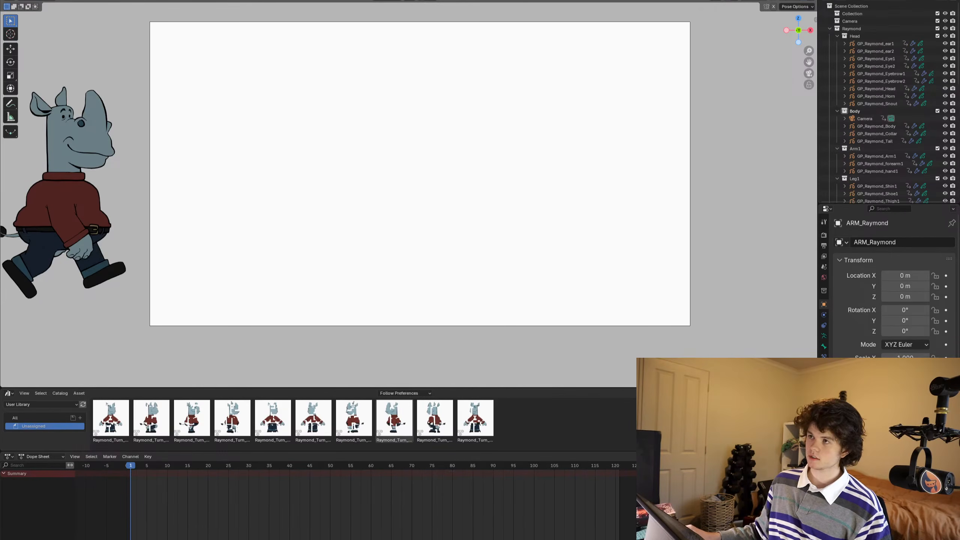
# - Play back the rhino character's existing animation to review it, stopping at frame 1
pyautogui.moveTo(1, 358)
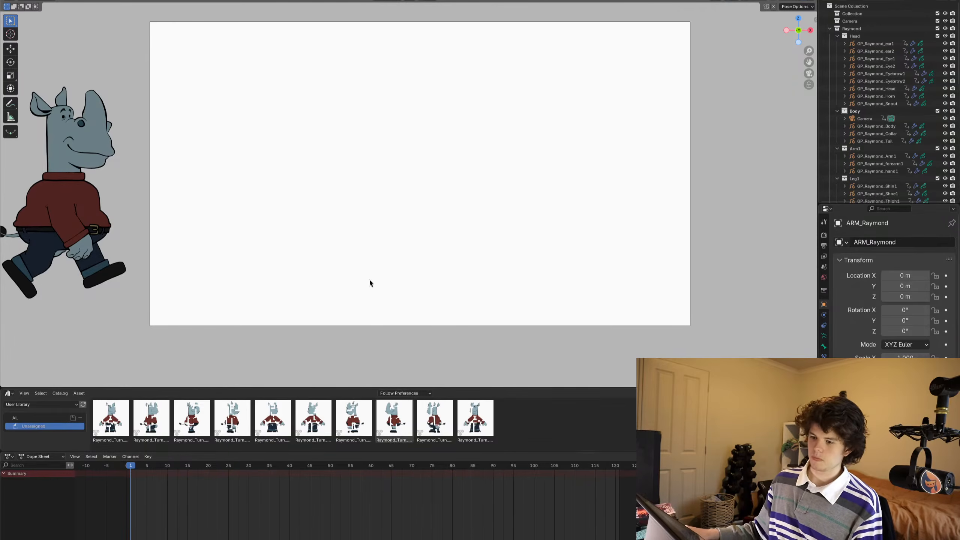
pyautogui.moveTo(389, 248)
pyautogui.keyDown('shift'); pyautogui.mouseDown(button='middle')
pyautogui.moveTo(424, 250)
pyautogui.moveTo(387, 254)
pyautogui.mouseUp(button='middle'); pyautogui.keyUp('shift')
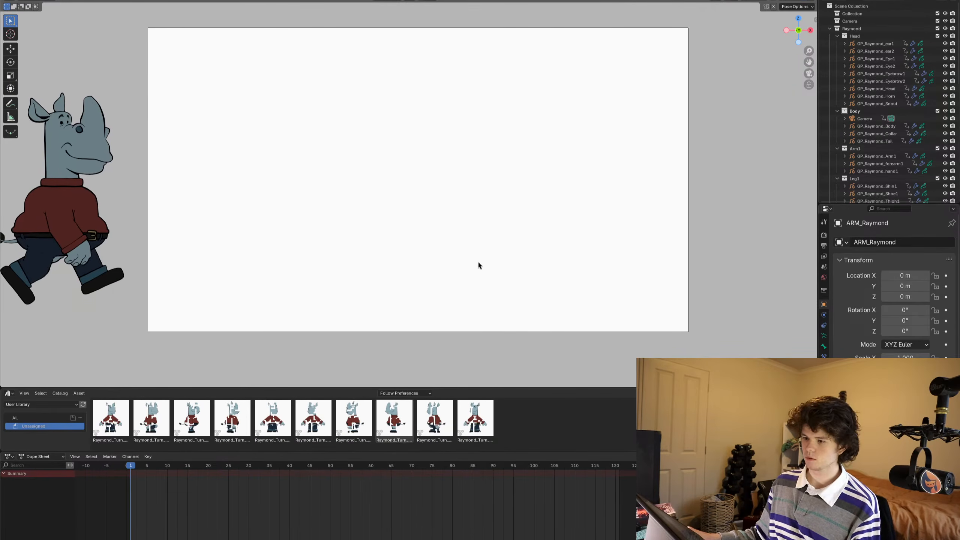
pyautogui.press('space')
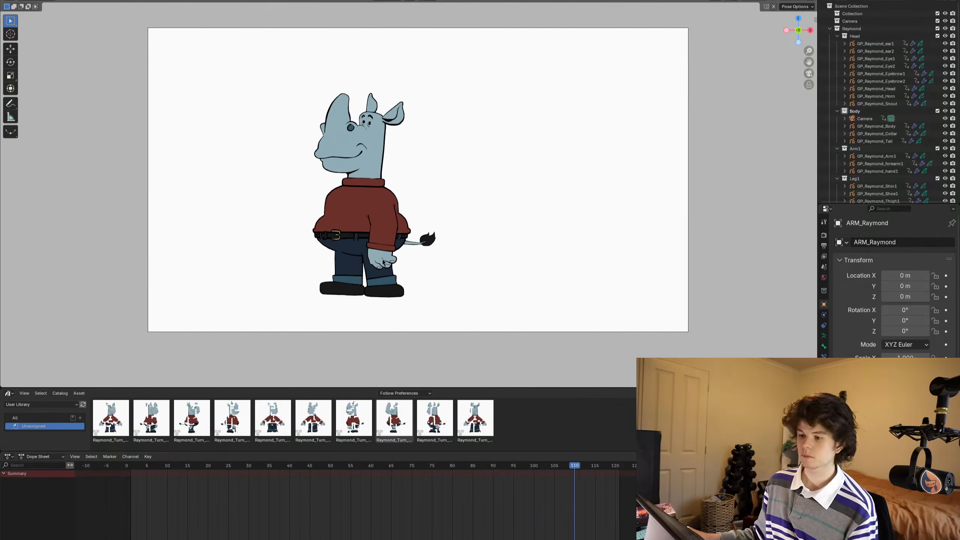
pyautogui.press('space')
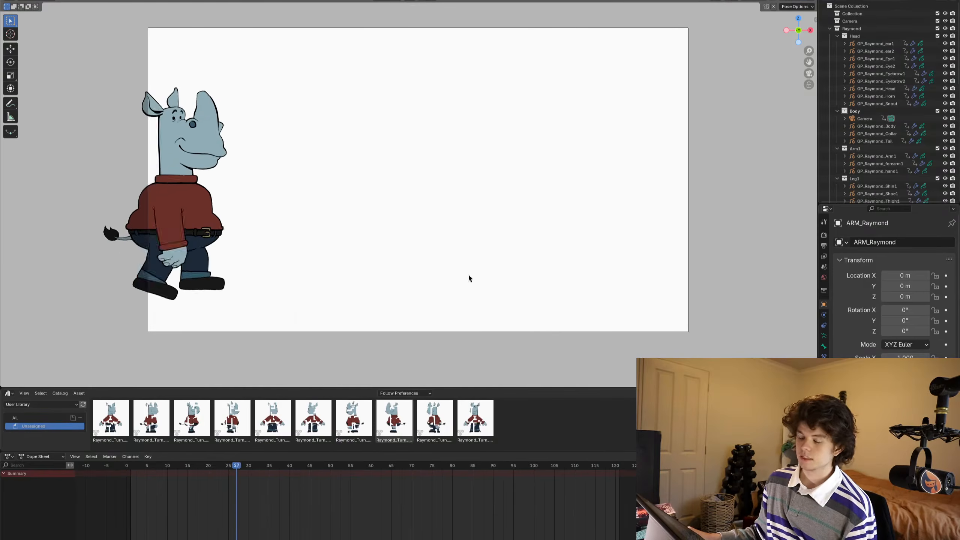
pyautogui.keyDown('alt'); pyautogui.moveTo(460, 274); pyautogui.dragTo(358, 288, button='middle'); pyautogui.keyUp('alt')
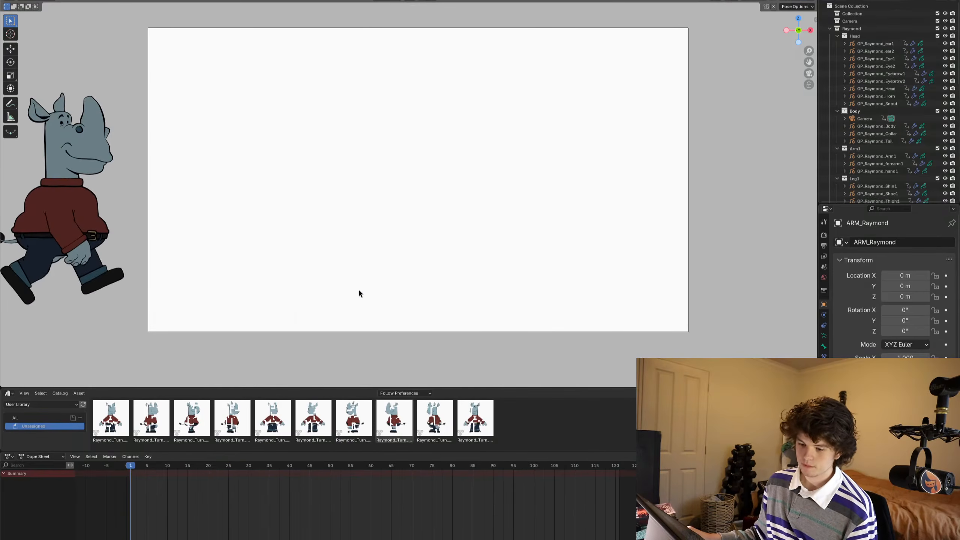
# - Switch the Dope Sheet to the Action Editor, show the viewport overlays and select all bones of the rhino rig
pyautogui.click(41, 457)
pyautogui.click(39, 484)
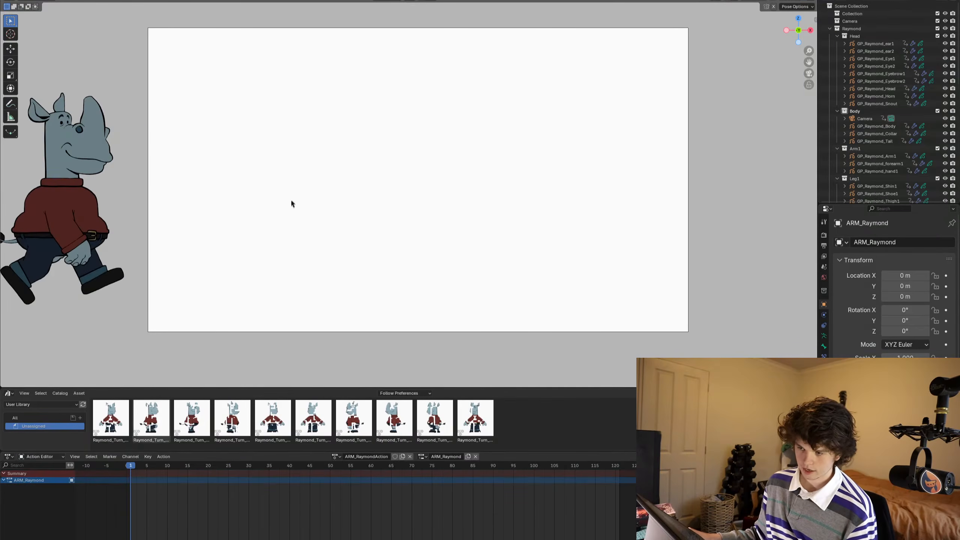
pyautogui.click(749, 1)
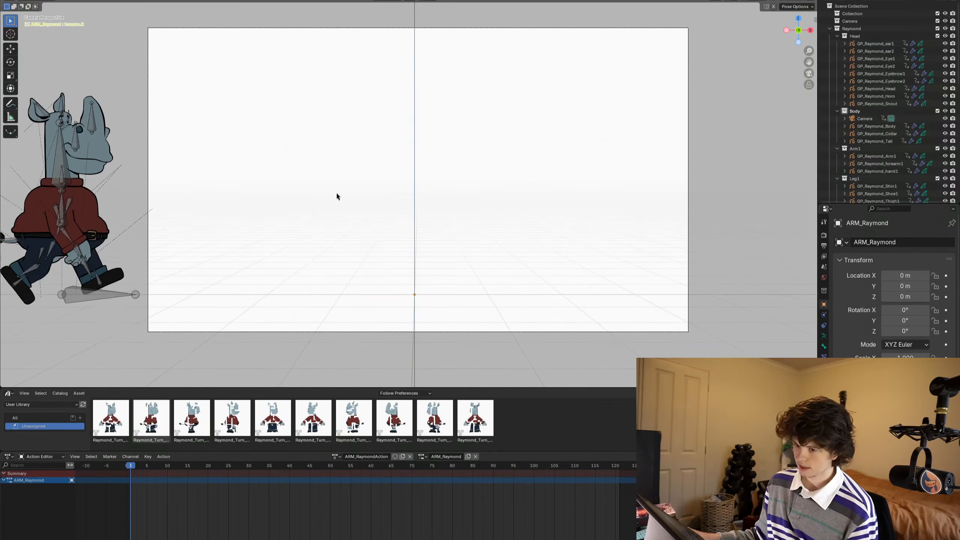
pyautogui.click(95, 301)
pyautogui.press('a')
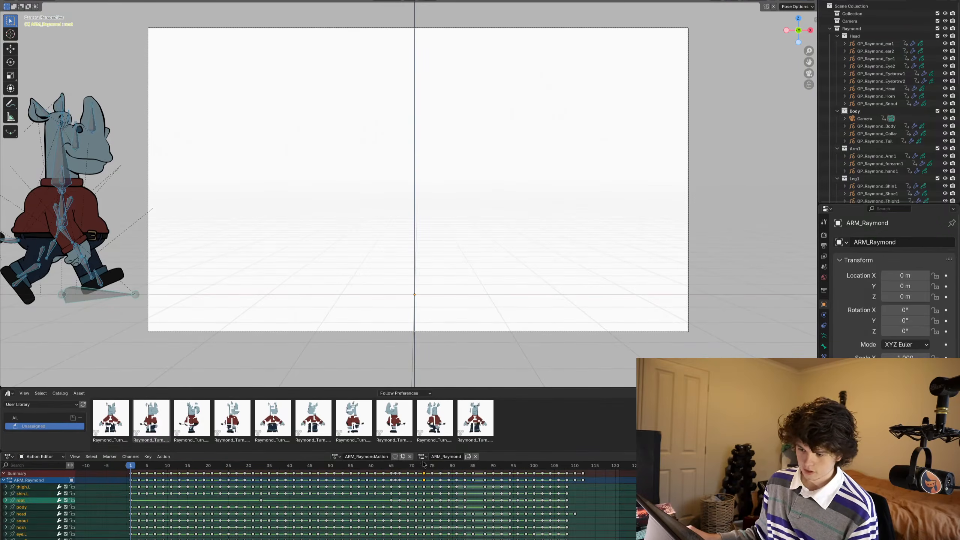
pyautogui.click(366, 456)
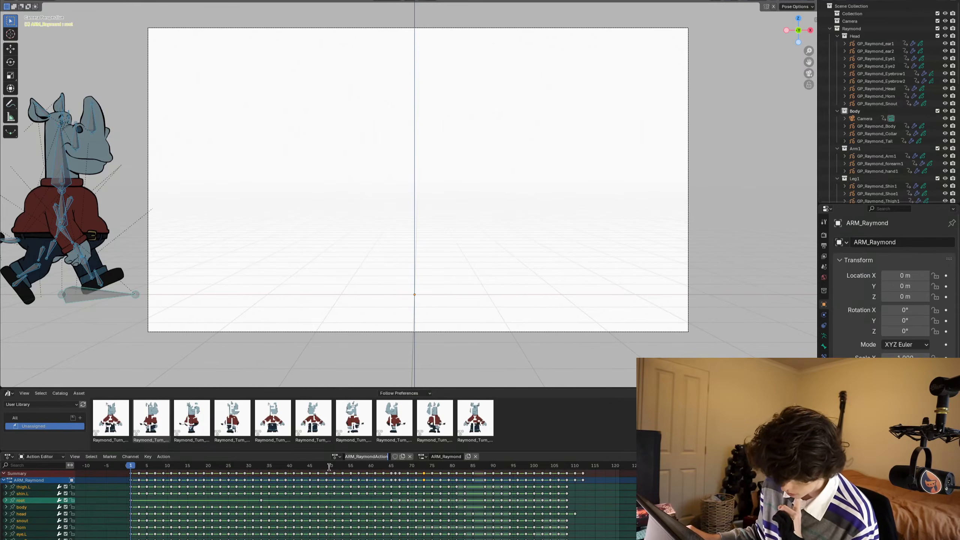
pyautogui.click(449, 466)
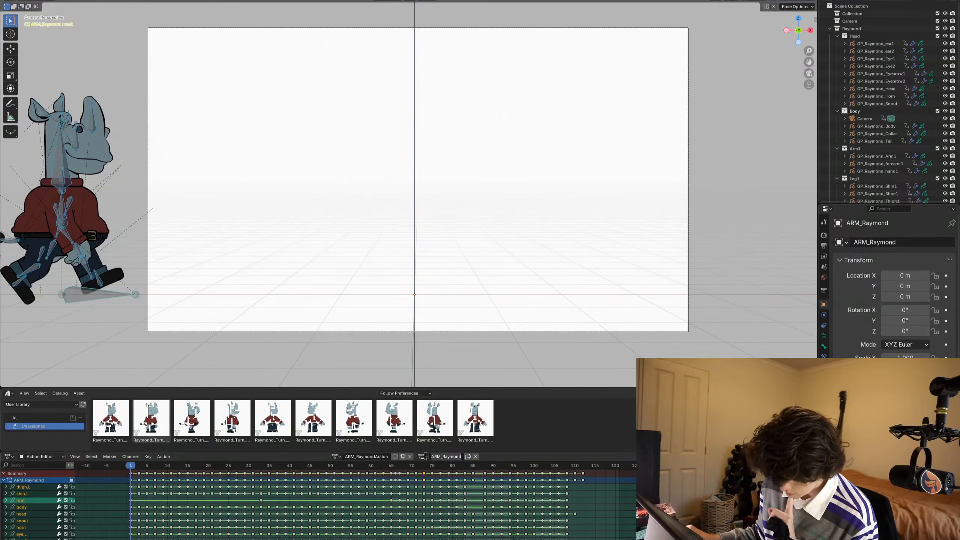
pyautogui.click(336, 456)
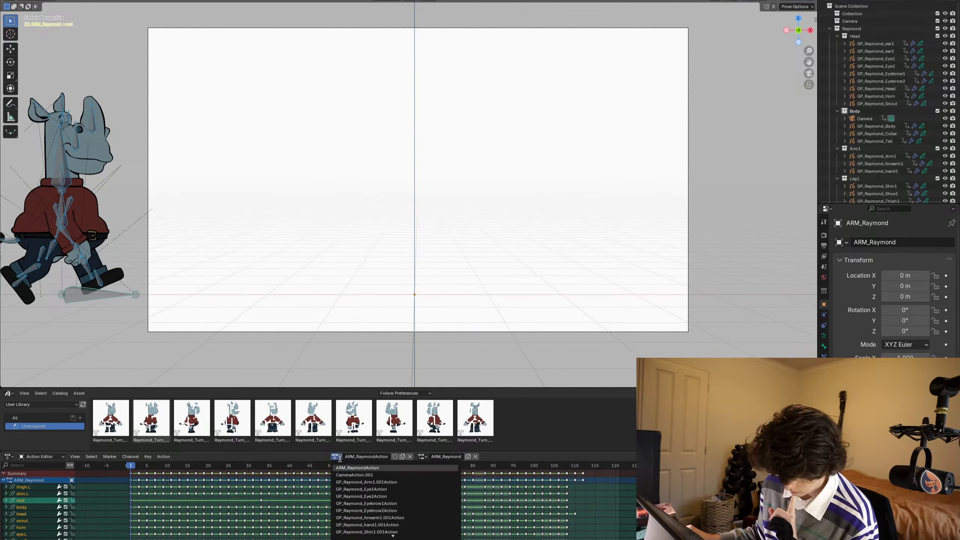
pyautogui.doubleClick(353, 457)
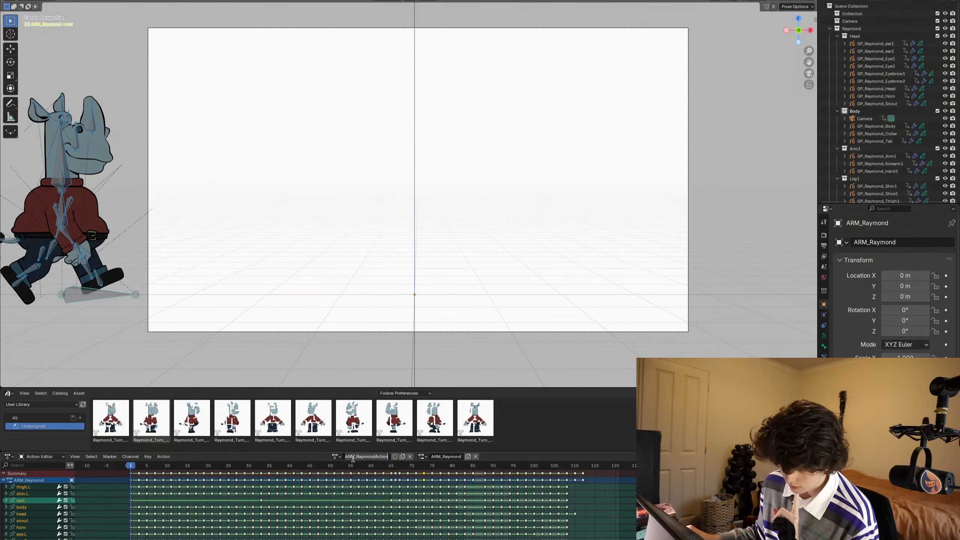
pyautogui.press('Return')
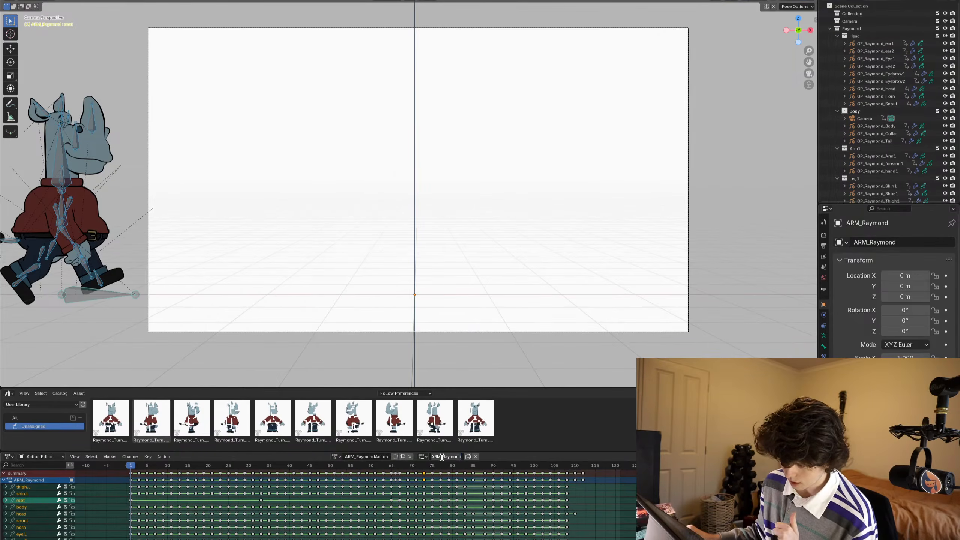
pyautogui.click(422, 457)
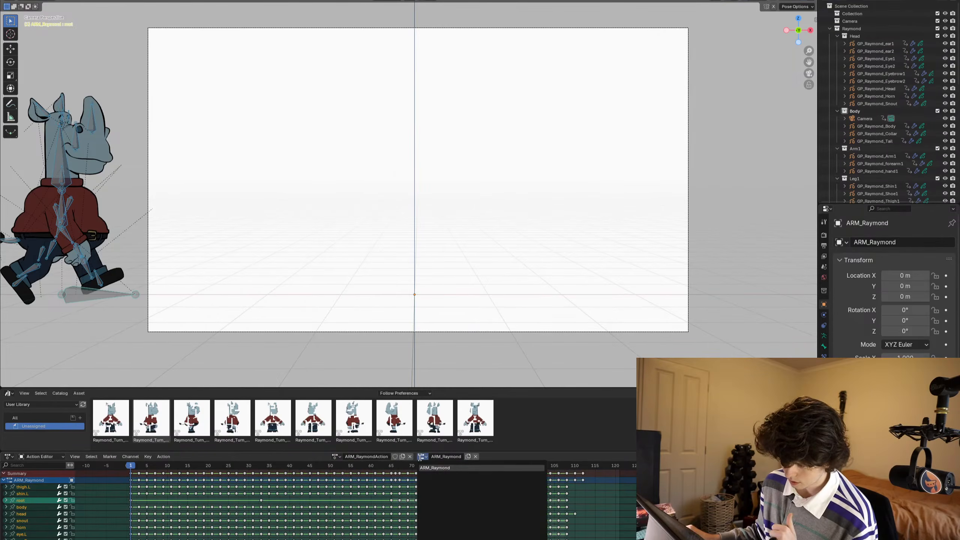
pyautogui.click(468, 456)
pyautogui.doubleClick(464, 458)
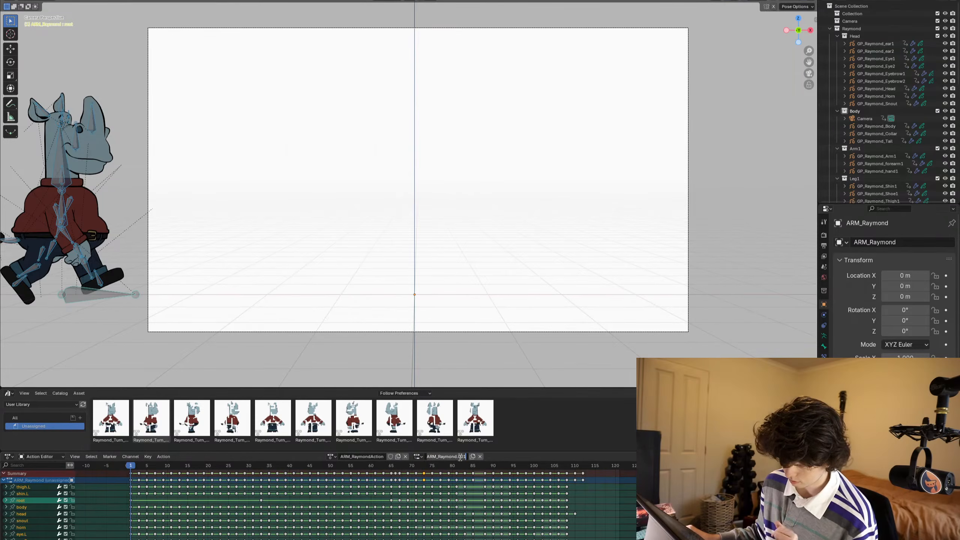
pyautogui.click(473, 463)
pyautogui.click(480, 458)
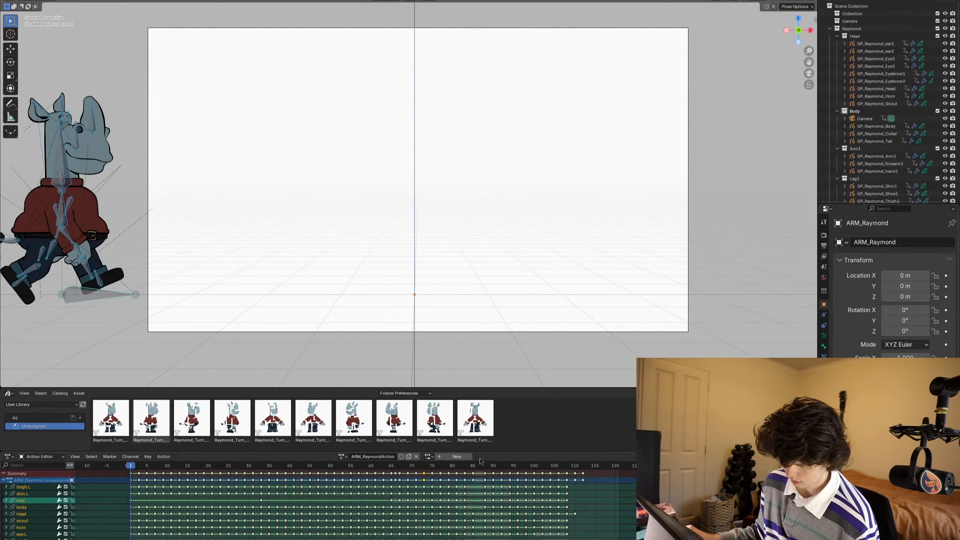
pyautogui.click(431, 456)
pyautogui.click(446, 468)
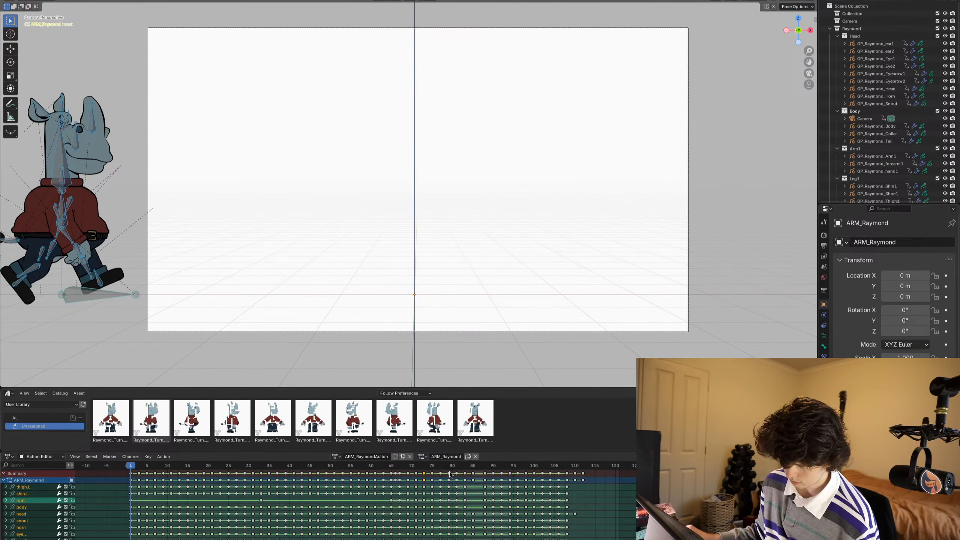
pyautogui.click(402, 457)
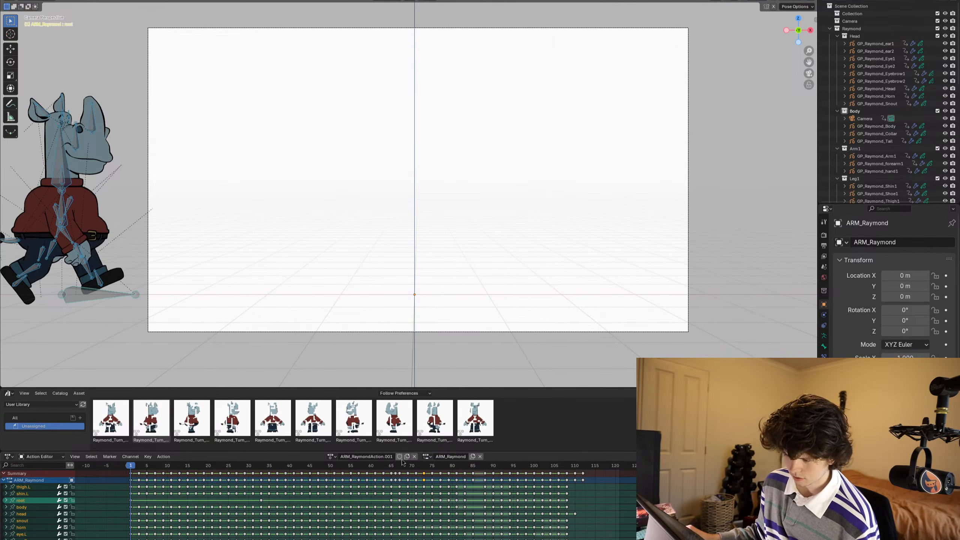
pyautogui.hotkey('ctrl', 'z')
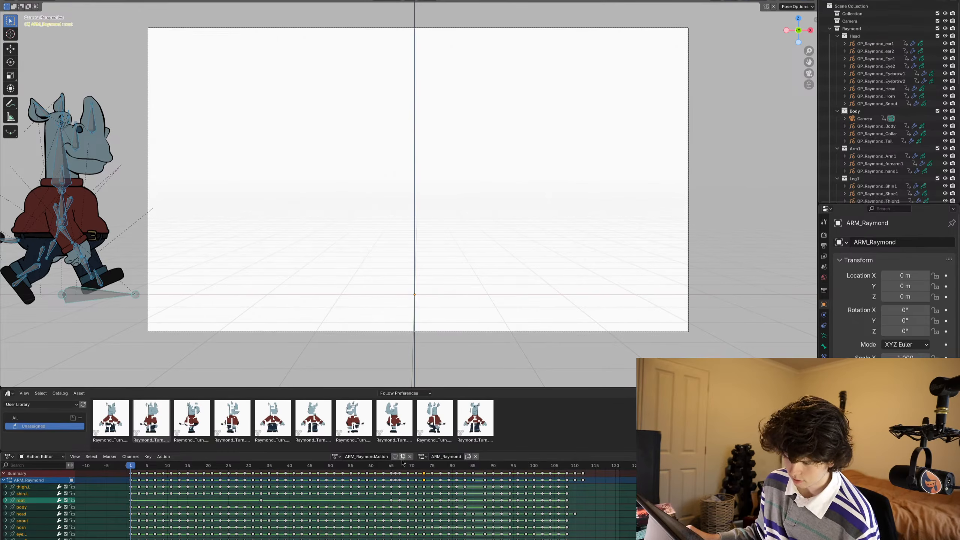
pyautogui.click(333, 456)
pyautogui.click(357, 468)
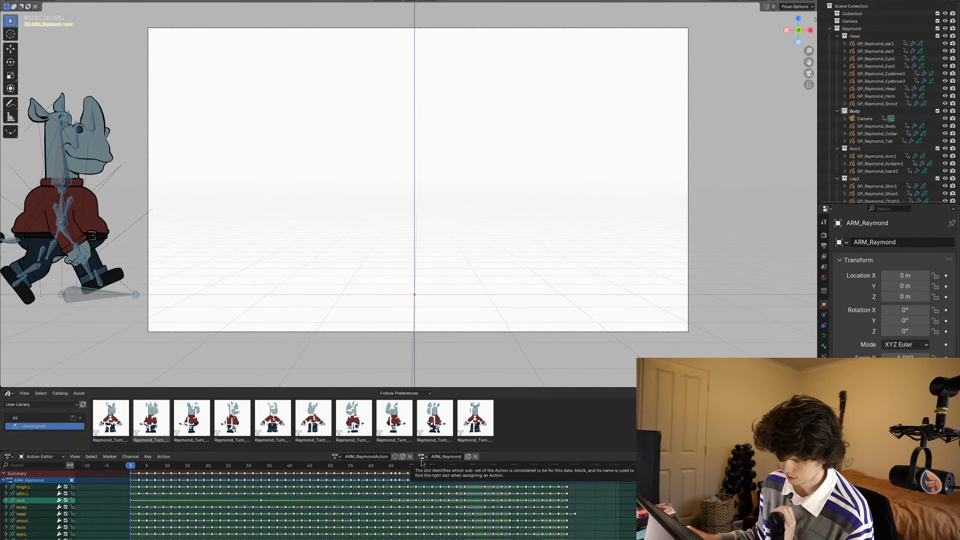
# - Save the file as a new incremented version, RaymondRig003.blend, in the Rhino_Character folder
pyautogui.hotkey('ctrl', 'shift', 's')
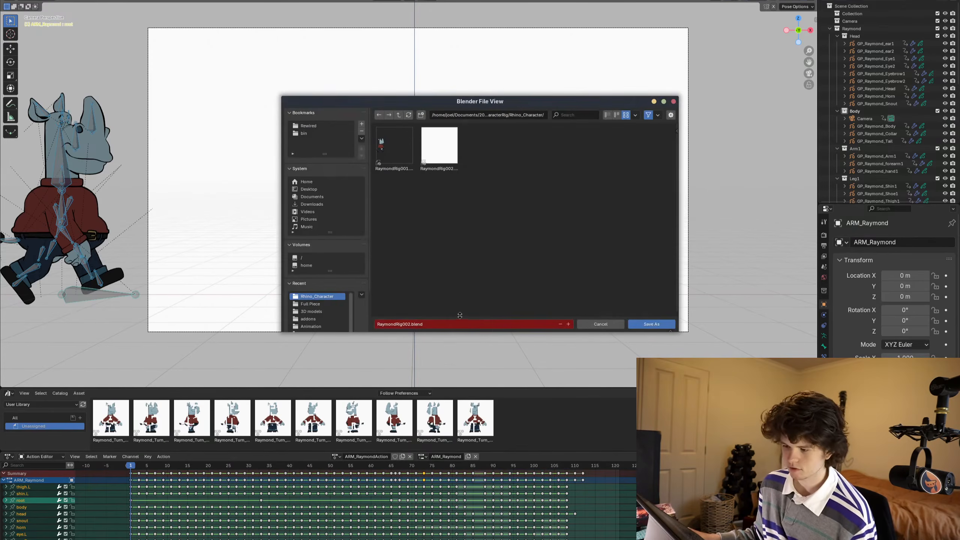
pyautogui.click(568, 324)
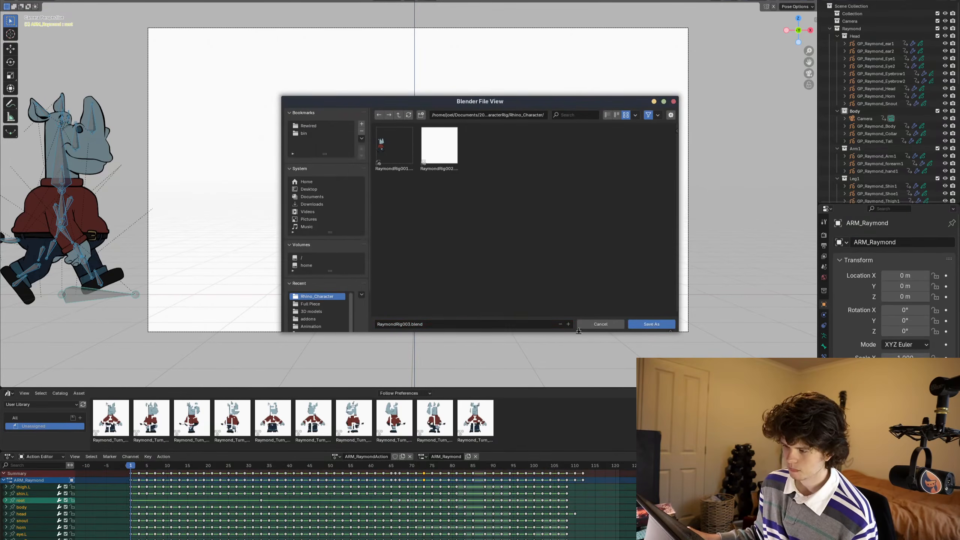
pyautogui.click(650, 324)
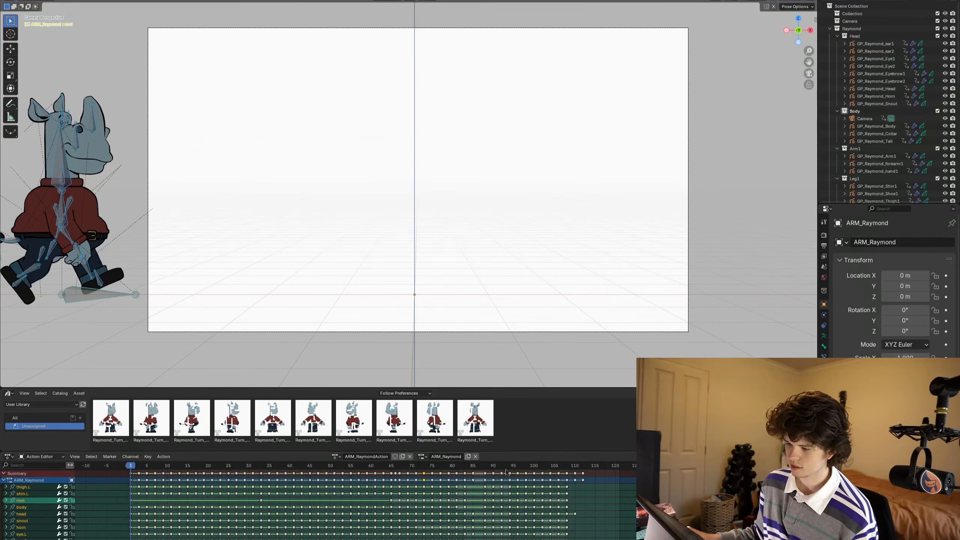
# - Create a new slot in the armature's action ARM_RaymondAction and name it TurnAround
pyautogui.click(468, 456)
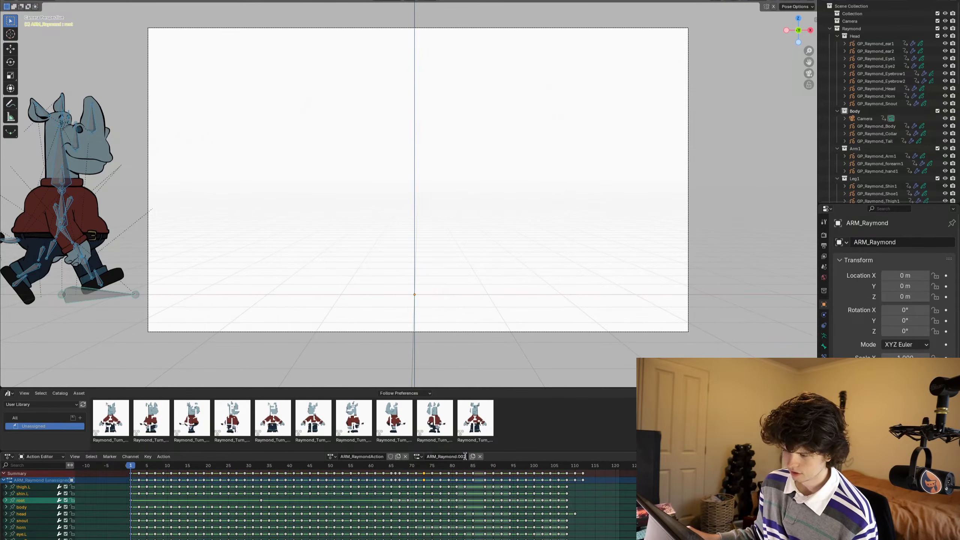
pyautogui.click(465, 456)
pyautogui.write('TurnA')
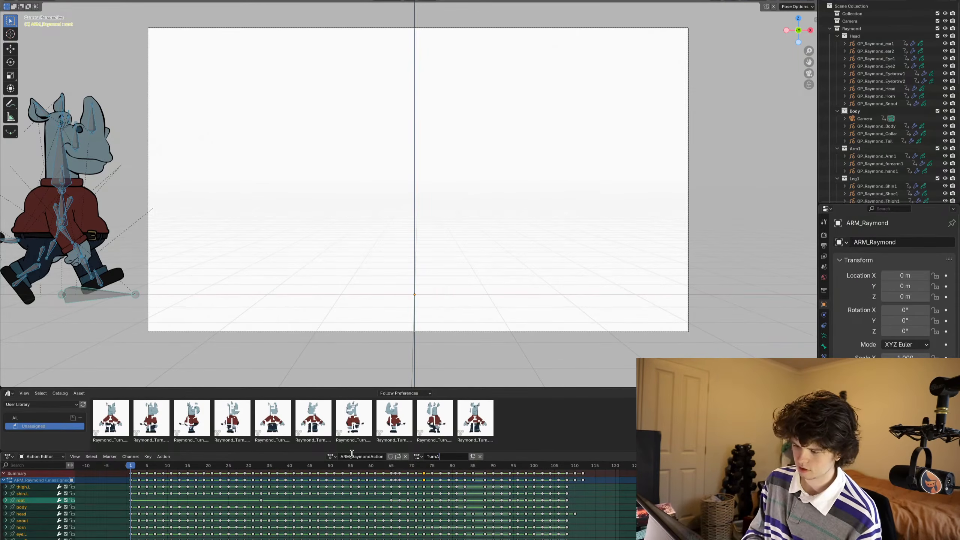
pyautogui.write('round')
pyautogui.press('Return')
# - Delete all keyframes from the TurnAround slot
pyautogui.keyDown('ctrl'); pyautogui.hscroll(-10, 270, 505); pyautogui.keyUp('ctrl')
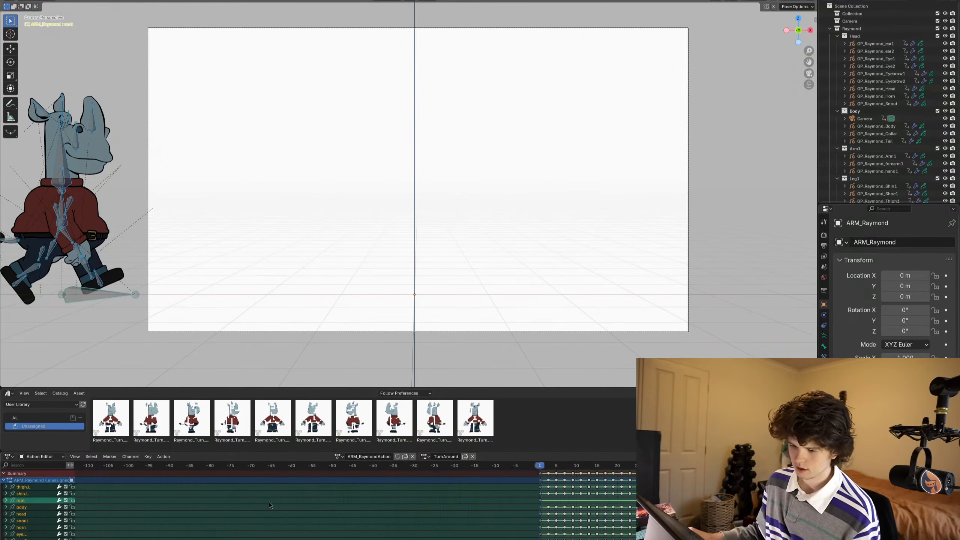
pyautogui.keyDown('ctrl'); pyautogui.hscroll(10, 270, 505); pyautogui.keyUp('ctrl')
pyautogui.press('a')
pyautogui.press('x')
pyautogui.click(529, 531)
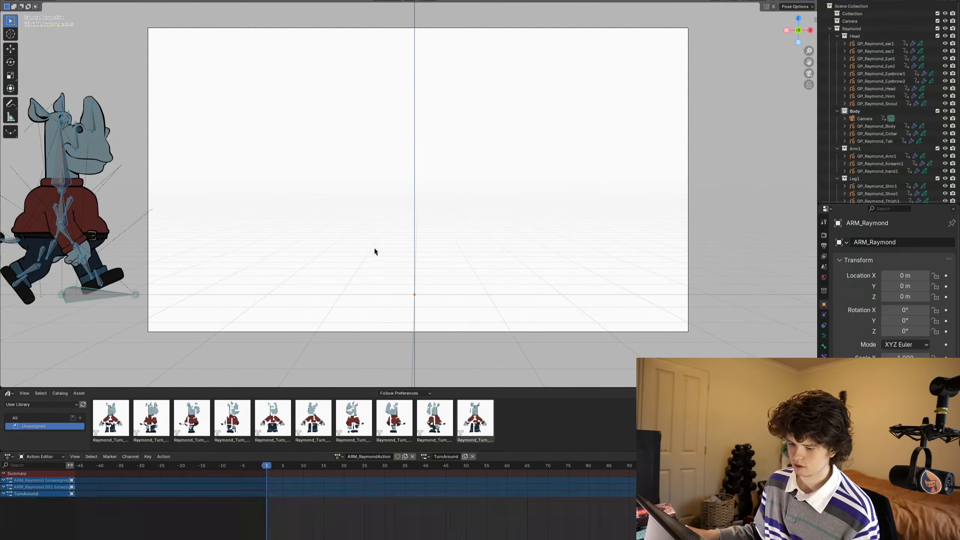
# - Clear the location and rotation of all bones at frame 1 and apply the first turnaround pose from the asset library
pyautogui.hotkey('alt', 'g')
pyautogui.hotkey('alt', 'r')
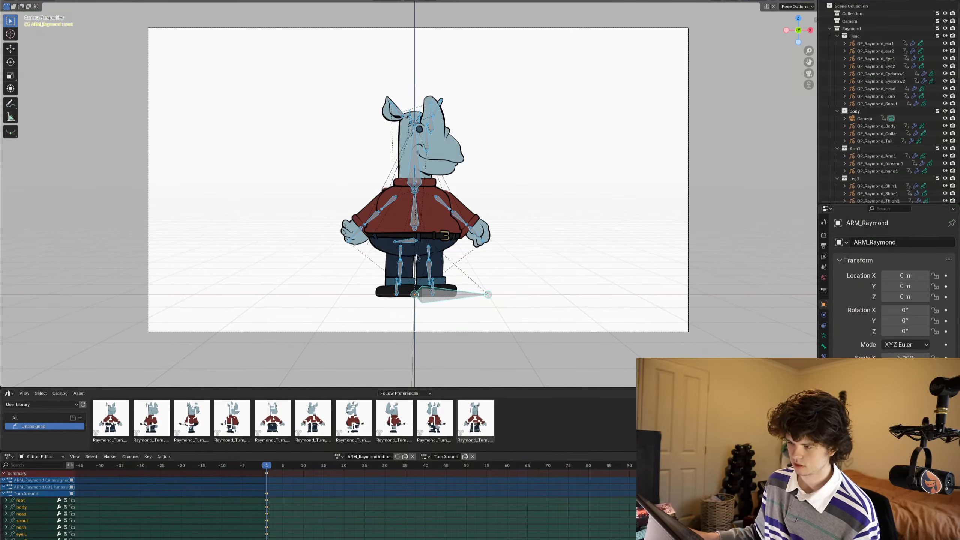
pyautogui.press('n')
pyautogui.click(107, 412)
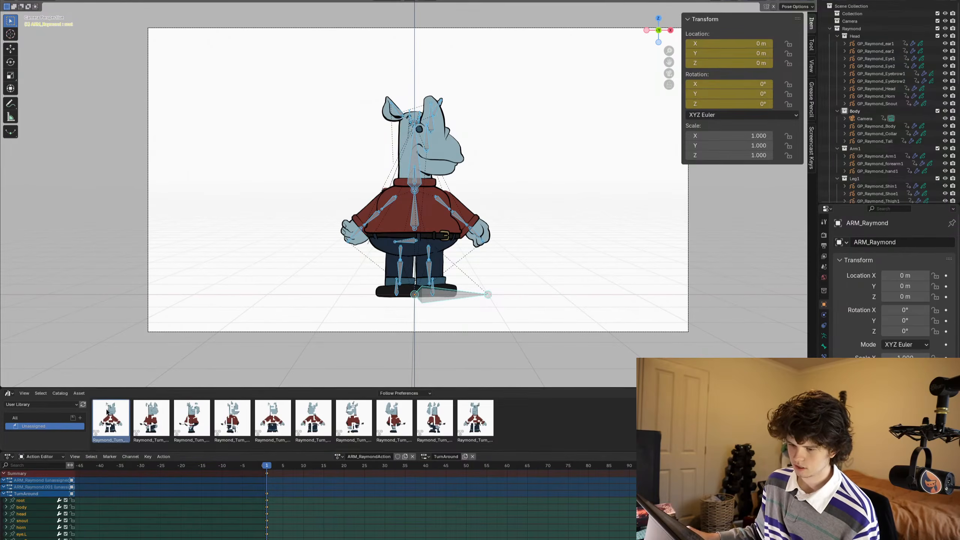
pyautogui.doubleClick(107, 412)
pyautogui.scroll(1, 393, 237)
pyautogui.keyDown('shift'); pyautogui.moveTo(393, 237); pyautogui.dragTo(366, 245, button='middle'); pyautogui.keyUp('shift')
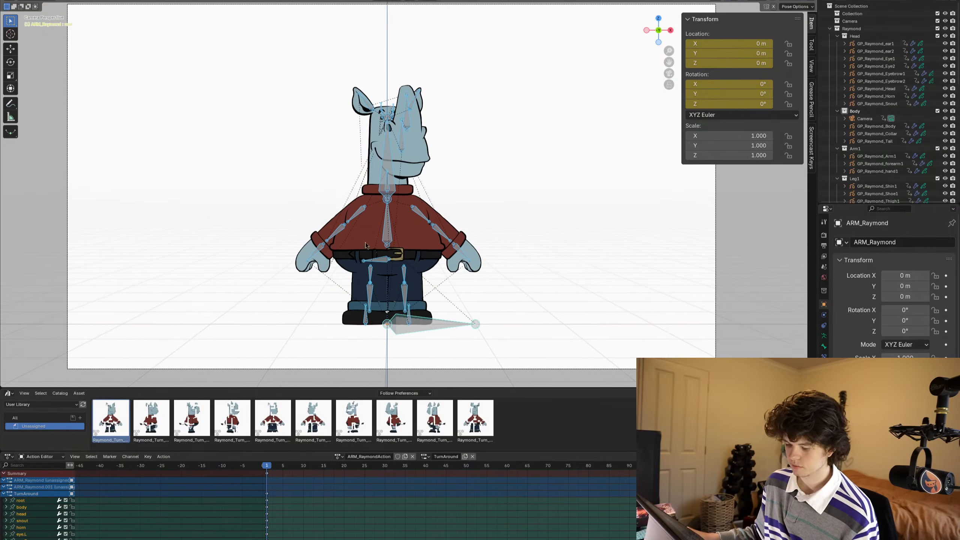
pyautogui.press('n')
pyautogui.press('a')
pyautogui.keyDown('shift'); pyautogui.moveTo(472, 230); pyautogui.dragTo(492, 235, button='middle'); pyautogui.keyUp('shift')
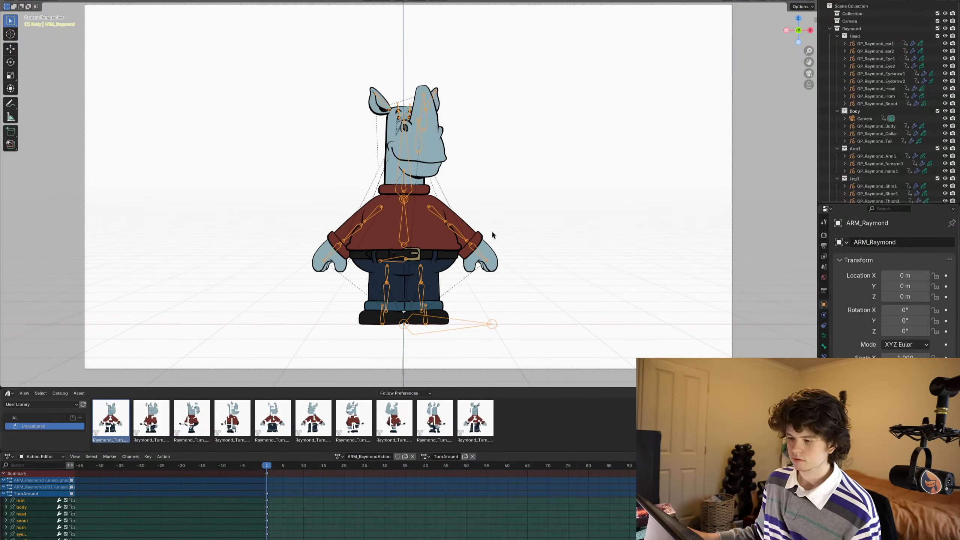
pyautogui.press('Right')
pyautogui.scroll(1, 490, 230)
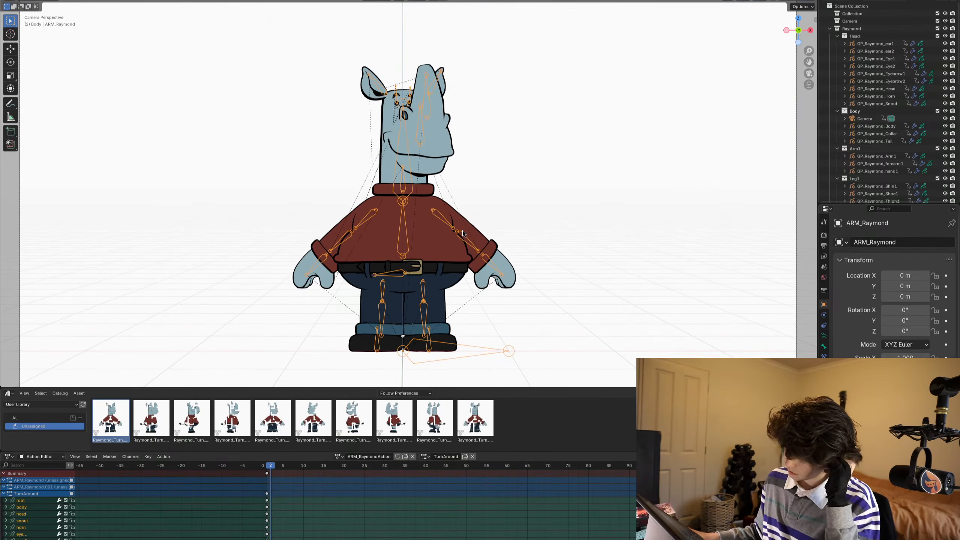
pyautogui.keyDown('ctrl'); pyautogui.moveTo(424, 145); pyautogui.dragTo(456, 133, button='middle'); pyautogui.keyUp('ctrl')
pyautogui.keyDown('ctrl'); pyautogui.moveTo(457, 133); pyautogui.dragTo(462, 177, button='middle'); pyautogui.keyUp('ctrl')
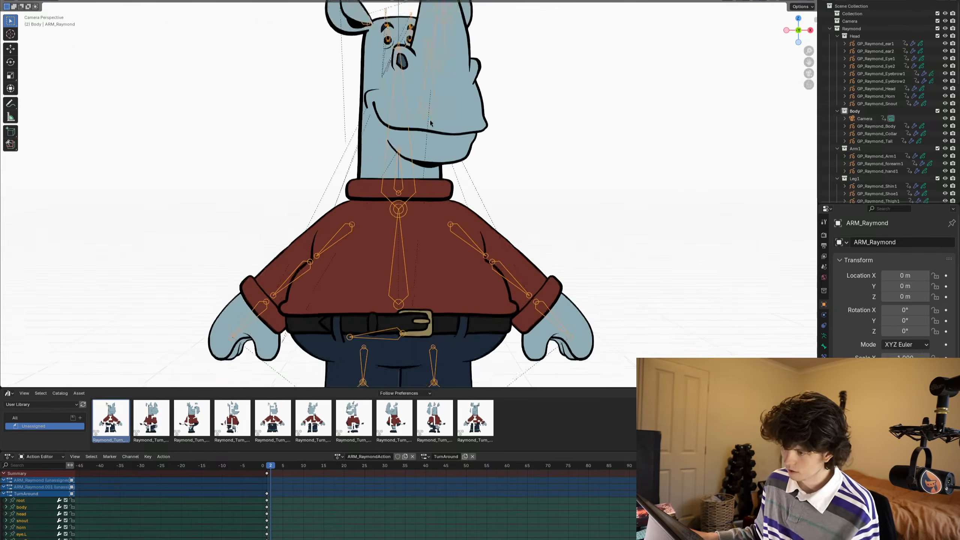
pyautogui.hotkey('ctrl', 'Tab')
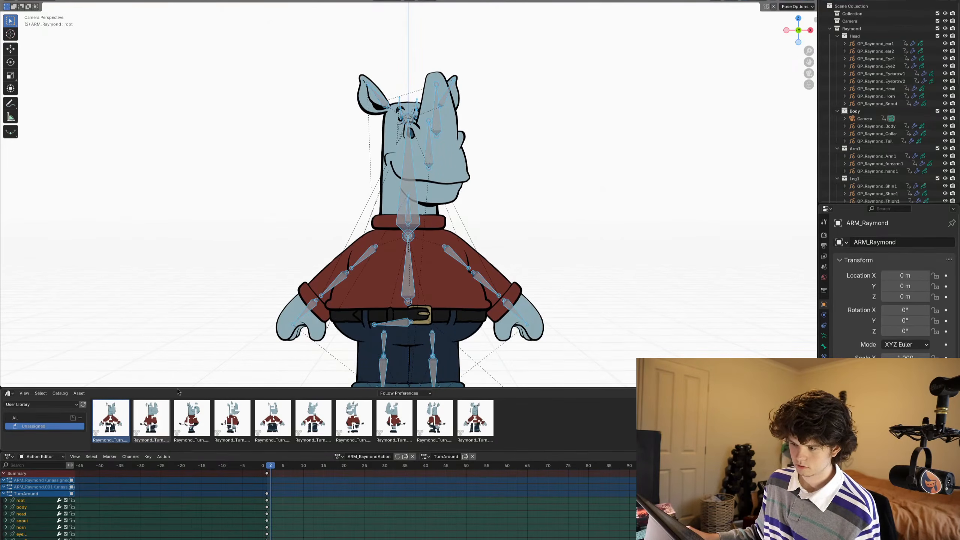
pyautogui.press('Home')
pyautogui.press('Left')
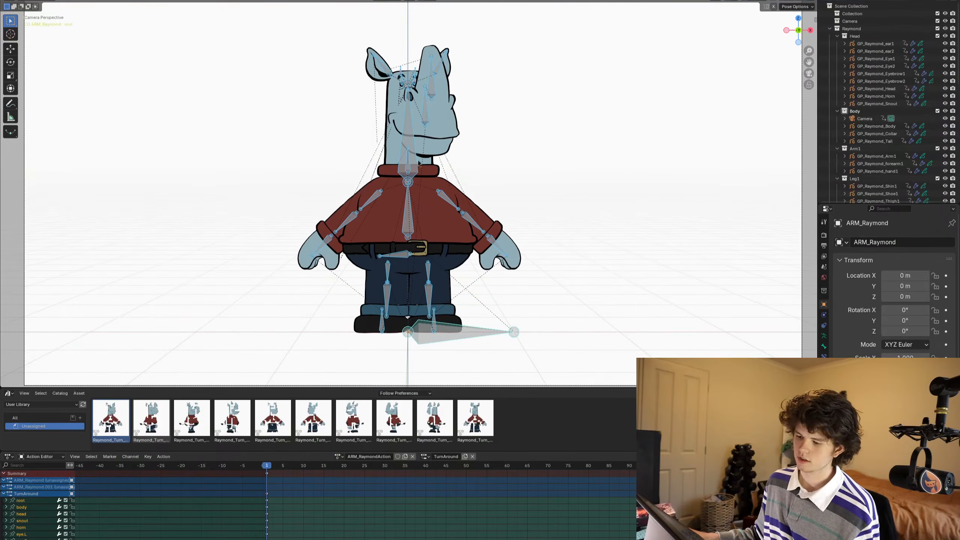
pyautogui.keyDown('shift'); pyautogui.moveTo(441, 173); pyautogui.dragTo(433, 195, button='middle'); pyautogui.keyUp('shift')
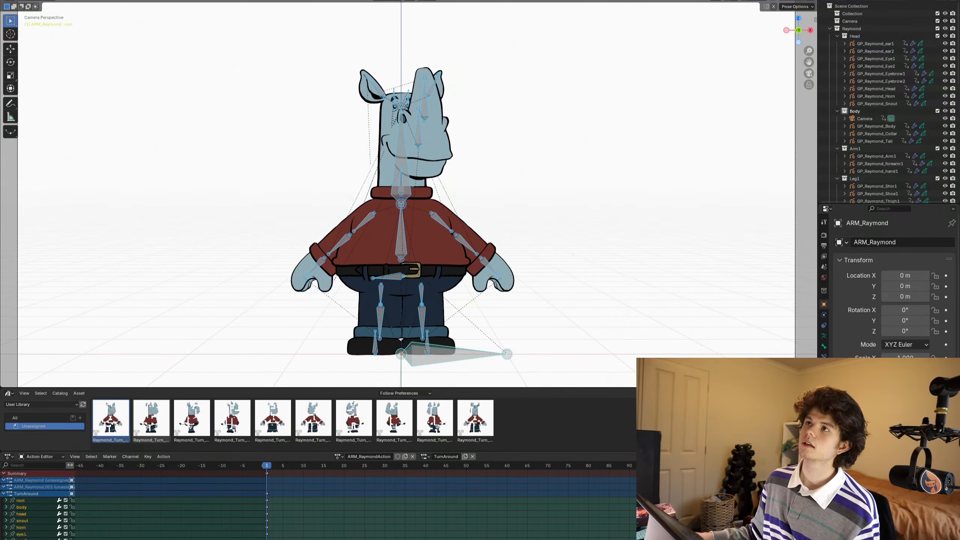
# - Add a blank Grease Pencil object in Object Mode and place it in the empty space to the left of the rhino
pyautogui.keyDown('shift'); pyautogui.moveTo(307, 268); pyautogui.dragTo(357, 270, button='middle'); pyautogui.keyUp('shift')
pyautogui.hotkey('ctrl', 'Tab')
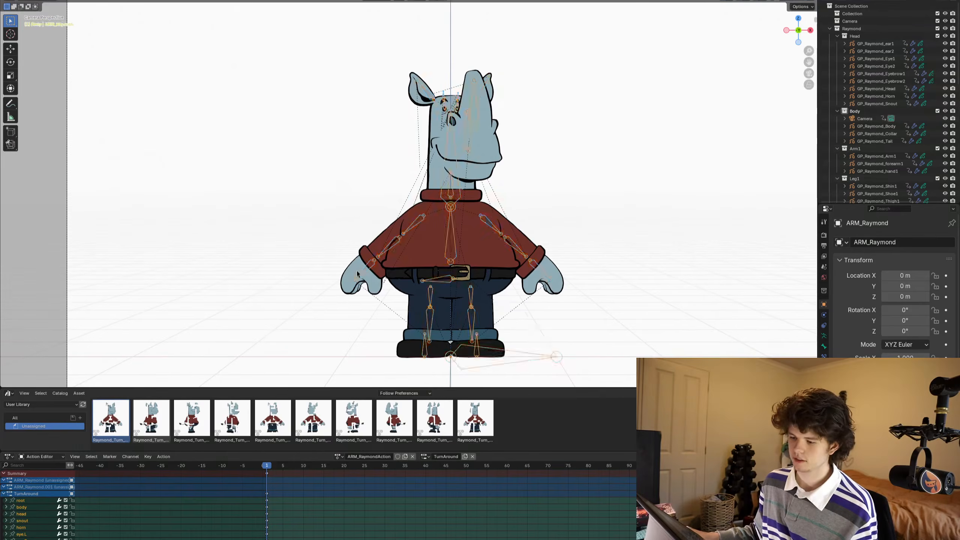
pyautogui.hotkey('ctrl', 'Tab')
pyautogui.hotkey('ctrl', 'Tab')
pyautogui.hotkey('shift', 'a')
pyautogui.write('grease')
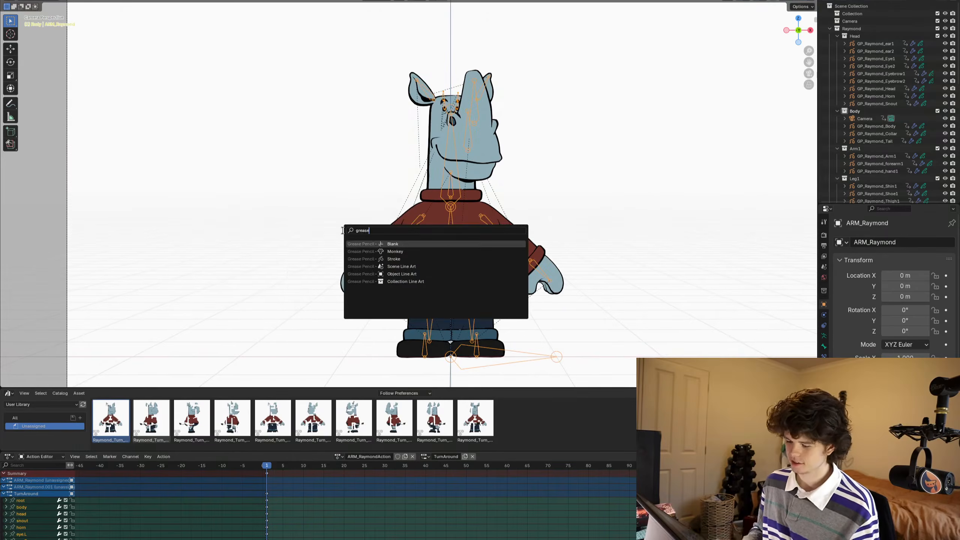
pyautogui.press('Return')
# - Switch the Grease Pencil object to Draw Mode and set up the Ink Pen brush with the Black material and a radius of 0.057 m
pyautogui.hotkey('ctrl', 'Tab')
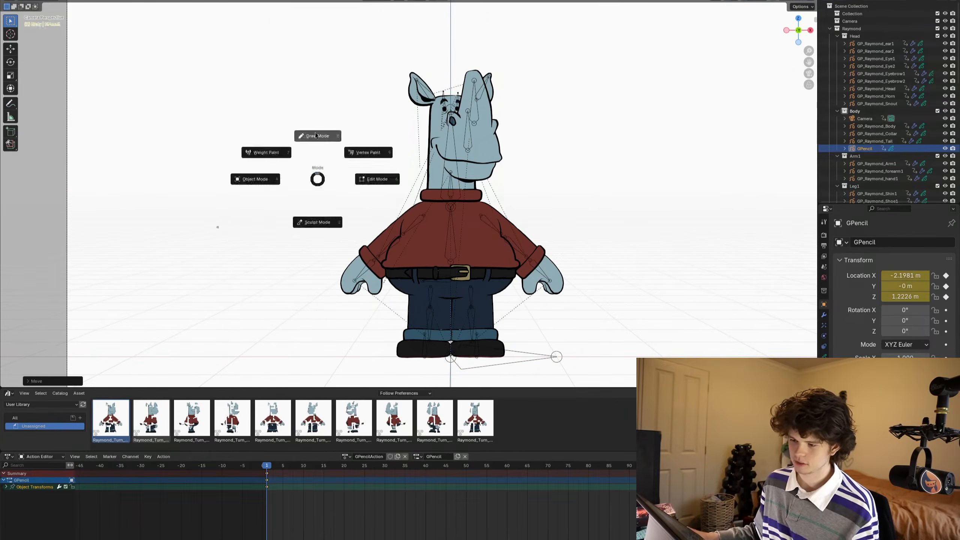
pyautogui.click(340, 148)
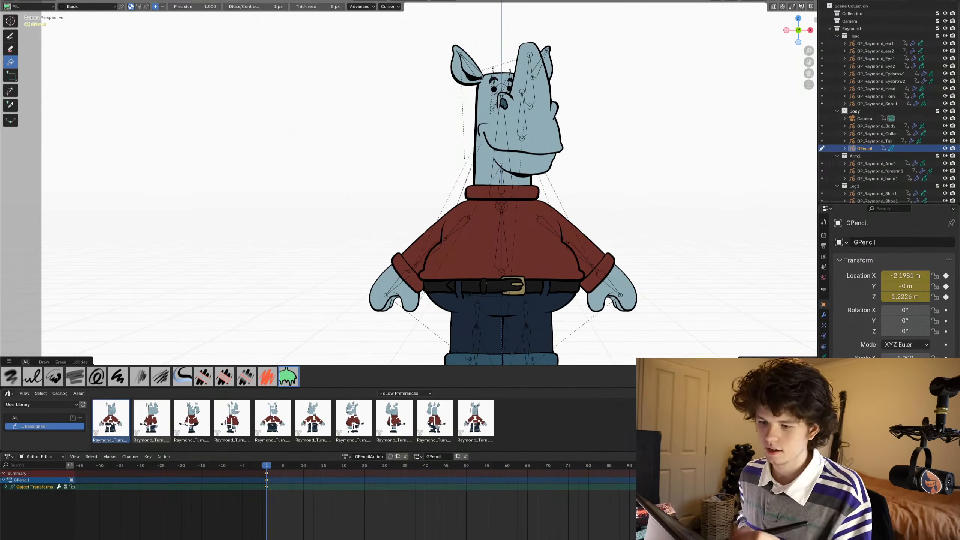
pyautogui.click(11, 35)
pyautogui.click(824, 367)
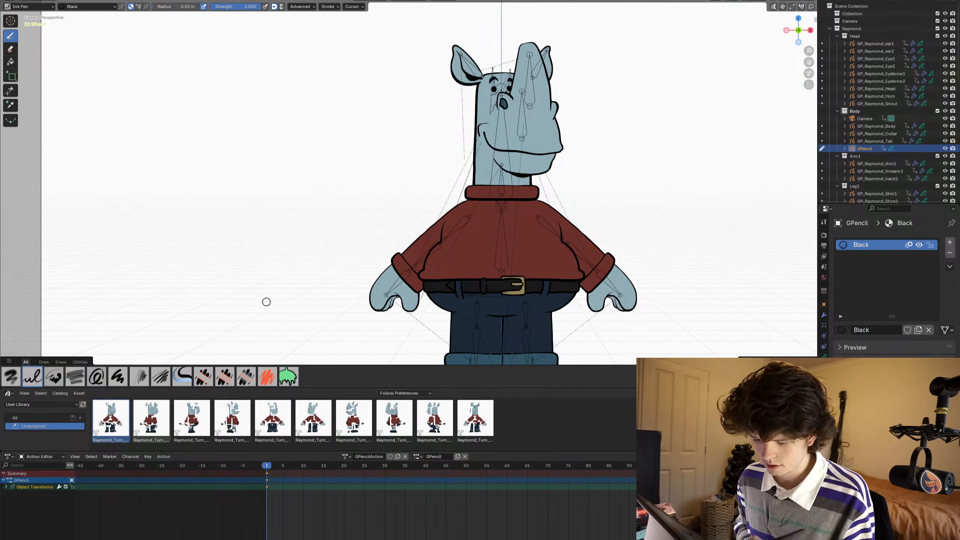
pyautogui.moveTo(283, 270); pyautogui.dragTo(197, 269)
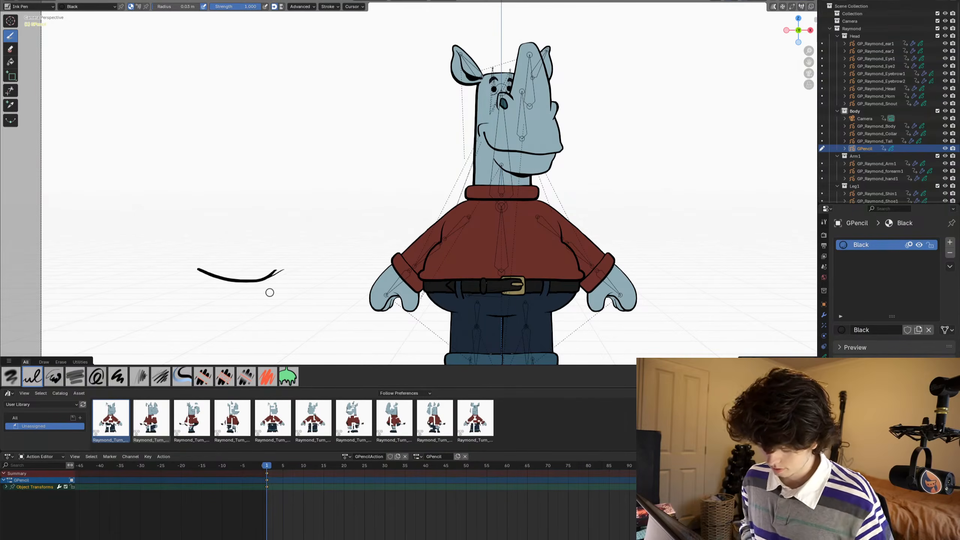
pyautogui.hotkey('ctrl', 'z')
pyautogui.press('f')
pyautogui.click(278, 283)
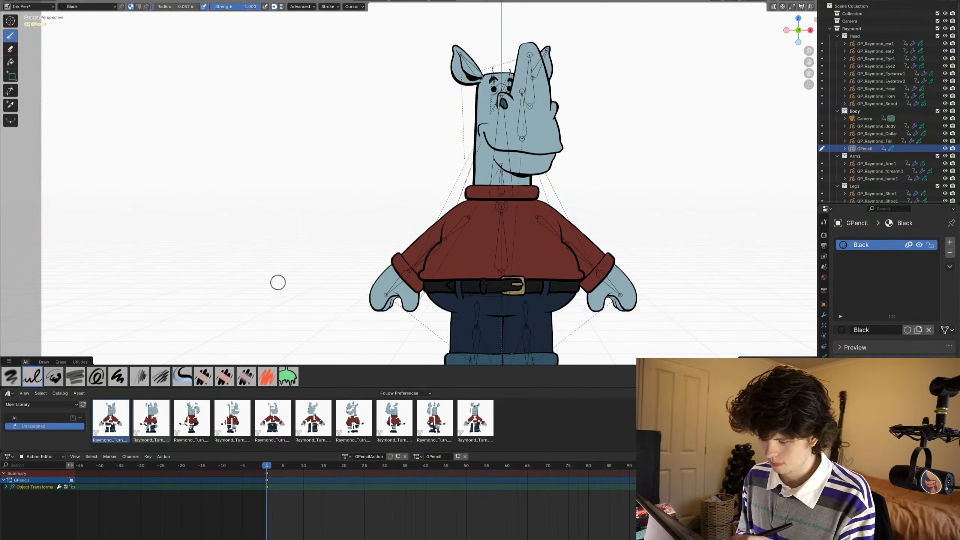
# - Draw a closed smiling mouth at frame 1 and a flatter closed mouth at frame 2
pyautogui.moveTo(322, 270)
pyautogui.mouseDown()
pyautogui.moveTo(247, 284)
pyautogui.moveTo(193, 279)
pyautogui.moveTo(199, 264)
pyautogui.mouseUp()
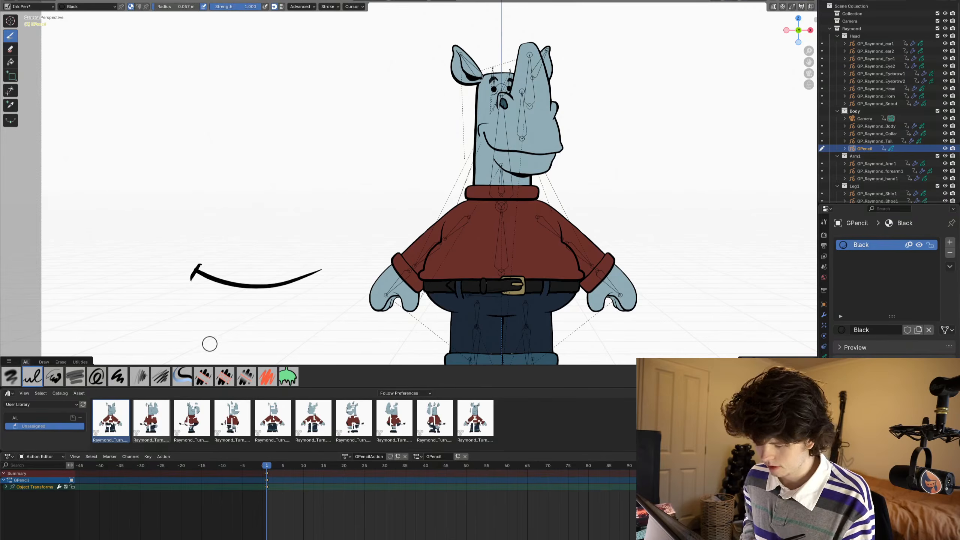
pyautogui.press('Right')
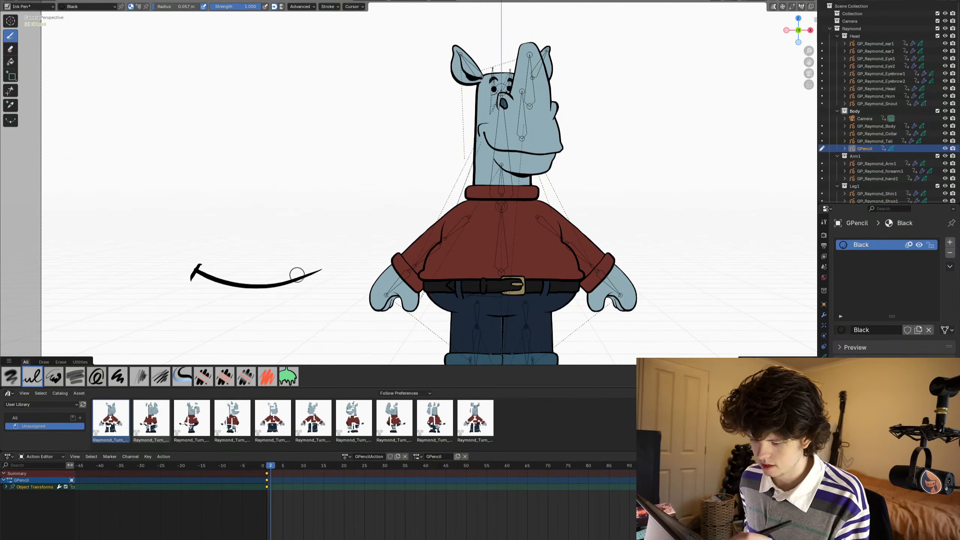
pyautogui.moveTo(312, 264); pyautogui.dragTo(201, 259)
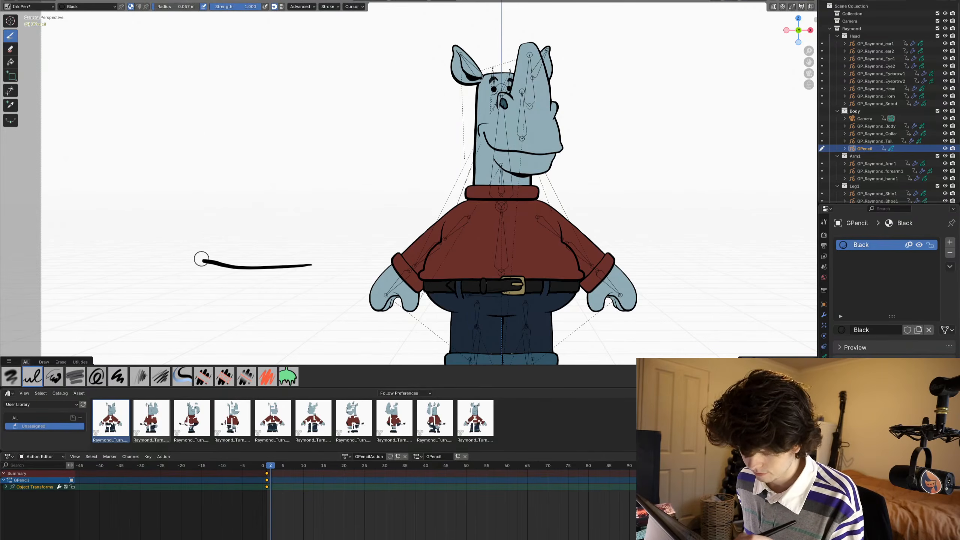
# - Draw a slightly open mouth with a curved lower lip at frame 3, compare it with frame 2, and advance to frame 4
pyautogui.press('Right')
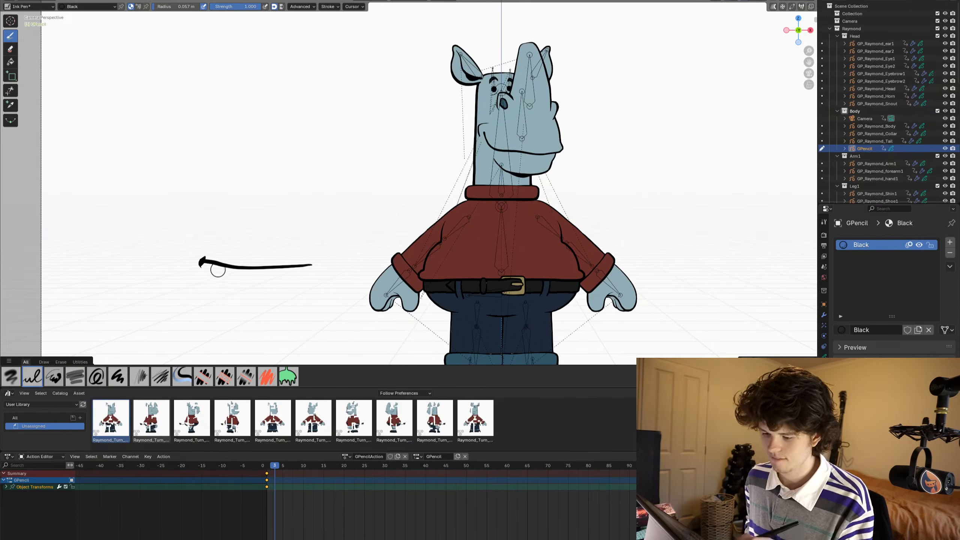
pyautogui.hotkey('ctrl', 'z')
pyautogui.moveTo(196, 260)
pyautogui.mouseDown()
pyautogui.moveTo(278, 261)
pyautogui.moveTo(225, 264)
pyautogui.mouseUp()
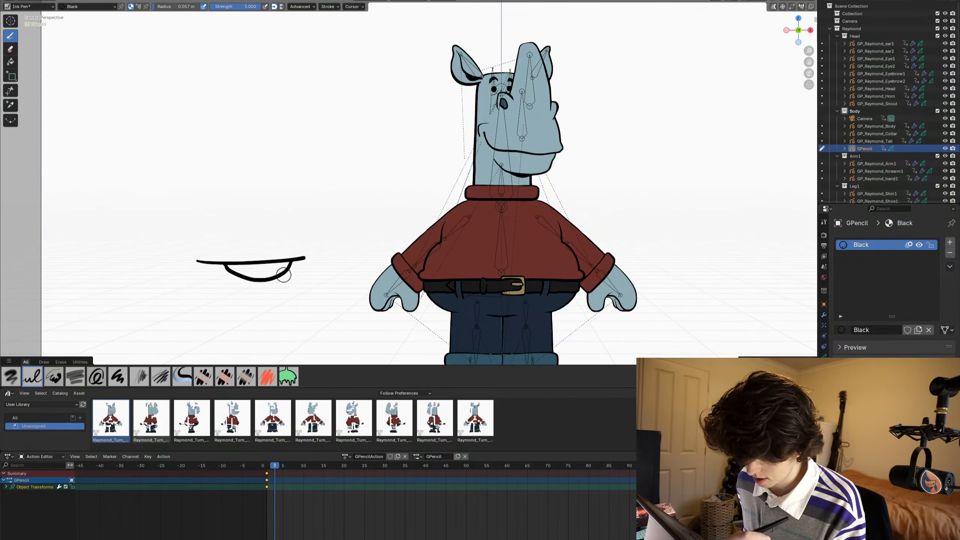
pyautogui.moveTo(283, 275); pyautogui.dragTo(309, 296)
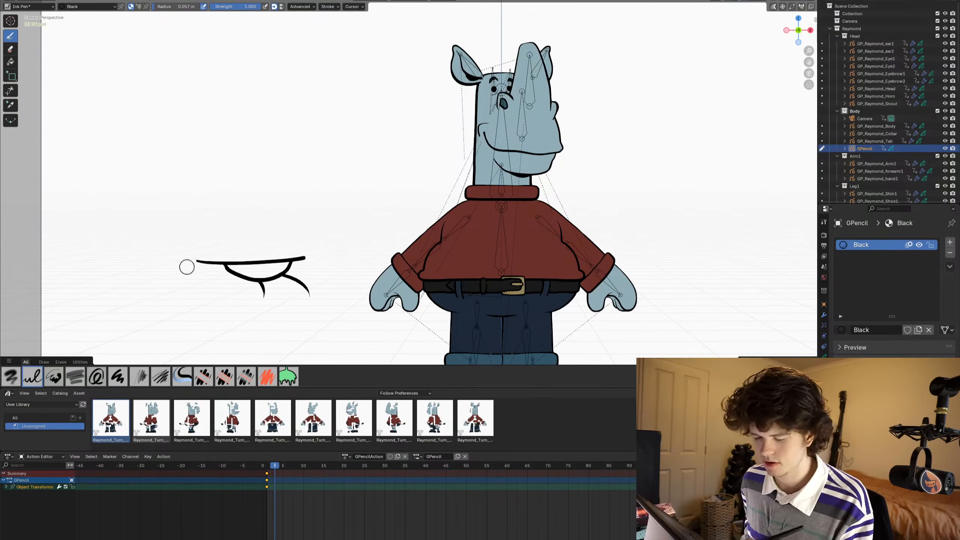
pyautogui.press('Left')
pyautogui.press('Right')
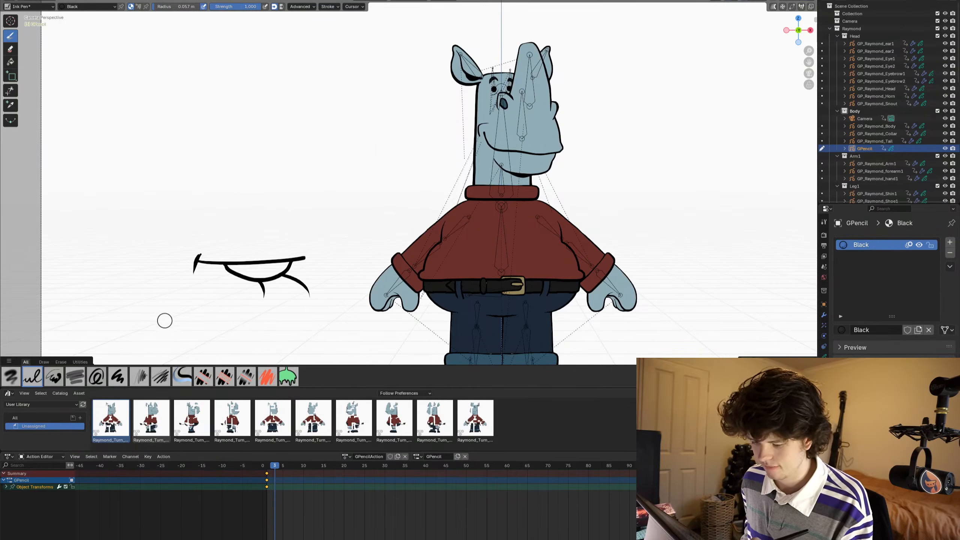
pyautogui.press('Right')
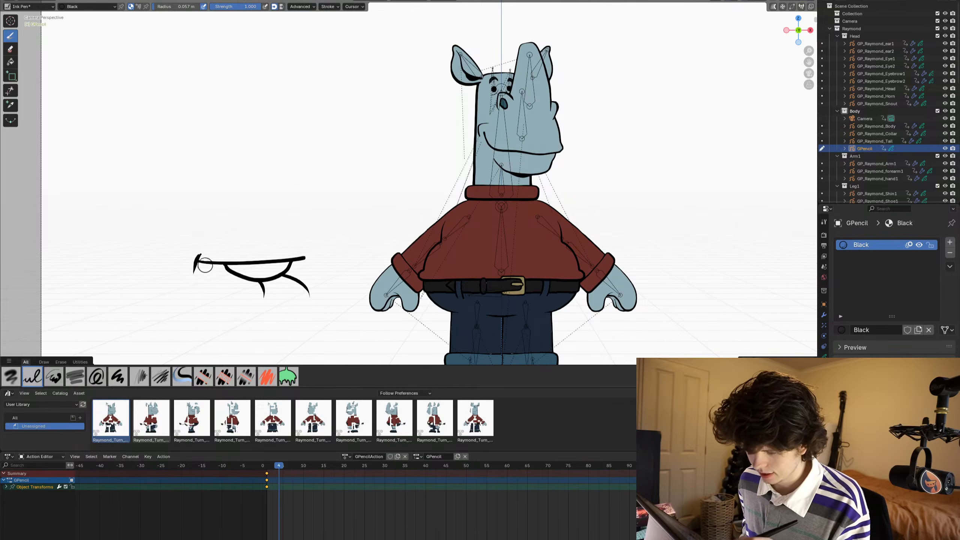
pyautogui.moveTo(191, 283)
pyautogui.mouseDown()
pyautogui.moveTo(198, 271)
pyautogui.moveTo(259, 259)
pyautogui.moveTo(220, 267)
pyautogui.mouseUp()
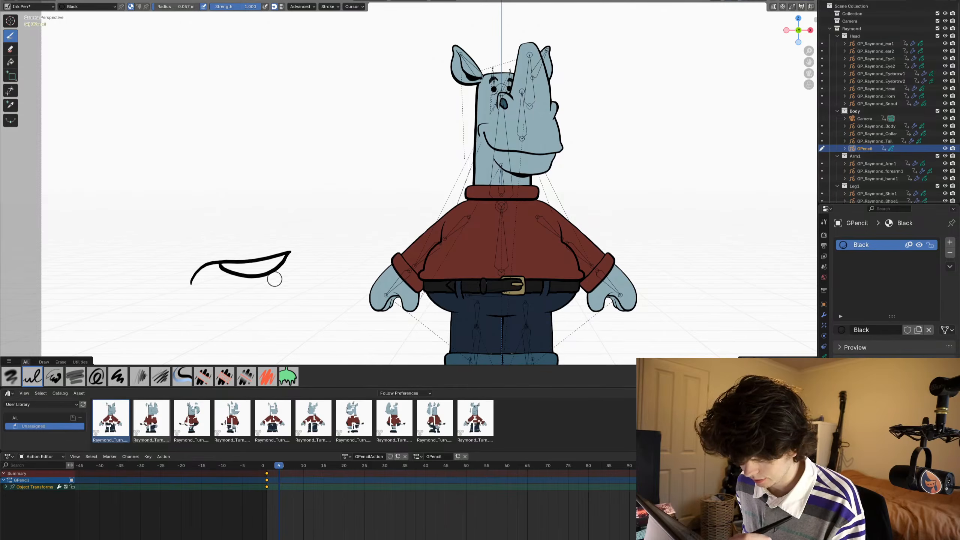
pyautogui.moveTo(272, 301); pyautogui.dragTo(195, 287)
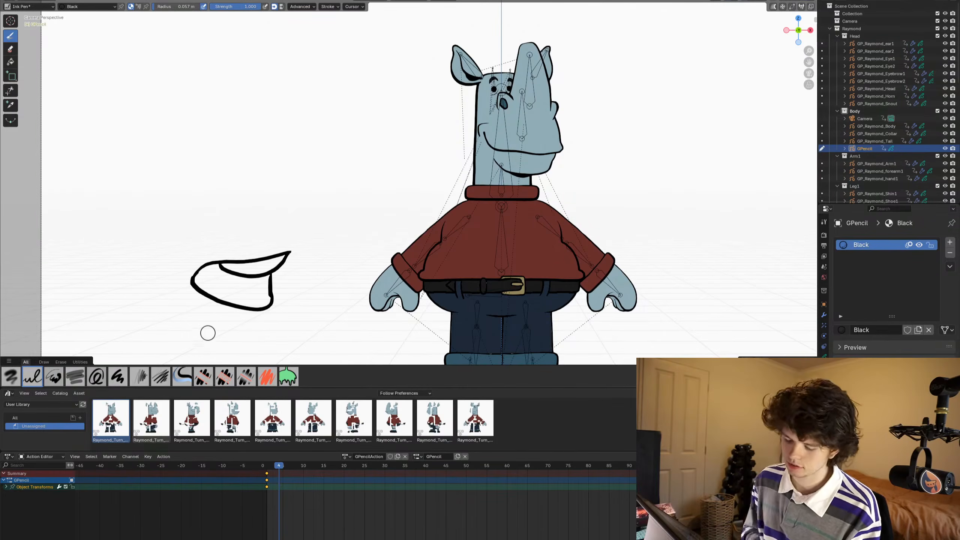
pyautogui.hotkey('ctrl', 'z')
pyautogui.hotkey('ctrl', 'z')
pyautogui.hotkey('ctrl', 'z')
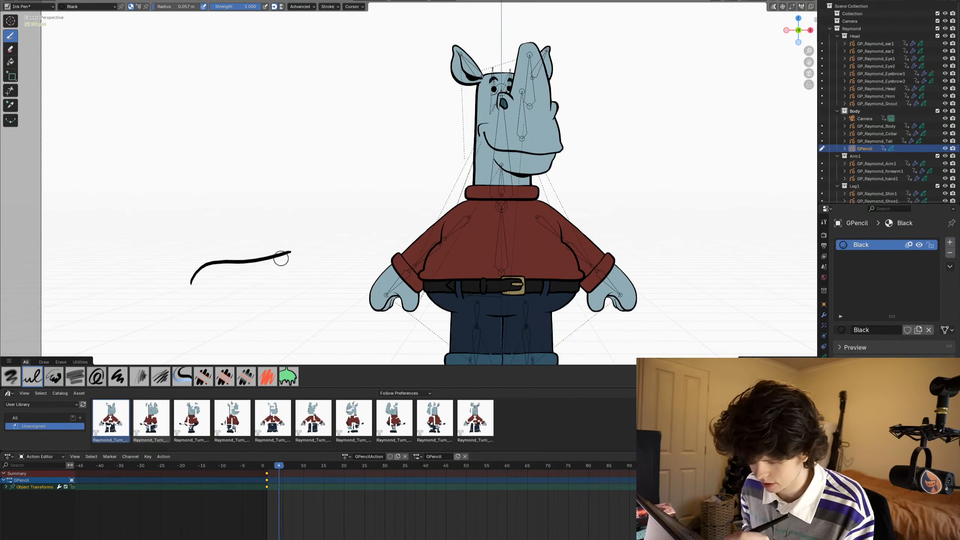
pyautogui.moveTo(281, 279); pyautogui.dragTo(191, 281)
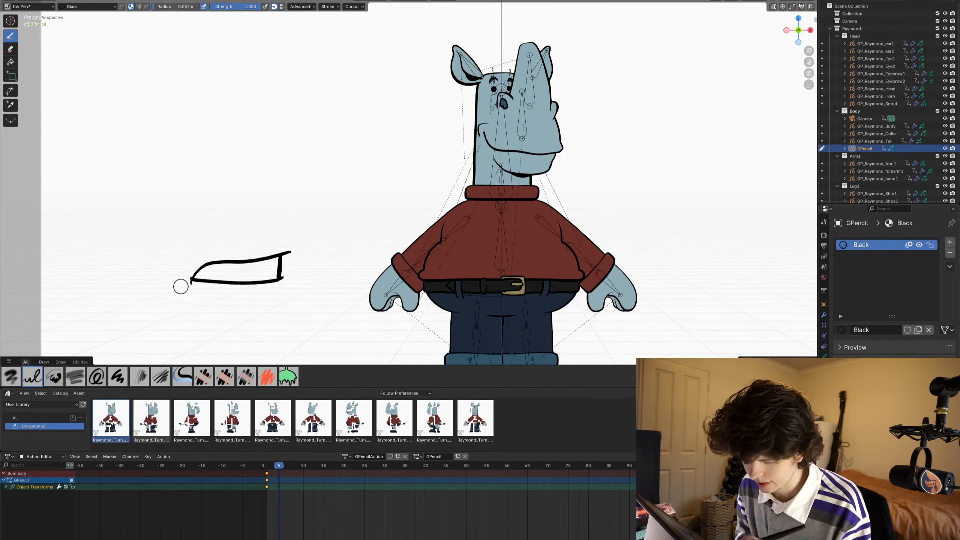
pyautogui.hotkey('ctrl', 'z')
pyautogui.hotkey('ctrl', 'z')
pyautogui.hotkey('ctrl', 'z')
pyautogui.hotkey('ctrl', 'z')
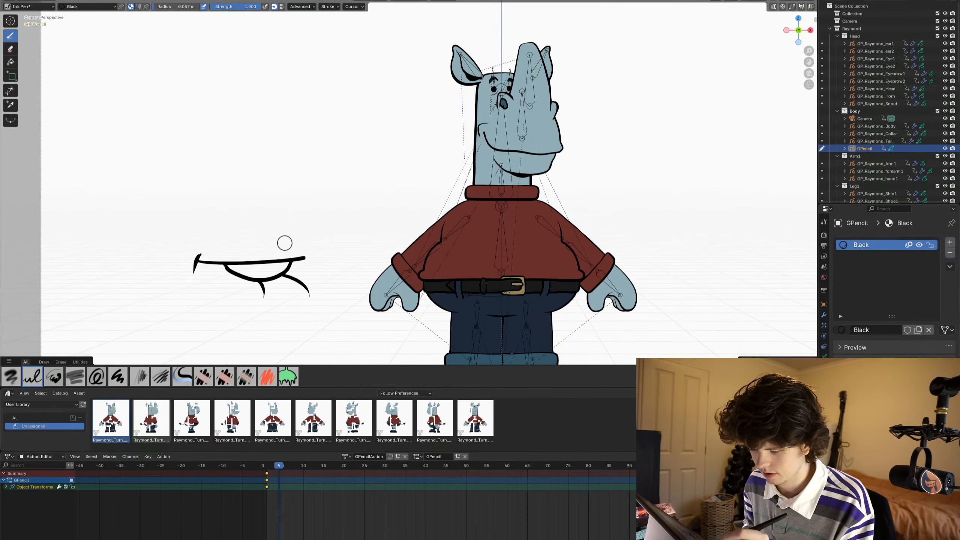
# - Draw a half-open mouth with a straight right side at frame 4 and a wide-open mouth with upper teeth at frame 5
pyautogui.moveTo(289, 244); pyautogui.dragTo(238, 245)
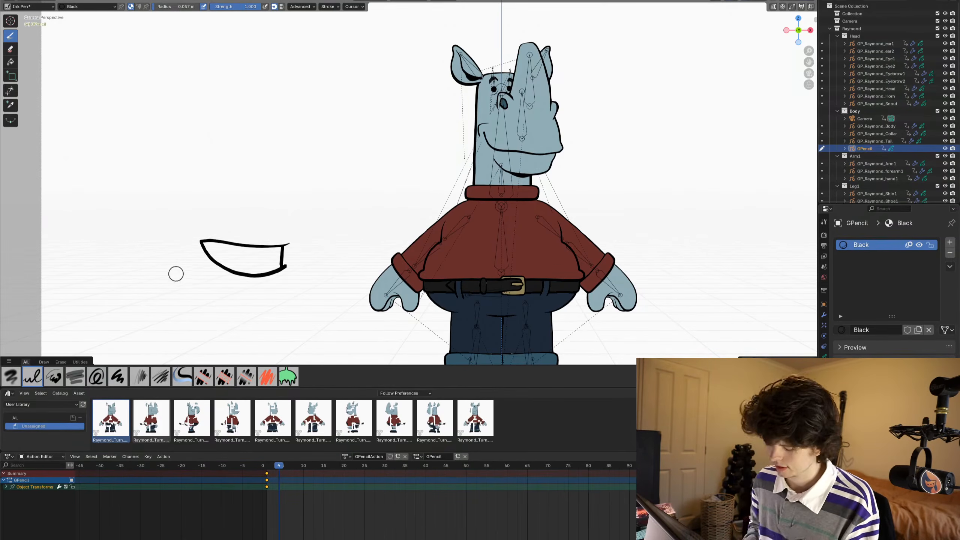
pyautogui.press('Right')
pyautogui.moveTo(289, 243); pyautogui.dragTo(216, 242)
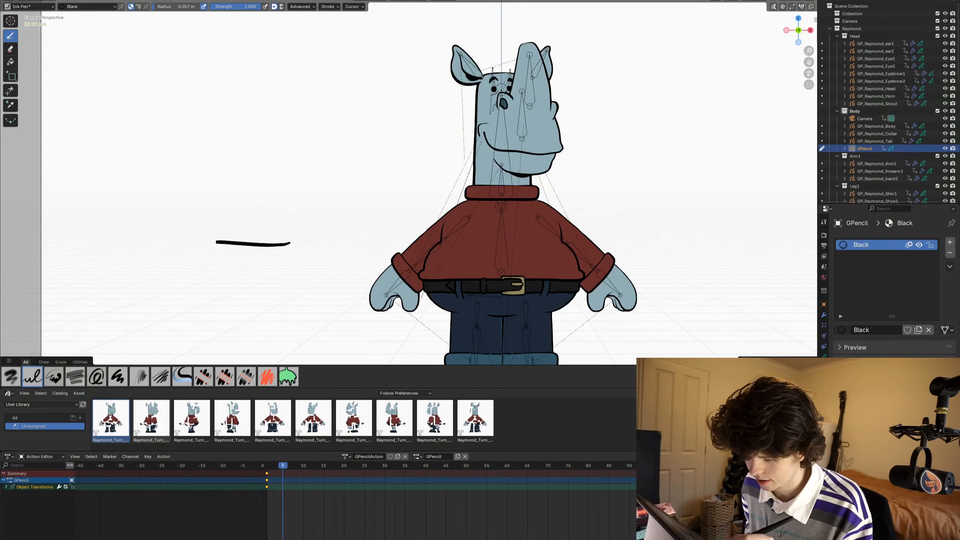
pyautogui.moveTo(198, 280); pyautogui.dragTo(260, 297)
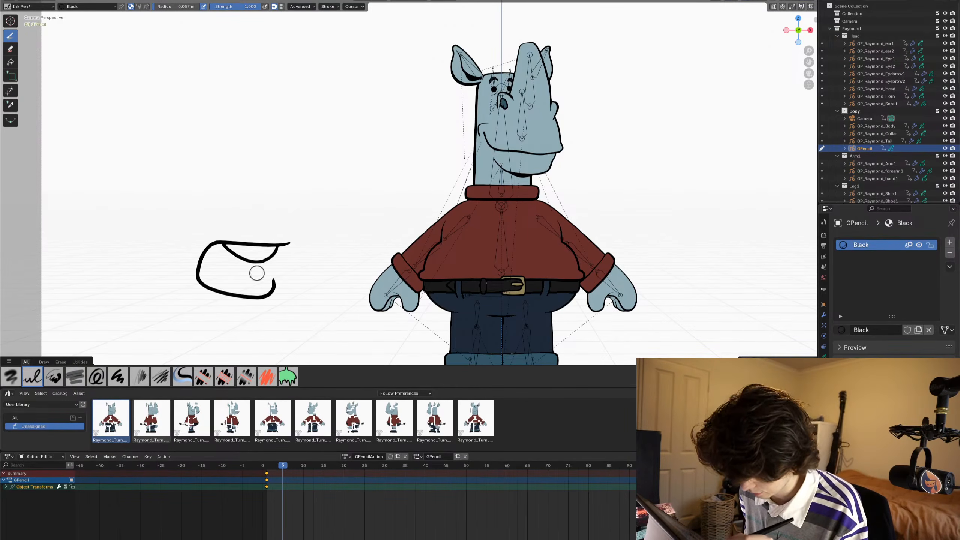
pyautogui.press('Left')
pyautogui.press('Right')
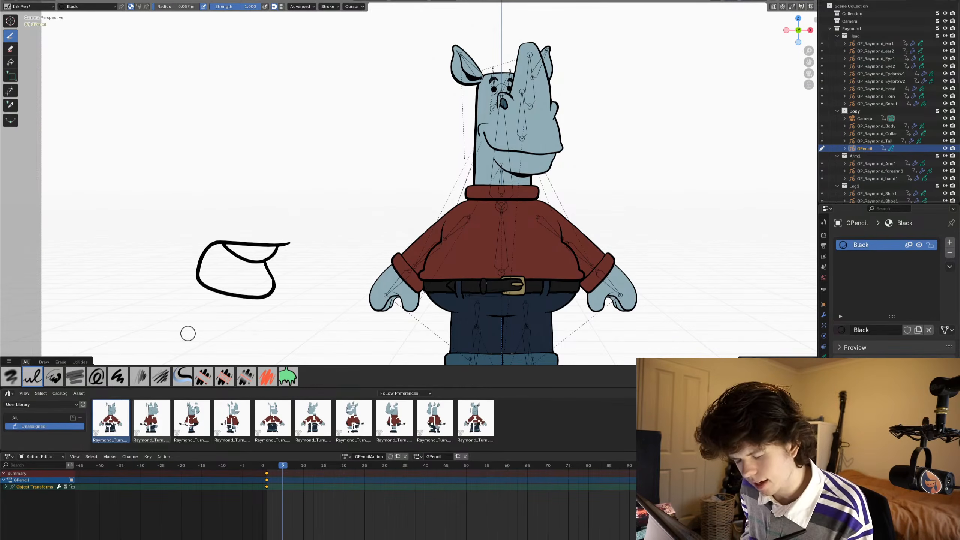
# - Draw a small rounded open mouth at frame 6 and a tiny O-shaped mouth at frame 7
pyautogui.press('Right')
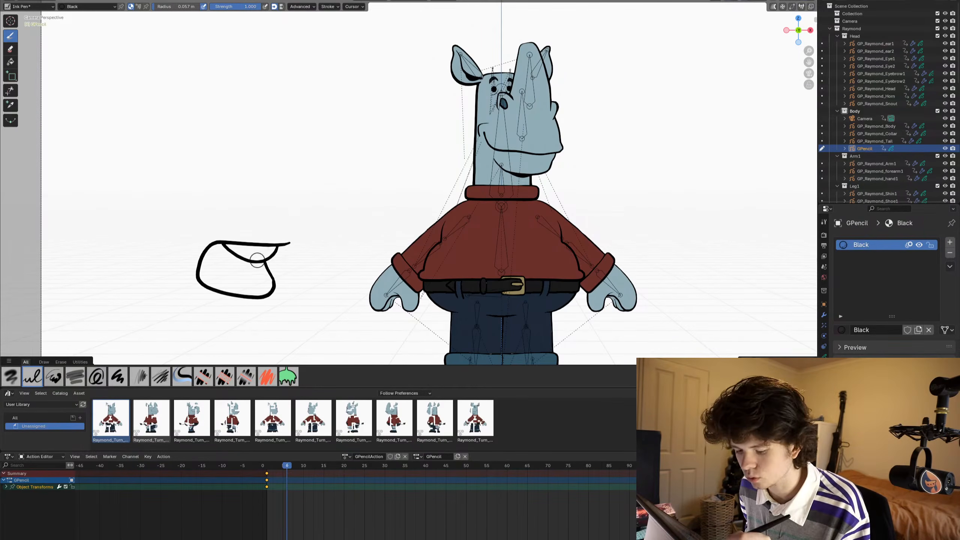
pyautogui.hotkey('ctrl', 'z')
pyautogui.moveTo(286, 243); pyautogui.dragTo(247, 248)
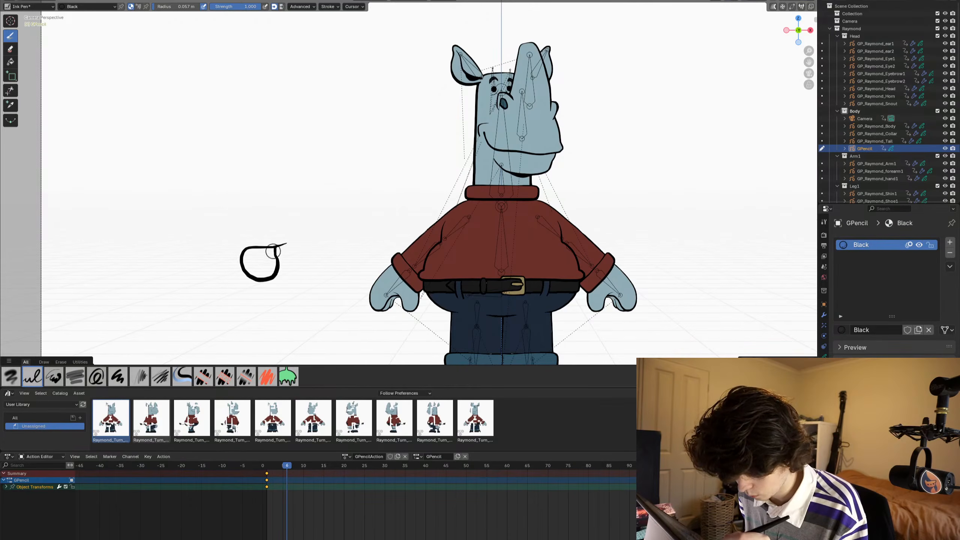
pyautogui.press('Left')
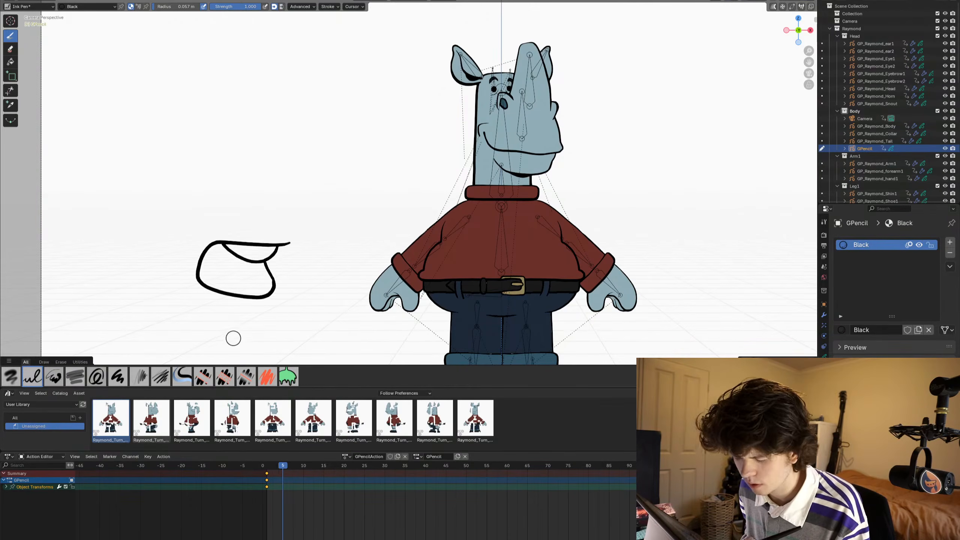
pyautogui.press('Right')
pyautogui.press('Right')
pyautogui.moveTo(279, 246); pyautogui.dragTo(275, 244)
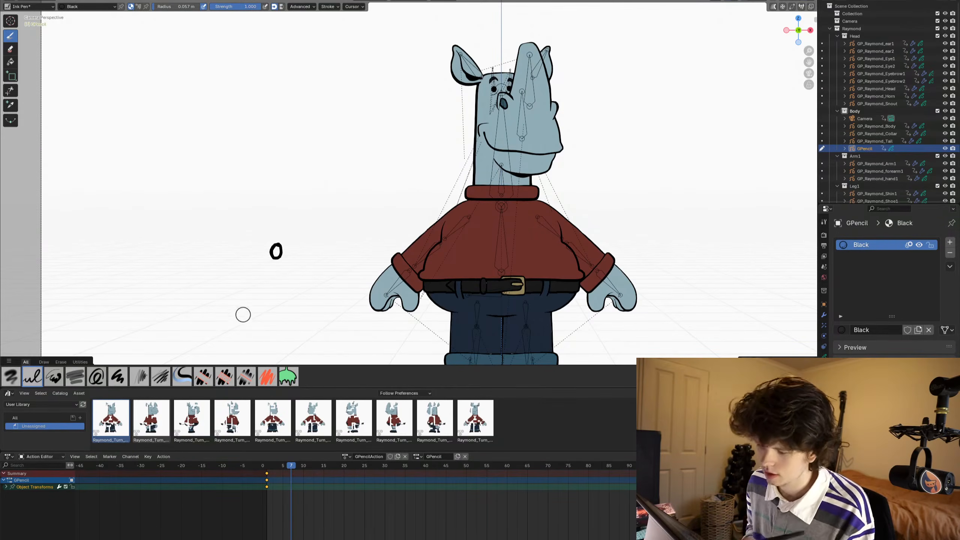
# - Step back and forth between frames 3 and 7 to review the sequence of mouth drawings
pyautogui.press('Left')
pyautogui.press('Left')
pyautogui.press('Left')
pyautogui.press('Left')
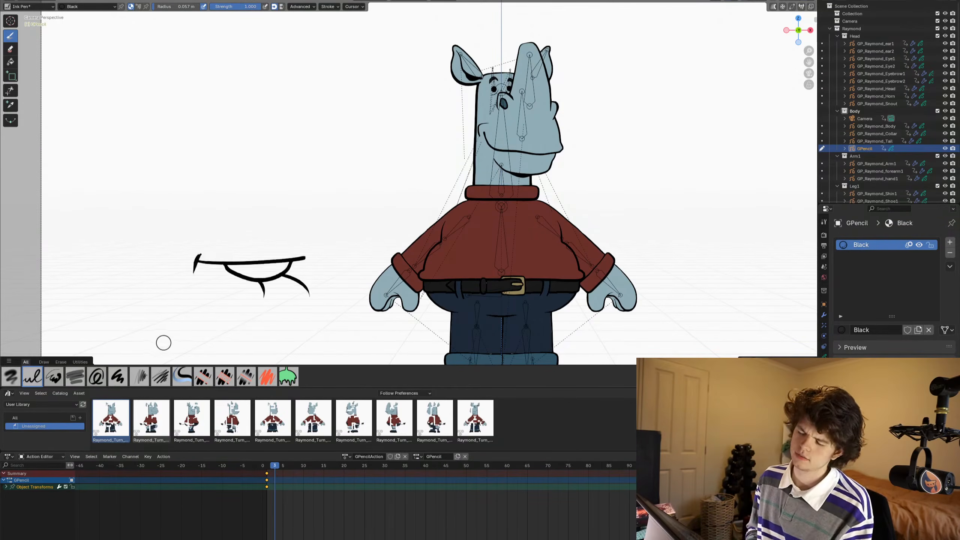
pyautogui.press('Right')
pyautogui.press('Right')
pyautogui.press('Right')
pyautogui.press('Right')
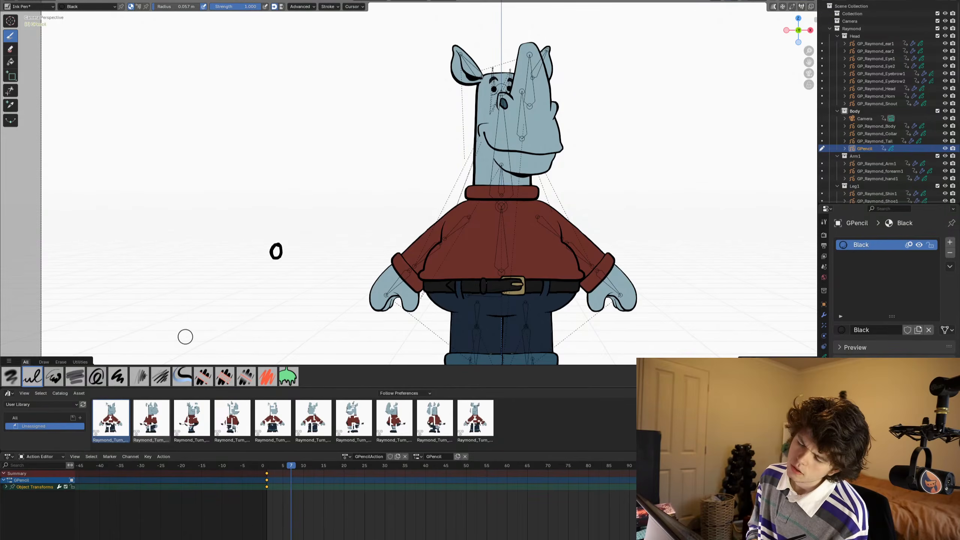
pyautogui.press('Left')
pyautogui.press('Left')
pyautogui.press('Right')
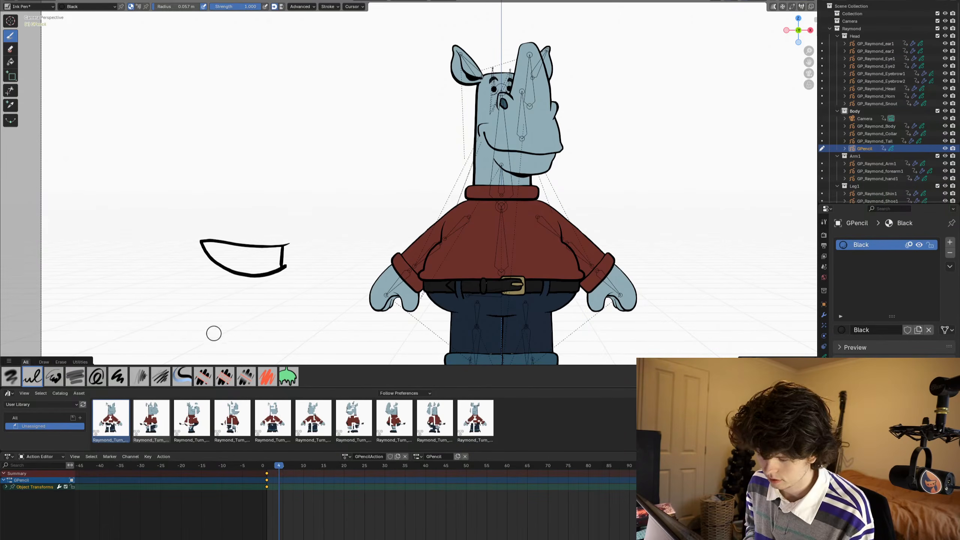
pyautogui.press('Left')
# - Return the Grease Pencil object to Object Mode and switch the Action Editor to Grease Pencil mode
pyautogui.hotkey('ctrl', 'Tab')
pyautogui.click(172, 294)
pyautogui.click(41, 457)
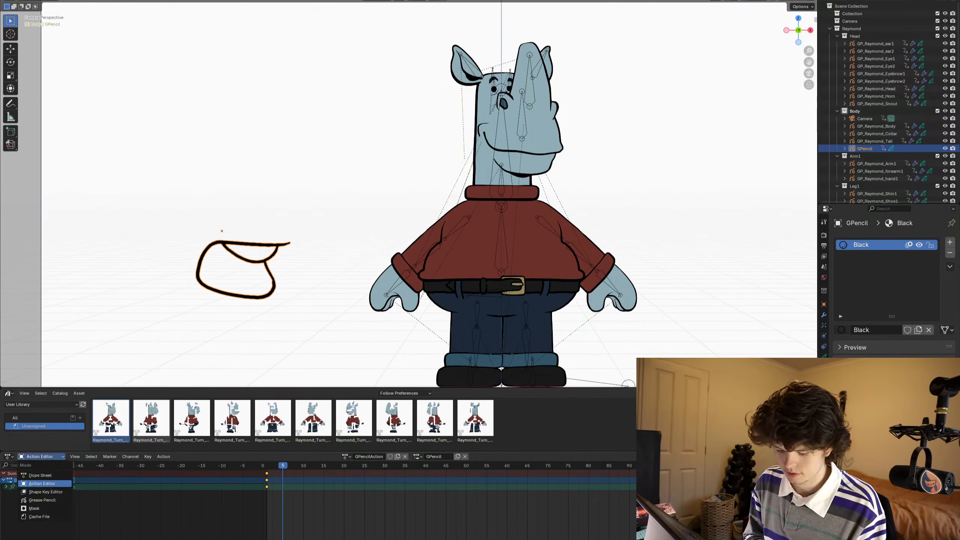
pyautogui.click(41, 501)
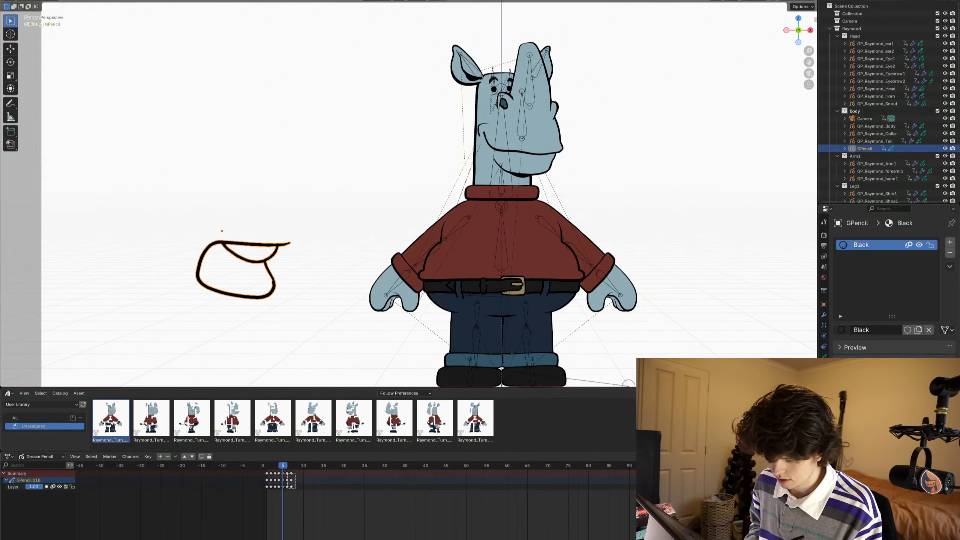
# - Move the last two mouth drawing keyframes one frame later, to frames 7 and 8
pyautogui.press('g')
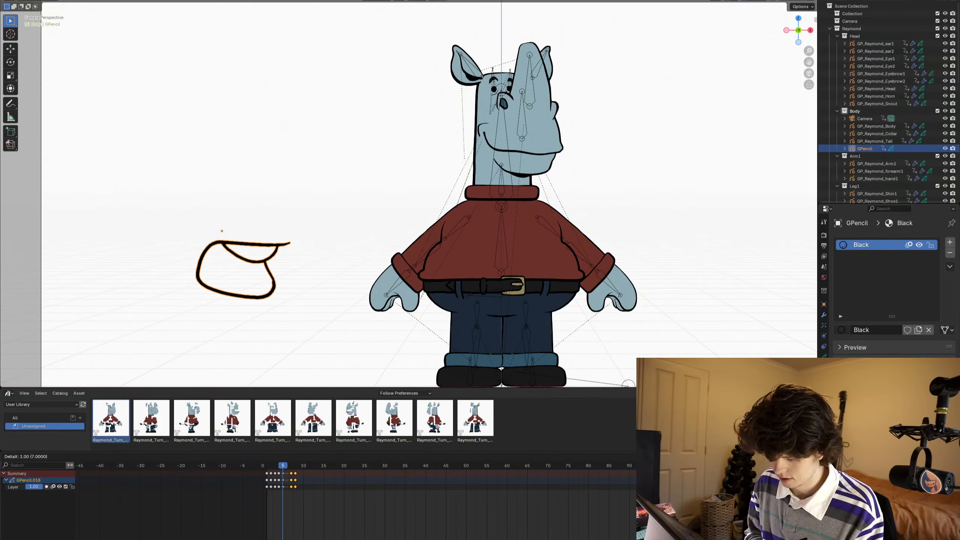
pyautogui.press('Escape')
pyautogui.press('g')
pyautogui.press('Return')
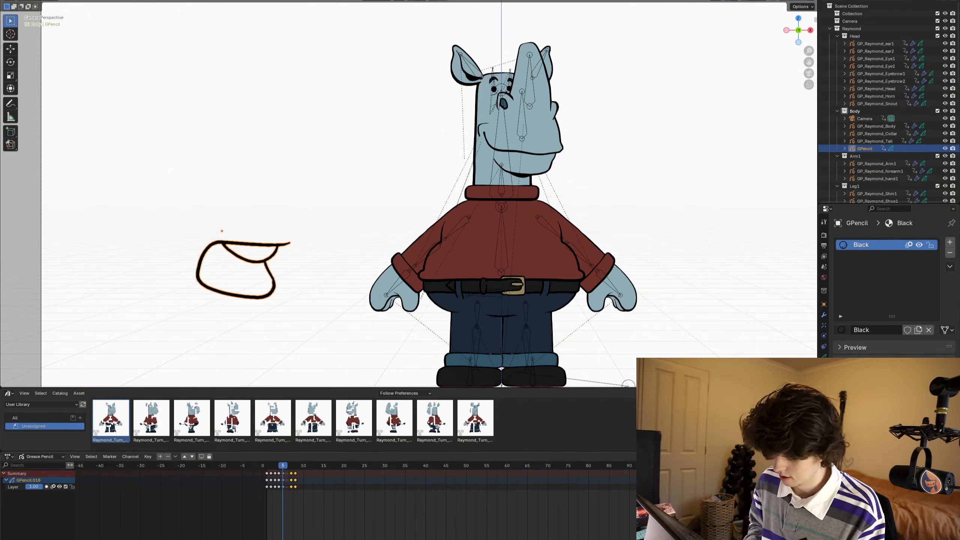
# - Duplicate the active open-mouth keyframe at frame 6 and draw extra tongue and inner lines inside it in Draw Mode
pyautogui.press('Right')
pyautogui.press('Tab')
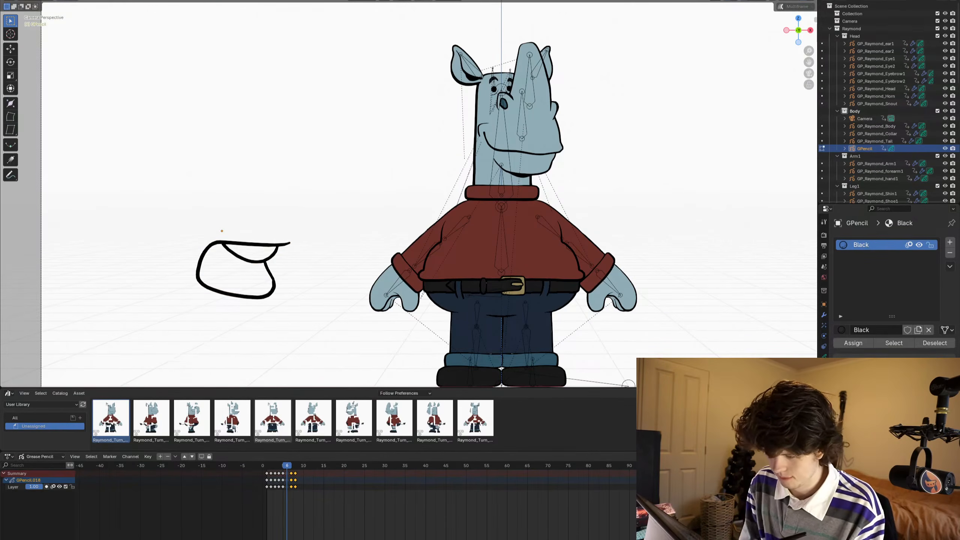
pyautogui.press('i')
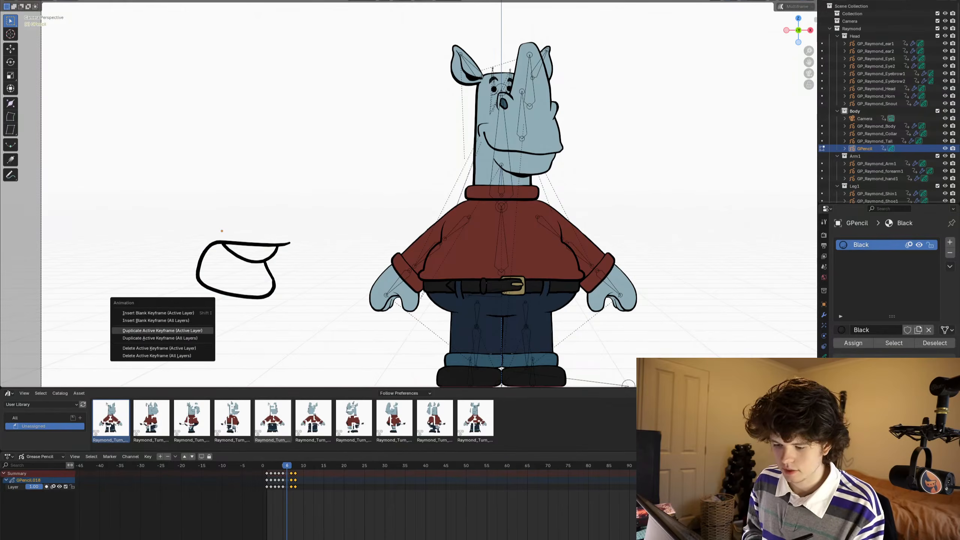
pyautogui.press('Return')
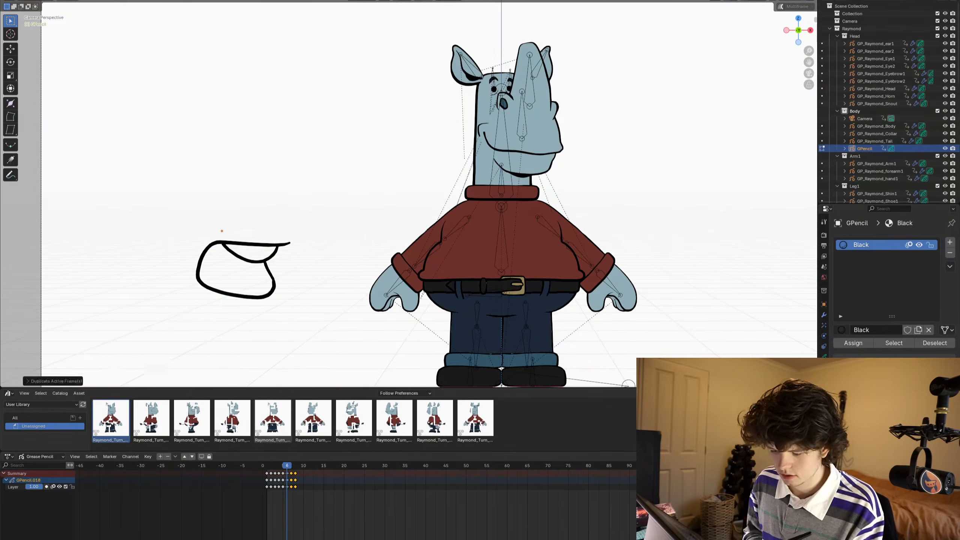
pyautogui.press('Tab')
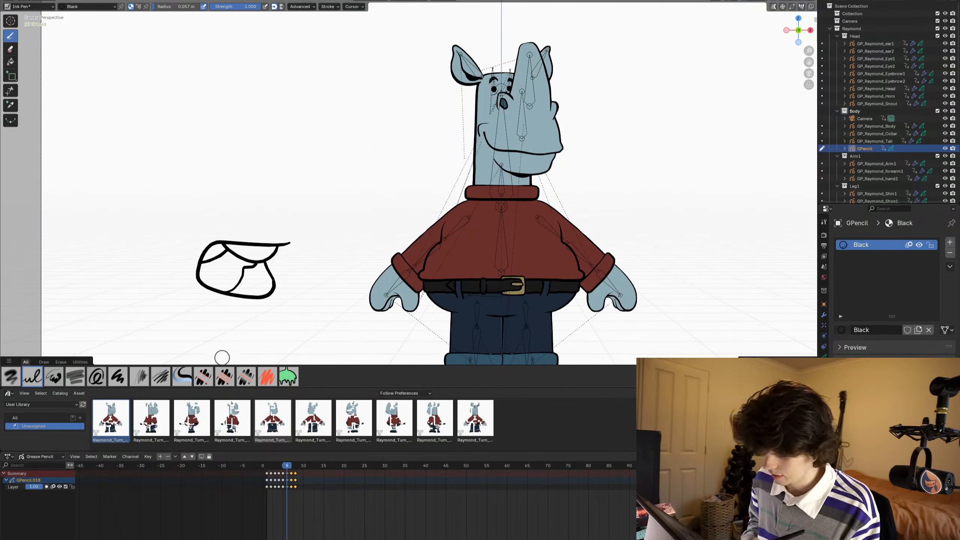
# - Play back and step through the mouth drawings from frame 1 to frame 9, returning the Grease Pencil object to Object Mode
pyautogui.press('Right')
pyautogui.press('Right')
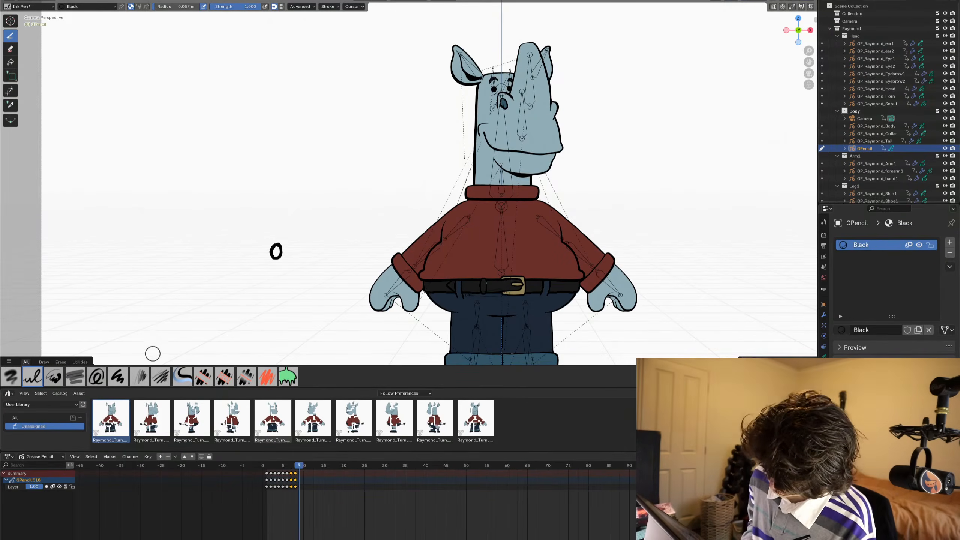
pyautogui.press('space')
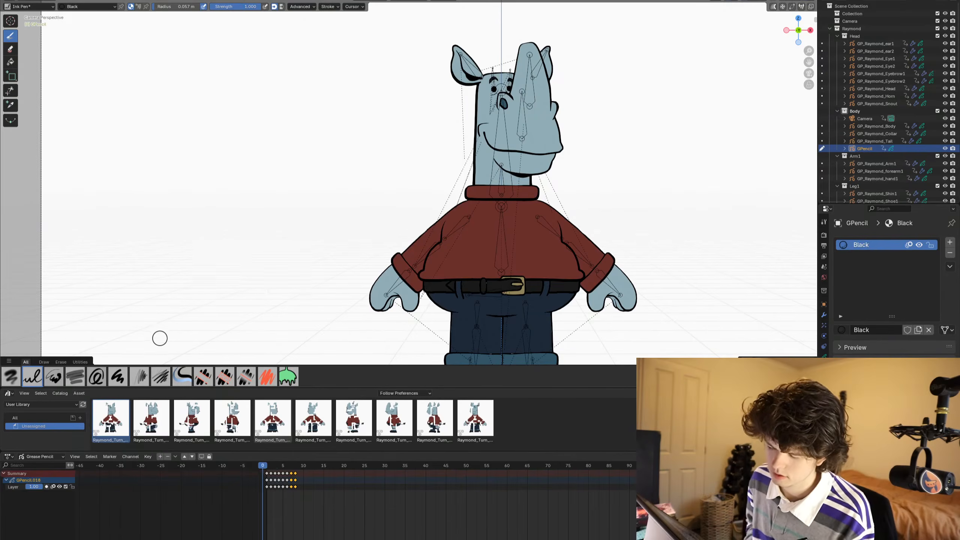
pyautogui.press('space')
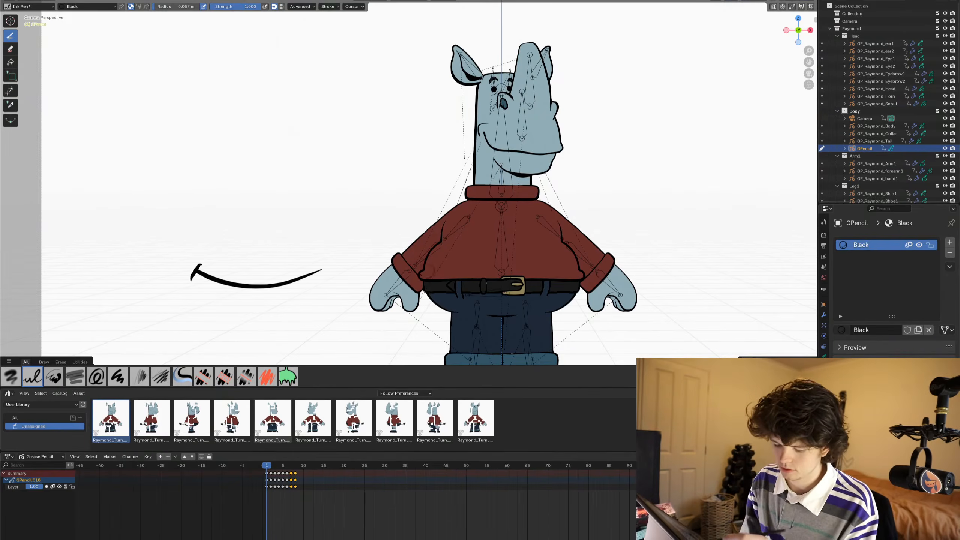
pyautogui.press('Tab')
pyautogui.press('Right')
pyautogui.press('Right')
pyautogui.press('Right')
pyautogui.press('Right')
pyautogui.press('Right')
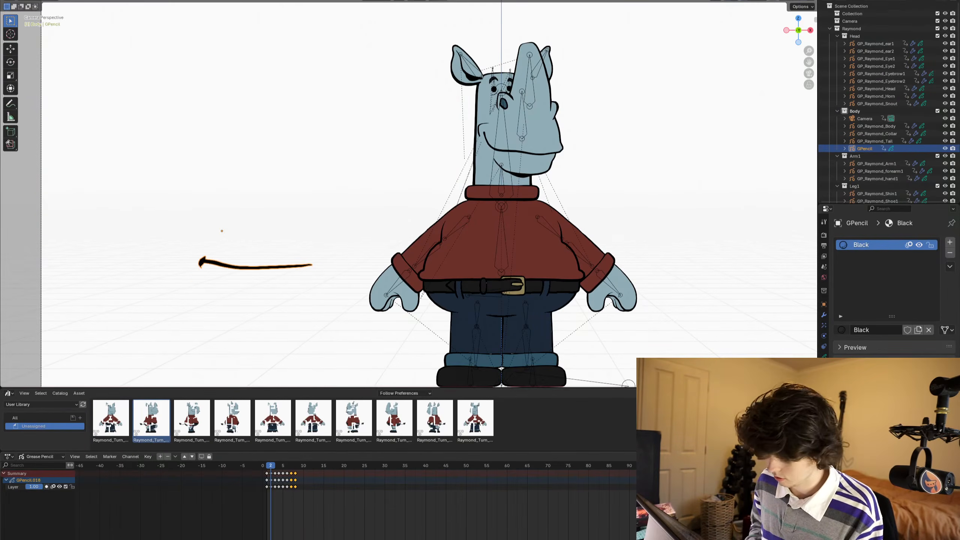
pyautogui.press('Right')
pyautogui.press('Right')
pyautogui.press('Right')
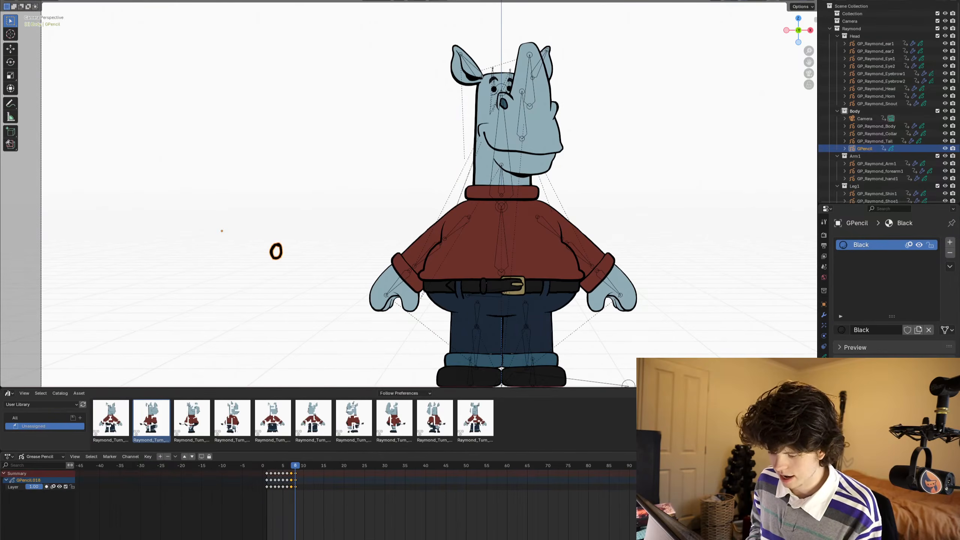
pyautogui.press('Right')
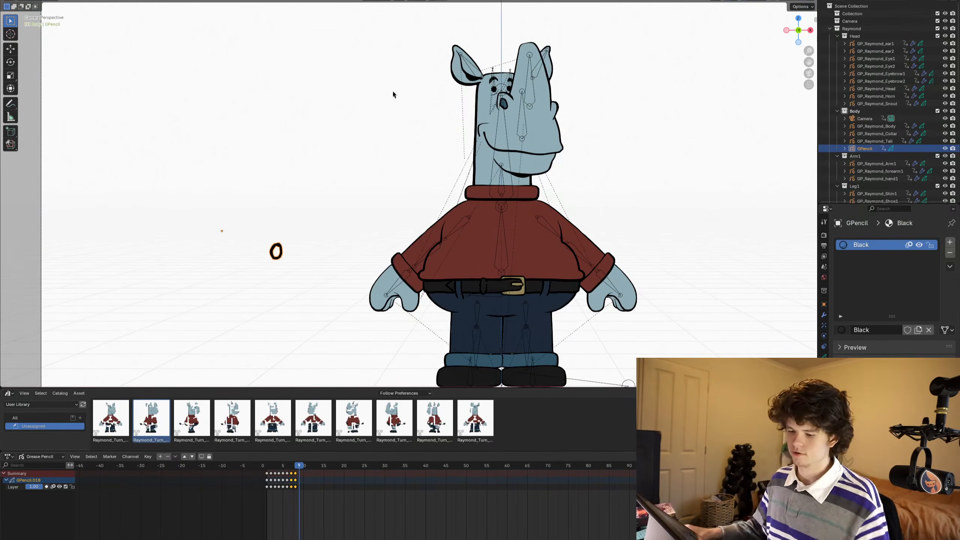
# - Select the rhino's armature, enter Pose Mode and set the animation editor to Dope Sheet mode
pyautogui.hotkey('ctrl', 'Tab')
pyautogui.scroll(-2, 560, 178)
pyautogui.click(559, 174)
pyautogui.click(482, 169)
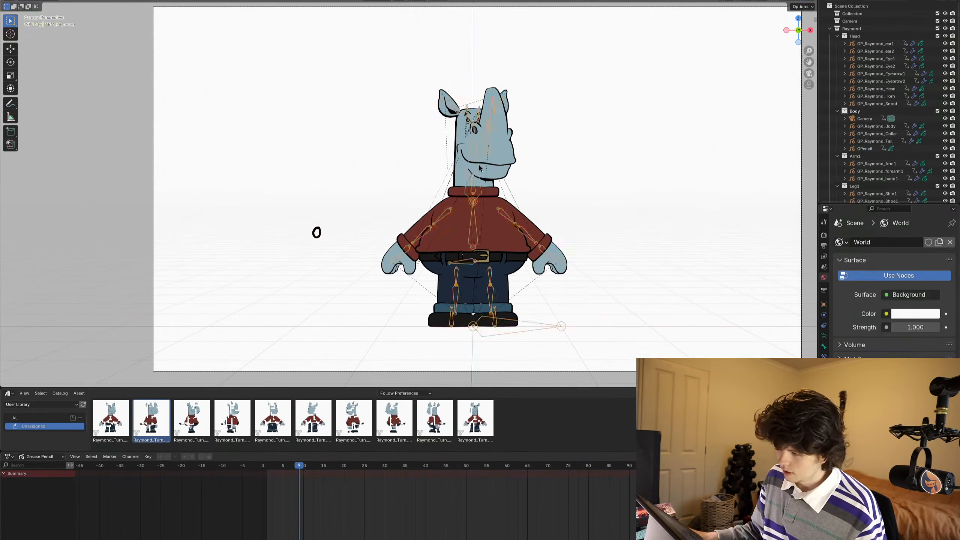
pyautogui.hotkey('ctrl', 'Tab')
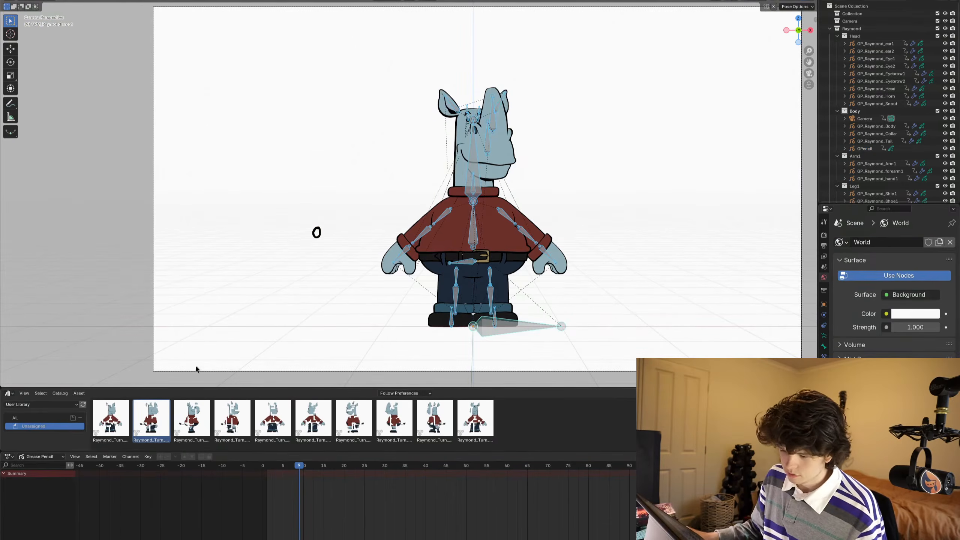
pyautogui.click(43, 456)
pyautogui.click(38, 475)
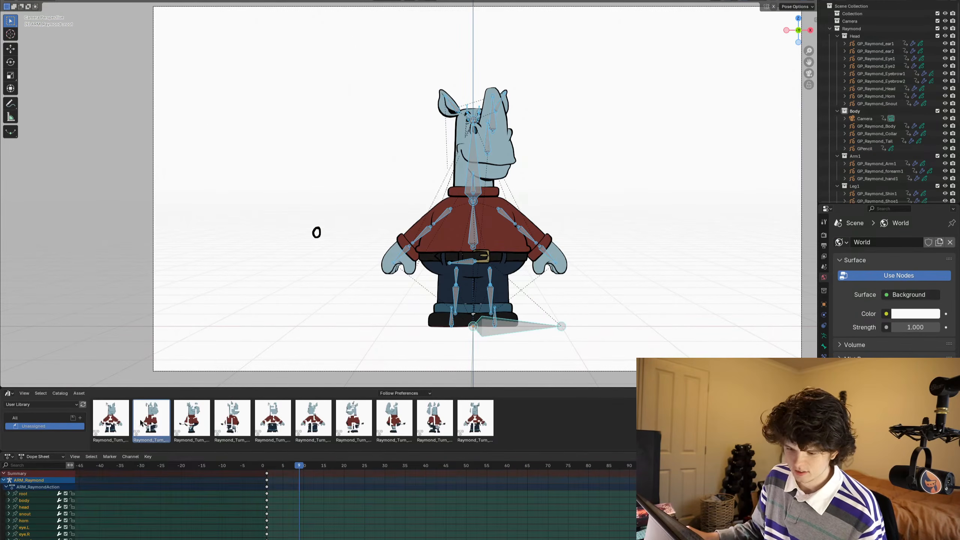
# - Apply the second turnaround pose asset, three-quarter facing right, to the rig and keyframe it at frame 9
pyautogui.doubleClick(160, 419)
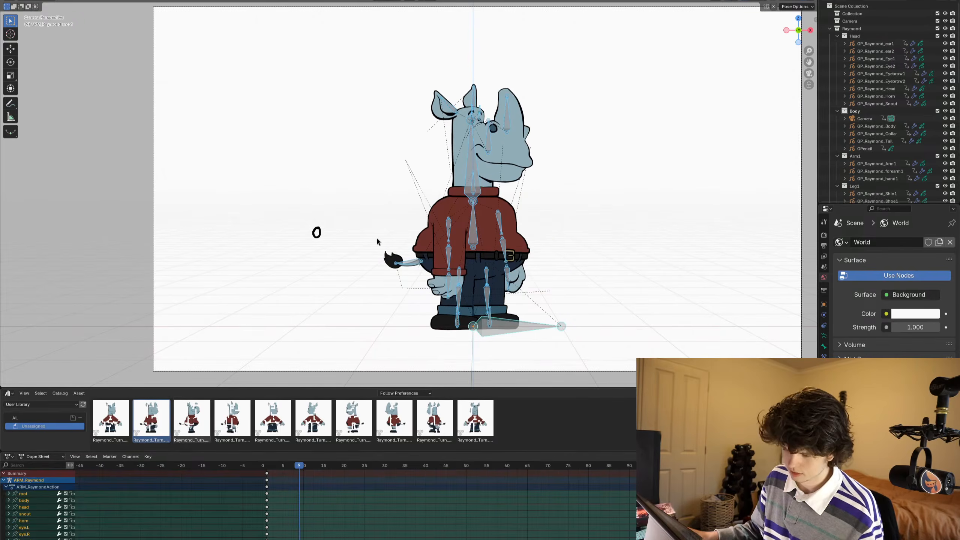
pyautogui.press('i')
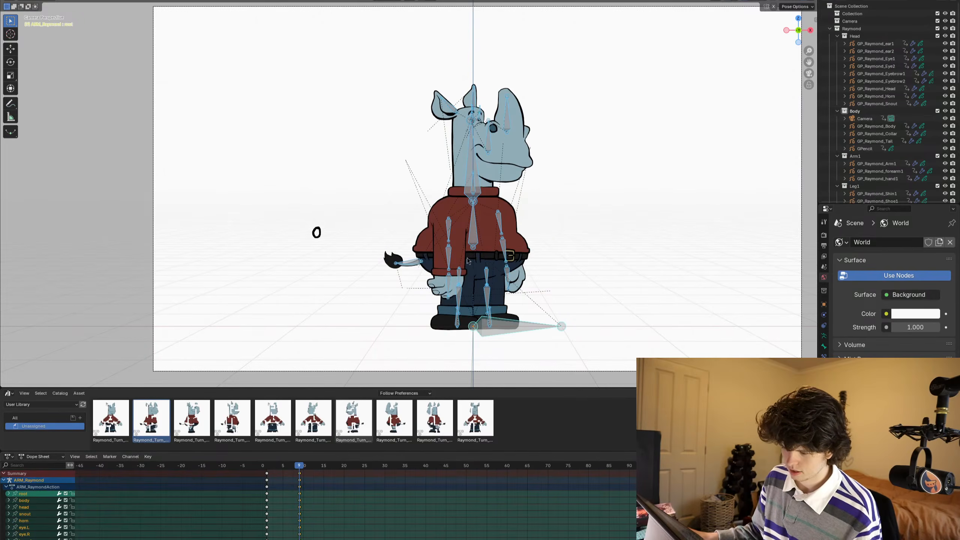
pyautogui.press('Right')
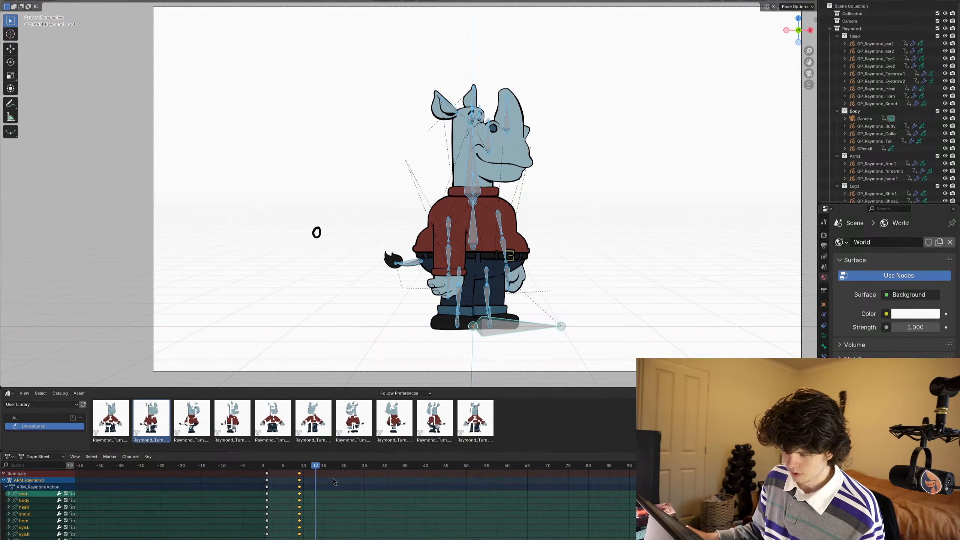
# - Step back to frames 1 and 2 to review the transition between the first two turnaround poses
pyautogui.press('Left')
pyautogui.press('Left')
pyautogui.press('Left')
pyautogui.press('Left')
pyautogui.press('Left')
pyautogui.press('Left')
pyautogui.press('Left')
pyautogui.press('Left')
pyautogui.press('Left')
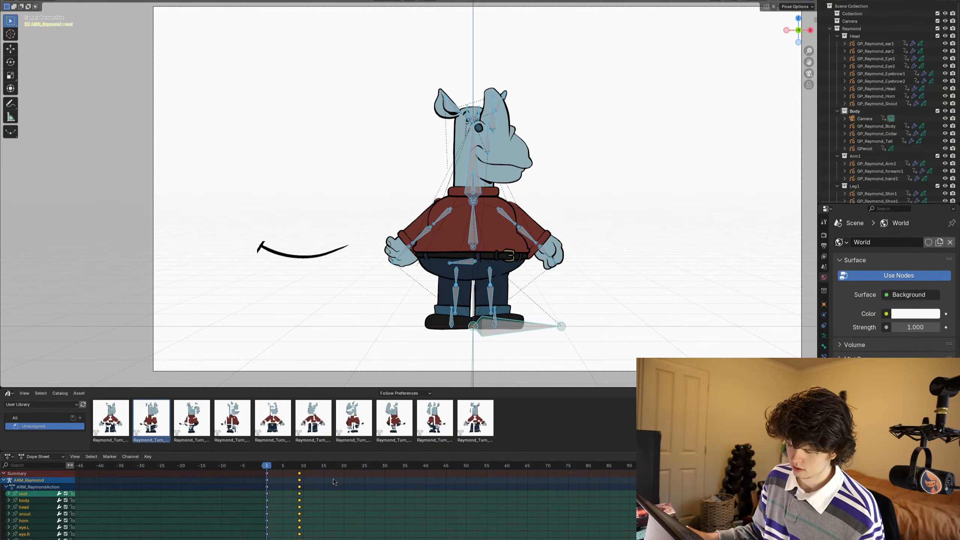
pyautogui.press('Right')
pyautogui.press('a')
pyautogui.press('g')
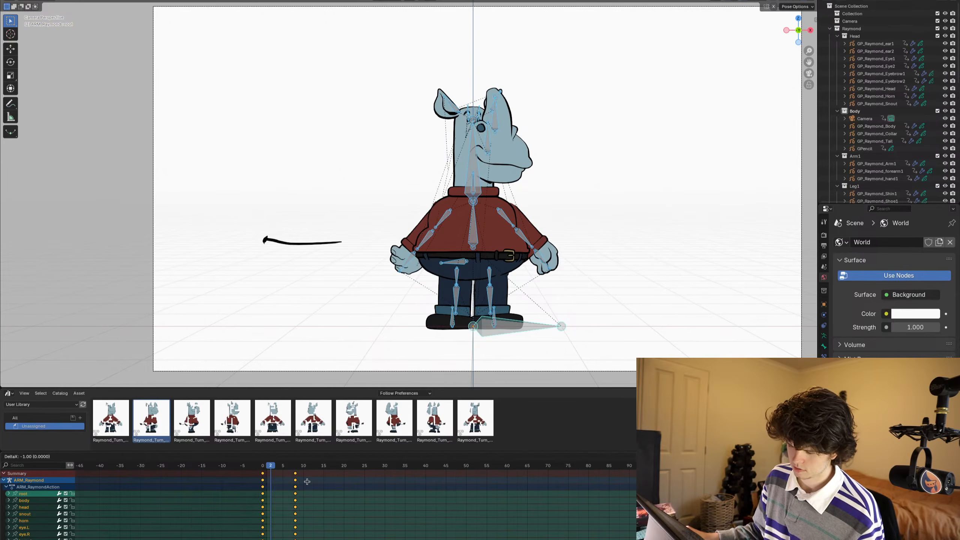
pyautogui.press('Escape')
# - Apply the third turnaround pose asset, the right-facing side profile, and keyframe it at frame 17
pyautogui.press('Right')
pyautogui.press('Right')
pyautogui.press('Right')
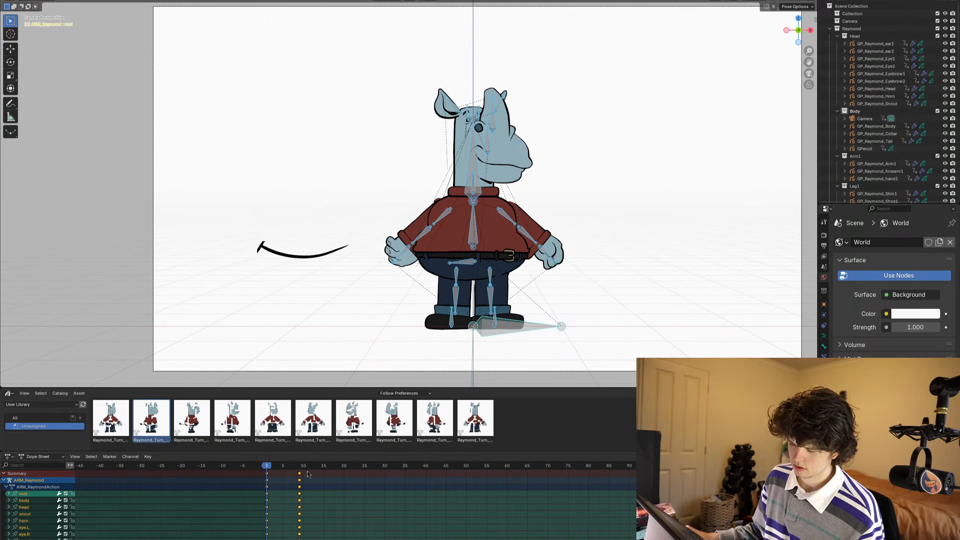
pyautogui.press('Right')
pyautogui.press('Right')
pyautogui.press('Right')
pyautogui.press('Right')
pyautogui.press('Right')
pyautogui.press('Right')
pyautogui.press('Right')
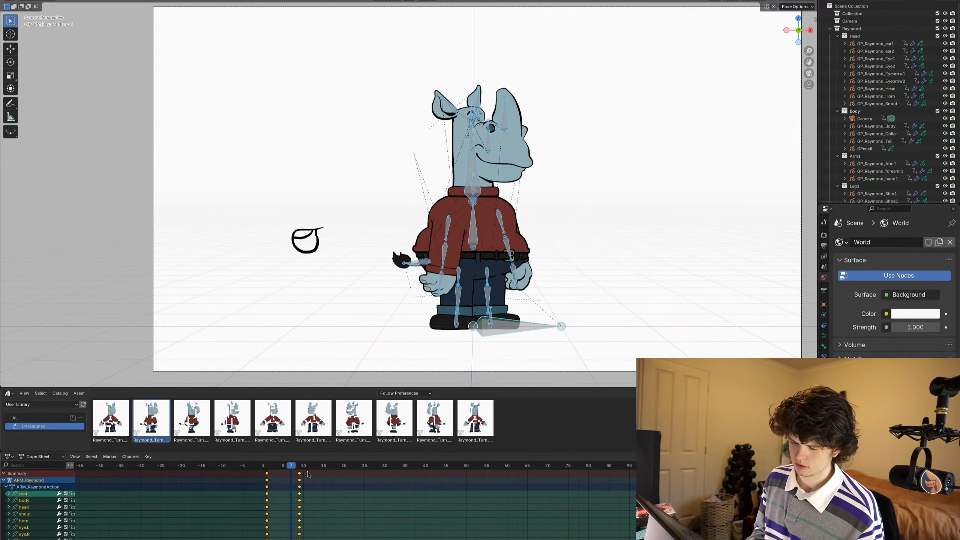
pyautogui.press('Right')
pyautogui.press('Right')
pyautogui.press('Right')
pyautogui.press('Right')
pyautogui.press('Right')
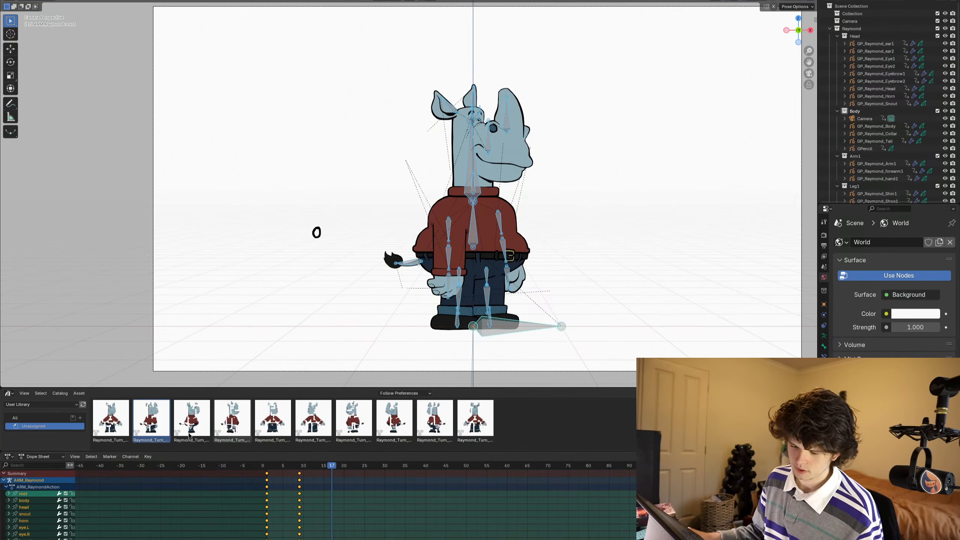
pyautogui.doubleClick(191, 417)
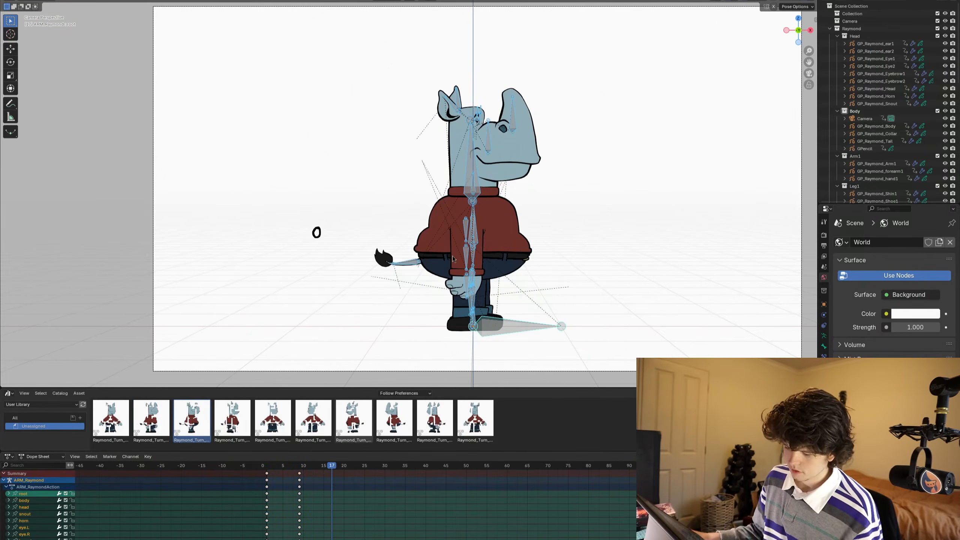
pyautogui.press('i')
# - Apply the fourth turnaround pose asset, the right-facing rear three-quarter view, and keyframe it at frame 25
pyautogui.press('Right')
pyautogui.press('Right')
pyautogui.press('Right')
pyautogui.press('Right')
pyautogui.press('Right')
pyautogui.press('Right')
pyautogui.press('Right')
pyautogui.press('Right')
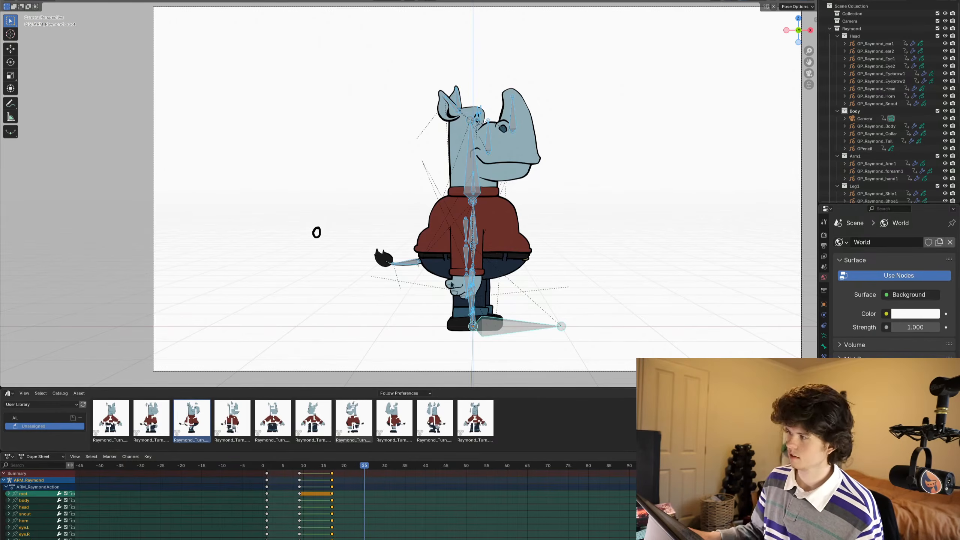
pyautogui.doubleClick(222, 421)
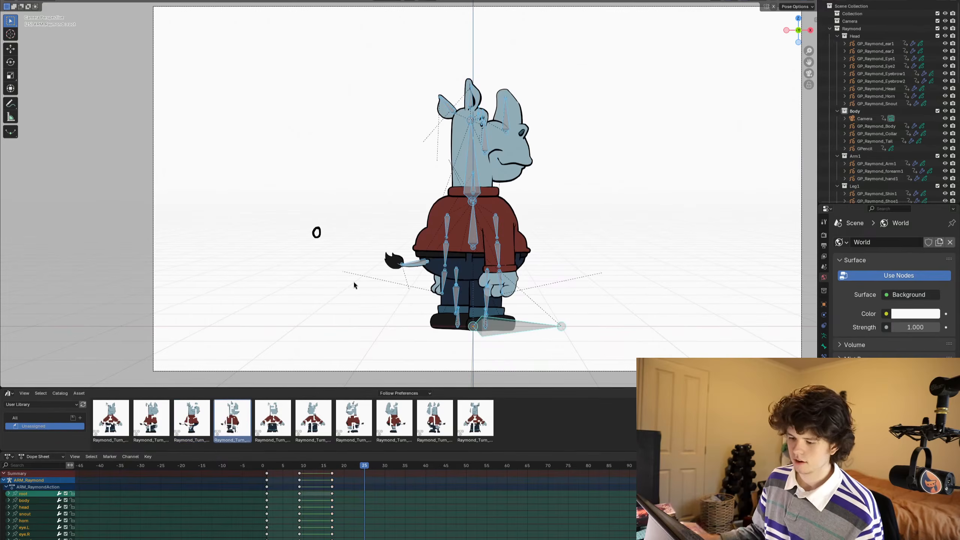
pyautogui.press('i')
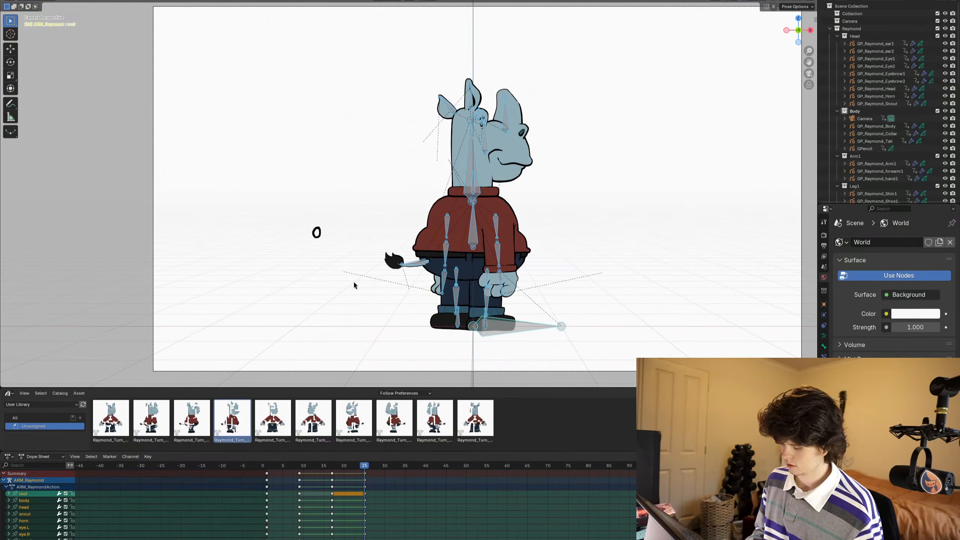
# - Apply the fifth turnaround pose asset, the back view with the head turned right, and keyframe it at frame 33
pyautogui.press('Right')
pyautogui.press('Right')
pyautogui.press('Right')
pyautogui.press('Right')
pyautogui.press('Right')
pyautogui.press('Right')
pyautogui.press('Right')
pyautogui.press('Right')
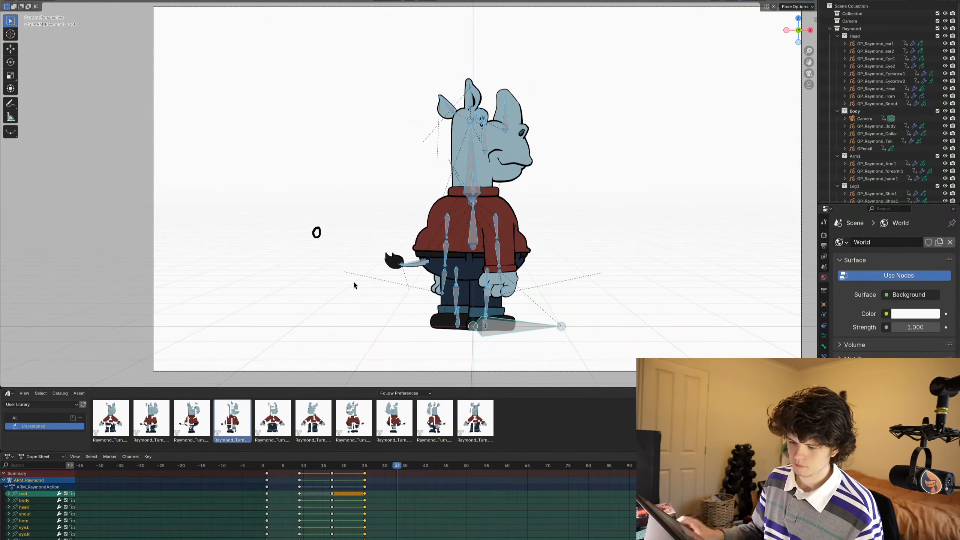
pyautogui.doubleClick(272, 418)
pyautogui.press('i')
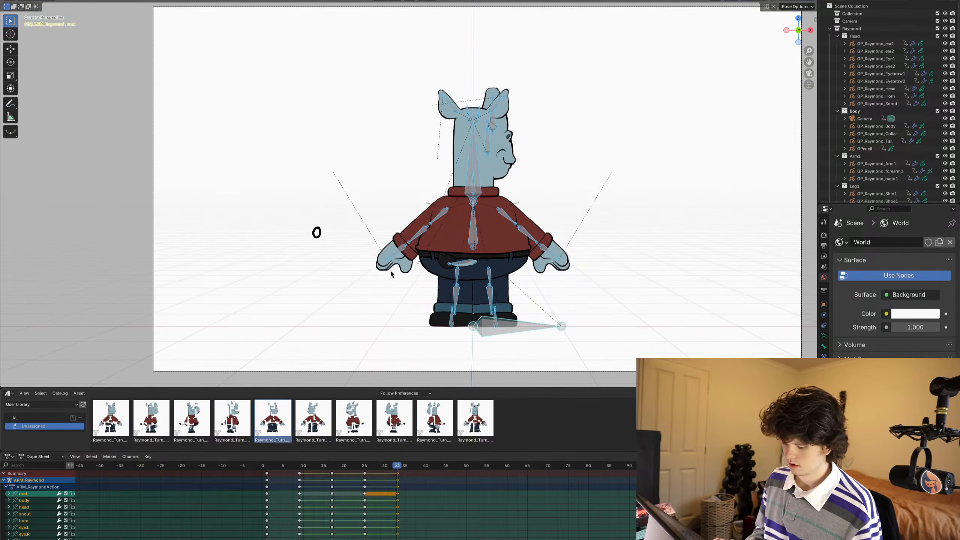
# - Apply the sixth turnaround pose asset, the back view with the head turned left, and keyframe it at frame 41
pyautogui.press('Right')
pyautogui.press('Right')
pyautogui.press('Right')
pyautogui.press('Right')
pyautogui.press('Right')
pyautogui.press('Right')
pyautogui.press('Right')
pyautogui.press('Right')
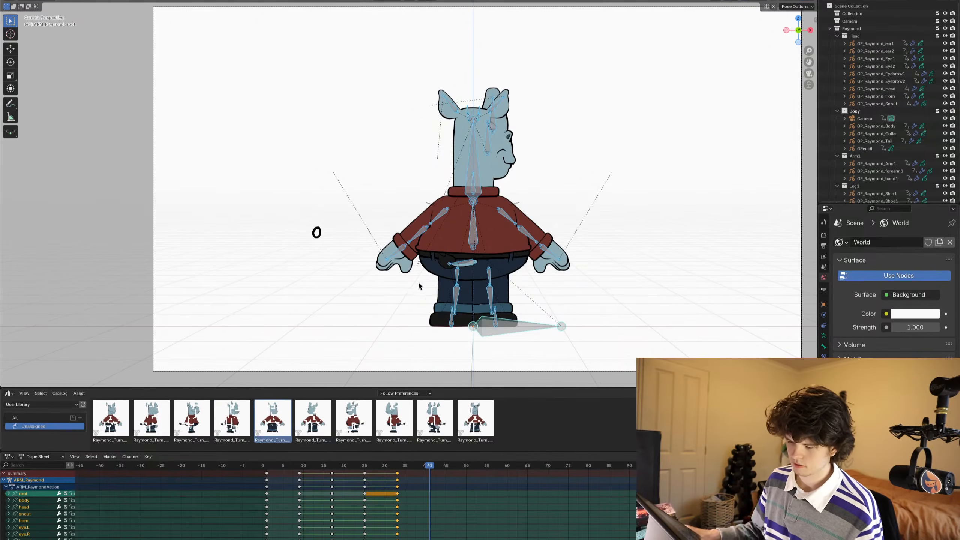
pyautogui.doubleClick(307, 415)
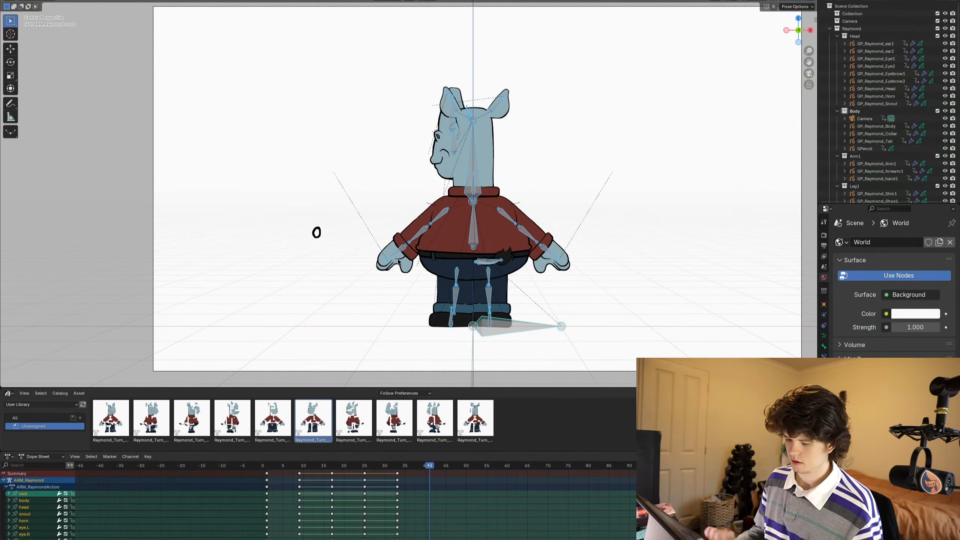
pyautogui.press('i')
# - Apply the seventh turnaround pose asset, the left-facing rear three-quarter view, and keyframe it at frame 49
pyautogui.press('Right')
pyautogui.press('Right')
pyautogui.press('Right')
pyautogui.press('Right')
pyautogui.press('Right')
pyautogui.press('Right')
pyautogui.press('Right')
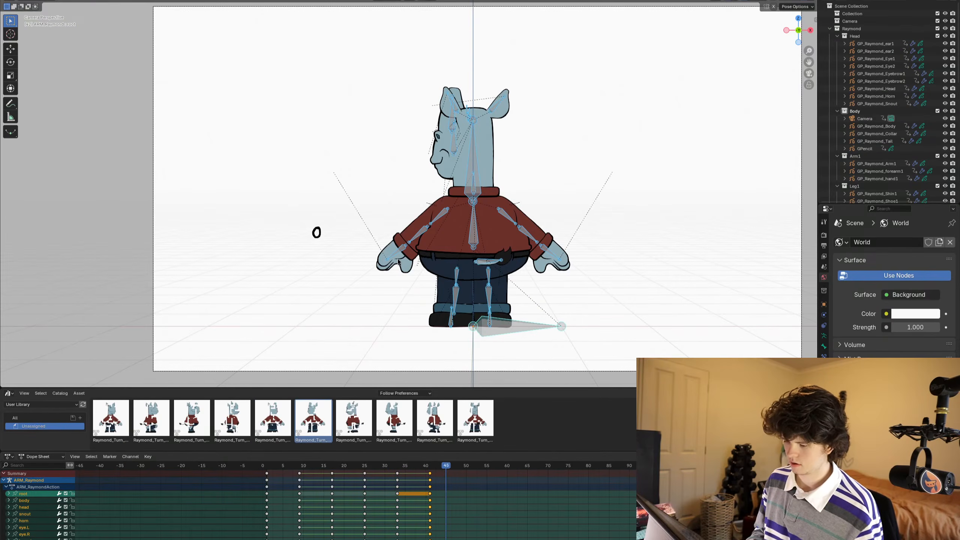
pyautogui.doubleClick(365, 419)
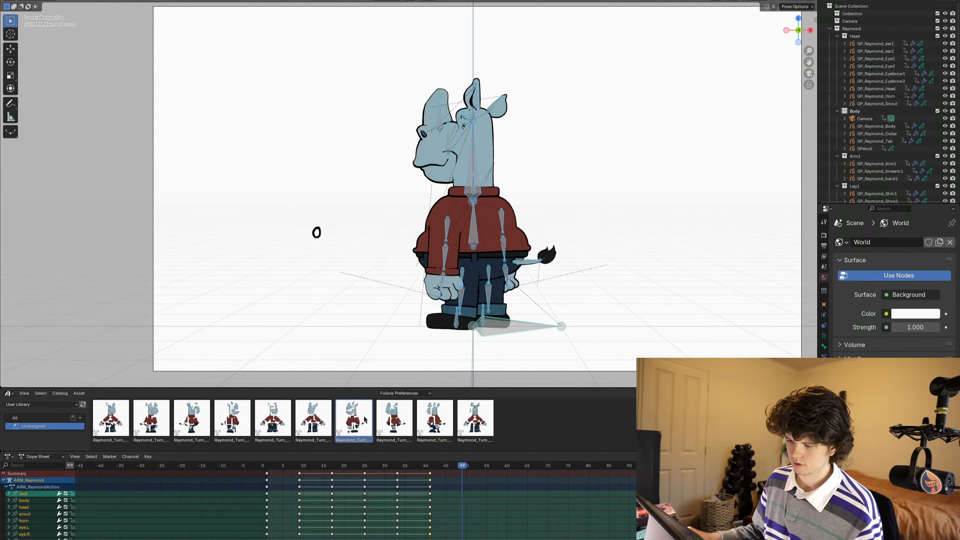
pyautogui.press('i')
# - Apply the eighth turnaround pose asset, the left-facing side profile, and keyframe it at frame 57
pyautogui.press('Right')
pyautogui.press('Right')
pyautogui.press('Right')
pyautogui.press('Right')
pyautogui.press('Right')
pyautogui.press('Right')
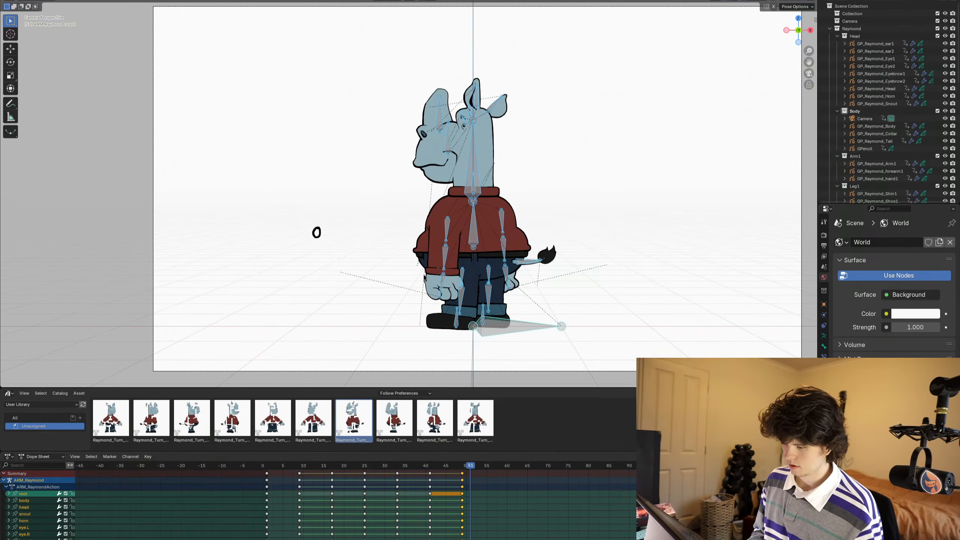
pyautogui.press('Right')
pyautogui.press('Right')
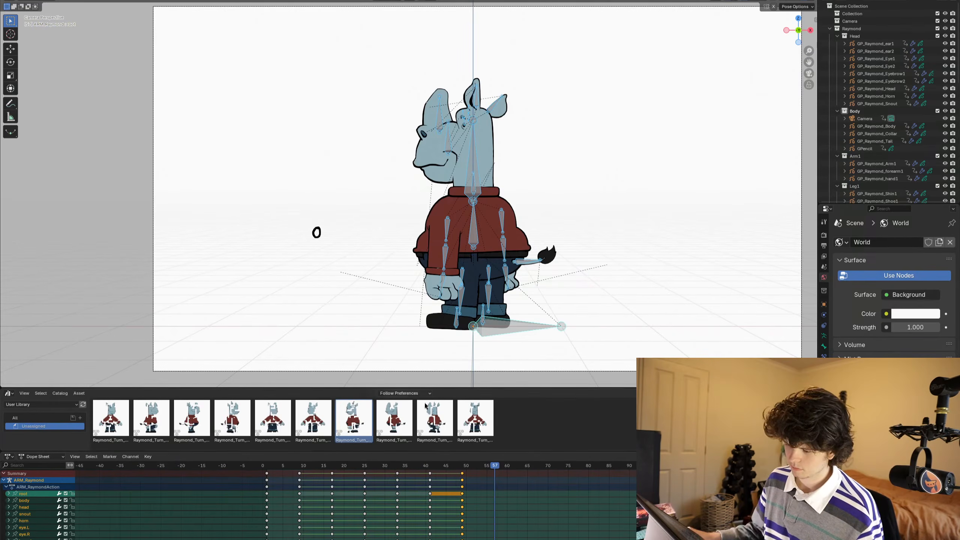
pyautogui.doubleClick(394, 418)
pyautogui.press('i')
# - Apply the ninth turnaround pose asset, the left-facing front three-quarter view, and keyframe it at frame 65
pyautogui.press('Right')
pyautogui.press('Right')
pyautogui.press('Right')
pyautogui.press('Right')
pyautogui.press('Right')
pyautogui.press('Right')
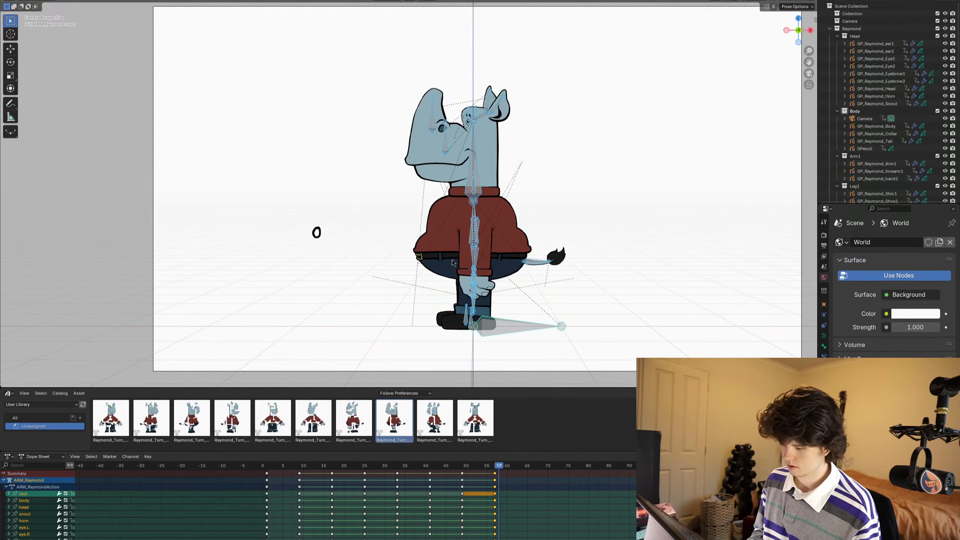
pyautogui.press('Right')
pyautogui.press('Right')
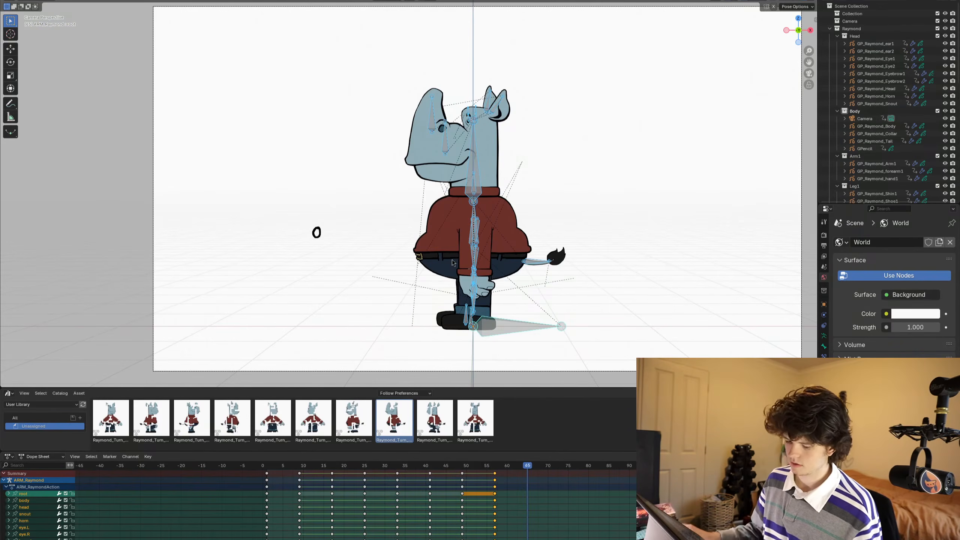
pyautogui.doubleClick(432, 425)
pyautogui.press('i')
# - Apply the tenth turnaround pose asset, the front view with the head turned left, and keyframe it at frame 73
pyautogui.press('Right')
pyautogui.press('Right')
pyautogui.press('Right')
pyautogui.press('Right')
pyautogui.press('Right')
pyautogui.press('Right')
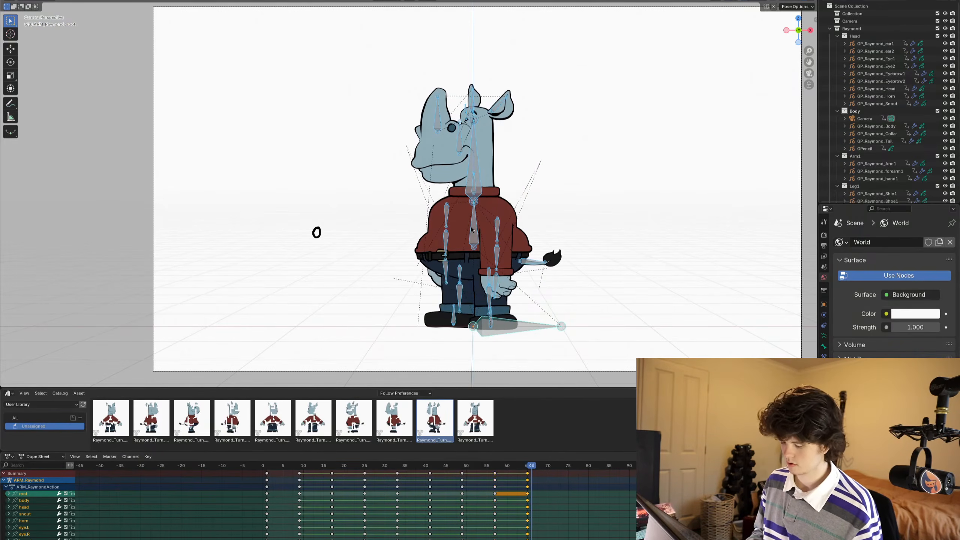
pyautogui.press('Right')
pyautogui.press('Right')
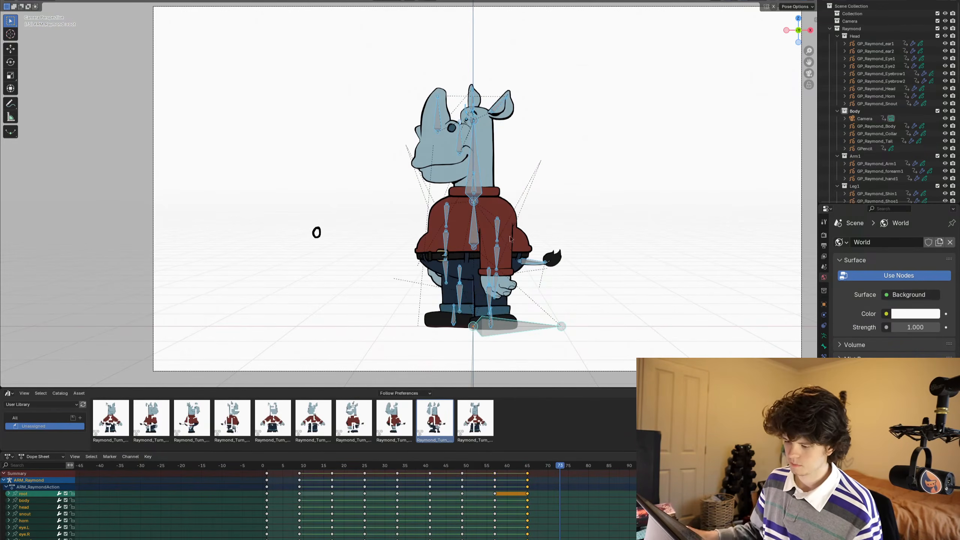
pyautogui.doubleClick(475, 421)
pyautogui.press('i')
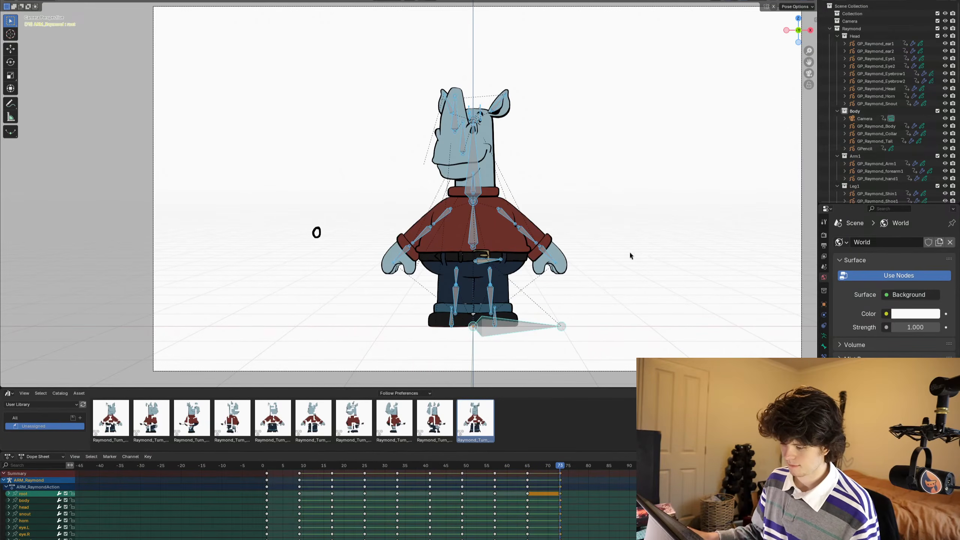
# - Play back the turnaround animation and set all of the rig's keyframes to constant interpolation
pyautogui.press('Left')
pyautogui.press('Left')
pyautogui.press('Left')
pyautogui.press('Left')
pyautogui.press('Left')
pyautogui.press('Left')
pyautogui.press('Left')
pyautogui.press('Left')
pyautogui.press('Left')
pyautogui.press('Left')
pyautogui.press('Left')
pyautogui.press('Left')
pyautogui.keyDown('alt'); pyautogui.moveTo(636, 363); pyautogui.dragTo(612, 363, button='middle'); pyautogui.keyUp('alt')
pyautogui.press('space')
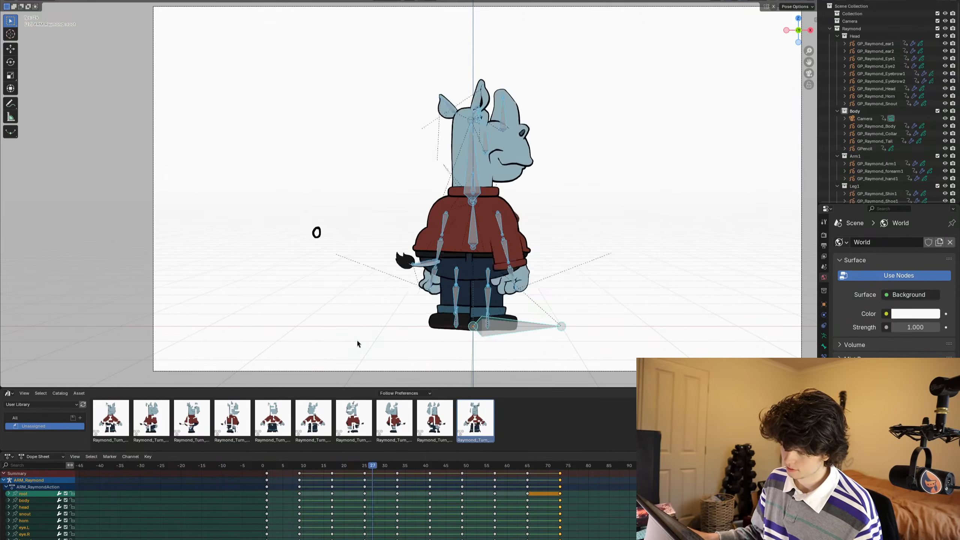
pyautogui.press('space')
pyautogui.press('a')
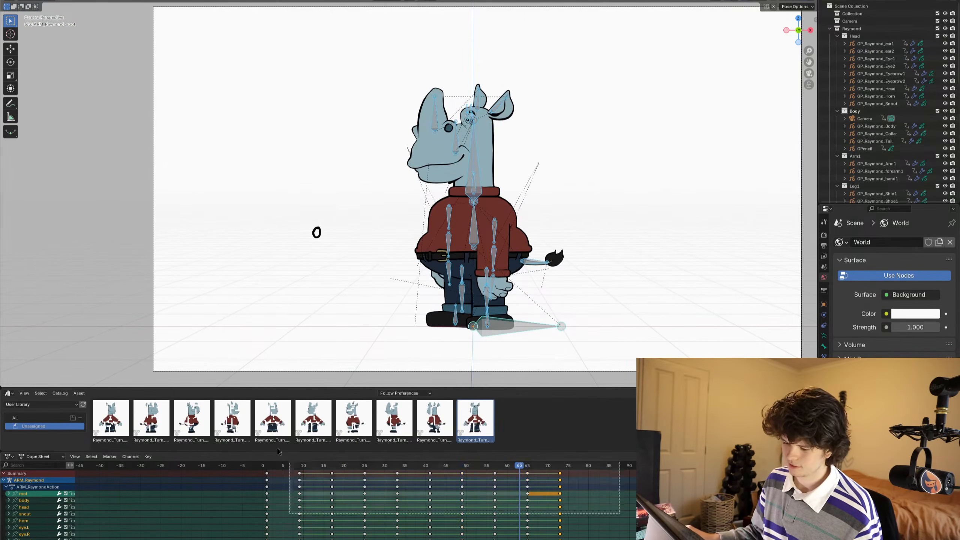
pyautogui.press('t')
pyautogui.click(247, 512)
# - Return to frame 1, select all the rig's bones, reapply the first turnaround pose asset, and keyframe it there
pyautogui.press('space')
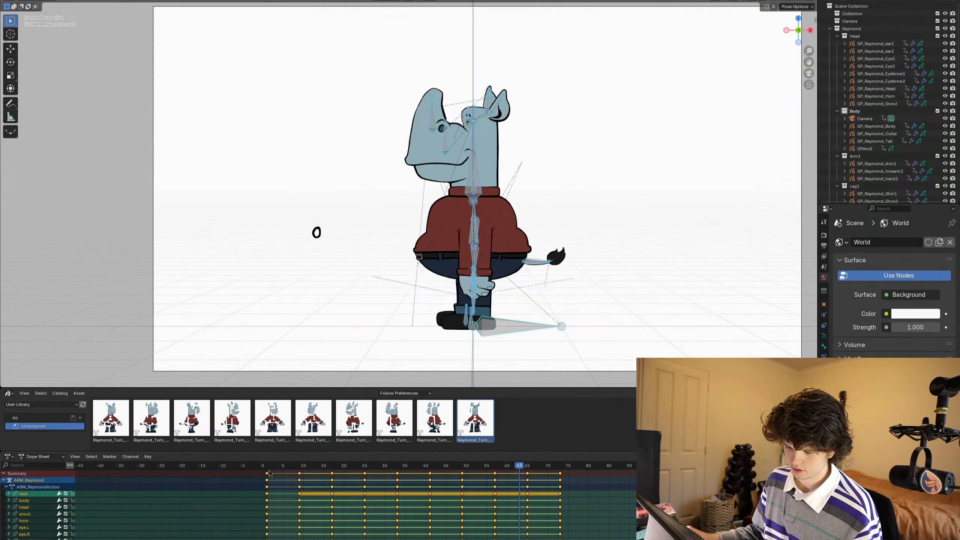
pyautogui.click(397, 329)
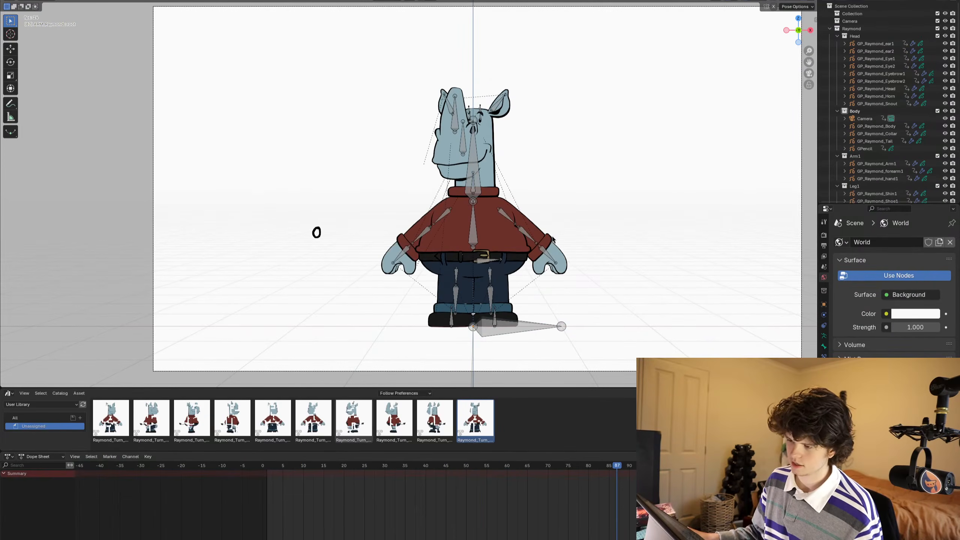
pyautogui.press('space')
pyautogui.keyDown('alt'); pyautogui.moveTo(572, 237); pyautogui.dragTo(248, 238, button='middle'); pyautogui.keyUp('alt')
pyautogui.press('a')
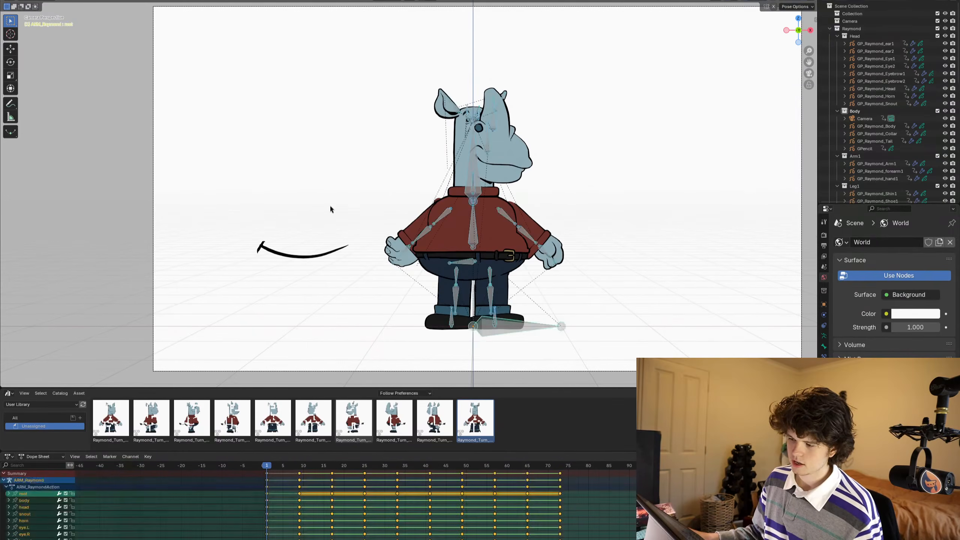
pyautogui.doubleClick(124, 404)
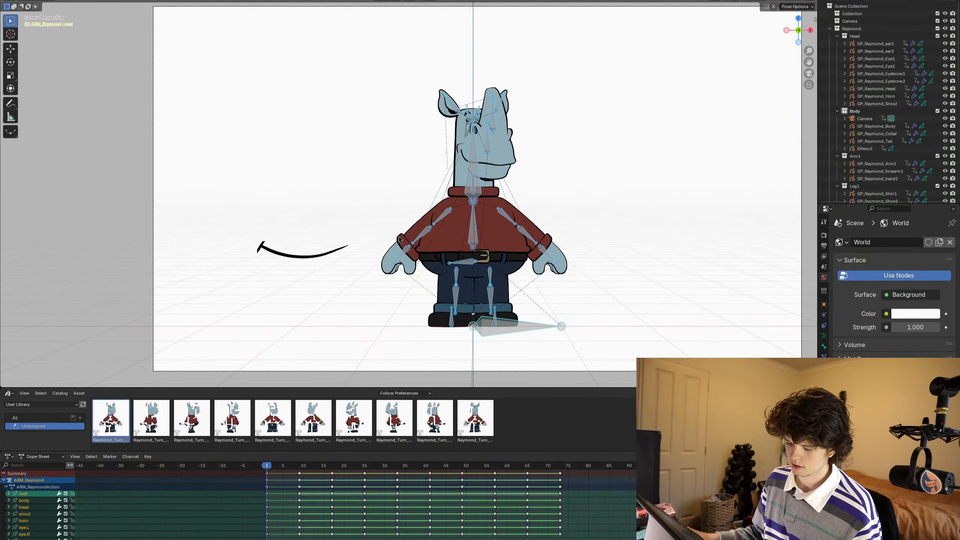
pyautogui.press('i')
# - Play and scrub through the turnaround to examine how each pose holds and how the snout matches the head in each view
pyautogui.press('Right')
pyautogui.press('Right')
pyautogui.press('Right')
pyautogui.press('Right')
pyautogui.press('Right')
pyautogui.press('Right')
pyautogui.press('Right')
pyautogui.press('Right')
pyautogui.press('Right')
pyautogui.press('Right')
pyautogui.press('Right')
pyautogui.press('Right')
pyautogui.press('Right')
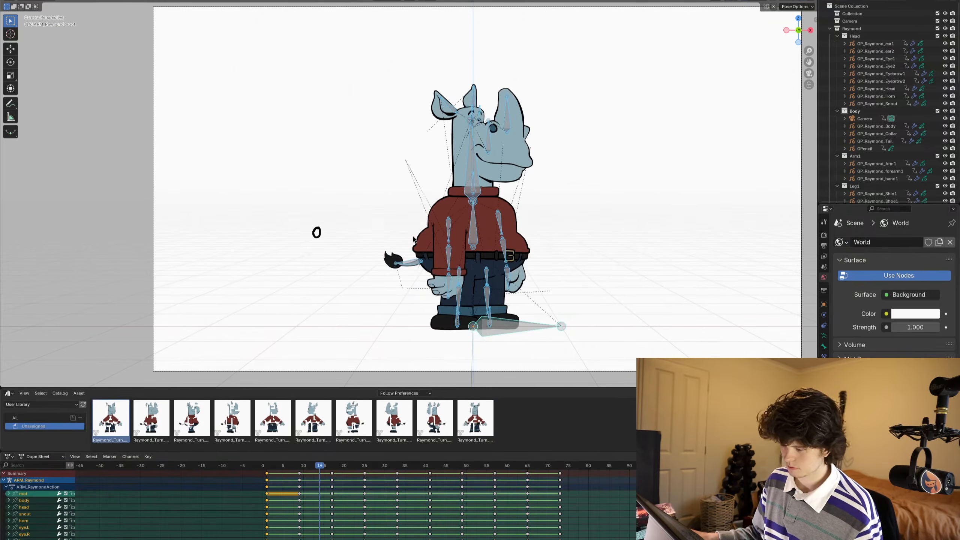
pyautogui.press('space')
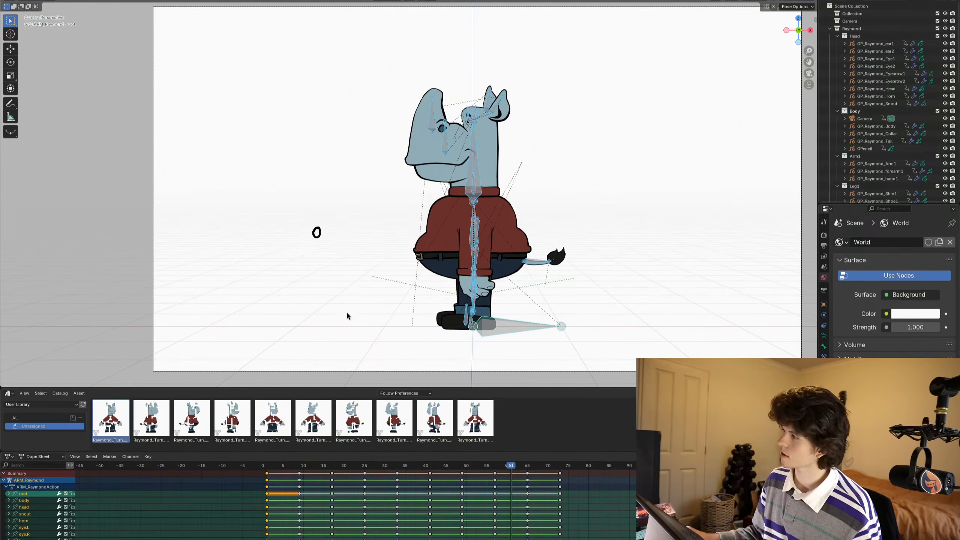
pyautogui.scroll(3, 401, 258)
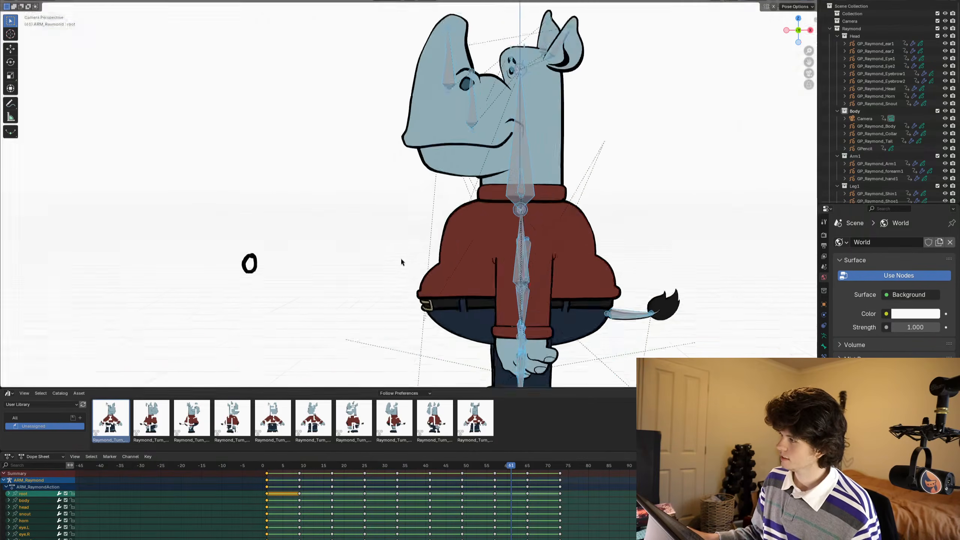
pyautogui.scroll(-5, 402, 258)
pyautogui.keyDown('shift'); pyautogui.moveTo(386, 219); pyautogui.dragTo(405, 215, button='middle'); pyautogui.keyUp('shift')
pyautogui.keyDown('alt'); pyautogui.moveTo(572, 292); pyautogui.dragTo(349, 280, button='middle'); pyautogui.keyUp('alt')
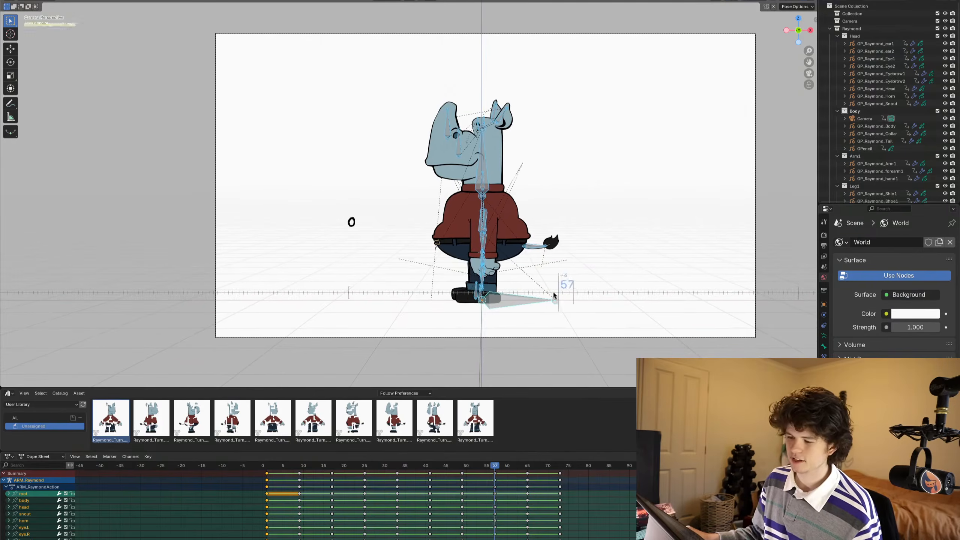
pyautogui.scroll(4, 349, 281)
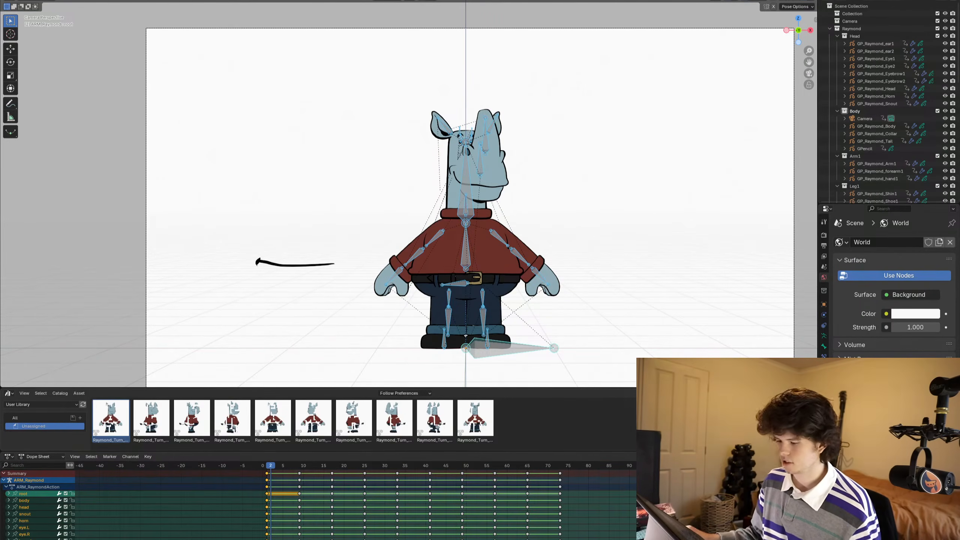
pyautogui.scroll(1, 498, 246)
pyautogui.keyDown('shift'); pyautogui.moveTo(498, 246); pyautogui.dragTo(508, 211, button='middle'); pyautogui.keyUp('shift')
pyautogui.press('Right')
pyautogui.press('Right')
pyautogui.press('Right')
pyautogui.press('Right')
pyautogui.press('Right')
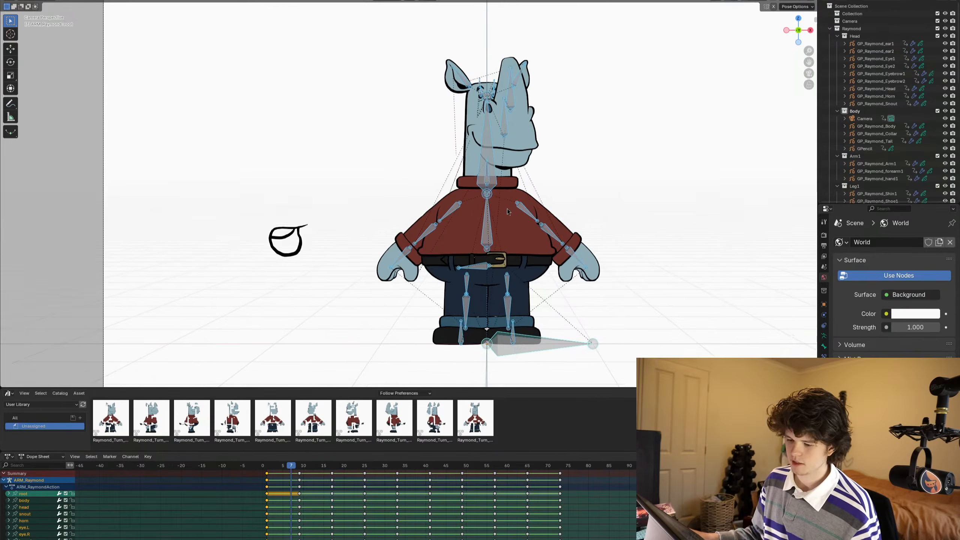
pyautogui.press('Right')
pyautogui.press('Right')
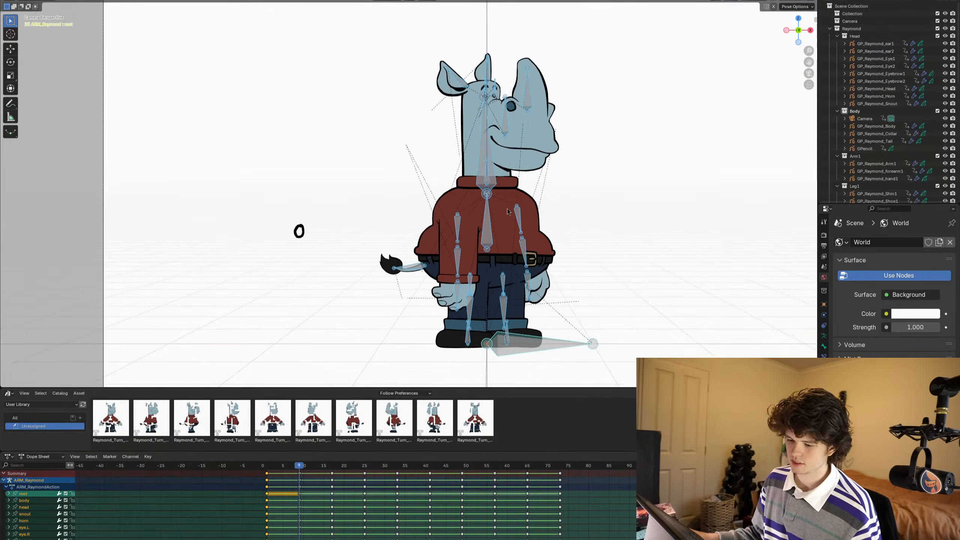
pyautogui.keyDown('shift'); pyautogui.moveTo(508, 171); pyautogui.dragTo(513, 185, button='middle'); pyautogui.keyUp('shift')
# - Switch the rig to Object Mode, select the snout's Grease Pencil object, and compare its first two drawings
pyautogui.hotkey('ctrl', 'Tab')
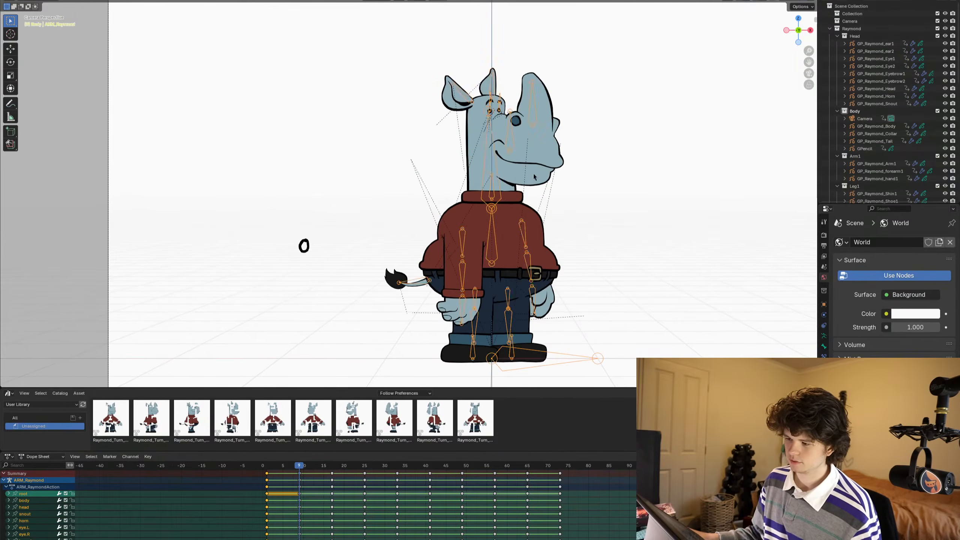
pyautogui.hotkey('shift', 'Left')
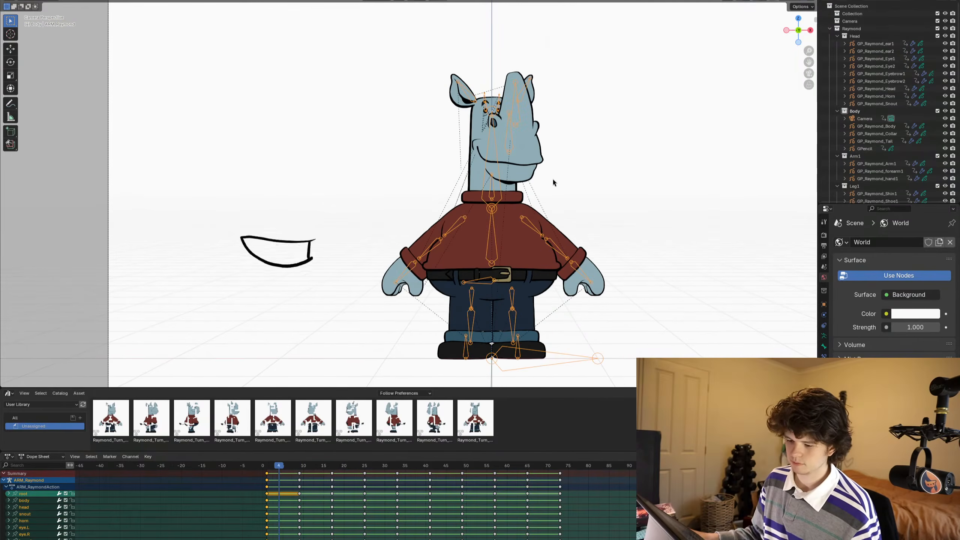
pyautogui.click(526, 146)
pyautogui.scroll(4, 526, 146)
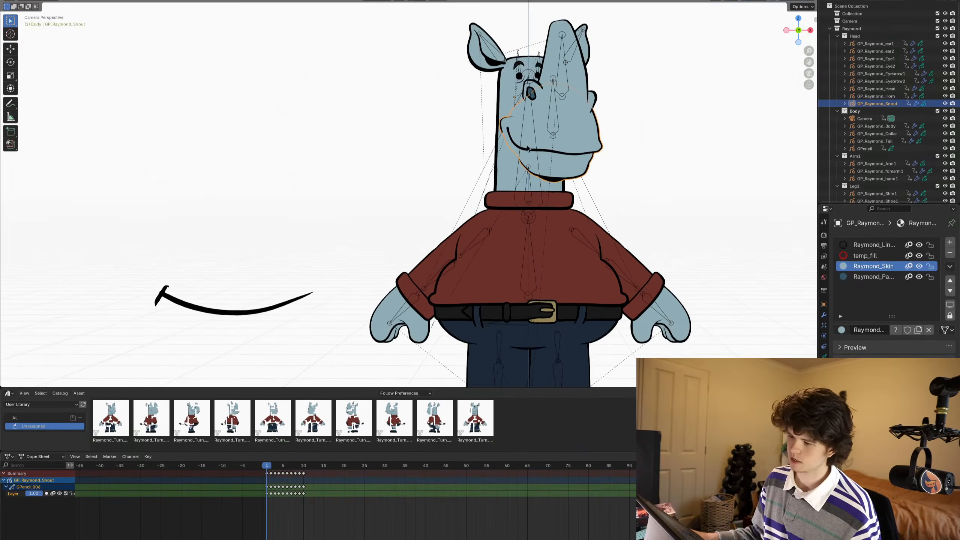
pyautogui.press('Right')
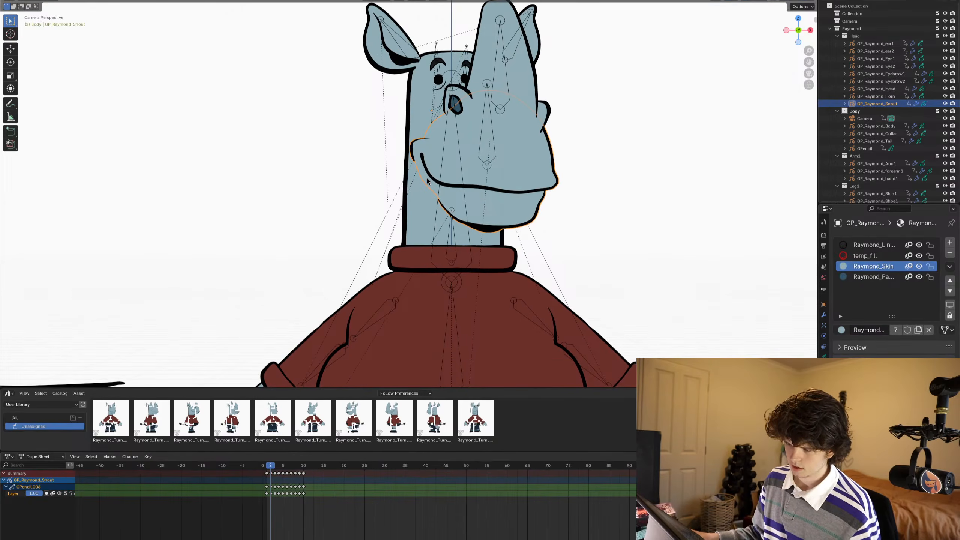
pyautogui.press('Left')
pyautogui.scroll(-4, 427, 181)
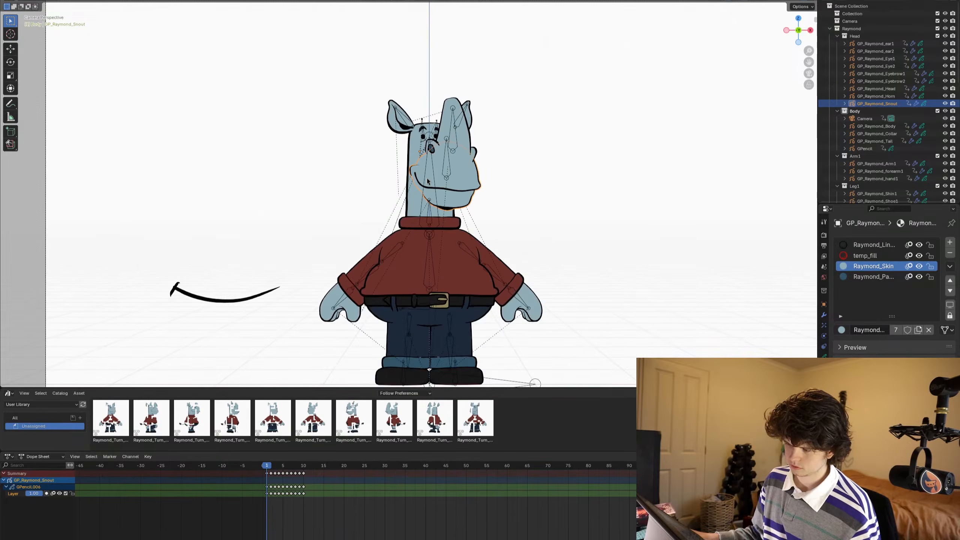
# - Move all of the snout's drawing keyframes after the first so that the second drawing starts at frame 9
pyautogui.moveTo(369, 533); pyautogui.dragTo(271, 459)
pyautogui.scroll(1, 271, 458)
pyautogui.press('g')
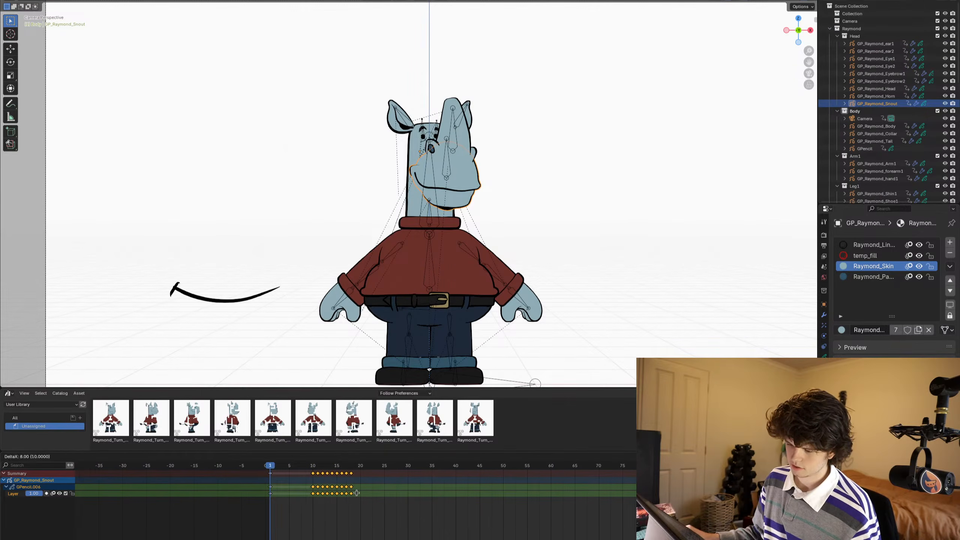
pyautogui.press('a')
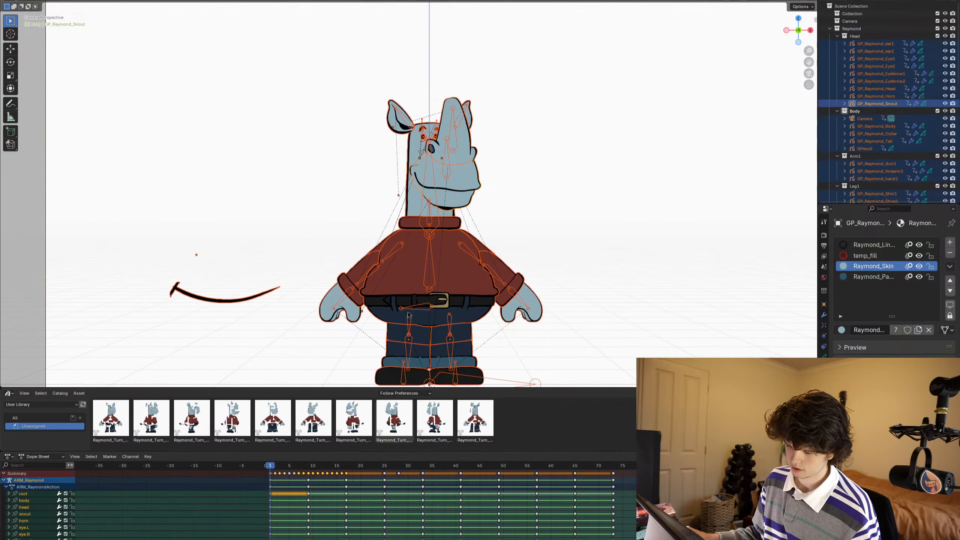
pyautogui.click(455, 173)
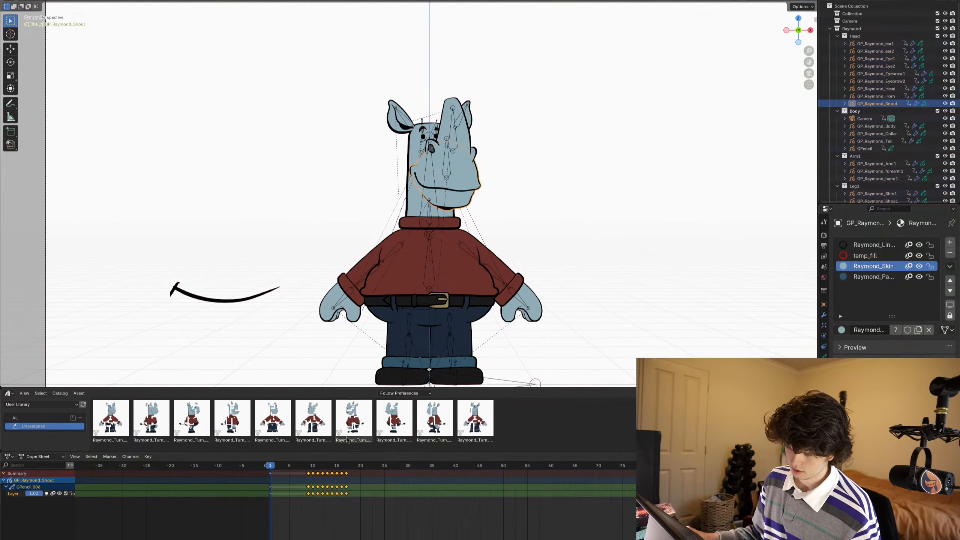
# - Move the snout's drawing keyframes after frame 9 so that the third drawing starts at frame 17
pyautogui.scroll(1, 298, 483)
pyautogui.click(299, 468)
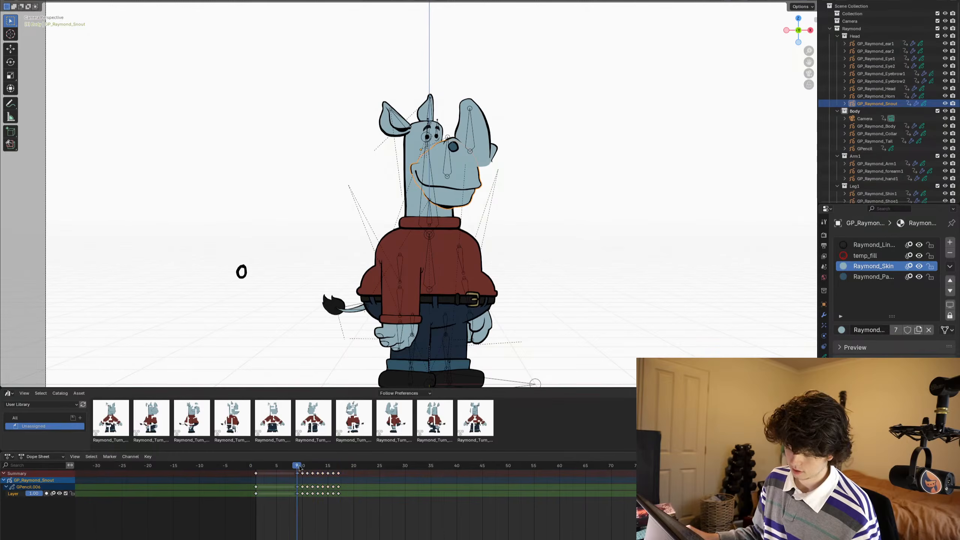
pyautogui.press('Right')
pyautogui.press('Right')
pyautogui.press('Right')
pyautogui.press('Right')
pyautogui.press('Right')
pyautogui.press('Right')
pyautogui.press('Right')
pyautogui.press('Right')
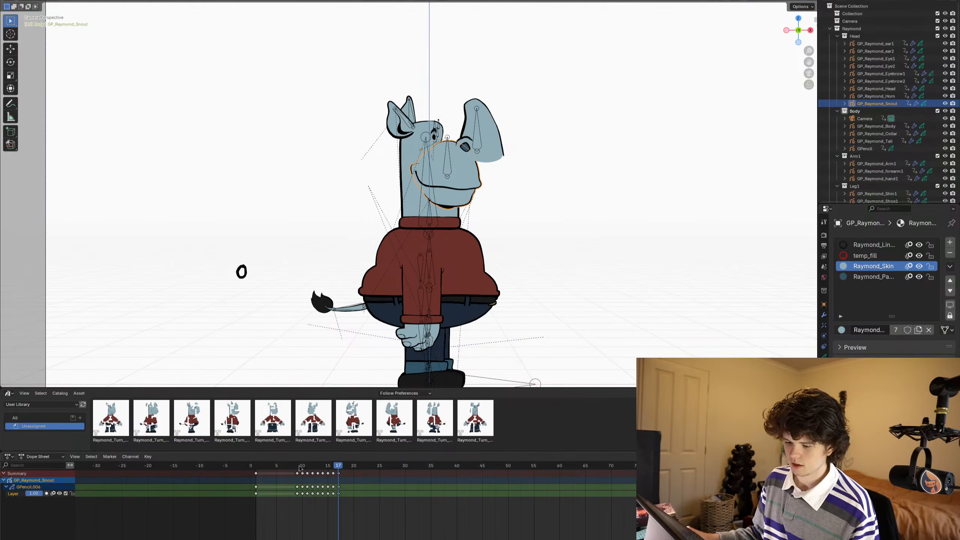
pyautogui.moveTo(378, 521); pyautogui.dragTo(299, 463)
pyautogui.press('g')
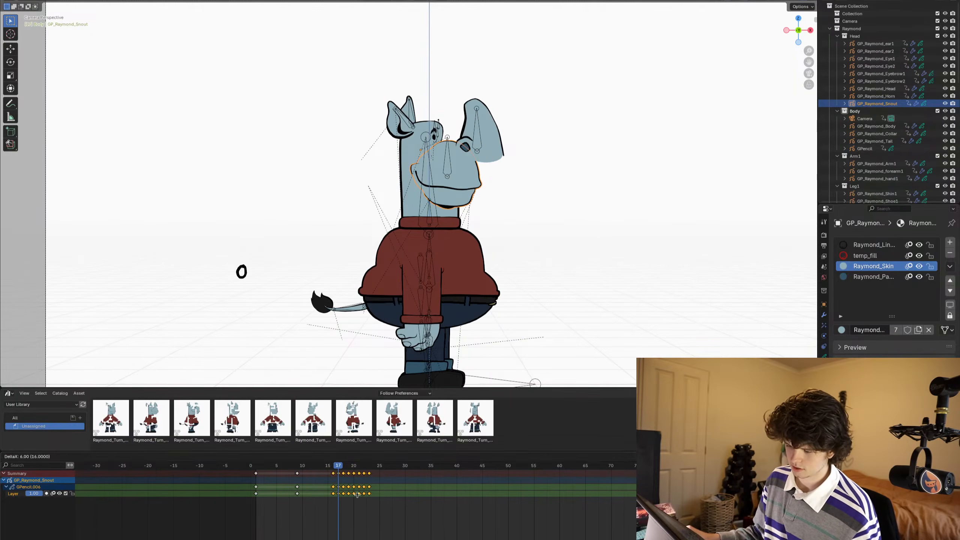
pyautogui.click(361, 498)
# - Move the snout's drawing keyframes after frame 17 so that the fourth drawing starts at frame 25
pyautogui.press('Right')
pyautogui.press('Right')
pyautogui.press('Right')
pyautogui.press('Right')
pyautogui.press('Right')
pyautogui.press('Right')
pyautogui.press('Right')
pyautogui.press('Right')
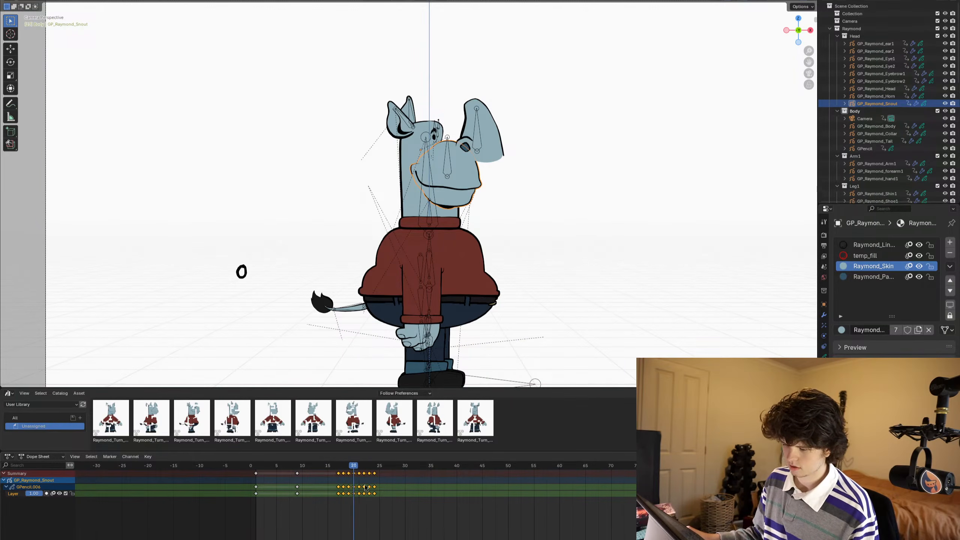
pyautogui.moveTo(381, 497); pyautogui.dragTo(343, 464)
pyautogui.press('g')
pyautogui.click(397, 493)
# - Shift the snout's remaining drawing keyframes so that the fifth drawing starts at frame 33 and the sixth at frame 41
pyautogui.press('Right')
pyautogui.press('Right')
pyautogui.press('Right')
pyautogui.press('Right')
pyautogui.press('Right')
pyautogui.press('Right')
pyautogui.press('Right')
pyautogui.press('Right')
pyautogui.press('Right')
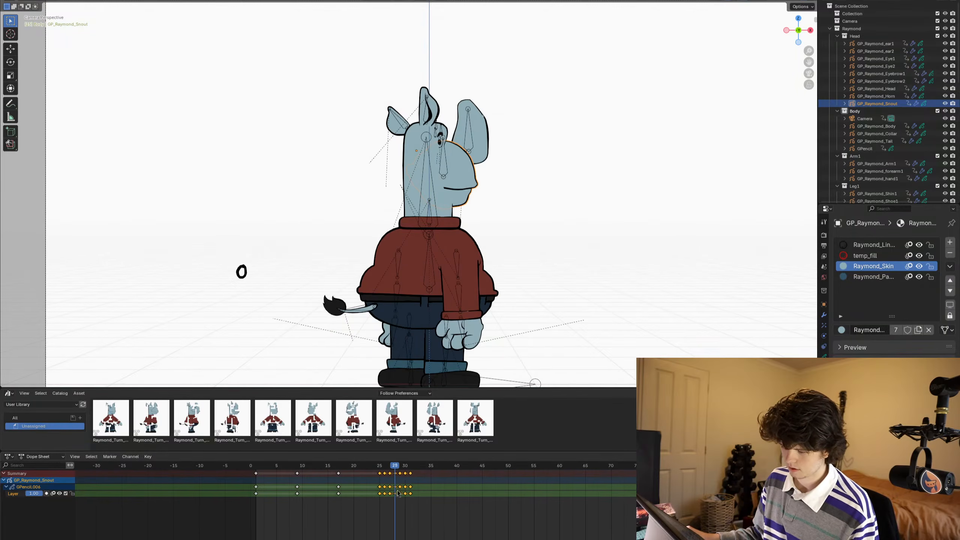
pyautogui.press('Left')
pyautogui.press('Left')
pyautogui.press('Left')
pyautogui.press('Left')
pyautogui.press('Left')
pyautogui.press('Left')
pyautogui.press('Left')
pyautogui.press('Left')
pyautogui.press('Left')
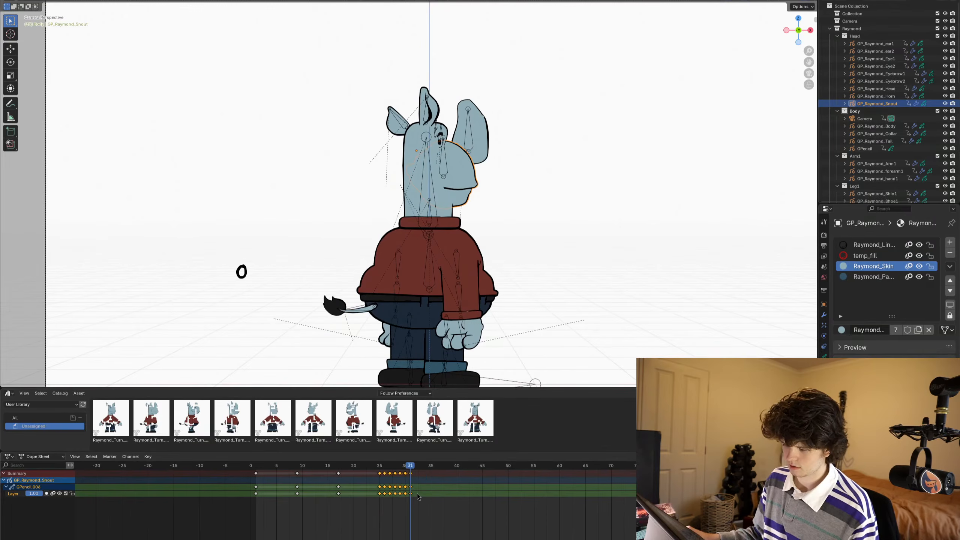
pyautogui.press('Right')
pyautogui.press('Right')
pyautogui.press('Right')
pyautogui.press('Right')
pyautogui.press('Right')
pyautogui.press('Right')
pyautogui.press('Right')
pyautogui.press('Right')
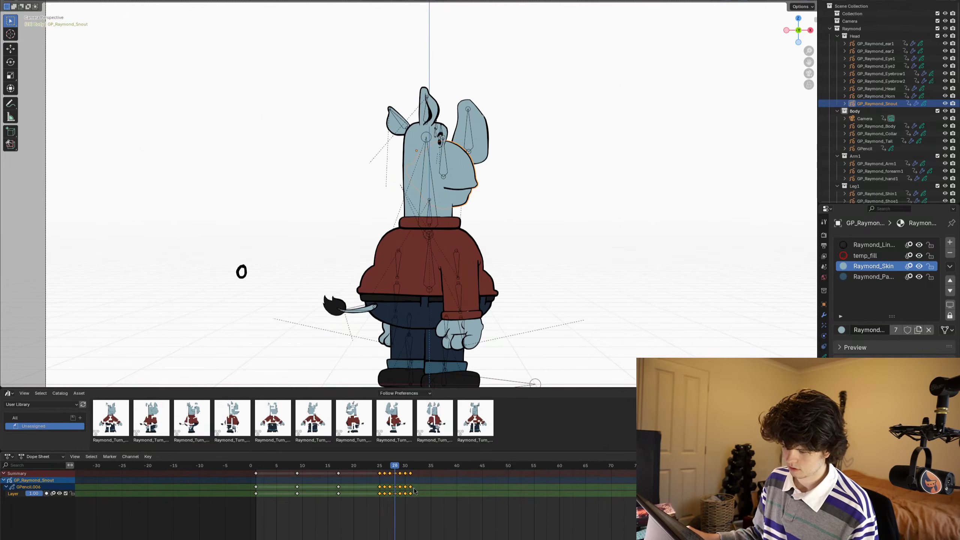
pyautogui.moveTo(419, 509); pyautogui.dragTo(423, 465)
pyautogui.press('g')
pyautogui.click(440, 500)
pyautogui.press('g')
pyautogui.click(485, 495)
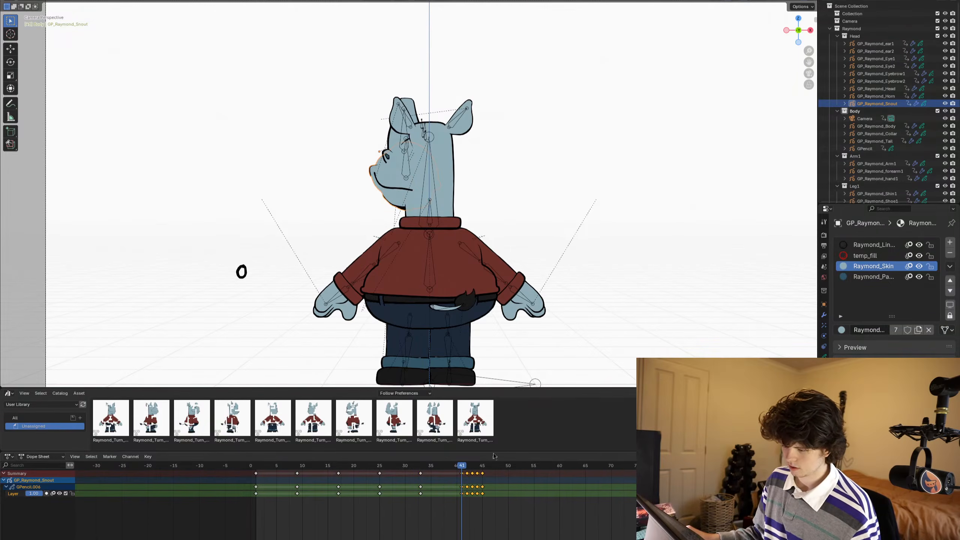
# - Move the snout's drawing keyframes after frame 41 so that the seventh drawing starts at frame 49
pyautogui.press('Right')
pyautogui.press('Right')
pyautogui.press('Right')
pyautogui.press('Right')
pyautogui.press('Right')
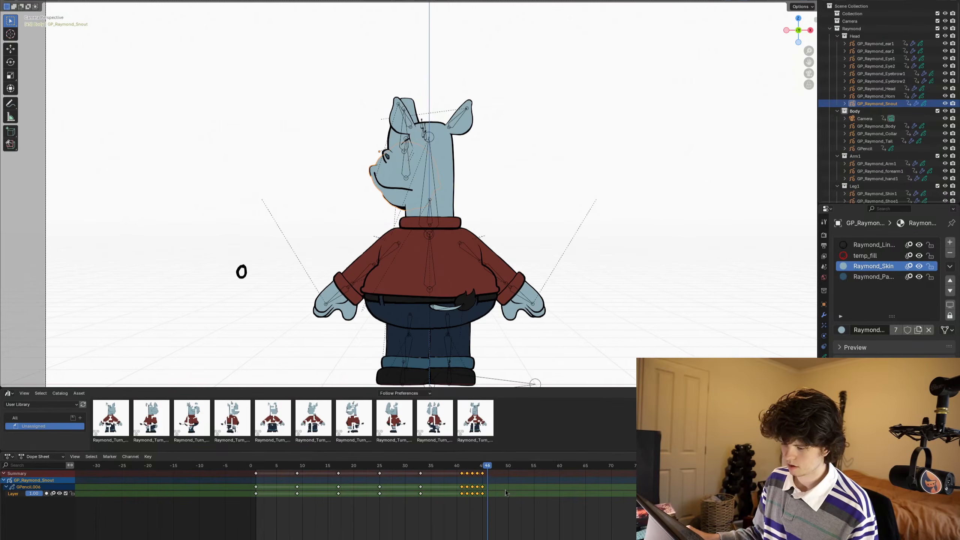
pyautogui.press('Left')
pyautogui.press('Left')
pyautogui.press('Left')
pyautogui.press('Right')
pyautogui.press('Right')
pyautogui.press('Right')
pyautogui.press('Right')
pyautogui.press('Right')
pyautogui.press('Right')
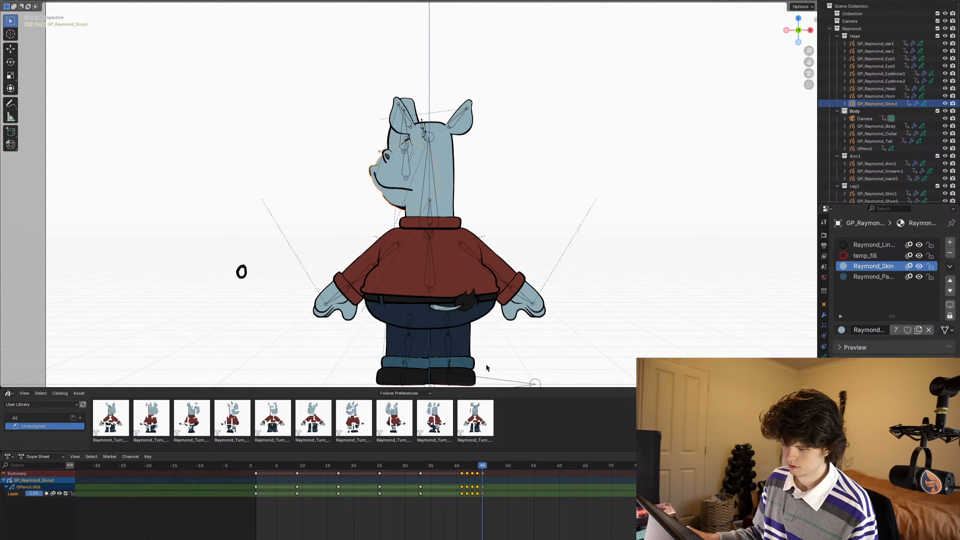
pyautogui.moveTo(514, 524); pyautogui.dragTo(467, 463)
pyautogui.press('g')
pyautogui.click(517, 497)
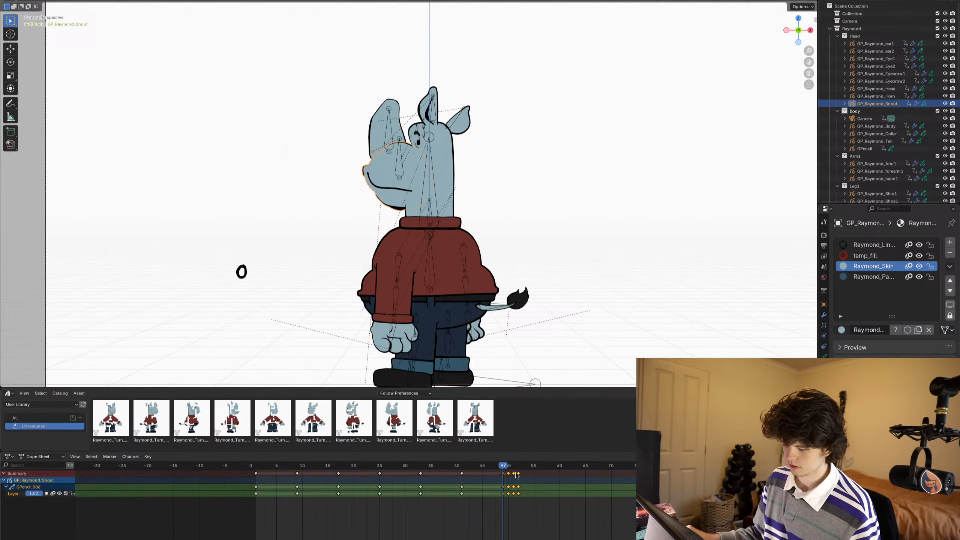
# - Move the snout's drawing keyframes after frame 49 so that the eighth drawing starts at frame 57
pyautogui.press('Right')
pyautogui.press('Right')
pyautogui.press('Right')
pyautogui.press('Right')
pyautogui.press('Right')
pyautogui.press('Right')
pyautogui.press('Right')
pyautogui.press('Right')
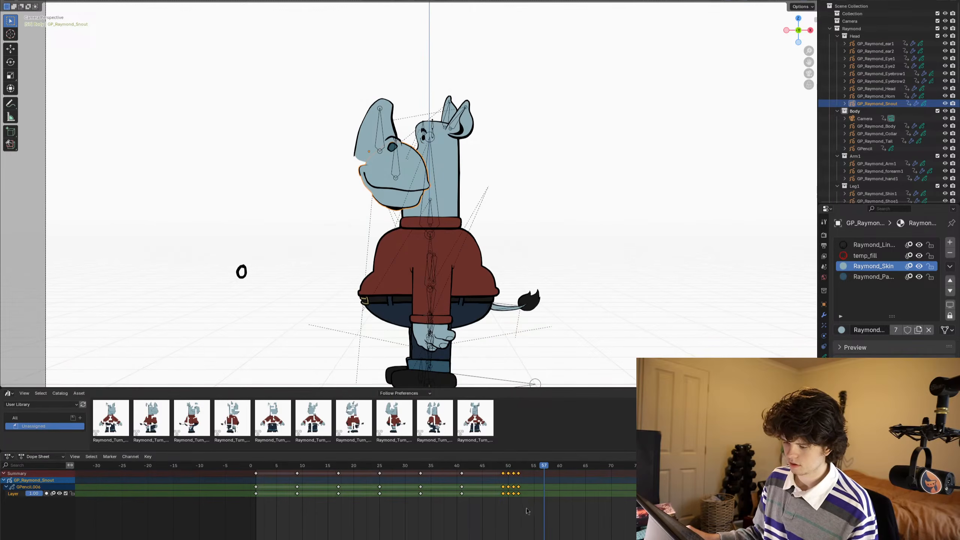
pyautogui.moveTo(540, 528); pyautogui.dragTo(508, 469)
pyautogui.press('g')
pyautogui.click(557, 494)
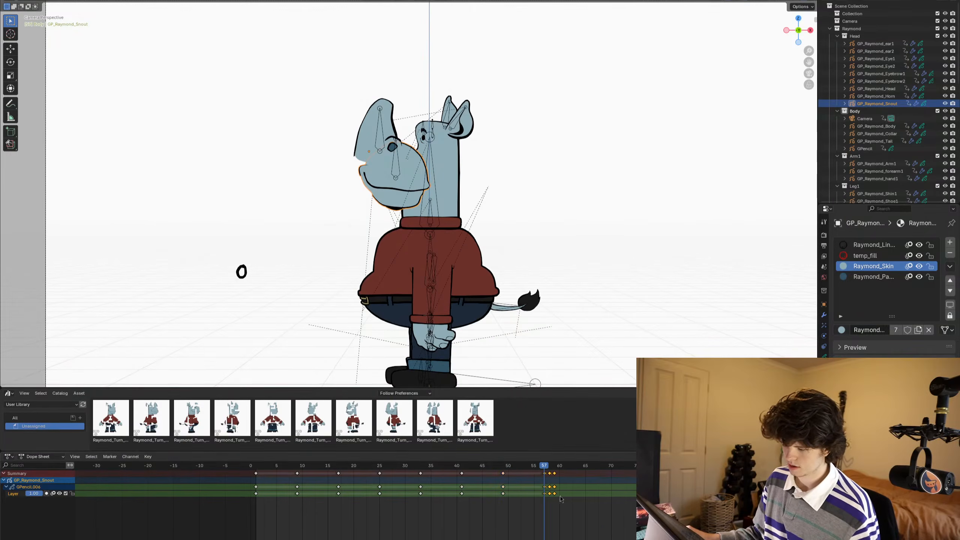
# - Move the snout's drawing keyframes after frame 57 so that the ninth drawing starts at frame 65
pyautogui.press('Right')
pyautogui.press('Right')
pyautogui.press('Right')
pyautogui.press('Right')
pyautogui.press('Right')
pyautogui.press('Right')
pyautogui.press('Right')
pyautogui.press('Right')
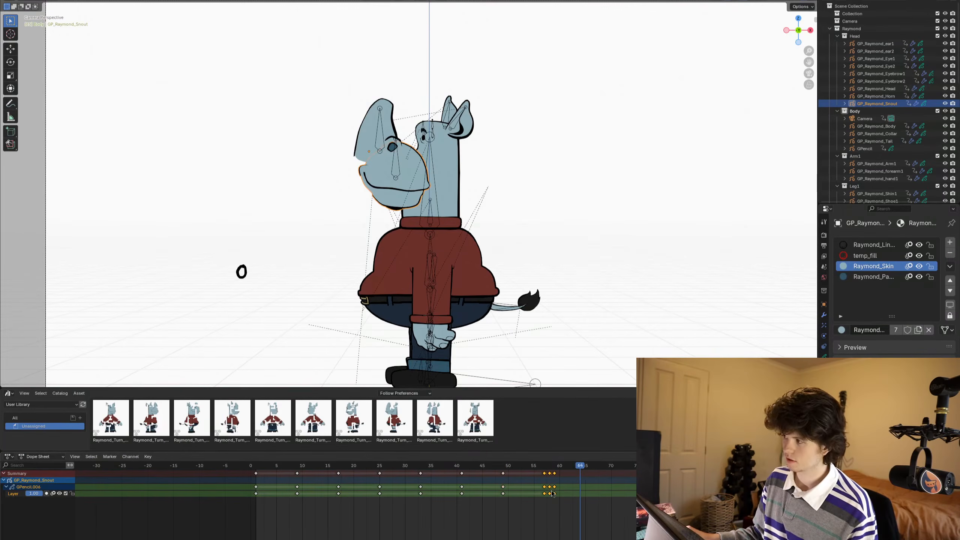
pyautogui.moveTo(561, 506); pyautogui.dragTo(548, 470)
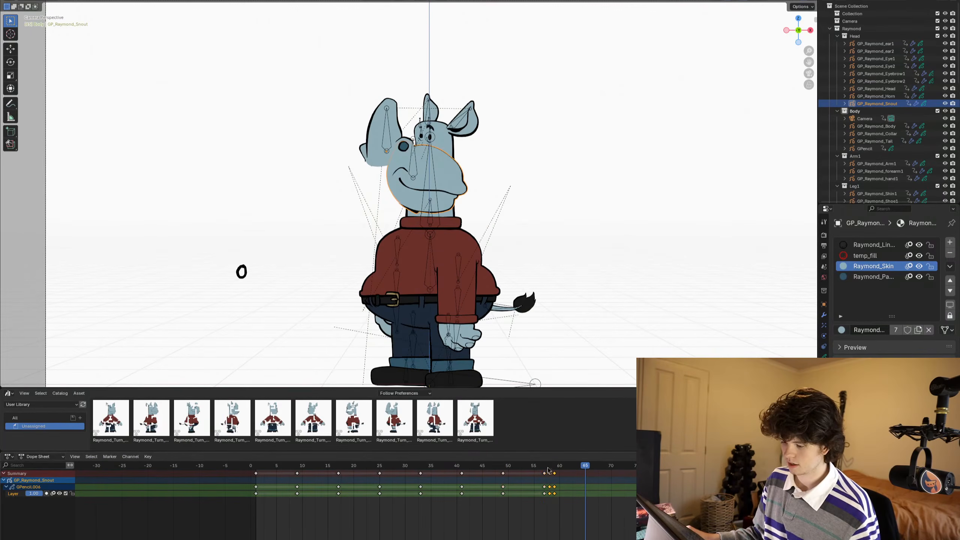
pyautogui.press('g')
pyautogui.click(587, 512)
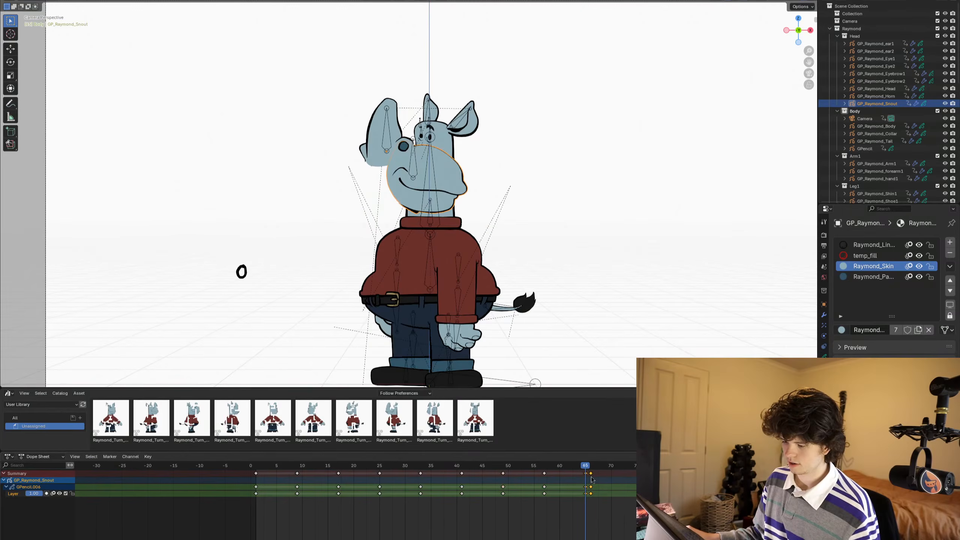
# - Snap the snout's last drawing keyframe to frame 73
pyautogui.press('Right')
pyautogui.press('Right')
pyautogui.press('Right')
pyautogui.press('Right')
pyautogui.press('Right')
pyautogui.press('Right')
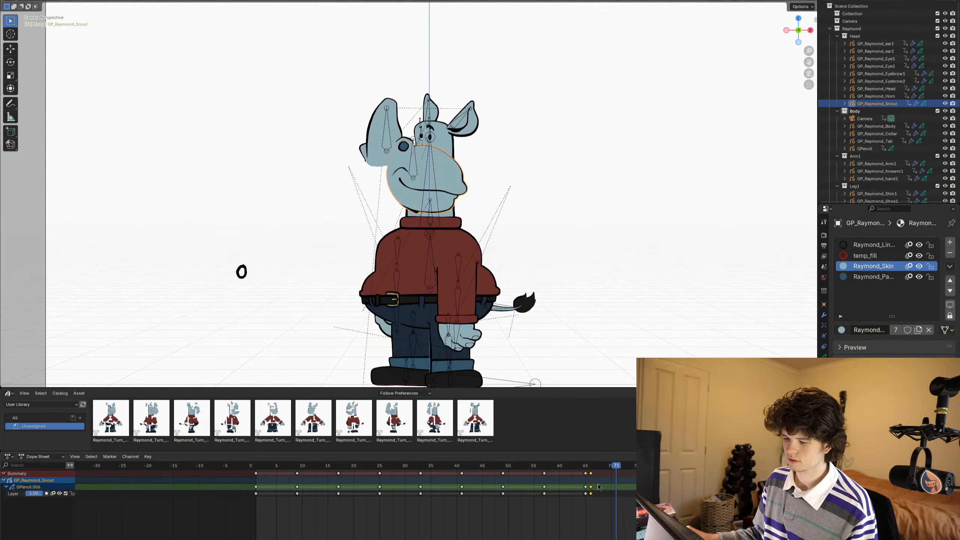
pyautogui.press('Right')
pyautogui.press('Right')
pyautogui.hotkey('shift', 's')
pyautogui.click(563, 493)
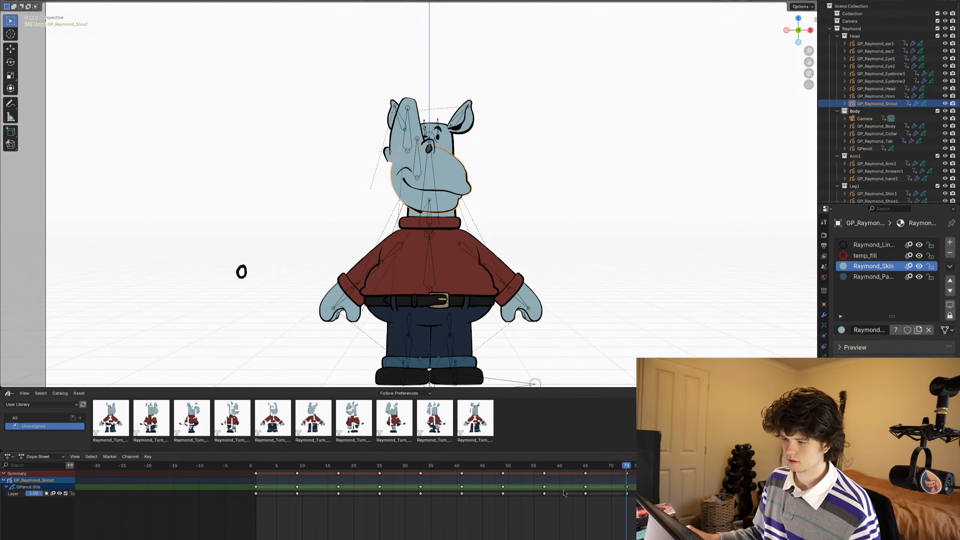
# - Return to frame 1, select the snout bone in Pose Mode and show its transform and custom properties
pyautogui.moveTo(506, 465); pyautogui.dragTo(255, 465)
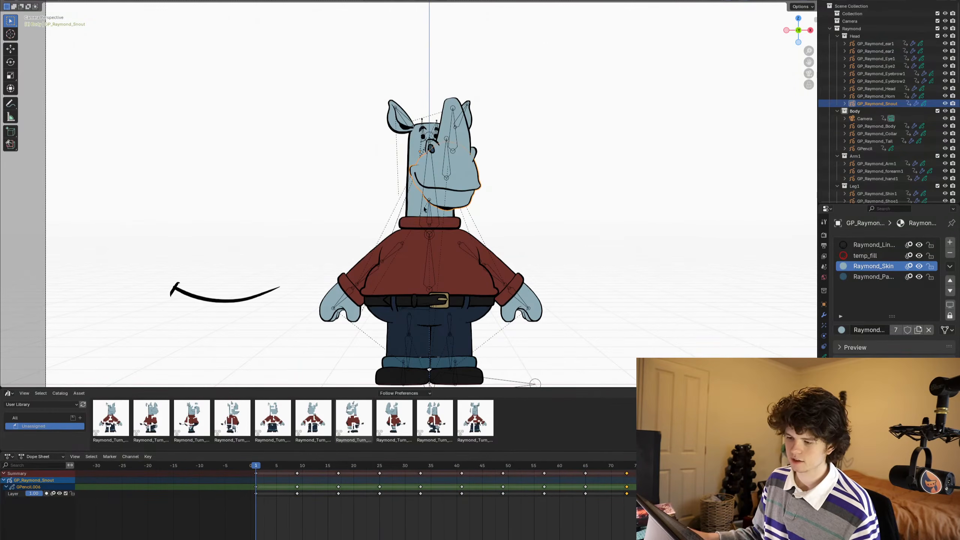
pyautogui.click(435, 173)
pyautogui.hotkey('ctrl', 'Tab')
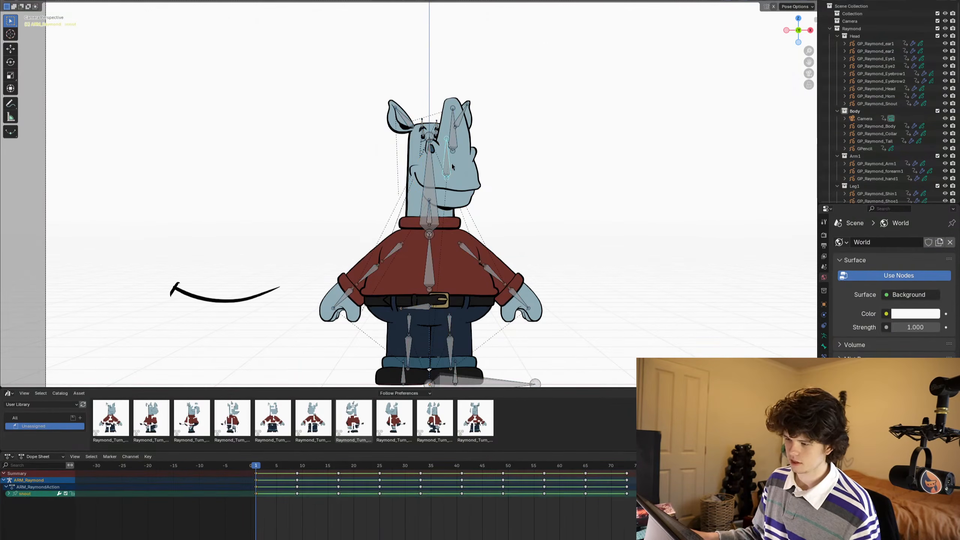
pyautogui.press('n')
# - Set the snout bone's ray_snout_TO property to 9 at frame 9
pyautogui.press('Right')
pyautogui.press('Right')
pyautogui.press('Right')
pyautogui.press('Right')
pyautogui.press('Right')
pyautogui.press('Right')
pyautogui.press('Right')
pyautogui.press('Right')
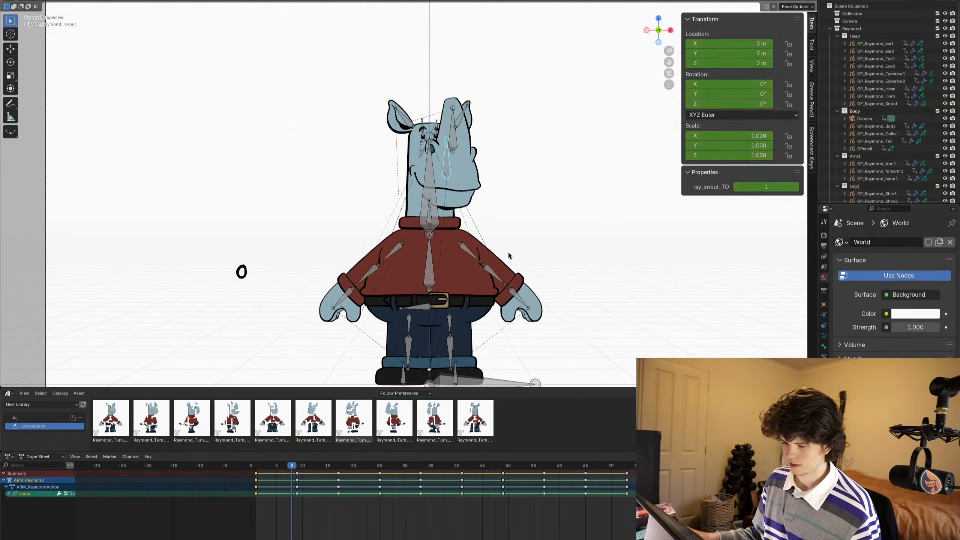
pyautogui.click(767, 187)
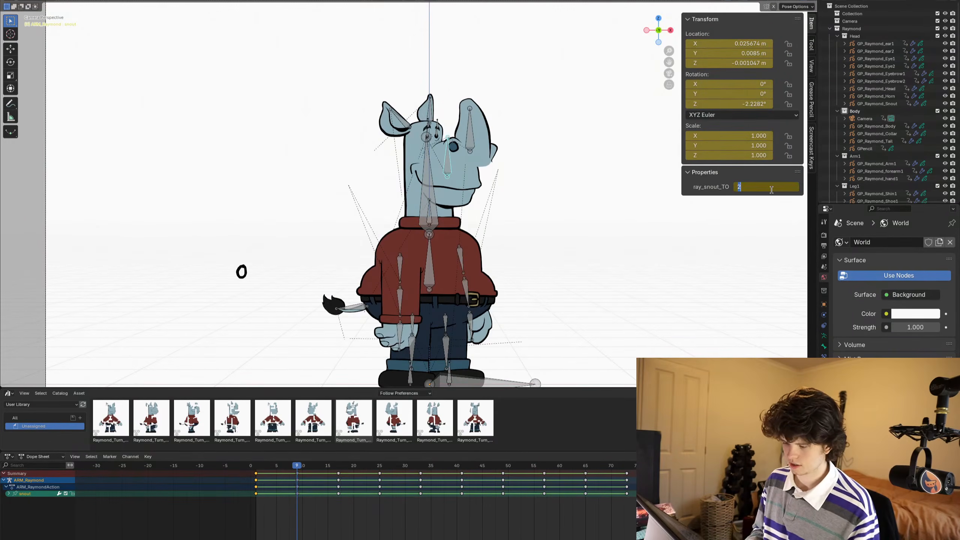
pyautogui.write('9')
pyautogui.press('Return')
# - Set the snout bone's ray_snout_TO property to 17 at frame 17
pyautogui.press('Right')
pyautogui.press('Right')
pyautogui.press('Right')
pyautogui.press('Right')
pyautogui.press('Right')
pyautogui.press('Right')
pyautogui.press('Right')
pyautogui.press('Right')
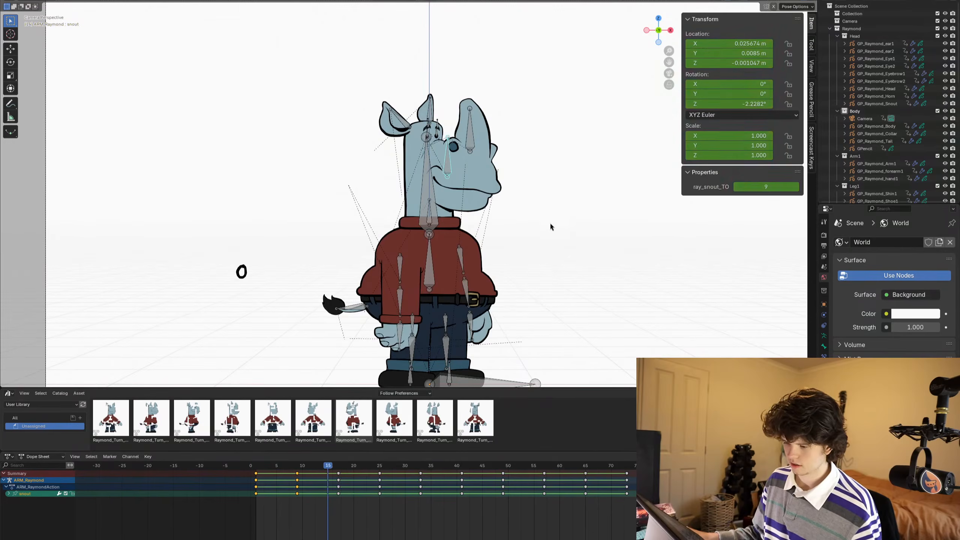
pyautogui.click(766, 187)
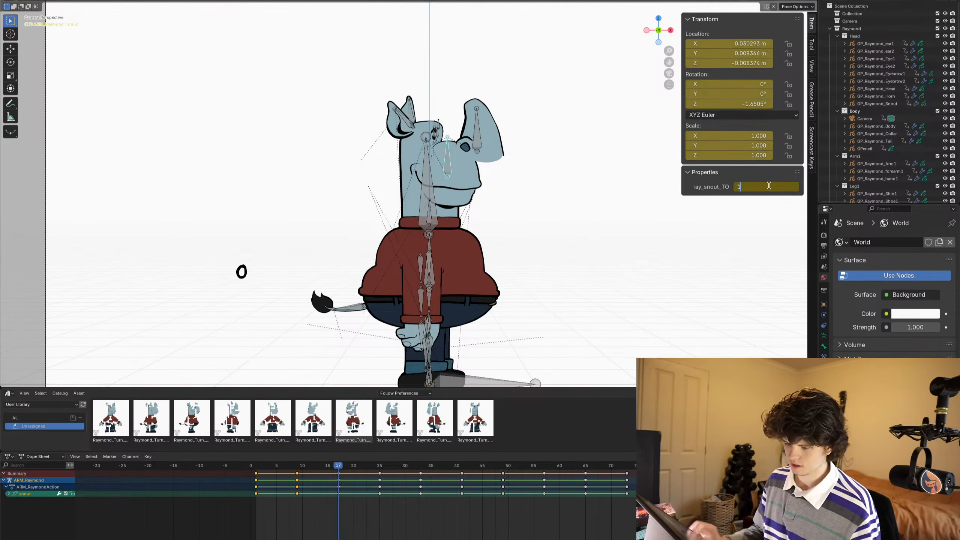
pyautogui.write('17')
pyautogui.press('Return')
# - Set the snout bone's ray_snout_TO property to 25 at frame 25
pyautogui.press('Right')
pyautogui.press('Right')
pyautogui.press('Right')
pyautogui.press('Right')
pyautogui.press('Right')
pyautogui.press('Right')
pyautogui.press('Right')
pyautogui.press('Right')
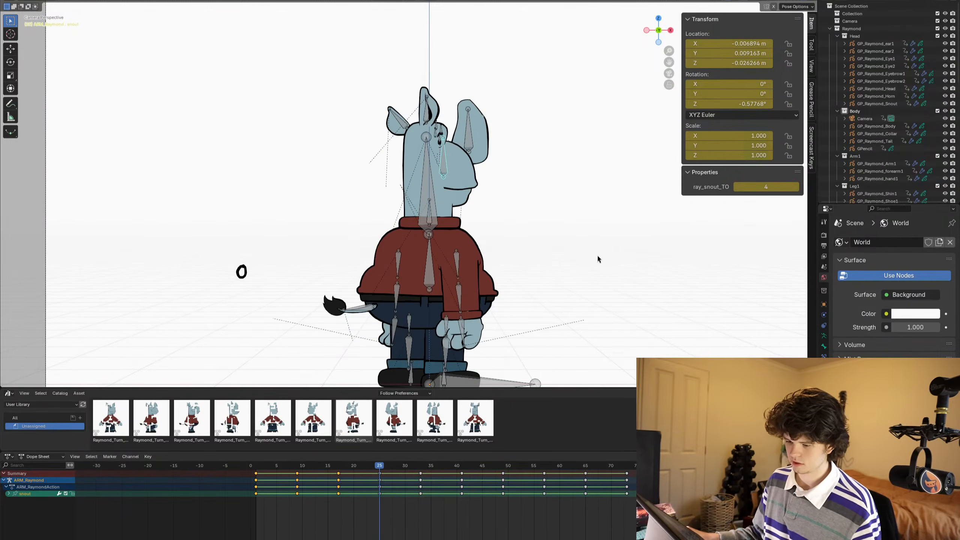
pyautogui.click(764, 187)
pyautogui.write('25')
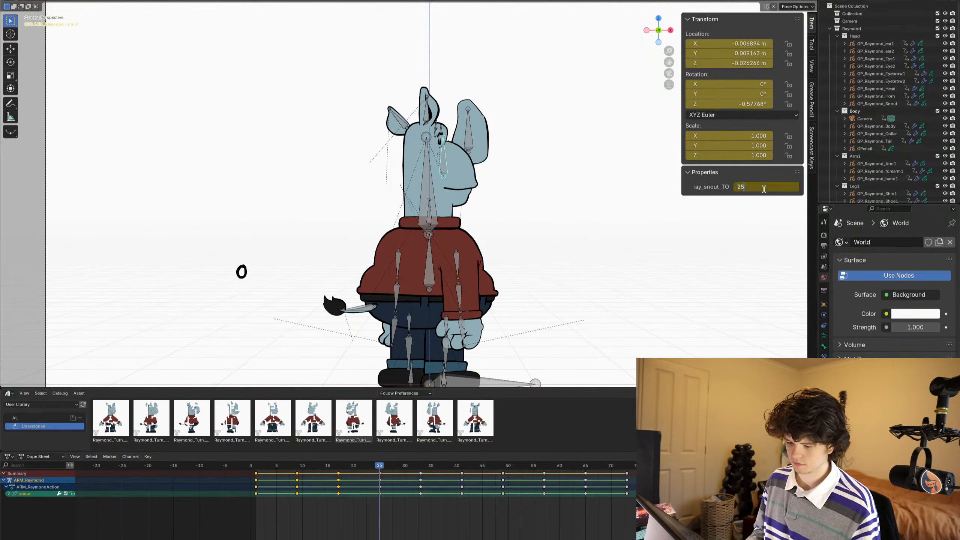
pyautogui.press('Return')
# - Set the snout bone's ray_snout_TO property to 33 at frame 33
pyautogui.press('Right')
pyautogui.press('Right')
pyautogui.press('Right')
pyautogui.press('Right')
pyautogui.press('Right')
pyautogui.press('Right')
pyautogui.press('Right')
pyautogui.press('Right')
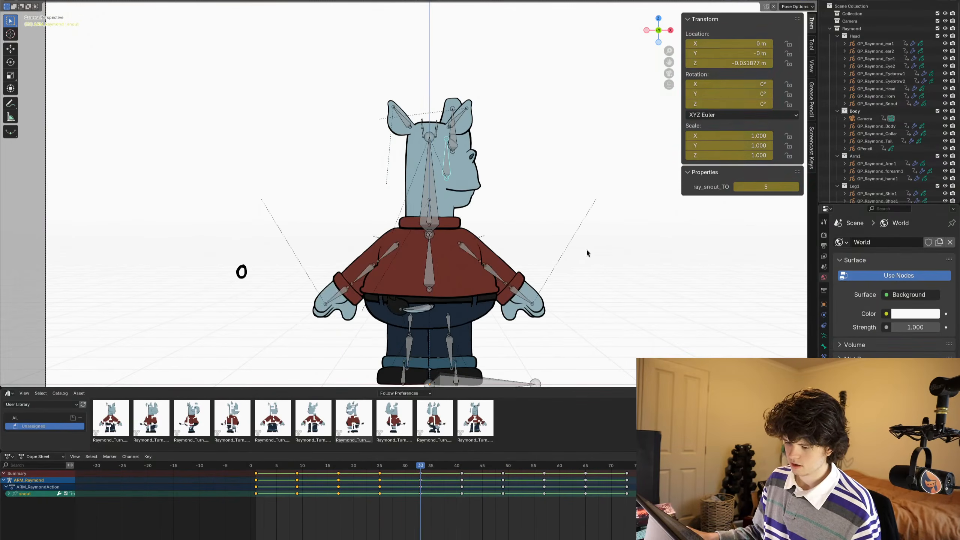
pyautogui.click(764, 187)
pyautogui.write('33')
pyautogui.press('Return')
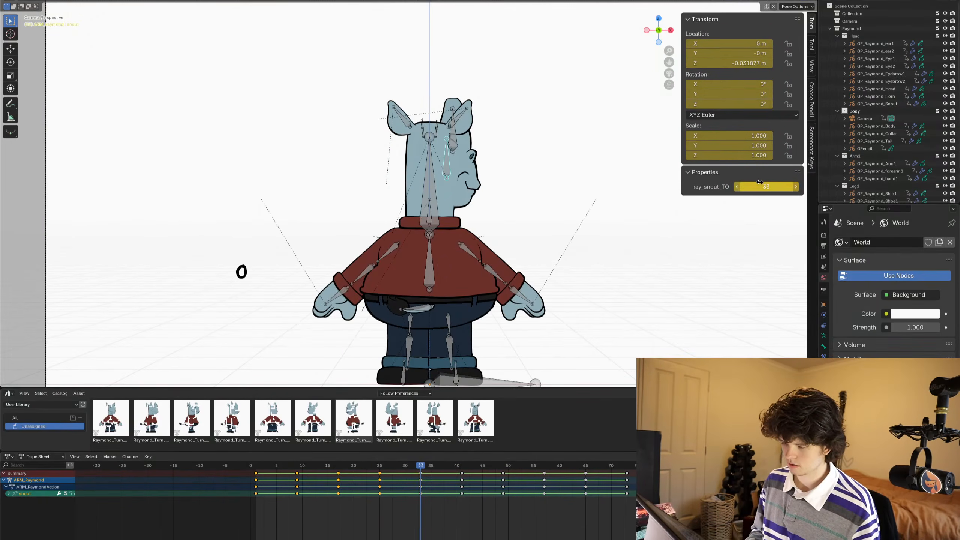
# - Set the snout bone's ray_snout_TO property to 41 at frame 41
pyautogui.press('Right')
pyautogui.press('Right')
pyautogui.press('Right')
pyautogui.press('Right')
pyautogui.press('Right')
pyautogui.press('Right')
pyautogui.press('Right')
pyautogui.press('Right')
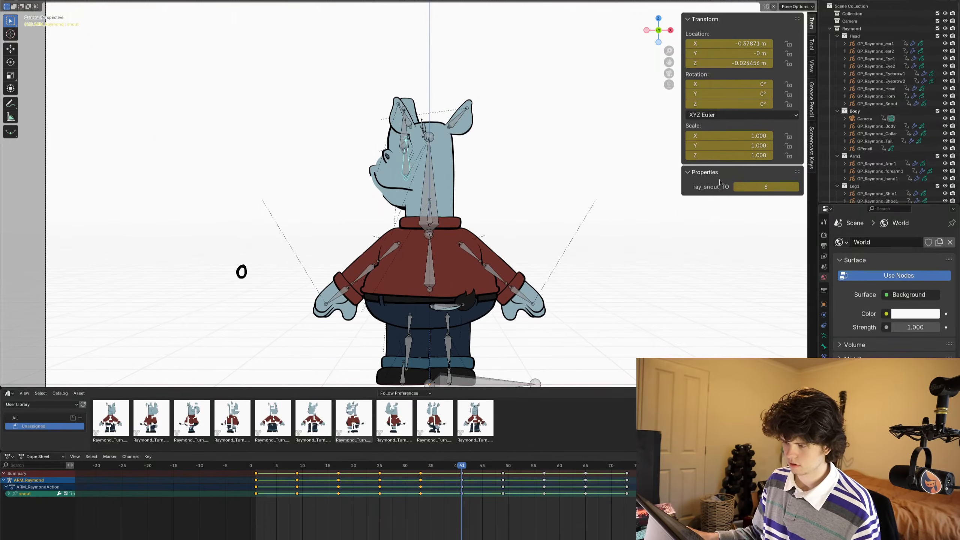
pyautogui.click(783, 188)
pyautogui.write('41')
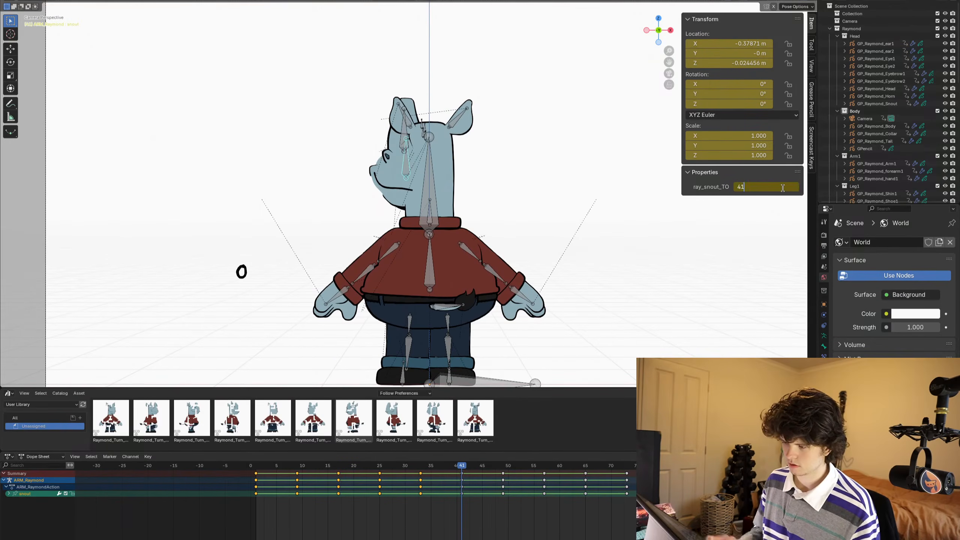
pyautogui.press('Return')
# - Set the snout bone's ray_snout_TO property to 49 at frame 49
pyautogui.press('Right')
pyautogui.press('Right')
pyautogui.press('Right')
pyautogui.press('Right')
pyautogui.press('Right')
pyautogui.press('Right')
pyautogui.press('Right')
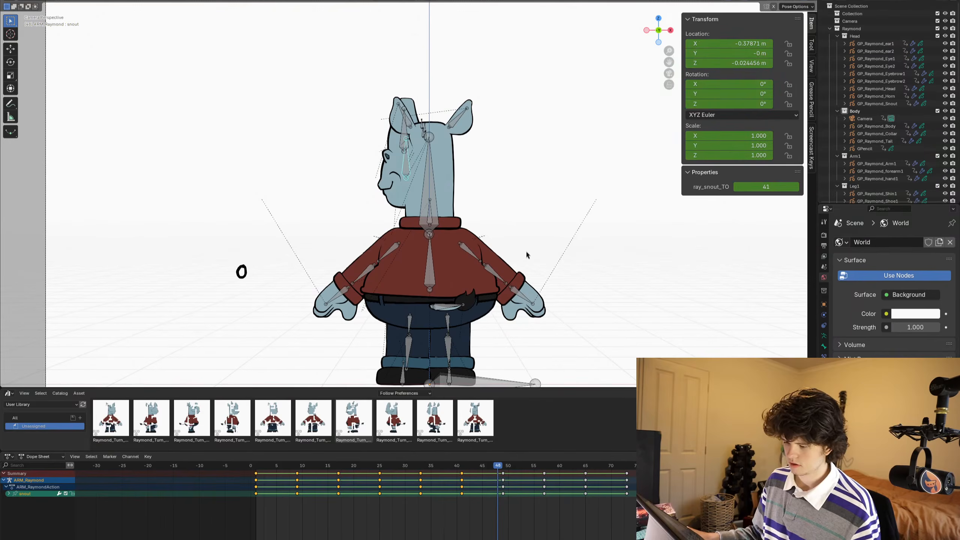
pyautogui.press('Right')
pyautogui.click(785, 186)
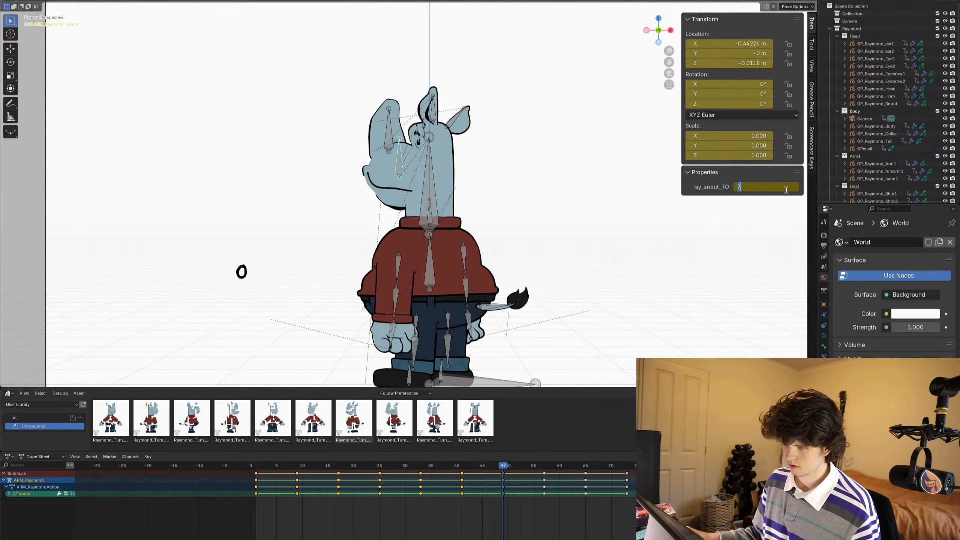
pyautogui.write('4')
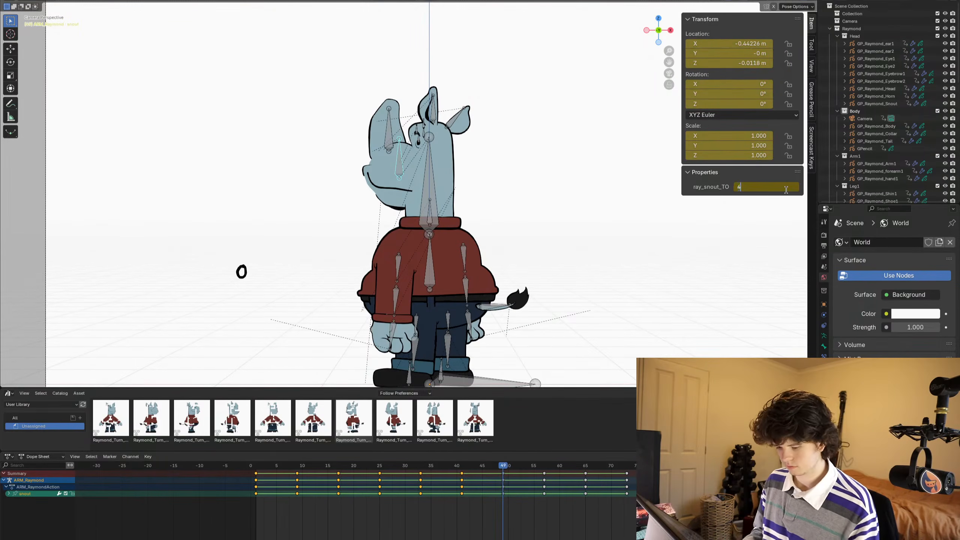
pyautogui.write('9')
pyautogui.press('Return')
# - Change the snout bone's ray_snout_TO property at frame 57 to match the retimed drawing there
pyautogui.press('Right')
pyautogui.press('Right')
pyautogui.press('Right')
pyautogui.press('Right')
pyautogui.press('Right')
pyautogui.press('Right')
pyautogui.press('Right')
pyautogui.press('Right')
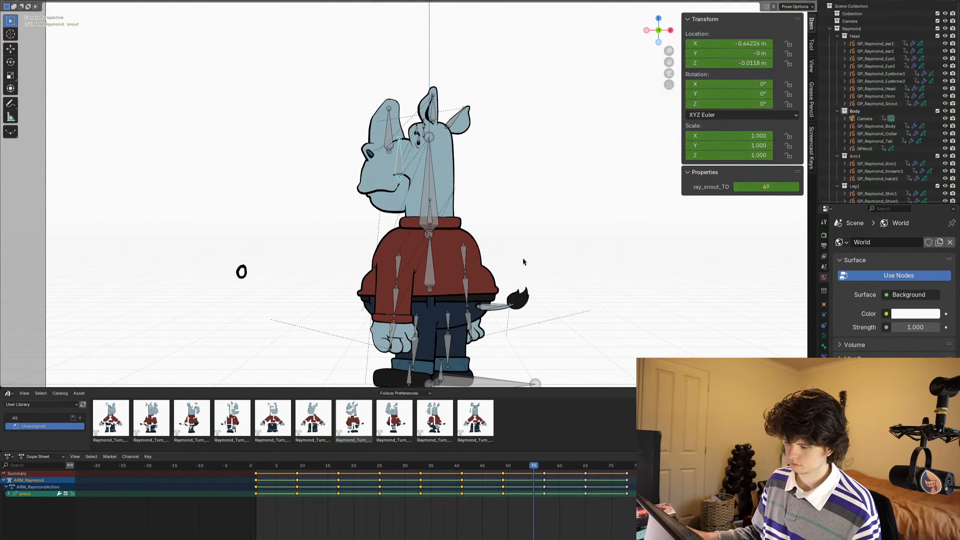
pyautogui.click(776, 184)
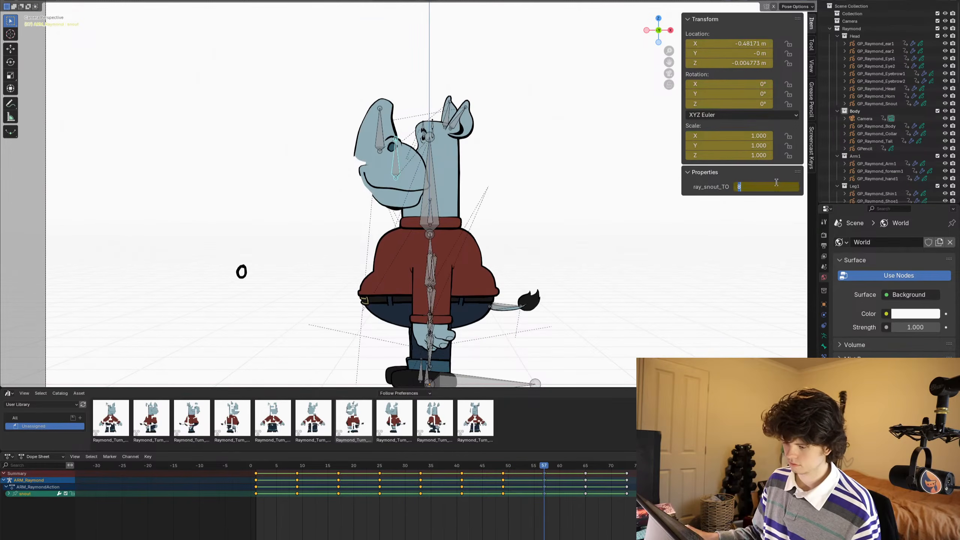
pyautogui.write('9')
pyautogui.press('Return')
# - Set the snout bone's ray_snout_TO property to 65 at frame 65 and to 73 at frame 73
pyautogui.press('Up')
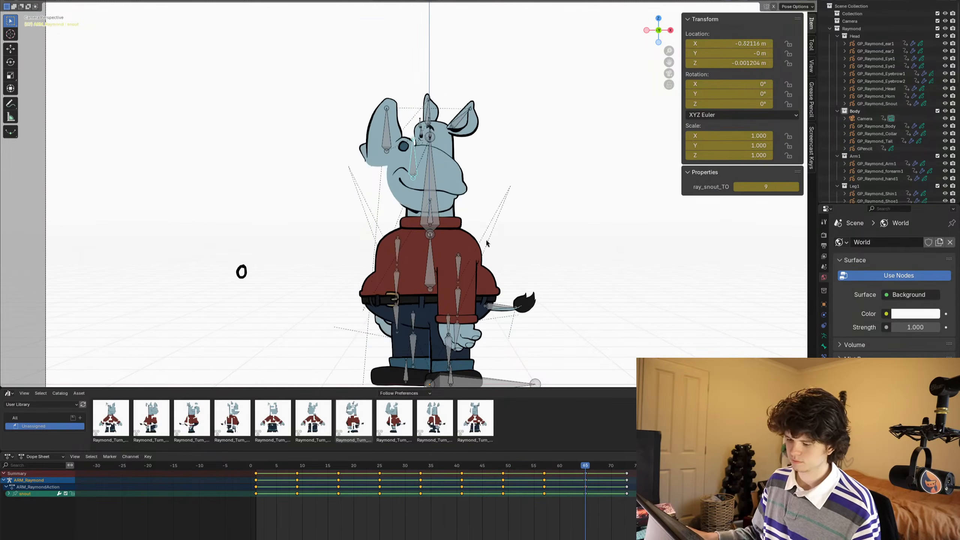
pyautogui.click(773, 186)
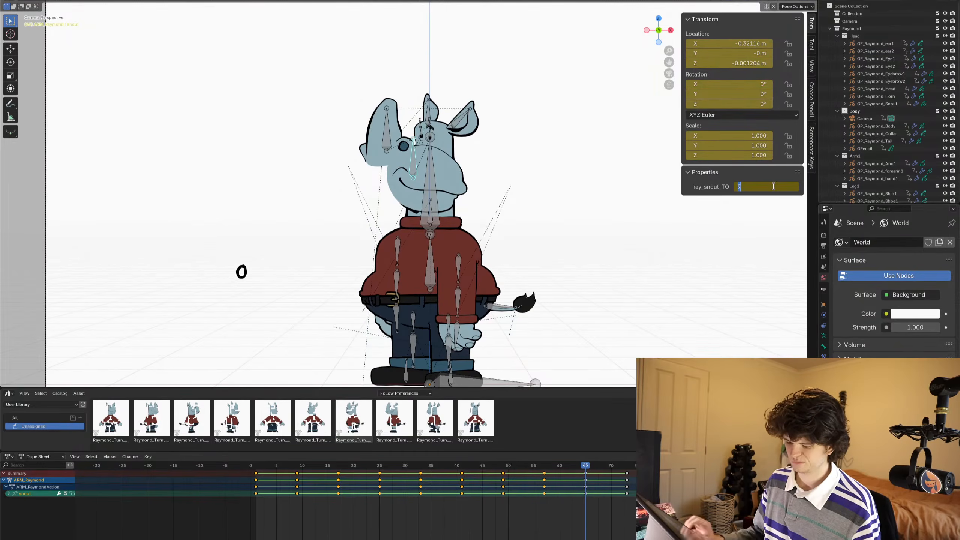
pyautogui.write('65')
pyautogui.press('Return')
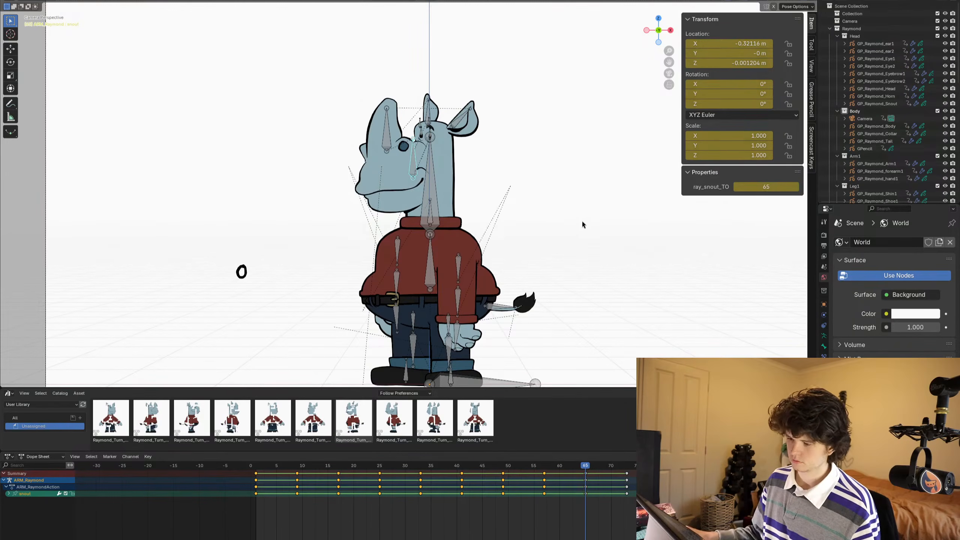
pyautogui.press('Up')
pyautogui.click(755, 188)
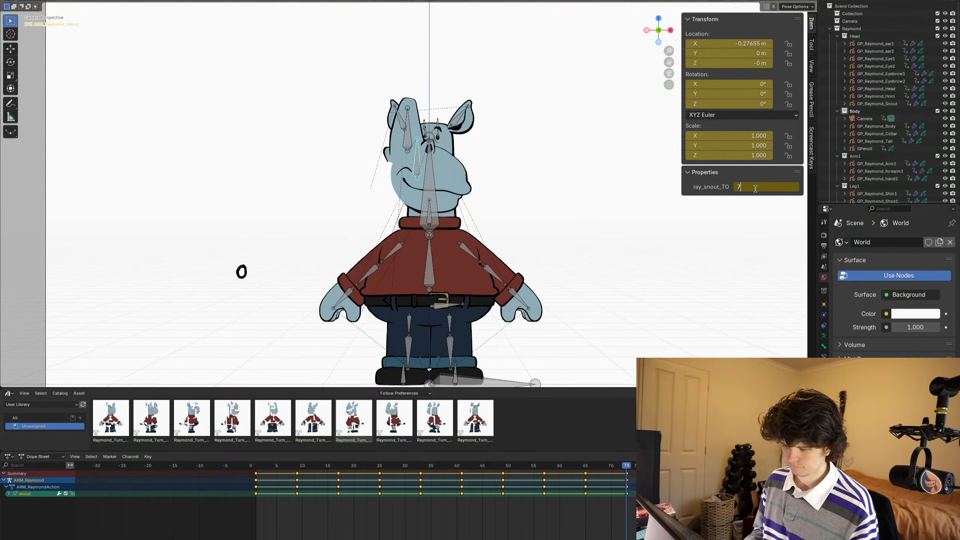
pyautogui.write('73')
pyautogui.press('Return')
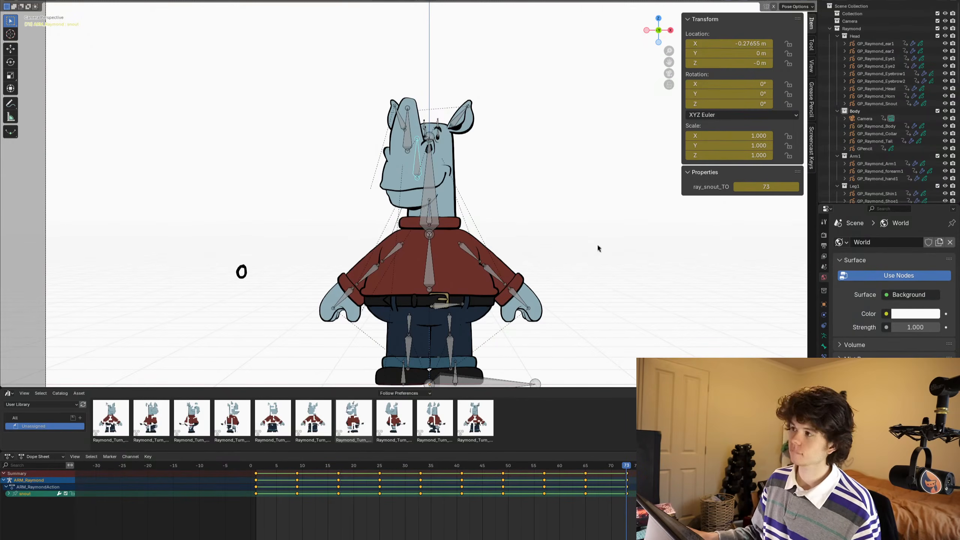
# - At frame 2, switch from posing the rig to drawing on GP_Raymond_Snout with the Raymond_Linework material
pyautogui.keyDown('shift'); pyautogui.moveTo(450, 218); pyautogui.dragTo(473, 200, button='middle'); pyautogui.keyUp('shift')
pyautogui.keyDown('alt'); pyautogui.moveTo(542, 185); pyautogui.dragTo(275, 194, button='middle'); pyautogui.keyUp('alt')
pyautogui.scroll(4, 401, 183)
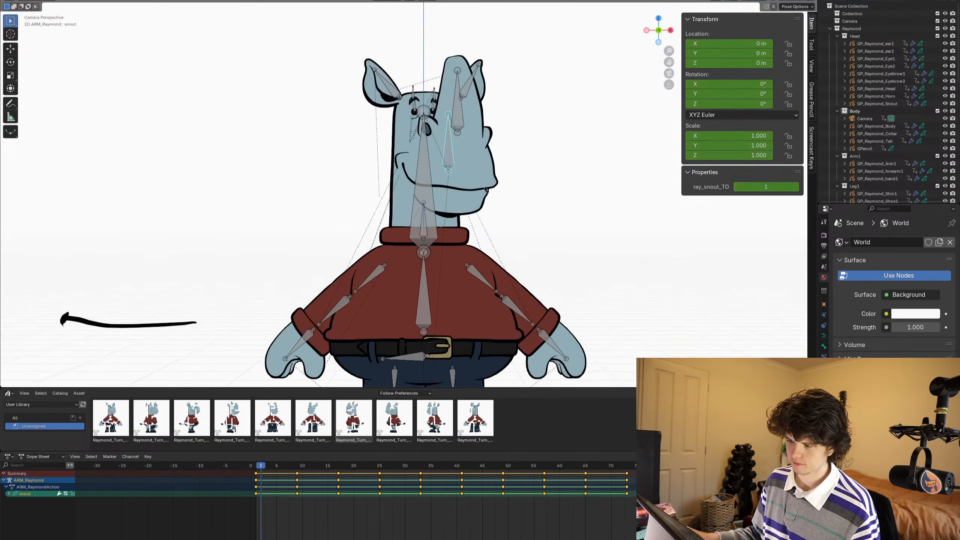
pyautogui.moveTo(500, 189)
pyautogui.keyDown('shift'); pyautogui.mouseDown(button='middle')
pyautogui.moveTo(491, 207)
pyautogui.moveTo(514, 189)
pyautogui.moveTo(502, 203)
pyautogui.mouseUp(button='middle'); pyautogui.keyUp('shift')
pyautogui.hotkey('ctrl', 'Tab')
pyautogui.click(496, 210)
pyautogui.hotkey('ctrl', 'Tab')
pyautogui.scroll(-4, 510, 172)
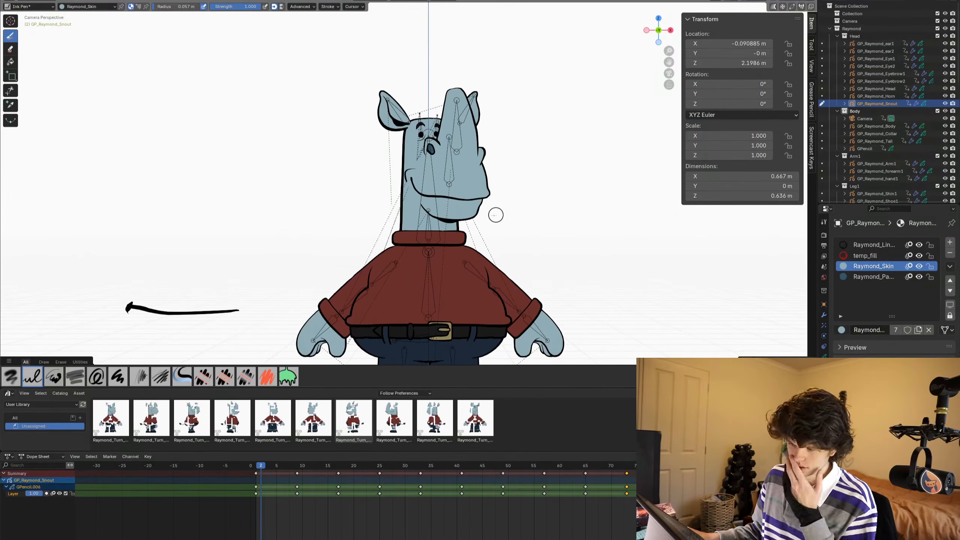
pyautogui.click(873, 245)
# - Inspect the snout's strokes in wireframe shading and restore the full-colour view
pyautogui.scroll(5, 535, 231)
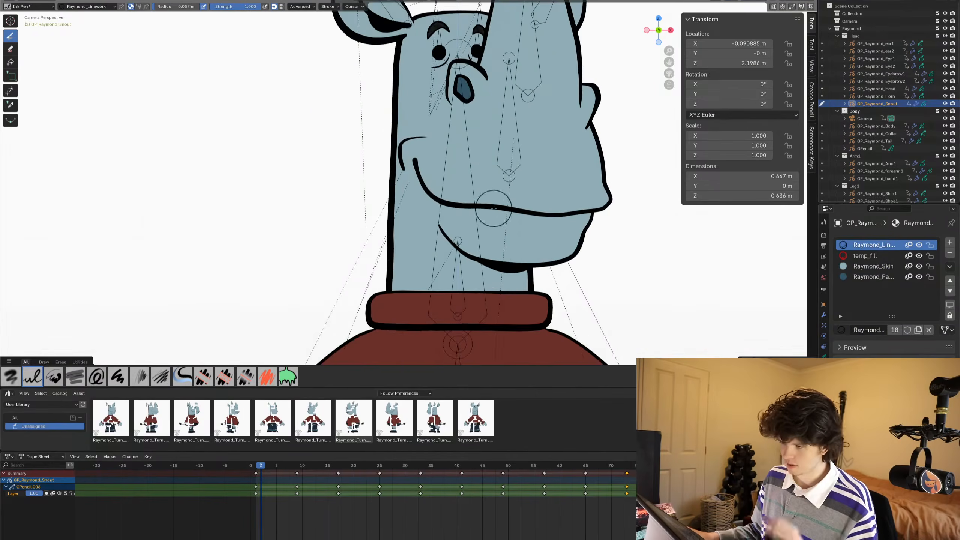
pyautogui.press('z')
pyautogui.moveTo(528, 159)
pyautogui.keyDown('shift'); pyautogui.mouseDown(button='middle')
pyautogui.moveTo(483, 189)
pyautogui.moveTo(480, 222)
pyautogui.mouseUp(button='middle'); pyautogui.keyUp('shift')
pyautogui.click(559, 188)
pyautogui.press('z')
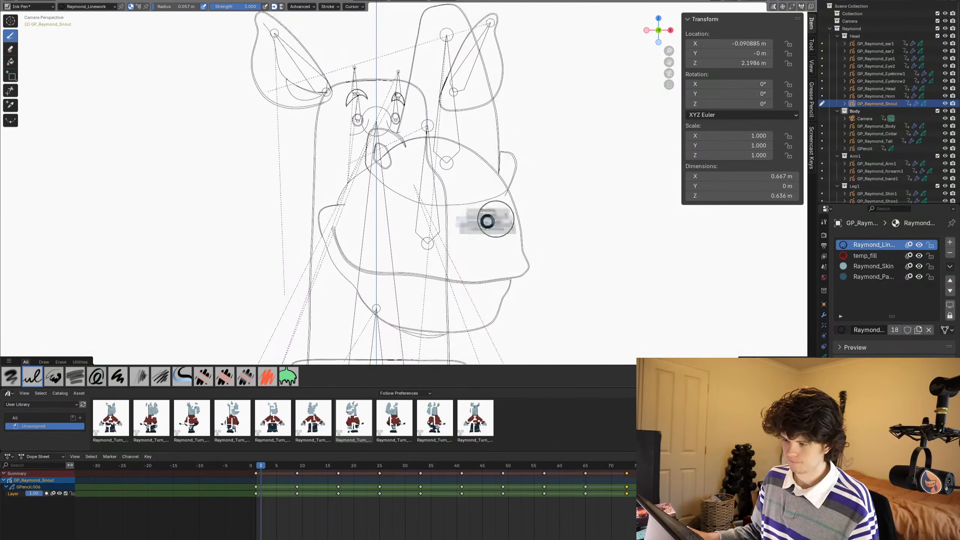
pyautogui.click(517, 220)
# - Isolate the snout drawing in local view
pyautogui.keyDown('shift'); pyautogui.moveTo(539, 207); pyautogui.dragTo(520, 197, button='middle'); pyautogui.keyUp('shift')
pyautogui.press('/')
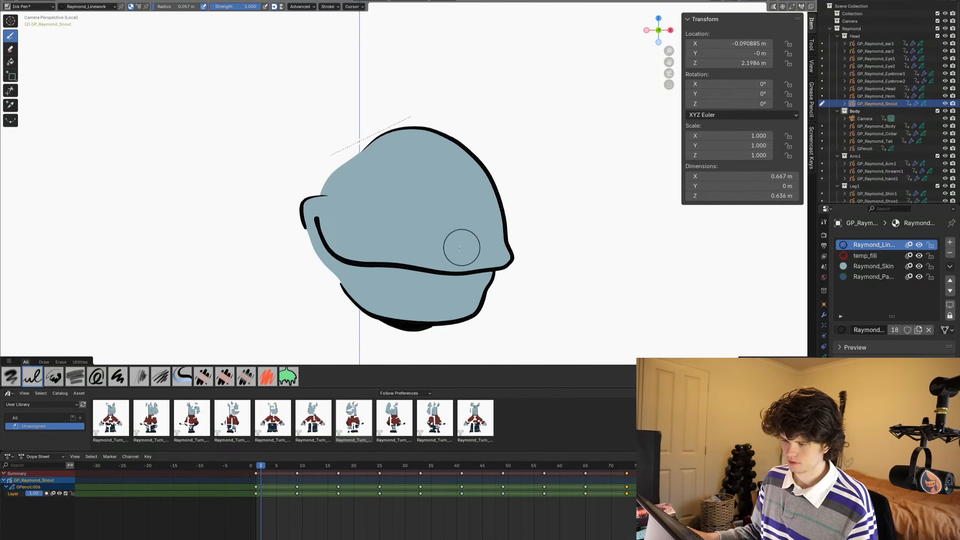
pyautogui.moveTo(435, 215)
pyautogui.keyDown('shift'); pyautogui.mouseDown(button='middle')
pyautogui.moveTo(420, 189)
pyautogui.moveTo(446, 224)
pyautogui.mouseUp(button='middle'); pyautogui.keyUp('shift')
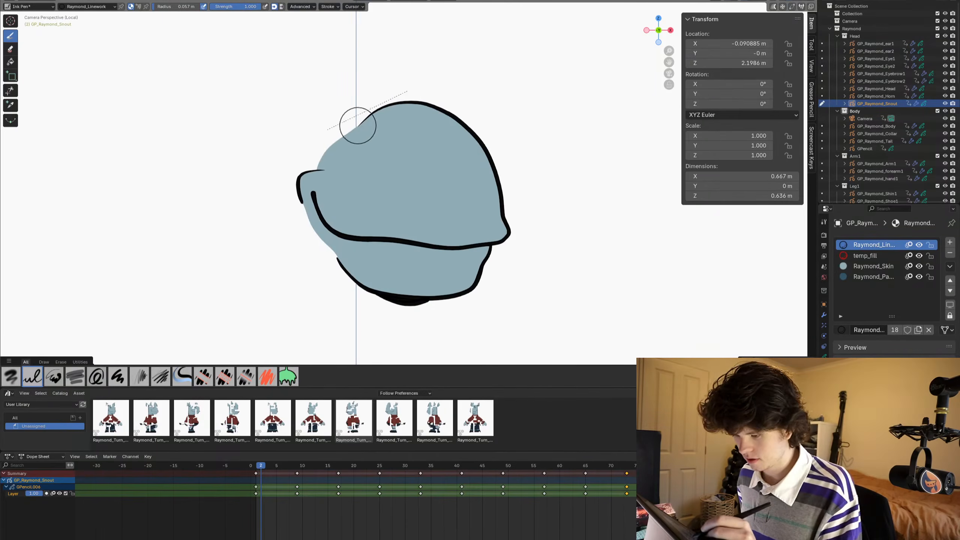
# - Insert a blank keyframe on the active layer of the snout drawing at frame 2
pyautogui.moveTo(357, 125); pyautogui.dragTo(371, 108)
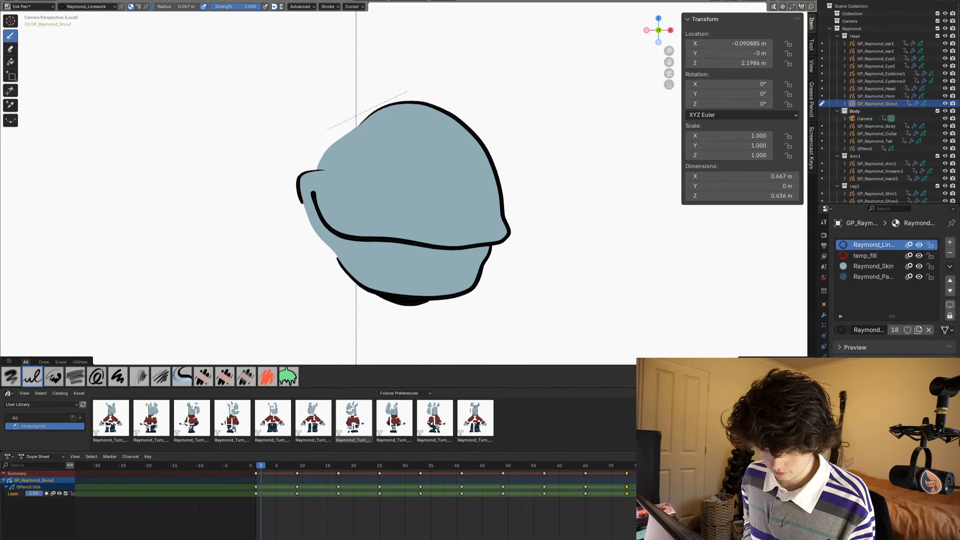
pyautogui.press('i')
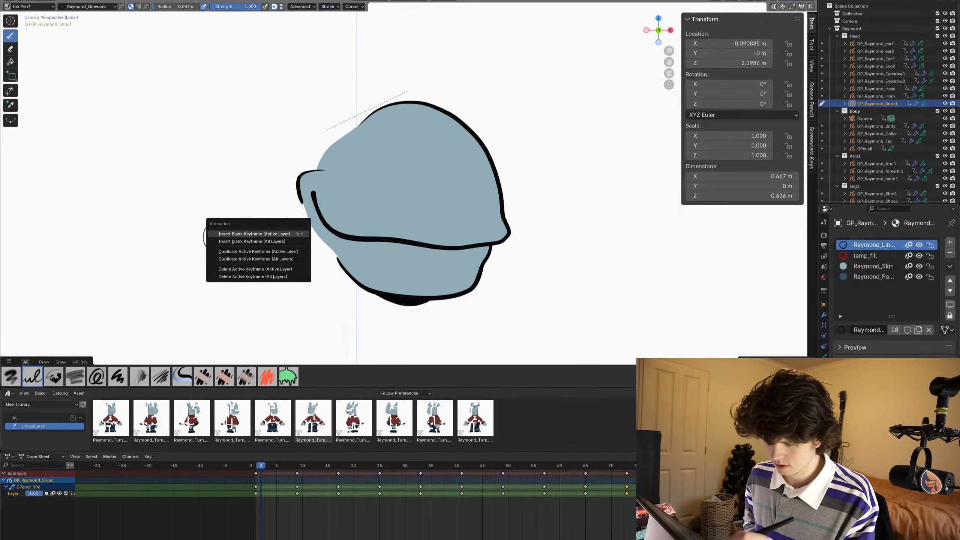
pyautogui.click(218, 235)
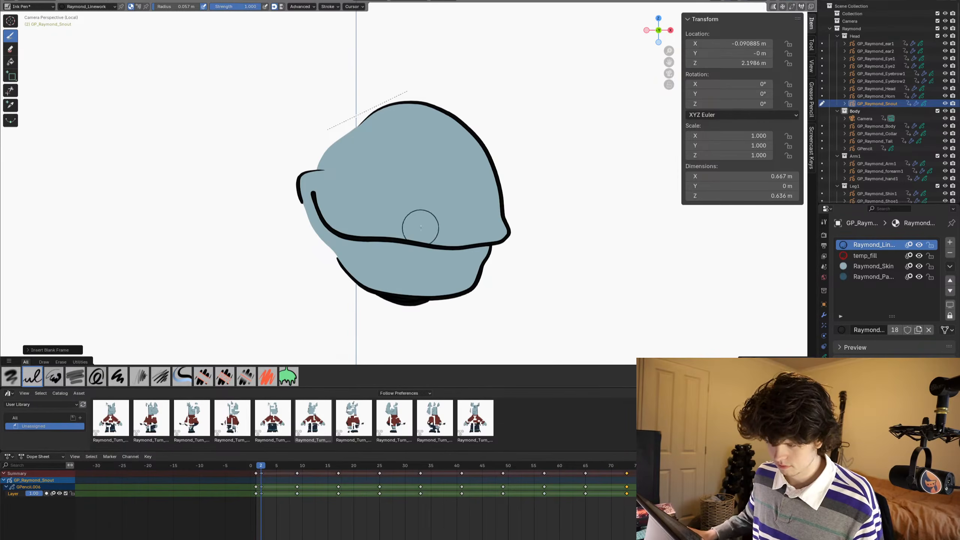
# - Turn off the viewport display of the snout's Time Offset modifier and return to Draw Mode
pyautogui.scroll(-1, 419, 228)
pyautogui.hotkey('ctrl', 'Tab')
pyautogui.click(443, 226)
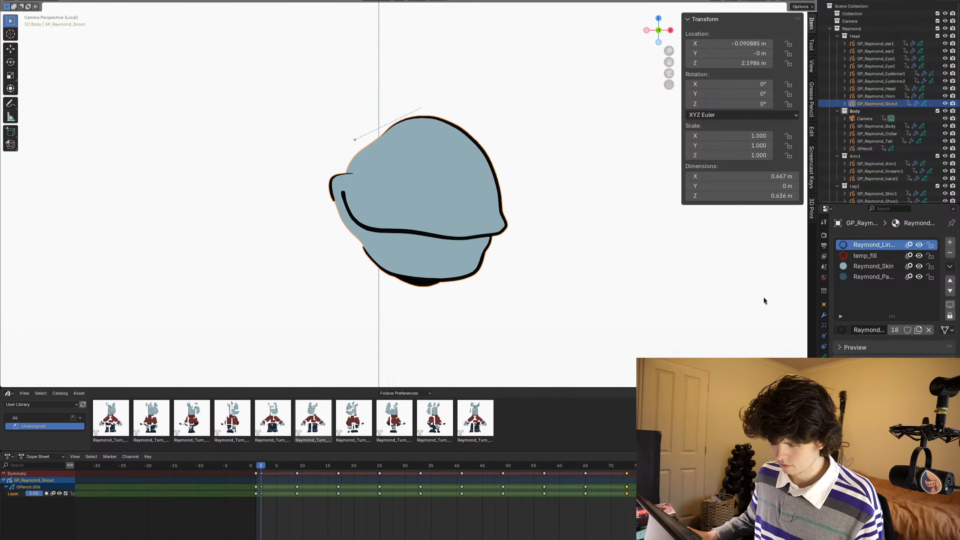
pyautogui.click(823, 316)
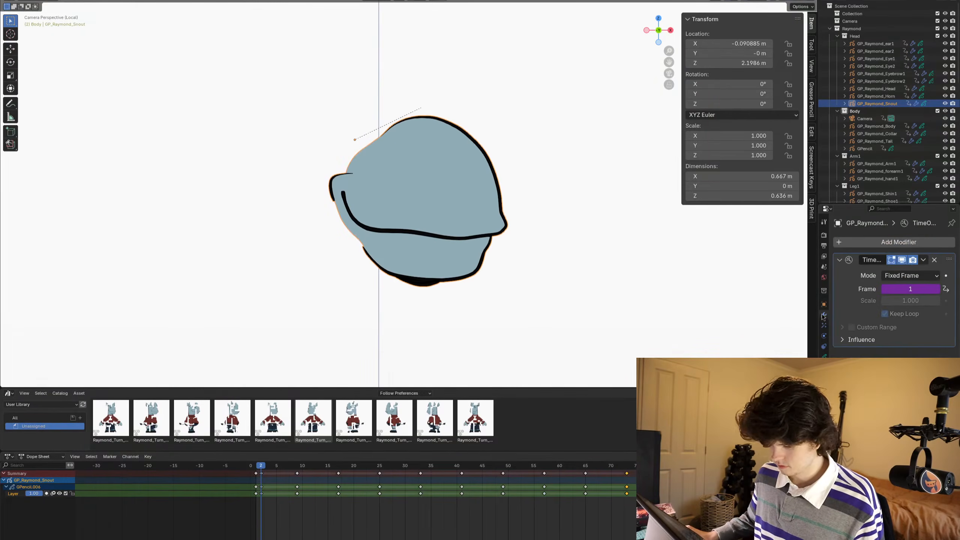
pyautogui.click(902, 261)
pyautogui.hotkey('ctrl', 'Tab')
pyautogui.click(508, 201)
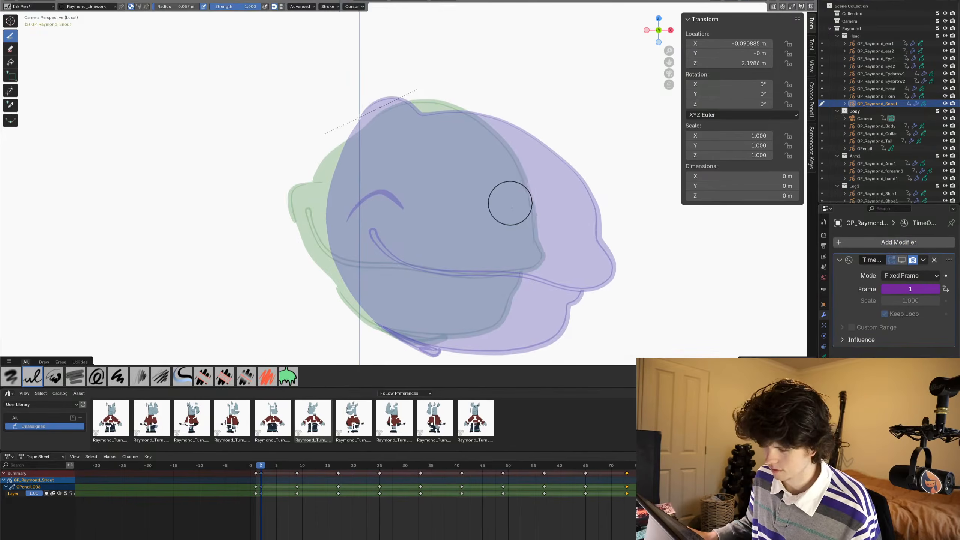
# - Reduce the brush radius to 0.019 m and draw the snout's mouth line, upper outline and lower jaw at frame 2
pyautogui.keyDown('shift'); pyautogui.moveTo(518, 229); pyautogui.dragTo(498, 201, button='middle'); pyautogui.keyUp('shift')
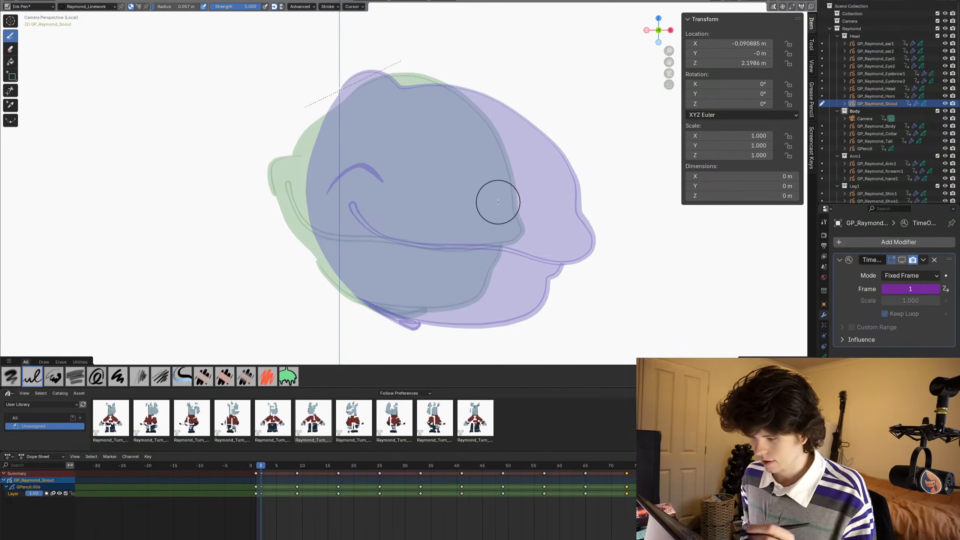
pyautogui.moveTo(353, 92)
pyautogui.mouseDown()
pyautogui.moveTo(389, 75)
pyautogui.moveTo(455, 93)
pyautogui.mouseUp()
pyautogui.hotkey('ctrl', 'z')
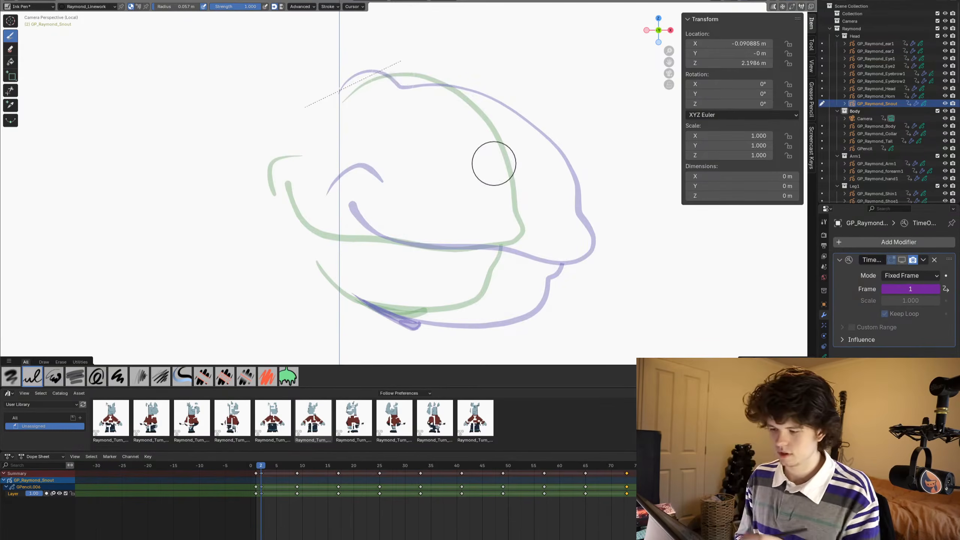
pyautogui.press('f')
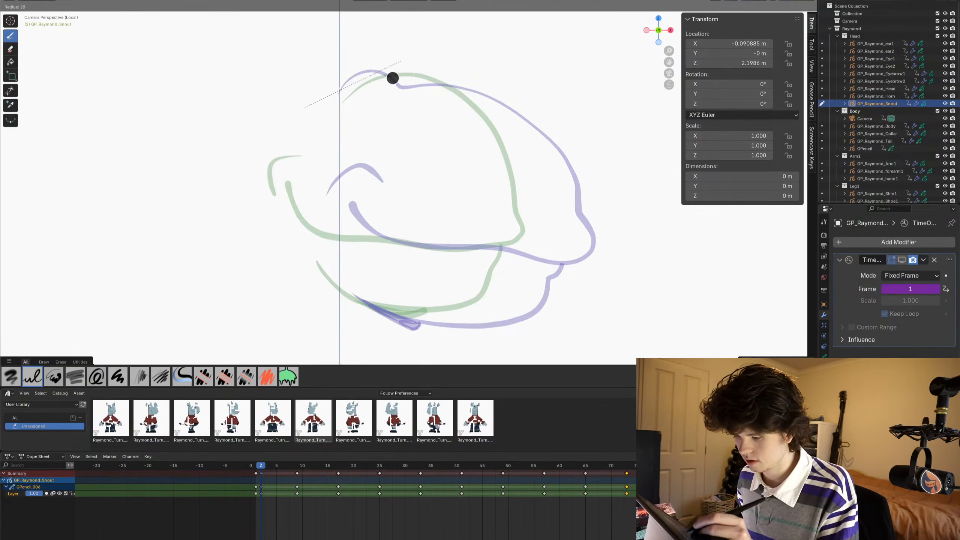
pyautogui.click(376, 85)
pyautogui.moveTo(342, 101)
pyautogui.mouseDown()
pyautogui.moveTo(376, 79)
pyautogui.moveTo(428, 77)
pyautogui.mouseUp()
pyautogui.hotkey('ctrl', 'z')
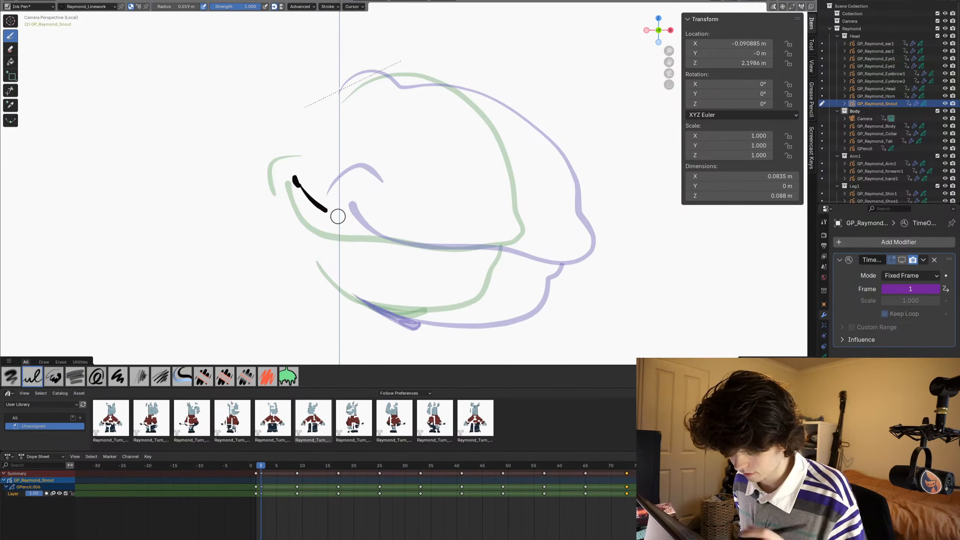
pyautogui.hotkey('ctrl', 'z')
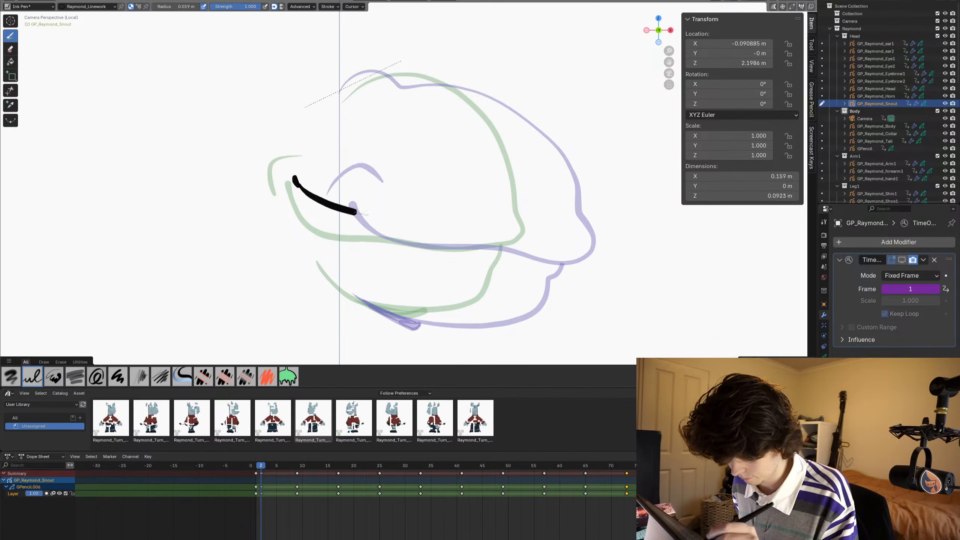
pyautogui.moveTo(356, 213); pyautogui.dragTo(472, 222)
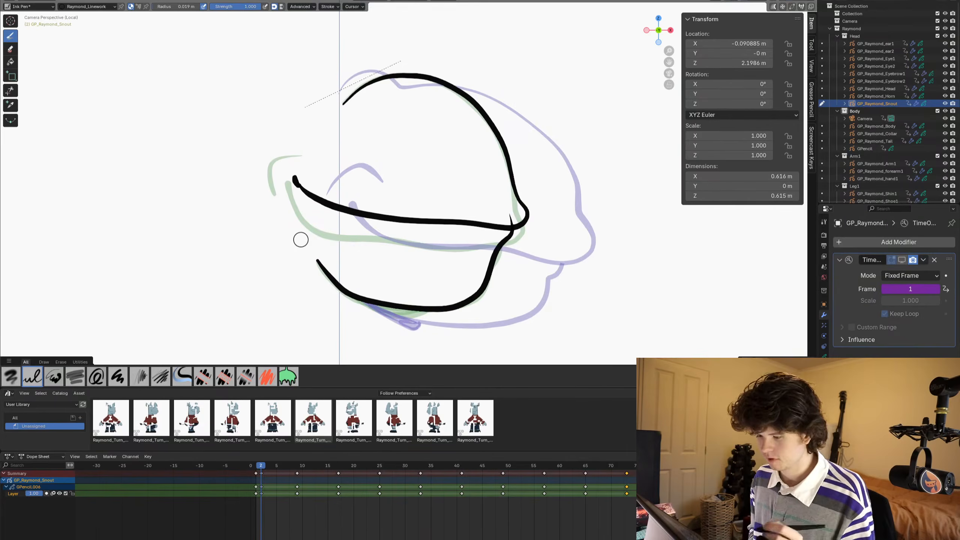
# - At frame 3, isolate GP_Raymond_Snout together with the GPencil mouth sketch in local view and resume drawing on the snout
pyautogui.press('Right')
pyautogui.moveTo(152, 293)
pyautogui.keyDown('shift'); pyautogui.mouseDown(button='middle')
pyautogui.moveTo(614, 227)
pyautogui.moveTo(342, 245)
pyautogui.moveTo(141, 288)
pyautogui.mouseUp(button='middle'); pyautogui.keyUp('shift')
pyautogui.press('KP_Divide')
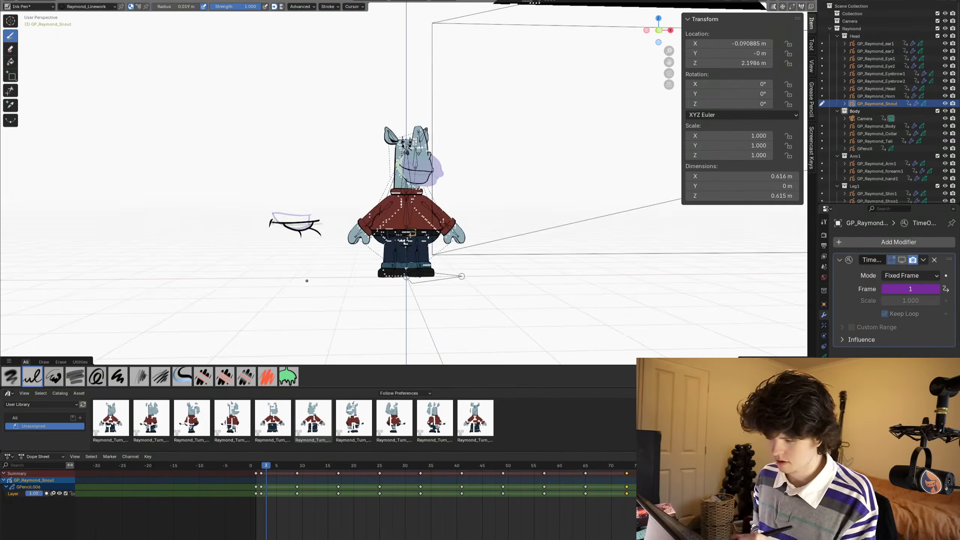
pyautogui.hotkey('ctrl', 'Tab')
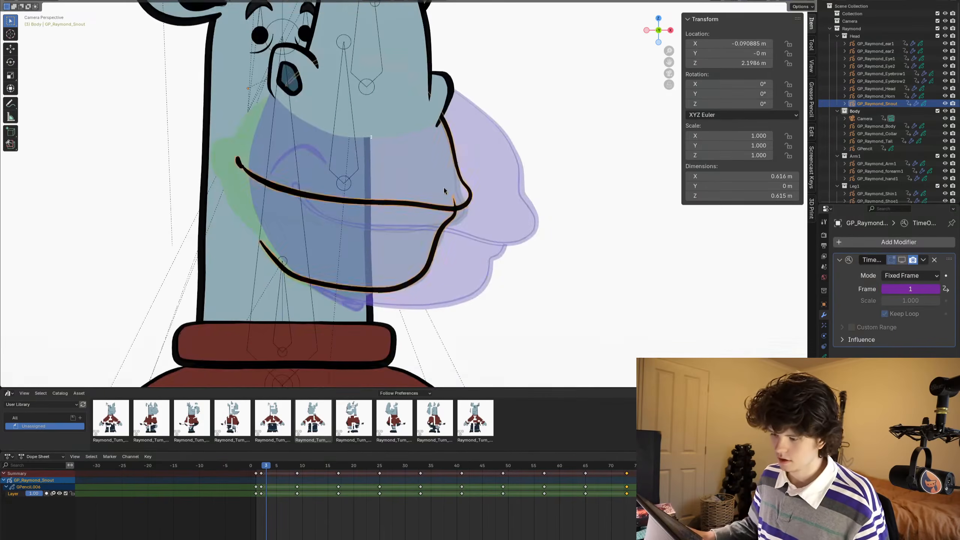
pyautogui.click(443, 189)
pyautogui.keyDown('ctrl'); pyautogui.moveTo(443, 188); pyautogui.dragTo(430, 205, button='middle'); pyautogui.keyUp('ctrl')
pyautogui.click(429, 200)
pyautogui.click(177, 332)
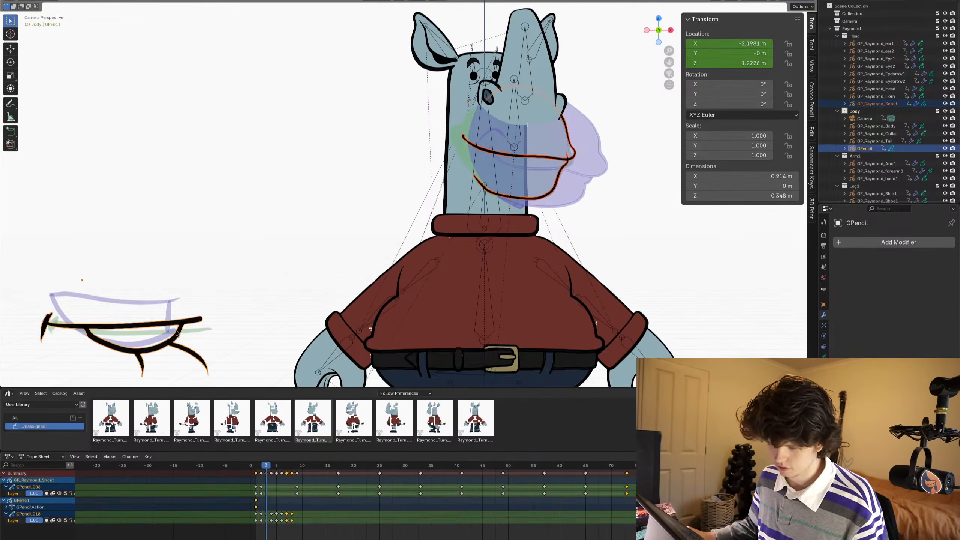
pyautogui.press('/')
pyautogui.click(496, 200)
pyautogui.hotkey('ctrl', 'Tab')
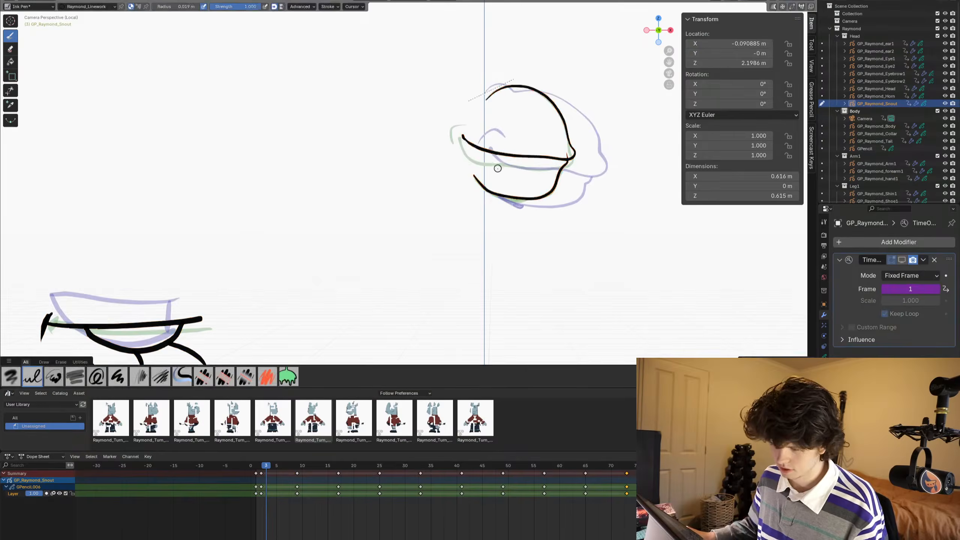
# - In the maximized viewport, draw a U-shaped teeth curve split by a vertical line, and trim the line's excess below the curve
pyautogui.scroll(1, 524, 186)
pyautogui.scroll(-3, 572, 150)
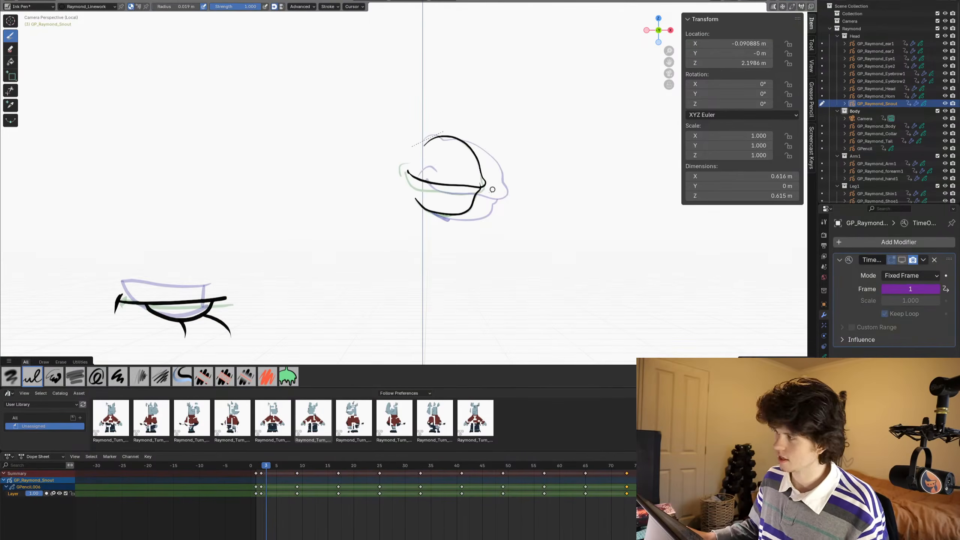
pyautogui.scroll(7, 492, 189)
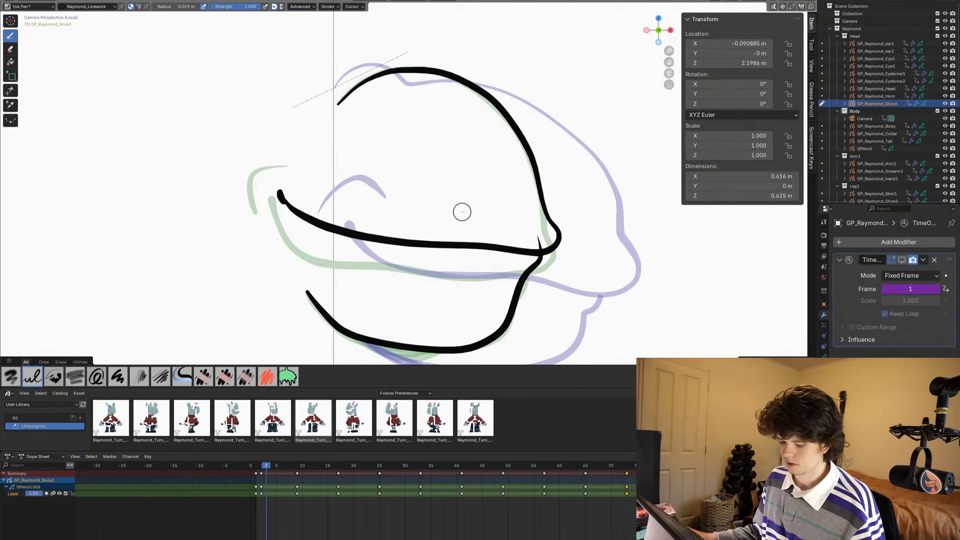
pyautogui.hotkey('ctrl', 'space')
pyautogui.keyDown('shift'); pyautogui.moveTo(501, 301); pyautogui.dragTo(484, 203, button='middle'); pyautogui.keyUp('shift')
pyautogui.keyDown('shift'); pyautogui.moveTo(490, 258); pyautogui.dragTo(484, 260, button='middle'); pyautogui.keyUp('shift')
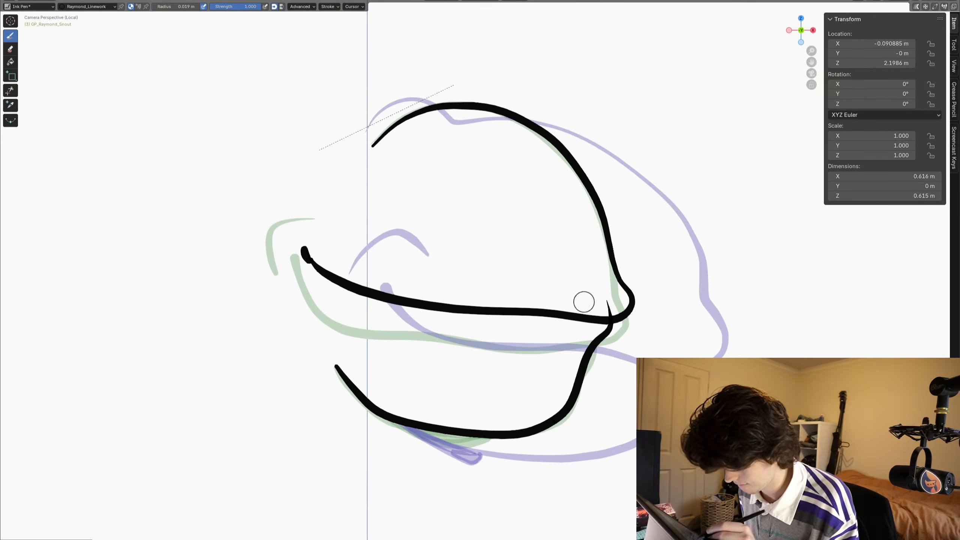
pyautogui.press('Right')
pyautogui.moveTo(582, 301)
pyautogui.mouseDown()
pyautogui.moveTo(575, 315)
pyautogui.moveTo(511, 335)
pyautogui.moveTo(476, 311)
pyautogui.moveTo(469, 287)
pyautogui.mouseUp()
pyautogui.moveTo(530, 380); pyautogui.dragTo(535, 281)
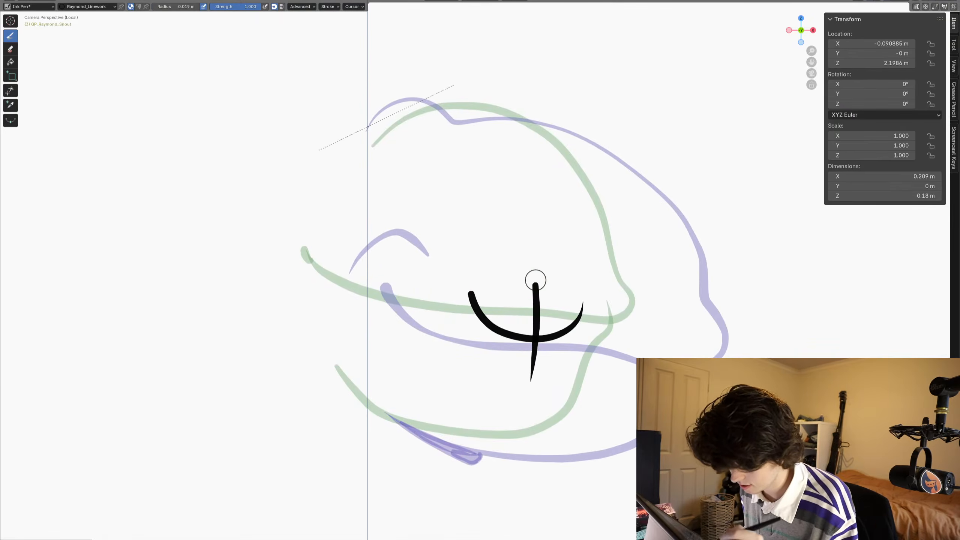
pyautogui.click(10, 90)
pyautogui.moveTo(555, 376); pyautogui.dragTo(555, 374)
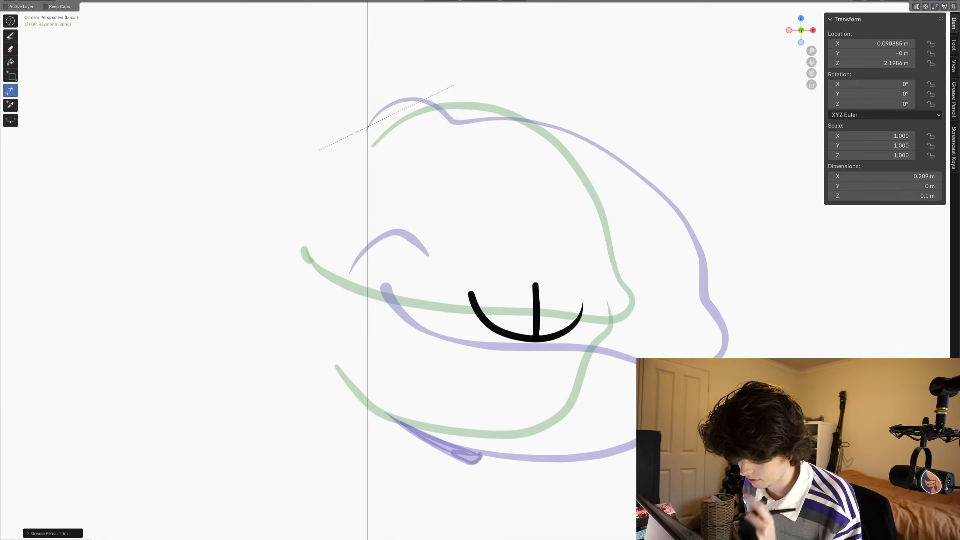
# - Trace the mouth line, upper snout outline and lower jaw around the teeth, following the previous drawing's onion skin
pyautogui.click(10, 36)
pyautogui.moveTo(302, 248); pyautogui.dragTo(312, 260)
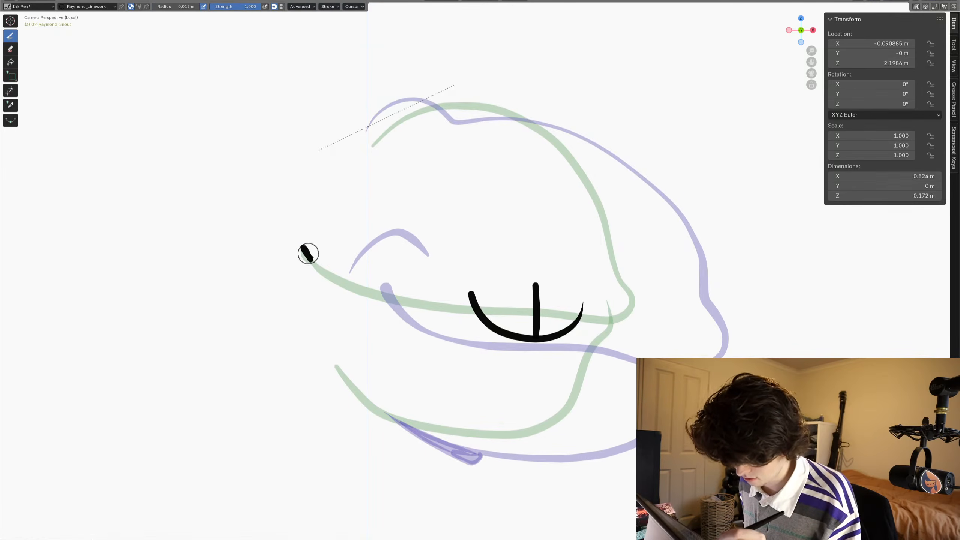
pyautogui.moveTo(306, 254)
pyautogui.mouseDown()
pyautogui.moveTo(343, 282)
pyautogui.moveTo(416, 301)
pyautogui.moveTo(596, 318)
pyautogui.mouseUp()
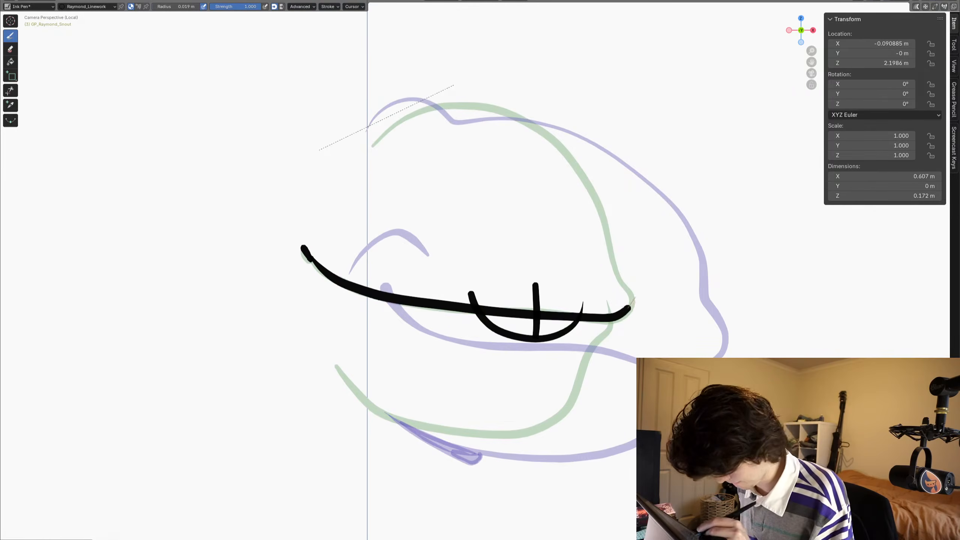
pyautogui.moveTo(614, 254)
pyautogui.mouseDown()
pyautogui.moveTo(588, 181)
pyautogui.moveTo(537, 127)
pyautogui.moveTo(478, 104)
pyautogui.moveTo(437, 106)
pyautogui.mouseUp()
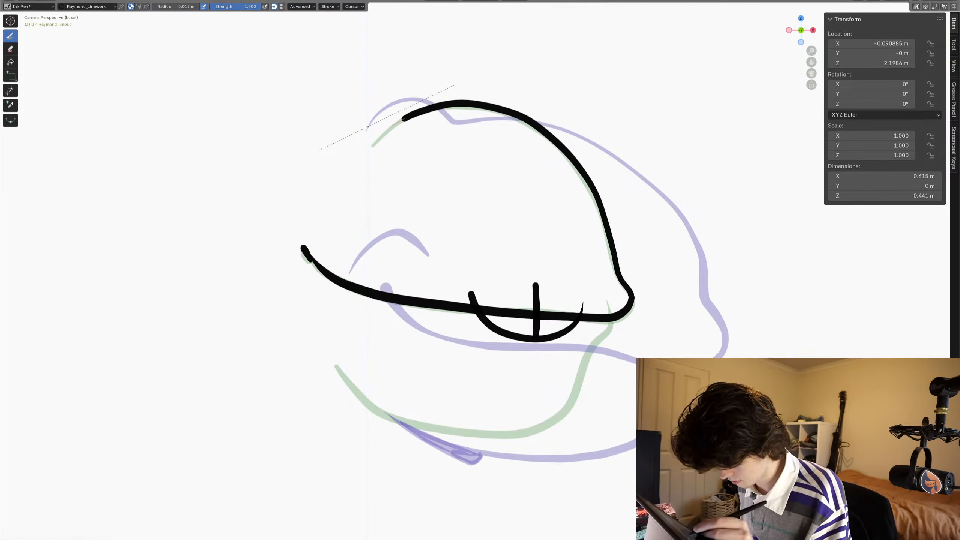
pyautogui.moveTo(366, 154); pyautogui.dragTo(364, 157)
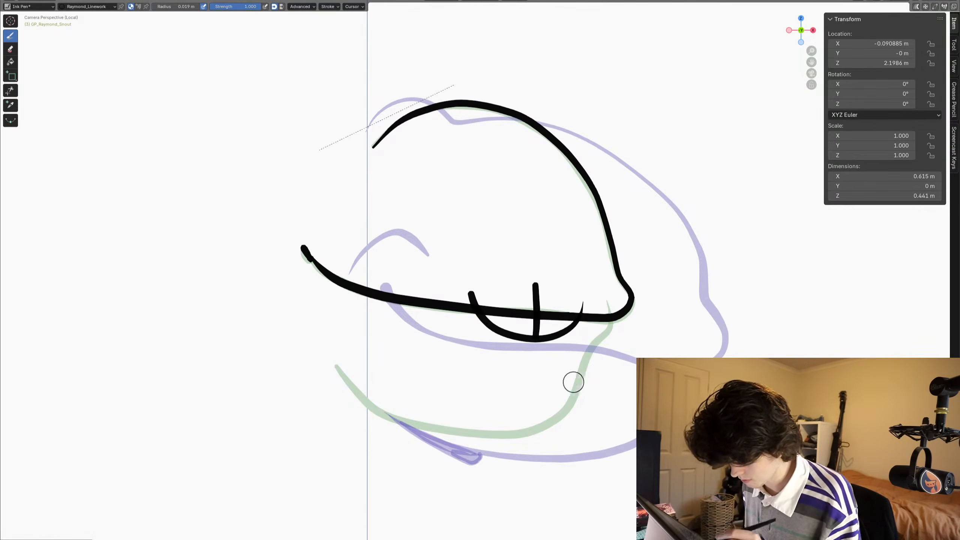
pyautogui.moveTo(607, 289); pyautogui.dragTo(612, 312)
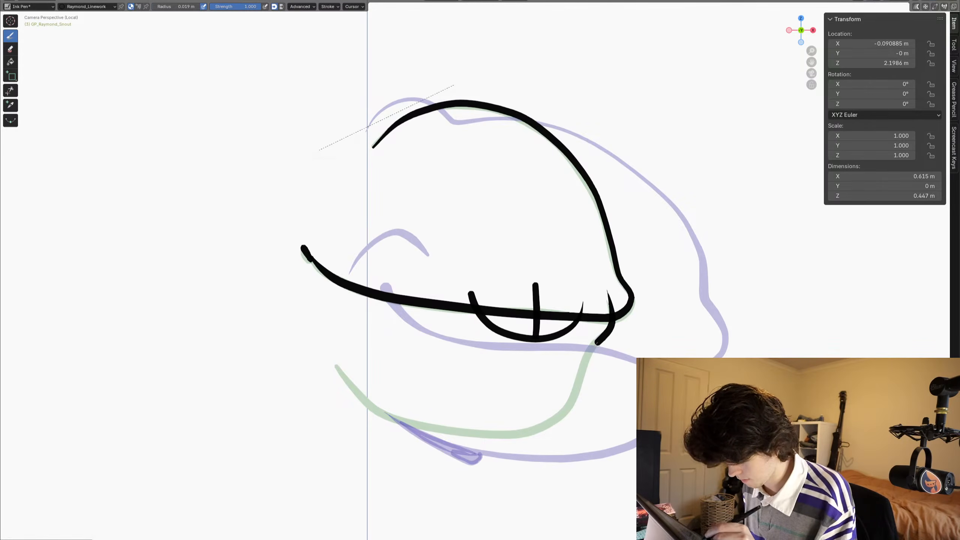
pyautogui.moveTo(582, 371)
pyautogui.mouseDown()
pyautogui.moveTo(559, 415)
pyautogui.moveTo(506, 438)
pyautogui.moveTo(429, 435)
pyautogui.moveTo(375, 412)
pyautogui.moveTo(336, 366)
pyautogui.mouseUp()
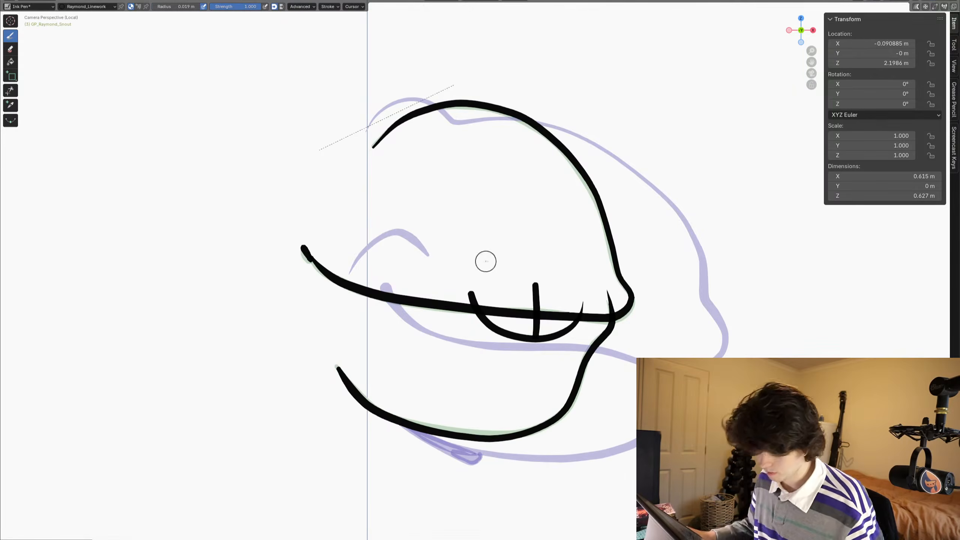
# - Nudge the lower jaw line to match the onion skin with the Grab sculpt brush, and return to Draw Mode
pyautogui.hotkey('ctrl', 'Tab')
pyautogui.moveTo(501, 465); pyautogui.dragTo(498, 456)
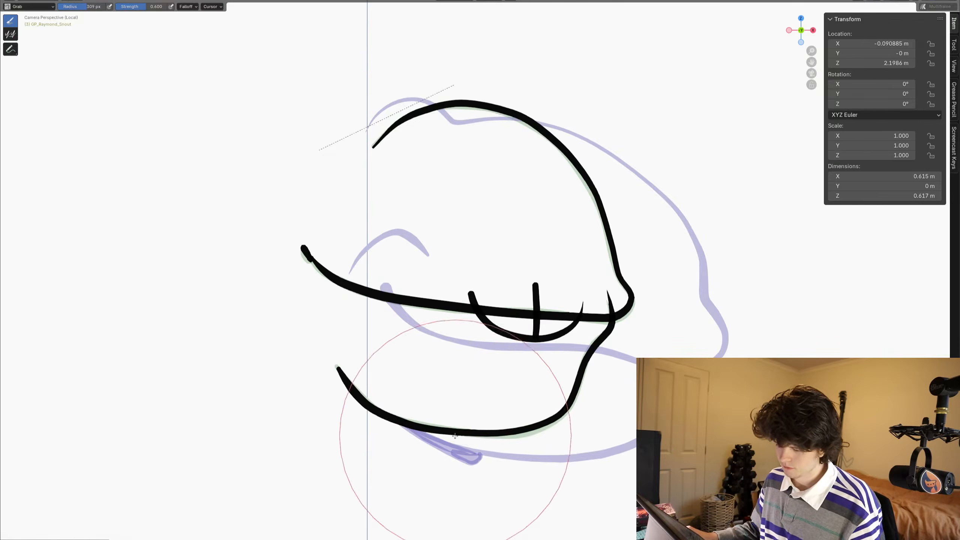
pyautogui.moveTo(525, 421); pyautogui.dragTo(524, 430)
pyautogui.hotkey('ctrl', 'Tab')
pyautogui.click(503, 364)
# - Trim the ends of the teeth curve, the tooth divider and the jaw line that stick out above the mouth line
pyautogui.scroll(-1, 500, 361)
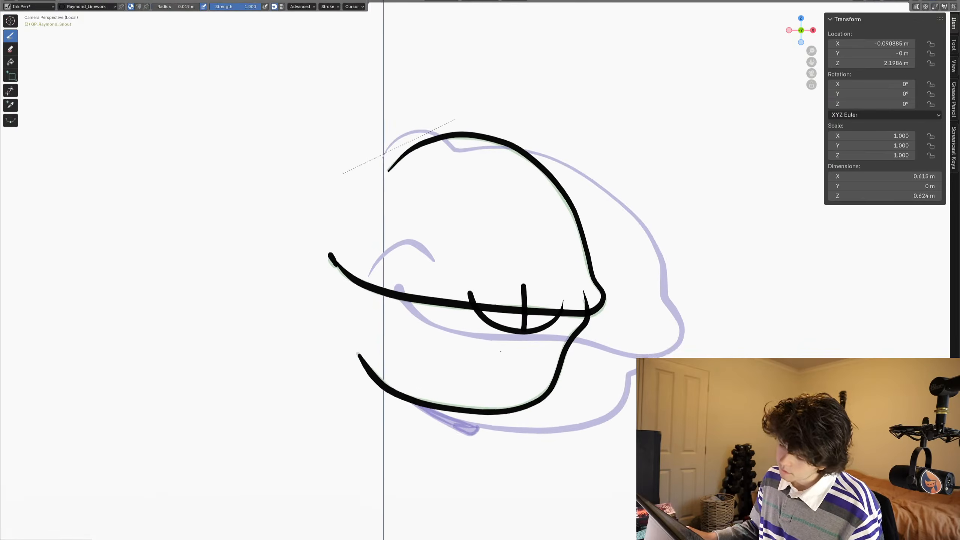
pyautogui.keyDown('shift'); pyautogui.moveTo(495, 355); pyautogui.dragTo(484, 353, button='middle'); pyautogui.keyUp('shift')
pyautogui.click(10, 90)
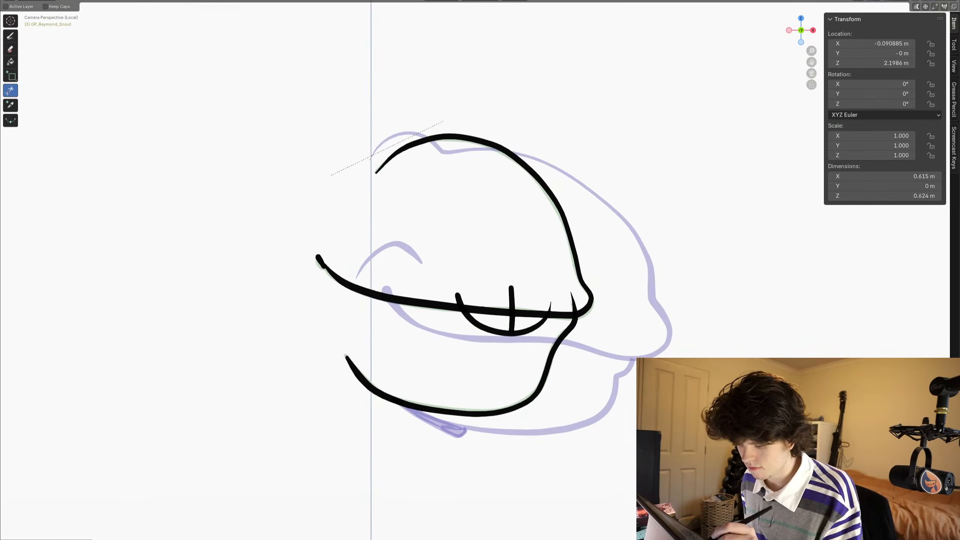
pyautogui.moveTo(453, 292); pyautogui.dragTo(464, 305)
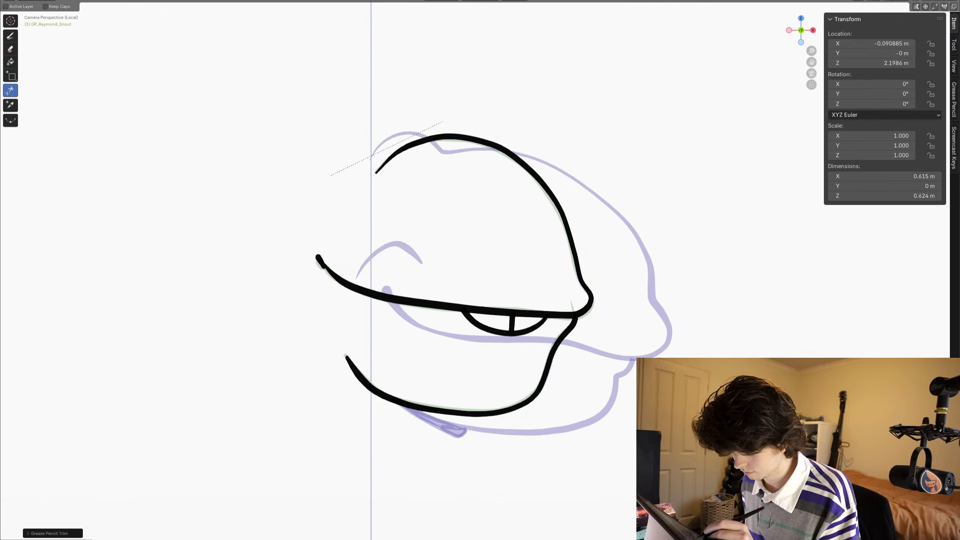
# - Draw two short thin curved lines down from the teeth curve and trim their upper ends inside the teeth
pyautogui.click(10, 36)
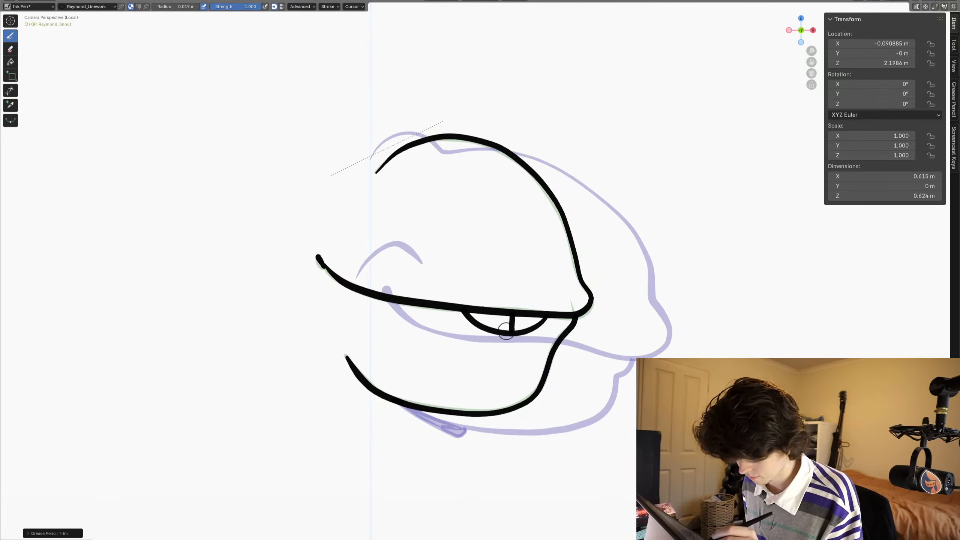
pyautogui.moveTo(536, 357)
pyautogui.mouseDown()
pyautogui.moveTo(536, 337)
pyautogui.moveTo(496, 358)
pyautogui.mouseUp()
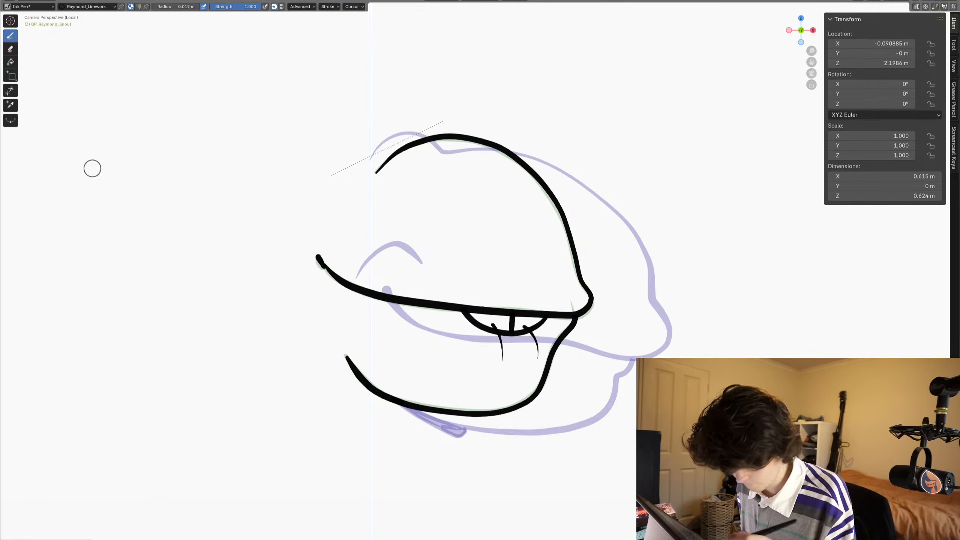
pyautogui.click(8, 92)
pyautogui.moveTo(489, 328); pyautogui.dragTo(498, 324)
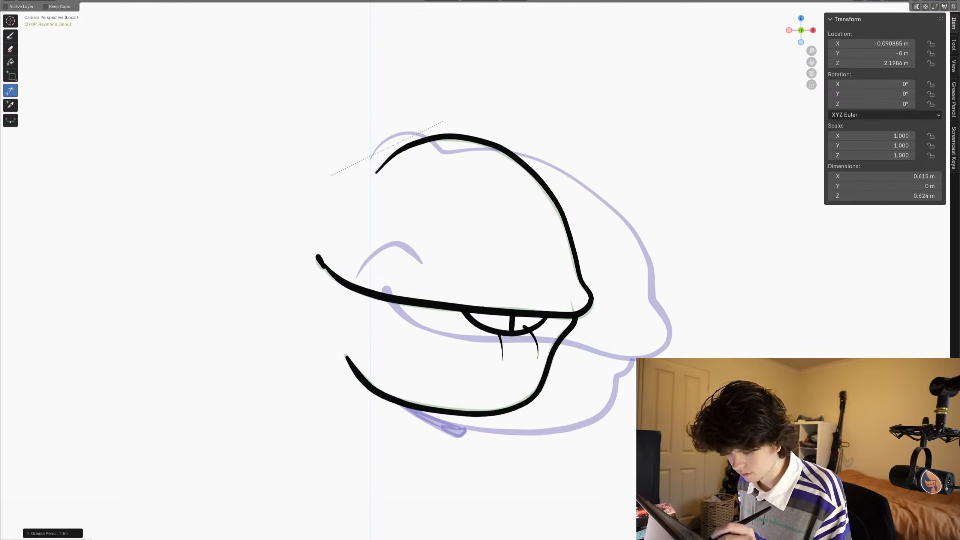
pyautogui.scroll(-1, 486, 350)
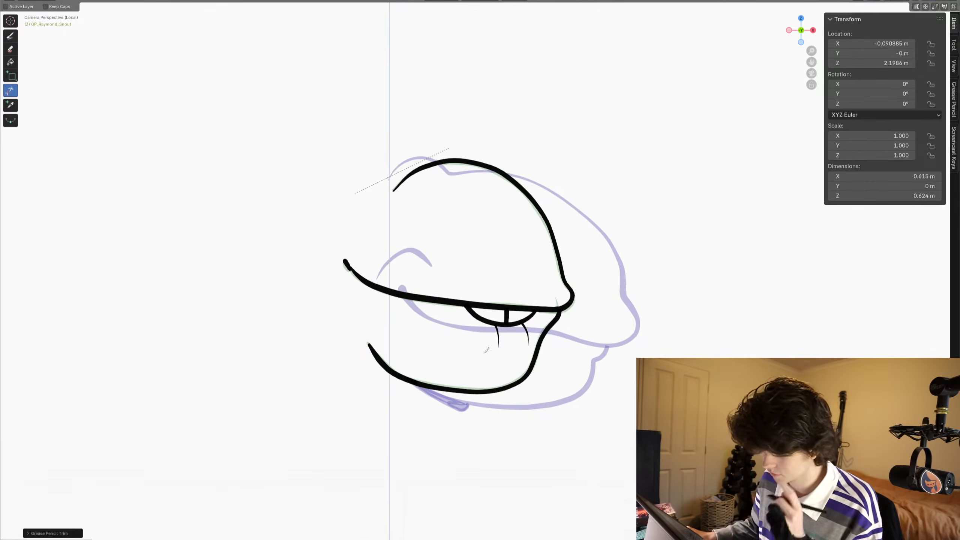
# - On the previous drawing, draw a hooked cheek crease around the back corner of the mouth, following the onion skin
pyautogui.keyDown('shift'); pyautogui.moveTo(490, 231); pyautogui.dragTo(481, 250, button='middle'); pyautogui.keyUp('shift')
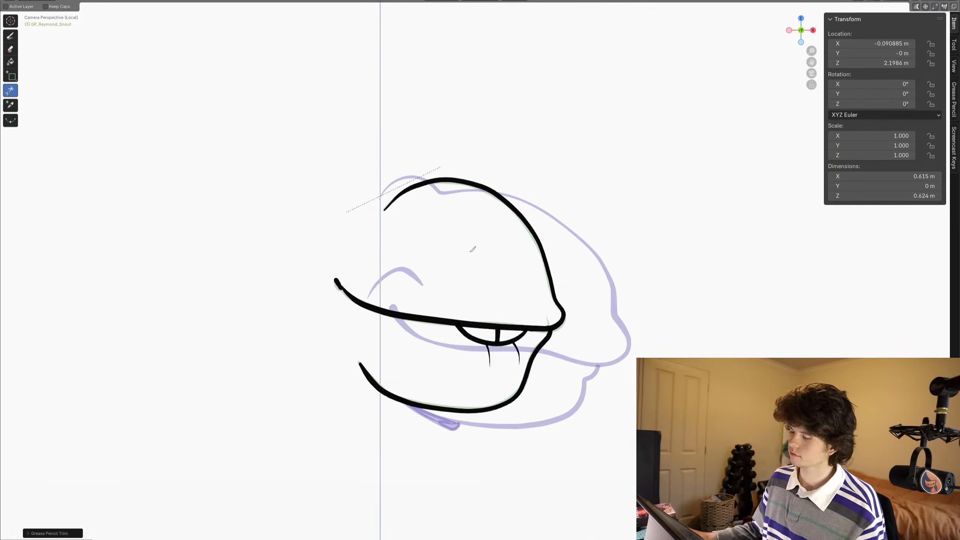
pyautogui.hotkey('ctrl', 'Tab')
pyautogui.hotkey('ctrl', 'Tab')
pyautogui.scroll(3, 416, 253)
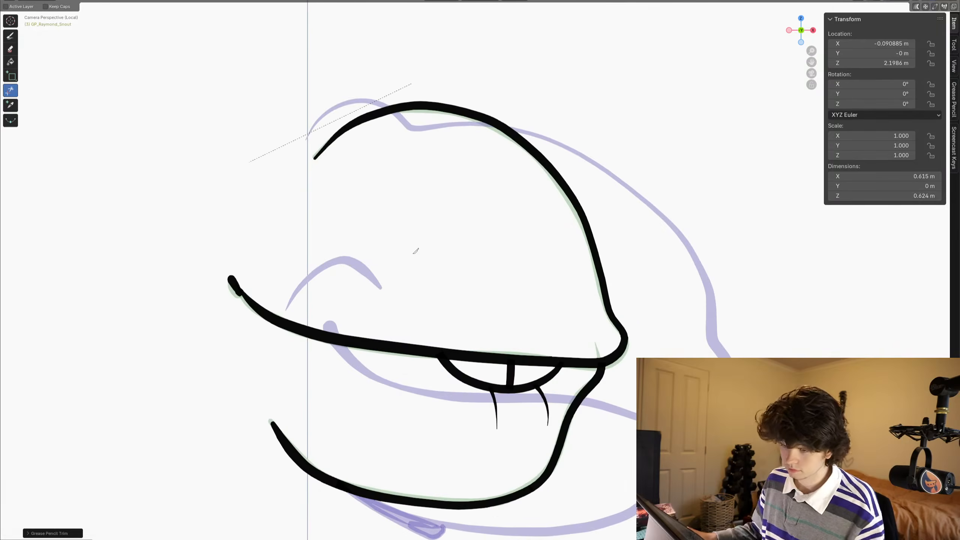
pyautogui.click(10, 36)
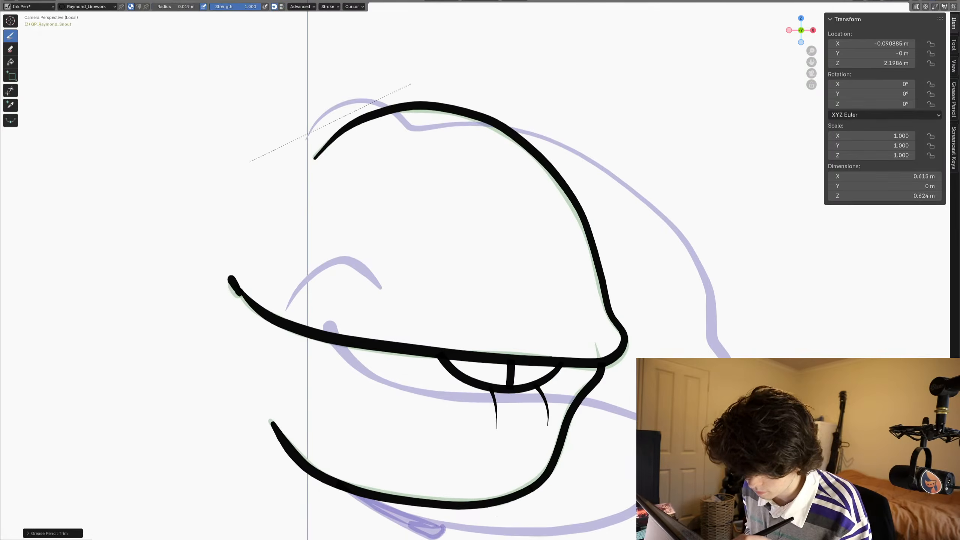
pyautogui.press('Left')
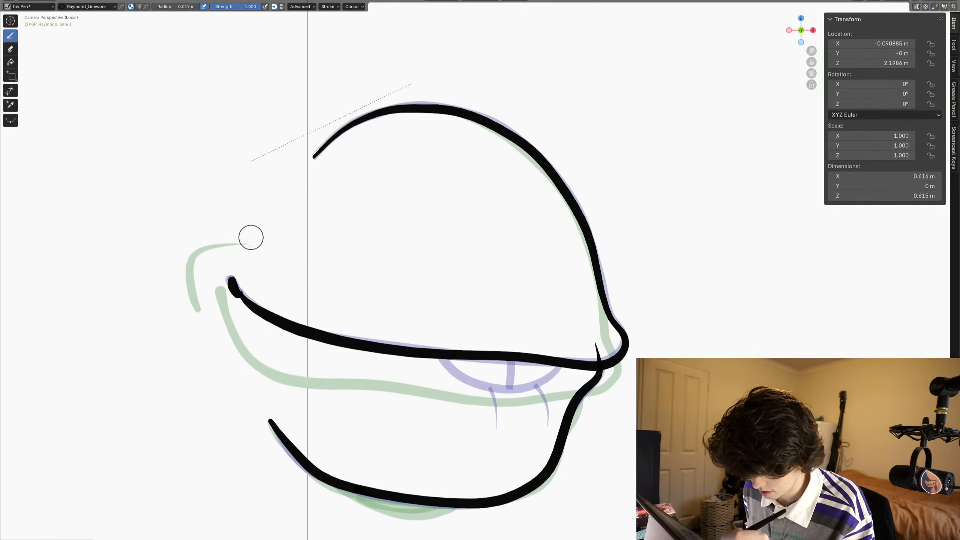
pyautogui.moveTo(247, 241); pyautogui.dragTo(205, 240)
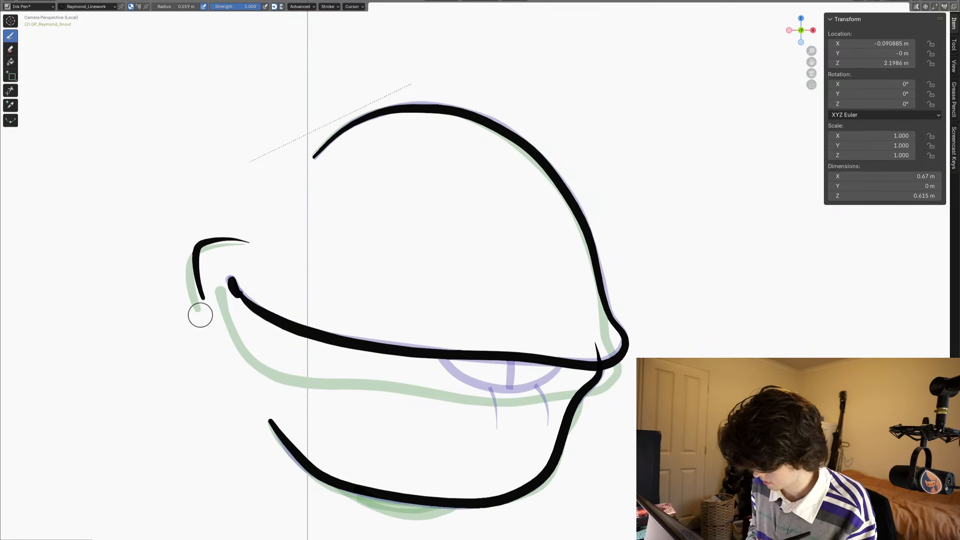
# - Draw the matching hooked cheek crease behind the mouth corner on the drawing with the two small teeth
pyautogui.press('Right')
pyautogui.moveTo(247, 242); pyautogui.dragTo(203, 242)
pyautogui.hotkey('ctrl', 'z')
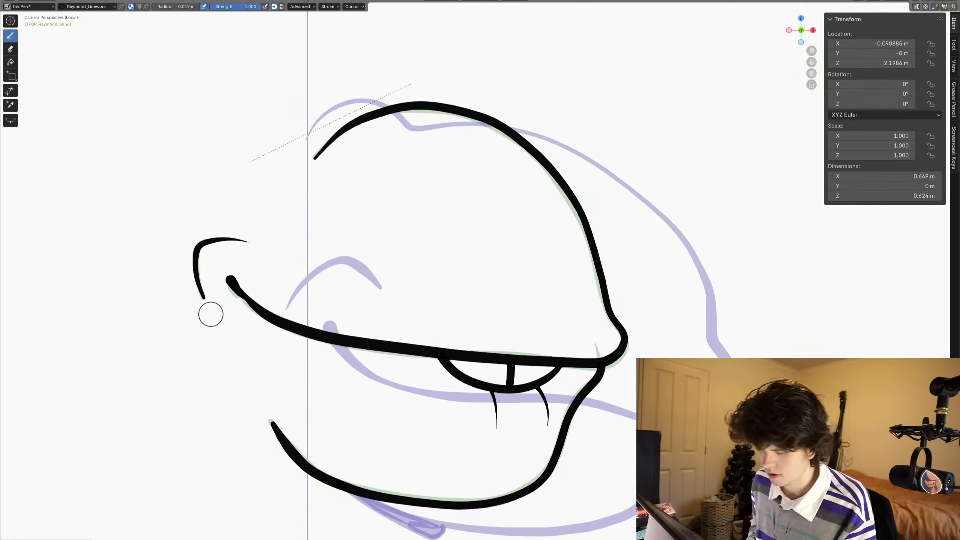
pyautogui.press('Right')
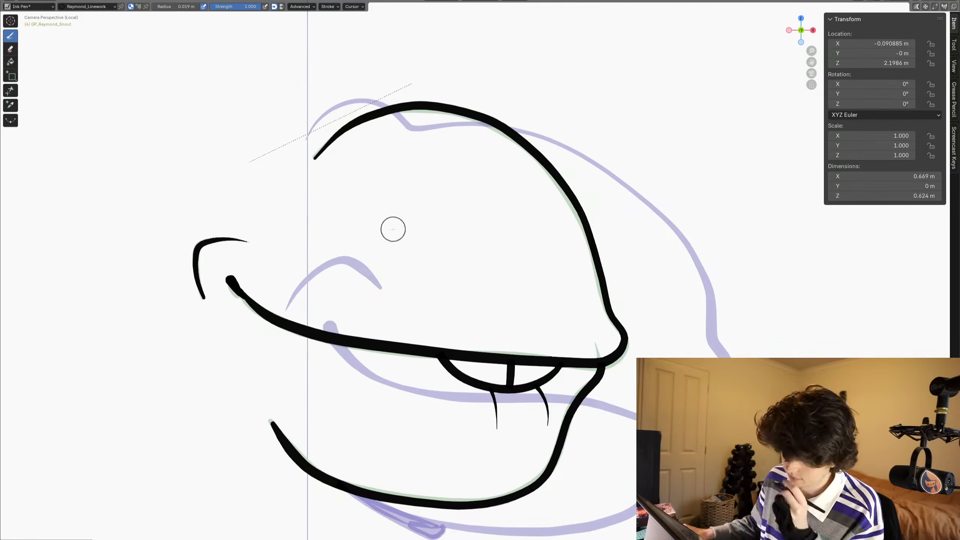
pyautogui.scroll(-8, 393, 228)
pyautogui.scroll(8, 442, 347)
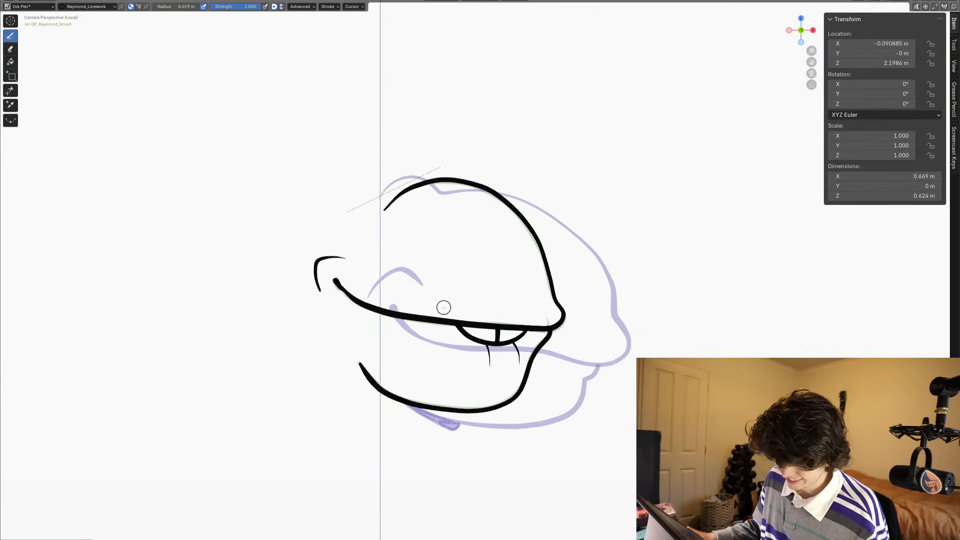
pyautogui.scroll(3, 499, 349)
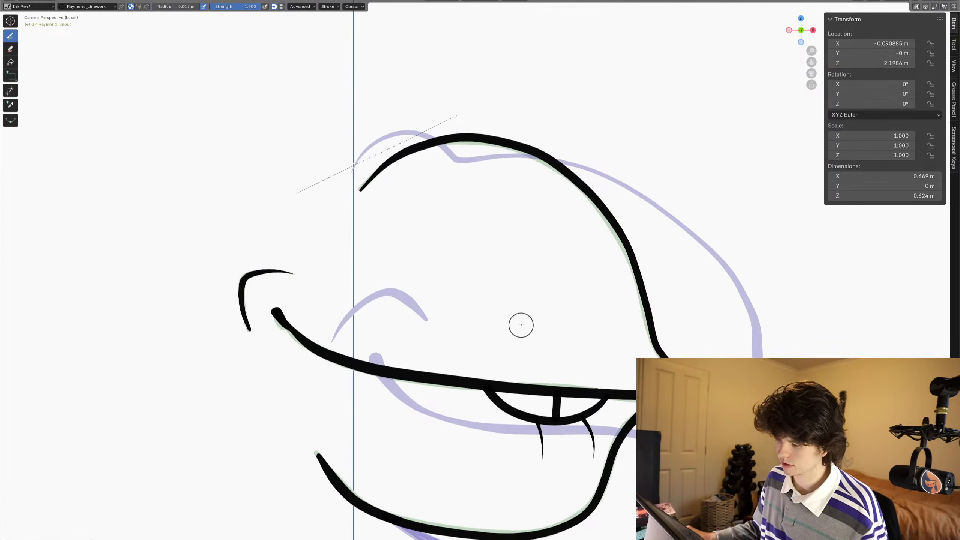
# - On the next in-between frame, draw the upper mouth line, a raised snout tip and the upper snout outline with the Ink Pen
pyautogui.press('Down')
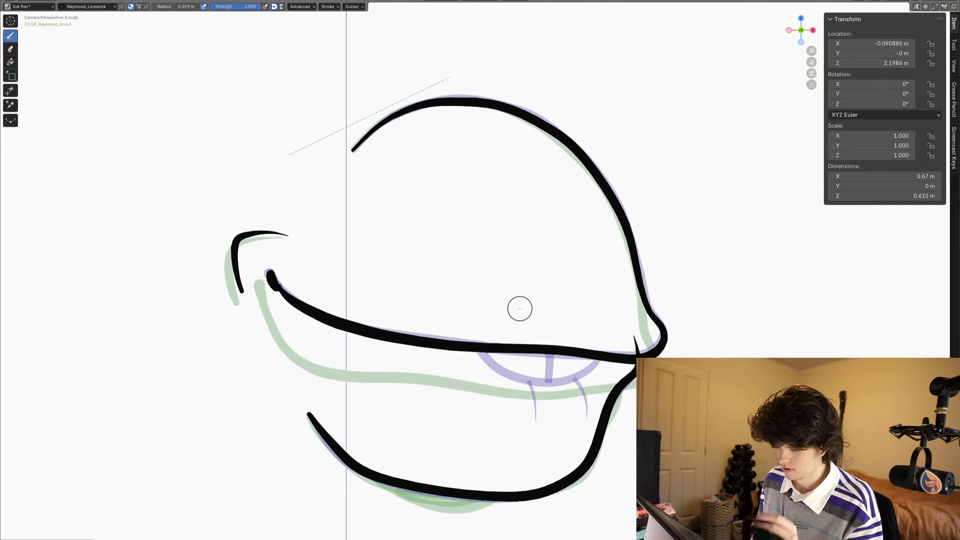
pyautogui.click(10, 91)
pyautogui.press('Up')
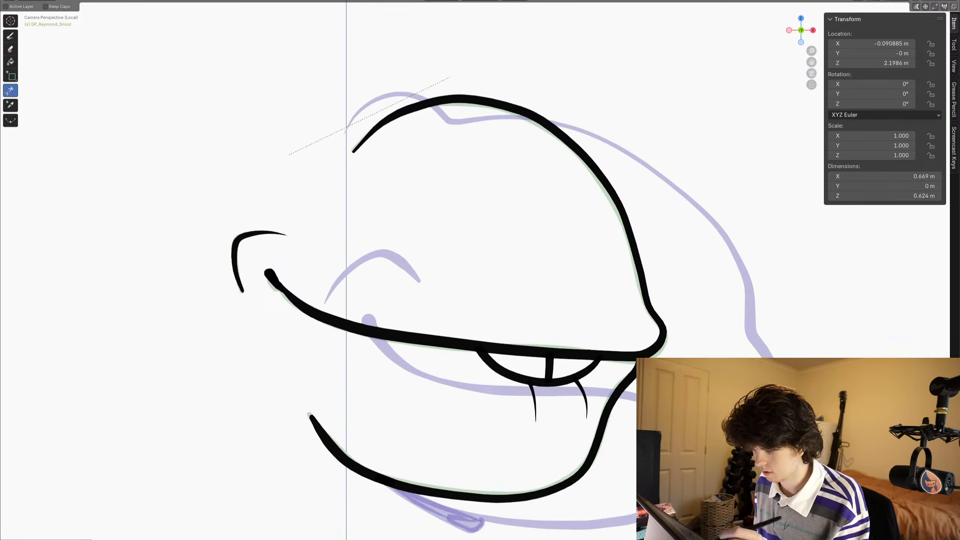
pyautogui.click(10, 36)
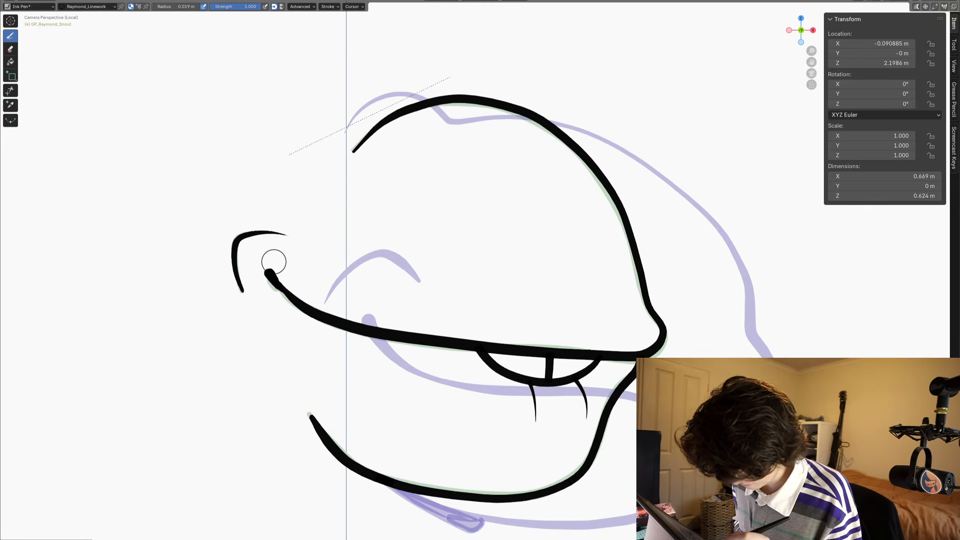
pyautogui.moveTo(272, 265)
pyautogui.mouseDown()
pyautogui.moveTo(276, 249)
pyautogui.moveTo(297, 271)
pyautogui.moveTo(416, 310)
pyautogui.moveTo(519, 327)
pyautogui.moveTo(662, 329)
pyautogui.moveTo(672, 295)
pyautogui.moveTo(648, 276)
pyautogui.moveTo(590, 162)
pyautogui.moveTo(497, 102)
pyautogui.moveTo(449, 97)
pyautogui.moveTo(402, 115)
pyautogui.mouseUp()
pyautogui.moveTo(349, 155); pyautogui.dragTo(344, 162)
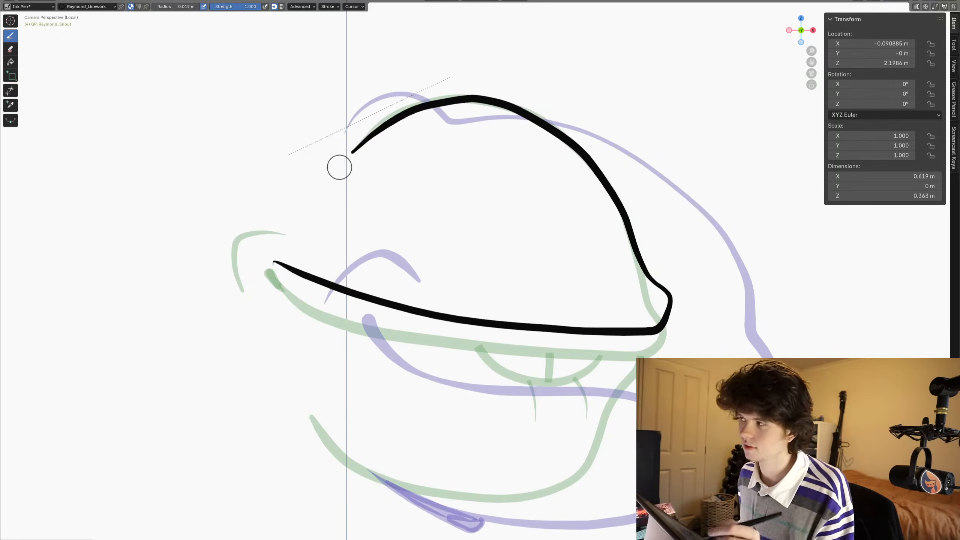
# - Draw the front edge of the teeth, the lip and lower jaw, and the lower mouth line back to the mouth corner
pyautogui.keyDown('shift'); pyautogui.moveTo(319, 305); pyautogui.dragTo(332, 300, button='middle'); pyautogui.keyUp('shift')
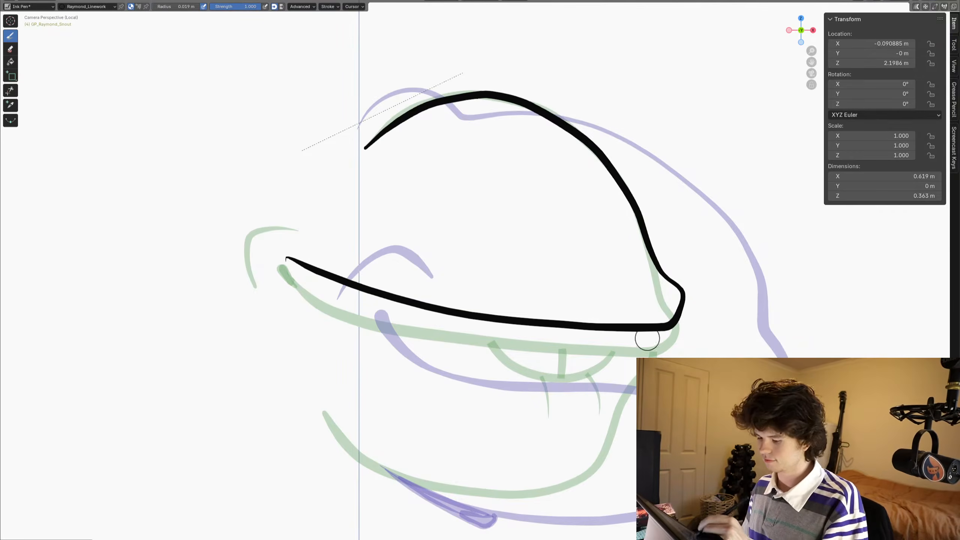
pyautogui.moveTo(650, 299); pyautogui.dragTo(623, 385)
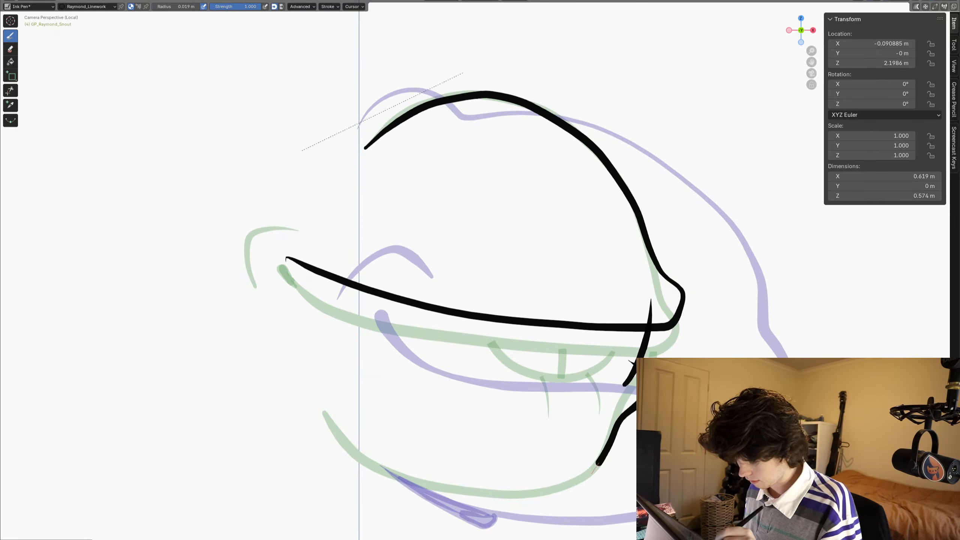
pyautogui.moveTo(597, 464)
pyautogui.mouseDown()
pyautogui.moveTo(529, 491)
pyautogui.moveTo(473, 493)
pyautogui.moveTo(361, 458)
pyautogui.moveTo(323, 411)
pyautogui.mouseUp()
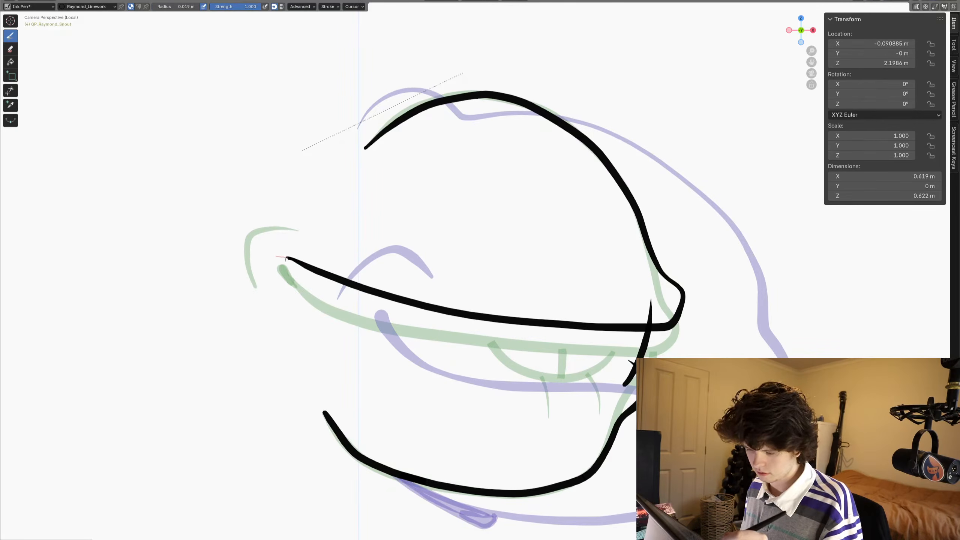
pyautogui.moveTo(285, 264)
pyautogui.mouseDown()
pyautogui.moveTo(322, 351)
pyautogui.moveTo(363, 369)
pyautogui.moveTo(559, 393)
pyautogui.moveTo(607, 389)
pyautogui.mouseUp()
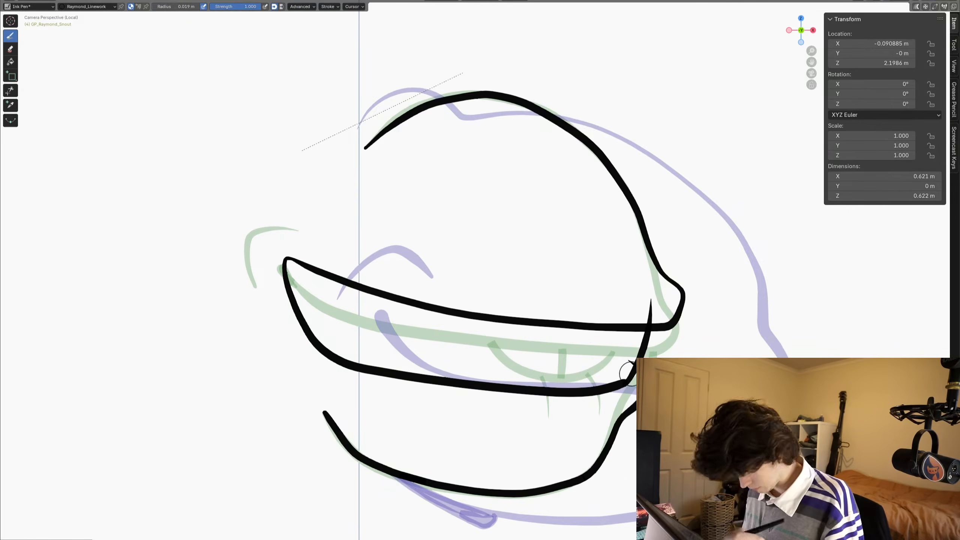
# - Trim the overshooting ends of the front tooth edge, and add a near-vertical tooth divider trimmed to the mouth lines
pyautogui.click(10, 90)
pyautogui.moveTo(628, 359); pyautogui.dragTo(633, 366)
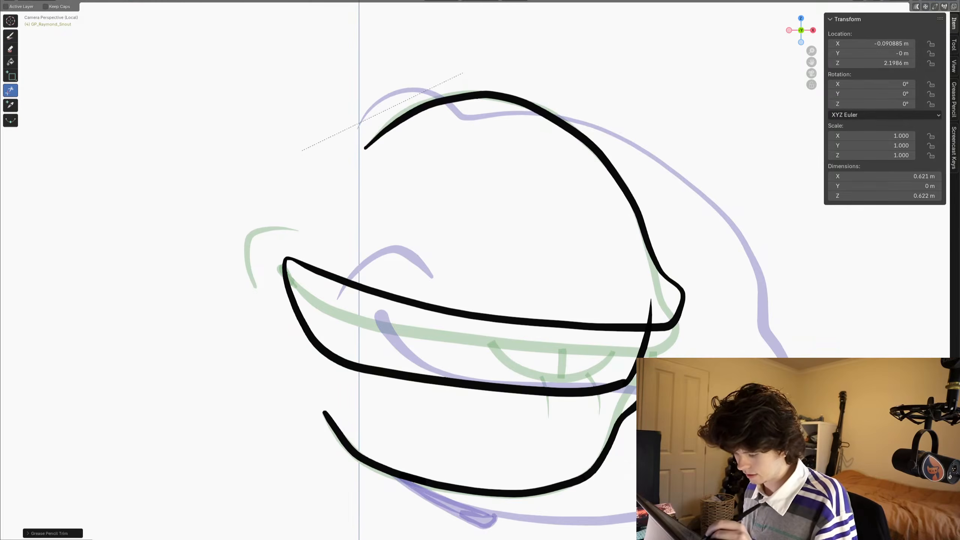
pyautogui.click(10, 35)
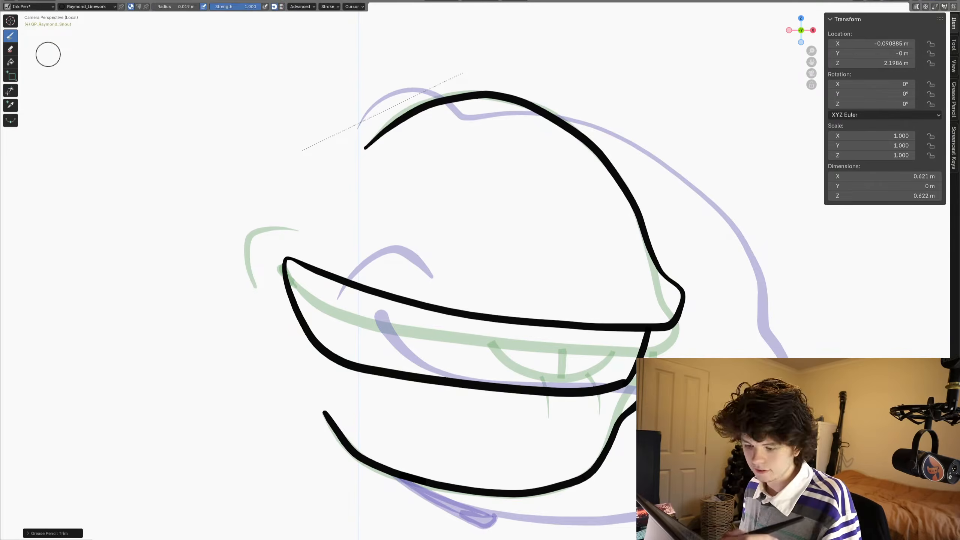
pyautogui.moveTo(562, 298); pyautogui.dragTo(557, 406)
pyautogui.click(10, 90)
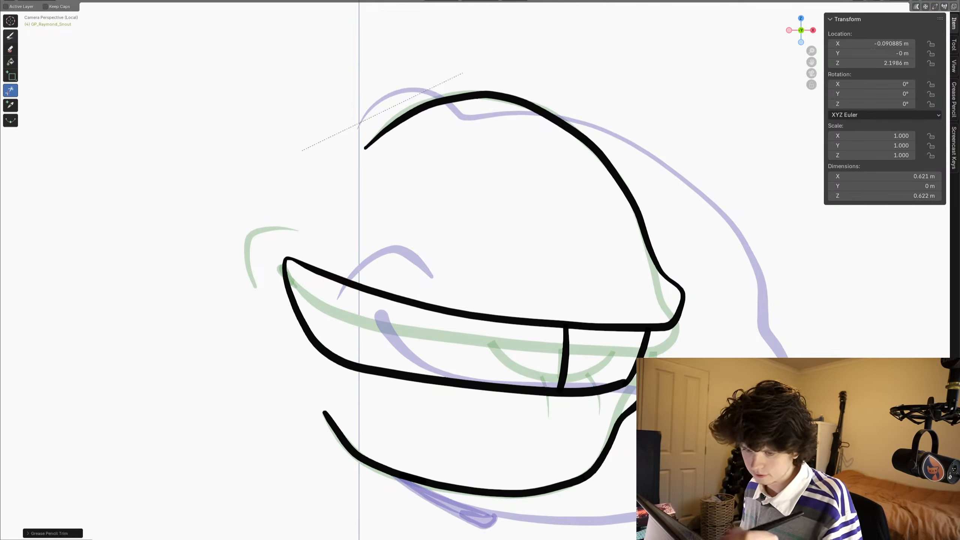
# - Draw a hooked cheek crease behind the mouth corner, slightly forward of the previous drawing's crease
pyautogui.click(10, 36)
pyautogui.moveTo(322, 235)
pyautogui.mouseDown()
pyautogui.moveTo(282, 224)
pyautogui.moveTo(253, 269)
pyautogui.moveTo(257, 279)
pyautogui.mouseUp()
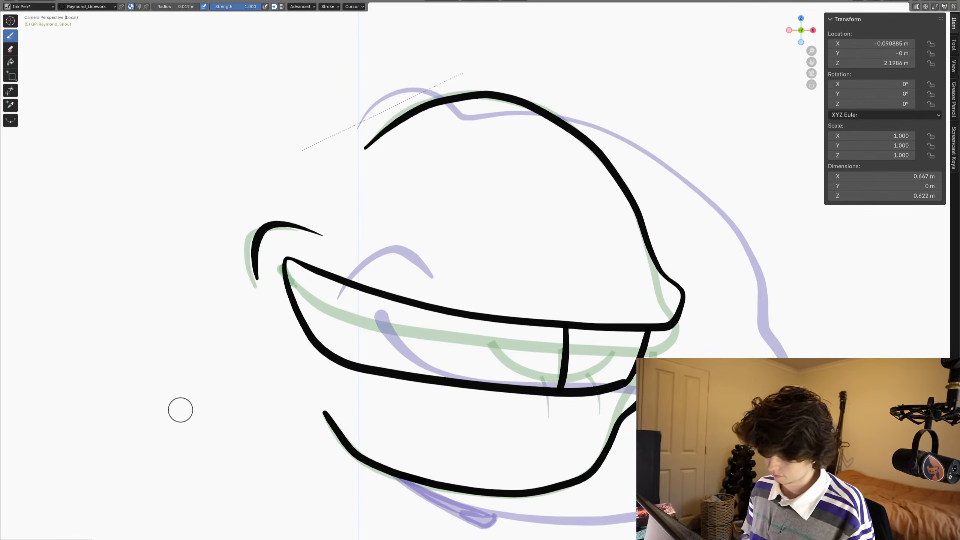
pyautogui.press('Left')
# - Draw two small pointed notches under the upper mouth line near the mouth corner, trim their ends above it, and return to drawing
pyautogui.moveTo(301, 256); pyautogui.dragTo(304, 260)
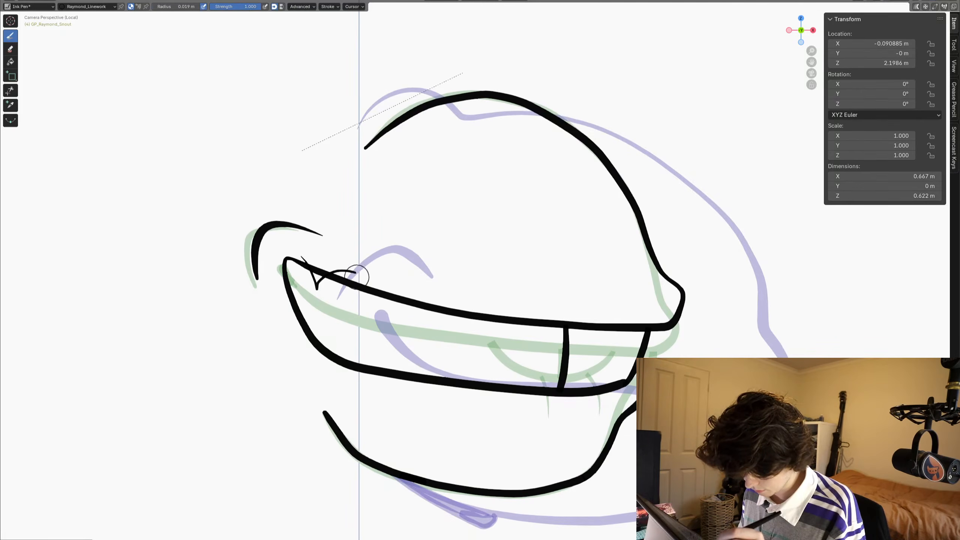
pyautogui.moveTo(366, 302); pyautogui.dragTo(391, 284)
pyautogui.click(10, 90)
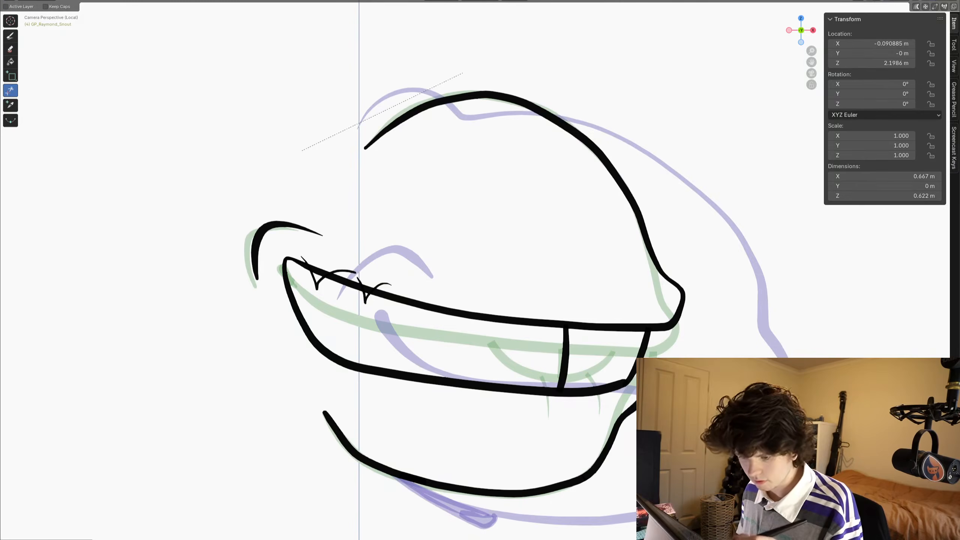
pyautogui.moveTo(300, 255); pyautogui.dragTo(308, 263)
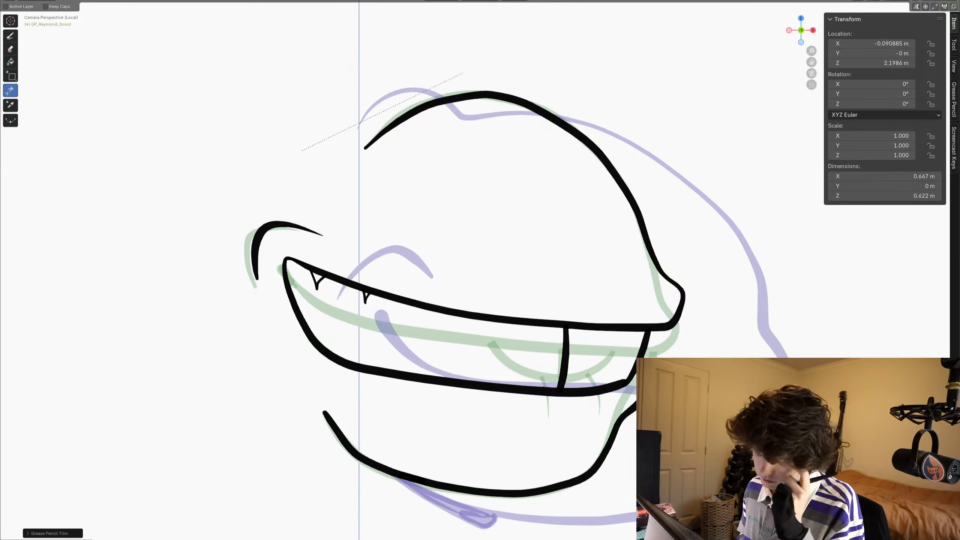
pyautogui.click(10, 36)
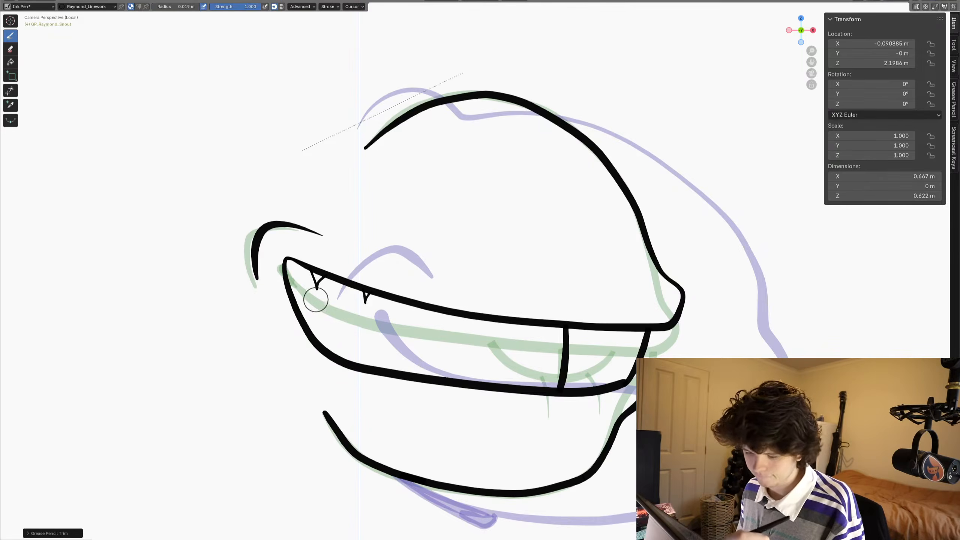
pyautogui.moveTo(316, 289); pyautogui.dragTo(316, 300)
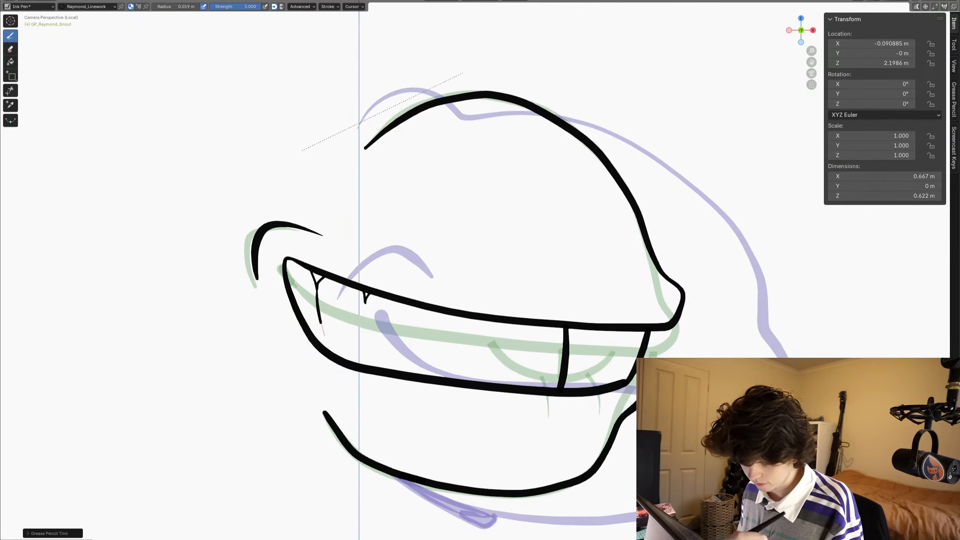
pyautogui.moveTo(332, 335); pyautogui.dragTo(340, 330)
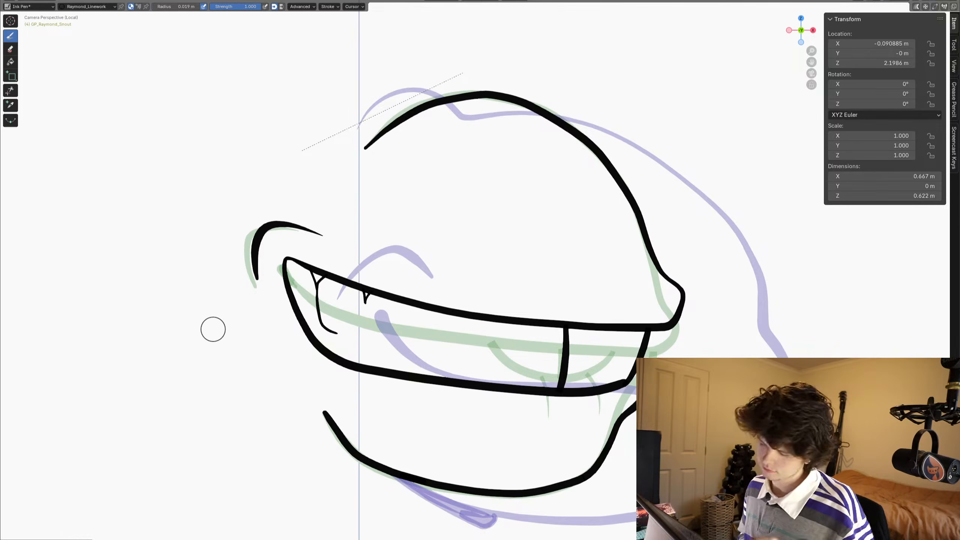
pyautogui.hotkey('ctrl', 'z')
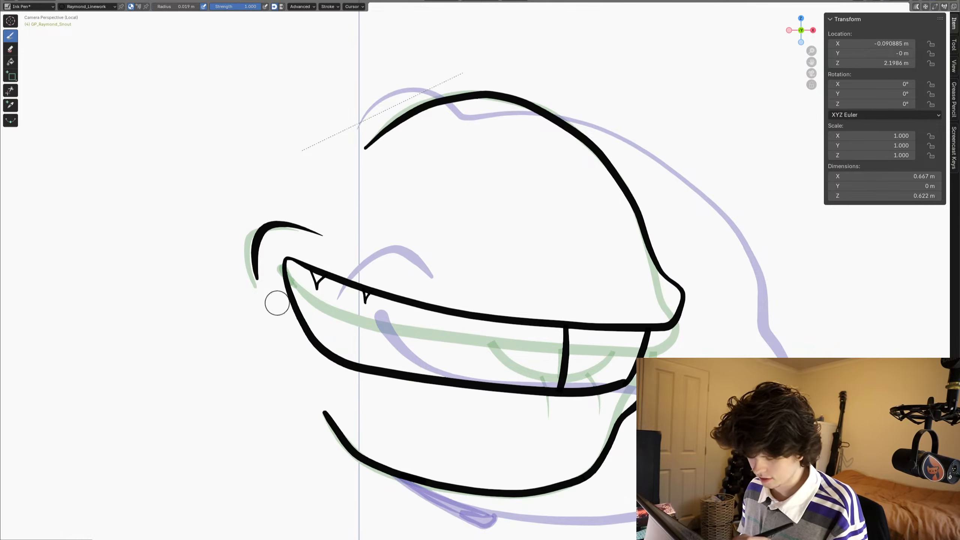
# - Draw a thin wavy line inside the lower back corner of the mouth and trim the end outside the mouth outline
pyautogui.moveTo(277, 303); pyautogui.dragTo(309, 321)
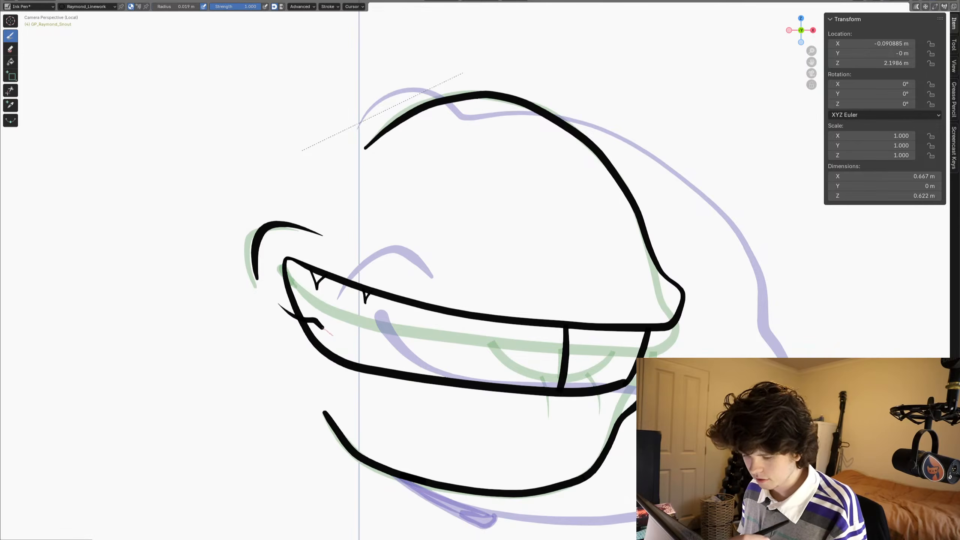
pyautogui.moveTo(375, 337); pyautogui.dragTo(397, 339)
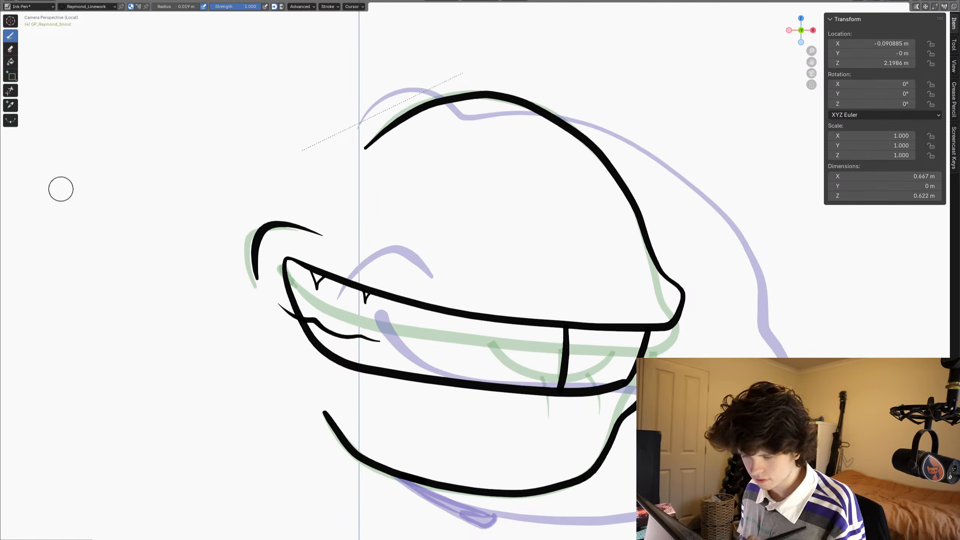
pyautogui.click(10, 90)
pyautogui.moveTo(279, 298); pyautogui.dragTo(284, 318)
# - Examine the new snout drawing at several zoom levels, comparing its mouth shape with the onion skins and the mouth sketch
pyautogui.scroll(-6, 480, 283)
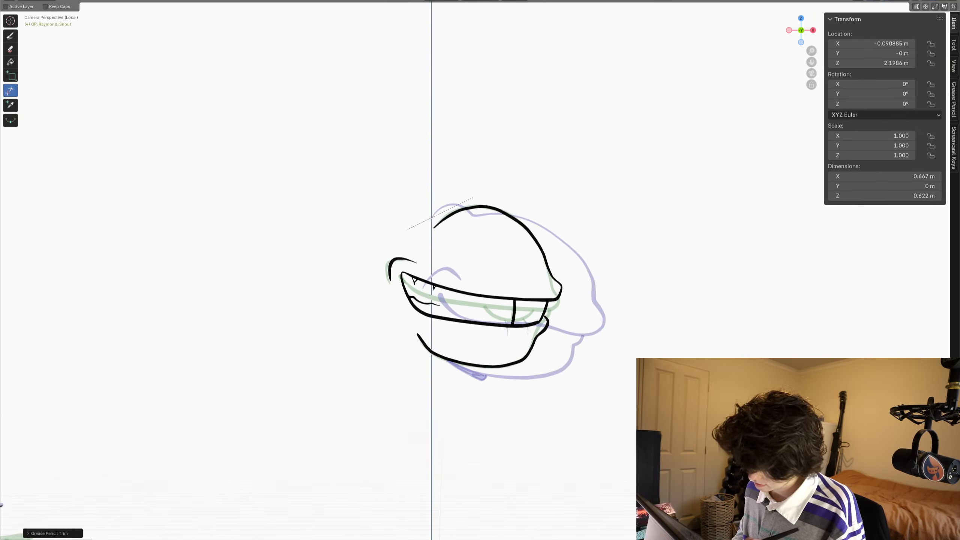
pyautogui.scroll(4, 480, 282)
pyautogui.scroll(-2, 480, 282)
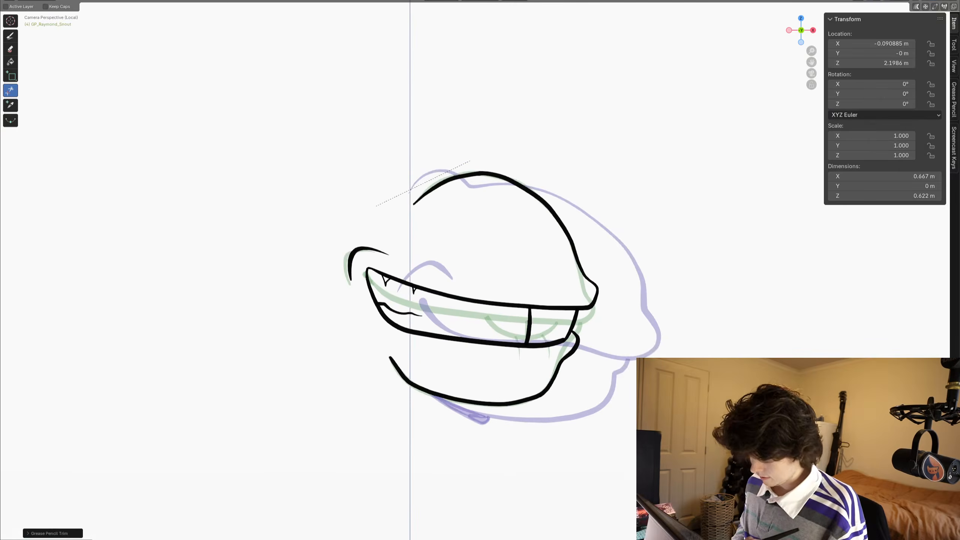
pyautogui.scroll(3, 480, 282)
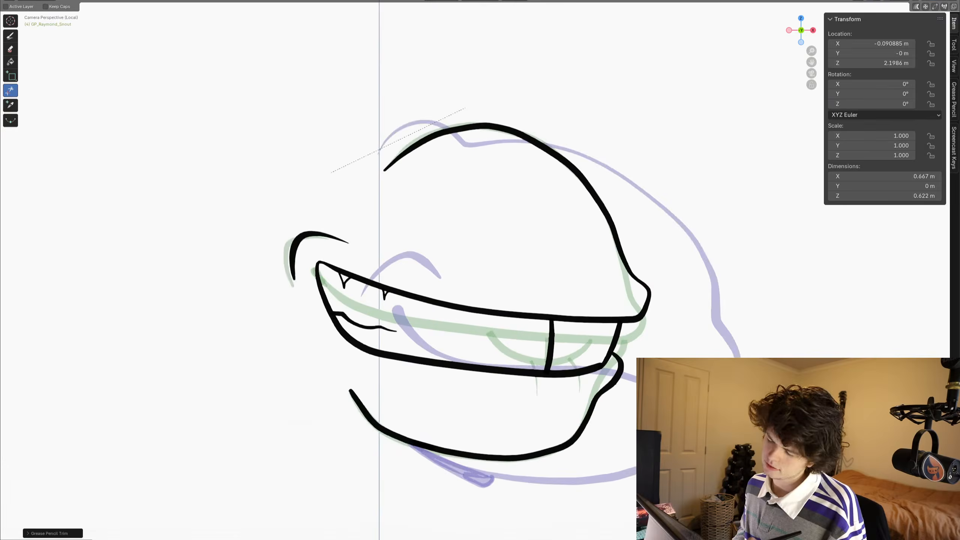
pyautogui.scroll(-4, 480, 283)
pyautogui.scroll(2, 480, 282)
pyautogui.scroll(1, 480, 282)
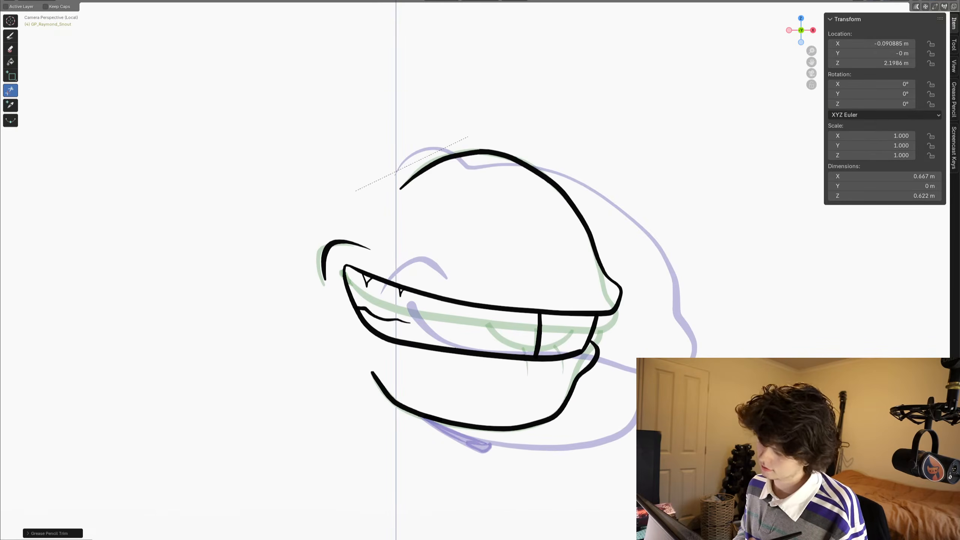
pyautogui.scroll(-5, 480, 282)
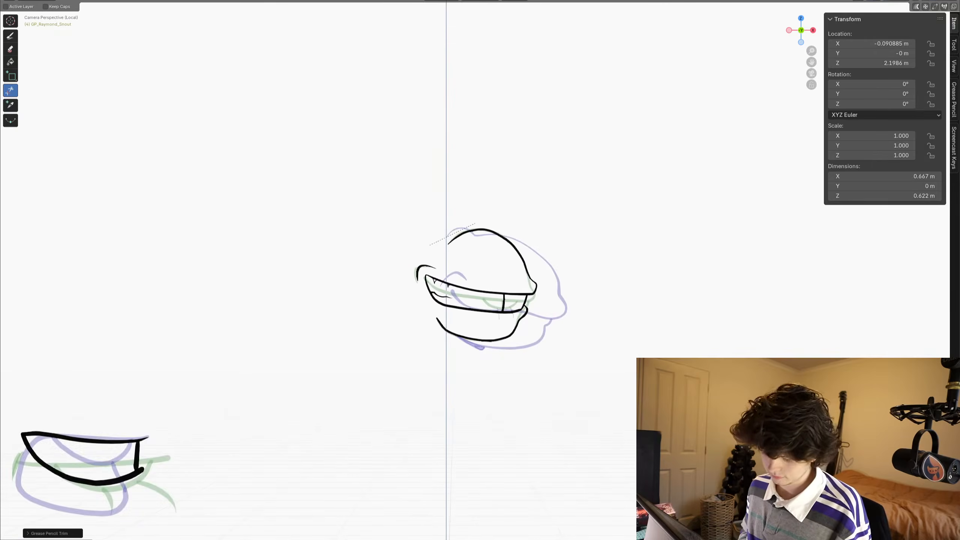
# - Advance to the next snout frame and switch back to drawing with the Ink Pen
pyautogui.press('Right')
pyautogui.scroll(5, 478, 284)
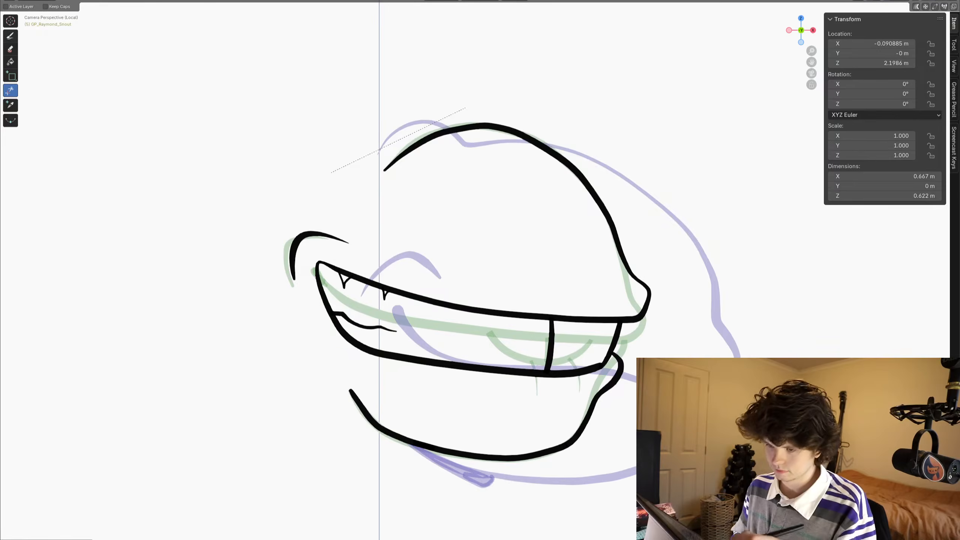
pyautogui.click(10, 36)
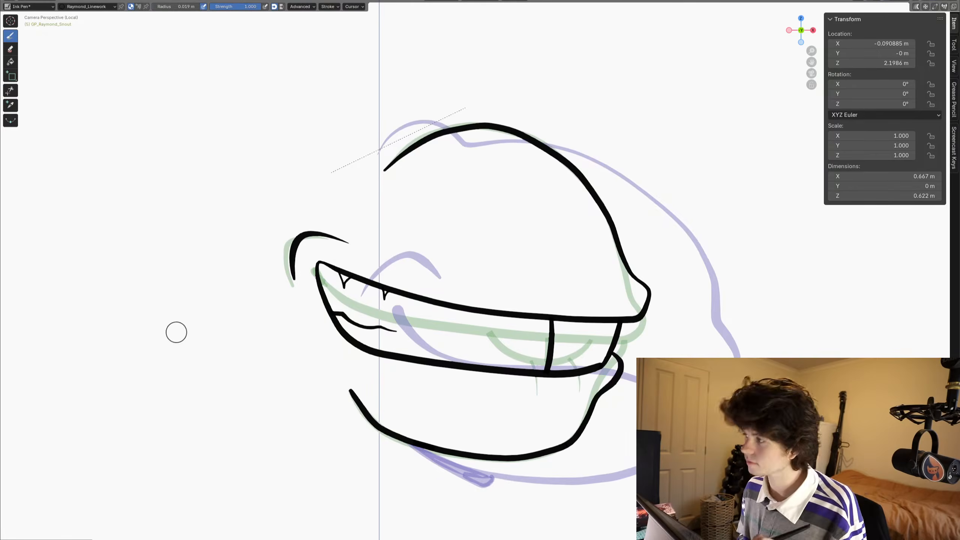
pyautogui.press('Right')
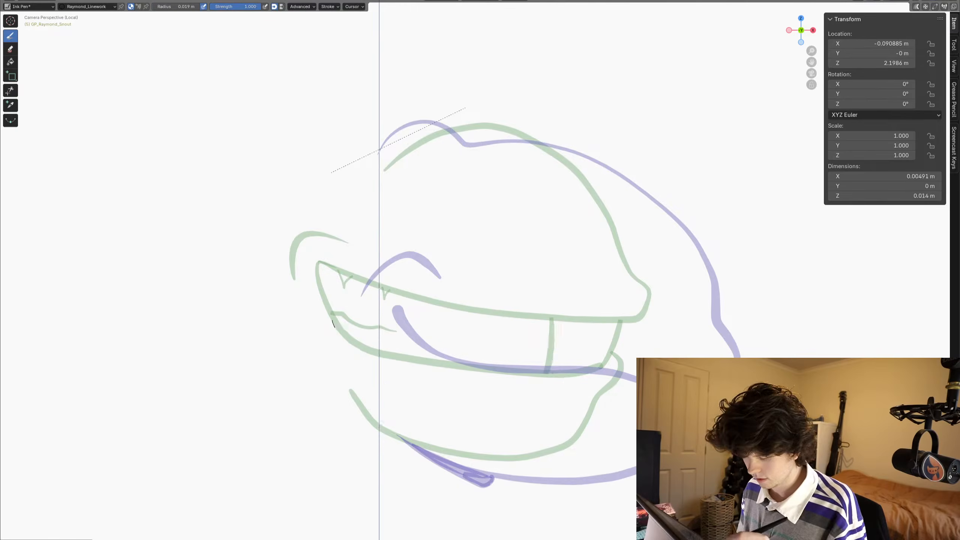
pyautogui.moveTo(332, 319)
pyautogui.mouseDown()
pyautogui.moveTo(559, 391)
pyautogui.moveTo(546, 339)
pyautogui.moveTo(523, 410)
pyautogui.moveTo(335, 284)
pyautogui.moveTo(378, 270)
pyautogui.mouseUp()
pyautogui.moveTo(383, 272); pyautogui.dragTo(601, 314)
pyautogui.moveTo(610, 313); pyautogui.dragTo(449, 301)
pyautogui.hotkey('ctrl', 'z')
pyautogui.hotkey('ctrl', 'z')
pyautogui.hotkey('ctrl', 'z')
pyautogui.hotkey('ctrl', 'z')
pyautogui.hotkey('ctrl', 'z')
pyautogui.hotkey('ctrl', 'z')
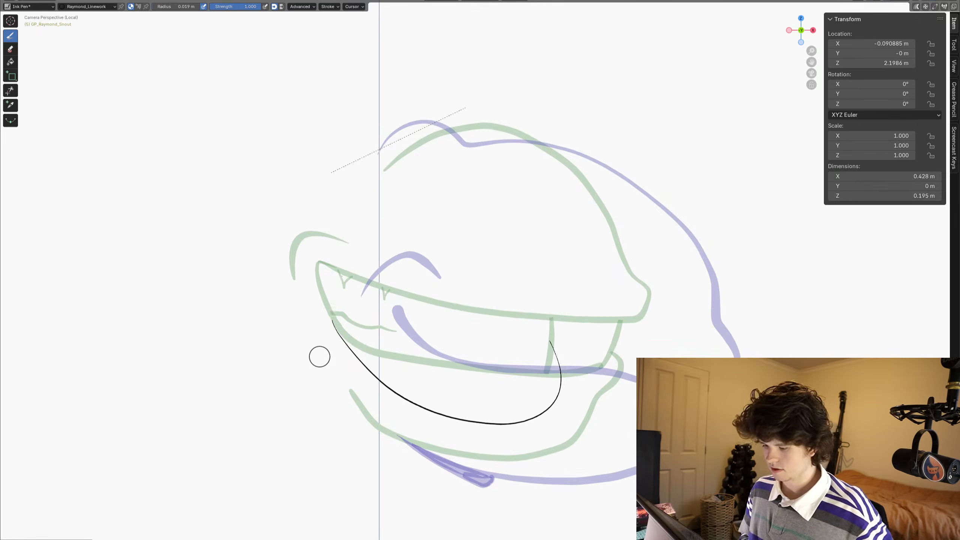
pyautogui.hotkey('ctrl', 'shift', 'z')
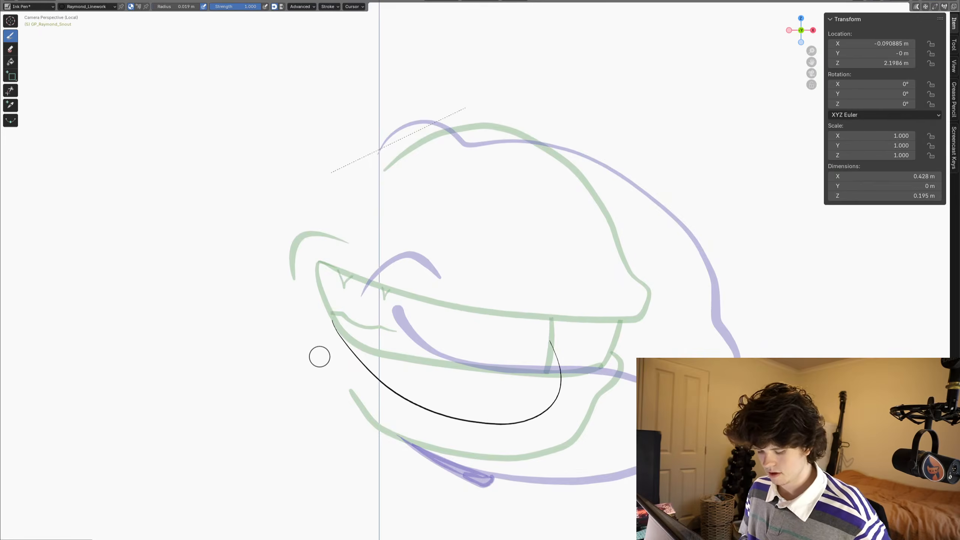
pyautogui.hotkey('ctrl', 'z')
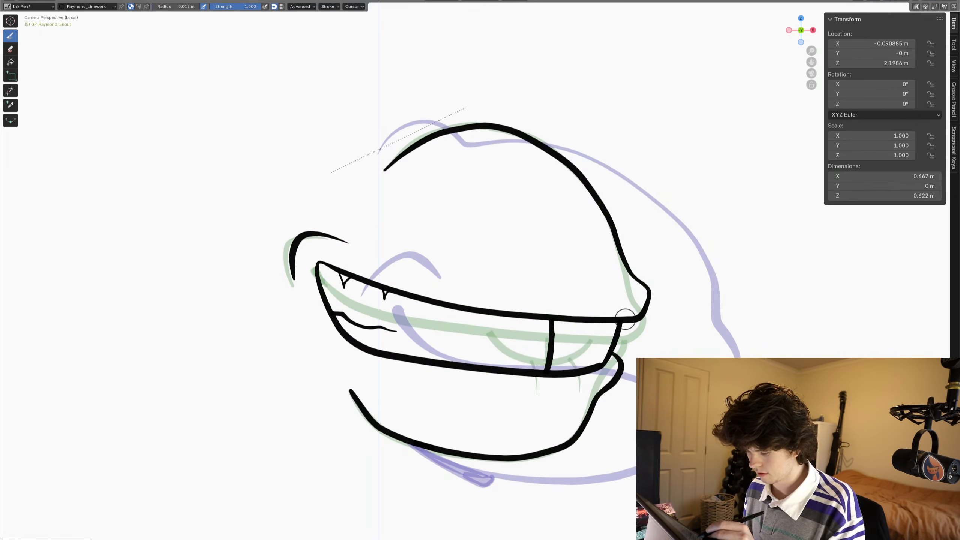
# - Draw the upper mouth line along the previous drawing's lip, then a wide rounded lower outline for a more open mouth
pyautogui.moveTo(625, 319); pyautogui.dragTo(431, 294)
pyautogui.hotkey('ctrl', 'z')
pyautogui.moveTo(629, 320)
pyautogui.mouseDown()
pyautogui.moveTo(459, 307)
pyautogui.moveTo(353, 283)
pyautogui.mouseUp()
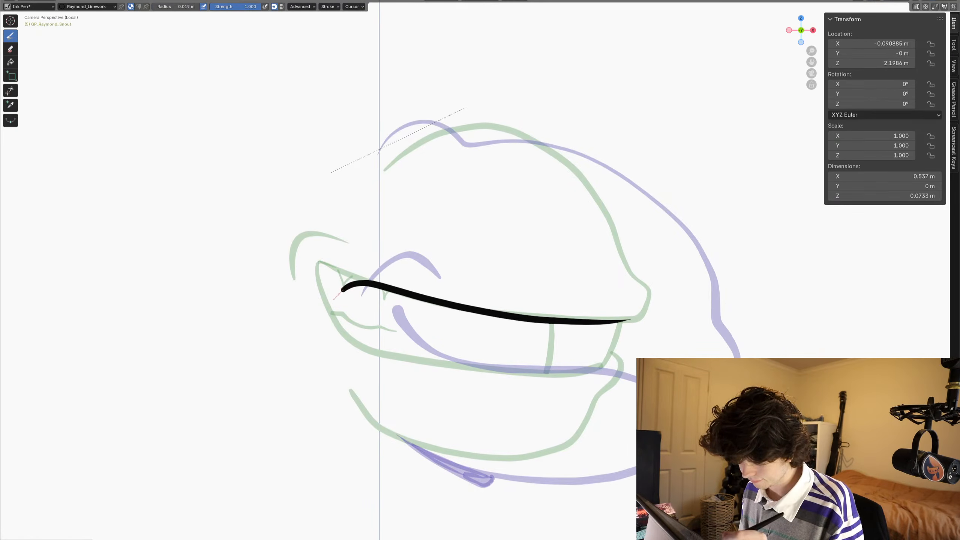
pyautogui.moveTo(327, 356)
pyautogui.mouseDown()
pyautogui.moveTo(417, 414)
pyautogui.moveTo(488, 428)
pyautogui.moveTo(553, 415)
pyautogui.mouseUp()
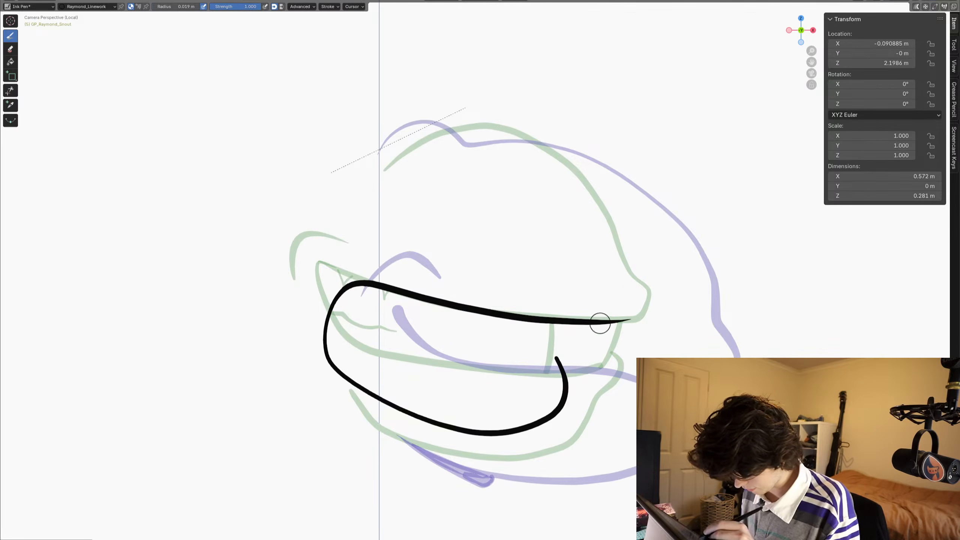
# - Draw an upper tooth arc with a short vertical divider under the front lip, trim the ends above the lip, and return to drawing
pyautogui.moveTo(599, 302)
pyautogui.mouseDown()
pyautogui.moveTo(574, 343)
pyautogui.moveTo(478, 336)
pyautogui.moveTo(444, 277)
pyautogui.mouseUp()
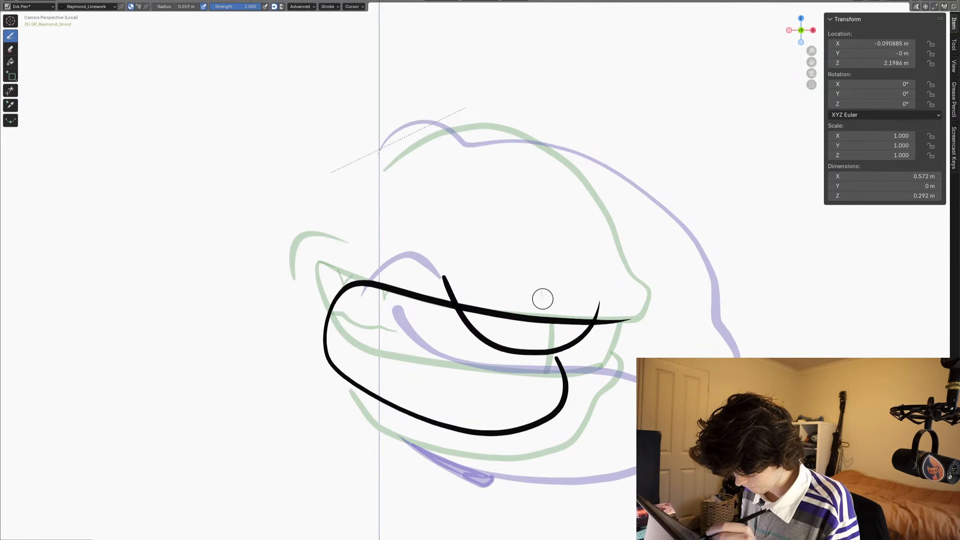
pyautogui.moveTo(541, 291)
pyautogui.mouseDown()
pyautogui.moveTo(529, 369)
pyautogui.moveTo(539, 365)
pyautogui.mouseUp()
pyautogui.click(10, 90)
pyautogui.moveTo(445, 269); pyautogui.dragTo(440, 282)
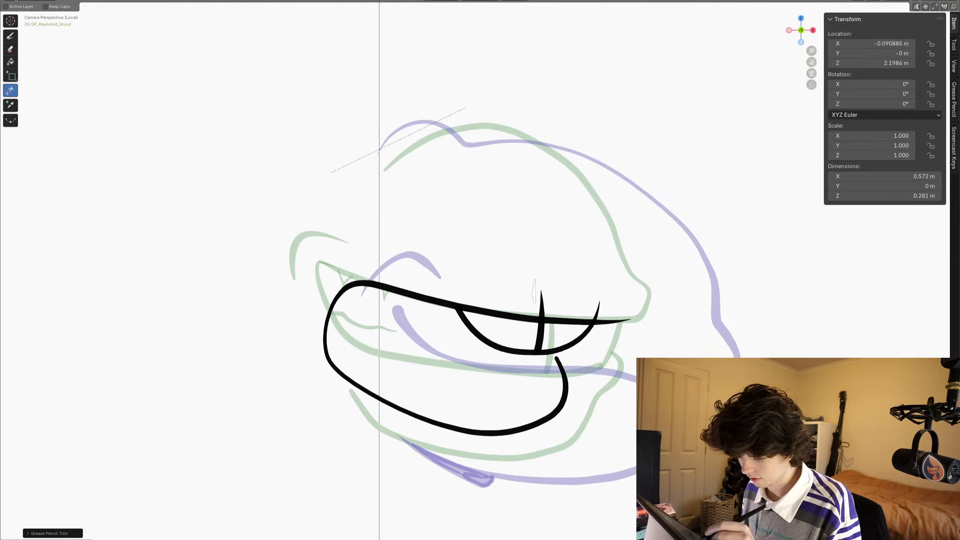
pyautogui.moveTo(534, 287); pyautogui.dragTo(544, 302)
pyautogui.click(10, 36)
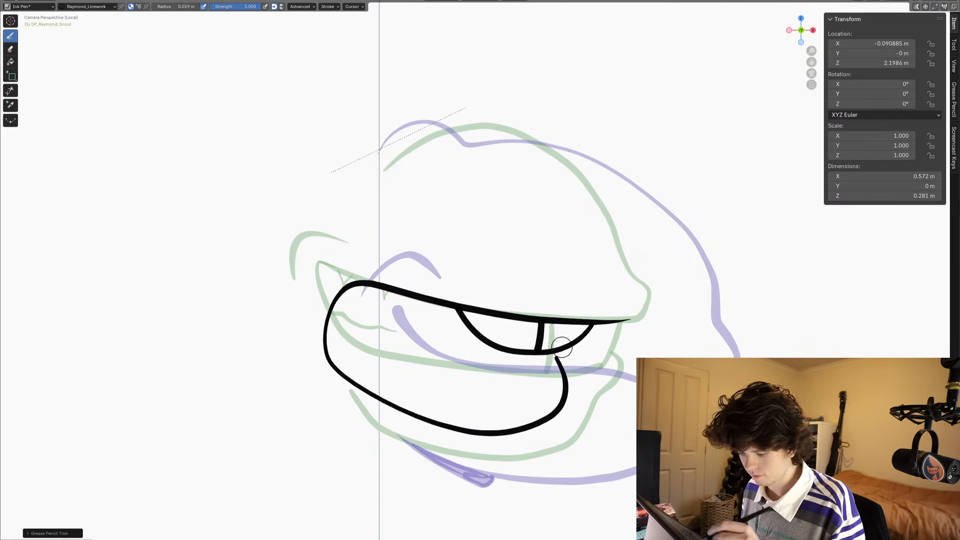
# - Extend the front of the lower mouth outline up to the teeth, trim the end inside the tooth arc, and return to drawing
pyautogui.moveTo(565, 379); pyautogui.dragTo(561, 371)
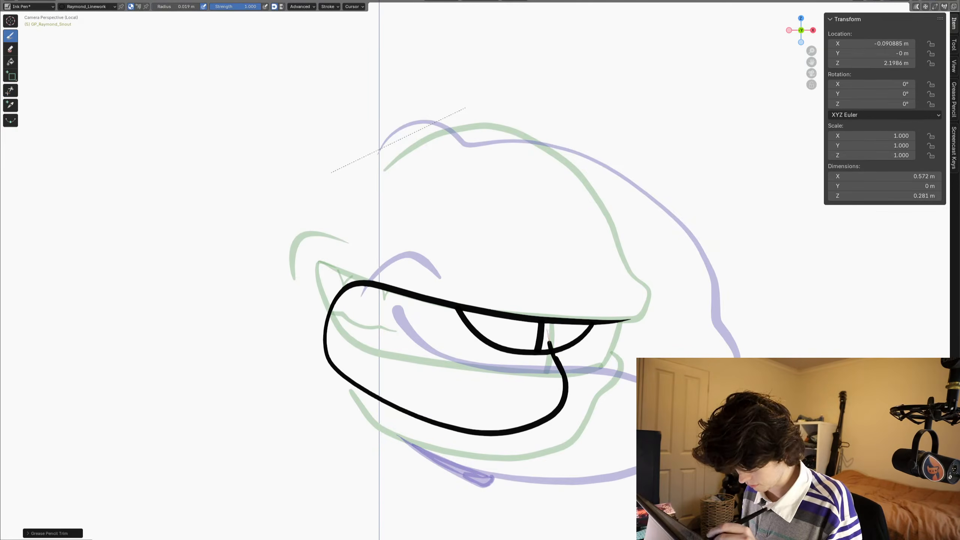
pyautogui.moveTo(547, 330); pyautogui.dragTo(545, 329)
pyautogui.hotkey('ctrl', 'z')
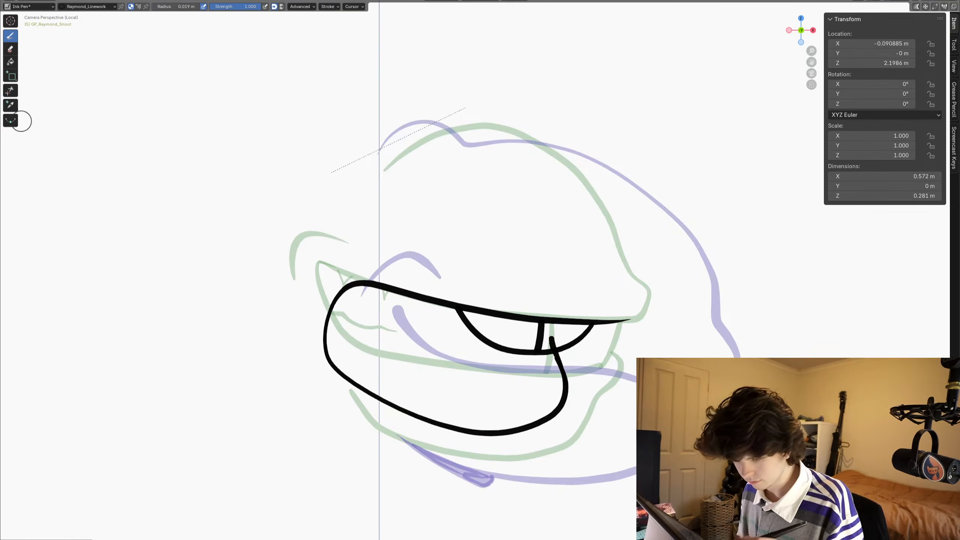
pyautogui.click(10, 90)
pyautogui.moveTo(546, 334); pyautogui.dragTo(547, 336)
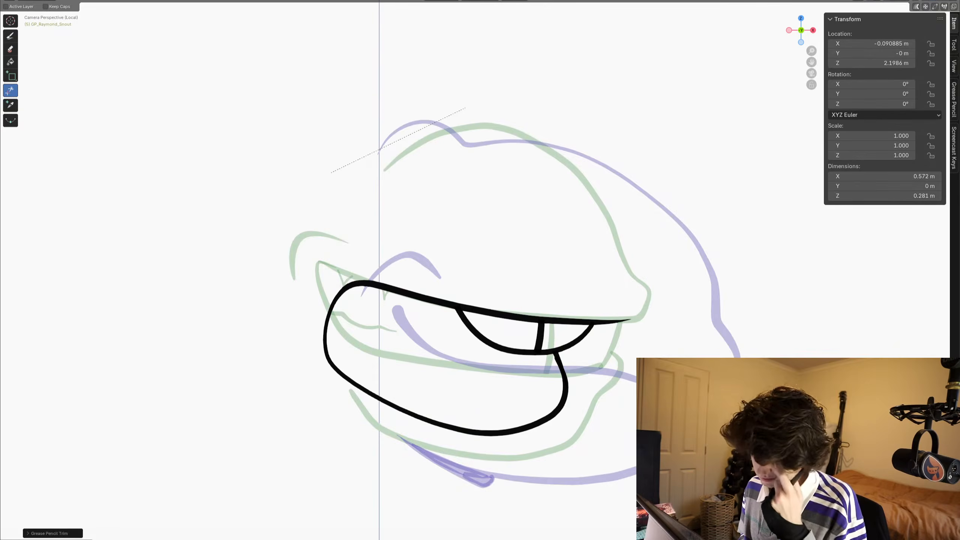
pyautogui.click(10, 36)
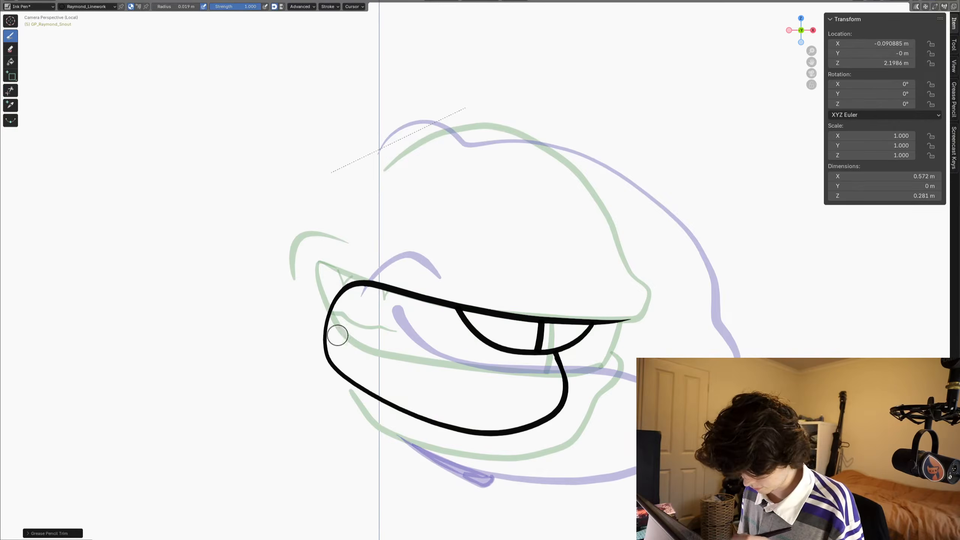
# - Draw a tongue curve and a second inner line down to the lower front, trimming the parts outside the mouth and across the teeth
pyautogui.moveTo(313, 332)
pyautogui.mouseDown()
pyautogui.moveTo(354, 322)
pyautogui.moveTo(460, 362)
pyautogui.mouseUp()
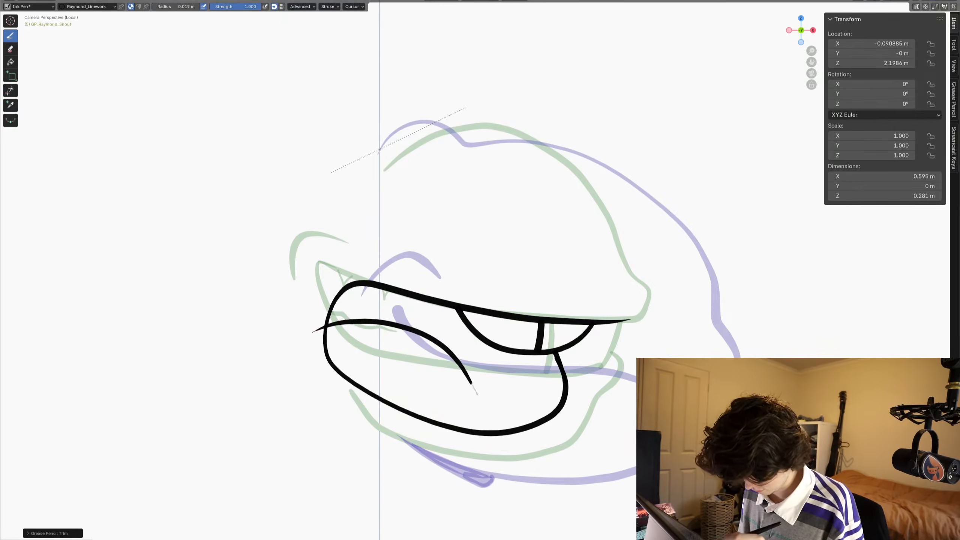
pyautogui.moveTo(371, 335); pyautogui.dragTo(486, 324)
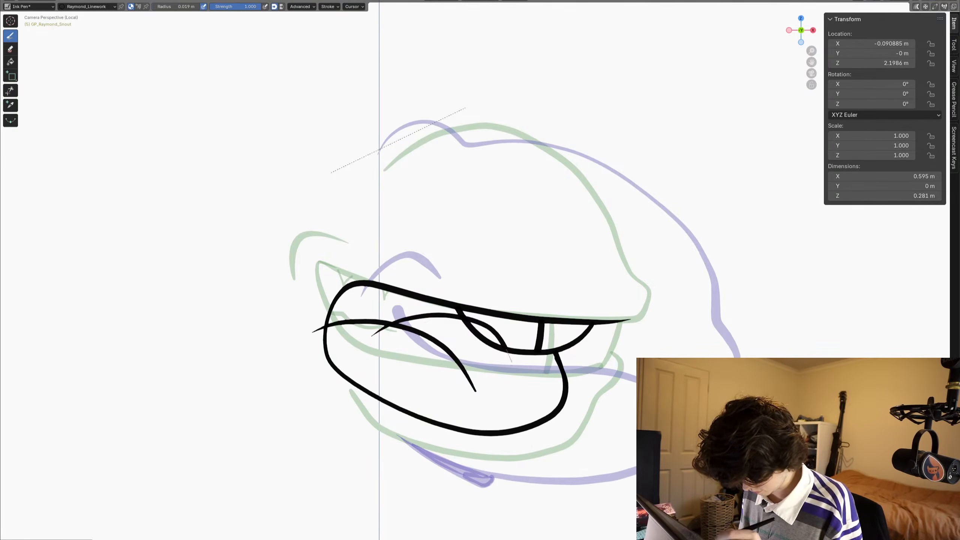
pyautogui.moveTo(532, 402); pyautogui.dragTo(506, 451)
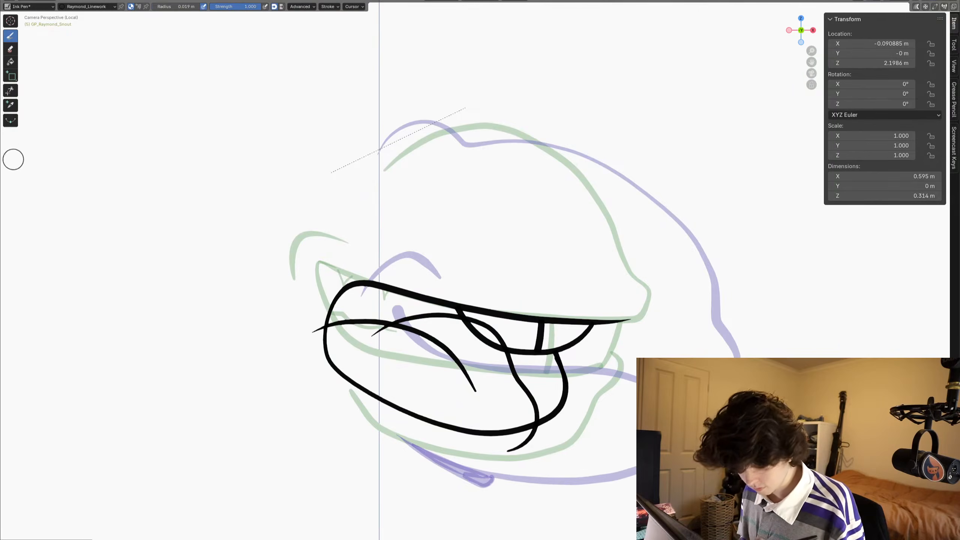
pyautogui.click(11, 89)
pyautogui.click(319, 329)
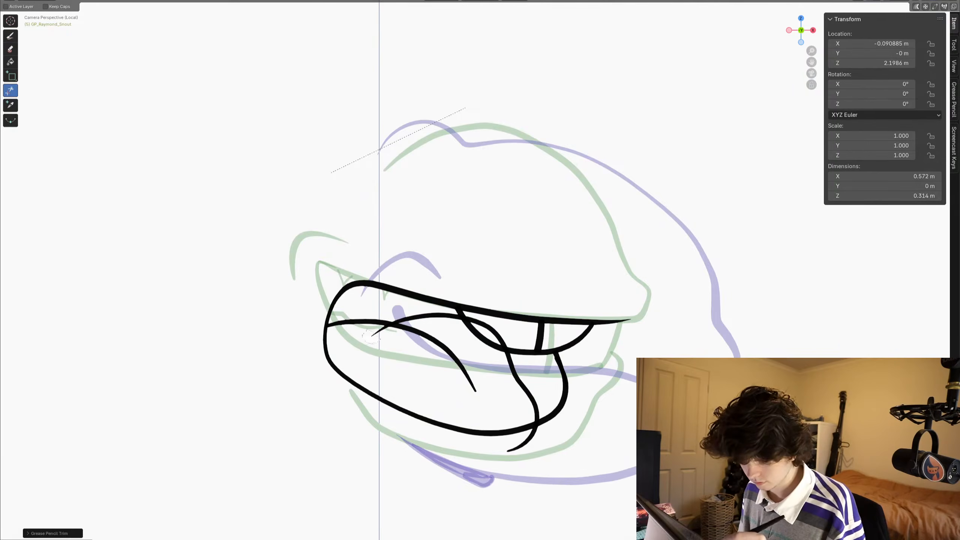
pyautogui.moveTo(518, 435); pyautogui.dragTo(535, 450)
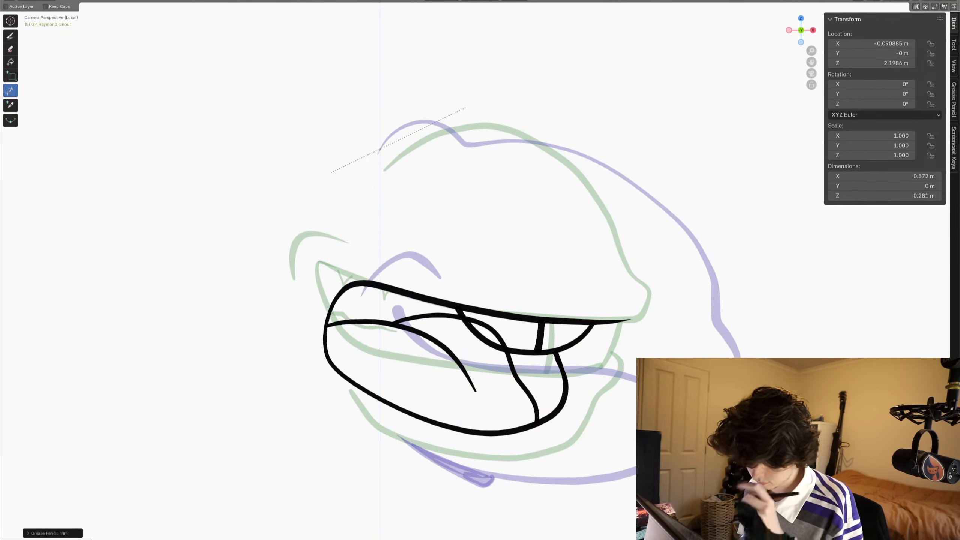
pyautogui.moveTo(482, 322); pyautogui.dragTo(509, 336)
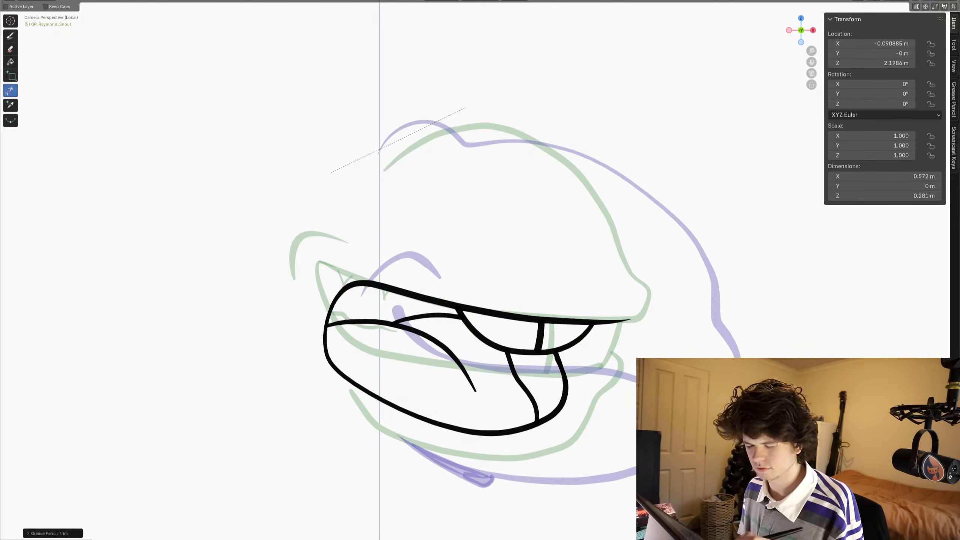
# - Draw the lower lip's front and back contours and the chin curve around the open mouth, and trim their overlap at the back
pyautogui.click(10, 36)
pyautogui.keyDown('shift'); pyautogui.moveTo(428, 355); pyautogui.dragTo(419, 293, button='middle'); pyautogui.keyUp('shift')
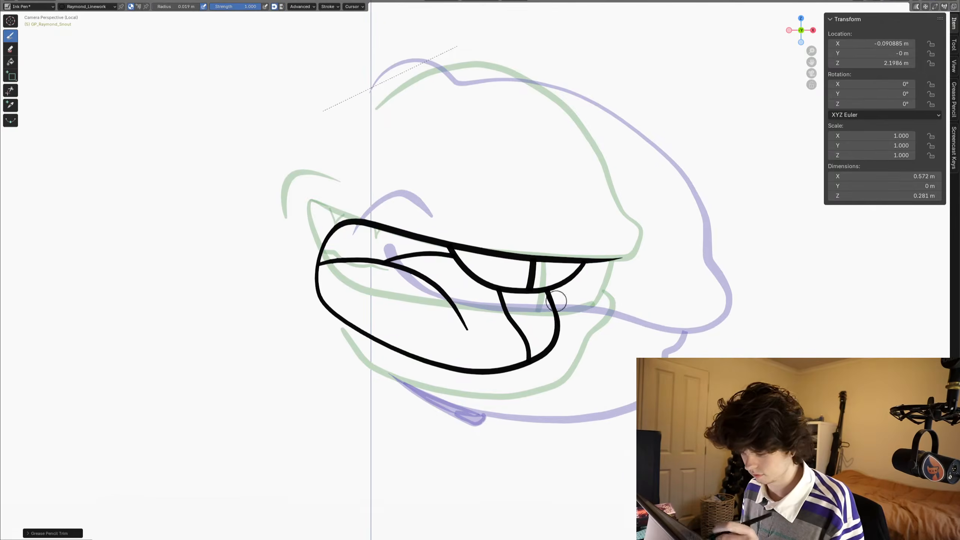
pyautogui.moveTo(554, 276); pyautogui.dragTo(572, 329)
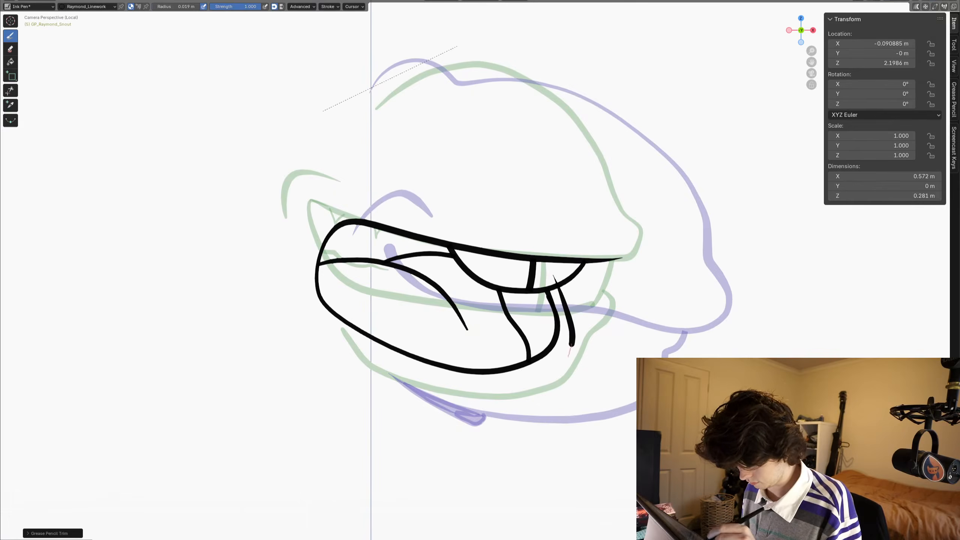
pyautogui.moveTo(542, 378)
pyautogui.mouseDown()
pyautogui.moveTo(514, 386)
pyautogui.moveTo(524, 401)
pyautogui.moveTo(470, 414)
pyautogui.moveTo(406, 407)
pyautogui.moveTo(367, 388)
pyautogui.moveTo(346, 338)
pyautogui.mouseUp()
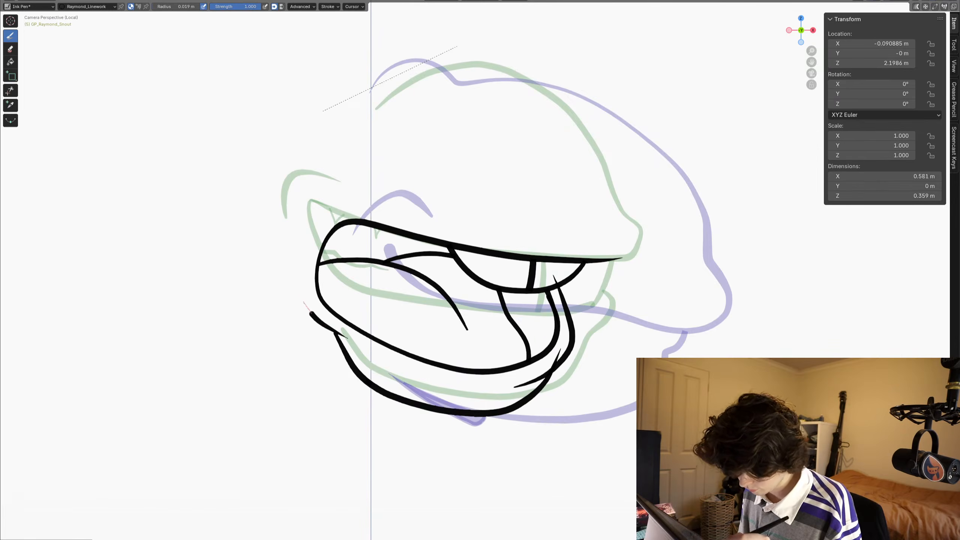
pyautogui.moveTo(303, 302); pyautogui.dragTo(308, 235)
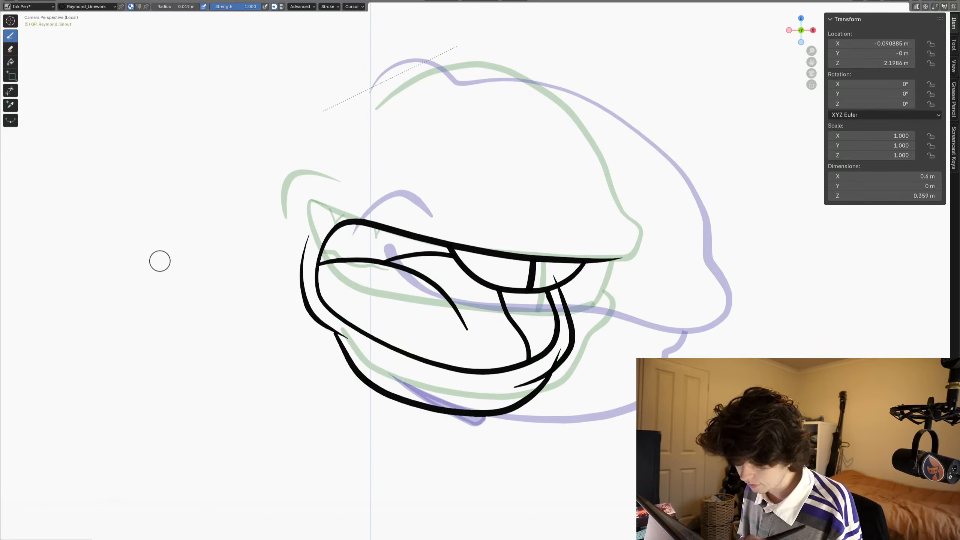
pyautogui.moveTo(330, 329); pyautogui.dragTo(319, 319)
pyautogui.click(11, 90)
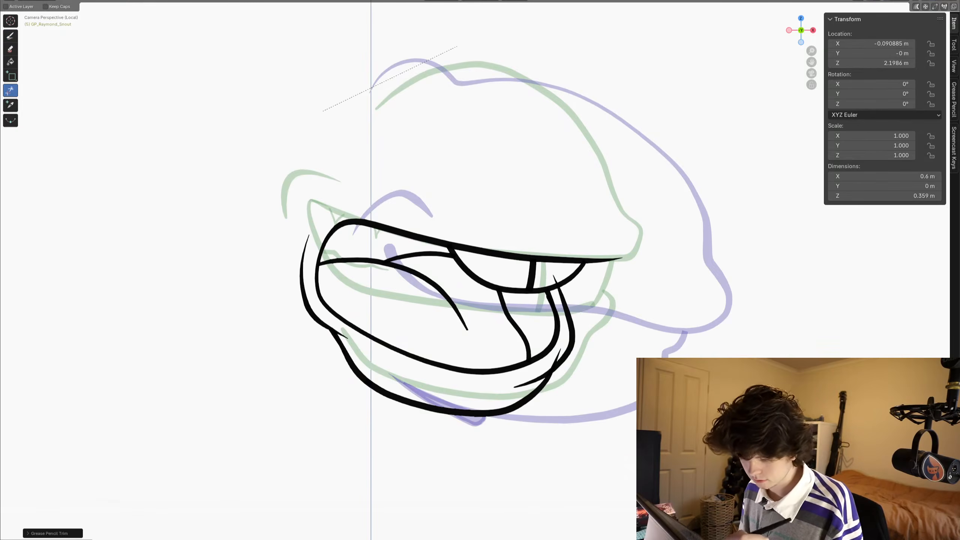
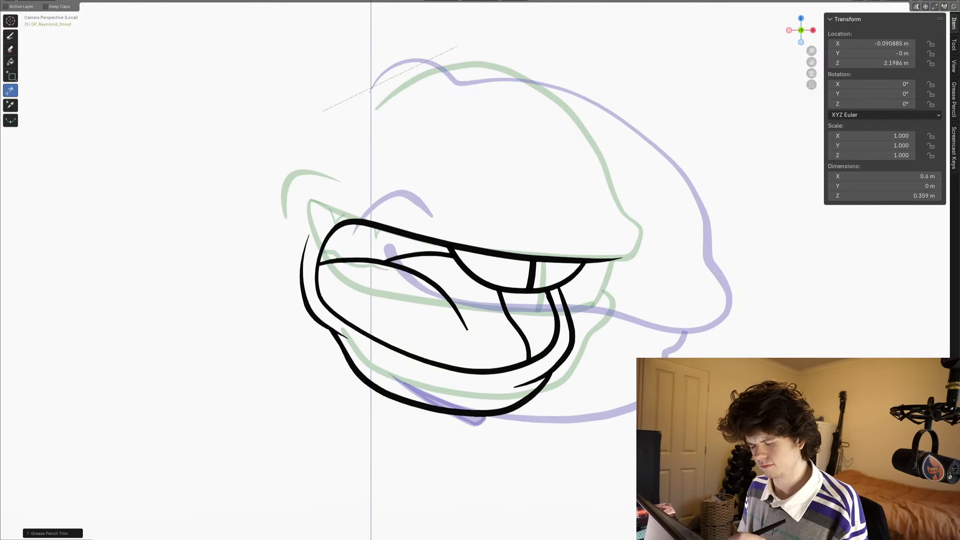
# - Draw the snout's upper contour over the green onion skin, from the bridge around the nose tip down to the front lip
pyautogui.keyDown('shift'); pyautogui.moveTo(435, 235); pyautogui.dragTo(390, 330, button='middle'); pyautogui.keyUp('shift')
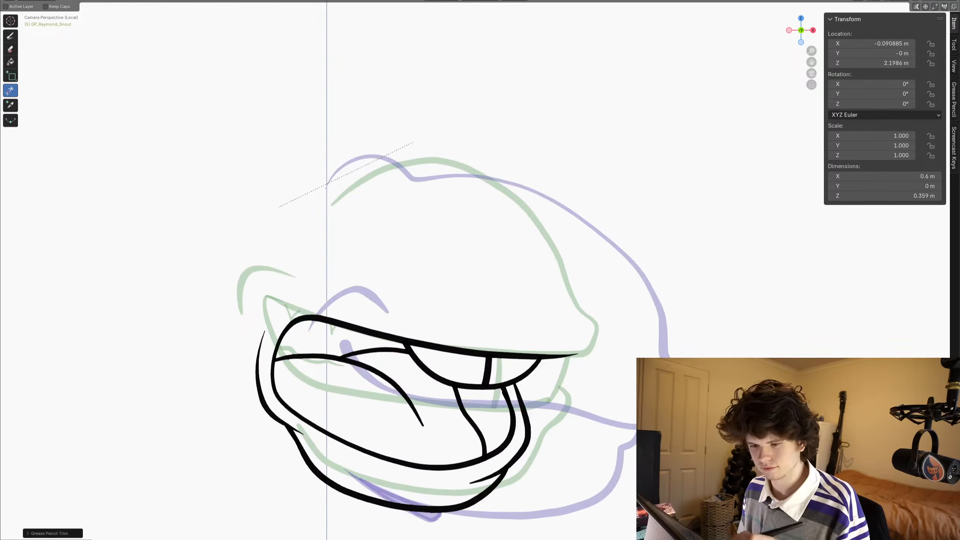
pyautogui.click(10, 36)
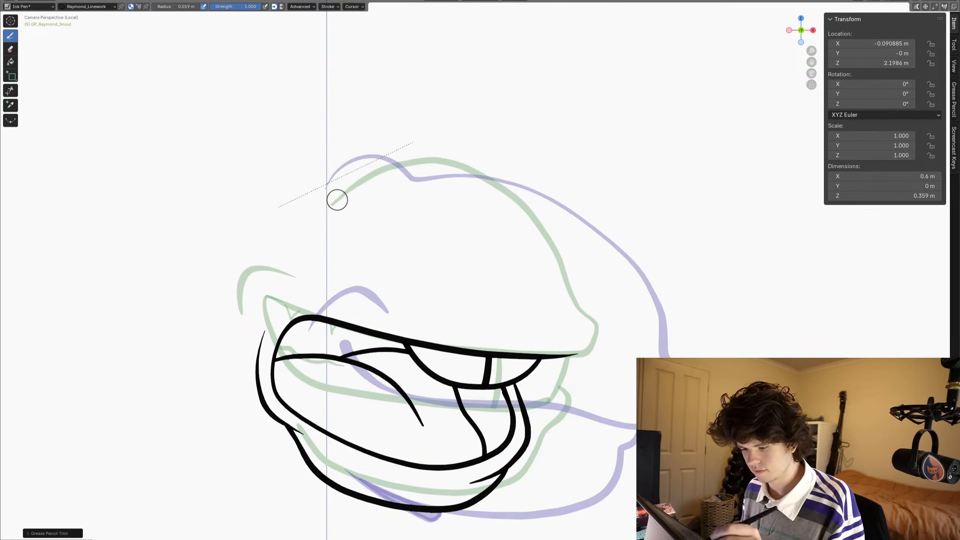
pyautogui.moveTo(331, 204)
pyautogui.mouseDown()
pyautogui.moveTo(427, 158)
pyautogui.moveTo(477, 174)
pyautogui.moveTo(554, 241)
pyautogui.moveTo(575, 294)
pyautogui.mouseUp()
pyautogui.hotkey('ctrl', 'z')
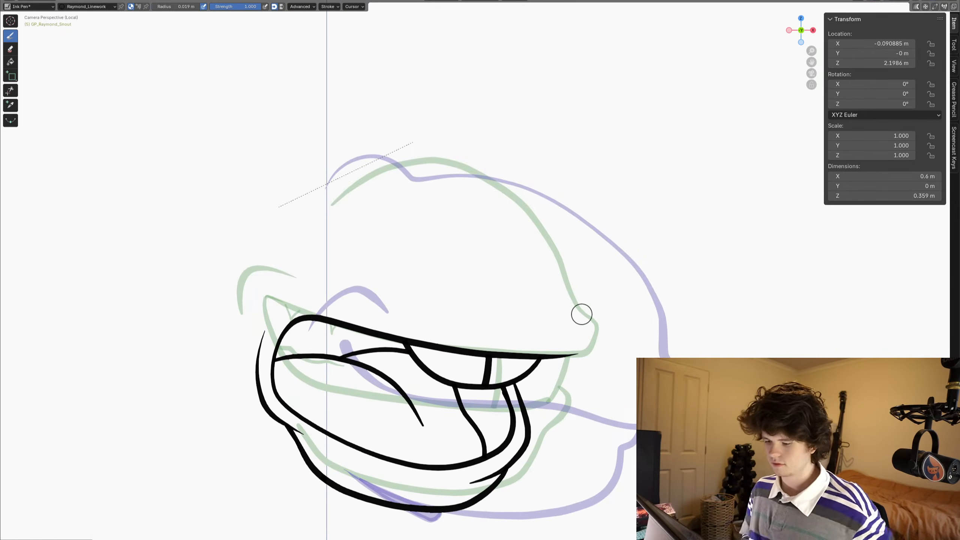
pyautogui.scroll(3, 300, 238)
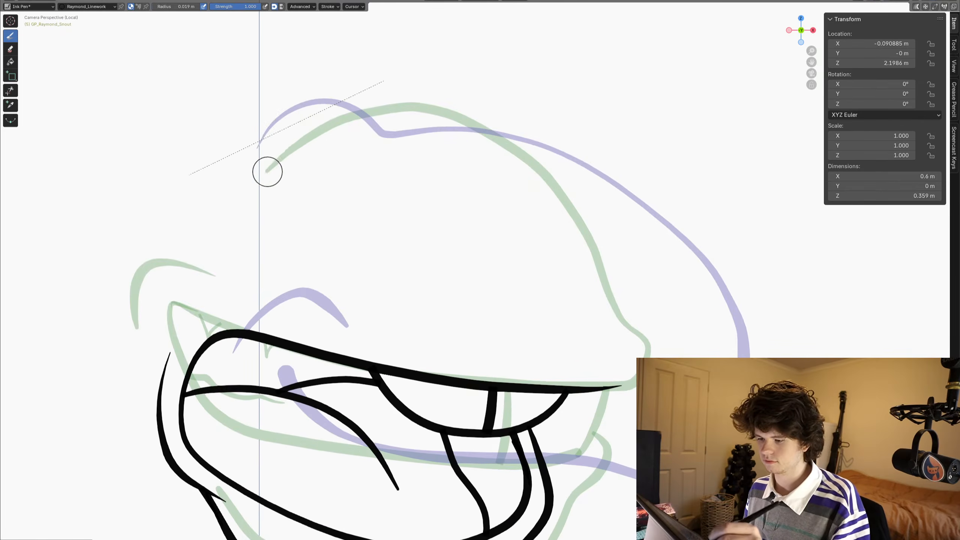
pyautogui.moveTo(268, 171)
pyautogui.mouseDown()
pyautogui.moveTo(327, 125)
pyautogui.moveTo(428, 109)
pyautogui.moveTo(558, 199)
pyautogui.moveTo(624, 343)
pyautogui.mouseUp()
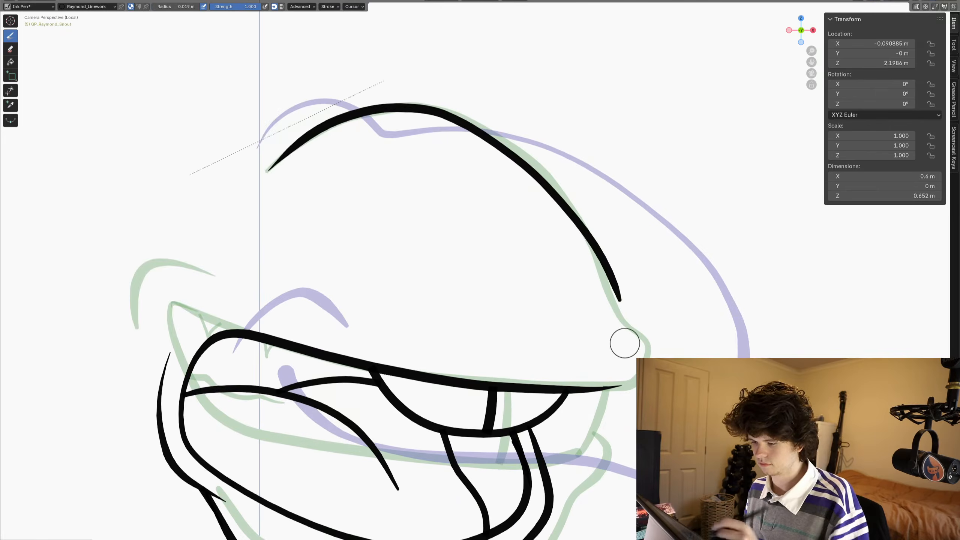
pyautogui.hotkey('ctrl', 'z')
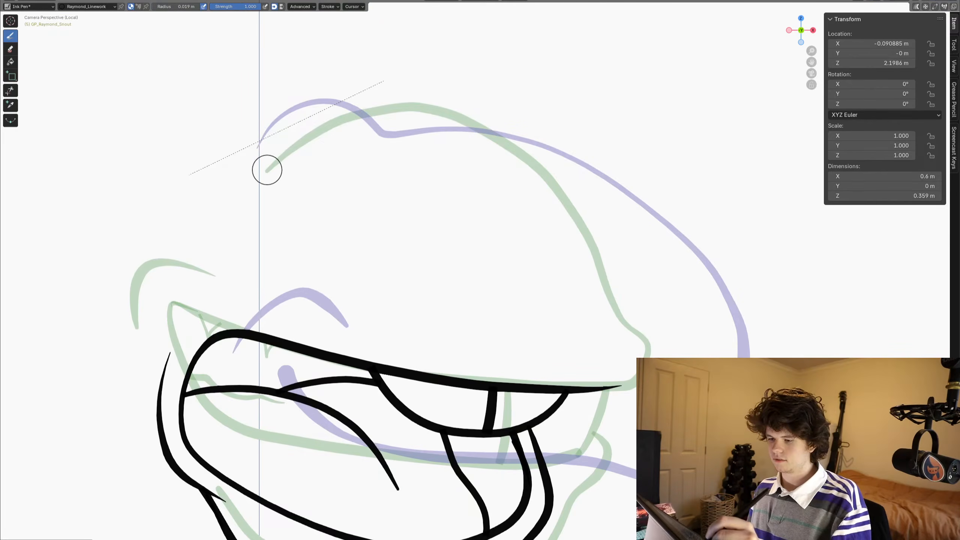
pyautogui.moveTo(268, 169)
pyautogui.mouseDown()
pyautogui.moveTo(321, 130)
pyautogui.moveTo(419, 109)
pyautogui.moveTo(526, 161)
pyautogui.moveTo(599, 261)
pyautogui.moveTo(616, 318)
pyautogui.mouseUp()
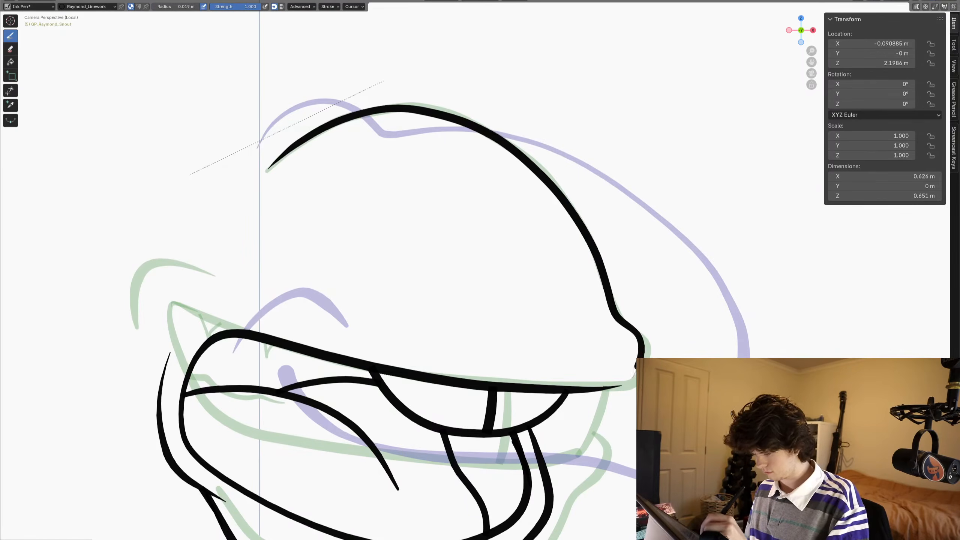
pyautogui.scroll(-4, 178, 346)
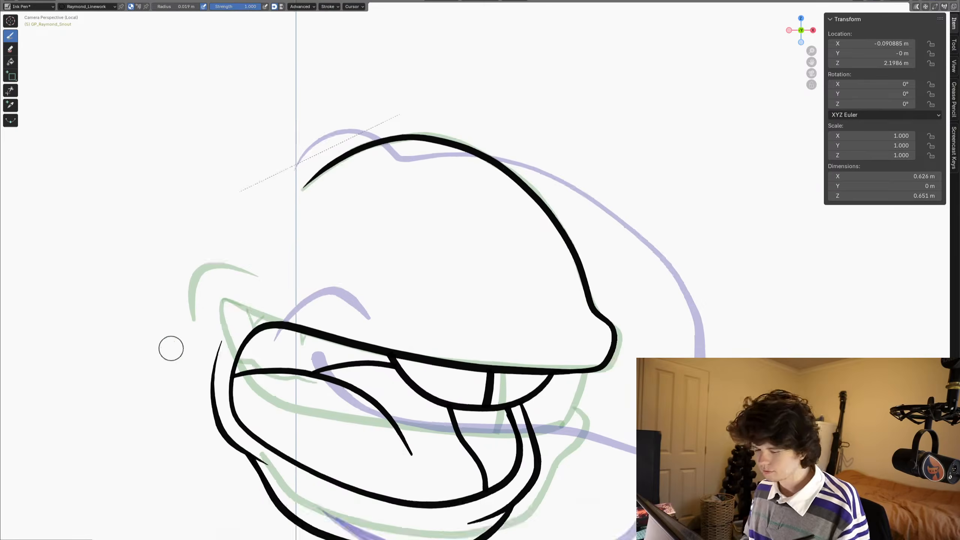
pyautogui.keyDown('shift'); pyautogui.moveTo(269, 370); pyautogui.dragTo(268, 375, button='middle'); pyautogui.keyUp('shift')
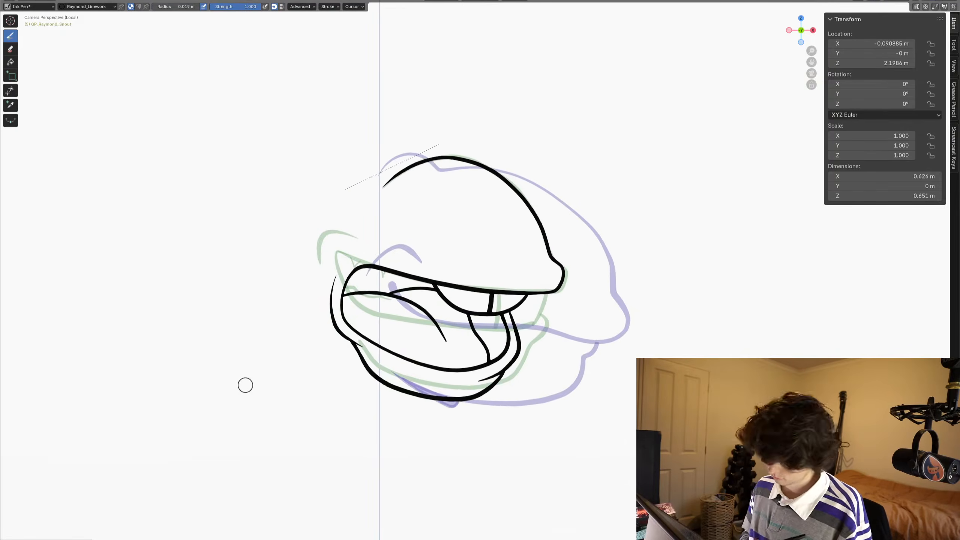
# - On the next frame, sculpt the lower jaw slightly upward with the Grab brush, at the front and along the chin
pyautogui.press('Left')
pyautogui.press('Right')
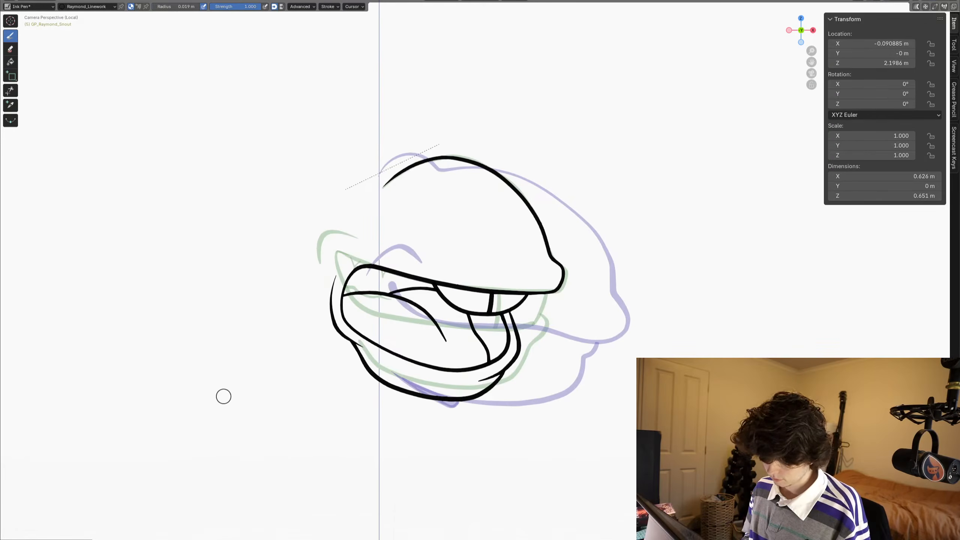
pyautogui.moveTo(182, 420)
pyautogui.keyDown('shift'); pyautogui.mouseDown(button='middle')
pyautogui.moveTo(670, 189)
pyautogui.moveTo(266, 305)
pyautogui.mouseUp(button='middle'); pyautogui.keyUp('shift')
pyautogui.keyDown('shift'); pyautogui.moveTo(493, 260); pyautogui.dragTo(382, 327, button='middle'); pyautogui.keyUp('shift')
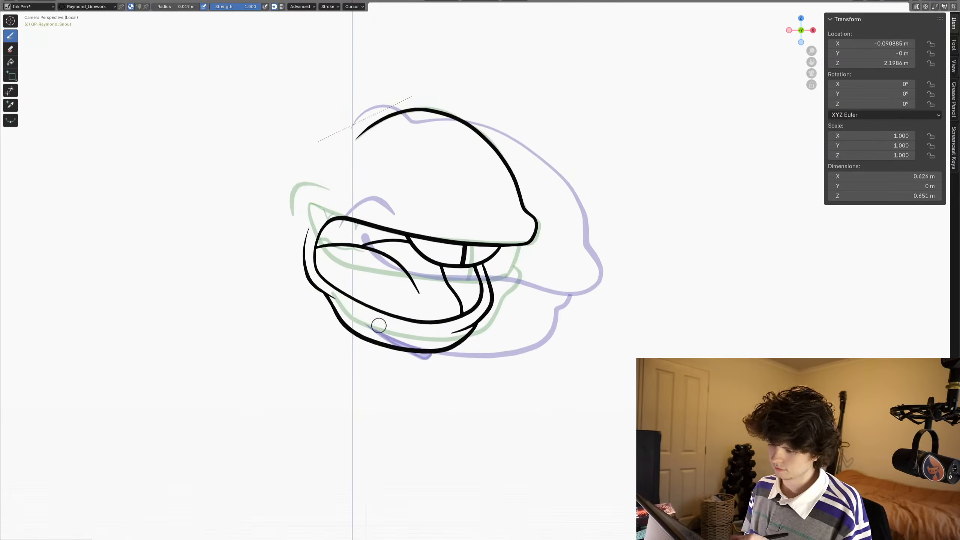
pyautogui.scroll(1, 306, 321)
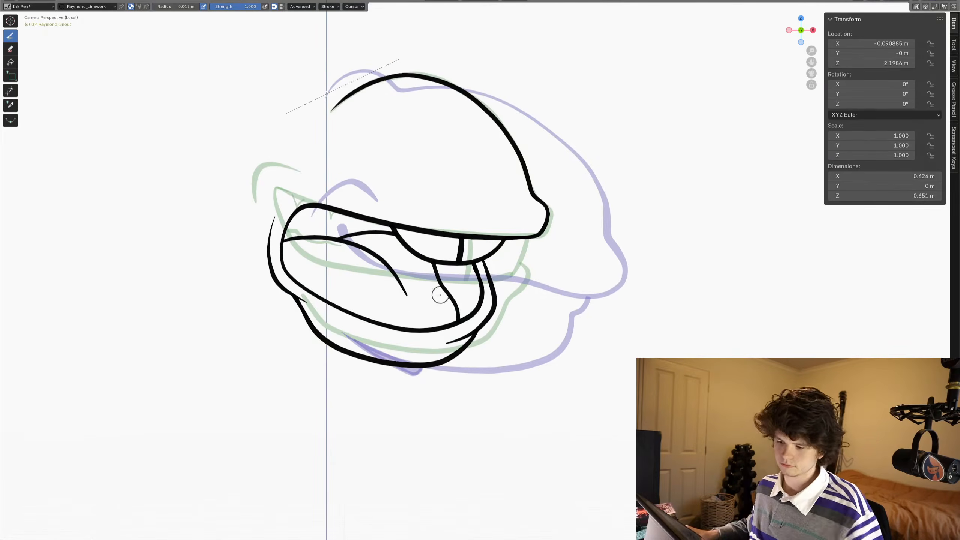
pyautogui.hotkey('ctrl', 'Tab')
pyautogui.click(463, 299)
pyautogui.moveTo(475, 330); pyautogui.dragTo(478, 326)
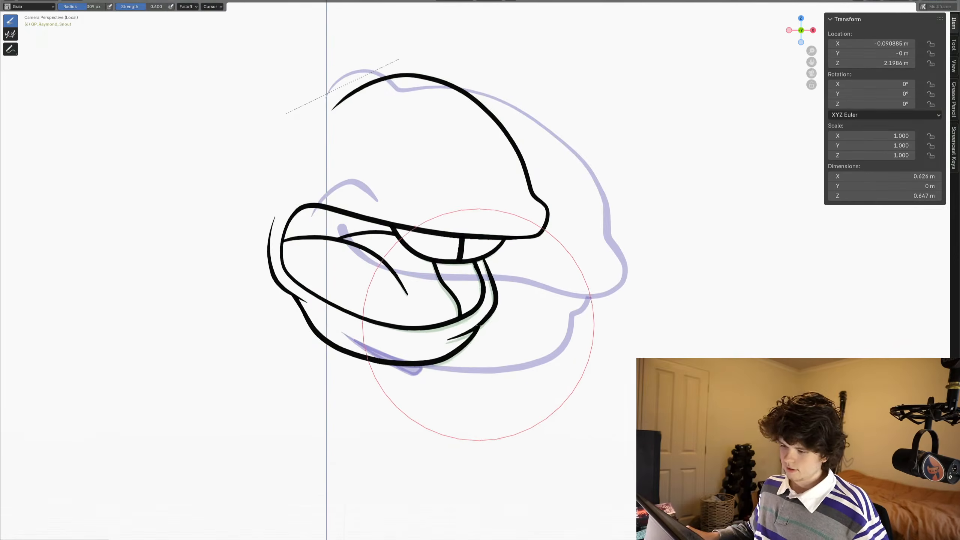
pyautogui.moveTo(375, 359); pyautogui.dragTo(375, 341)
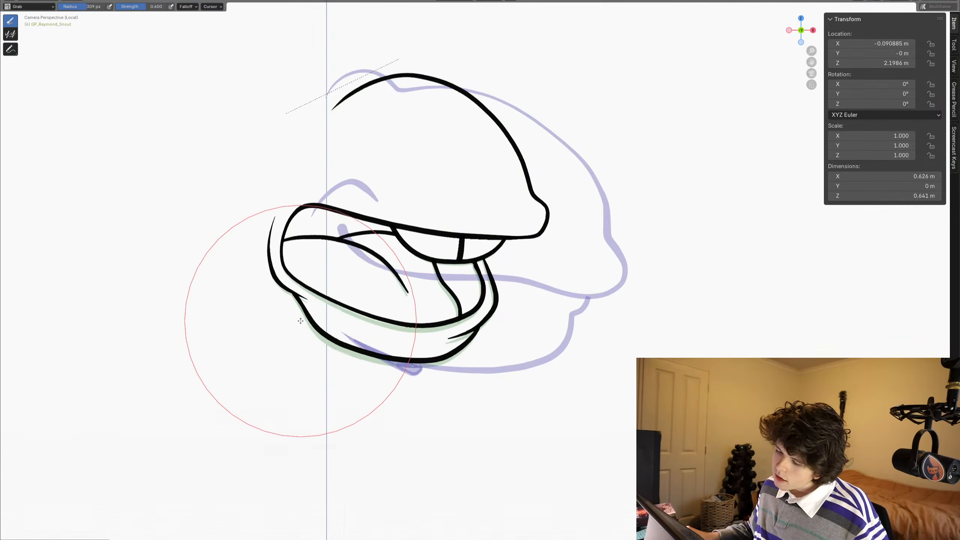
# - Copy the upper teeth strokes from the previous frame and use them to replace the shifted teeth on the following frame
pyautogui.press('Left')
pyautogui.press('Tab')
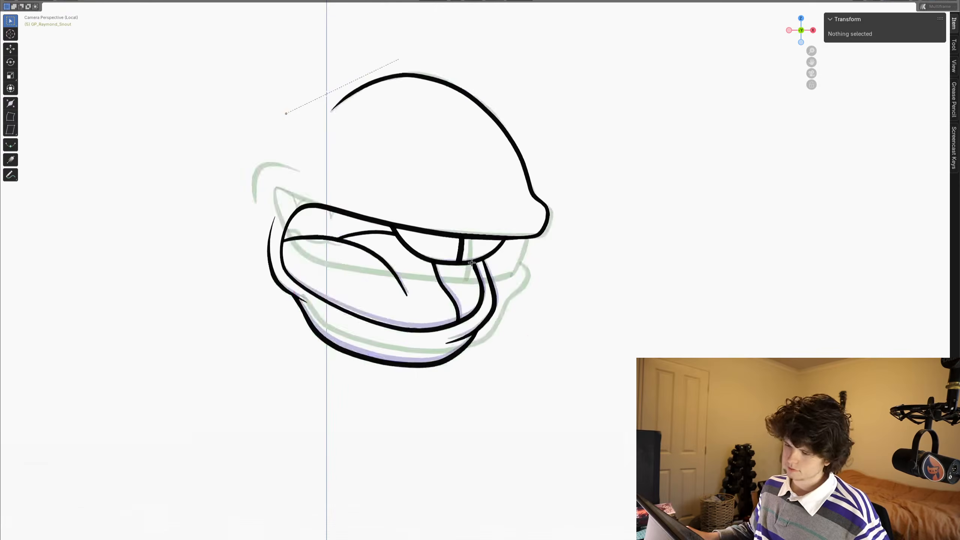
pyautogui.scroll(3, 453, 276)
pyautogui.click(441, 248)
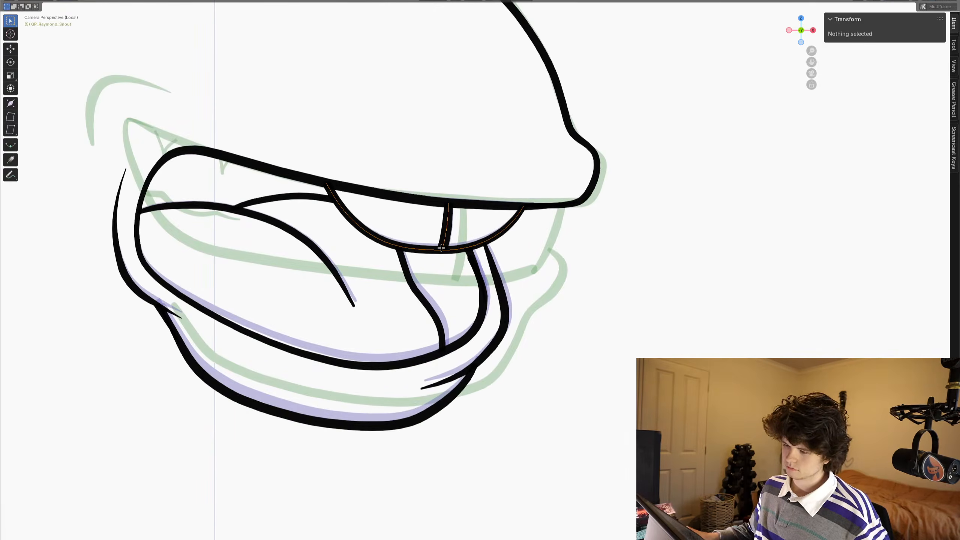
pyautogui.press('Right')
pyautogui.moveTo(433, 254); pyautogui.dragTo(446, 243)
pyautogui.press('x')
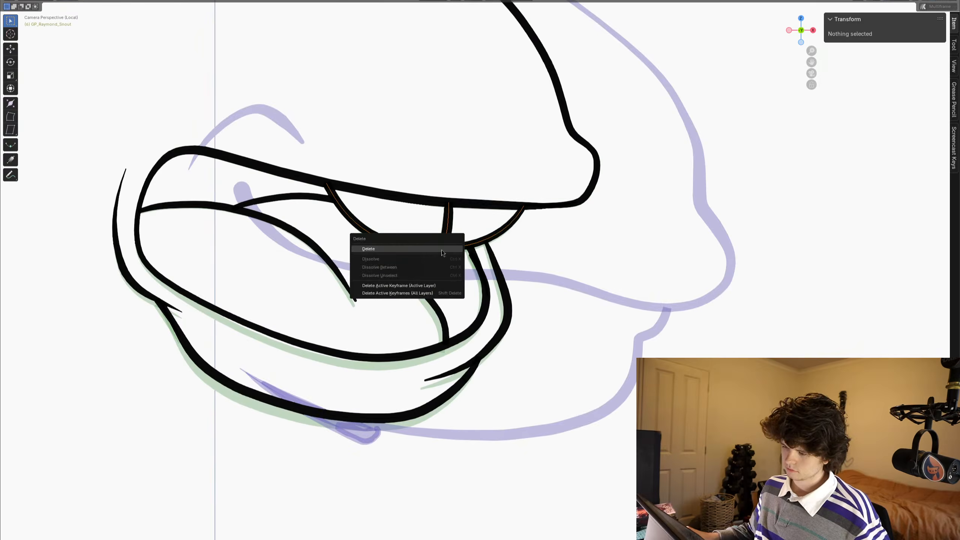
pyautogui.click(441, 250)
pyautogui.hotkey('ctrl', 'v')
pyautogui.scroll(-3, 433, 246)
pyautogui.keyDown('shift'); pyautogui.moveTo(435, 246); pyautogui.dragTo(449, 247, button='middle'); pyautogui.keyUp('shift')
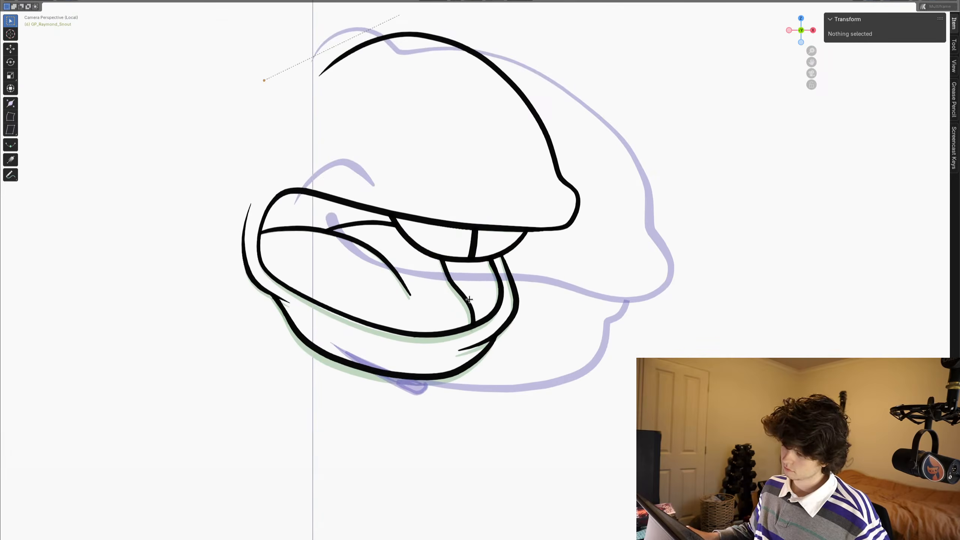
# - Delete the tongue curves and the inner front line inside the mouth, and return to drawing
pyautogui.press('c')
pyautogui.click(465, 299)
pyautogui.click(398, 286)
pyautogui.press('x')
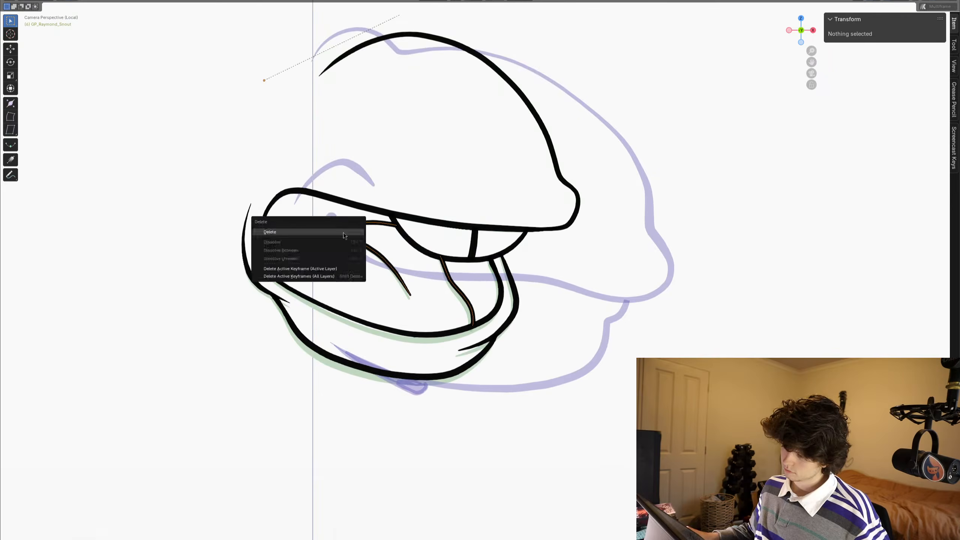
pyautogui.click(343, 237)
pyautogui.press('Tab')
pyautogui.scroll(2, 373, 220)
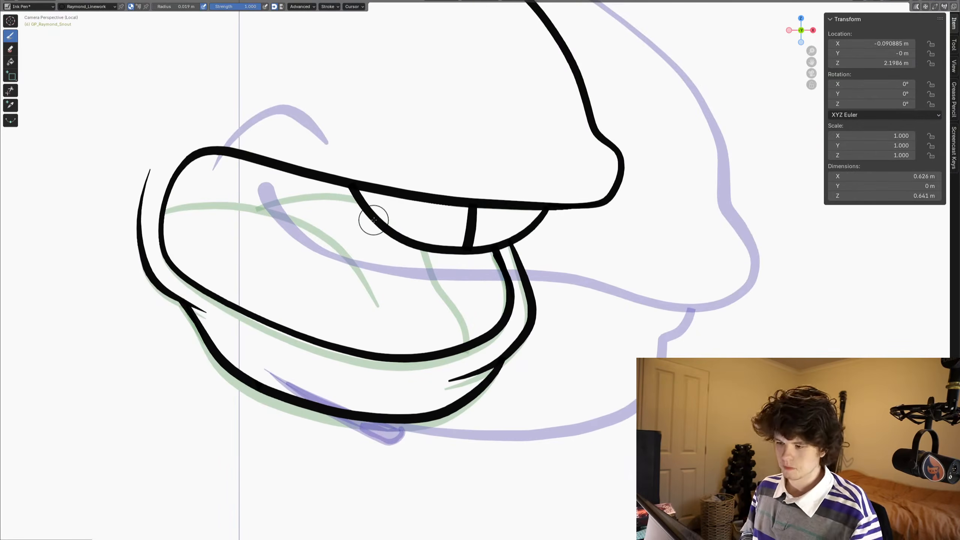
# - Draw a curve at the back of the mouth, a curve under the teeth and a line down to the lower lip, trimming their overshoots
pyautogui.moveTo(327, 145)
pyautogui.mouseDown()
pyautogui.moveTo(270, 162)
pyautogui.moveTo(235, 200)
pyautogui.moveTo(151, 222)
pyautogui.mouseUp()
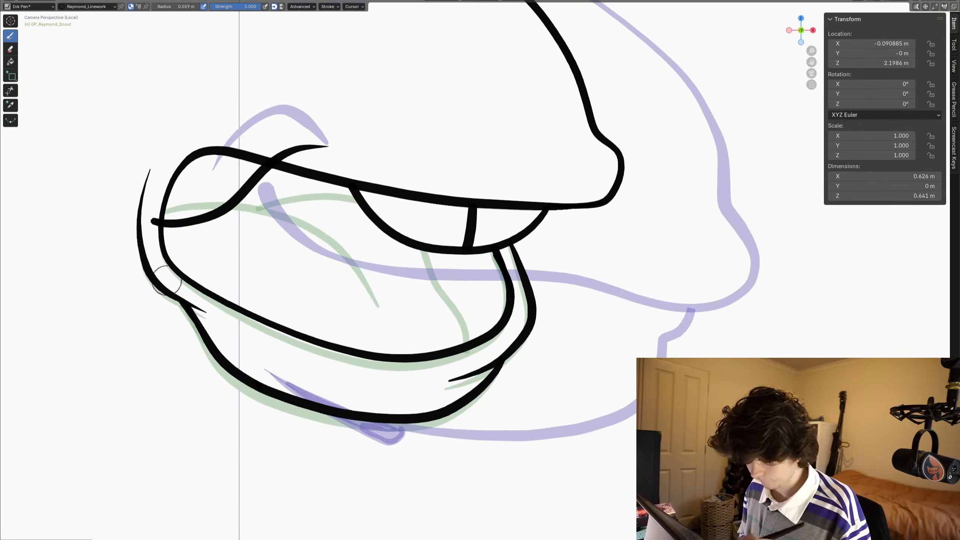
pyautogui.moveTo(389, 376)
pyautogui.mouseDown()
pyautogui.moveTo(413, 344)
pyautogui.moveTo(423, 265)
pyautogui.moveTo(438, 269)
pyautogui.moveTo(477, 237)
pyautogui.mouseUp()
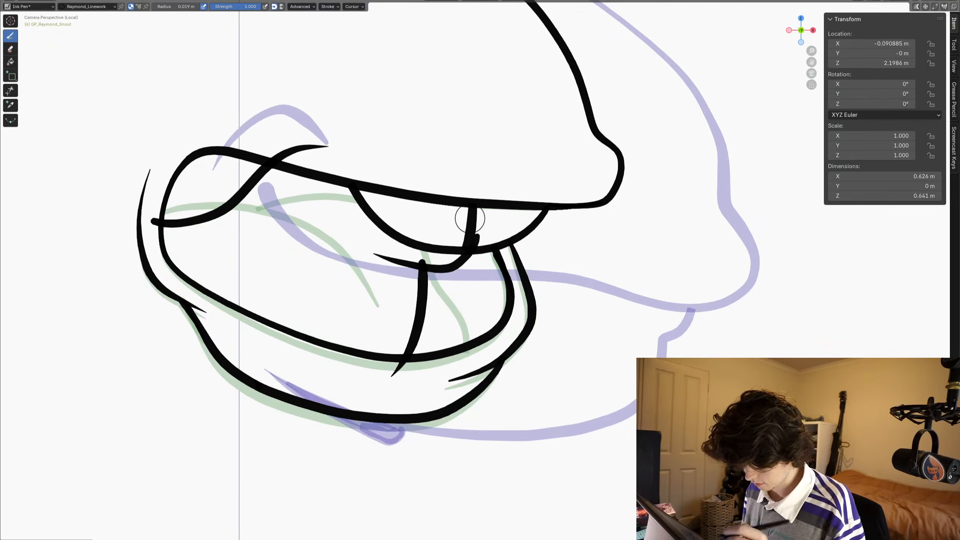
pyautogui.hotkey('ctrl', 'z')
pyautogui.hotkey('ctrl', 'z')
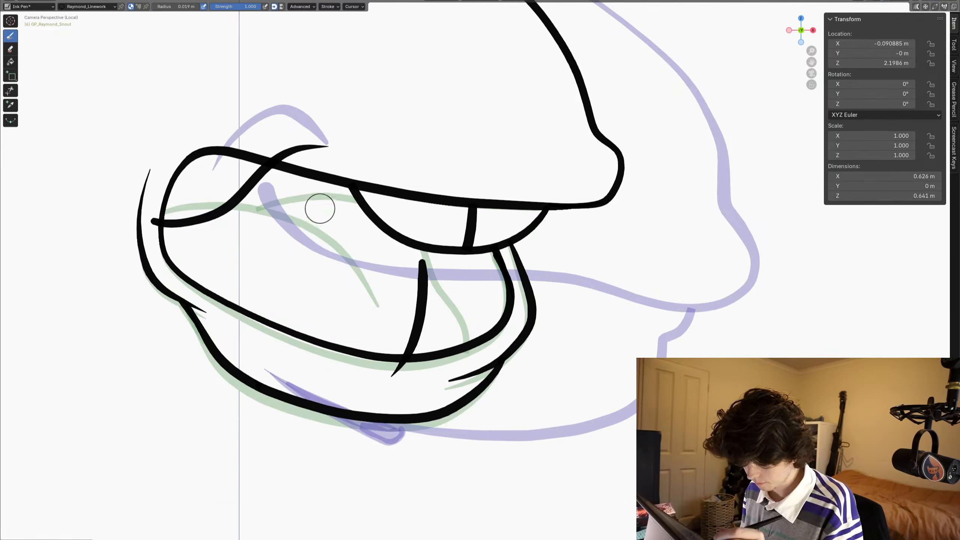
pyautogui.moveTo(321, 211)
pyautogui.mouseDown()
pyautogui.moveTo(395, 266)
pyautogui.moveTo(447, 264)
pyautogui.moveTo(452, 218)
pyautogui.moveTo(460, 228)
pyautogui.mouseUp()
pyautogui.click(9, 91)
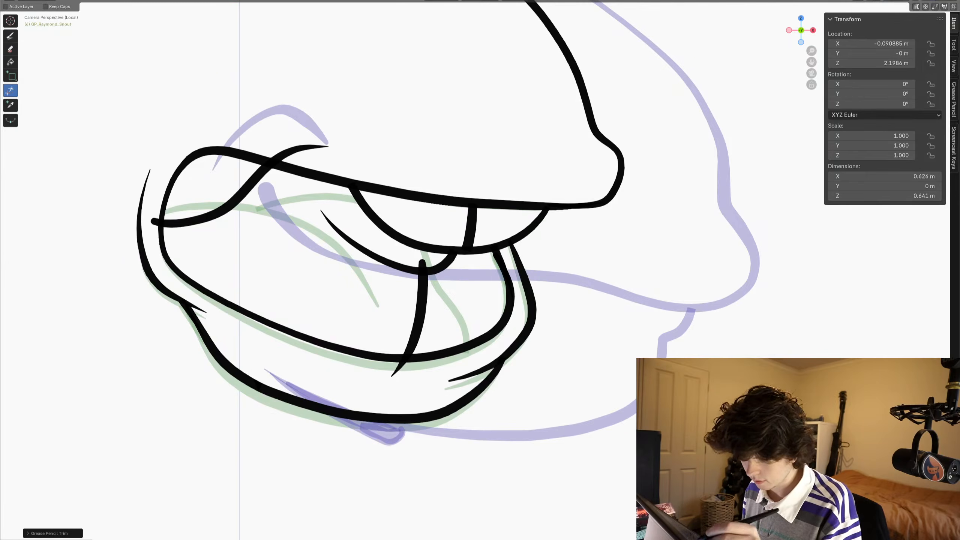
pyautogui.moveTo(337, 150); pyautogui.dragTo(319, 138)
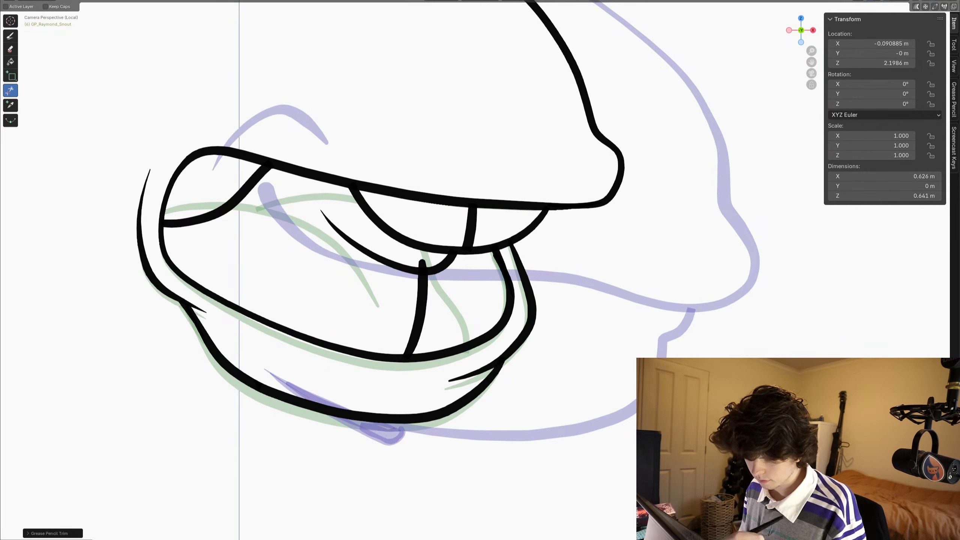
pyautogui.scroll(-5, 478, 280)
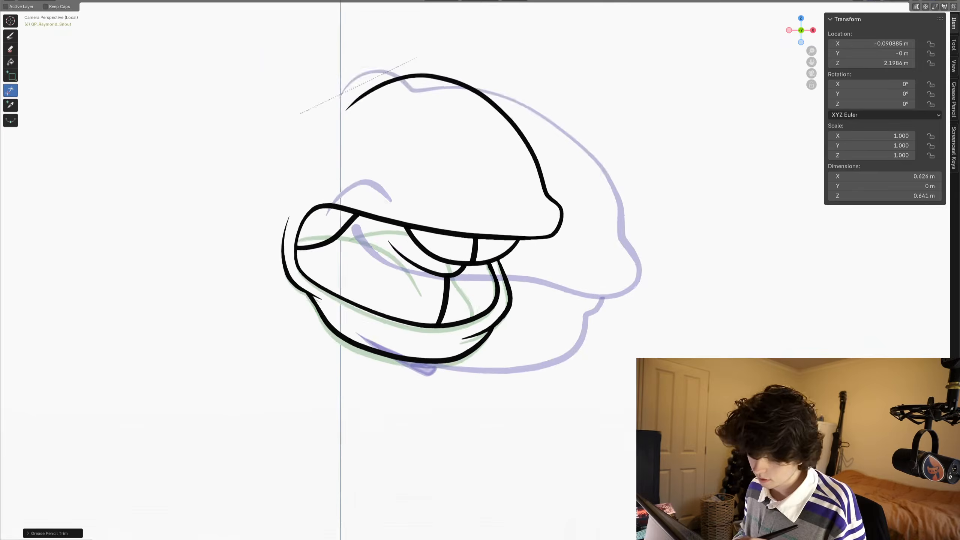
pyautogui.scroll(-3, 480, 280)
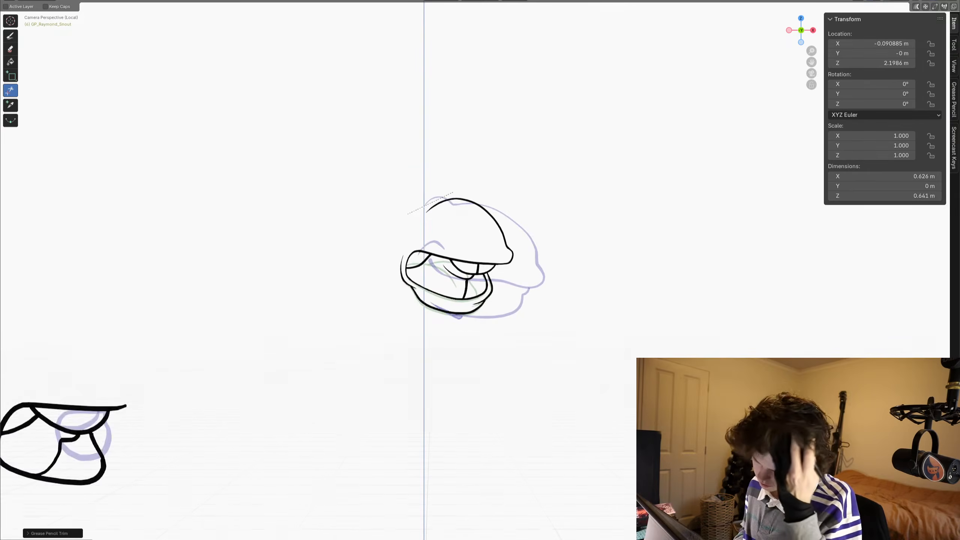
# - On the next frame, draw a smaller rounded mouth outline running from the front lip around to below the upper teeth
pyautogui.press('Right')
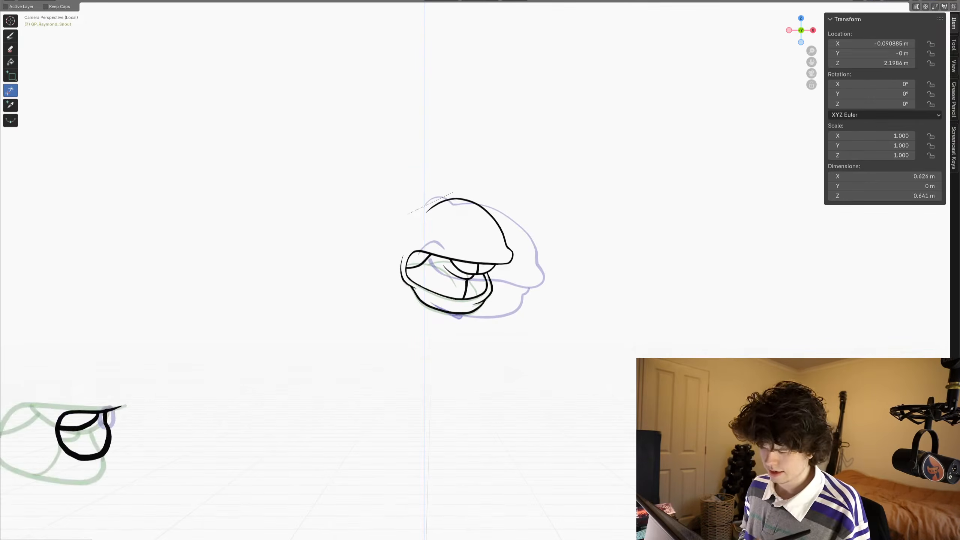
pyautogui.scroll(6, 479, 280)
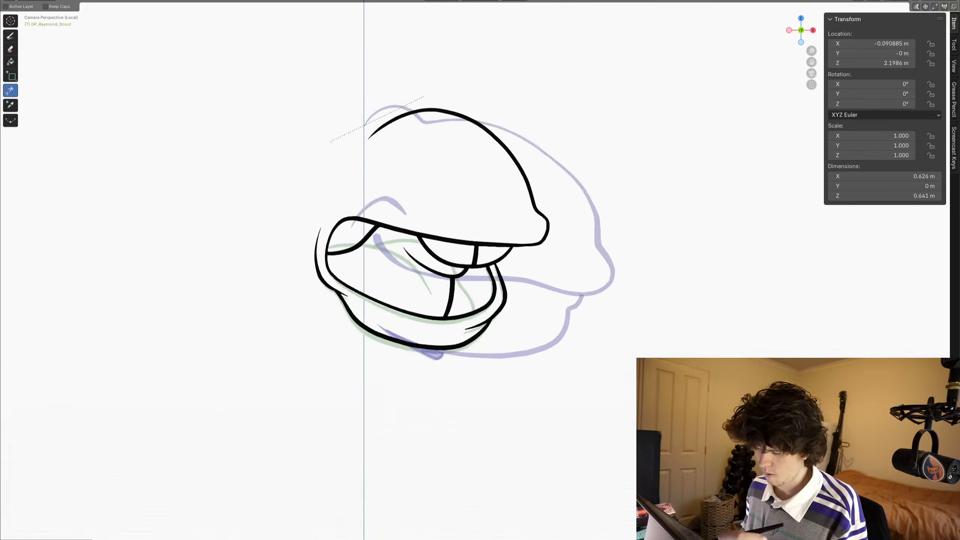
pyautogui.press('b')
pyautogui.scroll(2, 479, 280)
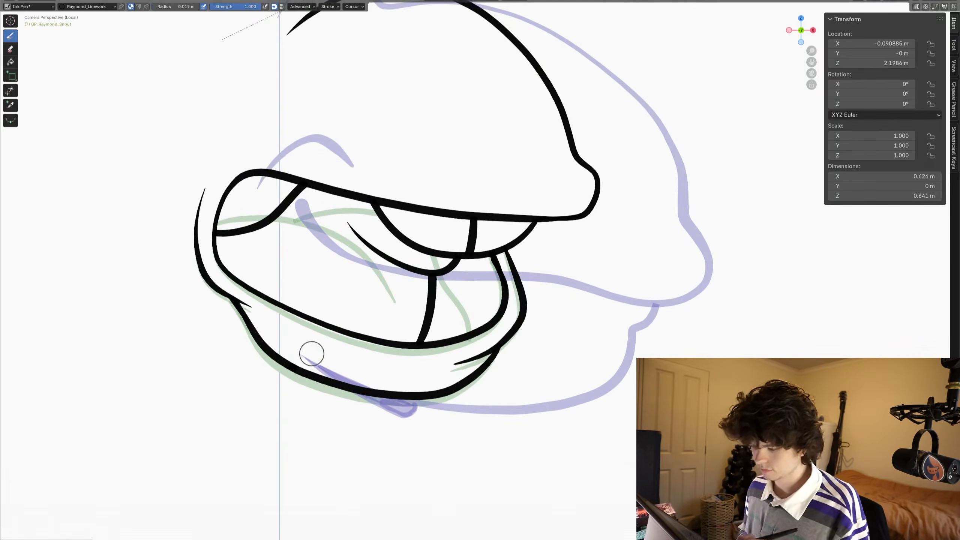
pyautogui.moveTo(574, 218)
pyautogui.mouseDown()
pyautogui.moveTo(368, 211)
pyautogui.moveTo(325, 238)
pyautogui.moveTo(306, 281)
pyautogui.moveTo(359, 340)
pyautogui.moveTo(452, 351)
pyautogui.moveTo(488, 330)
pyautogui.mouseUp()
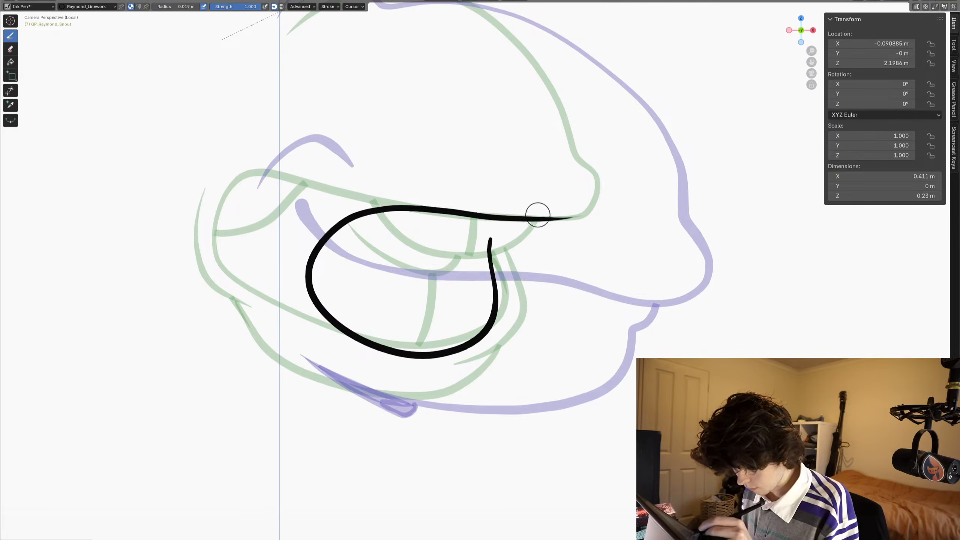
# - Draw the upper teeth as a curve hanging from the upper lip with a dividing line, and trim the overshooting ends
pyautogui.moveTo(537, 215); pyautogui.dragTo(540, 205)
pyautogui.moveTo(501, 249)
pyautogui.mouseDown()
pyautogui.moveTo(452, 256)
pyautogui.moveTo(405, 237)
pyautogui.moveTo(362, 179)
pyautogui.mouseUp()
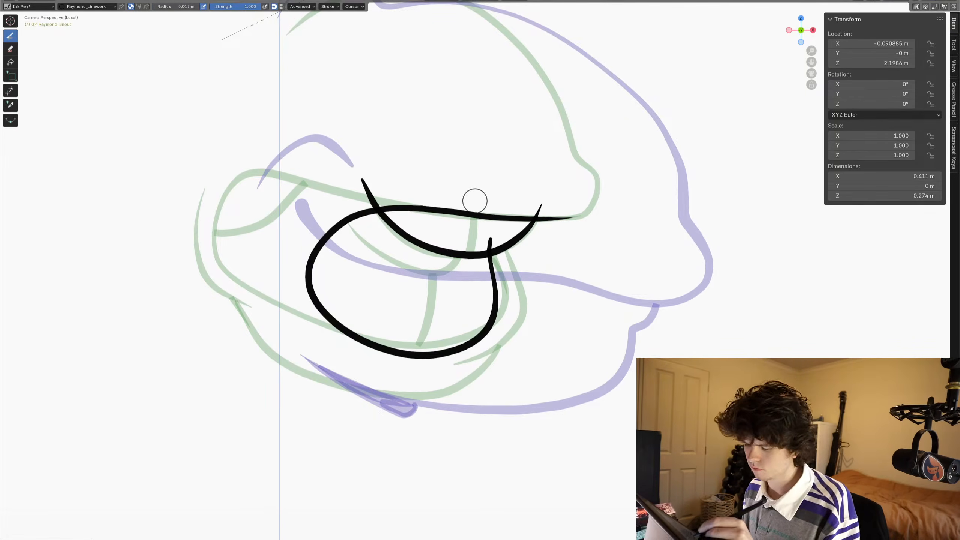
pyautogui.moveTo(475, 202); pyautogui.dragTo(465, 265)
pyautogui.click(10, 90)
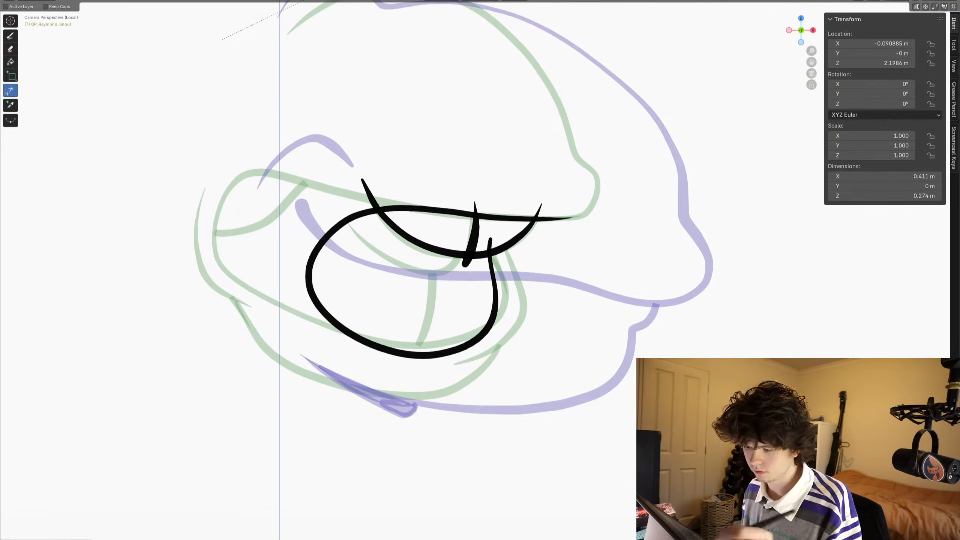
pyautogui.moveTo(471, 200); pyautogui.dragTo(480, 212)
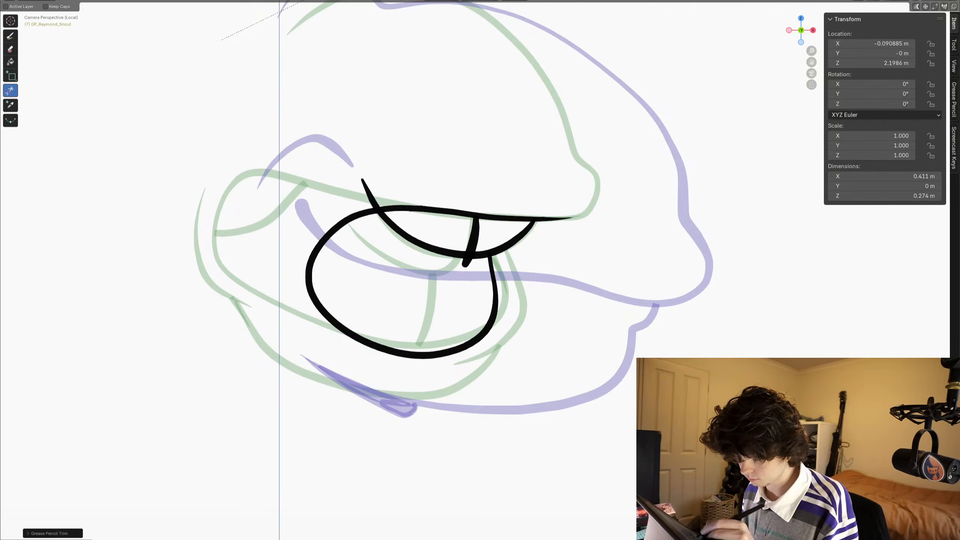
pyautogui.moveTo(358, 171); pyautogui.dragTo(374, 181)
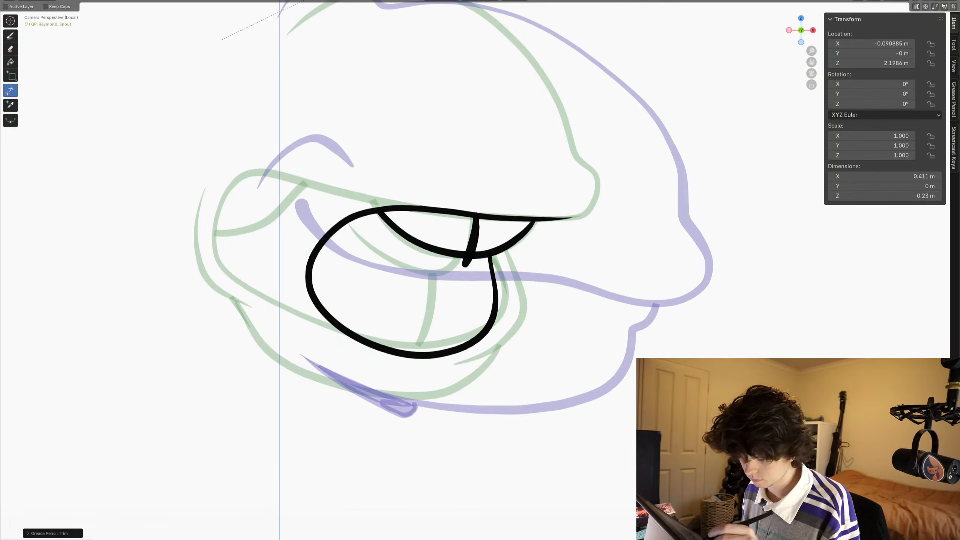
# - Draw the lower lip line in front of the mouth and the jaw curve beneath it, and trim the lip line's overshoot at the teeth
pyautogui.click(10, 36)
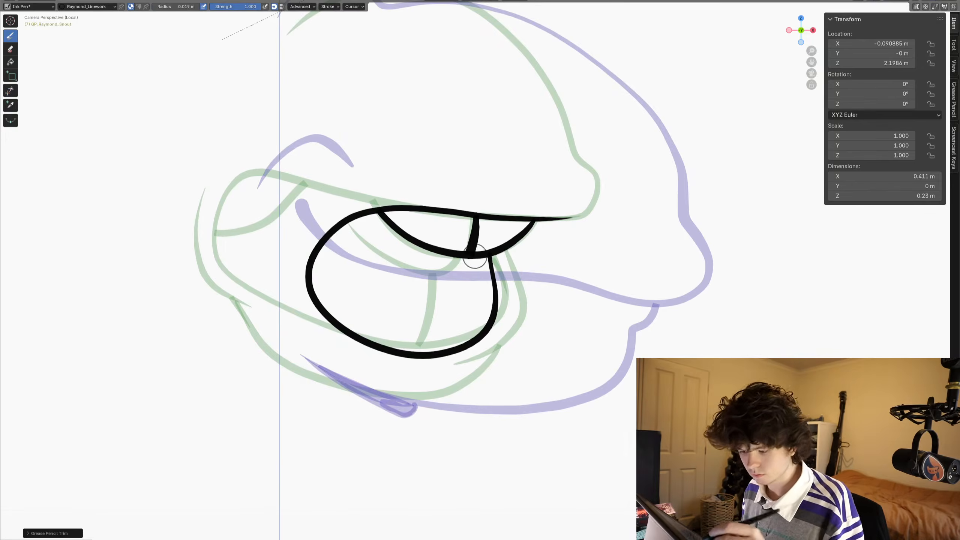
pyautogui.moveTo(499, 238)
pyautogui.mouseDown()
pyautogui.moveTo(512, 321)
pyautogui.moveTo(454, 367)
pyautogui.mouseUp()
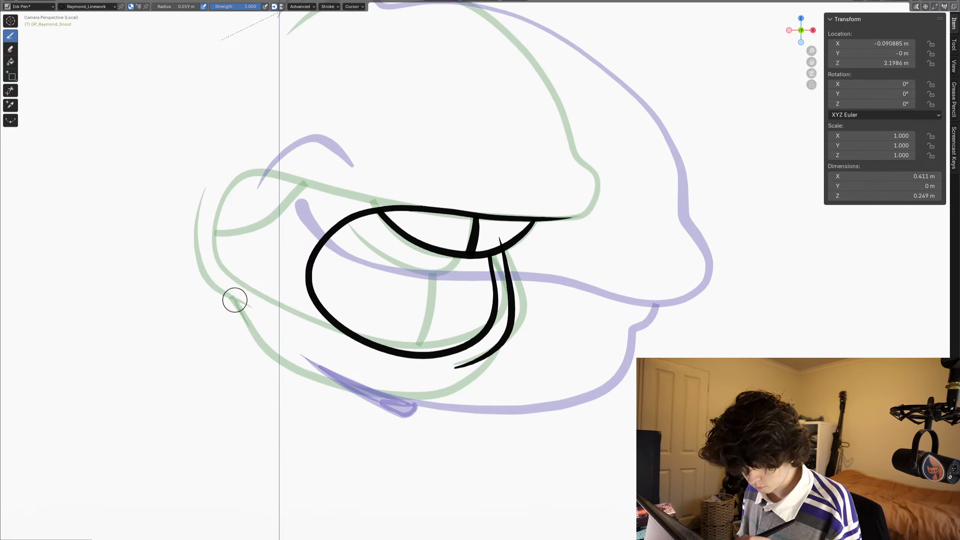
pyautogui.moveTo(235, 300)
pyautogui.mouseDown()
pyautogui.moveTo(293, 367)
pyautogui.moveTo(347, 390)
pyautogui.moveTo(442, 392)
pyautogui.mouseUp()
pyautogui.moveTo(483, 351)
pyautogui.mouseDown()
pyautogui.moveTo(488, 343)
pyautogui.moveTo(474, 362)
pyautogui.mouseUp()
pyautogui.click(10, 90)
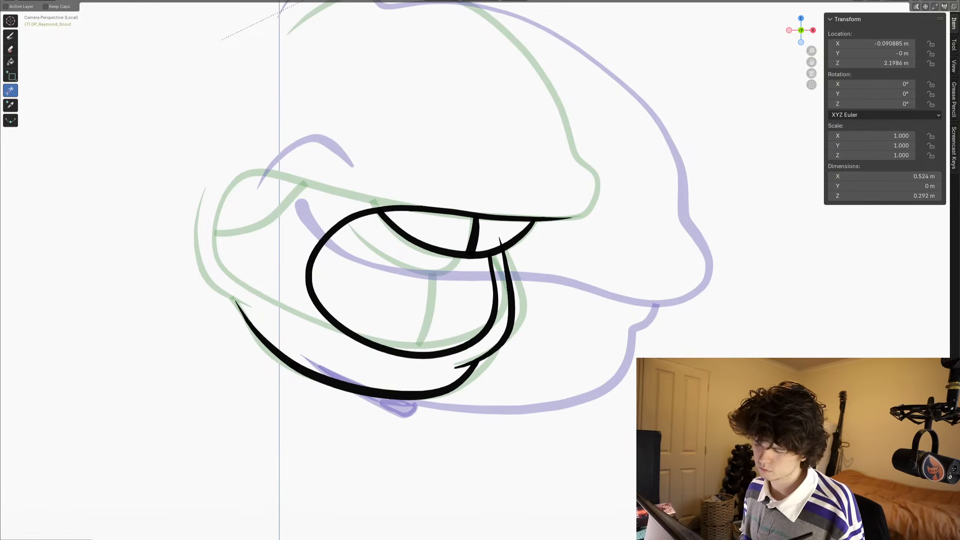
pyautogui.keyDown('shift'); pyautogui.moveTo(480, 264); pyautogui.dragTo(461, 341, button='middle'); pyautogui.keyUp('shift')
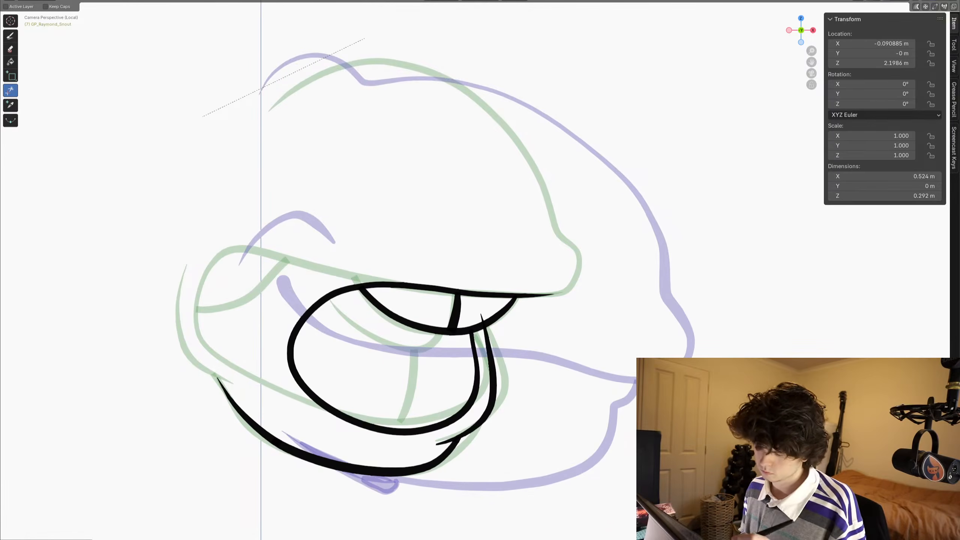
pyautogui.moveTo(474, 317); pyautogui.dragTo(489, 316)
pyautogui.keyDown('shift'); pyautogui.moveTo(479, 303); pyautogui.dragTo(485, 333, button='middle'); pyautogui.keyUp('shift')
pyautogui.press('d')
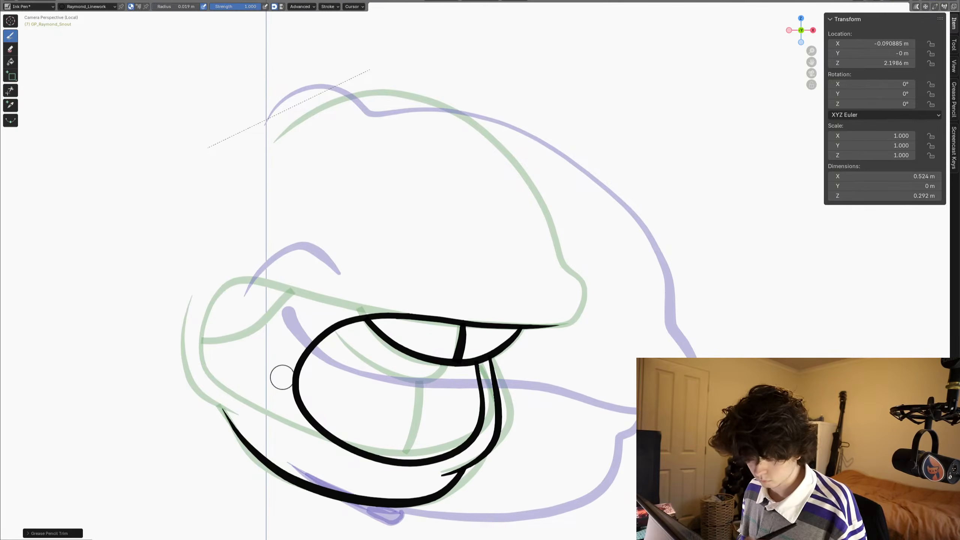
# - Draw a short crease behind the mouth and the snout's top contour running around the nose tip to the upper lip
pyautogui.moveTo(288, 411); pyautogui.dragTo(293, 416)
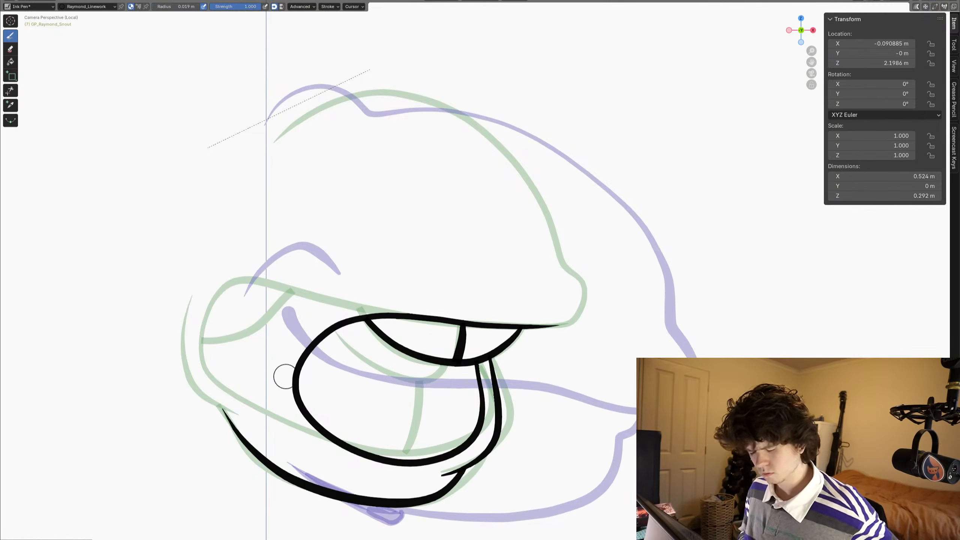
pyautogui.moveTo(280, 357); pyautogui.dragTo(278, 408)
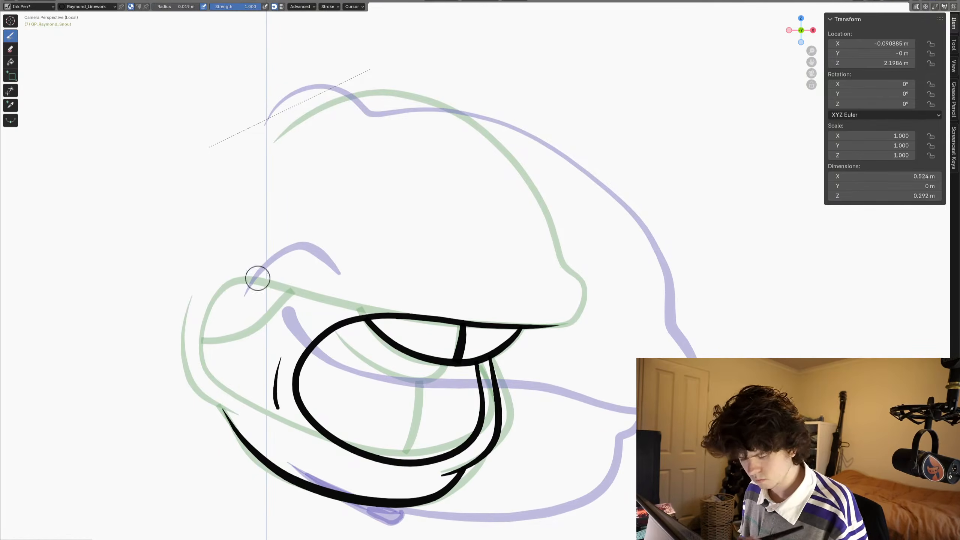
pyautogui.keyDown('shift'); pyautogui.moveTo(274, 217); pyautogui.dragTo(262, 266, button='middle'); pyautogui.keyUp('shift')
pyautogui.moveTo(262, 191)
pyautogui.mouseDown()
pyautogui.moveTo(352, 142)
pyautogui.moveTo(406, 144)
pyautogui.moveTo(459, 169)
pyautogui.moveTo(536, 275)
pyautogui.mouseUp()
pyautogui.moveTo(550, 313); pyautogui.dragTo(570, 340)
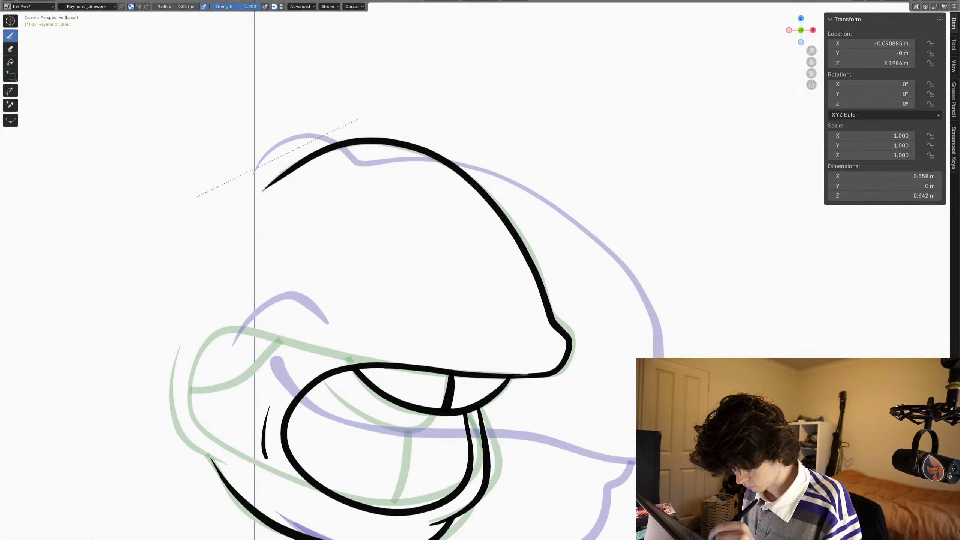
pyautogui.moveTo(515, 375); pyautogui.dragTo(510, 376)
# - Step through the neighbouring frames and compare the snout drawings with the separate mouth-shape sketches
pyautogui.press('Left')
pyautogui.press('Right')
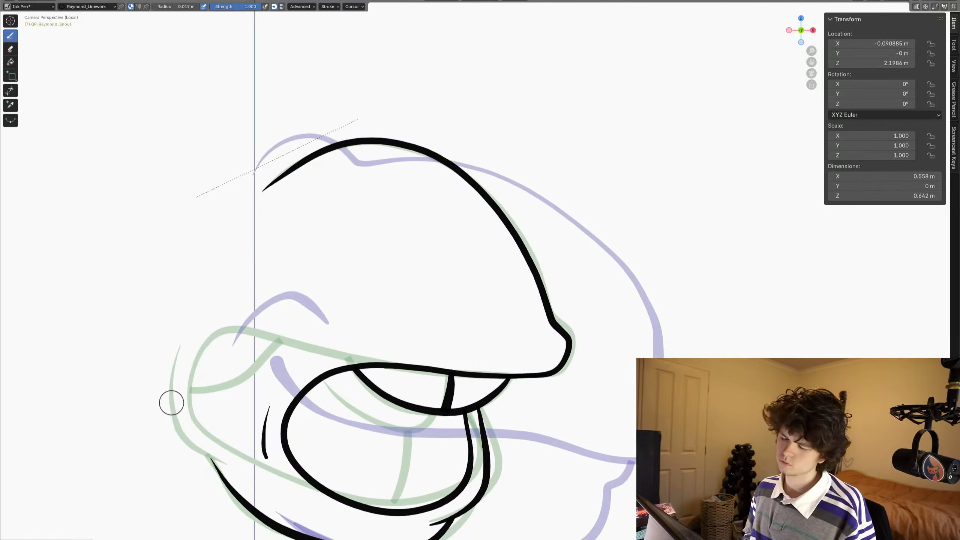
pyautogui.keyDown('shift'); pyautogui.moveTo(200, 413); pyautogui.dragTo(225, 388, button='middle'); pyautogui.keyUp('shift')
pyautogui.press('Left')
pyautogui.press('KP_0')
pyautogui.keyDown('shift'); pyautogui.moveTo(180, 308); pyautogui.dragTo(192, 277, button='middle'); pyautogui.keyUp('shift')
pyautogui.press('Left')
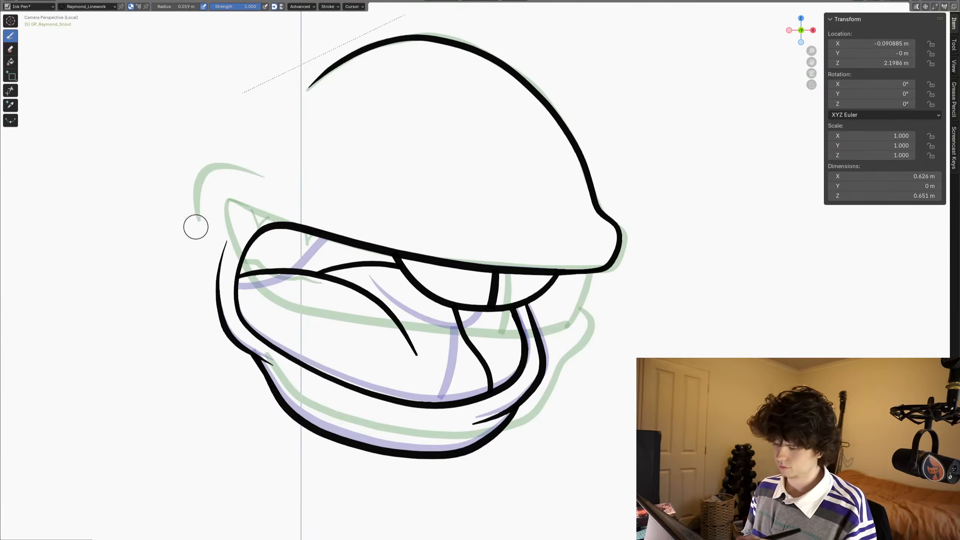
pyautogui.keyDown('ctrl'); pyautogui.moveTo(195, 227); pyautogui.dragTo(240, 354, button='middle'); pyautogui.keyUp('ctrl')
pyautogui.keyDown('shift'); pyautogui.moveTo(338, 394); pyautogui.dragTo(296, 431, button='middle'); pyautogui.keyUp('shift')
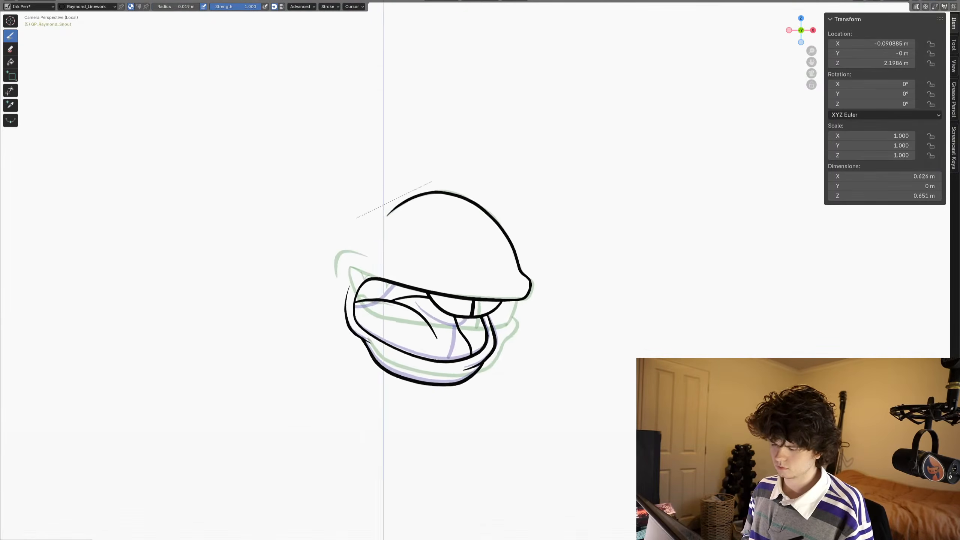
pyautogui.moveTo(245, 458)
pyautogui.keyDown('shift'); pyautogui.mouseDown(button='middle')
pyautogui.moveTo(382, 364)
pyautogui.moveTo(603, 276)
pyautogui.mouseUp(button='middle'); pyautogui.keyUp('shift')
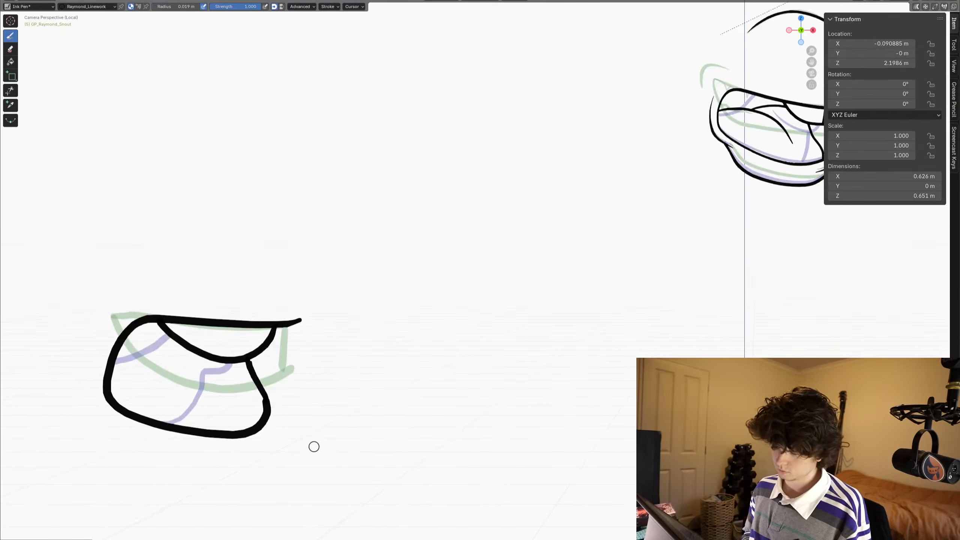
pyautogui.press('Right')
pyautogui.press('Left')
pyautogui.press('Right')
pyautogui.press('Right')
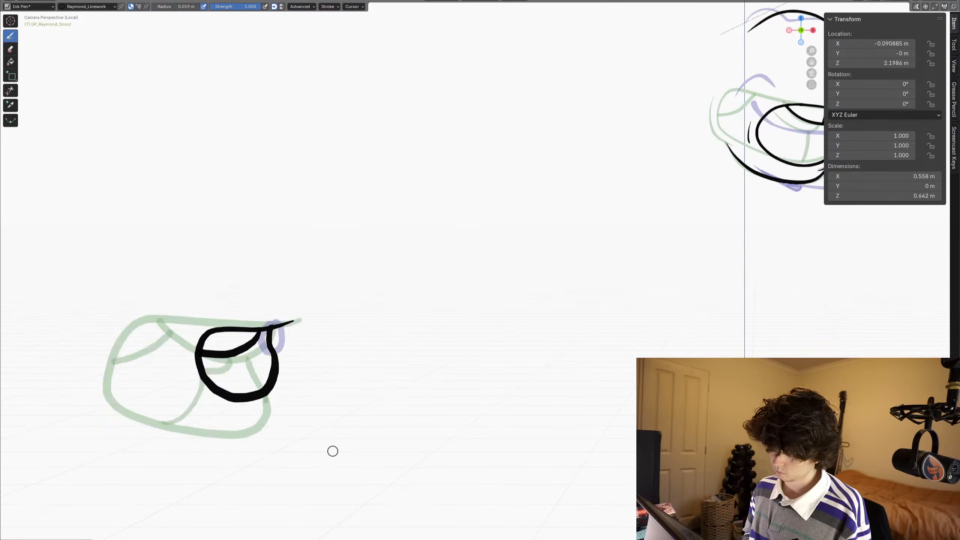
pyautogui.press('Right')
pyautogui.keyDown('shift'); pyautogui.moveTo(592, 301); pyautogui.dragTo(254, 398, button='middle'); pyautogui.keyUp('shift')
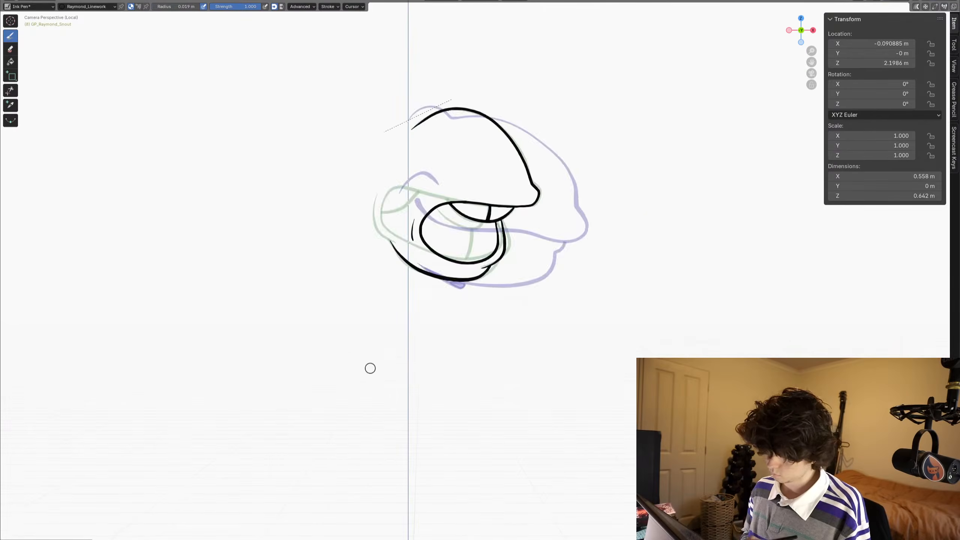
pyautogui.press('Right')
pyautogui.press('Right')
pyautogui.moveTo(365, 382); pyautogui.dragTo(376, 347, button='middle')
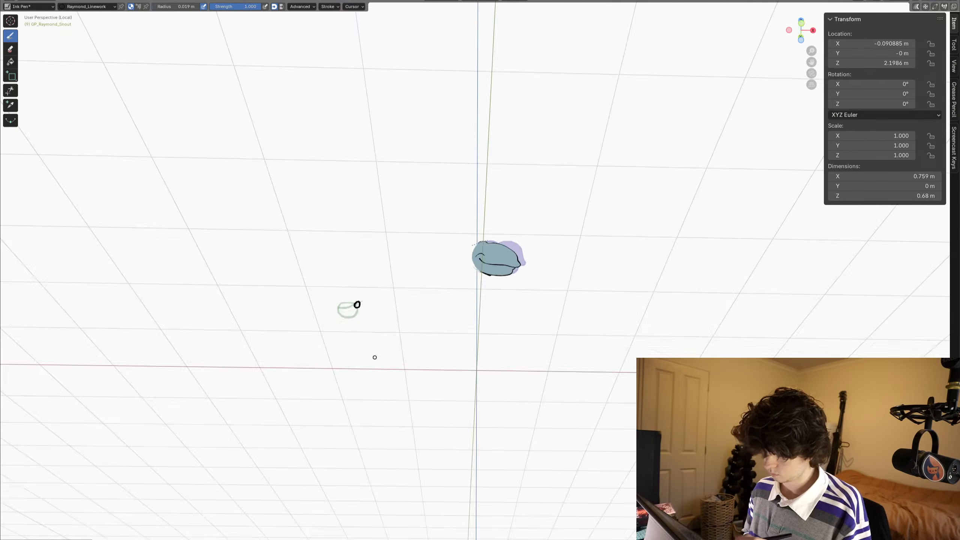
pyautogui.press('Left')
pyautogui.press('KP_0')
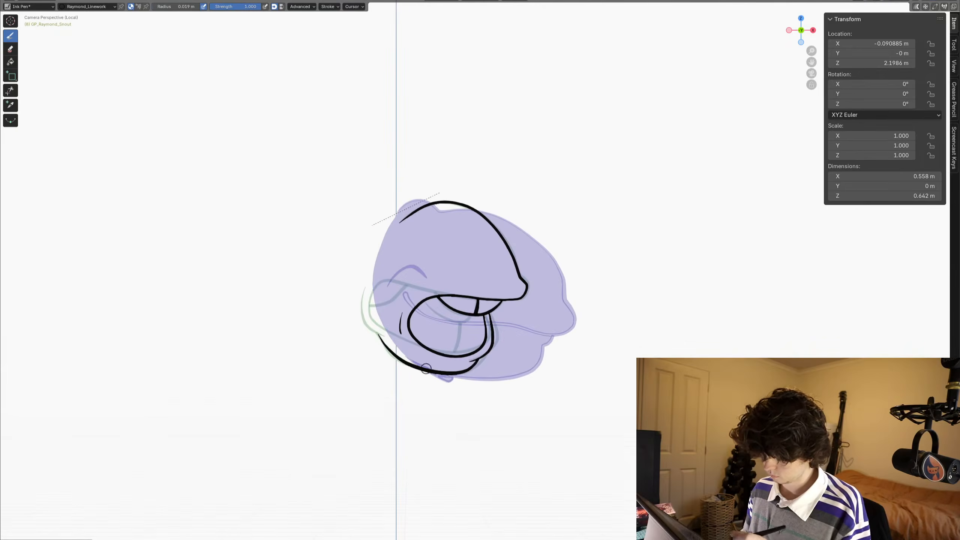
# - On the next frame, draw a small closed oval mouth over the front end of the onion-skinned upper teeth
pyautogui.keyDown('ctrl'); pyautogui.moveTo(414, 423); pyautogui.dragTo(460, 371, button='middle'); pyautogui.keyUp('ctrl')
pyautogui.keyDown('ctrl'); pyautogui.moveTo(460, 372); pyautogui.dragTo(459, 324, button='middle'); pyautogui.keyUp('ctrl')
pyautogui.keyDown('shift'); pyautogui.moveTo(323, 365); pyautogui.dragTo(328, 197, button='middle'); pyautogui.keyUp('shift')
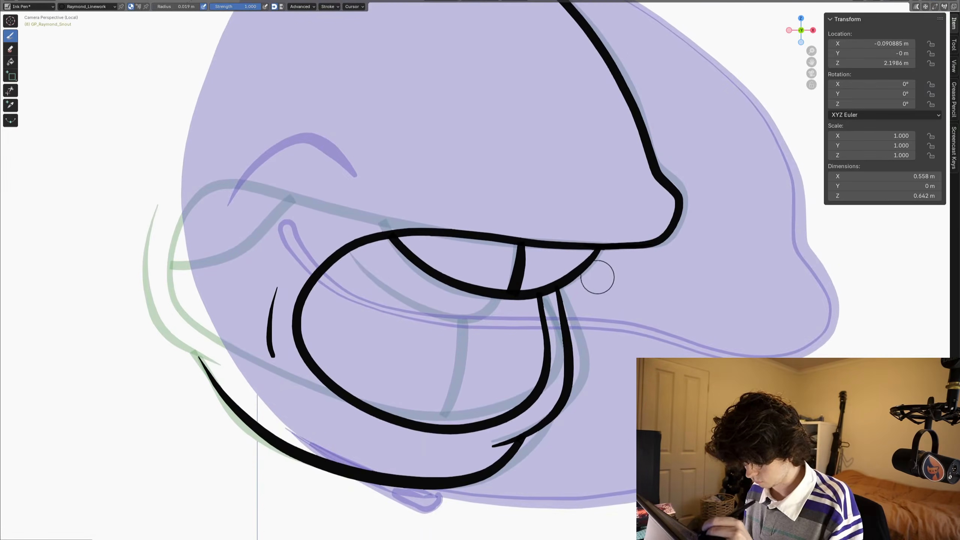
pyautogui.moveTo(590, 281); pyautogui.dragTo(587, 288)
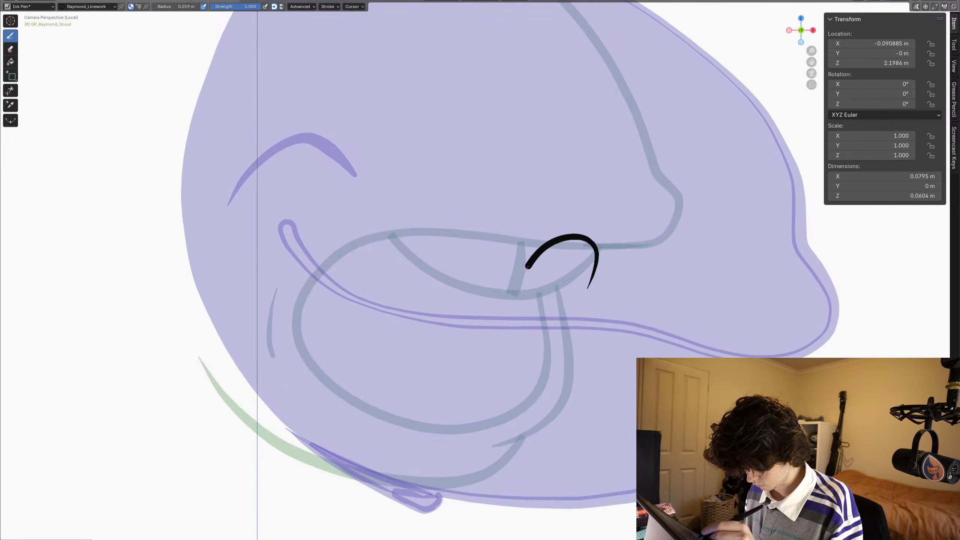
pyautogui.moveTo(527, 267)
pyautogui.mouseDown()
pyautogui.moveTo(520, 314)
pyautogui.moveTo(566, 323)
pyautogui.mouseUp()
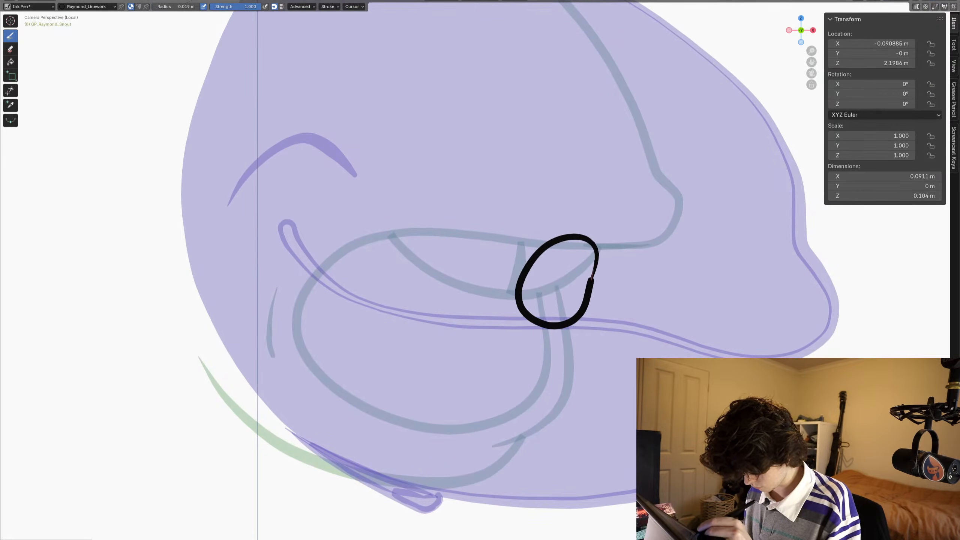
# - Draw the puckered lip profile in front of the oval mouth, curving down and back beneath it
pyautogui.moveTo(623, 206); pyautogui.dragTo(614, 197)
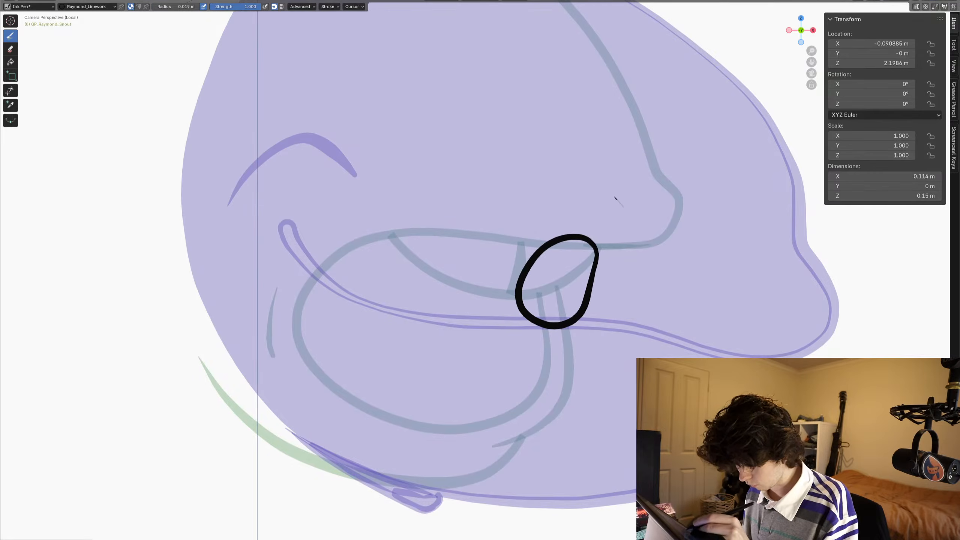
pyautogui.moveTo(630, 248); pyautogui.dragTo(604, 328)
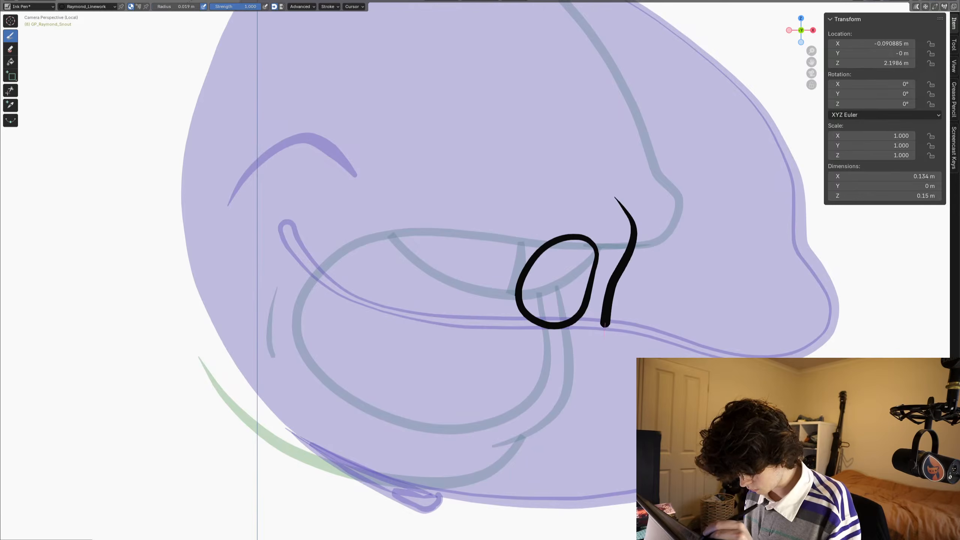
pyautogui.moveTo(523, 373); pyautogui.dragTo(513, 372)
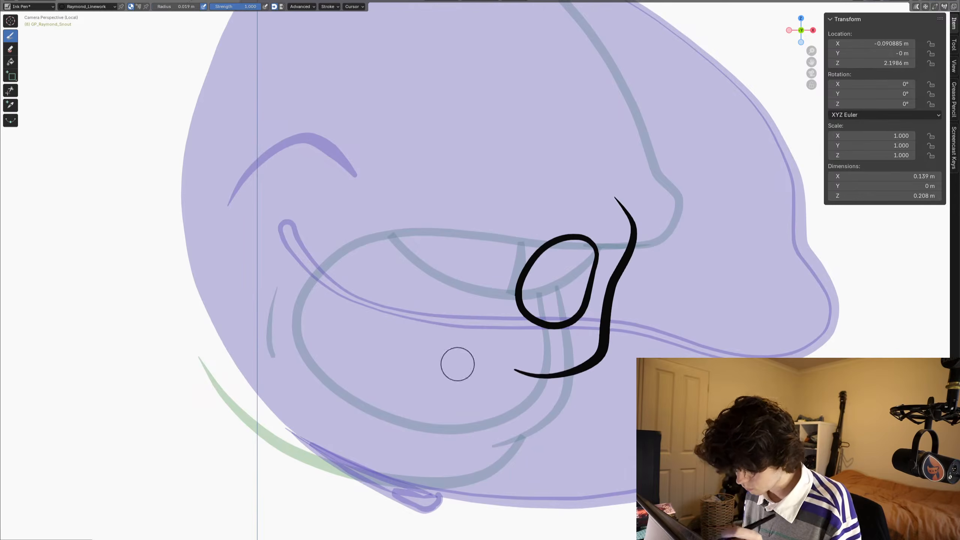
# - Draw the snout's top contour down to the start of the lip profile and trim its end past the crossing
pyautogui.moveTo(480, 261)
pyautogui.keyDown('shift'); pyautogui.mouseDown(button='middle')
pyautogui.moveTo(488, 288)
pyautogui.moveTo(471, 455)
pyautogui.mouseUp(button='middle'); pyautogui.keyUp('shift')
pyautogui.keyDown('shift'); pyautogui.moveTo(510, 416); pyautogui.dragTo(512, 426, button='middle'); pyautogui.keyUp('shift')
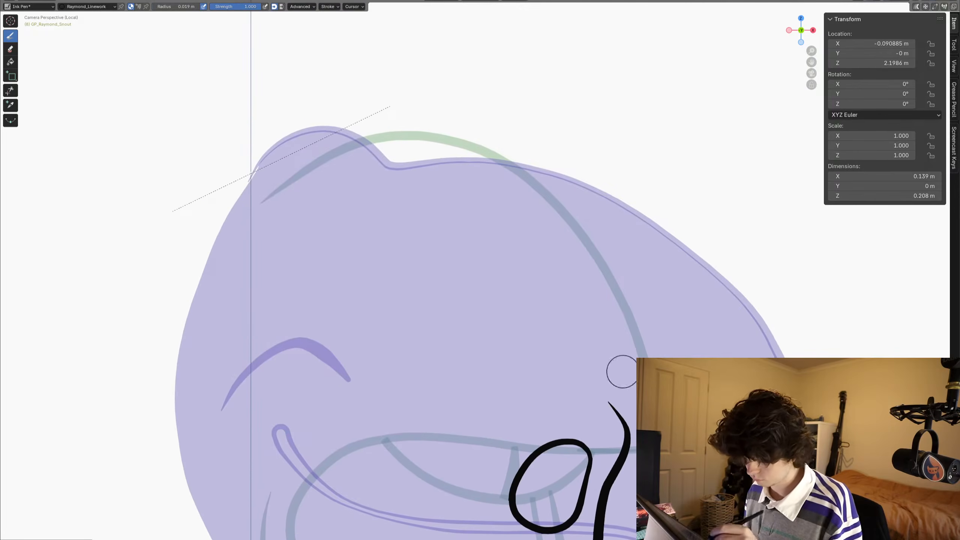
pyautogui.moveTo(261, 201)
pyautogui.mouseDown()
pyautogui.moveTo(358, 145)
pyautogui.moveTo(483, 151)
pyautogui.moveTo(578, 231)
pyautogui.moveTo(620, 314)
pyautogui.moveTo(624, 402)
pyautogui.mouseUp()
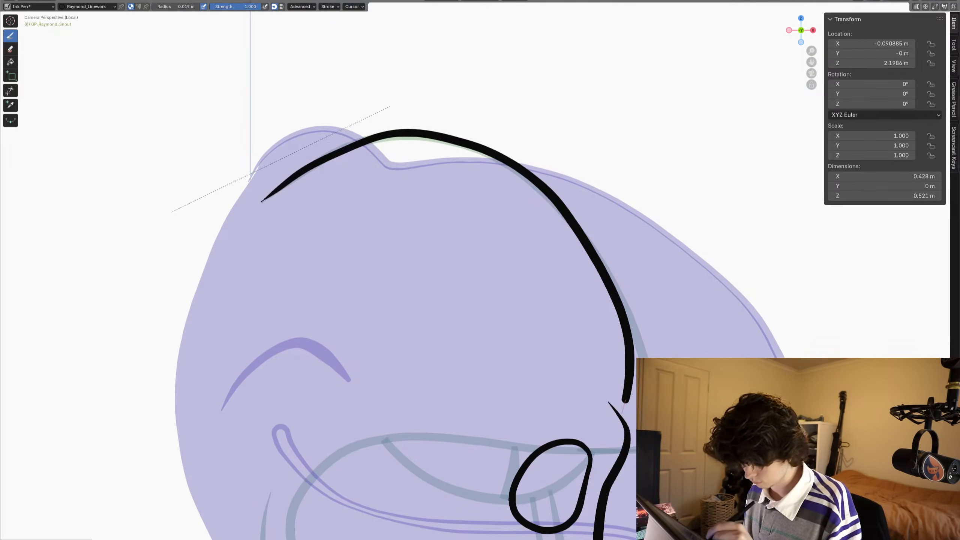
pyautogui.moveTo(614, 435); pyautogui.dragTo(613, 438)
pyautogui.keyDown('shift'); pyautogui.moveTo(404, 300); pyautogui.dragTo(409, 291, button='middle'); pyautogui.keyUp('shift')
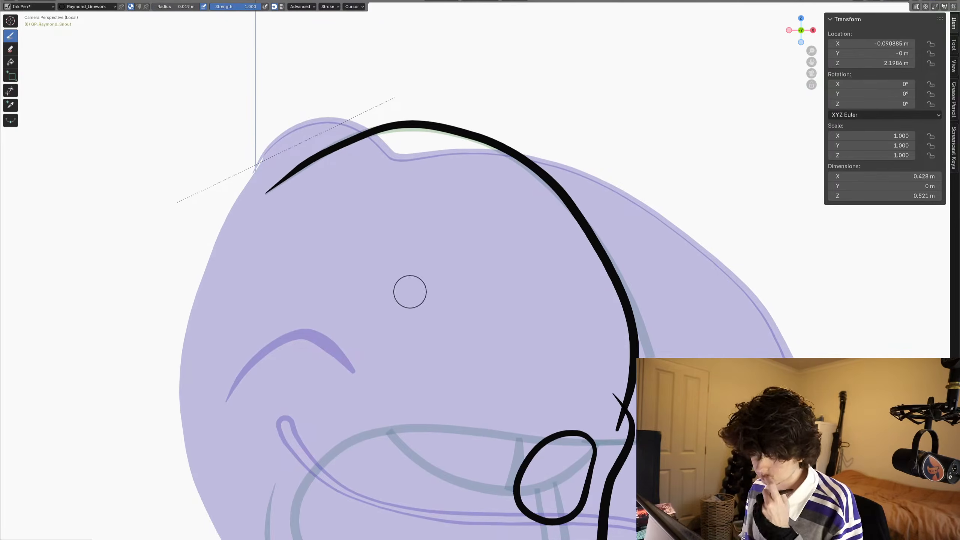
pyautogui.click(10, 90)
pyautogui.moveTo(612, 418); pyautogui.dragTo(624, 424)
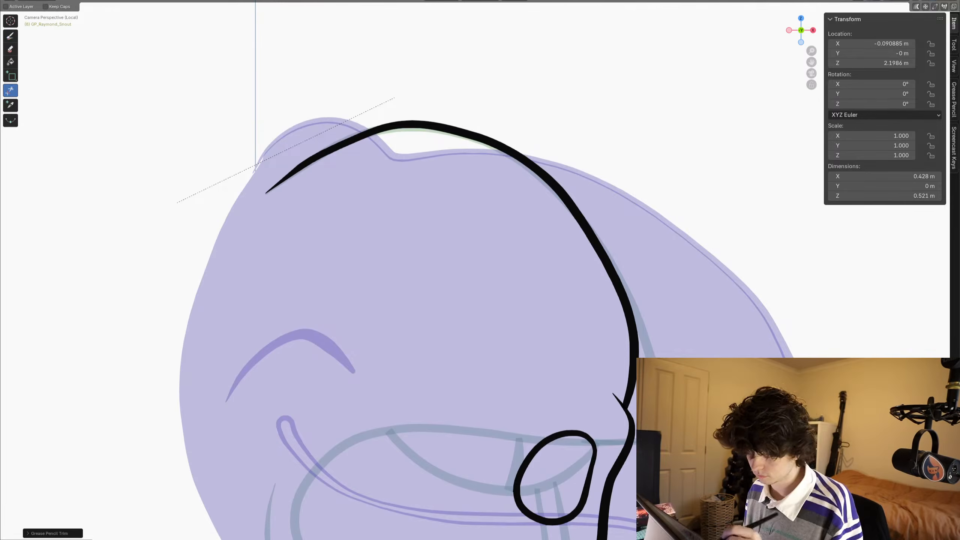
# - Draw the jaw curve from the back of the chin up to the lower lip and trim its overshoot
pyautogui.click(10, 36)
pyautogui.keyDown('shift'); pyautogui.moveTo(464, 412); pyautogui.dragTo(484, 119, button='middle'); pyautogui.keyUp('shift')
pyautogui.keyDown('shift'); pyautogui.moveTo(353, 298); pyautogui.dragTo(402, 388, button='middle'); pyautogui.keyUp('shift')
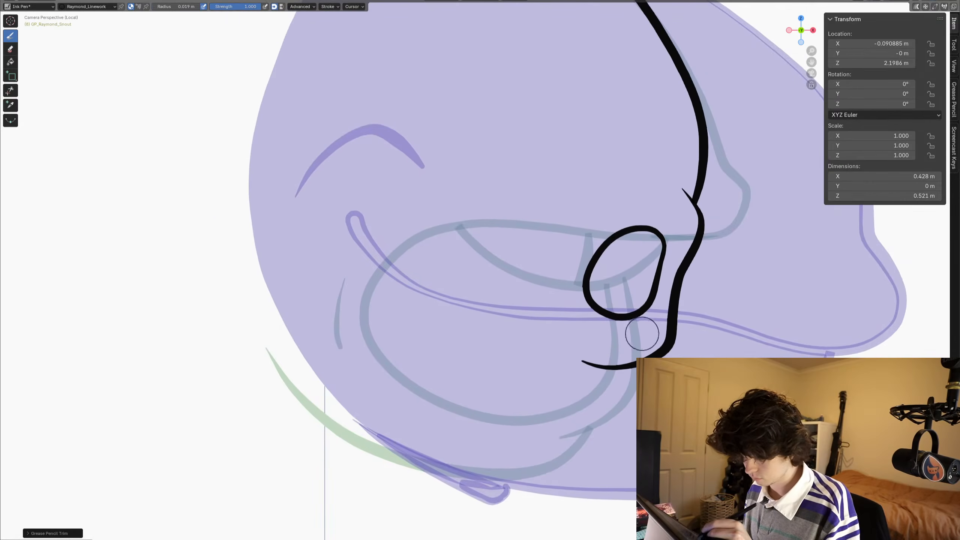
pyautogui.moveTo(628, 394)
pyautogui.mouseDown()
pyautogui.moveTo(602, 427)
pyautogui.moveTo(570, 441)
pyautogui.moveTo(491, 446)
pyautogui.moveTo(372, 420)
pyautogui.moveTo(282, 369)
pyautogui.mouseUp()
pyautogui.moveTo(262, 336); pyautogui.dragTo(260, 332)
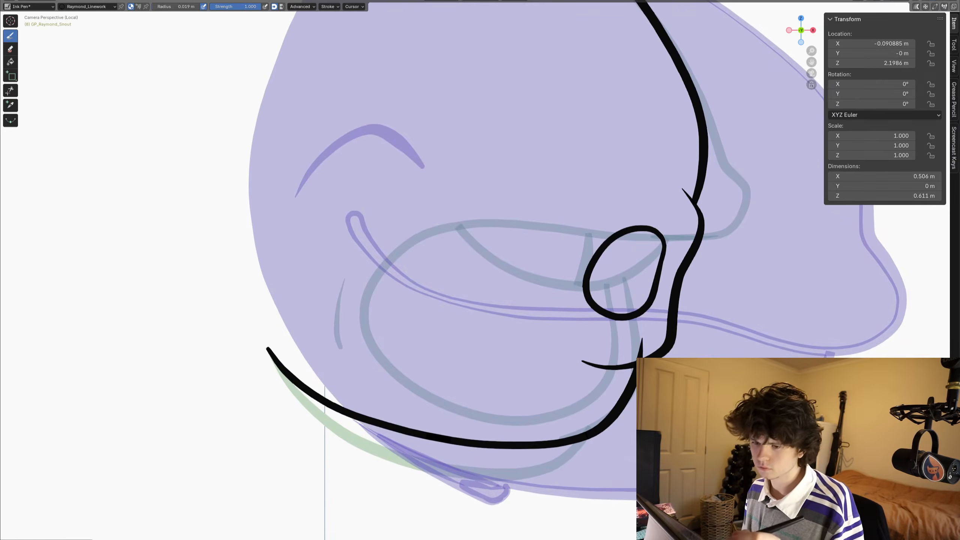
pyautogui.click(10, 90)
pyautogui.click(641, 342)
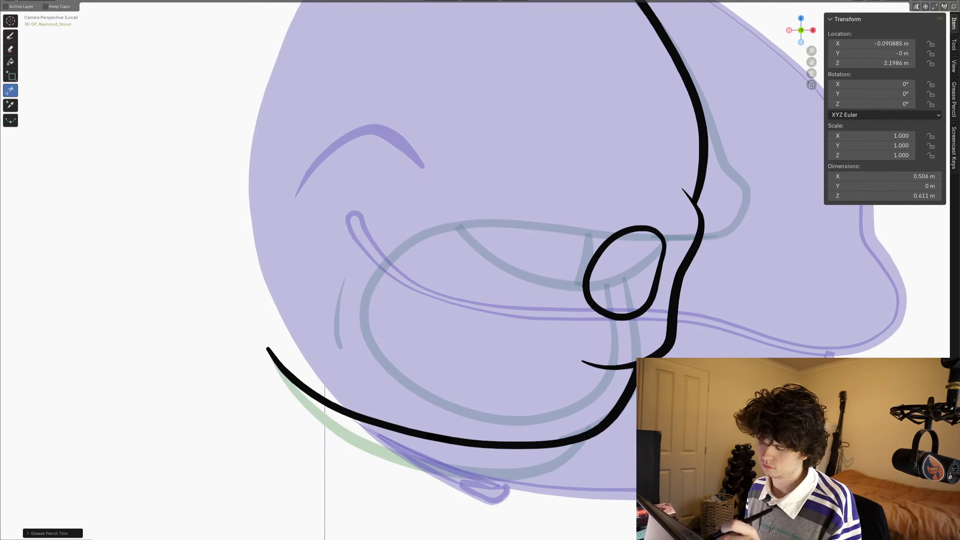
pyautogui.keyDown('shift'); pyautogui.moveTo(642, 342); pyautogui.dragTo(641, 344, button='middle'); pyautogui.keyUp('shift')
pyautogui.scroll(-4, 479, 282)
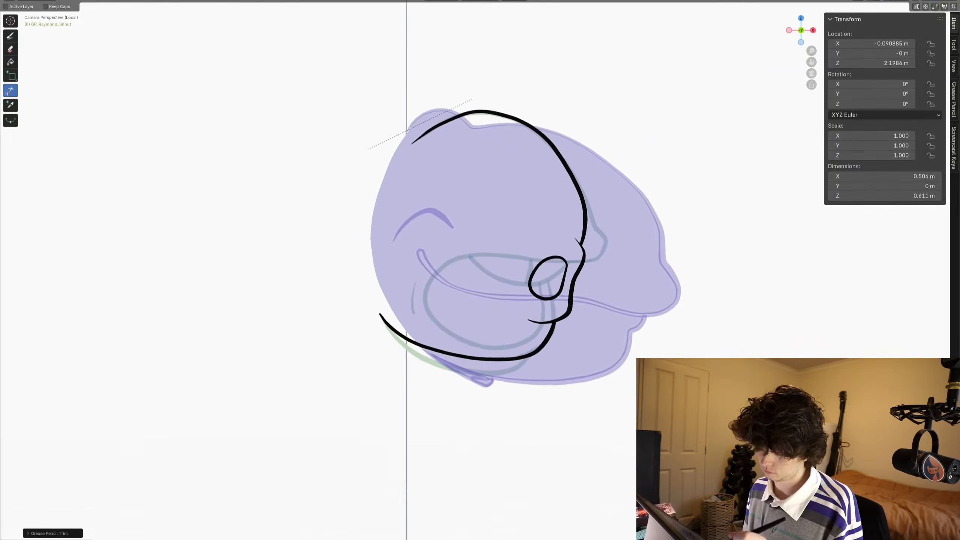
pyautogui.scroll(3, 479, 281)
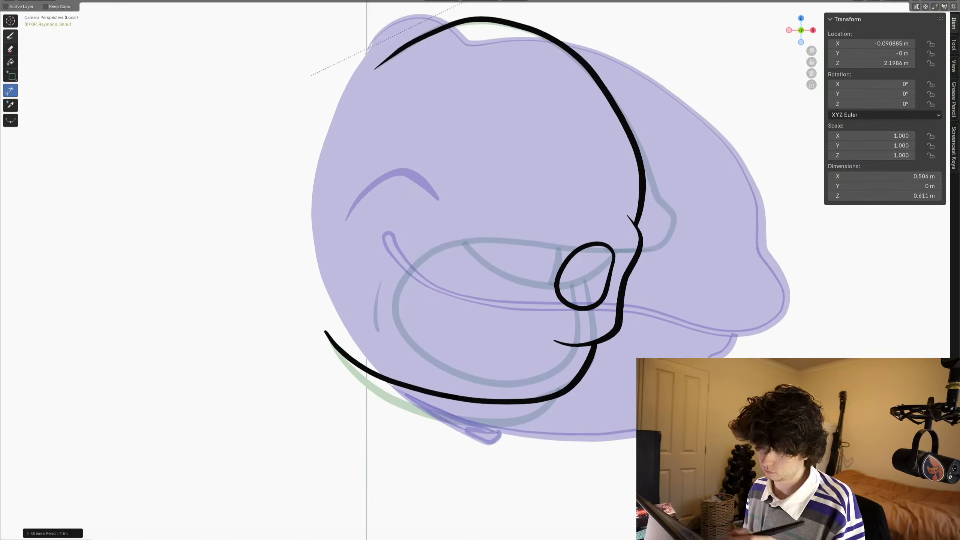
# - Draw a short curved cheek crease behind the small oval mouth
pyautogui.click(10, 36)
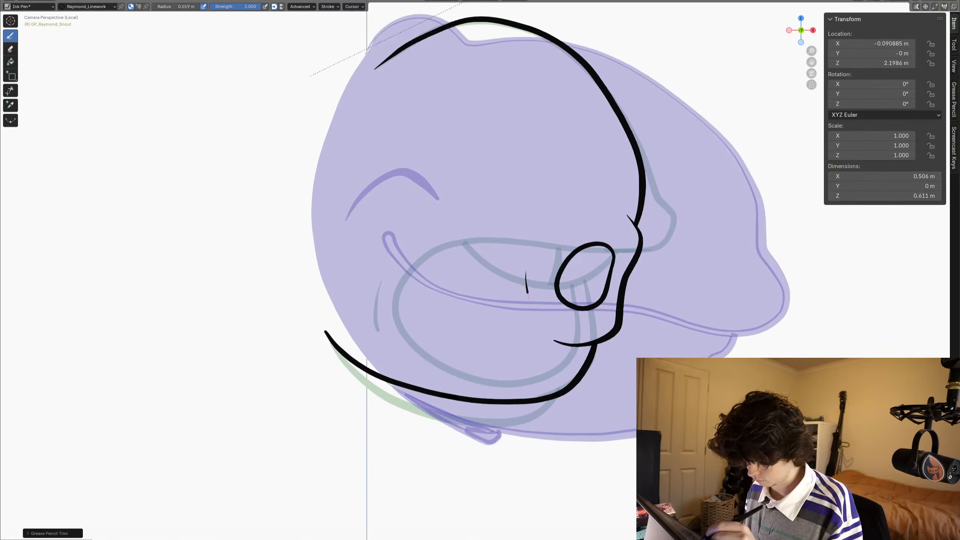
pyautogui.moveTo(528, 297); pyautogui.dragTo(532, 306)
pyautogui.hotkey('ctrl', 'z')
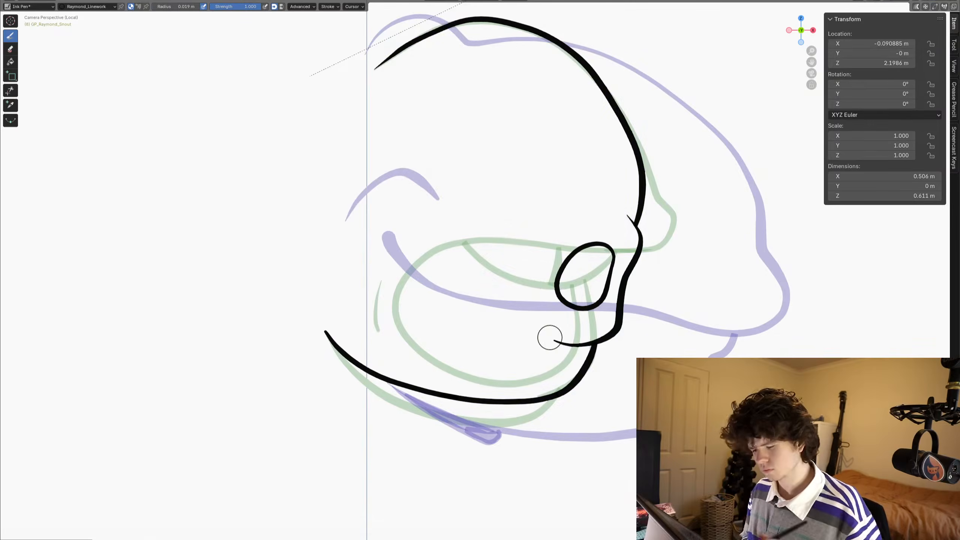
pyautogui.moveTo(530, 282); pyautogui.dragTo(531, 305)
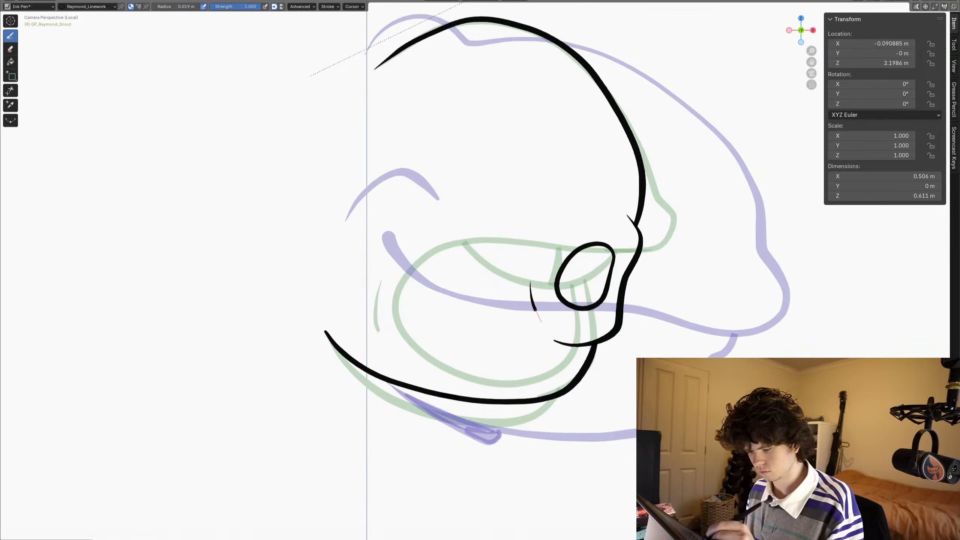
# - Go back and forth through the snout frames from the camera view to compare the mouth drawings
pyautogui.press('Left')
pyautogui.moveTo(328, 333); pyautogui.dragTo(309, 316, button='middle')
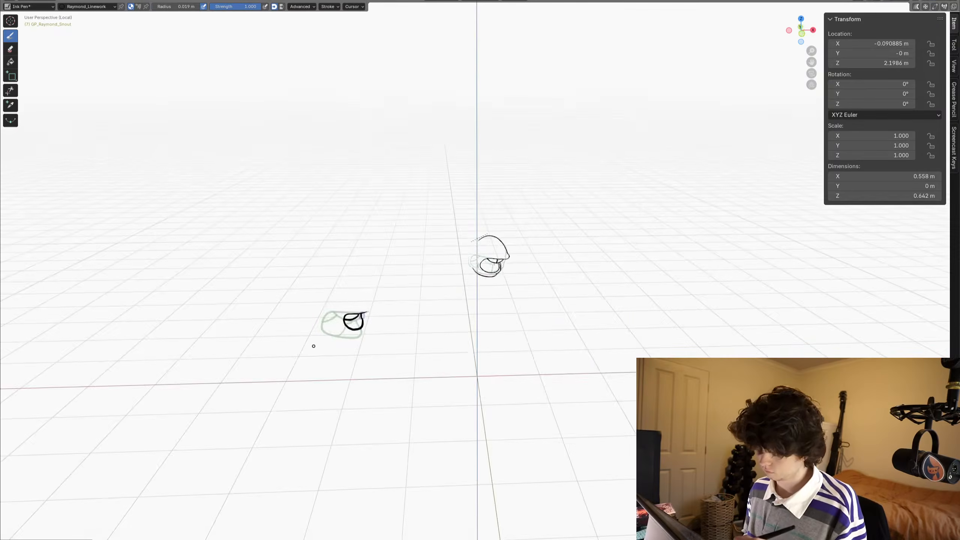
pyautogui.press('KP_0')
pyautogui.press('Right')
pyautogui.press('Left')
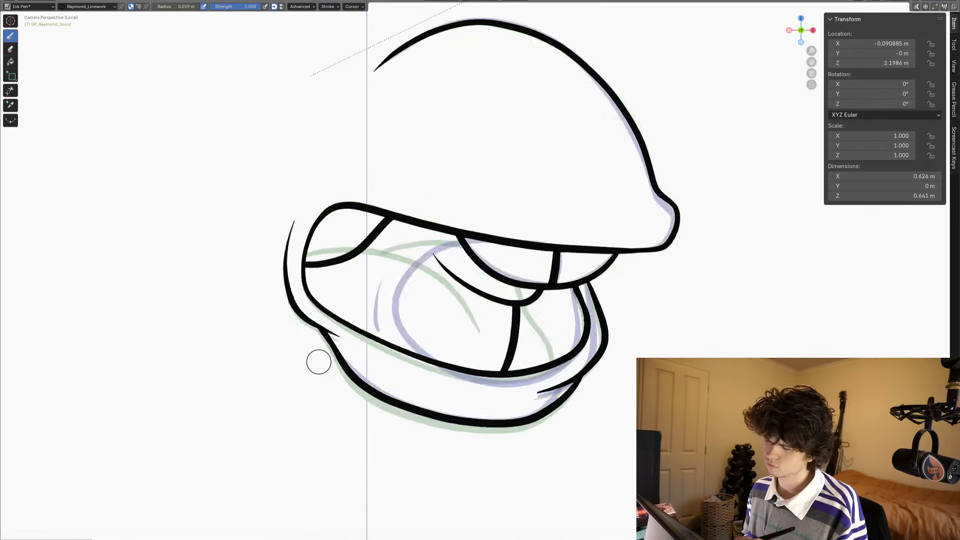
pyautogui.press('Left')
pyautogui.press('Left')
pyautogui.press('Left')
pyautogui.press('Left')
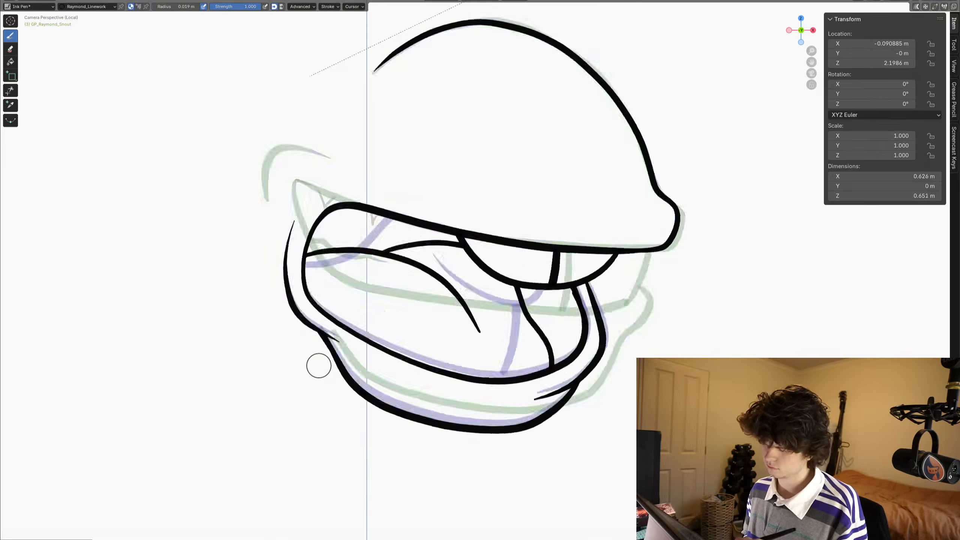
pyautogui.press('Left')
pyautogui.press('Right')
pyautogui.press('Right')
pyautogui.press('Right')
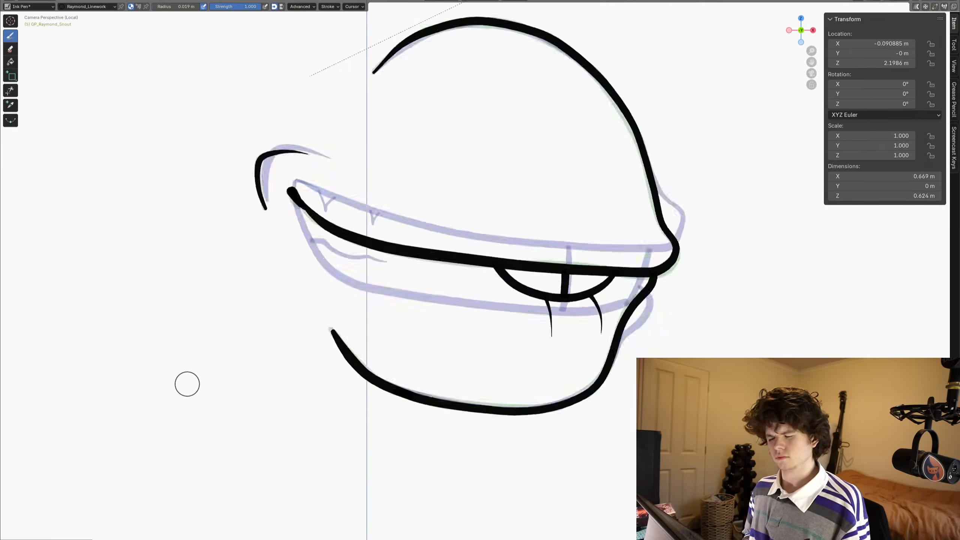
pyautogui.press('Right')
pyautogui.press('Right')
pyautogui.press('Right')
pyautogui.press('Right')
pyautogui.press('Right')
pyautogui.press('Left')
pyautogui.press('Left')
pyautogui.press('Left')
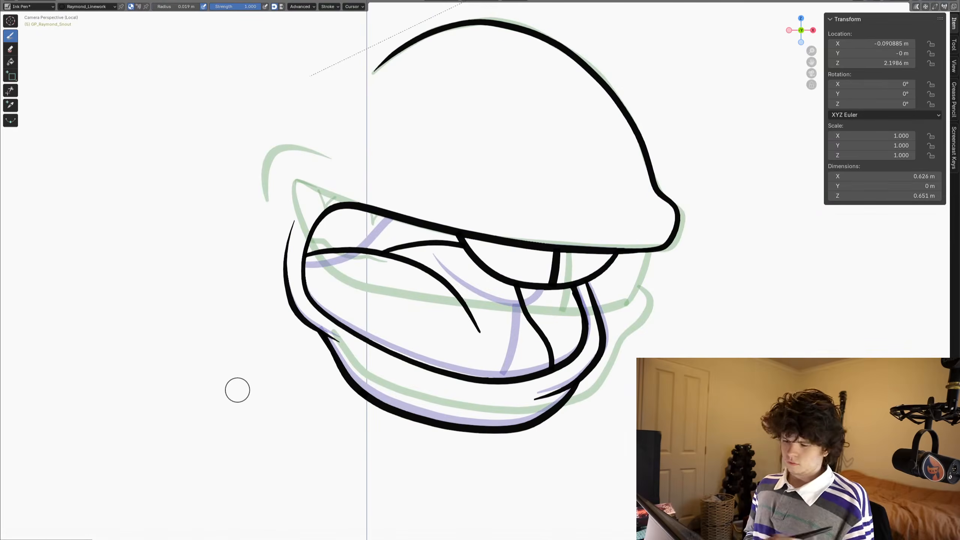
# - Go back to frame 2 of the snout and make temp_fill the active material
pyautogui.hotkey('ctrl', 'space')
pyautogui.keyDown('ctrl'); pyautogui.moveTo(394, 133); pyautogui.dragTo(449, 276, button='middle'); pyautogui.keyUp('ctrl')
pyautogui.press('Left')
pyautogui.press('Left')
pyautogui.press('Left')
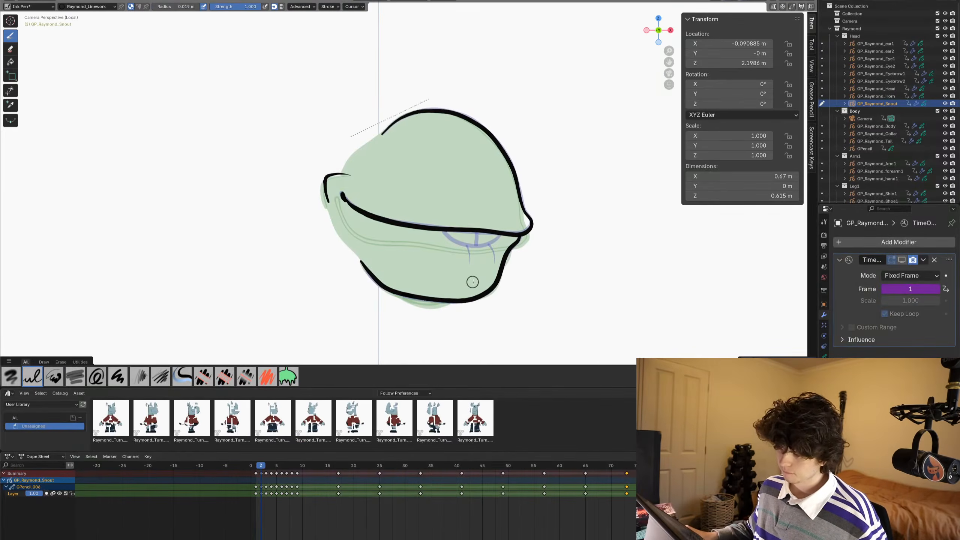
pyautogui.click(824, 367)
pyautogui.click(873, 266)
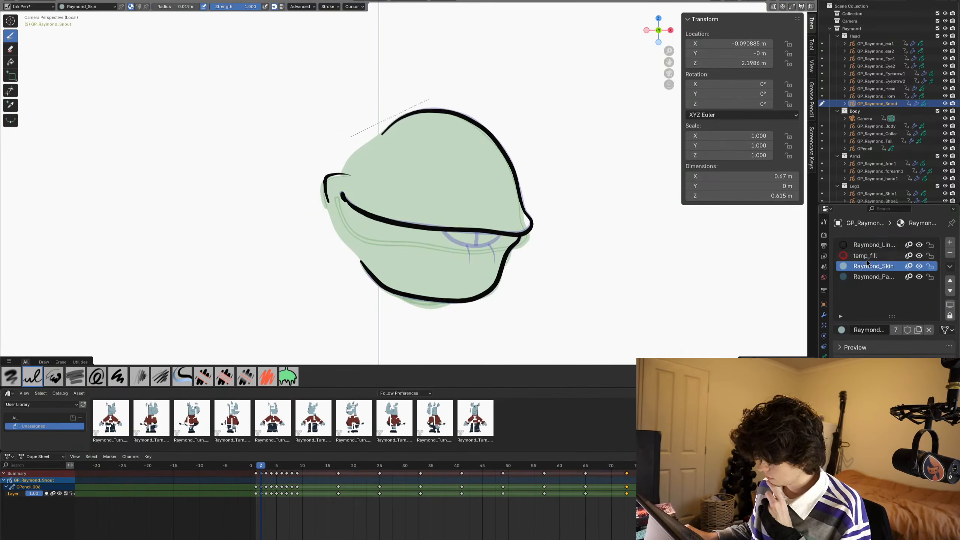
pyautogui.click(865, 256)
# - Draw a temp_fill boundary line from the back end of the snout's top contour down across the cheek crease
pyautogui.keyDown('ctrl'); pyautogui.moveTo(353, 212); pyautogui.dragTo(349, 158, button='middle'); pyautogui.keyUp('ctrl')
pyautogui.keyDown('shift'); pyautogui.moveTo(388, 227); pyautogui.dragTo(445, 204, button='middle'); pyautogui.keyUp('shift')
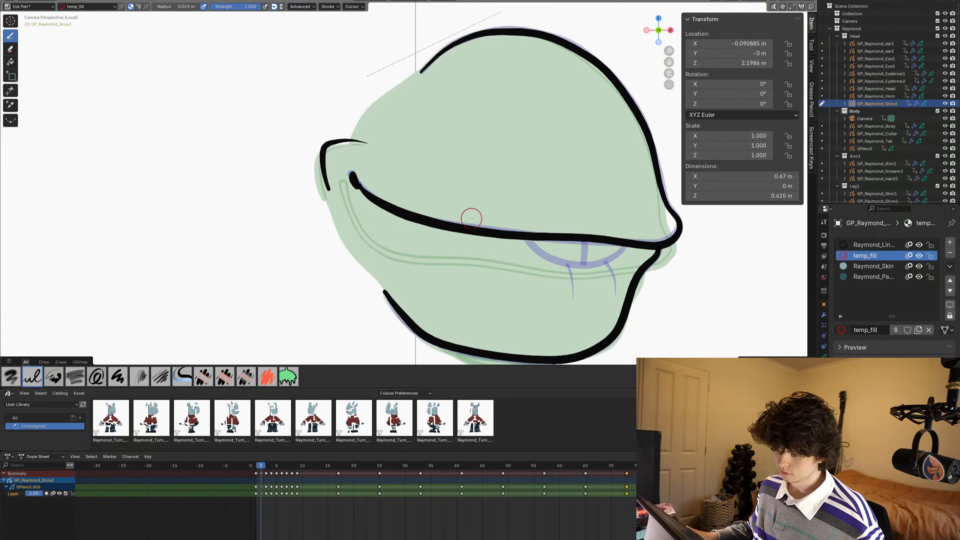
pyautogui.scroll(2, 471, 218)
pyautogui.scroll(-1, 471, 218)
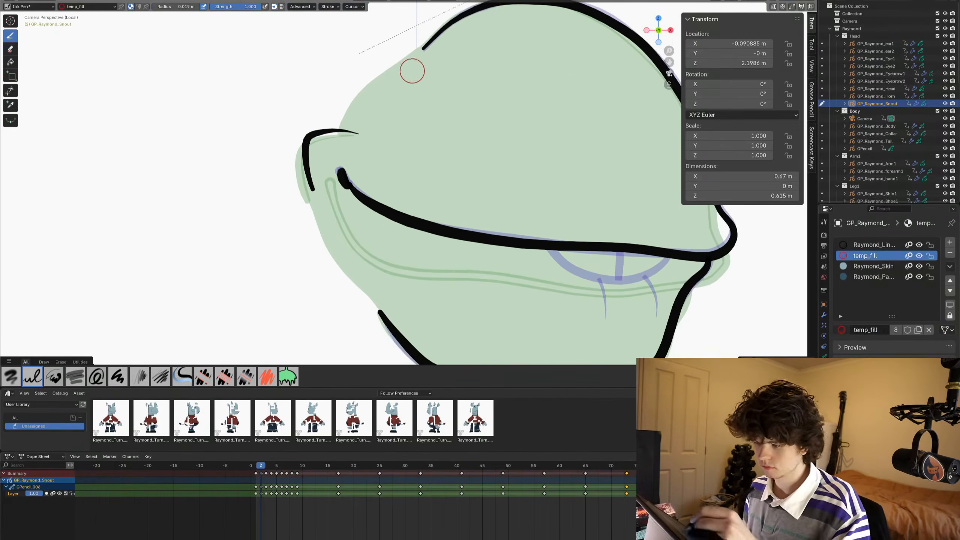
pyautogui.hotkey('ctrl', 'space')
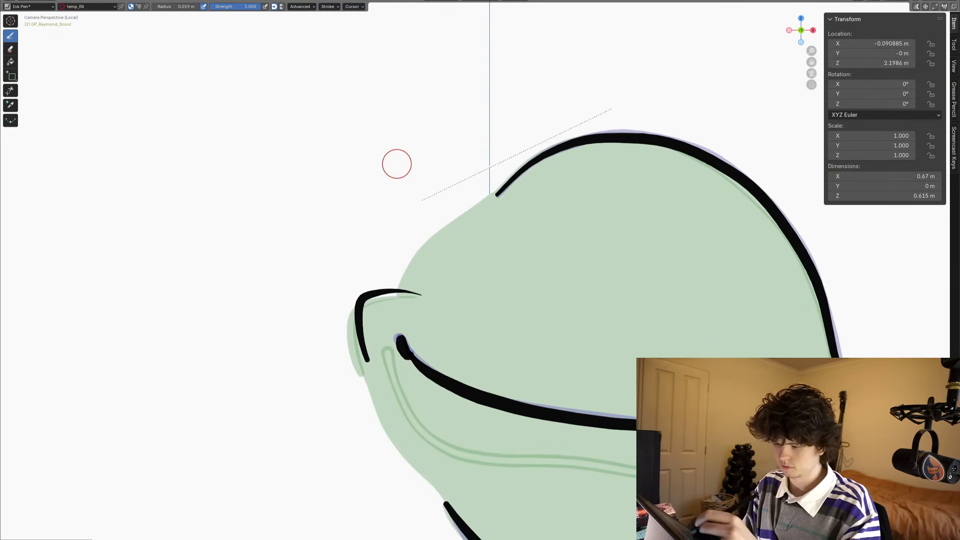
pyautogui.moveTo(512, 179); pyautogui.dragTo(437, 241)
pyautogui.moveTo(387, 316); pyautogui.dragTo(386, 318)
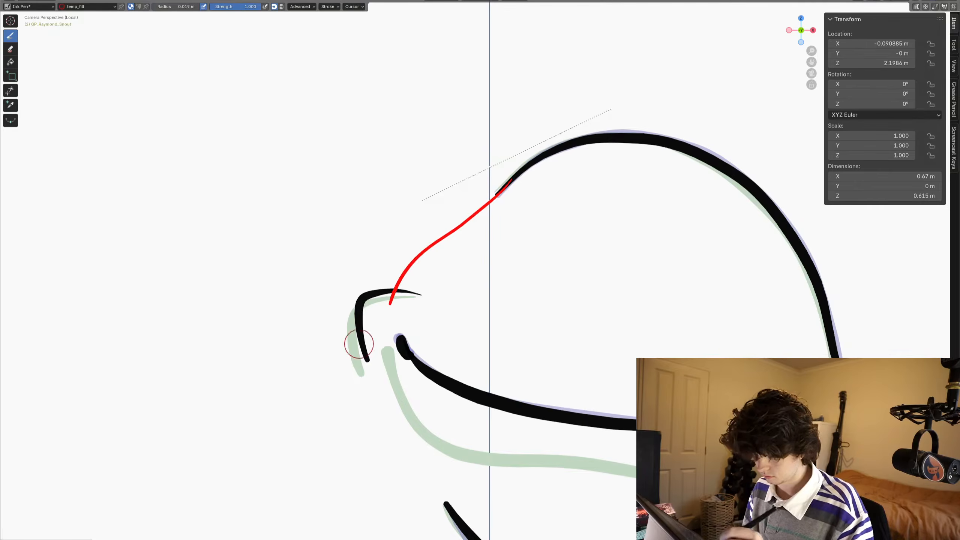
# - Draw a temp_fill line from the cheek crease down to the jaw's back end and trim the upper line's overshoot
pyautogui.keyDown('shift'); pyautogui.moveTo(346, 385); pyautogui.dragTo(288, 264, button='middle'); pyautogui.keyUp('shift')
pyautogui.moveTo(306, 227); pyautogui.dragTo(314, 255)
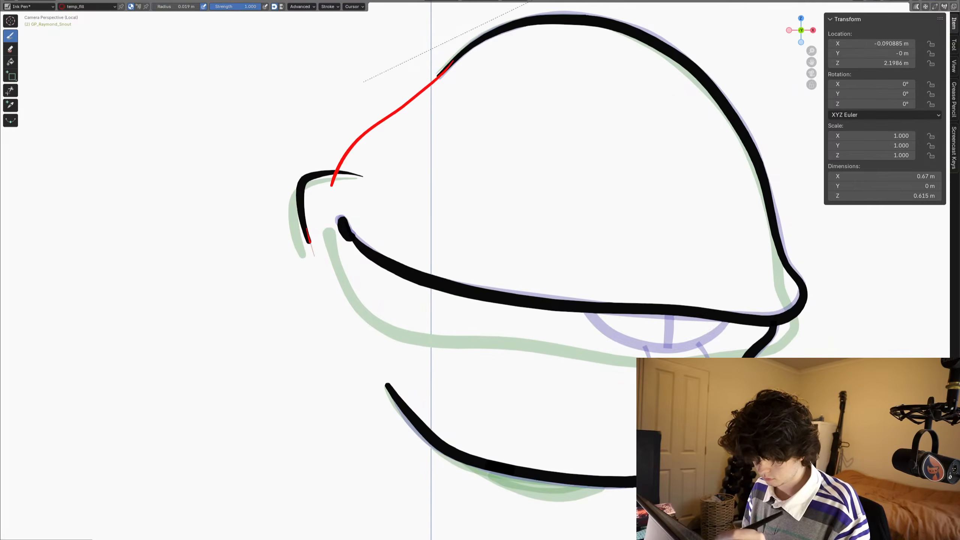
pyautogui.moveTo(331, 291); pyautogui.dragTo(376, 369)
pyautogui.moveTo(396, 399); pyautogui.dragTo(399, 403)
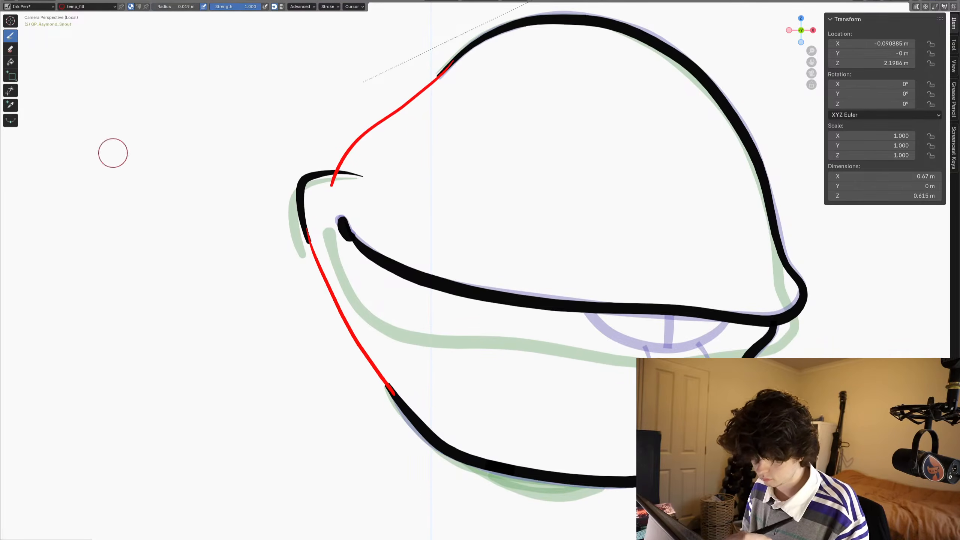
pyautogui.click(11, 91)
# - On frame 3, close the gaps above and below the cheek crease with temp_fill lines and trim the upper overshoot
pyautogui.press('Right')
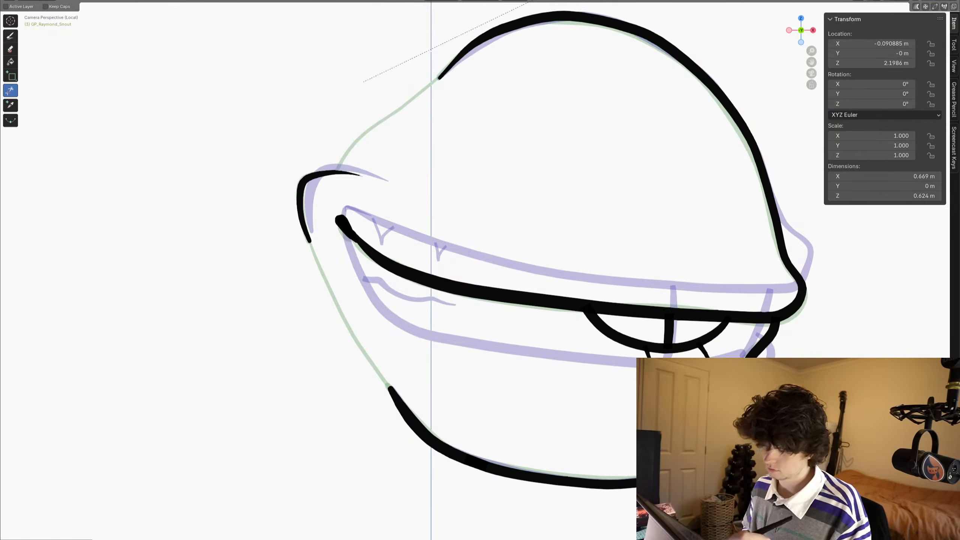
pyautogui.click(11, 37)
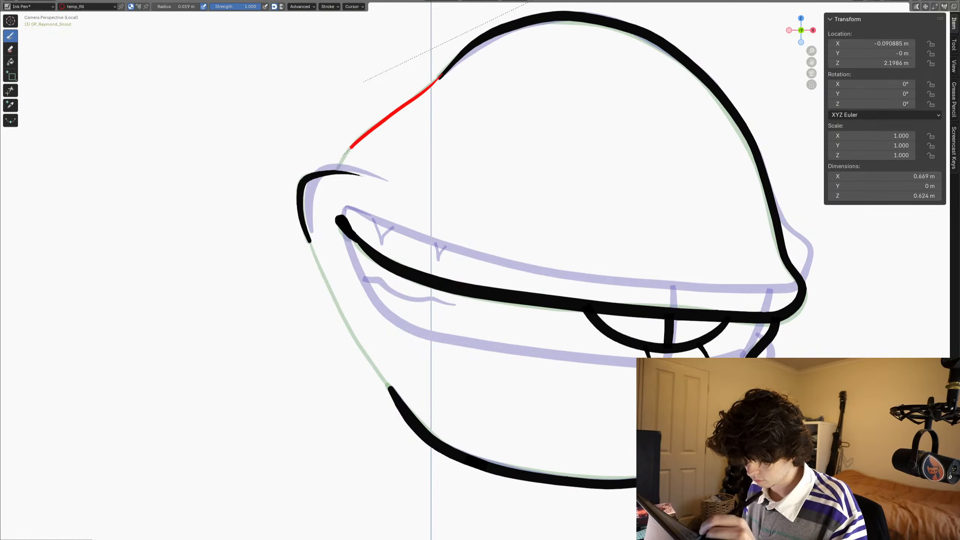
pyautogui.moveTo(303, 228); pyautogui.dragTo(309, 241)
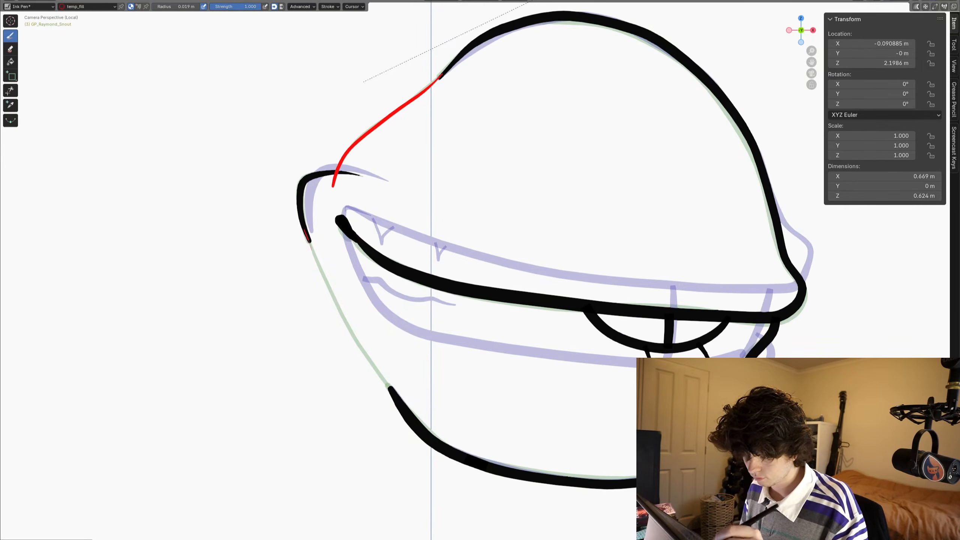
pyautogui.moveTo(379, 374); pyautogui.dragTo(403, 412)
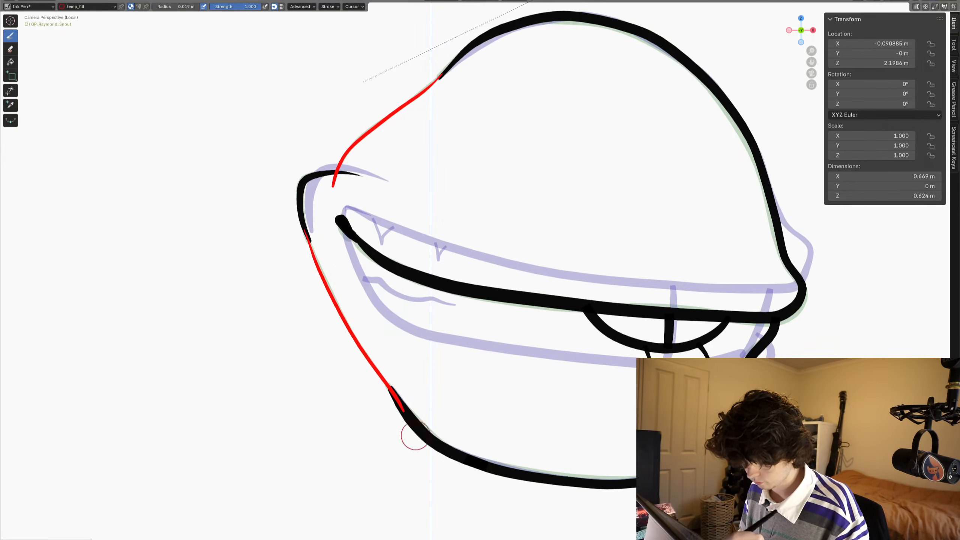
pyautogui.click(11, 90)
pyautogui.click(333, 180)
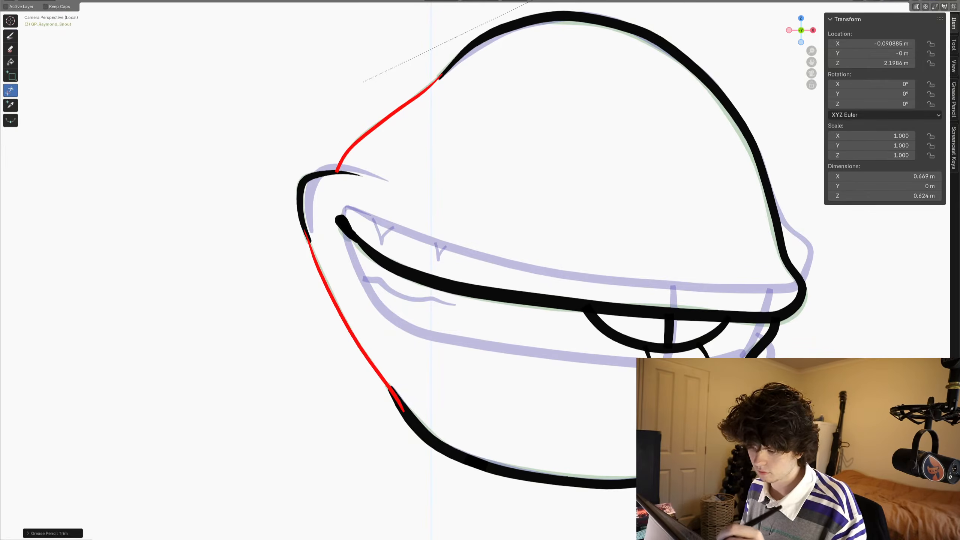
pyautogui.hotkey('ctrl', 'z')
# - On frame 4, draw temp_fill lines joining the cheek crease to the top contour and jaw, trimming the upper overshoot
pyautogui.press('Right')
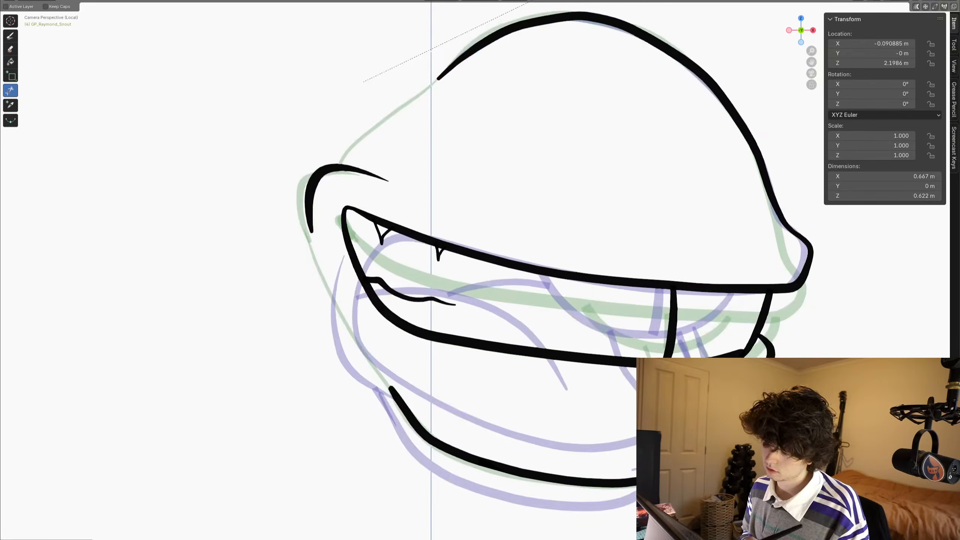
pyautogui.click(11, 36)
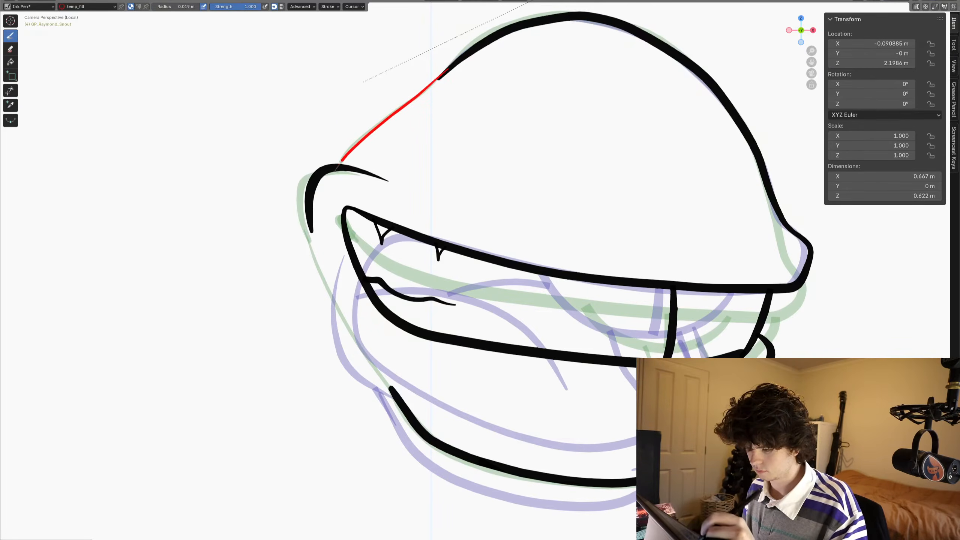
pyautogui.moveTo(341, 160); pyautogui.dragTo(333, 186)
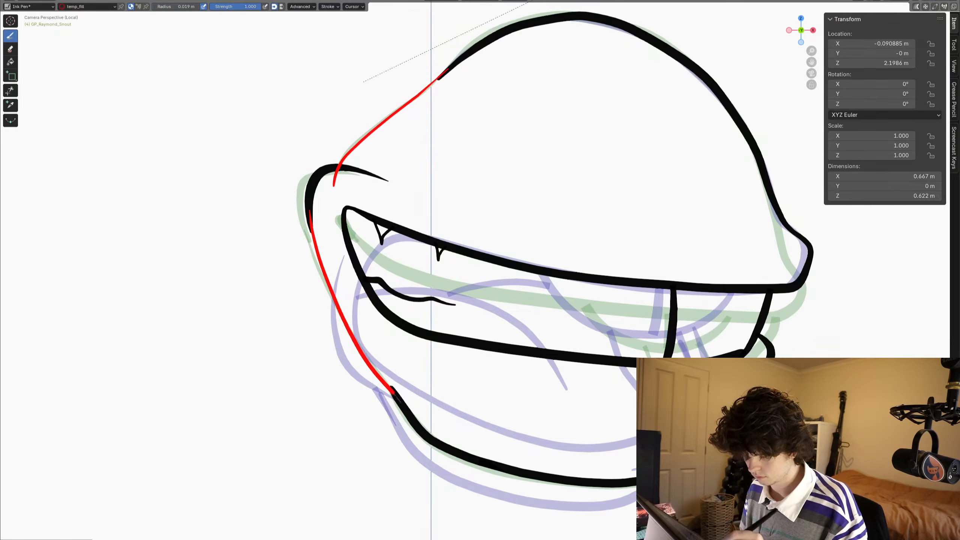
pyautogui.moveTo(395, 395); pyautogui.dragTo(400, 403)
pyautogui.click(10, 90)
pyautogui.moveTo(325, 181); pyautogui.dragTo(343, 182)
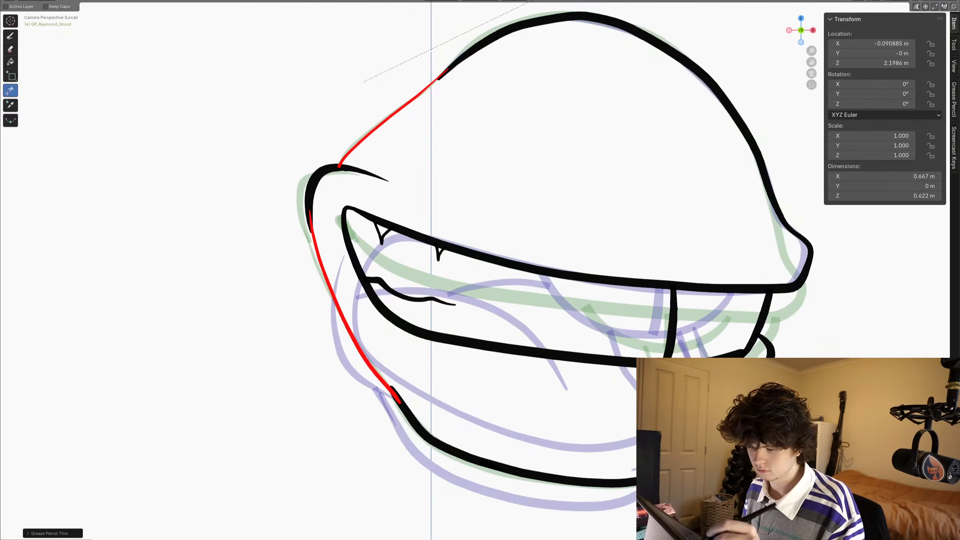
# - On frame 5, draw one temp_fill line from the snout's top contour down to the outer cheek line
pyautogui.press('Right')
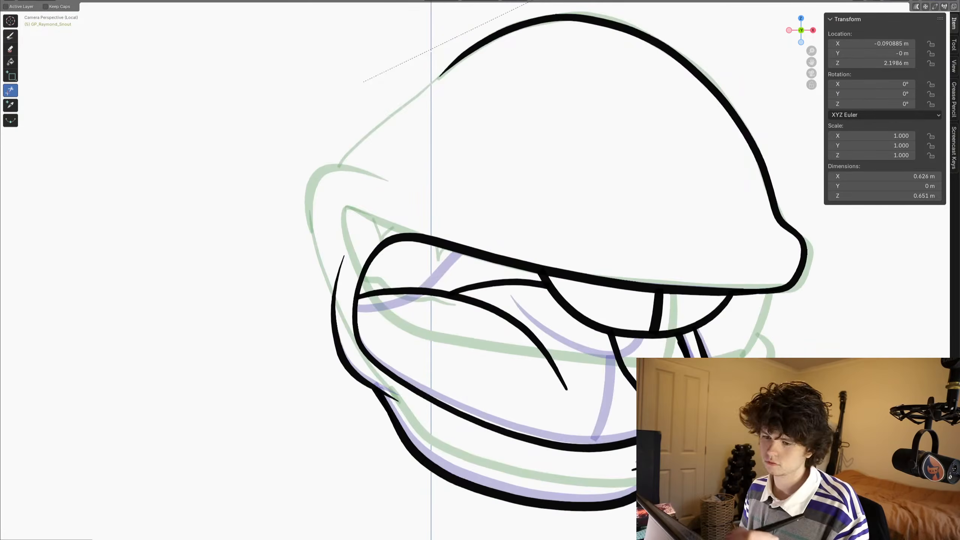
pyautogui.click(11, 36)
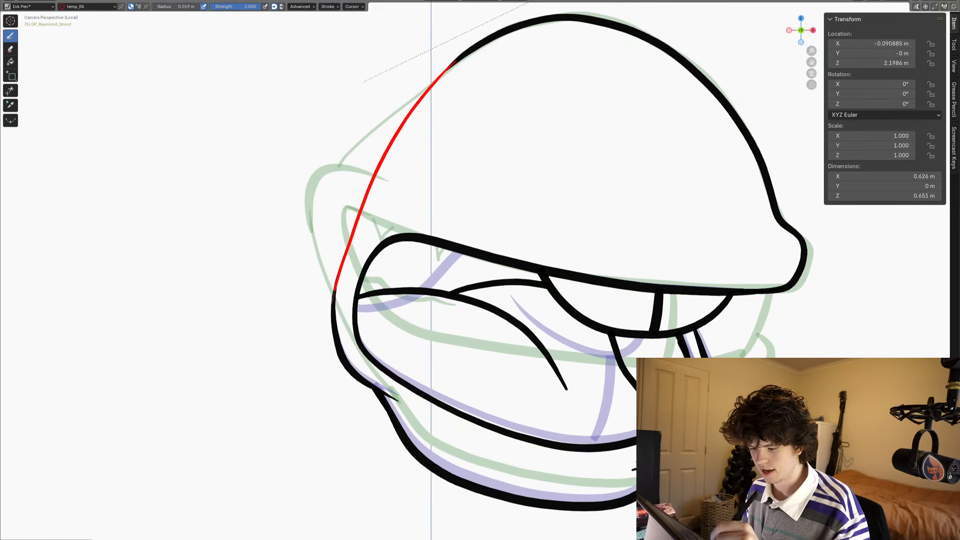
pyautogui.moveTo(332, 301); pyautogui.dragTo(333, 303)
pyautogui.keyDown('shift'); pyautogui.moveTo(277, 367); pyautogui.dragTo(281, 359, button='middle'); pyautogui.keyUp('shift')
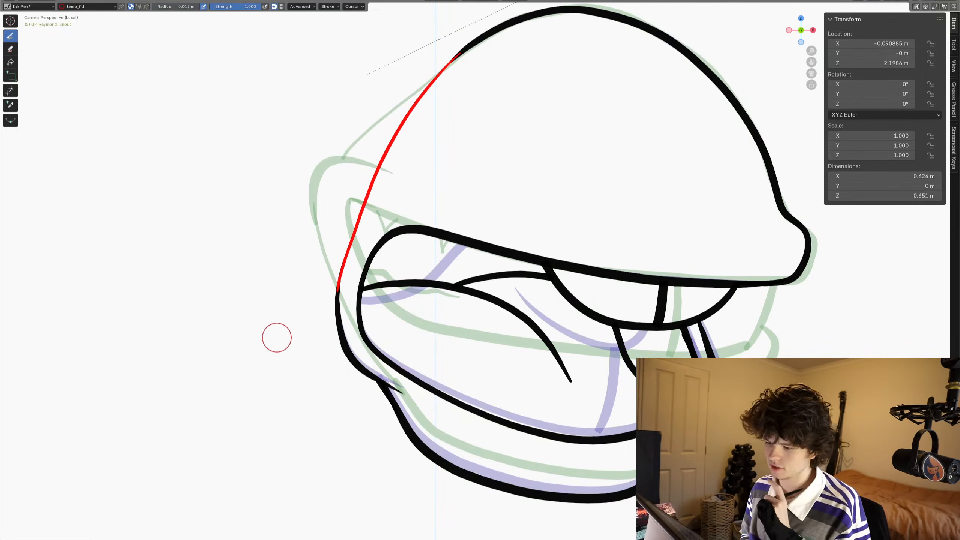
# - Copy frame 5's red temp_fill boundary line onto frame 6
pyautogui.press('Right')
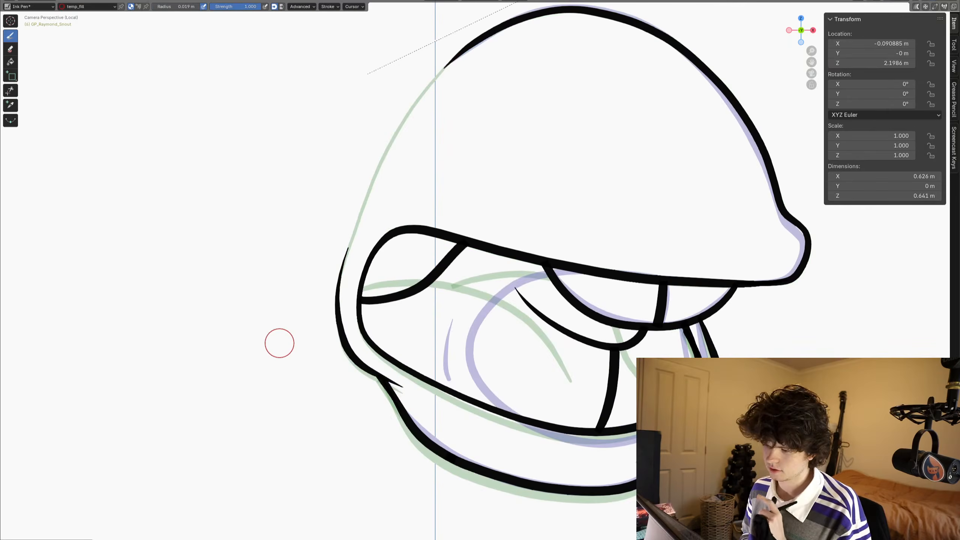
pyautogui.press('Left')
pyautogui.press('Tab')
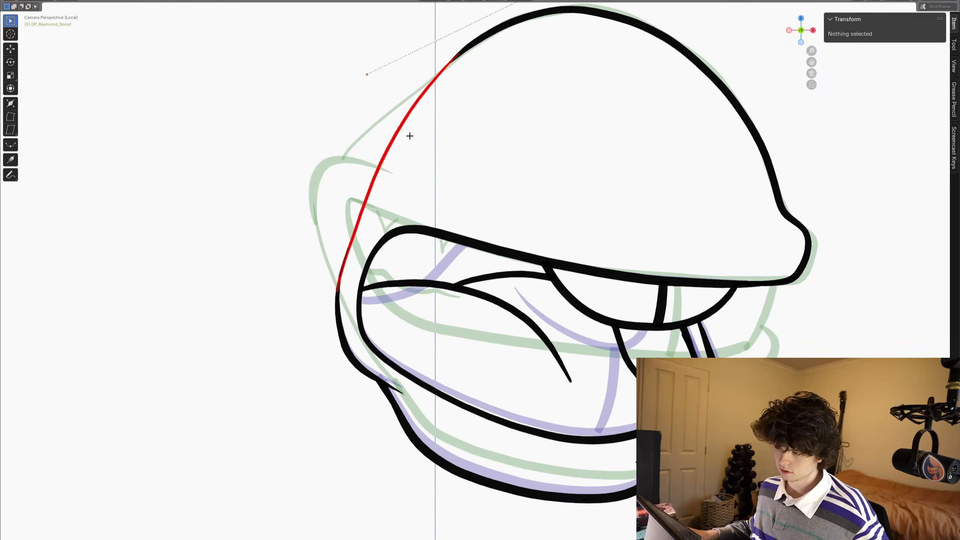
pyautogui.press('Right')
pyautogui.press('Right')
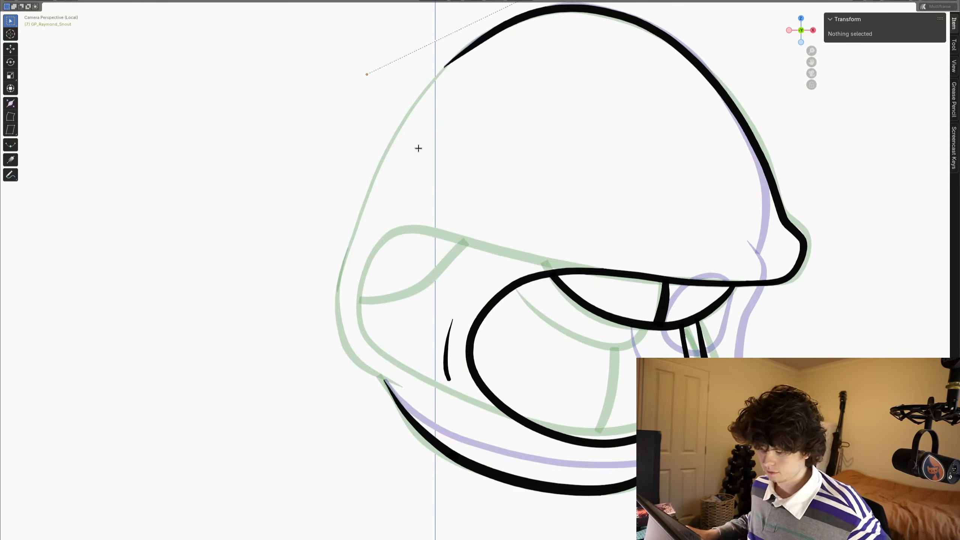
# - On frame 7, draw a curved temp_fill line from the top contour's back end down to the start of the jaw
pyautogui.hotkey('ctrl', 'Tab')
pyautogui.click(412, 162)
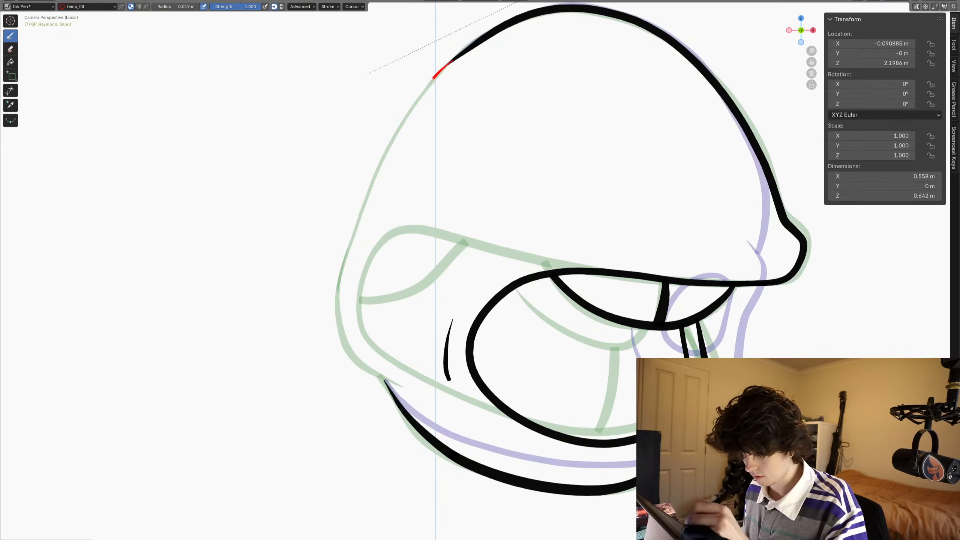
pyautogui.moveTo(374, 200); pyautogui.dragTo(361, 270)
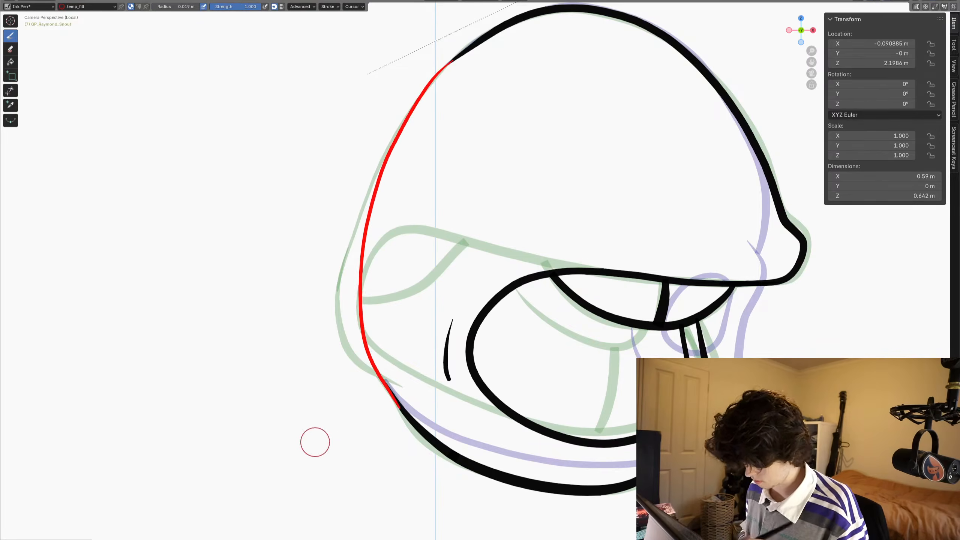
# - On frame 8, close the back of the puckered-mouth snout with a temp_fill curve from the top contour to the jaw
pyautogui.press('Right')
pyautogui.moveTo(460, 52); pyautogui.dragTo(444, 69)
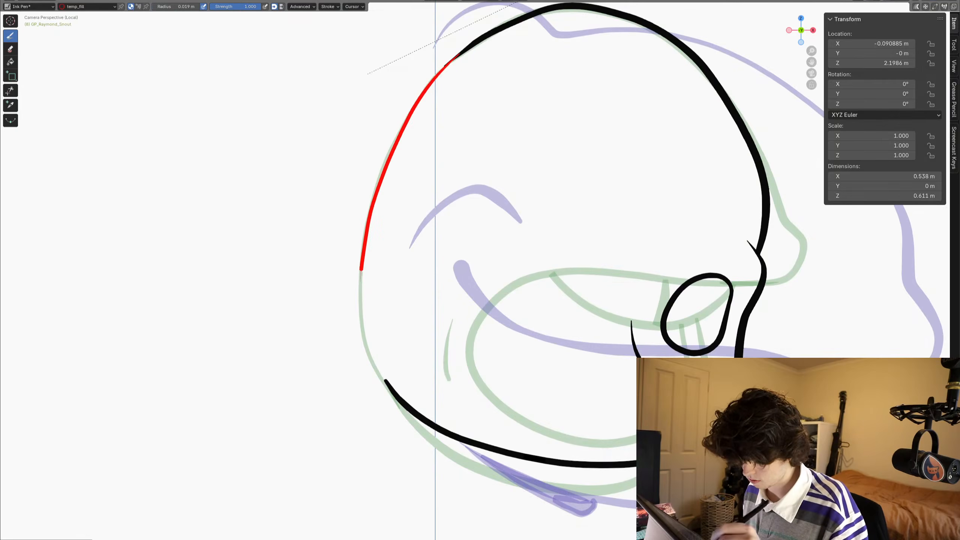
pyautogui.moveTo(377, 370); pyautogui.dragTo(407, 417)
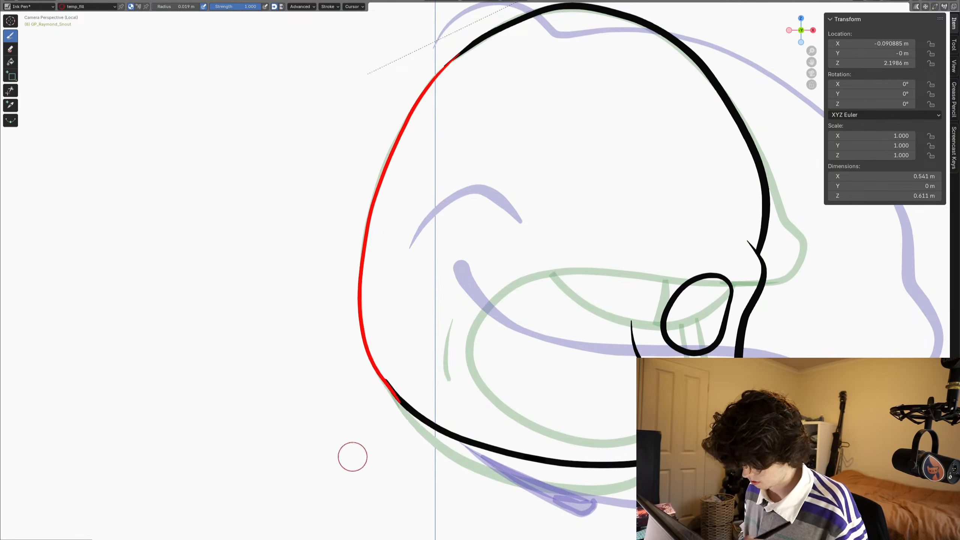
# - Return to the full editor layout, go to frame 2 and make Raymond_Skin the active material
pyautogui.press('Right')
pyautogui.press('Left')
pyautogui.press('Left')
pyautogui.press('Left')
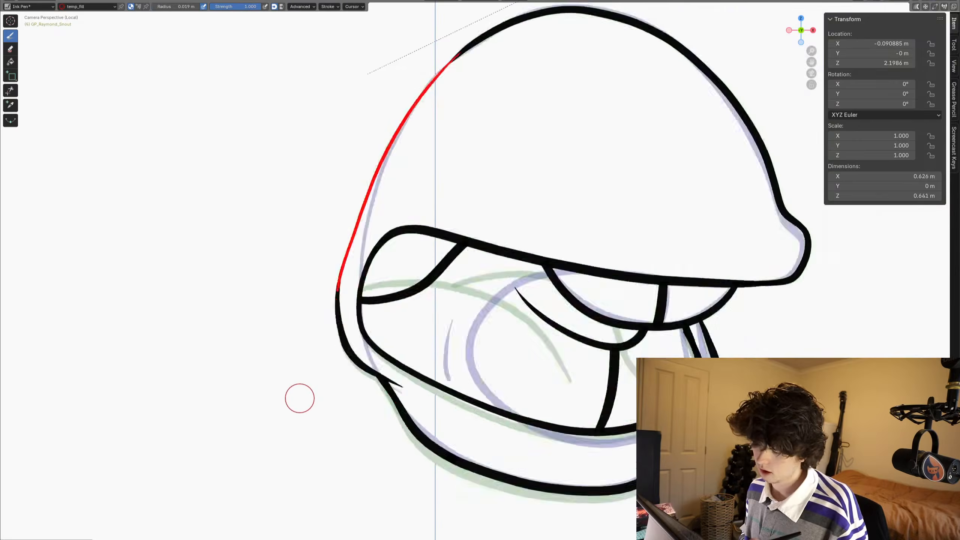
pyautogui.press('Left')
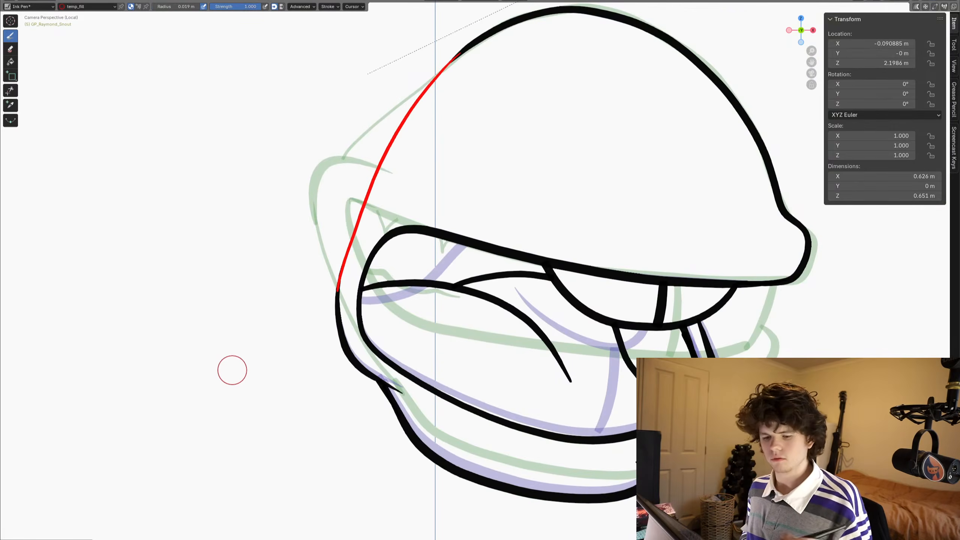
pyautogui.hotkey('ctrl', 'space')
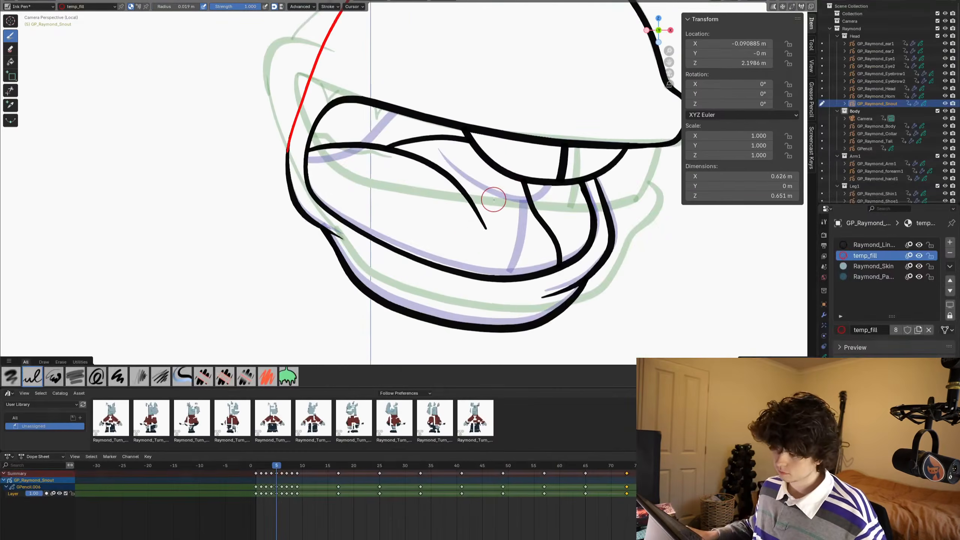
pyautogui.scroll(-3, 493, 199)
pyautogui.keyDown('shift'); pyautogui.moveTo(497, 190); pyautogui.dragTo(519, 211, button='middle'); pyautogui.keyUp('shift')
pyautogui.press('Left')
pyautogui.press('Left')
pyautogui.press('Left')
pyautogui.click(873, 266)
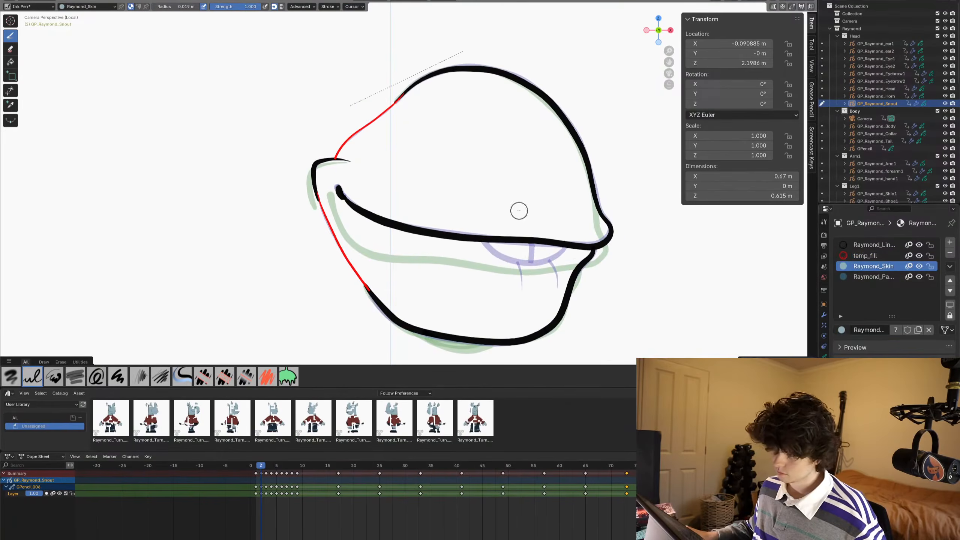
pyautogui.click(872, 276)
pyautogui.click(869, 266)
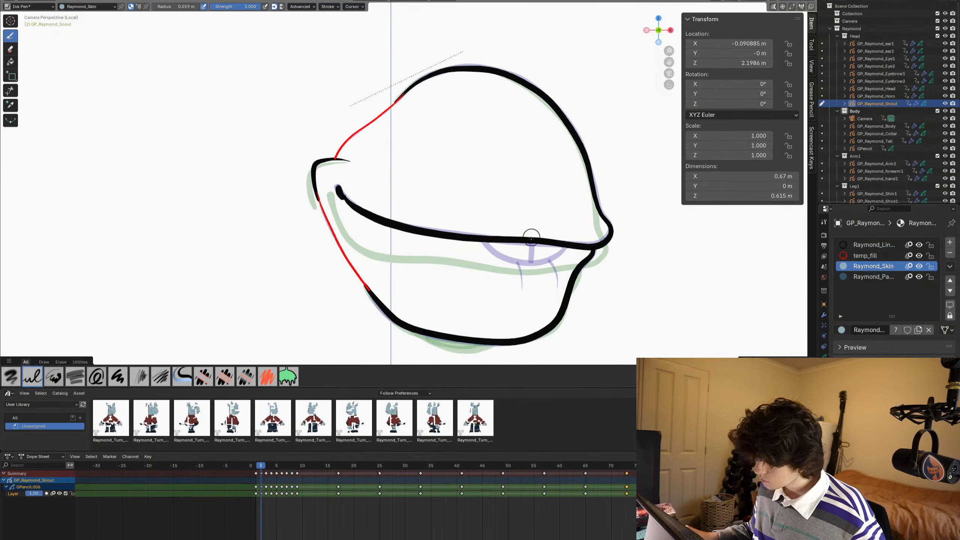
# - Compare the uncoloured mouth-shape frames with the already coloured snout frames further along the timeline, then return to frame 2
pyautogui.press('Right')
pyautogui.press('Right')
pyautogui.press('Right')
pyautogui.press('Right')
pyautogui.press('Right')
pyautogui.press('Right')
pyautogui.press('Right')
pyautogui.press('Right')
pyautogui.press('Right')
pyautogui.press('Right')
pyautogui.press('Right')
pyautogui.press('Right')
pyautogui.press('Right')
pyautogui.press('Right')
pyautogui.press('Right')
pyautogui.press('Right')
pyautogui.press('Right')
pyautogui.press('Right')
pyautogui.press('Right')
pyautogui.press('Right')
pyautogui.press('Right')
pyautogui.press('Right')
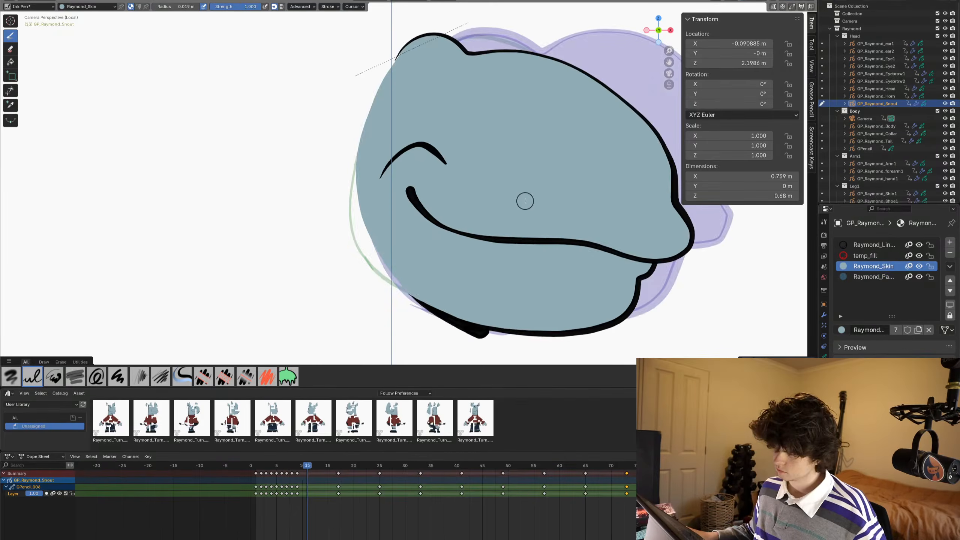
pyautogui.scroll(-4, 525, 201)
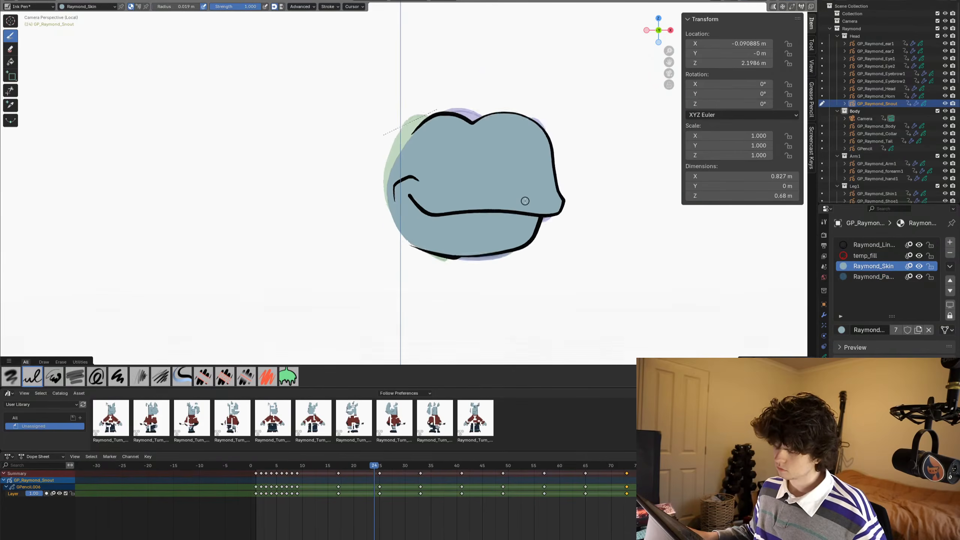
pyautogui.press('Right')
pyautogui.press('Right')
pyautogui.press('Right')
pyautogui.press('Right')
pyautogui.press('Left')
pyautogui.press('Left')
pyautogui.press('Left')
pyautogui.press('Left')
pyautogui.press('Left')
pyautogui.press('Left')
pyautogui.press('Left')
pyautogui.press('Left')
pyautogui.press('Left')
pyautogui.press('Left')
pyautogui.press('Left')
pyautogui.press('Left')
pyautogui.press('Left')
pyautogui.press('Left')
pyautogui.press('Left')
pyautogui.press('Left')
pyautogui.press('Left')
pyautogui.press('Left')
pyautogui.press('Left')
pyautogui.press('Left')
pyautogui.press('Left')
pyautogui.press('Left')
pyautogui.press('Left')
pyautogui.press('Left')
pyautogui.press('Left')
pyautogui.press('Left')
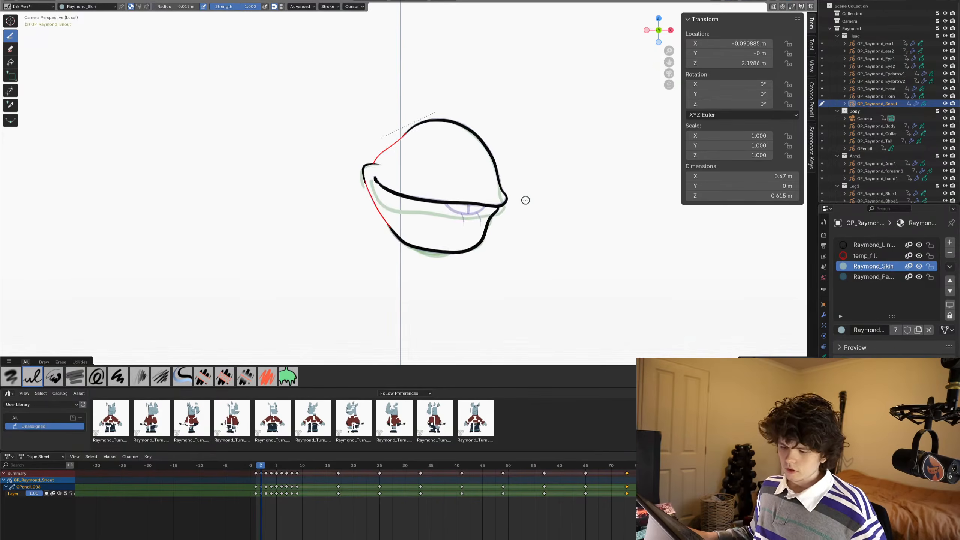
# - Fill frame 2's closed-mouth snout with Raymond_Skin and send the fill behind the line art
pyautogui.scroll(3, 256, 158)
pyautogui.click(10, 62)
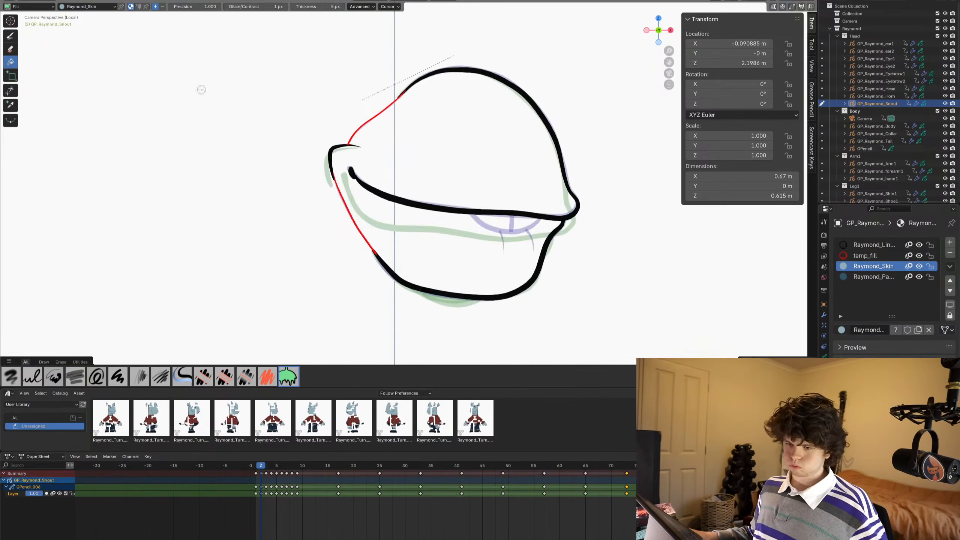
pyautogui.click(458, 131)
pyautogui.keyDown('shift'); pyautogui.scroll(-2, 473, 165); pyautogui.keyUp('shift')
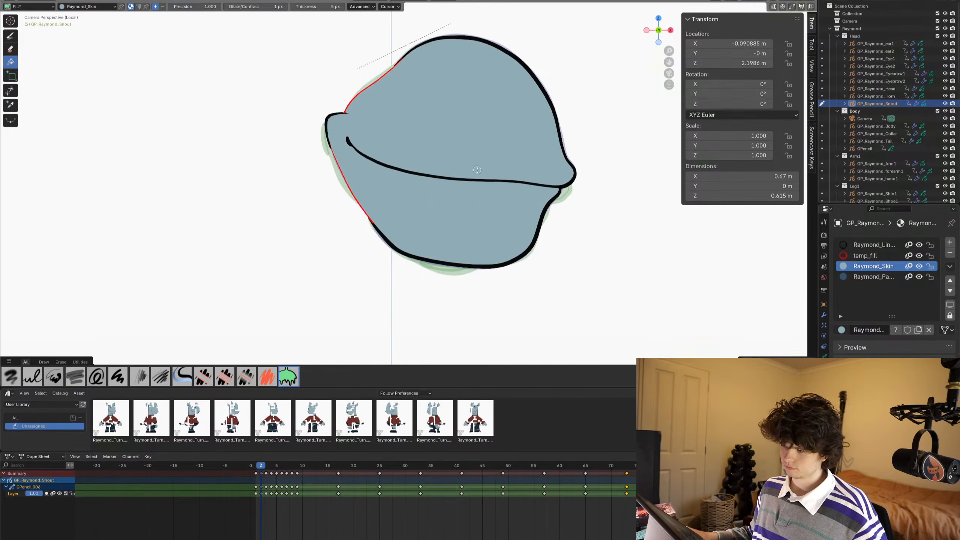
pyautogui.press('Tab')
pyautogui.hotkey('ctrl', 'shift', 'Down')
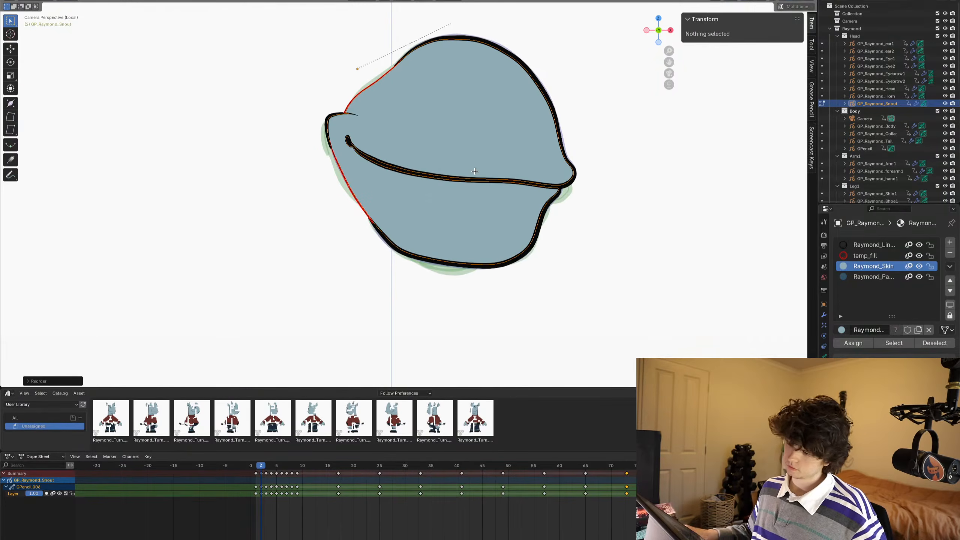
# - Fill frame 3's snout with Raymond_Skin, leaving the teeth unfilled, and send the fill behind its outlines
pyautogui.press('Right')
pyautogui.press('Right')
pyautogui.press('Left')
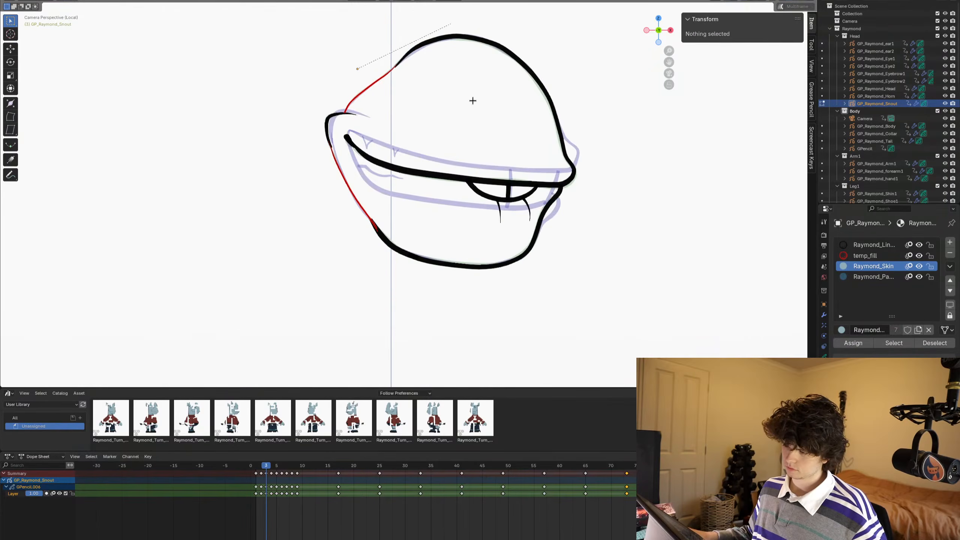
pyautogui.click(451, 78)
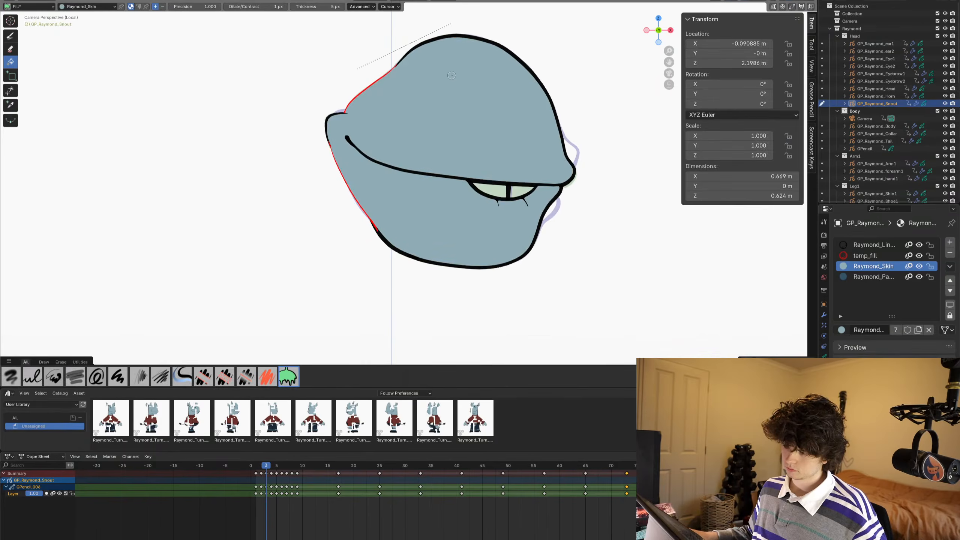
pyautogui.press('Tab')
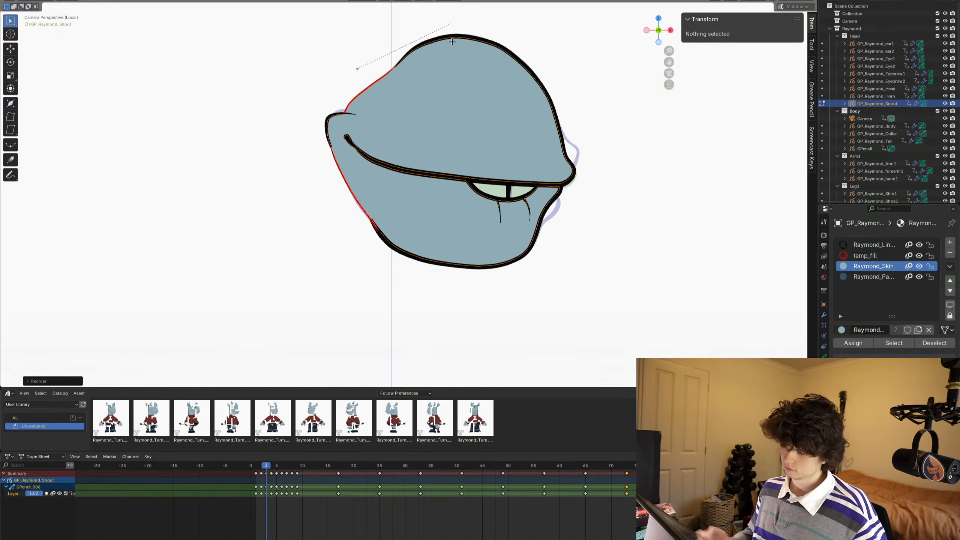
# - Fill the skin around frame 4's open, toothy mouth with Raymond_Skin and send the fill to the back
pyautogui.press('Right')
pyautogui.press('Tab')
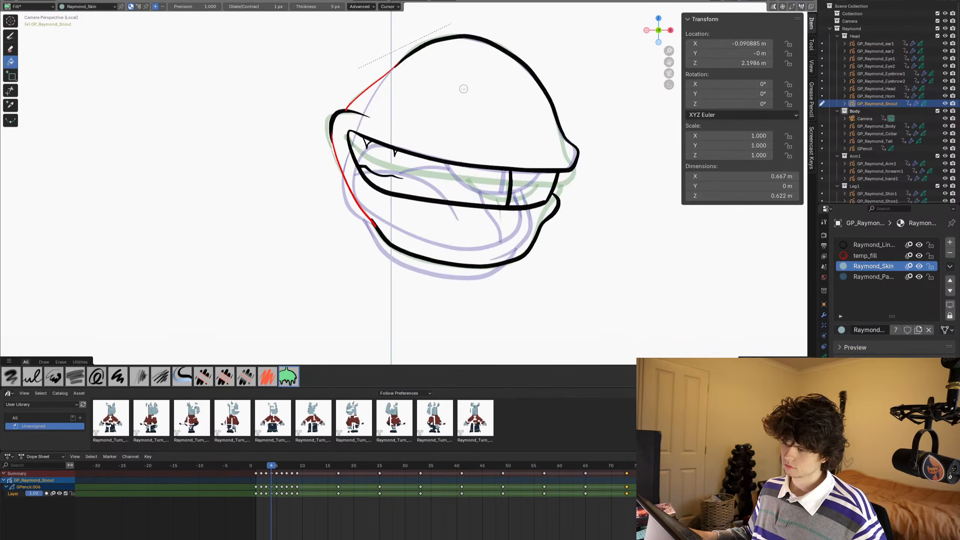
pyautogui.click(467, 99)
pyautogui.press('Tab')
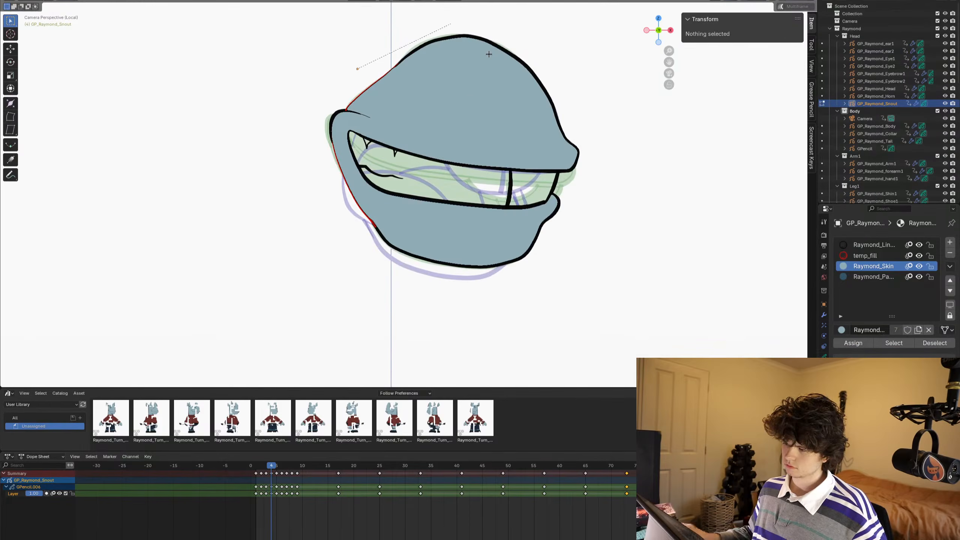
pyautogui.press('a')
pyautogui.hotkey('alt', 'a')
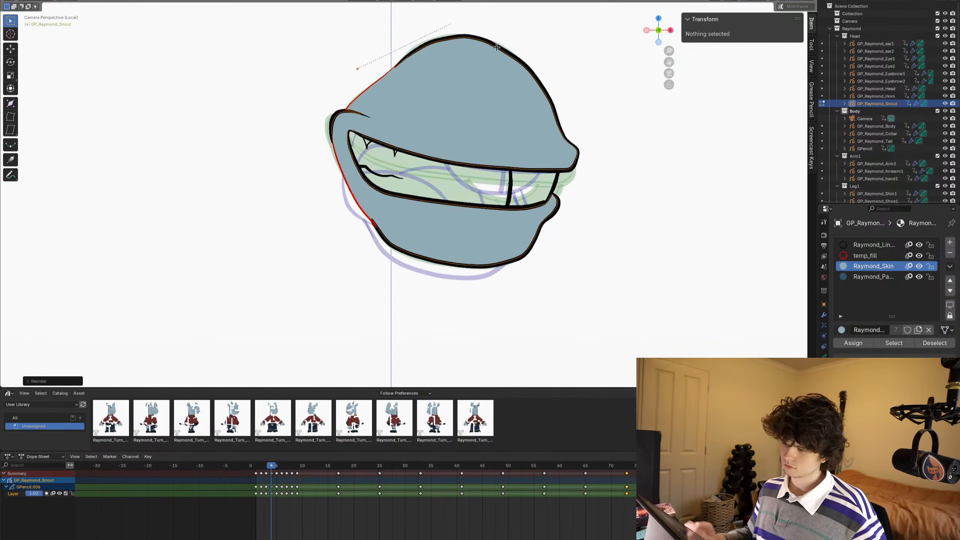
# - Fill the snouts on frames 5, 6, 7 and 8 with the Raymond_Skin material
pyautogui.press('Right')
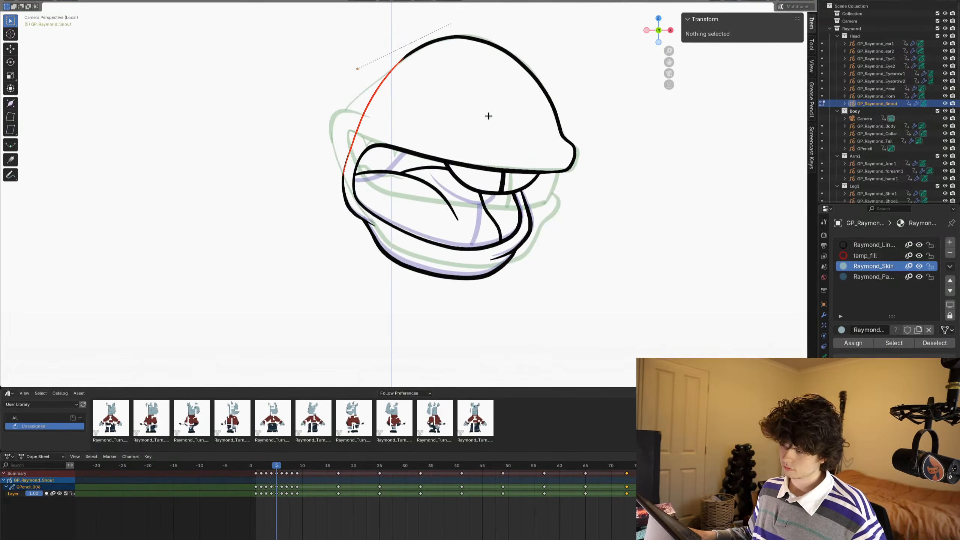
pyautogui.press('Tab')
pyautogui.click(489, 114)
pyautogui.press('Right')
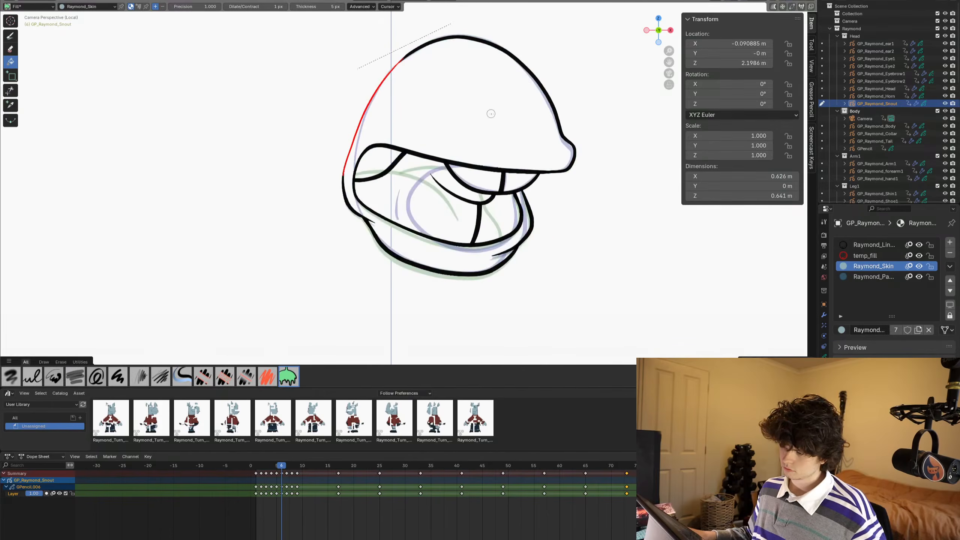
pyautogui.click(490, 113)
pyautogui.press('Right')
pyautogui.click(490, 114)
pyautogui.press('Right')
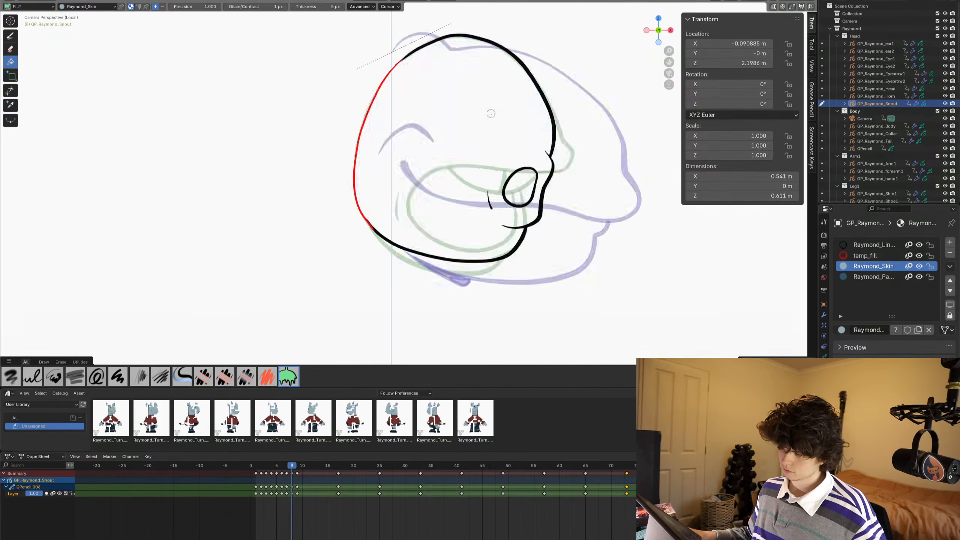
pyautogui.click(490, 113)
# - Back on frame 2 in Edit Mode, enable multiframe editing, select the new mouth-shape keyframes and deselect all strokes
pyautogui.press('Right')
pyautogui.press('Left')
pyautogui.press('Left')
pyautogui.press('Left')
pyautogui.press('Left')
pyautogui.press('Left')
pyautogui.press('Left')
pyautogui.press('Left')
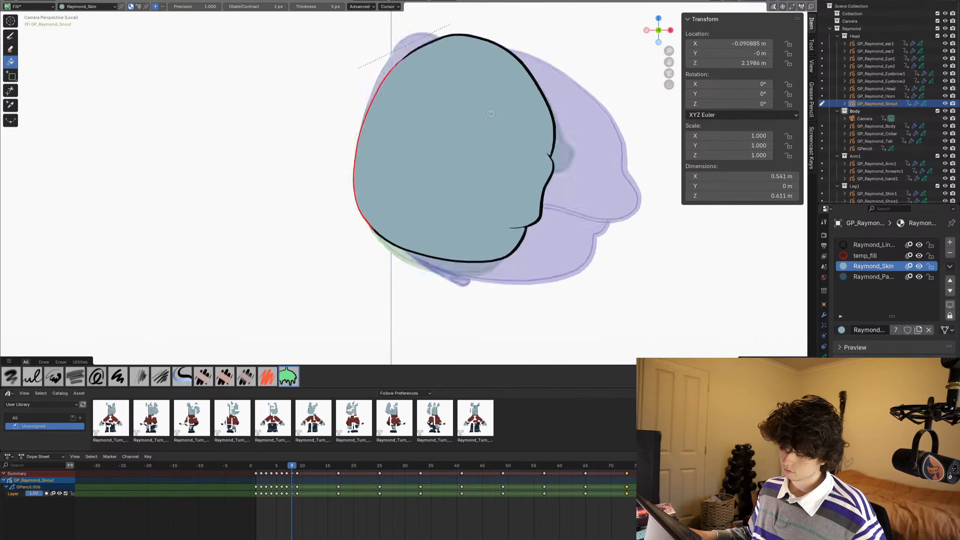
pyautogui.press('Tab')
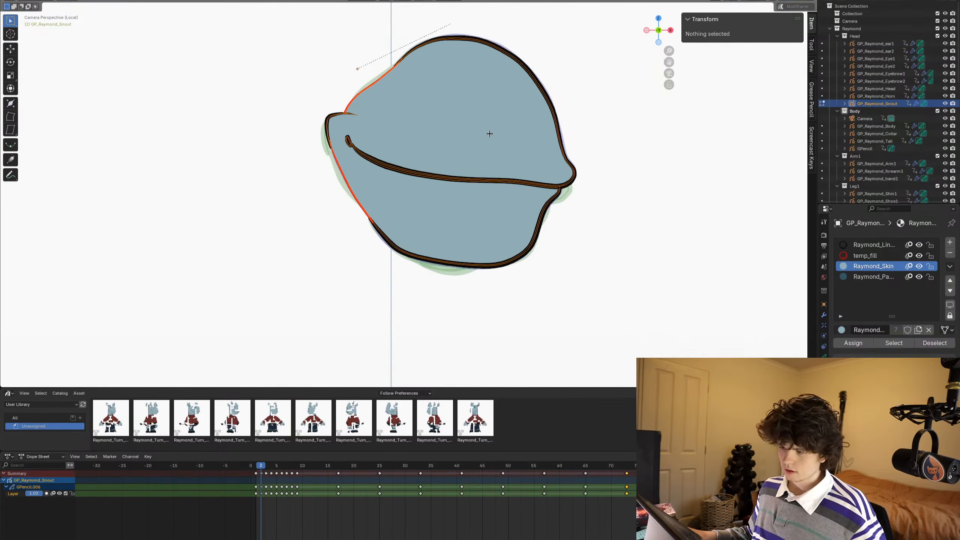
pyautogui.click(780, 7)
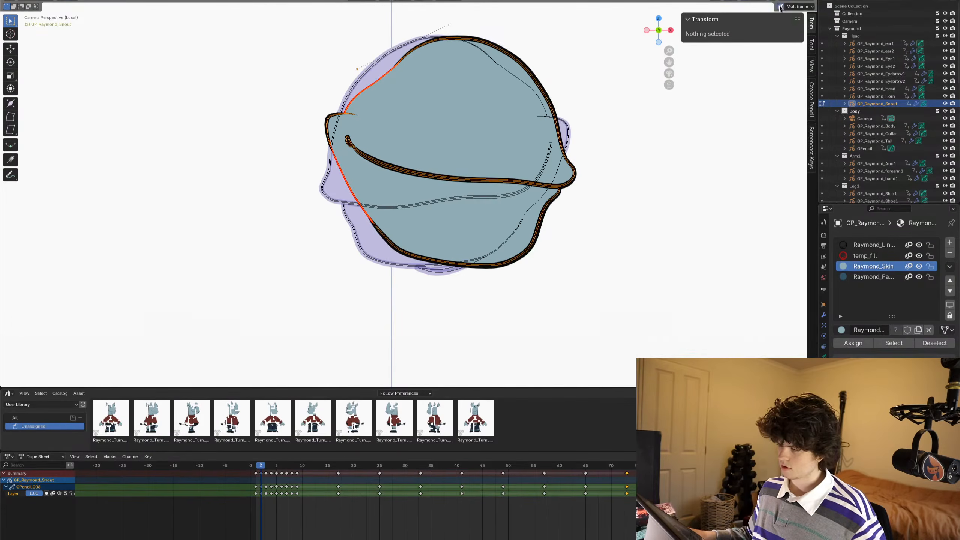
pyautogui.click(799, 8)
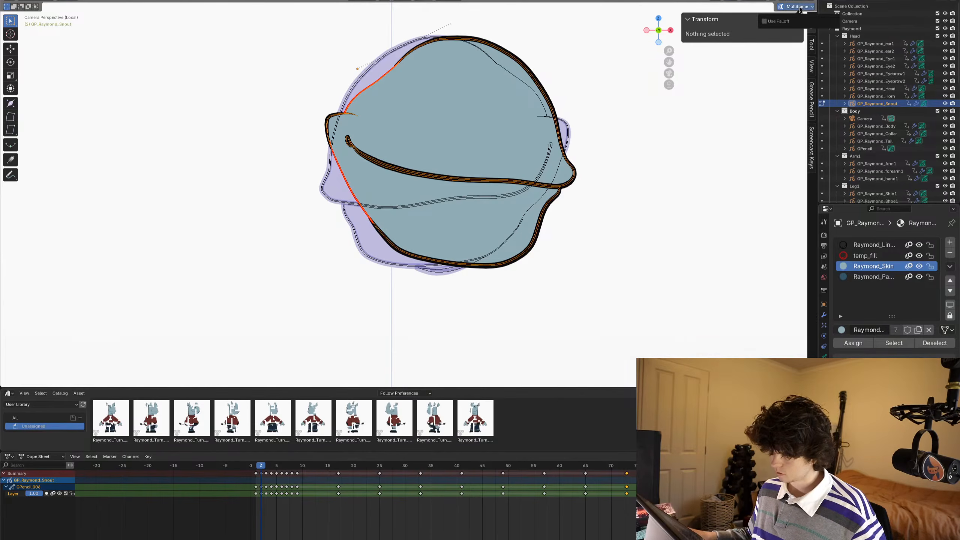
pyautogui.click(265, 508)
pyautogui.moveTo(261, 505); pyautogui.dragTo(291, 484)
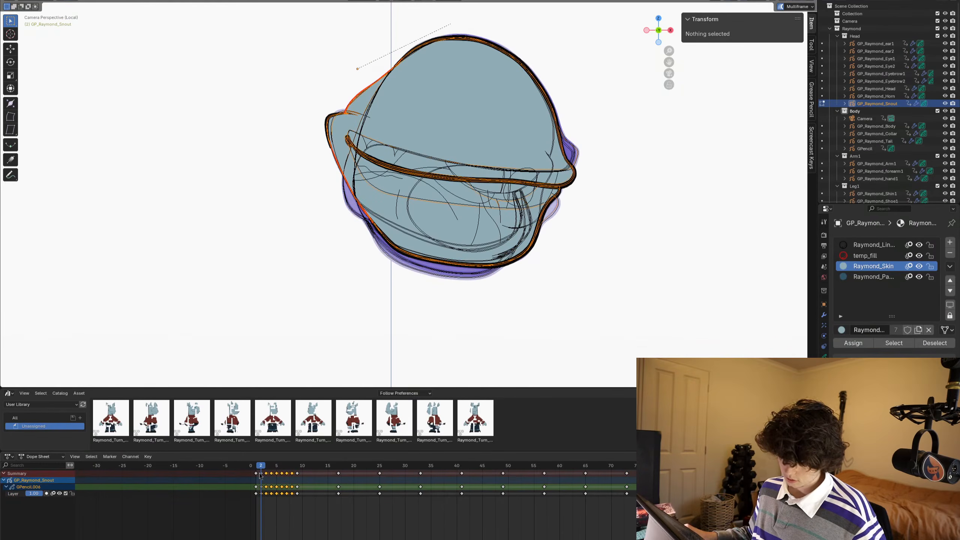
pyautogui.keyDown('shift'); pyautogui.click(260, 473); pyautogui.keyUp('shift')
pyautogui.hotkey('alt', 'a')
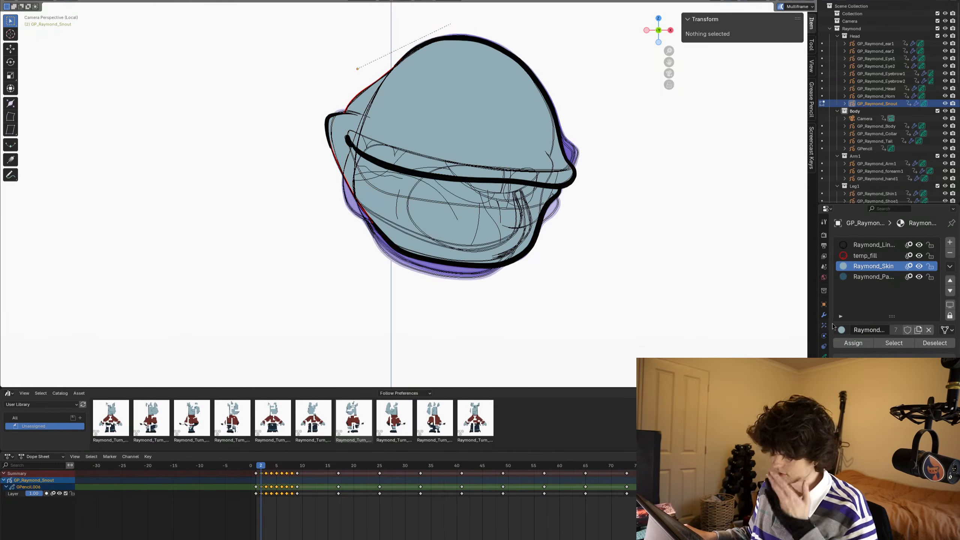
# - Select every Raymond_Skin fill across the chosen frames, send them to the back, turn off multiframe editing and check the frames
pyautogui.click(890, 344)
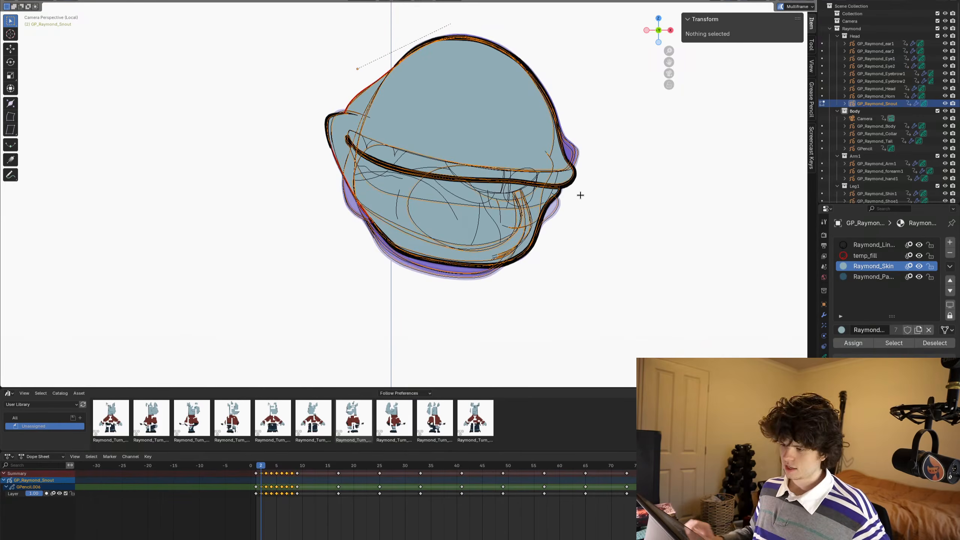
pyautogui.hotkey('ctrl', 'shift', 'Down')
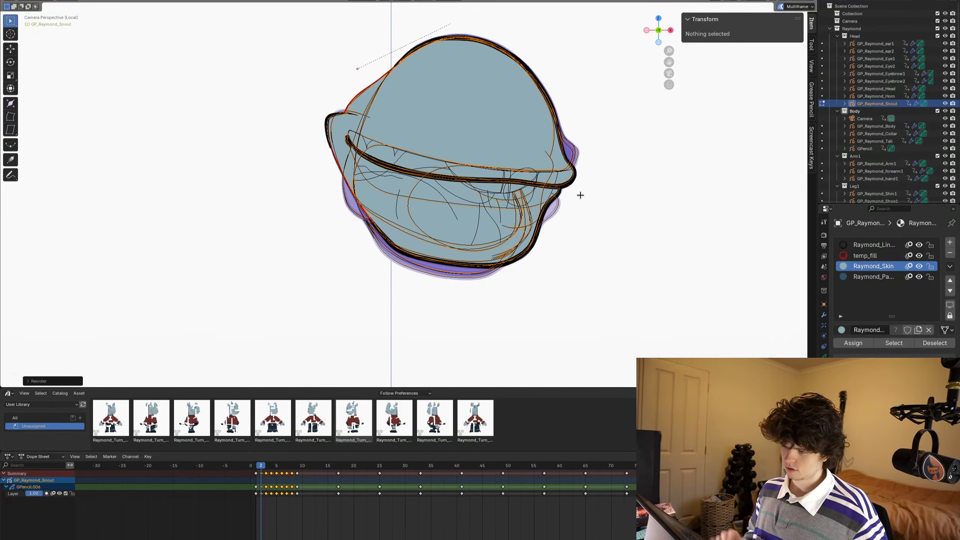
pyautogui.click(781, 7)
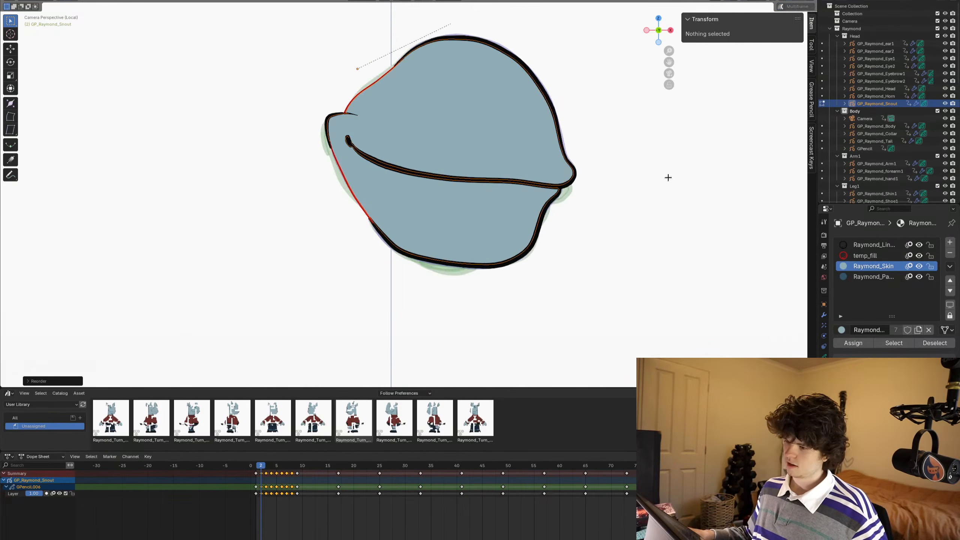
pyautogui.press('Right')
pyautogui.press('Right')
pyautogui.press('Right')
pyautogui.press('Right')
pyautogui.press('Right')
pyautogui.press('Right')
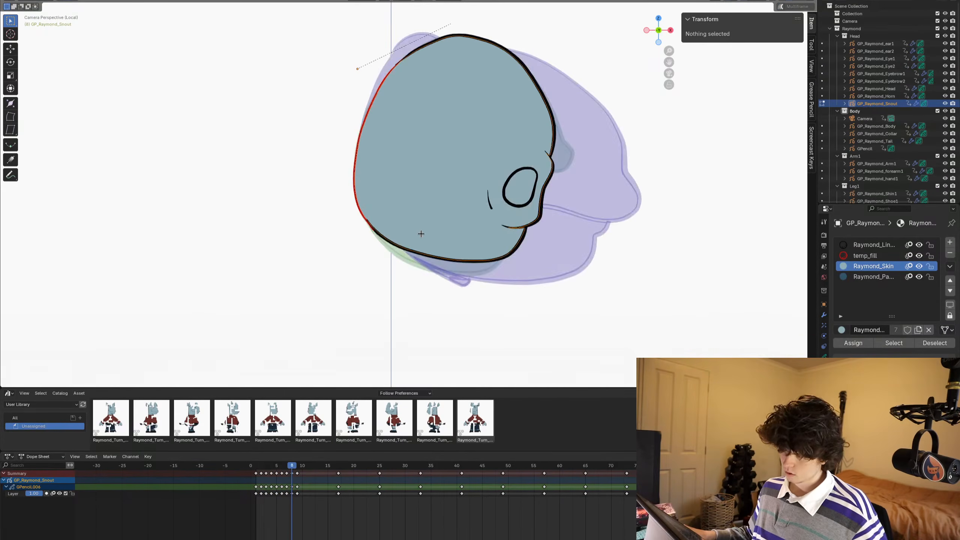
pyautogui.press('Left')
pyautogui.press('Left')
pyautogui.press('Left')
pyautogui.press('Left')
pyautogui.press('Left')
pyautogui.press('Left')
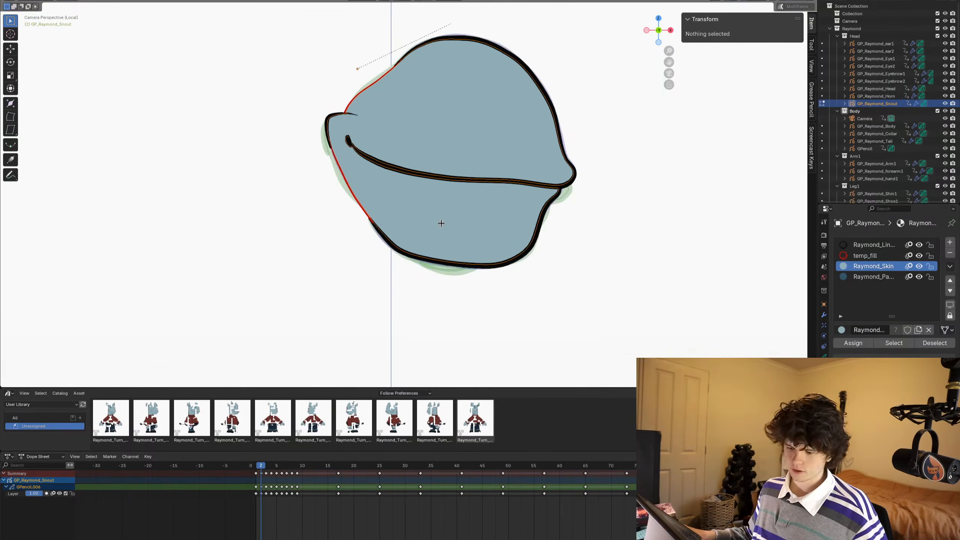
# - Re-enable multiframe editing across the mouth-shape keyframes and delete all strokes that use the temp_fill material
pyautogui.click(781, 6)
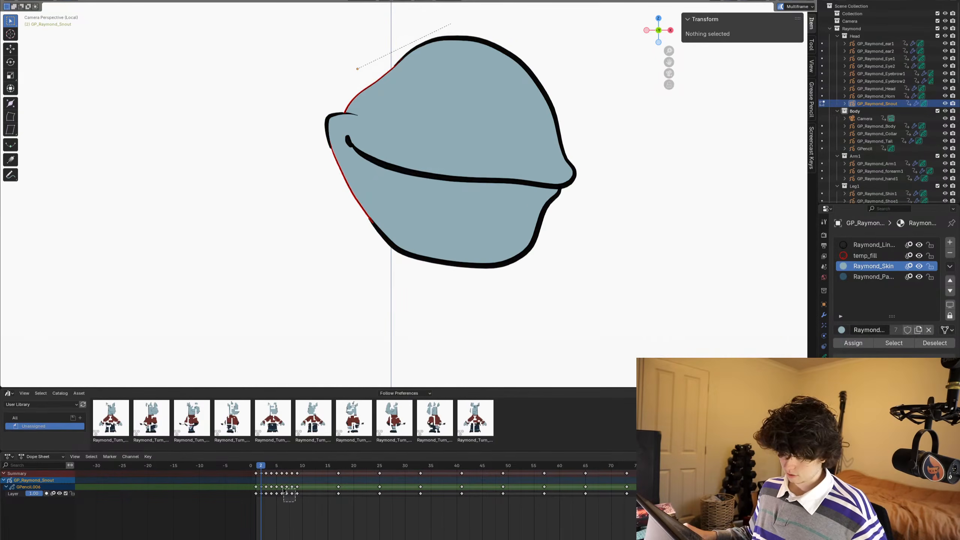
pyautogui.moveTo(296, 504); pyautogui.dragTo(263, 467)
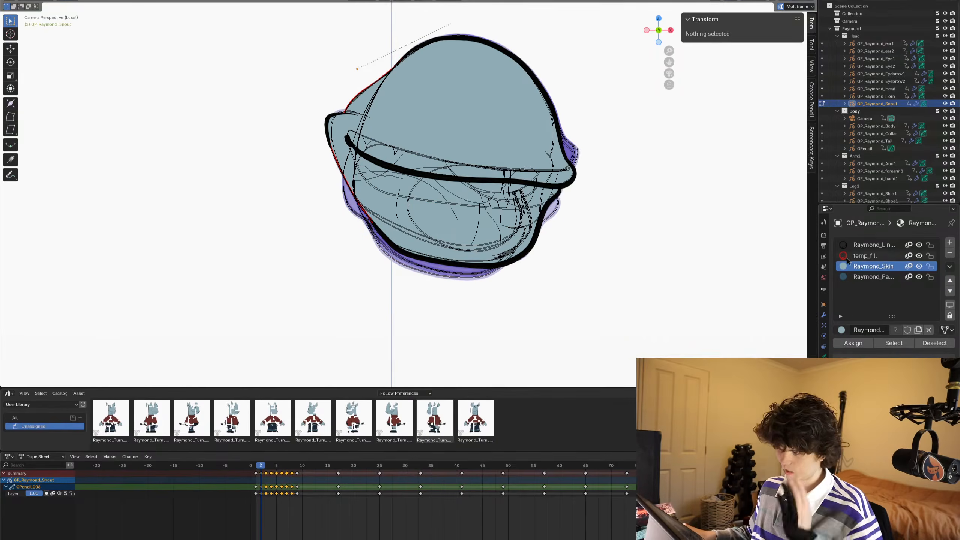
pyautogui.click(864, 254)
pyautogui.click(884, 344)
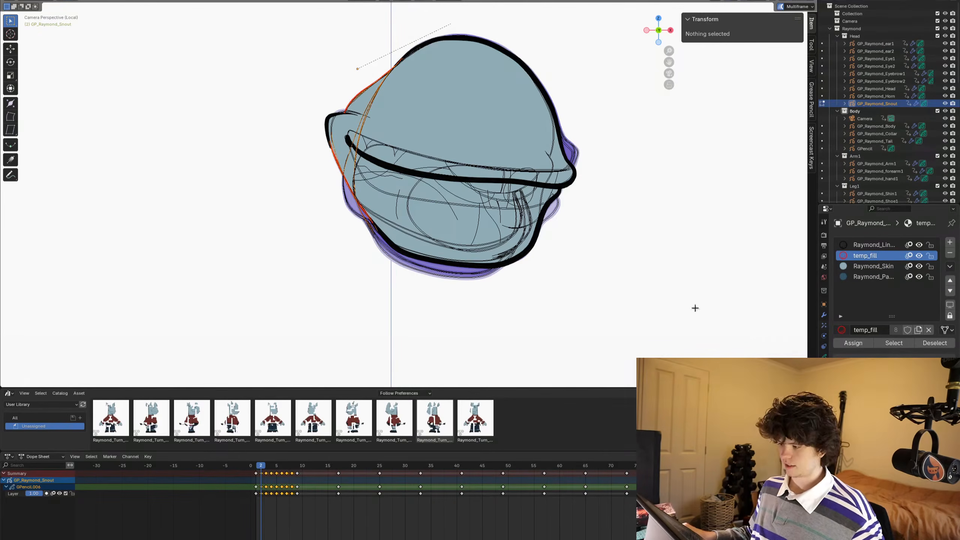
pyautogui.press('x')
pyautogui.click(432, 187)
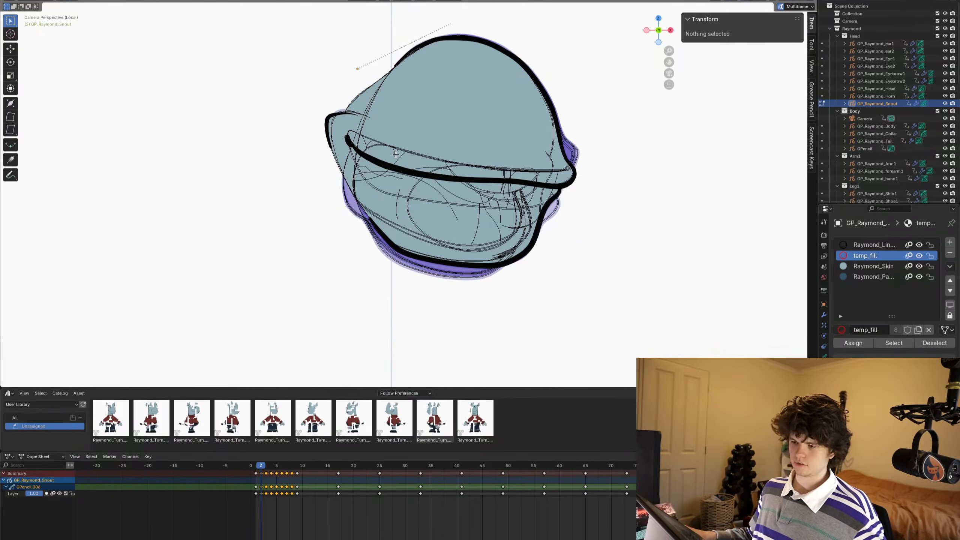
# - Turn off multiframe editing and check the mouth-shape frames without the temp_fill strokes, ending on frame 1
pyautogui.keyDown('shift'); pyautogui.moveTo(545, 153); pyautogui.dragTo(568, 168, button='middle'); pyautogui.keyUp('shift')
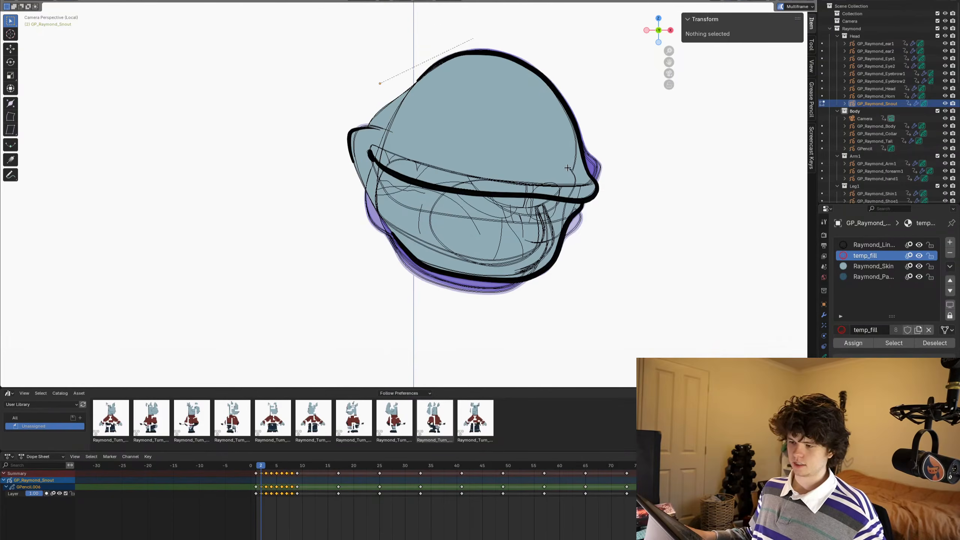
pyautogui.click(780, 6)
pyautogui.press('Left')
pyautogui.press('Right')
pyautogui.press('Right')
pyautogui.press('Right')
pyautogui.press('Right')
pyautogui.press('Right')
pyautogui.press('Right')
pyautogui.press('Right')
pyautogui.press('Right')
pyautogui.press('Right')
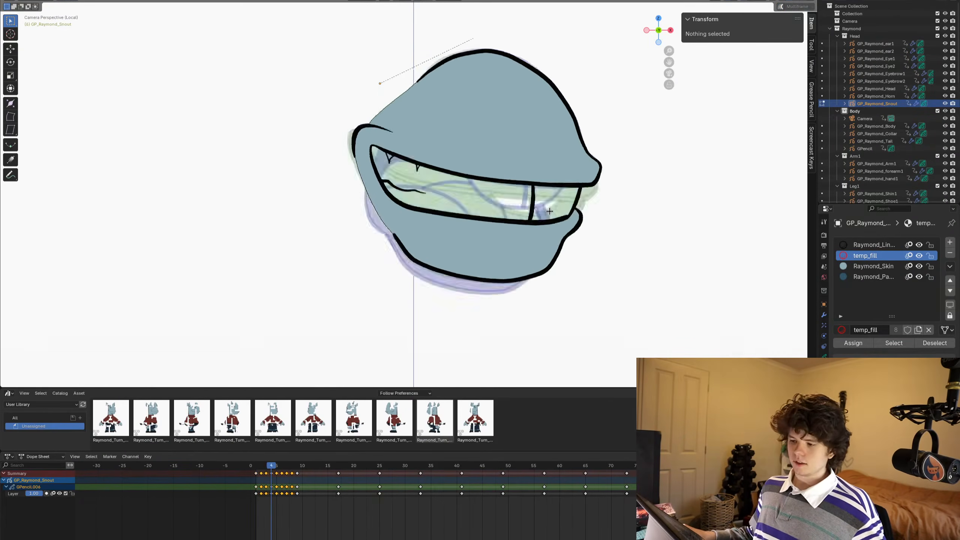
pyautogui.press('Left')
pyautogui.press('Left')
pyautogui.press('Left')
pyautogui.press('Left')
pyautogui.press('Left')
pyautogui.press('Left')
pyautogui.press('Left')
pyautogui.press('Left')
pyautogui.press('Left')
pyautogui.press('Left')
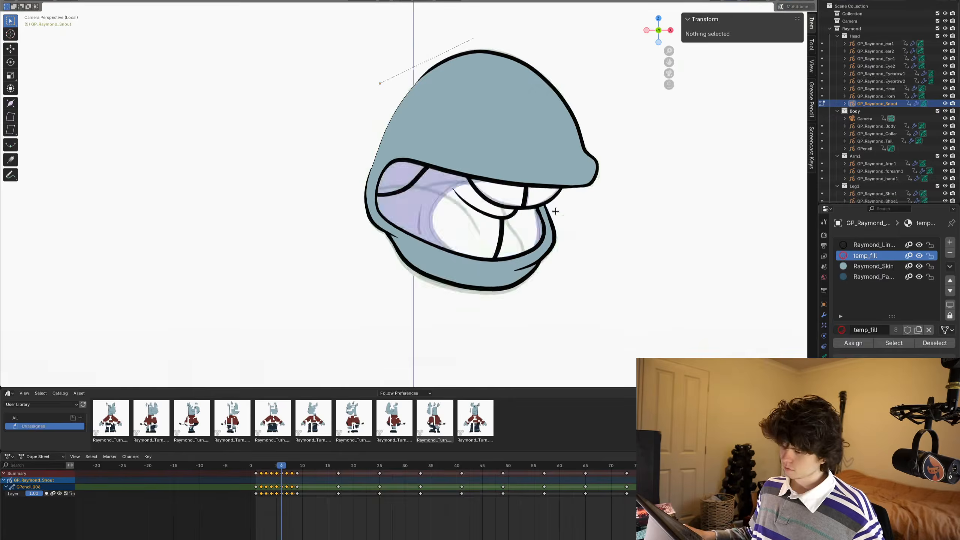
pyautogui.press('Right')
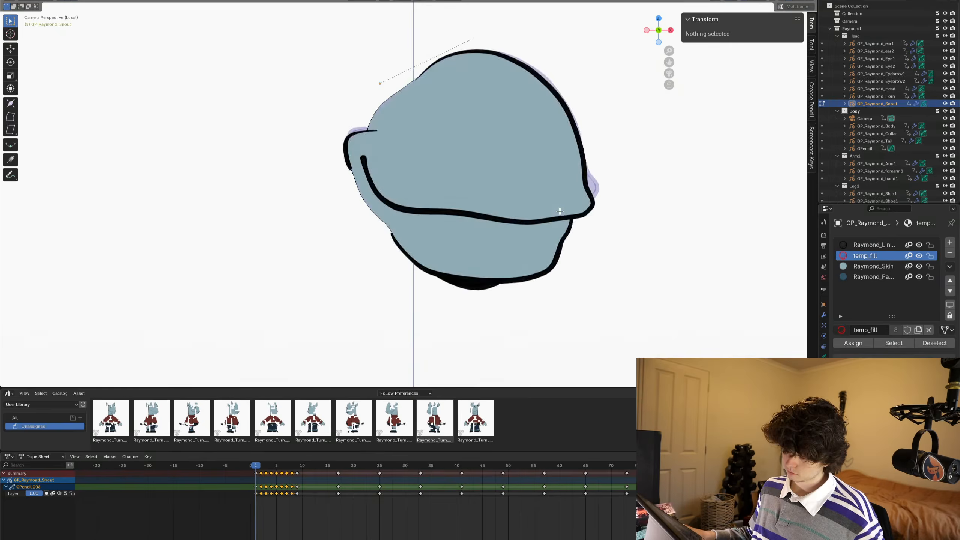
# - Select the dark shadow strokes under the chin on frame 1, copy them and paste them into frame 2
pyautogui.keyDown('shift'); pyautogui.moveTo(480, 314); pyautogui.dragTo(480, 214, button='middle'); pyautogui.keyUp('shift')
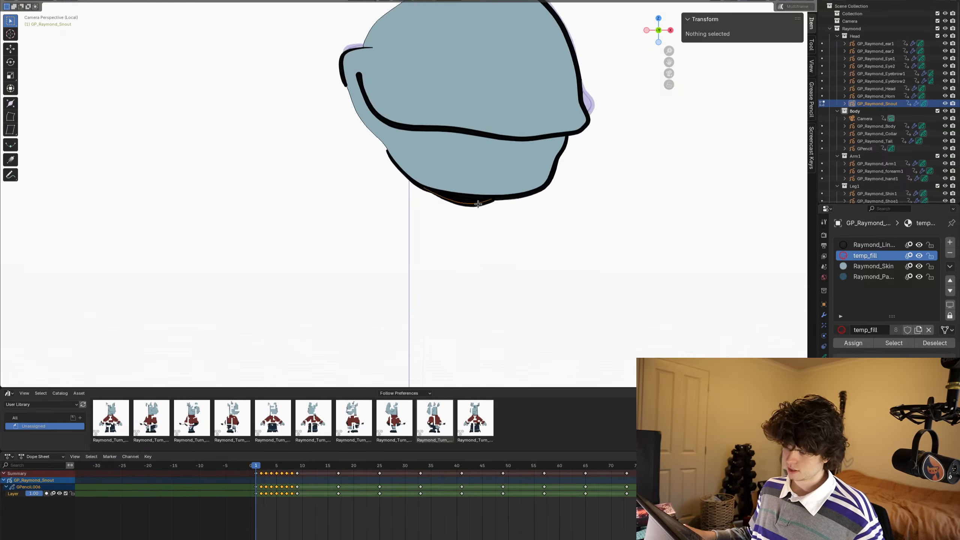
pyautogui.scroll(3, 473, 204)
pyautogui.press('c')
pyautogui.moveTo(505, 227); pyautogui.dragTo(493, 197)
pyautogui.press('Escape')
pyautogui.keyDown('shift'); pyautogui.click(505, 195); pyautogui.keyUp('shift')
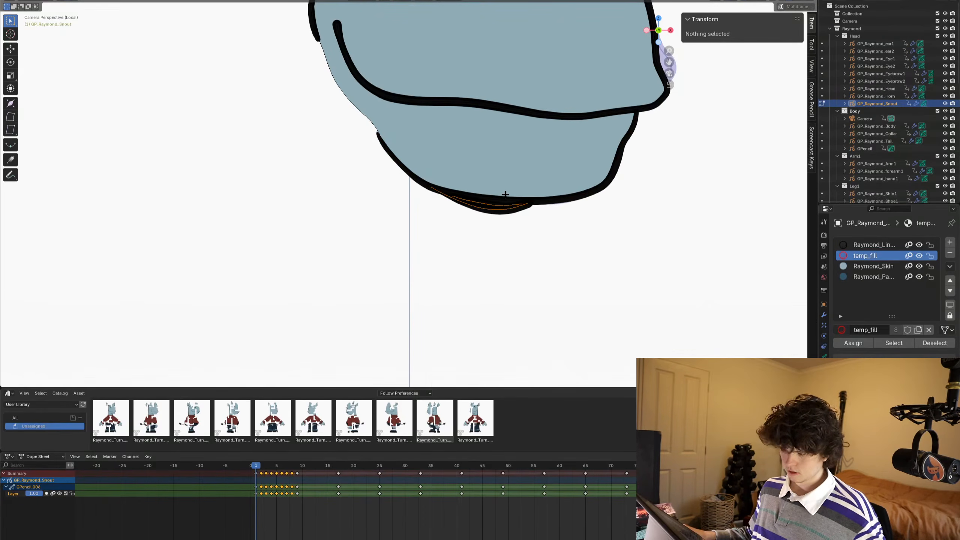
pyautogui.press('Right')
pyautogui.hotkey('ctrl', 'v')
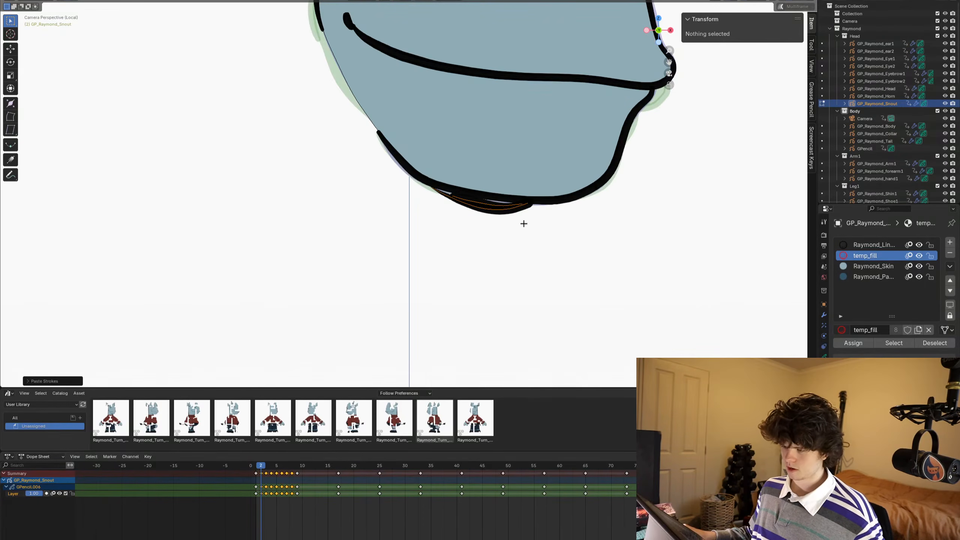
# - Paste the chin shadow strokes into frame 3, then shift them vertically and rotate them slightly to follow the jaw line
pyautogui.press('Right')
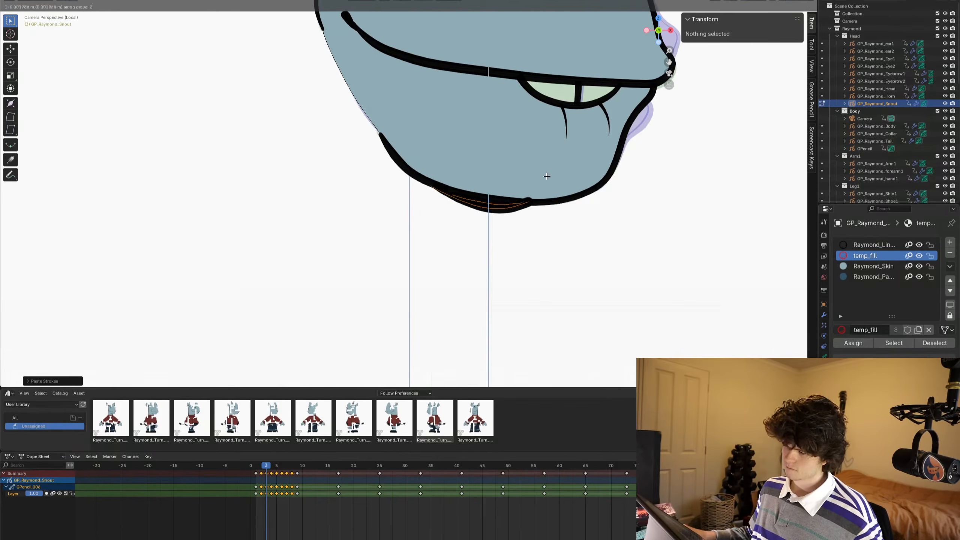
pyautogui.press('Right')
pyautogui.press('Left')
pyautogui.press('r')
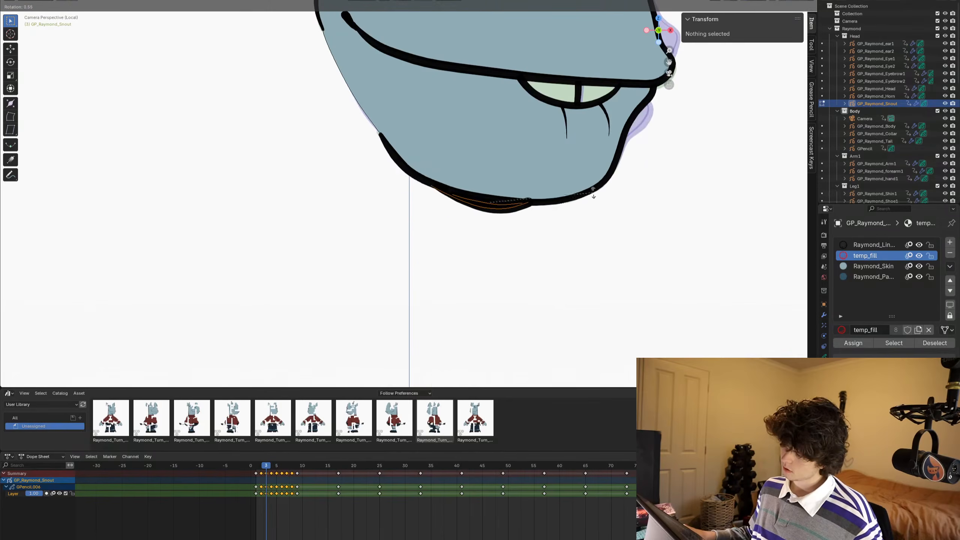
pyautogui.click(566, 277)
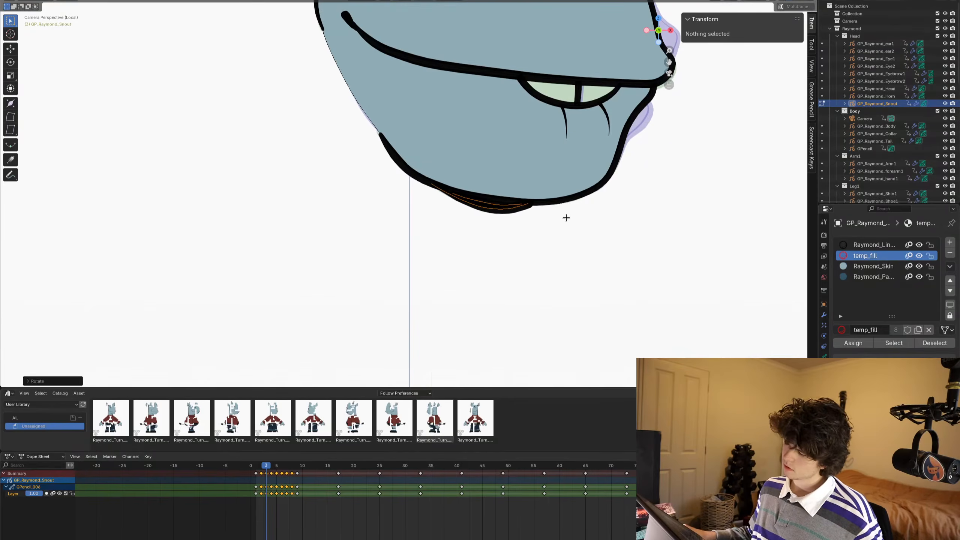
# - Paste the chin shadow strokes into frame 4 and move them along Z to meet the jaw
pyautogui.press('Right')
pyautogui.hotkey('ctrl', 'v')
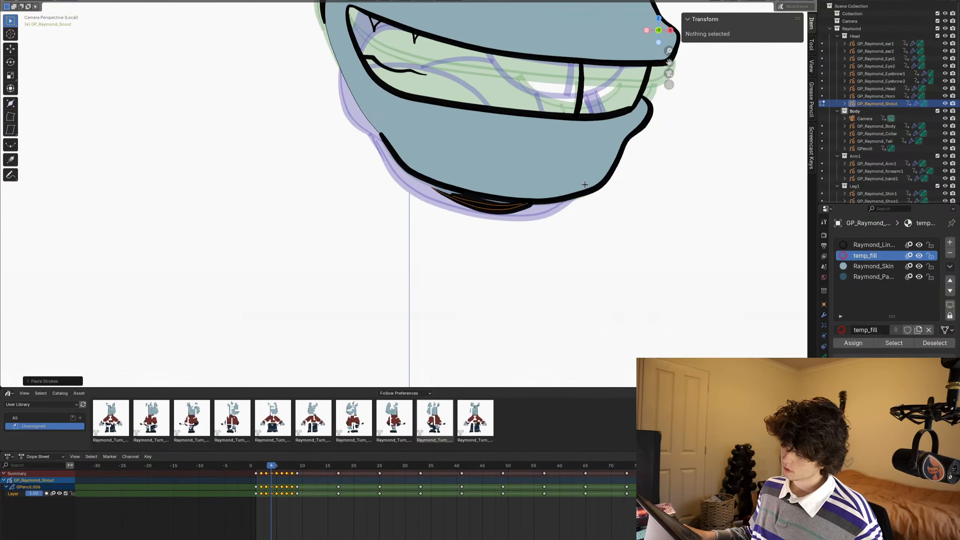
pyautogui.hotkey('ctrl', 'z')
pyautogui.press('Left')
pyautogui.hotkey('ctrl', 'v')
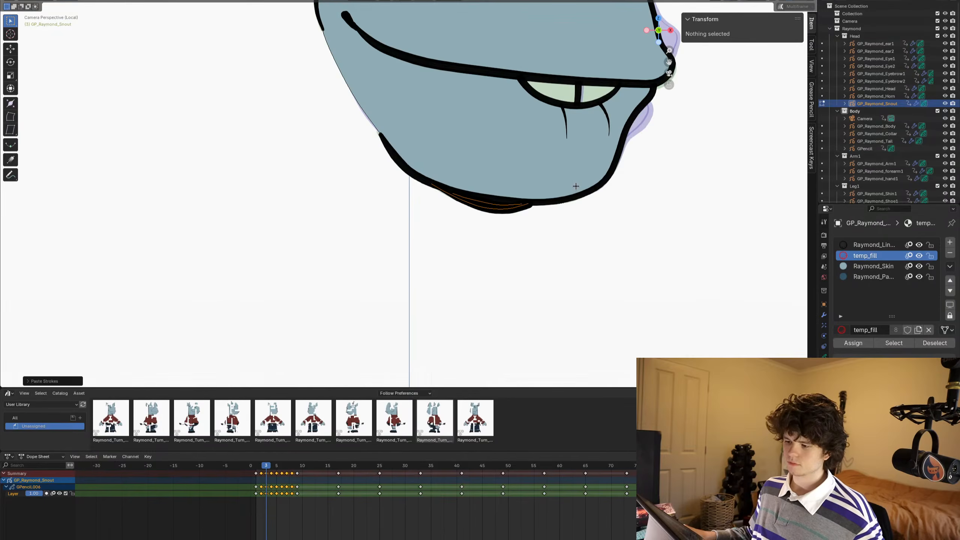
pyautogui.press('Right')
pyautogui.press('g')
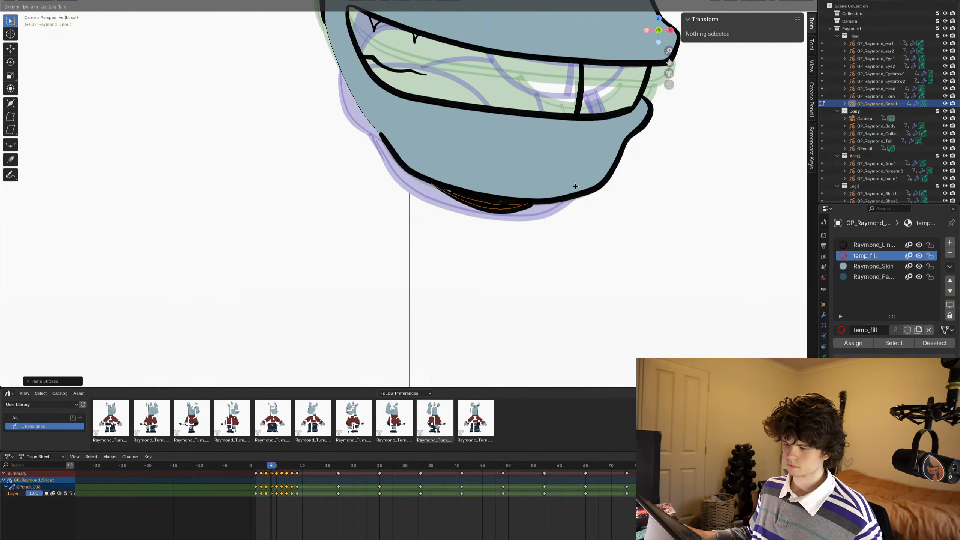
pyautogui.press('z')
pyautogui.click(579, 176)
# - Paste the chin shadow strokes into frame 5, then move and rotate them to fit under the open jaw
pyautogui.press('Right')
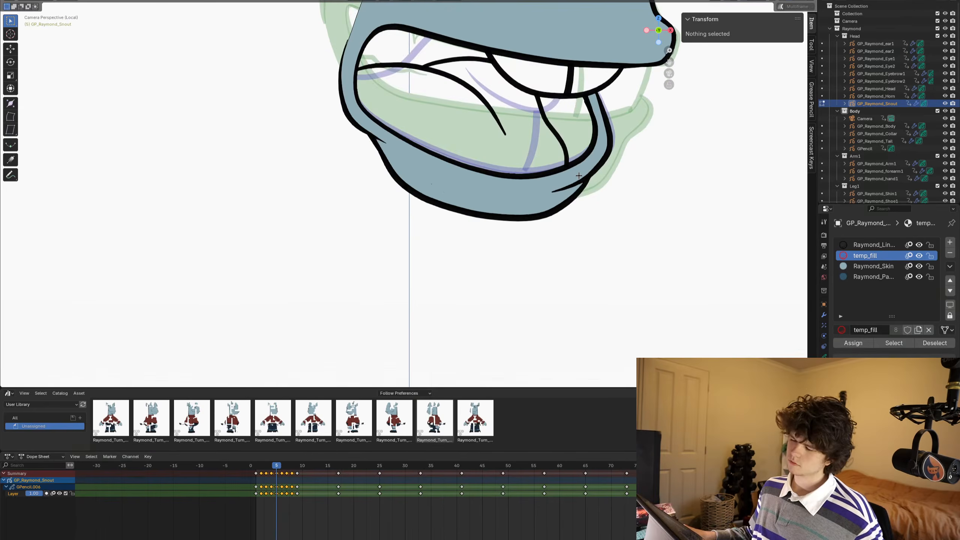
pyautogui.hotkey('ctrl', 'v')
pyautogui.press('g')
pyautogui.press('z')
pyautogui.click(570, 183)
pyautogui.press('g')
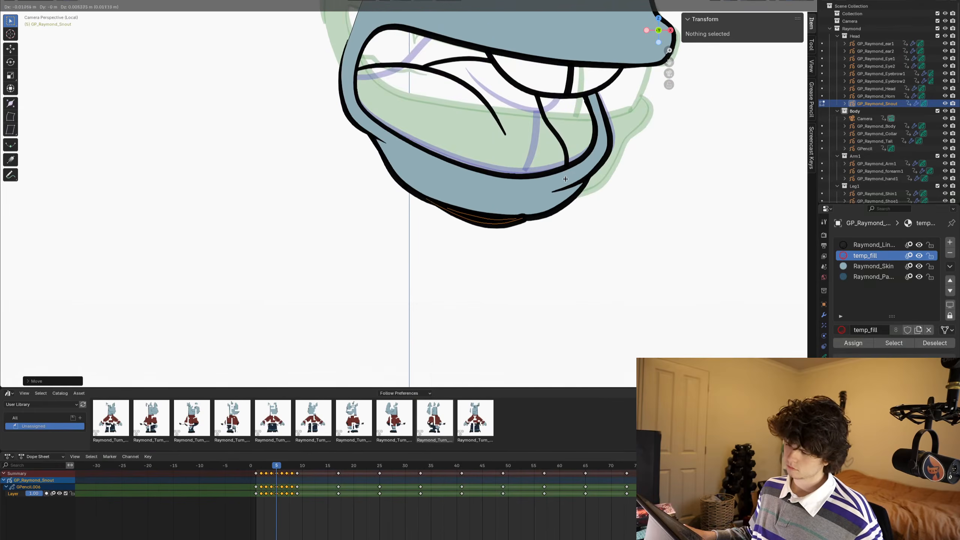
pyautogui.click(565, 179)
pyautogui.press('r')
pyautogui.click(563, 178)
pyautogui.press('g')
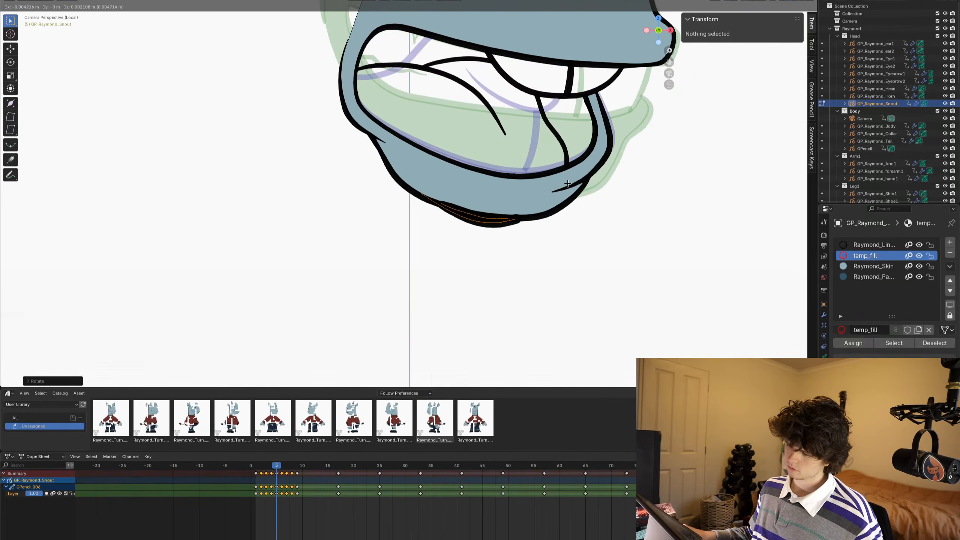
pyautogui.click(570, 183)
# - Paste the chin shadow strokes into frame 8, flatten them along Z and move them against the underside of the jaw
pyautogui.press('Right')
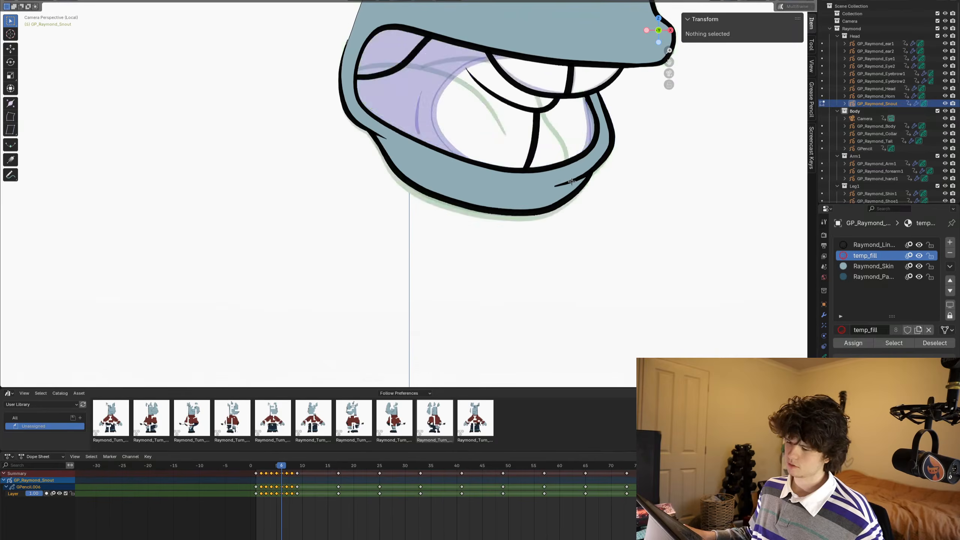
pyautogui.press('Right')
pyautogui.press('Right')
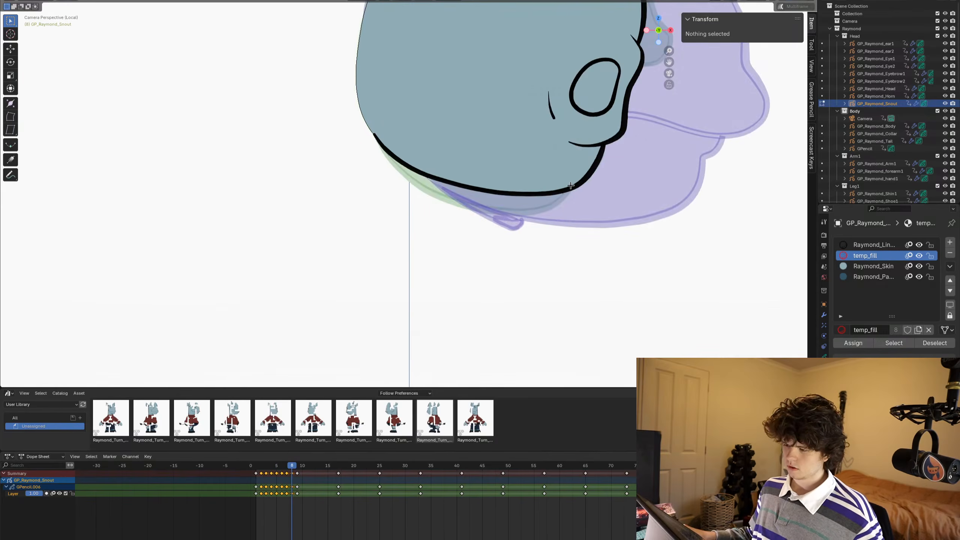
pyautogui.hotkey('ctrl', 'v')
pyautogui.press('g')
pyautogui.press('z')
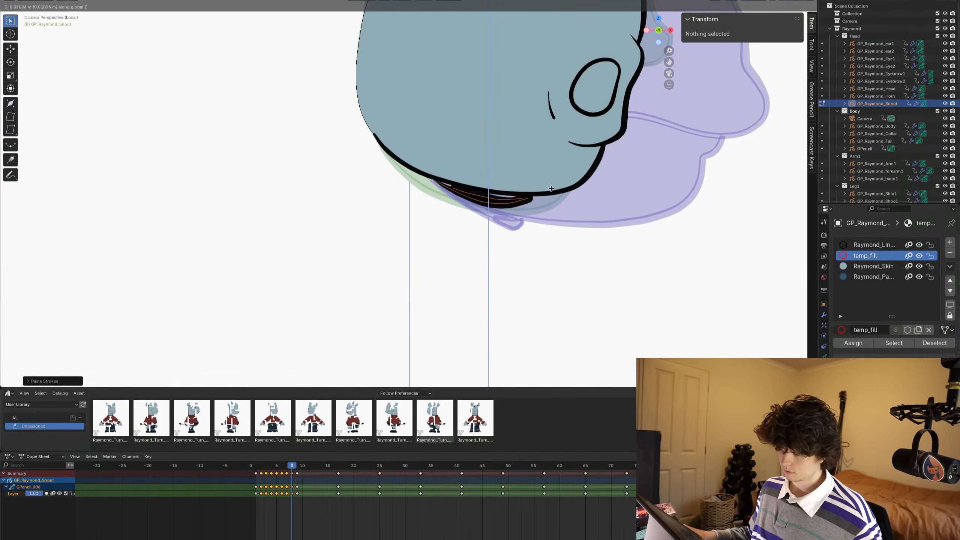
pyautogui.click(553, 178)
pyautogui.press('s')
pyautogui.press('z')
pyautogui.click(586, 183)
pyautogui.press('g')
pyautogui.press('z')
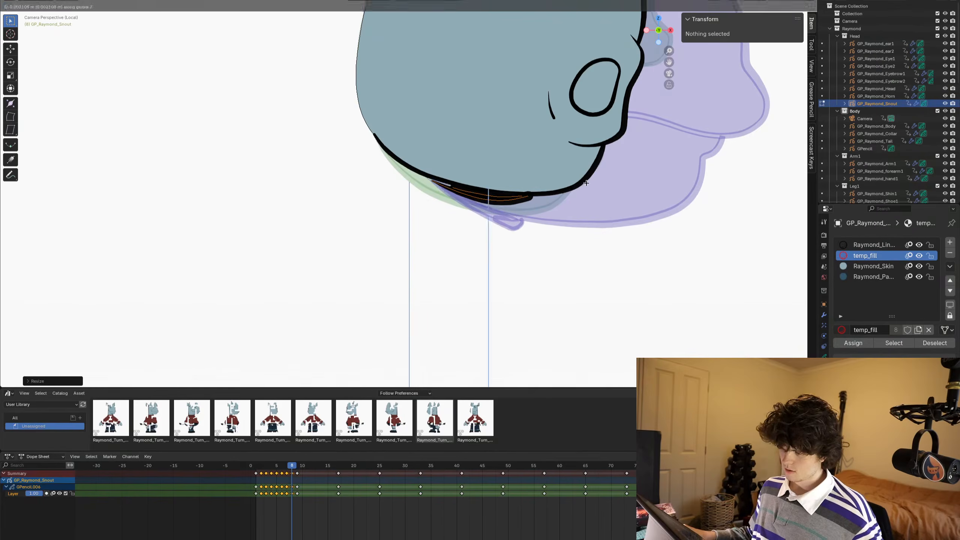
pyautogui.click(616, 183)
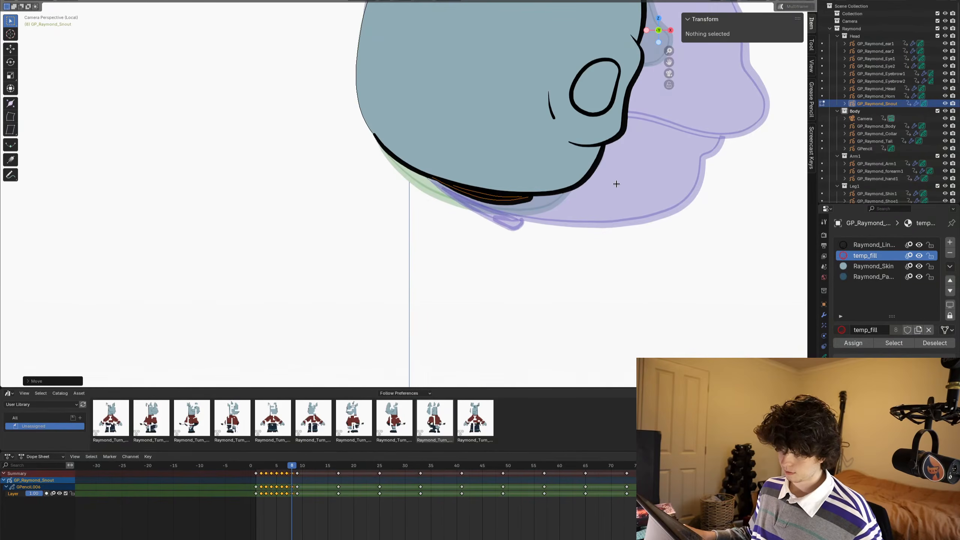
# - Return to Object Mode, leave local view and check the mouth shapes on the full character up to frame 5
pyautogui.hotkey('ctrl', 'Tab')
pyautogui.click(568, 190)
pyautogui.scroll(-5, 551, 234)
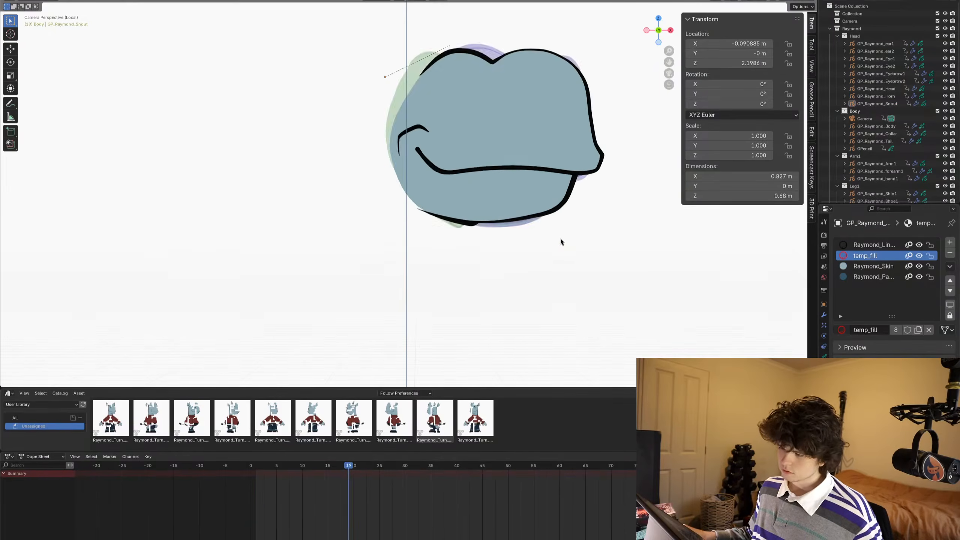
pyautogui.keyDown('alt'); pyautogui.moveTo(560, 241); pyautogui.dragTo(481, 217, button='middle'); pyautogui.keyUp('alt')
pyautogui.press('KP_Divide')
pyautogui.press('Right')
pyautogui.press('Right')
pyautogui.press('Right')
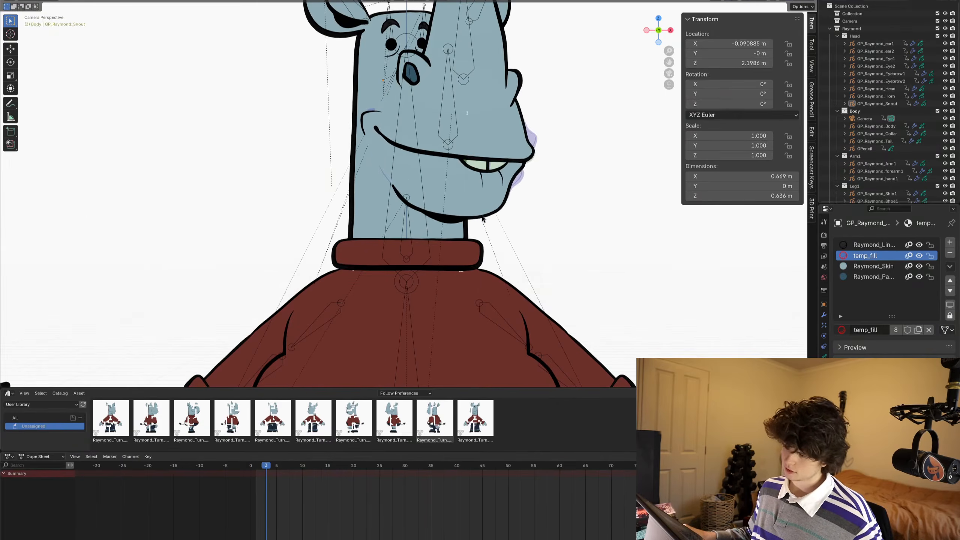
pyautogui.scroll(2, 483, 218)
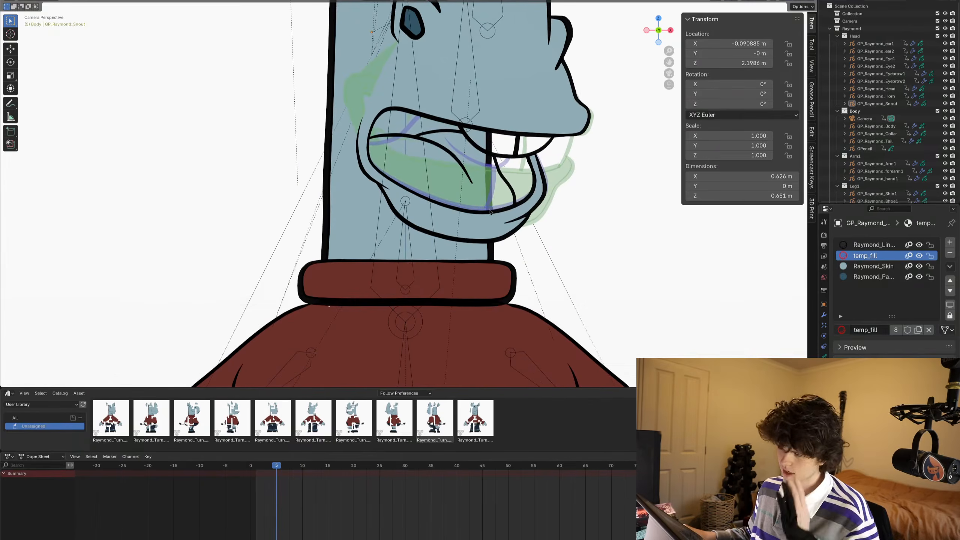
# - In Draw Mode, fill the dark mouth areas behind the tongue and teeth on frame 5 with the Raymond_PantsCuff material
pyautogui.click(888, 278)
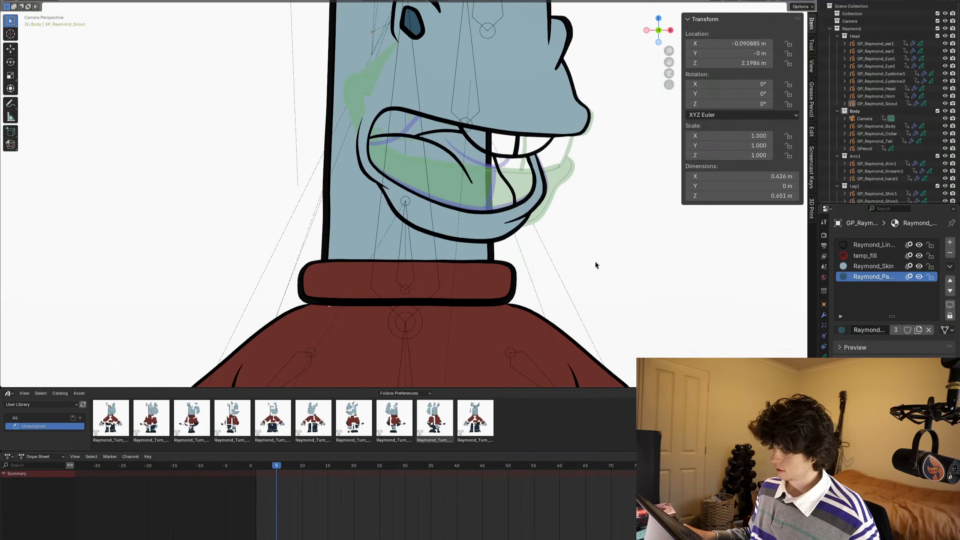
pyautogui.scroll(2, 513, 180)
pyautogui.keyDown('shift'); pyautogui.moveTo(513, 179); pyautogui.dragTo(512, 212, button='middle'); pyautogui.keyUp('shift')
pyautogui.hotkey('ctrl', 'Tab')
pyautogui.click(538, 218)
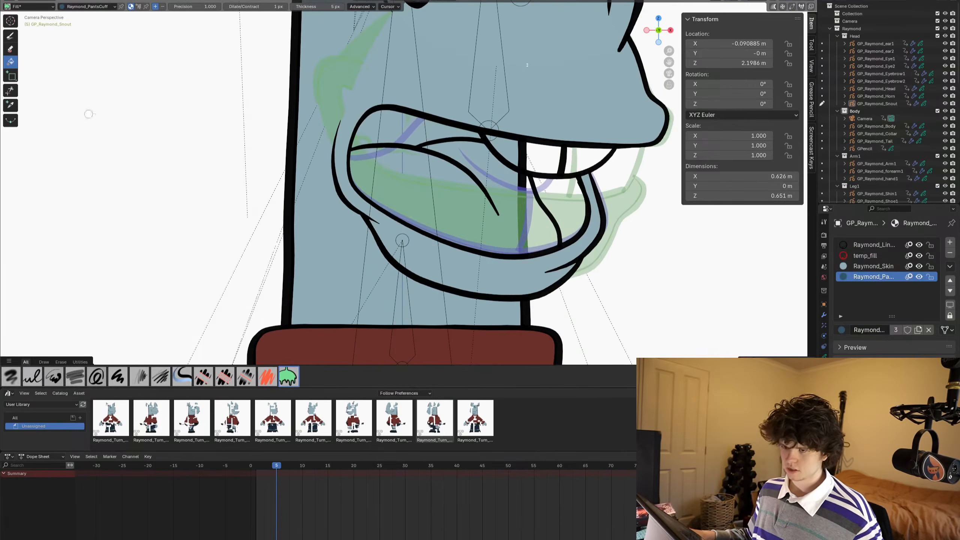
pyautogui.click(409, 129)
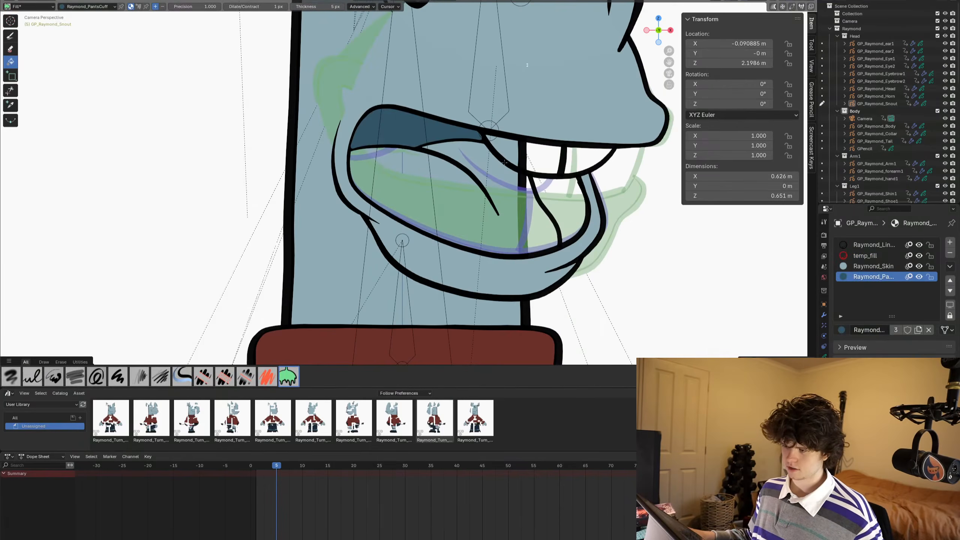
pyautogui.click(548, 196)
pyautogui.scroll(-2, 548, 197)
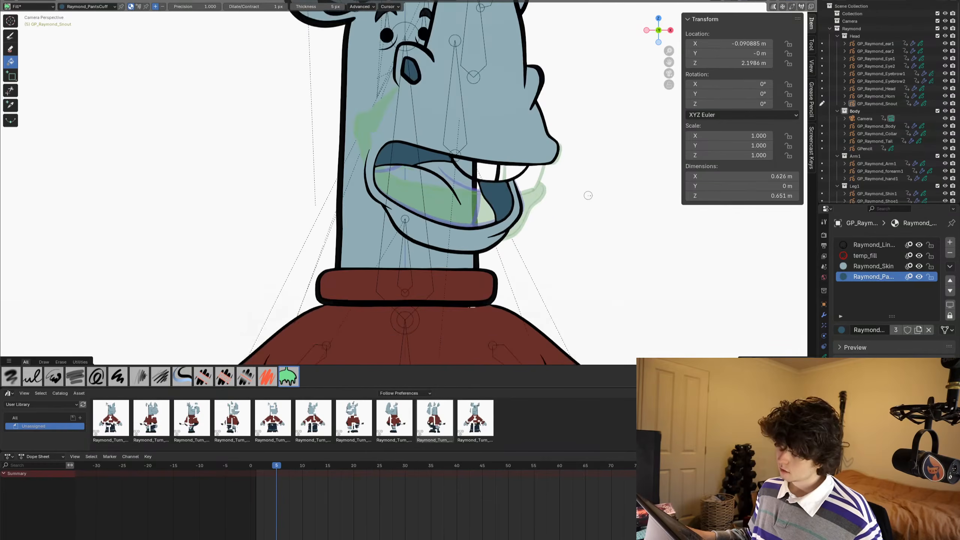
pyautogui.scroll(4, 588, 195)
pyautogui.keyDown('shift'); pyautogui.moveTo(588, 195); pyautogui.dragTo(514, 243, button='middle'); pyautogui.keyUp('shift')
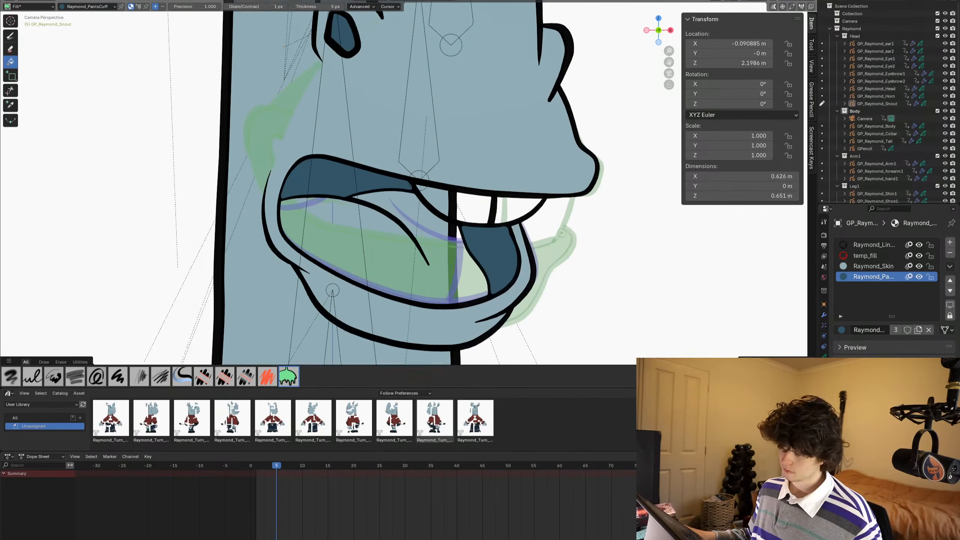
pyautogui.press('Tab')
pyautogui.press('Tab')
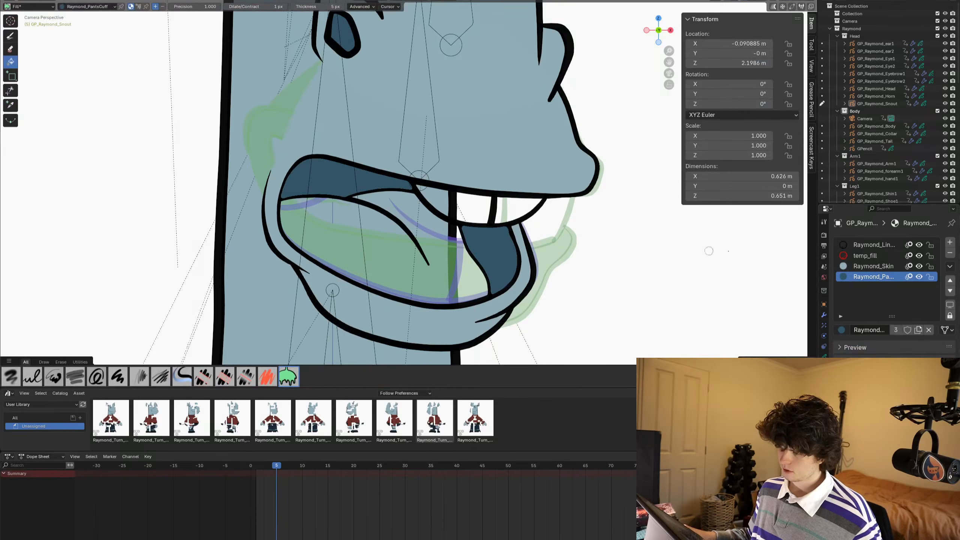
# - Add a new material to the snout, name it RaymondTeeth and set its fill colour to white
pyautogui.click(950, 242)
pyautogui.scroll(-2, 475, 208)
pyautogui.scroll(-7, 474, 208)
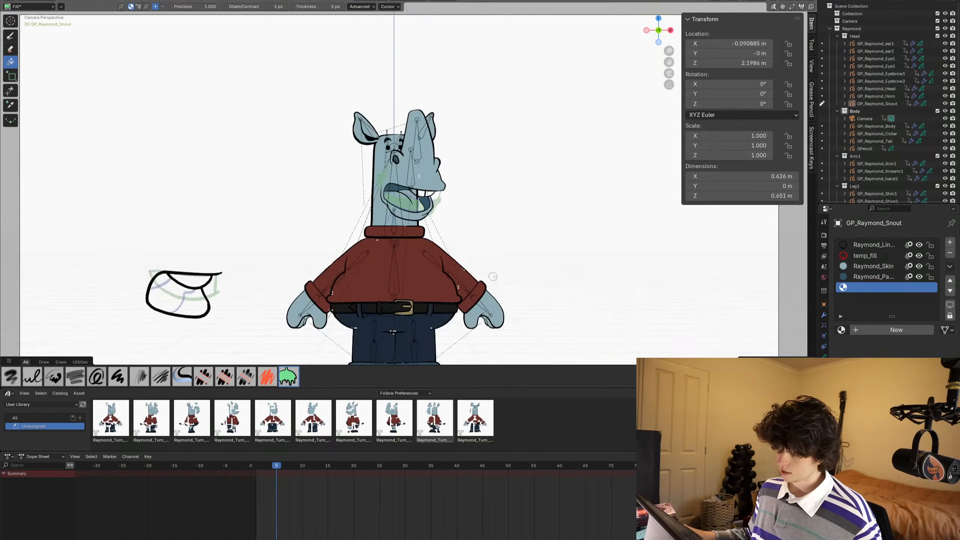
pyautogui.moveTo(497, 276)
pyautogui.keyDown('shift'); pyautogui.mouseDown(button='middle')
pyautogui.moveTo(548, 132)
pyautogui.moveTo(505, 289)
pyautogui.mouseUp(button='middle'); pyautogui.keyUp('shift')
pyautogui.scroll(3, 501, 214)
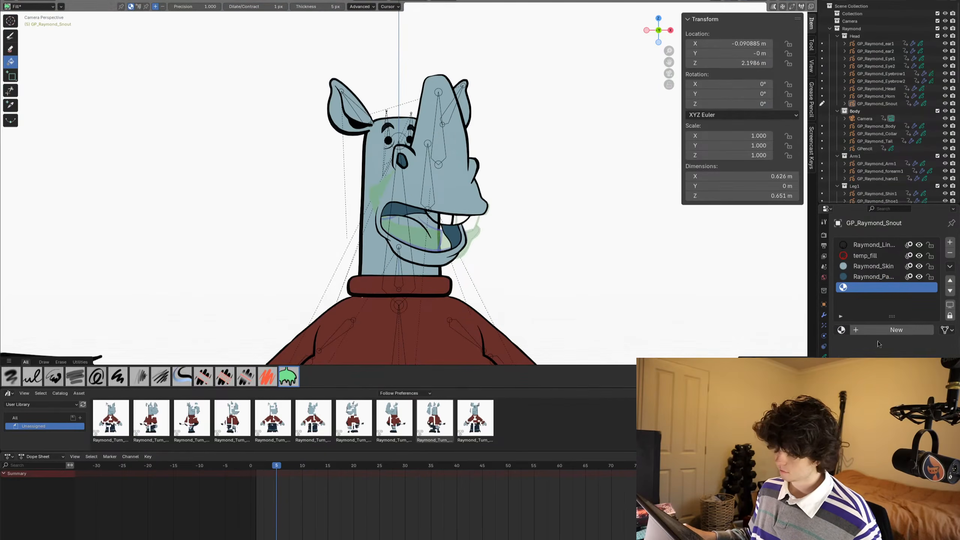
pyautogui.click(894, 331)
pyautogui.doubleClick(893, 330)
pyautogui.write('Raymond')
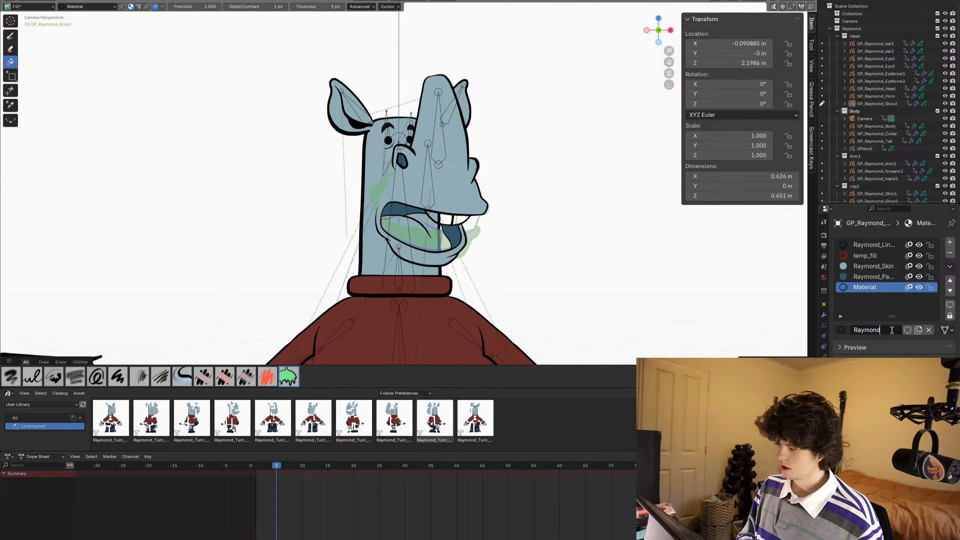
pyautogui.write('Teeth')
pyautogui.press('Return')
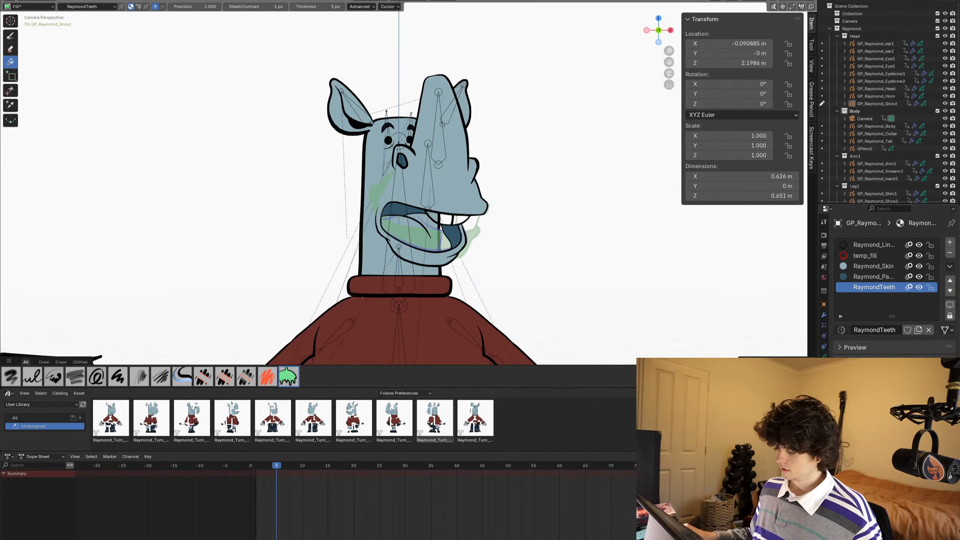
pyautogui.click(911, 473)
pyautogui.moveTo(931, 388); pyautogui.dragTo(931, 310)
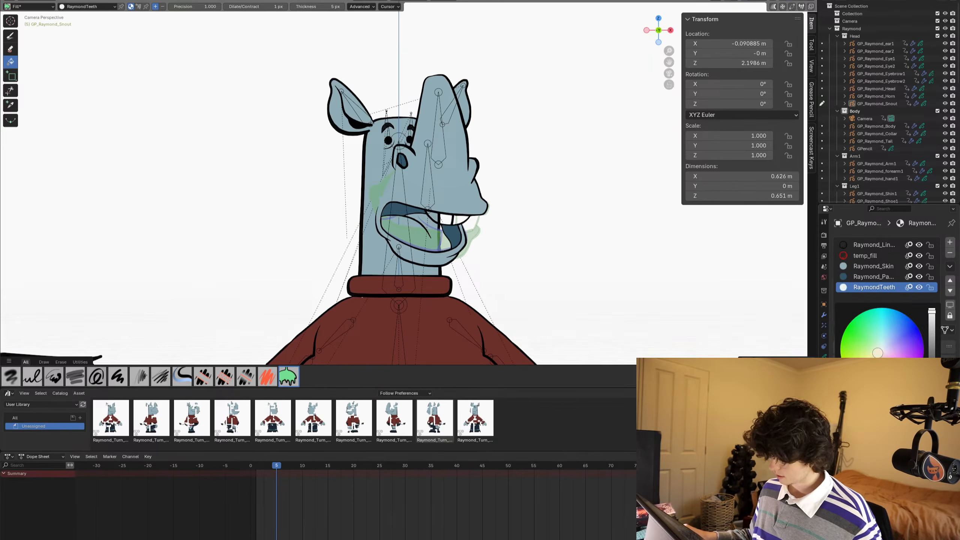
# - Darken the RaymondTeeth fill colour to a light grey and fill the upper teeth with it on frame 5
pyautogui.scroll(5, 510, 293)
pyautogui.keyDown('shift'); pyautogui.moveTo(555, 273); pyautogui.dragTo(535, 185, button='middle'); pyautogui.keyUp('shift')
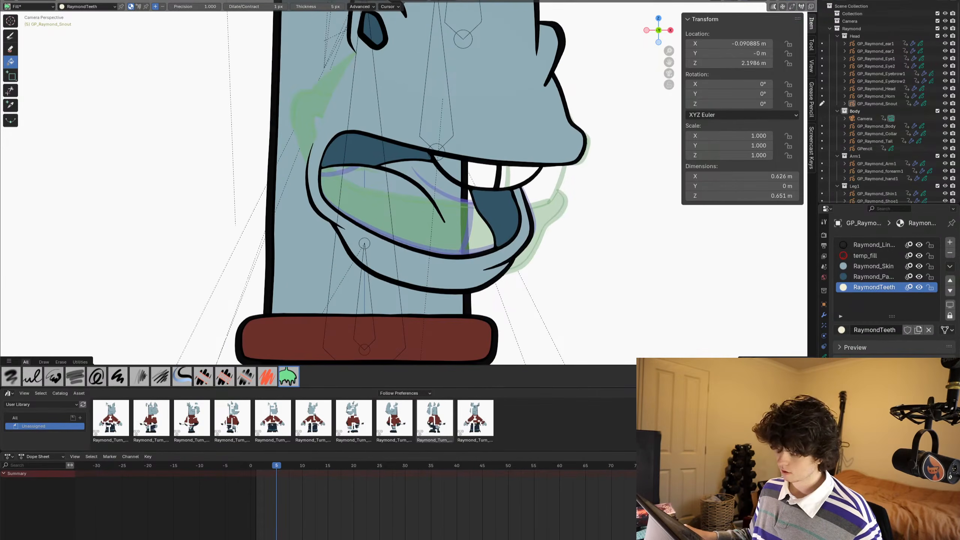
pyautogui.click(912, 473)
pyautogui.moveTo(932, 311); pyautogui.dragTo(931, 336)
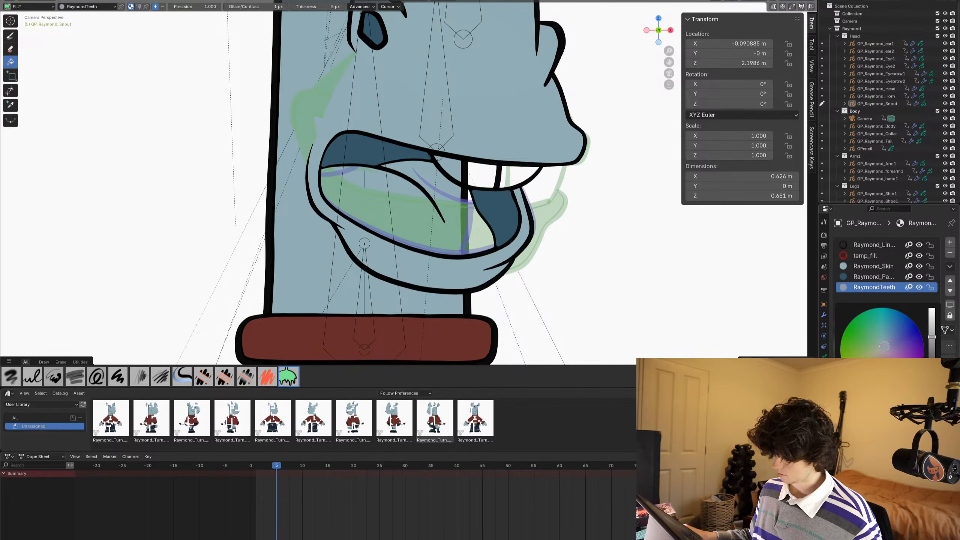
pyautogui.scroll(1, 463, 191)
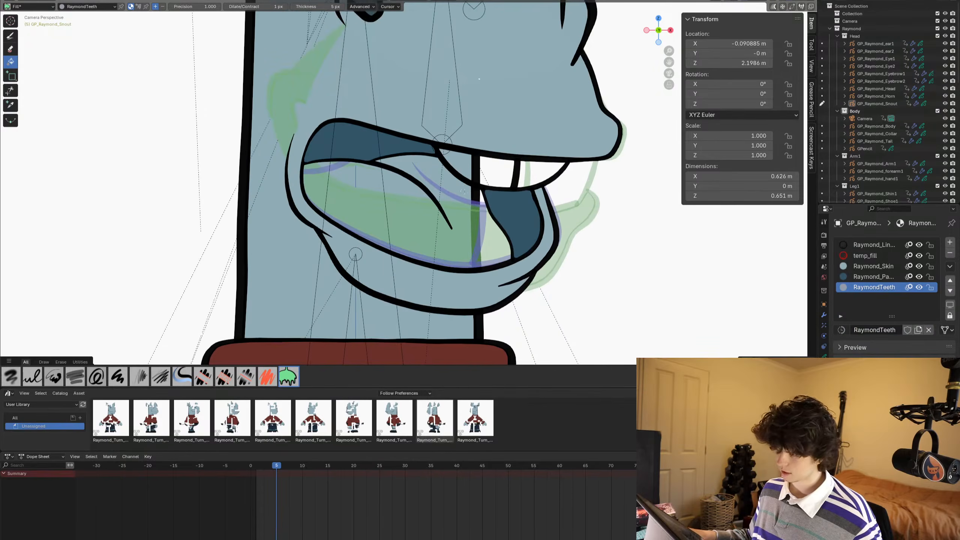
pyautogui.click(462, 160)
pyautogui.keyDown('shift'); pyautogui.moveTo(462, 159); pyautogui.dragTo(439, 193, button='middle'); pyautogui.keyUp('shift')
pyautogui.click(505, 206)
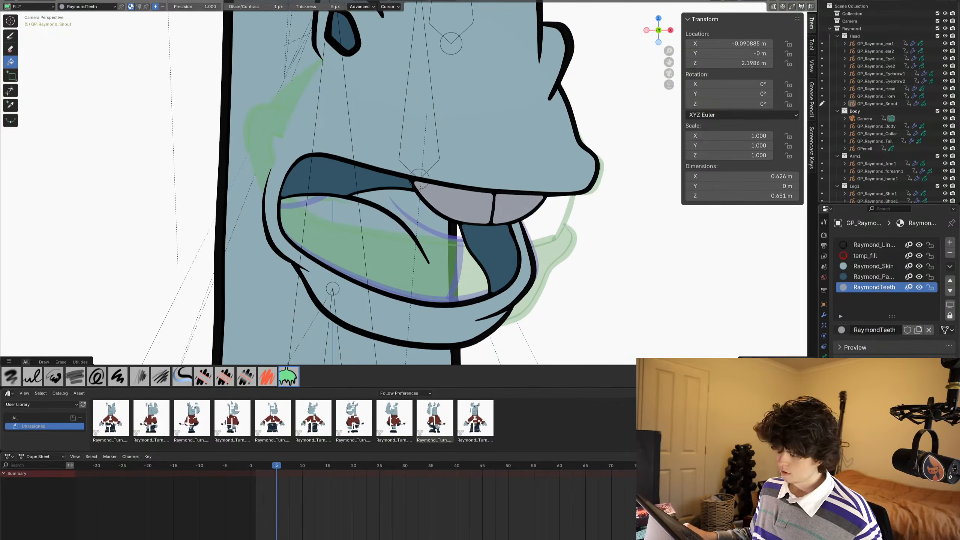
# - Lighten the RaymondTeeth fill colour slightly and check the teeth against the whole head
pyautogui.click(911, 473)
pyautogui.moveTo(931, 336); pyautogui.dragTo(931, 328)
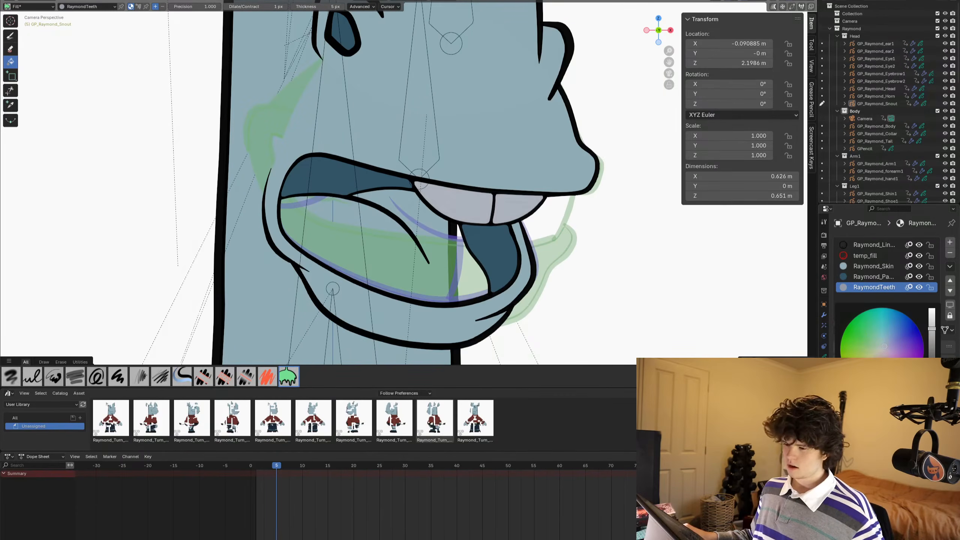
pyautogui.scroll(-7, 570, 263)
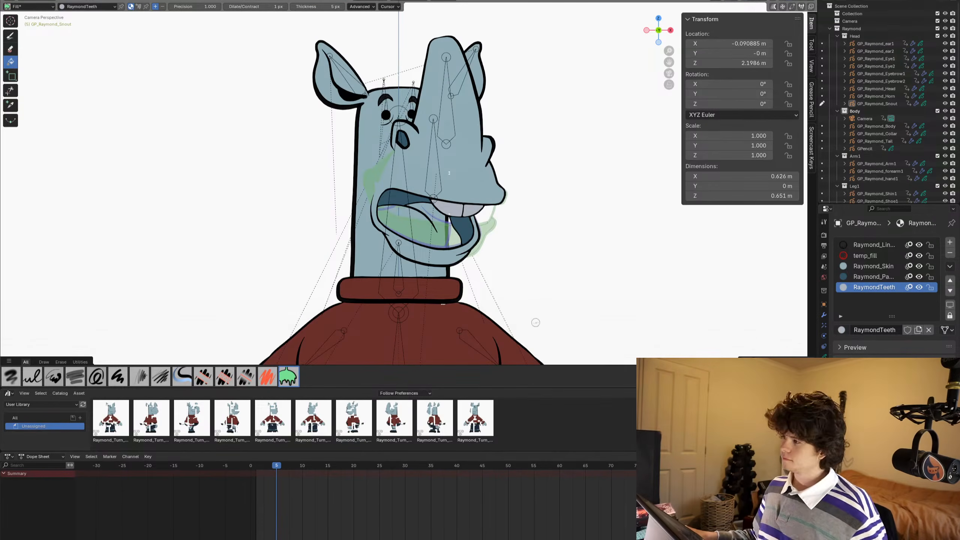
pyautogui.scroll(5, 498, 252)
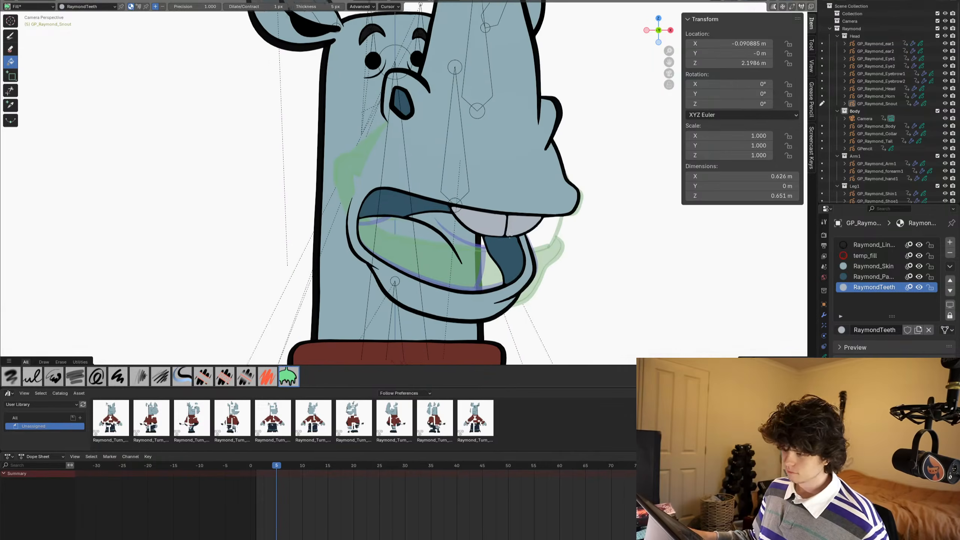
pyautogui.scroll(2, 563, 237)
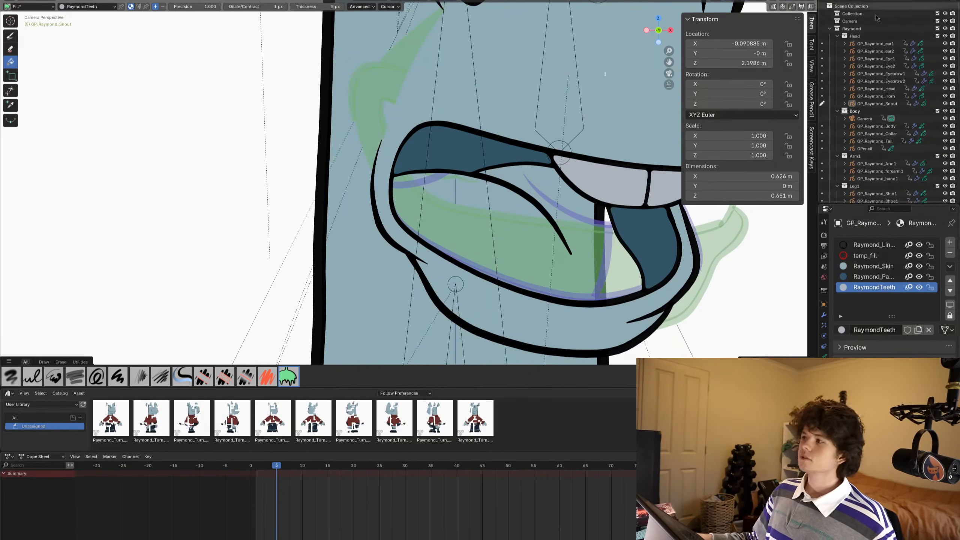
pyautogui.scroll(-4, 503, 133)
pyautogui.scroll(3, 503, 134)
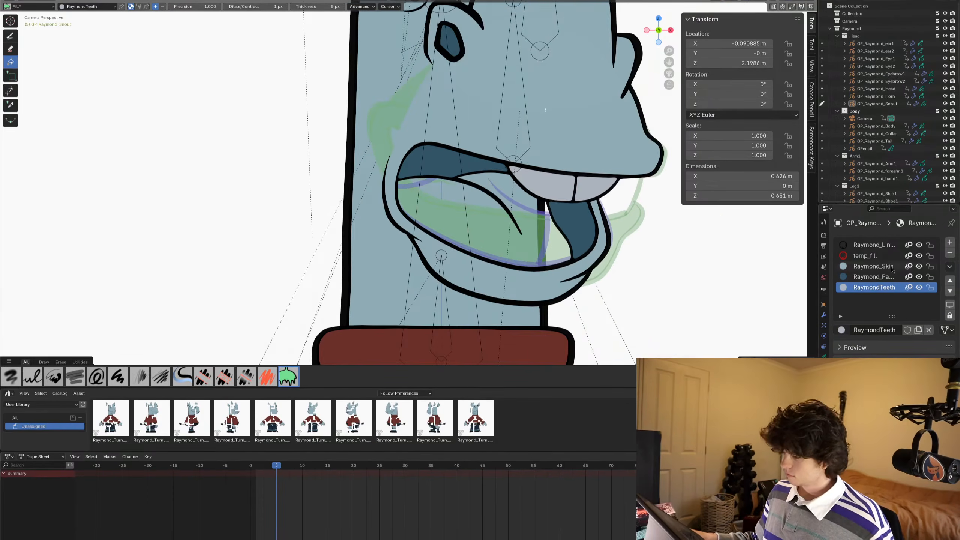
# - Add another material to the snout and name it RaymondToung
pyautogui.click(949, 242)
pyautogui.click(886, 332)
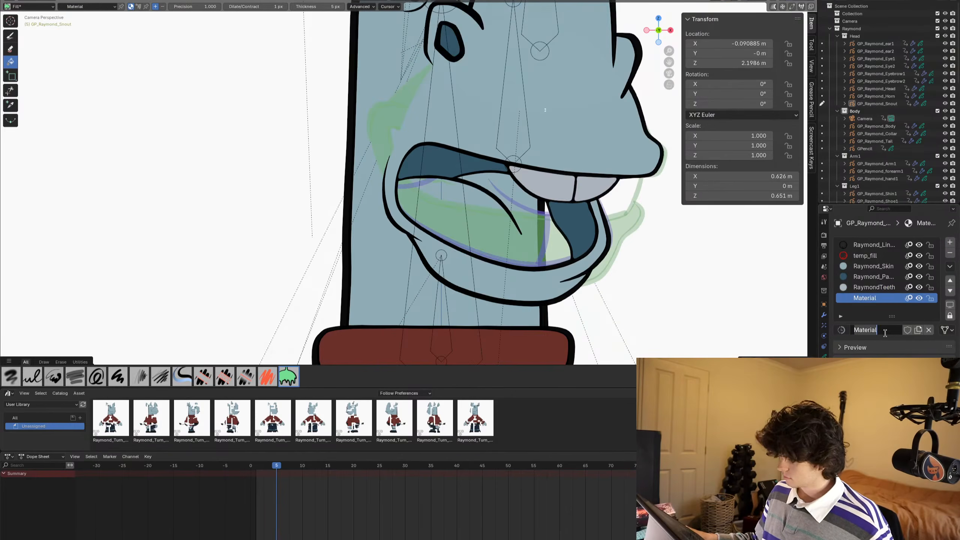
pyautogui.click(885, 330)
pyautogui.write('RaymondTou')
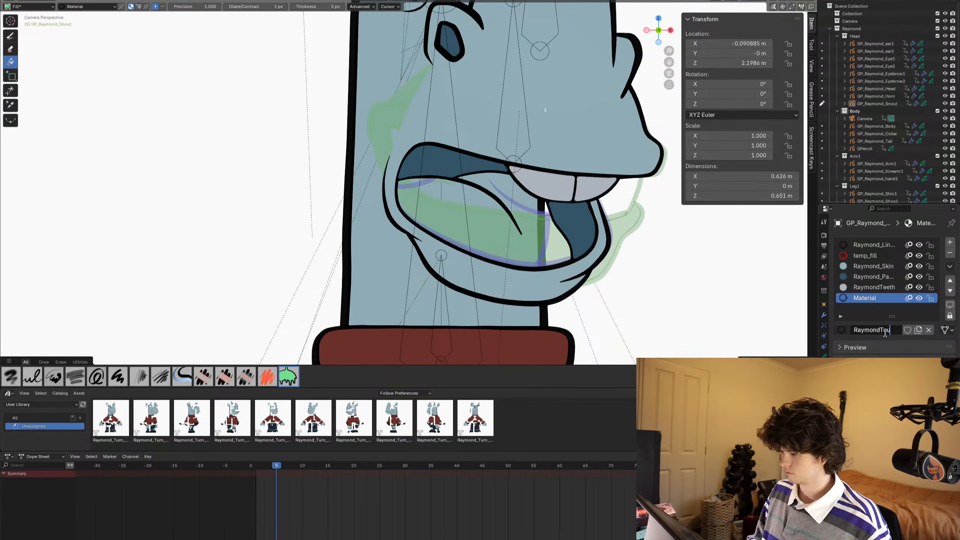
pyautogui.write('ng')
pyautogui.press('Return')
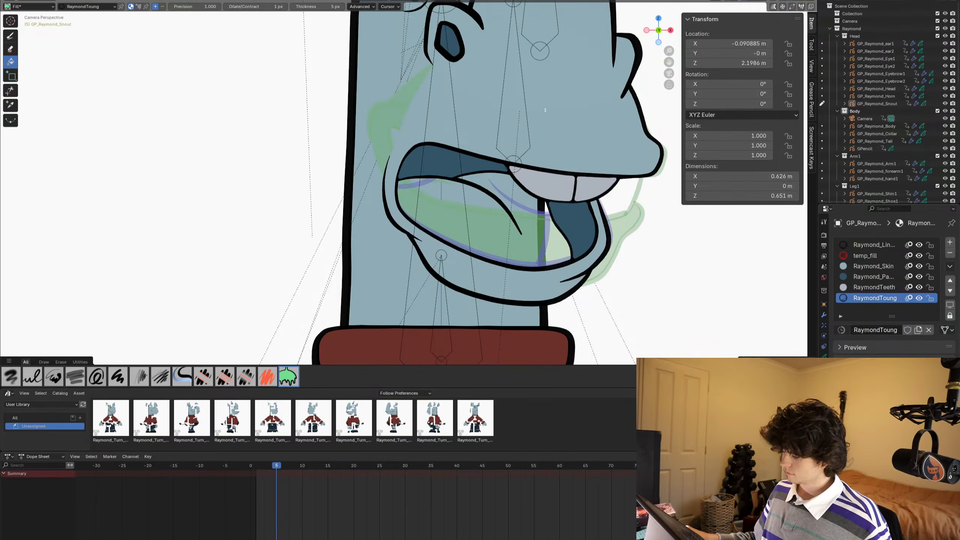
# - Set the RaymondToung fill colour to a muted purplish pink and fill the tongue with it on frame 5
pyautogui.click(916, 467)
pyautogui.moveTo(931, 382); pyautogui.dragTo(931, 361)
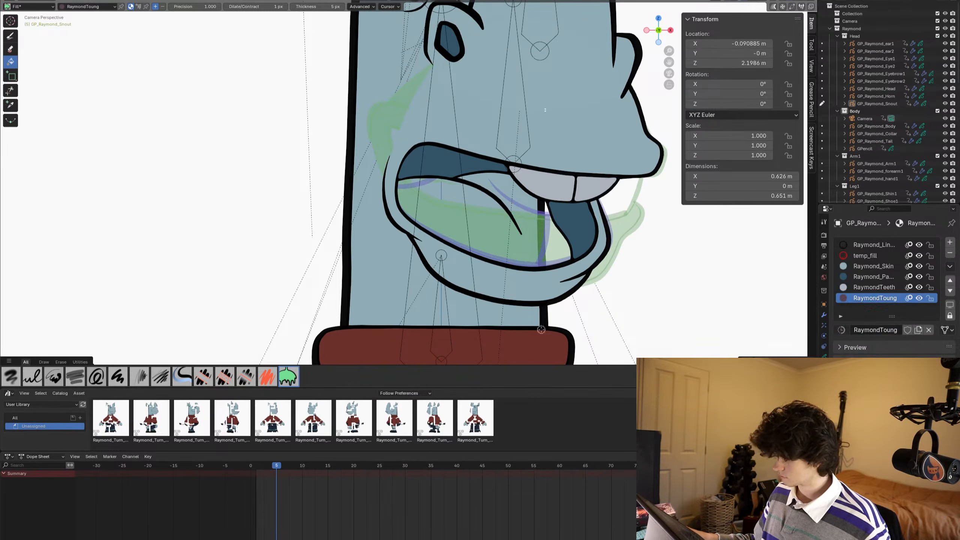
pyautogui.scroll(3, 545, 230)
pyautogui.click(516, 227)
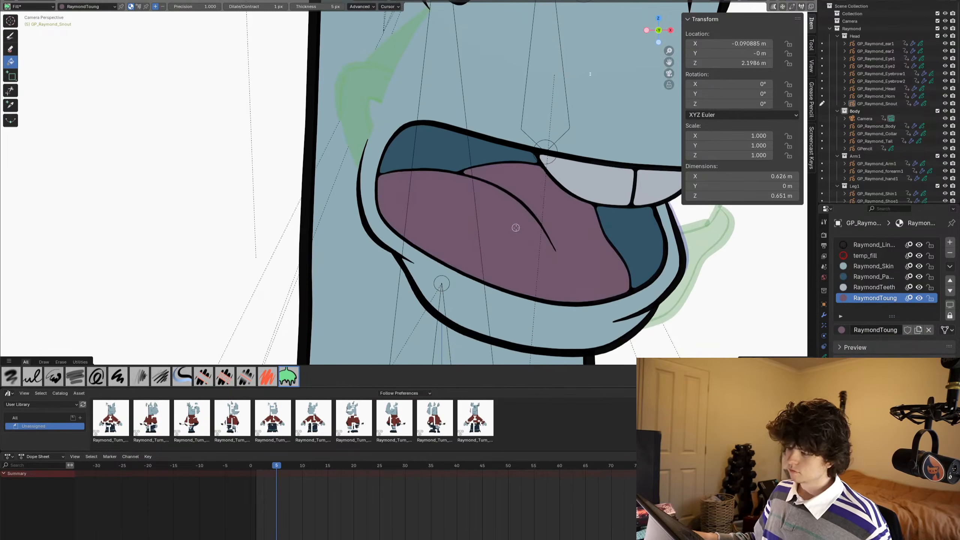
# - On frame 4, fill the large tooth area of the grin with the RaymondTeeth material
pyautogui.press('Left')
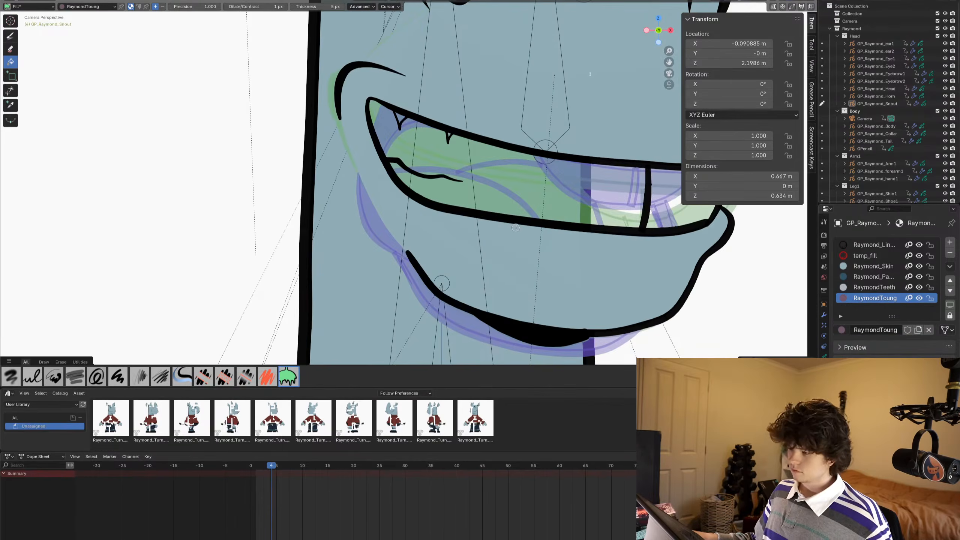
pyautogui.click(876, 288)
pyautogui.click(621, 200)
pyautogui.keyDown('shift'); pyautogui.moveTo(662, 238); pyautogui.dragTo(685, 294, button='middle'); pyautogui.keyUp('shift')
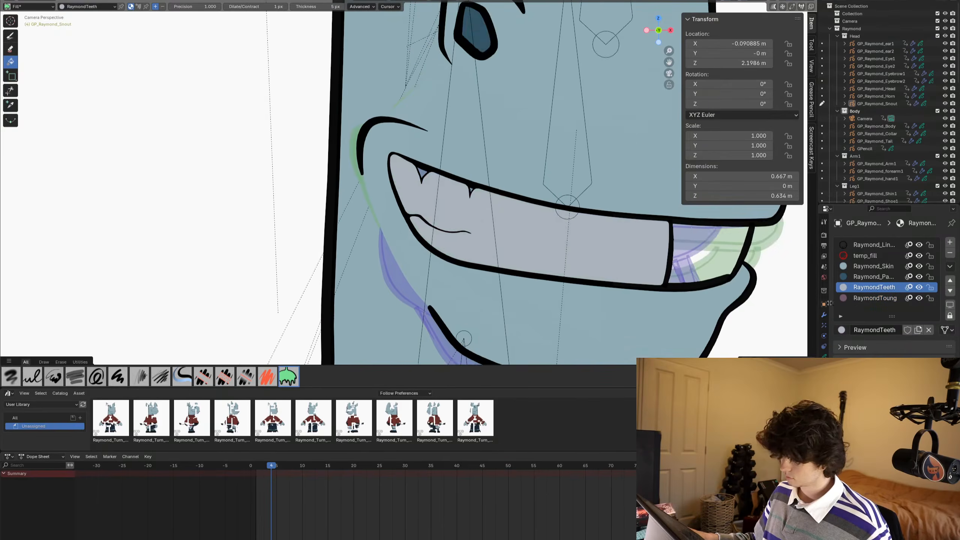
pyautogui.click(874, 298)
pyautogui.scroll(5, 472, 121)
pyautogui.click(468, 115)
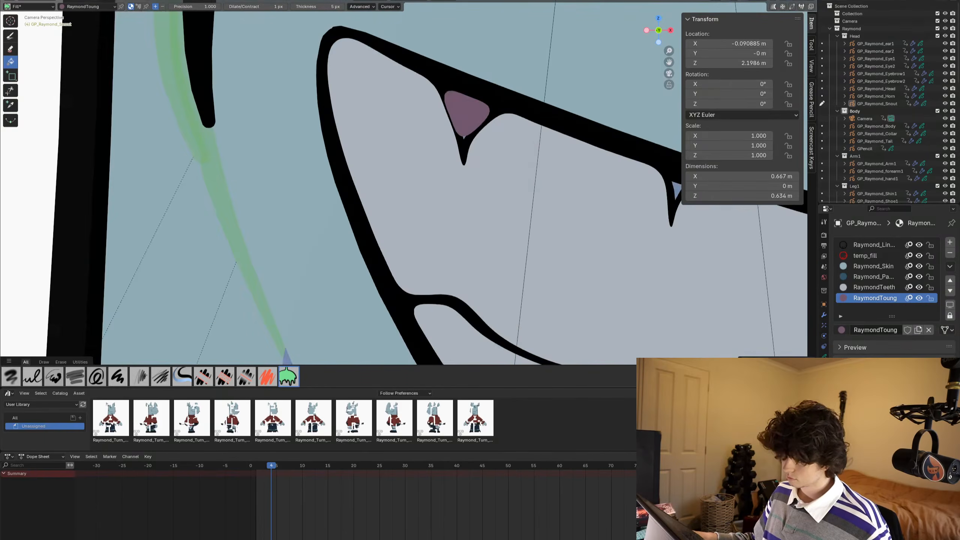
pyautogui.keyDown('shift'); pyautogui.moveTo(400, 152); pyautogui.dragTo(260, 151, button='middle'); pyautogui.keyUp('shift')
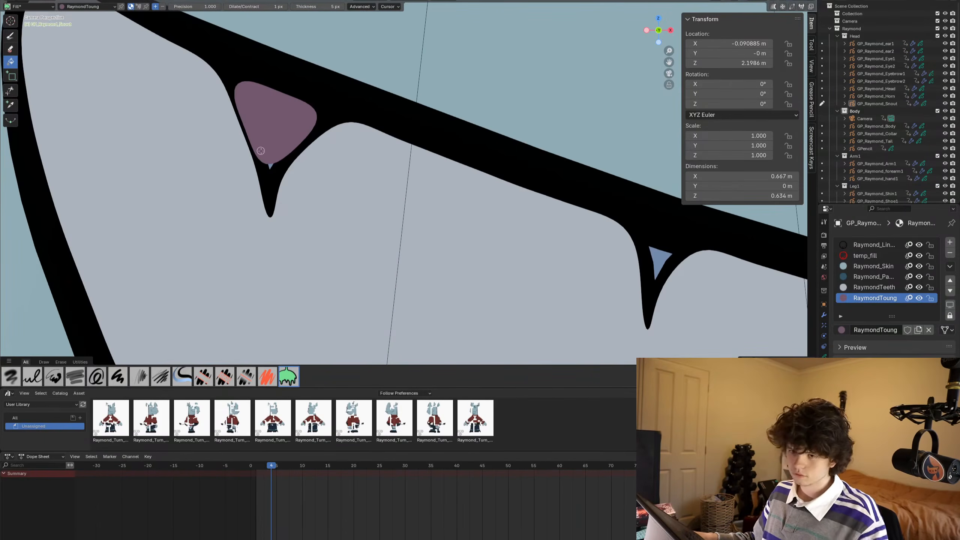
# - Use the Ink Pen with RaymondToung to colour the first gap's unfilled tip and the second small gap on frame 4
pyautogui.press('d')
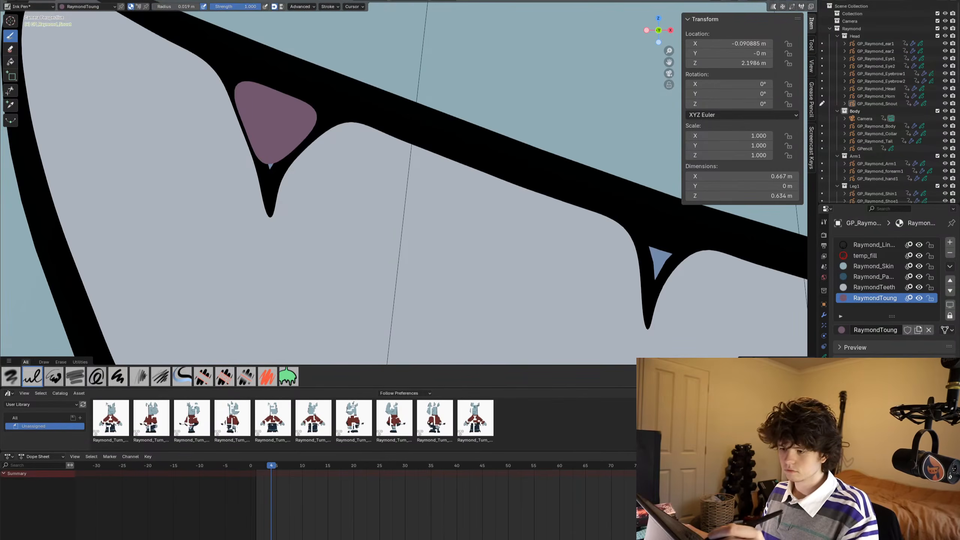
pyautogui.moveTo(262, 162); pyautogui.dragTo(269, 185)
pyautogui.moveTo(661, 256); pyautogui.dragTo(655, 276)
pyautogui.scroll(-1, 260, 153)
pyautogui.scroll(-8, 261, 153)
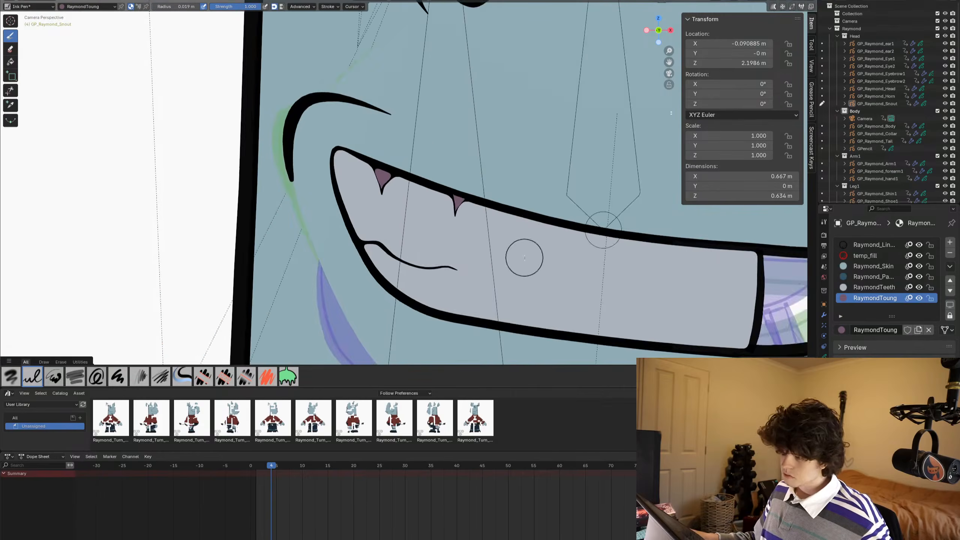
pyautogui.keyDown('shift'); pyautogui.moveTo(523, 255); pyautogui.dragTo(474, 197, button='middle'); pyautogui.keyUp('shift')
pyautogui.scroll(-1, 478, 198)
pyautogui.scroll(-2, 480, 198)
# - On frame 6, fill the tongue with the RaymondToung material using the Fill tool in Draw Mode
pyautogui.press('Right')
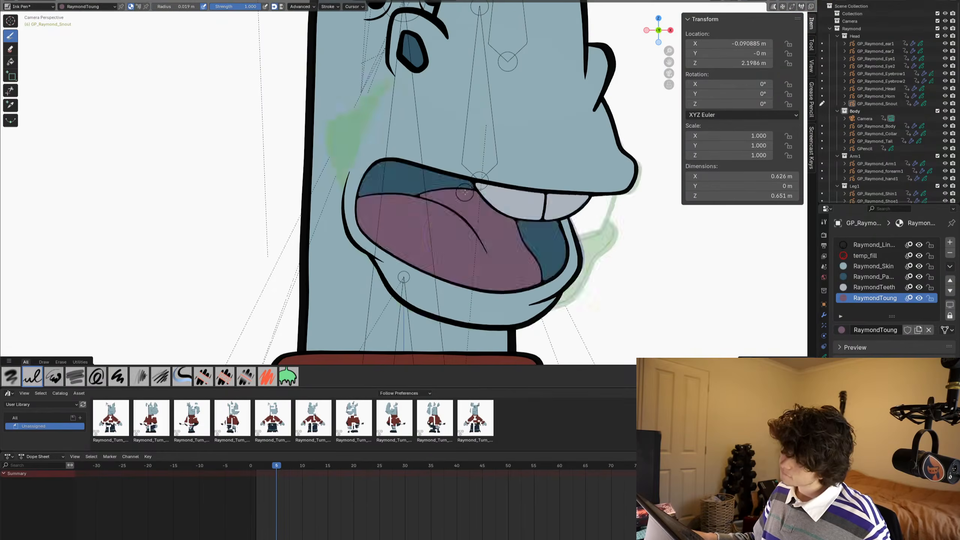
pyautogui.press('Right')
pyautogui.scroll(1, 573, 271)
pyautogui.keyDown('shift'); pyautogui.moveTo(574, 272); pyautogui.dragTo(539, 250, button='middle'); pyautogui.keyUp('shift')
pyautogui.hotkey('ctrl', 'Tab')
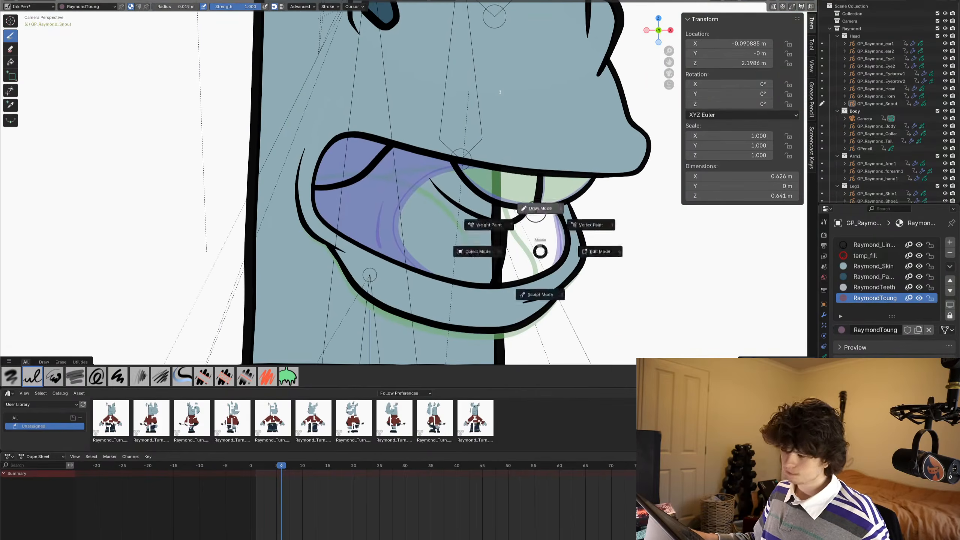
pyautogui.click(536, 206)
pyautogui.click(10, 61)
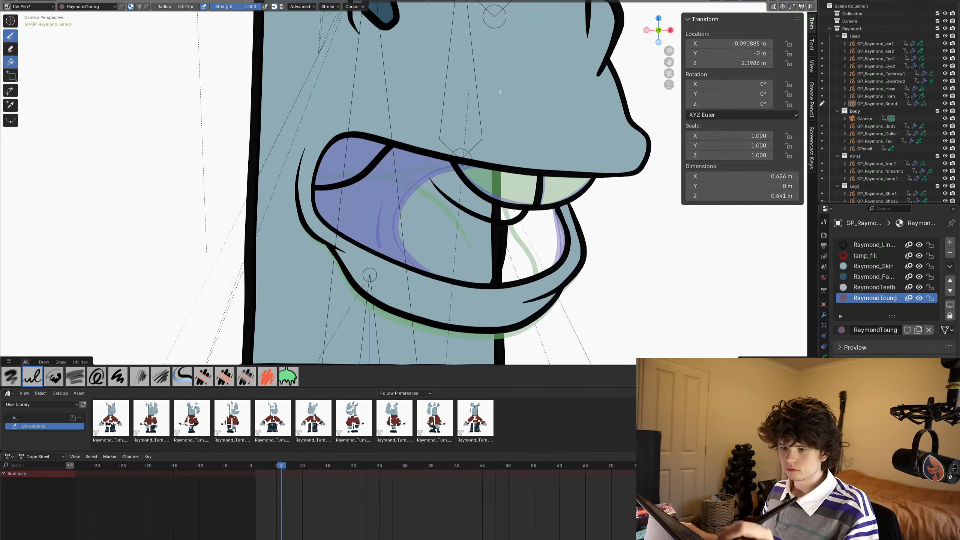
pyautogui.click(394, 219)
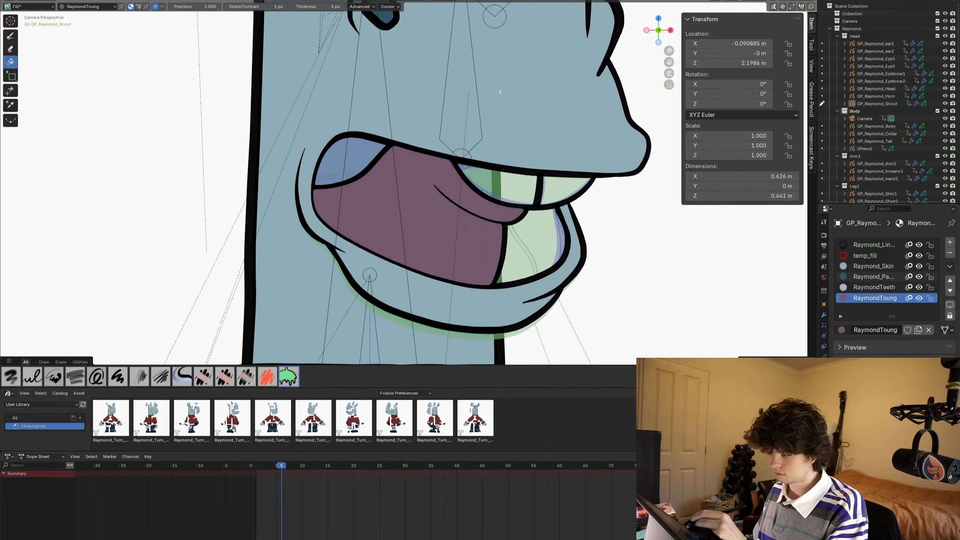
# - On frame 6, fill the dark mouth areas with Raymond_PantsCuff and both upper teeth with RaymondTeeth
pyautogui.click(873, 276)
pyautogui.click(534, 242)
pyautogui.click(351, 158)
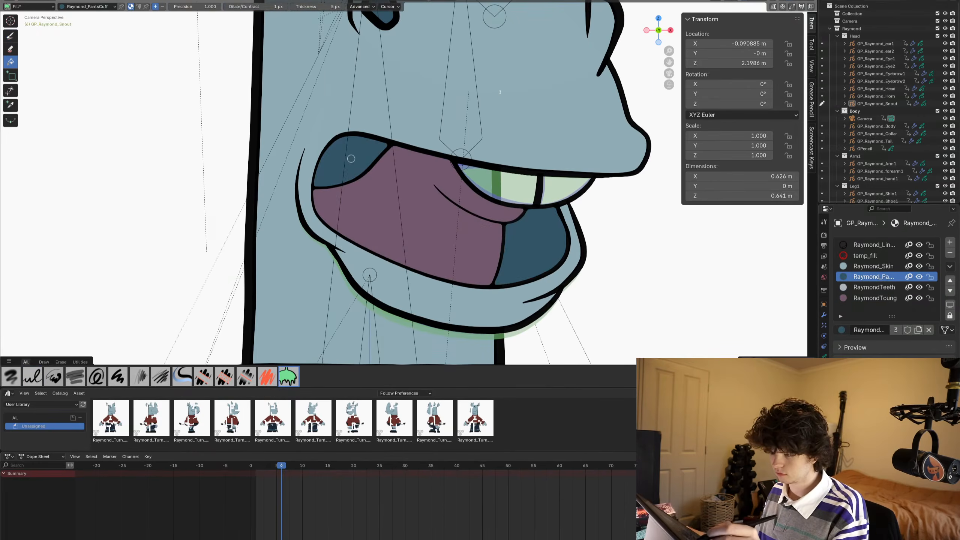
pyautogui.click(873, 287)
pyautogui.click(519, 183)
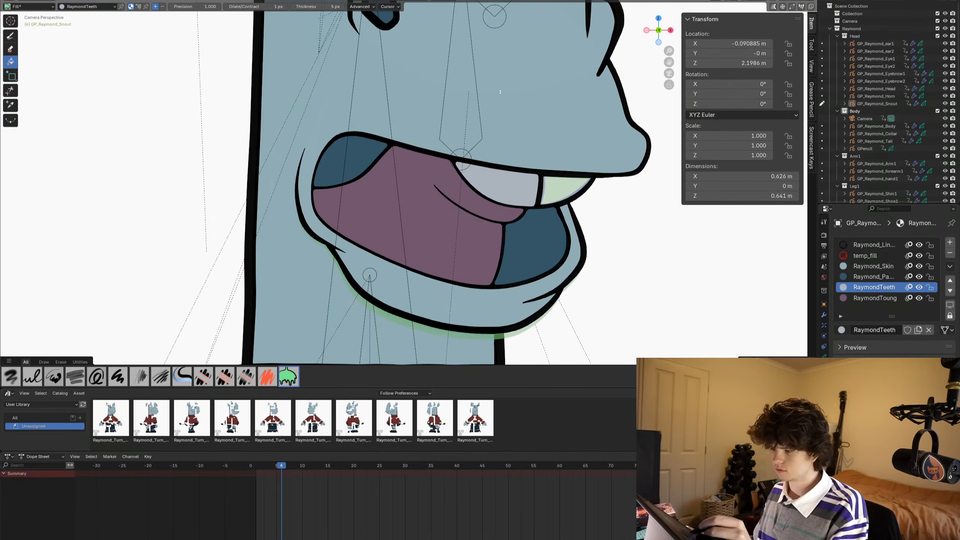
pyautogui.click(560, 186)
pyautogui.scroll(-5, 574, 203)
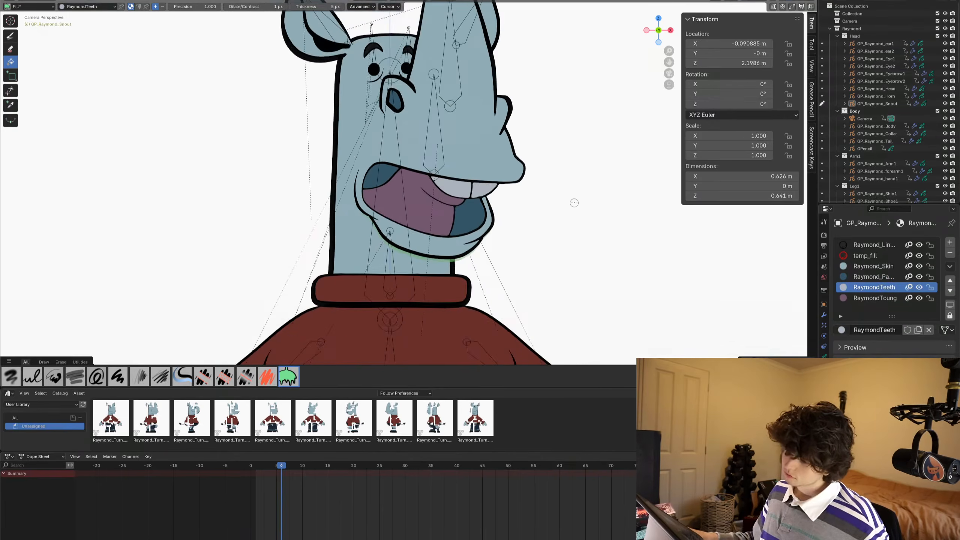
# - On frame 7, fill the open mouth interior with Raymond_PantsCuff and both upper teeth with RaymondTeeth
pyautogui.press('Right')
pyautogui.scroll(4, 568, 204)
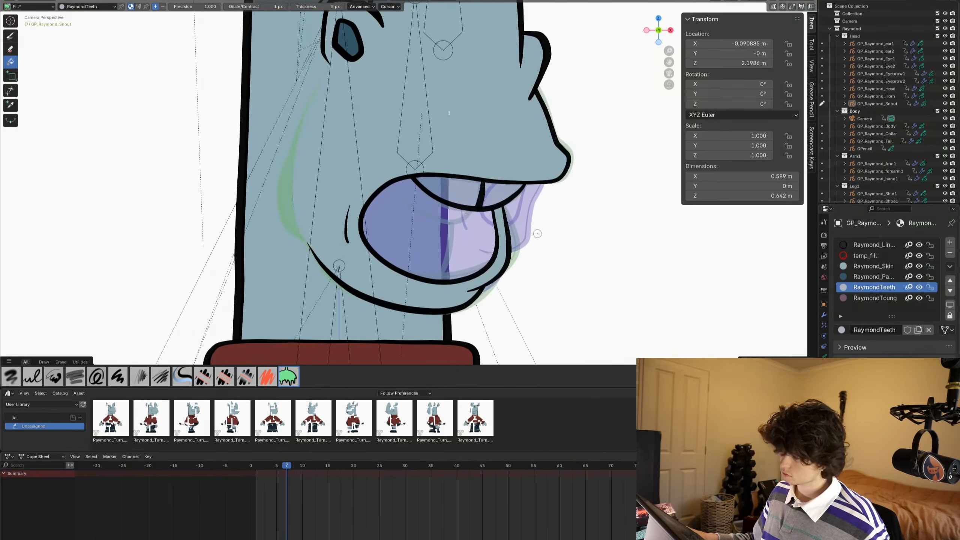
pyautogui.click(840, 276)
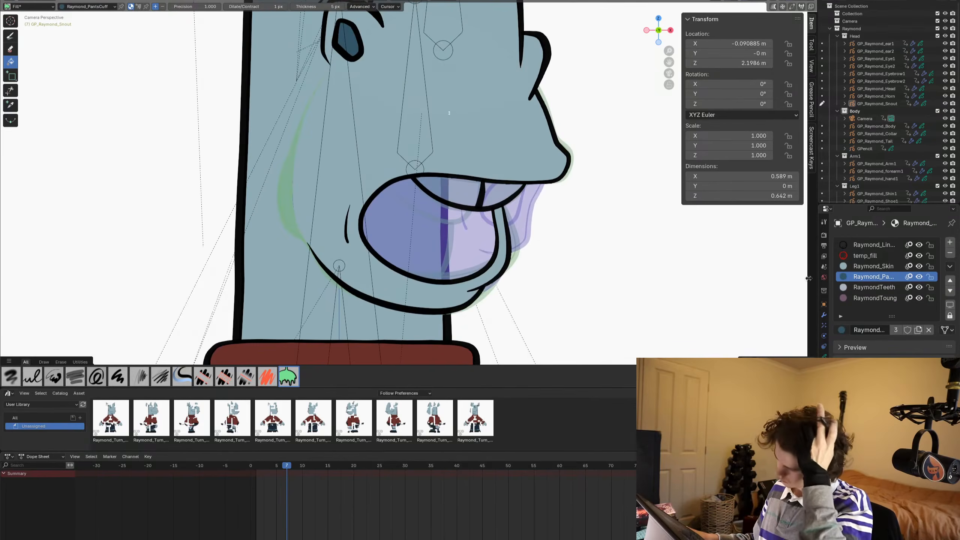
pyautogui.click(467, 251)
pyautogui.click(866, 287)
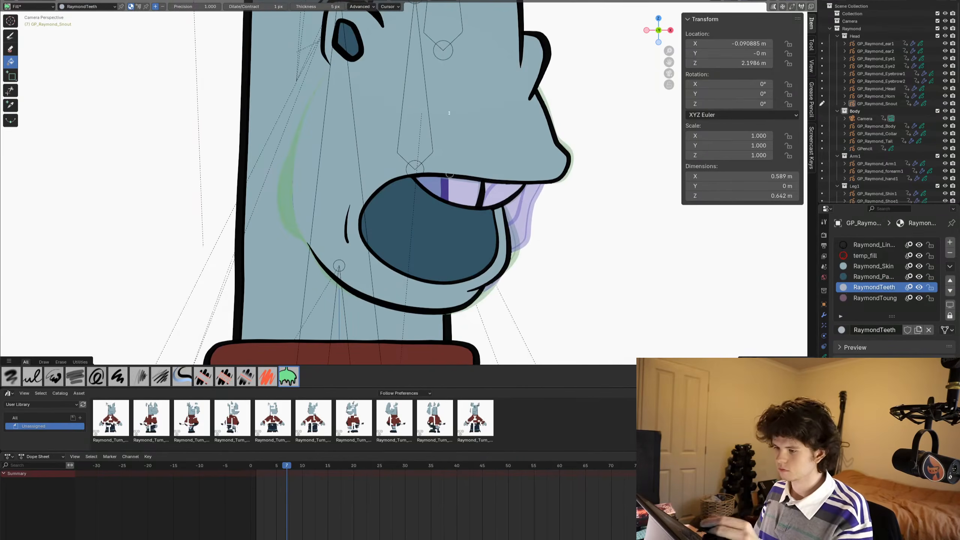
pyautogui.click(449, 189)
pyautogui.click(500, 191)
pyautogui.scroll(-5, 449, 112)
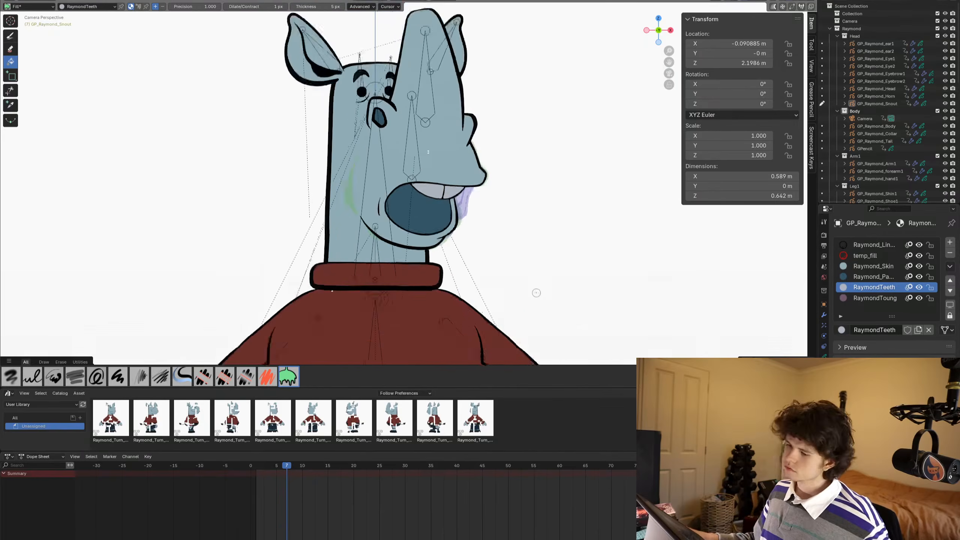
# - On frame 8, fill the small round mouth opening with Raymond_PantsCuff and return to Object Mode
pyautogui.press('Right')
pyautogui.scroll(5, 517, 221)
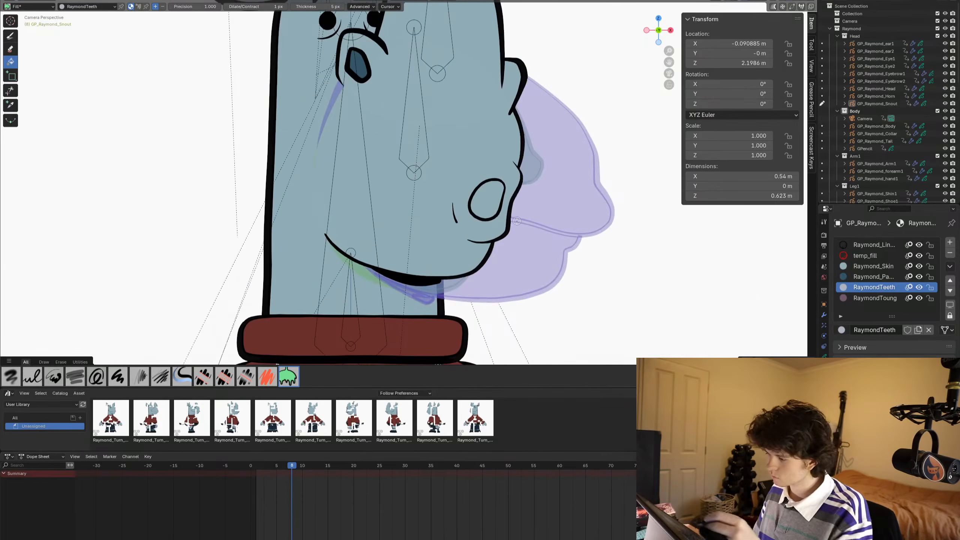
pyautogui.click(869, 277)
pyautogui.press('Right')
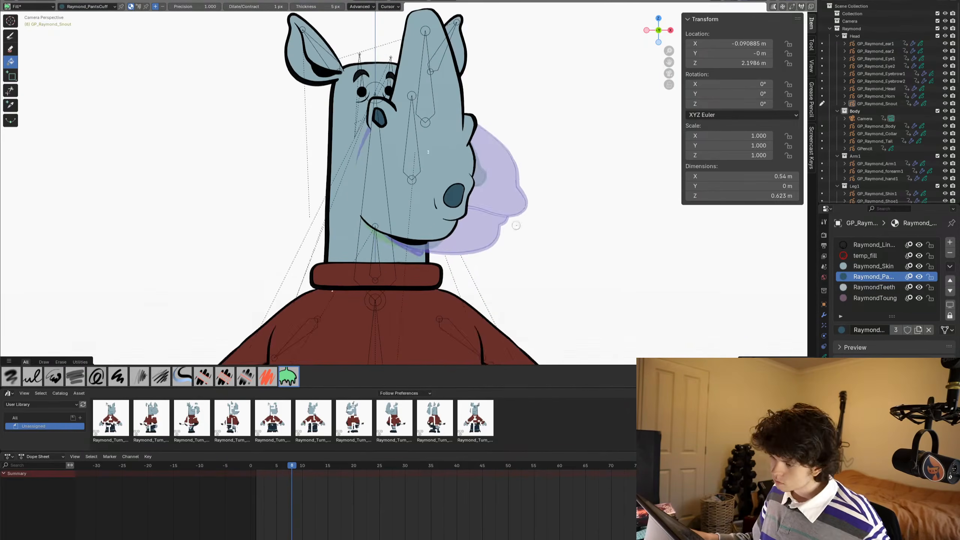
pyautogui.press('Left')
pyautogui.press('Tab')
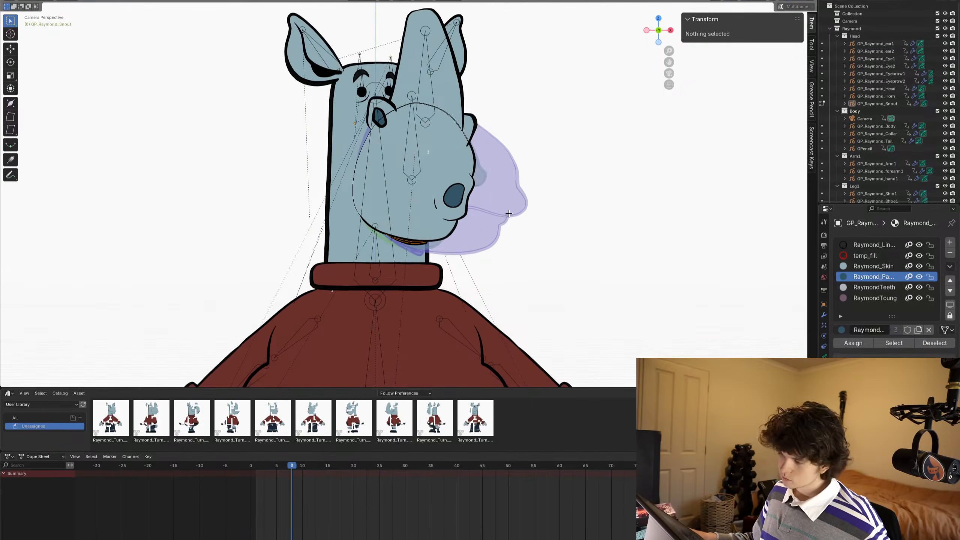
pyautogui.press('Tab')
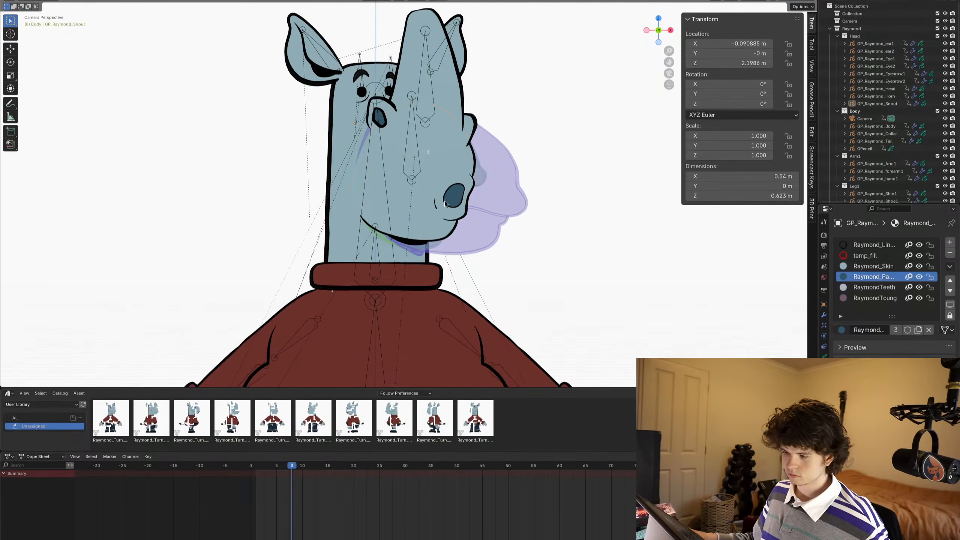
# - With Multiframe editing on, select all Raymond_PantsCuff, RaymondTeeth and RaymondToung strokes of the snout and send them to the back
pyautogui.press('Tab')
pyautogui.scroll(2, 608, 93)
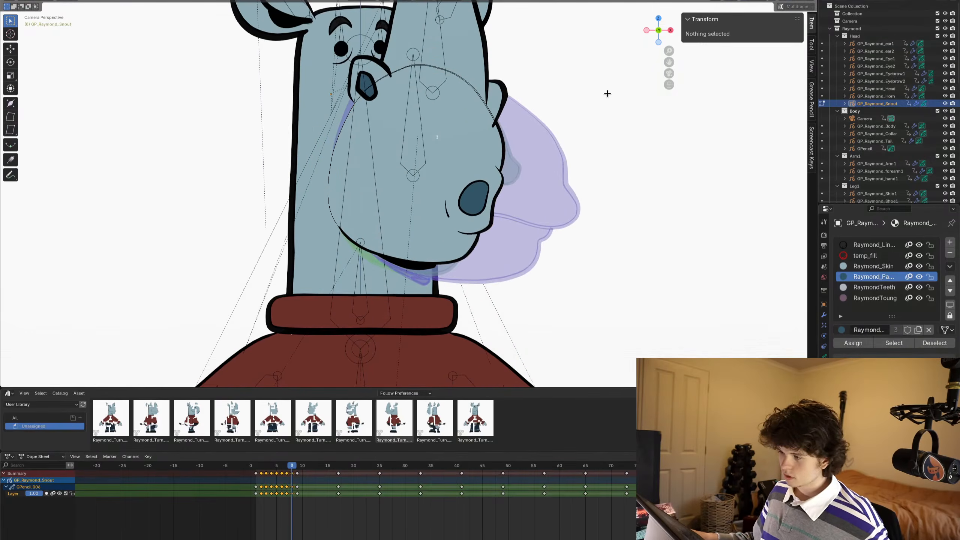
pyautogui.click(780, 8)
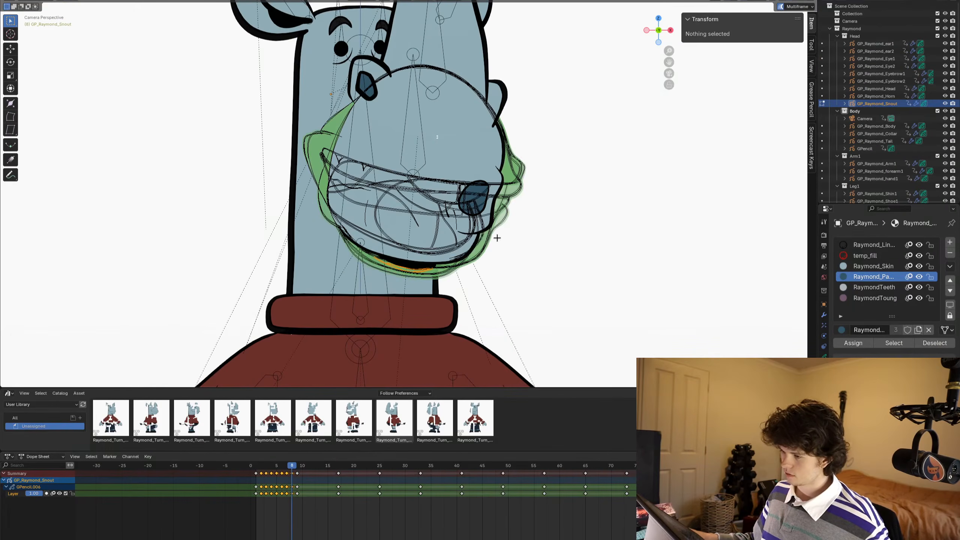
pyautogui.click(479, 236)
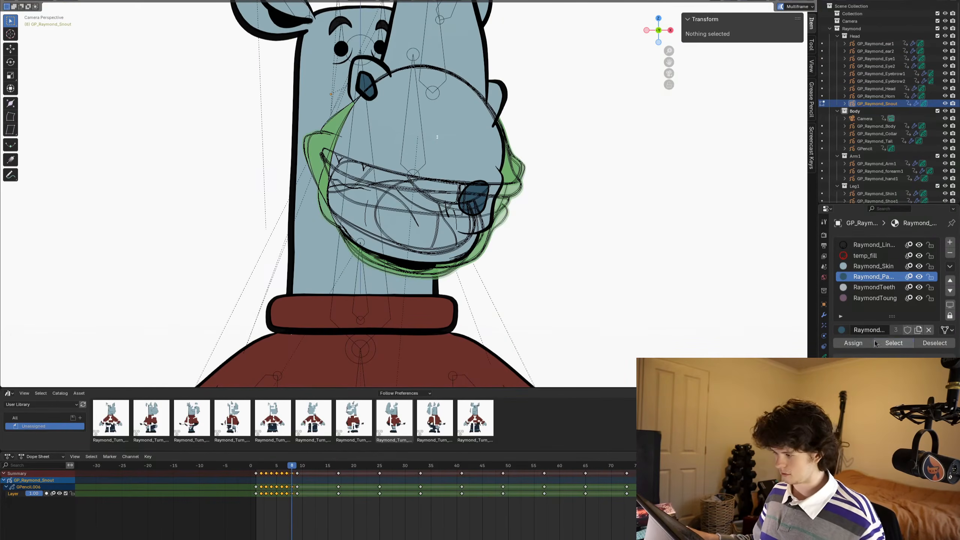
pyautogui.click(893, 343)
pyautogui.click(873, 287)
pyautogui.click(883, 342)
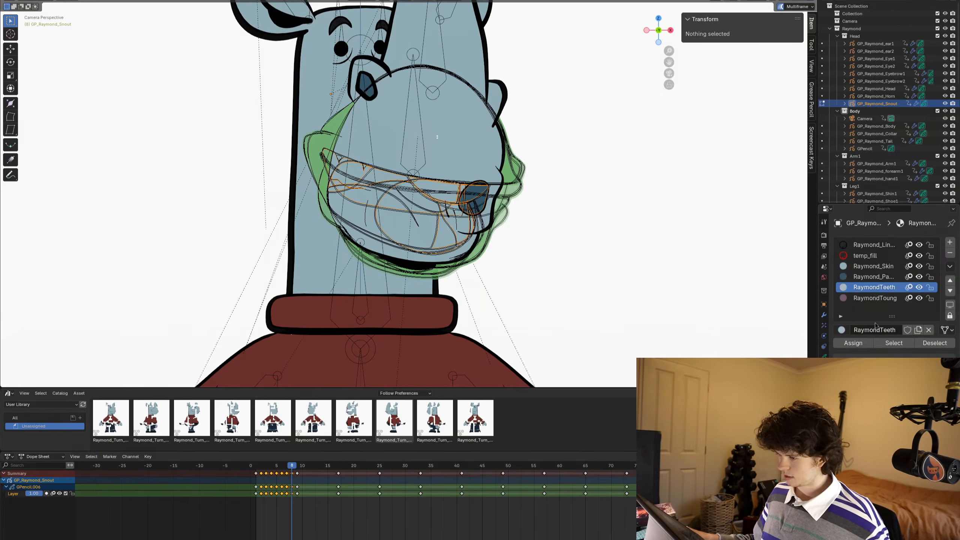
pyautogui.click(875, 298)
pyautogui.click(893, 343)
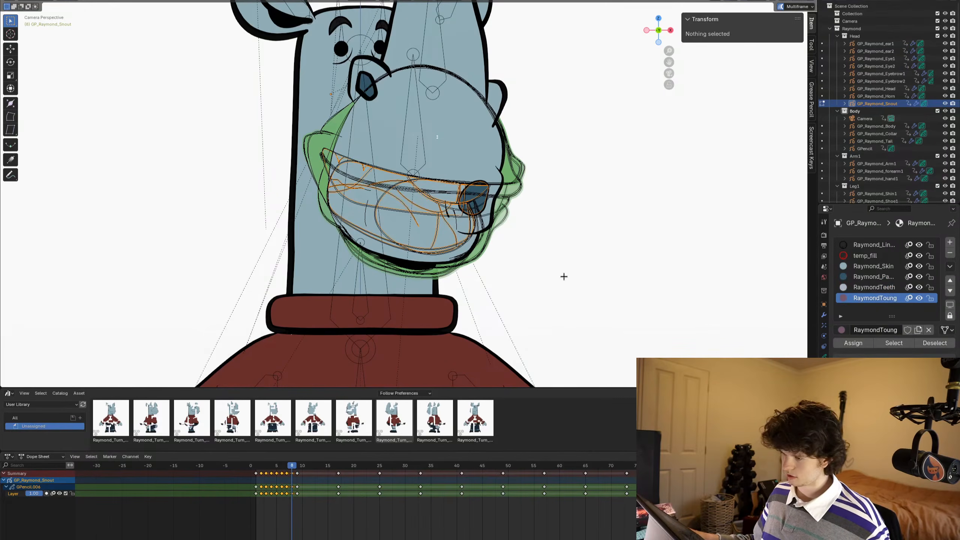
pyautogui.hotkey('ctrl', 'shift', 'Up')
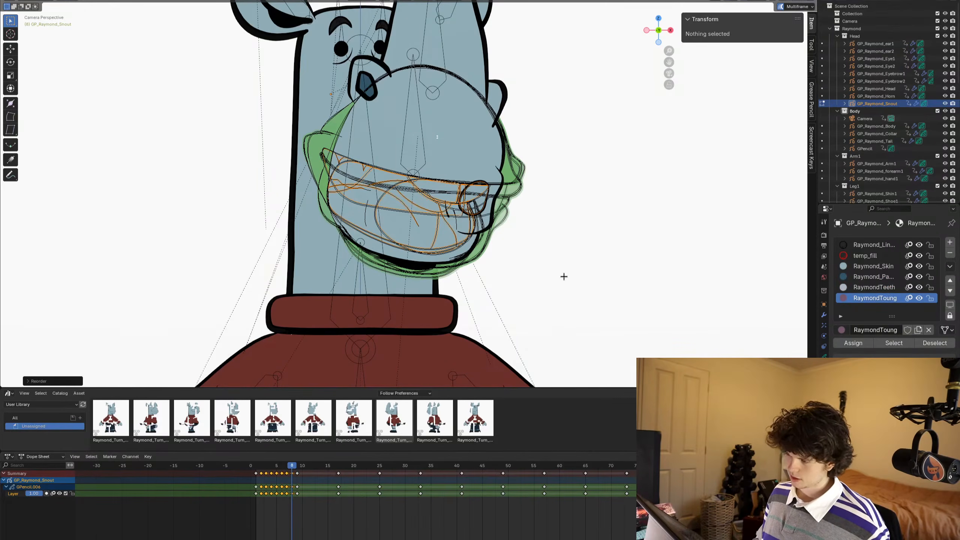
pyautogui.click(563, 277)
# - Select all Raymond_Skin strokes across the frames, send them to the back and return to Object Mode
pyautogui.click(872, 266)
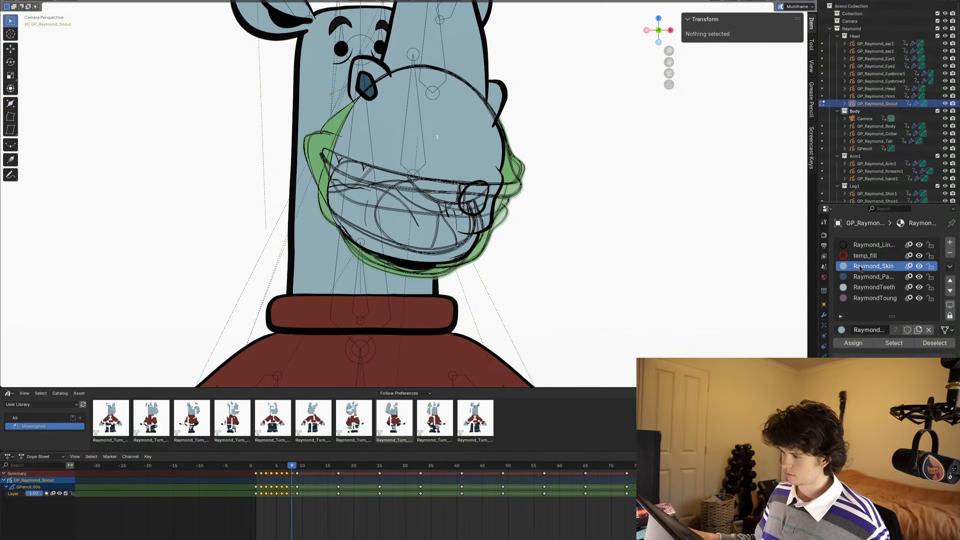
pyautogui.click(893, 343)
pyautogui.hotkey('ctrl', 'shift', 'Down')
pyautogui.press('Tab')
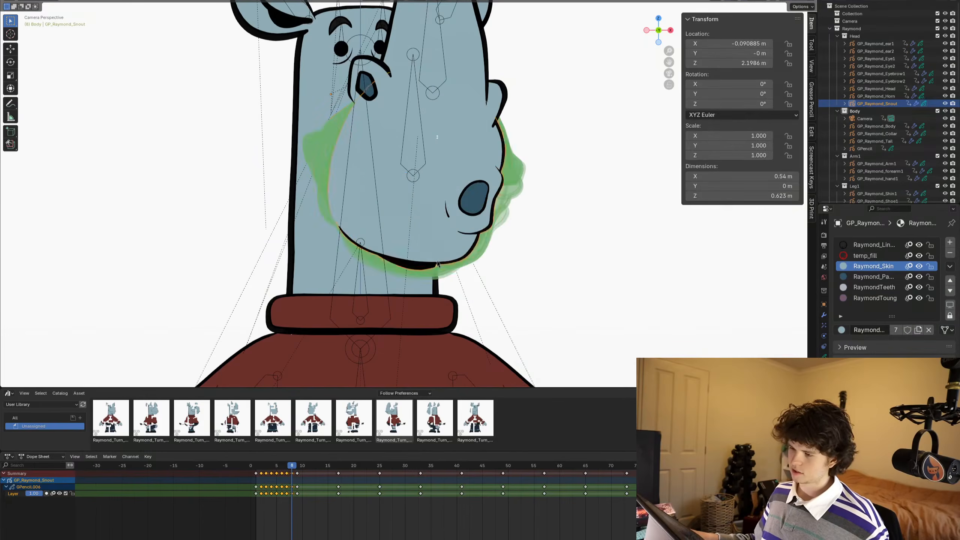
pyautogui.hotkey('alt', 'a')
# - On frame 4, fill the unfilled front tooth of the grin with RaymondTeeth using the Fill tool
pyautogui.press('Left')
pyautogui.press('Left')
pyautogui.press('Left')
pyautogui.press('Left')
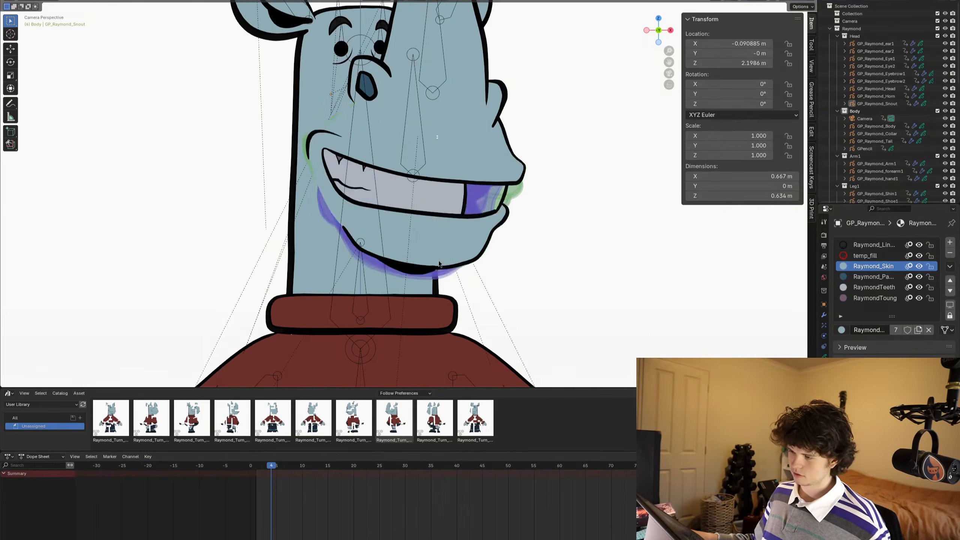
pyautogui.press('Right')
pyautogui.press('Left')
pyautogui.hotkey('ctrl', 'Tab')
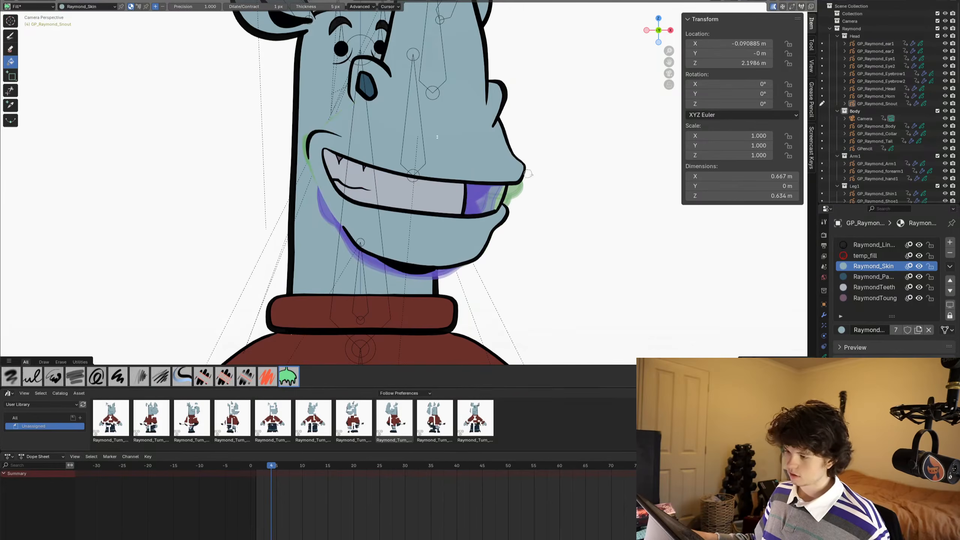
pyautogui.click(869, 287)
pyautogui.scroll(2, 563, 218)
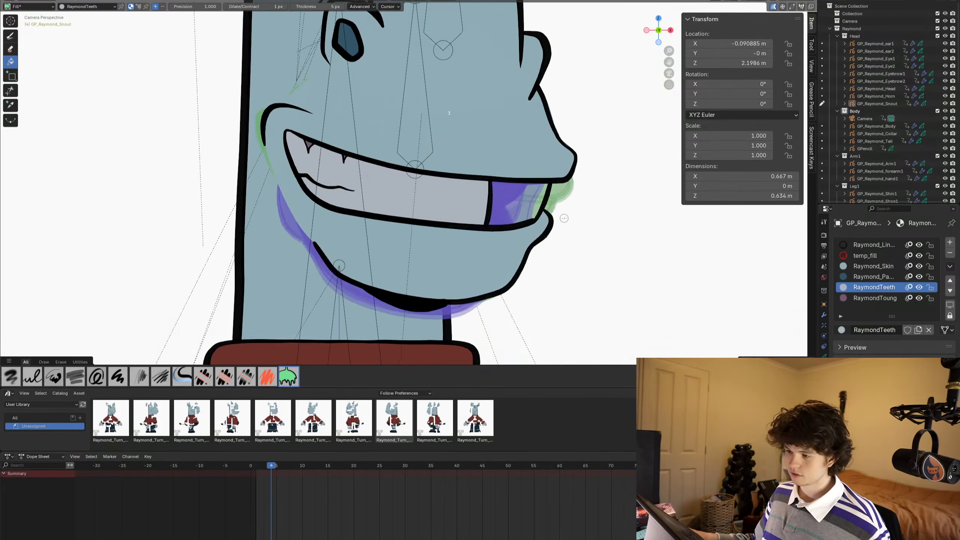
pyautogui.click(531, 209)
pyautogui.scroll(6, 531, 209)
pyautogui.scroll(-4, 530, 207)
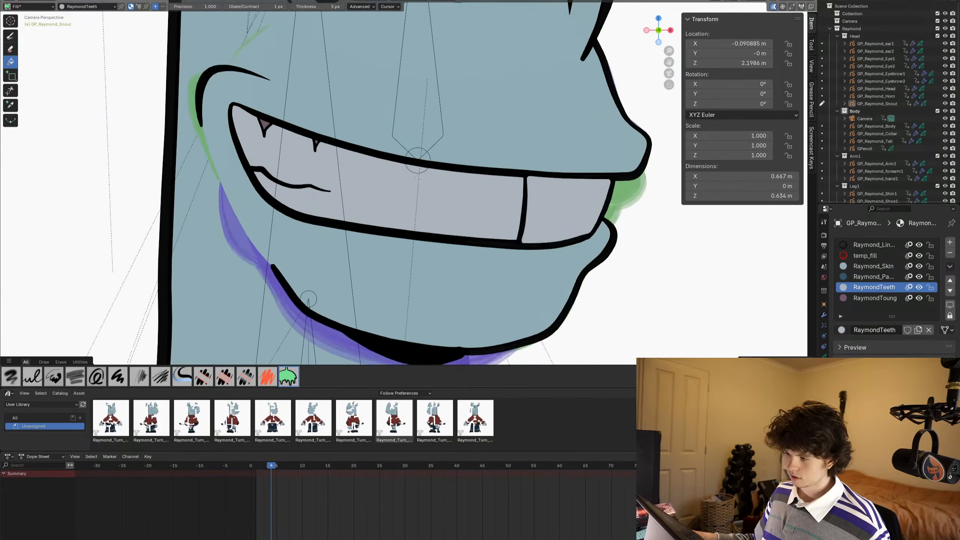
# - Turn off Multiframe, send the new front-tooth fill on frame 4 to the back and return to Object Mode
pyautogui.keyDown('shift'); pyautogui.moveTo(550, 173); pyautogui.dragTo(501, 174, button='middle'); pyautogui.keyUp('shift')
pyautogui.press('Tab')
pyautogui.hotkey('alt', 'a')
pyautogui.click(531, 175)
pyautogui.click(542, 183)
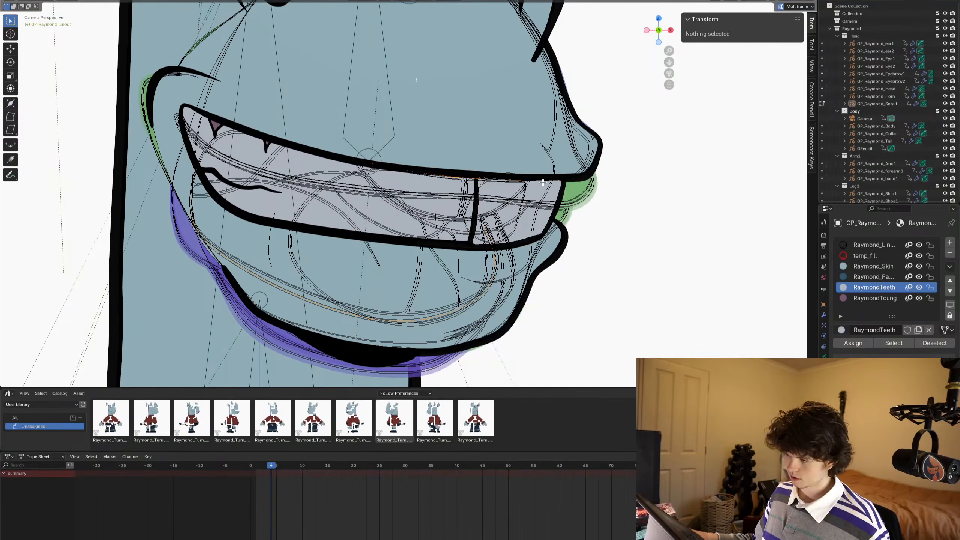
pyautogui.click(780, 7)
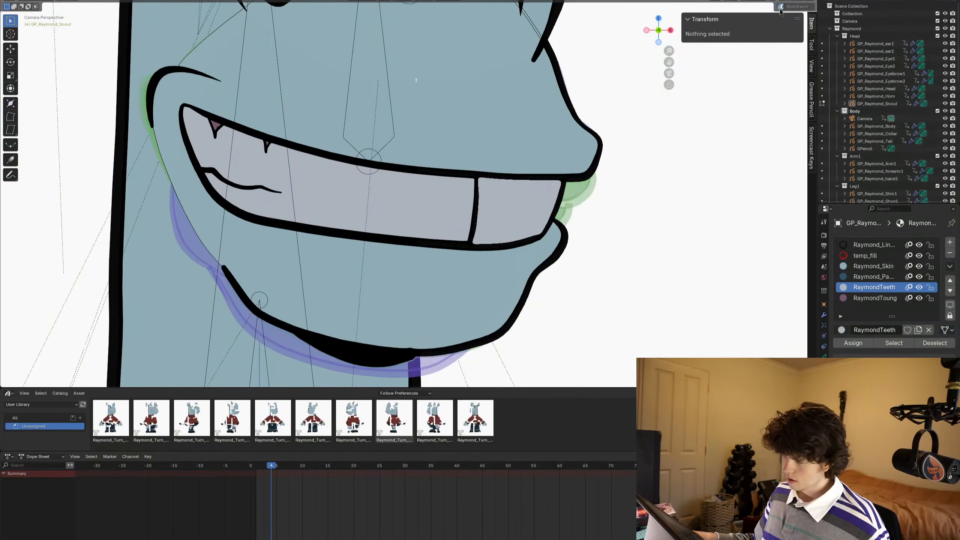
pyautogui.click(537, 178)
pyautogui.hotkey('ctrl', 'shift', 'Down')
pyautogui.hotkey('ctrl', 'Tab')
pyautogui.click(497, 182)
# - On frame 2, delete the stray teeth-coloured fill covering the snout
pyautogui.scroll(-6, 465, 174)
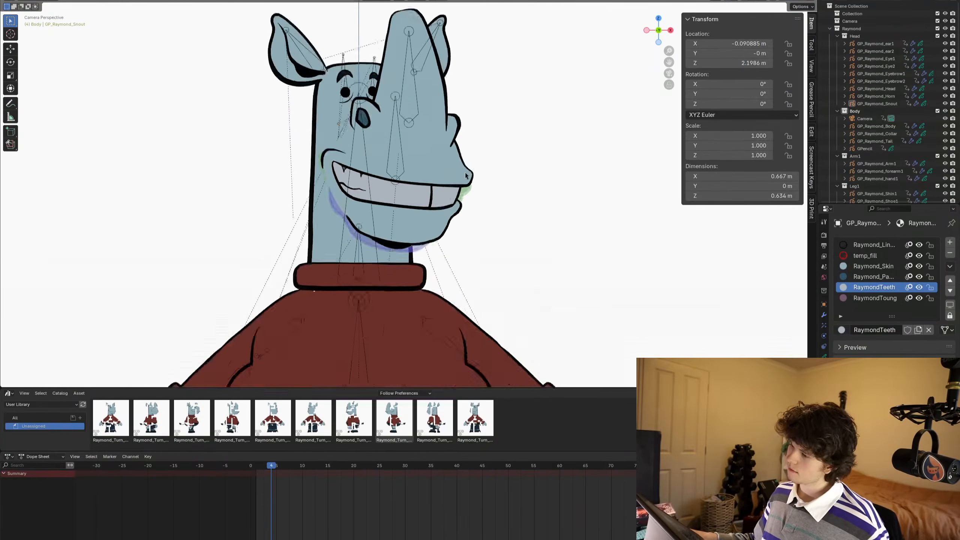
pyautogui.scroll(-3, 465, 173)
pyautogui.press('Left')
pyautogui.press('Left')
pyautogui.press('Left')
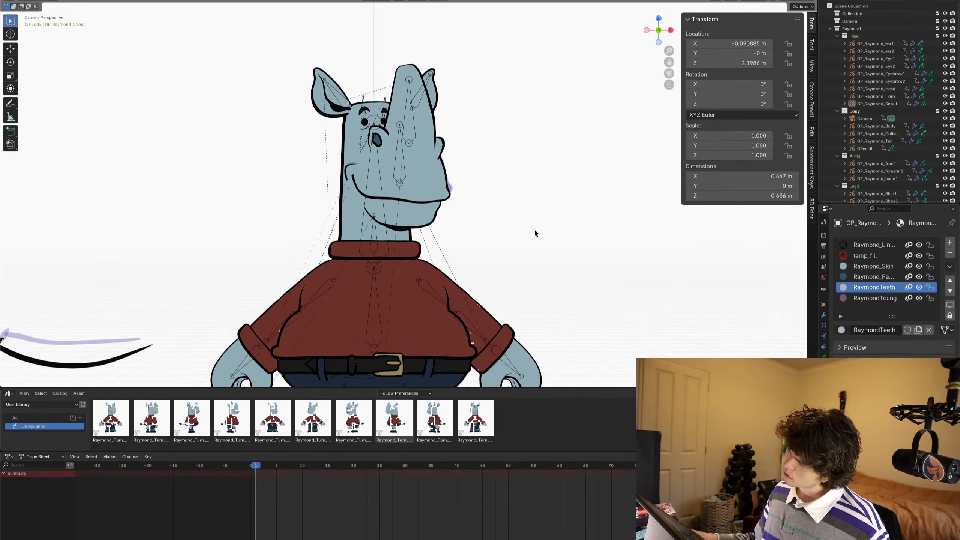
pyautogui.press('Right')
pyautogui.scroll(5, 417, 167)
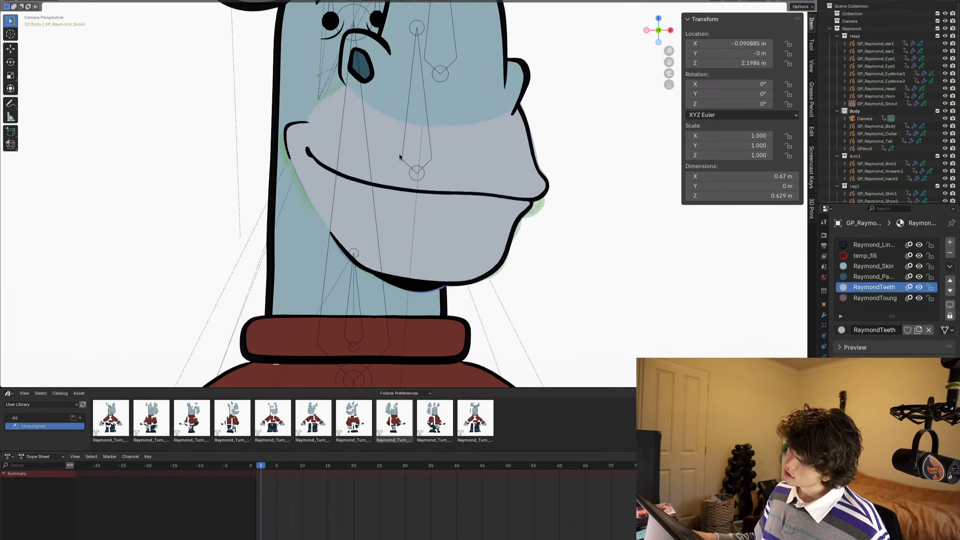
pyautogui.press('Tab')
pyautogui.click(326, 93)
pyautogui.press('g')
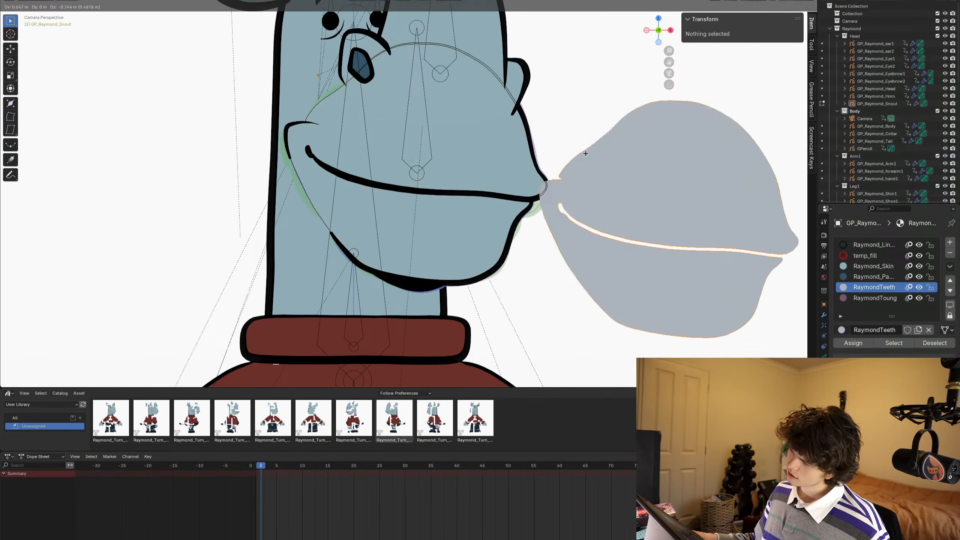
pyautogui.rightClick(604, 154)
pyautogui.press('x')
pyautogui.click(680, 160)
pyautogui.click(339, 100)
pyautogui.press('g')
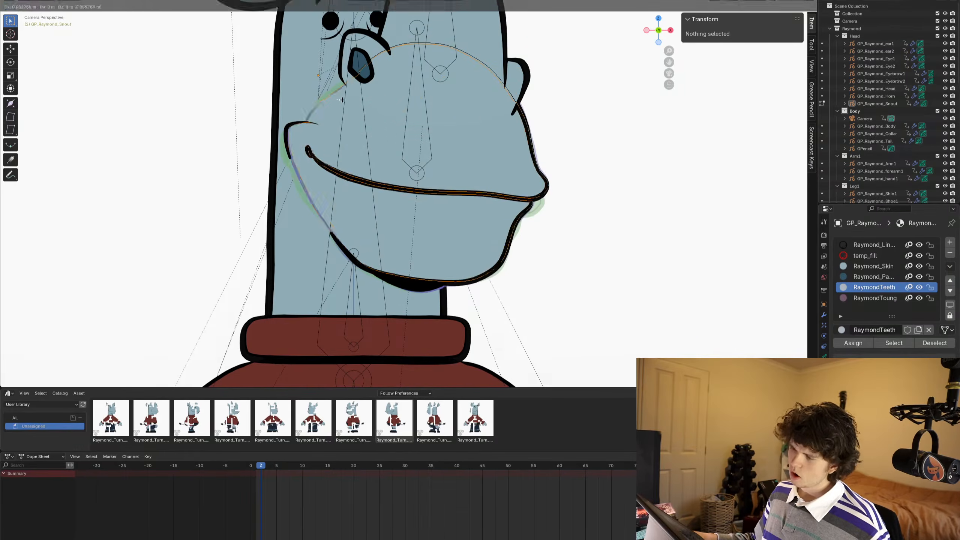
pyautogui.rightClick(585, 109)
# - On frame 3, delete the RaymondTeeth strokes, including the stray fill covering the snout
pyautogui.press('Right')
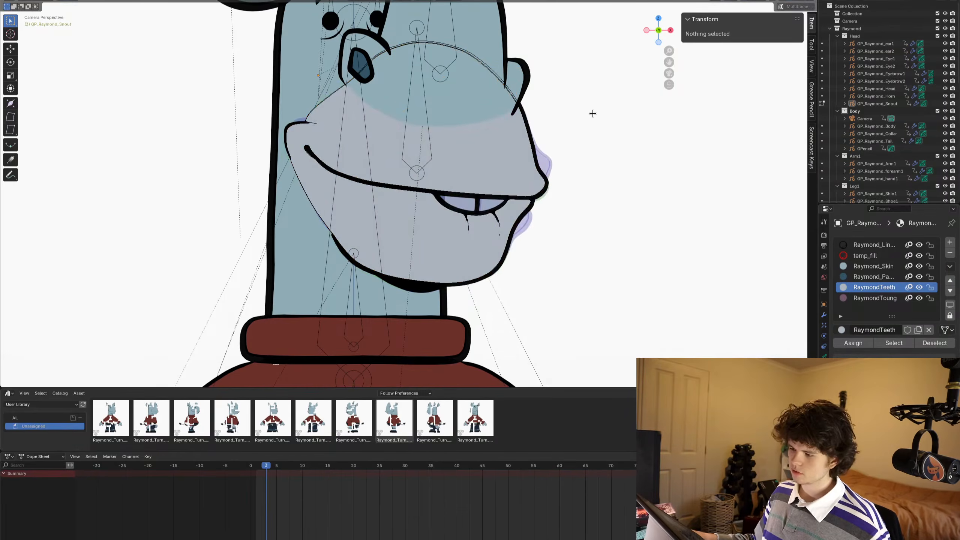
pyautogui.click(522, 113)
pyautogui.click(567, 157)
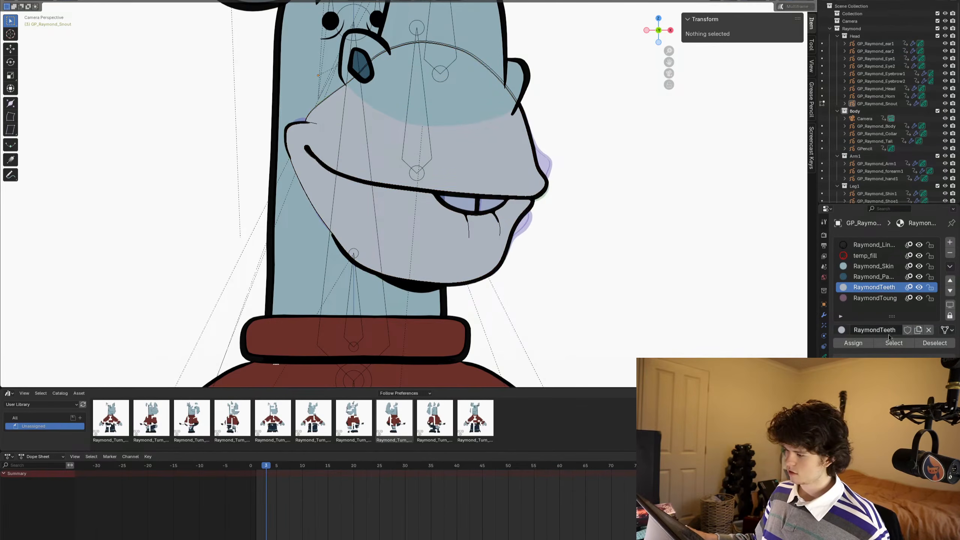
# - Check the snout on frames 4 to 8 for stray teeth-coloured fills
pyautogui.press('Right')
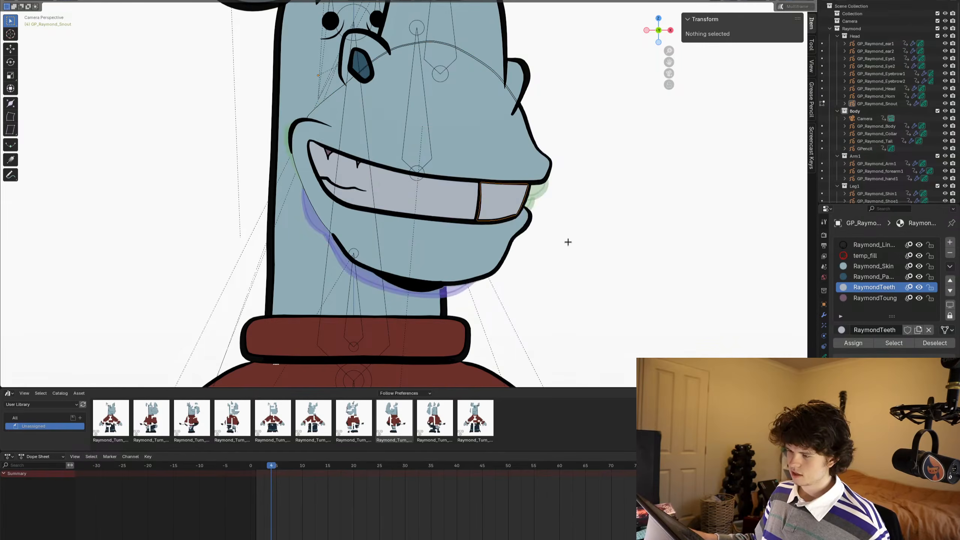
pyautogui.press('Right')
pyautogui.press('Right')
pyautogui.press('Right')
pyautogui.press('Right')
pyautogui.press('Right')
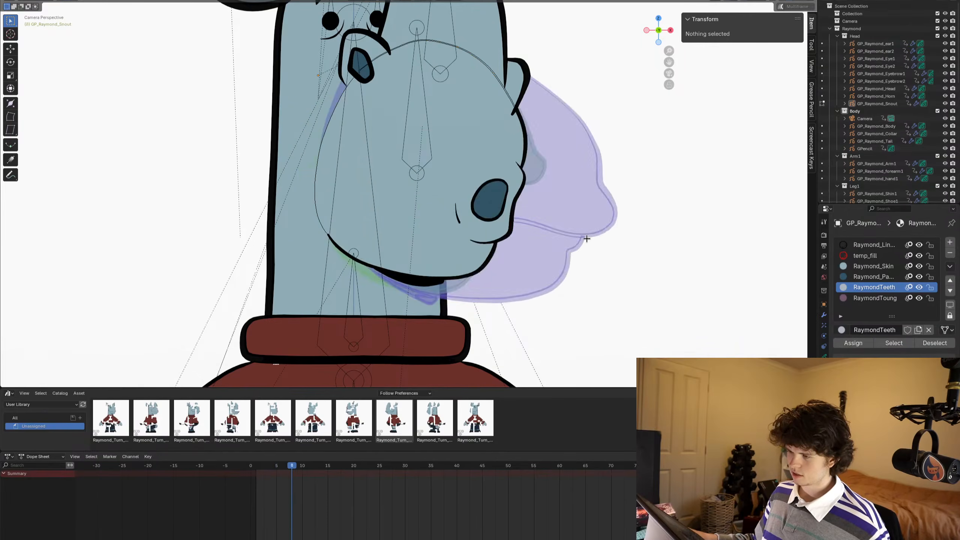
pyautogui.press('Left')
pyautogui.press('Left')
pyautogui.press('Left')
pyautogui.press('Left')
pyautogui.press('Left')
pyautogui.press('Left')
pyautogui.press('Left')
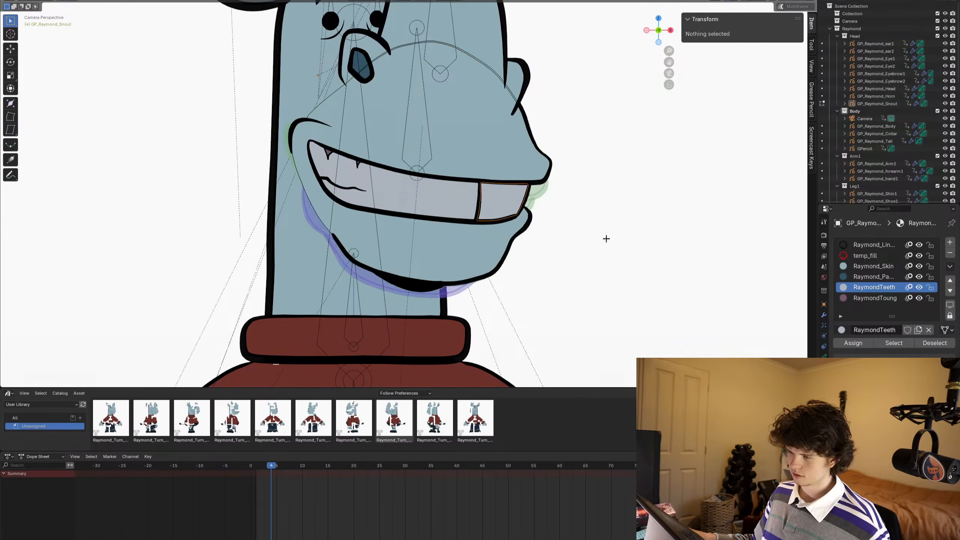
# - On frame 3, refill both small front teeth with RaymondTeeth using the Fill tool and return to Edit Mode
pyautogui.press('Right')
pyautogui.scroll(1, 581, 242)
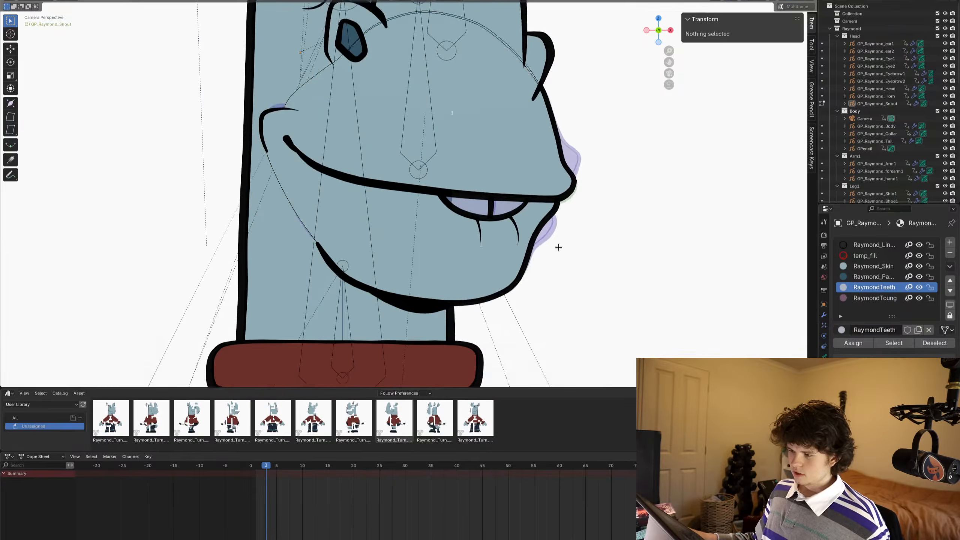
pyautogui.hotkey('ctrl', 'Tab')
pyautogui.click(596, 216)
pyautogui.scroll(3, 593, 184)
pyautogui.click(525, 216)
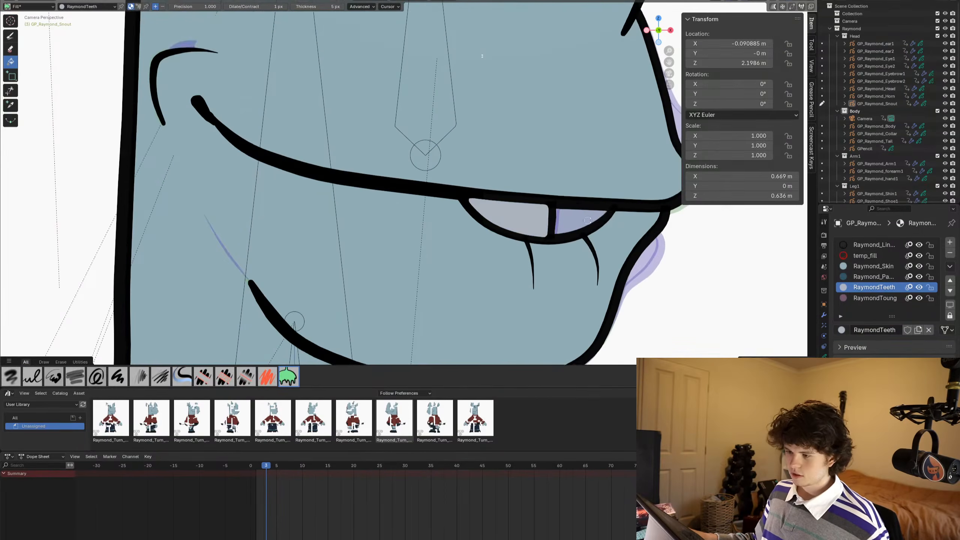
pyautogui.click(580, 218)
pyautogui.hotkey('ctrl', 'Tab')
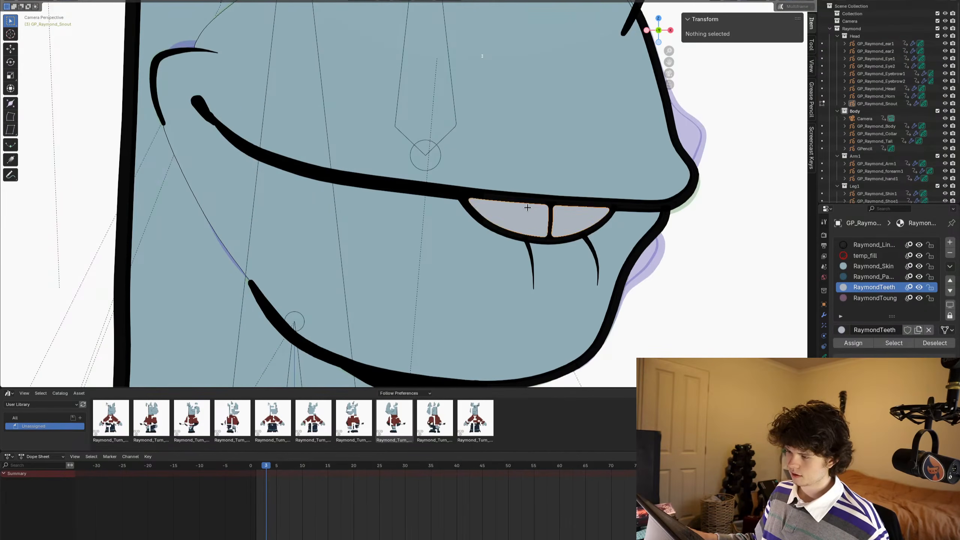
# - Return to Object Mode and scrub through frames 4 to 9 to review the snout's mouth shapes on the whole character
pyautogui.press('Right')
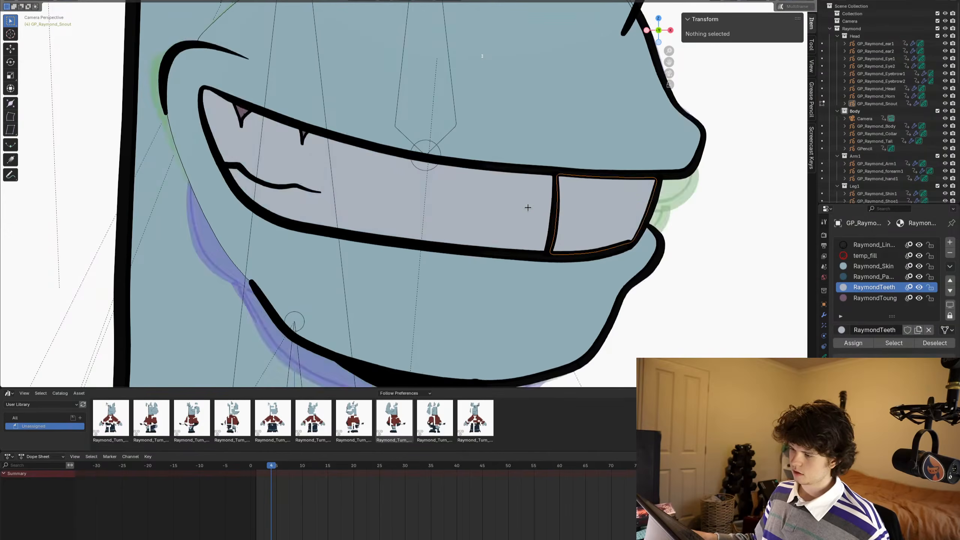
pyautogui.scroll(-7, 528, 208)
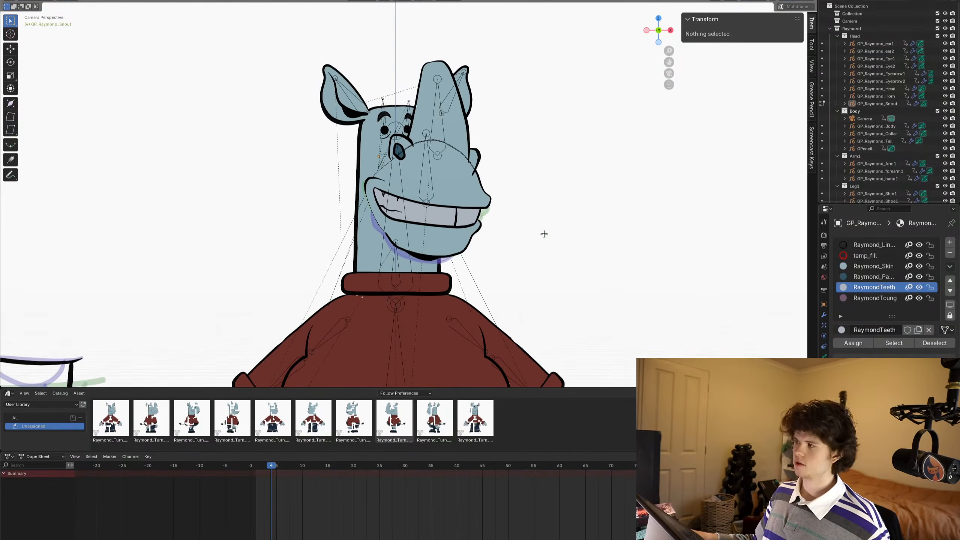
pyautogui.scroll(-4, 555, 215)
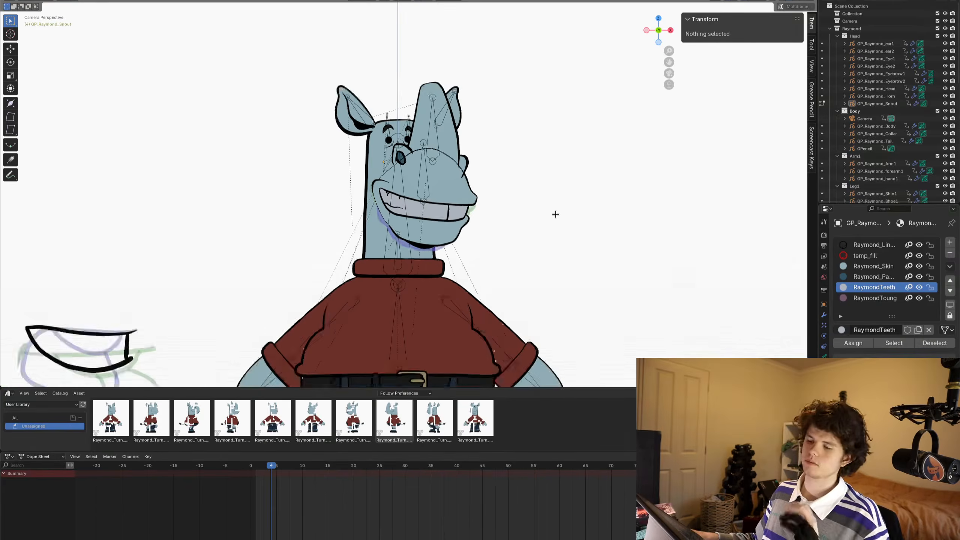
pyautogui.hotkey('ctrl', 'Tab')
pyautogui.click(452, 208)
pyautogui.scroll(-3, 446, 207)
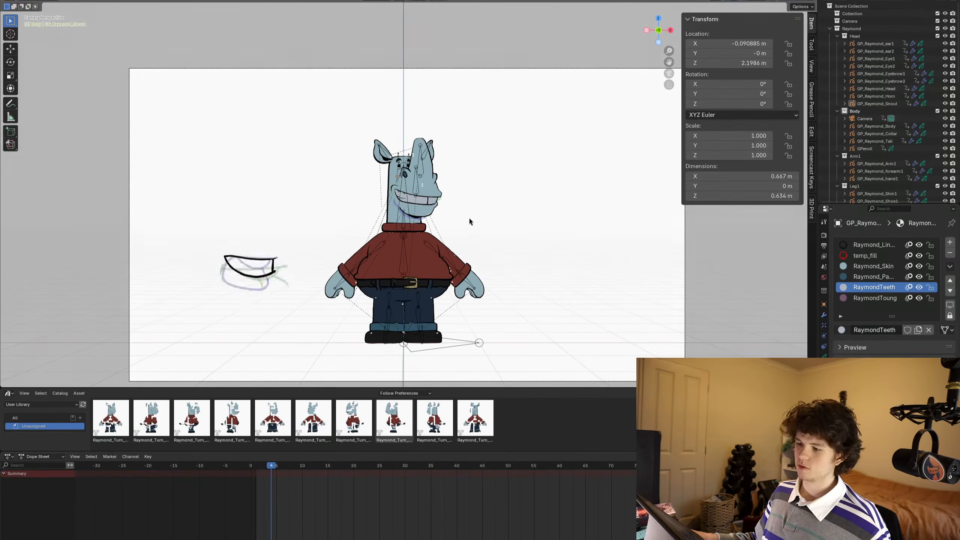
pyautogui.press('Right')
pyautogui.press('Right')
pyautogui.press('Right')
pyautogui.press('Right')
pyautogui.press('Right')
pyautogui.press('Right')
pyautogui.press('space')
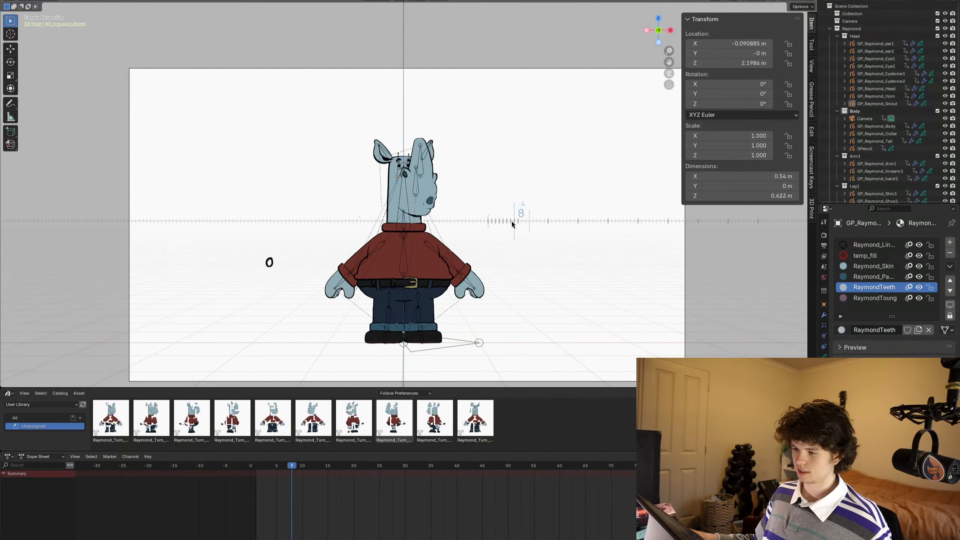
pyautogui.press('space')
pyautogui.moveTo(514, 217)
pyautogui.keyDown('alt'); pyautogui.mouseDown(button='middle')
pyautogui.moveTo(464, 211)
pyautogui.moveTo(498, 211)
pyautogui.mouseUp(button='middle'); pyautogui.keyUp('alt')
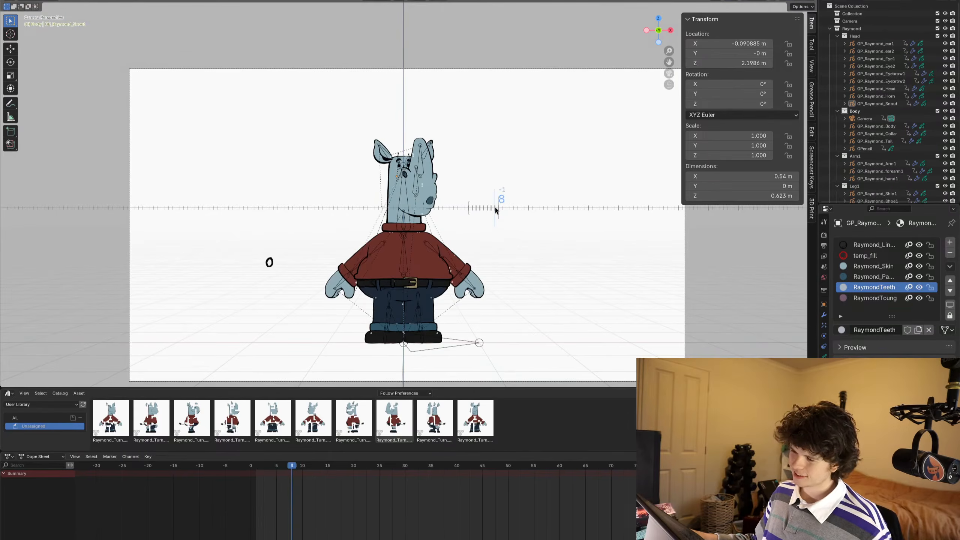
pyautogui.scroll(5, 479, 210)
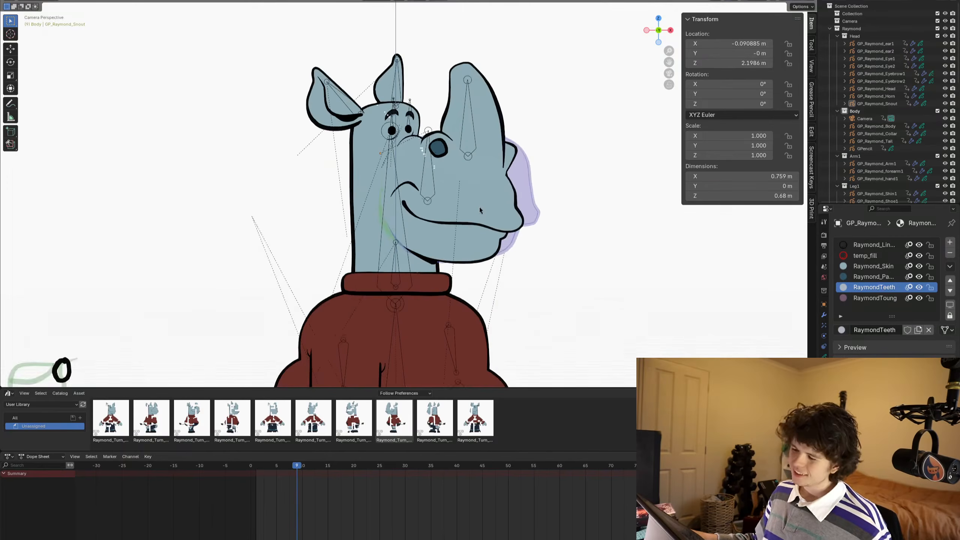
pyautogui.scroll(-5, 479, 208)
pyautogui.scroll(5, 480, 207)
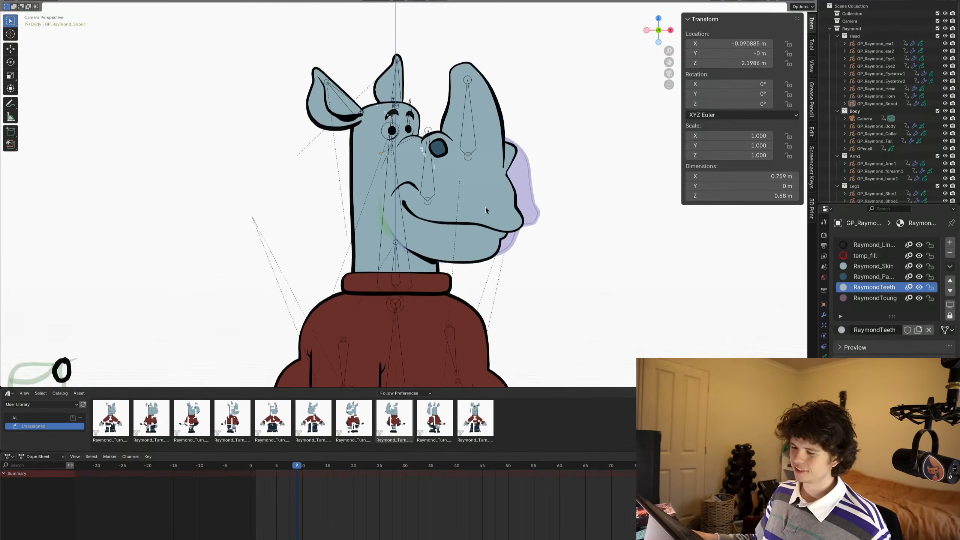
# - Select the snout object, switch it to Draw Mode and isolate it in local view on frame 9
pyautogui.keyDown('shift'); pyautogui.moveTo(495, 205); pyautogui.dragTo(517, 181, button='middle'); pyautogui.keyUp('shift')
pyautogui.scroll(2, 533, 194)
pyautogui.scroll(-1, 516, 181)
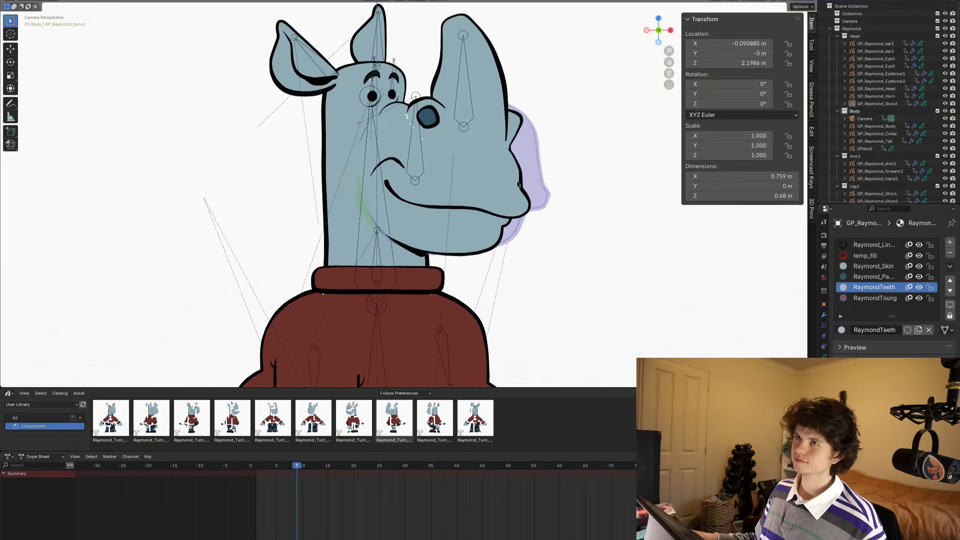
pyautogui.scroll(-2, 507, 173)
pyautogui.scroll(2, 506, 176)
pyautogui.scroll(2, 504, 176)
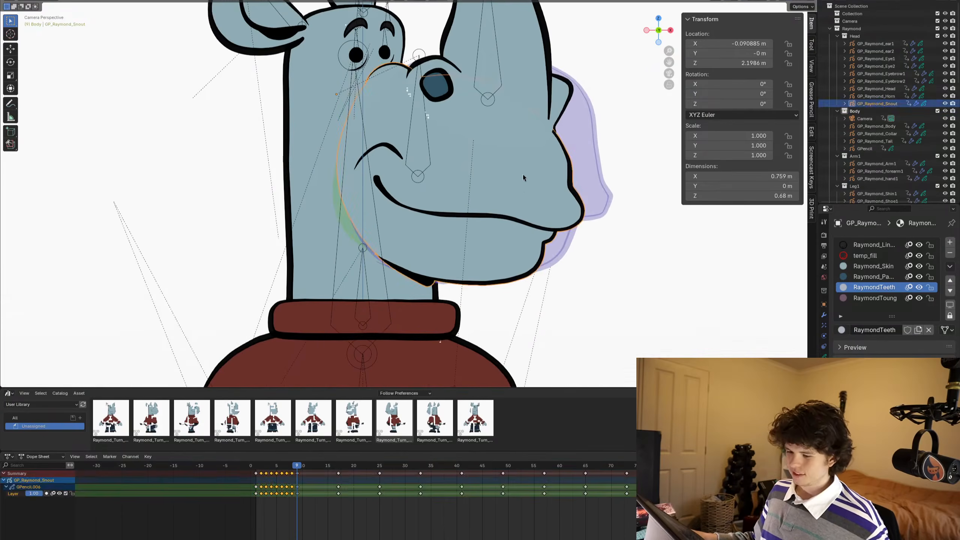
pyautogui.keyDown('shift'); pyautogui.moveTo(522, 176); pyautogui.dragTo(504, 194, button='middle'); pyautogui.keyUp('shift')
pyautogui.click(504, 190)
pyautogui.scroll(2, 464, 258)
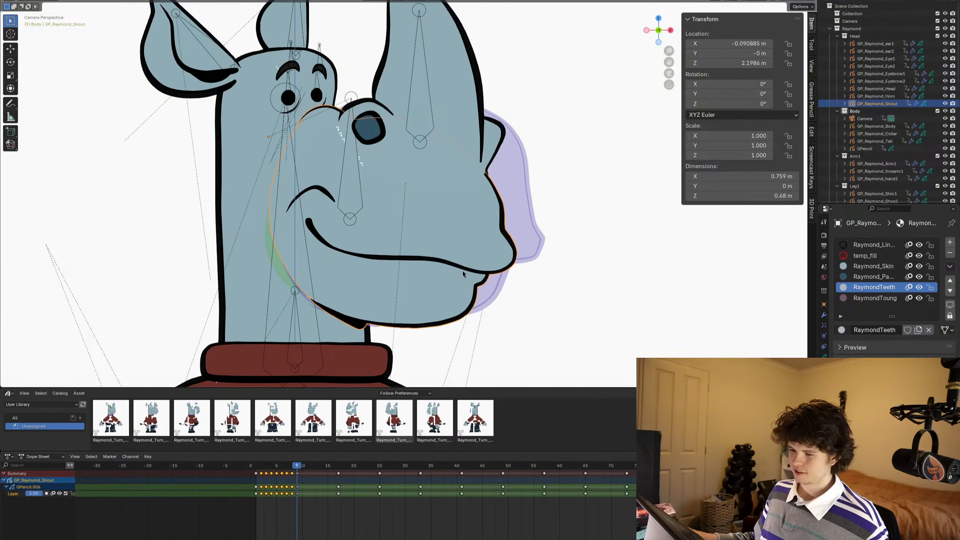
pyautogui.keyDown('shift'); pyautogui.moveTo(461, 270); pyautogui.dragTo(455, 243, button='middle'); pyautogui.keyUp('shift')
pyautogui.hotkey('ctrl', 'Tab')
pyautogui.scroll(-2, 491, 205)
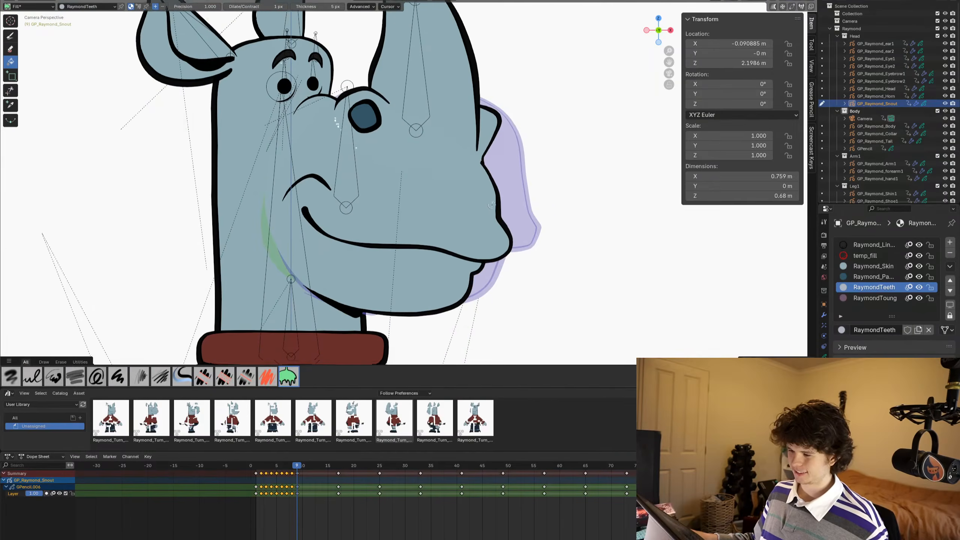
pyautogui.moveTo(490, 205)
pyautogui.keyDown('shift'); pyautogui.mouseDown(button='middle')
pyautogui.moveTo(503, 206)
pyautogui.moveTo(432, 205)
pyautogui.mouseUp(button='middle'); pyautogui.keyUp('shift')
pyautogui.press('KP_Divide')
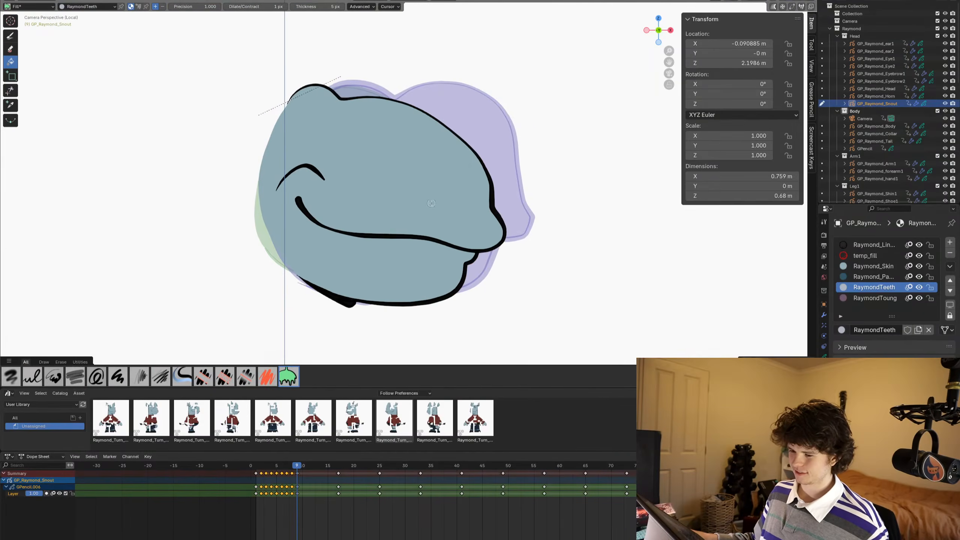
pyautogui.scroll(2, 491, 302)
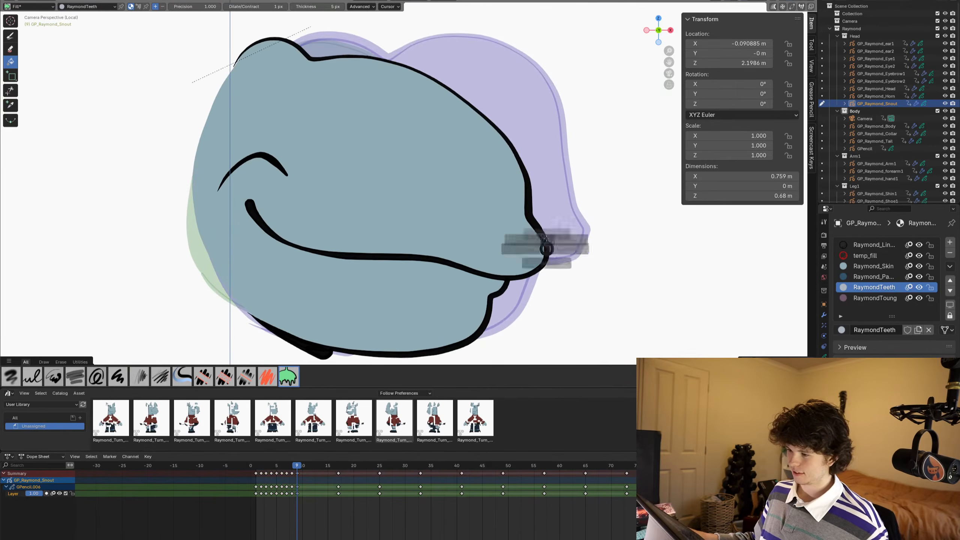
# - Make the linework material active and choose the Draw tool for inking the snout
pyautogui.click(868, 248)
pyautogui.scroll(1, 493, 210)
pyautogui.keyDown('shift'); pyautogui.moveTo(493, 210); pyautogui.dragTo(501, 173, button='middle'); pyautogui.keyUp('shift')
pyautogui.click(10, 36)
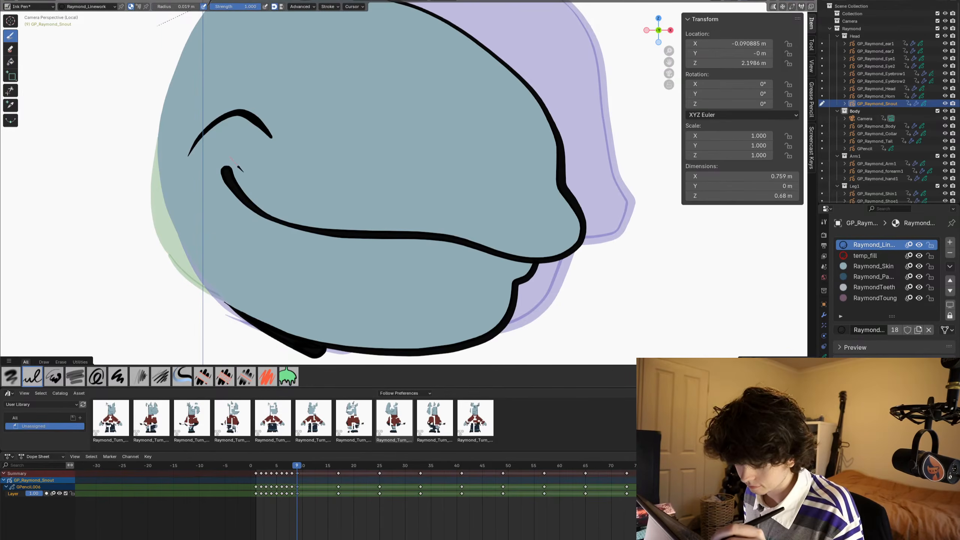
pyautogui.moveTo(232, 162)
pyautogui.mouseDown()
pyautogui.moveTo(250, 178)
pyautogui.moveTo(234, 163)
pyautogui.mouseUp()
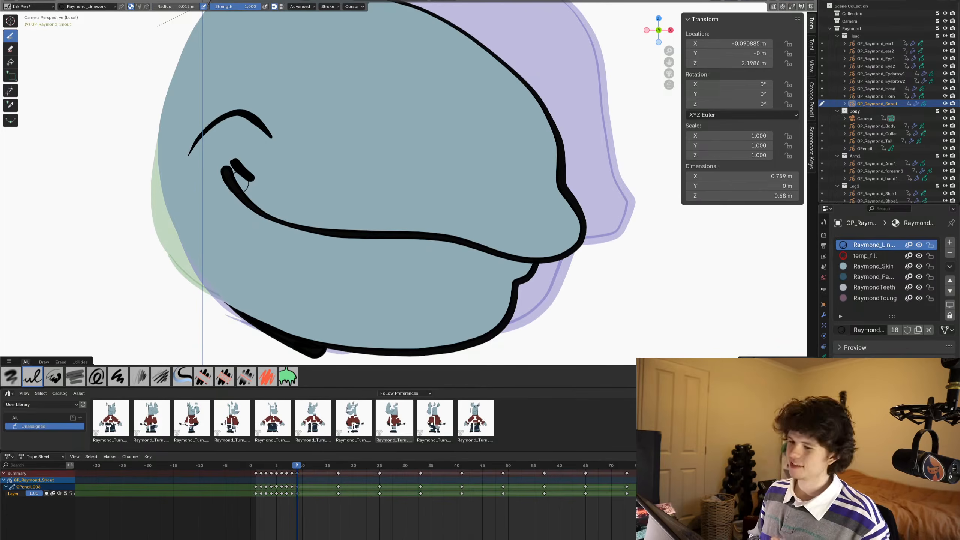
pyautogui.scroll(-3, 221, 235)
pyautogui.scroll(3, 209, 225)
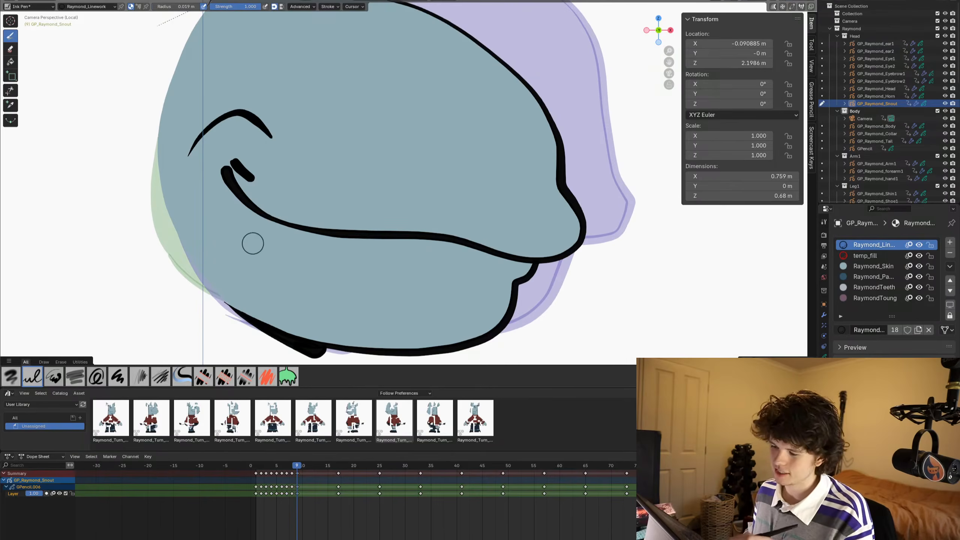
pyautogui.keyDown('shift'); pyautogui.moveTo(247, 249); pyautogui.dragTo(243, 304, button='middle'); pyautogui.keyUp('shift')
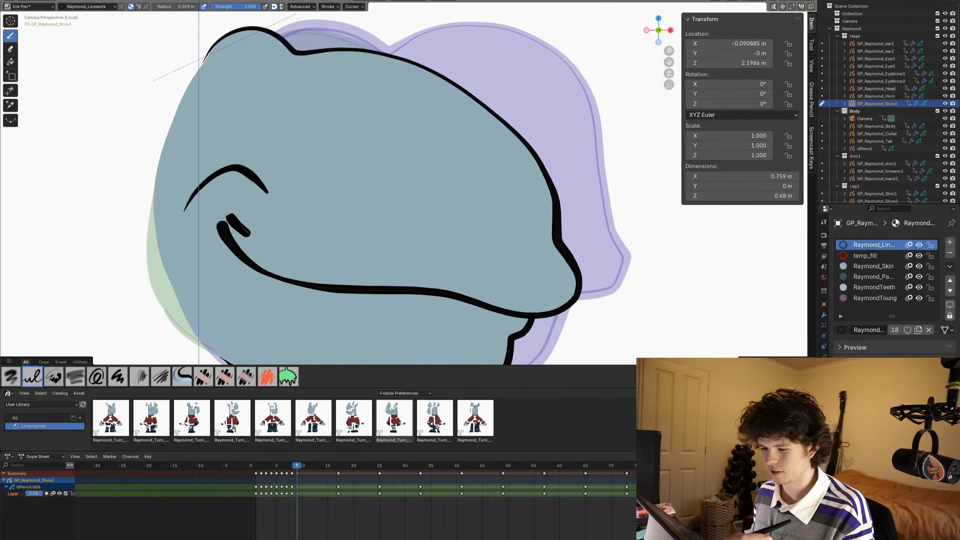
pyautogui.moveTo(257, 240); pyautogui.dragTo(278, 253)
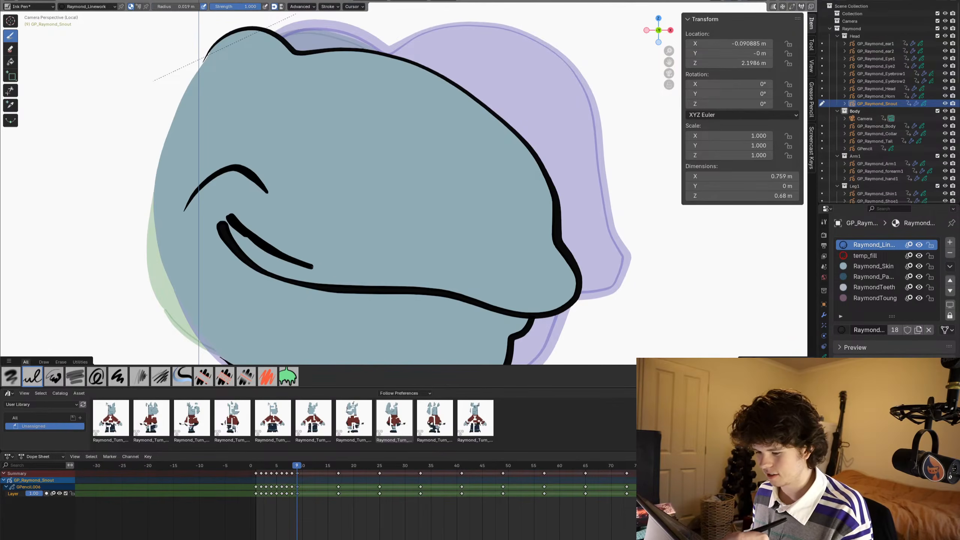
pyautogui.moveTo(350, 276); pyautogui.dragTo(540, 300)
pyautogui.hotkey('ctrl', 'z')
pyautogui.hotkey('ctrl', 'z')
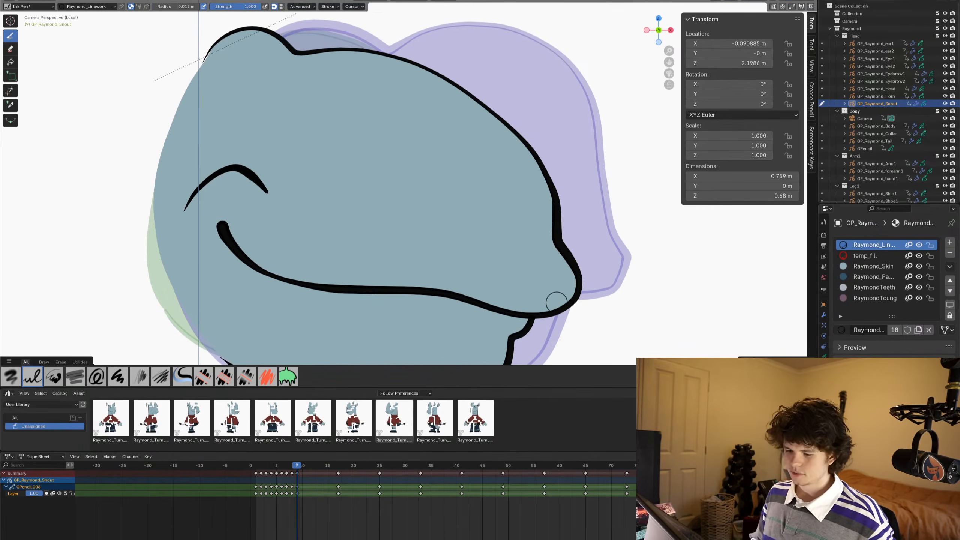
# - On frame 10, draw a mouth line from the mouth corner to the snout's tip, curling up around its front
pyautogui.press('Right')
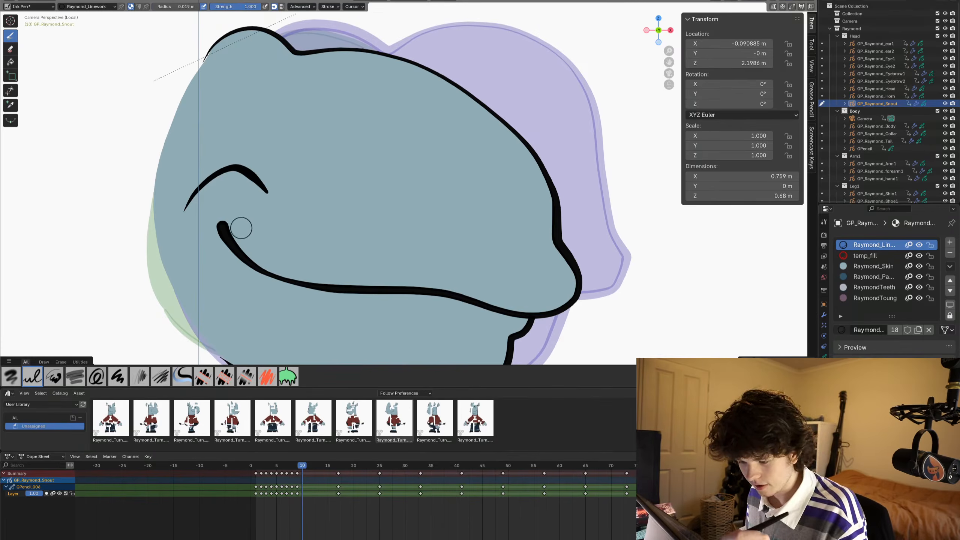
pyautogui.moveTo(232, 218); pyautogui.dragTo(242, 231)
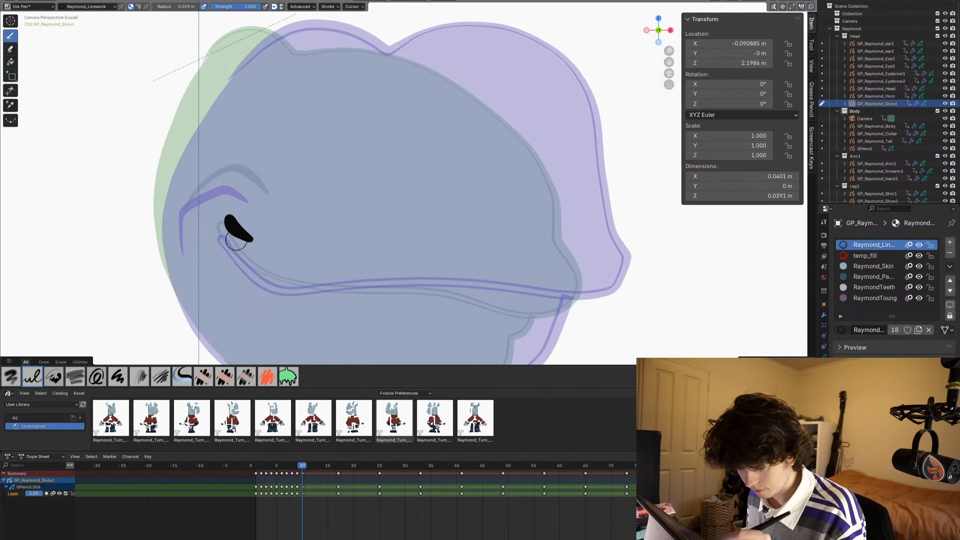
pyautogui.moveTo(258, 244)
pyautogui.mouseDown()
pyautogui.moveTo(285, 255)
pyautogui.moveTo(475, 260)
pyautogui.moveTo(609, 282)
pyautogui.moveTo(625, 254)
pyautogui.mouseUp()
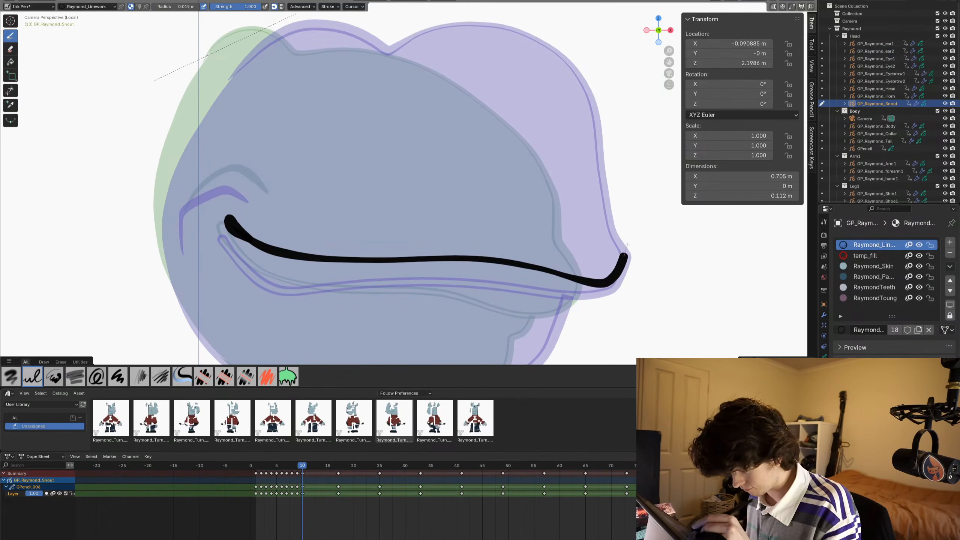
pyautogui.moveTo(608, 215); pyautogui.dragTo(606, 199)
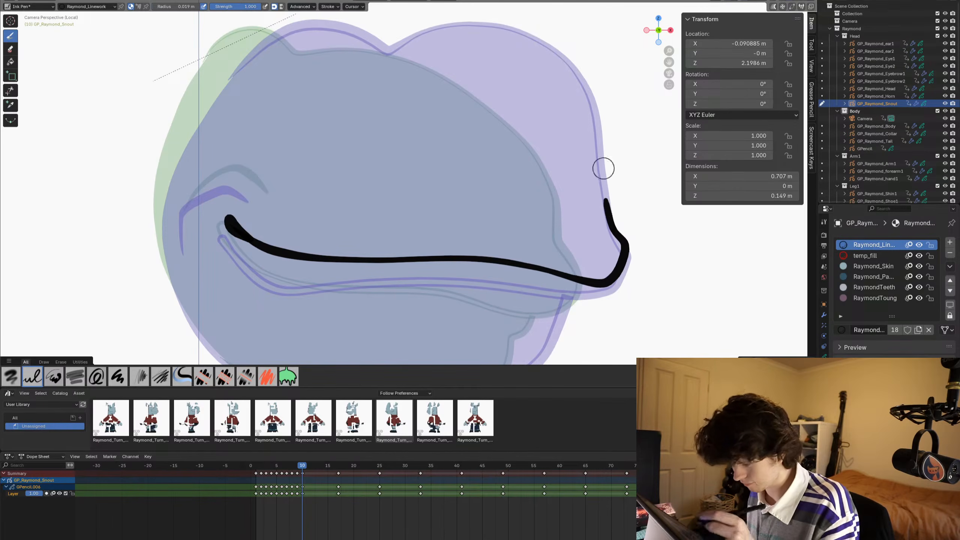
# - Ink the snout's upper outline on frame 10, following the onion-skin bumps down to the tip
pyautogui.keyDown('shift'); pyautogui.moveTo(261, 257); pyautogui.dragTo(244, 288, button='middle'); pyautogui.keyUp('shift')
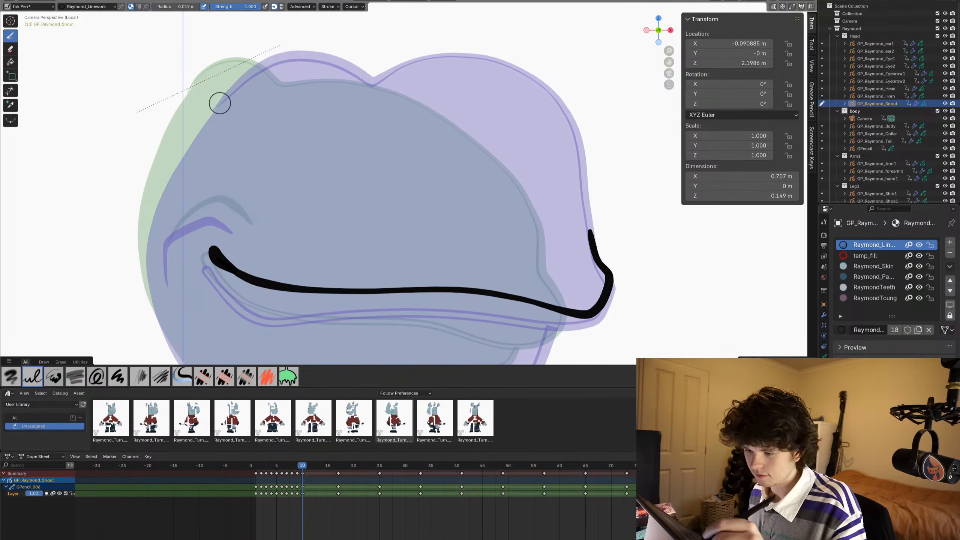
pyautogui.moveTo(214, 109)
pyautogui.mouseDown()
pyautogui.moveTo(245, 79)
pyautogui.moveTo(307, 53)
pyautogui.moveTo(371, 79)
pyautogui.moveTo(470, 54)
pyautogui.mouseUp()
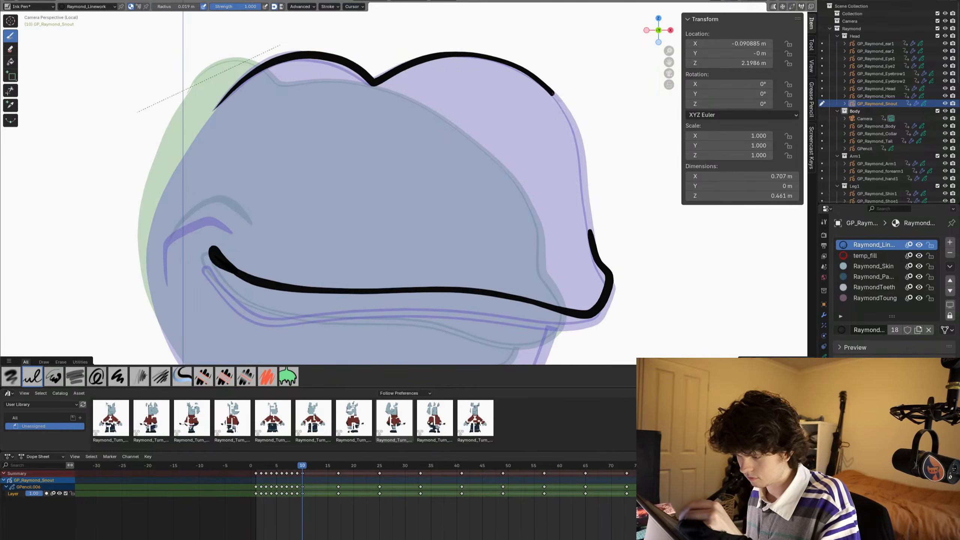
pyautogui.moveTo(577, 137); pyautogui.dragTo(596, 265)
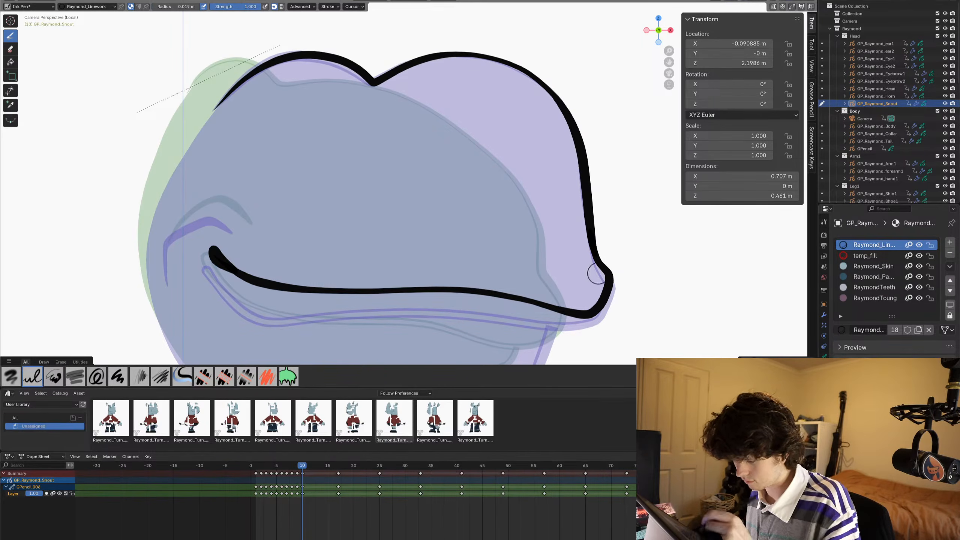
# - Compare frame 10 with frame 9 and draw the curved cheek crease above the mouth corner
pyautogui.moveTo(268, 301)
pyautogui.keyDown('shift'); pyautogui.mouseDown(button='middle')
pyautogui.moveTo(263, 273)
pyautogui.moveTo(335, 261)
pyautogui.moveTo(348, 163)
pyautogui.moveTo(294, 286)
pyautogui.mouseUp(button='middle'); pyautogui.keyUp('shift')
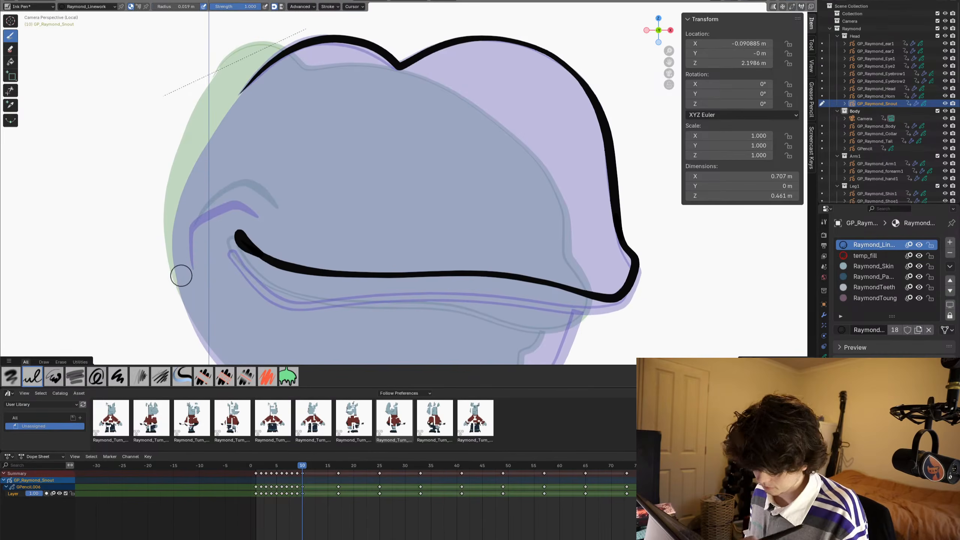
pyautogui.press('Left')
pyautogui.press('Right')
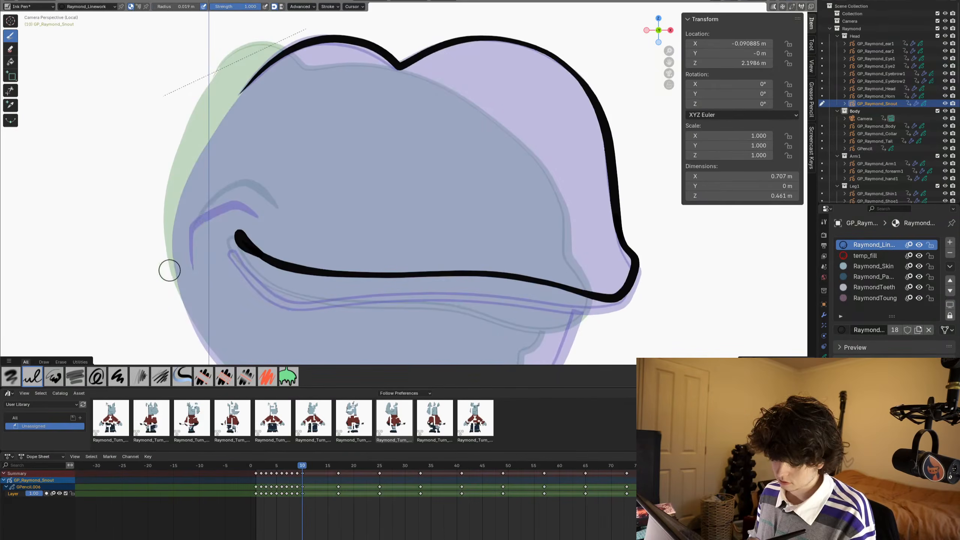
pyautogui.press('Left')
pyautogui.press('Right')
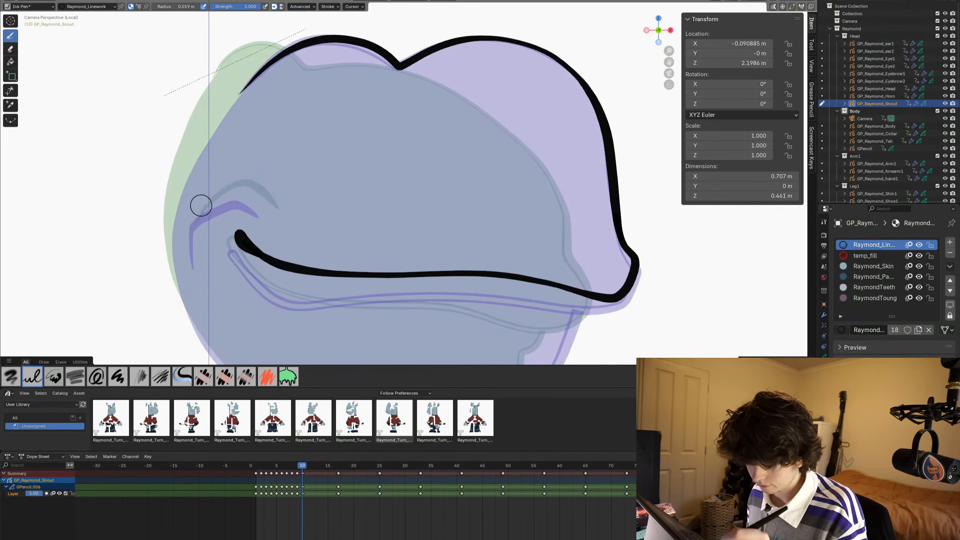
pyautogui.moveTo(199, 207)
pyautogui.mouseDown()
pyautogui.moveTo(261, 185)
pyautogui.moveTo(273, 194)
pyautogui.mouseUp()
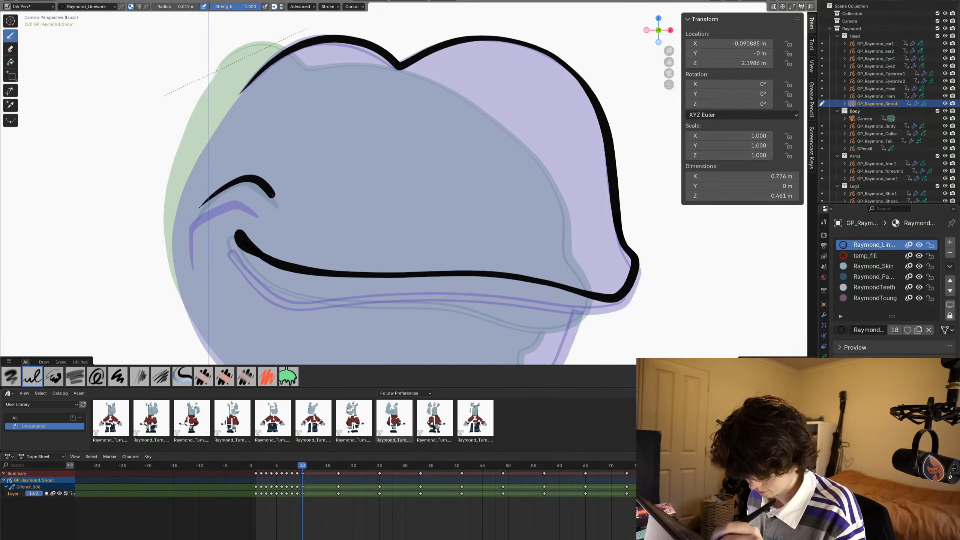
pyautogui.moveTo(179, 292)
pyautogui.keyDown('shift'); pyautogui.mouseDown(button='middle')
pyautogui.moveTo(221, 167)
pyautogui.moveTo(220, 296)
pyautogui.moveTo(176, 275)
pyautogui.mouseUp(button='middle'); pyautogui.keyUp('shift')
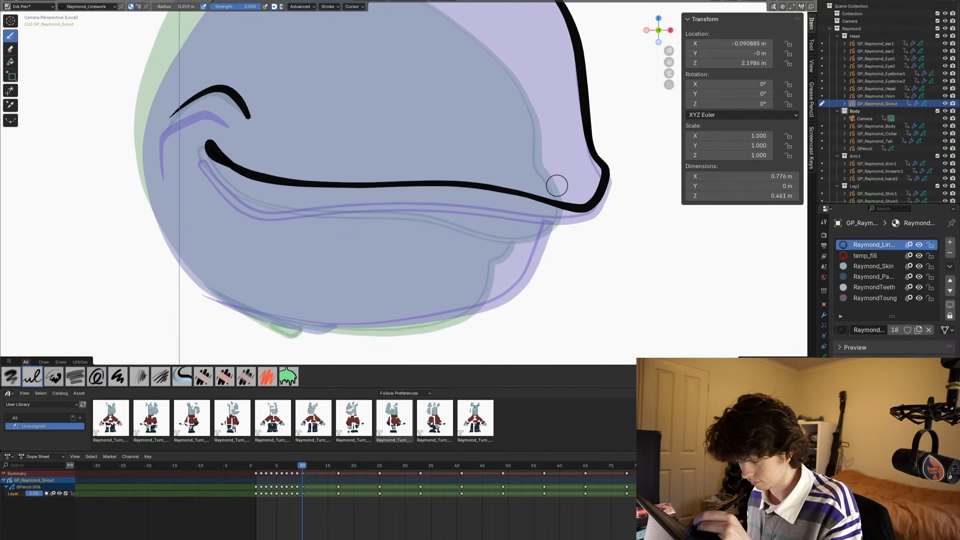
pyautogui.moveTo(556, 187); pyautogui.dragTo(551, 219)
pyautogui.hotkey('ctrl', 'z')
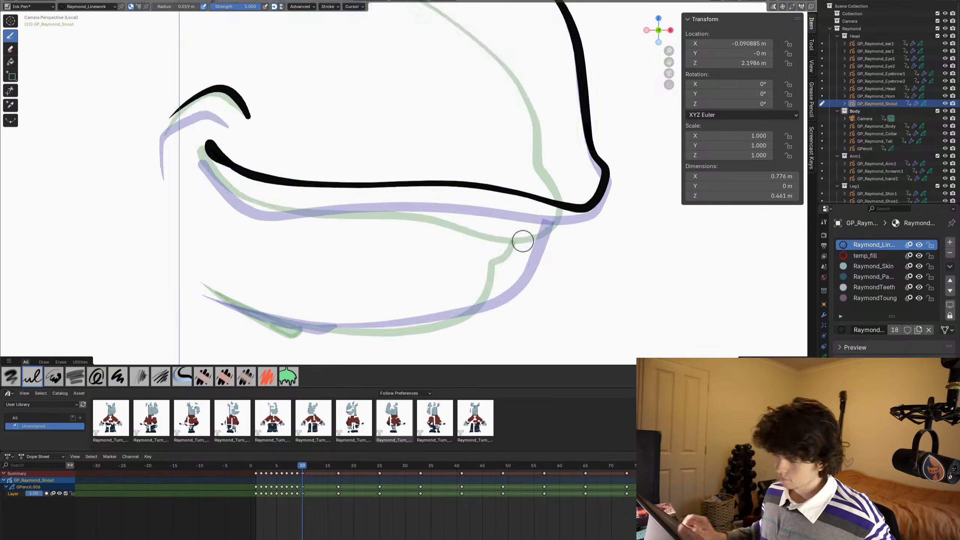
# - Delete all the linework drawn on frame 10 in Edit Mode
pyautogui.scroll(-5, 315, 164)
pyautogui.press('Tab')
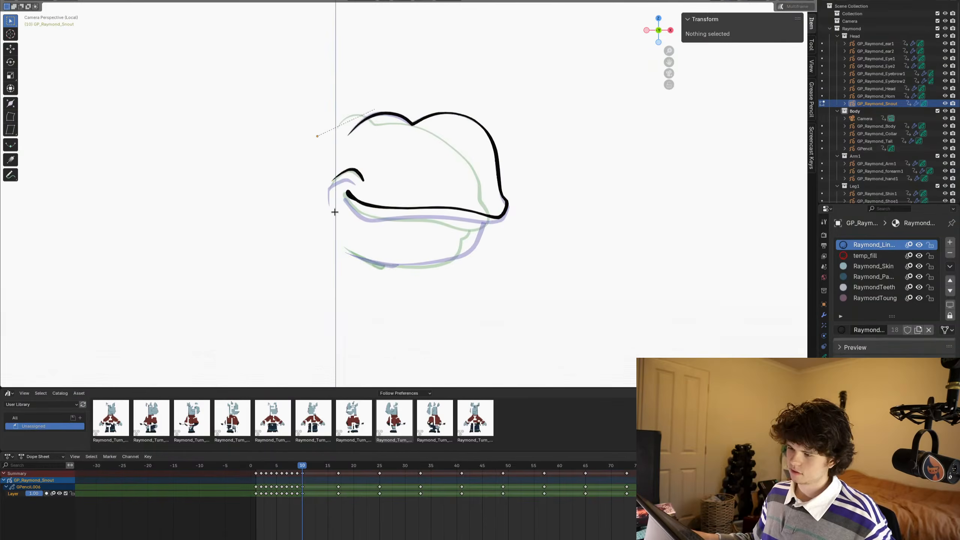
pyautogui.press('x')
pyautogui.click(335, 212)
pyautogui.scroll(4, 398, 232)
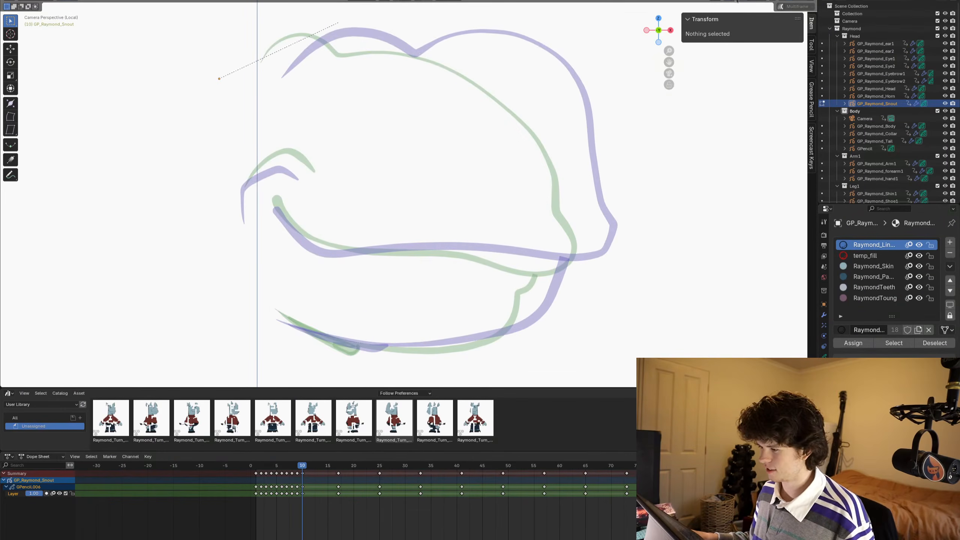
# - Search the snout's properties for the onion skinning settings using "onion"
pyautogui.click(824, 357)
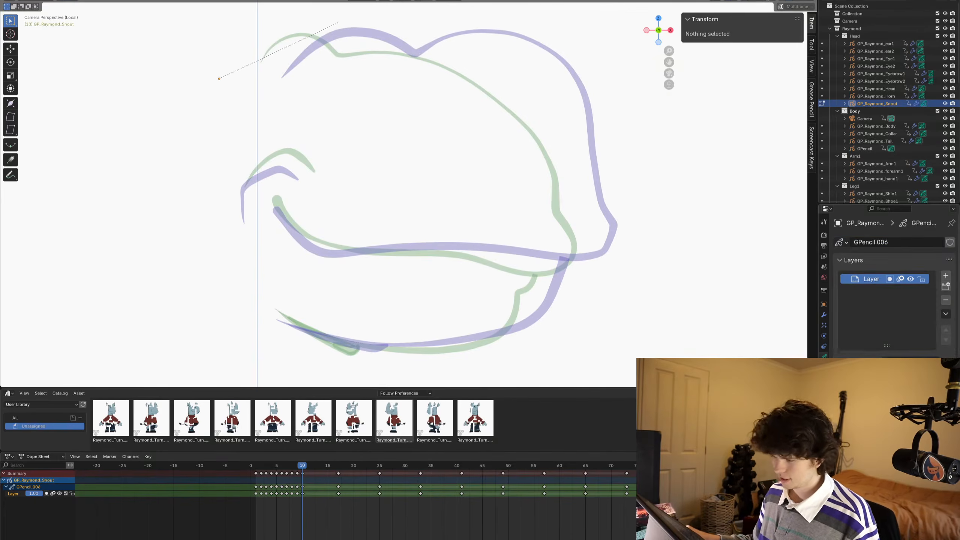
pyautogui.click(823, 222)
pyautogui.click(824, 235)
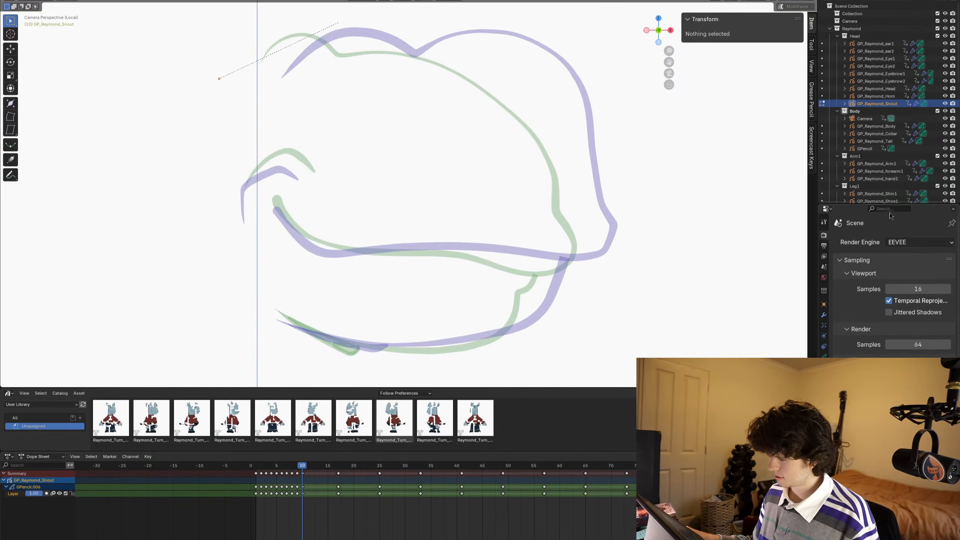
pyautogui.write('onion')
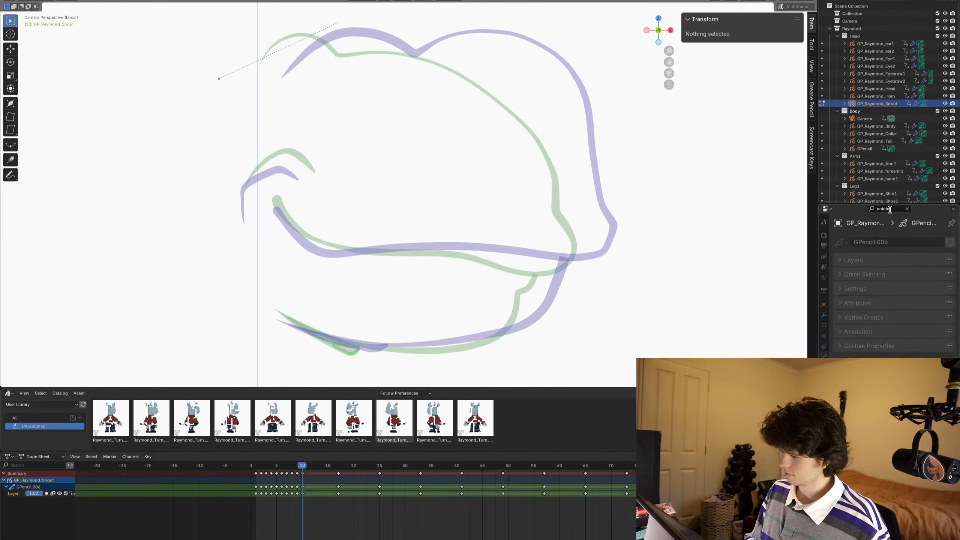
pyautogui.press('BackSpace')
pyautogui.press('BackSpace')
pyautogui.press('BackSpace')
pyautogui.press('BackSpace')
pyautogui.press('BackSpace')
pyautogui.press('BackSpace')
pyautogui.write('onion')
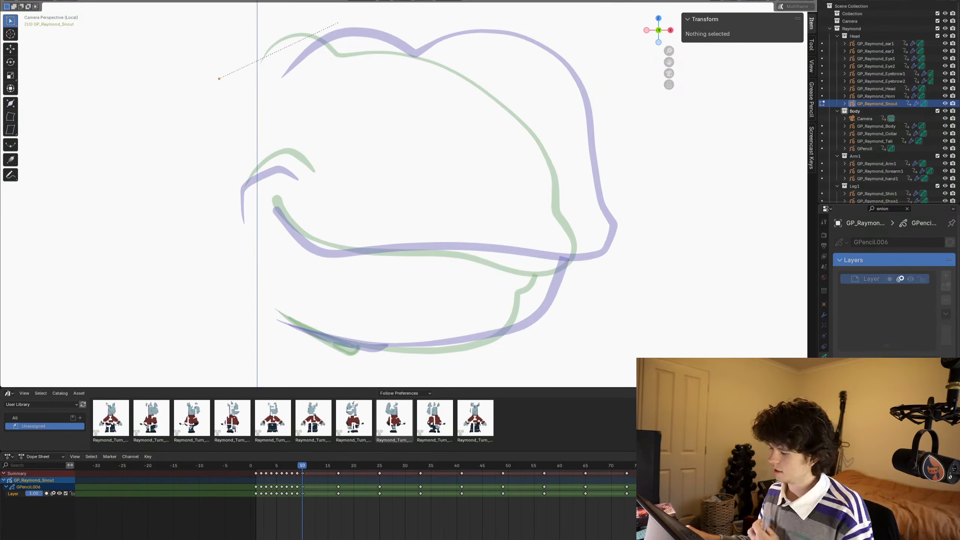
# - Collapse the Layers section and examine the snout's Onion Skinning options
pyautogui.scroll(-5, 894, 288)
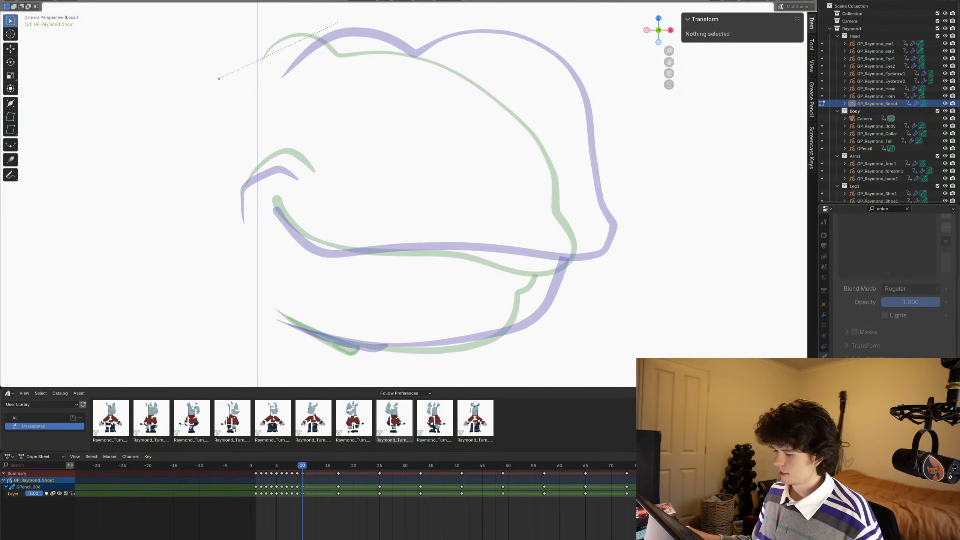
pyautogui.scroll(5, 894, 280)
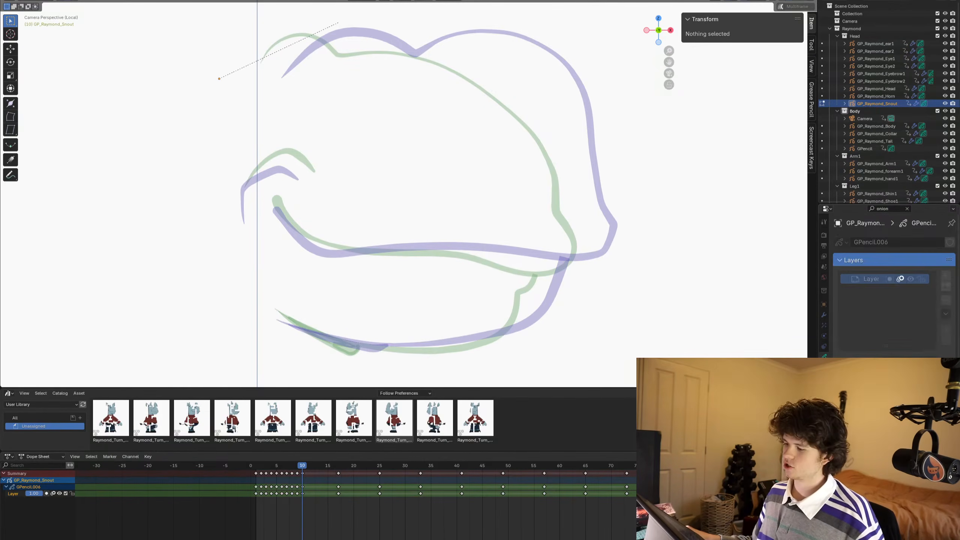
pyautogui.click(857, 261)
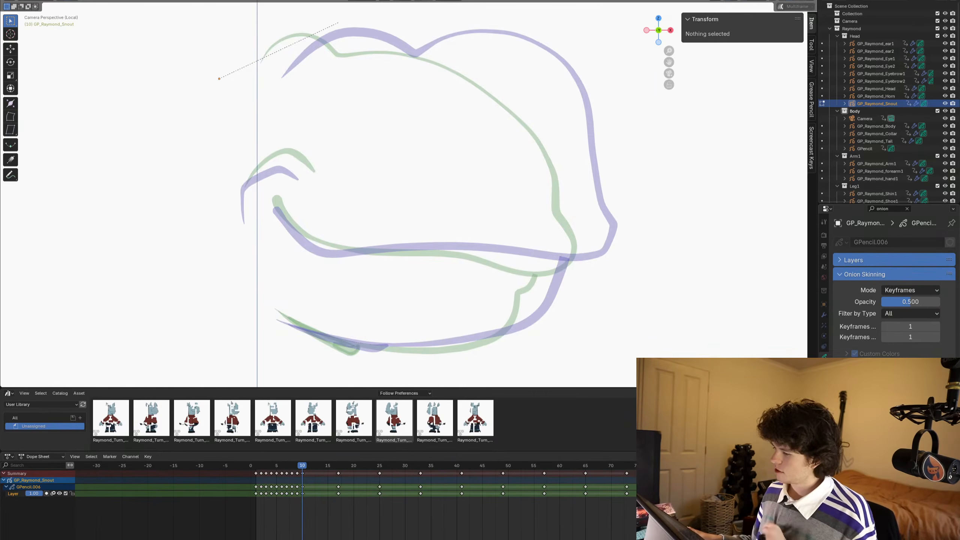
pyautogui.click(898, 207)
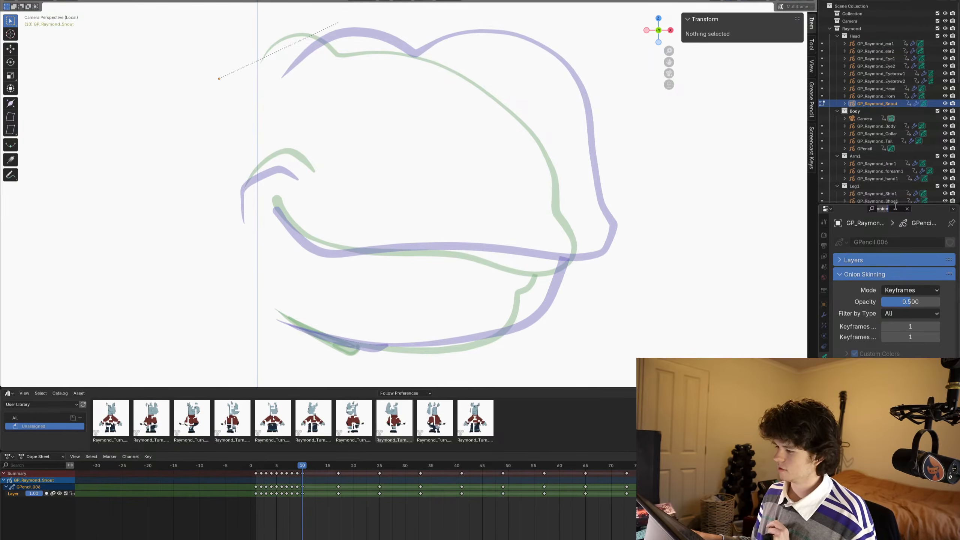
pyautogui.press('Return')
pyautogui.click(849, 263)
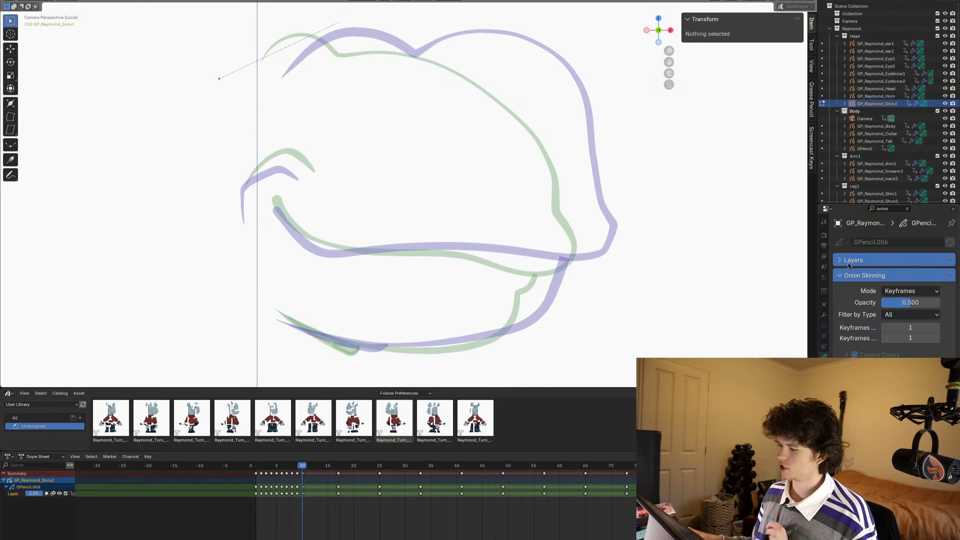
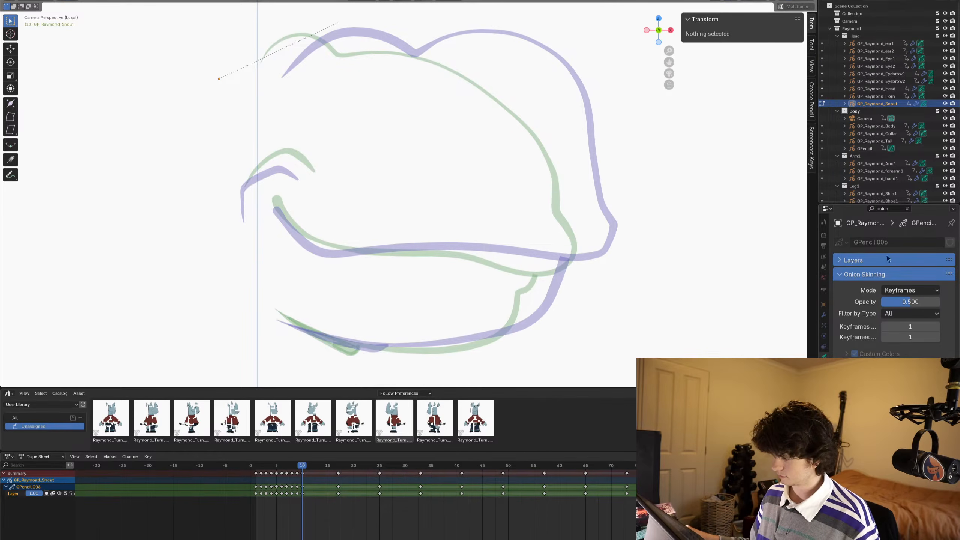
# - Set the snout's onion skinning to show 0 keyframes after the current frame
pyautogui.click(883, 339)
pyautogui.scroll(-3, 530, 257)
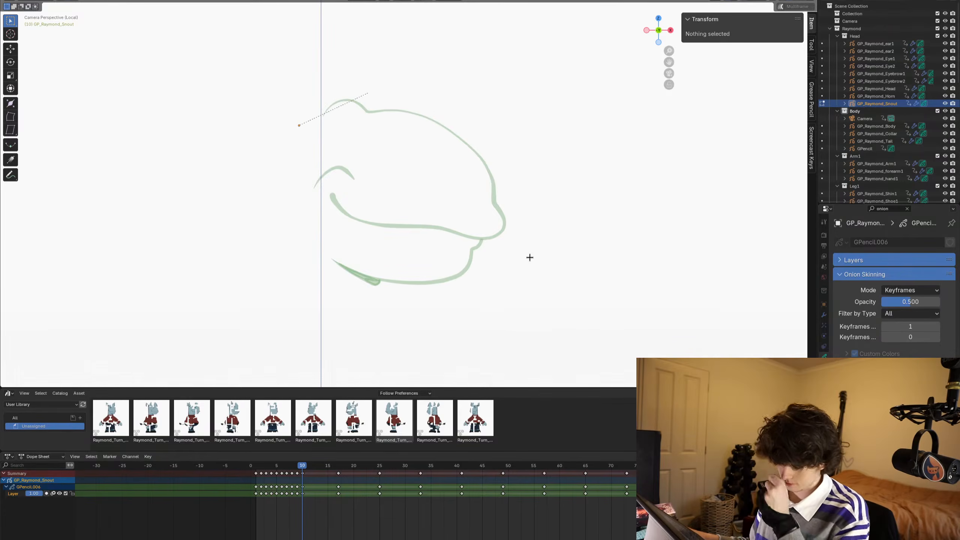
pyautogui.scroll(4, 525, 258)
pyautogui.keyDown('shift'); pyautogui.moveTo(590, 228); pyautogui.dragTo(570, 199, button='middle'); pyautogui.keyUp('shift')
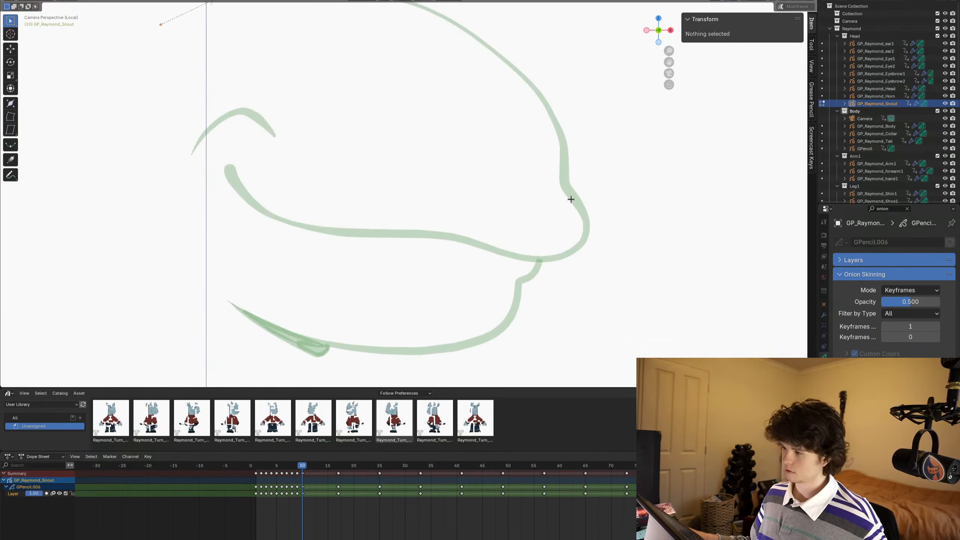
pyautogui.scroll(-2, 574, 222)
# - Maximise the viewport in Draw Mode and draw a short thick blob at the mouth corner on frame 10
pyautogui.press('Tab')
pyautogui.scroll(2, 484, 221)
pyautogui.hotkey('ctrl', 'space')
pyautogui.scroll(5, 482, 227)
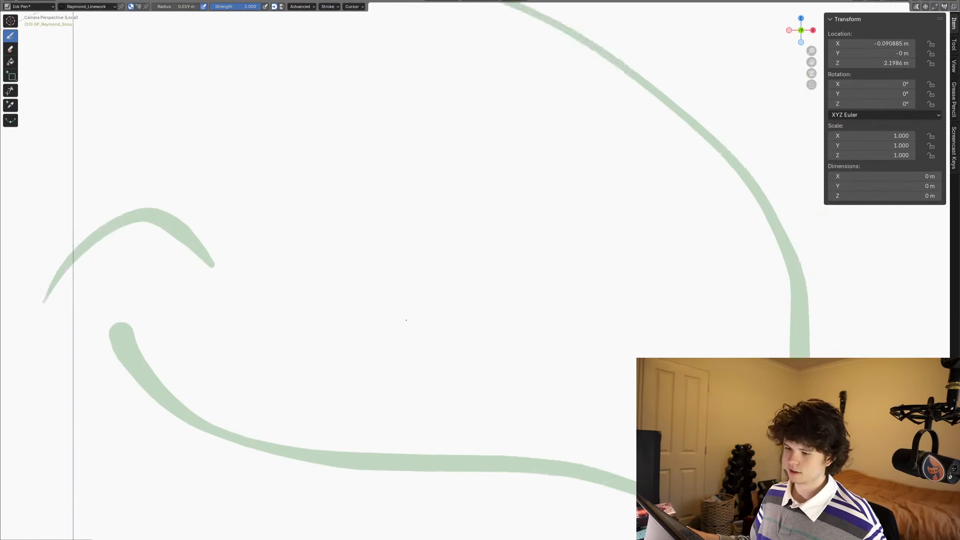
pyautogui.moveTo(414, 354)
pyautogui.keyDown('shift'); pyautogui.mouseDown(button='middle')
pyautogui.moveTo(460, 285)
pyautogui.moveTo(493, 303)
pyautogui.mouseUp(button='middle'); pyautogui.keyUp('shift')
pyautogui.scroll(-2, 507, 310)
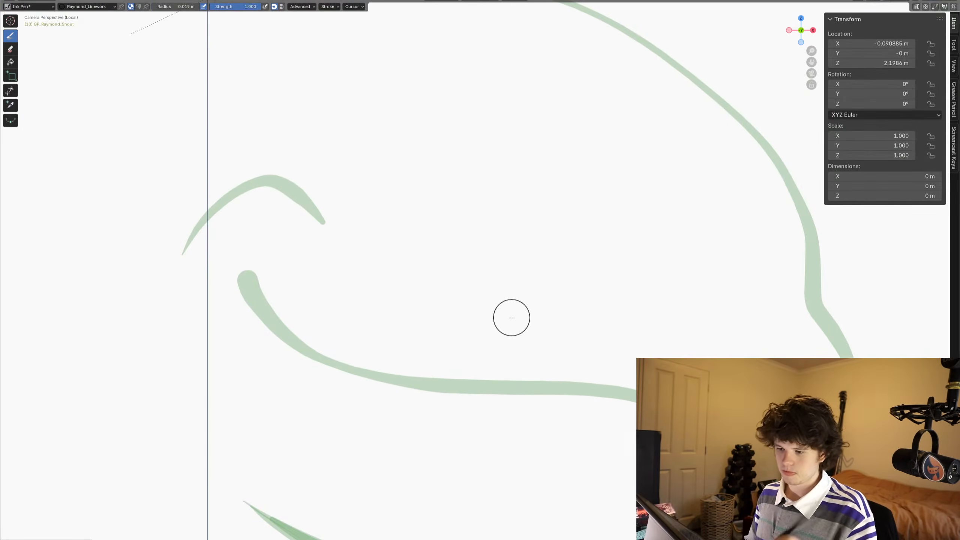
pyautogui.moveTo(241, 255); pyautogui.dragTo(264, 294)
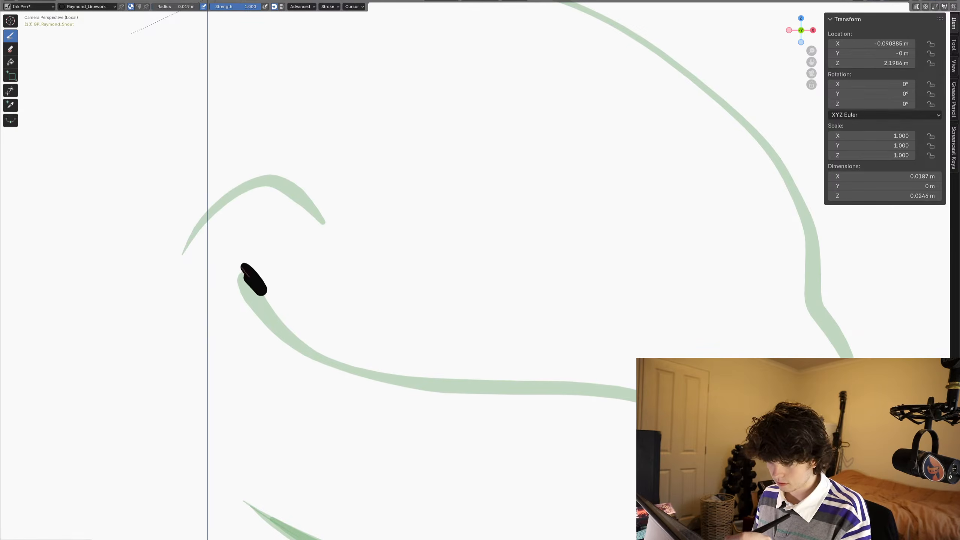
# - Try to draw the mouth line from the corner blob towards the nose tip
pyautogui.moveTo(248, 258)
pyautogui.mouseDown()
pyautogui.moveTo(270, 303)
pyautogui.moveTo(353, 361)
pyautogui.moveTo(633, 370)
pyautogui.mouseUp()
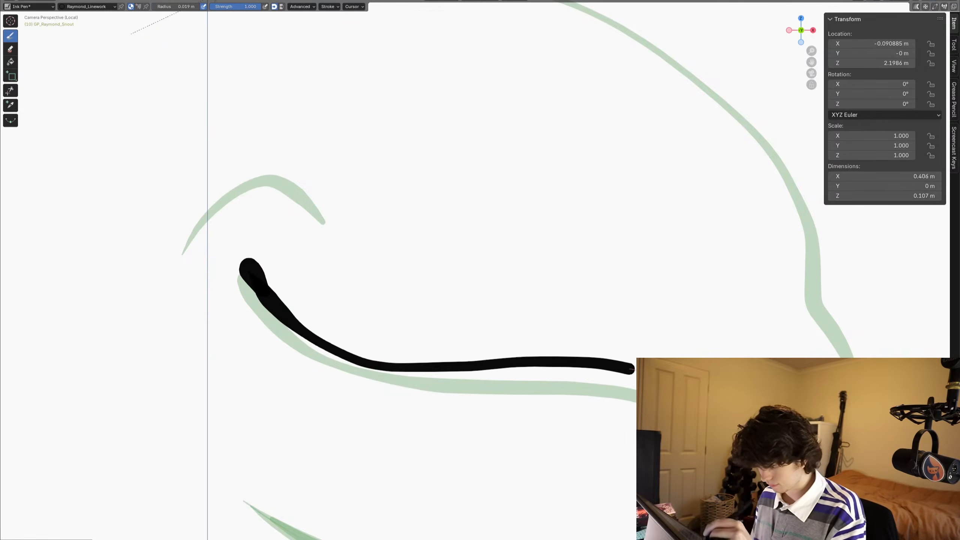
pyautogui.moveTo(707, 374); pyautogui.dragTo(720, 377)
pyautogui.hotkey('ctrl', 'z')
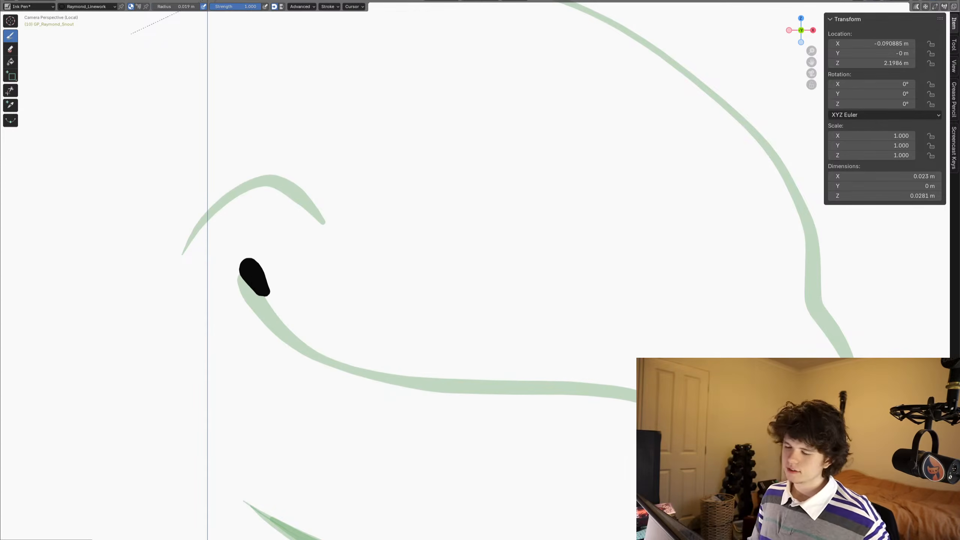
# - Move the mouth-corner blob slightly up and back in Edit Mode, then return to Draw Mode
pyautogui.press('Tab')
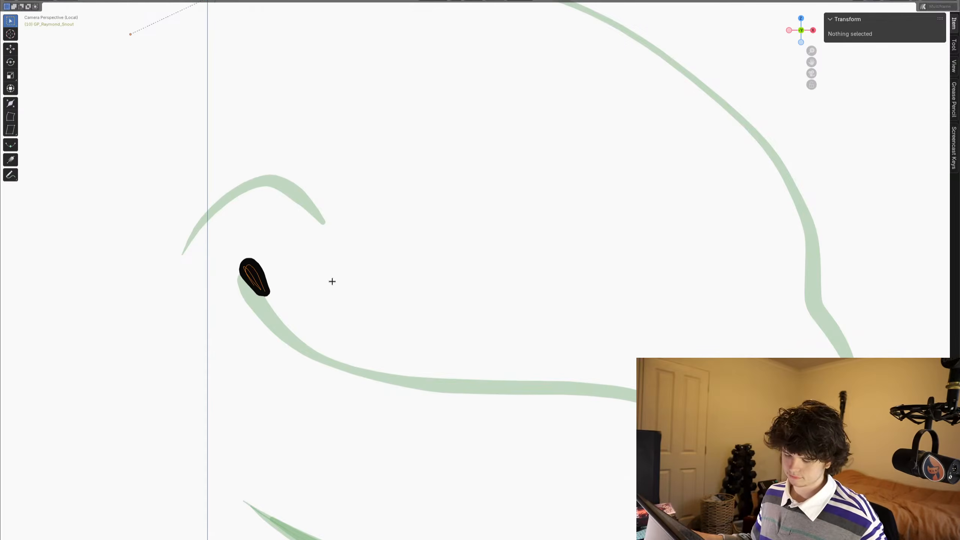
pyautogui.press('g')
pyautogui.click(326, 268)
pyautogui.press('Tab')
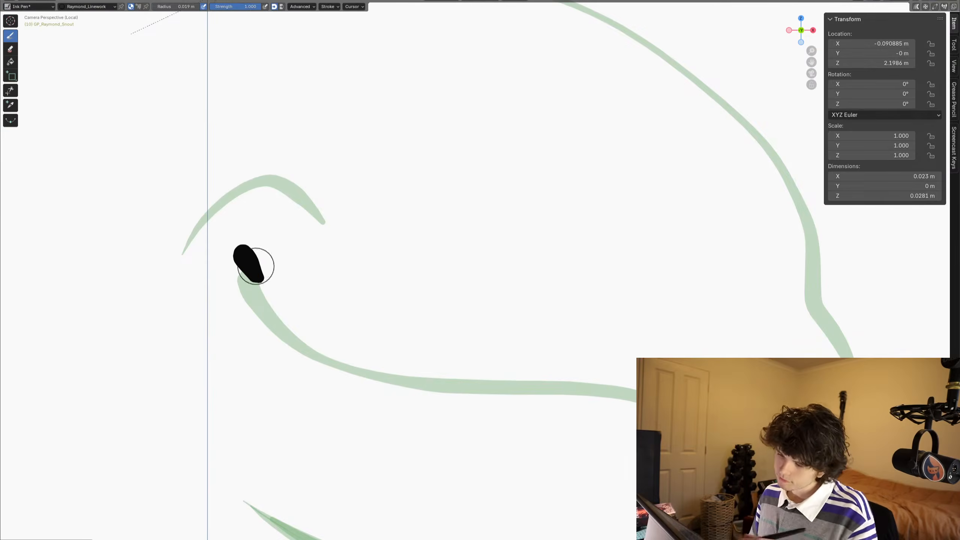
# - Draw the mouth line from the corner blob around the nose tip and trace the snout's top outline over the onion skin
pyautogui.moveTo(243, 254)
pyautogui.mouseDown()
pyautogui.moveTo(274, 292)
pyautogui.moveTo(398, 349)
pyautogui.moveTo(639, 373)
pyautogui.mouseUp()
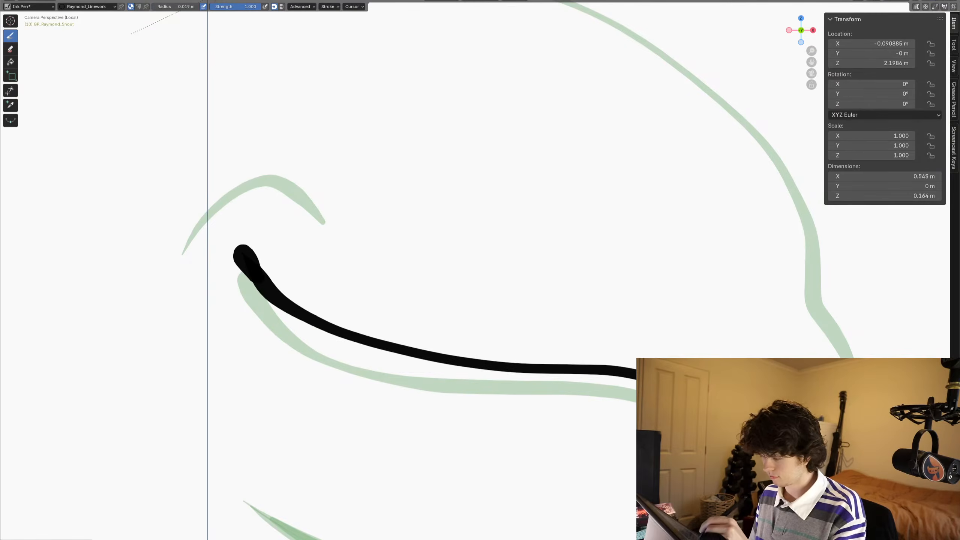
pyautogui.moveTo(852, 357); pyautogui.dragTo(808, 297)
pyautogui.keyDown('shift'); pyautogui.moveTo(786, 285); pyautogui.dragTo(601, 387, button='middle'); pyautogui.keyUp('shift')
pyautogui.keyDown('shift'); pyautogui.moveTo(380, 437); pyautogui.dragTo(483, 465, button='middle'); pyautogui.keyUp('shift')
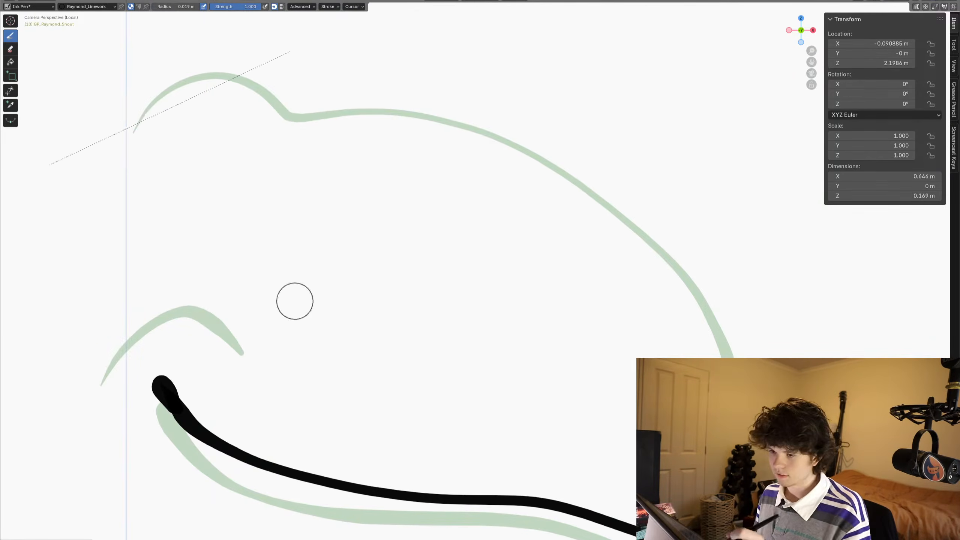
pyautogui.moveTo(134, 135)
pyautogui.mouseDown()
pyautogui.moveTo(168, 89)
pyautogui.moveTo(264, 86)
pyautogui.moveTo(306, 121)
pyautogui.moveTo(469, 125)
pyautogui.moveTo(591, 181)
pyautogui.moveTo(686, 278)
pyautogui.moveTo(736, 368)
pyautogui.mouseUp()
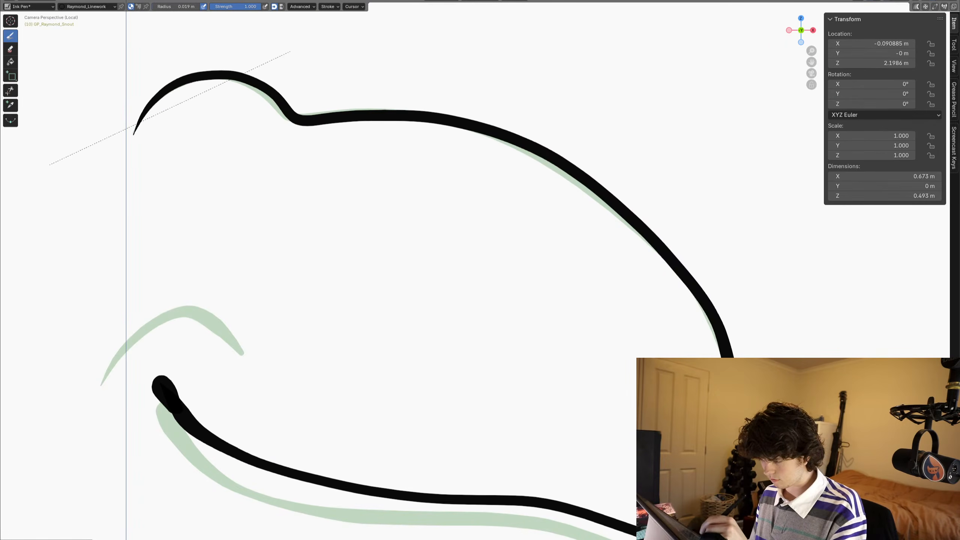
# - Nudge the snout's top outline onto the onion skin with the Grab brush in Sculpt Mode, then return to Draw Mode
pyautogui.hotkey('ctrl', 'Tab')
pyautogui.click(320, 88)
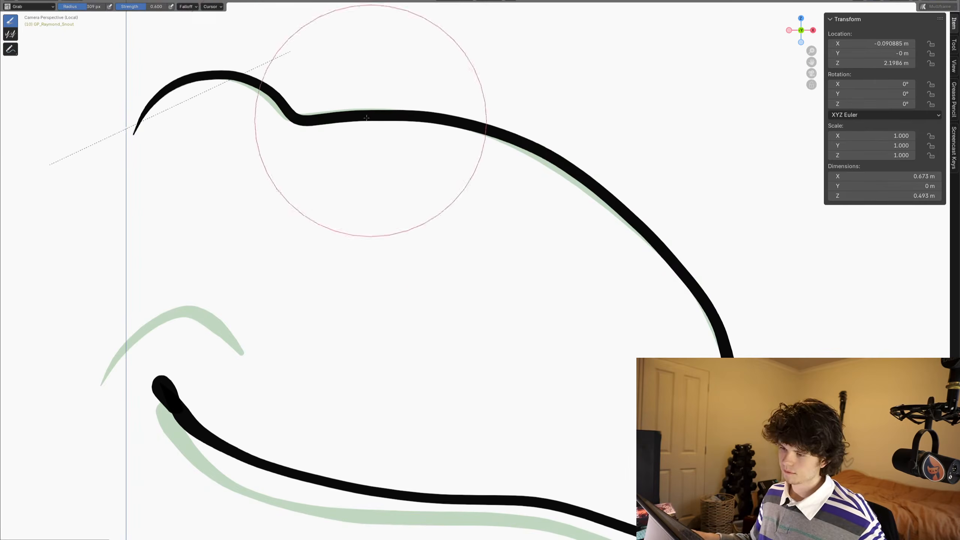
pyautogui.moveTo(276, 93); pyautogui.dragTo(269, 95)
pyautogui.moveTo(566, 154); pyautogui.dragTo(563, 161)
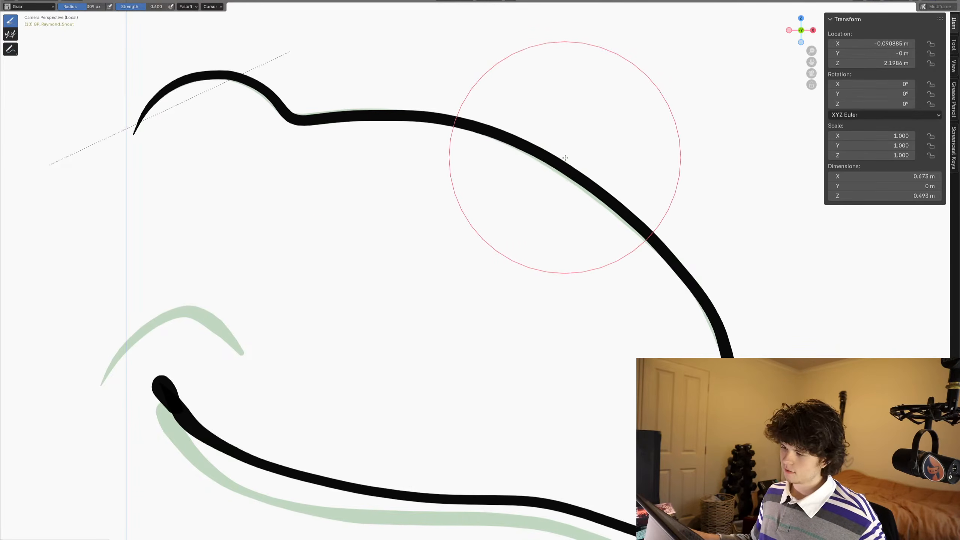
pyautogui.scroll(-3, 602, 352)
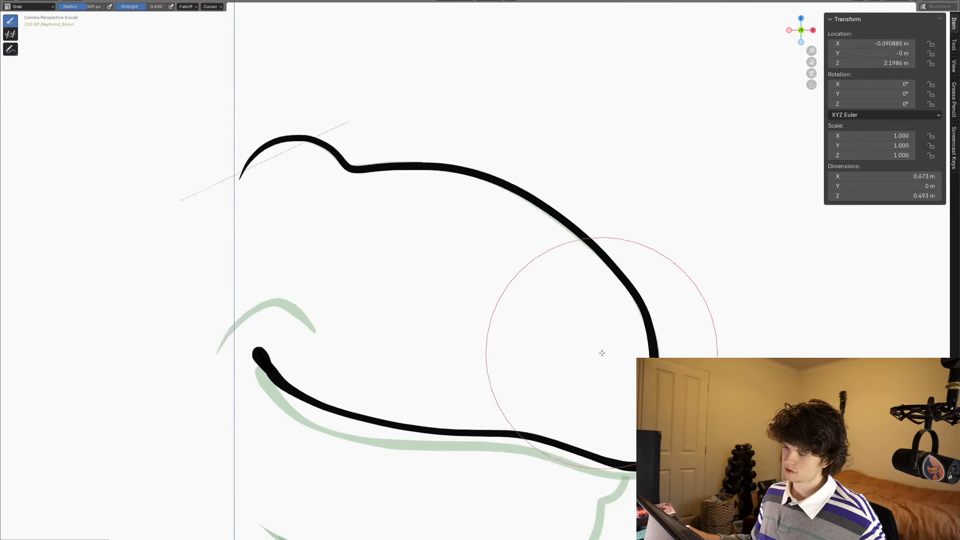
pyautogui.keyDown('shift'); pyautogui.moveTo(516, 348); pyautogui.dragTo(504, 255, button='middle'); pyautogui.keyUp('shift')
pyautogui.hotkey('ctrl', 'Tab')
# - Enlarge the mouth-corner blob in Edit Mode and reposition it over the start of the mouth line
pyautogui.scroll(2, 578, 267)
pyautogui.keyDown('shift'); pyautogui.moveTo(561, 330); pyautogui.dragTo(604, 259, button='middle'); pyautogui.keyUp('shift')
pyautogui.scroll(-2, 572, 264)
pyautogui.scroll(1, 575, 267)
pyautogui.scroll(2, 566, 276)
pyautogui.keyDown('shift'); pyautogui.moveTo(525, 293); pyautogui.dragTo(541, 291, button='middle'); pyautogui.keyUp('shift')
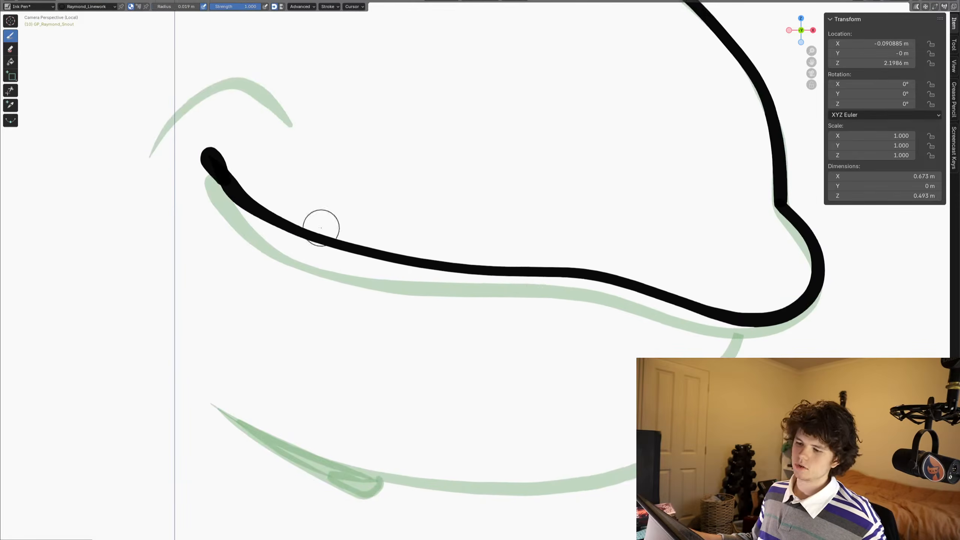
pyautogui.keyDown('shift'); pyautogui.moveTo(316, 223); pyautogui.dragTo(387, 282, button='middle'); pyautogui.keyUp('shift')
pyautogui.hotkey('ctrl', 'Tab')
pyautogui.press('Tab')
pyautogui.scroll(3, 277, 233)
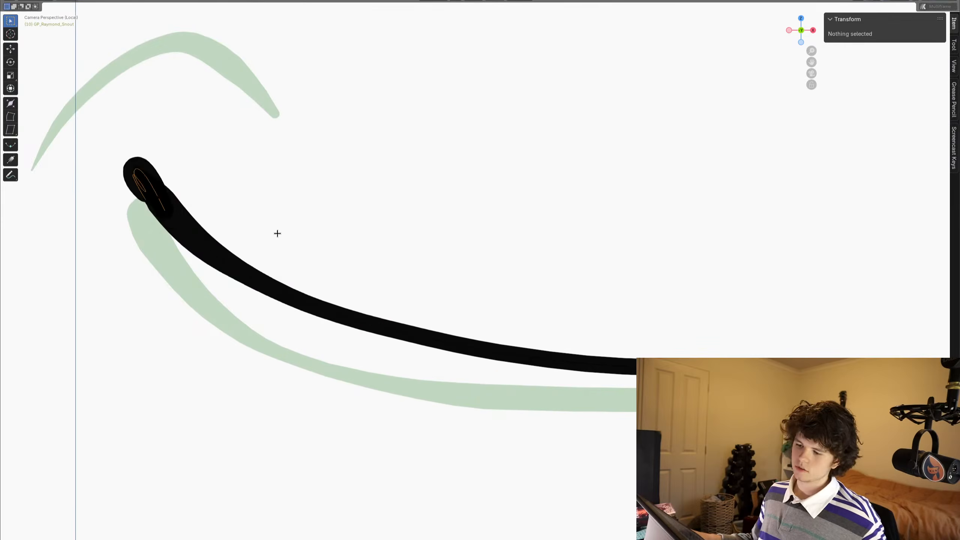
pyautogui.press('s')
pyautogui.click(248, 152)
pyautogui.press('g')
pyautogui.click(255, 150)
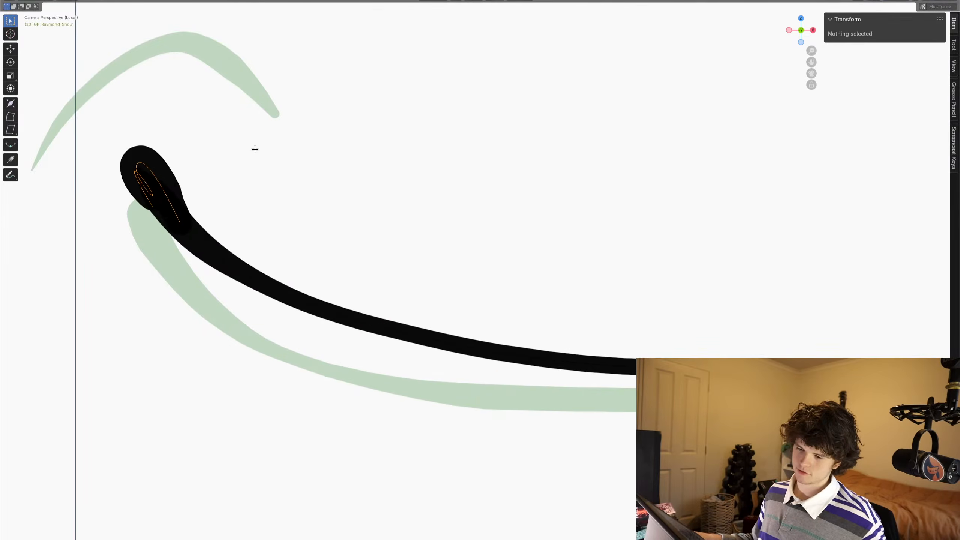
# - Rotate the mouth-corner blob and shift it to blend with the start of the mouth line
pyautogui.press('r')
pyautogui.click(245, 140)
pyautogui.moveTo(249, 149)
pyautogui.keyDown('shift'); pyautogui.mouseDown(button='middle')
pyautogui.moveTo(363, 250)
pyautogui.moveTo(410, 265)
pyautogui.mouseUp(button='middle'); pyautogui.keyUp('shift')
pyautogui.press('g')
pyautogui.click(284, 188)
# - Draw the curved cheek crease above the mouth corner, slightly higher than the onion-skin crease
pyautogui.press('Tab')
pyautogui.scroll(-3, 284, 188)
pyautogui.scroll(2, 438, 299)
pyautogui.keyDown('shift'); pyautogui.moveTo(440, 299); pyautogui.dragTo(474, 321, button='middle'); pyautogui.keyUp('shift')
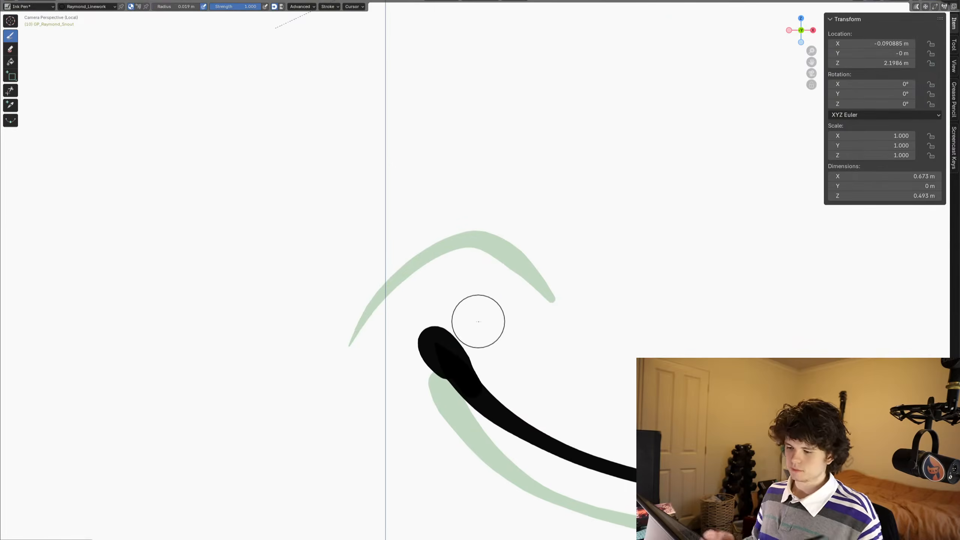
pyautogui.moveTo(336, 311)
pyautogui.mouseDown()
pyautogui.moveTo(361, 271)
pyautogui.moveTo(404, 239)
pyautogui.moveTo(468, 214)
pyautogui.moveTo(518, 242)
pyautogui.moveTo(552, 298)
pyautogui.mouseUp()
pyautogui.moveTo(549, 318)
pyautogui.keyDown('ctrl'); pyautogui.mouseDown(button='middle')
pyautogui.moveTo(454, 294)
pyautogui.moveTo(518, 335)
pyautogui.moveTo(559, 319)
pyautogui.mouseUp(button='middle'); pyautogui.keyUp('ctrl')
# - Compare frame 10 with frame 9, examining the mouth and lower jaw linework
pyautogui.press('Left')
pyautogui.press('Right')
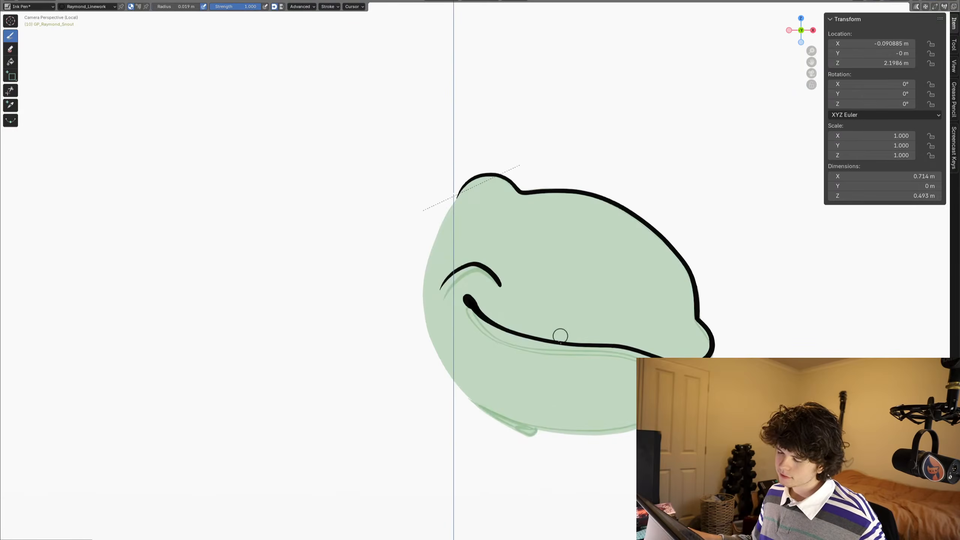
pyautogui.keyDown('shift'); pyautogui.moveTo(605, 399); pyautogui.dragTo(515, 346, button='middle'); pyautogui.keyUp('shift')
pyautogui.scroll(2, 515, 347)
pyautogui.keyDown('shift'); pyautogui.moveTo(594, 369); pyautogui.dragTo(538, 336, button='middle'); pyautogui.keyUp('shift')
pyautogui.scroll(1, 597, 321)
pyautogui.scroll(2, 598, 321)
pyautogui.keyDown('shift'); pyautogui.moveTo(659, 345); pyautogui.dragTo(675, 315, button='middle'); pyautogui.keyUp('shift')
pyautogui.scroll(-1, 692, 287)
pyautogui.scroll(1, 539, 338)
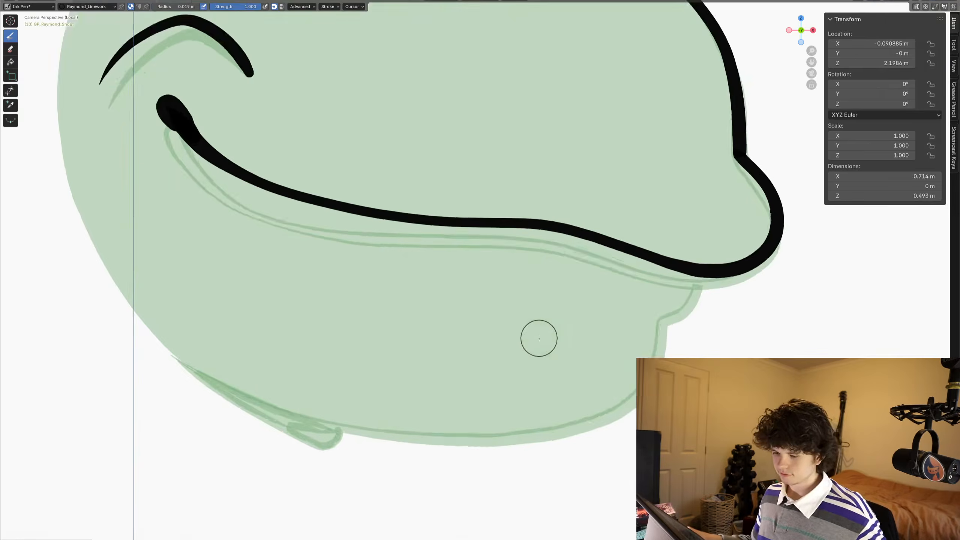
pyautogui.press('Left')
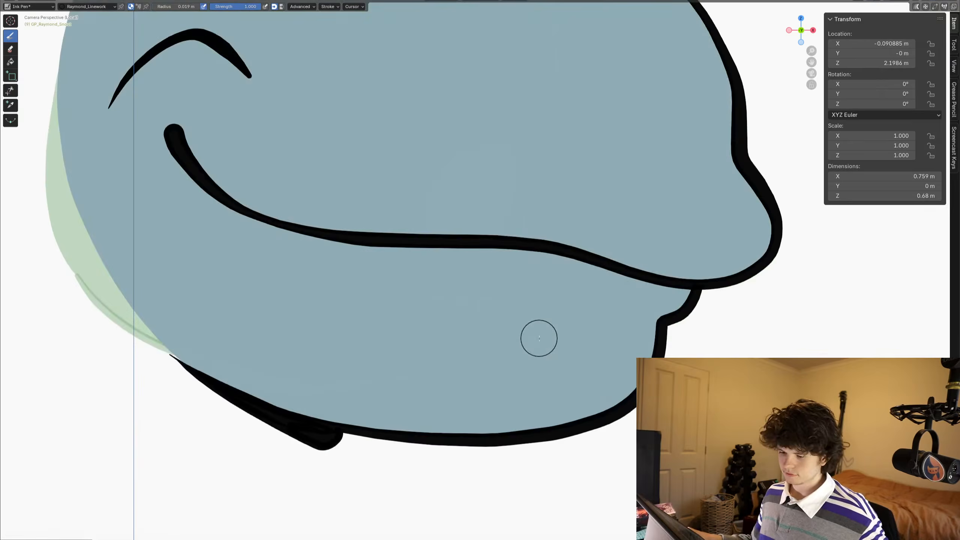
pyautogui.press('Right')
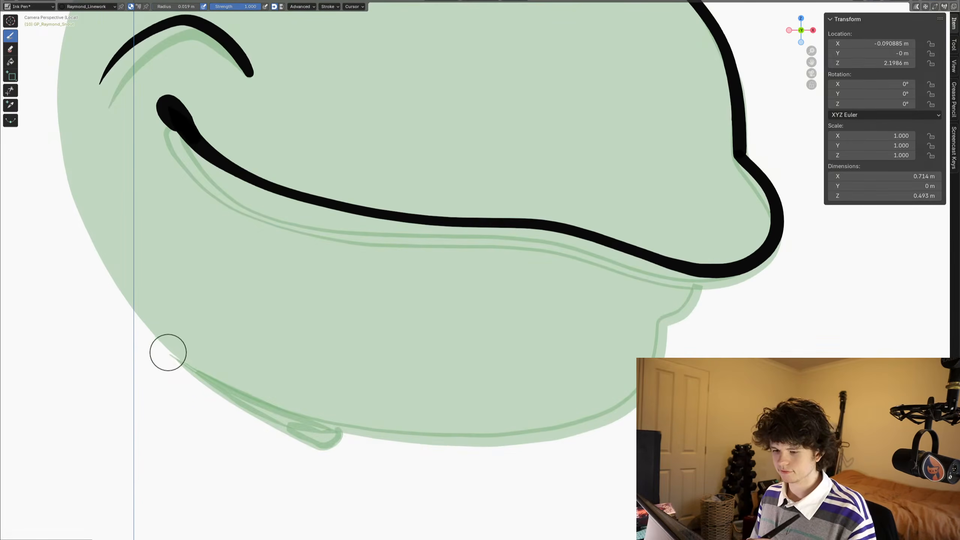
# - Draw the lower jaw outline up to the mouth line and trim the end that overshoots into the upper snout
pyautogui.moveTo(171, 355)
pyautogui.mouseDown()
pyautogui.moveTo(348, 427)
pyautogui.moveTo(552, 435)
pyautogui.moveTo(627, 400)
pyautogui.moveTo(660, 318)
pyautogui.moveTo(692, 307)
pyautogui.moveTo(703, 226)
pyautogui.moveTo(718, 217)
pyautogui.moveTo(706, 233)
pyautogui.mouseUp()
pyautogui.click(10, 91)
pyautogui.click(10, 35)
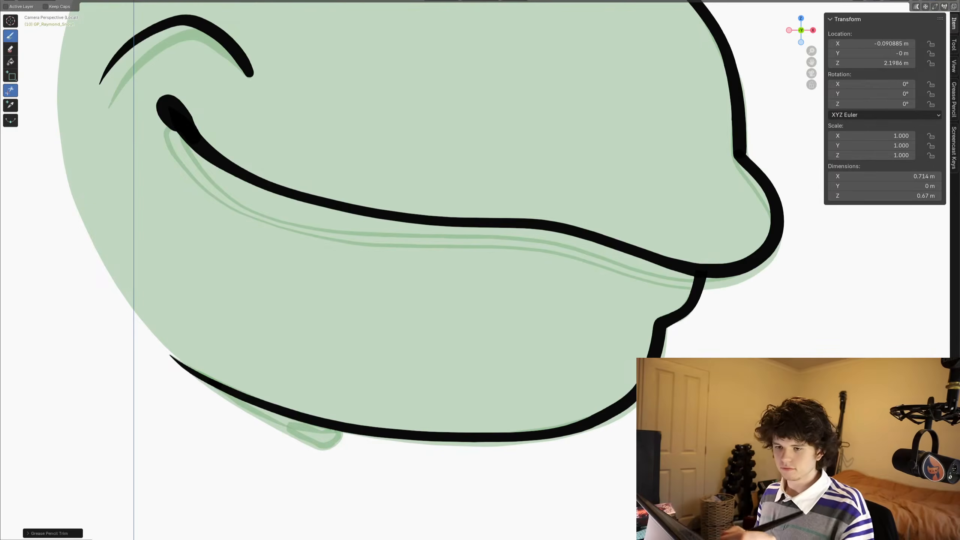
# - Try adding a stroke along the rear underside of the jaw line
pyautogui.moveTo(341, 404)
pyautogui.mouseDown()
pyautogui.moveTo(326, 442)
pyautogui.moveTo(177, 357)
pyautogui.mouseUp()
pyautogui.hotkey('ctrl', 'z')
# - Copy the thick chin shadow strokes from frame 9 and paste them under the jaw line on frame 10
pyautogui.press('Left')
pyautogui.press('Tab')
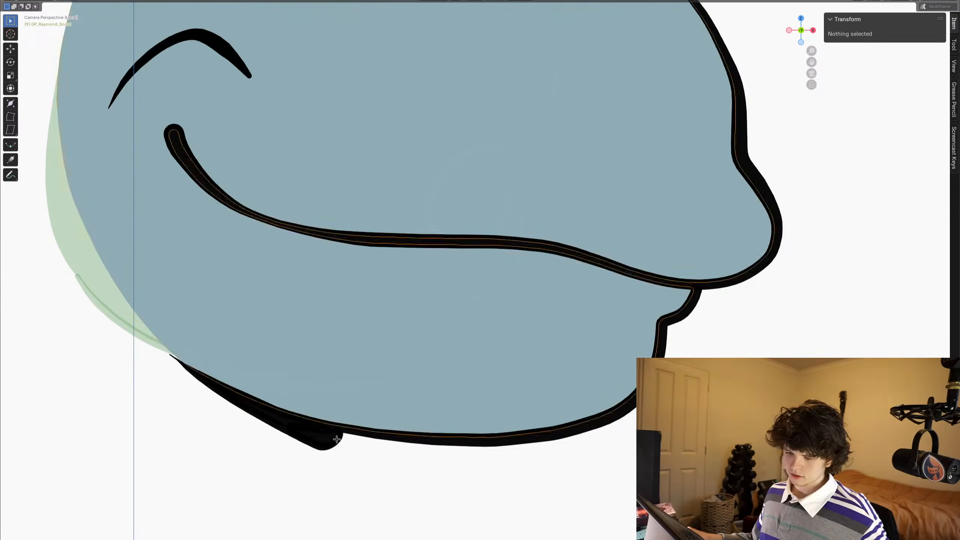
pyautogui.hotkey('alt', 'a')
pyautogui.press('c')
pyautogui.moveTo(322, 450)
pyautogui.mouseDown()
pyautogui.moveTo(310, 436)
pyautogui.moveTo(276, 432)
pyautogui.mouseUp()
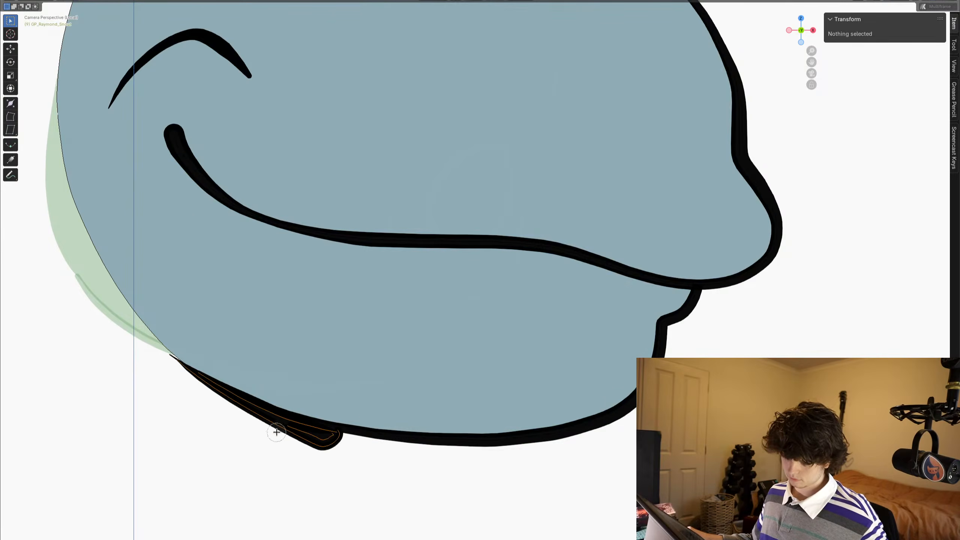
pyautogui.press('Right')
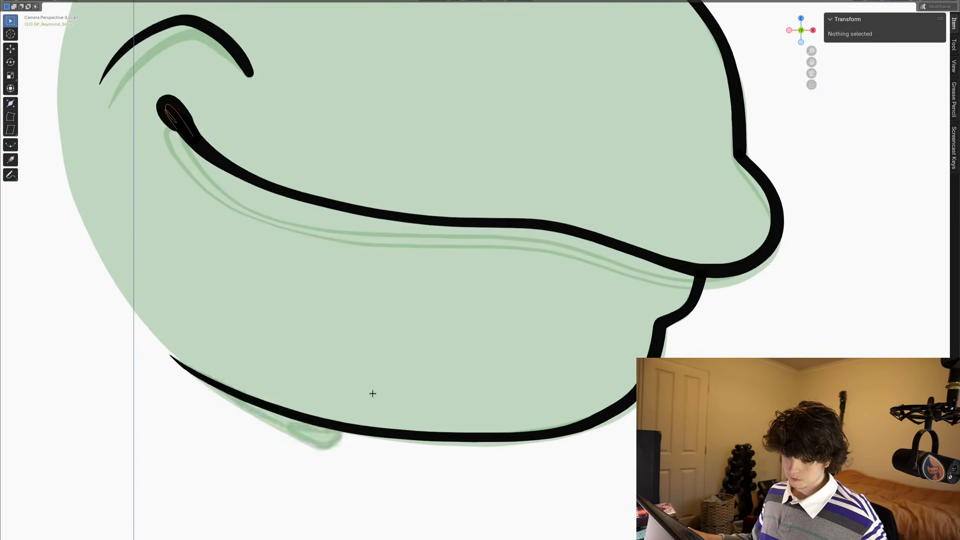
pyautogui.press('r')
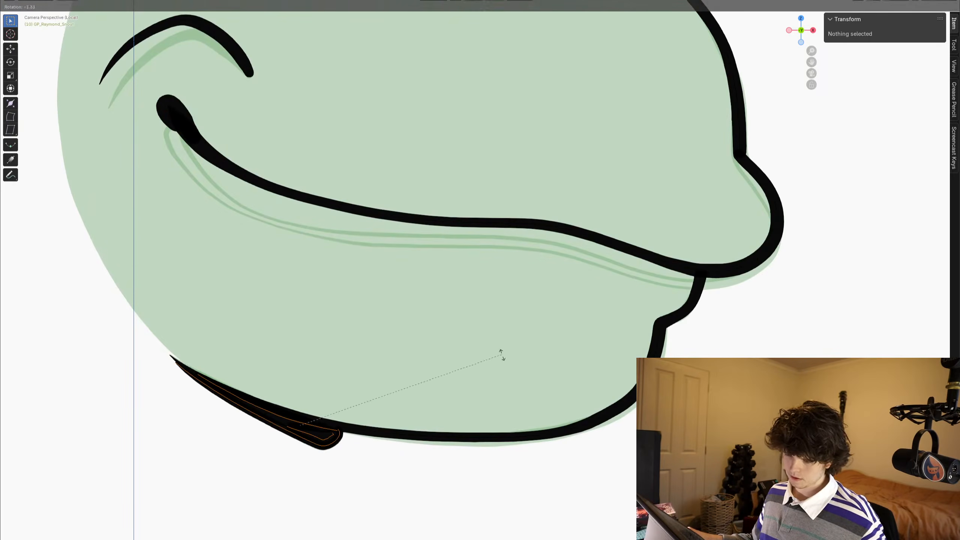
pyautogui.rightClick(500, 355)
pyautogui.scroll(-6, 418, 364)
pyautogui.keyDown('shift'); pyautogui.moveTo(387, 310); pyautogui.dragTo(410, 351, button='middle'); pyautogui.keyUp('shift')
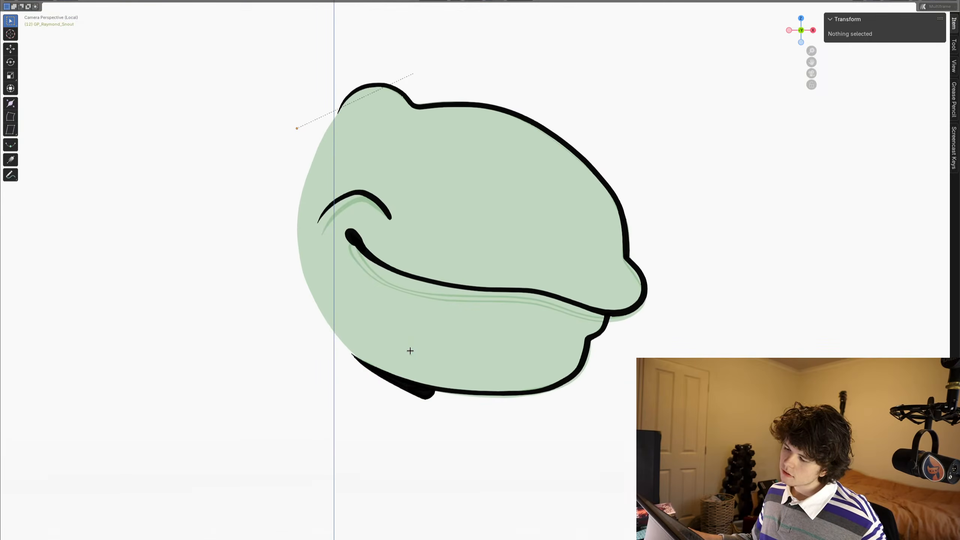
# - Advance to frame 11 and exit local view to check the snout linework against the whole rhino head
pyautogui.hotkey('ctrl', 'space')
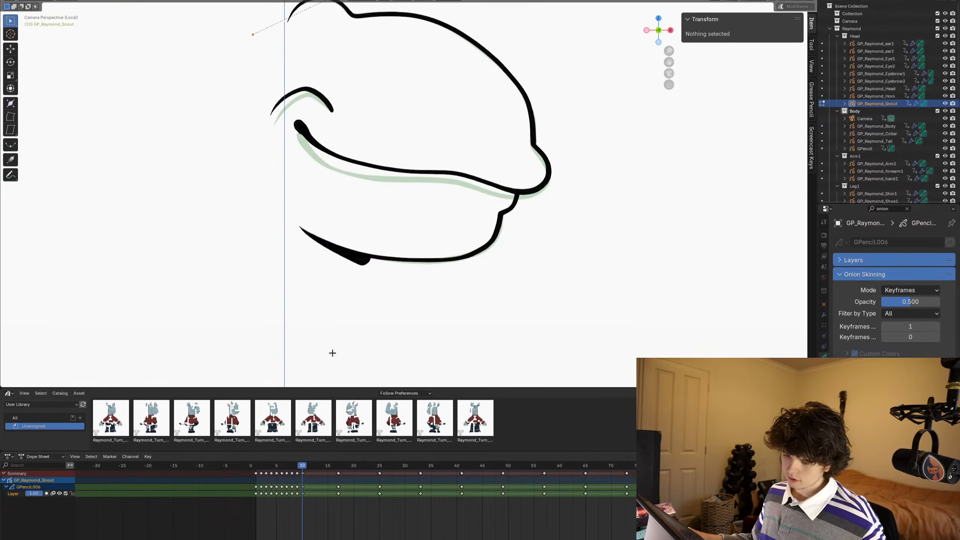
pyautogui.press('Right')
pyautogui.hotkey('ctrl', 'space')
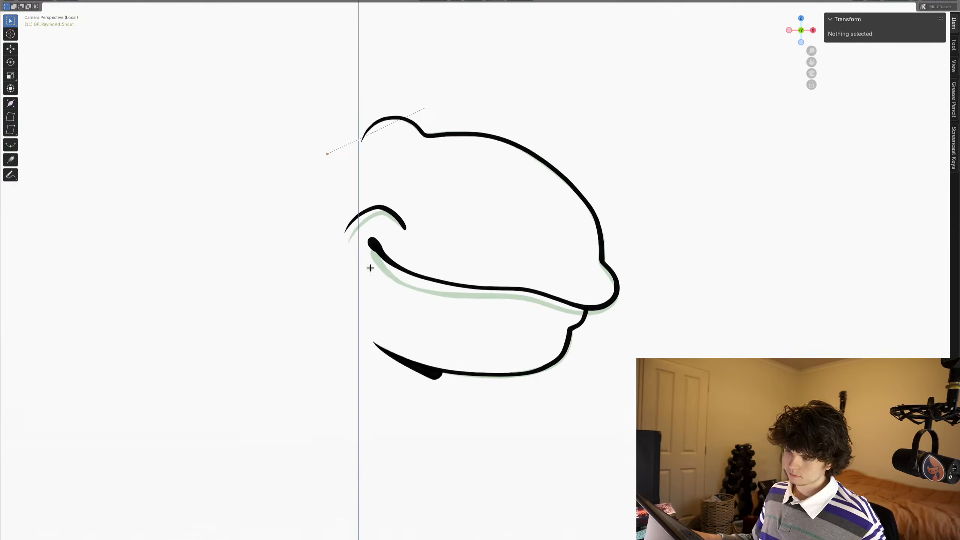
pyautogui.keyDown('shift'); pyautogui.moveTo(419, 261); pyautogui.dragTo(430, 272, button='middle'); pyautogui.keyUp('shift')
pyautogui.scroll(5, 429, 272)
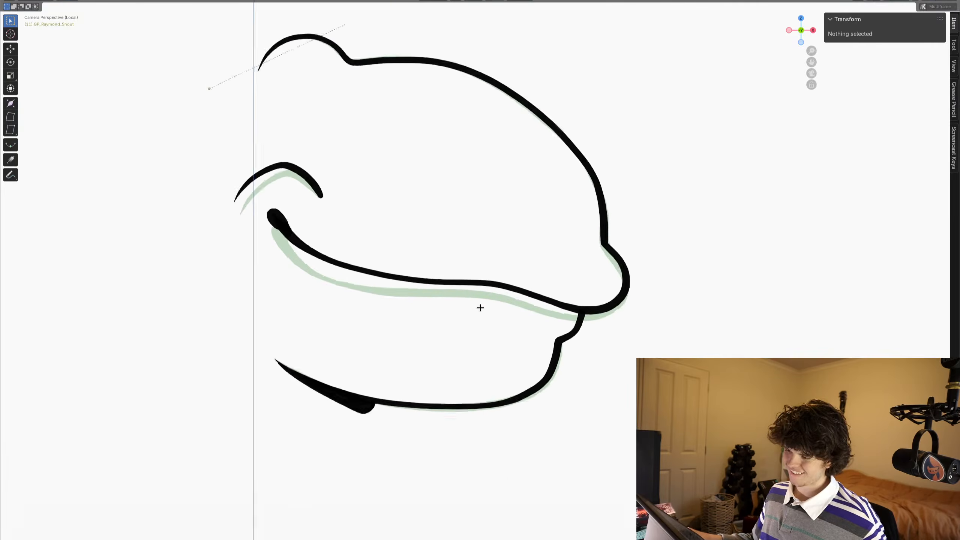
pyautogui.scroll(-3, 479, 326)
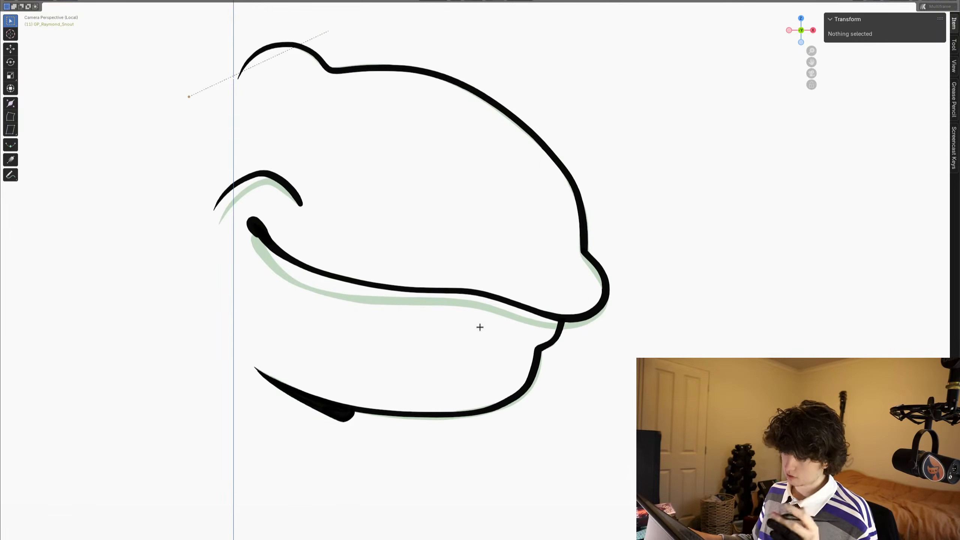
pyautogui.scroll(-4, 480, 326)
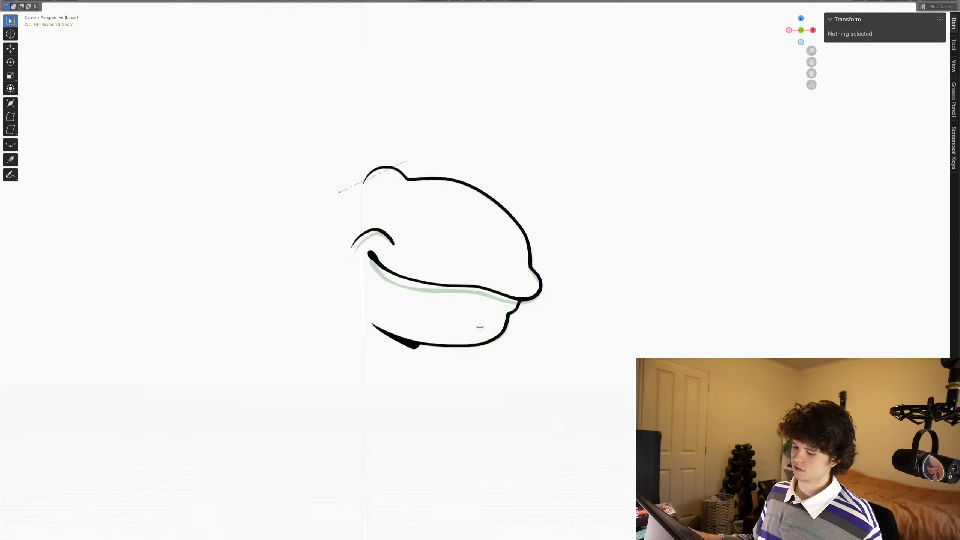
pyautogui.press('KP_Divide')
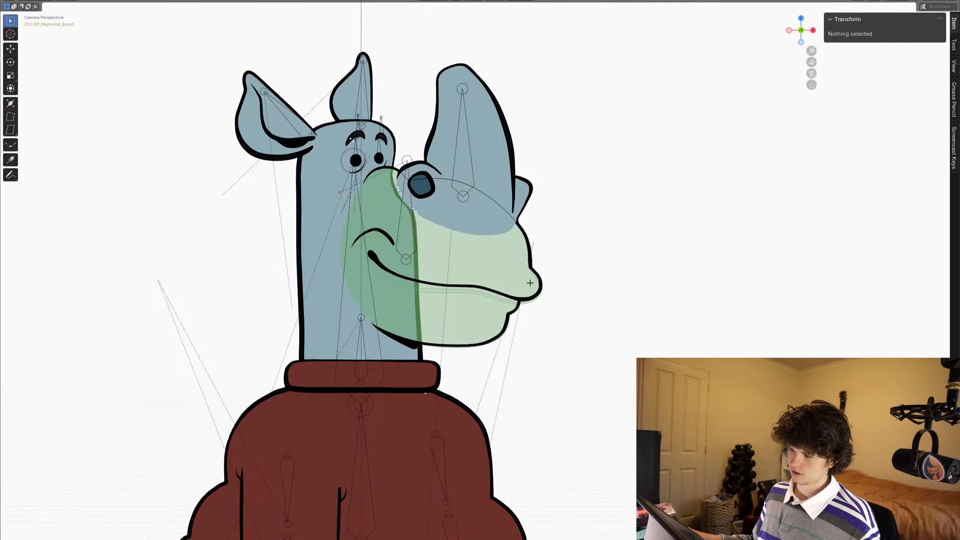
pyautogui.scroll(6, 529, 281)
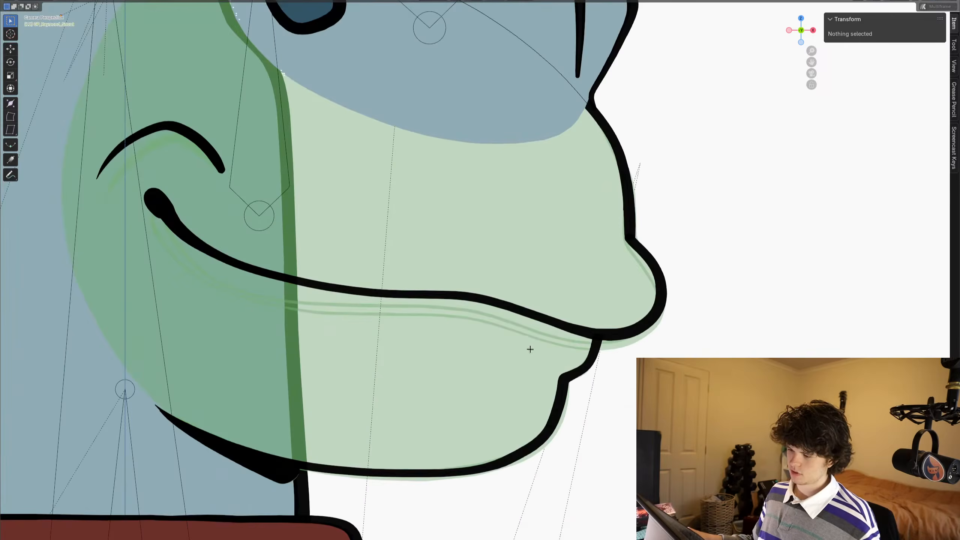
# - Isolate the snout in local view and draw a tooth arc below the mouth line with a crossing divider stroke on frame 11
pyautogui.press('KP_Divide')
pyautogui.press('Tab')
pyautogui.scroll(1, 561, 278)
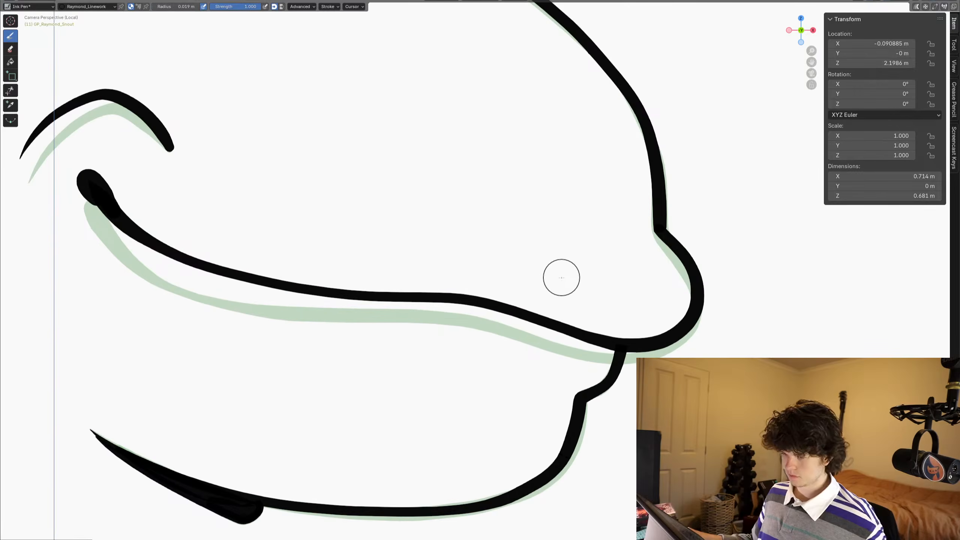
pyautogui.moveTo(605, 310)
pyautogui.mouseDown()
pyautogui.moveTo(585, 360)
pyautogui.moveTo(508, 364)
pyautogui.moveTo(447, 327)
pyautogui.moveTo(416, 269)
pyautogui.mouseUp()
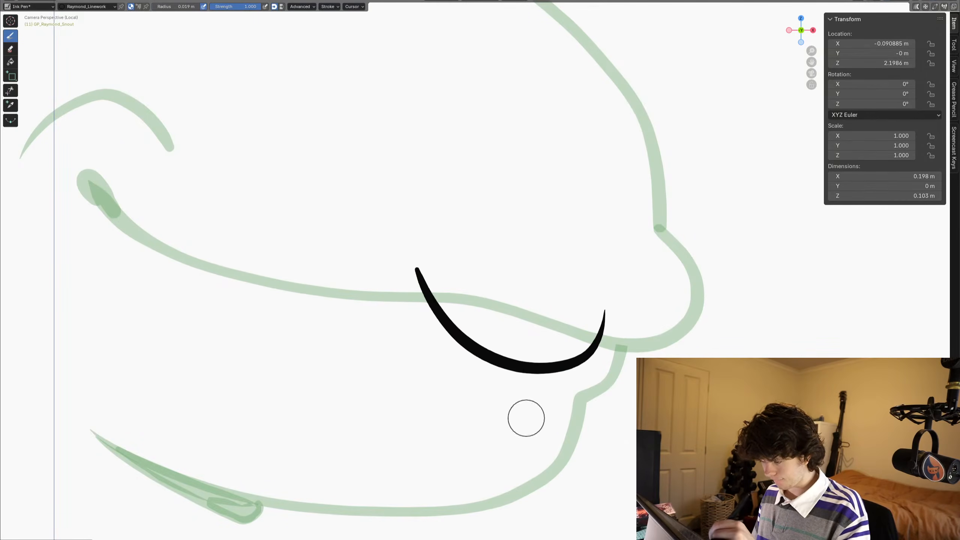
pyautogui.moveTo(526, 420); pyautogui.dragTo(550, 267)
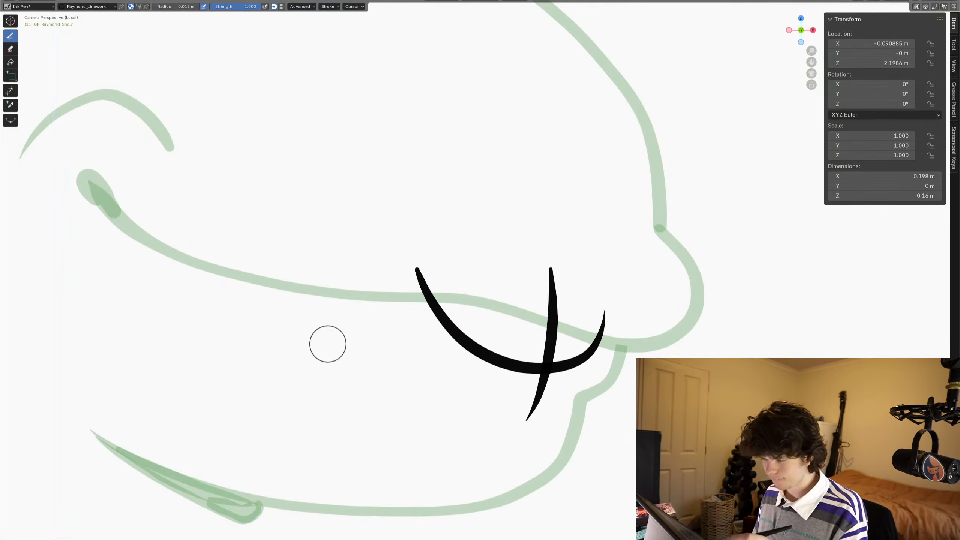
# - Draw the mouth line over the onion skin from its rounded corner along the upper lip and around the snout tip
pyautogui.moveTo(326, 348)
pyautogui.keyDown('shift'); pyautogui.mouseDown(button='middle')
pyautogui.moveTo(331, 374)
pyautogui.moveTo(419, 445)
pyautogui.mouseUp(button='middle'); pyautogui.keyUp('shift')
pyautogui.keyDown('shift'); pyautogui.moveTo(236, 353); pyautogui.dragTo(252, 361, button='middle'); pyautogui.keyUp('shift')
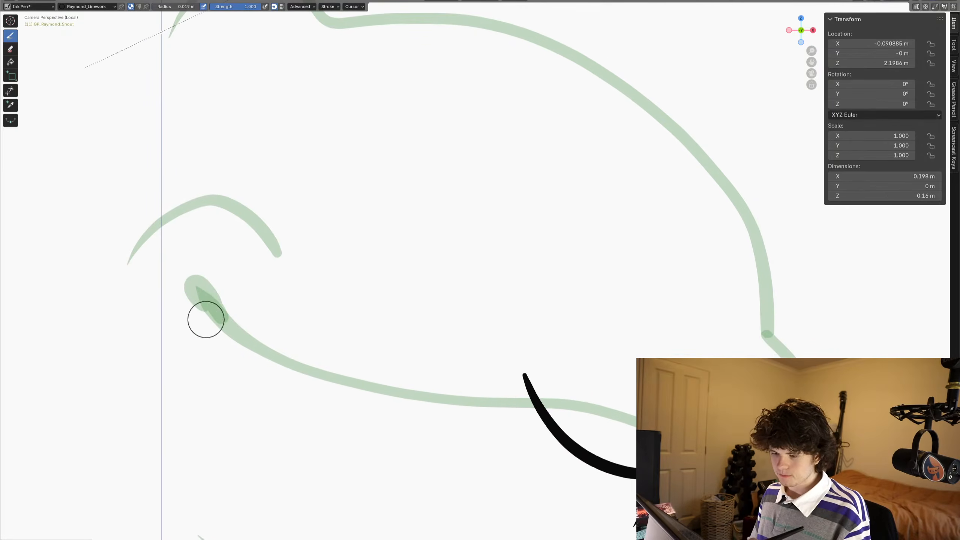
pyautogui.moveTo(212, 320)
pyautogui.mouseDown()
pyautogui.moveTo(181, 289)
pyautogui.moveTo(190, 281)
pyautogui.moveTo(226, 326)
pyautogui.moveTo(185, 290)
pyautogui.moveTo(210, 318)
pyautogui.moveTo(345, 383)
pyautogui.moveTo(639, 430)
pyautogui.mouseUp()
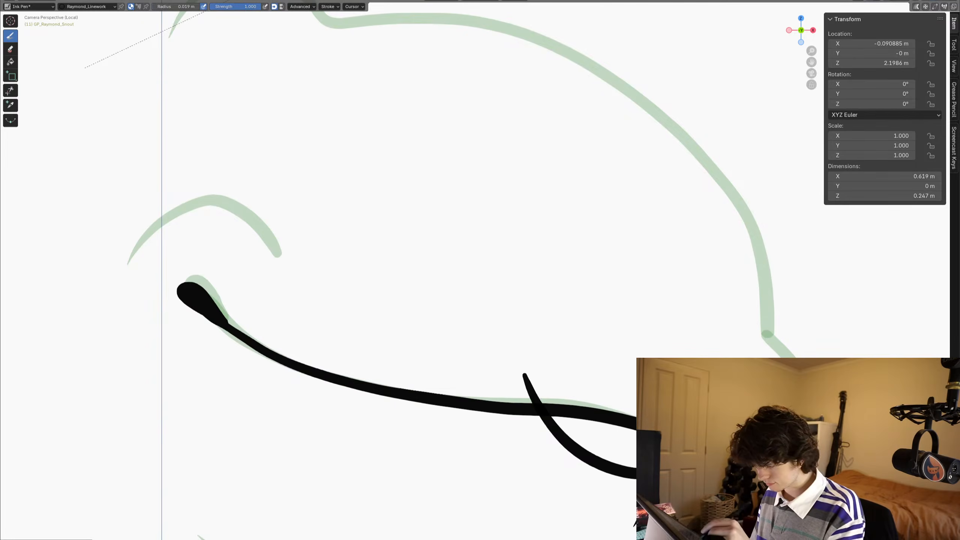
pyautogui.moveTo(824, 385); pyautogui.dragTo(762, 310)
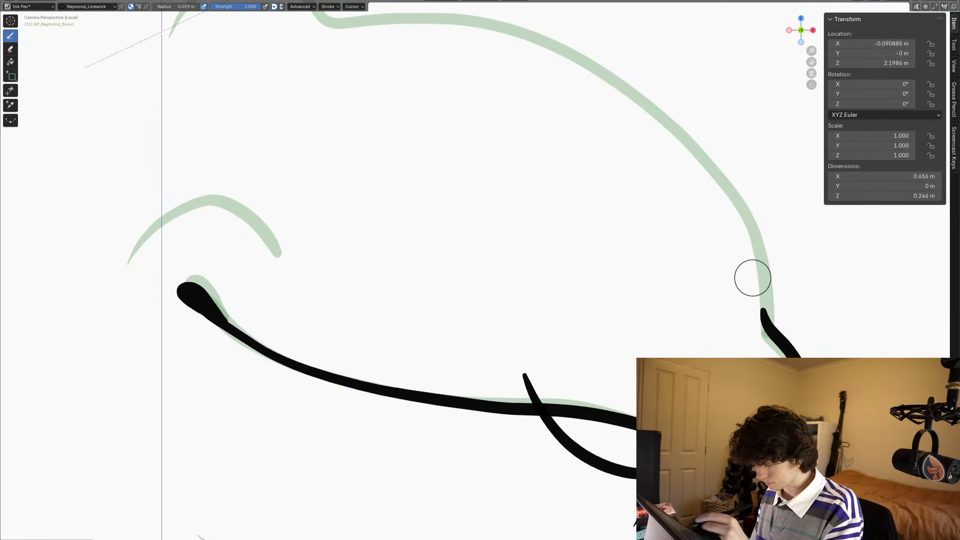
# - Draw the cheek crease above the mouth corner and the upper snout outline from the rear bump down to the snout tip
pyautogui.keyDown('shift'); pyautogui.moveTo(753, 278); pyautogui.dragTo(782, 313, button='middle'); pyautogui.keyUp('shift')
pyautogui.keyDown('shift'); pyautogui.moveTo(150, 300); pyautogui.dragTo(176, 332, button='middle'); pyautogui.keyUp('shift')
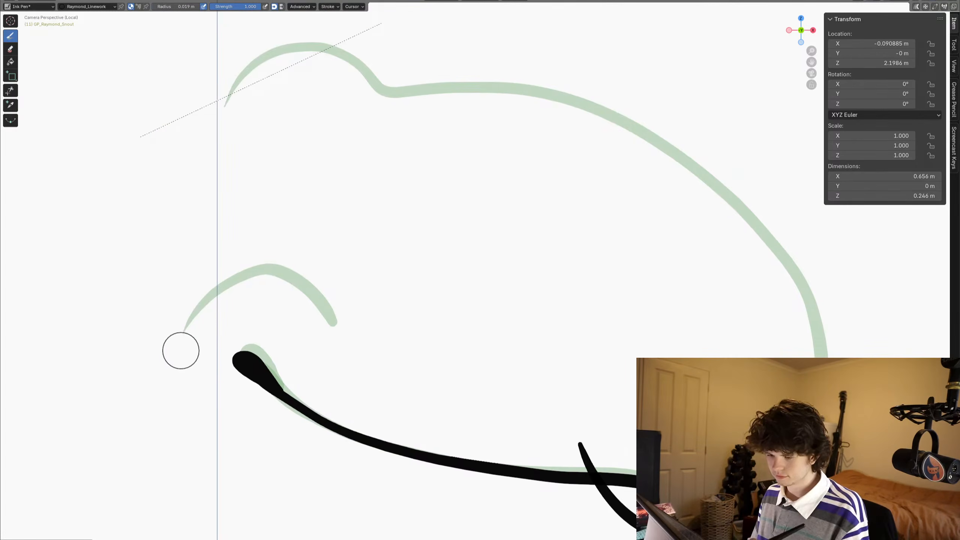
pyautogui.moveTo(184, 346)
pyautogui.mouseDown()
pyautogui.moveTo(204, 307)
pyautogui.moveTo(272, 270)
pyautogui.moveTo(335, 321)
pyautogui.mouseUp()
pyautogui.moveTo(178, 209)
pyautogui.keyDown('shift'); pyautogui.mouseDown(button='middle')
pyautogui.moveTo(201, 187)
pyautogui.moveTo(240, 312)
pyautogui.moveTo(108, 298)
pyautogui.mouseUp(button='middle'); pyautogui.keyUp('shift')
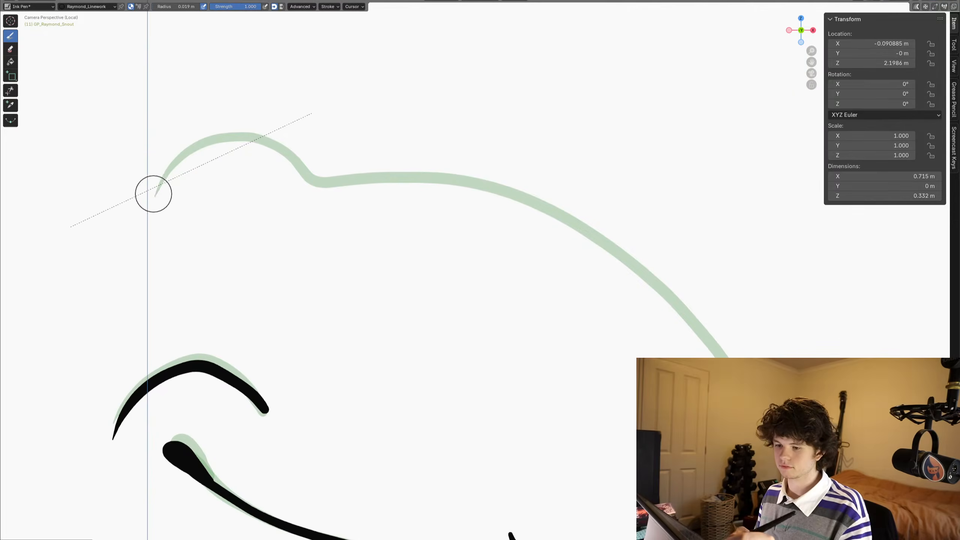
pyautogui.moveTo(156, 195)
pyautogui.mouseDown()
pyautogui.moveTo(181, 154)
pyautogui.moveTo(236, 133)
pyautogui.moveTo(284, 146)
pyautogui.moveTo(327, 184)
pyautogui.moveTo(474, 183)
pyautogui.moveTo(546, 204)
pyautogui.moveTo(642, 266)
pyautogui.moveTo(725, 357)
pyautogui.mouseUp()
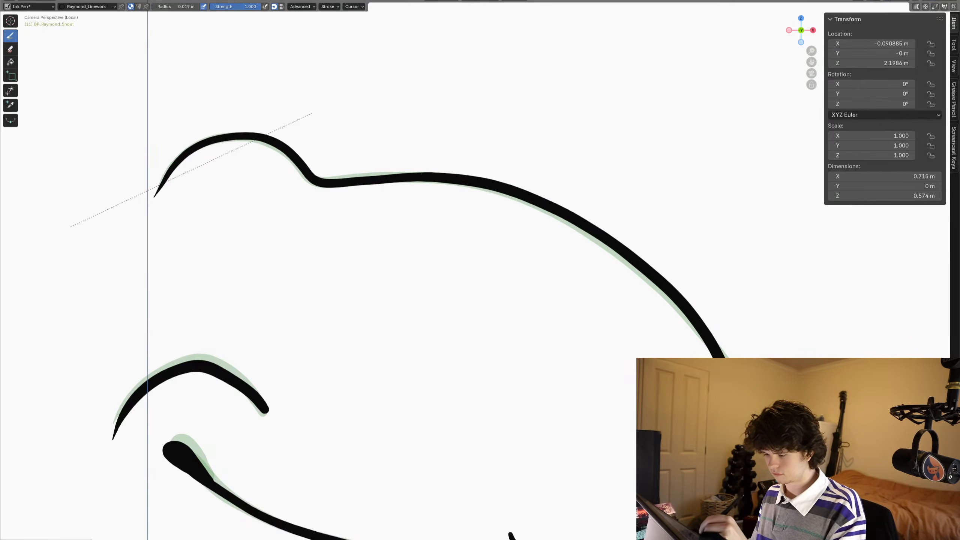
# - Grab the upper snout outline closer to the onion skin and nudge its front points with proportional editing
pyautogui.hotkey('ctrl', 'Tab')
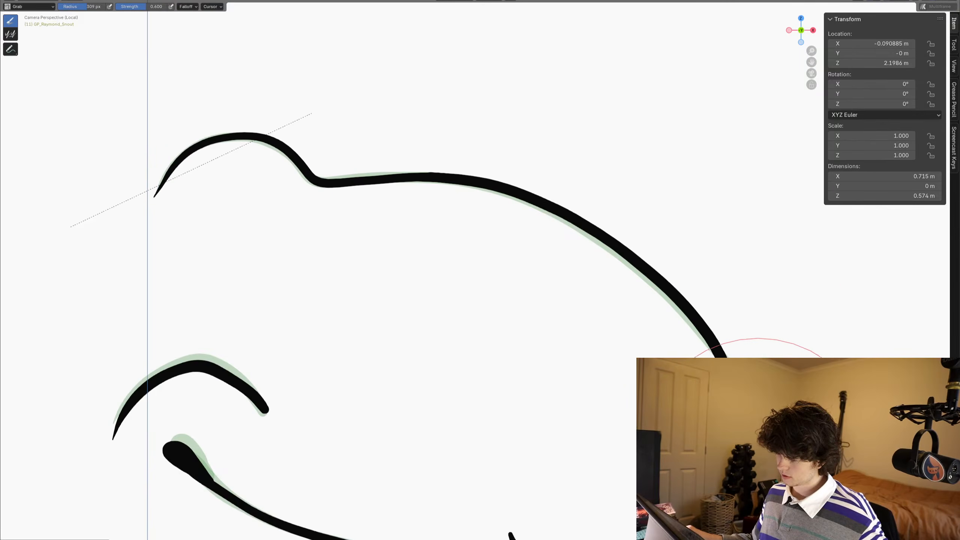
pyautogui.press('Tab')
pyautogui.press('a')
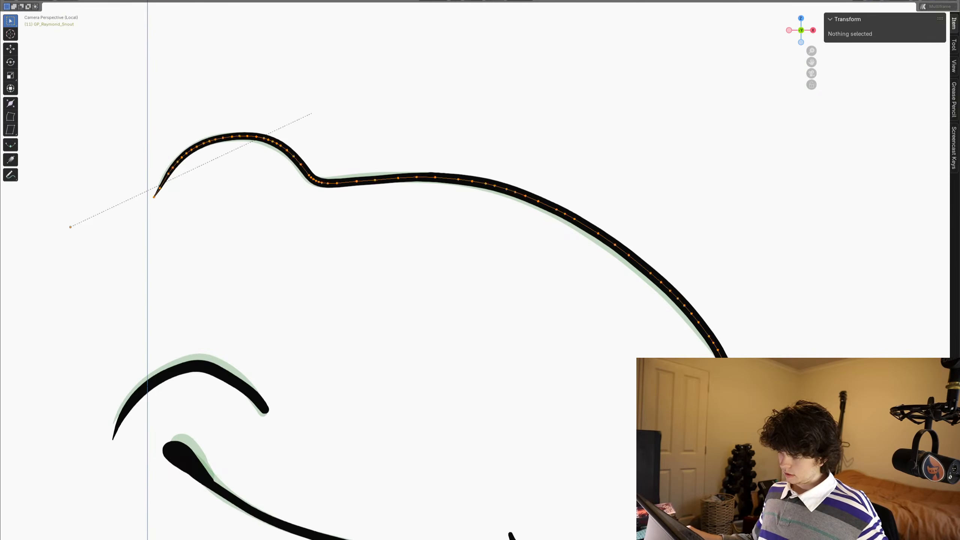
pyautogui.click(717, 350)
pyautogui.press('Tab')
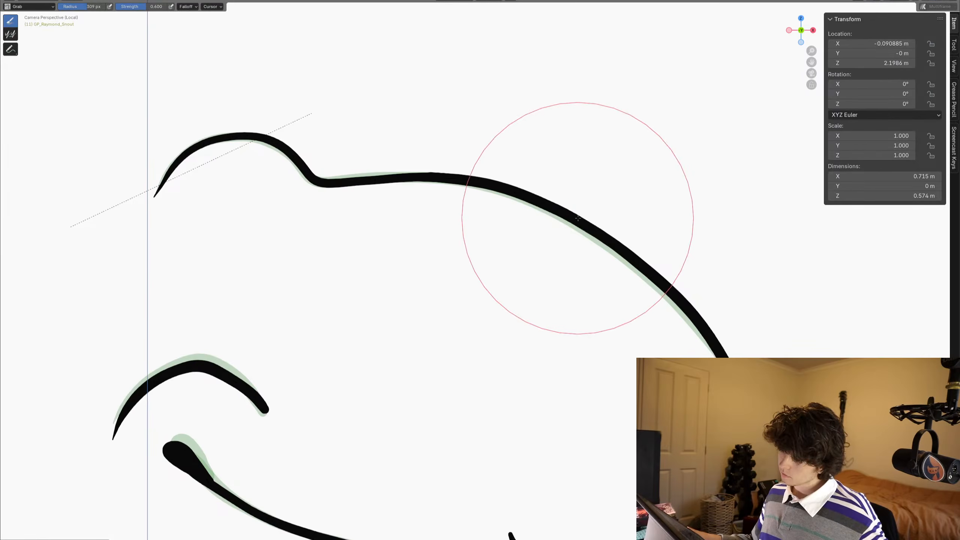
pyautogui.moveTo(671, 271); pyautogui.dragTo(666, 279)
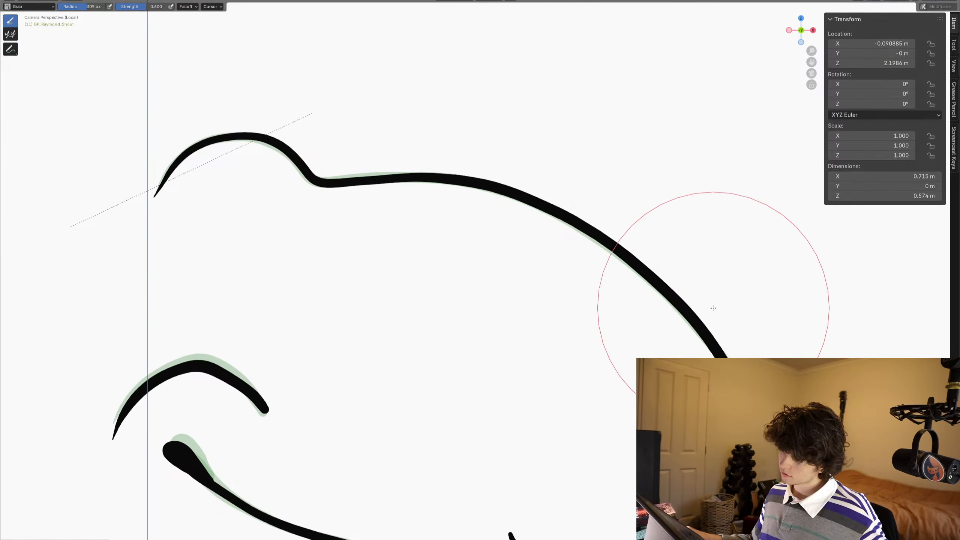
pyautogui.moveTo(710, 308)
pyautogui.keyDown('ctrl'); pyautogui.mouseDown(button='middle')
pyautogui.moveTo(593, 318)
pyautogui.moveTo(594, 281)
pyautogui.mouseUp(button='middle'); pyautogui.keyUp('ctrl')
pyautogui.keyDown('shift'); pyautogui.moveTo(610, 333); pyautogui.dragTo(570, 283, button='middle'); pyautogui.keyUp('shift')
pyautogui.keyDown('ctrl'); pyautogui.moveTo(556, 329); pyautogui.dragTo(804, 325, button='middle'); pyautogui.keyUp('ctrl')
pyautogui.moveTo(785, 331)
pyautogui.keyDown('shift'); pyautogui.mouseDown(button='middle')
pyautogui.moveTo(672, 328)
pyautogui.moveTo(550, 347)
pyautogui.mouseUp(button='middle'); pyautogui.keyUp('shift')
pyautogui.press('Tab')
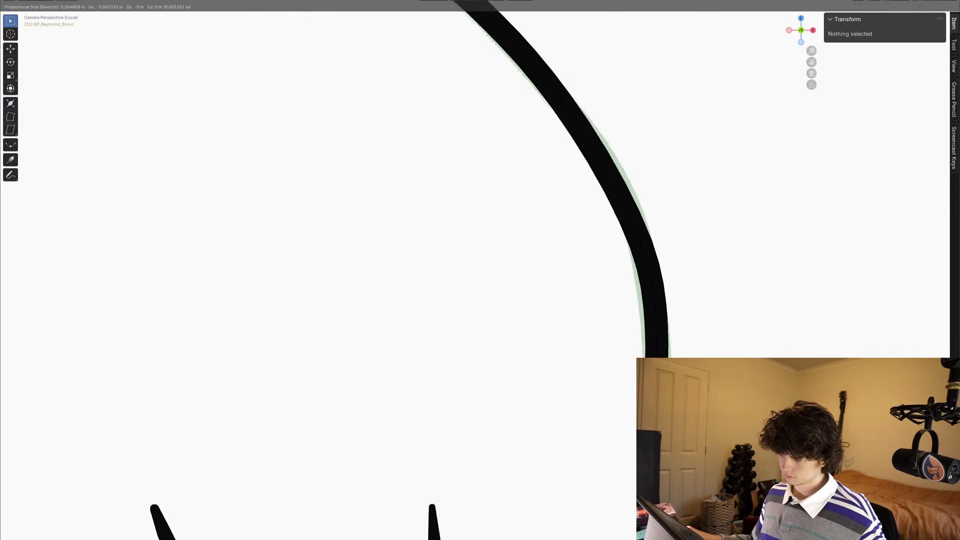
pyautogui.press('r')
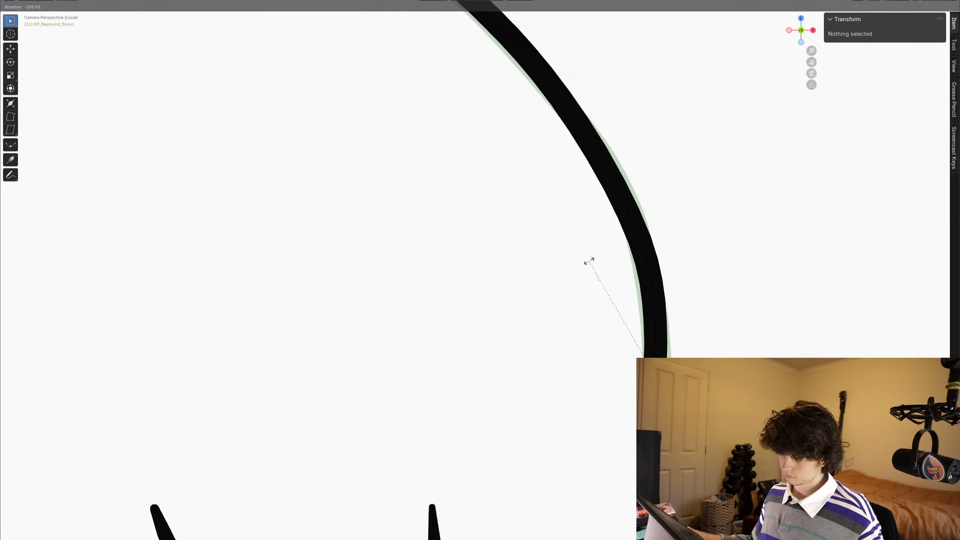
pyautogui.press('Escape')
pyautogui.press('r')
pyautogui.press('r')
pyautogui.press('Escape')
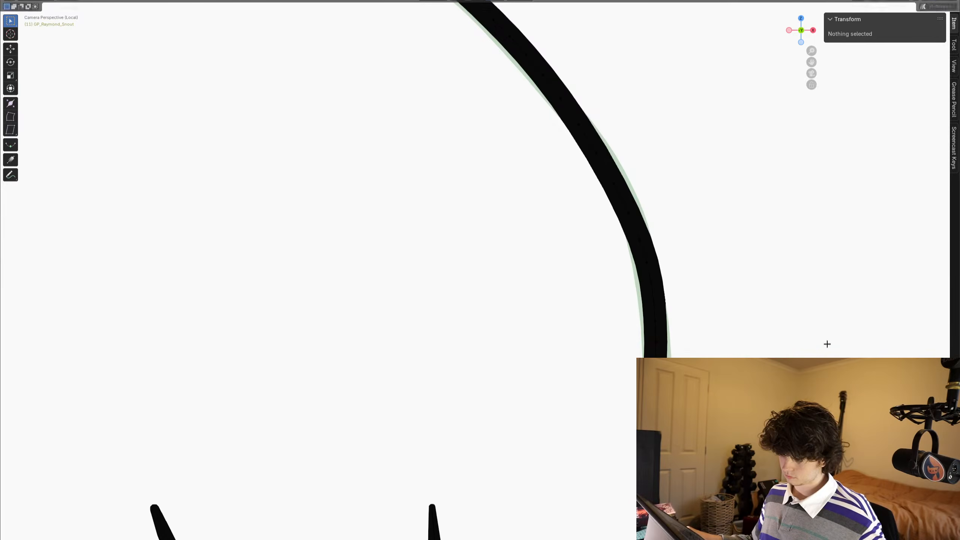
# - Rotate the front end of the snout outline with smooth proportional editing, smooth its curve with the Grab brush, and return to Object Mode
pyautogui.press('r')
pyautogui.scroll(-5, 771, 295)
pyautogui.scroll(-19, 771, 294)
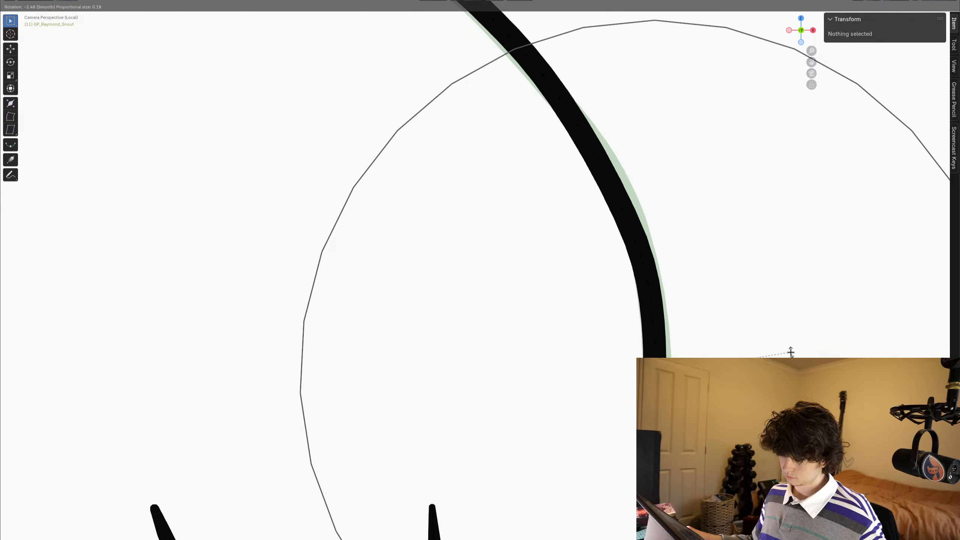
pyautogui.click(795, 341)
pyautogui.hotkey('ctrl', 'Tab')
pyautogui.click(710, 329)
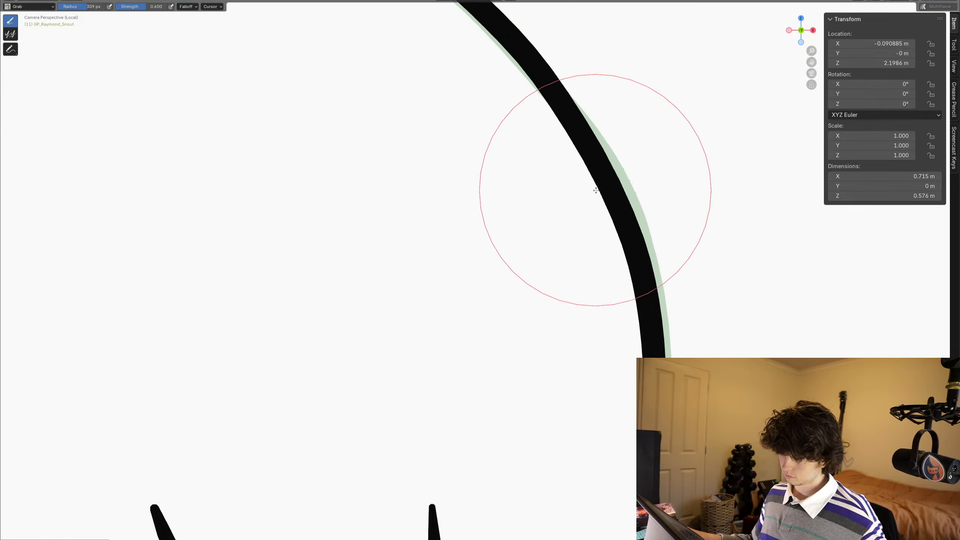
pyautogui.moveTo(595, 189); pyautogui.dragTo(601, 190)
pyautogui.scroll(-5, 664, 261)
pyautogui.hotkey('ctrl', 'Tab')
pyautogui.click(559, 286)
pyautogui.scroll(-2, 529, 282)
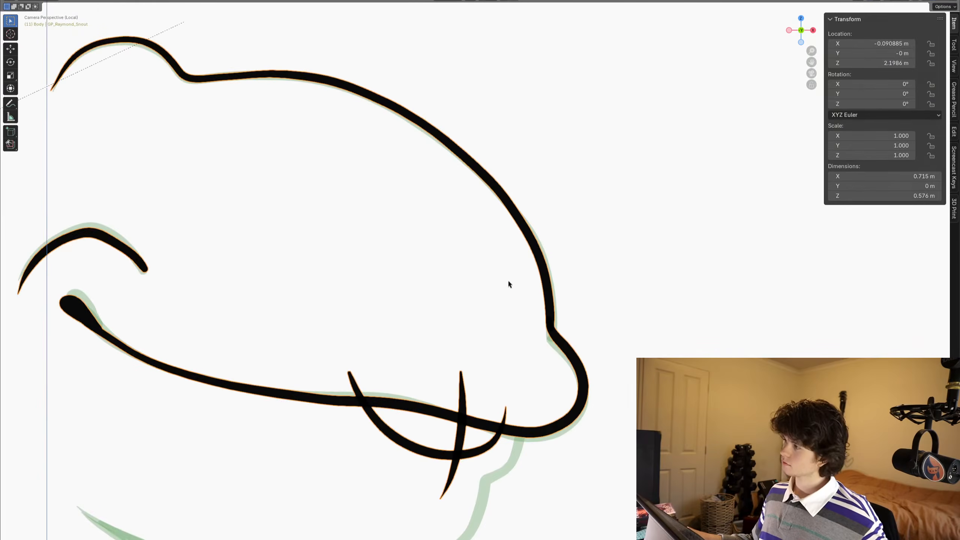
# - Trim the tooth arc and divider ends that overshoot above the mouth line and below the arc
pyautogui.keyDown('shift'); pyautogui.moveTo(508, 280); pyautogui.dragTo(543, 259, button='middle'); pyautogui.keyUp('shift')
pyautogui.moveTo(418, 279)
pyautogui.keyDown('shift'); pyautogui.mouseDown(button='middle')
pyautogui.moveTo(521, 256)
pyautogui.moveTo(514, 268)
pyautogui.moveTo(539, 268)
pyautogui.mouseUp(button='middle'); pyautogui.keyUp('shift')
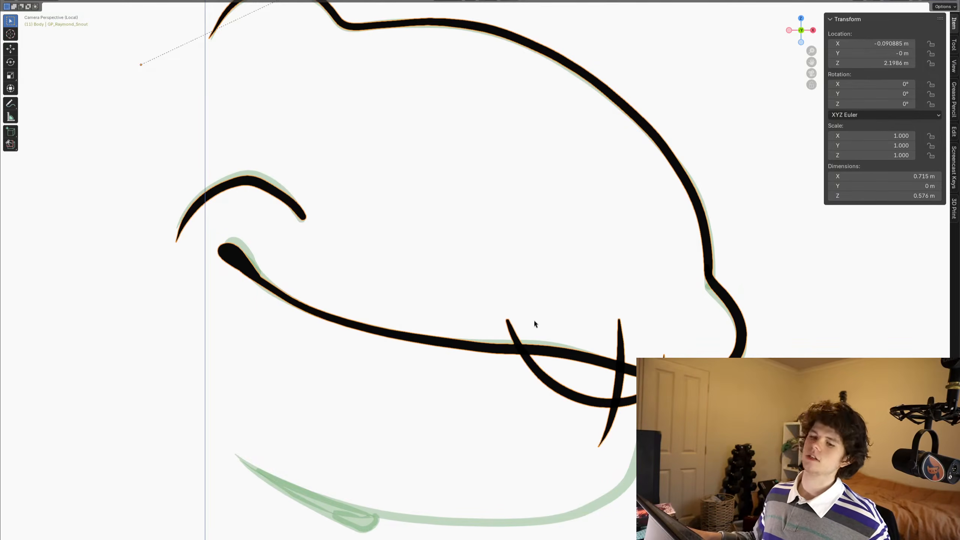
pyautogui.hotkey('ctrl', 'Tab')
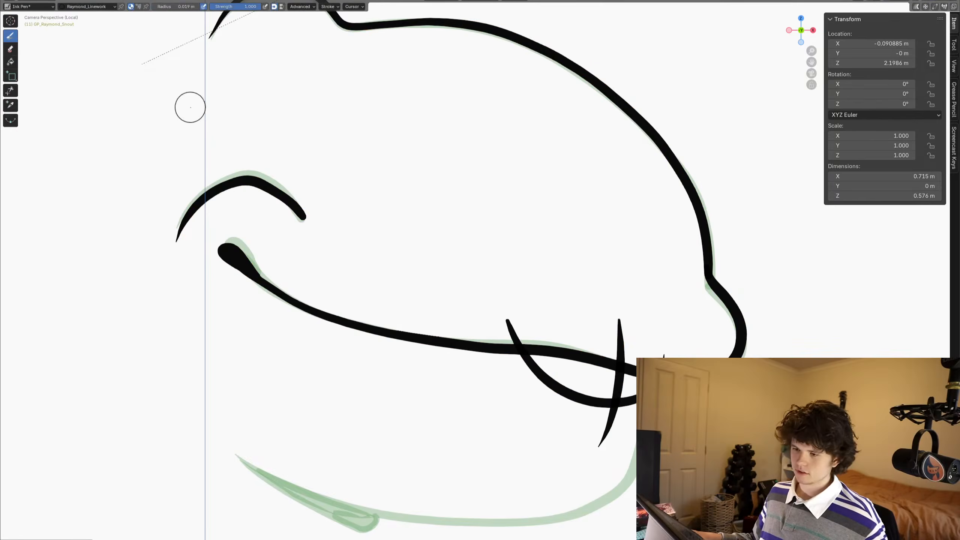
pyautogui.click(10, 90)
pyautogui.moveTo(501, 321); pyautogui.dragTo(535, 317)
pyautogui.moveTo(505, 336)
pyautogui.mouseDown()
pyautogui.moveTo(500, 325)
pyautogui.moveTo(532, 313)
pyautogui.mouseUp()
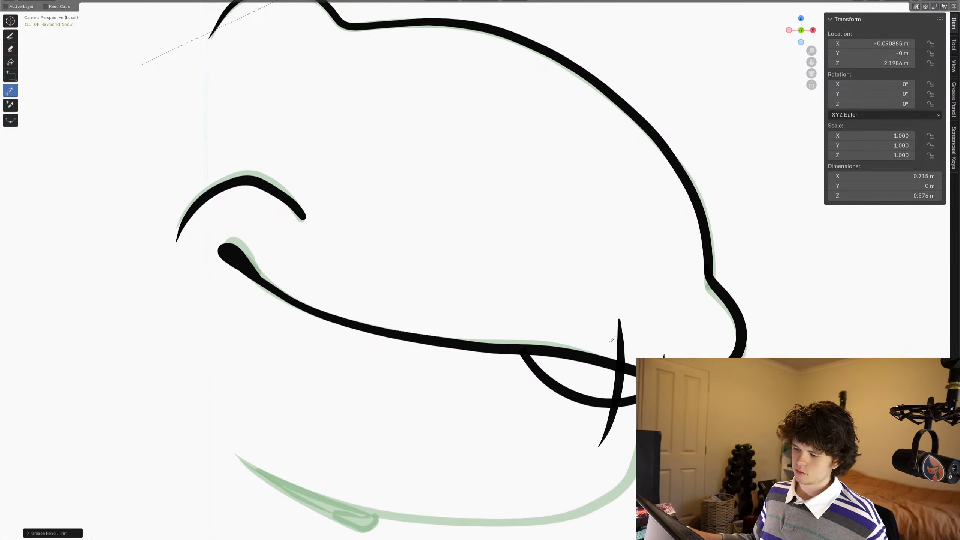
pyautogui.moveTo(610, 340)
pyautogui.mouseDown()
pyautogui.moveTo(629, 328)
pyautogui.moveTo(674, 342)
pyautogui.mouseUp()
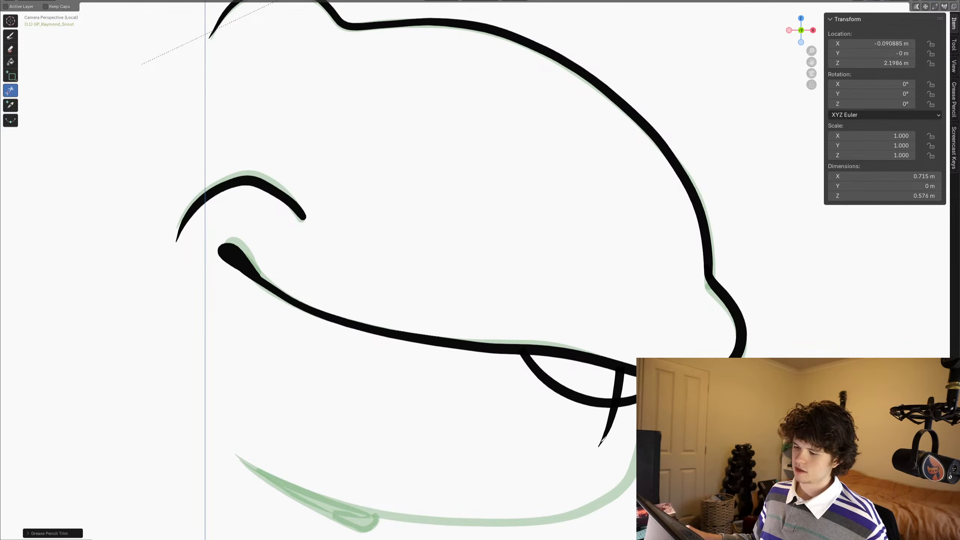
pyautogui.moveTo(593, 437); pyautogui.dragTo(614, 434)
pyautogui.scroll(-1, 605, 423)
pyautogui.scroll(-2, 610, 361)
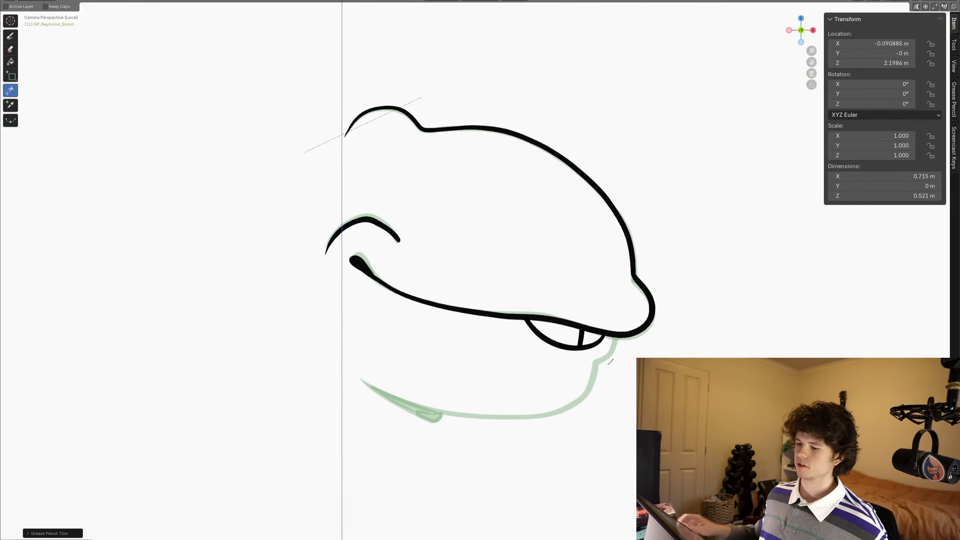
# - Draw the lower jaw outline over the onion skin up through the mouth line and trim the end overshooting into the upper snout
pyautogui.keyDown('ctrl'); pyautogui.moveTo(623, 299); pyautogui.dragTo(626, 200, button='middle'); pyautogui.keyUp('ctrl')
pyautogui.keyDown('shift'); pyautogui.moveTo(670, 327); pyautogui.dragTo(603, 205, button='middle'); pyautogui.keyUp('shift')
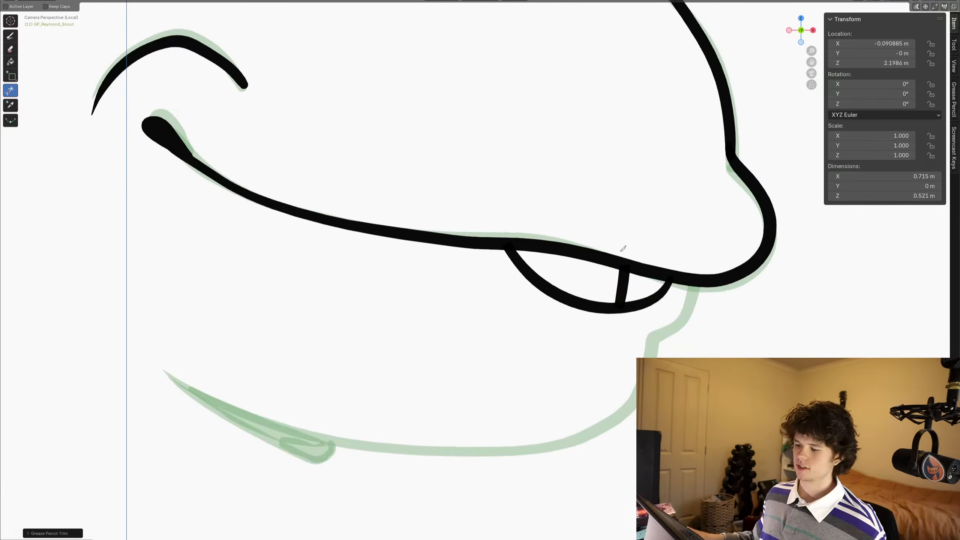
pyautogui.keyDown('shift'); pyautogui.moveTo(623, 248); pyautogui.dragTo(638, 273, button='middle'); pyautogui.keyUp('shift')
pyautogui.click(10, 35)
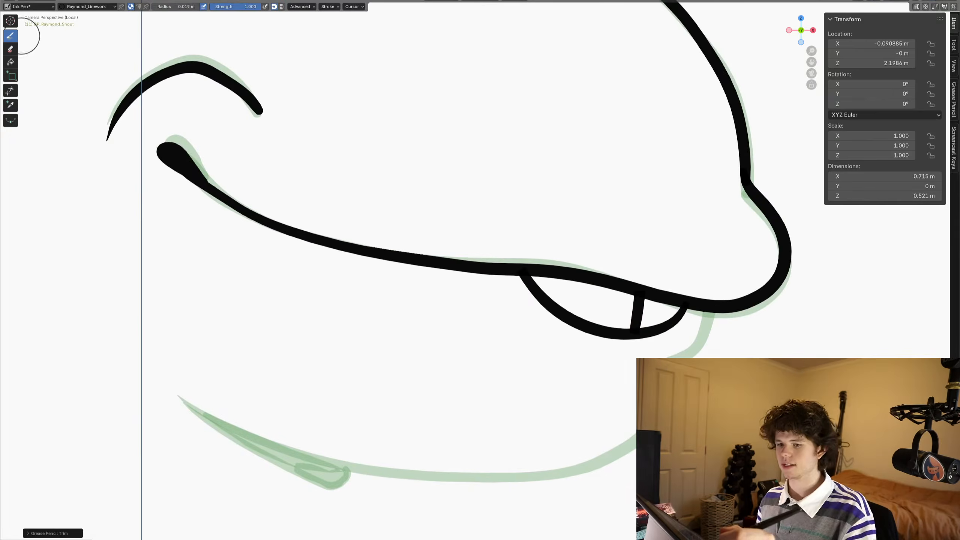
pyautogui.moveTo(178, 396)
pyautogui.mouseDown()
pyautogui.moveTo(221, 424)
pyautogui.moveTo(346, 464)
pyautogui.moveTo(459, 473)
pyautogui.moveTo(568, 470)
pyautogui.moveTo(626, 448)
pyautogui.moveTo(638, 430)
pyautogui.mouseUp()
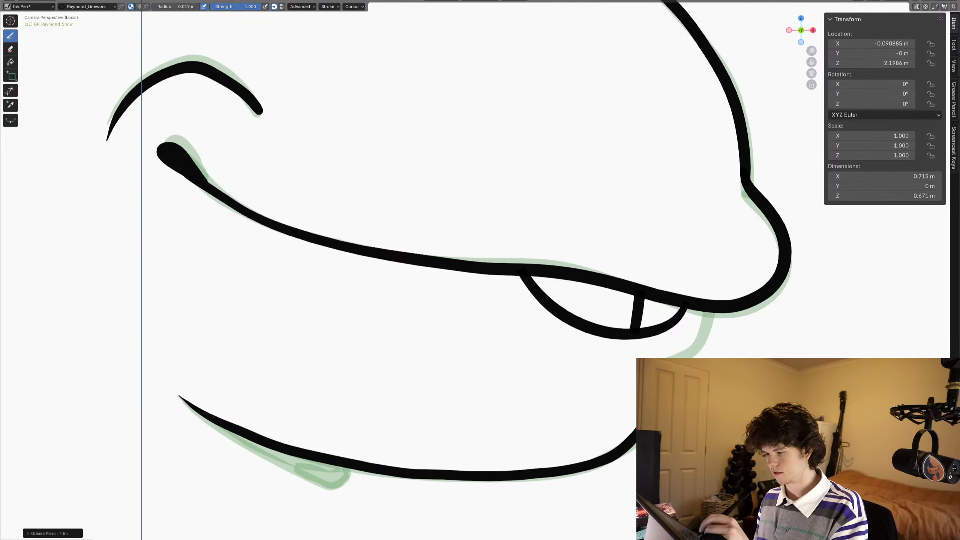
pyautogui.moveTo(650, 393)
pyautogui.mouseDown()
pyautogui.moveTo(695, 342)
pyautogui.moveTo(711, 271)
pyautogui.mouseUp()
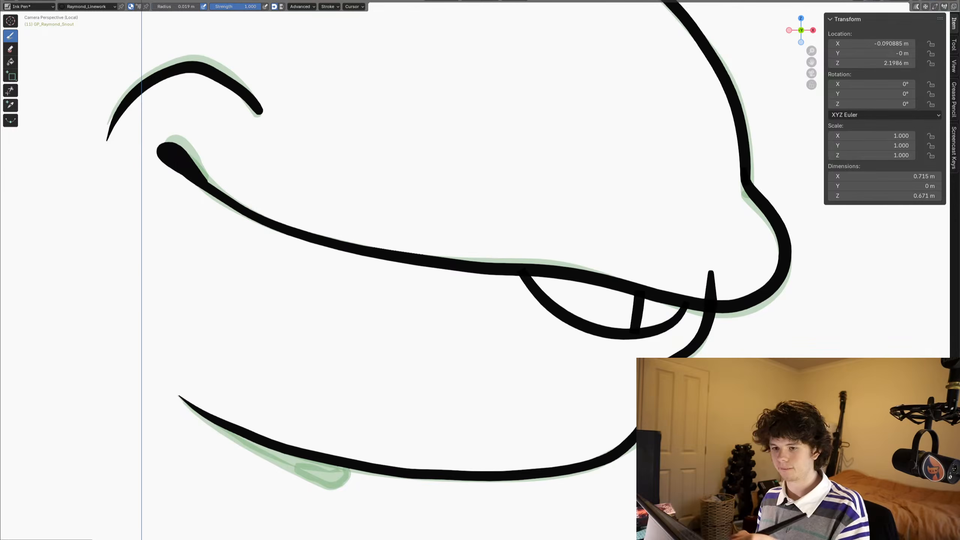
pyautogui.click(10, 91)
pyautogui.moveTo(696, 275); pyautogui.dragTo(720, 282)
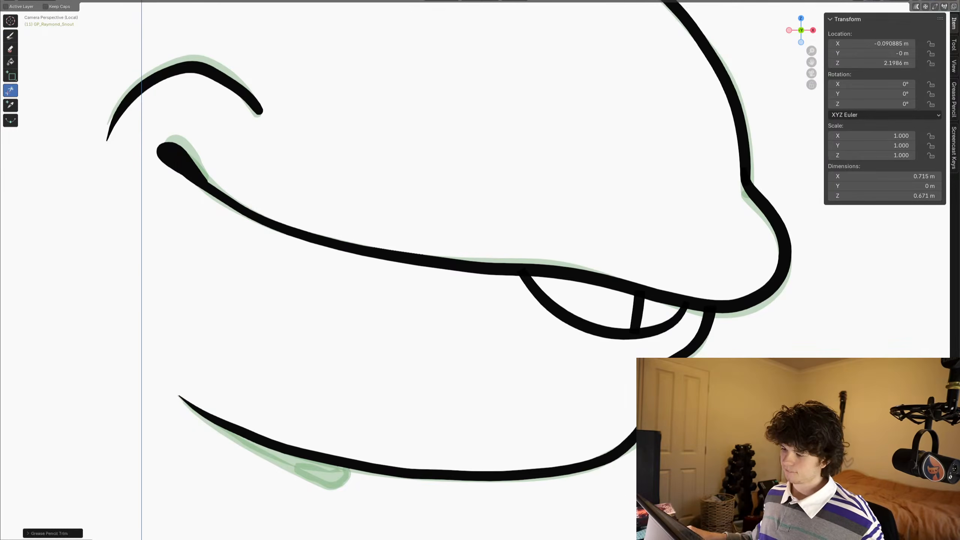
# - Examine the jaw outline and teeth against the onion skin in Sculpt Mode
pyautogui.hotkey('ctrl', 'Tab')
pyautogui.click(658, 431)
pyautogui.keyDown('ctrl'); pyautogui.moveTo(661, 420); pyautogui.dragTo(494, 454, button='middle'); pyautogui.keyUp('ctrl')
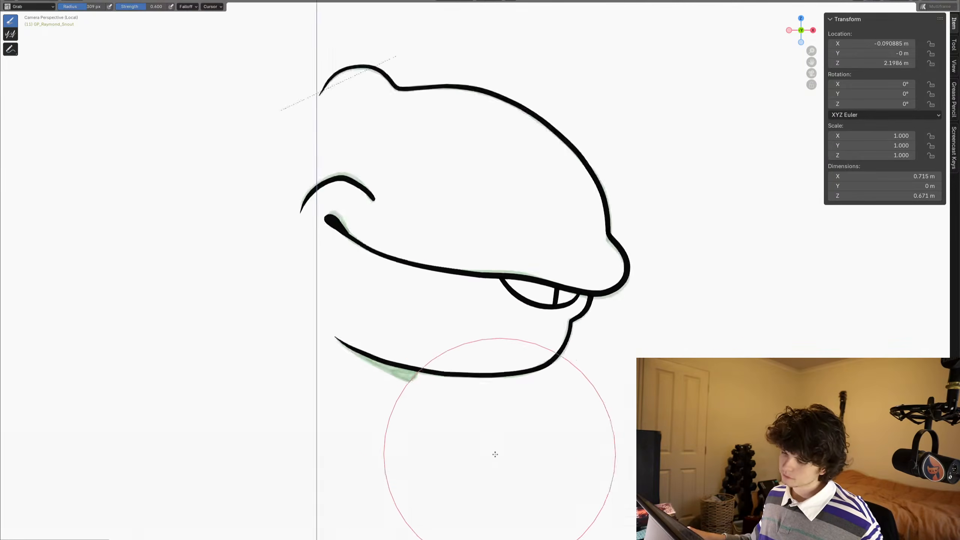
pyautogui.scroll(-1, 495, 453)
pyautogui.keyDown('shift'); pyautogui.moveTo(411, 380); pyautogui.dragTo(474, 376, button='middle'); pyautogui.keyUp('shift')
pyautogui.scroll(-3, 482, 323)
pyautogui.scroll(4, 485, 321)
pyautogui.scroll(4, 751, 308)
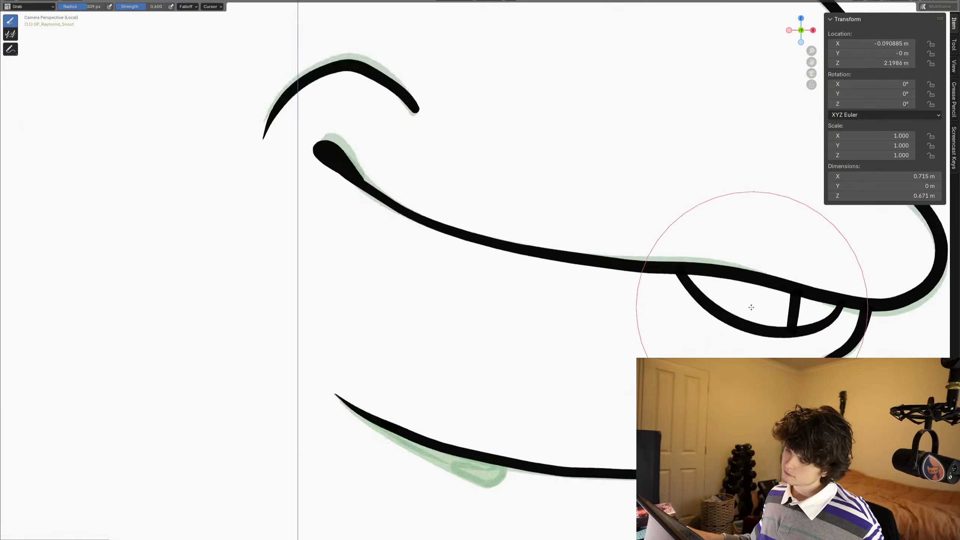
pyautogui.scroll(3, 751, 307)
pyautogui.moveTo(750, 308)
pyautogui.keyDown('shift'); pyautogui.mouseDown(button='middle')
pyautogui.moveTo(668, 343)
pyautogui.moveTo(632, 329)
pyautogui.mouseUp(button='middle'); pyautogui.keyUp('shift')
pyautogui.scroll(-3, 642, 341)
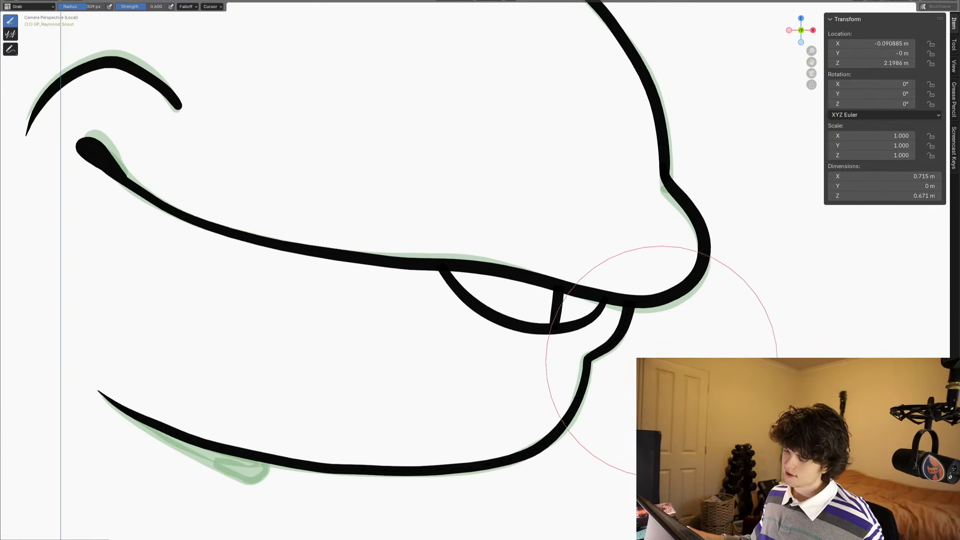
# - Delete the lower jaw outline stroke from frame 11
pyautogui.press('Tab')
pyautogui.press('x')
pyautogui.click(591, 380)
pyautogui.click(586, 374)
pyautogui.press('x')
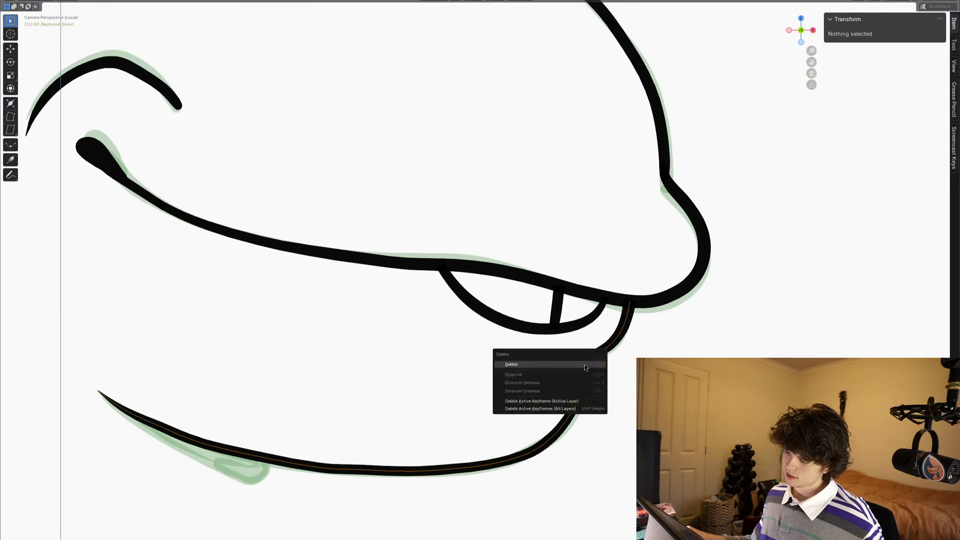
pyautogui.click(584, 365)
# - Redraw frame 11's lower jaw outline as one smooth rounded curve from the front of the mouth line back to the jaw's rear end
pyautogui.press('Tab')
pyautogui.keyDown('shift'); pyautogui.moveTo(576, 364); pyautogui.dragTo(582, 338, button='middle'); pyautogui.keyUp('shift')
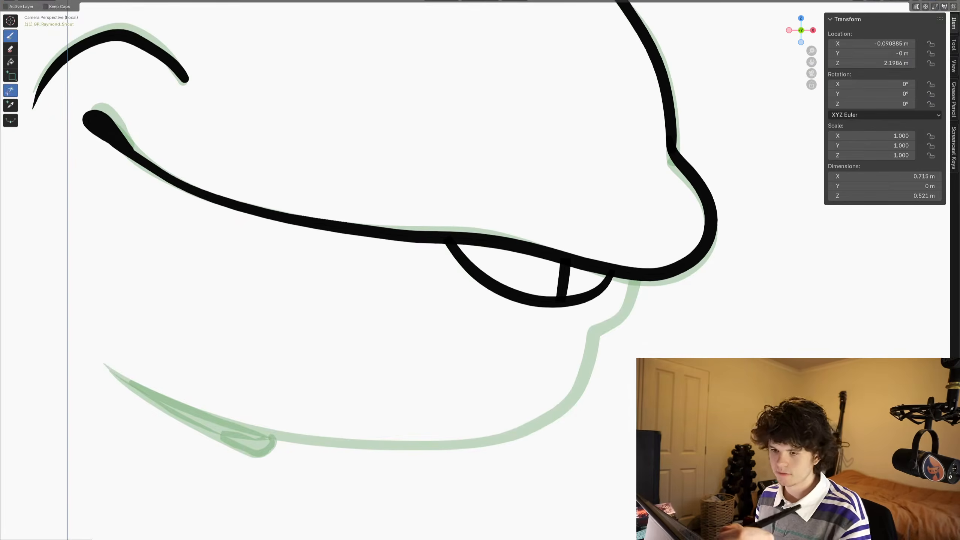
pyautogui.click(10, 36)
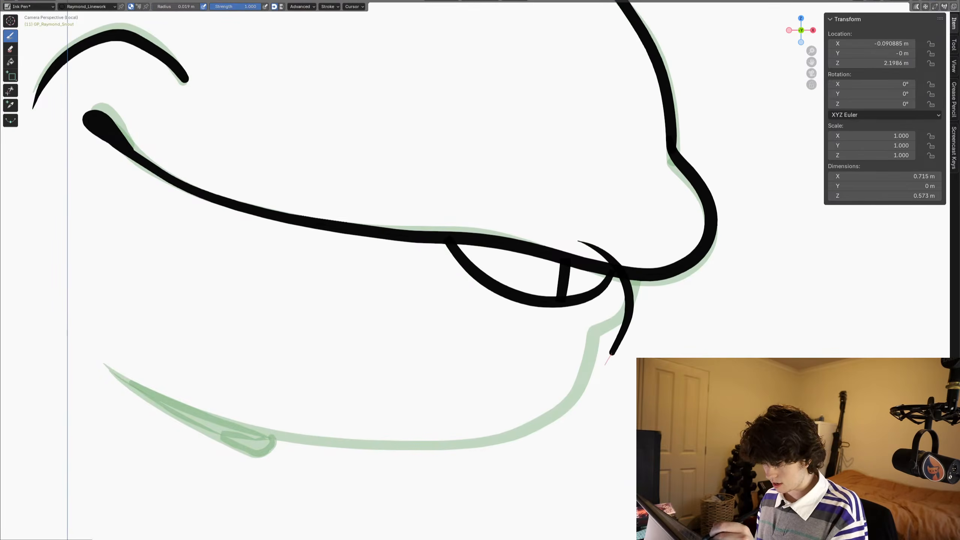
pyautogui.moveTo(611, 354)
pyautogui.mouseDown()
pyautogui.moveTo(514, 438)
pyautogui.moveTo(422, 448)
pyautogui.moveTo(246, 425)
pyautogui.moveTo(99, 362)
pyautogui.mouseUp()
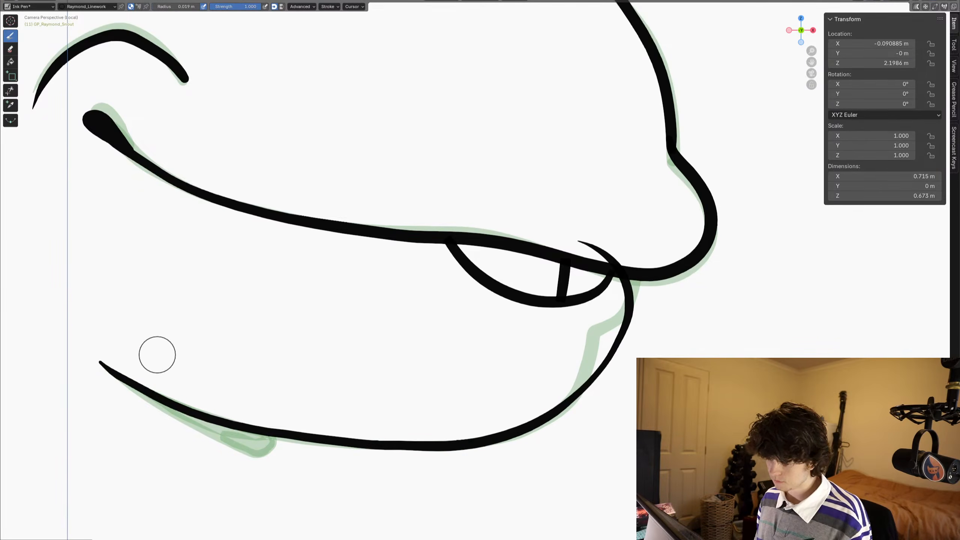
# - Pull the underside of the jaw outline slightly lower with the Grab brush and trim its end overshooting above the mouth line
pyautogui.hotkey('ctrl', 'Tab')
pyautogui.keyDown('shift'); pyautogui.moveTo(424, 423); pyautogui.dragTo(313, 452); pyautogui.keyUp('shift')
pyautogui.moveTo(379, 443)
pyautogui.mouseDown()
pyautogui.moveTo(386, 453)
pyautogui.moveTo(333, 456)
pyautogui.mouseUp()
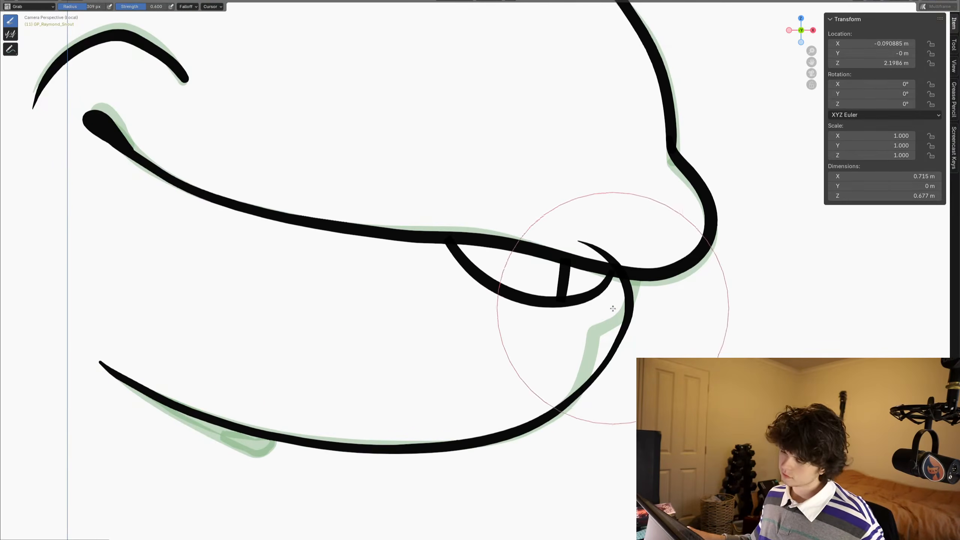
pyautogui.hotkey('ctrl', 'Tab')
pyautogui.click(10, 90)
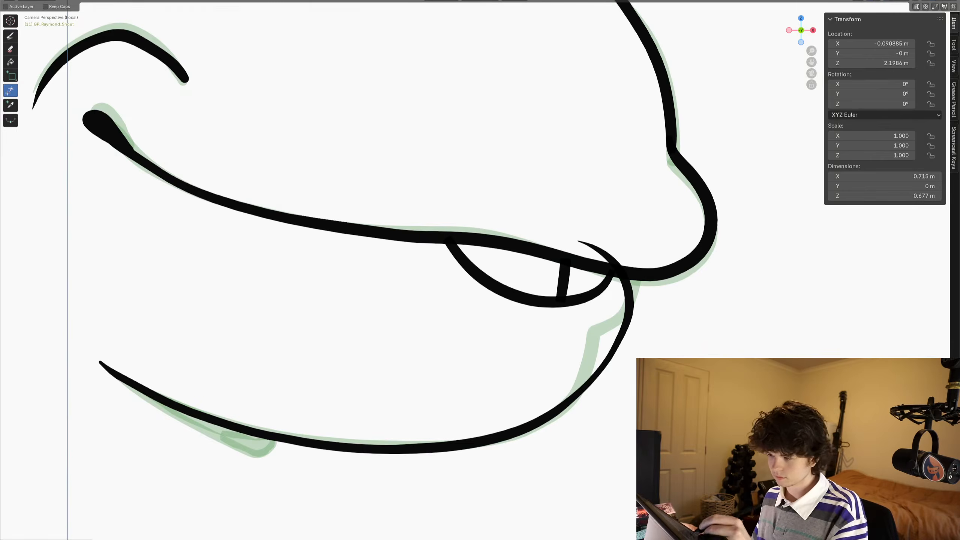
pyautogui.moveTo(576, 236); pyautogui.dragTo(624, 264)
# - Draw three short curved crease strokes running out from below the tooth arc and trim their ends inside the teeth
pyautogui.press('d')
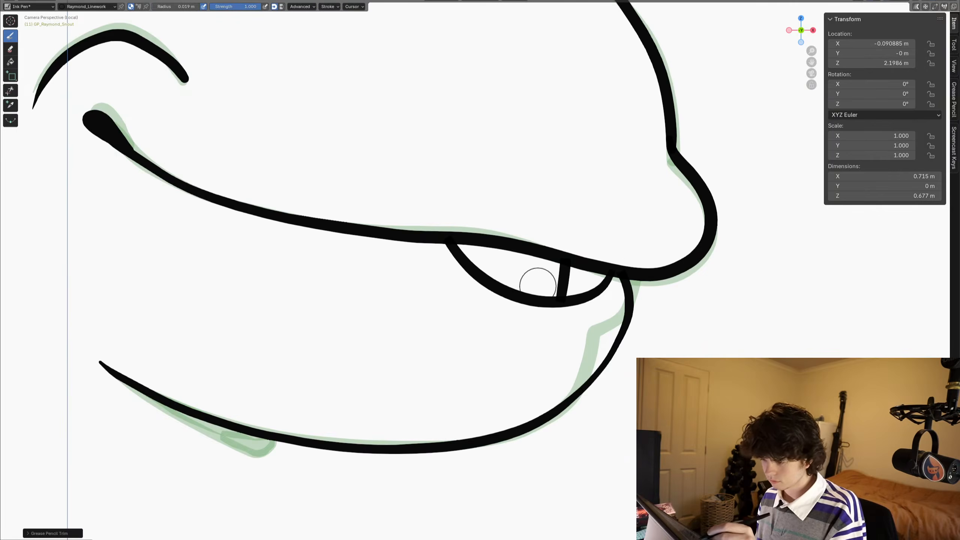
pyautogui.moveTo(567, 349); pyautogui.dragTo(555, 374)
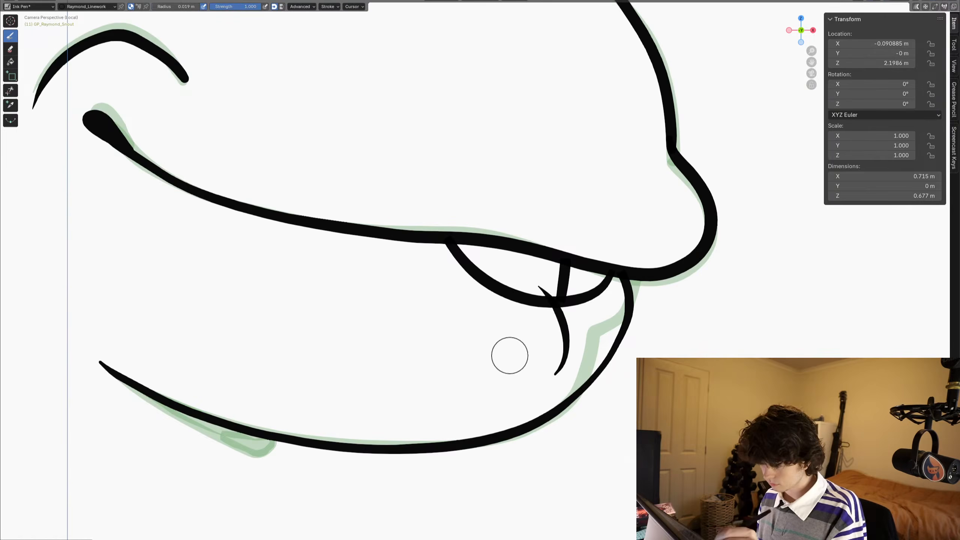
pyautogui.moveTo(612, 320); pyautogui.dragTo(607, 332)
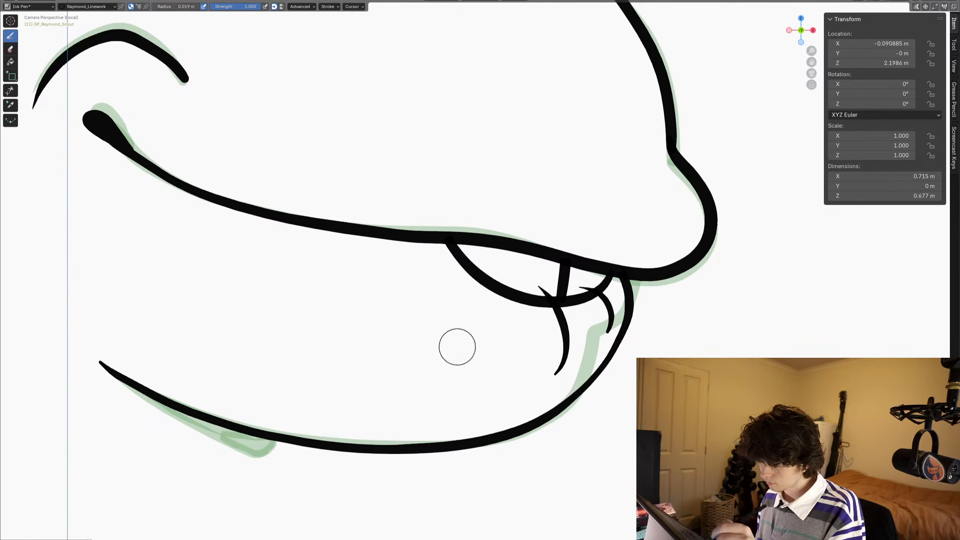
pyautogui.moveTo(459, 259); pyautogui.dragTo(430, 288)
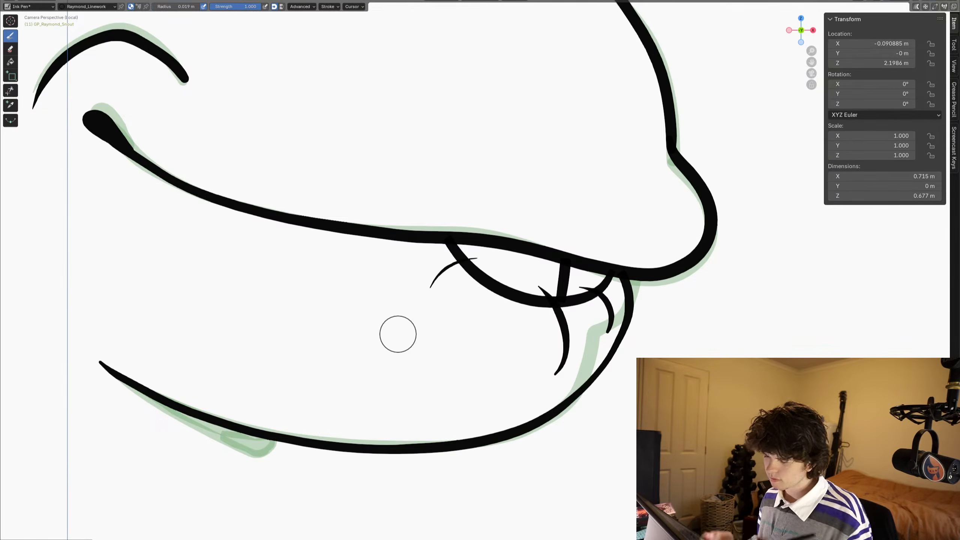
pyautogui.click(10, 91)
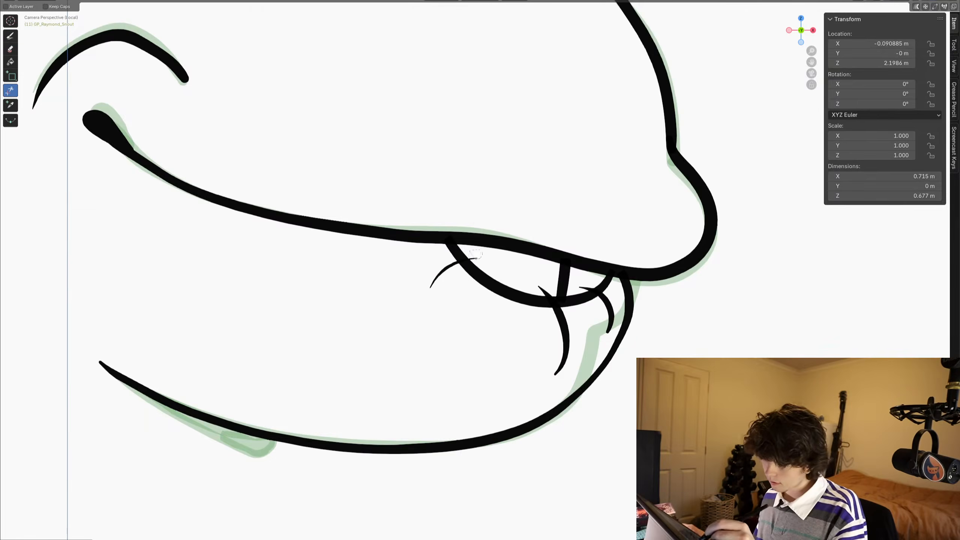
pyautogui.moveTo(473, 253); pyautogui.dragTo(474, 265)
# - Examine frame 11's whole snout and compare its jaw line with the drawing on frame 10
pyautogui.scroll(-5, 578, 284)
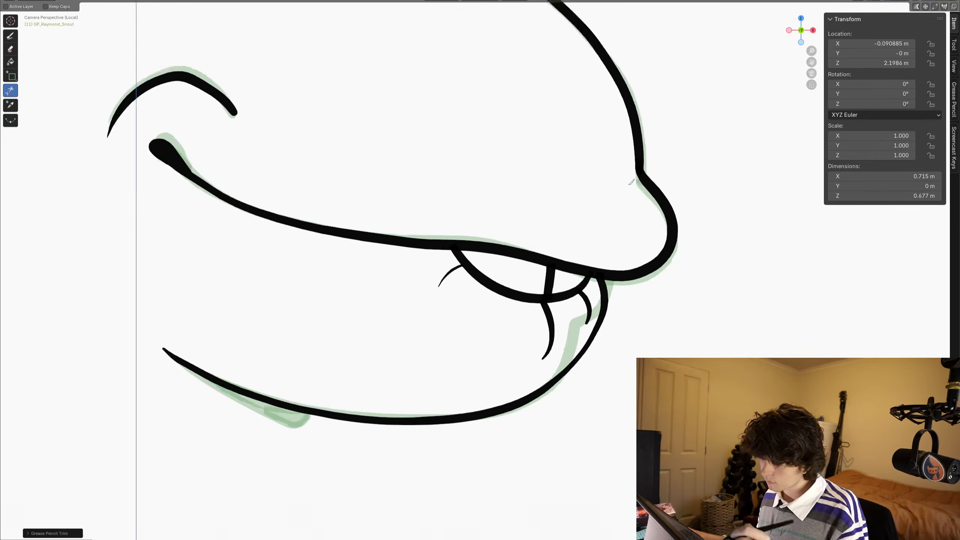
pyautogui.scroll(1, 526, 274)
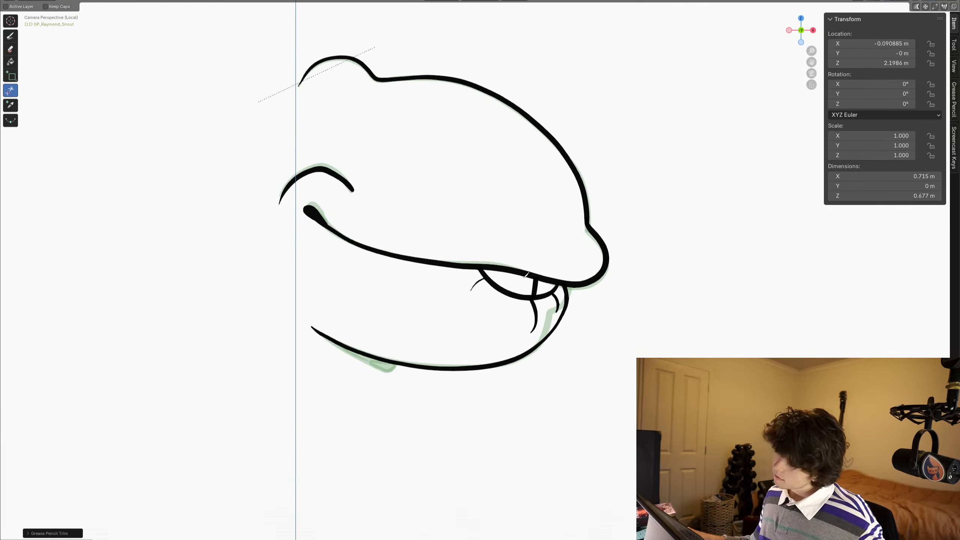
pyautogui.moveTo(526, 275)
pyautogui.keyDown('shift'); pyautogui.mouseDown(button='middle')
pyautogui.moveTo(539, 285)
pyautogui.moveTo(578, 268)
pyautogui.moveTo(518, 268)
pyautogui.mouseUp(button='middle'); pyautogui.keyUp('shift')
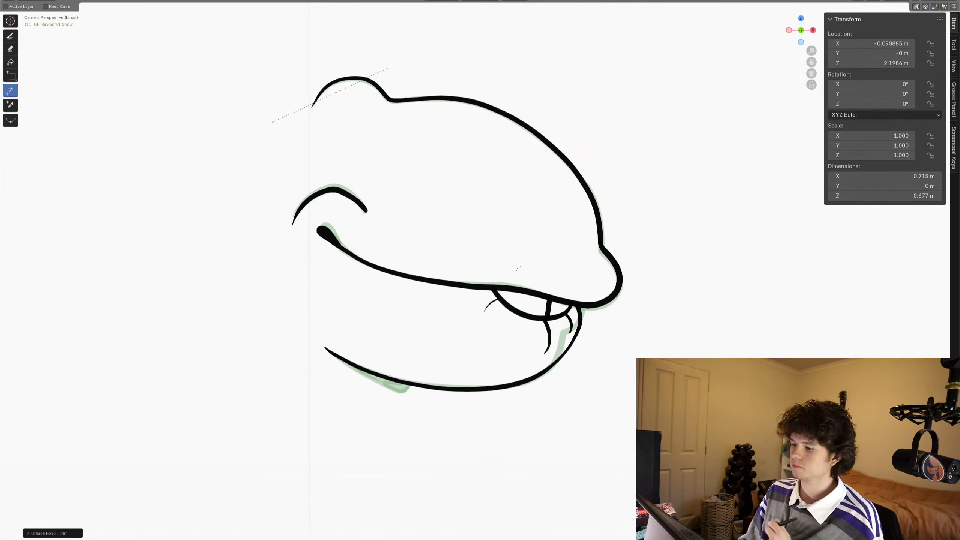
pyautogui.scroll(-3, 500, 406)
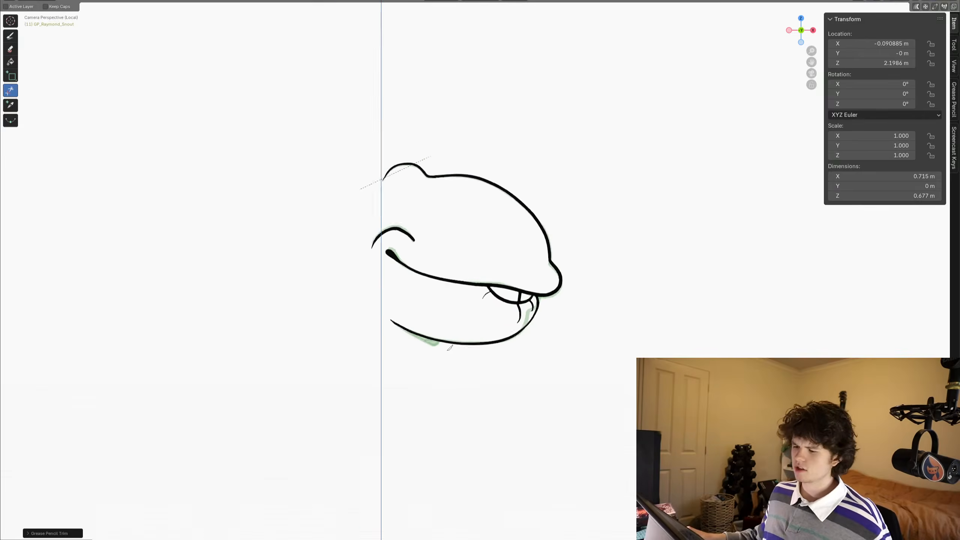
pyautogui.keyDown('shift'); pyautogui.moveTo(461, 319); pyautogui.dragTo(491, 242, button='middle'); pyautogui.keyUp('shift')
pyautogui.scroll(4, 491, 249)
pyautogui.press('Tab')
pyautogui.press('Left')
pyautogui.press('Right')
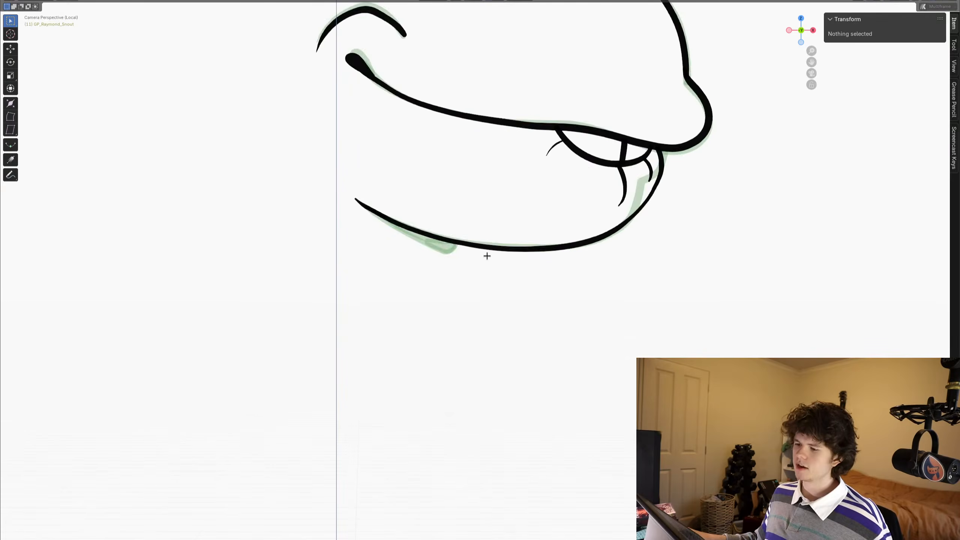
pyautogui.press('Left')
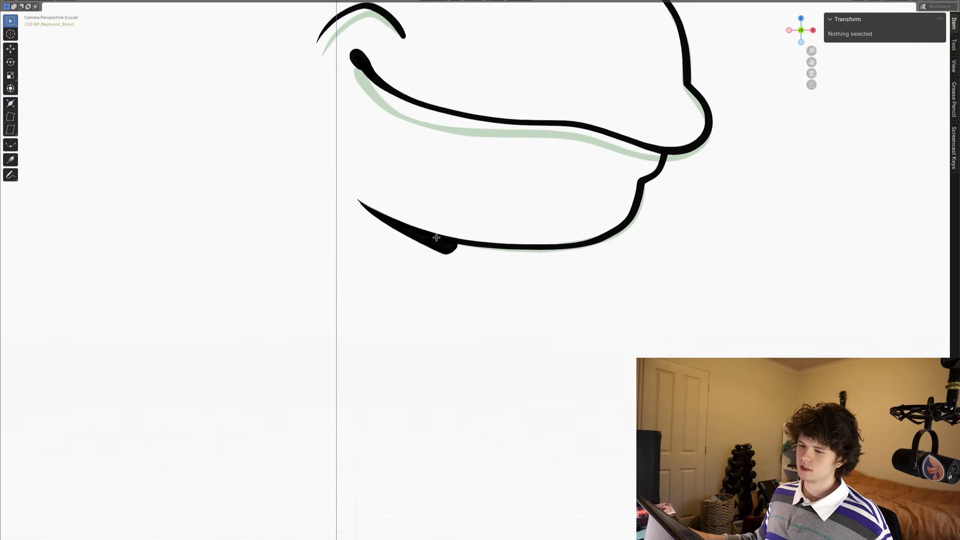
pyautogui.keyDown('shift'); pyautogui.moveTo(437, 237); pyautogui.dragTo(438, 278, button='middle'); pyautogui.keyUp('shift')
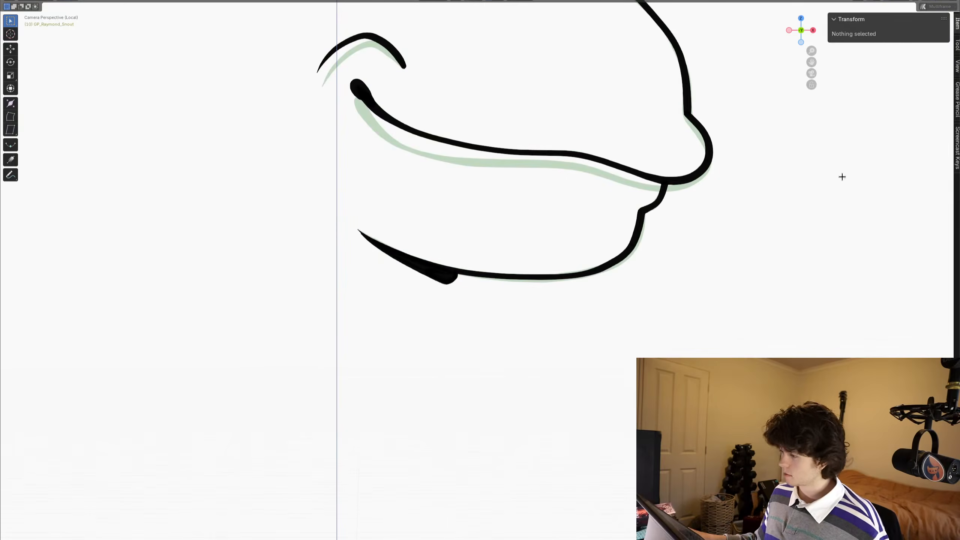
# - Turn on the Screencast Keys display and hide the sidebar
pyautogui.click(954, 151)
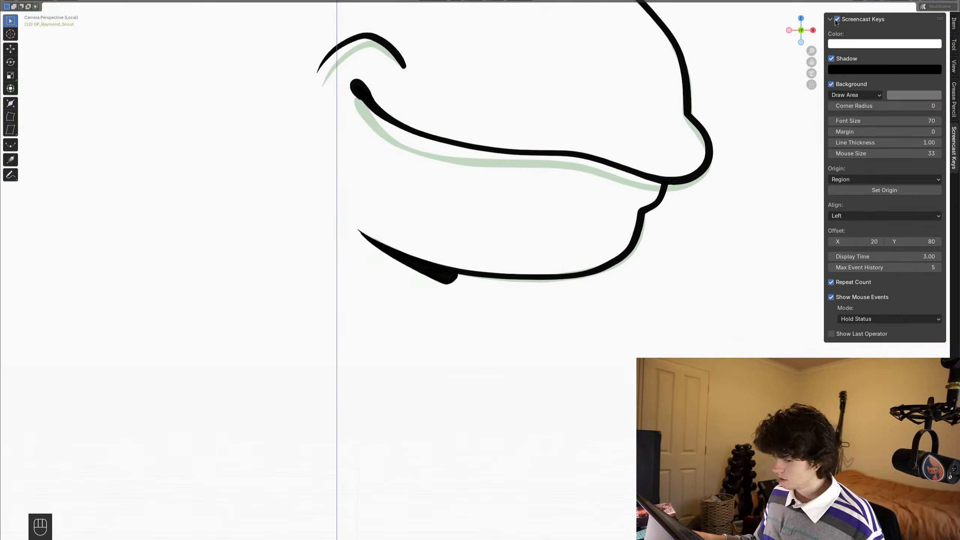
pyautogui.keyDown('shift'); pyautogui.moveTo(435, 323); pyautogui.dragTo(429, 326, button='middle'); pyautogui.keyUp('shift')
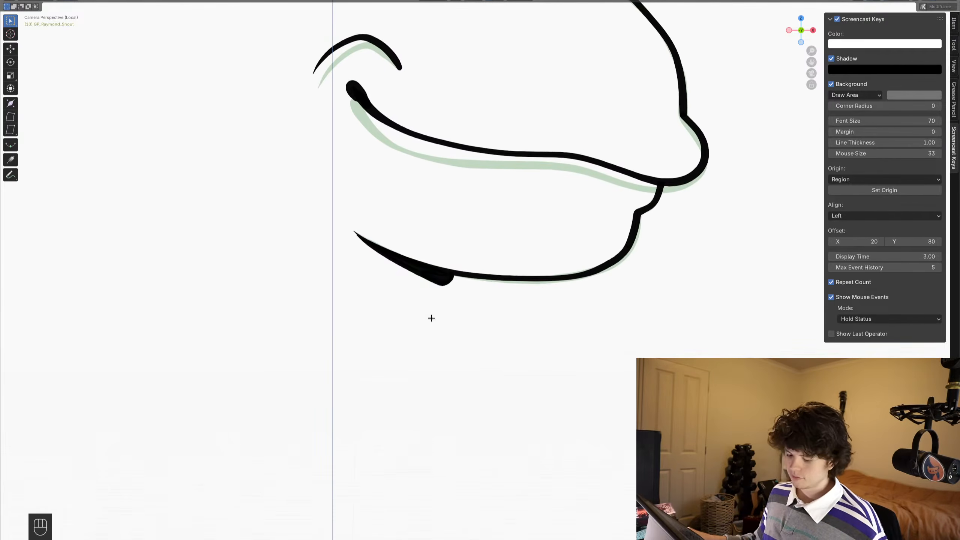
pyautogui.press('n')
# - Select the thick tapered shading strokes at the rear of the lower jaw on frame 10 and copy them
pyautogui.press('Tab')
pyautogui.press('Tab')
pyautogui.press('Tab')
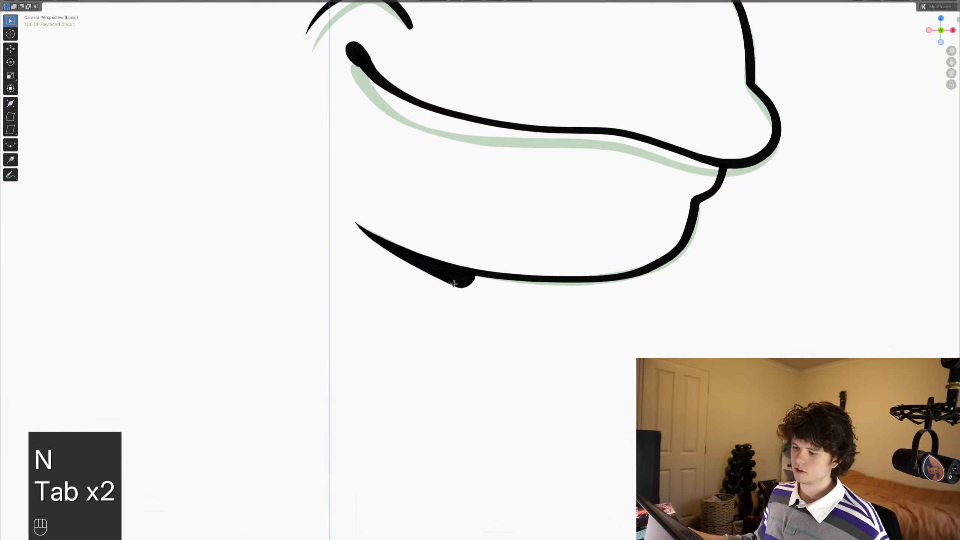
pyautogui.hotkey('alt', 'a')
pyautogui.press('c')
pyautogui.press('Tab')
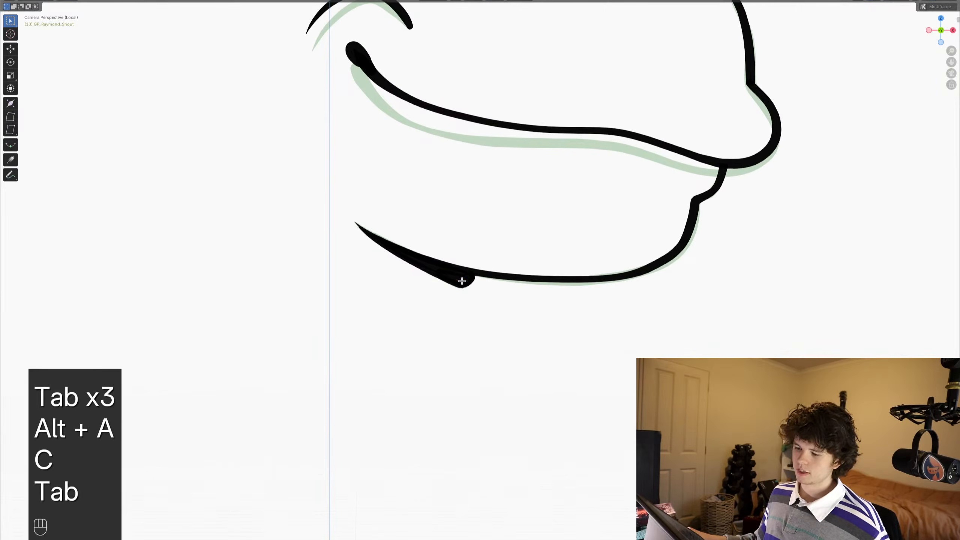
pyautogui.press('c')
pyautogui.click(454, 281)
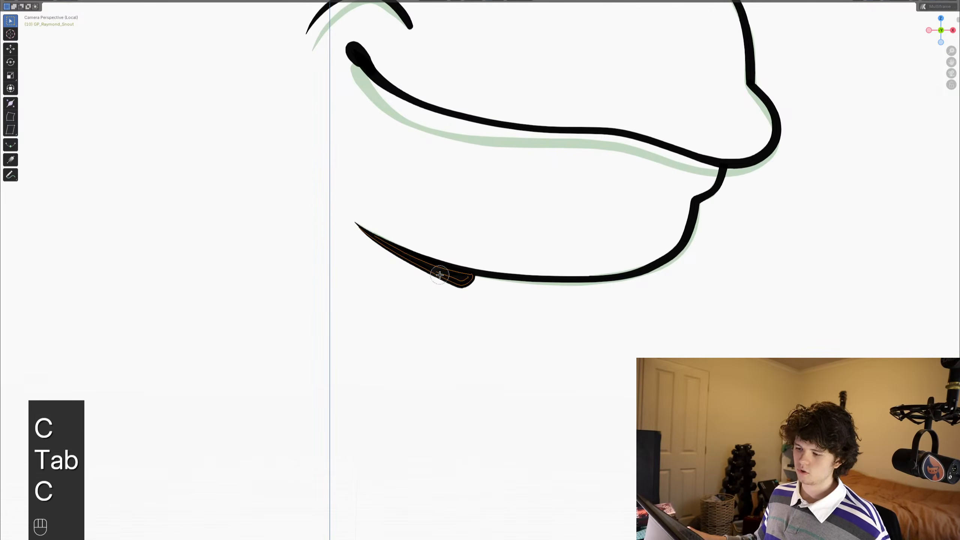
pyautogui.hotkey('ctrl', 'c')
# - Paste the copied jaw shading strokes onto frame 11, deselect everything and save the file
pyautogui.keyDown('shift'); pyautogui.scroll(3, 486, 221); pyautogui.keyUp('shift')
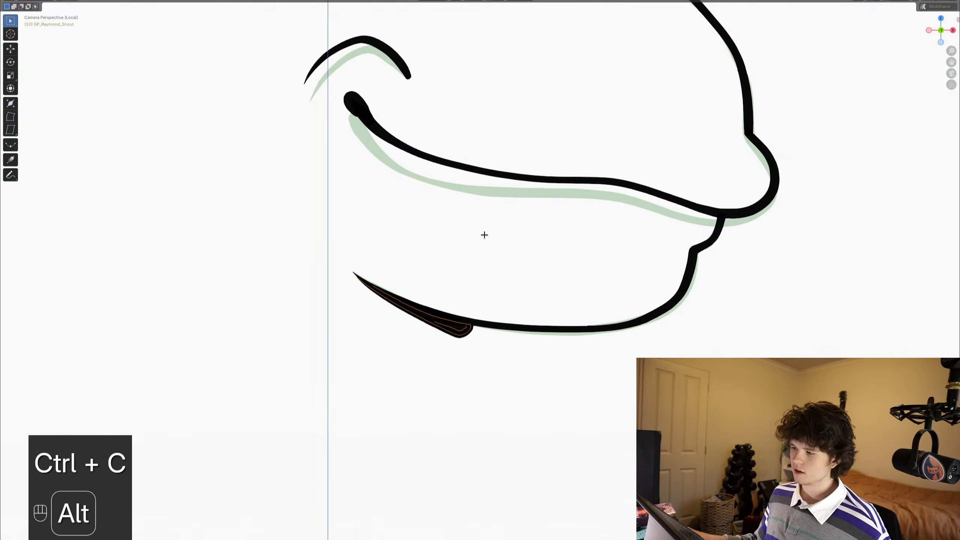
pyautogui.keyDown('alt'); pyautogui.scroll(-1, 484, 234); pyautogui.keyUp('alt')
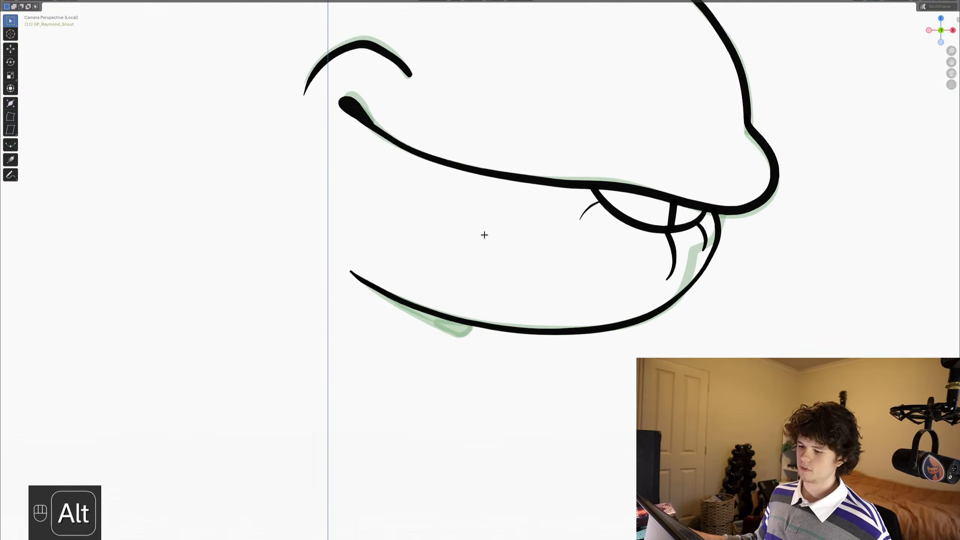
pyautogui.hotkey('ctrl', 'v')
pyautogui.scroll(2, 522, 301)
pyautogui.keyDown('shift'); pyautogui.scroll(3, 521, 301); pyautogui.keyUp('shift')
pyautogui.hotkey('alt', 'a')
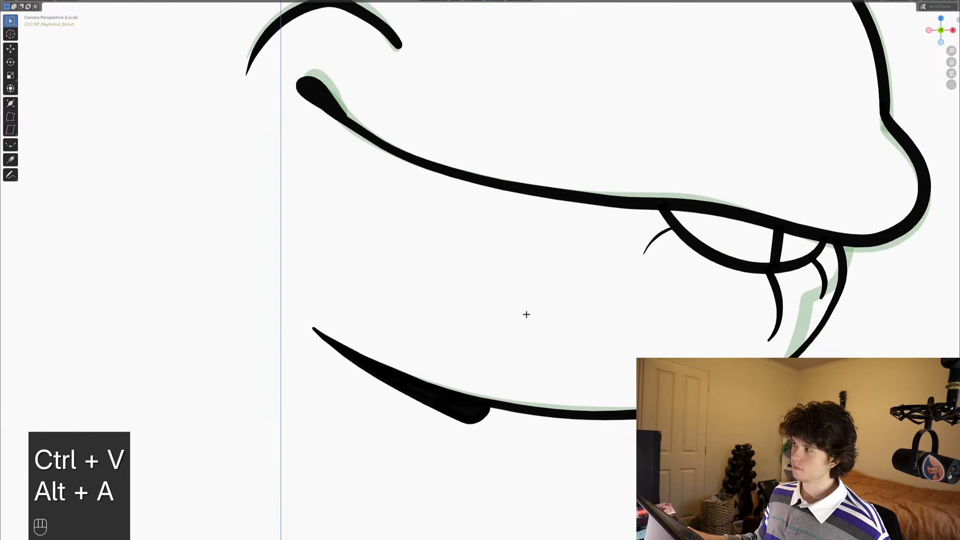
pyautogui.scroll(-2, 524, 318)
pyautogui.hotkey('ctrl', 's')
# - Thicken the small crease stroke at the rear end of the tooth arc and save the file
pyautogui.scroll(-3, 522, 319)
pyautogui.scroll(6, 430, 334)
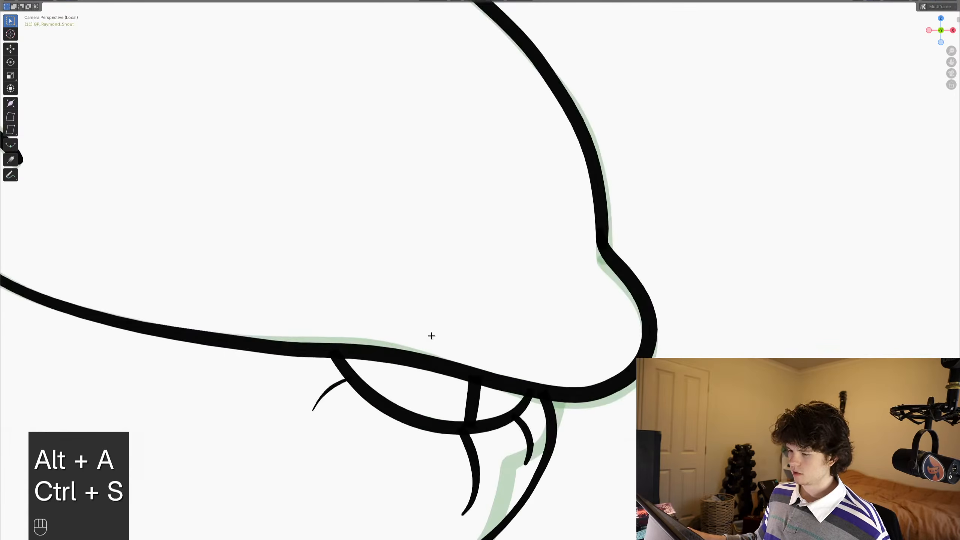
pyautogui.press('Tab')
pyautogui.press('Tab')
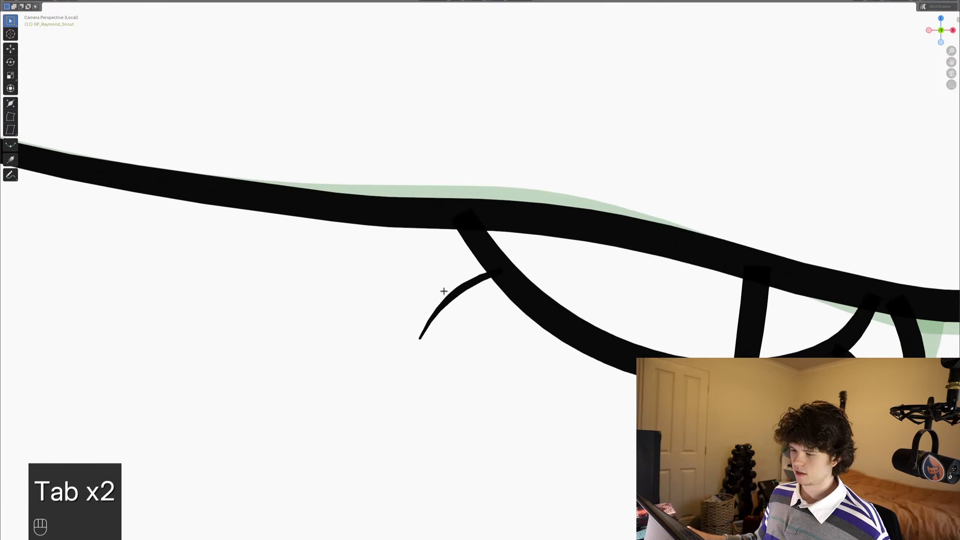
pyautogui.hotkey('alt', 's')
pyautogui.click(645, 300)
pyautogui.scroll(-3, 624, 296)
pyautogui.keyDown('shift'); pyautogui.moveTo(506, 270); pyautogui.dragTo(526, 277, button='middle'); pyautogui.keyUp('shift')
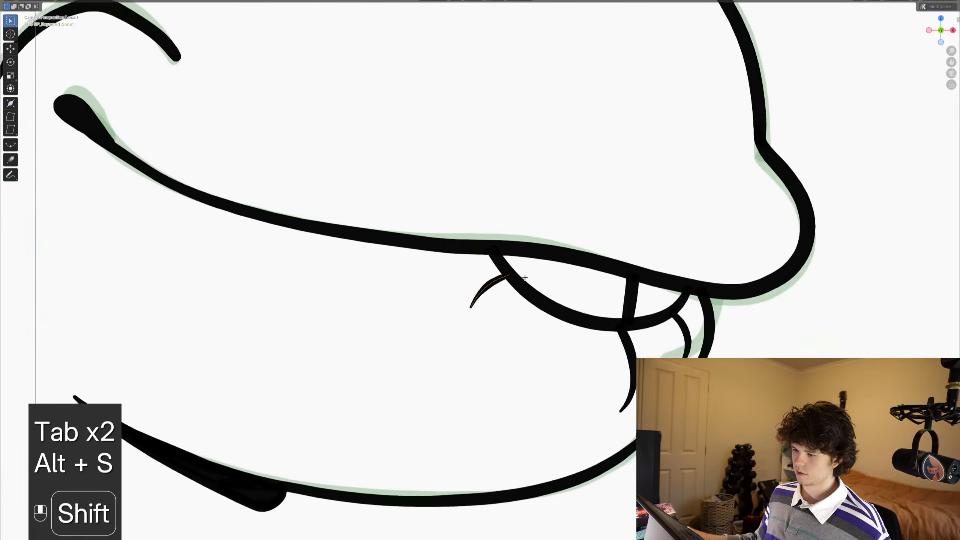
pyautogui.scroll(-2, 526, 277)
pyautogui.hotkey('ctrl', 's')
pyautogui.scroll(-5, 525, 277)
pyautogui.hotkey('ctrl', 's')
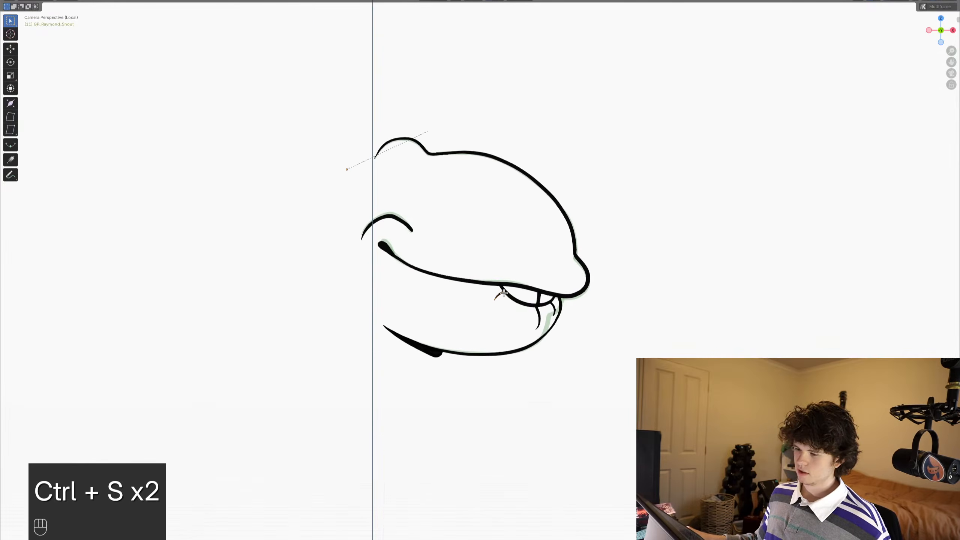
pyautogui.hotkey('ctrl', 's')
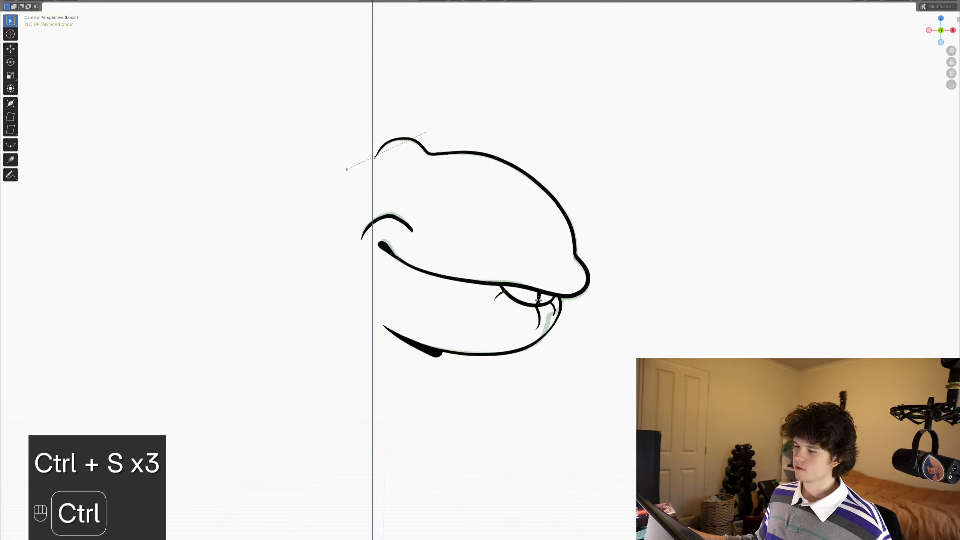
pyautogui.keyDown('alt'); pyautogui.scroll(-1, 504, 288); pyautogui.keyUp('alt')
pyautogui.keyDown('alt'); pyautogui.scroll(-1, 503, 288); pyautogui.keyUp('alt')
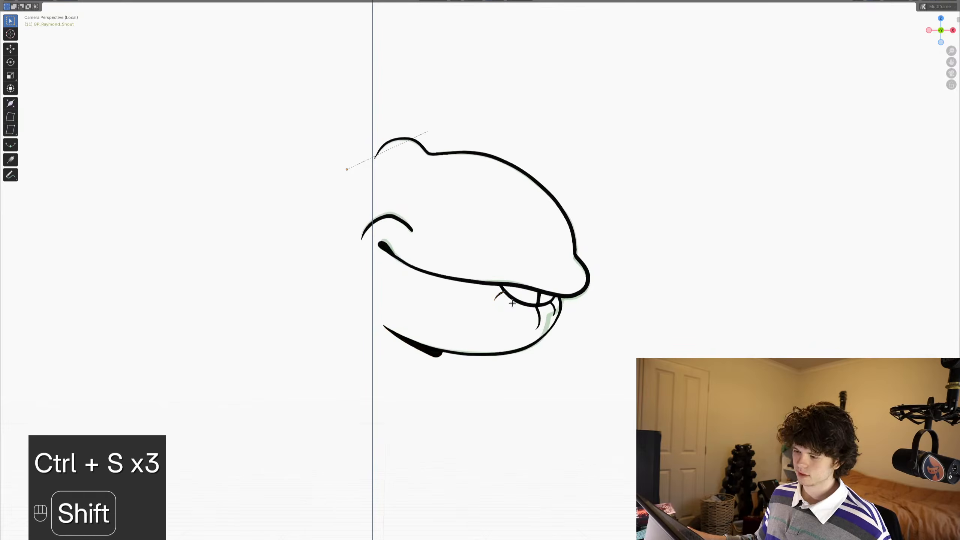
# - Save the file and flip the rear crease stroke horizontally with a scale of -1 along X
pyautogui.keyDown('shift'); pyautogui.moveTo(503, 288); pyautogui.dragTo(529, 248, button='middle'); pyautogui.keyUp('shift')
pyautogui.scroll(-3, 531, 250)
pyautogui.hotkey('ctrl', 's')
pyautogui.scroll(5, 586, 271)
pyautogui.scroll(3, 586, 271)
pyautogui.press('s')
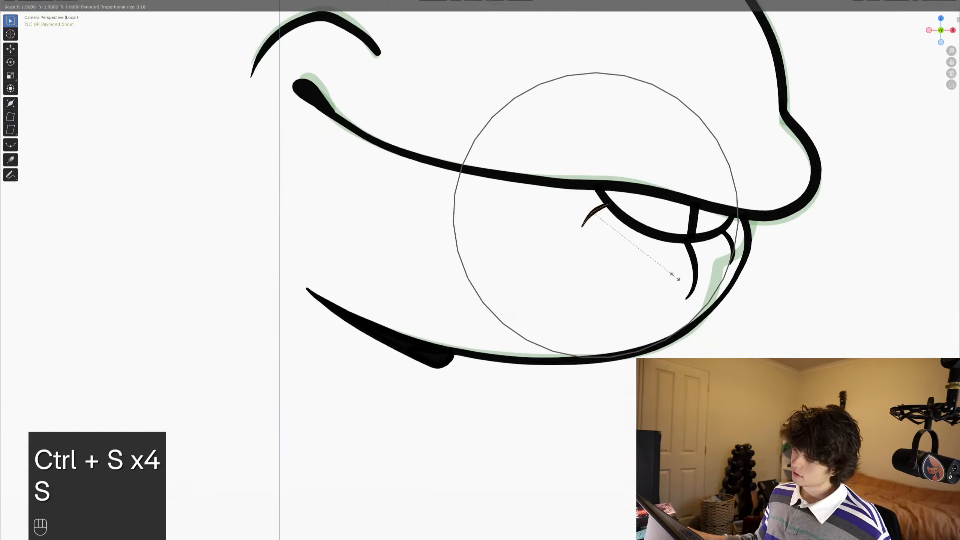
pyautogui.press('x')
pyautogui.press('0')
pyautogui.press('BackSpace')
pyautogui.press('-')
pyautogui.press('1')
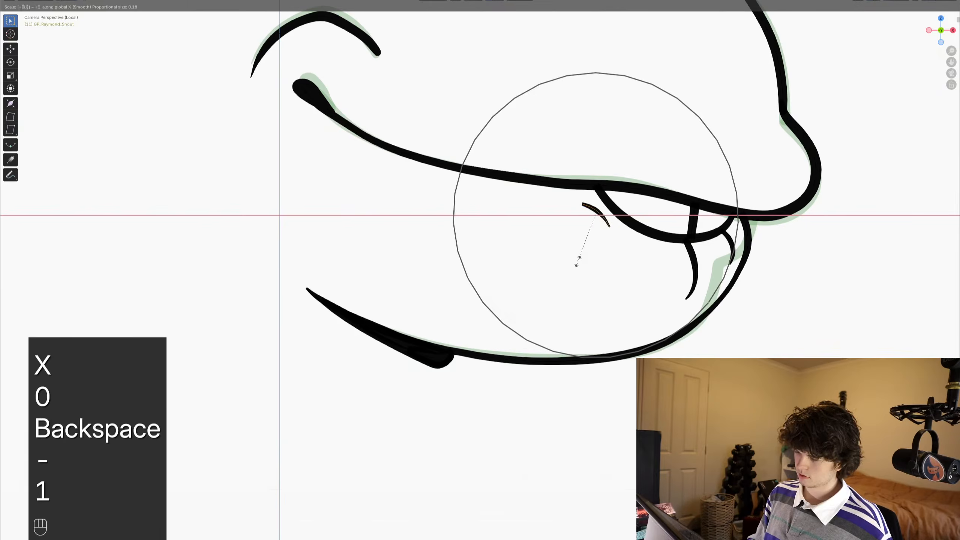
pyautogui.press('Return')
# - Rotate the flipped crease stroke and move it along the tooth arc so it hangs beneath the rear tooth
pyautogui.press('r')
pyautogui.click(726, 247)
pyautogui.press('g')
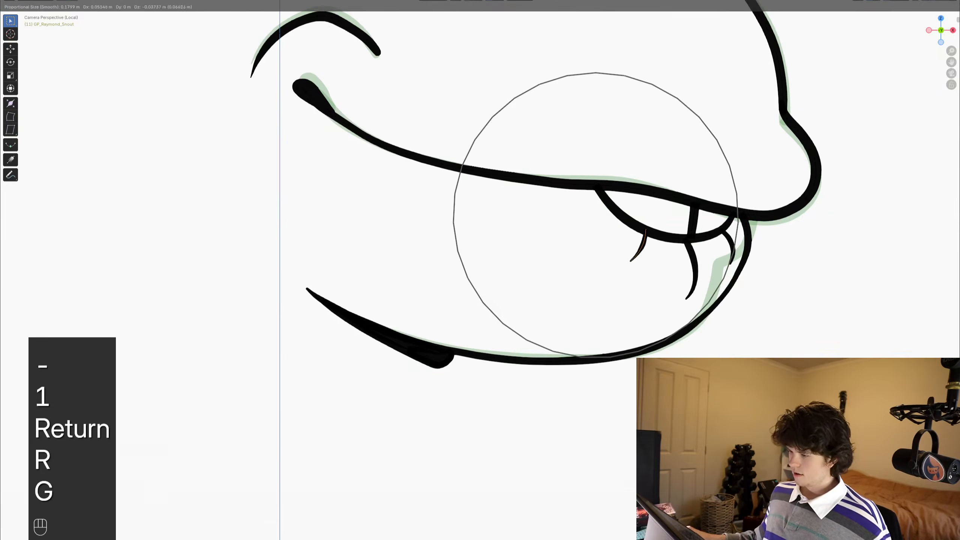
pyautogui.click(736, 300)
pyautogui.hotkey('ctrl', 'Tab')
pyautogui.scroll(-2, 642, 289)
pyautogui.scroll(3, 661, 285)
pyautogui.press('Tab')
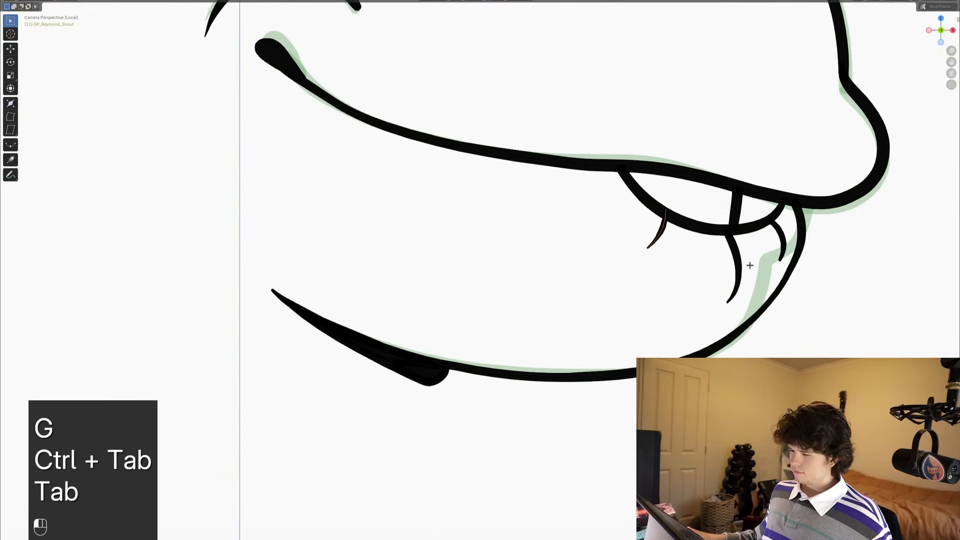
# - Nudge the rear crease stroke on frame 11 into its final position, deselect everything and save the file
pyautogui.click(748, 266)
pyautogui.press('g')
pyautogui.click(753, 267)
pyautogui.scroll(-5, 647, 259)
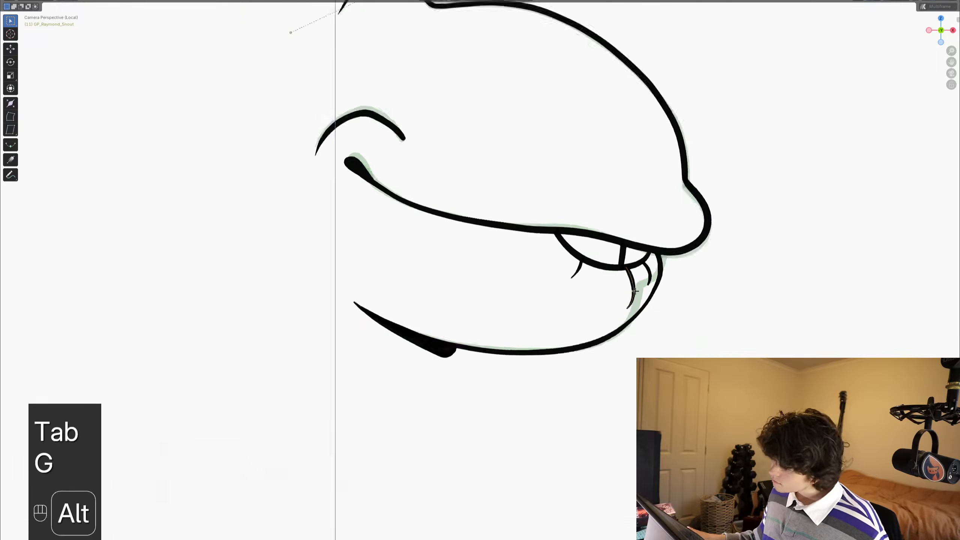
pyautogui.hotkey('alt', 'a')
pyautogui.keyDown('shift'); pyautogui.scroll(3, 653, 294); pyautogui.keyUp('shift')
pyautogui.hotkey('ctrl', 'Tab')
pyautogui.scroll(-3, 606, 269)
pyautogui.moveTo(506, 268)
pyautogui.keyDown('shift'); pyautogui.mouseDown(button='middle')
pyautogui.moveTo(537, 267)
pyautogui.moveTo(542, 277)
pyautogui.mouseUp(button='middle'); pyautogui.keyUp('shift')
pyautogui.hotkey('ctrl', 's')
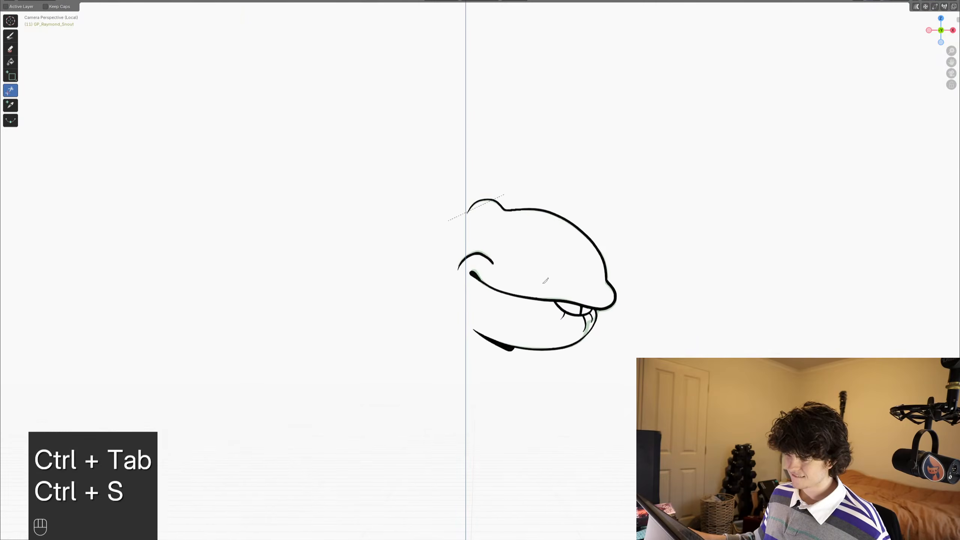
# - Advance to frame 12, save the file and activate the Ink Pen drawing brush
pyautogui.scroll(1, 560, 296)
pyautogui.keyDown('shift'); pyautogui.moveTo(559, 297); pyautogui.dragTo(537, 306, button='middle'); pyautogui.keyUp('shift')
pyautogui.scroll(2, 514, 290)
pyautogui.hotkey('ctrl', 'Tab')
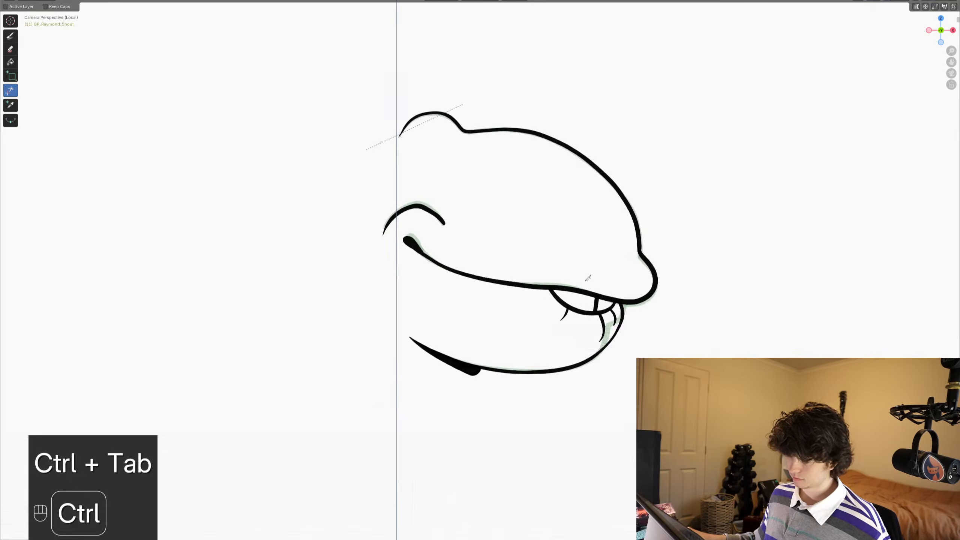
pyautogui.hotkey('ctrl', 'space')
pyautogui.keyDown('alt'); pyautogui.scroll(-1, 428, 252); pyautogui.keyUp('alt')
pyautogui.hotkey('ctrl', 'space')
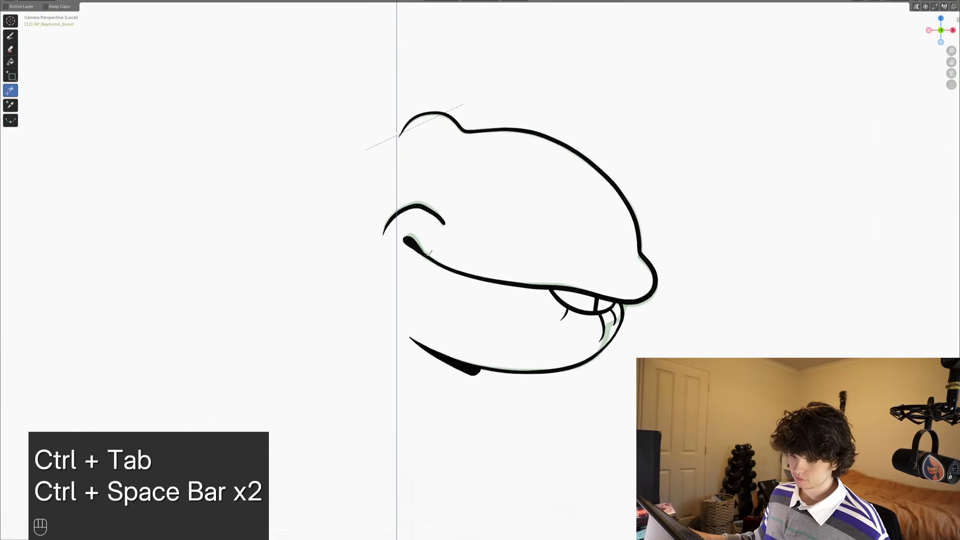
pyautogui.hotkey('ctrl', 's')
pyautogui.scroll(1, 527, 335)
pyautogui.keyDown('shift'); pyautogui.moveTo(535, 343); pyautogui.dragTo(547, 353, button='middle'); pyautogui.keyUp('shift')
pyautogui.hotkey('ctrl', 'Tab')
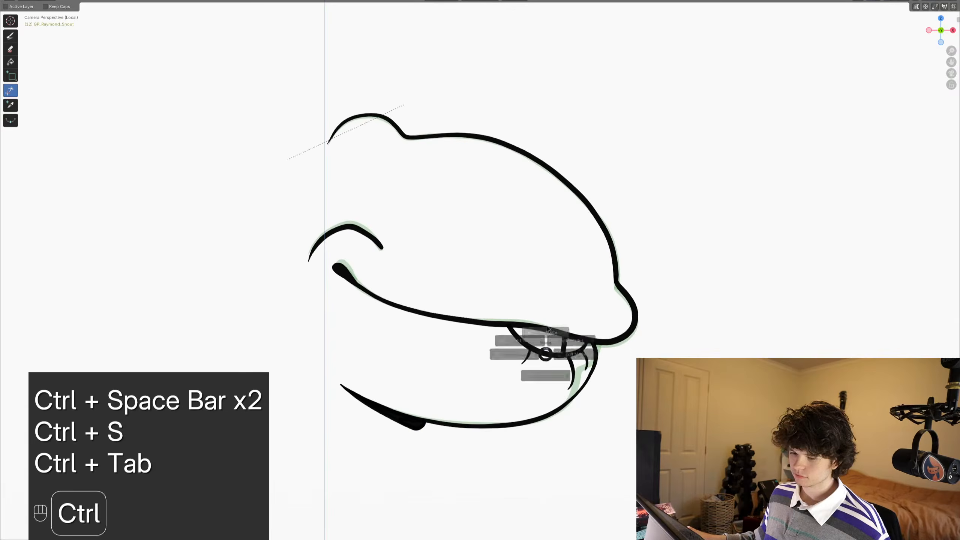
pyautogui.click(10, 37)
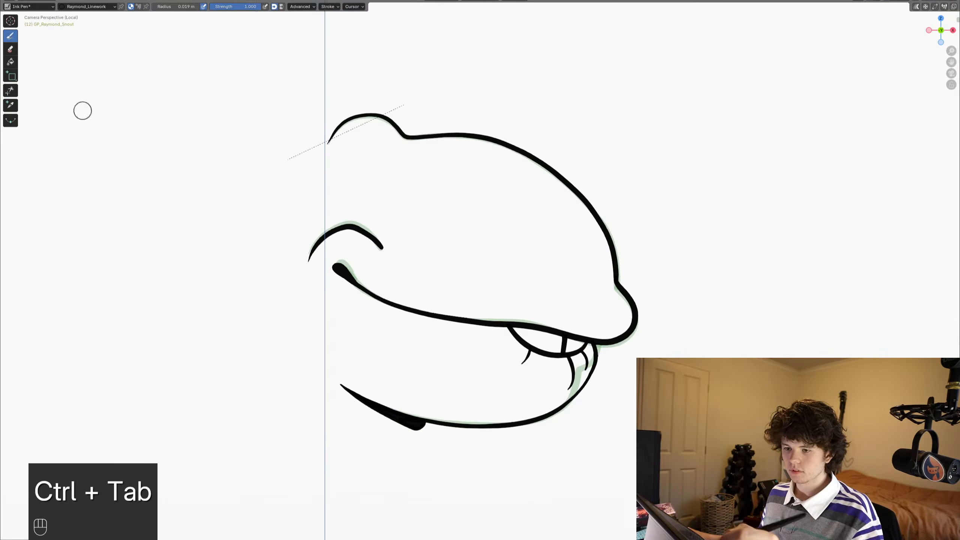
pyautogui.scroll(2, 351, 299)
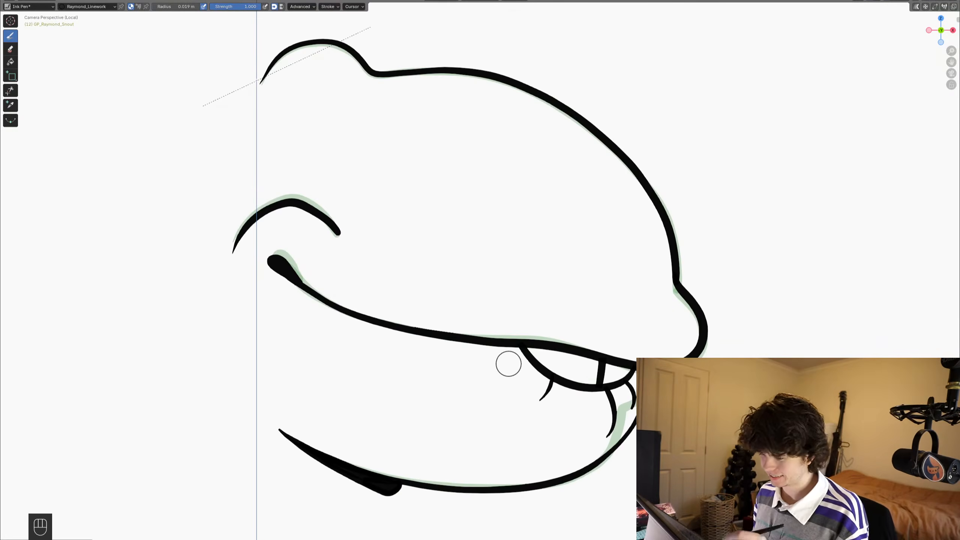
pyautogui.press('shift')
pyautogui.moveTo(684, 357); pyautogui.dragTo(690, 356)
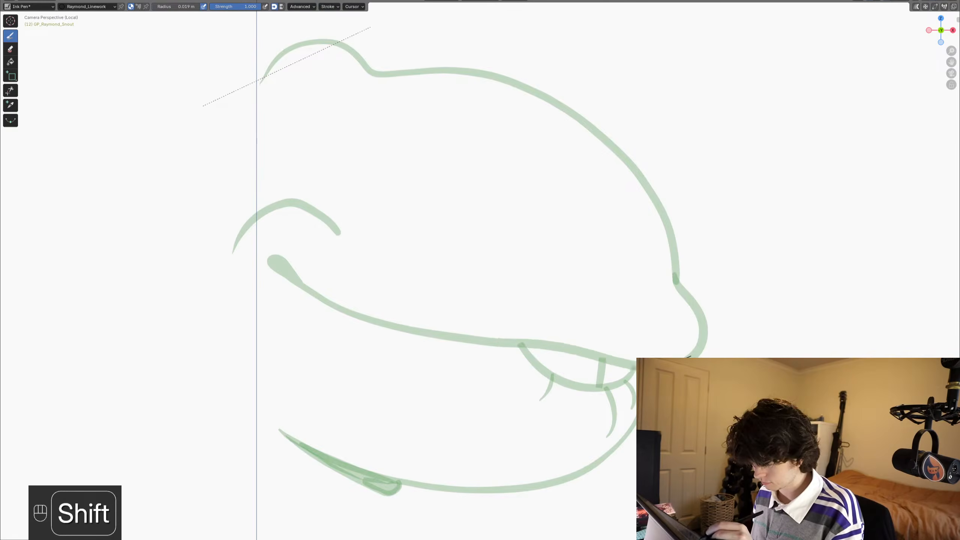
pyautogui.keyDown('shift'); pyautogui.moveTo(609, 362); pyautogui.dragTo(299, 295); pyautogui.keyUp('shift')
pyautogui.hotkey('ctrl', 'z')
# - Ink a wide open mouth outline from the nose tip around the rear mouth corner, and add a front tooth line
pyautogui.press('shift')
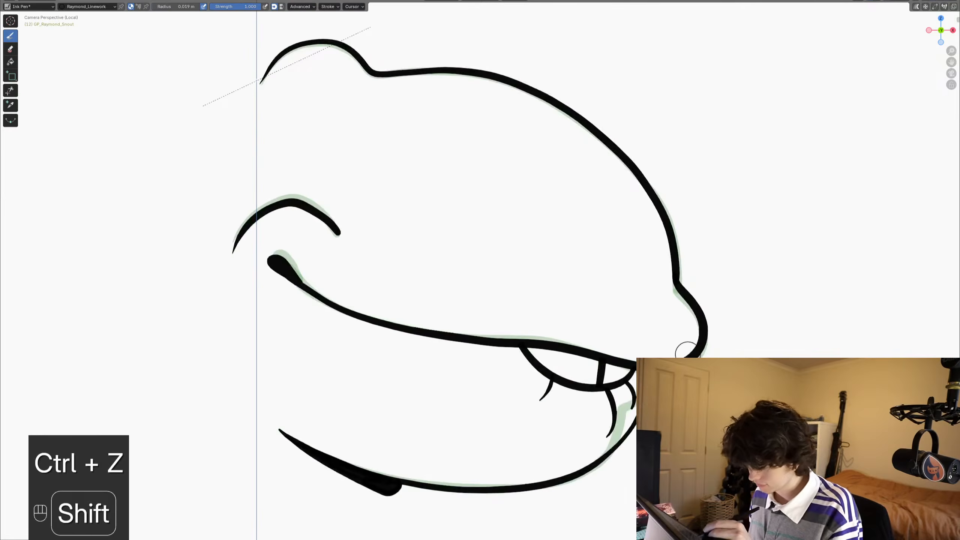
pyautogui.moveTo(692, 348)
pyautogui.keyDown('shift'); pyautogui.mouseDown()
pyautogui.moveTo(525, 343)
pyautogui.moveTo(297, 280)
pyautogui.moveTo(316, 360)
pyautogui.moveTo(380, 401)
pyautogui.moveTo(463, 424)
pyautogui.moveTo(582, 432)
pyautogui.moveTo(638, 412)
pyautogui.mouseUp(); pyautogui.keyUp('shift')
pyautogui.keyDown('shift'); pyautogui.moveTo(636, 321); pyautogui.dragTo(639, 351); pyautogui.keyUp('shift')
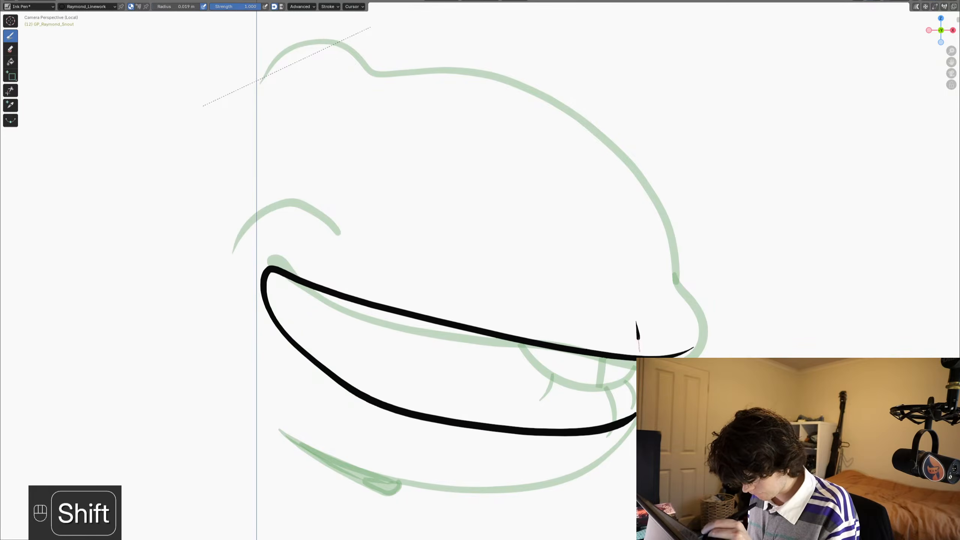
pyautogui.keyDown('shift'); pyautogui.moveTo(636, 384); pyautogui.dragTo(603, 441); pyautogui.keyUp('shift')
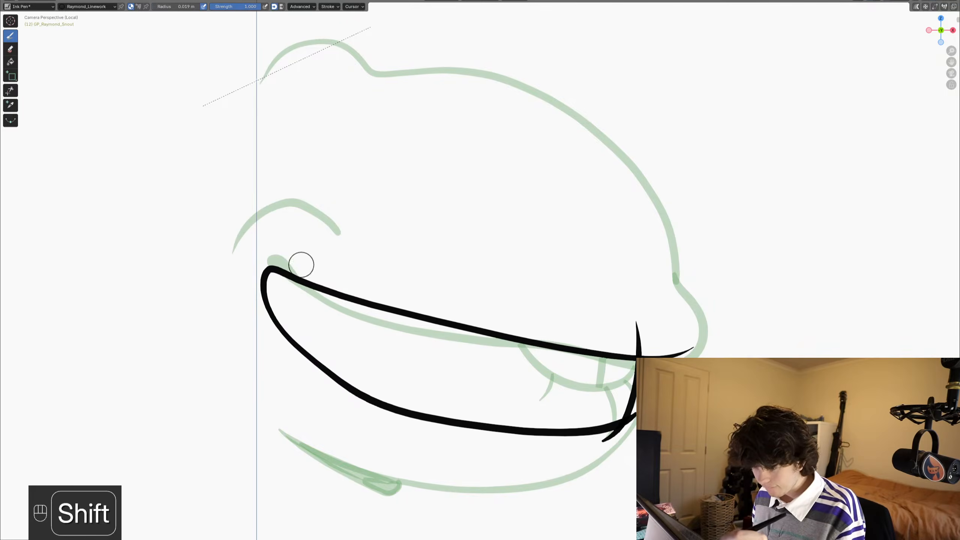
# - Draw two small pointed upper teeth near the mouth corner and a wavy line inside the mouth from its rear edge
pyautogui.keyDown('shift'); pyautogui.moveTo(302, 264); pyautogui.dragTo(324, 298); pyautogui.keyUp('shift')
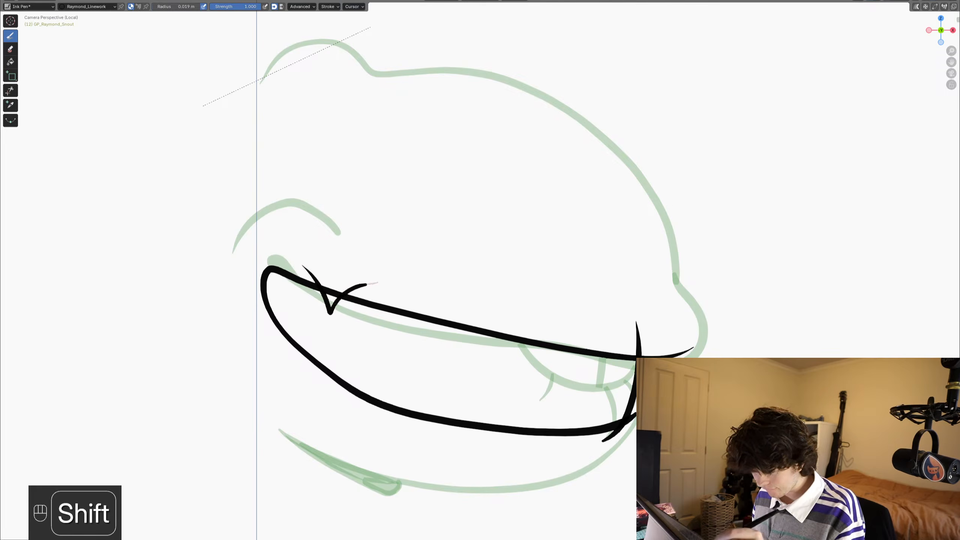
pyautogui.keyDown('shift'); pyautogui.moveTo(378, 281); pyautogui.dragTo(430, 301); pyautogui.keyUp('shift')
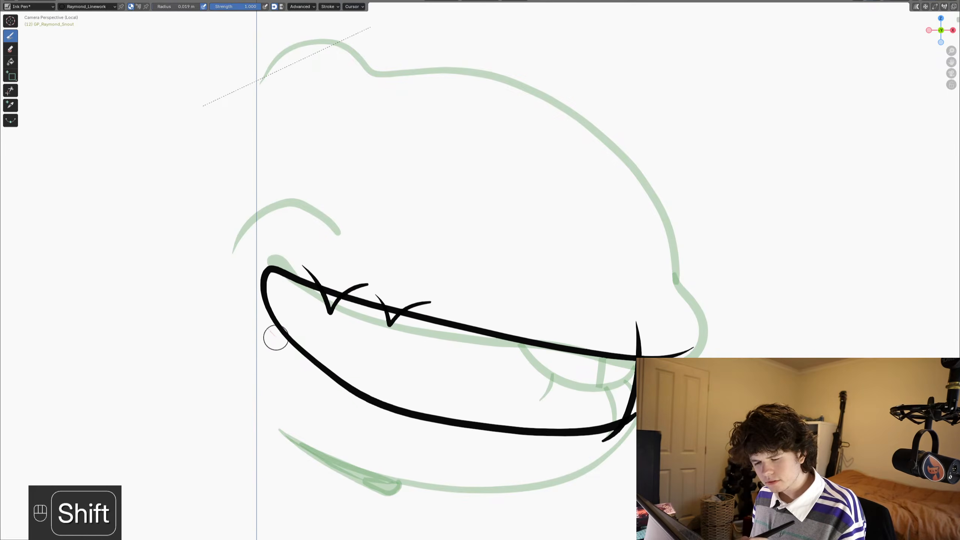
pyautogui.keyDown('shift'); pyautogui.moveTo(268, 329); pyautogui.dragTo(315, 355); pyautogui.keyUp('shift')
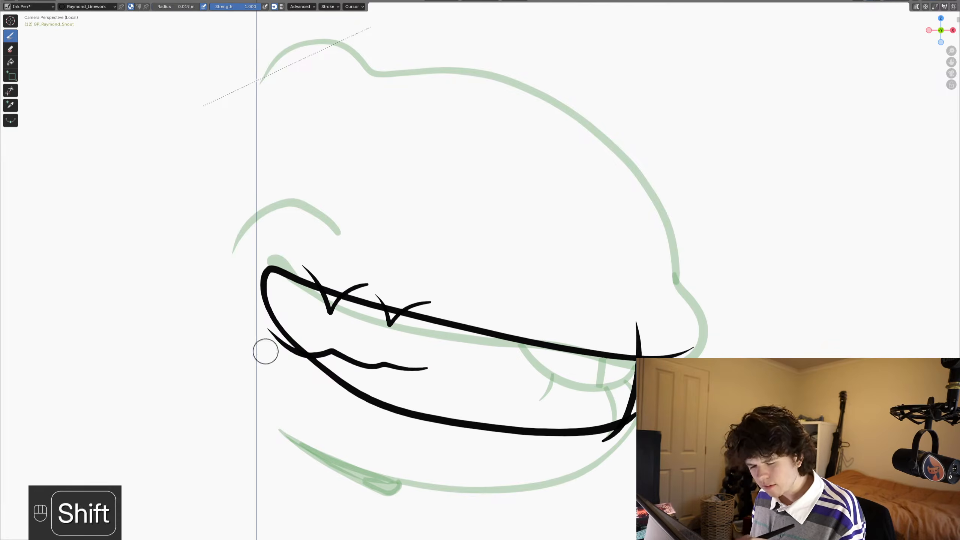
# - Trim the overhanging ends of the wavy inner line and of both pointed teeth at the mouth outline
pyautogui.click(11, 90)
pyautogui.moveTo(267, 328); pyautogui.dragTo(270, 342)
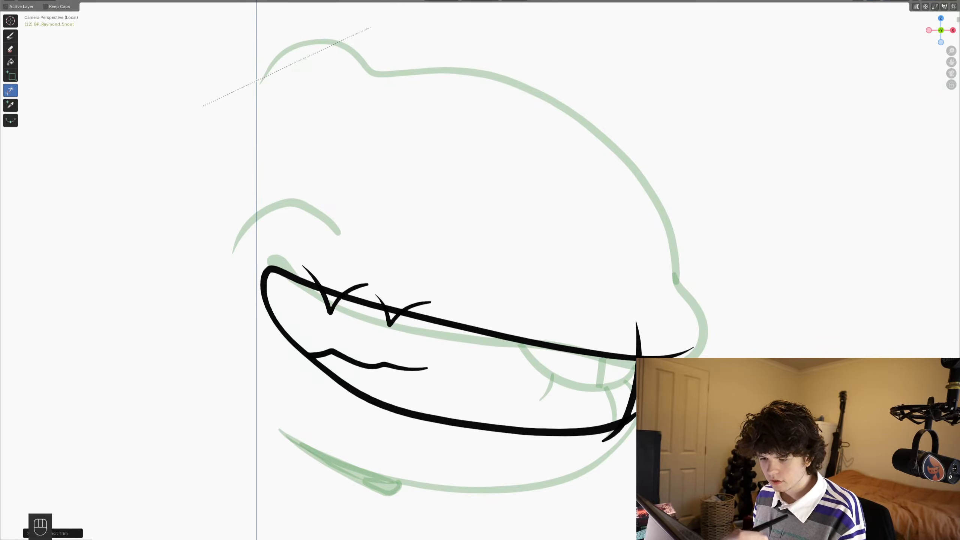
pyautogui.moveTo(352, 277); pyautogui.dragTo(344, 299)
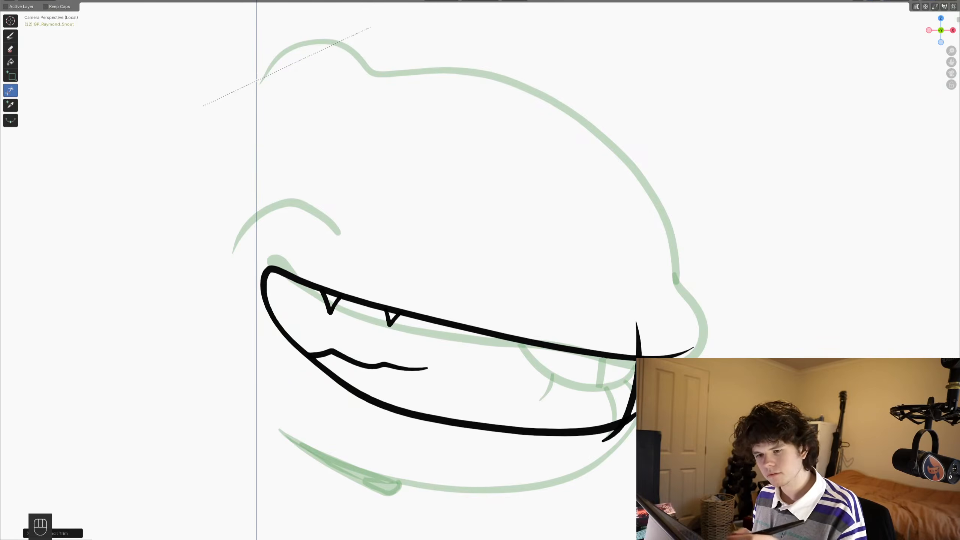
# - Draw a second upright tooth line behind the front one and trim the ends of both beyond the mouth outline
pyautogui.click(11, 35)
pyautogui.moveTo(599, 325)
pyautogui.keyDown('shift'); pyautogui.mouseDown()
pyautogui.moveTo(603, 408)
pyautogui.moveTo(588, 445)
pyautogui.mouseUp(); pyautogui.keyUp('shift')
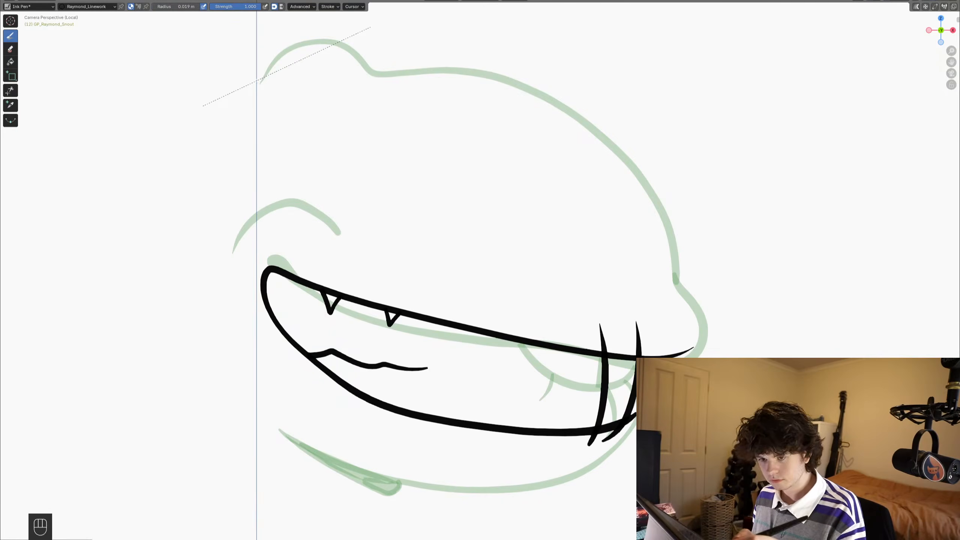
pyautogui.click(10, 91)
pyautogui.moveTo(591, 338); pyautogui.dragTo(652, 333)
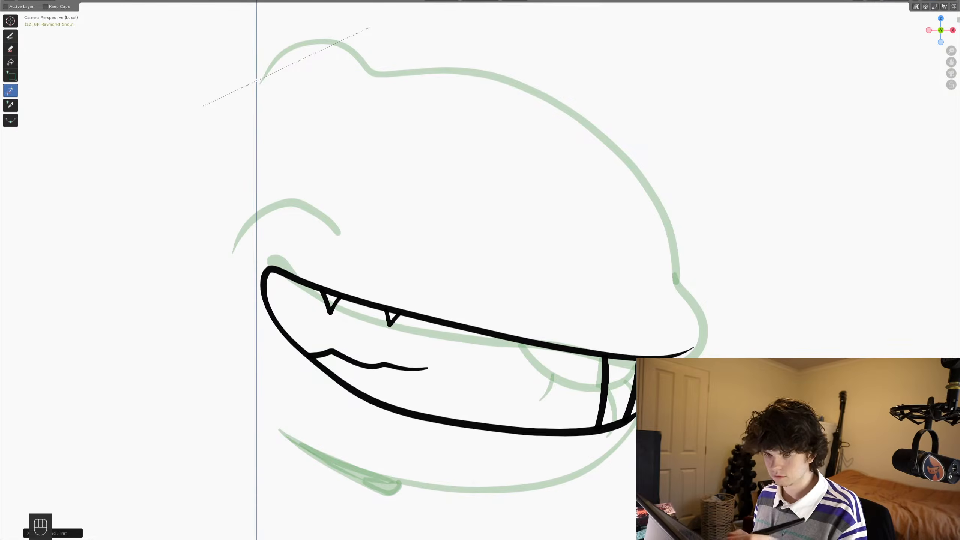
# - Draw the lower lip and jaw outline from the front tooth line around the chin back to the jaw's rear tip
pyautogui.click(10, 36)
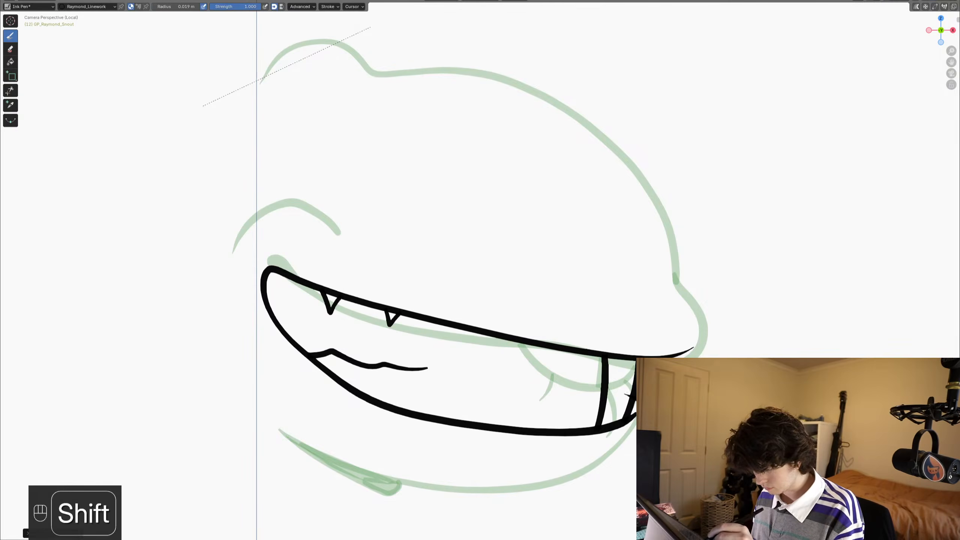
pyautogui.hotkey('ctrl', 'z')
pyautogui.keyDown('shift'); pyautogui.moveTo(453, 227); pyautogui.dragTo(442, 224, button='middle'); pyautogui.keyUp('shift')
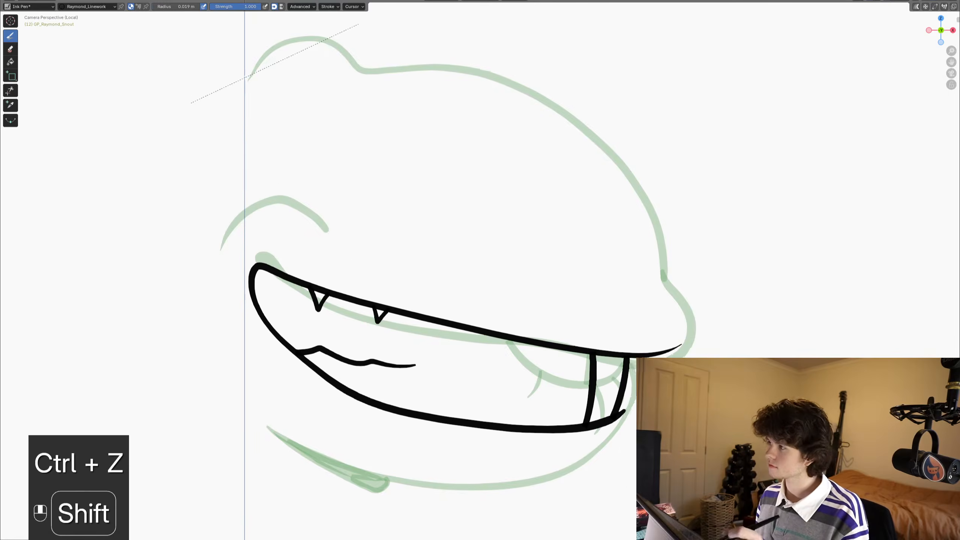
pyautogui.keyDown('shift'); pyautogui.moveTo(606, 387); pyautogui.dragTo(532, 342, button='middle'); pyautogui.keyUp('shift')
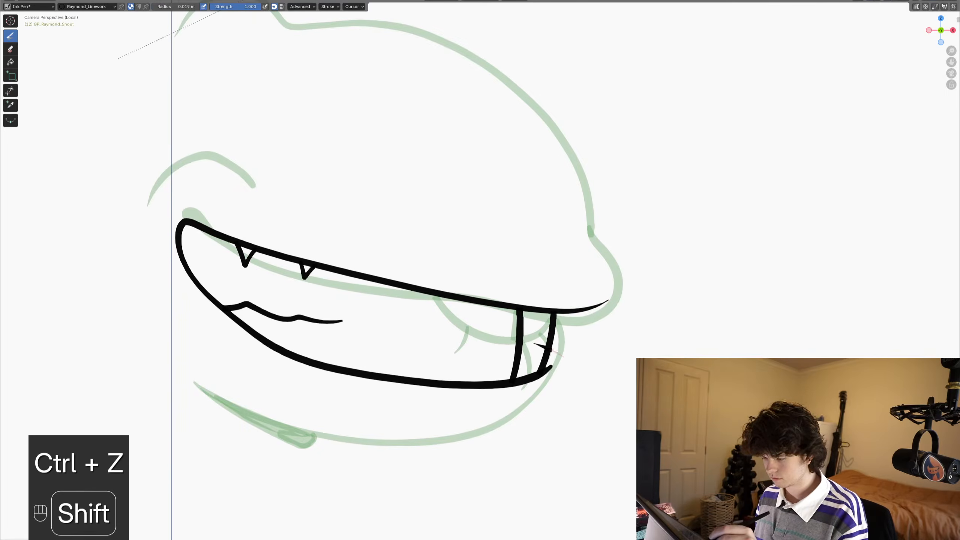
pyautogui.moveTo(550, 350); pyautogui.dragTo(565, 359)
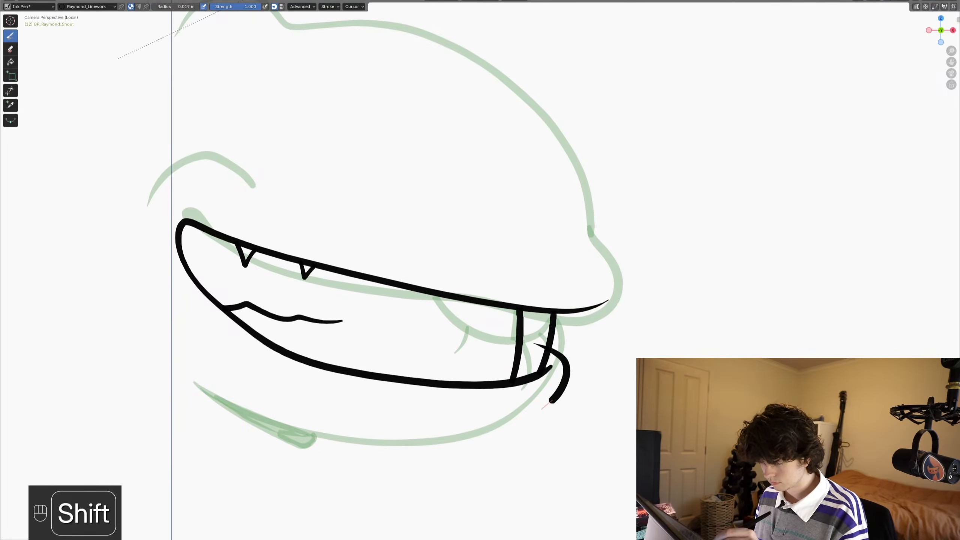
pyautogui.moveTo(468, 445)
pyautogui.mouseDown()
pyautogui.moveTo(404, 454)
pyautogui.moveTo(323, 442)
pyautogui.mouseUp()
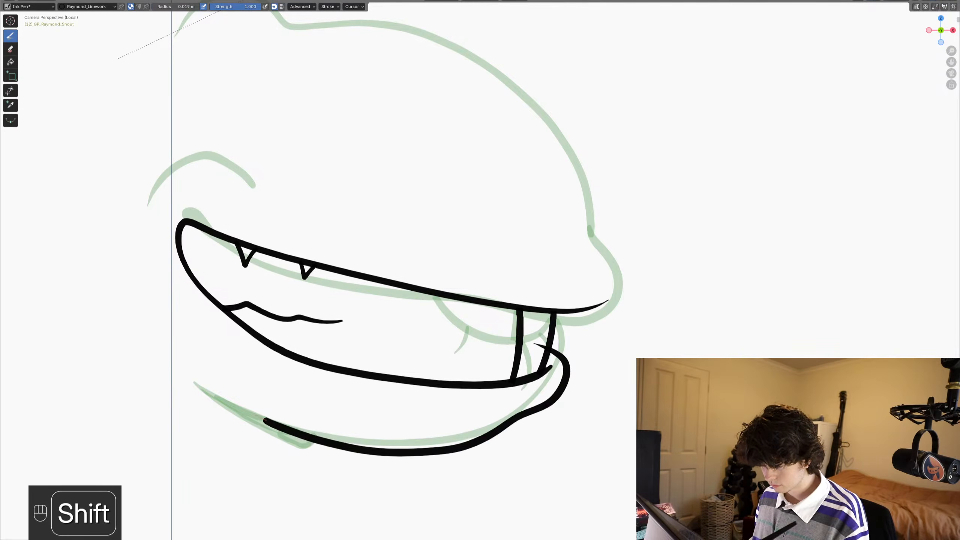
pyautogui.moveTo(264, 419); pyautogui.dragTo(195, 380)
pyautogui.hotkey('ctrl', 'Tab')
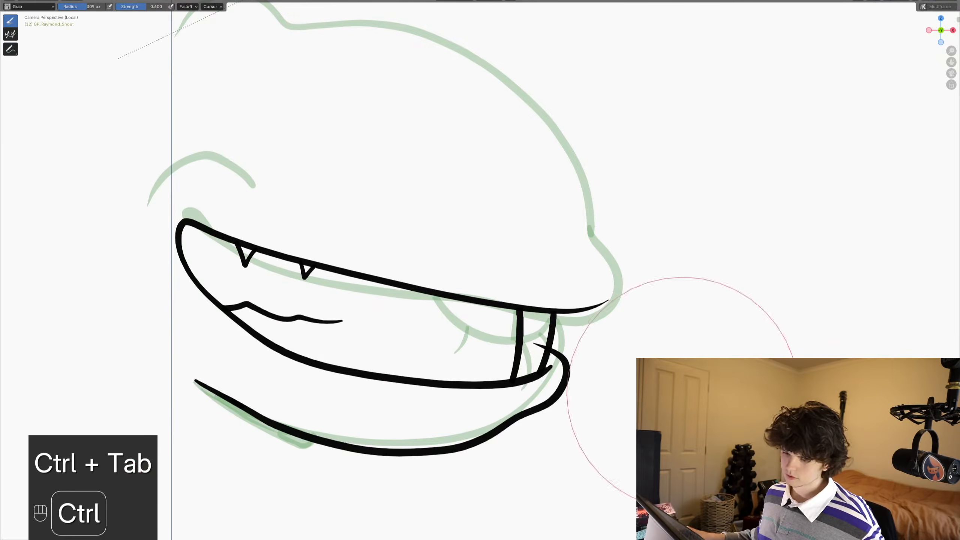
pyautogui.keyDown('shift'); pyautogui.moveTo(277, 385); pyautogui.dragTo(296, 387, button='middle'); pyautogui.keyUp('shift')
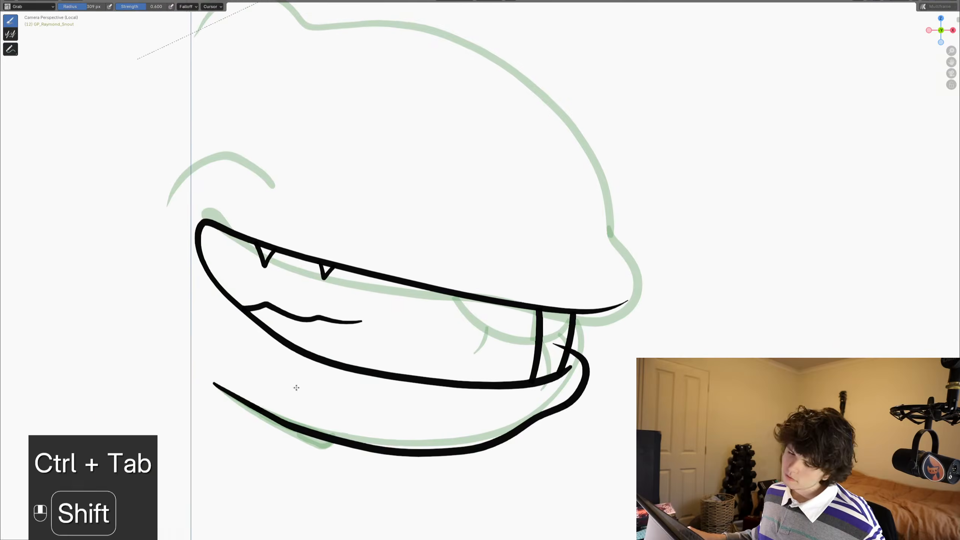
pyautogui.scroll(-2, 363, 360)
pyautogui.keyDown('shift'); pyautogui.moveTo(416, 339); pyautogui.dragTo(449, 360, button='middle'); pyautogui.keyUp('shift')
pyautogui.hotkey('ctrl', 'Tab')
pyautogui.scroll(2, 396, 267)
pyautogui.hotkey('ctrl', 'Tab')
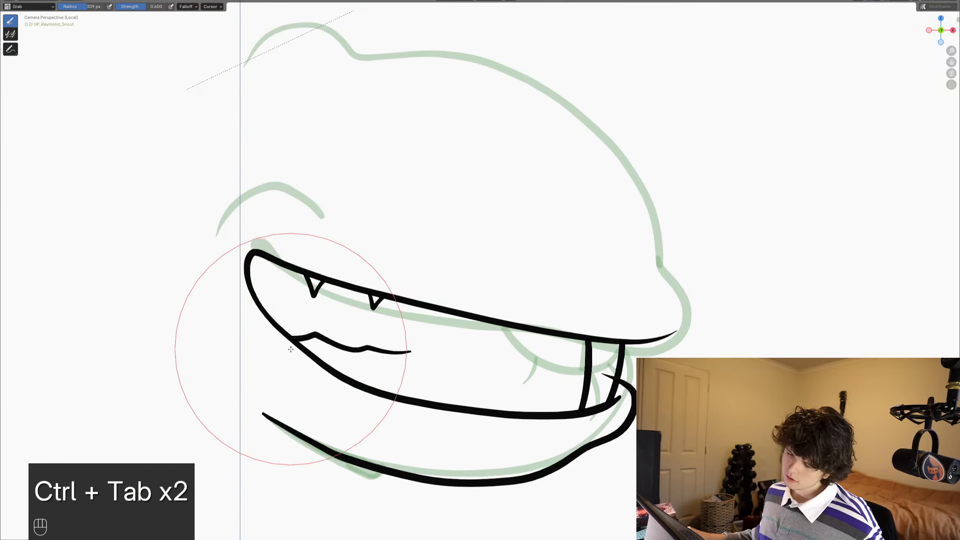
pyautogui.scroll(-3, 430, 315)
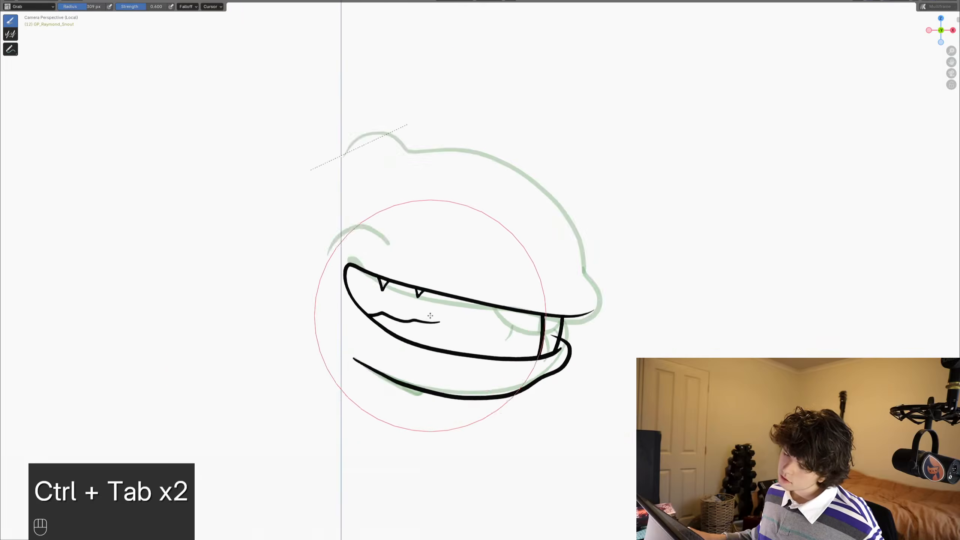
pyautogui.keyDown('shift'); pyautogui.moveTo(405, 306); pyautogui.dragTo(515, 292, button='middle'); pyautogui.keyUp('shift')
pyautogui.scroll(2, 514, 287)
pyautogui.hotkey('ctrl', 'Tab')
# - Draw a curved cheek crease wrapping behind and above the mouth corner on frame 12 and save the file
pyautogui.scroll(3, 510, 278)
pyautogui.keyDown('shift'); pyautogui.moveTo(501, 242); pyautogui.dragTo(493, 310, button='middle'); pyautogui.keyUp('shift')
pyautogui.scroll(-2, 487, 287)
pyautogui.moveTo(484, 267)
pyautogui.keyDown('shift'); pyautogui.mouseDown(button='middle')
pyautogui.moveTo(480, 314)
pyautogui.moveTo(530, 289)
pyautogui.mouseUp(button='middle'); pyautogui.keyUp('shift')
pyautogui.hotkey('ctrl', 's')
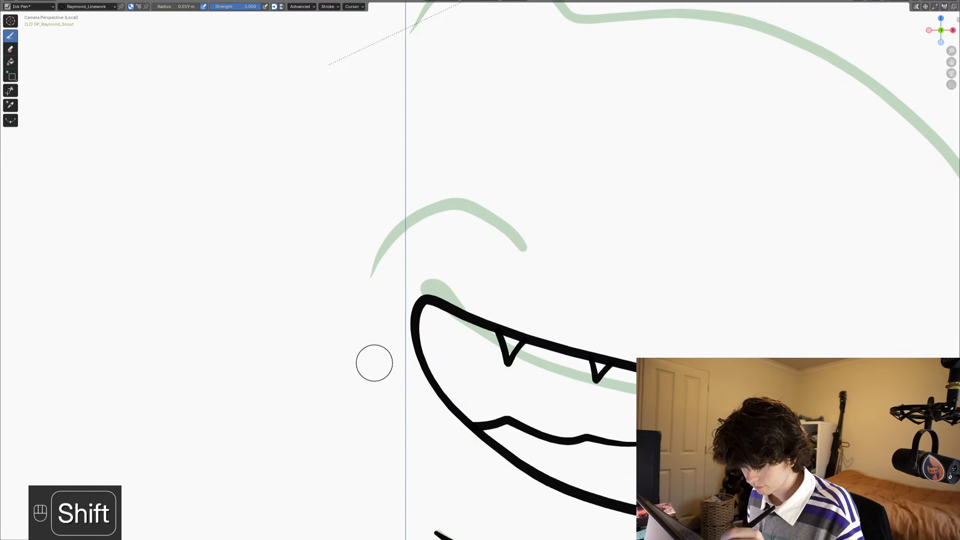
pyautogui.moveTo(373, 362)
pyautogui.mouseDown()
pyautogui.moveTo(363, 261)
pyautogui.moveTo(399, 227)
pyautogui.moveTo(460, 238)
pyautogui.mouseUp()
pyautogui.hotkey('ctrl', 's')
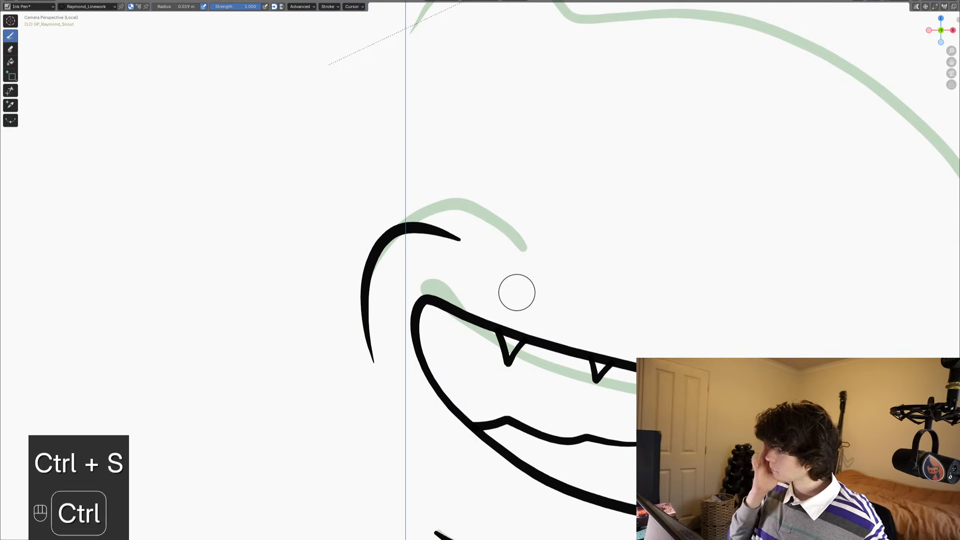
pyautogui.scroll(-3, 517, 292)
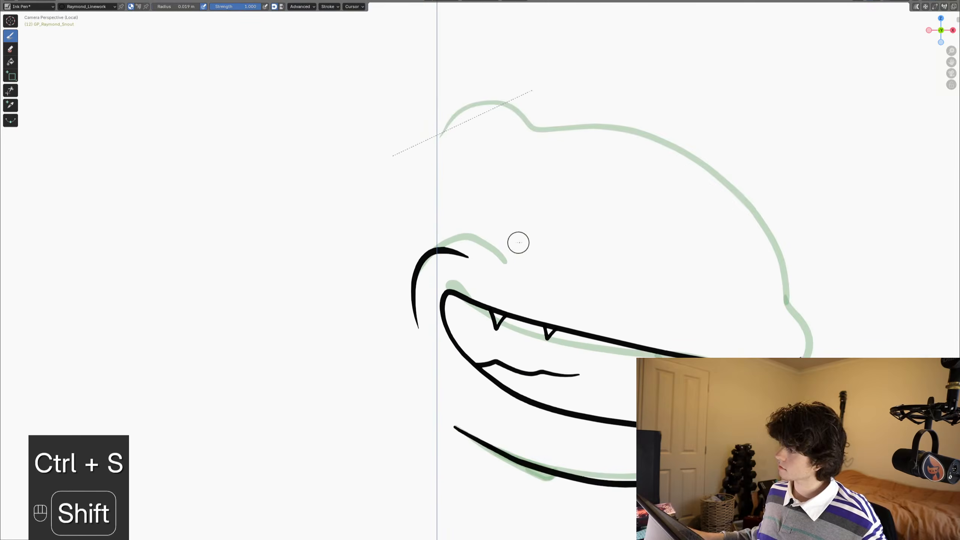
pyautogui.moveTo(514, 242)
pyautogui.keyDown('shift'); pyautogui.mouseDown(button='middle')
pyautogui.moveTo(492, 223)
pyautogui.moveTo(513, 296)
pyautogui.mouseUp(button='middle'); pyautogui.keyUp('shift')
pyautogui.hotkey('ctrl', 's')
pyautogui.scroll(1, 495, 264)
pyautogui.hotkey('ctrl', 's')
# - Trim the end of the lower lip stroke that crosses over the front tooth line
pyautogui.scroll(-2, 522, 297)
pyautogui.keyDown('shift'); pyautogui.moveTo(642, 336); pyautogui.dragTo(501, 304, button='middle'); pyautogui.keyUp('shift')
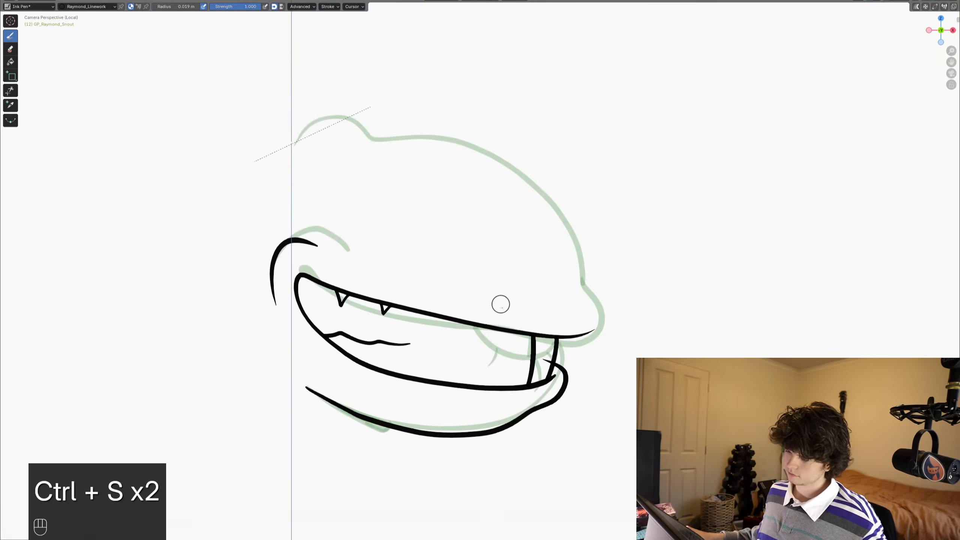
pyautogui.scroll(3, 501, 304)
pyautogui.keyDown('shift'); pyautogui.moveTo(589, 431); pyautogui.dragTo(580, 298, button='middle'); pyautogui.keyUp('shift')
pyautogui.scroll(-1, 581, 298)
pyautogui.scroll(2, 584, 299)
pyautogui.click(10, 90)
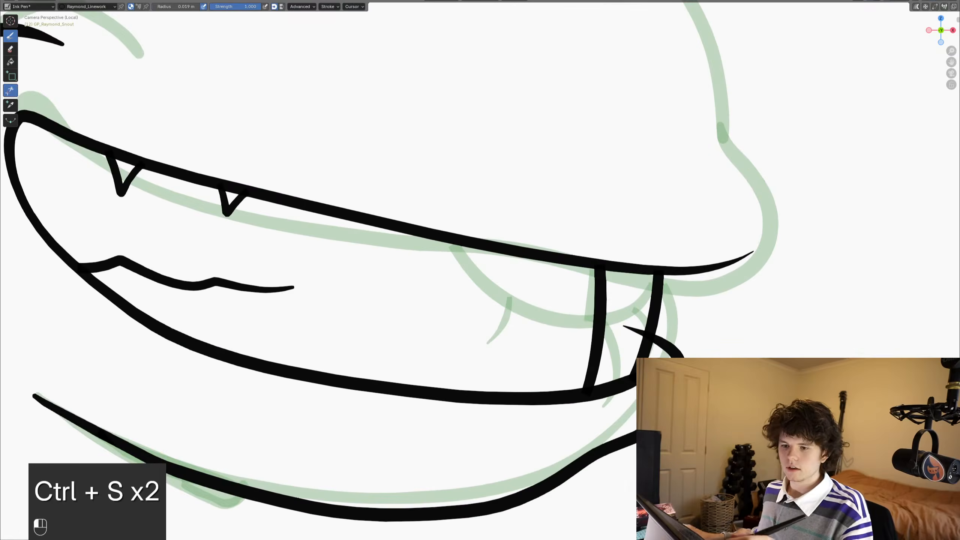
pyautogui.moveTo(636, 320); pyautogui.dragTo(628, 340)
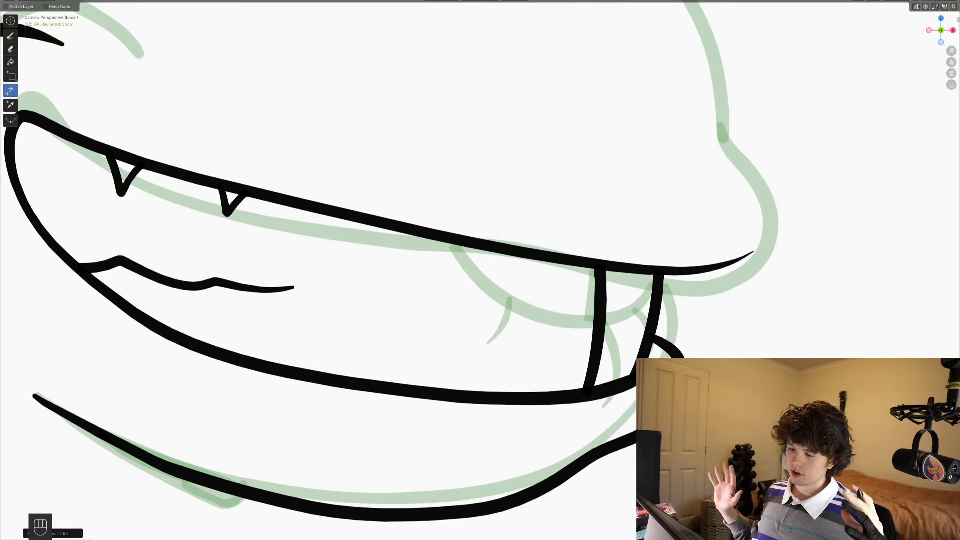
# - Save the file and reactivate the Ink Pen drawing brush
pyautogui.scroll(-5, 409, 206)
pyautogui.keyDown('shift'); pyautogui.moveTo(395, 200); pyautogui.dragTo(454, 278, button='middle'); pyautogui.keyUp('shift')
pyautogui.scroll(2, 414, 286)
pyautogui.hotkey('ctrl', 's')
pyautogui.scroll(-1, 414, 286)
pyautogui.hotkey('ctrl', 's')
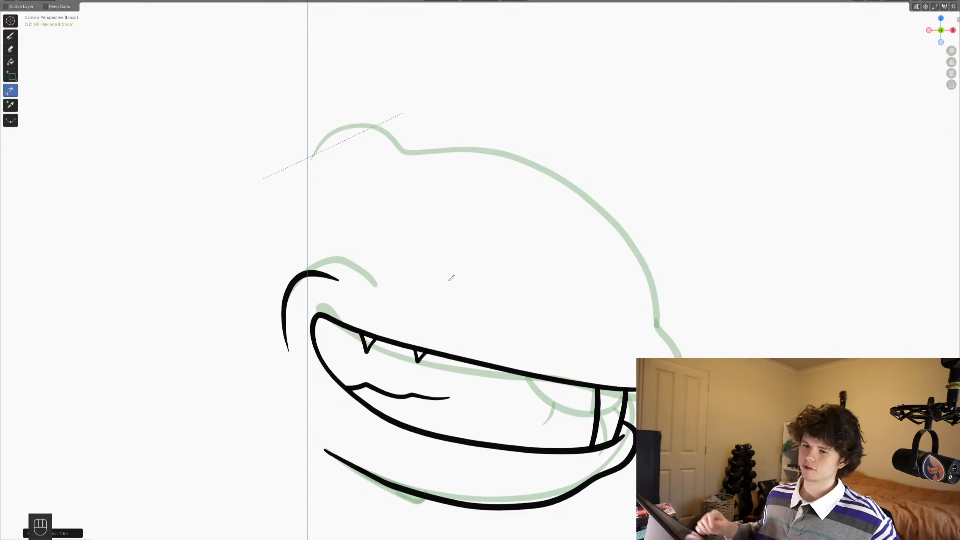
pyautogui.click(10, 36)
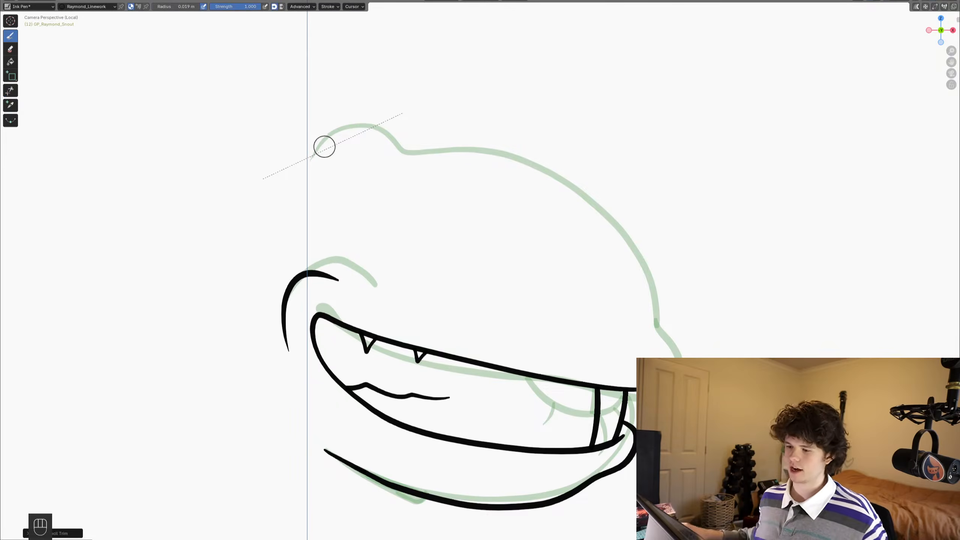
# - Trace the snout's upper outline on frame 12 from the rear bump over to the nose tip and save the file
pyautogui.scroll(1, 448, 280)
pyautogui.scroll(1, 448, 281)
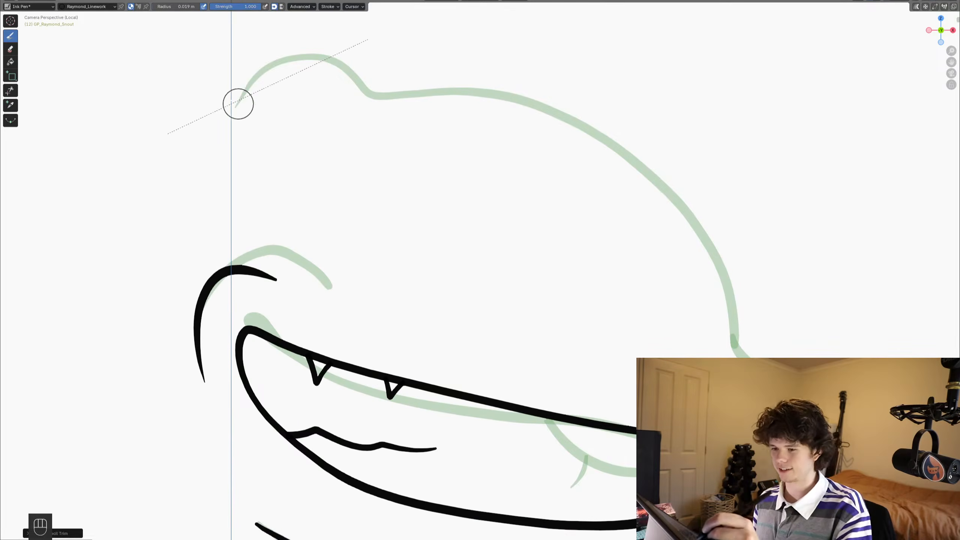
pyautogui.keyDown('shift'); pyautogui.moveTo(236, 106); pyautogui.dragTo(244, 93); pyautogui.keyUp('shift')
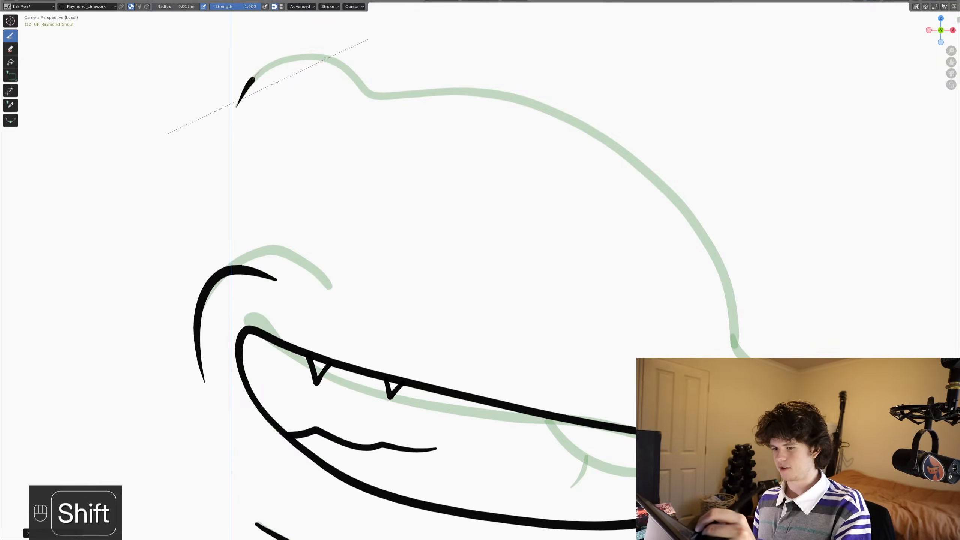
pyautogui.keyDown('shift'); pyautogui.moveTo(277, 62); pyautogui.dragTo(341, 59); pyautogui.keyUp('shift')
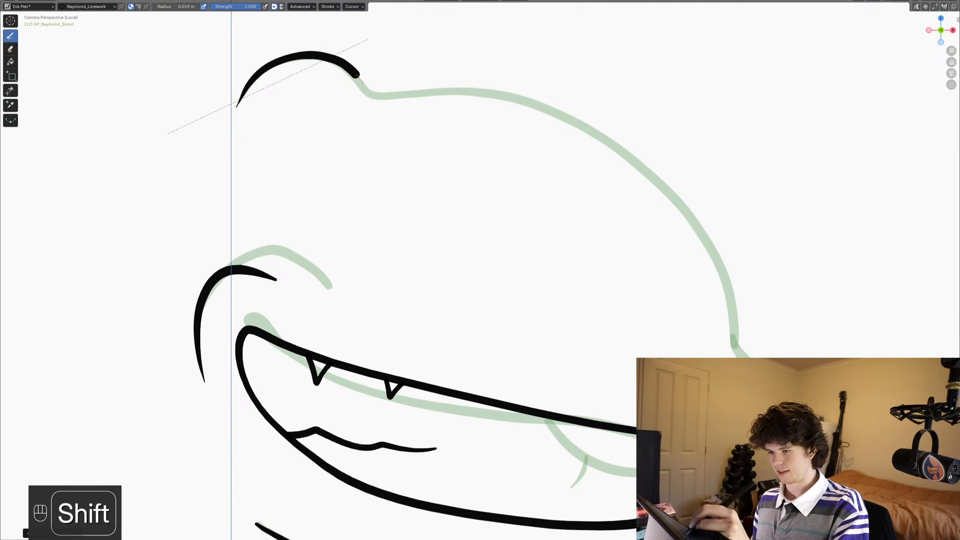
pyautogui.moveTo(371, 92)
pyautogui.keyDown('shift'); pyautogui.mouseDown()
pyautogui.moveTo(525, 100)
pyautogui.moveTo(636, 157)
pyautogui.moveTo(705, 233)
pyautogui.moveTo(734, 337)
pyautogui.mouseUp(); pyautogui.keyUp('shift')
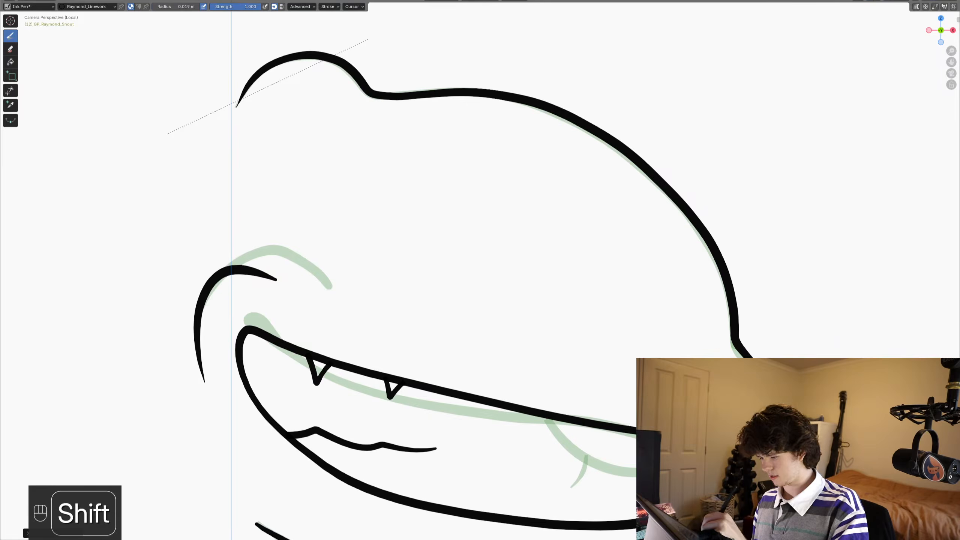
pyautogui.scroll(-5, 227, 363)
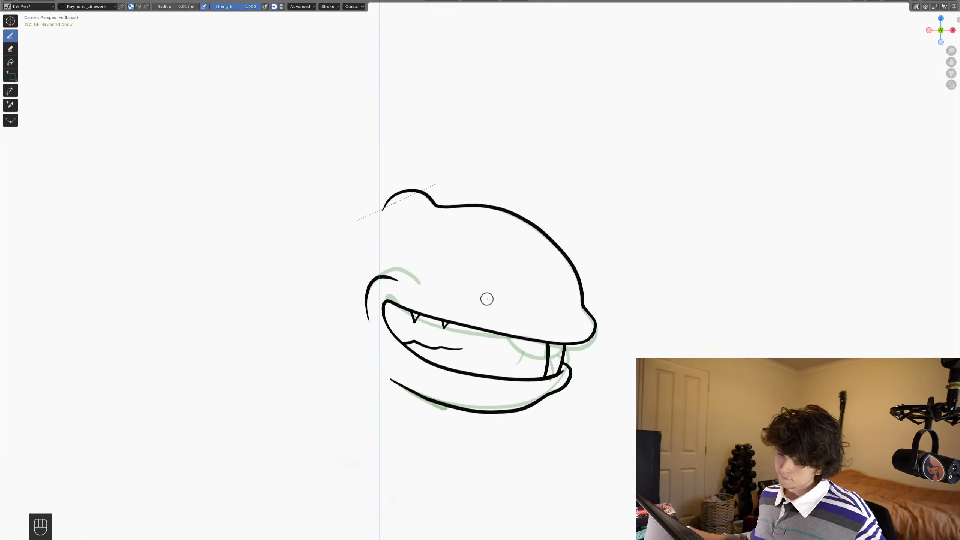
pyautogui.moveTo(532, 295)
pyautogui.keyDown('shift'); pyautogui.mouseDown(button='middle')
pyautogui.moveTo(566, 238)
pyautogui.moveTo(575, 189)
pyautogui.mouseUp(button='middle'); pyautogui.keyUp('shift')
pyautogui.hotkey('ctrl', 's')
# - Rotate the rear front-tooth line slightly in Edit Mode so it sits between the lips, and save the file
pyautogui.keyDown('alt'); pyautogui.scroll(1, 628, 302); pyautogui.keyUp('alt')
pyautogui.moveTo(584, 273)
pyautogui.keyDown('shift'); pyautogui.mouseDown(button='middle')
pyautogui.moveTo(627, 301)
pyautogui.moveTo(593, 343)
pyautogui.mouseUp(button='middle'); pyautogui.keyUp('shift')
pyautogui.keyDown('alt'); pyautogui.scroll(-1, 628, 302); pyautogui.keyUp('alt')
pyautogui.scroll(-1, 597, 348)
pyautogui.keyDown('shift'); pyautogui.moveTo(653, 351); pyautogui.dragTo(617, 344, button='middle'); pyautogui.keyUp('shift')
pyautogui.press('Tab')
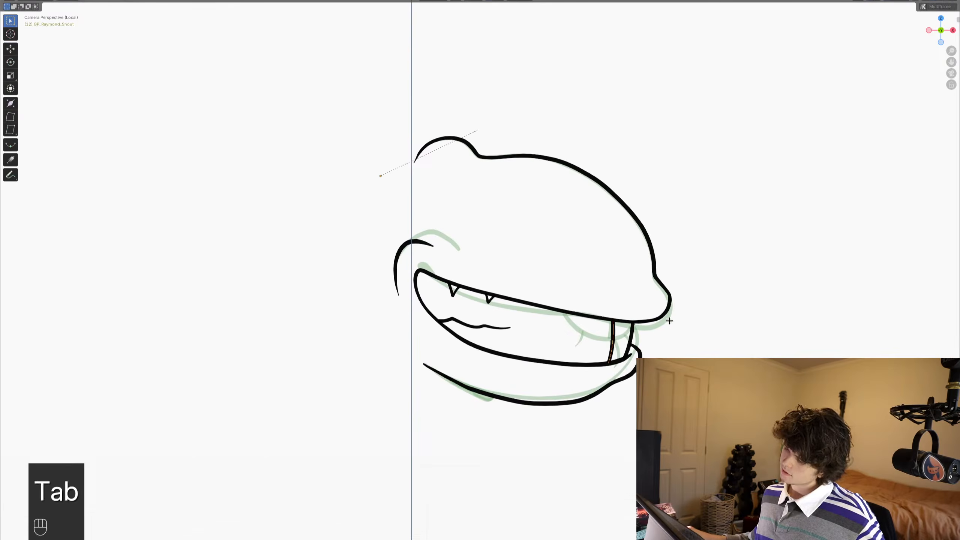
pyautogui.keyDown('shift'); pyautogui.moveTo(725, 298); pyautogui.dragTo(691, 264, button='middle'); pyautogui.keyUp('shift')
pyautogui.scroll(2, 710, 221)
pyautogui.press('r')
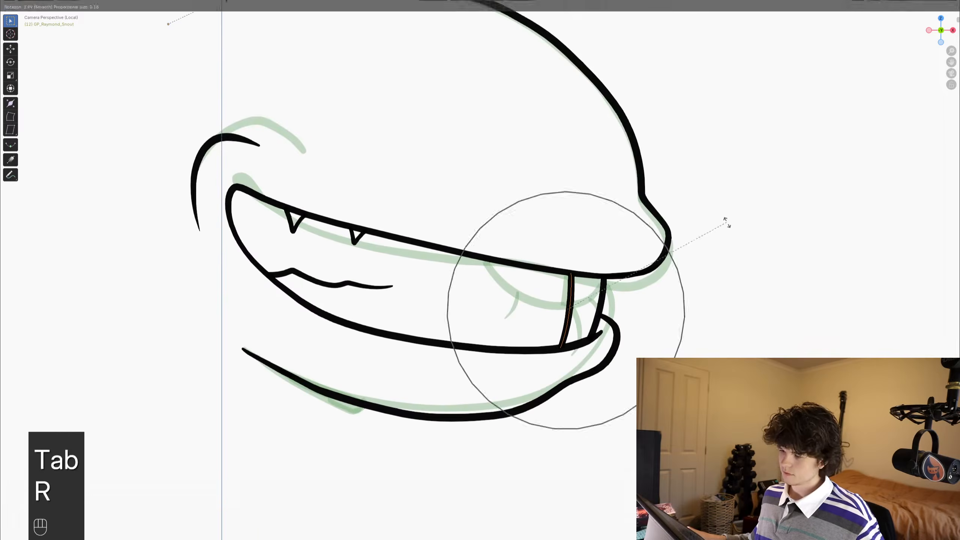
pyautogui.click(733, 224)
pyautogui.keyDown('shift'); pyautogui.moveTo(605, 263); pyautogui.dragTo(612, 270, button='middle'); pyautogui.keyUp('shift')
pyautogui.hotkey('ctrl', 's')
# - Return to Draw Mode, save the file and restore the full workspace layout
pyautogui.scroll(-2, 605, 272)
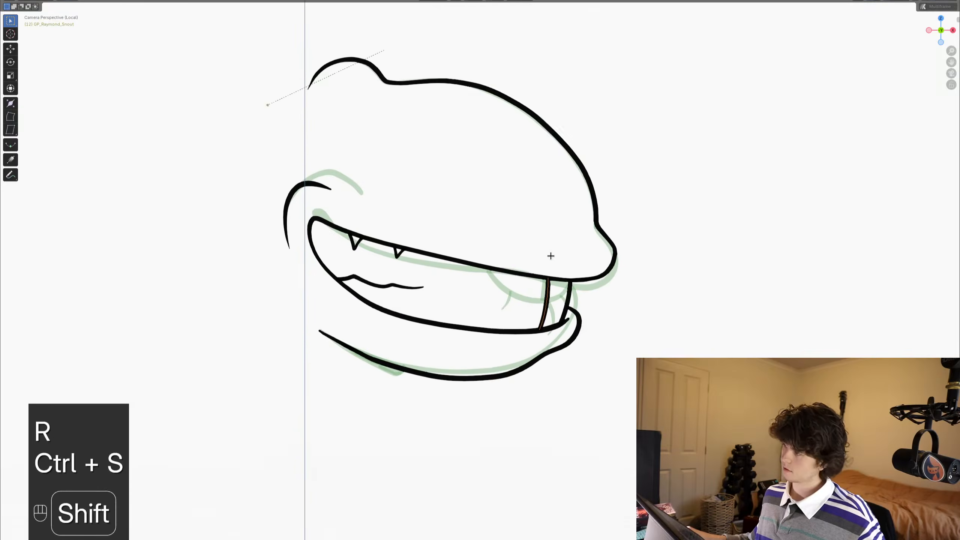
pyautogui.keyDown('shift'); pyautogui.moveTo(550, 255); pyautogui.dragTo(582, 276, button='middle'); pyautogui.keyUp('shift')
pyautogui.hotkey('ctrl', 'Tab')
pyautogui.keyDown('shift'); pyautogui.moveTo(555, 237); pyautogui.dragTo(580, 241, button='middle'); pyautogui.keyUp('shift')
pyautogui.hotkey('ctrl', 's')
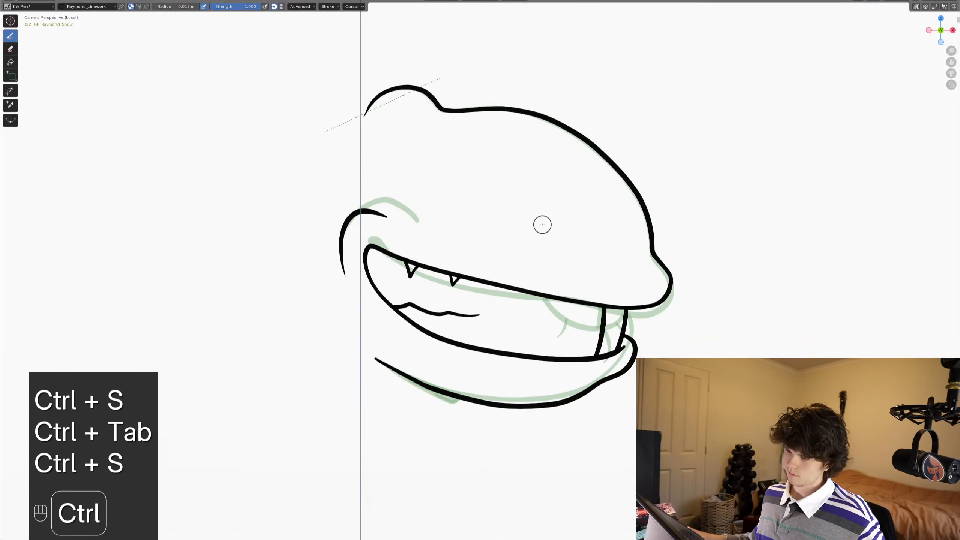
pyautogui.scroll(-2, 542, 224)
pyautogui.hotkey('ctrl', 'space')
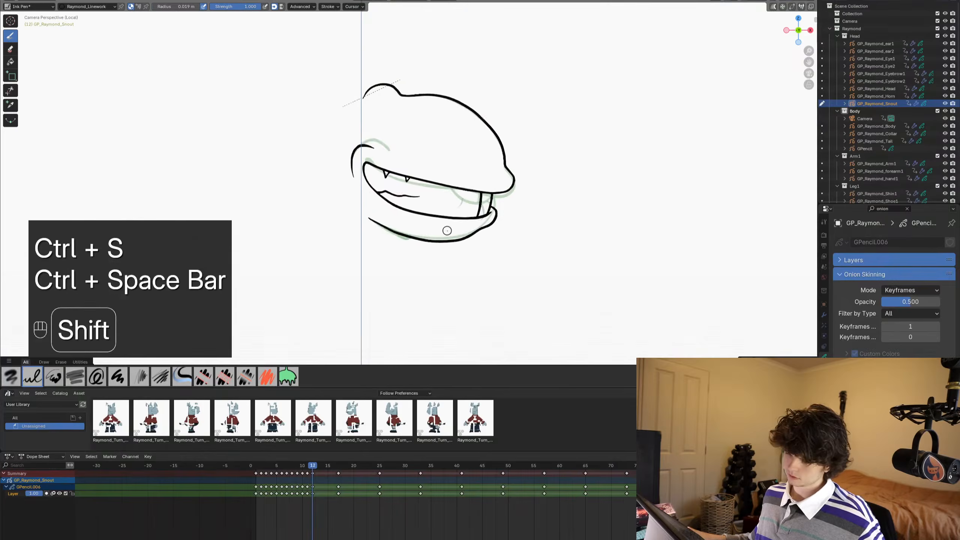
# - Flip through the snout's mouth-shape frames and move the timeline to frame 13
pyautogui.keyDown('shift'); pyautogui.moveTo(489, 231); pyautogui.dragTo(497, 239, button='middle'); pyautogui.keyUp('shift')
pyautogui.keyDown('alt'); pyautogui.scroll(8, 496, 238); pyautogui.keyUp('alt')
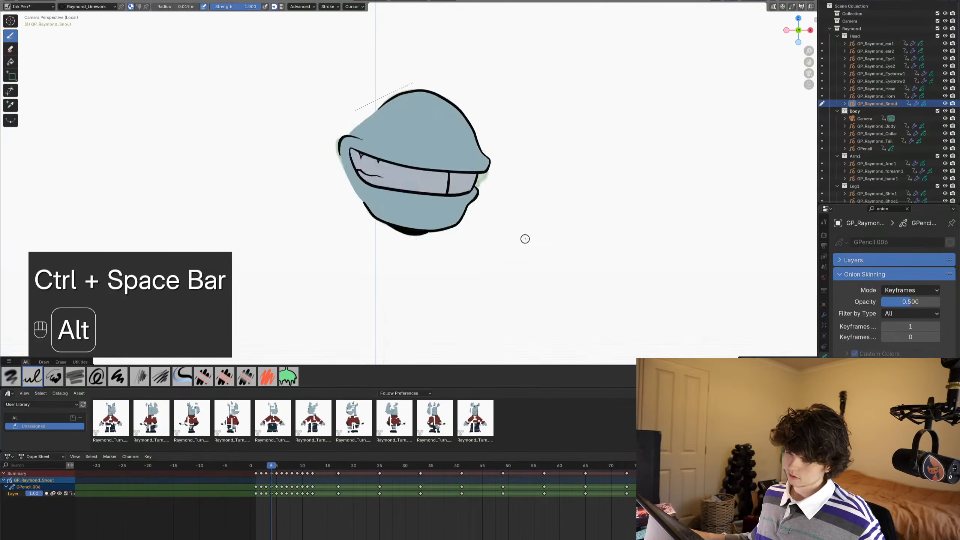
pyautogui.press('space')
pyautogui.press('space')
pyautogui.keyDown('alt'); pyautogui.scroll(-3, 529, 239); pyautogui.keyUp('alt')
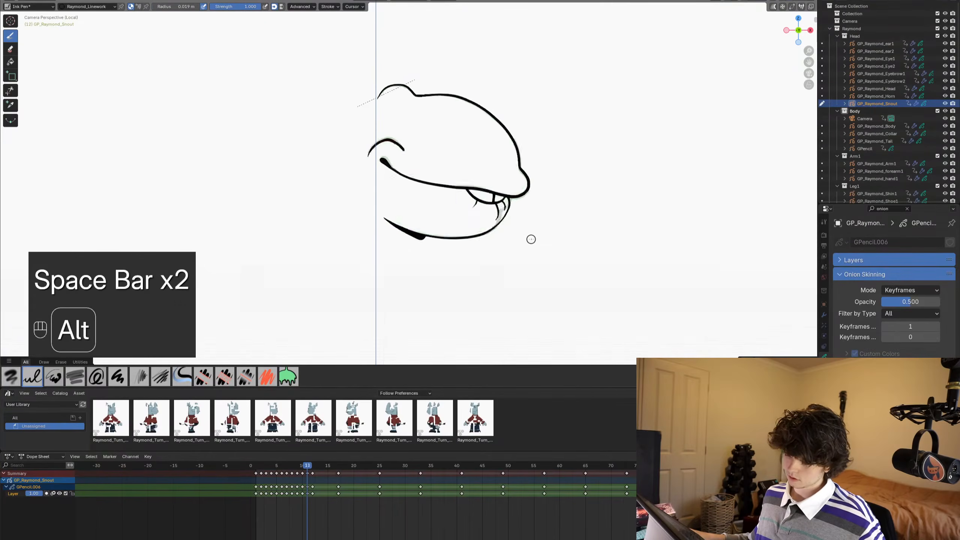
pyautogui.keyDown('alt'); pyautogui.scroll(-1, 529, 238); pyautogui.keyUp('alt')
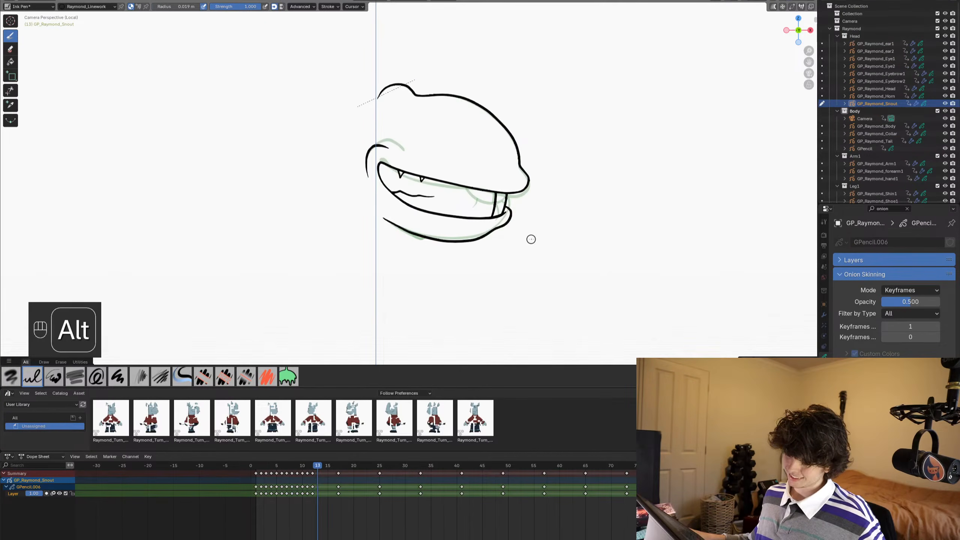
# - Save, maximize the viewport and draw frame 13's upper lip and large rounded open mouth as one continuous stroke
pyautogui.hotkey('ctrl', 'Tab')
pyautogui.scroll(3, 491, 165)
pyautogui.keyDown('shift'); pyautogui.moveTo(490, 165); pyautogui.dragTo(476, 187, button='middle'); pyautogui.keyUp('shift')
pyautogui.scroll(3, 477, 227)
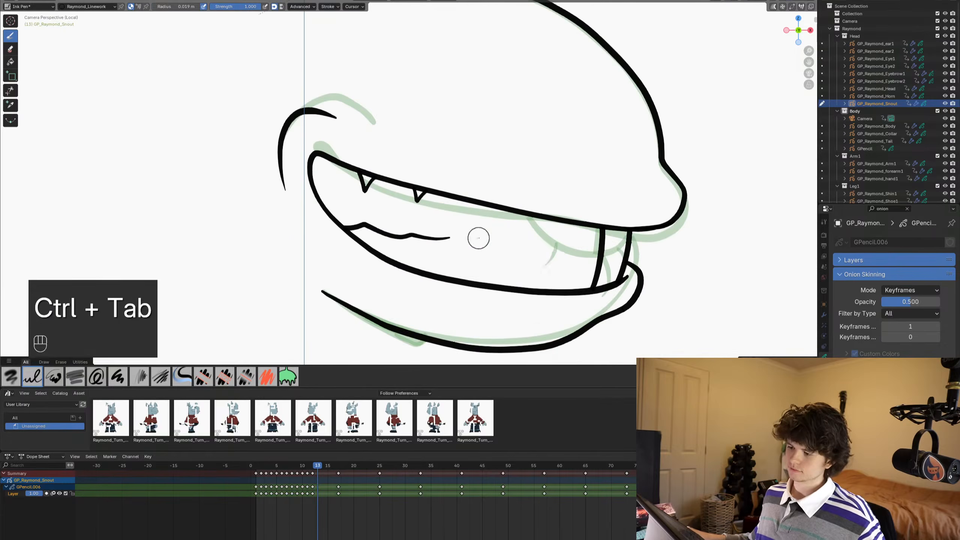
pyautogui.hotkey('ctrl', 's')
pyautogui.keyDown('shift'); pyautogui.moveTo(545, 239); pyautogui.dragTo(523, 200, button='middle'); pyautogui.keyUp('shift')
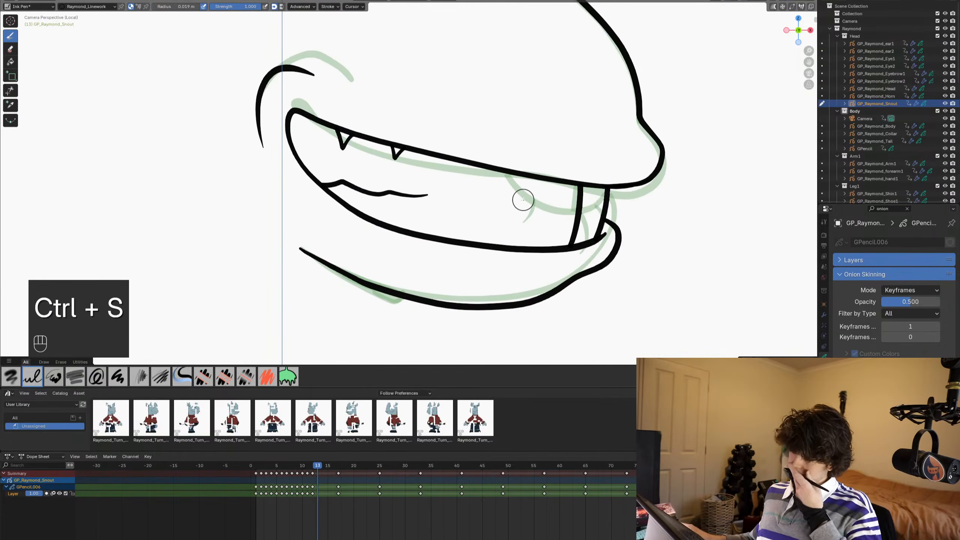
pyautogui.hotkey('ctrl', 'space')
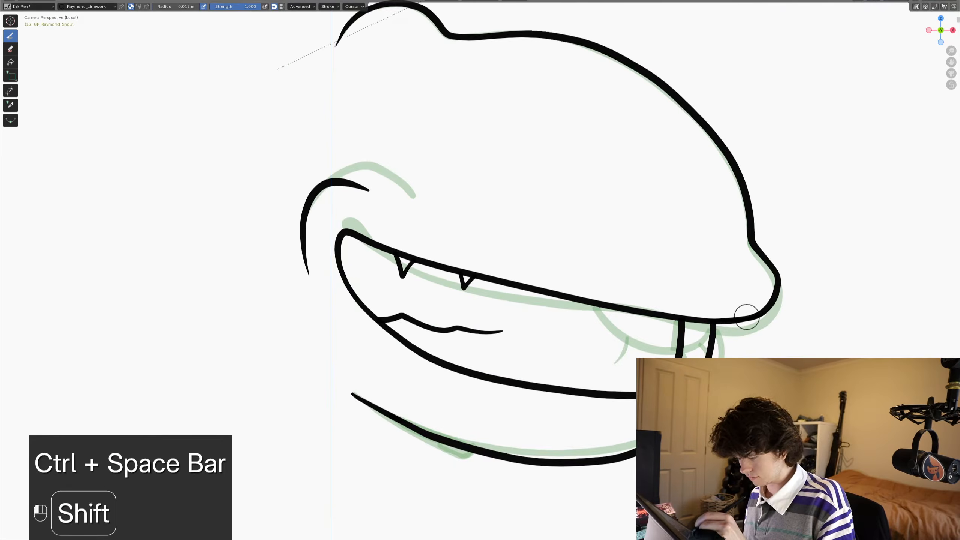
pyautogui.moveTo(746, 318)
pyautogui.keyDown('shift'); pyautogui.mouseDown()
pyautogui.moveTo(625, 312)
pyautogui.moveTo(431, 259)
pyautogui.moveTo(402, 264)
pyautogui.moveTo(382, 285)
pyautogui.moveTo(369, 310)
pyautogui.moveTo(400, 388)
pyautogui.moveTo(562, 458)
pyautogui.moveTo(615, 454)
pyautogui.moveTo(630, 434)
pyautogui.mouseUp(); pyautogui.keyUp('shift')
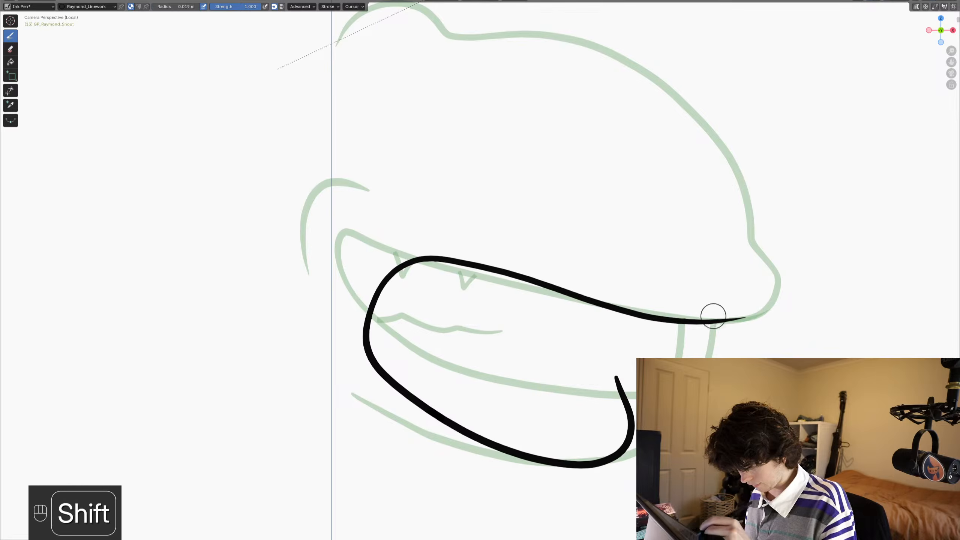
# - Draw the upper front teeth as a curved arc under the lip with a short dividing line
pyautogui.moveTo(719, 299)
pyautogui.keyDown('shift'); pyautogui.mouseDown()
pyautogui.moveTo(701, 344)
pyautogui.moveTo(676, 356)
pyautogui.moveTo(612, 350)
pyautogui.moveTo(580, 272)
pyautogui.mouseUp(); pyautogui.keyUp('shift')
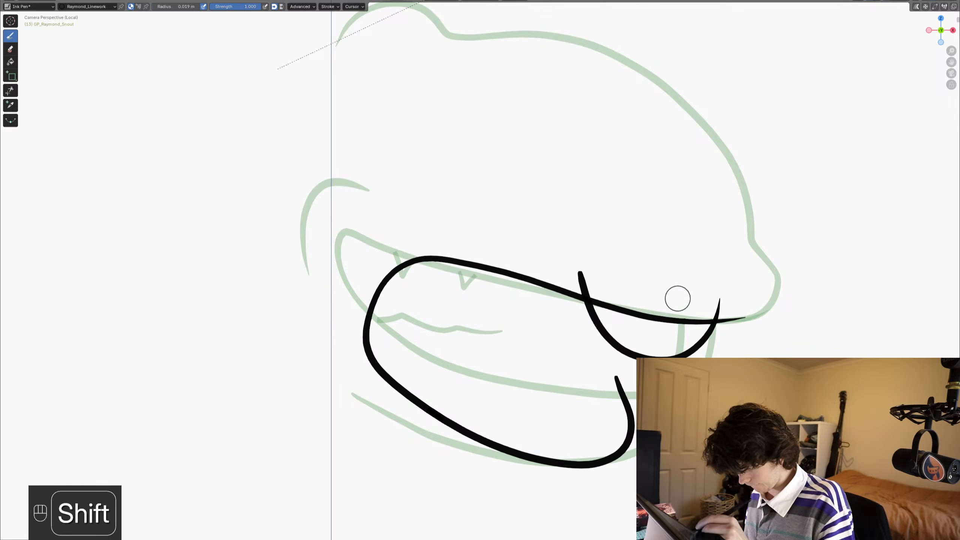
pyautogui.keyDown('shift'); pyautogui.moveTo(678, 301); pyautogui.dragTo(672, 358); pyautogui.keyUp('shift')
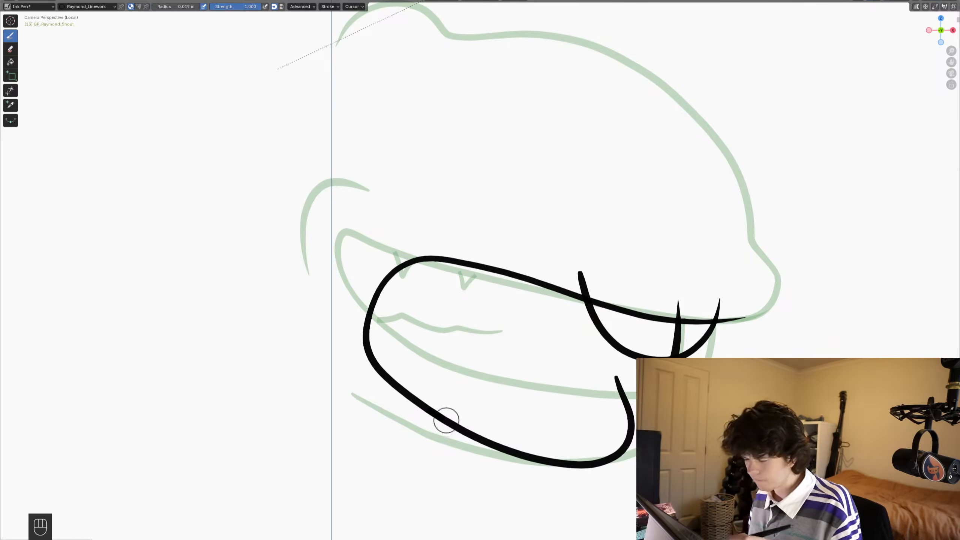
pyautogui.moveTo(445, 414)
pyautogui.keyDown('shift'); pyautogui.mouseDown(button='middle')
pyautogui.moveTo(493, 396)
pyautogui.moveTo(560, 390)
pyautogui.mouseUp(button='middle'); pyautogui.keyUp('shift')
# - Connect the lower lip strokes up to the front teeth and draw the jaw curve beneath the mouth
pyautogui.moveTo(613, 392)
pyautogui.keyDown('shift'); pyautogui.mouseDown()
pyautogui.moveTo(600, 340)
pyautogui.moveTo(606, 316)
pyautogui.mouseUp(); pyautogui.keyUp('shift')
pyautogui.moveTo(327, 368)
pyautogui.keyDown('shift'); pyautogui.mouseDown(button='middle')
pyautogui.moveTo(304, 317)
pyautogui.moveTo(347, 326)
pyautogui.mouseUp(button='middle'); pyautogui.keyUp('shift')
pyautogui.moveTo(601, 271)
pyautogui.keyDown('shift'); pyautogui.mouseDown()
pyautogui.moveTo(601, 310)
pyautogui.moveTo(624, 380)
pyautogui.moveTo(603, 414)
pyautogui.moveTo(559, 431)
pyautogui.moveTo(521, 429)
pyautogui.mouseUp(); pyautogui.keyUp('shift')
pyautogui.moveTo(439, 410)
pyautogui.keyDown('shift'); pyautogui.mouseDown(button='middle')
pyautogui.moveTo(472, 326)
pyautogui.moveTo(439, 368)
pyautogui.moveTo(392, 313)
pyautogui.mouseUp(button='middle'); pyautogui.keyUp('shift')
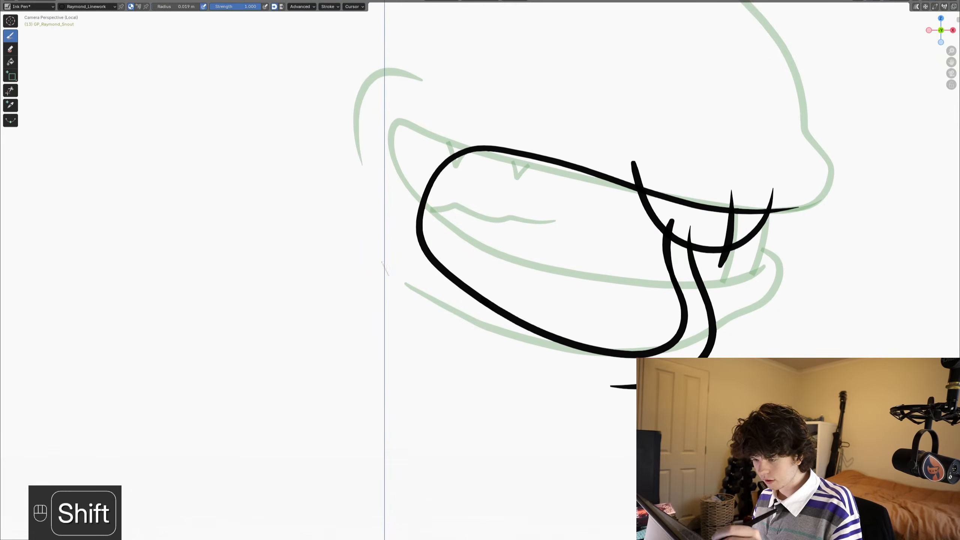
pyautogui.moveTo(382, 263)
pyautogui.keyDown('shift'); pyautogui.mouseDown()
pyautogui.moveTo(440, 334)
pyautogui.moveTo(523, 397)
pyautogui.moveTo(591, 418)
pyautogui.moveTo(635, 401)
pyautogui.mouseUp(); pyautogui.keyUp('shift')
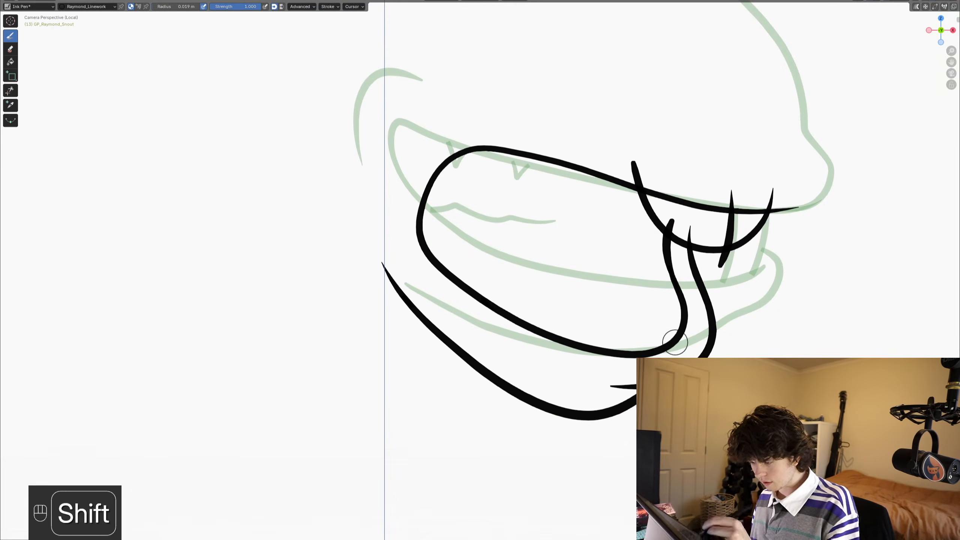
# - Reshape the jaw curve by moving a point on its rear part outward with proportional editing
pyautogui.keyDown('shift'); pyautogui.moveTo(356, 331); pyautogui.dragTo(334, 385, button='middle'); pyautogui.keyUp('shift')
pyautogui.press('Tab')
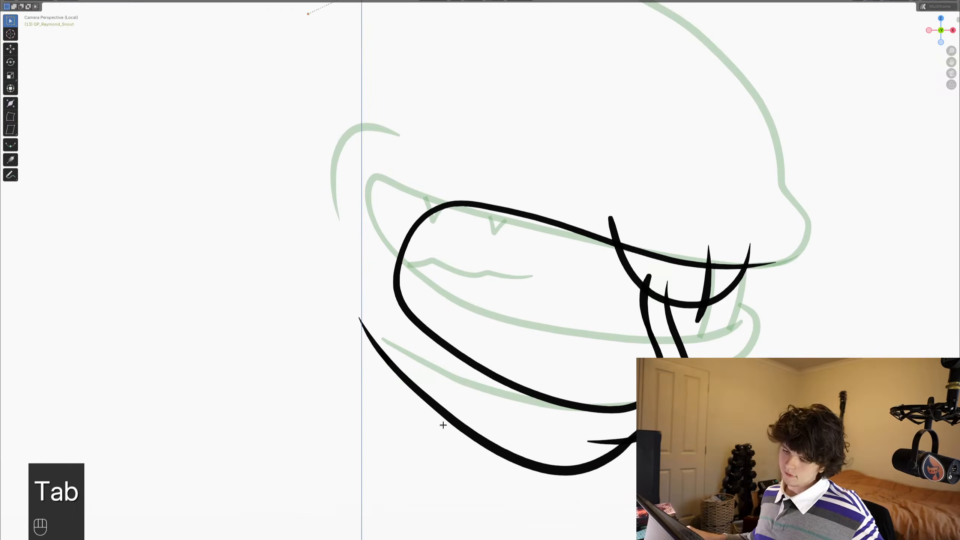
pyautogui.click(454, 409)
pyautogui.press('g')
pyautogui.rightClick(463, 399)
pyautogui.press('1')
pyautogui.click(447, 415)
pyautogui.press('g')
pyautogui.scroll(-7, 429, 428)
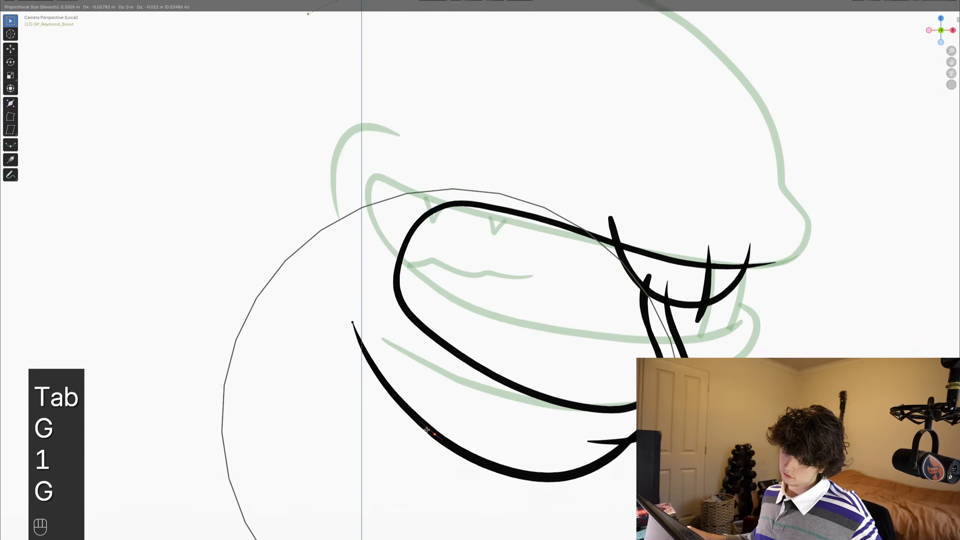
pyautogui.click(419, 420)
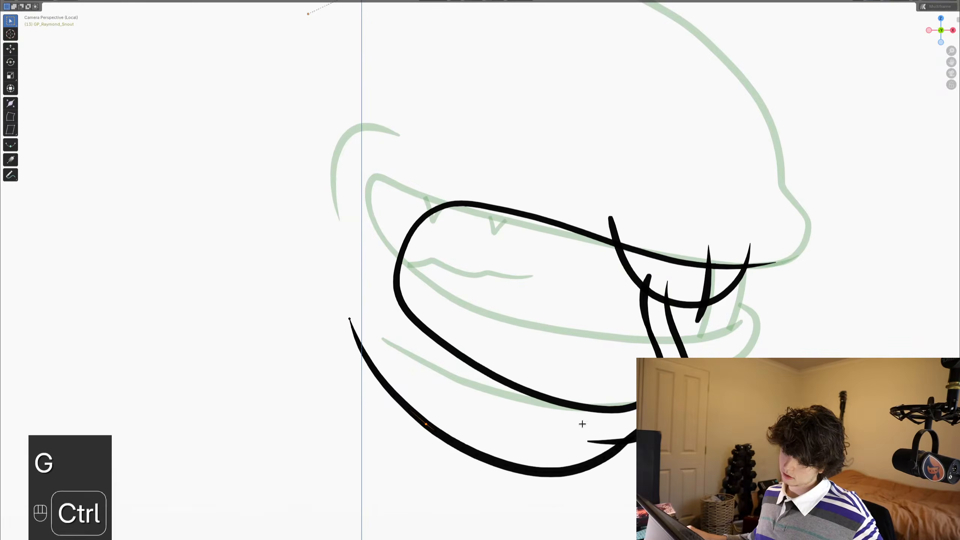
# - Return to Draw Mode and draw a short curved crease behind the open mouth's rear corner
pyautogui.hotkey('ctrl', 'Tab')
pyautogui.scroll(-3, 564, 274)
pyautogui.scroll(5, 524, 240)
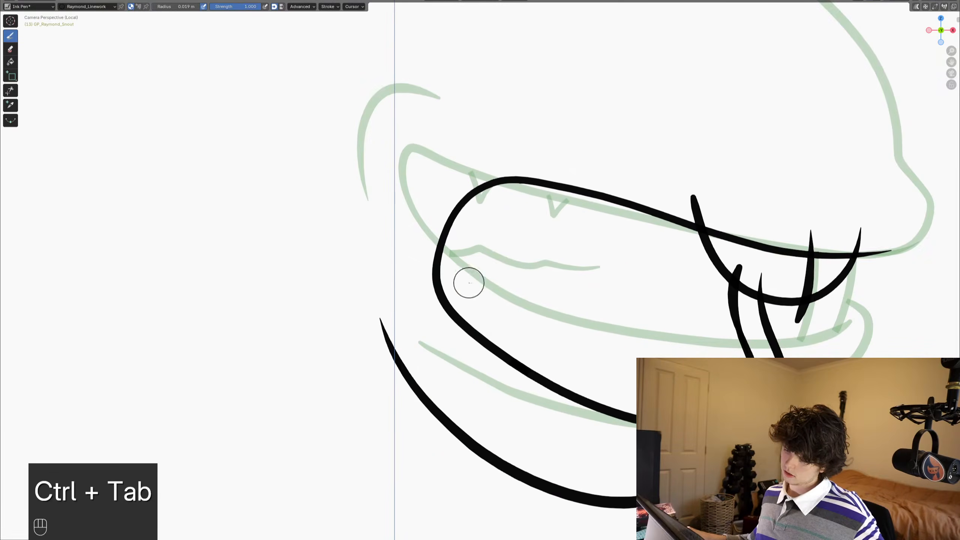
pyautogui.hotkey('ctrl', 'Tab')
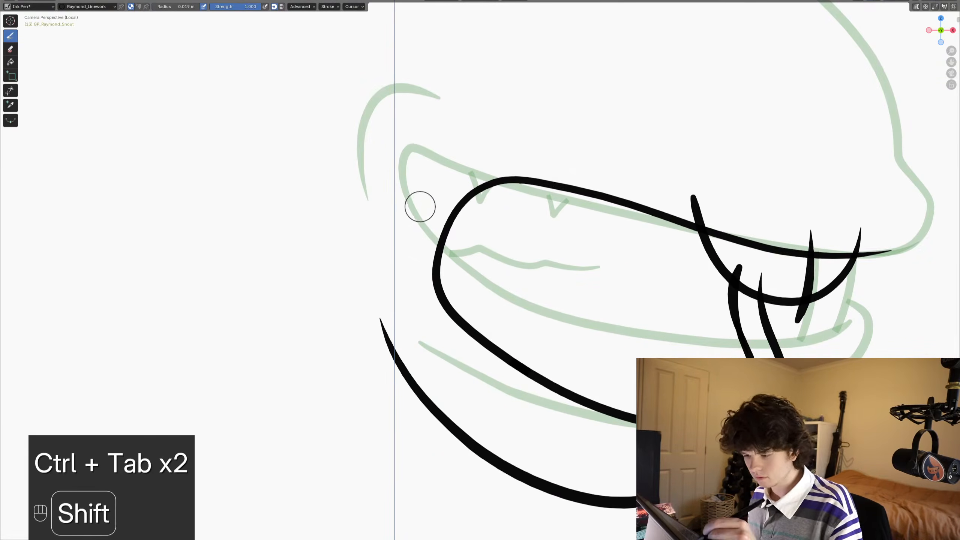
pyautogui.moveTo(416, 206)
pyautogui.keyDown('shift'); pyautogui.mouseDown()
pyautogui.moveTo(401, 302)
pyautogui.moveTo(422, 329)
pyautogui.mouseUp(); pyautogui.keyUp('shift')
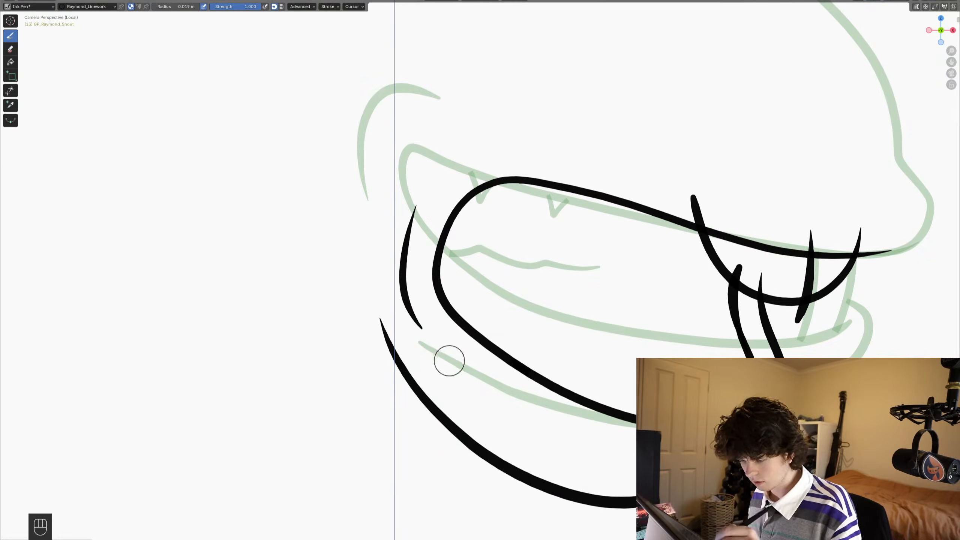
pyautogui.keyDown('shift'); pyautogui.moveTo(447, 358); pyautogui.dragTo(307, 364, button='middle'); pyautogui.keyUp('shift')
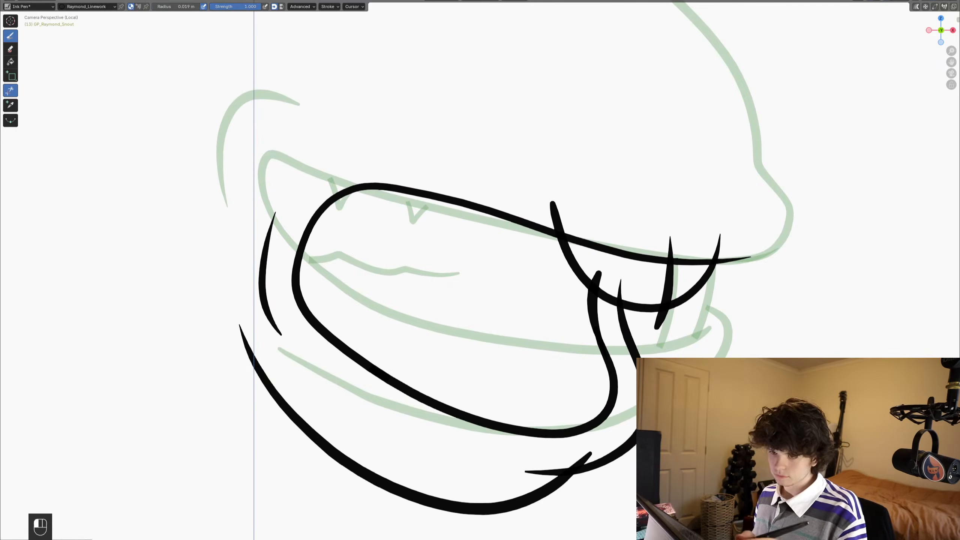
# - Trim the upper ends of both lower lip strokes where they cross into the front teeth, and save
pyautogui.click(10, 90)
pyautogui.moveTo(601, 267); pyautogui.dragTo(595, 276)
pyautogui.moveTo(595, 276)
pyautogui.keyDown('shift'); pyautogui.mouseDown(button='middle')
pyautogui.moveTo(559, 263)
pyautogui.moveTo(594, 279)
pyautogui.mouseUp(button='middle'); pyautogui.keyUp('shift')
pyautogui.hotkey('ctrl', 's')
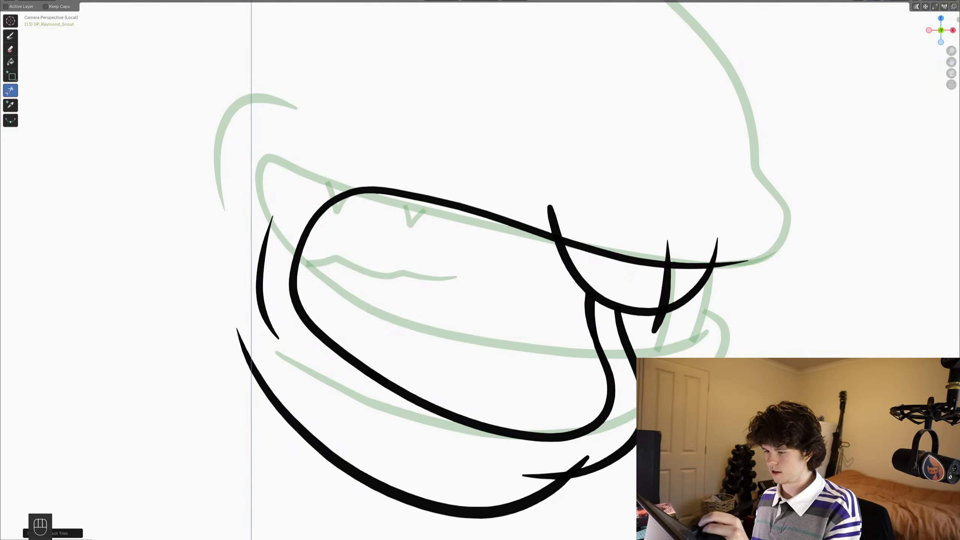
# - Trim the tooth stroke ends that overrun the lip and tooth arc, plus the jaw overlap at the chin, and save
pyautogui.moveTo(541, 194); pyautogui.dragTo(558, 189)
pyautogui.moveTo(662, 240)
pyautogui.mouseDown()
pyautogui.moveTo(673, 256)
pyautogui.moveTo(722, 257)
pyautogui.mouseUp()
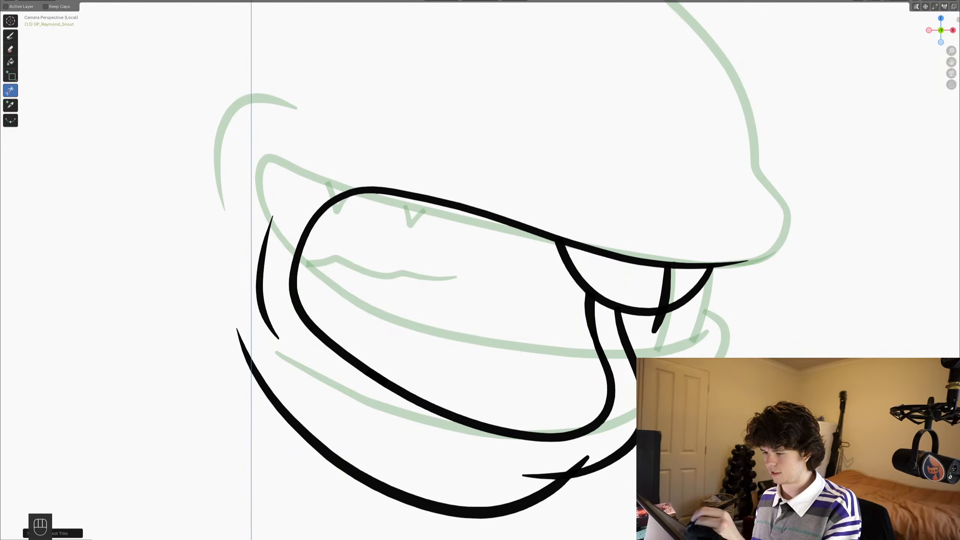
pyautogui.moveTo(647, 321); pyautogui.dragTo(668, 329)
pyautogui.keyDown('shift'); pyautogui.moveTo(620, 340); pyautogui.dragTo(616, 254, button='middle'); pyautogui.keyUp('shift')
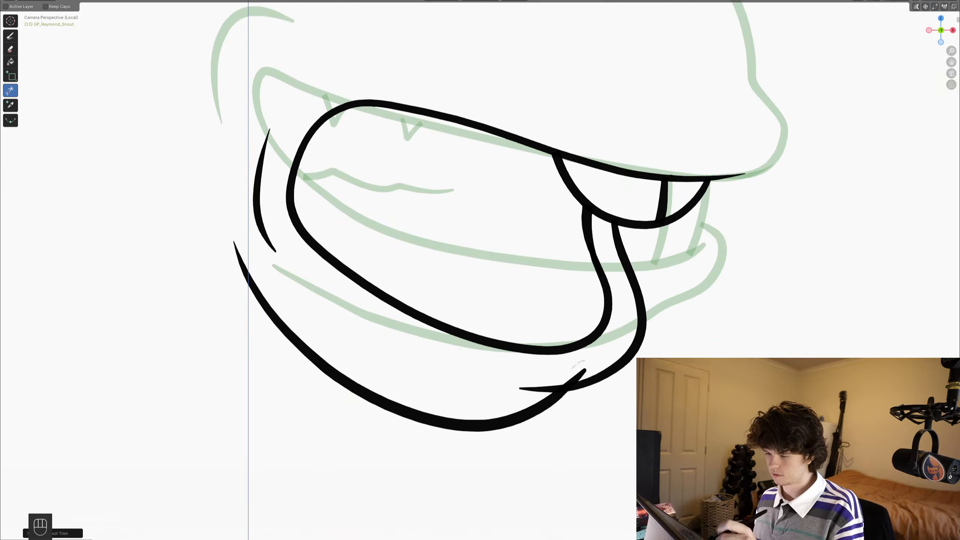
pyautogui.moveTo(572, 366); pyautogui.dragTo(589, 382)
pyautogui.hotkey('ctrl', 's')
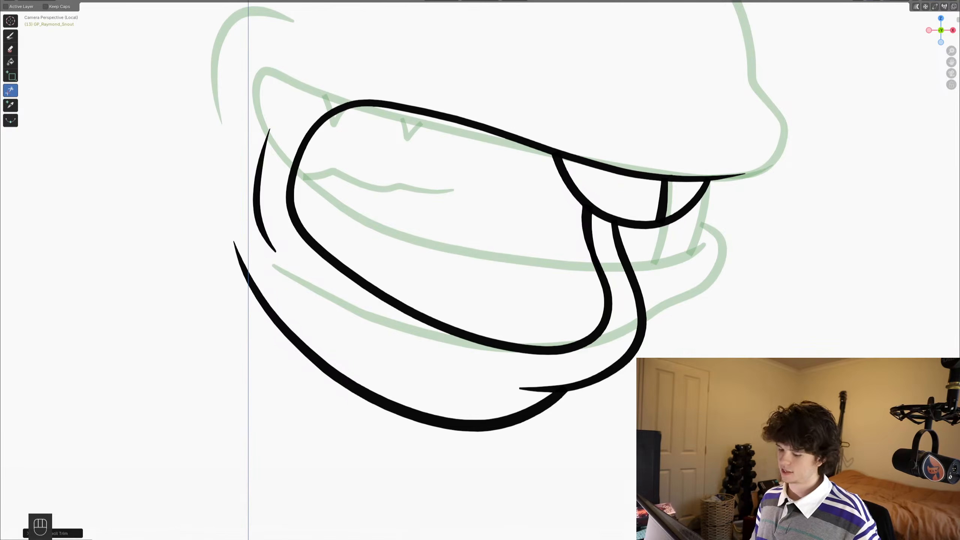
# - Draw frame 13's upper snout outline over the onion skin, from the rear bump along the top curve down to the nose, and save
pyautogui.keyDown('ctrl'); pyautogui.moveTo(377, 171); pyautogui.dragTo(378, 227, button='middle'); pyautogui.keyUp('ctrl')
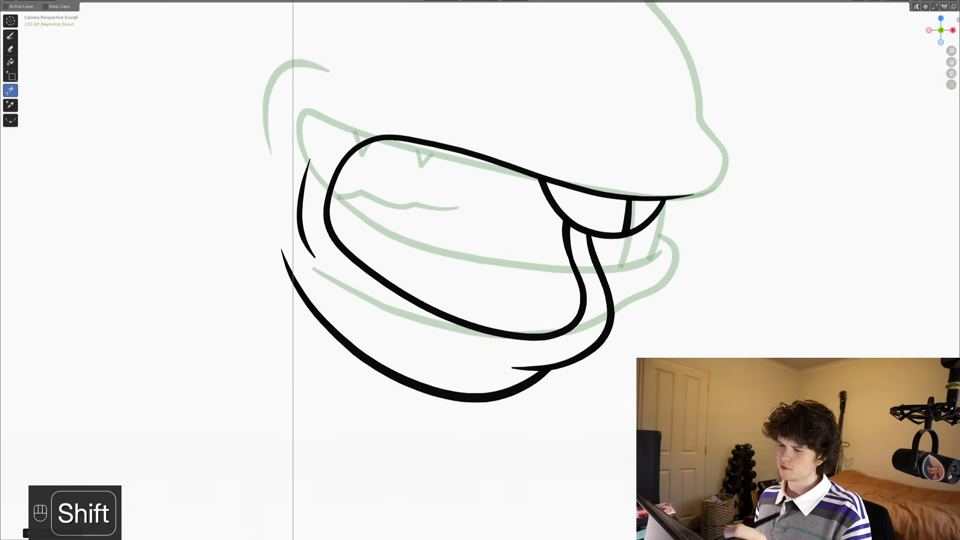
pyautogui.keyDown('shift'); pyautogui.moveTo(378, 132); pyautogui.dragTo(321, 335, button='middle'); pyautogui.keyUp('shift')
pyautogui.keyDown('shift'); pyautogui.moveTo(346, 78); pyautogui.dragTo(185, 154); pyautogui.keyUp('shift')
pyautogui.keyDown('shift'); pyautogui.moveTo(378, 227); pyautogui.dragTo(407, 181, button='middle'); pyautogui.keyUp('shift')
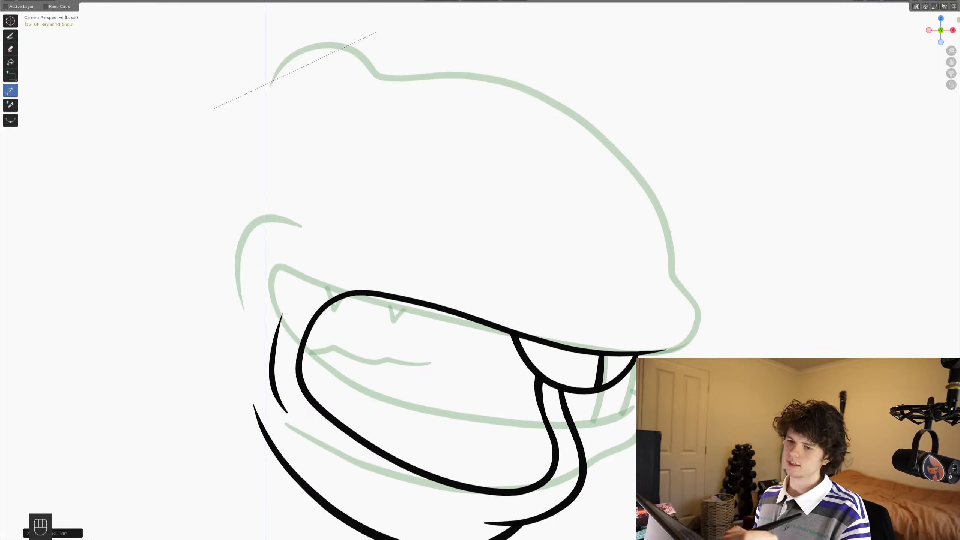
pyautogui.click(10, 35)
pyautogui.keyDown('shift'); pyautogui.moveTo(289, 168); pyautogui.dragTo(305, 196, button='middle'); pyautogui.keyUp('shift')
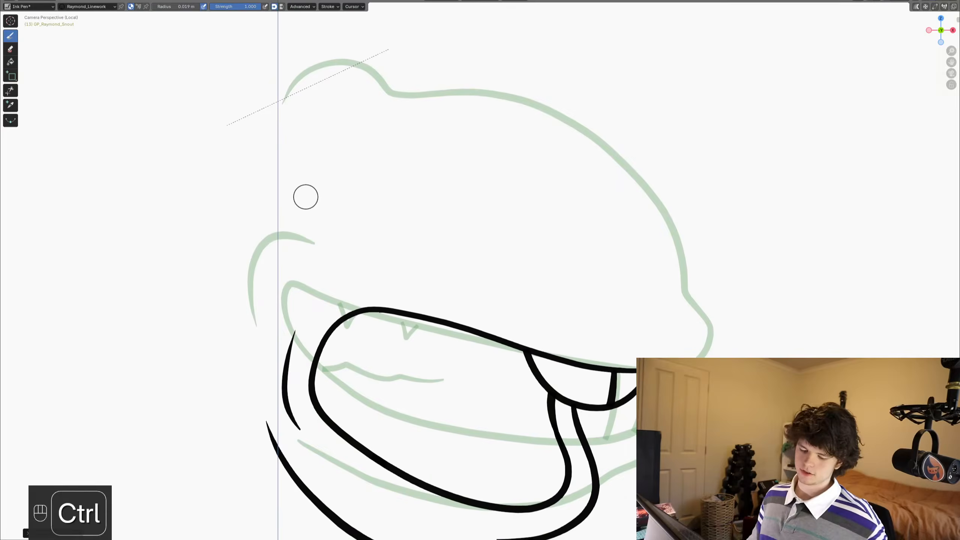
pyautogui.hotkey('ctrl', 's')
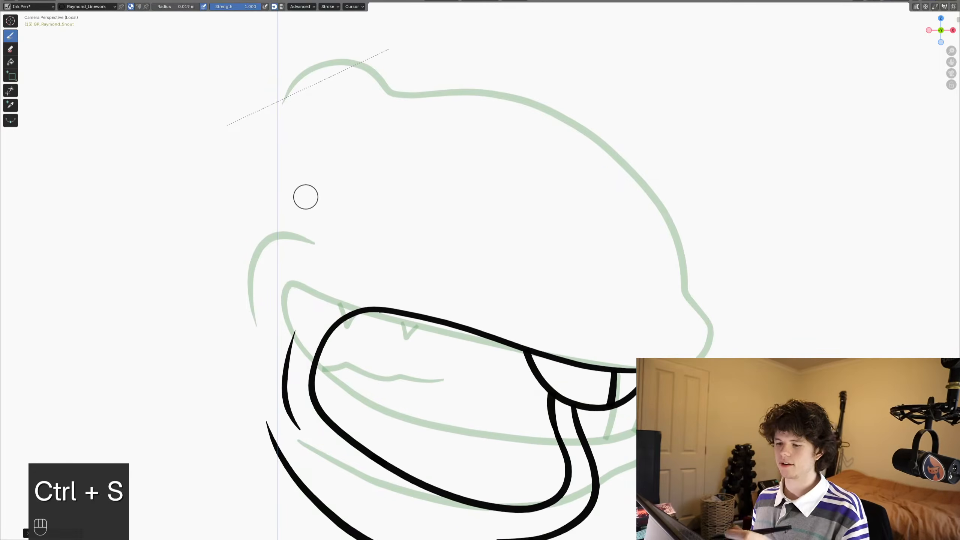
pyautogui.keyDown('shift'); pyautogui.moveTo(305, 197); pyautogui.dragTo(292, 249, button='middle'); pyautogui.keyUp('shift')
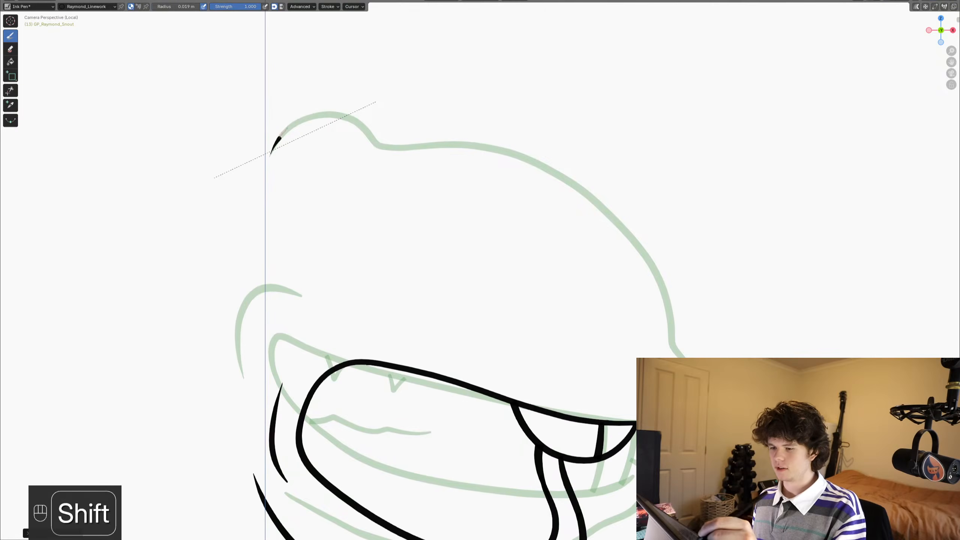
pyautogui.keyDown('shift'); pyautogui.moveTo(299, 119); pyautogui.dragTo(352, 116); pyautogui.keyUp('shift')
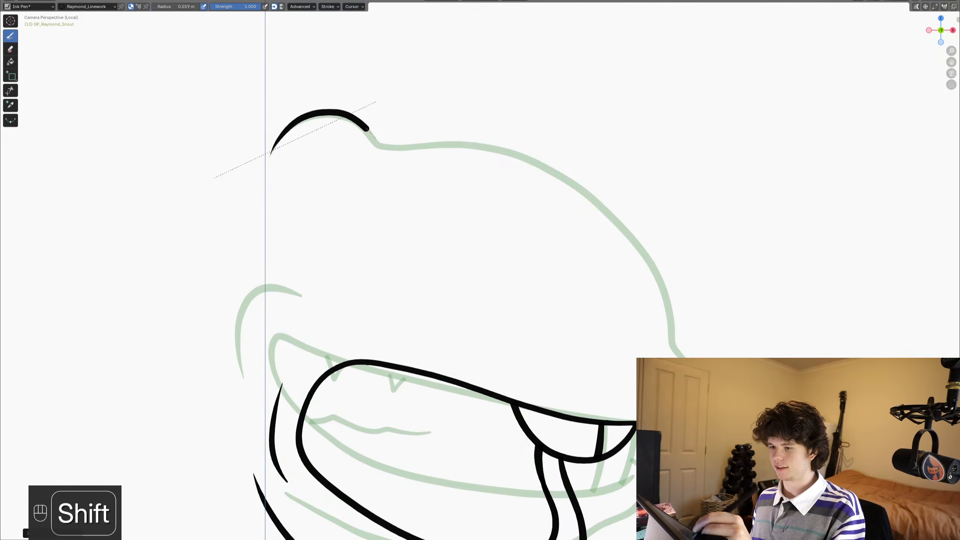
pyautogui.moveTo(382, 147)
pyautogui.keyDown('shift'); pyautogui.mouseDown()
pyautogui.moveTo(484, 144)
pyautogui.moveTo(590, 191)
pyautogui.moveTo(636, 241)
pyautogui.moveTo(662, 286)
pyautogui.moveTo(672, 335)
pyautogui.mouseUp(); pyautogui.keyUp('shift')
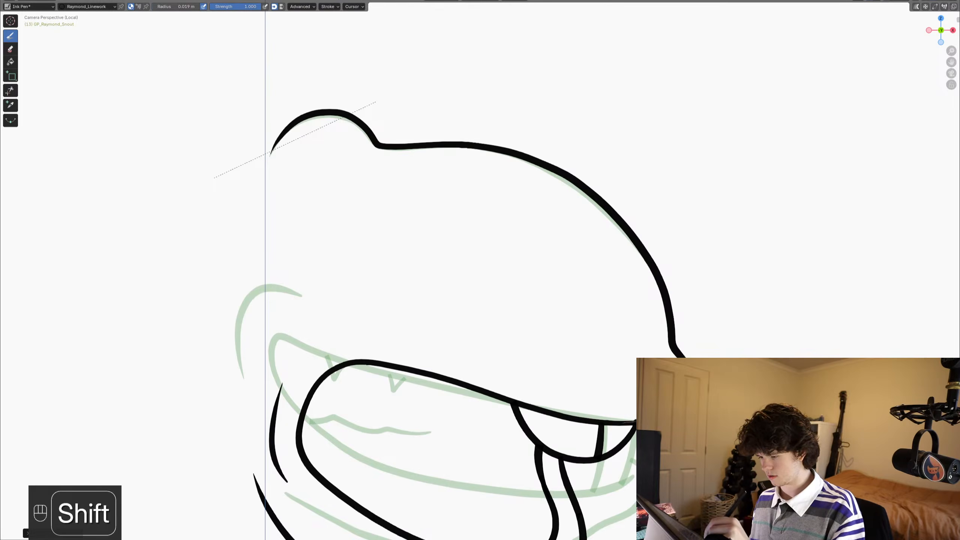
# - Step back and forth through the neighbouring frames in camera view to compare the mouth shapes with frame 13
pyautogui.press('Left')
pyautogui.moveTo(245, 431); pyautogui.dragTo(237, 445, button='middle')
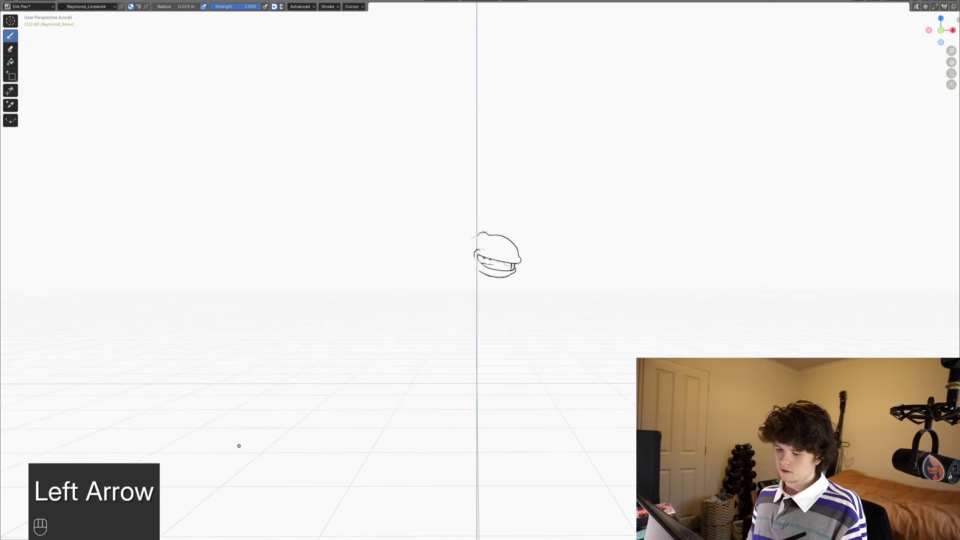
pyautogui.press('Right')
pyautogui.press('Right')
pyautogui.press('KP_0')
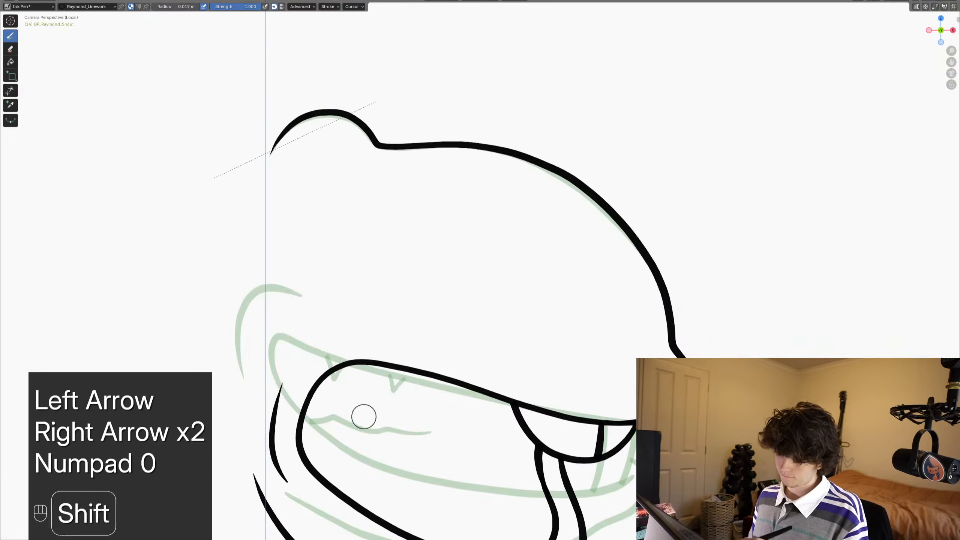
pyautogui.press('Left')
pyautogui.press('Left')
pyautogui.press('Left')
pyautogui.press('Left')
pyautogui.press('Right')
pyautogui.press('Right')
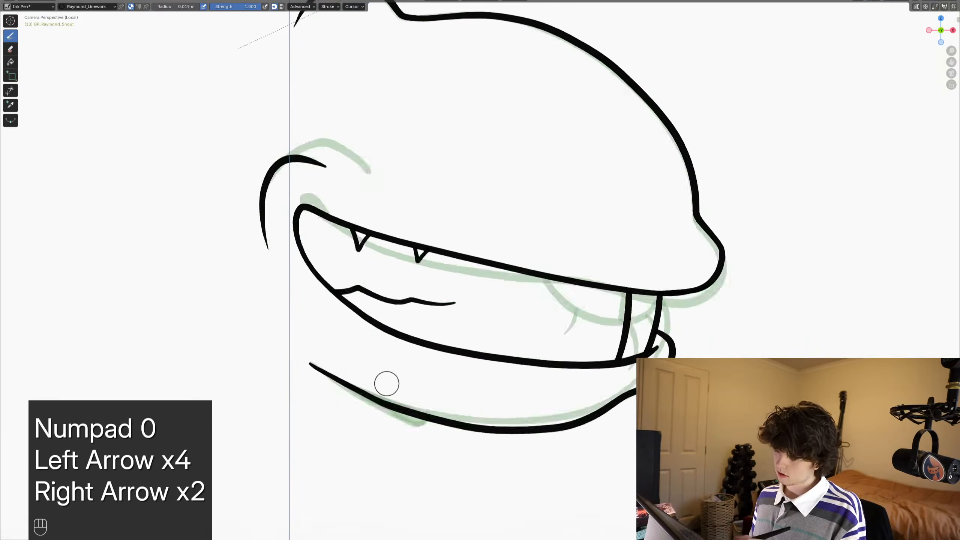
pyautogui.press('Right')
# - Draw the tongue inside frame 13's open mouth with two overlapping curved strokes
pyautogui.moveTo(339, 404)
pyautogui.keyDown('shift'); pyautogui.mouseDown(button='middle')
pyautogui.moveTo(317, 365)
pyautogui.moveTo(306, 368)
pyautogui.mouseUp(button='middle'); pyautogui.keyUp('shift')
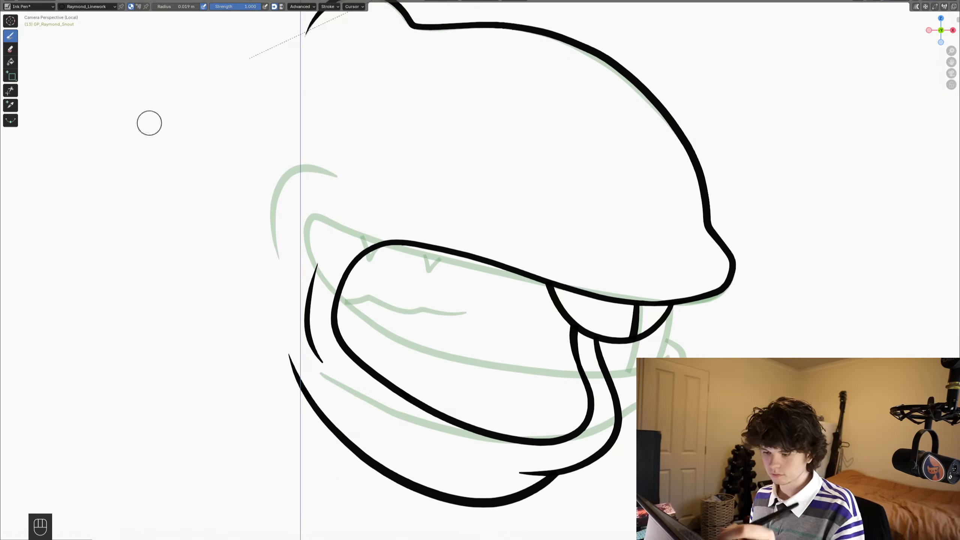
pyautogui.moveTo(326, 308)
pyautogui.mouseDown()
pyautogui.moveTo(438, 291)
pyautogui.moveTo(483, 355)
pyautogui.mouseUp()
pyautogui.moveTo(392, 300)
pyautogui.mouseDown()
pyautogui.moveTo(429, 293)
pyautogui.moveTo(510, 313)
pyautogui.moveTo(577, 419)
pyautogui.moveTo(543, 458)
pyautogui.mouseUp()
# - Trim the tongue stroke ends that overrun the mouth outline and each other, and save the file
pyautogui.click(10, 91)
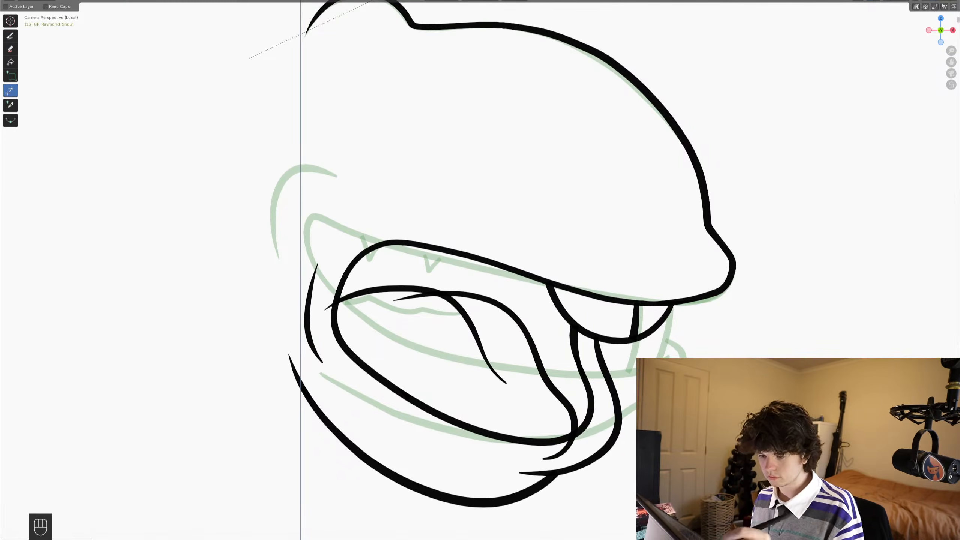
pyautogui.moveTo(324, 299); pyautogui.dragTo(329, 313)
pyautogui.moveTo(413, 290); pyautogui.dragTo(416, 302)
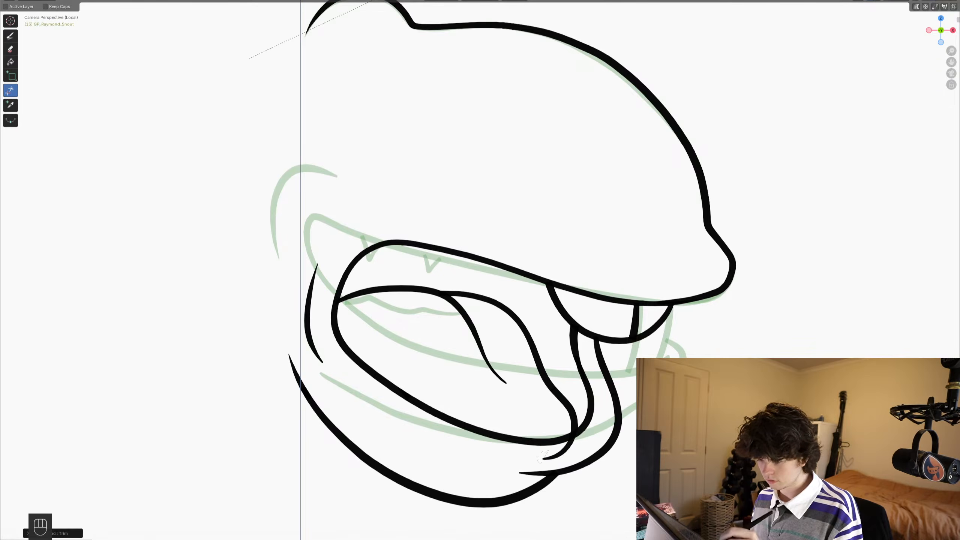
pyautogui.keyDown('shift'); pyautogui.moveTo(541, 457); pyautogui.dragTo(540, 426, button='middle'); pyautogui.keyUp('shift')
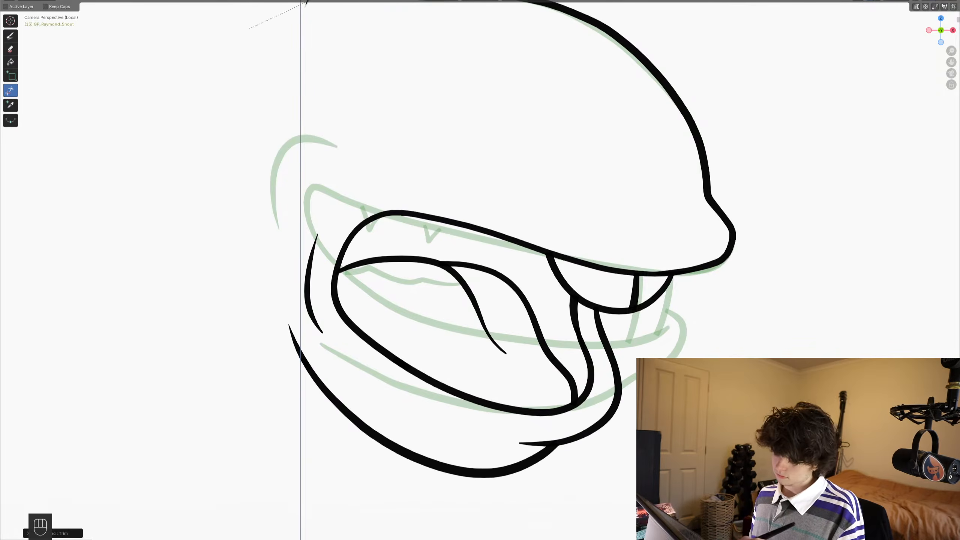
pyautogui.moveTo(539, 265)
pyautogui.keyDown('ctrl'); pyautogui.mouseDown(button='middle')
pyautogui.moveTo(539, 431)
pyautogui.moveTo(539, 295)
pyautogui.mouseUp(button='middle'); pyautogui.keyUp('ctrl')
pyautogui.hotkey('ctrl', 's')
# - Copy the thick wedge stroke at the rear of frame 11's lower jaw and paste it into frame 12
pyautogui.press('Left')
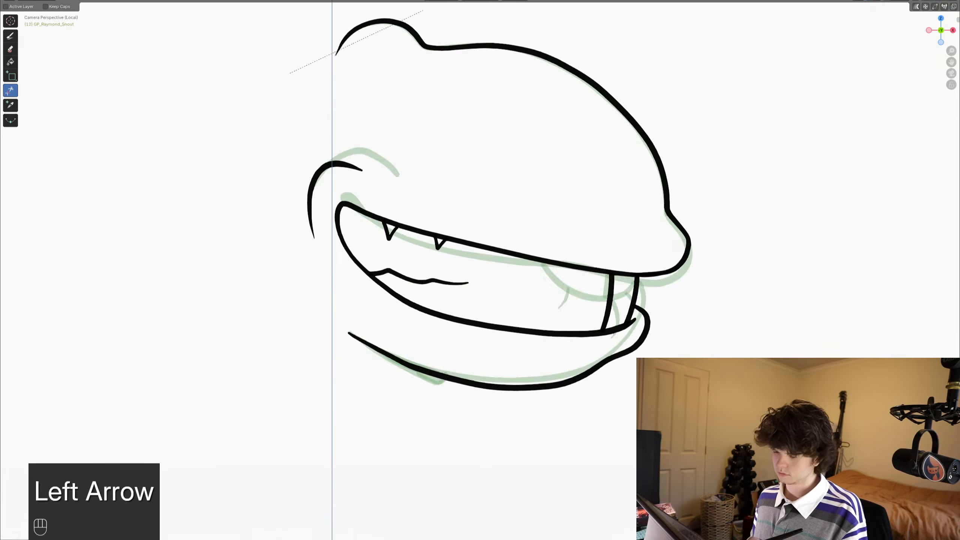
pyautogui.press('Left')
pyautogui.press('Right')
pyautogui.press('Left')
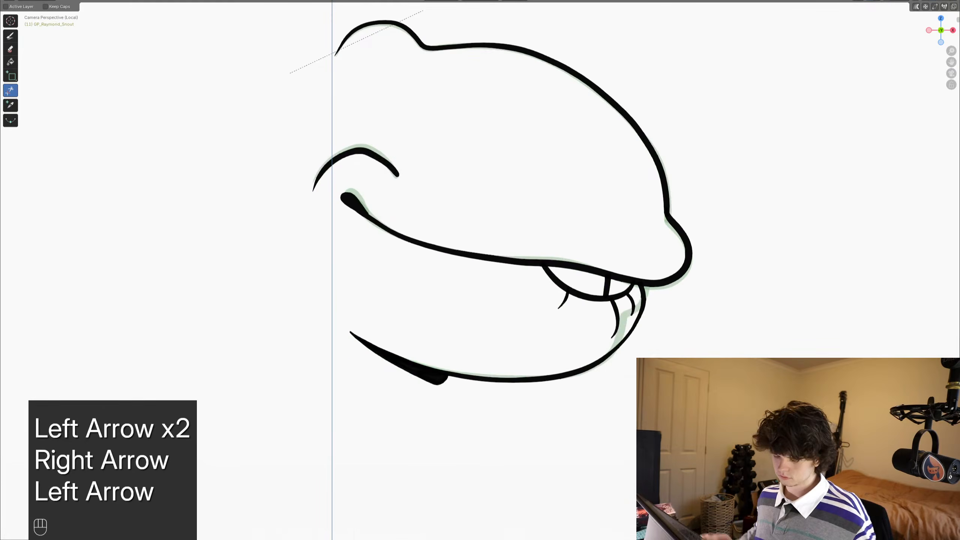
pyautogui.press('Tab')
pyautogui.hotkey('alt', 'a')
pyautogui.press('c')
pyautogui.moveTo(429, 390); pyautogui.dragTo(429, 380)
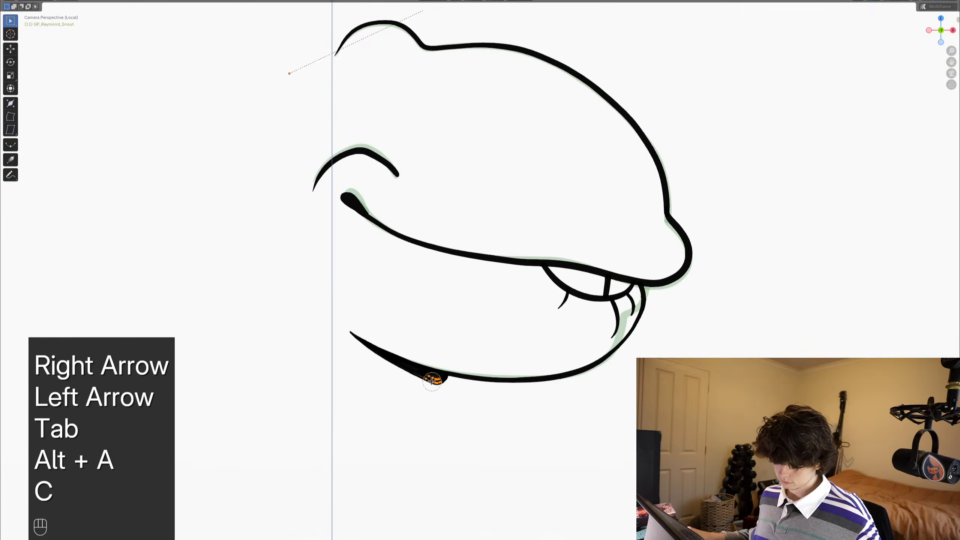
pyautogui.press('2')
pyautogui.press('c')
pyautogui.click(429, 379)
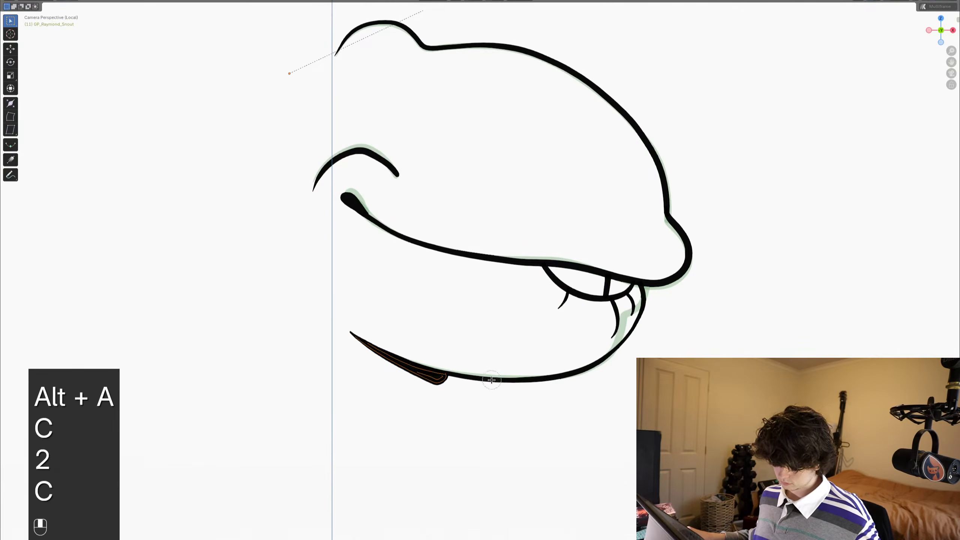
pyautogui.hotkey('ctrl', 'c')
pyautogui.keyDown('alt'); pyautogui.scroll(-1, 491, 380); pyautogui.keyUp('alt')
pyautogui.hotkey('ctrl', 'v')
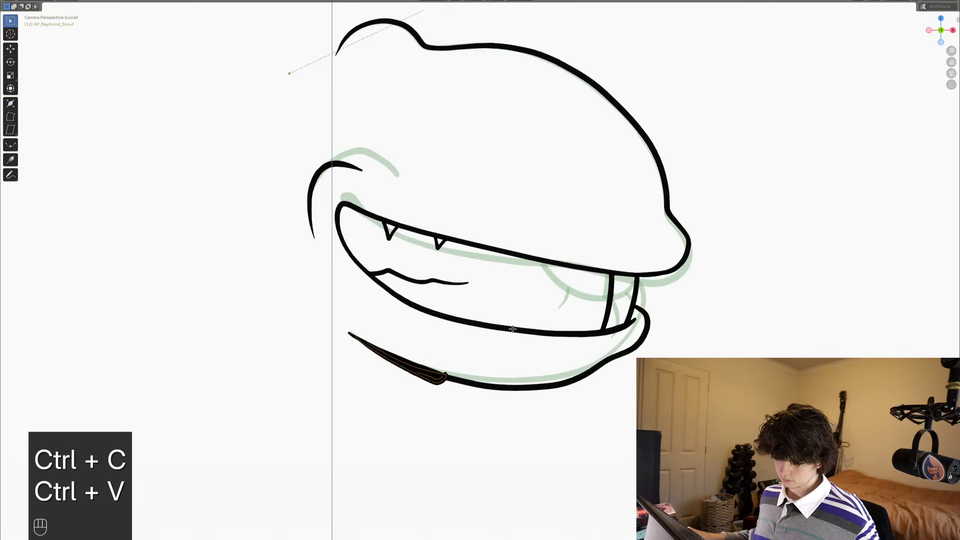
# - Rotate and move the pasted wedge stroke to fit the rear end of frame 12's jaw line
pyautogui.scroll(1, 491, 380)
pyautogui.press('r')
pyautogui.press('g')
pyautogui.press('r')
pyautogui.click(528, 351)
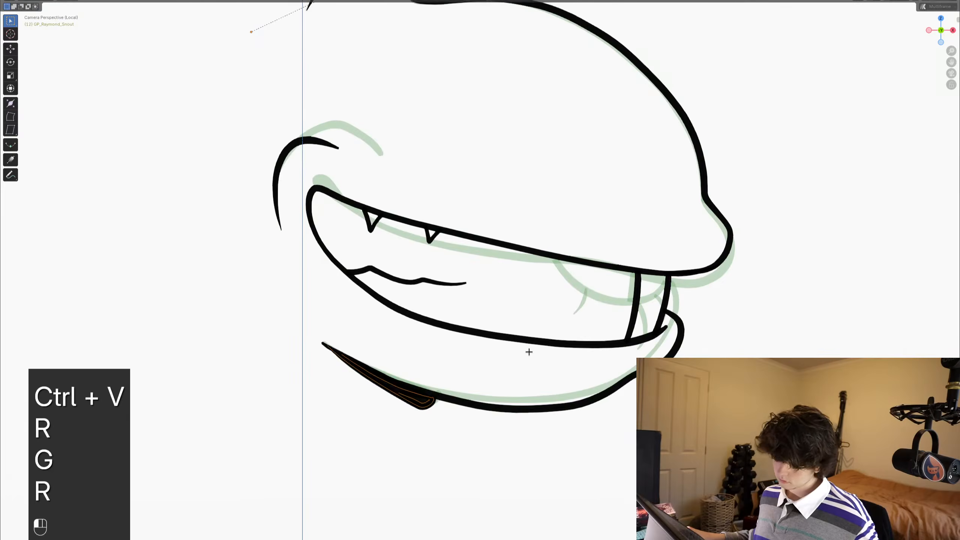
# - Return to frame 13 and save the file
pyautogui.keyDown('alt'); pyautogui.scroll(-1, 528, 352); pyautogui.keyUp('alt')
pyautogui.scroll(-2, 450, 343)
pyautogui.moveTo(434, 366)
pyautogui.keyDown('shift'); pyautogui.mouseDown(button='middle')
pyautogui.moveTo(469, 344)
pyautogui.moveTo(506, 342)
pyautogui.mouseUp(button='middle'); pyautogui.keyUp('shift')
pyautogui.hotkey('ctrl', 's')
pyautogui.scroll(-1, 496, 341)
pyautogui.hotkey('ctrl', 's')
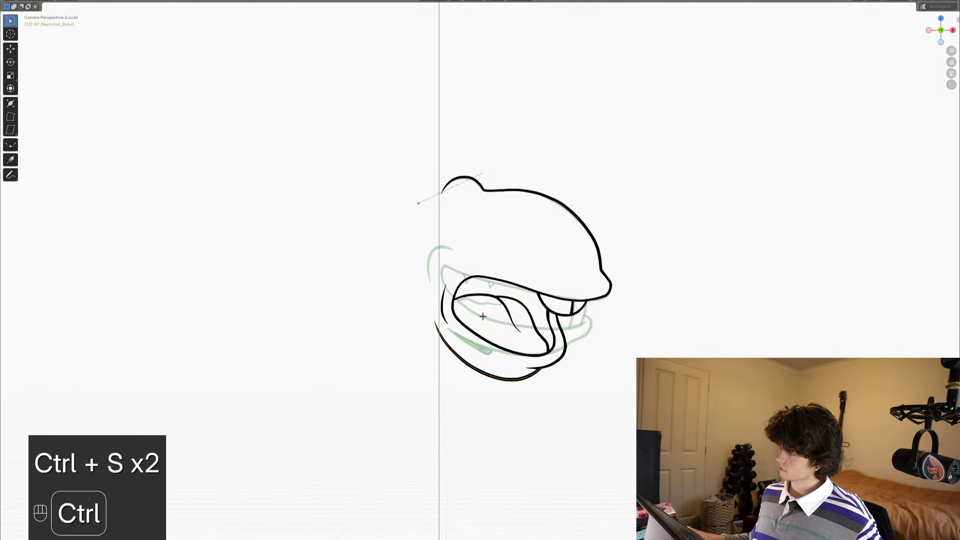
pyautogui.hotkey('ctrl', 's')
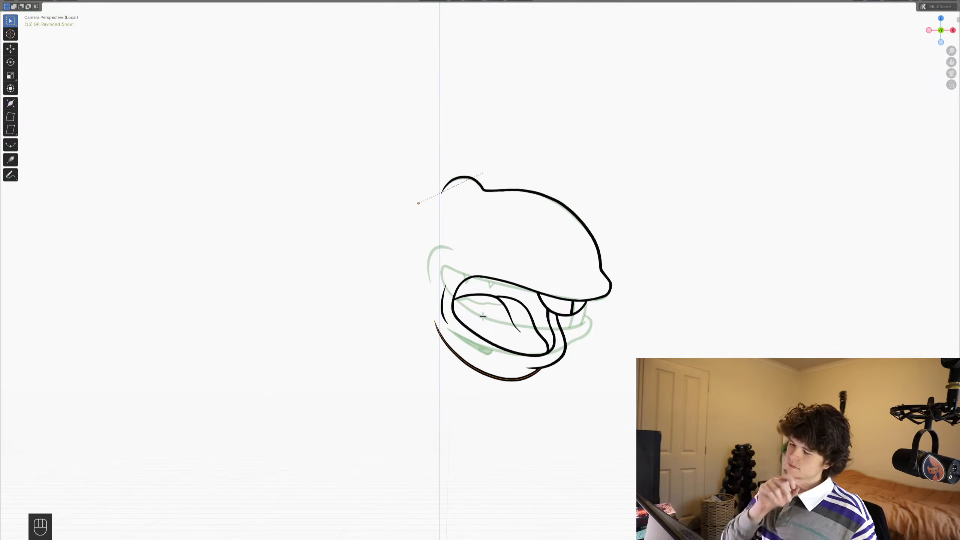
# - Switch the snout drawing back to Draw Mode and save the file again
pyautogui.hotkey('ctrl', 'Tab')
pyautogui.click(491, 280)
pyautogui.scroll(2, 490, 279)
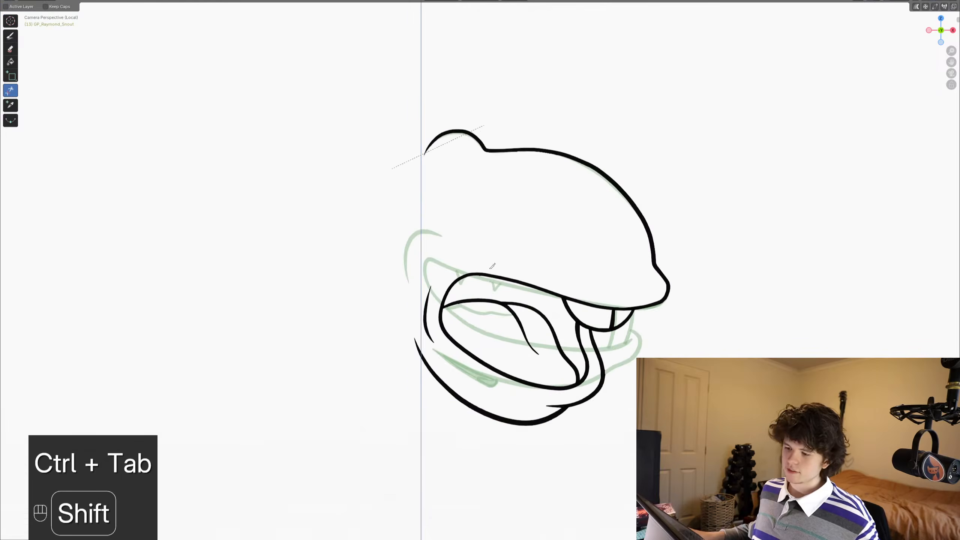
pyautogui.keyDown('shift'); pyautogui.moveTo(491, 278); pyautogui.dragTo(473, 275, button='middle'); pyautogui.keyUp('shift')
pyautogui.hotkey('ctrl', 's')
pyautogui.scroll(2, 473, 261)
pyautogui.hotkey('ctrl', 'Tab')
pyautogui.hotkey('ctrl', 'Tab')
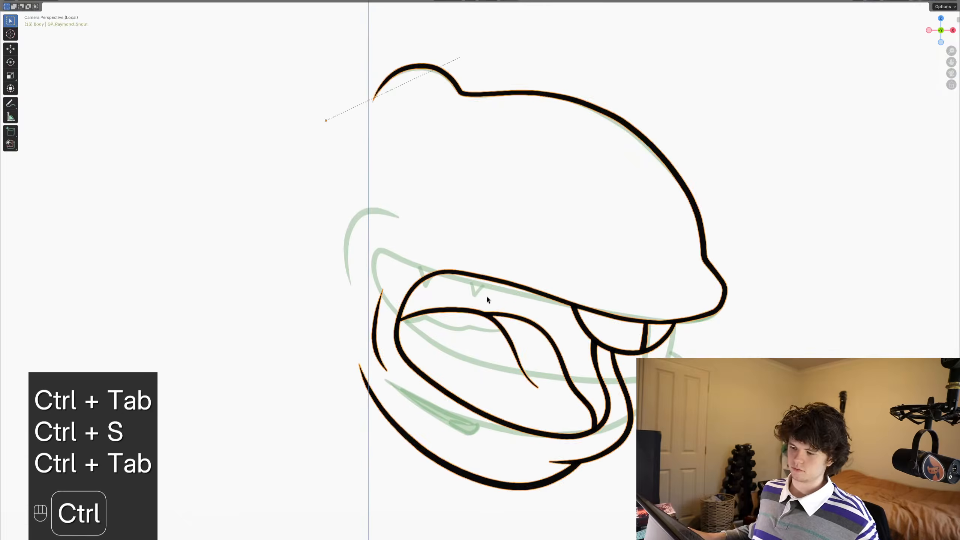
pyautogui.keyDown('shift'); pyautogui.moveTo(505, 178); pyautogui.dragTo(518, 167, button='middle'); pyautogui.keyUp('shift')
pyautogui.hotkey('ctrl', 's')
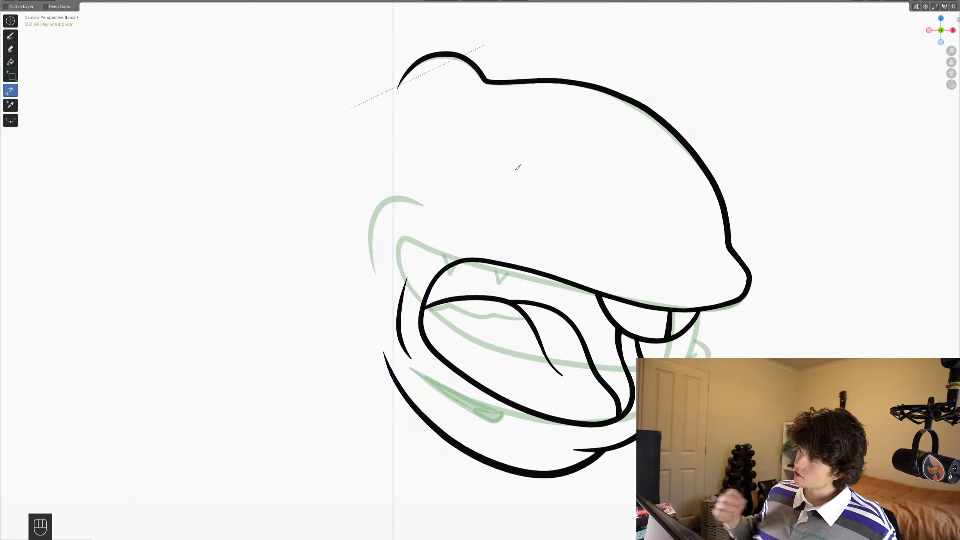
# - Activate the Draw tool with the Ink Pen brush in place of the Trim tool, and save
pyautogui.scroll(-4, 535, 263)
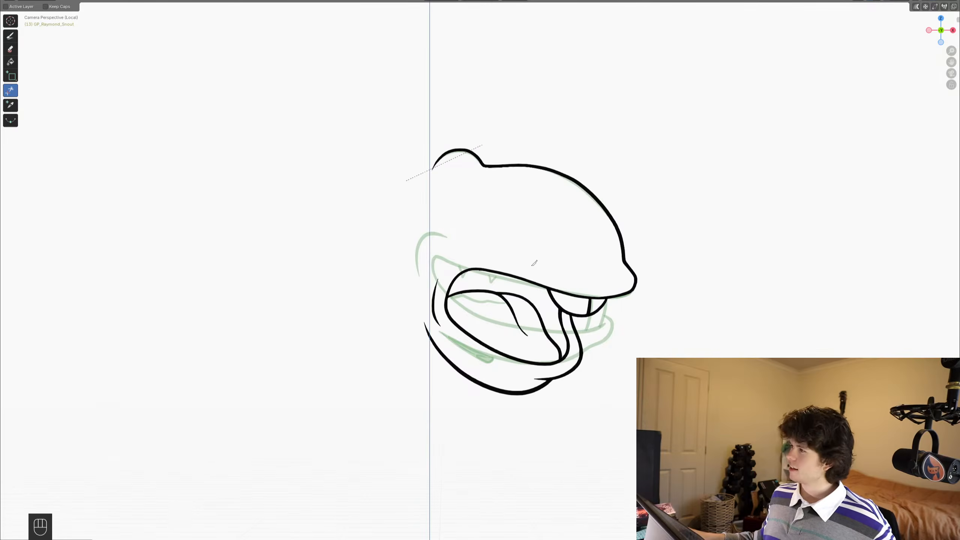
pyautogui.scroll(3, 534, 263)
pyautogui.hotkey('ctrl', 'Tab')
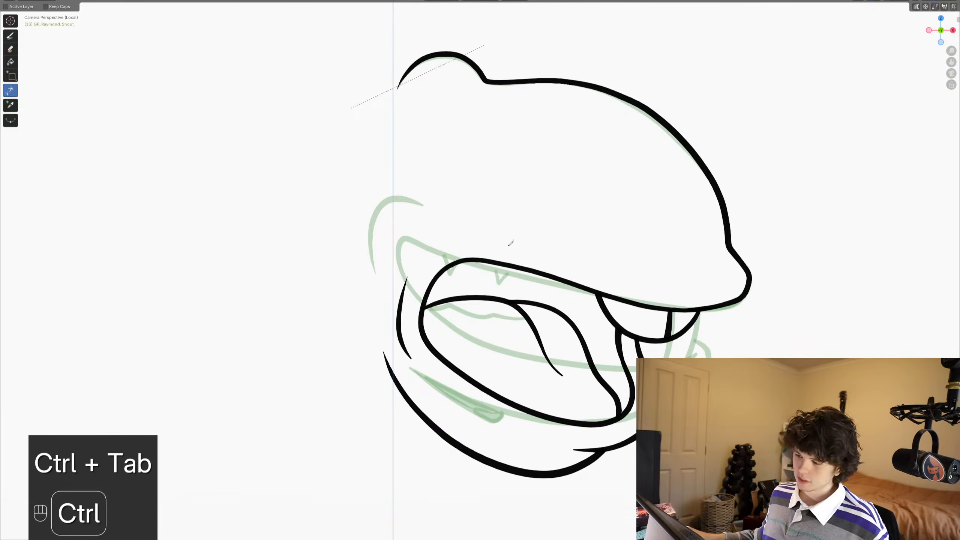
pyautogui.hotkey('ctrl', 's')
pyautogui.click(10, 35)
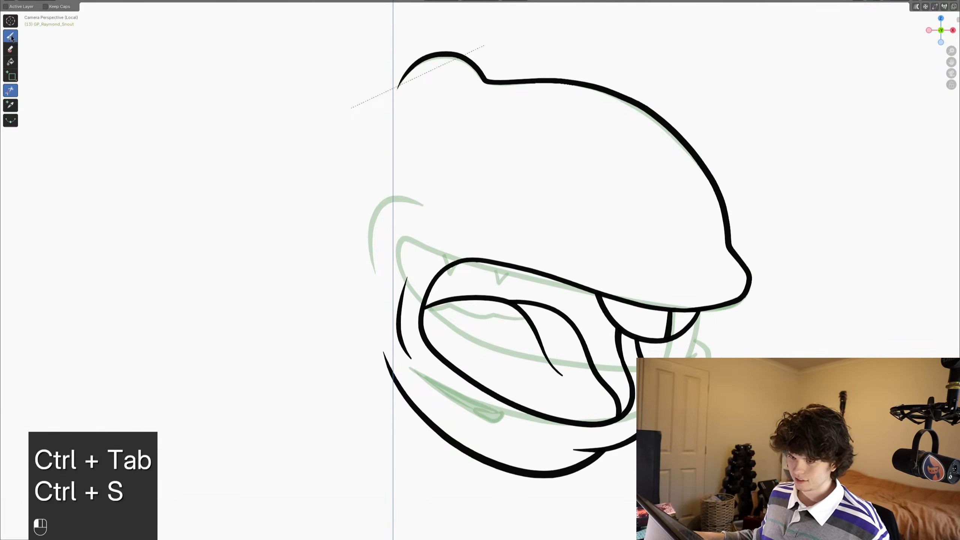
pyautogui.keyDown('shift'); pyautogui.moveTo(364, 168); pyautogui.dragTo(506, 263, button='middle'); pyautogui.keyUp('shift')
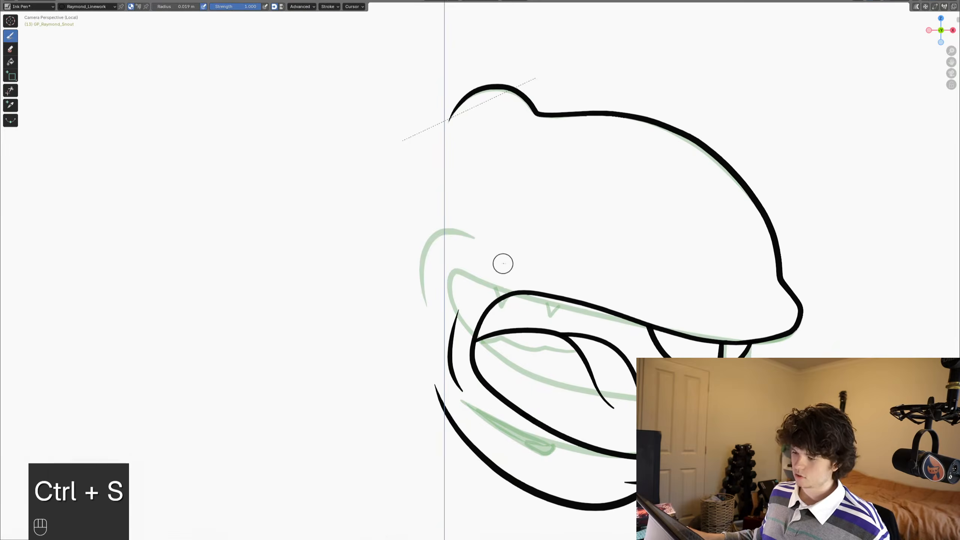
pyautogui.scroll(-2, 501, 261)
pyautogui.keyDown('shift'); pyautogui.moveTo(579, 317); pyautogui.dragTo(591, 284, button='middle'); pyautogui.keyUp('shift')
pyautogui.hotkey('ctrl', 's')
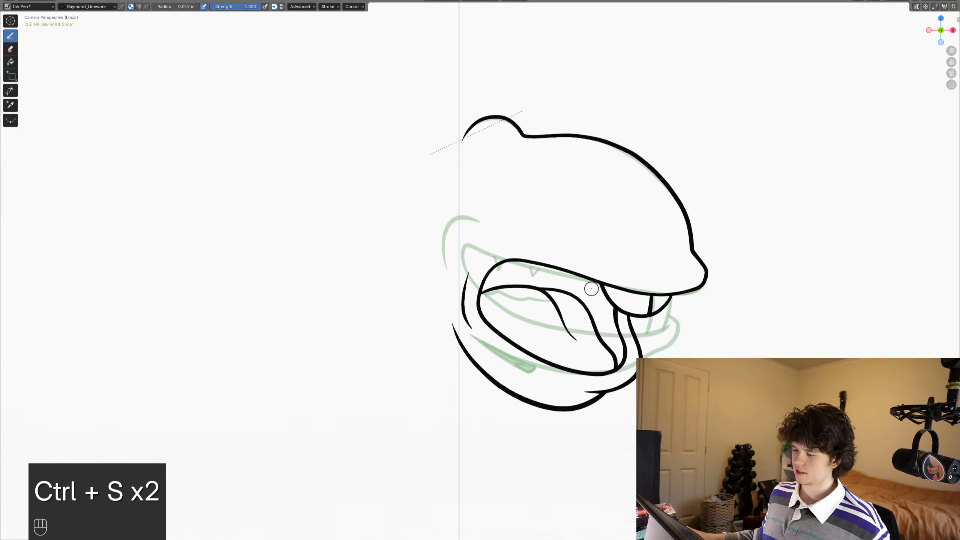
pyautogui.scroll(-2, 591, 289)
pyautogui.scroll(4, 587, 303)
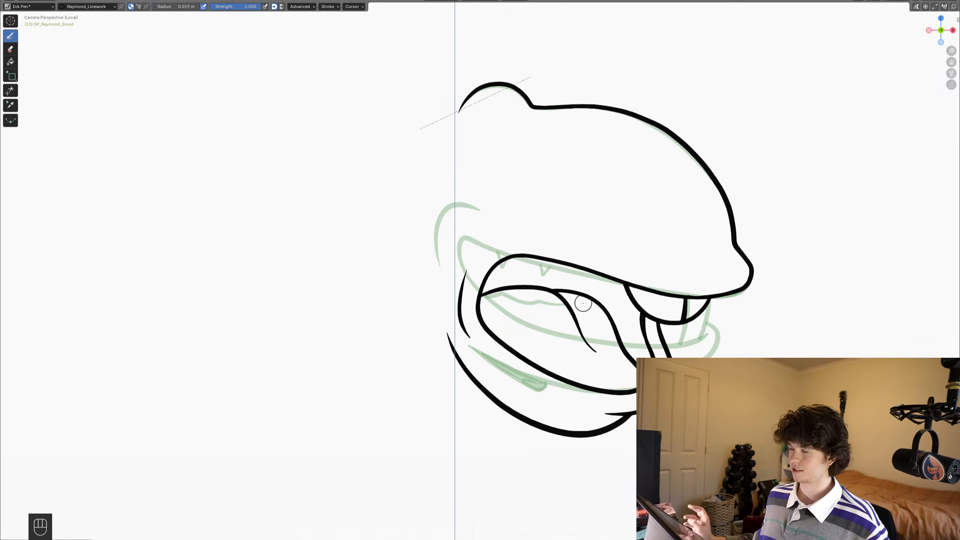
pyautogui.scroll(-1, 583, 300)
pyautogui.keyDown('shift'); pyautogui.moveTo(586, 292); pyautogui.dragTo(606, 293, button='middle'); pyautogui.keyUp('shift')
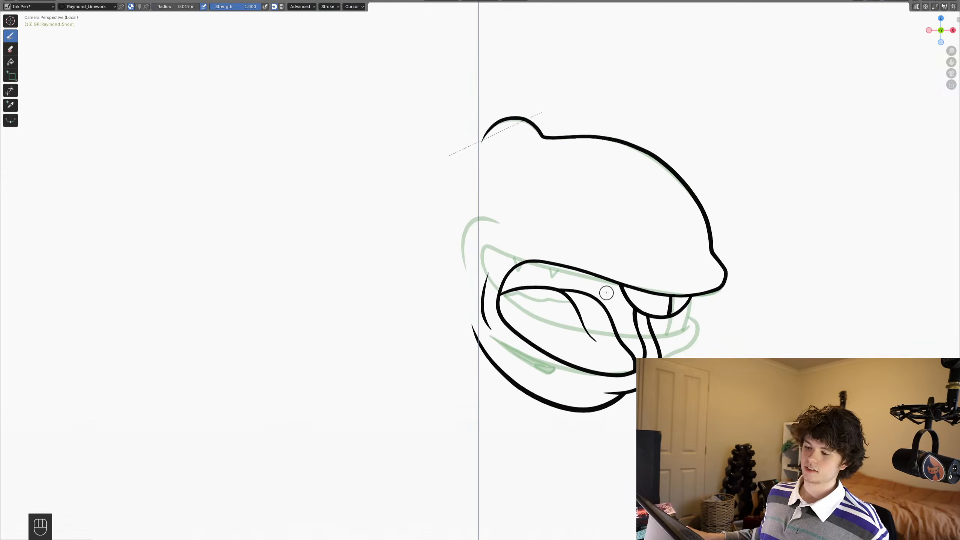
pyautogui.hotkey('ctrl', 's')
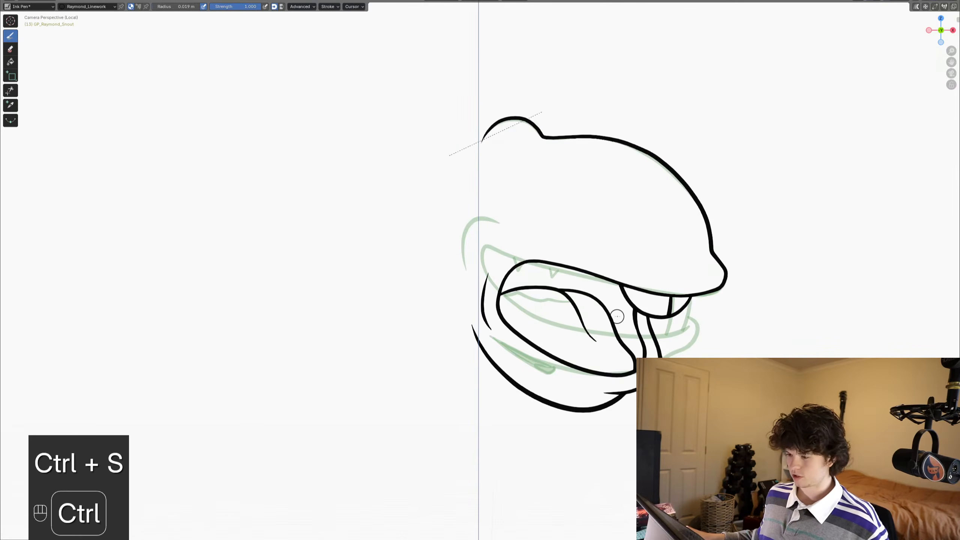
pyautogui.scroll(-1, 595, 317)
pyautogui.moveTo(595, 317)
pyautogui.keyDown('shift'); pyautogui.mouseDown(button='middle')
pyautogui.moveTo(516, 327)
pyautogui.moveTo(507, 367)
pyautogui.mouseUp(button='middle'); pyautogui.keyUp('shift')
pyautogui.scroll(1, 516, 327)
pyautogui.hotkey('ctrl', 's')
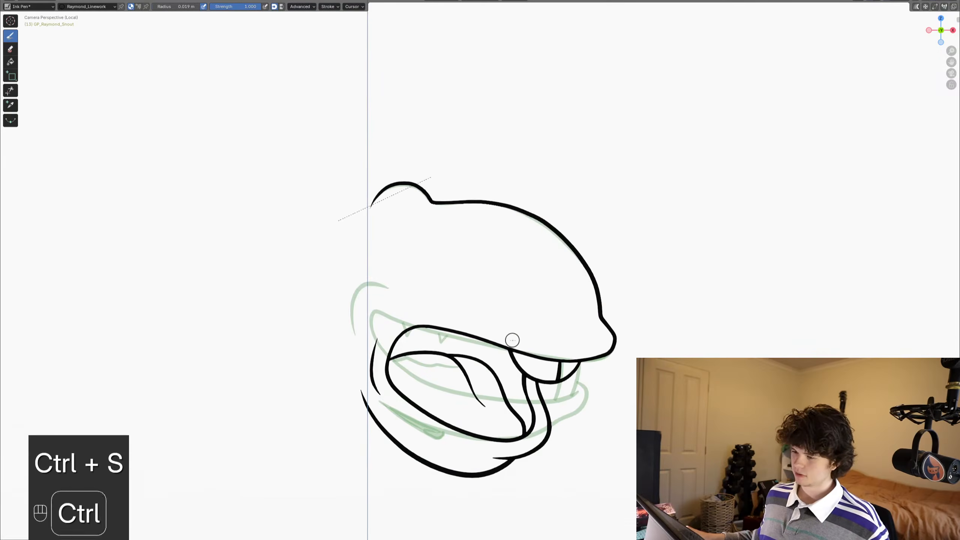
pyautogui.scroll(-2, 483, 295)
pyautogui.keyDown('shift'); pyautogui.moveTo(493, 307); pyautogui.dragTo(540, 309, button='middle'); pyautogui.keyUp('shift')
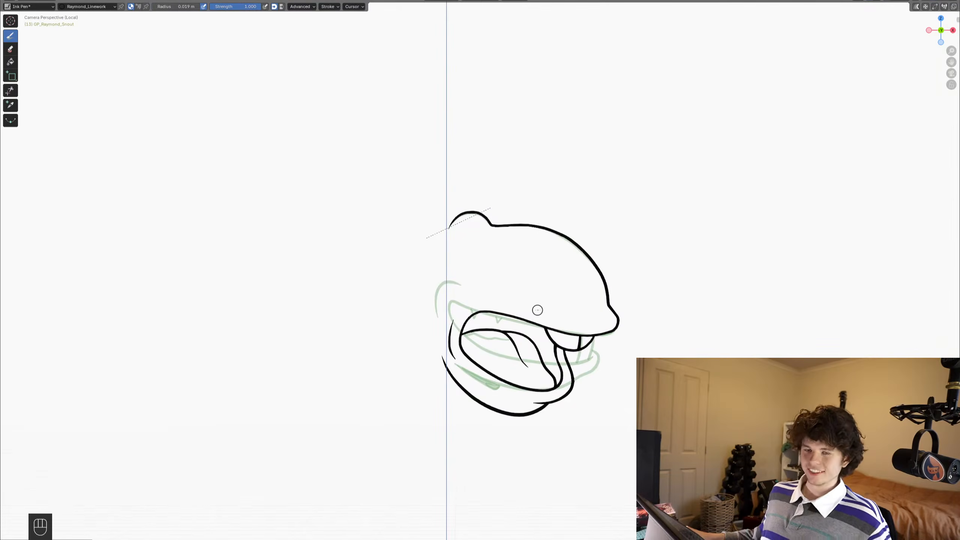
# - Save the file and restore the full workspace around the maximized viewport
pyautogui.scroll(3, 537, 310)
pyautogui.moveTo(605, 334)
pyautogui.keyDown('shift'); pyautogui.mouseDown(button='middle')
pyautogui.moveTo(567, 317)
pyautogui.moveTo(585, 333)
pyautogui.moveTo(580, 309)
pyautogui.mouseUp(button='middle'); pyautogui.keyUp('shift')
pyautogui.hotkey('ctrl', 's')
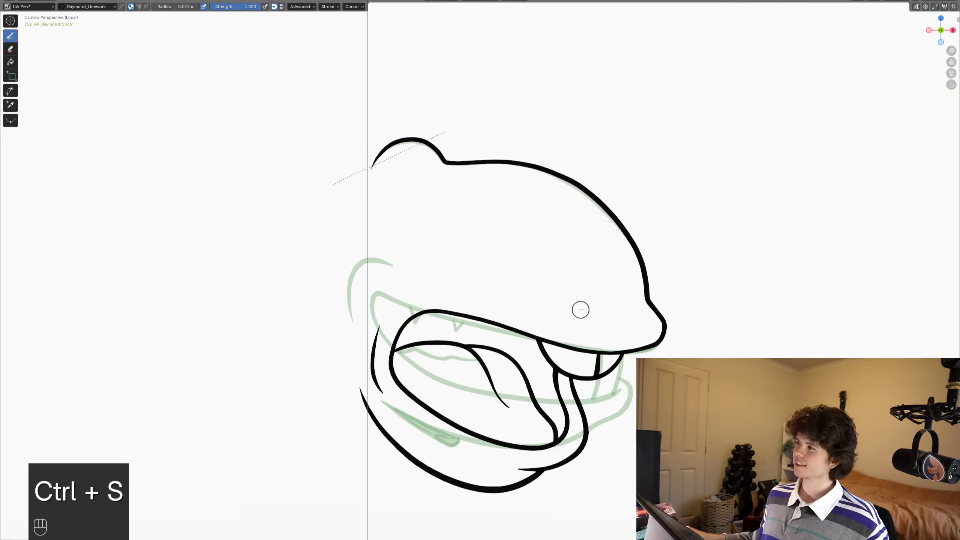
pyautogui.hotkey('ctrl', 'space')
# - Compare frame 13's open mouth with the earlier snout drawings on frames 7 to 12, and save the file
pyautogui.keyDown('alt'); pyautogui.scroll(2, 514, 285); pyautogui.keyUp('alt')
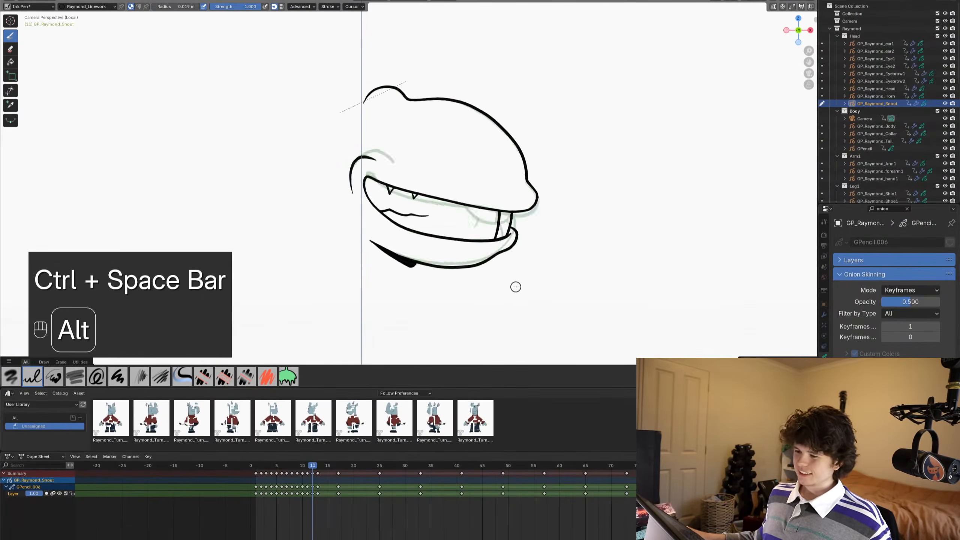
pyautogui.keyDown('alt'); pyautogui.scroll(4, 515, 287); pyautogui.keyUp('alt')
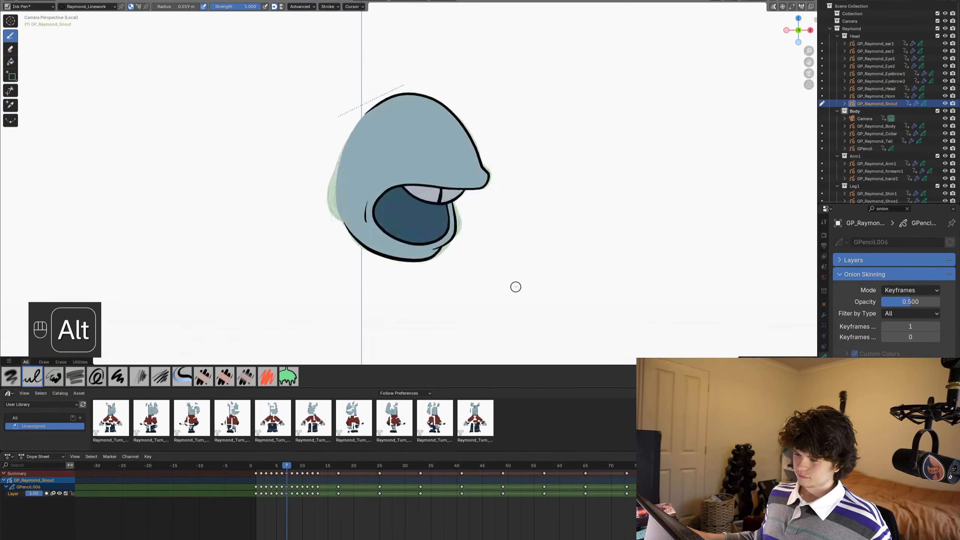
pyautogui.keyDown('alt'); pyautogui.scroll(-5, 515, 287); pyautogui.keyUp('alt')
pyautogui.keyDown('alt'); pyautogui.scroll(-1, 515, 286); pyautogui.keyUp('alt')
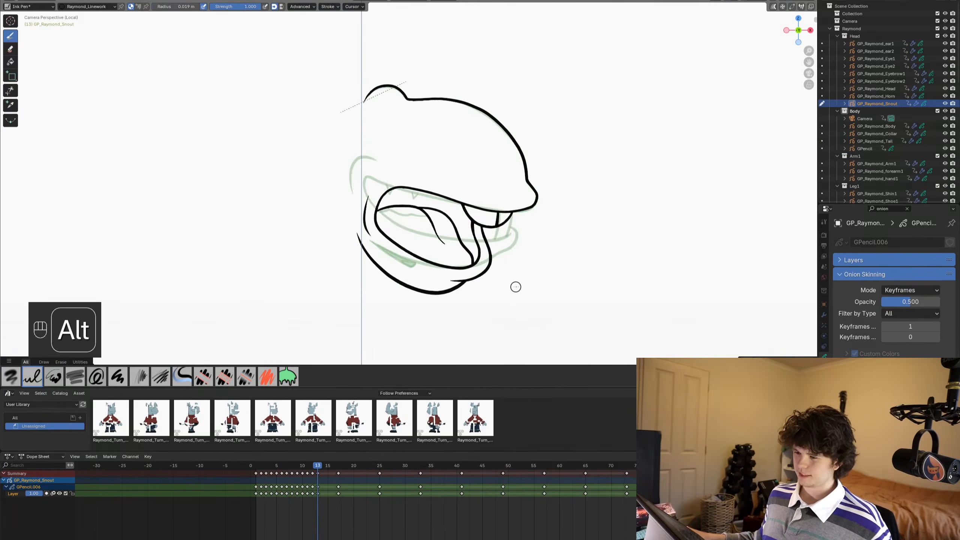
pyautogui.keyDown('alt'); pyautogui.scroll(1, 515, 286); pyautogui.keyUp('alt')
pyautogui.keyDown('alt'); pyautogui.scroll(-1, 515, 286); pyautogui.keyUp('alt')
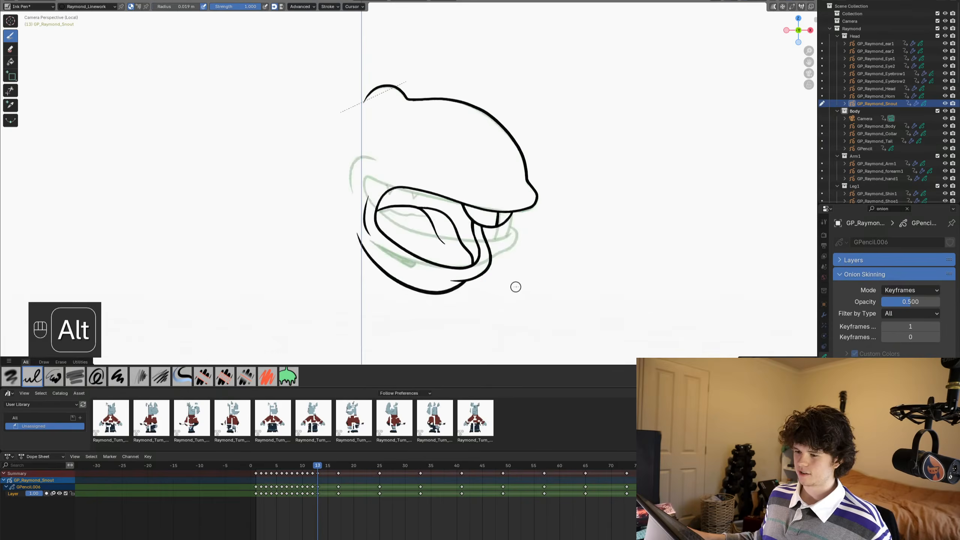
pyautogui.scroll(1, 553, 208)
pyautogui.keyDown('shift'); pyautogui.moveTo(572, 229); pyautogui.dragTo(585, 228, button='middle'); pyautogui.keyUp('shift')
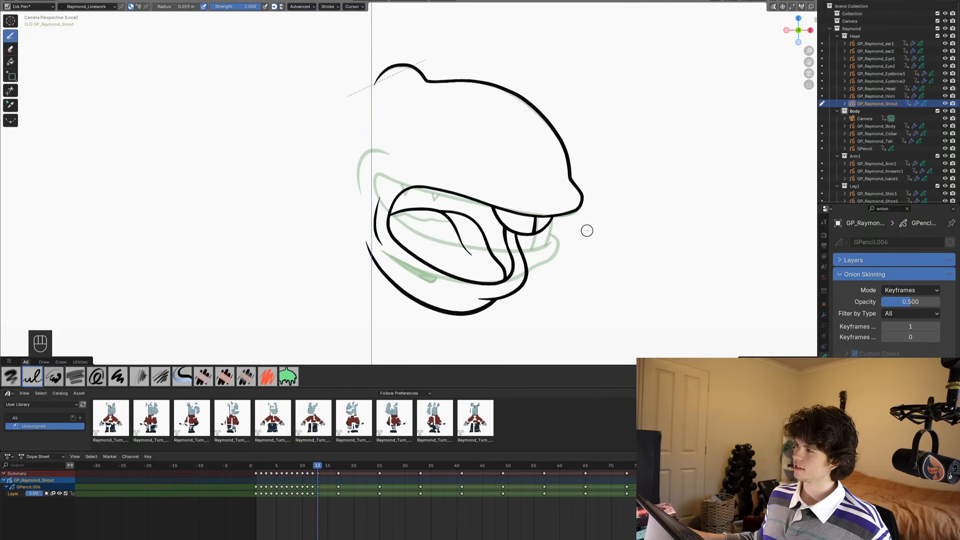
pyautogui.hotkey('ctrl', 's')
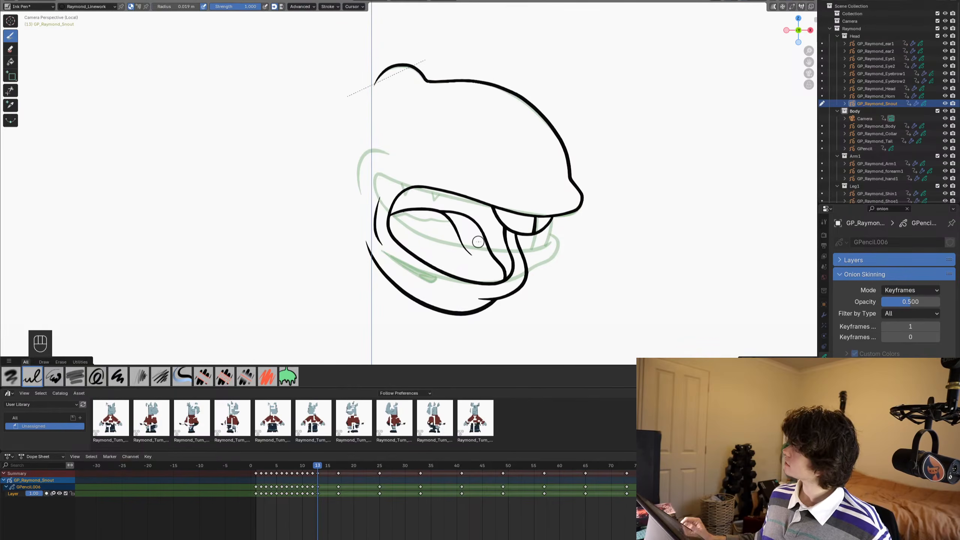
# - Compare the snout drawings on frames 12 and 13 and move on to frame 14
pyautogui.press('alt')
pyautogui.keyDown('alt'); pyautogui.scroll(2, 488, 236); pyautogui.keyUp('alt')
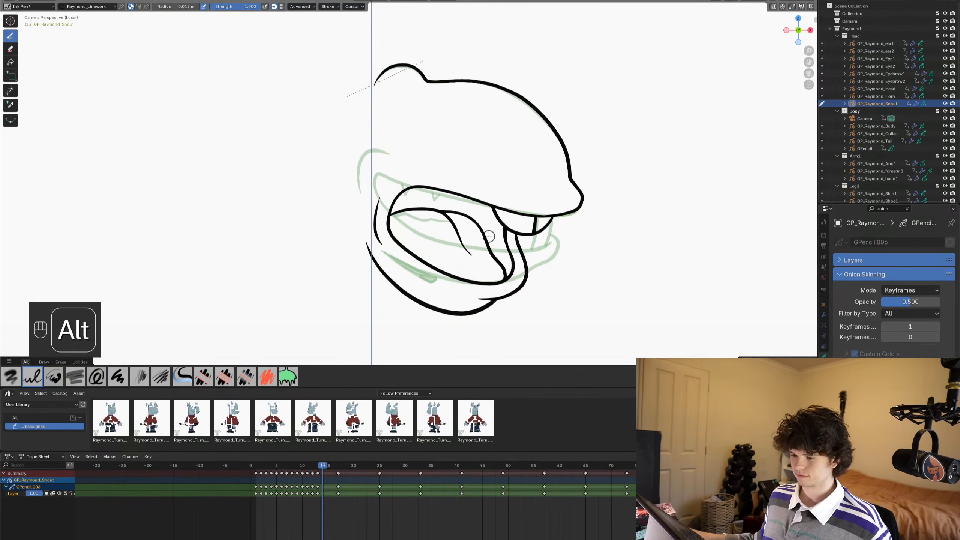
pyautogui.keyDown('alt'); pyautogui.scroll(-1, 488, 236); pyautogui.keyUp('alt')
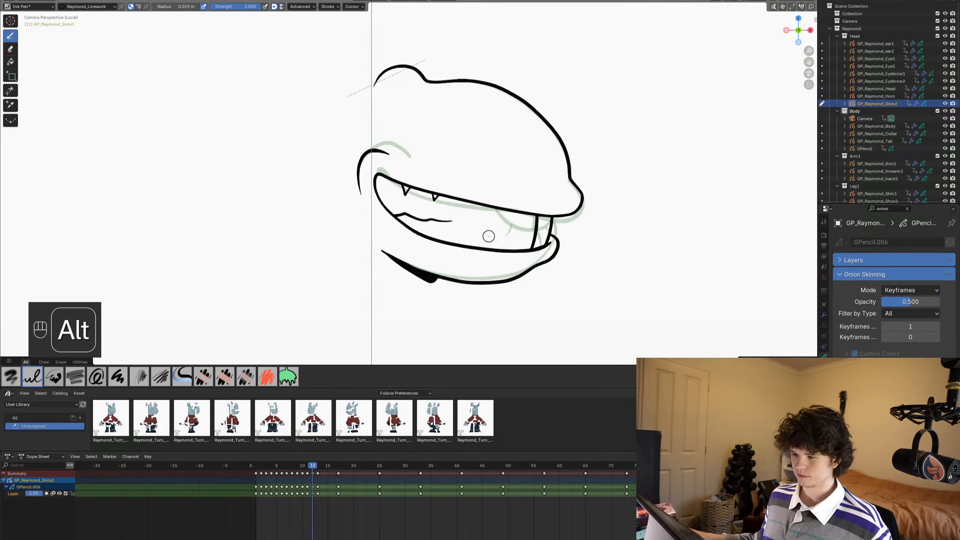
pyautogui.keyDown('alt'); pyautogui.scroll(-1, 488, 237); pyautogui.keyUp('alt')
pyautogui.keyDown('alt'); pyautogui.scroll(1, 489, 236); pyautogui.keyUp('alt')
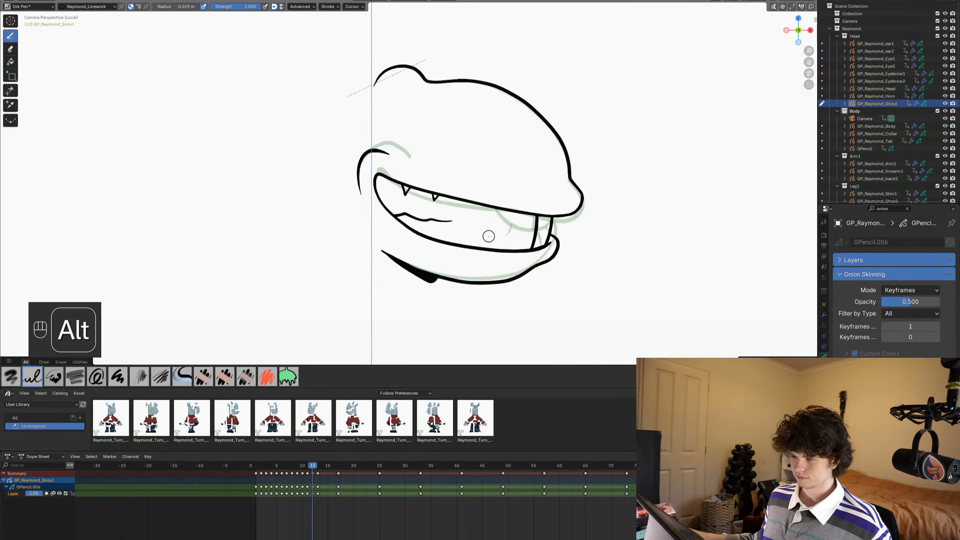
pyautogui.keyDown('alt'); pyautogui.scroll(-1, 488, 236); pyautogui.keyUp('alt')
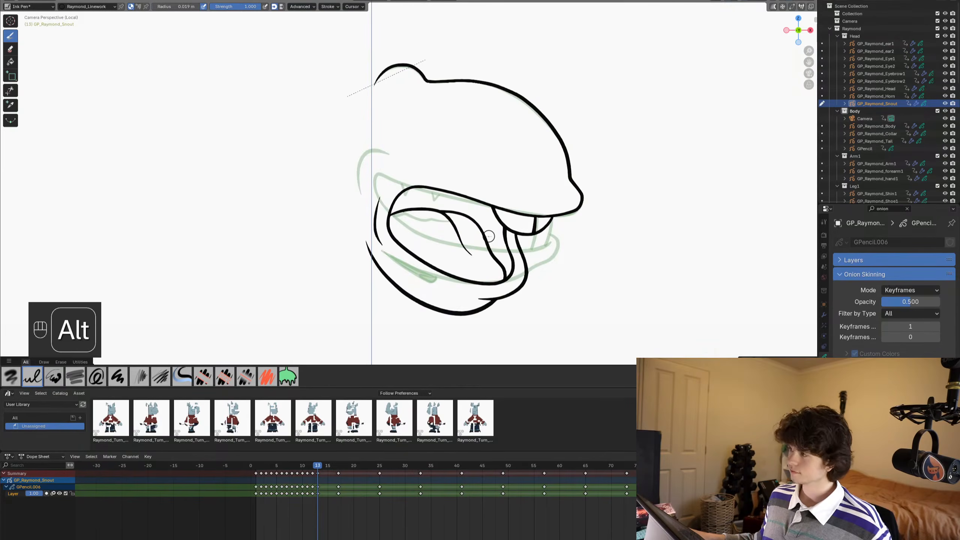
pyautogui.keyDown('alt'); pyautogui.scroll(-1, 488, 236); pyautogui.keyUp('alt')
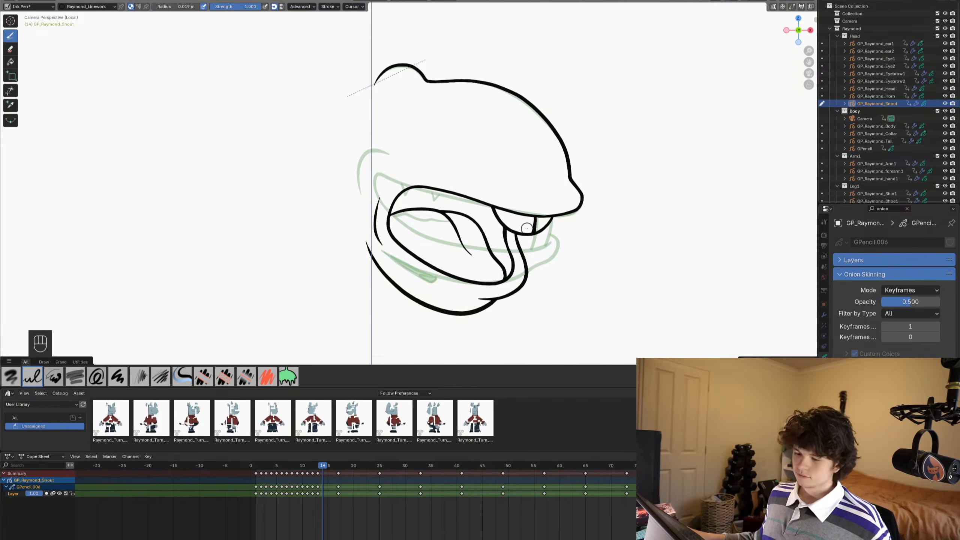
# - Sculpt frame 14's lower jaw and mouth opening slightly upward with the Grab brush in Sculpt Mode
pyautogui.scroll(-3, 527, 226)
pyautogui.scroll(1, 539, 200)
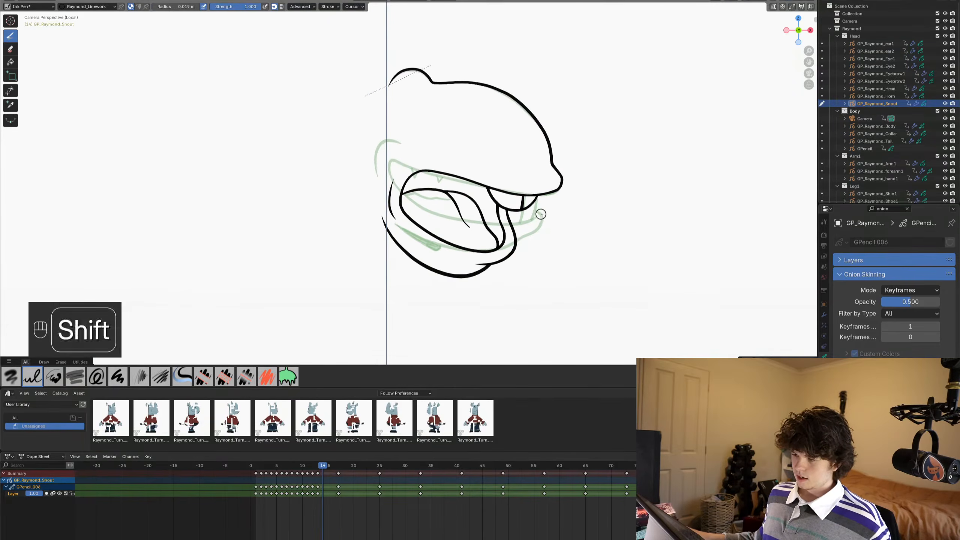
pyautogui.scroll(2, 540, 200)
pyautogui.hotkey('ctrl', 'Tab')
pyautogui.click(472, 336)
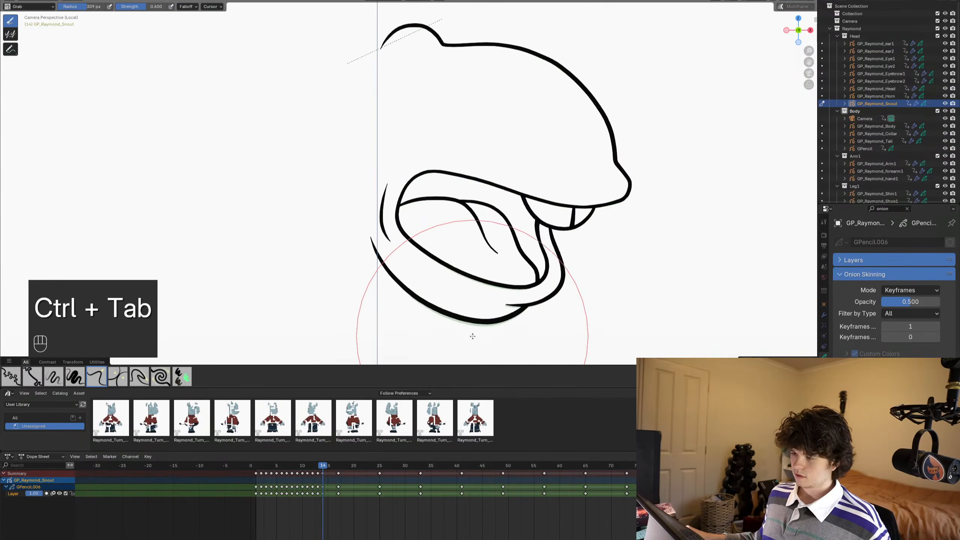
pyautogui.moveTo(548, 305); pyautogui.dragTo(555, 295)
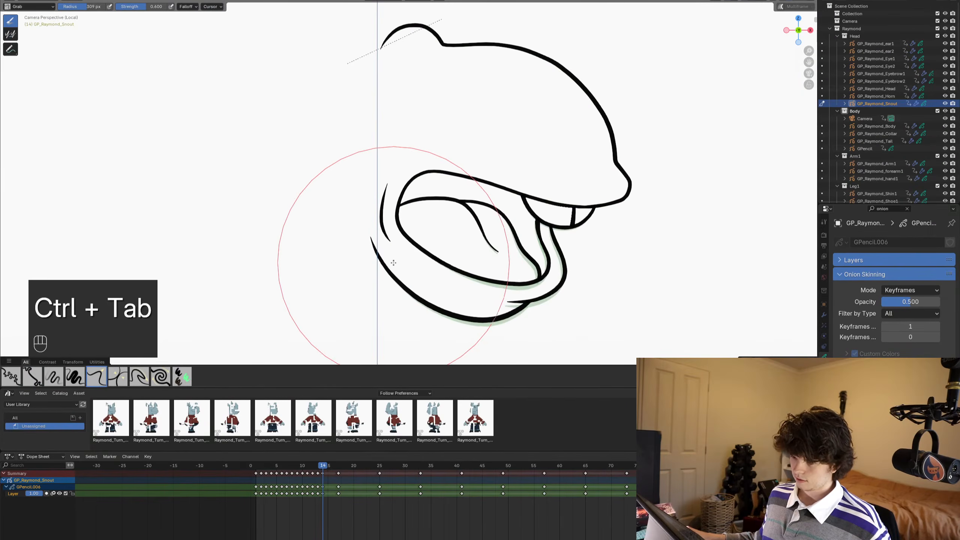
pyautogui.moveTo(473, 289); pyautogui.dragTo(475, 276)
# - Delete the upper teeth strokes from frame 14 in Edit Mode
pyautogui.scroll(2, 584, 254)
pyautogui.press('Tab')
pyautogui.hotkey('alt', 'a')
pyautogui.press('c')
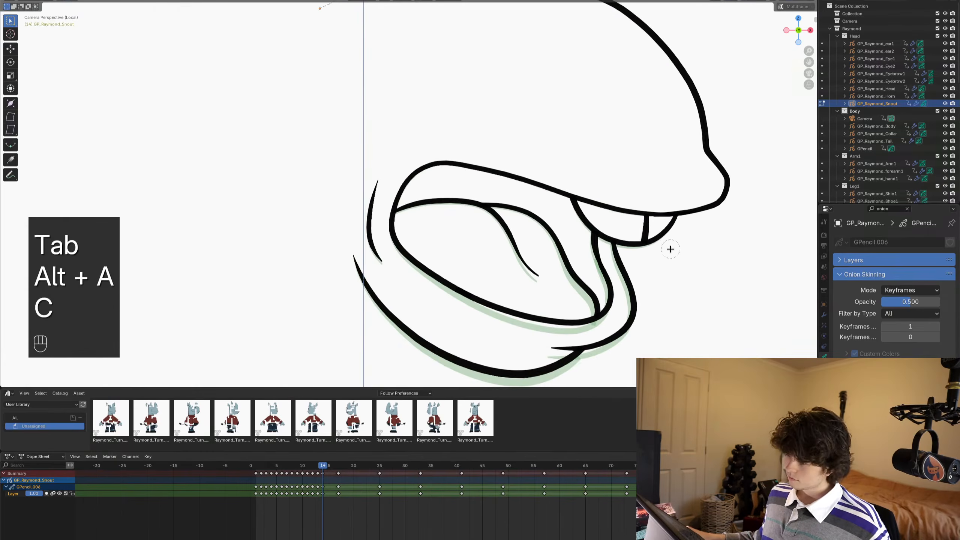
pyautogui.click(643, 240)
pyautogui.rightClick(644, 240)
pyautogui.press('x')
# - Copy the upper teeth strokes from frame 13 and paste them into frame 14
pyautogui.keyDown('alt'); pyautogui.scroll(1, 653, 241); pyautogui.keyUp('alt')
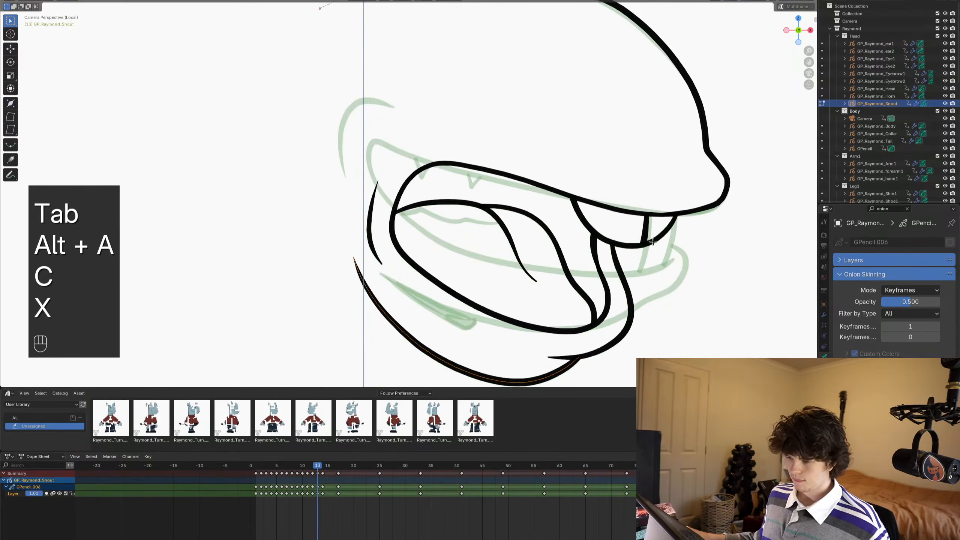
pyautogui.press('c')
pyautogui.click(641, 246)
pyautogui.rightClick(641, 246)
pyautogui.hotkey('ctrl', 'c')
pyautogui.keyDown('alt'); pyautogui.scroll(-1, 641, 246); pyautogui.keyUp('alt')
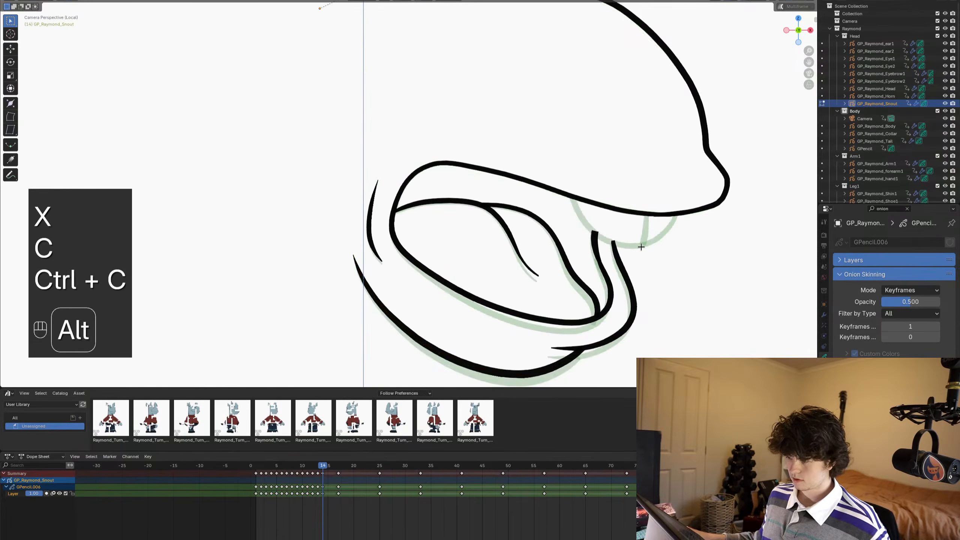
pyautogui.hotkey('ctrl', 'v')
# - Delete the extra jaw line pasted along with the teeth on frame 14 and compare the result with frame 13
pyautogui.scroll(-2, 564, 276)
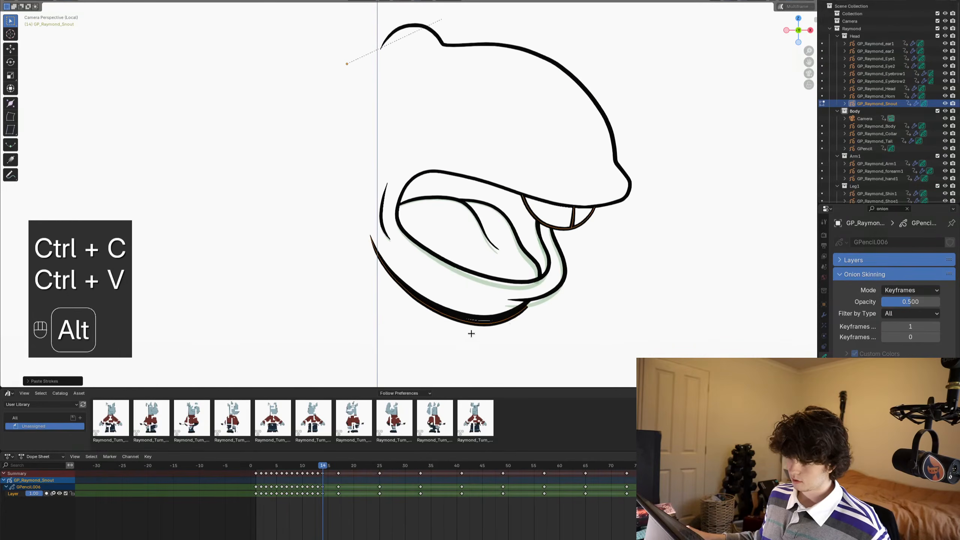
pyautogui.hotkey('alt', 'a')
pyautogui.press('x')
pyautogui.keyDown('shift'); pyautogui.moveTo(471, 326); pyautogui.dragTo(484, 330, button='middle'); pyautogui.keyUp('shift')
pyautogui.keyDown('alt'); pyautogui.scroll(1, 511, 274); pyautogui.keyUp('alt')
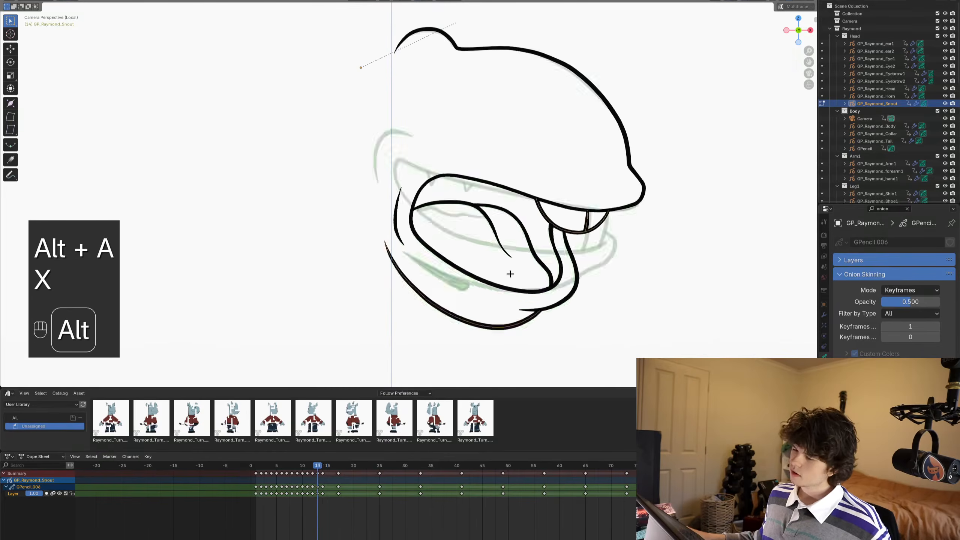
pyautogui.keyDown('alt'); pyautogui.scroll(-1, 507, 274); pyautogui.keyUp('alt')
# - Delete the old tongue strokes from inside frame 14's mouth
pyautogui.press('Tab')
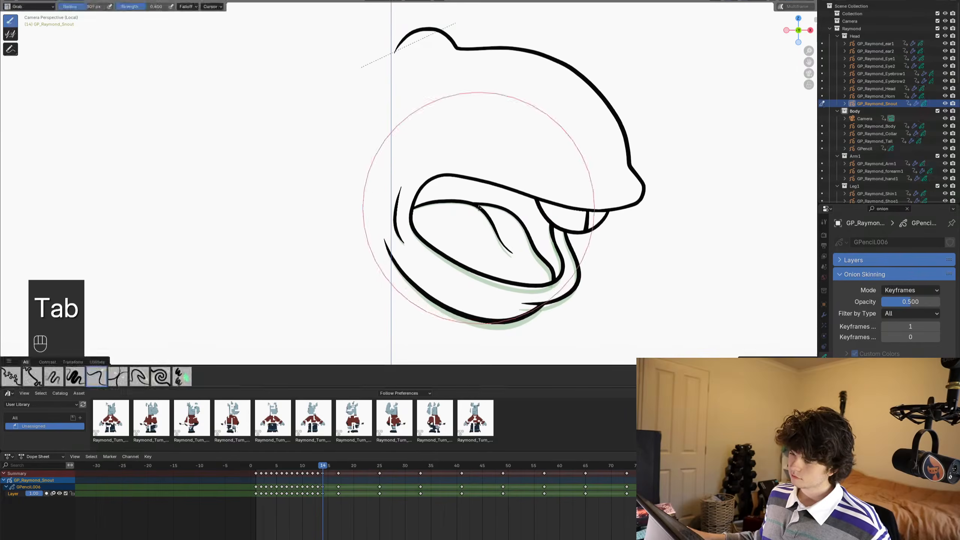
pyautogui.press('Tab')
pyautogui.press('c')
pyautogui.moveTo(478, 207); pyautogui.dragTo(507, 250)
pyautogui.press('x')
# - In Draw Mode, ink a short curve under the front teeth, a curve down to the mouth's lower edge, and a line across its upper rear
pyautogui.hotkey('ctrl', 'Tab')
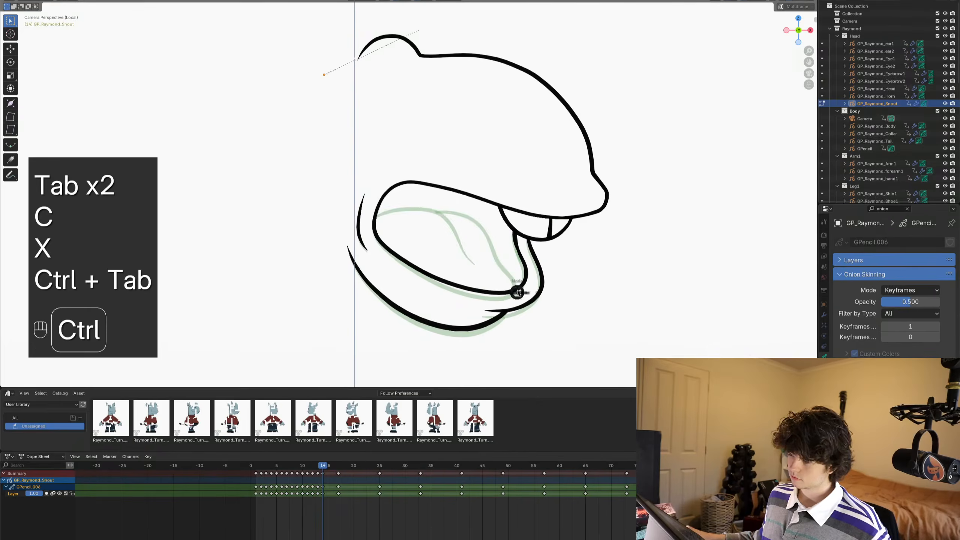
pyautogui.scroll(5, 507, 249)
pyautogui.keyDown('shift'); pyautogui.moveTo(519, 181); pyautogui.dragTo(495, 187, button='middle'); pyautogui.keyUp('shift')
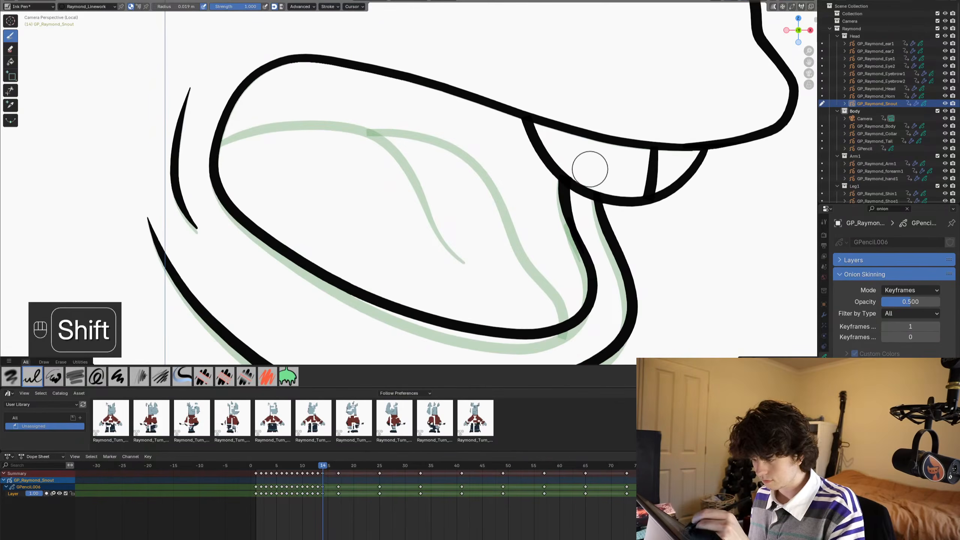
pyautogui.moveTo(582, 202)
pyautogui.mouseDown()
pyautogui.moveTo(548, 206)
pyautogui.moveTo(480, 163)
pyautogui.mouseUp()
pyautogui.moveTo(541, 185)
pyautogui.mouseDown()
pyautogui.moveTo(514, 204)
pyautogui.moveTo(491, 246)
pyautogui.moveTo(478, 281)
pyautogui.moveTo(480, 343)
pyautogui.mouseUp()
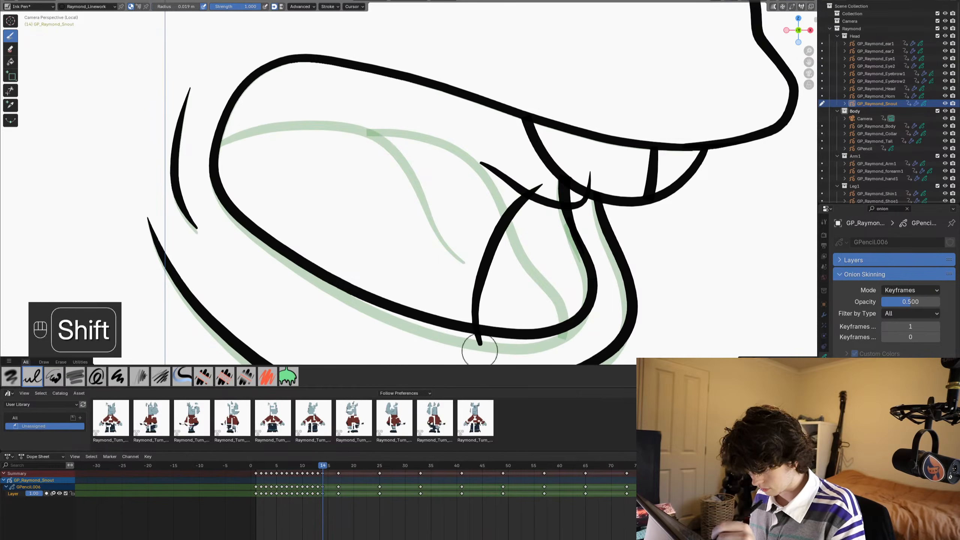
pyautogui.moveTo(445, 71)
pyautogui.keyDown('shift'); pyautogui.mouseDown()
pyautogui.moveTo(338, 102)
pyautogui.moveTo(261, 146)
pyautogui.moveTo(193, 147)
pyautogui.mouseUp(); pyautogui.keyUp('shift')
# - Trim the overshooting ends of the new mouth lines on frame 14 and save the file
pyautogui.click(10, 91)
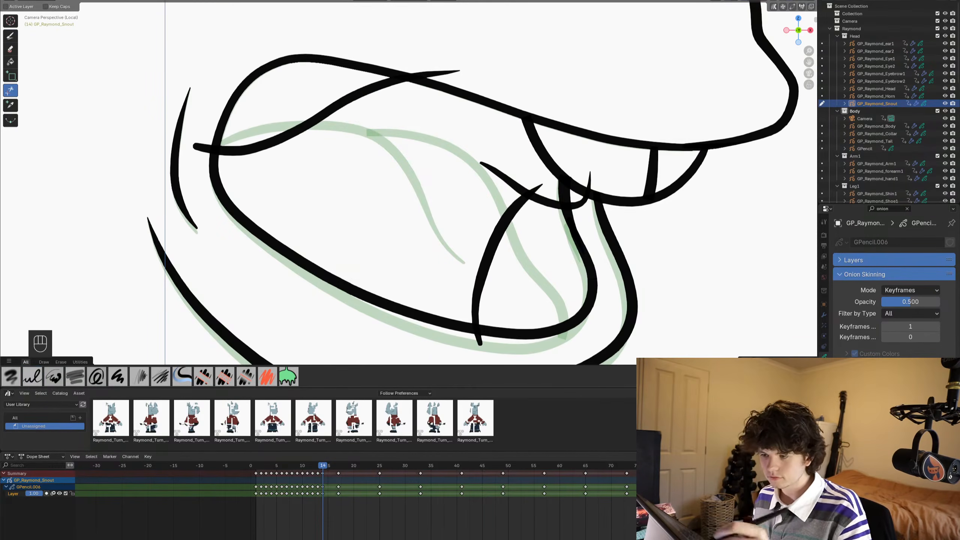
pyautogui.moveTo(435, 59); pyautogui.dragTo(440, 81)
pyautogui.click(537, 188)
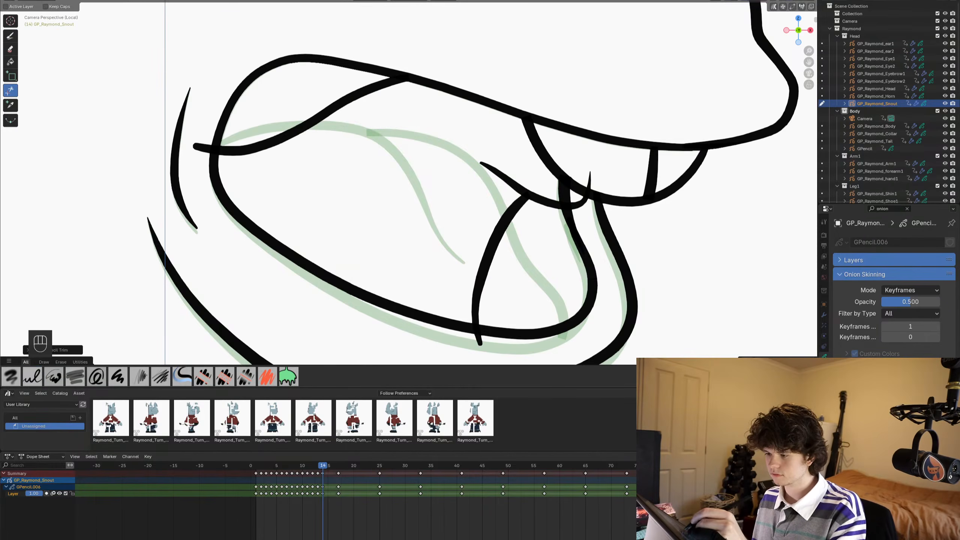
pyautogui.click(563, 186)
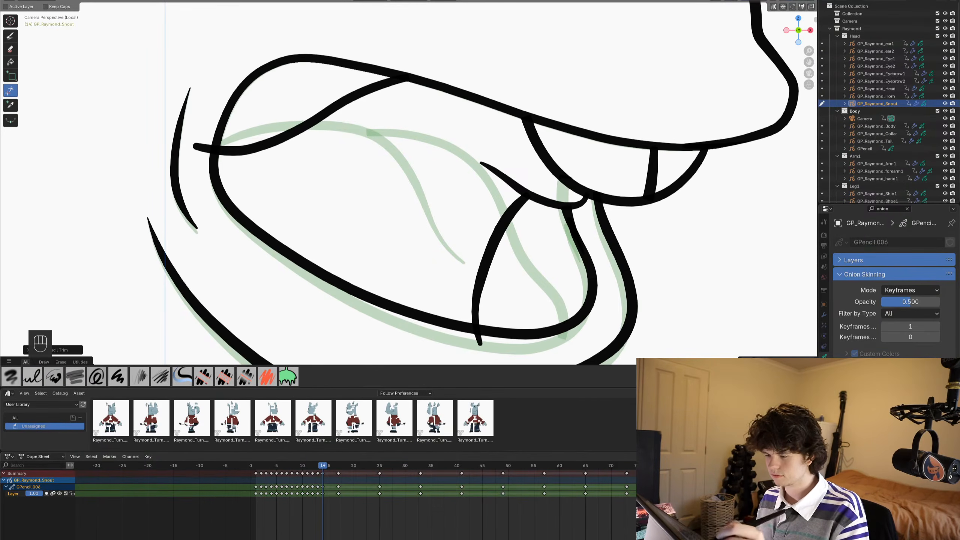
pyautogui.click(479, 339)
pyautogui.click(202, 148)
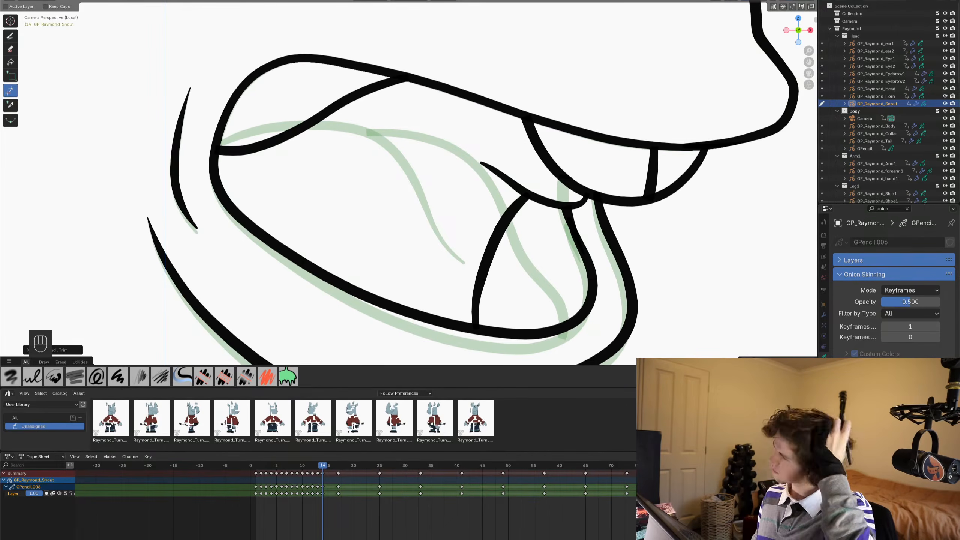
pyautogui.hotkey('ctrl', 's')
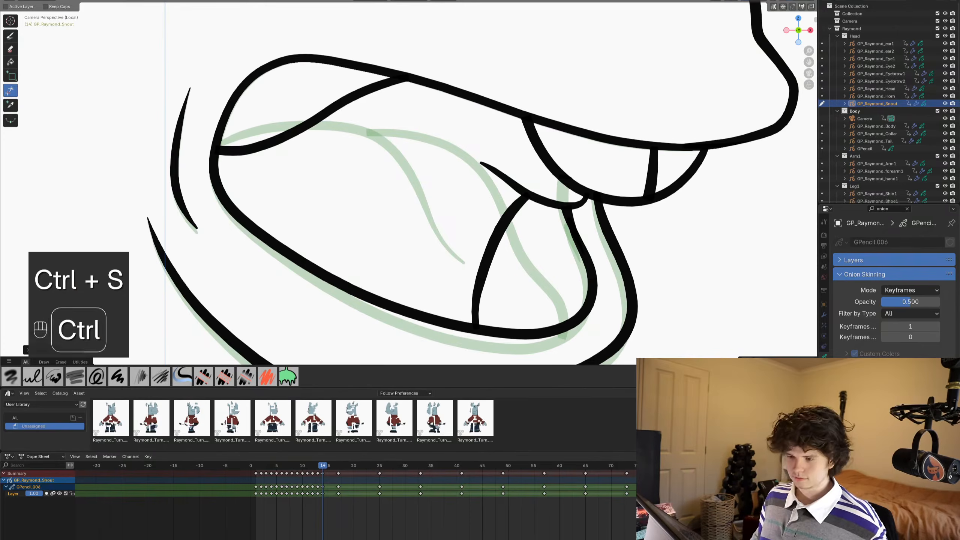
pyautogui.click(10, 36)
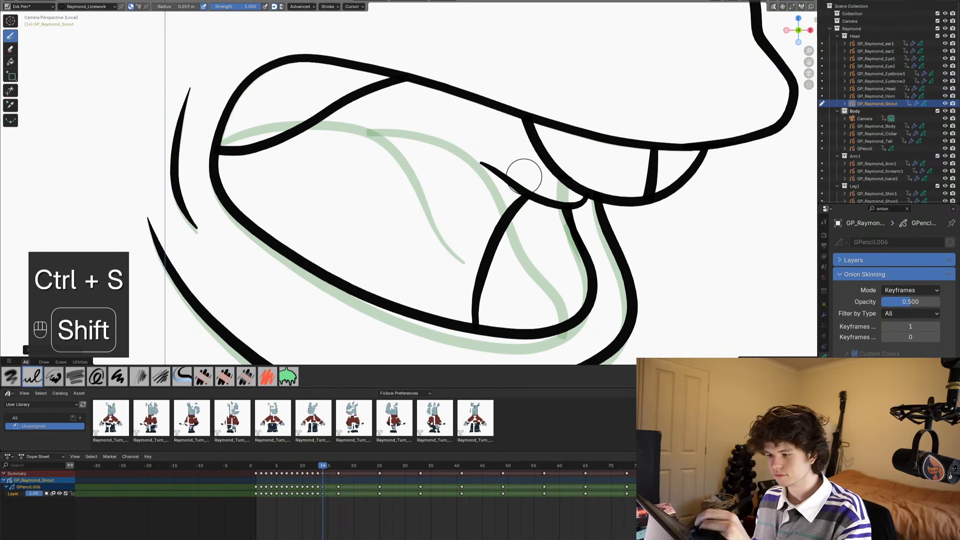
pyautogui.moveTo(511, 174)
pyautogui.keyDown('shift'); pyautogui.mouseDown()
pyautogui.moveTo(478, 191)
pyautogui.moveTo(434, 274)
pyautogui.moveTo(432, 306)
pyautogui.moveTo(449, 351)
pyautogui.mouseUp(); pyautogui.keyUp('shift')
pyautogui.hotkey('ctrl', 'z')
pyautogui.scroll(-5, 489, 175)
pyautogui.hotkey('ctrl', 's')
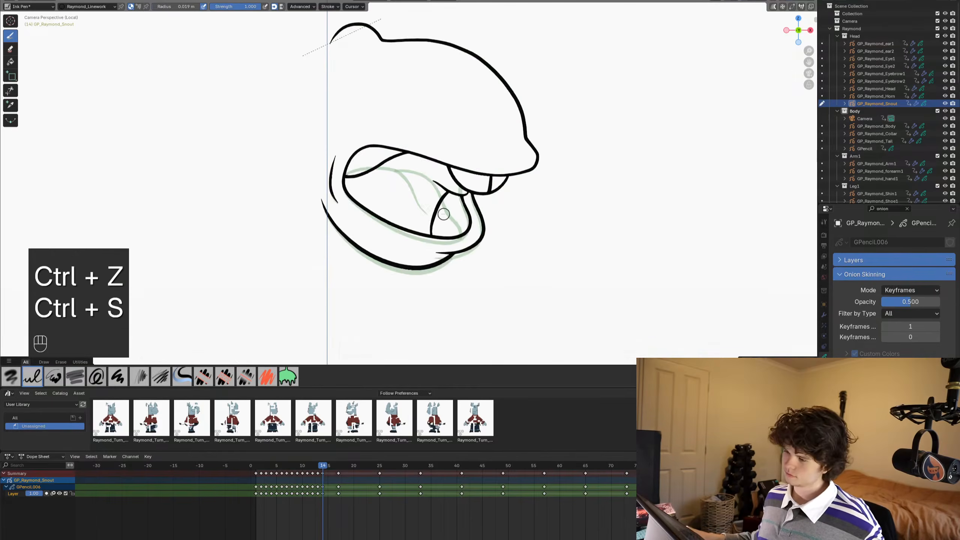
# - Delete the curved stroke running from beneath the front teeth to the mouth's lower edge on frame 14
pyautogui.keyDown('alt'); pyautogui.scroll(1, 443, 214); pyautogui.keyUp('alt')
pyautogui.keyDown('alt'); pyautogui.scroll(-1, 442, 214); pyautogui.keyUp('alt')
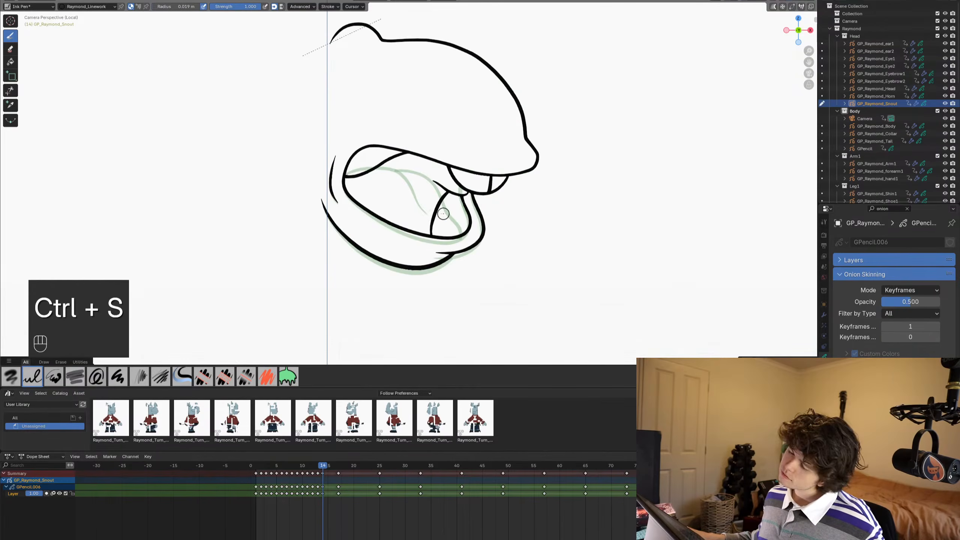
pyautogui.press('Tab')
pyautogui.press('x')
pyautogui.scroll(4, 439, 211)
pyautogui.keyDown('shift'); pyautogui.moveTo(474, 240); pyautogui.dragTo(472, 209, button='middle'); pyautogui.keyUp('shift')
# - Redraw the line from beneath the front teeth to the mouth's lower edge with a straighter shape and trim its overshooting ends
pyautogui.hotkey('ctrl', 'Tab')
pyautogui.scroll(2, 488, 110)
pyautogui.moveTo(530, 107)
pyautogui.keyDown('shift'); pyautogui.mouseDown()
pyautogui.moveTo(512, 127)
pyautogui.moveTo(491, 244)
pyautogui.moveTo(450, 301)
pyautogui.moveTo(476, 294)
pyautogui.mouseUp(); pyautogui.keyUp('shift')
pyautogui.click(11, 92)
pyautogui.click(523, 113)
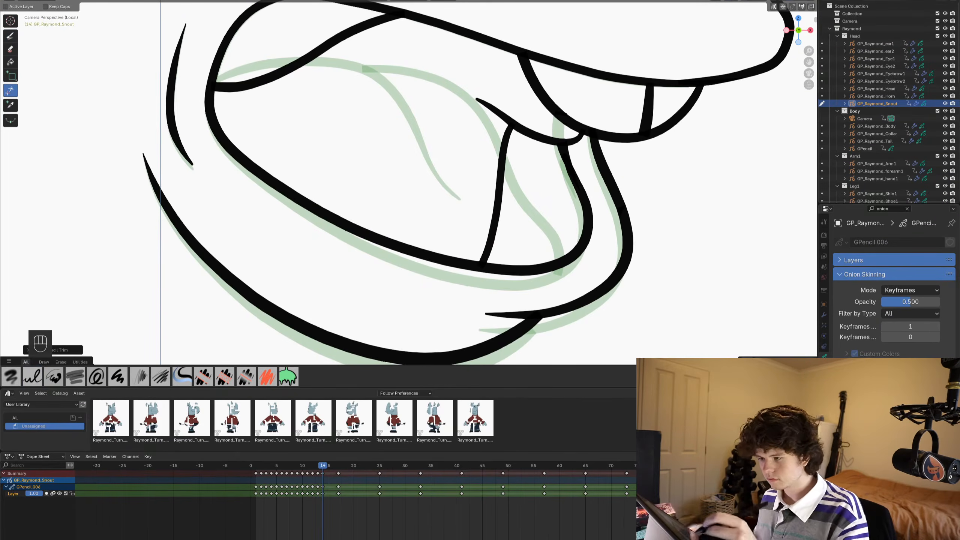
# - Save the file and check frame 14's mouth shape against the neighbouring frames
pyautogui.scroll(-4, 479, 169)
pyautogui.hotkey('ctrl', 's')
pyautogui.scroll(-4, 479, 169)
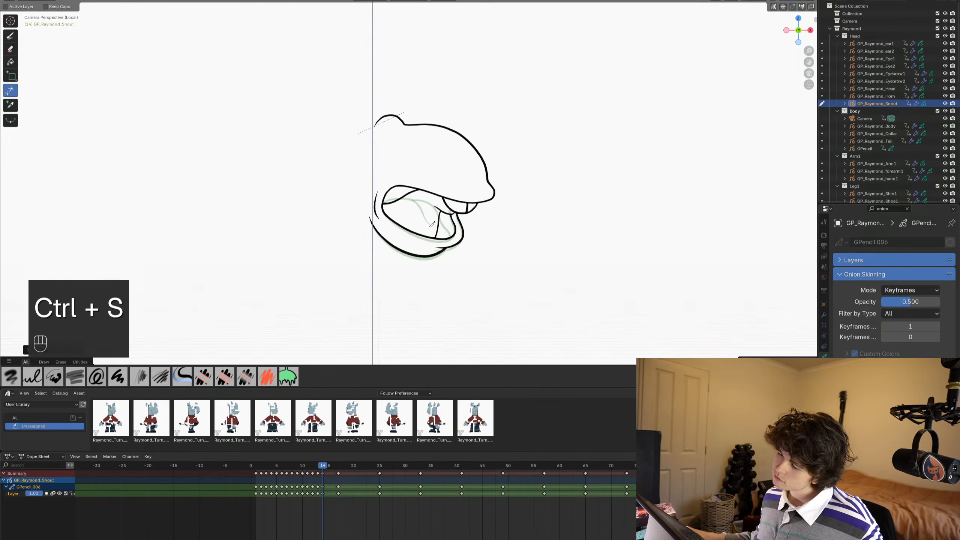
pyautogui.keyDown('alt'); pyautogui.scroll(1, 443, 239); pyautogui.keyUp('alt')
pyautogui.keyDown('alt'); pyautogui.scroll(-1, 443, 238); pyautogui.keyUp('alt')
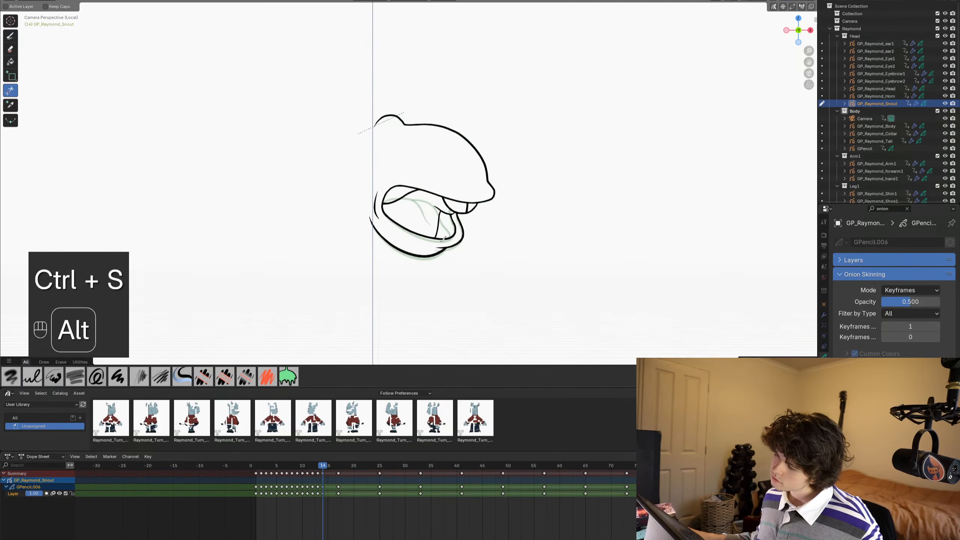
# - Play back the snout frames from frame 14, stop playback and return to frame 14 to examine the open mouth shape
pyautogui.scroll(2, 443, 238)
pyautogui.keyDown('shift'); pyautogui.moveTo(444, 238); pyautogui.dragTo(476, 233, button='middle'); pyautogui.keyUp('shift')
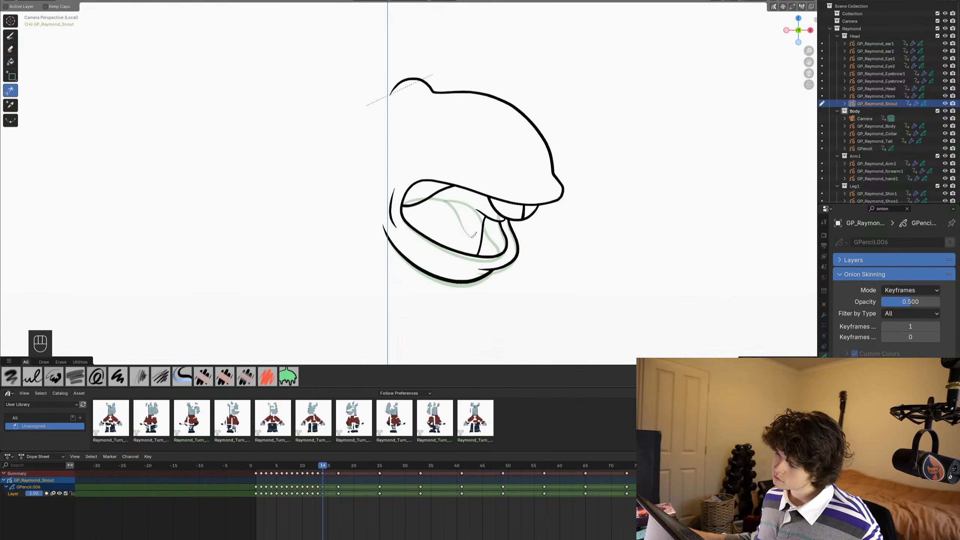
pyautogui.keyDown('alt'); pyautogui.scroll(1, 476, 234); pyautogui.keyUp('alt')
pyautogui.keyDown('alt'); pyautogui.scroll(4, 476, 233); pyautogui.keyUp('alt')
pyautogui.press('space')
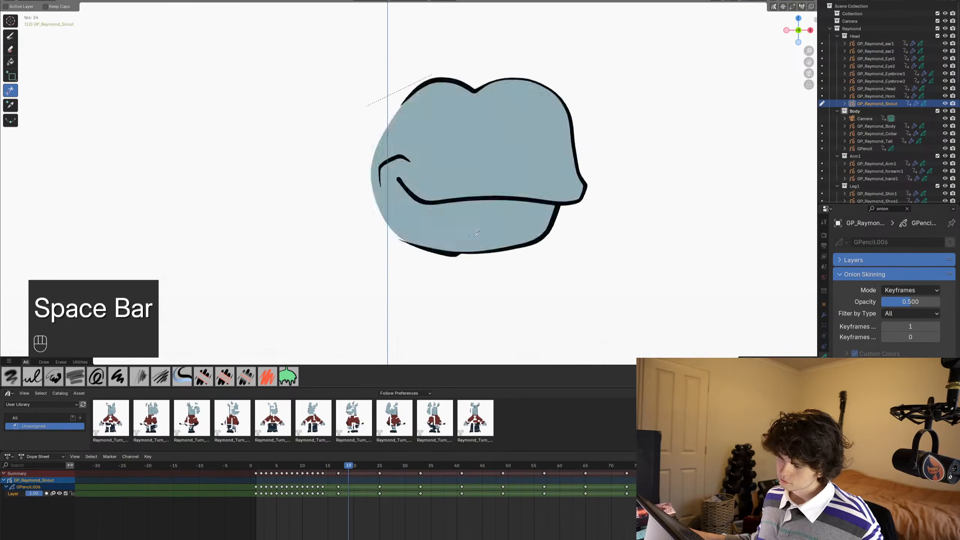
pyautogui.press('space')
pyautogui.keyDown('alt'); pyautogui.scroll(5, 485, 234); pyautogui.keyUp('alt')
pyautogui.keyDown('alt'); pyautogui.scroll(-1, 484, 234); pyautogui.keyUp('alt')
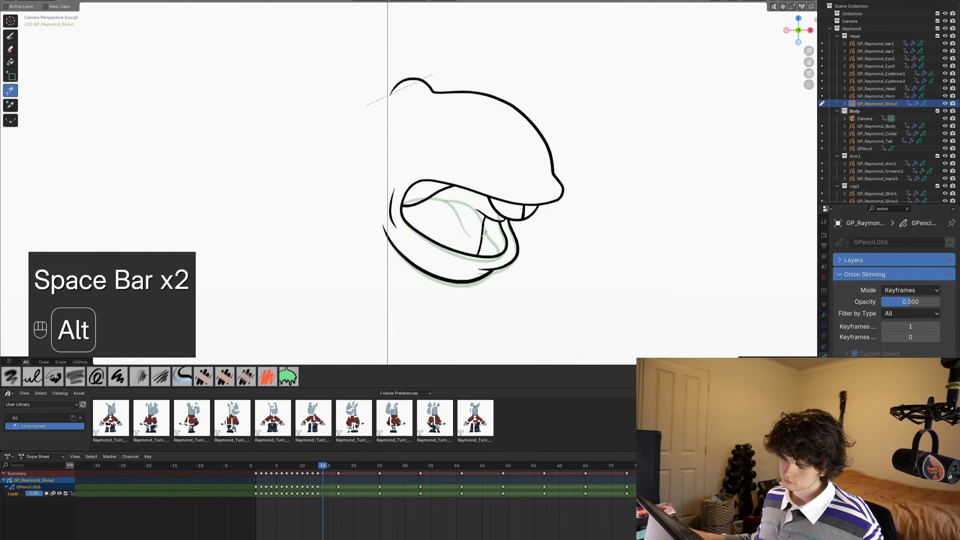
# - Advance to frame 15, inspect the open mouth's inner lines there and save the file
pyautogui.keyDown('shift'); pyautogui.moveTo(484, 234); pyautogui.dragTo(502, 234, button='middle'); pyautogui.keyUp('shift')
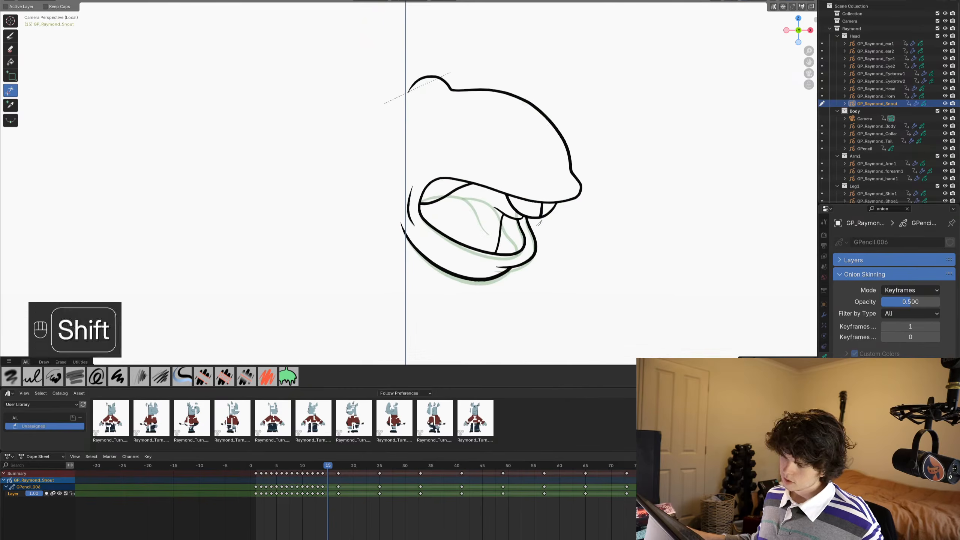
pyautogui.scroll(1, 502, 233)
pyautogui.moveTo(587, 219)
pyautogui.keyDown('shift'); pyautogui.mouseDown(button='middle')
pyautogui.moveTo(560, 202)
pyautogui.moveTo(486, 193)
pyautogui.mouseUp(button='middle'); pyautogui.keyUp('shift')
pyautogui.scroll(2, 512, 247)
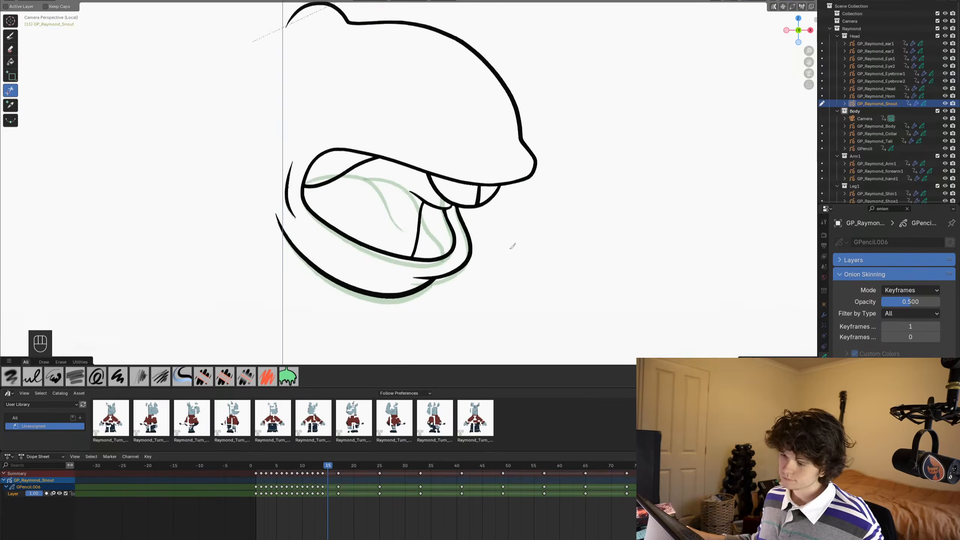
pyautogui.hotkey('ctrl', 'Tab')
pyautogui.scroll(1, 547, 245)
pyautogui.hotkey('ctrl', 's')
pyautogui.keyDown('shift'); pyautogui.moveTo(565, 230); pyautogui.dragTo(603, 188, button='middle'); pyautogui.keyUp('shift')
pyautogui.hotkey('ctrl', 's')
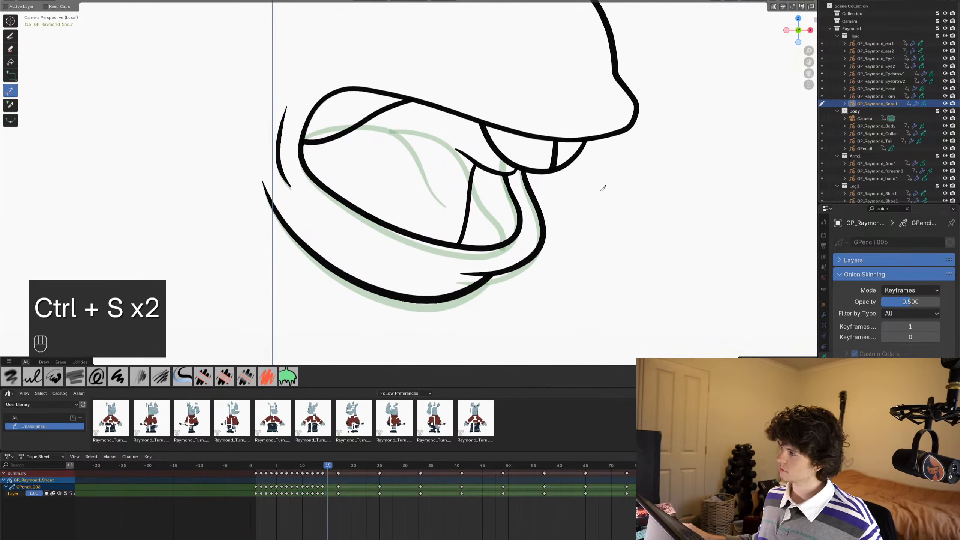
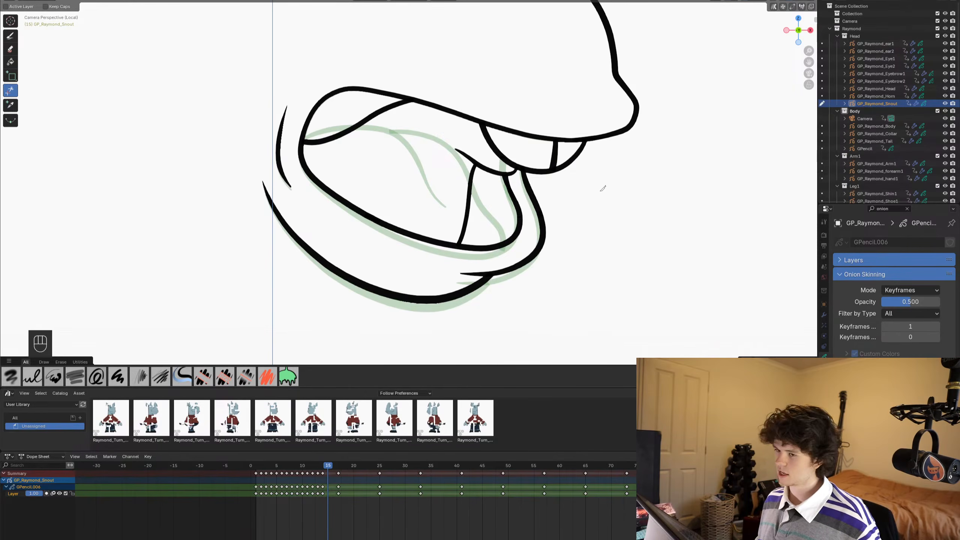
# - Try to fill the open mouth's interior on frame 15 using the Raymond_Linework material
pyautogui.click(10, 61)
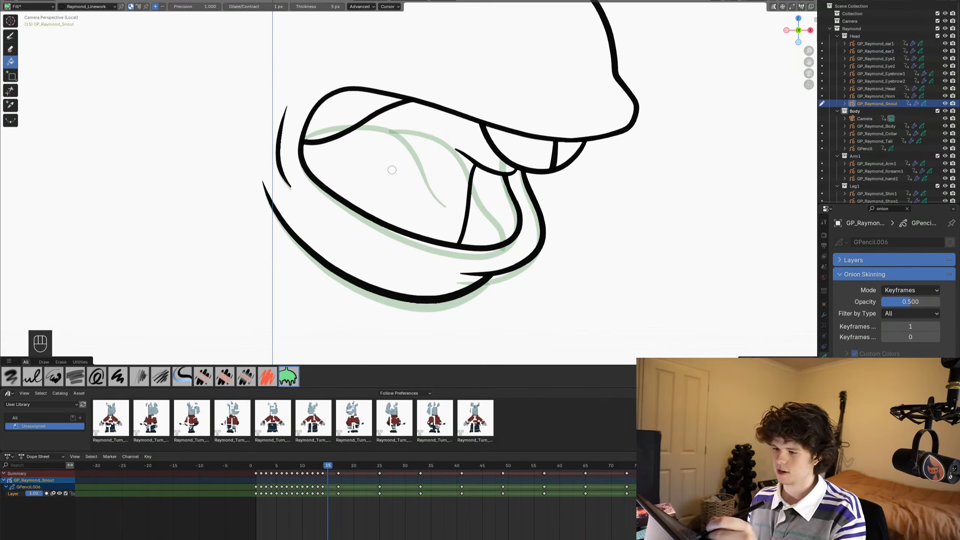
pyautogui.click(385, 174)
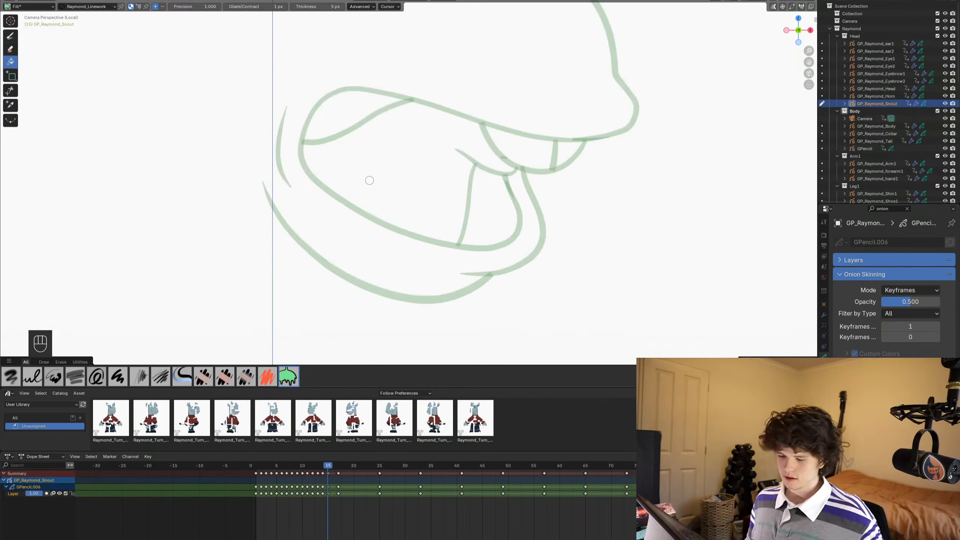
pyautogui.hotkey('ctrl', 'z')
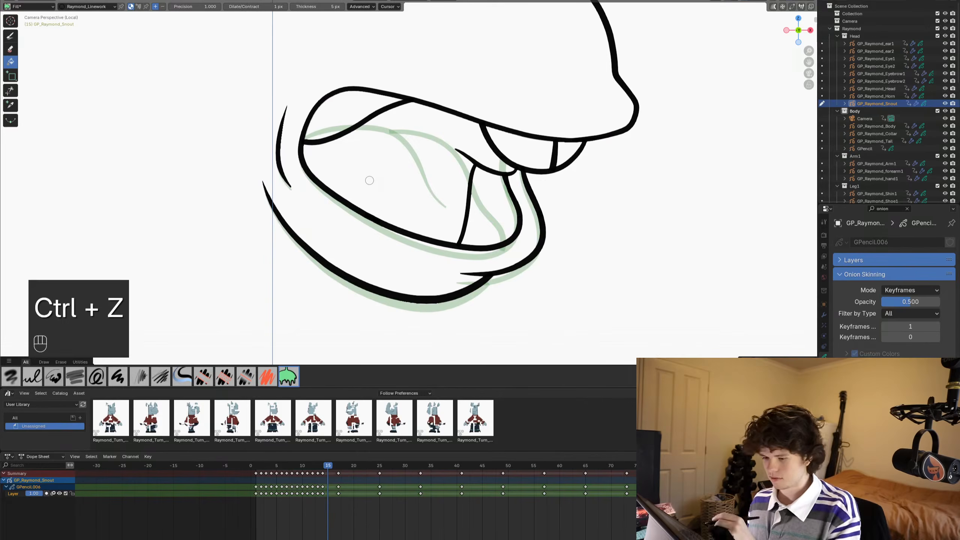
# - Choose the Raymond_Skin material for filling, undo the trial fill on frame 15 and go back to frame 14
pyautogui.click(823, 367)
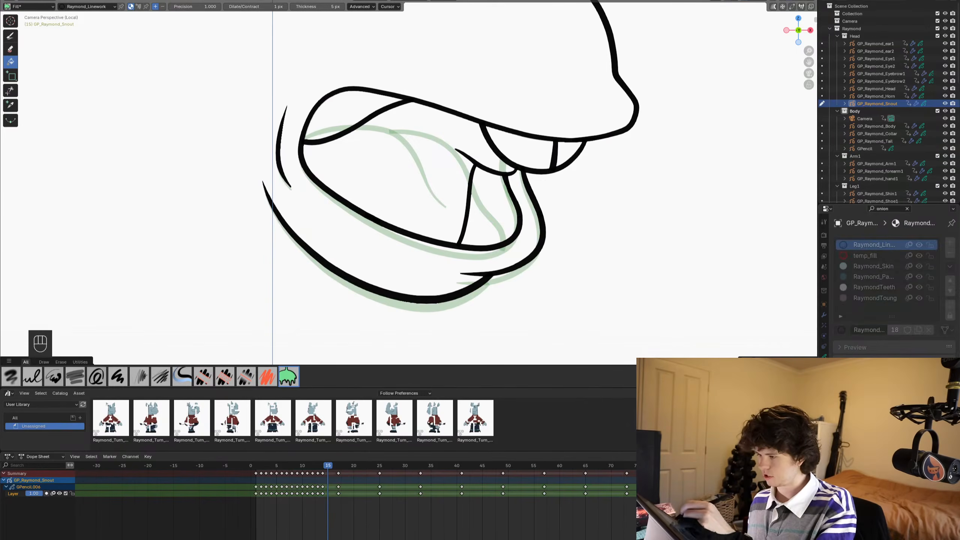
pyautogui.click(907, 208)
pyautogui.click(873, 266)
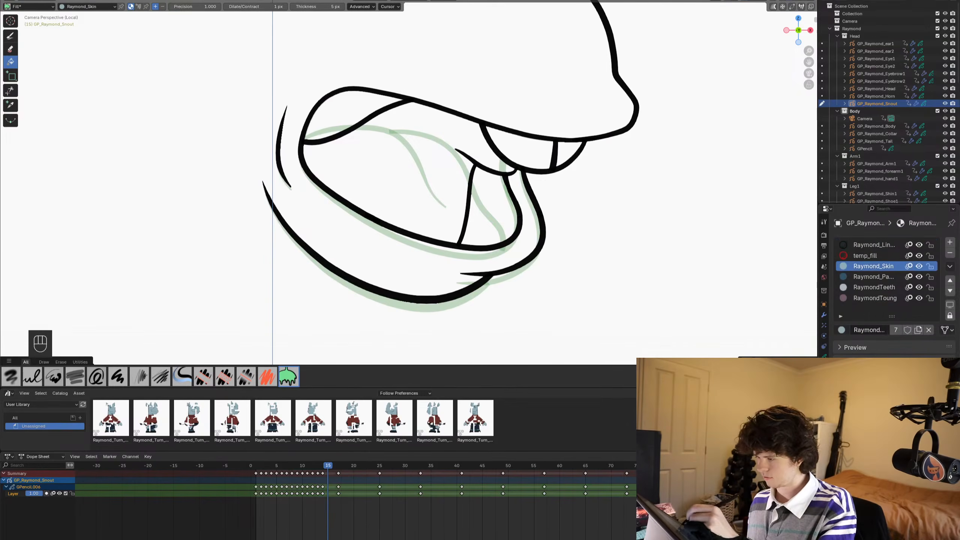
pyautogui.click(376, 196)
pyautogui.hotkey('ctrl', 'z')
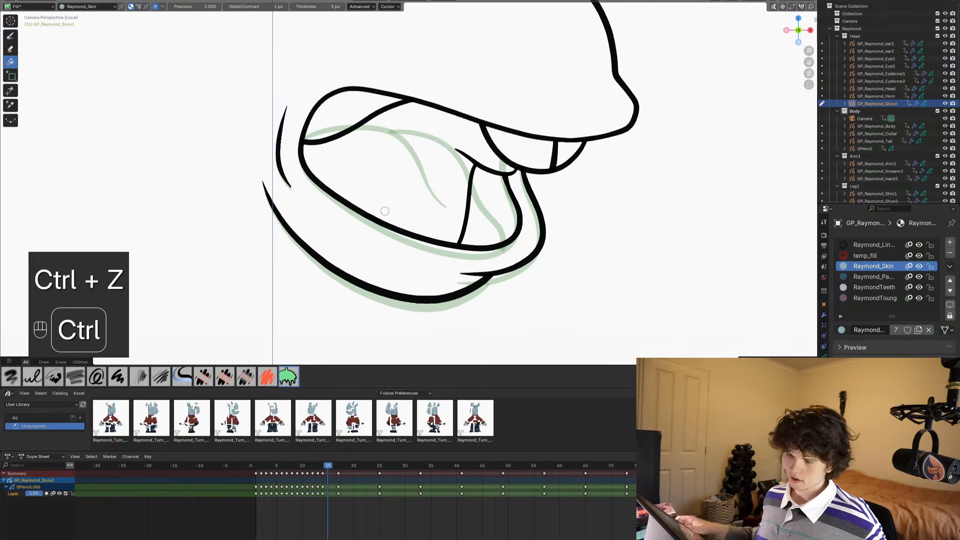
pyautogui.hotkey('ctrl', 'Tab')
pyautogui.keyDown('alt'); pyautogui.scroll(1, 657, 174); pyautogui.keyUp('alt')
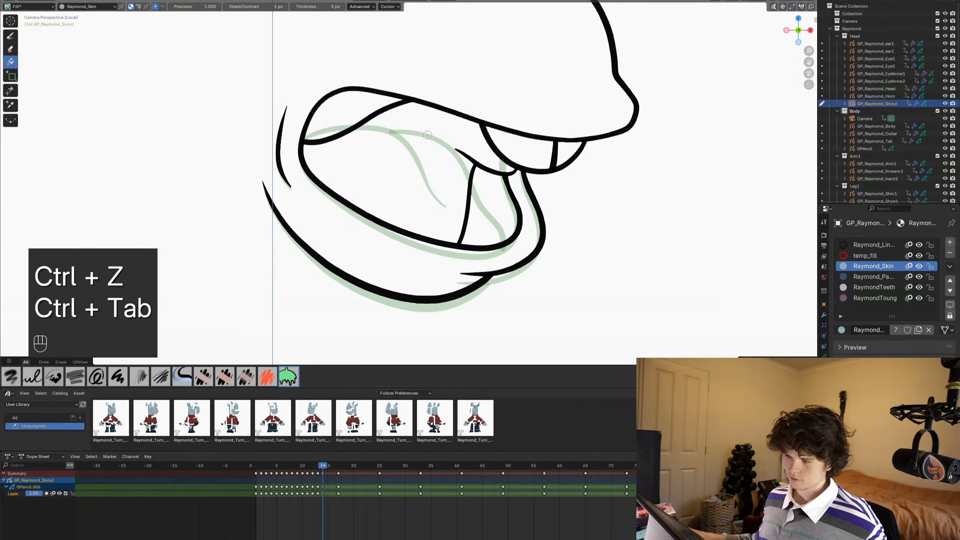
# - Try to fill frame 14's mouth interior with Raymond_Skin, varying the length of the gap-closing extension lines
pyautogui.click(387, 147)
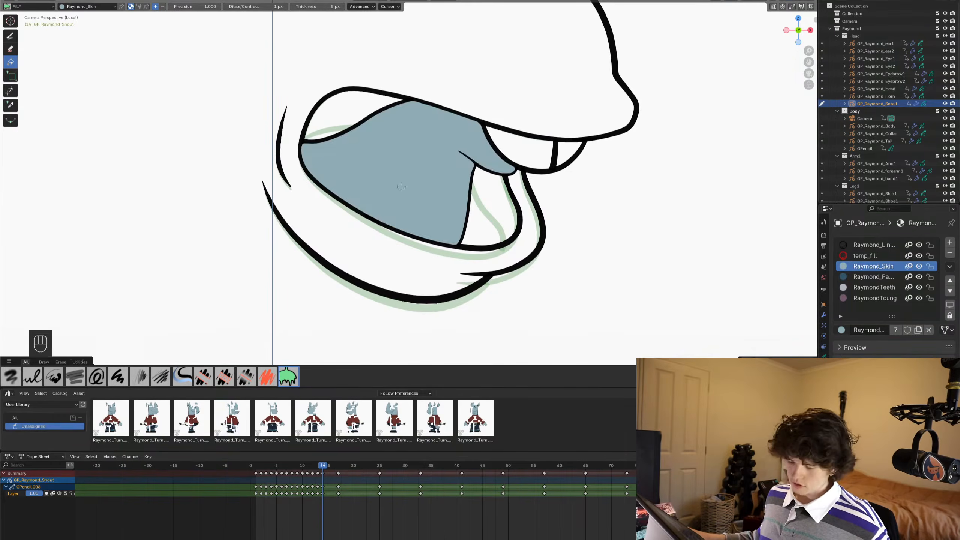
pyautogui.hotkey('ctrl', 'z')
pyautogui.click(401, 151)
pyautogui.scroll(4, 401, 151)
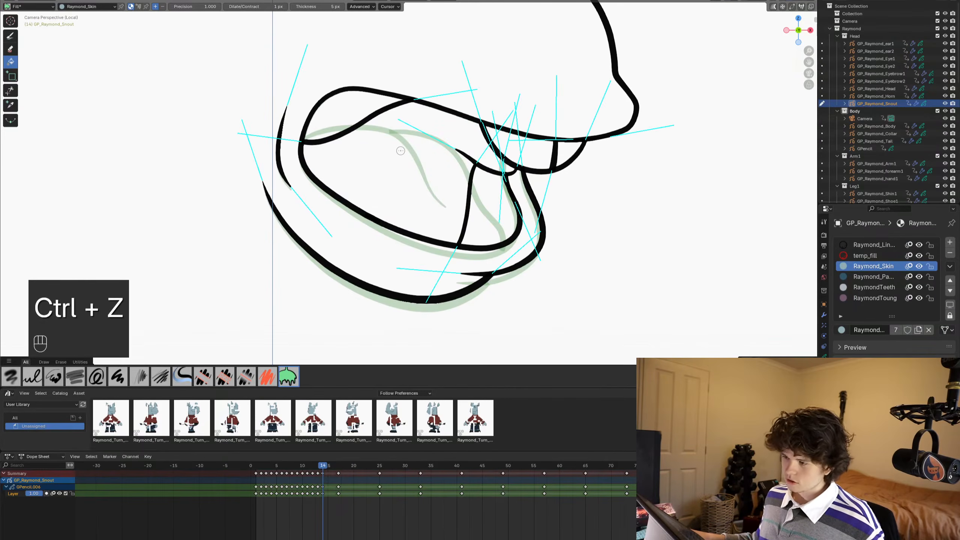
pyautogui.scroll(-3, 400, 151)
pyautogui.scroll(1, 400, 150)
pyautogui.scroll(-1, 400, 151)
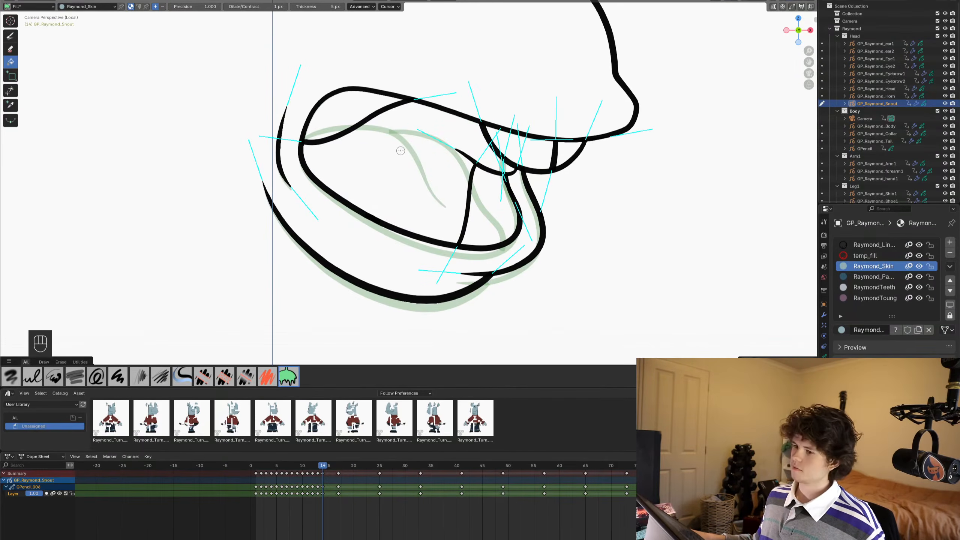
pyautogui.click(422, 141)
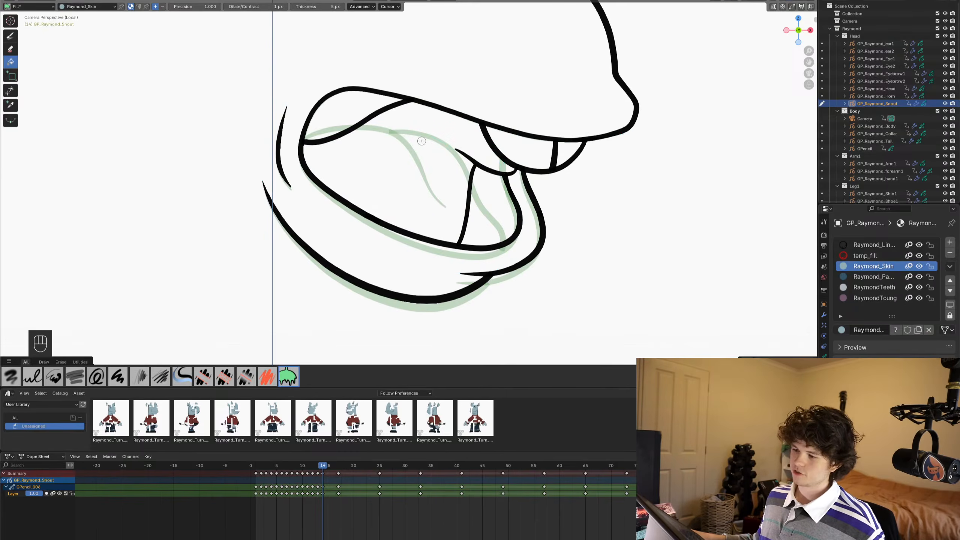
# - Draw a test oval with a small gap in its upper-left outline in the empty space beside the mouth, using the Ink Pen
pyautogui.hotkey('ctrl', 'Tab')
pyautogui.keyDown('shift'); pyautogui.moveTo(230, 171); pyautogui.dragTo(317, 144, button='middle'); pyautogui.keyUp('shift')
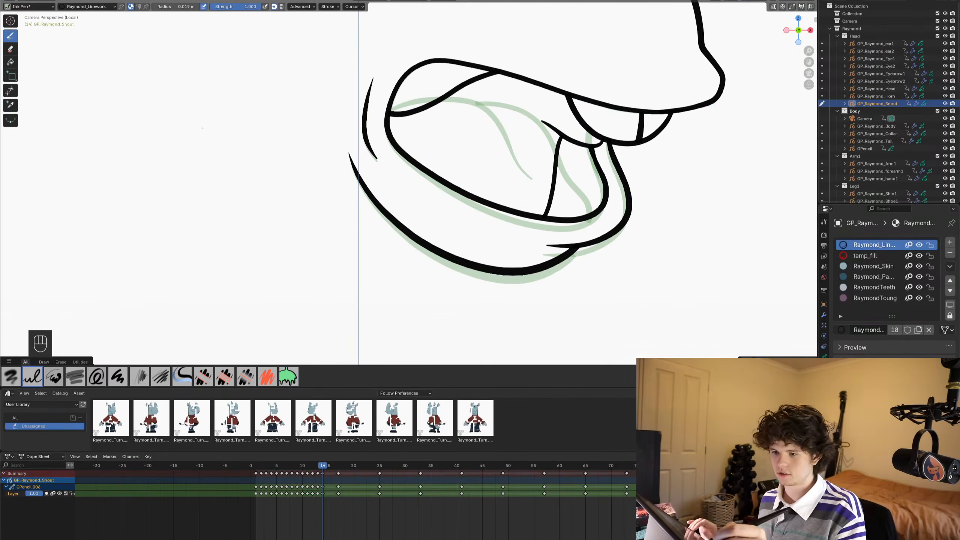
pyautogui.moveTo(203, 126)
pyautogui.mouseDown()
pyautogui.moveTo(247, 226)
pyautogui.moveTo(155, 172)
pyautogui.moveTo(187, 143)
pyautogui.mouseUp()
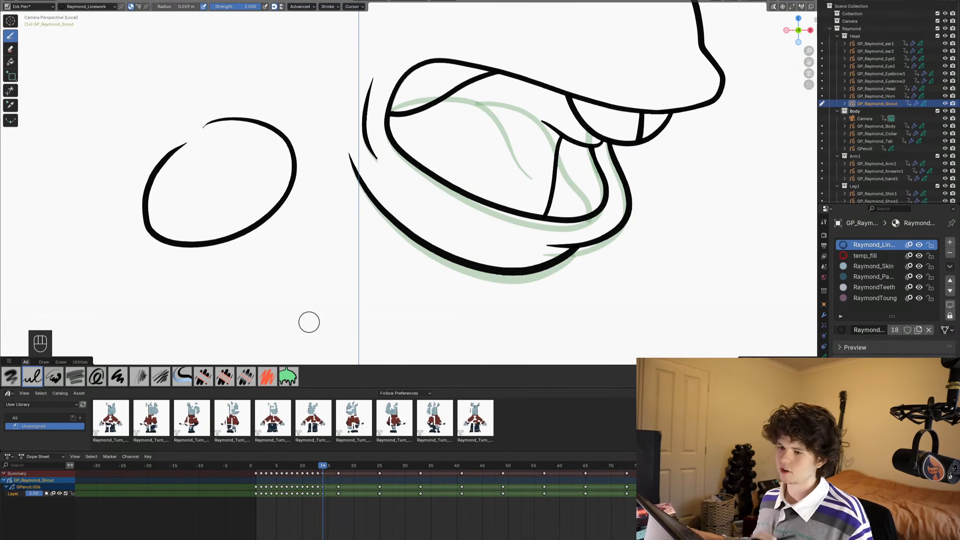
# - Fill the gapped test oval with Raymond_Skin, lengthening the fill's extension lines until they cross over the gap, and inspect the fill's edge
pyautogui.click(11, 62)
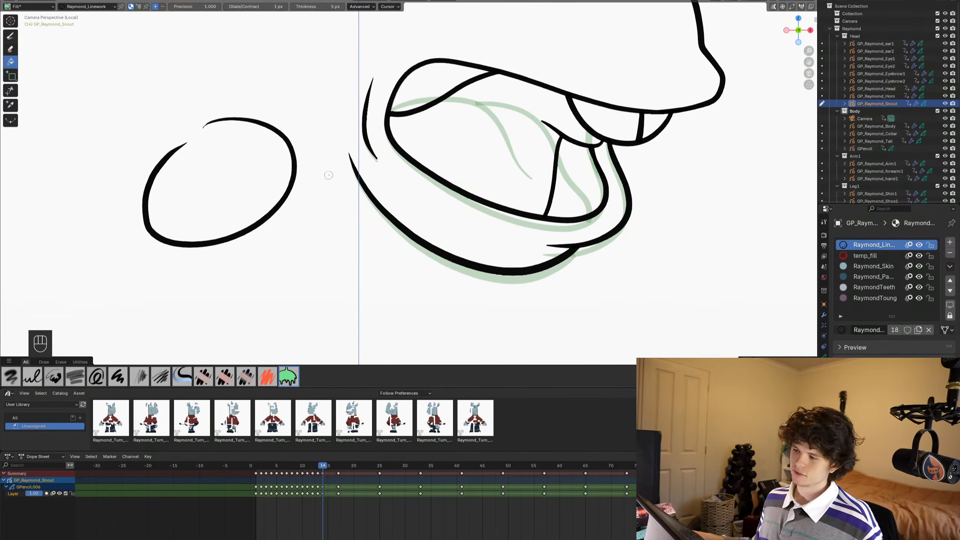
pyautogui.click(839, 266)
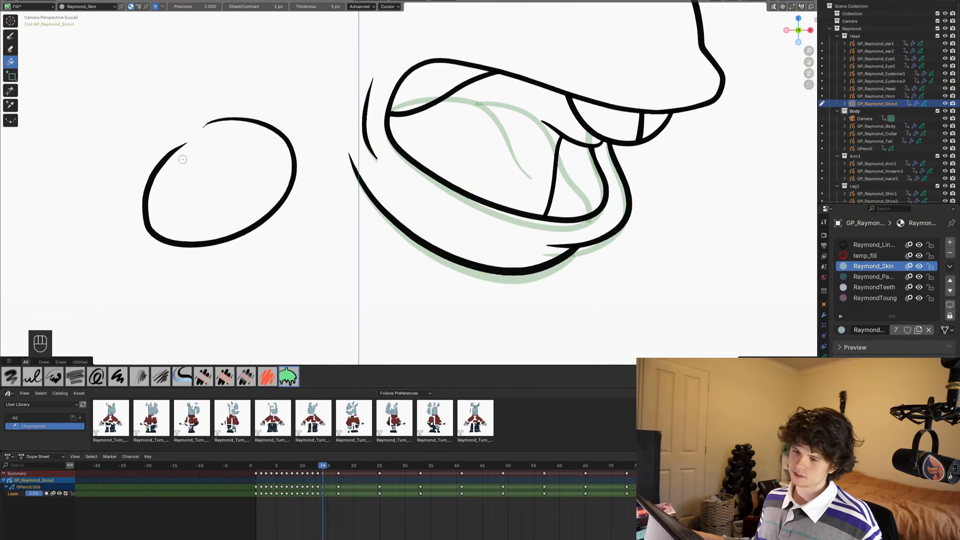
pyautogui.scroll(-1, 187, 187)
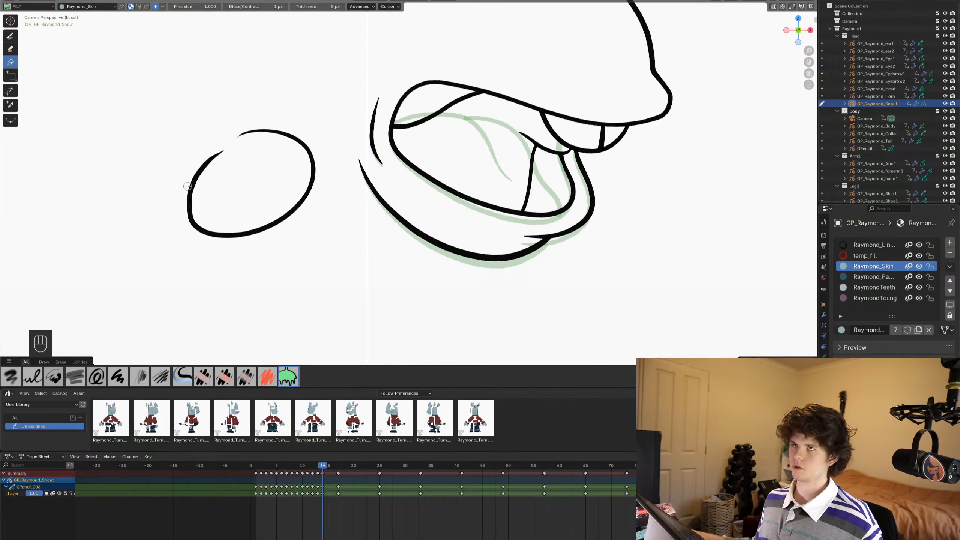
pyautogui.scroll(2, 188, 186)
pyautogui.keyDown('shift'); pyautogui.moveTo(233, 194); pyautogui.dragTo(436, 223, button='middle'); pyautogui.keyUp('shift')
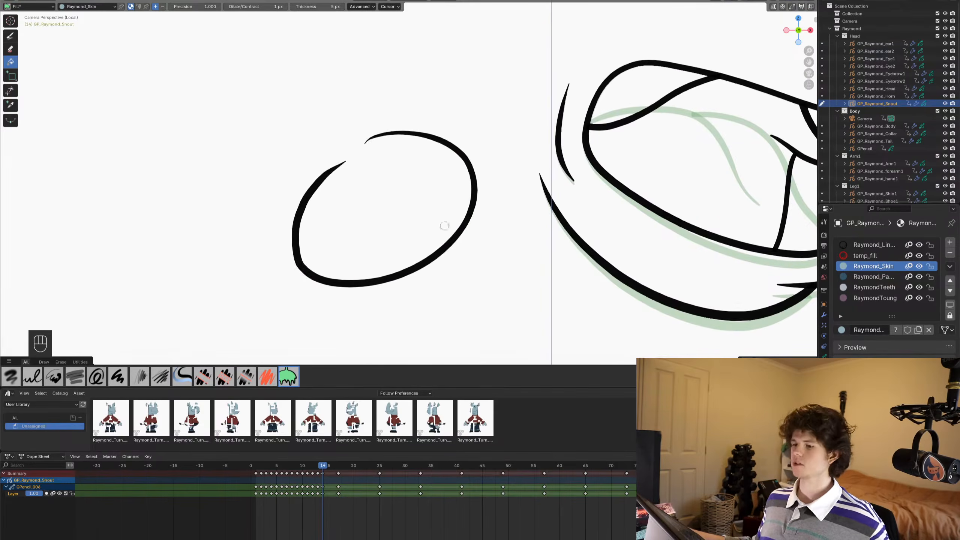
pyautogui.click(382, 190)
pyautogui.scroll(1, 382, 190)
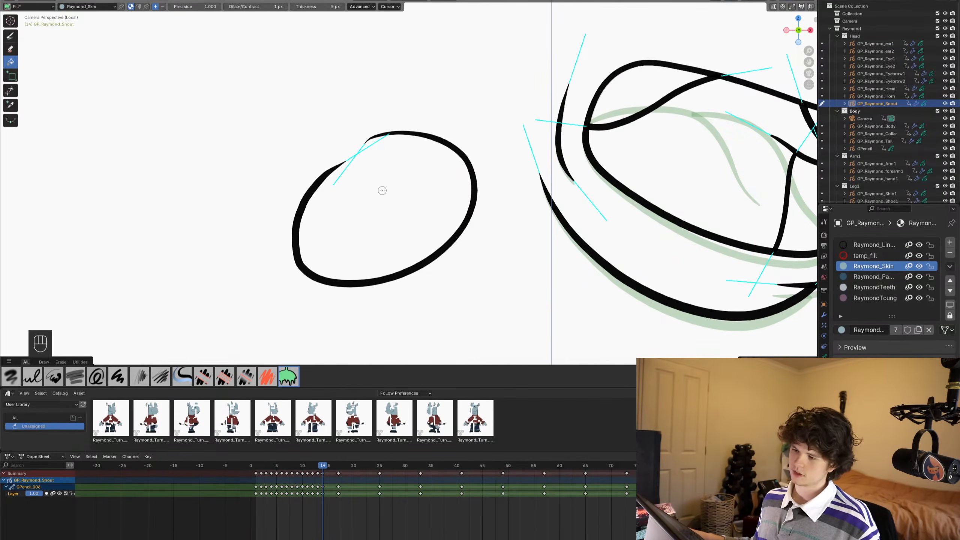
pyautogui.scroll(2, 382, 190)
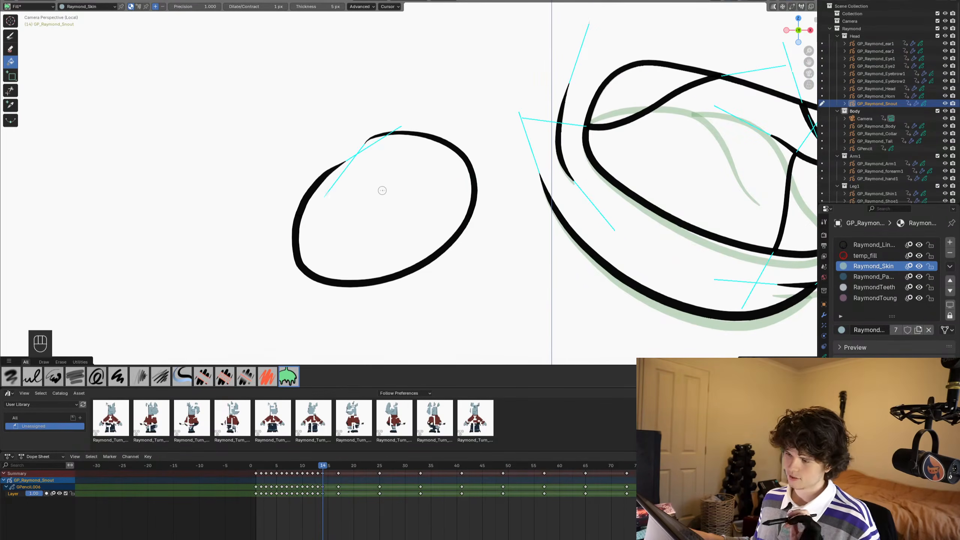
pyautogui.scroll(-2, 382, 191)
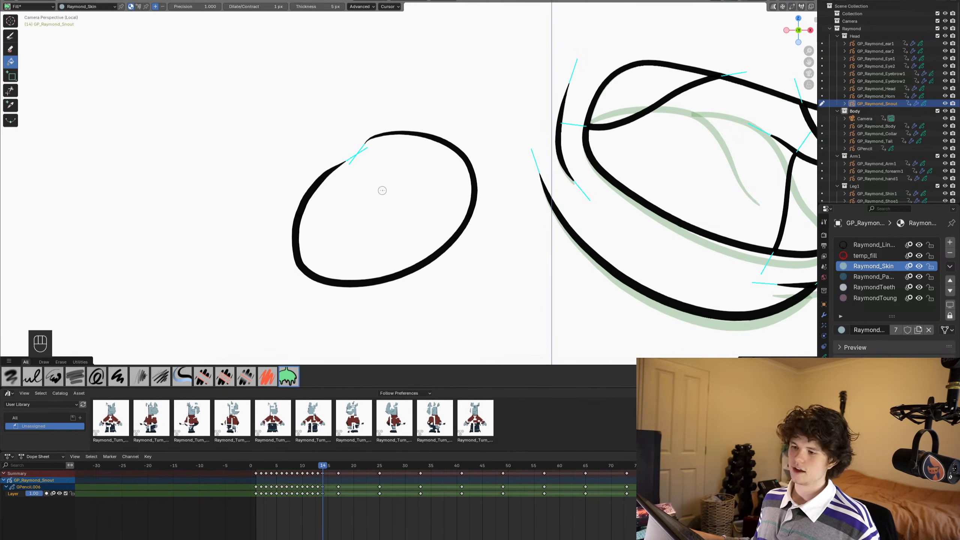
pyautogui.click(382, 190)
pyautogui.scroll(6, 273, 148)
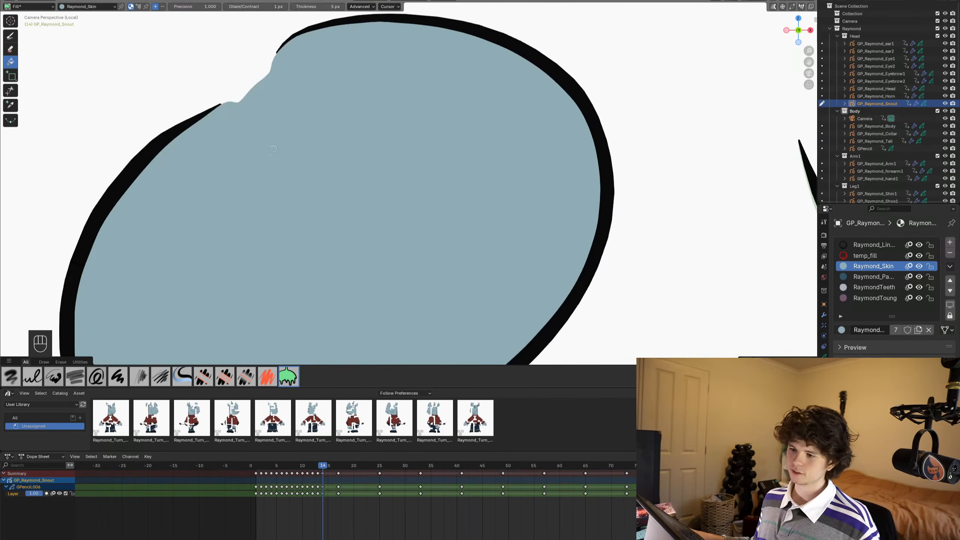
pyautogui.scroll(-5, 420, 253)
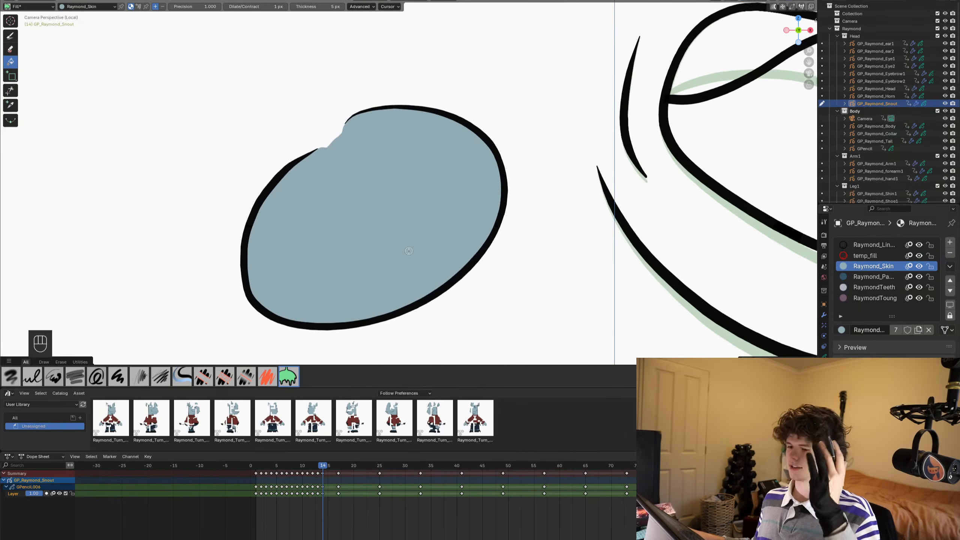
# - Delete the skin-coloured fill from the gapped test oval and return to drawing
pyautogui.press('Tab')
pyautogui.press('x')
pyautogui.click(328, 159)
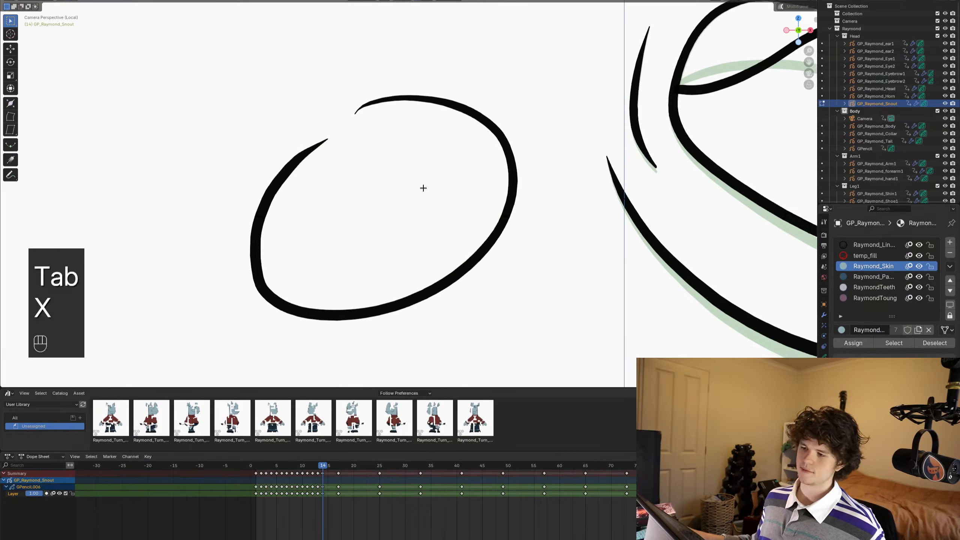
pyautogui.hotkey('ctrl', 'Tab')
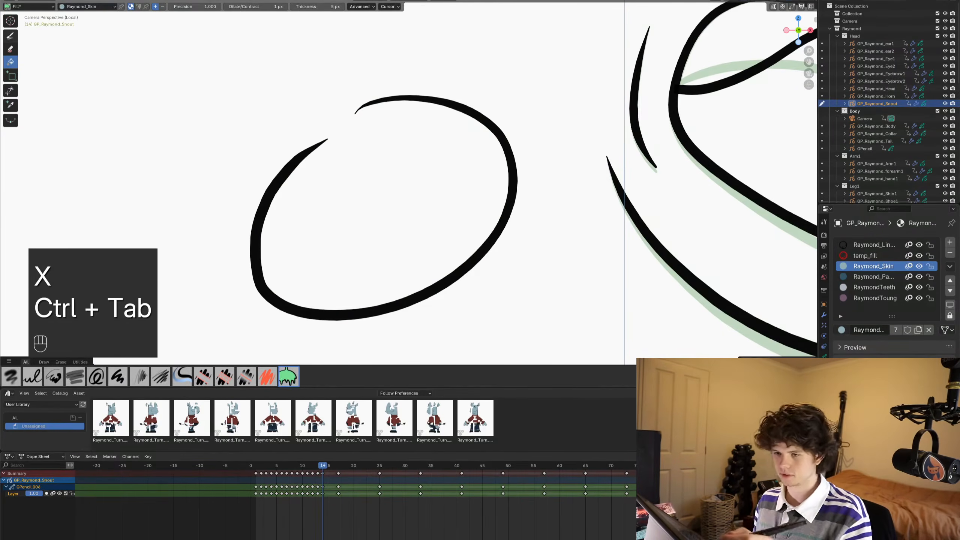
# - Close the gap in the test oval's outline with a short Ink Pen stroke in the line material
pyautogui.click(10, 35)
pyautogui.click(872, 245)
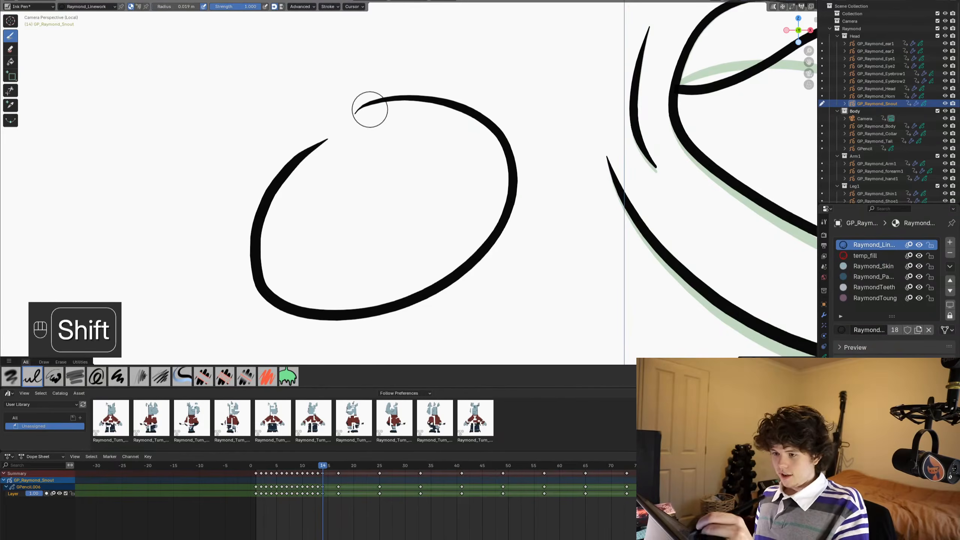
pyautogui.keyDown('shift'); pyautogui.moveTo(357, 109); pyautogui.dragTo(313, 144); pyautogui.keyUp('shift')
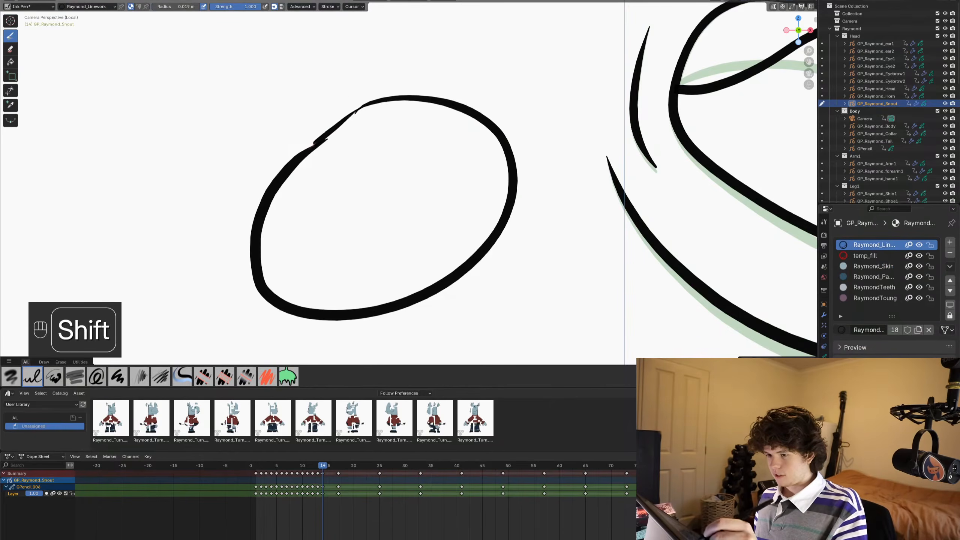
# - Fill the closed test oval using the Raymond_Linework material
pyautogui.click(10, 61)
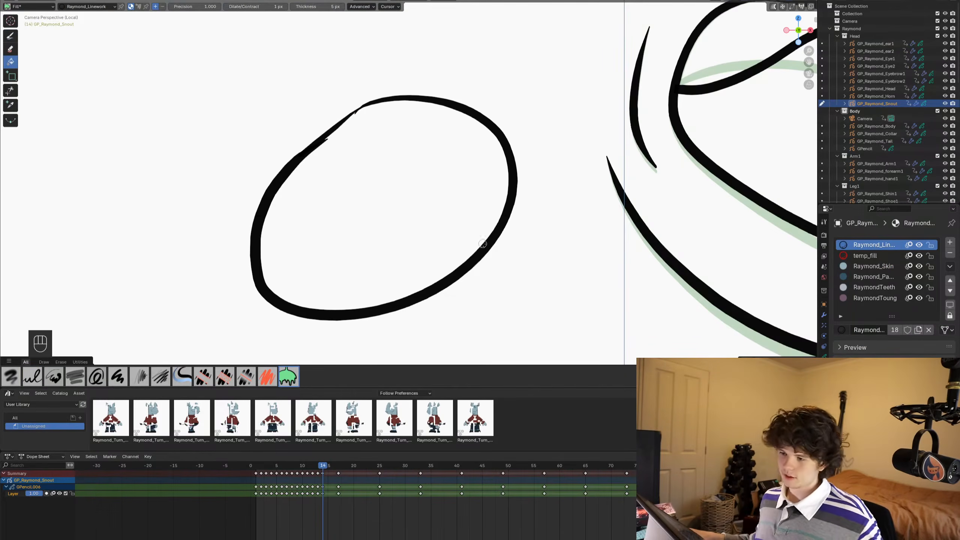
pyautogui.hotkey('ctrl', 'Tab')
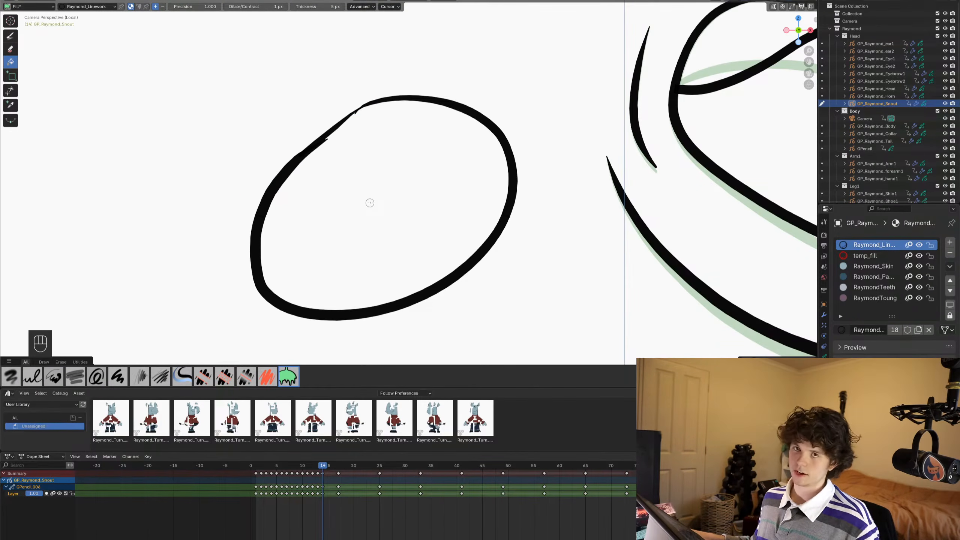
pyautogui.click(370, 203)
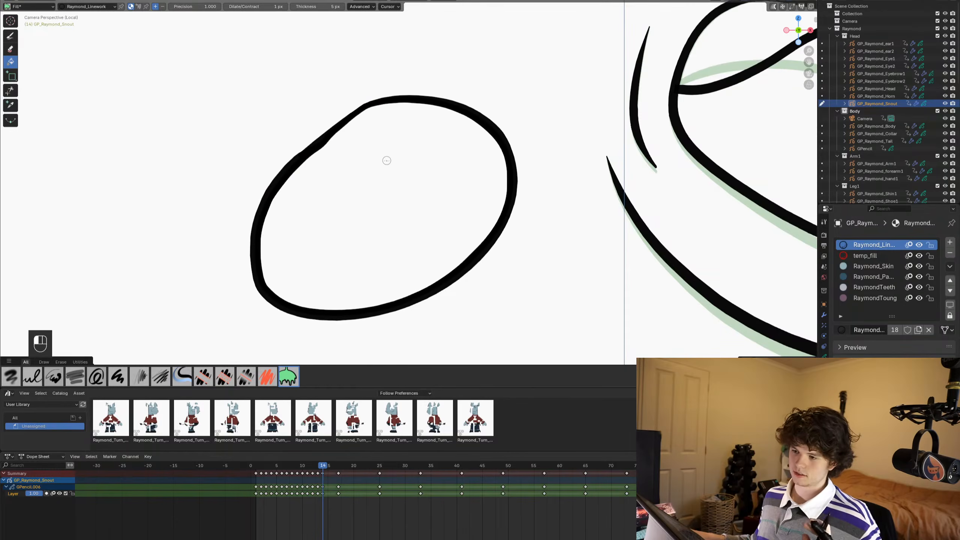
# - Delete the extra linework fill strokes from the test oval's outline and return to drawing
pyautogui.press('Tab')
pyautogui.click(301, 159)
pyautogui.click(310, 154)
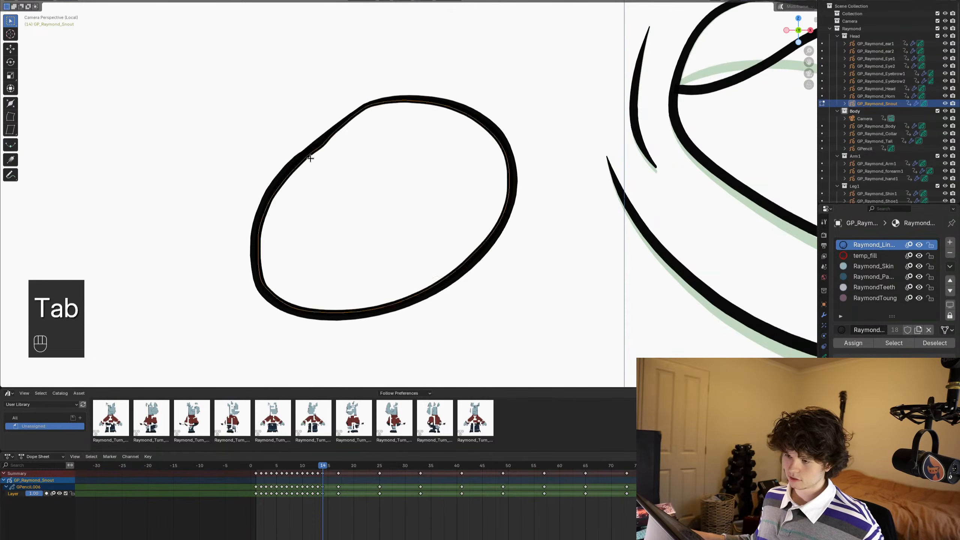
pyautogui.press('x')
pyautogui.click(310, 158)
pyautogui.click(311, 154)
pyautogui.press('x')
pyautogui.click(314, 157)
pyautogui.hotkey('ctrl', 'Tab')
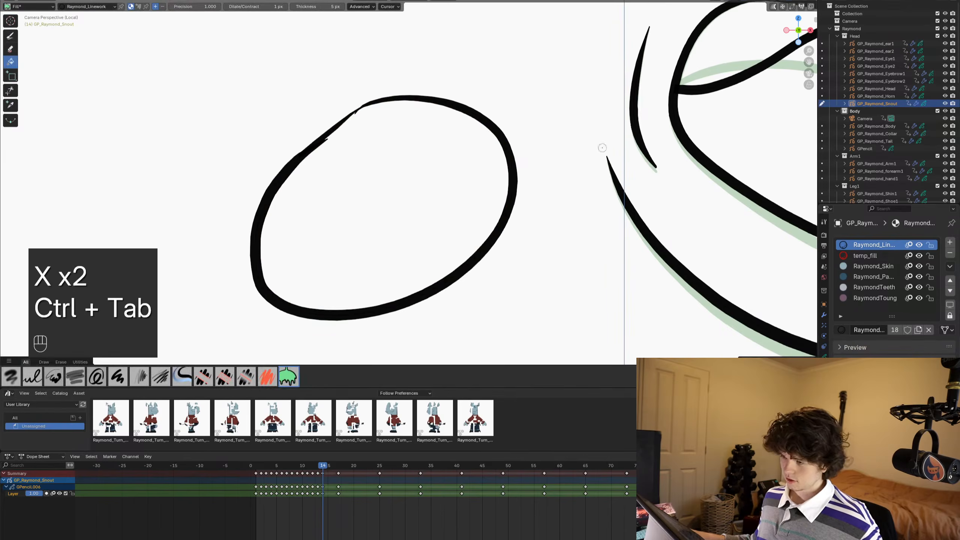
# - Fill the closed test oval with the Raymond_Skin material
pyautogui.click(864, 256)
pyautogui.click(869, 266)
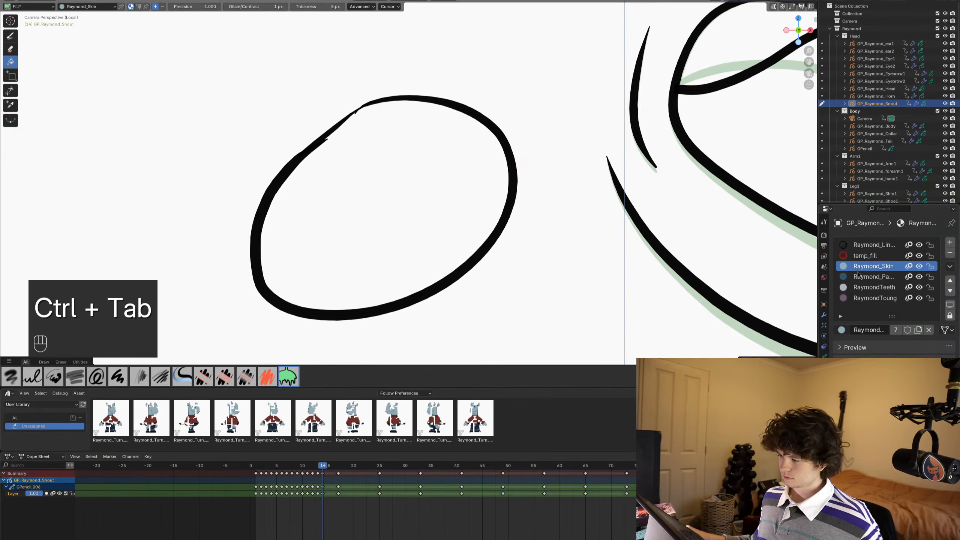
pyautogui.click(376, 209)
pyautogui.scroll(-6, 376, 209)
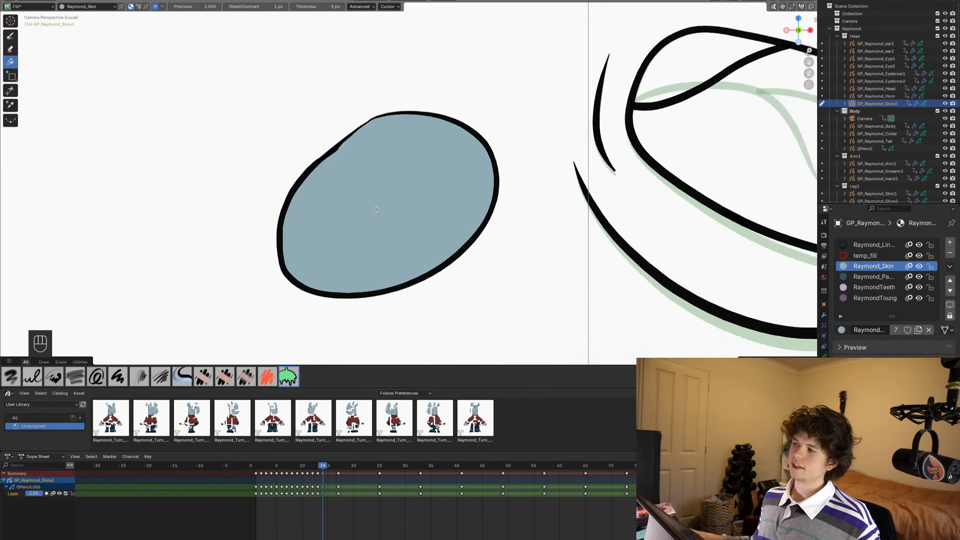
pyautogui.scroll(5, 376, 210)
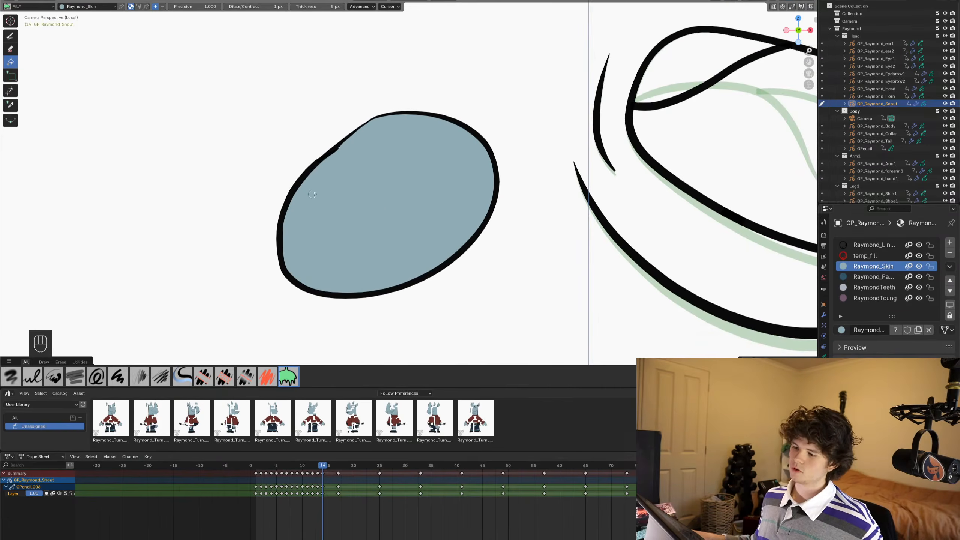
# - Delete the Raymond_Skin fill from inside the closed test oval
pyautogui.press('Tab')
pyautogui.press('x')
pyautogui.click(327, 179)
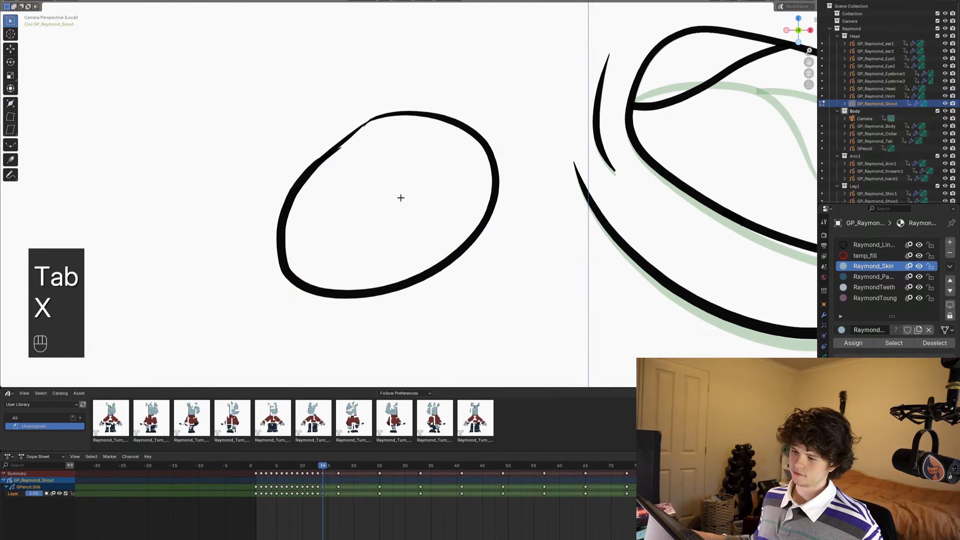
# - Fill the closed test oval with the Raymond_Skin material again
pyautogui.scroll(-4, 400, 197)
pyautogui.scroll(3, 400, 197)
pyautogui.hotkey('ctrl', 'Tab')
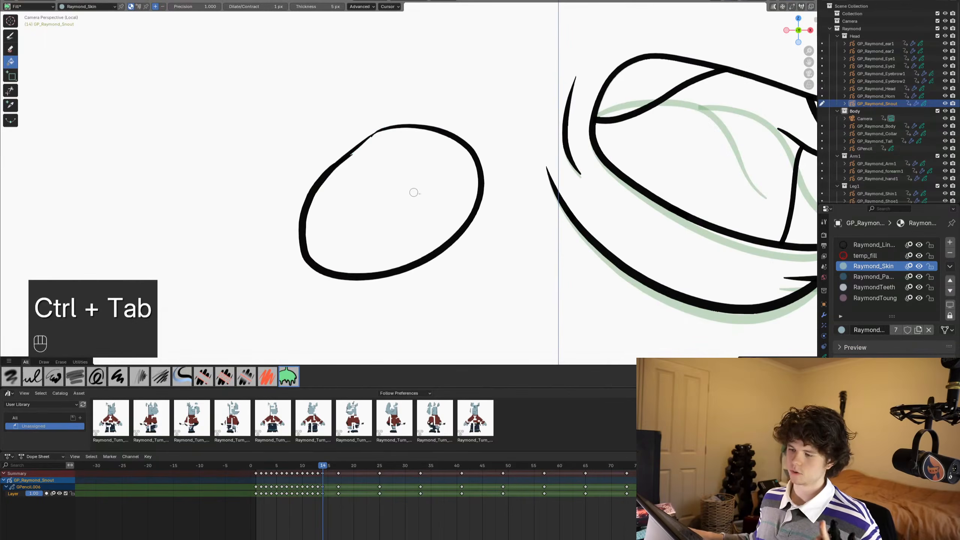
pyautogui.click(420, 193)
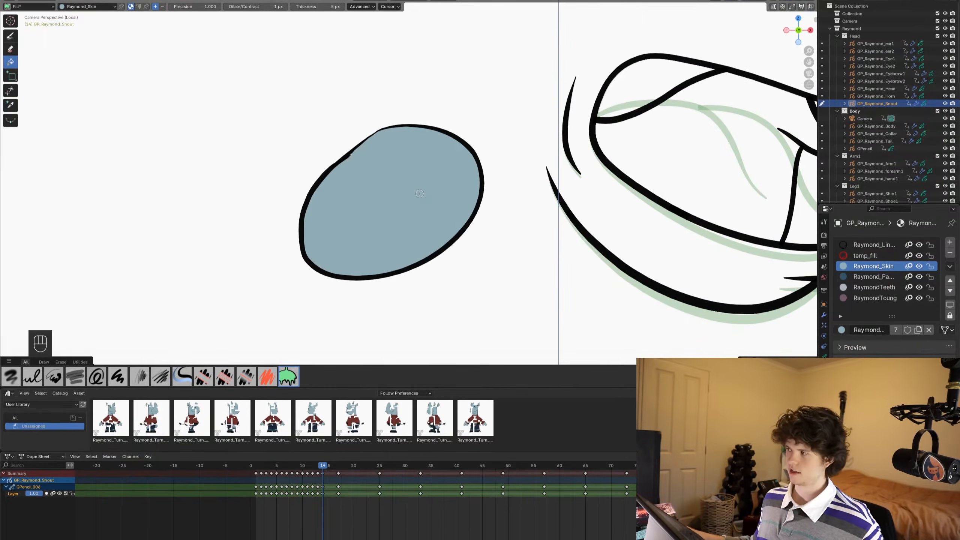
# - Delete the Raymond_Skin fill and the test oval's outline, return to Draw Mode and save the file
pyautogui.scroll(-1, 389, 185)
pyautogui.press('Tab')
pyautogui.press('c')
pyautogui.moveTo(352, 150); pyautogui.dragTo(364, 175)
pyautogui.rightClick(365, 176)
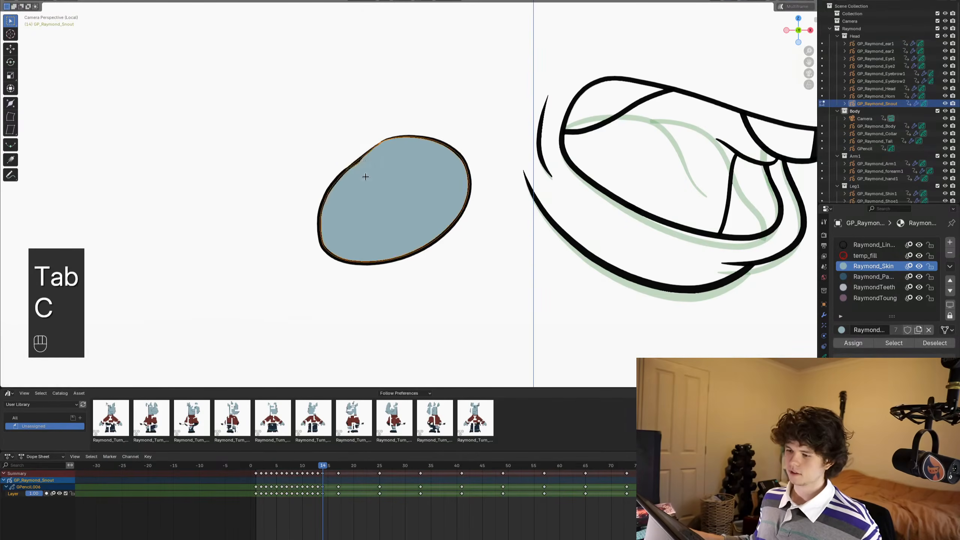
pyautogui.press('x')
pyautogui.keyDown('shift'); pyautogui.moveTo(489, 180); pyautogui.dragTo(334, 188, button='middle'); pyautogui.keyUp('shift')
pyautogui.hotkey('ctrl', 's')
pyautogui.scroll(-1, 497, 229)
pyautogui.keyDown('shift'); pyautogui.moveTo(607, 230); pyautogui.dragTo(525, 312, button='middle'); pyautogui.keyUp('shift')
pyautogui.hotkey('ctrl', 'Tab')
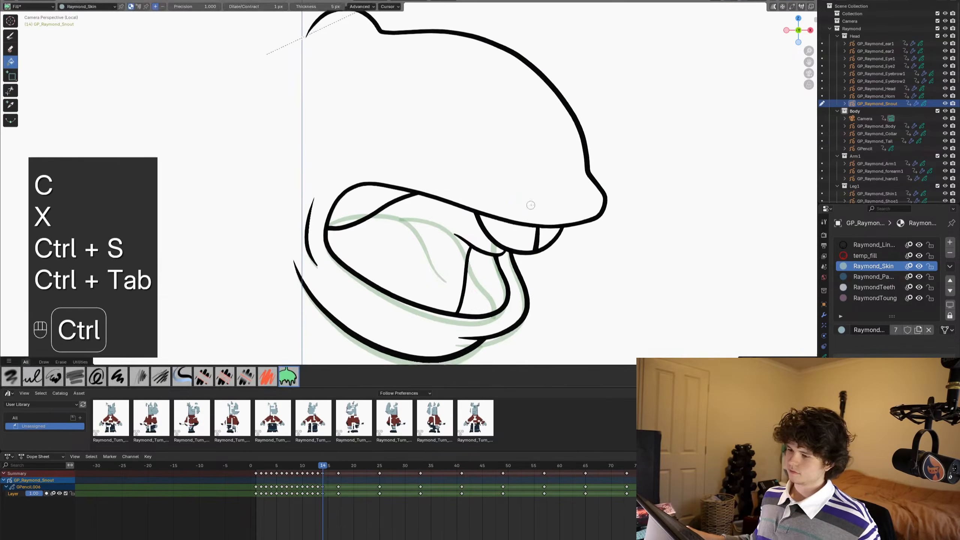
pyautogui.scroll(-2, 531, 205)
pyautogui.keyDown('shift'); pyautogui.moveTo(490, 216); pyautogui.dragTo(499, 185, button='middle'); pyautogui.keyUp('shift')
pyautogui.hotkey('ctrl', 's')
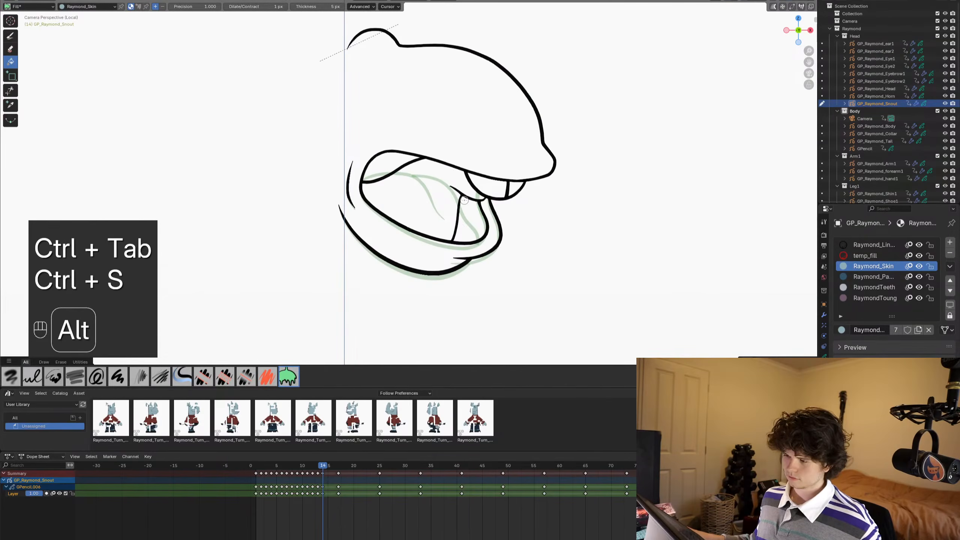
# - Advance to frame 15 and ready the Draw tool with the Raymond_Linework material
pyautogui.keyDown('alt'); pyautogui.scroll(-1, 464, 200); pyautogui.keyUp('alt')
pyautogui.keyDown('alt'); pyautogui.scroll(-1, 464, 200); pyautogui.keyUp('alt')
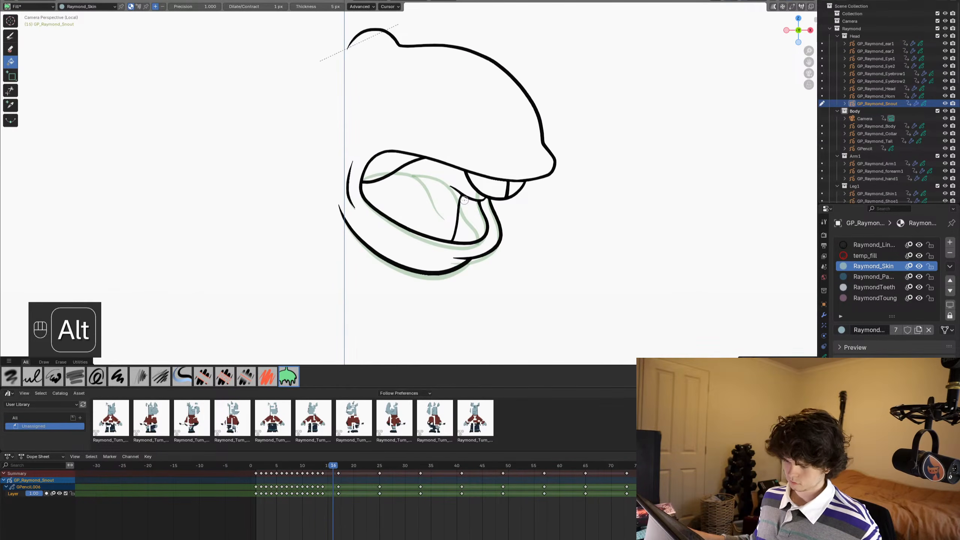
pyautogui.keyDown('alt'); pyautogui.scroll(1, 464, 200); pyautogui.keyUp('alt')
pyautogui.hotkey('ctrl', 'Tab')
pyautogui.scroll(2, 514, 168)
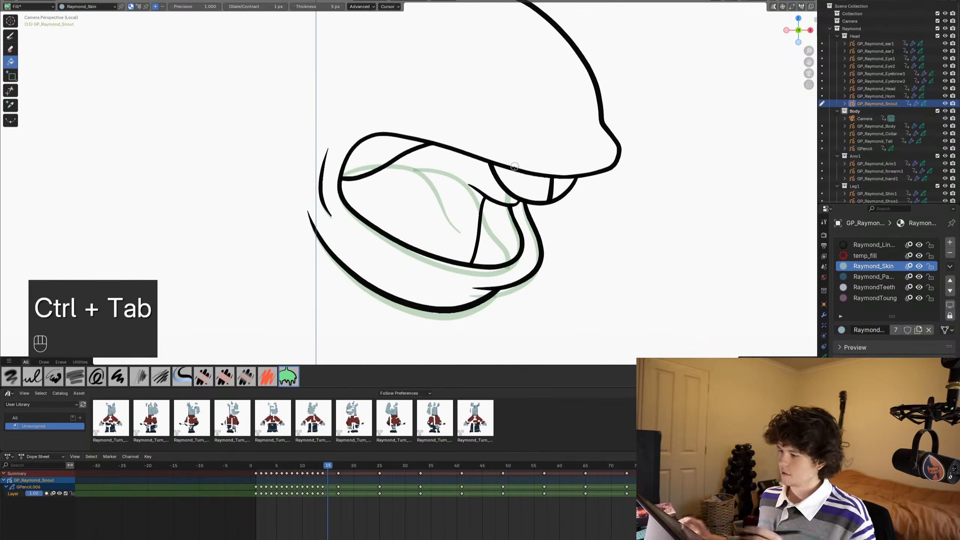
pyautogui.click(874, 245)
pyautogui.click(10, 36)
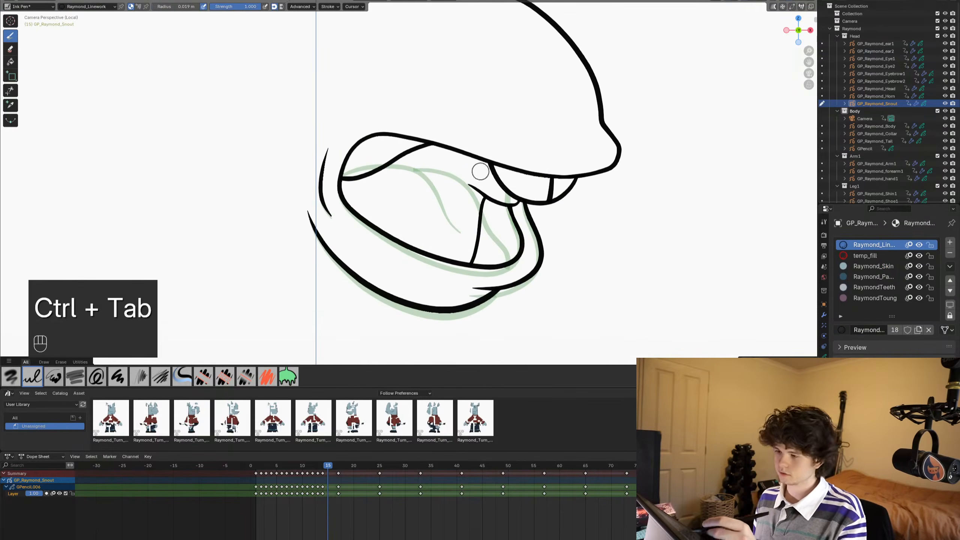
# - Examine the advanced settings of the Ink Pen brush and the Fill tool
pyautogui.click(302, 6)
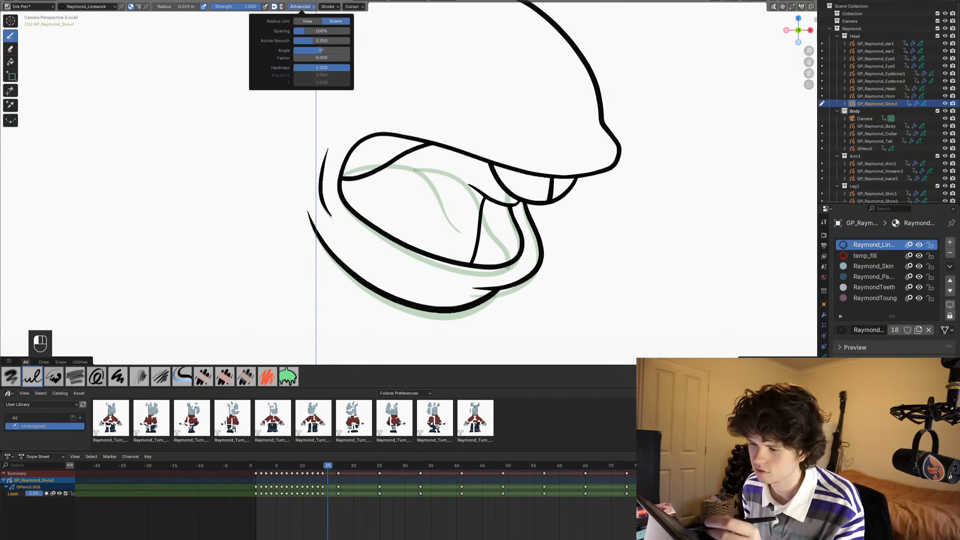
pyautogui.click(301, 6)
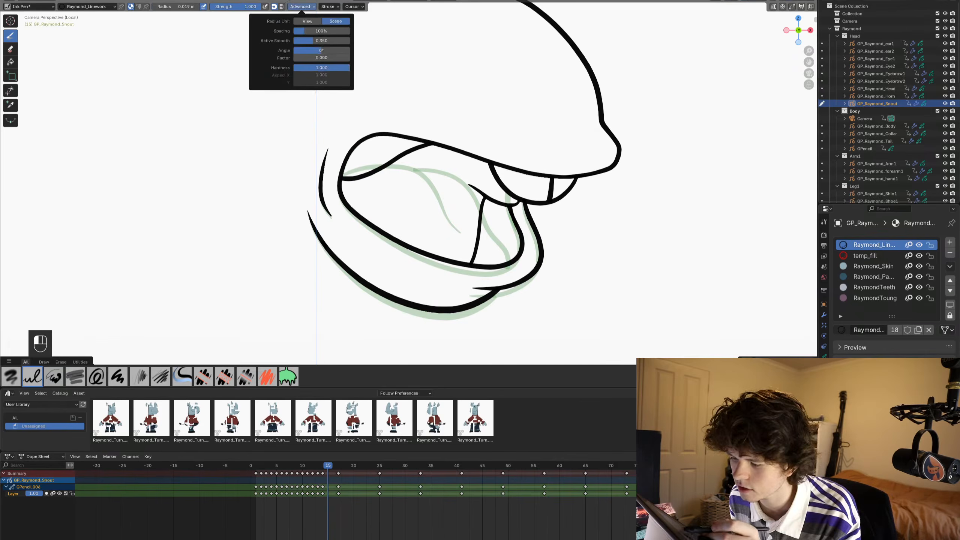
pyautogui.click(10, 62)
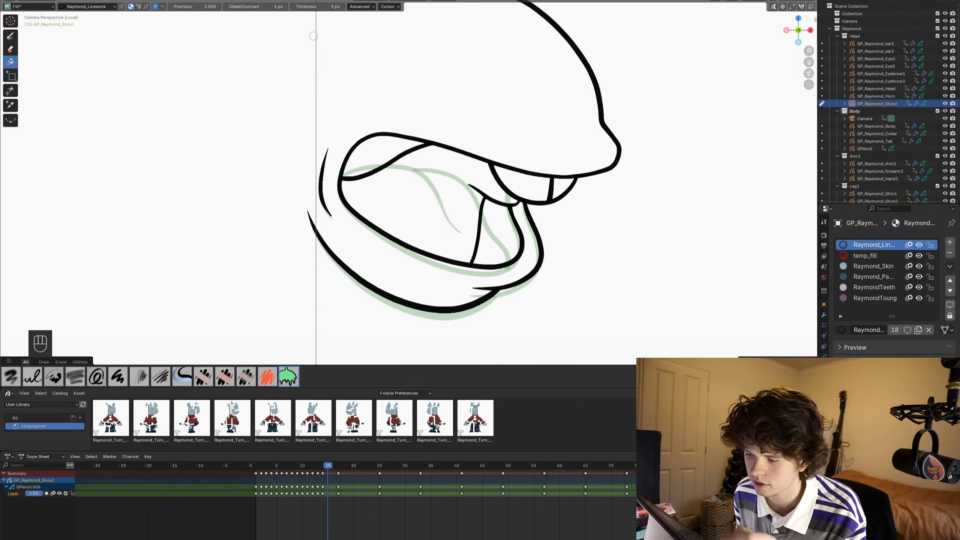
pyautogui.click(360, 6)
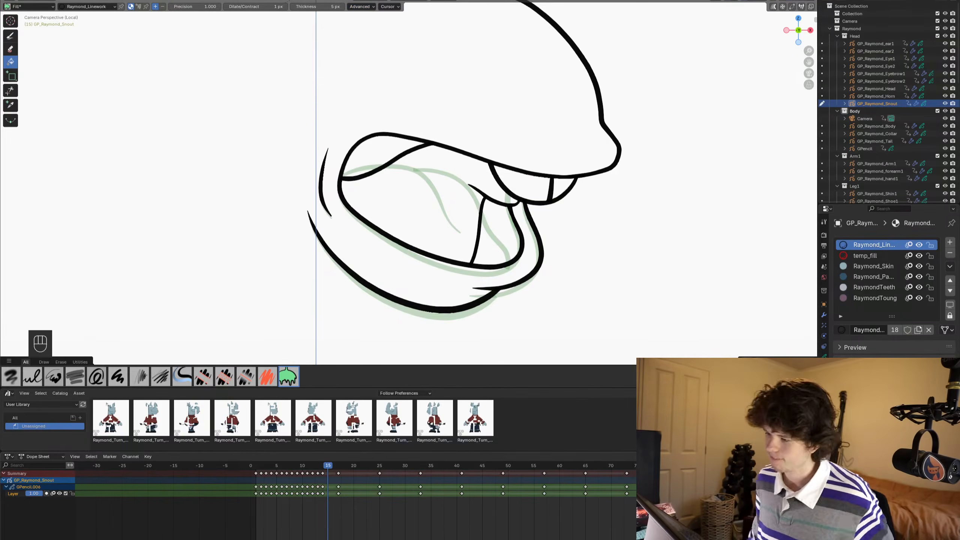
# - Ink the rounded mouth opening, upper lip line and divided front teeth on frame 15 with the Ink Pen
pyautogui.press('KP_Subtract')
pyautogui.press('KP_Add')
pyautogui.press('KP_Add')
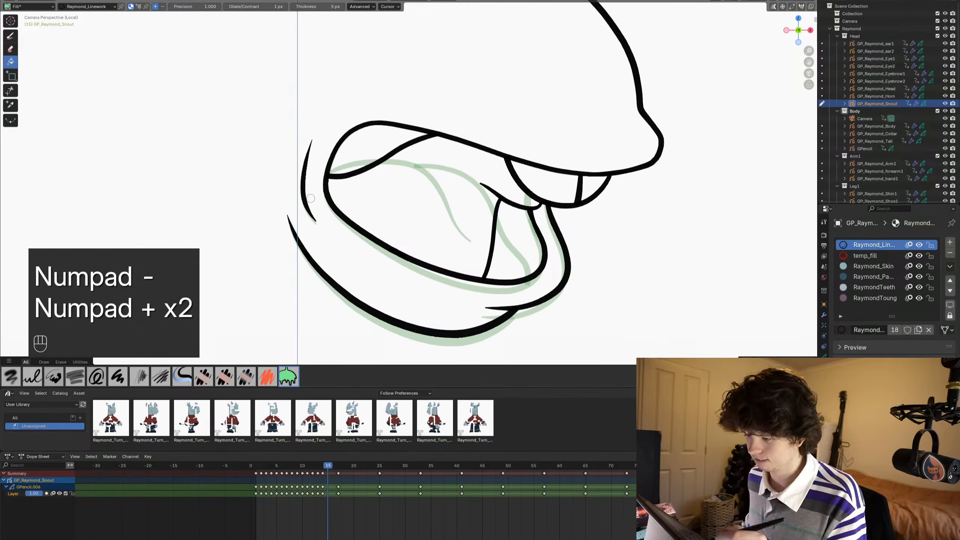
pyautogui.click(10, 35)
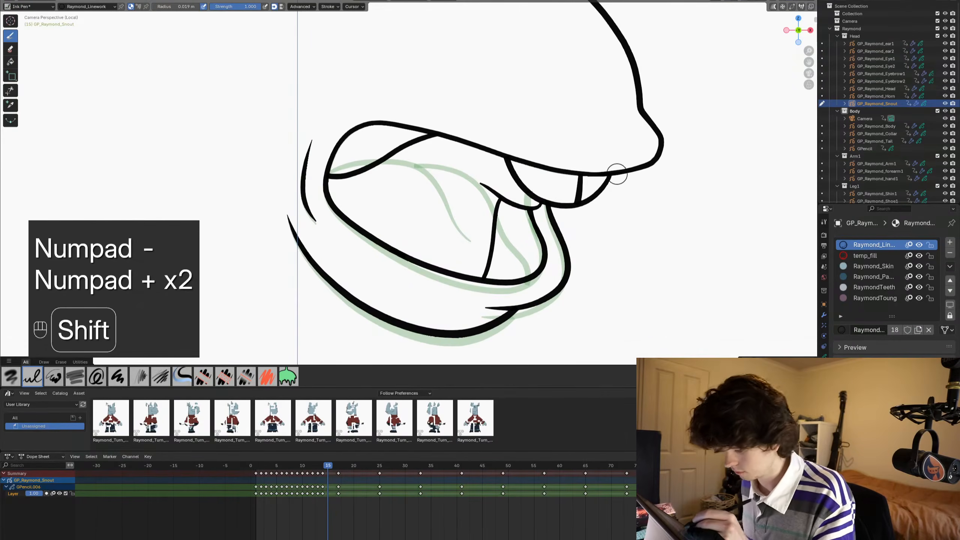
pyautogui.moveTo(618, 169)
pyautogui.keyDown('shift'); pyautogui.mouseDown()
pyautogui.moveTo(416, 145)
pyautogui.moveTo(381, 182)
pyautogui.moveTo(375, 231)
pyautogui.moveTo(468, 289)
pyautogui.moveTo(523, 283)
pyautogui.moveTo(543, 242)
pyautogui.moveTo(535, 180)
pyautogui.mouseUp(); pyautogui.keyUp('shift')
pyautogui.press('shift')
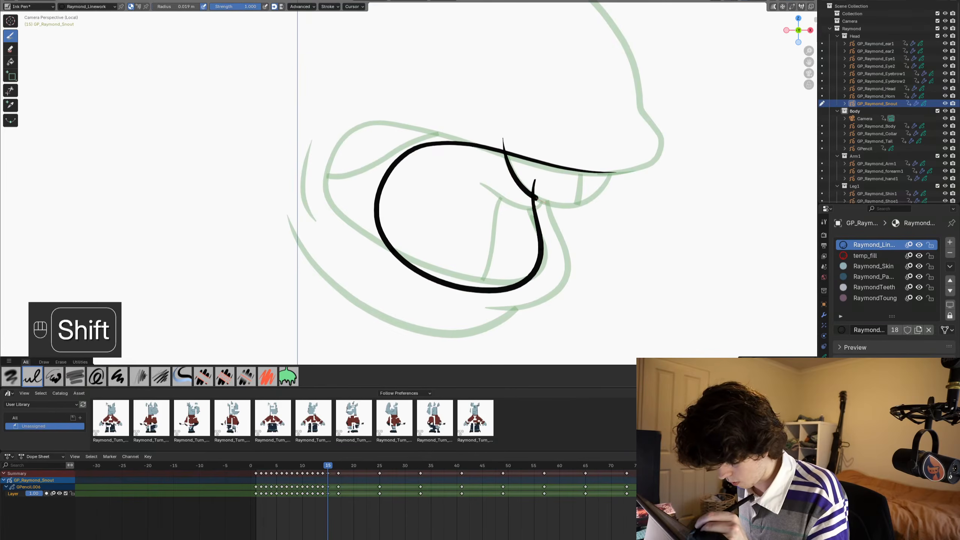
pyautogui.moveTo(535, 197)
pyautogui.mouseDown()
pyautogui.moveTo(578, 205)
pyautogui.moveTo(596, 194)
pyautogui.moveTo(613, 161)
pyautogui.moveTo(581, 171)
pyautogui.moveTo(572, 217)
pyautogui.mouseUp()
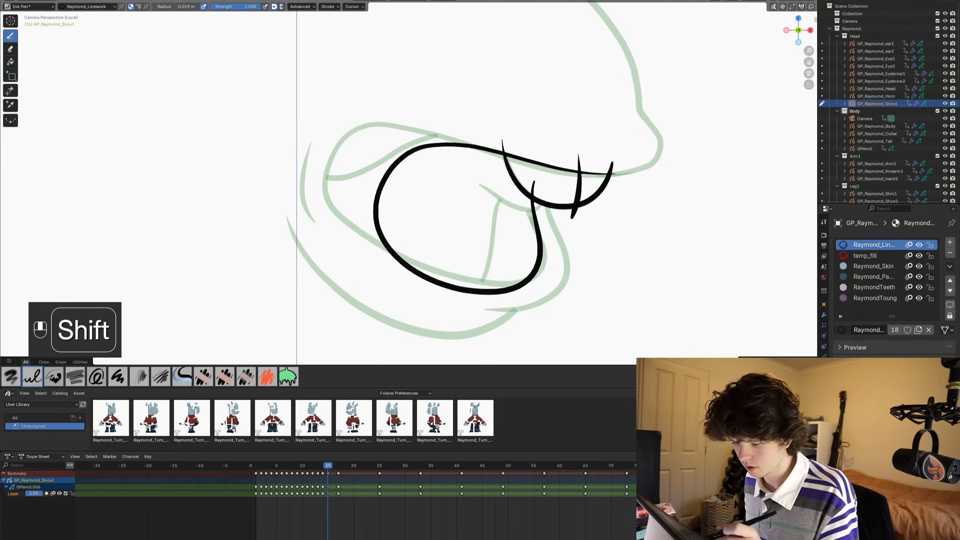
# - Draw the cheek crease, the outer lower-lip curve and the long jaw line around the mouth opening
pyautogui.moveTo(410, 249)
pyautogui.keyDown('shift'); pyautogui.mouseDown(button='middle')
pyautogui.moveTo(404, 264)
pyautogui.moveTo(418, 255)
pyautogui.moveTo(419, 269)
pyautogui.mouseUp(button='middle'); pyautogui.keyUp('shift')
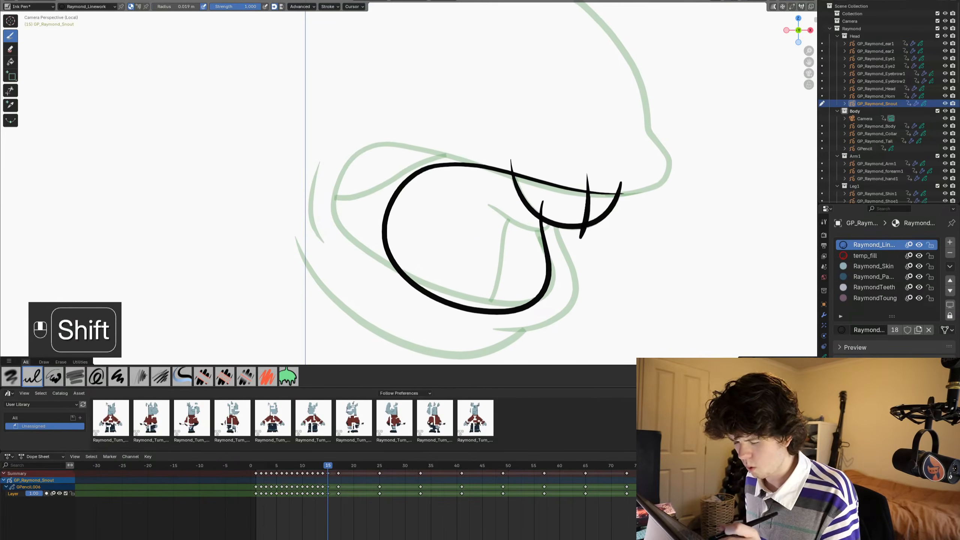
pyautogui.keyDown('shift'); pyautogui.moveTo(357, 211); pyautogui.dragTo(375, 279); pyautogui.keyUp('shift')
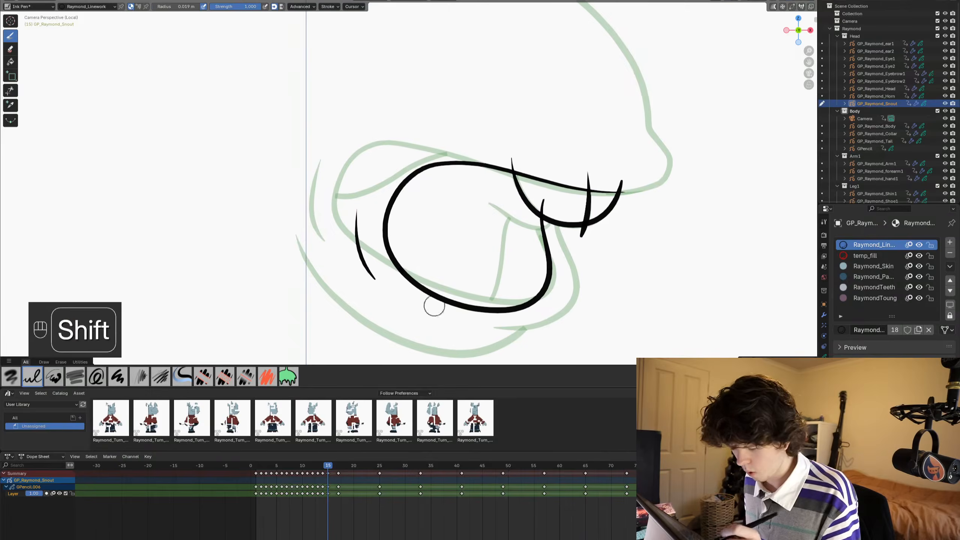
pyautogui.keyDown('shift'); pyautogui.moveTo(434, 306); pyautogui.dragTo(431, 268, button='middle'); pyautogui.keyUp('shift')
pyautogui.moveTo(555, 168)
pyautogui.keyDown('shift'); pyautogui.mouseDown()
pyautogui.moveTo(572, 256)
pyautogui.moveTo(566, 283)
pyautogui.moveTo(468, 300)
pyautogui.mouseUp(); pyautogui.keyUp('shift')
pyautogui.keyDown('shift'); pyautogui.moveTo(372, 285); pyautogui.dragTo(377, 278, button='middle'); pyautogui.keyUp('shift')
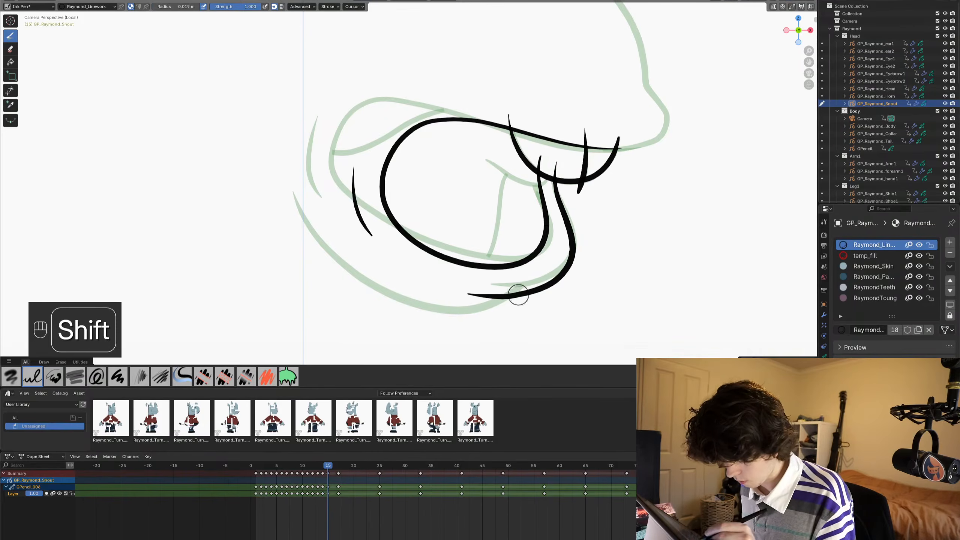
pyautogui.moveTo(523, 287)
pyautogui.keyDown('shift'); pyautogui.mouseDown()
pyautogui.moveTo(481, 316)
pyautogui.moveTo(432, 317)
pyautogui.moveTo(343, 260)
pyautogui.moveTo(293, 199)
pyautogui.mouseUp(); pyautogui.keyUp('shift')
pyautogui.keyDown('shift'); pyautogui.moveTo(293, 217); pyautogui.dragTo(309, 321, button='middle'); pyautogui.keyUp('shift')
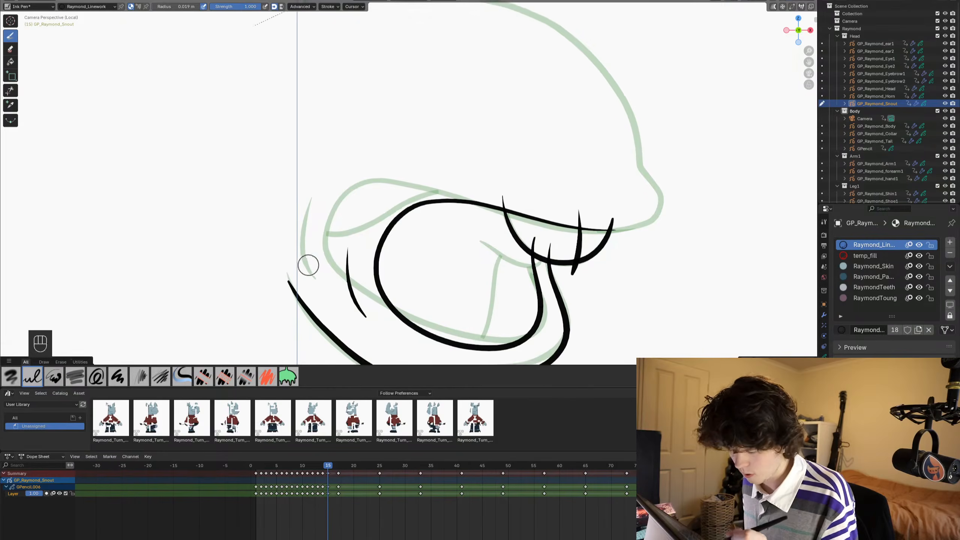
# - Trace the top of the snout from the back bump over the nose tip to the upper lip
pyautogui.moveTo(308, 265)
pyautogui.keyDown('shift'); pyautogui.mouseDown(button='middle')
pyautogui.moveTo(251, 290)
pyautogui.moveTo(233, 322)
pyautogui.mouseUp(button='middle'); pyautogui.keyUp('shift')
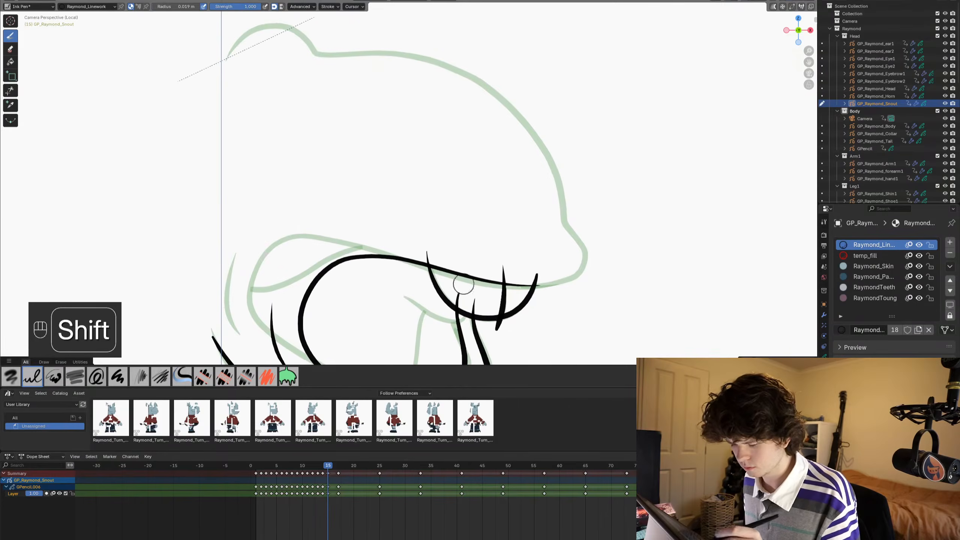
pyautogui.keyDown('shift'); pyautogui.moveTo(463, 284); pyautogui.dragTo(460, 320, button='middle'); pyautogui.keyUp('shift')
pyautogui.moveTo(224, 95)
pyautogui.keyDown('shift'); pyautogui.mouseDown()
pyautogui.moveTo(253, 65)
pyautogui.moveTo(293, 67)
pyautogui.moveTo(366, 89)
pyautogui.moveTo(430, 91)
pyautogui.moveTo(474, 110)
pyautogui.moveTo(529, 167)
pyautogui.moveTo(582, 288)
pyautogui.moveTo(551, 320)
pyautogui.mouseUp(); pyautogui.keyUp('shift')
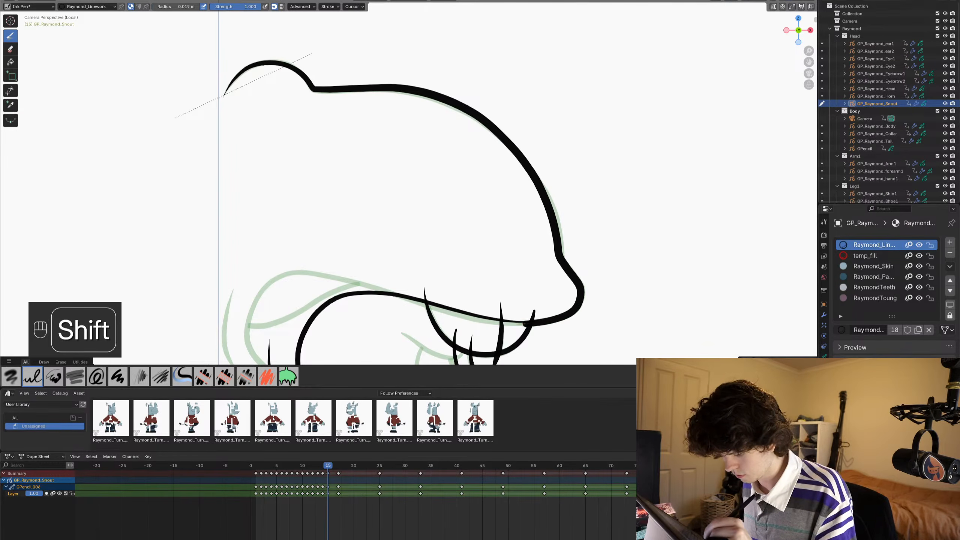
# - Trim the overshooting line ends around the teeth and lower lip on frame 15, and save the file
pyautogui.keyDown('shift'); pyautogui.moveTo(480, 317); pyautogui.dragTo(441, 305); pyautogui.keyUp('shift')
pyautogui.keyDown('shift'); pyautogui.moveTo(301, 272); pyautogui.dragTo(312, 160, button='middle'); pyautogui.keyUp('shift')
pyautogui.click(10, 90)
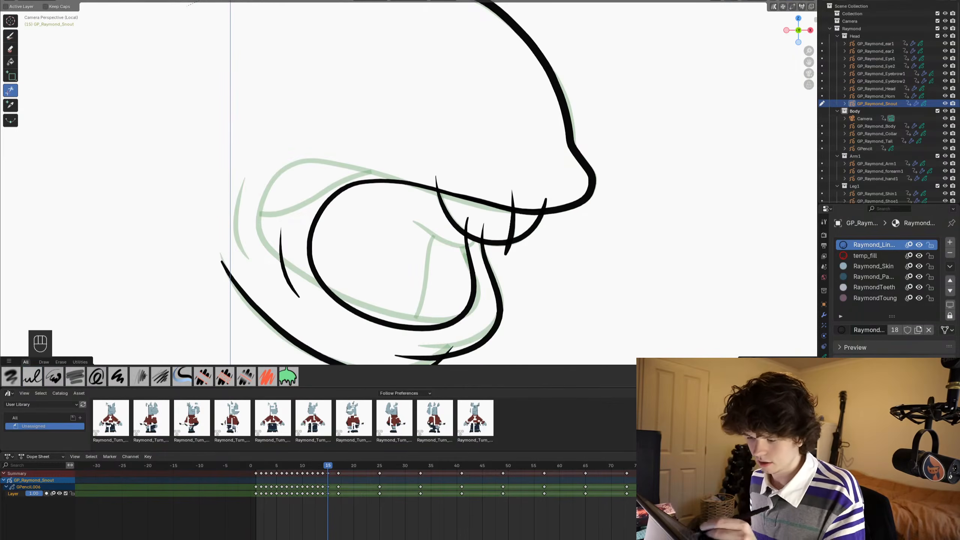
pyautogui.moveTo(428, 182); pyautogui.dragTo(444, 181)
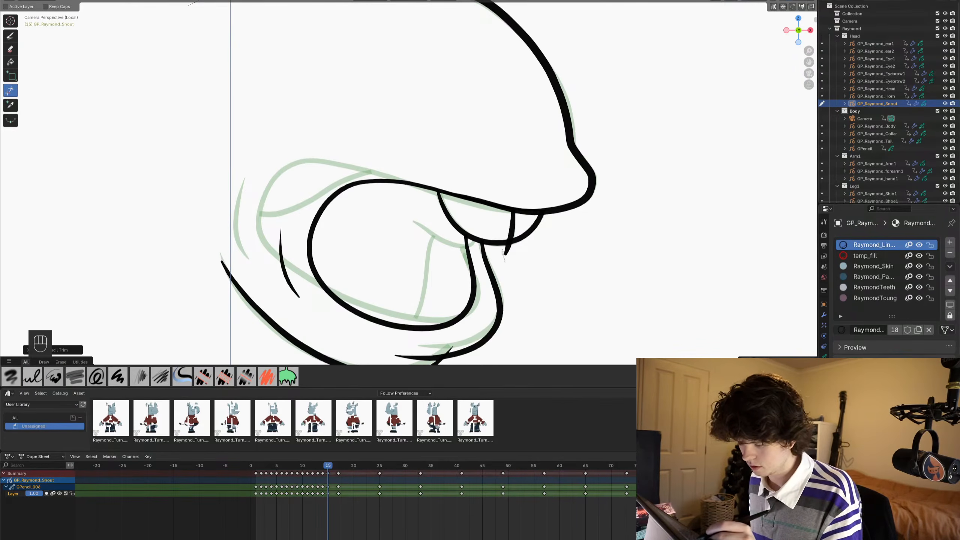
pyautogui.keyDown('shift'); pyautogui.moveTo(503, 253); pyautogui.dragTo(515, 136, button='middle'); pyautogui.keyUp('shift')
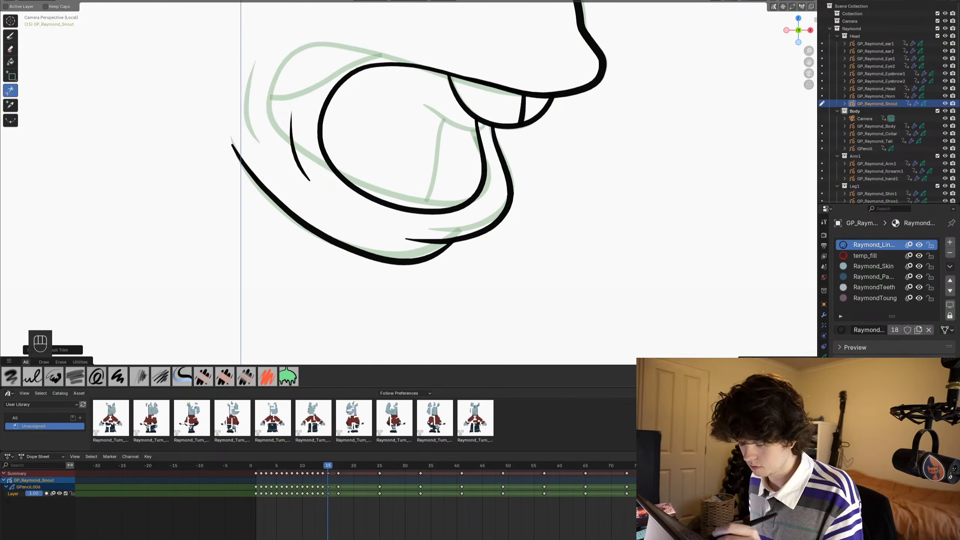
pyautogui.keyDown('shift'); pyautogui.moveTo(415, 171); pyautogui.dragTo(409, 267, button='middle'); pyautogui.keyUp('shift')
pyautogui.hotkey('ctrl', 's')
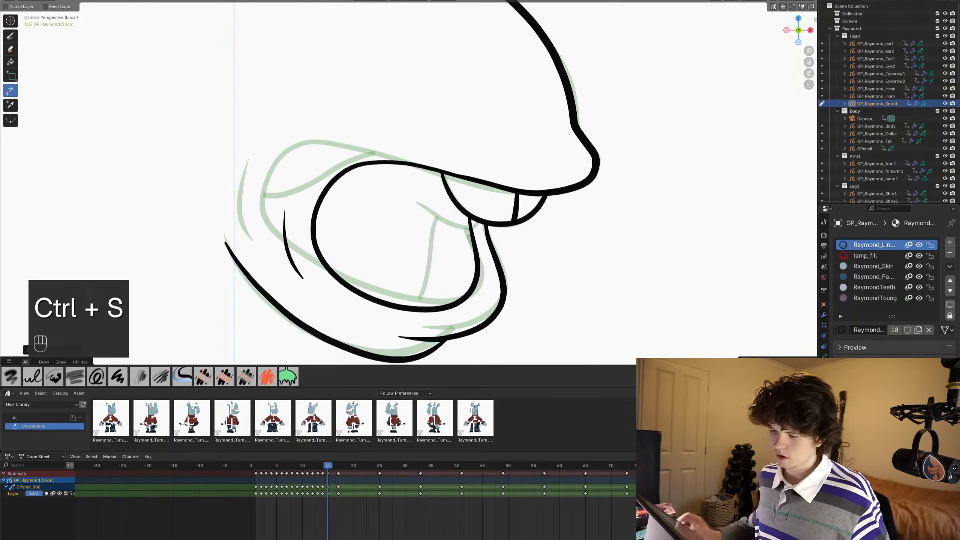
pyautogui.scroll(-1, 546, 78)
pyautogui.keyDown('shift'); pyautogui.moveTo(586, 83); pyautogui.dragTo(613, 87, button='middle'); pyautogui.keyUp('shift')
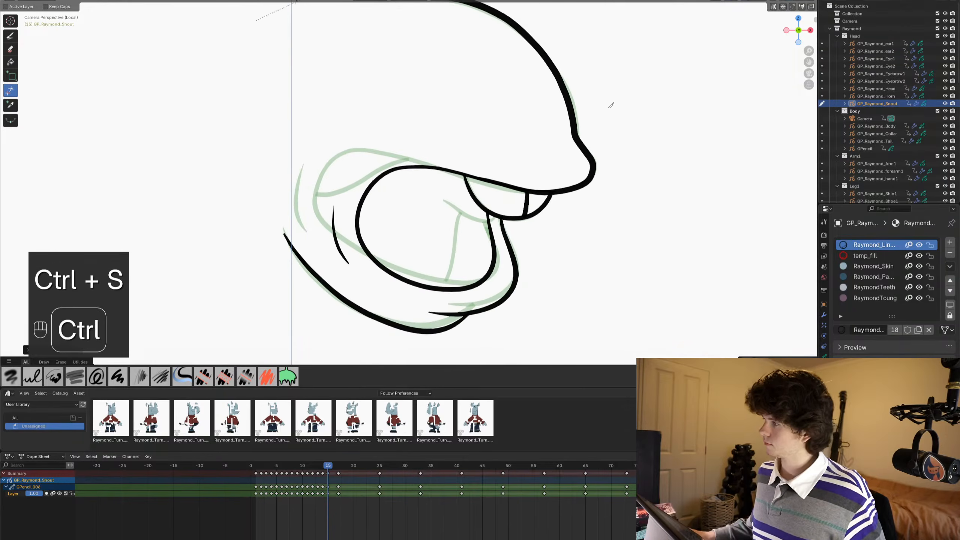
pyautogui.hotkey('ctrl', 's')
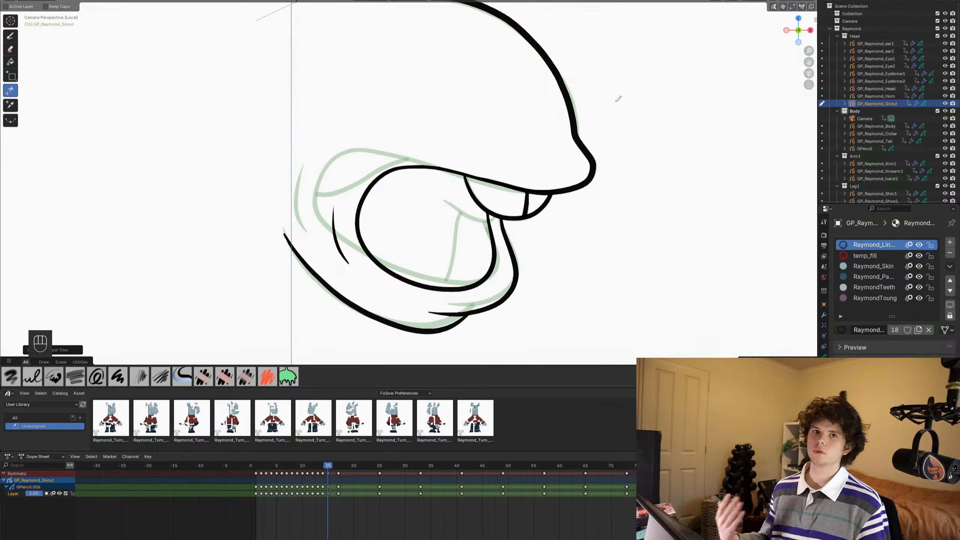
pyautogui.hotkey('ctrl', 's')
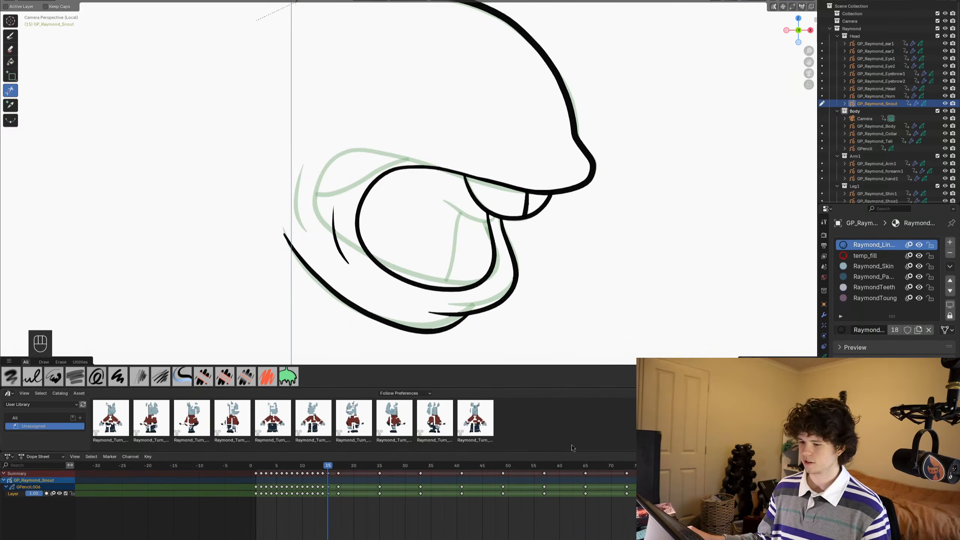
# - Advance to frame 16 for the next mouth shape and save the file
pyautogui.scroll(-3, 529, 294)
pyautogui.scroll(3, 516, 205)
pyautogui.scroll(-3, 515, 227)
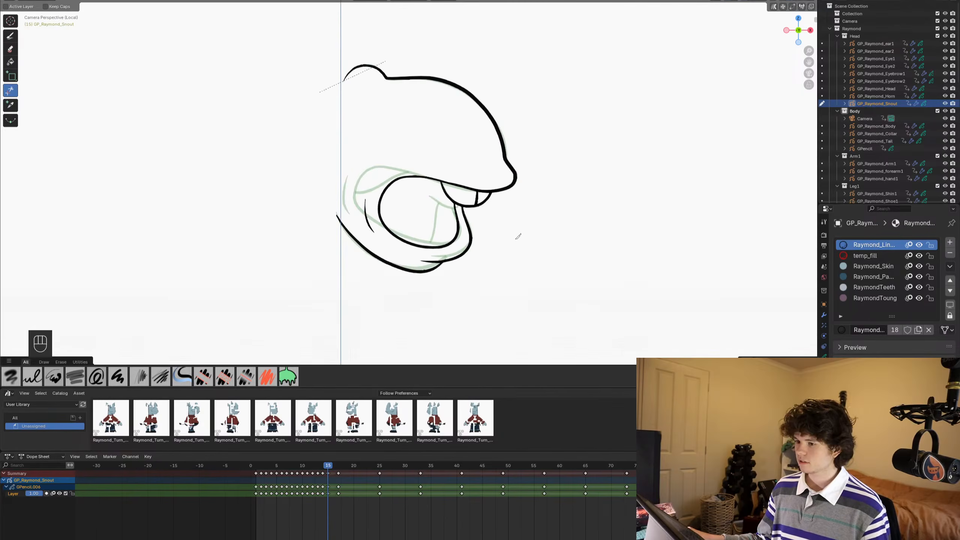
pyautogui.scroll(1, 515, 235)
pyautogui.scroll(1, 480, 216)
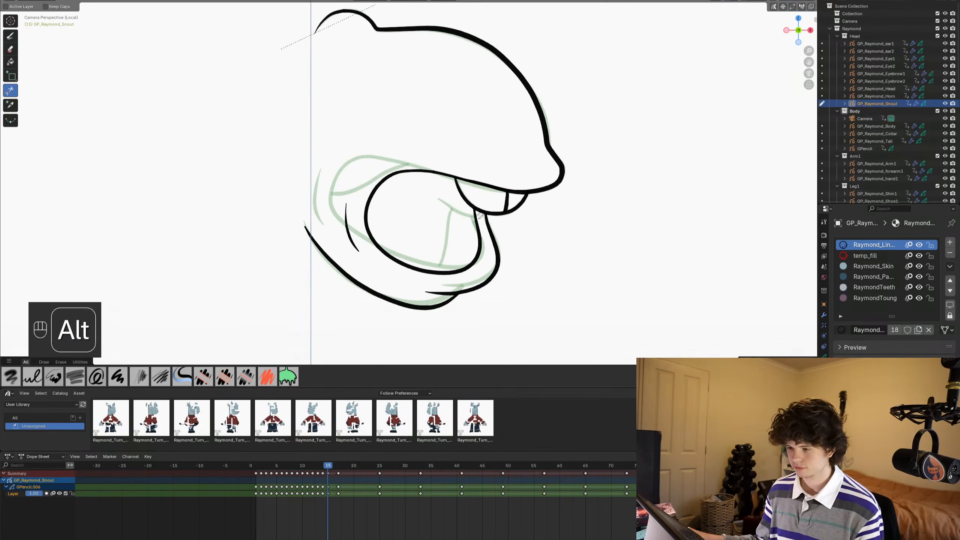
pyautogui.keyDown('alt'); pyautogui.scroll(-2, 480, 216); pyautogui.keyUp('alt')
pyautogui.keyDown('alt'); pyautogui.scroll(1, 480, 216); pyautogui.keyUp('alt')
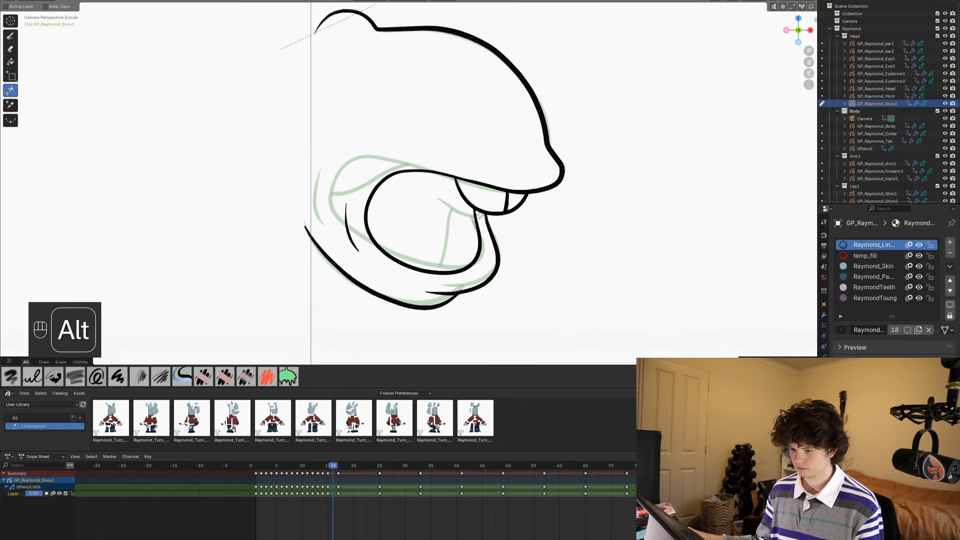
pyautogui.keyDown('shift'); pyautogui.moveTo(499, 172); pyautogui.dragTo(500, 205, button='middle'); pyautogui.keyUp('shift')
pyautogui.hotkey('ctrl', 's')
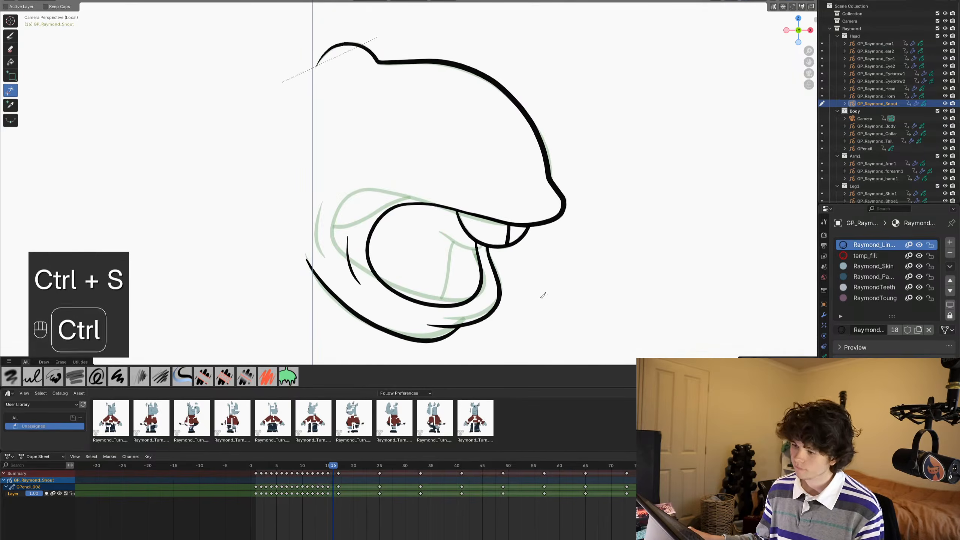
# - Ink a small narrow oval mouth opening on frame 16 and the wavy front lip profile beside it
pyautogui.hotkey('ctrl', 'Tab')
pyautogui.scroll(2, 580, 226)
pyautogui.scroll(-2, 565, 188)
pyautogui.moveTo(574, 231)
pyautogui.keyDown('shift'); pyautogui.mouseDown(button='middle')
pyautogui.moveTo(566, 188)
pyautogui.moveTo(529, 183)
pyautogui.mouseUp(button='middle'); pyautogui.keyUp('shift')
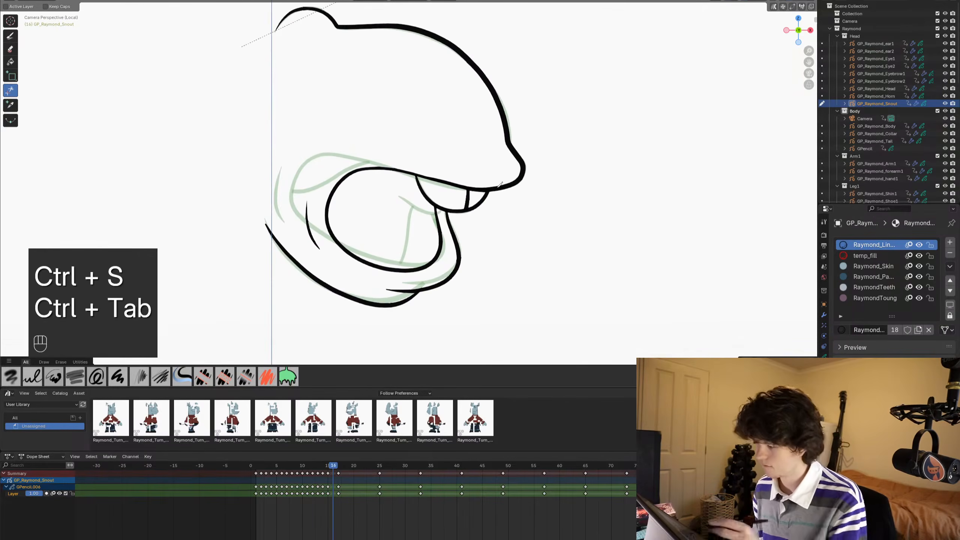
pyautogui.click(10, 36)
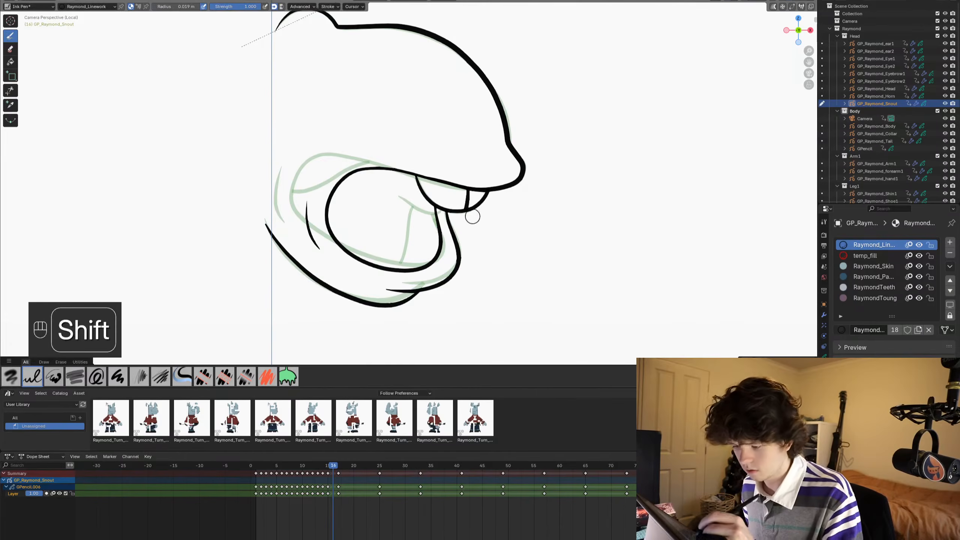
pyautogui.moveTo(478, 214)
pyautogui.keyDown('shift'); pyautogui.mouseDown()
pyautogui.moveTo(488, 182)
pyautogui.moveTo(480, 170)
pyautogui.mouseUp(); pyautogui.keyUp('shift')
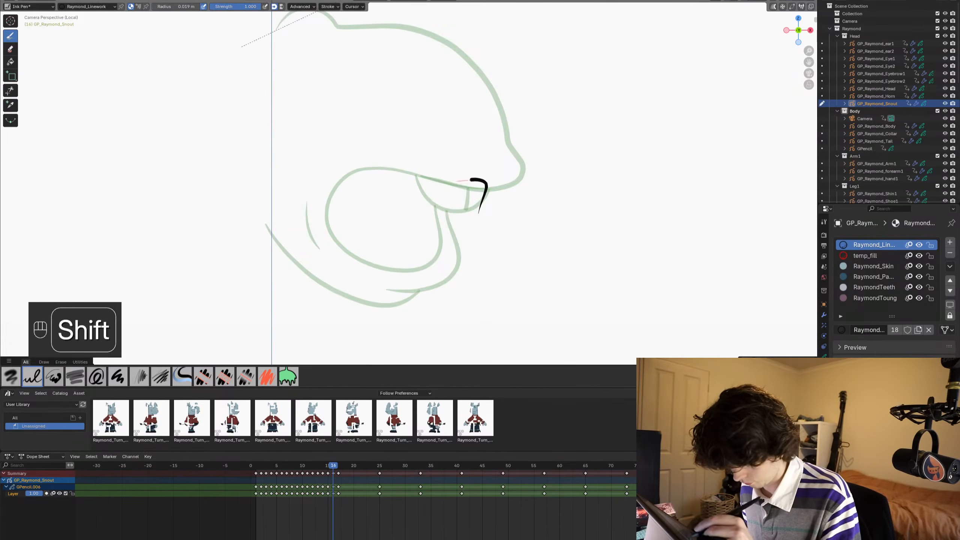
pyautogui.moveTo(451, 202)
pyautogui.keyDown('shift'); pyautogui.mouseDown()
pyautogui.moveTo(465, 239)
pyautogui.moveTo(499, 171)
pyautogui.mouseUp(); pyautogui.keyUp('shift')
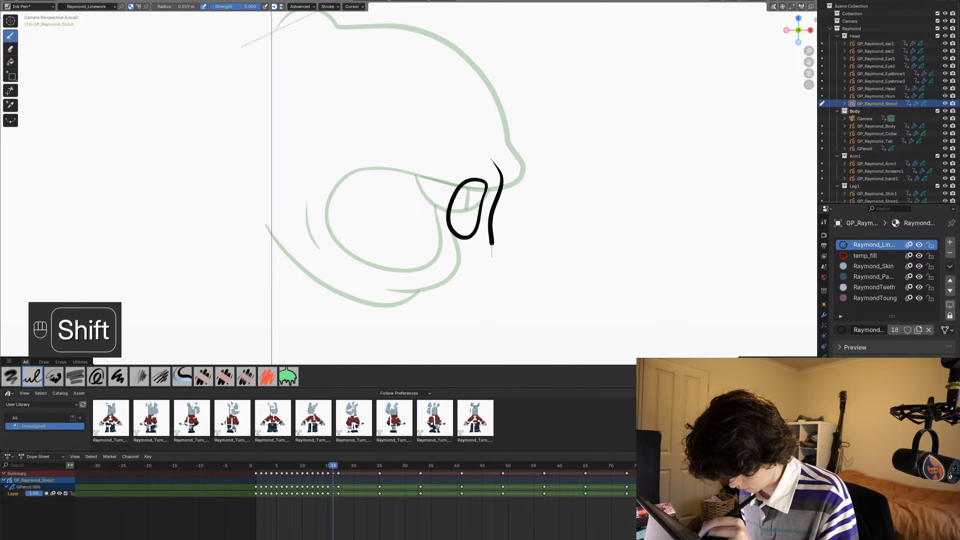
# - Draw the lower-lip curve and one long jaw line from the lip to the back of the snout, redoing uneven strokes
pyautogui.moveTo(460, 267)
pyautogui.keyDown('shift'); pyautogui.mouseDown()
pyautogui.moveTo(438, 252)
pyautogui.moveTo(478, 249)
pyautogui.moveTo(468, 284)
pyautogui.moveTo(419, 308)
pyautogui.moveTo(343, 300)
pyautogui.mouseUp(); pyautogui.keyUp('shift')
pyautogui.hotkey('ctrl', 'z')
pyautogui.moveTo(476, 250)
pyautogui.keyDown('shift'); pyautogui.mouseDown()
pyautogui.moveTo(460, 285)
pyautogui.moveTo(412, 295)
pyautogui.moveTo(339, 283)
pyautogui.moveTo(270, 231)
pyautogui.mouseUp(); pyautogui.keyUp('shift')
pyautogui.moveTo(255, 226)
pyautogui.keyDown('shift'); pyautogui.mouseDown(button='middle')
pyautogui.moveTo(261, 274)
pyautogui.moveTo(248, 219)
pyautogui.mouseUp(button='middle'); pyautogui.keyUp('shift')
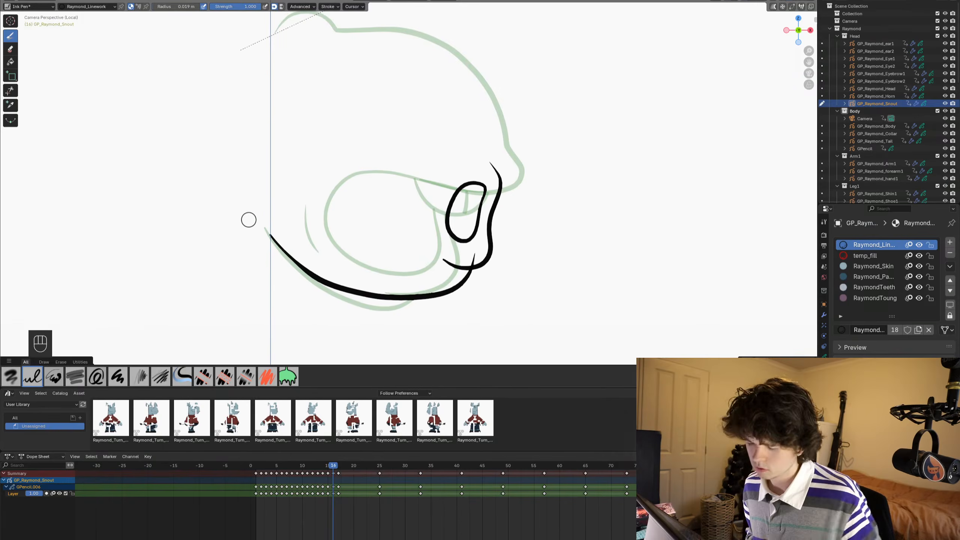
pyautogui.hotkey('ctrl', 'z')
pyautogui.moveTo(477, 251)
pyautogui.keyDown('shift'); pyautogui.mouseDown()
pyautogui.moveTo(472, 267)
pyautogui.moveTo(419, 295)
pyautogui.moveTo(373, 297)
pyautogui.moveTo(313, 275)
pyautogui.moveTo(263, 226)
pyautogui.mouseUp(); pyautogui.keyUp('shift')
pyautogui.keyDown('shift'); pyautogui.moveTo(248, 184); pyautogui.dragTo(248, 221, button='middle'); pyautogui.keyUp('shift')
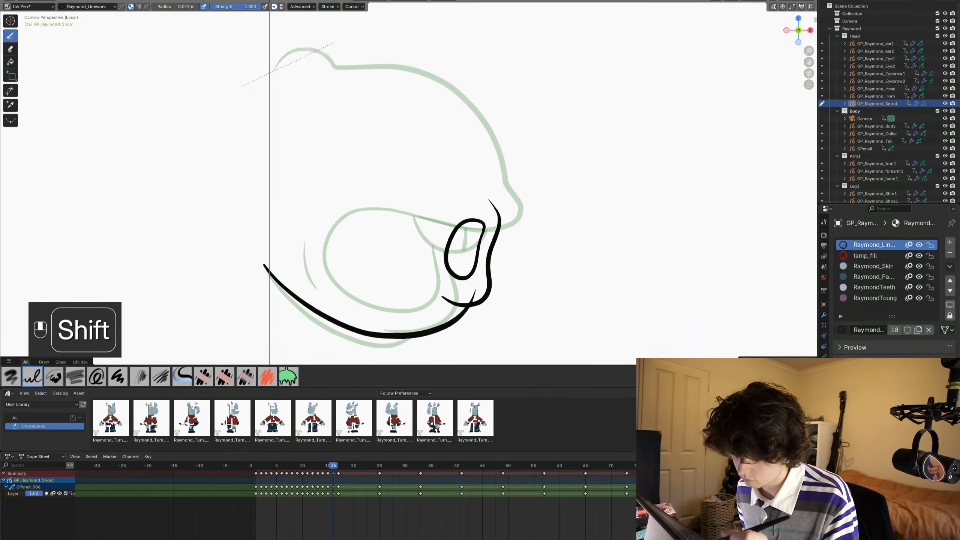
pyautogui.keyDown('shift'); pyautogui.moveTo(361, 261); pyautogui.dragTo(358, 275, button='middle'); pyautogui.keyUp('shift')
pyautogui.keyDown('shift'); pyautogui.moveTo(421, 267); pyautogui.dragTo(436, 314); pyautogui.keyUp('shift')
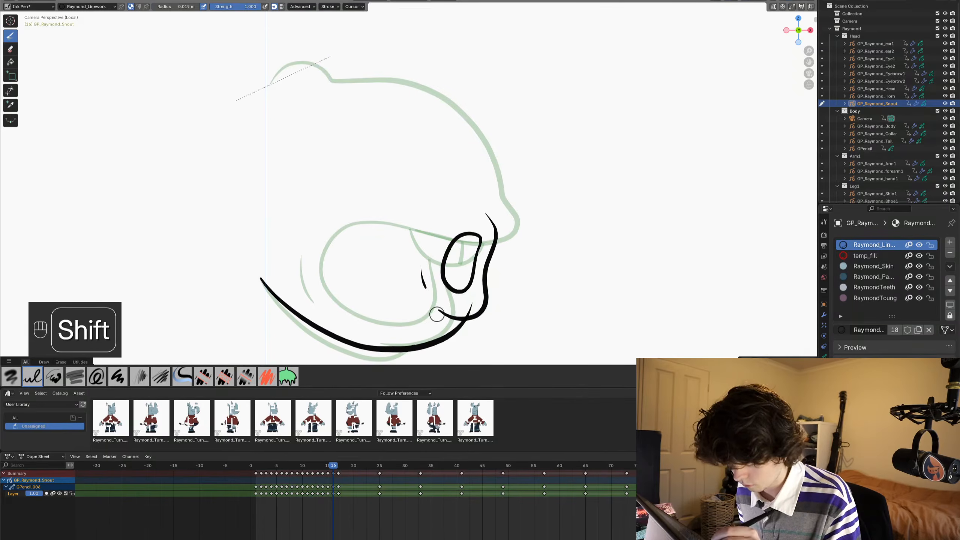
pyautogui.hotkey('ctrl', 'z')
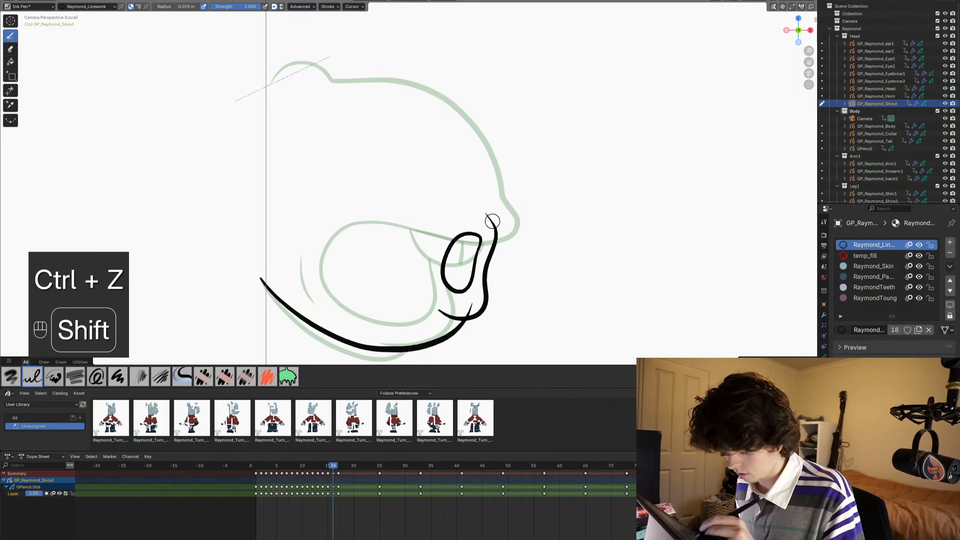
pyautogui.keyDown('shift'); pyautogui.moveTo(490, 220); pyautogui.dragTo(485, 173); pyautogui.keyUp('shift')
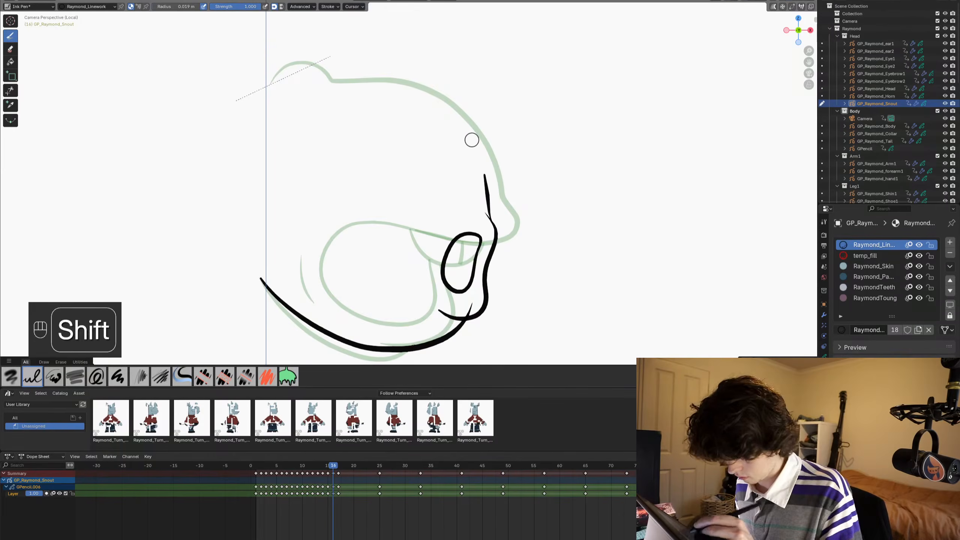
pyautogui.hotkey('ctrl', 'z')
pyautogui.keyDown('shift'); pyautogui.moveTo(492, 220); pyautogui.dragTo(484, 209); pyautogui.keyUp('shift')
pyautogui.keyDown('shift'); pyautogui.moveTo(479, 176); pyautogui.dragTo(455, 124); pyautogui.keyUp('shift')
pyautogui.hotkey('ctrl', 'z')
# - Trace the top of the snout on frame 16 from the back bump down over the front to the upper lip
pyautogui.scroll(2, 538, 252)
pyautogui.keyDown('shift'); pyautogui.moveTo(538, 251); pyautogui.dragTo(538, 232, button='middle'); pyautogui.keyUp('shift')
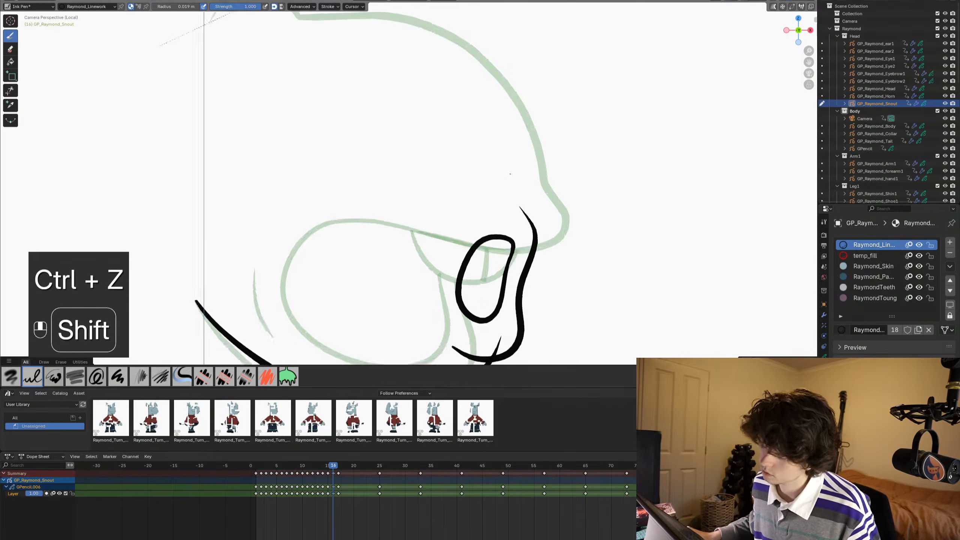
pyautogui.scroll(-3, 538, 232)
pyautogui.keyDown('shift'); pyautogui.moveTo(509, 142); pyautogui.dragTo(519, 219, button='middle'); pyautogui.keyUp('shift')
pyautogui.scroll(2, 519, 219)
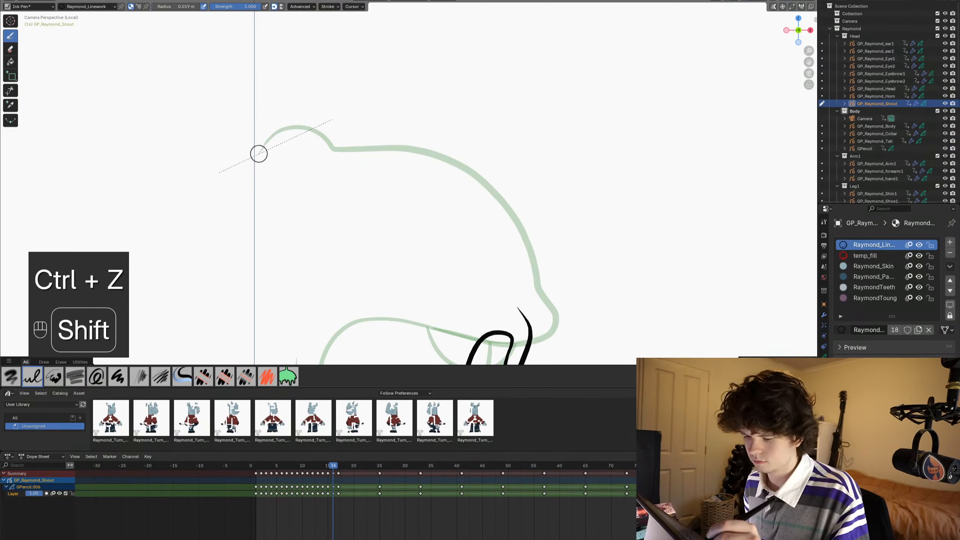
pyautogui.moveTo(259, 153)
pyautogui.keyDown('shift'); pyautogui.mouseDown()
pyautogui.moveTo(300, 129)
pyautogui.moveTo(435, 156)
pyautogui.moveTo(493, 189)
pyautogui.moveTo(518, 238)
pyautogui.moveTo(524, 335)
pyautogui.moveTo(533, 328)
pyautogui.mouseUp(); pyautogui.keyUp('shift')
# - Trim the lower end of the snout's top line above the lip and delete the leftover points there
pyautogui.click(10, 90)
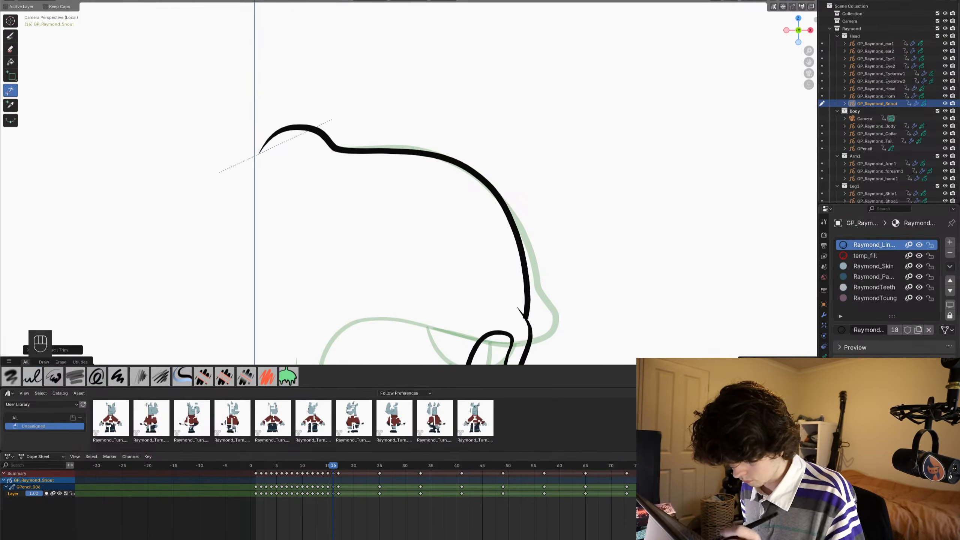
pyautogui.moveTo(540, 333)
pyautogui.keyDown('shift'); pyautogui.mouseDown(button='middle')
pyautogui.moveTo(521, 187)
pyautogui.moveTo(506, 174)
pyautogui.mouseUp(button='middle'); pyautogui.keyUp('shift')
pyautogui.scroll(2, 521, 187)
pyautogui.press('Tab')
pyautogui.press('1')
pyautogui.press('x')
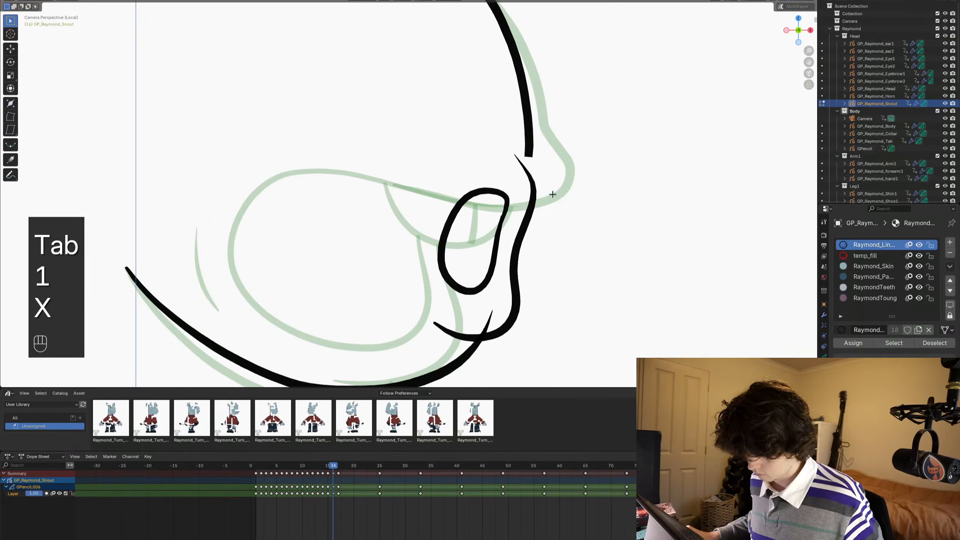
# - Ink a short stroke that joins the snout's top line to the upper-lip line
pyautogui.hotkey('ctrl', 'Tab')
pyautogui.scroll(3, 551, 151)
pyautogui.click(10, 36)
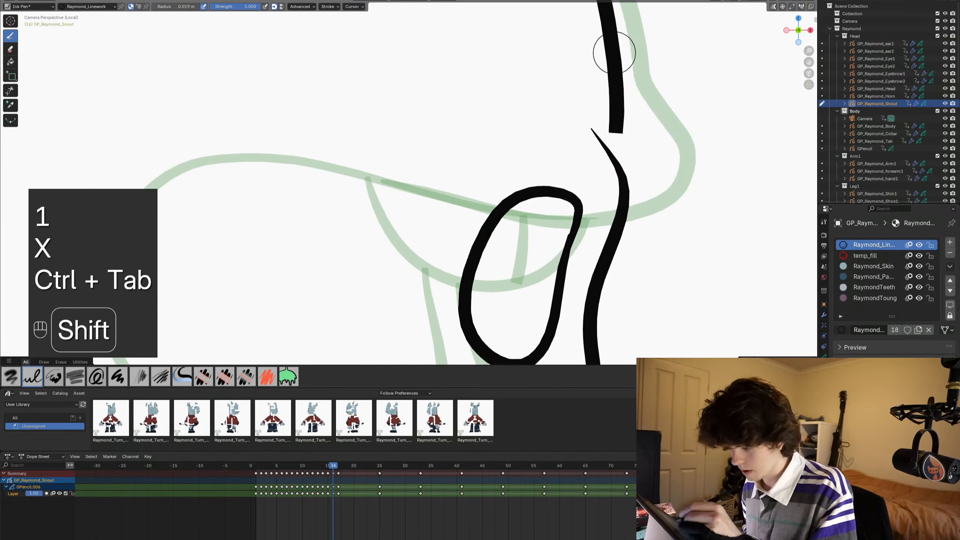
pyautogui.keyDown('shift'); pyautogui.moveTo(610, 41); pyautogui.dragTo(621, 227); pyautogui.keyUp('shift')
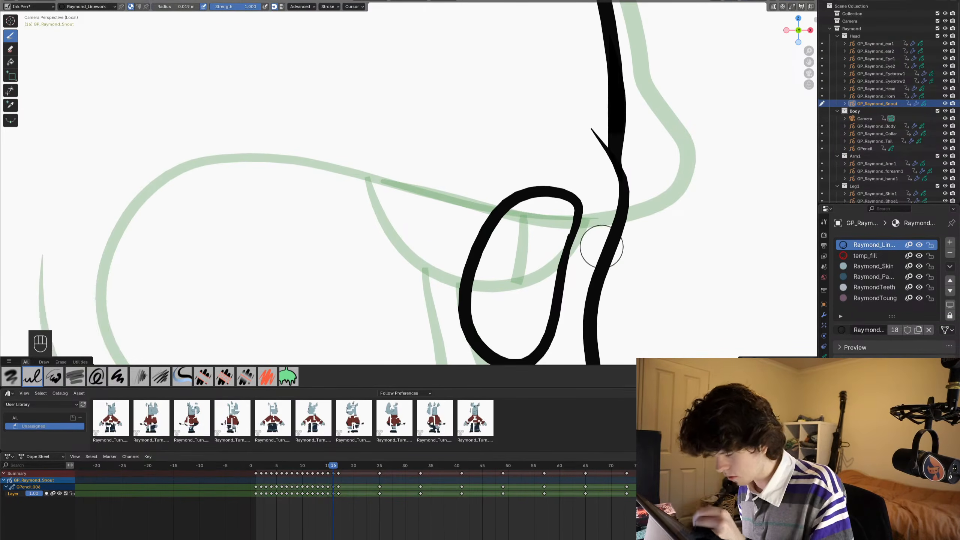
# - Trim the overshooting line ends around the lips and jaw on frame 16, and save the file
pyautogui.scroll(-7, 601, 247)
pyautogui.scroll(3, 496, 207)
pyautogui.keyDown('shift'); pyautogui.moveTo(494, 295); pyautogui.dragTo(495, 238, button='middle'); pyautogui.keyUp('shift')
pyautogui.scroll(3, 495, 268)
pyautogui.hotkey('ctrl', 'Tab')
pyautogui.scroll(-5, 494, 267)
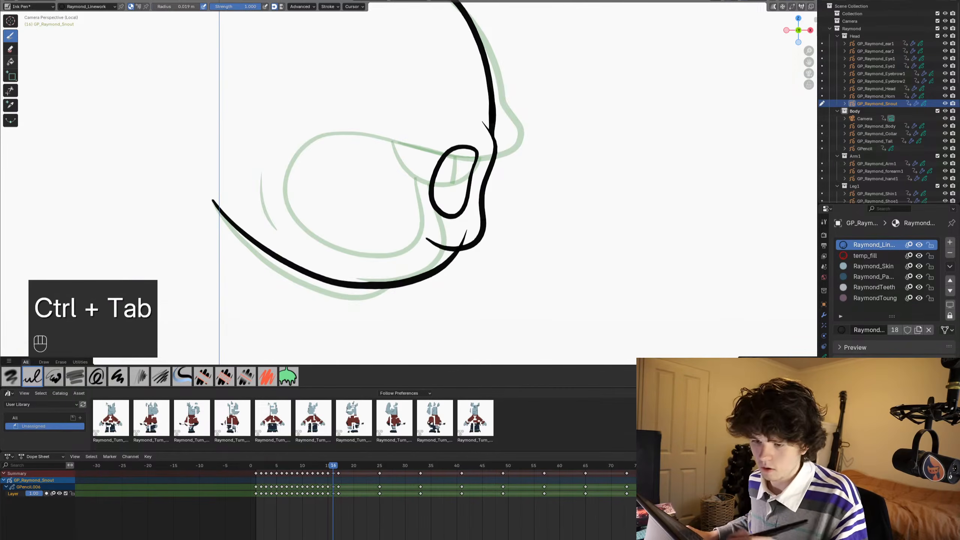
pyautogui.click(10, 90)
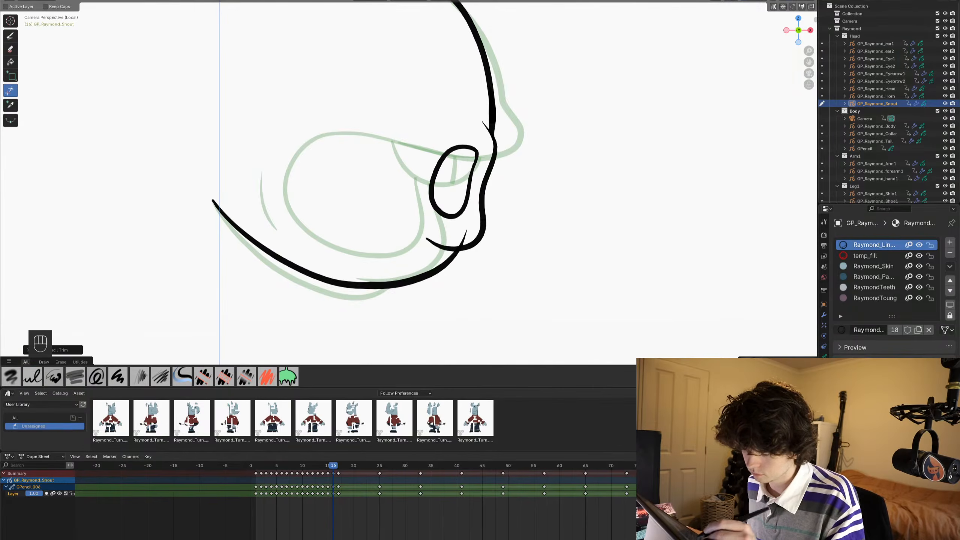
pyautogui.scroll(-6, 514, 180)
pyautogui.keyDown('shift'); pyautogui.moveTo(387, 166); pyautogui.dragTo(398, 224, button='middle'); pyautogui.keyUp('shift')
pyautogui.hotkey('ctrl', 's')
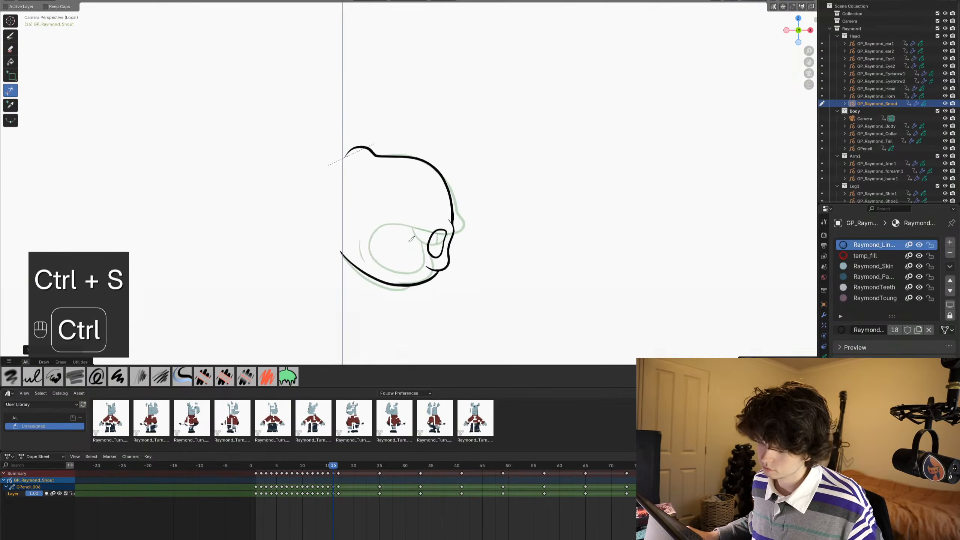
# - Go back through the mouth shapes to frame 10 and save the file
pyautogui.scroll(1, 421, 295)
pyautogui.hotkey('ctrl', 'Tab')
pyautogui.keyDown('ctrl'); pyautogui.moveTo(422, 285); pyautogui.dragTo(451, 166, button='middle'); pyautogui.keyUp('ctrl')
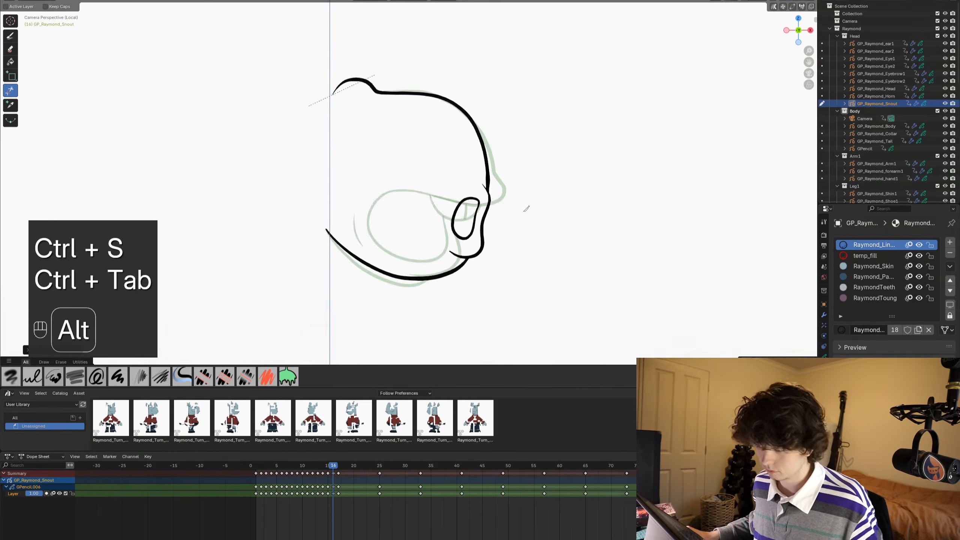
pyautogui.keyDown('alt'); pyautogui.scroll(7, 526, 208); pyautogui.keyUp('alt')
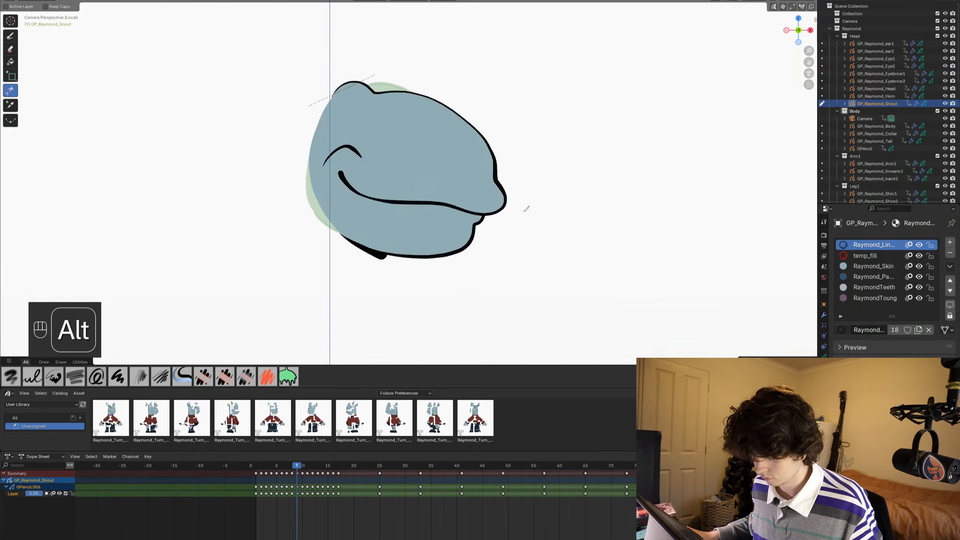
pyautogui.keyDown('alt'); pyautogui.scroll(2, 526, 208); pyautogui.keyUp('alt')
pyautogui.keyDown('alt'); pyautogui.scroll(-2, 526, 208); pyautogui.keyUp('alt')
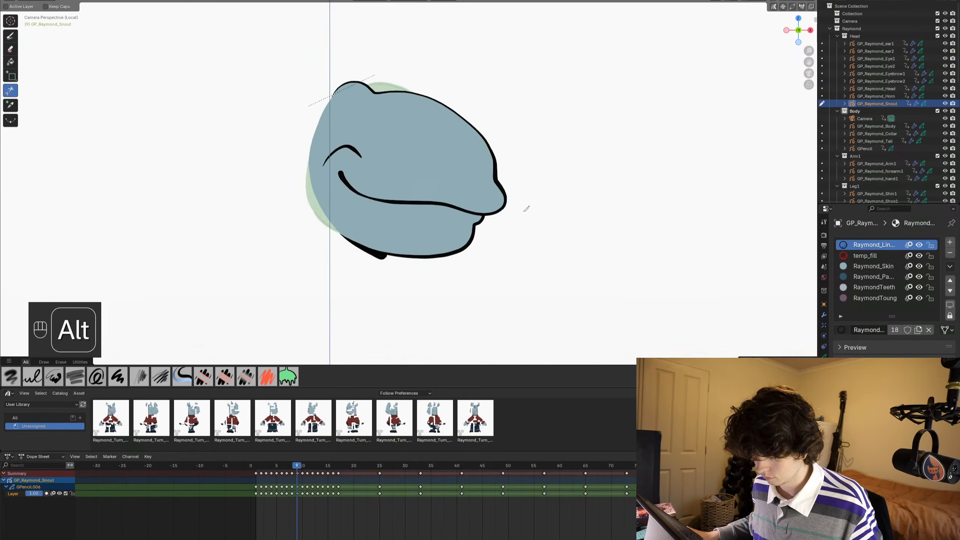
pyautogui.keyDown('alt'); pyautogui.scroll(-1, 526, 208); pyautogui.keyUp('alt')
pyautogui.keyDown('shift'); pyautogui.moveTo(390, 216); pyautogui.dragTo(419, 128, button='middle'); pyautogui.keyUp('shift')
pyautogui.hotkey('ctrl', 's')
# - Make temp_fill the active material, maximize the 3D viewport and save the file
pyautogui.click(899, 256)
pyautogui.hotkey('ctrl', 'Tab')
pyautogui.keyDown('shift'); pyautogui.moveTo(380, 129); pyautogui.dragTo(399, 195, button='middle'); pyautogui.keyUp('shift')
pyautogui.hotkey('ctrl', 'space')
pyautogui.hotkey('ctrl', 's')
pyautogui.keyDown('shift'); pyautogui.moveTo(496, 294); pyautogui.dragTo(449, 192, button='middle'); pyautogui.keyUp('shift')
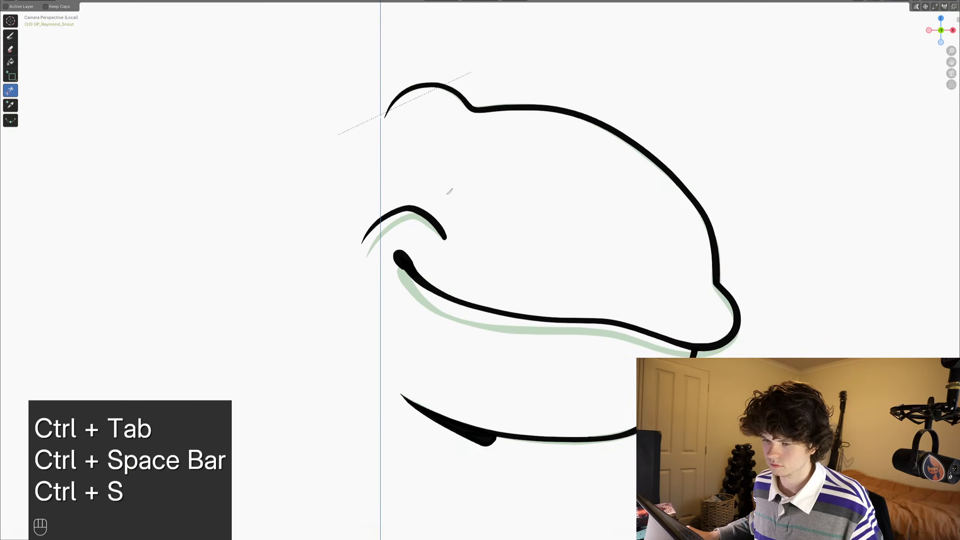
# - Close the open back of the snout on frames 10 and 11 with a temp_fill curve from the back bump to the jaw line
pyautogui.click(10, 36)
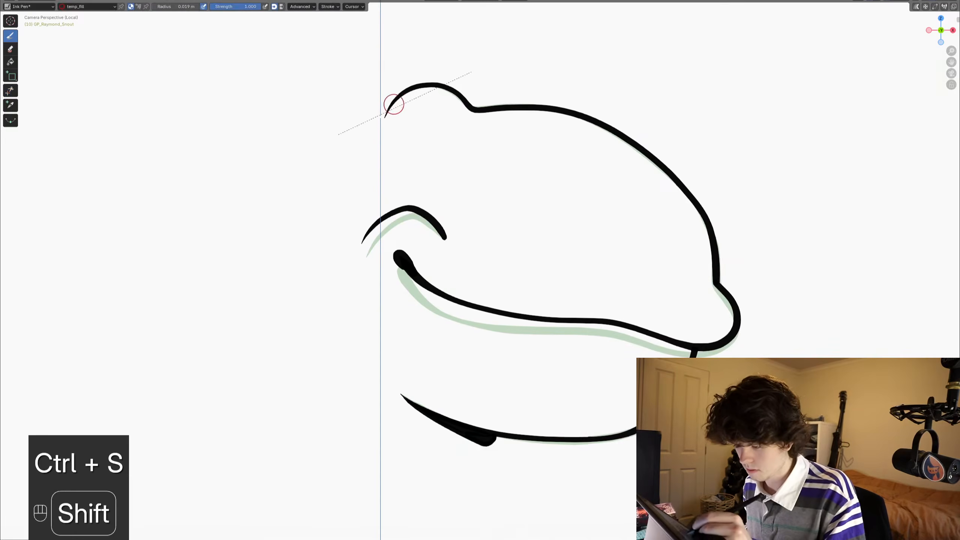
pyautogui.moveTo(366, 156)
pyautogui.keyDown('shift'); pyautogui.mouseDown()
pyautogui.moveTo(345, 217)
pyautogui.moveTo(342, 304)
pyautogui.moveTo(374, 368)
pyautogui.moveTo(444, 428)
pyautogui.mouseUp(); pyautogui.keyUp('shift')
pyautogui.press('Right')
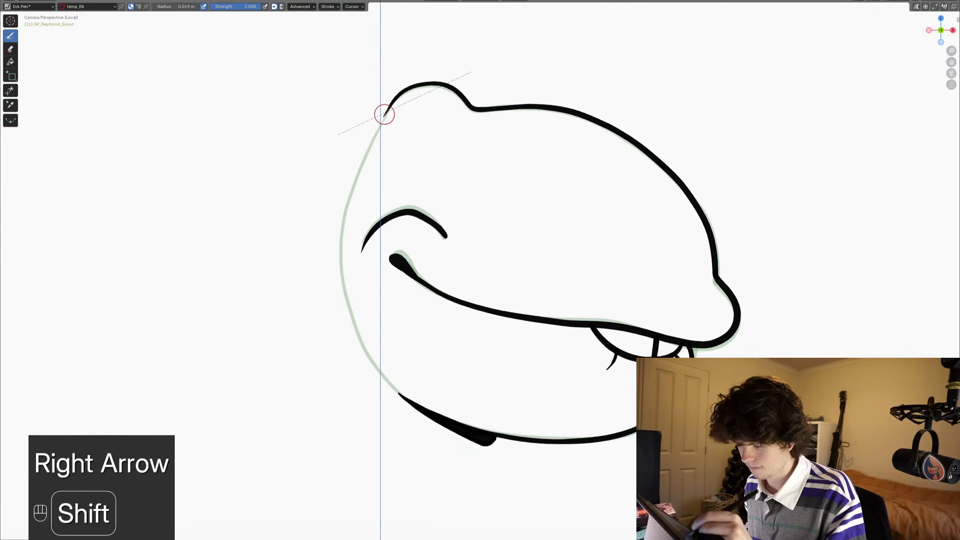
pyautogui.keyDown('shift'); pyautogui.moveTo(388, 107); pyautogui.dragTo(382, 120); pyautogui.keyUp('shift')
pyautogui.moveTo(350, 192)
pyautogui.keyDown('shift'); pyautogui.mouseDown()
pyautogui.moveTo(339, 253)
pyautogui.moveTo(350, 323)
pyautogui.moveTo(374, 365)
pyautogui.mouseUp(); pyautogui.keyUp('shift')
pyautogui.keyDown('shift'); pyautogui.moveTo(402, 397); pyautogui.dragTo(445, 431); pyautogui.keyUp('shift')
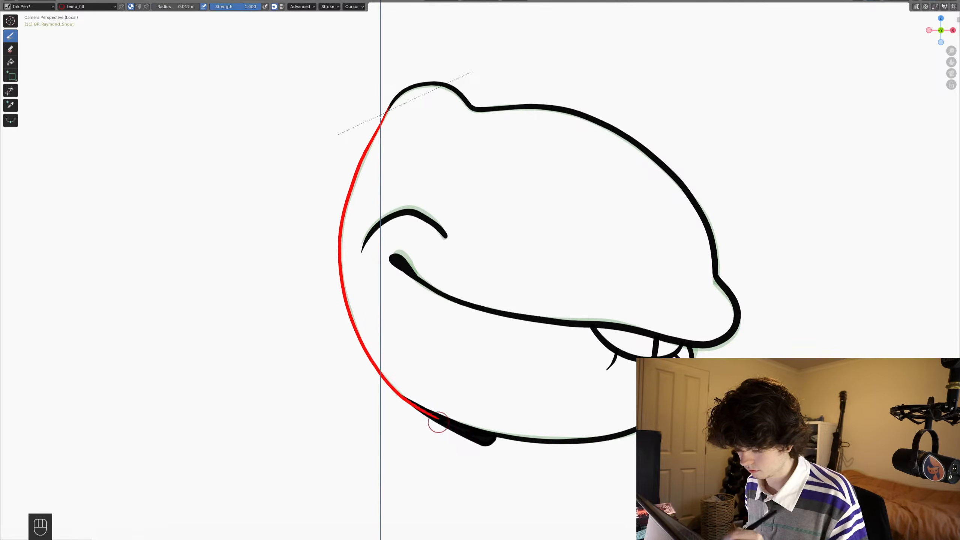
# - Close the back of the snout on frame 12 with a temp_fill curve and save the file
pyautogui.press('Right')
pyautogui.keyDown('shift'); pyautogui.moveTo(389, 106); pyautogui.dragTo(380, 125); pyautogui.keyUp('shift')
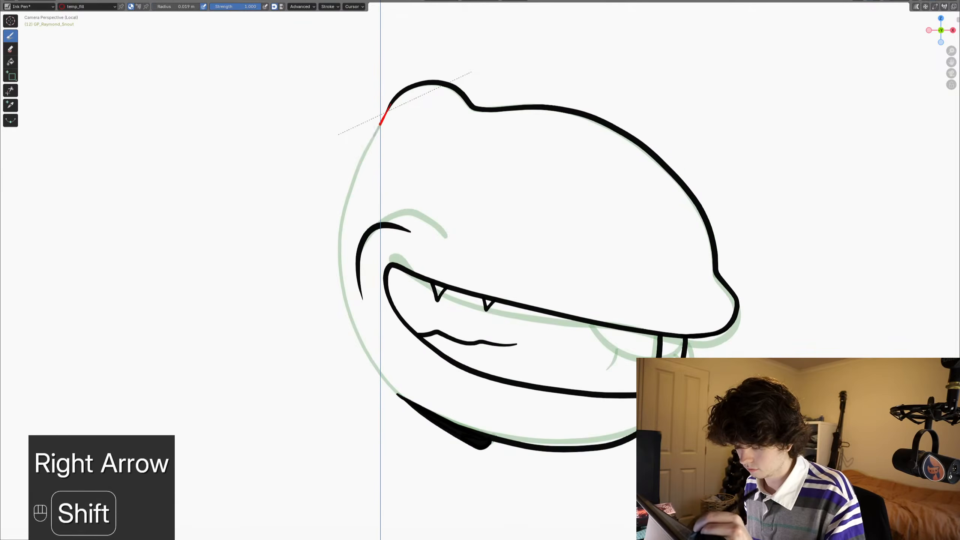
pyautogui.moveTo(362, 158)
pyautogui.keyDown('shift'); pyautogui.mouseDown()
pyautogui.moveTo(333, 268)
pyautogui.moveTo(353, 338)
pyautogui.moveTo(380, 378)
pyautogui.moveTo(435, 415)
pyautogui.mouseUp(); pyautogui.keyUp('shift')
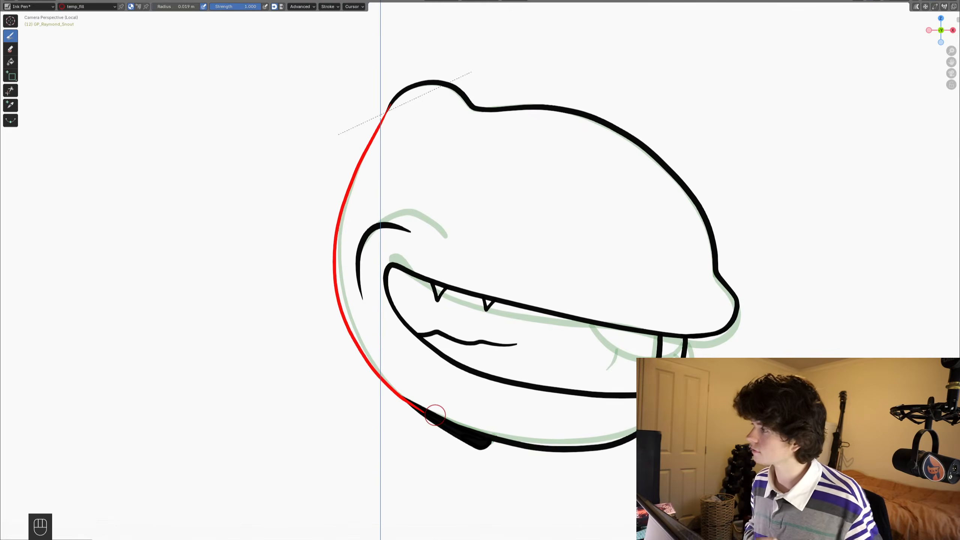
pyautogui.hotkey('ctrl', 's')
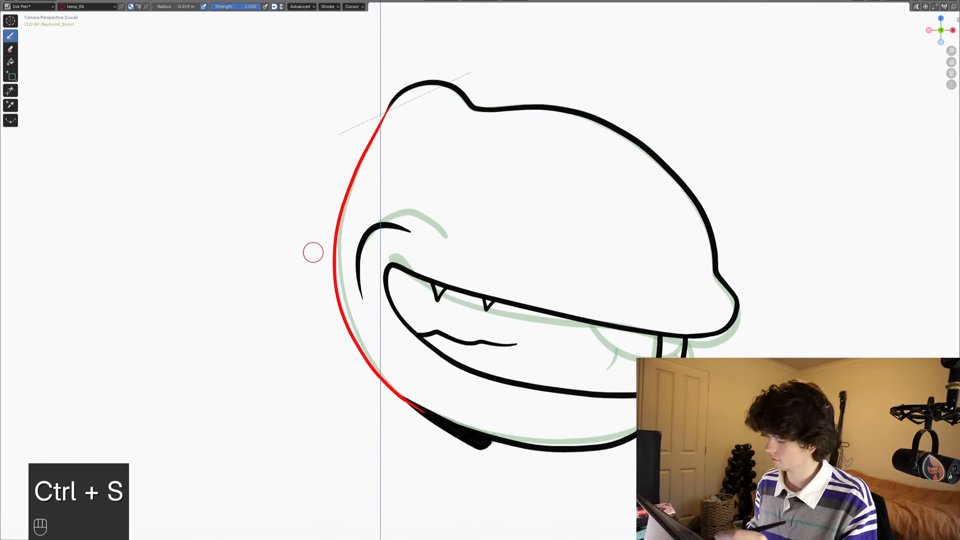
# - Draw the temp_fill closing curve from the back bump to the jaw line on frames 13 and 14
pyautogui.press('Right')
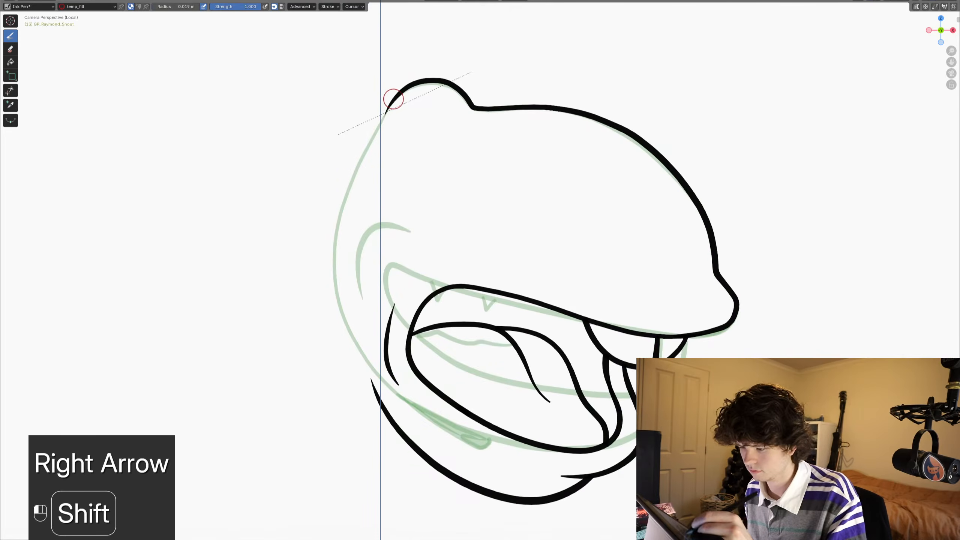
pyautogui.moveTo(393, 99)
pyautogui.keyDown('shift'); pyautogui.mouseDown()
pyautogui.moveTo(342, 231)
pyautogui.moveTo(340, 287)
pyautogui.moveTo(353, 335)
pyautogui.mouseUp(); pyautogui.keyUp('shift')
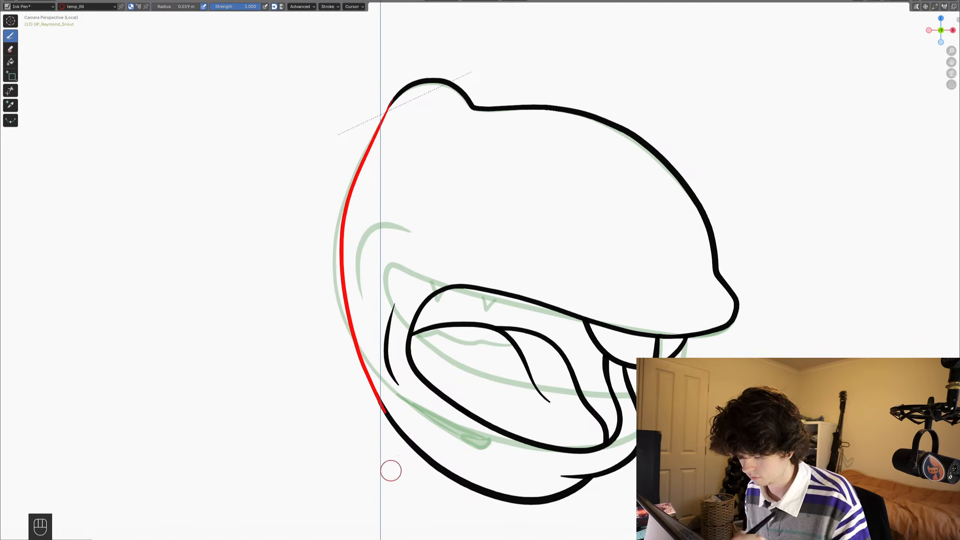
pyautogui.press('Right')
pyautogui.press('shift')
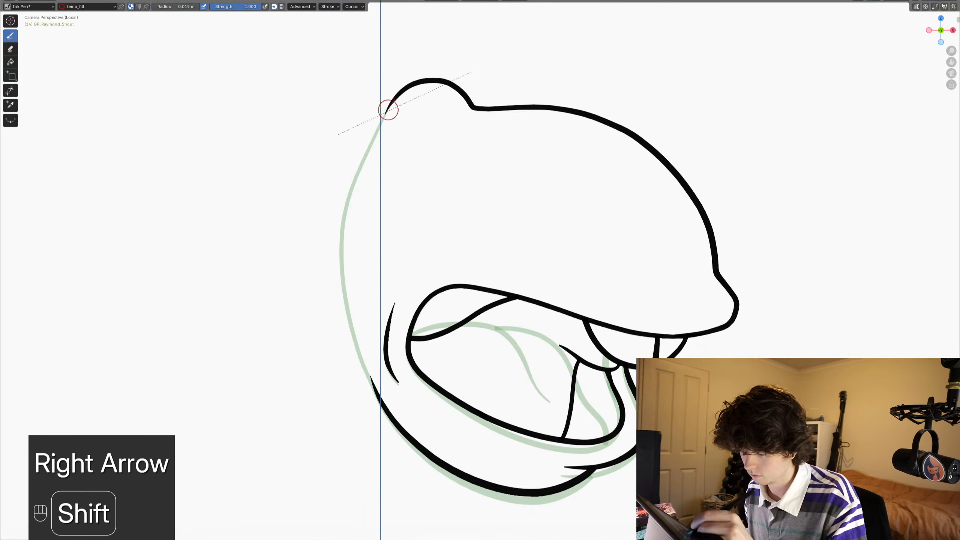
pyautogui.hotkey('ctrl', 'z')
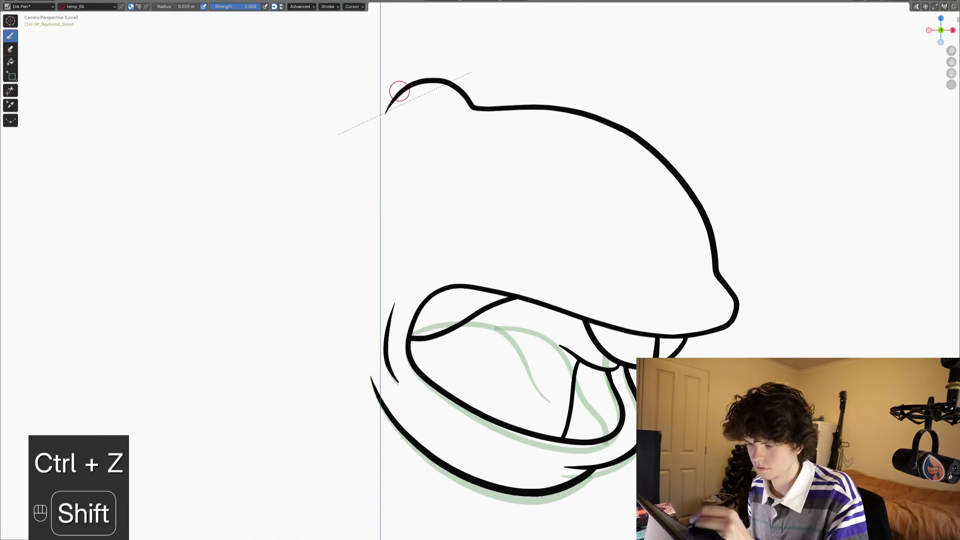
pyautogui.moveTo(392, 100); pyautogui.dragTo(385, 113)
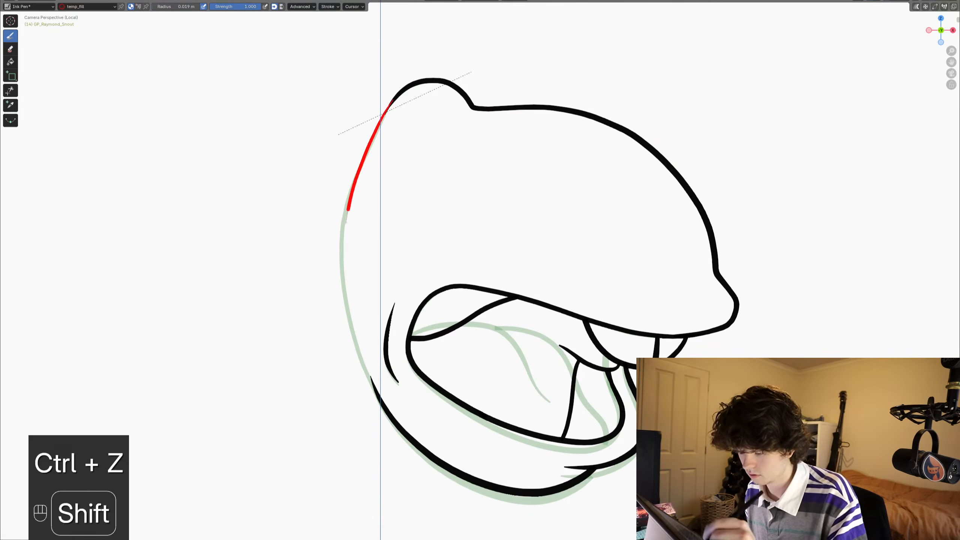
pyautogui.keyDown('shift'); pyautogui.moveTo(348, 210); pyautogui.dragTo(344, 290); pyautogui.keyUp('shift')
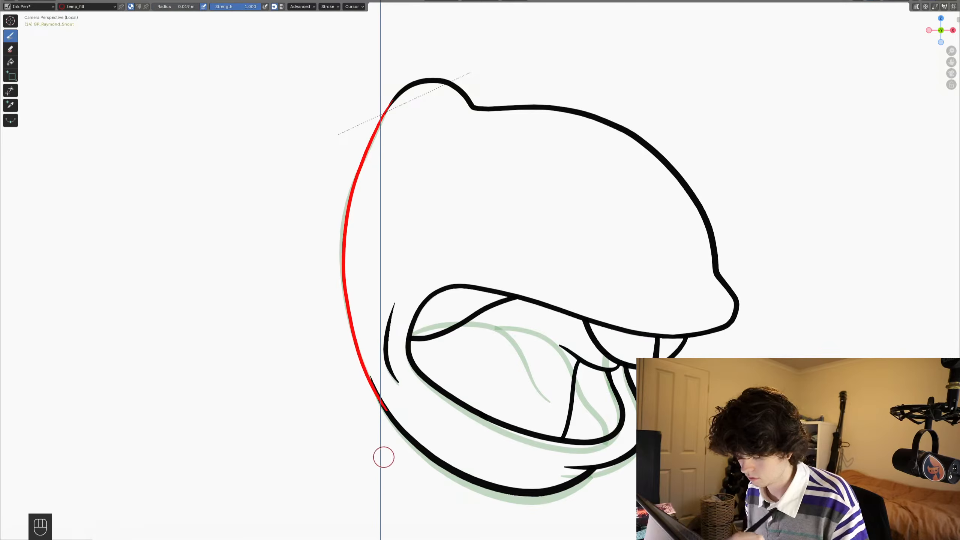
# - Close the open back of the snout on frames 15 and 16 with a temp_fill curve from the back bump to the jaw line
pyautogui.press('Right')
pyautogui.moveTo(397, 96); pyautogui.dragTo(394, 100)
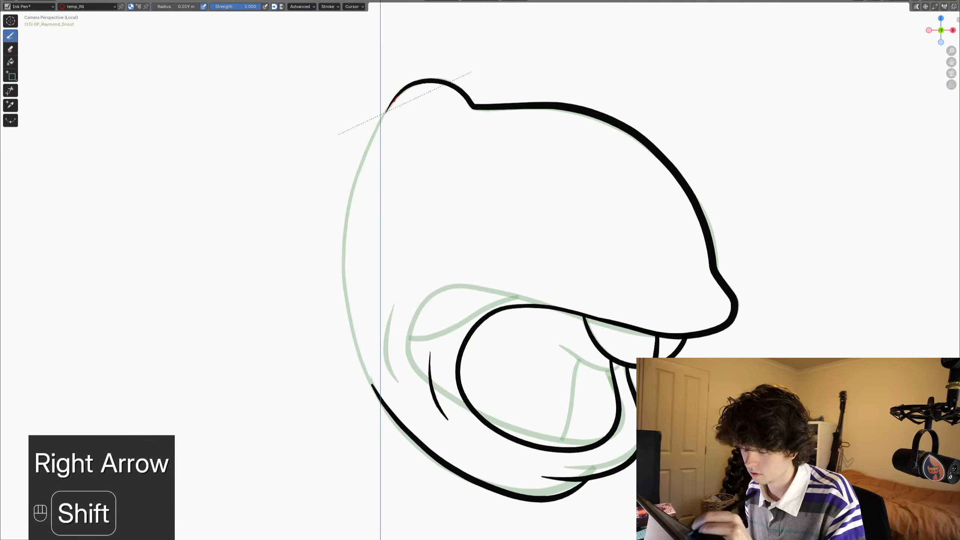
pyautogui.keyDown('shift'); pyautogui.moveTo(351, 198); pyautogui.dragTo(344, 262); pyautogui.keyUp('shift')
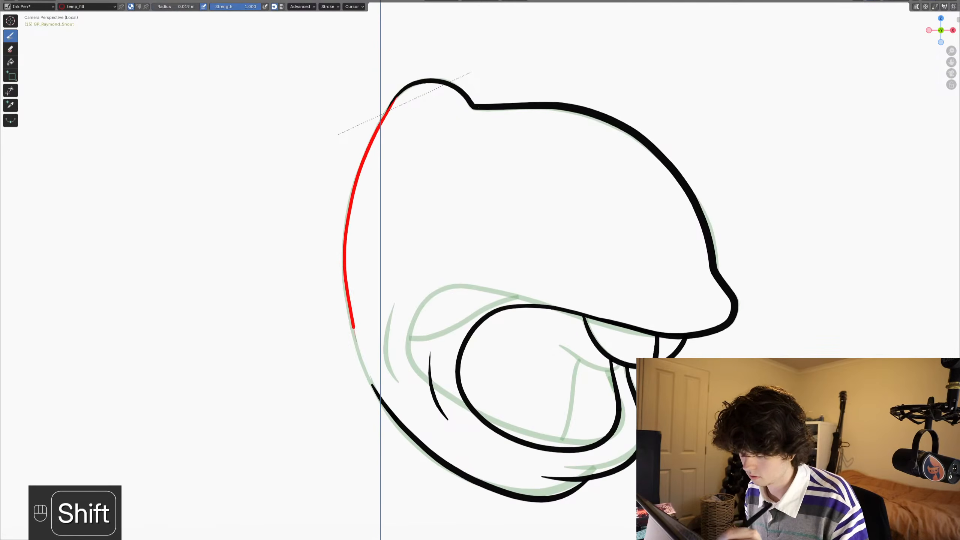
pyautogui.keyDown('shift'); pyautogui.moveTo(407, 440); pyautogui.dragTo(380, 493); pyautogui.keyUp('shift')
pyautogui.press('Right')
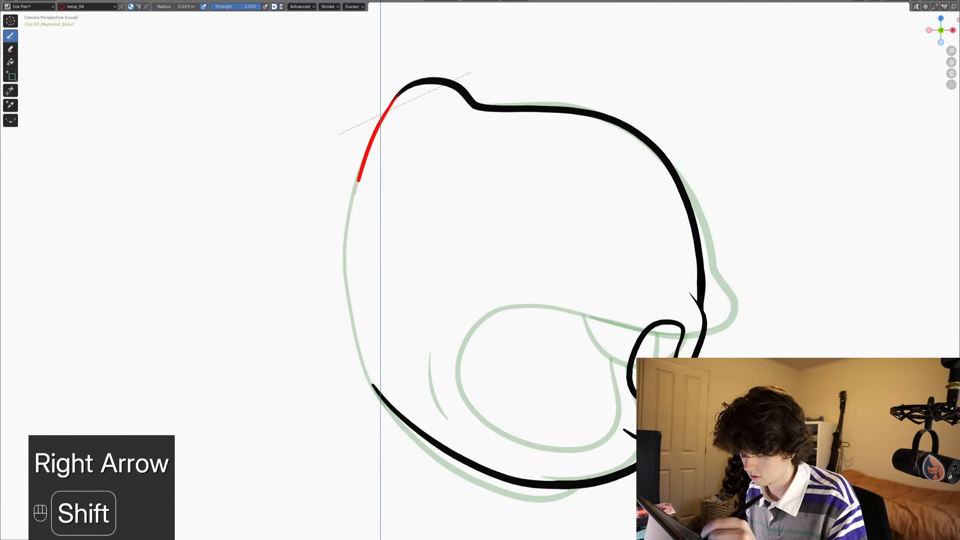
pyautogui.keyDown('shift'); pyautogui.moveTo(348, 227); pyautogui.dragTo(346, 287); pyautogui.keyUp('shift')
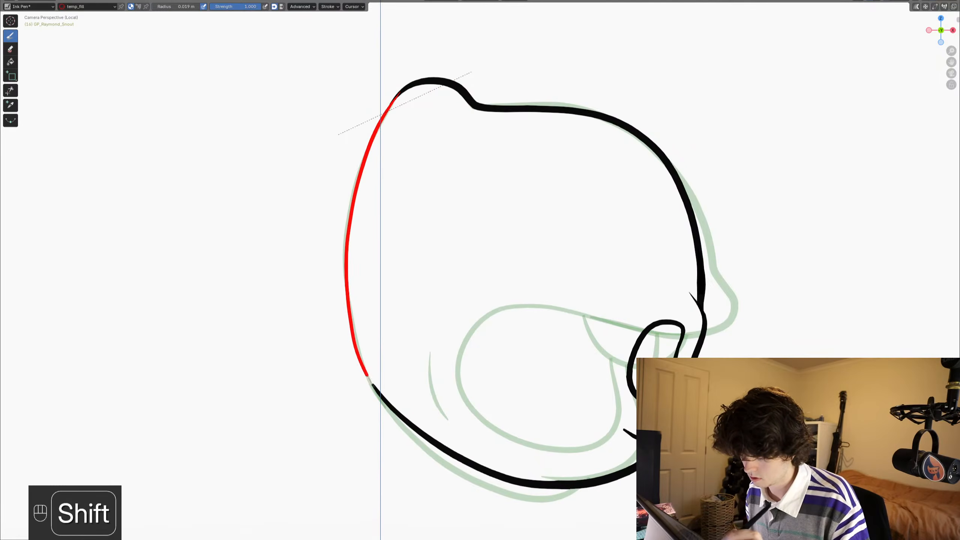
# - Step back and forth through the snout's mouth-shape frames in camera view to check the temp_fill closing curves
pyautogui.press('Right')
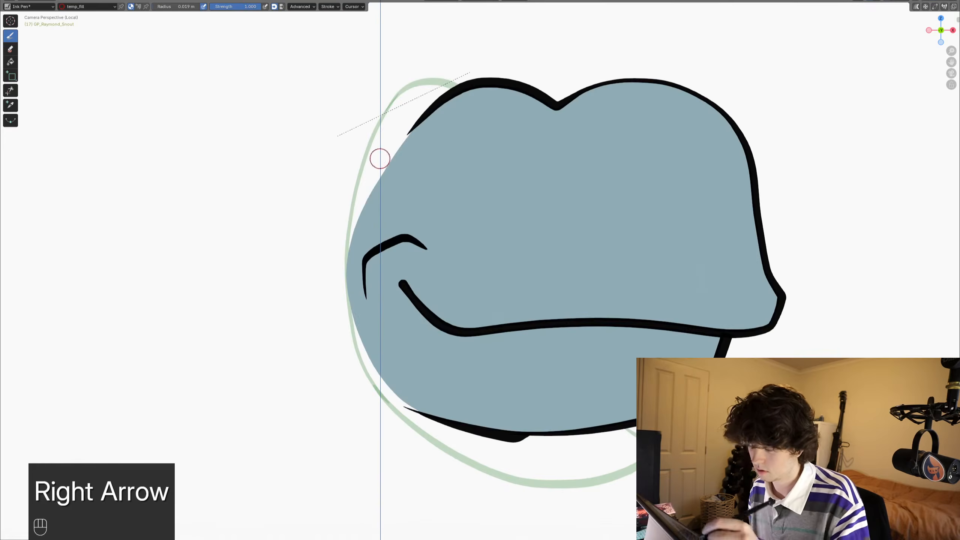
pyautogui.press('Down')
pyautogui.press('Down')
pyautogui.press('Down')
pyautogui.press('Down')
pyautogui.press('Down')
pyautogui.press('Down')
pyautogui.press('Down')
pyautogui.press('KP_0')
pyautogui.press('KP_0')
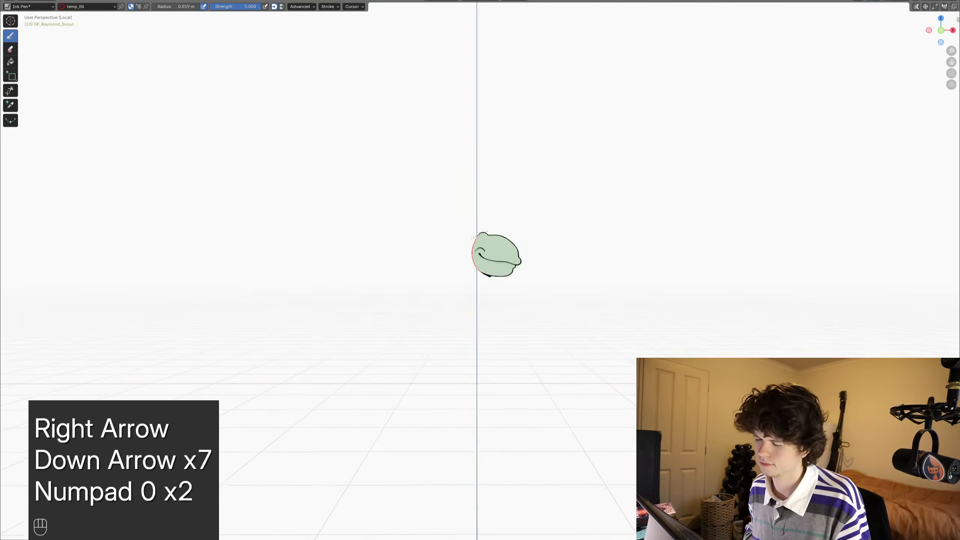
pyautogui.press('KP_0')
pyautogui.press('KP_0')
pyautogui.press('KP_0')
pyautogui.press('KP_0')
pyautogui.press('Right')
pyautogui.press('Right')
pyautogui.press('Right')
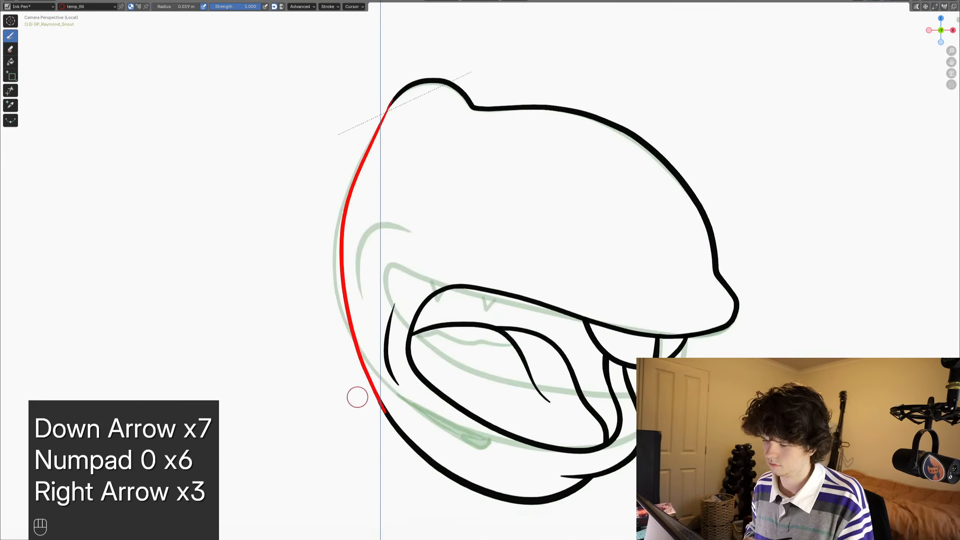
pyautogui.press('Right')
pyautogui.press('Right')
pyautogui.press('Right')
pyautogui.press('Right')
pyautogui.press('Right')
pyautogui.press('Left')
pyautogui.press('Left')
pyautogui.press('Left')
pyautogui.press('Left')
pyautogui.press('Left')
pyautogui.press('Left')
pyautogui.press('Left')
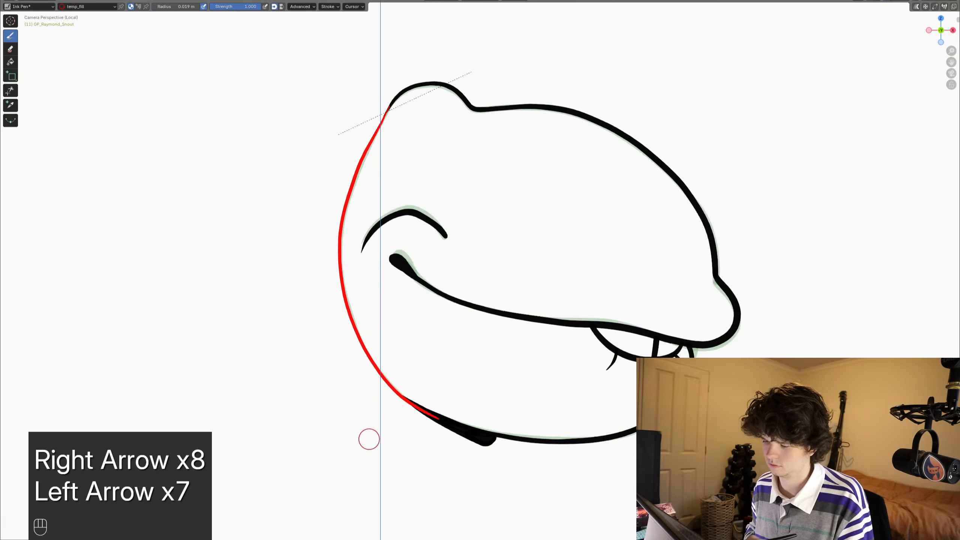
pyautogui.press('Right')
pyautogui.press('Right')
pyautogui.press('Right')
pyautogui.press('Right')
pyautogui.press('Right')
pyautogui.press('Right')
pyautogui.press('Left')
pyautogui.press('Left')
pyautogui.press('Left')
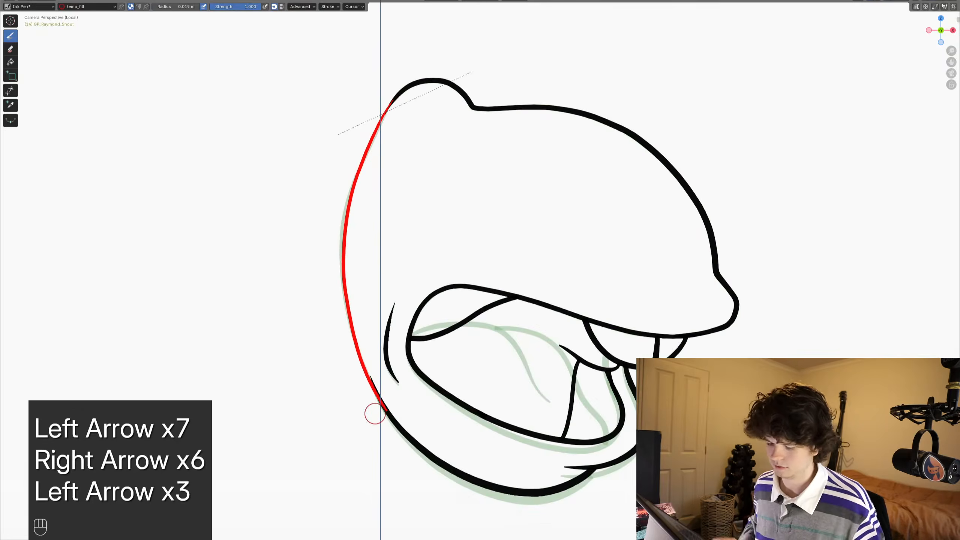
# - Restore the full workspace layout around the maximized viewport, save the file and go to frame 10
pyautogui.hotkey('ctrl', 'space')
pyautogui.hotkey('ctrl', 's')
pyautogui.scroll(-4, 458, 220)
pyautogui.keyDown('shift'); pyautogui.moveTo(458, 220); pyautogui.dragTo(486, 229, button='middle'); pyautogui.keyUp('shift')
pyautogui.keyDown('alt'); pyautogui.scroll(3, 544, 273); pyautogui.keyUp('alt')
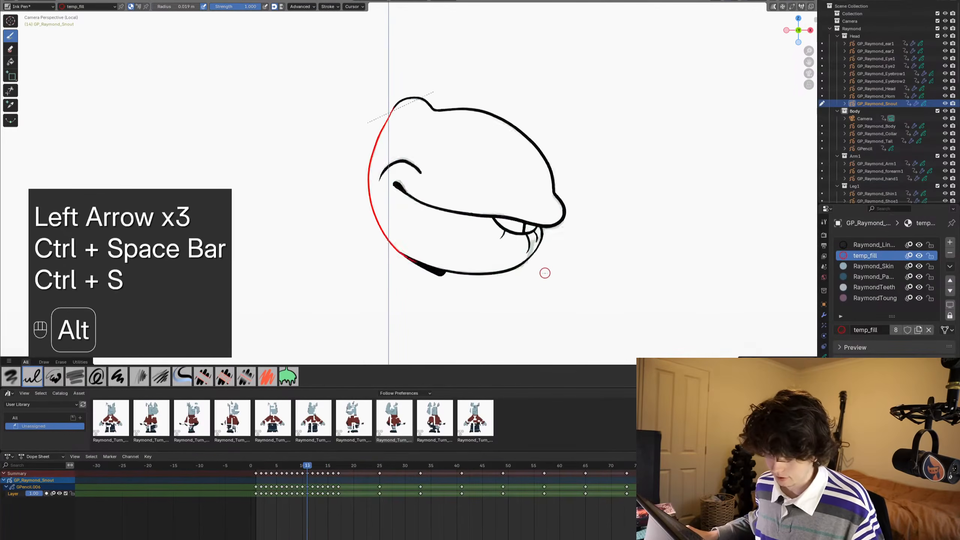
pyautogui.keyDown('alt'); pyautogui.scroll(2, 544, 273); pyautogui.keyUp('alt')
pyautogui.hotkey('ctrl', 'Tab')
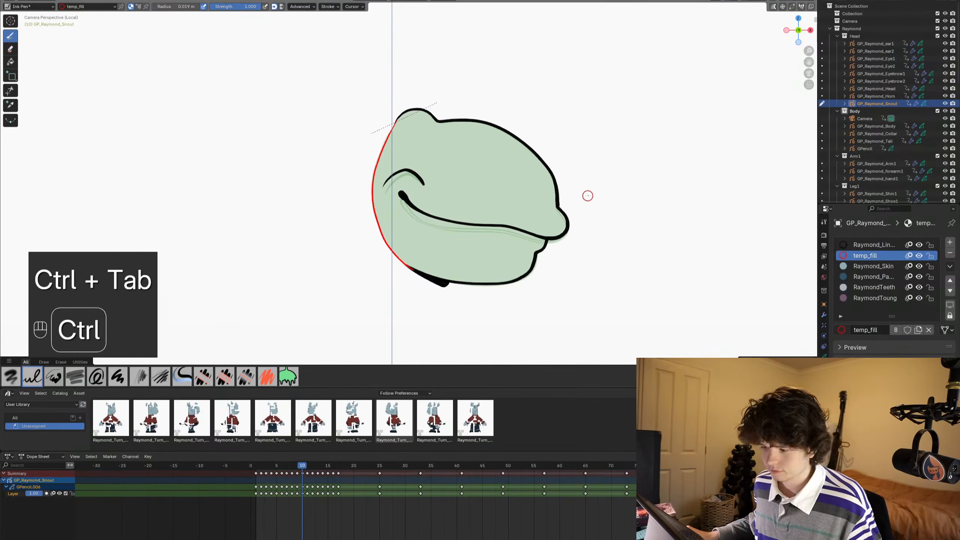
# - Fill the closed-mouth snout on frame 10 with the Raymond_Skin material using the Fill tool
pyautogui.click(878, 266)
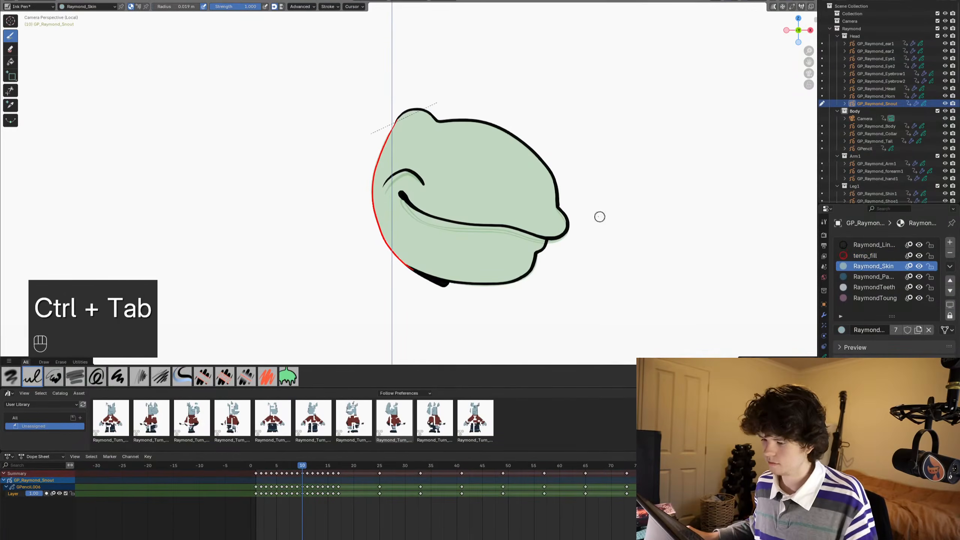
pyautogui.keyDown('shift'); pyautogui.moveTo(452, 201); pyautogui.dragTo(468, 196, button='middle'); pyautogui.keyUp('shift')
pyautogui.scroll(1, 469, 196)
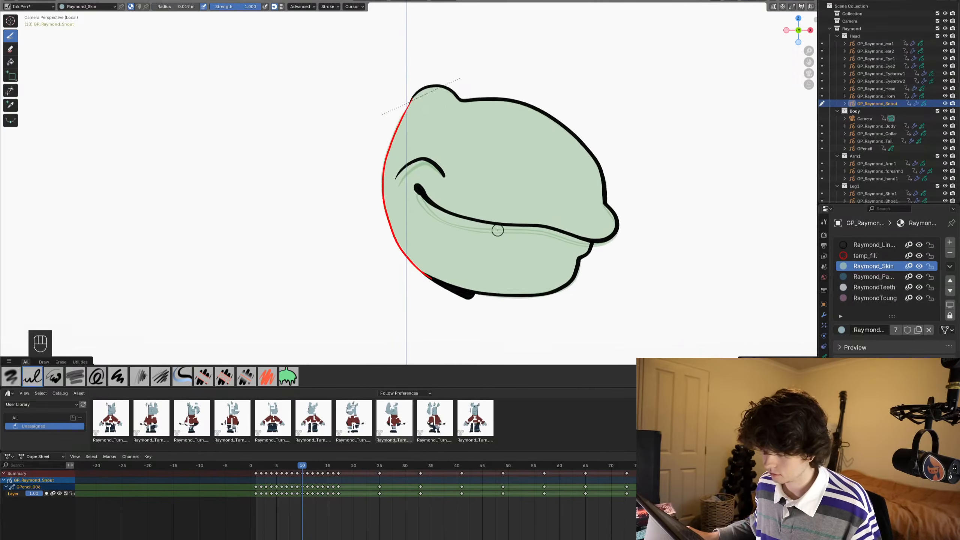
pyautogui.keyDown('shift'); pyautogui.moveTo(499, 230); pyautogui.dragTo(511, 229, button='middle'); pyautogui.keyUp('shift')
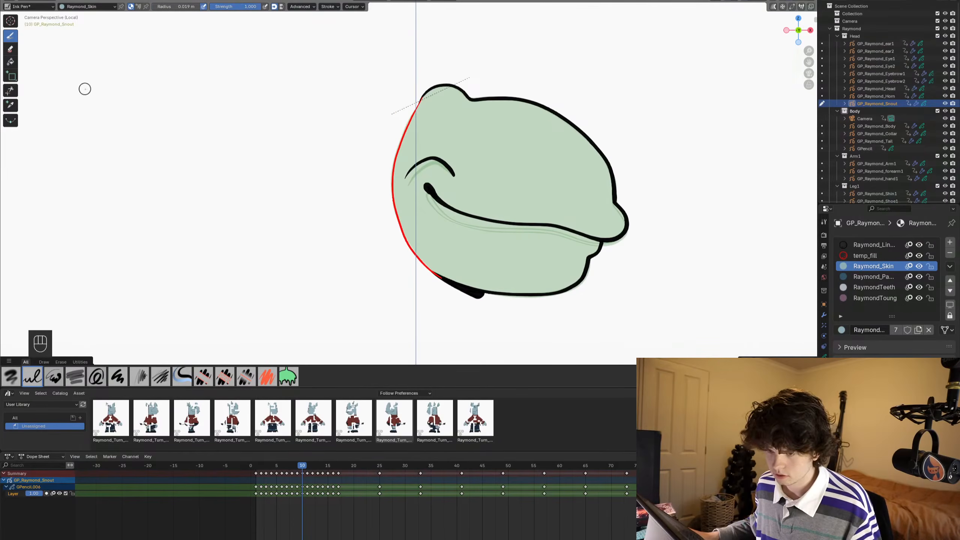
pyautogui.click(11, 62)
pyautogui.click(571, 163)
pyautogui.keyDown('shift'); pyautogui.moveTo(560, 230); pyautogui.dragTo(569, 228, button='middle'); pyautogui.keyUp('shift')
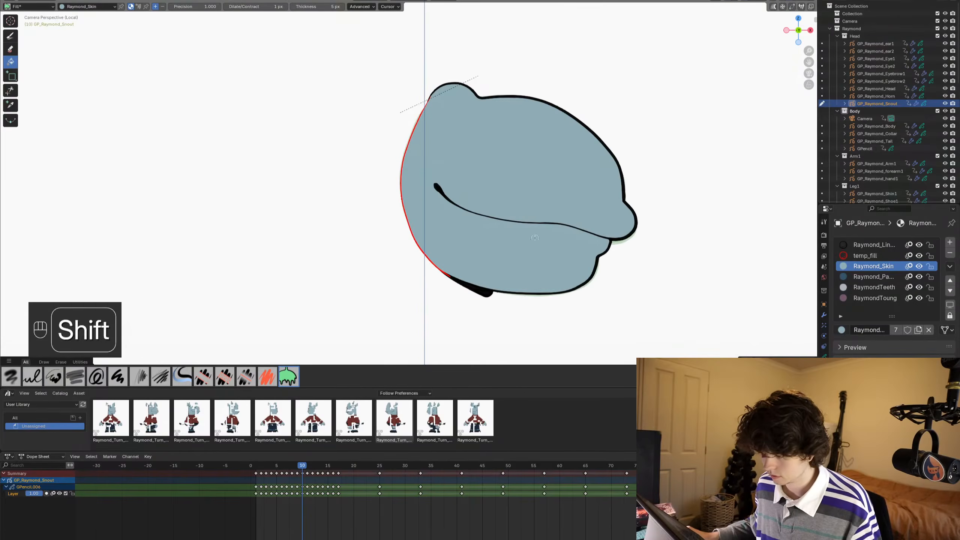
# - On frame 11, fill the snout with Raymond_Skin and the exposed front teeth with RaymondTeeth
pyautogui.keyDown('alt'); pyautogui.scroll(-1, 567, 196); pyautogui.keyUp('alt')
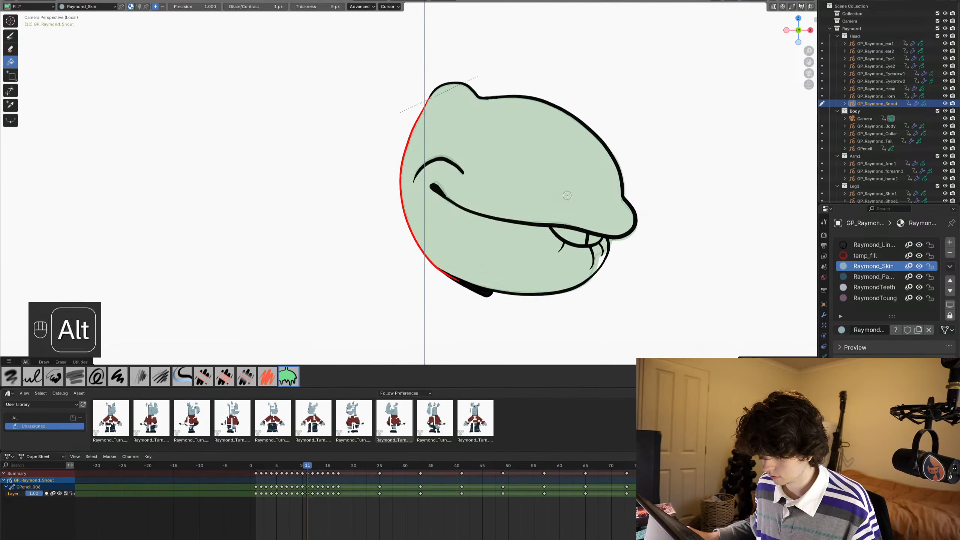
pyautogui.click(573, 172)
pyautogui.click(859, 287)
pyautogui.scroll(2, 529, 226)
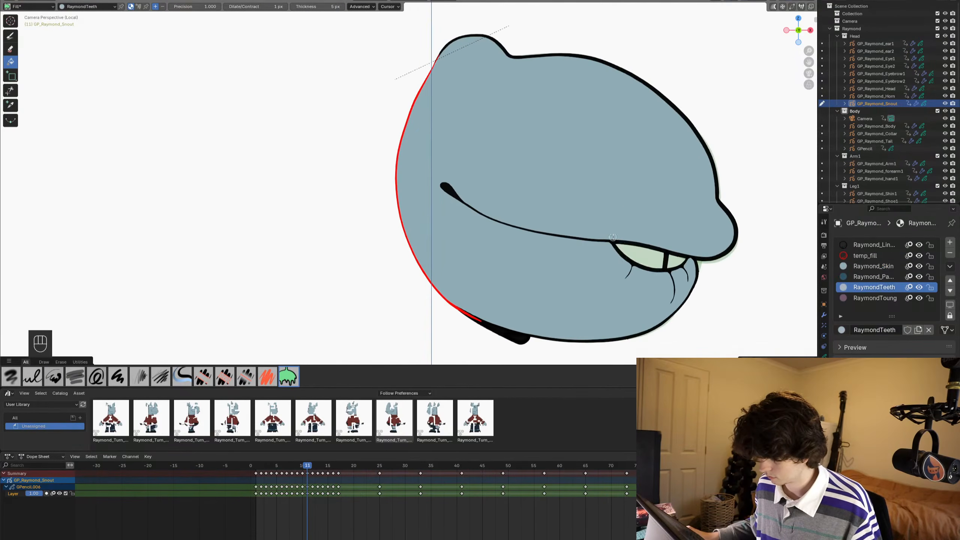
pyautogui.click(652, 257)
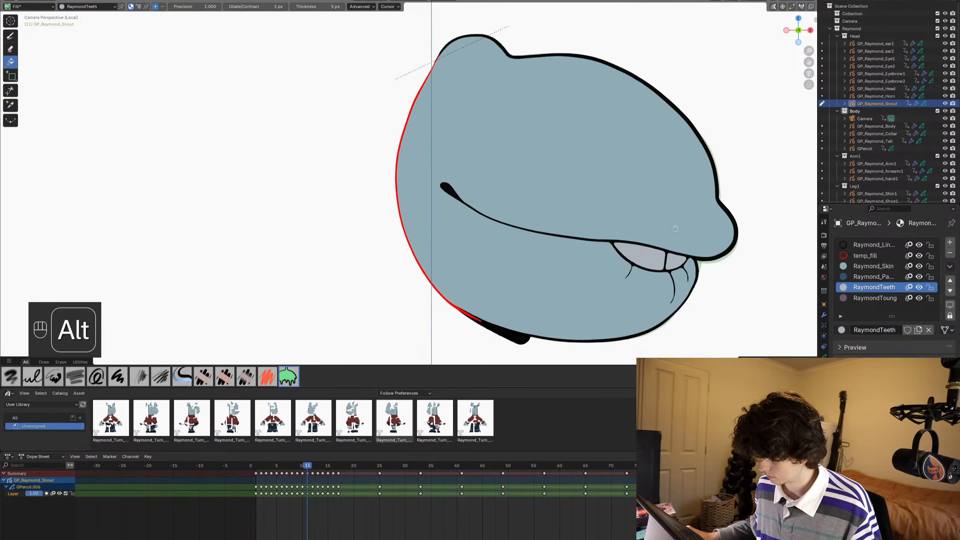
# - On frame 12, fill the wide row of teeth and the narrow front tooth with RaymondTeeth
pyautogui.keyDown('alt'); pyautogui.scroll(-1, 659, 237); pyautogui.keyUp('alt')
pyautogui.click(586, 260)
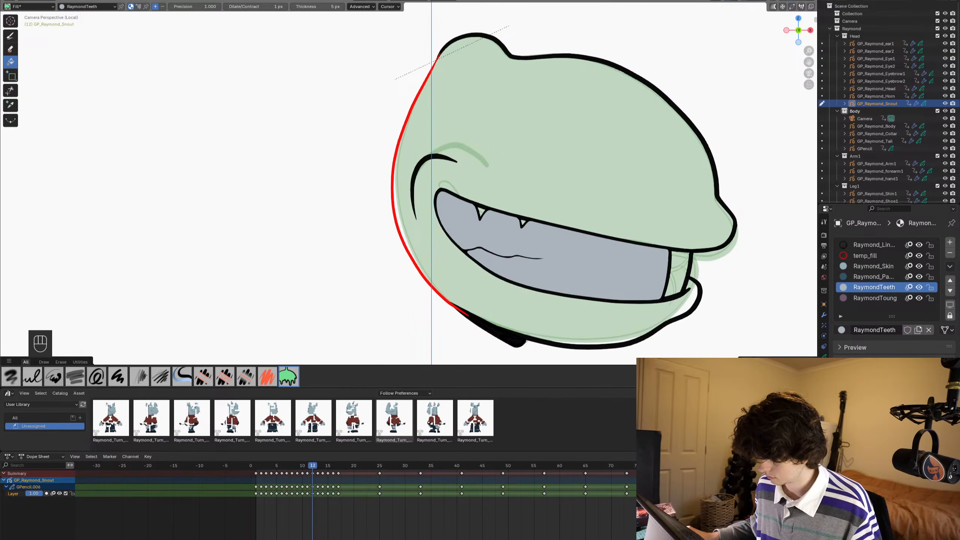
pyautogui.click(681, 265)
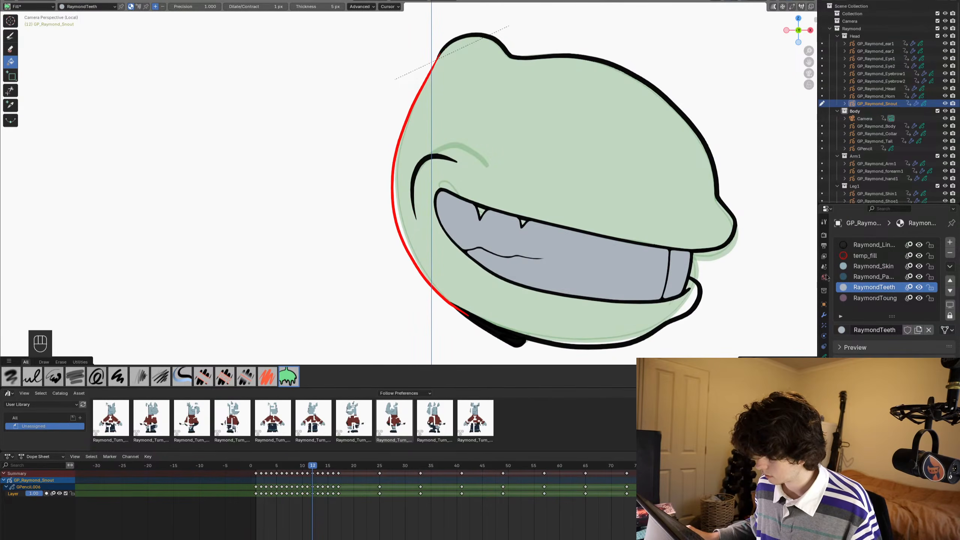
# - On frame 12, fill the two small triangles under the upper lip with RaymondToung and the rest of the snout with Raymond_Skin
pyautogui.click(866, 298)
pyautogui.scroll(5, 619, 245)
pyautogui.click(587, 242)
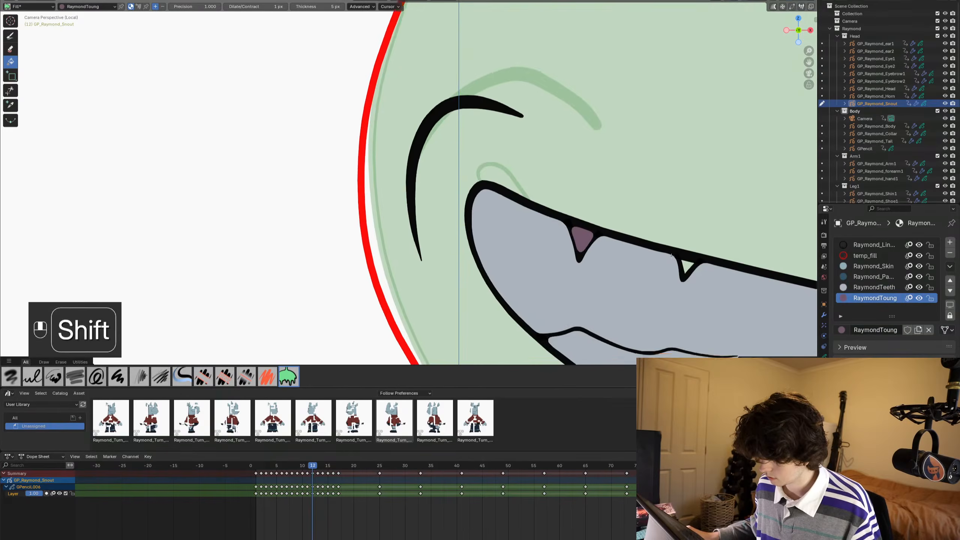
pyautogui.scroll(3, 699, 302)
pyautogui.click(691, 242)
pyautogui.scroll(-5, 692, 242)
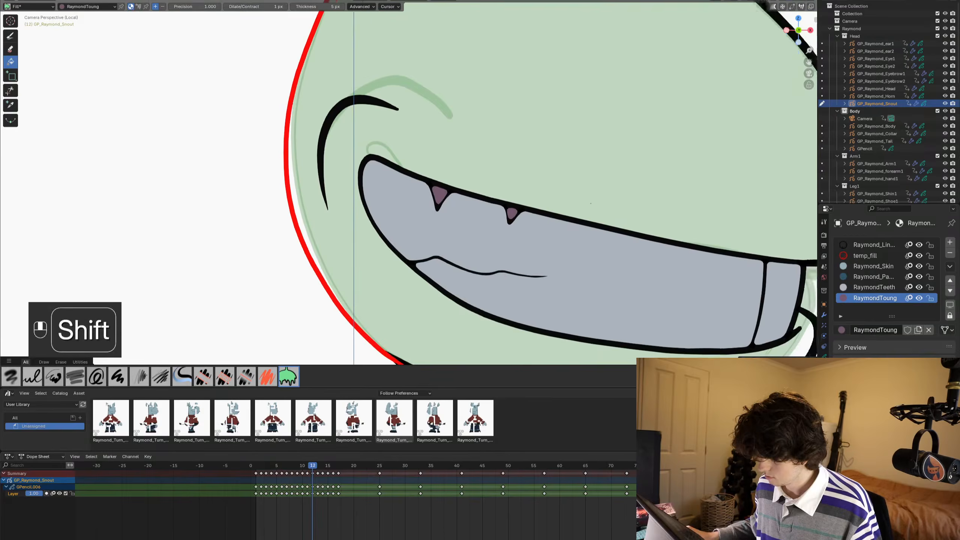
pyautogui.click(865, 266)
pyautogui.scroll(-3, 535, 232)
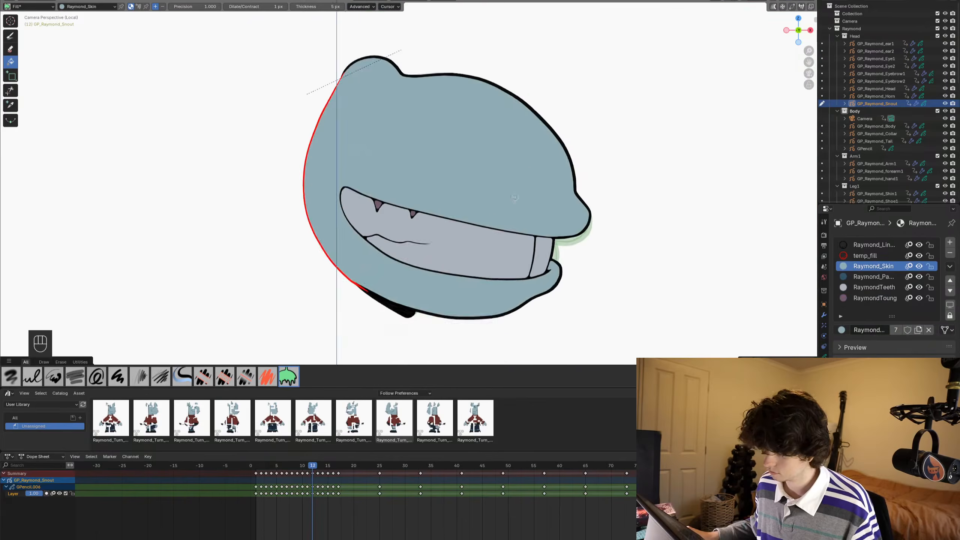
# - On frame 13, fill the snout with Raymond_Skin and both front teeth with RaymondTeeth
pyautogui.keyDown('alt'); pyautogui.scroll(-1, 536, 232); pyautogui.keyUp('alt')
pyautogui.keyDown('shift'); pyautogui.moveTo(534, 232); pyautogui.dragTo(541, 201, button='middle'); pyautogui.keyUp('shift')
pyautogui.click(541, 201)
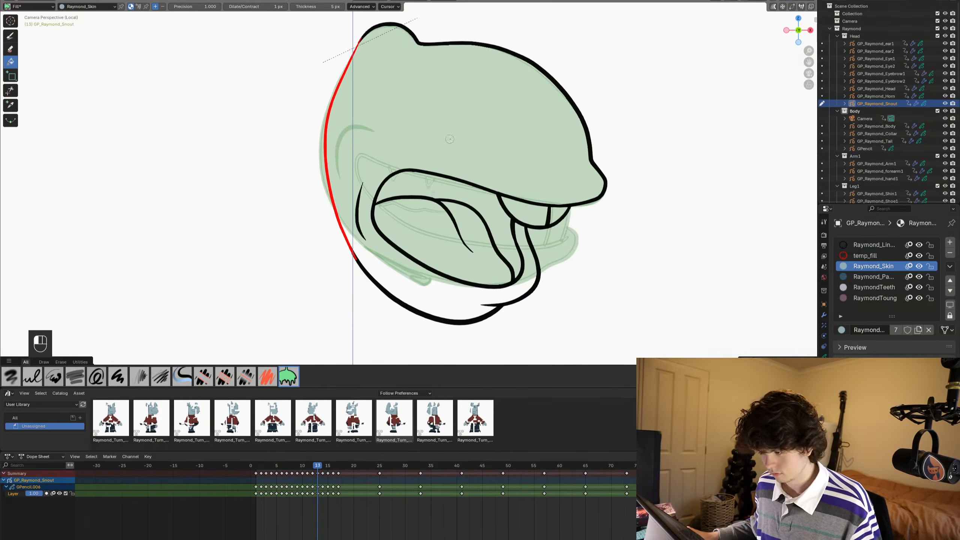
pyautogui.scroll(3, 510, 243)
pyautogui.click(871, 288)
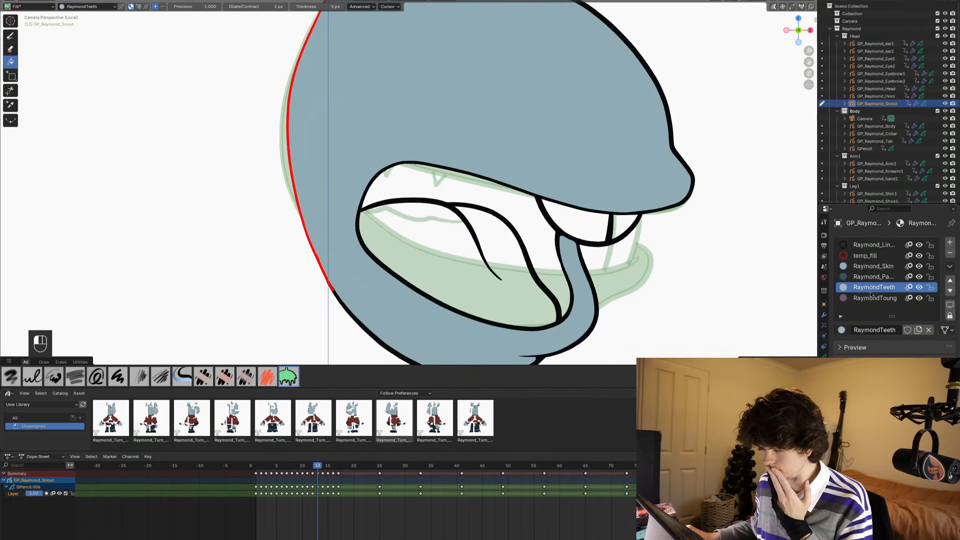
pyautogui.click(590, 233)
pyautogui.click(621, 228)
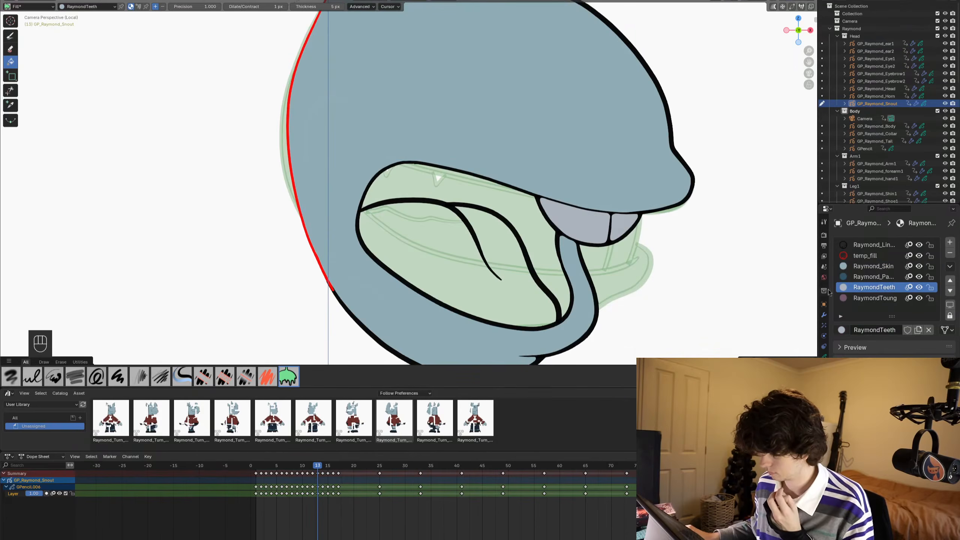
# - On frame 13, fill the tongue with RaymondToung and the mouth interior behind it with Raymond_PantsCuff
pyautogui.click(869, 298)
pyautogui.click(496, 232)
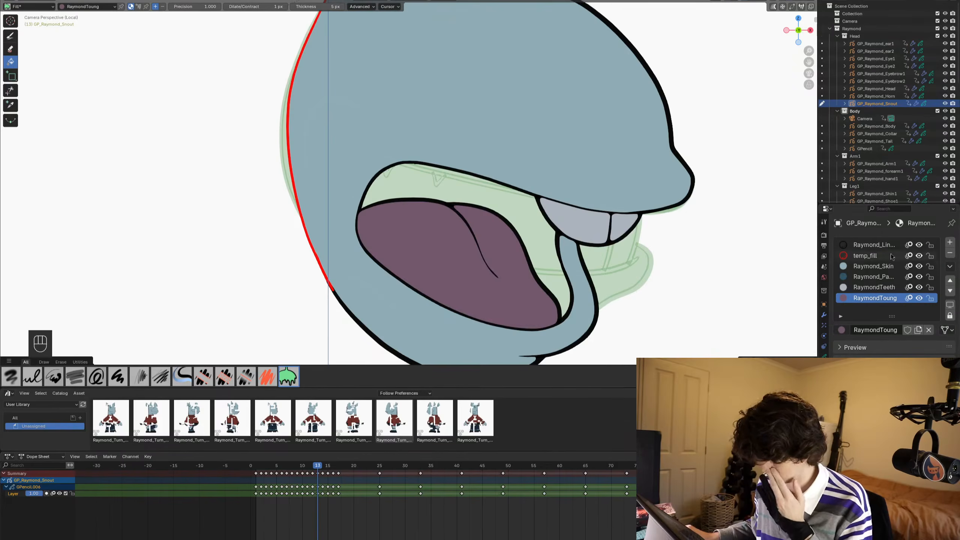
pyautogui.click(869, 276)
pyautogui.click(507, 208)
pyautogui.scroll(-3, 518, 200)
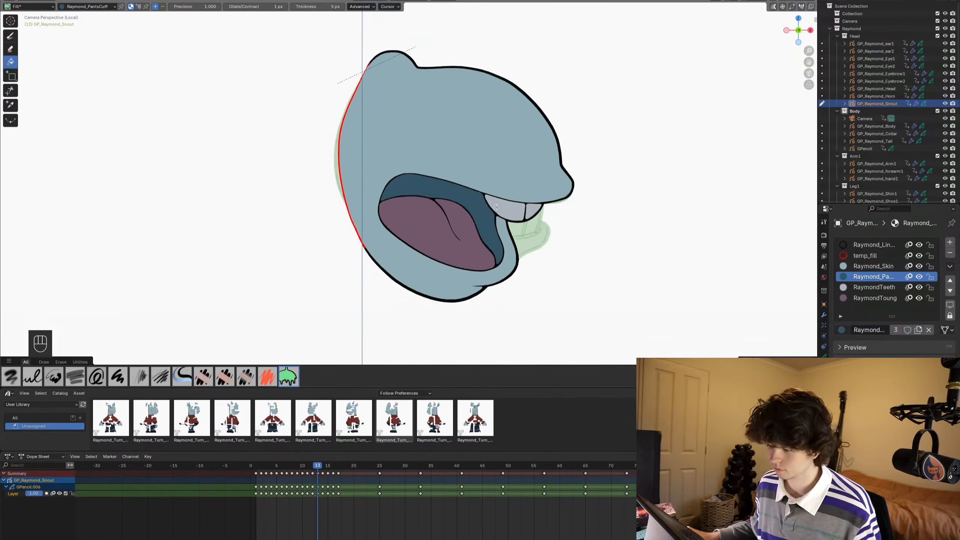
# - On frame 14, fill the two mouth cavity areas around the tongue with Raymond_PantsCuff and the snout with Raymond_Skin
pyautogui.keyDown('shift'); pyautogui.moveTo(518, 200); pyautogui.dragTo(537, 223, button='middle'); pyautogui.keyUp('shift')
pyautogui.keyDown('alt'); pyautogui.scroll(-1, 539, 164); pyautogui.keyUp('alt')
pyautogui.click(510, 224)
pyautogui.click(423, 173)
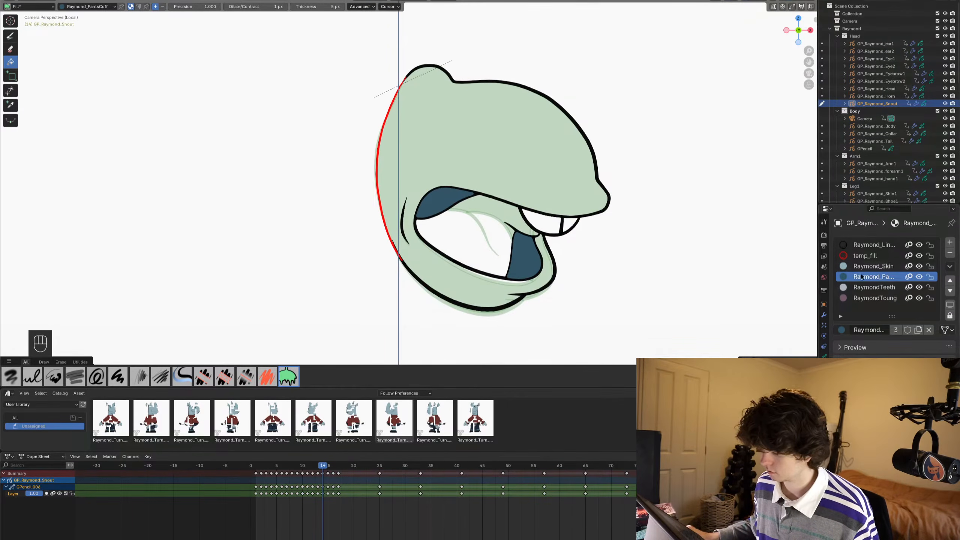
pyautogui.click(869, 265)
pyautogui.click(530, 152)
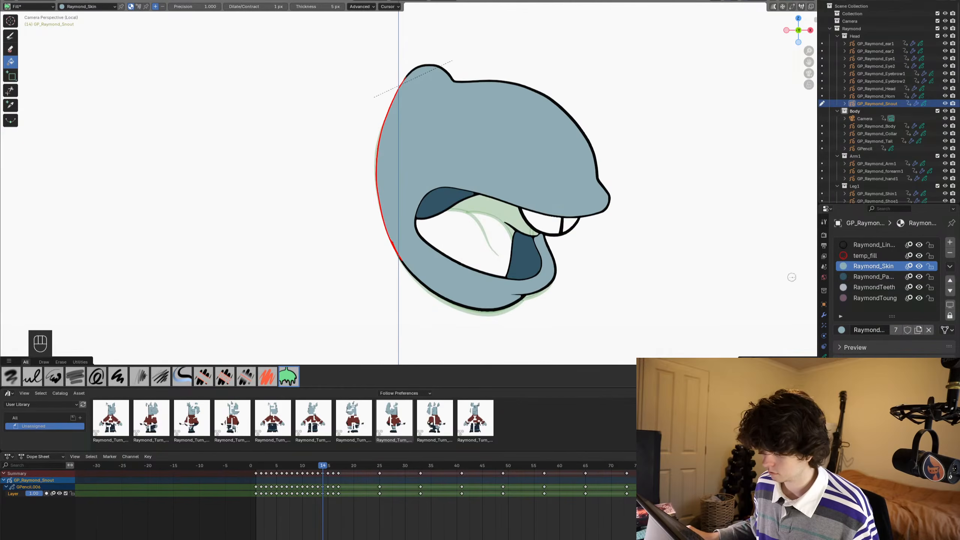
# - On frame 14, fill the tongue with RaymondToung and the larger front tooth with RaymondTeeth
pyautogui.click(869, 299)
pyautogui.click(478, 234)
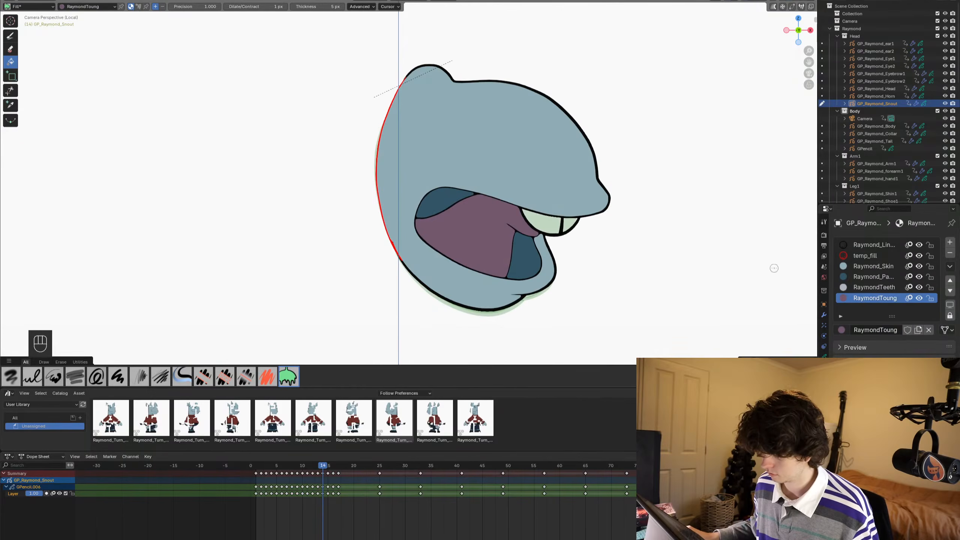
pyautogui.click(871, 288)
pyautogui.click(546, 222)
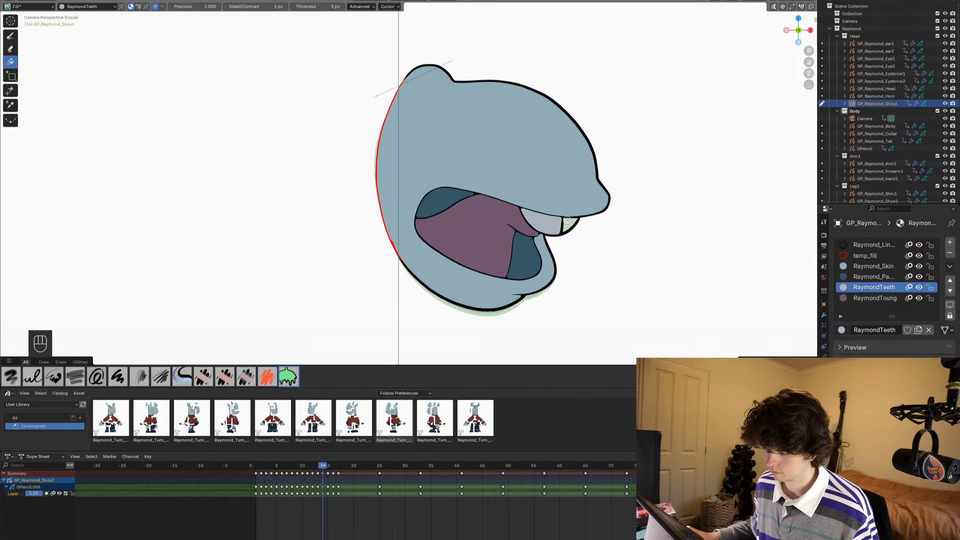
# - On frame 15, fill the mouth interior with Raymond_PantsCuff and both front teeth with RaymondTeeth
pyautogui.keyDown('alt'); pyautogui.scroll(-1, 567, 220); pyautogui.keyUp('alt')
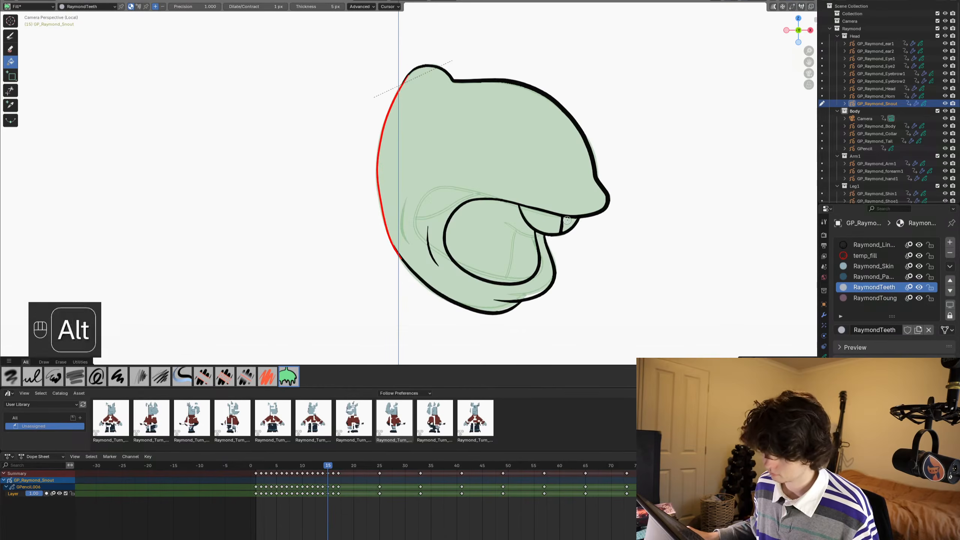
pyautogui.click(853, 279)
pyautogui.click(488, 249)
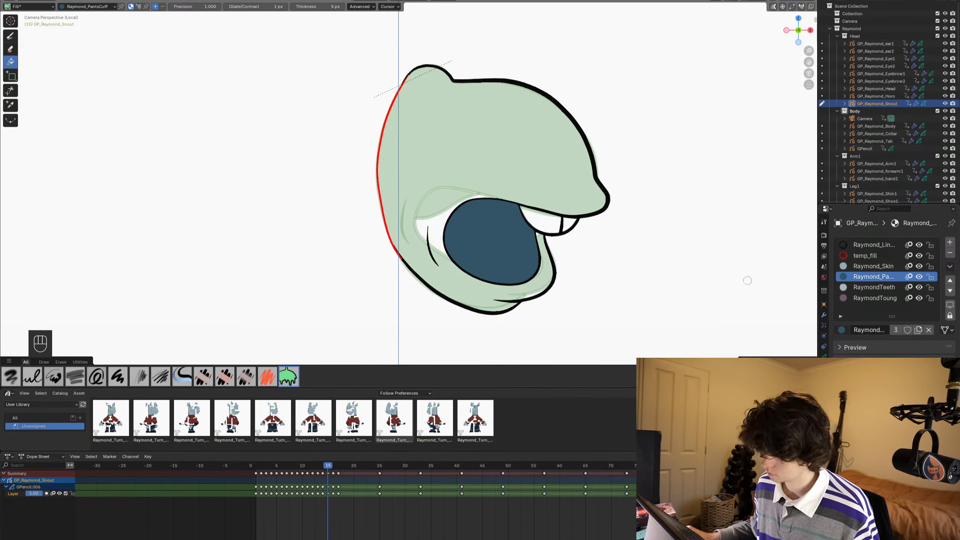
pyautogui.click(855, 286)
pyautogui.click(555, 227)
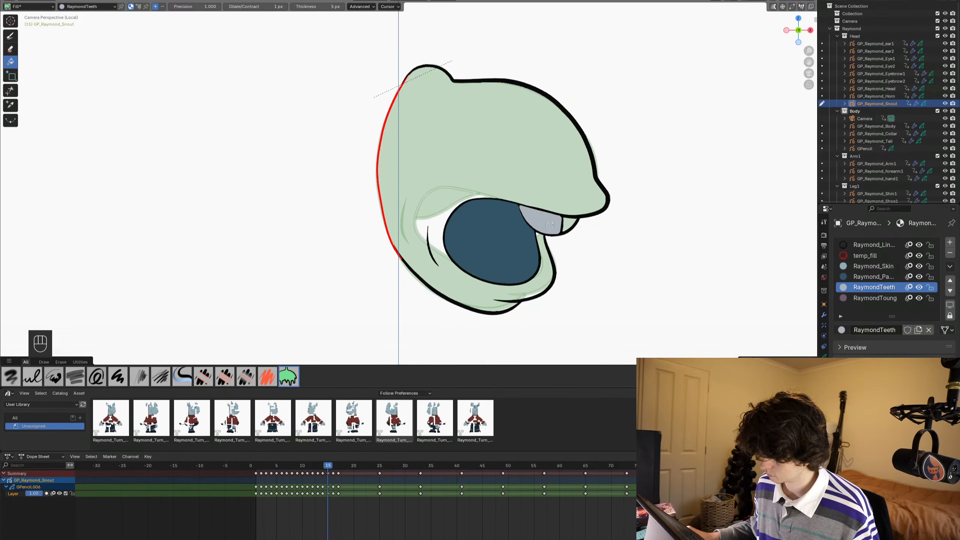
# - Fill the snout with Raymond_Skin on frames 15 and 16
pyautogui.click(866, 266)
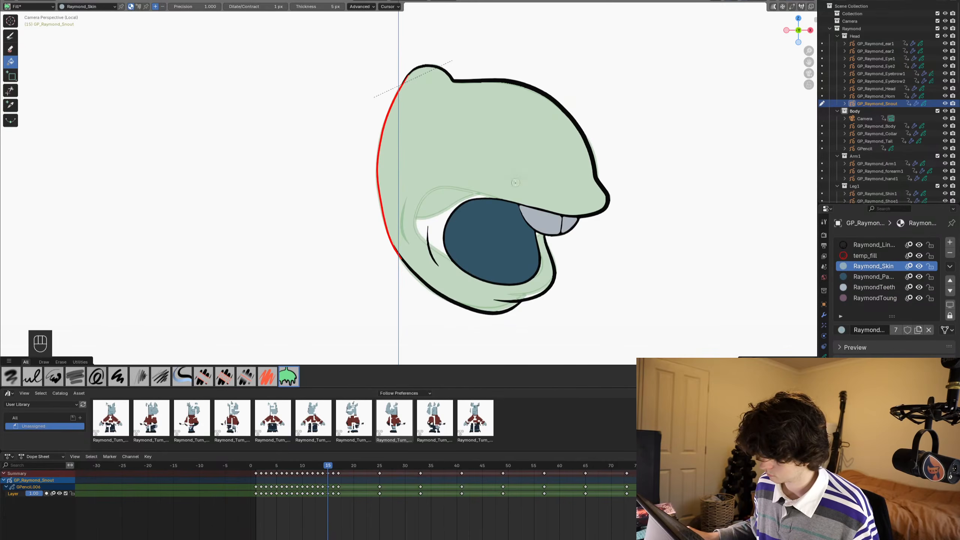
pyautogui.click(515, 183)
pyautogui.keyDown('alt'); pyautogui.scroll(-1, 516, 183); pyautogui.keyUp('alt')
pyautogui.click(515, 183)
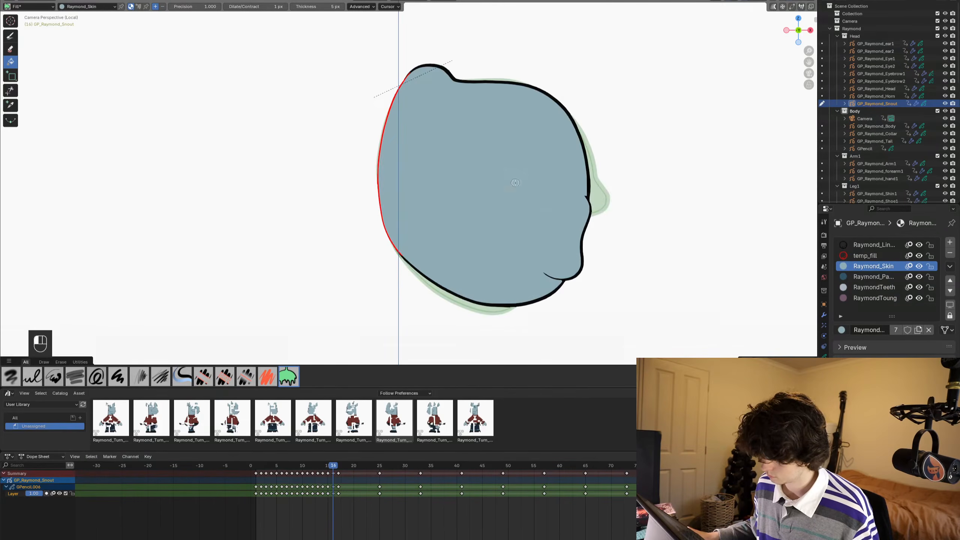
# - On frame 16, fill the small mouth opening near the front of the snout with Raymond_PantsCuff
pyautogui.click(865, 276)
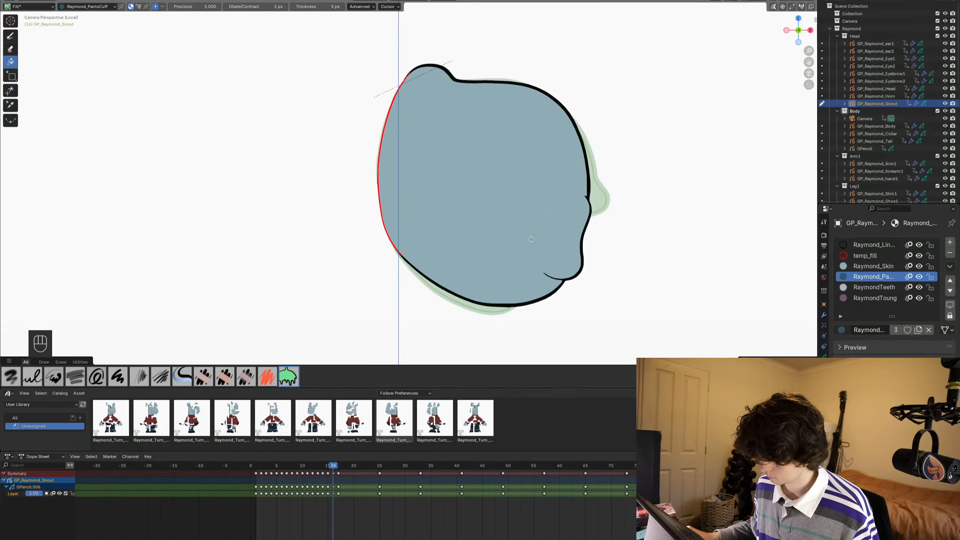
pyautogui.click(563, 230)
pyautogui.keyDown('alt'); pyautogui.scroll(-1, 567, 234); pyautogui.keyUp('alt')
pyautogui.keyDown('alt'); pyautogui.scroll(1, 568, 236); pyautogui.keyUp('alt')
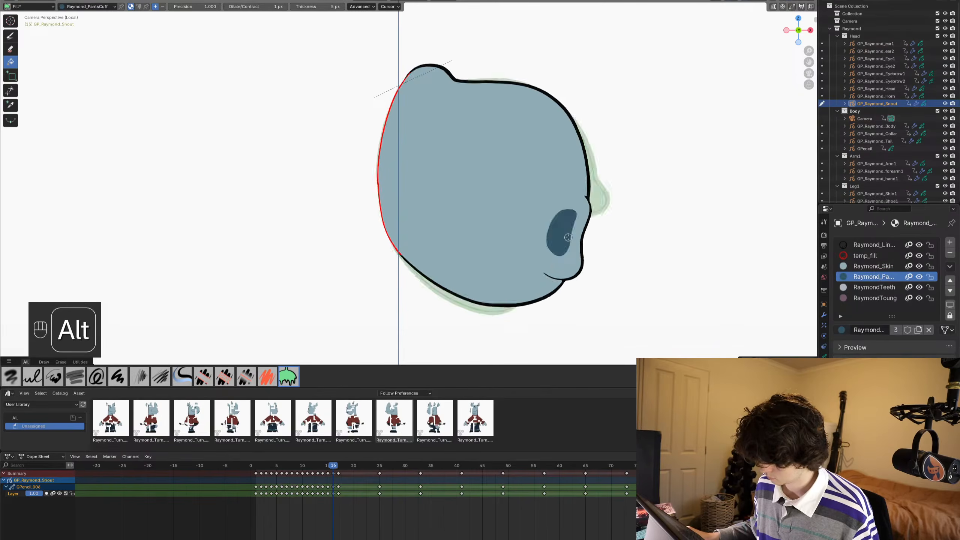
# - In Edit Mode, select the snout keyframes on frames 10 to 16 and enable multiframe editing with no strokes selected
pyautogui.keyDown('alt'); pyautogui.scroll(-1, 568, 237); pyautogui.keyUp('alt')
pyautogui.keyDown('alt'); pyautogui.scroll(5, 568, 235); pyautogui.keyUp('alt')
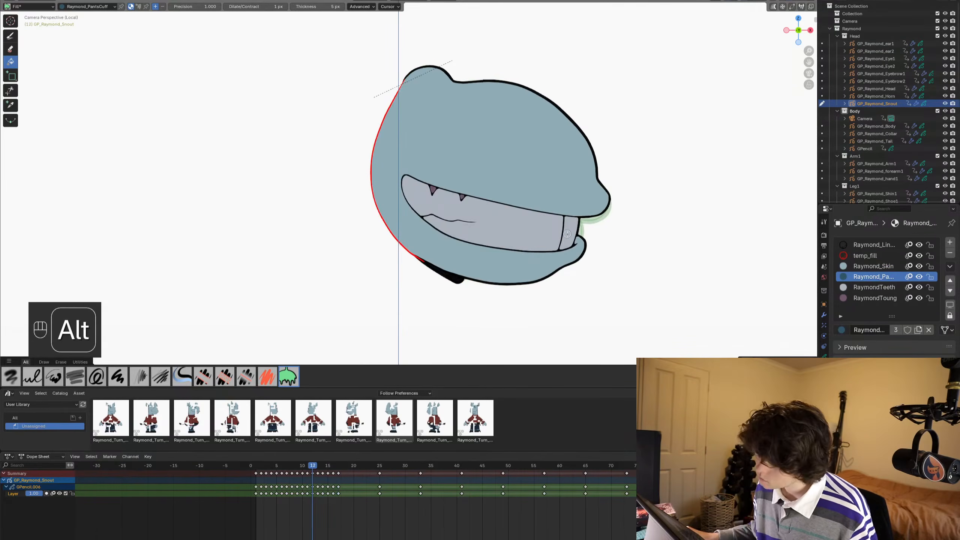
pyautogui.press('Tab')
pyautogui.hotkey('alt', 'a')
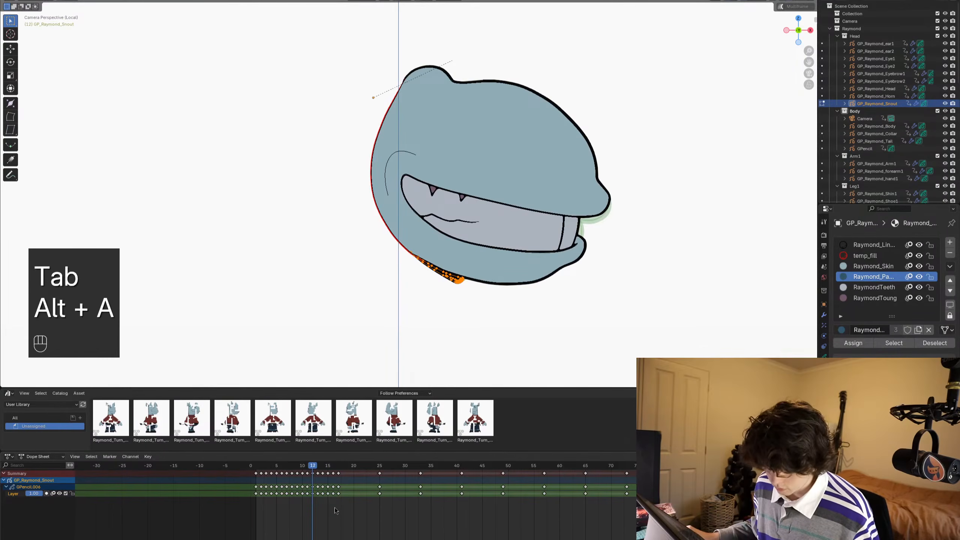
pyautogui.moveTo(335, 508); pyautogui.dragTo(302, 475)
pyautogui.keyDown('alt'); pyautogui.scroll(4, 323, 493); pyautogui.keyUp('alt')
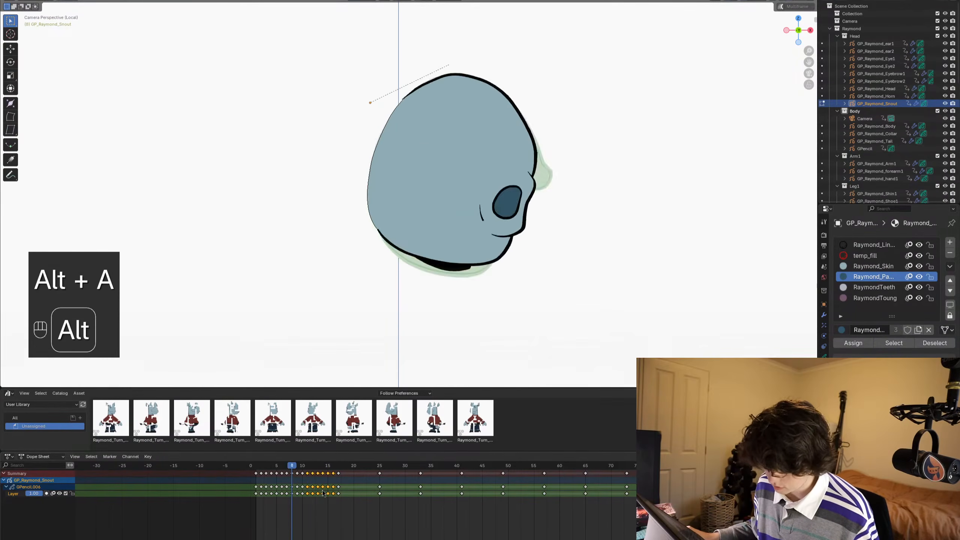
pyautogui.keyDown('alt'); pyautogui.scroll(-2, 323, 494); pyautogui.keyUp('alt')
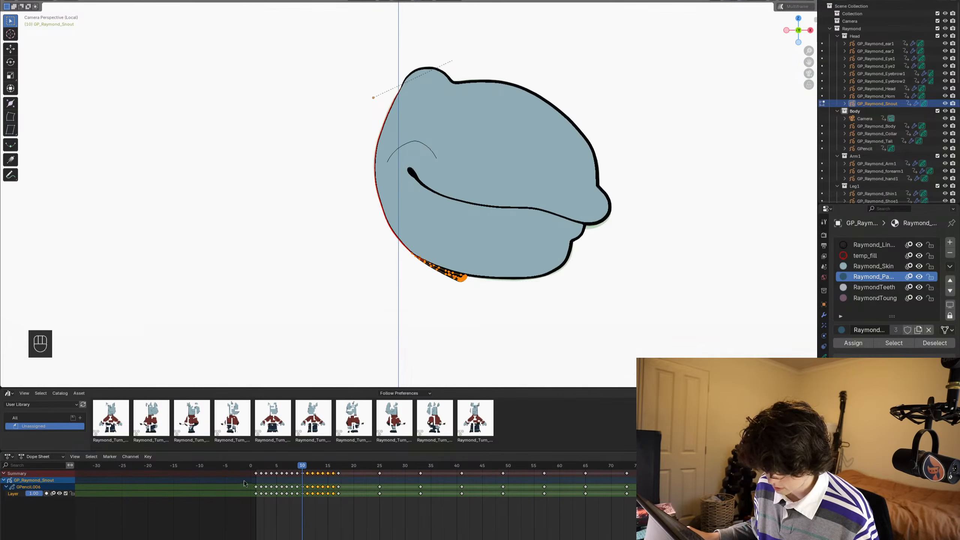
pyautogui.click(779, 7)
pyautogui.keyDown('shift'); pyautogui.moveTo(597, 196); pyautogui.dragTo(594, 215, button='middle'); pyautogui.keyUp('shift')
pyautogui.hotkey('alt', 'a')
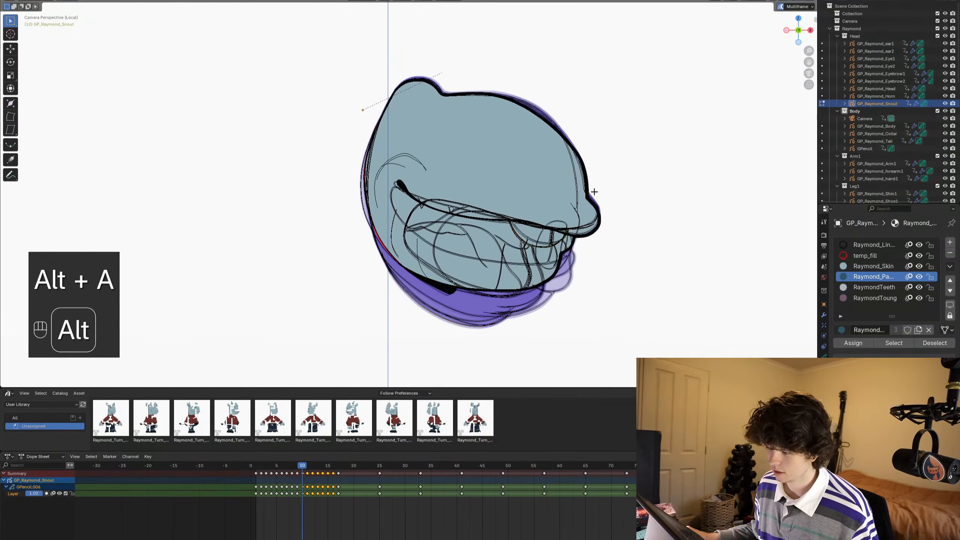
# - Select all strokes that use the Raymond line material across the chosen frames and invert the selection to the remaining strokes
pyautogui.click(869, 266)
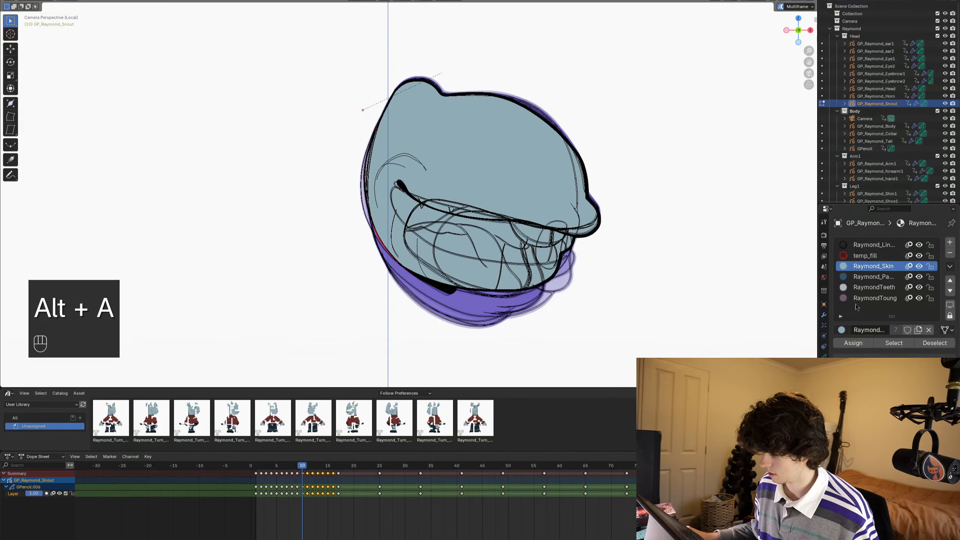
pyautogui.click(868, 245)
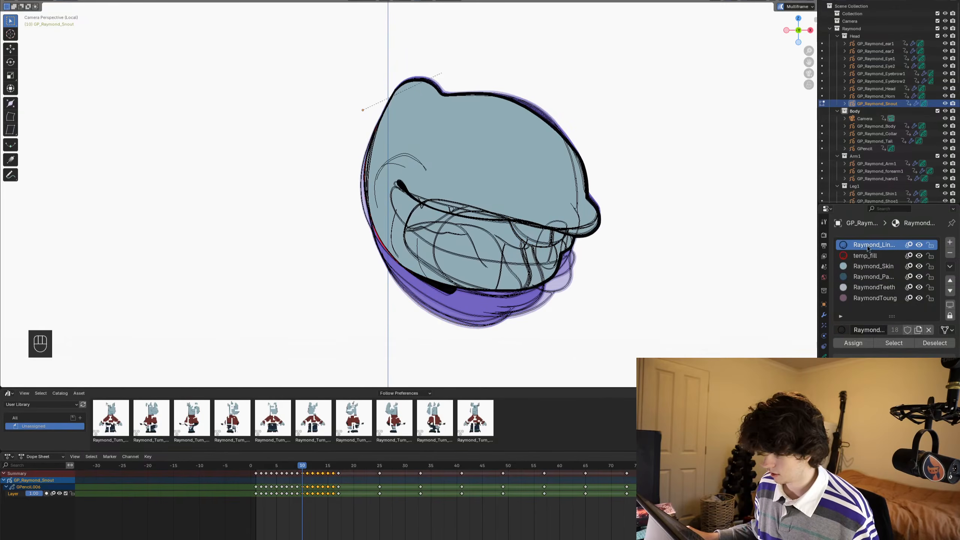
pyautogui.click(903, 344)
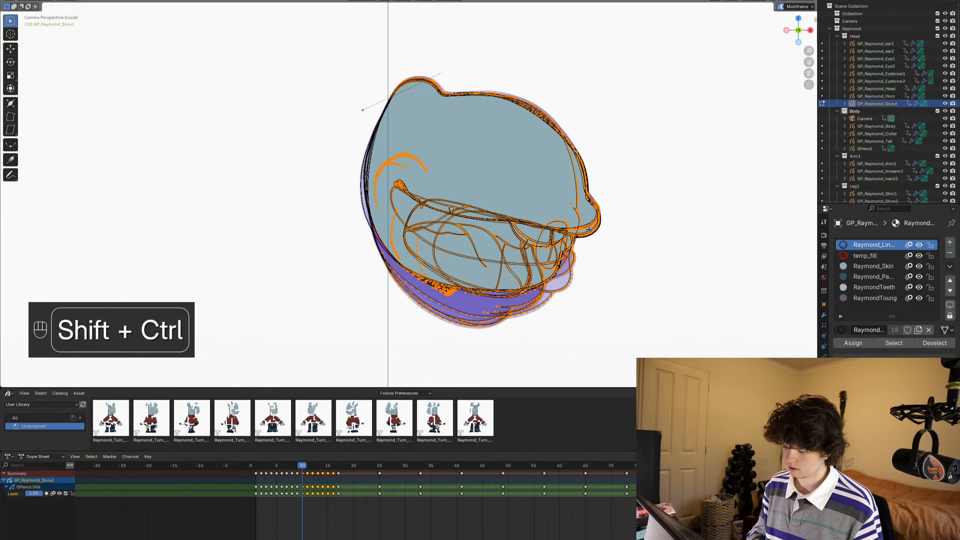
pyautogui.hotkey('shift', 'ctrl', 'i')
pyautogui.hotkey('ctrl', 'i')
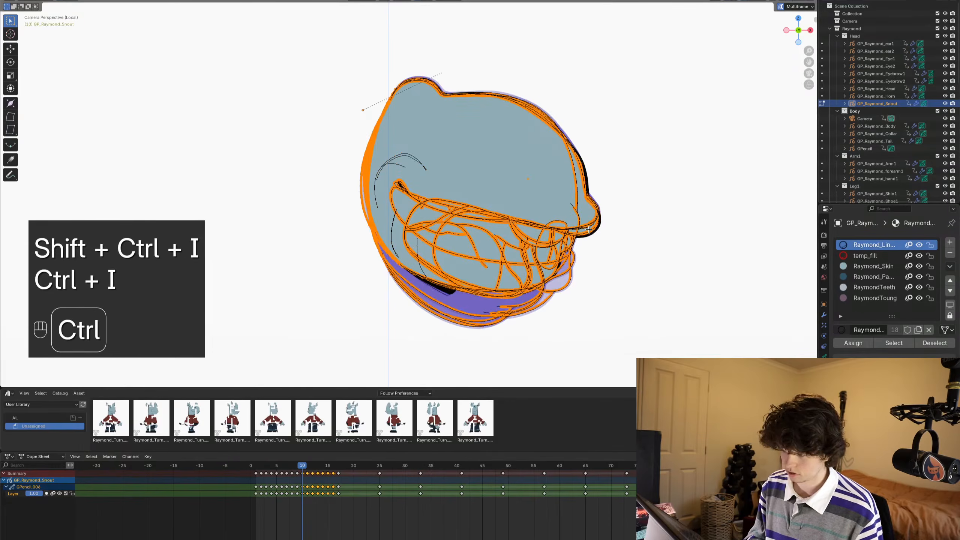
# - Send the selected fill strokes to the back of the stroke order and save the file
pyautogui.press('g')
pyautogui.rightClick(777, 189)
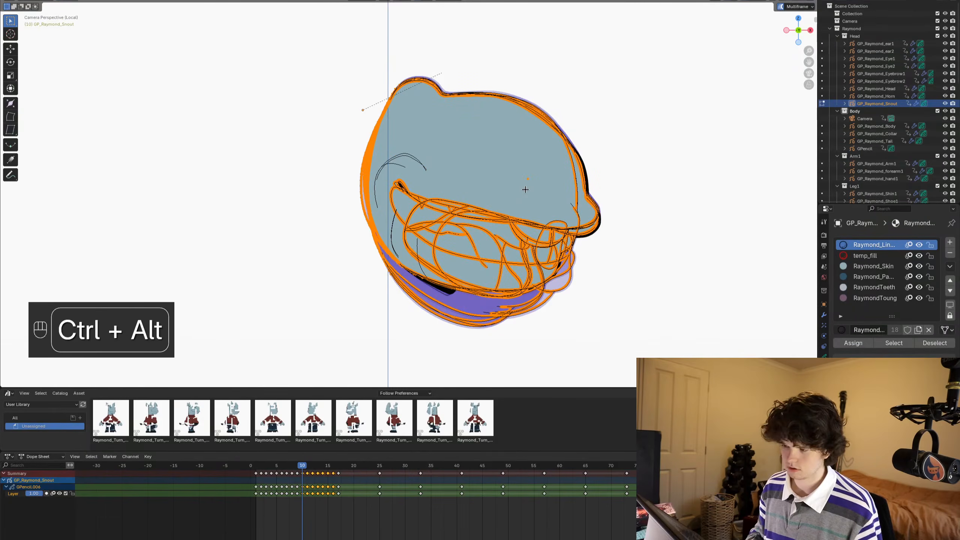
pyautogui.hotkey('shift', 'ctrl', 'Down')
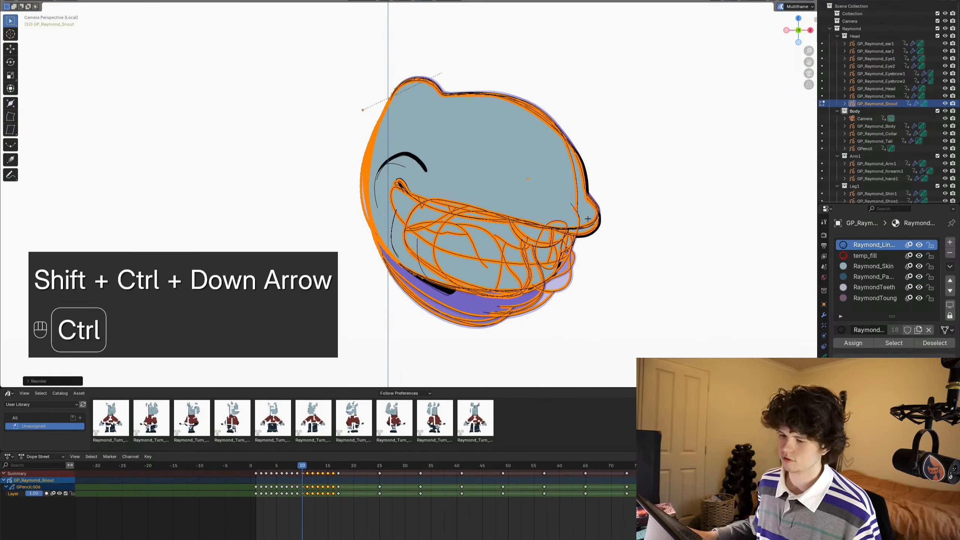
pyautogui.hotkey('ctrl', 's')
pyautogui.hotkey('ctrl', 's')
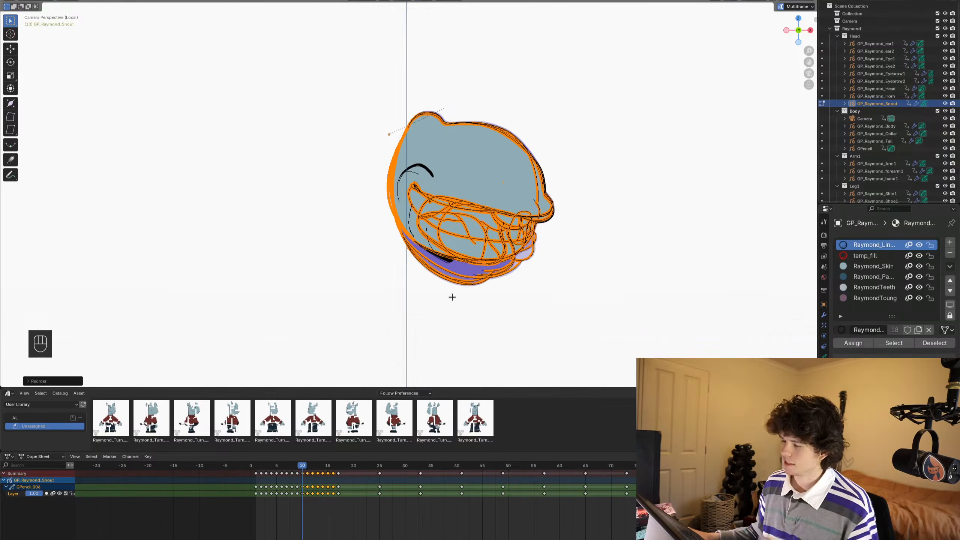
# - Return to Object Mode, then play and step through the mouth-shape frames to check stroke order and leftover temp_fill lines
pyautogui.hotkey('ctrl', 'Tab')
pyautogui.hotkey('alt', 'a')
pyautogui.keyDown('alt'); pyautogui.scroll(2, 526, 240); pyautogui.keyUp('alt')
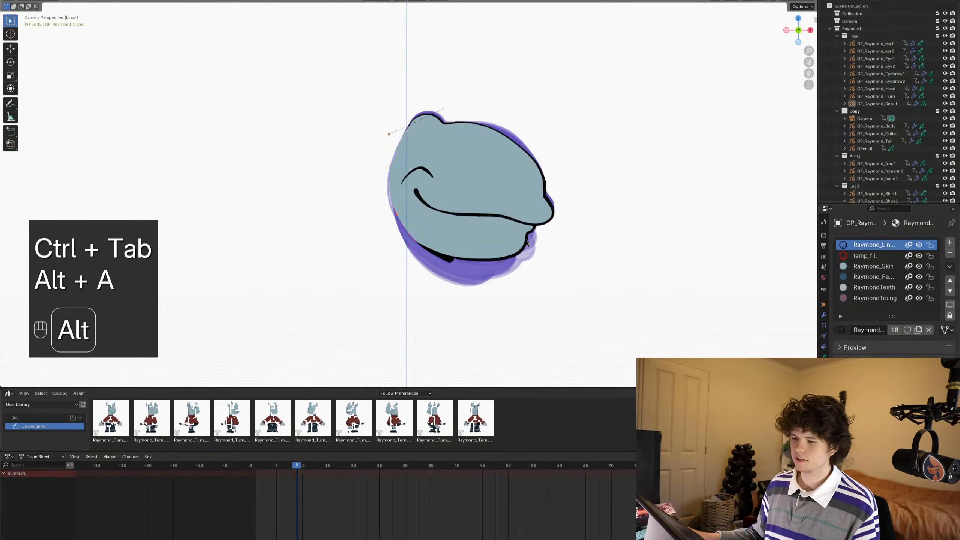
pyautogui.keyDown('alt'); pyautogui.scroll(-1, 526, 240); pyautogui.keyUp('alt')
pyautogui.keyDown('alt'); pyautogui.scroll(8, 526, 241); pyautogui.keyUp('alt')
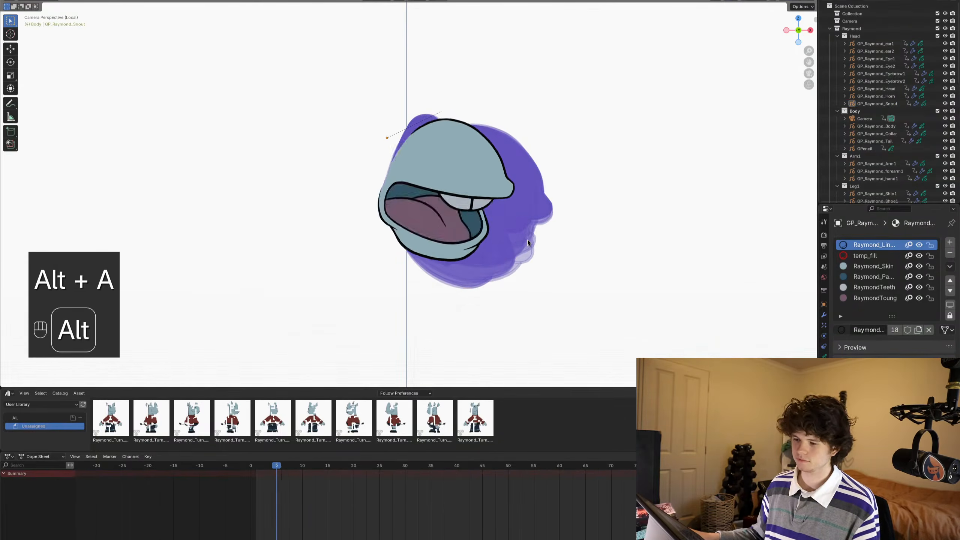
pyautogui.press('space')
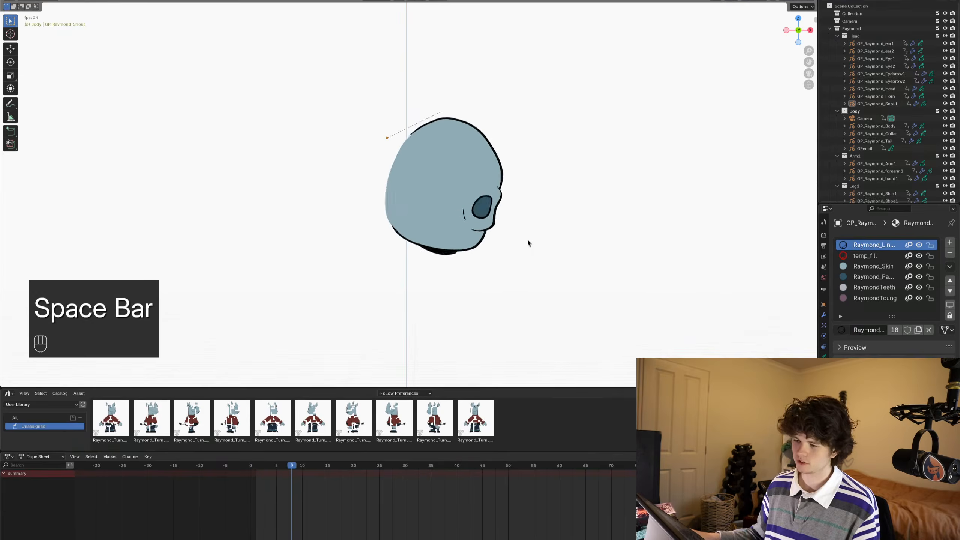
pyautogui.press('space')
pyautogui.moveTo(565, 226)
pyautogui.keyDown('alt'); pyautogui.mouseDown()
pyautogui.moveTo(527, 226)
pyautogui.moveTo(504, 244)
pyautogui.moveTo(668, 246)
pyautogui.moveTo(489, 241)
pyautogui.moveTo(570, 231)
pyautogui.moveTo(723, 238)
pyautogui.moveTo(492, 237)
pyautogui.mouseUp(); pyautogui.keyUp('alt')
pyautogui.press('space')
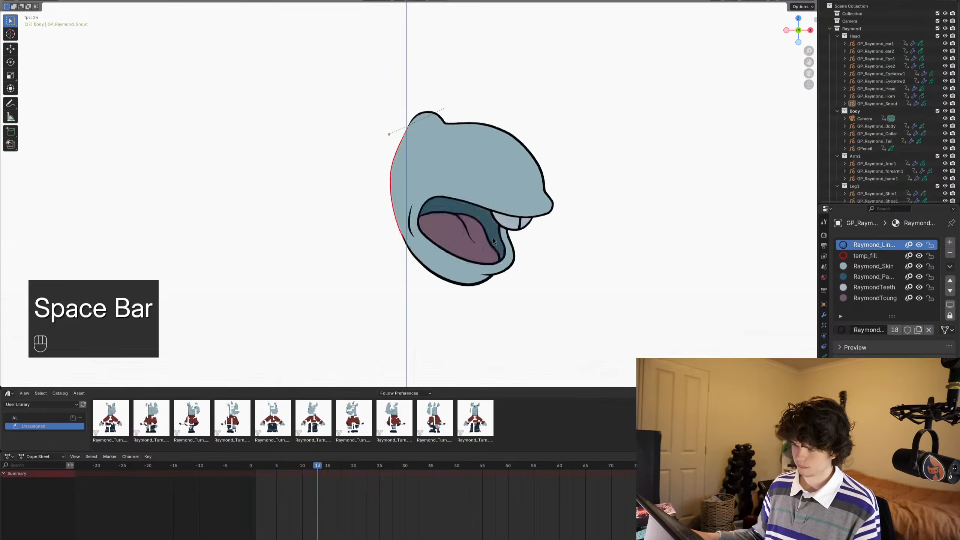
pyautogui.press('space')
pyautogui.keyDown('alt'); pyautogui.moveTo(582, 238); pyautogui.dragTo(545, 249); pyautogui.keyUp('alt')
pyautogui.keyDown('alt'); pyautogui.scroll(2, 545, 248); pyautogui.keyUp('alt')
pyautogui.keyDown('alt'); pyautogui.scroll(-12, 545, 248); pyautogui.keyUp('alt')
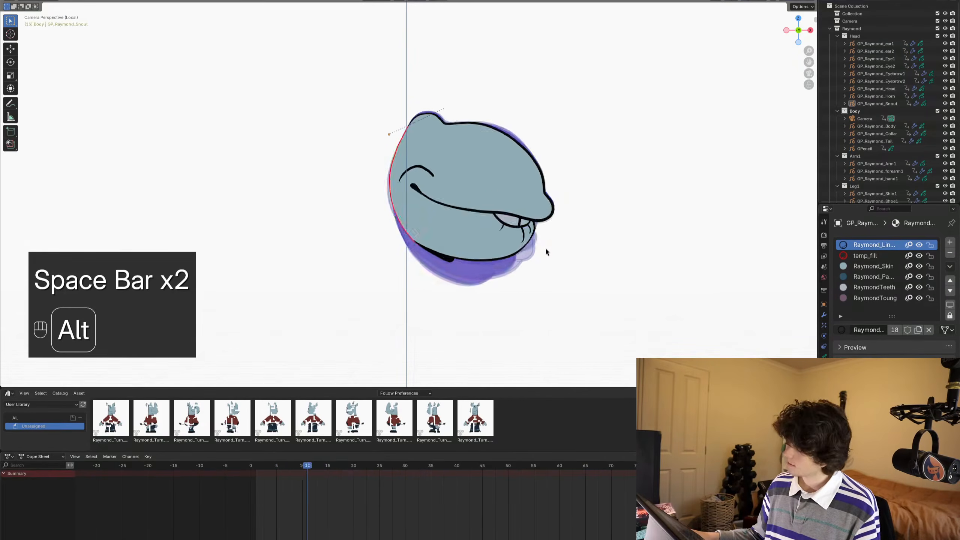
pyautogui.keyDown('alt'); pyautogui.scroll(3, 545, 249); pyautogui.keyUp('alt')
pyautogui.keyDown('alt'); pyautogui.scroll(11, 546, 250); pyautogui.keyUp('alt')
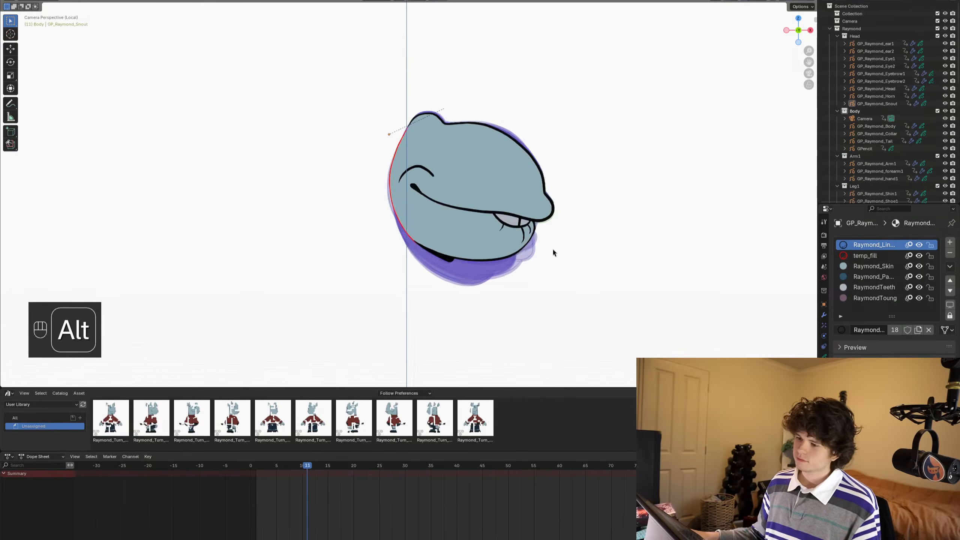
pyautogui.keyDown('alt'); pyautogui.scroll(-7, 553, 250); pyautogui.keyUp('alt')
pyautogui.keyDown('alt'); pyautogui.scroll(-5, 552, 252); pyautogui.keyUp('alt')
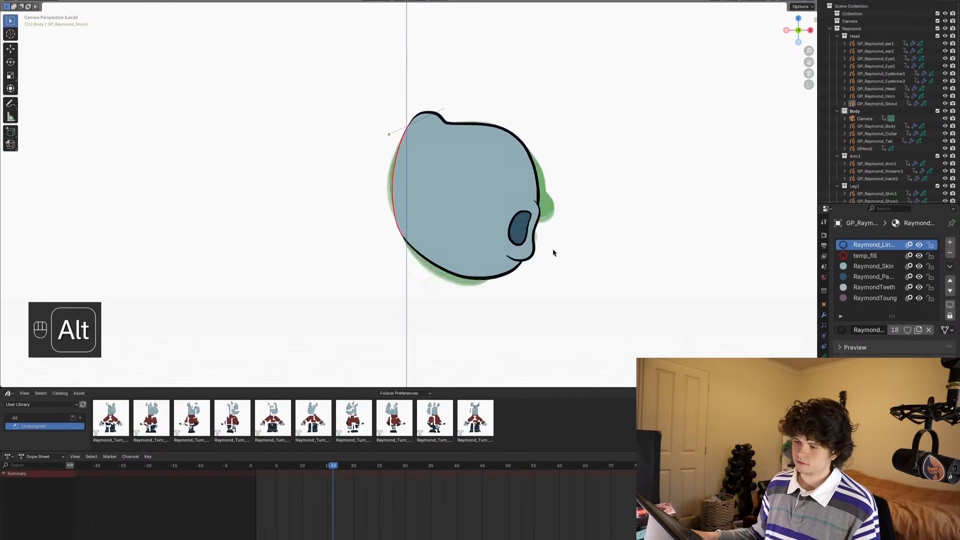
pyautogui.keyDown('alt'); pyautogui.scroll(9, 553, 252); pyautogui.keyUp('alt')
pyautogui.keyDown('alt'); pyautogui.scroll(-4, 552, 249); pyautogui.keyUp('alt')
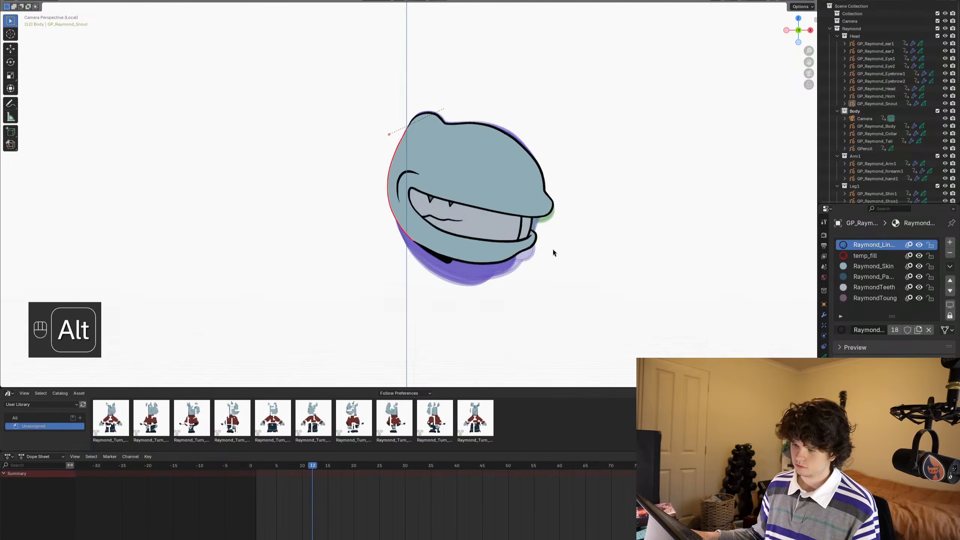
# - Select the strokes that use the temp_fill material on the chosen snout frames in Edit Mode and delete them
pyautogui.keyDown('alt'); pyautogui.scroll(3, 552, 248); pyautogui.keyUp('alt')
pyautogui.scroll(5, 531, 235)
pyautogui.keyDown('shift'); pyautogui.moveTo(531, 234); pyautogui.dragTo(516, 210, button='middle'); pyautogui.keyUp('shift')
pyautogui.keyDown('alt'); pyautogui.scroll(-1, 516, 209); pyautogui.keyUp('alt')
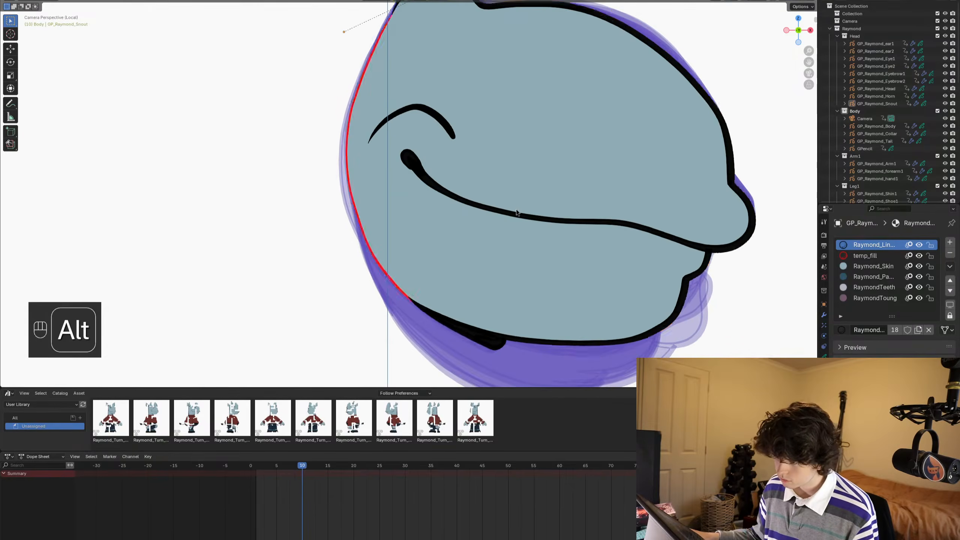
pyautogui.click(516, 208)
pyautogui.press('Tab')
pyautogui.hotkey('alt', 'a')
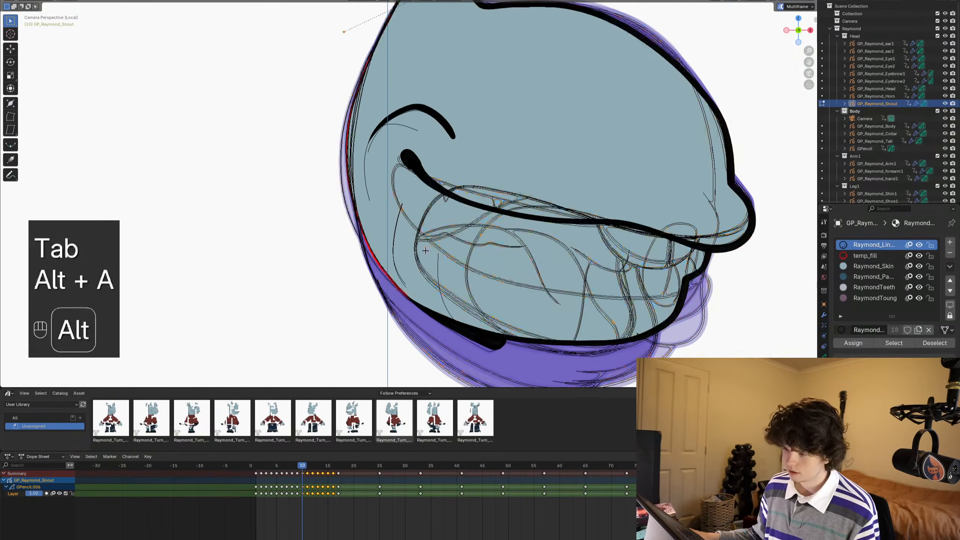
pyautogui.click(855, 254)
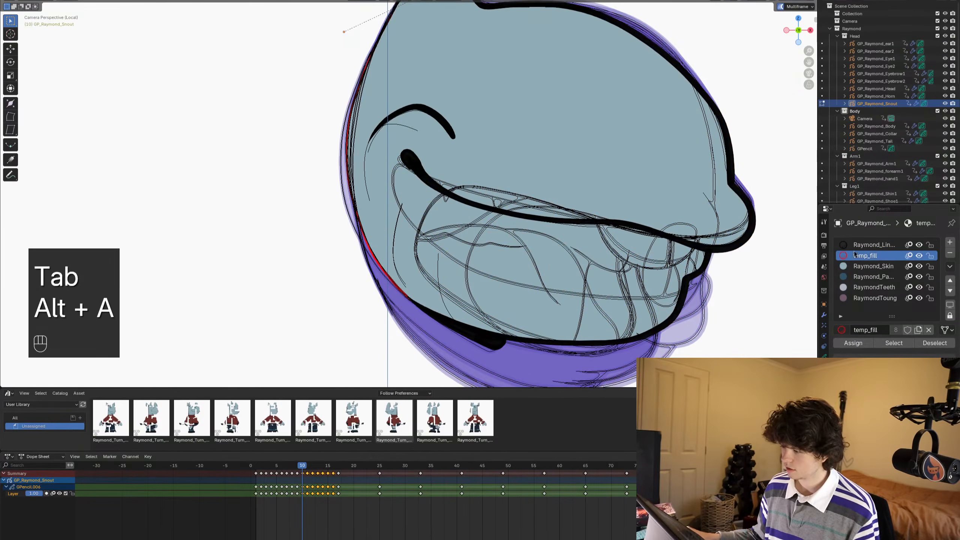
pyautogui.click(891, 345)
pyautogui.scroll(-1, 413, 187)
pyautogui.press('x')
pyautogui.click(450, 226)
# - Return to Object Mode, clear the selection and save the file
pyautogui.hotkey('ctrl', 'Tab')
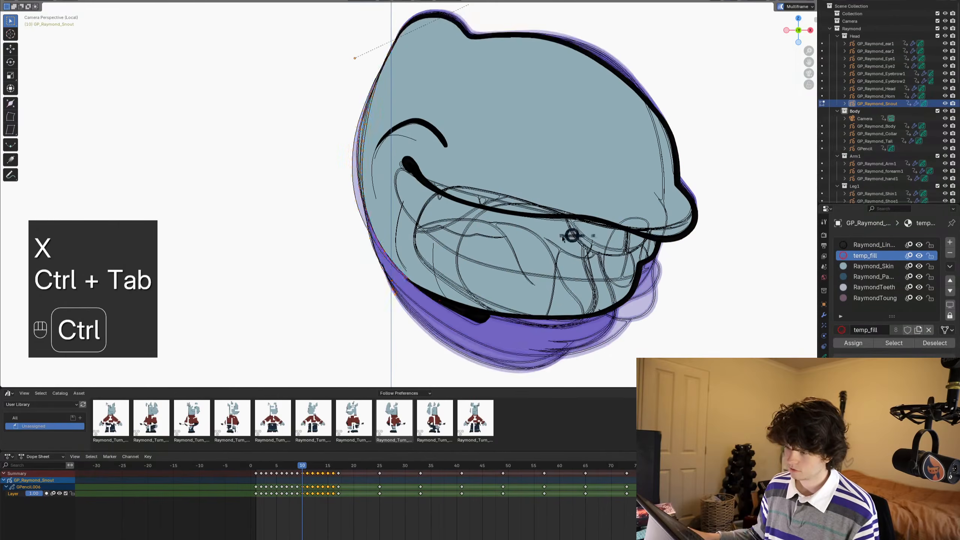
pyautogui.scroll(-2, 448, 234)
pyautogui.keyDown('alt'); pyautogui.scroll(-1, 448, 234); pyautogui.keyUp('alt')
pyautogui.hotkey('alt', 'a')
pyautogui.hotkey('ctrl', 's')
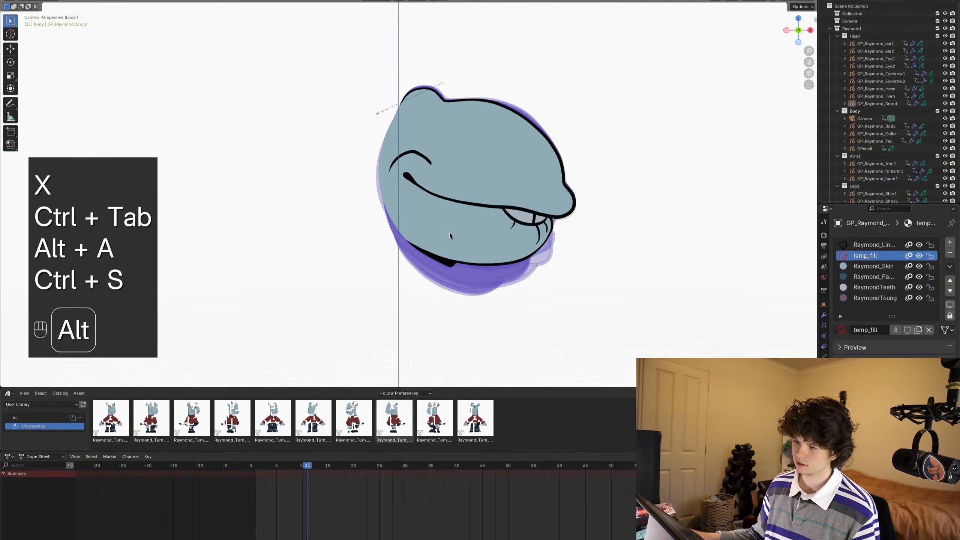
# - Step through and briefly play the cleaned-up mouth shapes to check them
pyautogui.keyDown('alt'); pyautogui.scroll(-5, 449, 232); pyautogui.keyUp('alt')
pyautogui.keyDown('alt'); pyautogui.scroll(2, 450, 232); pyautogui.keyUp('alt')
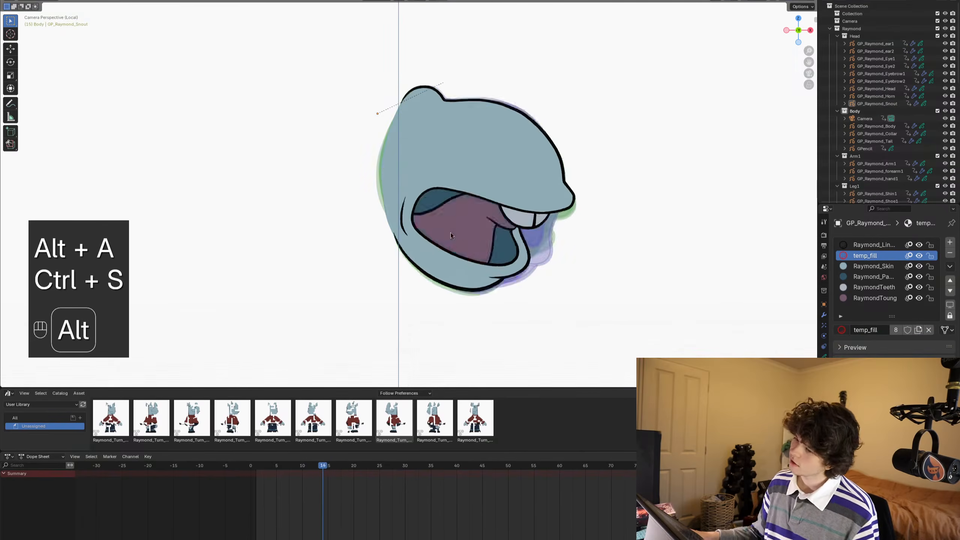
pyautogui.keyDown('alt'); pyautogui.scroll(12, 462, 233); pyautogui.keyUp('alt')
pyautogui.press('space')
pyautogui.press('space')
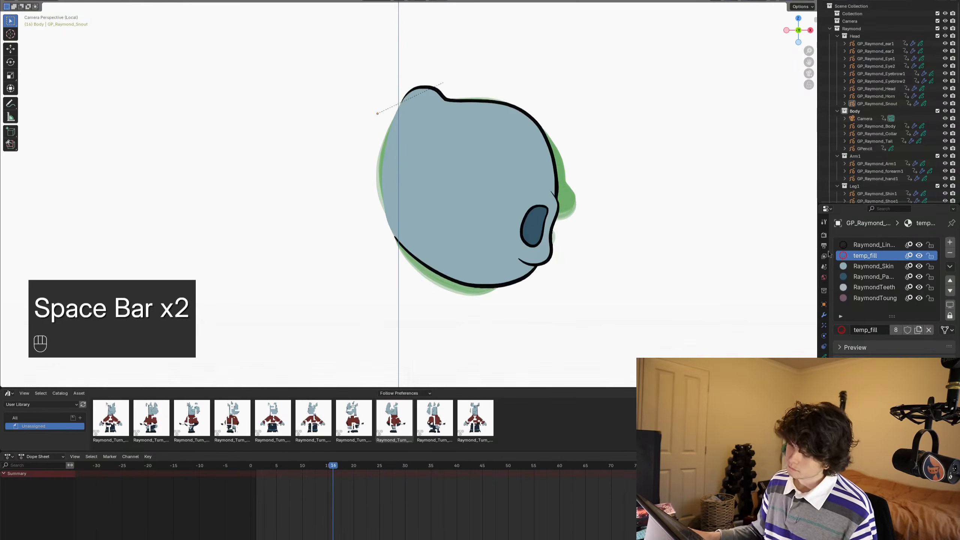
# - Set the scene's frame rate to a custom value of 12 fps
pyautogui.click(823, 235)
pyautogui.click(824, 246)
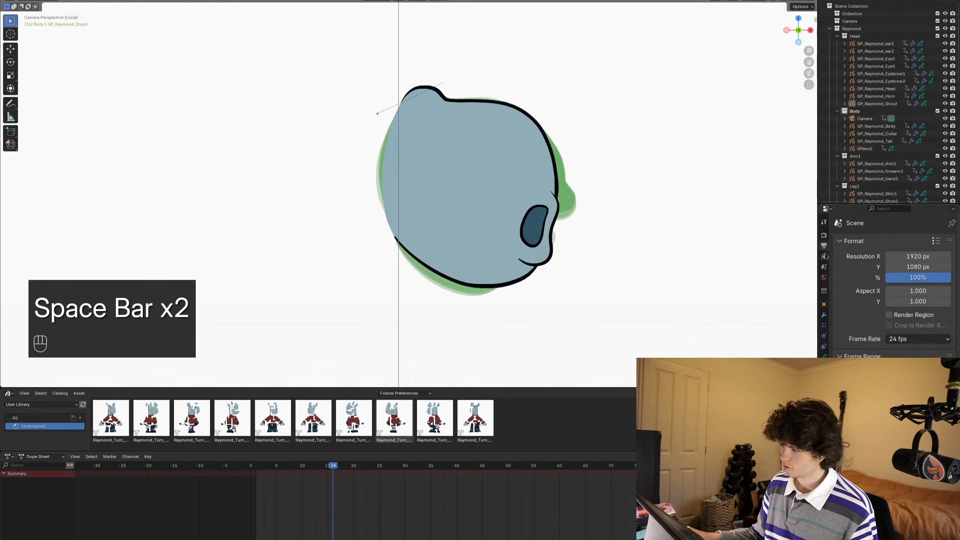
pyautogui.click(903, 334)
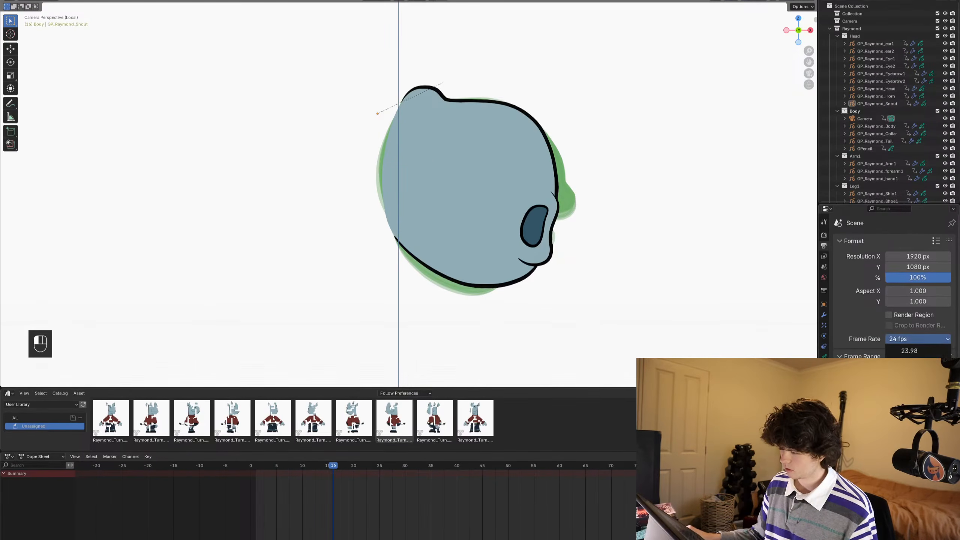
pyautogui.click(909, 456)
pyautogui.click(917, 350)
pyautogui.write('12')
pyautogui.press('Return')
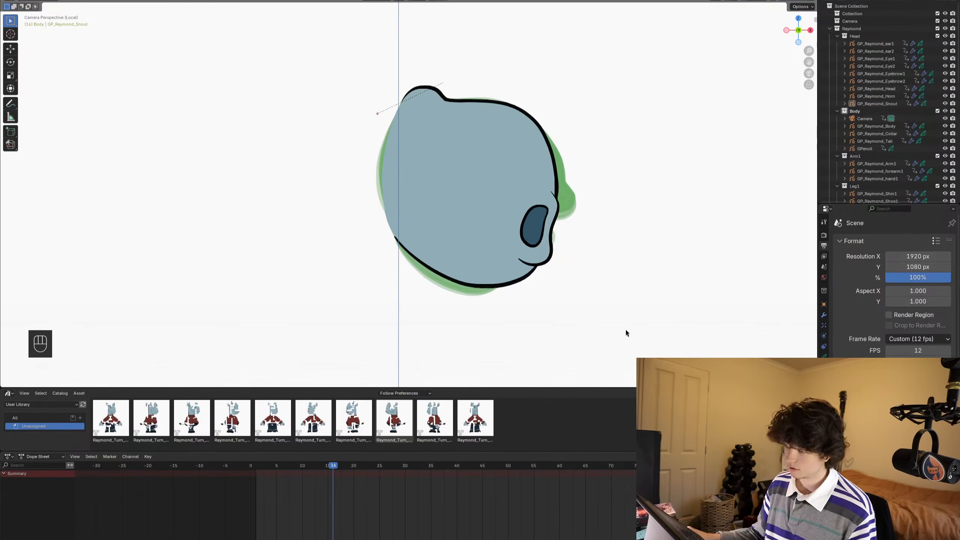
# - Play and scrub through the snout's mouth shapes to review them at the slower frame rate
pyautogui.press('space')
pyautogui.press('space')
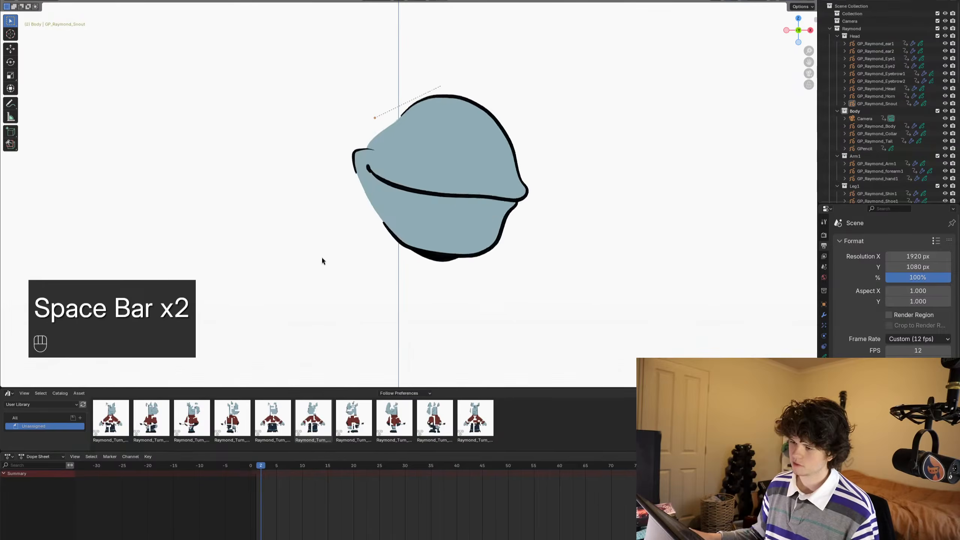
pyautogui.press('space')
pyautogui.keyDown('alt'); pyautogui.scroll(18, 481, 251); pyautogui.keyUp('alt')
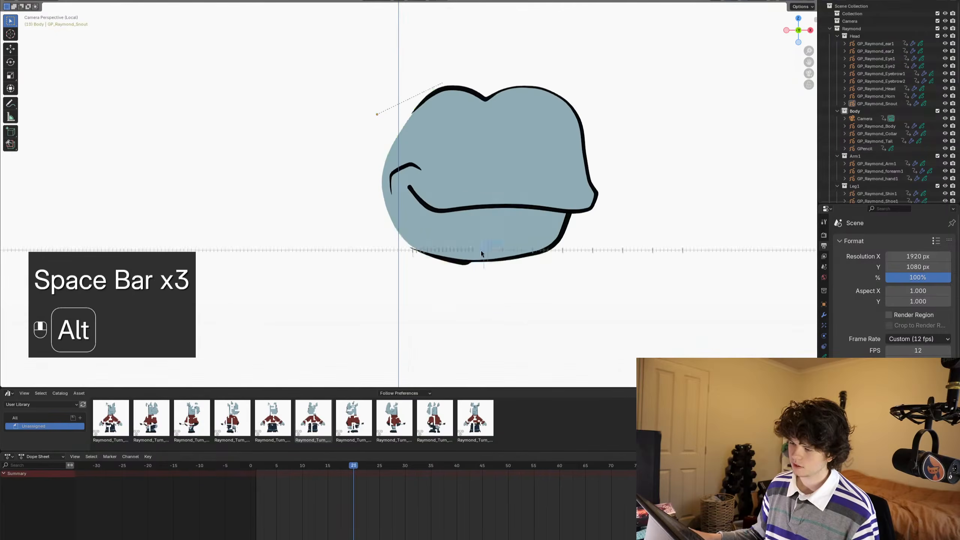
pyautogui.press('space')
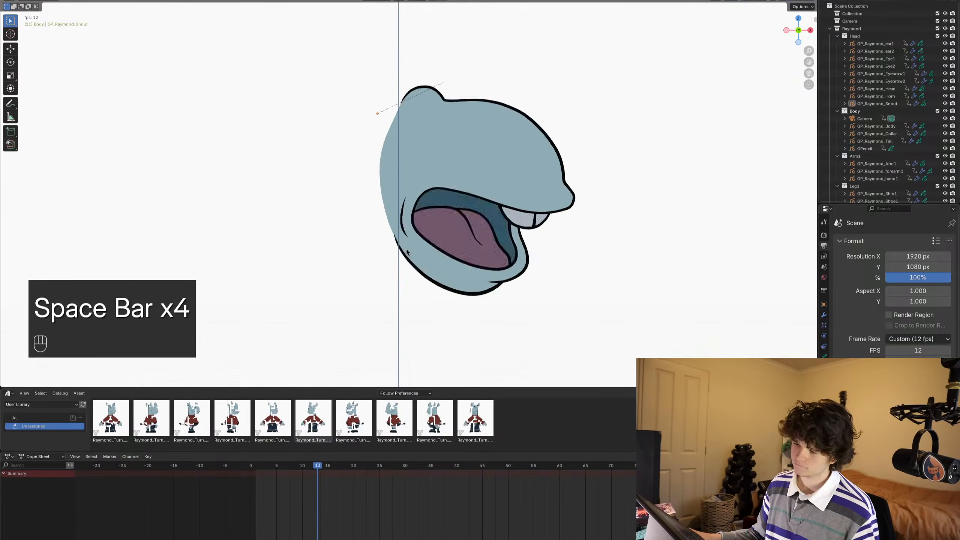
pyautogui.press('space')
pyautogui.keyDown('alt'); pyautogui.scroll(12, 498, 268); pyautogui.keyUp('alt')
pyautogui.keyDown('alt'); pyautogui.scroll(4, 497, 268); pyautogui.keyUp('alt')
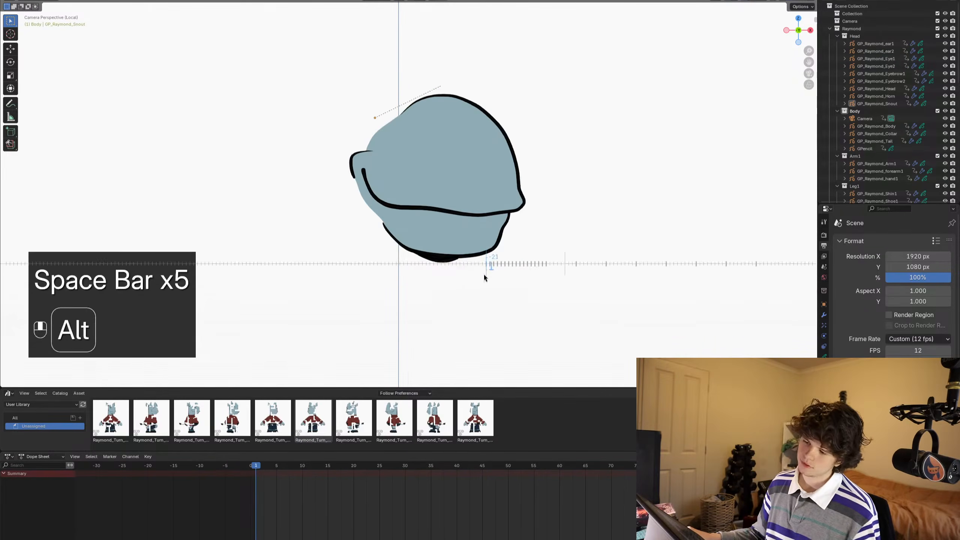
# - Save the file with the snout's finished mouth shapes
pyautogui.hotkey('ctrl', 's')
pyautogui.scroll(-1, 464, 284)
pyautogui.keyDown('shift'); pyautogui.moveTo(471, 280); pyautogui.dragTo(507, 279, button='middle'); pyautogui.keyUp('shift')
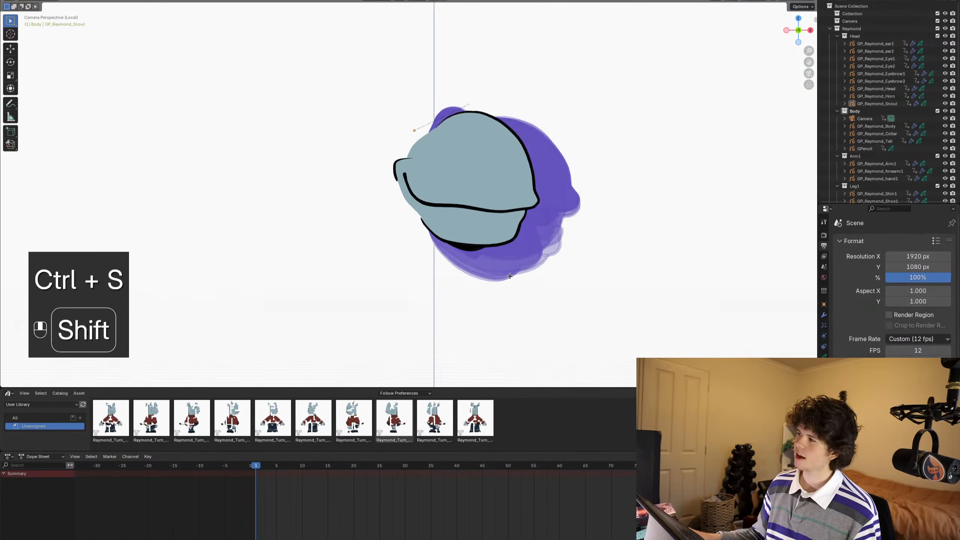
pyautogui.scroll(1, 507, 279)
pyautogui.hotkey('ctrl', 's')
pyautogui.scroll(1, 518, 253)
pyautogui.keyDown('shift'); pyautogui.moveTo(521, 232); pyautogui.dragTo(499, 258, button='middle'); pyautogui.keyUp('shift')
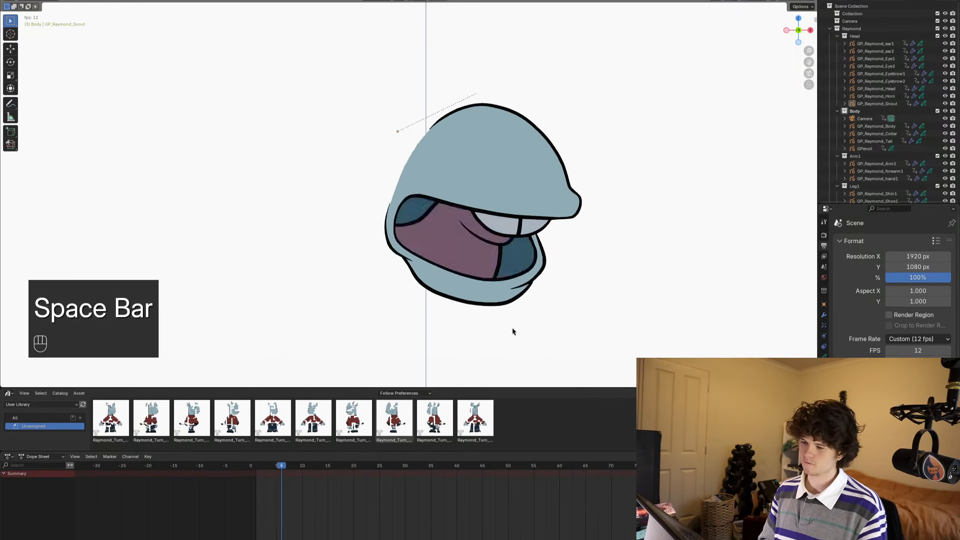
# - Play the mouth shapes again and step back and forth between the open-mouth and closed-mouth frames
pyautogui.press('space')
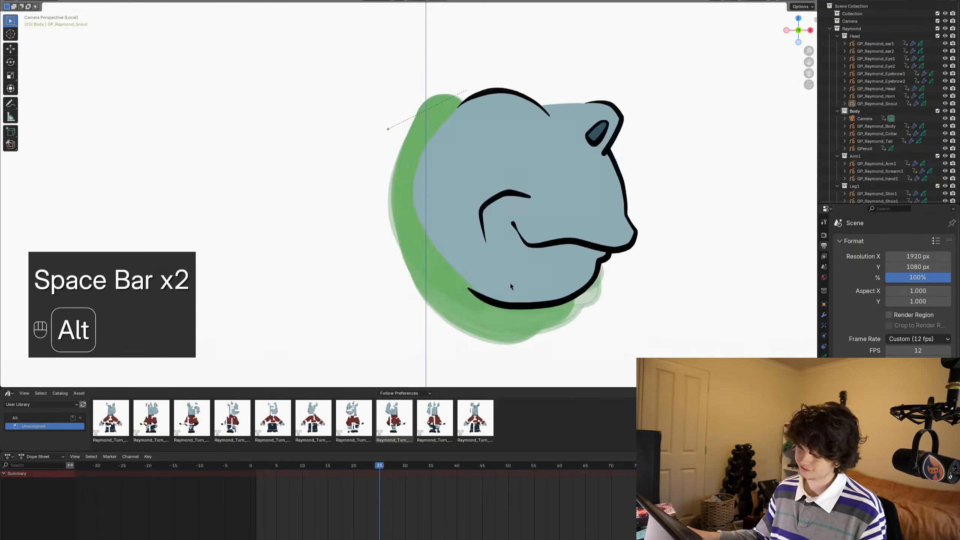
pyautogui.keyDown('alt'); pyautogui.scroll(-8, 510, 280); pyautogui.keyUp('alt')
pyautogui.keyDown('alt'); pyautogui.scroll(-2, 510, 279); pyautogui.keyUp('alt')
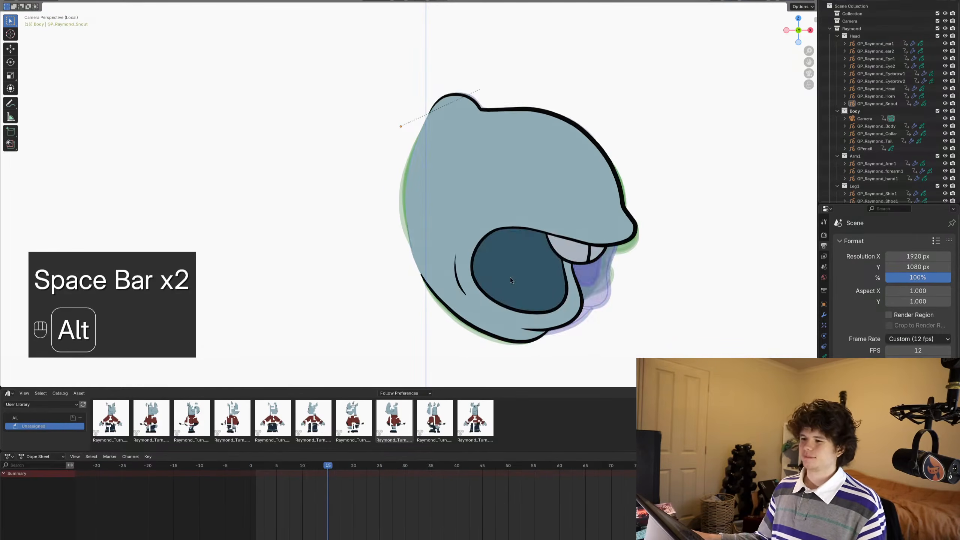
pyautogui.keyDown('alt'); pyautogui.scroll(1, 510, 280); pyautogui.keyUp('alt')
pyautogui.keyDown('alt'); pyautogui.scroll(1, 509, 280); pyautogui.keyUp('alt')
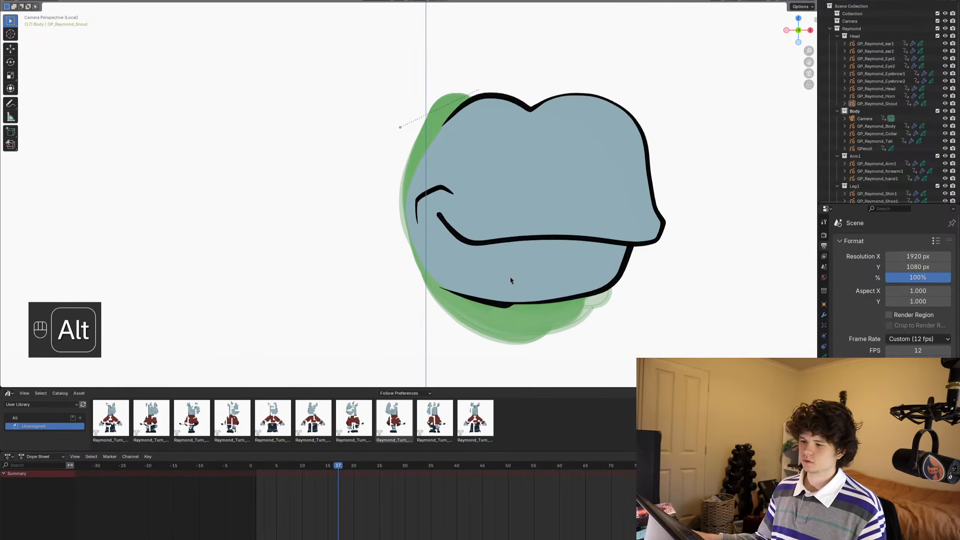
# - Select the snout object on frame 17 and save the file
pyautogui.click(527, 251)
pyautogui.keyDown('shift'); pyautogui.moveTo(494, 267); pyautogui.dragTo(471, 271, button='middle'); pyautogui.keyUp('shift')
pyautogui.scroll(-1, 461, 272)
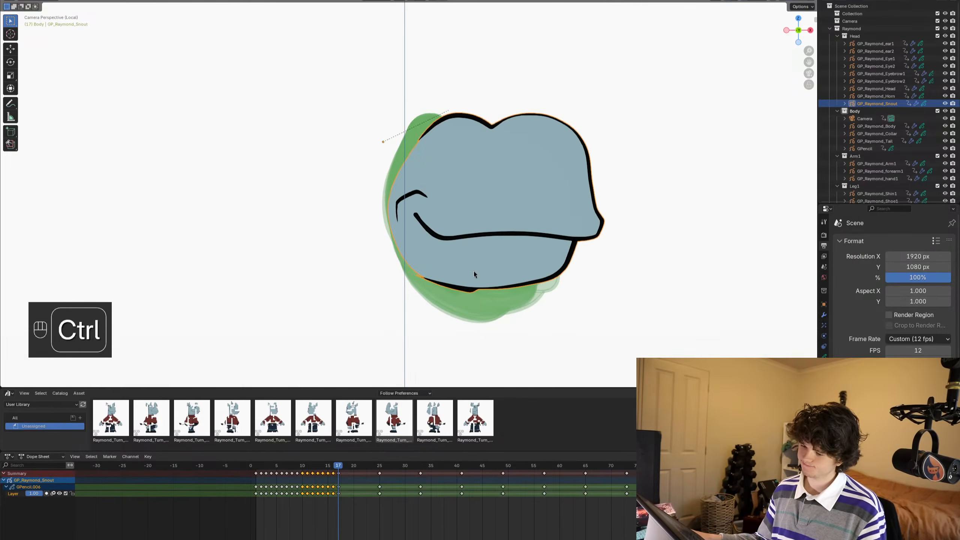
pyautogui.hotkey('ctrl', 's')
pyautogui.keyDown('shift'); pyautogui.moveTo(539, 259); pyautogui.dragTo(538, 253, button='middle'); pyautogui.keyUp('shift')
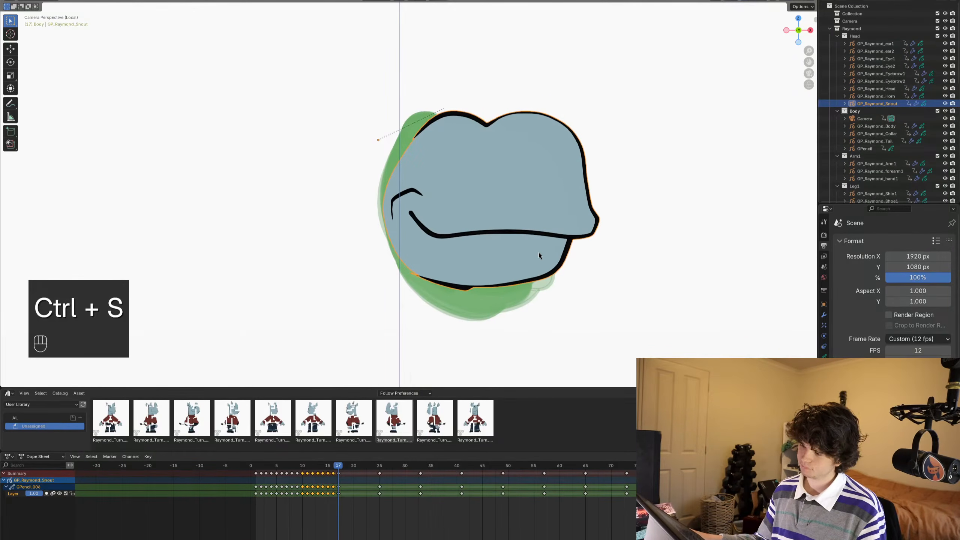
pyautogui.scroll(1, 538, 252)
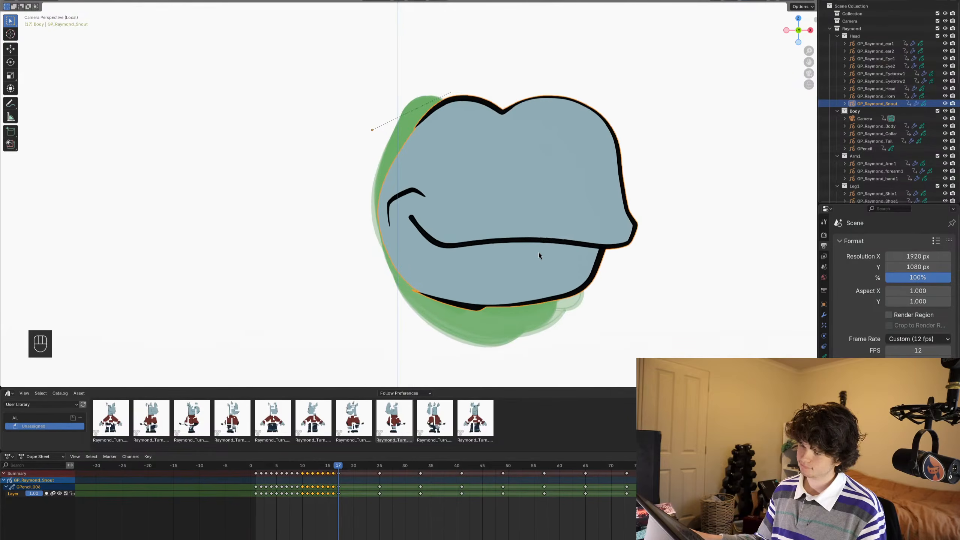
pyautogui.keyDown('shift'); pyautogui.moveTo(538, 252); pyautogui.dragTo(526, 231, button='middle'); pyautogui.keyUp('shift')
pyautogui.hotkey('ctrl', 's')
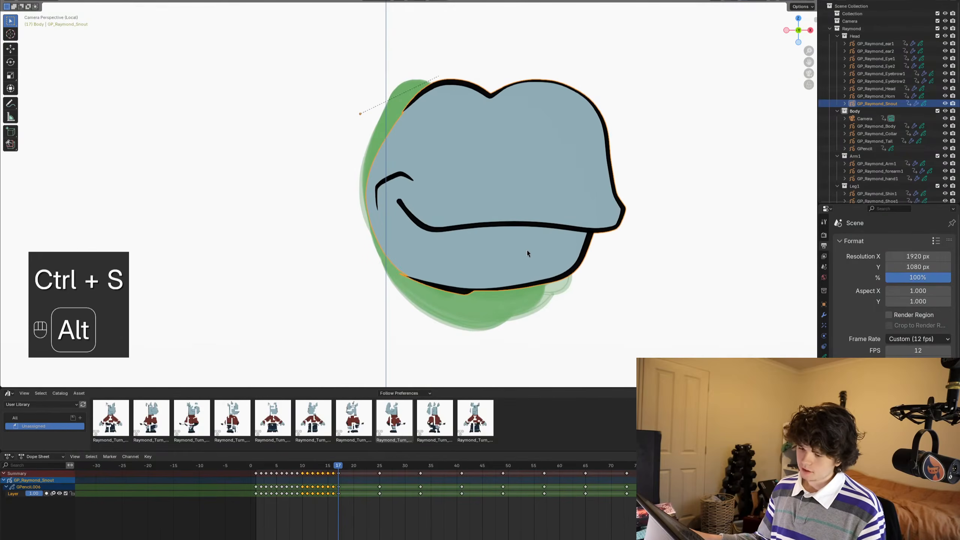
# - Move to frame 18, deselect all the snout's keyframes and save the file
pyautogui.keyDown('alt'); pyautogui.scroll(-1, 528, 253); pyautogui.keyUp('alt')
pyautogui.click(359, 509)
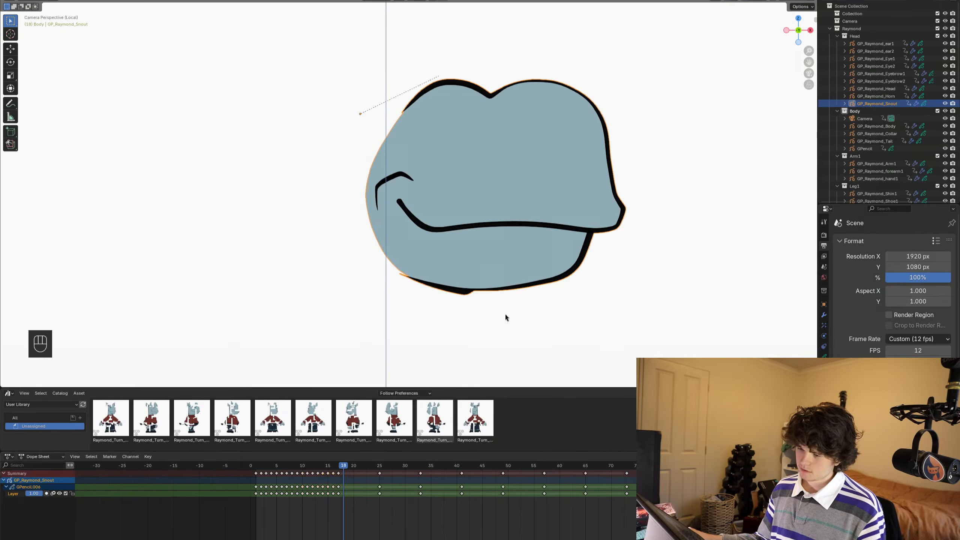
pyautogui.keyDown('shift'); pyautogui.moveTo(507, 294); pyautogui.dragTo(465, 309, button='middle'); pyautogui.keyUp('shift')
pyautogui.hotkey('ctrl', 's')
# - Inspect the snout's onion skinning and Time Offset modifier settings, switch to Draw Mode and save the file
pyautogui.click(824, 356)
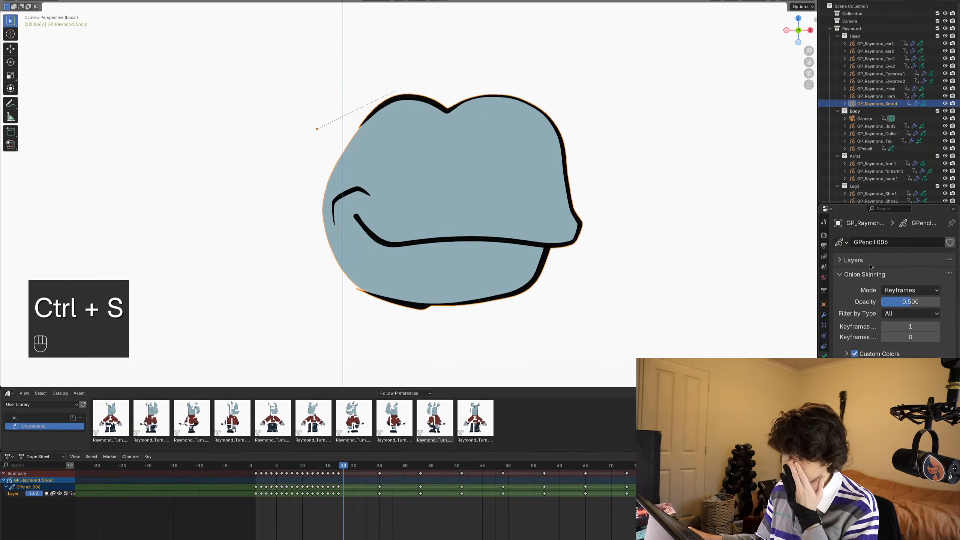
pyautogui.click(823, 314)
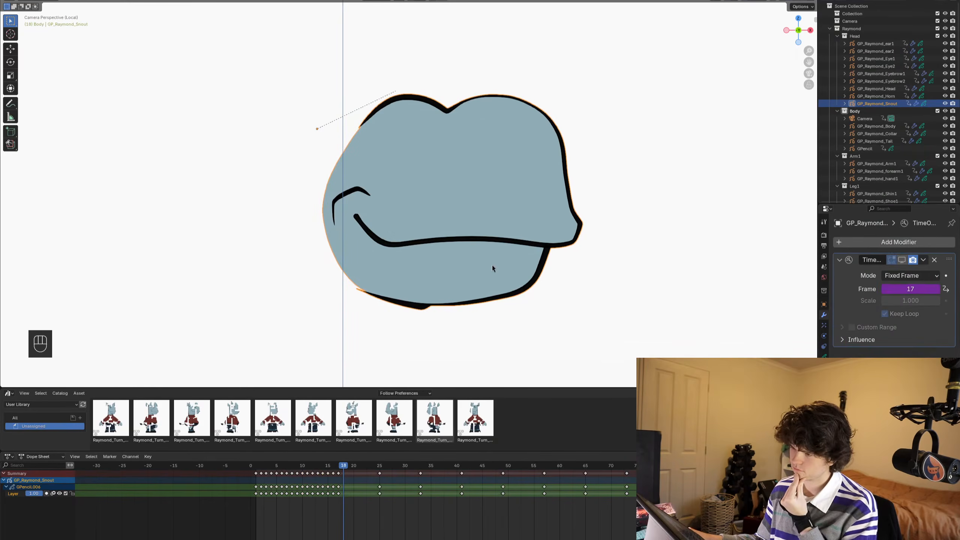
pyautogui.scroll(1, 492, 267)
pyautogui.hotkey('ctrl', 'Tab')
pyautogui.hotkey('ctrl', 's')
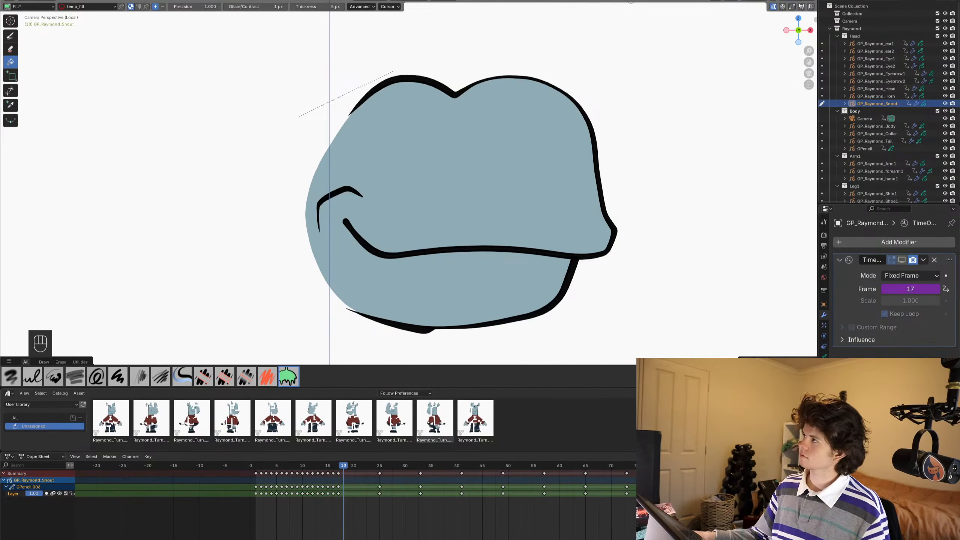
pyautogui.click(824, 356)
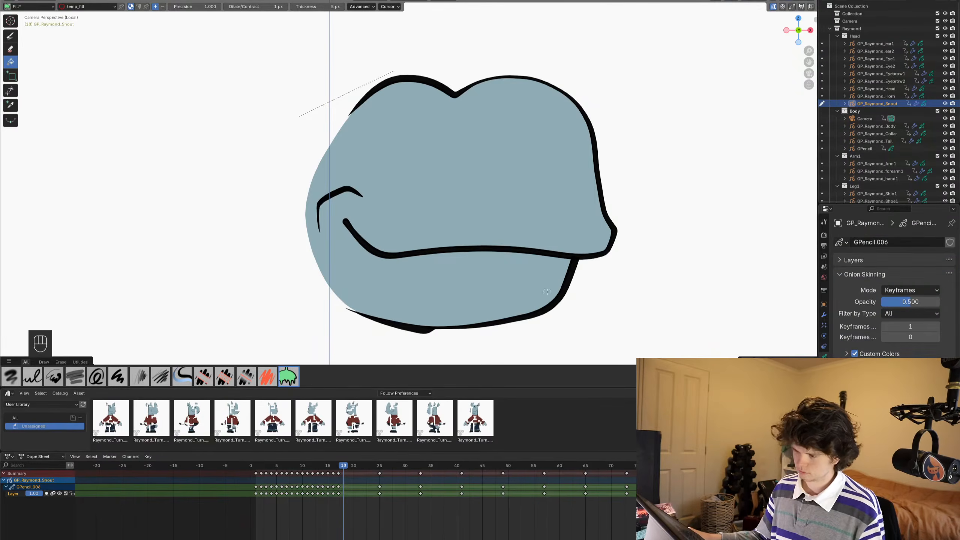
# - Choose the Ink Pen brush with the Raymond_Linework material and save the file
pyautogui.press('Escape')
pyautogui.hotkey('ctrl', 'Tab')
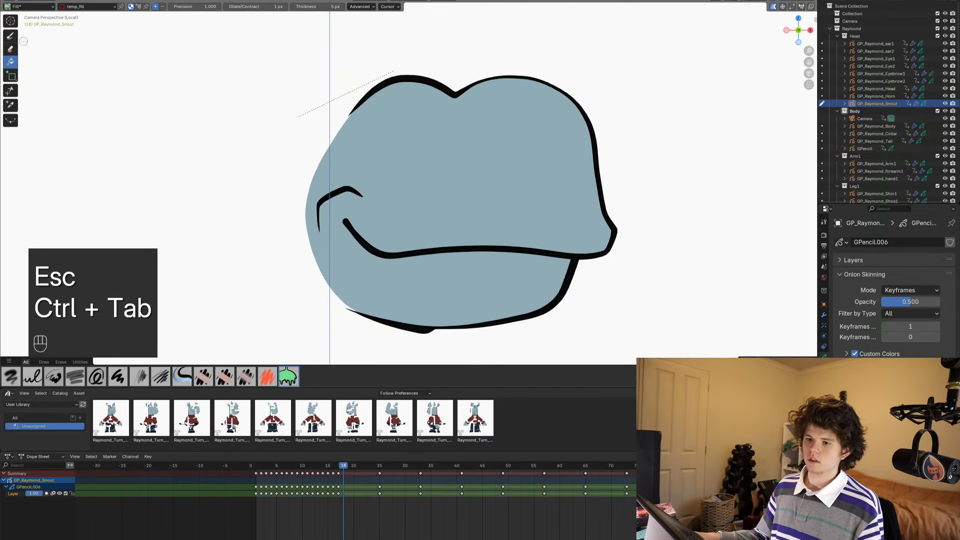
pyautogui.click(7, 36)
pyautogui.click(61, 7)
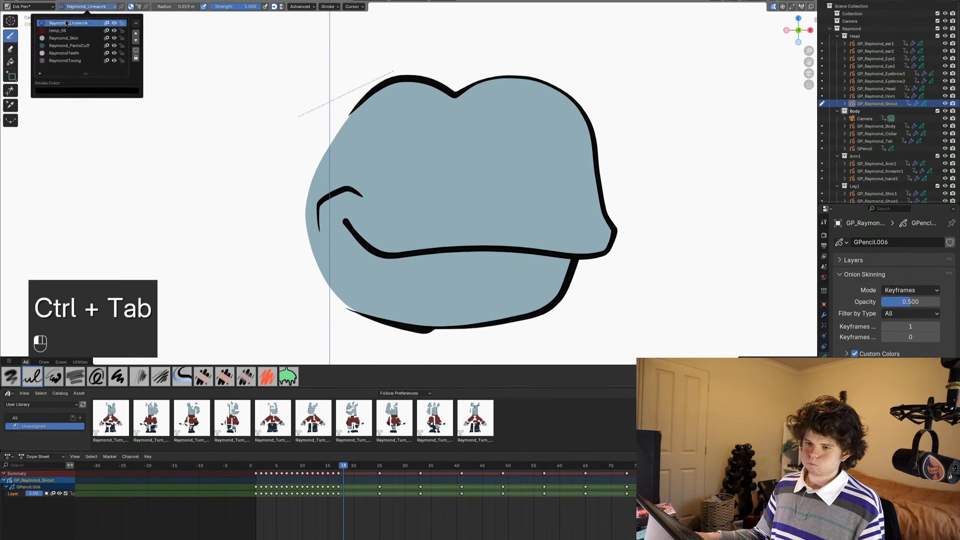
pyautogui.click(79, 32)
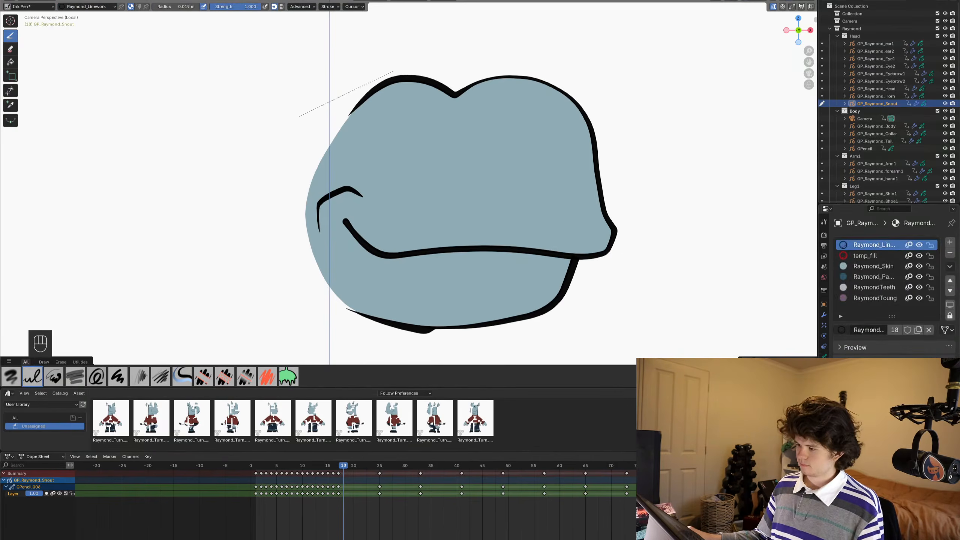
pyautogui.hotkey('ctrl', 's')
# - Maximise the viewport and draw a short linework stroke at the snout's tip on frame 18
pyautogui.hotkey('ctrl', 'space')
pyautogui.moveTo(553, 357)
pyautogui.keyDown('shift'); pyautogui.mouseDown(button='middle')
pyautogui.moveTo(480, 262)
pyautogui.moveTo(497, 262)
pyautogui.mouseUp(button='middle'); pyautogui.keyUp('shift')
pyautogui.scroll(2, 480, 261)
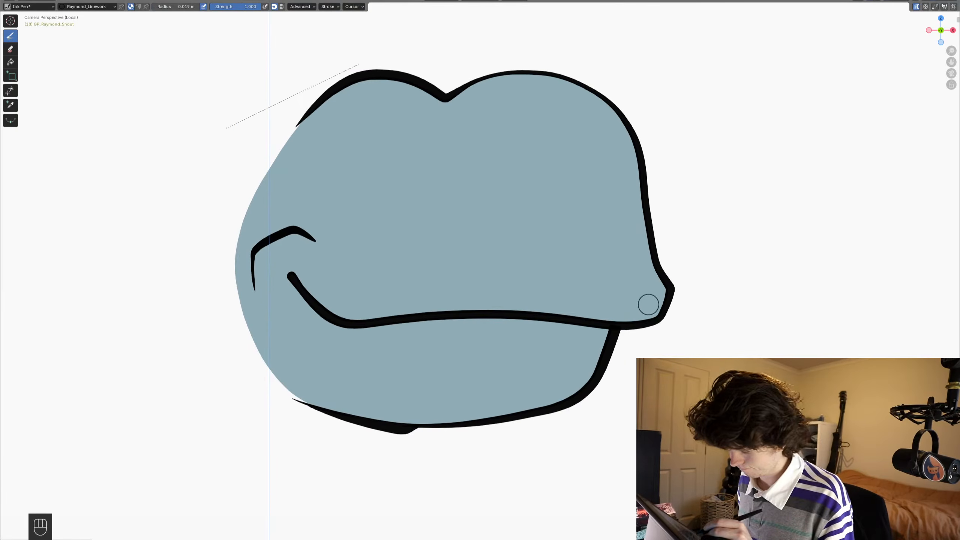
pyautogui.keyDown('shift'); pyautogui.moveTo(673, 273); pyautogui.dragTo(660, 314); pyautogui.keyUp('shift')
pyautogui.press('z')
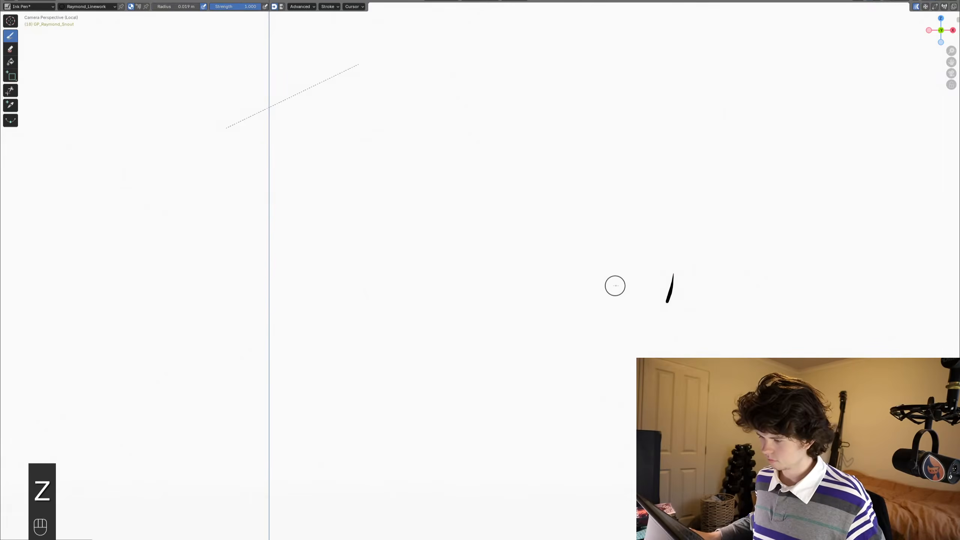
# - Delete the short stroke in Edit Mode, restore the full layout and remove the extra snout keyframe at frame 18
pyautogui.press('q')
pyautogui.hotkey('ctrl', 'Tab')
pyautogui.press('Tab')
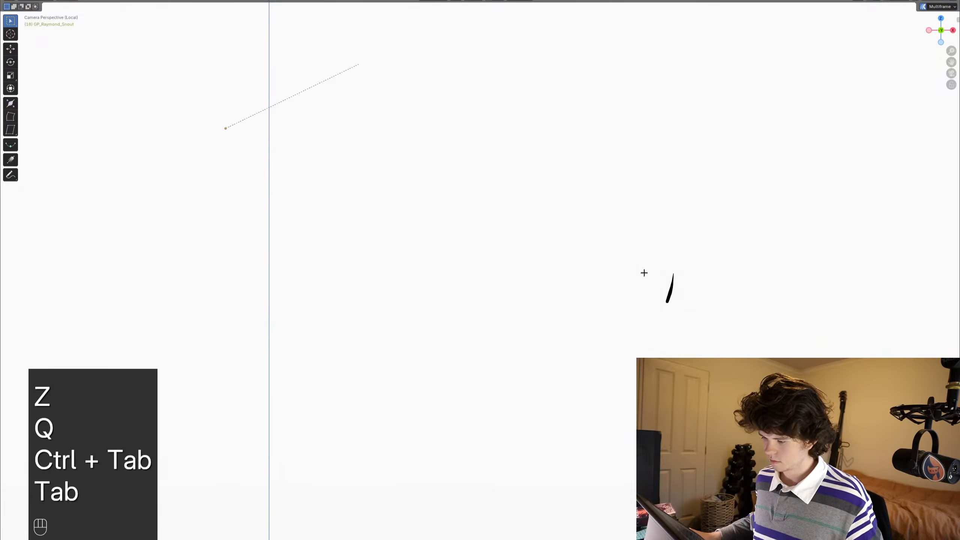
pyautogui.press('2')
pyautogui.press('x')
pyautogui.hotkey('ctrl', 'space')
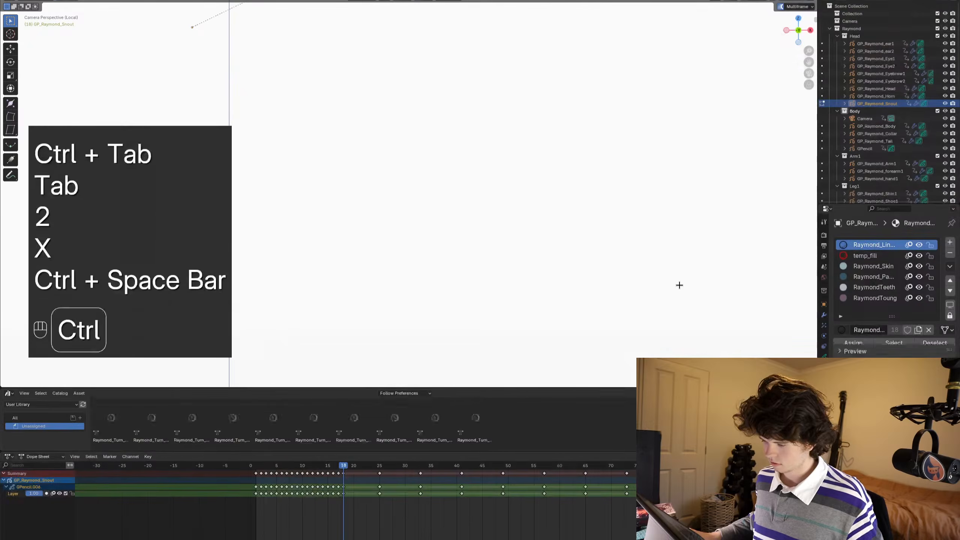
pyautogui.press('x')
pyautogui.click(345, 475)
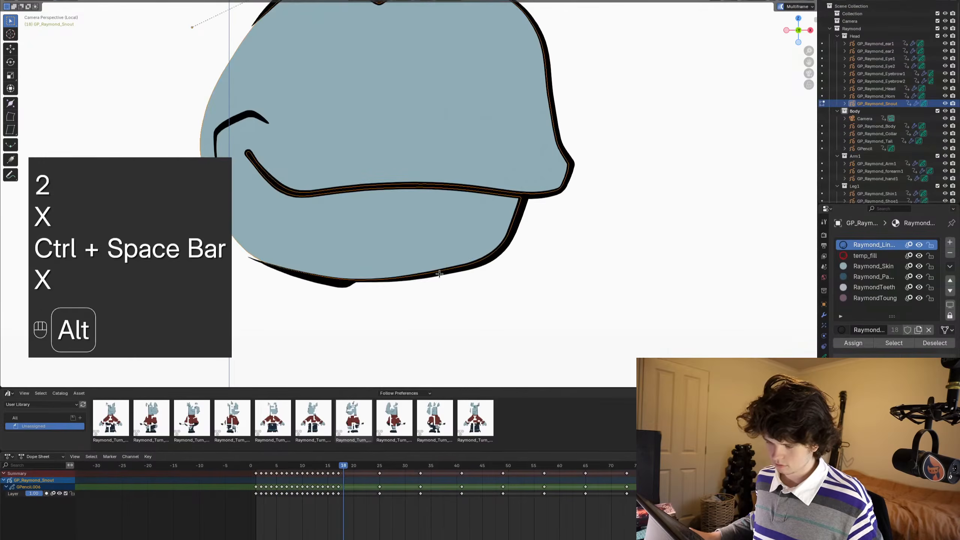
# - Try another linework stroke on the snout in Draw Mode and undo it
pyautogui.keyDown('alt'); pyautogui.scroll(1, 441, 273); pyautogui.keyUp('alt')
pyautogui.hotkey('ctrl', 'Tab')
pyautogui.scroll(-3, 451, 185)
pyautogui.keyDown('shift'); pyautogui.moveTo(448, 194); pyautogui.dragTo(457, 237, button='middle'); pyautogui.keyUp('shift')
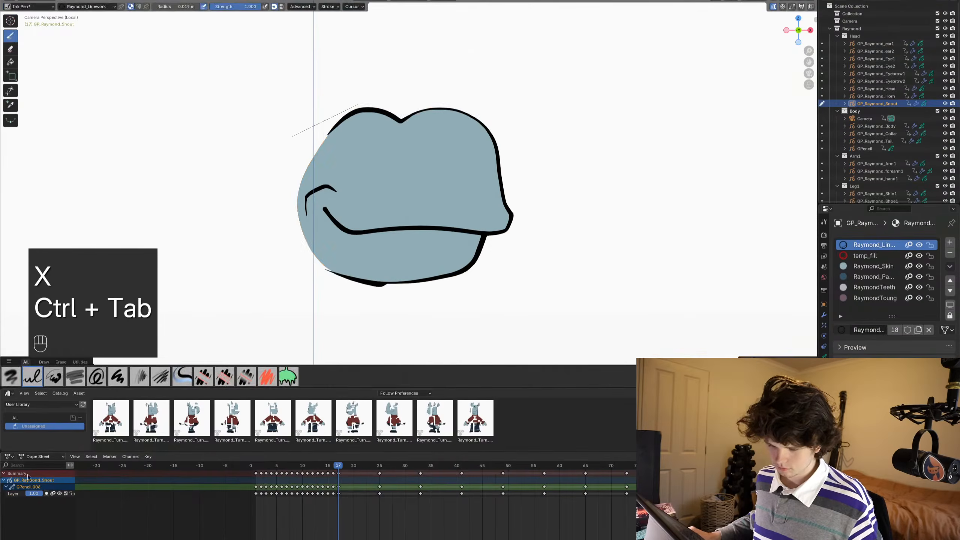
pyautogui.hotkey('ctrl', 'Tab')
pyautogui.hotkey('ctrl', 'Tab')
pyautogui.moveTo(373, 236)
pyautogui.mouseDown()
pyautogui.moveTo(488, 223)
pyautogui.moveTo(353, 270)
pyautogui.mouseUp()
pyautogui.hotkey('ctrl', 'z')
pyautogui.keyDown('alt'); pyautogui.scroll(-1, 495, 259); pyautogui.keyUp('alt')
pyautogui.hotkey('ctrl', 'z')
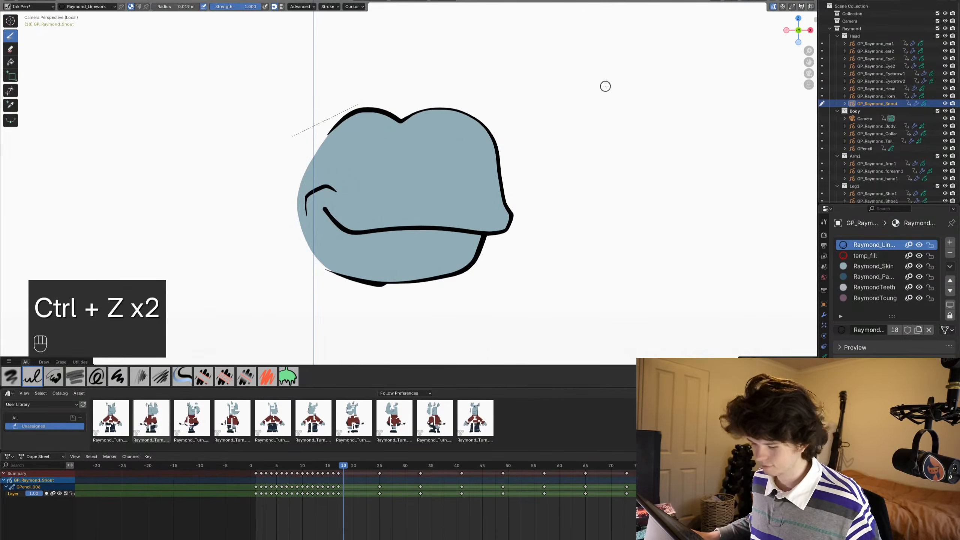
# - Switch the snout to Object Mode and enable the Grease Pencil Canvas overlay in the viewport
pyautogui.press('q')
pyautogui.hotkey('ctrl', 'Tab')
pyautogui.press('q')
pyautogui.click(486, 152)
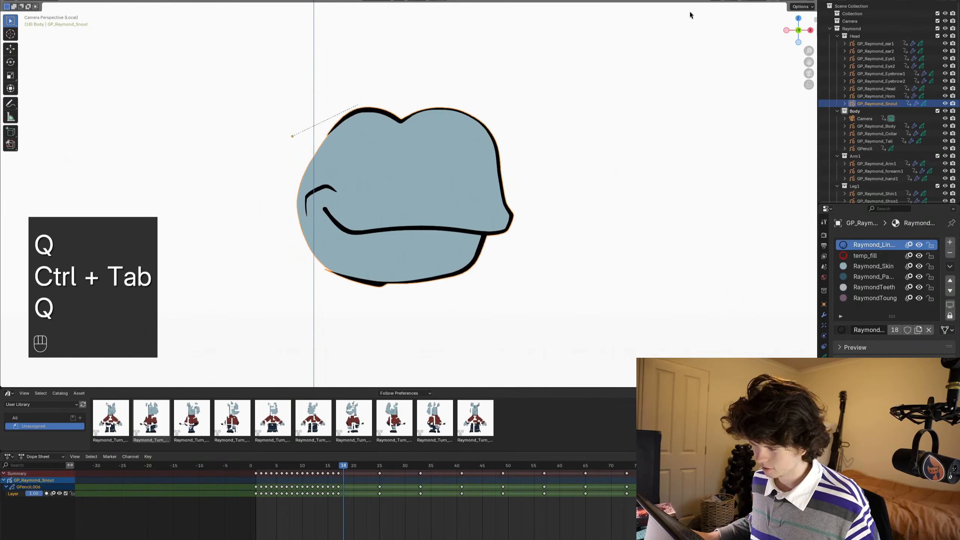
pyautogui.click(760, 5)
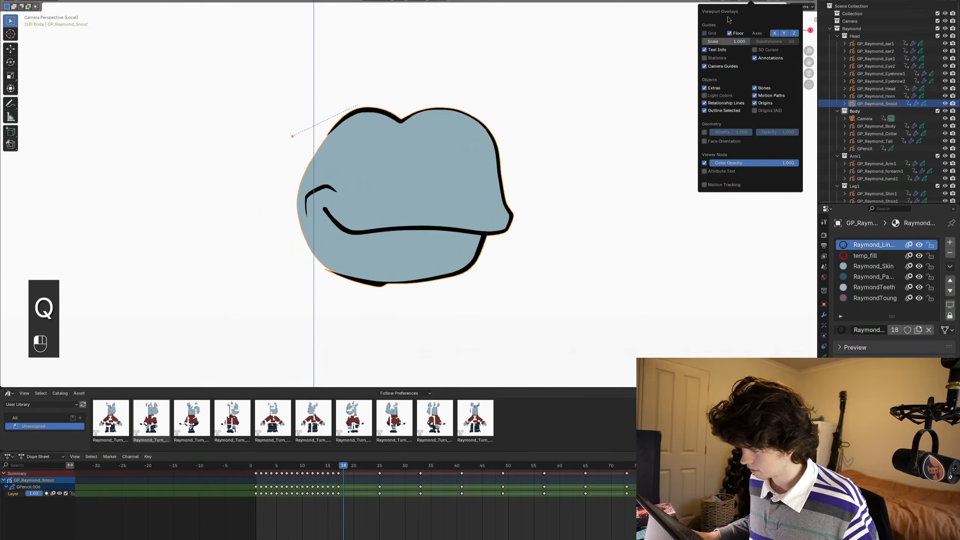
pyautogui.click(760, 2)
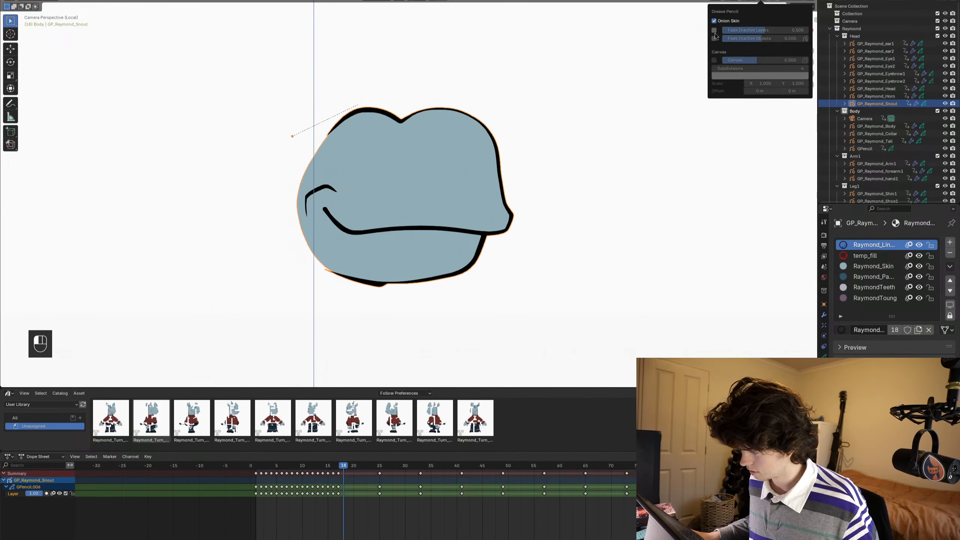
pyautogui.click(714, 68)
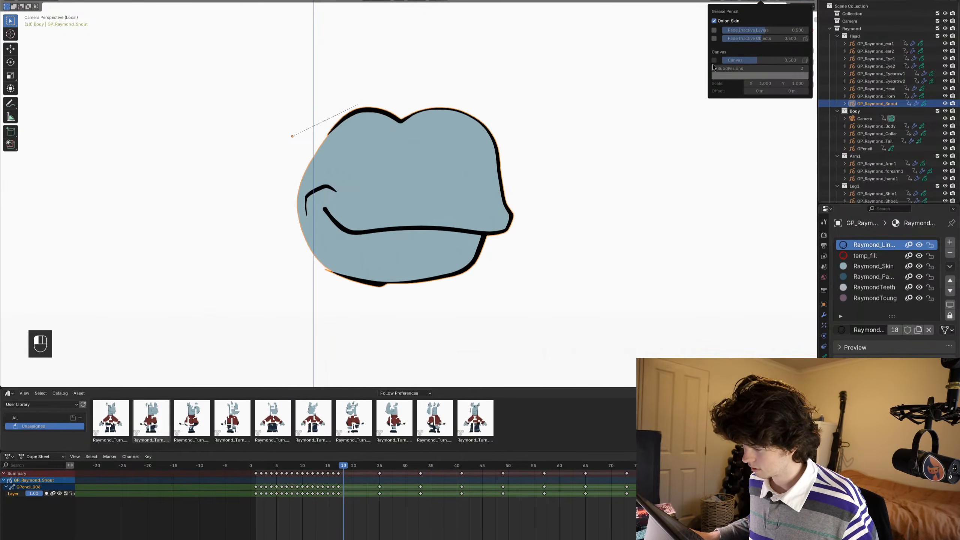
pyautogui.click(714, 61)
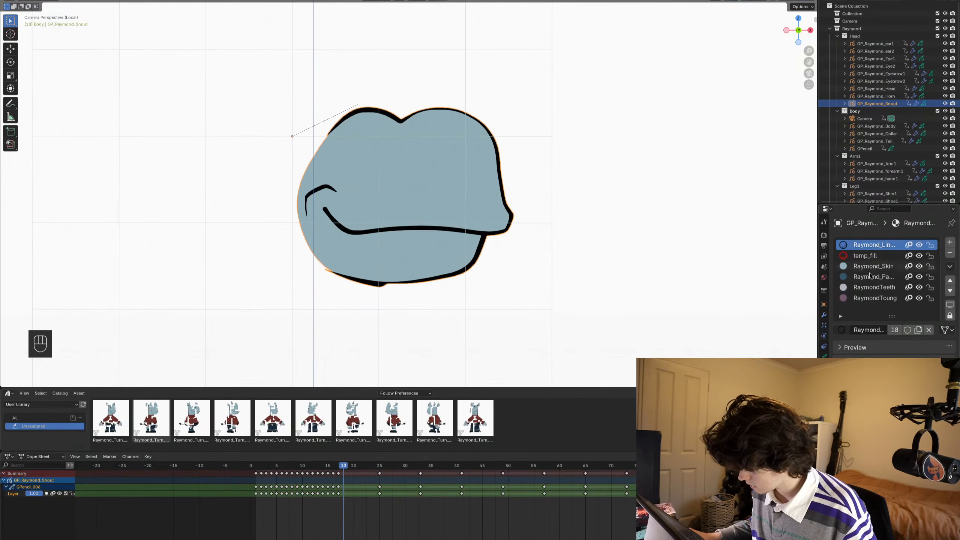
# - Expand the snout data's Layers settings, check the layer's onion-skinning toggle and save the file
pyautogui.click(823, 355)
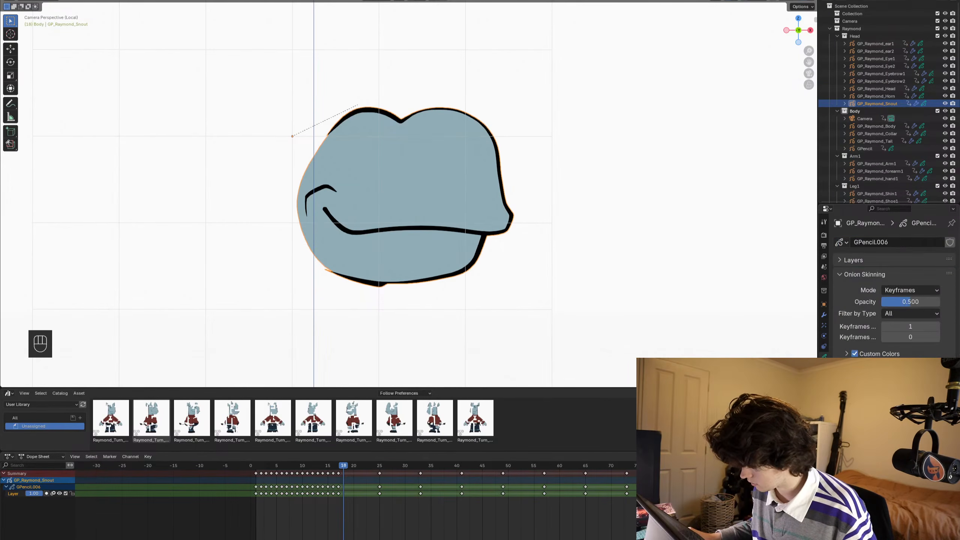
pyautogui.click(853, 260)
pyautogui.click(902, 279)
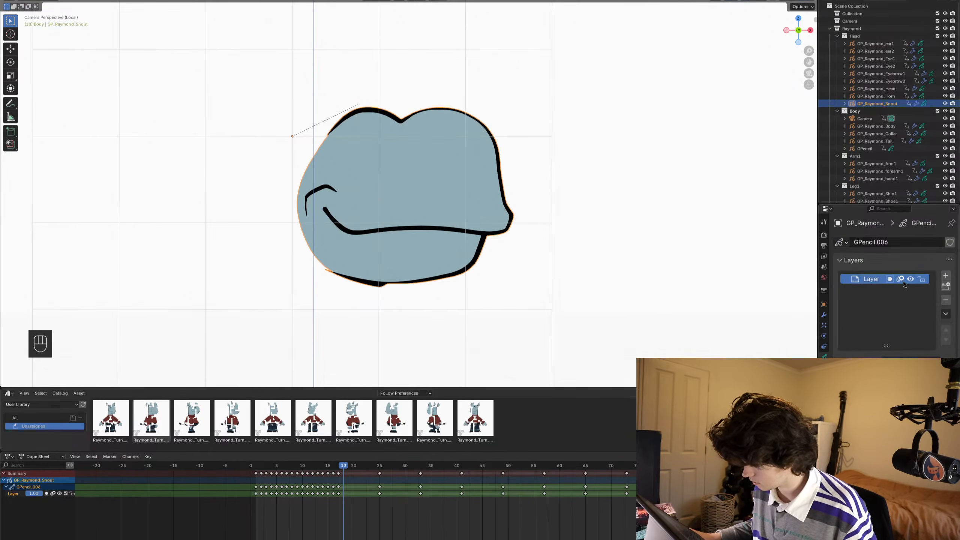
pyautogui.click(881, 209)
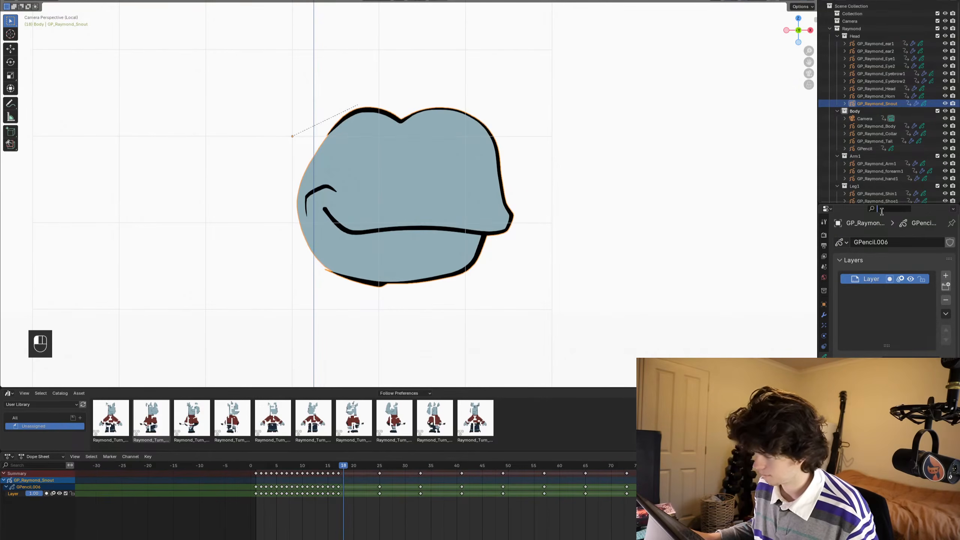
pyautogui.press('z')
pyautogui.press('z')
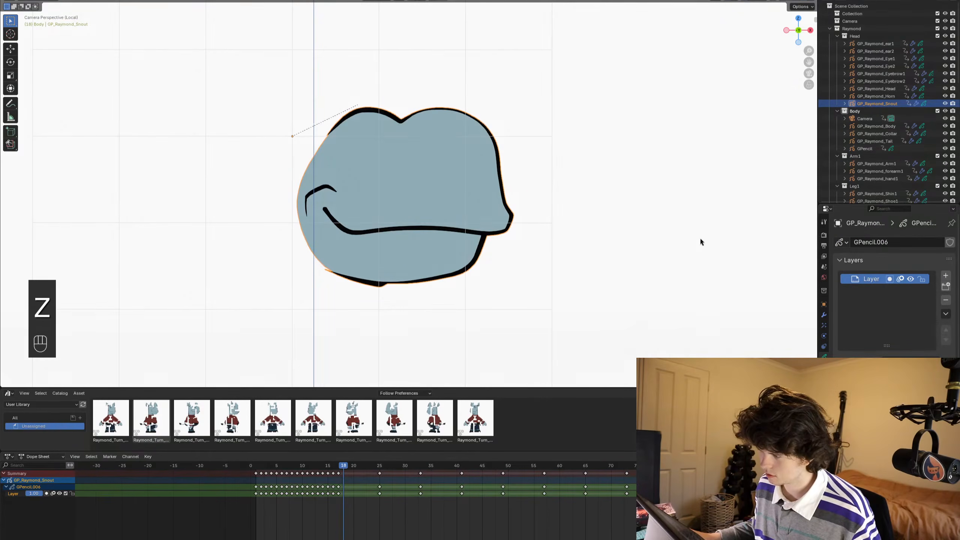
pyautogui.moveTo(665, 234)
pyautogui.keyDown('ctrl'); pyautogui.mouseDown(button='middle')
pyautogui.moveTo(505, 251)
pyautogui.moveTo(450, 289)
pyautogui.mouseUp(button='middle'); pyautogui.keyUp('ctrl')
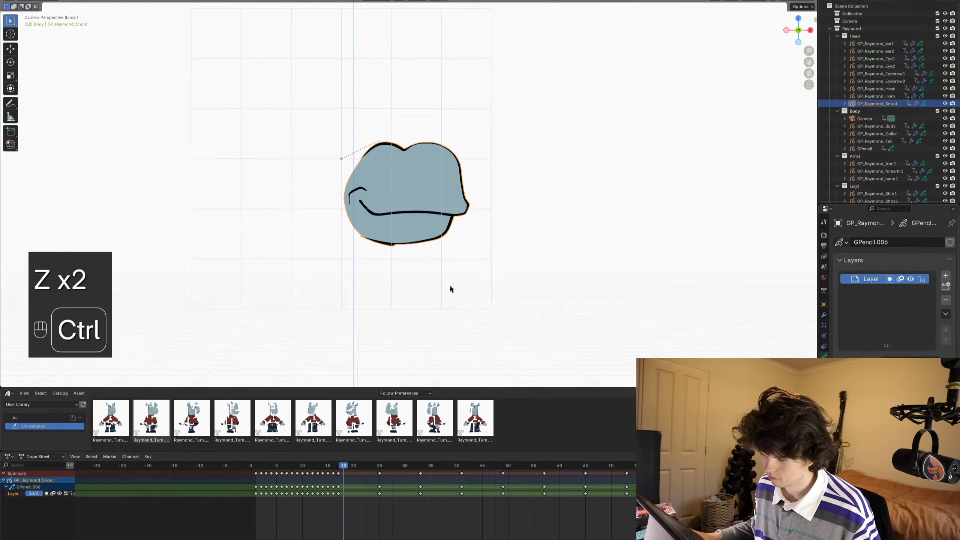
pyautogui.hotkey('ctrl', 's')
# - Step back to the open-mouth drawing on frame 15, return the snout to Draw Mode and go to frame 17
pyautogui.keyDown('alt'); pyautogui.scroll(3, 494, 266); pyautogui.keyUp('alt')
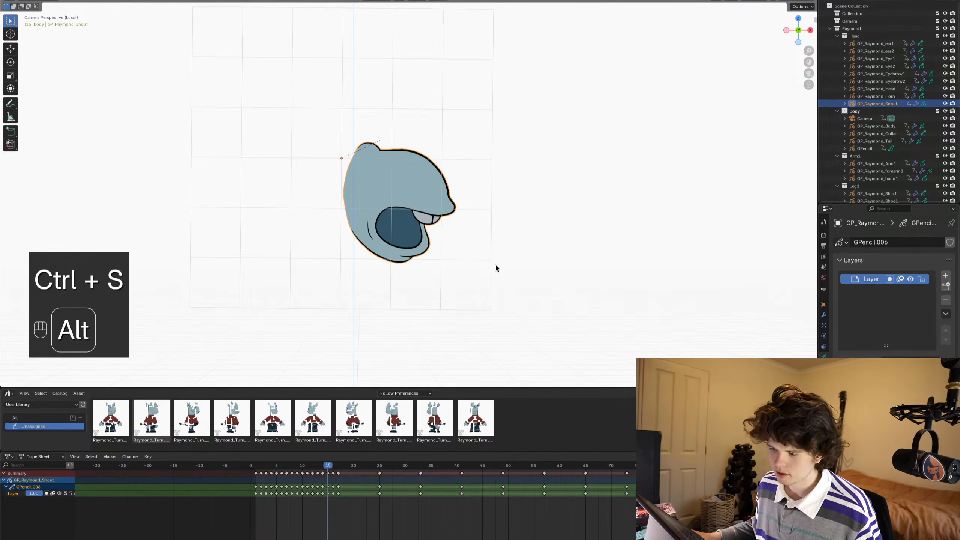
pyautogui.press('Tab')
pyautogui.keyDown('ctrl'); pyautogui.moveTo(489, 256); pyautogui.dragTo(458, 236, button='middle'); pyautogui.keyUp('ctrl')
pyautogui.hotkey('ctrl', 'Tab')
pyautogui.click(459, 193)
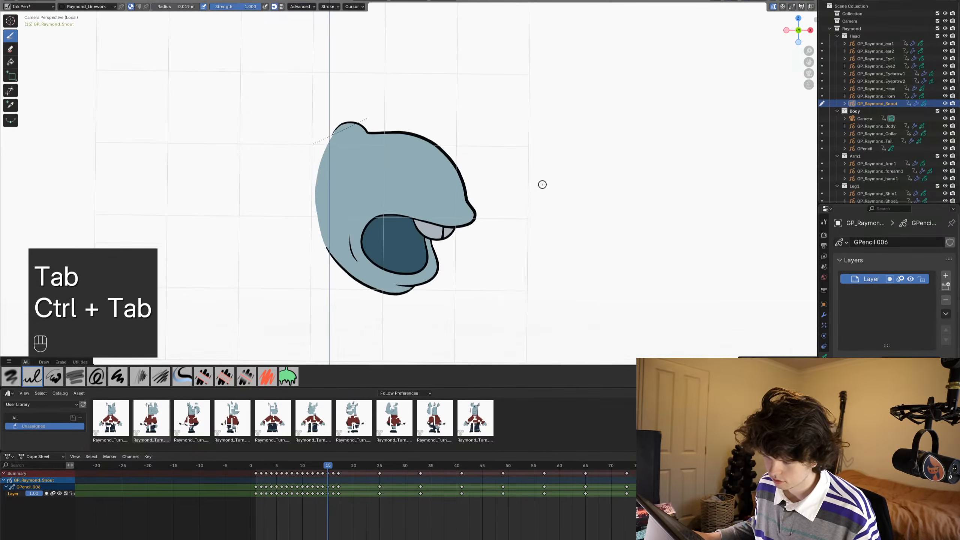
pyautogui.keyDown('alt'); pyautogui.scroll(2, 534, 190); pyautogui.keyUp('alt')
pyautogui.keyDown('alt'); pyautogui.scroll(-4, 533, 190); pyautogui.keyUp('alt')
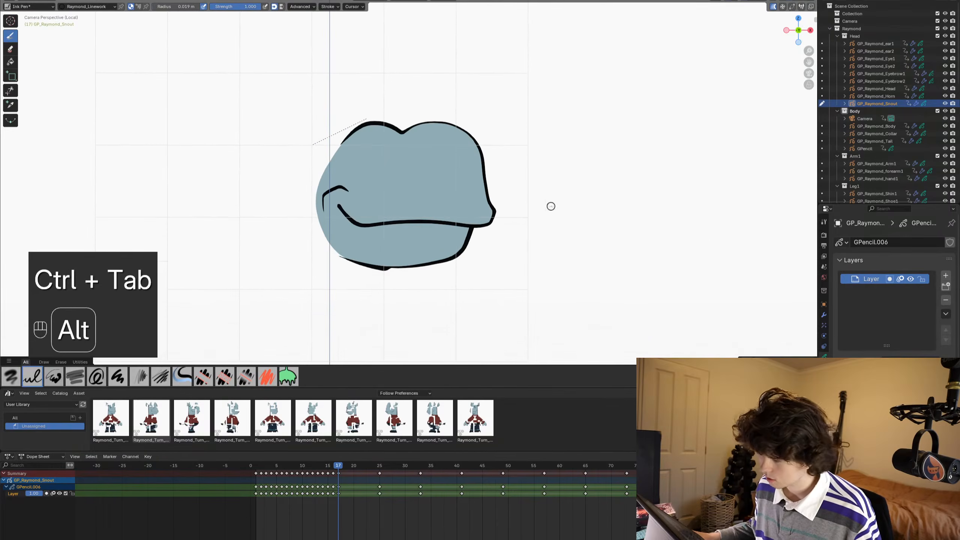
# - Filter the snout's properties by "onion" and save the file
pyautogui.click(886, 209)
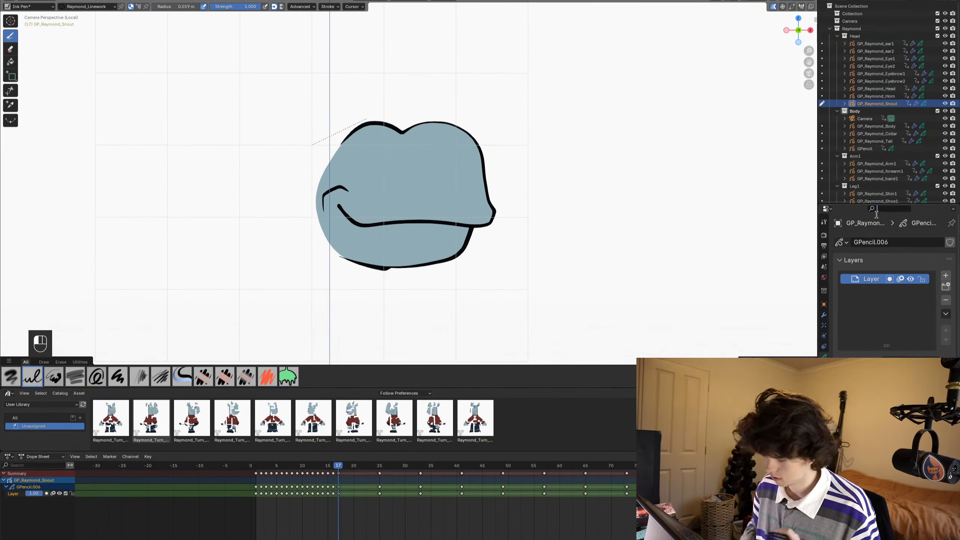
pyautogui.write('onion')
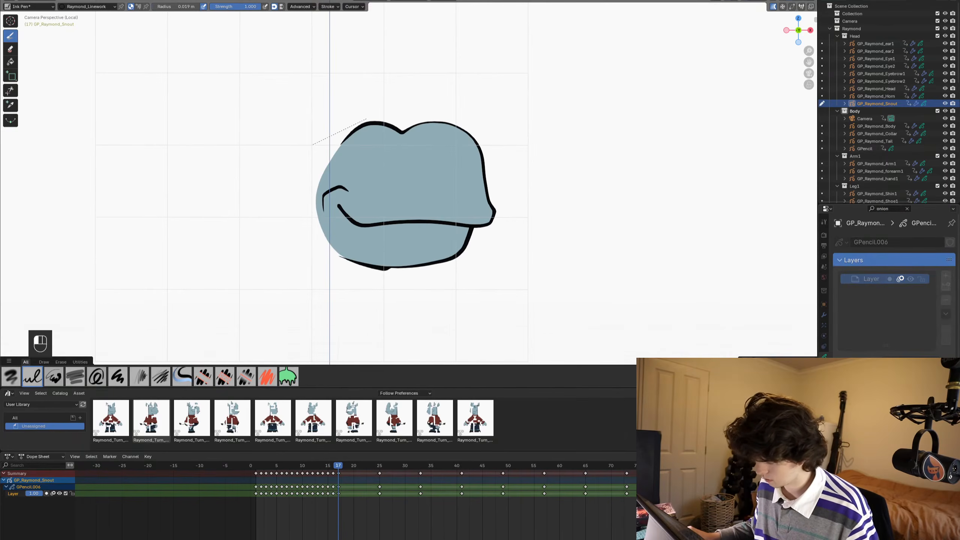
pyautogui.hotkey('ctrl', 's')
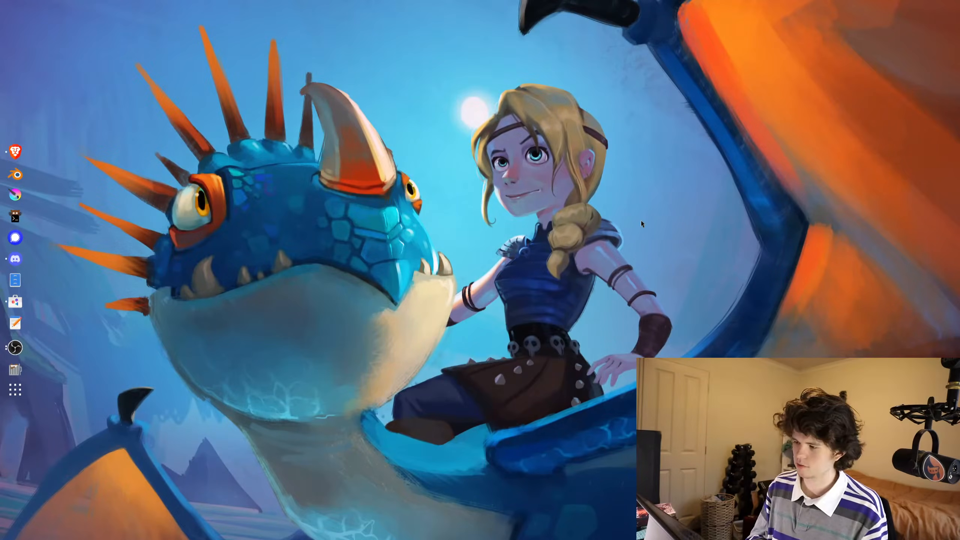
# - Launch Blender again from the desktop and open the recent file RaymondRig003.blend
pyautogui.press('super')
pyautogui.write('blender')
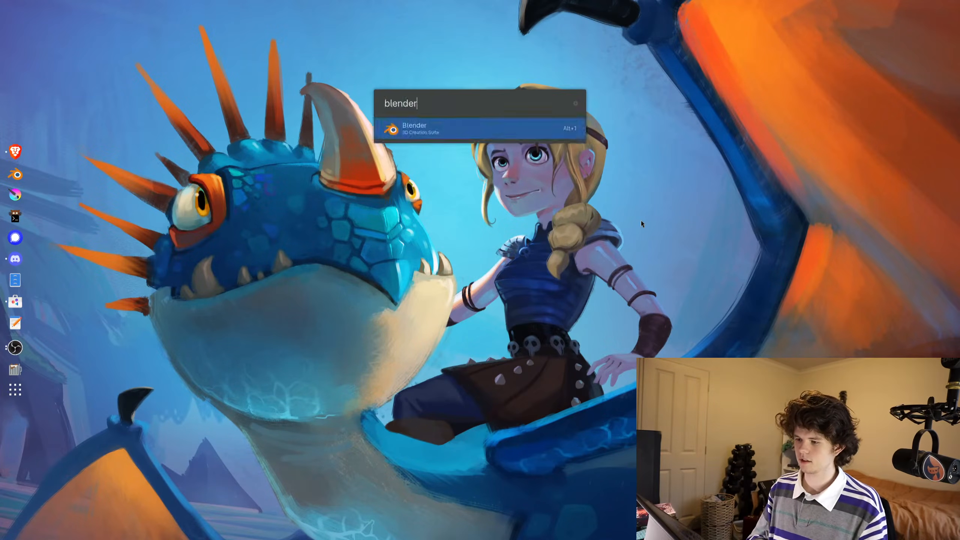
pyautogui.press('Return')
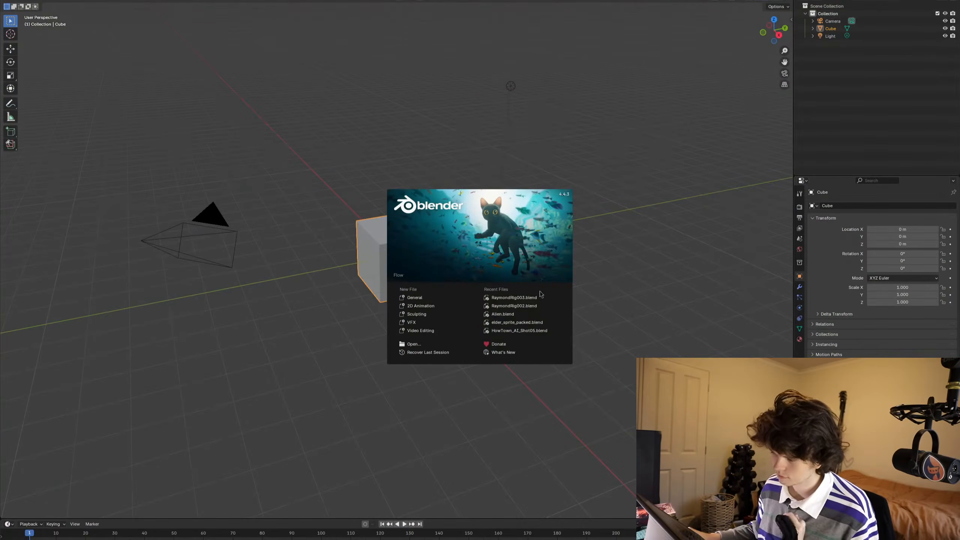
pyautogui.click(514, 297)
# - Put the snout in Draw Mode and draw a wavy Ink Pen test stroke on frame 18
pyautogui.press('Right')
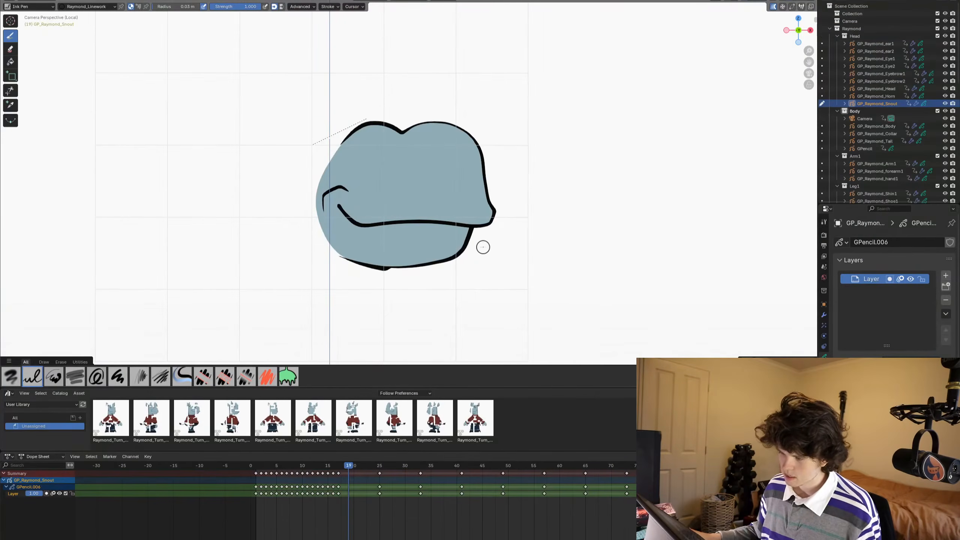
pyautogui.hotkey('ctrl', 'Tab')
pyautogui.click(510, 210)
pyautogui.scroll(1, 510, 186)
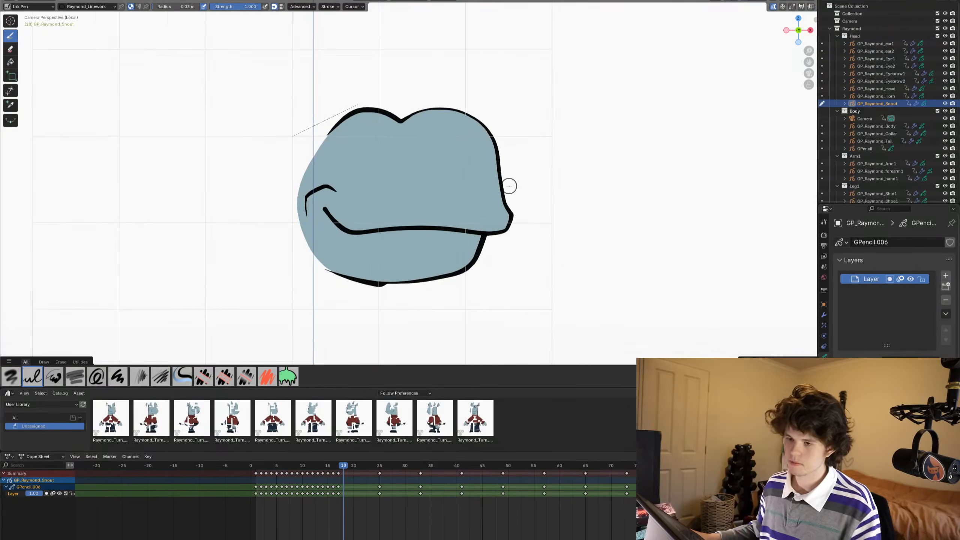
pyautogui.moveTo(479, 195)
pyautogui.mouseDown()
pyautogui.moveTo(444, 174)
pyautogui.moveTo(332, 252)
pyautogui.mouseUp()
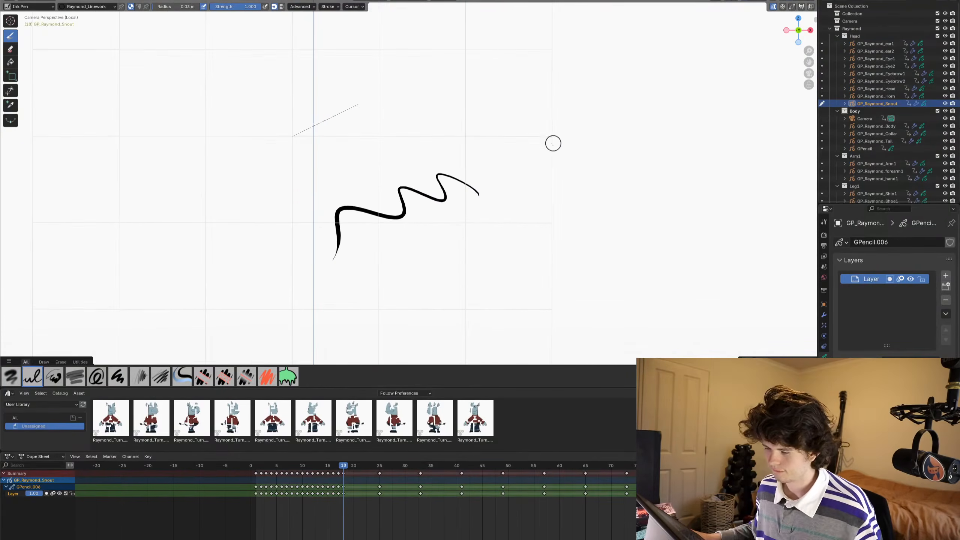
# - Examine the viewport overlays and the snout layer's onion-skinning settings against the test stroke
pyautogui.scroll(-1, 550, 151)
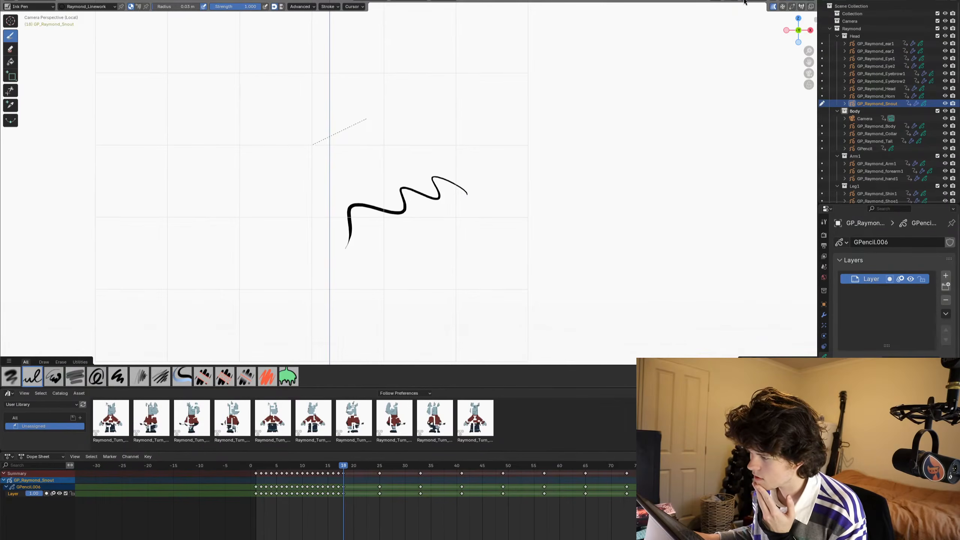
pyautogui.click(748, 11)
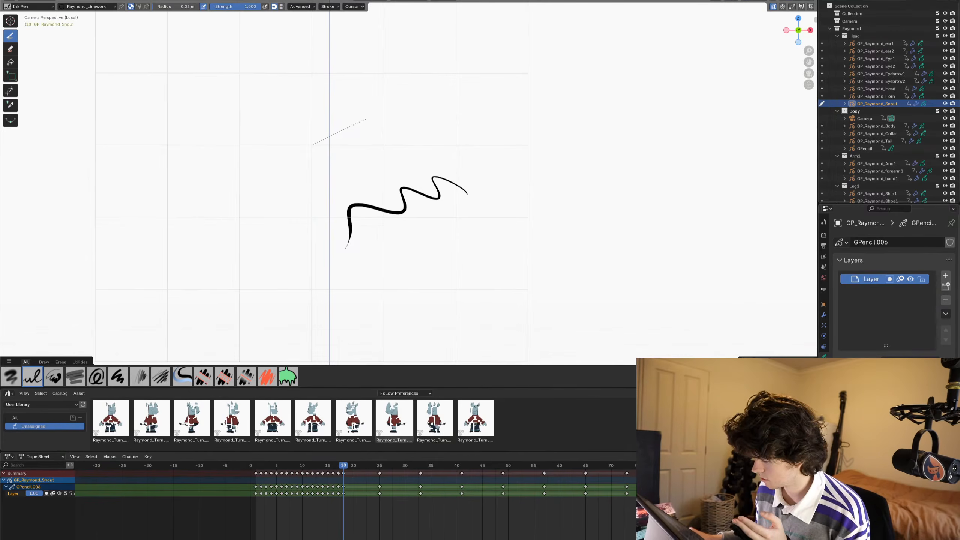
pyautogui.scroll(-1, 888, 287)
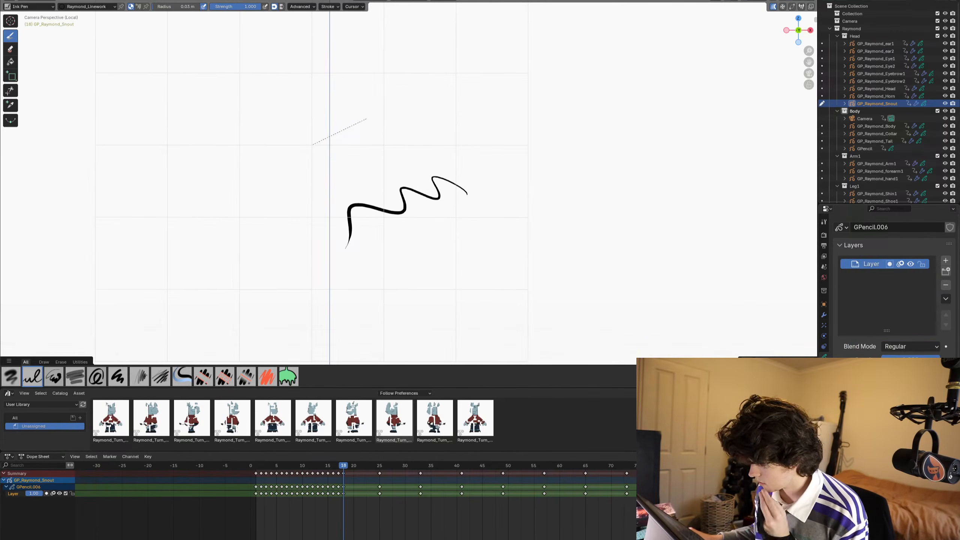
pyautogui.scroll(-2, 888, 287)
pyautogui.scroll(-1, 888, 287)
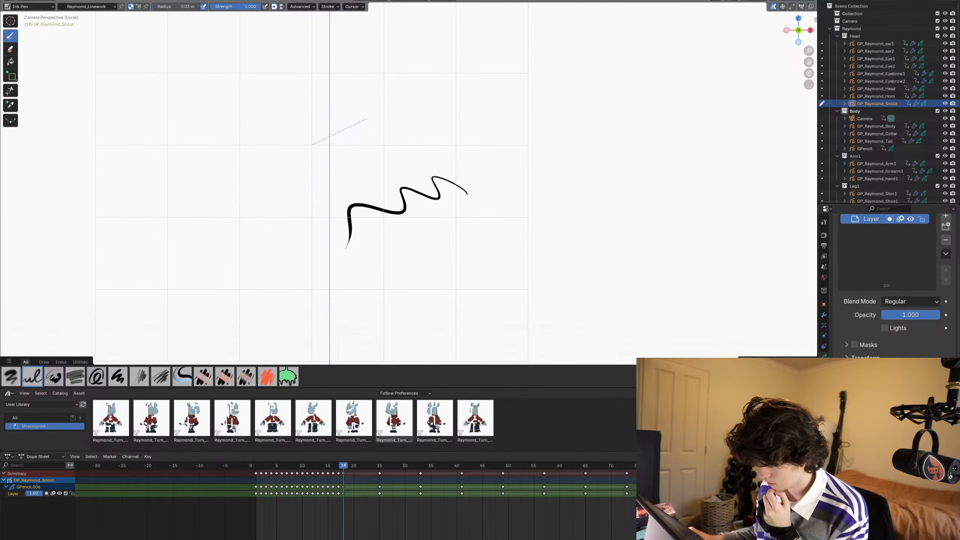
pyautogui.scroll(-5, 892, 283)
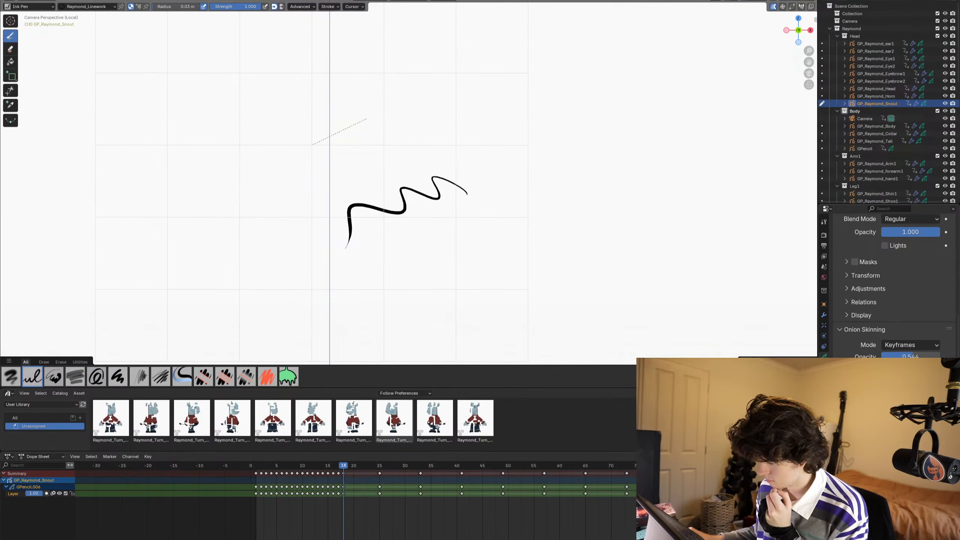
pyautogui.scroll(2, 401, 260)
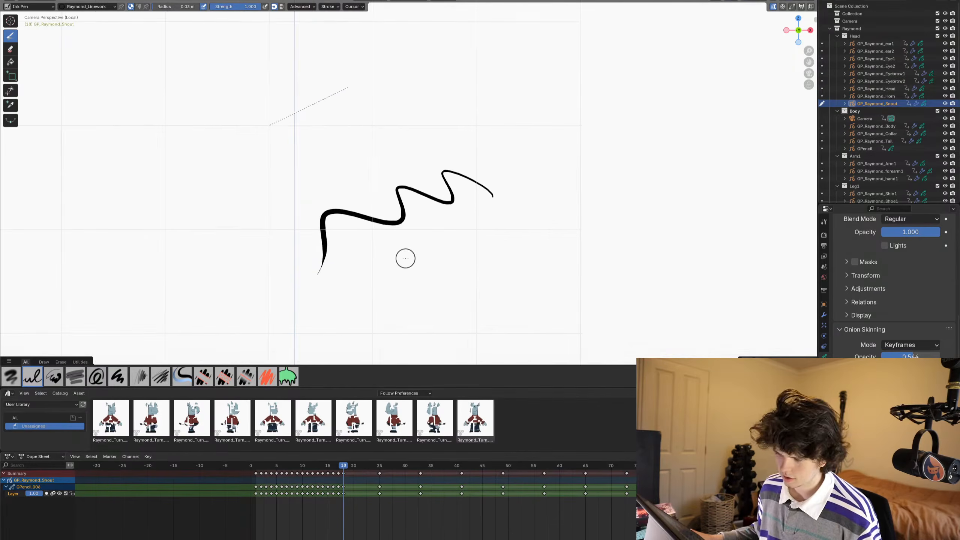
# - Toggle the Blender window's full-screen mode until it fills the screen again
pyautogui.scroll(-1, 405, 253)
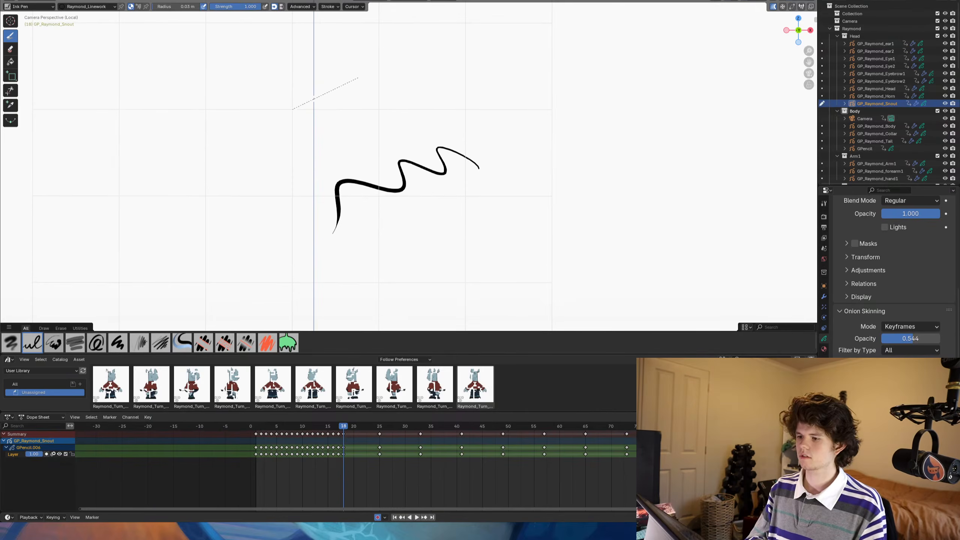
pyautogui.click(632, 453)
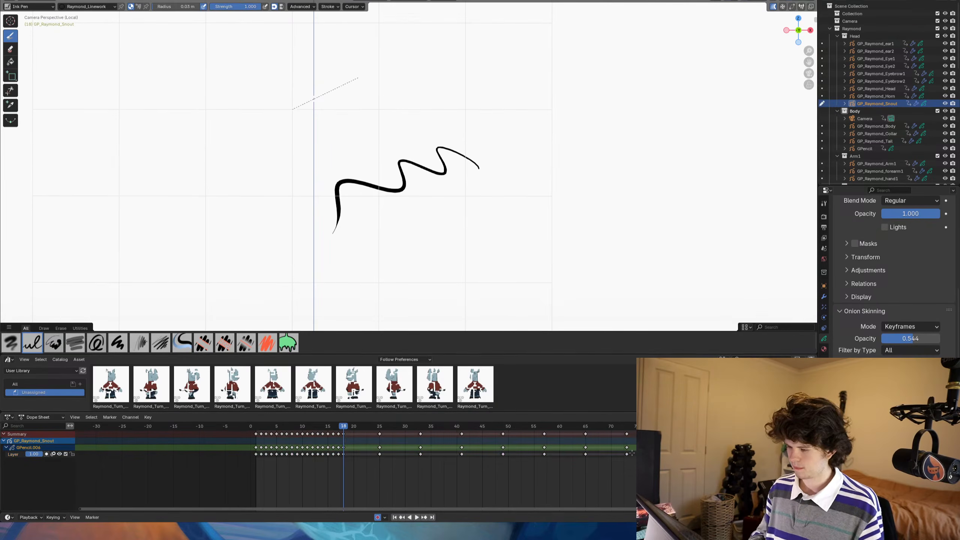
pyautogui.hotkey('alt', 'F11')
pyautogui.hotkey('alt', 'F11')
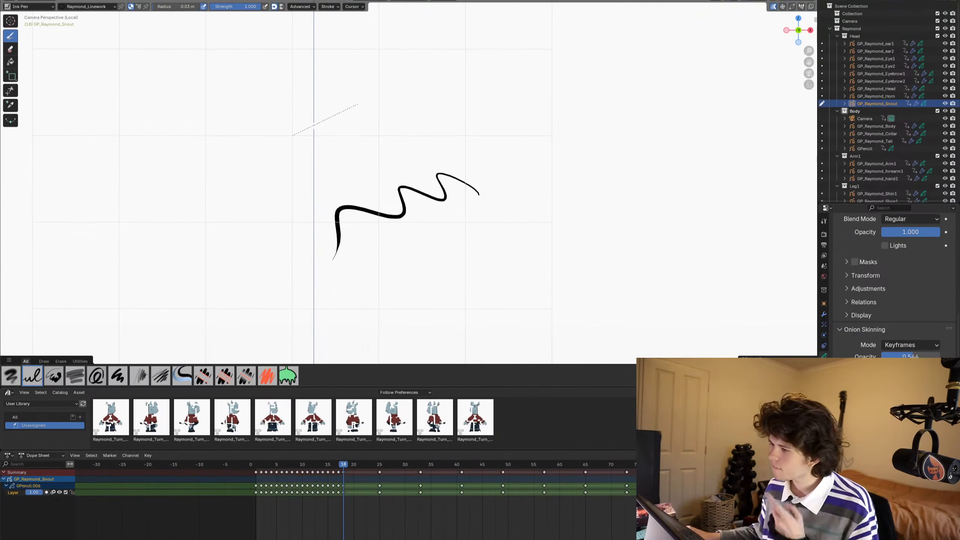
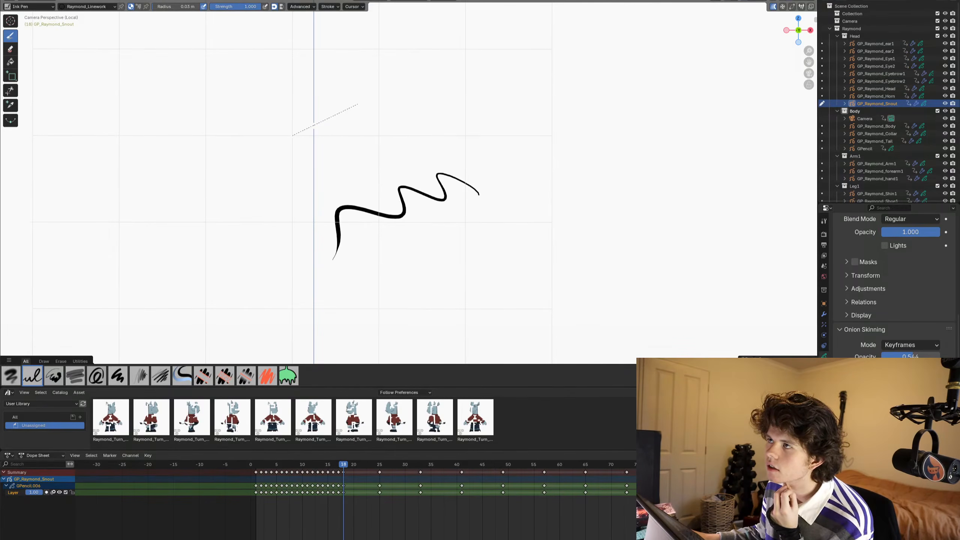
# - Bring back the snout's onion-skin ghost of the previous keyframe while on frame 18
pyautogui.doubleClick(13, 492)
pyautogui.click(31, 520)
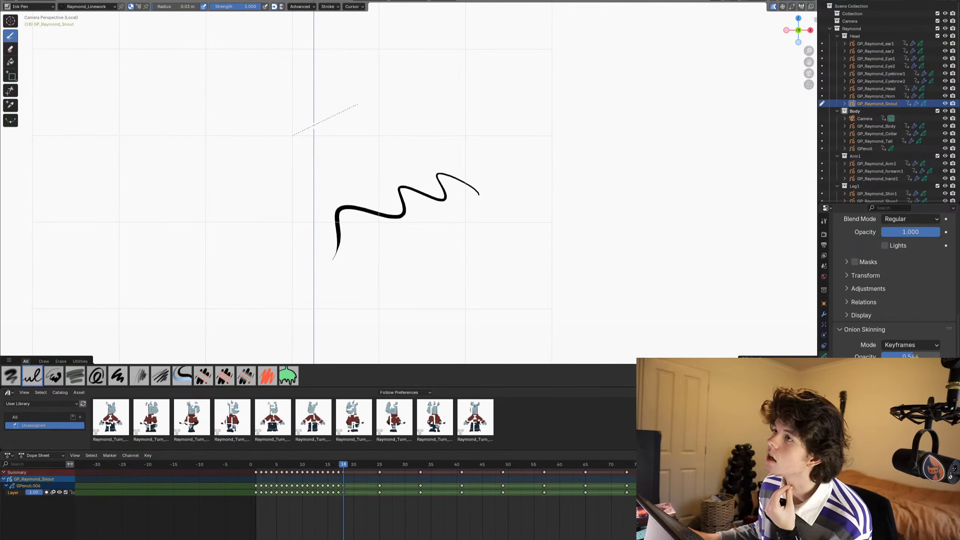
pyautogui.scroll(5, 888, 283)
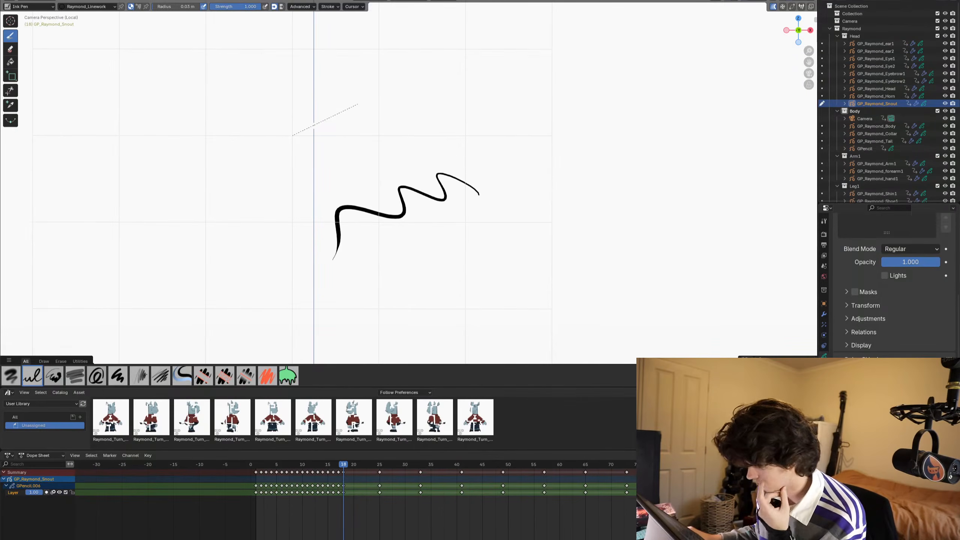
pyautogui.click(773, 7)
pyautogui.scroll(1, 588, 170)
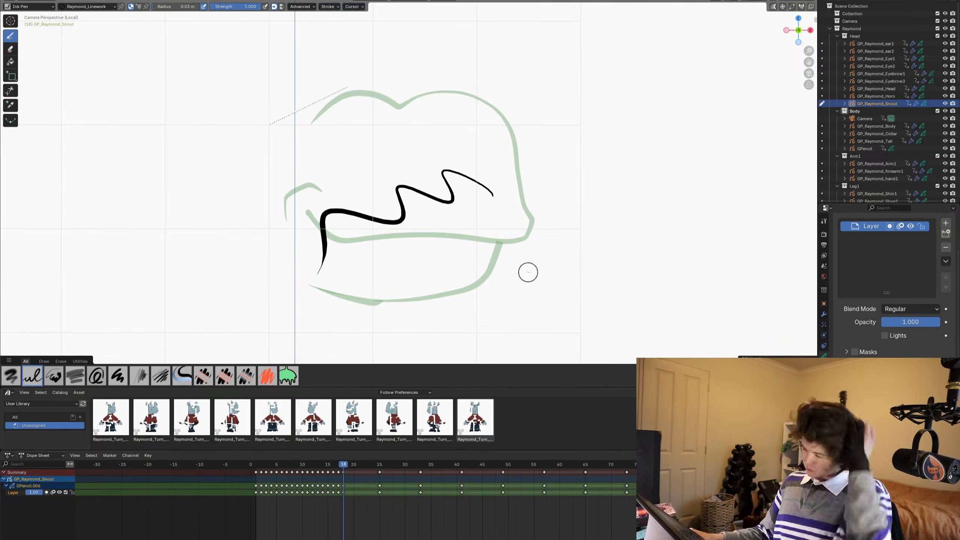
pyautogui.press('Left')
pyautogui.press('Right')
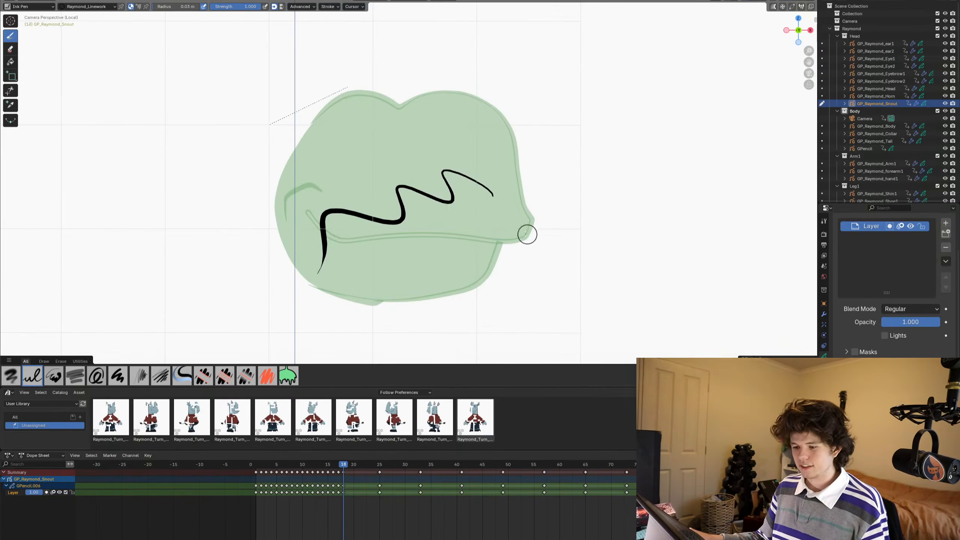
# - Delete the black test squiggle from the snout drawing on frame 18
pyautogui.press('Tab')
pyautogui.press('a')
pyautogui.press('Delete')
pyautogui.press('Tab')
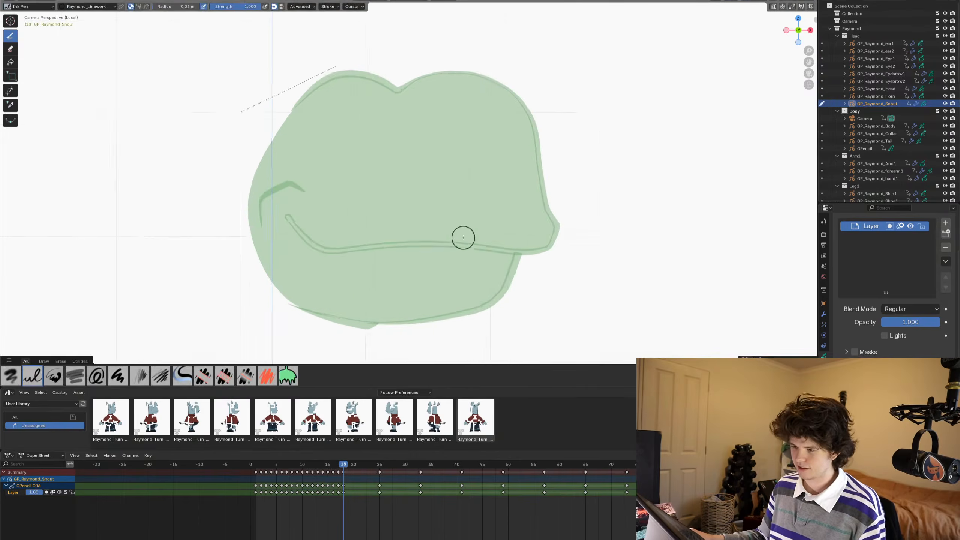
pyautogui.scroll(2, 463, 236)
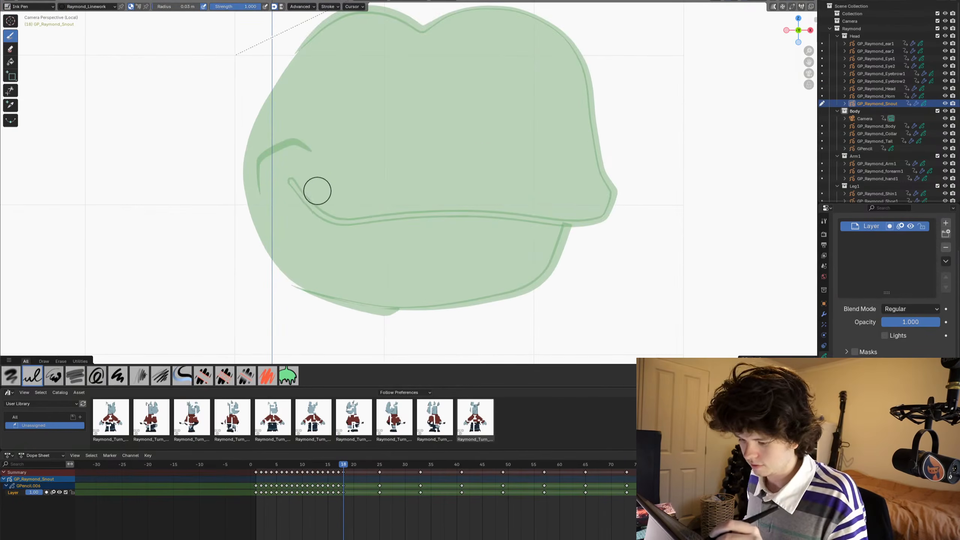
pyautogui.moveTo(303, 177); pyautogui.dragTo(316, 189)
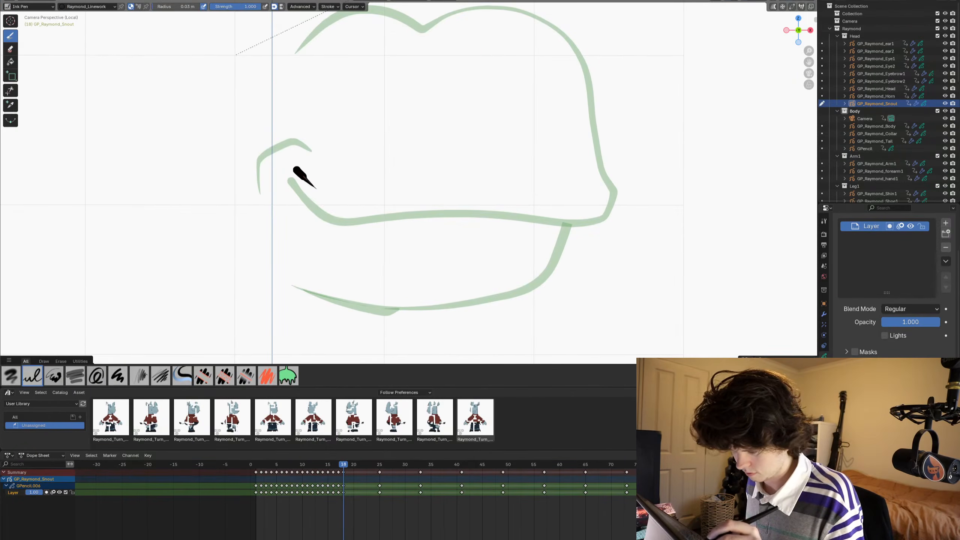
pyautogui.moveTo(338, 198); pyautogui.dragTo(347, 203)
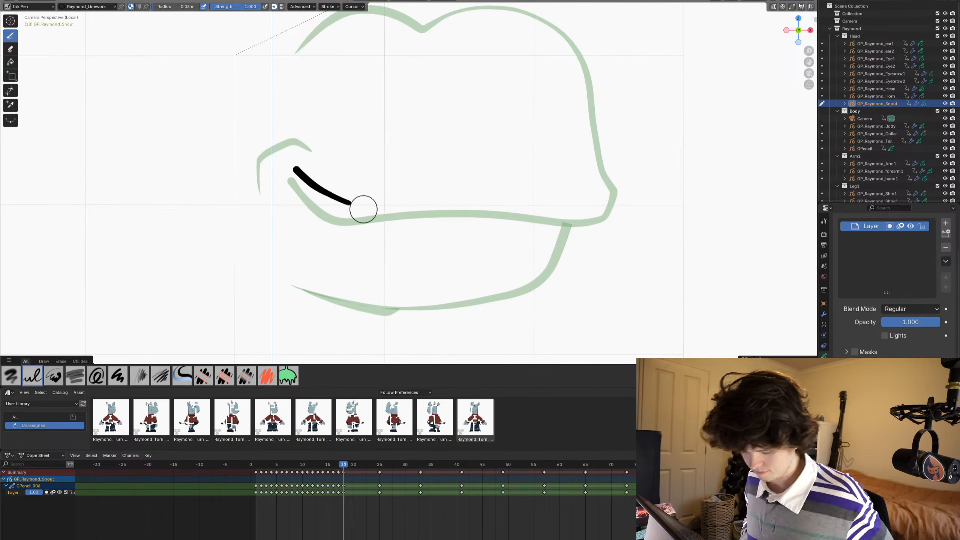
pyautogui.hotkey('ctrl', 'z')
# - Ink the mouth line slightly above the ghost, around the snout tip, and trace the two-bump top outline on frame 18
pyautogui.moveTo(289, 163)
pyautogui.mouseDown()
pyautogui.moveTo(349, 205)
pyautogui.moveTo(378, 209)
pyautogui.moveTo(504, 197)
pyautogui.moveTo(593, 204)
pyautogui.mouseUp()
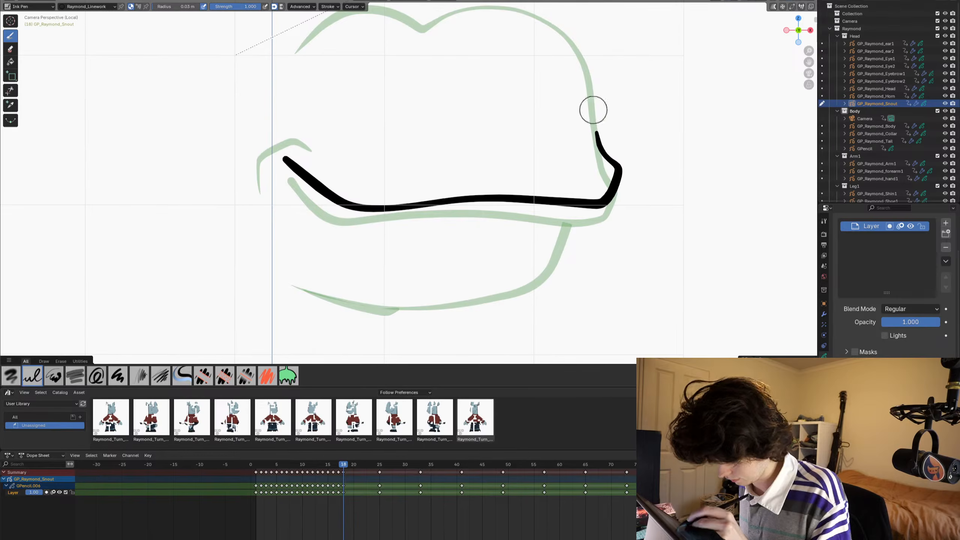
pyautogui.keyDown('shift'); pyautogui.moveTo(338, 171); pyautogui.dragTo(285, 272, button='middle'); pyautogui.keyUp('shift')
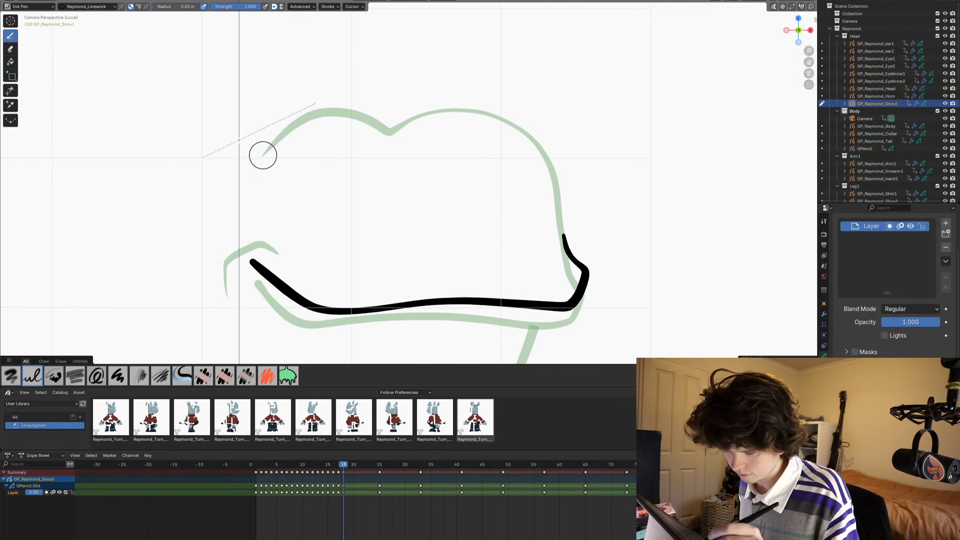
pyautogui.moveTo(287, 132)
pyautogui.mouseDown()
pyautogui.moveTo(321, 109)
pyautogui.moveTo(374, 121)
pyautogui.moveTo(491, 110)
pyautogui.moveTo(547, 155)
pyautogui.moveTo(566, 247)
pyautogui.mouseUp()
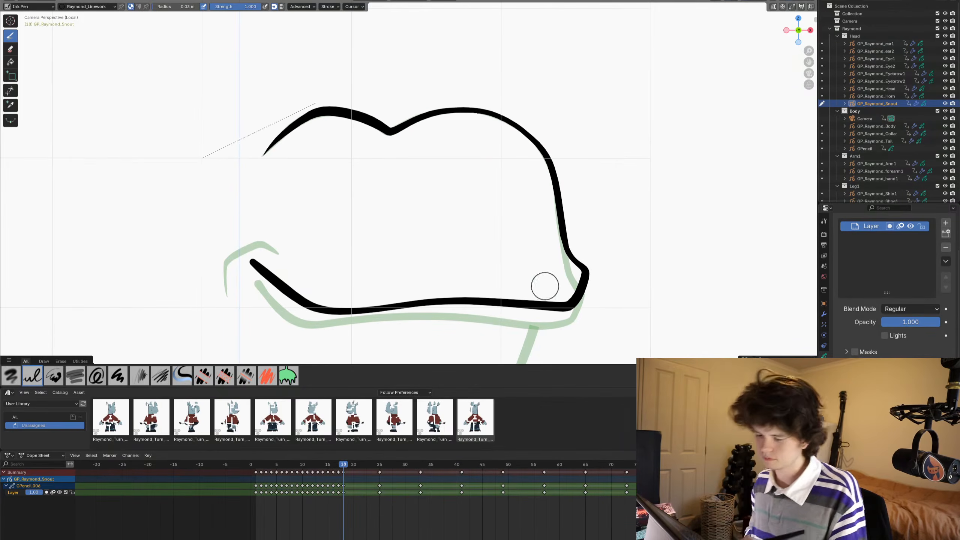
# - Draw the curved cheek crease behind the mouth corner and the lower jaw line from the front of the mouth on frame 18
pyautogui.moveTo(231, 247)
pyautogui.keyDown('shift'); pyautogui.mouseDown(button='middle')
pyautogui.moveTo(243, 289)
pyautogui.moveTo(251, 216)
pyautogui.moveTo(193, 133)
pyautogui.moveTo(256, 141)
pyautogui.moveTo(270, 189)
pyautogui.mouseUp(button='middle'); pyautogui.keyUp('shift')
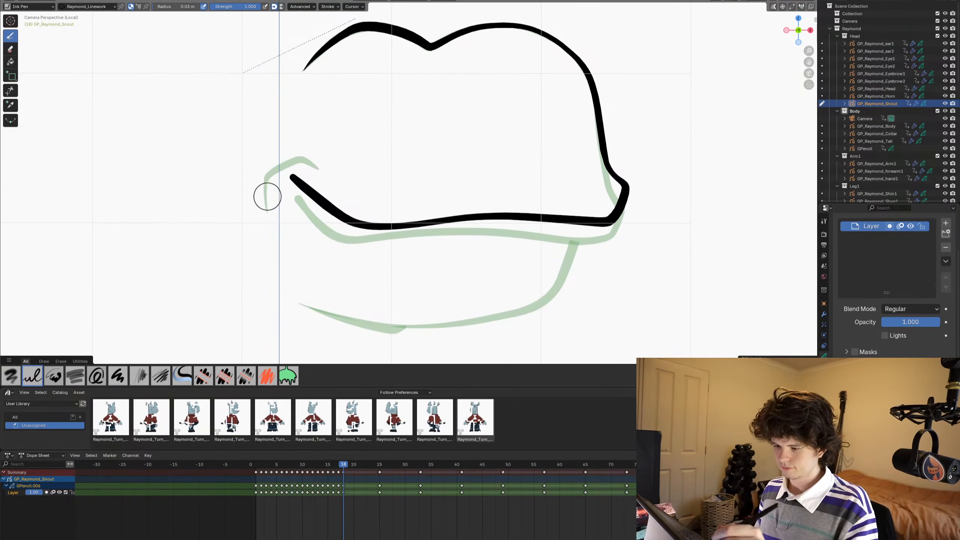
pyautogui.moveTo(266, 201)
pyautogui.mouseDown()
pyautogui.moveTo(262, 166)
pyautogui.moveTo(309, 134)
pyautogui.moveTo(326, 156)
pyautogui.mouseUp()
pyautogui.moveTo(273, 241)
pyautogui.keyDown('shift'); pyautogui.mouseDown(button='middle')
pyautogui.moveTo(242, 203)
pyautogui.moveTo(207, 235)
pyautogui.mouseUp(button='middle'); pyautogui.keyUp('shift')
pyautogui.moveTo(526, 198); pyautogui.dragTo(527, 210)
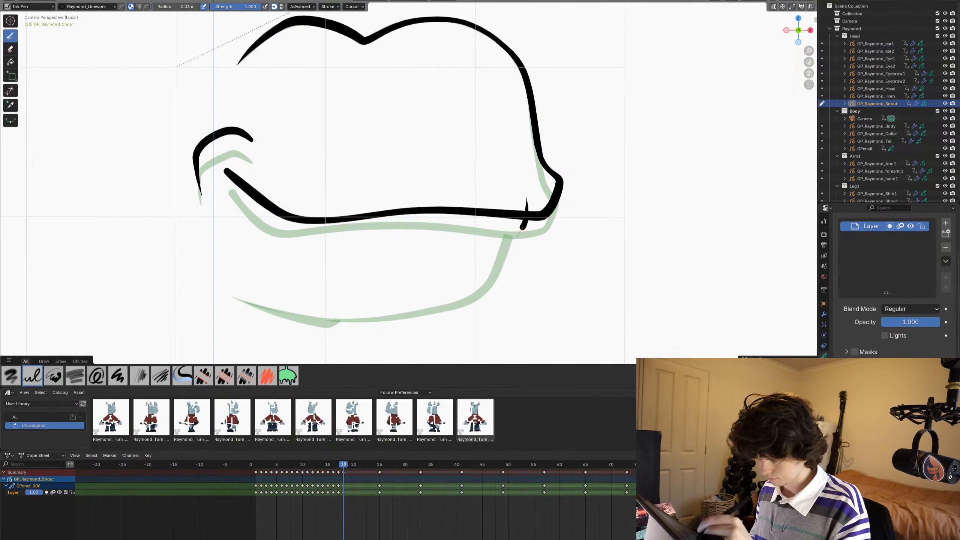
pyautogui.moveTo(499, 265)
pyautogui.mouseDown()
pyautogui.moveTo(479, 301)
pyautogui.moveTo(402, 318)
pyautogui.moveTo(298, 316)
pyautogui.moveTo(226, 292)
pyautogui.mouseUp()
# - Pull the underside of the lower jaw line slightly down with the Grab brush in Sculpt Mode and return to Draw Mode
pyautogui.hotkey('ctrl', 'Tab')
pyautogui.click(582, 153)
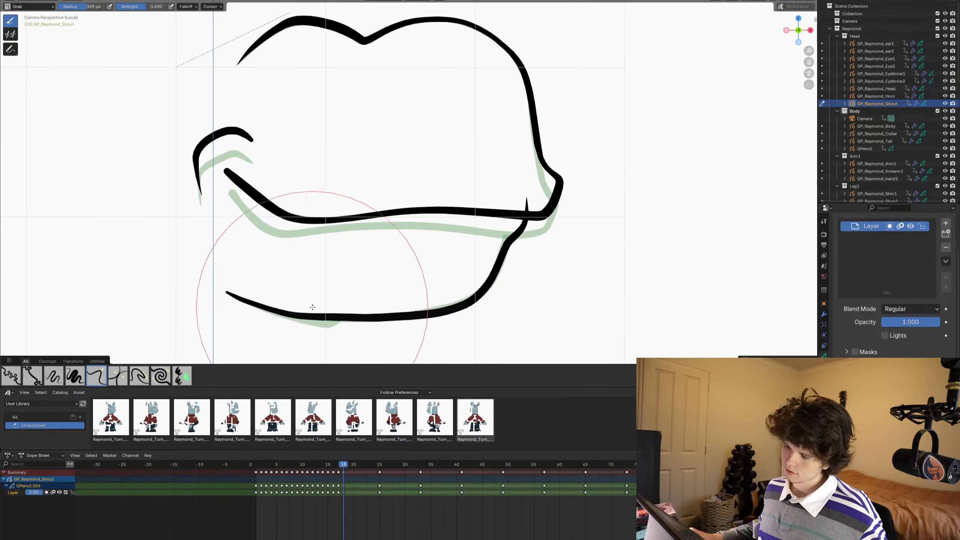
pyautogui.hotkey('ctrl', 'Tab')
pyautogui.click(483, 220)
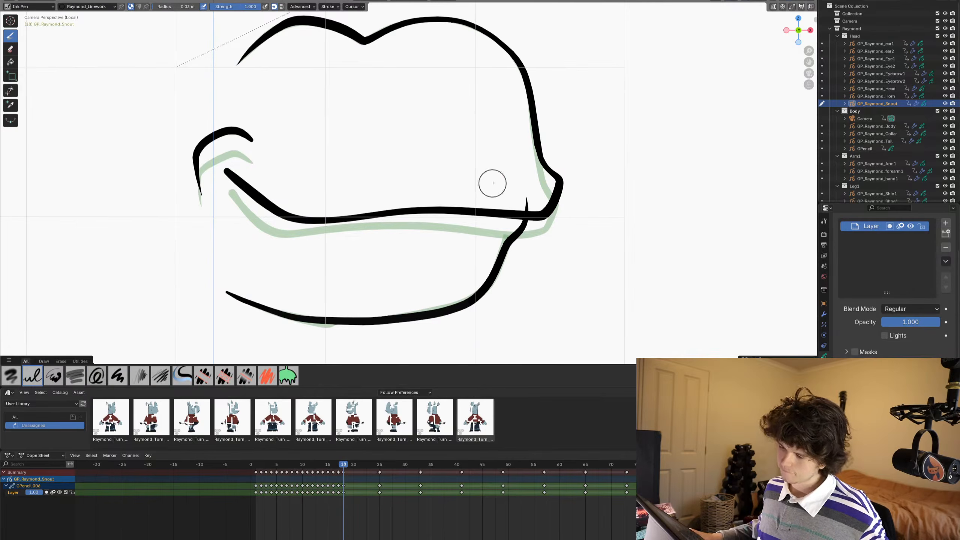
# - Trim the jaw stroke's overshoot above the mouth line and return to the drawing brush
pyautogui.press('k')
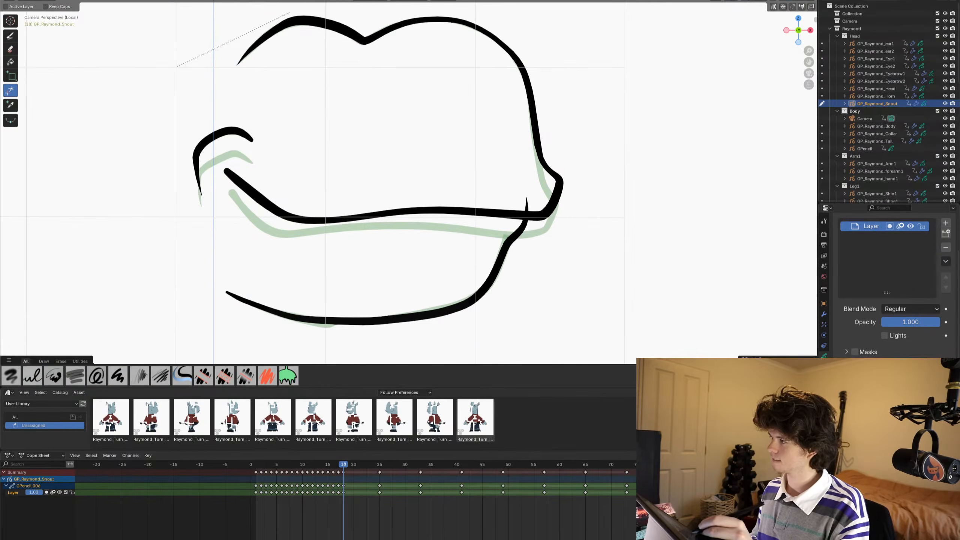
pyautogui.click(522, 198)
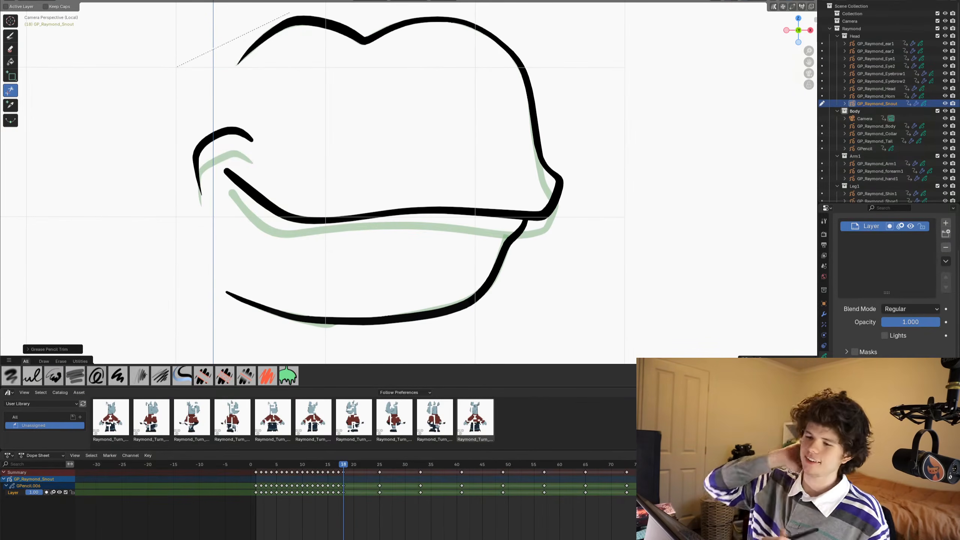
pyautogui.click(10, 36)
# - Nudge the rear end of the lower jaw line with the Grab brush in Sculpt Mode and return to Draw Mode
pyautogui.hotkey('ctrl', 'Tab')
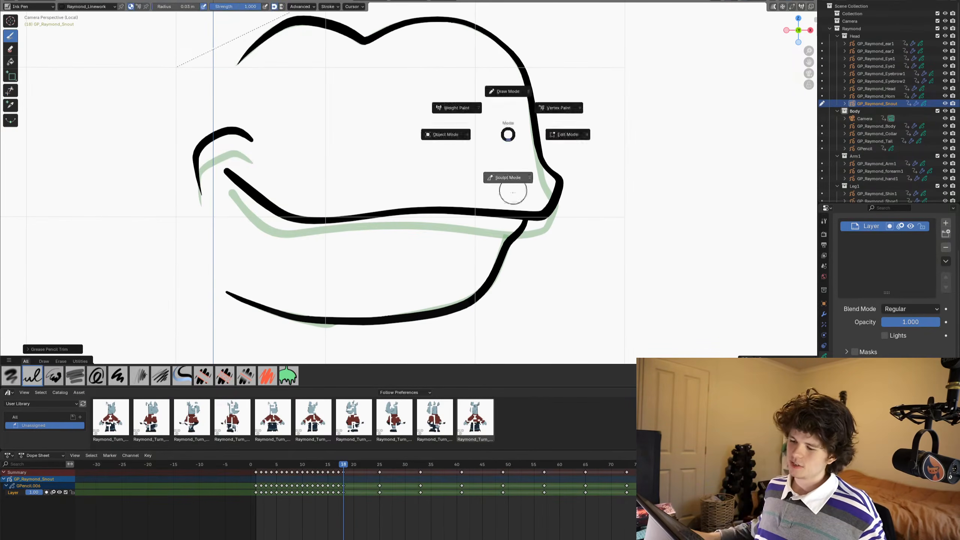
pyautogui.click(512, 187)
pyautogui.moveTo(251, 322); pyautogui.dragTo(249, 324)
pyautogui.keyDown('shift'); pyautogui.moveTo(326, 244); pyautogui.dragTo(349, 220, button='middle'); pyautogui.keyUp('shift')
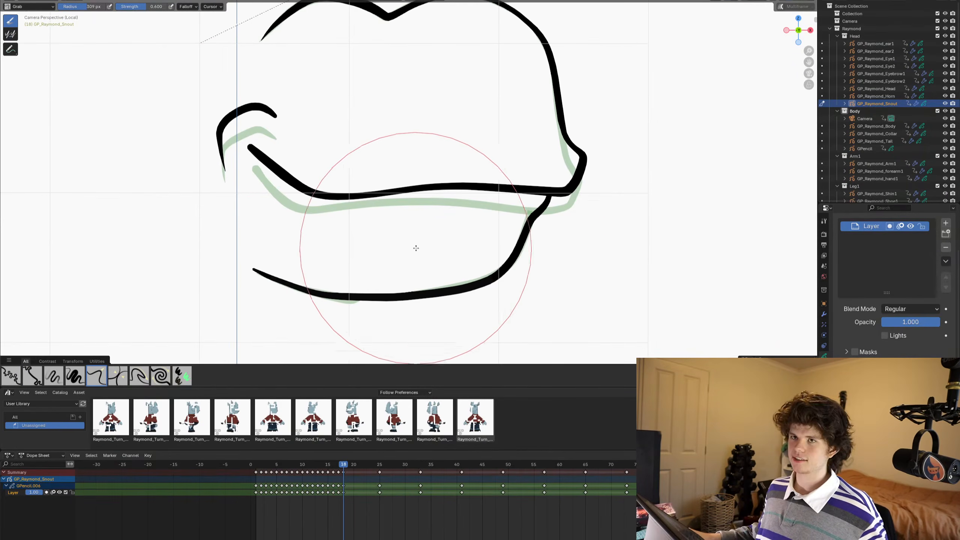
pyautogui.hotkey('ctrl', 'Tab')
pyautogui.click(455, 158)
pyautogui.scroll(-3, 450, 167)
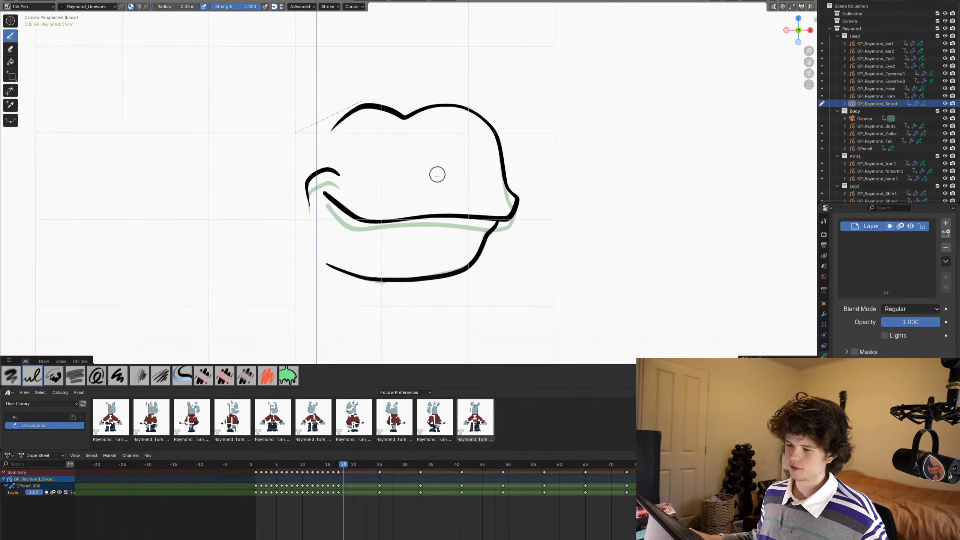
# - Select and copy the small chin stroke along the underside of the jaw on frame 17 in Edit Mode
pyautogui.scroll(2, 436, 171)
pyautogui.scroll(-1, 460, 240)
pyautogui.keyDown('shift'); pyautogui.moveTo(474, 278); pyautogui.dragTo(503, 172, button='middle'); pyautogui.keyUp('shift')
pyautogui.press('Left')
pyautogui.press('Left')
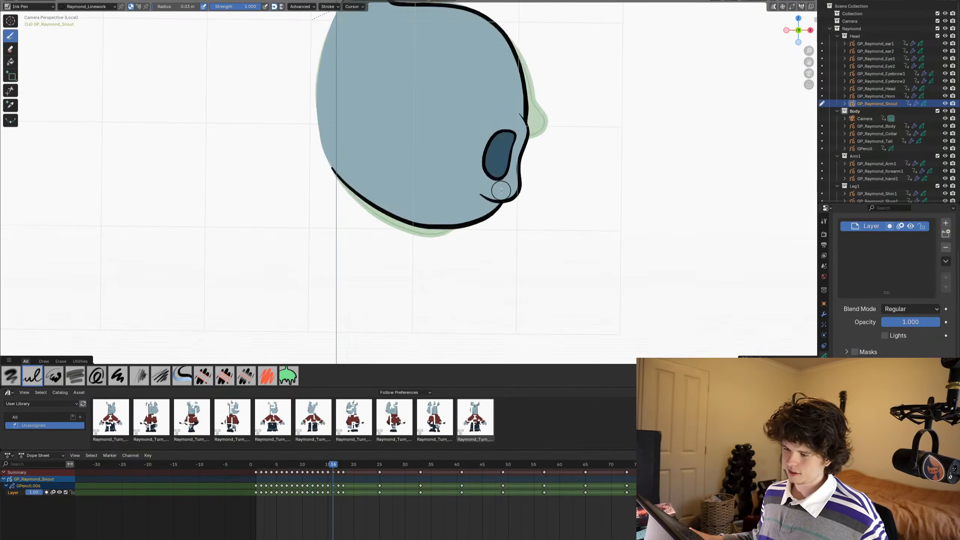
pyautogui.press('Right')
pyautogui.press('Tab')
pyautogui.scroll(3, 412, 198)
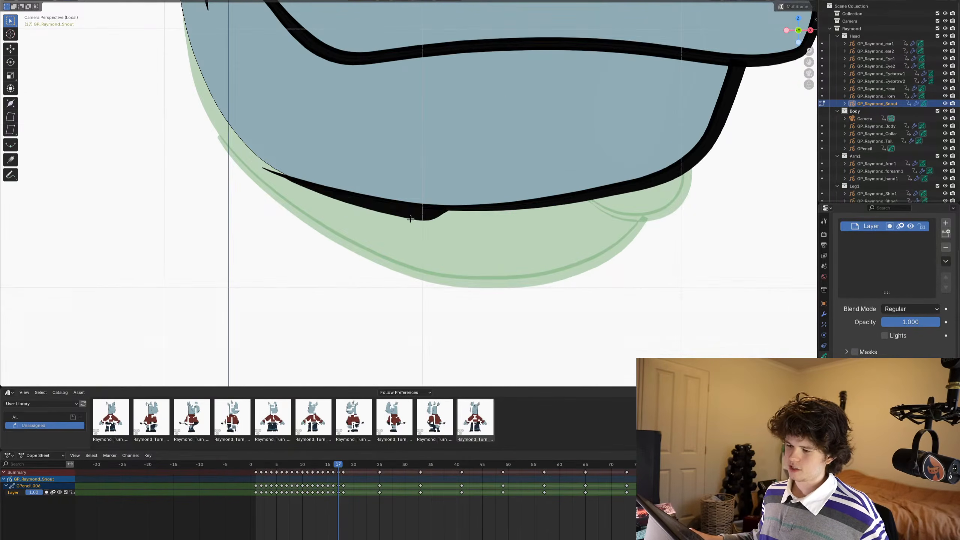
pyautogui.press('c')
pyautogui.click(458, 204)
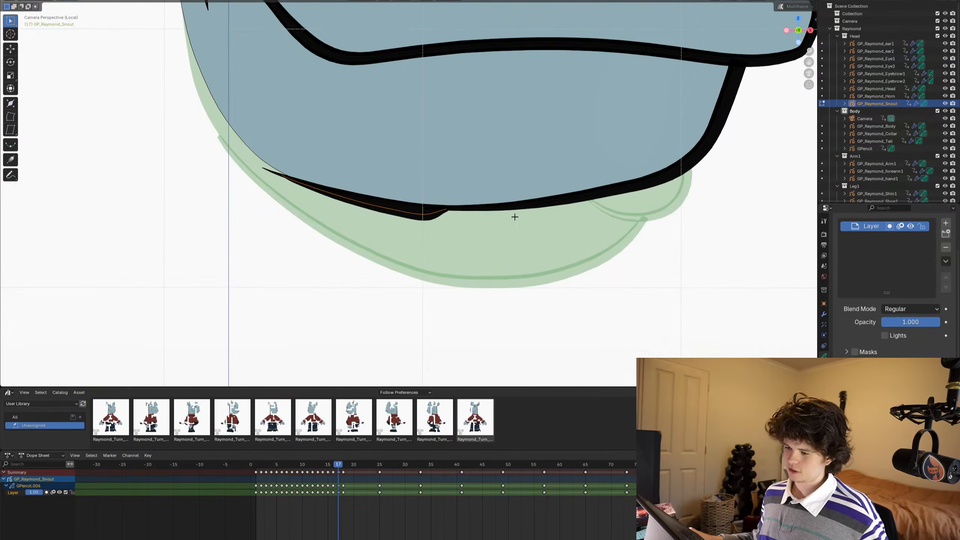
# - Paste the copied chin stroke into the frame 18 snout drawing, deselect it, and compare with frame 17
pyautogui.press('Right')
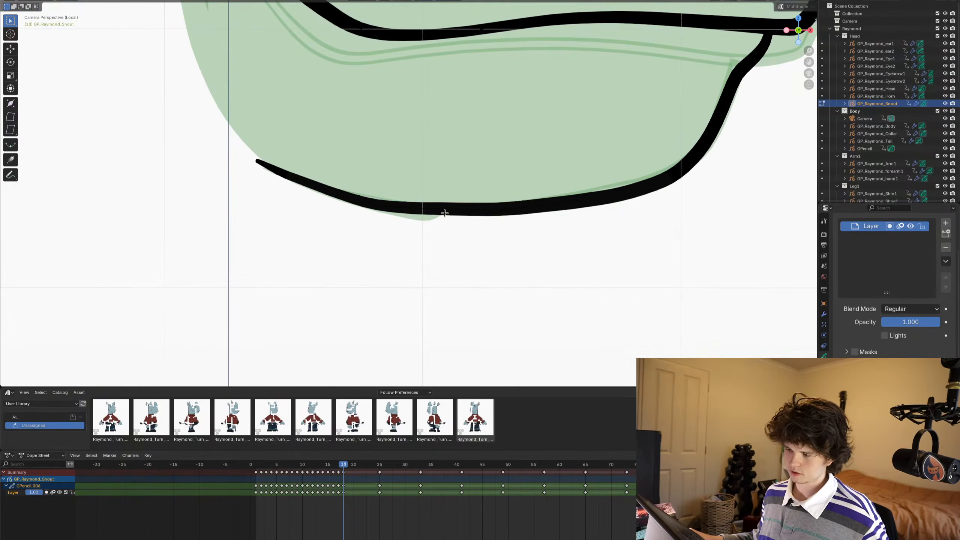
pyautogui.hotkey('ctrl', 'v')
pyautogui.scroll(-10, 545, 191)
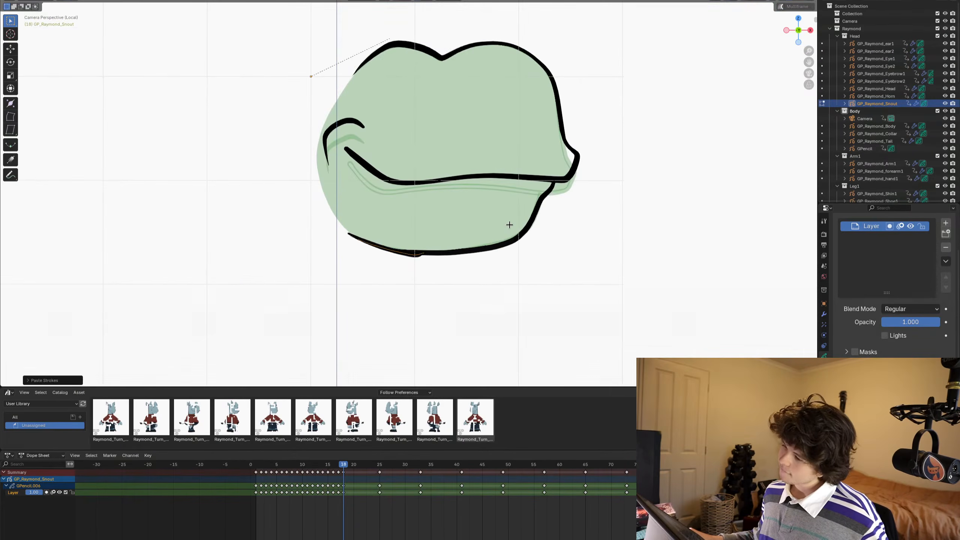
pyautogui.hotkey('alt', 'a')
pyautogui.press('Left')
pyautogui.press('Right')
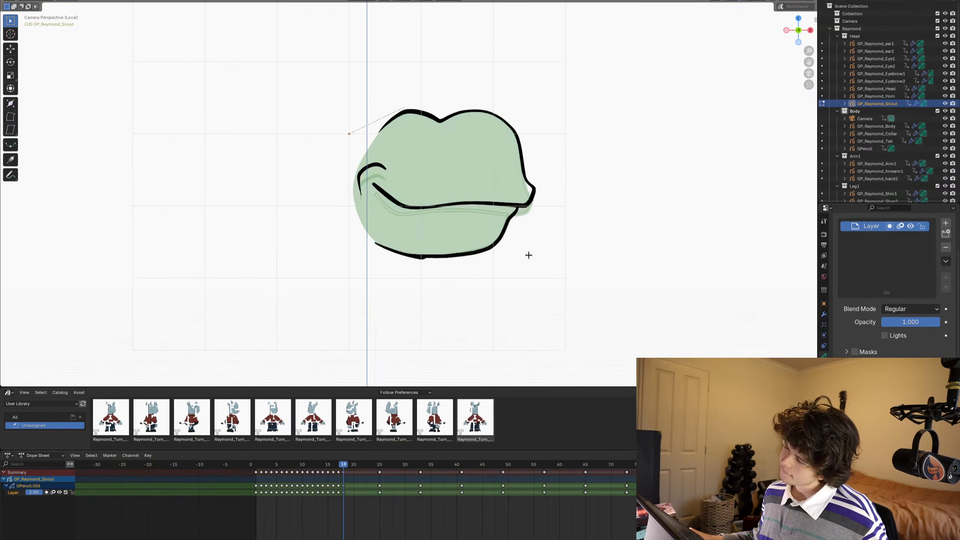
# - On frame 19, draw a new U-shaped stroke hanging from the mouth line near the snout tip
pyautogui.press('Right')
pyautogui.press('Right')
pyautogui.press('Left')
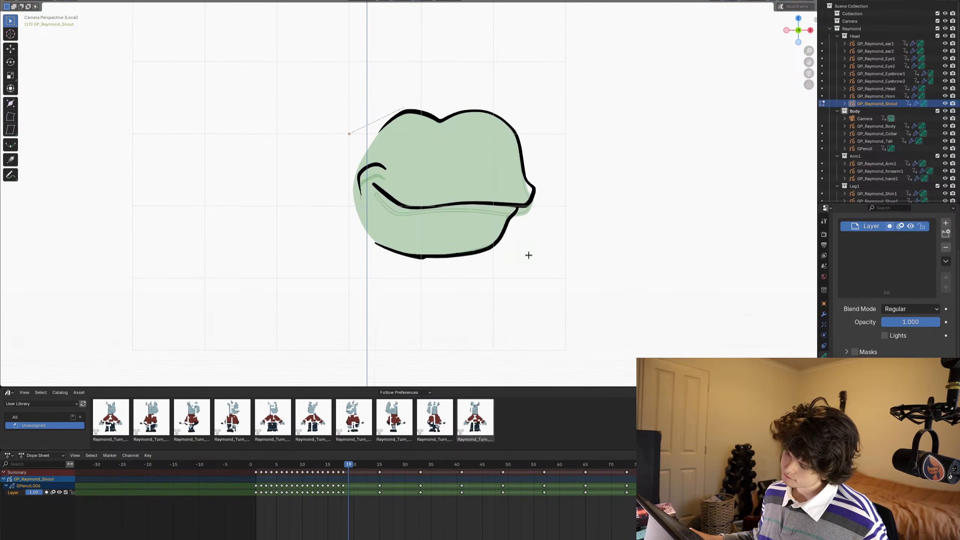
pyautogui.press('Tab')
pyautogui.scroll(5, 536, 249)
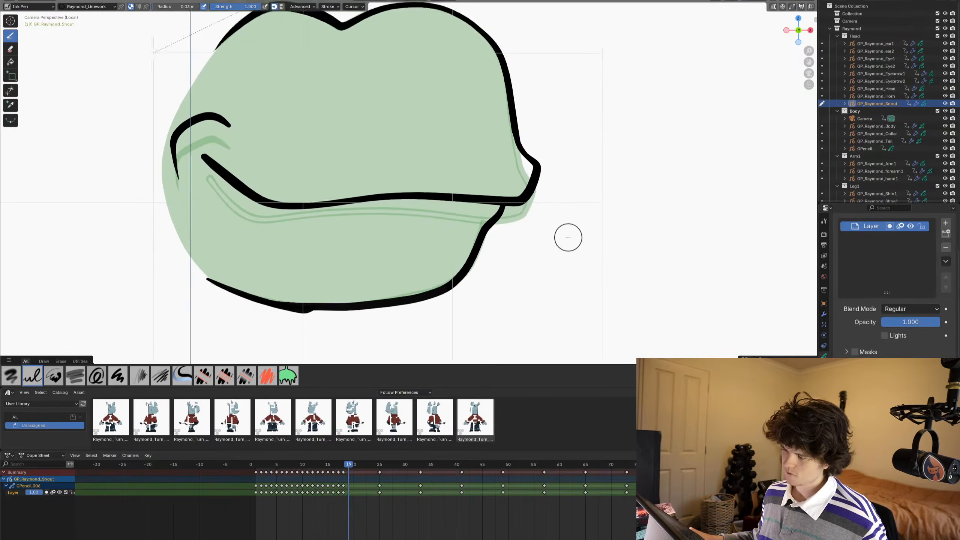
pyautogui.scroll(2, 549, 217)
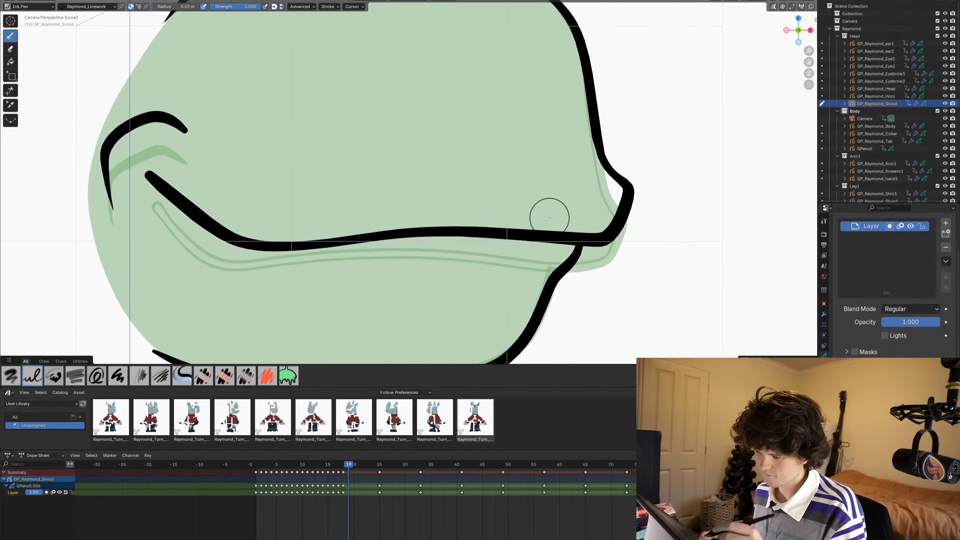
pyautogui.moveTo(512, 213)
pyautogui.mouseDown()
pyautogui.moveTo(528, 279)
pyautogui.moveTo(565, 292)
pyautogui.moveTo(587, 252)
pyautogui.moveTo(589, 214)
pyautogui.mouseUp()
pyautogui.keyDown('shift'); pyautogui.moveTo(463, 236); pyautogui.dragTo(473, 241, button='middle'); pyautogui.keyUp('shift')
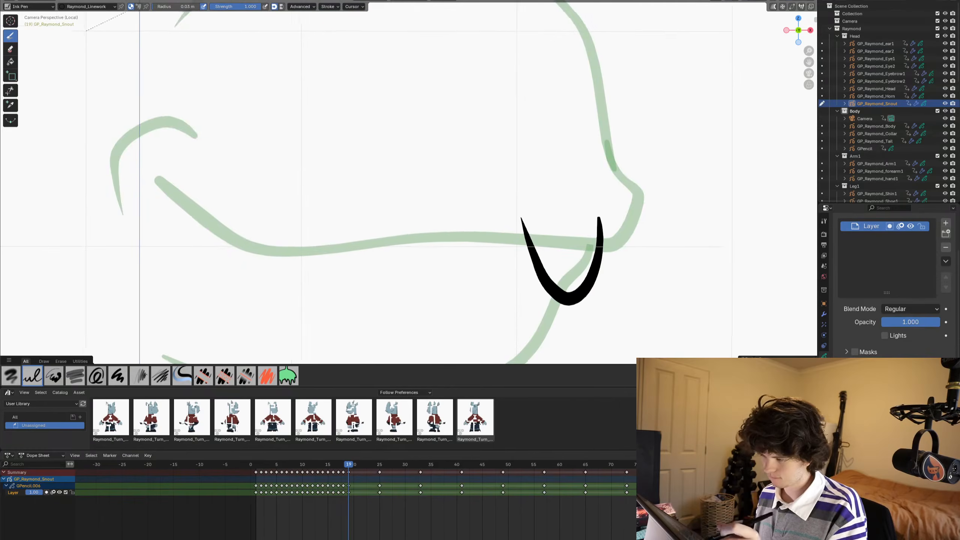
pyautogui.moveTo(473, 305)
pyautogui.keyDown('shift'); pyautogui.mouseDown(button='middle')
pyautogui.moveTo(456, 221)
pyautogui.moveTo(443, 235)
pyautogui.mouseUp(button='middle'); pyautogui.keyUp('shift')
# - Rotate the U-shaped stroke slightly and move it into place at the front of the mouth, returning to Draw Mode
pyautogui.press('Tab')
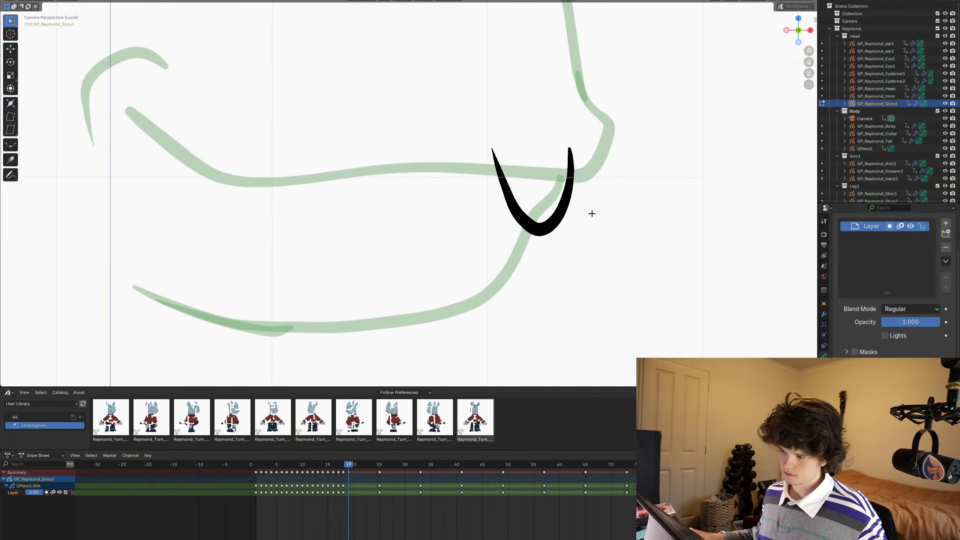
pyautogui.press('a')
pyautogui.press('r')
pyautogui.click(670, 183)
pyautogui.press('g')
pyautogui.click(664, 176)
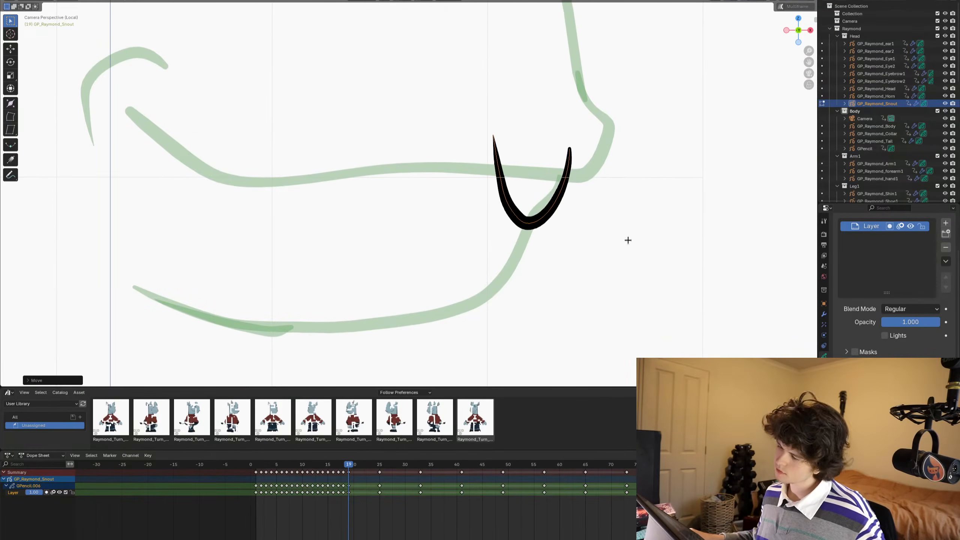
pyautogui.press('Tab')
# - Ink the mouth line and rounded snout tip along the ghost on frame 19, and undo the extra stroke tried above it
pyautogui.scroll(1, 540, 223)
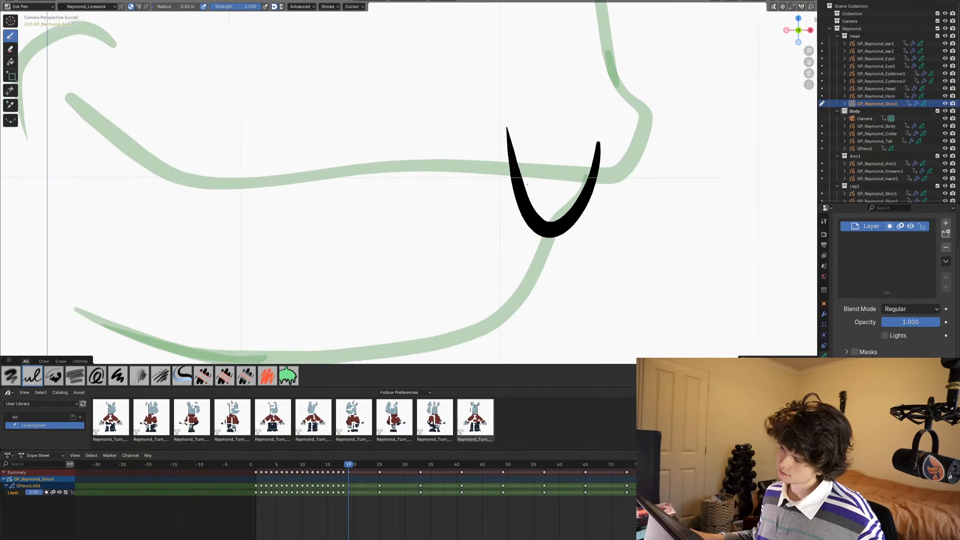
pyautogui.scroll(-2, 556, 217)
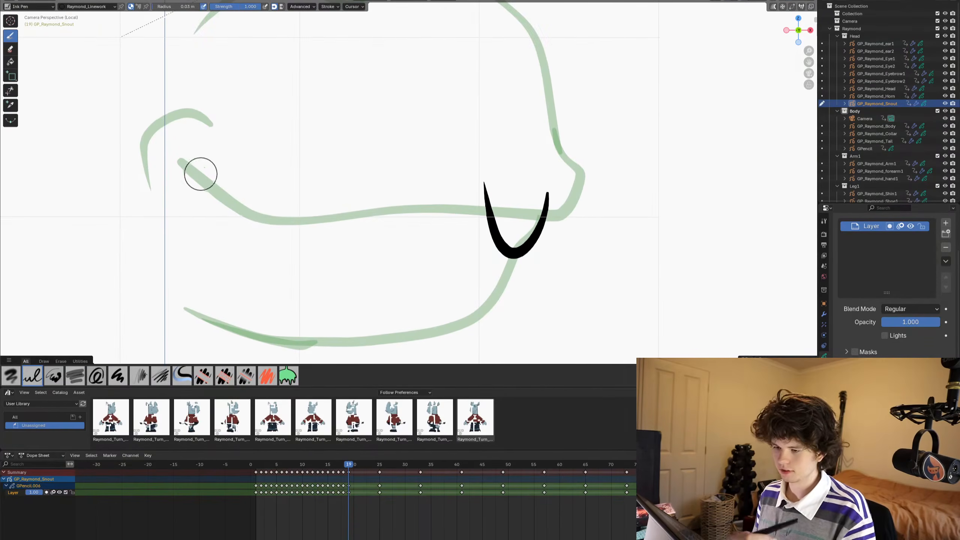
pyautogui.moveTo(190, 170)
pyautogui.mouseDown()
pyautogui.moveTo(252, 215)
pyautogui.moveTo(306, 223)
pyautogui.moveTo(402, 209)
pyautogui.moveTo(546, 217)
pyautogui.moveTo(575, 200)
pyautogui.moveTo(585, 173)
pyautogui.moveTo(552, 121)
pyautogui.mouseUp()
pyautogui.moveTo(540, 100)
pyautogui.keyDown('shift'); pyautogui.mouseDown(button='middle')
pyautogui.moveTo(520, 227)
pyautogui.moveTo(530, 117)
pyautogui.moveTo(542, 226)
pyautogui.mouseUp(button='middle'); pyautogui.keyUp('shift')
pyautogui.moveTo(555, 248); pyautogui.dragTo(525, 154)
pyautogui.hotkey('ctrl', 'z')
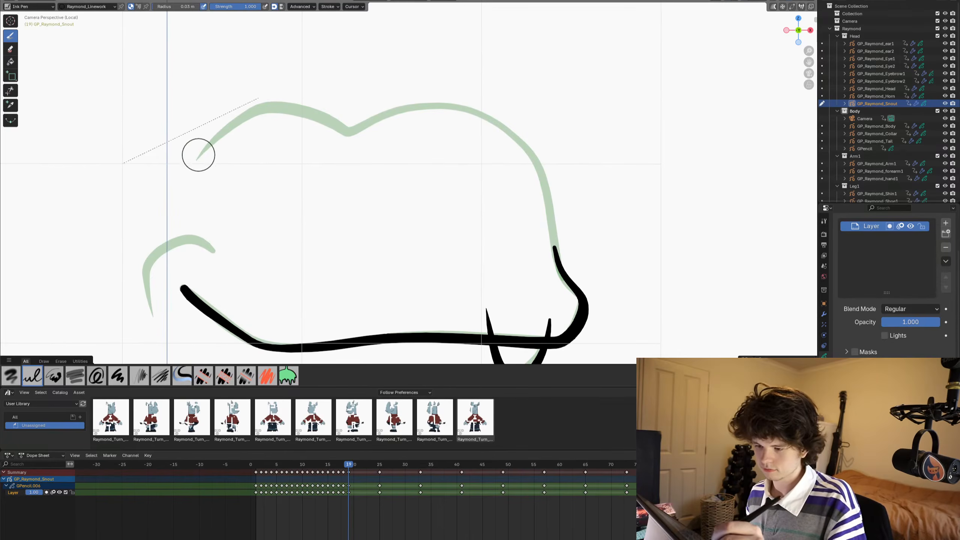
# - Ink the upper snout outline along the ghost on frame 19 and nudge its curve with the Grab brush in Sculpt Mode
pyautogui.moveTo(197, 159)
pyautogui.mouseDown()
pyautogui.moveTo(261, 110)
pyautogui.moveTo(346, 130)
pyautogui.moveTo(434, 103)
pyautogui.moveTo(501, 120)
pyautogui.moveTo(544, 196)
pyautogui.moveTo(563, 305)
pyautogui.mouseUp()
pyautogui.hotkey('ctrl', 'Tab')
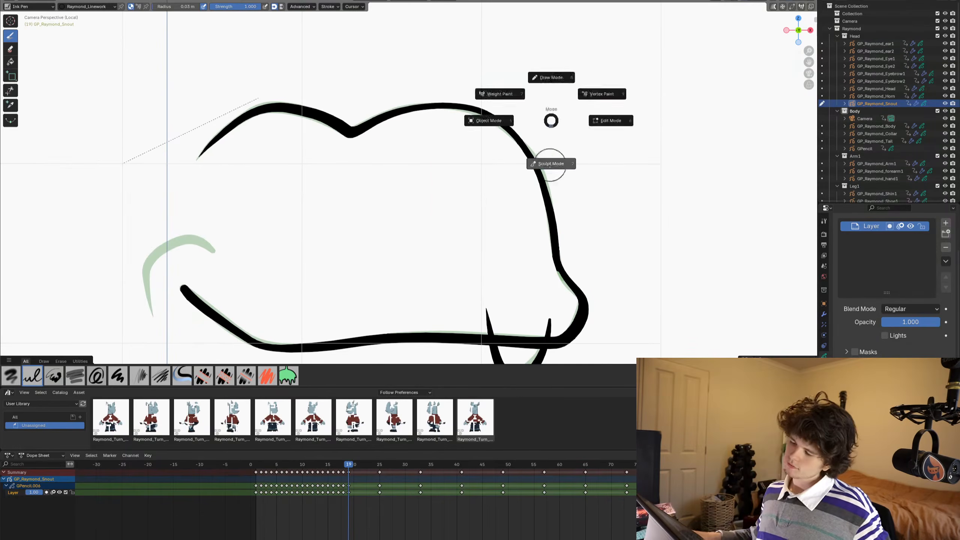
pyautogui.click(552, 163)
pyautogui.moveTo(476, 138); pyautogui.dragTo(476, 135)
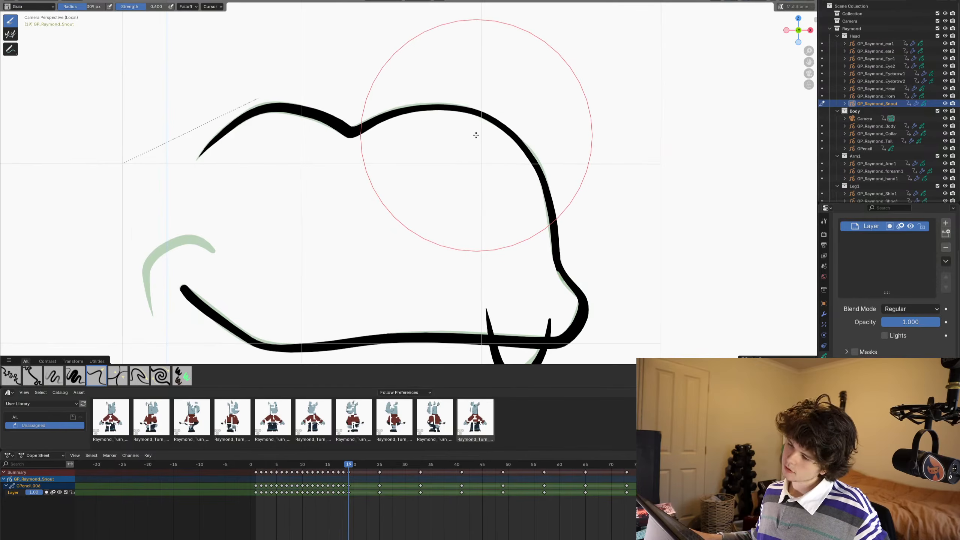
# - Return to Draw Mode and ink the cheek curve and the lower jaw line along the ghost on frame 19
pyautogui.scroll(-3, 477, 135)
pyautogui.keyDown('shift'); pyautogui.moveTo(506, 246); pyautogui.dragTo(499, 172, button='middle'); pyautogui.keyUp('shift')
pyautogui.scroll(3, 448, 245)
pyautogui.keyDown('shift'); pyautogui.moveTo(448, 245); pyautogui.dragTo(448, 164, button='middle'); pyautogui.keyUp('shift')
pyautogui.scroll(3, 448, 164)
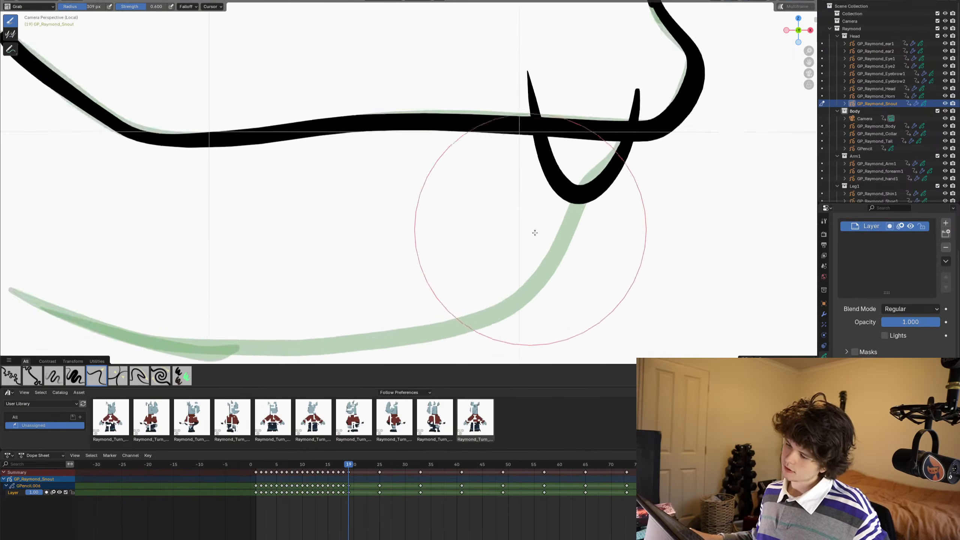
pyautogui.keyDown('shift'); pyautogui.moveTo(556, 243); pyautogui.dragTo(623, 156, button='middle'); pyautogui.keyUp('shift')
pyautogui.scroll(-2, 493, 180)
pyautogui.keyDown('shift'); pyautogui.moveTo(539, 174); pyautogui.dragTo(558, 222, button='middle'); pyautogui.keyUp('shift')
pyautogui.hotkey('ctrl', 'Tab')
pyautogui.click(639, 147)
pyautogui.keyDown('shift'); pyautogui.moveTo(639, 147); pyautogui.dragTo(680, 207, button='middle'); pyautogui.keyUp('shift')
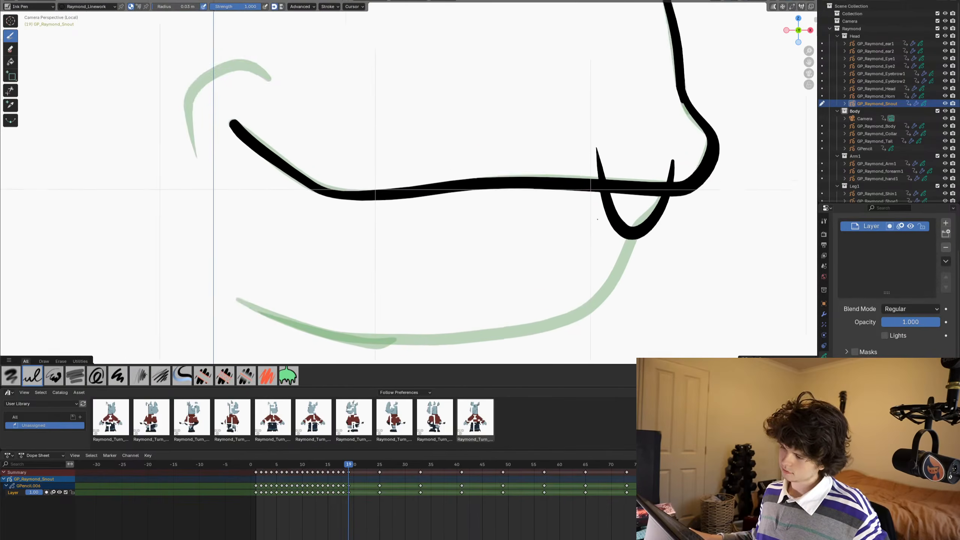
pyautogui.scroll(-2, 594, 211)
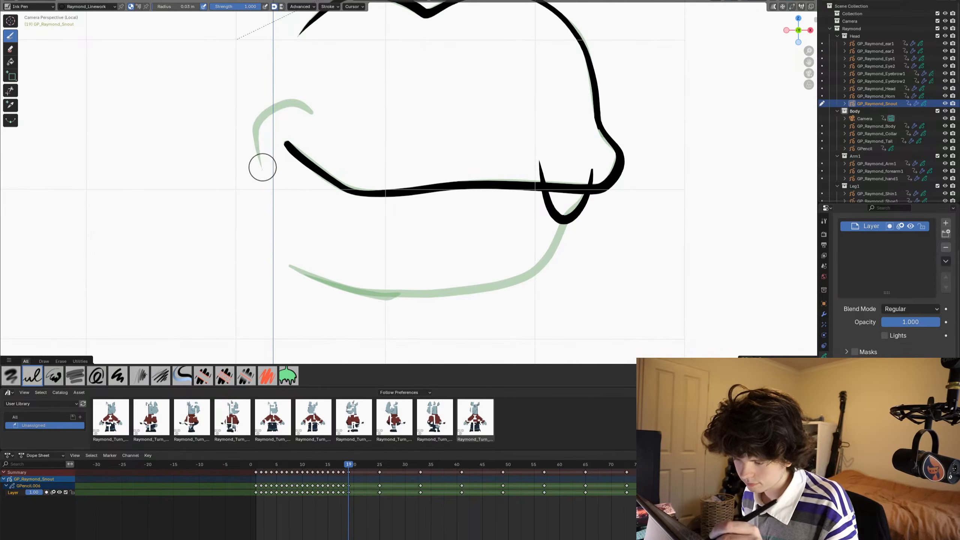
pyautogui.moveTo(261, 166)
pyautogui.mouseDown()
pyautogui.moveTo(255, 141)
pyautogui.moveTo(301, 101)
pyautogui.moveTo(320, 116)
pyautogui.mouseUp()
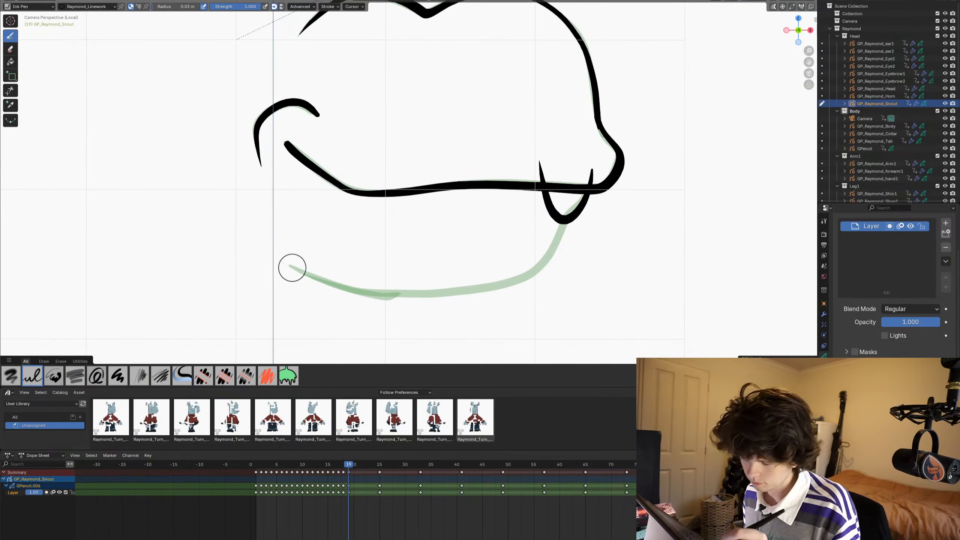
pyautogui.moveTo(290, 266)
pyautogui.mouseDown()
pyautogui.moveTo(396, 293)
pyautogui.moveTo(467, 293)
pyautogui.moveTo(532, 273)
pyautogui.moveTo(565, 245)
pyautogui.moveTo(566, 214)
pyautogui.moveTo(542, 234)
pyautogui.mouseUp()
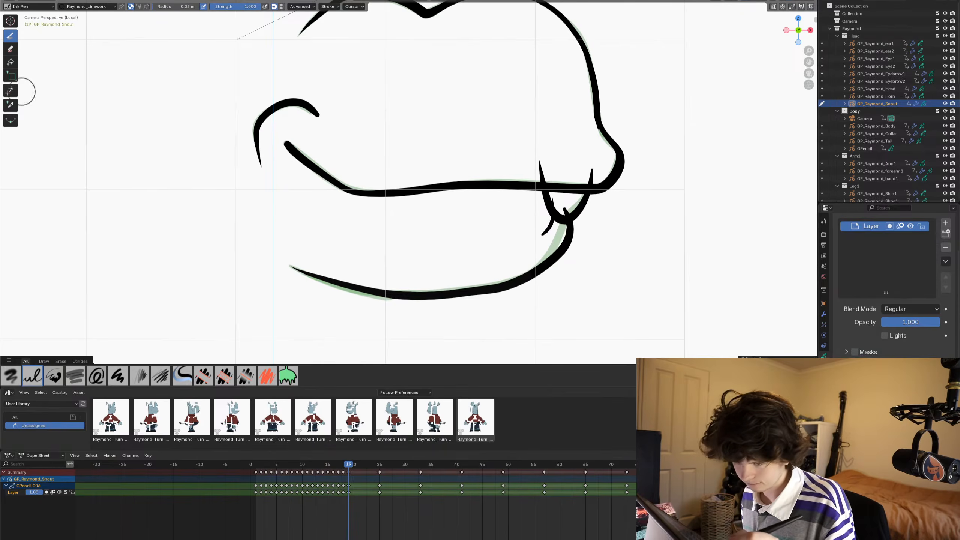
# - Trim off the U-shaped stroke's ends that stick out above the mouth line, and switch to Sculpt Mode
pyautogui.click(10, 90)
pyautogui.moveTo(531, 170); pyautogui.dragTo(601, 176)
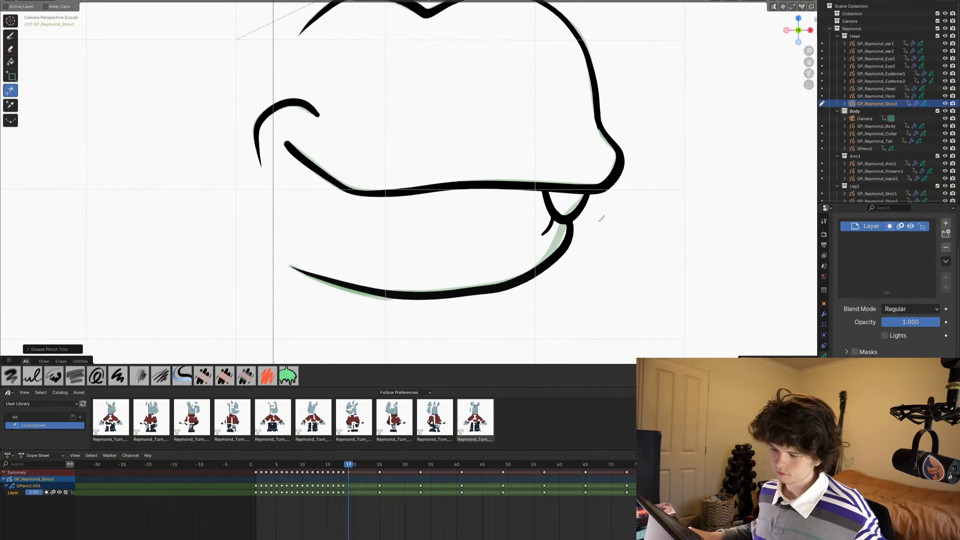
pyautogui.hotkey('ctrl', 'Tab')
pyautogui.click(561, 188)
pyautogui.keyDown('shift'); pyautogui.moveTo(364, 343); pyautogui.dragTo(373, 319, button='middle'); pyautogui.keyUp('shift')
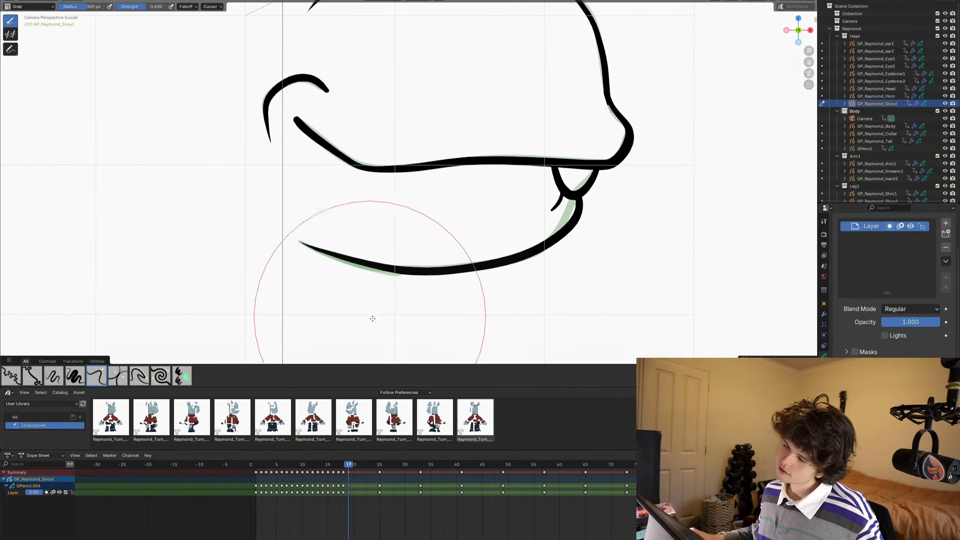
# - Switch to Edit Mode and paste the copied chin stroke into the frame 19 snout drawing
pyautogui.press('Tab')
pyautogui.press('Tab')
pyautogui.press('Tab')
pyautogui.hotkey('ctrl', 'v')
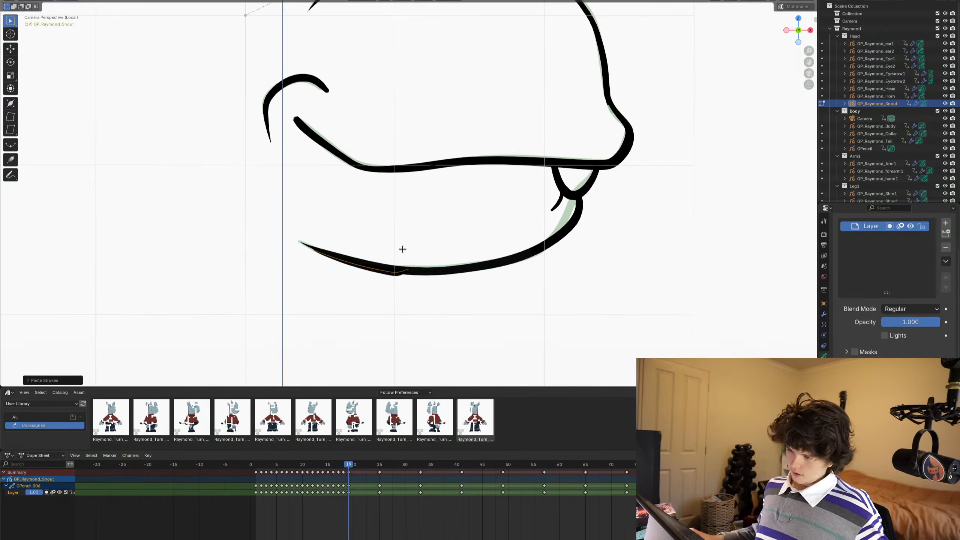
# - Step back and forth between frames 18, 19 and 20 to compare the snout drawings, ending on frame 20
pyautogui.press('Left')
pyautogui.press('Right')
pyautogui.press('Right')
pyautogui.scroll(-4, 466, 229)
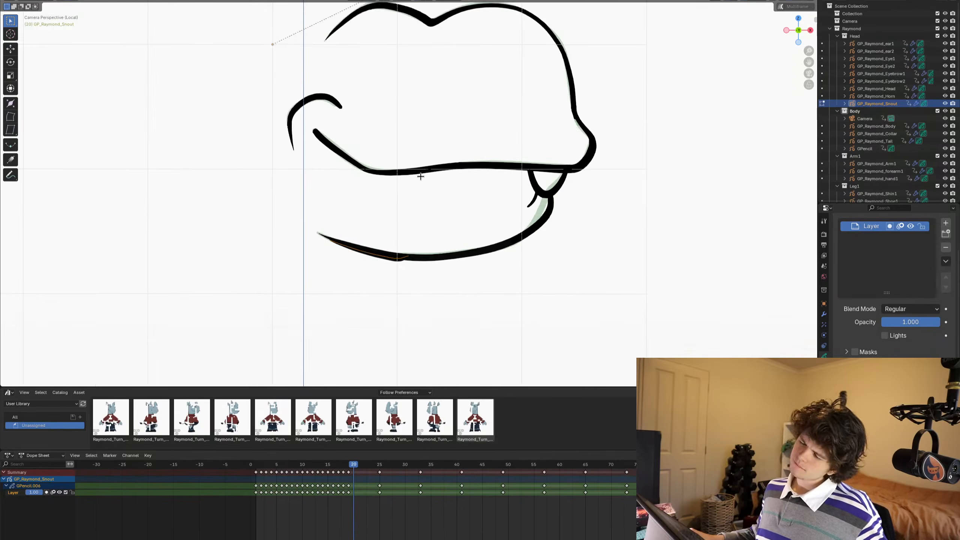
pyautogui.keyDown('shift'); pyautogui.moveTo(434, 270); pyautogui.dragTo(472, 217, button='middle'); pyautogui.keyUp('shift')
pyautogui.scroll(2, 469, 249)
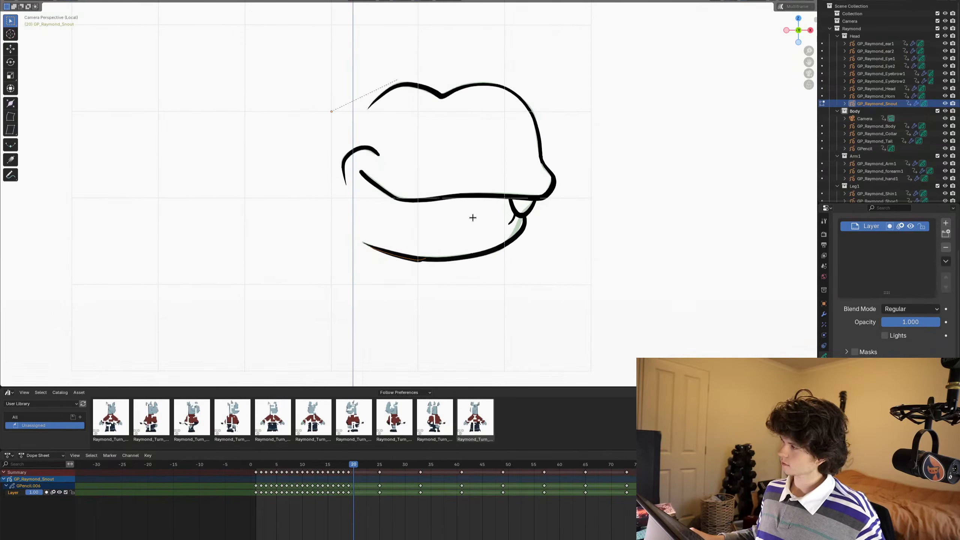
pyautogui.press('Right')
pyautogui.press('Left')
pyautogui.press('Left')
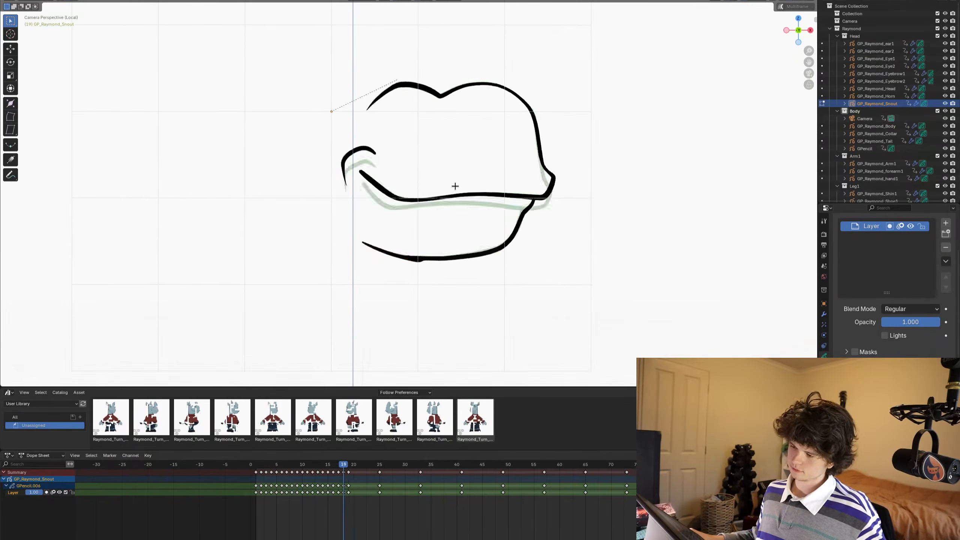
pyautogui.press('Right')
pyautogui.scroll(-4, 455, 186)
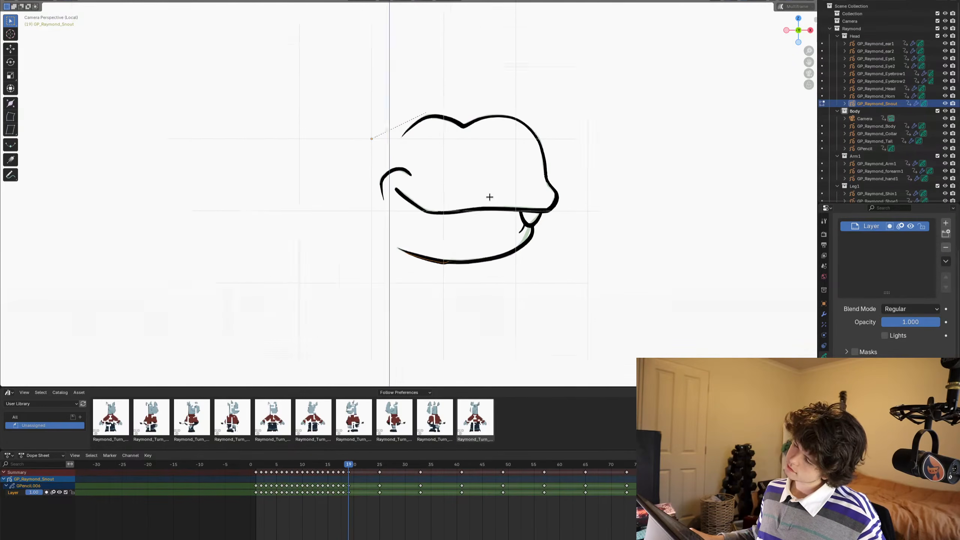
pyautogui.press('Right')
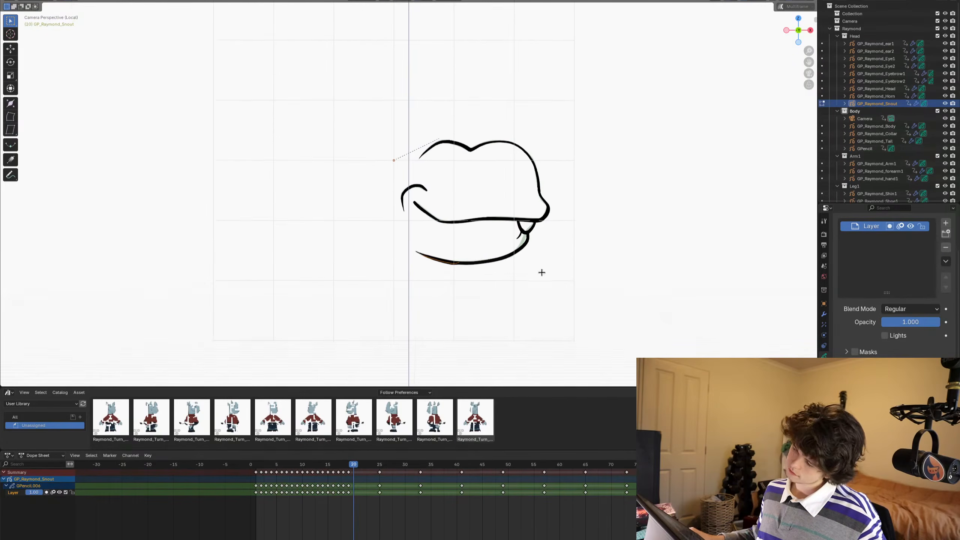
# - Return to Draw Mode with the Ink Pen on frame 20, try a mouth line across the snout, and undo it
pyautogui.press('Tab')
pyautogui.scroll(5, 541, 272)
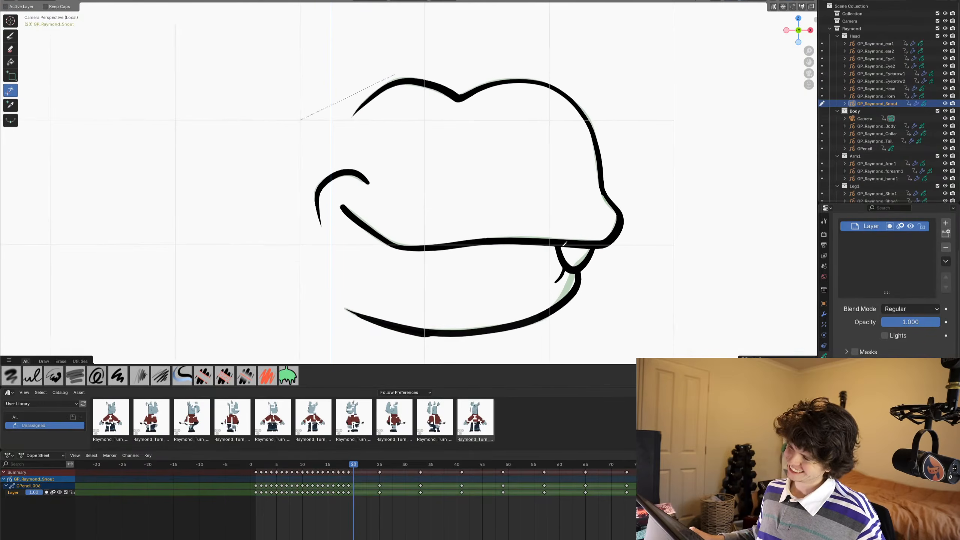
pyautogui.keyDown('shift'); pyautogui.moveTo(565, 243); pyautogui.dragTo(580, 233, button='middle'); pyautogui.keyUp('shift')
pyautogui.click(10, 36)
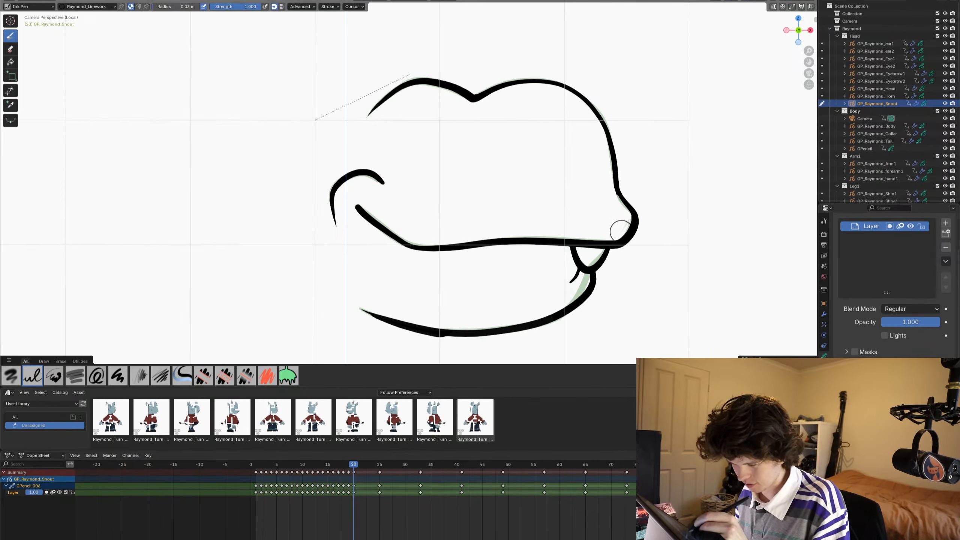
pyautogui.moveTo(627, 221)
pyautogui.mouseDown()
pyautogui.moveTo(568, 226)
pyautogui.moveTo(393, 210)
pyautogui.moveTo(369, 198)
pyautogui.mouseUp()
pyautogui.hotkey('ctrl', 'z')
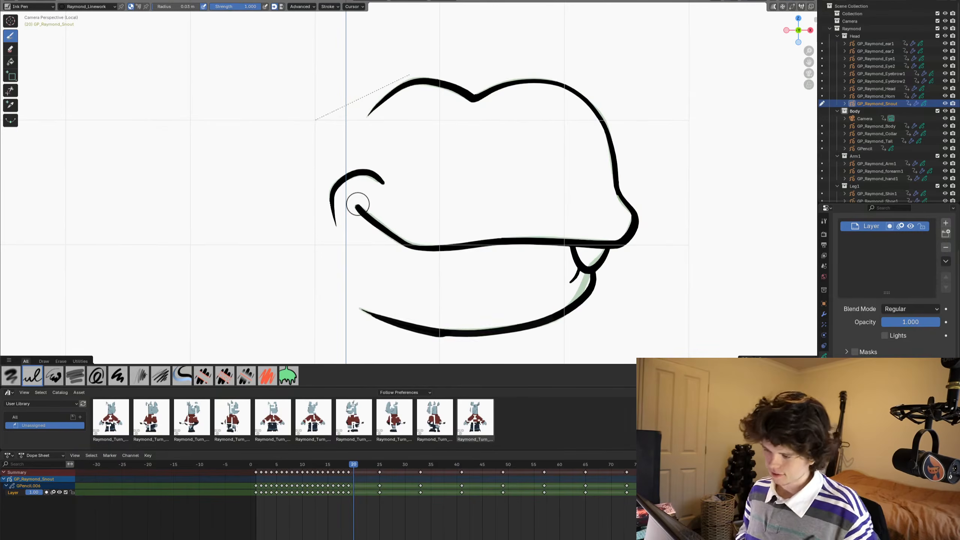
# - Draw a wide open mouth on frame 20 with a rounded back corner, upper and lower lip lines, and a notched front edge
pyautogui.moveTo(352, 191); pyautogui.dragTo(356, 223)
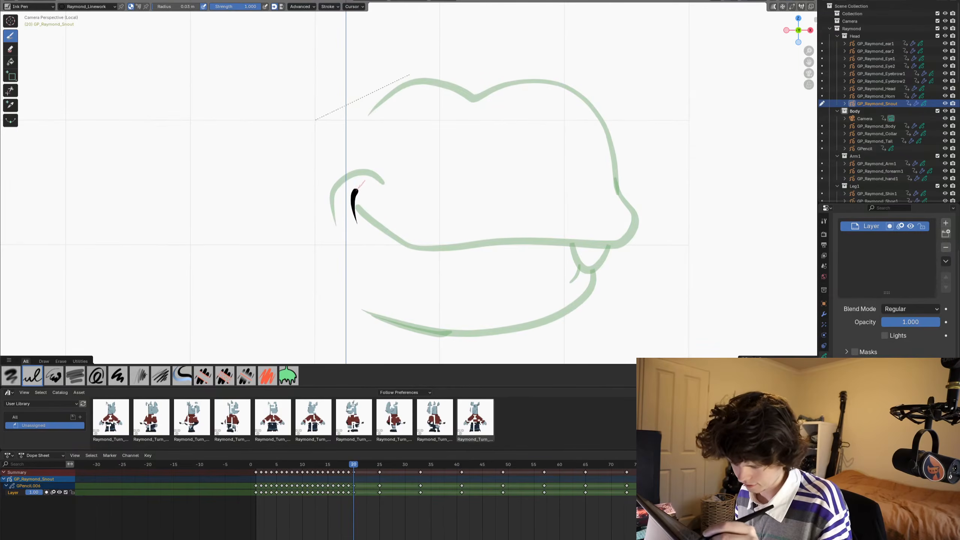
pyautogui.moveTo(359, 185)
pyautogui.mouseDown()
pyautogui.moveTo(438, 209)
pyautogui.moveTo(629, 225)
pyautogui.mouseUp()
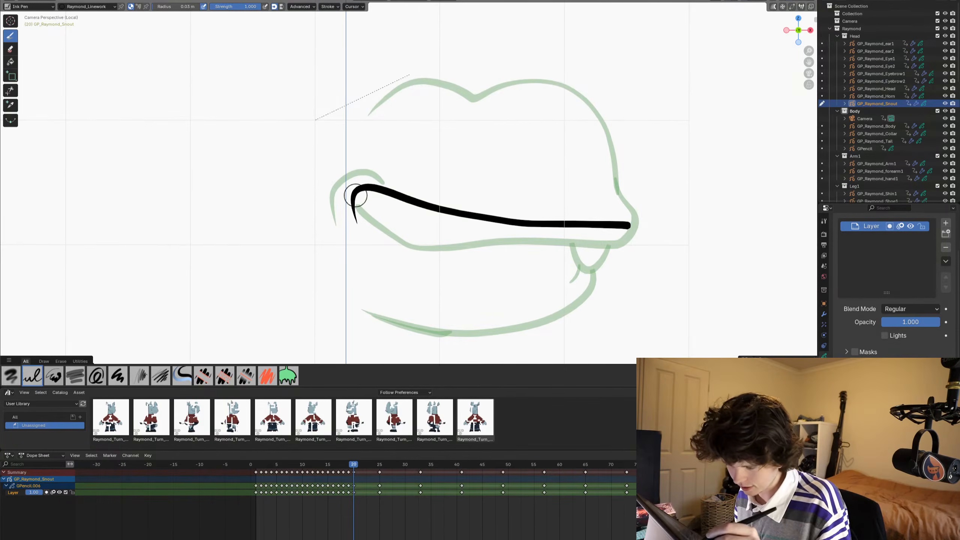
pyautogui.moveTo(354, 196)
pyautogui.mouseDown()
pyautogui.moveTo(360, 228)
pyautogui.moveTo(397, 268)
pyautogui.moveTo(469, 284)
pyautogui.moveTo(583, 286)
pyautogui.mouseUp()
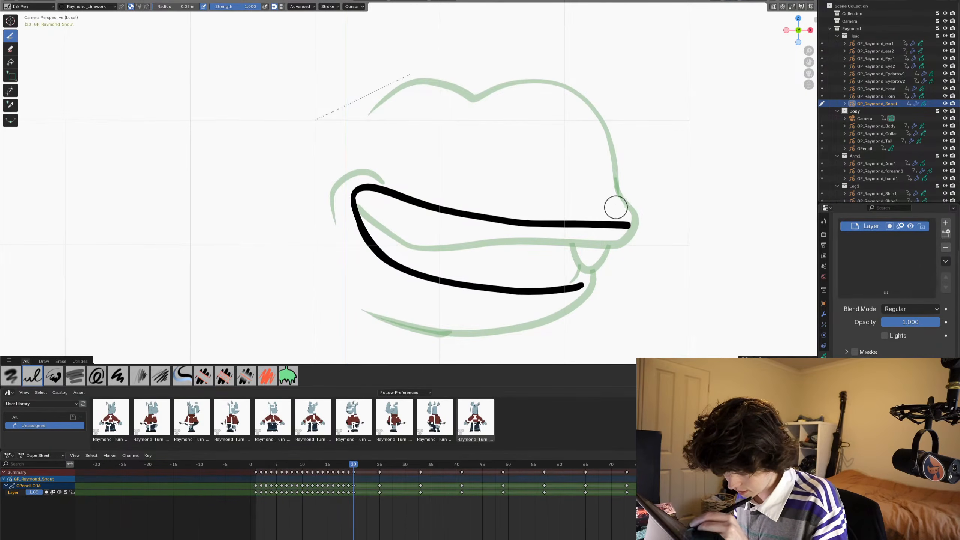
pyautogui.moveTo(614, 208); pyautogui.dragTo(608, 245)
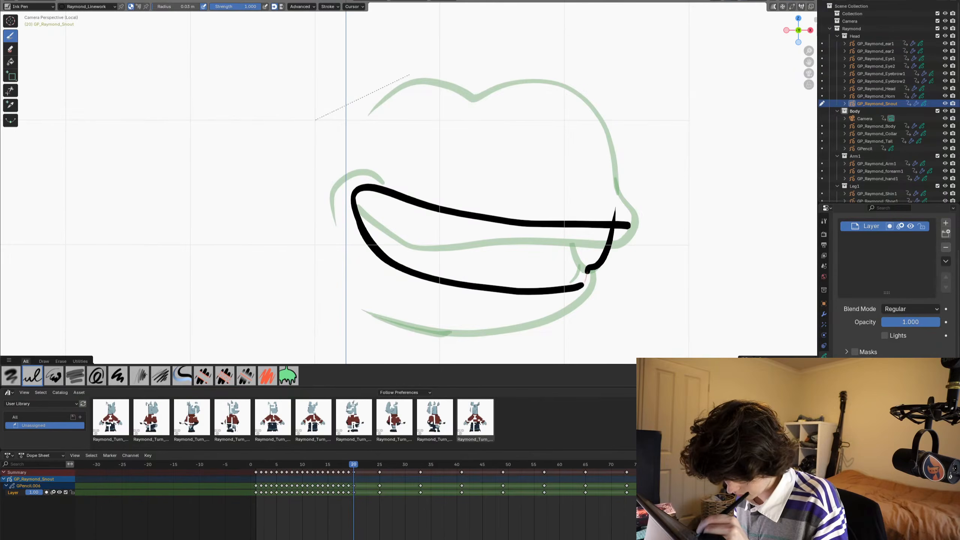
pyautogui.moveTo(568, 291); pyautogui.dragTo(566, 292)
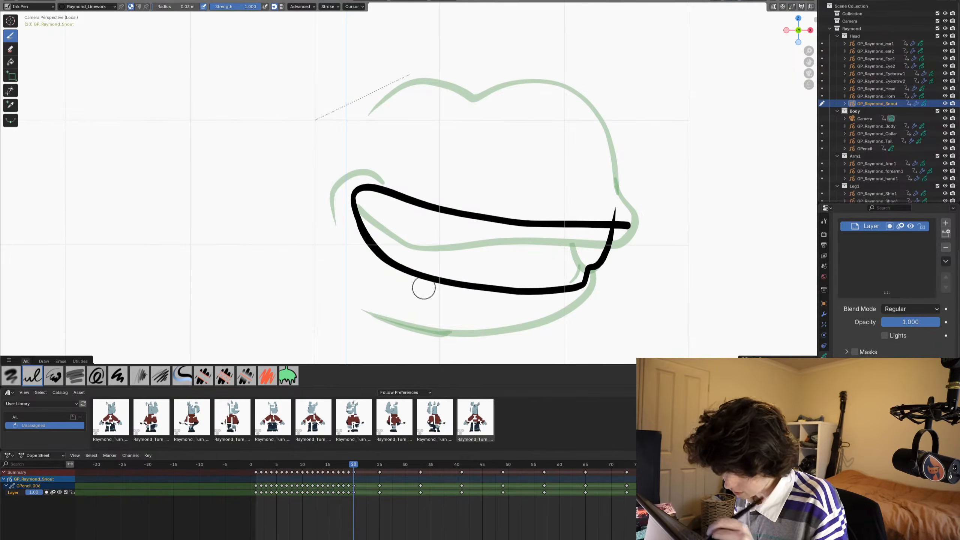
# - Try a short stroke curving inward from the notch at the front of the mouth, and undo it
pyautogui.keyDown('shift'); pyautogui.moveTo(385, 318); pyautogui.dragTo(387, 330, button='middle'); pyautogui.keyUp('shift')
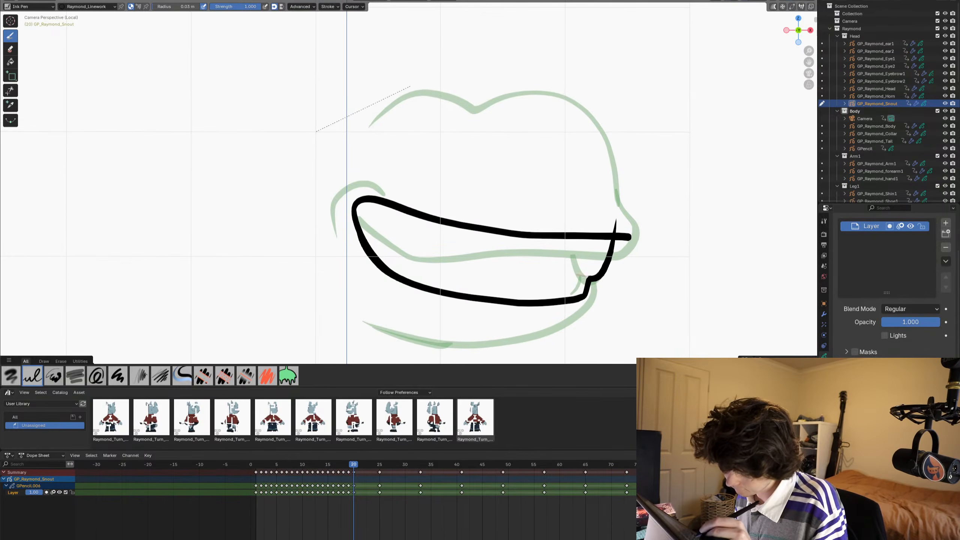
pyautogui.moveTo(587, 278)
pyautogui.mouseDown()
pyautogui.moveTo(563, 266)
pyautogui.moveTo(604, 275)
pyautogui.moveTo(559, 270)
pyautogui.mouseUp()
pyautogui.hotkey('ctrl', 'z')
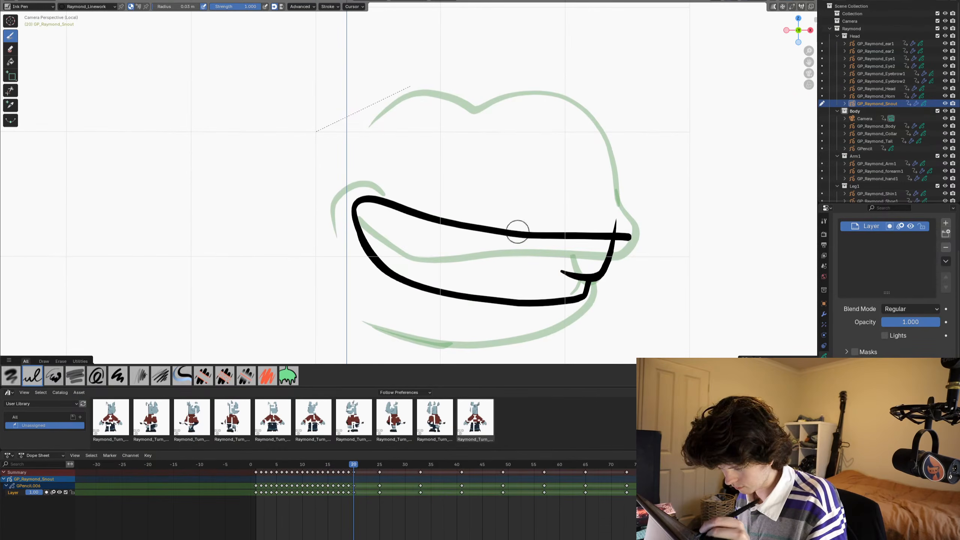
pyautogui.keyDown('shift'); pyautogui.moveTo(371, 276); pyautogui.dragTo(385, 264, button='middle'); pyautogui.keyUp('shift')
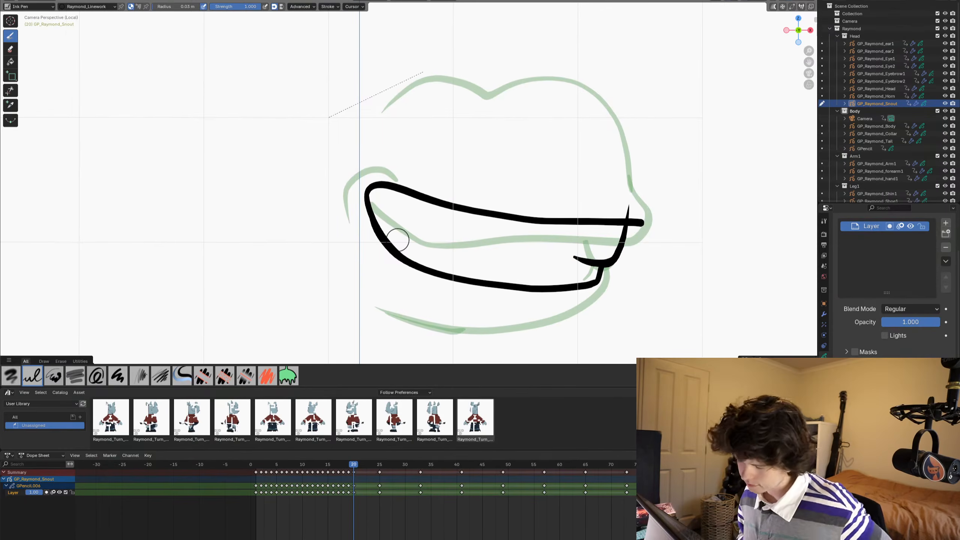
pyautogui.hotkey('ctrl', 'z')
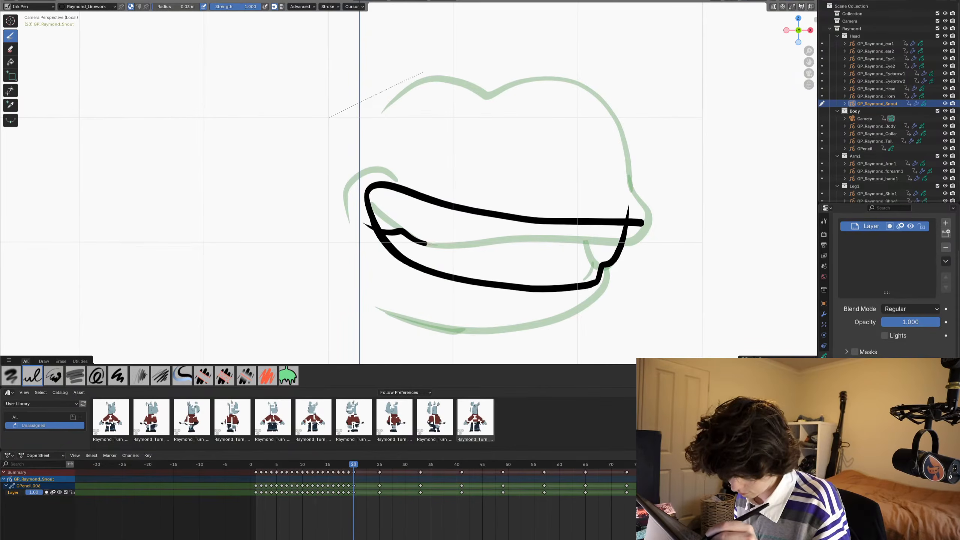
# - Draw a wavy line inside the mouth's back corner and two small pointed teeth on the upper lip, and trim the overhanging ends
pyautogui.moveTo(451, 247); pyautogui.dragTo(460, 248)
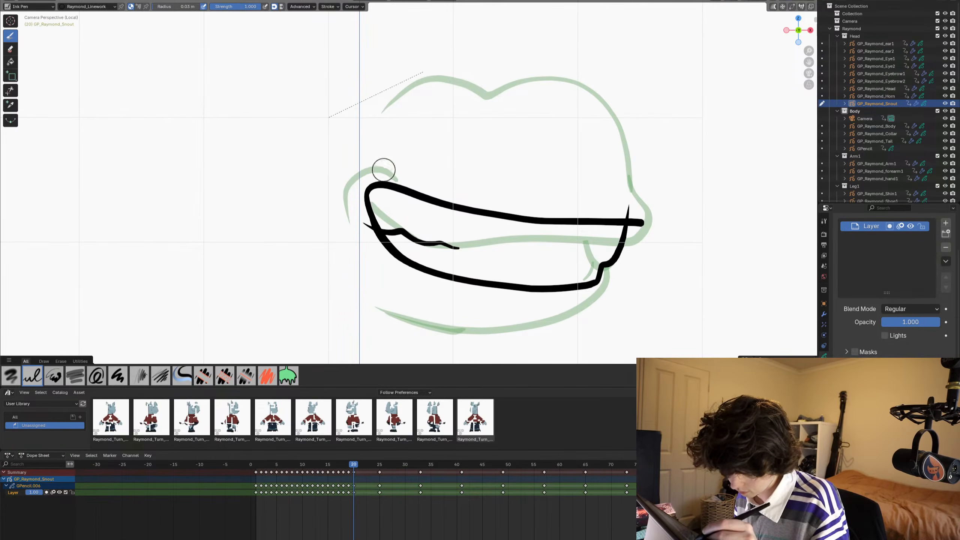
pyautogui.moveTo(385, 171)
pyautogui.mouseDown()
pyautogui.moveTo(403, 202)
pyautogui.moveTo(433, 186)
pyautogui.moveTo(442, 228)
pyautogui.moveTo(469, 197)
pyautogui.mouseUp()
pyautogui.click(10, 90)
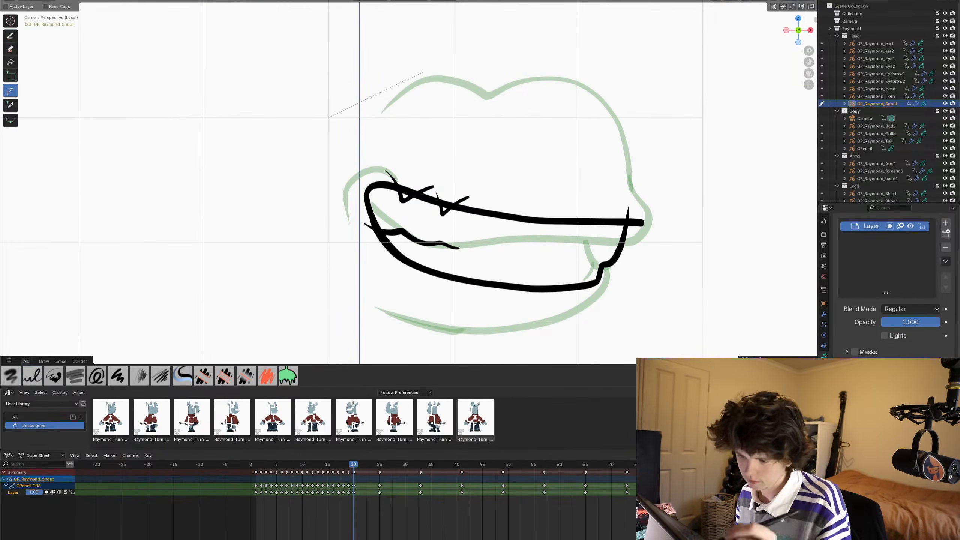
pyautogui.moveTo(382, 172); pyautogui.dragTo(395, 181)
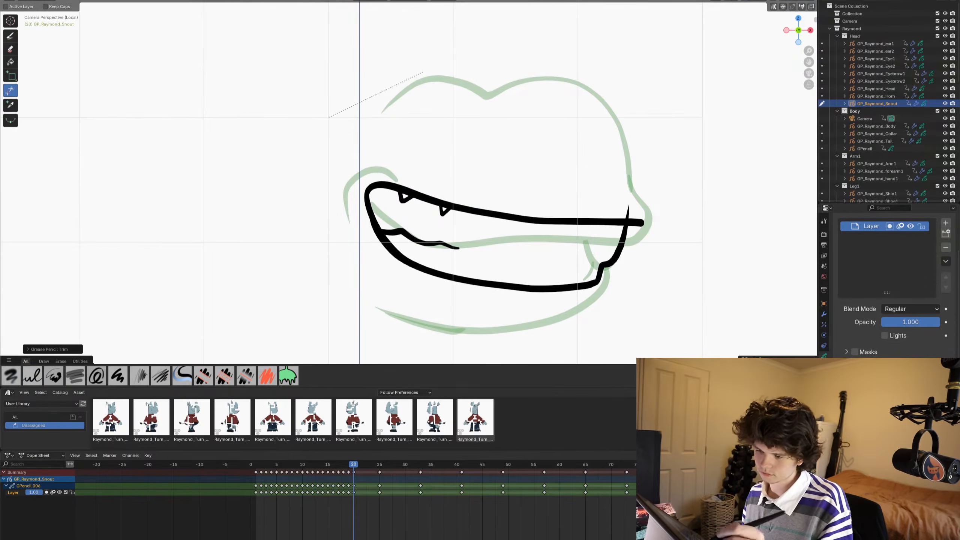
# - Draw a curved cheek stroke with the Ink Pen around the back corner of the mouth, slightly outside the ghost
pyautogui.click(10, 36)
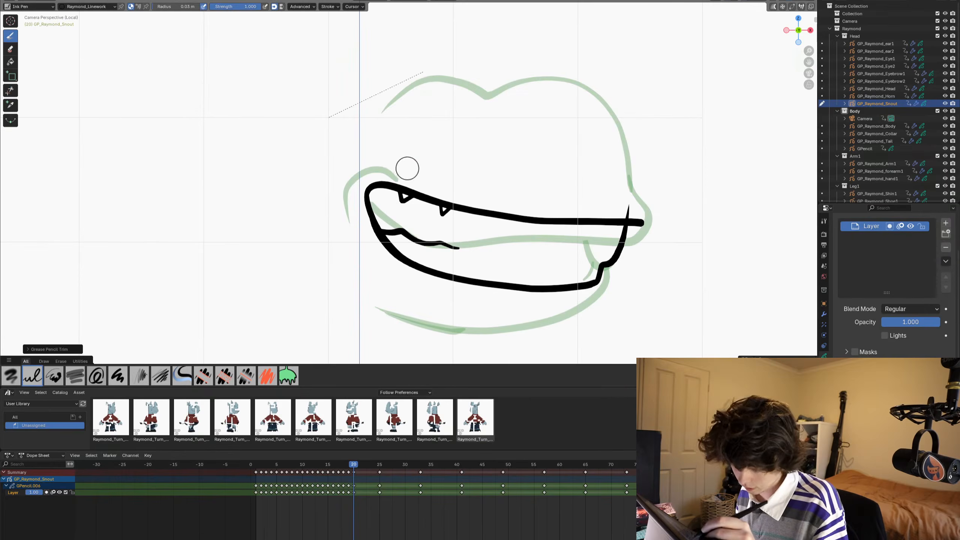
pyautogui.moveTo(406, 166); pyautogui.dragTo(376, 160)
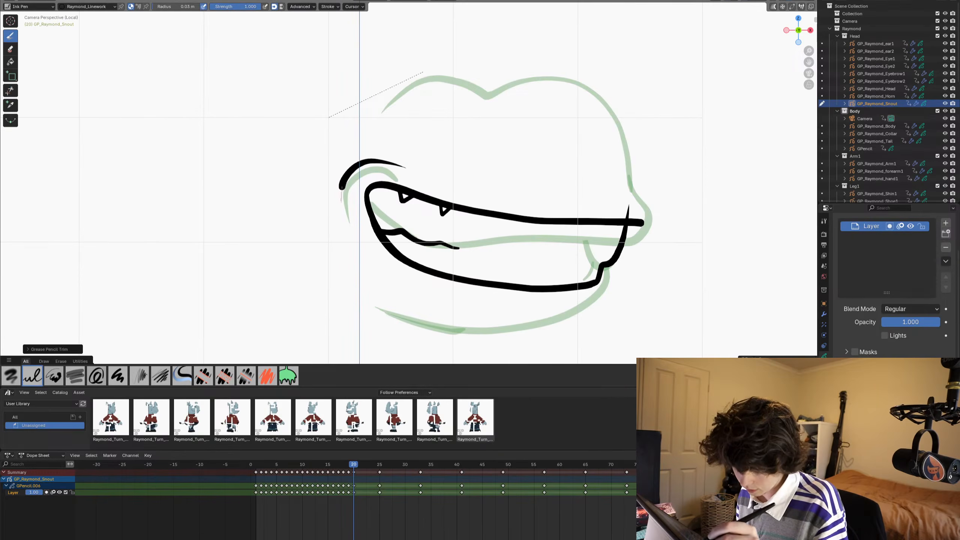
pyautogui.moveTo(341, 201); pyautogui.dragTo(345, 210)
# - Trace the ghost's top snout outline on frame 20, round the nose tip into the upper lip, and trim the overhanging ends
pyautogui.moveTo(311, 301)
pyautogui.keyDown('shift'); pyautogui.mouseDown(button='middle')
pyautogui.moveTo(259, 261)
pyautogui.moveTo(227, 327)
pyautogui.mouseUp(button='middle'); pyautogui.keyUp('shift')
pyautogui.keyDown('shift'); pyautogui.moveTo(498, 265); pyautogui.dragTo(489, 275, button='middle'); pyautogui.keyUp('shift')
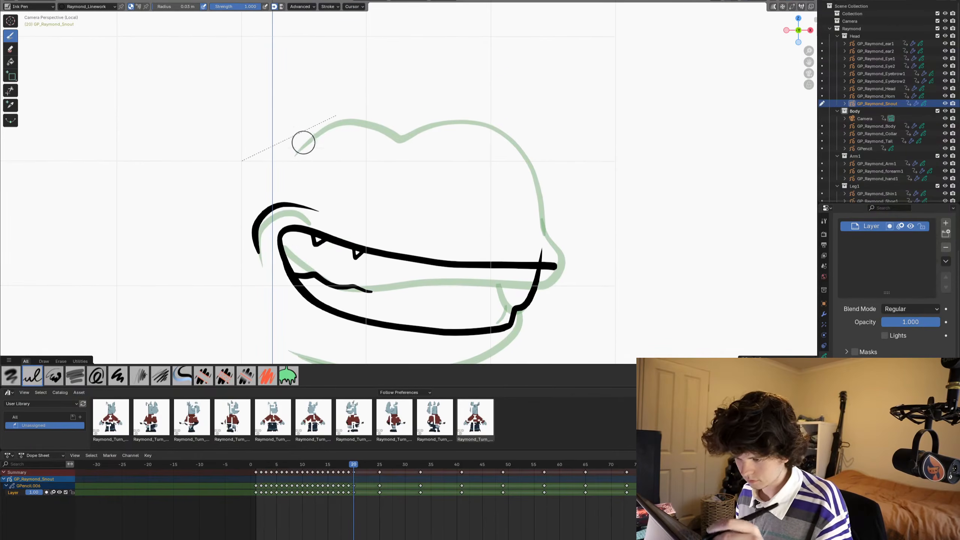
pyautogui.moveTo(295, 155); pyautogui.dragTo(335, 126)
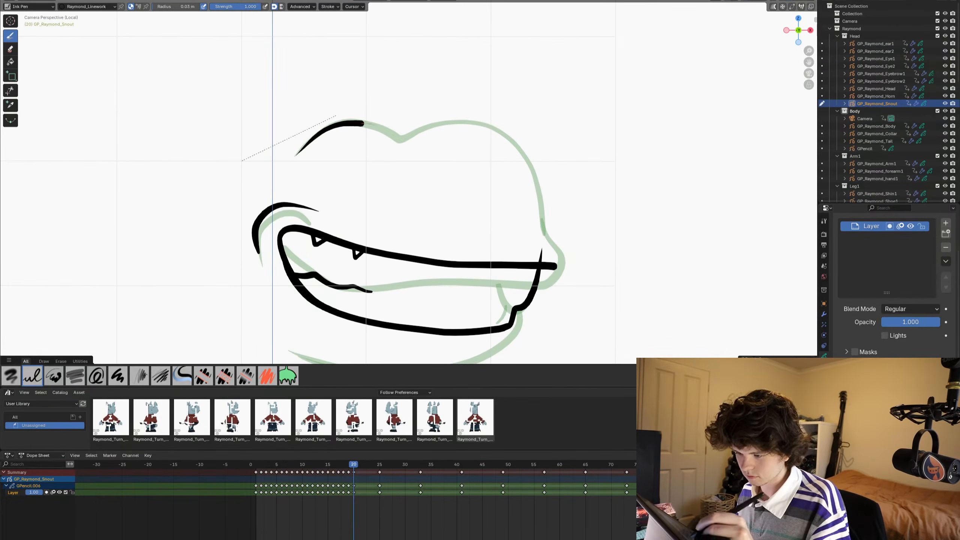
pyautogui.moveTo(402, 140)
pyautogui.mouseDown()
pyautogui.moveTo(474, 121)
pyautogui.moveTo(500, 131)
pyautogui.moveTo(539, 193)
pyautogui.mouseUp()
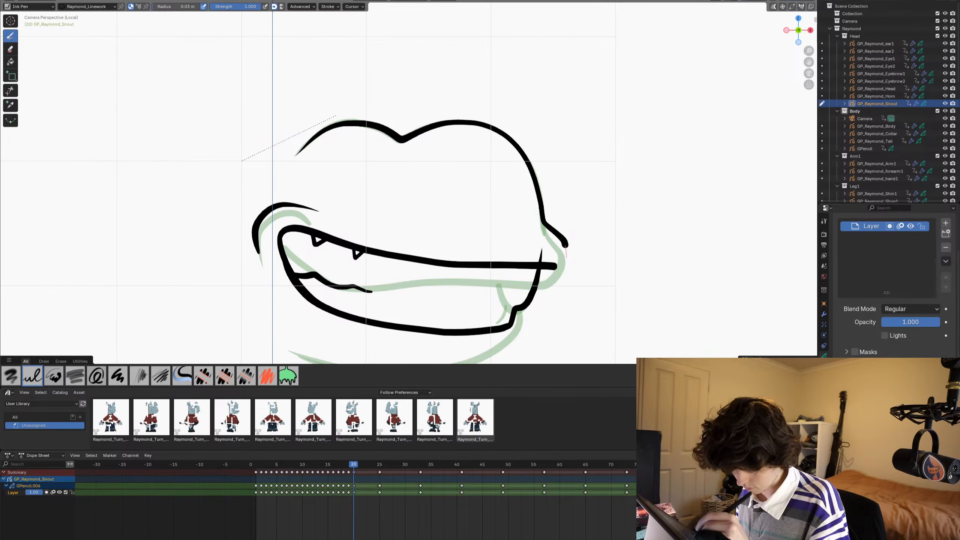
pyautogui.moveTo(562, 256)
pyautogui.mouseDown()
pyautogui.moveTo(535, 269)
pyautogui.moveTo(548, 257)
pyautogui.mouseUp()
pyautogui.press('k')
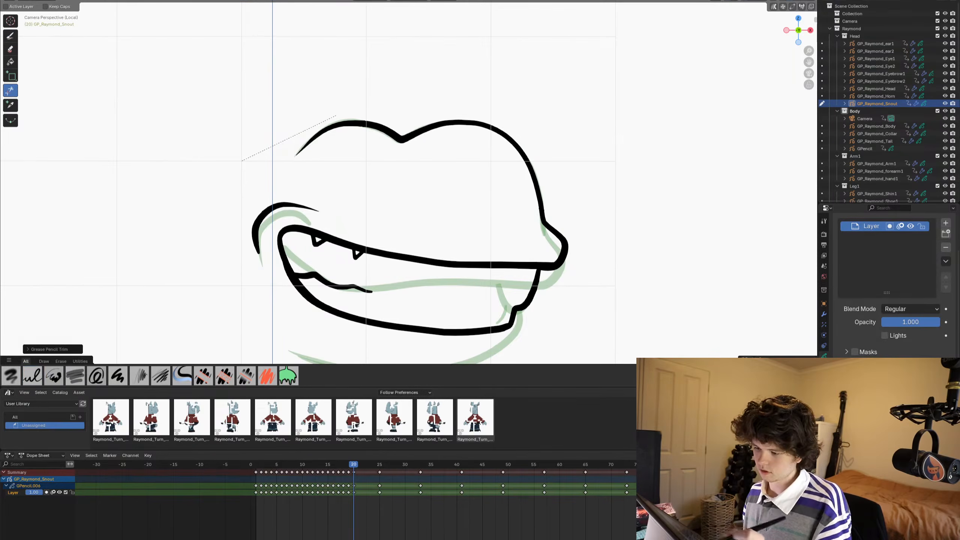
# - Draw a protruding lower lip at the front notch and a curved jaw line beneath the mouth, slightly below the ghost
pyautogui.keyDown('shift'); pyautogui.moveTo(495, 264); pyautogui.dragTo(521, 150, button='middle'); pyautogui.keyUp('shift')
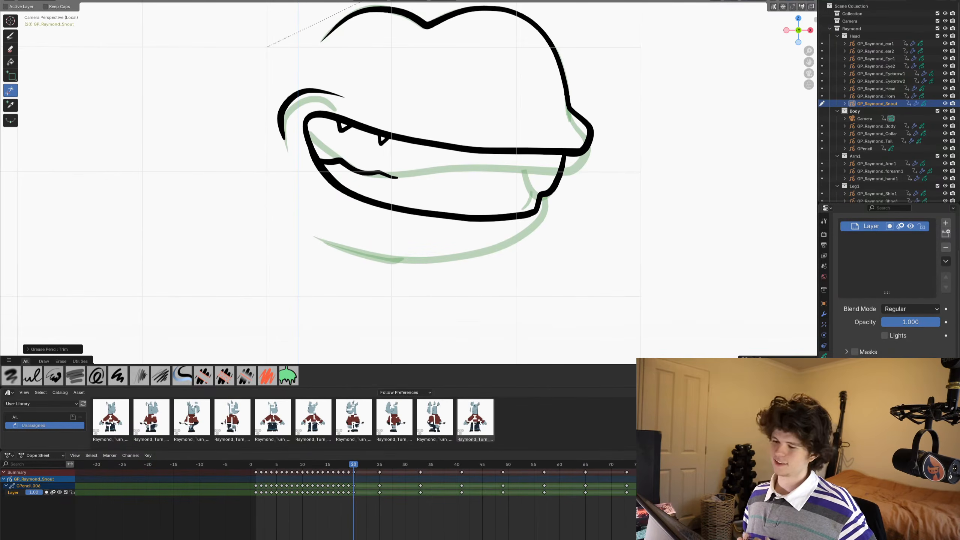
pyautogui.click(10, 36)
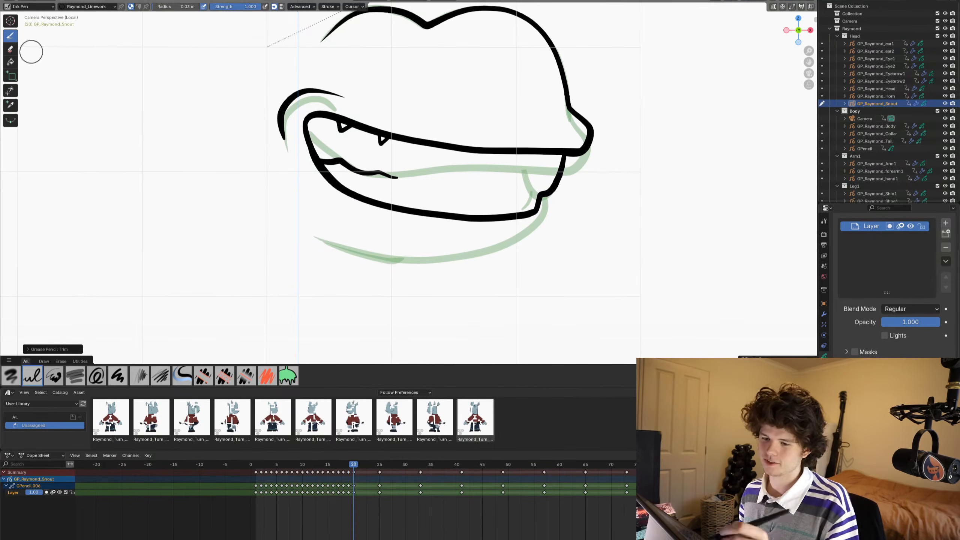
pyautogui.keyDown('shift'); pyautogui.moveTo(463, 209); pyautogui.dragTo(454, 239, button='middle'); pyautogui.keyUp('shift')
pyautogui.keyDown('shift'); pyautogui.moveTo(258, 225); pyautogui.dragTo(261, 234, button='middle'); pyautogui.keyUp('shift')
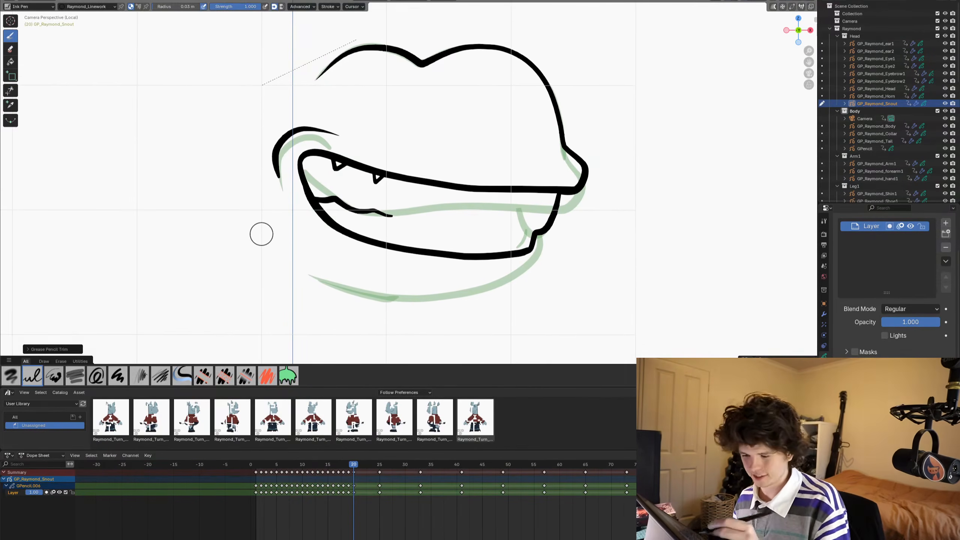
pyautogui.moveTo(523, 235); pyautogui.dragTo(548, 249)
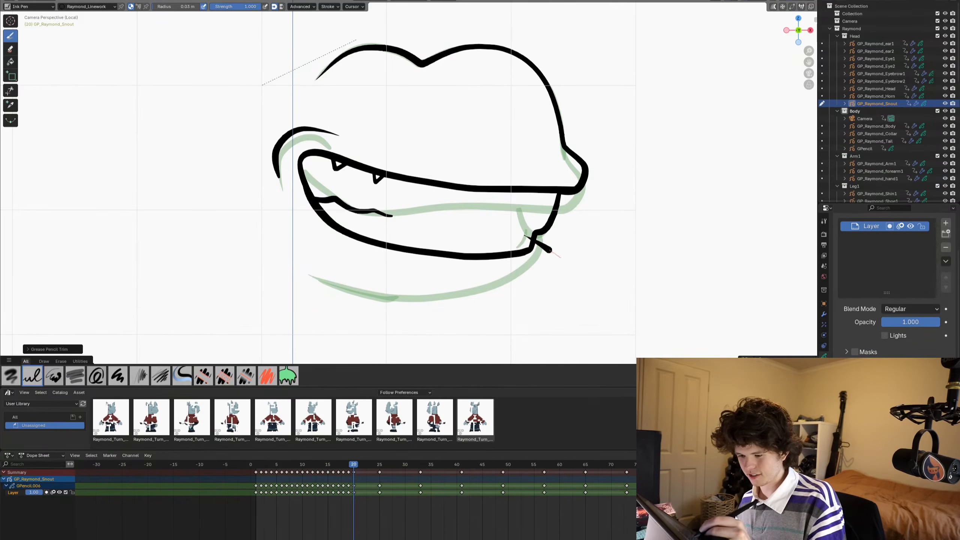
pyautogui.moveTo(523, 280)
pyautogui.mouseDown()
pyautogui.moveTo(482, 299)
pyautogui.moveTo(390, 309)
pyautogui.moveTo(300, 270)
pyautogui.mouseUp()
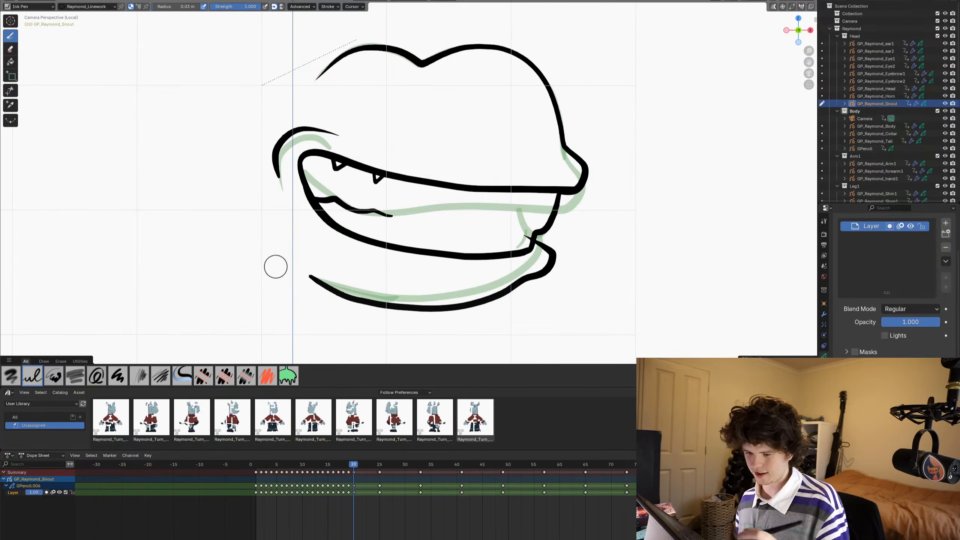
# - Switch to Sculpt Mode with the Grab brush and compare the frame 20 snout with frame 19
pyautogui.hotkey('ctrl', 'Tab')
pyautogui.click(532, 148)
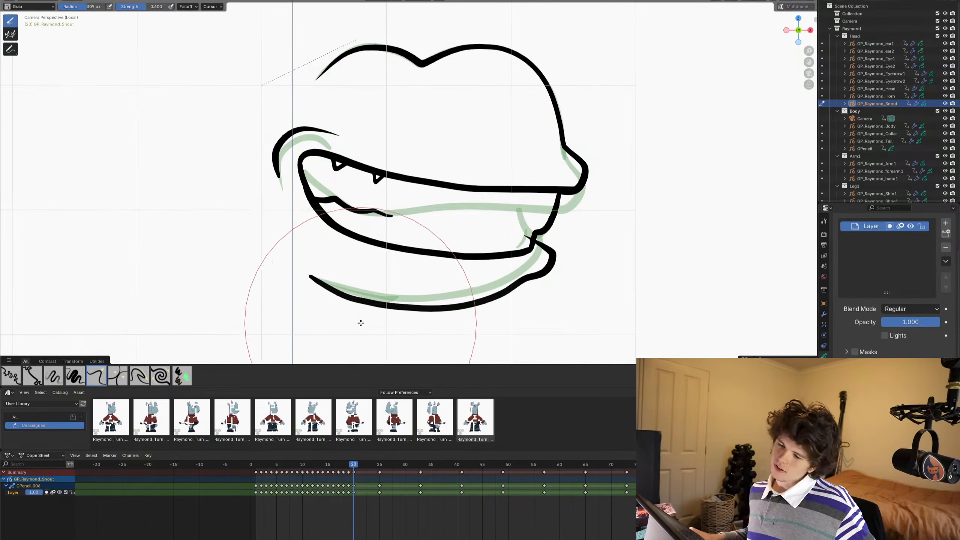
pyautogui.moveTo(368, 307); pyautogui.dragTo(387, 251, button='middle')
pyautogui.press('KP_0')
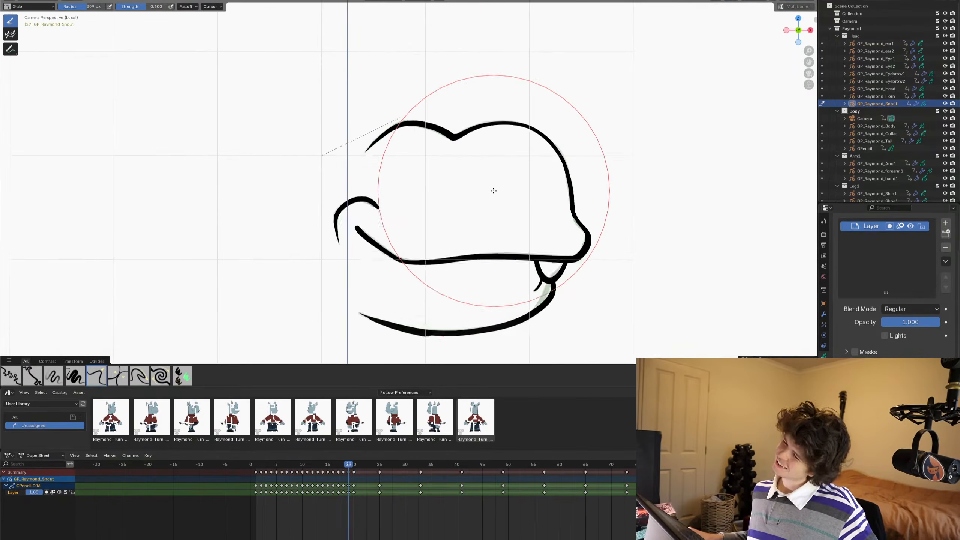
pyautogui.keyDown('shift'); pyautogui.moveTo(493, 191); pyautogui.dragTo(599, 158, button='middle'); pyautogui.keyUp('shift')
pyautogui.scroll(-1, 548, 140)
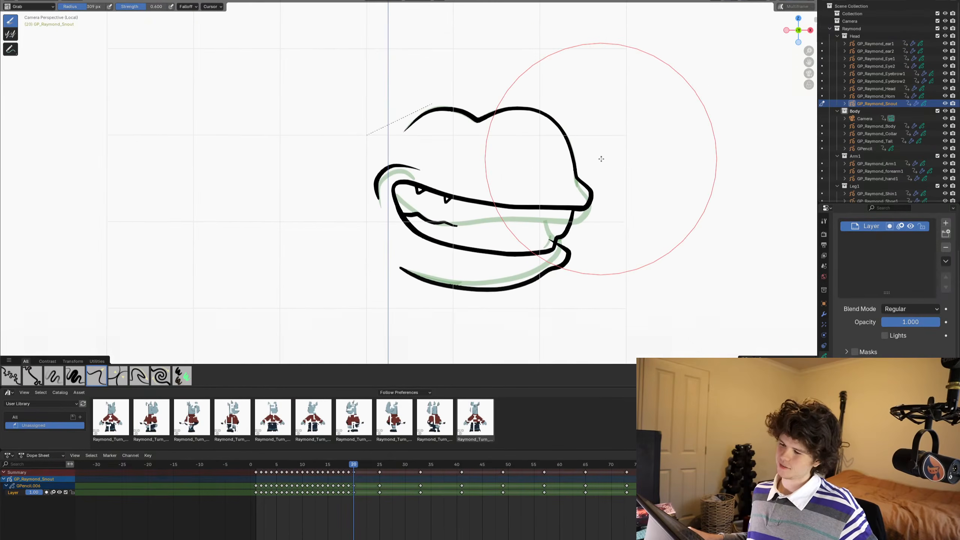
pyautogui.scroll(3, 628, 251)
pyautogui.keyDown('shift'); pyautogui.moveTo(626, 261); pyautogui.dragTo(613, 207, button='middle'); pyautogui.keyUp('shift')
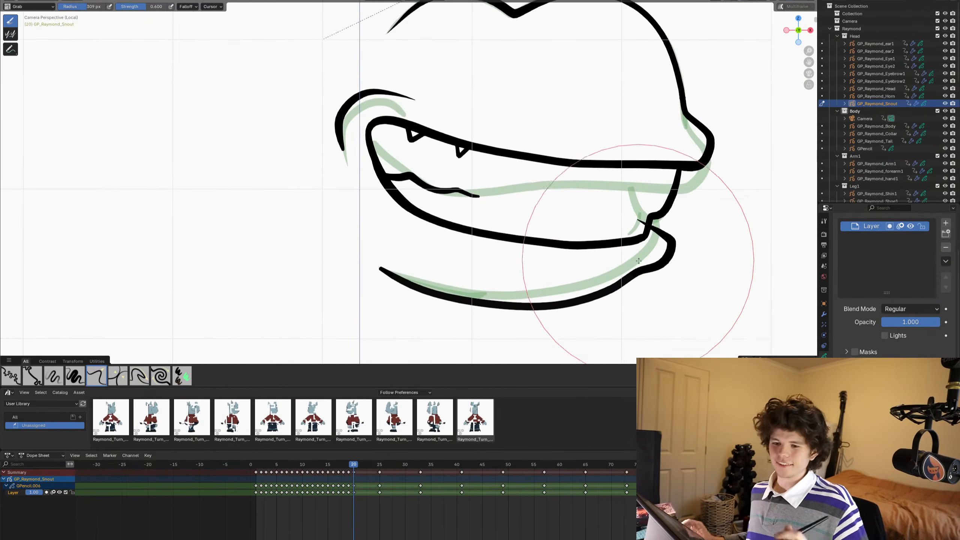
# - Return to Draw Mode and trim the lower lip stroke's overhanging end at the mouth's front notch
pyautogui.hotkey('ctrl', 'Tab')
pyautogui.click(639, 222)
pyautogui.press('k')
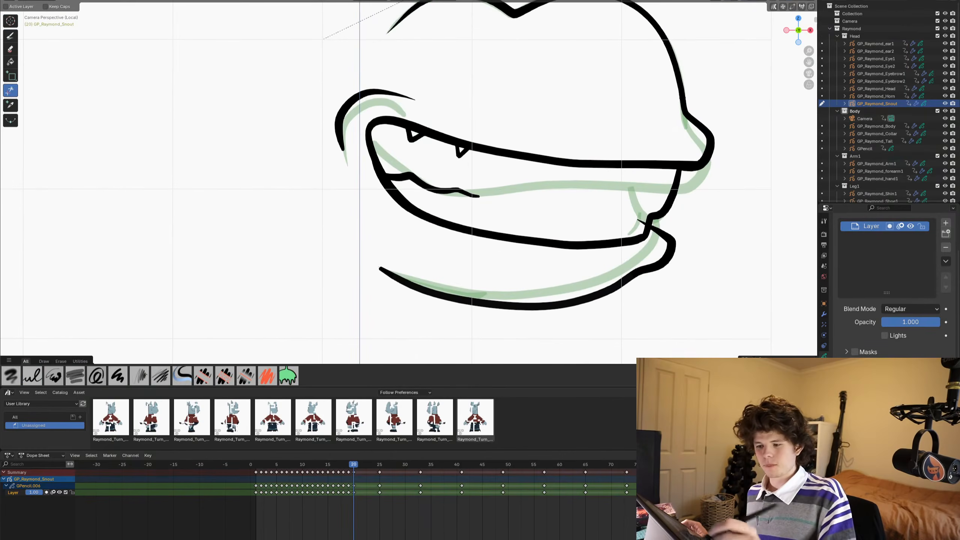
pyautogui.click(641, 222)
# - Play back the snout animation and step through frames 18 to 21 to check the motion into the open-mouth pose
pyautogui.scroll(-5, 643, 184)
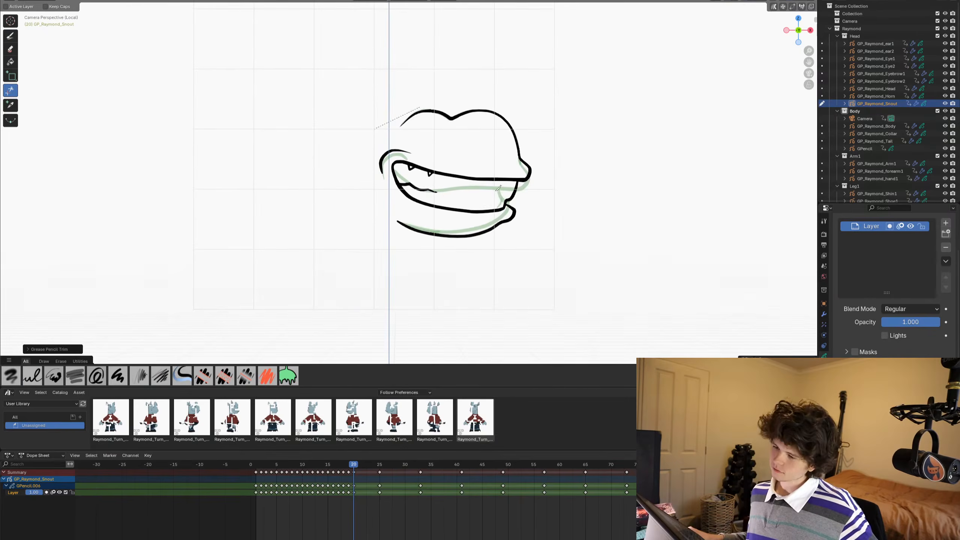
pyautogui.scroll(3, 498, 188)
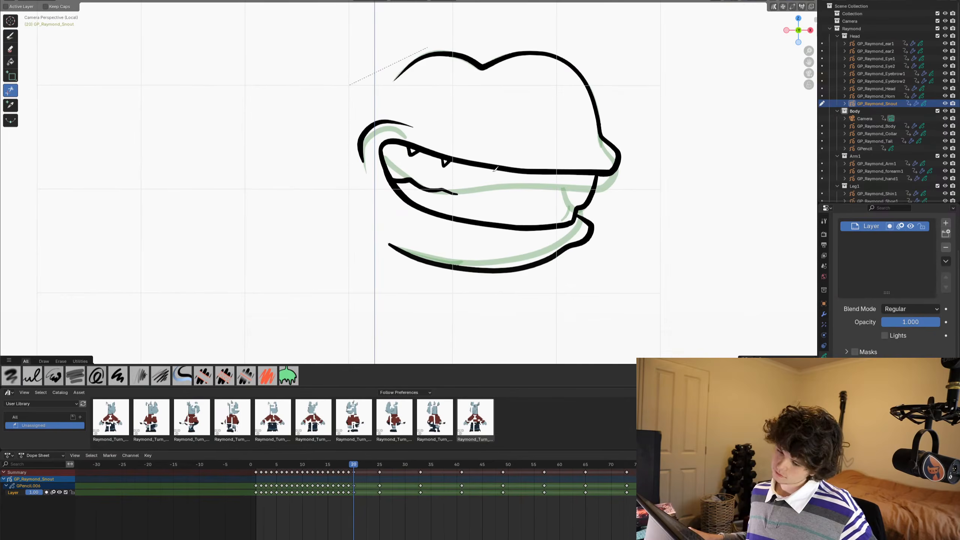
pyautogui.press('Left')
pyautogui.press('Left')
pyautogui.press('Left')
pyautogui.press('Left')
pyautogui.press('Left')
pyautogui.press('Left')
pyautogui.press('Left')
pyautogui.press('Left')
pyautogui.press('Left')
pyautogui.press('Left')
pyautogui.press('space')
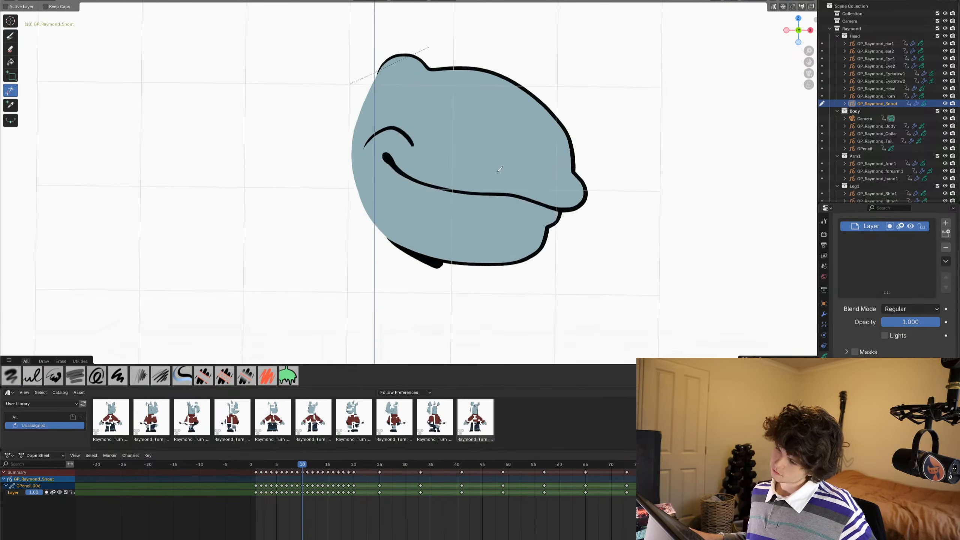
pyautogui.press('space')
pyautogui.press('Left')
pyautogui.press('Left')
pyautogui.press('Left')
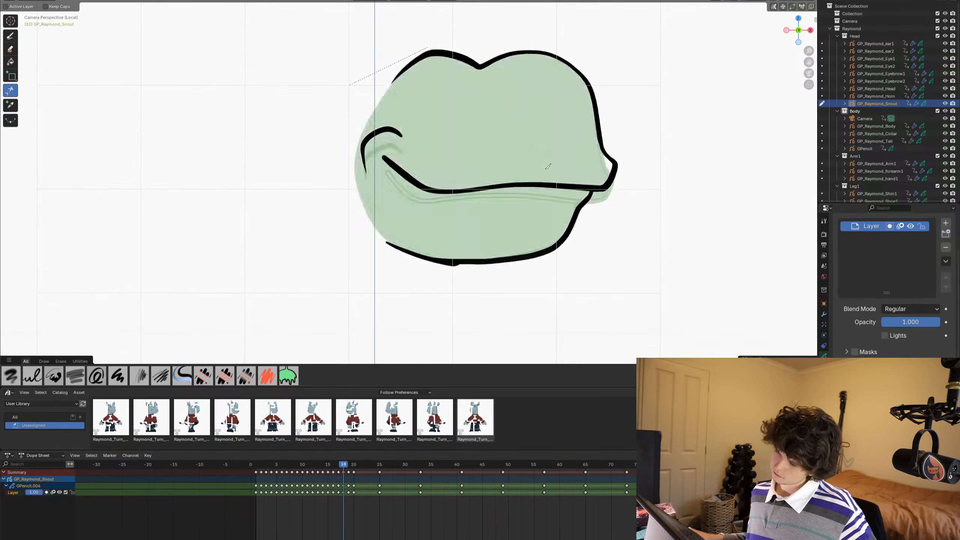
pyautogui.press('Right')
pyautogui.press('Right')
pyautogui.press('Right')
pyautogui.press('Left')
pyautogui.press('Left')
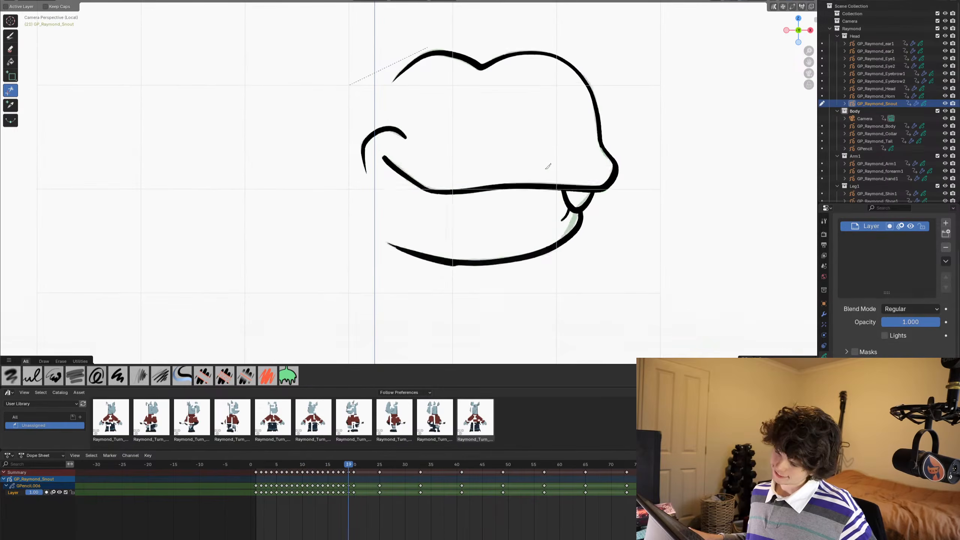
pyautogui.press('Right')
pyautogui.press('Right')
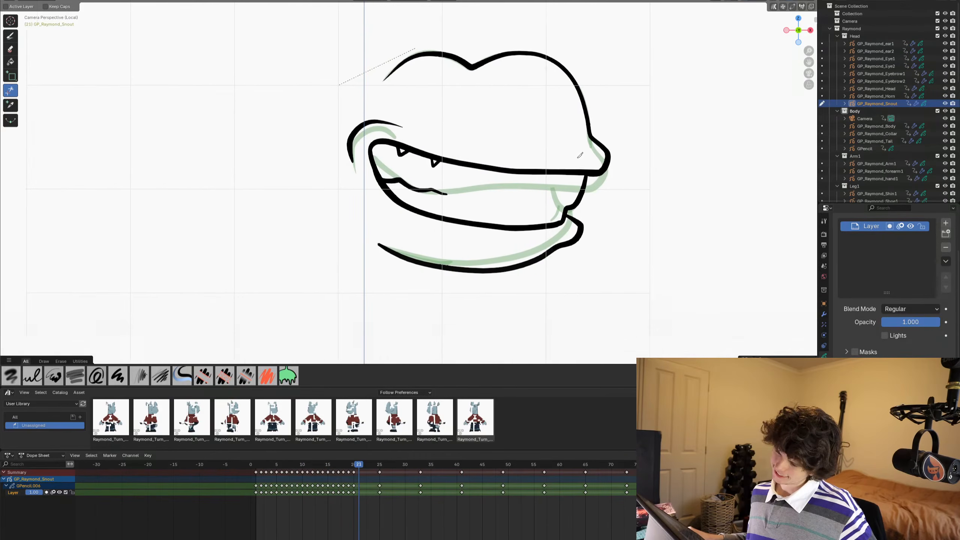
# - Draw frame 21's upper lip, rounded mouth opening, protruding lower lip and jaw line, with the jaw dropped below the ghost
pyautogui.keyDown('shift'); pyautogui.moveTo(555, 172); pyautogui.dragTo(565, 172, button='middle'); pyautogui.keyUp('shift')
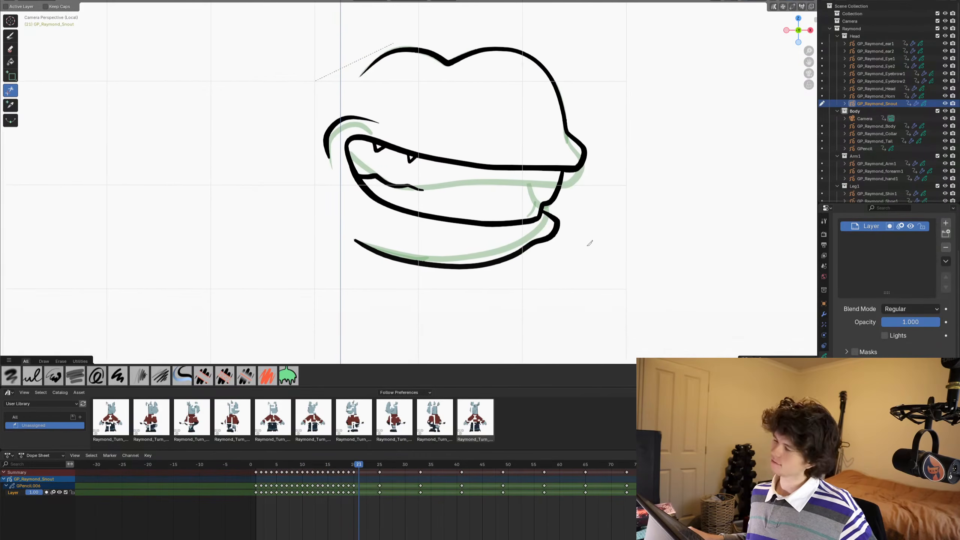
pyautogui.scroll(2, 536, 198)
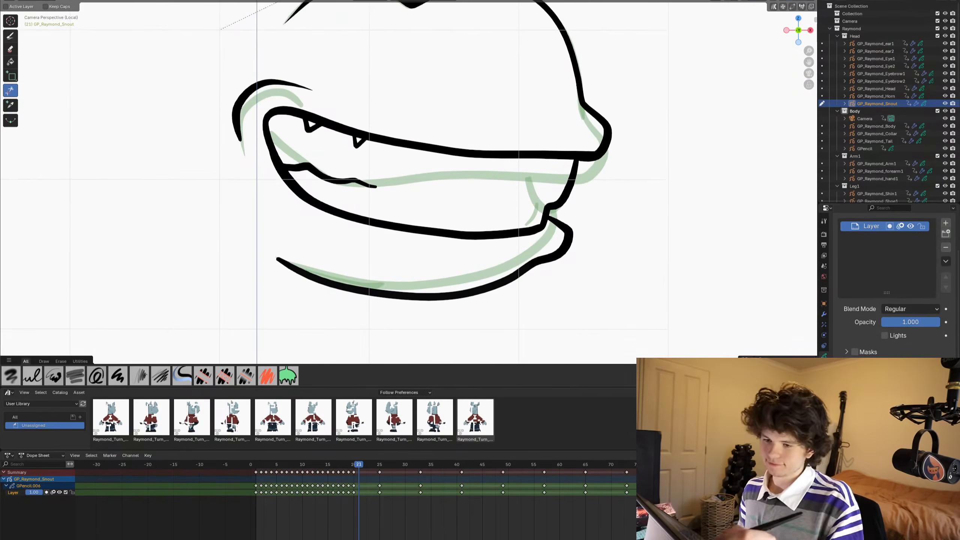
pyautogui.click(10, 36)
pyautogui.moveTo(608, 138)
pyautogui.mouseDown()
pyautogui.moveTo(595, 155)
pyautogui.moveTo(535, 162)
pyautogui.moveTo(364, 133)
pyautogui.moveTo(334, 149)
pyautogui.mouseUp()
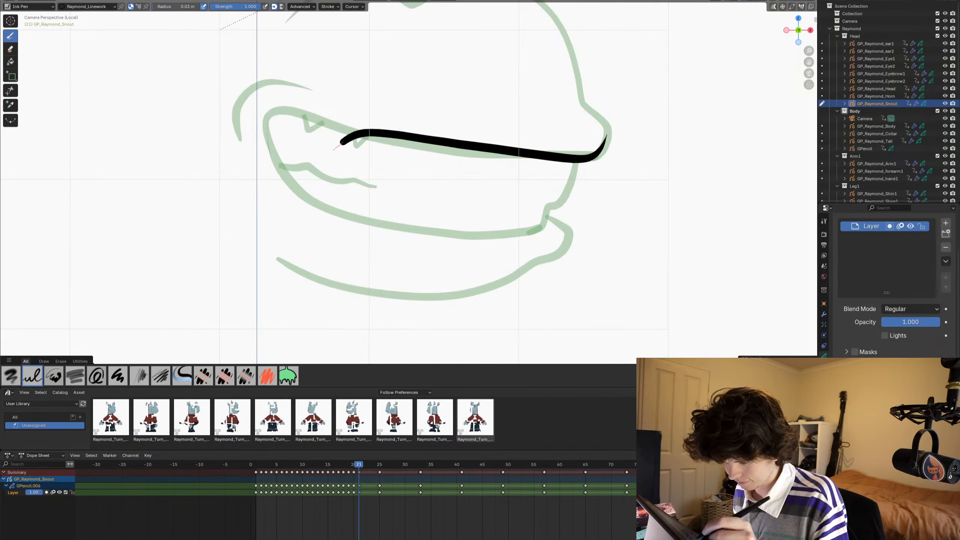
pyautogui.moveTo(317, 191)
pyautogui.mouseDown()
pyautogui.moveTo(337, 215)
pyautogui.moveTo(382, 239)
pyautogui.moveTo(491, 261)
pyautogui.moveTo(513, 259)
pyautogui.moveTo(503, 223)
pyautogui.mouseUp()
pyautogui.moveTo(500, 125)
pyautogui.mouseDown()
pyautogui.moveTo(461, 150)
pyautogui.moveTo(476, 189)
pyautogui.moveTo(558, 248)
pyautogui.moveTo(543, 267)
pyautogui.moveTo(465, 314)
pyautogui.moveTo(406, 324)
pyautogui.moveTo(325, 300)
pyautogui.moveTo(277, 257)
pyautogui.mouseUp()
pyautogui.keyDown('shift'); pyautogui.moveTo(266, 245); pyautogui.dragTo(266, 239, button='middle'); pyautogui.keyUp('shift')
# - Draw curved tongue lines inside frame 21's mouth, and trim the stroke ends overhanging the back corner and upper lip
pyautogui.moveTo(301, 151)
pyautogui.keyDown('shift'); pyautogui.mouseDown(button='middle')
pyautogui.moveTo(320, 116)
pyautogui.moveTo(336, 197)
pyautogui.mouseUp(button='middle'); pyautogui.keyUp('shift')
pyautogui.moveTo(335, 206)
pyautogui.mouseDown()
pyautogui.moveTo(429, 211)
pyautogui.moveTo(473, 257)
pyautogui.mouseUp()
pyautogui.moveTo(389, 204)
pyautogui.mouseDown()
pyautogui.moveTo(484, 223)
pyautogui.moveTo(547, 291)
pyautogui.mouseUp()
pyautogui.click(11, 90)
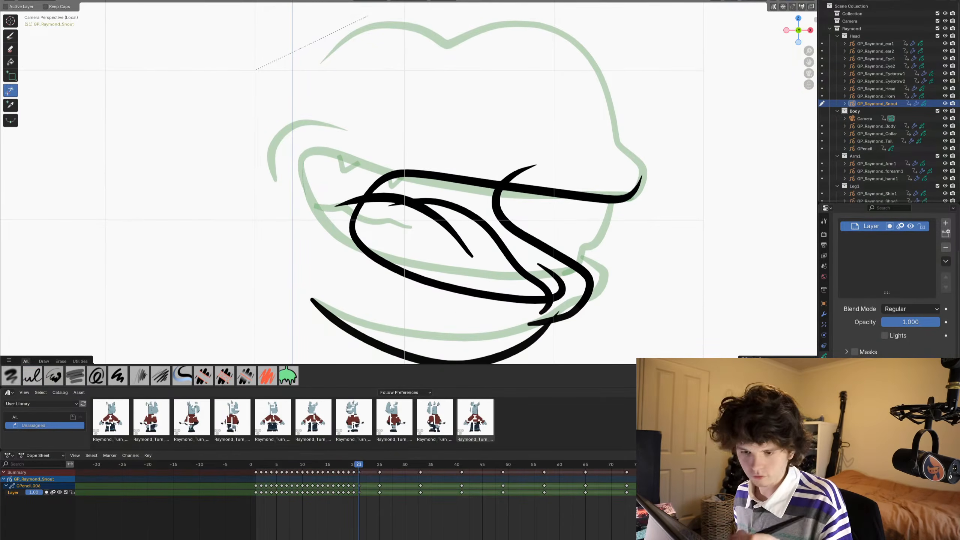
pyautogui.moveTo(345, 191); pyautogui.dragTo(349, 212)
pyautogui.moveTo(511, 163); pyautogui.dragTo(523, 179)
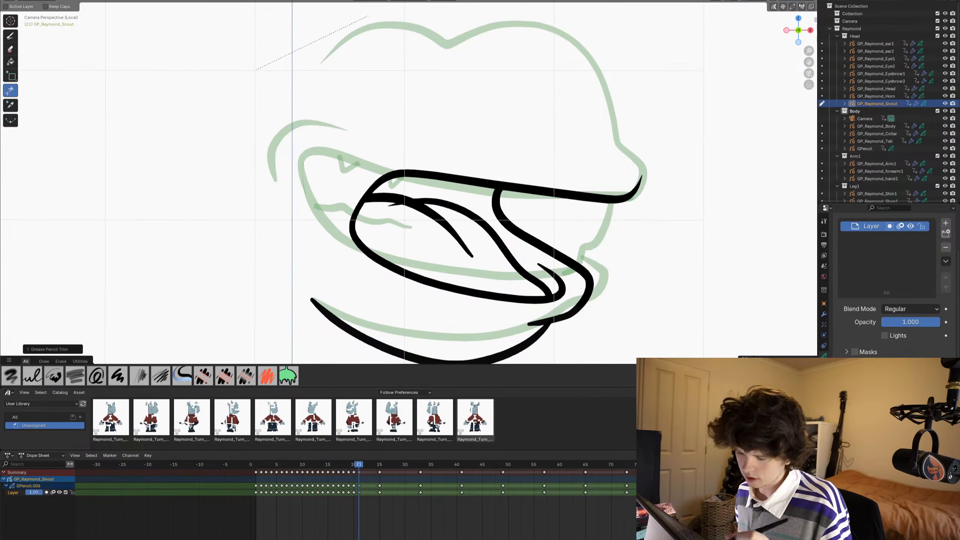
# - Draw a curved cheek stroke behind the mouth's back corner and trim the leftover stub on the tongue line
pyautogui.keyDown('shift'); pyautogui.moveTo(480, 241); pyautogui.dragTo(479, 184, button='middle'); pyautogui.keyUp('shift')
pyautogui.click(10, 36)
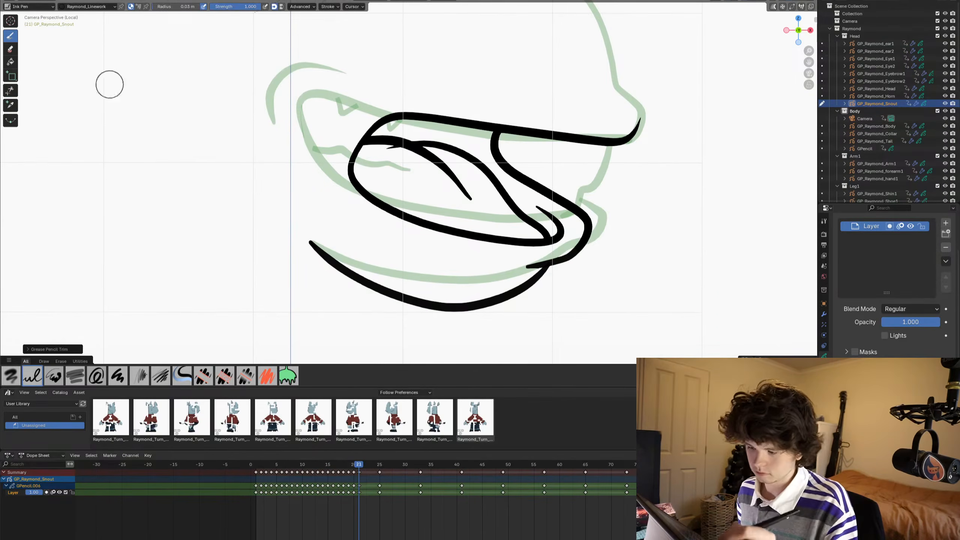
pyautogui.moveTo(335, 130)
pyautogui.mouseDown()
pyautogui.moveTo(327, 198)
pyautogui.moveTo(350, 216)
pyautogui.mouseUp()
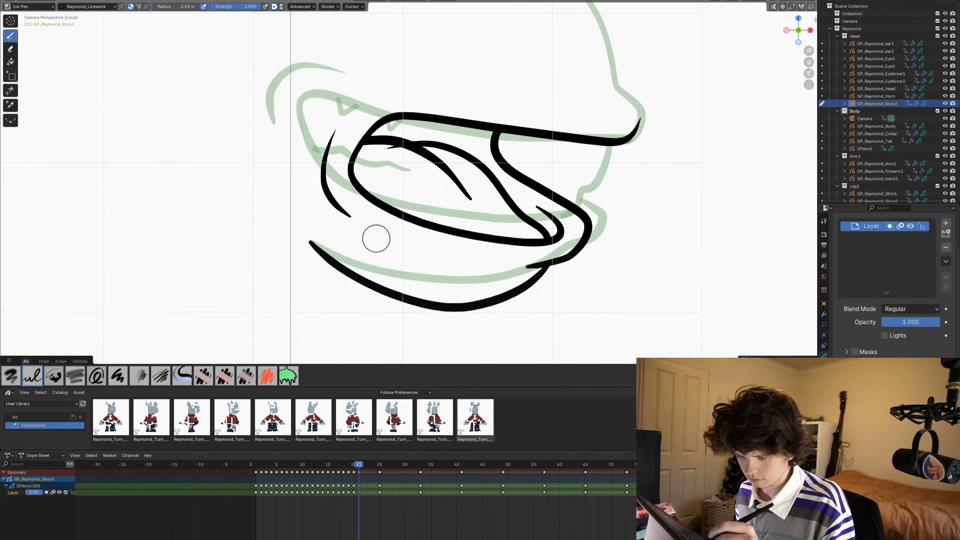
pyautogui.keyDown('shift'); pyautogui.moveTo(225, 199); pyautogui.dragTo(225, 208, button='middle'); pyautogui.keyUp('shift')
pyautogui.click(10, 90)
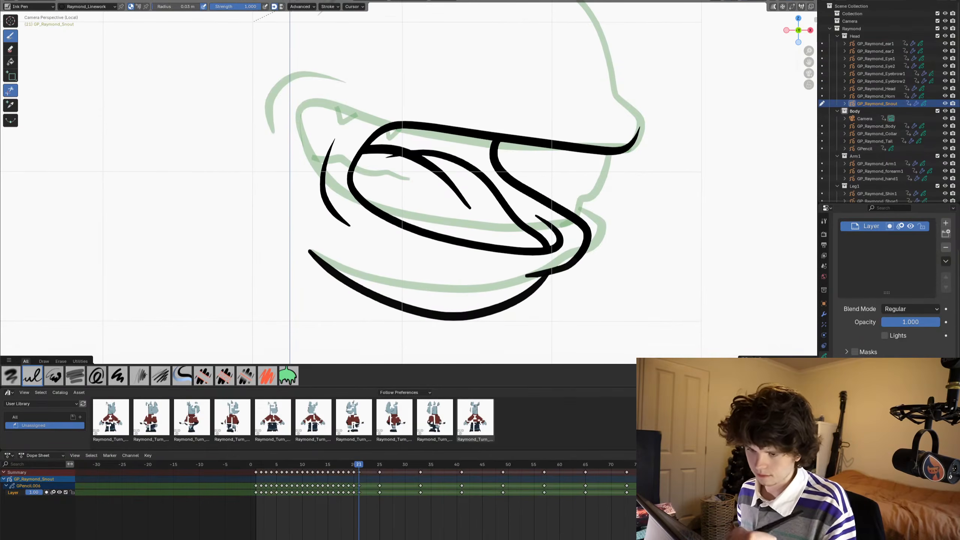
pyautogui.click(392, 156)
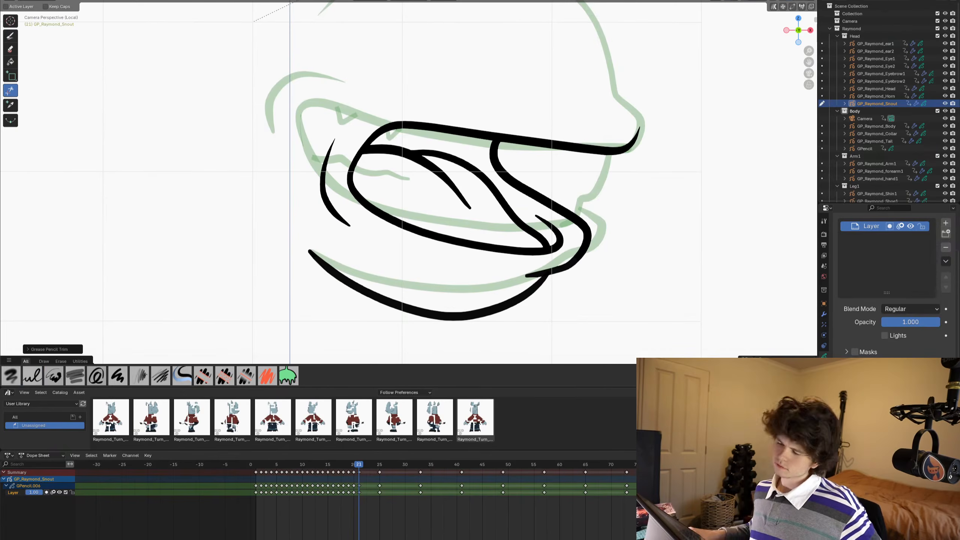
# - Draw a rounded front tooth with an inner side line hanging from the upper lip, and trim the ends above the lip
pyautogui.scroll(-2, 507, 195)
pyautogui.keyDown('shift'); pyautogui.moveTo(640, 149); pyautogui.dragTo(620, 193, button='middle'); pyautogui.keyUp('shift')
pyautogui.scroll(4, 620, 234)
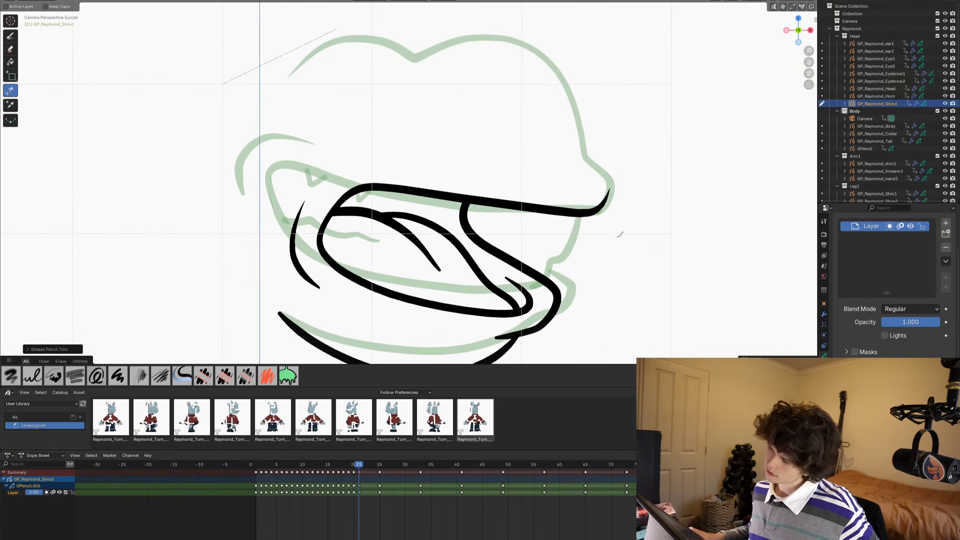
pyautogui.scroll(2, 636, 283)
pyautogui.scroll(-1, 644, 230)
pyautogui.keyDown('shift'); pyautogui.moveTo(621, 239); pyautogui.dragTo(451, 136, button='middle'); pyautogui.keyUp('shift')
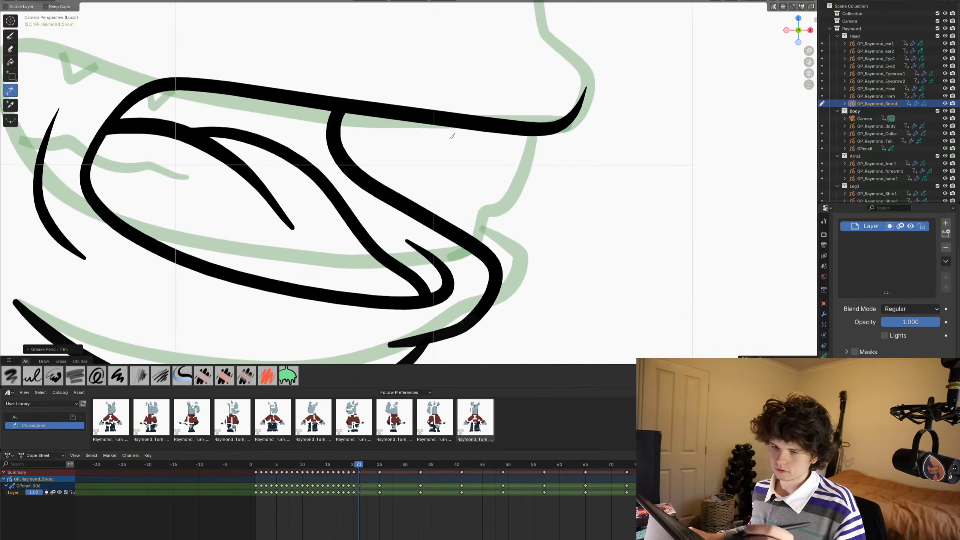
pyautogui.click(10, 35)
pyautogui.moveTo(545, 90)
pyautogui.mouseDown()
pyautogui.moveTo(538, 141)
pyautogui.moveTo(493, 207)
pyautogui.moveTo(467, 205)
pyautogui.moveTo(447, 181)
pyautogui.moveTo(427, 95)
pyautogui.mouseUp()
pyautogui.moveTo(521, 109)
pyautogui.mouseDown()
pyautogui.moveTo(485, 230)
pyautogui.moveTo(501, 224)
pyautogui.mouseUp()
pyautogui.click(10, 91)
pyautogui.moveTo(420, 100); pyautogui.dragTo(433, 99)
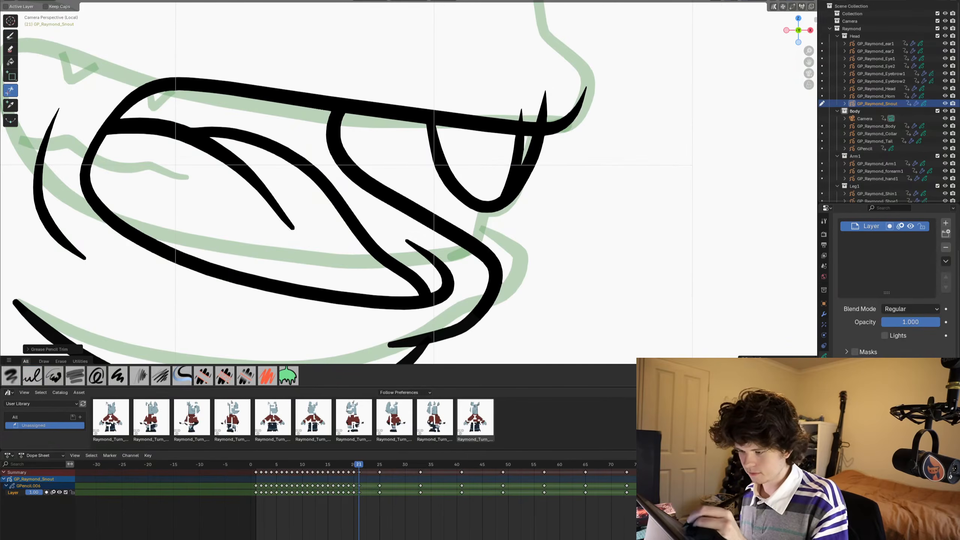
pyautogui.moveTo(515, 115); pyautogui.dragTo(552, 102)
# - Compare the frame 21 mouth drawing with frame 20
pyautogui.scroll(-6, 430, 188)
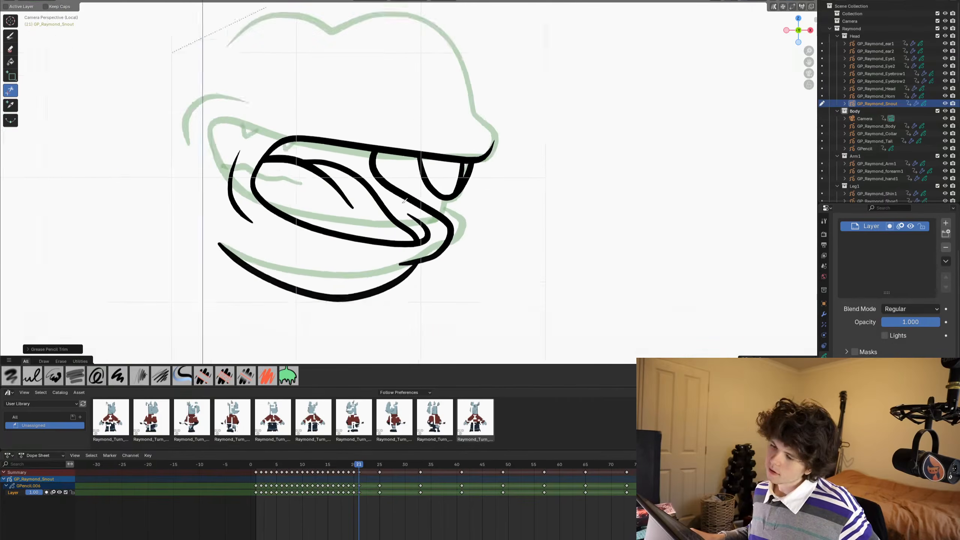
pyautogui.scroll(2, 433, 185)
pyautogui.scroll(-4, 433, 186)
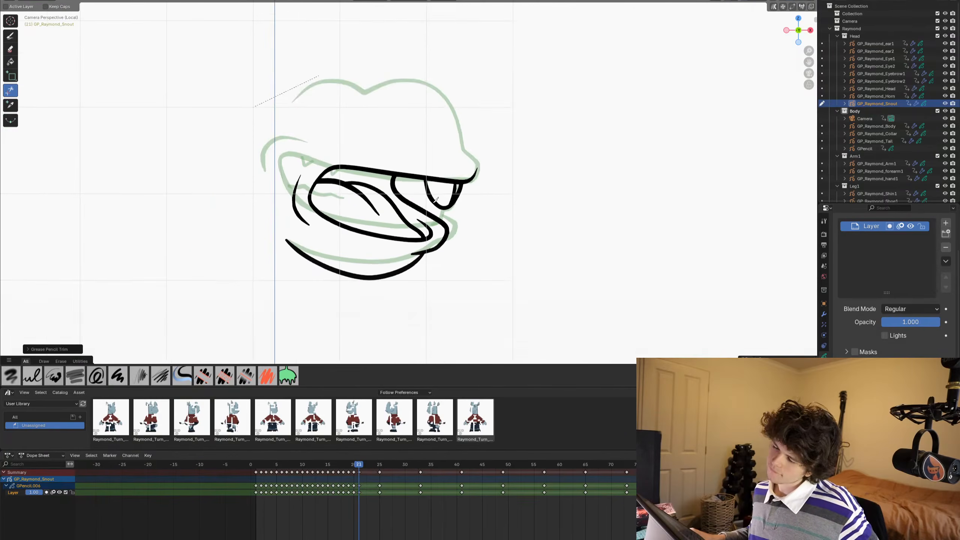
pyautogui.press('Left')
pyautogui.press('Right')
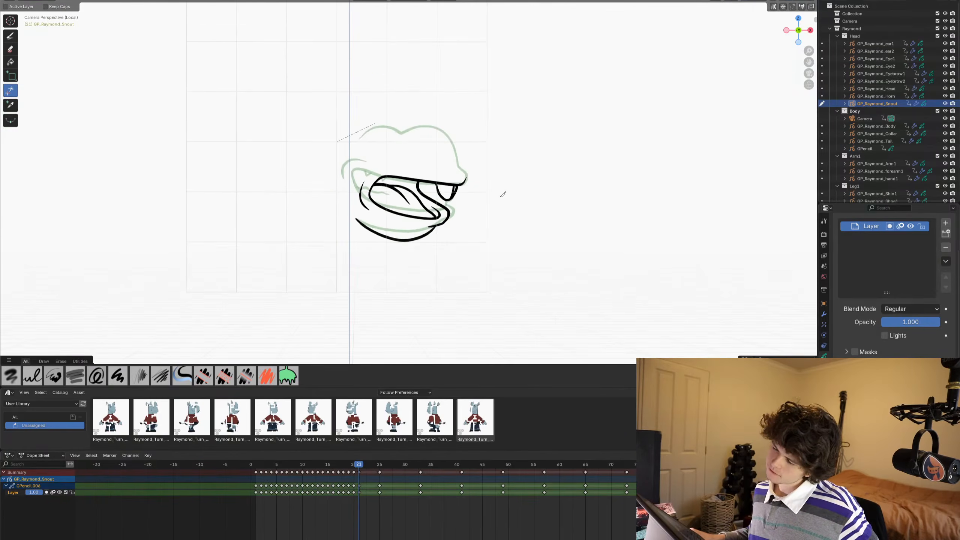
# - Draw the upper snout outline on frame 21 by tracing the two top bumps and the nose tip from the previous frame
pyautogui.scroll(2, 501, 193)
pyautogui.scroll(2, 478, 201)
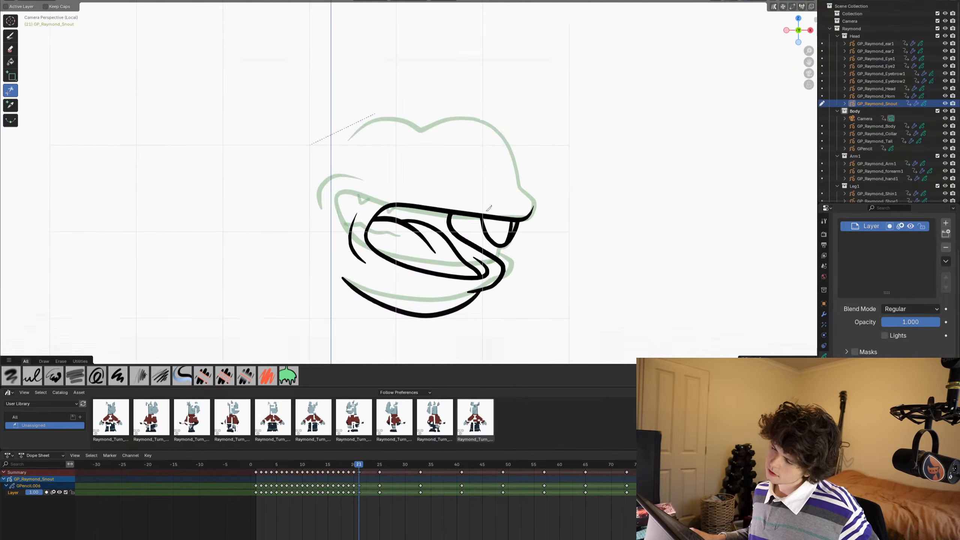
pyautogui.keyDown('shift'); pyautogui.moveTo(522, 231); pyautogui.dragTo(523, 249, button='middle'); pyautogui.keyUp('shift')
pyautogui.keyDown('shift'); pyautogui.moveTo(552, 214); pyautogui.dragTo(534, 154, button='middle'); pyautogui.keyUp('shift')
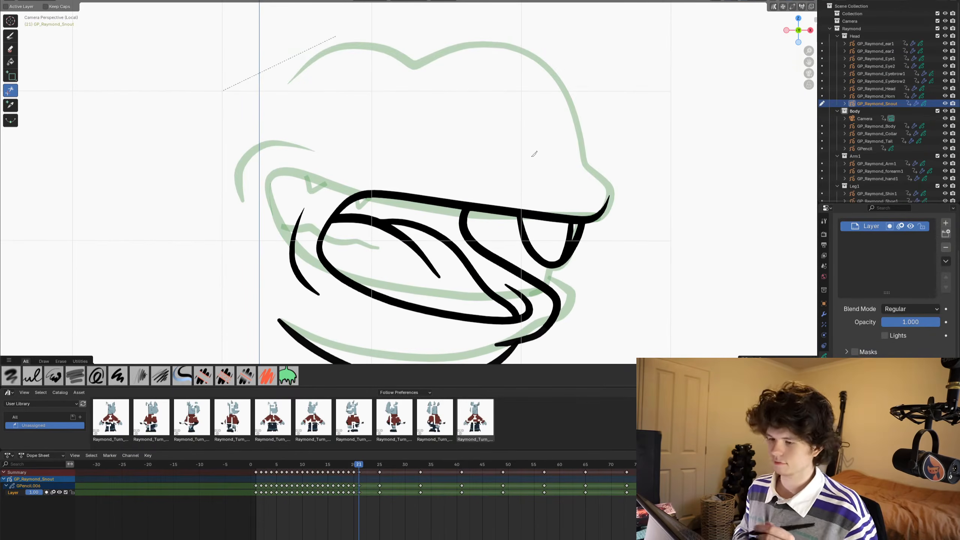
pyautogui.click(10, 35)
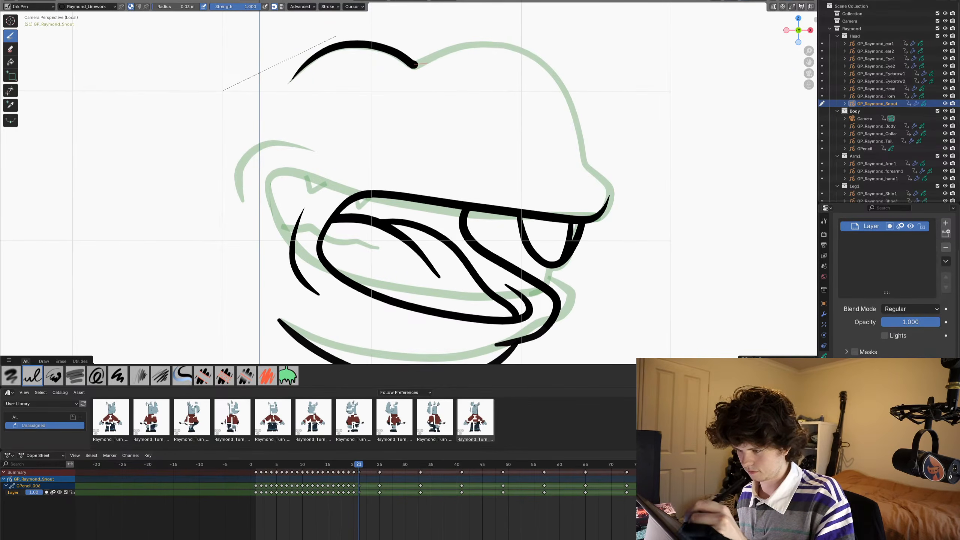
pyautogui.moveTo(518, 47)
pyautogui.mouseDown()
pyautogui.moveTo(567, 97)
pyautogui.moveTo(584, 163)
pyautogui.mouseUp()
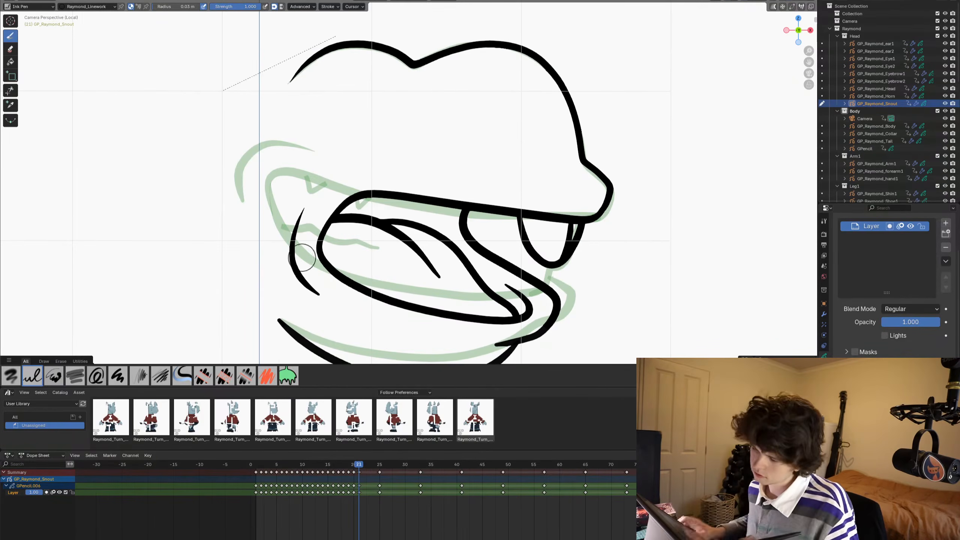
# - Play back and step through the snout animation around frames 20 and 21 to examine how the mouth movement flows
pyautogui.scroll(-6, 315, 285)
pyautogui.press('Left')
pyautogui.press('Left')
pyautogui.press('Left')
pyautogui.press('Left')
pyautogui.press('Left')
pyautogui.press('Left')
pyautogui.press('Left')
pyautogui.press('Left')
pyautogui.press('Left')
pyautogui.press('Left')
pyautogui.press('Left')
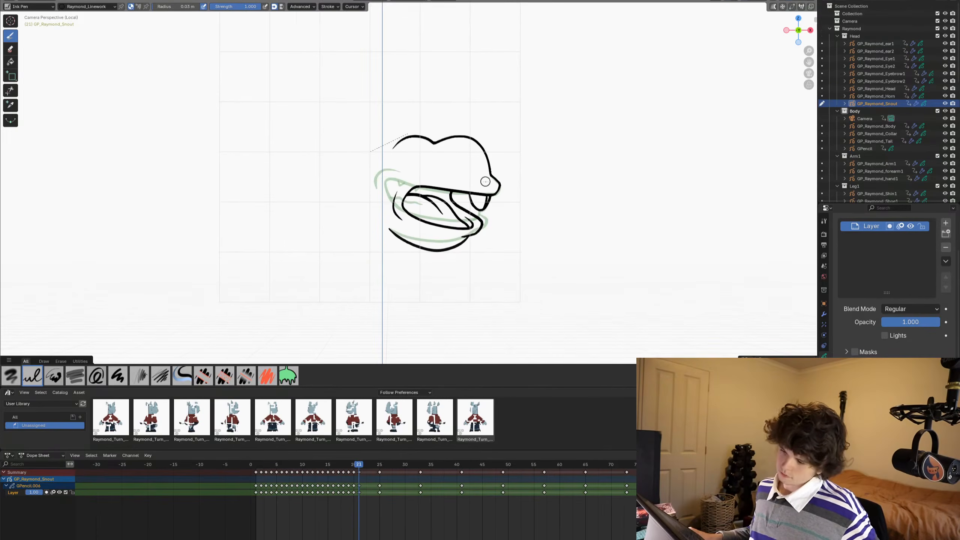
pyautogui.press('Right')
pyautogui.press('Right')
pyautogui.press('Right')
pyautogui.press('Right')
pyautogui.press('Right')
pyautogui.press('Right')
pyautogui.press('Right')
pyautogui.press('Right')
pyautogui.press('Right')
pyautogui.press('Right')
pyautogui.press('Right')
pyautogui.press('Right')
pyautogui.press('Right')
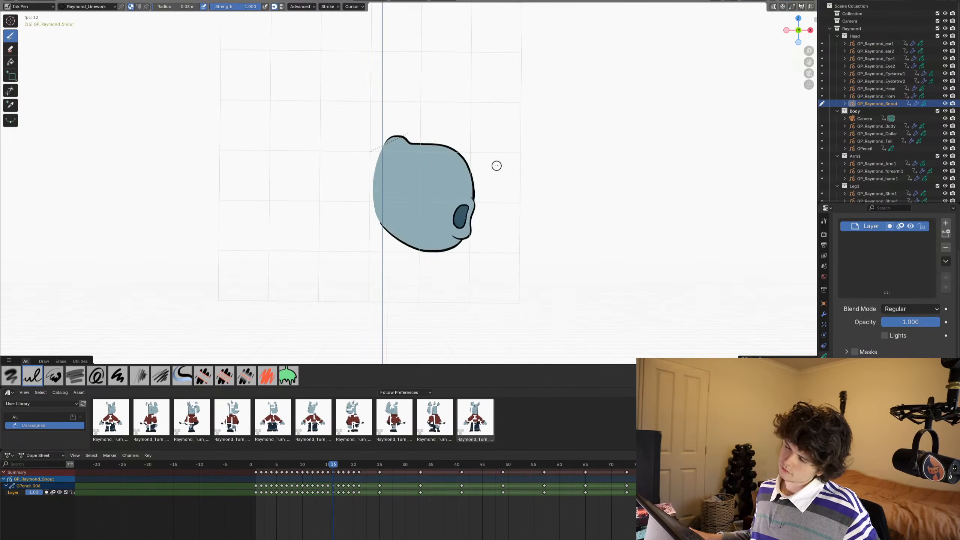
pyautogui.press('Left')
pyautogui.press('Left')
pyautogui.press('Left')
pyautogui.press('Left')
pyautogui.press('Left')
pyautogui.press('Left')
pyautogui.press('Left')
pyautogui.press('Right')
pyautogui.press('Right')
pyautogui.press('Right')
pyautogui.press('Right')
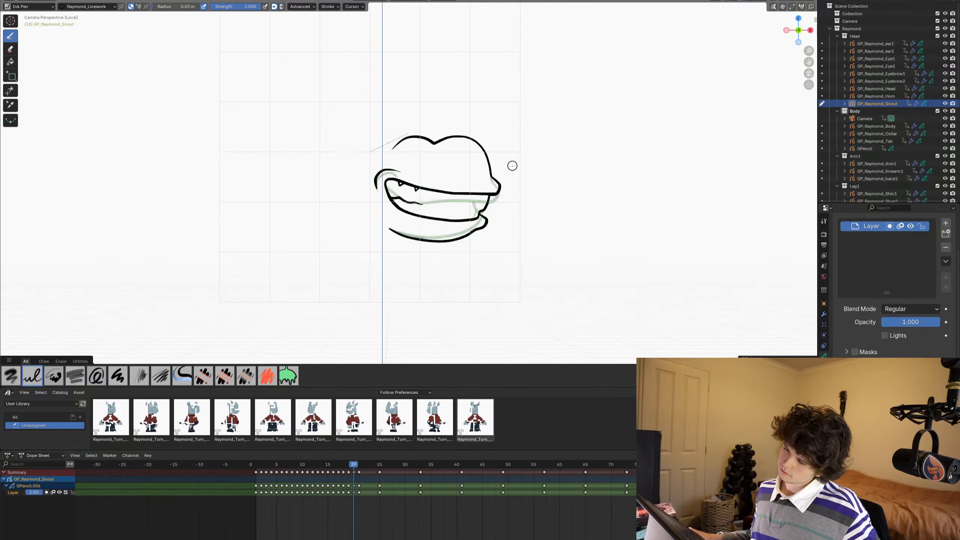
pyautogui.press('Left')
pyautogui.press('Left')
pyautogui.press('Right')
pyautogui.press('Right')
pyautogui.press('Right')
pyautogui.press('Right')
pyautogui.press('Right')
pyautogui.press('Right')
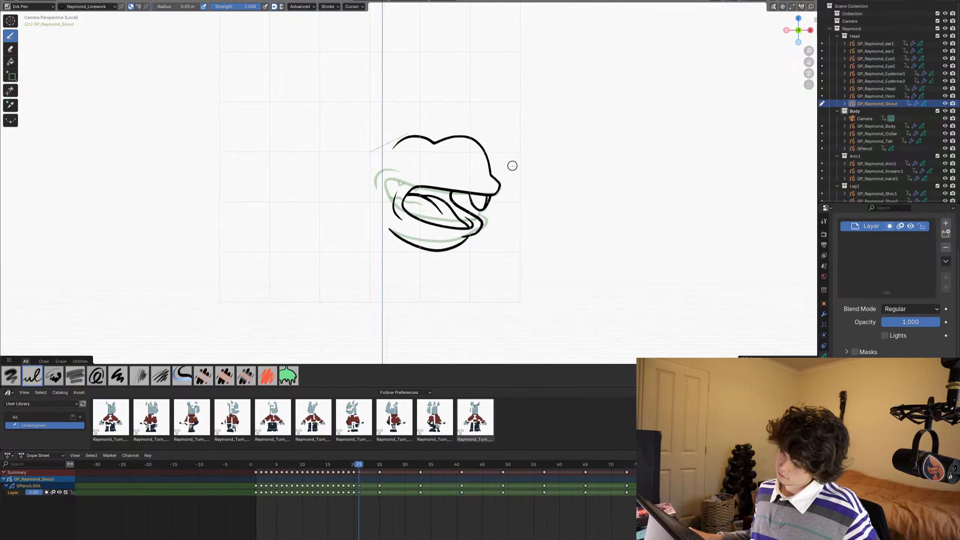
# - Sculpt frame 22's mouth and lower jaw lines slightly upward with a large Grab brush, comparing against frame 21's onion skin
pyautogui.press('Left')
pyautogui.press('Left')
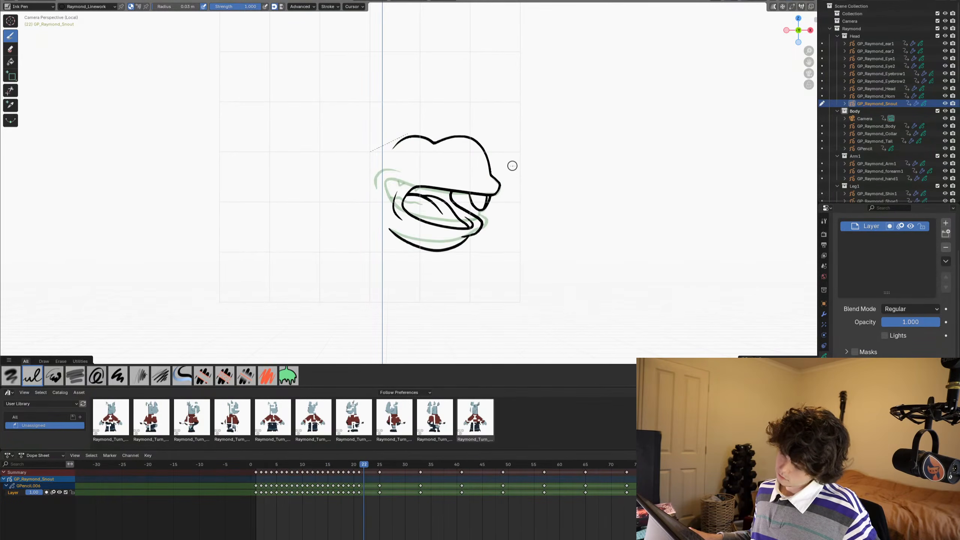
pyautogui.scroll(5, 488, 191)
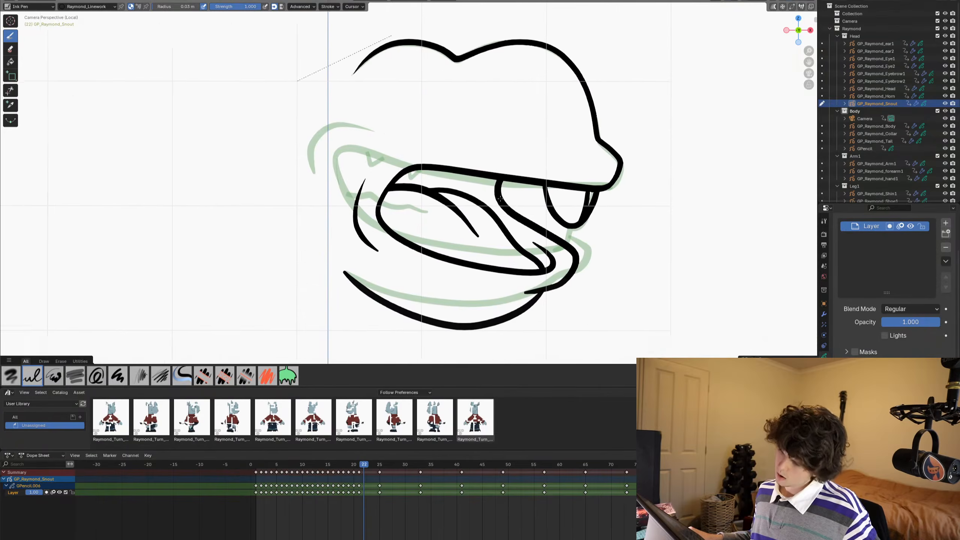
pyautogui.hotkey('ctrl', 'Tab')
pyautogui.click(539, 206)
pyautogui.scroll(-2, 491, 265)
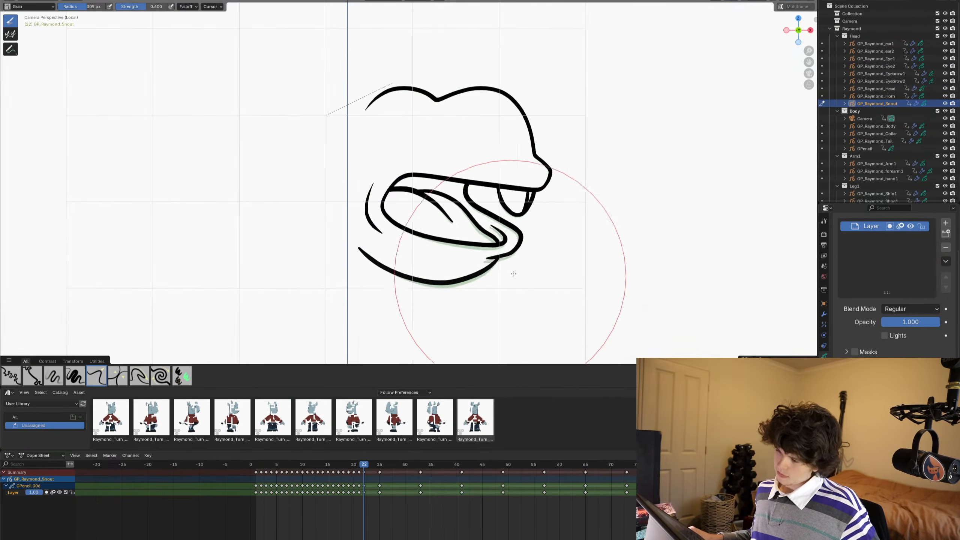
pyautogui.scroll(3, 603, 192)
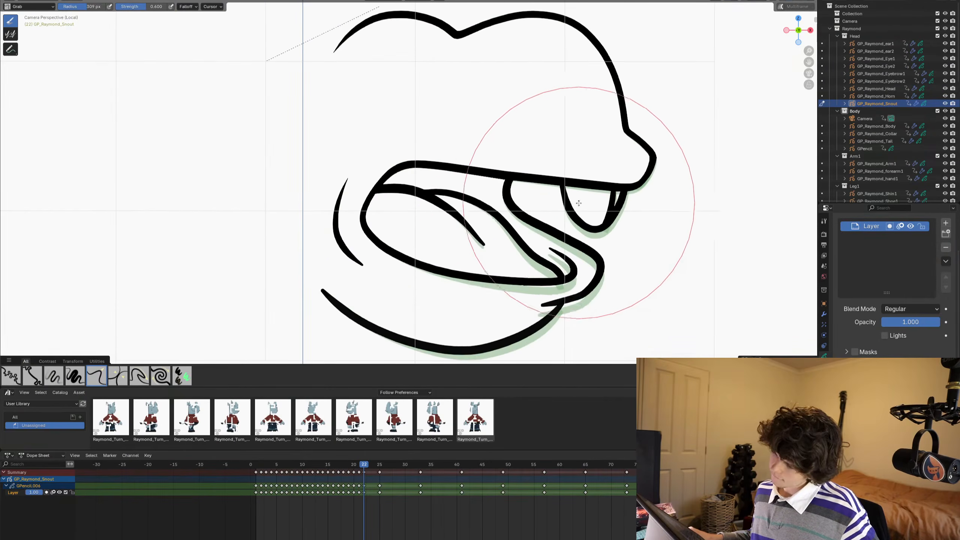
pyautogui.keyDown('shift'); pyautogui.moveTo(397, 282); pyautogui.dragTo(422, 238, button='middle'); pyautogui.keyUp('shift')
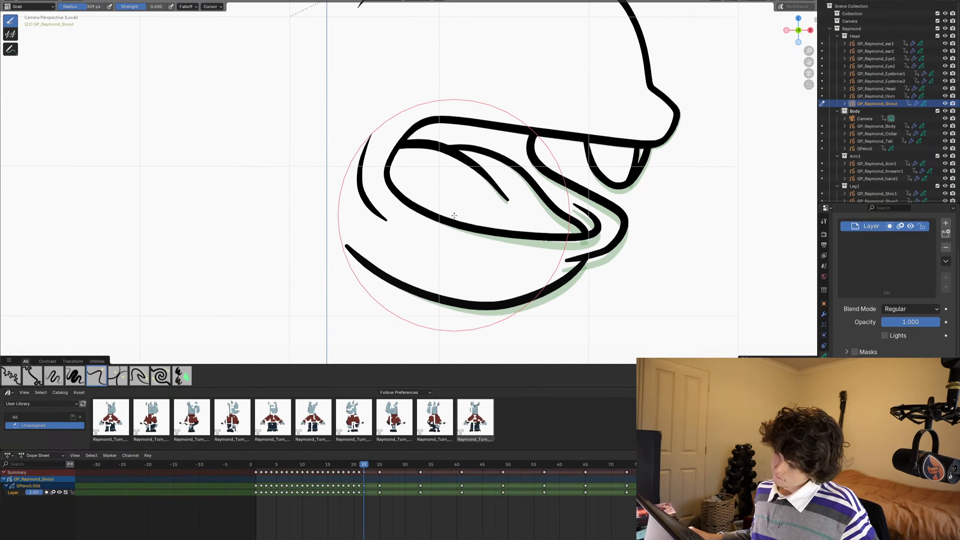
pyautogui.moveTo(455, 216); pyautogui.dragTo(461, 211)
pyautogui.scroll(-2, 449, 205)
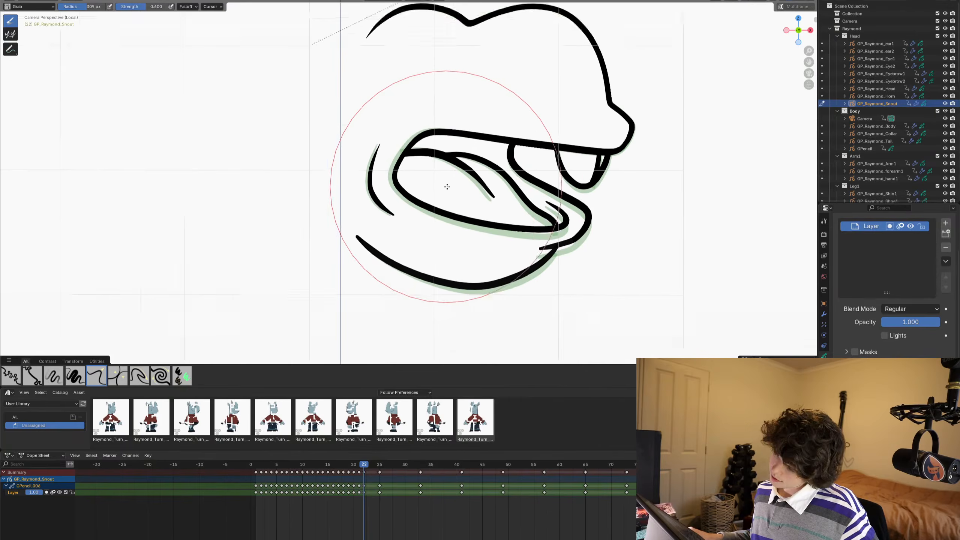
pyautogui.keyDown('shift'); pyautogui.moveTo(396, 236); pyautogui.dragTo(408, 210, button='middle'); pyautogui.keyUp('shift')
pyautogui.keyDown('shift'); pyautogui.moveTo(517, 171); pyautogui.dragTo(514, 210, button='middle'); pyautogui.keyUp('shift')
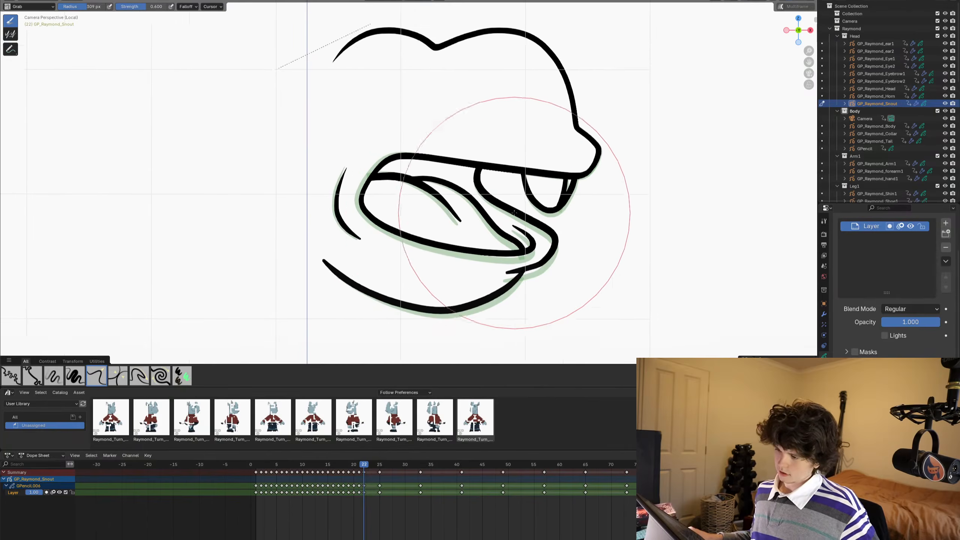
# - Replace frame 22's front tooth strokes with a copy of the tooth strokes from frame 21
pyautogui.press('Left')
pyautogui.press('Tab')
pyautogui.click(550, 211)
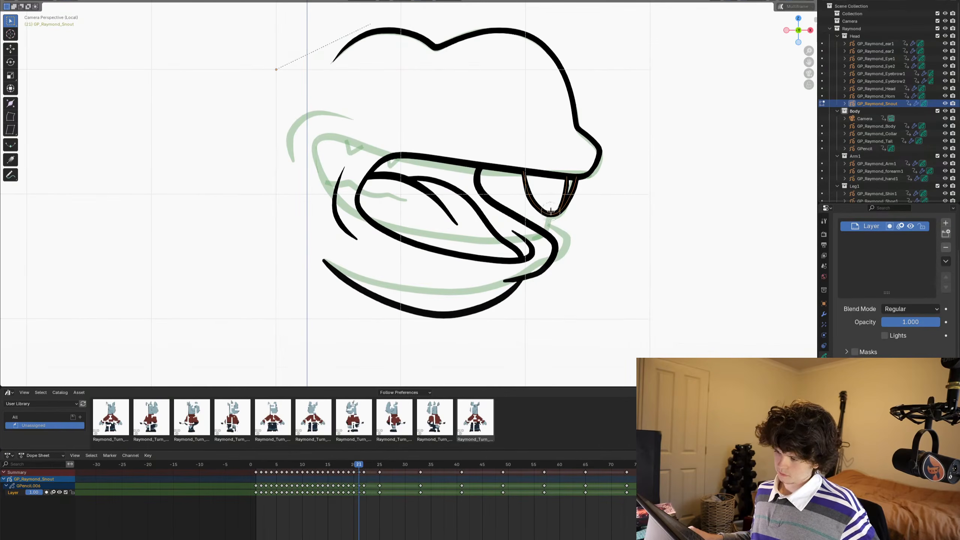
pyautogui.press('Right')
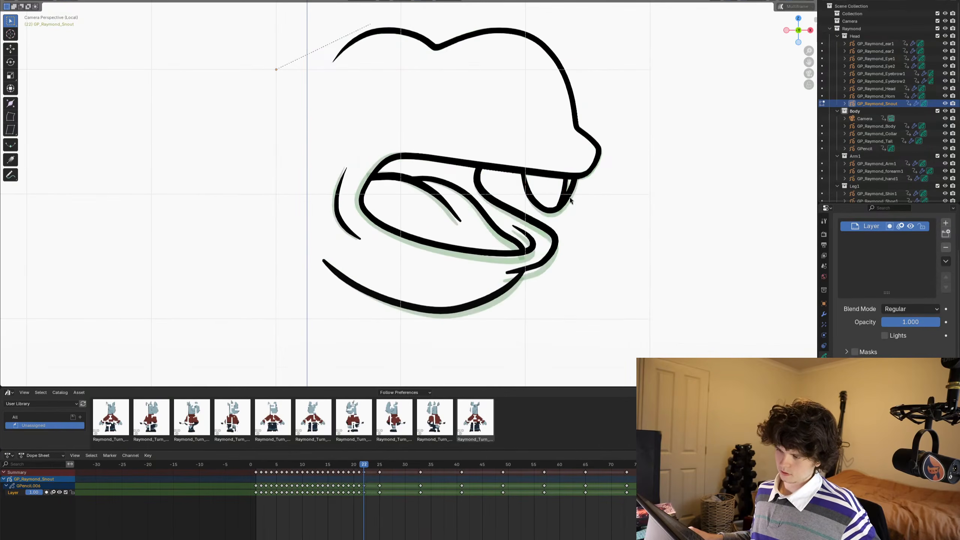
pyautogui.moveTo(572, 210); pyautogui.dragTo(560, 203)
pyautogui.press('Escape')
pyautogui.press('x')
pyautogui.hotkey('ctrl', 'v')
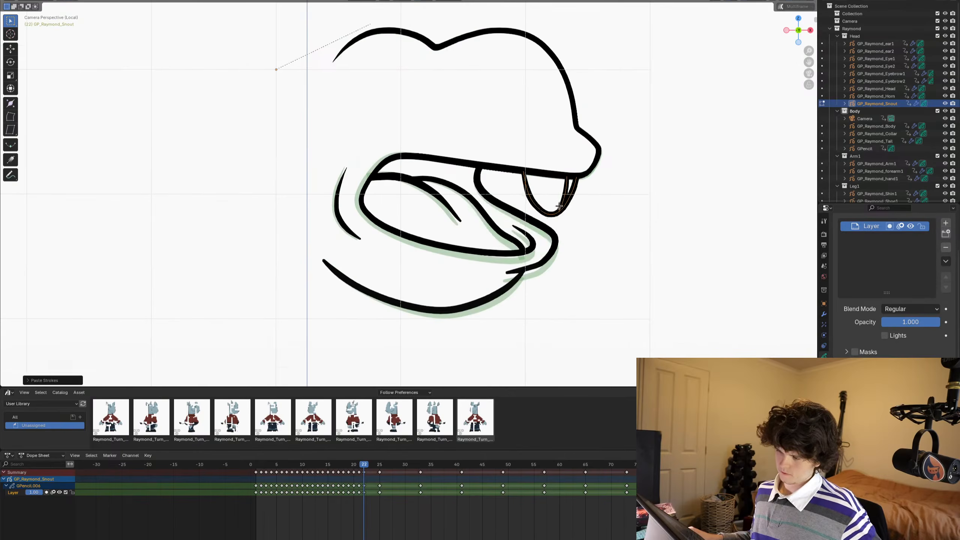
pyautogui.scroll(1, 538, 217)
pyautogui.press('Left')
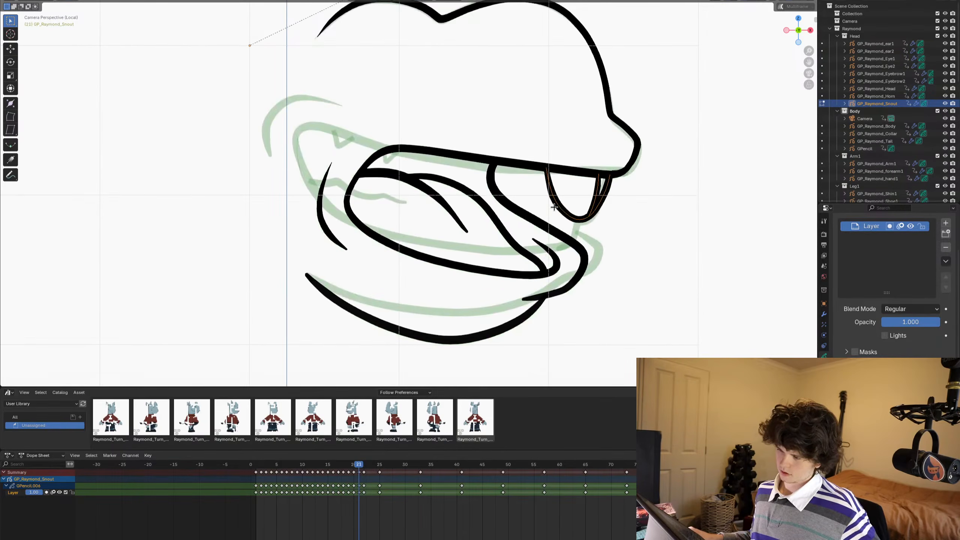
pyautogui.press('Right')
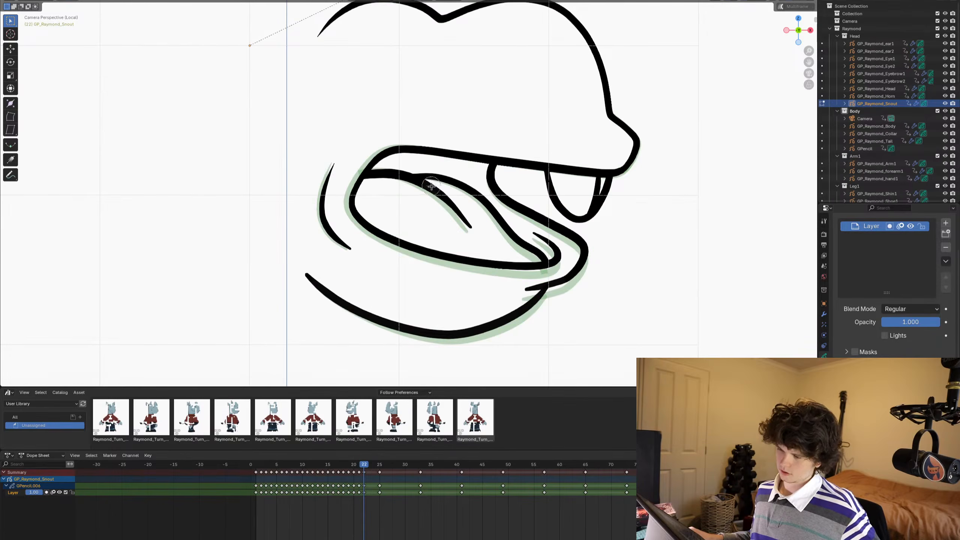
# - Delete the curved tongue lines inside frame 22's mouth
pyautogui.keyDown('shift'); pyautogui.click(430, 179); pyautogui.keyUp('shift')
pyautogui.press('x')
pyautogui.moveTo(495, 207)
pyautogui.keyDown('shift'); pyautogui.mouseDown(button='middle')
pyautogui.moveTo(487, 213)
pyautogui.moveTo(451, 187)
pyautogui.mouseUp(button='middle'); pyautogui.keyUp('shift')
# - Draw new inner lines at the front and back of frame 22's mouth, and trim the old inner cheek line and overhanging ends
pyautogui.press('Tab')
pyautogui.scroll(3, 515, 196)
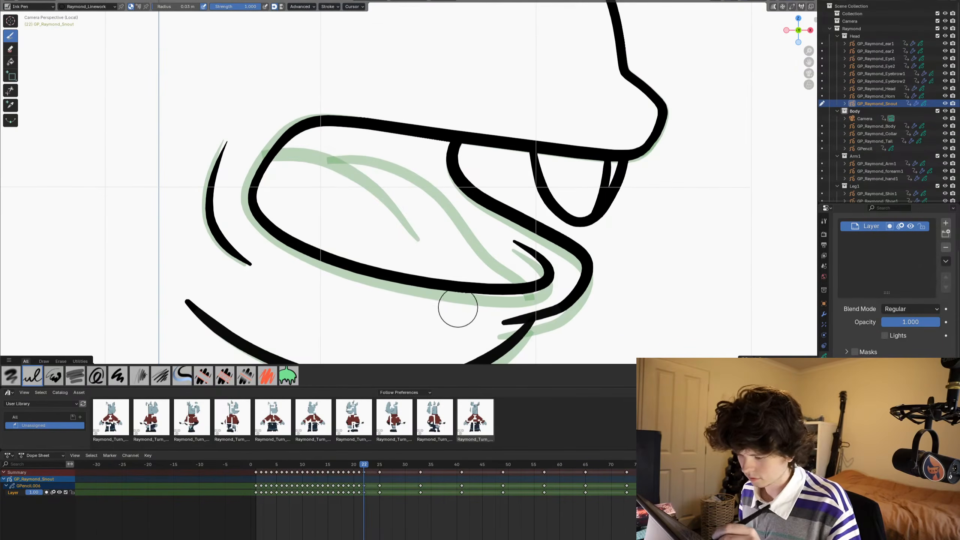
pyautogui.moveTo(433, 312)
pyautogui.mouseDown()
pyautogui.moveTo(492, 235)
pyautogui.moveTo(503, 189)
pyautogui.moveTo(537, 192)
pyautogui.moveTo(571, 185)
pyautogui.moveTo(569, 176)
pyautogui.mouseUp()
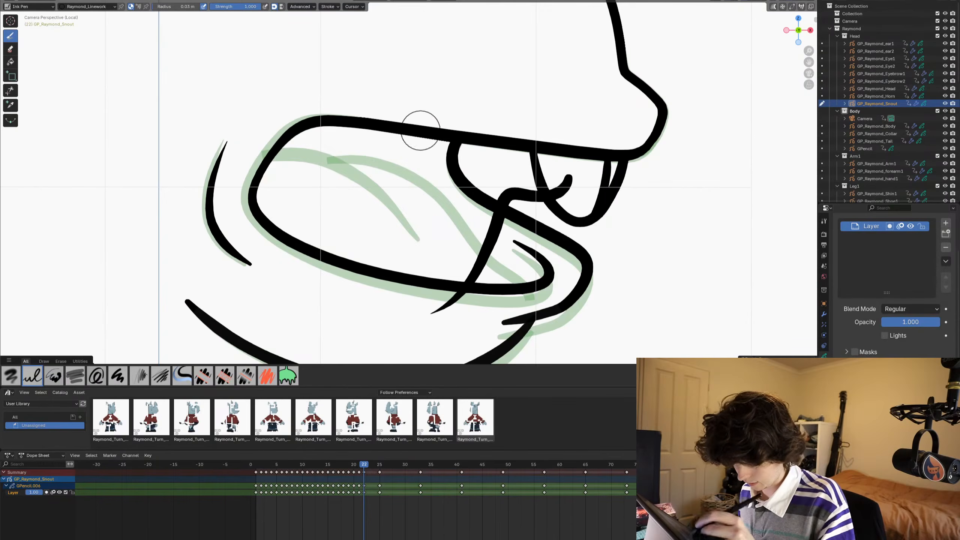
pyautogui.moveTo(452, 114)
pyautogui.mouseDown()
pyautogui.moveTo(334, 178)
pyautogui.moveTo(259, 200)
pyautogui.moveTo(232, 187)
pyautogui.moveTo(236, 204)
pyautogui.mouseUp()
pyautogui.click(11, 90)
pyautogui.moveTo(473, 169); pyautogui.dragTo(451, 191)
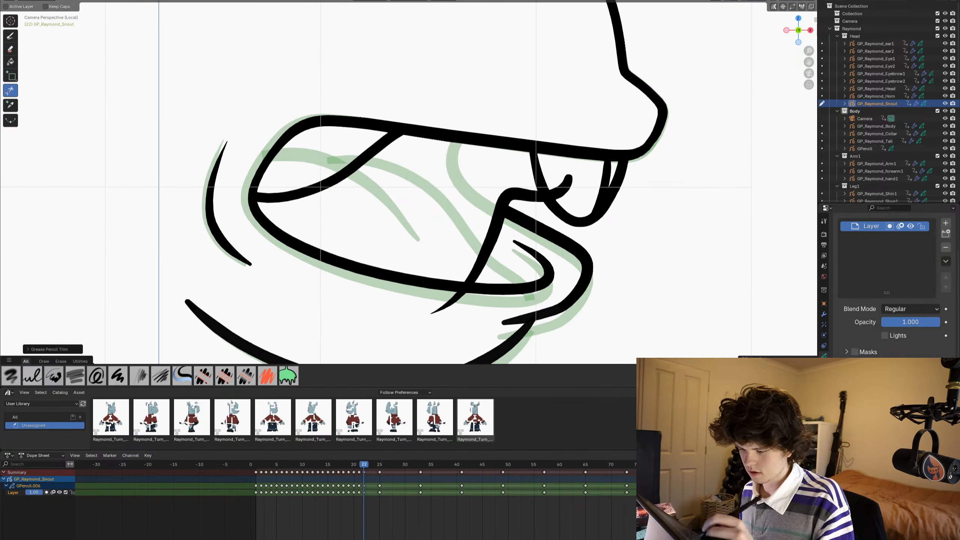
pyautogui.moveTo(555, 175); pyautogui.dragTo(559, 187)
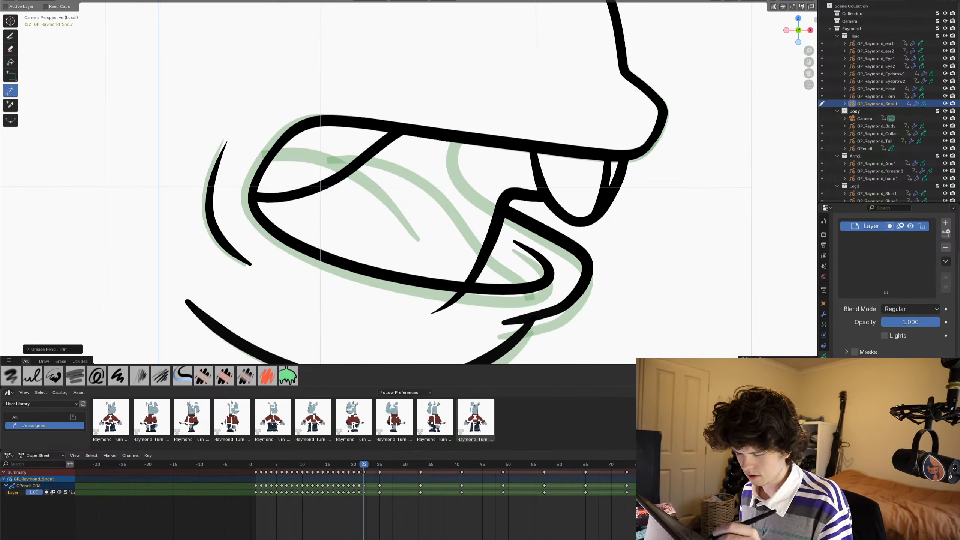
# - Play back the snout animation to examine frame 22's mouth in motion, stopping on frame 23
pyautogui.scroll(-5, 469, 178)
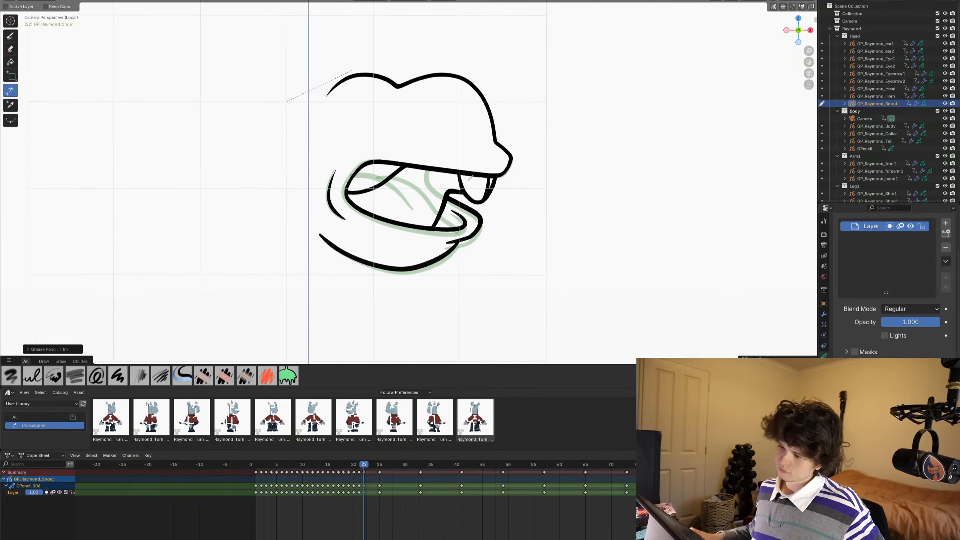
pyautogui.keyDown('shift'); pyautogui.moveTo(475, 185); pyautogui.dragTo(481, 222, button='middle'); pyautogui.keyUp('shift')
pyautogui.press('Left')
pyautogui.press('Left')
pyautogui.press('space')
pyautogui.press('space')
pyautogui.press('space')
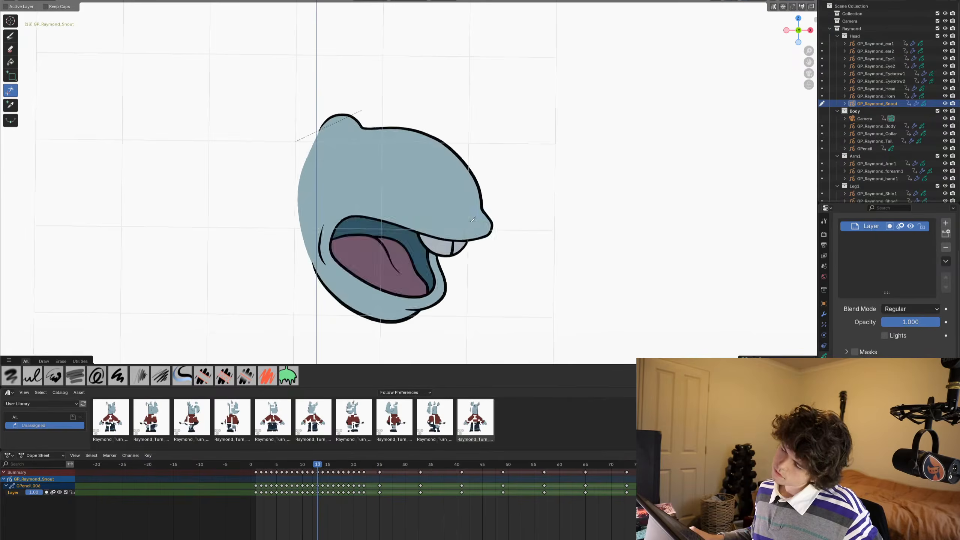
pyautogui.press('space')
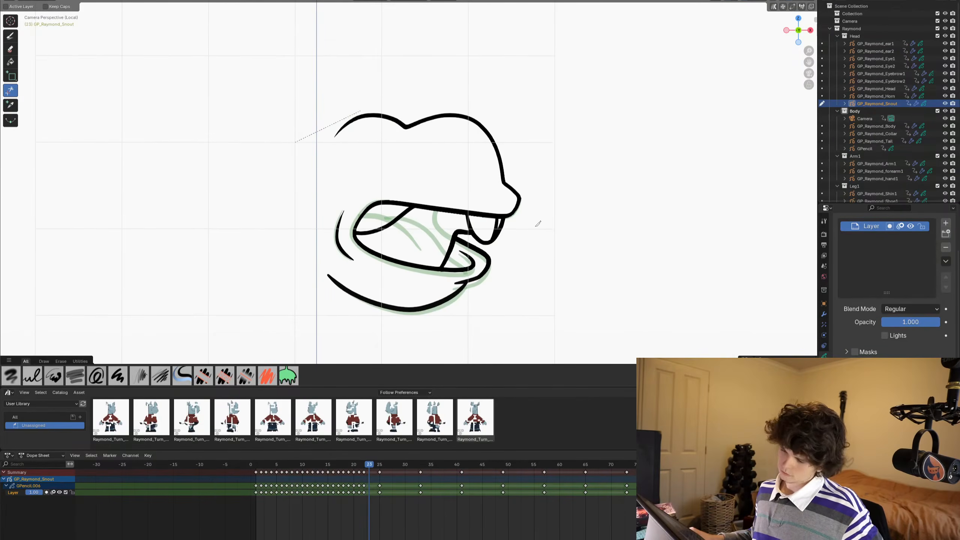
# - Draw frame 23's rounded open-mouth line from the nose tip around the back to the inner lip, and the curved front line of the lower lip
pyautogui.moveTo(500, 208)
pyautogui.keyDown('shift'); pyautogui.mouseDown(button='middle')
pyautogui.moveTo(540, 161)
pyautogui.moveTo(484, 197)
pyautogui.moveTo(502, 207)
pyautogui.mouseUp(button='middle'); pyautogui.keyUp('shift')
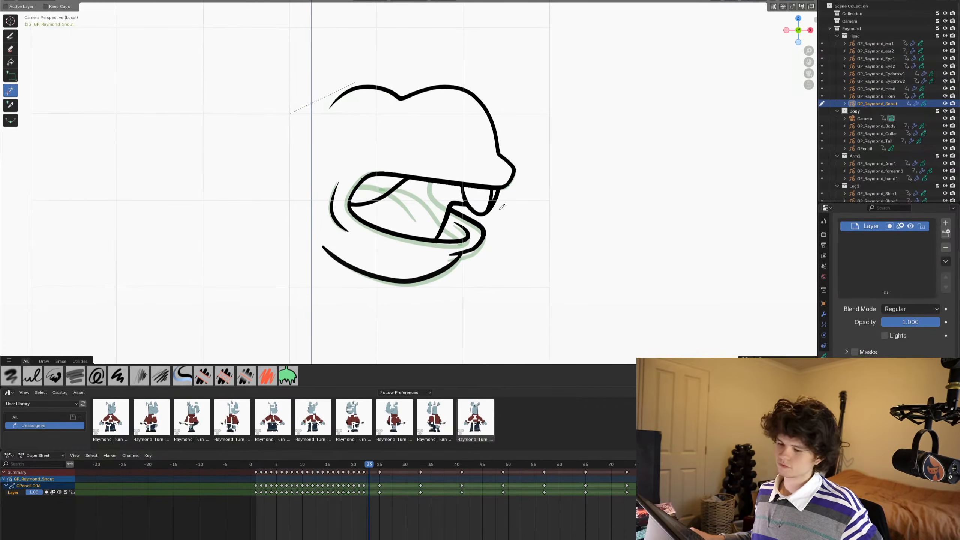
pyautogui.scroll(-2, 474, 169)
pyautogui.scroll(3, 565, 179)
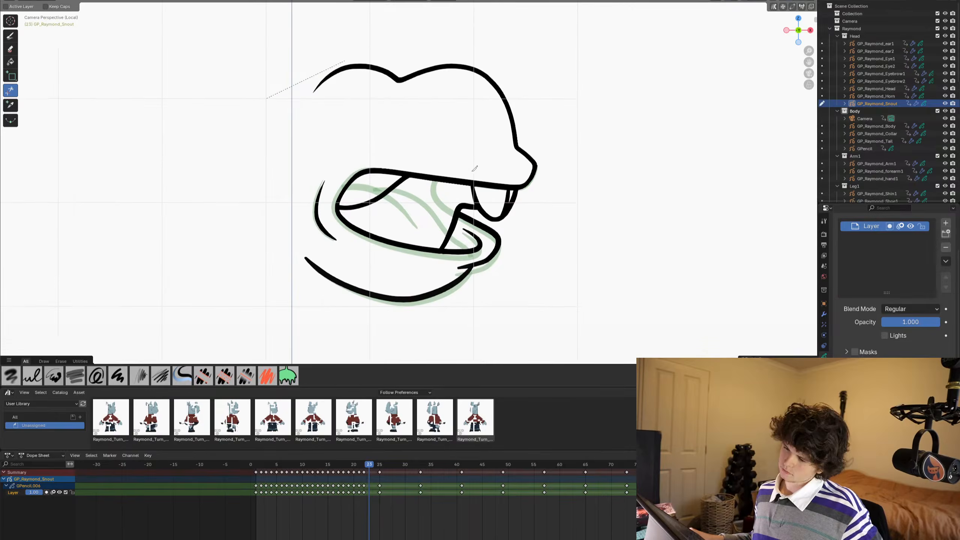
pyautogui.keyDown('shift'); pyautogui.moveTo(595, 196); pyautogui.dragTo(598, 196, button='middle'); pyautogui.keyUp('shift')
pyautogui.scroll(3, 620, 170)
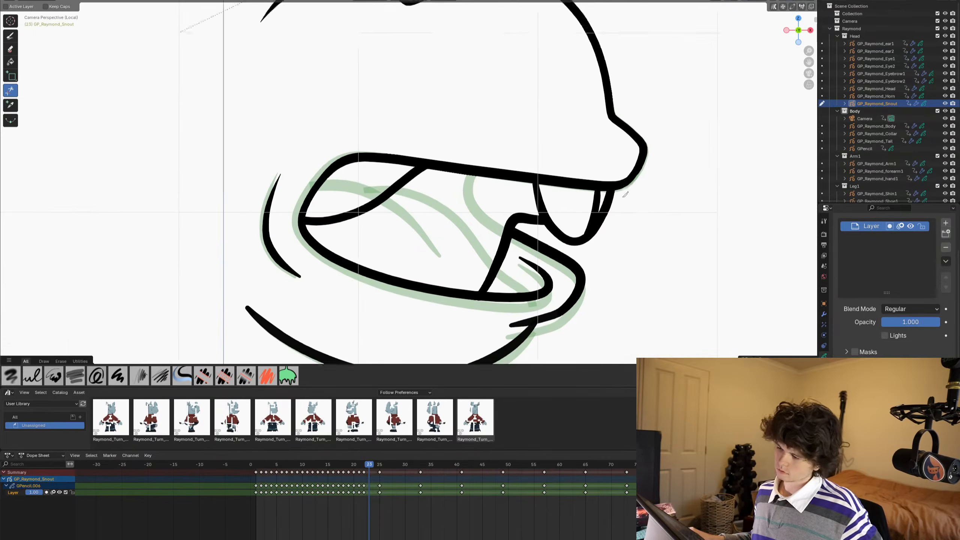
pyautogui.click(10, 36)
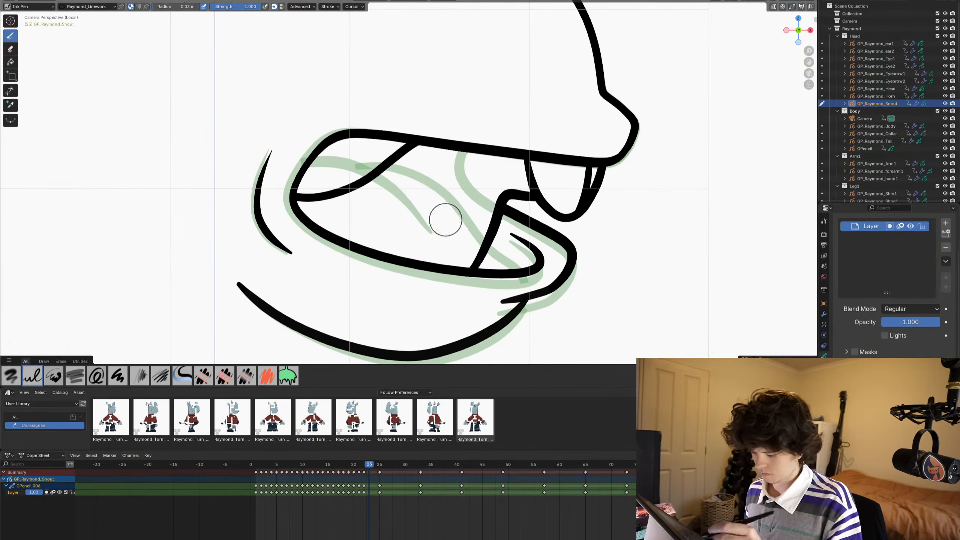
pyautogui.moveTo(633, 127); pyautogui.dragTo(629, 141)
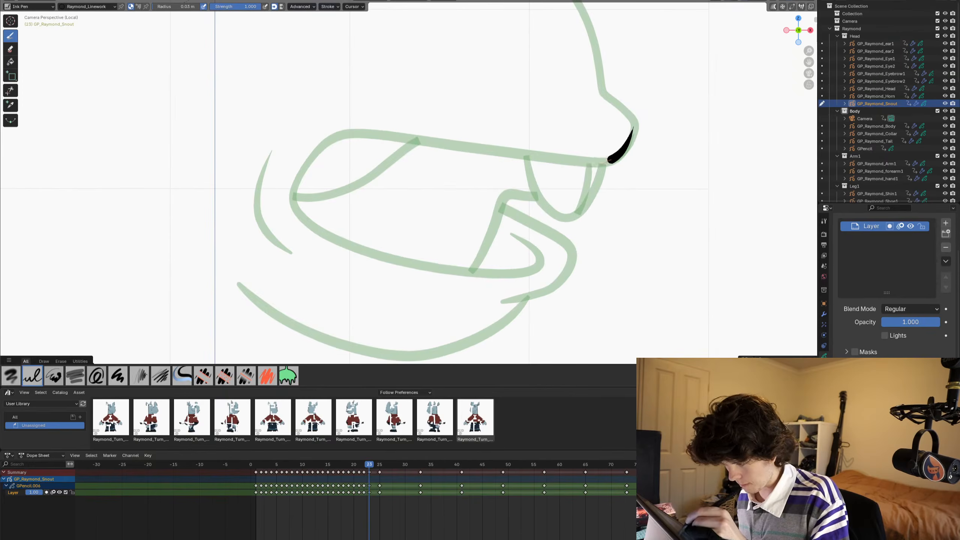
pyautogui.moveTo(490, 174)
pyautogui.mouseDown()
pyautogui.moveTo(441, 241)
pyautogui.moveTo(455, 272)
pyautogui.mouseUp()
pyautogui.hotkey('ctrl', 'z')
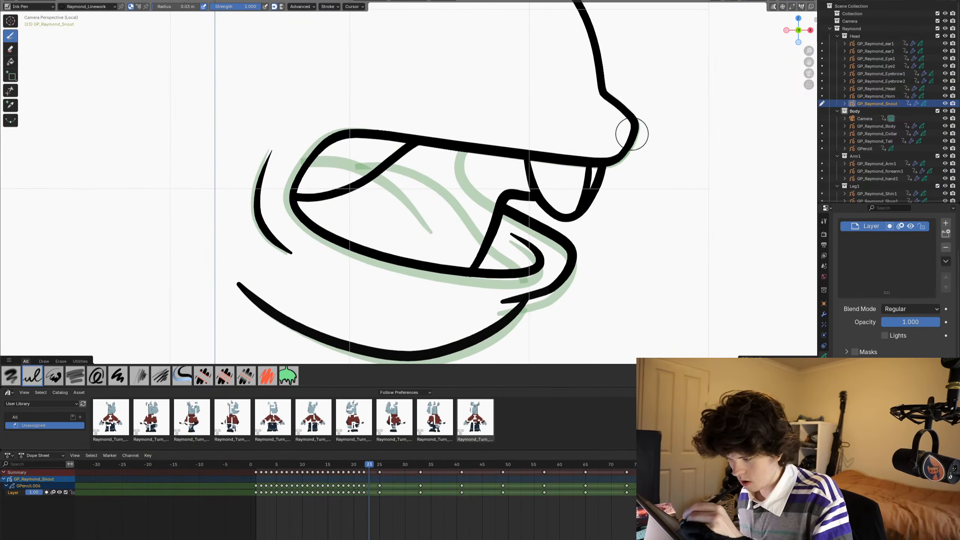
pyautogui.moveTo(630, 133)
pyautogui.mouseDown()
pyautogui.moveTo(616, 153)
pyautogui.moveTo(506, 161)
pyautogui.moveTo(420, 207)
pyautogui.moveTo(446, 290)
pyautogui.moveTo(511, 304)
pyautogui.mouseUp()
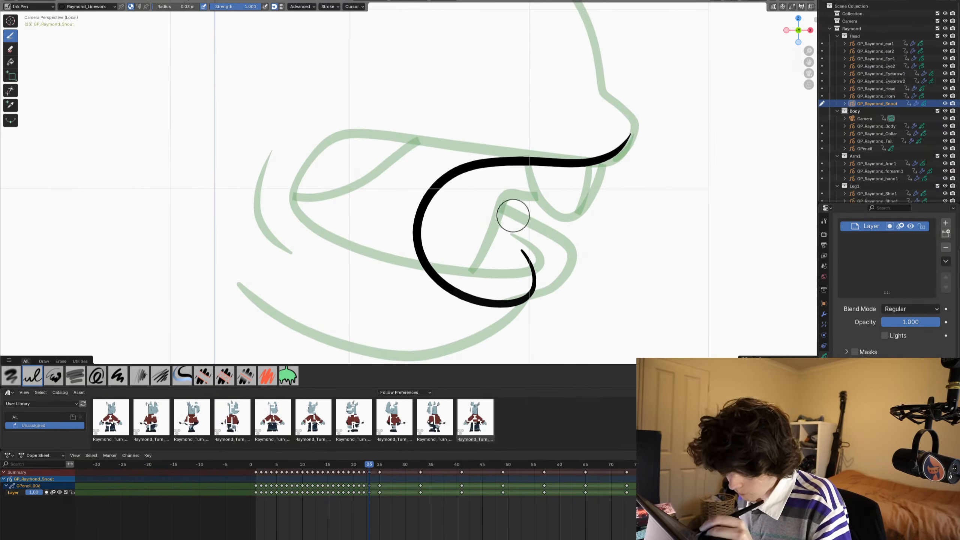
pyautogui.moveTo(514, 199); pyautogui.dragTo(554, 264)
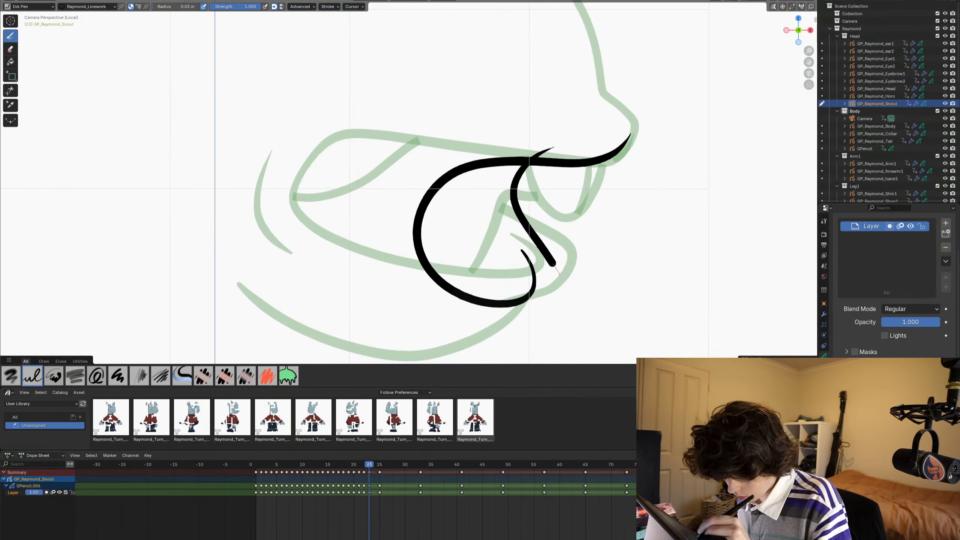
pyautogui.moveTo(504, 334); pyautogui.dragTo(461, 329)
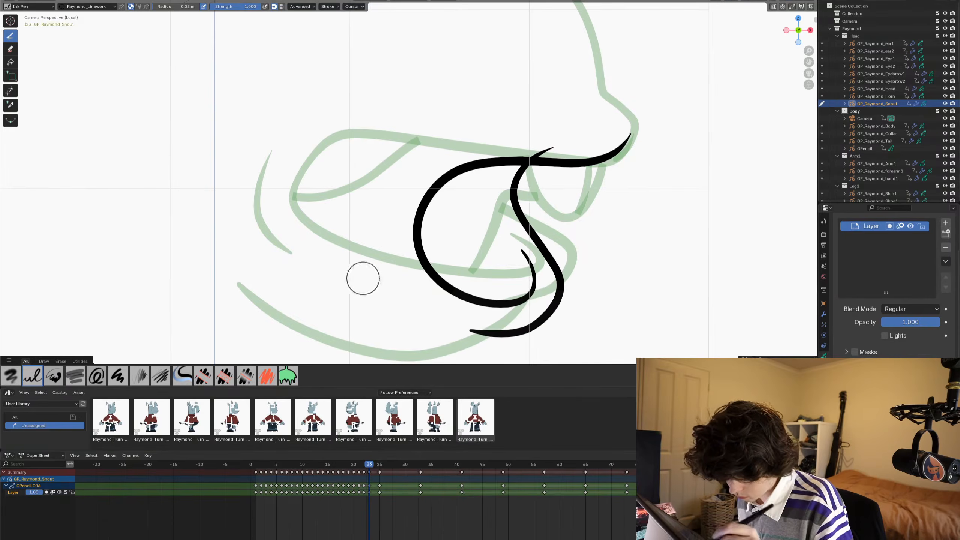
# - Draw frame 23's long chin line slightly below the previous frame's curve, and a short cheek line behind the mouth
pyautogui.keyDown('shift'); pyautogui.moveTo(397, 190); pyautogui.dragTo(446, 120, button='middle'); pyautogui.keyUp('shift')
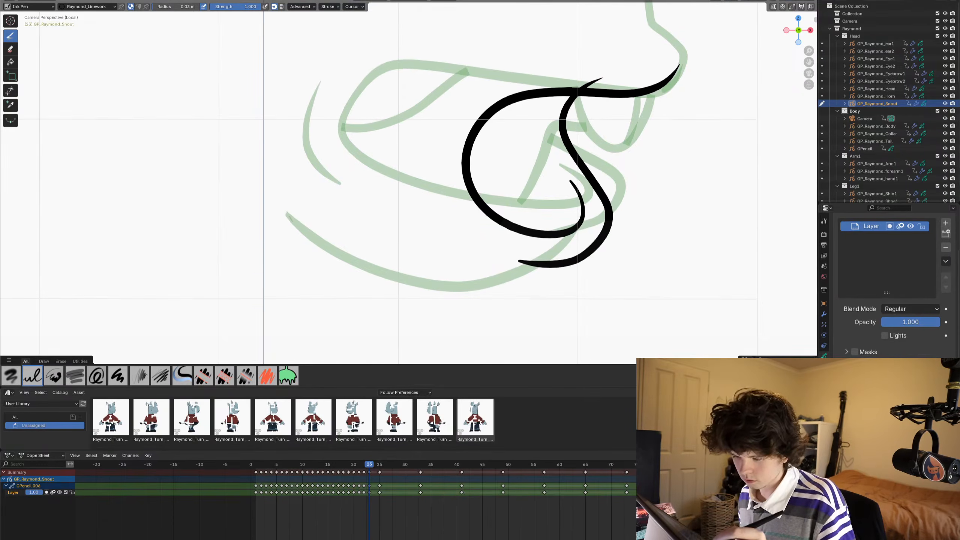
pyautogui.hotkey('ctrl', 'z')
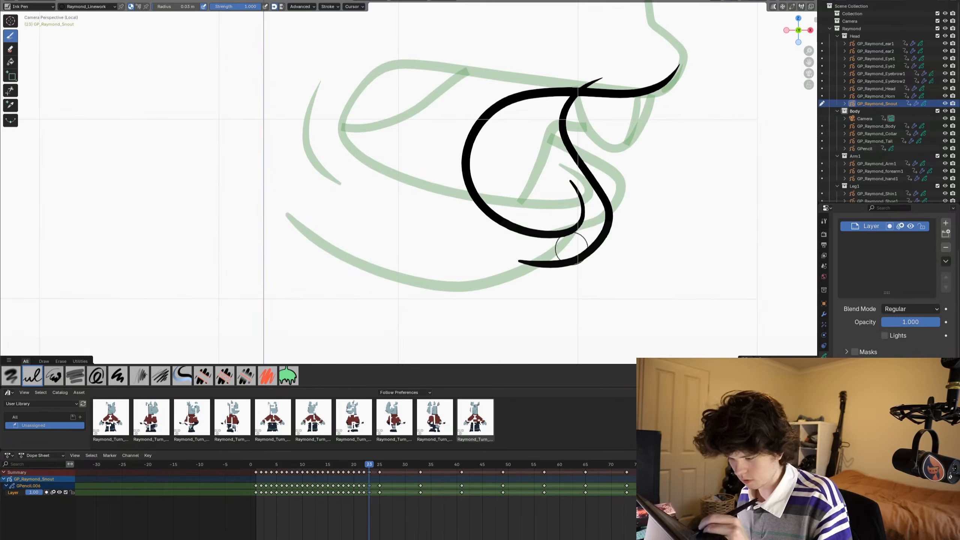
pyautogui.moveTo(477, 295); pyautogui.dragTo(412, 286)
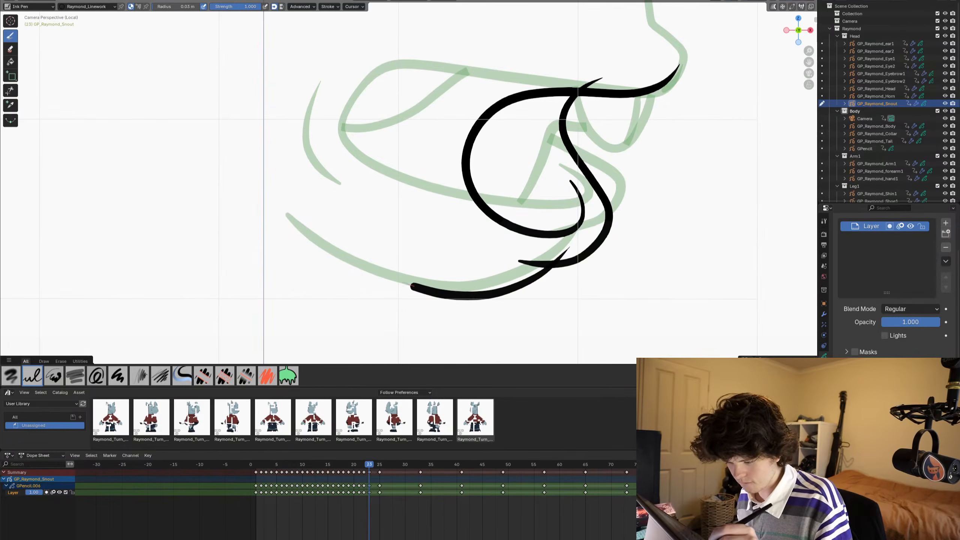
pyautogui.keyDown('shift'); pyautogui.moveTo(314, 227); pyautogui.dragTo(377, 298, button='middle'); pyautogui.keyUp('shift')
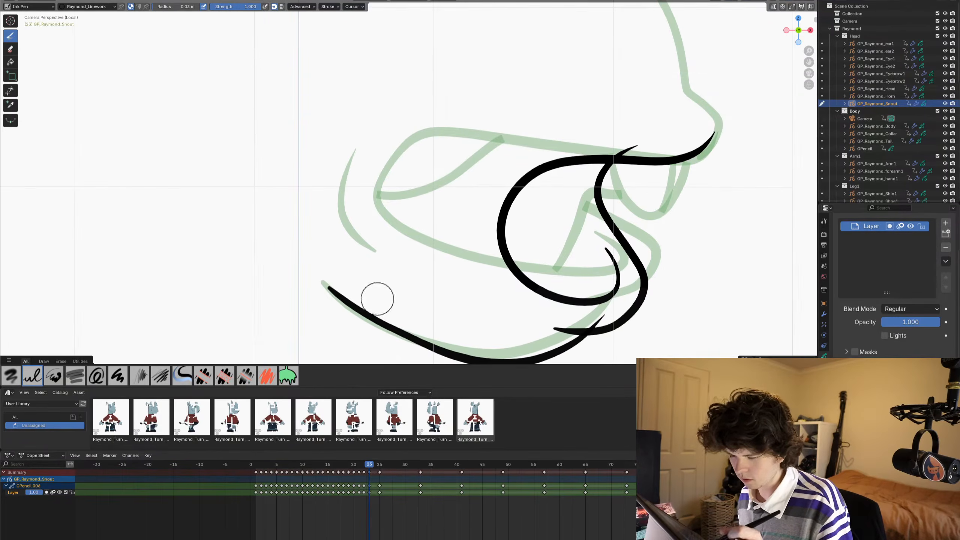
pyautogui.moveTo(462, 230); pyautogui.dragTo(475, 277)
pyautogui.moveTo(409, 281)
pyautogui.keyDown('shift'); pyautogui.mouseDown(button='middle')
pyautogui.moveTo(397, 268)
pyautogui.moveTo(333, 313)
pyautogui.moveTo(345, 243)
pyautogui.moveTo(340, 257)
pyautogui.mouseUp(button='middle'); pyautogui.keyUp('shift')
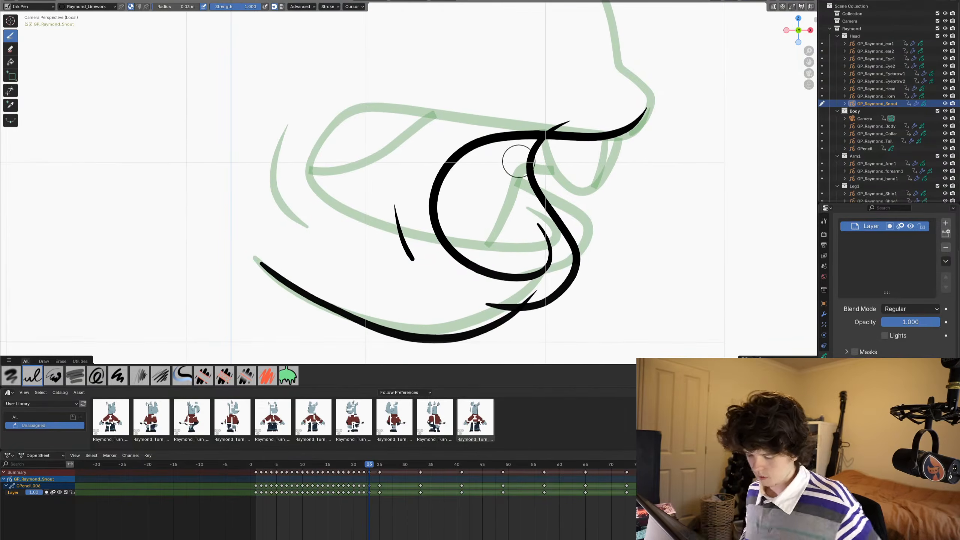
# - Paste the front tooth strokes from frame 22 under the upper lip on frame 23
pyautogui.press('Tab')
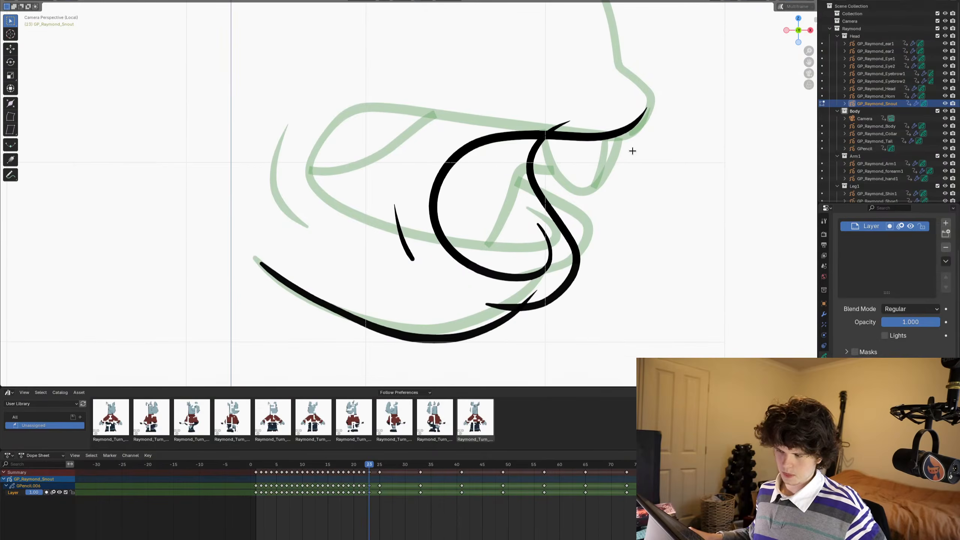
pyautogui.hotkey('ctrl', 'v')
pyautogui.scroll(1, 596, 167)
pyautogui.press('x')
pyautogui.click(616, 161)
pyautogui.press('Left')
pyautogui.press('Left')
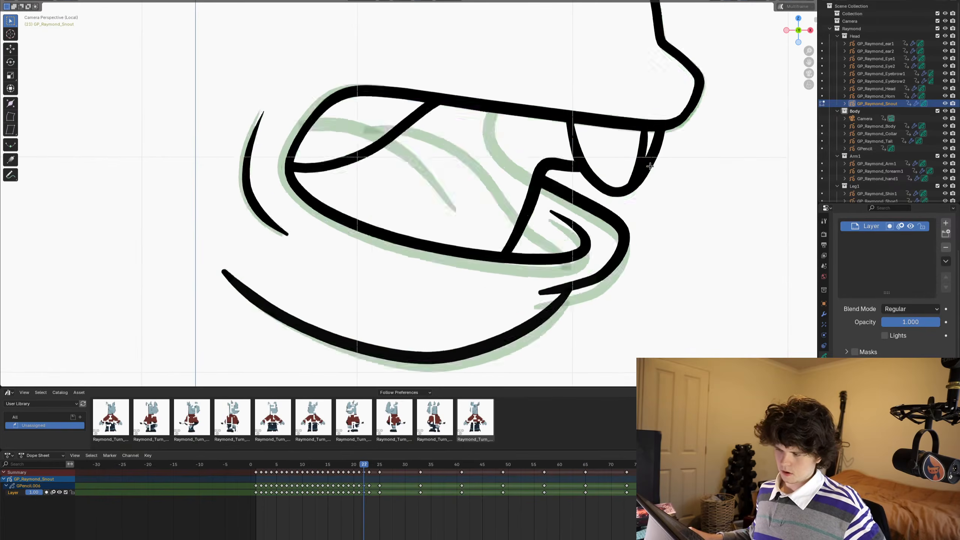
pyautogui.press('Right')
pyautogui.press('Right')
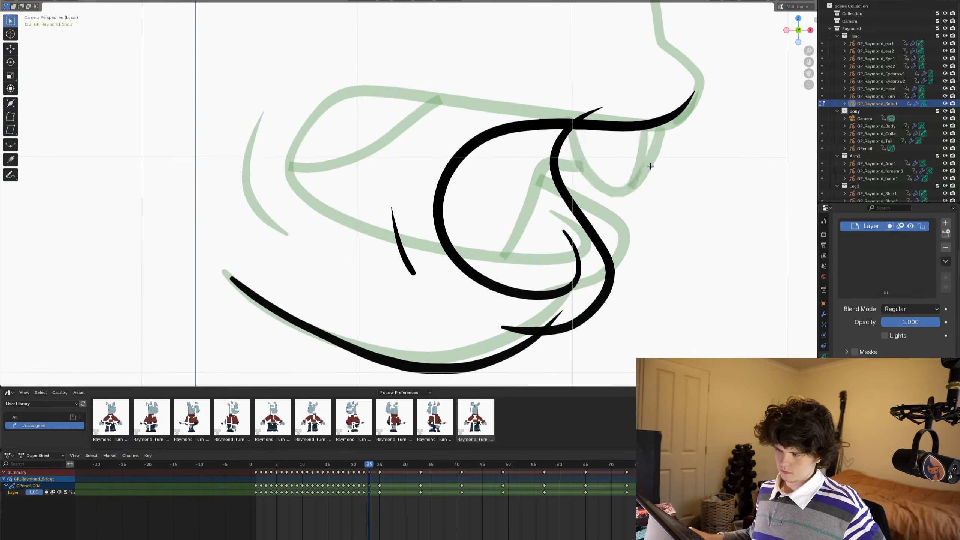
pyautogui.hotkey('ctrl', 'v')
pyautogui.scroll(1, 569, 196)
pyautogui.scroll(2, 569, 196)
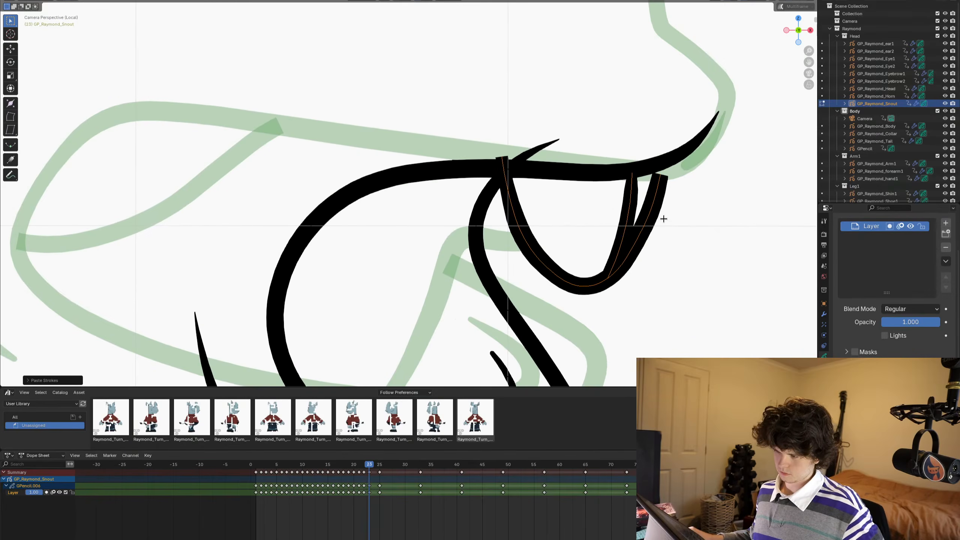
# - Extend frame 23's front tooth line up through the upper lip, and trim the tooth and lip ends sticking out above it
pyautogui.press('Tab')
pyautogui.keyDown('shift'); pyautogui.moveTo(680, 194); pyautogui.dragTo(650, 185, button='middle'); pyautogui.keyUp('shift')
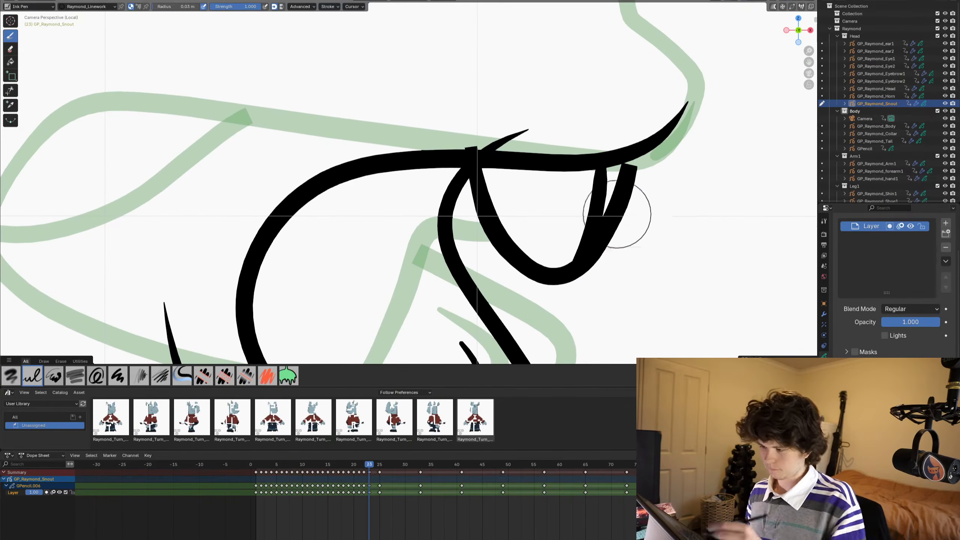
pyautogui.moveTo(643, 83); pyautogui.dragTo(634, 155)
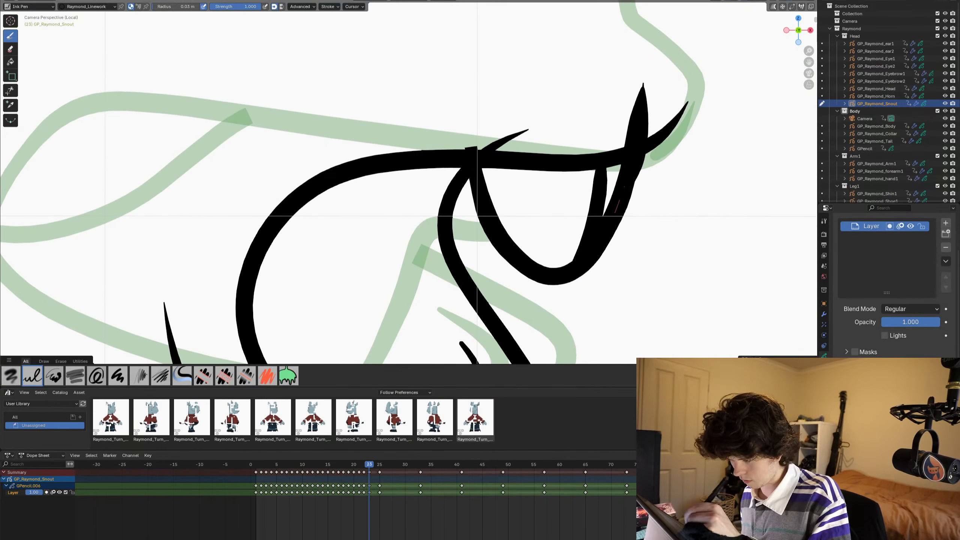
pyautogui.click(10, 90)
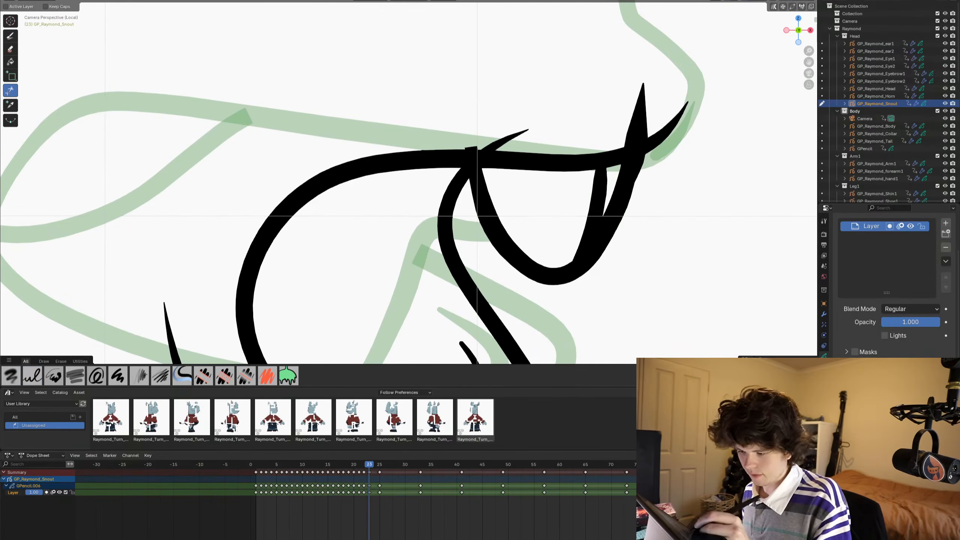
pyautogui.moveTo(463, 144); pyautogui.dragTo(515, 144)
pyautogui.moveTo(628, 116); pyautogui.dragTo(655, 114)
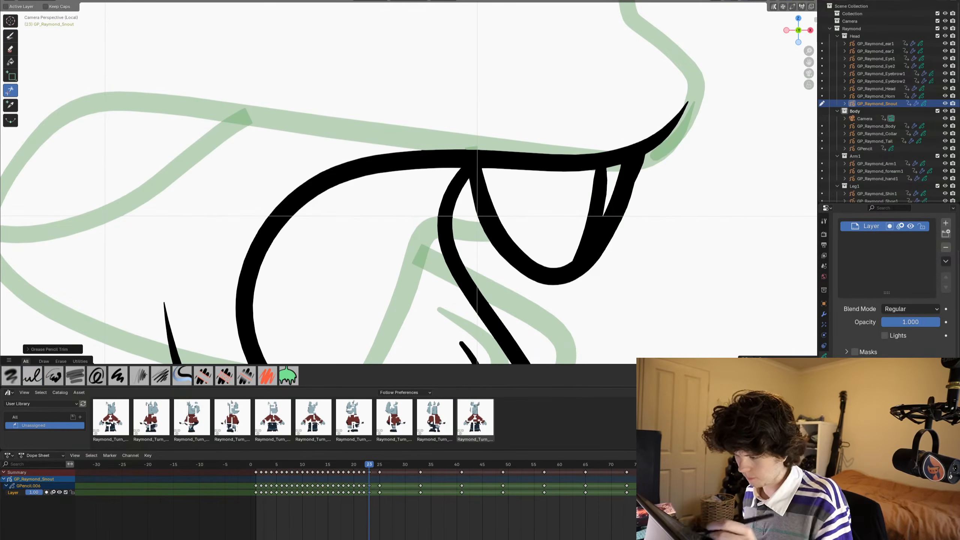
# - Draw frame 23's upper snout outline over the onion skin, from the back hump across the dip and around the nose
pyautogui.scroll(-5, 646, 164)
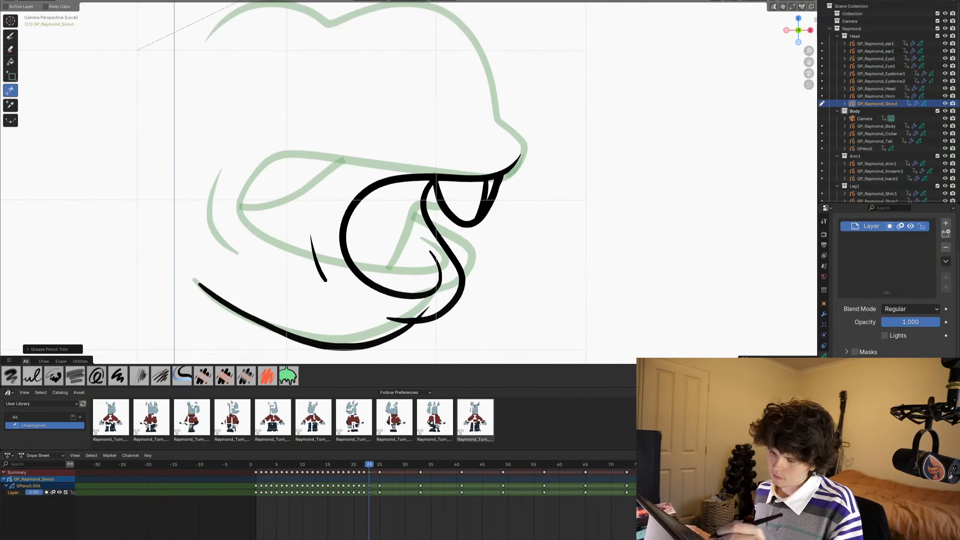
pyautogui.scroll(1, 537, 159)
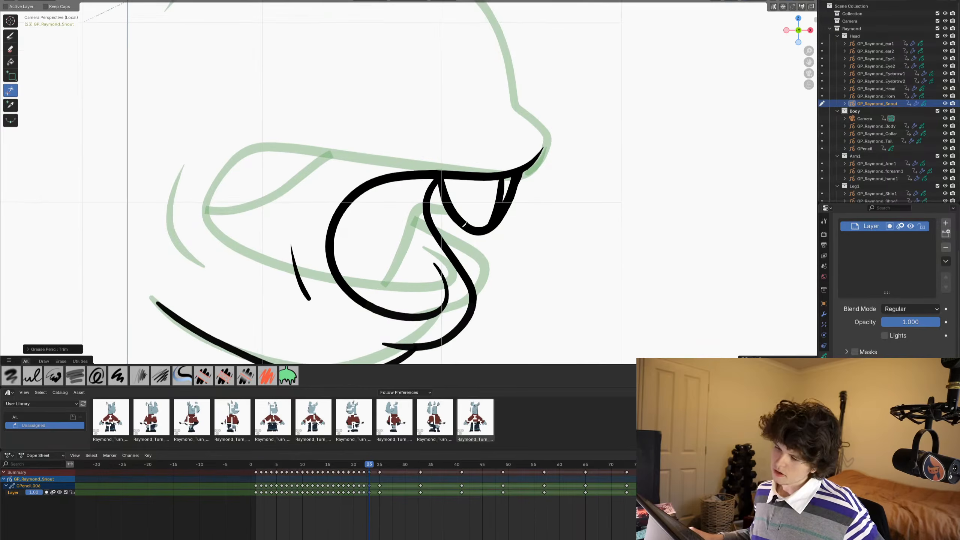
pyautogui.keyDown('shift'); pyautogui.moveTo(460, 244); pyautogui.dragTo(438, 266, button='middle'); pyautogui.keyUp('shift')
pyautogui.moveTo(495, 172)
pyautogui.keyDown('shift'); pyautogui.mouseDown(button='middle')
pyautogui.moveTo(512, 242)
pyautogui.moveTo(535, 227)
pyautogui.mouseUp(button='middle'); pyautogui.keyUp('shift')
pyautogui.scroll(-2, 516, 244)
pyautogui.scroll(1, 537, 221)
pyautogui.click(11, 36)
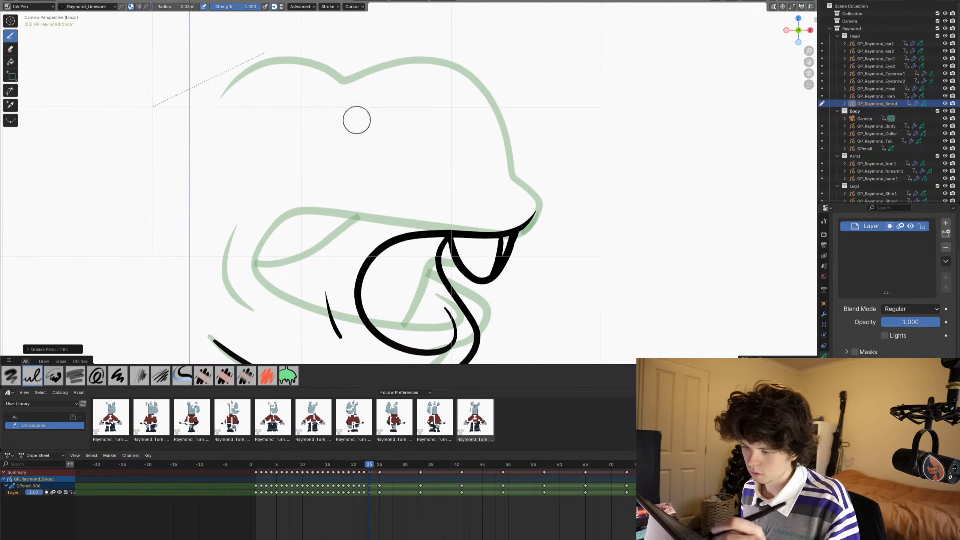
pyautogui.moveTo(221, 97); pyautogui.dragTo(235, 81)
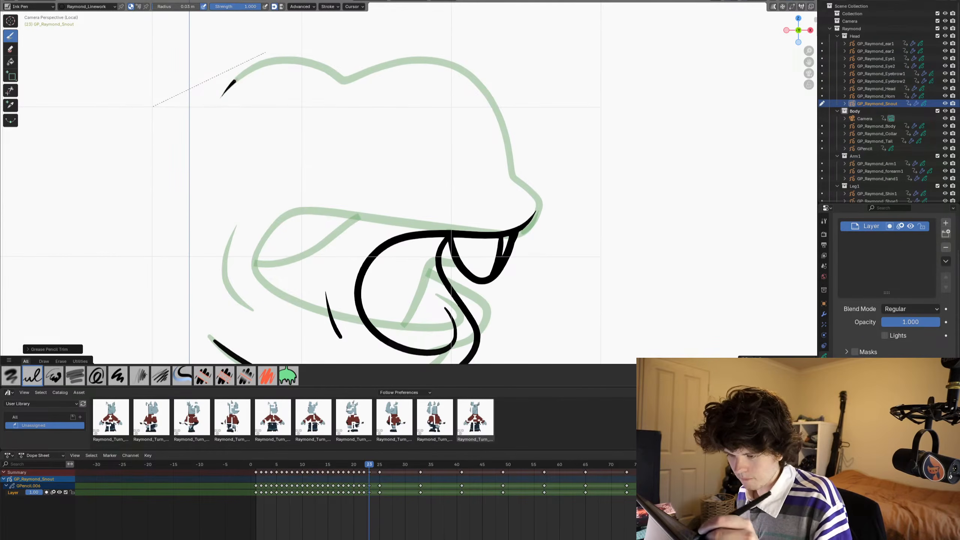
pyautogui.moveTo(344, 80)
pyautogui.mouseDown()
pyautogui.moveTo(398, 62)
pyautogui.moveTo(455, 67)
pyautogui.moveTo(491, 104)
pyautogui.moveTo(512, 176)
pyautogui.moveTo(537, 202)
pyautogui.moveTo(533, 220)
pyautogui.moveTo(509, 234)
pyautogui.mouseUp()
# - Sculpt the front of frame 23's upper snout outline with the Grab brush to align it with the onion skin
pyautogui.hotkey('ctrl', 'Tab')
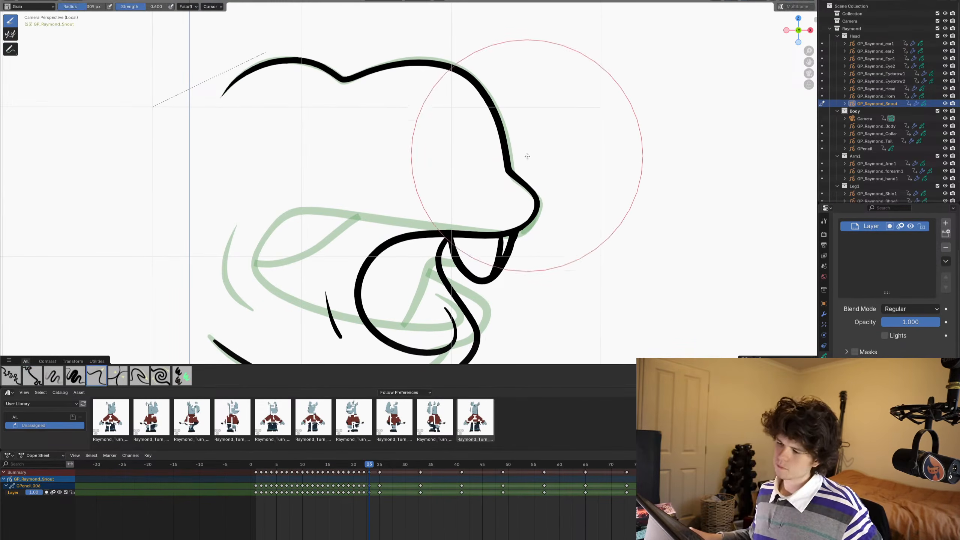
pyautogui.moveTo(499, 133); pyautogui.dragTo(507, 131)
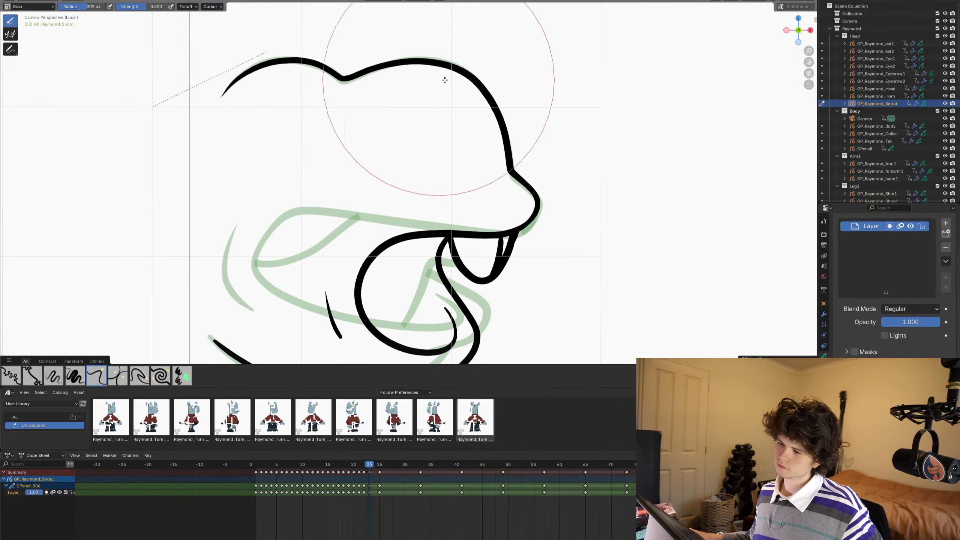
pyautogui.scroll(-1, 436, 103)
pyautogui.keyDown('shift'); pyautogui.moveTo(438, 106); pyautogui.dragTo(449, 122, button='middle'); pyautogui.keyUp('shift')
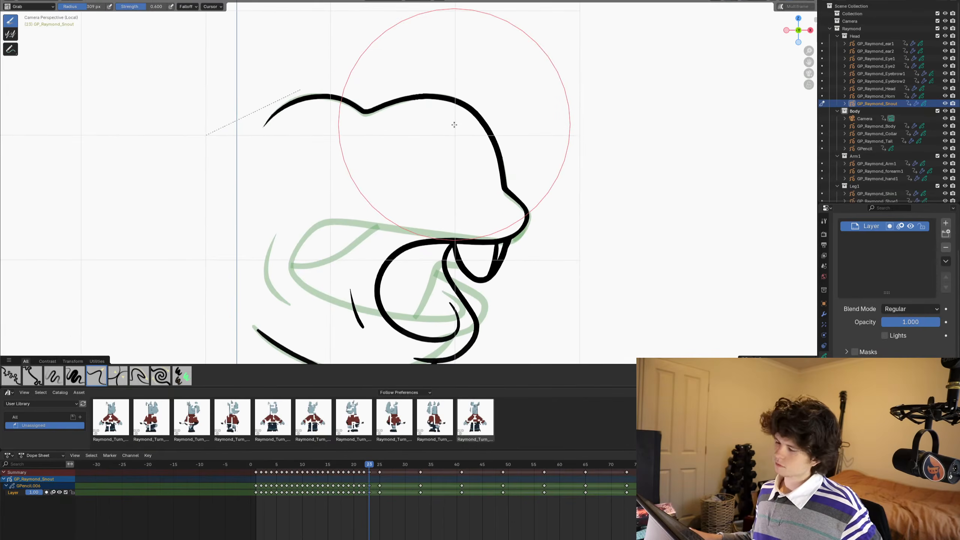
pyautogui.scroll(-1, 454, 172)
pyautogui.keyDown('shift'); pyautogui.moveTo(461, 170); pyautogui.dragTo(516, 151, button='middle'); pyautogui.keyUp('shift')
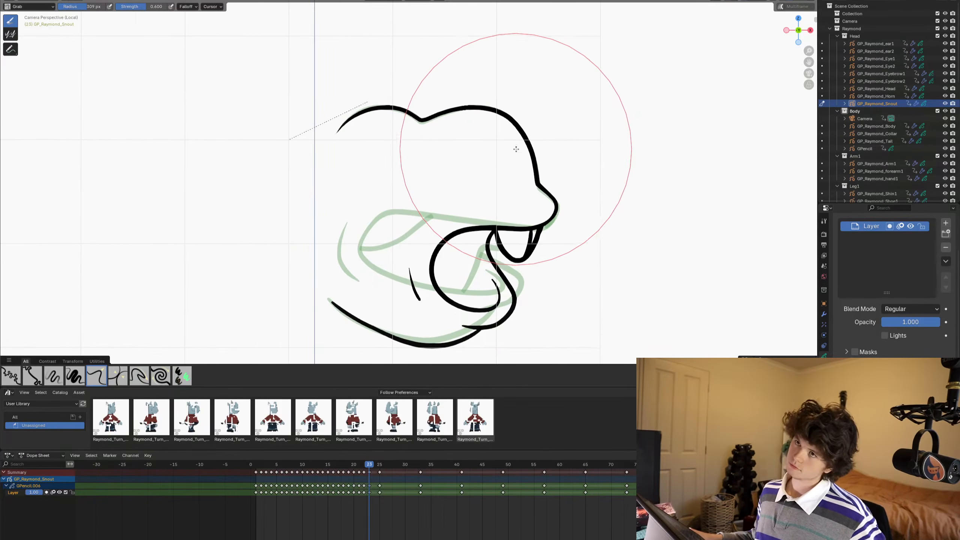
pyautogui.scroll(-1, 515, 146)
pyautogui.scroll(1, 515, 145)
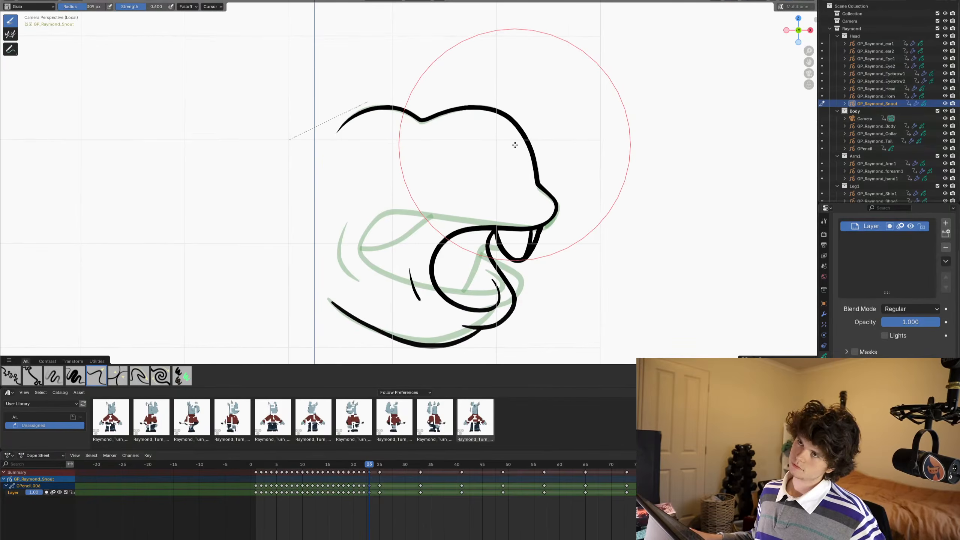
# - Step back and forth through the neighbouring frames to examine how frame 23's open mouth follows the snout motion
pyautogui.press('Left')
pyautogui.press('Right')
pyautogui.moveTo(566, 179)
pyautogui.keyDown('shift'); pyautogui.mouseDown(button='middle')
pyautogui.moveTo(579, 145)
pyautogui.moveTo(595, 143)
pyautogui.mouseUp(button='middle'); pyautogui.keyUp('shift')
pyautogui.scroll(-1, 578, 144)
pyautogui.press('Right')
pyautogui.keyDown('shift'); pyautogui.moveTo(580, 230); pyautogui.dragTo(569, 205, button='middle'); pyautogui.keyUp('shift')
pyautogui.scroll(2, 569, 205)
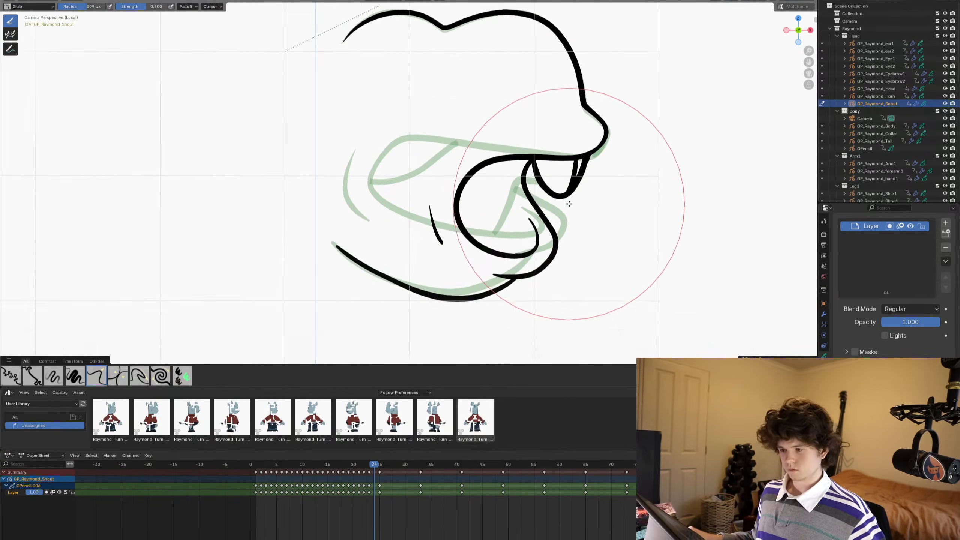
pyautogui.press('Left')
pyautogui.press('Left')
pyautogui.press('Left')
pyautogui.press('Left')
pyautogui.press('Left')
pyautogui.scroll(-2, 563, 151)
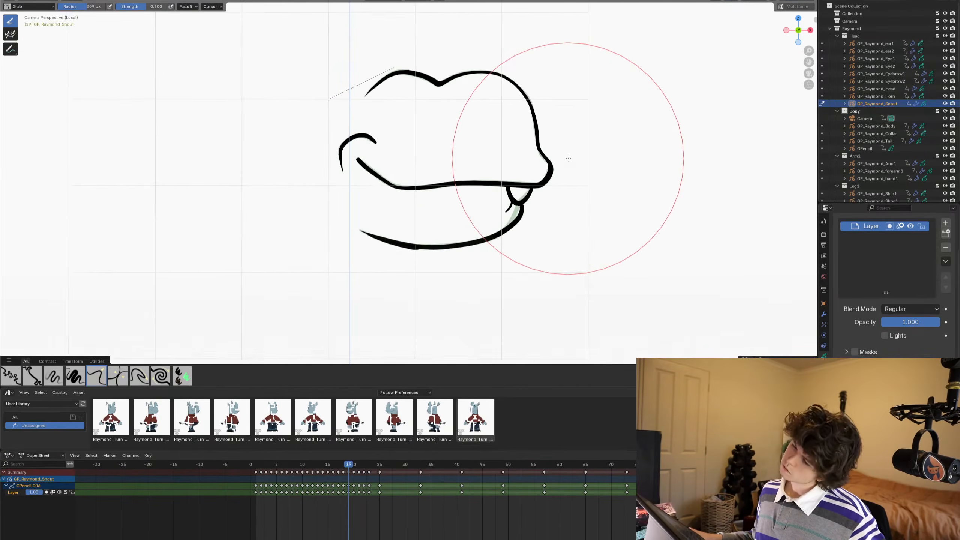
pyautogui.press('Right')
pyautogui.press('Right')
pyautogui.press('Right')
pyautogui.press('Right')
pyautogui.press('Right')
pyautogui.press('Right')
pyautogui.press('Right')
pyautogui.press('Right')
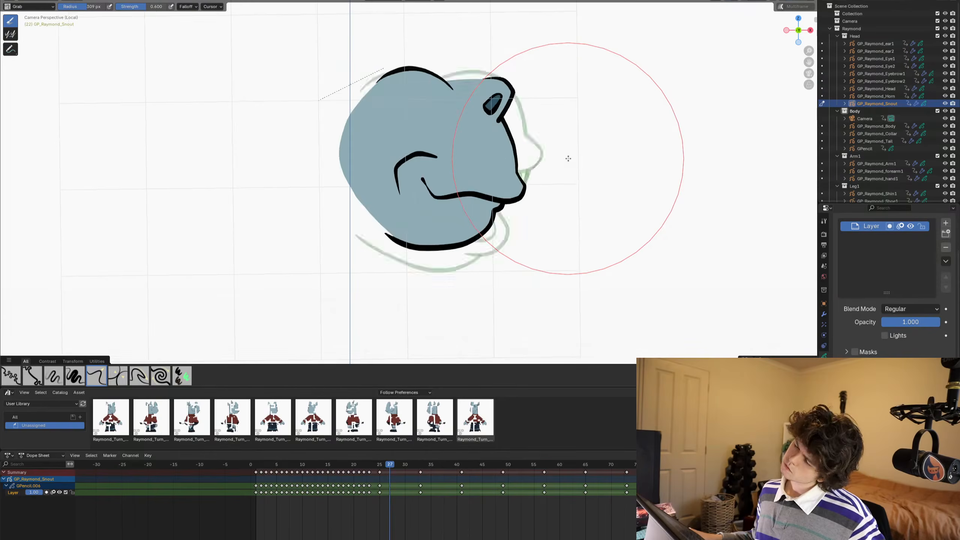
pyautogui.press('Left')
pyautogui.press('Left')
pyautogui.press('Left')
pyautogui.press('Left')
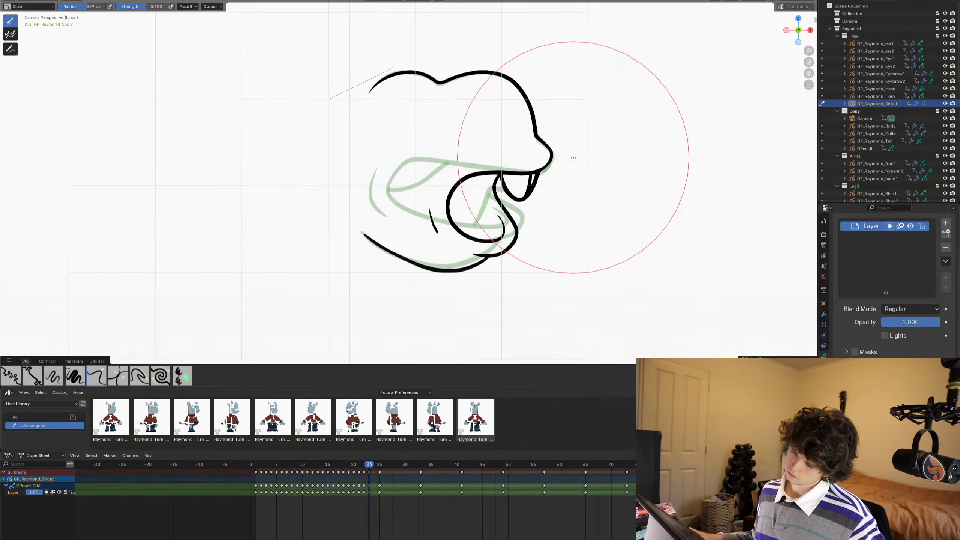
# - On frame 24, draw the front tooth as a narrow loop running down from beneath the nose, and trim the end crossing above it
pyautogui.press('Right')
pyautogui.scroll(2, 521, 185)
pyautogui.hotkey('ctrl', 'Tab')
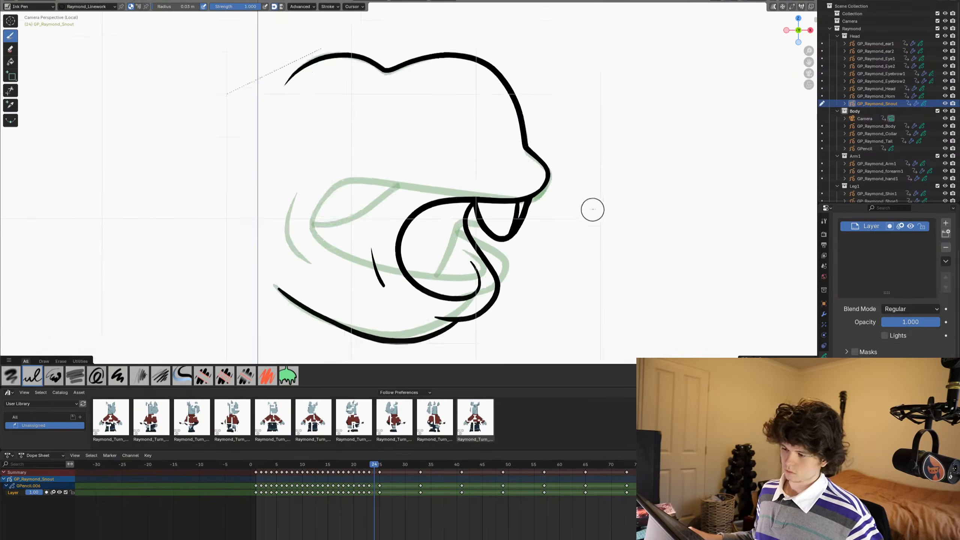
pyautogui.scroll(2, 550, 186)
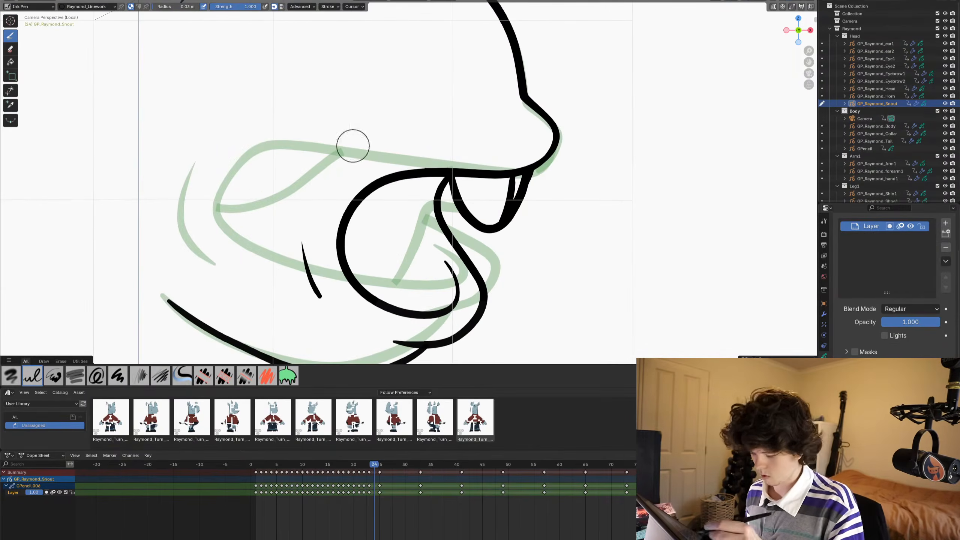
pyautogui.moveTo(554, 145)
pyautogui.mouseDown()
pyautogui.moveTo(505, 185)
pyautogui.moveTo(498, 222)
pyautogui.mouseUp()
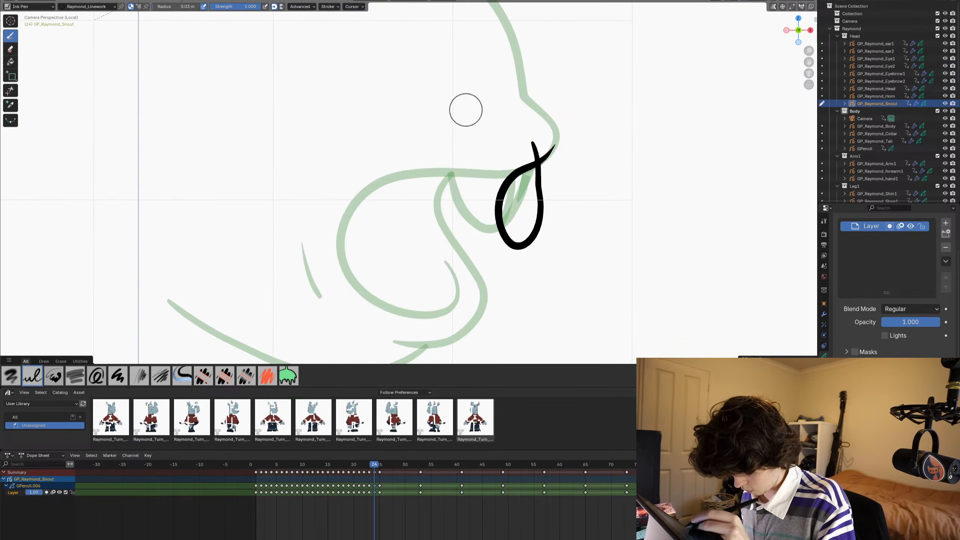
pyautogui.hotkey('ctrl', 'z')
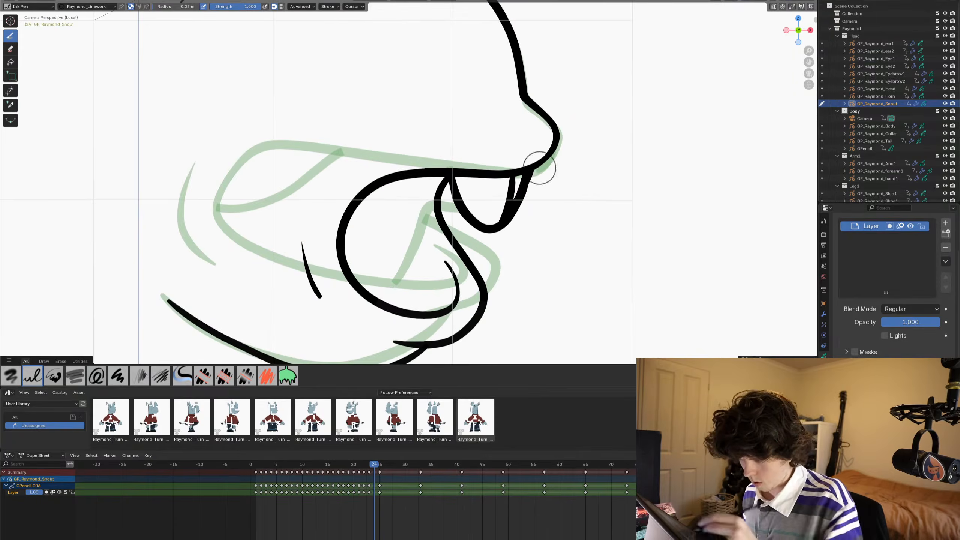
pyautogui.moveTo(554, 141); pyautogui.dragTo(526, 169)
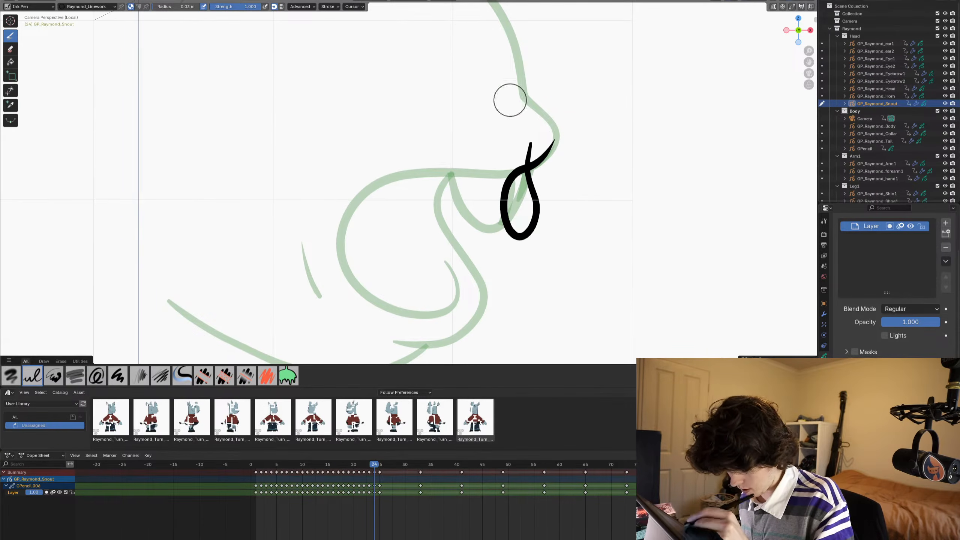
pyautogui.click(11, 90)
pyautogui.moveTo(521, 152); pyautogui.dragTo(538, 151)
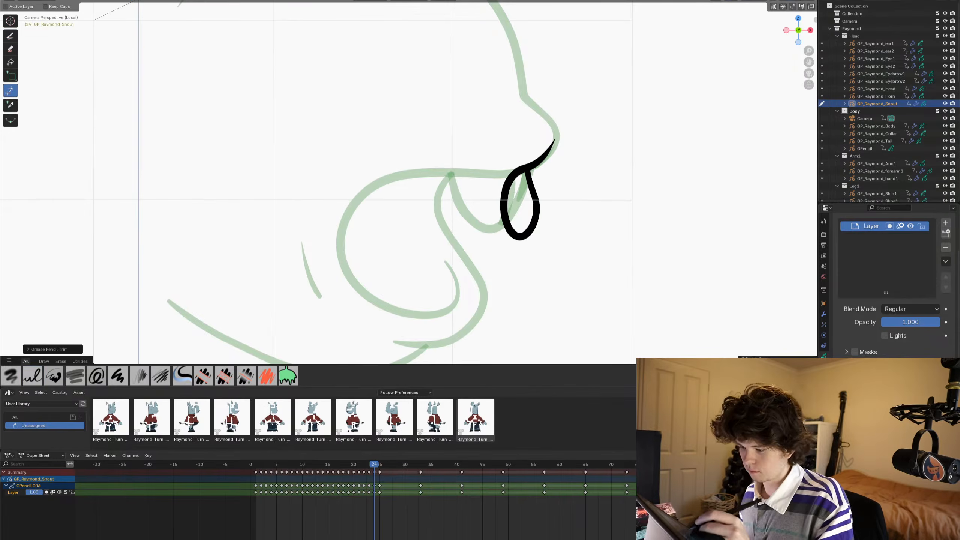
# - Draw frame 24's lower lip as a curve from under the nose down around the front of the loop
pyautogui.click(10, 37)
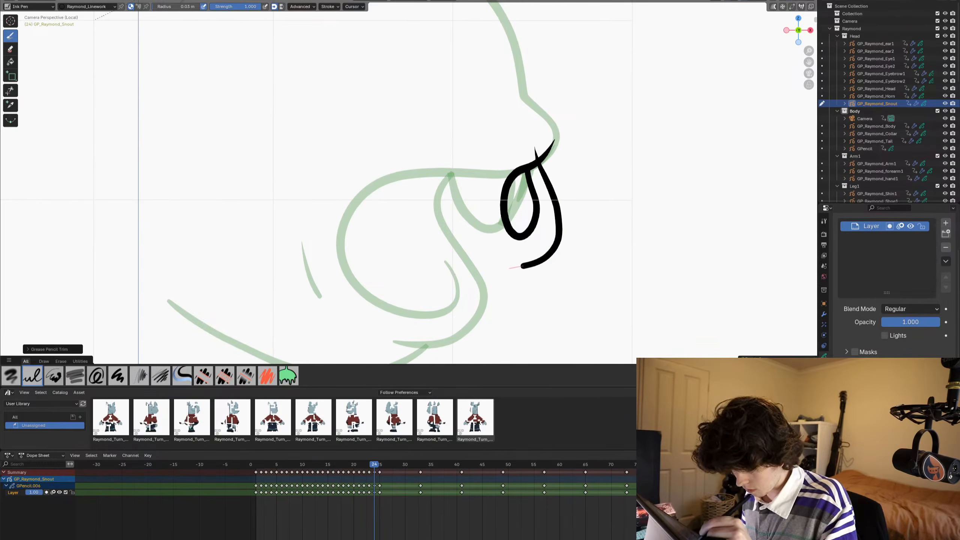
pyautogui.moveTo(510, 268); pyautogui.dragTo(500, 270)
pyautogui.keyDown('shift'); pyautogui.moveTo(504, 318); pyautogui.dragTo(549, 156, button='middle'); pyautogui.keyUp('shift')
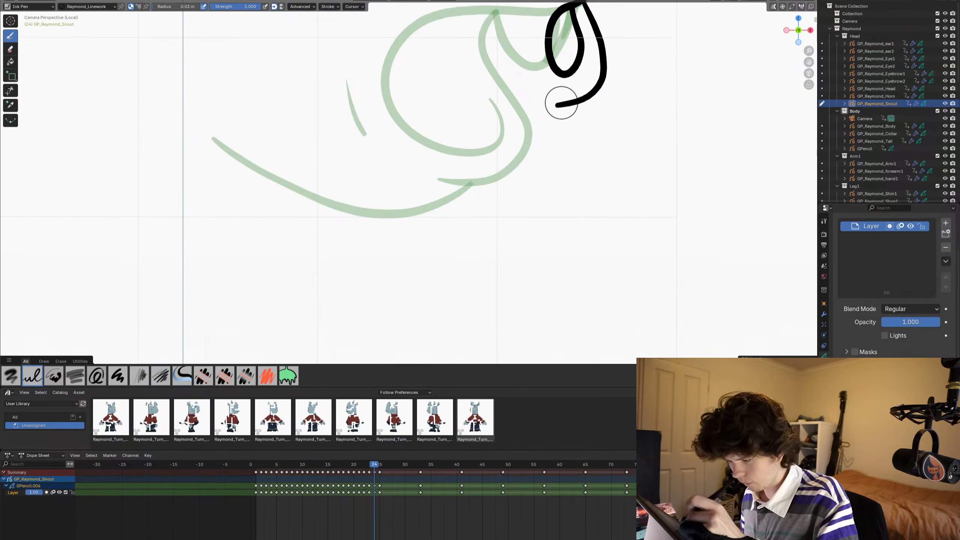
# - Draw frame 24's lower jaw line from the back of the snout up to the lower lip, and trim the overlapping ends
pyautogui.keyDown('shift'); pyautogui.moveTo(561, 102); pyautogui.dragTo(562, 122, button='middle'); pyautogui.keyUp('shift')
pyautogui.moveTo(571, 132)
pyautogui.mouseDown()
pyautogui.moveTo(510, 182)
pyautogui.moveTo(396, 214)
pyautogui.moveTo(326, 209)
pyautogui.mouseUp()
pyautogui.hotkey('ctrl', 'z')
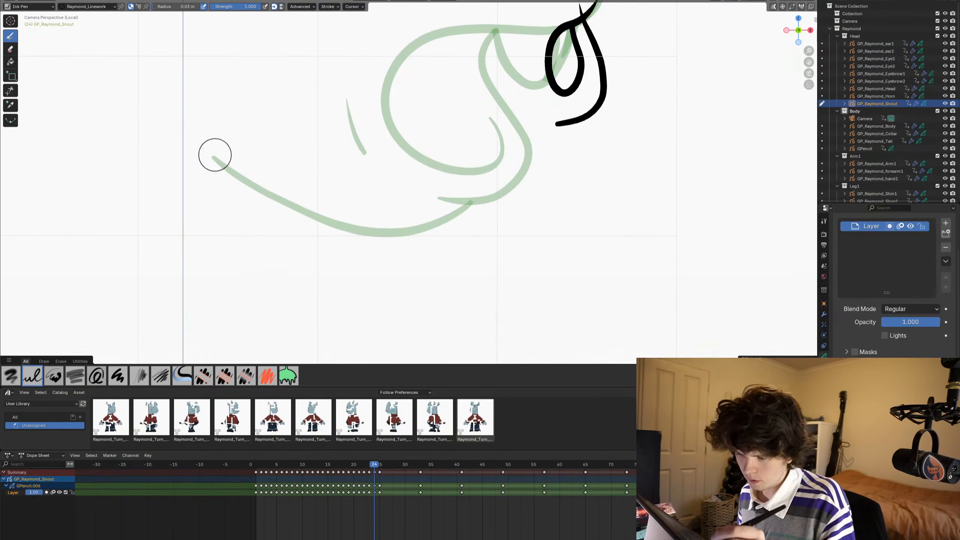
pyautogui.moveTo(221, 158)
pyautogui.mouseDown()
pyautogui.moveTo(396, 193)
pyautogui.moveTo(517, 185)
pyautogui.mouseUp()
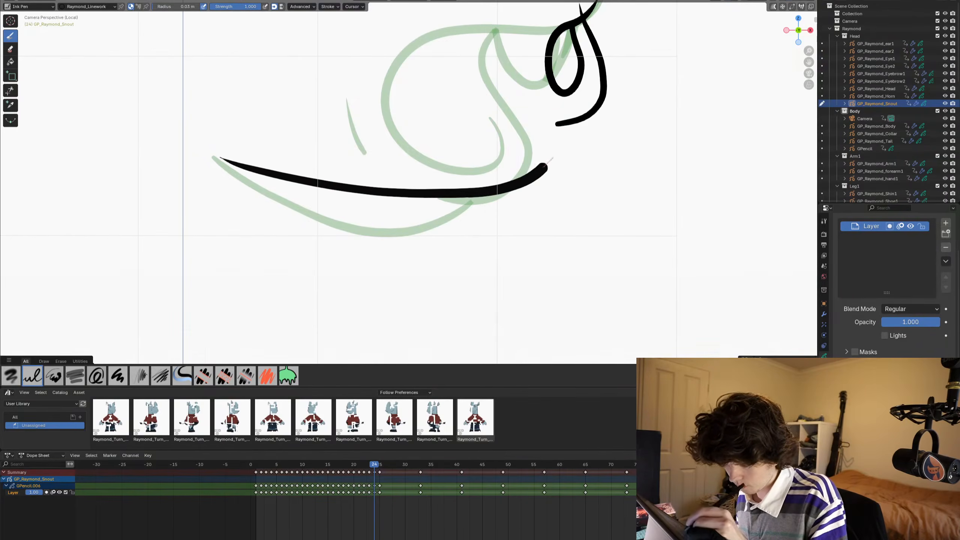
pyautogui.moveTo(233, 179)
pyautogui.keyDown('shift'); pyautogui.mouseDown(button='middle')
pyautogui.moveTo(247, 150)
pyautogui.moveTo(225, 194)
pyautogui.mouseUp(button='middle'); pyautogui.keyUp('shift')
pyautogui.click(11, 91)
pyautogui.moveTo(556, 120); pyautogui.dragTo(566, 130)
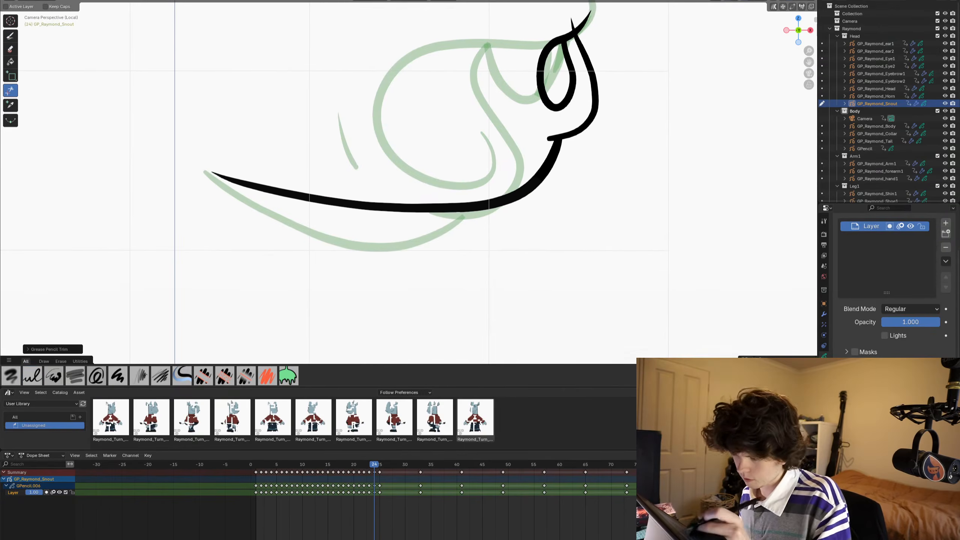
pyautogui.moveTo(559, 129)
pyautogui.keyDown('shift'); pyautogui.mouseDown(button='middle')
pyautogui.moveTo(561, 190)
pyautogui.moveTo(541, 255)
pyautogui.moveTo(594, 233)
pyautogui.mouseUp(button='middle'); pyautogui.keyUp('shift')
# - Draw frame 24's upper snout outline over the onion skin, from the back hump across the dip and around the nose to the mouth
pyautogui.click(10, 36)
pyautogui.moveTo(396, 173)
pyautogui.keyDown('shift'); pyautogui.mouseDown(button='middle')
pyautogui.moveTo(378, 227)
pyautogui.moveTo(381, 303)
pyautogui.moveTo(420, 327)
pyautogui.mouseUp(button='middle'); pyautogui.keyUp('shift')
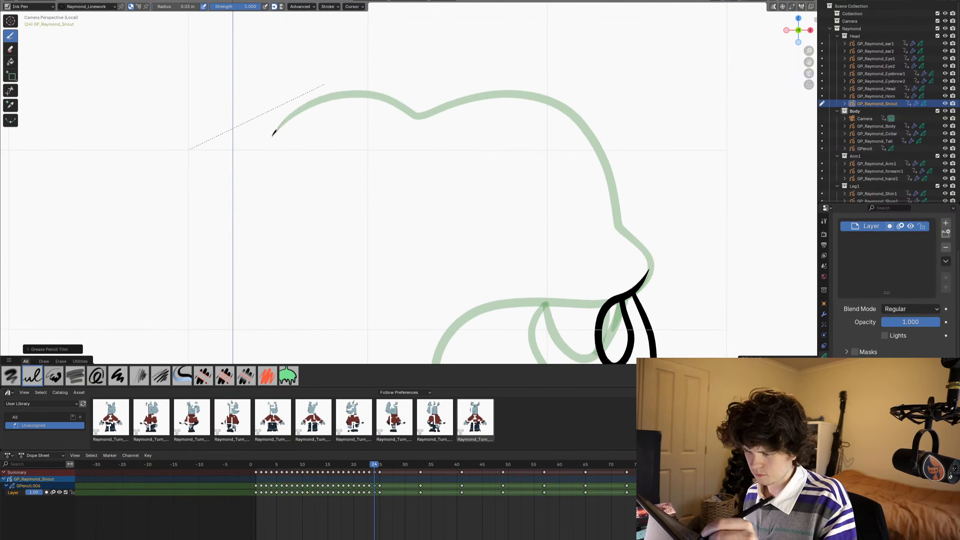
pyautogui.moveTo(272, 135)
pyautogui.mouseDown()
pyautogui.moveTo(332, 94)
pyautogui.moveTo(400, 102)
pyautogui.moveTo(420, 117)
pyautogui.moveTo(480, 92)
pyautogui.moveTo(552, 91)
pyautogui.moveTo(597, 149)
pyautogui.moveTo(613, 210)
pyautogui.moveTo(651, 258)
pyautogui.moveTo(651, 273)
pyautogui.moveTo(628, 294)
pyautogui.mouseUp()
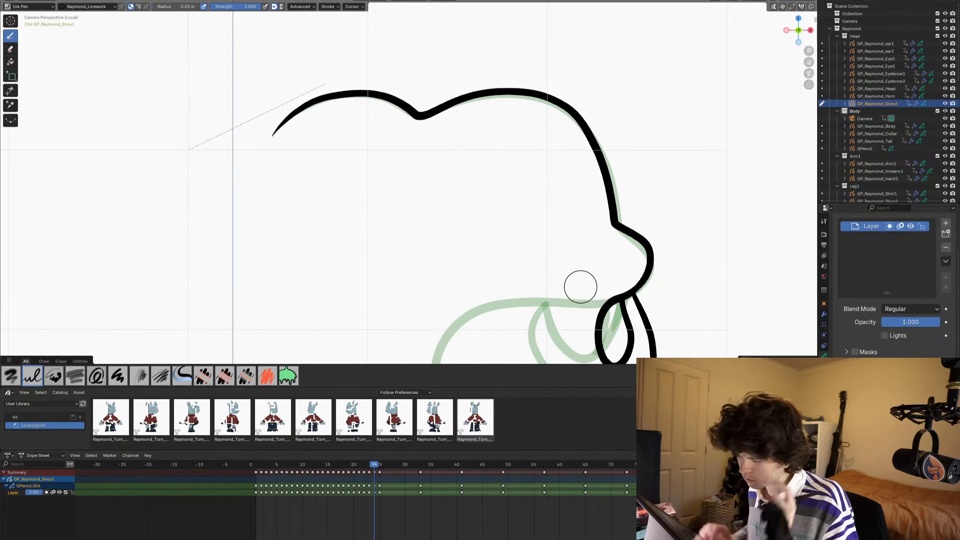
# - Sculpt the forehead and bridge of frame 24's snout outline with the Grab brush to align them with the onion skin
pyautogui.hotkey('ctrl', 'Tab')
pyautogui.click(607, 206)
pyautogui.moveTo(606, 207); pyautogui.dragTo(616, 198)
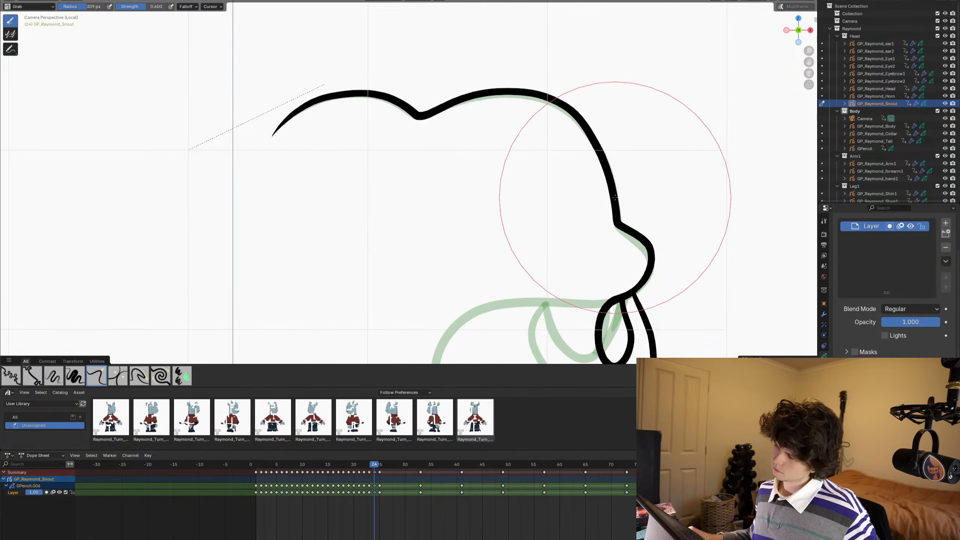
pyautogui.moveTo(527, 107); pyautogui.dragTo(531, 114)
# - Scrub and step through the snout frames in Object Mode to examine how the mouth opening and closing flows up to frame 24
pyautogui.scroll(-3, 548, 123)
pyautogui.hotkey('ctrl', 'Tab')
pyautogui.click(531, 174)
pyautogui.scroll(-2, 531, 171)
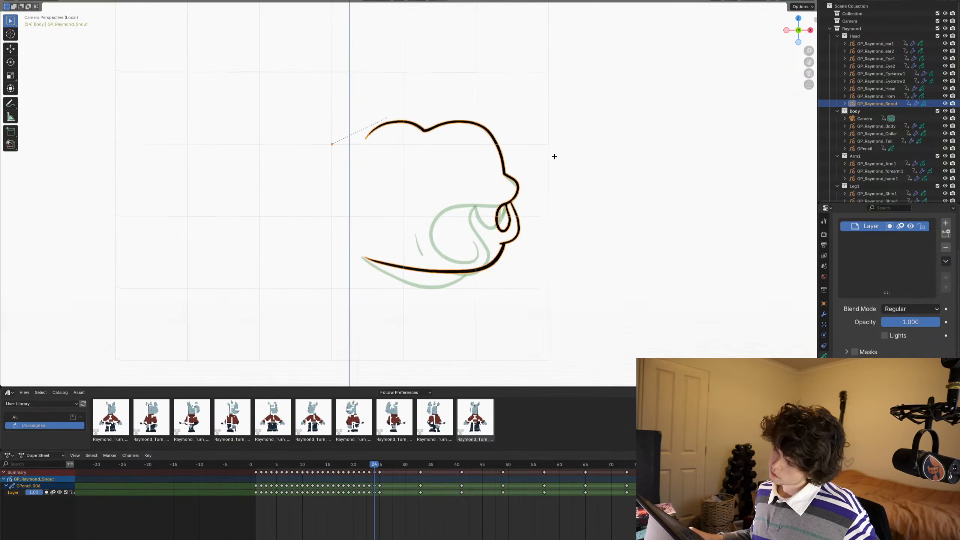
pyautogui.click(548, 214)
pyautogui.press('Left')
pyautogui.press('Left')
pyautogui.press('Left')
pyautogui.press('Left')
pyautogui.press('Left')
pyautogui.press('Left')
pyautogui.press('Right')
pyautogui.press('Right')
pyautogui.press('Right')
pyautogui.press('Right')
pyautogui.press('Right')
pyautogui.press('Right')
pyautogui.press('Right')
pyautogui.press('Right')
pyautogui.press('Right')
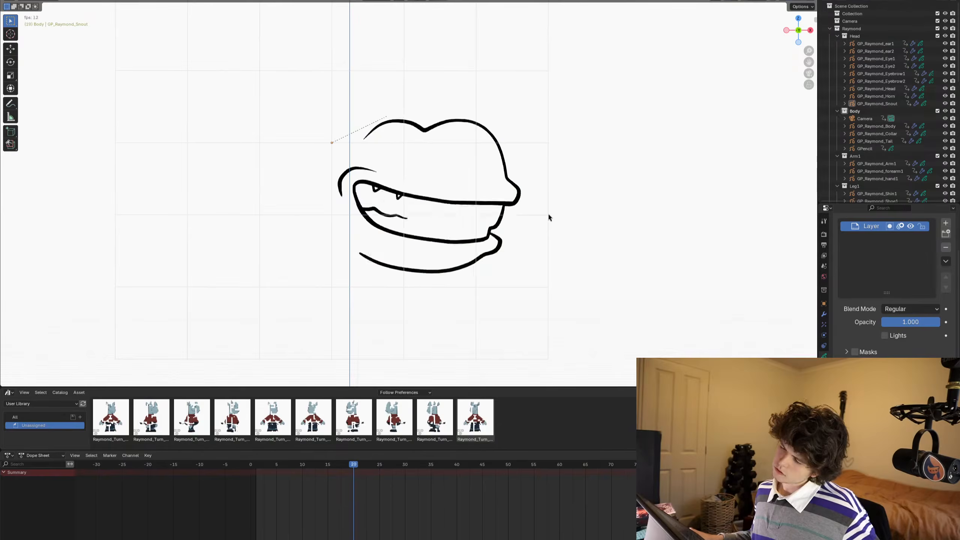
pyautogui.keyDown('alt'); pyautogui.moveTo(548, 214); pyautogui.dragTo(486, 217, button='middle'); pyautogui.keyUp('alt')
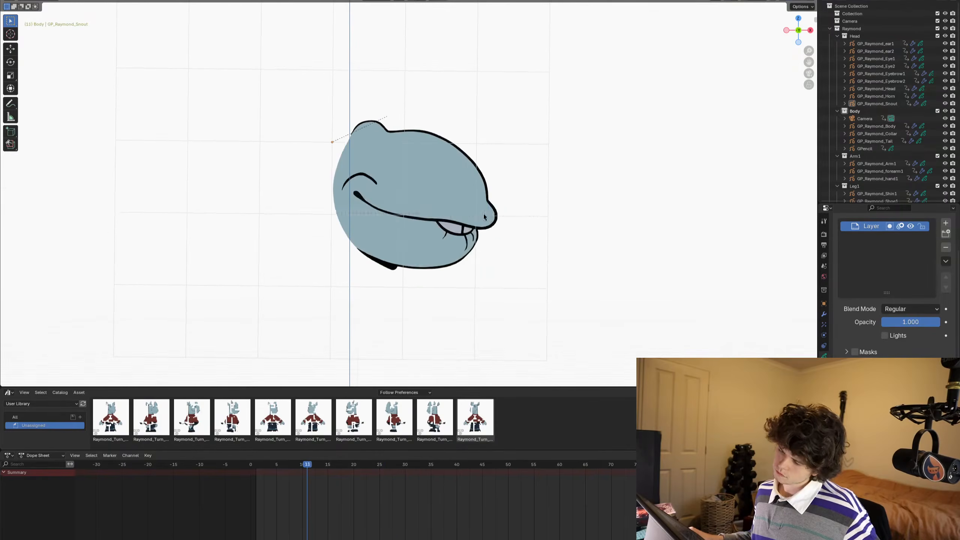
pyautogui.press('Right')
pyautogui.press('Right')
pyautogui.press('Right')
pyautogui.press('Right')
pyautogui.press('Right')
pyautogui.press('Right')
pyautogui.press('Right')
pyautogui.press('Right')
pyautogui.press('Right')
pyautogui.press('Right')
pyautogui.press('Right')
pyautogui.press('Right')
pyautogui.press('Right')
pyautogui.press('Right')
pyautogui.press('Left')
pyautogui.press('Left')
pyautogui.press('Left')
pyautogui.press('Left')
pyautogui.press('Left')
pyautogui.press('Left')
pyautogui.press('Left')
pyautogui.press('Left')
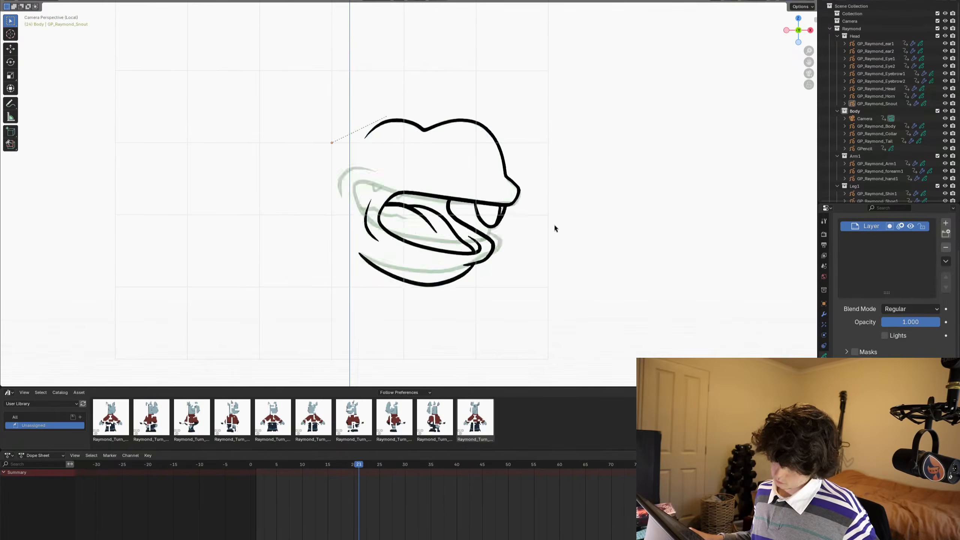
pyautogui.press('Right')
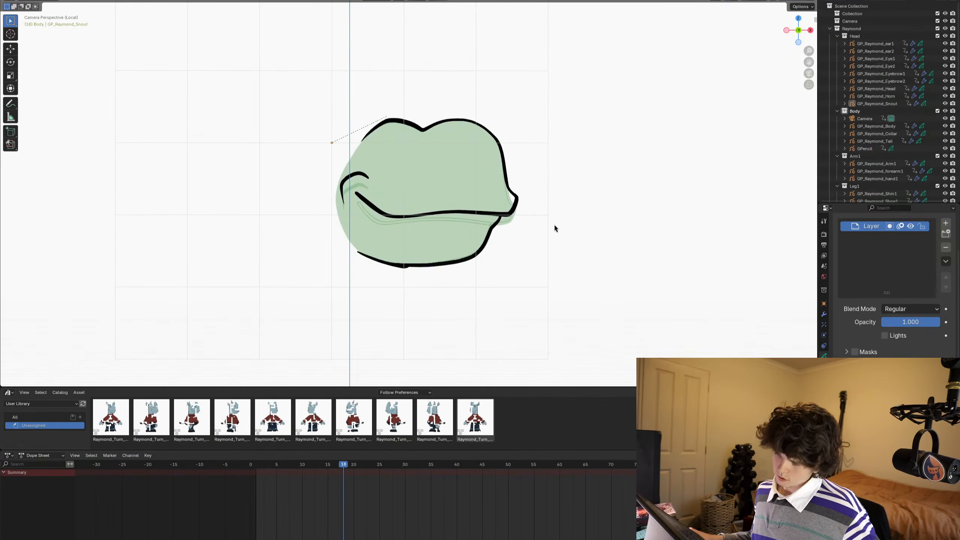
# - On frame 18, make temp_fill the active material of the snout object and return to Draw Mode
pyautogui.keyDown('shift'); pyautogui.moveTo(446, 273); pyautogui.dragTo(469, 227, button='middle'); pyautogui.keyUp('shift')
pyautogui.click(823, 366)
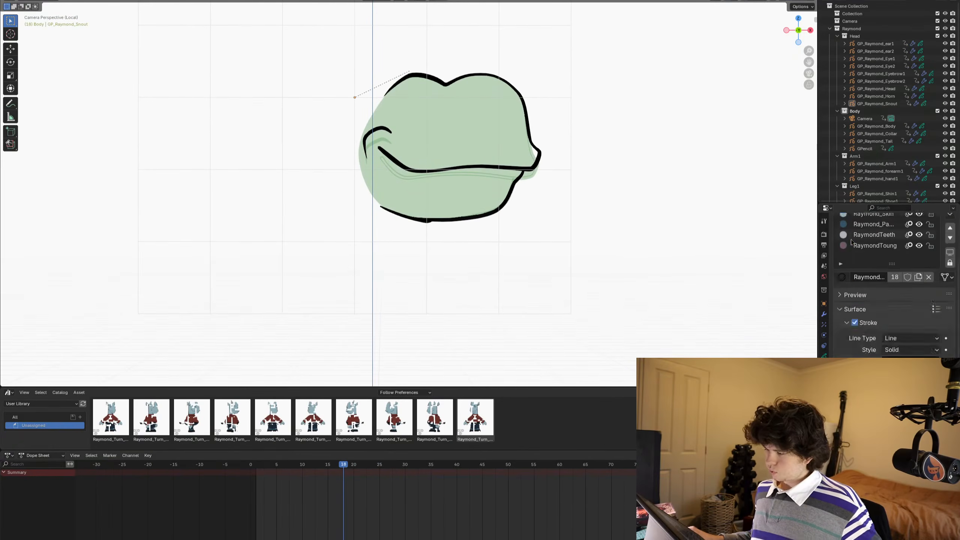
pyautogui.moveTo(876, 245); pyautogui.dragTo(876, 299, button='middle')
pyautogui.click(865, 255)
pyautogui.keyDown('ctrl'); pyautogui.moveTo(491, 246); pyautogui.dragTo(464, 189, button='middle'); pyautogui.keyUp('ctrl')
pyautogui.keyDown('shift'); pyautogui.moveTo(464, 190); pyautogui.dragTo(464, 278, button='middle'); pyautogui.keyUp('shift')
pyautogui.hotkey('ctrl', 'Tab')
pyautogui.scroll(-2, 463, 191)
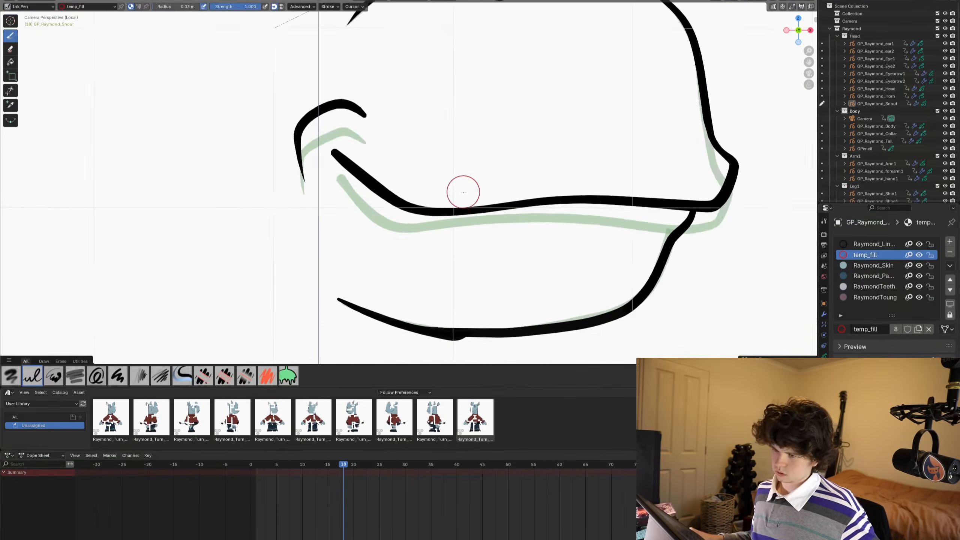
# - Close the open back of the snout on frames 18 and 19 with a curved temp_fill line from the back hump to the jaw
pyautogui.keyDown('shift'); pyautogui.moveTo(463, 192); pyautogui.dragTo(466, 225, button='middle'); pyautogui.keyUp('shift')
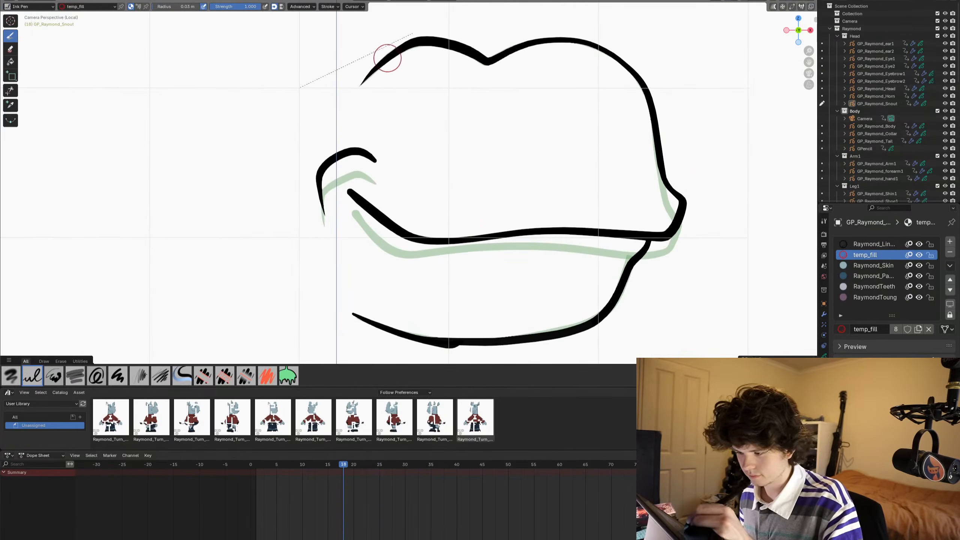
pyautogui.moveTo(380, 64); pyautogui.dragTo(340, 108)
pyautogui.moveTo(318, 142)
pyautogui.mouseDown()
pyautogui.moveTo(306, 195)
pyautogui.moveTo(313, 261)
pyautogui.moveTo(343, 308)
pyautogui.moveTo(394, 331)
pyautogui.mouseUp()
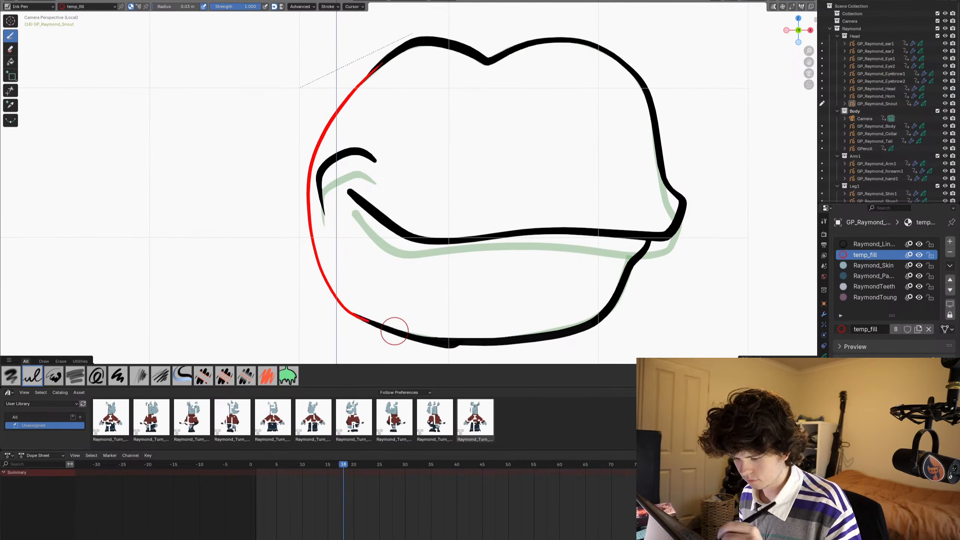
pyautogui.press('Right')
pyautogui.moveTo(380, 65); pyautogui.dragTo(353, 93)
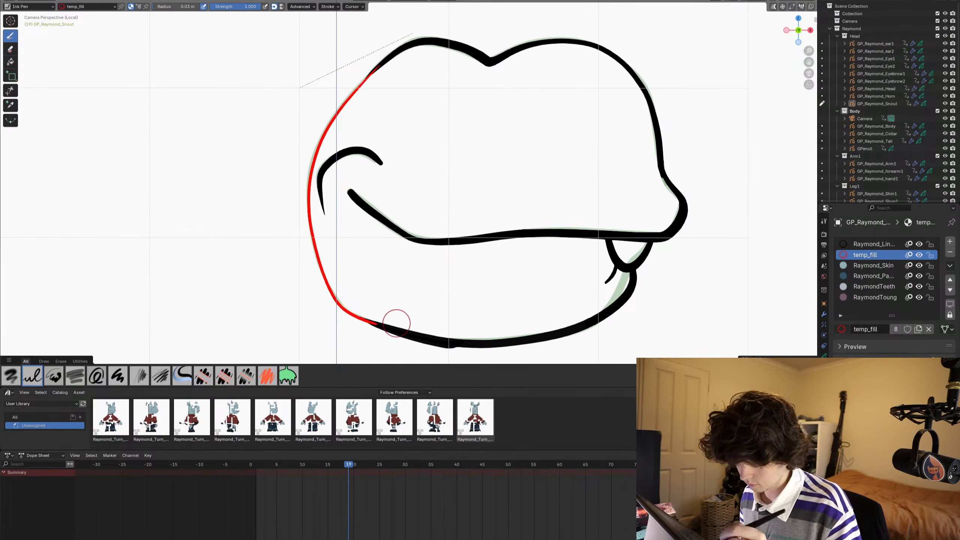
# - Draw the curved temp_fill line closing the back of the snout on frames 20 and 21
pyautogui.press('Right')
pyautogui.moveTo(374, 71); pyautogui.dragTo(356, 91)
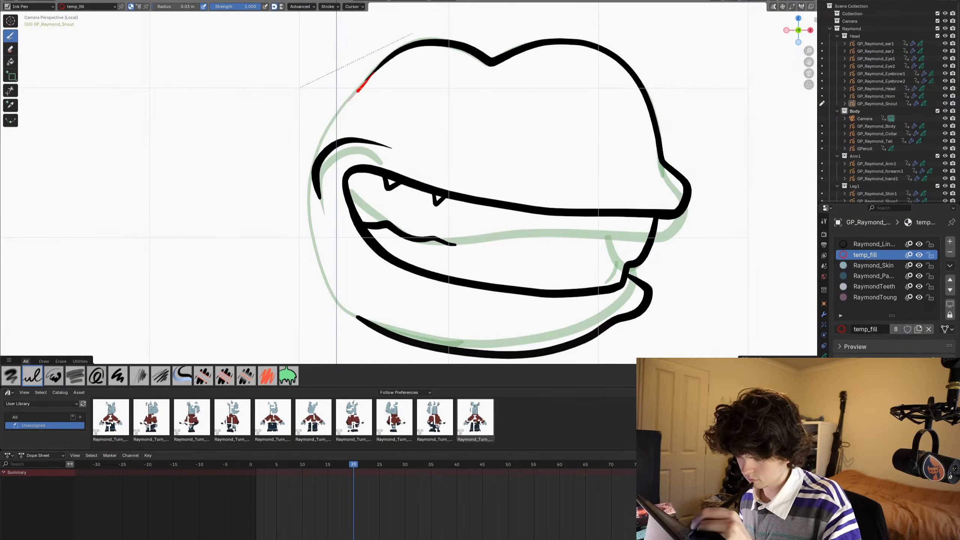
pyautogui.moveTo(322, 130)
pyautogui.mouseDown()
pyautogui.moveTo(302, 185)
pyautogui.moveTo(310, 240)
pyautogui.moveTo(336, 293)
pyautogui.mouseUp()
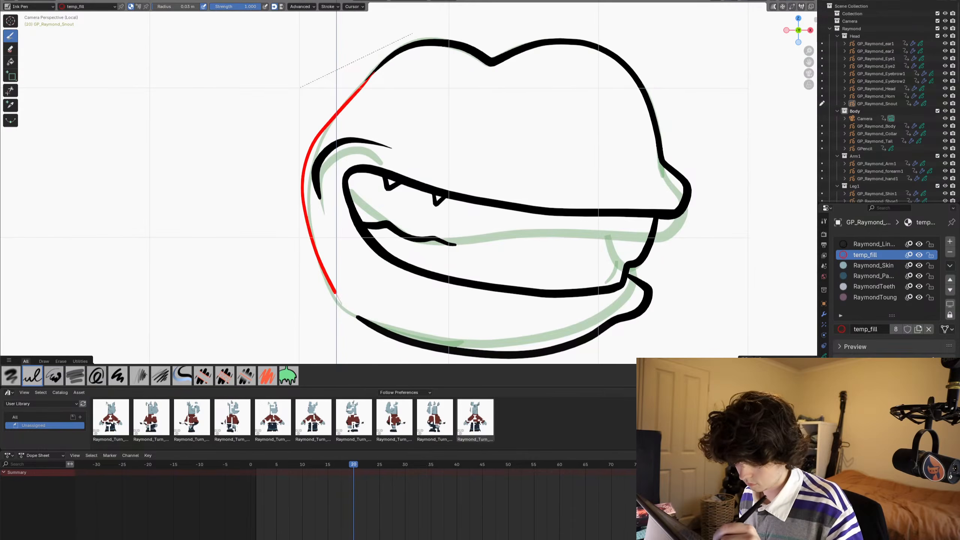
pyautogui.press('Right')
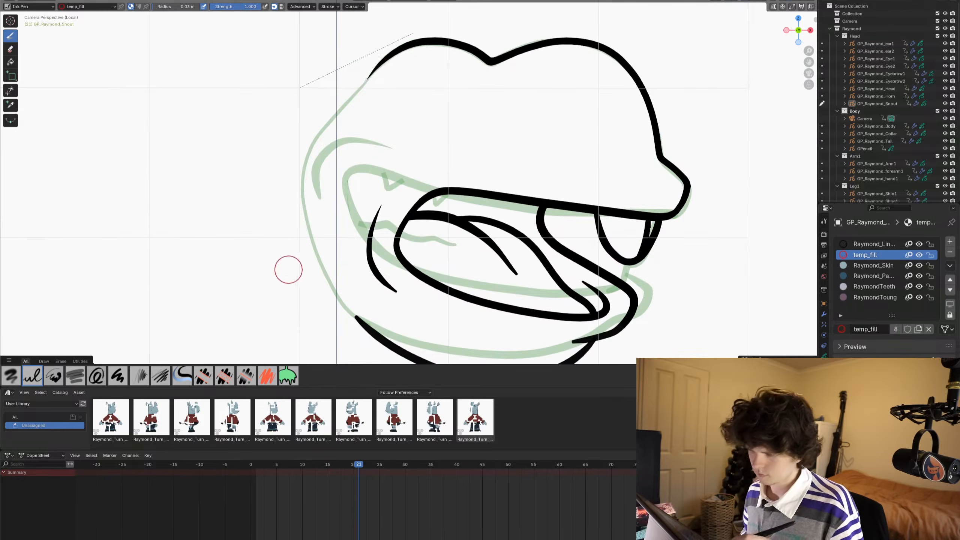
pyautogui.moveTo(375, 68)
pyautogui.mouseDown()
pyautogui.moveTo(332, 184)
pyautogui.moveTo(333, 263)
pyautogui.moveTo(346, 300)
pyautogui.mouseUp()
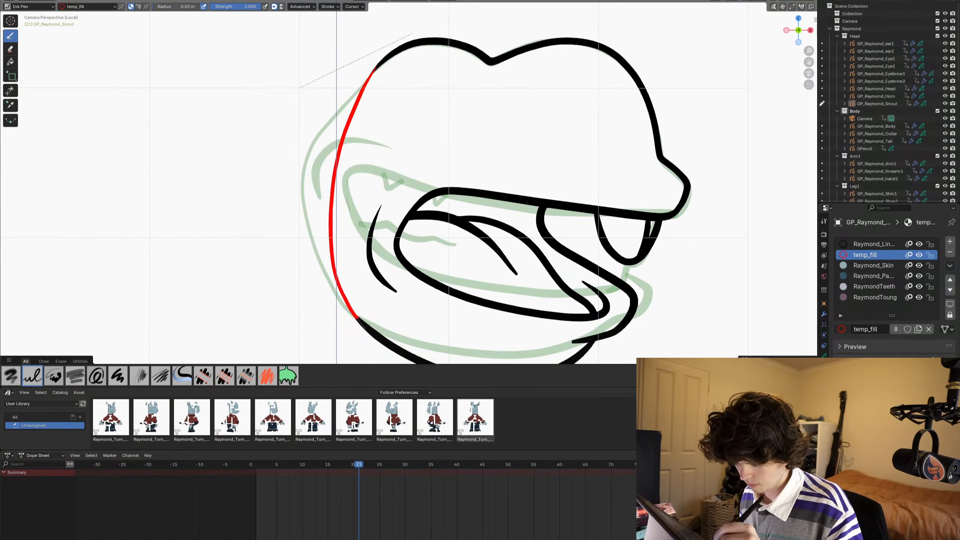
# - Draw the temp_fill closing line along the back of the snout on frames 22 and 23, and advance to frame 24
pyautogui.scroll(-2, 276, 218)
pyautogui.scroll(-2, 274, 197)
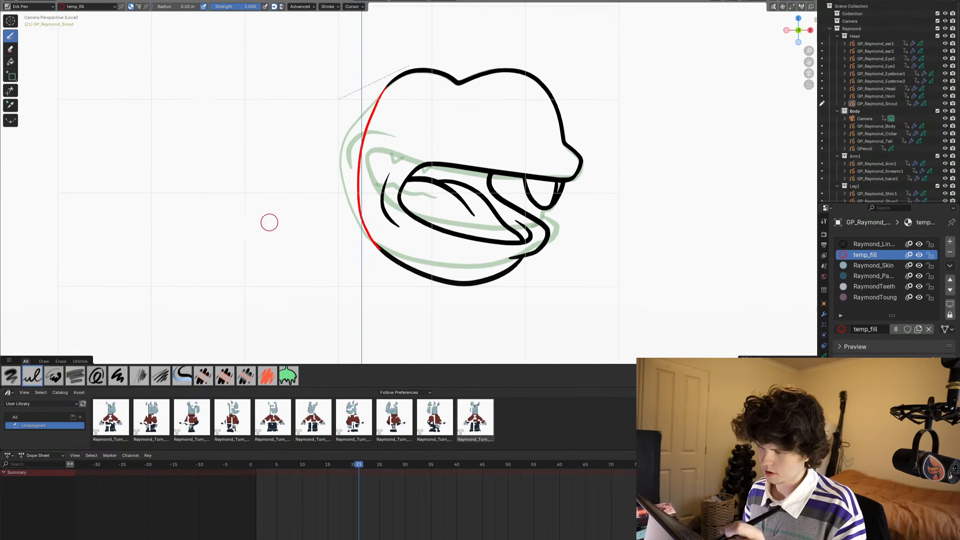
pyautogui.keyDown('shift'); pyautogui.moveTo(291, 228); pyautogui.dragTo(265, 267, button='middle'); pyautogui.keyUp('shift')
pyautogui.keyDown('shift'); pyautogui.moveTo(242, 313); pyautogui.dragTo(219, 310, button='middle'); pyautogui.keyUp('shift')
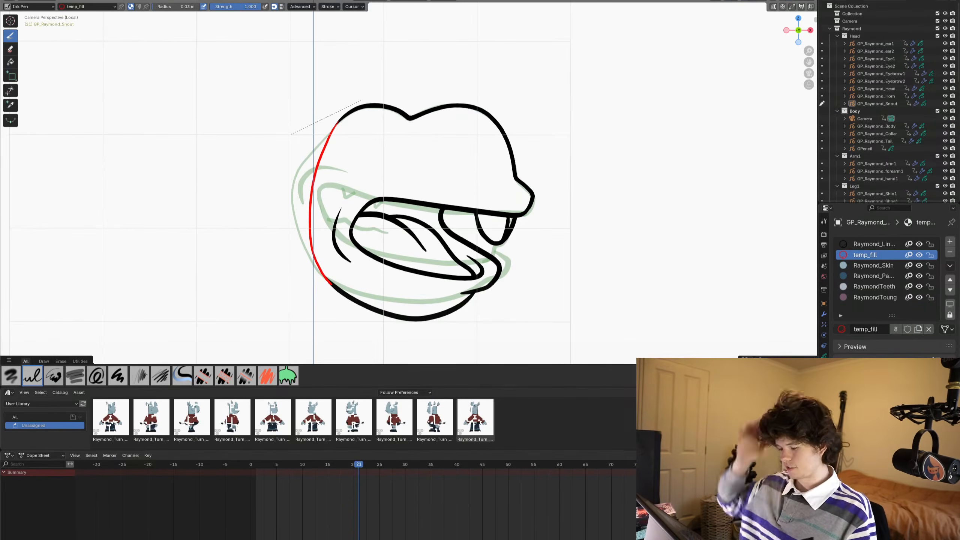
pyautogui.press('Right')
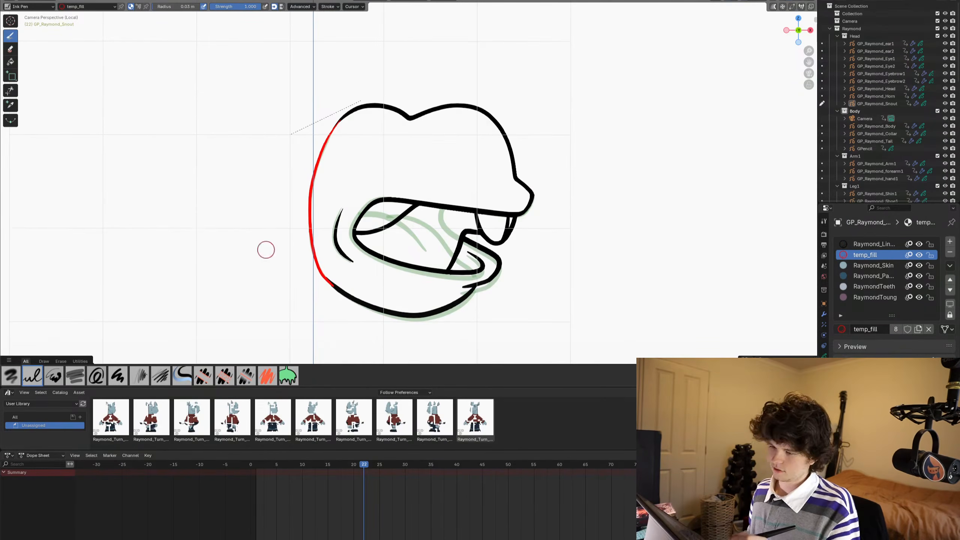
pyautogui.press('Right')
pyautogui.scroll(4, 288, 229)
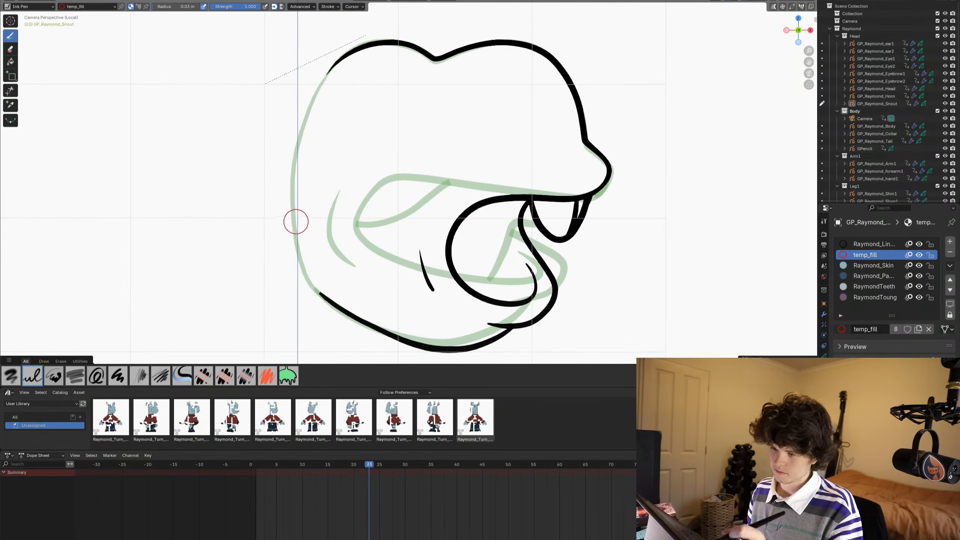
pyautogui.moveTo(334, 65); pyautogui.dragTo(332, 68)
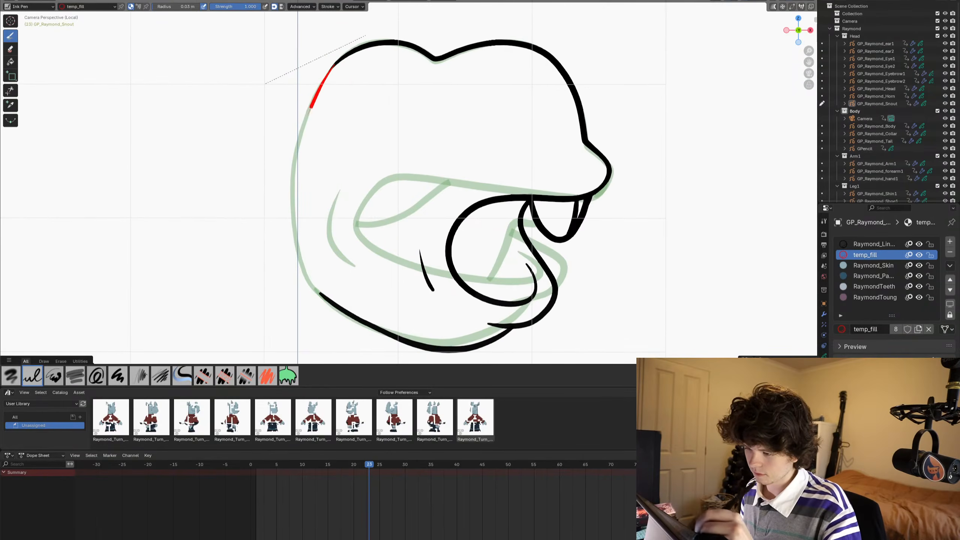
pyautogui.moveTo(311, 107); pyautogui.dragTo(292, 220)
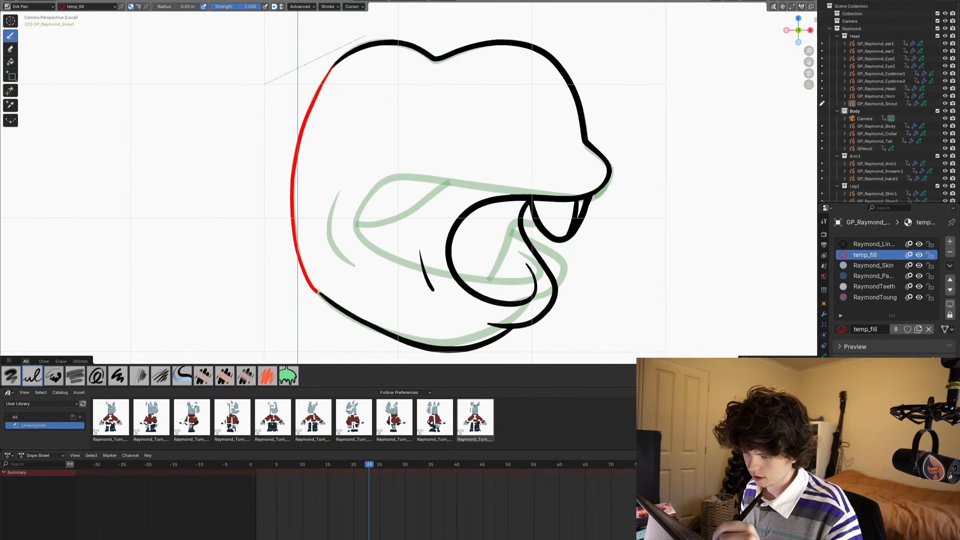
pyautogui.moveTo(317, 291); pyautogui.dragTo(334, 304)
pyautogui.press('Right')
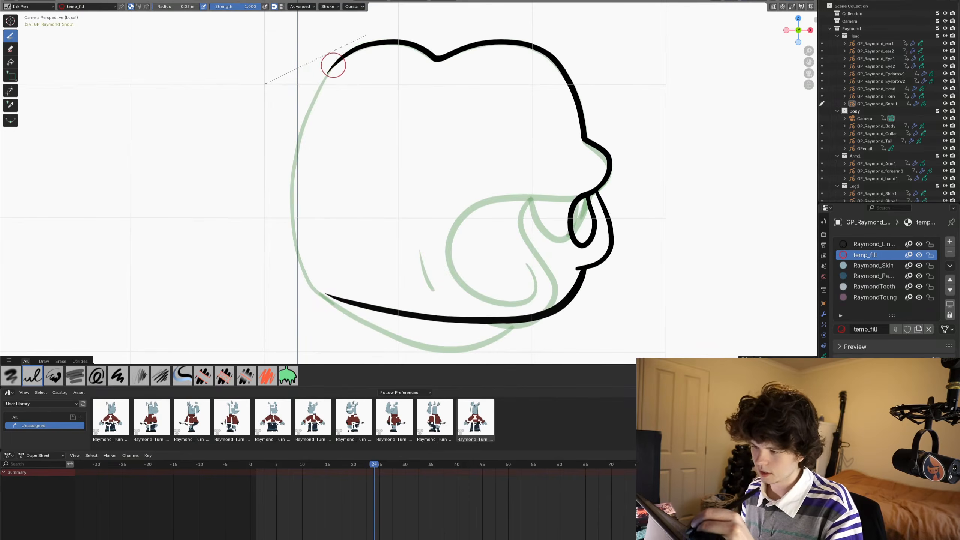
# - Close the open back of the snout on frame 24 with a curved temp_fill line and switch to Object Mode
pyautogui.moveTo(333, 65)
pyautogui.mouseDown()
pyautogui.moveTo(304, 118)
pyautogui.moveTo(295, 244)
pyautogui.moveTo(325, 293)
pyautogui.moveTo(347, 300)
pyautogui.mouseUp()
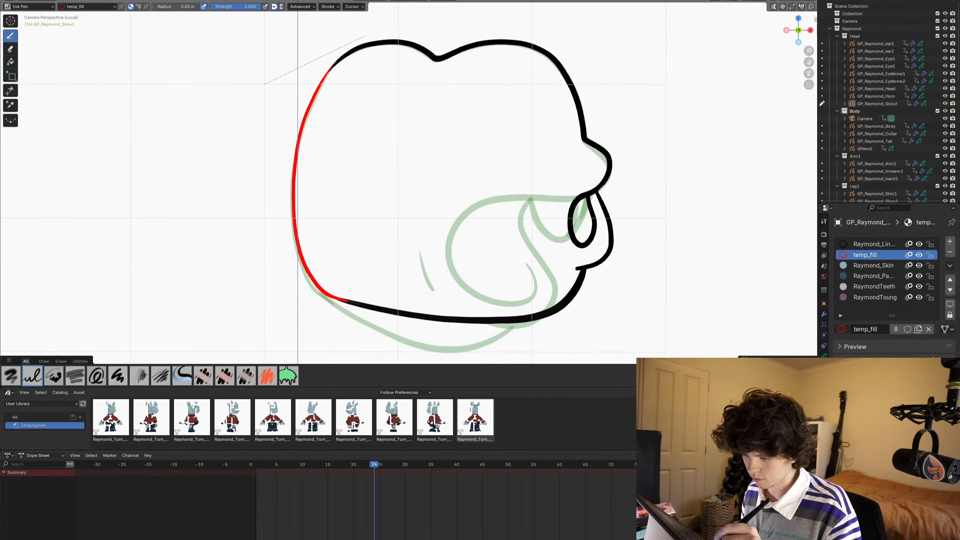
pyautogui.press('Left')
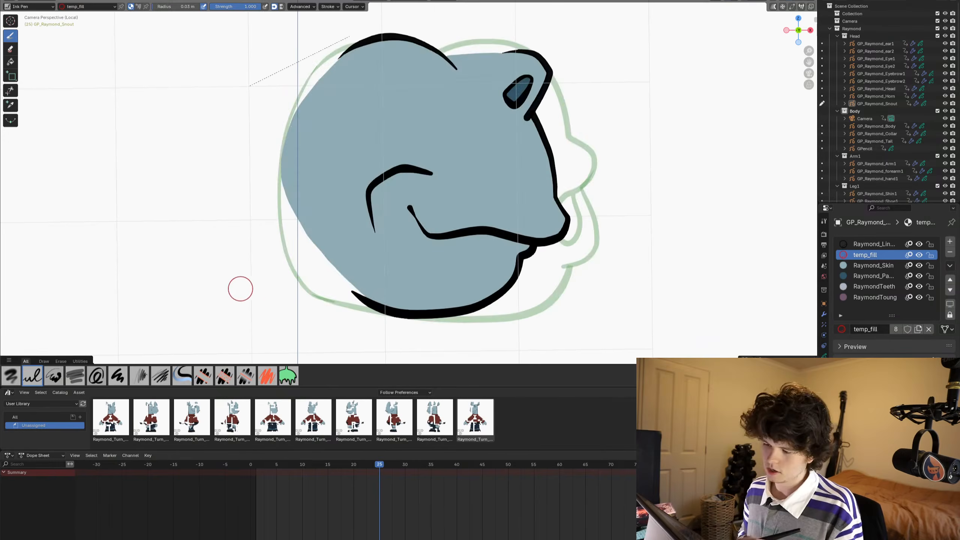
pyautogui.press('Left')
pyautogui.press('Left')
pyautogui.press('Left')
pyautogui.hotkey('ctrl', 'Tab')
# - Step through the frames and play back the animation to examine the snout drawings
pyautogui.scroll(-5, 545, 258)
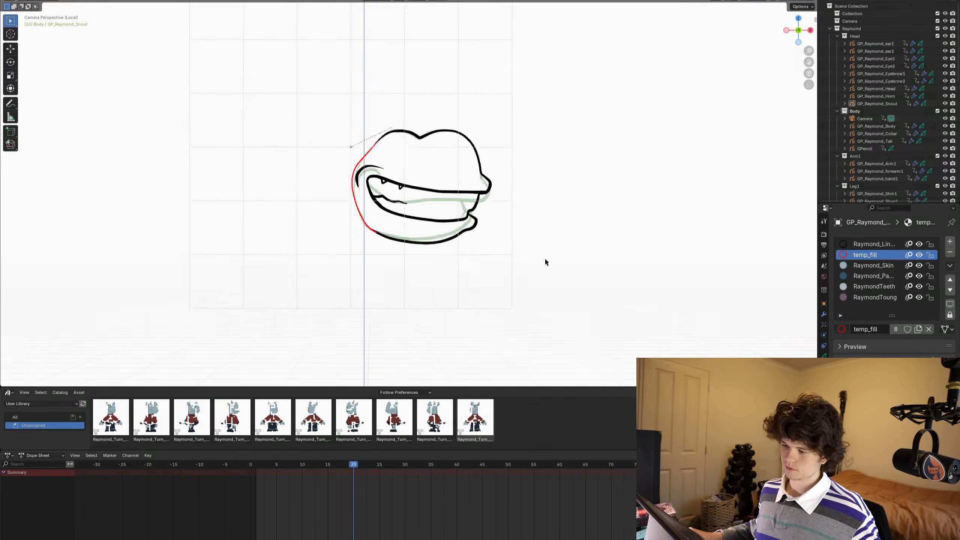
pyautogui.press('Left')
pyautogui.press('Left')
pyautogui.press('Left')
pyautogui.press('Left')
pyautogui.press('Left')
pyautogui.press('Left')
pyautogui.press('Left')
pyautogui.press('Left')
pyautogui.press('Left')
pyautogui.press('Left')
pyautogui.press('Left')
pyautogui.press('Left')
pyautogui.press('Left')
pyautogui.press('Left')
pyautogui.press('Left')
pyautogui.press('Left')
pyautogui.press('Left')
pyautogui.press('Left')
pyautogui.press('Left')
pyautogui.press('Left')
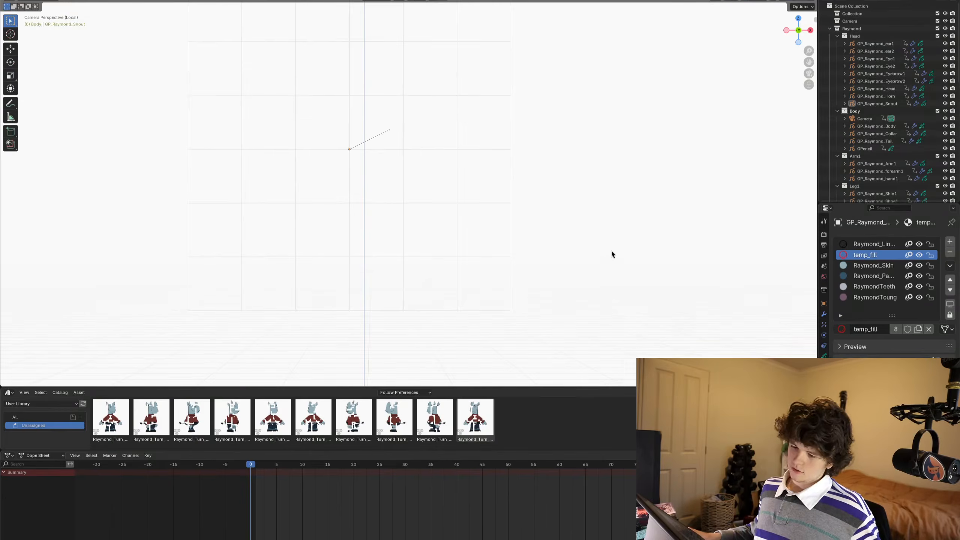
pyautogui.press('Right')
pyautogui.press('Right')
pyautogui.press('Right')
pyautogui.press('Right')
pyautogui.press('Right')
pyautogui.press('Right')
pyautogui.press('Right')
pyautogui.press('Right')
pyautogui.press('Right')
pyautogui.press('Right')
pyautogui.press('Right')
pyautogui.press('Right')
pyautogui.press('Right')
pyautogui.press('Right')
pyautogui.press('Right')
pyautogui.press('Right')
pyautogui.press('Right')
pyautogui.press('Right')
pyautogui.press('Right')
pyautogui.press('Right')
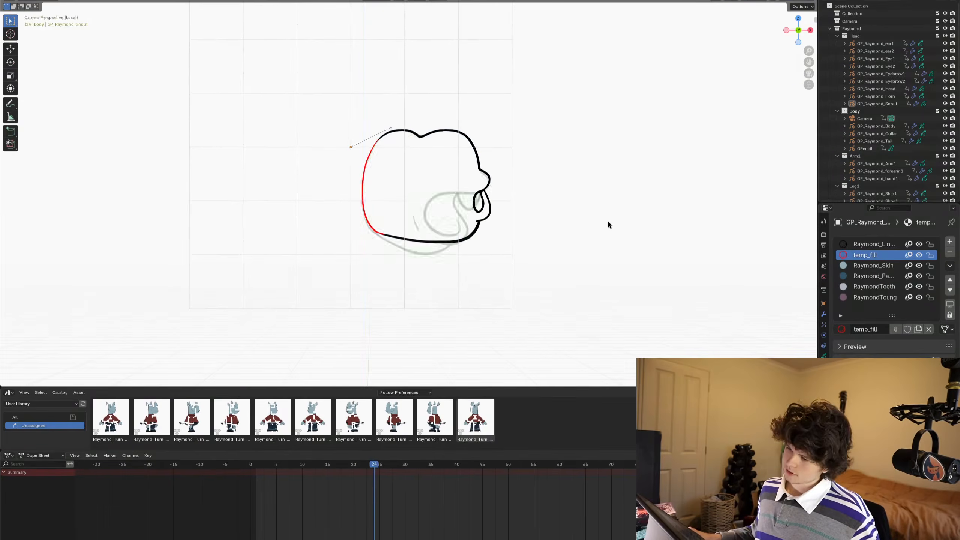
pyautogui.press('Right')
pyautogui.press('Right')
pyautogui.press('Right')
pyautogui.press('Right')
pyautogui.press('Right')
pyautogui.keyDown('alt'); pyautogui.moveTo(618, 191); pyautogui.dragTo(488, 177, button='middle'); pyautogui.keyUp('alt')
pyautogui.press('space')
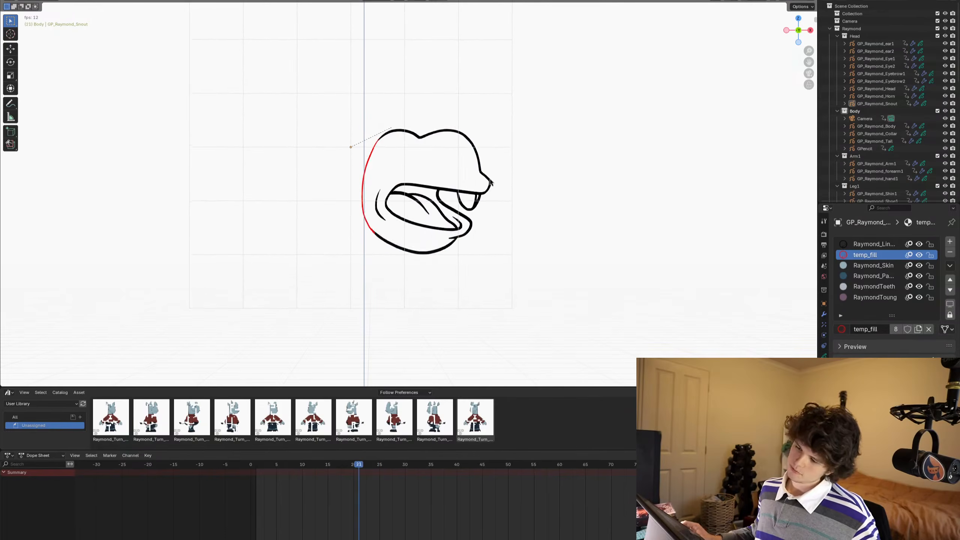
pyautogui.press('space')
pyautogui.press('Left')
pyautogui.press('Left')
pyautogui.press('Left')
pyautogui.press('Left')
pyautogui.press('Left')
pyautogui.press('Left')
pyautogui.press('Left')
pyautogui.press('Left')
pyautogui.press('Left')
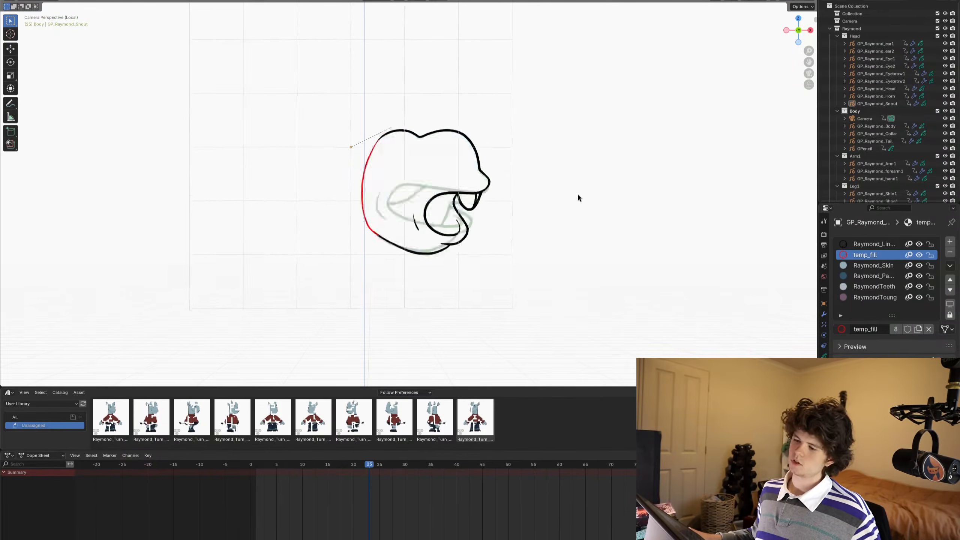
pyautogui.press('space')
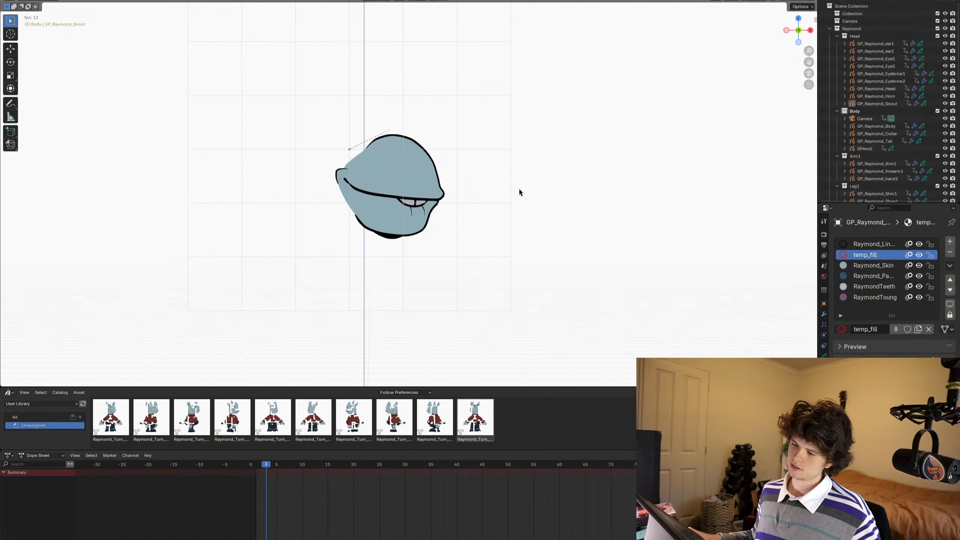
pyautogui.press('space')
pyautogui.press('Left')
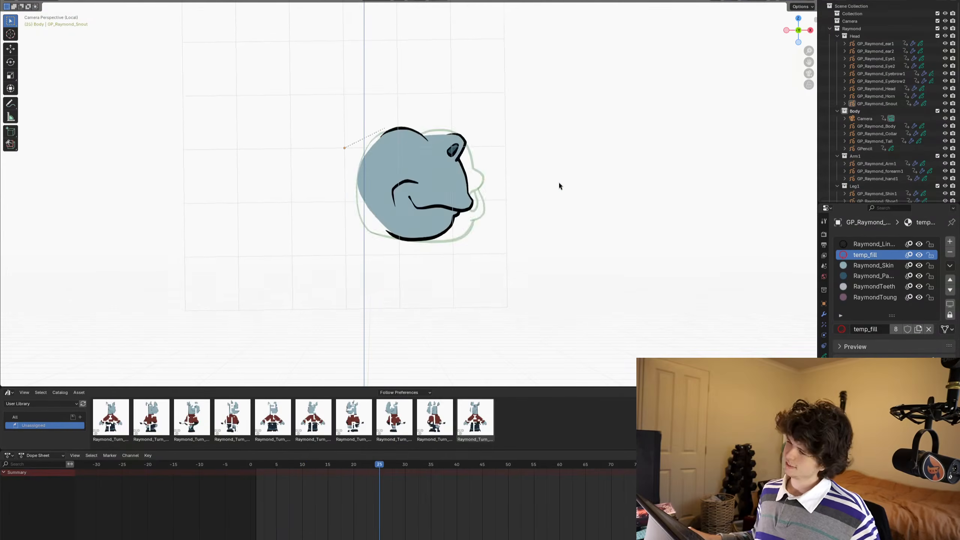
pyautogui.press('Left')
pyautogui.press('Left')
pyautogui.press('Left')
pyautogui.press('Left')
pyautogui.press('Left')
pyautogui.press('Left')
pyautogui.press('Left')
pyautogui.press('Left')
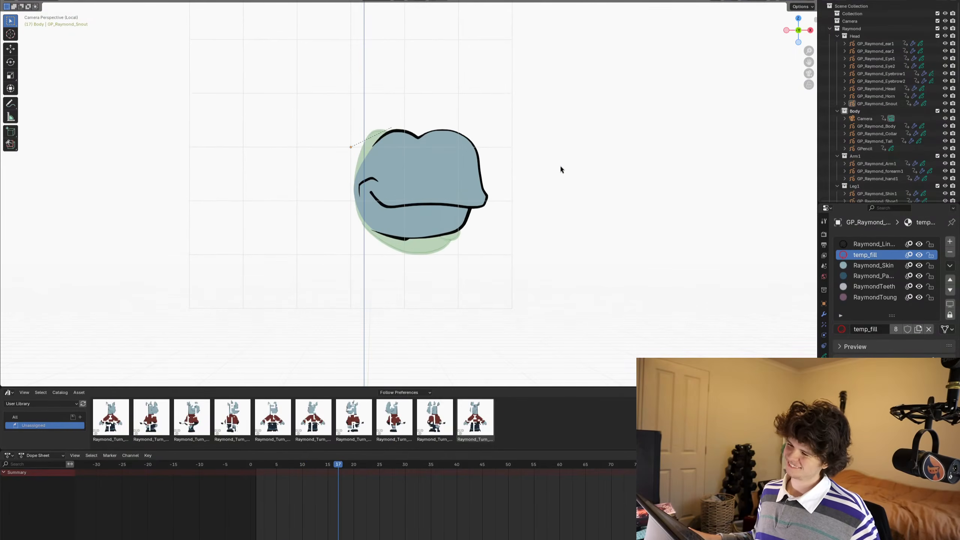
# - On frame 18, return to Draw Mode and fill the whole snout with Raymond_Skin using the Fill tool
pyautogui.press('Right')
pyautogui.moveTo(445, 184)
pyautogui.keyDown('shift'); pyautogui.mouseDown(button='middle')
pyautogui.moveTo(421, 212)
pyautogui.moveTo(493, 154)
pyautogui.mouseUp(button='middle'); pyautogui.keyUp('shift')
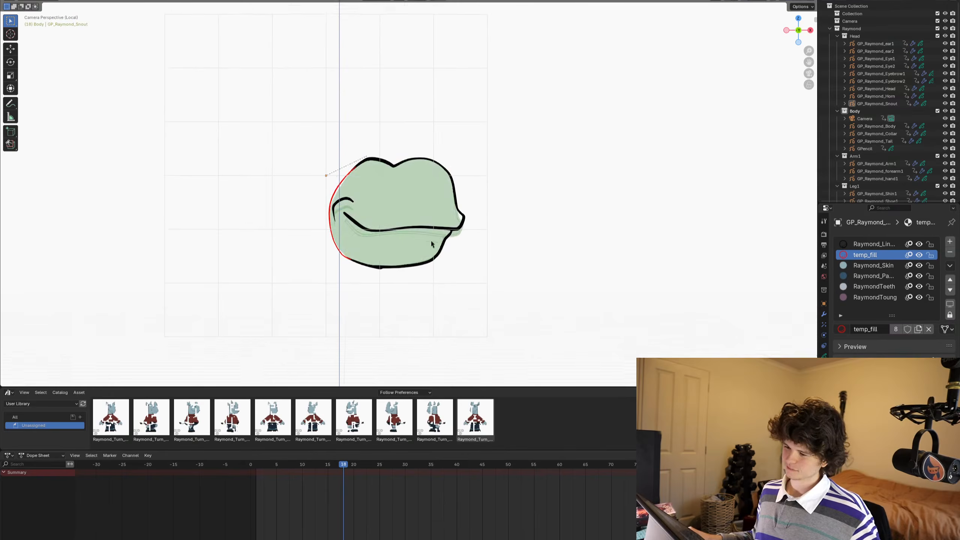
pyautogui.hotkey('ctrl', 'Tab')
pyautogui.scroll(2, 437, 210)
pyautogui.scroll(1, 493, 154)
pyautogui.click(872, 265)
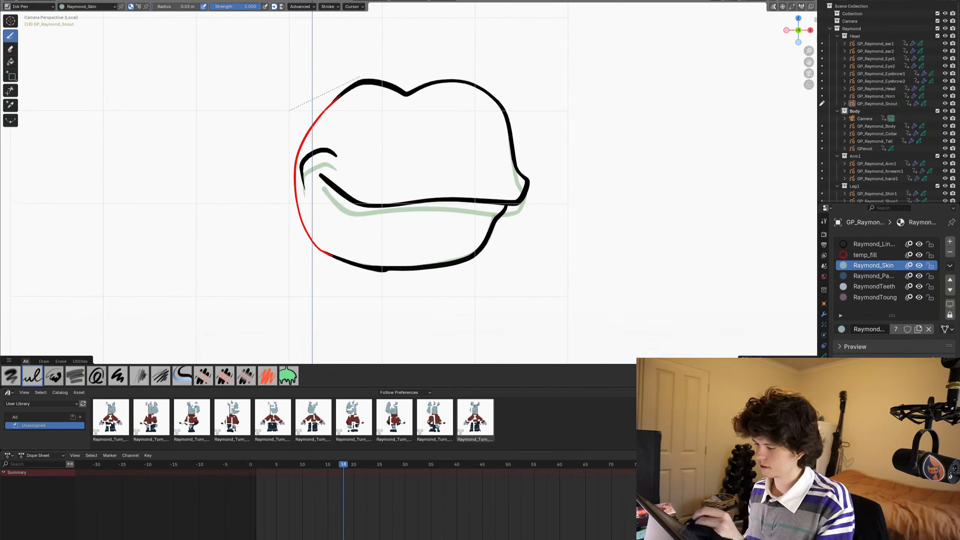
pyautogui.click(11, 61)
pyautogui.click(339, 131)
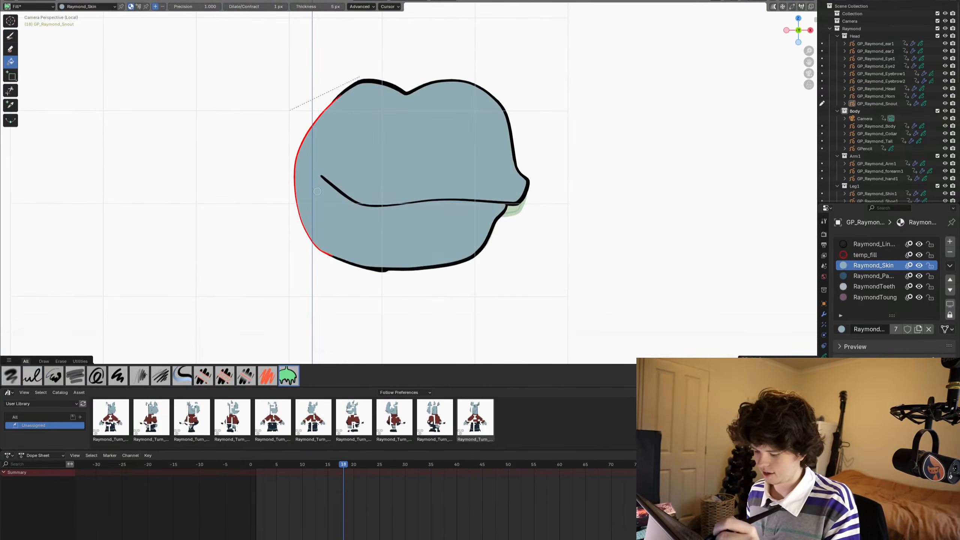
# - On frame 19, fill the snout with Raymond_Skin and the small tooth under the upper lip with RaymondTeeth
pyautogui.press('Right')
pyautogui.click(338, 133)
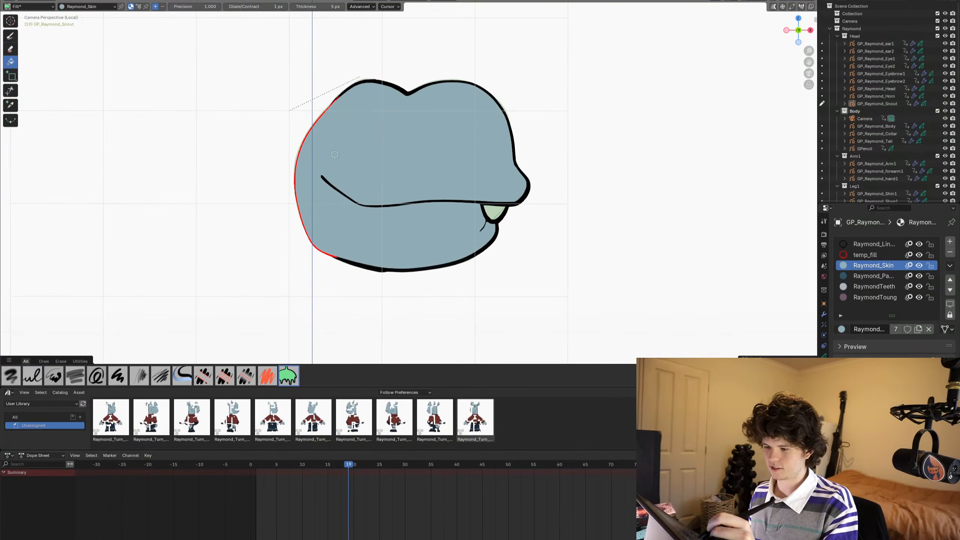
pyautogui.click(872, 286)
pyautogui.click(489, 209)
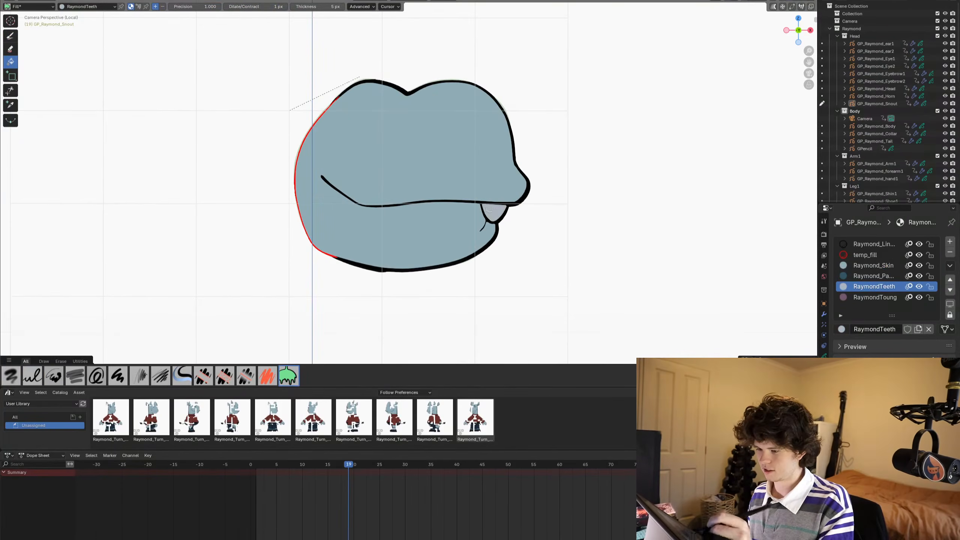
# - On frame 20, fill the snout with Raymond_Skin and the inside of the grinning mouth with RaymondTeeth
pyautogui.click(873, 265)
pyautogui.click(873, 276)
pyautogui.press('Right')
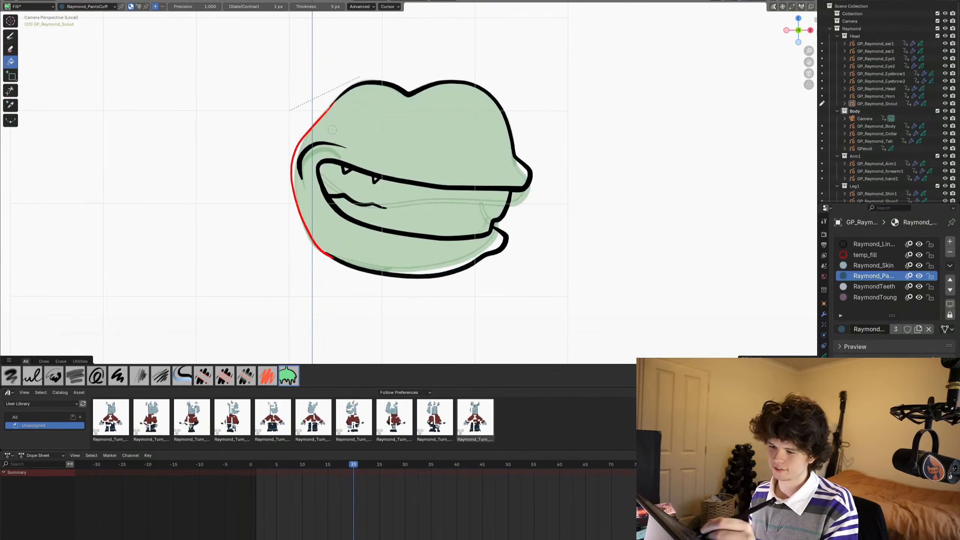
pyautogui.click(332, 129)
pyautogui.hotkey('ctrl', 'z')
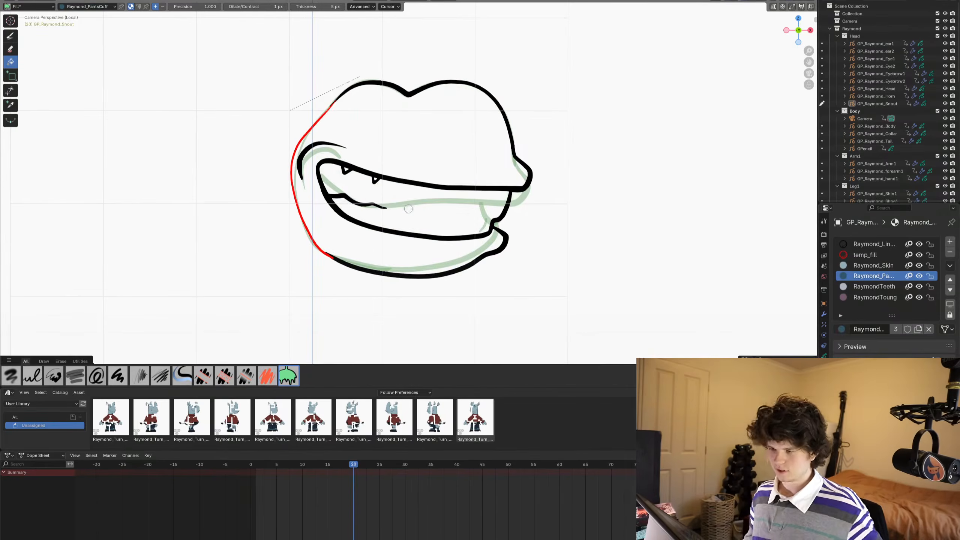
pyautogui.click(873, 266)
pyautogui.click(342, 125)
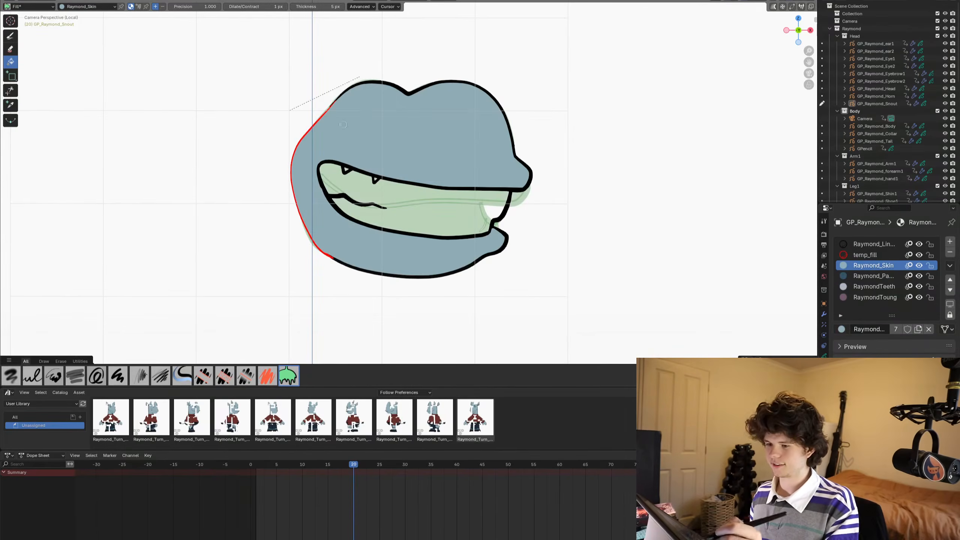
pyautogui.click(873, 286)
pyautogui.click(405, 208)
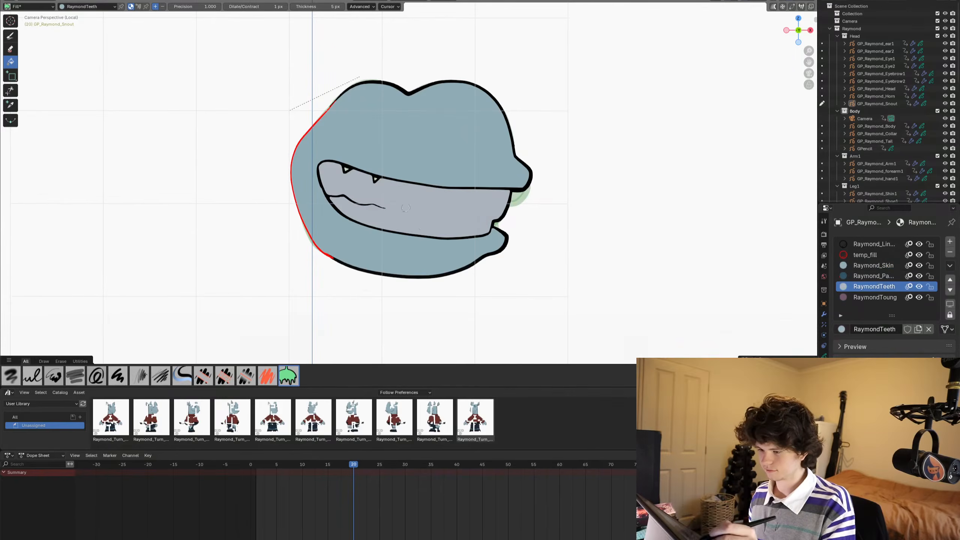
# - Fill the two small triangles along the upper edge of the frame 20 mouth with RaymondToung
pyautogui.click(875, 298)
pyautogui.scroll(7, 337, 206)
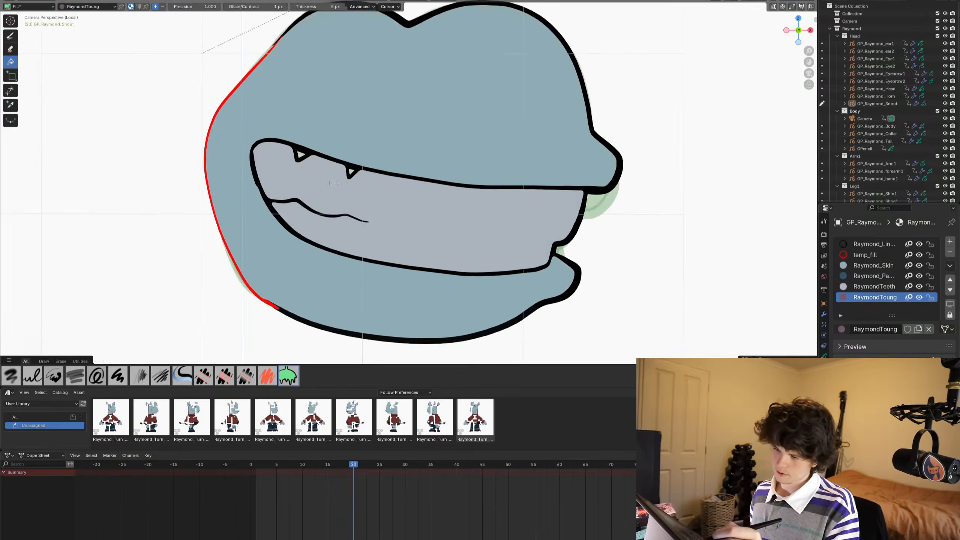
pyautogui.click(287, 151)
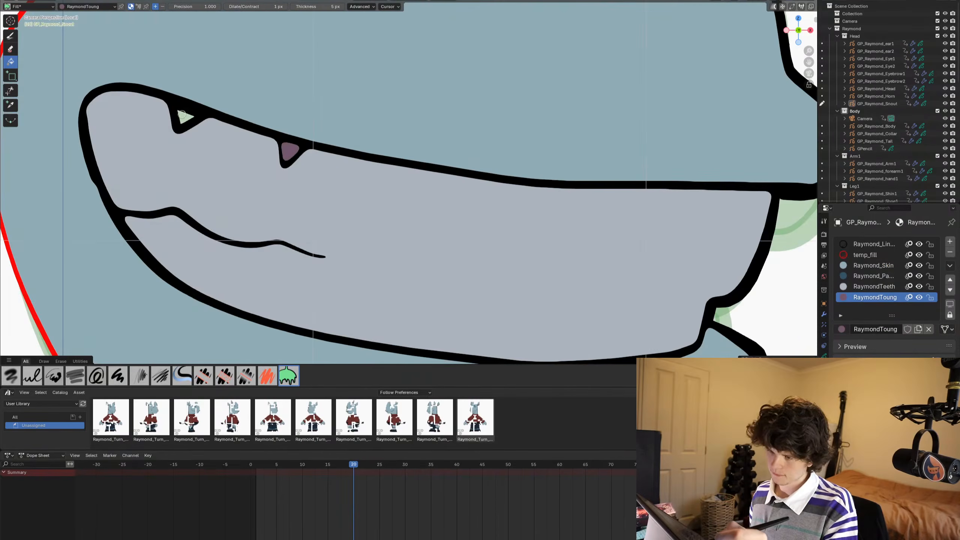
pyautogui.click(181, 114)
pyautogui.scroll(-8, 393, 303)
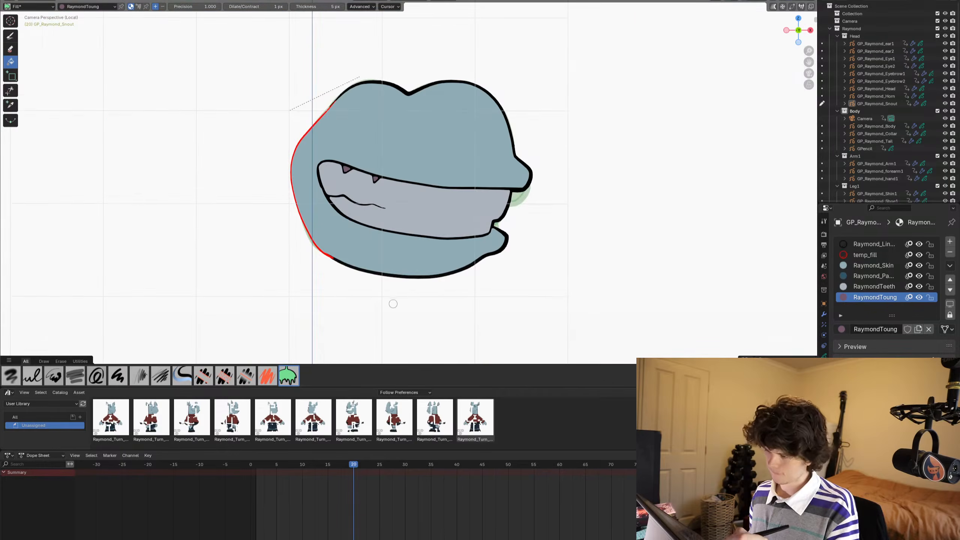
# - Advance to frame 21 and fill the snout with Raymond_Skin
pyautogui.press('Right')
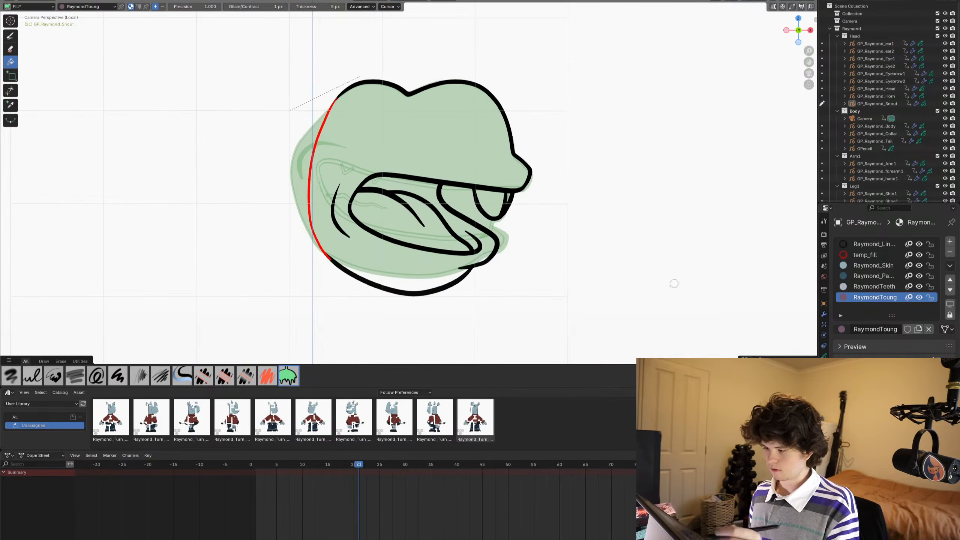
pyautogui.click(872, 266)
pyautogui.click(393, 151)
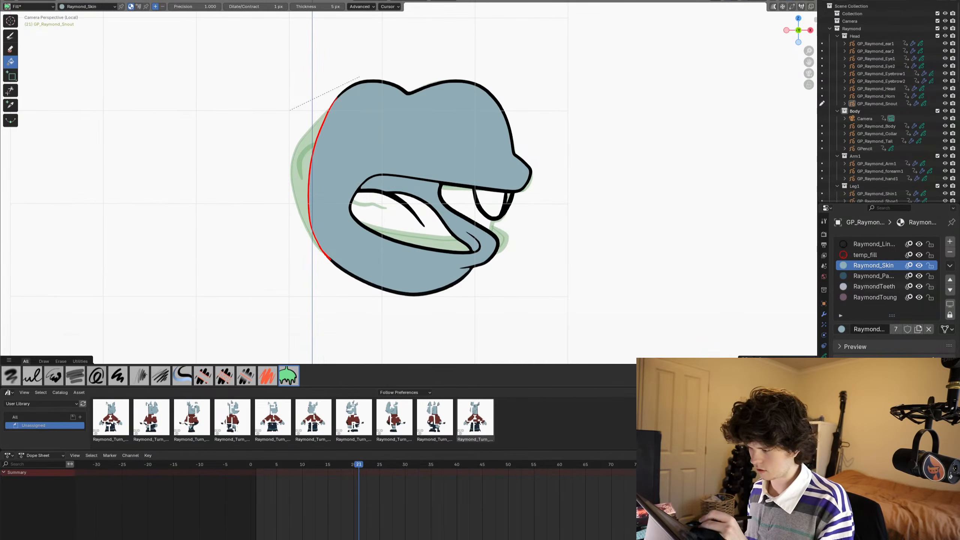
# - Fill the front teeth with RaymondTeeth and the tongue with RaymondToung on frame 21
pyautogui.click(874, 287)
pyautogui.click(489, 200)
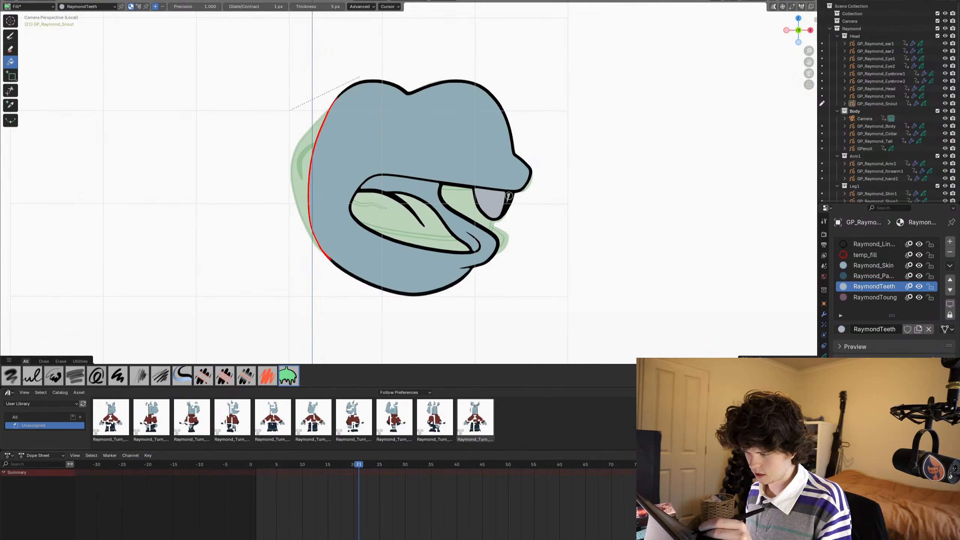
pyautogui.click(874, 297)
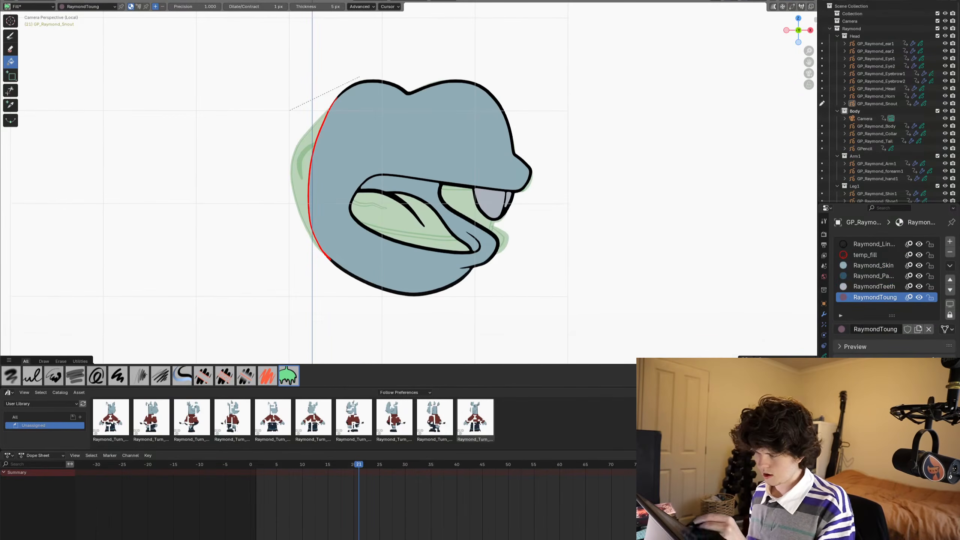
pyautogui.click(385, 218)
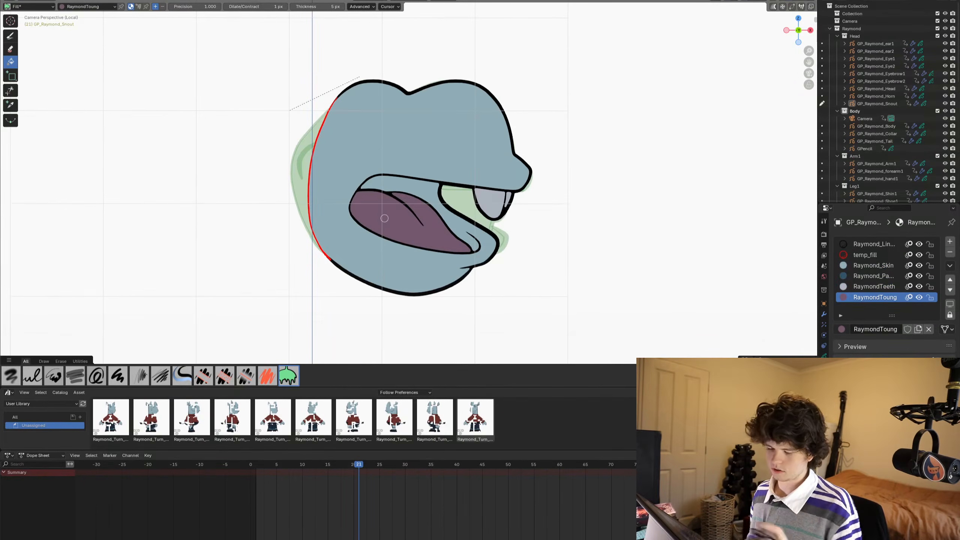
# - Using the Ink Pen with temp_fill, draw a curved line inside the frame 21 mouth from the upper lip to the lower lip crease
pyautogui.click(10, 36)
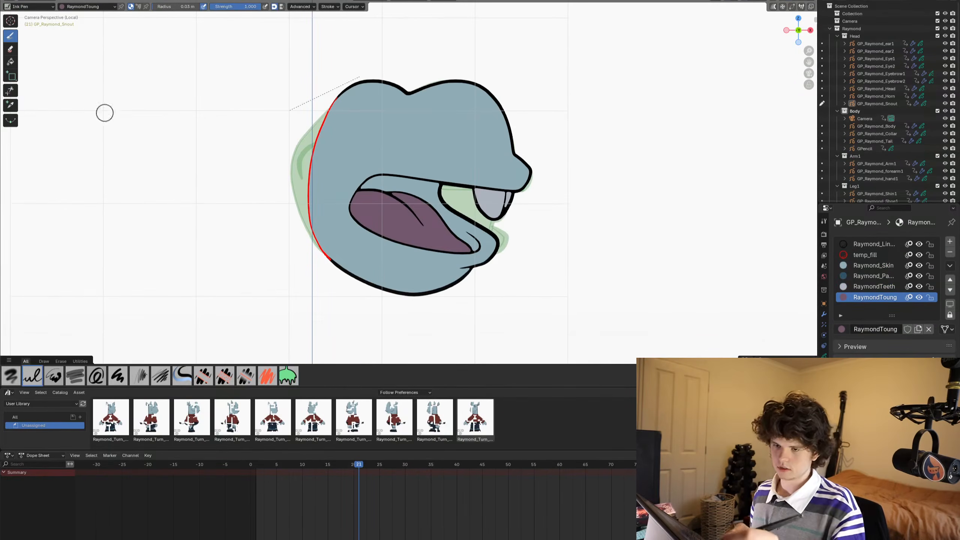
pyautogui.click(873, 244)
pyautogui.scroll(3, 408, 230)
pyautogui.scroll(5, 409, 230)
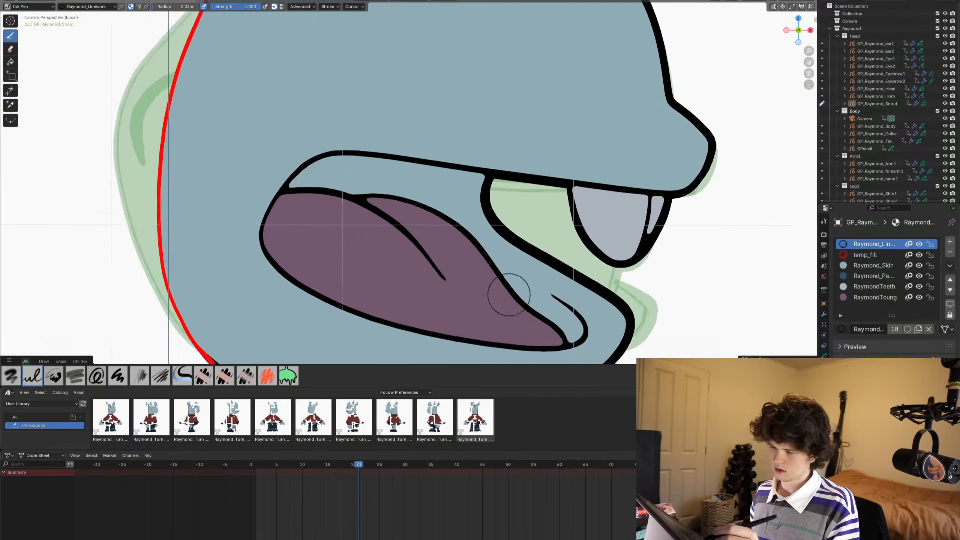
pyautogui.click(865, 255)
pyautogui.keyDown('shift'); pyautogui.moveTo(410, 105); pyautogui.dragTo(407, 140, button='middle'); pyautogui.keyUp('shift')
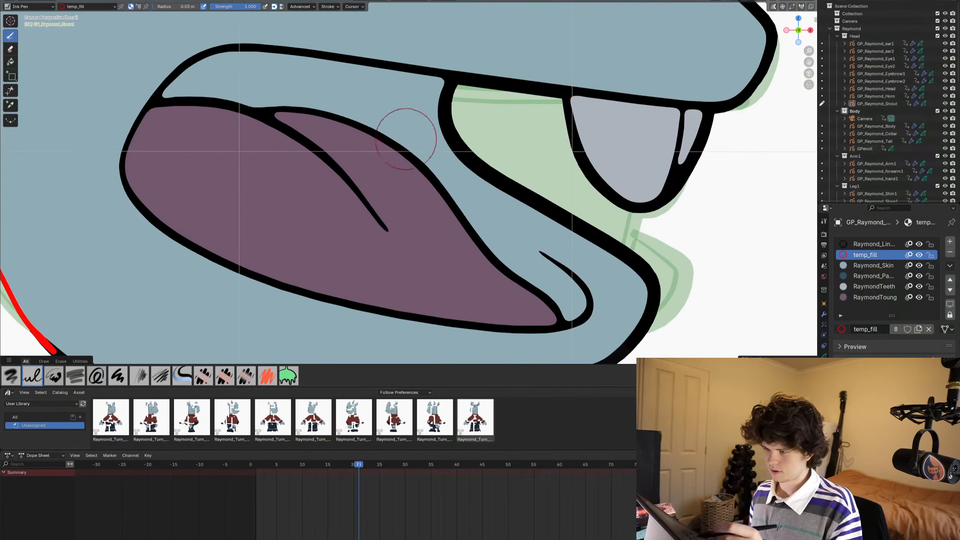
pyautogui.moveTo(436, 93)
pyautogui.mouseDown()
pyautogui.moveTo(457, 121)
pyautogui.moveTo(473, 201)
pyautogui.moveTo(557, 264)
pyautogui.mouseUp()
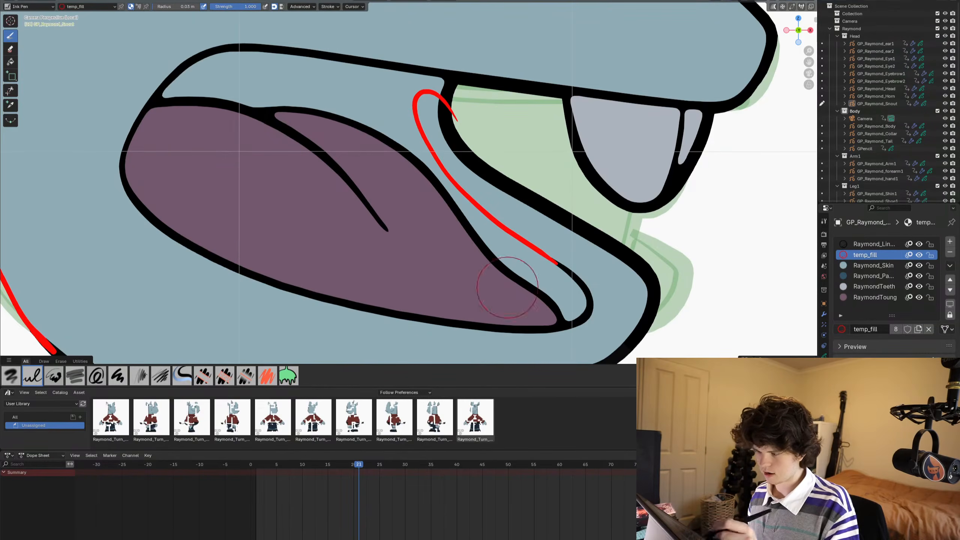
# - Fill the mouth cavity behind the tongue on frame 21 with Raymond_PantsCuff while Raymond_Skin is hidden, and show the skin material again
pyautogui.click(873, 275)
pyautogui.click(288, 375)
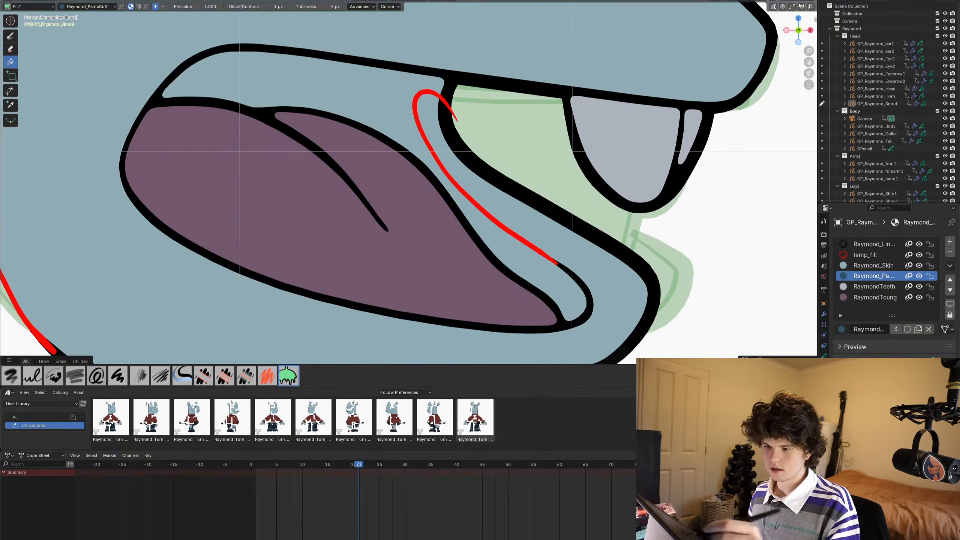
pyautogui.click(357, 88)
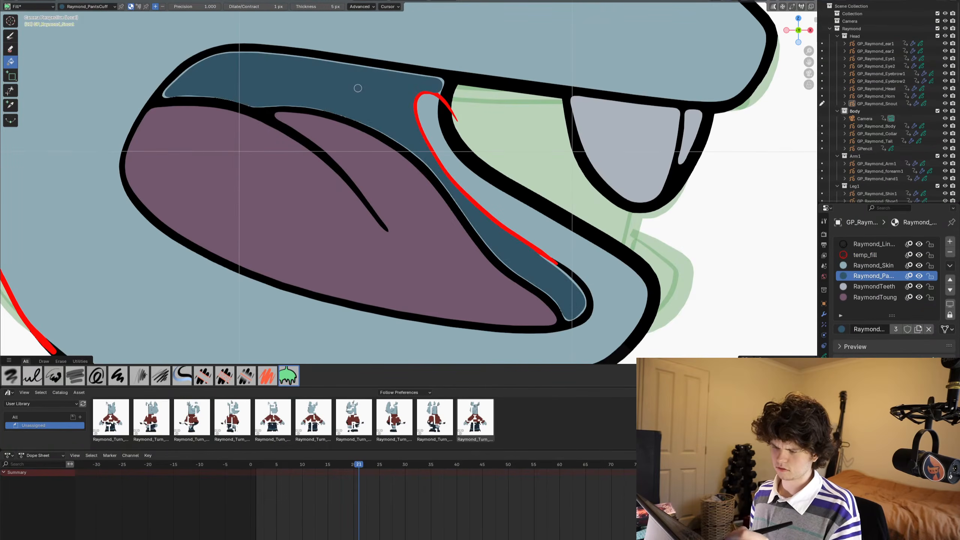
pyautogui.hotkey('ctrl', 'z')
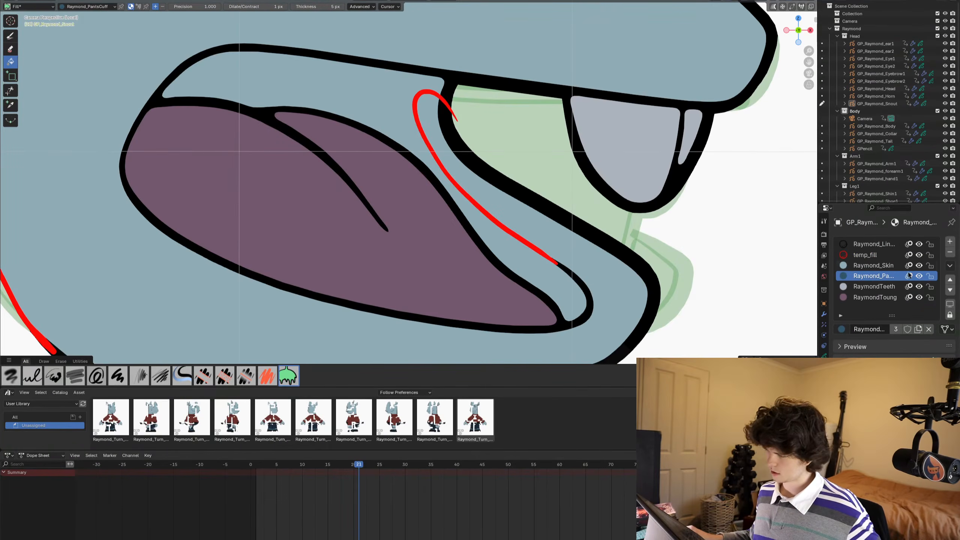
pyautogui.click(918, 265)
pyautogui.click(345, 83)
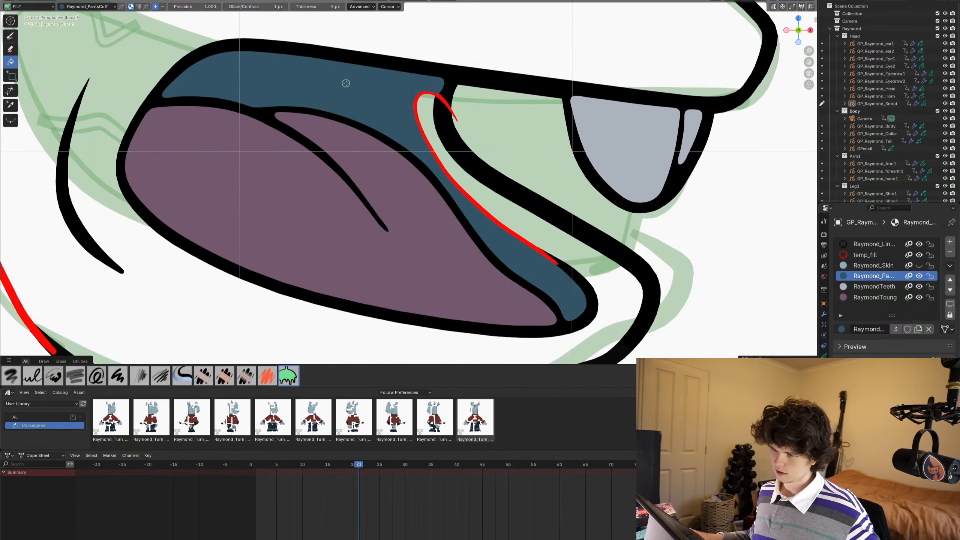
pyautogui.scroll(4, 485, 198)
pyautogui.scroll(-5, 485, 198)
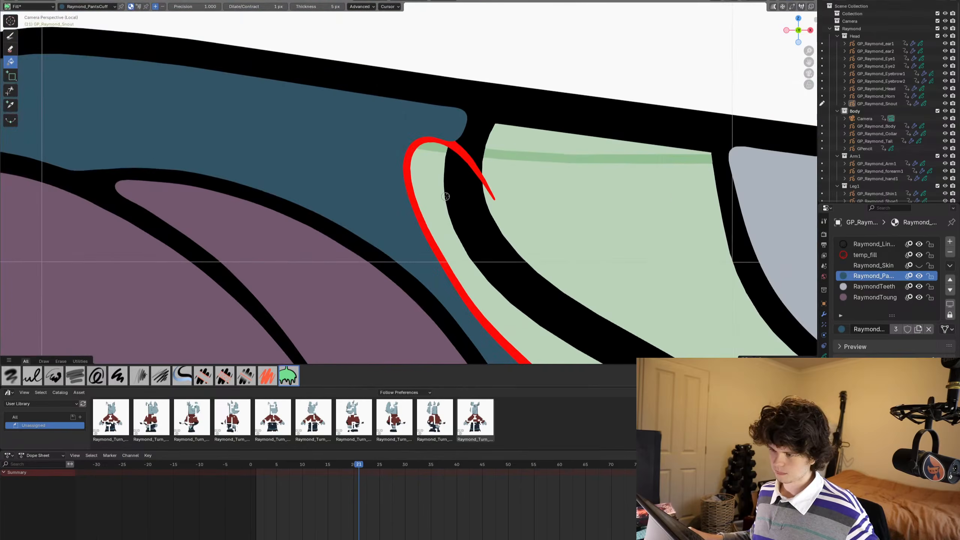
pyautogui.click(919, 265)
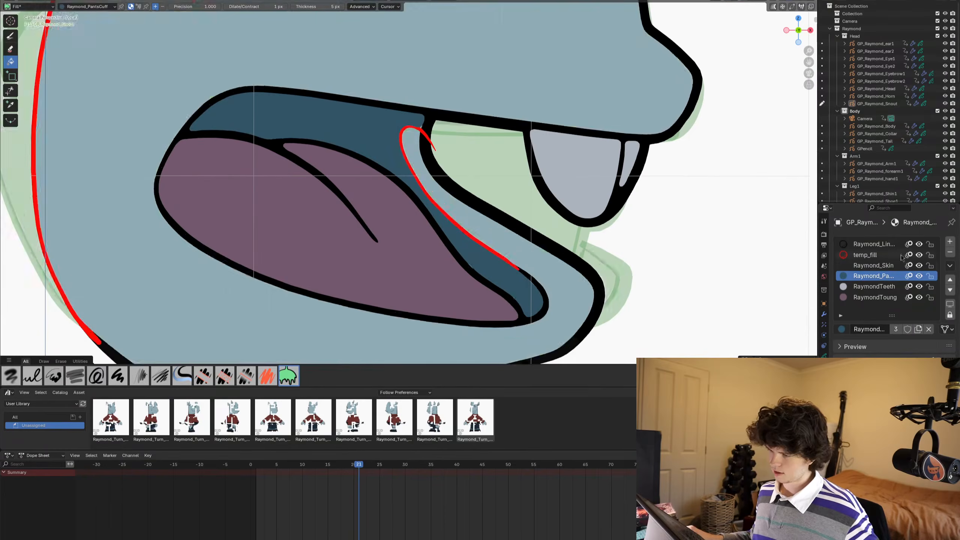
# - Switch the snout object to Edit Mode and advance to frame 22
pyautogui.scroll(-3, 495, 206)
pyautogui.press('Tab')
pyautogui.scroll(-3, 494, 206)
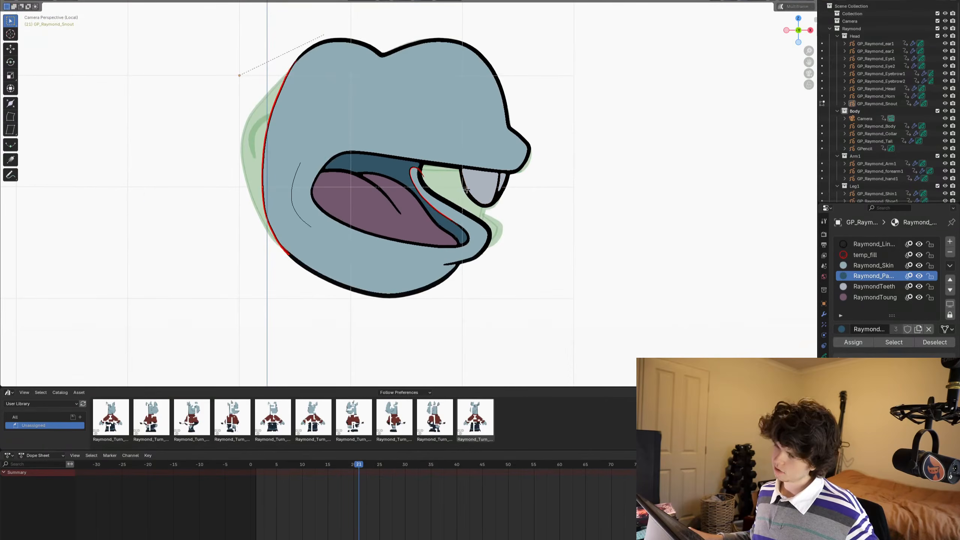
pyautogui.press('Right')
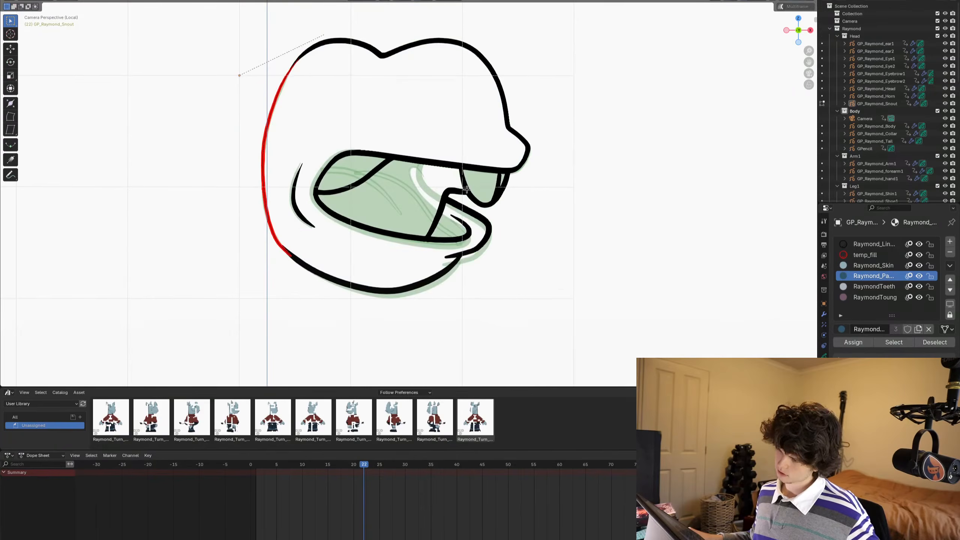
pyautogui.keyDown('shift'); pyautogui.moveTo(466, 189); pyautogui.dragTo(487, 191, button='middle'); pyautogui.keyUp('shift')
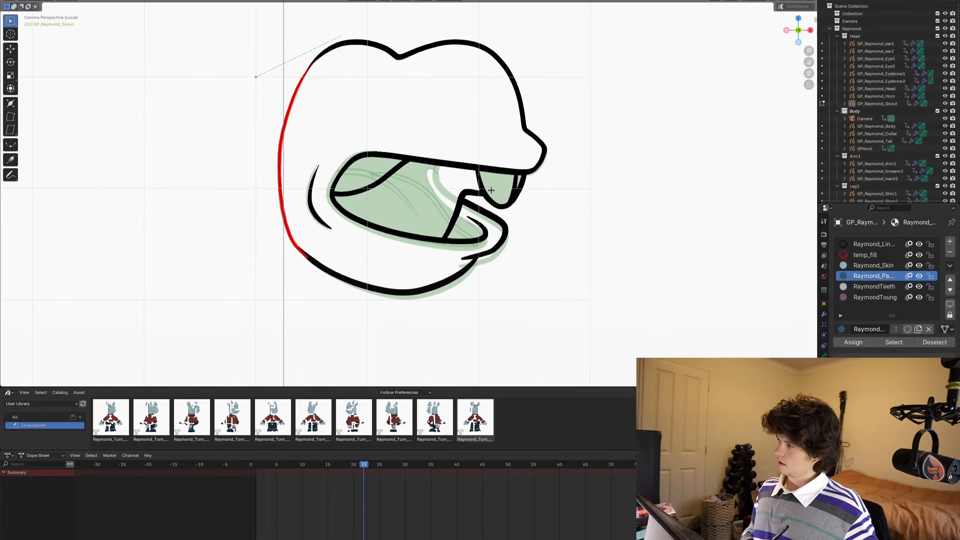
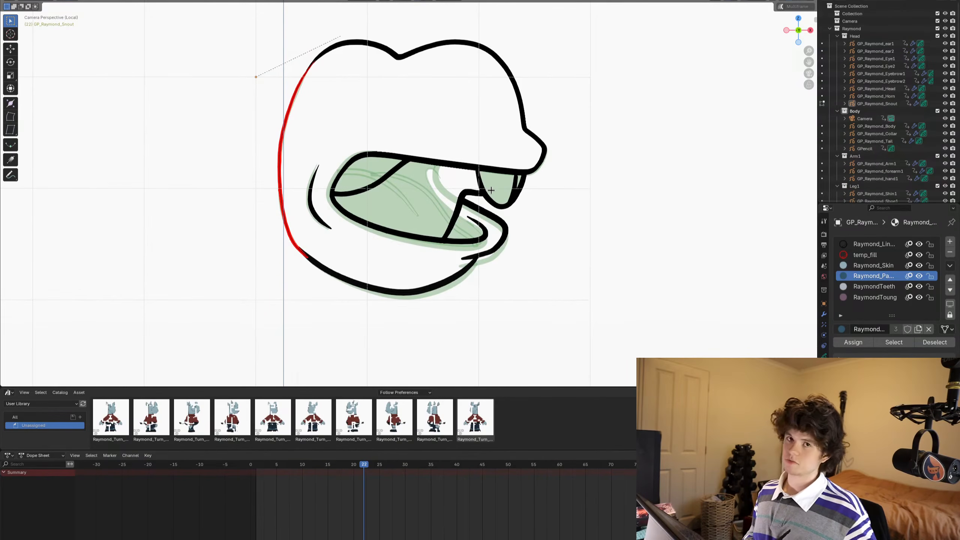
# - In Draw Mode, fill the snout outline on frame 22 with the Raymond_Skin material
pyautogui.press('Tab')
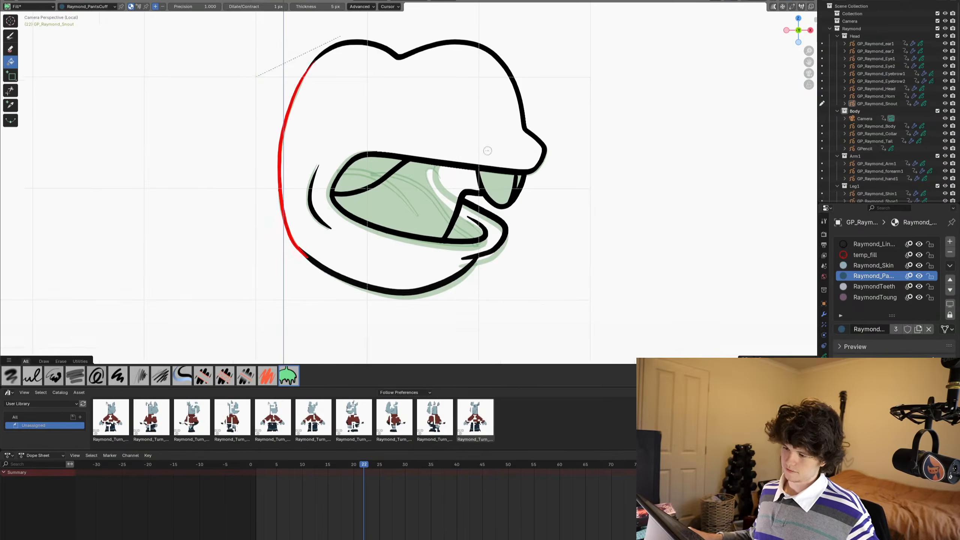
pyautogui.scroll(1, 486, 154)
pyautogui.click(880, 266)
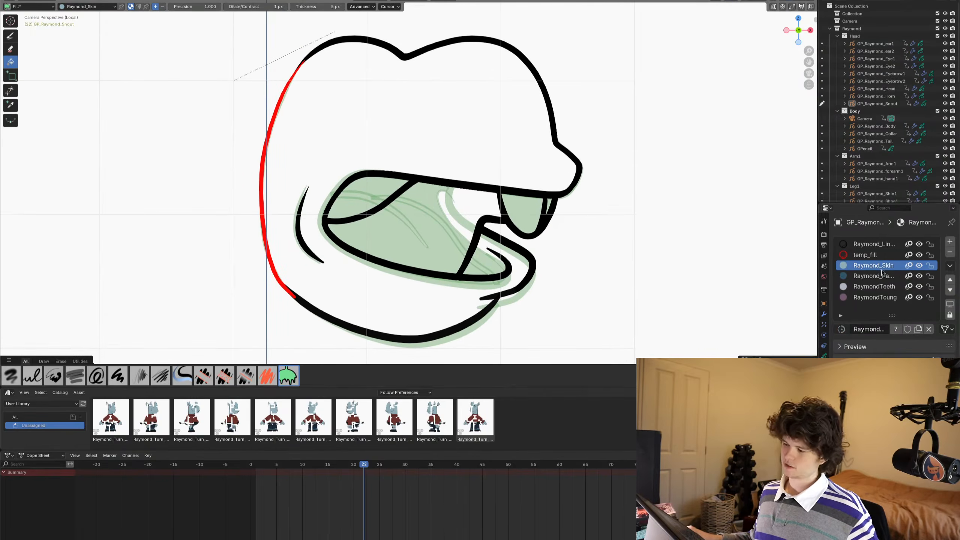
pyautogui.click(343, 118)
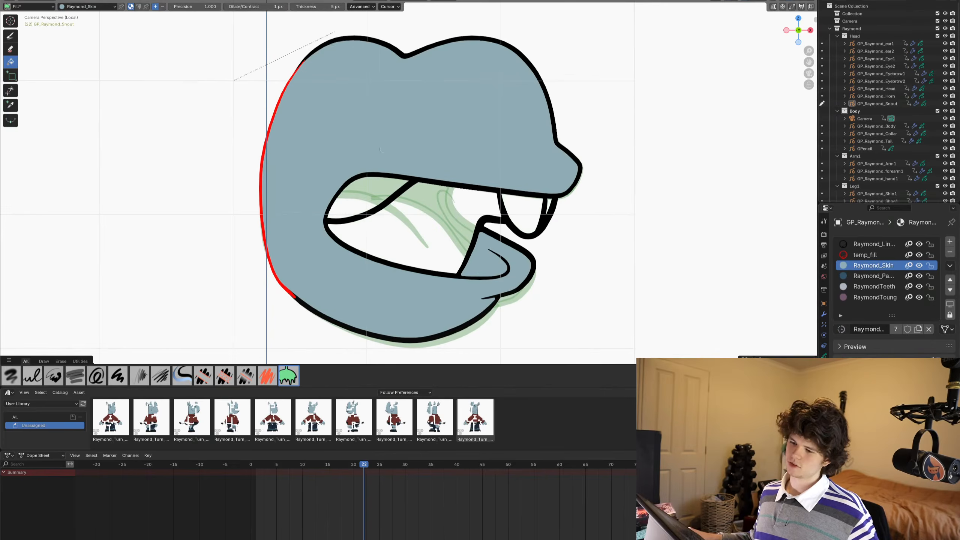
pyautogui.keyDown('shift'); pyautogui.moveTo(674, 226); pyautogui.dragTo(683, 225, button='middle'); pyautogui.keyUp('shift')
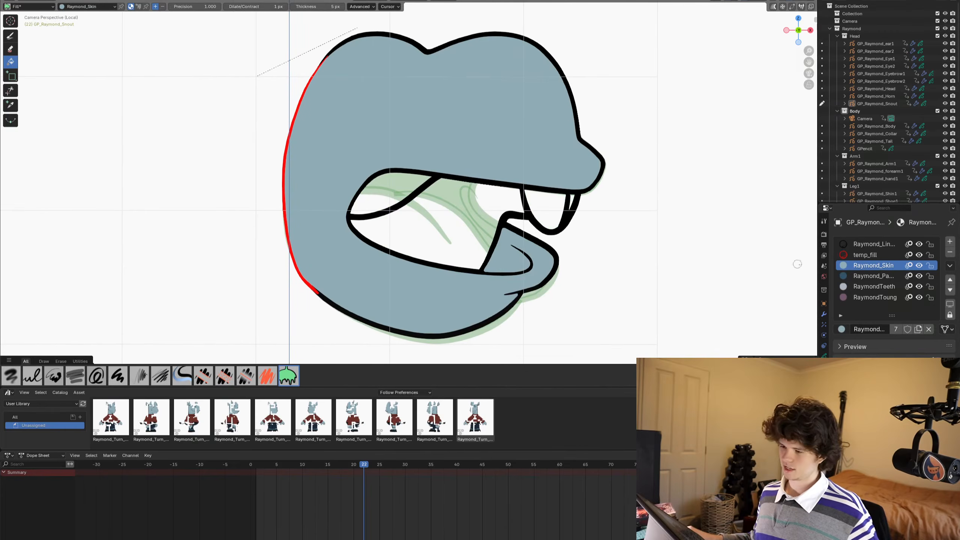
# - Fill the back of the mouth behind the tongue on frame 22 with Raymond_PantsCuff
pyautogui.click(865, 276)
pyautogui.click(399, 179)
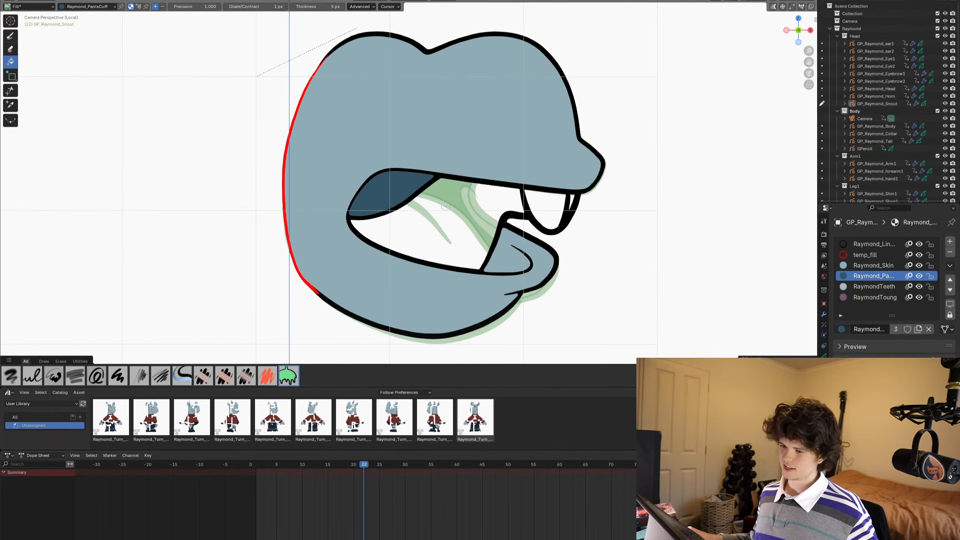
pyautogui.scroll(3, 399, 179)
pyautogui.scroll(-3, 600, 221)
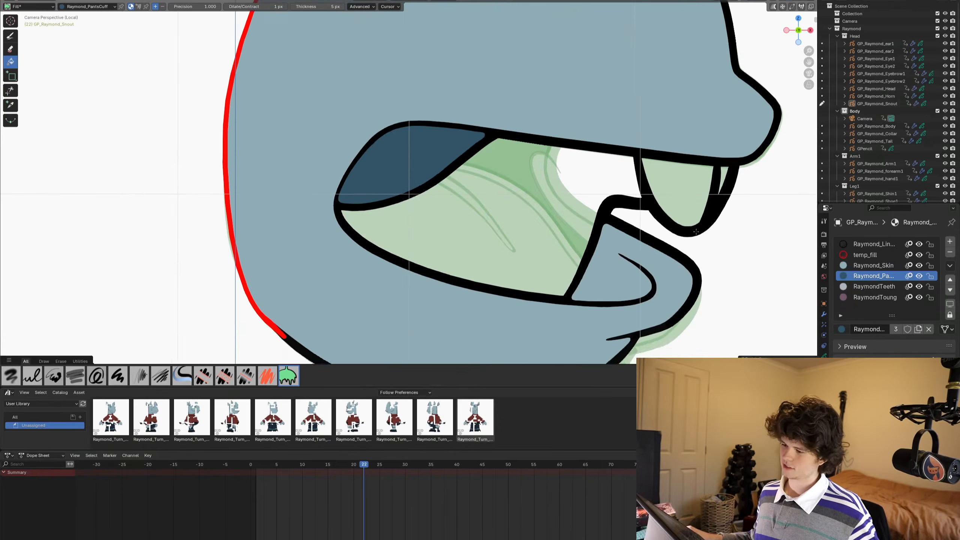
# - Fill the front teeth with RaymondTeeth and the tongue with RaymondToung on frame 22
pyautogui.click(868, 287)
pyautogui.scroll(1, 624, 198)
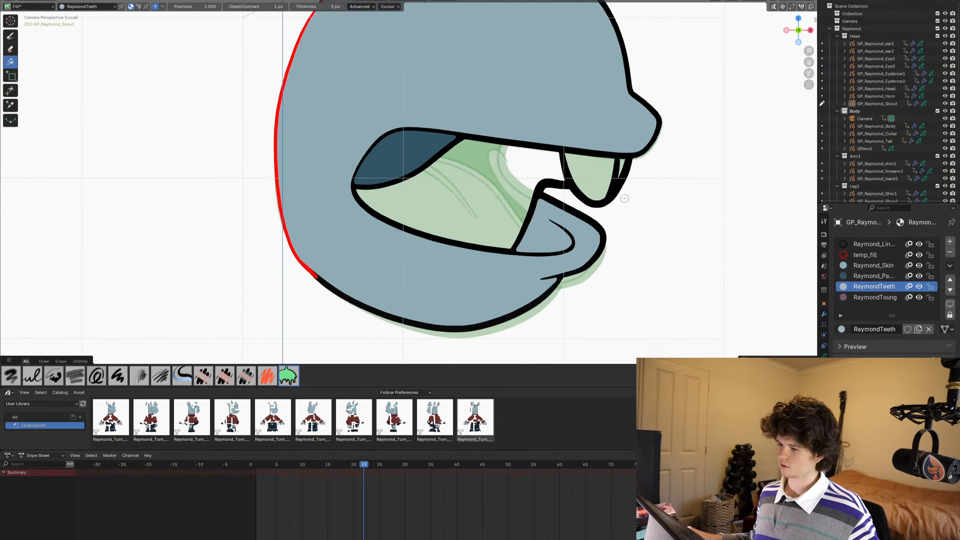
pyautogui.hotkey('ctrl', 'z')
pyautogui.click(586, 166)
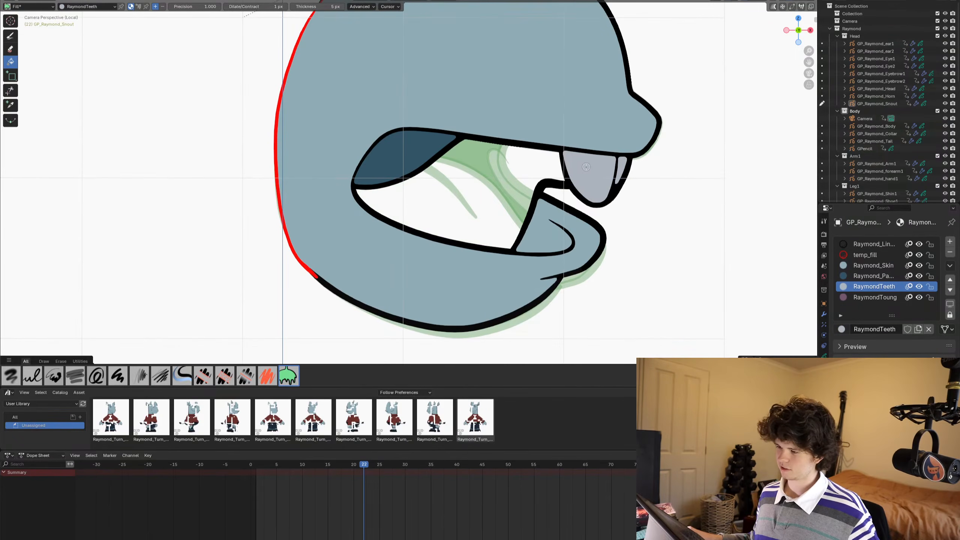
pyautogui.keyDown('shift'); pyautogui.moveTo(586, 167); pyautogui.dragTo(530, 185, button='middle'); pyautogui.keyUp('shift')
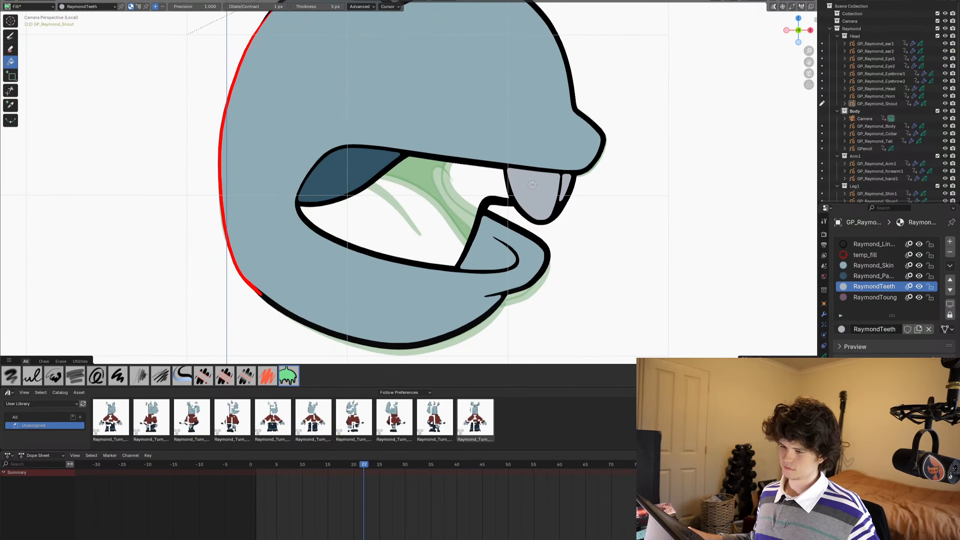
pyautogui.click(874, 297)
pyautogui.click(432, 201)
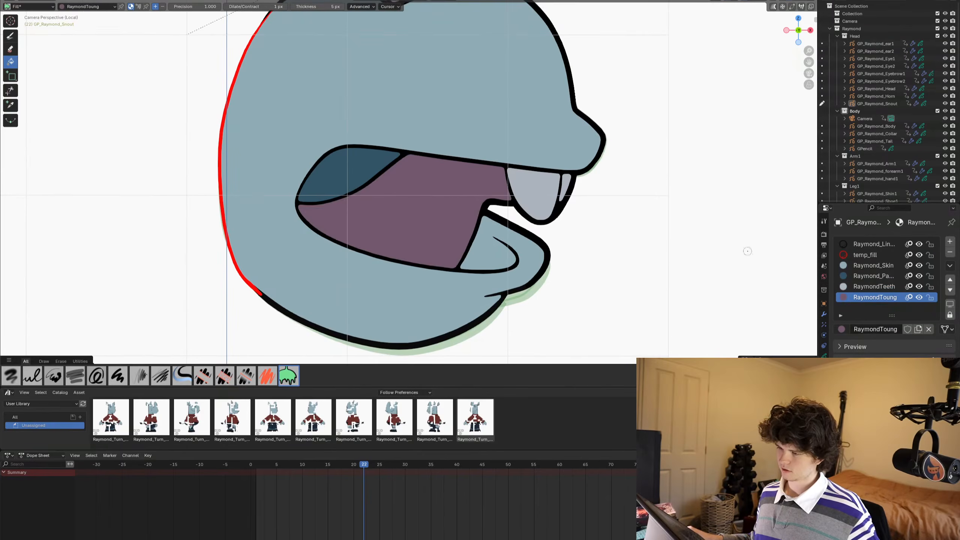
# - Using the Ink Pen with temp_fill, draw a short line from the tongue's front edge to the lower lip crease on frame 22
pyautogui.click(863, 257)
pyautogui.scroll(6, 620, 176)
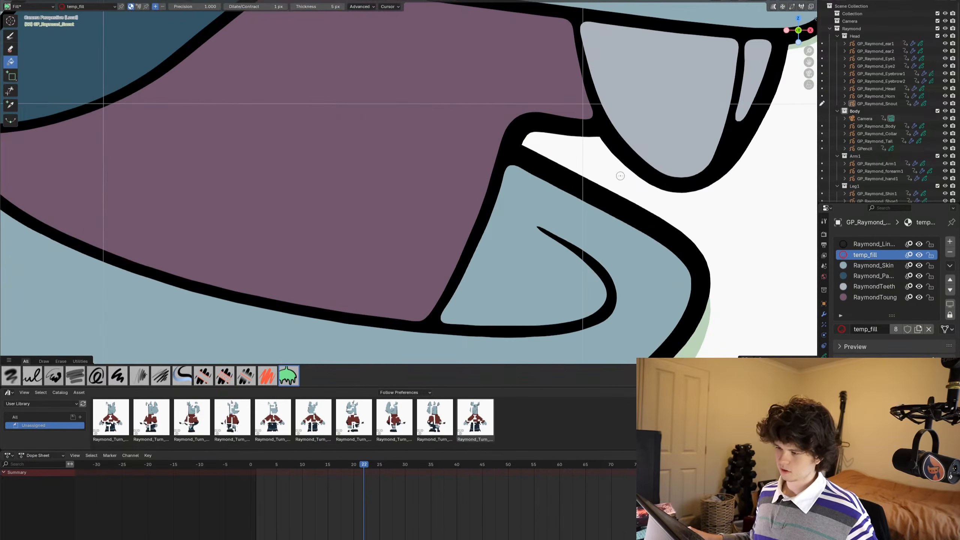
pyautogui.click(10, 36)
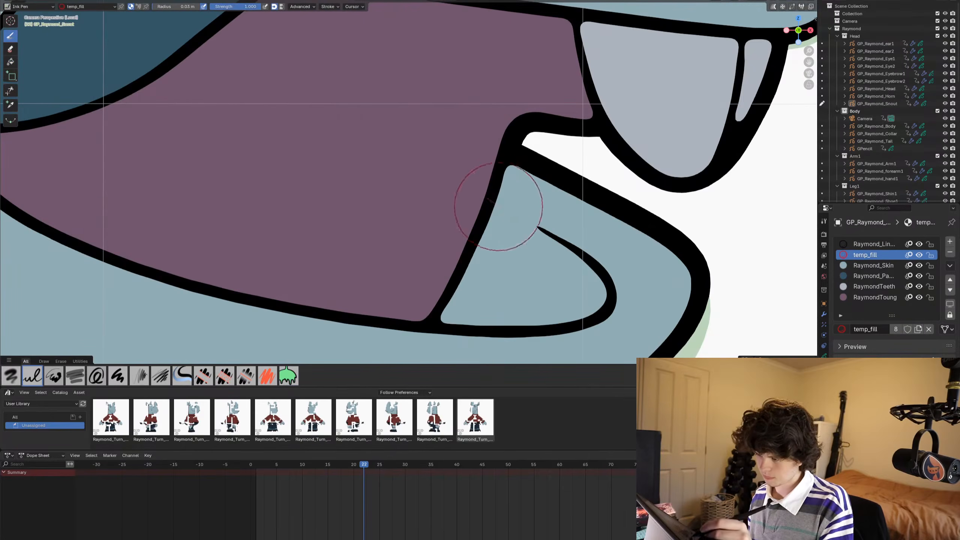
pyautogui.moveTo(488, 199); pyautogui.dragTo(563, 240)
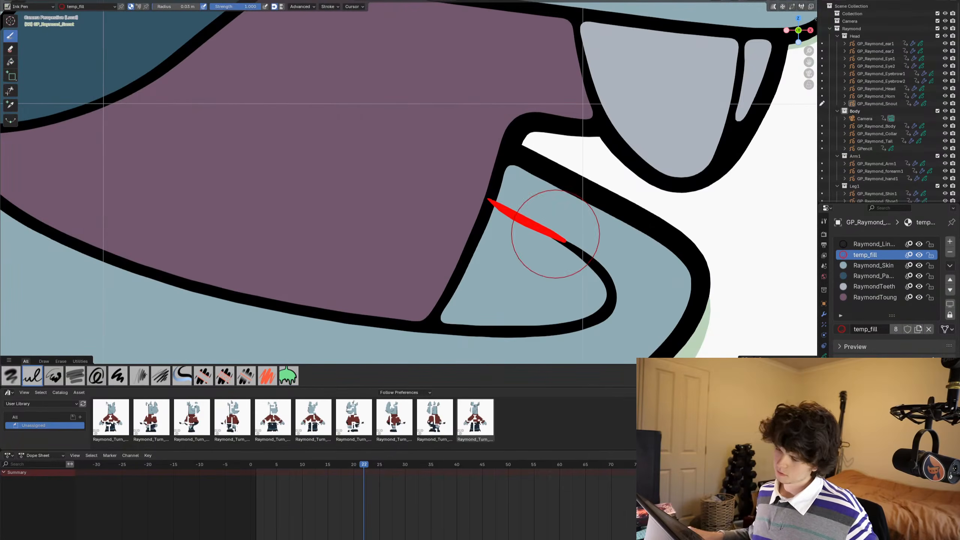
pyautogui.scroll(-2, 553, 235)
# - Fill the gap between the tongue and lower lip on frame 22 with Raymond_PantsCuff while Raymond_Skin is hidden, and show the skin material again
pyautogui.click(919, 265)
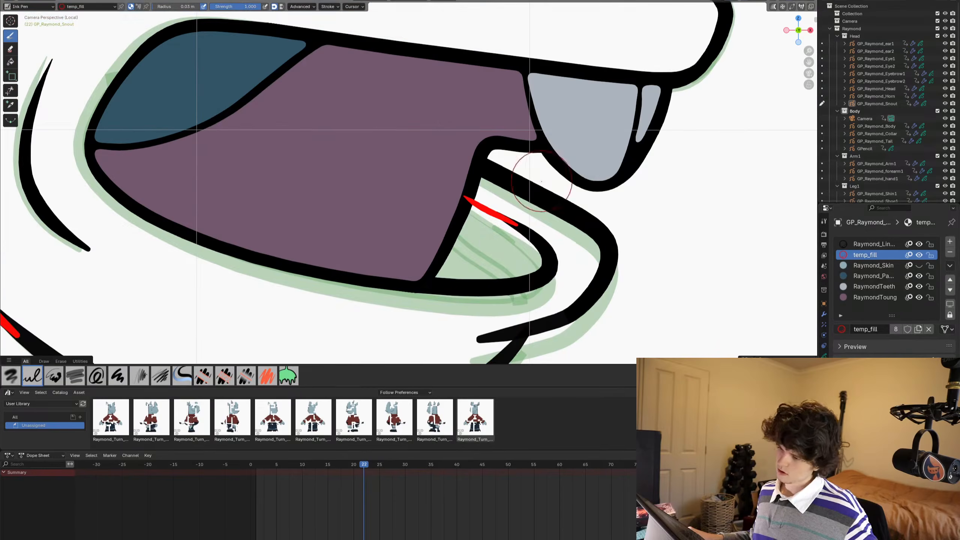
pyautogui.click(857, 277)
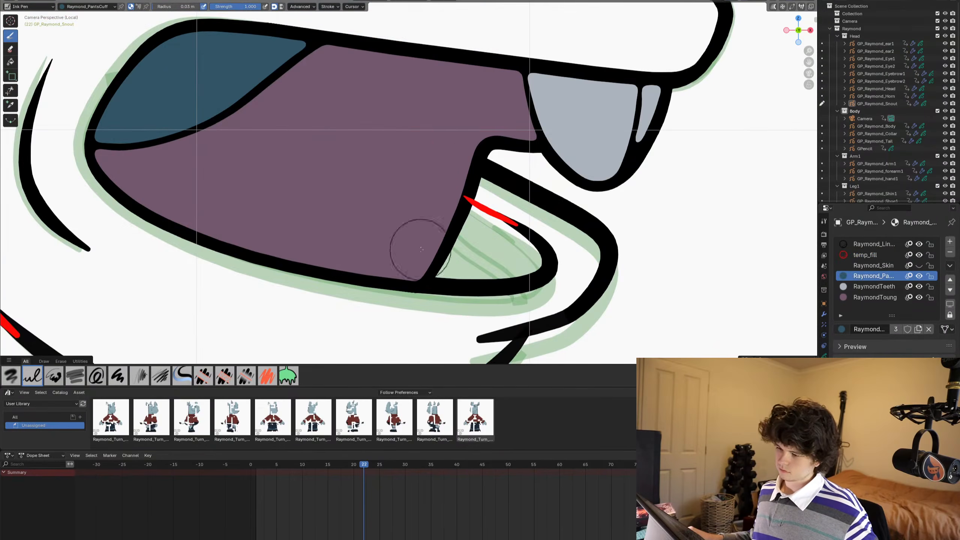
pyautogui.hotkey('shift', 'space')
pyautogui.click(331, 205)
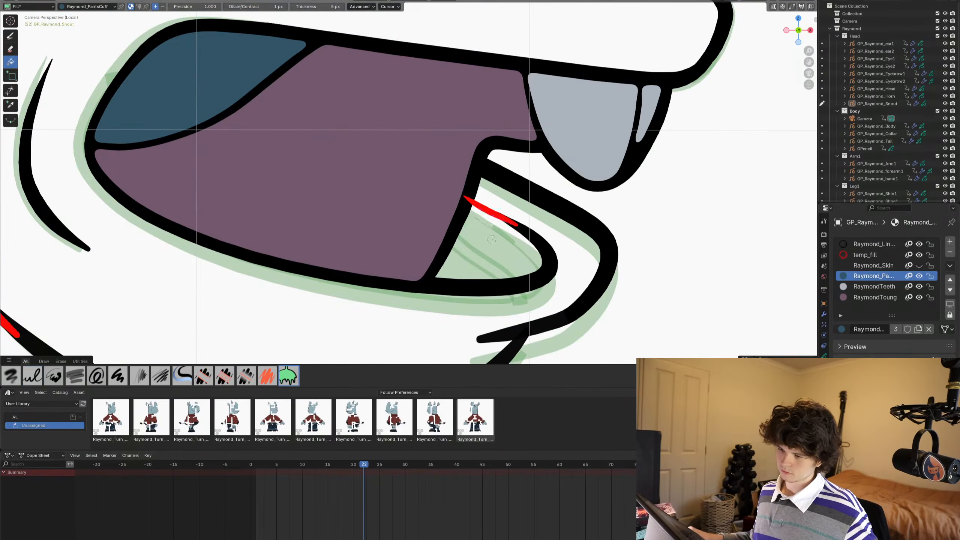
pyautogui.click(461, 228)
pyautogui.keyDown('shift'); pyautogui.moveTo(465, 235); pyautogui.dragTo(475, 247, button='middle'); pyautogui.keyUp('shift')
pyautogui.scroll(-4, 475, 247)
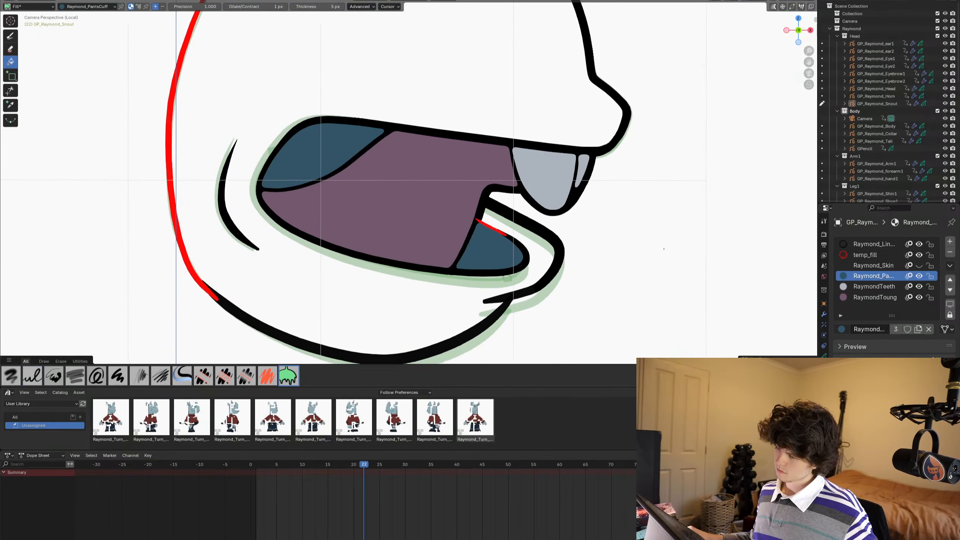
pyautogui.click(918, 266)
pyautogui.scroll(-2, 538, 228)
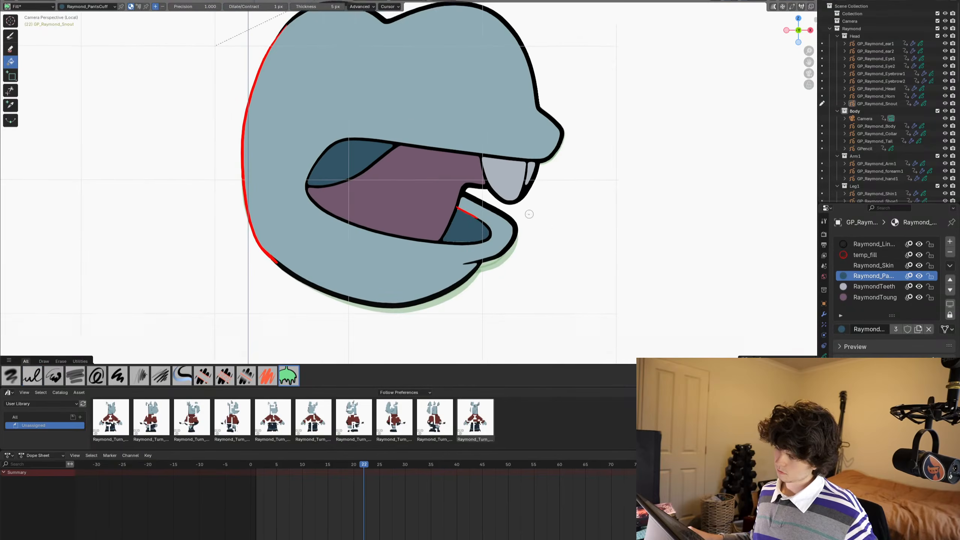
# - In Edit Mode, slightly scale the dark fill between the tongue and lower lip on frame 22 to fit its outline
pyautogui.scroll(6, 538, 228)
pyautogui.press('Tab')
pyautogui.press('s')
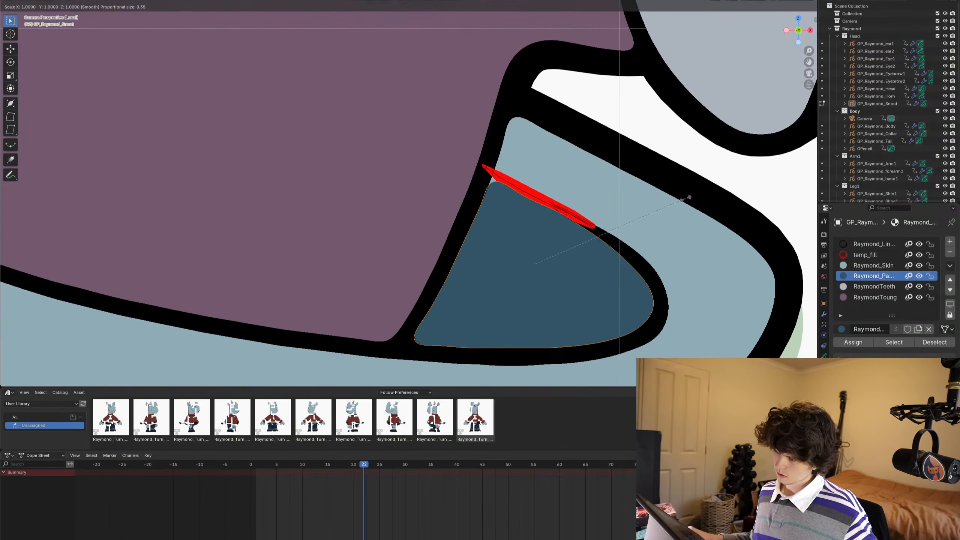
pyautogui.click(690, 197)
pyautogui.scroll(-6, 610, 210)
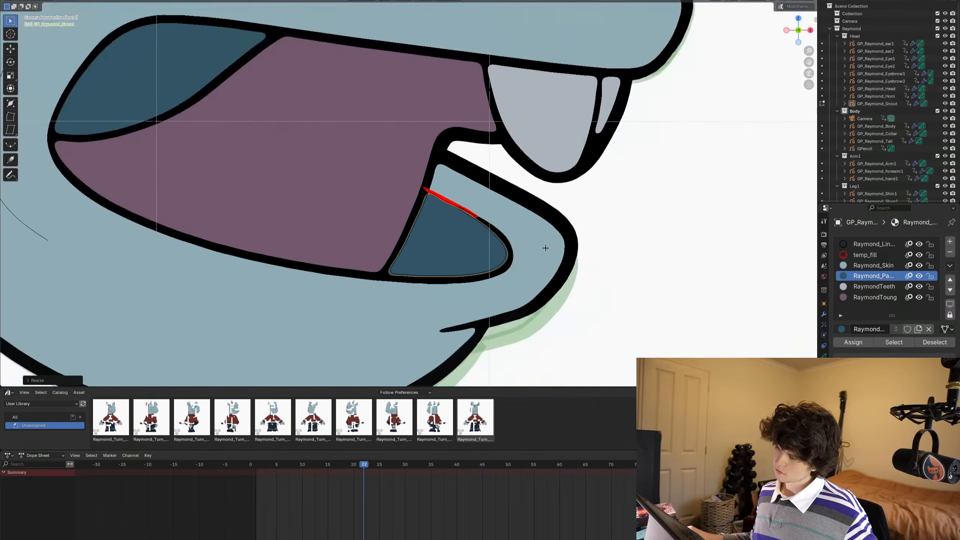
# - Return to Draw Mode on frame 23 and fill the snout outline with Raymond_Skin
pyautogui.press('Tab')
pyautogui.press('Right')
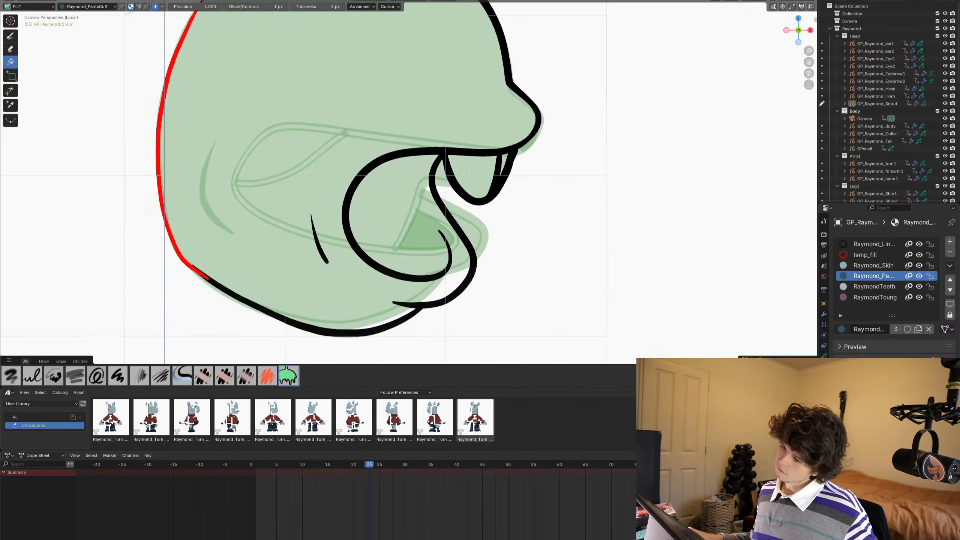
pyautogui.keyDown('shift'); pyautogui.moveTo(462, 170); pyautogui.dragTo(485, 196, button='middle'); pyautogui.keyUp('shift')
pyautogui.scroll(1, 515, 242)
pyautogui.scroll(-1, 530, 259)
pyautogui.scroll(-1, 517, 228)
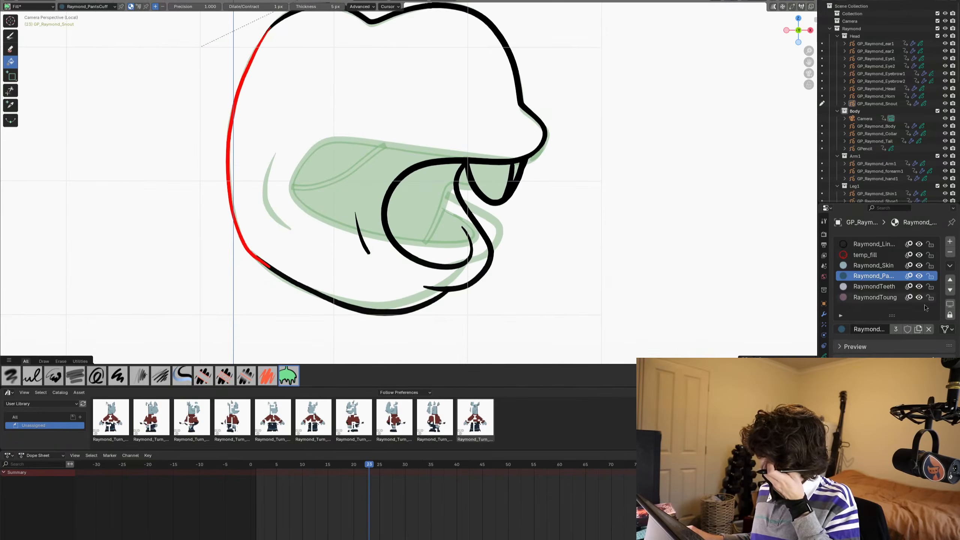
pyautogui.click(876, 265)
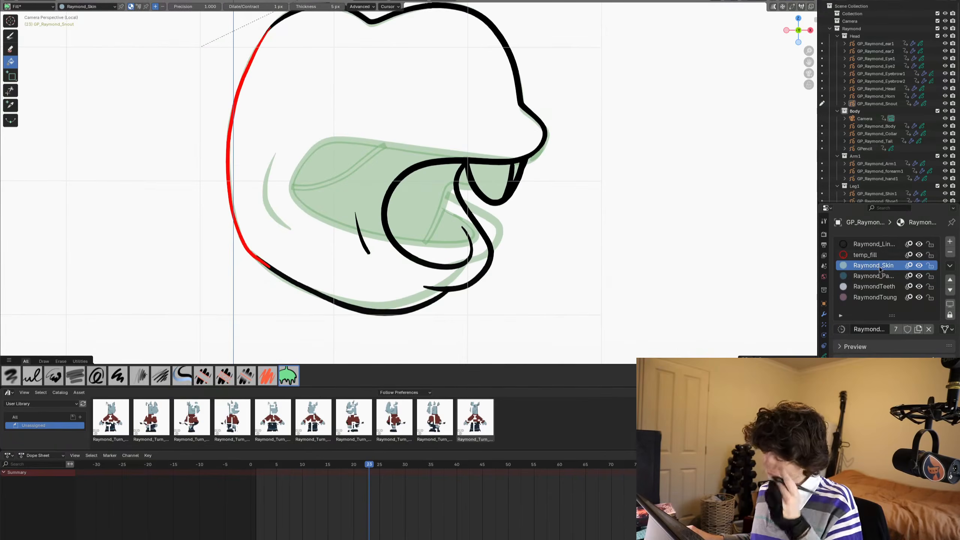
pyautogui.click(298, 127)
# - Fill the front teeth on frame 23 with the RaymondTeeth material
pyautogui.click(874, 286)
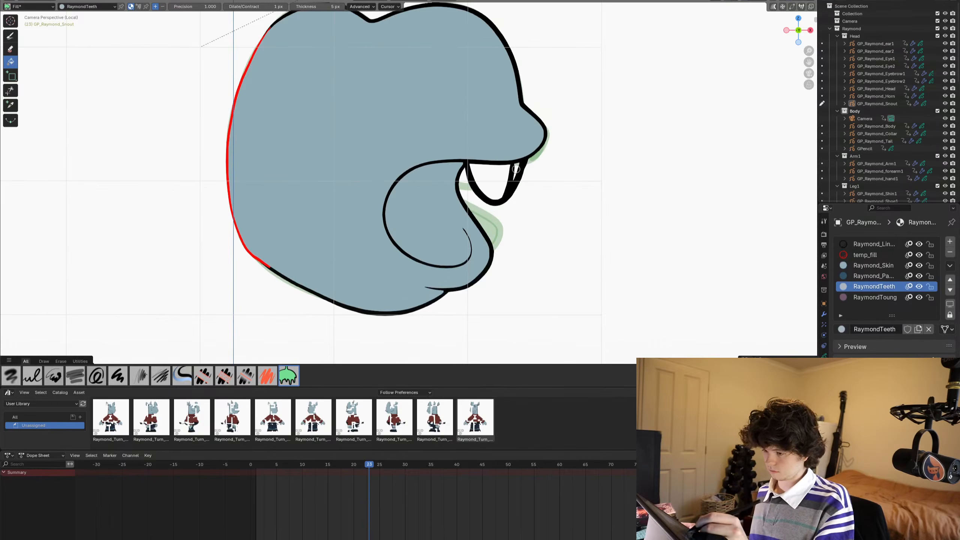
pyautogui.click(479, 188)
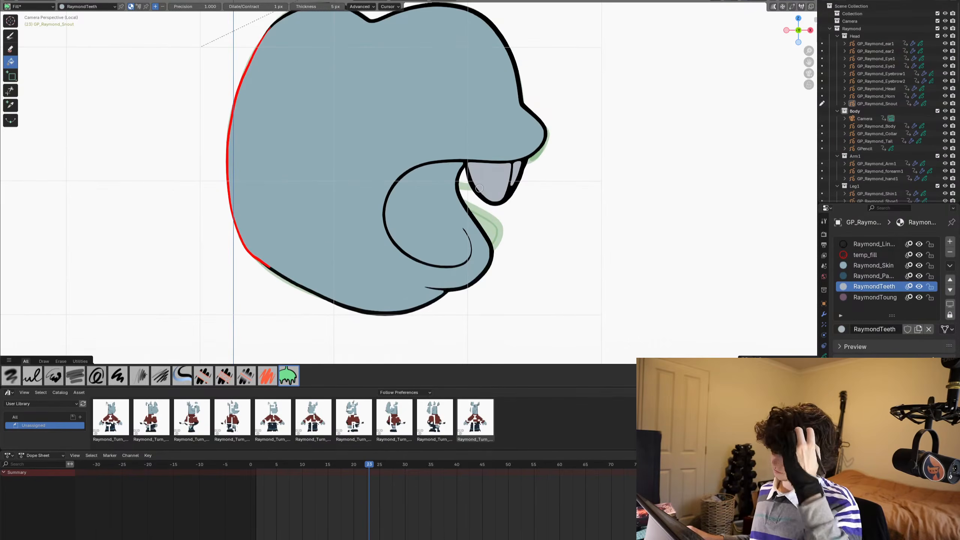
pyautogui.scroll(5, 530, 249)
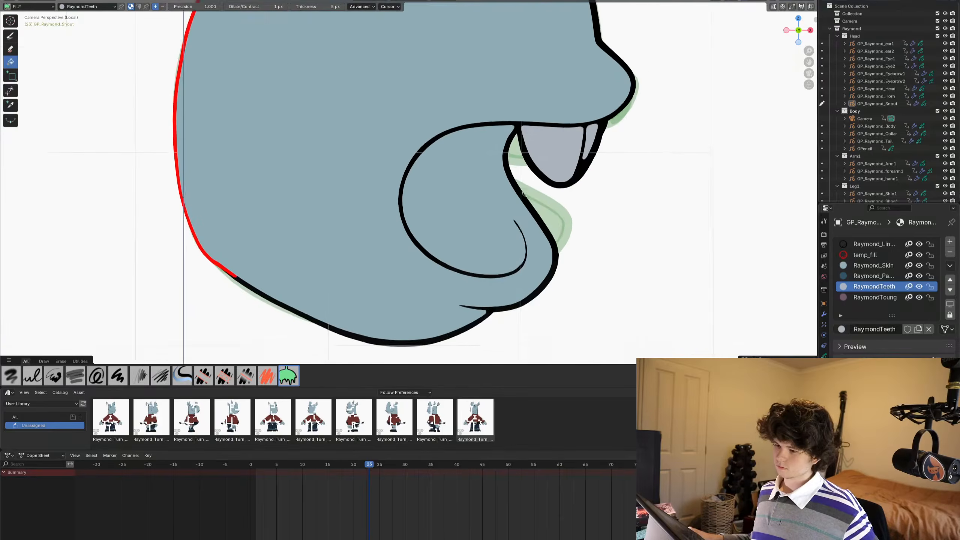
# - Using the Ink Pen with temp_fill, draw a curved line inside the frame 23 mouth from the upper lip to the lower lip crease
pyautogui.click(874, 244)
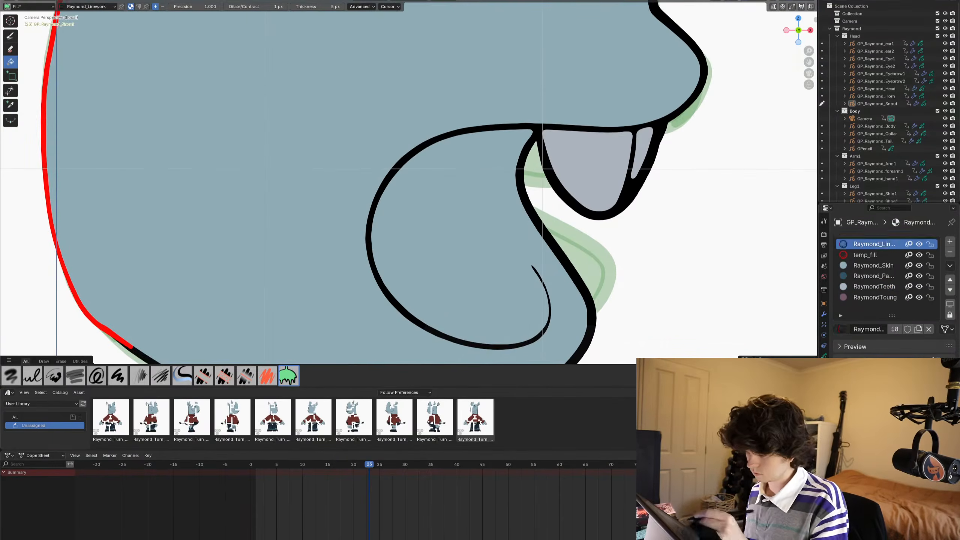
pyautogui.click(888, 255)
pyautogui.click(10, 36)
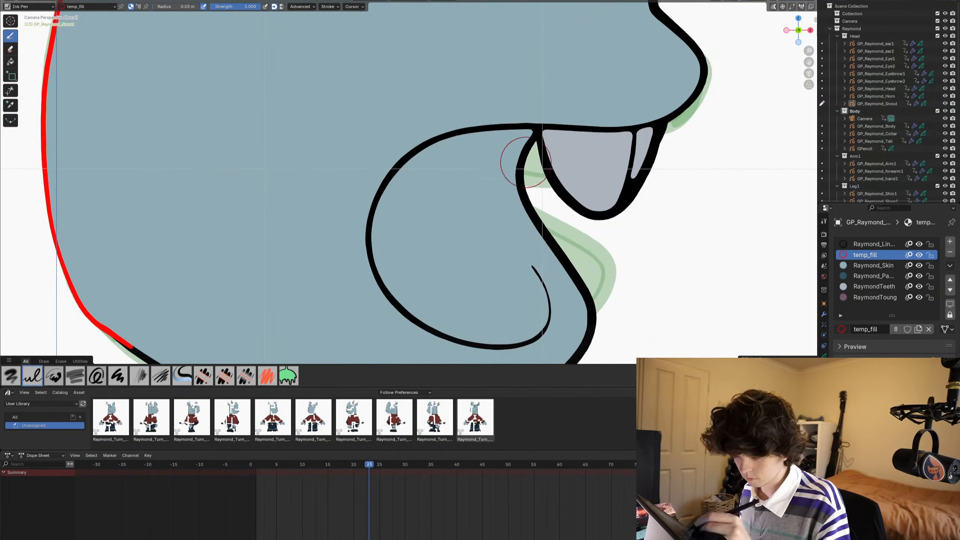
pyautogui.moveTo(512, 143)
pyautogui.mouseDown()
pyautogui.moveTo(530, 166)
pyautogui.moveTo(500, 203)
pyautogui.moveTo(536, 272)
pyautogui.mouseUp()
# - Fill the mouth cavity on frame 23 with Raymond_PantsCuff while Raymond_Skin is hidden, and show the skin material again
pyautogui.click(10, 61)
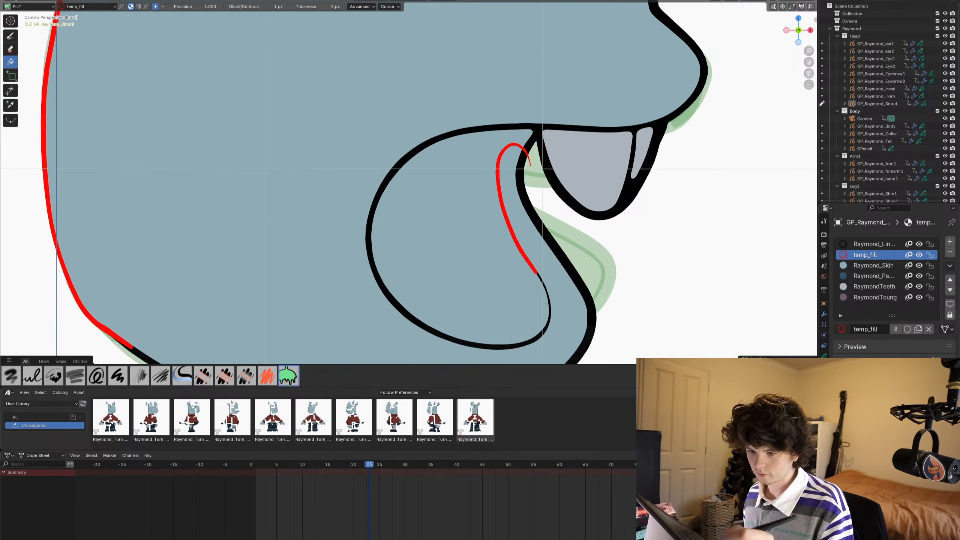
pyautogui.click(918, 265)
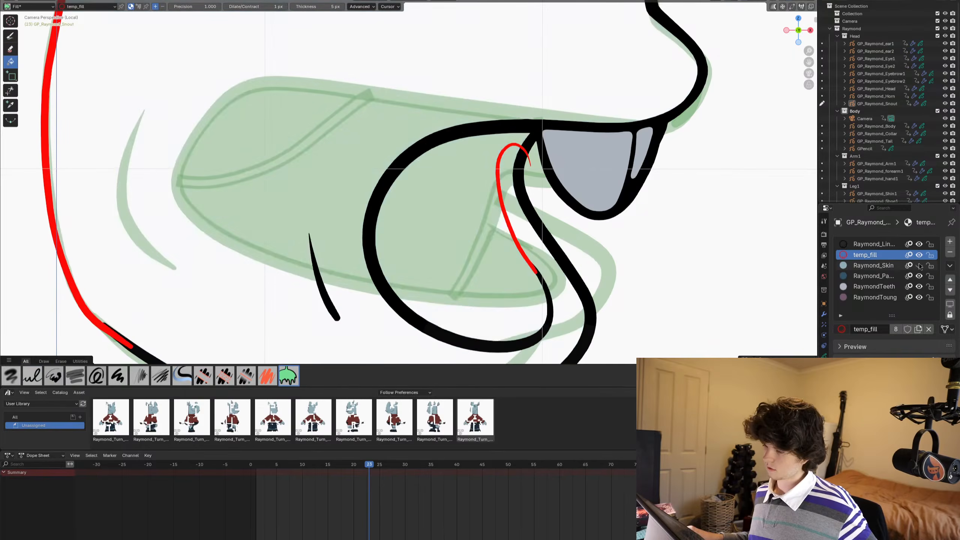
pyautogui.click(871, 275)
pyautogui.click(464, 228)
pyautogui.scroll(-2, 464, 228)
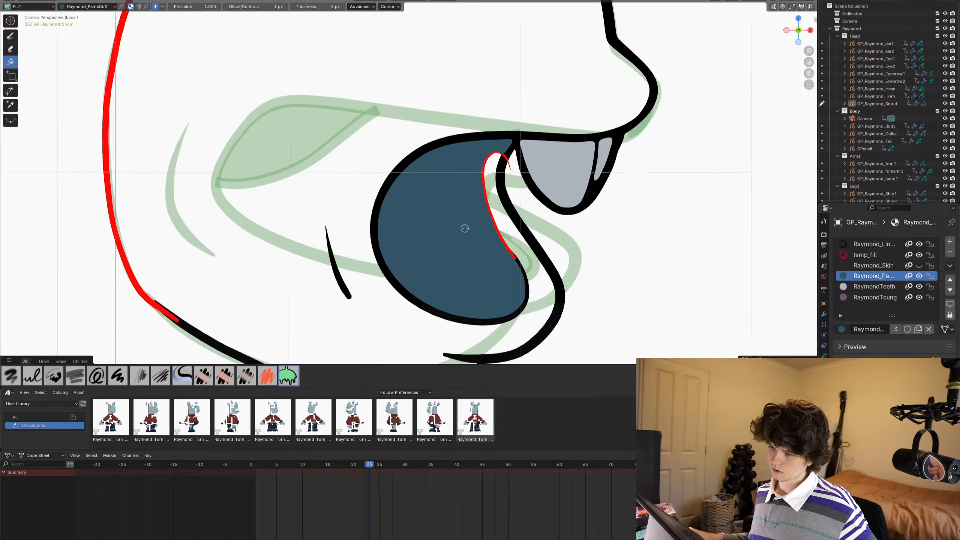
pyautogui.click(919, 265)
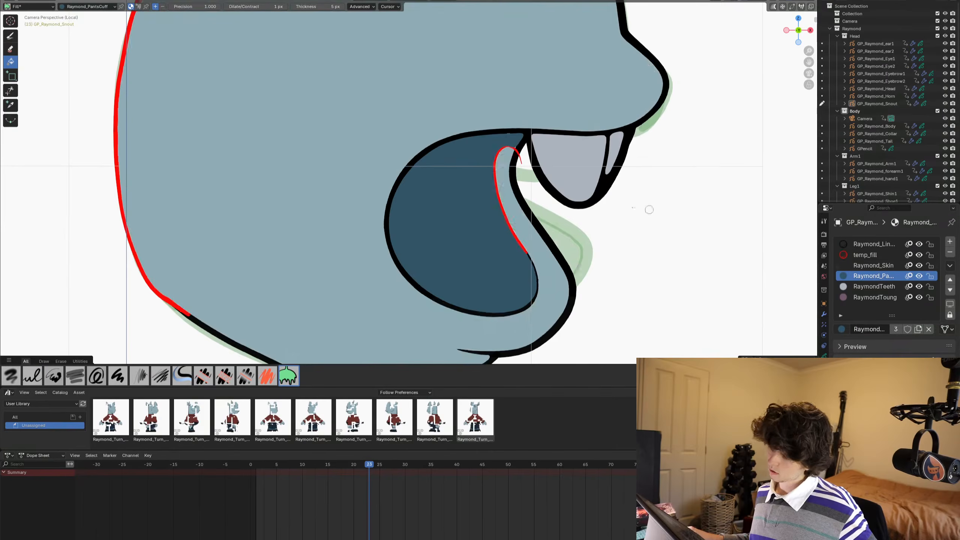
# - In Edit Mode on frame 23, select the mouth fill, scale it and nudge it to fit under the black mouth outline
pyautogui.scroll(-6, 616, 141)
pyautogui.scroll(8, 617, 141)
pyautogui.scroll(5, 493, 204)
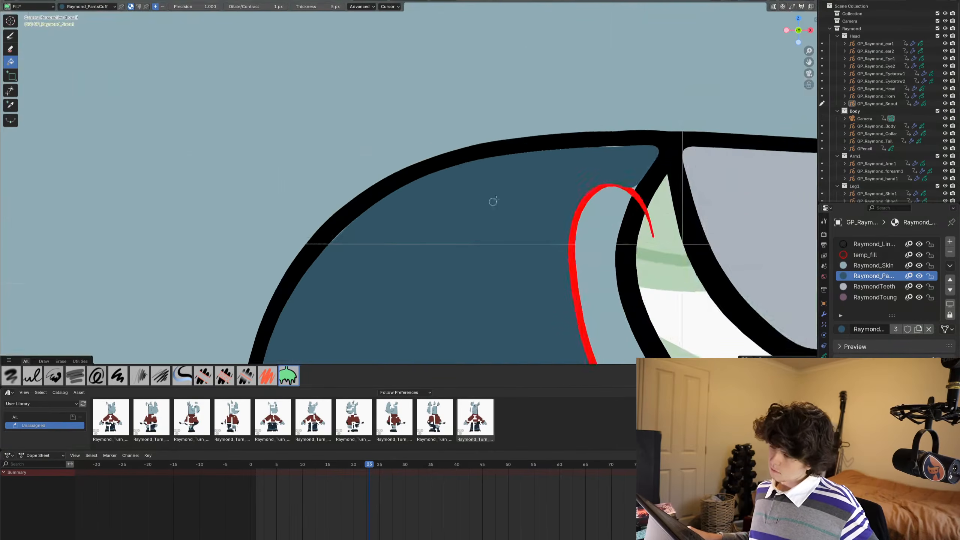
pyautogui.press('Tab')
pyautogui.press('s')
pyautogui.rightClick(709, 118)
pyautogui.click(712, 117)
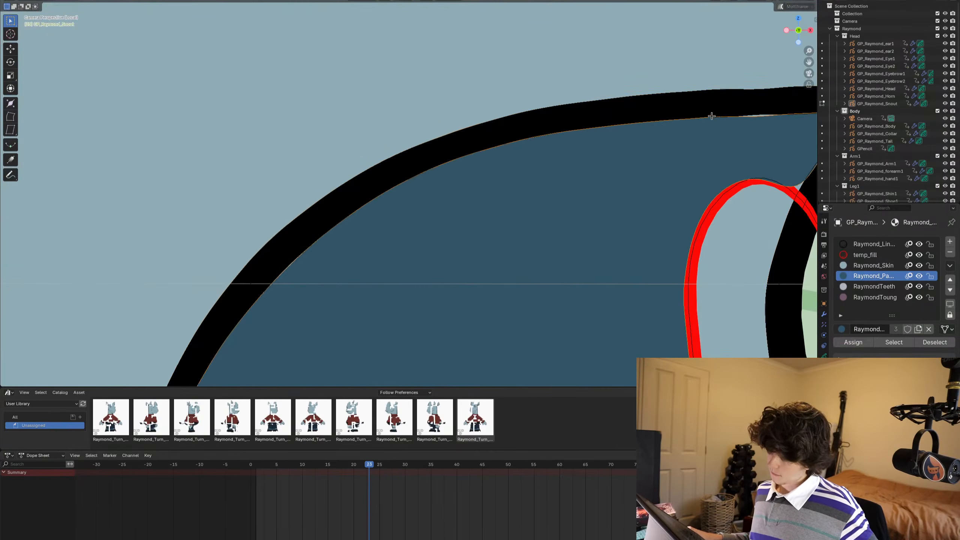
pyautogui.press('s')
pyautogui.click(735, 114)
pyautogui.press('g')
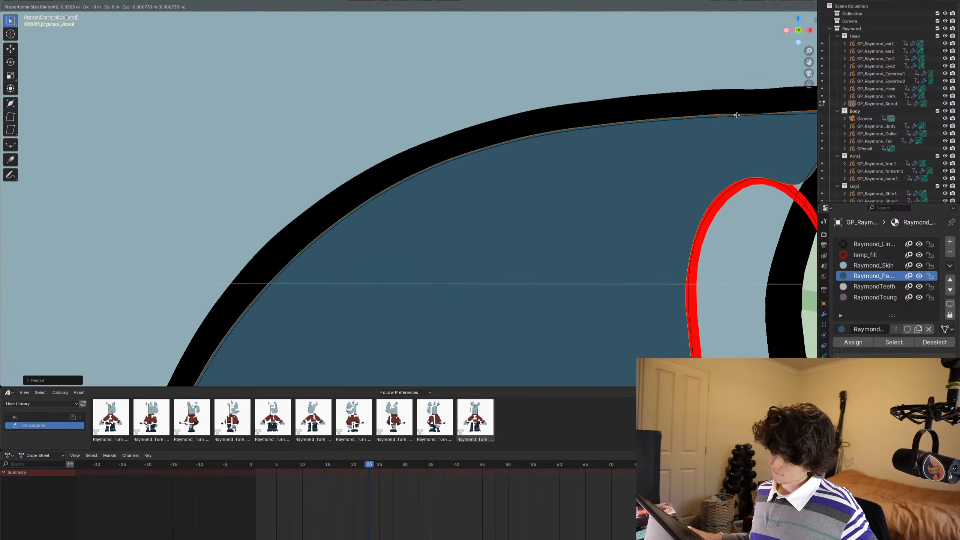
pyautogui.click(736, 115)
pyautogui.scroll(-5, 718, 121)
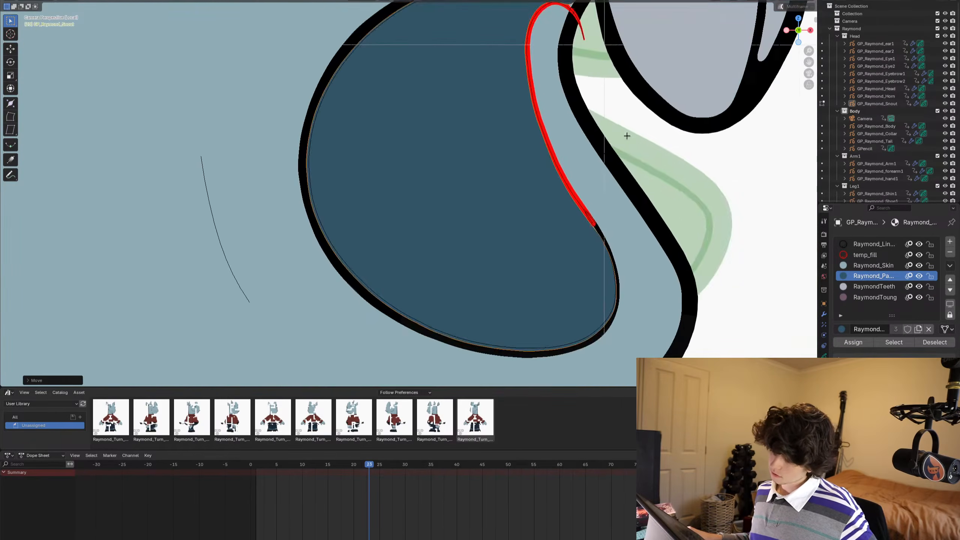
pyautogui.click(639, 151)
pyautogui.scroll(-8, 638, 150)
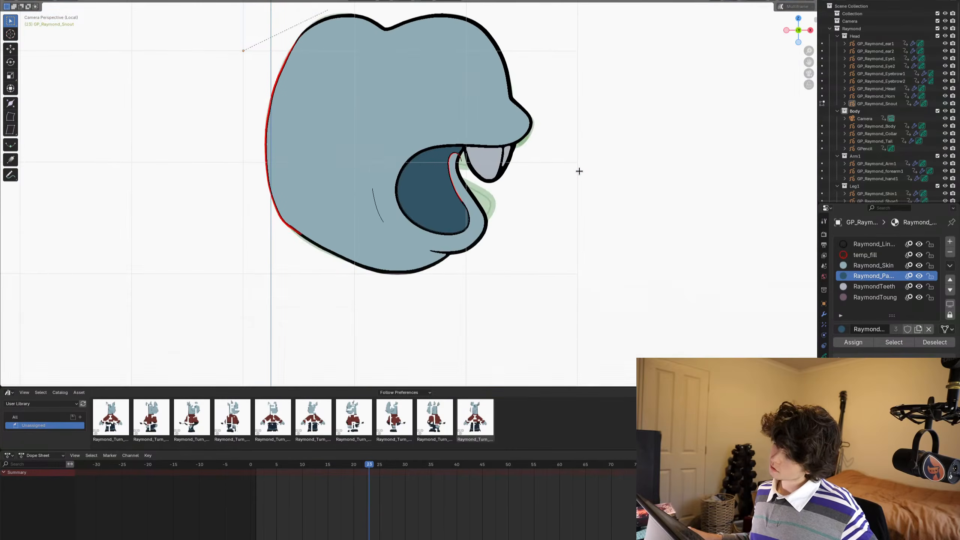
# - On frame 24 in Draw Mode, fill the snout outline with Raymond_Skin and the small mouth opening with Raymond_PantsCuff
pyautogui.press('Left')
pyautogui.press('Right')
pyautogui.press('Right')
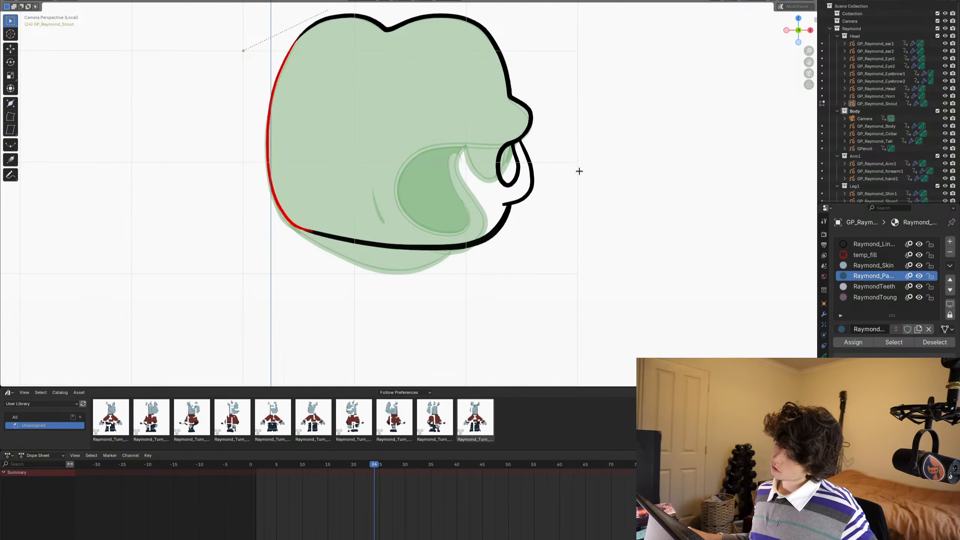
pyautogui.press('Left')
pyautogui.press('Right')
pyautogui.keyDown('shift'); pyautogui.moveTo(576, 171); pyautogui.dragTo(582, 195, button='middle'); pyautogui.keyUp('shift')
pyautogui.press('Tab')
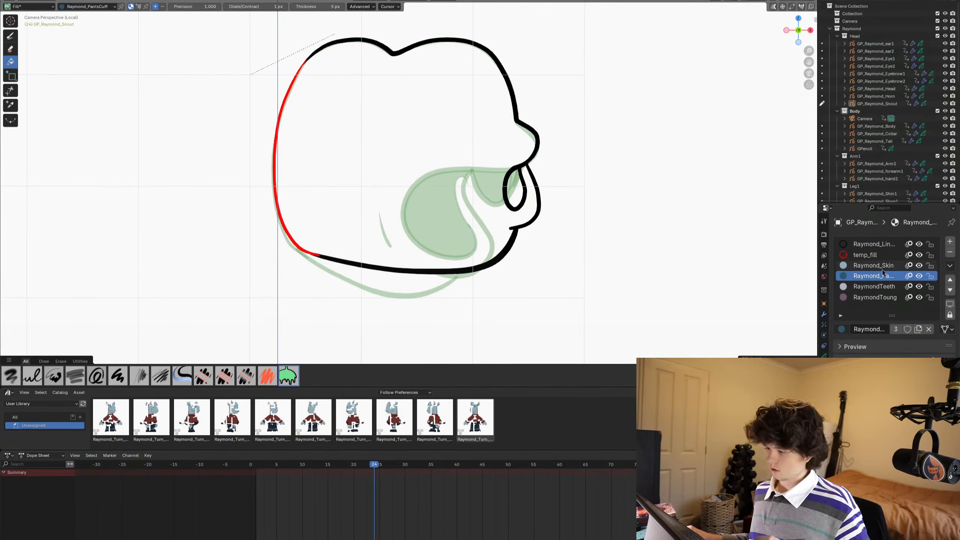
pyautogui.click(355, 174)
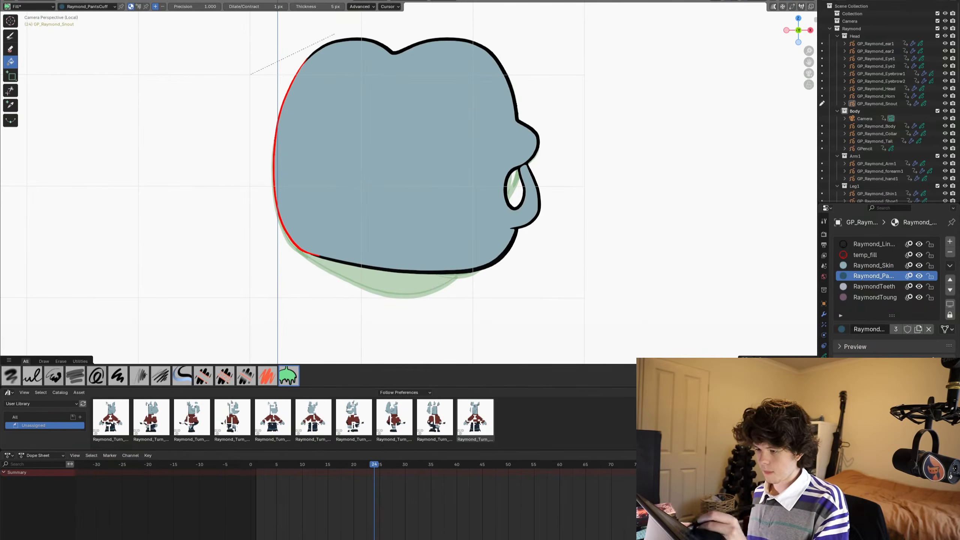
pyautogui.click(515, 189)
pyautogui.scroll(-1, 512, 189)
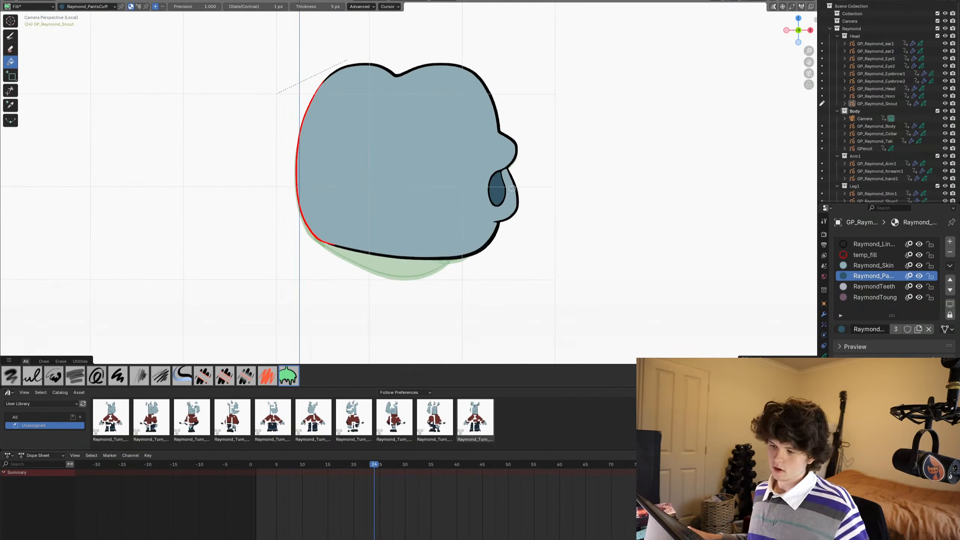
# - In Object Mode, select the filled snout keyframes from frame 18 onward, return to Edit Mode and enable multiframe editing
pyautogui.hotkey('ctrl', 'Tab')
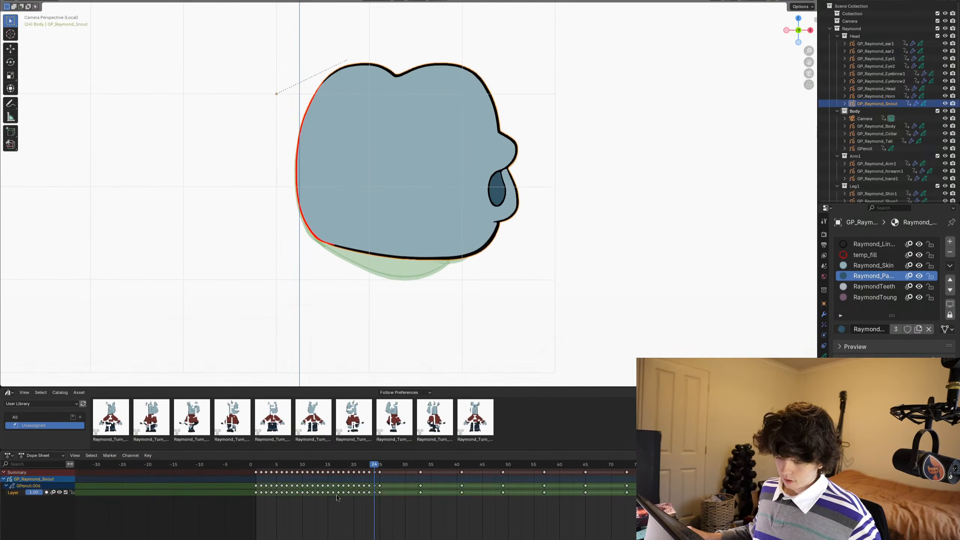
pyautogui.press('Left')
pyautogui.press('Left')
pyautogui.press('Left')
pyautogui.press('Left')
pyautogui.press('Left')
pyautogui.press('Left')
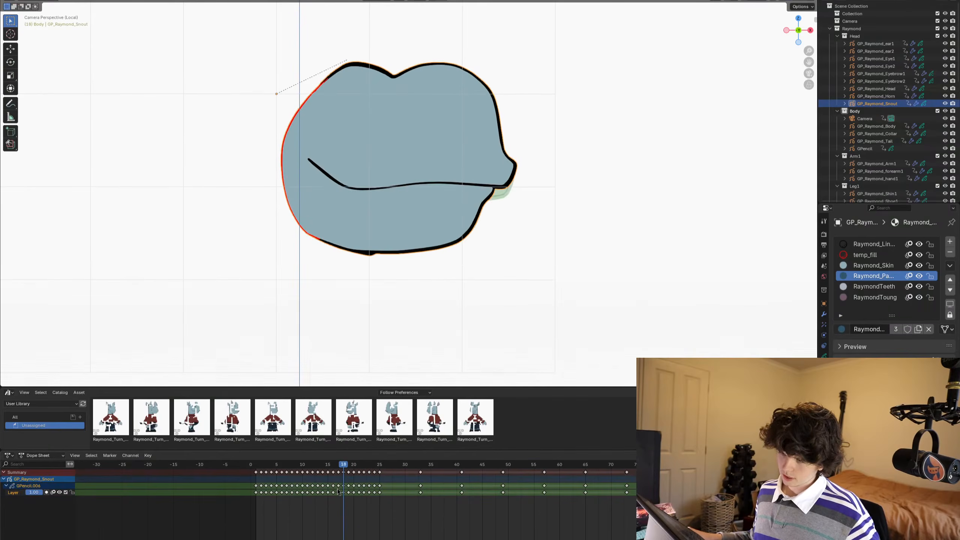
pyautogui.press('Left')
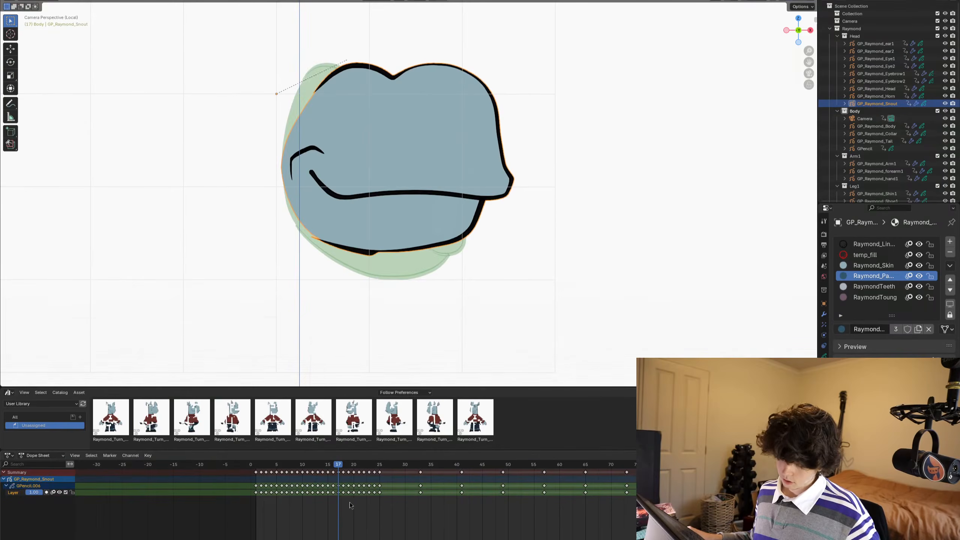
pyautogui.moveTo(344, 504); pyautogui.dragTo(376, 475)
pyautogui.press('Tab')
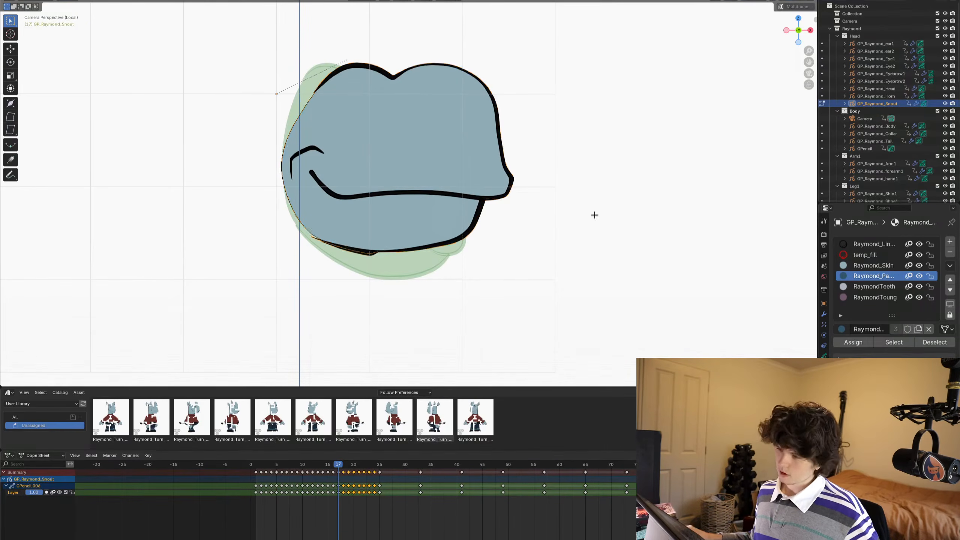
pyautogui.click(780, 7)
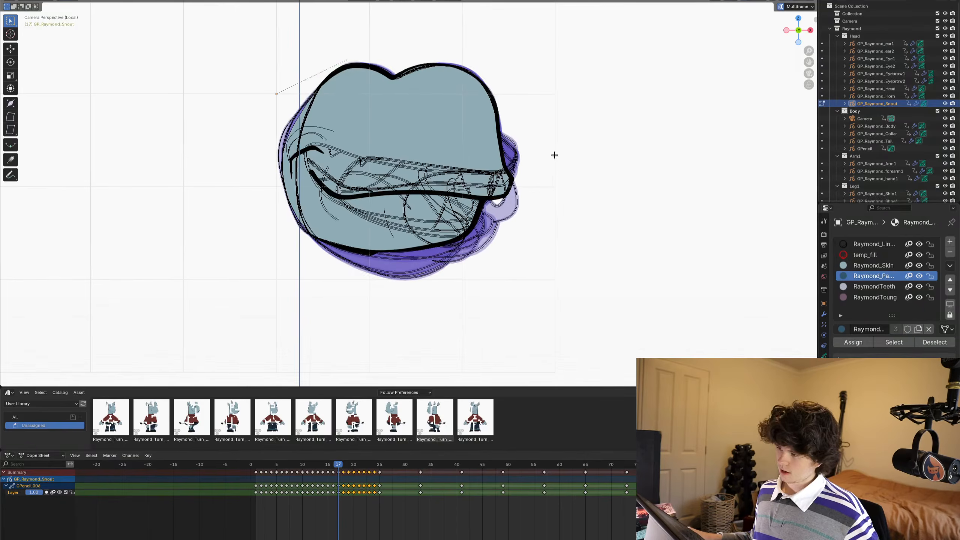
# - Select all strokes using the black Raymond line material across the chosen frames and bring them to the front
pyautogui.keyDown('shift'); pyautogui.moveTo(514, 165); pyautogui.dragTo(525, 168, button='middle'); pyautogui.keyUp('shift')
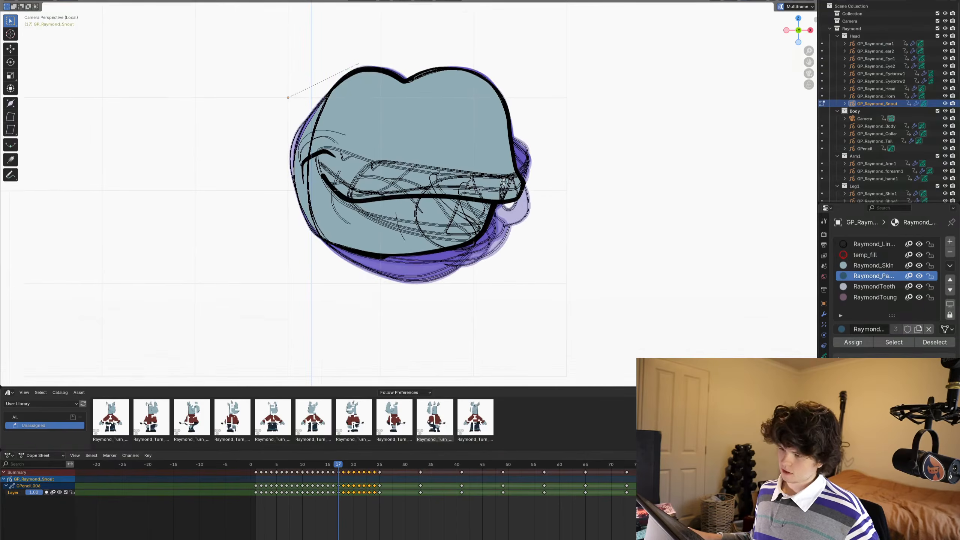
pyautogui.scroll(2, 408, 64)
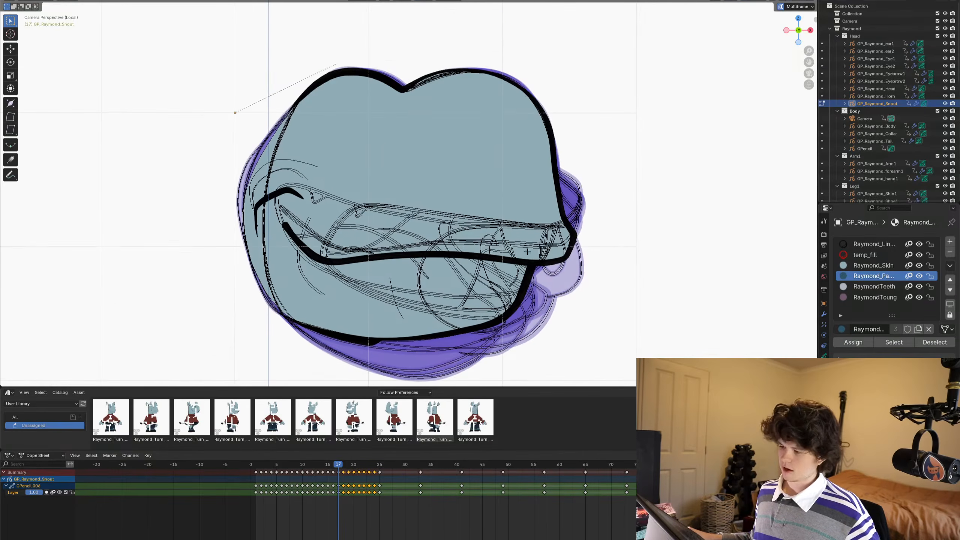
pyautogui.click(866, 265)
pyautogui.click(859, 246)
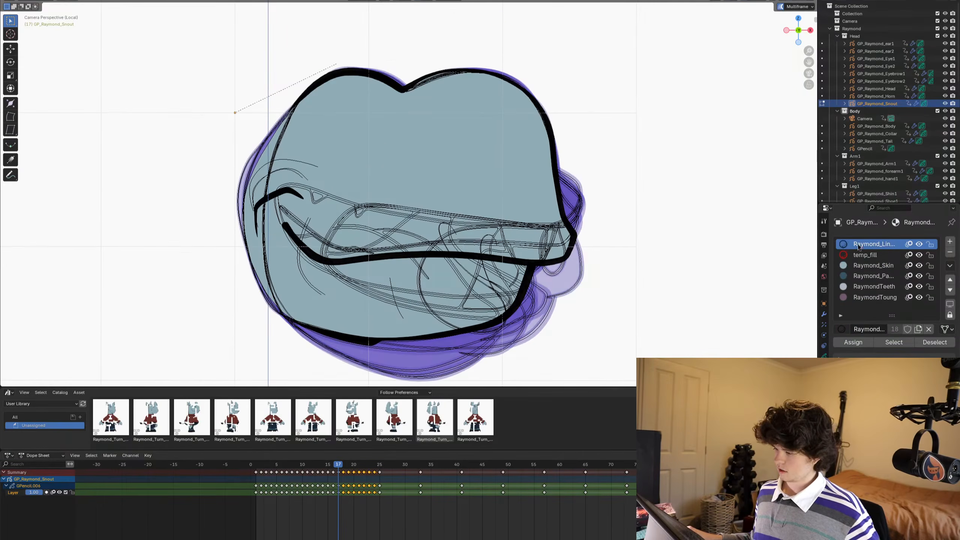
pyautogui.click(892, 342)
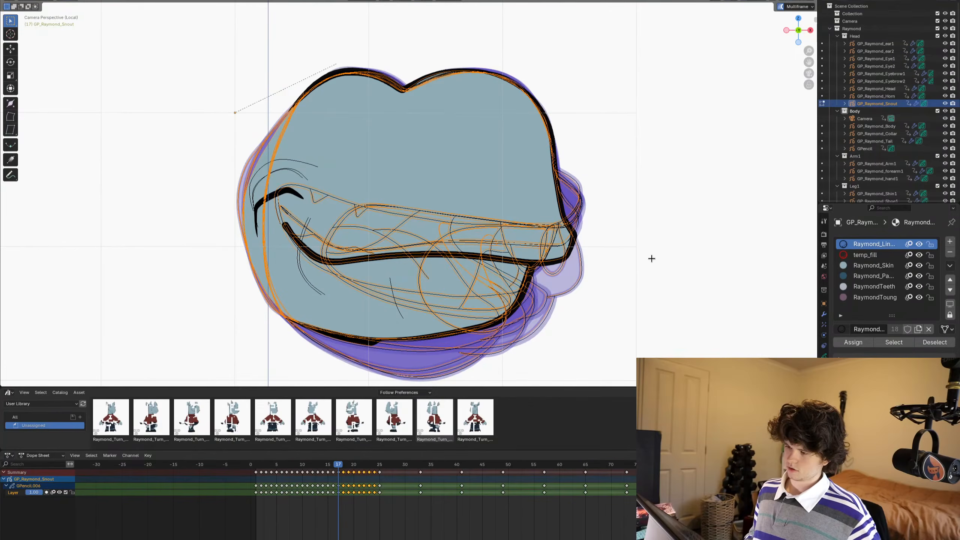
pyautogui.hotkey('ctrl', 'shift', 'Up')
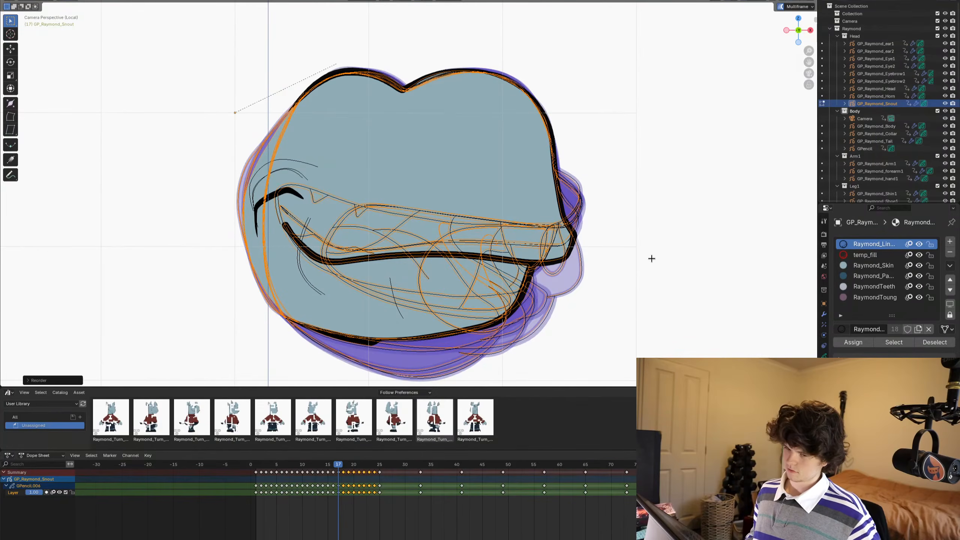
pyautogui.scroll(-1, 593, 218)
pyautogui.keyDown('shift'); pyautogui.moveTo(593, 219); pyautogui.dragTo(602, 217, button='middle'); pyautogui.keyUp('shift')
# - Switch to Object Mode and step from frame 17 to frame 23 to check the outlines' stacking over the fills
pyautogui.hotkey('ctrl', 'Tab')
pyautogui.click(533, 207)
pyautogui.scroll(1, 533, 207)
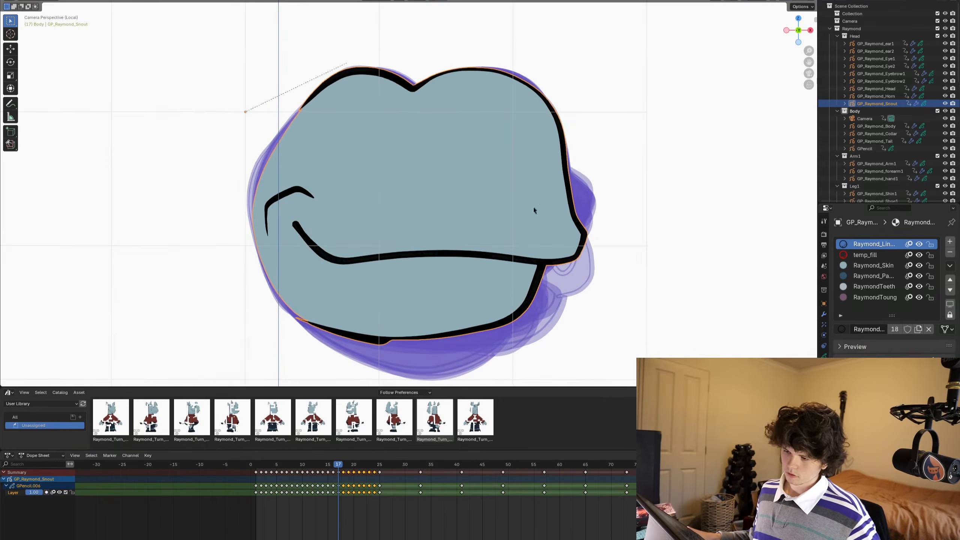
pyautogui.keyDown('shift'); pyautogui.moveTo(533, 207); pyautogui.dragTo(556, 202, button='middle'); pyautogui.keyUp('shift')
pyautogui.press('Right')
pyautogui.press('Right')
pyautogui.press('Right')
pyautogui.press('Right')
pyautogui.press('Right')
pyautogui.press('Right')
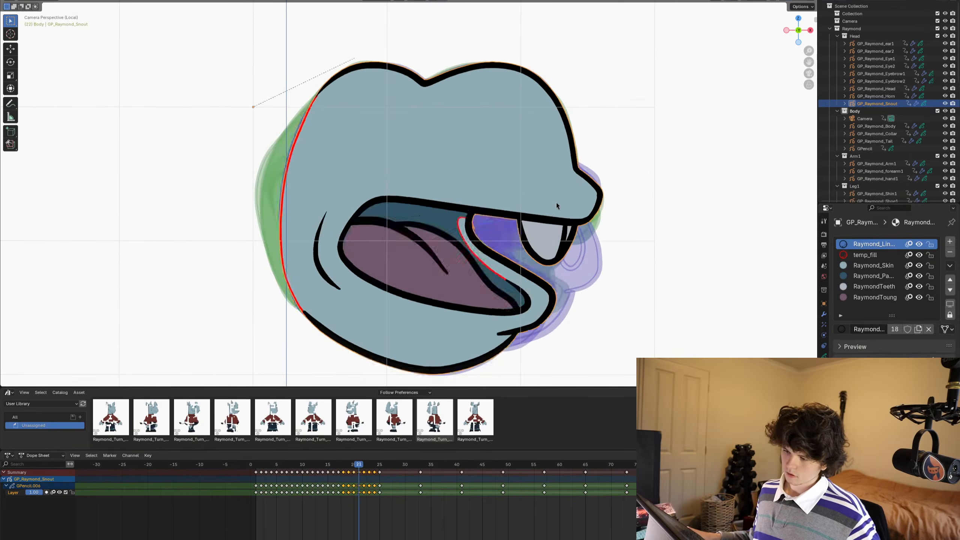
# - Deselect everything, then select all temp_fill strokes across the chosen frames in multiframe Edit Mode and delete them
pyautogui.press('Tab')
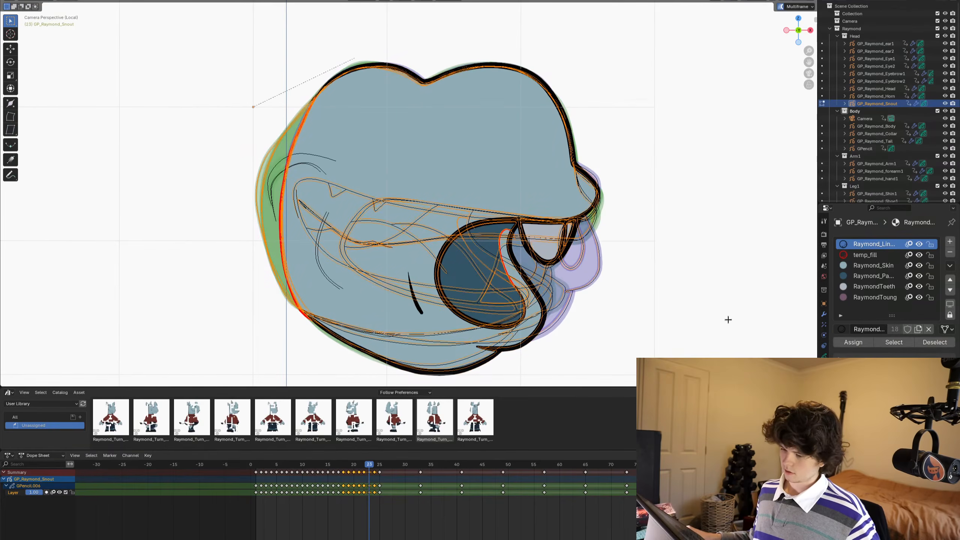
pyautogui.hotkey('alt', 'a')
pyautogui.click(863, 257)
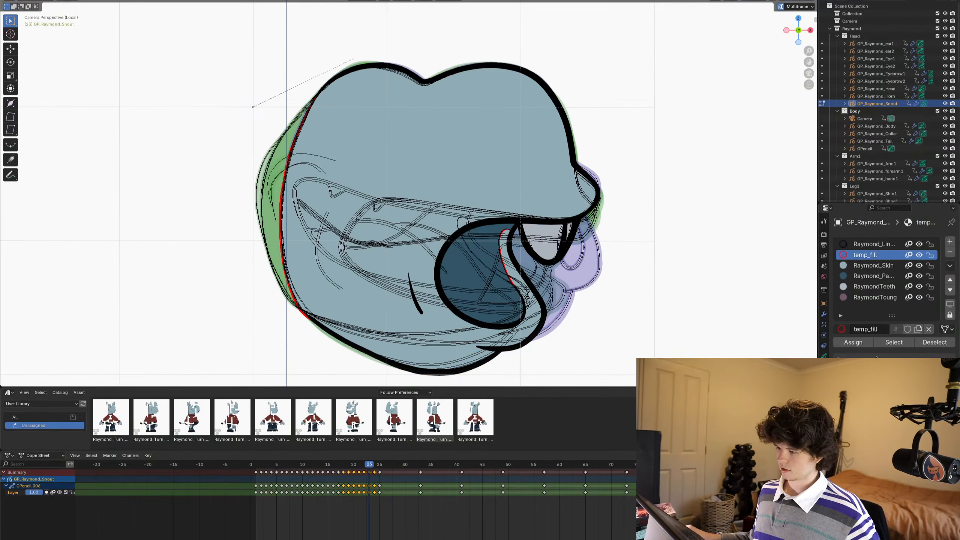
pyautogui.click(893, 342)
pyautogui.keyDown('shift'); pyautogui.moveTo(608, 281); pyautogui.dragTo(581, 245, button='middle'); pyautogui.keyUp('shift')
# - Leave Edit Mode and step through the snout drawings up to frame 26, inspecting the fills without the helper lines
pyautogui.press('Left')
pyautogui.press('Left')
pyautogui.press('Left')
pyautogui.press('Left')
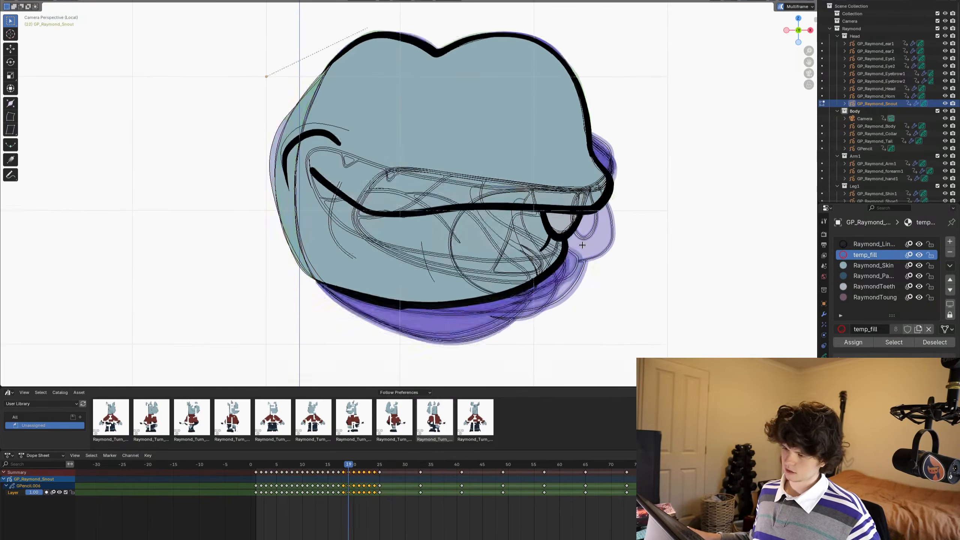
pyautogui.press('Tab')
pyautogui.scroll(-1, 570, 241)
pyautogui.press('Right')
pyautogui.press('Right')
pyautogui.press('Right')
pyautogui.press('Right')
pyautogui.press('Right')
pyautogui.press('Right')
pyautogui.press('Right')
pyautogui.press('Right')
pyautogui.moveTo(681, 250)
pyautogui.keyDown('alt'); pyautogui.mouseDown(button='middle')
pyautogui.moveTo(502, 225)
pyautogui.moveTo(486, 213)
pyautogui.moveTo(535, 259)
pyautogui.mouseUp(button='middle'); pyautogui.keyUp('alt')
pyautogui.scroll(5, 633, 252)
pyautogui.scroll(5, 502, 225)
pyautogui.scroll(-4, 623, 250)
pyautogui.scroll(-3, 486, 214)
pyautogui.press('Right')
pyautogui.press('Right')
pyautogui.press('Right')
pyautogui.scroll(-1, 487, 212)
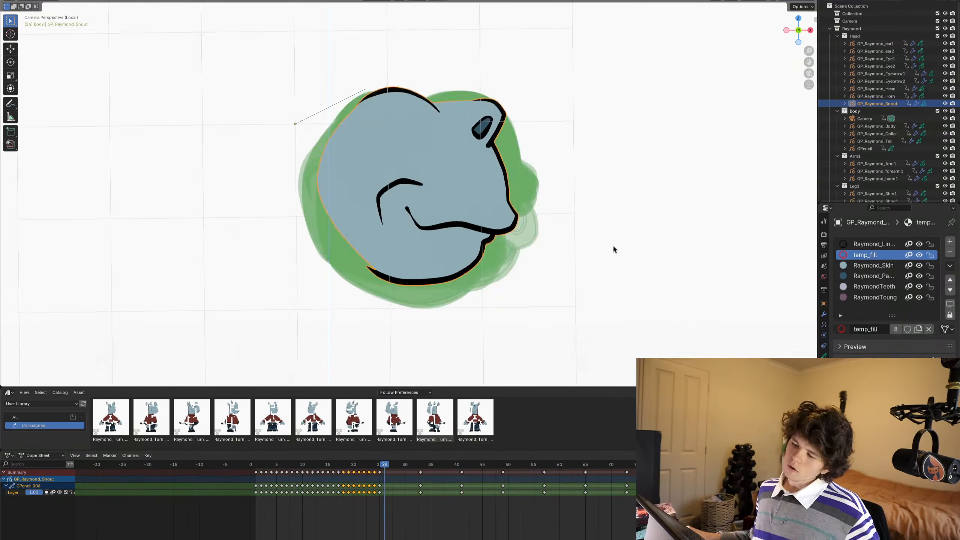
# - Rewind and play back the snout drawings several times to review the colored sequence
pyautogui.press('Left')
pyautogui.press('Left')
pyautogui.press('Left')
pyautogui.press('Left')
pyautogui.press('Left')
pyautogui.press('Left')
pyautogui.press('Left')
pyautogui.press('Left')
pyautogui.press('Left')
pyautogui.press('Left')
pyautogui.keyDown('alt'); pyautogui.moveTo(633, 261); pyautogui.dragTo(551, 262, button='middle'); pyautogui.keyUp('alt')
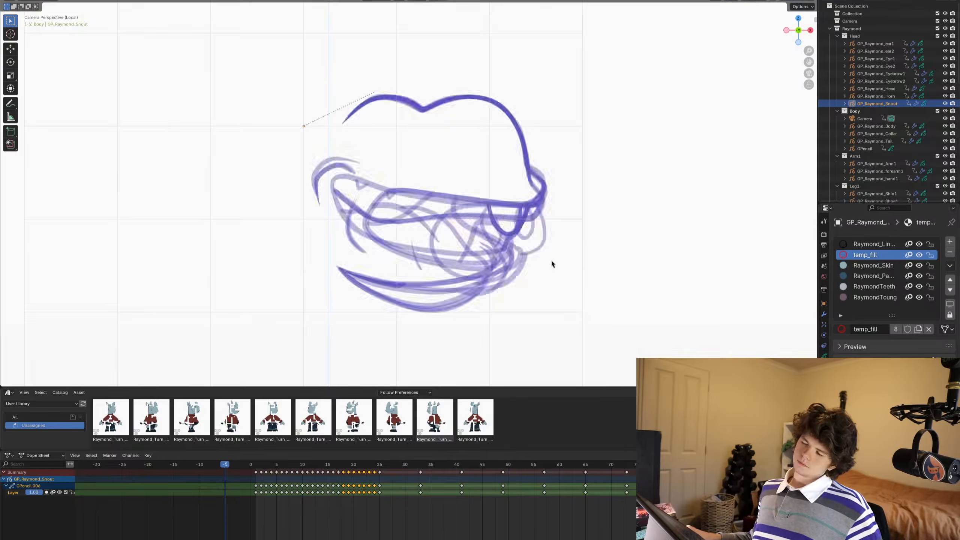
pyautogui.press('space')
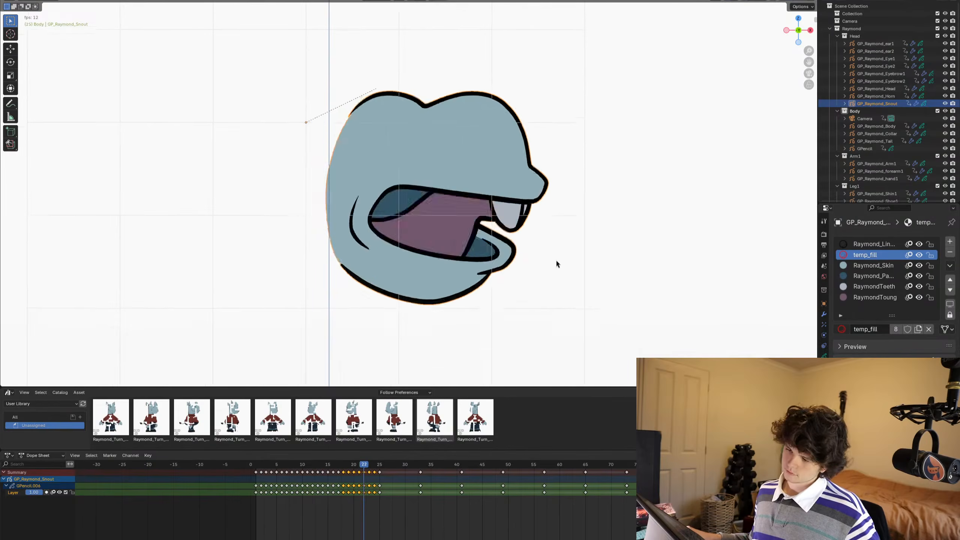
pyautogui.press('space')
pyautogui.keyDown('alt'); pyautogui.moveTo(643, 250); pyautogui.dragTo(557, 246, button='middle'); pyautogui.keyUp('alt')
pyautogui.press('space')
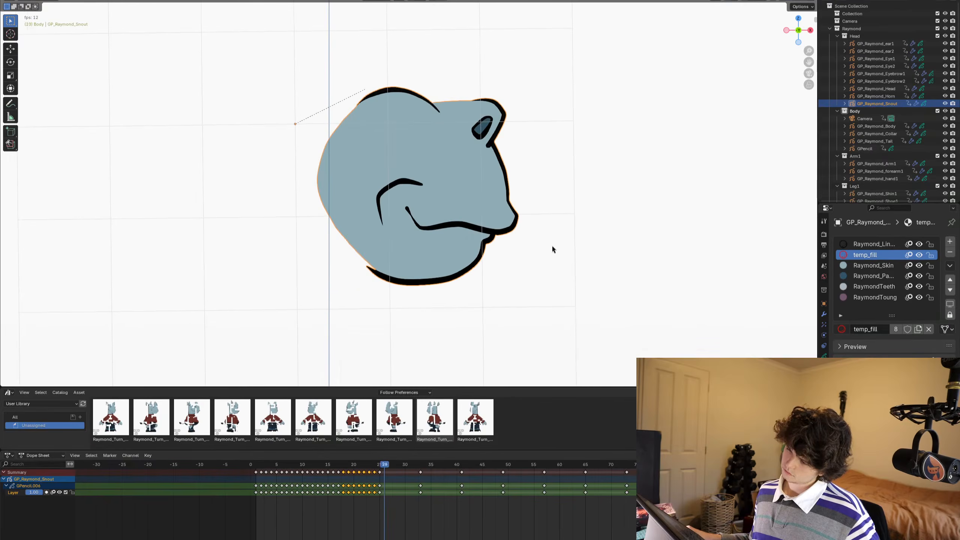
pyautogui.press('space')
pyautogui.press('Left')
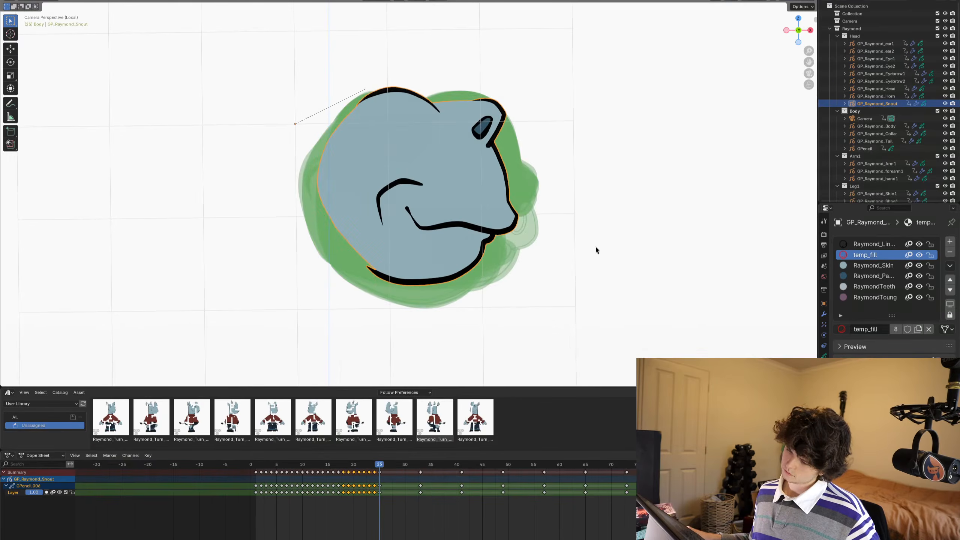
pyautogui.press('Left')
pyautogui.press('Left')
pyautogui.press('Left')
pyautogui.press('Left')
pyautogui.press('Left')
pyautogui.press('Left')
pyautogui.keyDown('alt'); pyautogui.moveTo(593, 251); pyautogui.dragTo(527, 255, button='middle'); pyautogui.keyUp('alt')
pyautogui.press('space')
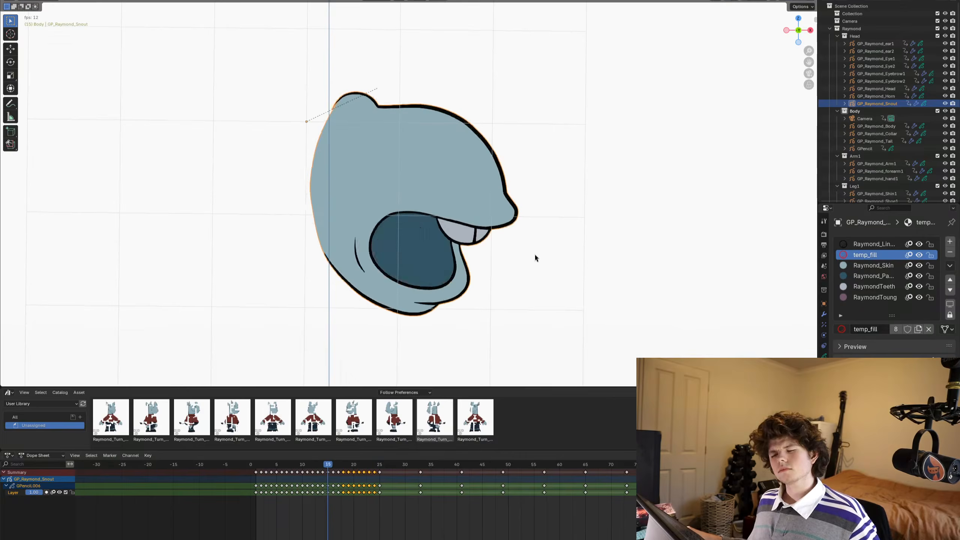
pyautogui.press('space')
# - Step back and forth between frame 22 and frame 26 to compare the finished snout drawings
pyautogui.press('Left')
pyautogui.press('Left')
pyautogui.press('Left')
pyautogui.press('Left')
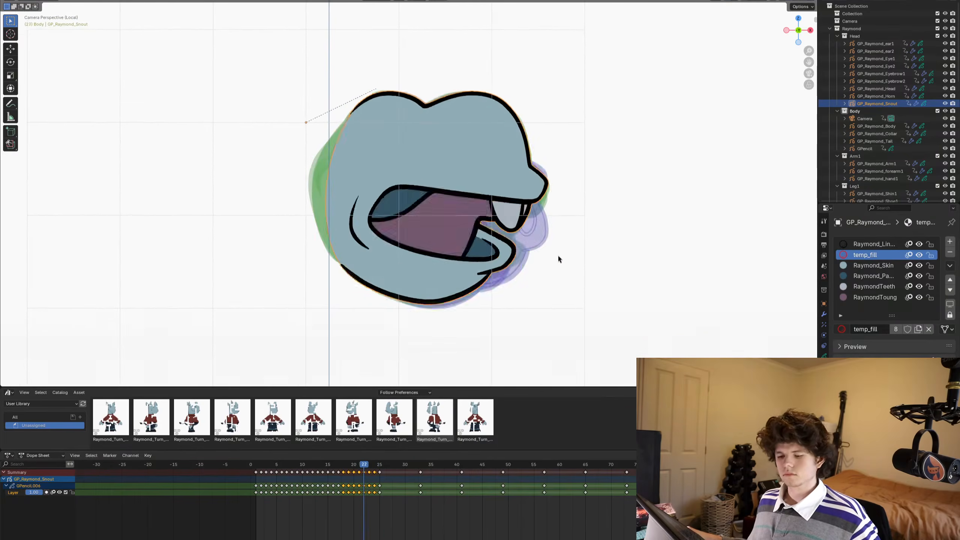
pyautogui.press('Right')
pyautogui.press('Right')
pyautogui.press('Right')
pyautogui.press('Right')
pyautogui.press('Right')
pyautogui.press('Left')
pyautogui.press('Left')
pyautogui.press('Right')
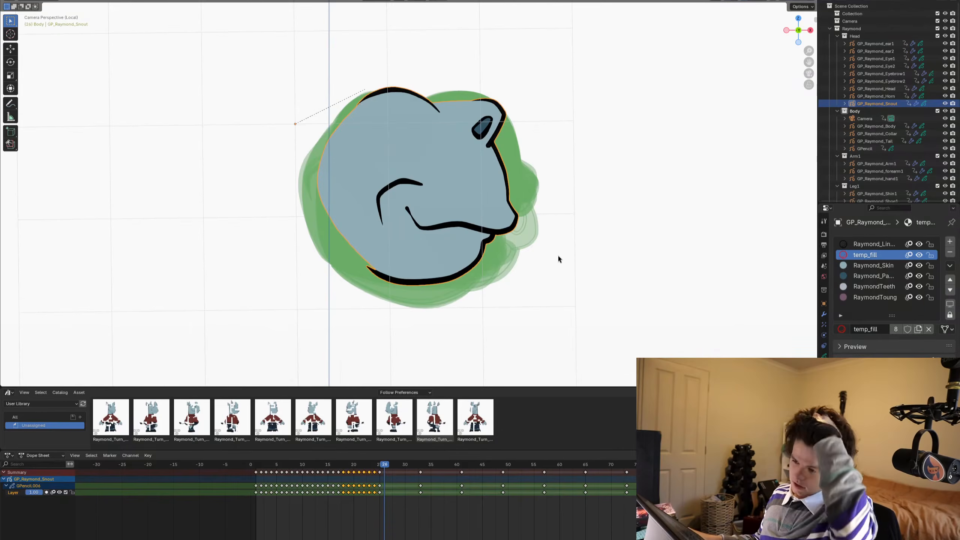
# - Make the Raymond_Linework material active and select the upper snout curve, nostril and nostril rim strokes on frame 26 in Edit Mode
pyautogui.scroll(3, 461, 189)
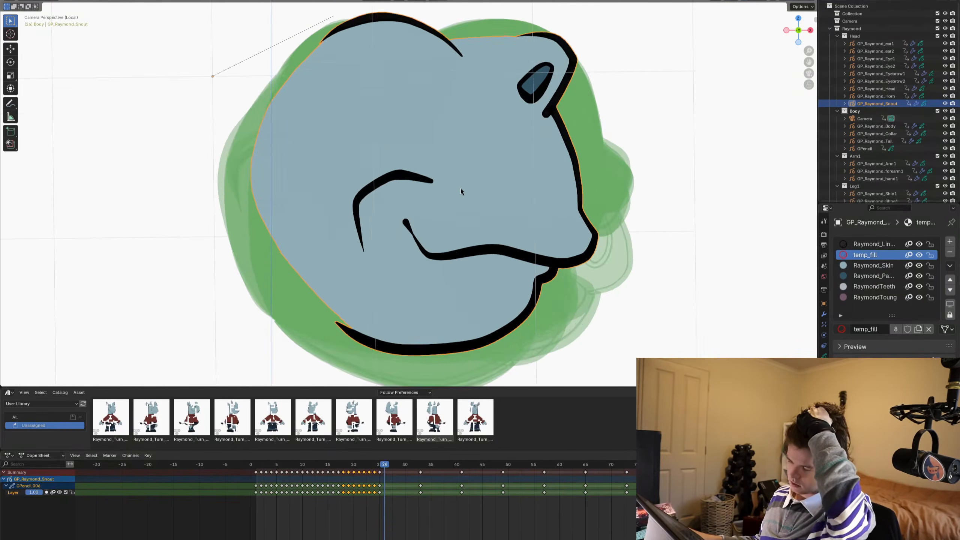
pyautogui.scroll(-4, 460, 188)
pyautogui.scroll(3, 460, 188)
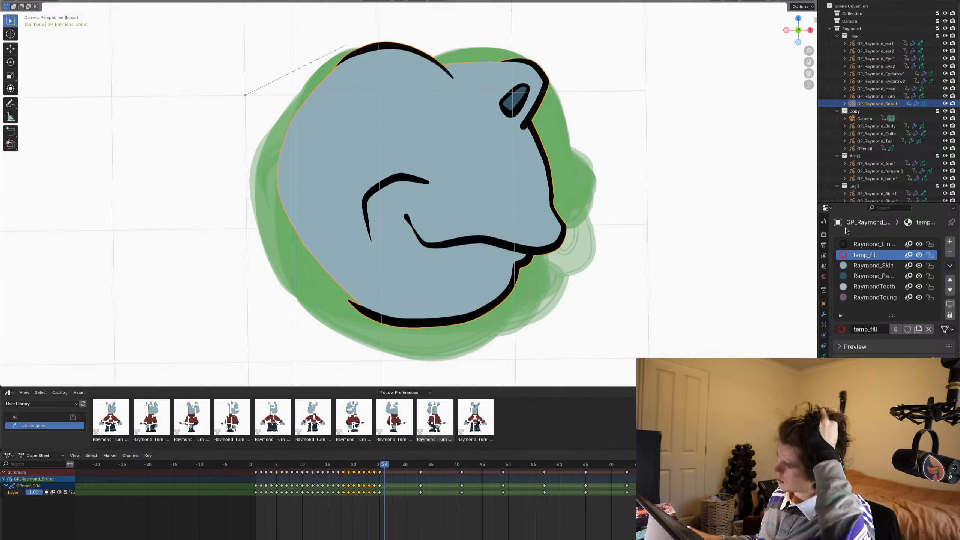
pyautogui.click(865, 244)
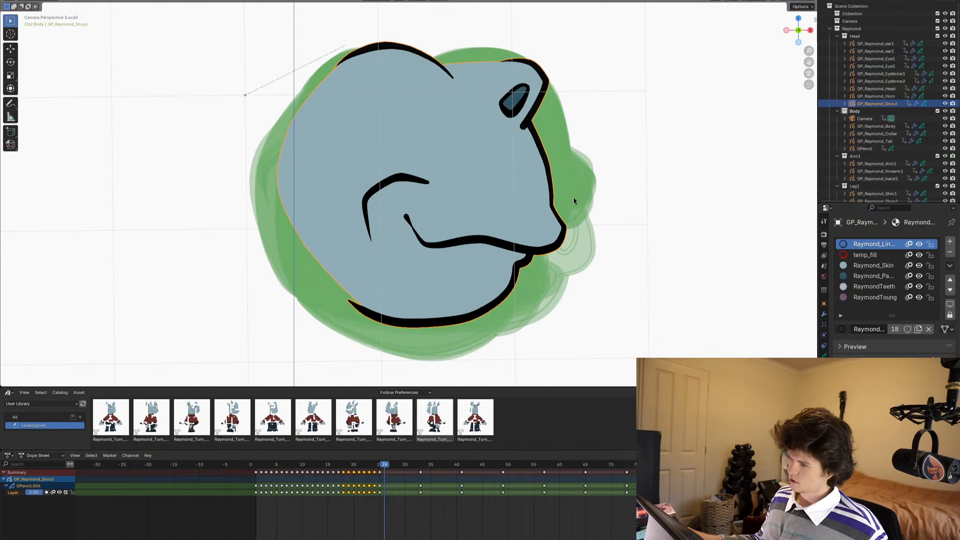
pyautogui.scroll(-2, 573, 198)
pyautogui.press('Tab')
pyautogui.scroll(4, 447, 192)
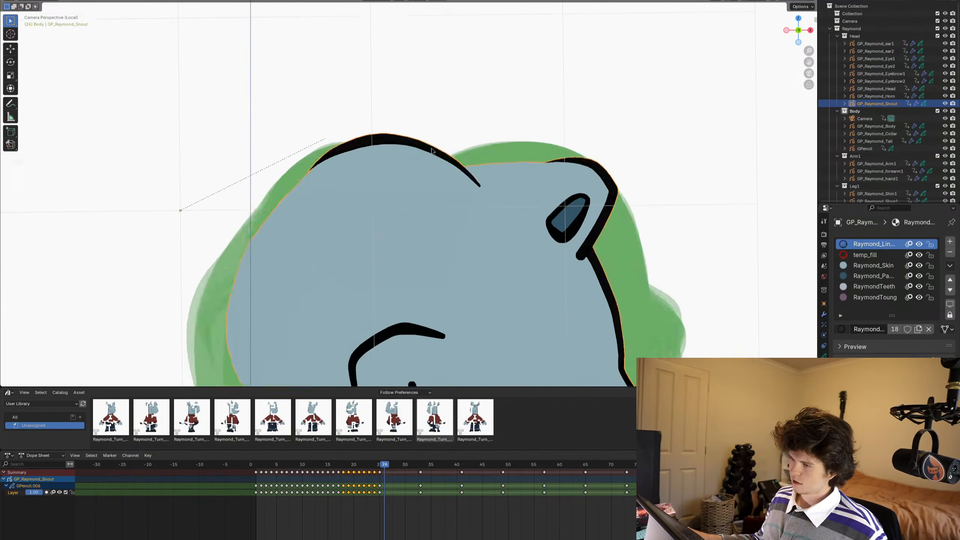
pyautogui.click(432, 137)
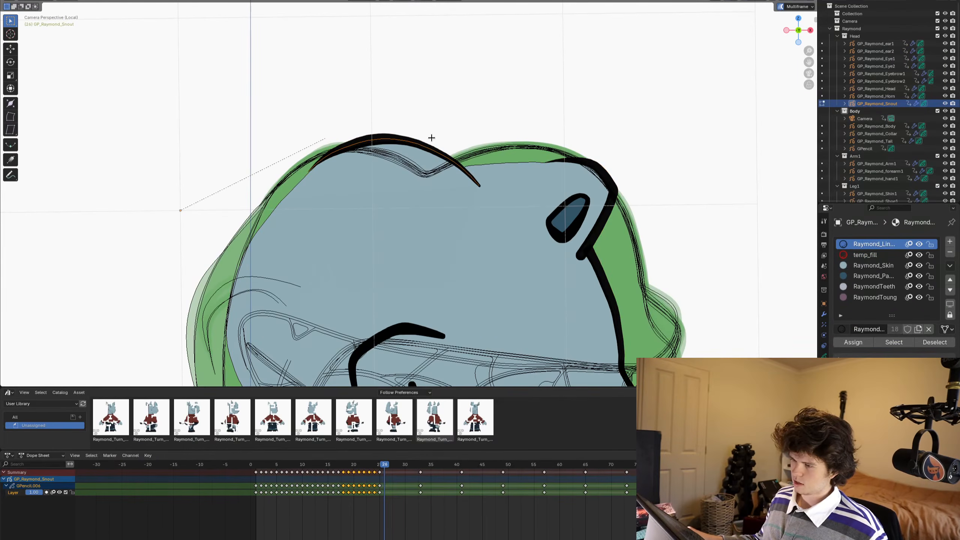
pyautogui.keyDown('shift'); pyautogui.click(609, 171); pyautogui.keyUp('shift')
pyautogui.scroll(3, 608, 170)
pyautogui.keyDown('shift'); pyautogui.click(613, 207); pyautogui.keyUp('shift')
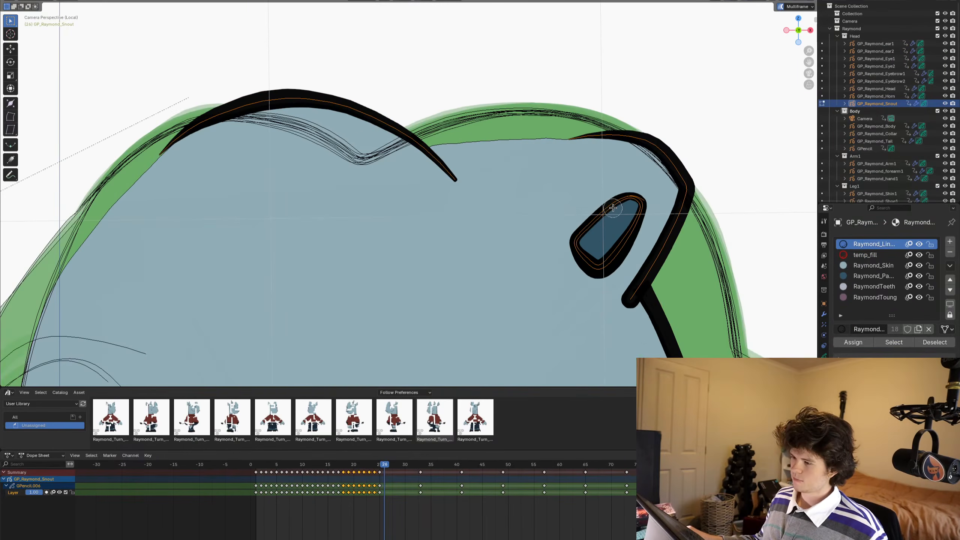
pyautogui.scroll(-5, 612, 207)
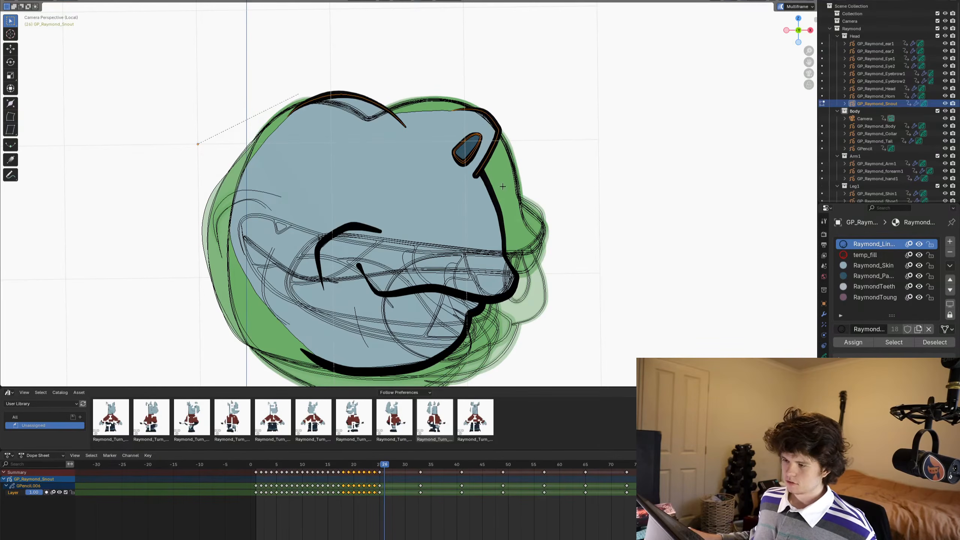
pyautogui.press('g')
pyautogui.rightClick(520, 175)
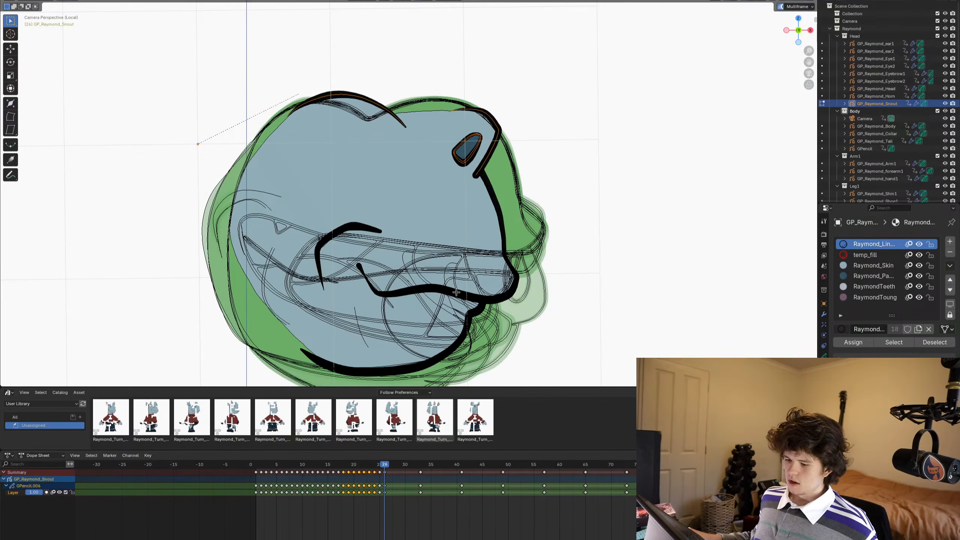
# - Insert a blank keyframe on frame 26 and paste the copied upper snout and nostril strokes into it
pyautogui.click(387, 473)
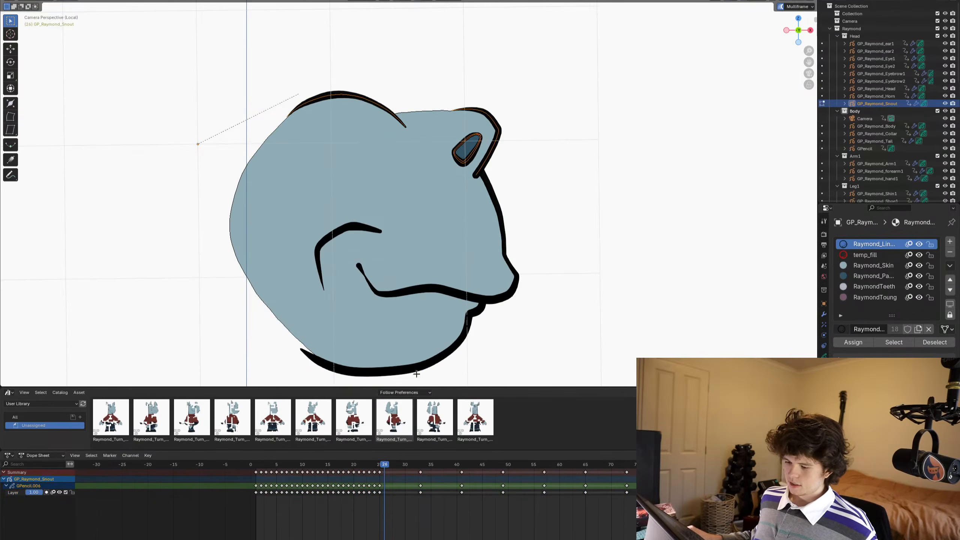
pyautogui.press('i')
pyautogui.click(479, 250)
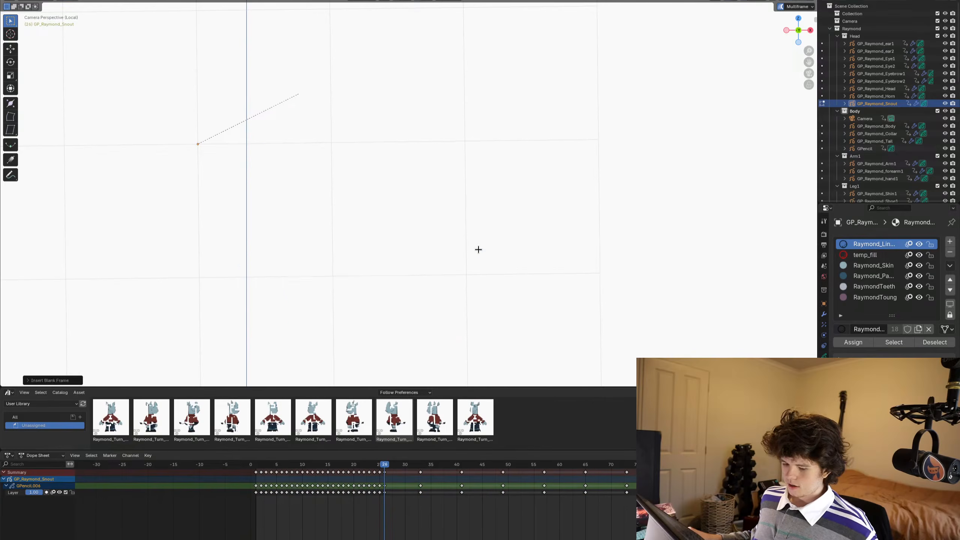
pyautogui.scroll(-2, 470, 223)
pyautogui.scroll(2, 476, 202)
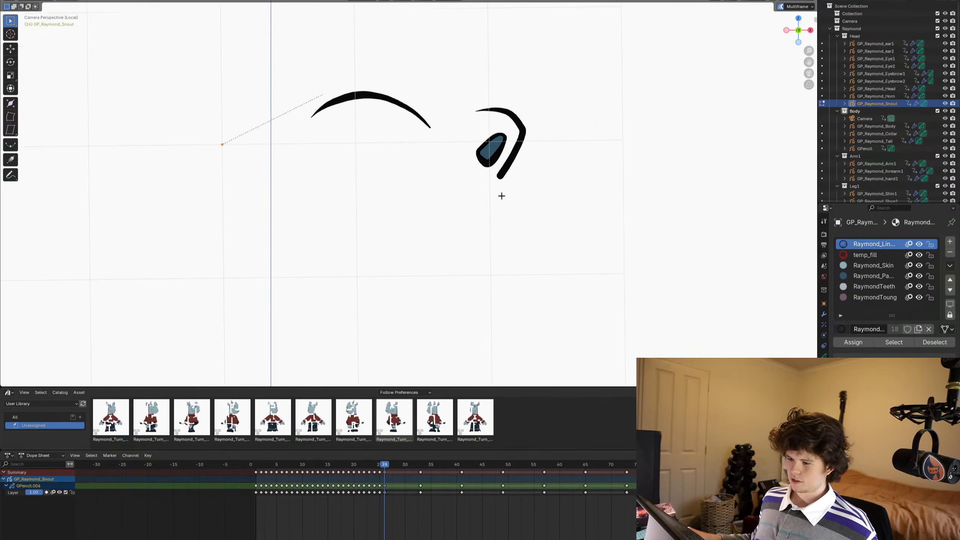
# - Switch to Draw Mode, turn off multiframe editing and duplicate the frame 26 drawing onto each frame up to 32
pyautogui.press('Tab')
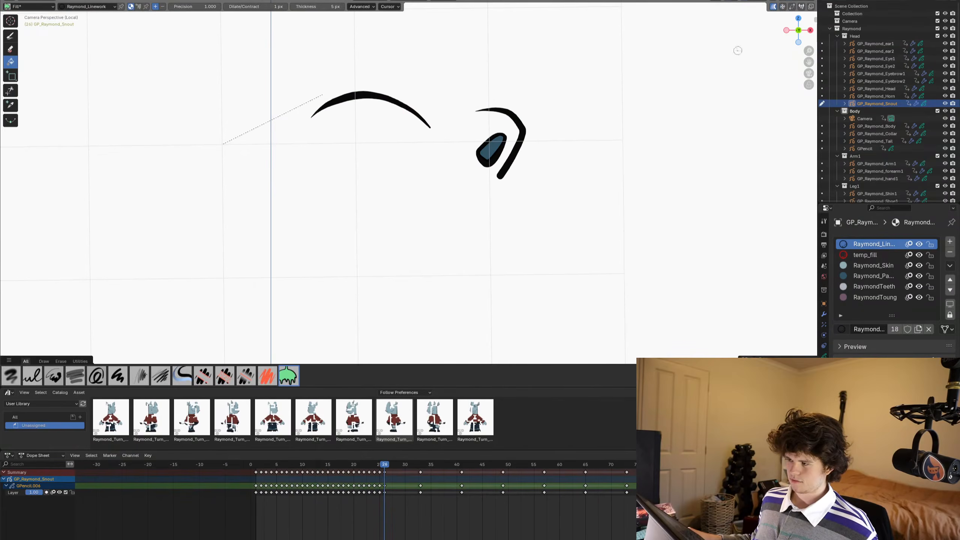
pyautogui.click(773, 6)
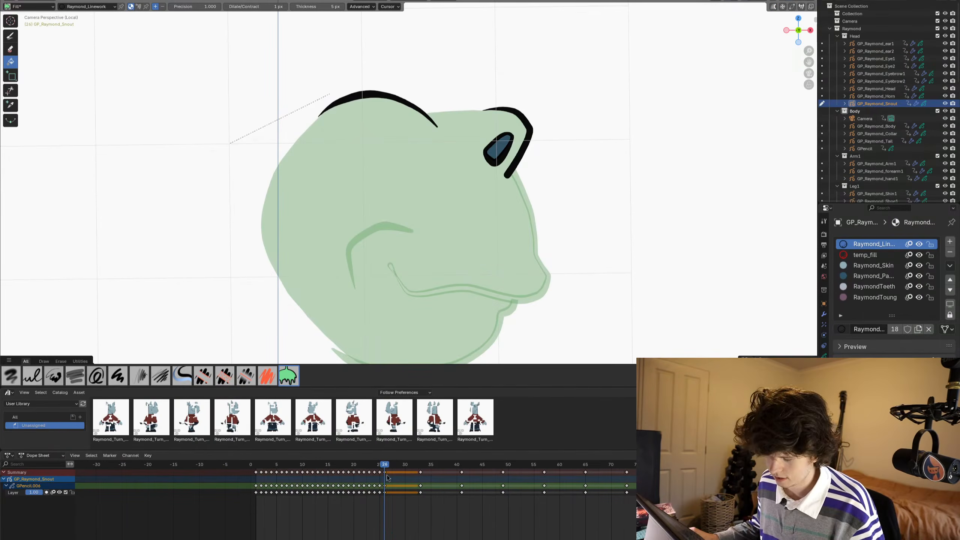
pyautogui.moveTo(387, 475); pyautogui.dragTo(395, 475)
pyautogui.hotkey('shift', 'r')
pyautogui.hotkey('shift', 'r')
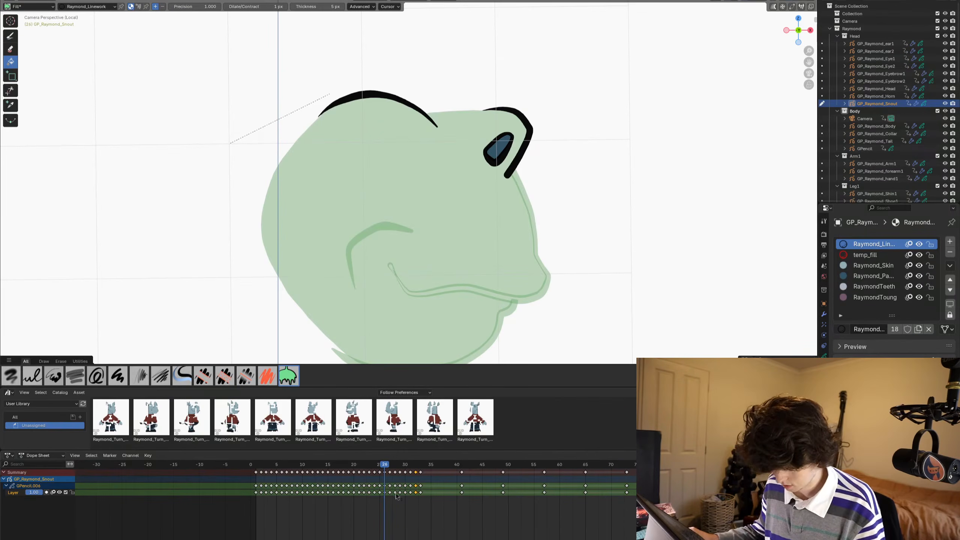
# - Draw the mouth line with the Ink Pen, continuing around the snout tip and up to the nostril rim
pyautogui.scroll(1, 507, 272)
pyautogui.scroll(-1, 509, 263)
pyautogui.keyDown('shift'); pyautogui.moveTo(509, 263); pyautogui.dragTo(512, 210, button='middle'); pyautogui.keyUp('shift')
pyautogui.scroll(1, 512, 211)
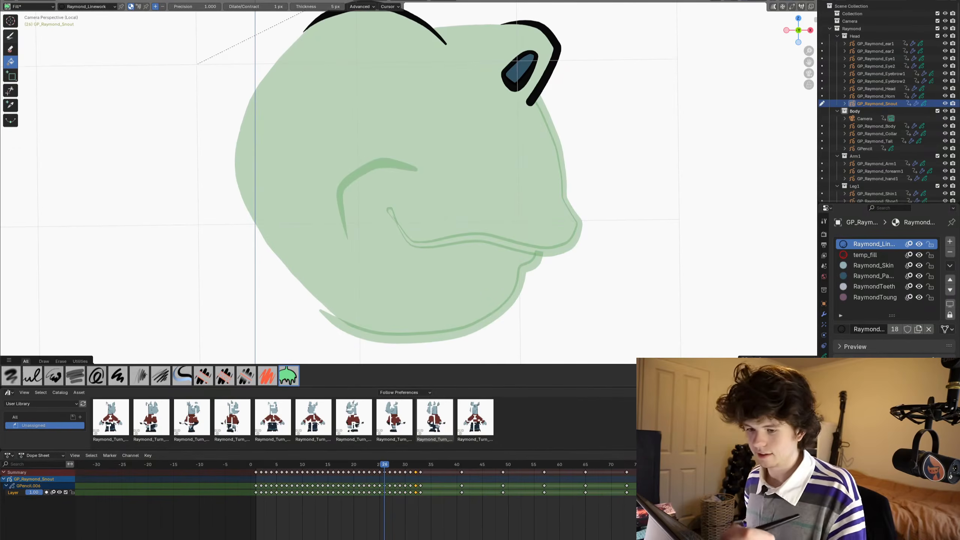
pyautogui.press('d')
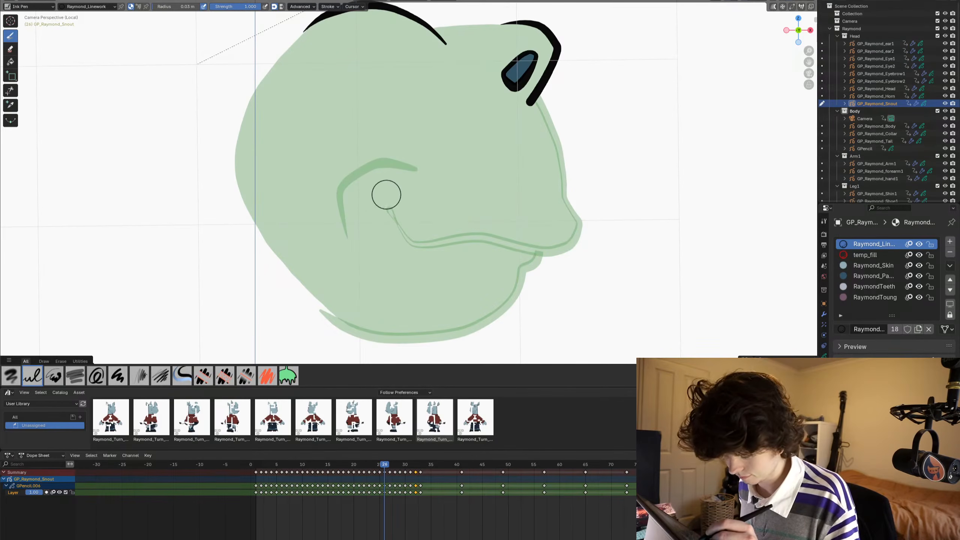
pyautogui.moveTo(366, 179)
pyautogui.mouseDown()
pyautogui.moveTo(424, 231)
pyautogui.moveTo(466, 224)
pyautogui.moveTo(562, 238)
pyautogui.moveTo(573, 195)
pyautogui.moveTo(525, 80)
pyautogui.mouseUp()
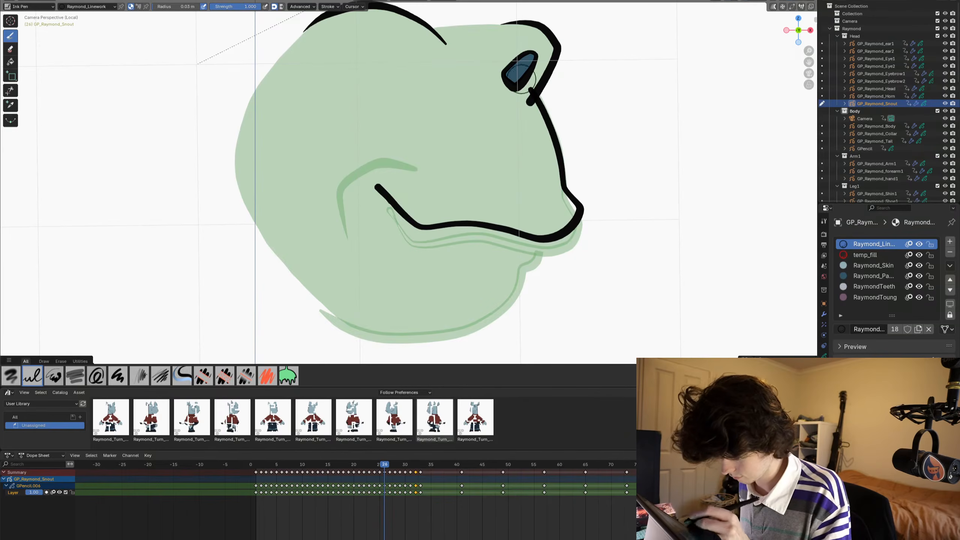
pyautogui.keyDown('shift'); pyautogui.moveTo(281, 163); pyautogui.dragTo(289, 208, button='middle'); pyautogui.keyUp('shift')
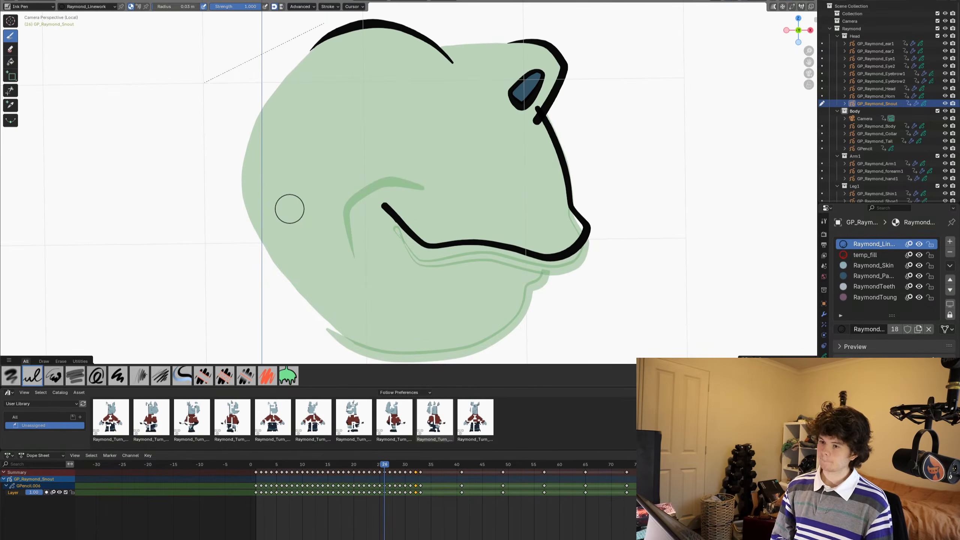
# - Trim off the end of the snout line that overshoots the nostril rim
pyautogui.click(485, 534)
pyautogui.scroll(-1, 431, 240)
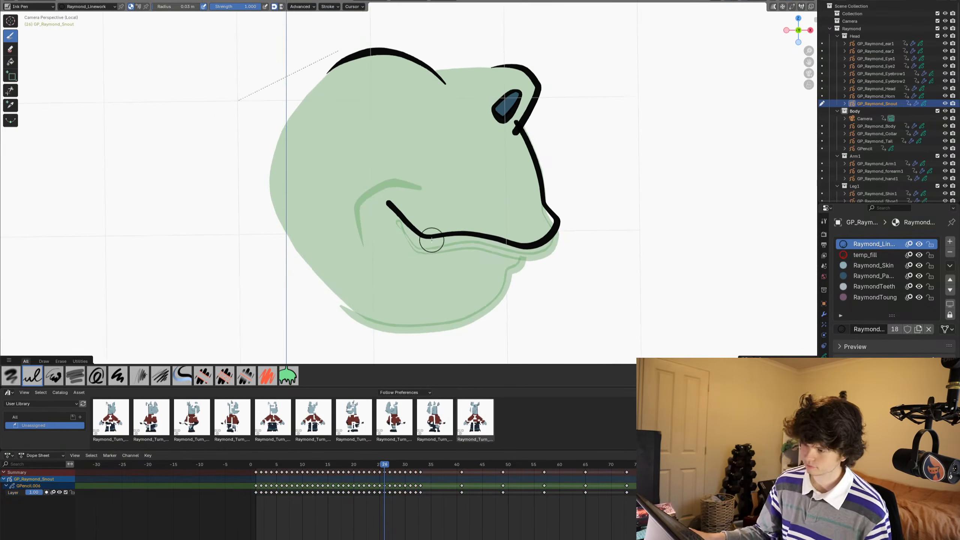
pyautogui.scroll(-1, 434, 242)
pyautogui.scroll(1, 442, 248)
pyautogui.scroll(2, 440, 238)
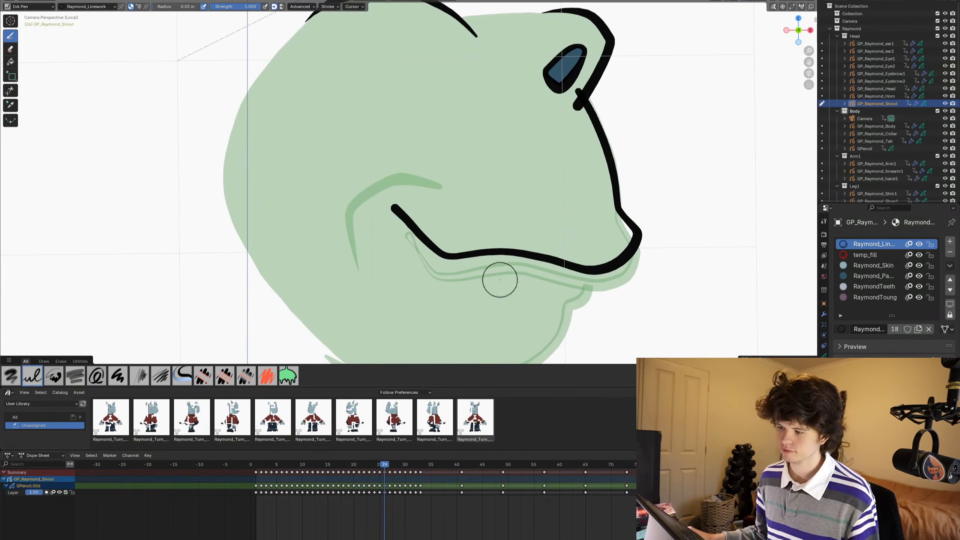
pyautogui.click(11, 91)
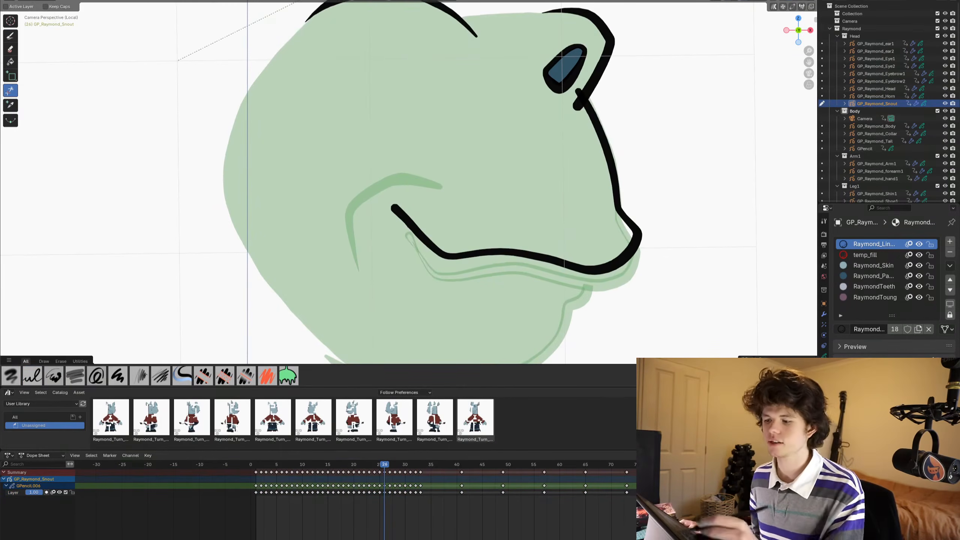
pyautogui.moveTo(569, 93); pyautogui.dragTo(583, 86)
pyautogui.scroll(-1, 518, 215)
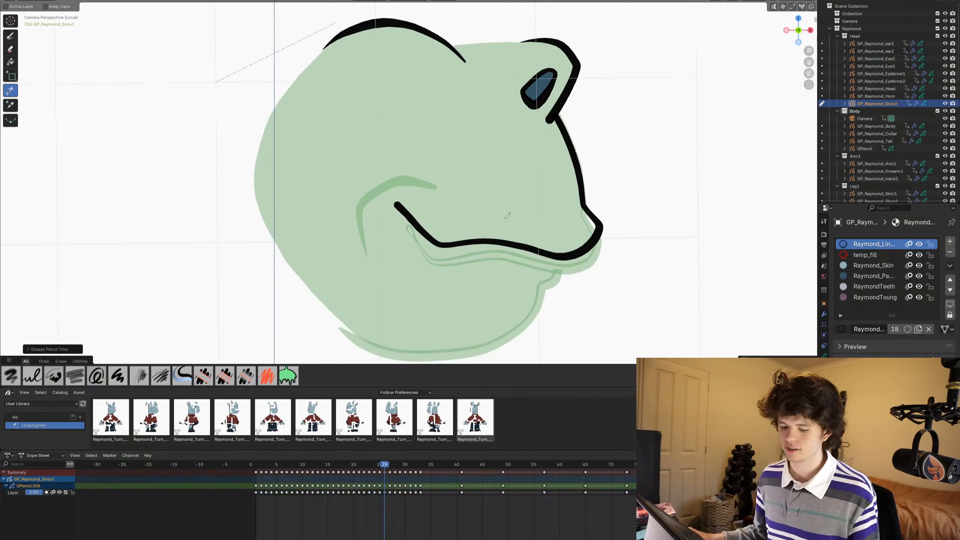
pyautogui.scroll(1, 476, 227)
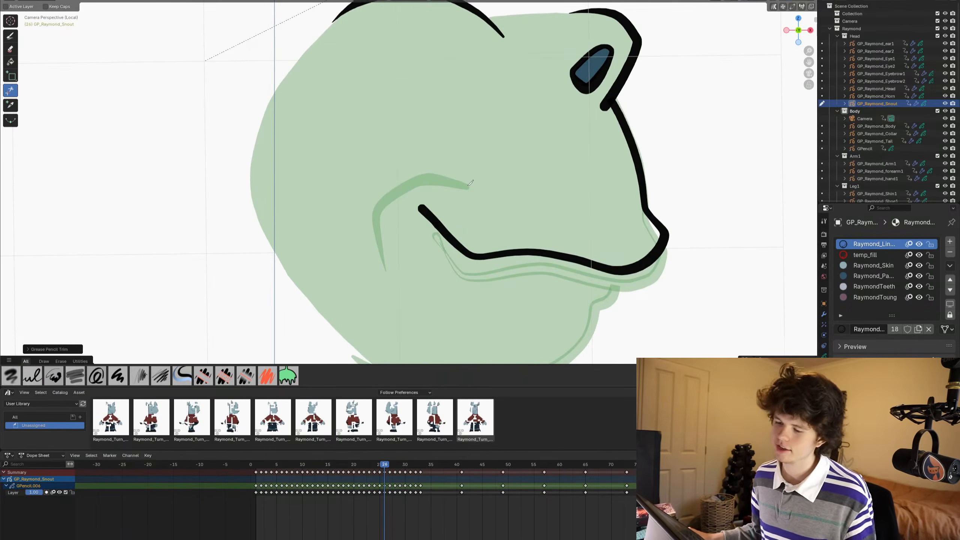
# - Draw the curved cheek crease behind the mouth corner and the lower lip and jaw line with the Ink Pen
pyautogui.click(10, 35)
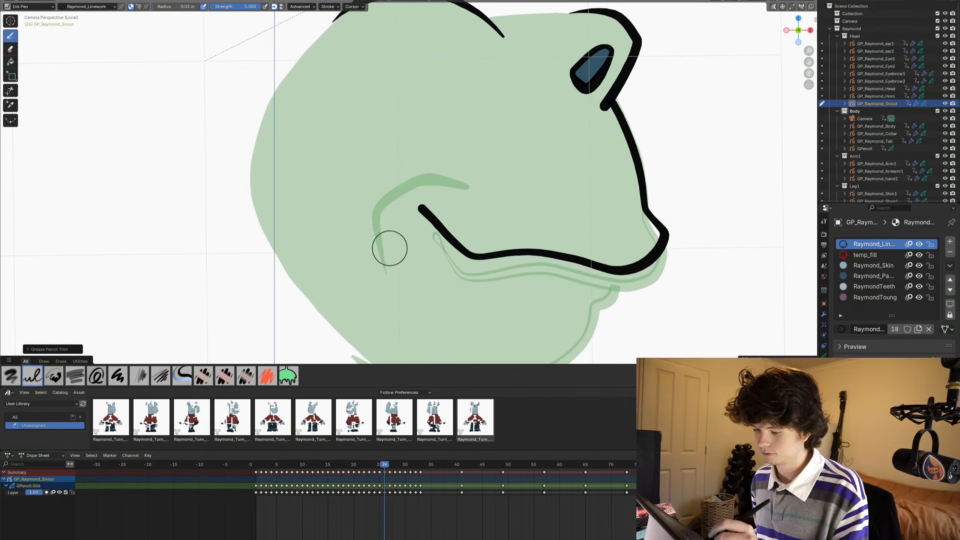
pyautogui.moveTo(386, 248)
pyautogui.mouseDown()
pyautogui.moveTo(381, 172)
pyautogui.moveTo(421, 158)
pyautogui.moveTo(453, 179)
pyautogui.mouseUp()
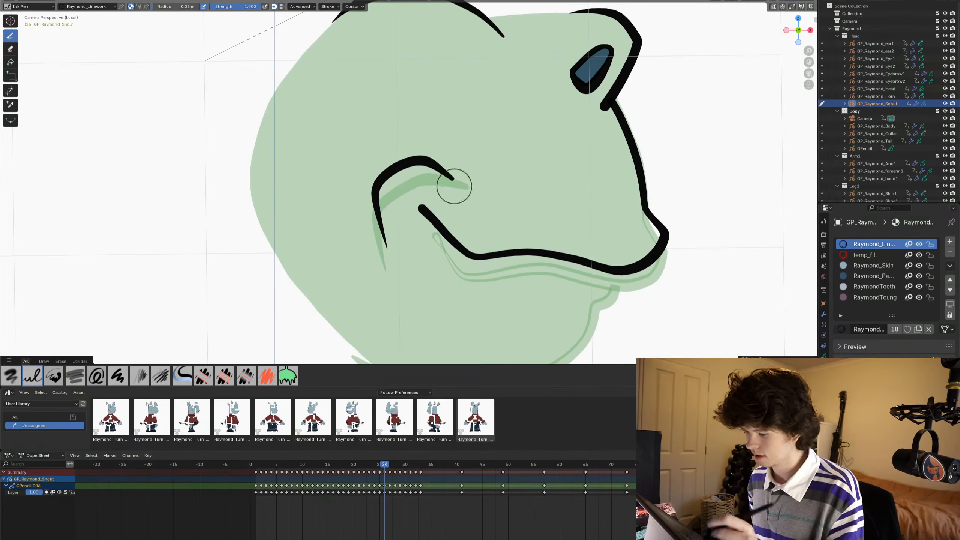
pyautogui.moveTo(320, 263)
pyautogui.keyDown('shift'); pyautogui.mouseDown(button='middle')
pyautogui.moveTo(289, 196)
pyautogui.moveTo(300, 216)
pyautogui.mouseUp(button='middle'); pyautogui.keyUp('shift')
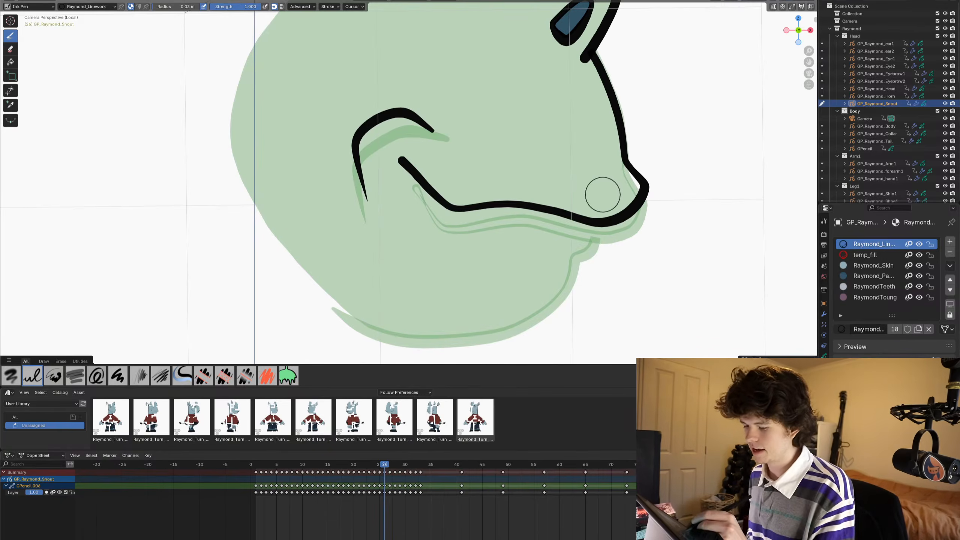
pyautogui.moveTo(602, 194)
pyautogui.mouseDown()
pyautogui.moveTo(592, 246)
pyautogui.moveTo(575, 254)
pyautogui.moveTo(550, 310)
pyautogui.moveTo(524, 325)
pyautogui.moveTo(386, 337)
pyautogui.moveTo(332, 304)
pyautogui.mouseUp()
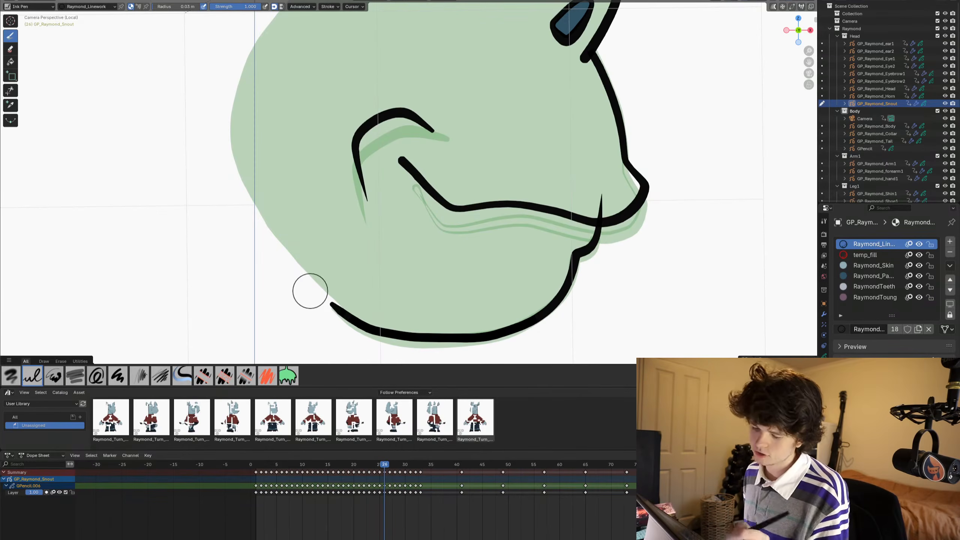
# - Reshape the underside of the jaw line in Sculpt Mode with the Grab brush to follow the onion-skin drawing
pyautogui.hotkey('ctrl', 'Tab')
pyautogui.click(476, 182)
pyautogui.keyDown('shift'); pyautogui.moveTo(376, 247); pyautogui.dragTo(374, 153, button='middle'); pyautogui.keyUp('shift')
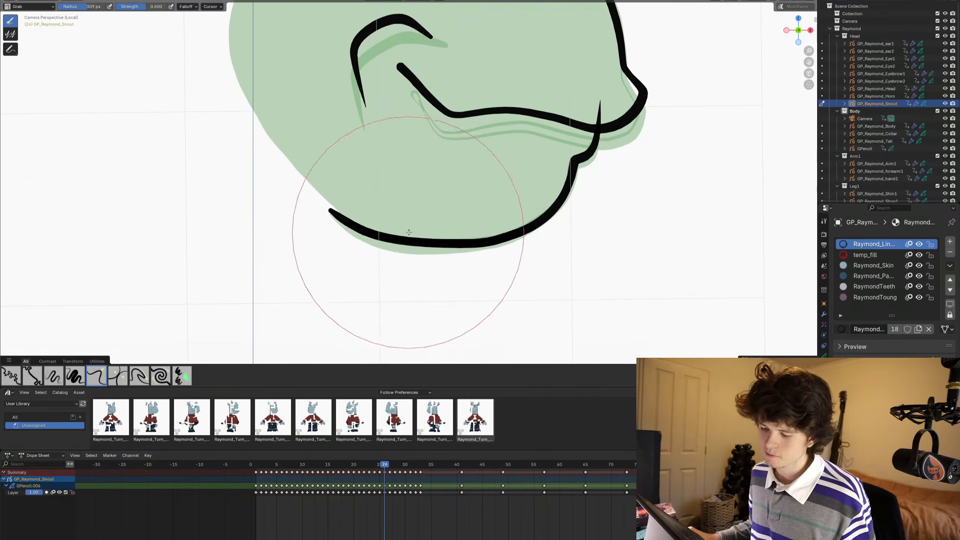
pyautogui.moveTo(409, 231)
pyautogui.mouseDown()
pyautogui.moveTo(413, 223)
pyautogui.moveTo(392, 253)
pyautogui.mouseUp()
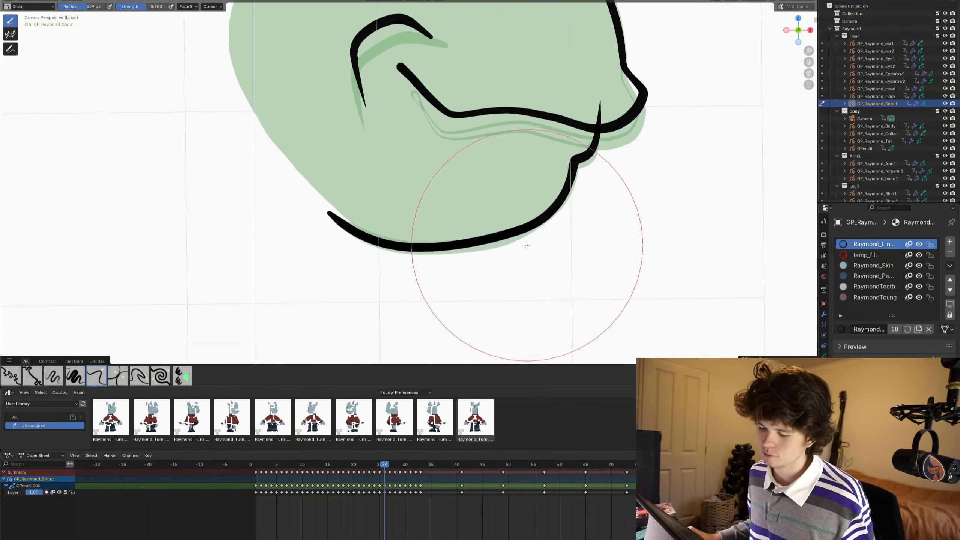
pyautogui.moveTo(487, 246); pyautogui.dragTo(489, 254)
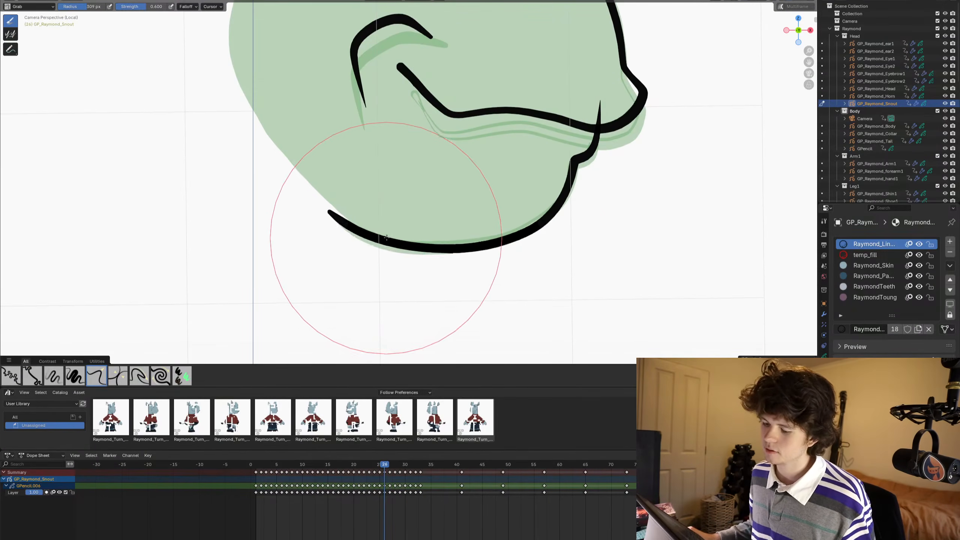
pyautogui.keyDown('shift'); pyautogui.moveTo(539, 196); pyautogui.dragTo(534, 248, button='middle'); pyautogui.keyUp('shift')
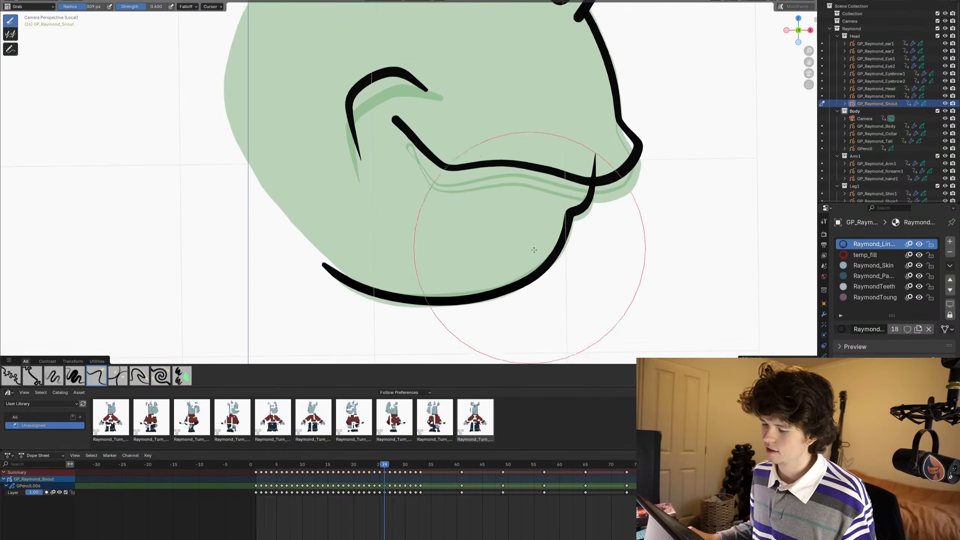
# - Return to Draw Mode and trim the lower lip's end that sticks out above the mouth line
pyautogui.hotkey('ctrl', 'Tab')
pyautogui.click(536, 212)
pyautogui.scroll(-1, 533, 176)
pyautogui.keyDown('shift'); pyautogui.moveTo(533, 176); pyautogui.dragTo(505, 226, button='middle'); pyautogui.keyUp('shift')
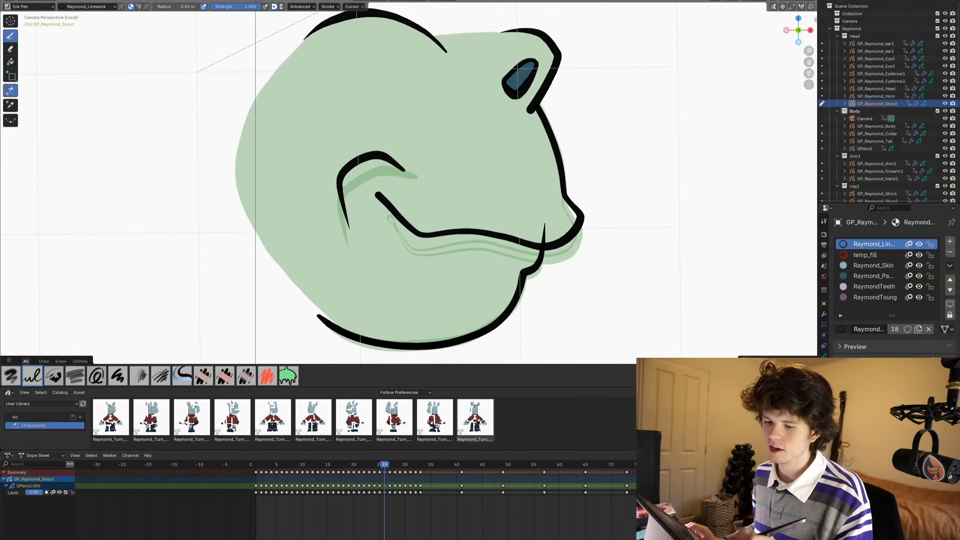
pyautogui.click(10, 90)
pyautogui.moveTo(537, 231); pyautogui.dragTo(553, 229)
pyautogui.scroll(-3, 417, 190)
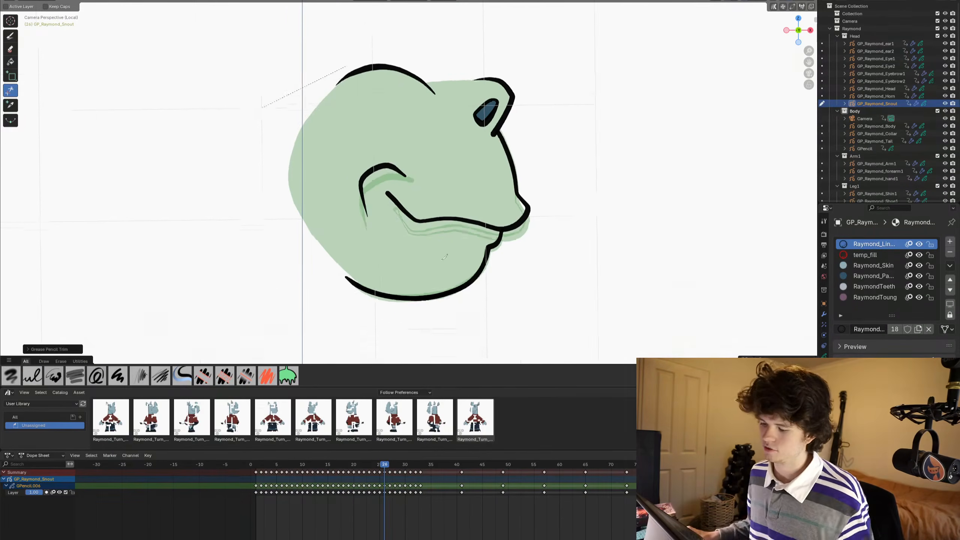
pyautogui.moveTo(407, 271)
pyautogui.keyDown('shift'); pyautogui.mouseDown(button='middle')
pyautogui.moveTo(427, 243)
pyautogui.moveTo(447, 245)
pyautogui.moveTo(418, 242)
pyautogui.mouseUp(button='middle'); pyautogui.keyUp('shift')
pyautogui.scroll(3, 429, 240)
pyautogui.scroll(-1, 394, 232)
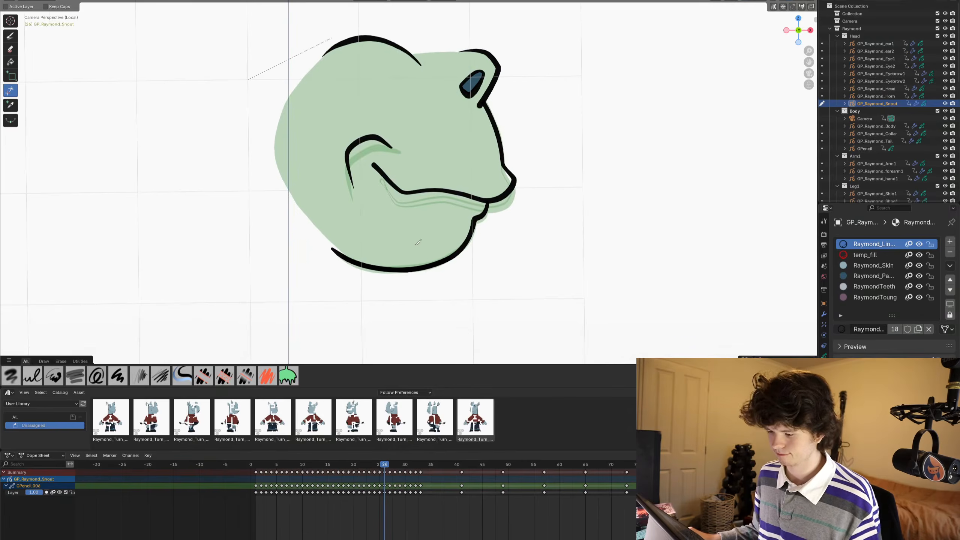
# - Examine the joint between the lower lip and the mouth line on frame 26 up close, and check the whole snout outline
pyautogui.scroll(1, 540, 267)
pyautogui.keyDown('shift'); pyautogui.moveTo(544, 292); pyautogui.dragTo(525, 267, button='middle'); pyautogui.keyUp('shift')
pyautogui.hotkey('ctrl', 'Tab')
pyautogui.click(550, 202)
pyautogui.scroll(4, 552, 190)
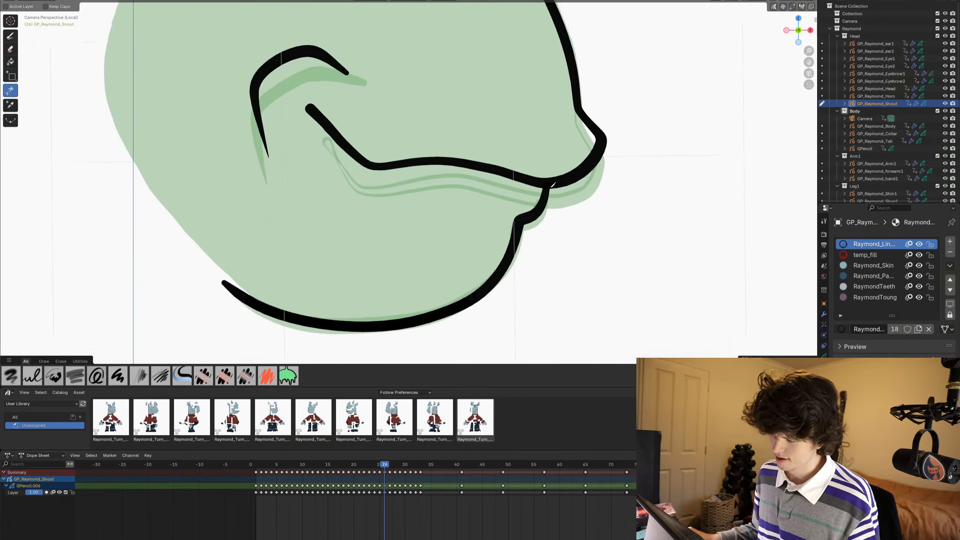
pyautogui.keyDown('shift'); pyautogui.moveTo(552, 185); pyautogui.dragTo(518, 228, button='middle'); pyautogui.keyUp('shift')
pyautogui.keyDown('shift'); pyautogui.moveTo(568, 256); pyautogui.dragTo(564, 258, button='middle'); pyautogui.keyUp('shift')
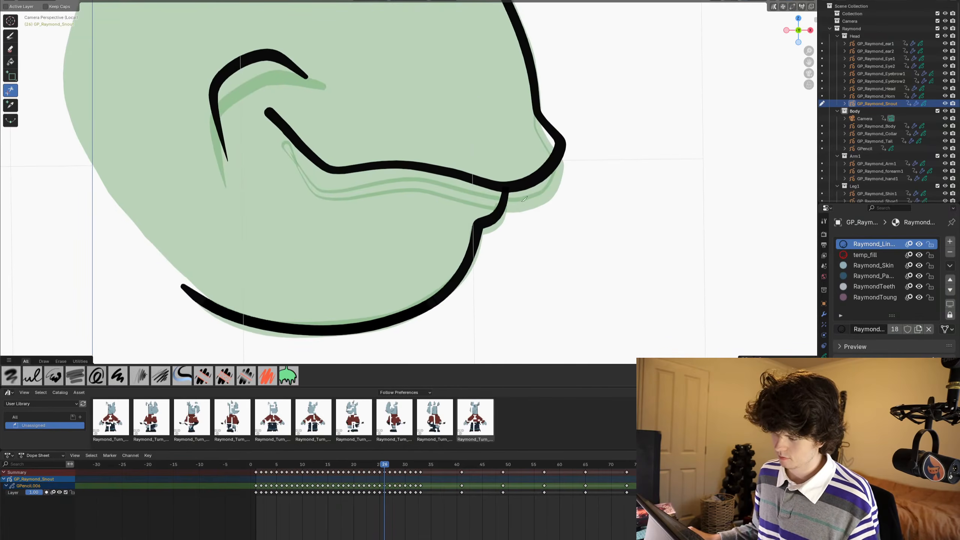
pyautogui.scroll(-2, 524, 198)
pyautogui.scroll(-2, 466, 200)
pyautogui.keyDown('shift'); pyautogui.moveTo(450, 174); pyautogui.dragTo(454, 183, button='middle'); pyautogui.keyUp('shift')
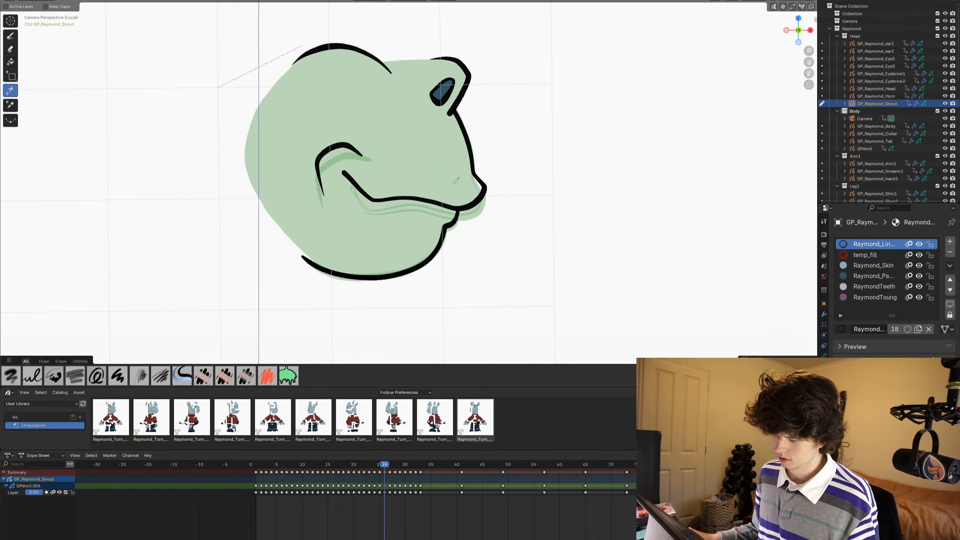
# - Go to frame 27 and draw the short lower lip curve under the snout tip with the Ink Pen
pyautogui.press('Left')
pyautogui.press('Right')
pyautogui.press('Right')
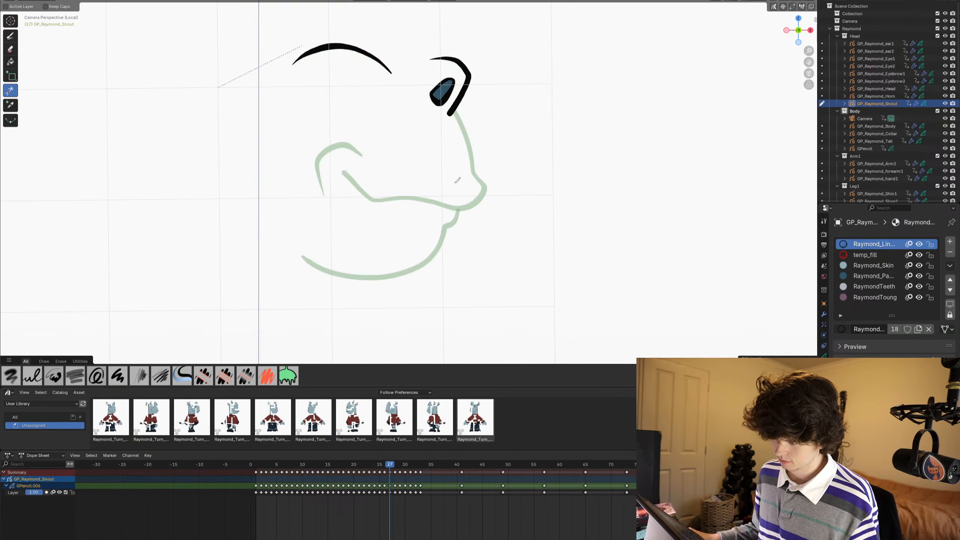
pyautogui.keyDown('shift'); pyautogui.moveTo(474, 235); pyautogui.dragTo(442, 240, button='middle'); pyautogui.keyUp('shift')
pyautogui.scroll(2, 445, 242)
pyautogui.scroll(2, 459, 230)
pyautogui.keyDown('shift'); pyautogui.moveTo(473, 212); pyautogui.dragTo(496, 152, button='middle'); pyautogui.keyUp('shift')
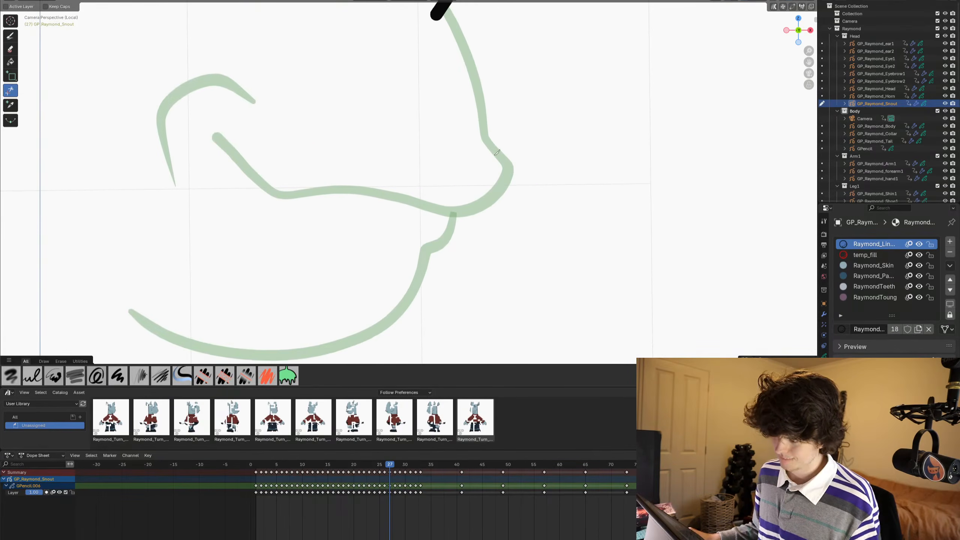
pyautogui.click(10, 36)
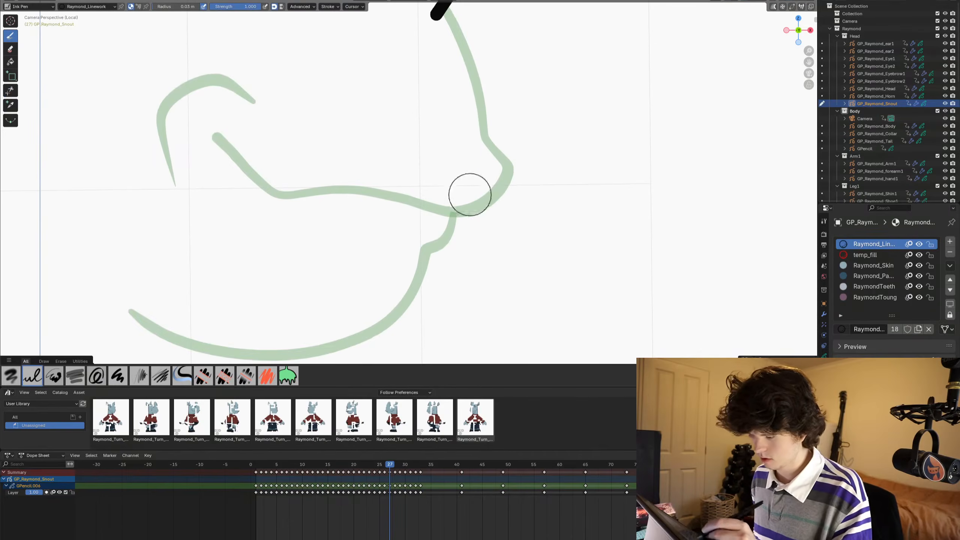
pyautogui.moveTo(471, 177)
pyautogui.mouseDown()
pyautogui.moveTo(458, 241)
pyautogui.moveTo(421, 247)
pyautogui.mouseUp()
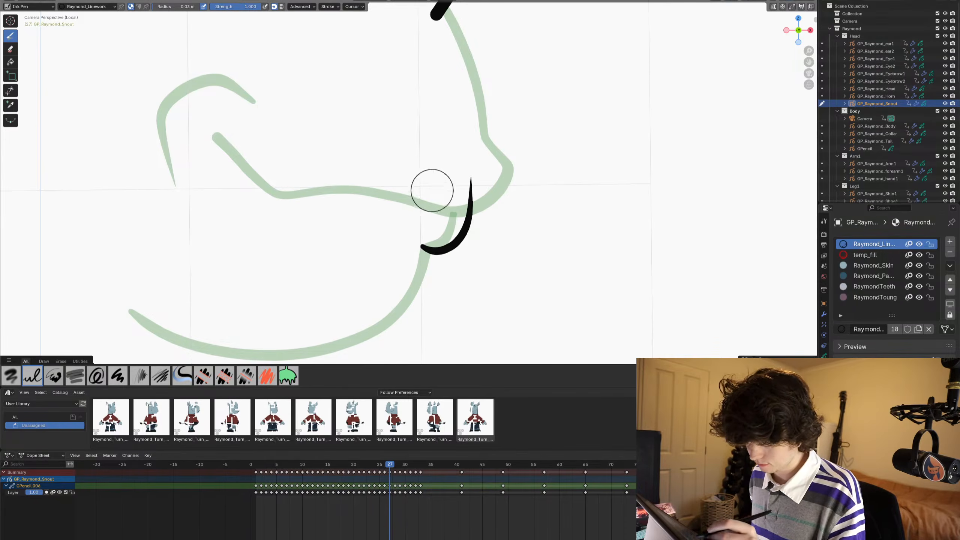
# - Draw the snout profile from the nostril around the nose tip into the mouth line, and the curved cheek crease behind the mouth corner
pyautogui.keyDown('shift'); pyautogui.moveTo(430, 191); pyautogui.dragTo(435, 212, button='middle'); pyautogui.keyUp('shift')
pyautogui.keyDown('shift'); pyautogui.moveTo(325, 218); pyautogui.dragTo(338, 257, button='middle'); pyautogui.keyUp('shift')
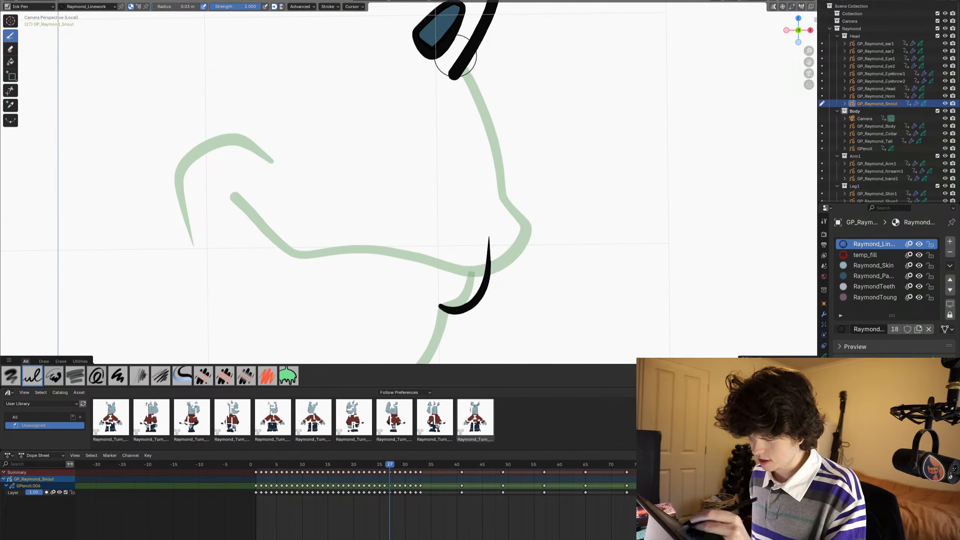
pyautogui.moveTo(453, 54)
pyautogui.mouseDown()
pyautogui.moveTo(487, 123)
pyautogui.moveTo(502, 186)
pyautogui.moveTo(531, 232)
pyautogui.moveTo(506, 261)
pyautogui.moveTo(420, 269)
pyautogui.moveTo(302, 248)
pyautogui.moveTo(269, 236)
pyautogui.moveTo(229, 195)
pyautogui.mouseUp()
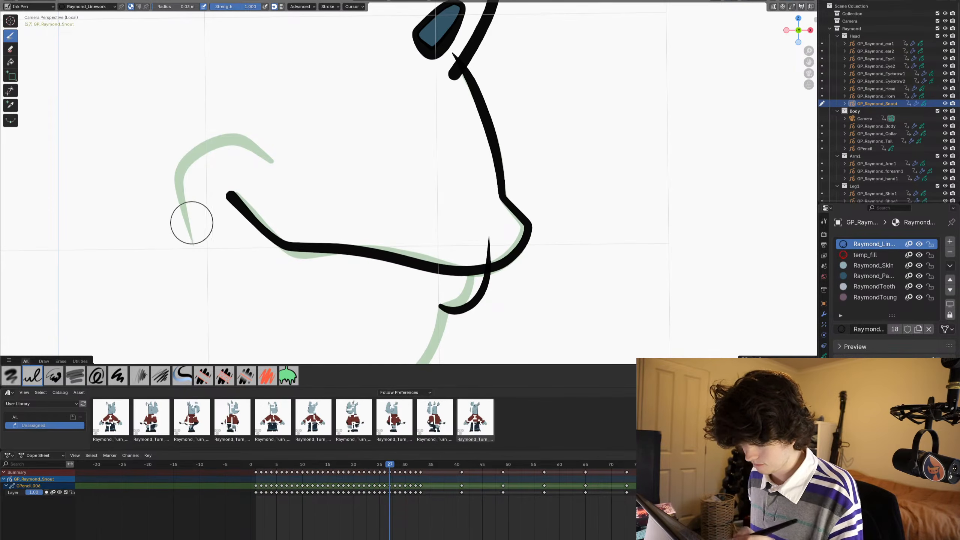
pyautogui.moveTo(193, 245)
pyautogui.mouseDown()
pyautogui.moveTo(176, 187)
pyautogui.moveTo(185, 164)
pyautogui.moveTo(227, 138)
pyautogui.moveTo(271, 159)
pyautogui.mouseUp()
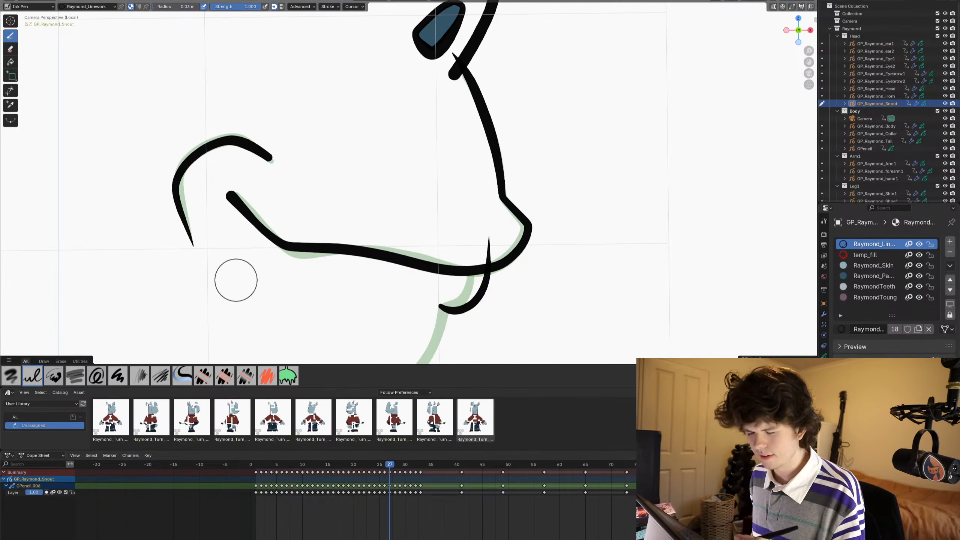
# - Draw the jaw line from below the mouth and reshape its underside in Sculpt Mode with the Grab brush to follow the onion skin
pyautogui.keyDown('shift'); pyautogui.moveTo(236, 280); pyautogui.dragTo(247, 195, button='middle'); pyautogui.keyUp('shift')
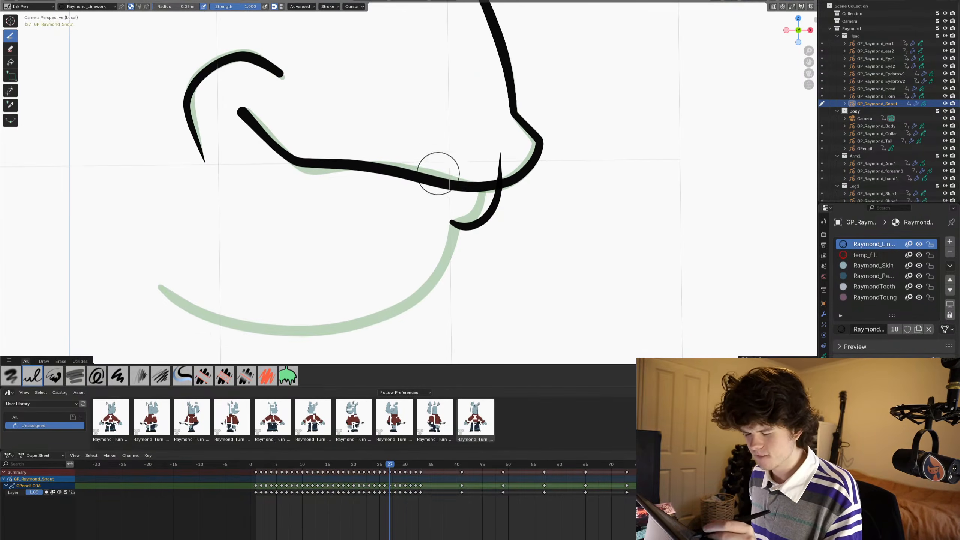
pyautogui.moveTo(443, 175)
pyautogui.mouseDown()
pyautogui.moveTo(477, 204)
pyautogui.moveTo(483, 238)
pyautogui.moveTo(437, 287)
pyautogui.moveTo(402, 304)
pyautogui.moveTo(253, 325)
pyautogui.moveTo(162, 288)
pyautogui.mouseUp()
pyautogui.hotkey('ctrl', 'Tab')
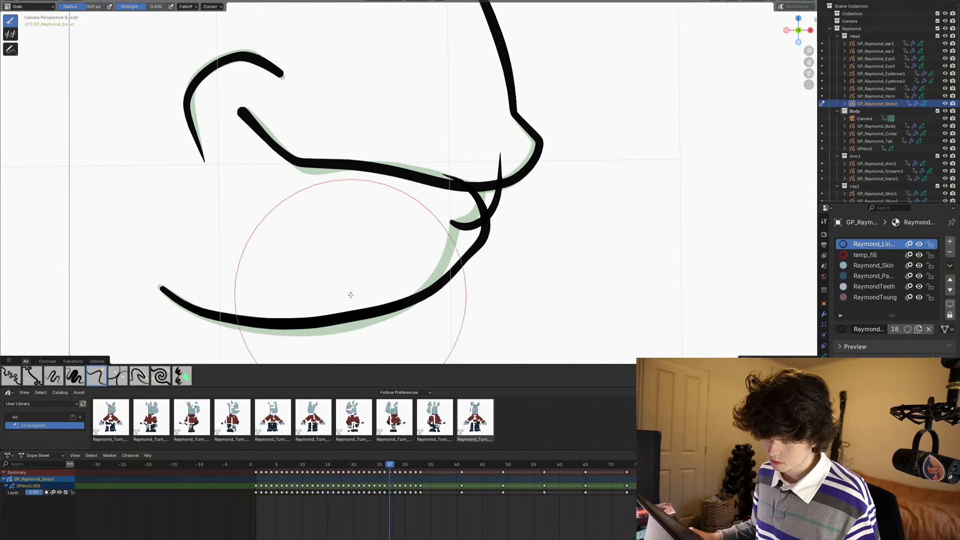
pyautogui.moveTo(326, 326); pyautogui.dragTo(330, 334)
pyautogui.moveTo(345, 296)
pyautogui.mouseDown()
pyautogui.moveTo(347, 306)
pyautogui.moveTo(305, 313)
pyautogui.mouseUp()
pyautogui.moveTo(220, 311); pyautogui.dragTo(218, 308)
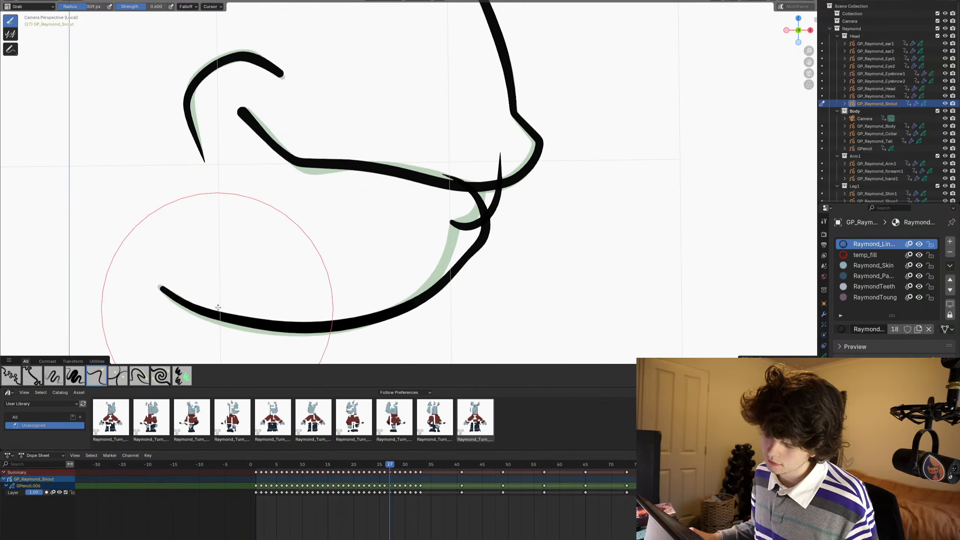
pyautogui.scroll(-5, 375, 257)
# - Return to Draw Mode and trim the jaw and lip ends above the mouth line and the lip end inside the jaw
pyautogui.scroll(5, 482, 253)
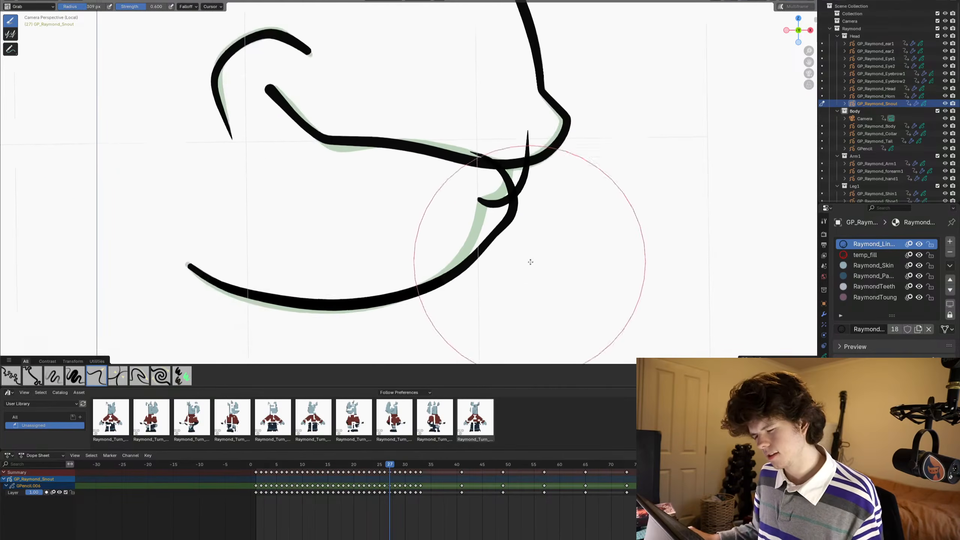
pyautogui.hotkey('ctrl', 'Tab')
pyautogui.scroll(5, 561, 217)
pyautogui.click(10, 90)
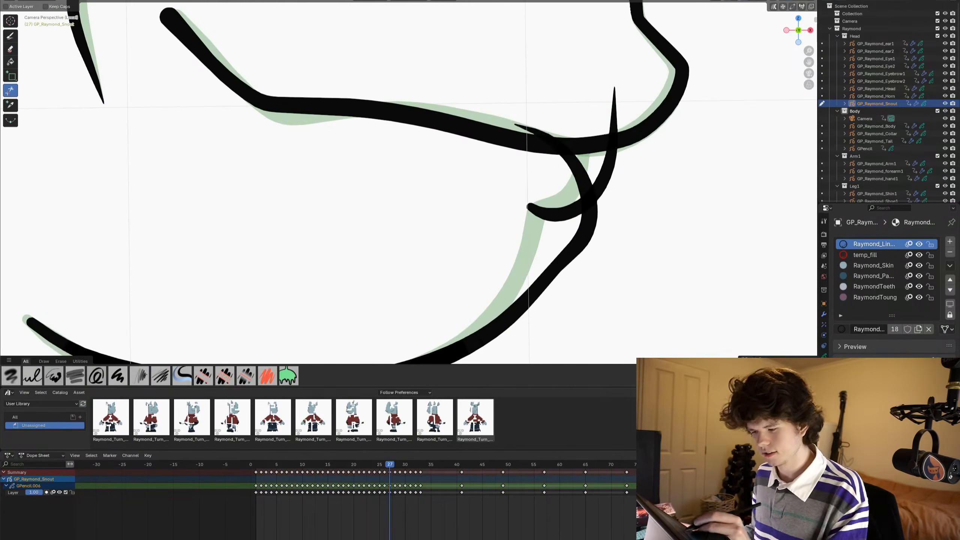
pyautogui.moveTo(532, 122); pyautogui.dragTo(526, 137)
pyautogui.moveTo(604, 113); pyautogui.dragTo(624, 113)
pyautogui.moveTo(555, 200); pyautogui.dragTo(553, 227)
pyautogui.scroll(-1, 563, 214)
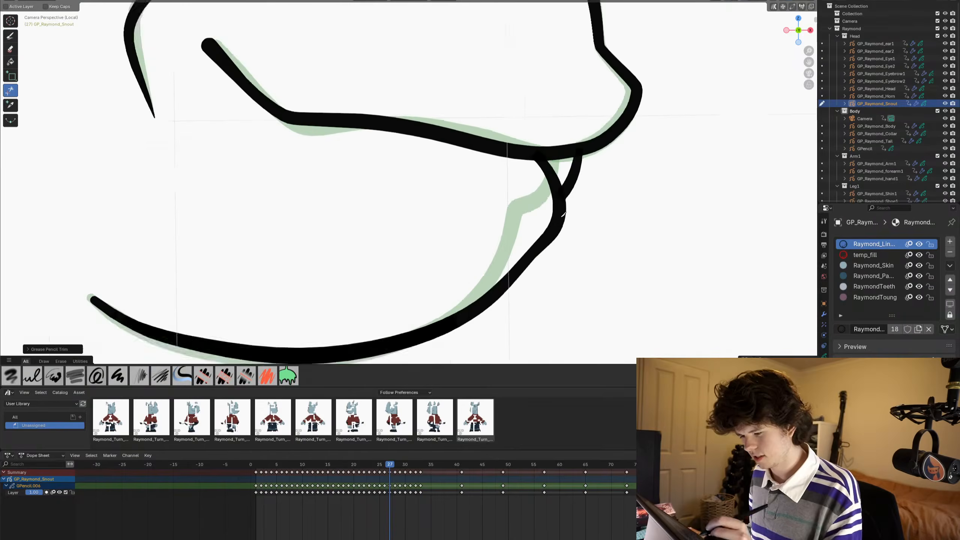
pyautogui.scroll(-3, 563, 215)
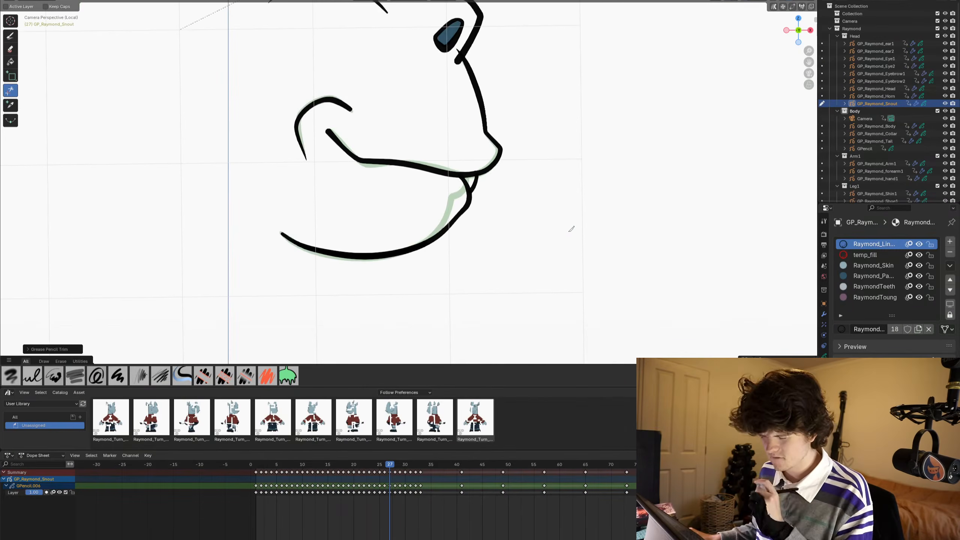
# - Review the frame 27 outline and flip between frames 26, 27 and 28 to compare the drawings, ending on frame 28
pyautogui.scroll(-3, 516, 221)
pyautogui.keyDown('shift'); pyautogui.moveTo(390, 148); pyautogui.dragTo(404, 215, button='middle'); pyautogui.keyUp('shift')
pyautogui.scroll(4, 404, 215)
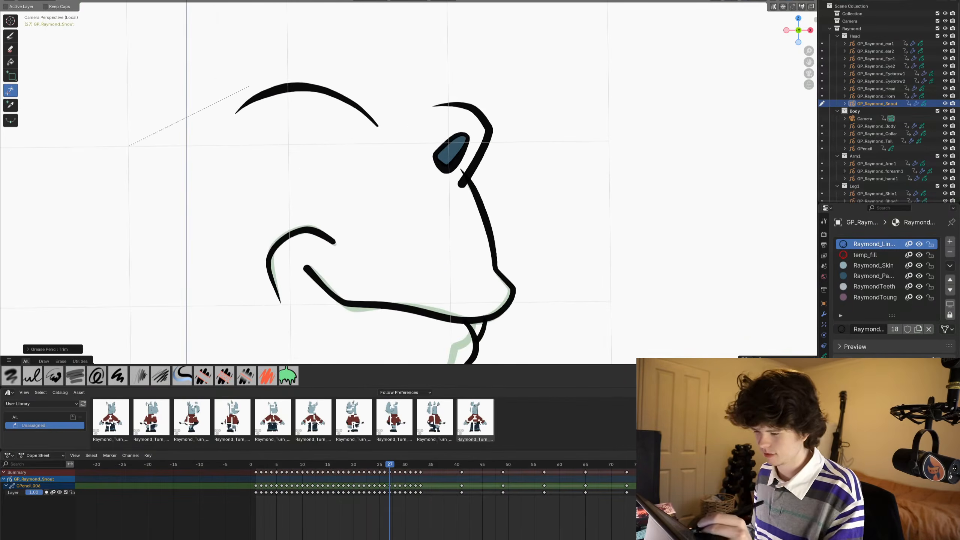
pyautogui.scroll(-5, 383, 229)
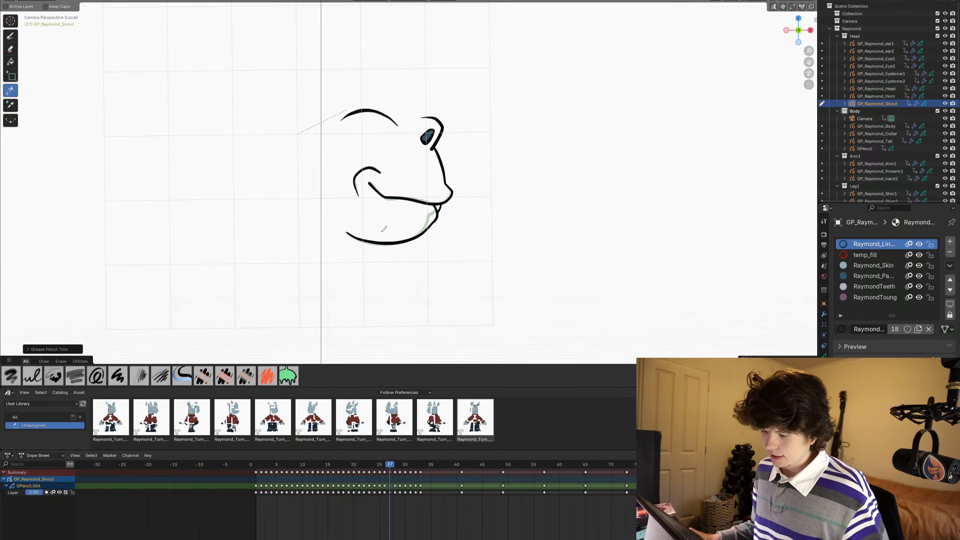
pyautogui.moveTo(413, 185)
pyautogui.keyDown('shift'); pyautogui.mouseDown(button='middle')
pyautogui.moveTo(437, 180)
pyautogui.moveTo(418, 175)
pyautogui.mouseUp(button='middle'); pyautogui.keyUp('shift')
pyautogui.scroll(2, 437, 178)
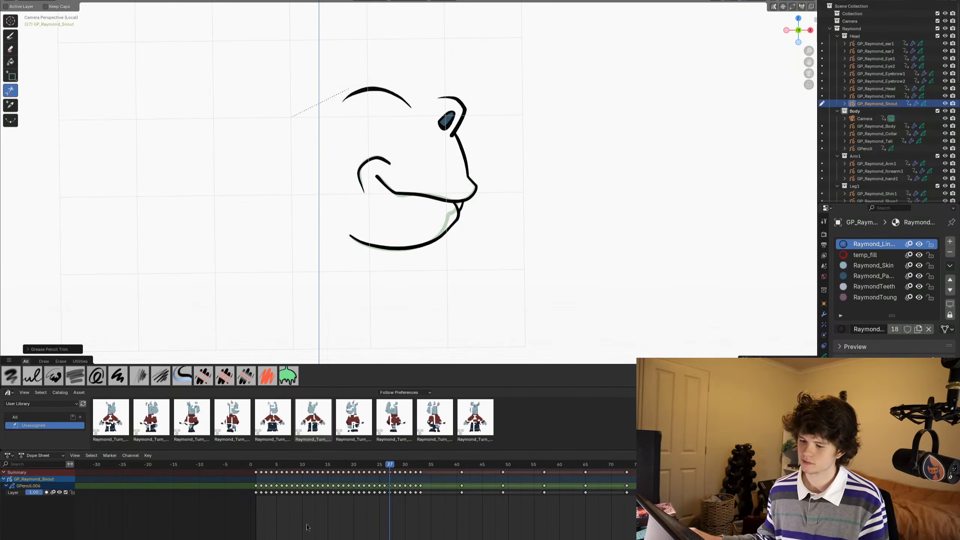
pyautogui.scroll(1, 492, 218)
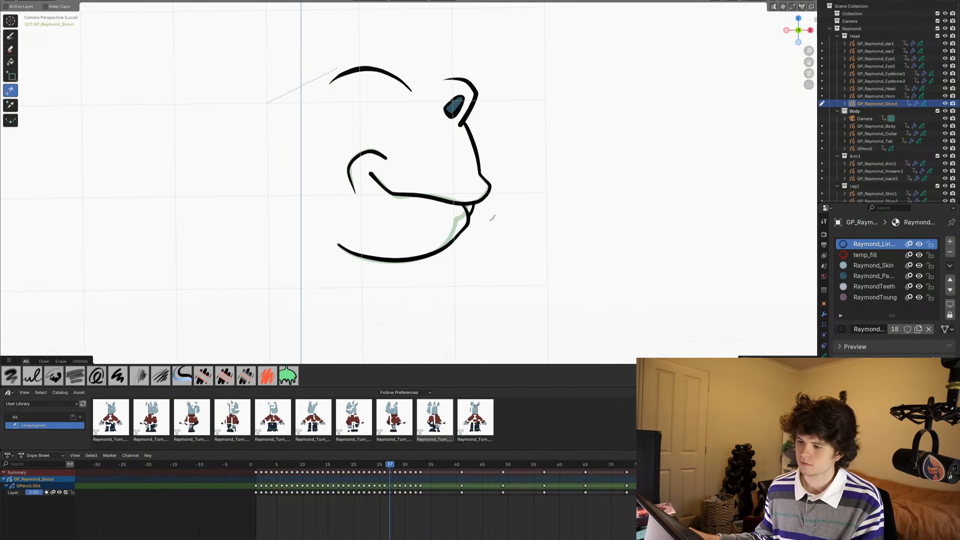
pyautogui.scroll(-1, 522, 189)
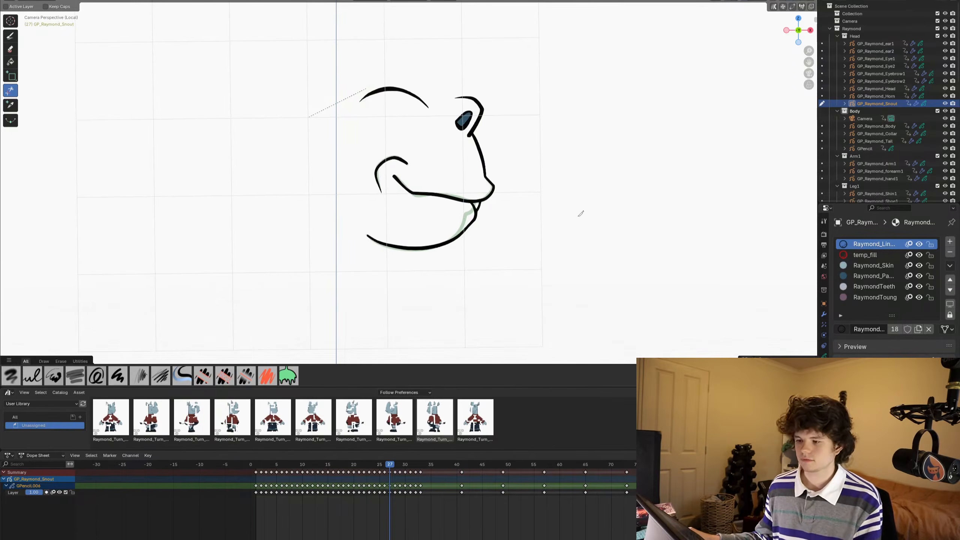
pyautogui.press('Left')
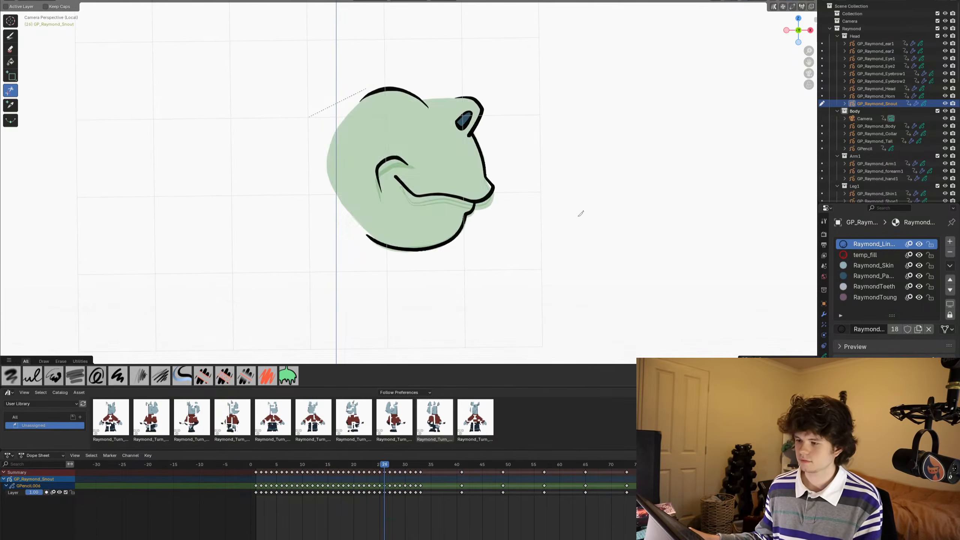
pyautogui.press('Right')
pyautogui.press('Right')
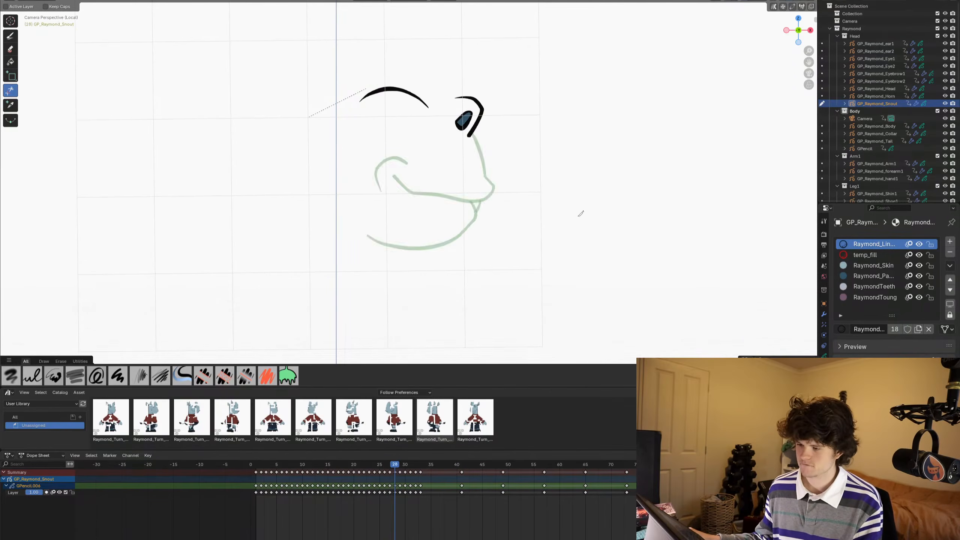
pyautogui.press('Left')
pyautogui.press('Right')
pyautogui.press('Right')
pyautogui.press('Left')
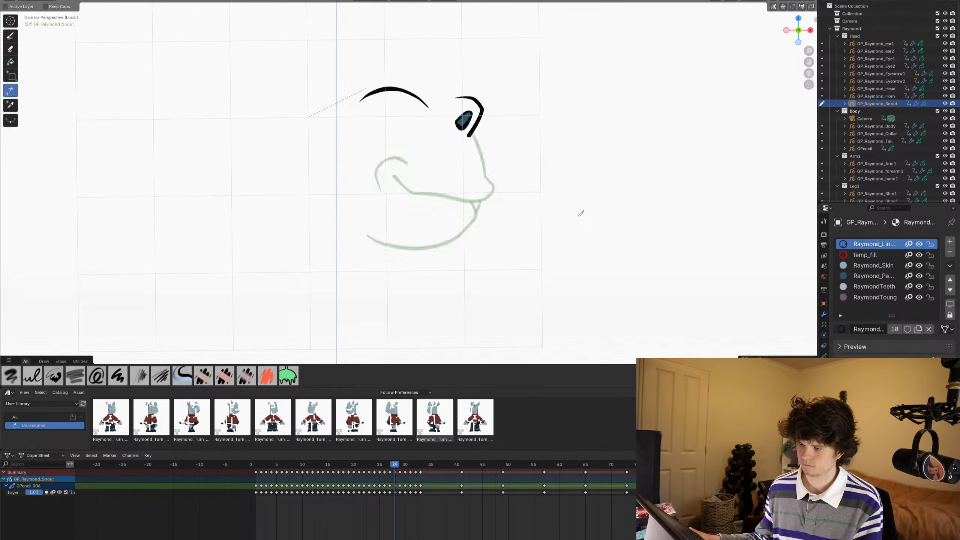
pyautogui.press('Left')
pyautogui.press('Right')
# - Draw an open mouth on frame 28 with the Ink Pen, from the nose tip back around the mouth corner and along the lower lip
pyautogui.scroll(1, 465, 196)
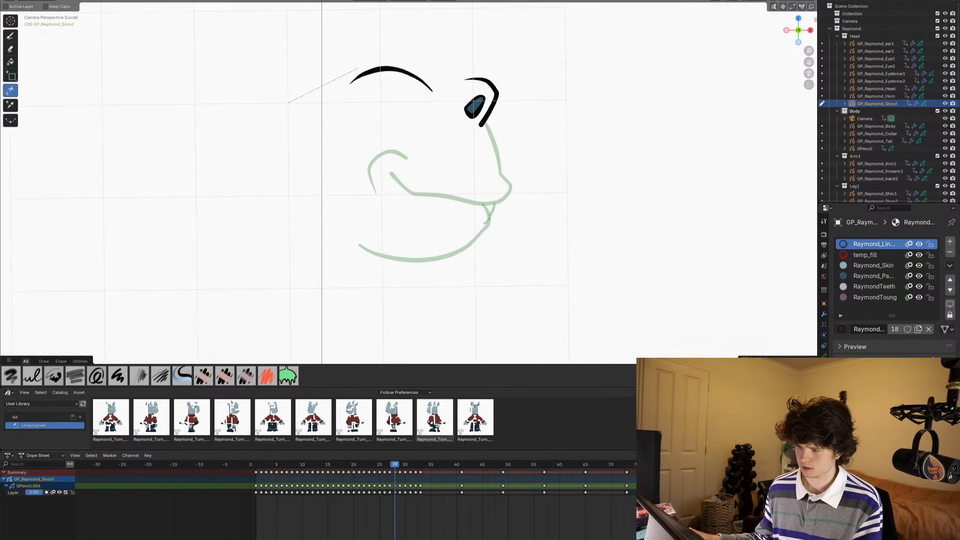
pyautogui.keyDown('shift'); pyautogui.moveTo(487, 221); pyautogui.dragTo(491, 230, button='middle'); pyautogui.keyUp('shift')
pyautogui.scroll(4, 491, 239)
pyautogui.keyDown('shift'); pyautogui.moveTo(513, 290); pyautogui.dragTo(470, 264, button='middle'); pyautogui.keyUp('shift')
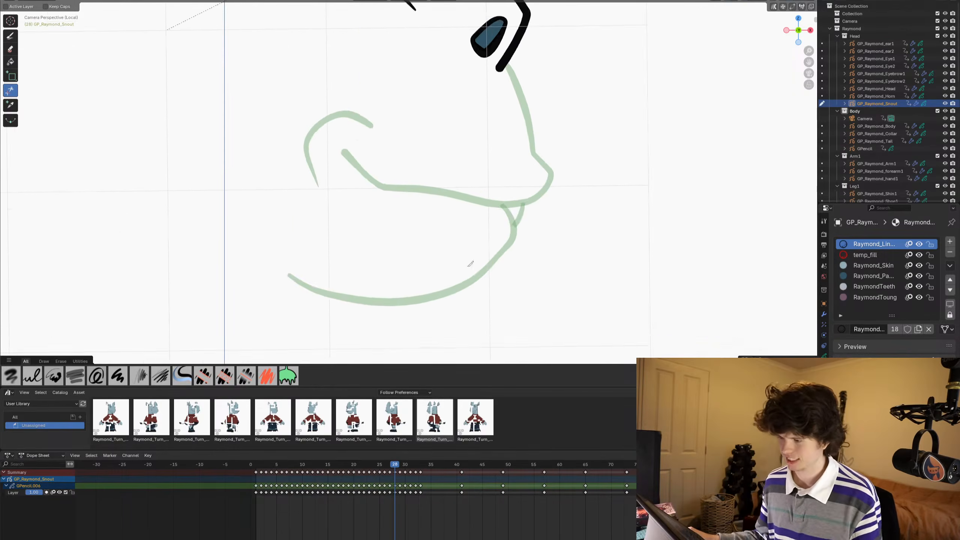
pyautogui.scroll(1, 484, 218)
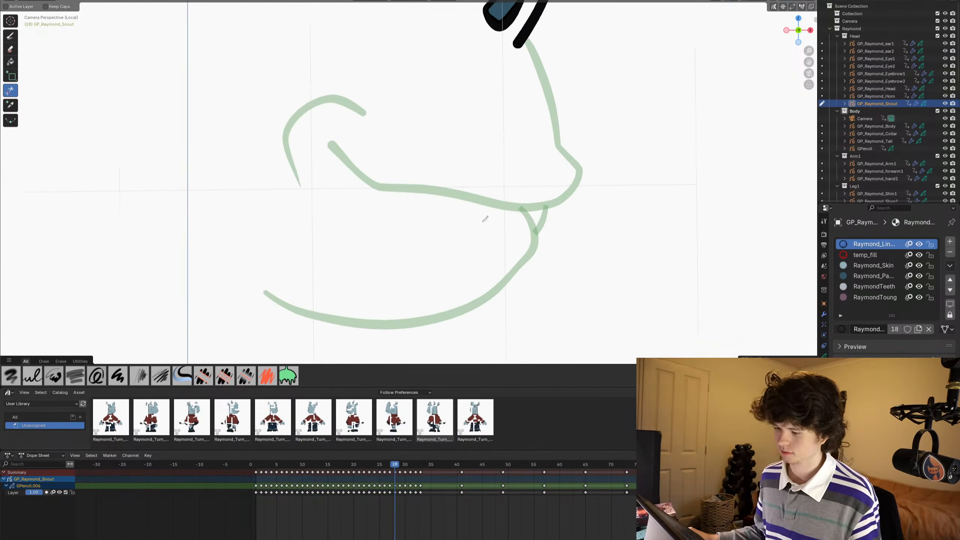
pyautogui.moveTo(484, 219)
pyautogui.keyDown('shift'); pyautogui.mouseDown(button='middle')
pyautogui.moveTo(506, 212)
pyautogui.moveTo(478, 240)
pyautogui.mouseUp(button='middle'); pyautogui.keyUp('shift')
pyautogui.scroll(-1, 446, 207)
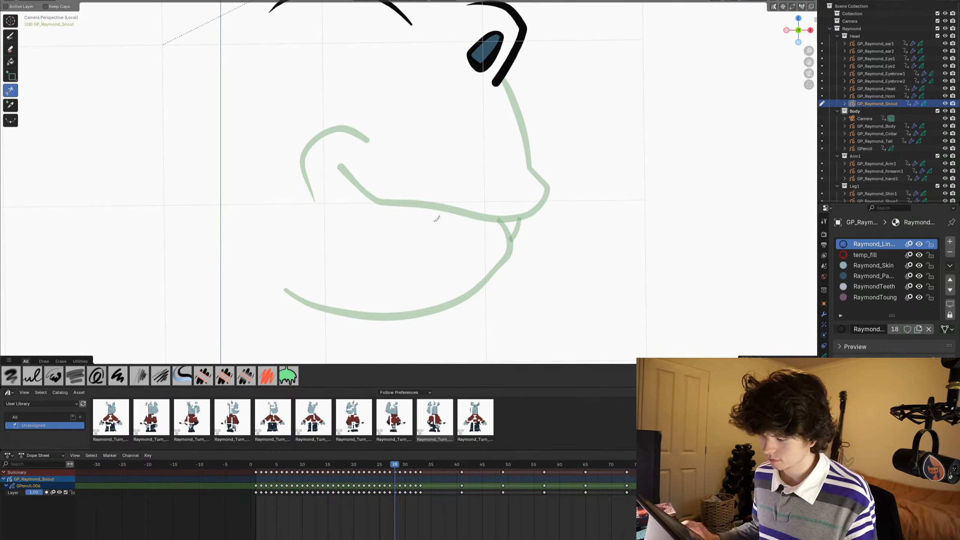
pyautogui.click(11, 36)
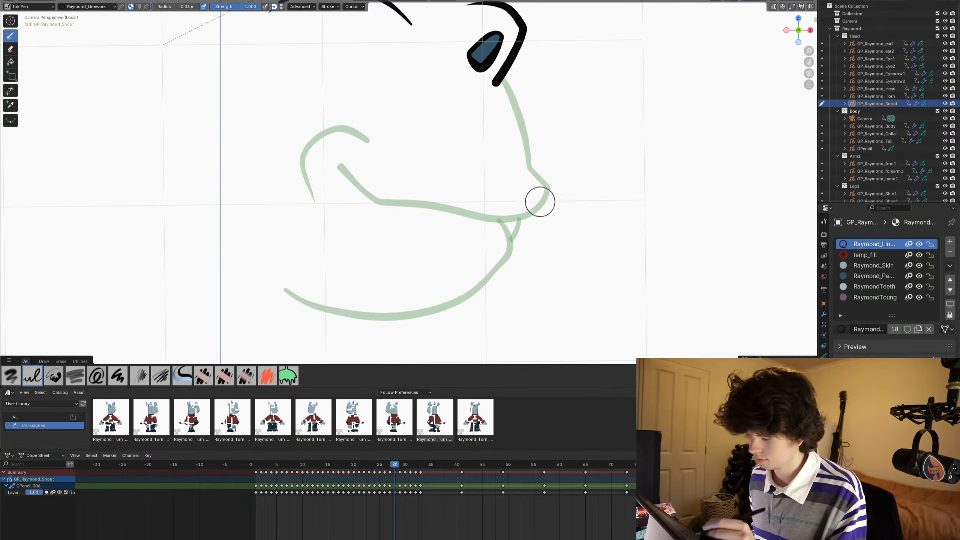
pyautogui.moveTo(545, 189)
pyautogui.mouseDown()
pyautogui.moveTo(529, 217)
pyautogui.moveTo(483, 218)
pyautogui.mouseUp()
pyautogui.hotkey('ctrl', 'z')
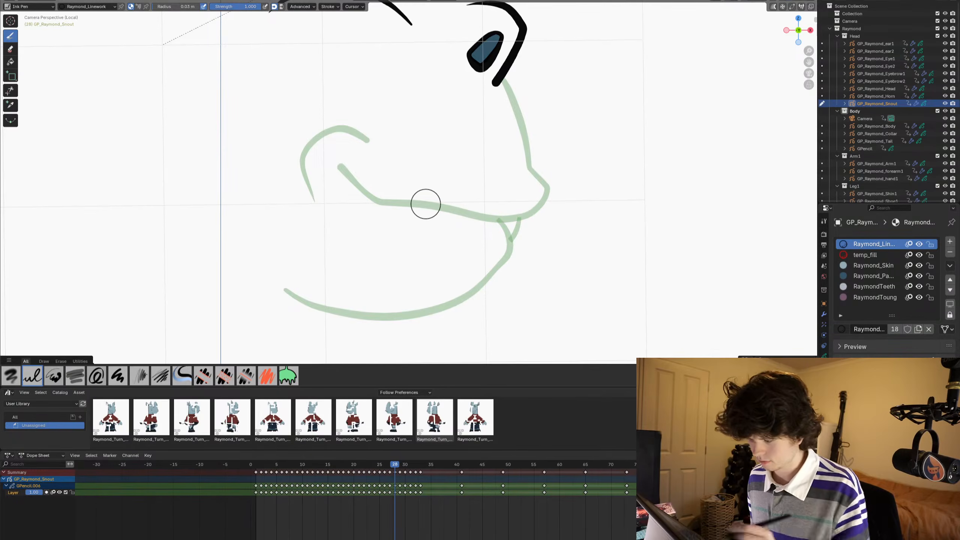
pyautogui.moveTo(530, 157)
pyautogui.mouseDown()
pyautogui.moveTo(541, 169)
pyautogui.moveTo(531, 208)
pyautogui.moveTo(515, 214)
pyautogui.moveTo(338, 173)
pyautogui.moveTo(327, 208)
pyautogui.moveTo(352, 248)
pyautogui.moveTo(479, 268)
pyautogui.mouseUp()
pyautogui.moveTo(491, 269); pyautogui.dragTo(494, 268)
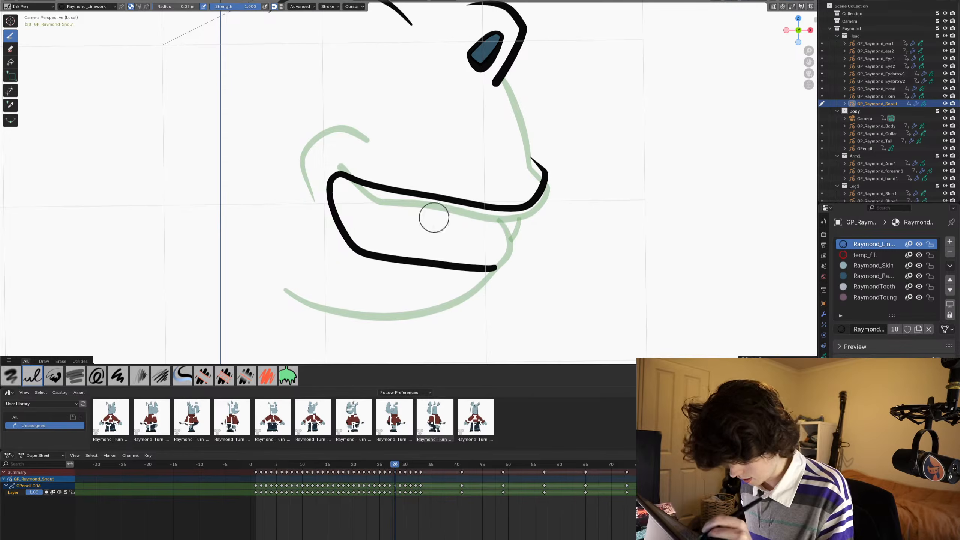
# - Reshape the open mouth's upper line and corner in Sculpt Mode with the Grab brush for a more curved smile
pyautogui.hotkey('ctrl', 'Tab')
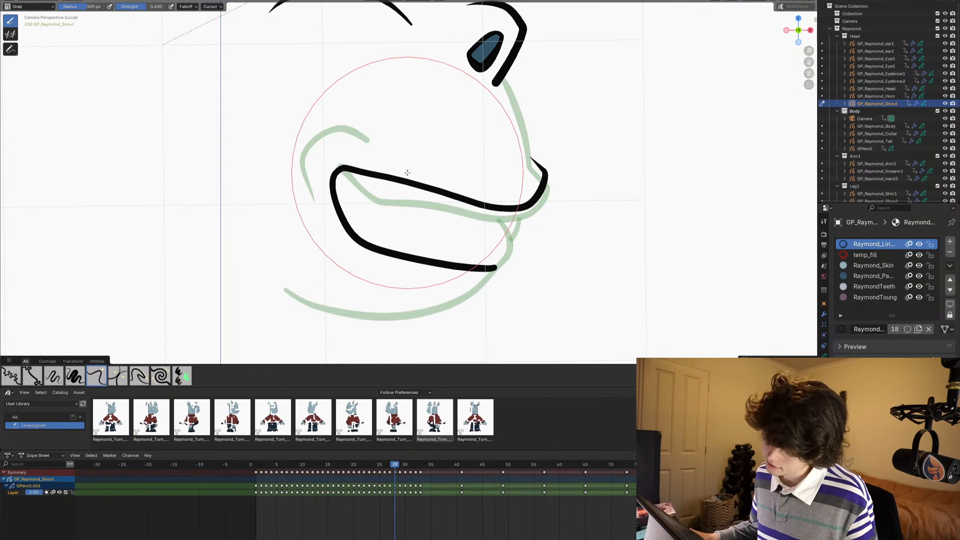
pyautogui.scroll(-4, 401, 172)
pyautogui.scroll(2, 444, 240)
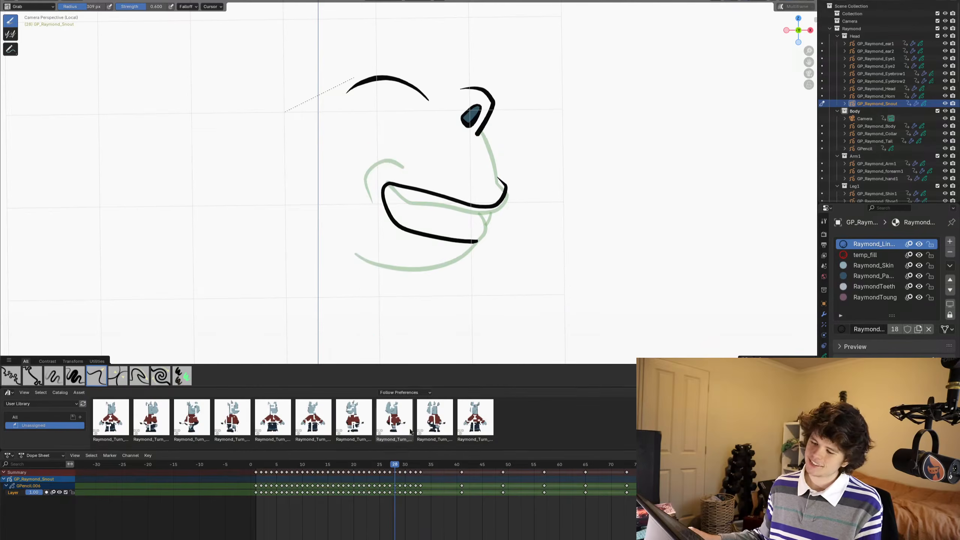
pyautogui.scroll(3, 406, 253)
pyautogui.keyDown('shift'); pyautogui.moveTo(406, 253); pyautogui.dragTo(399, 233, button='middle'); pyautogui.keyUp('shift')
pyautogui.scroll(2, 429, 230)
# - Return to Draw Mode and draw a short curved cheek crease above the corner of the open mouth
pyautogui.hotkey('ctrl', 'Tab')
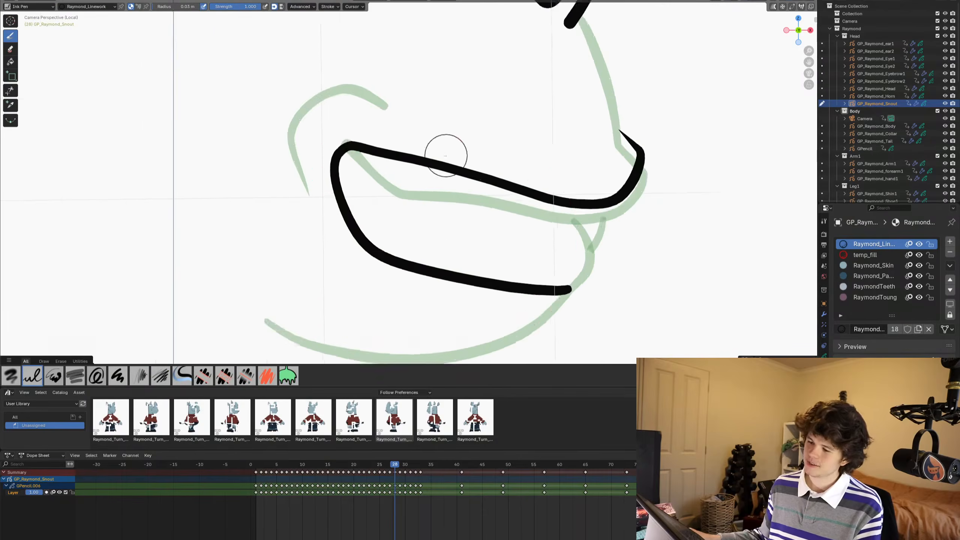
pyautogui.scroll(-4, 445, 154)
pyautogui.keyDown('shift'); pyautogui.moveTo(442, 180); pyautogui.dragTo(449, 192, button='middle'); pyautogui.keyUp('shift')
pyautogui.scroll(4, 450, 192)
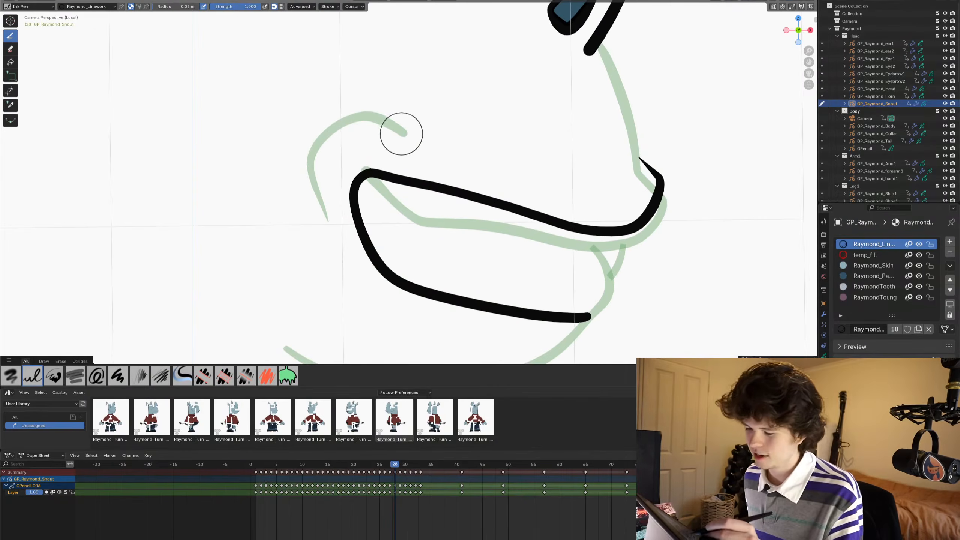
pyautogui.moveTo(399, 136)
pyautogui.mouseDown()
pyautogui.moveTo(353, 133)
pyautogui.moveTo(329, 154)
pyautogui.mouseUp()
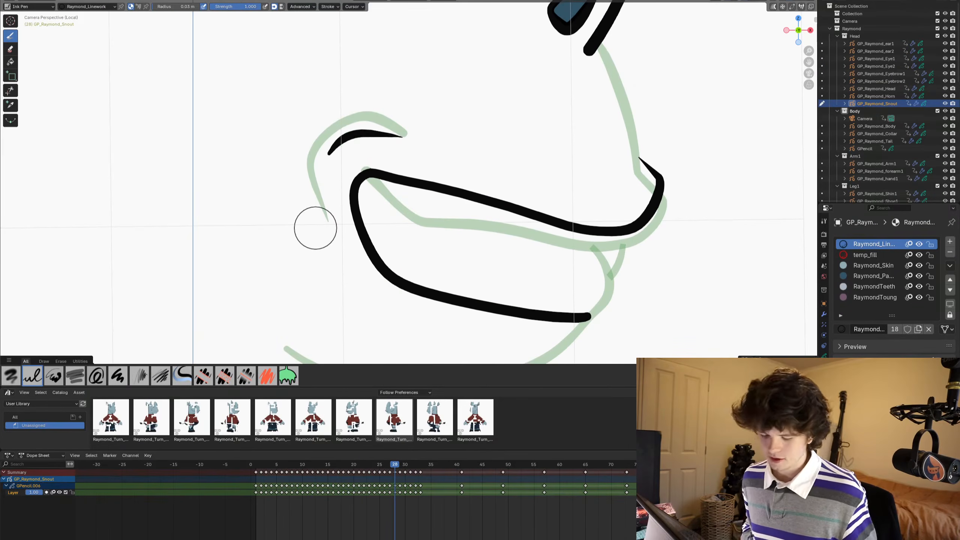
# - Undo the short cheek crease and redraw it as a longer curved stroke wrapping around the open mouth's corner
pyautogui.hotkey('ctrl', 'z')
pyautogui.moveTo(323, 218)
pyautogui.mouseDown()
pyautogui.moveTo(320, 158)
pyautogui.moveTo(333, 141)
pyautogui.moveTo(400, 134)
pyautogui.mouseUp()
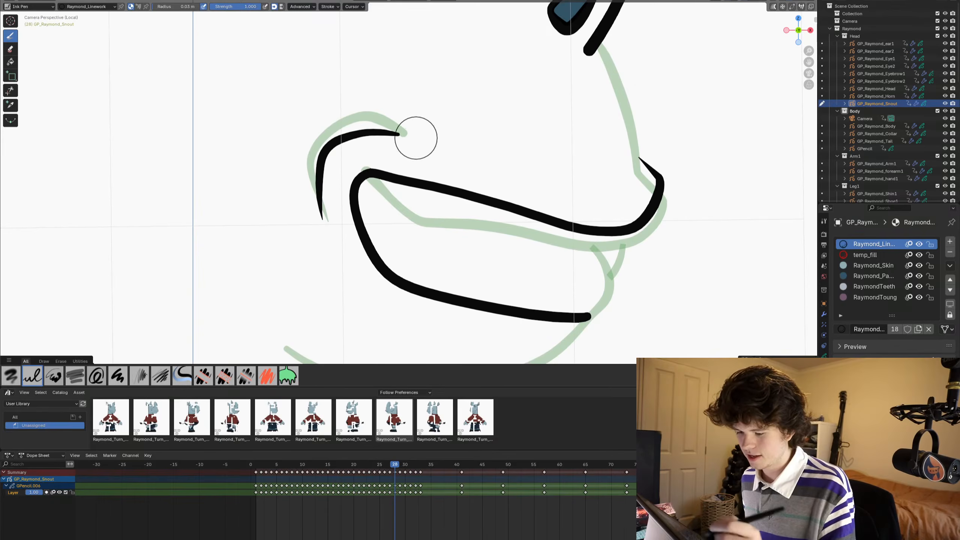
pyautogui.keyDown('shift'); pyautogui.moveTo(413, 137); pyautogui.dragTo(430, 95, button='middle'); pyautogui.keyUp('shift')
pyautogui.keyDown('shift'); pyautogui.moveTo(264, 238); pyautogui.dragTo(266, 235, button='middle'); pyautogui.keyUp('shift')
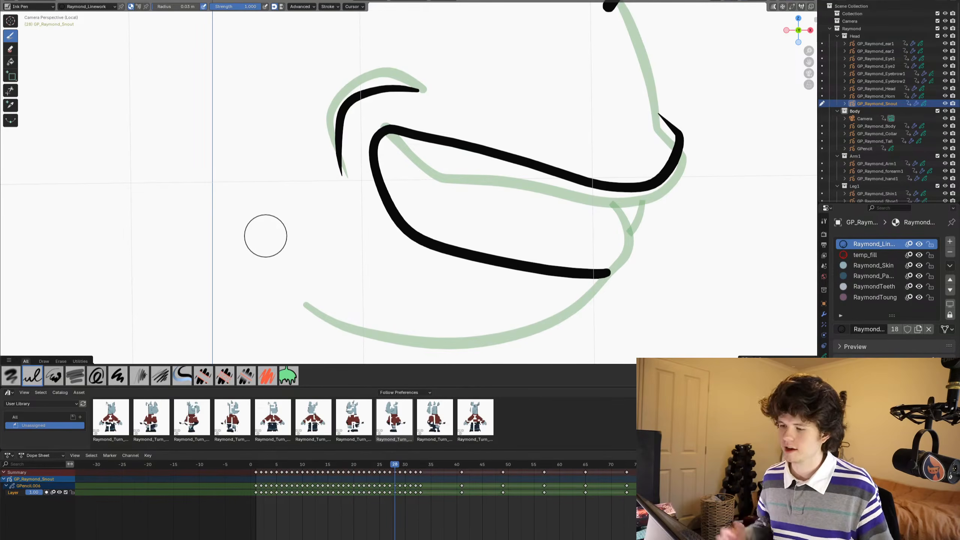
pyautogui.scroll(-5, 461, 250)
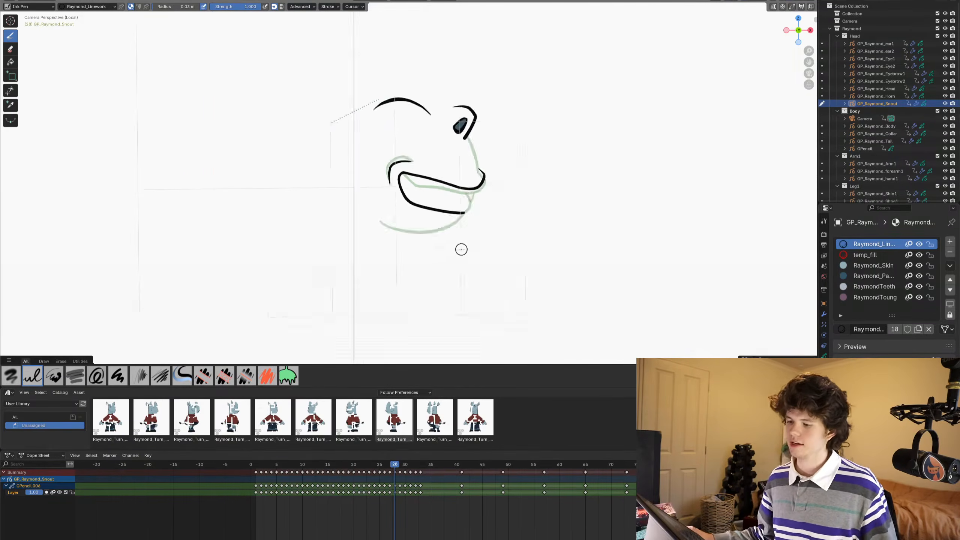
pyautogui.scroll(5, 461, 250)
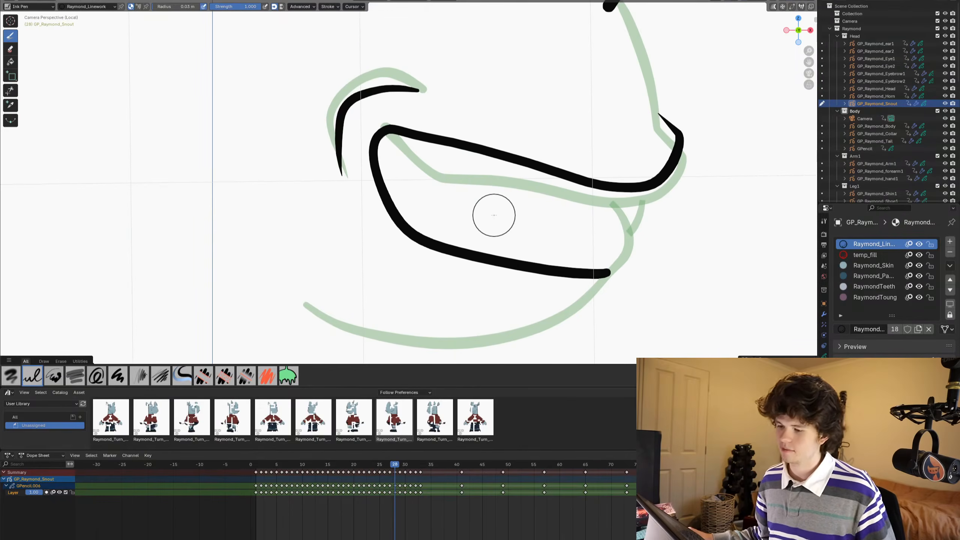
pyautogui.scroll(-3, 433, 141)
# - Nudge the cheek crease and mouth corner slightly toward the nose in Sculpt Mode with the Grab brush, then return to Draw Mode
pyautogui.hotkey('ctrl', 'Tab')
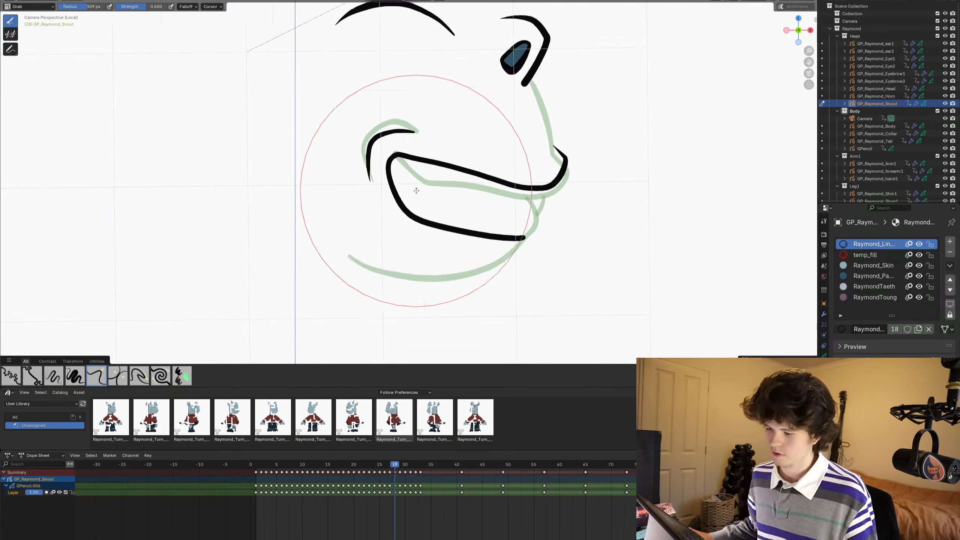
pyautogui.scroll(-1, 373, 168)
pyautogui.moveTo(372, 168); pyautogui.dragTo(382, 169)
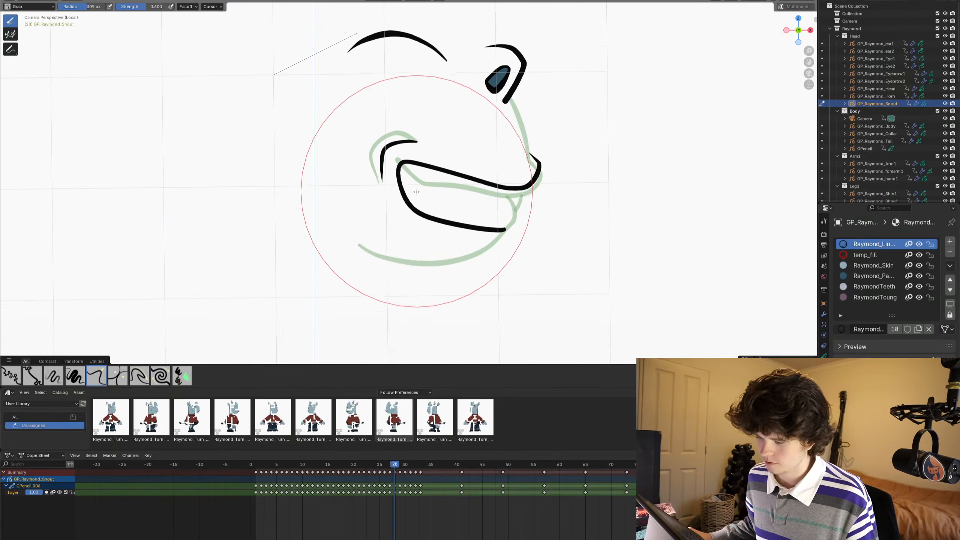
pyautogui.scroll(1, 421, 191)
pyautogui.hotkey('ctrl', 'Tab')
# - Draw a wavy inner line from the mouth corner and two small pointed teeth along the upper lip with the Ink Pen
pyautogui.scroll(4, 434, 200)
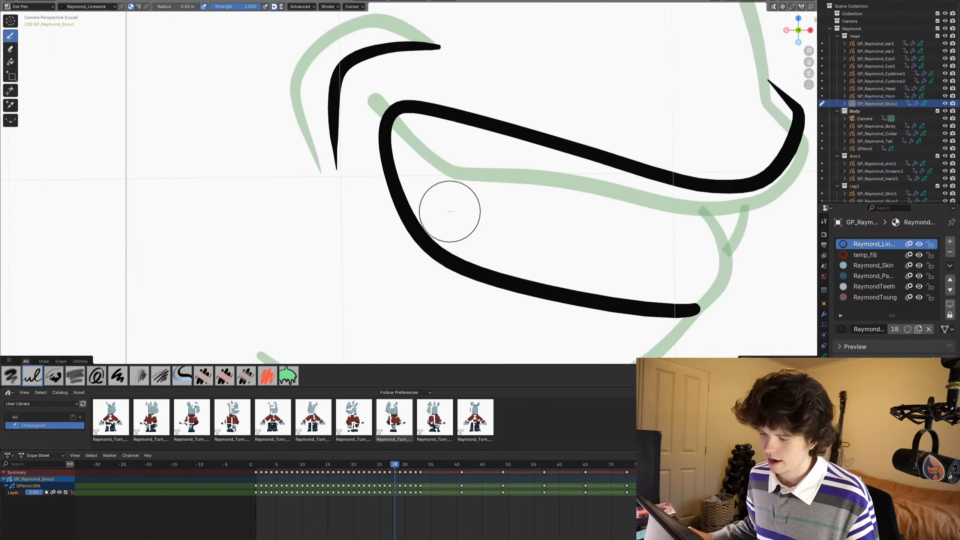
pyautogui.scroll(2, 415, 199)
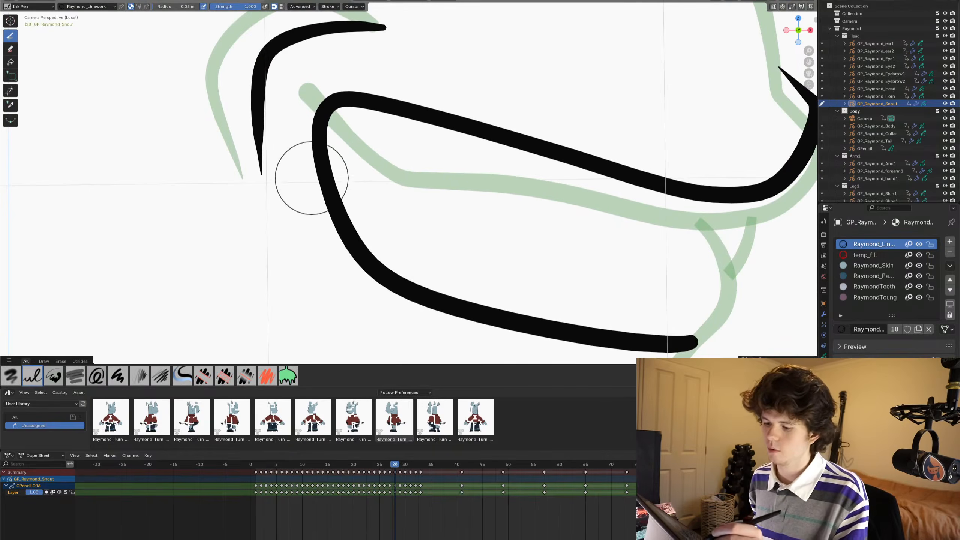
pyautogui.moveTo(297, 162)
pyautogui.mouseDown()
pyautogui.moveTo(369, 216)
pyautogui.moveTo(419, 210)
pyautogui.moveTo(453, 234)
pyautogui.moveTo(524, 239)
pyautogui.mouseUp()
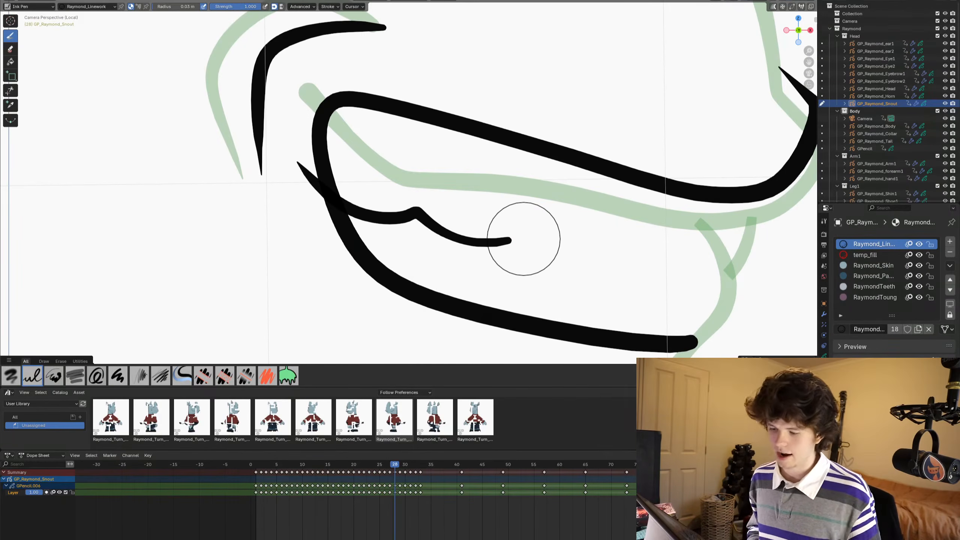
pyautogui.moveTo(387, 80)
pyautogui.mouseDown()
pyautogui.moveTo(418, 145)
pyautogui.moveTo(441, 117)
pyautogui.moveTo(474, 104)
pyautogui.moveTo(518, 176)
pyautogui.moveTo(565, 135)
pyautogui.mouseUp()
# - Trim the overshooting ends of the two teeth above the upper lip and of the wavy line outside the mouth corner
pyautogui.click(10, 90)
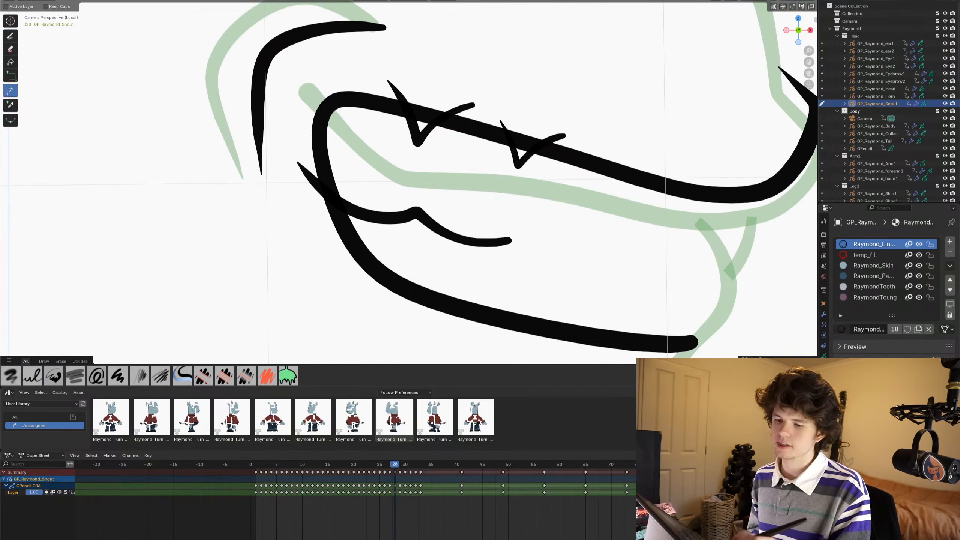
pyautogui.moveTo(388, 90); pyautogui.dragTo(403, 88)
pyautogui.moveTo(464, 96); pyautogui.dragTo(555, 145)
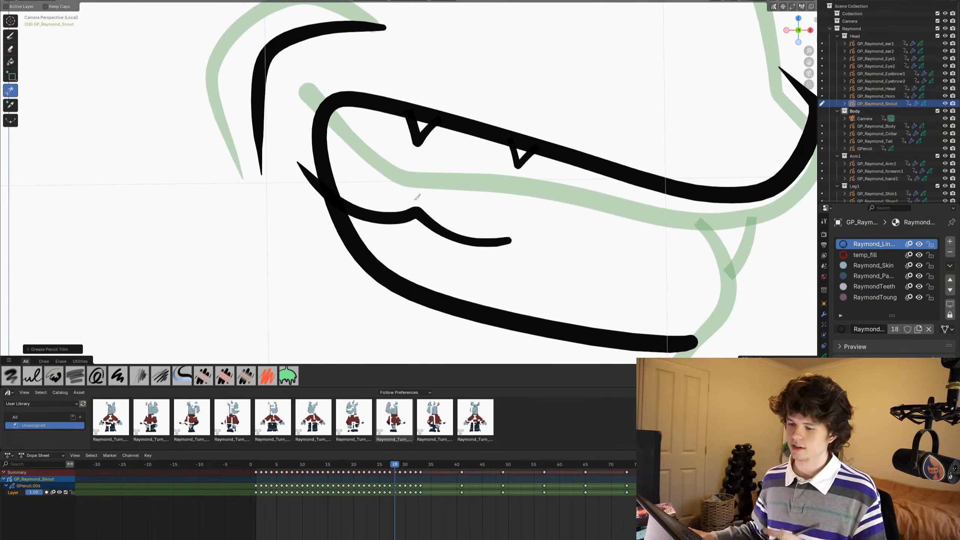
pyautogui.moveTo(293, 161); pyautogui.dragTo(311, 171)
pyautogui.scroll(-8, 417, 197)
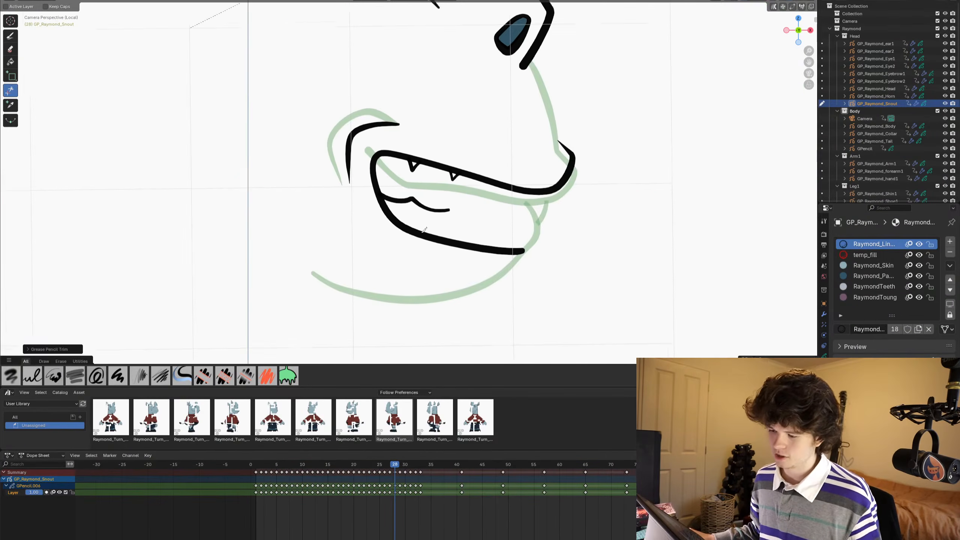
# - Draw a notched line closing the mouth's front between the upper and lower lips, and trim its overshoot above the upper lip
pyautogui.keyDown('shift'); pyautogui.moveTo(475, 234); pyautogui.dragTo(409, 211, button='middle'); pyautogui.keyUp('shift')
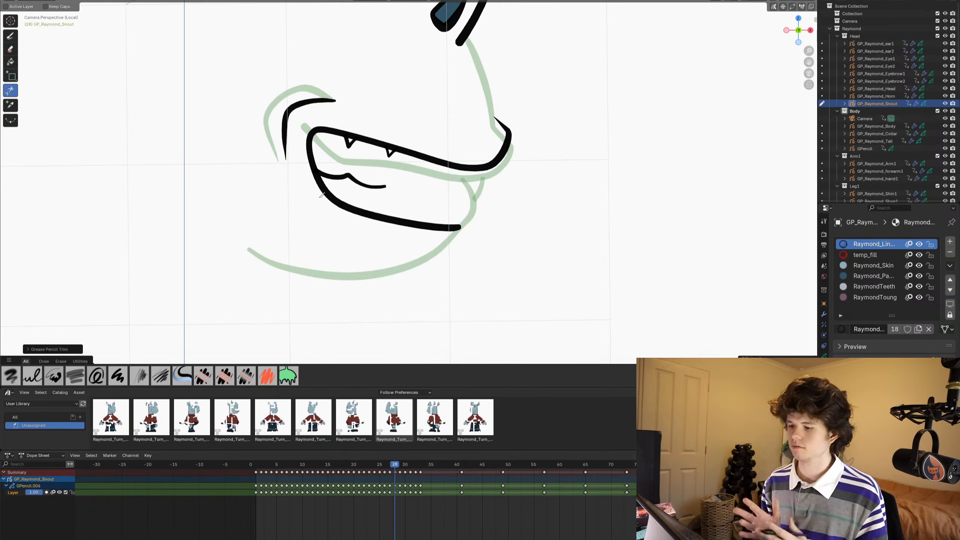
pyautogui.keyDown('ctrl'); pyautogui.moveTo(427, 265); pyautogui.dragTo(426, 244, button='middle'); pyautogui.keyUp('ctrl')
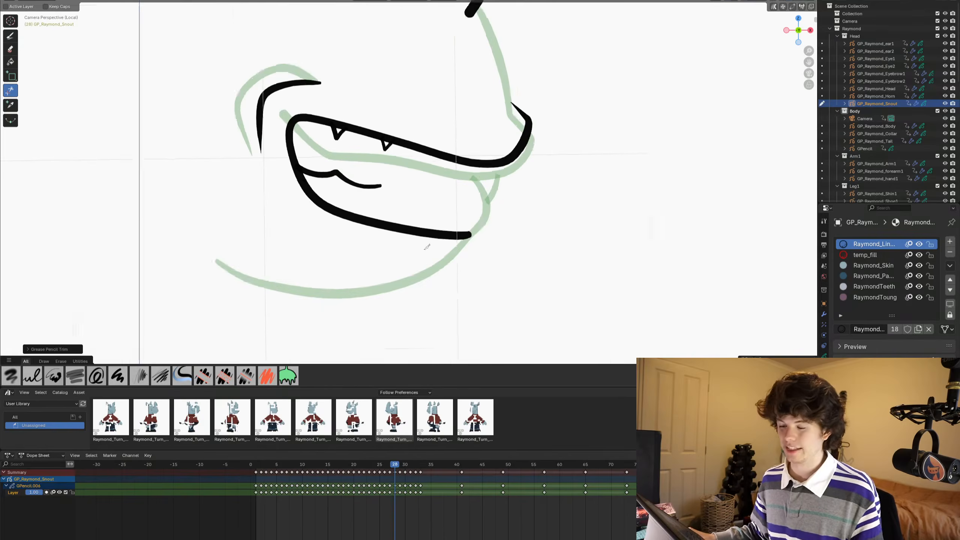
pyautogui.hotkey('ctrl', 'Tab')
pyautogui.keyDown('ctrl'); pyautogui.moveTo(490, 262); pyautogui.dragTo(541, 178, button='middle'); pyautogui.keyUp('ctrl')
pyautogui.keyDown('shift'); pyautogui.moveTo(541, 178); pyautogui.dragTo(554, 183, button='middle'); pyautogui.keyUp('shift')
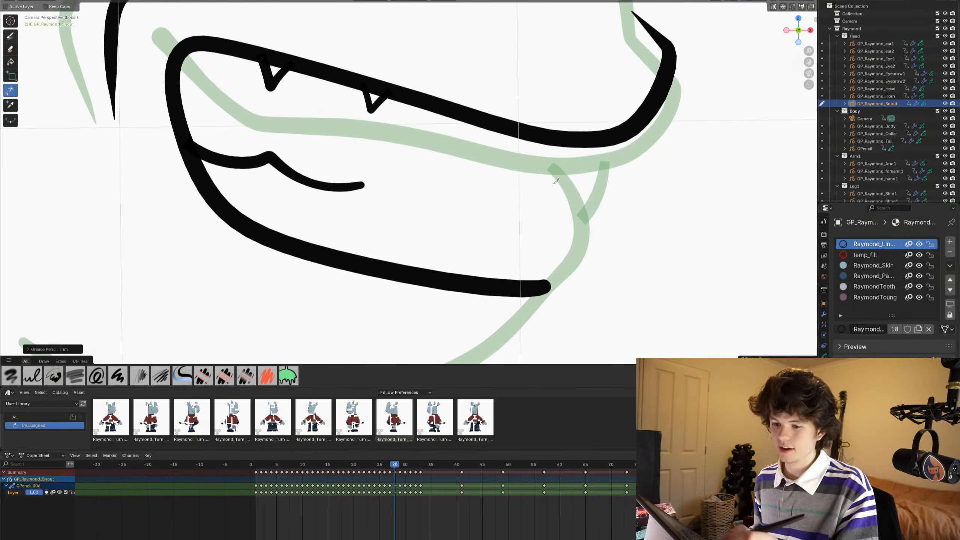
pyautogui.click(11, 36)
pyautogui.moveTo(606, 104)
pyautogui.mouseDown()
pyautogui.moveTo(590, 200)
pyautogui.moveTo(579, 219)
pyautogui.moveTo(555, 215)
pyautogui.moveTo(538, 289)
pyautogui.mouseUp()
pyautogui.scroll(-7, 394, 332)
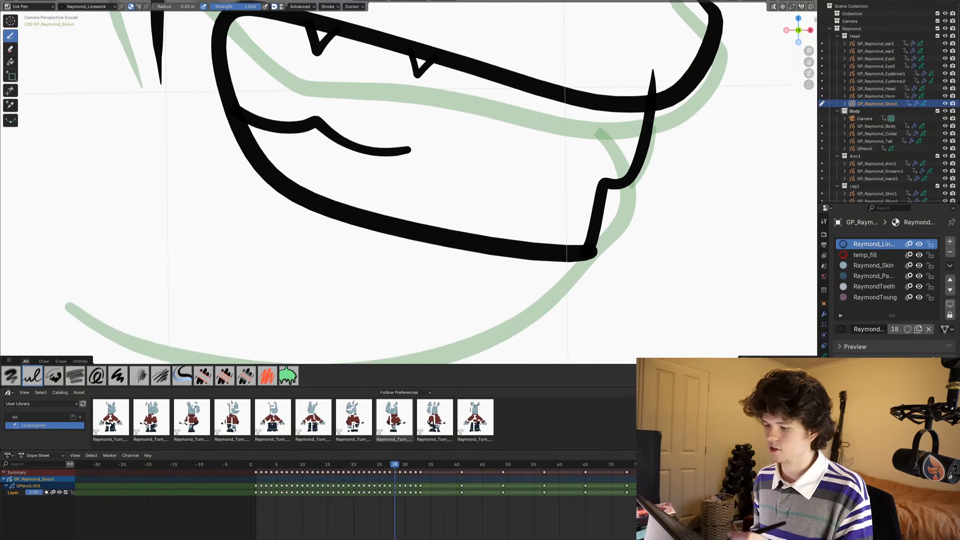
pyautogui.scroll(6, 507, 144)
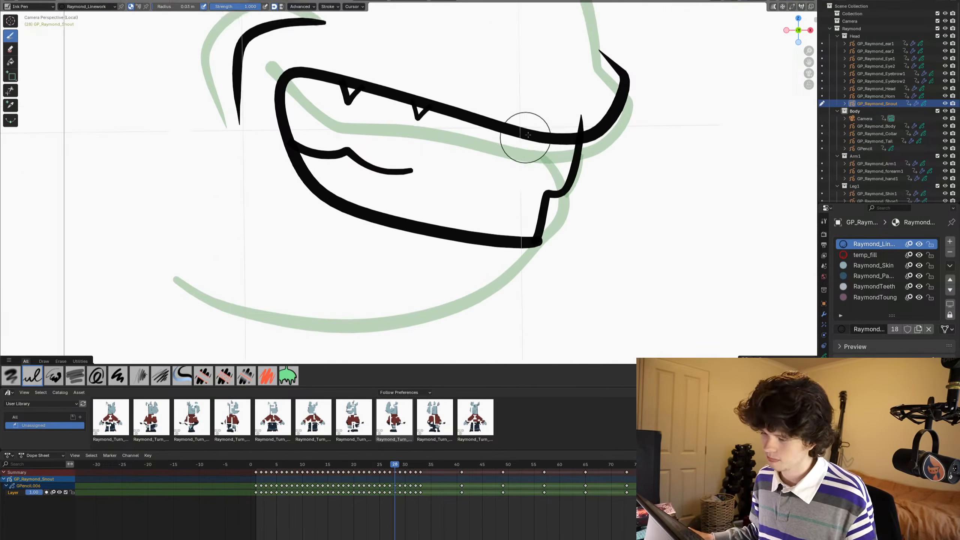
pyautogui.keyDown('shift'); pyautogui.moveTo(524, 138); pyautogui.dragTo(435, 139, button='middle'); pyautogui.keyUp('shift')
pyautogui.click(10, 90)
pyautogui.click(493, 130)
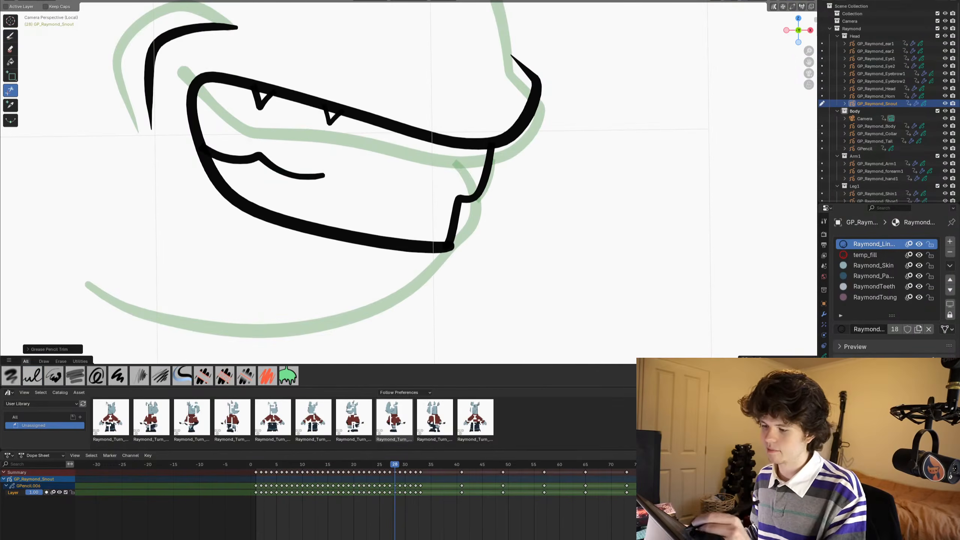
# - Draw the rounded lower lip bump at the mouth's front and continue the stroke back along the jaw over the onion skin
pyautogui.click(10, 36)
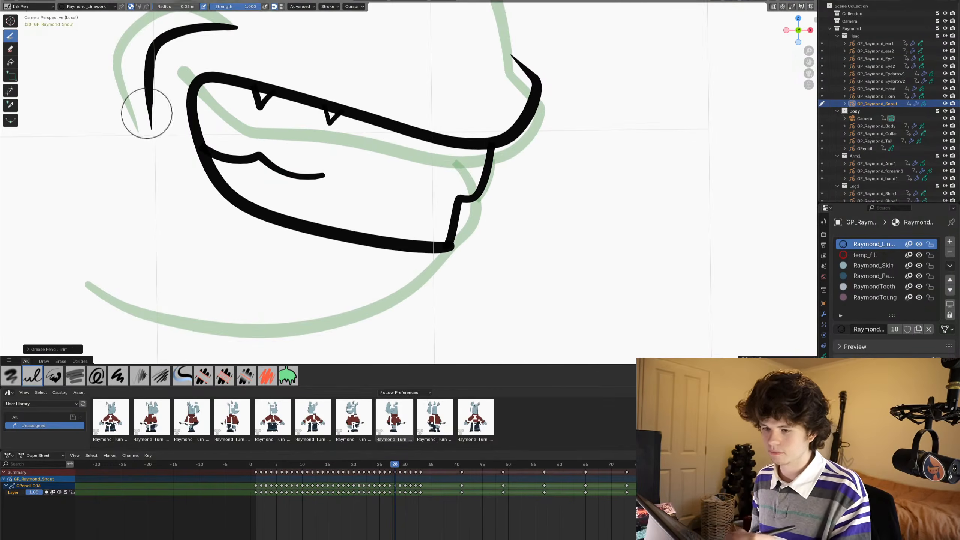
pyautogui.moveTo(350, 244)
pyautogui.keyDown('shift'); pyautogui.mouseDown(button='middle')
pyautogui.moveTo(424, 231)
pyautogui.moveTo(446, 233)
pyautogui.moveTo(449, 250)
pyautogui.mouseUp(button='middle'); pyautogui.keyUp('shift')
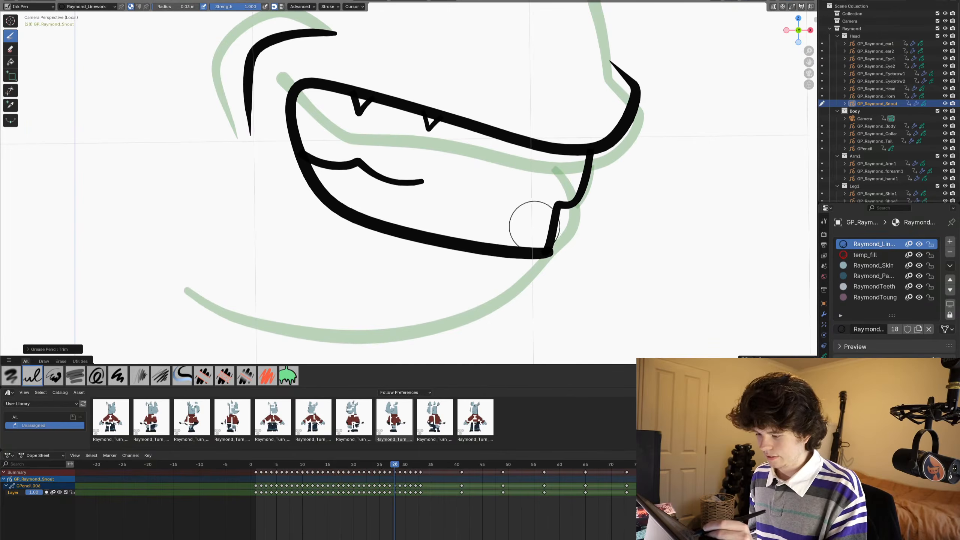
pyautogui.moveTo(533, 226); pyautogui.dragTo(557, 231)
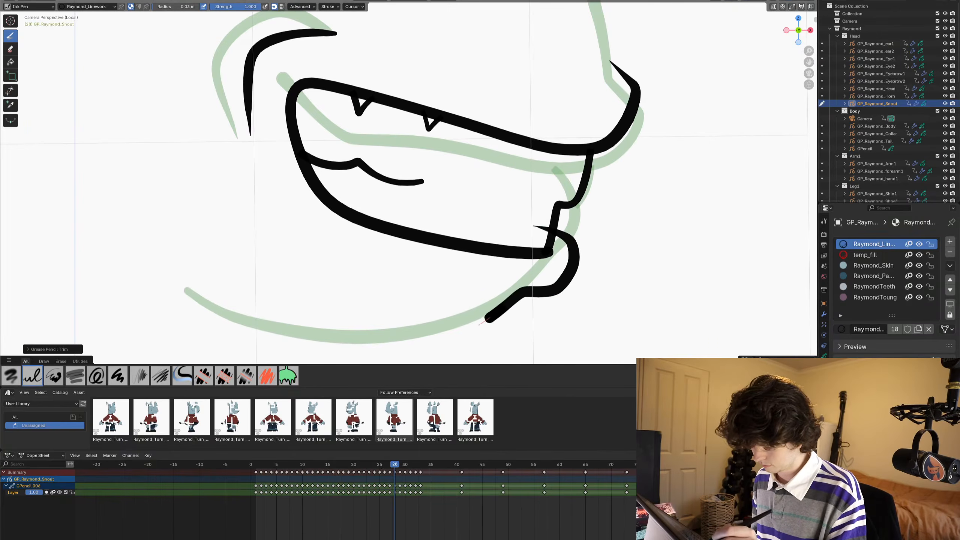
pyautogui.moveTo(487, 319)
pyautogui.mouseDown()
pyautogui.moveTo(395, 345)
pyautogui.moveTo(274, 326)
pyautogui.moveTo(187, 289)
pyautogui.mouseUp()
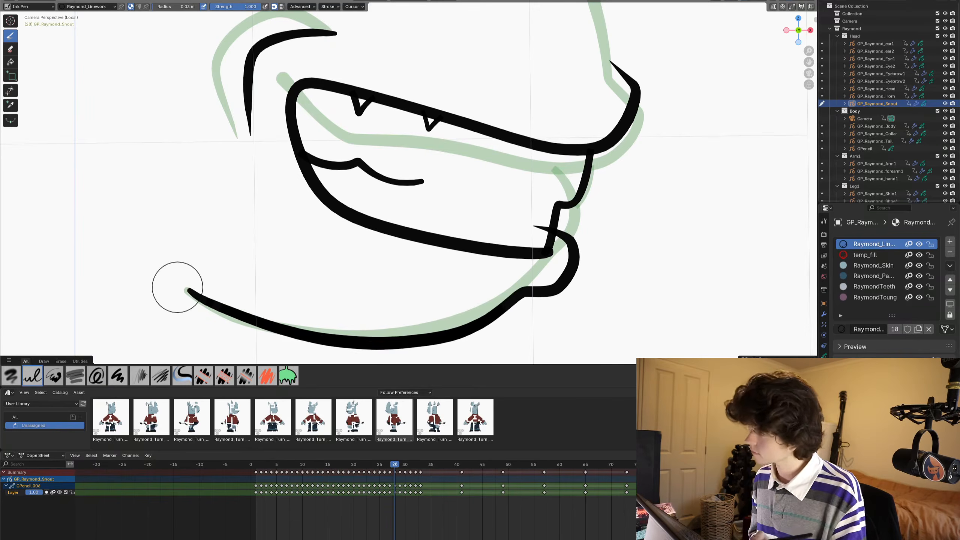
pyautogui.keyDown('shift'); pyautogui.moveTo(522, 145); pyautogui.dragTo(540, 116, button='middle'); pyautogui.keyUp('shift')
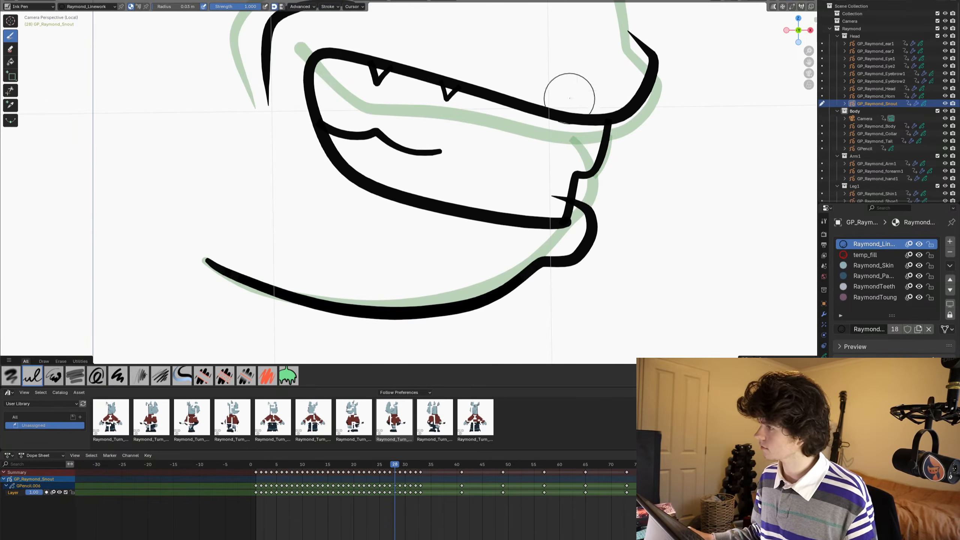
pyautogui.hotkey('ctrl', 'Tab')
pyautogui.keyDown('shift'); pyautogui.moveTo(573, 169); pyautogui.dragTo(590, 138, button='middle'); pyautogui.keyUp('shift')
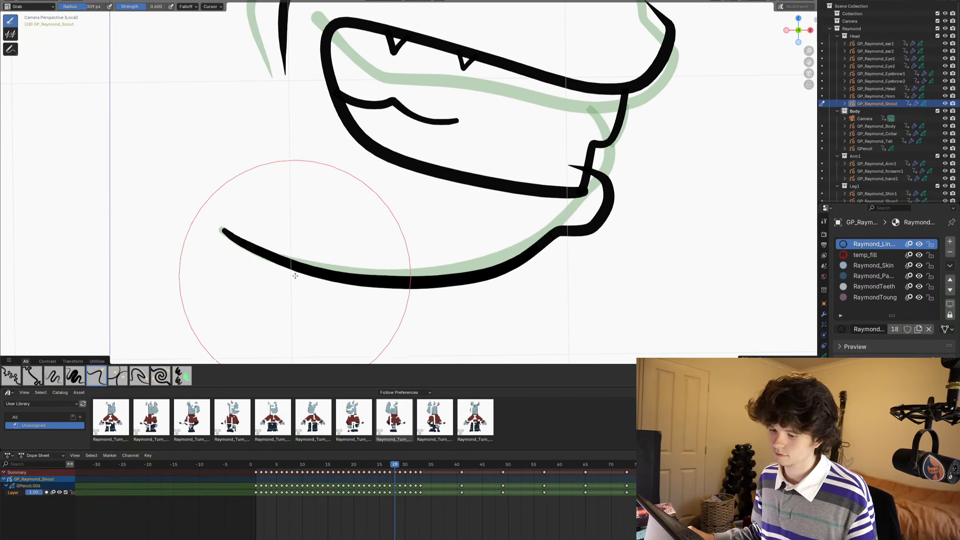
pyautogui.keyDown('ctrl'); pyautogui.moveTo(491, 265); pyautogui.dragTo(529, 242, button='middle'); pyautogui.keyUp('ctrl')
pyautogui.keyDown('shift'); pyautogui.moveTo(536, 242); pyautogui.dragTo(501, 262, button='middle'); pyautogui.keyUp('shift')
pyautogui.hotkey('ctrl', 'Tab')
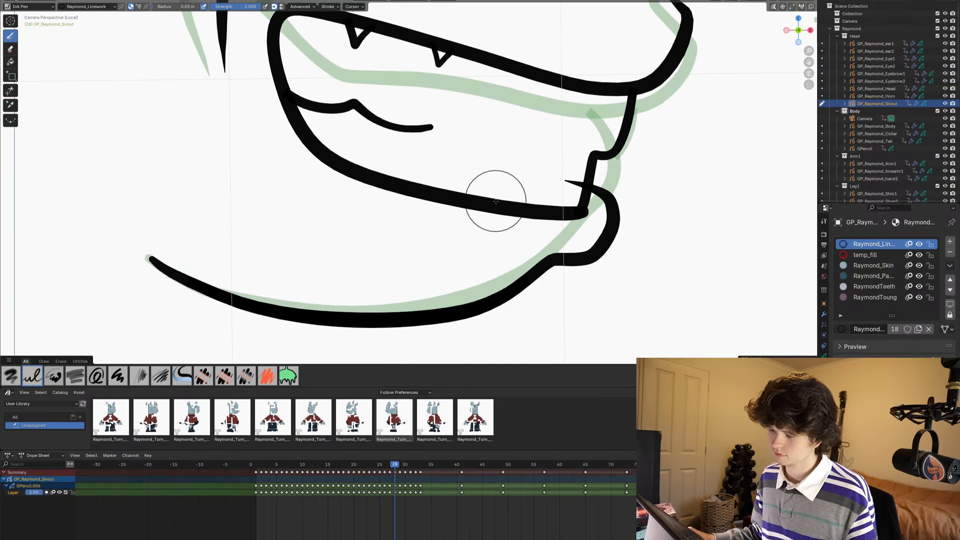
# - Trim the start of the lower lip bump stroke that sticks into the mouth past the notched front line
pyautogui.click(10, 90)
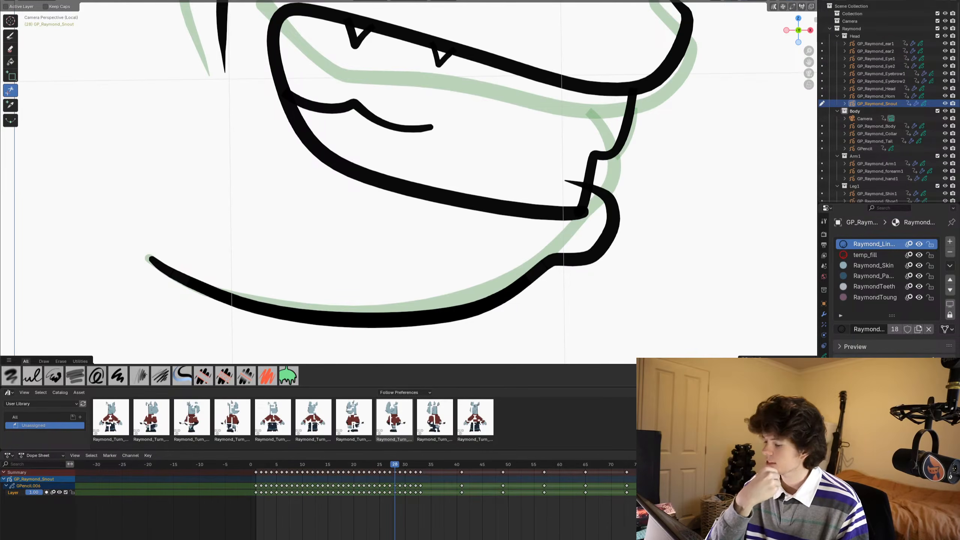
pyautogui.moveTo(575, 175); pyautogui.dragTo(571, 186)
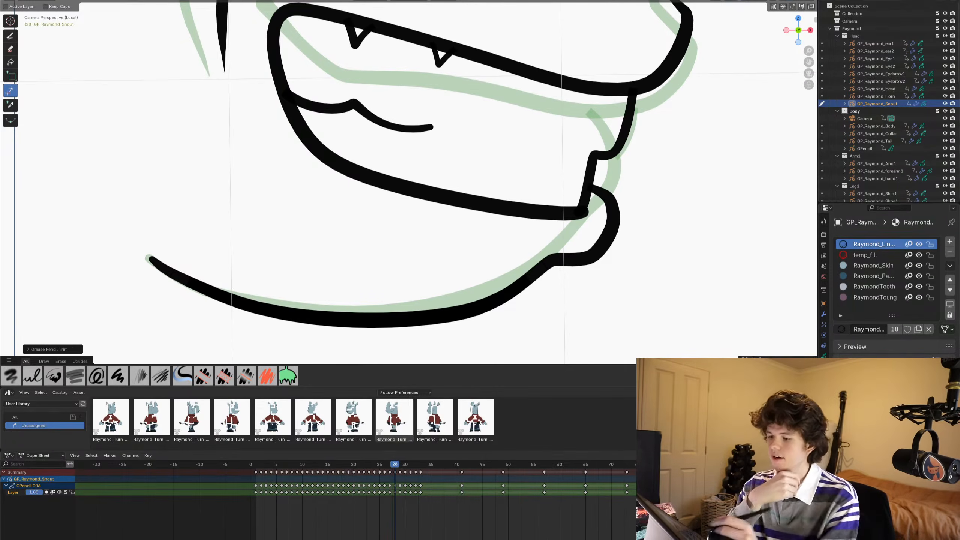
pyautogui.scroll(-6, 402, 229)
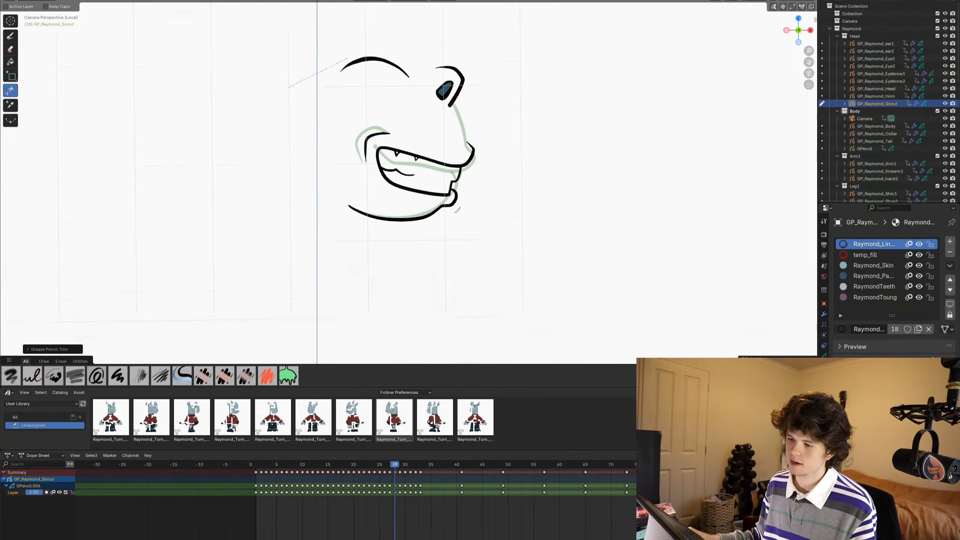
pyautogui.scroll(3, 457, 210)
pyautogui.scroll(-2, 462, 269)
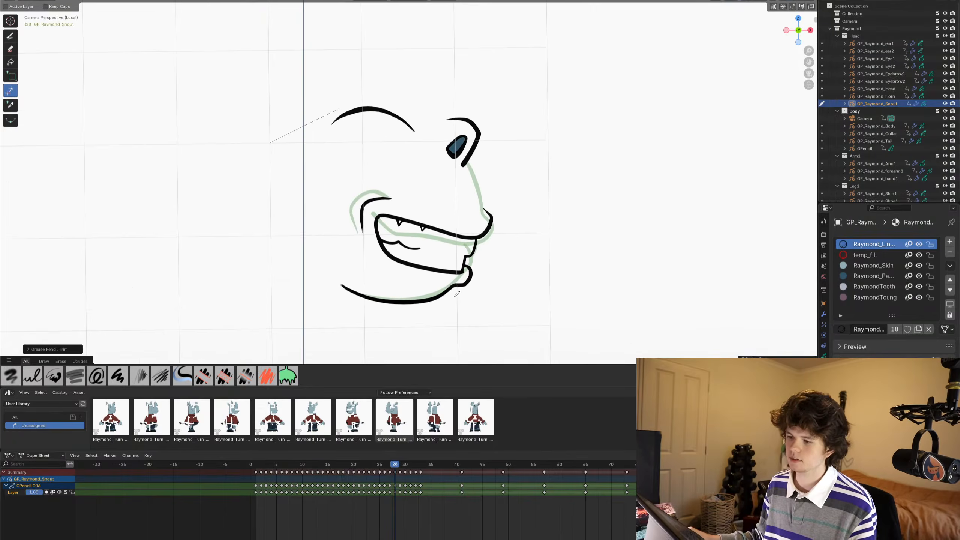
pyautogui.scroll(2, 488, 257)
# - Enable the Screencast Keys display and save the file
pyautogui.press('n')
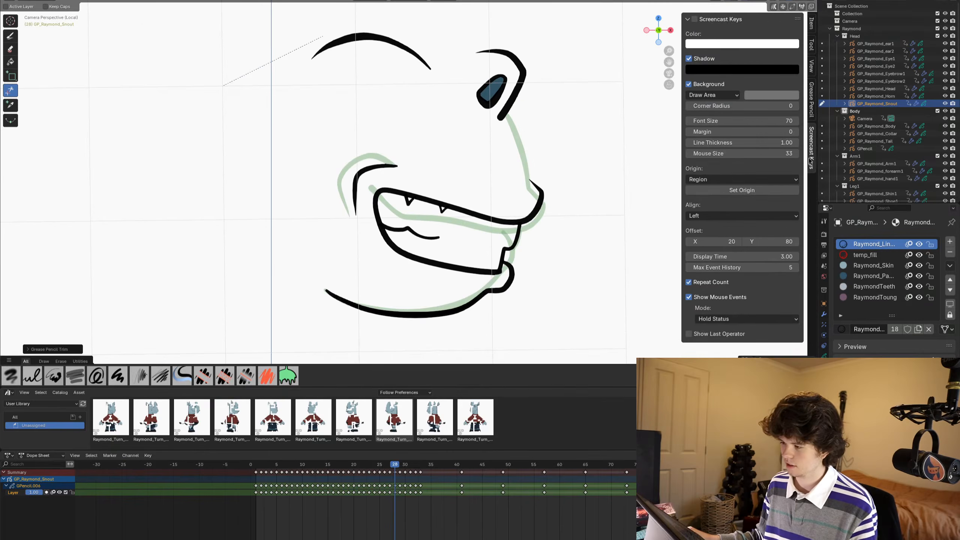
pyautogui.press('n')
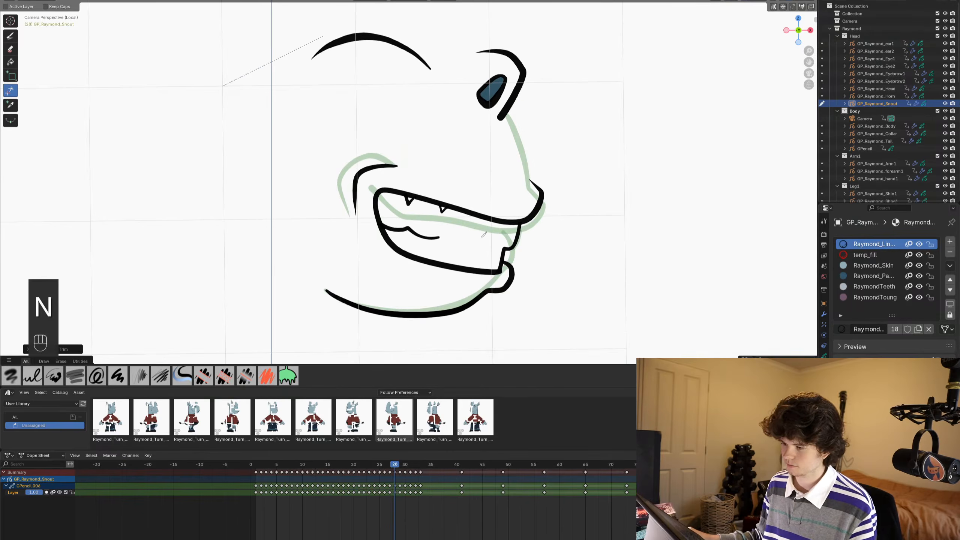
pyautogui.moveTo(445, 217)
pyautogui.keyDown('shift'); pyautogui.mouseDown(button='middle')
pyautogui.moveTo(457, 206)
pyautogui.moveTo(426, 234)
pyautogui.mouseUp(button='middle'); pyautogui.keyUp('shift')
pyautogui.hotkey('ctrl', 's')
pyautogui.scroll(3, 458, 206)
pyautogui.hotkey('ctrl', 's')
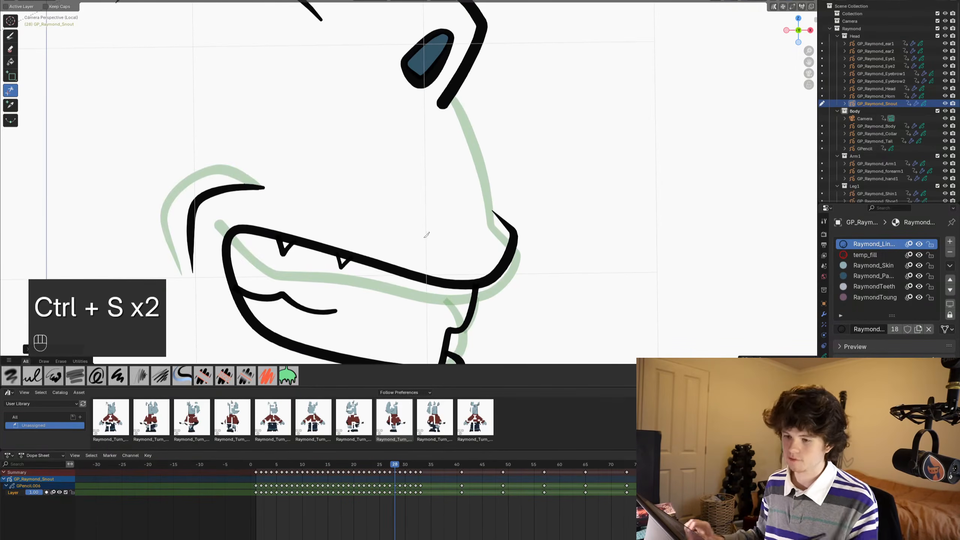
# - Draw the snout's bridge line from beneath the eye down to the nose tip, and trim its overshoot at the eye
pyautogui.click(10, 35)
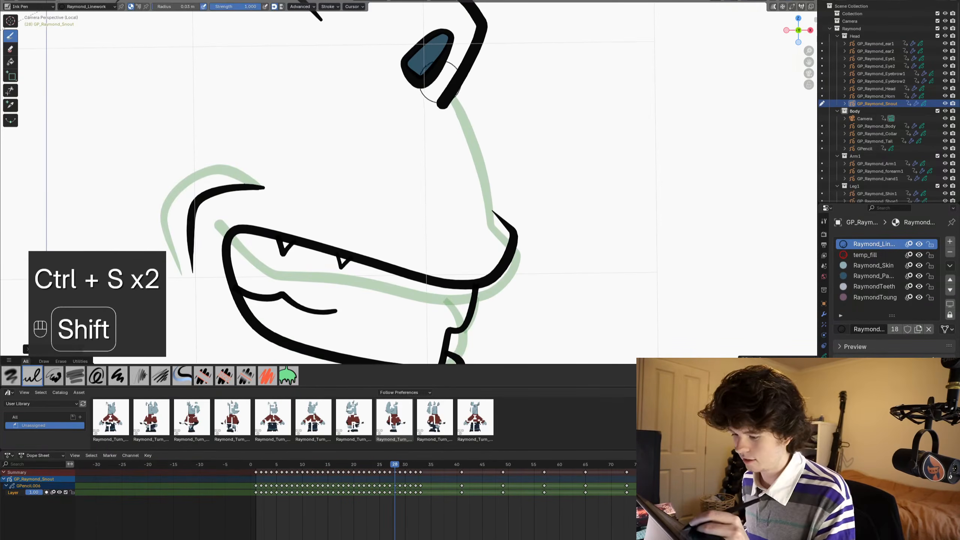
pyautogui.moveTo(450, 97)
pyautogui.mouseDown()
pyautogui.moveTo(475, 143)
pyautogui.moveTo(492, 218)
pyautogui.moveTo(514, 237)
pyautogui.mouseUp()
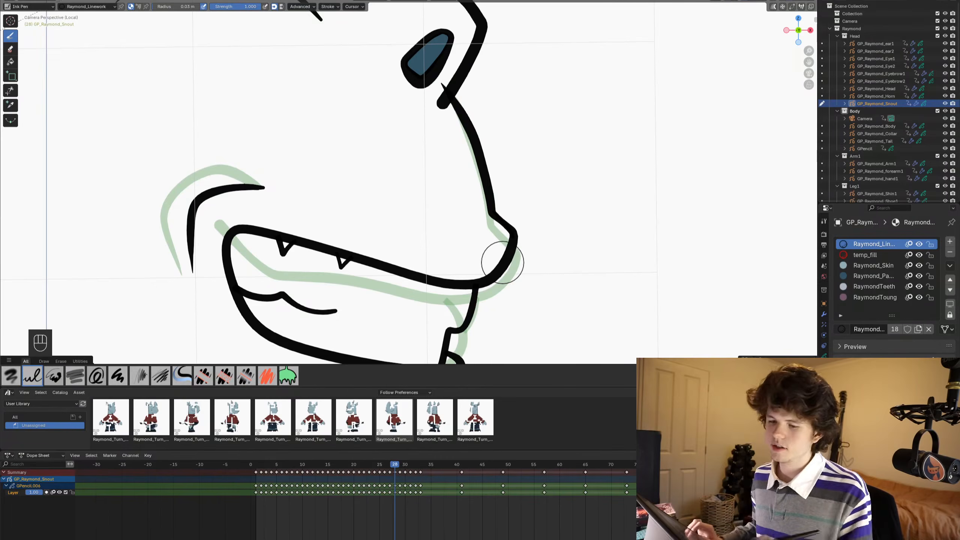
pyautogui.click(10, 91)
pyautogui.moveTo(439, 90); pyautogui.dragTo(449, 84)
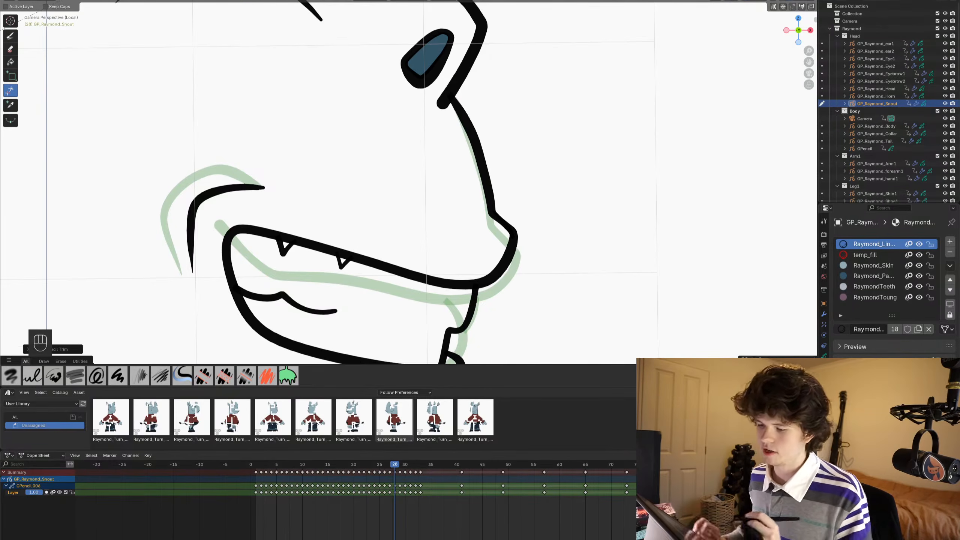
# - Check the finished open-mouth snout linework on frame 28 and save the file
pyautogui.scroll(-6, 417, 289)
pyautogui.keyDown('shift'); pyautogui.moveTo(400, 274); pyautogui.dragTo(417, 251, button='middle'); pyautogui.keyUp('shift')
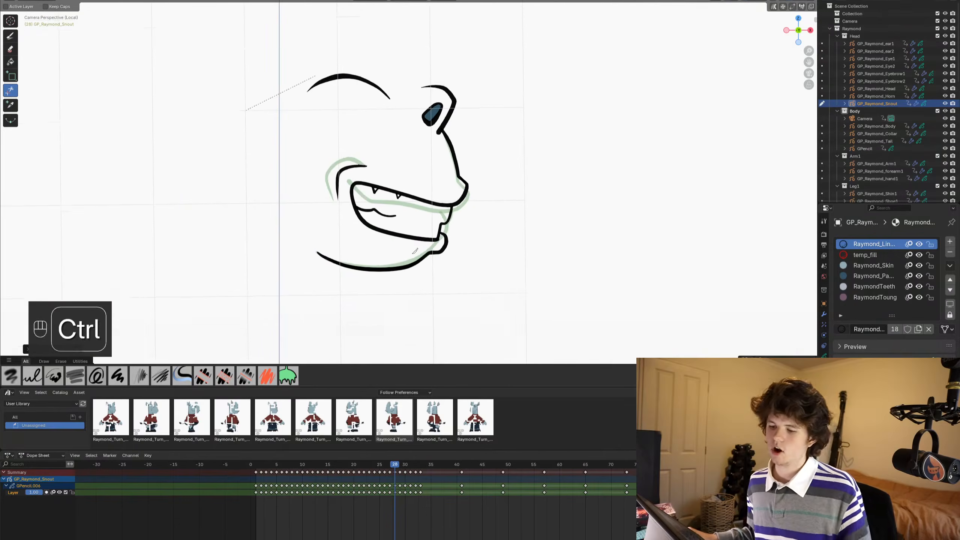
pyautogui.hotkey('ctrl', 's')
pyautogui.scroll(1, 414, 251)
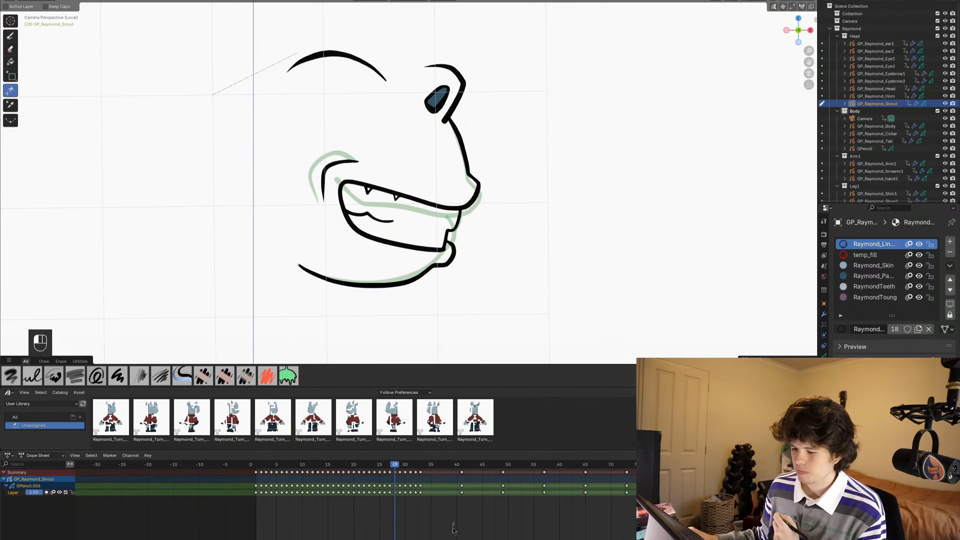
pyautogui.scroll(-3, 424, 220)
pyautogui.scroll(4, 425, 220)
pyautogui.keyDown('shift'); pyautogui.moveTo(424, 217); pyautogui.dragTo(441, 217, button='middle'); pyautogui.keyUp('shift')
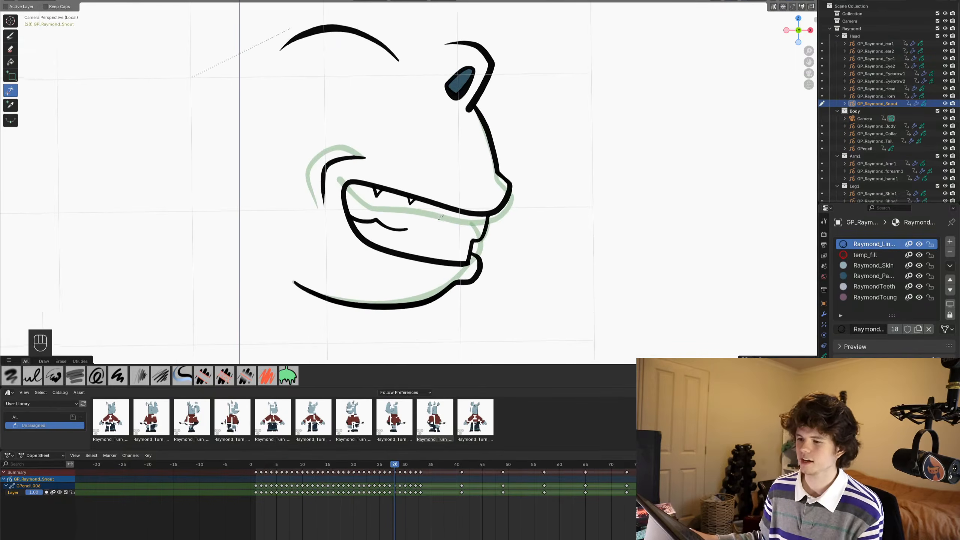
pyautogui.scroll(1, 440, 217)
pyautogui.hotkey('ctrl', 's')
pyautogui.scroll(-2, 441, 217)
pyautogui.keyDown('shift'); pyautogui.moveTo(502, 209); pyautogui.dragTo(518, 214, button='middle'); pyautogui.keyUp('shift')
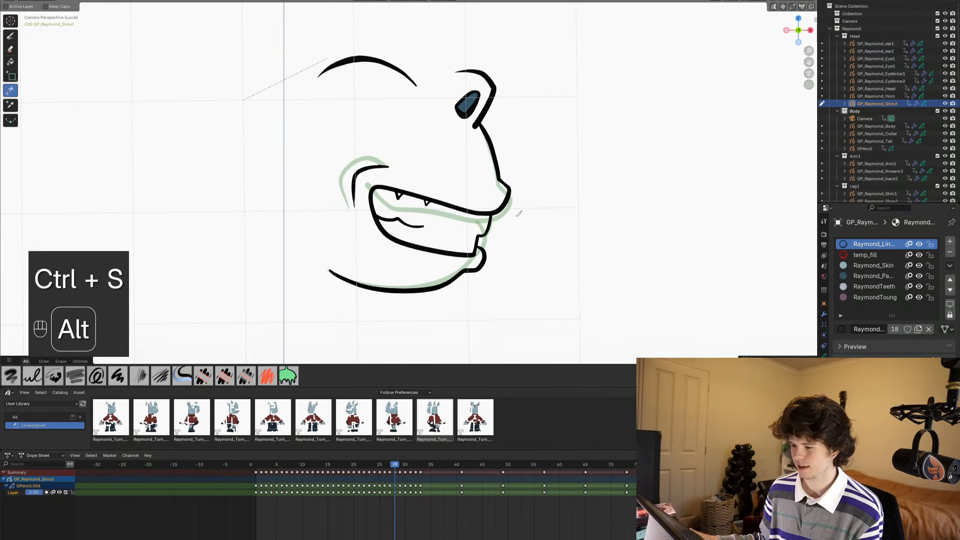
# - Play back and scrub the snout drawings around frames 25 to 29 to check the motion into frame 28, and save the file
pyautogui.keyDown('alt'); pyautogui.scroll(3, 518, 213); pyautogui.keyUp('alt')
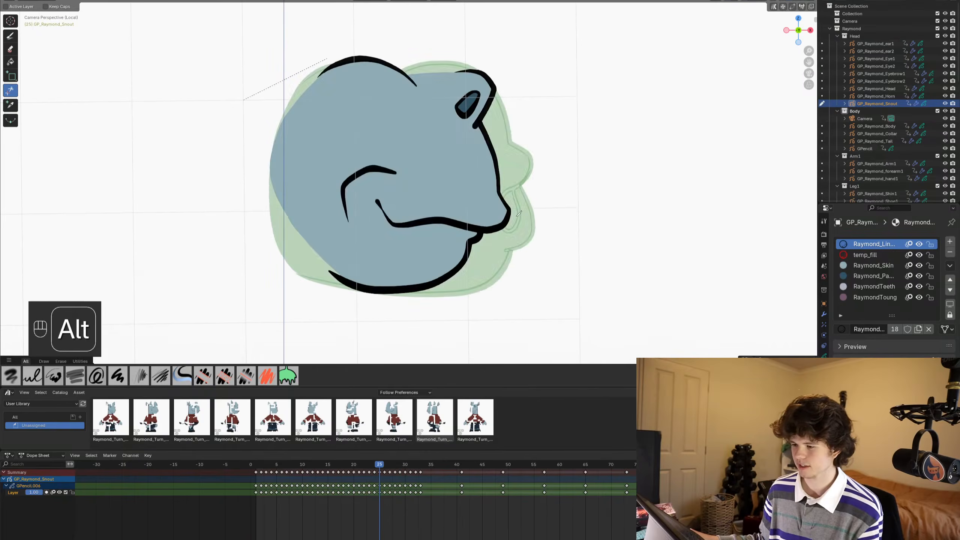
pyautogui.keyDown('alt'); pyautogui.scroll(2, 518, 213); pyautogui.keyUp('alt')
pyautogui.press('space')
pyautogui.press('space')
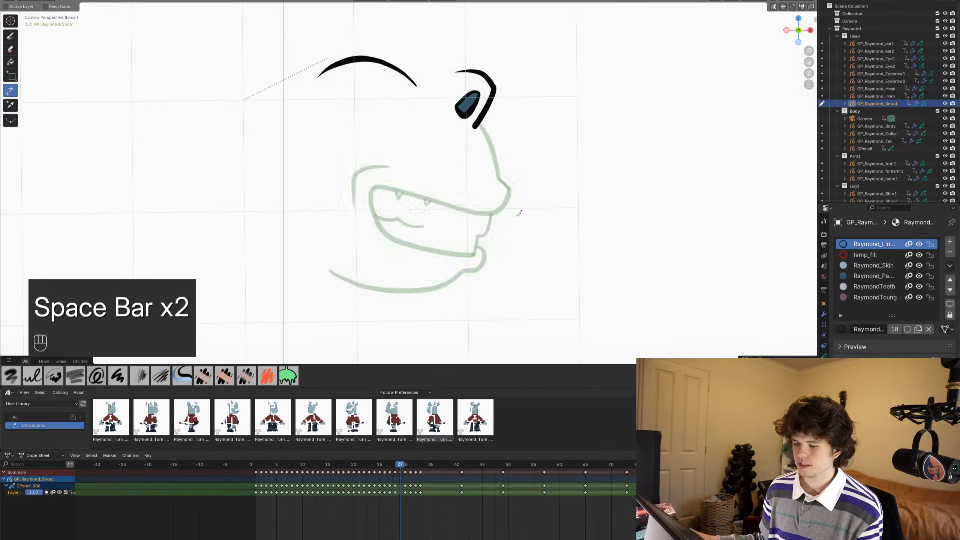
pyautogui.keyDown('alt'); pyautogui.scroll(3, 518, 214); pyautogui.keyUp('alt')
pyautogui.keyDown('alt'); pyautogui.scroll(-2, 519, 214); pyautogui.keyUp('alt')
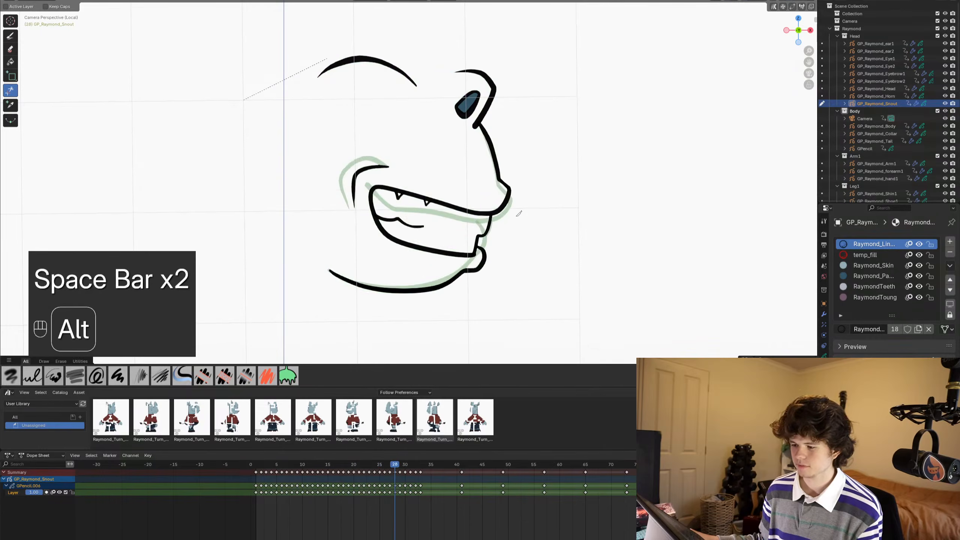
pyautogui.keyDown('alt'); pyautogui.scroll(-1, 519, 214); pyautogui.keyUp('alt')
pyautogui.keyDown('shift'); pyautogui.moveTo(519, 214); pyautogui.dragTo(523, 203, button='middle'); pyautogui.keyUp('shift')
pyautogui.hotkey('ctrl', 's')
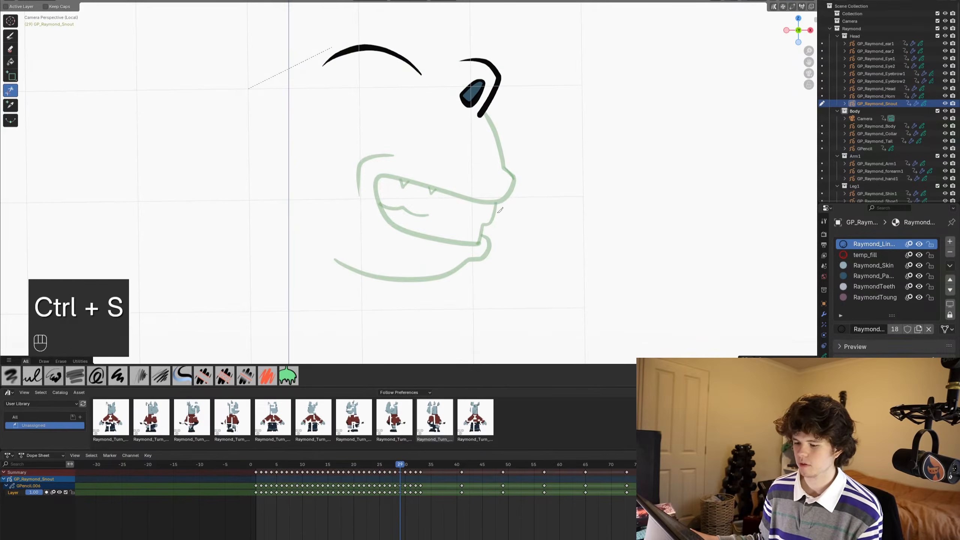
# - Scrub and play between frames 21 and 30 to compare the earlier filled snout poses with the new frame 28 drawing
pyautogui.keyDown('alt'); pyautogui.scroll(8, 500, 210); pyautogui.keyUp('alt')
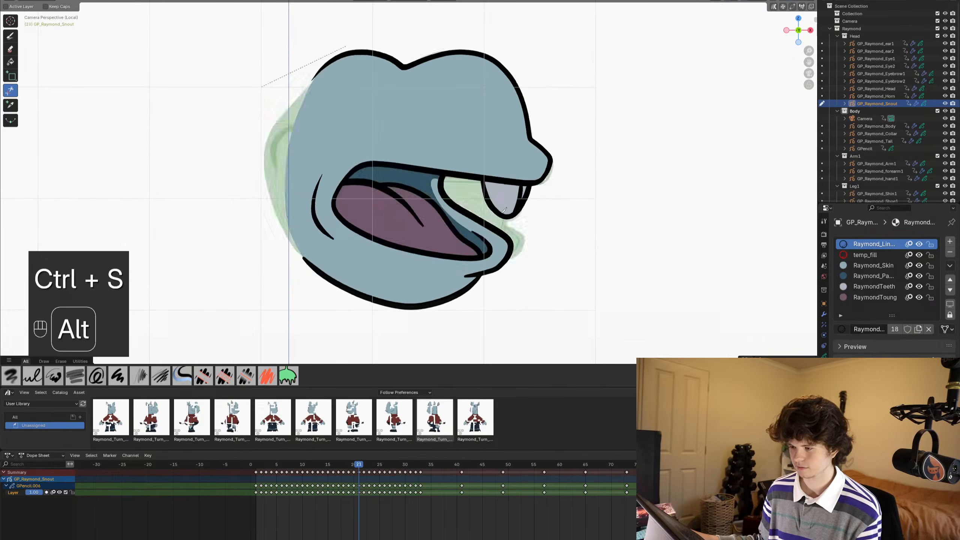
pyautogui.keyDown('alt'); pyautogui.scroll(2, 503, 210); pyautogui.keyUp('alt')
pyautogui.press('space')
pyautogui.press('space')
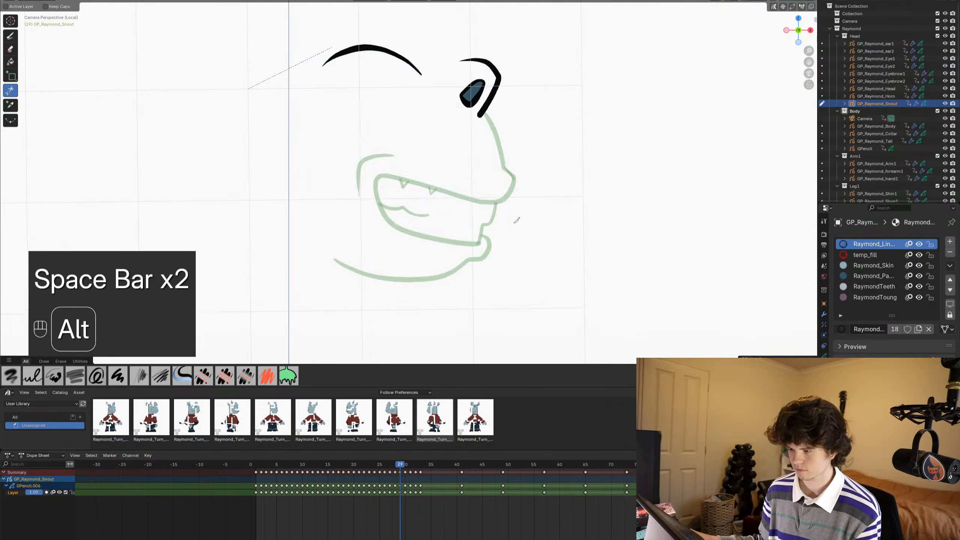
pyautogui.keyDown('alt'); pyautogui.scroll(3, 517, 222); pyautogui.keyUp('alt')
pyautogui.keyDown('alt'); pyautogui.scroll(-4, 521, 225); pyautogui.keyUp('alt')
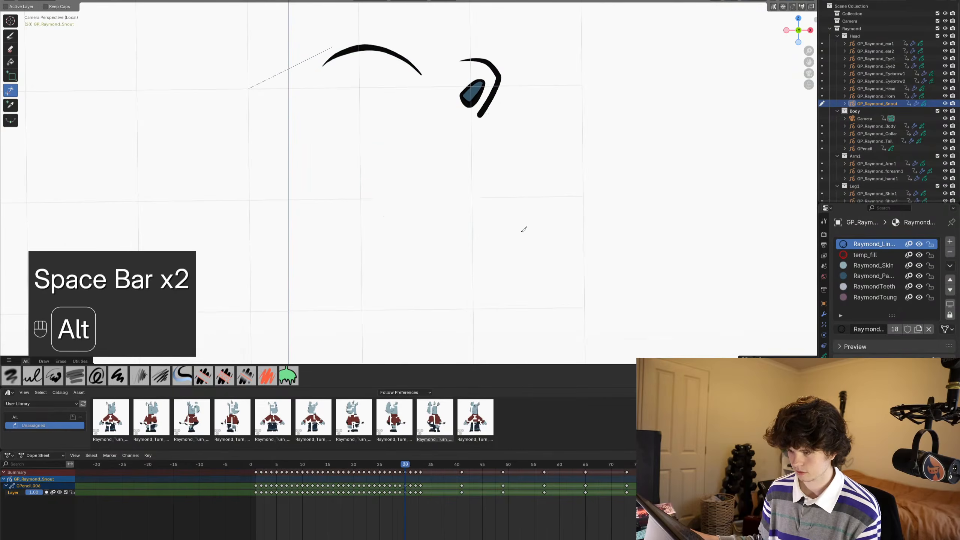
pyautogui.keyDown('alt'); pyautogui.scroll(4, 524, 228); pyautogui.keyUp('alt')
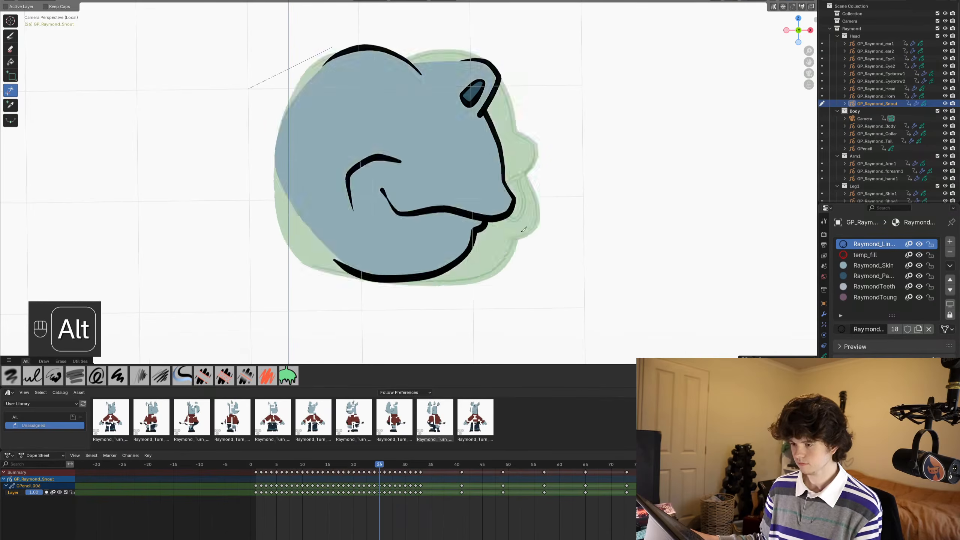
pyautogui.keyDown('alt'); pyautogui.scroll(-2, 524, 228); pyautogui.keyUp('alt')
pyautogui.keyDown('alt'); pyautogui.scroll(2, 524, 228); pyautogui.keyUp('alt')
pyautogui.keyDown('alt'); pyautogui.scroll(-1, 523, 228); pyautogui.keyUp('alt')
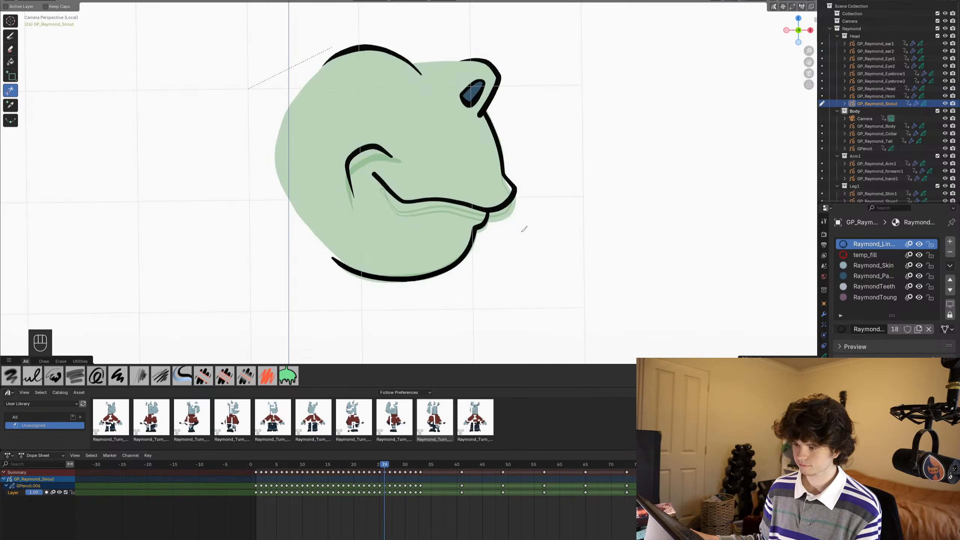
pyautogui.keyDown('alt'); pyautogui.scroll(-2, 524, 228); pyautogui.keyUp('alt')
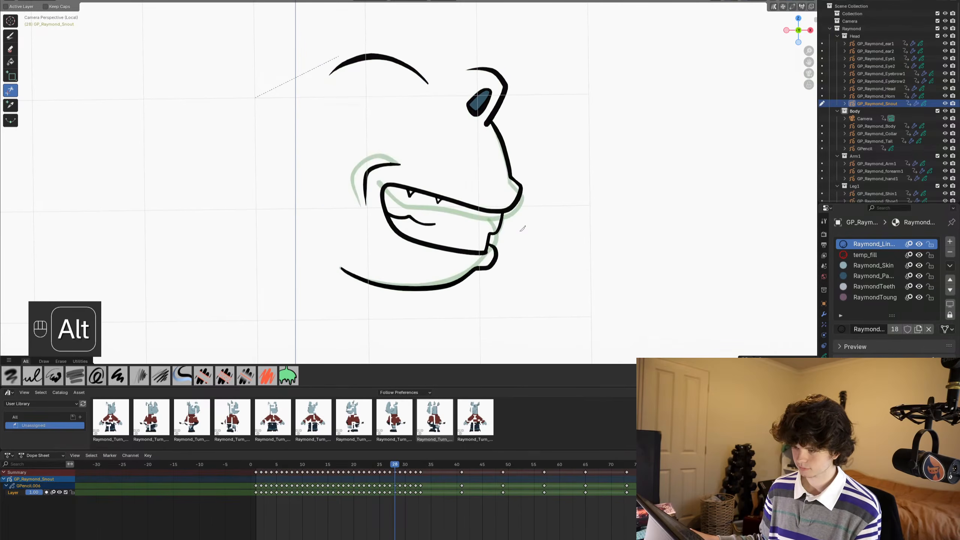
# - In Sculpt Mode on frame 28, pull the jaw line beneath the lower lip bump slightly downward with the Grab brush
pyautogui.keyDown('shift'); pyautogui.moveTo(483, 280); pyautogui.dragTo(474, 192, button='middle'); pyautogui.keyUp('shift')
pyautogui.scroll(3, 512, 156)
pyautogui.hotkey('ctrl', 'Tab')
pyautogui.scroll(2, 524, 210)
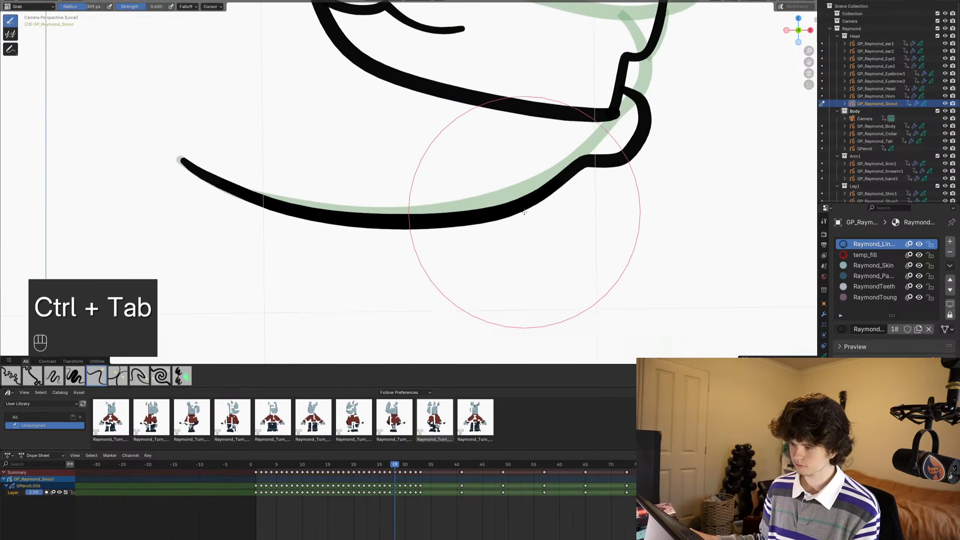
pyautogui.moveTo(586, 233); pyautogui.dragTo(585, 249)
pyautogui.moveTo(477, 254); pyautogui.dragTo(472, 268)
pyautogui.moveTo(422, 252); pyautogui.dragTo(420, 263)
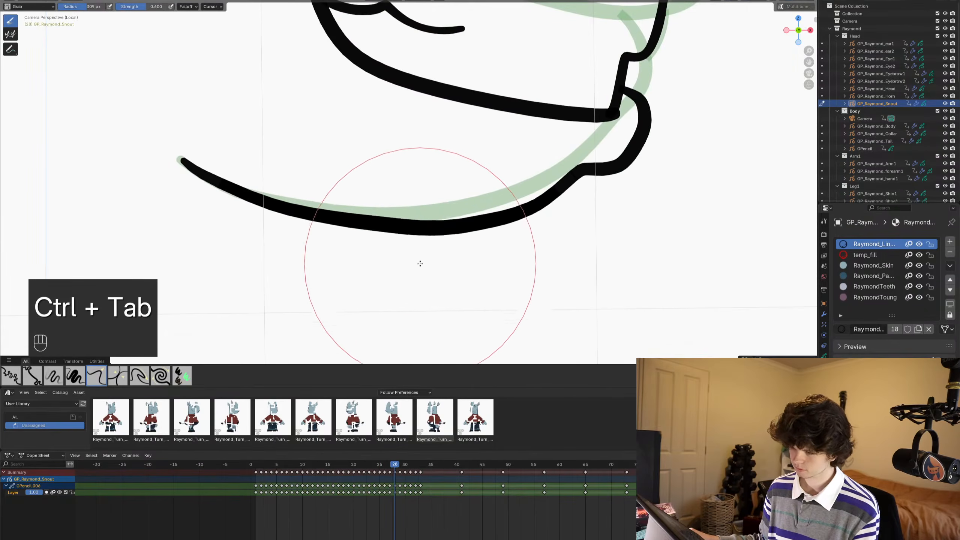
pyautogui.moveTo(350, 248); pyautogui.dragTo(347, 259)
# - Refine the jaw curve behind the lower lip bump with the Grab brush, and return to Draw Mode
pyautogui.scroll(-2, 340, 249)
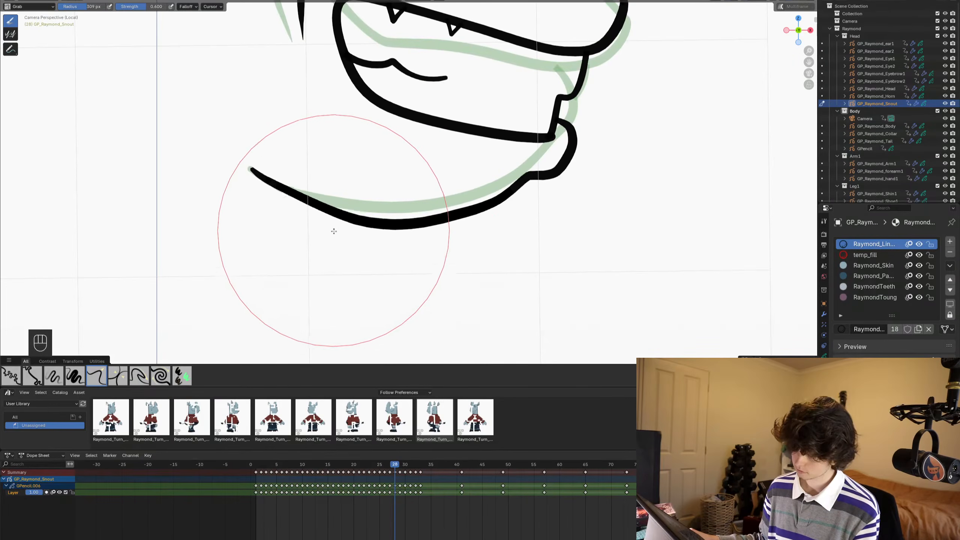
pyautogui.moveTo(417, 246)
pyautogui.mouseDown()
pyautogui.moveTo(424, 235)
pyautogui.moveTo(381, 236)
pyautogui.mouseUp()
pyautogui.hotkey('ctrl', 'z')
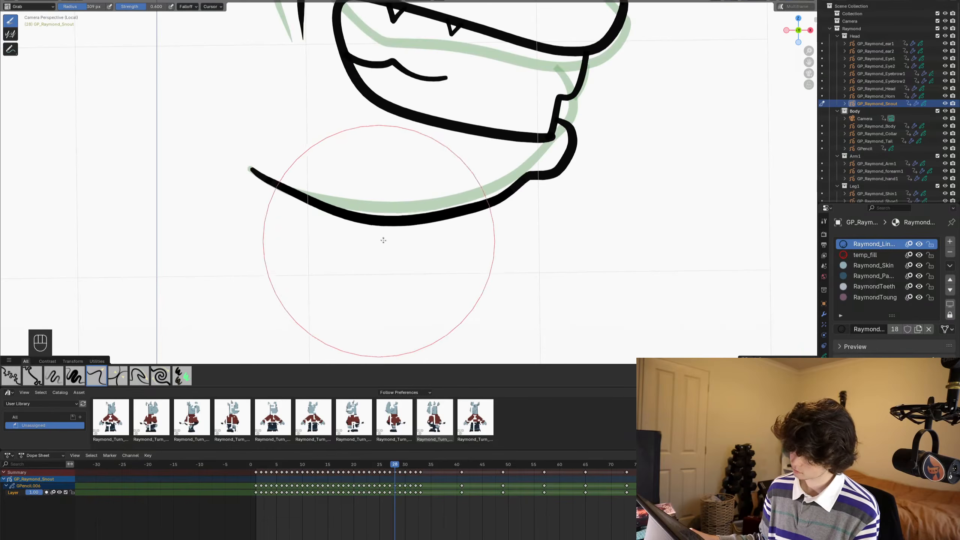
pyautogui.scroll(3, 540, 192)
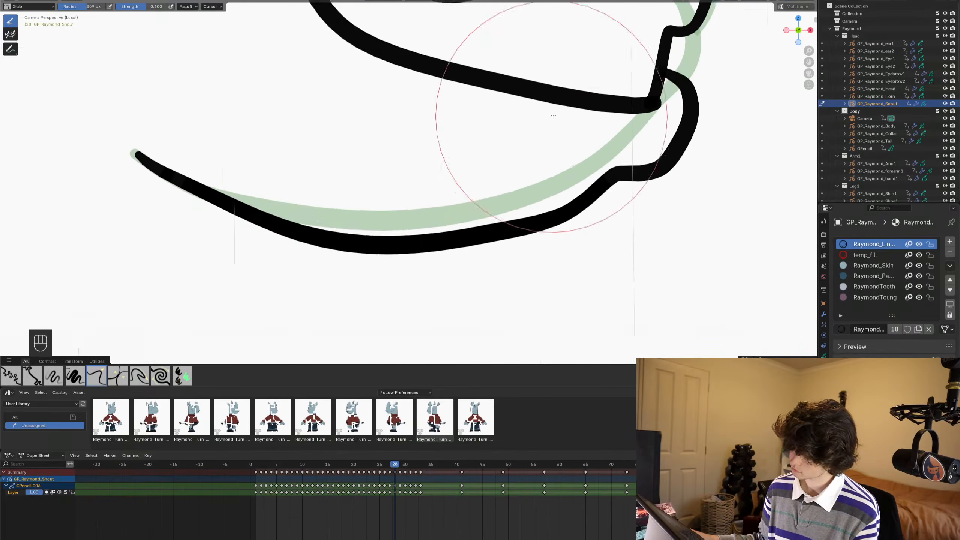
pyautogui.moveTo(572, 187); pyautogui.dragTo(575, 180)
pyautogui.keyDown('shift'); pyautogui.moveTo(512, 300); pyautogui.dragTo(444, 314); pyautogui.keyUp('shift')
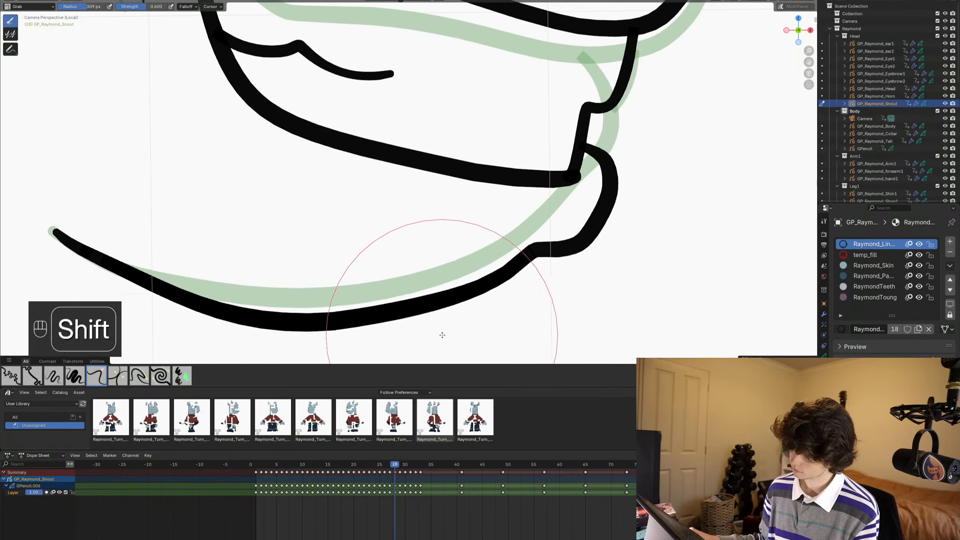
pyautogui.scroll(-2, 368, 334)
pyautogui.hotkey('ctrl', 'Tab')
pyautogui.scroll(-3, 490, 225)
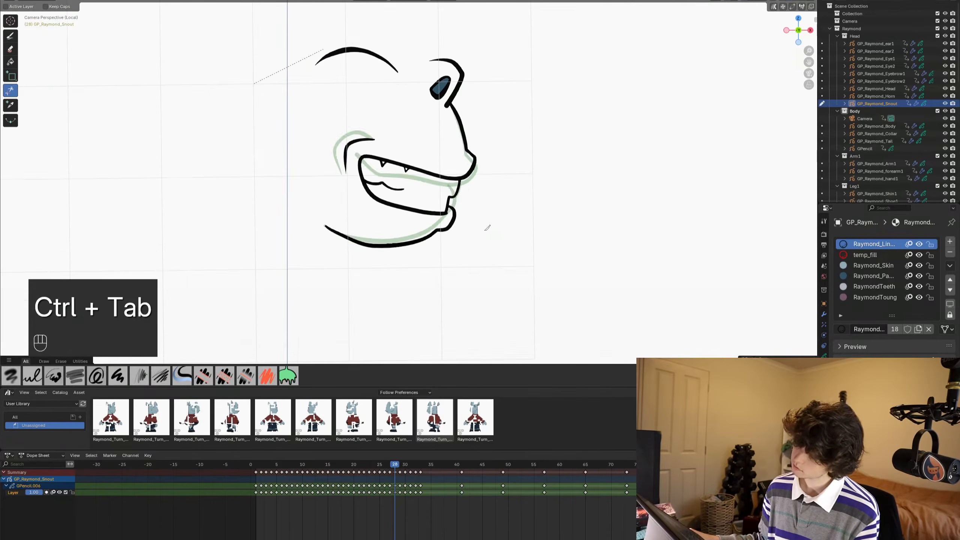
# - Check the reshaped jaw on frame 28 at full view and save the file
pyautogui.keyDown('alt'); pyautogui.scroll(1, 490, 225); pyautogui.keyUp('alt')
pyautogui.keyDown('alt'); pyautogui.scroll(-1, 490, 225); pyautogui.keyUp('alt')
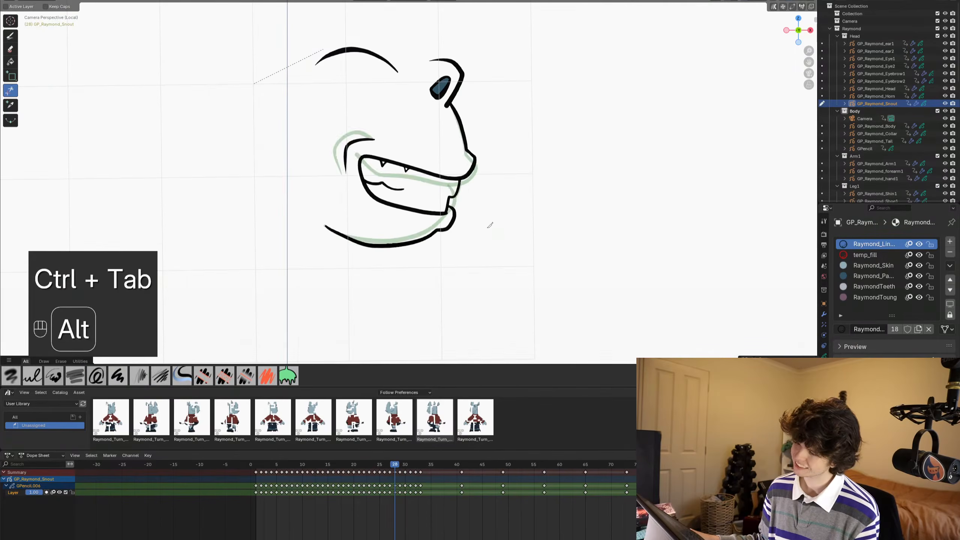
pyautogui.keyDown('alt'); pyautogui.scroll(-1, 490, 225); pyautogui.keyUp('alt')
pyautogui.keyDown('shift'); pyautogui.moveTo(498, 250); pyautogui.dragTo(516, 208, button='middle'); pyautogui.keyUp('shift')
pyautogui.hotkey('ctrl', 's')
# - On frame 29, ink the mouth outline from the nose tip back around the mouth corner and forward, curling up at the lower front
pyautogui.scroll(1, 517, 224)
pyautogui.moveTo(495, 175)
pyautogui.keyDown('shift'); pyautogui.mouseDown(button='middle')
pyautogui.moveTo(489, 210)
pyautogui.moveTo(496, 186)
pyautogui.mouseUp(button='middle'); pyautogui.keyUp('shift')
pyautogui.scroll(3, 491, 208)
pyautogui.hotkey('ctrl', 'Tab')
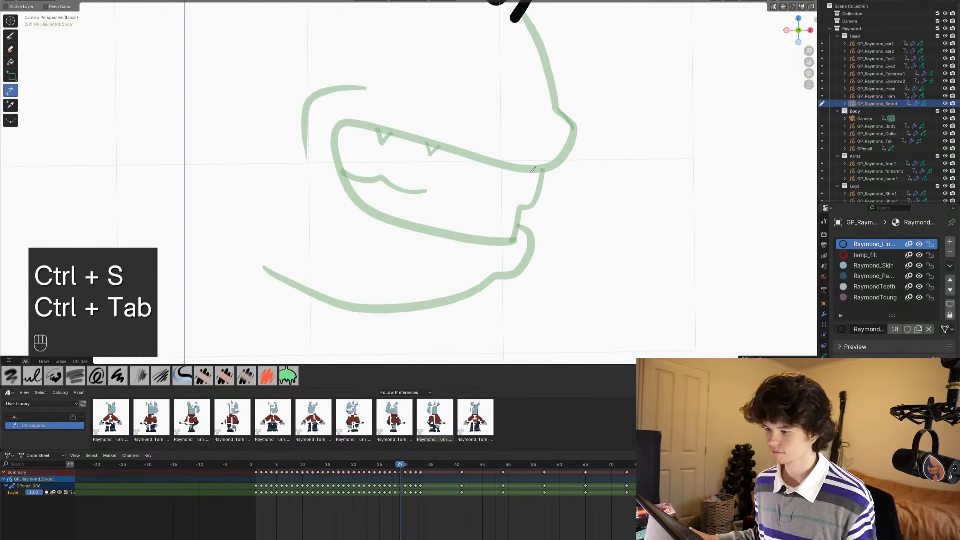
pyautogui.scroll(1, 530, 172)
pyautogui.click(11, 36)
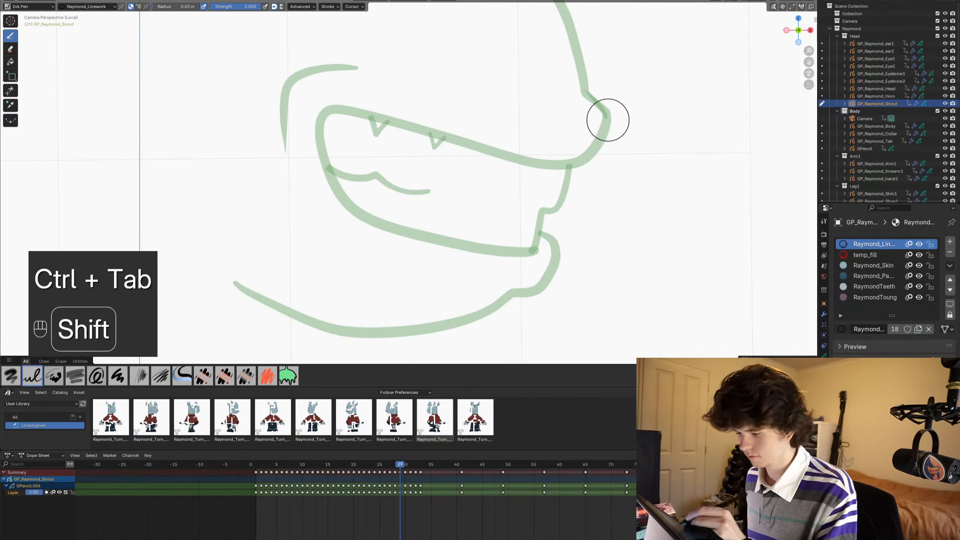
pyautogui.moveTo(607, 115)
pyautogui.keyDown('shift'); pyautogui.mouseDown()
pyautogui.moveTo(583, 160)
pyautogui.moveTo(401, 135)
pyautogui.moveTo(334, 174)
pyautogui.moveTo(318, 226)
pyautogui.moveTo(374, 280)
pyautogui.moveTo(487, 298)
pyautogui.mouseUp(); pyautogui.keyUp('shift')
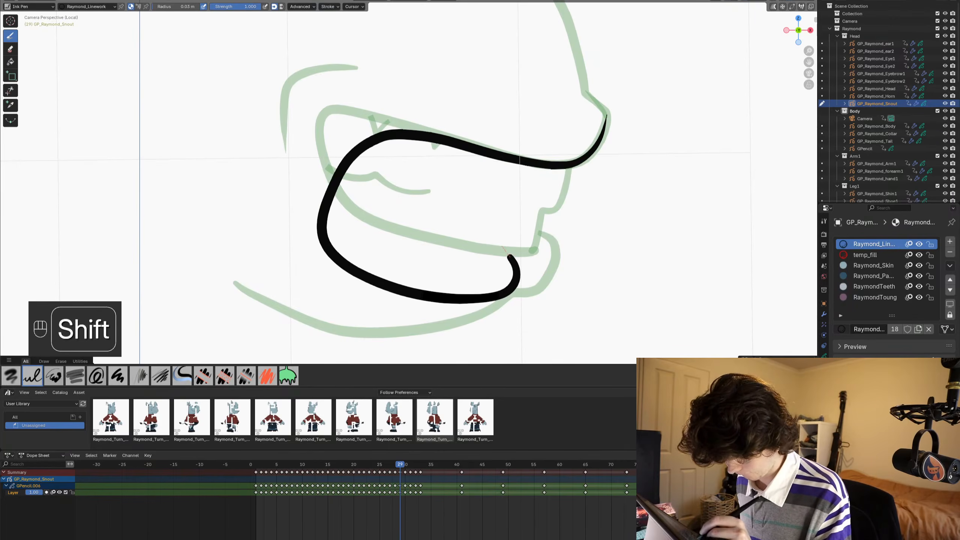
pyautogui.keyDown('shift'); pyautogui.moveTo(509, 256); pyautogui.dragTo(486, 233); pyautogui.keyUp('shift')
pyautogui.keyDown('shift'); pyautogui.moveTo(506, 137); pyautogui.dragTo(477, 166); pyautogui.keyUp('shift')
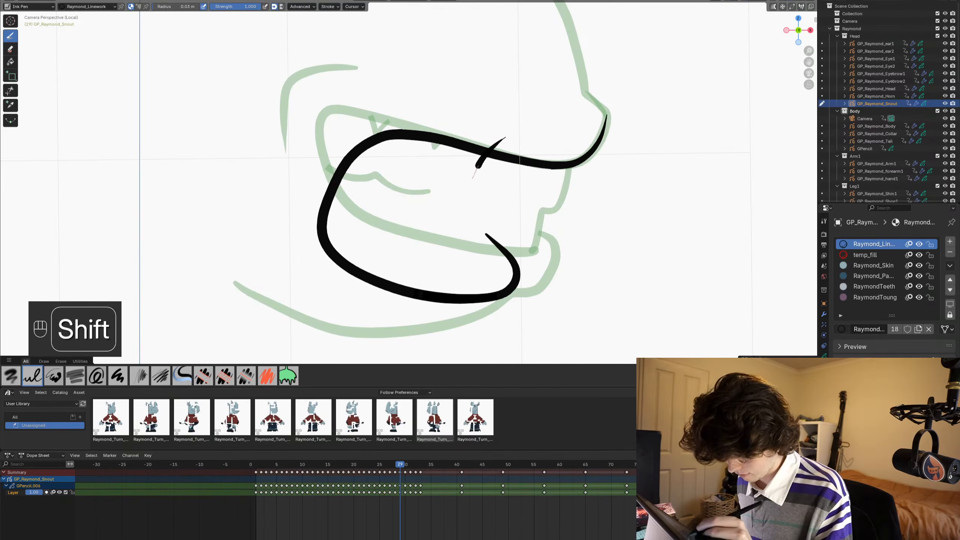
pyautogui.keyDown('shift'); pyautogui.moveTo(510, 233); pyautogui.dragTo(549, 264); pyautogui.keyUp('shift')
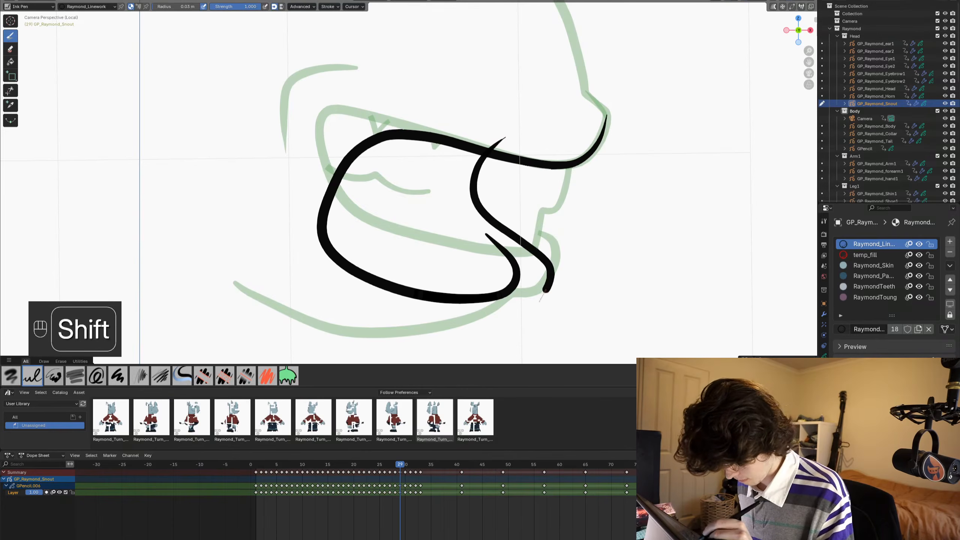
pyautogui.hotkey('ctrl', 'z')
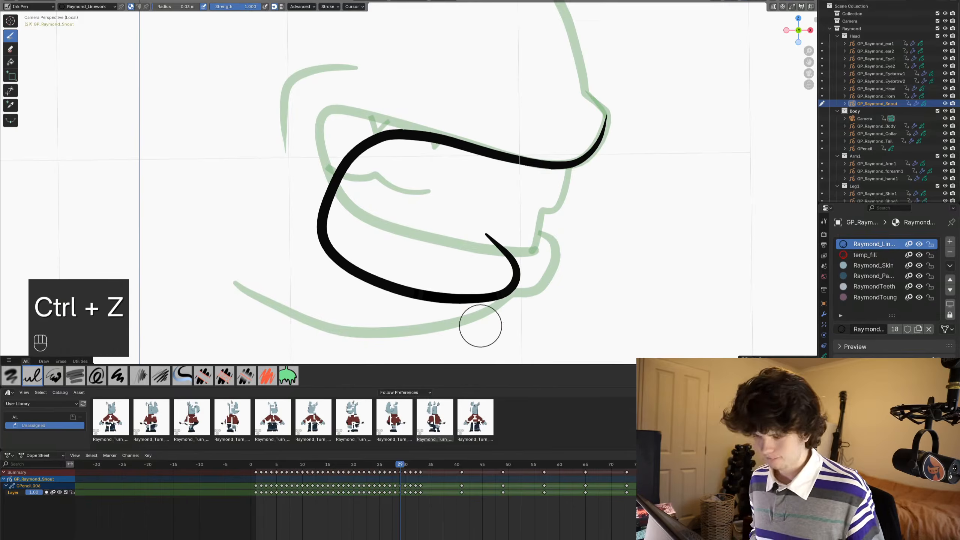
# - Draw an S-curved lip line from the upper mouth line down around the mouth's lower front, tapering back underneath it
pyautogui.keyDown('shift'); pyautogui.moveTo(476, 321); pyautogui.dragTo(431, 151, button='middle'); pyautogui.keyUp('shift')
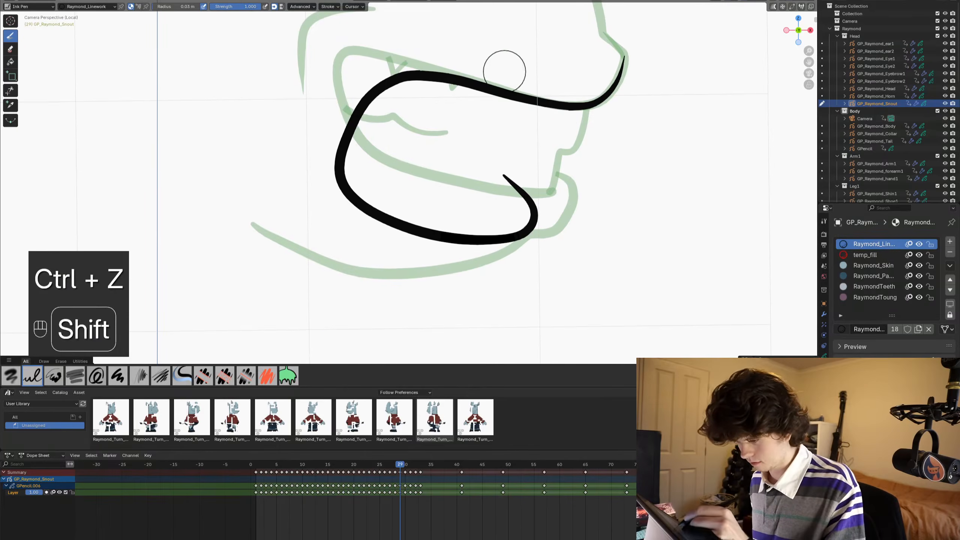
pyautogui.keyDown('shift'); pyautogui.moveTo(494, 78); pyautogui.dragTo(476, 111); pyautogui.keyUp('shift')
pyautogui.keyDown('shift'); pyautogui.moveTo(503, 153); pyautogui.dragTo(557, 212); pyautogui.keyUp('shift')
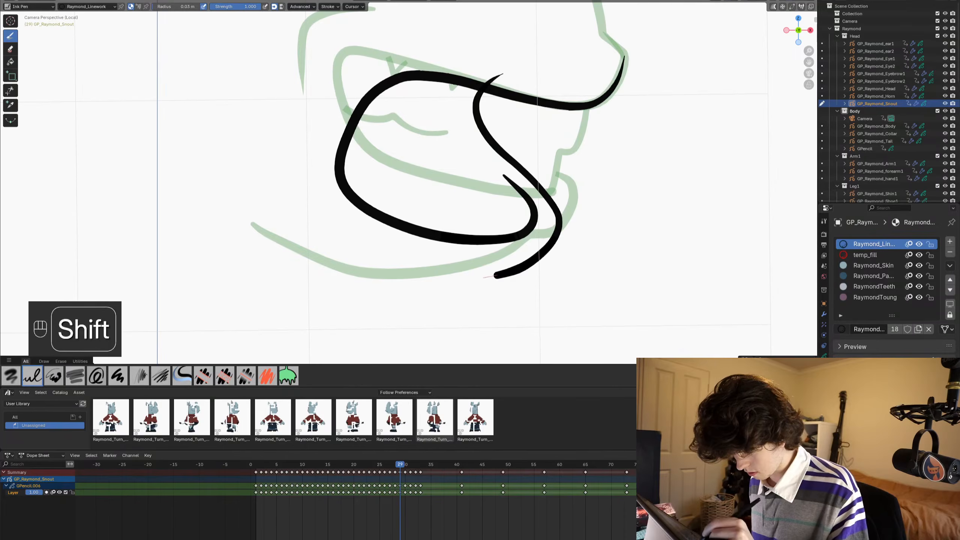
pyautogui.keyDown('shift'); pyautogui.moveTo(456, 278); pyautogui.dragTo(445, 278); pyautogui.keyUp('shift')
# - Draw the jaw line from the lower lip back in a deep curve below the onion skin to its rear end
pyautogui.keyDown('shift'); pyautogui.moveTo(304, 258); pyautogui.dragTo(319, 231, button='middle'); pyautogui.keyUp('shift')
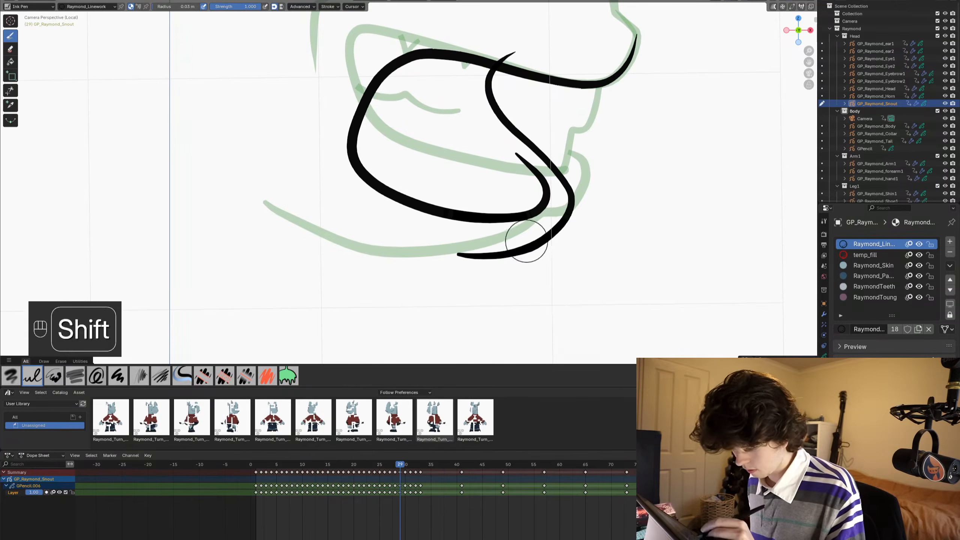
pyautogui.moveTo(540, 232)
pyautogui.keyDown('shift'); pyautogui.mouseDown()
pyautogui.moveTo(506, 269)
pyautogui.moveTo(462, 289)
pyautogui.moveTo(406, 297)
pyautogui.moveTo(352, 279)
pyautogui.moveTo(297, 241)
pyautogui.mouseUp(); pyautogui.keyUp('shift')
pyautogui.keyDown('shift'); pyautogui.moveTo(271, 210); pyautogui.dragTo(268, 206); pyautogui.keyUp('shift')
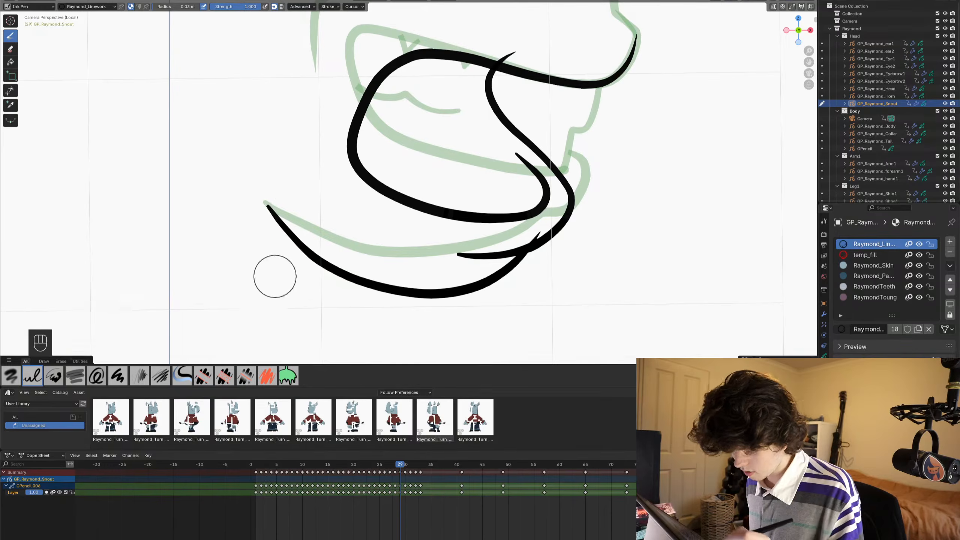
# - Save the file with the new mouth, lip and jaw strokes on frame 29
pyautogui.moveTo(273, 254)
pyautogui.keyDown('shift'); pyautogui.mouseDown(button='middle')
pyautogui.moveTo(322, 342)
pyautogui.moveTo(294, 212)
pyautogui.mouseUp(button='middle'); pyautogui.keyUp('shift')
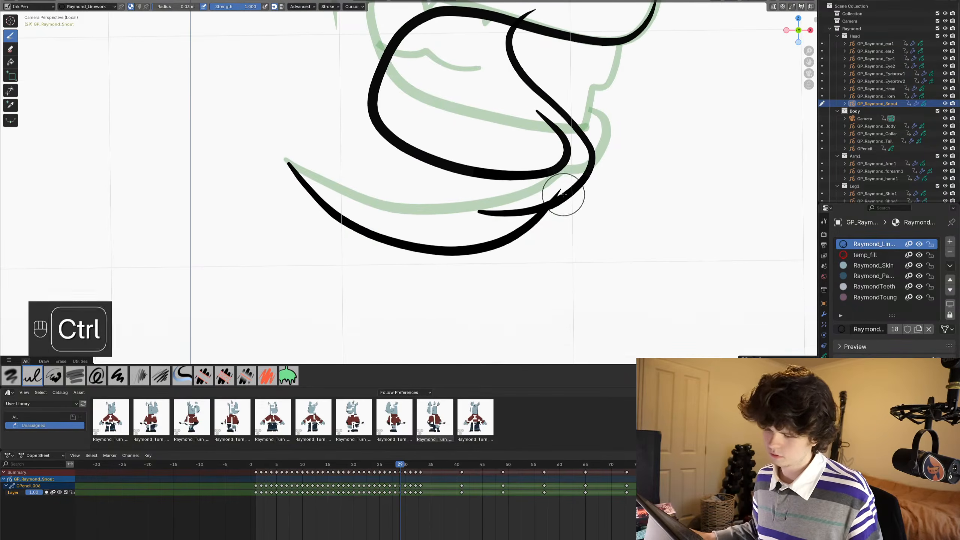
pyautogui.hotkey('ctrl', 'Tab')
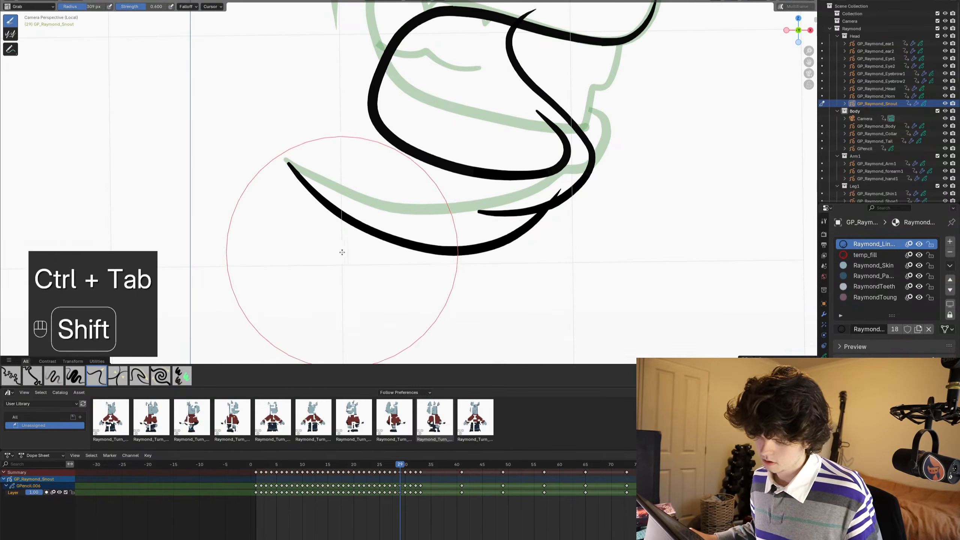
pyautogui.hotkey('ctrl', 'Tab')
pyautogui.moveTo(499, 277)
pyautogui.keyDown('ctrl'); pyautogui.mouseDown(button='middle')
pyautogui.moveTo(503, 180)
pyautogui.moveTo(505, 235)
pyautogui.mouseUp(button='middle'); pyautogui.keyUp('ctrl')
pyautogui.scroll(3, 470, 187)
pyautogui.hotkey('ctrl', 's')
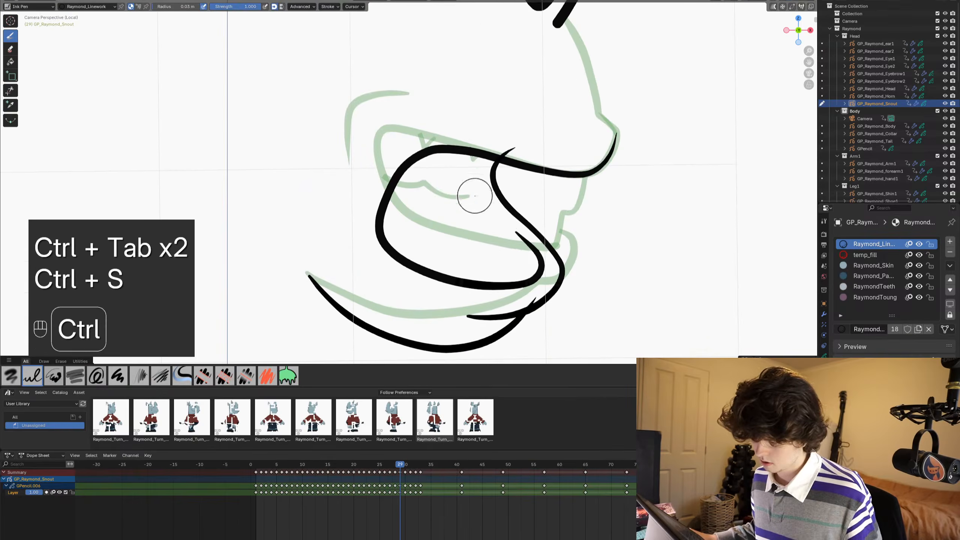
# - Draw a U-shaped tooth below the upper mouth line near the nose, with a slanted dividing stroke through its front part
pyautogui.keyDown('shift'); pyautogui.moveTo(570, 243); pyautogui.dragTo(469, 217, button='middle'); pyautogui.keyUp('shift')
pyautogui.scroll(2, 527, 236)
pyautogui.hotkey('ctrl', 's')
pyautogui.scroll(-1, 526, 238)
pyautogui.scroll(-2, 537, 204)
pyautogui.scroll(2, 540, 212)
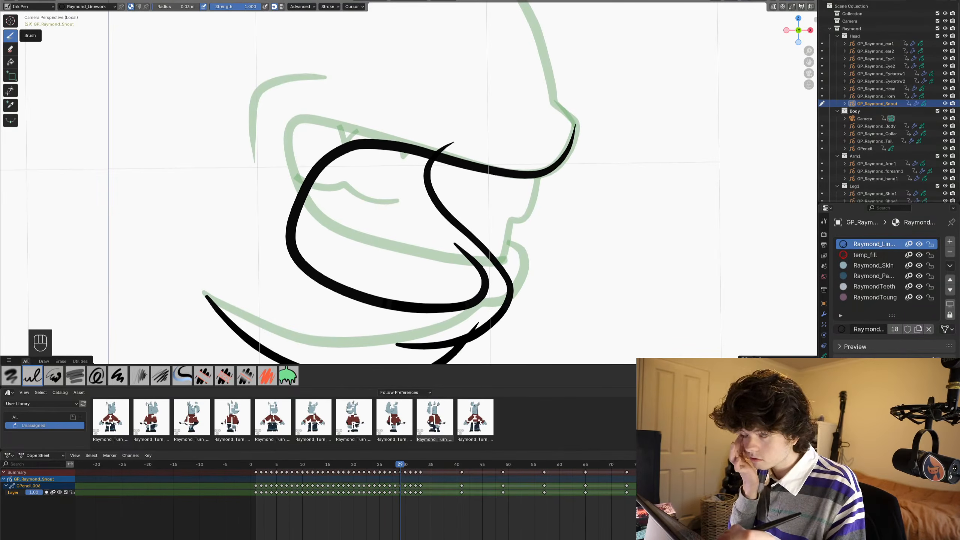
pyautogui.press('shift')
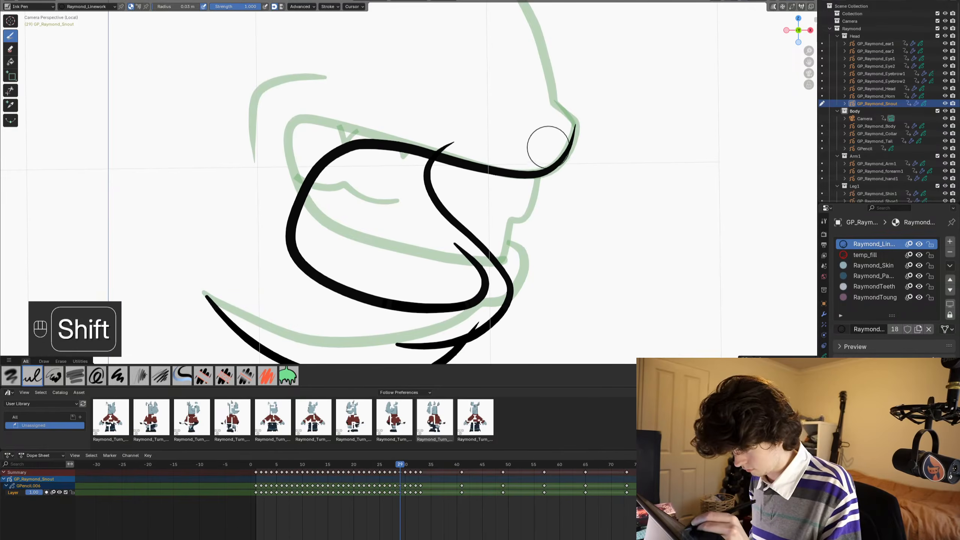
pyautogui.keyDown('shift'); pyautogui.moveTo(544, 164); pyautogui.dragTo(546, 152); pyautogui.keyUp('shift')
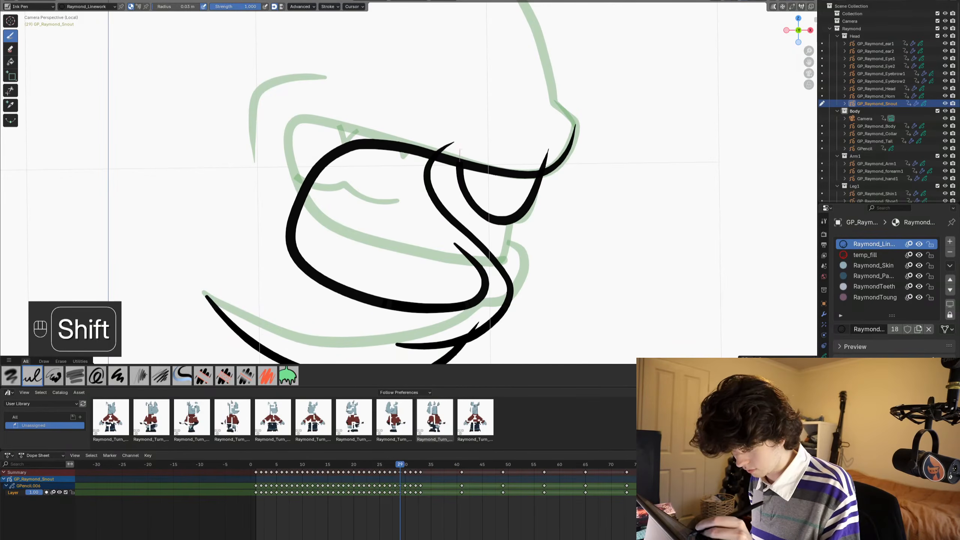
pyautogui.keyDown('shift'); pyautogui.moveTo(459, 163); pyautogui.dragTo(460, 145); pyautogui.keyUp('shift')
pyautogui.keyDown('shift'); pyautogui.moveTo(520, 148); pyautogui.dragTo(500, 236); pyautogui.keyUp('shift')
# - Trim the tooth and lip stroke ends that overshoot the upper mouth line, and save the file
pyautogui.press('k')
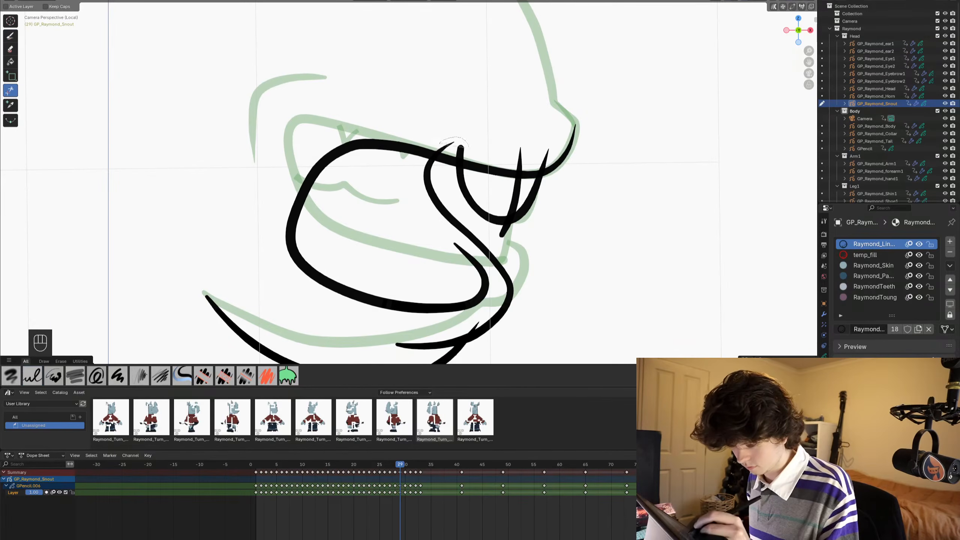
pyautogui.moveTo(469, 147); pyautogui.dragTo(440, 143)
pyautogui.moveTo(509, 130); pyautogui.dragTo(548, 155)
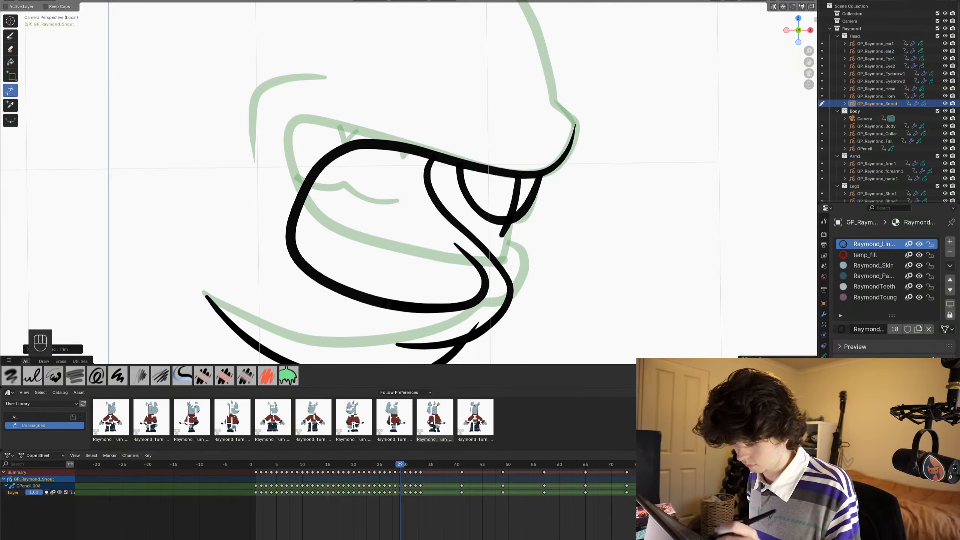
pyautogui.keyDown('shift'); pyautogui.moveTo(416, 226); pyautogui.dragTo(437, 140, button='middle'); pyautogui.keyUp('shift')
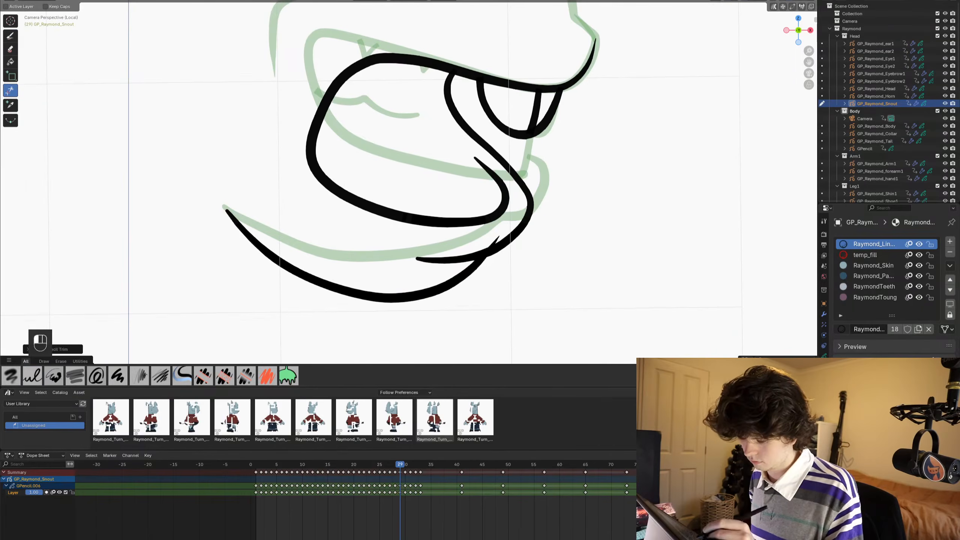
pyautogui.scroll(-4, 518, 155)
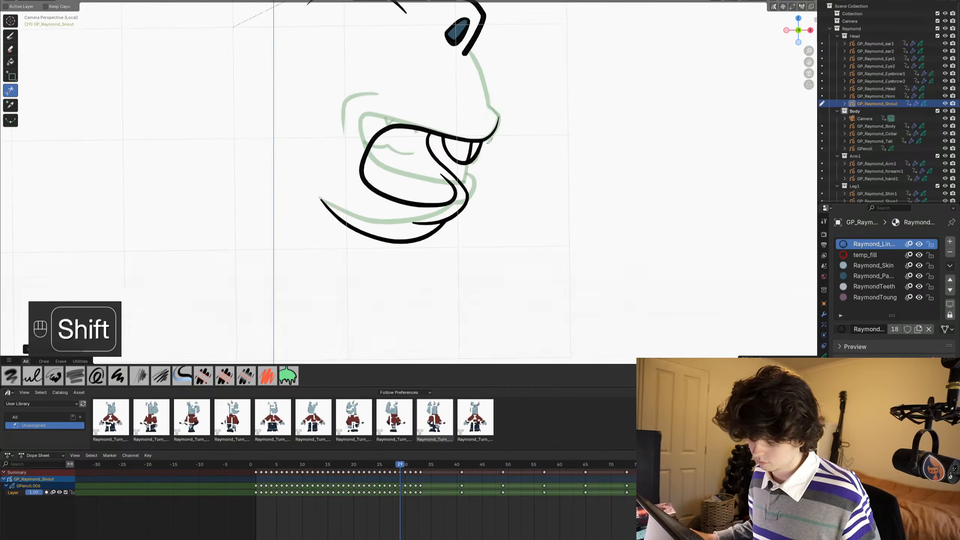
pyautogui.scroll(2, 513, 227)
pyautogui.moveTo(517, 155)
pyautogui.keyDown('shift'); pyautogui.mouseDown(button='middle')
pyautogui.moveTo(512, 227)
pyautogui.moveTo(426, 211)
pyautogui.moveTo(537, 129)
pyautogui.mouseUp(button='middle'); pyautogui.keyUp('shift')
pyautogui.hotkey('ctrl', 's')
pyautogui.scroll(2, 512, 227)
pyautogui.scroll(-1, 512, 227)
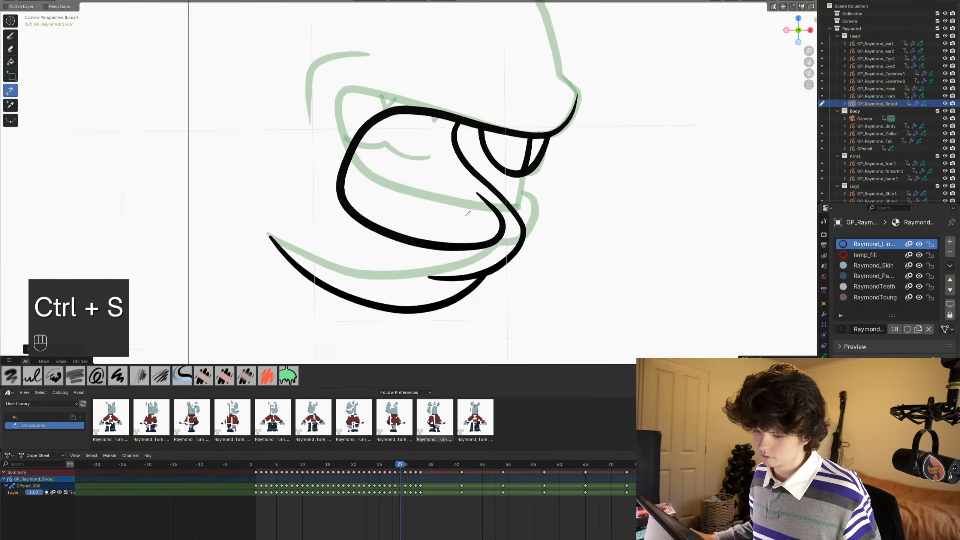
# - Draw the tongue in the open mouth as two arched strokes from its rear edge, curling the outer one past the lower mouth line
pyautogui.scroll(1, 536, 130)
pyautogui.click(10, 36)
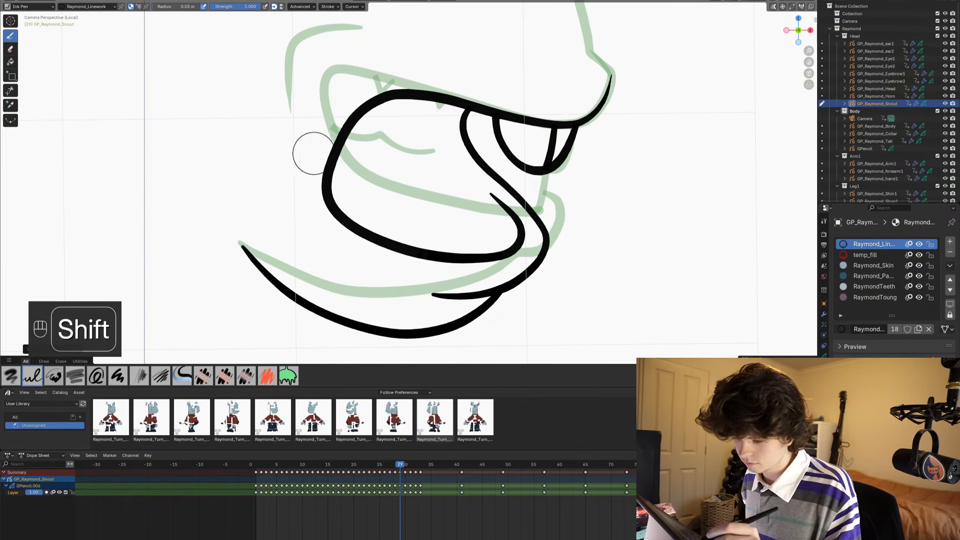
pyautogui.keyDown('shift'); pyautogui.moveTo(310, 159); pyautogui.dragTo(359, 143); pyautogui.keyUp('shift')
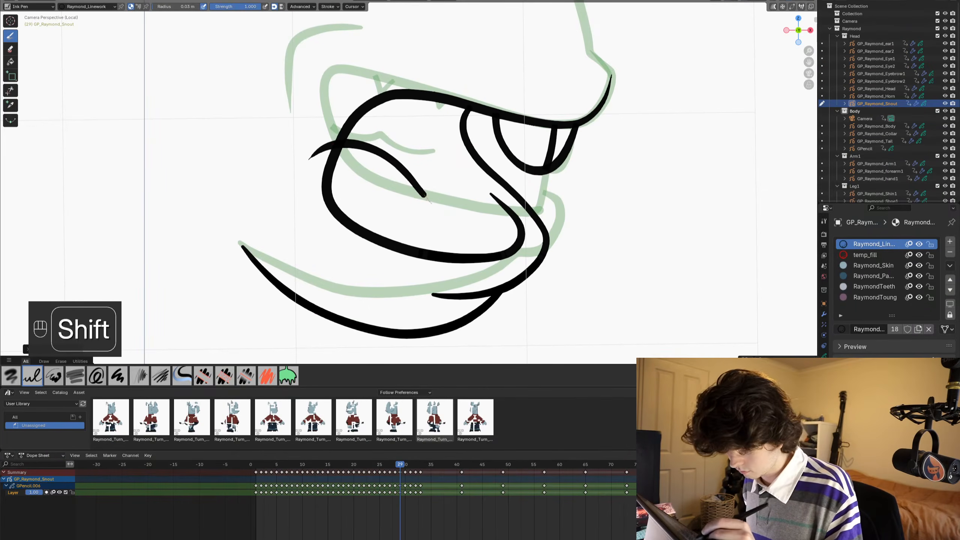
pyautogui.keyDown('shift'); pyautogui.moveTo(430, 204); pyautogui.dragTo(440, 210); pyautogui.keyUp('shift')
pyautogui.moveTo(352, 156)
pyautogui.keyDown('shift'); pyautogui.mouseDown()
pyautogui.moveTo(469, 188)
pyautogui.moveTo(488, 238)
pyautogui.mouseUp(); pyautogui.keyUp('shift')
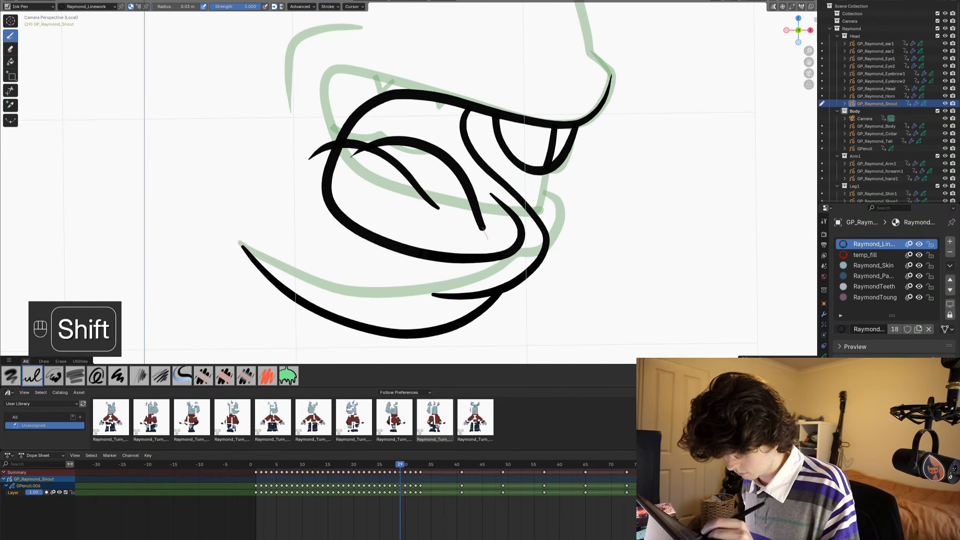
pyautogui.keyDown('shift'); pyautogui.moveTo(484, 273); pyautogui.dragTo(459, 279); pyautogui.keyUp('shift')
# - Trim the tongue strokes' overshoots at the mouth's rear and lower edges, and save the file
pyautogui.click(10, 90)
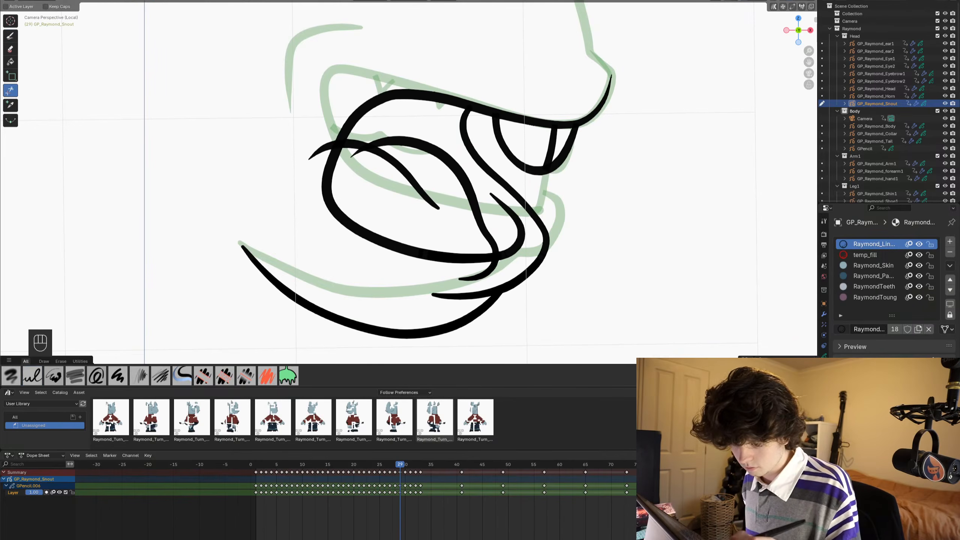
pyautogui.moveTo(318, 139); pyautogui.dragTo(324, 156)
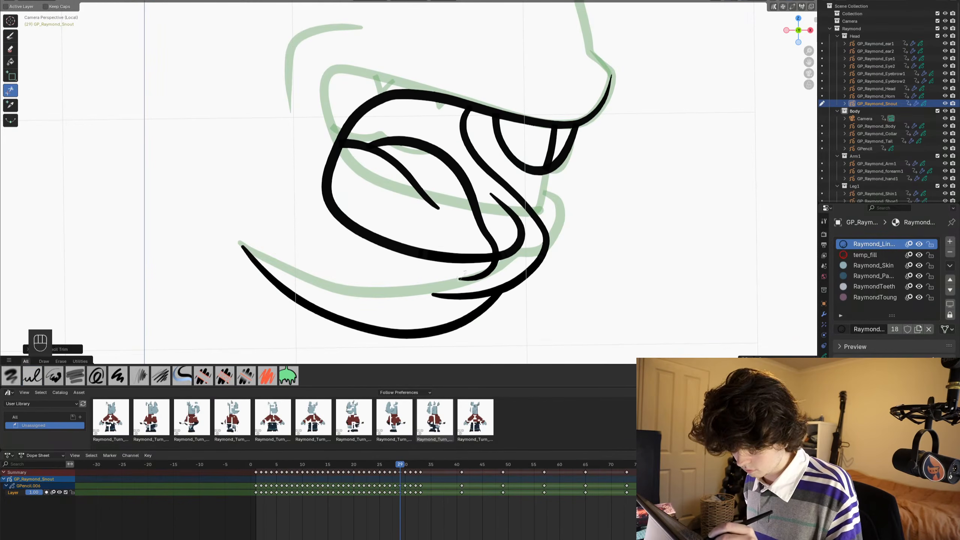
pyautogui.moveTo(465, 271); pyautogui.dragTo(478, 280)
pyautogui.scroll(-6, 474, 177)
pyautogui.moveTo(474, 175)
pyautogui.keyDown('shift'); pyautogui.mouseDown(button='middle')
pyautogui.moveTo(474, 221)
pyautogui.moveTo(537, 222)
pyautogui.mouseUp(button='middle'); pyautogui.keyUp('shift')
pyautogui.hotkey('ctrl', 's')
pyautogui.scroll(3, 486, 222)
pyautogui.hotkey('ctrl', 's')
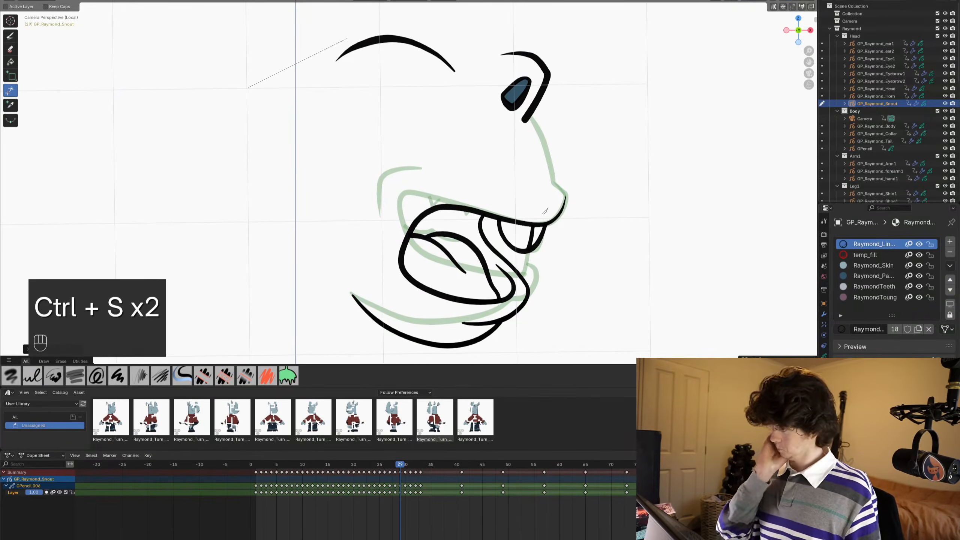
# - Ink the snout profile from the eye down over the nose to the upper mouth line, trimming its overshoot beside the eye
pyautogui.scroll(3, 544, 212)
pyautogui.click(10, 36)
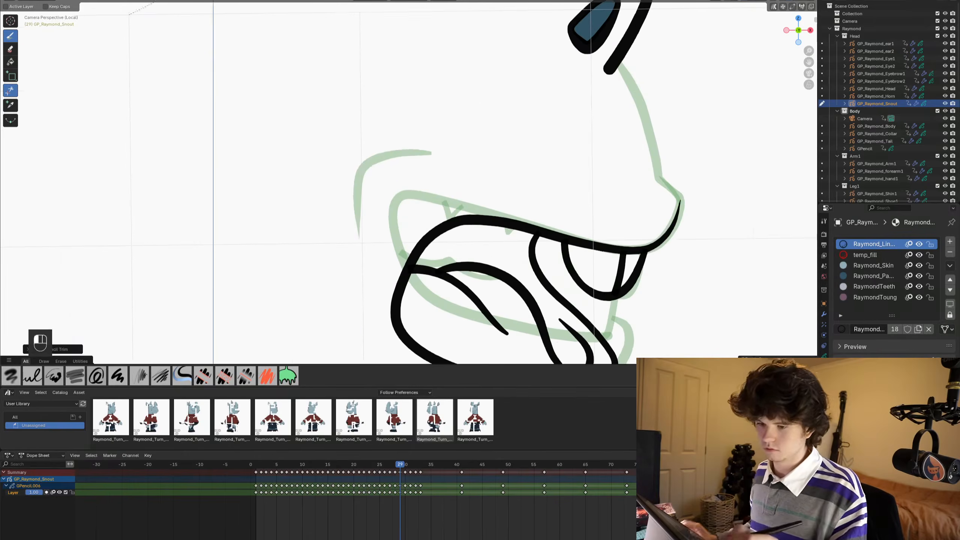
pyautogui.keyDown('shift'); pyautogui.moveTo(508, 195); pyautogui.dragTo(385, 217, button='middle'); pyautogui.keyUp('shift')
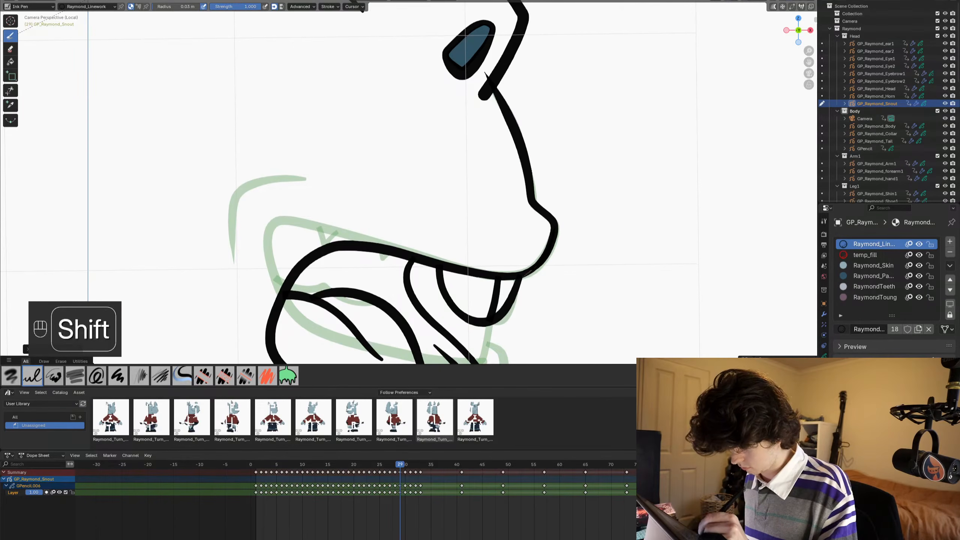
pyautogui.click(10, 91)
pyautogui.moveTo(486, 71); pyautogui.dragTo(485, 72)
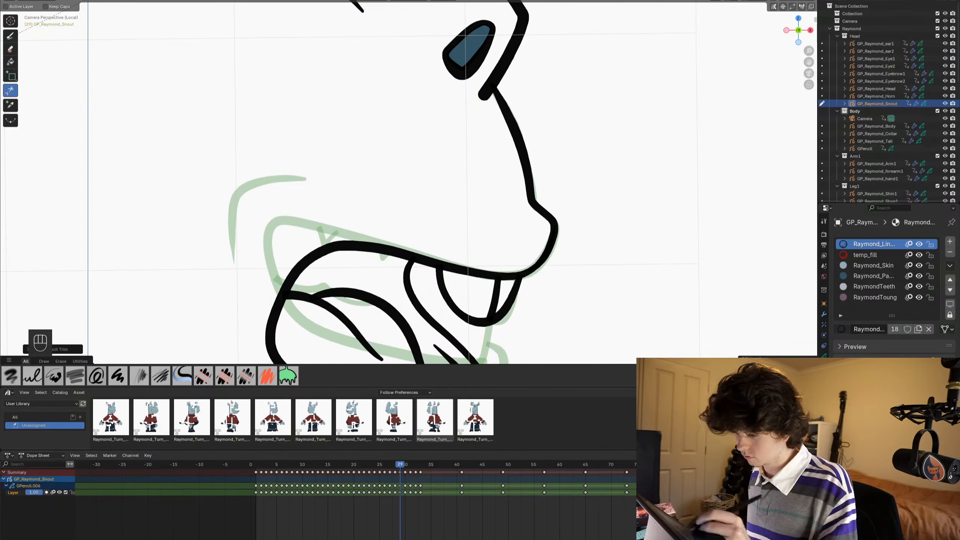
# - Save the file with the snout profile and review the whole head on frame 29
pyautogui.scroll(-4, 487, 229)
pyautogui.hotkey('ctrl', 's')
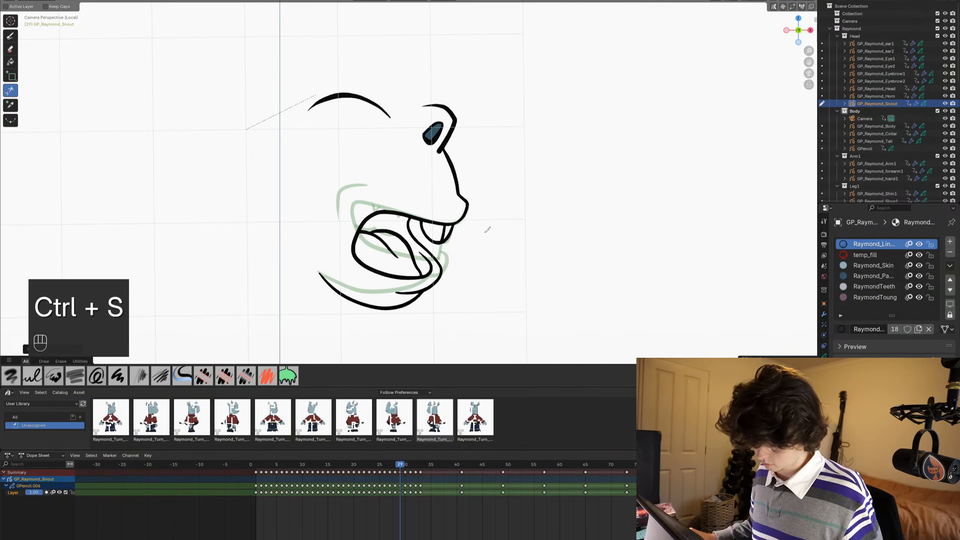
pyautogui.keyDown('shift'); pyautogui.moveTo(499, 253); pyautogui.dragTo(507, 158, button='middle'); pyautogui.keyUp('shift')
pyautogui.scroll(4, 507, 158)
pyautogui.scroll(-4, 506, 159)
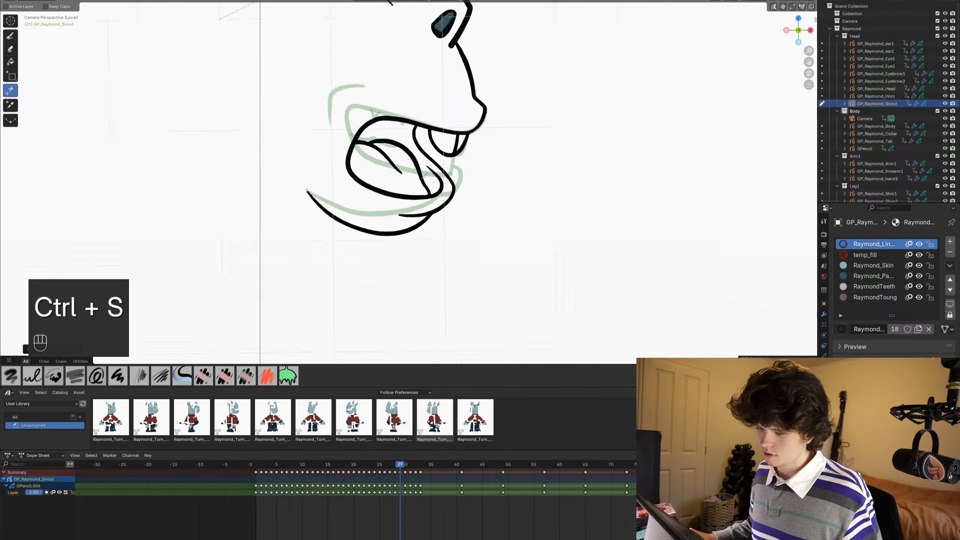
pyautogui.scroll(6, 424, 176)
pyautogui.scroll(-6, 424, 176)
pyautogui.keyDown('shift'); pyautogui.moveTo(424, 176); pyautogui.dragTo(430, 208, button='middle'); pyautogui.keyUp('shift')
pyautogui.hotkey('ctrl', 's')
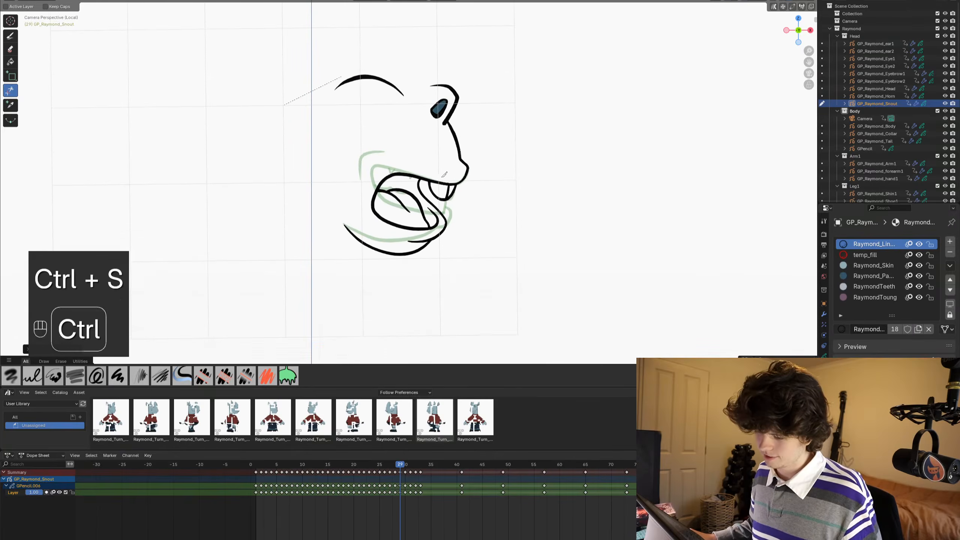
pyautogui.scroll(3, 428, 205)
pyautogui.scroll(-2, 428, 204)
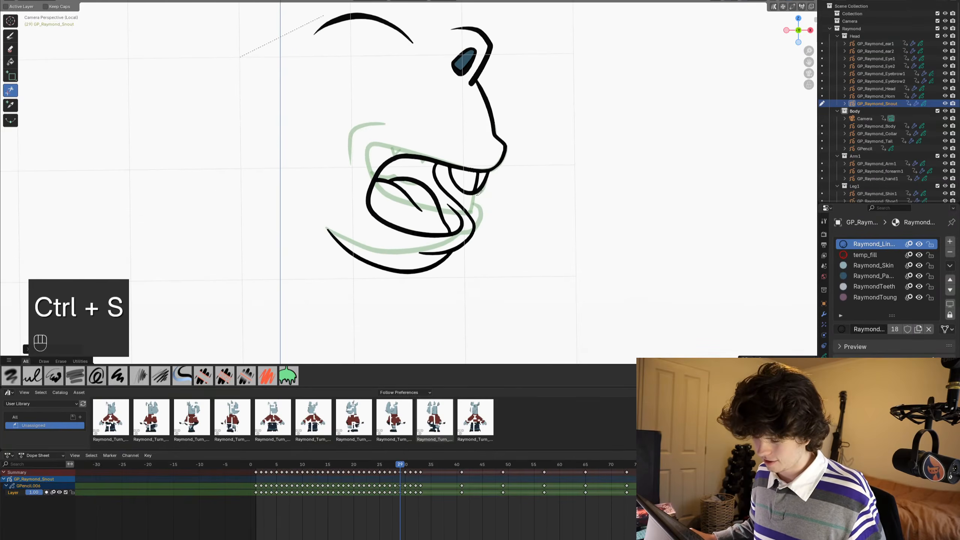
# - Switch the snout drawing to Edit Mode and circle-select its lip and jaw strokes
pyautogui.press('Tab')
pyautogui.hotkey('alt', 'a')
pyautogui.press('c')
pyautogui.moveTo(447, 223); pyautogui.dragTo(454, 245)
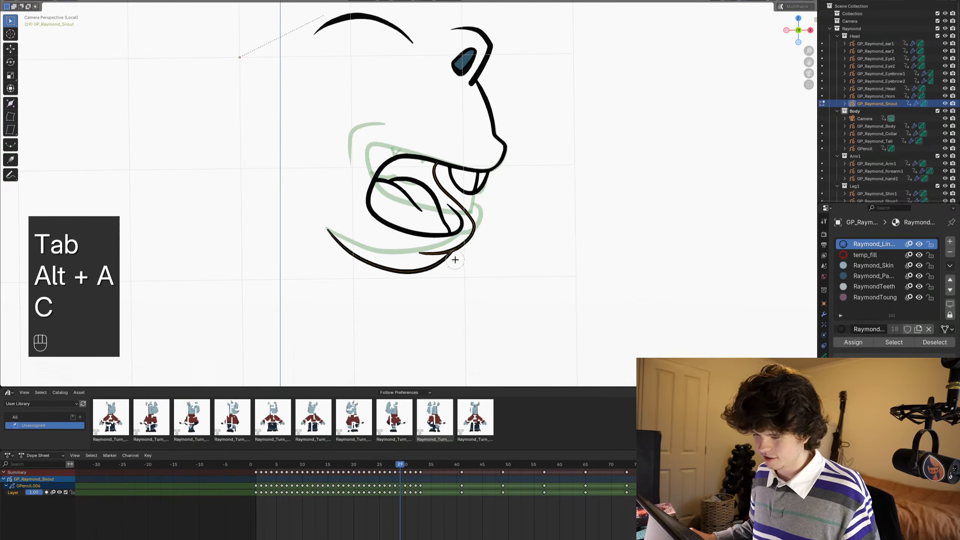
pyautogui.rightClick(397, 259)
pyautogui.scroll(3, 413, 231)
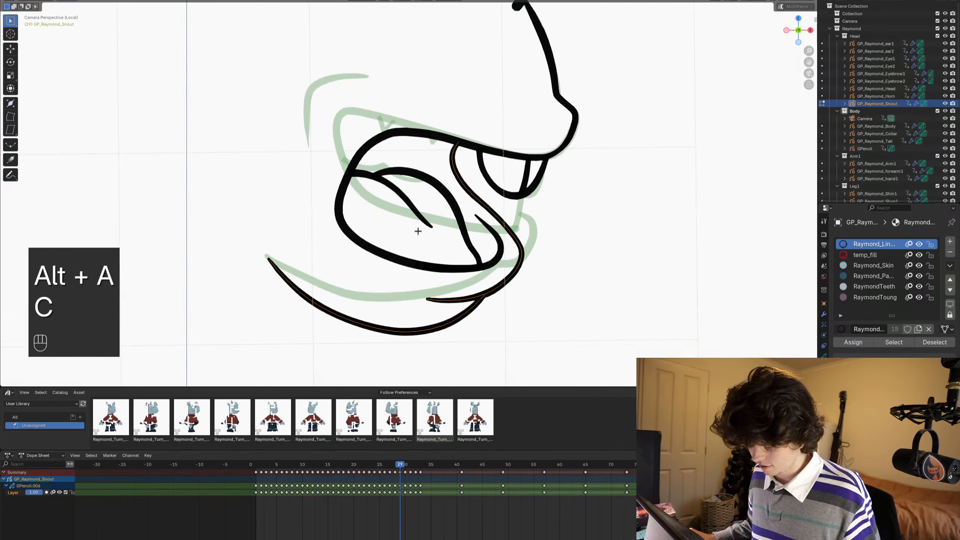
# - Clear the selection, circle-select the mouth outline and tongue strokes, and delete them from frame 29
pyautogui.scroll(-1, 418, 230)
pyautogui.hotkey('alt', 'a')
pyautogui.press('c')
pyautogui.moveTo(463, 201)
pyautogui.mouseDown()
pyautogui.moveTo(427, 226)
pyautogui.moveTo(465, 171)
pyautogui.mouseUp()
pyautogui.scroll(9, 506, 229)
pyautogui.middleClick(508, 230)
pyautogui.rightClick(508, 230)
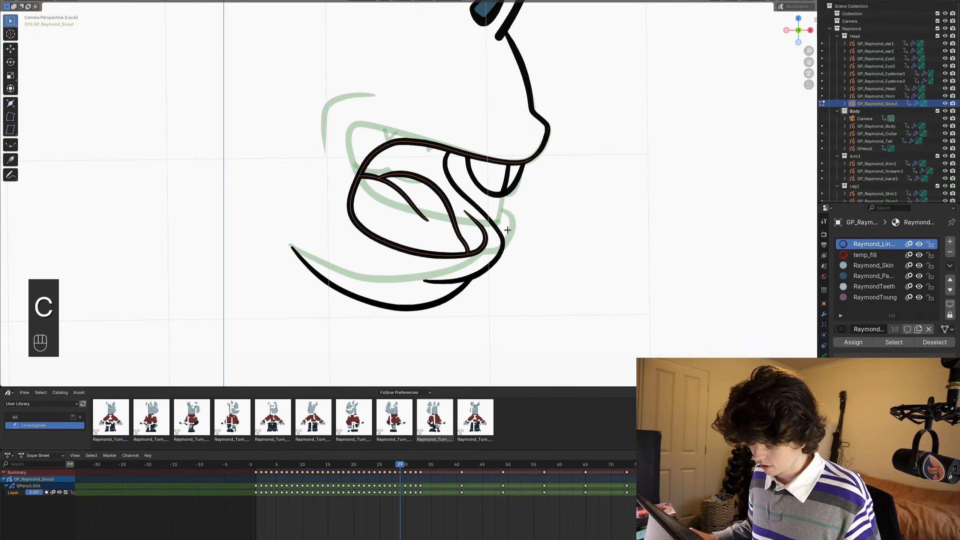
pyautogui.press('x')
pyautogui.click(507, 230)
pyautogui.hotkey('ctrl', 'z')
pyautogui.press('c')
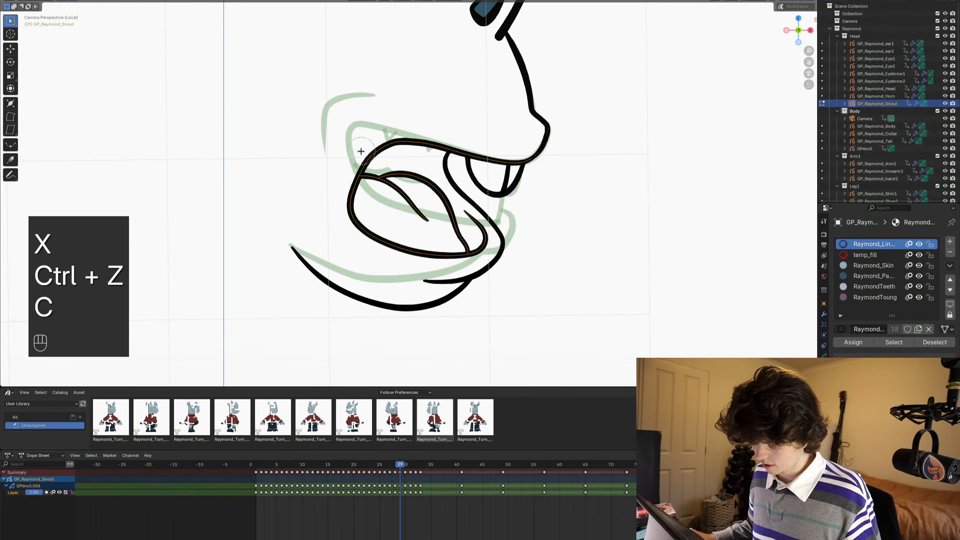
pyautogui.press('x')
pyautogui.click(548, 211)
# - Circle-select the dividing stroke inside the front tooth and delete it
pyautogui.scroll(2, 548, 214)
pyautogui.press('c')
pyautogui.press('x')
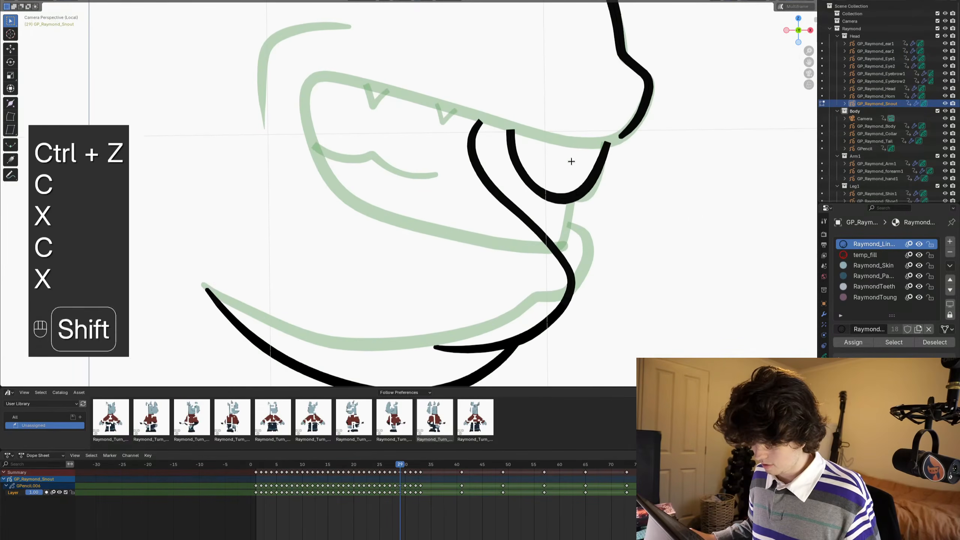
# - Return to Draw Mode, trim the lip stroke's tail beyond the jaw line, and try the Ink Pen before undoing the last action
pyautogui.hotkey('ctrl', 'Tab')
pyautogui.scroll(-3, 531, 173)
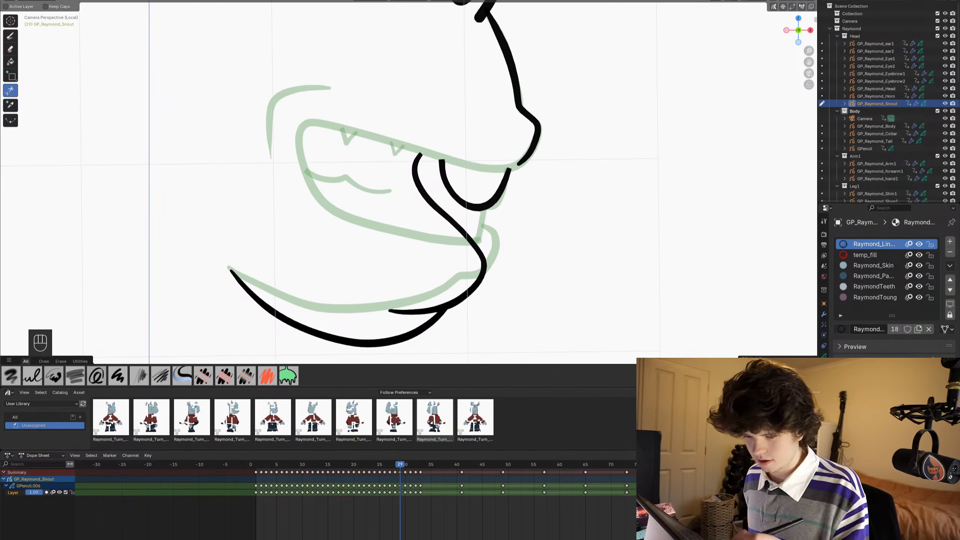
pyautogui.moveTo(398, 304); pyautogui.dragTo(391, 318)
pyautogui.click(32, 376)
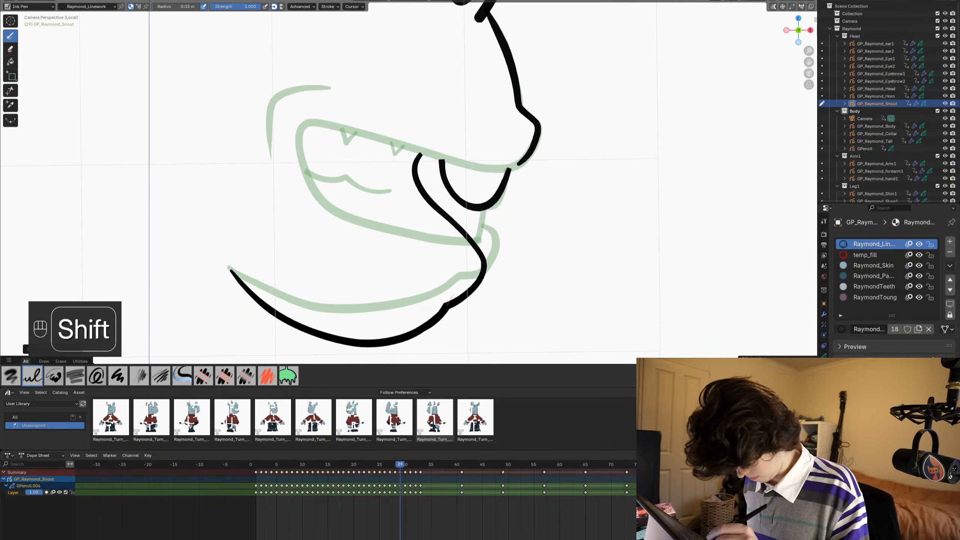
pyautogui.keyDown('shift'); pyautogui.moveTo(372, 245); pyautogui.dragTo(376, 251, button='middle'); pyautogui.keyUp('shift')
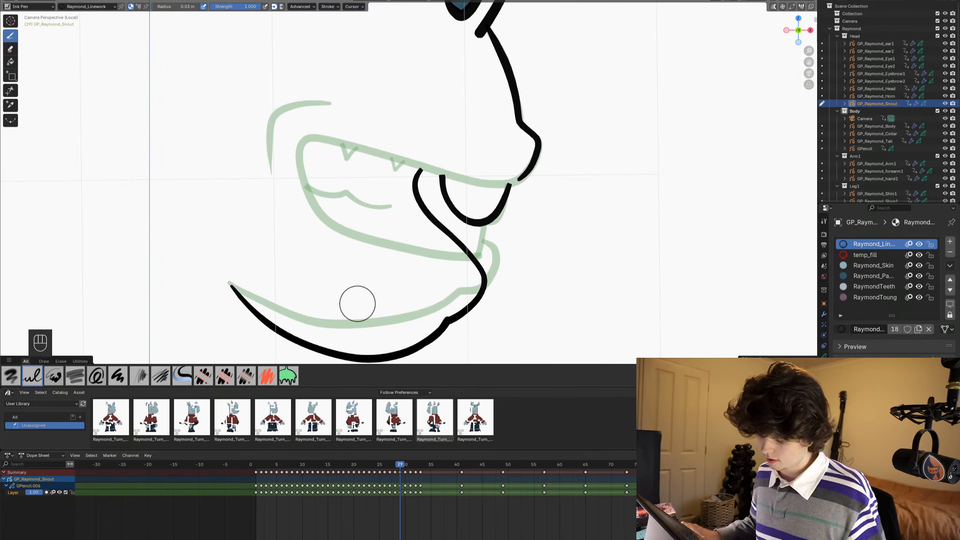
pyautogui.hotkey('ctrl', 'z')
# - Delete the S-curved lip stroke in Edit Mode, and return to Draw Mode in the camera view
pyautogui.press('Tab')
pyautogui.keyDown('shift'); pyautogui.click(481, 266); pyautogui.keyUp('shift')
pyautogui.press('x')
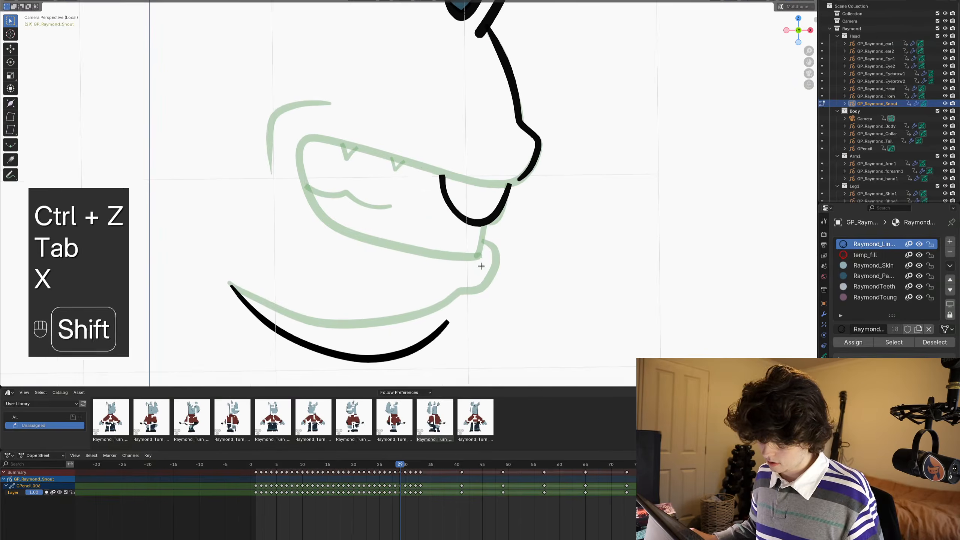
pyautogui.hotkey('ctrl', 'Tab')
pyautogui.moveTo(481, 266)
pyautogui.keyDown('shift'); pyautogui.mouseDown(button='middle')
pyautogui.moveTo(457, 256)
pyautogui.moveTo(457, 195)
pyautogui.moveTo(438, 198)
pyautogui.mouseUp(button='middle'); pyautogui.keyUp('shift')
pyautogui.click(454, 250)
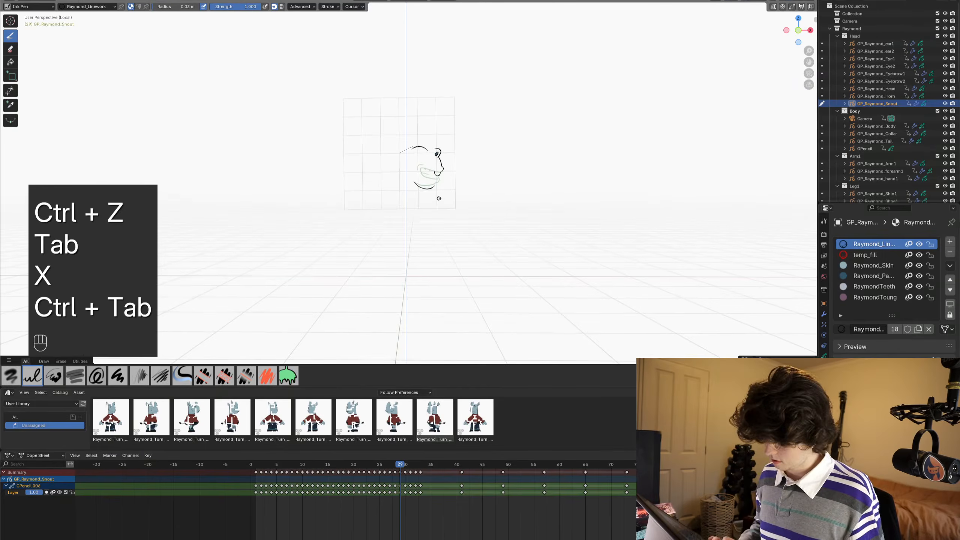
pyautogui.press('KP_0')
# - Compare the mouth drawing on frame 28 with frame 29, and return to frame 29 close on the snout
pyautogui.keyDown('alt'); pyautogui.scroll(-1, 455, 188); pyautogui.keyUp('alt')
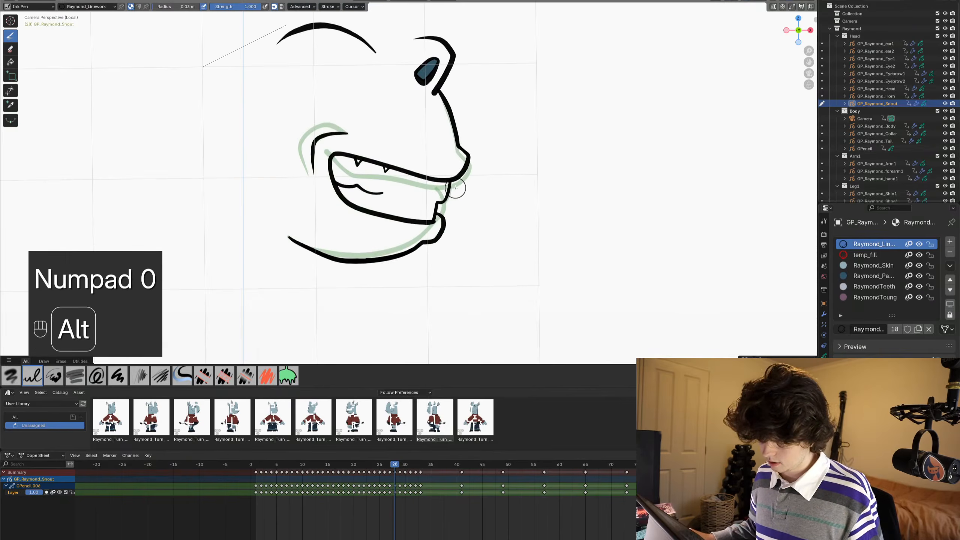
pyautogui.keyDown('alt'); pyautogui.scroll(-2, 455, 188); pyautogui.keyUp('alt')
pyautogui.keyDown('alt'); pyautogui.scroll(2, 455, 188); pyautogui.keyUp('alt')
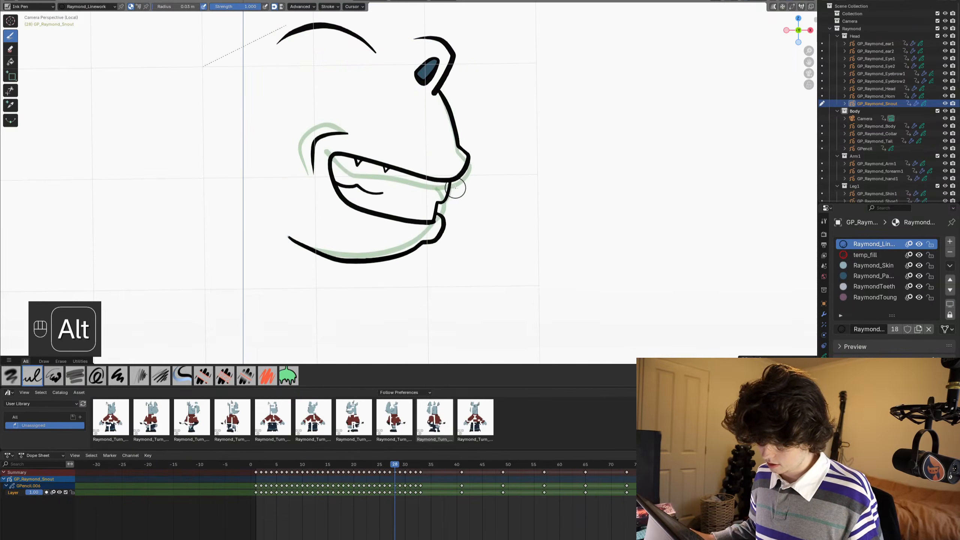
pyautogui.keyDown('alt'); pyautogui.scroll(1, 455, 188); pyautogui.keyUp('alt')
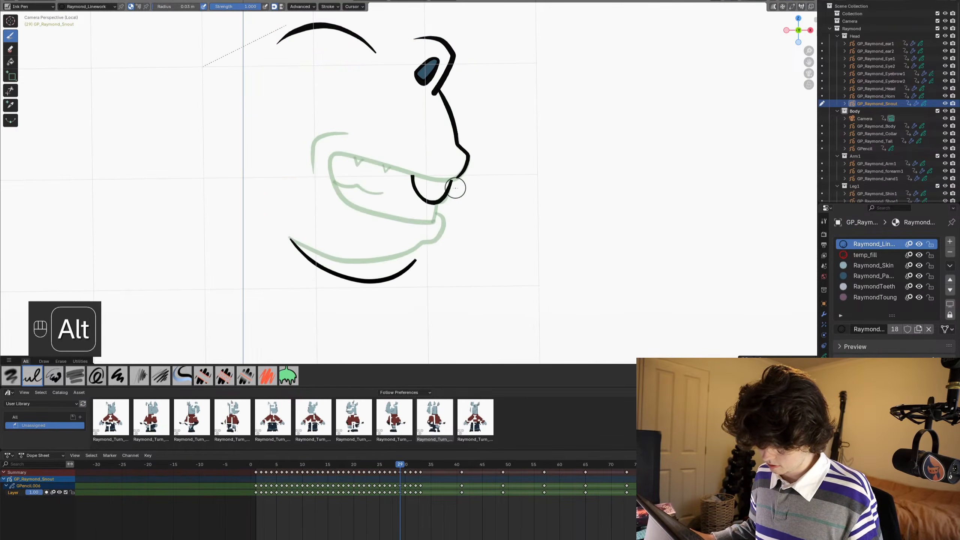
pyautogui.scroll(4, 457, 189)
pyautogui.keyDown('shift'); pyautogui.moveTo(456, 188); pyautogui.dragTo(463, 180, button='middle'); pyautogui.keyUp('shift')
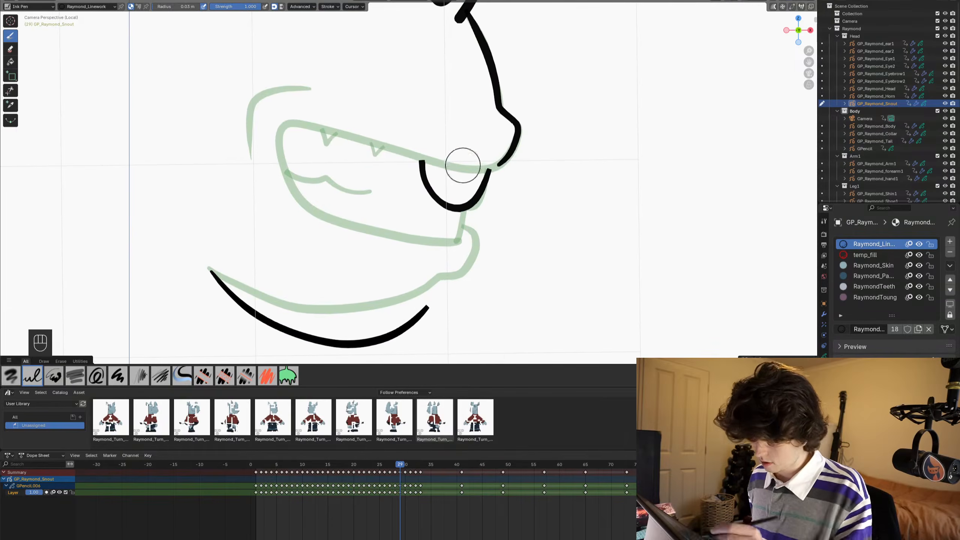
# - Draw the open-mouth outline from the nose tip around to the lower lip, and add a curved tongue stroke across it
pyautogui.keyDown('shift'); pyautogui.moveTo(497, 163); pyautogui.dragTo(483, 173); pyautogui.keyUp('shift')
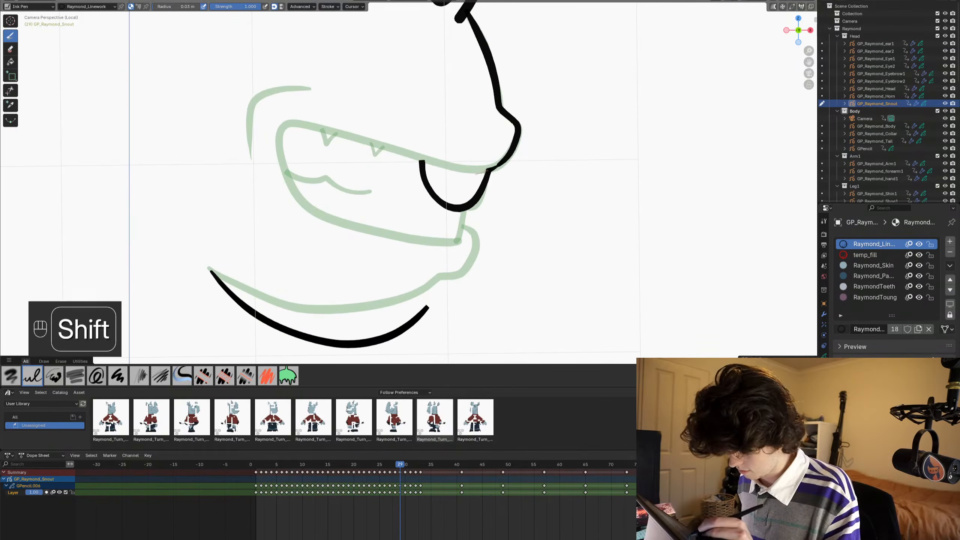
pyautogui.hotkey('ctrl', 'z')
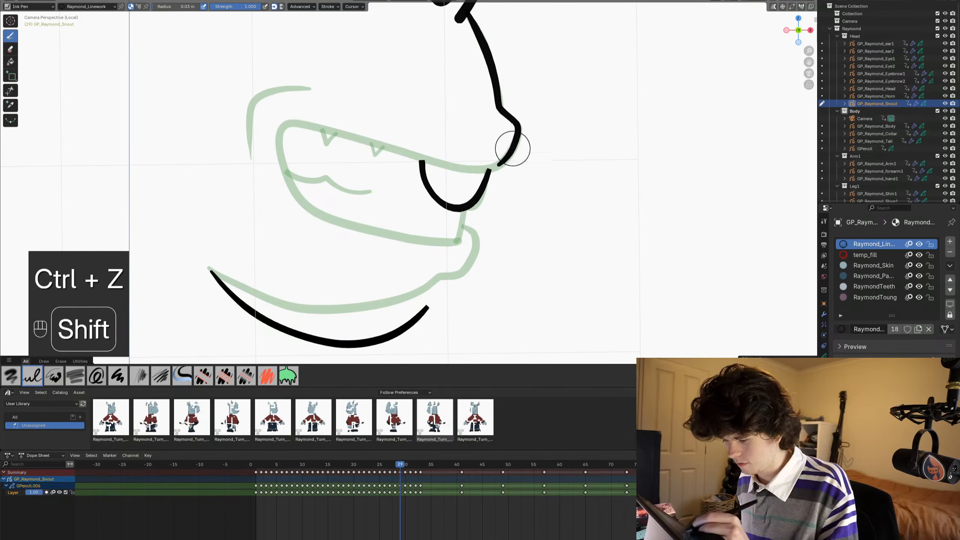
pyautogui.moveTo(501, 162)
pyautogui.keyDown('shift'); pyautogui.mouseDown()
pyautogui.moveTo(477, 173)
pyautogui.moveTo(345, 148)
pyautogui.moveTo(302, 181)
pyautogui.moveTo(301, 220)
pyautogui.moveTo(432, 281)
pyautogui.mouseUp(); pyautogui.keyUp('shift')
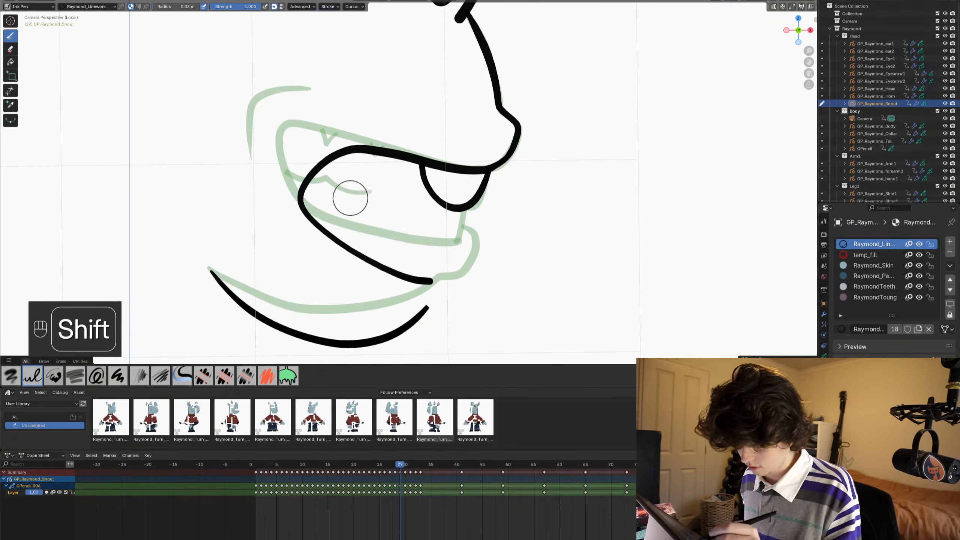
pyautogui.moveTo(273, 188)
pyautogui.keyDown('shift'); pyautogui.mouseDown()
pyautogui.moveTo(362, 215)
pyautogui.moveTo(395, 280)
pyautogui.mouseUp(); pyautogui.keyUp('shift')
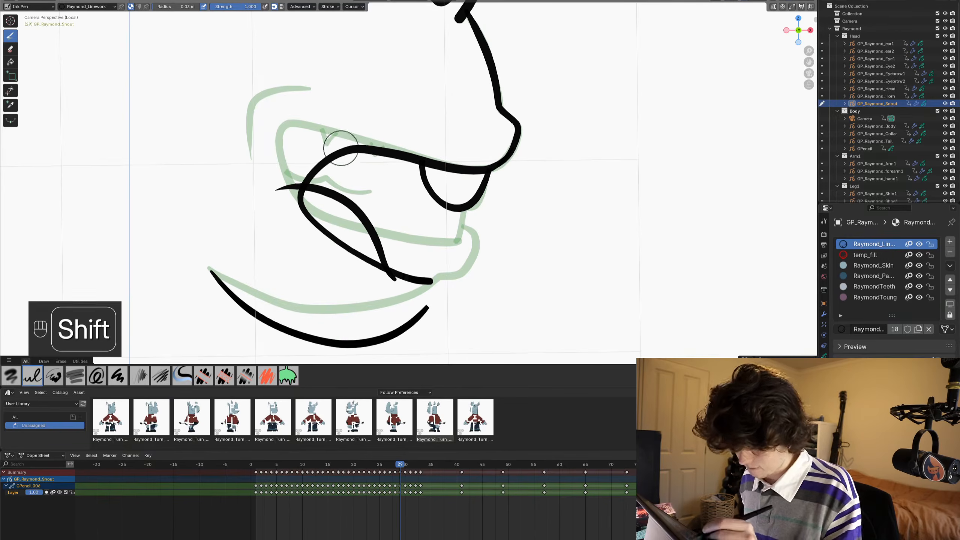
# - Reshape the mouth outline, tongue curve and jaw line with the Grab brush in Sculpt Mode, pulling the mouth's back corner forward
pyautogui.scroll(-2, 508, 136)
pyautogui.hotkey('ctrl', 'Tab')
pyautogui.click(503, 218)
pyautogui.scroll(2, 300, 193)
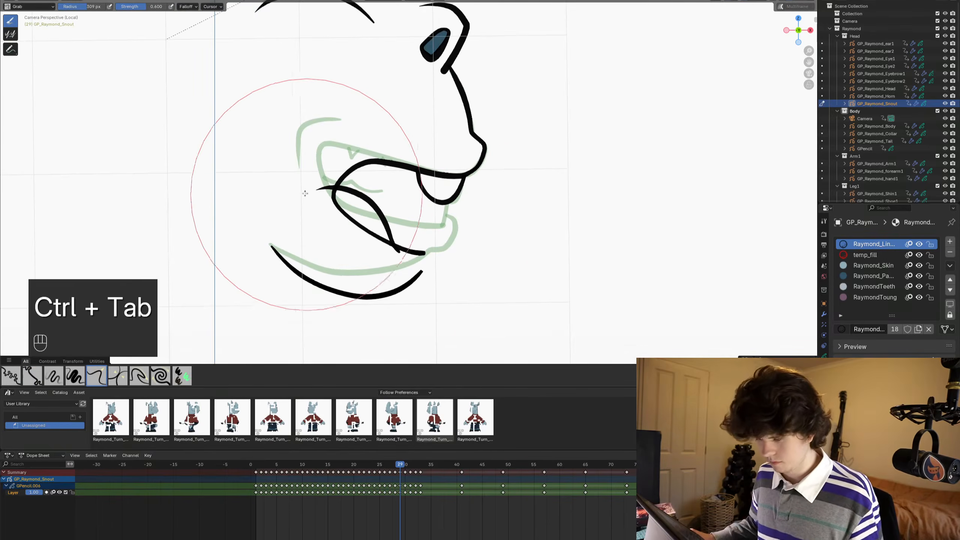
pyautogui.moveTo(363, 253); pyautogui.dragTo(377, 256)
pyautogui.moveTo(328, 205); pyautogui.dragTo(339, 207)
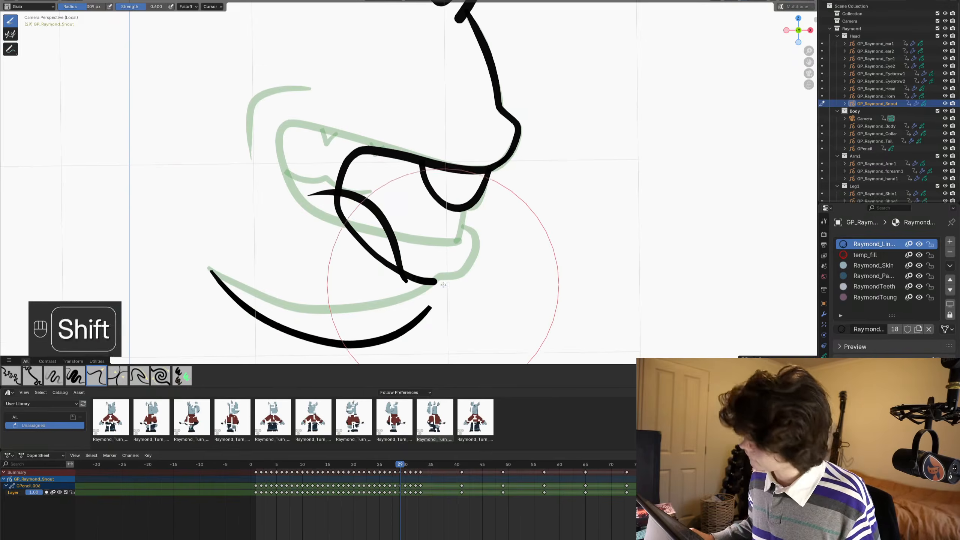
pyautogui.keyDown('shift'); pyautogui.moveTo(443, 286); pyautogui.dragTo(463, 254, button='middle'); pyautogui.keyUp('shift')
pyautogui.scroll(1, 444, 285)
pyautogui.moveTo(409, 264); pyautogui.dragTo(412, 262)
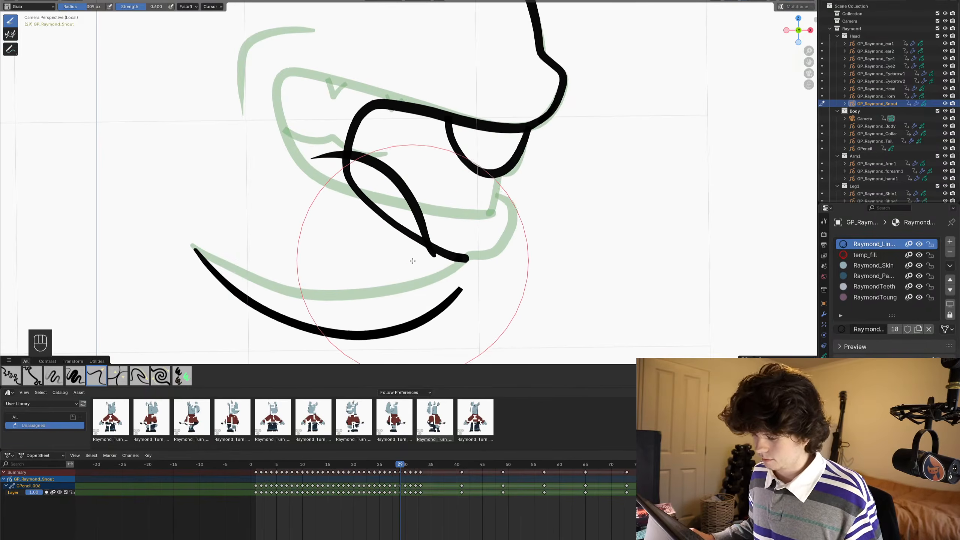
pyautogui.moveTo(368, 337); pyautogui.dragTo(371, 339)
# - Return to Draw Mode close on the mouth and save the file
pyautogui.hotkey('ctrl', 'Tab')
pyautogui.click(415, 217)
pyautogui.scroll(-1, 416, 217)
pyautogui.keyDown('shift'); pyautogui.moveTo(415, 217); pyautogui.dragTo(418, 191, button='middle'); pyautogui.keyUp('shift')
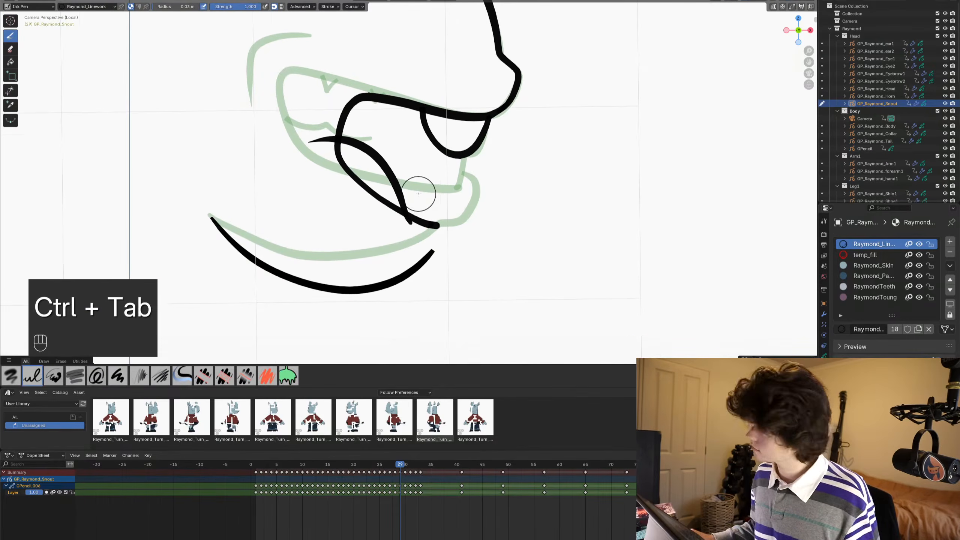
pyautogui.hotkey('ctrl', 's')
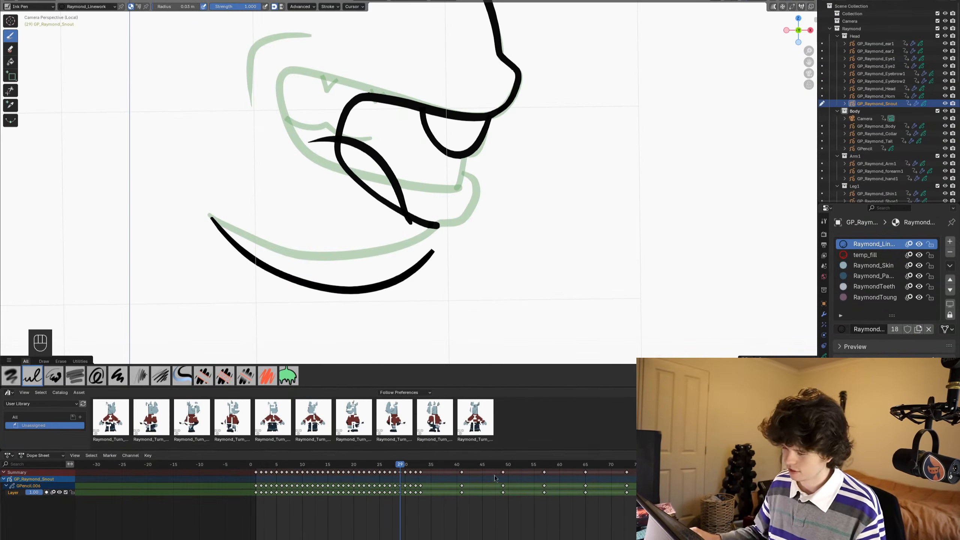
pyautogui.hotkey('ctrl', 's')
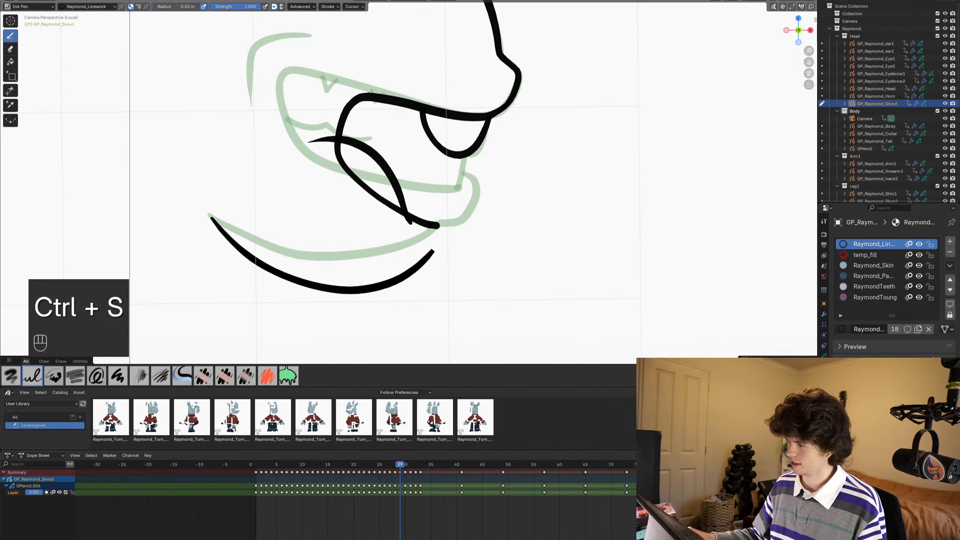
# - Switch to the desktop, set the orange-and-blue dragon picture as background in the Appearance settings, and close Settings
pyautogui.press('super+Page_Down')
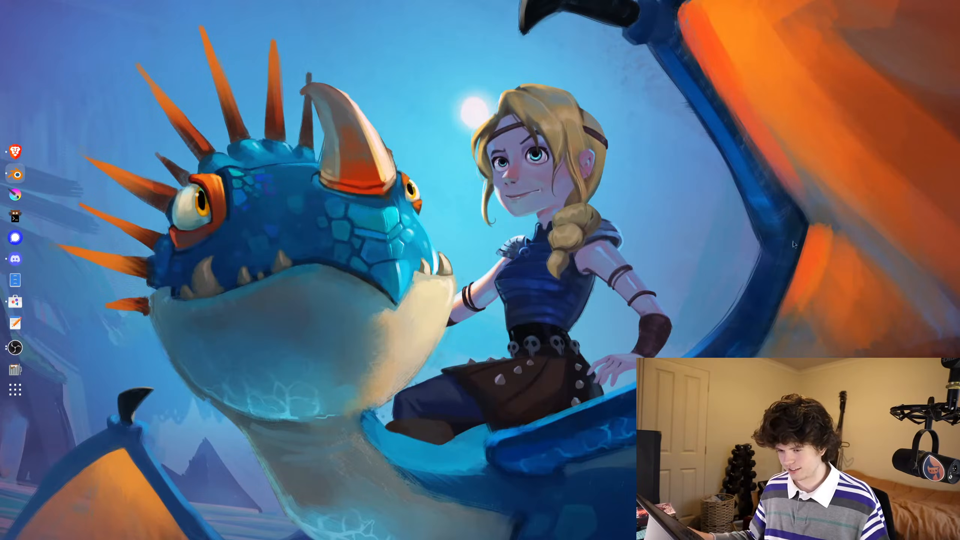
pyautogui.rightClick(702, 213)
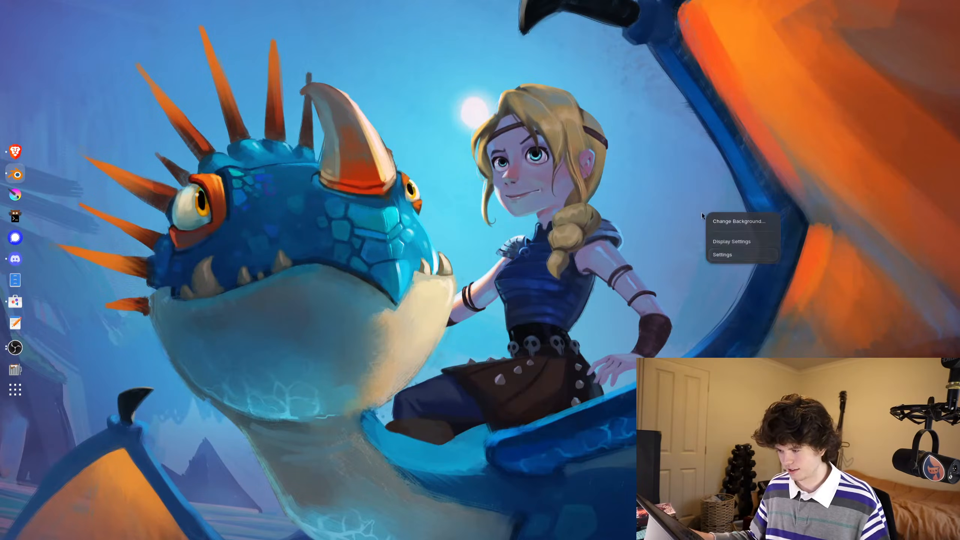
pyautogui.click(732, 242)
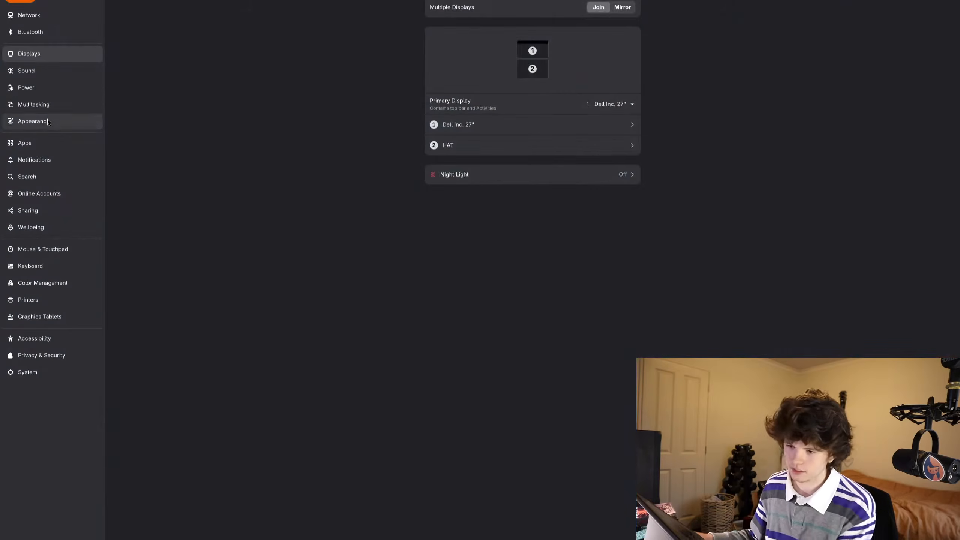
pyautogui.click(42, 121)
pyautogui.click(539, 188)
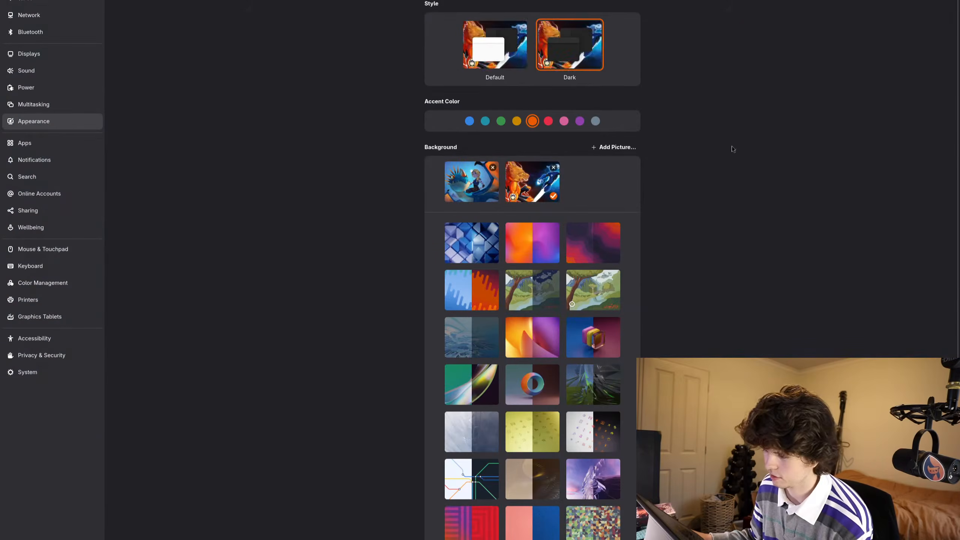
pyautogui.click(949, 1)
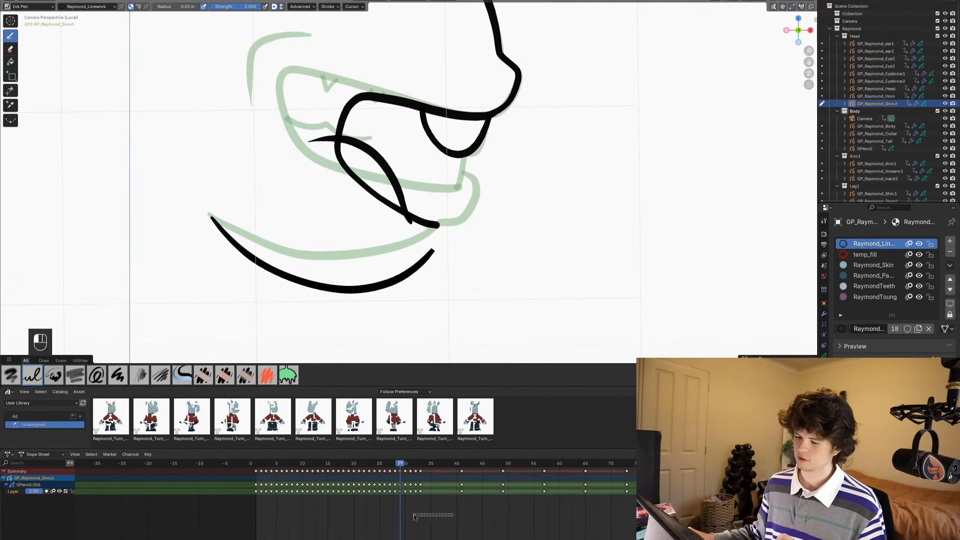
# - Return to the snout drawing in Blender and save the file again
pyautogui.scroll(1, 416, 277)
pyautogui.keyDown('shift'); pyautogui.moveTo(381, 196); pyautogui.dragTo(397, 202, button='middle'); pyautogui.keyUp('shift')
pyautogui.hotkey('ctrl', 's')
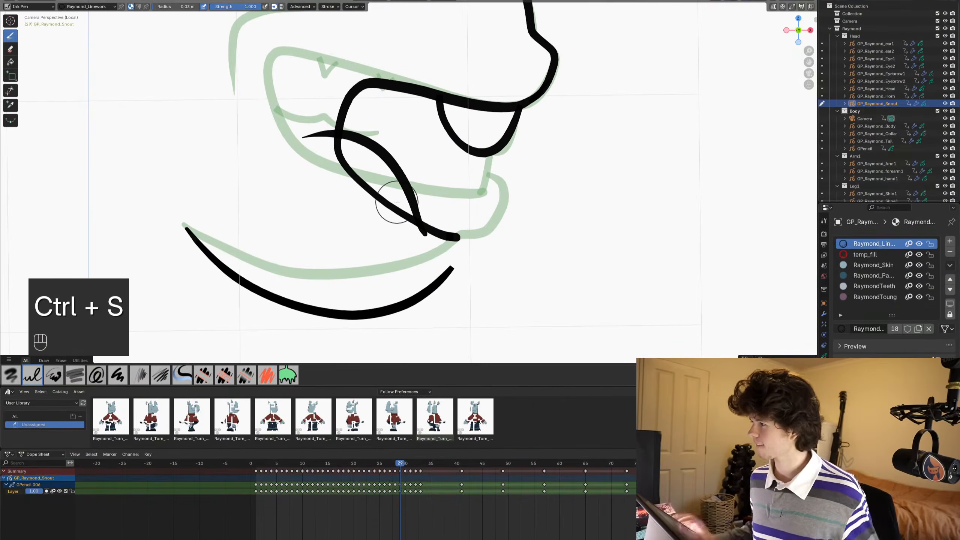
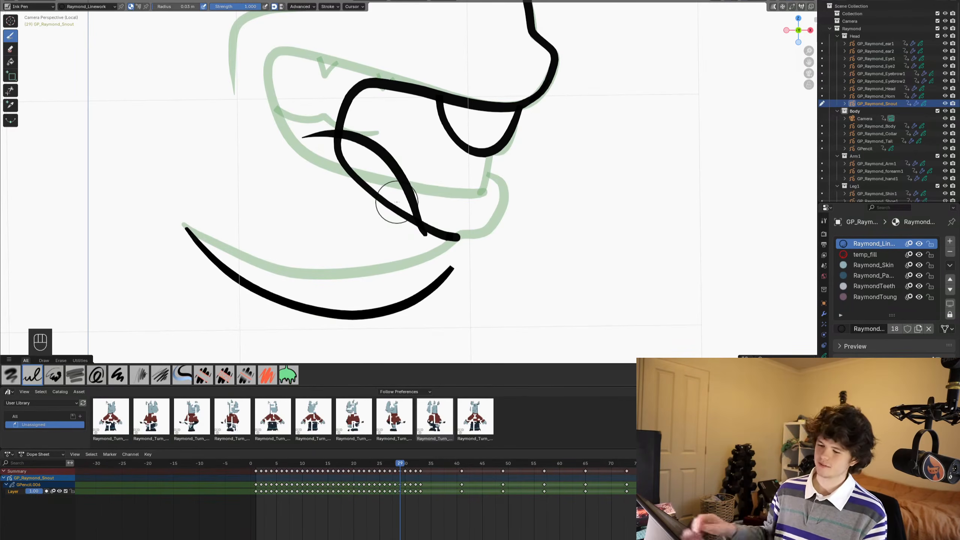
pyautogui.click(307, 522)
pyautogui.scroll(-1, 470, 252)
pyautogui.scroll(3, 471, 253)
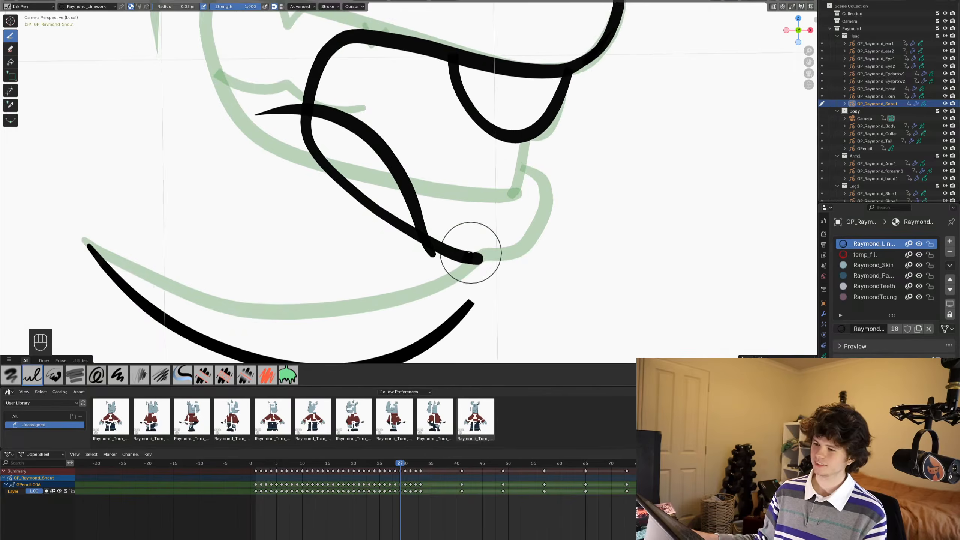
pyautogui.scroll(-2, 471, 253)
pyautogui.scroll(1, 471, 252)
pyautogui.scroll(-1, 471, 252)
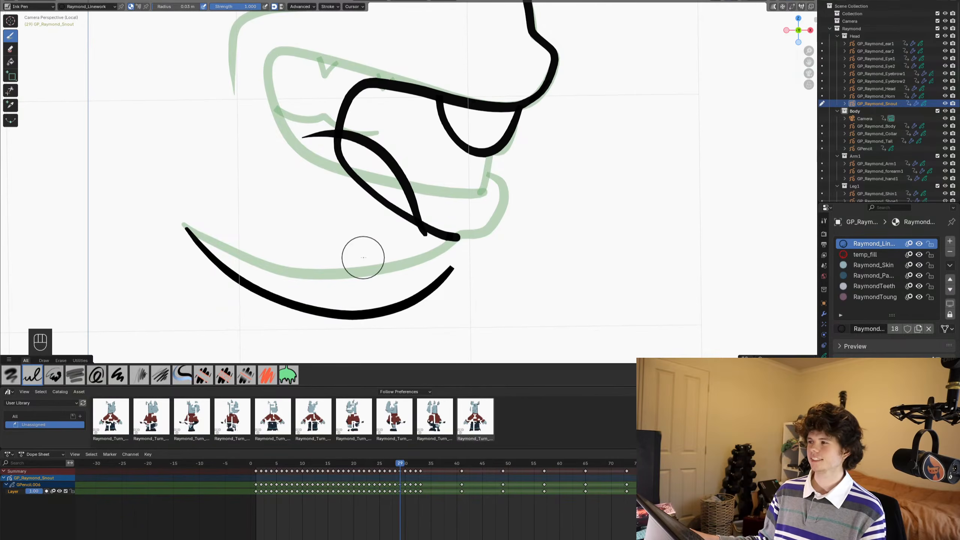
pyautogui.scroll(2, 367, 249)
pyautogui.scroll(-1, 387, 239)
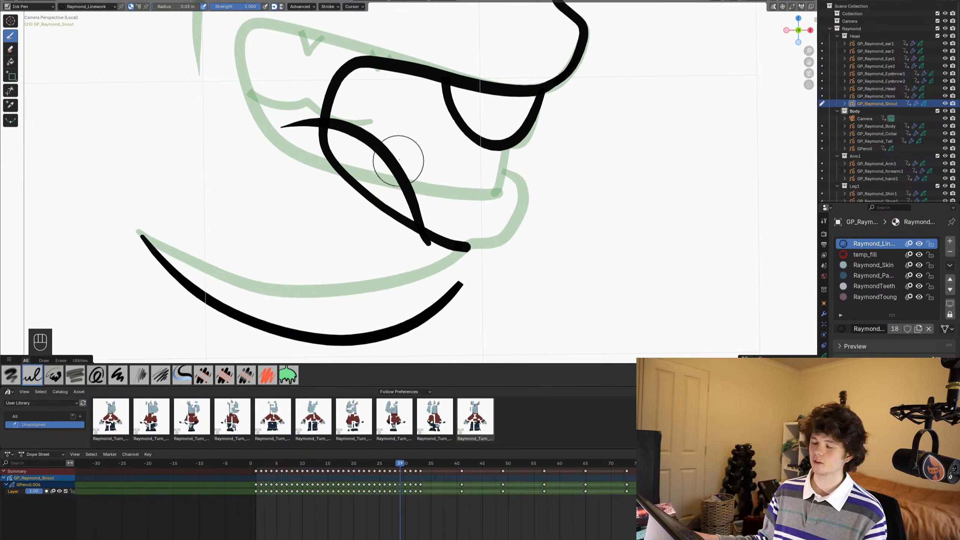
# - Raise the lower front end of the mouth outline slightly in Edit Mode, using a reduced proportional editing radius
pyautogui.press('Tab')
pyautogui.press('1')
pyautogui.press('g')
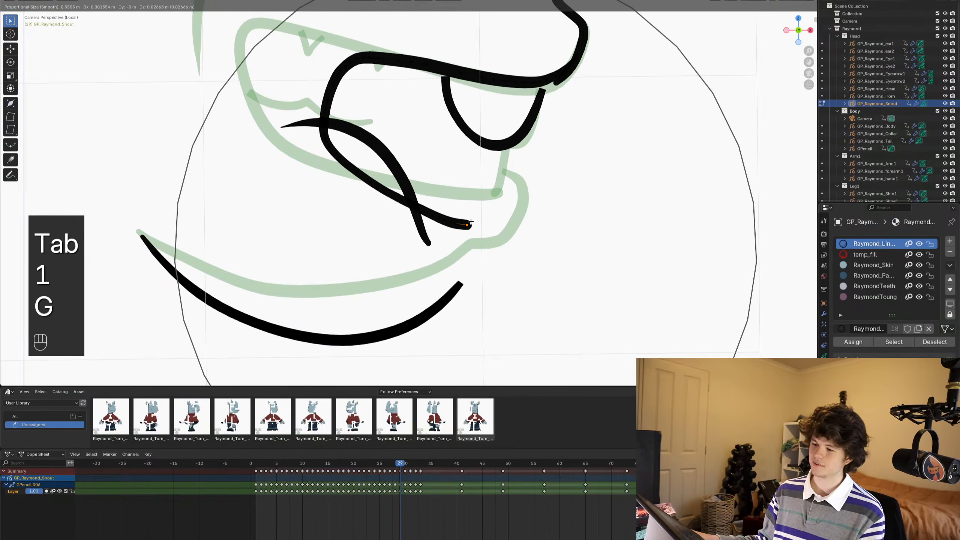
pyautogui.scroll(3, 470, 238)
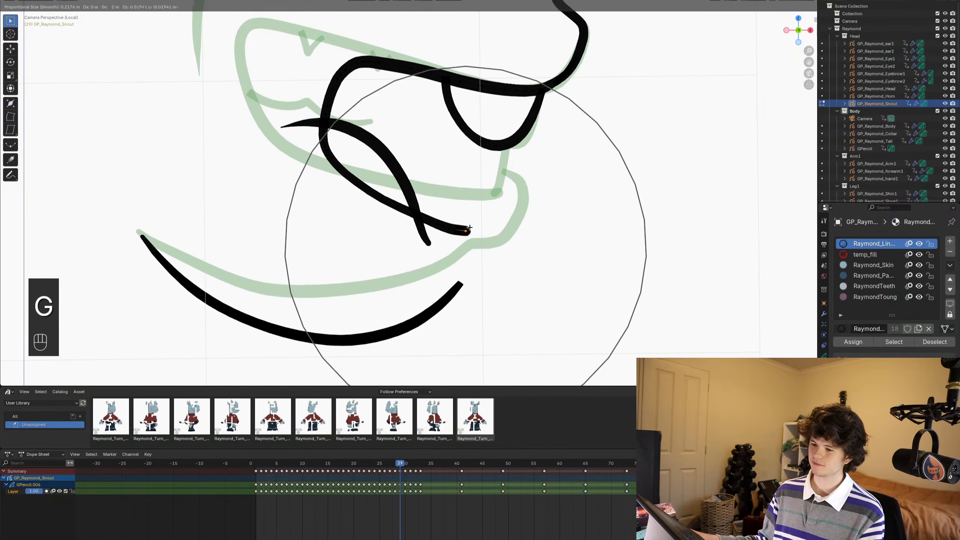
pyautogui.click(471, 233)
# - Pull the back of the mouth outline and tongue inward with the Grab brush in Sculpt Mode, return to Draw Mode and save
pyautogui.scroll(2, 465, 238)
pyautogui.hotkey('ctrl', 'Tab')
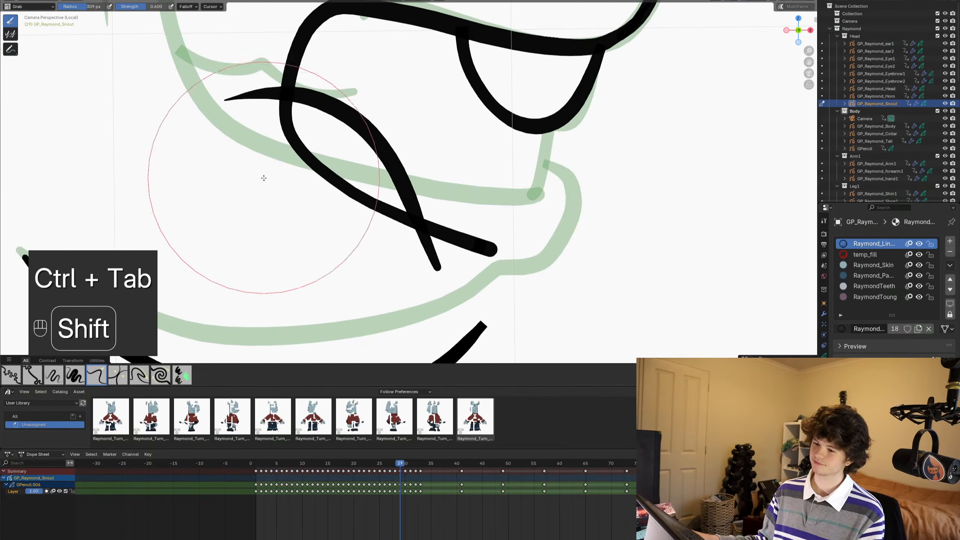
pyautogui.moveTo(281, 174)
pyautogui.keyDown('shift'); pyautogui.mouseDown()
pyautogui.moveTo(285, 144)
pyautogui.moveTo(310, 146)
pyautogui.moveTo(306, 132)
pyautogui.mouseUp(); pyautogui.keyUp('shift')
pyautogui.scroll(-5, 306, 132)
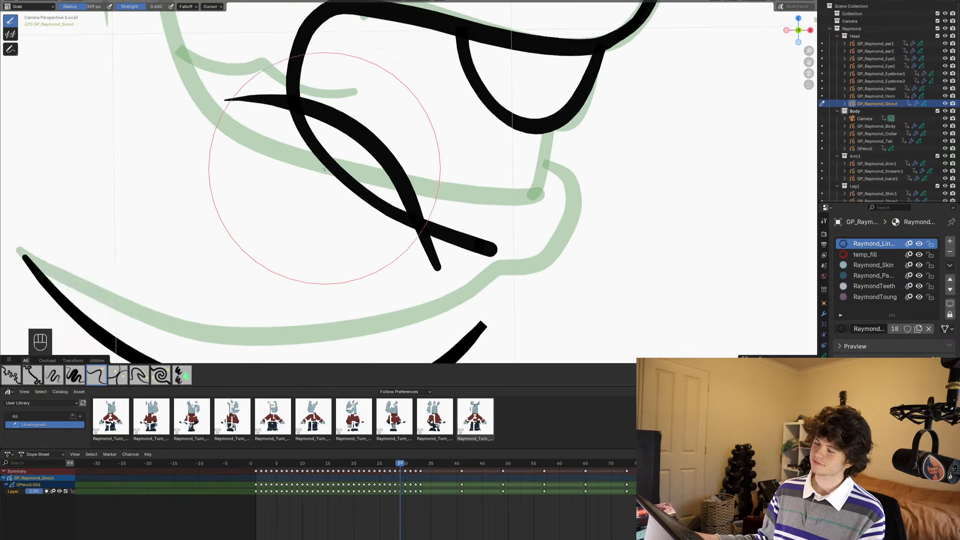
pyautogui.hotkey('ctrl', 'Tab')
pyautogui.scroll(2, 461, 260)
pyautogui.hotkey('ctrl', 's')
pyautogui.keyDown('shift'); pyautogui.moveTo(461, 260); pyautogui.dragTo(469, 227, button='middle'); pyautogui.keyUp('shift')
pyautogui.hotkey('ctrl', 's')
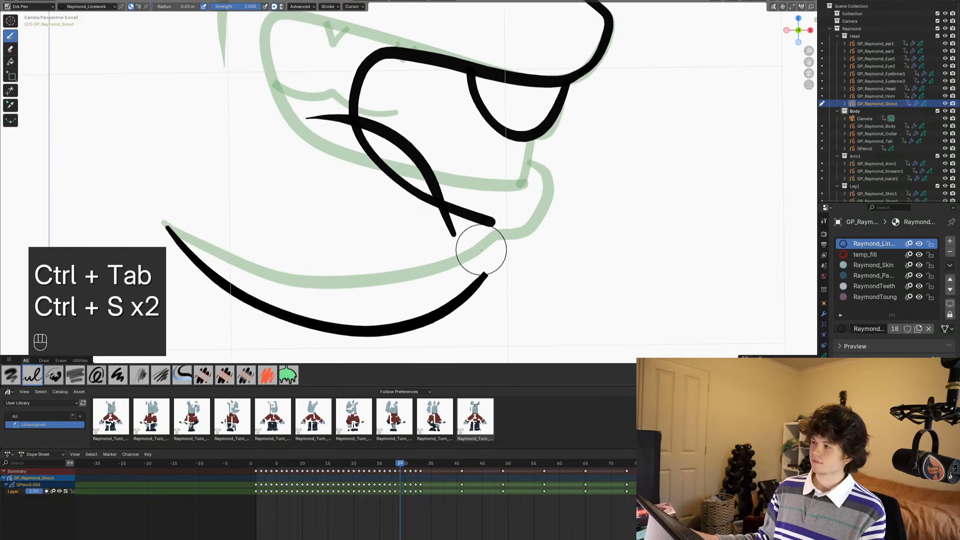
# - Draw the lower lip with the Ink Pen from the tongue around the jaw's front to the end of the chin line, and save
pyautogui.scroll(2, 482, 253)
pyautogui.keyDown('shift'); pyautogui.moveTo(506, 279); pyautogui.dragTo(519, 278, button='middle'); pyautogui.keyUp('shift')
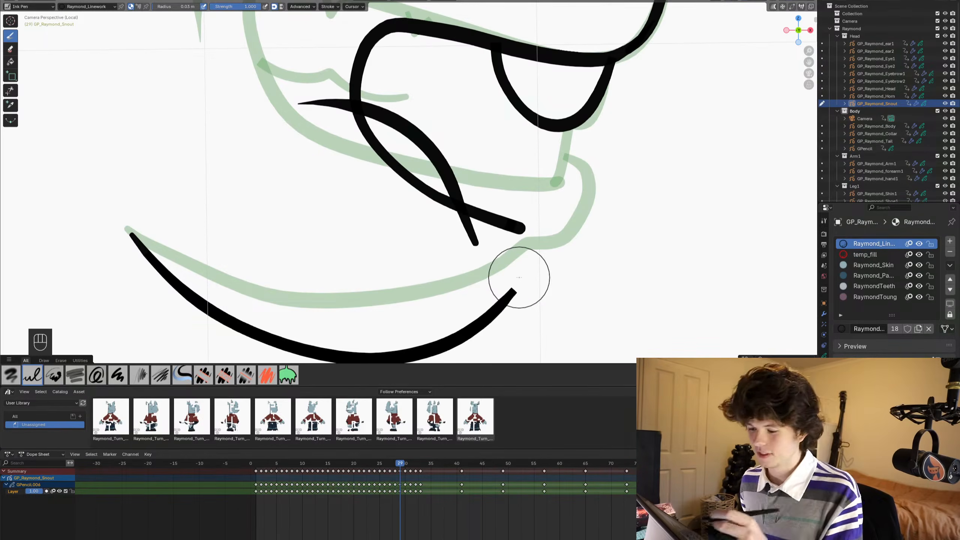
pyautogui.moveTo(413, 154)
pyautogui.keyDown('shift'); pyautogui.mouseDown()
pyautogui.moveTo(529, 206)
pyautogui.moveTo(546, 225)
pyautogui.mouseUp(); pyautogui.keyUp('shift')
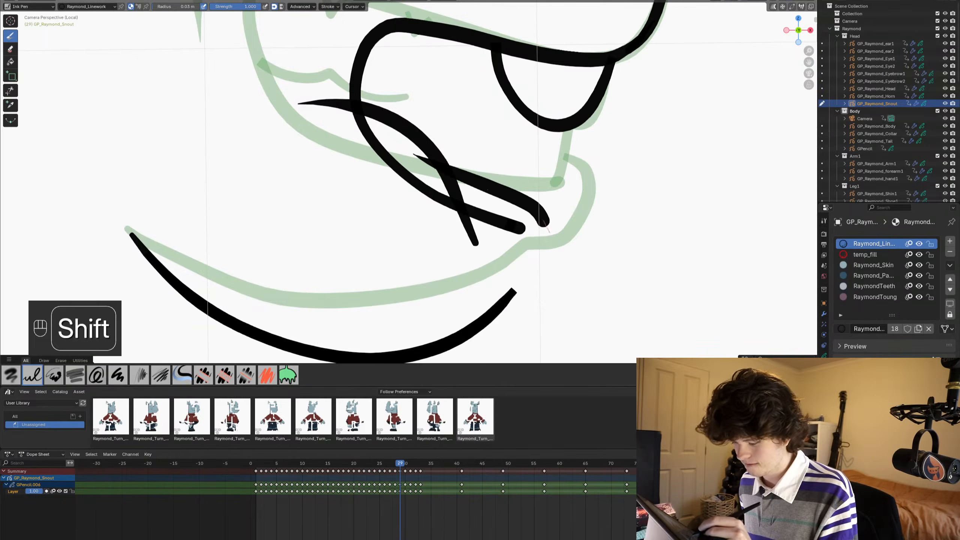
pyautogui.hotkey('ctrl', 'z')
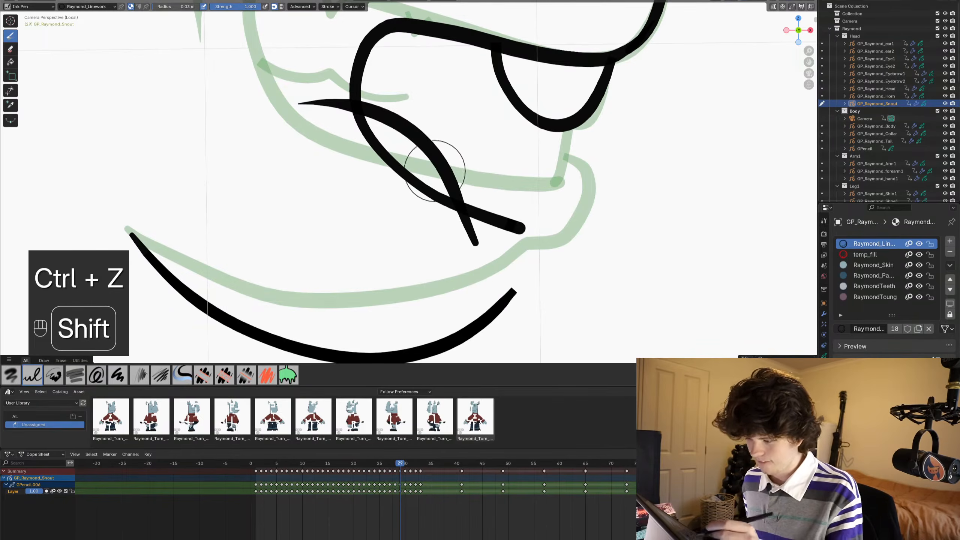
pyautogui.moveTo(418, 160)
pyautogui.mouseDown()
pyautogui.moveTo(525, 215)
pyautogui.moveTo(551, 253)
pyautogui.moveTo(537, 283)
pyautogui.moveTo(501, 289)
pyautogui.mouseUp()
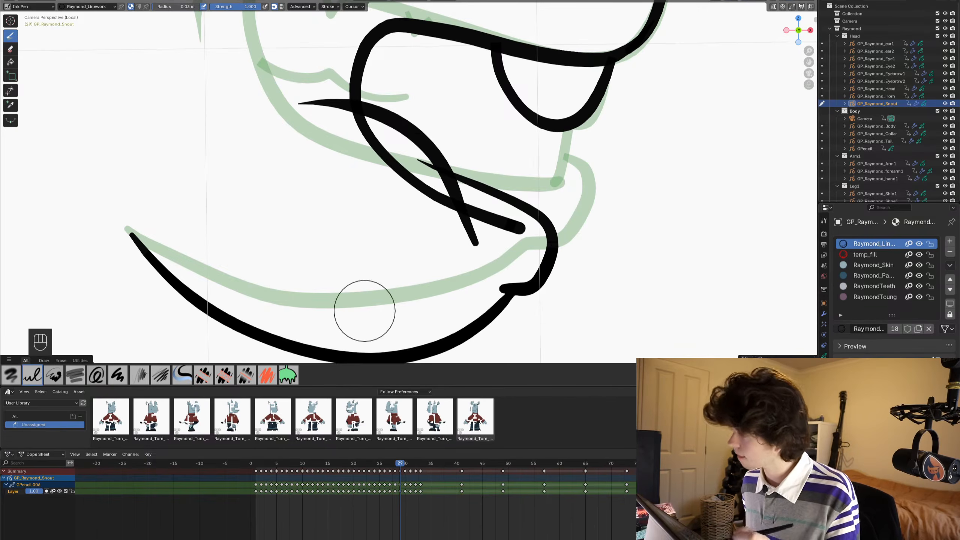
pyautogui.hotkey('ctrl', 's')
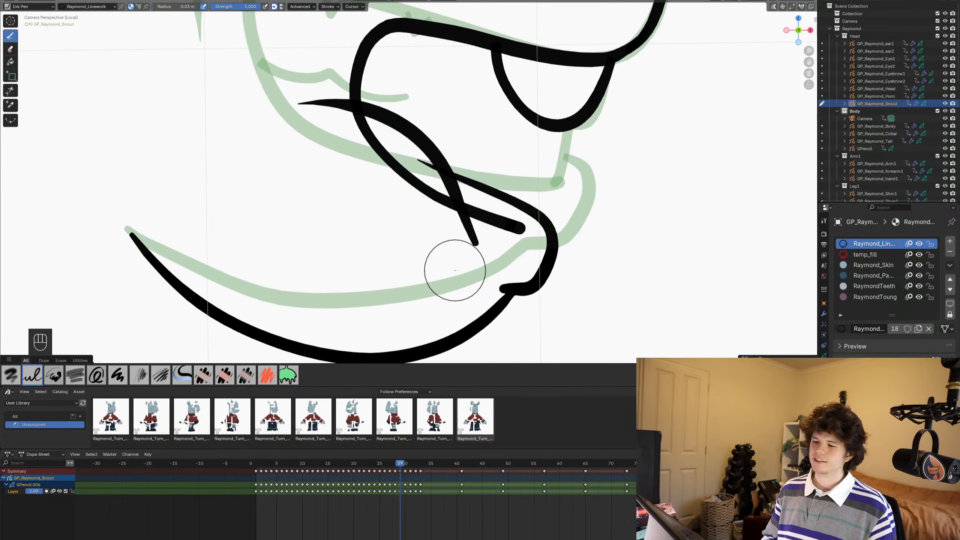
# - Trim the tongue curve's two overshooting ends and the lip stroke's start inside the mouth with the Trim tool
pyautogui.click(10, 90)
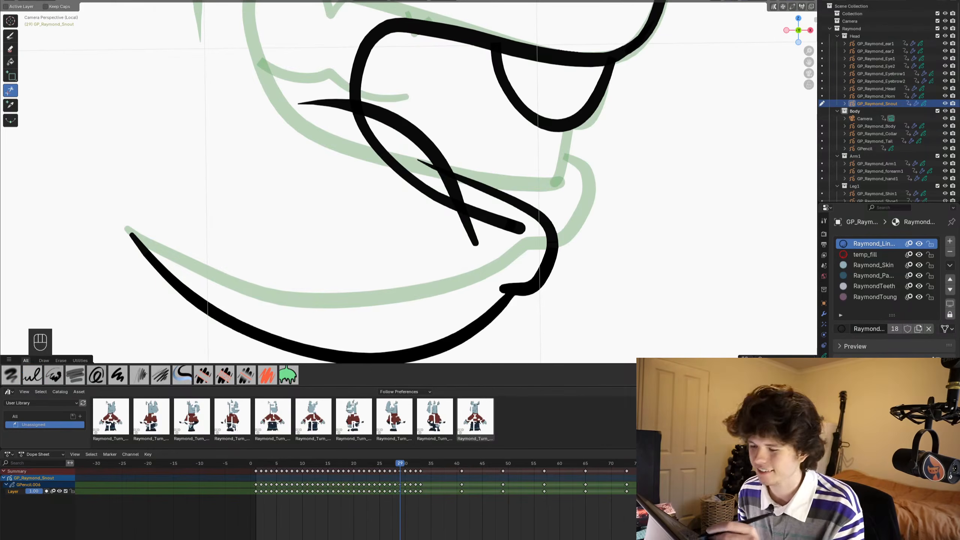
pyautogui.moveTo(457, 225); pyautogui.dragTo(477, 250)
pyautogui.click(419, 162)
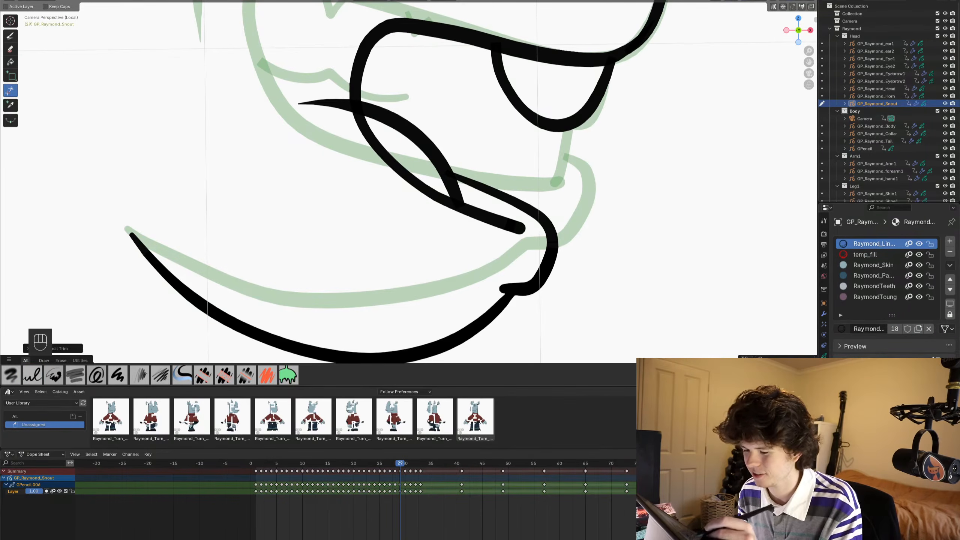
pyautogui.click(325, 102)
pyautogui.scroll(-5, 479, 259)
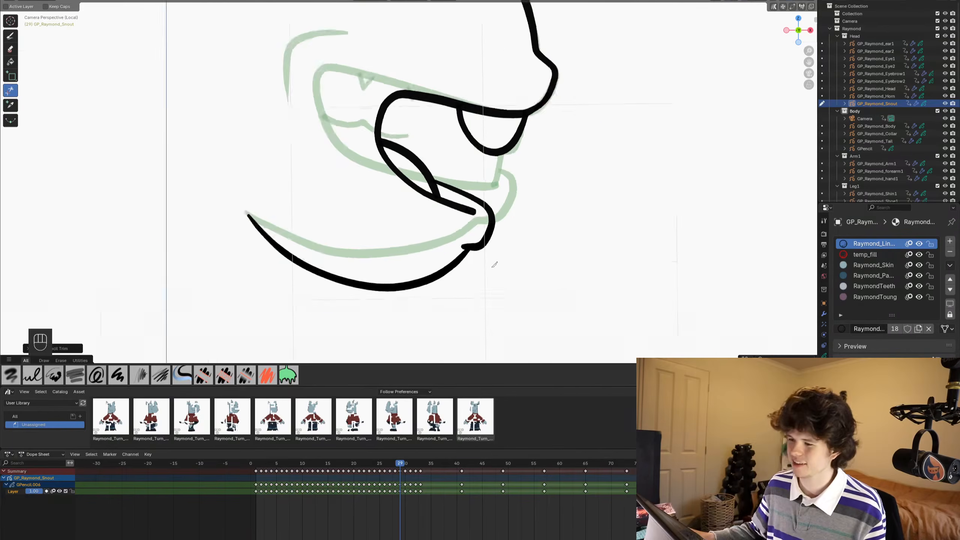
pyautogui.keyDown('shift'); pyautogui.moveTo(444, 165); pyautogui.dragTo(466, 167, button='middle'); pyautogui.keyUp('shift')
pyautogui.scroll(1, 430, 114)
# - Check the snout against the eye and brow in Sculpt Mode, save the file and return to Draw Mode
pyautogui.hotkey('ctrl', 'Tab')
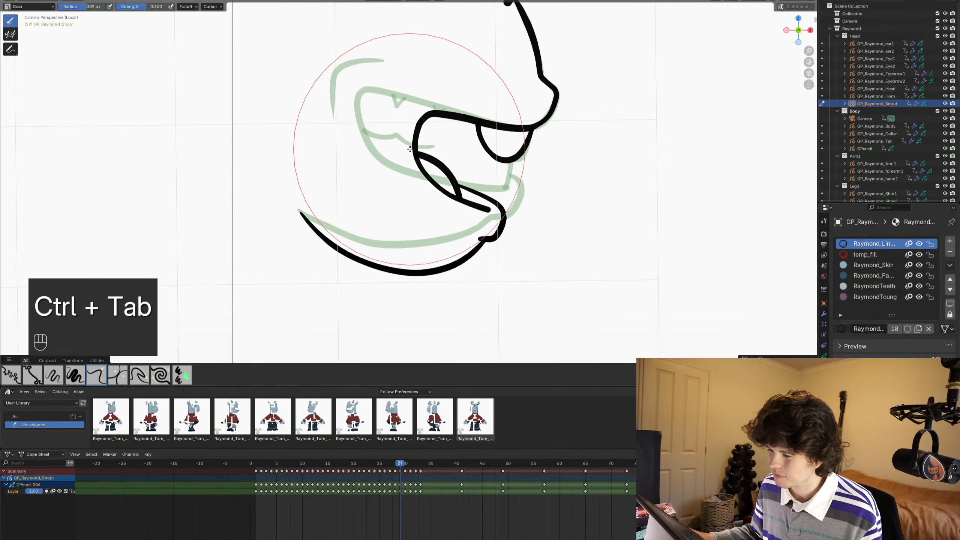
pyautogui.scroll(-3, 452, 166)
pyautogui.keyDown('shift'); pyautogui.moveTo(452, 165); pyautogui.dragTo(457, 193, button='middle'); pyautogui.keyUp('shift')
pyautogui.hotkey('ctrl', 's')
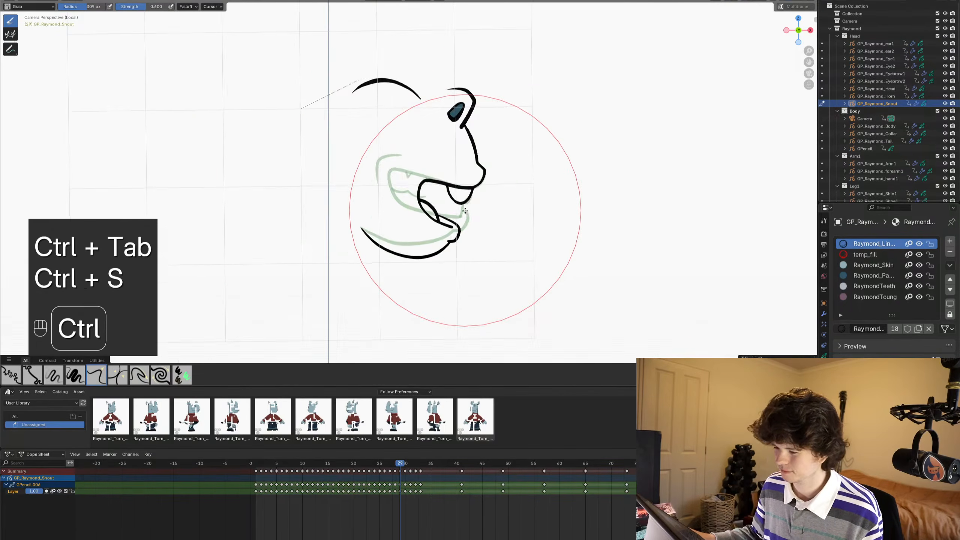
pyautogui.keyDown('alt'); pyautogui.scroll(1, 468, 212); pyautogui.keyUp('alt')
pyautogui.keyDown('alt'); pyautogui.scroll(-1, 468, 212); pyautogui.keyUp('alt')
pyautogui.hotkey('ctrl', 'Tab')
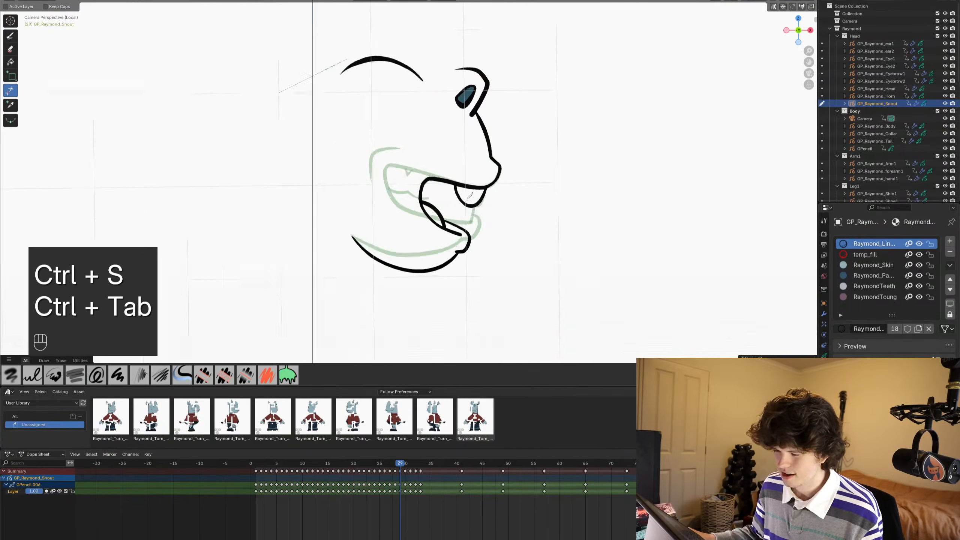
# - Draw a short curved cheek crease behind the upper back corner of the mouth with the Ink Pen and save
pyautogui.scroll(5, 468, 212)
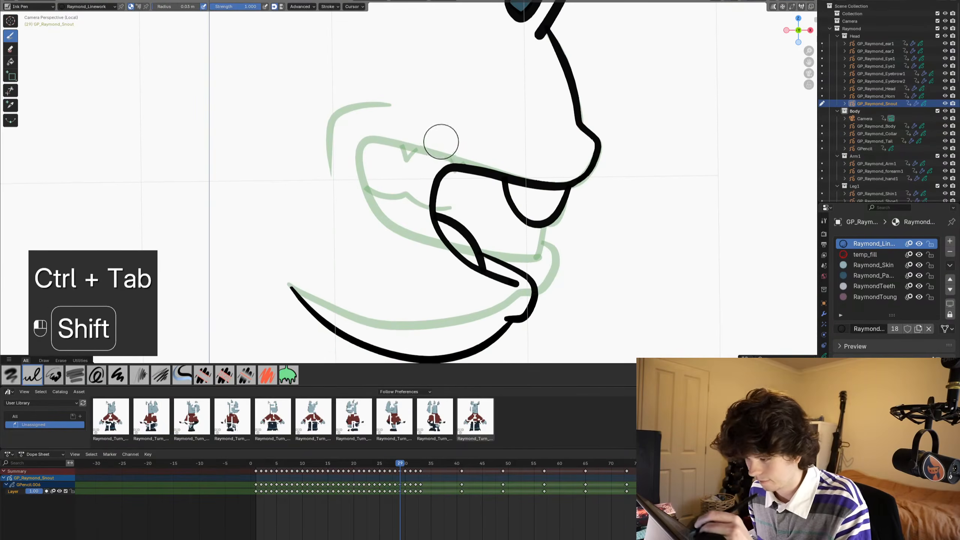
pyautogui.keyDown('shift'); pyautogui.moveTo(439, 142); pyautogui.dragTo(395, 205); pyautogui.keyUp('shift')
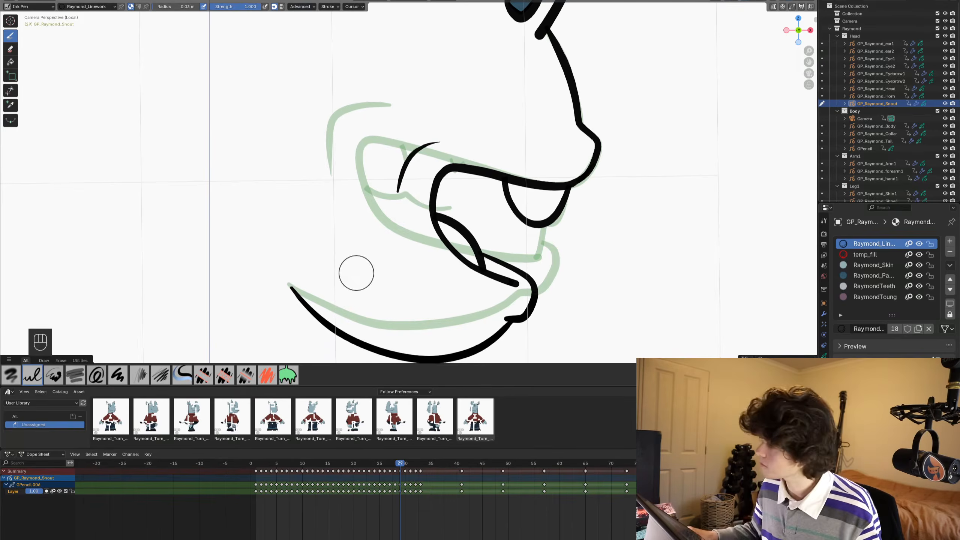
pyautogui.hotkey('ctrl', 's')
pyautogui.scroll(-1, 454, 107)
pyautogui.keyDown('shift'); pyautogui.moveTo(454, 107); pyautogui.dragTo(455, 142, button='middle'); pyautogui.keyUp('shift')
pyautogui.keyDown('shift'); pyautogui.moveTo(493, 172); pyautogui.dragTo(492, 178, button='middle'); pyautogui.keyUp('shift')
pyautogui.hotkey('ctrl', 's')
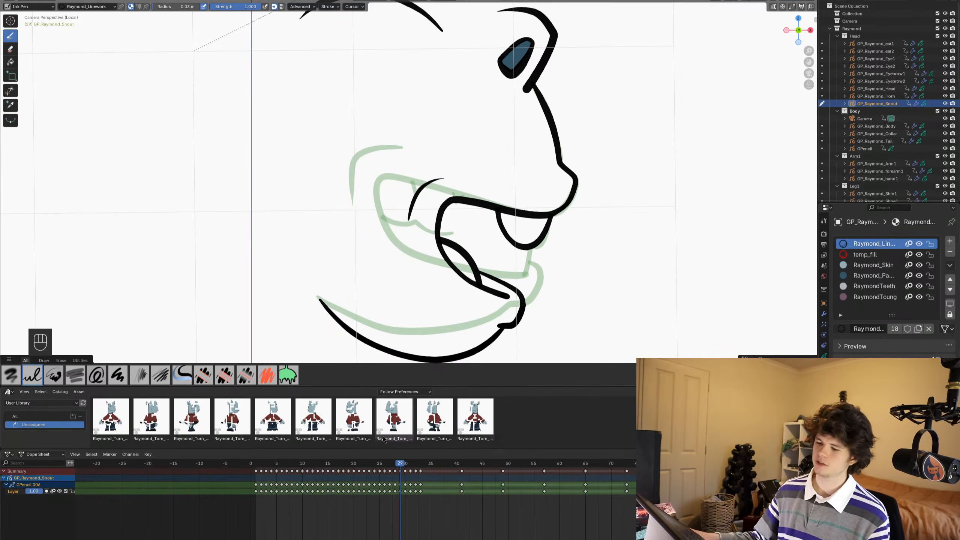
pyautogui.hotkey('ctrl', 's')
# - Flip between frames 28, 29 and 30 to compare the snout drawings, return to frame 29 and save the file
pyautogui.scroll(-1, 448, 526)
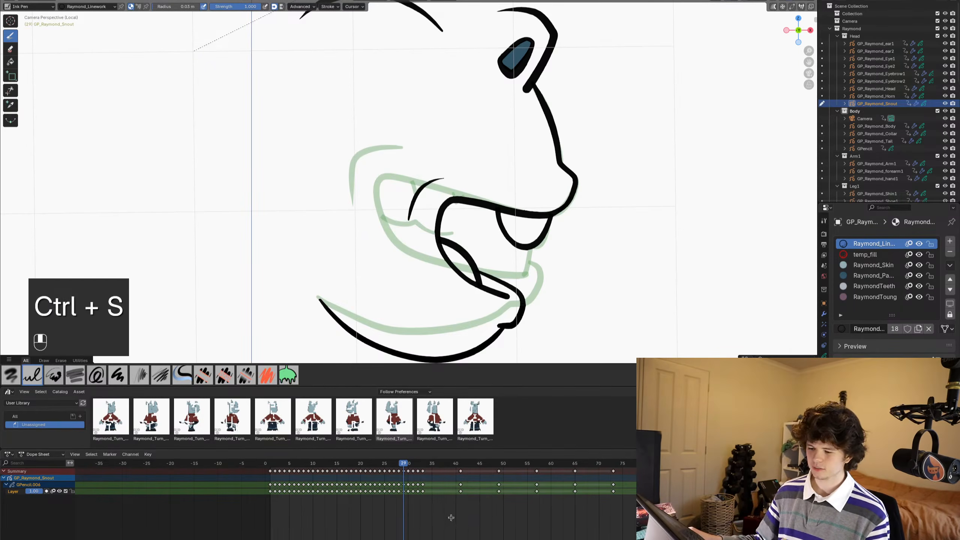
pyautogui.keyDown('ctrl'); pyautogui.hscroll(-1, 450, 521); pyautogui.keyUp('ctrl')
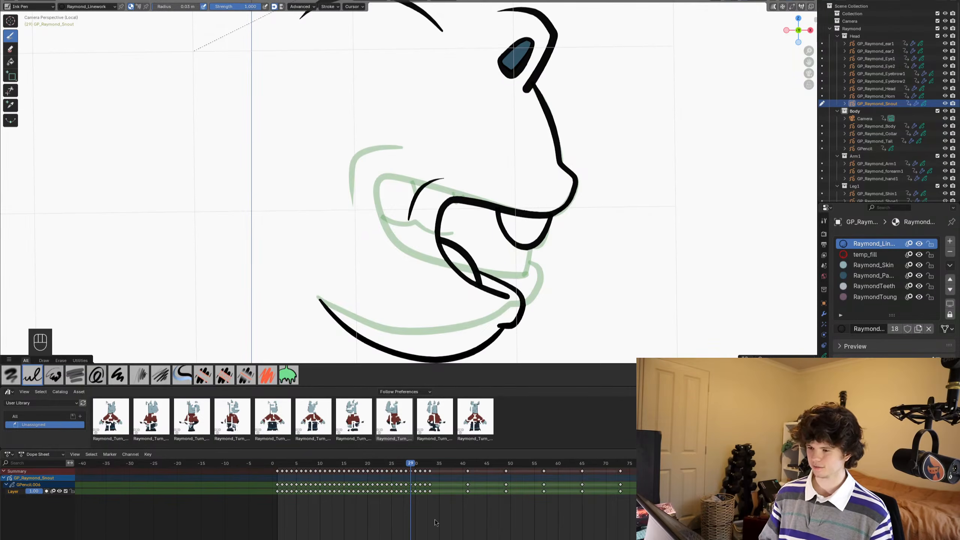
pyautogui.scroll(-3, 448, 232)
pyautogui.keyDown('shift'); pyautogui.moveTo(474, 226); pyautogui.dragTo(496, 212, button='middle'); pyautogui.keyUp('shift')
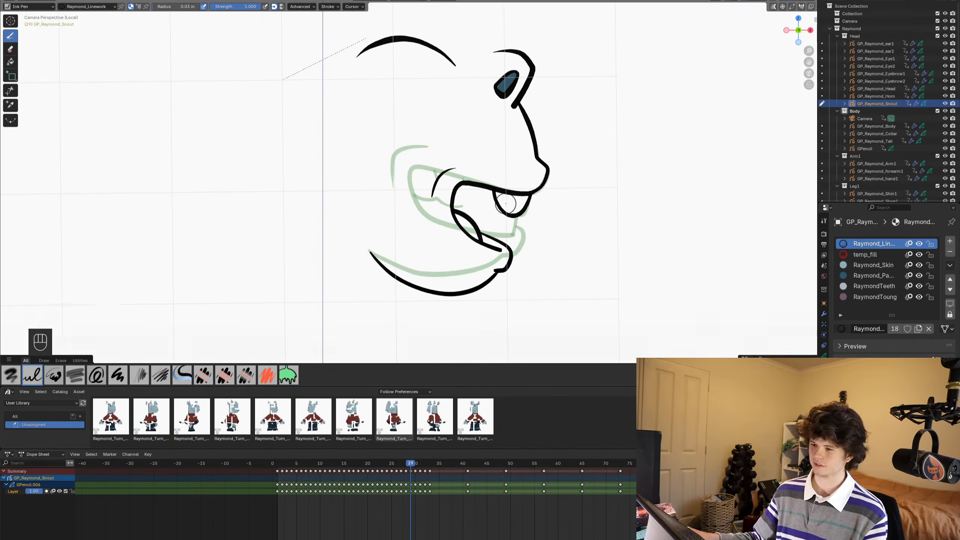
pyautogui.hotkey('ctrl', 's')
pyautogui.keyDown('alt'); pyautogui.scroll(2, 515, 214); pyautogui.keyUp('alt')
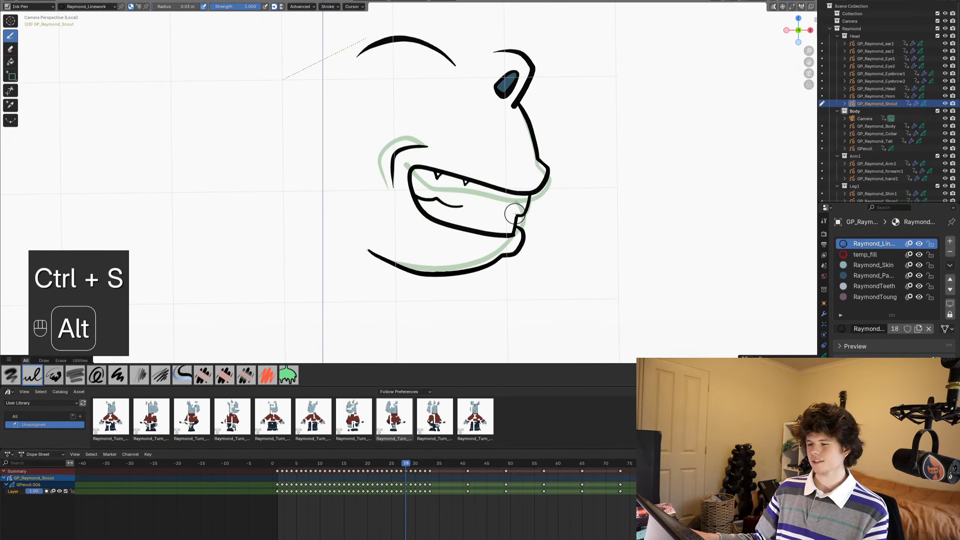
pyautogui.keyDown('alt'); pyautogui.scroll(-2, 515, 214); pyautogui.keyUp('alt')
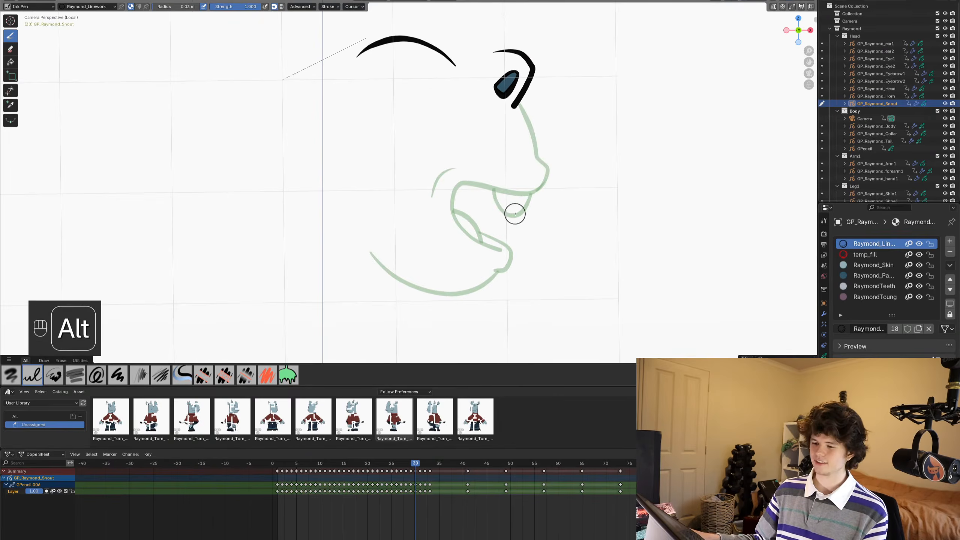
pyautogui.keyDown('alt'); pyautogui.scroll(1, 515, 214); pyautogui.keyUp('alt')
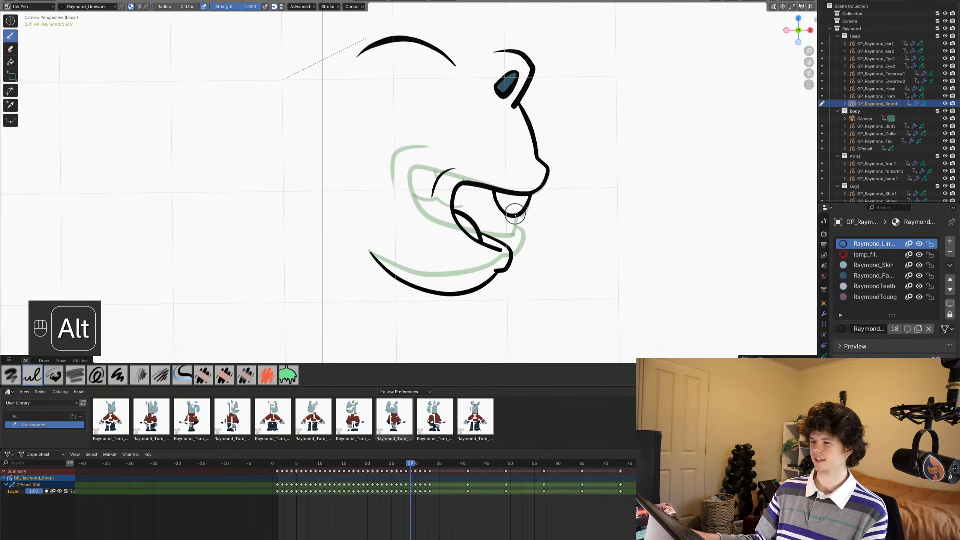
pyautogui.hotkey('ctrl', 's')
pyautogui.scroll(1, 488, 213)
pyautogui.moveTo(488, 212)
pyautogui.keyDown('shift'); pyautogui.mouseDown(button='middle')
pyautogui.moveTo(493, 203)
pyautogui.moveTo(507, 212)
pyautogui.mouseUp(button='middle'); pyautogui.keyUp('shift')
pyautogui.hotkey('ctrl', 's')
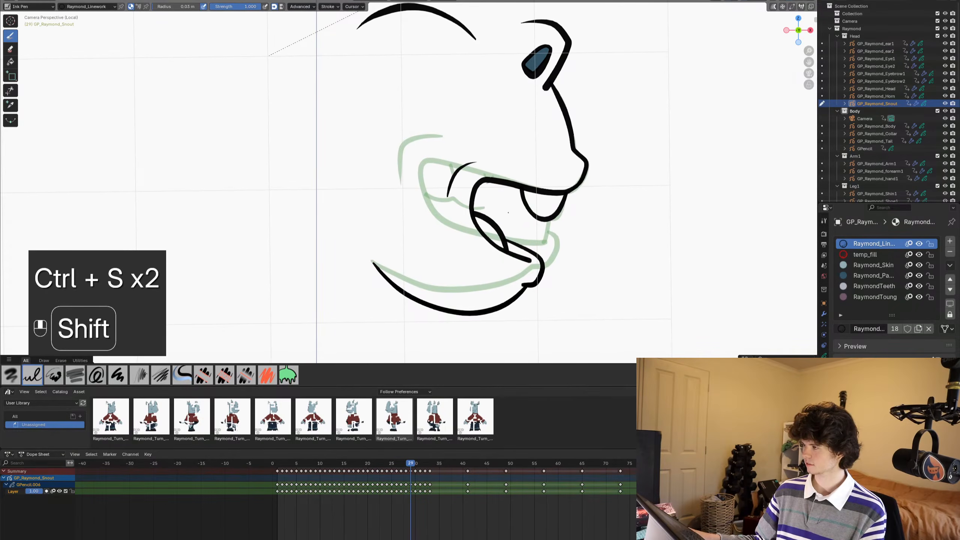
pyautogui.hotkey('ctrl', 's')
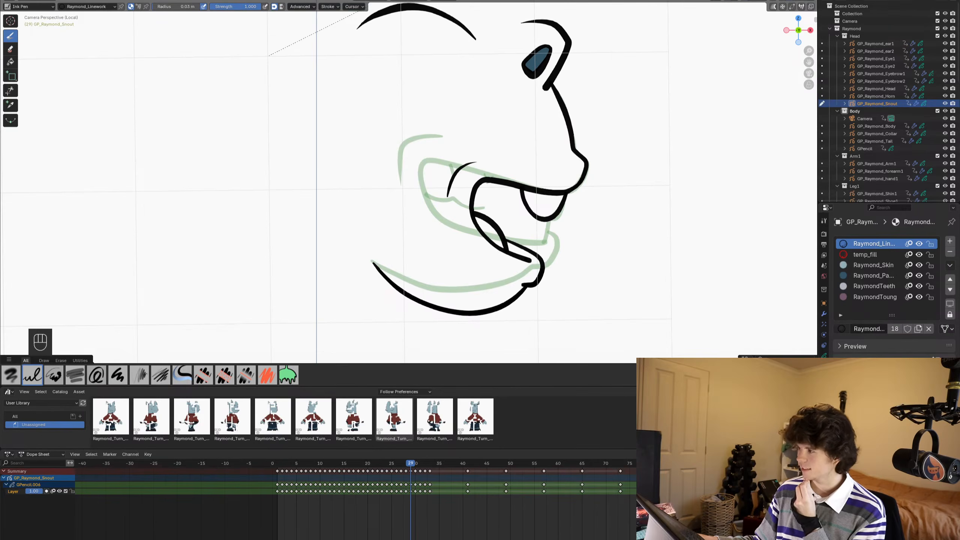
pyautogui.moveTo(491, 530); pyautogui.dragTo(460, 523)
pyautogui.hotkey('ctrl', 's')
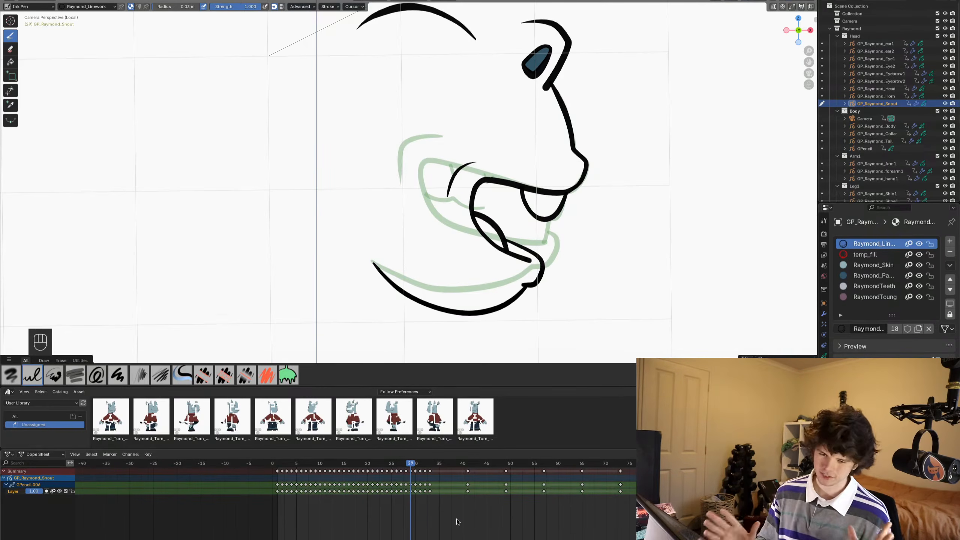
pyautogui.click(453, 520)
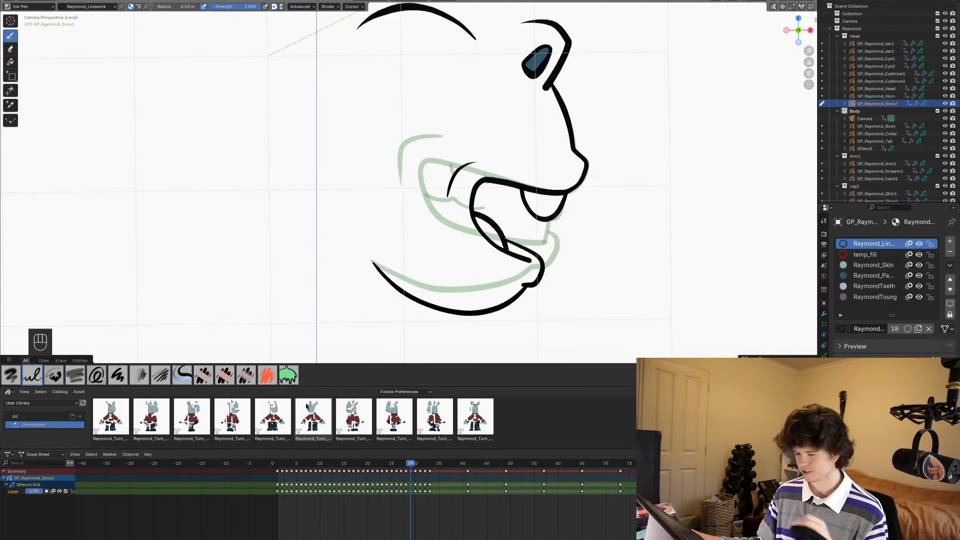
pyautogui.scroll(-2, 422, 285)
pyautogui.scroll(5, 425, 245)
pyautogui.hotkey('ctrl', 'Tab')
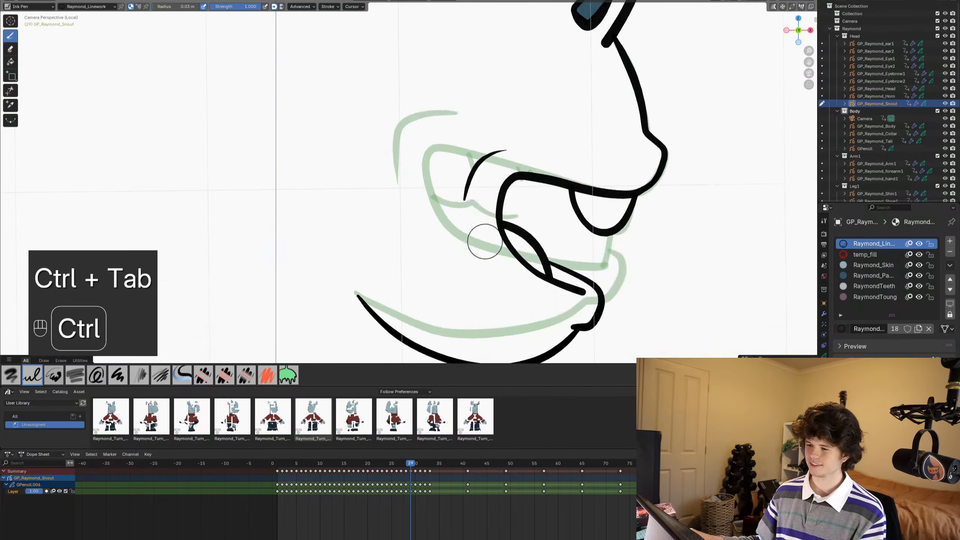
pyautogui.keyDown('ctrl'); pyautogui.moveTo(485, 241); pyautogui.dragTo(487, 295, button='middle'); pyautogui.keyUp('ctrl')
pyautogui.moveTo(502, 212)
pyautogui.keyDown('shift'); pyautogui.mouseDown(button='middle')
pyautogui.moveTo(506, 236)
pyautogui.moveTo(514, 226)
pyautogui.mouseUp(button='middle'); pyautogui.keyUp('shift')
pyautogui.hotkey('ctrl', 's')
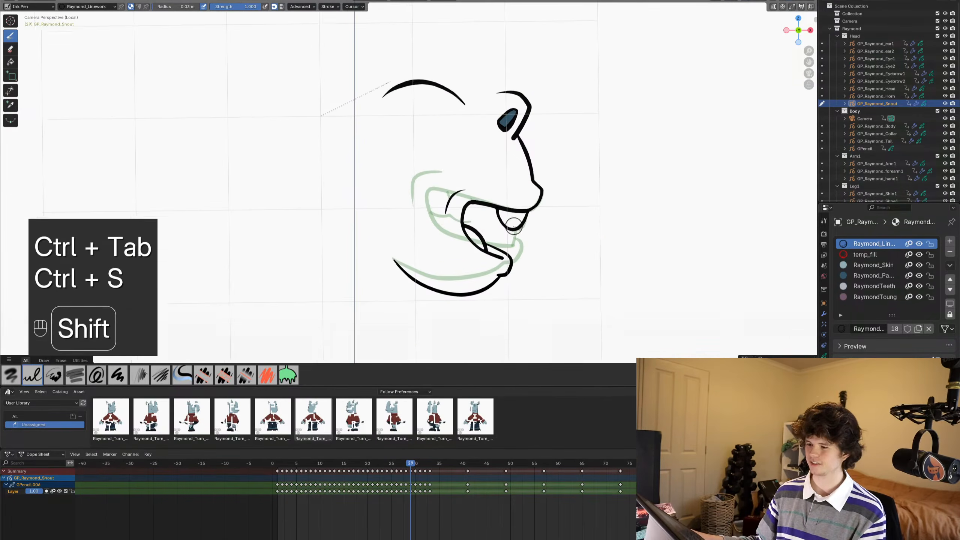
pyautogui.hotkey('ctrl', 's')
pyautogui.scroll(2, 514, 224)
pyautogui.scroll(-2, 514, 222)
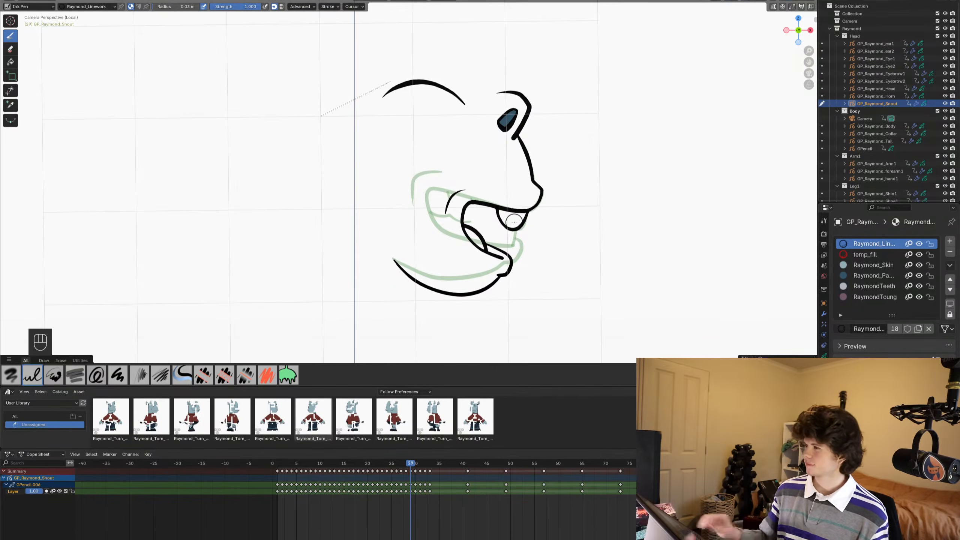
# - Examine frame 29's snout linework against the onion-skinned previous frame, both close up and from farther out, and save the file
pyautogui.scroll(-2, 451, 277)
pyautogui.scroll(5, 450, 277)
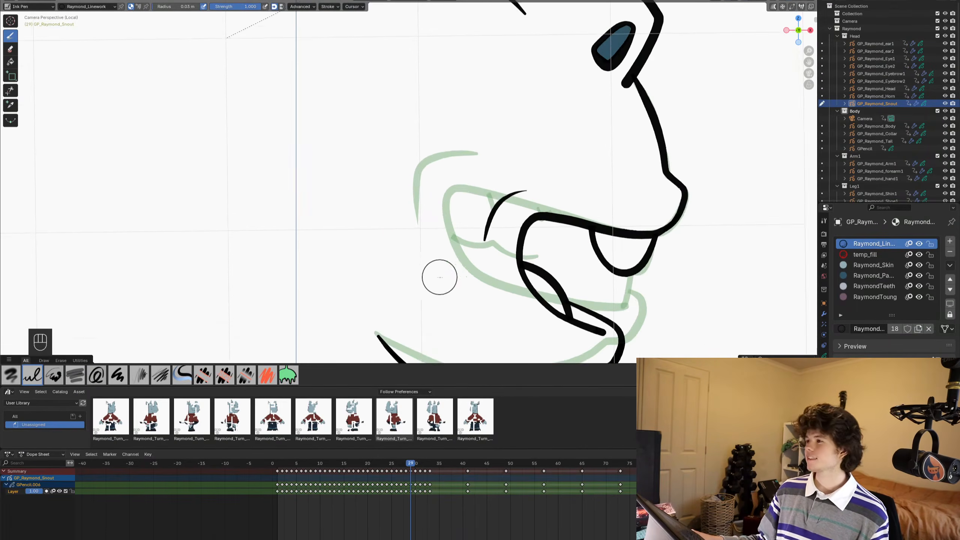
pyautogui.scroll(-3, 442, 274)
pyautogui.scroll(1, 439, 277)
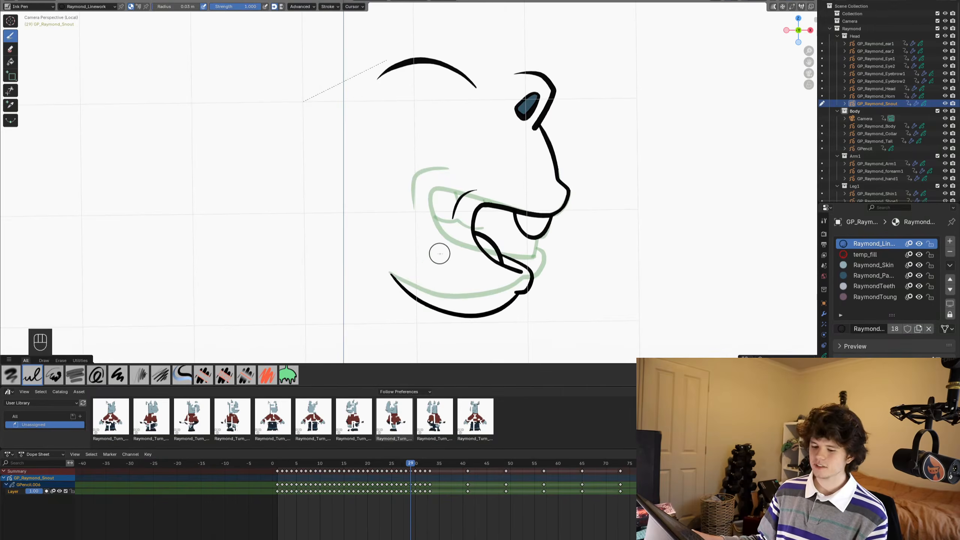
pyautogui.moveTo(440, 253)
pyautogui.keyDown('ctrl'); pyautogui.mouseDown(button='middle')
pyautogui.moveTo(400, 200)
pyautogui.moveTo(431, 218)
pyautogui.mouseUp(button='middle'); pyautogui.keyUp('ctrl')
pyautogui.hotkey('ctrl', 's')
pyautogui.hotkey('ctrl', 's')
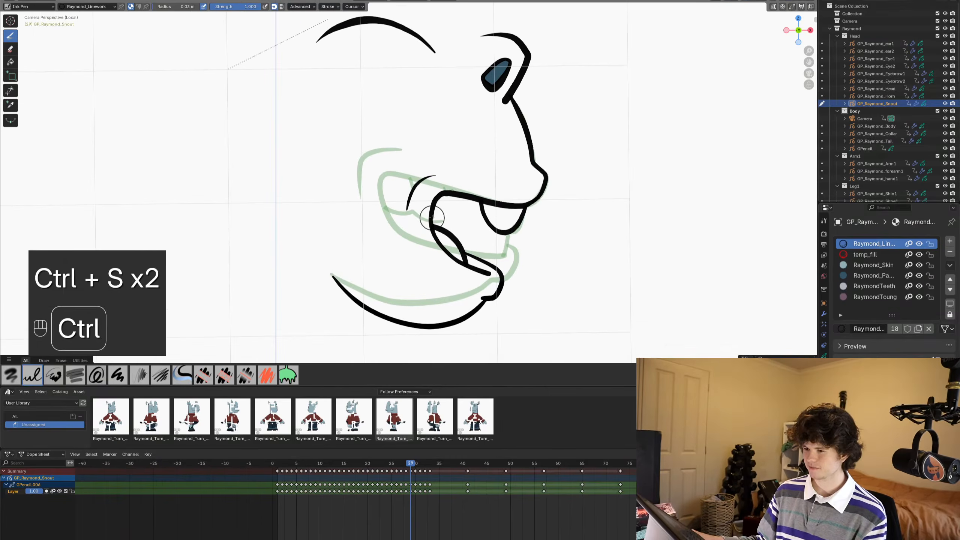
pyautogui.keyDown('alt'); pyautogui.scroll(-1, 431, 218); pyautogui.keyUp('alt')
pyautogui.keyDown('alt'); pyautogui.scroll(1, 429, 218); pyautogui.keyUp('alt')
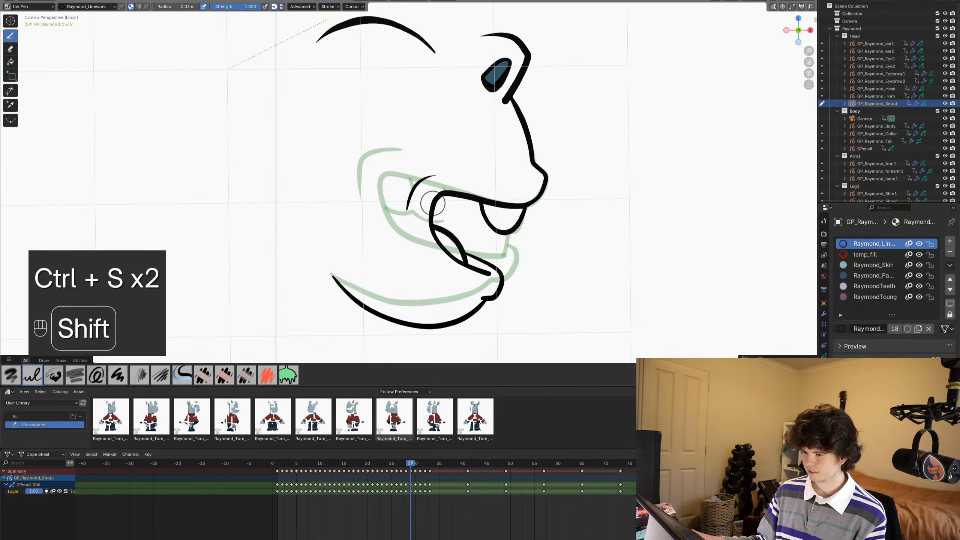
pyautogui.hotkey('ctrl', 's')
pyautogui.moveTo(429, 218)
pyautogui.keyDown('shift'); pyautogui.mouseDown(button='middle')
pyautogui.moveTo(431, 207)
pyautogui.moveTo(457, 209)
pyautogui.mouseUp(button='middle'); pyautogui.keyUp('shift')
pyautogui.scroll(-1, 434, 207)
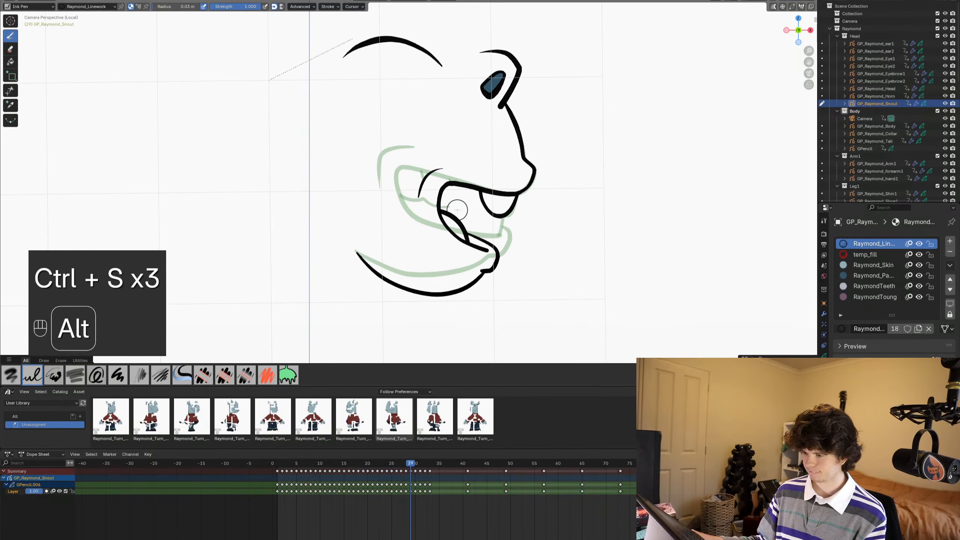
pyautogui.keyDown('alt'); pyautogui.scroll(-1, 457, 210); pyautogui.keyUp('alt')
pyautogui.keyDown('alt'); pyautogui.scroll(1, 457, 210); pyautogui.keyUp('alt')
pyautogui.hotkey('ctrl', 's')
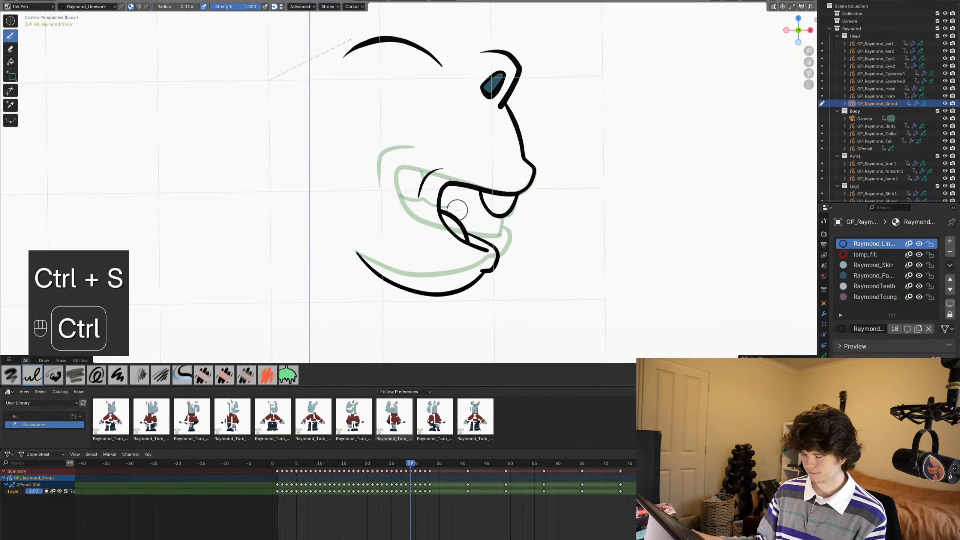
# - Flip between frames 29 and 30 to check the snout drawing, return to frame 29 and save the file
pyautogui.keyDown('alt'); pyautogui.scroll(-1, 457, 210); pyautogui.keyUp('alt')
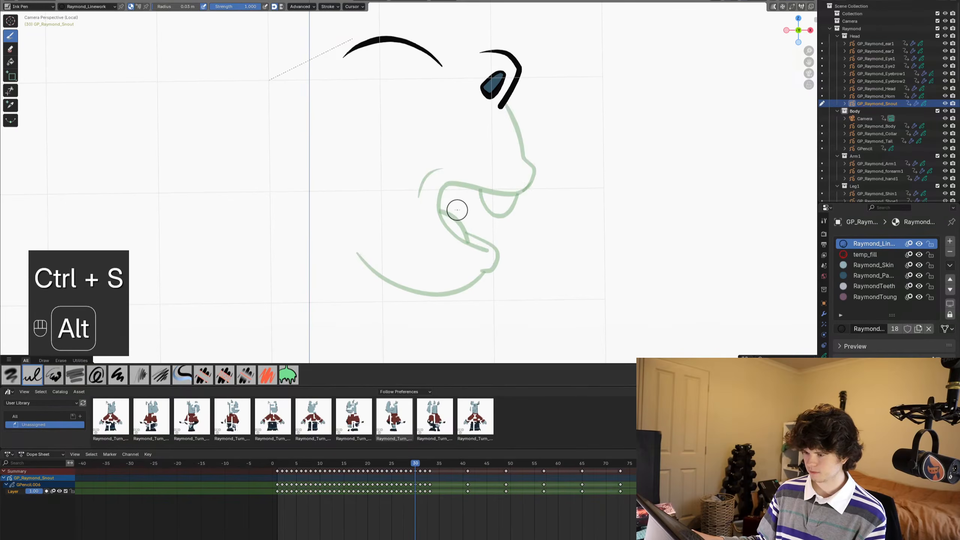
pyautogui.keyDown('alt'); pyautogui.scroll(1, 457, 210); pyautogui.keyUp('alt')
pyautogui.keyDown('alt'); pyautogui.scroll(-1, 457, 210); pyautogui.keyUp('alt')
pyautogui.scroll(-2, 457, 210)
pyautogui.moveTo(457, 210)
pyautogui.keyDown('shift'); pyautogui.mouseDown(button='middle')
pyautogui.moveTo(466, 235)
pyautogui.moveTo(449, 173)
pyautogui.mouseUp(button='middle'); pyautogui.keyUp('shift')
pyautogui.hotkey('ctrl', 's')
pyautogui.scroll(2, 467, 236)
pyautogui.hotkey('ctrl', 's')
pyautogui.keyDown('alt'); pyautogui.scroll(1, 449, 173); pyautogui.keyUp('alt')
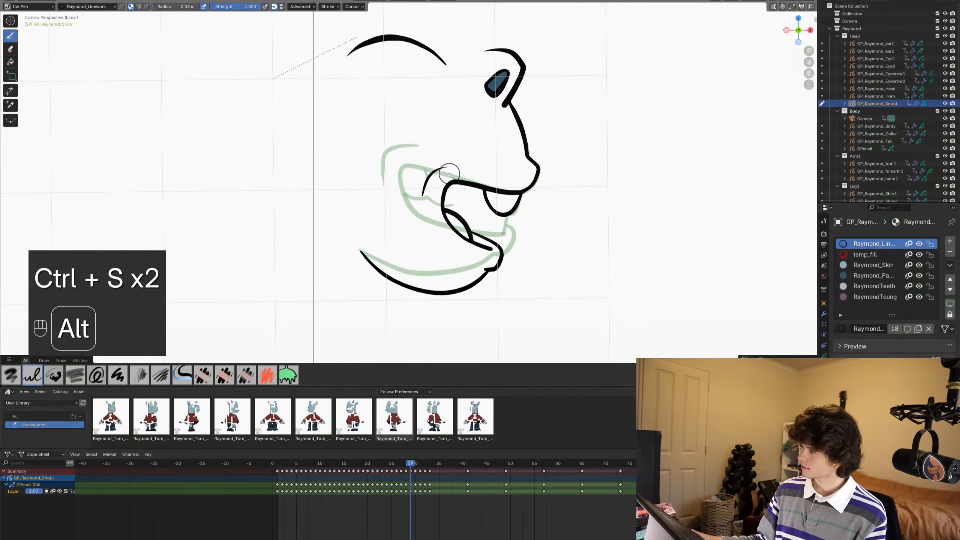
pyautogui.hotkey('ctrl', 's')
# - Save the file with the completed snout drawing on frame 29
pyautogui.keyDown('shift'); pyautogui.moveTo(459, 156); pyautogui.dragTo(474, 156, button='middle'); pyautogui.keyUp('shift')
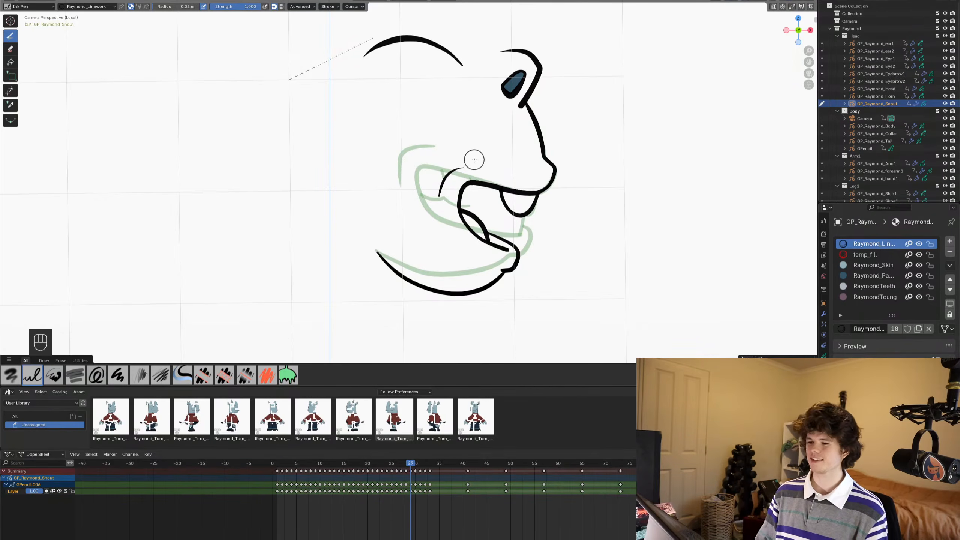
pyautogui.click(446, 525)
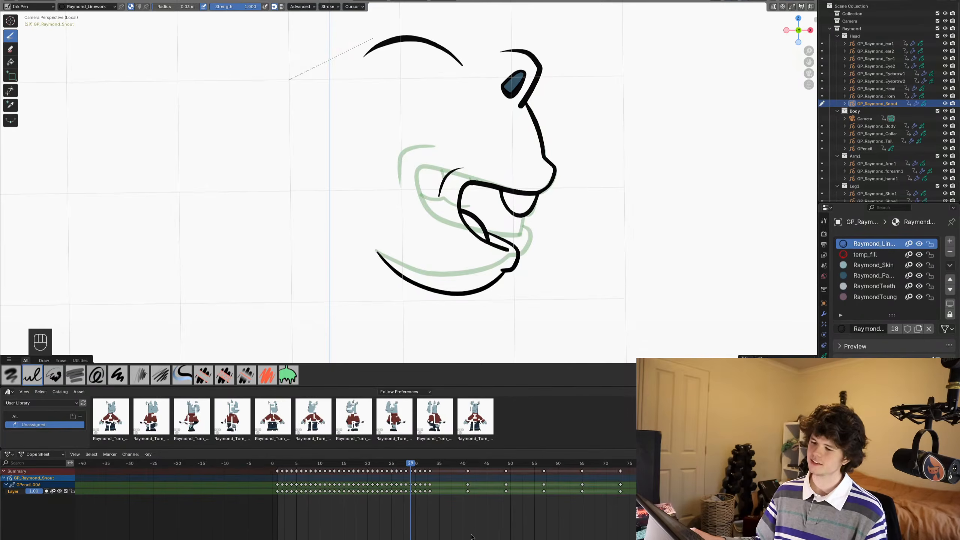
pyautogui.hotkey('ctrl', 's')
pyautogui.scroll(2, 398, 203)
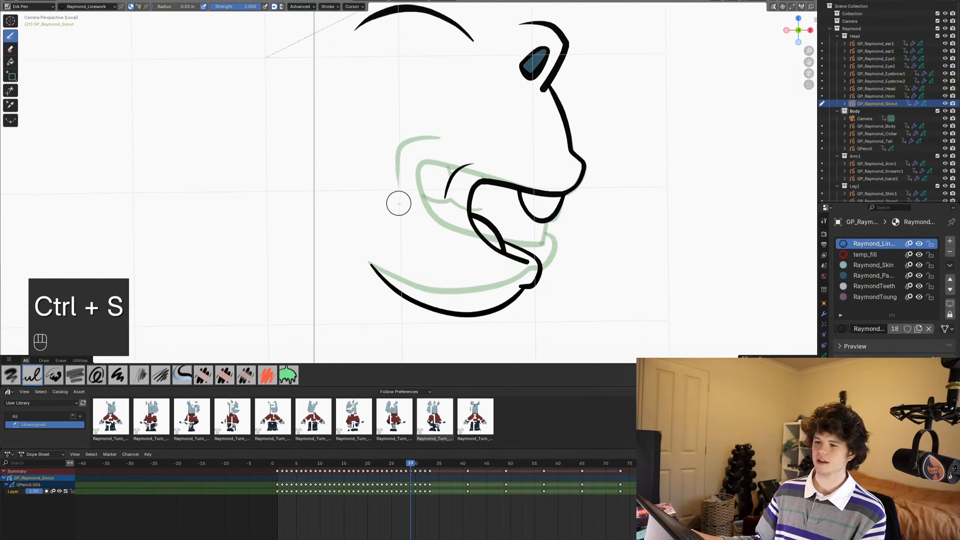
pyautogui.scroll(-2, 398, 204)
pyautogui.hotkey('ctrl', 's')
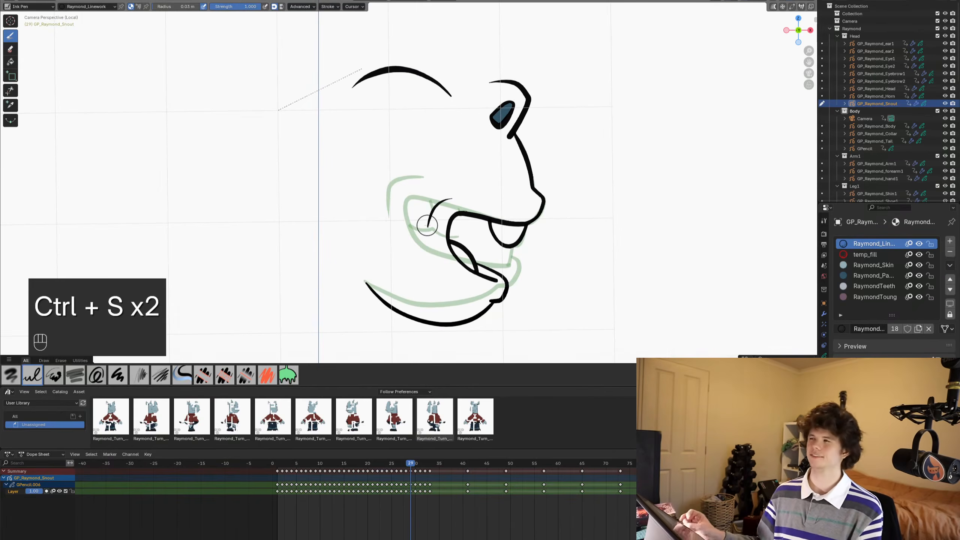
pyautogui.scroll(-1, 421, 201)
pyautogui.keyDown('shift'); pyautogui.moveTo(465, 217); pyautogui.dragTo(479, 226, button='middle'); pyautogui.keyUp('shift')
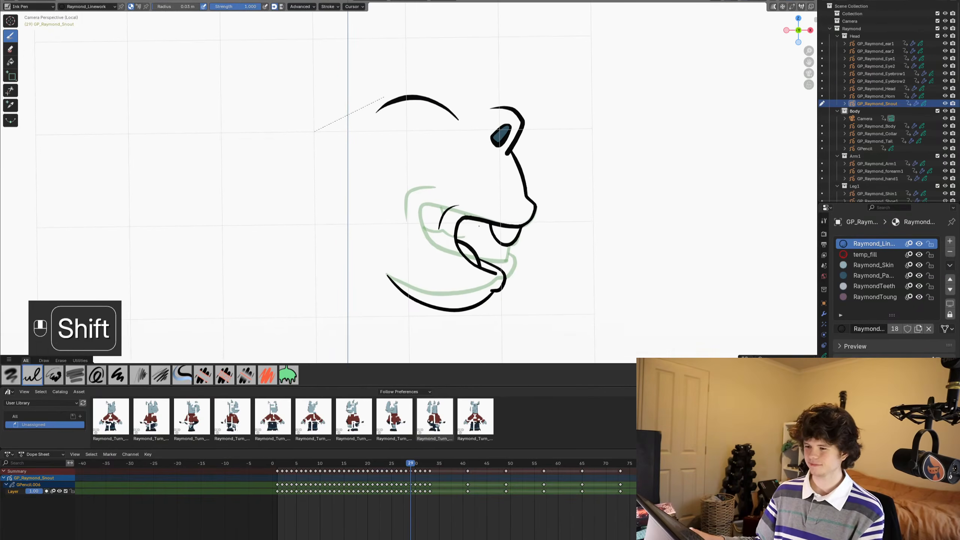
pyautogui.hotkey('ctrl', 's')
# - Play the snout animation briefly, compare frames 29 and 30, and save the file with frame 29 as the current frame
pyautogui.keyDown('alt'); pyautogui.scroll(-1, 492, 225); pyautogui.keyUp('alt')
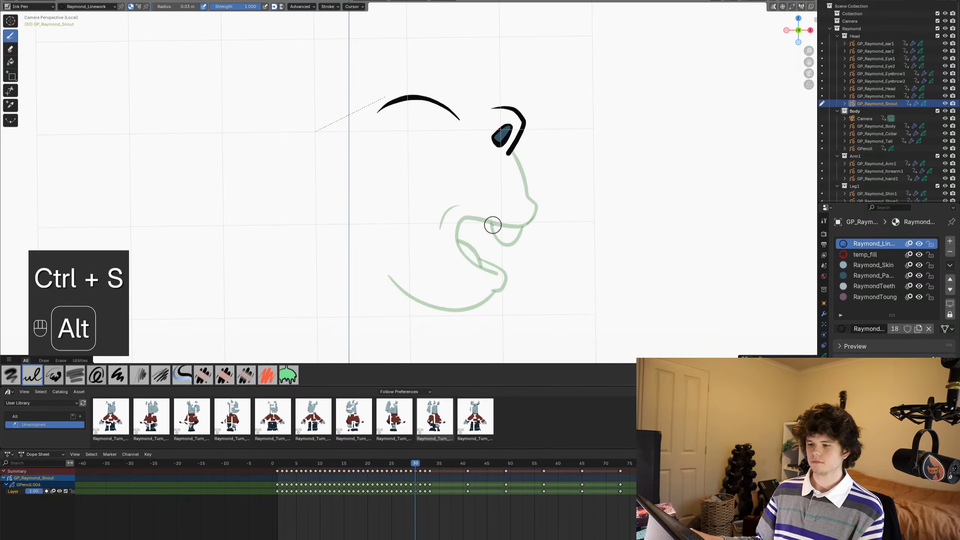
pyautogui.keyDown('alt'); pyautogui.scroll(4, 492, 225); pyautogui.keyUp('alt')
pyautogui.press('space')
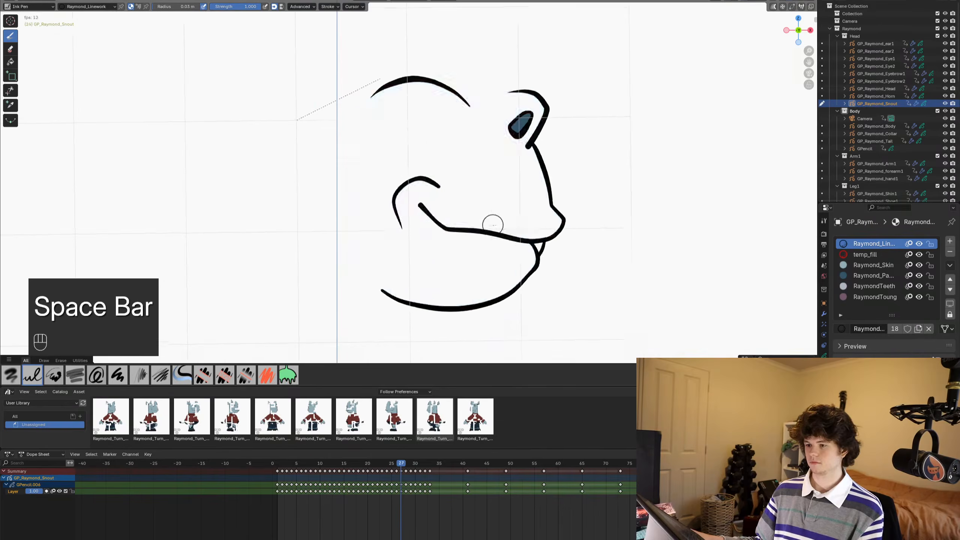
pyautogui.press('space')
pyautogui.keyDown('alt'); pyautogui.scroll(4, 572, 233); pyautogui.keyUp('alt')
pyautogui.keyDown('alt'); pyautogui.scroll(-2, 573, 235); pyautogui.keyUp('alt')
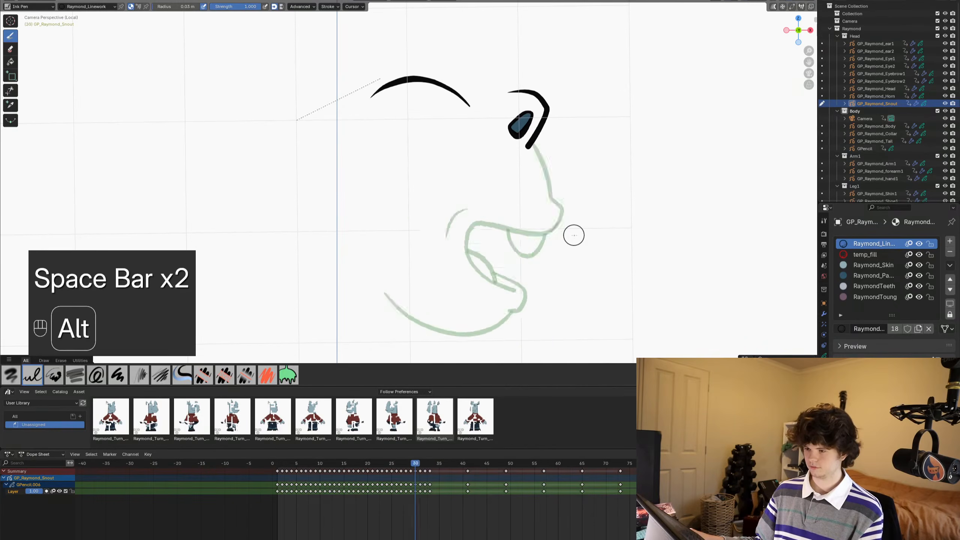
pyautogui.keyDown('alt'); pyautogui.scroll(2, 574, 235); pyautogui.keyUp('alt')
pyautogui.keyDown('alt'); pyautogui.scroll(-1, 574, 235); pyautogui.keyUp('alt')
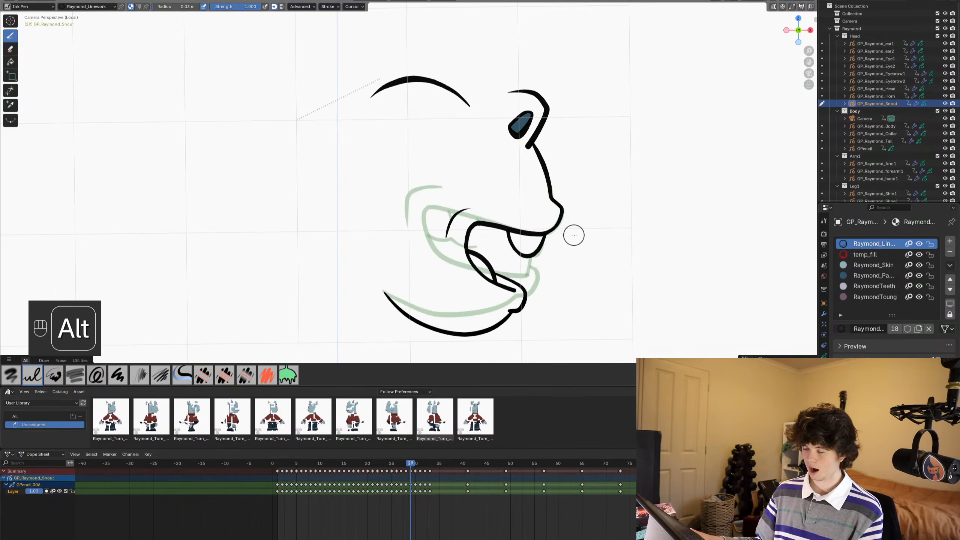
pyautogui.keyDown('alt'); pyautogui.scroll(-1, 573, 235); pyautogui.keyUp('alt')
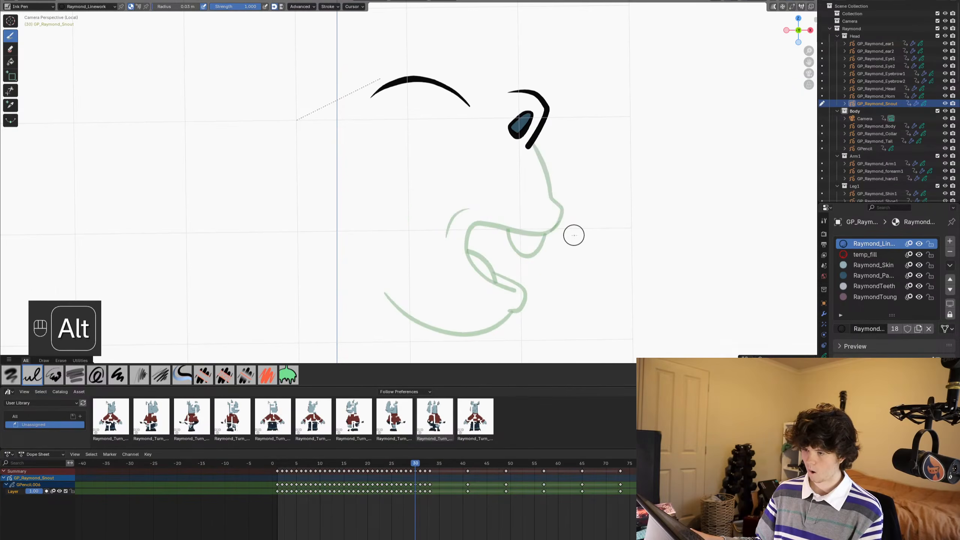
pyautogui.hotkey('ctrl', 's')
pyautogui.keyDown('alt'); pyautogui.scroll(1, 565, 242); pyautogui.keyUp('alt')
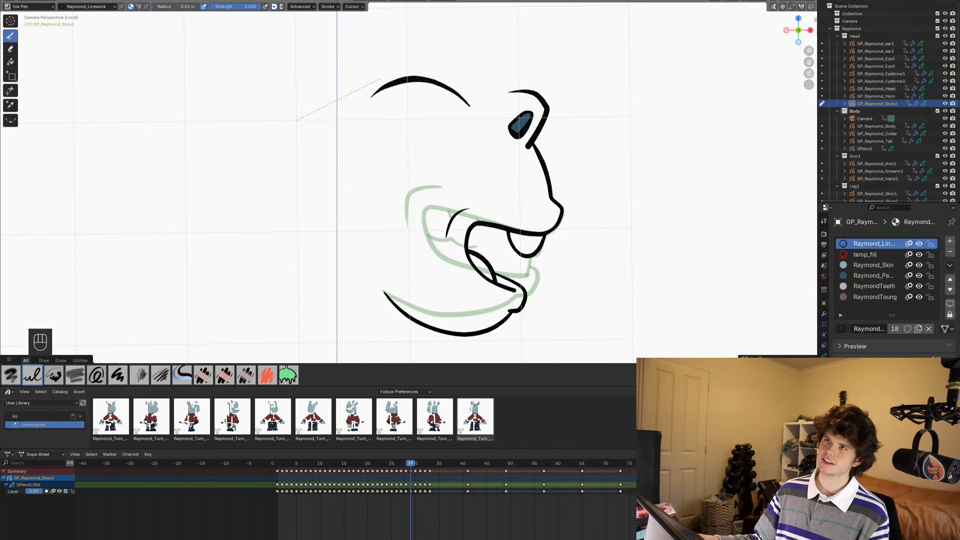
# - Switch to YouTube and watch the video "Green Lantern Vs Someone" in full screen
pyautogui.hotkey('alt', 'Tab')
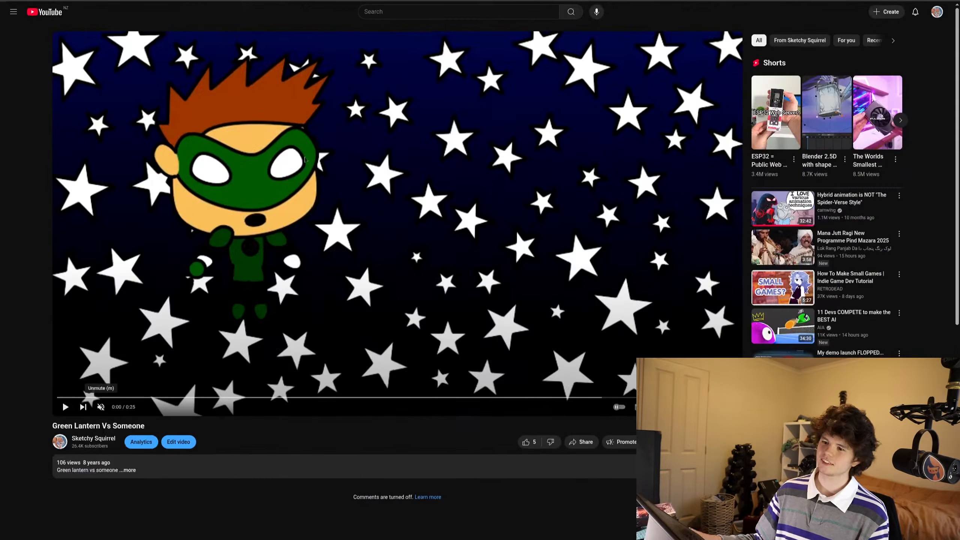
pyautogui.doubleClick(249, 228)
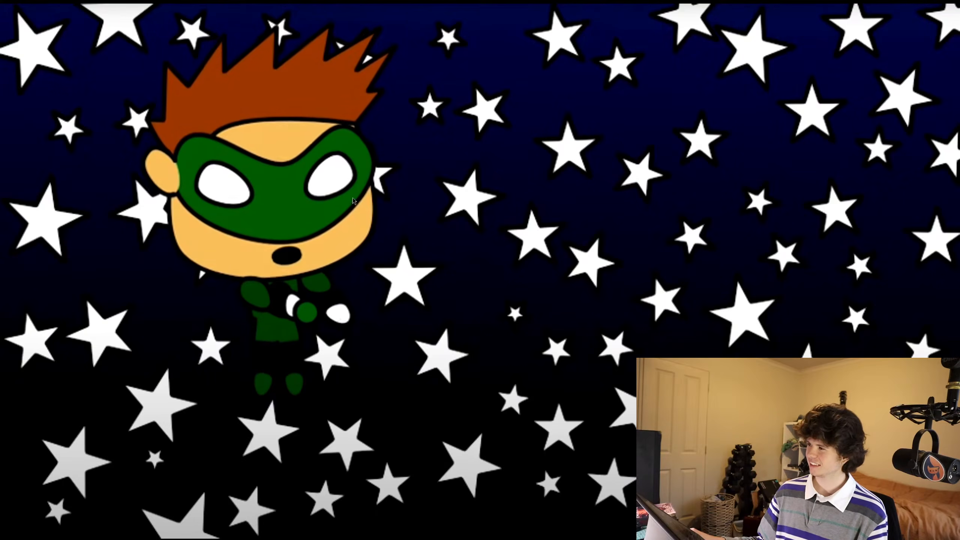
pyautogui.press('Escape')
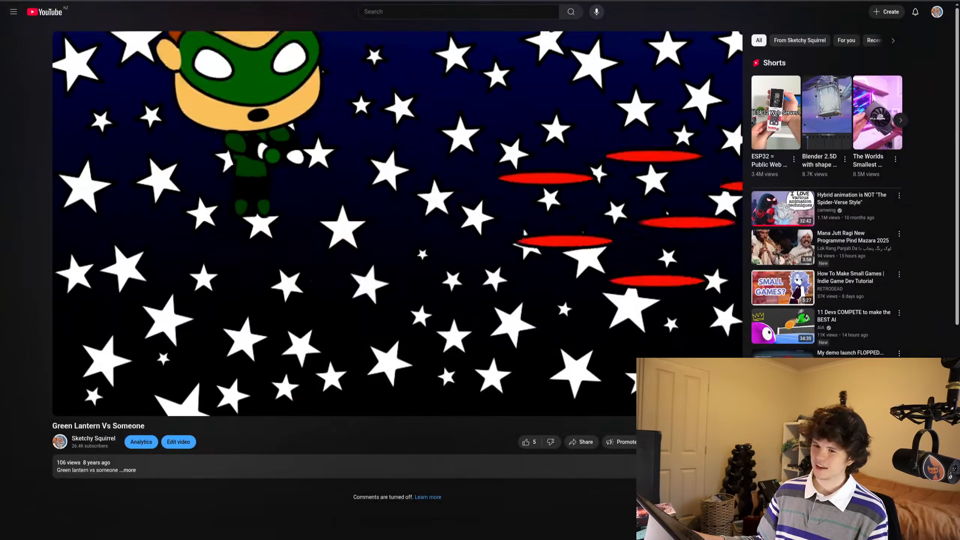
pyautogui.doubleClick(186, 108)
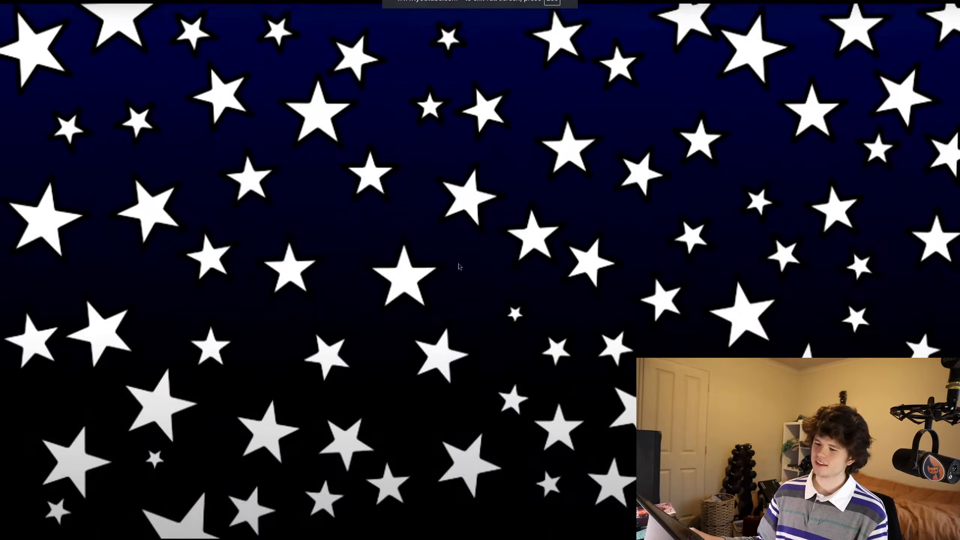
pyautogui.press('Escape')
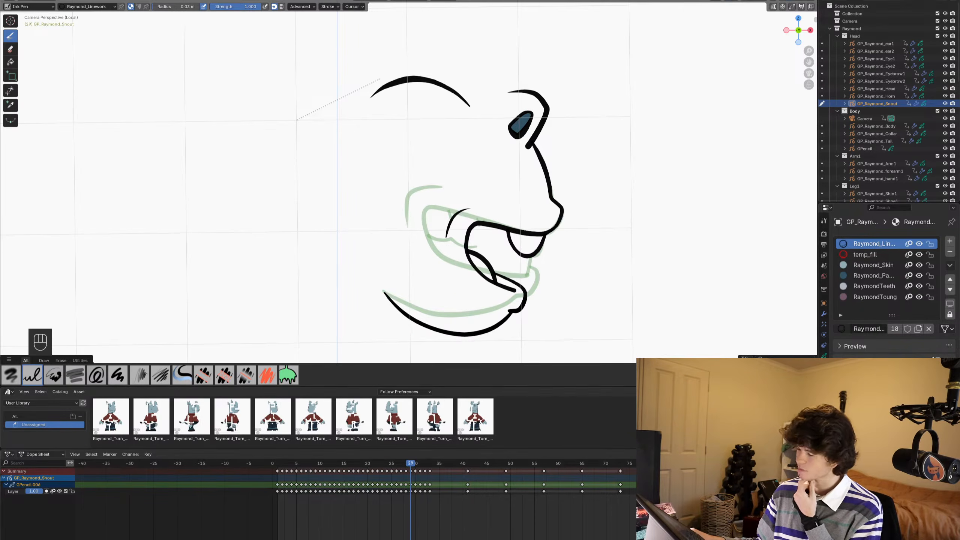
# - Switch back to Blender and save the file on frame 29
pyautogui.hotkey('ctrl', 's')
pyautogui.keyDown('shift'); pyautogui.moveTo(489, 238); pyautogui.dragTo(490, 211, button='middle'); pyautogui.keyUp('shift')
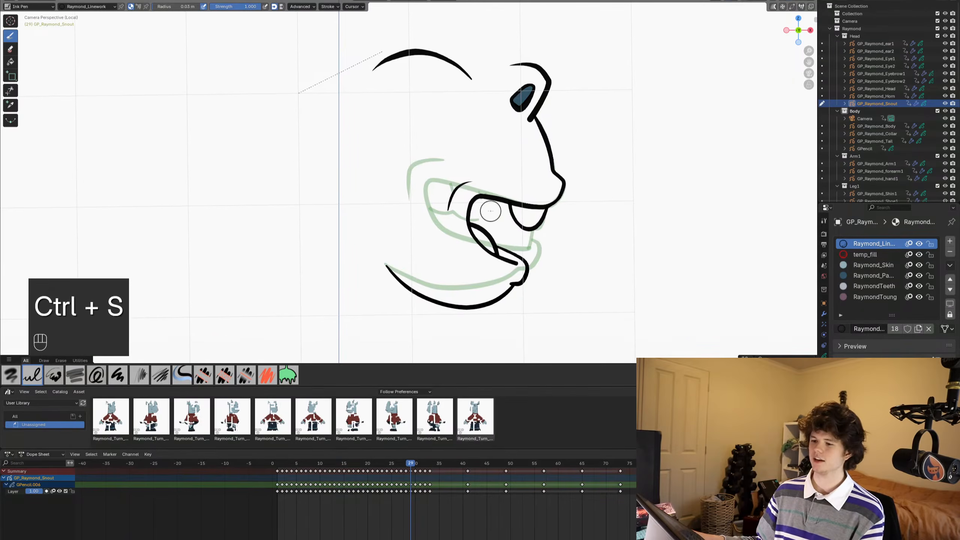
pyautogui.hotkey('ctrl', 's')
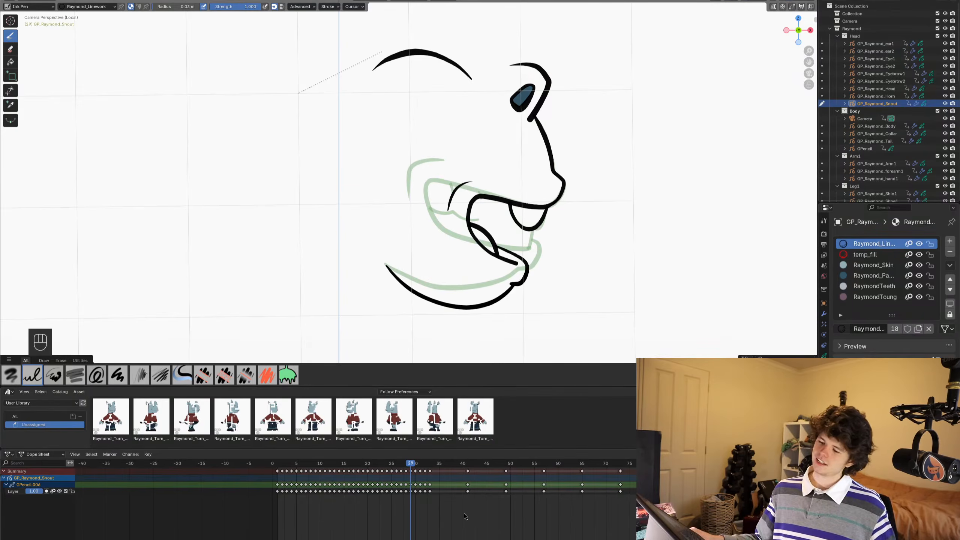
pyautogui.scroll(-1, 447, 236)
pyautogui.scroll(-1, 448, 236)
pyautogui.moveTo(477, 231)
pyautogui.keyDown('shift'); pyautogui.mouseDown(button='middle')
pyautogui.moveTo(481, 197)
pyautogui.moveTo(538, 189)
pyautogui.moveTo(546, 153)
pyautogui.moveTo(537, 208)
pyautogui.mouseUp(button='middle'); pyautogui.keyUp('shift')
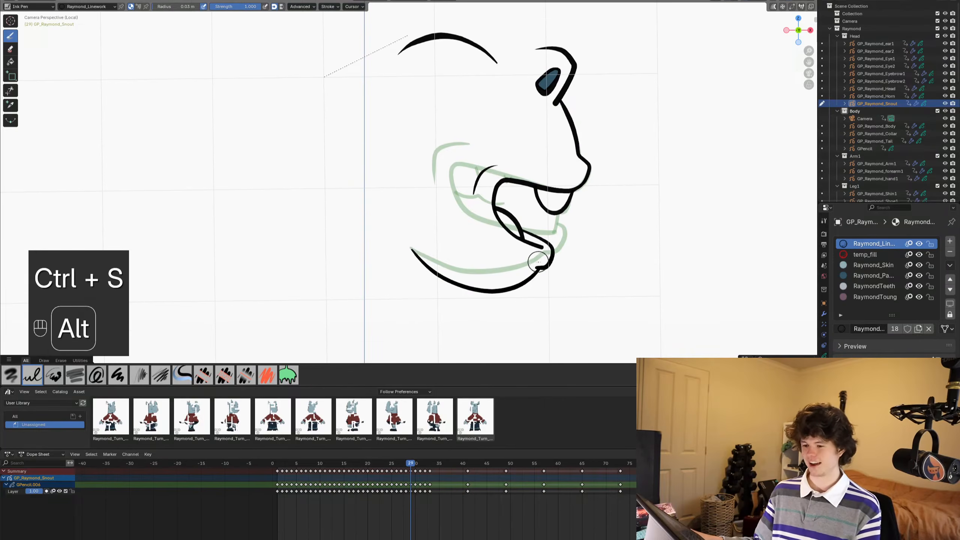
# - Advance to the empty frame 30 with frame 29's snout as the onion skin and save the file
pyautogui.keyDown('alt'); pyautogui.scroll(-1, 538, 262); pyautogui.keyUp('alt')
pyautogui.keyDown('alt'); pyautogui.scroll(1, 538, 261); pyautogui.keyUp('alt')
pyautogui.keyDown('alt'); pyautogui.scroll(-1, 538, 262); pyautogui.keyUp('alt')
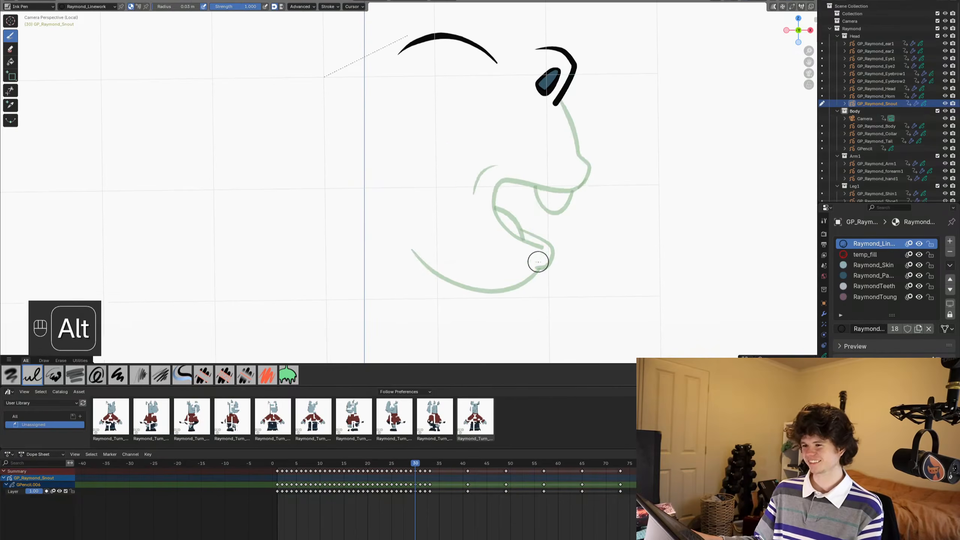
pyautogui.moveTo(551, 244)
pyautogui.keyDown('shift'); pyautogui.mouseDown(button='middle')
pyautogui.moveTo(553, 228)
pyautogui.moveTo(547, 261)
pyautogui.moveTo(535, 257)
pyautogui.moveTo(536, 242)
pyautogui.mouseUp(button='middle'); pyautogui.keyUp('shift')
pyautogui.hotkey('ctrl', 's')
pyautogui.hotkey('ctrl', 's')
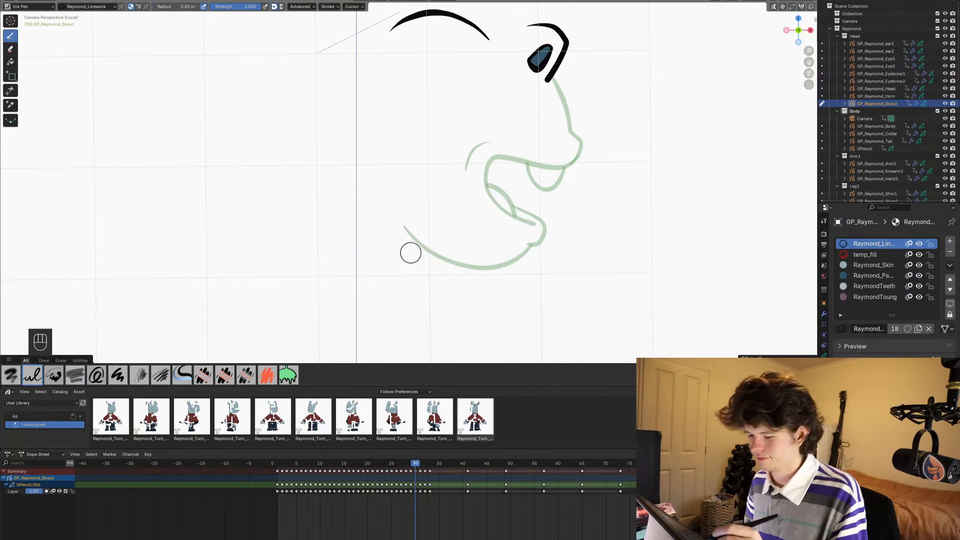
# - Draw frame 30's snout profile from below the eye around the nose into the curled mouth opening, and add the lower lip with the Ink Pen
pyautogui.moveTo(376, 289)
pyautogui.keyDown('ctrl'); pyautogui.mouseDown(button='middle')
pyautogui.moveTo(363, 233)
pyautogui.moveTo(301, 232)
pyautogui.moveTo(306, 266)
pyautogui.moveTo(406, 249)
pyautogui.mouseUp(button='middle'); pyautogui.keyUp('ctrl')
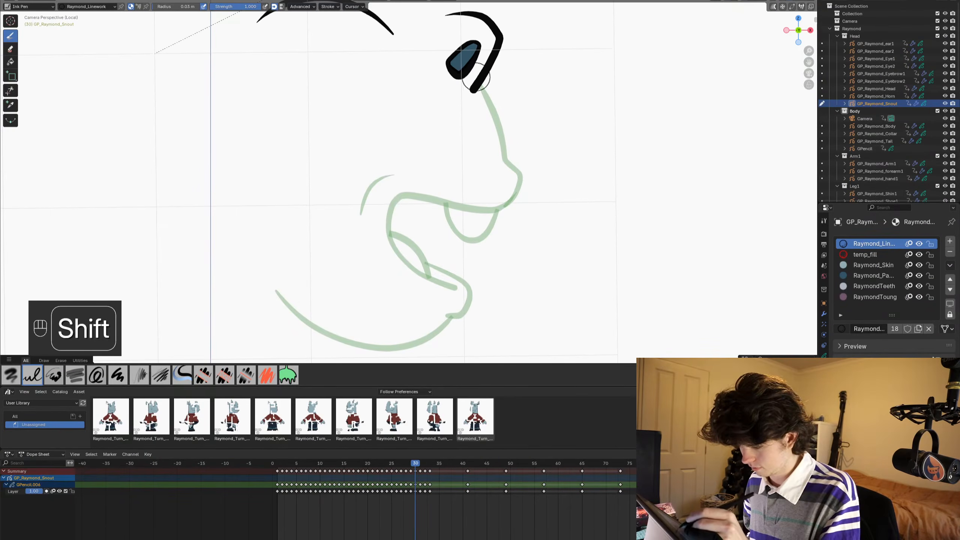
pyautogui.moveTo(476, 78)
pyautogui.keyDown('shift'); pyautogui.mouseDown()
pyautogui.moveTo(508, 165)
pyautogui.moveTo(523, 177)
pyautogui.moveTo(505, 206)
pyautogui.moveTo(434, 226)
pyautogui.moveTo(426, 275)
pyautogui.moveTo(459, 289)
pyautogui.moveTo(445, 269)
pyautogui.mouseUp(); pyautogui.keyUp('shift')
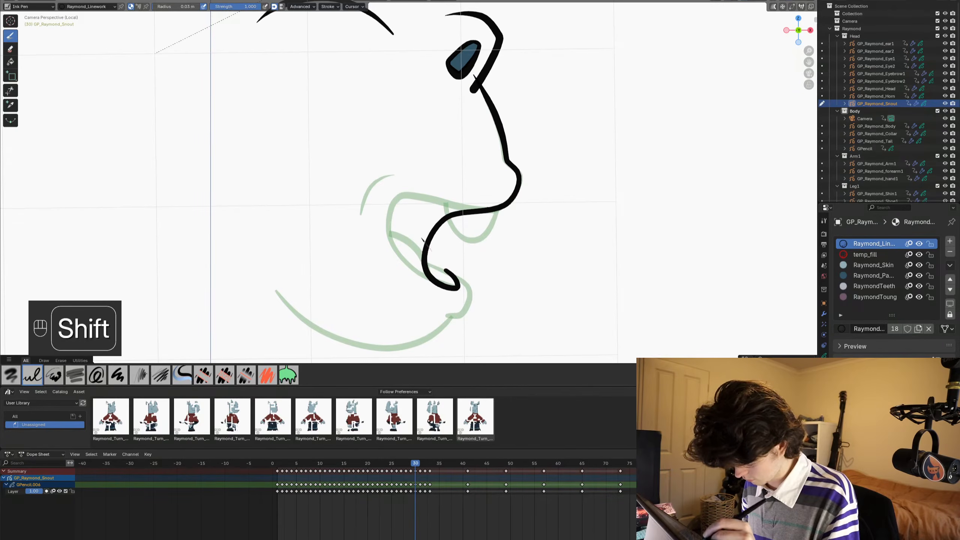
pyautogui.moveTo(422, 239)
pyautogui.keyDown('shift'); pyautogui.mouseDown()
pyautogui.moveTo(471, 287)
pyautogui.moveTo(467, 306)
pyautogui.moveTo(432, 315)
pyautogui.mouseUp(); pyautogui.keyUp('shift')
pyautogui.moveTo(431, 315)
pyautogui.keyDown('shift'); pyautogui.mouseDown(button='middle')
pyautogui.moveTo(464, 236)
pyautogui.moveTo(439, 289)
pyautogui.mouseUp(button='middle'); pyautogui.keyUp('shift')
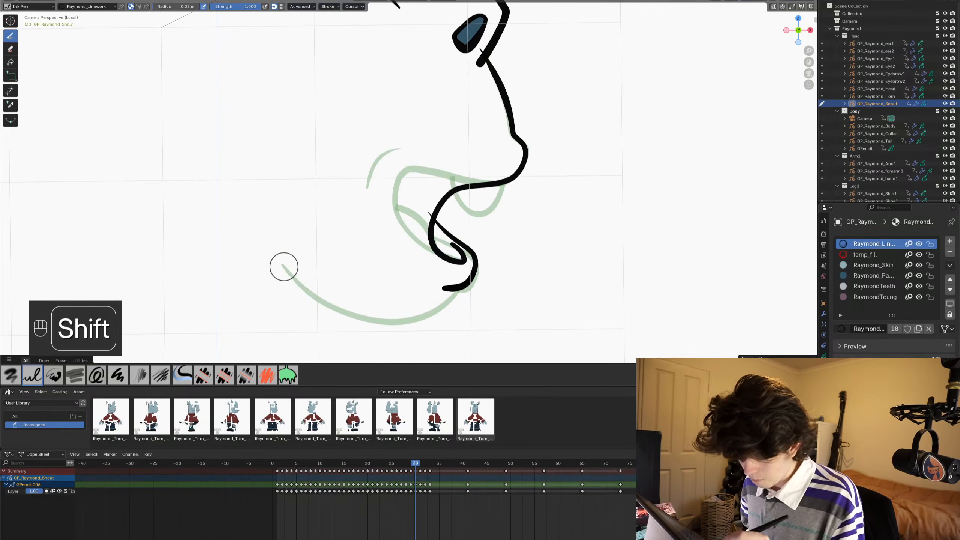
# - Draw the curved jaw line up to the lower lip and a rounded upper tooth with a vertical dividing line on frame 30
pyautogui.moveTo(281, 265)
pyautogui.keyDown('shift'); pyautogui.mouseDown()
pyautogui.moveTo(359, 308)
pyautogui.moveTo(406, 318)
pyautogui.moveTo(434, 312)
pyautogui.moveTo(458, 279)
pyautogui.mouseUp(); pyautogui.keyUp('shift')
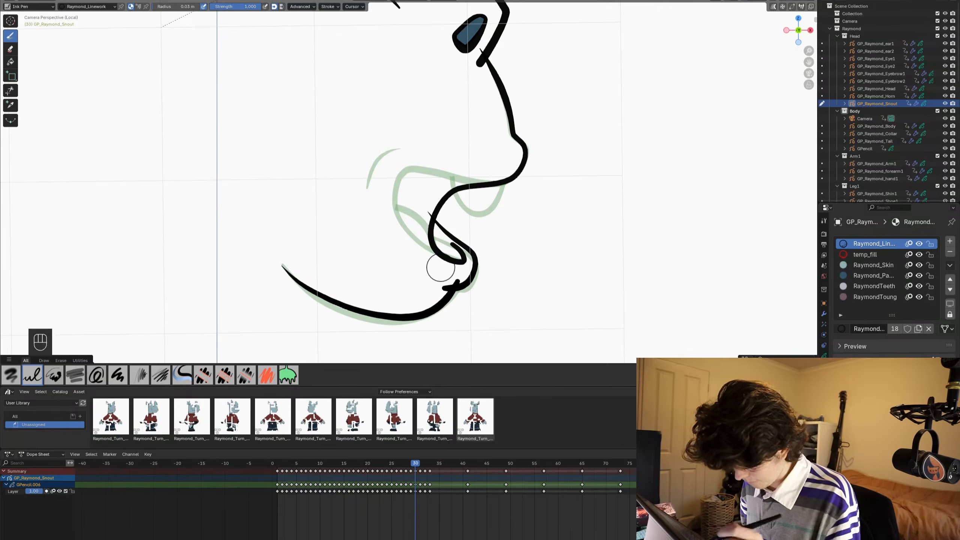
pyautogui.keyDown('shift'); pyautogui.moveTo(364, 269); pyautogui.dragTo(358, 284, button='middle'); pyautogui.keyUp('shift')
pyautogui.moveTo(447, 192)
pyautogui.keyDown('shift'); pyautogui.mouseDown()
pyautogui.moveTo(458, 224)
pyautogui.moveTo(487, 231)
pyautogui.moveTo(500, 183)
pyautogui.moveTo(471, 241)
pyautogui.mouseUp(); pyautogui.keyUp('shift')
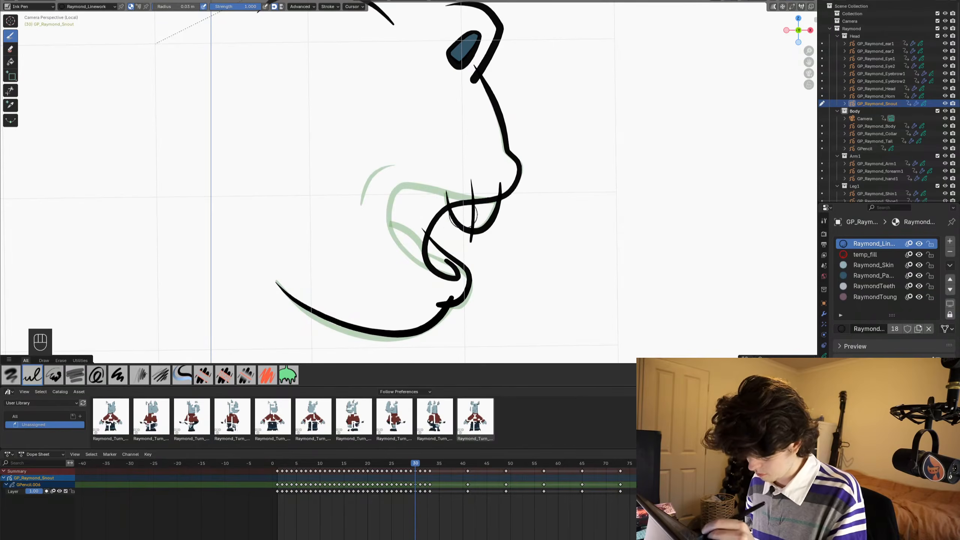
# - Draw a vertical dividing line through frame 29's upper tooth and trim its overshooting ends
pyautogui.press('Left')
pyautogui.keyDown('shift'); pyautogui.moveTo(473, 178); pyautogui.dragTo(469, 242); pyautogui.keyUp('shift')
pyautogui.click(10, 90)
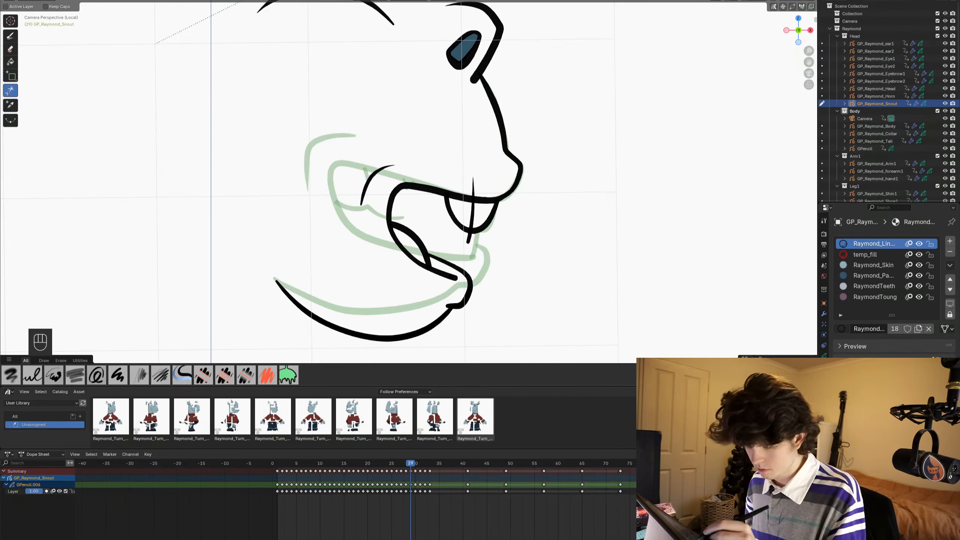
# - Trim the overshooting ends of the tooth, its dividing line, the mouth and the jaw on frame 30, and save the file
pyautogui.press('Right')
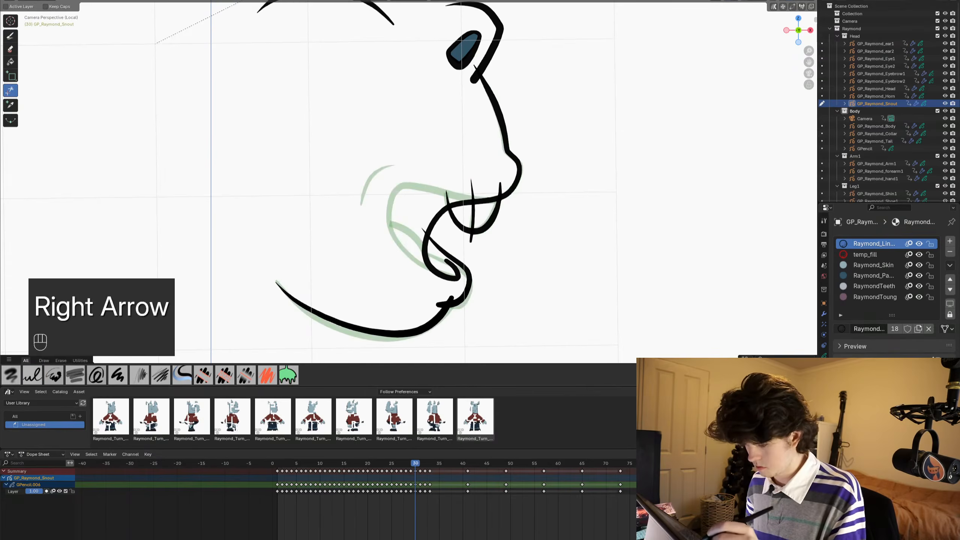
pyautogui.moveTo(464, 189)
pyautogui.mouseDown()
pyautogui.moveTo(479, 188)
pyautogui.moveTo(442, 196)
pyautogui.moveTo(507, 189)
pyautogui.mouseUp()
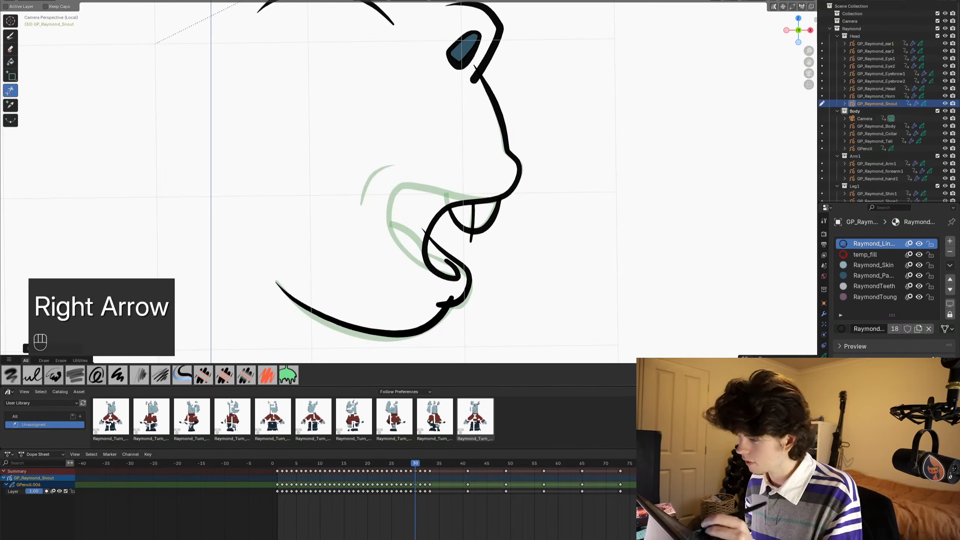
pyautogui.hotkey('ctrl', 's')
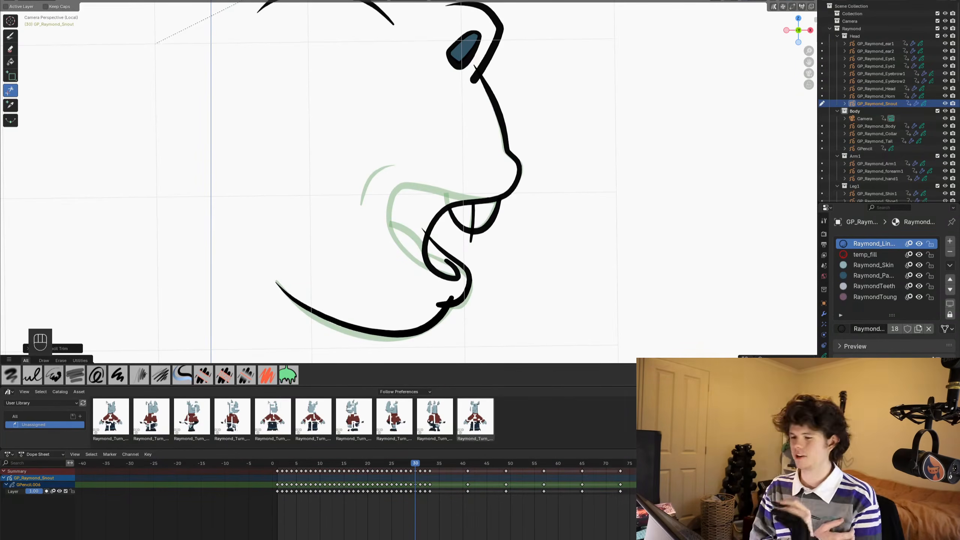
pyautogui.moveTo(445, 296); pyautogui.dragTo(457, 298)
pyautogui.moveTo(468, 235); pyautogui.dragTo(476, 239)
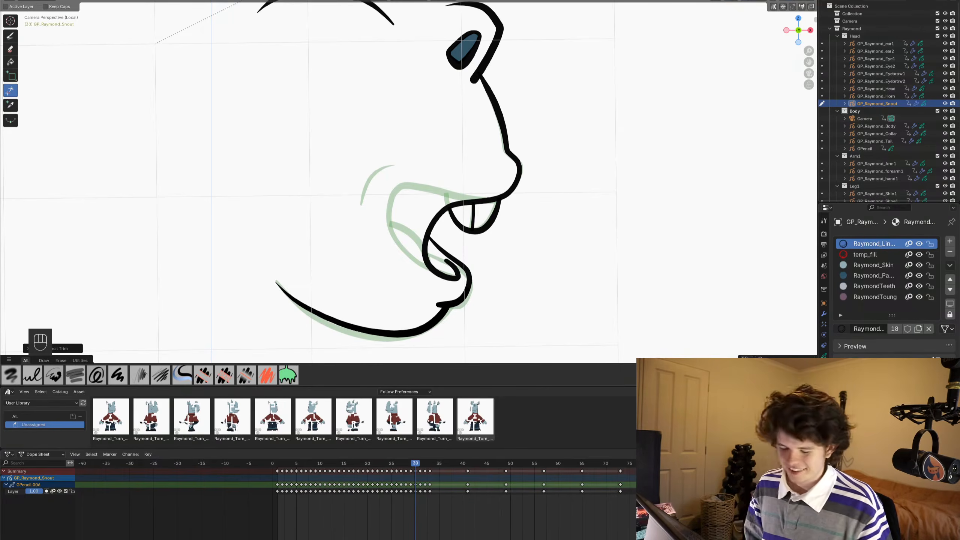
pyautogui.hotkey('ctrl', 's')
pyautogui.press('Left')
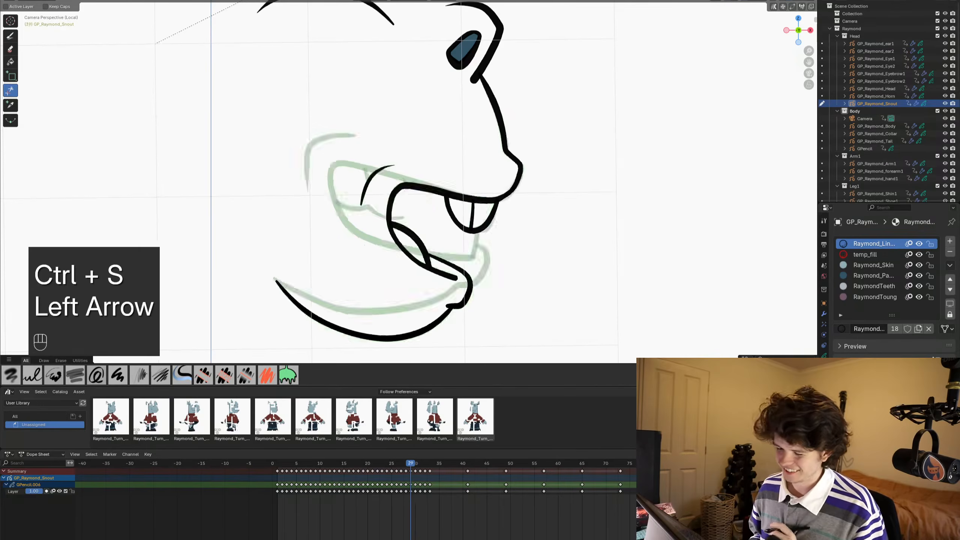
pyautogui.press('Right')
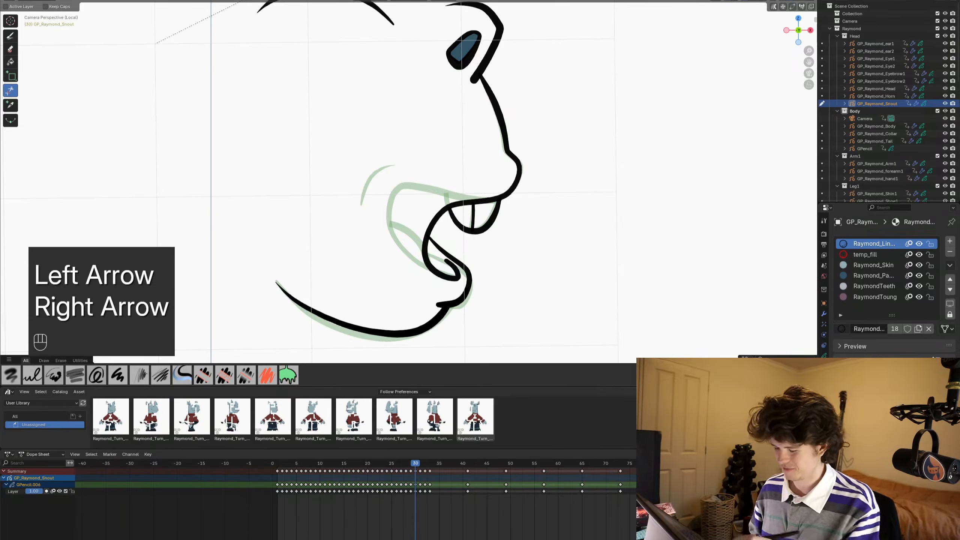
pyautogui.keyDown('ctrl'); pyautogui.moveTo(416, 189); pyautogui.dragTo(413, 220, button='middle'); pyautogui.keyUp('ctrl')
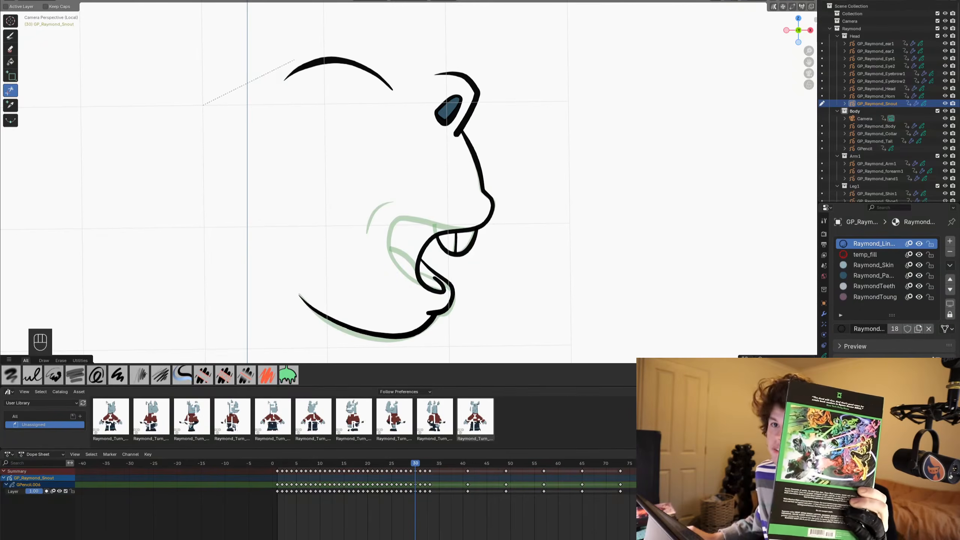
pyautogui.press('super')
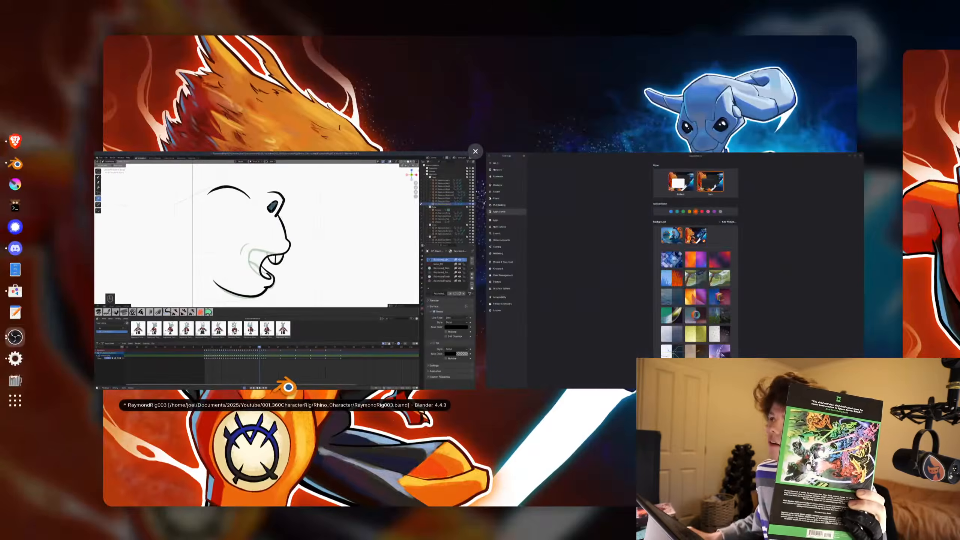
pyautogui.press('super')
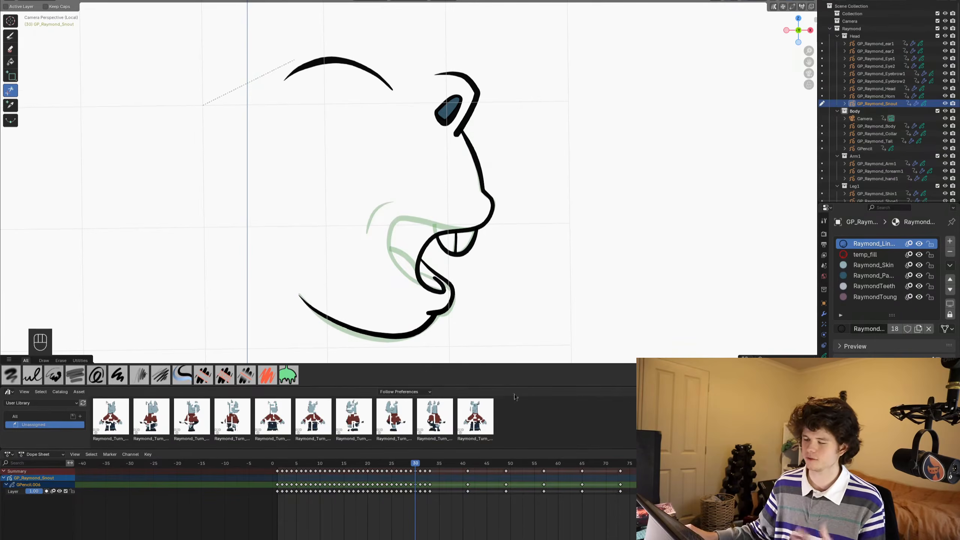
pyautogui.scroll(1, 485, 257)
pyautogui.keyDown('shift'); pyautogui.moveTo(483, 254); pyautogui.dragTo(493, 195, button='middle'); pyautogui.keyUp('shift')
pyautogui.hotkey('ctrl', 's')
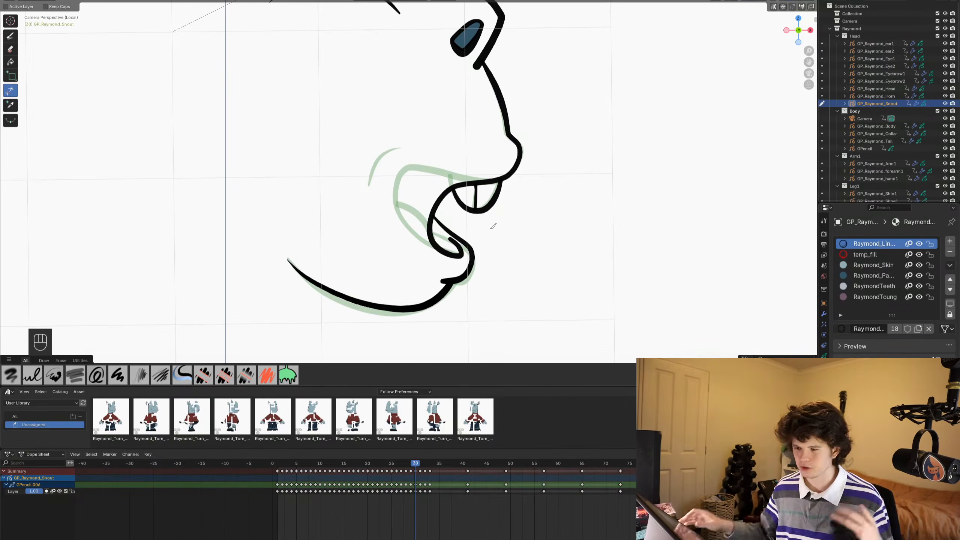
pyautogui.scroll(-1, 391, 295)
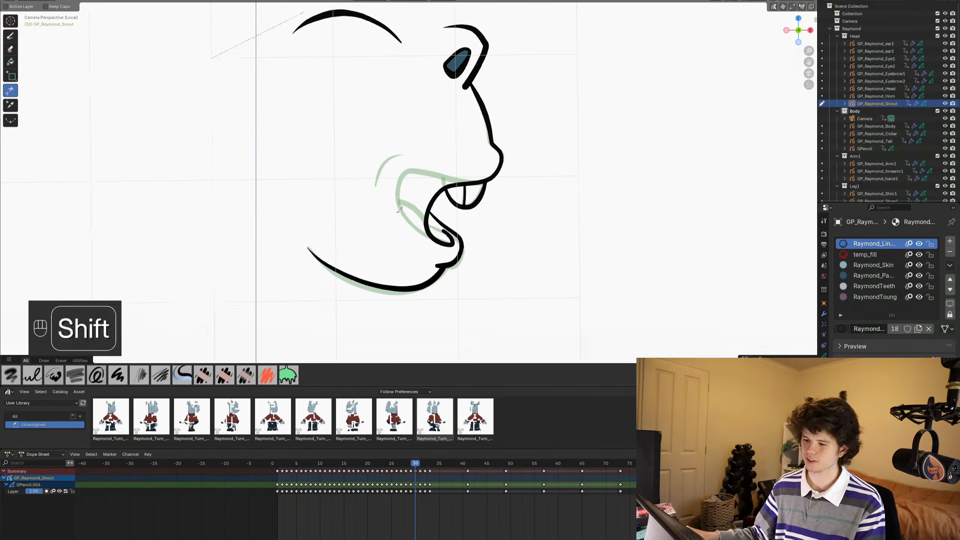
pyautogui.keyDown('shift'); pyautogui.moveTo(391, 295); pyautogui.dragTo(412, 316, button='middle'); pyautogui.keyUp('shift')
pyautogui.hotkey('ctrl', 'Tab')
pyautogui.scroll(-2, 412, 264)
pyautogui.moveTo(438, 214)
pyautogui.keyDown('shift'); pyautogui.mouseDown(button='middle')
pyautogui.moveTo(463, 199)
pyautogui.moveTo(481, 224)
pyautogui.mouseUp(button='middle'); pyautogui.keyUp('shift')
pyautogui.hotkey('alt', 'a')
pyautogui.hotkey('ctrl', 's')
pyautogui.scroll(1, 461, 199)
pyautogui.hotkey('ctrl', 's')
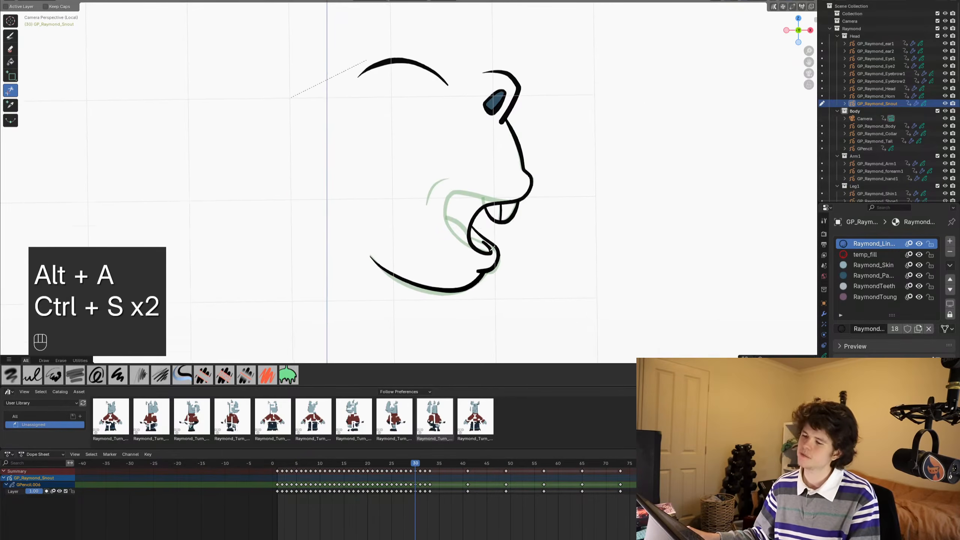
pyautogui.scroll(2, 481, 225)
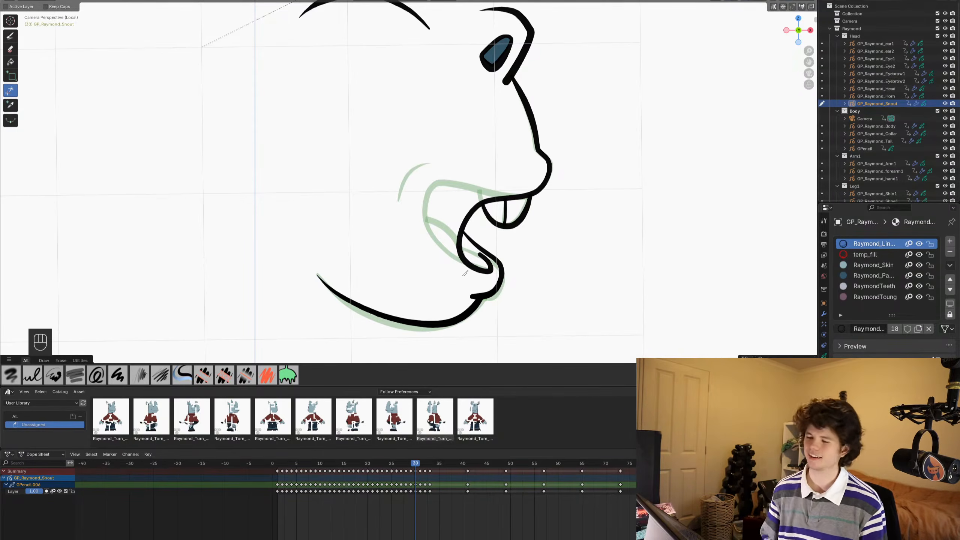
pyautogui.moveTo(465, 272)
pyautogui.keyDown('ctrl'); pyautogui.mouseDown(button='middle')
pyautogui.moveTo(440, 261)
pyautogui.moveTo(477, 261)
pyautogui.moveTo(457, 163)
pyautogui.mouseUp(button='middle'); pyautogui.keyUp('ctrl')
pyautogui.hotkey('ctrl', 's')
pyautogui.hotkey('ctrl', 'Tab')
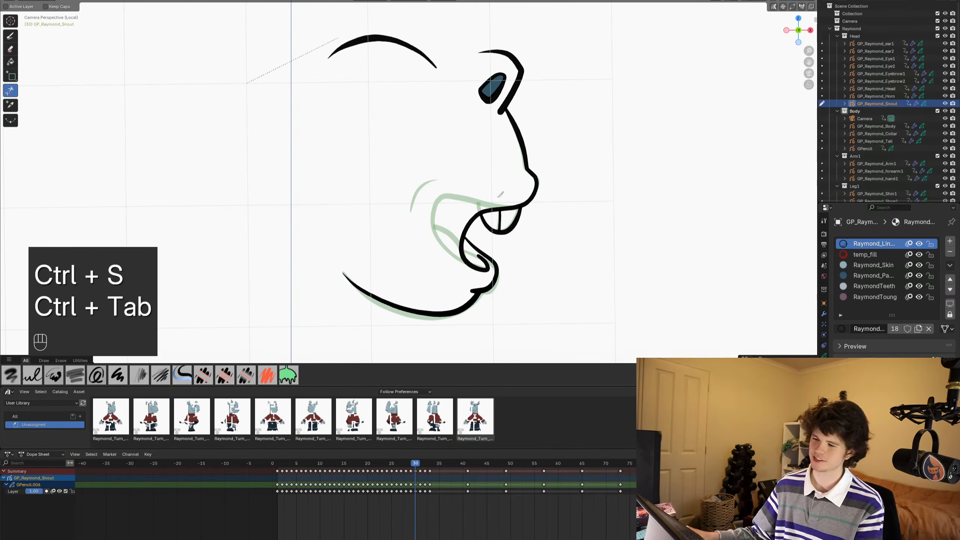
# - Advance to the empty frame 31 with frame 30's snout as the onion skin and save the file
pyautogui.click(423, 468)
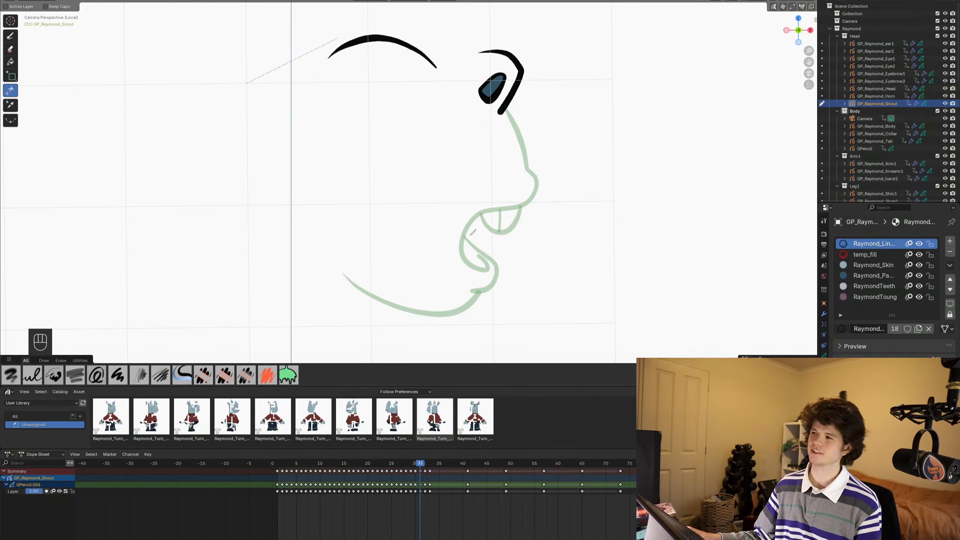
pyautogui.hotkey('ctrl', 's')
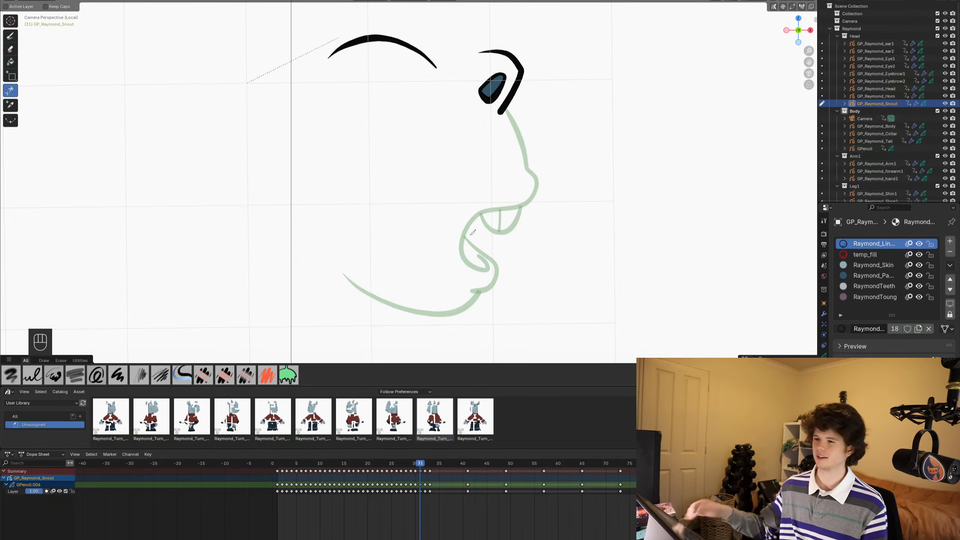
pyautogui.scroll(-1, 435, 209)
pyautogui.scroll(2, 435, 209)
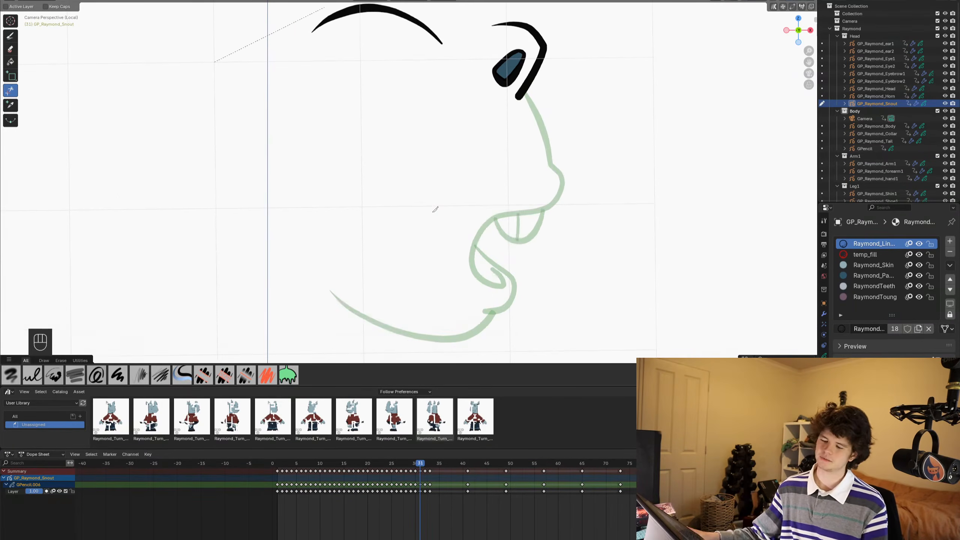
pyautogui.hotkey('ctrl', 's')
pyautogui.keyDown('alt'); pyautogui.scroll(1, 460, 196); pyautogui.keyUp('alt')
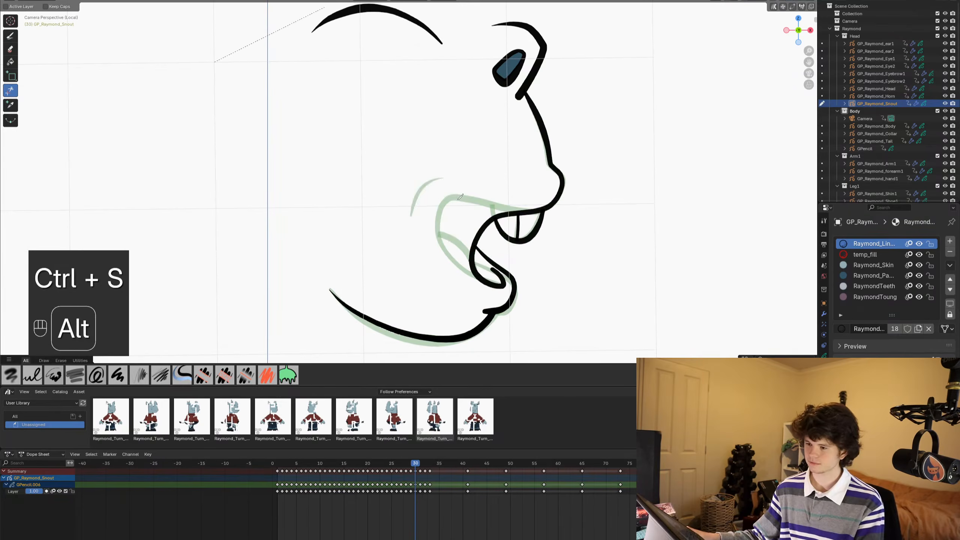
pyautogui.keyDown('alt'); pyautogui.scroll(-1, 460, 196); pyautogui.keyUp('alt')
pyautogui.moveTo(489, 201)
pyautogui.keyDown('shift'); pyautogui.mouseDown(button='middle')
pyautogui.moveTo(481, 243)
pyautogui.moveTo(462, 162)
pyautogui.mouseUp(button='middle'); pyautogui.keyUp('shift')
pyautogui.hotkey('ctrl', 's')
pyautogui.hotkey('ctrl', 'Tab')
pyautogui.hotkey('ctrl', 's')
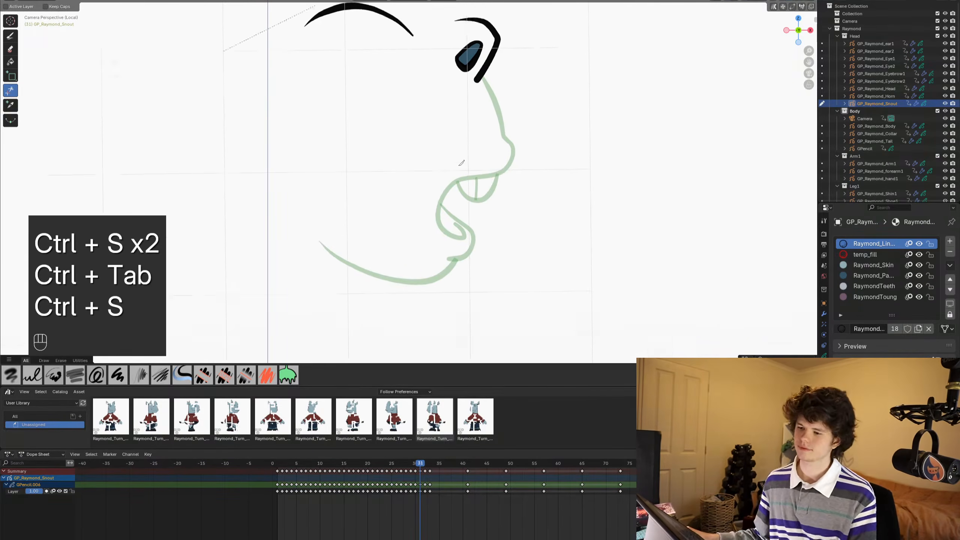
# - Draw frame 31's rounded nose with the Ink Pen, slightly outside the onion skin and ending in a small hook at the mouth
pyautogui.scroll(2, 462, 162)
pyautogui.click(10, 35)
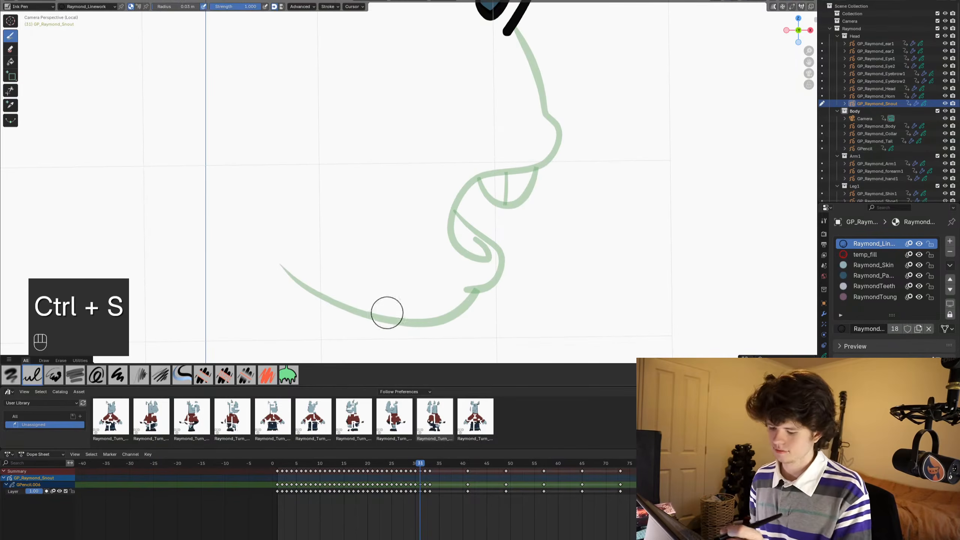
pyautogui.keyDown('shift'); pyautogui.moveTo(386, 312); pyautogui.dragTo(404, 334, button='middle'); pyautogui.keyUp('shift')
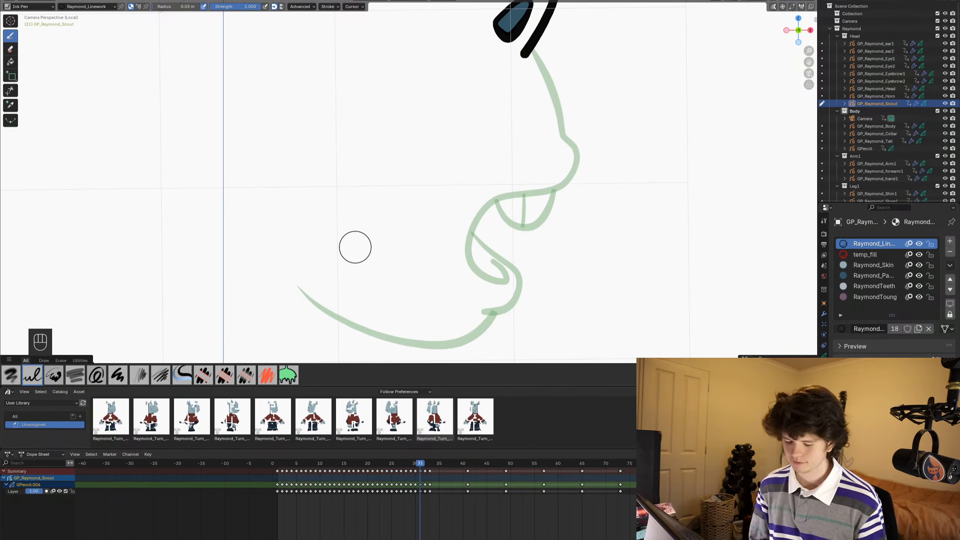
pyautogui.hotkey('ctrl', 's')
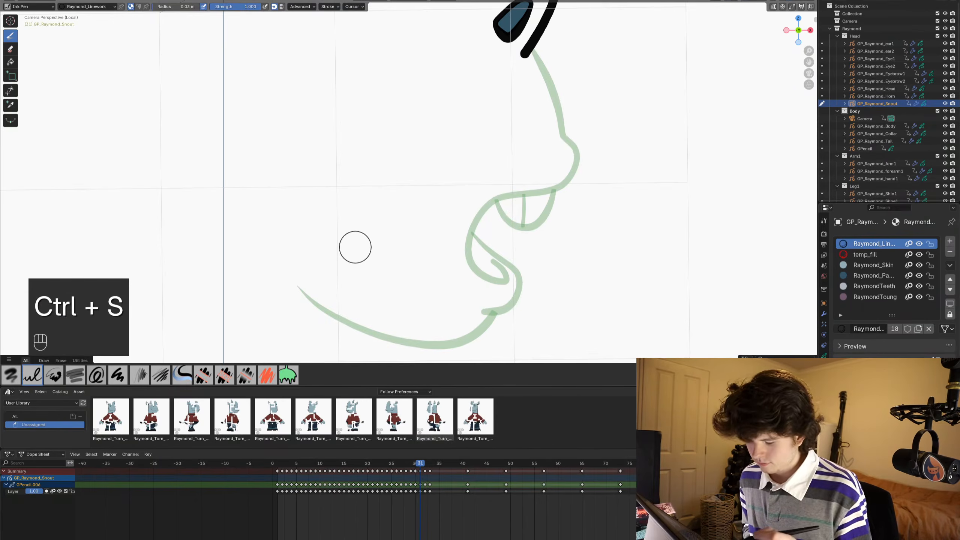
pyautogui.press('shift')
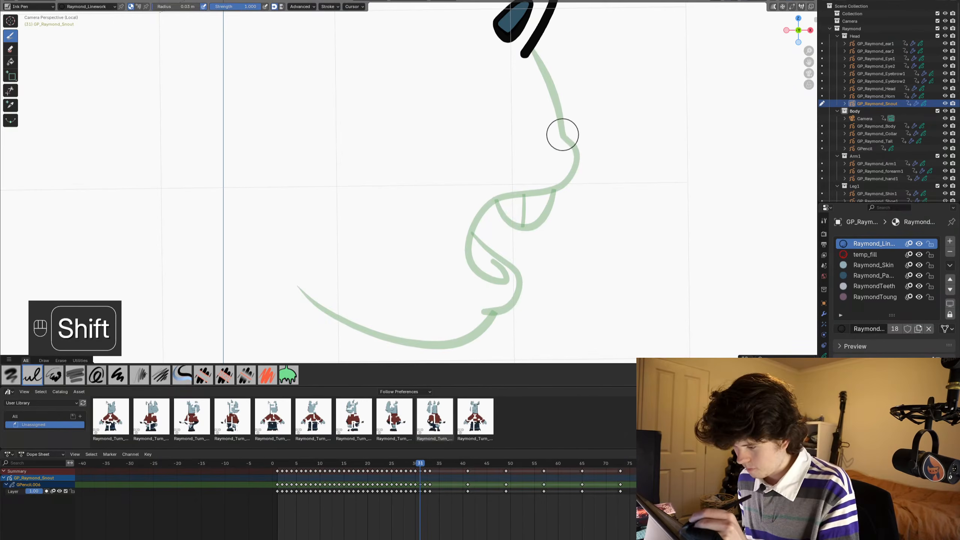
pyautogui.keyDown('shift'); pyautogui.moveTo(574, 142); pyautogui.dragTo(581, 153); pyautogui.keyUp('shift')
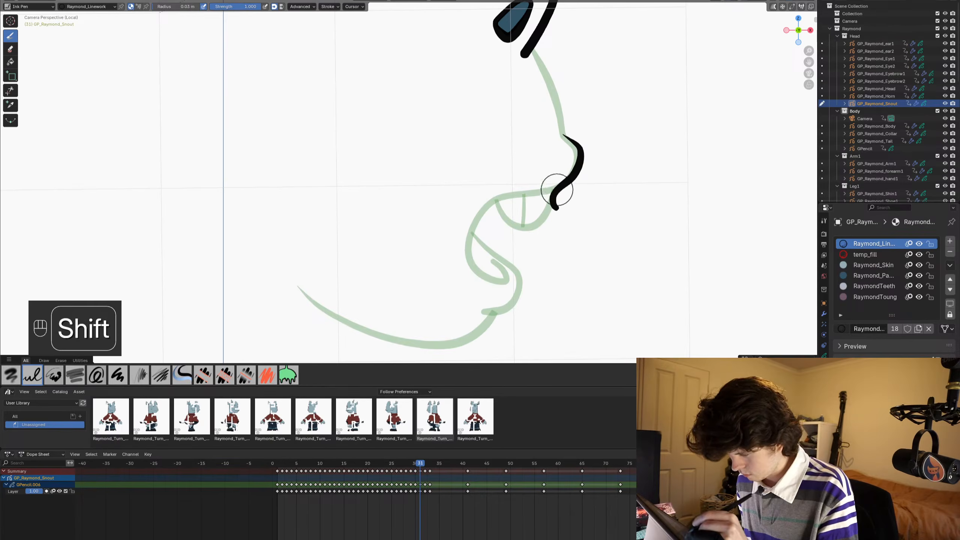
pyautogui.hotkey('ctrl', 'z')
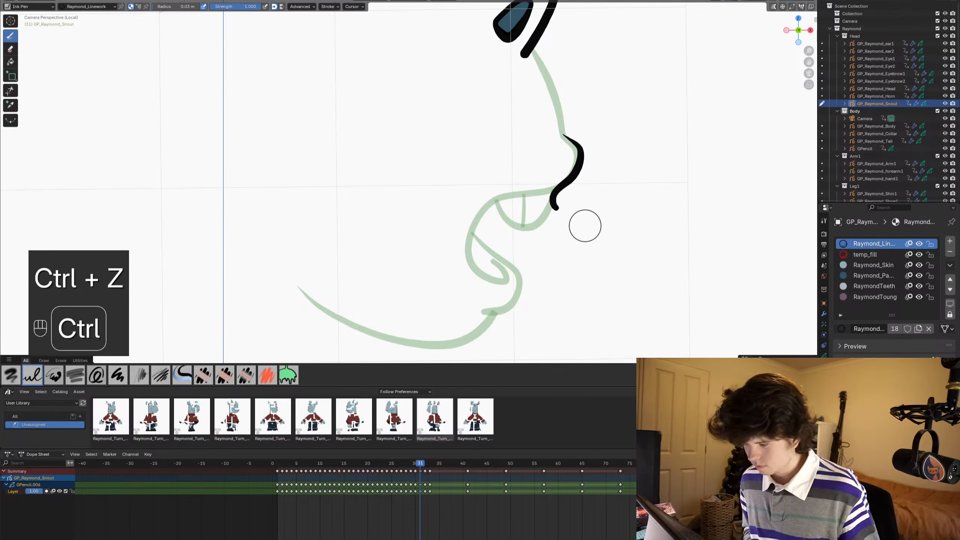
# - Draw the closed lower lip and jaw line as one stroke on frame 31, and adjust the jaw's curve with the Grab sculpt brush
pyautogui.keyDown('shift'); pyautogui.moveTo(553, 170); pyautogui.dragTo(564, 199); pyautogui.keyUp('shift')
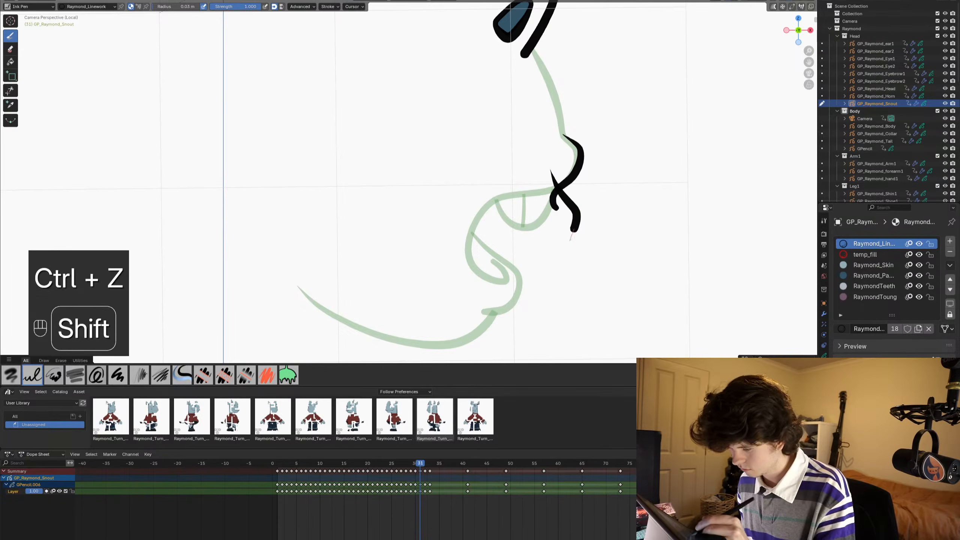
pyautogui.moveTo(553, 248)
pyautogui.keyDown('shift'); pyautogui.mouseDown()
pyautogui.moveTo(453, 318)
pyautogui.moveTo(379, 320)
pyautogui.mouseUp(); pyautogui.keyUp('shift')
pyautogui.keyDown('shift'); pyautogui.moveTo(299, 278); pyautogui.dragTo(298, 280); pyautogui.keyUp('shift')
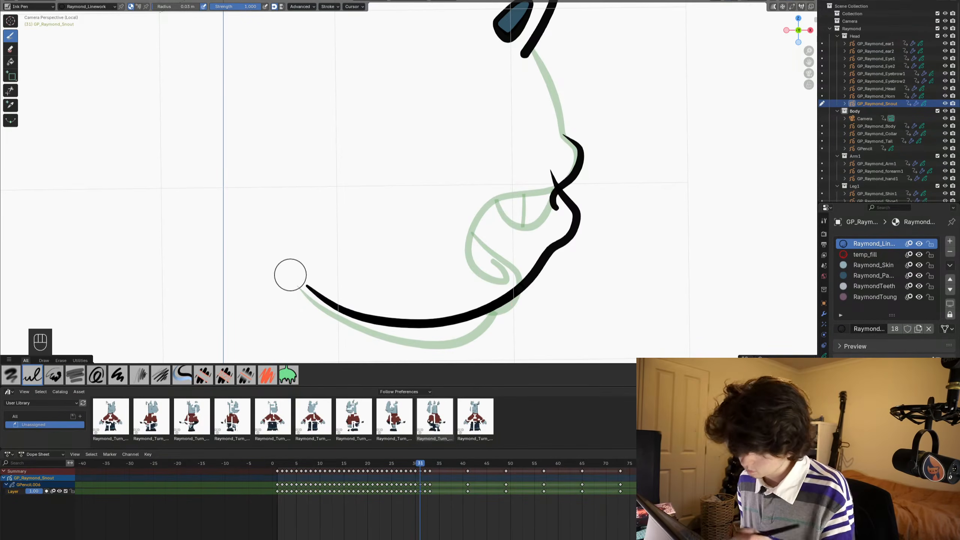
pyautogui.hotkey('ctrl', 'Tab')
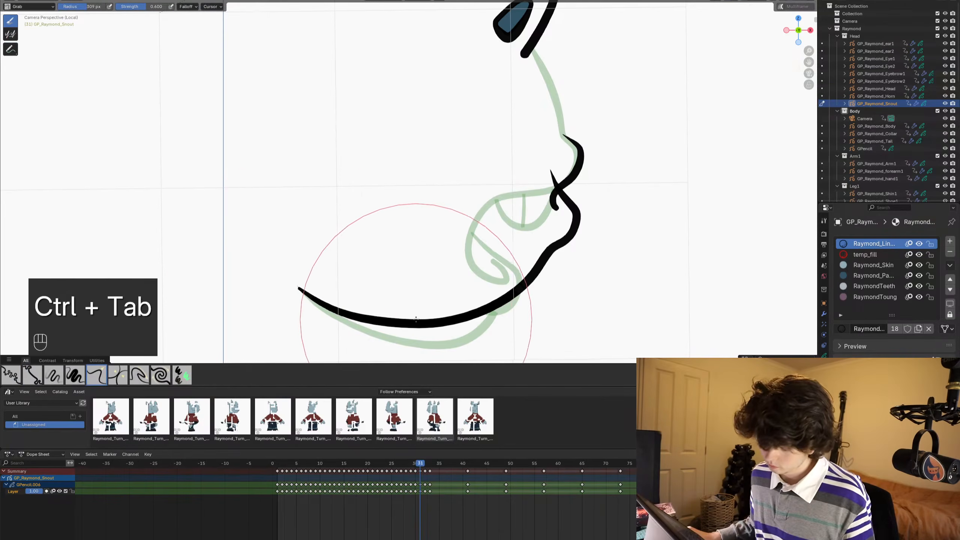
pyautogui.moveTo(424, 324)
pyautogui.mouseDown()
pyautogui.moveTo(429, 313)
pyautogui.moveTo(381, 318)
pyautogui.moveTo(463, 323)
pyautogui.moveTo(490, 307)
pyautogui.mouseUp()
pyautogui.hotkey('ctrl', 'Tab')
# - Trim the lower lip stroke's end that overshoots above the mouth corner on frame 31
pyautogui.scroll(-1, 518, 253)
pyautogui.moveTo(531, 196)
pyautogui.keyDown('shift'); pyautogui.mouseDown(button='middle')
pyautogui.moveTo(525, 253)
pyautogui.moveTo(497, 256)
pyautogui.moveTo(454, 227)
pyautogui.moveTo(461, 179)
pyautogui.mouseUp(button='middle'); pyautogui.keyUp('shift')
pyautogui.scroll(3, 496, 256)
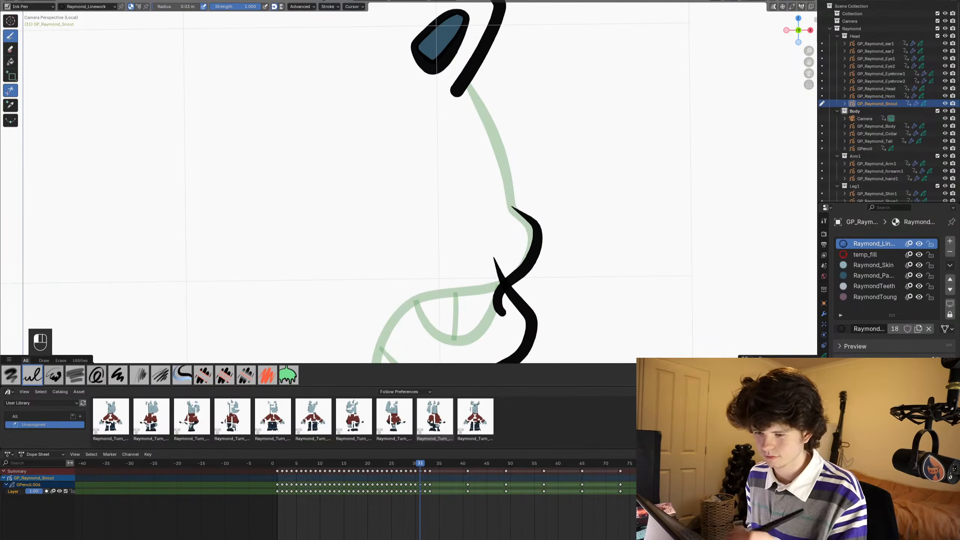
pyautogui.click(10, 90)
pyautogui.moveTo(487, 280); pyautogui.dragTo(500, 262)
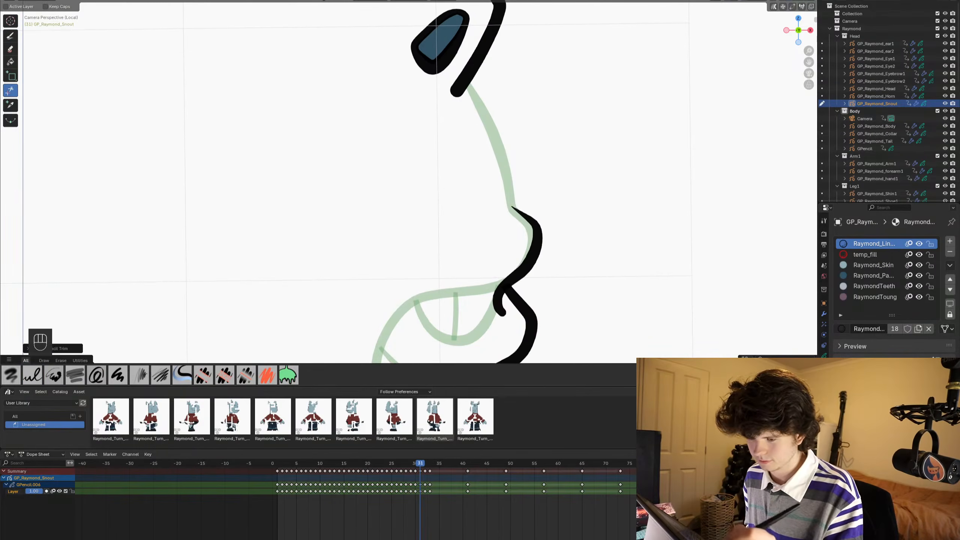
# - Draw the snout bridge from the nose up to the eye outline on frame 31, trim its overshooting end, and save the file
pyautogui.click(10, 36)
pyautogui.keyDown('shift'); pyautogui.moveTo(523, 217); pyautogui.dragTo(523, 215); pyautogui.keyUp('shift')
pyautogui.moveTo(509, 205)
pyautogui.mouseDown()
pyautogui.moveTo(522, 215)
pyautogui.moveTo(468, 88)
pyautogui.mouseUp()
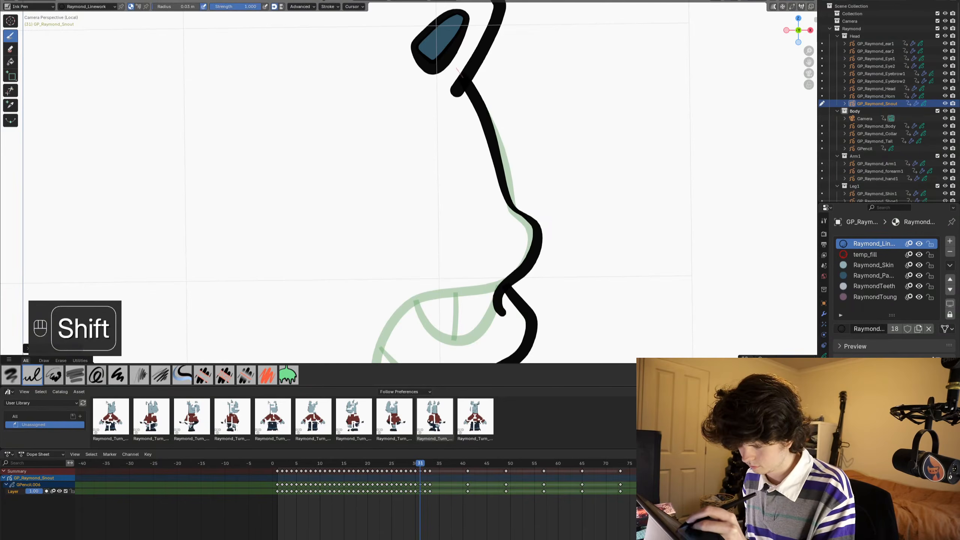
pyautogui.click(10, 90)
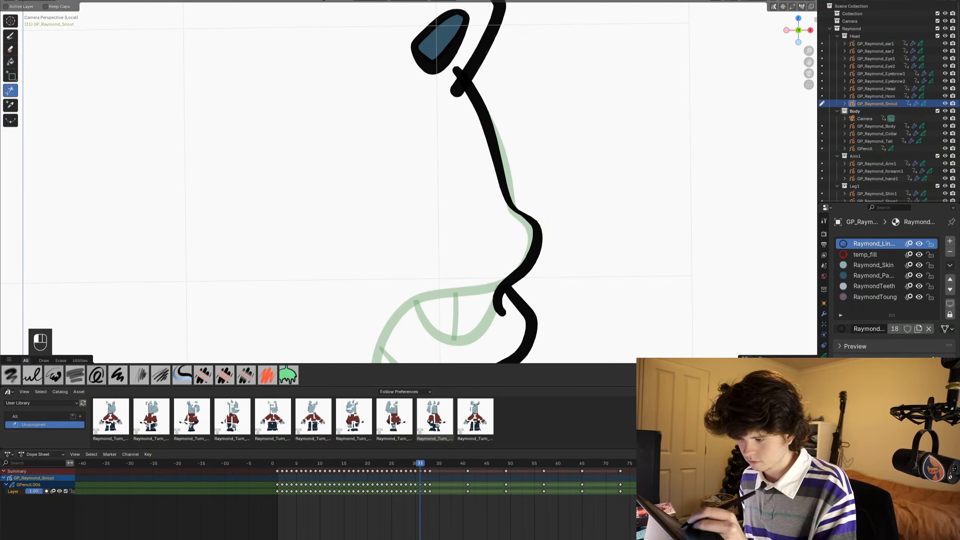
pyautogui.moveTo(451, 67); pyautogui.dragTo(465, 79)
pyautogui.scroll(-3, 409, 204)
pyautogui.scroll(-4, 396, 230)
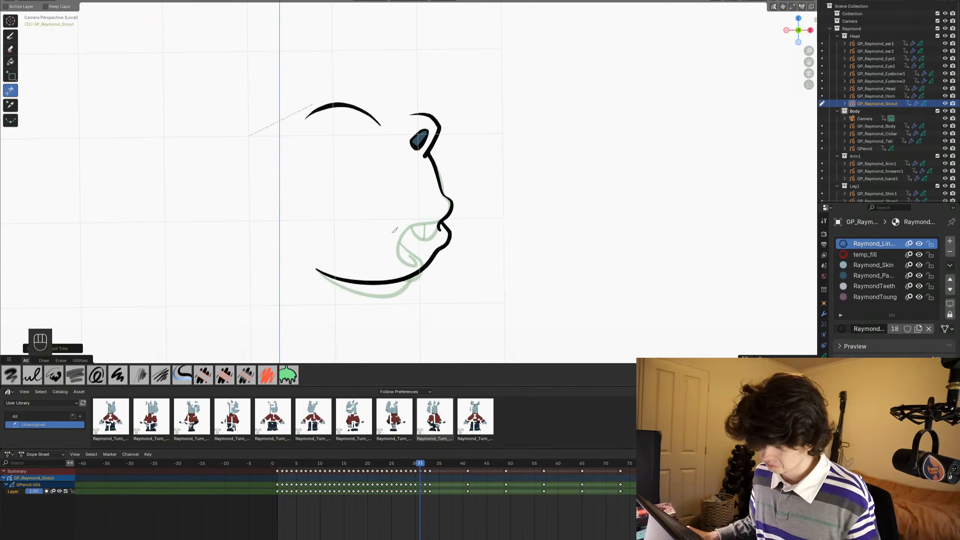
pyautogui.scroll(4, 396, 230)
pyautogui.keyDown('shift'); pyautogui.moveTo(414, 221); pyautogui.dragTo(453, 193, button='middle'); pyautogui.keyUp('shift')
pyautogui.scroll(-3, 461, 183)
pyautogui.hotkey('ctrl', 's')
pyautogui.scroll(5, 463, 184)
pyautogui.hotkey('ctrl', 'Tab')
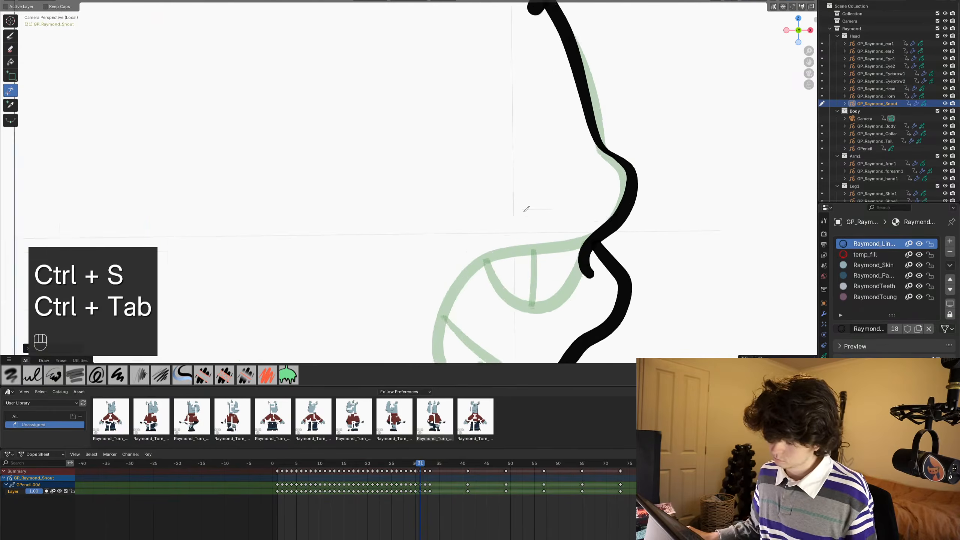
# - On frame 26, bridge the open gap between the head's top curve and the brow outline with a temp_fill Ink Pen stroke
pyautogui.scroll(-5, 525, 208)
pyautogui.keyDown('alt'); pyautogui.scroll(6, 507, 212); pyautogui.keyUp('alt')
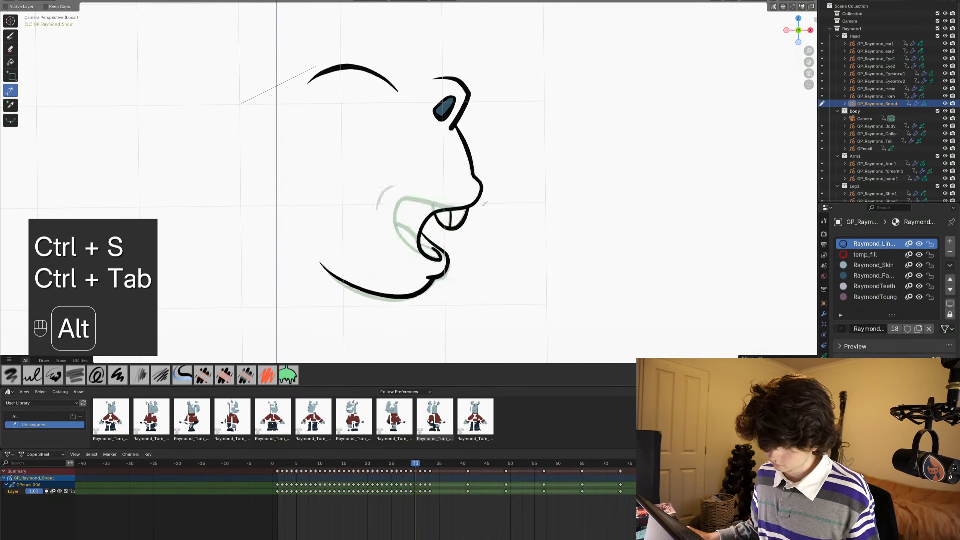
pyautogui.keyDown('alt'); pyautogui.scroll(1, 483, 206); pyautogui.keyUp('alt')
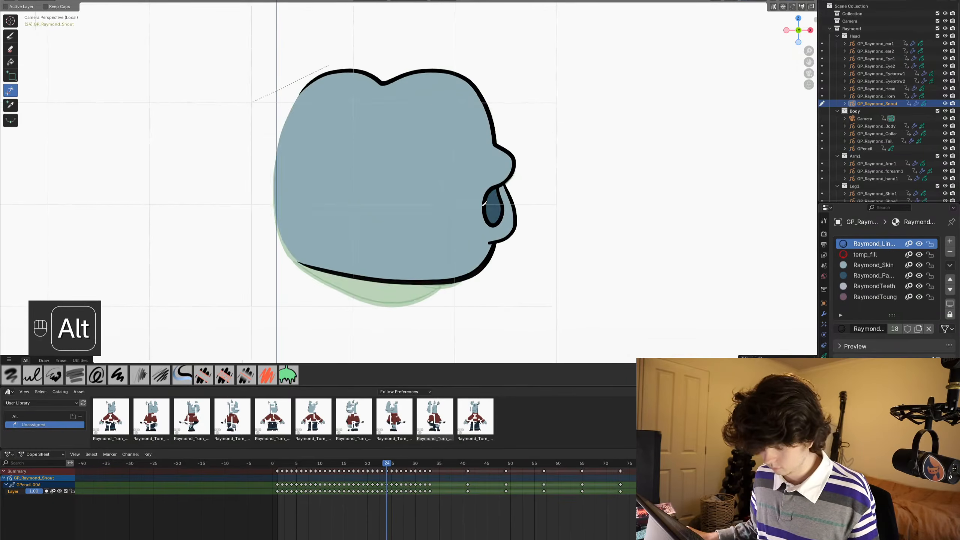
pyautogui.keyDown('alt'); pyautogui.scroll(-2, 482, 206); pyautogui.keyUp('alt')
pyautogui.scroll(1, 395, 147)
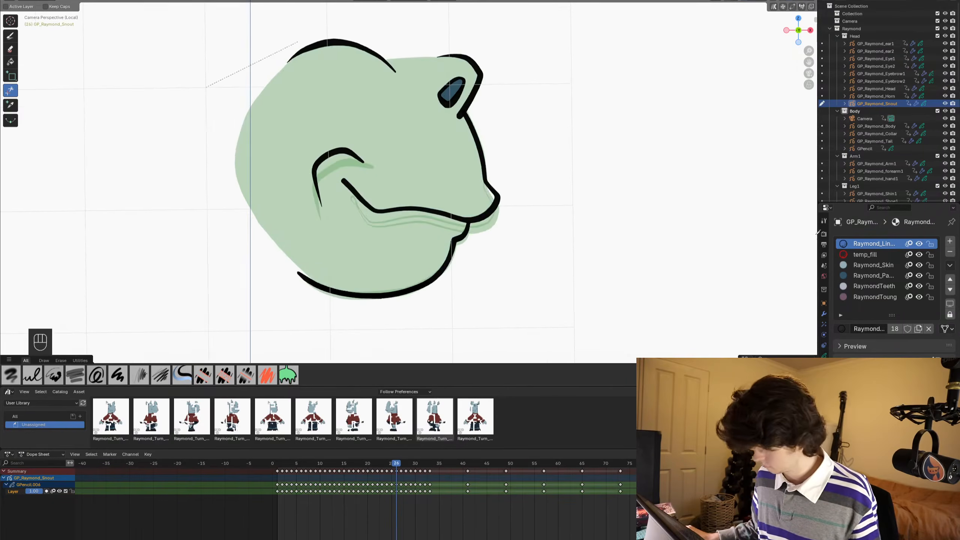
pyautogui.click(847, 252)
pyautogui.scroll(3, 318, 123)
pyautogui.keyDown('shift'); pyautogui.moveTo(316, 123); pyautogui.dragTo(387, 220, button='middle'); pyautogui.keyUp('shift')
pyautogui.hotkey('ctrl', 's')
pyautogui.scroll(1, 387, 219)
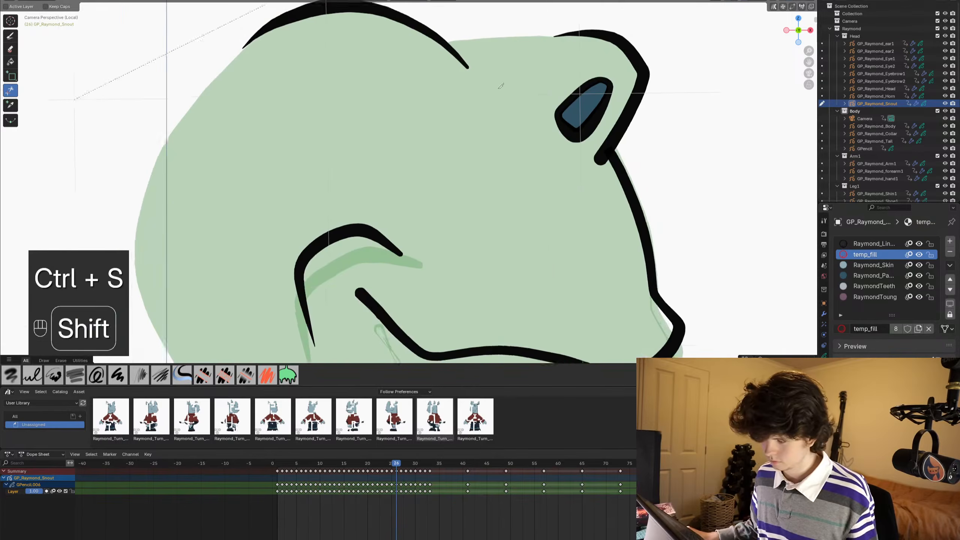
pyautogui.keyDown('shift'); pyautogui.moveTo(497, 92); pyautogui.dragTo(454, 197, button='middle'); pyautogui.keyUp('shift')
pyautogui.click(11, 36)
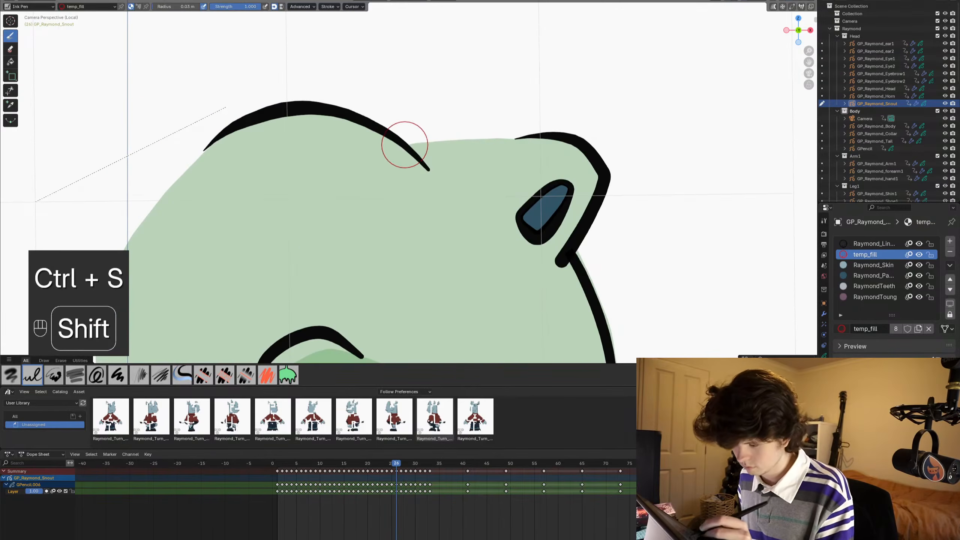
pyautogui.keyDown('shift'); pyautogui.moveTo(409, 145); pyautogui.dragTo(525, 137); pyautogui.keyUp('shift')
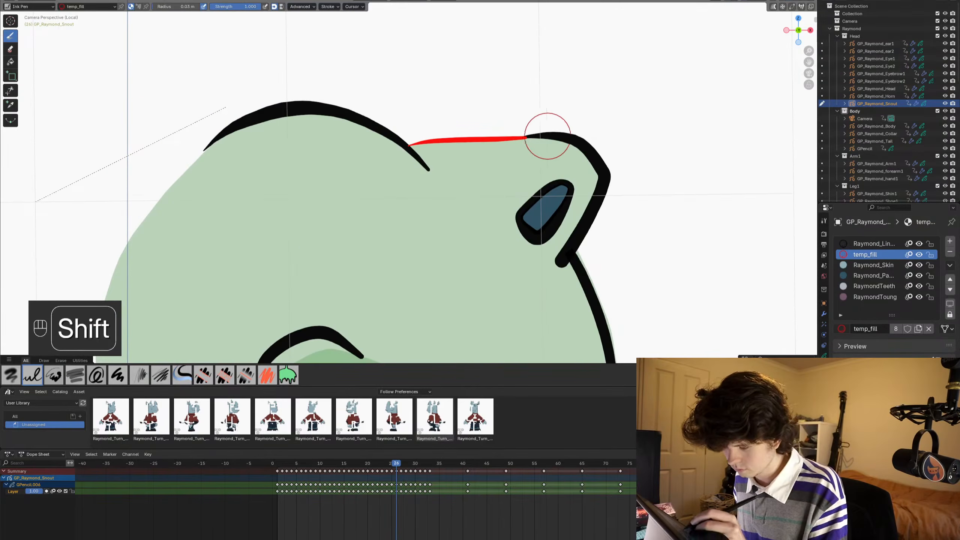
# - Copy the temp_fill bridging stroke from frame 26 and paste it in place onto each frame from 27 to 32
pyautogui.press('Tab')
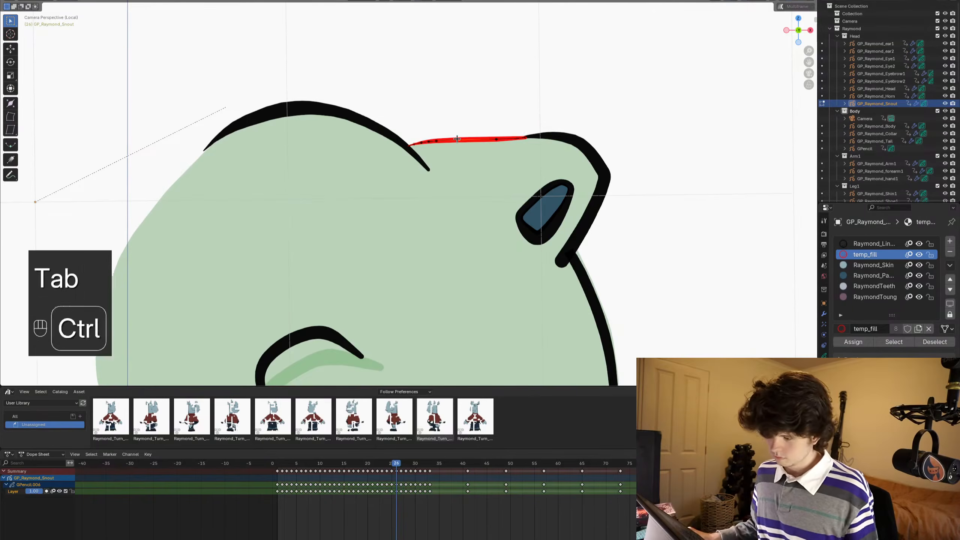
pyautogui.press('2')
pyautogui.hotkey('ctrl', 'c')
pyautogui.keyDown('alt'); pyautogui.scroll(-1, 457, 139); pyautogui.keyUp('alt')
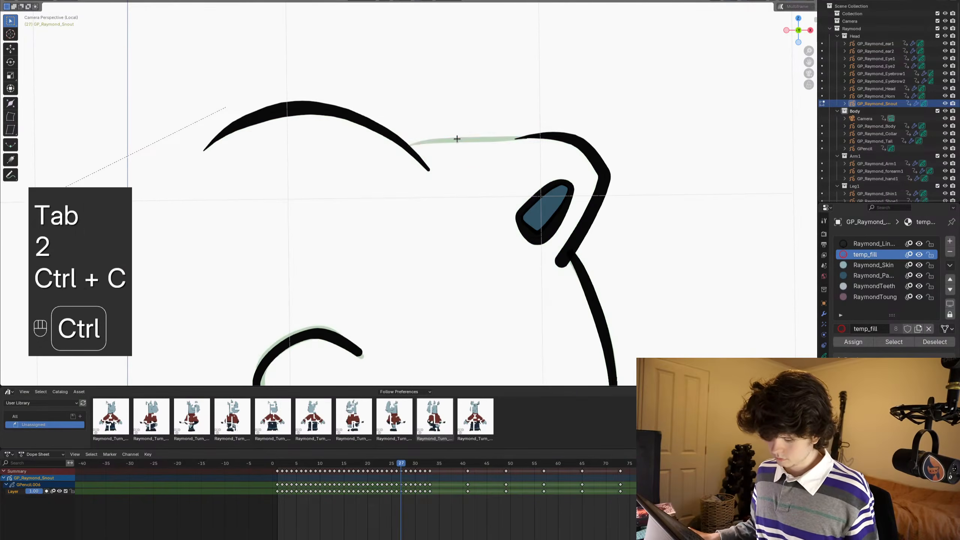
pyautogui.hotkey('ctrl', 'v')
pyautogui.keyDown('alt'); pyautogui.scroll(-1, 457, 139); pyautogui.keyUp('alt')
pyautogui.hotkey('ctrl', 'v')
pyautogui.keyDown('alt'); pyautogui.scroll(-1, 457, 138); pyautogui.keyUp('alt')
pyautogui.hotkey('ctrl', 'v')
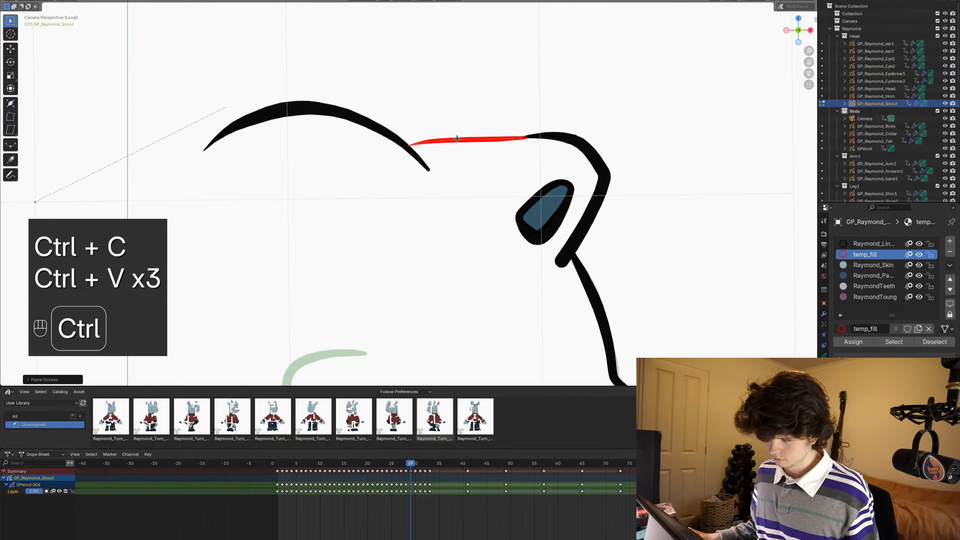
pyautogui.keyDown('alt'); pyautogui.scroll(-1, 457, 138); pyautogui.keyUp('alt')
pyautogui.hotkey('ctrl', 'v')
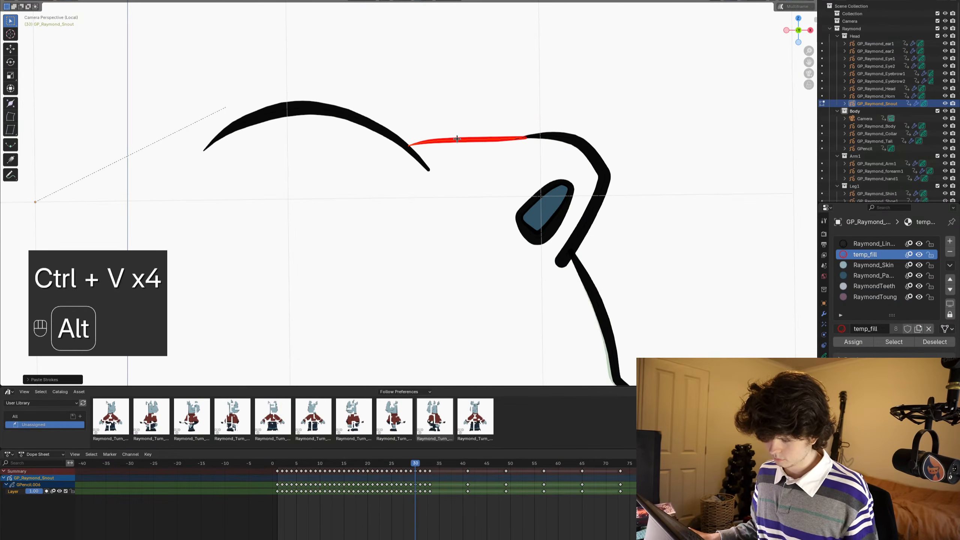
pyautogui.keyDown('alt'); pyautogui.scroll(-1, 457, 139); pyautogui.keyUp('alt')
pyautogui.hotkey('ctrl', 'v')
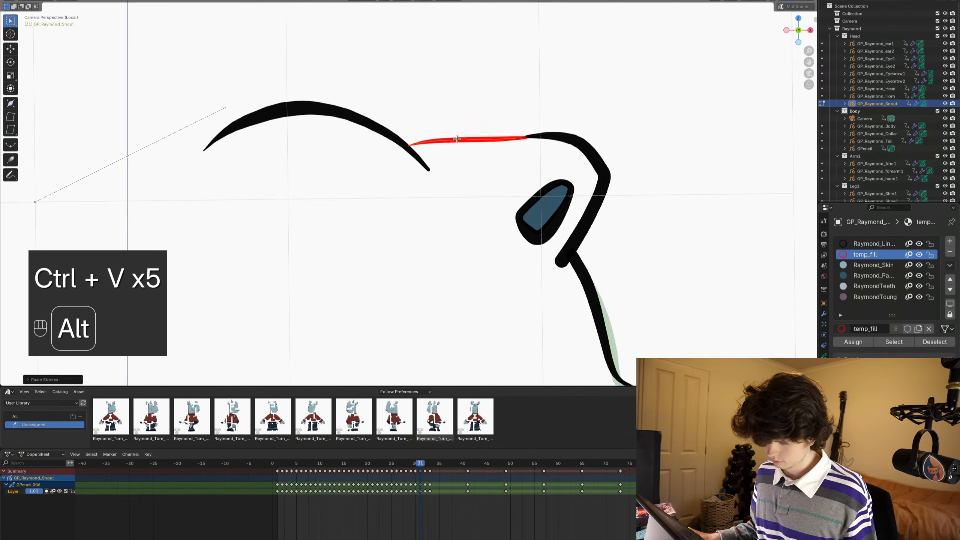
pyautogui.keyDown('alt'); pyautogui.scroll(-1, 457, 139); pyautogui.keyUp('alt')
pyautogui.hotkey('ctrl', 'v')
pyautogui.keyDown('alt'); pyautogui.scroll(-1, 457, 139); pyautogui.keyUp('alt')
pyautogui.hotkey('ctrl', 'v')
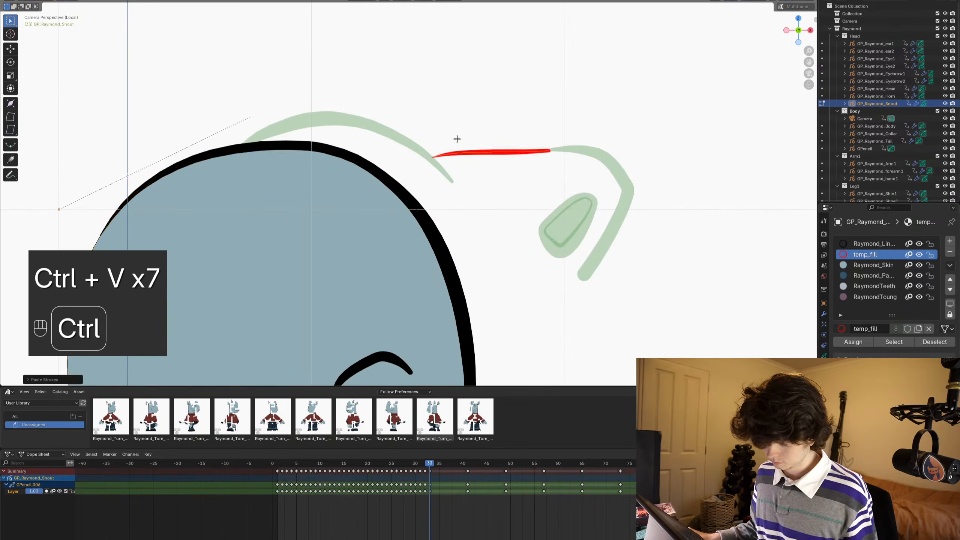
pyautogui.hotkey('ctrl', 'z')
# - Go back to frame 26, return to Draw mode, and save the file
pyautogui.keyDown('alt'); pyautogui.scroll(2, 457, 139); pyautogui.keyUp('alt')
pyautogui.keyDown('alt'); pyautogui.scroll(6, 457, 138); pyautogui.keyUp('alt')
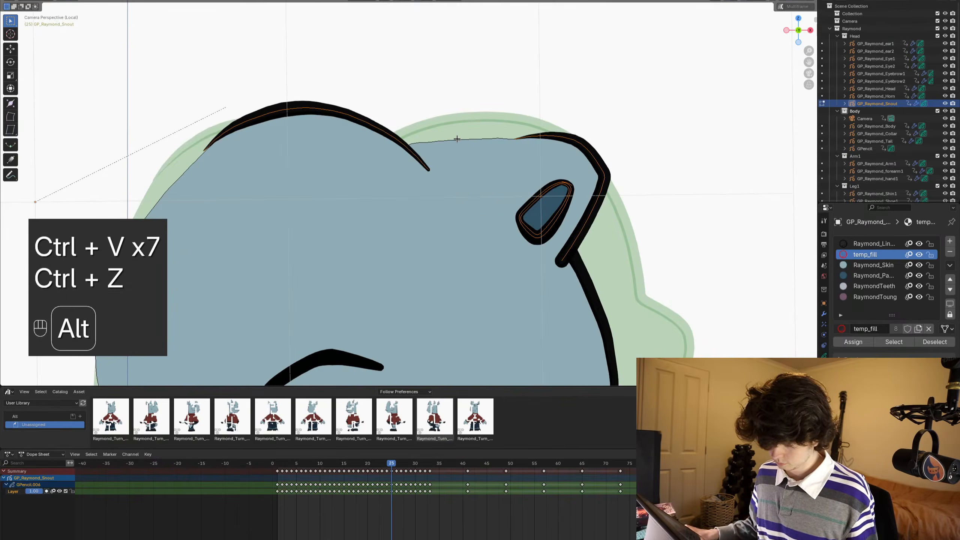
pyautogui.keyDown('alt'); pyautogui.scroll(-1, 457, 139); pyautogui.keyUp('alt')
pyautogui.hotkey('ctrl', 'Tab')
pyautogui.click(474, 147)
pyautogui.scroll(-4, 479, 212)
pyautogui.moveTo(487, 257)
pyautogui.keyDown('shift'); pyautogui.mouseDown(button='middle')
pyautogui.moveTo(585, 164)
pyautogui.moveTo(581, 175)
pyautogui.mouseUp(button='middle'); pyautogui.keyUp('shift')
pyautogui.scroll(1, 586, 164)
pyautogui.hotkey('ctrl', 's')
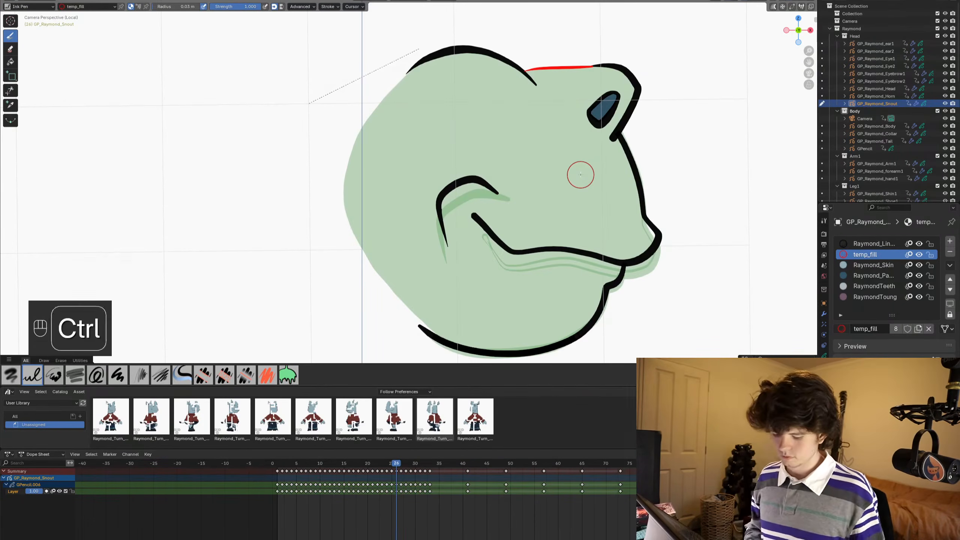
# - Maximize the viewport and close the back of the head on frame 26 with a temp_fill stroke from top curve to jaw line
pyautogui.hotkey('ctrl', 'space')
pyautogui.keyDown('shift'); pyautogui.moveTo(578, 172); pyautogui.dragTo(515, 81, button='middle'); pyautogui.keyUp('shift')
pyautogui.keyDown('shift'); pyautogui.moveTo(287, 213); pyautogui.dragTo(53, 84, button='middle'); pyautogui.keyUp('shift')
pyautogui.keyDown('shift'); pyautogui.moveTo(54, 84); pyautogui.dragTo(77, 120, button='middle'); pyautogui.keyUp('shift')
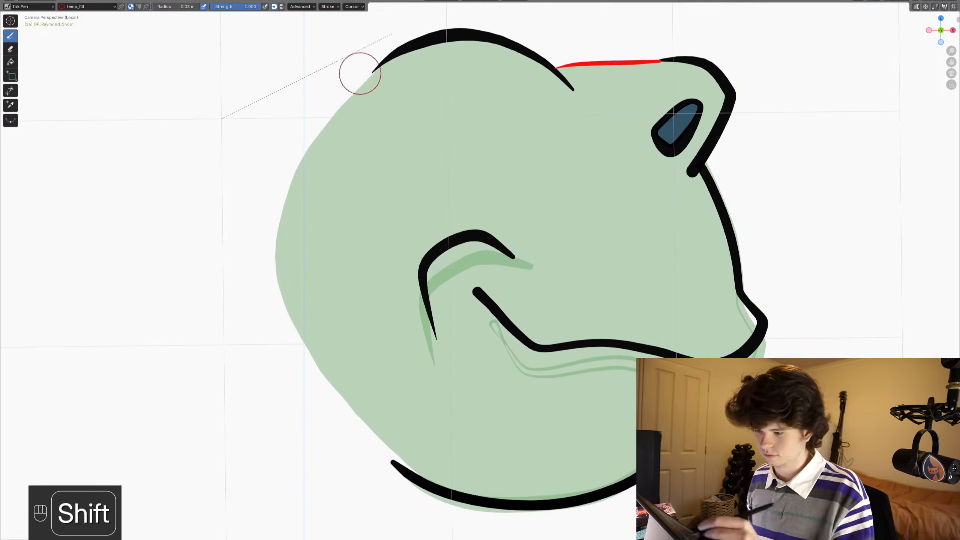
pyautogui.keyDown('shift'); pyautogui.moveTo(388, 57); pyautogui.dragTo(378, 68); pyautogui.keyUp('shift')
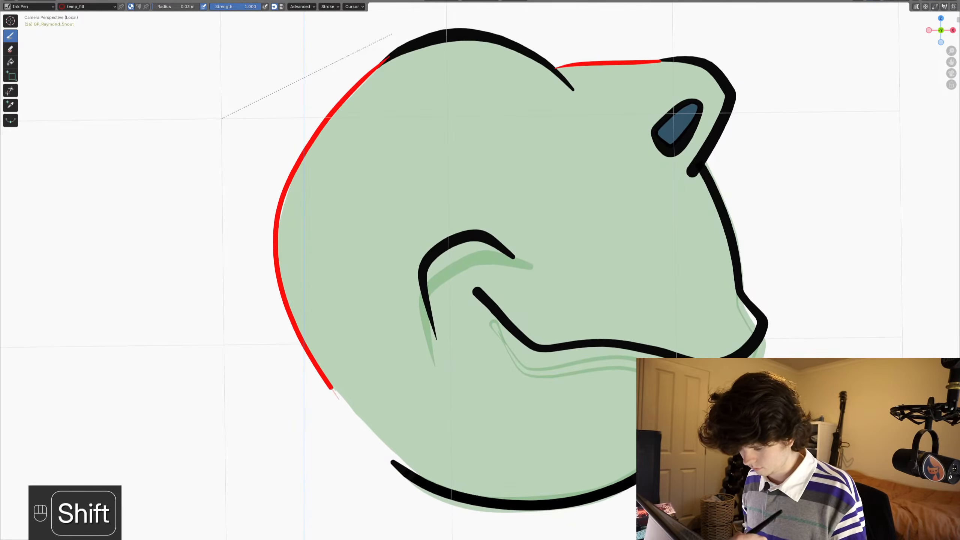
# - Trace the back of the head on frame 27 with a temp_fill stroke along the onion skin, down to the jaw line
pyautogui.press('Right')
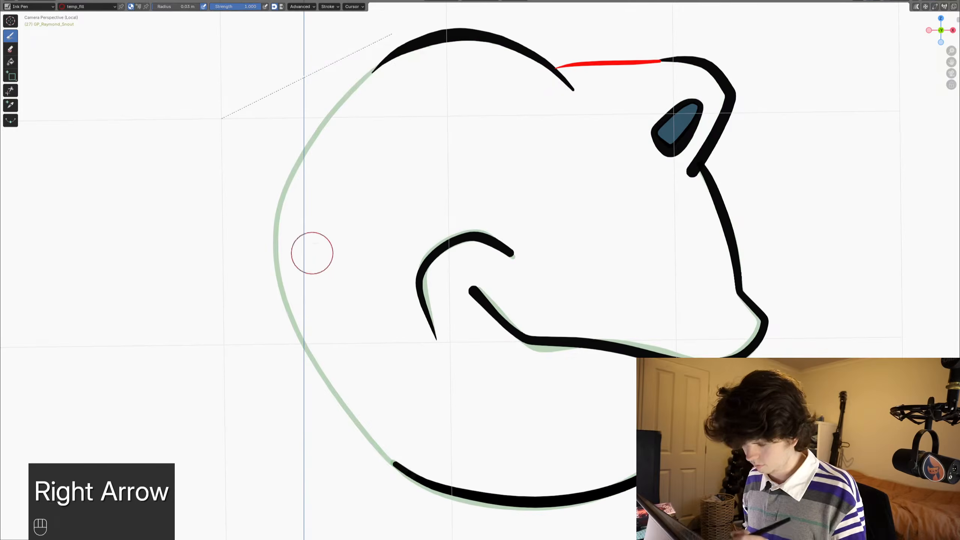
pyautogui.keyDown('shift'); pyautogui.moveTo(391, 56); pyautogui.dragTo(317, 137); pyautogui.keyUp('shift')
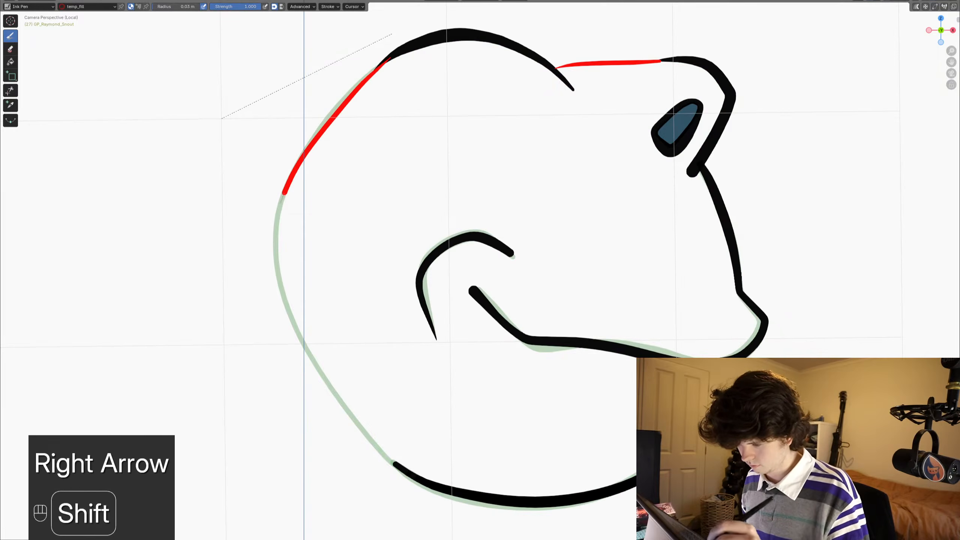
pyautogui.keyDown('shift'); pyautogui.moveTo(276, 264); pyautogui.dragTo(340, 404); pyautogui.keyUp('shift')
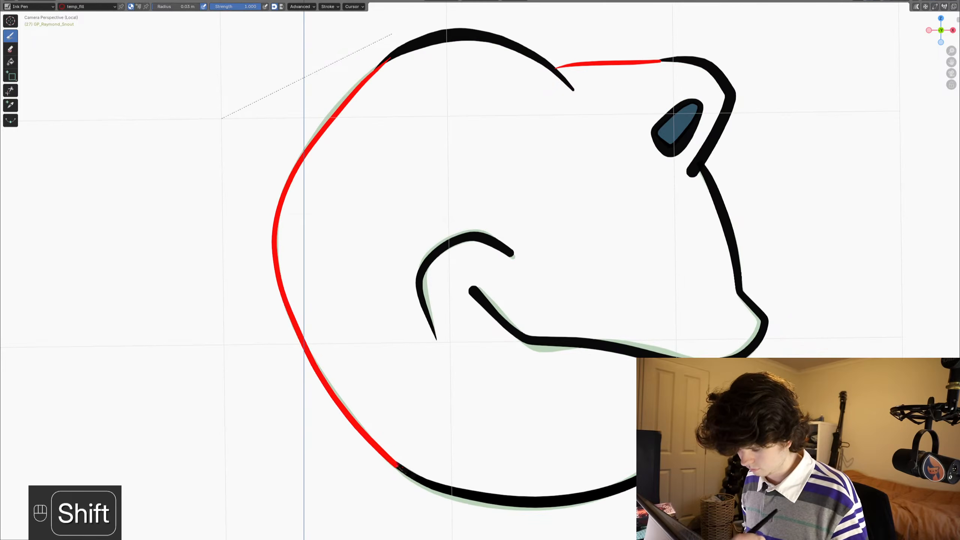
# - Trace the back of the head on frame 28 with a temp_fill stroke joining the top curve to the jaw line
pyautogui.press('Right')
pyautogui.keyDown('shift'); pyautogui.moveTo(391, 49); pyautogui.dragTo(345, 95); pyautogui.keyUp('shift')
pyautogui.keyDown('shift'); pyautogui.moveTo(276, 204); pyautogui.dragTo(277, 277); pyautogui.keyUp('shift')
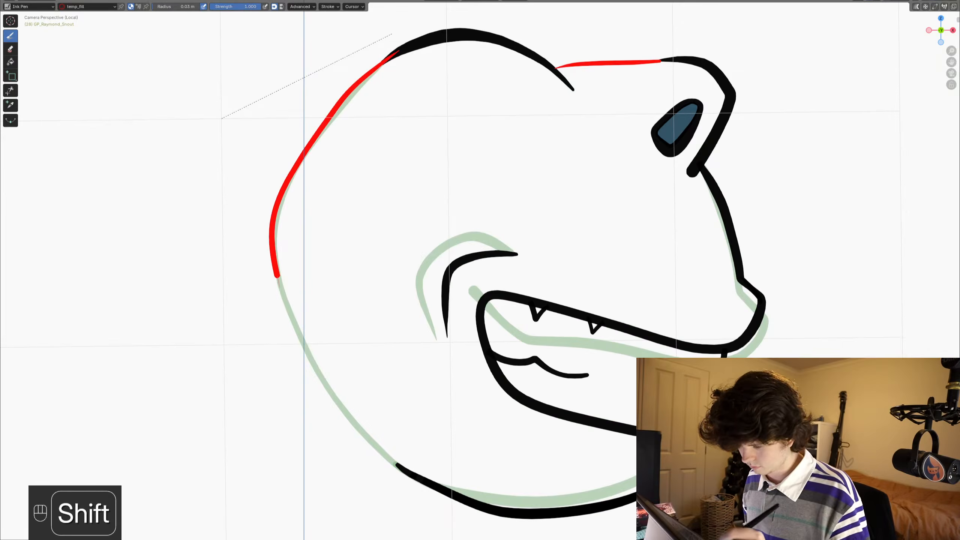
pyautogui.keyDown('shift'); pyautogui.moveTo(370, 441); pyautogui.dragTo(420, 483); pyautogui.keyUp('shift')
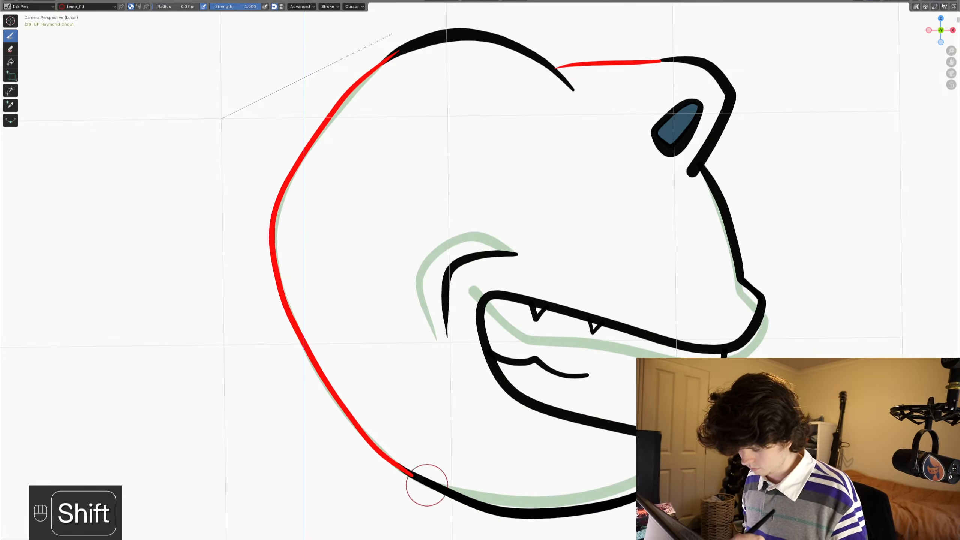
# - Close the back of the head on frame 29 with a temp_fill stroke between the top curve and the jaw line
pyautogui.press('Right')
pyautogui.moveTo(386, 58)
pyautogui.keyDown('shift'); pyautogui.mouseDown()
pyautogui.moveTo(359, 96)
pyautogui.moveTo(332, 193)
pyautogui.moveTo(327, 313)
pyautogui.moveTo(363, 405)
pyautogui.moveTo(411, 484)
pyautogui.mouseUp(); pyautogui.keyUp('shift')
pyautogui.moveTo(332, 413)
pyautogui.keyDown('shift'); pyautogui.mouseDown(button='middle')
pyautogui.moveTo(314, 328)
pyautogui.moveTo(349, 342)
pyautogui.mouseUp(button='middle'); pyautogui.keyUp('shift')
# - Draw the temp_fill stroke for the back of the head on frame 30, following the onion skin to the jaw line
pyautogui.press('Down')
pyautogui.press('Right')
pyautogui.press('Right')
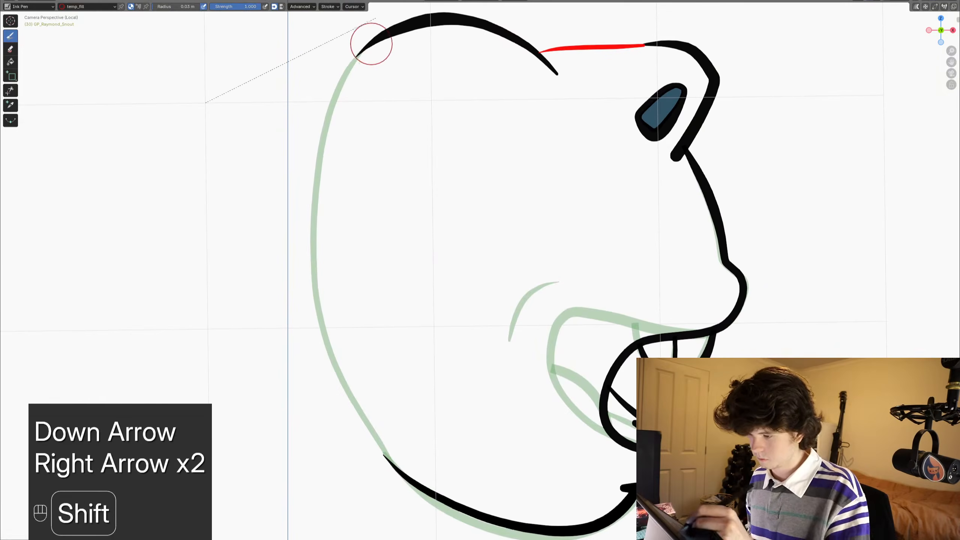
pyautogui.moveTo(369, 44)
pyautogui.keyDown('shift'); pyautogui.mouseDown()
pyautogui.moveTo(323, 109)
pyautogui.moveTo(312, 239)
pyautogui.moveTo(324, 333)
pyautogui.mouseUp(); pyautogui.keyUp('shift')
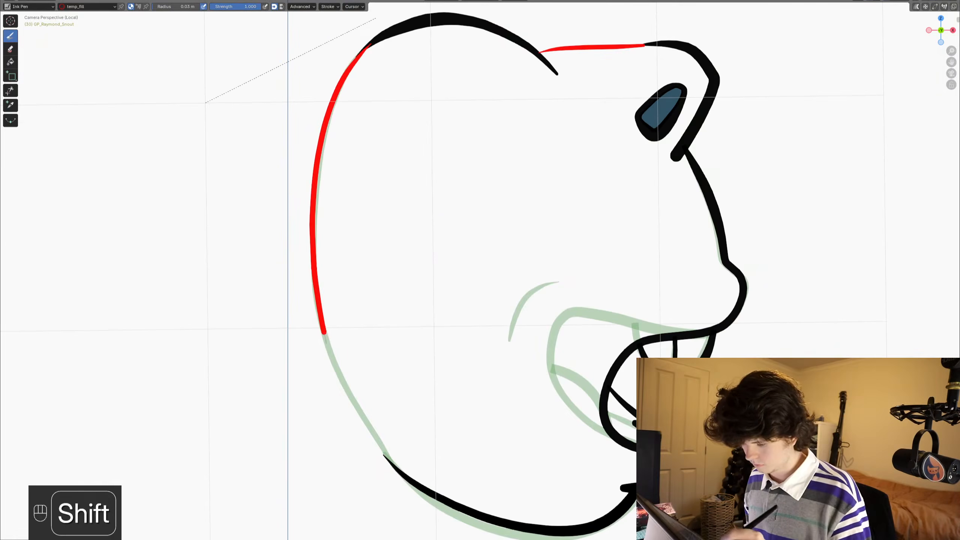
pyautogui.keyDown('shift'); pyautogui.moveTo(324, 422); pyautogui.dragTo(287, 339, button='middle'); pyautogui.keyUp('shift')
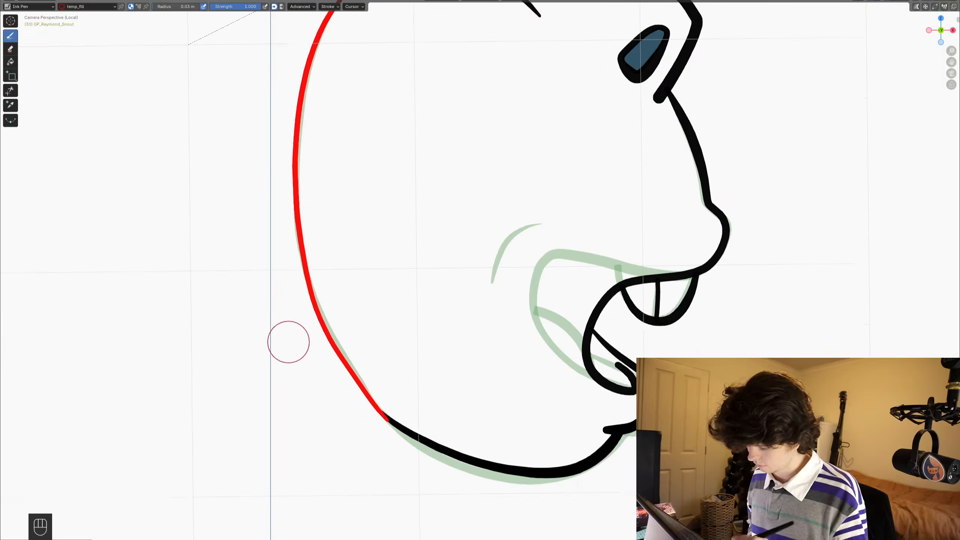
# - Draw frame 31's back of the head in temp_fill, bulging slightly outside the onion skin and meeting the jaw line
pyautogui.press('Right')
pyautogui.keyDown('shift'); pyautogui.moveTo(300, 272); pyautogui.dragTo(317, 325, button='middle'); pyautogui.keyUp('shift')
pyautogui.scroll(-1, 321, 261)
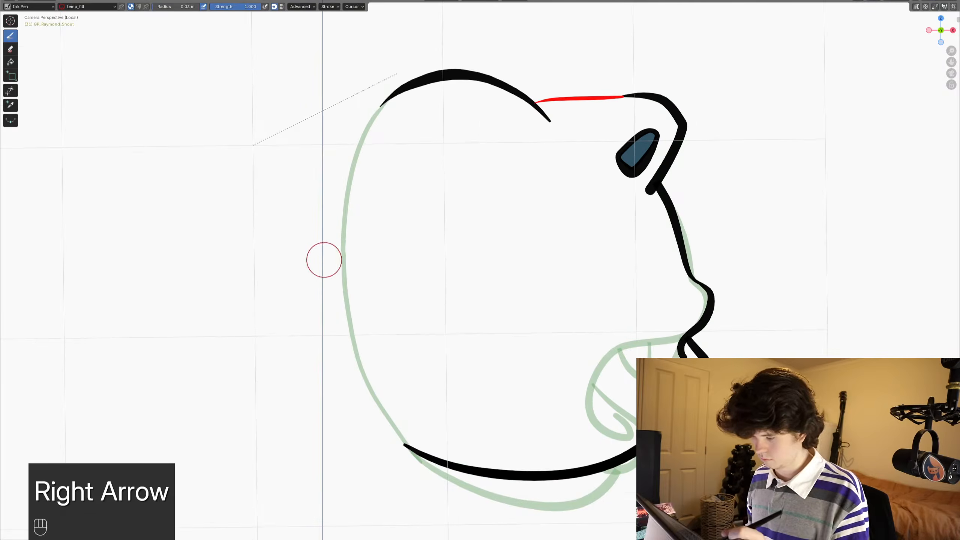
pyautogui.keyDown('shift'); pyautogui.moveTo(396, 90); pyautogui.dragTo(342, 175); pyautogui.keyUp('shift')
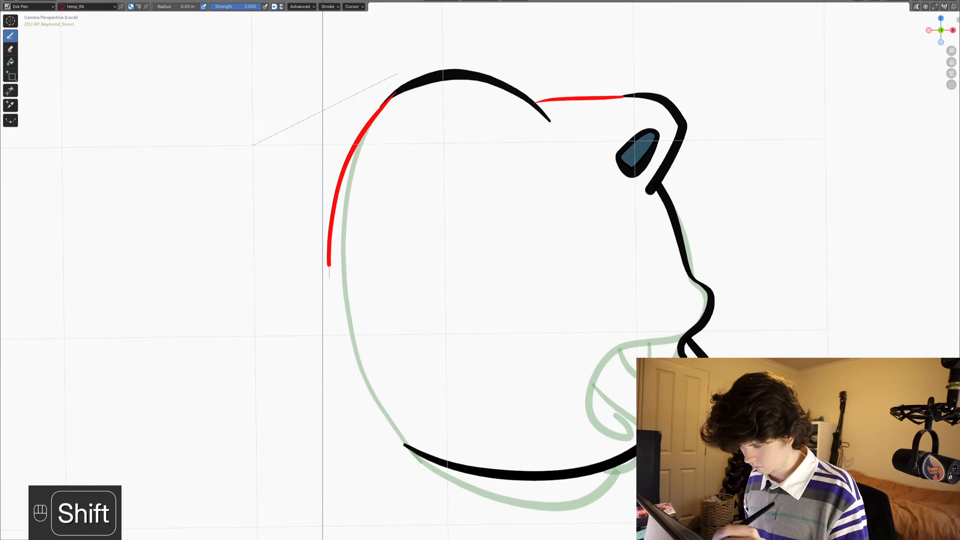
pyautogui.keyDown('shift'); pyautogui.moveTo(403, 443); pyautogui.dragTo(413, 449); pyautogui.keyUp('shift')
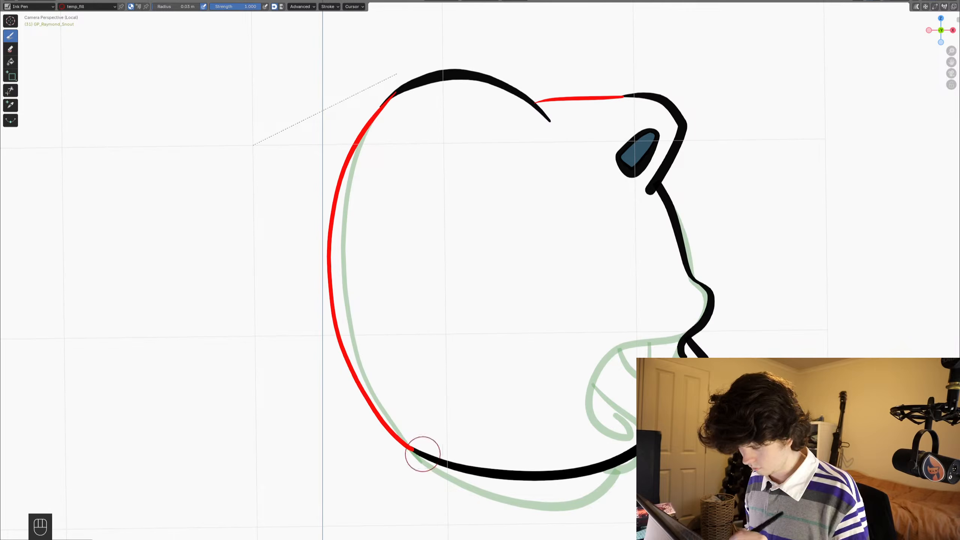
# - Go back to frame 26, restore the full editor layout, and save the file
pyautogui.press('Left')
pyautogui.press('Left')
pyautogui.press('Left')
pyautogui.press('Left')
pyautogui.press('Left')
pyautogui.press('Left')
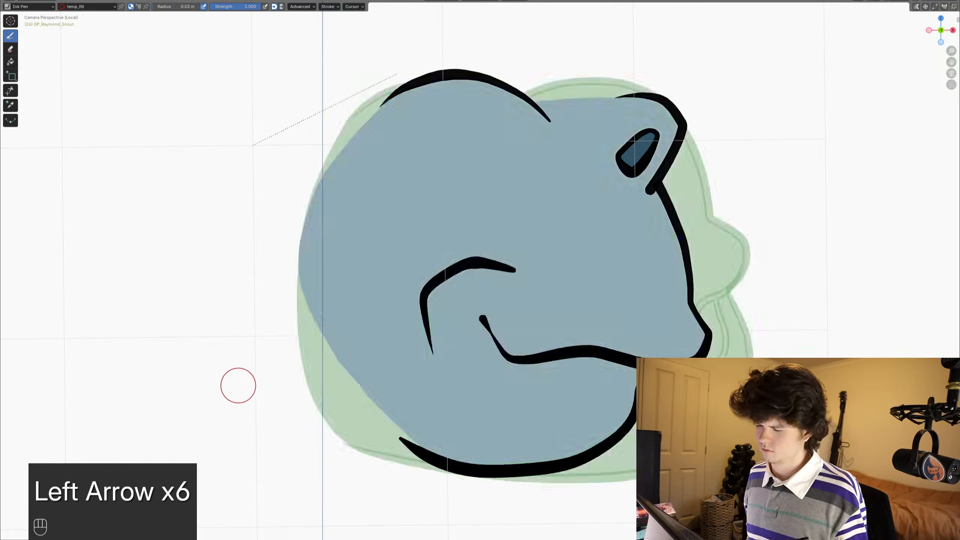
pyautogui.press('Right')
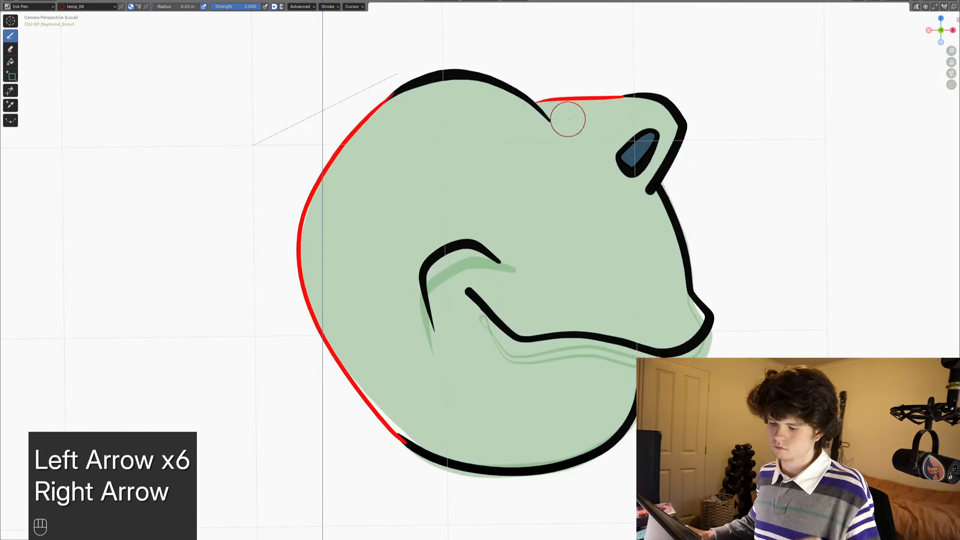
pyautogui.scroll(-1, 533, 246)
pyautogui.hotkey('ctrl', 'space')
pyautogui.hotkey('ctrl', 's')
# - Fill the enclosed head on frame 26 with the Raymond_Skin material using the Fill tool, and save the file
pyautogui.click(863, 266)
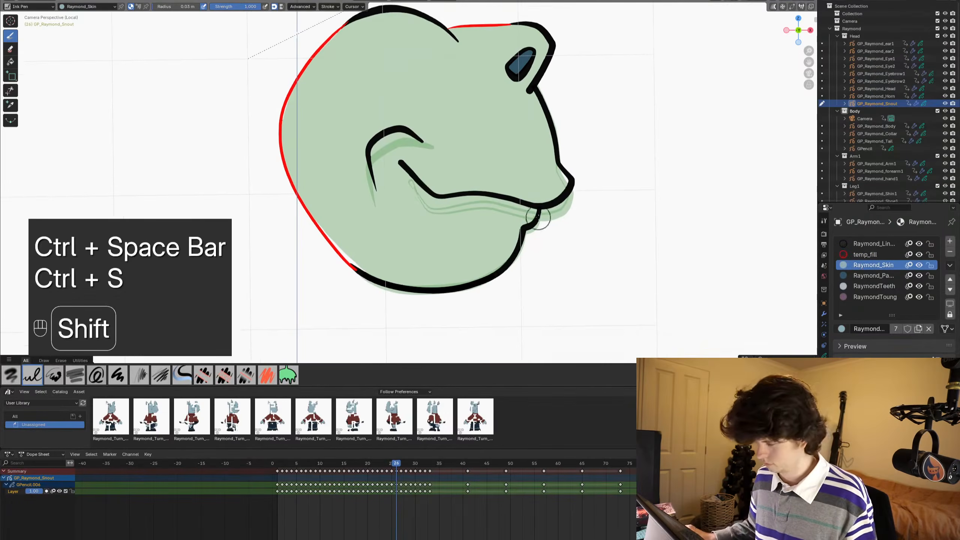
pyautogui.keyDown('shift'); pyautogui.moveTo(418, 193); pyautogui.dragTo(428, 206, button='middle'); pyautogui.keyUp('shift')
pyautogui.hotkey('shift', 'space')
pyautogui.click(432, 248)
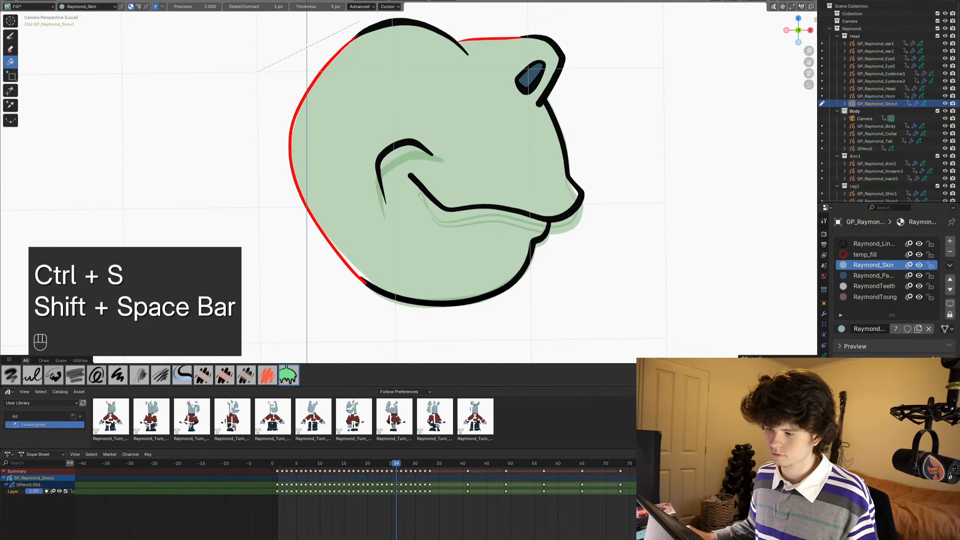
pyautogui.click(402, 106)
pyautogui.hotkey('ctrl', 'z')
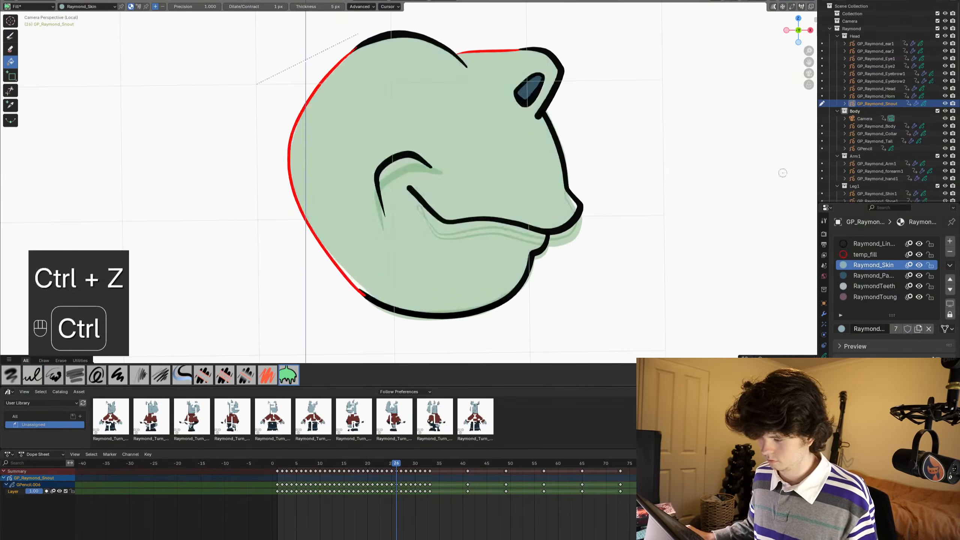
pyautogui.click(516, 162)
pyautogui.keyDown('shift'); pyautogui.moveTo(516, 163); pyautogui.dragTo(519, 134, button='middle'); pyautogui.keyUp('shift')
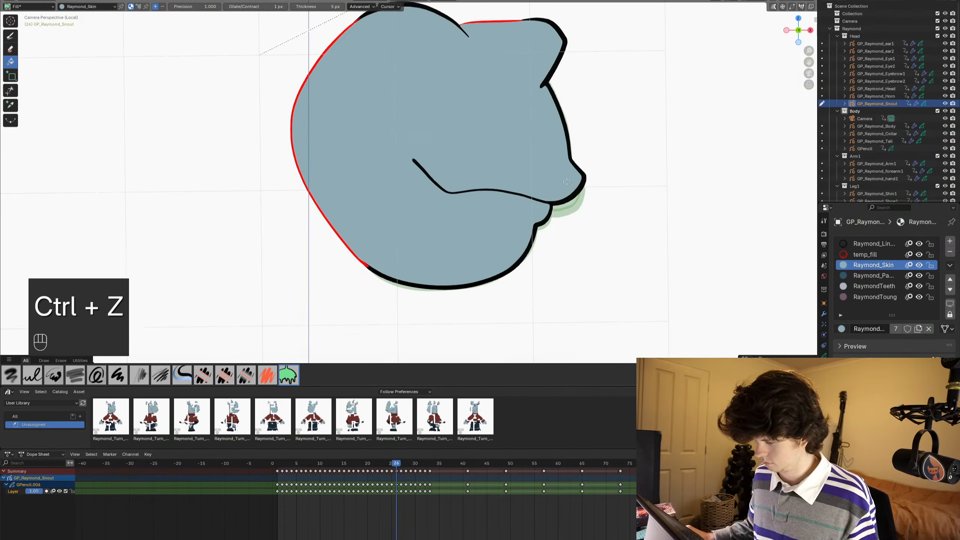
pyautogui.hotkey('ctrl', 's')
# - Fill the head on frame 27 with Raymond_Skin and the small tooth at the mouth with RaymondTeeth
pyautogui.keyDown('alt'); pyautogui.scroll(-1, 561, 169); pyautogui.keyUp('alt')
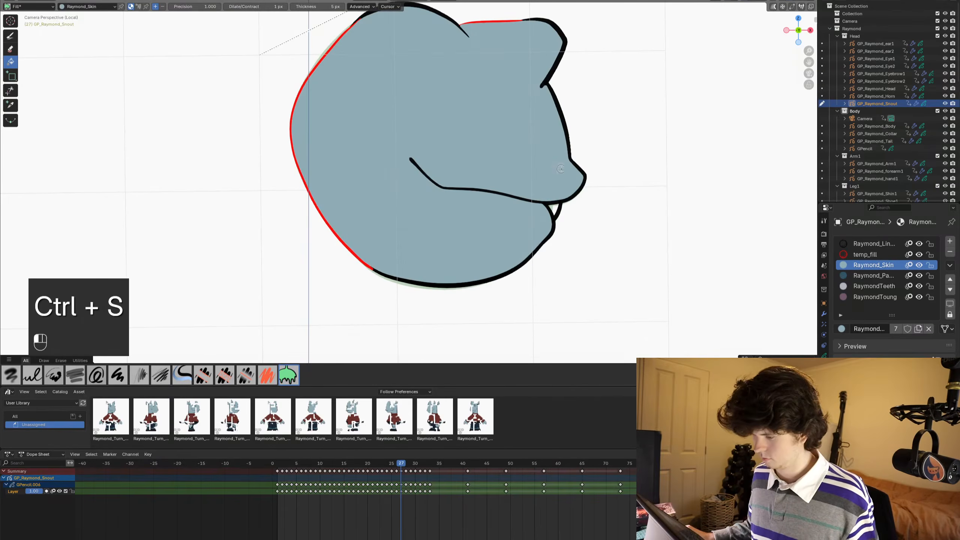
pyautogui.click(865, 288)
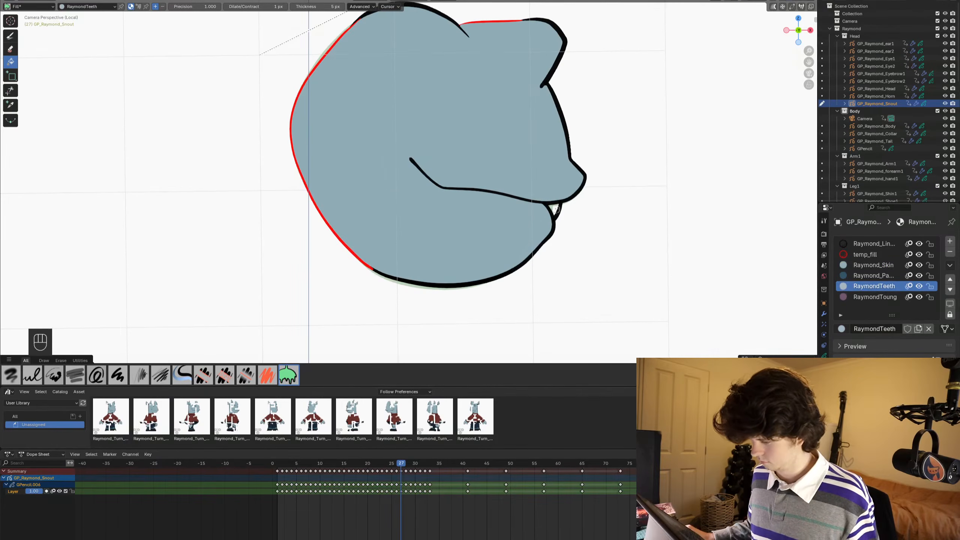
# - On frame 28, fill the open mouth with RaymondTeeth and the two small triangles under the upper lip with RaymondToung, and save the file
pyautogui.keyDown('alt'); pyautogui.scroll(-1, 557, 194); pyautogui.keyUp('alt')
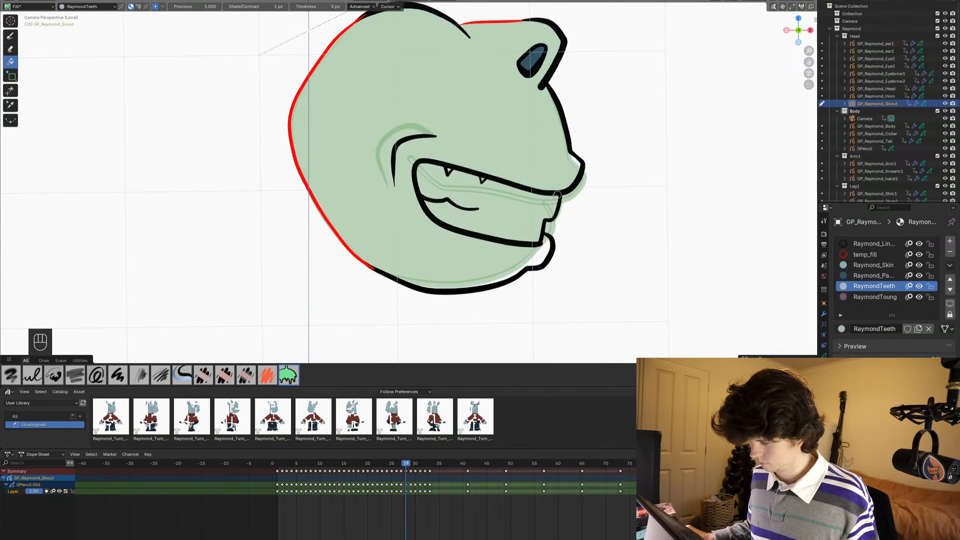
pyautogui.click(517, 204)
pyautogui.click(883, 298)
pyautogui.keyDown('alt'); pyautogui.scroll(6, 468, 179); pyautogui.keyUp('alt')
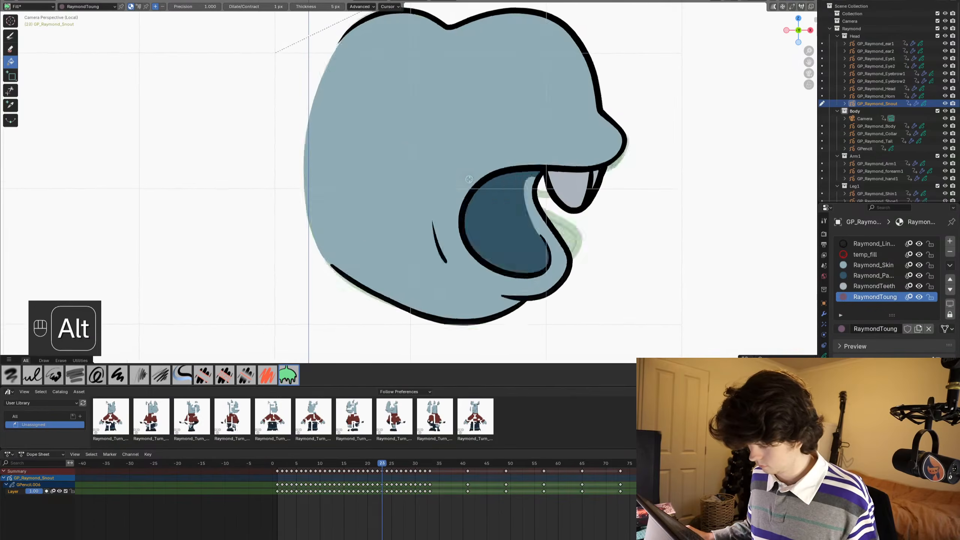
pyautogui.keyDown('alt'); pyautogui.scroll(-5, 469, 179); pyautogui.keyUp('alt')
pyautogui.keyDown('alt'); pyautogui.scroll(-1, 469, 179); pyautogui.keyUp('alt')
pyautogui.scroll(5, 479, 179)
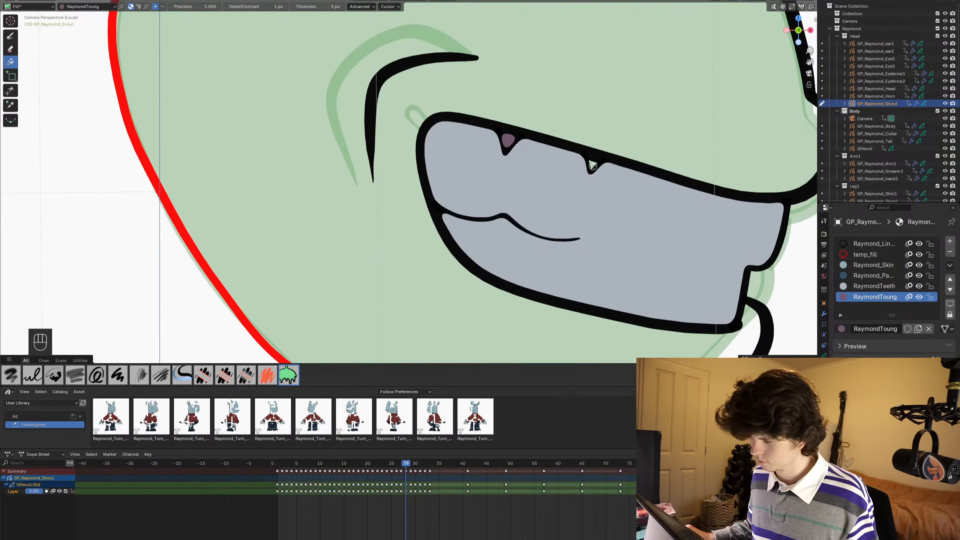
pyautogui.click(590, 165)
pyautogui.hotkey('ctrl', 's')
pyautogui.scroll(-2, 505, 106)
pyautogui.keyDown('shift'); pyautogui.moveTo(504, 106); pyautogui.dragTo(473, 141, button='middle'); pyautogui.keyUp('shift')
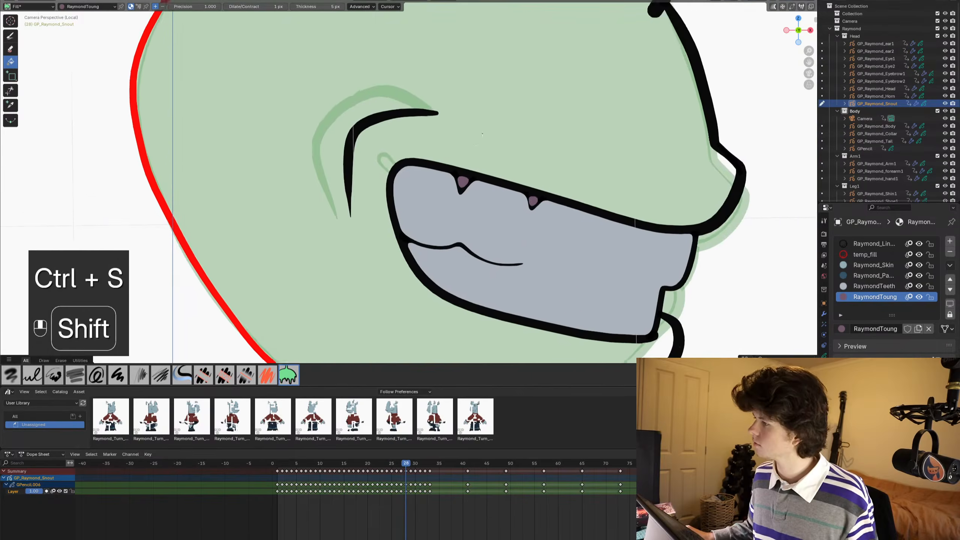
pyautogui.scroll(-1, 473, 141)
pyautogui.hotkey('ctrl', 's')
# - Fill the head on frame 28 with the Raymond_Skin material around the grinning mouth
pyautogui.scroll(-1, 473, 141)
pyautogui.scroll(-3, 473, 141)
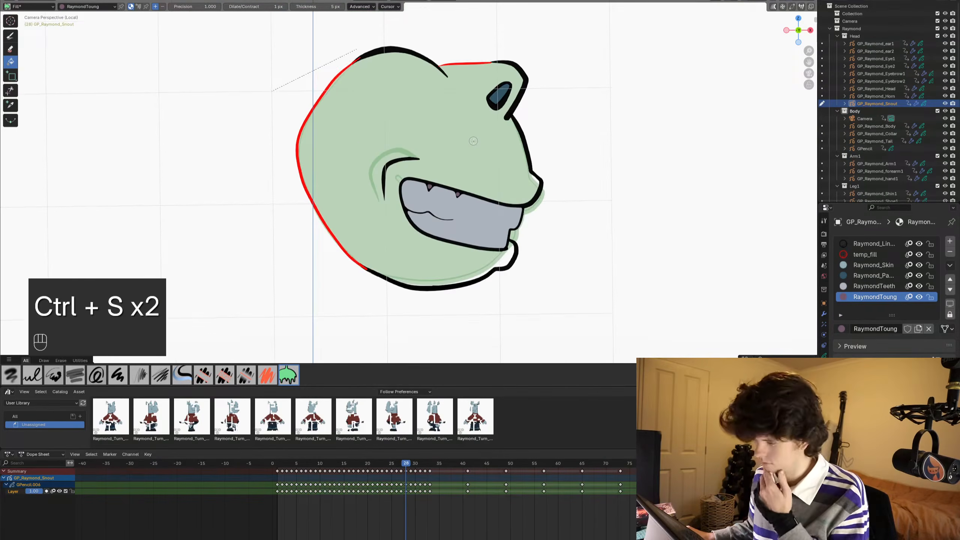
pyautogui.click(865, 276)
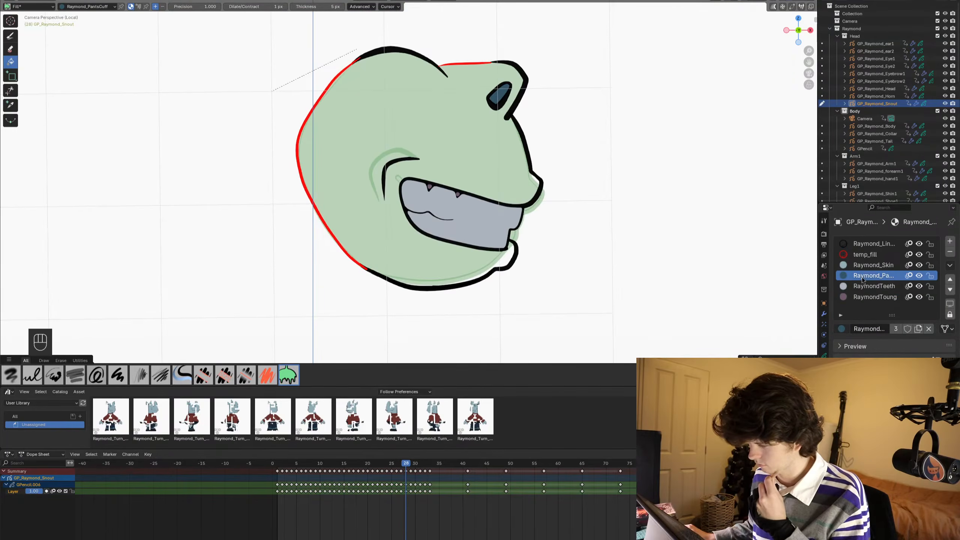
pyautogui.click(863, 265)
pyautogui.click(446, 142)
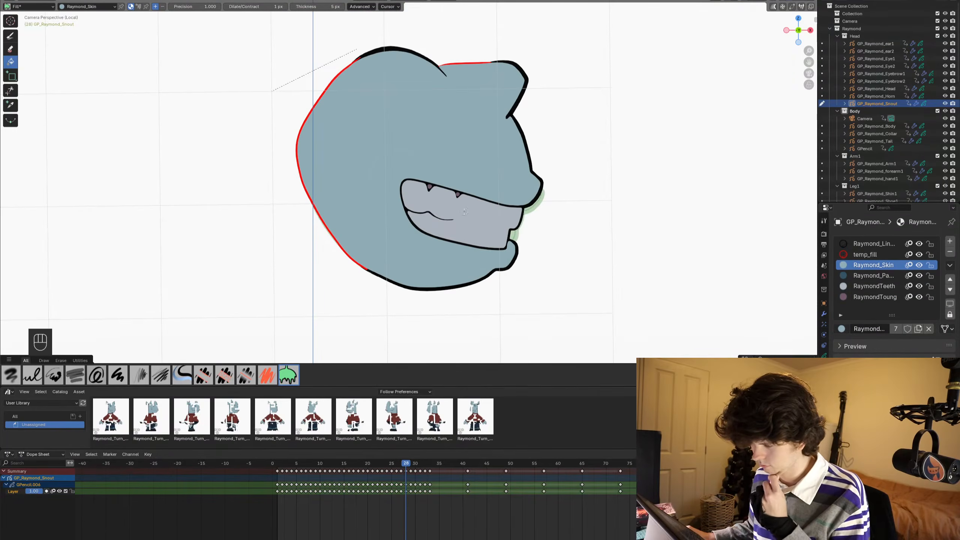
# - Fill the heads on frames 29, 30 and 31 with the Raymond_Skin material
pyautogui.keyDown('alt'); pyautogui.scroll(-1, 446, 151); pyautogui.keyUp('alt')
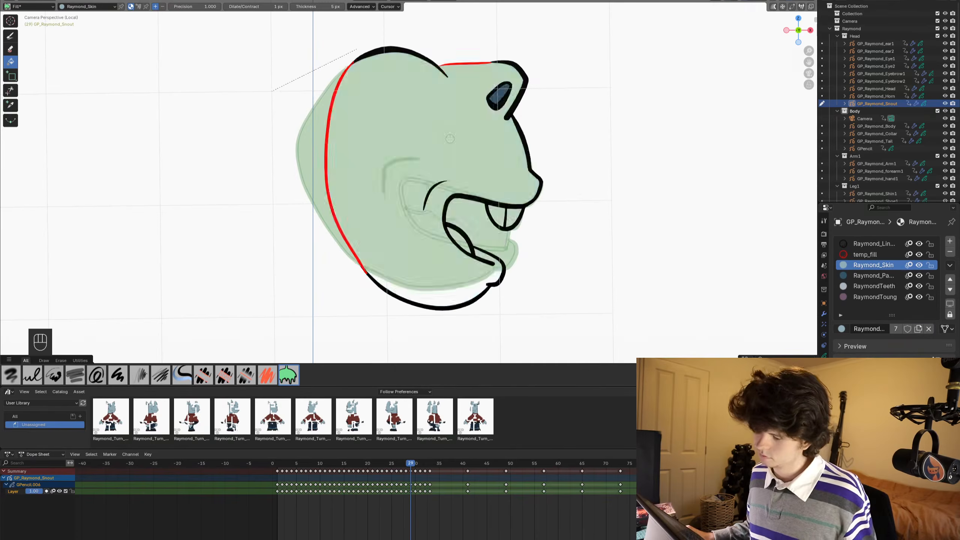
pyautogui.click(446, 146)
pyautogui.keyDown('alt'); pyautogui.scroll(-1, 547, 147); pyautogui.keyUp('alt')
pyautogui.click(458, 150)
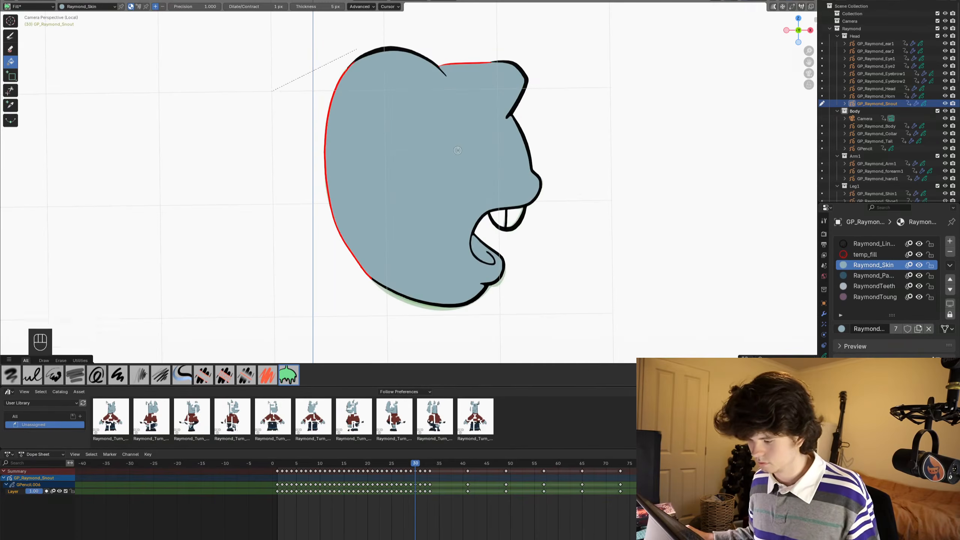
pyautogui.keyDown('alt'); pyautogui.scroll(-1, 457, 150); pyautogui.keyUp('alt')
pyautogui.click(457, 150)
# - Step back and forth through the snout frames to review the fills and mouth shapes between frames 1 and 32
pyautogui.keyDown('alt'); pyautogui.scroll(-1, 457, 150); pyautogui.keyUp('alt')
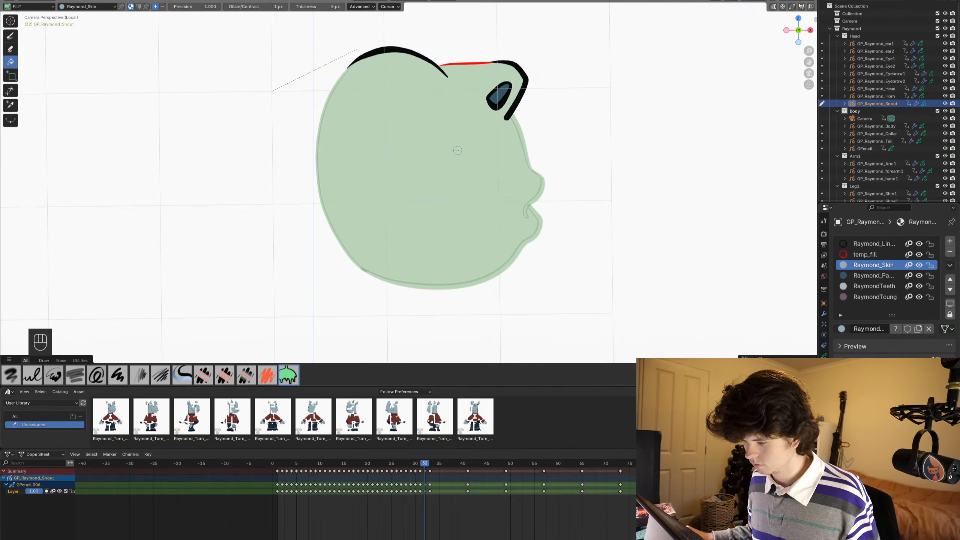
pyautogui.keyDown('alt'); pyautogui.scroll(4, 458, 150); pyautogui.keyUp('alt')
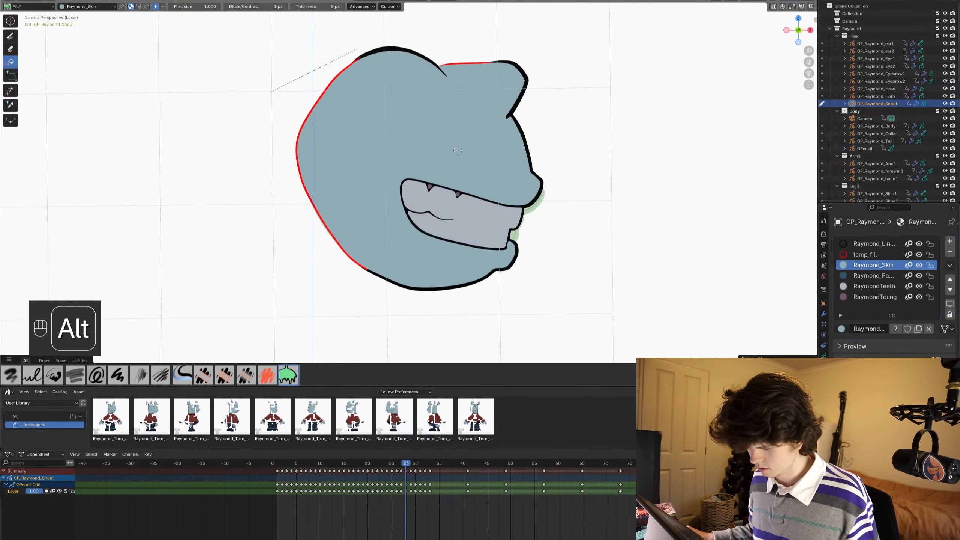
pyautogui.keyDown('alt'); pyautogui.scroll(3, 458, 149); pyautogui.keyUp('alt')
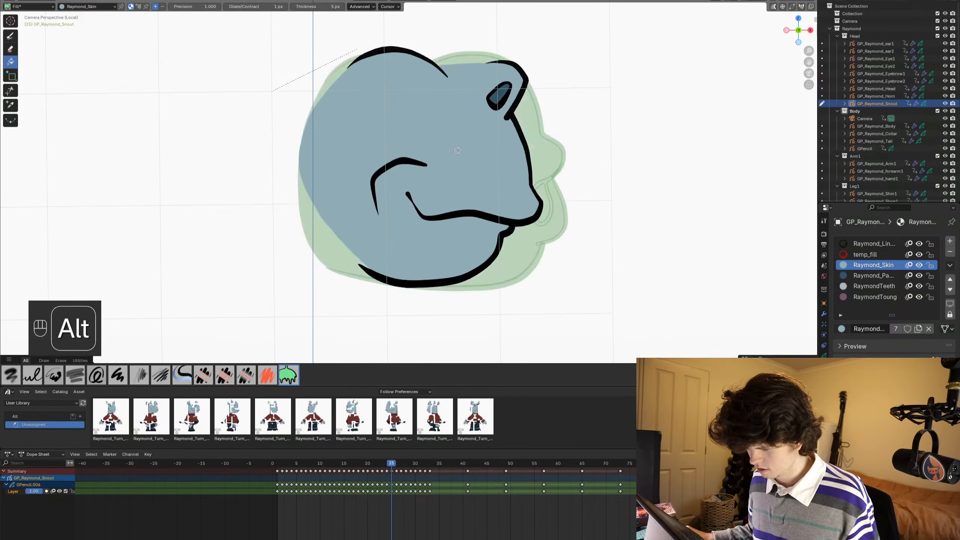
pyautogui.keyDown('alt'); pyautogui.scroll(-1, 458, 149); pyautogui.keyUp('alt')
pyautogui.keyDown('alt'); pyautogui.scroll(-1, 457, 150); pyautogui.keyUp('alt')
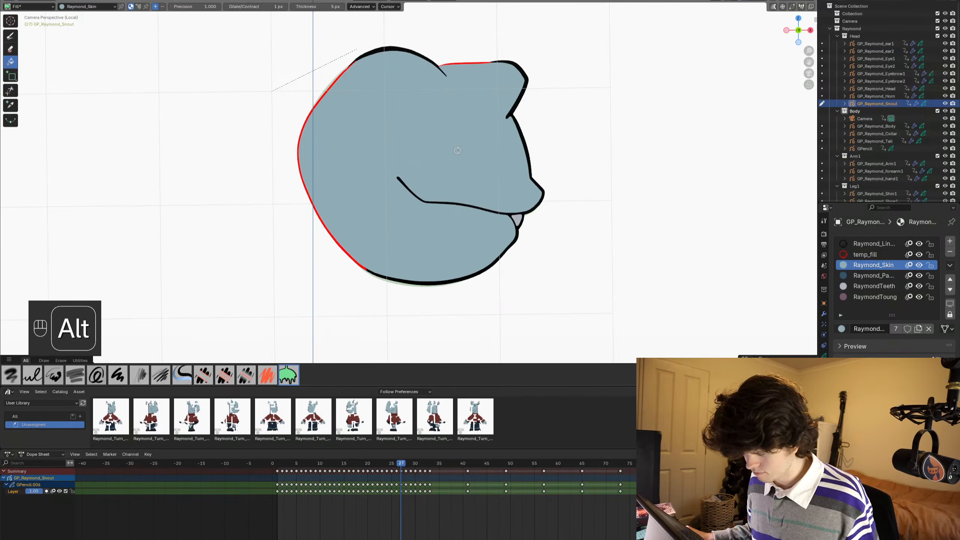
pyautogui.keyDown('alt'); pyautogui.scroll(-1, 458, 150); pyautogui.keyUp('alt')
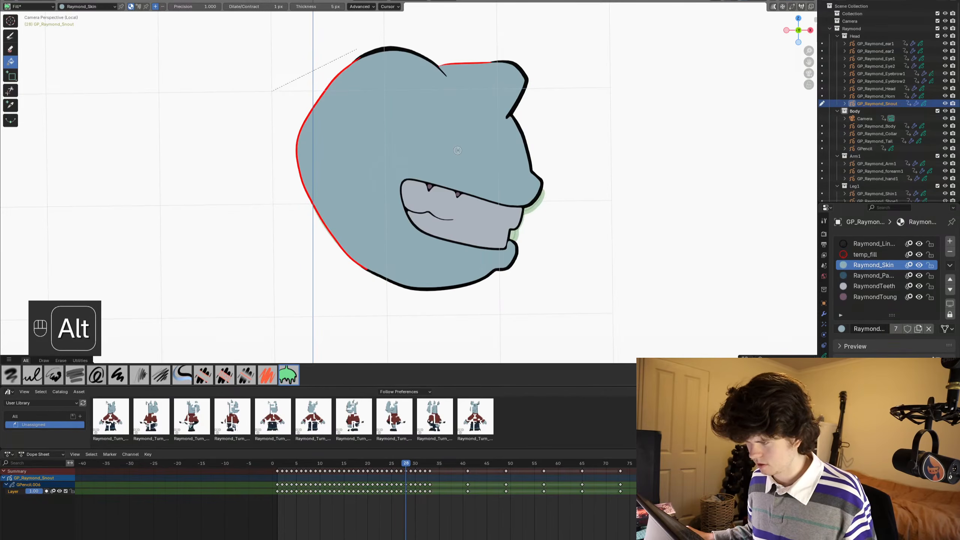
pyautogui.keyDown('alt'); pyautogui.scroll(-1, 457, 150); pyautogui.keyUp('alt')
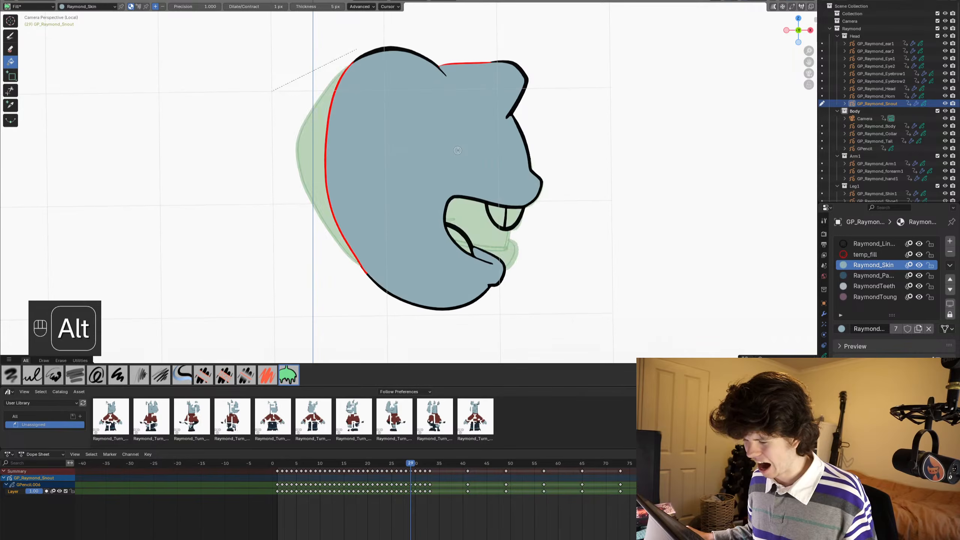
pyautogui.keyDown('alt'); pyautogui.scroll(-1, 457, 150); pyautogui.keyUp('alt')
pyautogui.keyDown('alt'); pyautogui.scroll(-1, 457, 150); pyautogui.keyUp('alt')
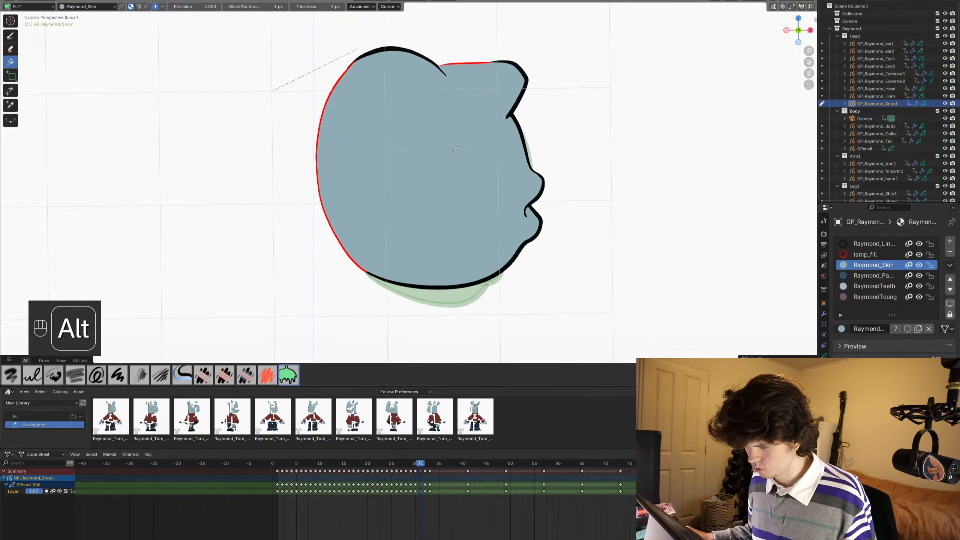
pyautogui.keyDown('alt'); pyautogui.scroll(-1, 457, 150); pyautogui.keyUp('alt')
pyautogui.keyDown('alt'); pyautogui.scroll(20, 457, 150); pyautogui.keyUp('alt')
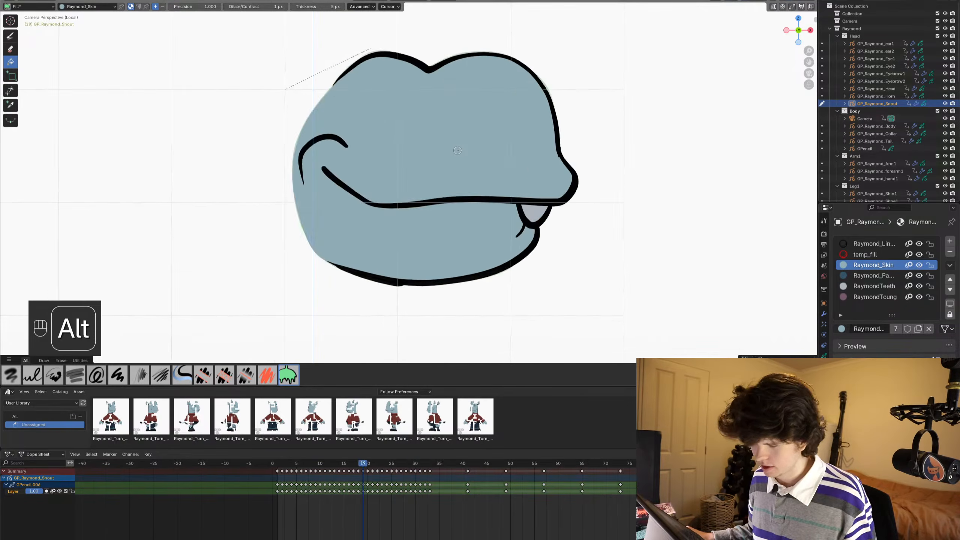
pyautogui.keyDown('alt'); pyautogui.scroll(5, 457, 149); pyautogui.keyUp('alt')
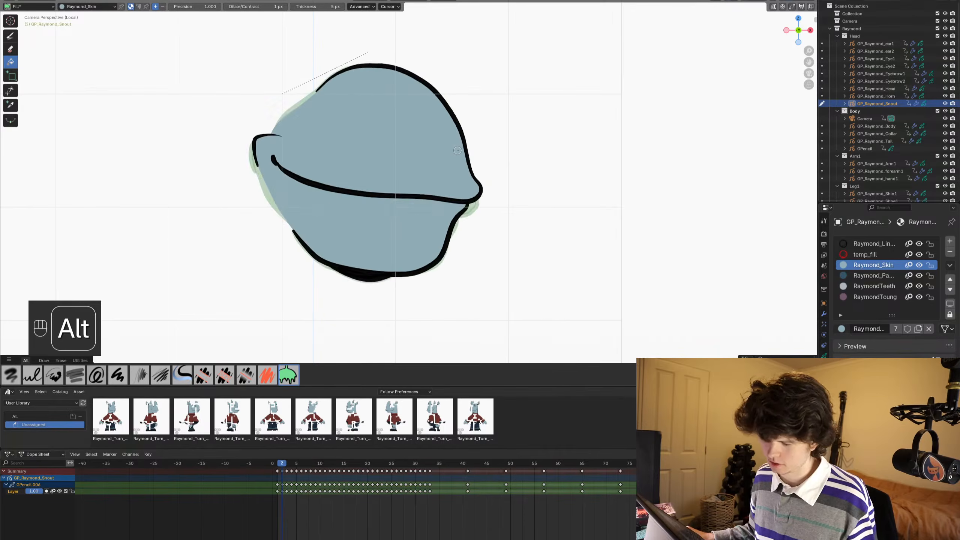
pyautogui.keyDown('alt'); pyautogui.scroll(1, 458, 150); pyautogui.keyUp('alt')
pyautogui.keyDown('alt'); pyautogui.scroll(-1, 457, 150); pyautogui.keyUp('alt')
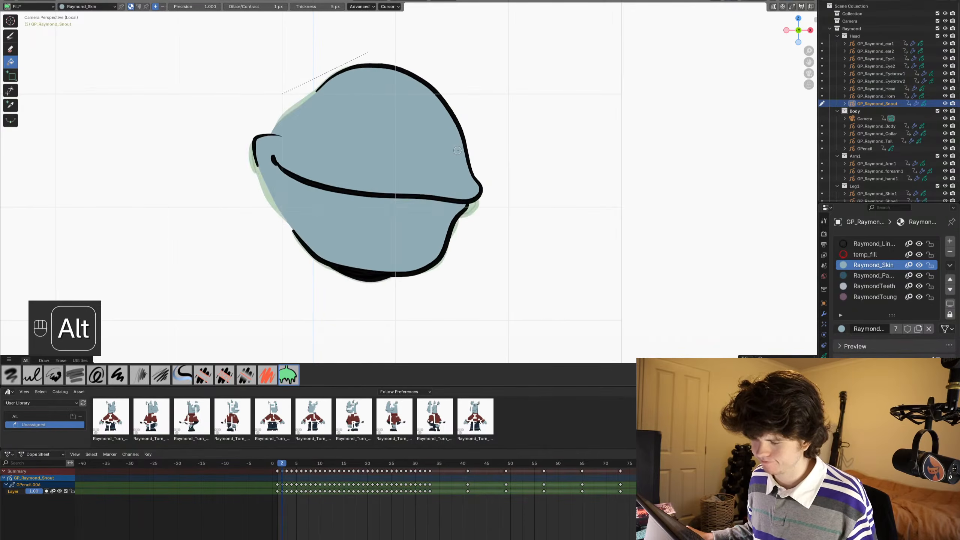
pyautogui.keyDown('alt'); pyautogui.scroll(-1, 457, 150); pyautogui.keyUp('alt')
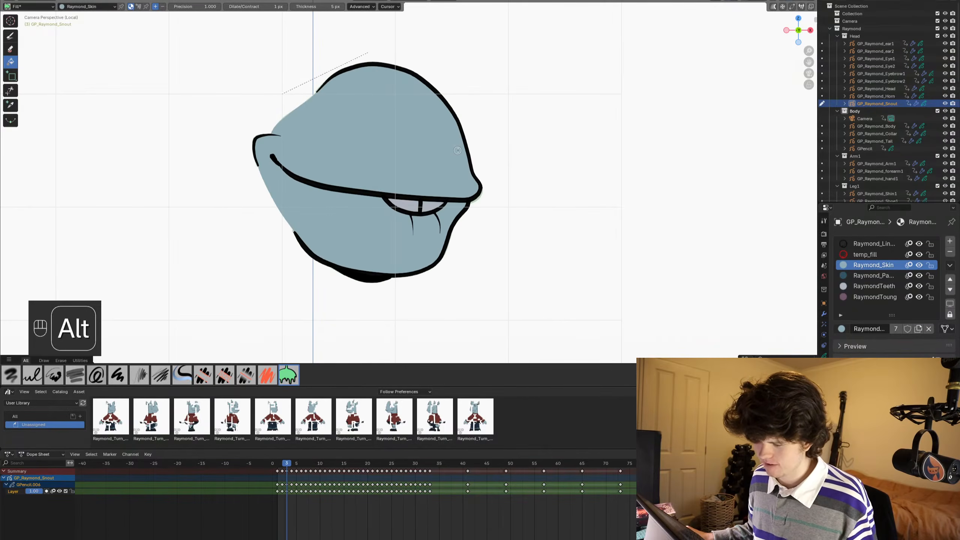
pyautogui.keyDown('alt'); pyautogui.scroll(-1, 457, 150); pyautogui.keyUp('alt')
pyautogui.keyDown('alt'); pyautogui.scroll(-1, 457, 150); pyautogui.keyUp('alt')
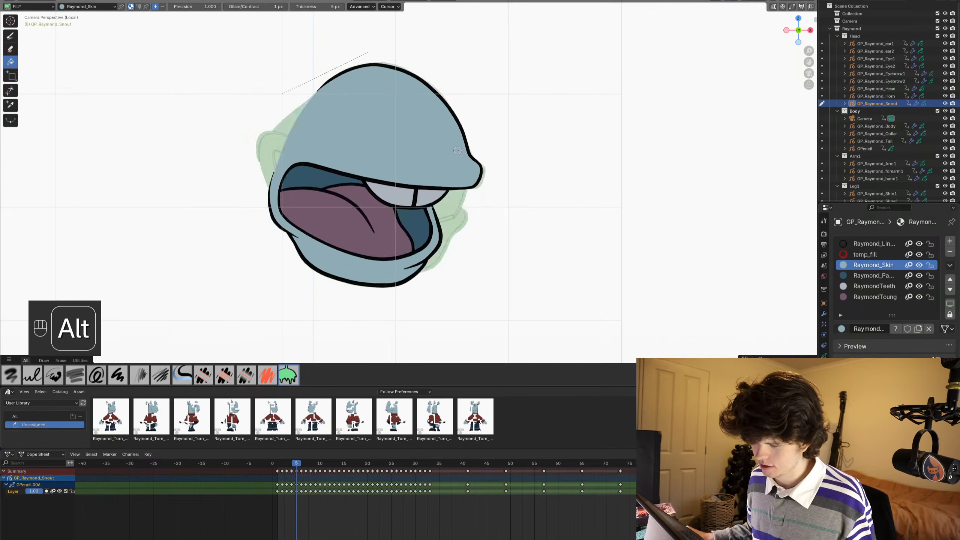
pyautogui.keyDown('alt'); pyautogui.scroll(-1, 457, 150); pyautogui.keyUp('alt')
pyautogui.keyDown('alt'); pyautogui.scroll(-14, 457, 150); pyautogui.keyUp('alt')
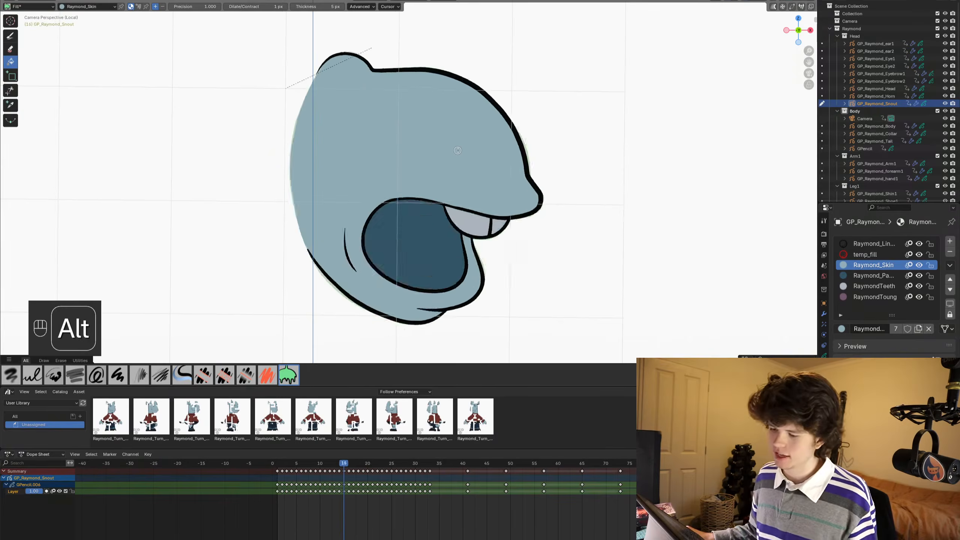
pyautogui.keyDown('alt'); pyautogui.scroll(-8, 457, 142); pyautogui.keyUp('alt')
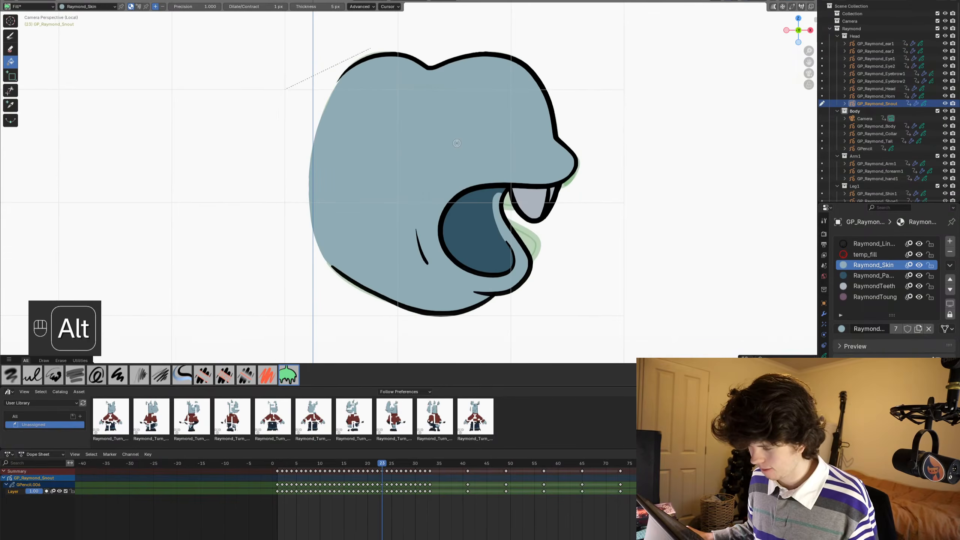
pyautogui.keyDown('alt'); pyautogui.scroll(-2, 456, 142); pyautogui.keyUp('alt')
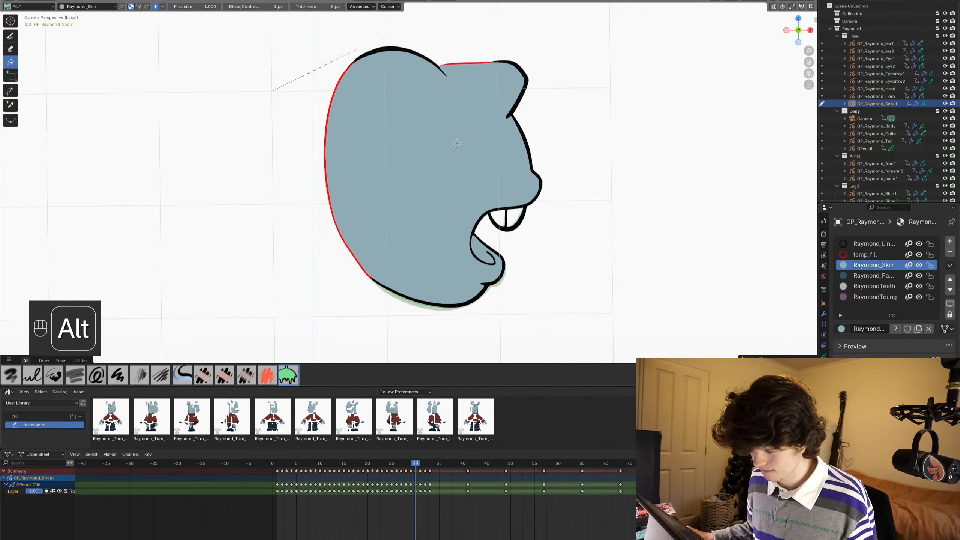
pyautogui.keyDown('alt'); pyautogui.scroll(1, 456, 143); pyautogui.keyUp('alt')
pyautogui.keyDown('alt'); pyautogui.scroll(1, 457, 143); pyautogui.keyUp('alt')
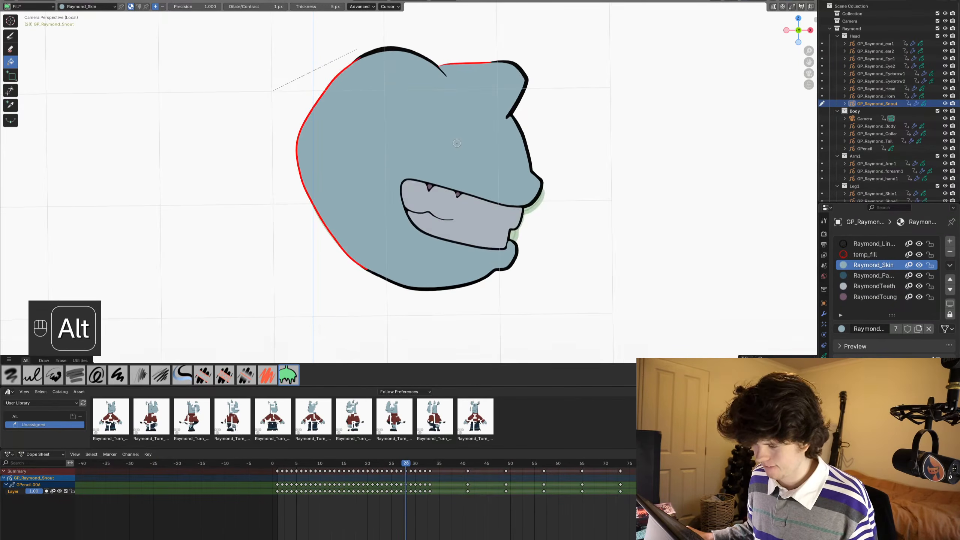
# - In Object Mode, replace the drawing on frame 30 with a duplicate of frame 29's keyframe
pyautogui.keyDown('alt'); pyautogui.scroll(-1, 456, 143); pyautogui.keyUp('alt')
pyautogui.hotkey('ctrl', 'Tab')
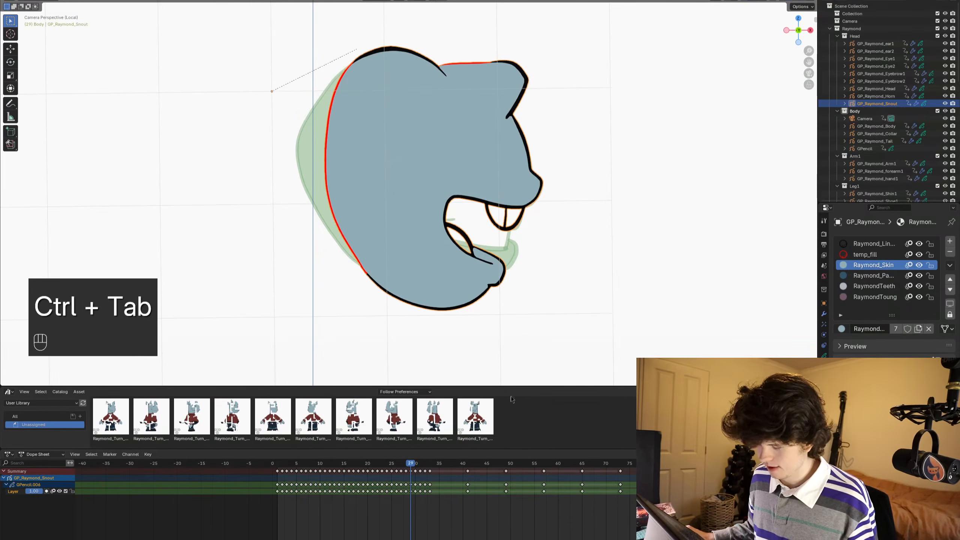
pyautogui.moveTo(446, 498); pyautogui.dragTo(428, 476)
pyautogui.click(421, 471)
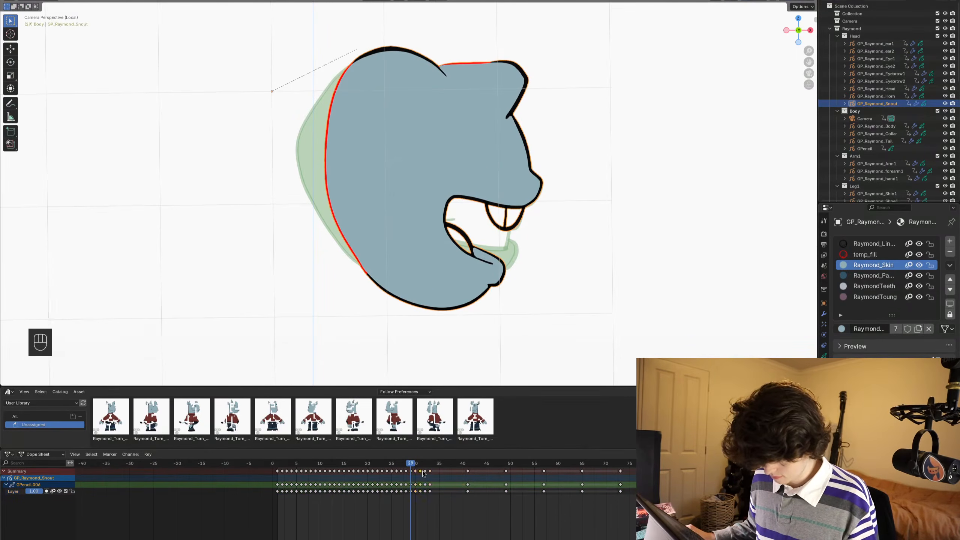
pyautogui.press('g')
pyautogui.press('g')
pyautogui.click(422, 474)
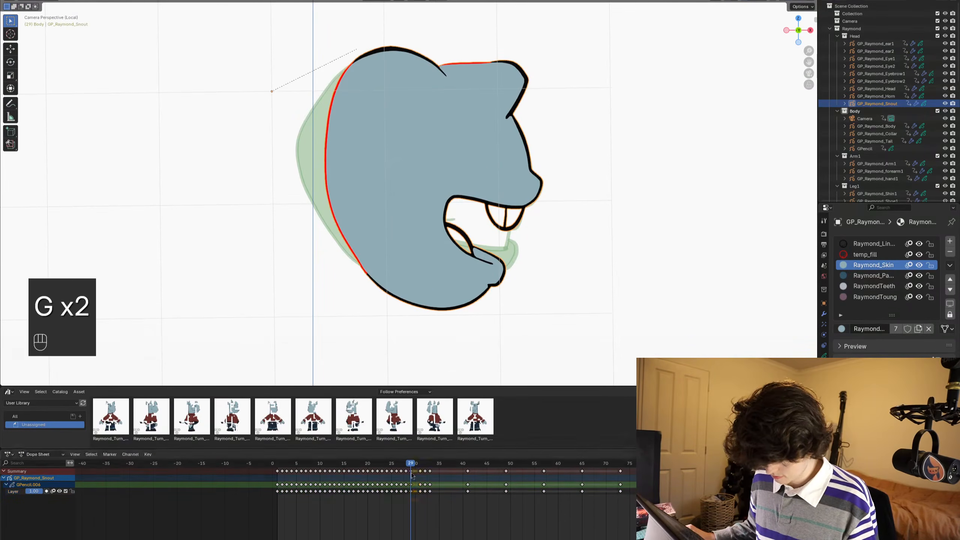
pyautogui.hotkey('shift', 'd')
pyautogui.click(416, 474)
pyautogui.keyDown('alt'); pyautogui.scroll(-1, 450, 324); pyautogui.keyUp('alt')
# - On frame 30, delete the skin fill and raise the lower jaw slightly with the Grab sculpt brush
pyautogui.press('Tab')
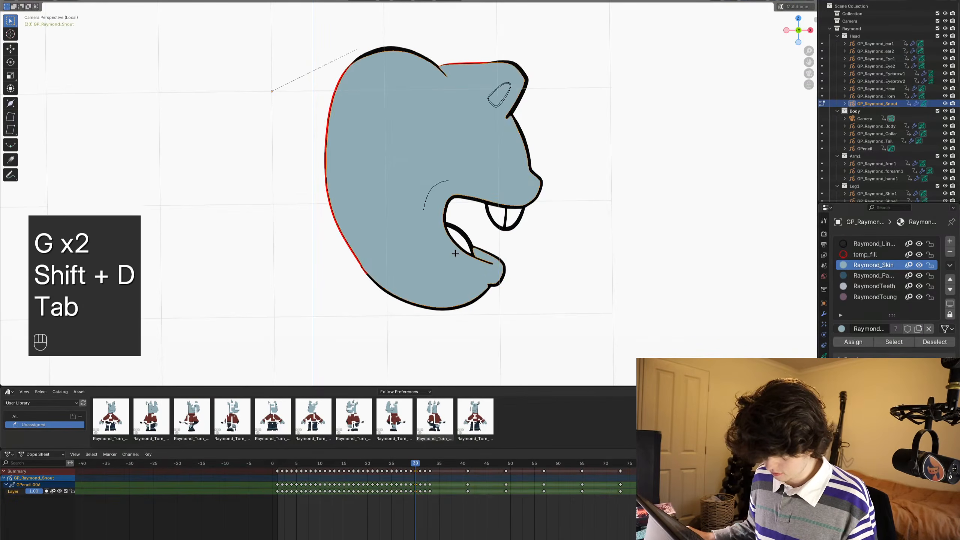
pyautogui.press('x')
pyautogui.click(456, 253)
pyautogui.hotkey('ctrl', 'Tab')
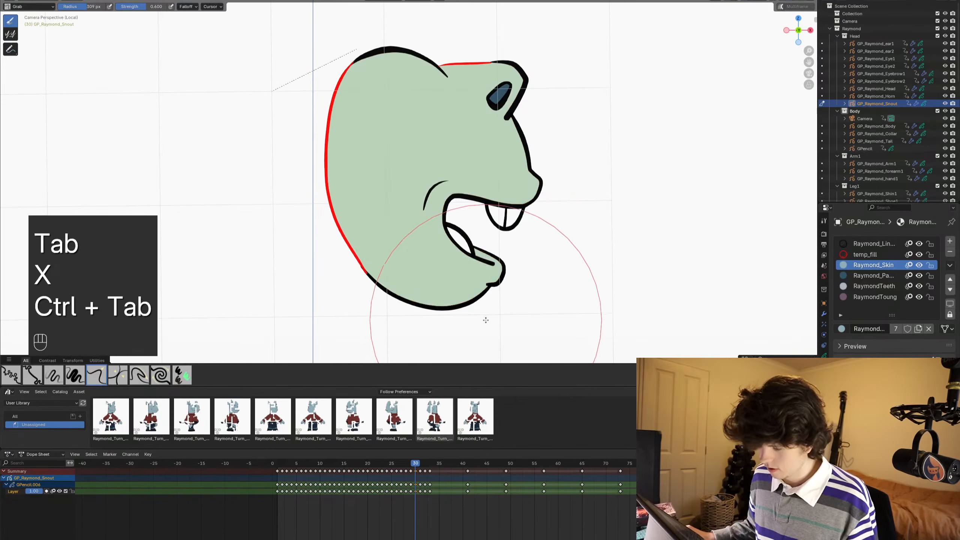
pyautogui.moveTo(485, 321); pyautogui.dragTo(483, 307)
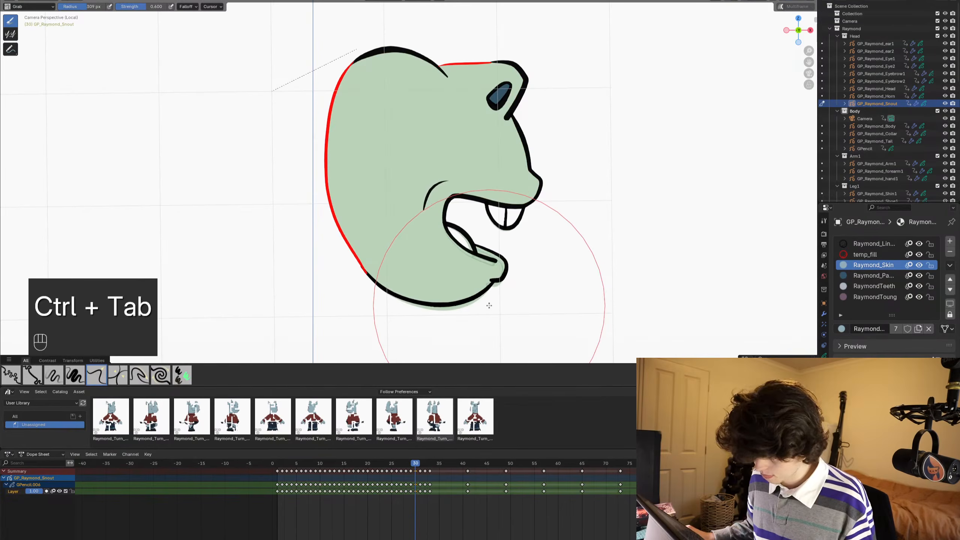
# - Delete the upper teeth strokes from frame 30 in Edit Mode
pyautogui.press('Tab')
pyautogui.scroll(2, 585, 248)
pyautogui.hotkey('alt', 'a')
pyautogui.press('c')
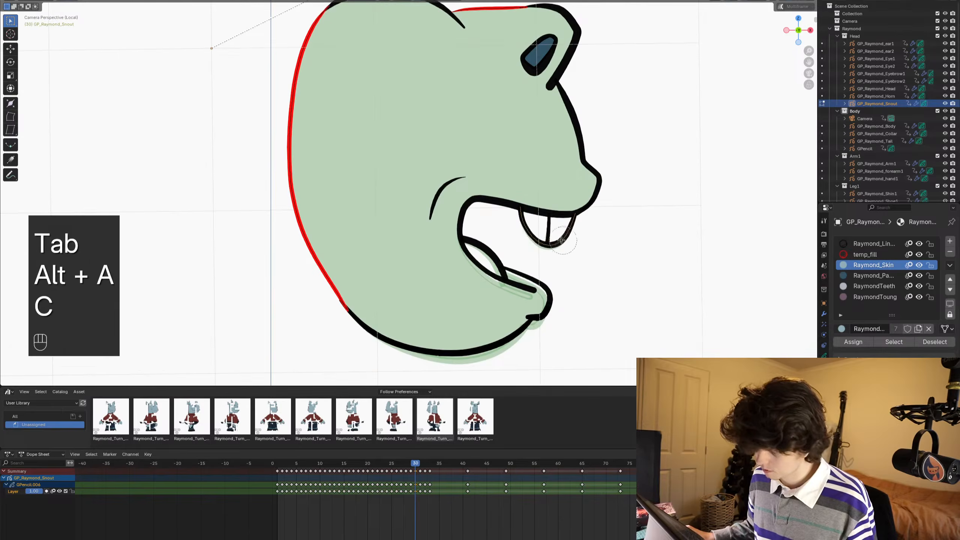
pyautogui.click(550, 242)
pyautogui.press('x')
pyautogui.click(533, 241)
# - Copy the upper teeth strokes from frame 29 and paste them into frame 30
pyautogui.keyDown('alt'); pyautogui.scroll(1, 535, 242); pyautogui.keyUp('alt')
pyautogui.press('c')
pyautogui.click(544, 244)
pyautogui.hotkey('ctrl', 'c')
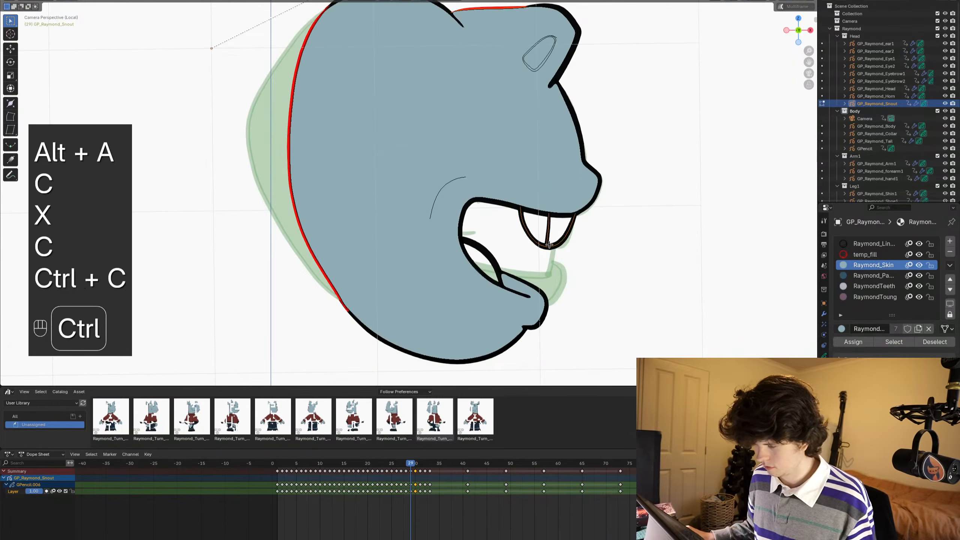
pyautogui.keyDown('alt'); pyautogui.scroll(-1, 546, 244); pyautogui.keyUp('alt')
pyautogui.hotkey('ctrl', 'v')
pyautogui.scroll(-2, 549, 245)
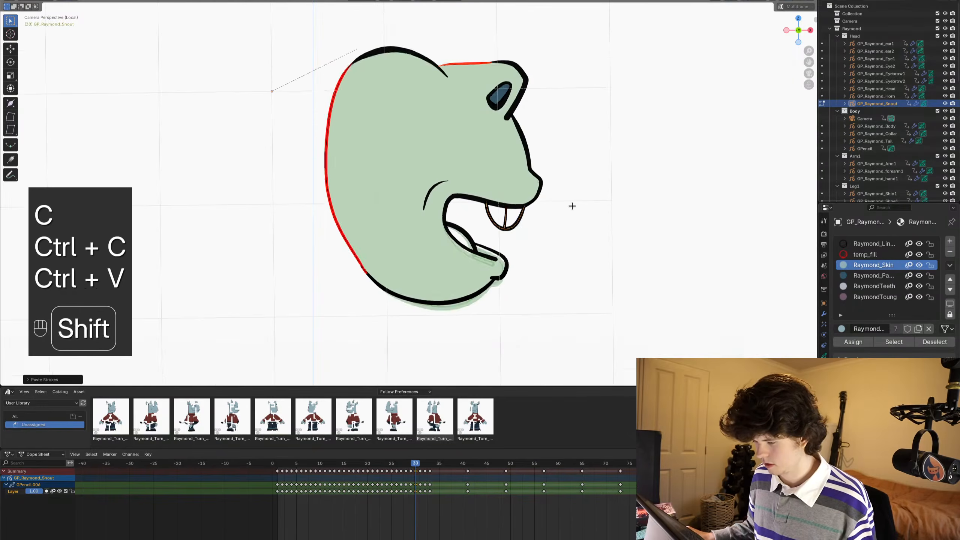
pyautogui.keyDown('alt'); pyautogui.scroll(1, 573, 206); pyautogui.keyUp('alt')
pyautogui.keyDown('alt'); pyautogui.scroll(-1, 572, 207); pyautogui.keyUp('alt')
pyautogui.scroll(1, 540, 238)
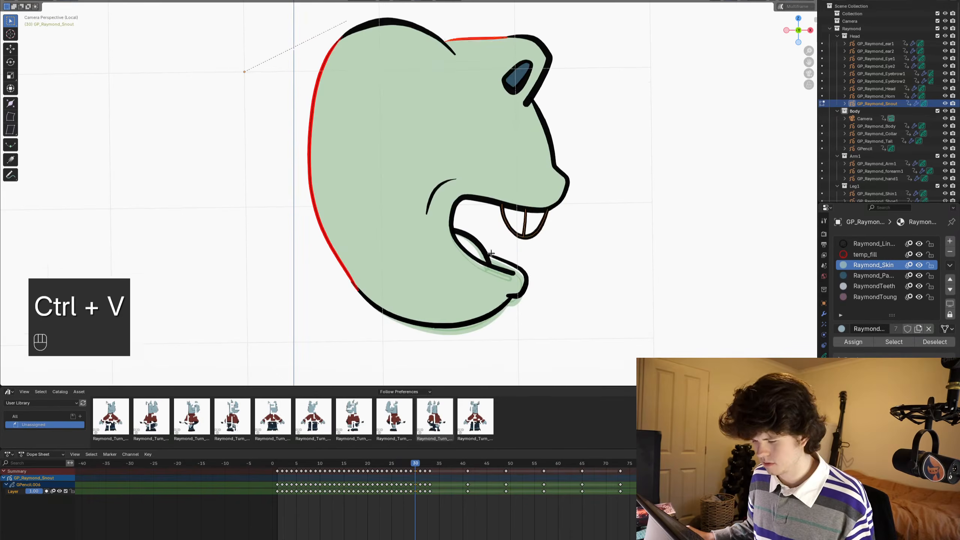
# - Delete the curved tongue stroke at the back of the mouth on frame 30
pyautogui.click(491, 254)
pyautogui.press('x')
pyautogui.click(488, 251)
pyautogui.keyDown('shift'); pyautogui.moveTo(514, 278); pyautogui.dragTo(498, 240, button='middle'); pyautogui.keyUp('shift')
# - In Draw mode, ink a mouth-edge line from the upper lip across the teeth to the lower jaw with Ink Pen and Raymond_Linework
pyautogui.hotkey('ctrl', 'Tab')
pyautogui.scroll(2, 498, 241)
pyautogui.keyDown('shift'); pyautogui.moveTo(506, 180); pyautogui.dragTo(414, 204, button='middle'); pyautogui.keyUp('shift')
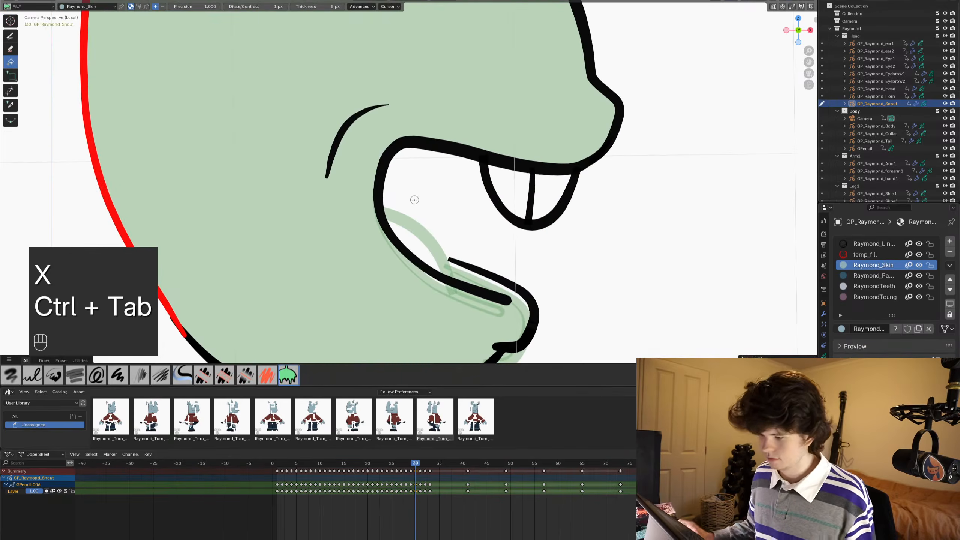
pyautogui.click(10, 36)
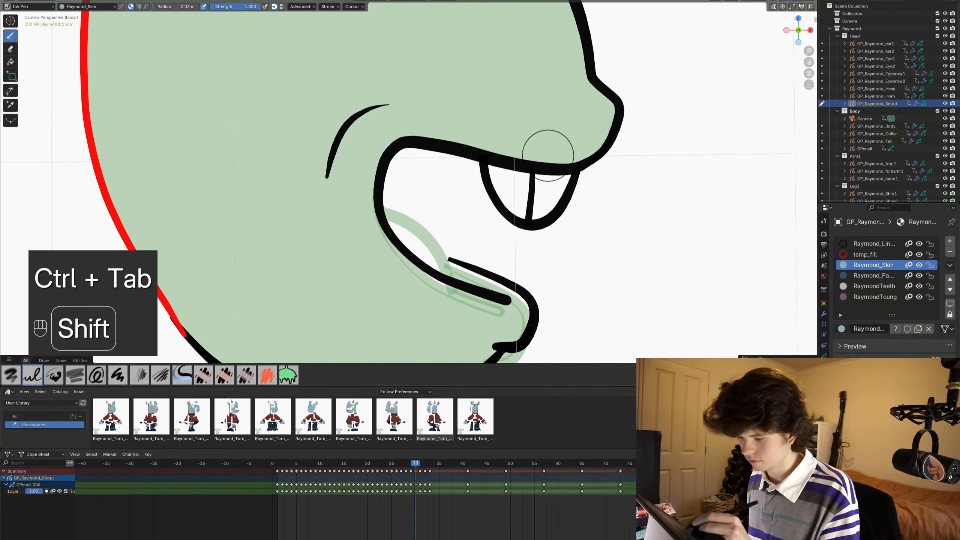
pyautogui.click(874, 244)
pyautogui.keyDown('shift'); pyautogui.moveTo(547, 146); pyautogui.dragTo(547, 175); pyautogui.keyUp('shift')
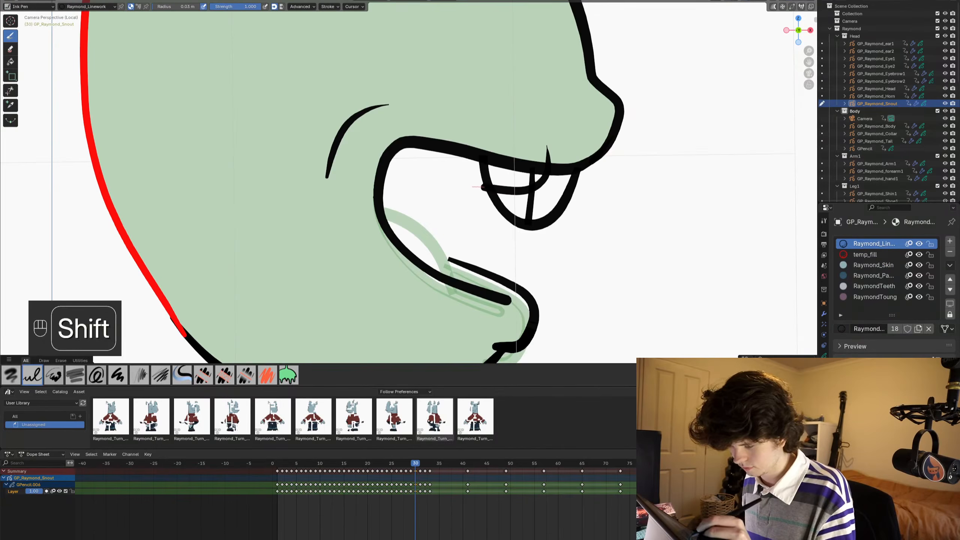
pyautogui.keyDown('shift'); pyautogui.moveTo(476, 205); pyautogui.dragTo(427, 284); pyautogui.keyUp('shift')
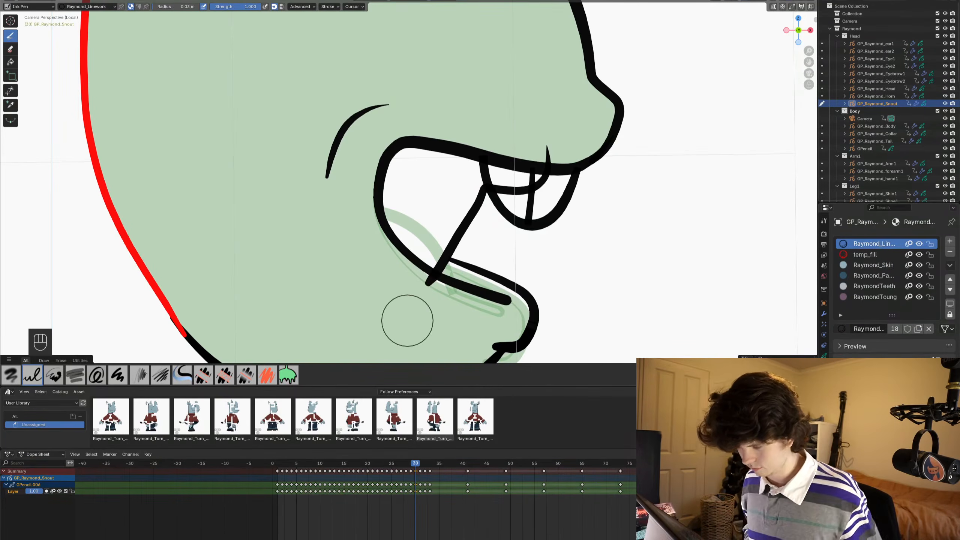
pyautogui.hotkey('ctrl', 'z')
pyautogui.moveTo(552, 151)
pyautogui.keyDown('shift'); pyautogui.mouseDown()
pyautogui.moveTo(550, 187)
pyautogui.moveTo(422, 297)
pyautogui.mouseUp(); pyautogui.keyUp('shift')
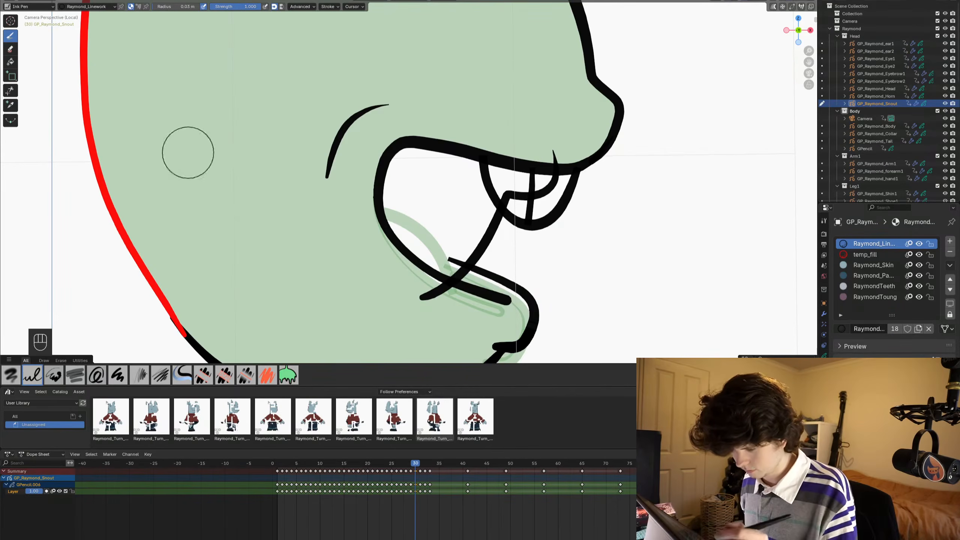
# - Trim away the tooth divider and rear tooth outline on the inner side of the new mouth-edge line, and save the file
pyautogui.click(11, 90)
pyautogui.moveTo(546, 154)
pyautogui.mouseDown()
pyautogui.moveTo(563, 155)
pyautogui.moveTo(528, 183)
pyautogui.mouseUp()
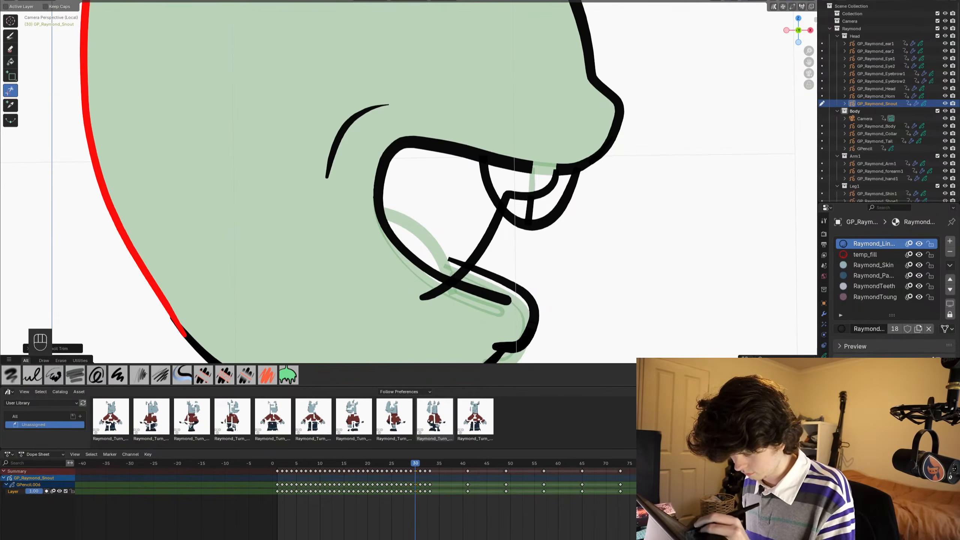
pyautogui.hotkey('ctrl', 'z')
pyautogui.press('Tab')
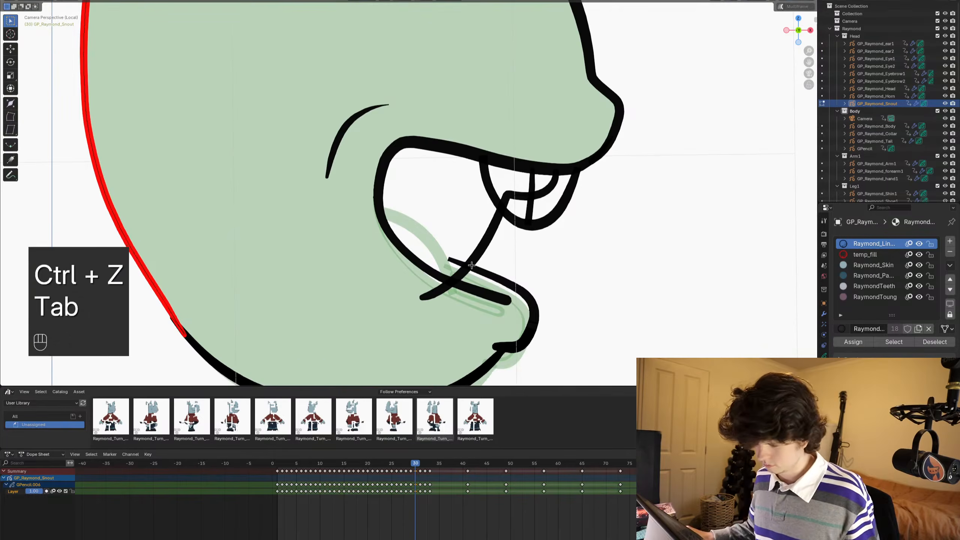
pyautogui.moveTo(516, 206)
pyautogui.keyDown('ctrl'); pyautogui.mouseDown(button='middle')
pyautogui.moveTo(598, 169)
pyautogui.moveTo(556, 211)
pyautogui.mouseUp(button='middle'); pyautogui.keyUp('ctrl')
pyautogui.click(603, 247)
pyautogui.click(583, 261)
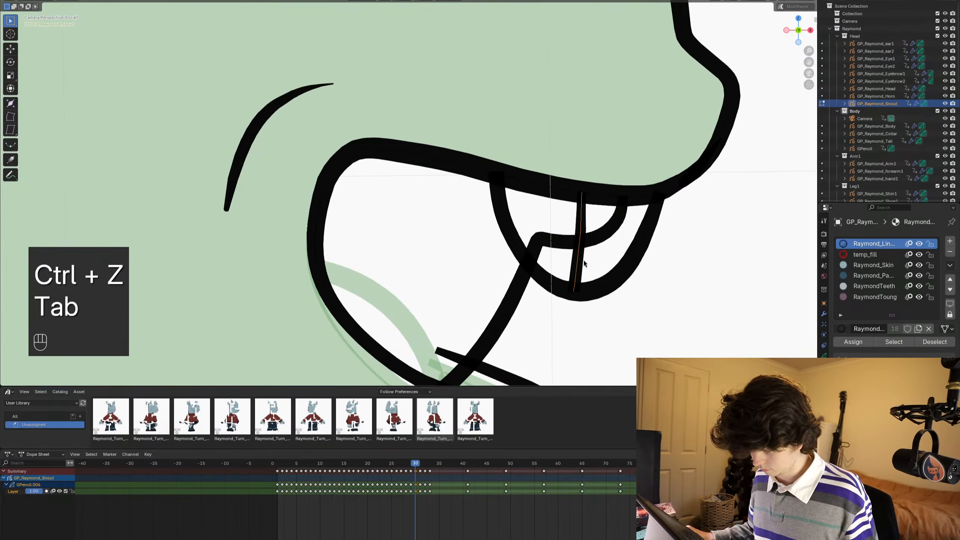
pyautogui.hotkey('ctrl', 'Tab')
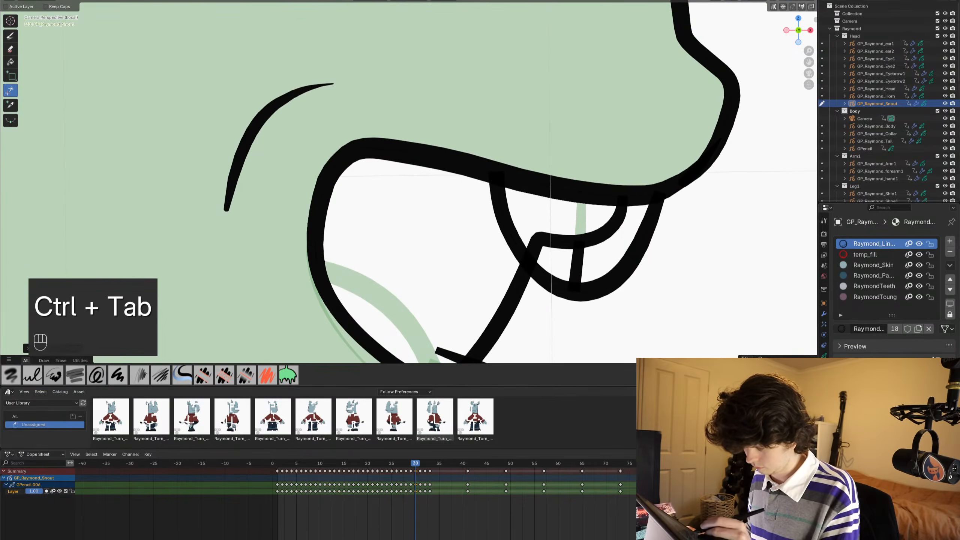
pyautogui.scroll(-5, 563, 210)
pyautogui.scroll(-1, 563, 210)
pyautogui.keyDown('shift'); pyautogui.moveTo(489, 227); pyautogui.dragTo(520, 205, button='middle'); pyautogui.keyUp('shift')
pyautogui.hotkey('ctrl', 's')
# - Trim the overshooting line ends where the mouth-edge line meets the lower jaw on frame 30, and save the file
pyautogui.scroll(3, 498, 259)
pyautogui.moveTo(445, 280); pyautogui.dragTo(465, 278)
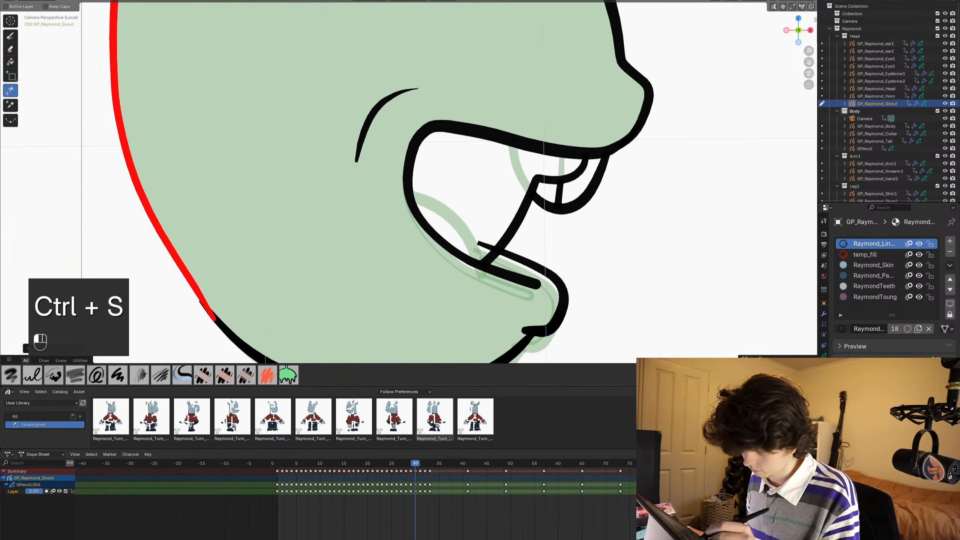
pyautogui.scroll(-3, 449, 192)
pyautogui.keyDown('shift'); pyautogui.moveTo(450, 192); pyautogui.dragTo(499, 195, button='middle'); pyautogui.keyUp('shift')
pyautogui.scroll(-1, 465, 201)
pyautogui.hotkey('ctrl', 's')
pyautogui.scroll(-2, 464, 201)
pyautogui.scroll(-1, 476, 219)
pyautogui.hotkey('ctrl', 's')
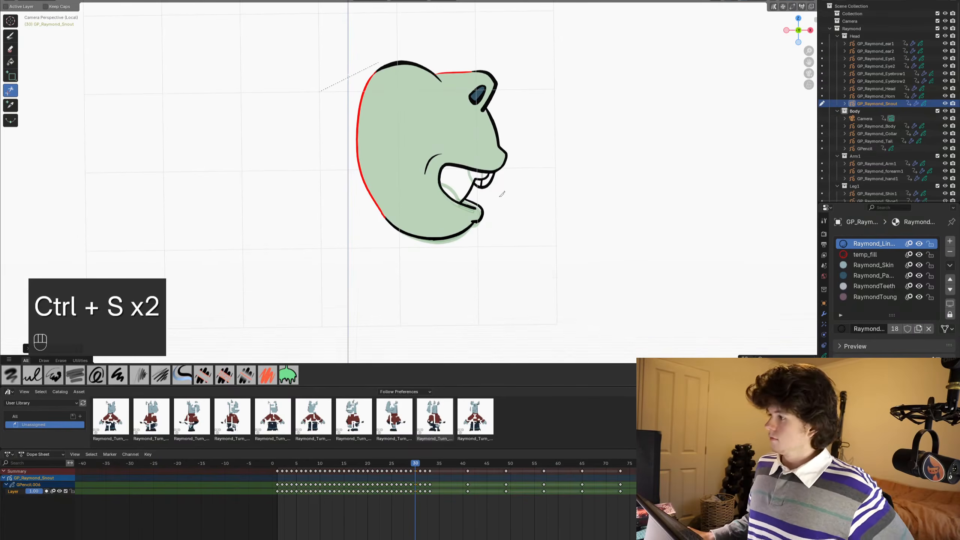
pyautogui.scroll(2, 495, 193)
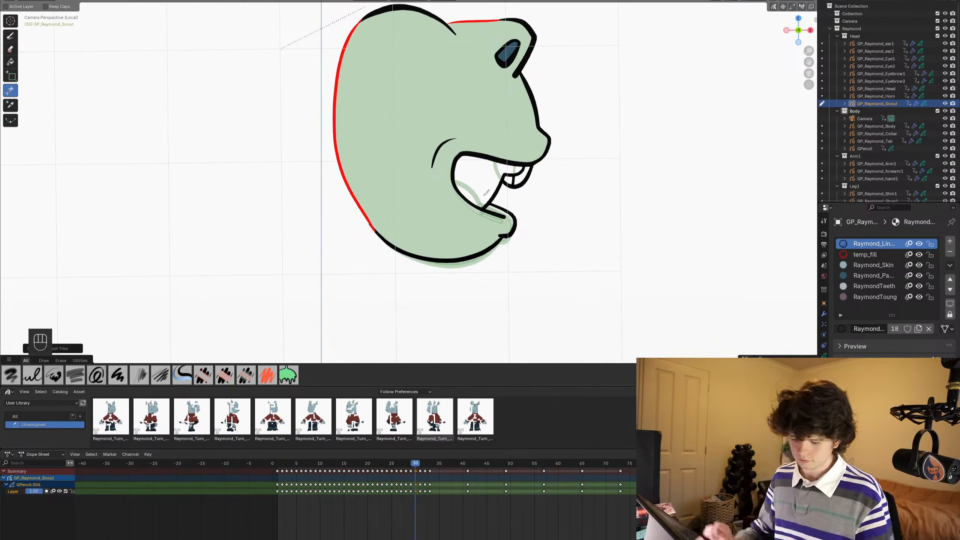
pyautogui.hotkey('ctrl', 's')
pyautogui.scroll(4, 486, 193)
pyautogui.keyDown('shift'); pyautogui.moveTo(485, 189); pyautogui.dragTo(473, 248, button='middle'); pyautogui.keyUp('shift')
pyautogui.scroll(-2, 473, 248)
pyautogui.keyDown('shift'); pyautogui.moveTo(489, 170); pyautogui.dragTo(473, 217, button='middle'); pyautogui.keyUp('shift')
pyautogui.scroll(-2, 472, 218)
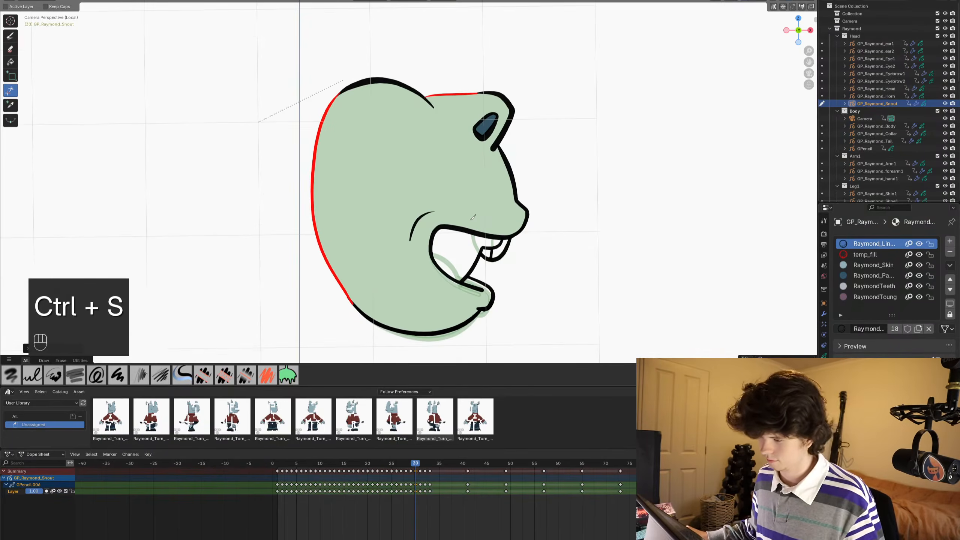
pyautogui.hotkey('ctrl', 's')
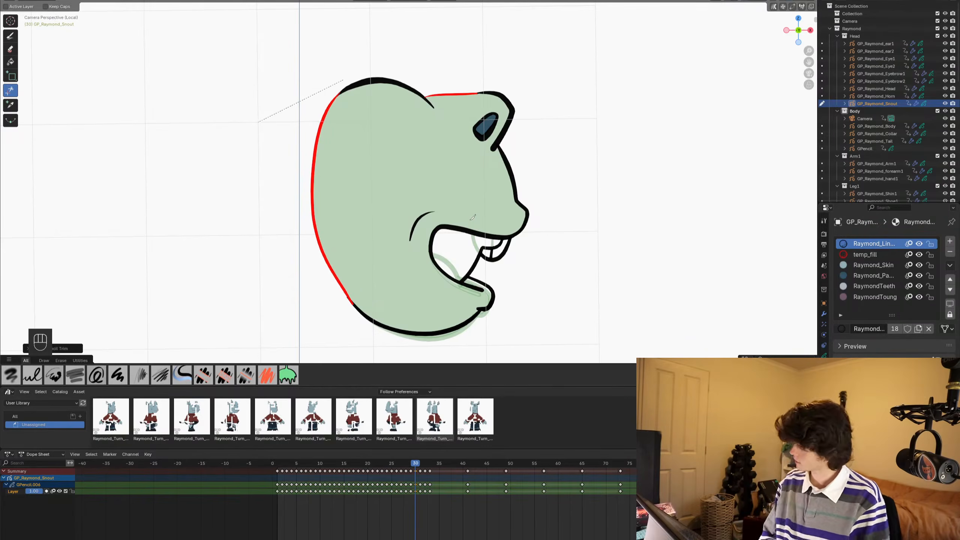
# - Fill the head on frame 30 with the Raymond_Skin material using the Fill tool
pyautogui.click(854, 265)
pyautogui.click(10, 61)
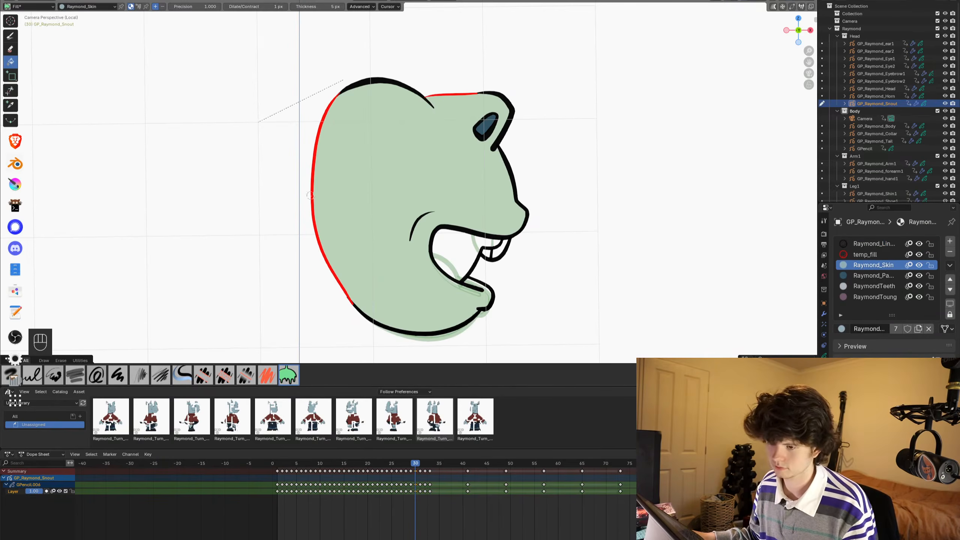
pyautogui.click(474, 279)
pyautogui.scroll(1, 494, 245)
pyautogui.keyDown('shift'); pyautogui.moveTo(494, 246); pyautogui.dragTo(503, 165, button='middle'); pyautogui.keyUp('shift')
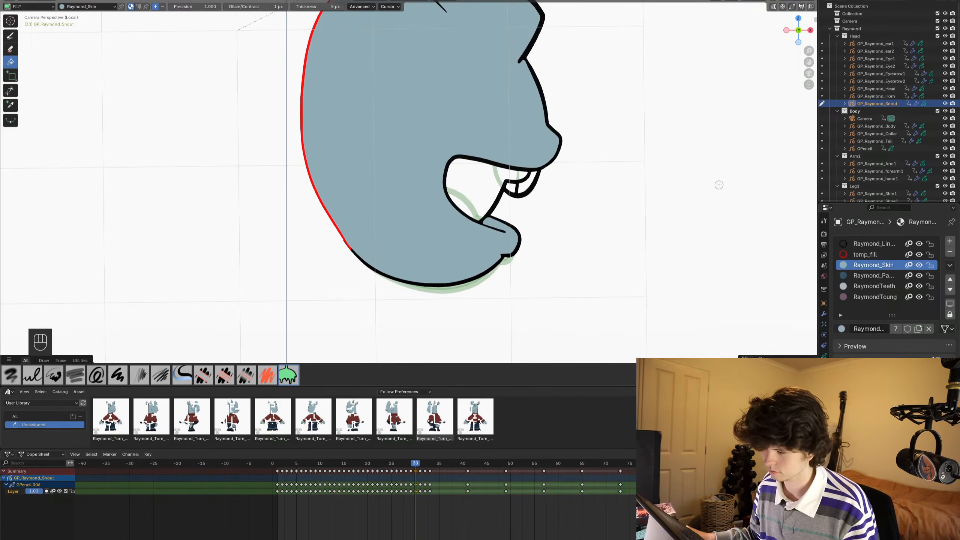
# - Fill both upper teeth on frame 30 with the RaymondTeeth material
pyautogui.scroll(2, 719, 185)
pyautogui.click(871, 285)
pyautogui.scroll(2, 709, 212)
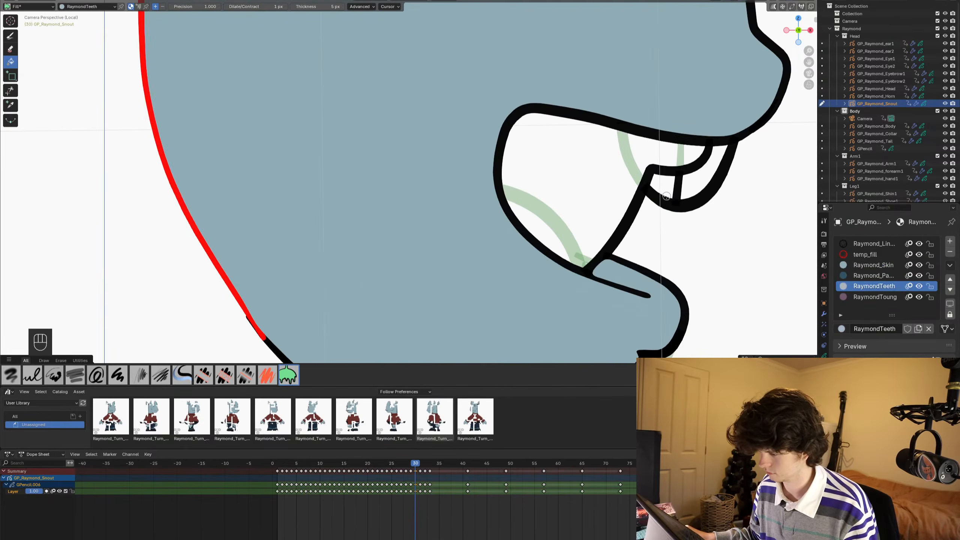
pyautogui.click(666, 184)
pyautogui.click(687, 185)
pyautogui.keyDown('shift'); pyautogui.moveTo(687, 185); pyautogui.dragTo(667, 221, button='middle'); pyautogui.keyUp('shift')
# - Fill the mouth interior on frame 30 with the RaymondToung material and save the file
pyautogui.click(874, 296)
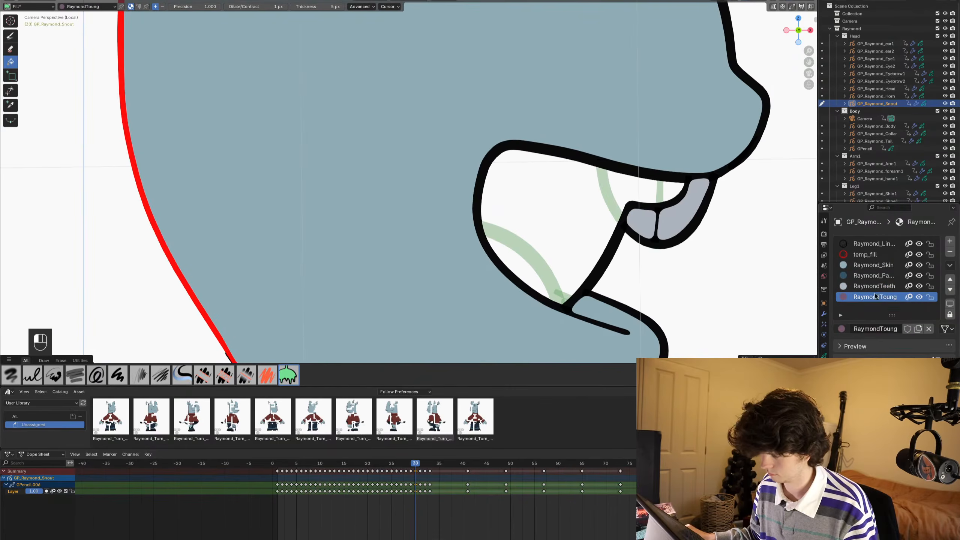
pyautogui.click(560, 219)
pyautogui.scroll(-5, 561, 220)
pyautogui.keyDown('shift'); pyautogui.moveTo(511, 172); pyautogui.dragTo(520, 197, button='middle'); pyautogui.keyUp('shift')
pyautogui.hotkey('ctrl', 's')
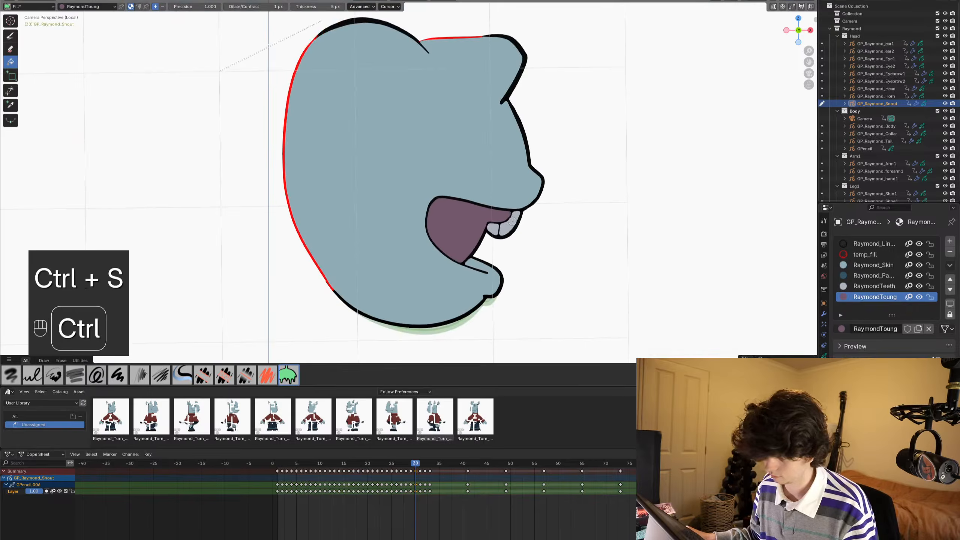
# - On frame 31, fill both upper teeth with the RaymondTeeth material
pyautogui.keyDown('alt'); pyautogui.scroll(-1, 519, 198); pyautogui.keyUp('alt')
pyautogui.scroll(3, 580, 240)
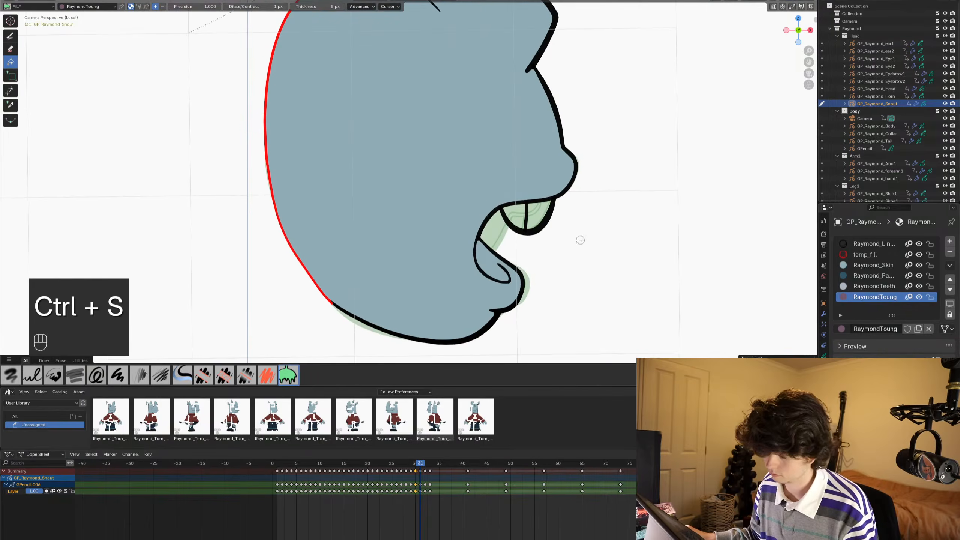
pyautogui.click(876, 286)
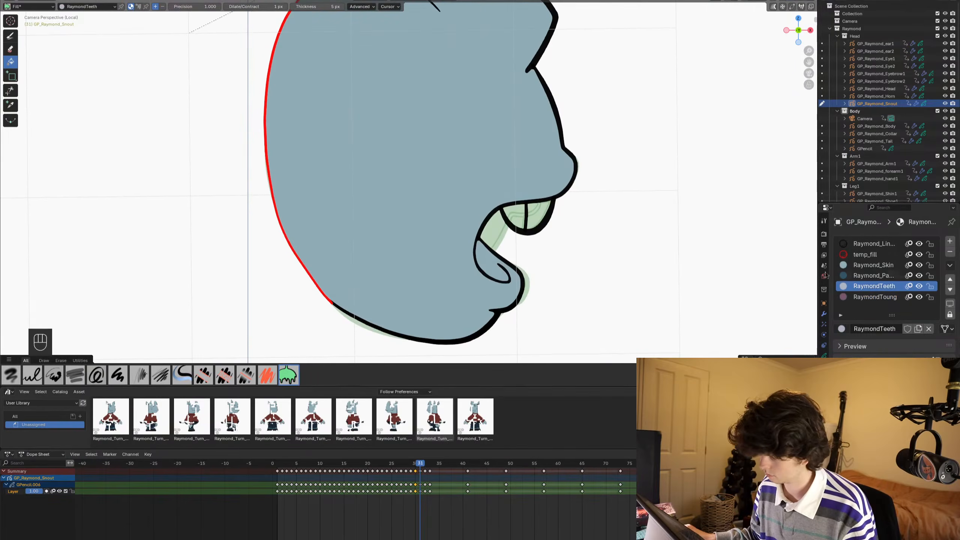
pyautogui.click(510, 219)
pyautogui.click(539, 217)
pyautogui.scroll(-3, 546, 218)
pyautogui.keyDown('shift'); pyautogui.moveTo(577, 189); pyautogui.dragTo(538, 223, button='middle'); pyautogui.keyUp('shift')
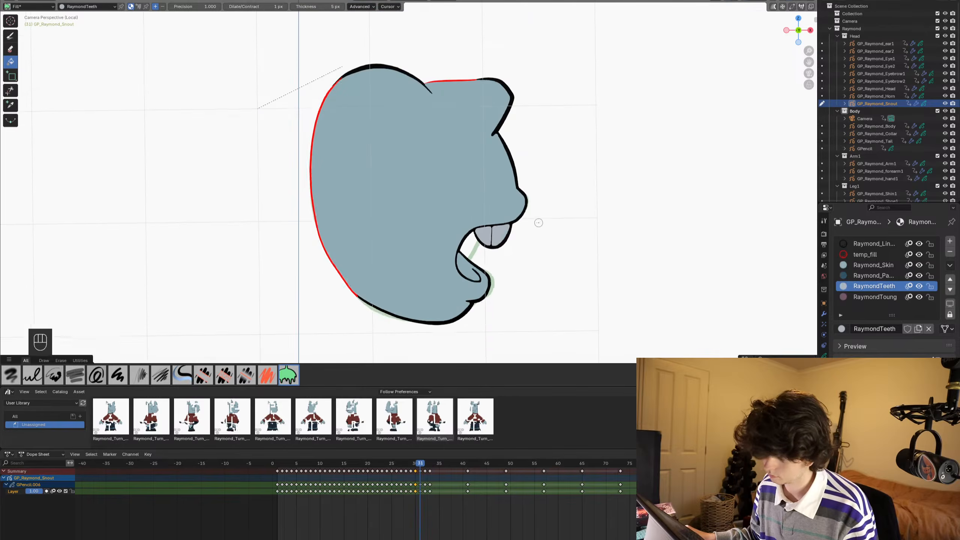
# - Go back to frame 29 and fill its two upper teeth with the RaymondTeeth material
pyautogui.keyDown('alt'); pyautogui.scroll(-1, 539, 222); pyautogui.keyUp('alt')
pyautogui.keyDown('alt'); pyautogui.scroll(2, 563, 229); pyautogui.keyUp('alt')
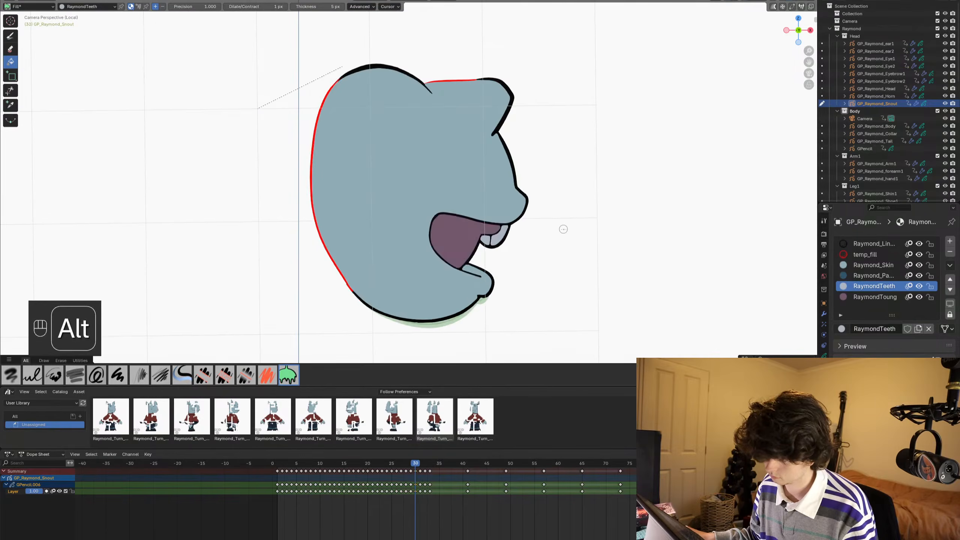
pyautogui.keyDown('alt'); pyautogui.scroll(-2, 563, 229); pyautogui.keyUp('alt')
pyautogui.keyDown('alt'); pyautogui.scroll(4, 563, 229); pyautogui.keyUp('alt')
pyautogui.keyDown('alt'); pyautogui.scroll(2, 563, 229); pyautogui.keyUp('alt')
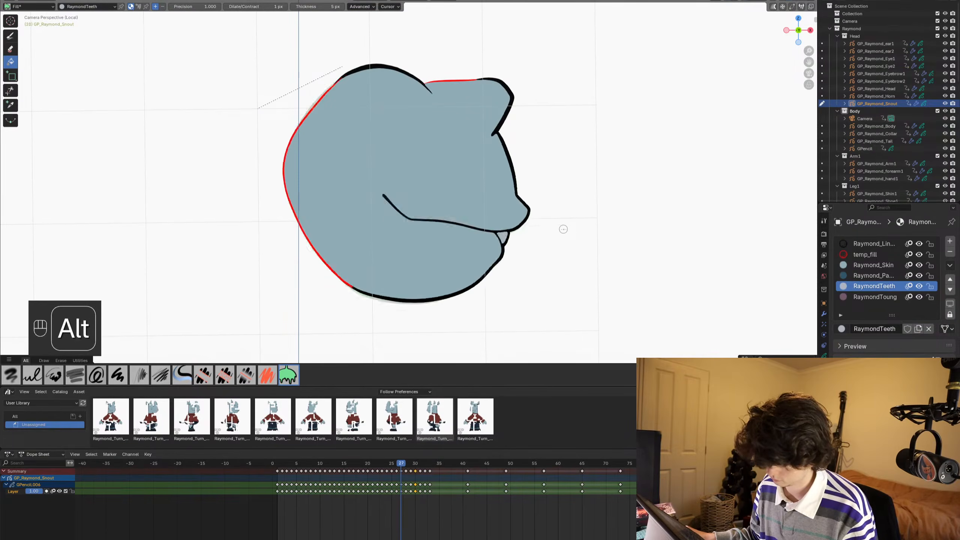
pyautogui.keyDown('alt'); pyautogui.scroll(-1, 563, 228); pyautogui.keyUp('alt')
pyautogui.keyDown('alt'); pyautogui.scroll(-1, 563, 229); pyautogui.keyUp('alt')
pyautogui.scroll(2, 479, 261)
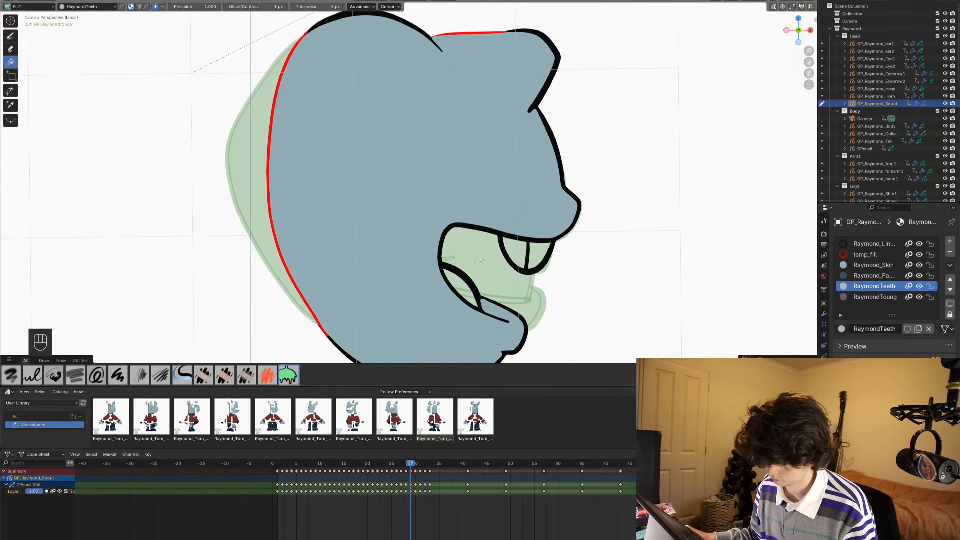
pyautogui.click(512, 252)
pyautogui.click(540, 251)
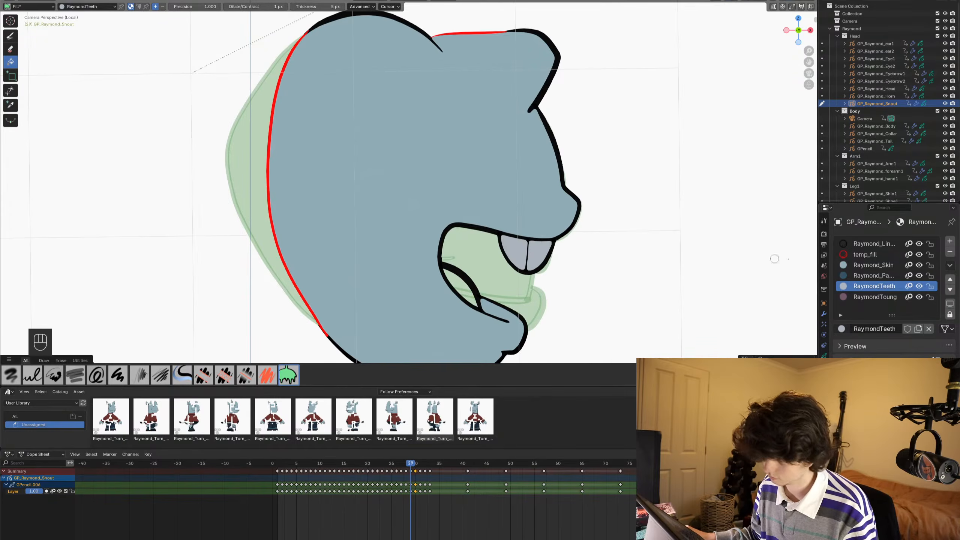
# - Fill the tongue on frame 29 with the RaymondToung material and save the file
pyautogui.click(868, 298)
pyautogui.click(463, 289)
pyautogui.hotkey('ctrl', 's')
pyautogui.scroll(-3, 582, 220)
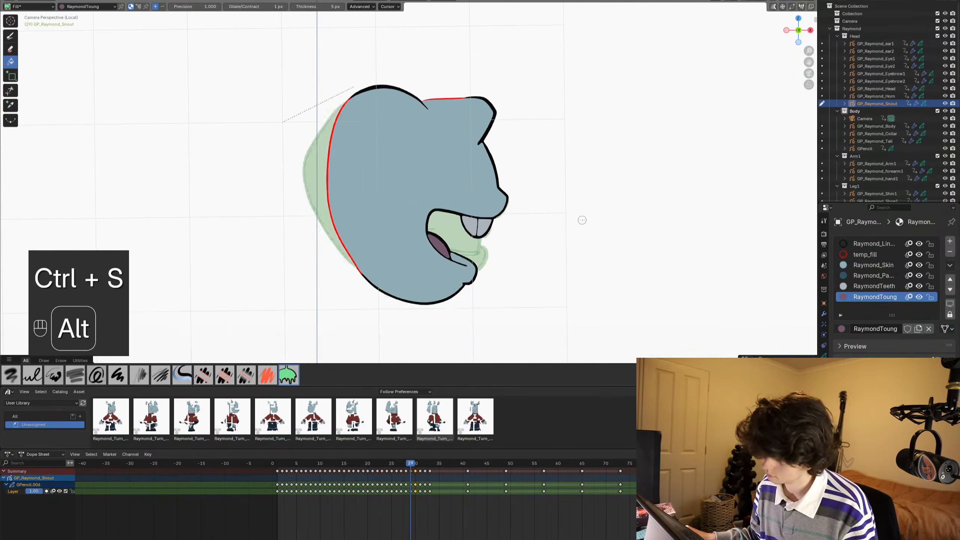
# - Select the snout keyframes from frame 26 to 33, enter Edit Mode with no strokes selected, and turn on Multiframe editing
pyautogui.keyDown('alt'); pyautogui.scroll(-4, 582, 220); pyautogui.keyUp('alt')
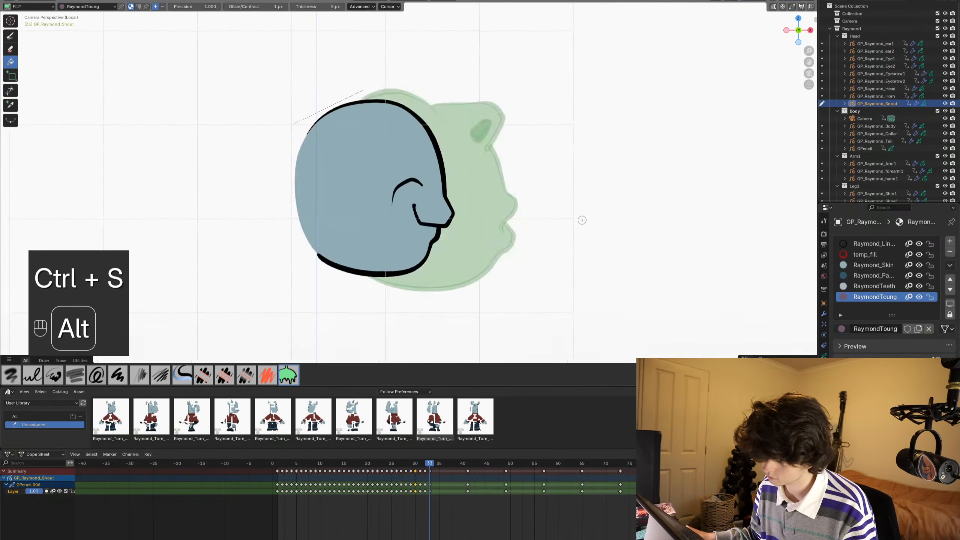
pyautogui.keyDown('alt'); pyautogui.scroll(2, 582, 221); pyautogui.keyUp('alt')
pyautogui.keyDown('alt'); pyautogui.scroll(6, 434, 300); pyautogui.keyUp('alt')
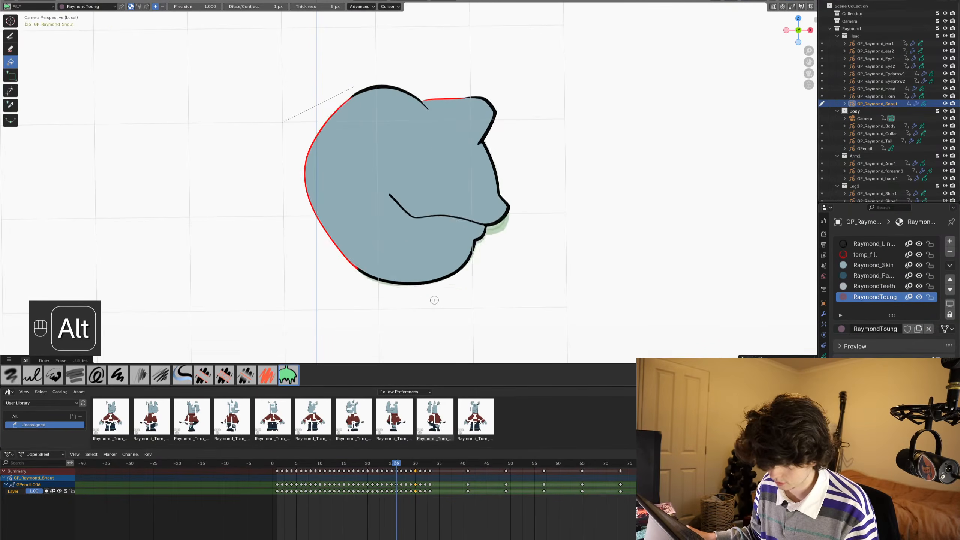
pyautogui.keyDown('alt'); pyautogui.scroll(1, 434, 299); pyautogui.keyUp('alt')
pyautogui.keyDown('alt'); pyautogui.scroll(-1, 434, 300); pyautogui.keyUp('alt')
pyautogui.keyDown('alt'); pyautogui.scroll(1, 434, 300); pyautogui.keyUp('alt')
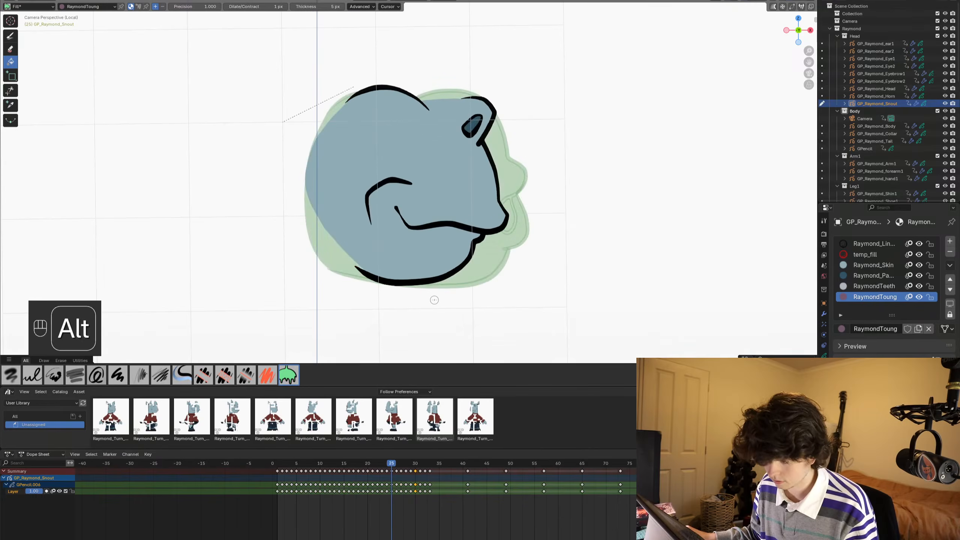
pyautogui.keyDown('alt'); pyautogui.scroll(-1, 434, 300); pyautogui.keyUp('alt')
pyautogui.moveTo(396, 500); pyautogui.dragTo(430, 462)
pyautogui.press('Tab')
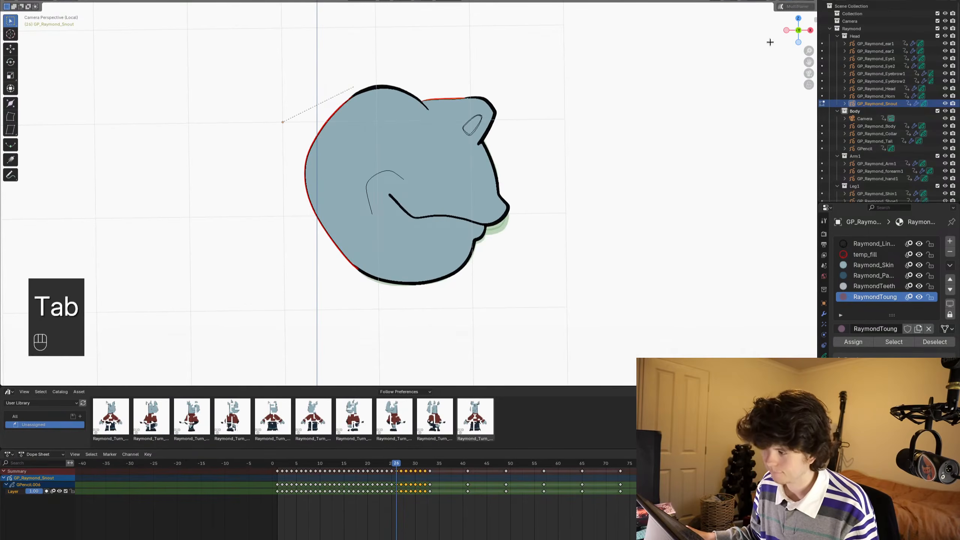
pyautogui.hotkey('alt', 'a')
pyautogui.click(780, 7)
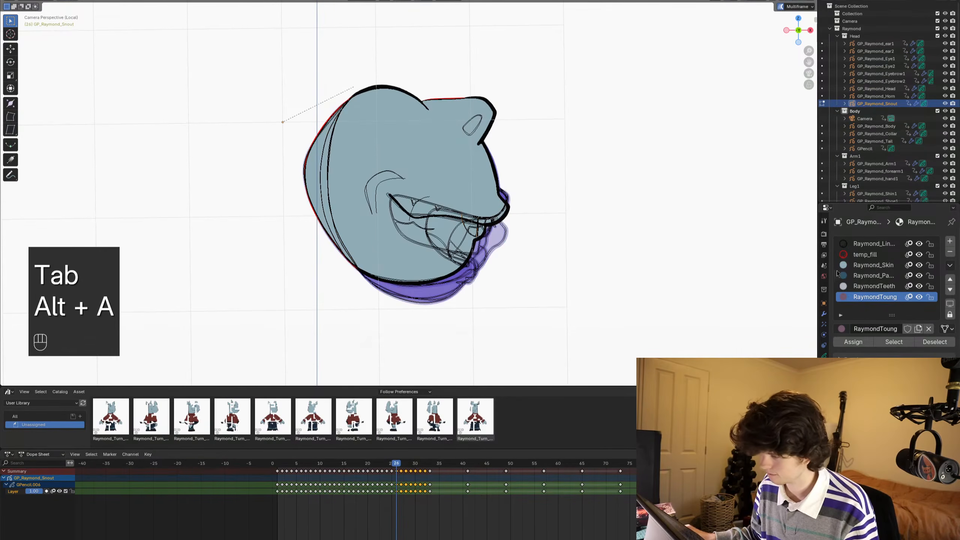
# - Select all strokes using Raymond's line material across the selected frames and bring them to the front
pyautogui.click(861, 246)
pyautogui.hotkey('ctrl', 'shift', 'Down')
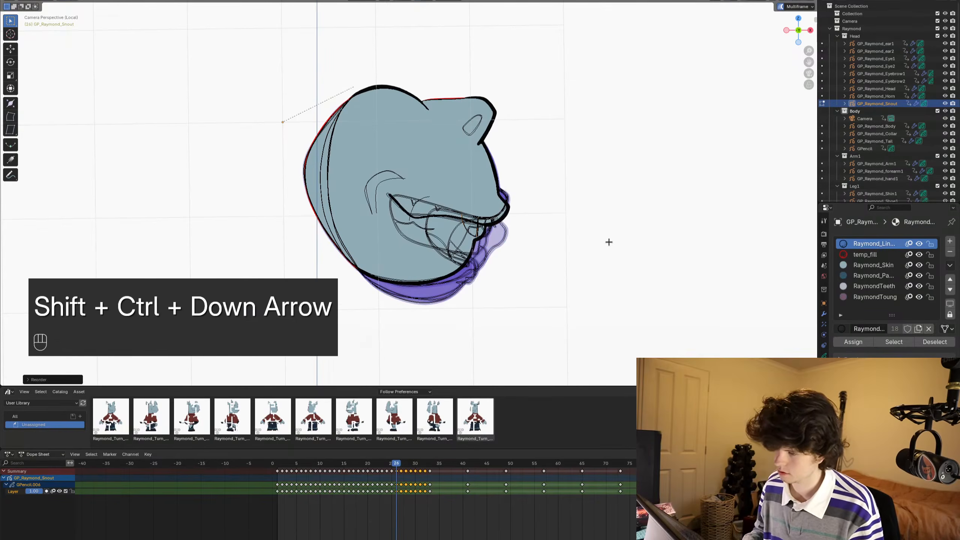
pyautogui.hotkey('alt', 'a')
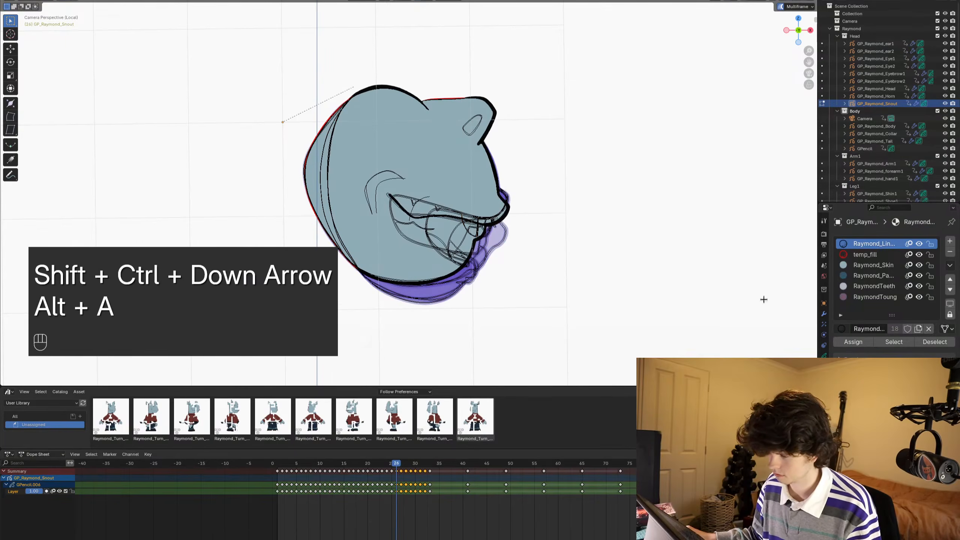
pyautogui.click(894, 342)
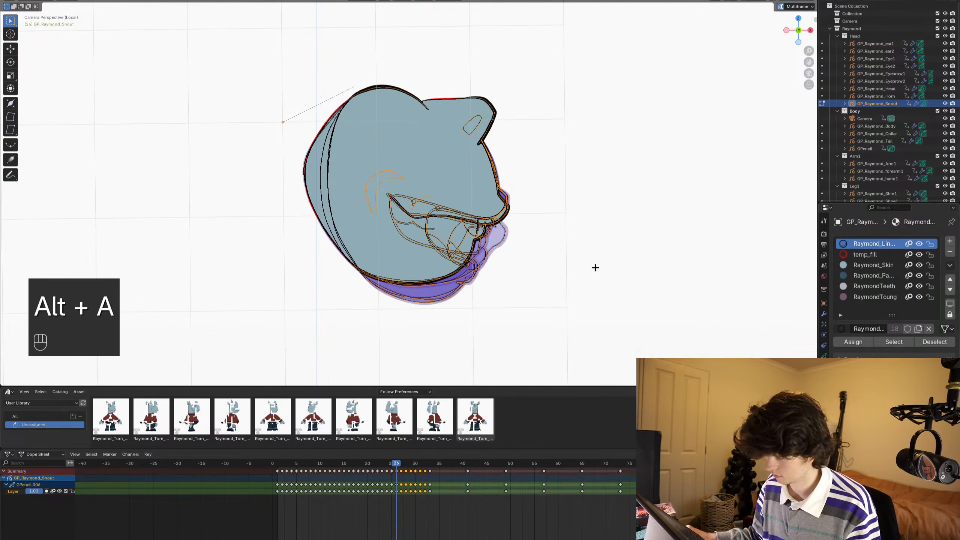
pyautogui.hotkey('ctrl', 'shift', 'Down')
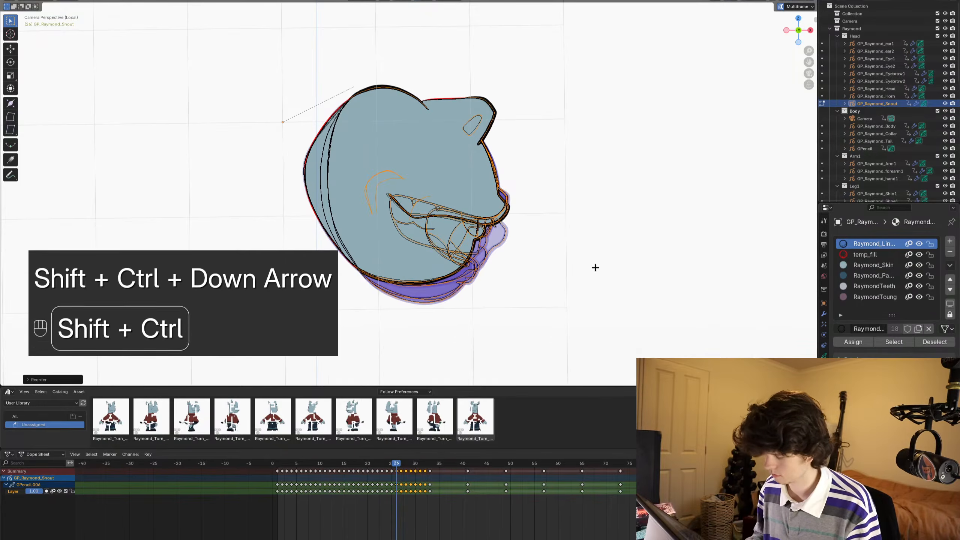
pyautogui.hotkey('ctrl', 'shift', 'Up')
pyautogui.scroll(1, 603, 220)
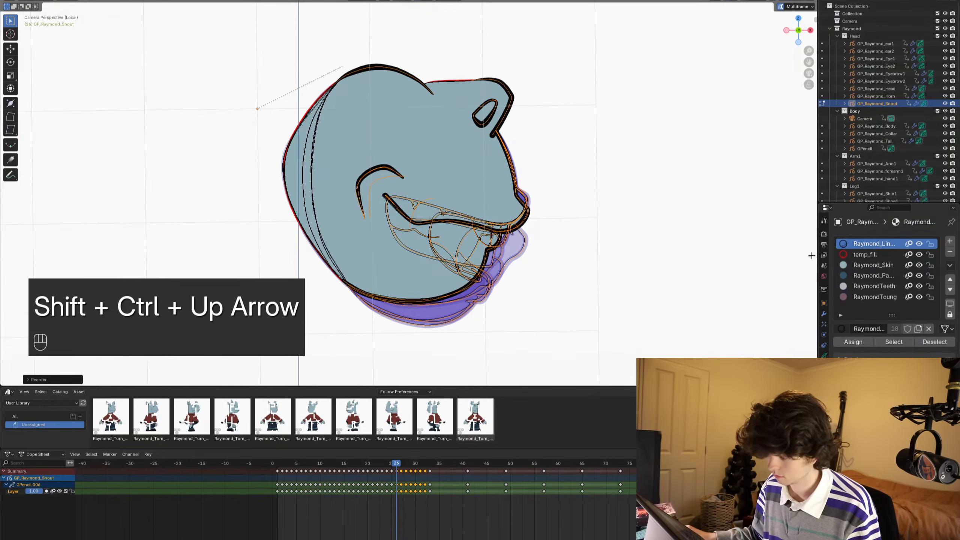
pyautogui.hotkey('alt', 'a')
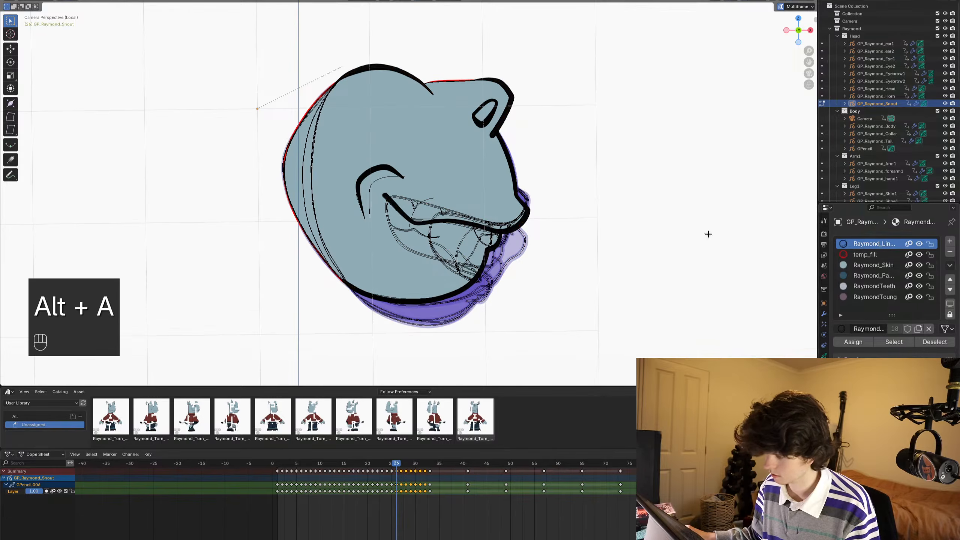
pyautogui.click(870, 278)
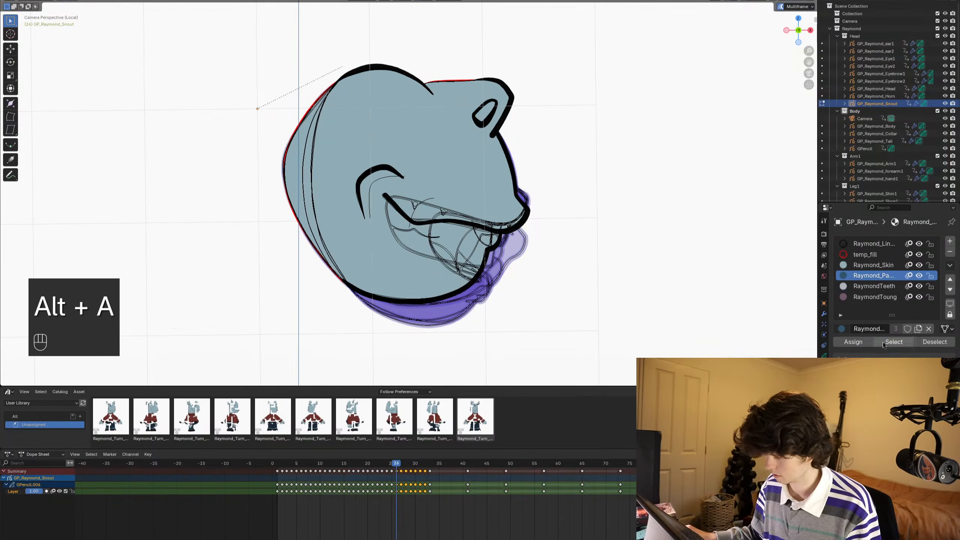
pyautogui.click(894, 342)
pyautogui.hotkey('alt', 'a')
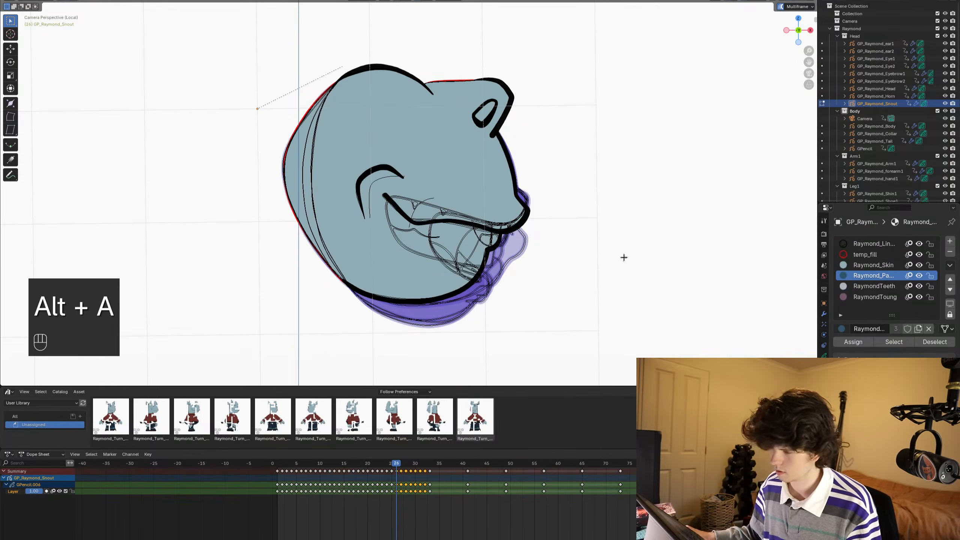
# - Send all Raymond_Skin strokes on the selected frames to the back, and check the frames in Object Mode
pyautogui.click(873, 264)
pyautogui.click(893, 342)
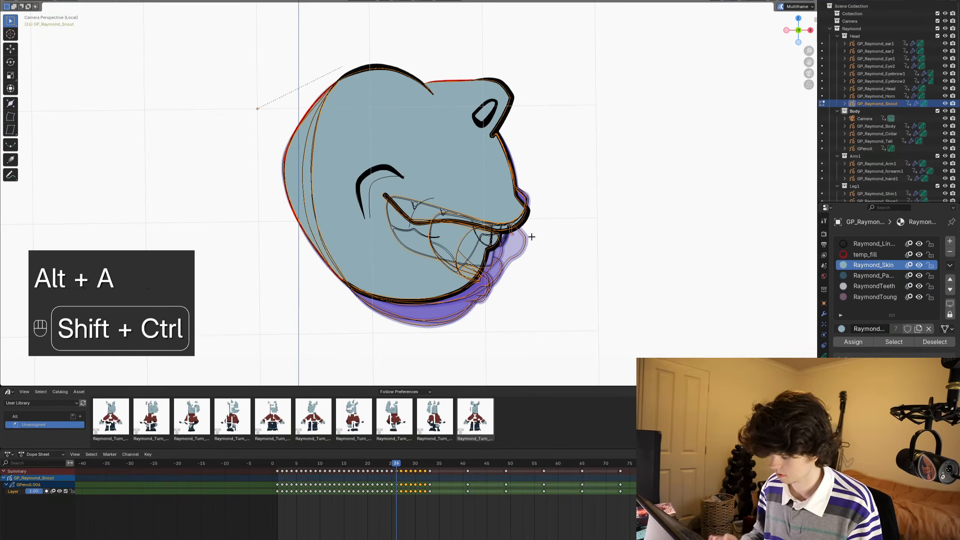
pyautogui.hotkey('shift', 'ctrl', 'Down')
pyautogui.hotkey('ctrl', 'Tab')
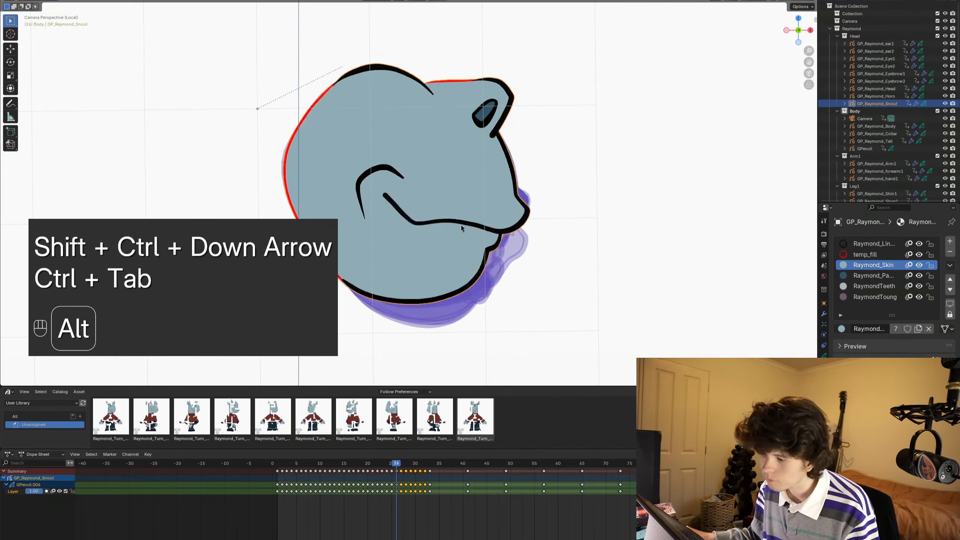
pyautogui.keyDown('alt'); pyautogui.scroll(-6, 460, 225); pyautogui.keyUp('alt')
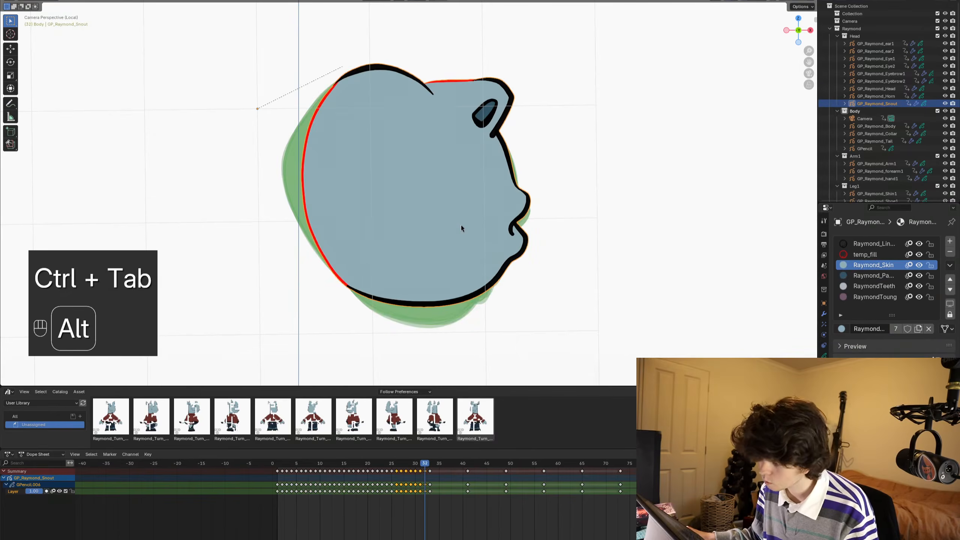
pyautogui.keyDown('alt'); pyautogui.scroll(6, 462, 227); pyautogui.keyUp('alt')
# - Delete all temp_fill strokes on the selected frames, and return to Object Mode with nothing selected
pyautogui.press('Tab')
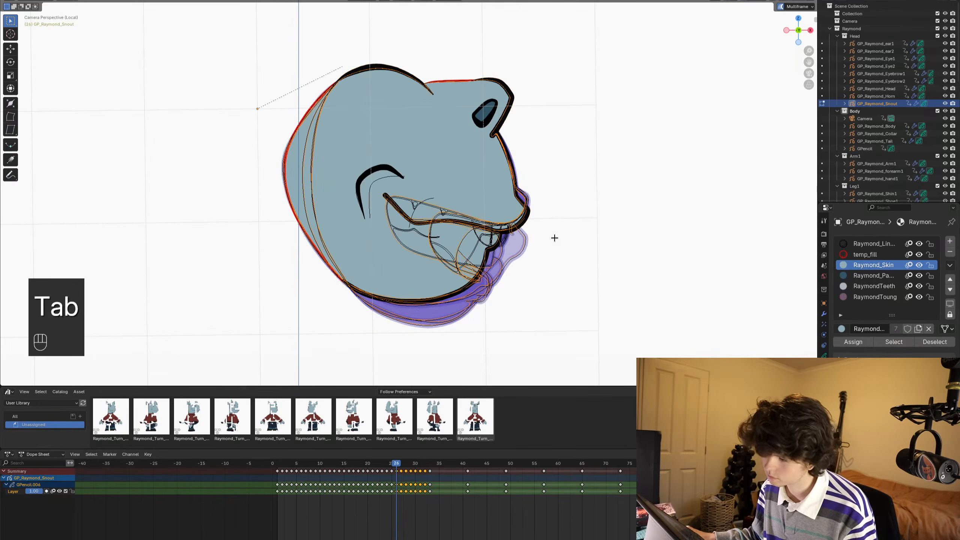
pyautogui.hotkey('alt', 'a')
pyautogui.click(871, 257)
pyautogui.click(878, 344)
pyautogui.press('x')
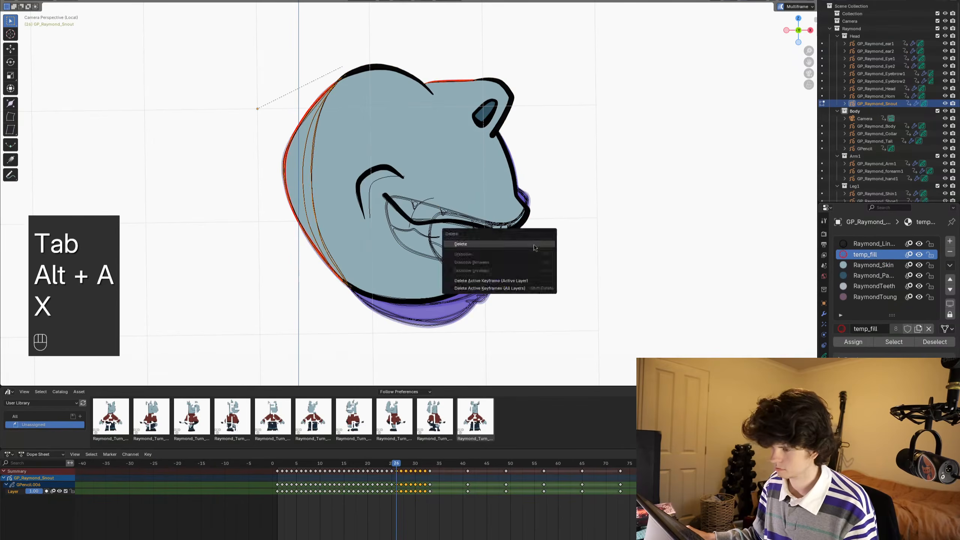
pyautogui.click(534, 245)
pyautogui.keyDown('alt'); pyautogui.scroll(-2, 548, 221); pyautogui.keyUp('alt')
pyautogui.hotkey('ctrl', 'Tab')
pyautogui.scroll(-3, 470, 218)
pyautogui.hotkey('alt', 'a')
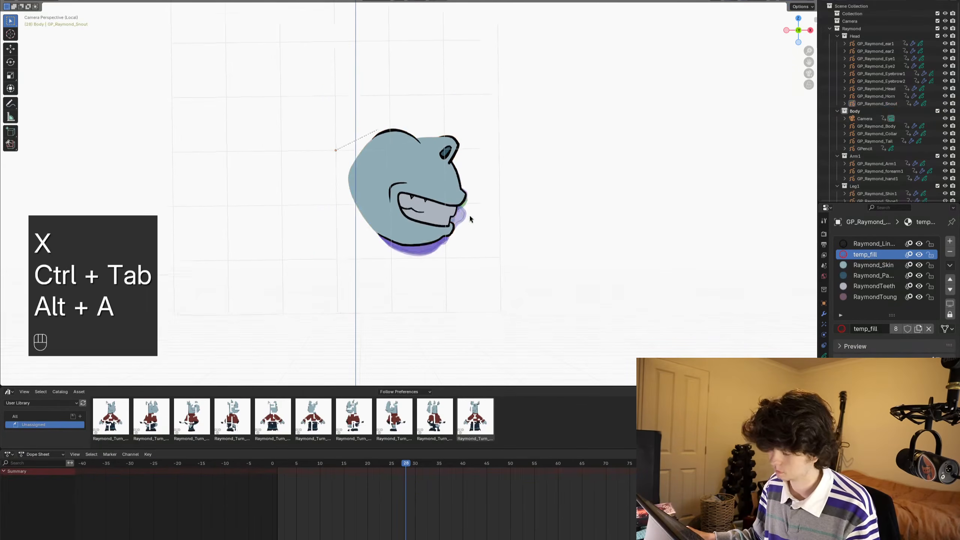
# - Play back the isolated snout animation, step through its last frames and save the file
pyautogui.press('space')
pyautogui.press('space')
pyautogui.keyDown('alt'); pyautogui.scroll(20, 445, 204); pyautogui.keyUp('alt')
pyautogui.press('space')
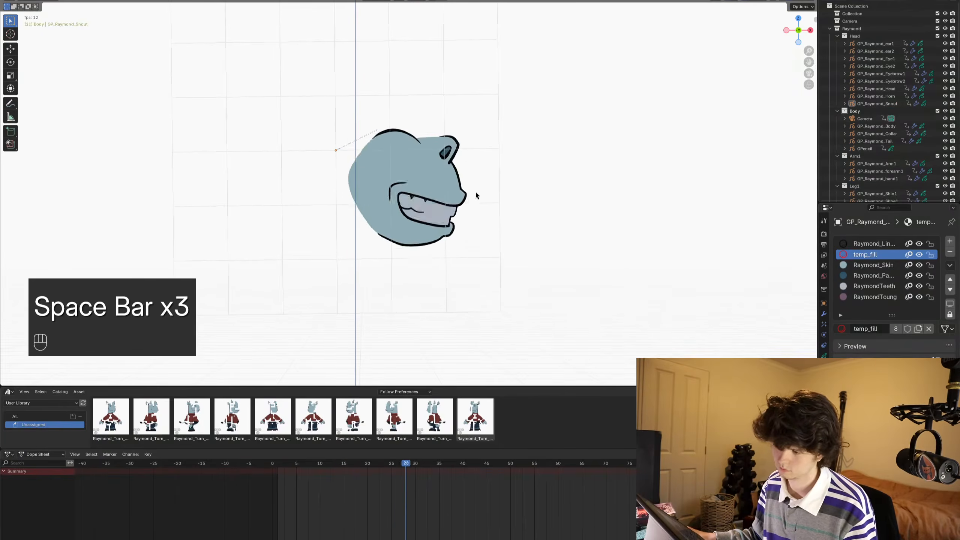
pyautogui.press('space')
pyautogui.press('space')
pyautogui.press('space')
pyautogui.keyDown('alt'); pyautogui.scroll(3, 516, 195); pyautogui.keyUp('alt')
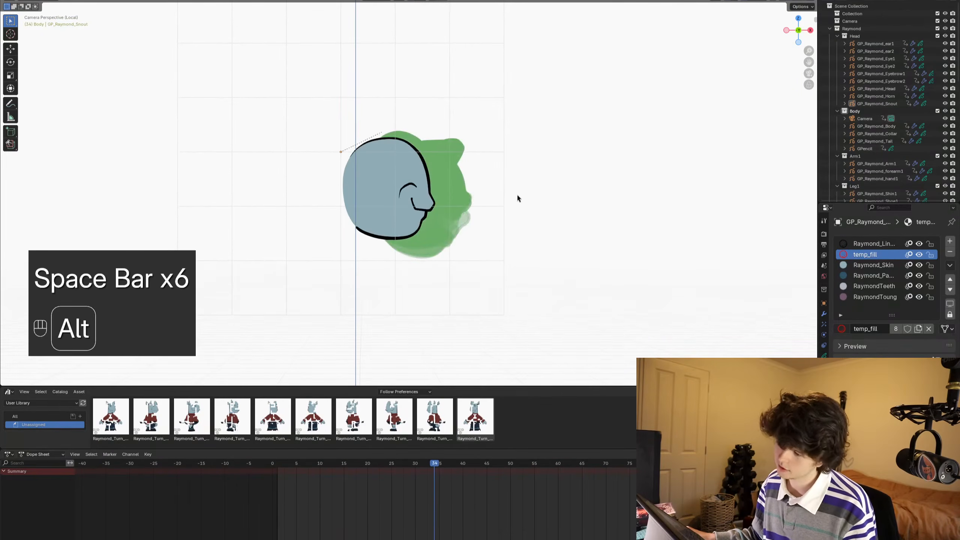
pyautogui.keyDown('alt'); pyautogui.scroll(-1, 519, 195); pyautogui.keyUp('alt')
pyautogui.hotkey('ctrl', 's')
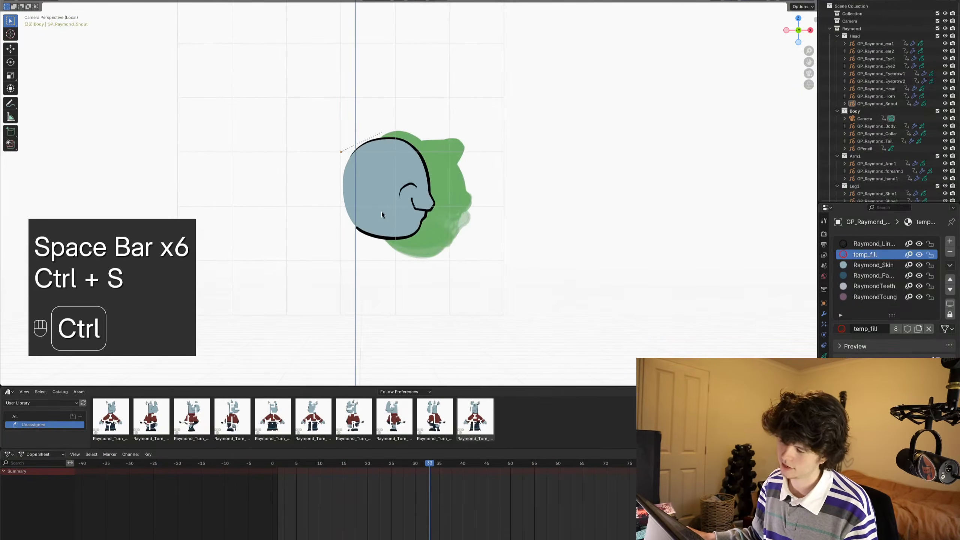
# - Leave Local View to show the whole character and play the turnaround animation
pyautogui.scroll(2, 381, 211)
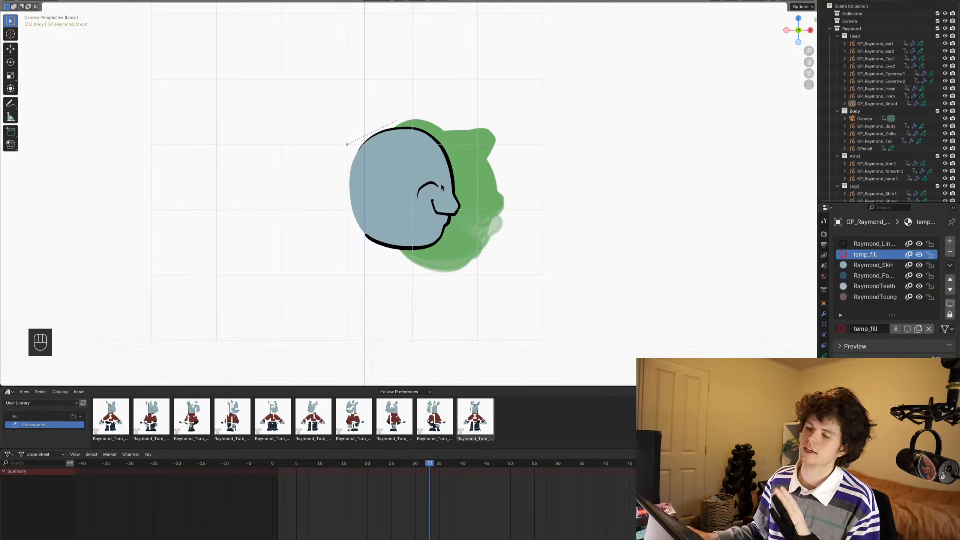
pyautogui.scroll(-1, 448, 186)
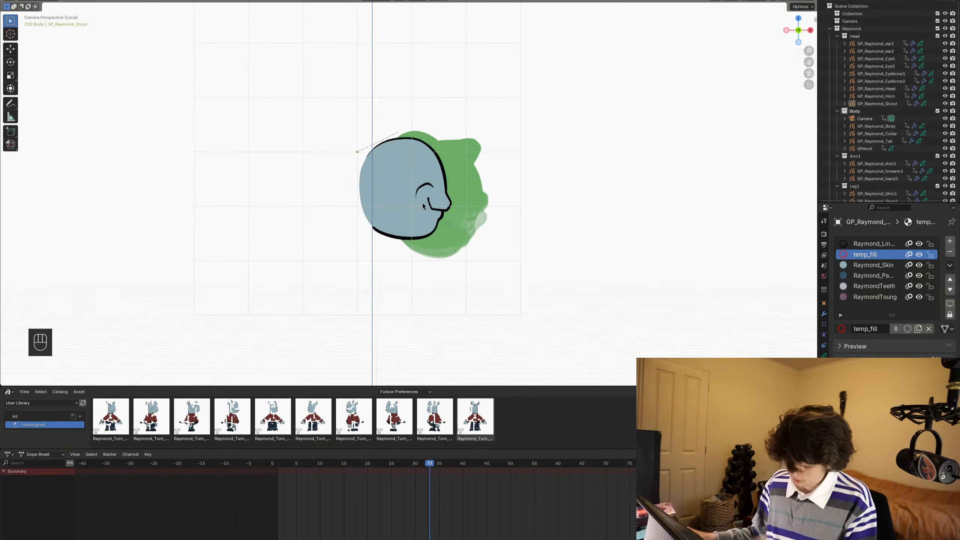
pyautogui.press('KP_Divide')
pyautogui.keyDown('alt'); pyautogui.scroll(13, 492, 225); pyautogui.keyUp('alt')
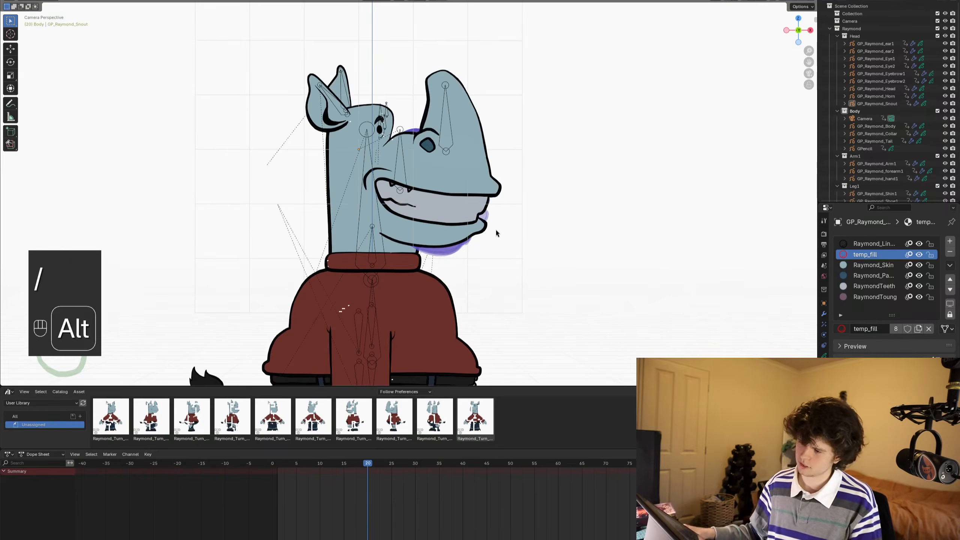
pyautogui.keyDown('alt'); pyautogui.scroll(15, 496, 233); pyautogui.keyUp('alt')
pyautogui.press('space')
pyautogui.press('z')
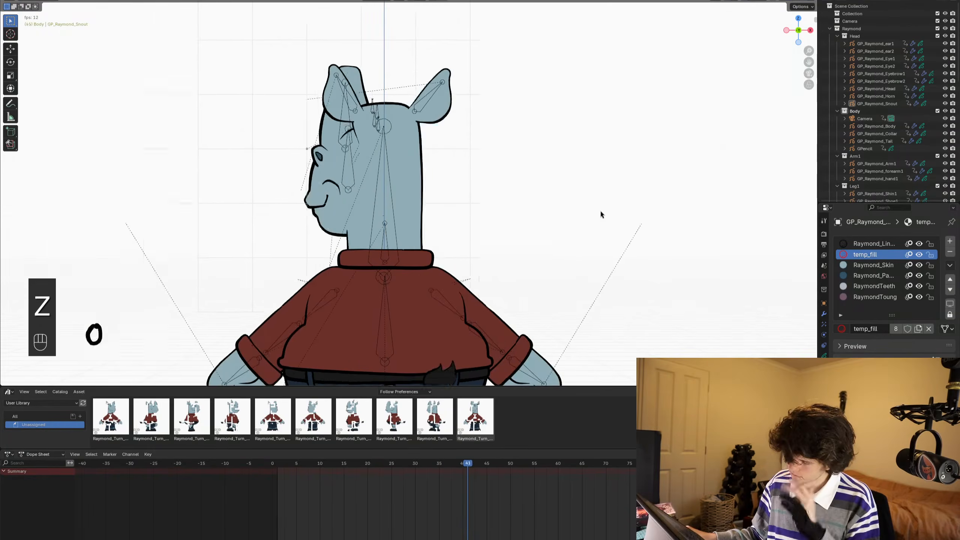
# - Replay the turnaround from the first frame, return to frame 1 and save the file
pyautogui.press('space')
pyautogui.hotkey('shift', 'Left')
pyautogui.press('space')
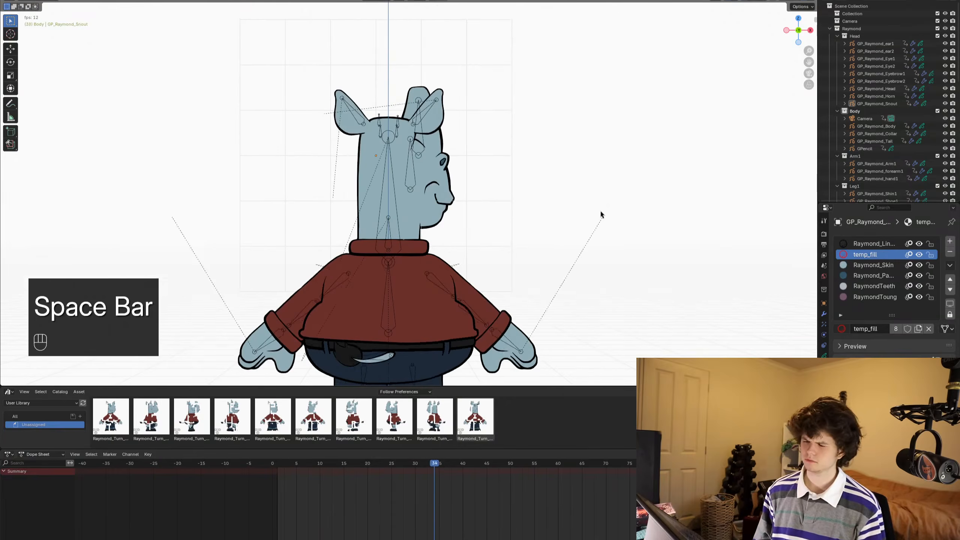
pyautogui.press('space')
pyautogui.hotkey('shift', 'Left')
pyautogui.hotkey('ctrl', 's')
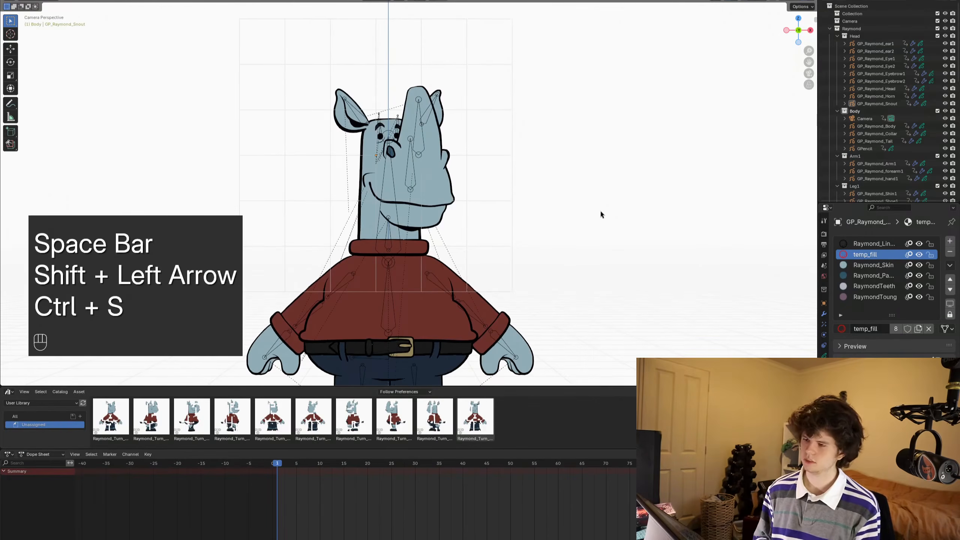
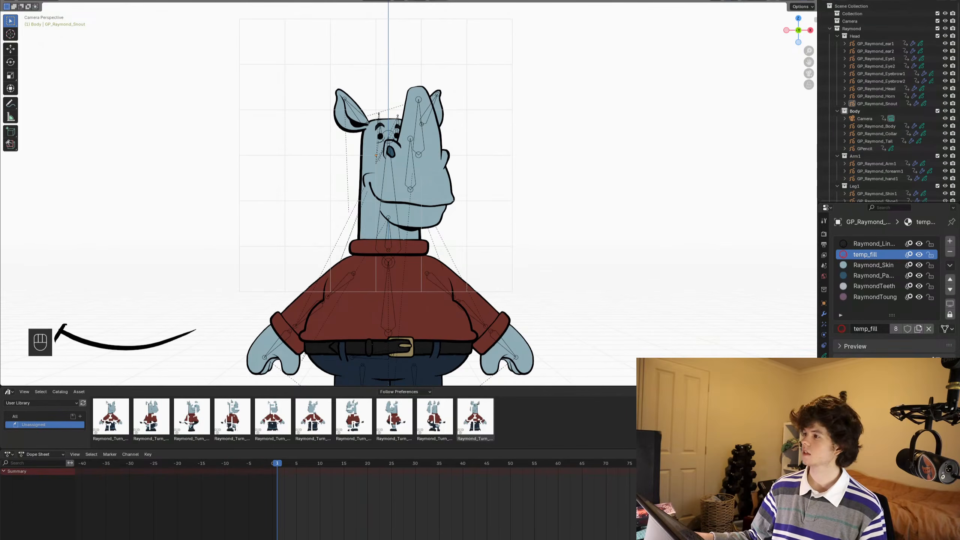
# - Inspect the whole character at frame 1 and save the file
pyautogui.scroll(-1, 385, 184)
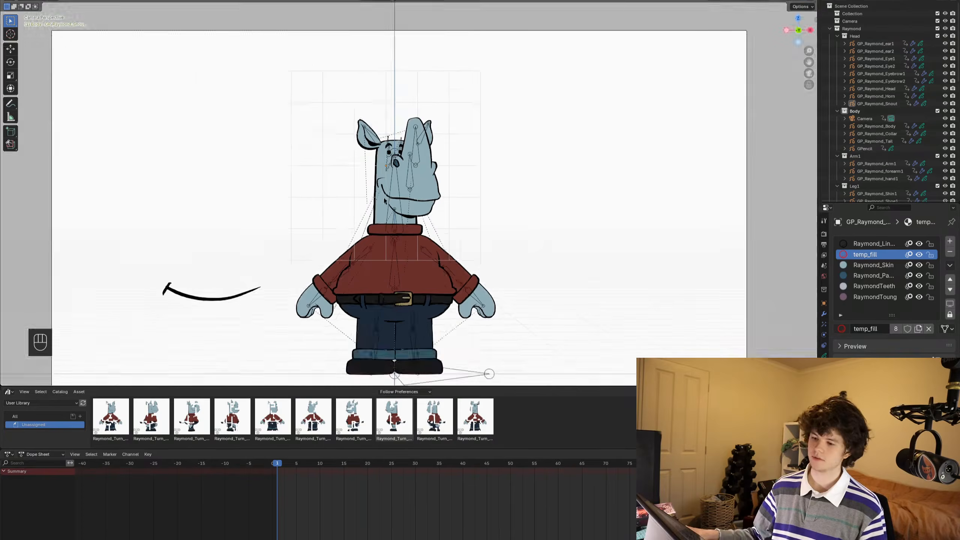
pyautogui.scroll(2, 385, 184)
pyautogui.scroll(-1, 384, 184)
pyautogui.scroll(2, 409, 209)
pyautogui.hotkey('ctrl', 's')
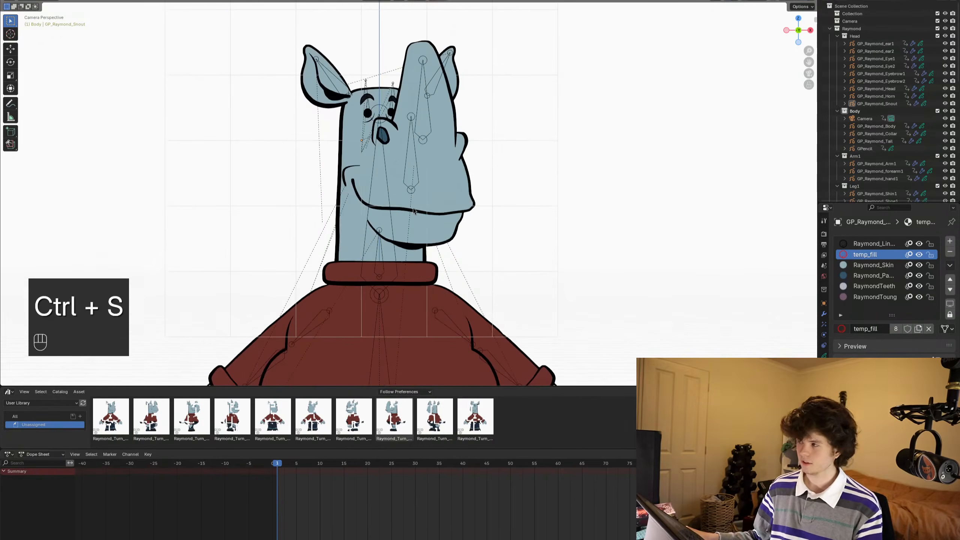
# - Step through the turnaround from frame 1 to frame 34 to examine the head and snout in each pose
pyautogui.keyDown('alt'); pyautogui.scroll(-10, 413, 211); pyautogui.keyUp('alt')
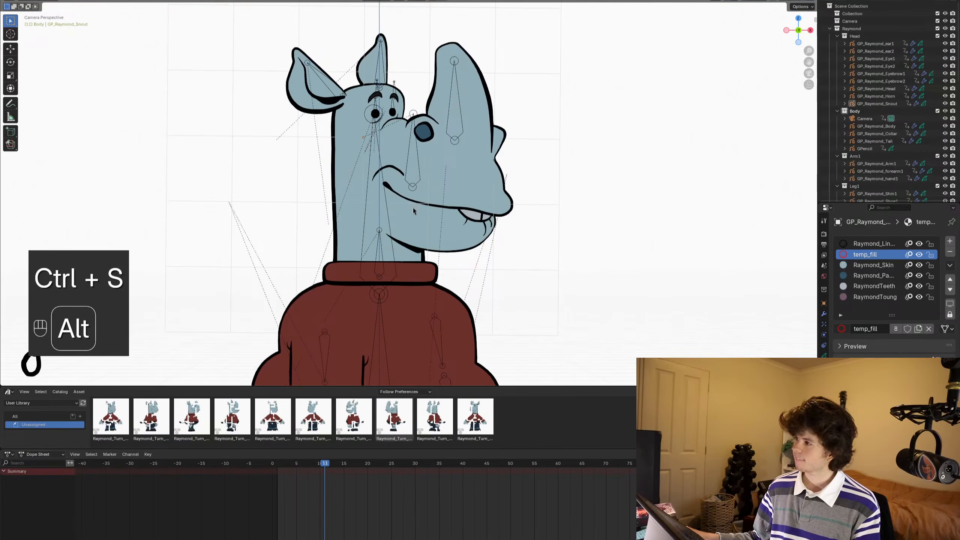
pyautogui.keyDown('alt'); pyautogui.scroll(-4, 413, 211); pyautogui.keyUp('alt')
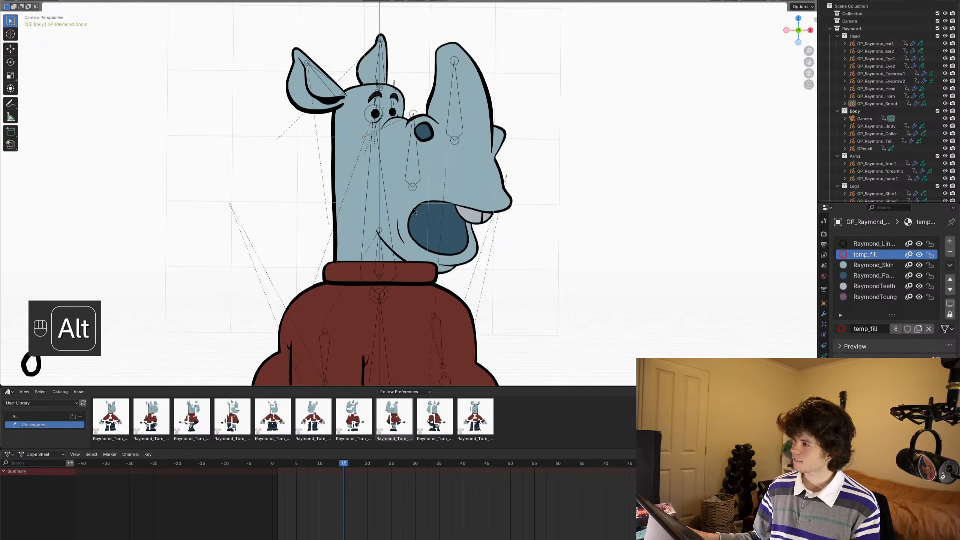
pyautogui.keyDown('alt'); pyautogui.scroll(-9, 413, 210); pyautogui.keyUp('alt')
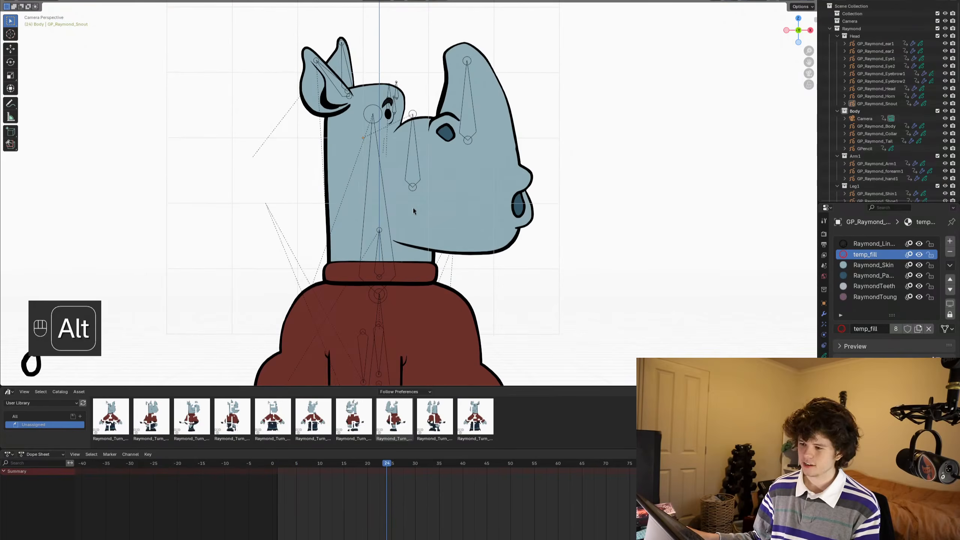
pyautogui.keyDown('alt'); pyautogui.scroll(3, 414, 211); pyautogui.keyUp('alt')
pyautogui.keyDown('alt'); pyautogui.scroll(-8, 413, 211); pyautogui.keyUp('alt')
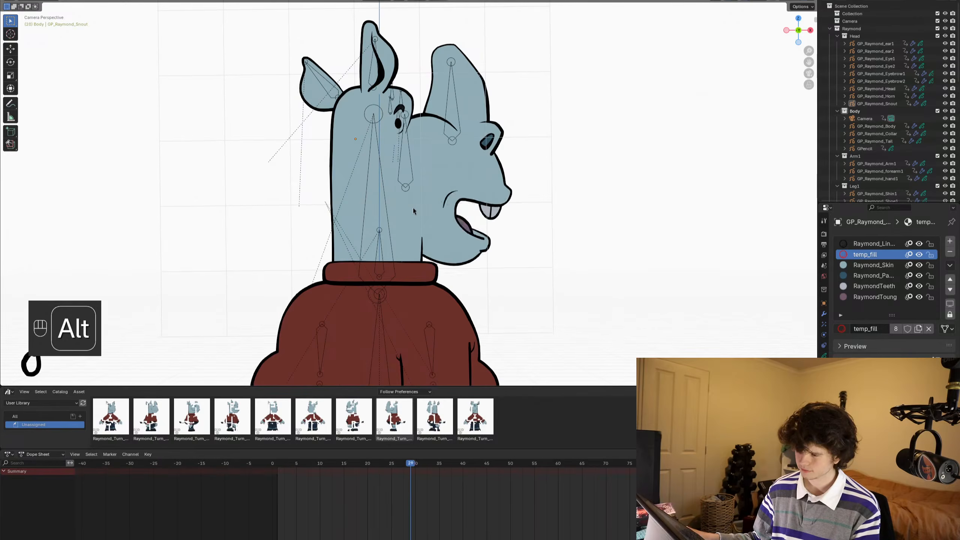
pyautogui.keyDown('alt'); pyautogui.scroll(-3, 413, 210); pyautogui.keyUp('alt')
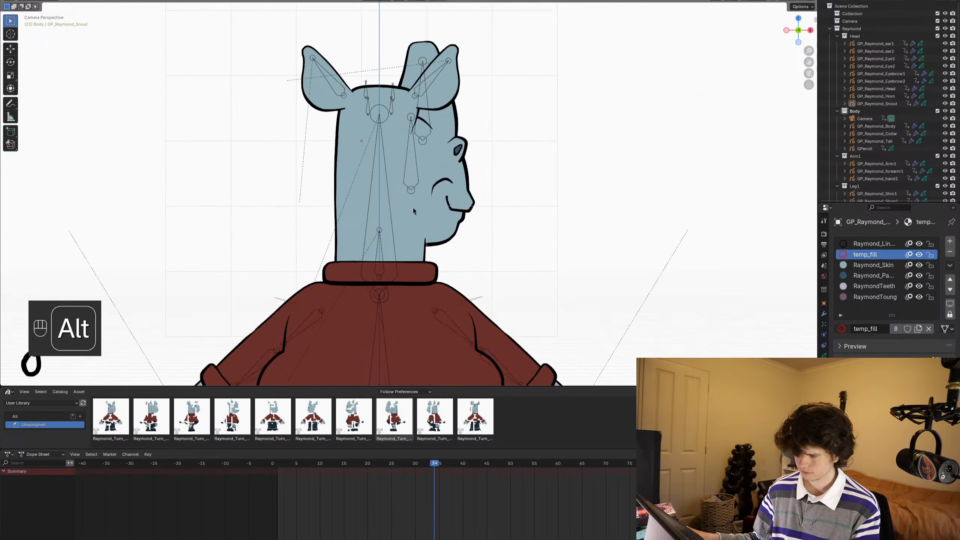
pyautogui.keyDown('alt'); pyautogui.scroll(2, 413, 211); pyautogui.keyUp('alt')
pyautogui.keyDown('alt'); pyautogui.scroll(-1, 413, 211); pyautogui.keyUp('alt')
# - Isolate the GP_Raymond_Snout object in Local View and save the file
pyautogui.click(459, 203)
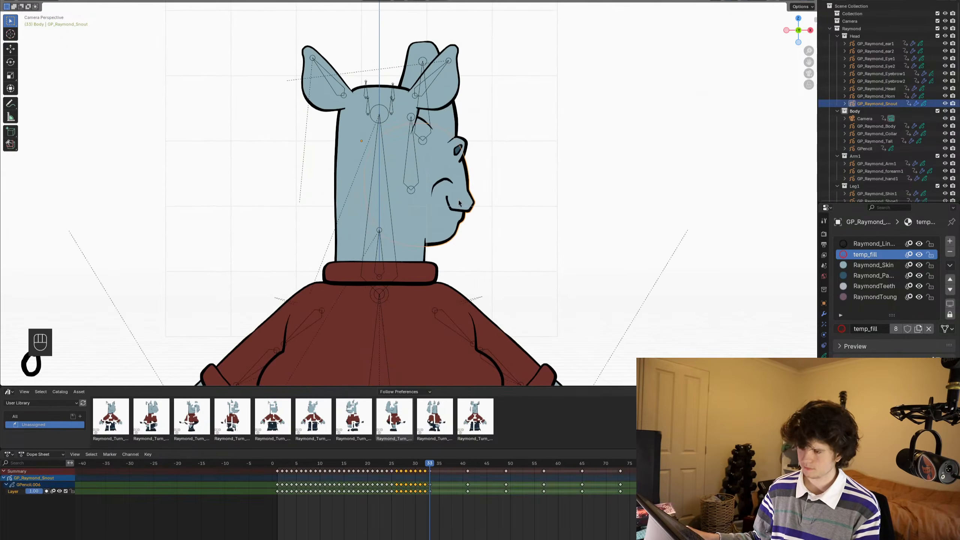
pyautogui.press('/')
pyautogui.scroll(3, 458, 199)
pyautogui.keyDown('shift'); pyautogui.moveTo(458, 200); pyautogui.dragTo(423, 231, button='middle'); pyautogui.keyUp('shift')
pyautogui.hotkey('ctrl', 's')
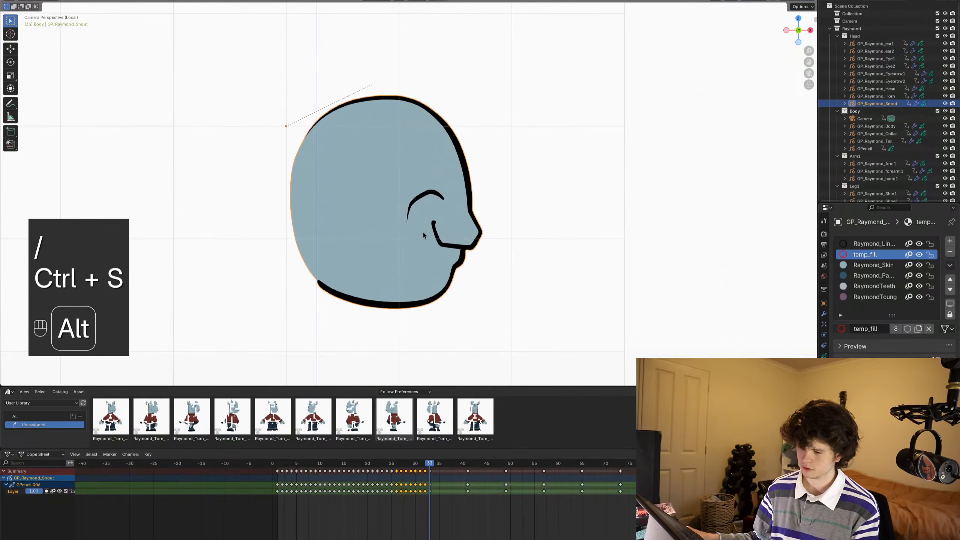
# - Save the file and step between frames 32, 33 and 34 to compare the isolated snout drawings
pyautogui.keyDown('alt'); pyautogui.scroll(-1, 423, 232); pyautogui.keyUp('alt')
pyautogui.hotkey('ctrl', 's')
pyautogui.scroll(2, 482, 300)
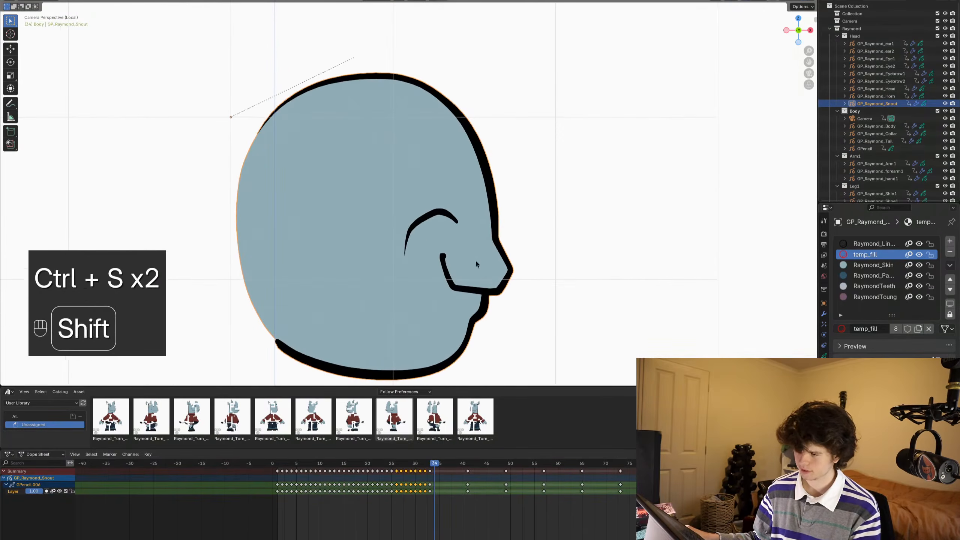
pyautogui.keyDown('alt'); pyautogui.scroll(2, 518, 189); pyautogui.keyUp('alt')
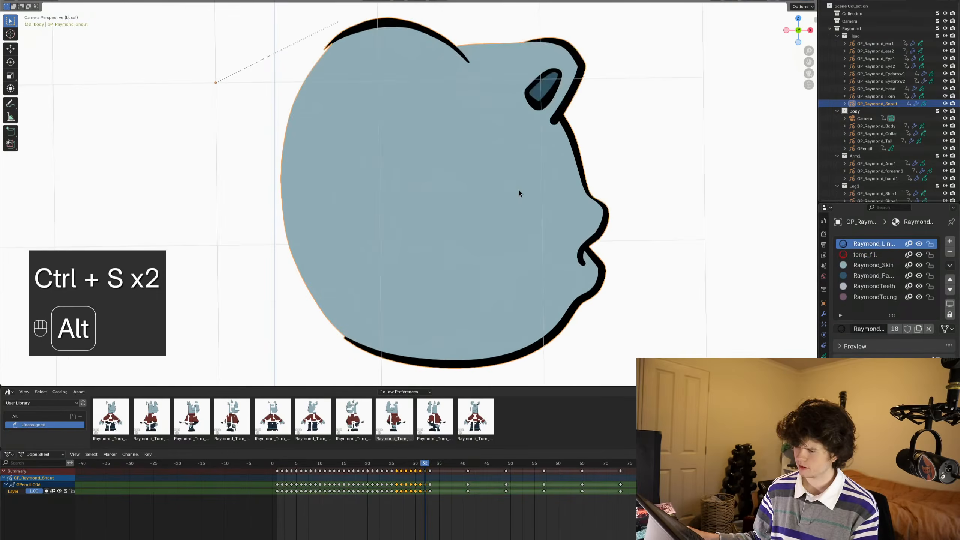
pyautogui.keyDown('alt'); pyautogui.scroll(-1, 519, 191); pyautogui.keyUp('alt')
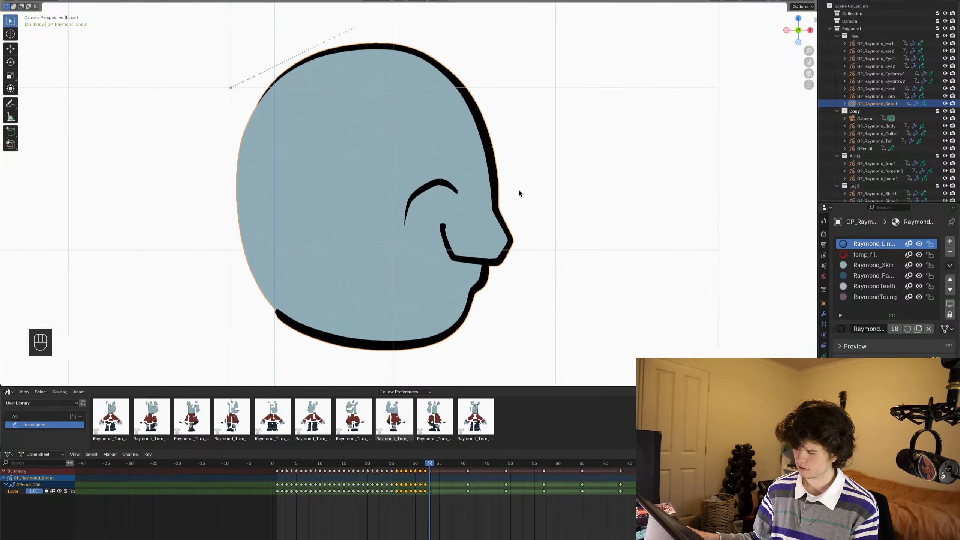
# - Leave and re-enter Local View on the snout, move to frame 34 and save the file
pyautogui.press('/')
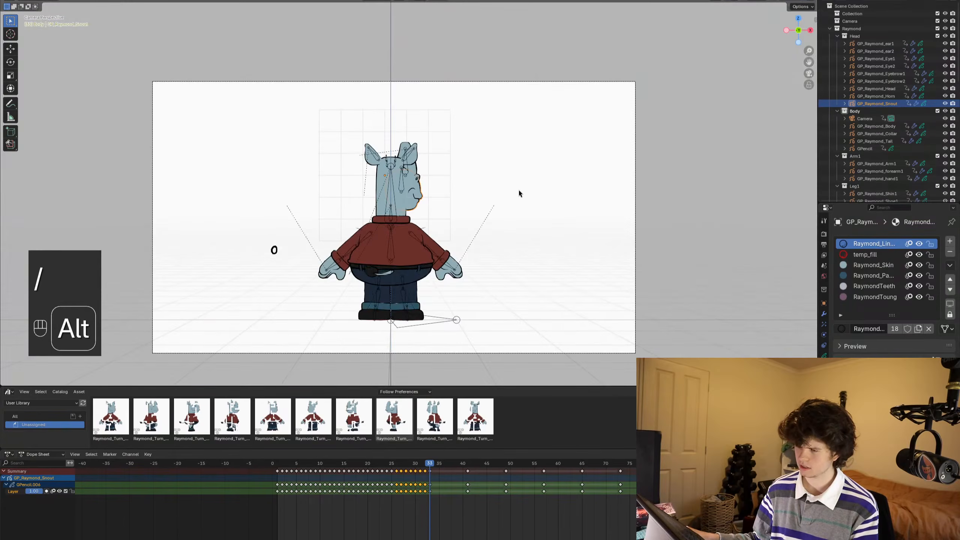
pyautogui.press('/')
pyautogui.hotkey('ctrl', 's')
pyautogui.hotkey('ctrl', 's')
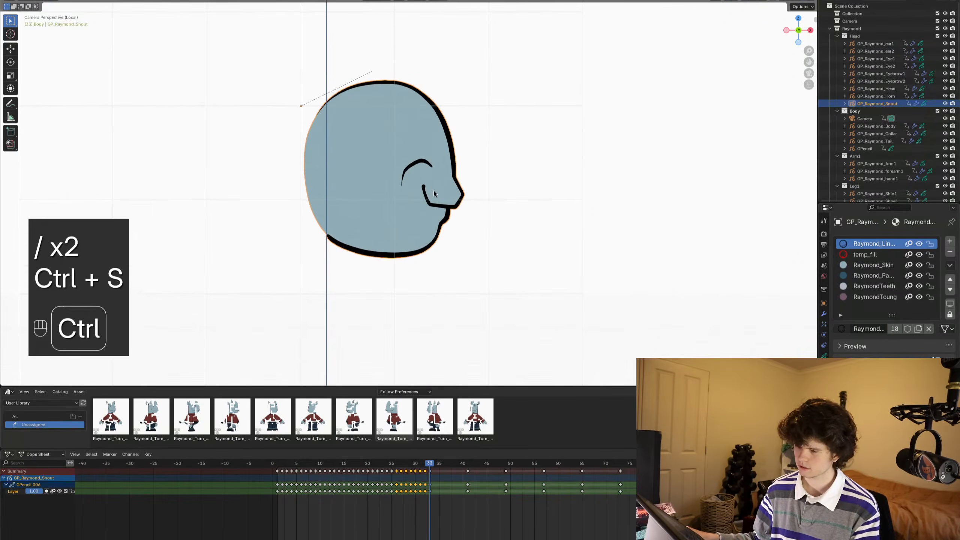
pyautogui.scroll(3, 435, 193)
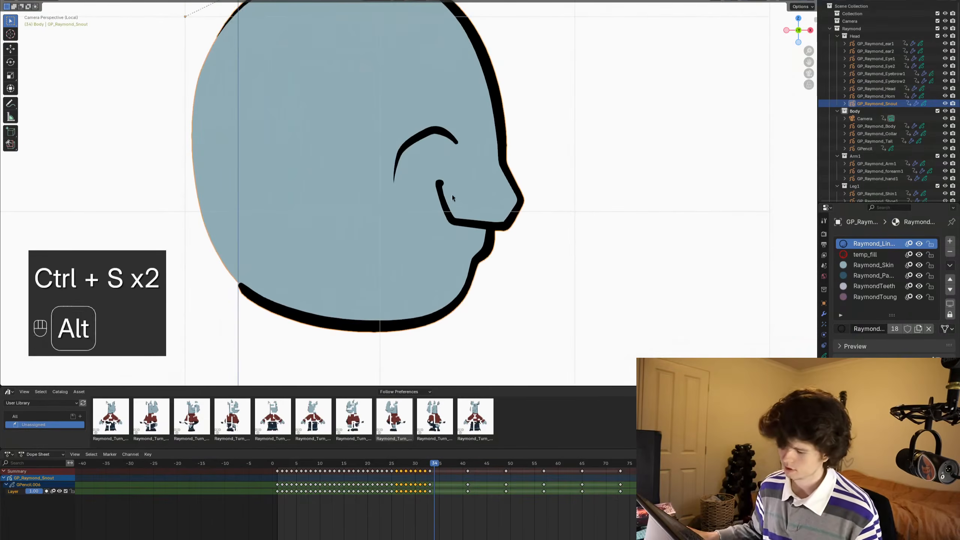
pyautogui.keyDown('alt'); pyautogui.scroll(-1, 434, 195); pyautogui.keyUp('alt')
pyautogui.hotkey('ctrl', 's')
# - Enter Draw Mode with the Ink Pen brush, deselect the keyframes and draw a short mouth-corner stroke on frame 34
pyautogui.hotkey('ctrl', 'Tab')
pyautogui.keyDown('shift'); pyautogui.moveTo(435, 208); pyautogui.dragTo(422, 230, button='middle'); pyautogui.keyUp('shift')
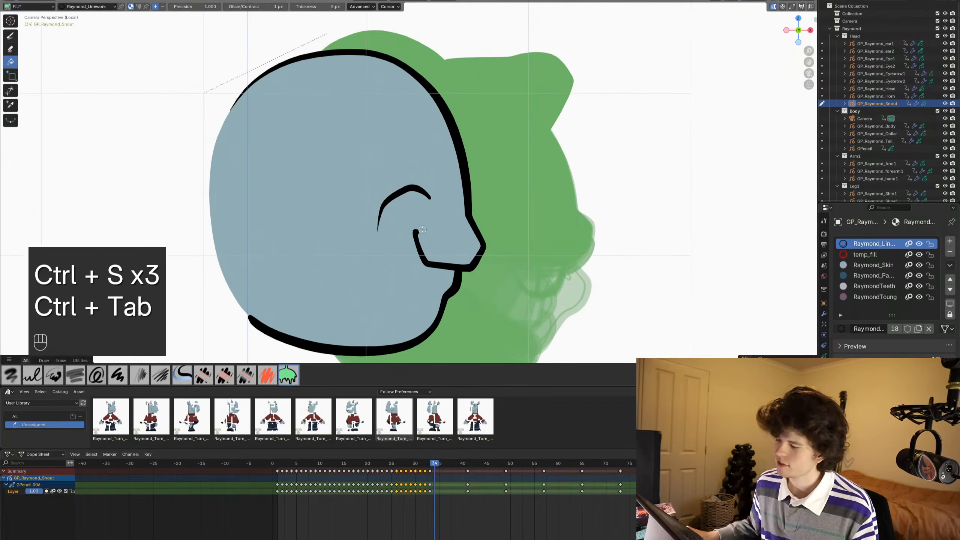
pyautogui.click(10, 36)
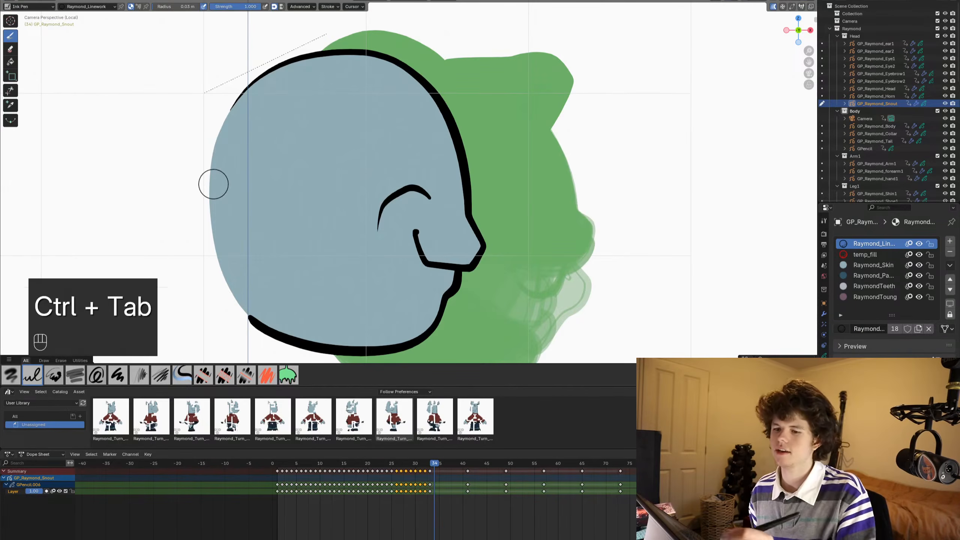
pyautogui.click(427, 514)
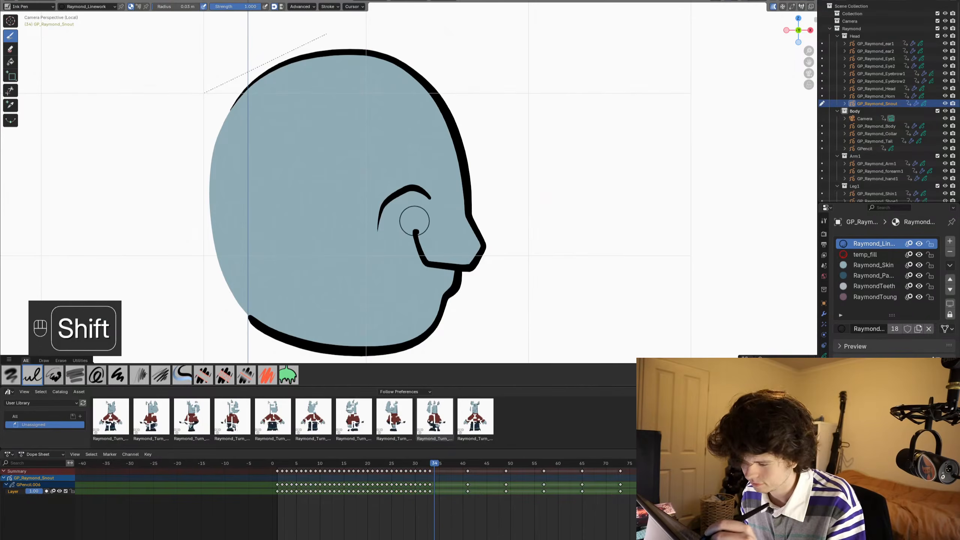
pyautogui.moveTo(416, 221)
pyautogui.keyDown('shift'); pyautogui.mouseDown()
pyautogui.moveTo(411, 199)
pyautogui.moveTo(417, 227)
pyautogui.mouseUp(); pyautogui.keyUp('shift')
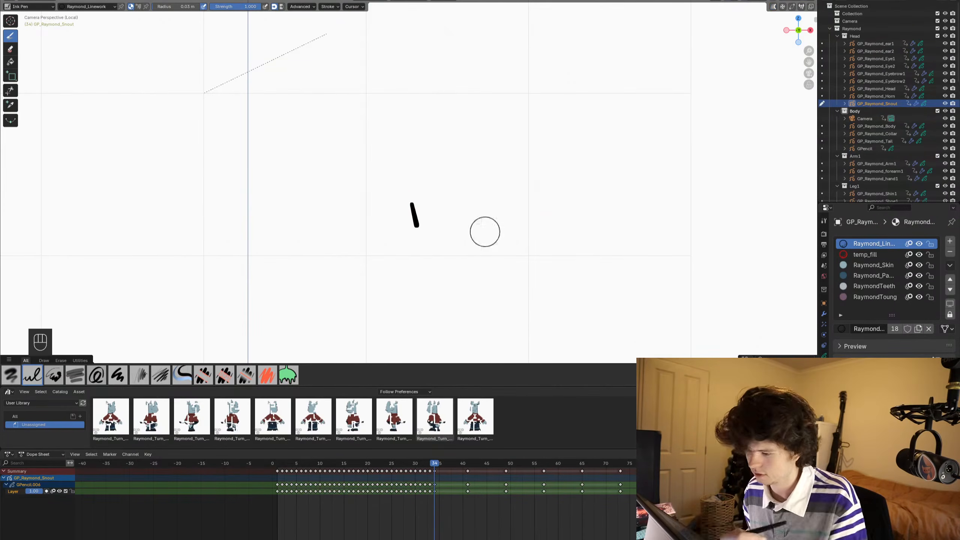
# - Switch to Object Mode and back to Draw Mode to bring up the previous drawing's onion skin, and save the file
pyautogui.hotkey('ctrl', 'Tab')
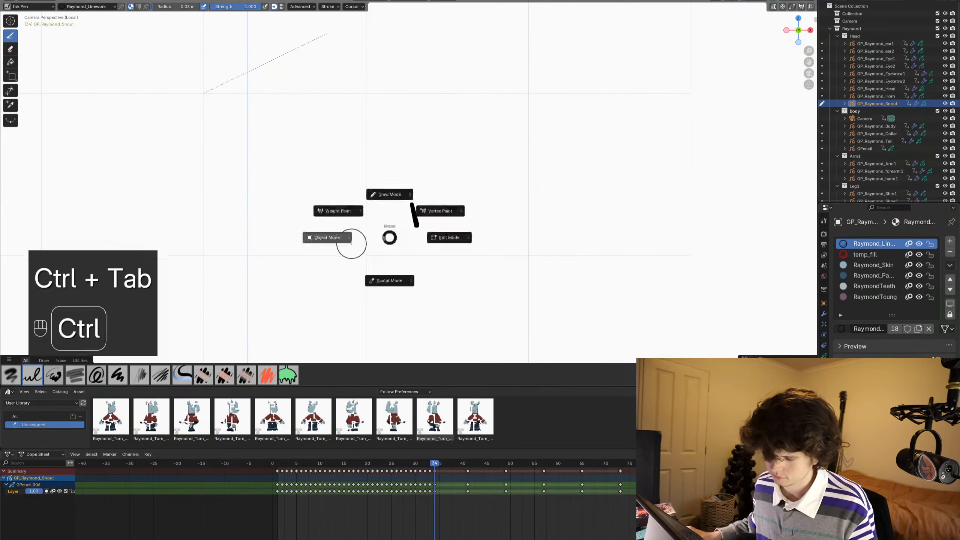
pyautogui.click(352, 243)
pyautogui.press('z')
pyautogui.hotkey('ctrl', 'Tab')
pyautogui.click(467, 192)
pyautogui.scroll(2, 477, 155)
pyautogui.keyDown('shift'); pyautogui.moveTo(486, 188); pyautogui.dragTo(492, 152, button='middle'); pyautogui.keyUp('shift')
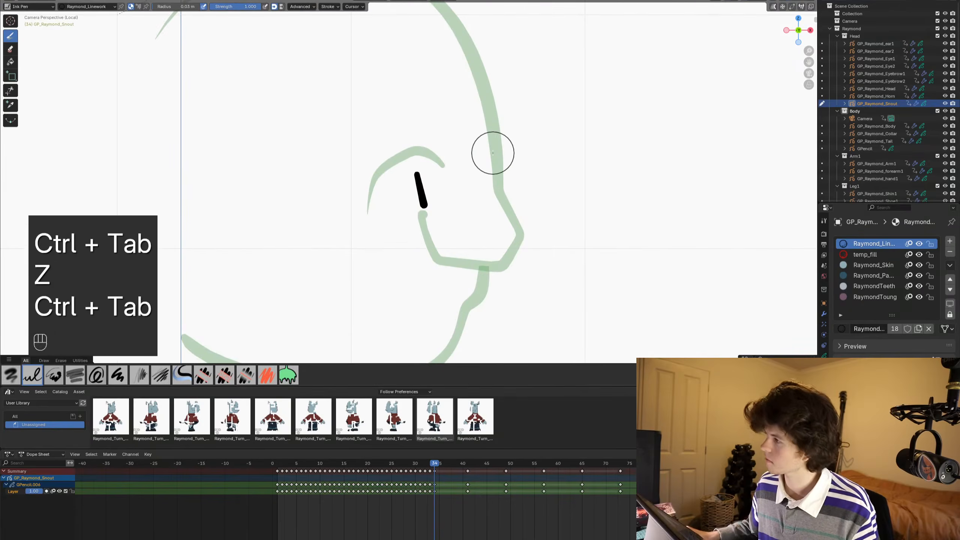
pyautogui.hotkey('ctrl', 's')
pyautogui.keyDown('shift'); pyautogui.moveTo(480, 190); pyautogui.dragTo(502, 193, button='middle'); pyautogui.keyUp('shift')
pyautogui.scroll(-1, 496, 192)
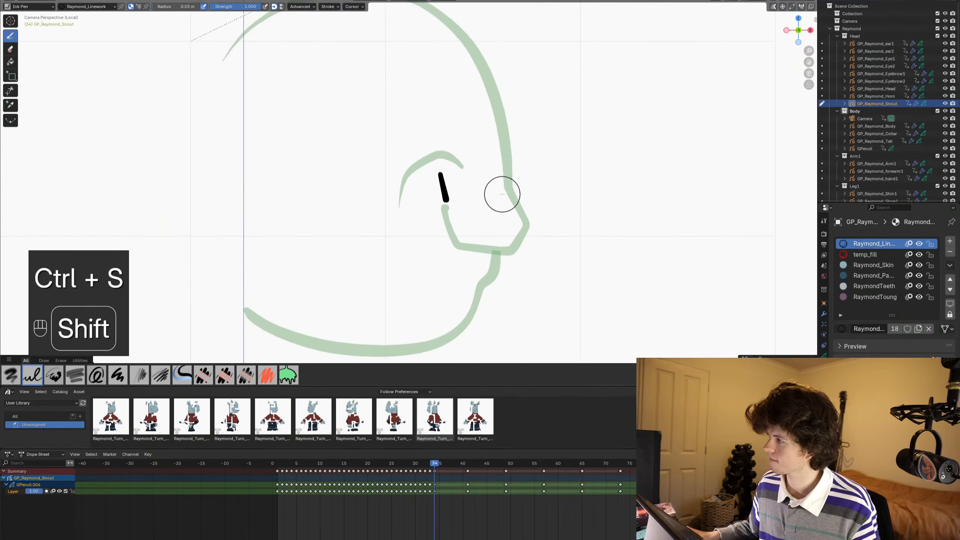
pyautogui.hotkey('ctrl', 's')
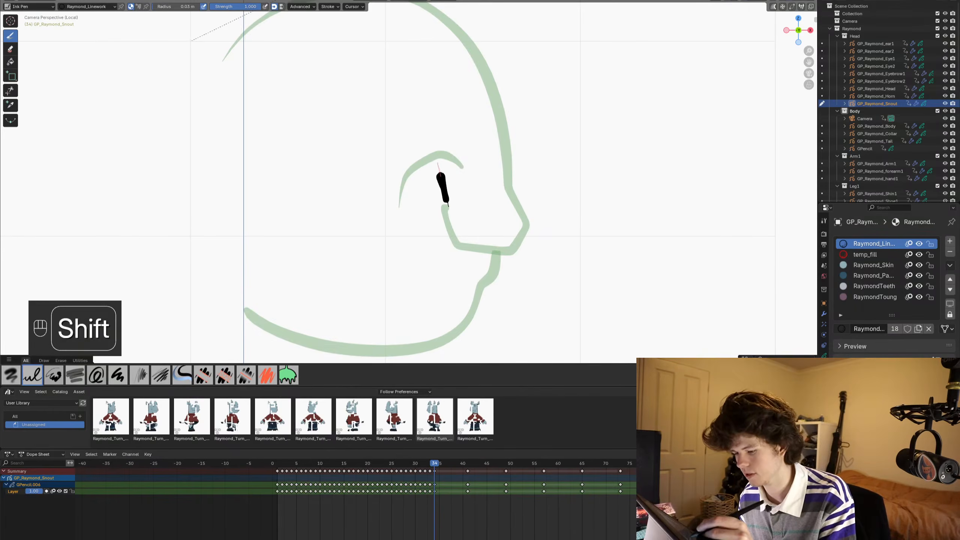
# - Ink the mouth line around the snout tip and the curved cheek crease on frame 34, following the onion skin
pyautogui.keyDown('shift'); pyautogui.moveTo(448, 205); pyautogui.dragTo(448, 212); pyautogui.keyUp('shift')
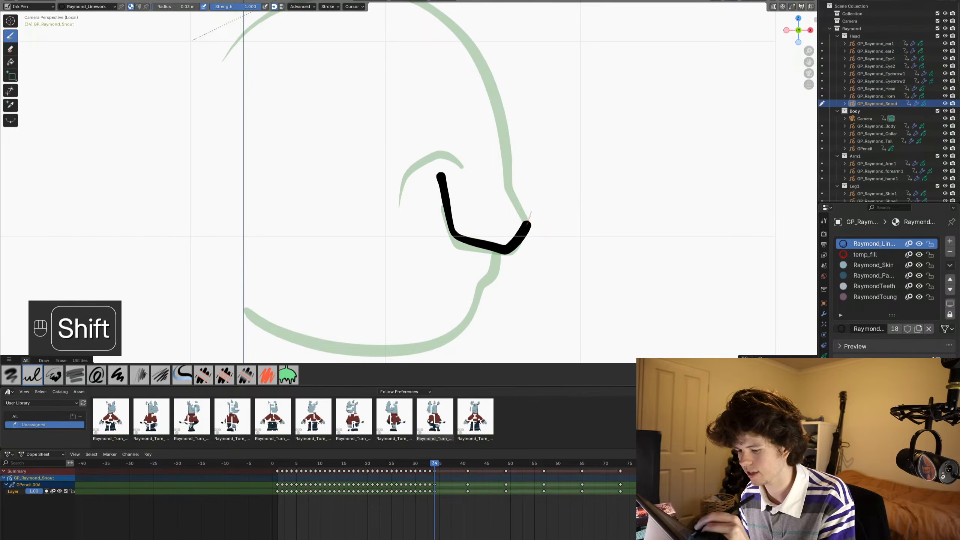
pyautogui.keyDown('shift'); pyautogui.moveTo(508, 179); pyautogui.dragTo(506, 163); pyautogui.keyUp('shift')
pyautogui.keyDown('shift'); pyautogui.moveTo(358, 220); pyautogui.dragTo(381, 287, button='middle'); pyautogui.keyUp('shift')
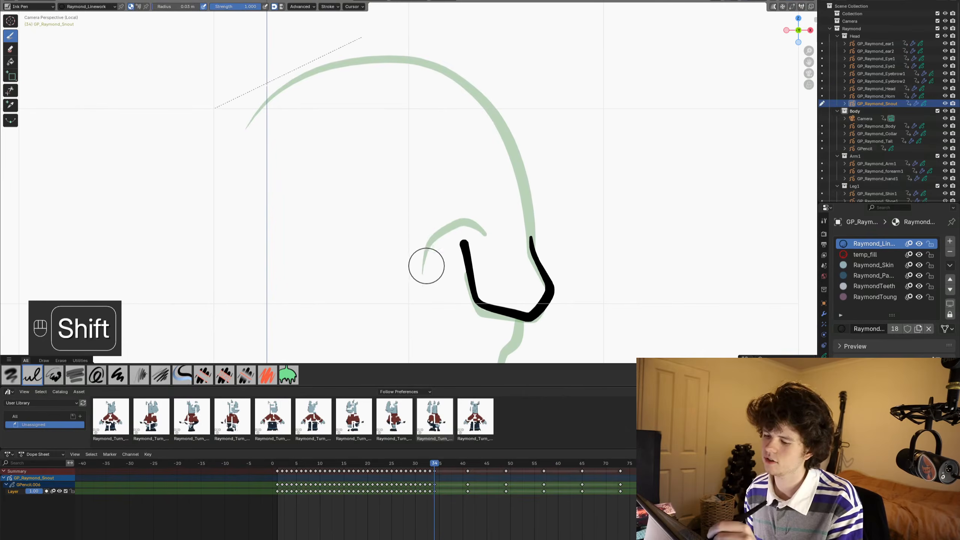
pyautogui.keyDown('shift'); pyautogui.moveTo(427, 264); pyautogui.dragTo(426, 246); pyautogui.keyUp('shift')
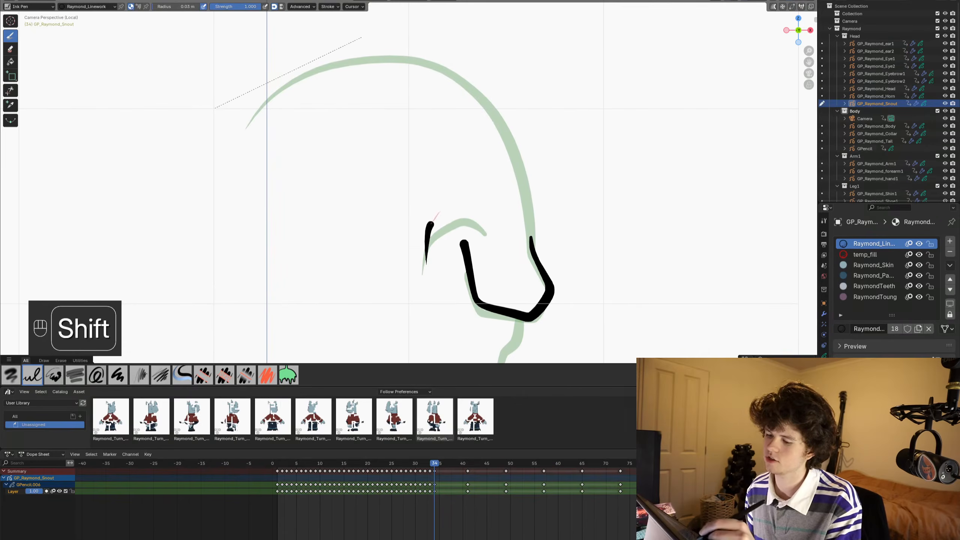
pyautogui.keyDown('shift'); pyautogui.moveTo(481, 214); pyautogui.dragTo(486, 220); pyautogui.keyUp('shift')
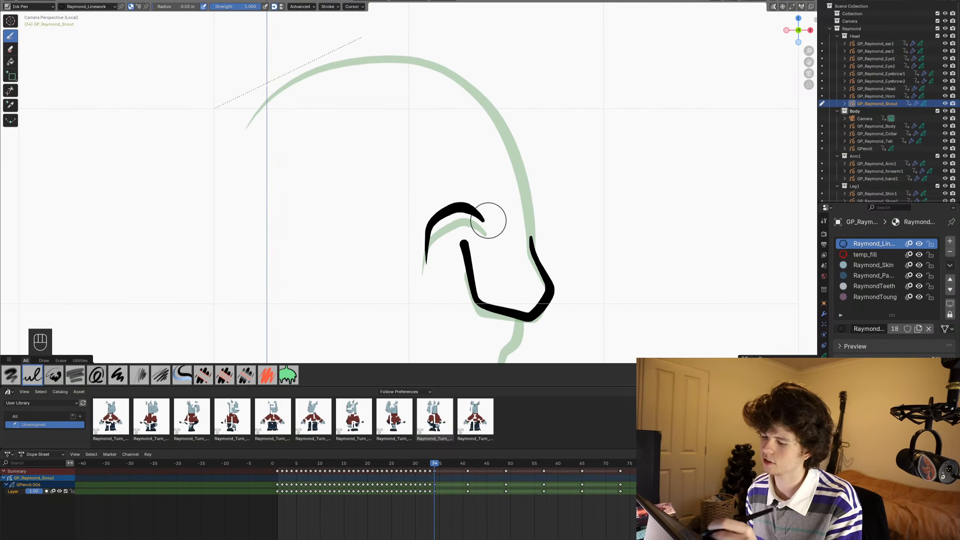
# - Ink the snout's long upper outline from its back end down to the snout tip, following the onion skin
pyautogui.keyDown('shift'); pyautogui.moveTo(363, 212); pyautogui.dragTo(364, 229, button='middle'); pyautogui.keyUp('shift')
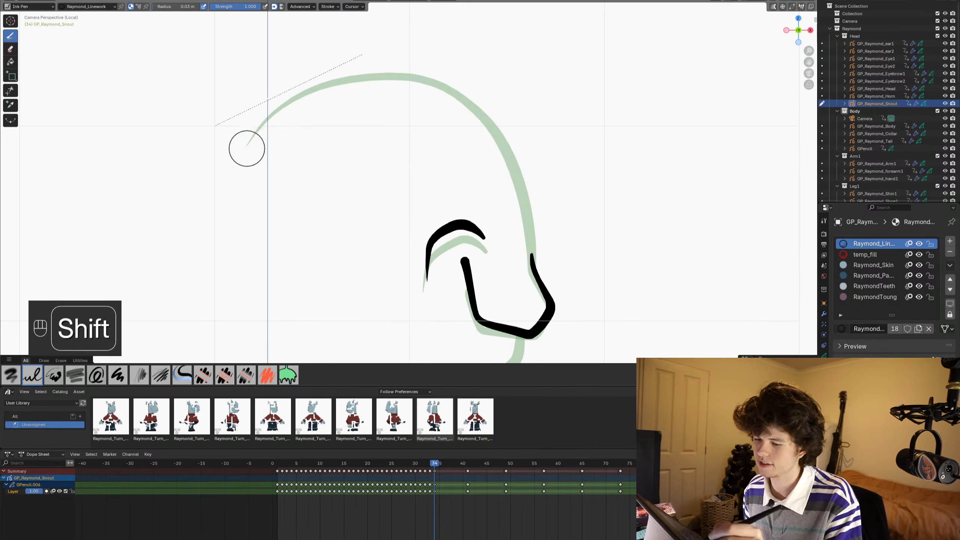
pyautogui.moveTo(301, 95)
pyautogui.keyDown('shift'); pyautogui.mouseDown()
pyautogui.moveTo(368, 78)
pyautogui.moveTo(450, 88)
pyautogui.mouseUp(); pyautogui.keyUp('shift')
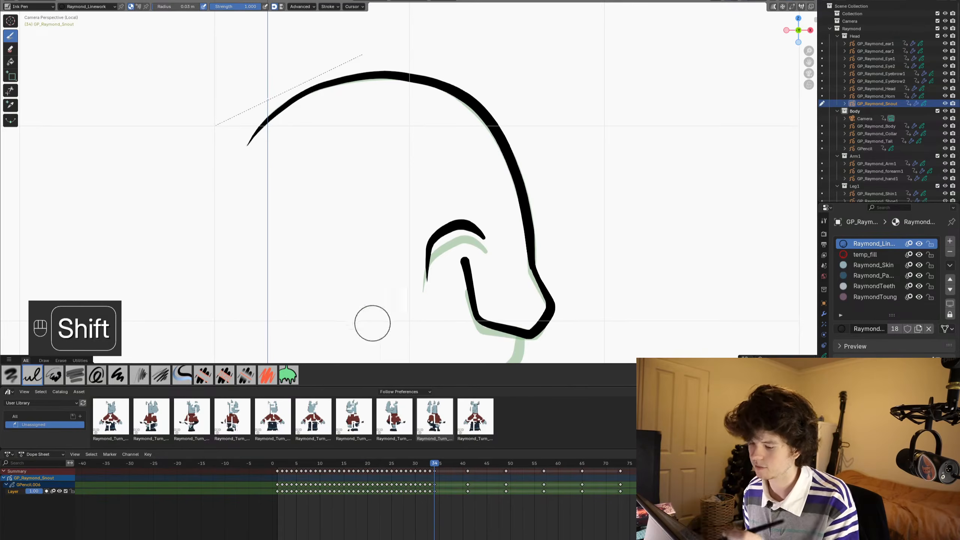
pyautogui.keyDown('shift'); pyautogui.moveTo(371, 321); pyautogui.dragTo(301, 273, button='middle'); pyautogui.keyUp('shift')
pyautogui.keyDown('ctrl'); pyautogui.moveTo(298, 280); pyautogui.dragTo(284, 198, button='middle'); pyautogui.keyUp('ctrl')
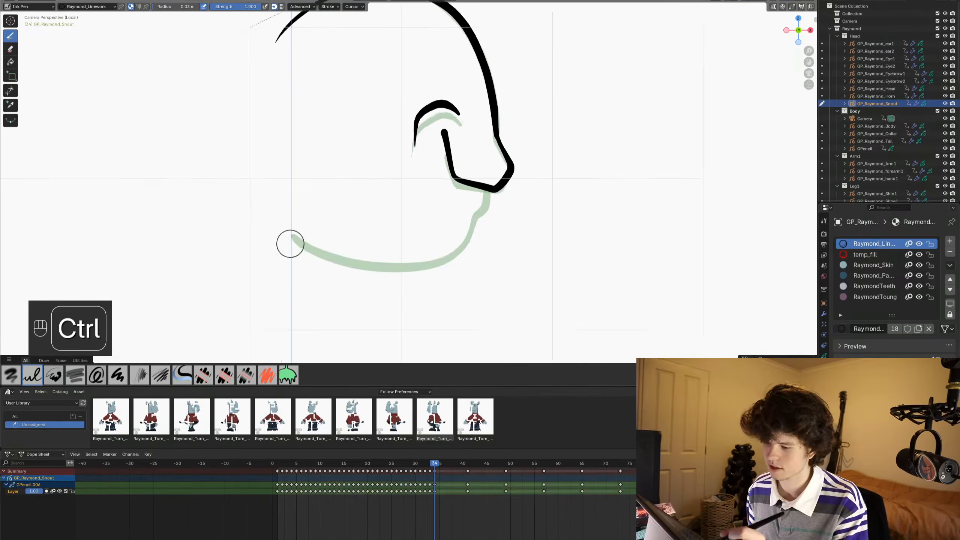
# - Ink the chin and lower jaw outline from the mouth line to the back of the snout, following the onion skin
pyautogui.keyDown('ctrl'); pyautogui.moveTo(289, 242); pyautogui.dragTo(296, 219, button='middle'); pyautogui.keyUp('ctrl')
pyautogui.moveTo(512, 165); pyautogui.dragTo(512, 188)
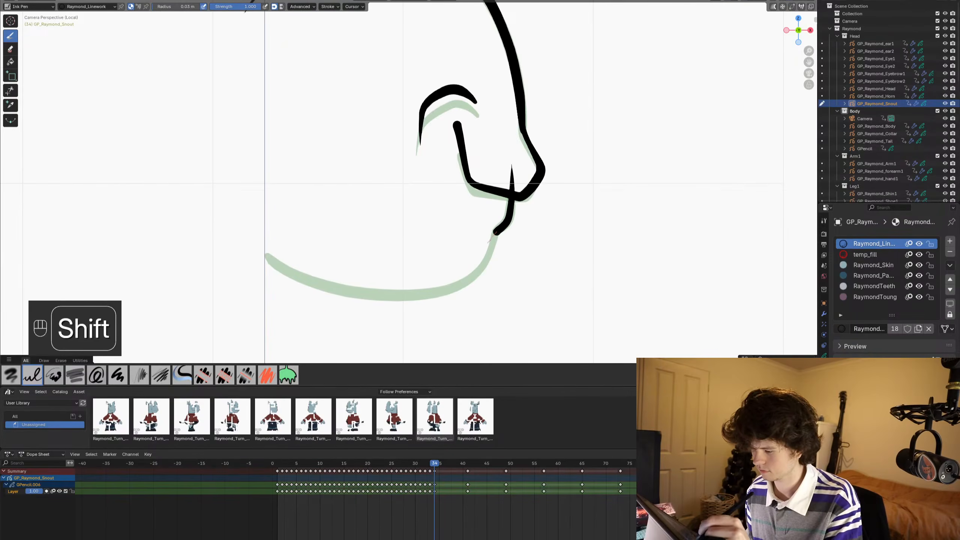
pyautogui.moveTo(486, 262)
pyautogui.mouseDown()
pyautogui.moveTo(427, 295)
pyautogui.moveTo(343, 292)
pyautogui.mouseUp()
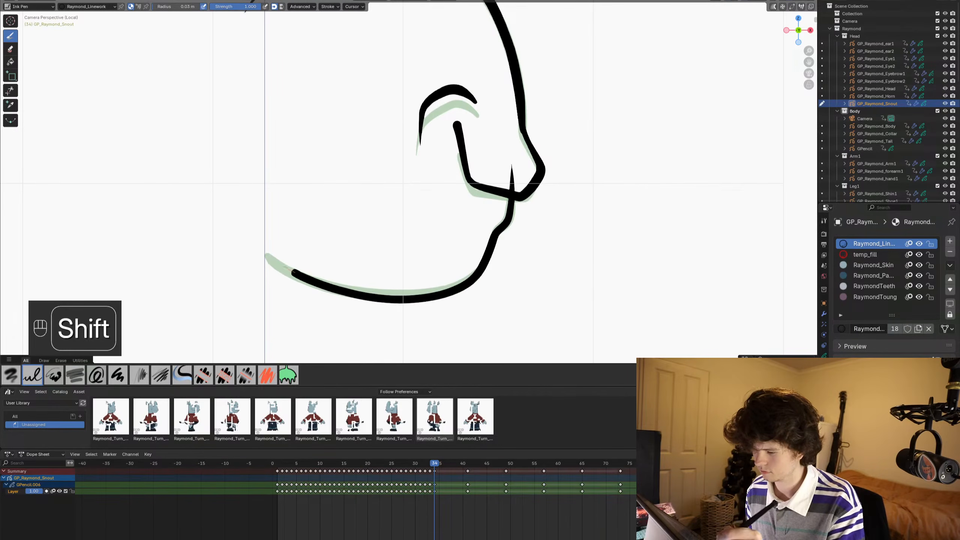
pyautogui.moveTo(294, 272); pyautogui.dragTo(265, 249)
# - Switch to Sculpt Mode, save the file and adjust the lower jaw line with the Grab brush to match the onion skin
pyautogui.hotkey('ctrl', 'Tab')
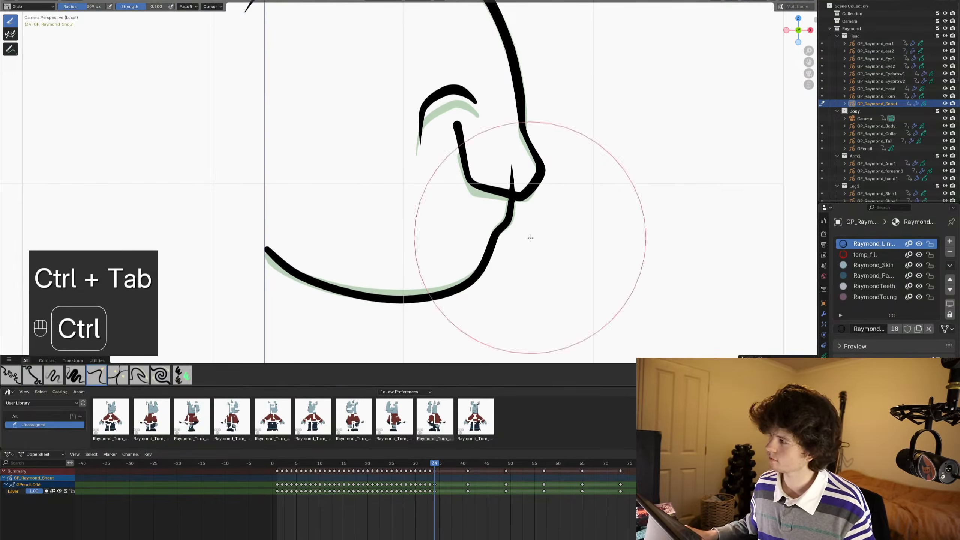
pyautogui.hotkey('ctrl', 's')
pyautogui.keyDown('shift'); pyautogui.moveTo(450, 167); pyautogui.dragTo(470, 159, button='middle'); pyautogui.keyUp('shift')
pyautogui.hotkey('ctrl', 's')
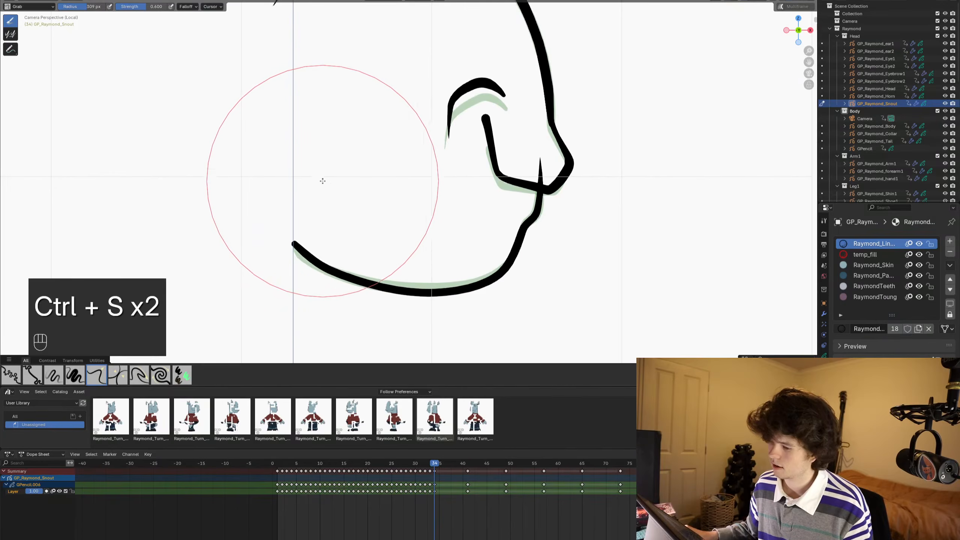
pyautogui.moveTo(320, 186); pyautogui.dragTo(321, 221)
pyautogui.moveTo(457, 293); pyautogui.dragTo(455, 285)
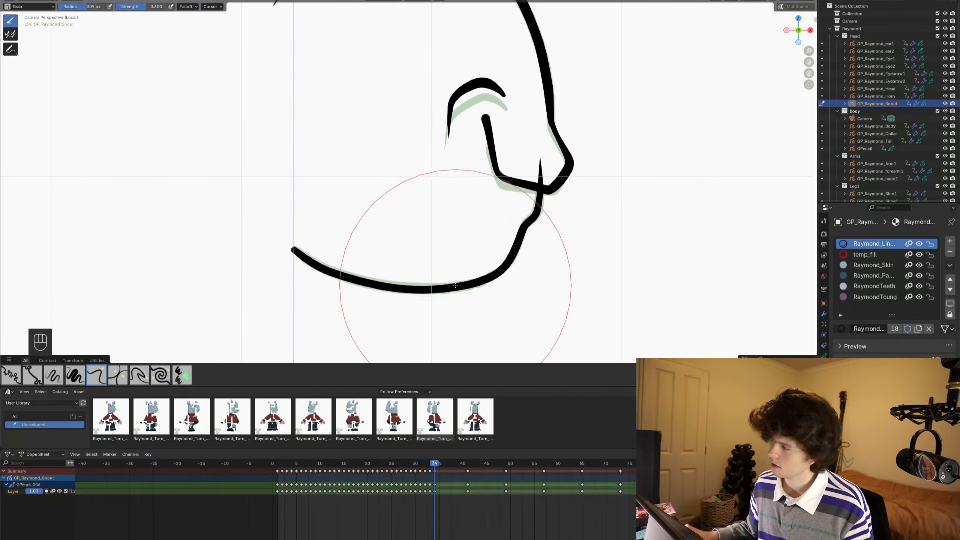
# - Touch up the lower jaw line on frame 34 with the Grab brush and save the file
pyautogui.hotkey('ctrl', 's')
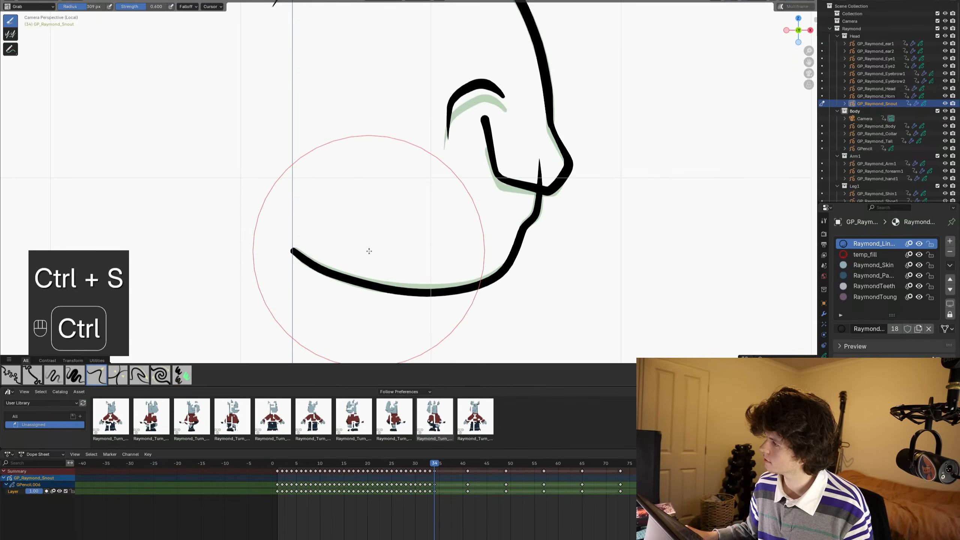
pyautogui.scroll(-2, 392, 234)
pyautogui.keyDown('shift'); pyautogui.moveTo(392, 234); pyautogui.dragTo(401, 240, button='middle'); pyautogui.keyUp('shift')
pyautogui.hotkey('ctrl', 's')
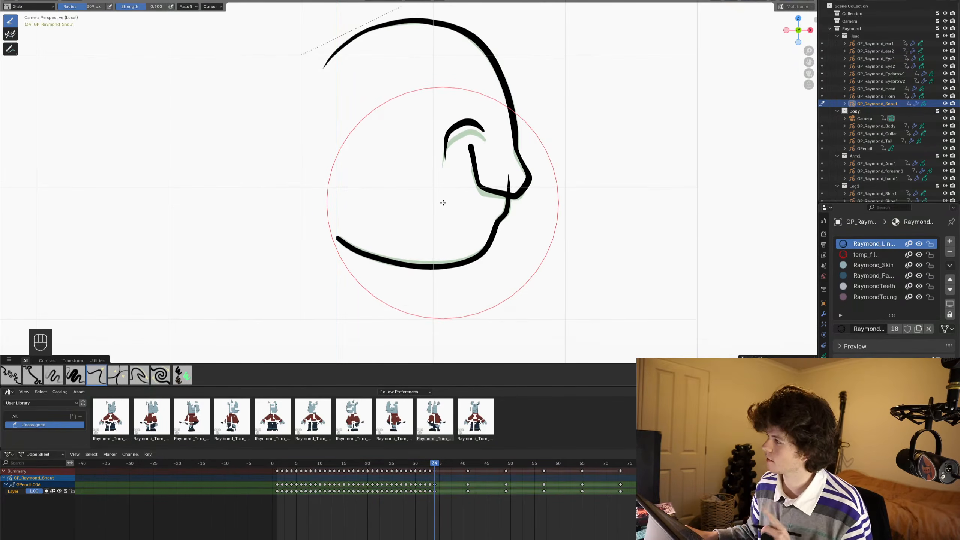
pyautogui.scroll(-4, 442, 209)
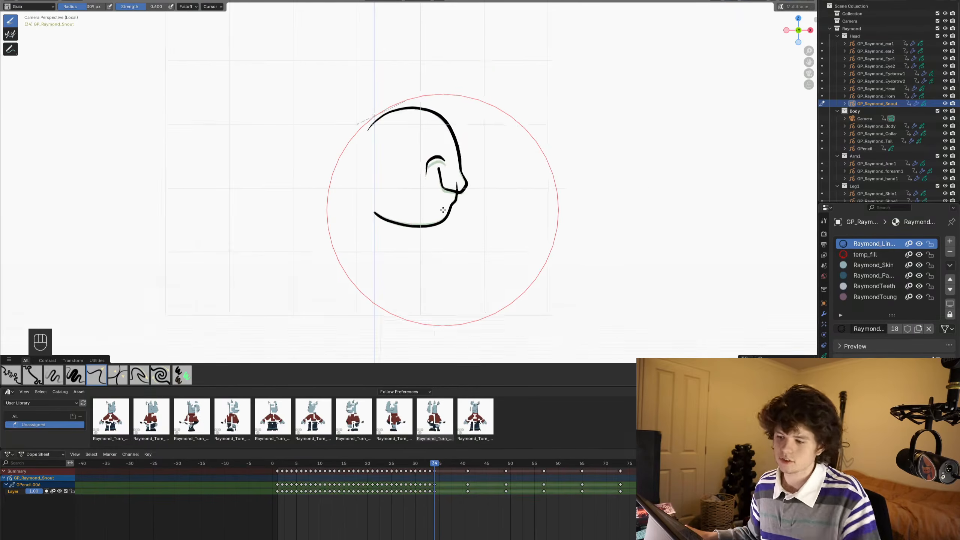
# - Return the snout to Object Mode, save the file and leave local view to show the whole character
pyautogui.hotkey('ctrl', 'Tab')
pyautogui.hotkey('ctrl', 's')
pyautogui.press('/')
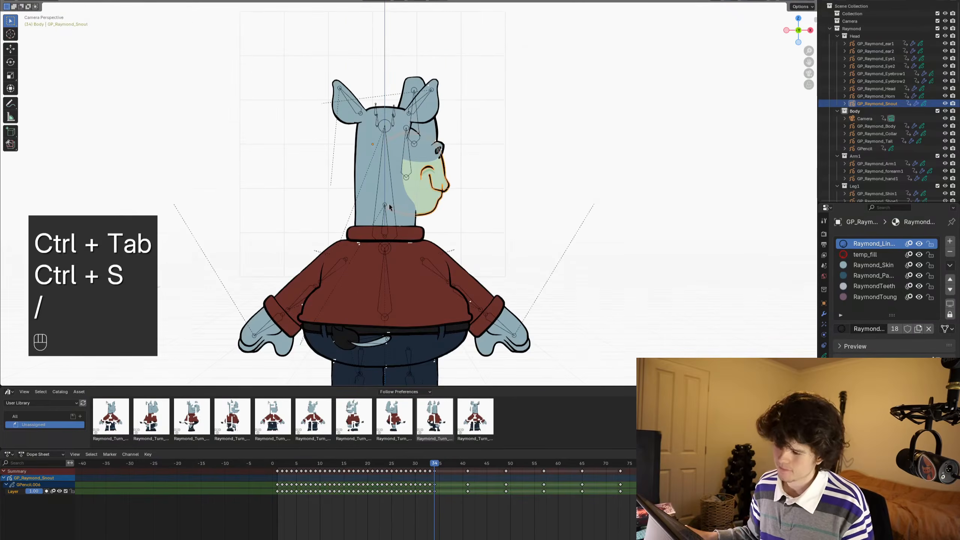
# - Deselect the snout and scrub the timeline to check it against the rest of Raymond's turnaround
pyautogui.hotkey('alt', 'a')
pyautogui.hotkey('ctrl', 'Tab')
pyautogui.keyDown('alt'); pyautogui.scroll(-20, 432, 192); pyautogui.keyUp('alt')
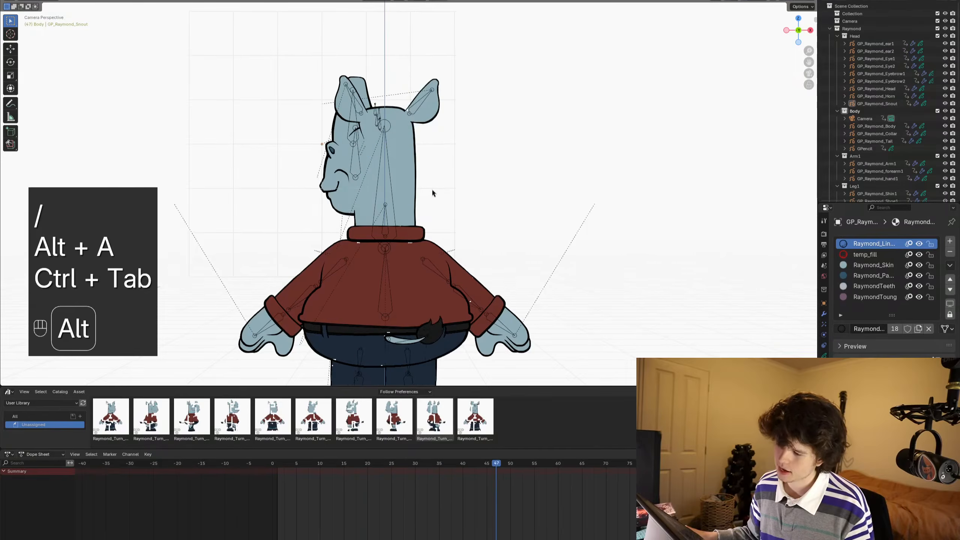
pyautogui.keyDown('alt'); pyautogui.scroll(-13, 433, 192); pyautogui.keyUp('alt')
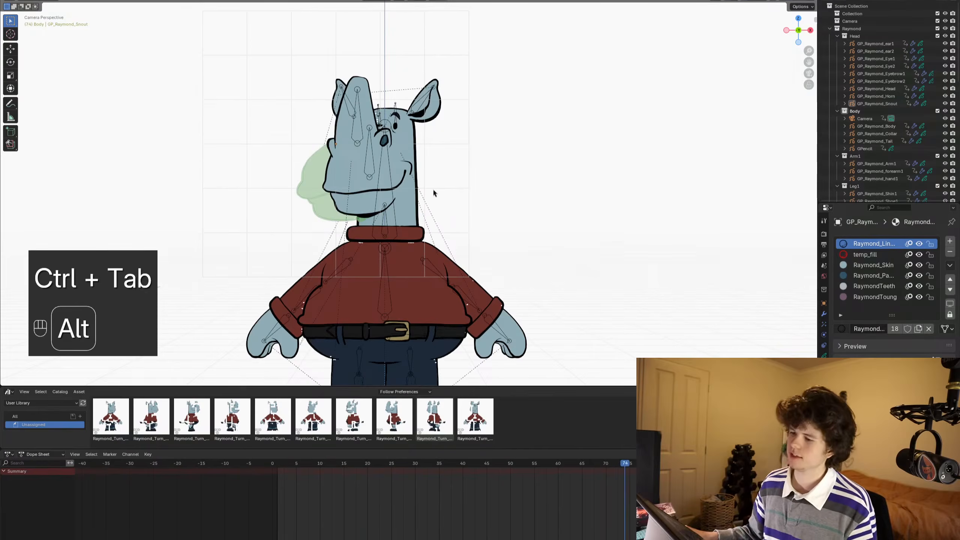
pyautogui.keyDown('alt'); pyautogui.scroll(1, 434, 242); pyautogui.keyUp('alt')
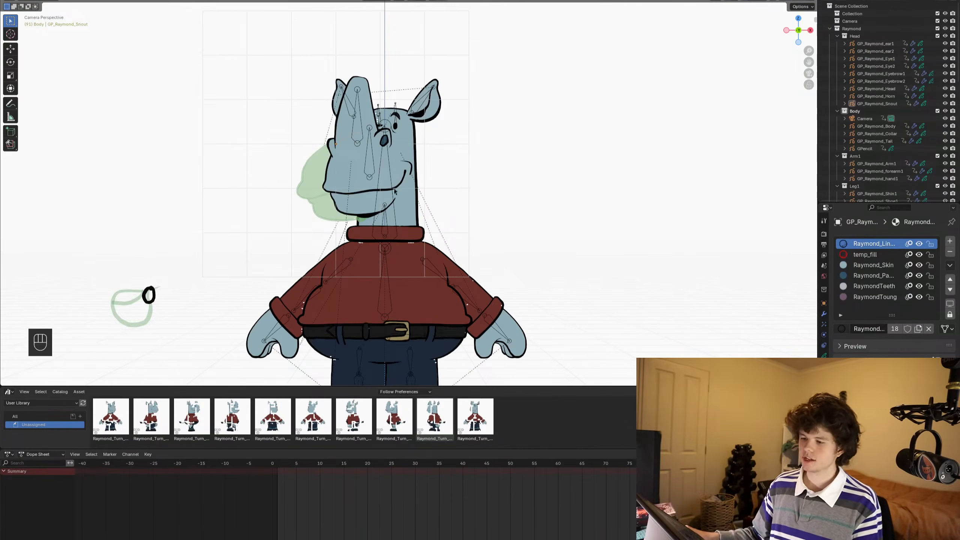
# - Go to frame 148 and select all bones of Raymond's armature in Pose Mode
pyautogui.click(389, 186)
pyautogui.click(383, 169)
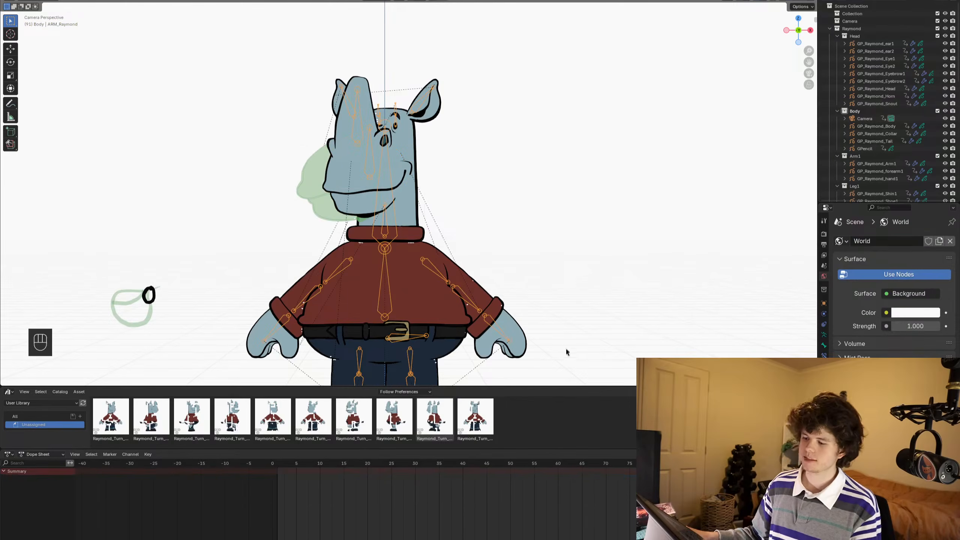
pyautogui.scroll(-7, 446, 495)
pyautogui.moveTo(445, 495); pyautogui.dragTo(416, 495, button='middle')
pyautogui.moveTo(567, 464); pyautogui.dragTo(723, 464)
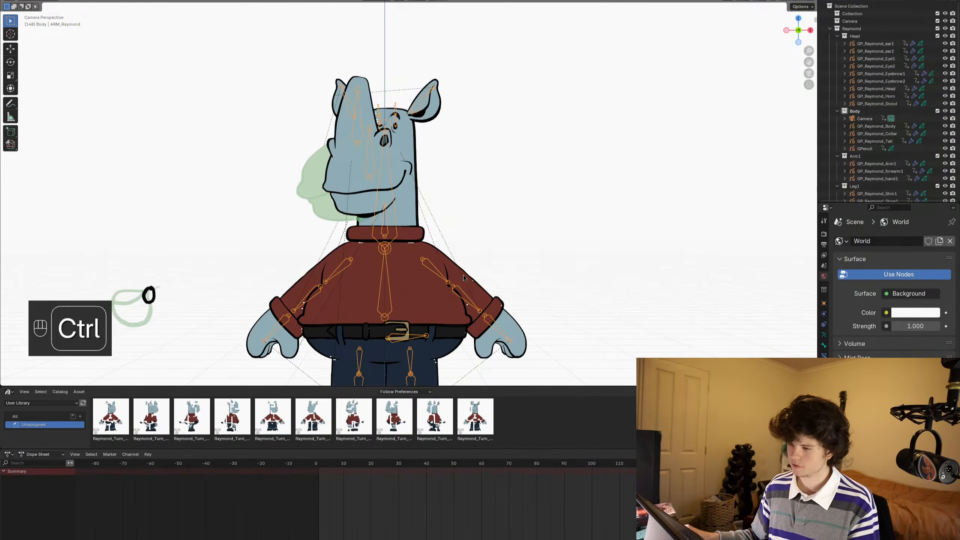
pyautogui.hotkey('ctrl', 'Tab')
pyautogui.press('a')
pyautogui.keyDown('shift'); pyautogui.moveTo(463, 274); pyautogui.dragTo(494, 194, button='middle'); pyautogui.keyUp('shift')
pyautogui.keyDown('shift'); pyautogui.moveTo(472, 275); pyautogui.dragTo(475, 287, button='middle'); pyautogui.keyUp('shift')
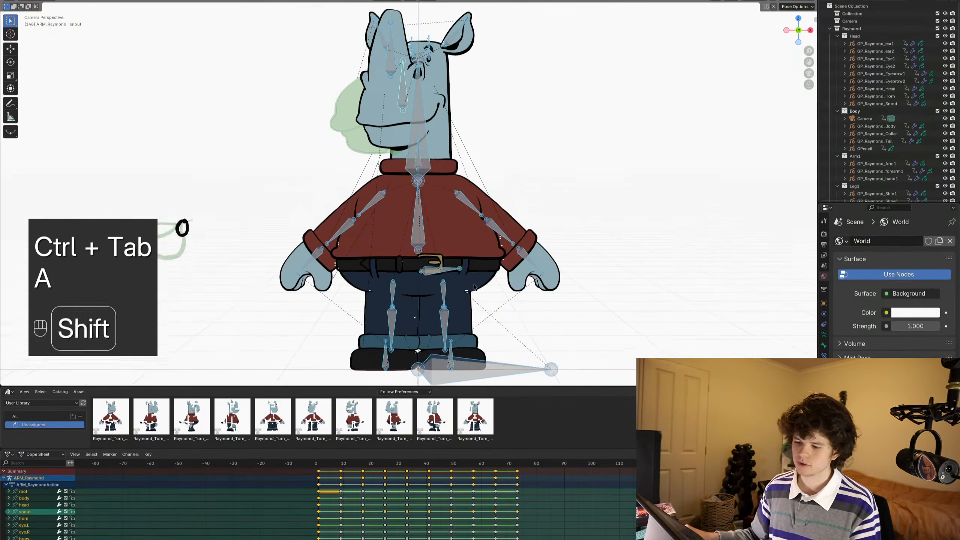
pyautogui.scroll(-1, 475, 288)
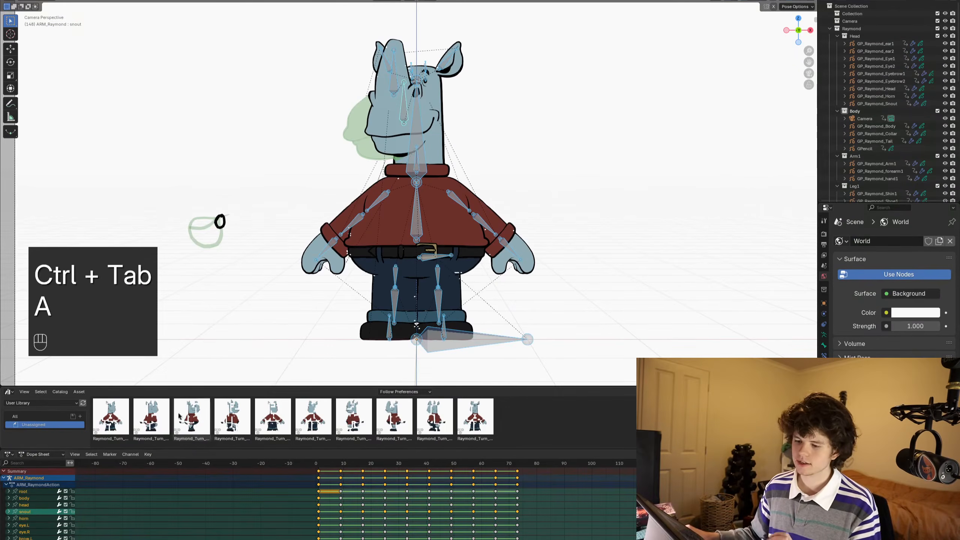
# - Apply the ninth turnaround pose asset to the whole rig and inspect the snout drawing
pyautogui.doubleClick(445, 414)
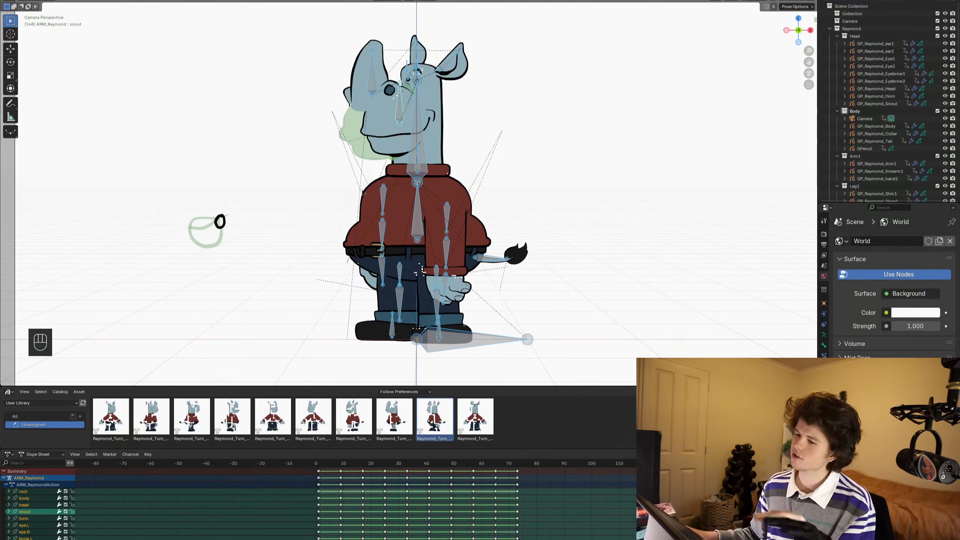
pyautogui.scroll(4, 362, 194)
pyautogui.scroll(-3, 361, 129)
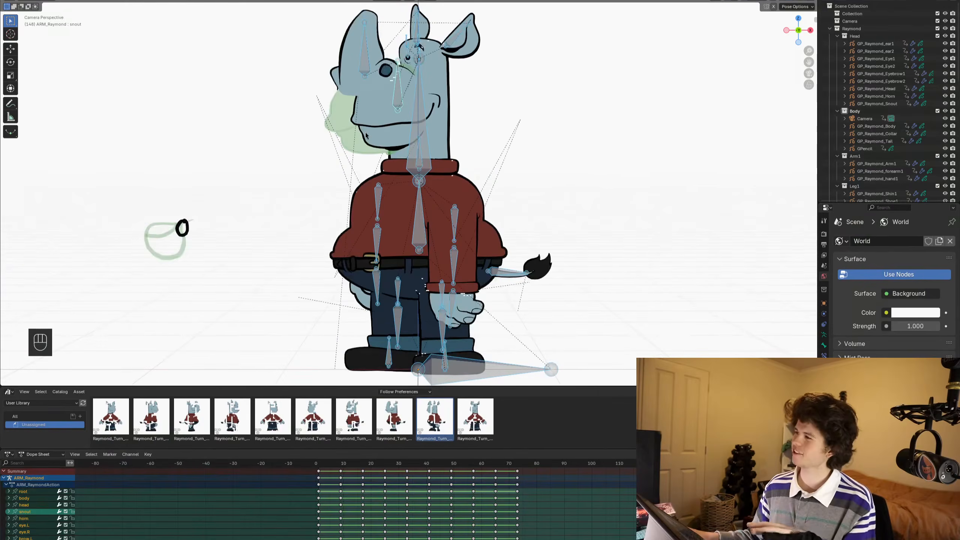
pyautogui.scroll(-2, 365, 135)
pyautogui.scroll(2, 389, 191)
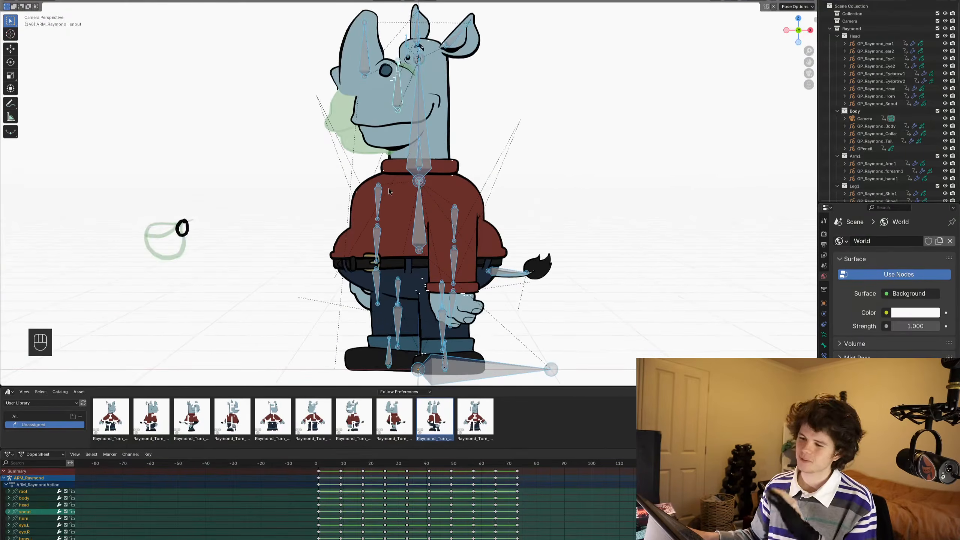
pyautogui.scroll(-1, 389, 192)
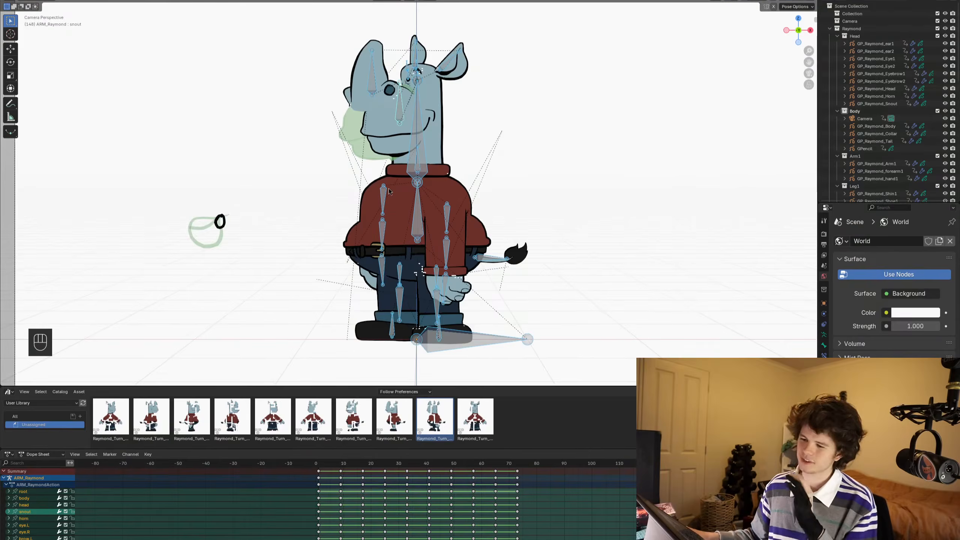
# - Select the snout bone and set its ray_snout_TO property to 9
pyautogui.click(399, 110)
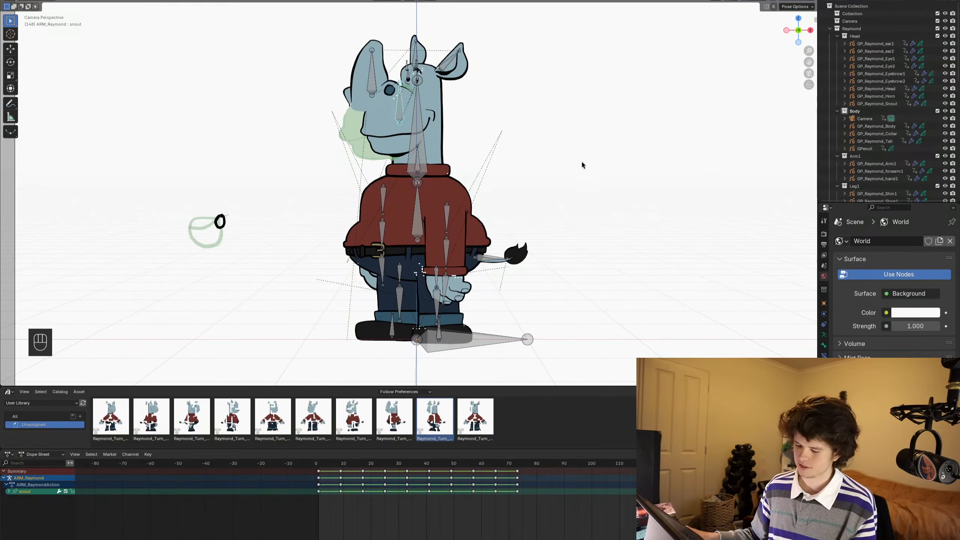
pyautogui.press('n')
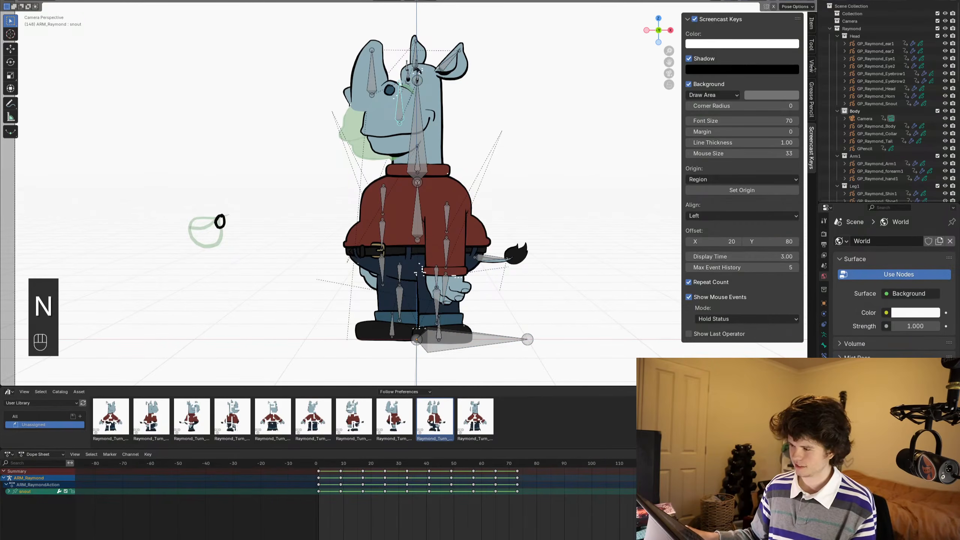
pyautogui.click(813, 28)
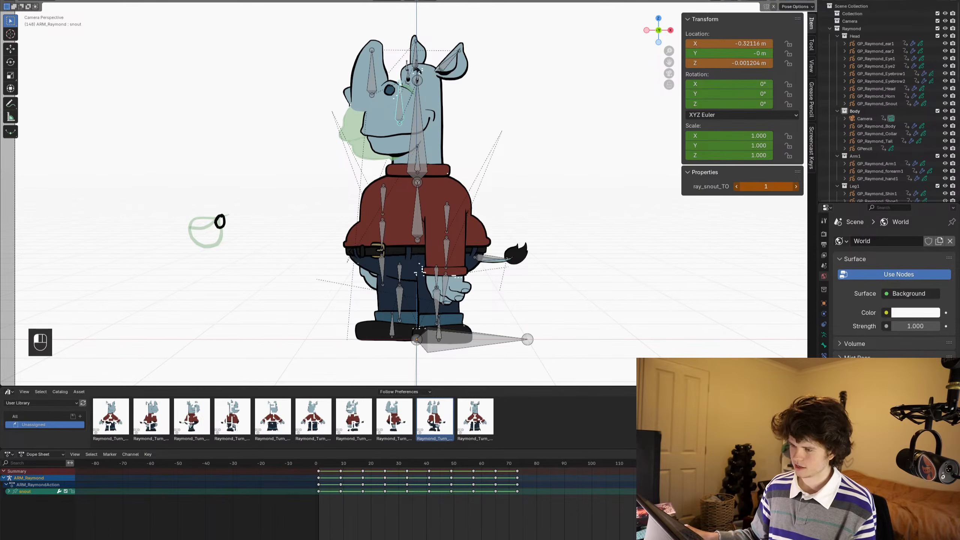
pyautogui.doubleClick(766, 186)
pyautogui.write('9')
pyautogui.press('Return')
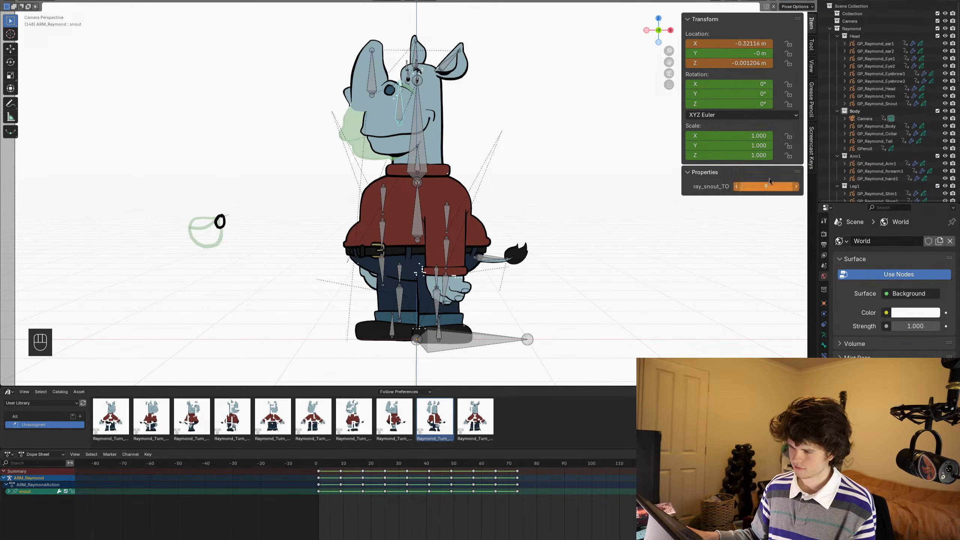
# - Select all bones, alternate between the last two turnaround pose assets, and keyframe the rig in the ninth pose
pyautogui.press('n')
pyautogui.press('a')
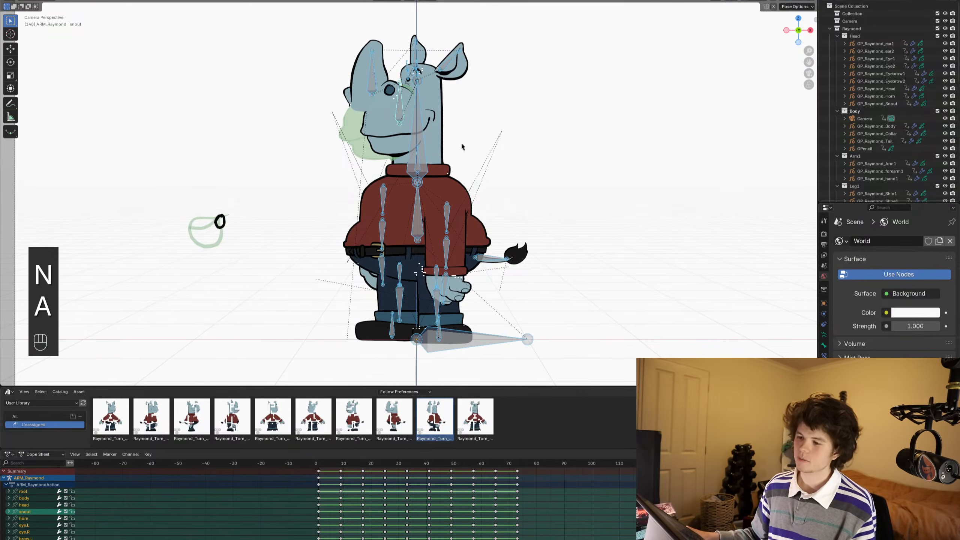
pyautogui.doubleClick(482, 413)
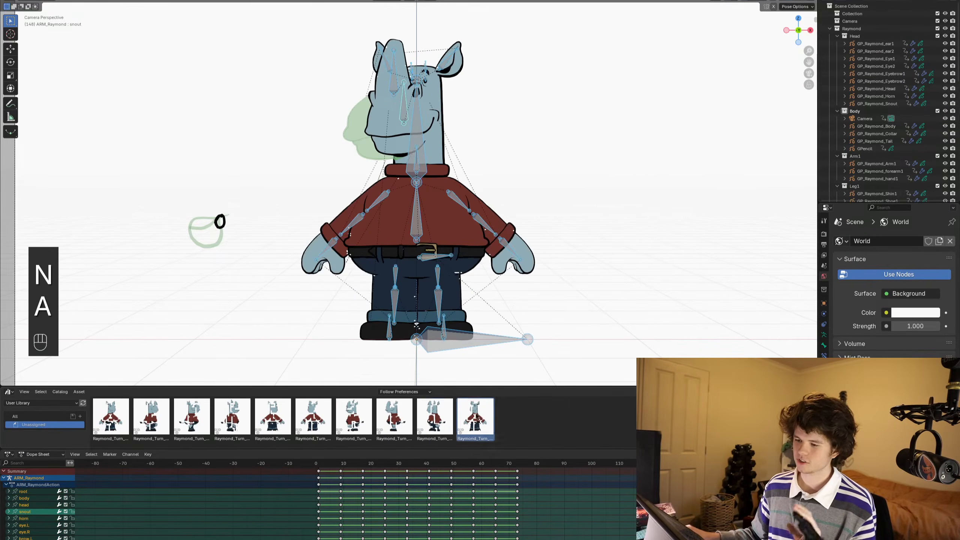
pyautogui.doubleClick(442, 415)
pyautogui.doubleClick(487, 417)
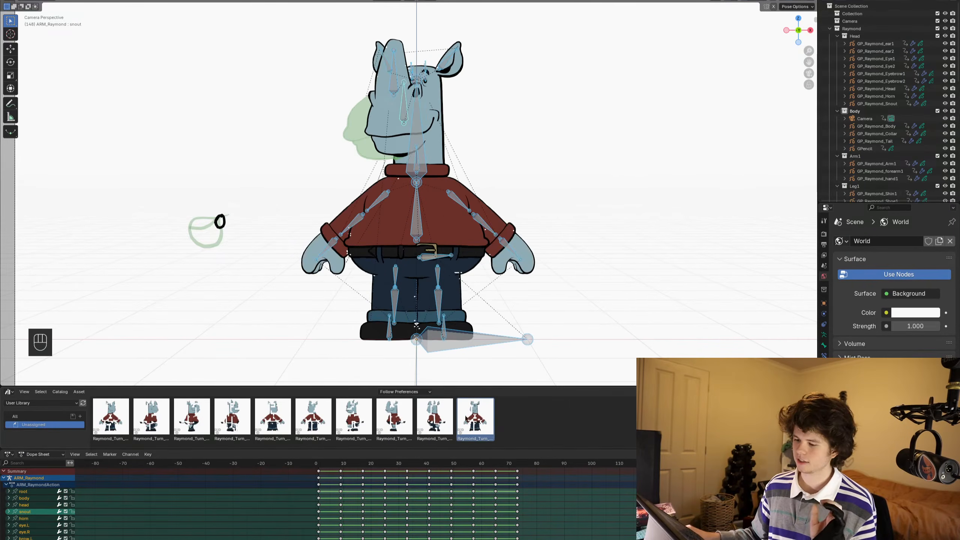
pyautogui.doubleClick(443, 416)
pyautogui.press('i')
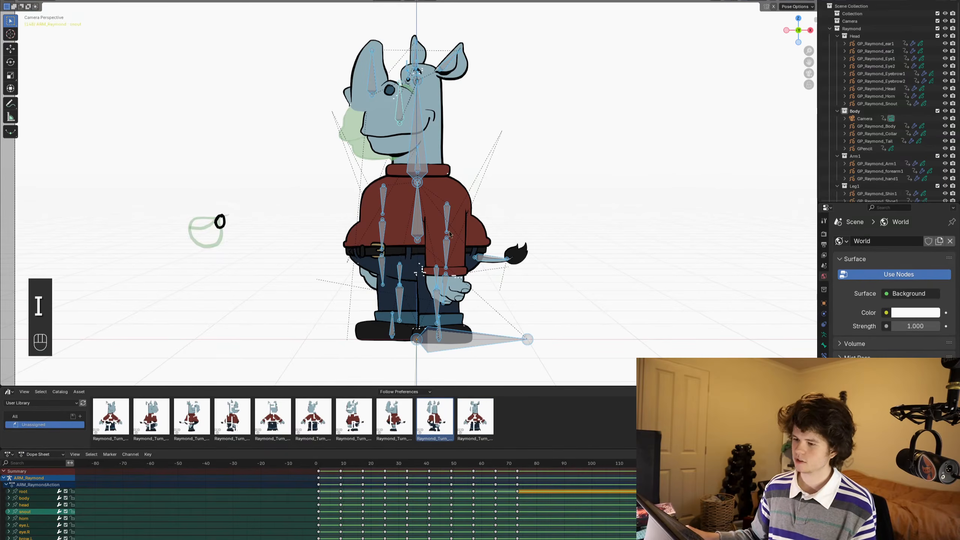
# - Circle-select only the head bones and apply the fourth turnaround pose asset to them
pyautogui.hotkey('alt', 'a')
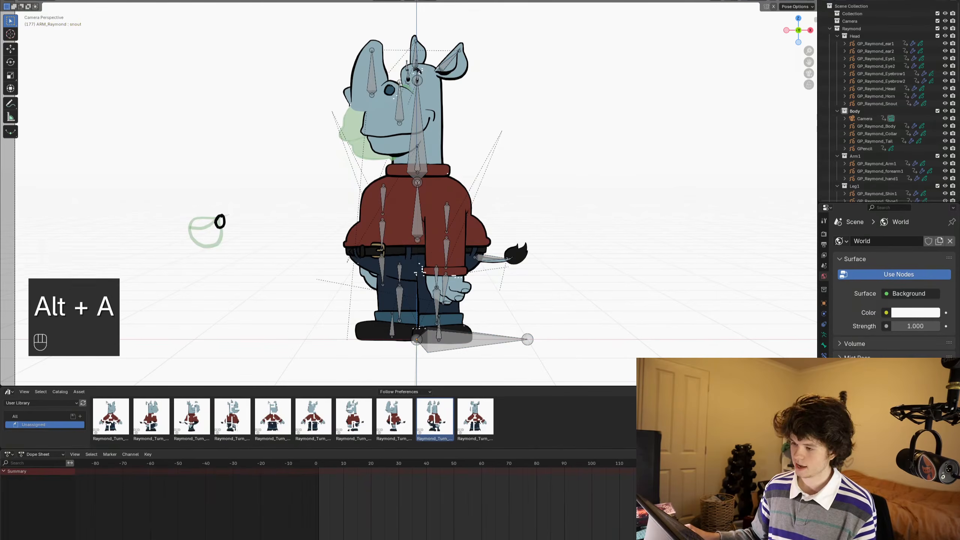
pyautogui.press('c')
pyautogui.click(386, 102)
pyautogui.moveTo(385, 101)
pyautogui.mouseDown()
pyautogui.moveTo(420, 76)
pyautogui.moveTo(474, 60)
pyautogui.mouseUp()
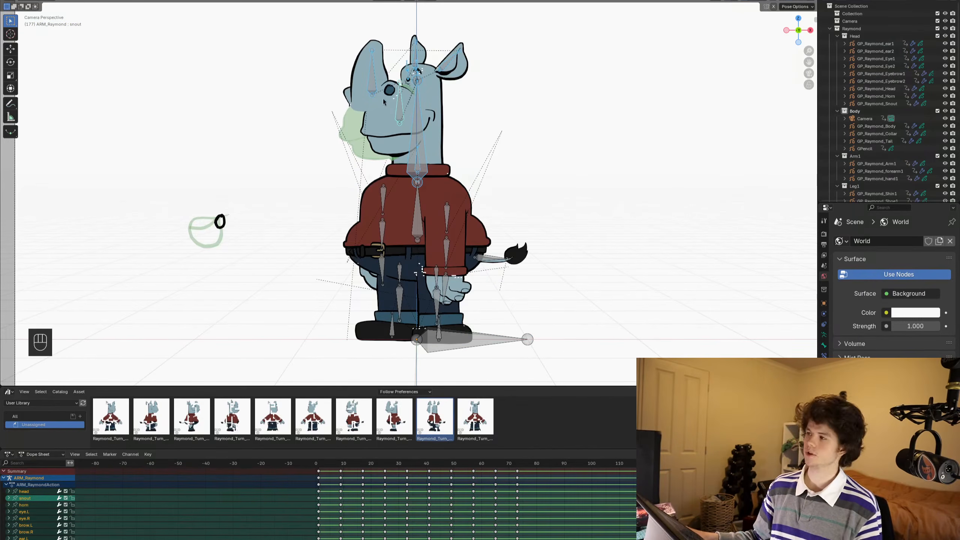
pyautogui.doubleClick(235, 435)
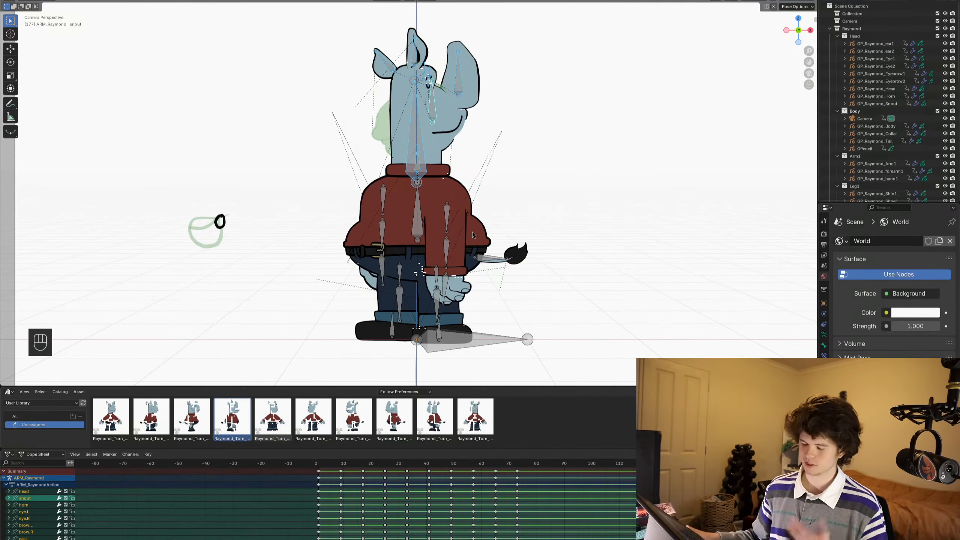
# - Select all bones, delete the test keyframes, and return to Object Mode with nothing selected
pyautogui.hotkey('ctrl', 'Tab')
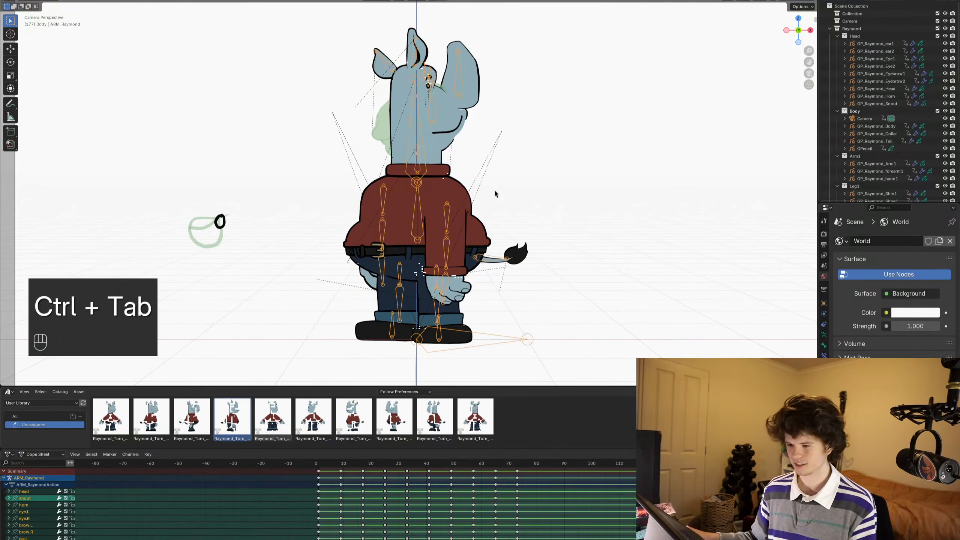
pyautogui.press('n')
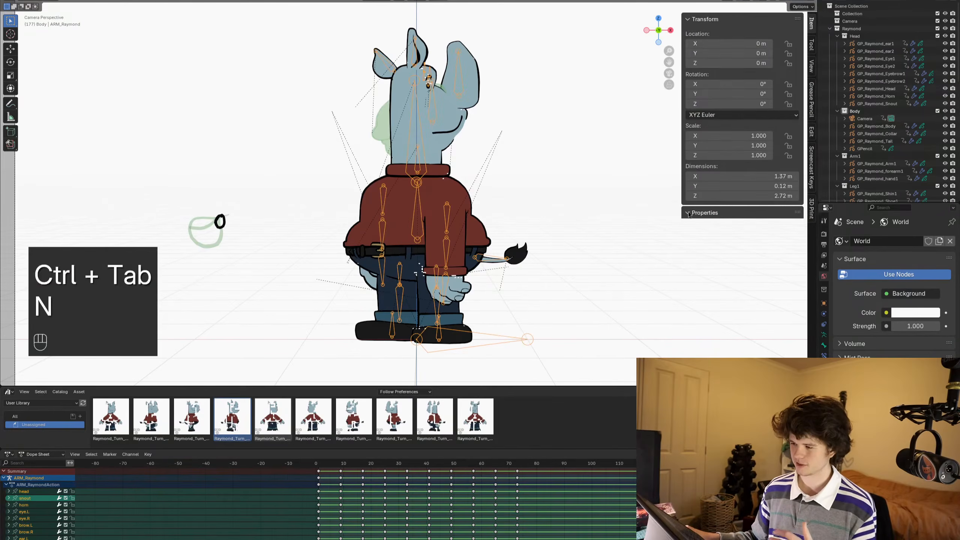
pyautogui.hotkey('ctrl', 'Tab')
pyautogui.press('a')
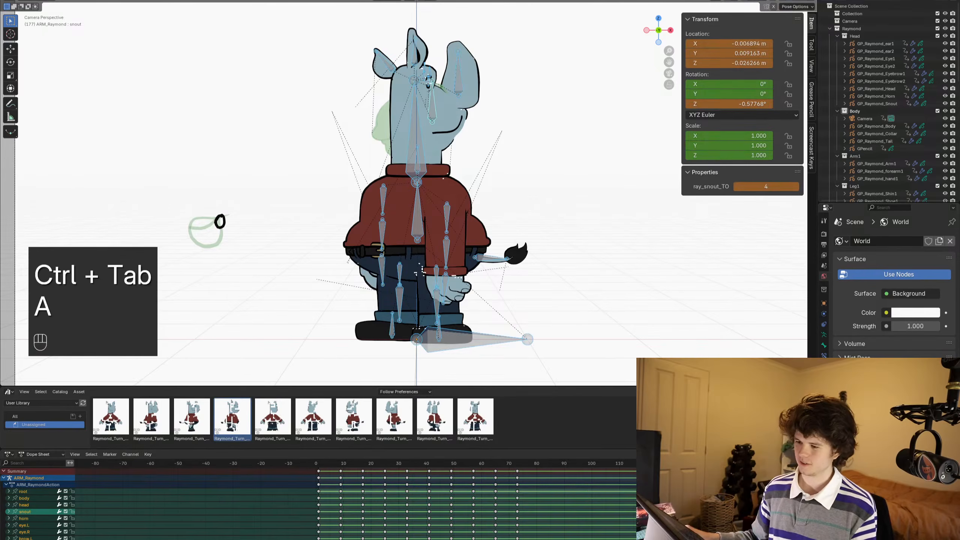
pyautogui.press('x')
pyautogui.hotkey('ctrl', 'Tab')
pyautogui.hotkey('alt', 'a')
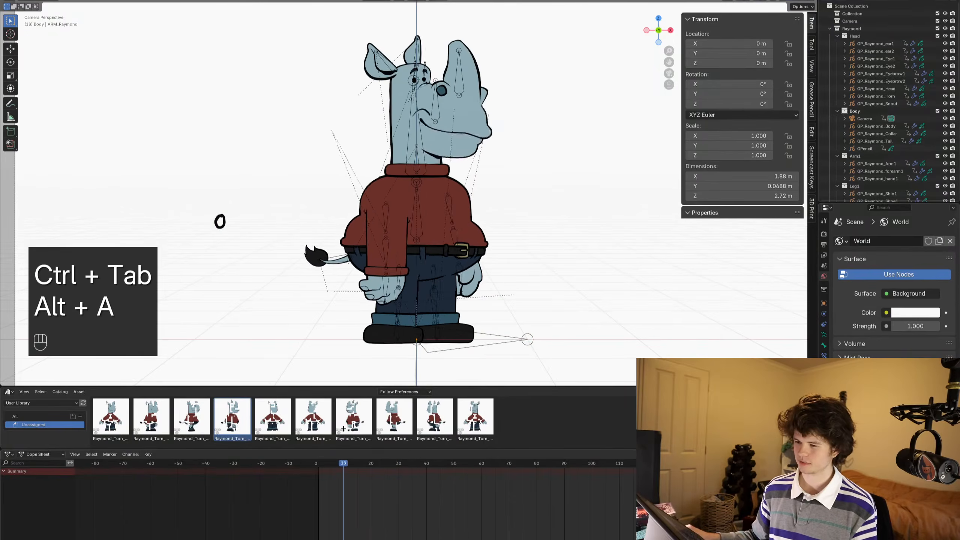
# - Play the turnaround animation from the early frames and stop it near the new snout drawing
pyautogui.moveTo(362, 453); pyautogui.dragTo(382, 452)
pyautogui.press('space')
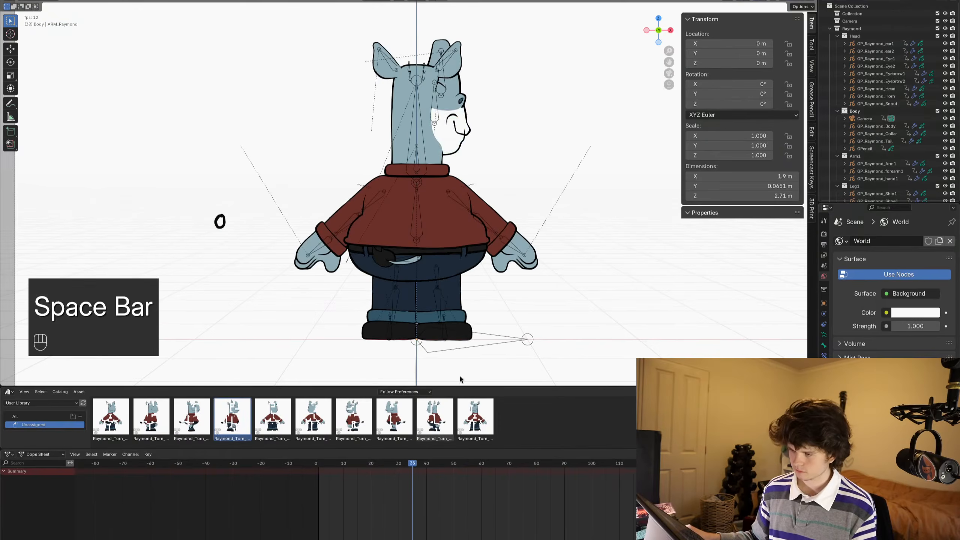
pyautogui.press('space')
# - Isolate the GP_Raymond_Snout object on frame 34 in local view and switch it to Draw Mode
pyautogui.press('z')
pyautogui.click(463, 137)
pyautogui.keyDown('alt'); pyautogui.scroll(5, 485, 145); pyautogui.keyUp('alt')
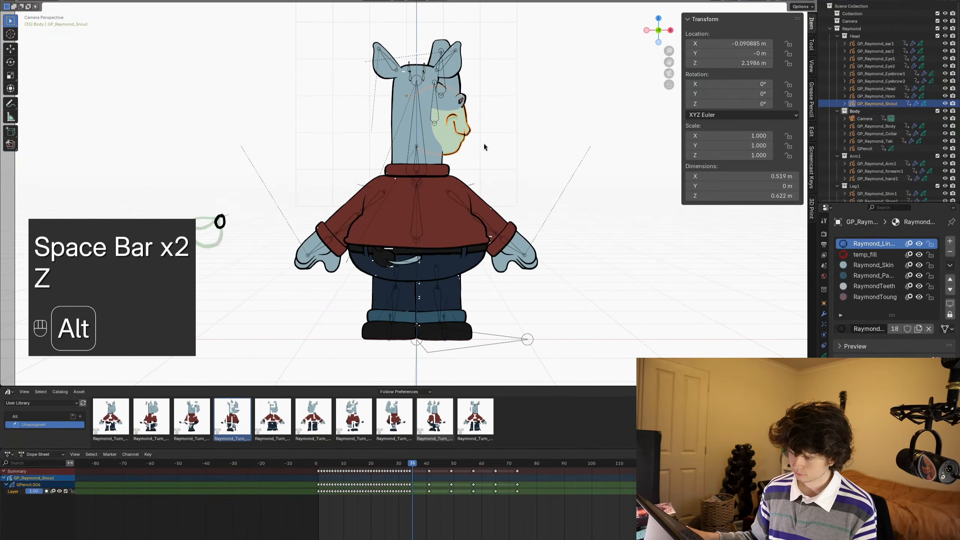
pyautogui.keyDown('alt'); pyautogui.scroll(-1, 485, 146); pyautogui.keyUp('alt')
pyautogui.press('/')
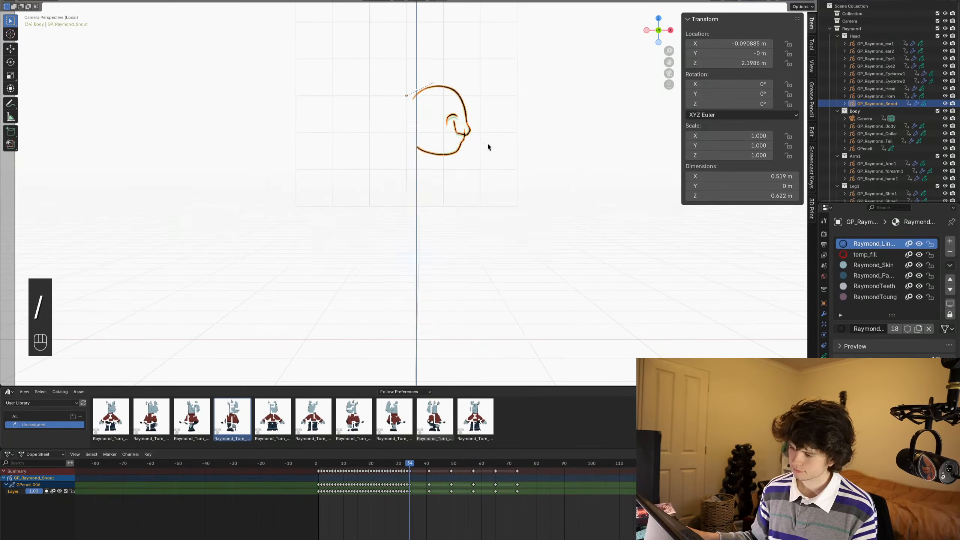
pyautogui.scroll(4, 487, 142)
pyautogui.keyDown('shift'); pyautogui.moveTo(533, 87); pyautogui.dragTo(489, 146, button='middle'); pyautogui.keyUp('shift')
pyautogui.scroll(5, 494, 216)
pyautogui.hotkey('ctrl', 'Tab')
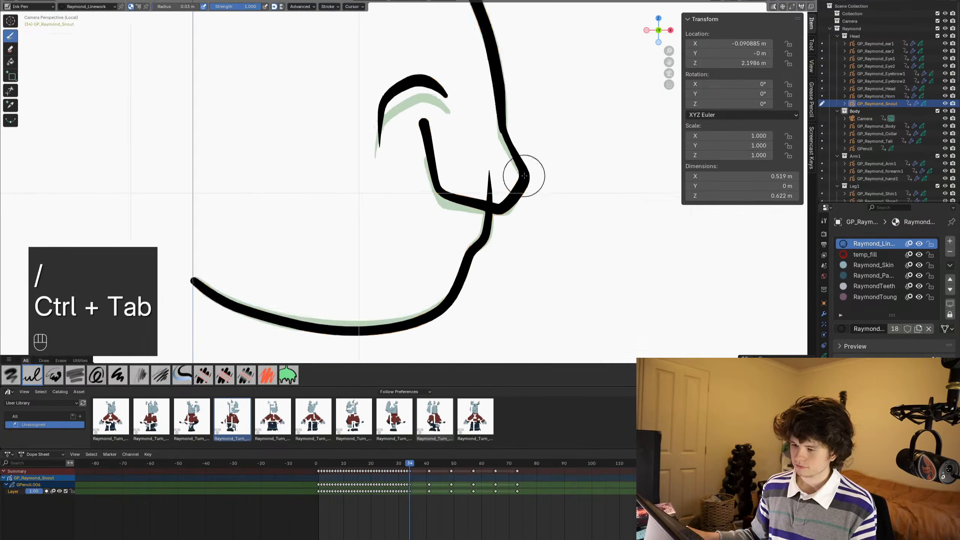
# - Save the file and maximise the viewport around the snout tip and cheek crease
pyautogui.hotkey('ctrl', 's')
pyautogui.keyDown('shift'); pyautogui.moveTo(539, 192); pyautogui.dragTo(521, 196, button='middle'); pyautogui.keyUp('shift')
pyautogui.hotkey('ctrl', 'space')
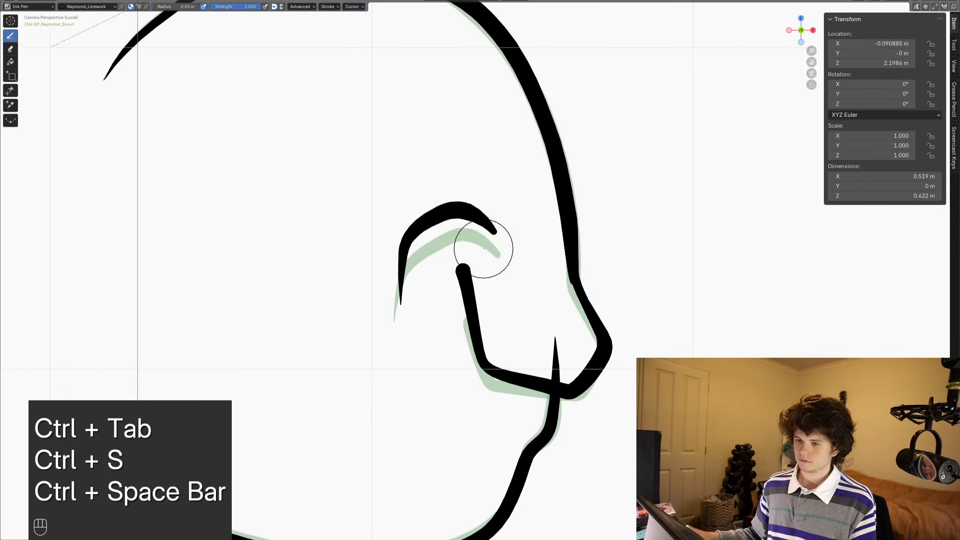
pyautogui.hotkey('ctrl', 's')
pyautogui.hotkey('ctrl', 'd')
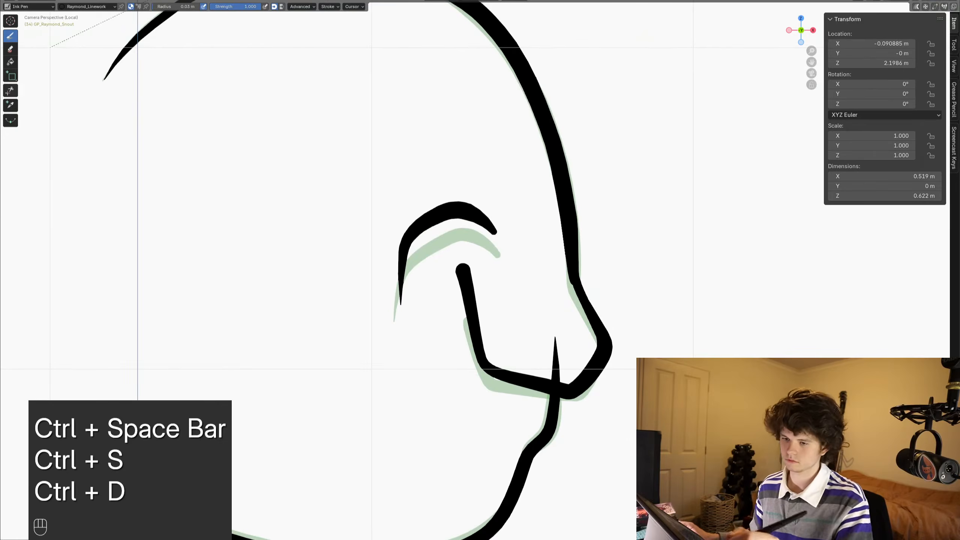
# - Trim the jaw stroke's overshoot inside the nose on frame 34 and return to the Ink Pen brush
pyautogui.click(10, 91)
pyautogui.moveTo(543, 355); pyautogui.dragTo(567, 353)
pyautogui.scroll(-4, 511, 272)
pyautogui.scroll(2, 511, 272)
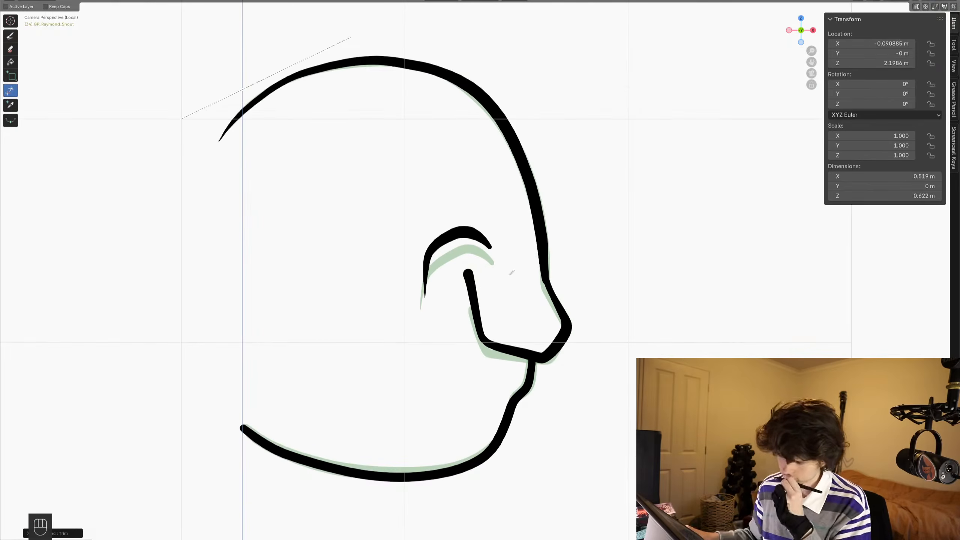
pyautogui.click(11, 36)
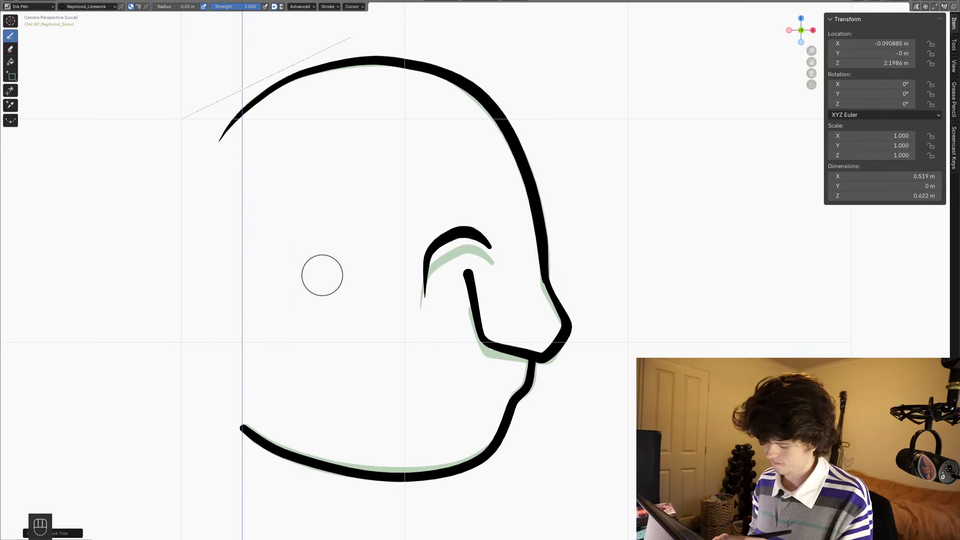
# - Ink the head and nose profile, cheek crease and jaw line on frame 35, following the onion skin
pyautogui.press('Right')
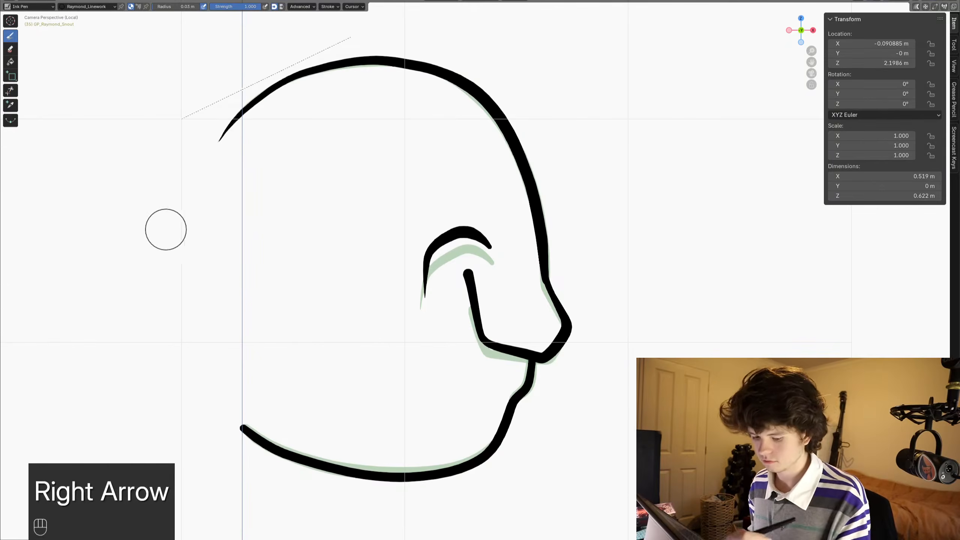
pyautogui.moveTo(219, 140)
pyautogui.keyDown('shift'); pyautogui.mouseDown()
pyautogui.moveTo(263, 92)
pyautogui.moveTo(344, 61)
pyautogui.moveTo(446, 73)
pyautogui.moveTo(503, 117)
pyautogui.moveTo(535, 191)
pyautogui.moveTo(541, 265)
pyautogui.mouseUp(); pyautogui.keyUp('shift')
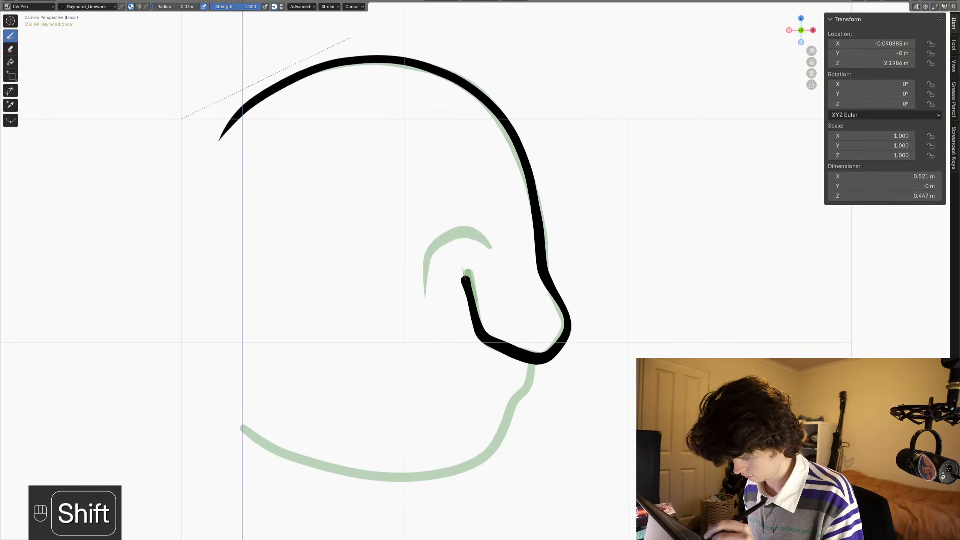
pyautogui.keyDown('shift'); pyautogui.moveTo(425, 298); pyautogui.dragTo(423, 269); pyautogui.keyUp('shift')
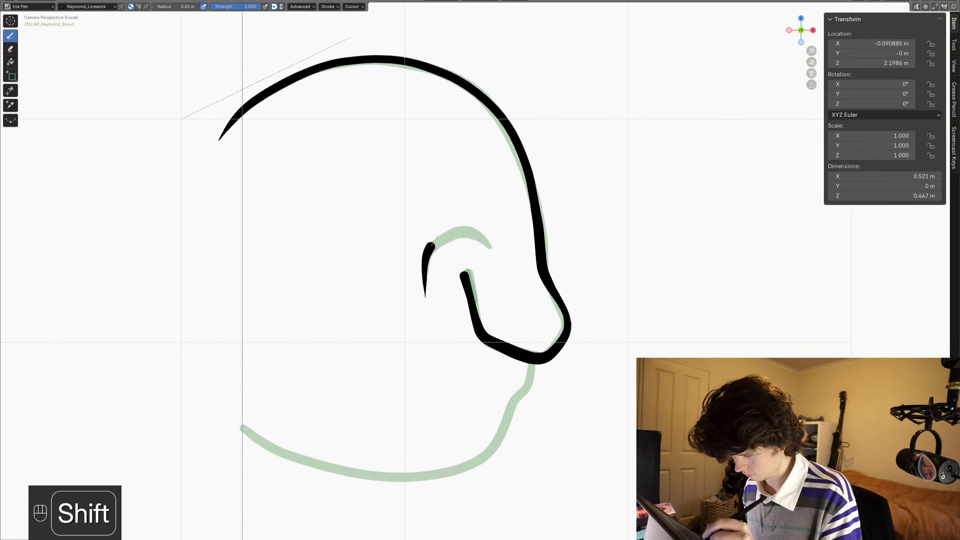
pyautogui.keyDown('shift'); pyautogui.scroll(-3, 385, 346); pyautogui.keyUp('shift')
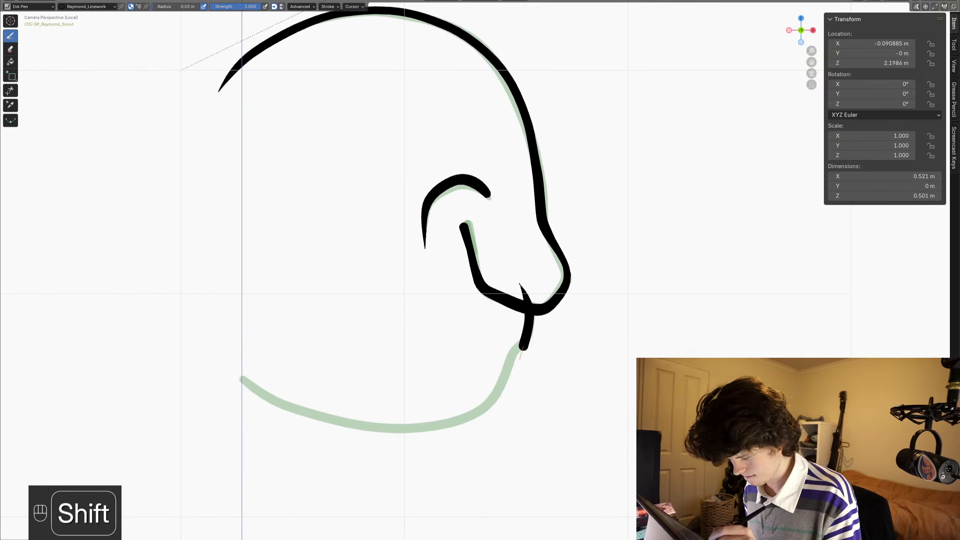
pyautogui.moveTo(423, 428)
pyautogui.keyDown('shift'); pyautogui.mouseDown()
pyautogui.moveTo(316, 422)
pyautogui.moveTo(240, 380)
pyautogui.mouseUp(); pyautogui.keyUp('shift')
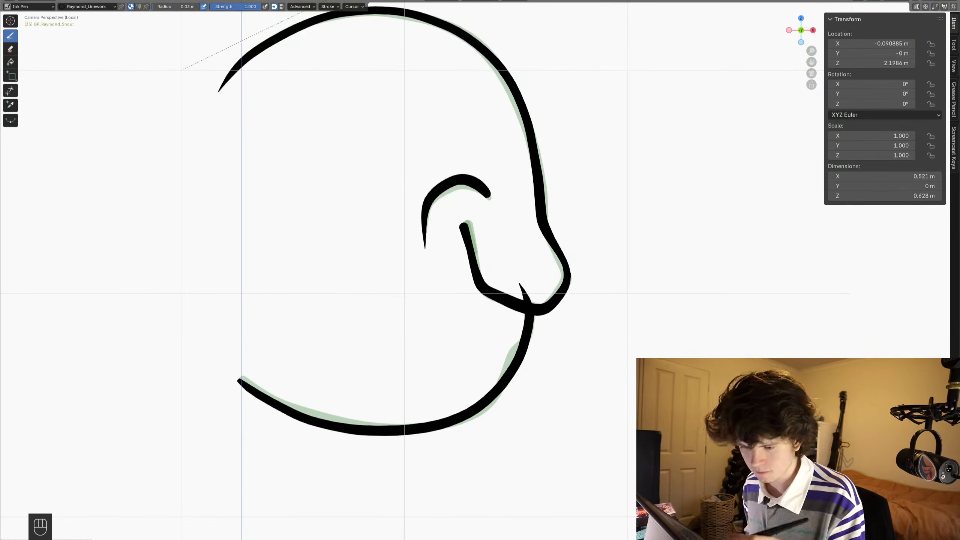
# - Trim the jaw stroke's overshoot inside the frame 35 nose, return to the Ink Pen and undo the stray stroke
pyautogui.click(10, 90)
pyautogui.moveTo(511, 292)
pyautogui.mouseDown()
pyautogui.moveTo(533, 289)
pyautogui.moveTo(510, 337)
pyautogui.mouseUp()
pyautogui.click(10, 35)
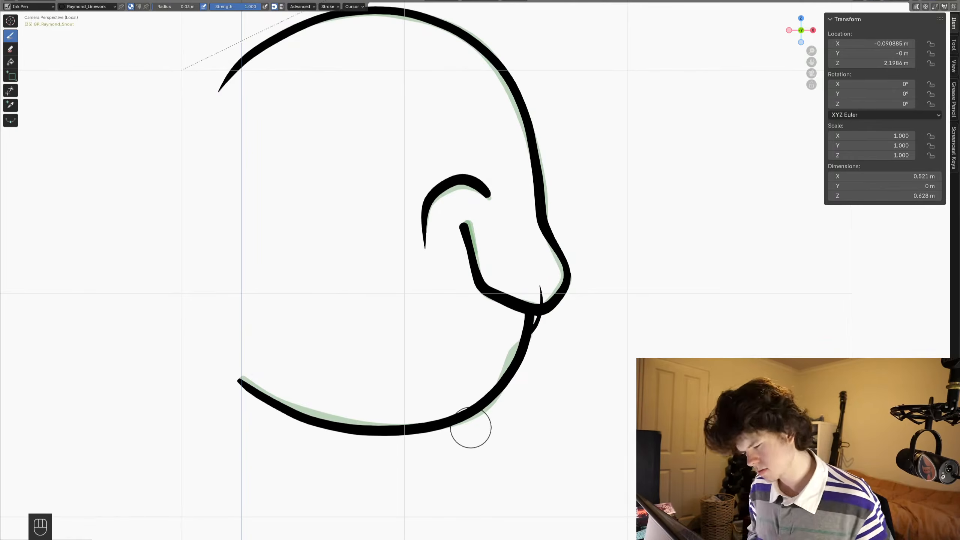
pyautogui.hotkey('ctrl', 'z')
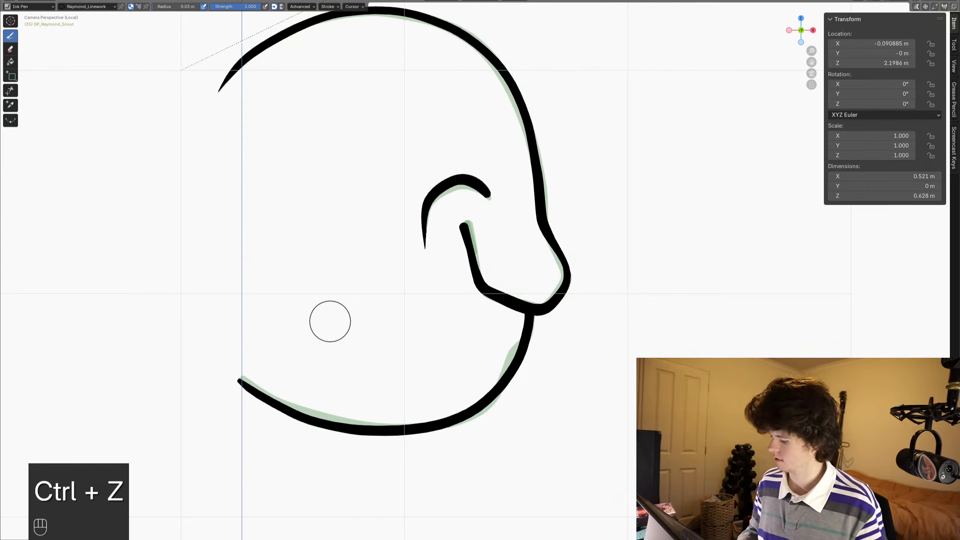
# - Save the file and flip between frames 34 and 35 to compare the two snout drawings
pyautogui.press('KP_Subtract')
pyautogui.press('KP_Subtract')
pyautogui.press('KP_Subtract')
pyautogui.hotkey('ctrl', 's')
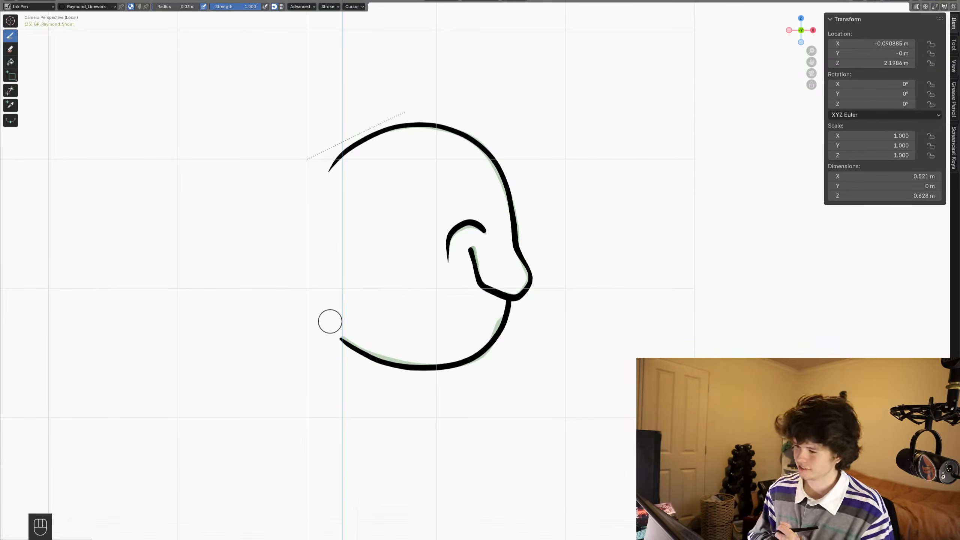
pyautogui.hotkey('ctrl', 's')
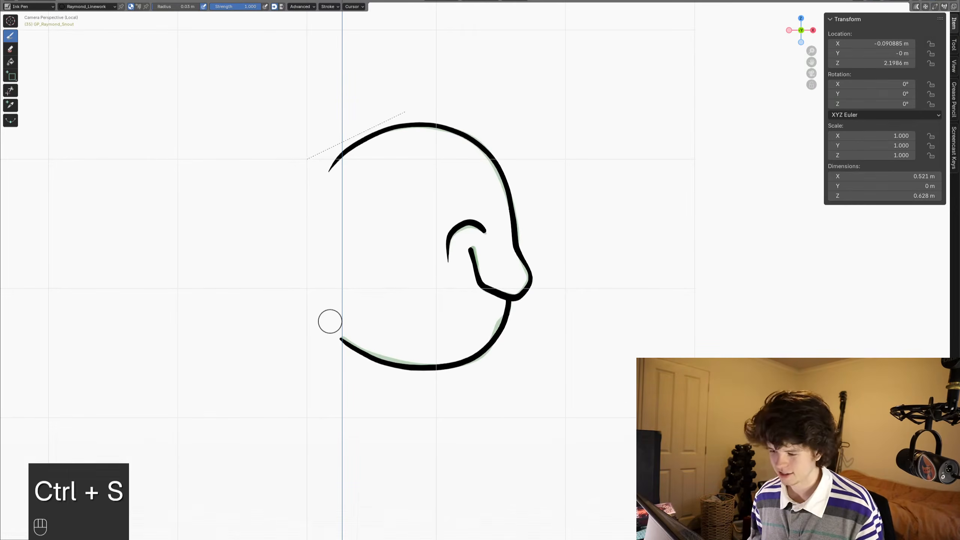
pyautogui.moveTo(330, 322)
pyautogui.keyDown('shift'); pyautogui.mouseDown(button='middle')
pyautogui.moveTo(302, 386)
pyautogui.moveTo(314, 419)
pyautogui.mouseUp(button='middle'); pyautogui.keyUp('shift')
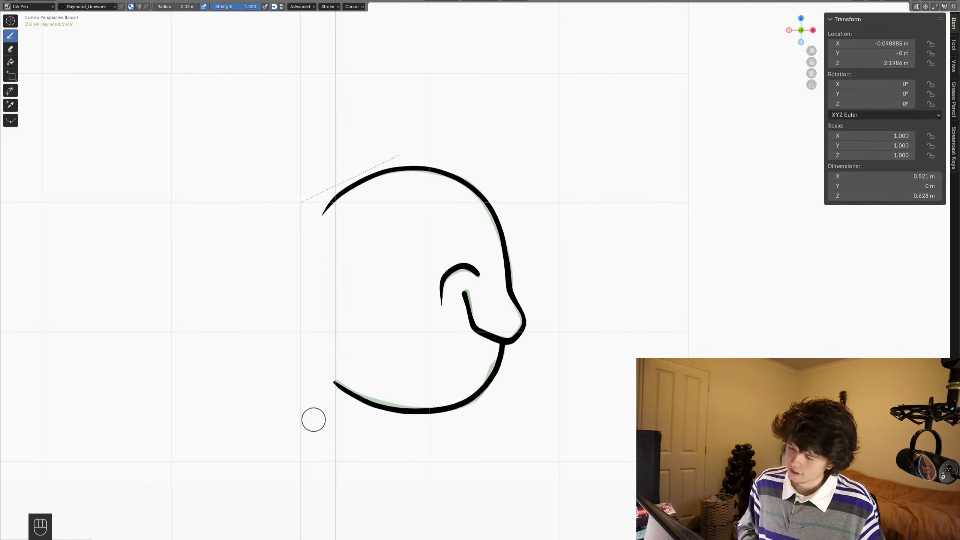
pyautogui.press('Left')
pyautogui.press('Right')
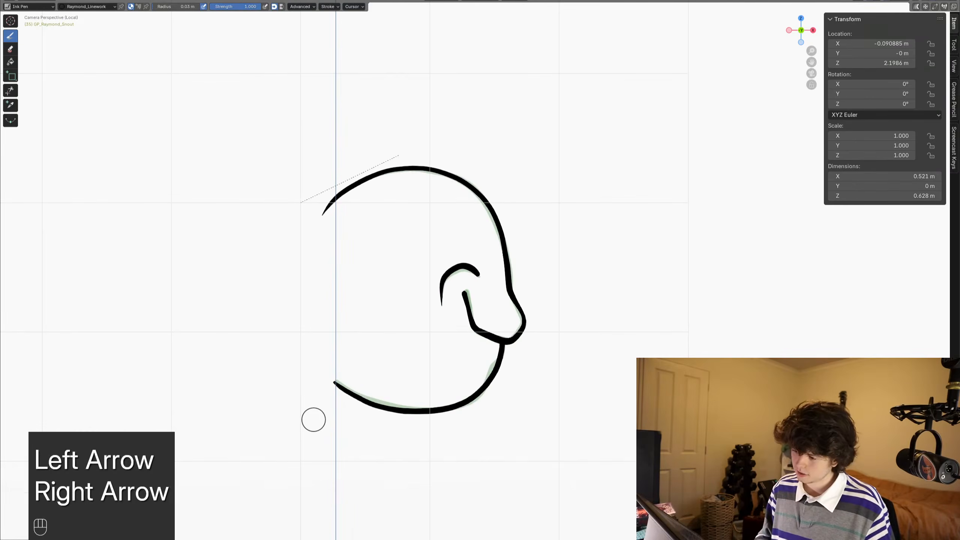
pyautogui.press('Left')
pyautogui.press('Right')
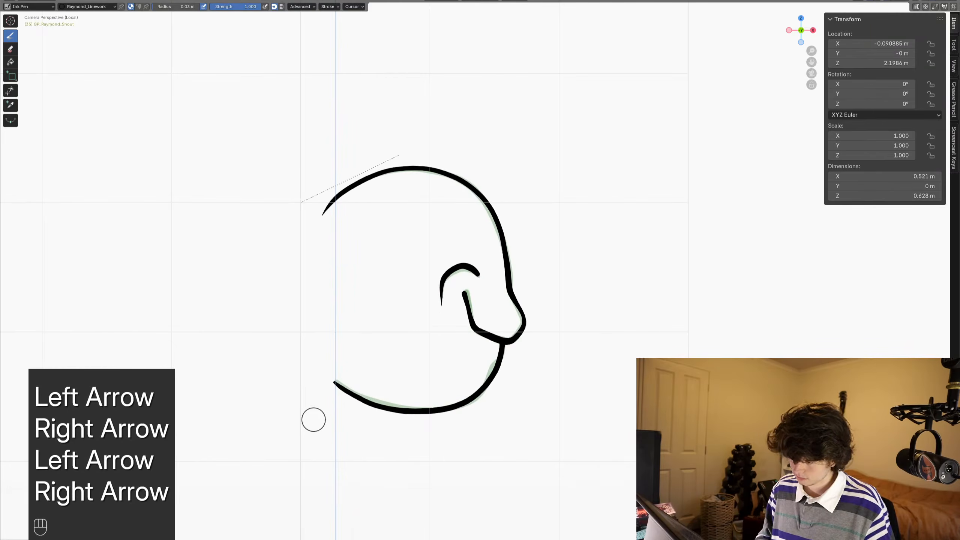
# - Draw a slanted closed mouth outline below the snout tip on frame 36, redoing the first attempt as a slimmer shape
pyautogui.press('Right')
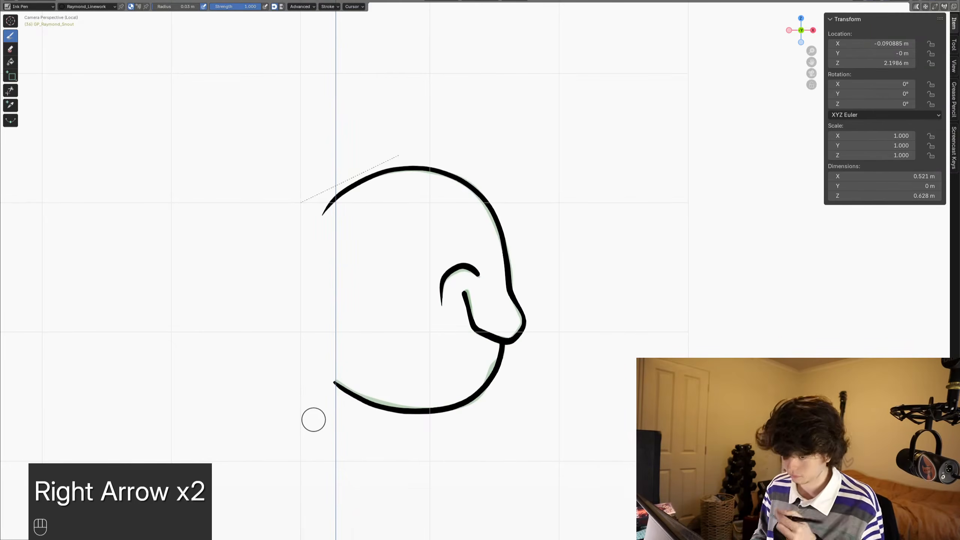
pyautogui.hotkey('ctrl', 's')
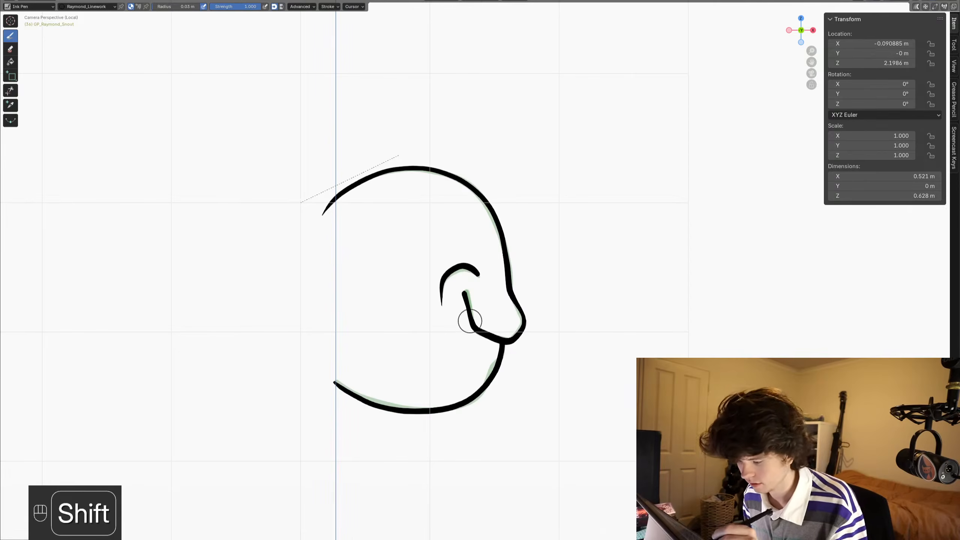
pyautogui.keyDown('shift'); pyautogui.moveTo(466, 341); pyautogui.dragTo(455, 301); pyautogui.keyUp('shift')
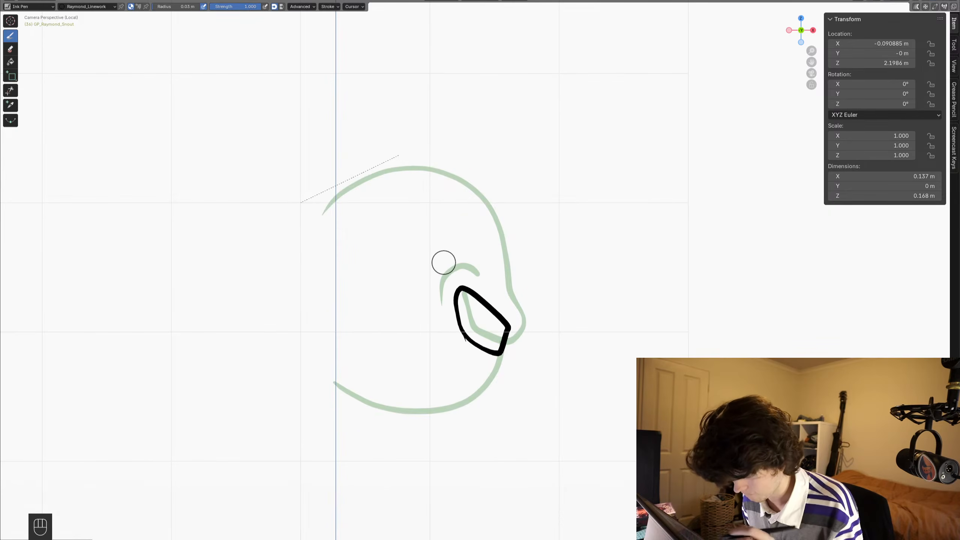
pyautogui.hotkey('ctrl', 'z')
pyautogui.moveTo(471, 336)
pyautogui.mouseDown()
pyautogui.moveTo(458, 319)
pyautogui.moveTo(503, 323)
pyautogui.mouseUp()
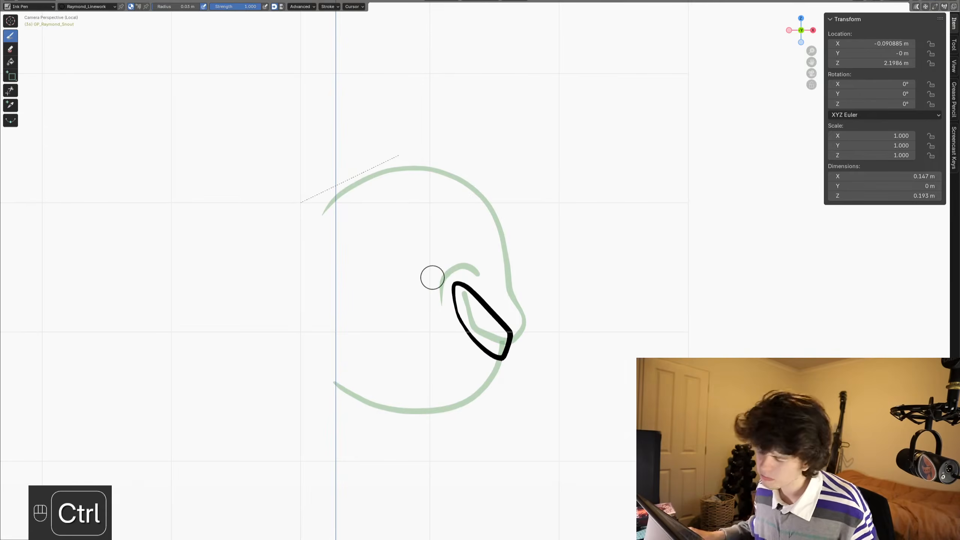
# - Reshape the frame 36 mouth outline in Sculpt Mode with the Grab brush, stretching its upper end towards the cheek
pyautogui.hotkey('ctrl', 'Tab')
pyautogui.moveTo(490, 324); pyautogui.dragTo(506, 301)
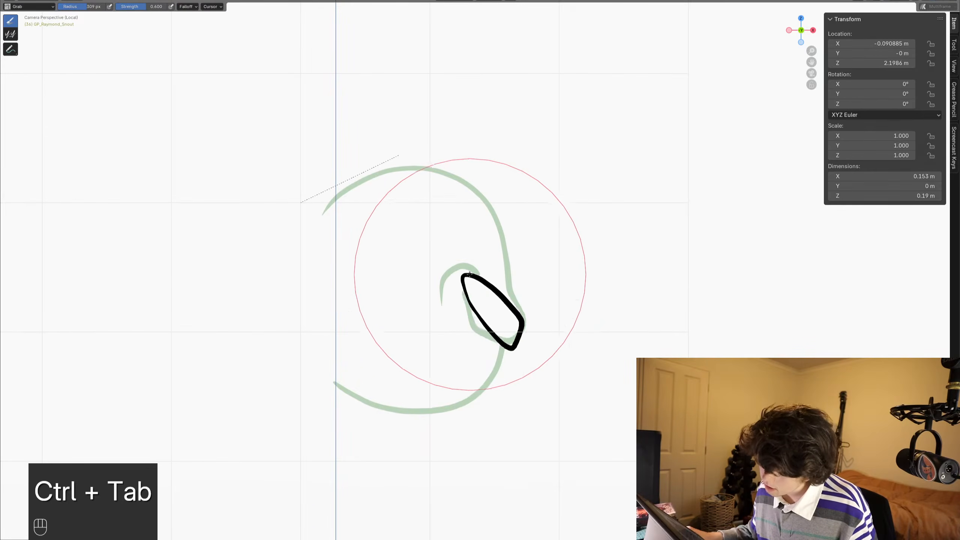
pyautogui.moveTo(469, 274); pyautogui.dragTo(451, 286)
pyautogui.moveTo(468, 335)
pyautogui.mouseDown()
pyautogui.moveTo(478, 338)
pyautogui.moveTo(520, 276)
pyautogui.mouseUp()
# - Move the whole mouth outline into place over the snout in Edit Mode and return to Sculpt Mode
pyautogui.press('Tab')
pyautogui.press('a')
pyautogui.scroll(2, 589, 275)
pyautogui.press('g')
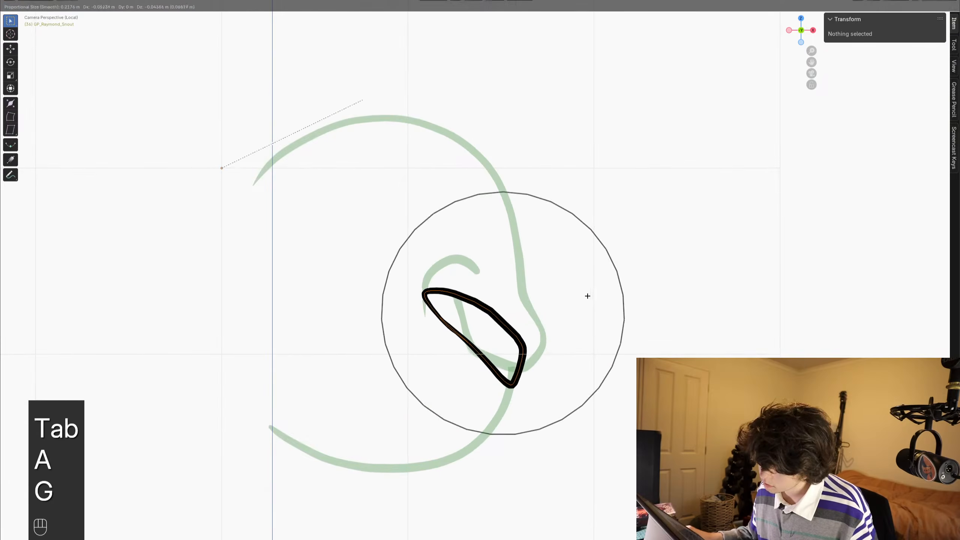
pyautogui.click(587, 296)
pyautogui.rightClick(587, 297)
pyautogui.hotkey('ctrl', 'Tab')
pyautogui.hotkey('ctrl', 'Tab')
pyautogui.hotkey('ctrl', 'Tab')
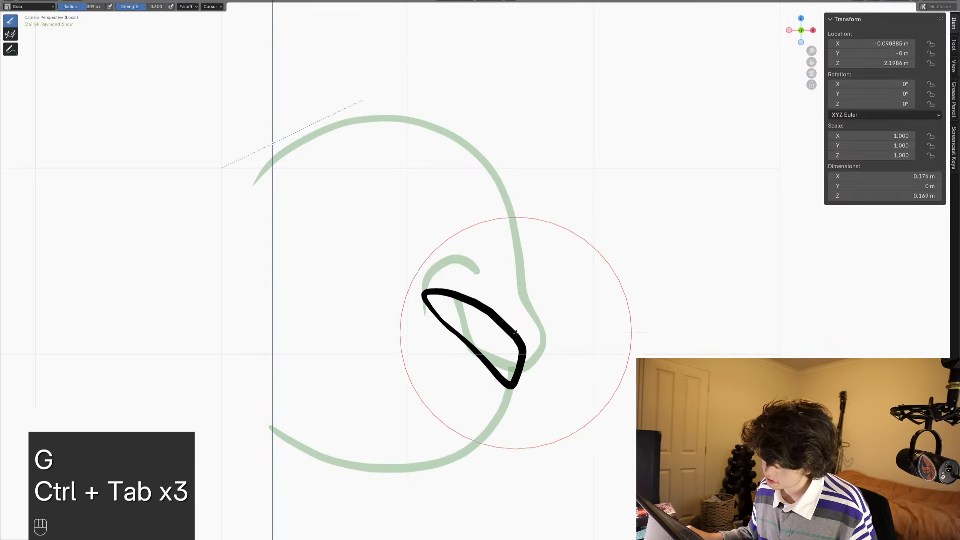
# - Pull the mouth outline's cheek-side corner slightly inward with the Grab brush and save the file
pyautogui.scroll(2, 518, 348)
pyautogui.scroll(-2, 559, 258)
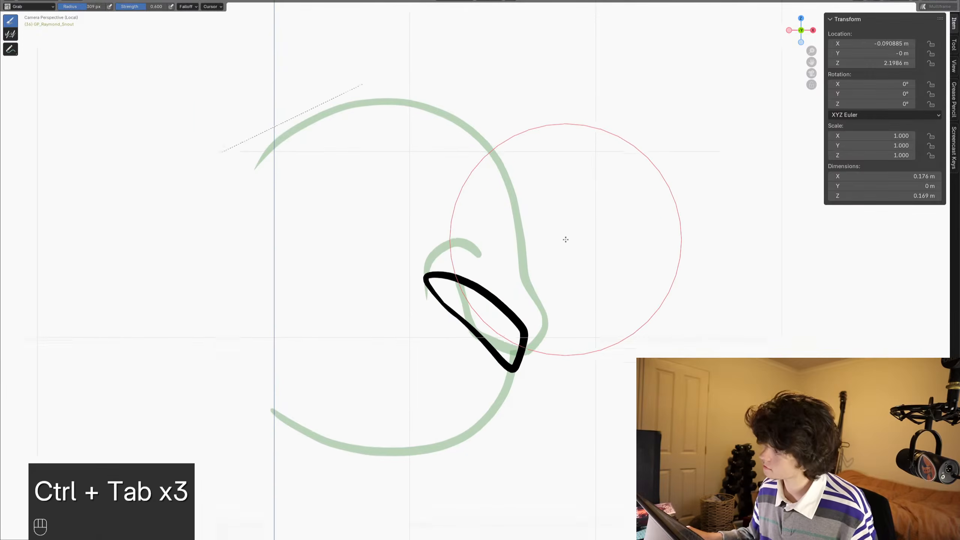
pyautogui.hotkey('ctrl', 's')
pyautogui.hotkey('ctrl', 'Tab')
pyautogui.moveTo(413, 313)
pyautogui.mouseDown()
pyautogui.moveTo(412, 298)
pyautogui.moveTo(424, 298)
pyautogui.moveTo(425, 311)
pyautogui.mouseUp()
pyautogui.hotkey('ctrl', 's')
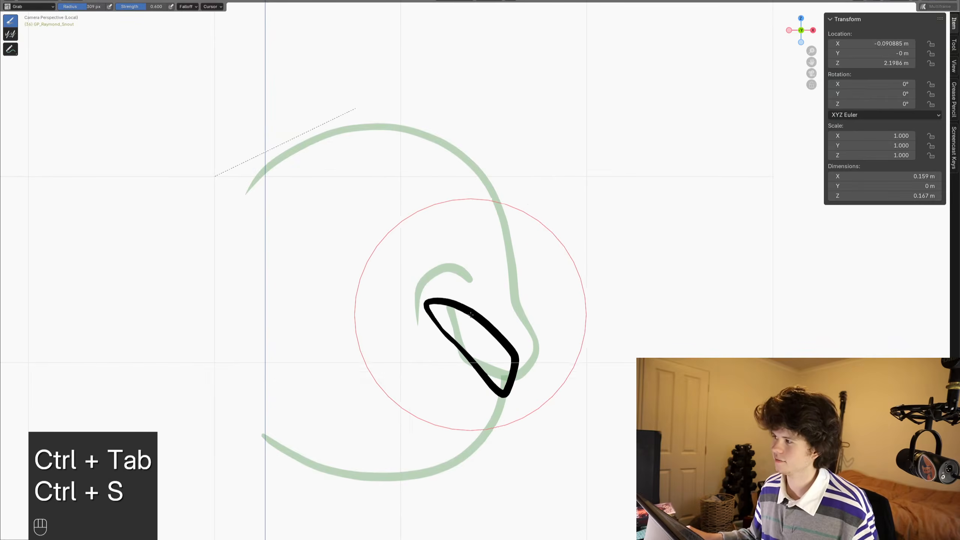
# - Ink the head-top and nose profile on frame 36 in Draw Mode and trim its end inside the mouth outline
pyautogui.hotkey('ctrl', 'Tab')
pyautogui.scroll(2, 531, 302)
pyautogui.moveTo(566, 376)
pyautogui.keyDown('shift'); pyautogui.mouseDown(button='middle')
pyautogui.moveTo(586, 277)
pyautogui.moveTo(607, 288)
pyautogui.mouseUp(button='middle'); pyautogui.keyUp('shift')
pyautogui.scroll(-1, 587, 276)
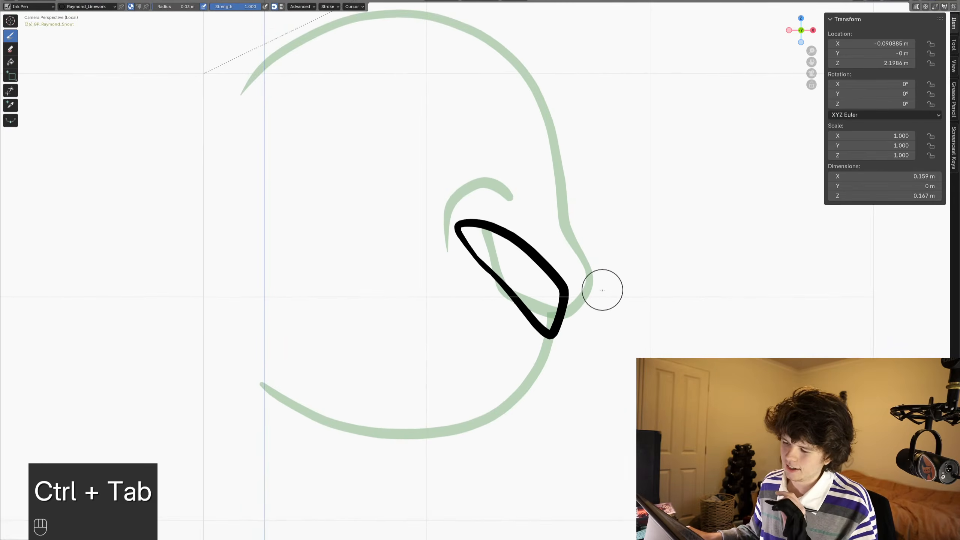
pyautogui.keyDown('shift'); pyautogui.moveTo(384, 245); pyautogui.dragTo(365, 324, button='middle'); pyautogui.keyUp('shift')
pyautogui.moveTo(224, 171)
pyautogui.mouseDown()
pyautogui.moveTo(343, 94)
pyautogui.moveTo(450, 102)
pyautogui.moveTo(507, 158)
pyautogui.moveTo(531, 242)
pyautogui.mouseUp()
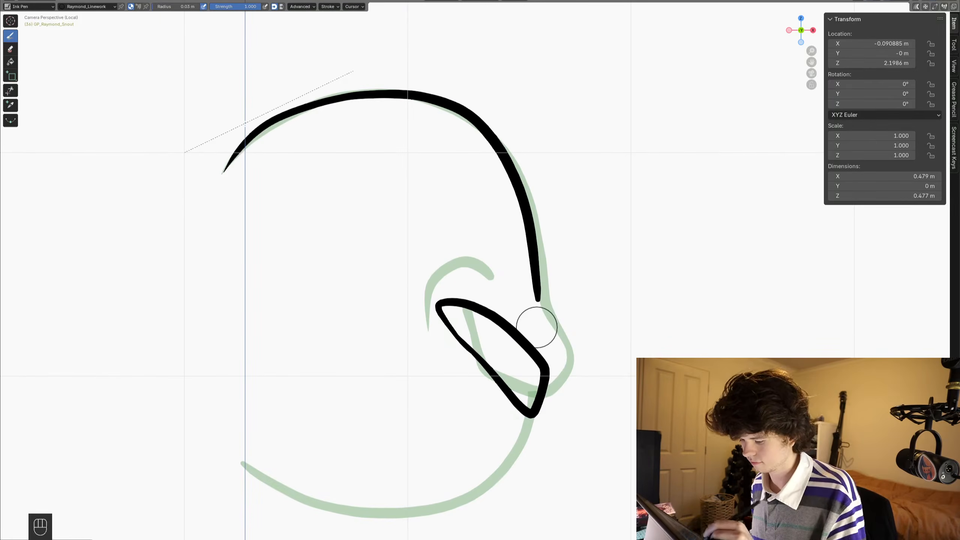
pyautogui.hotkey('ctrl', 'z')
pyautogui.hotkey('ctrl', 's')
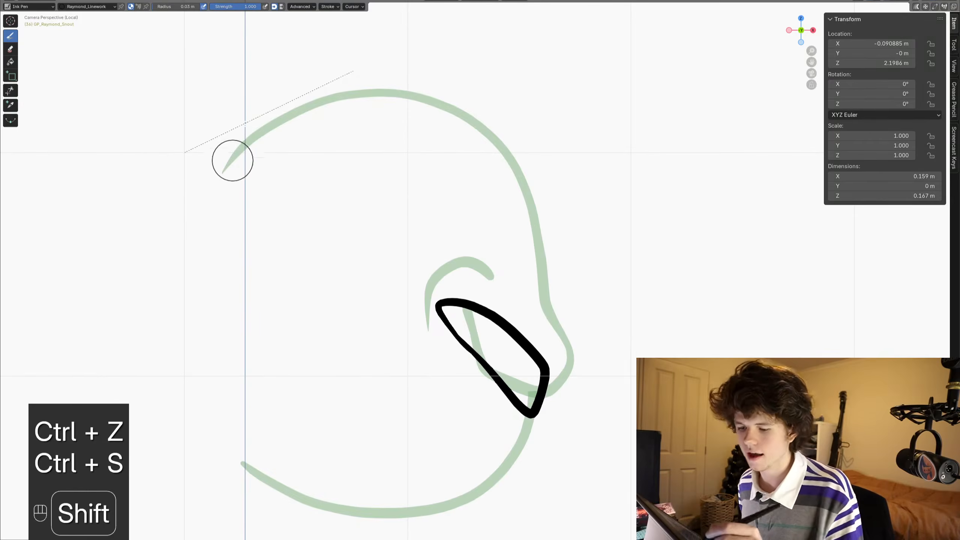
pyautogui.moveTo(221, 176)
pyautogui.keyDown('shift'); pyautogui.mouseDown()
pyautogui.moveTo(269, 125)
pyautogui.moveTo(369, 90)
pyautogui.moveTo(450, 101)
pyautogui.moveTo(515, 150)
pyautogui.moveTo(542, 299)
pyautogui.mouseUp(); pyautogui.keyUp('shift')
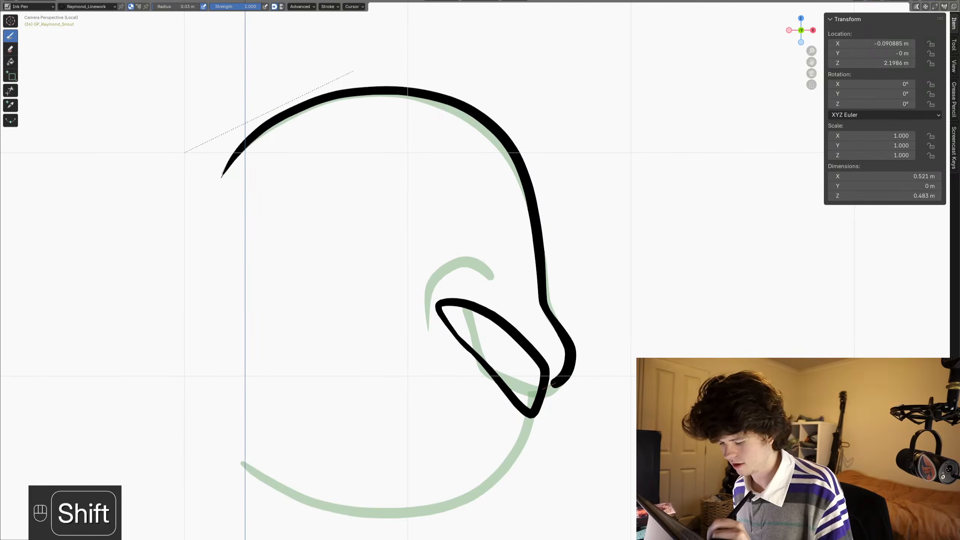
pyautogui.click(11, 90)
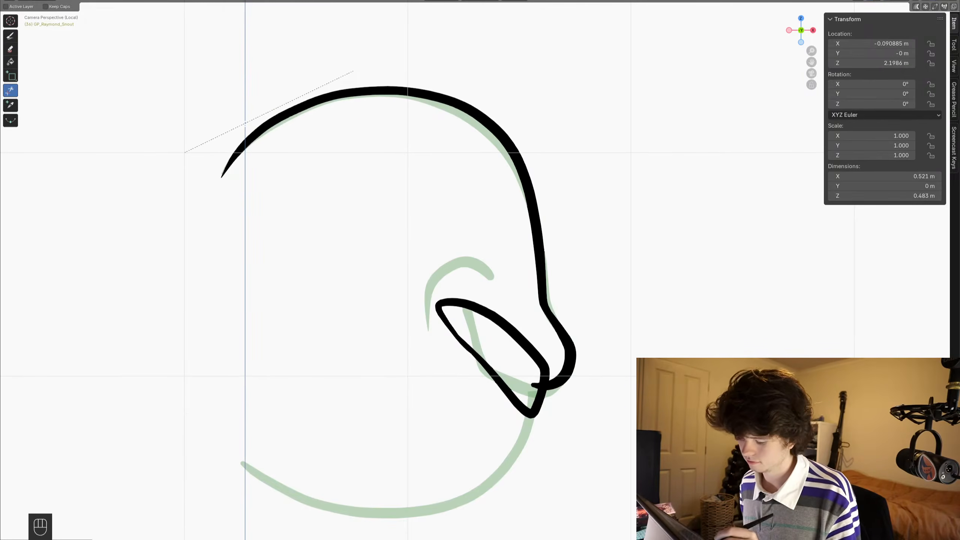
pyautogui.keyDown('shift'); pyautogui.moveTo(404, 265); pyautogui.dragTo(418, 224, button='middle'); pyautogui.keyUp('shift')
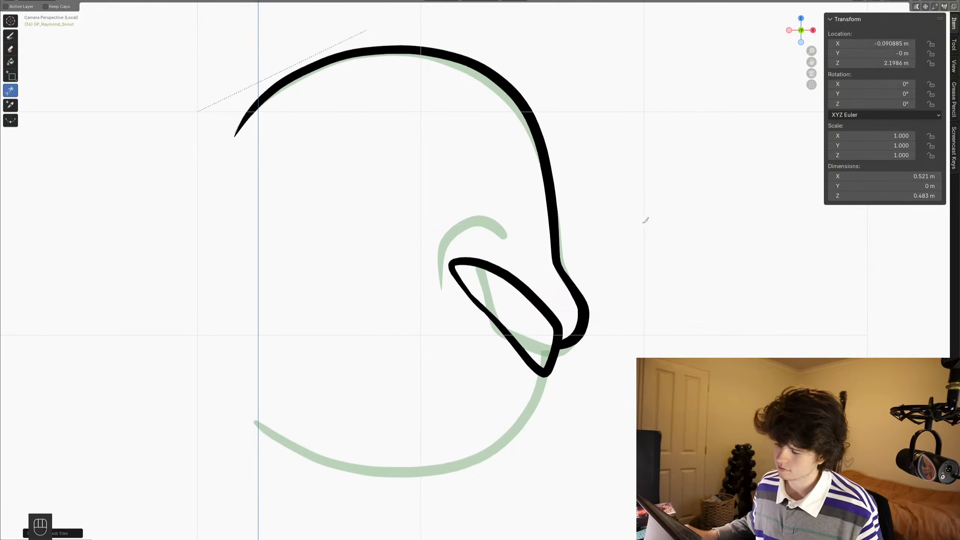
# - Nudge the frame 36 head and nose contour with the Grab brush in Sculpt Mode to match the onion skin
pyautogui.hotkey('ctrl', 'Tab')
pyautogui.scroll(3, 604, 223)
pyautogui.keyDown('shift'); pyautogui.moveTo(636, 231); pyautogui.dragTo(615, 237, button='middle'); pyautogui.keyUp('shift')
pyautogui.moveTo(592, 253); pyautogui.dragTo(596, 249)
pyautogui.keyDown('shift'); pyautogui.moveTo(592, 135); pyautogui.dragTo(624, 263, button='middle'); pyautogui.keyUp('shift')
pyautogui.scroll(-3, 612, 253)
pyautogui.moveTo(498, 172); pyautogui.dragTo(485, 179)
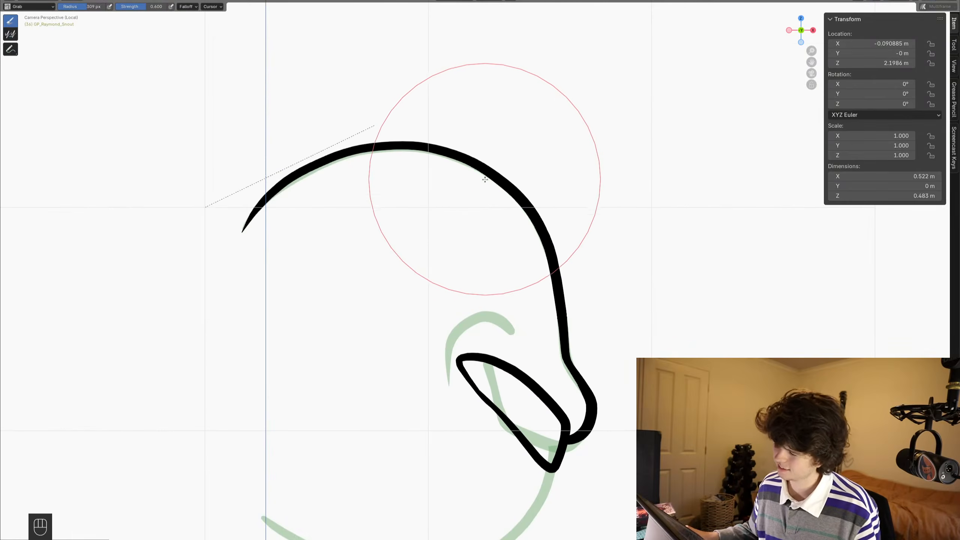
# - Ink the lower lip and jaw line on frame 36 from the mouth outline back to the rear jaw end
pyautogui.hotkey('ctrl', 'Tab')
pyautogui.scroll(-3, 619, 272)
pyautogui.keyDown('shift'); pyautogui.moveTo(621, 276); pyautogui.dragTo(642, 168, button='middle'); pyautogui.keyUp('shift')
pyautogui.scroll(4, 628, 212)
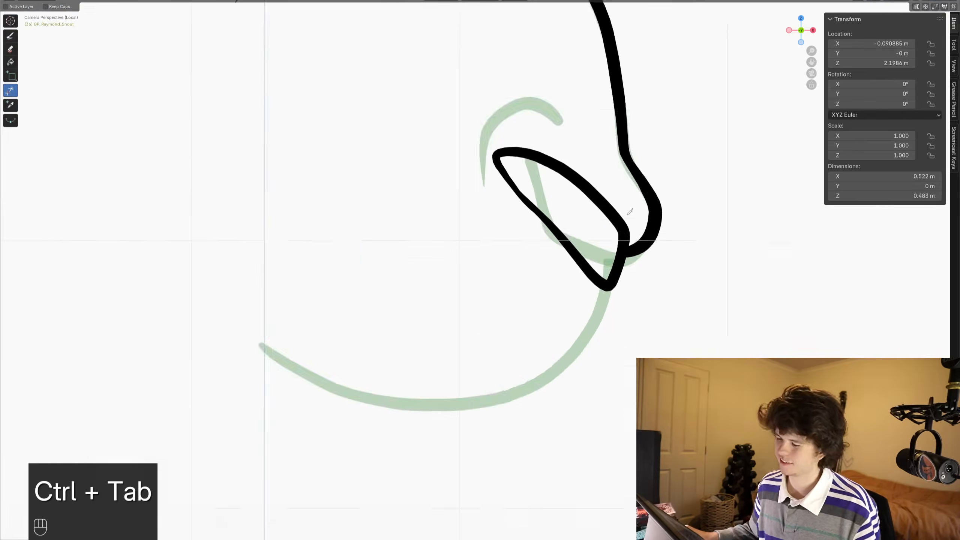
pyautogui.keyDown('shift'); pyautogui.moveTo(630, 212); pyautogui.dragTo(584, 183, button='middle'); pyautogui.keyUp('shift')
pyautogui.click(10, 35)
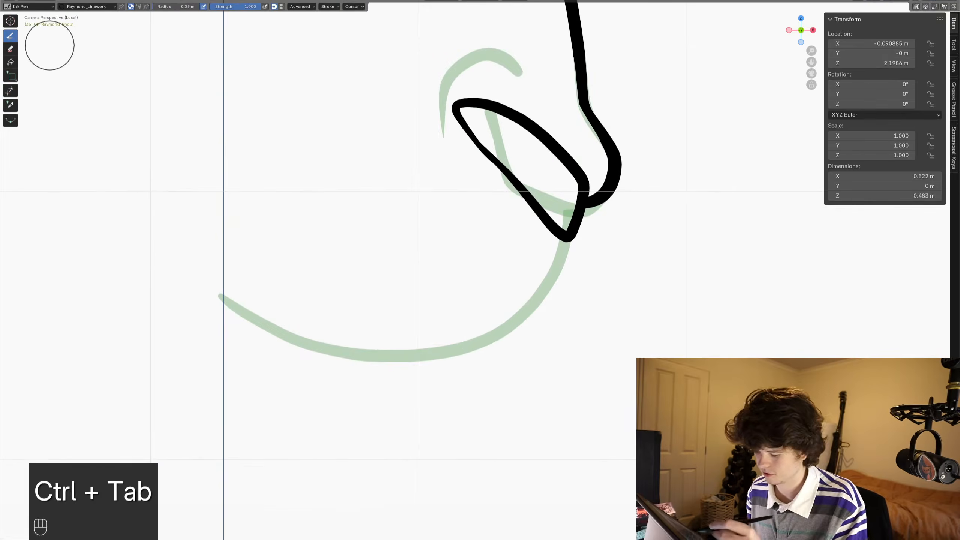
pyautogui.press('shift')
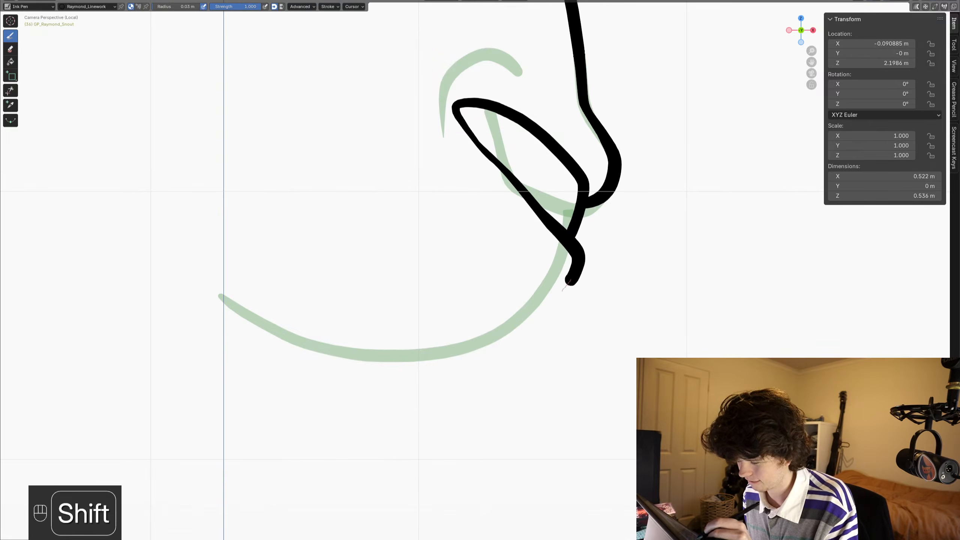
pyautogui.moveTo(544, 293)
pyautogui.keyDown('shift'); pyautogui.mouseDown()
pyautogui.moveTo(512, 328)
pyautogui.moveTo(469, 349)
pyautogui.moveTo(412, 355)
pyautogui.moveTo(328, 348)
pyautogui.moveTo(221, 299)
pyautogui.mouseUp(); pyautogui.keyUp('shift')
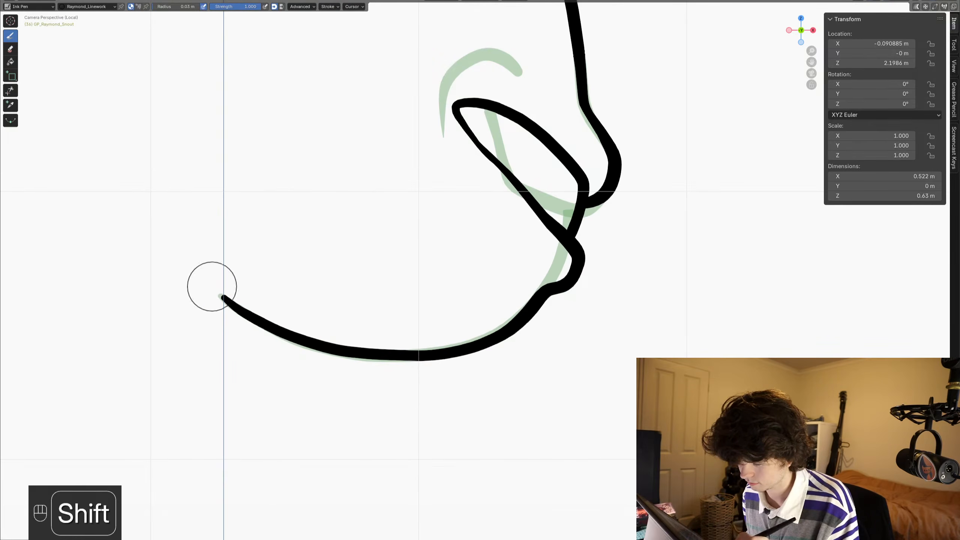
pyautogui.scroll(-1, 591, 153)
pyautogui.scroll(-5, 592, 154)
pyautogui.scroll(5, 527, 282)
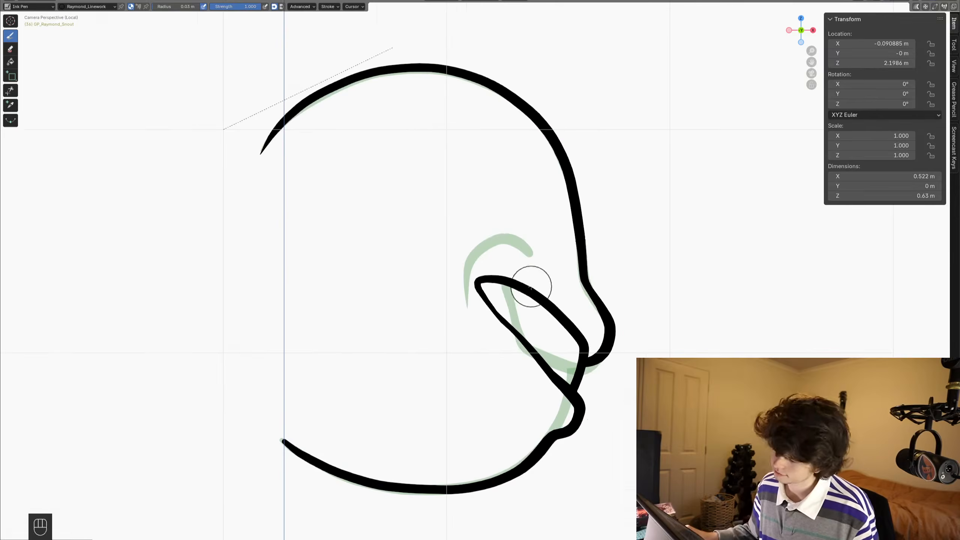
# - Try to pull the frame 36 mouth outline's cheek corner and lower edge upward with the Grab brush, checking against the full character
pyautogui.hotkey('ctrl', 'Tab')
pyautogui.scroll(2, 484, 333)
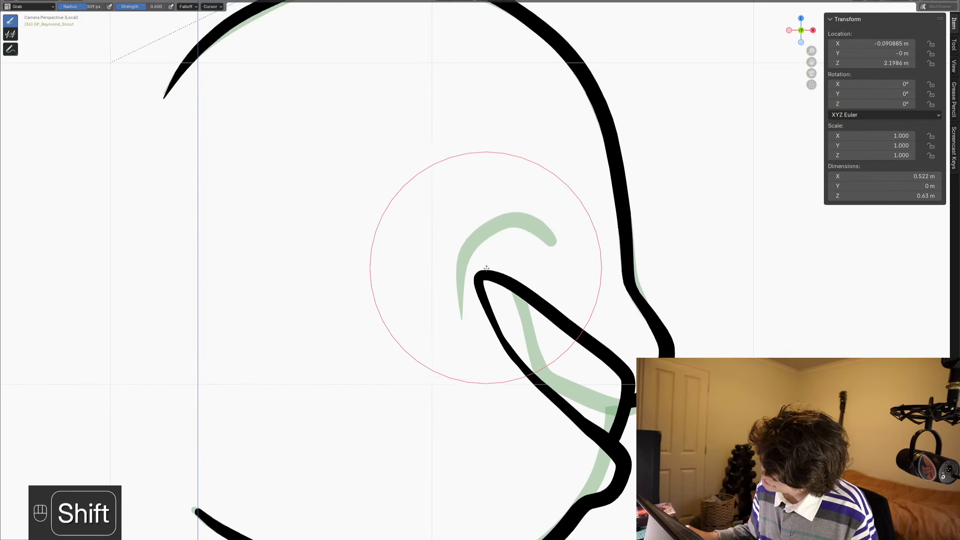
pyautogui.moveTo(468, 287); pyautogui.dragTo(477, 265)
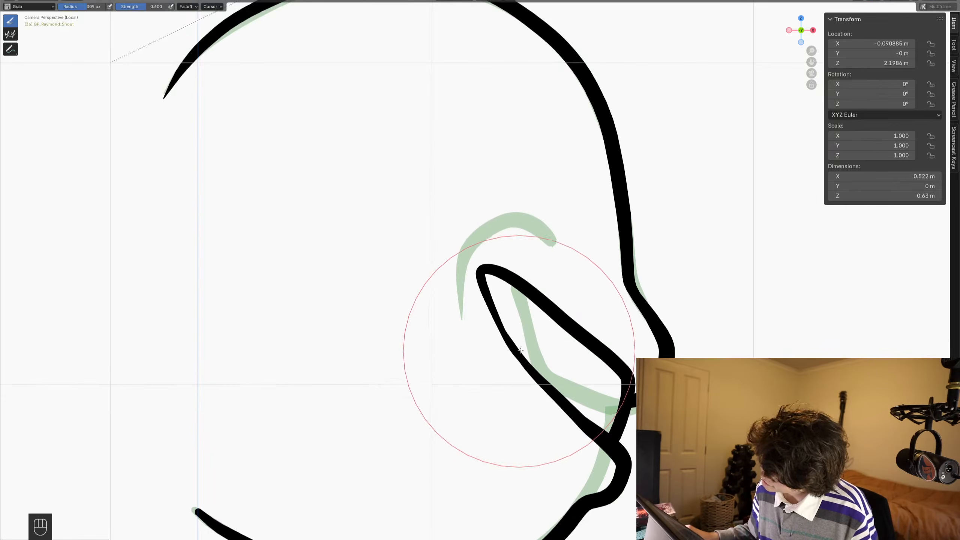
pyautogui.hotkey('ctrl', 'Tab')
pyautogui.scroll(-3, 560, 295)
pyautogui.press('/')
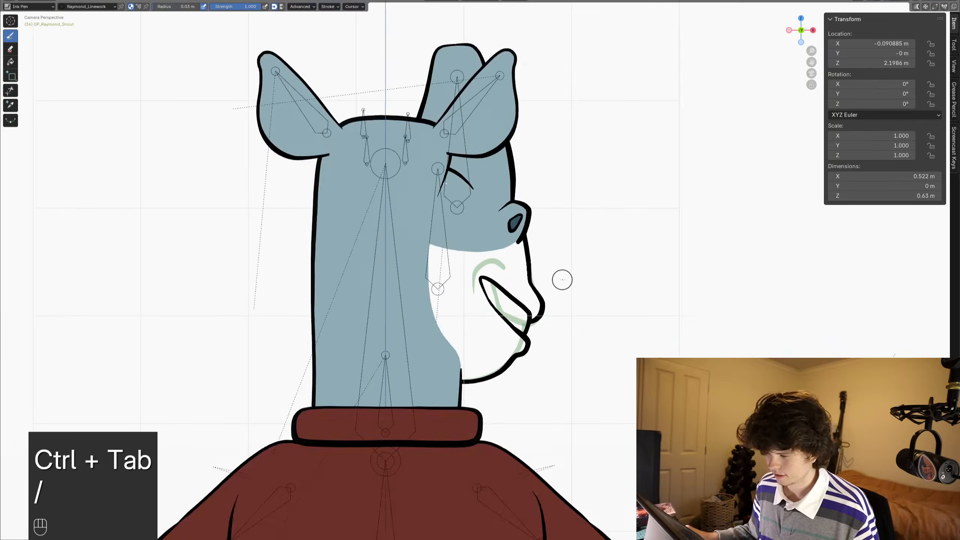
pyautogui.scroll(3, 558, 340)
pyautogui.hotkey('ctrl', 'Tab')
pyautogui.moveTo(557, 353)
pyautogui.mouseDown()
pyautogui.moveTo(569, 332)
pyautogui.moveTo(565, 343)
pyautogui.mouseUp()
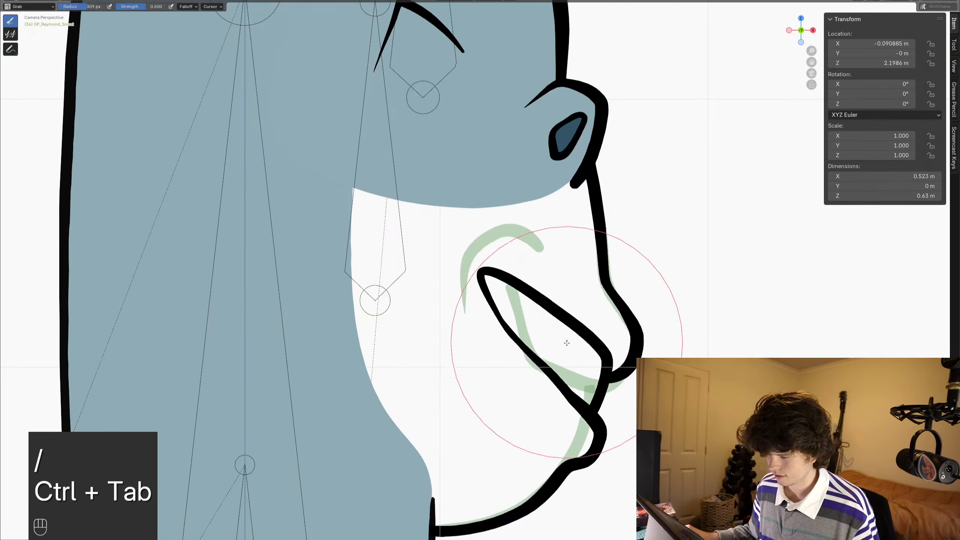
# - Undo the Grab brush edits made to the frame 36 mouth outline
pyautogui.hotkey('ctrl', 'z')
pyautogui.hotkey('ctrl', 'z')
pyautogui.hotkey('ctrl', 'z')
pyautogui.hotkey('ctrl', 'z')
pyautogui.hotkey('ctrl', 'z')
pyautogui.hotkey('ctrl', 'z')
pyautogui.hotkey('ctrl', 'z')
pyautogui.hotkey('ctrl', 'z')
pyautogui.hotkey('ctrl', 'z')
pyautogui.hotkey('ctrl', 'z')
pyautogui.hotkey('ctrl', 'z')
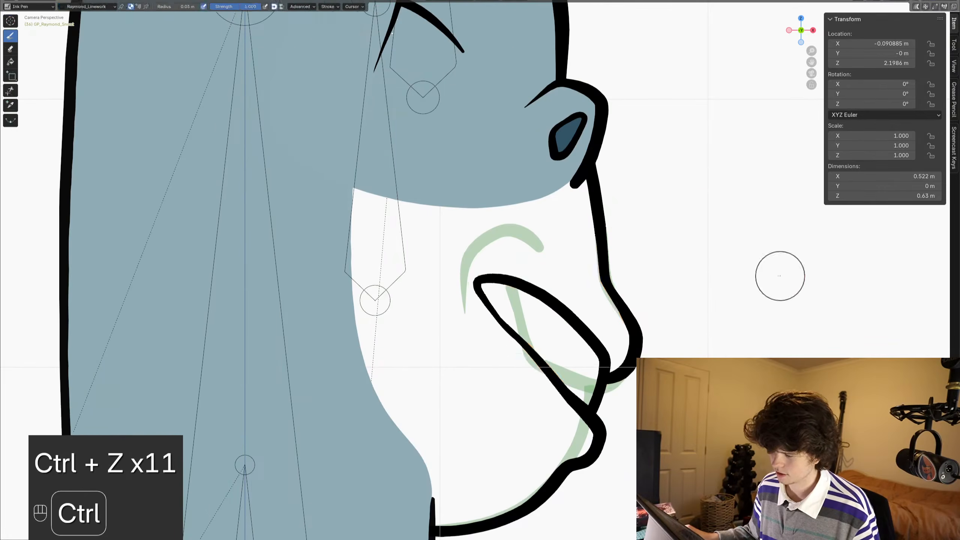
pyautogui.hotkey('ctrl', 'Tab')
pyautogui.scroll(-4, 638, 276)
pyautogui.hotkey('ctrl', 'Tab')
pyautogui.scroll(5, 601, 326)
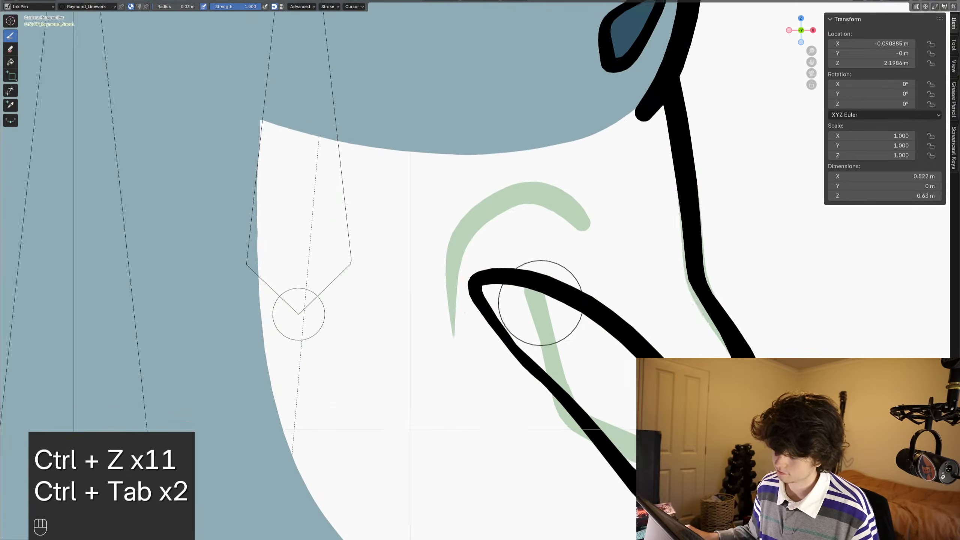
pyautogui.scroll(-1, 542, 300)
pyautogui.hotkey('ctrl', 'Tab')
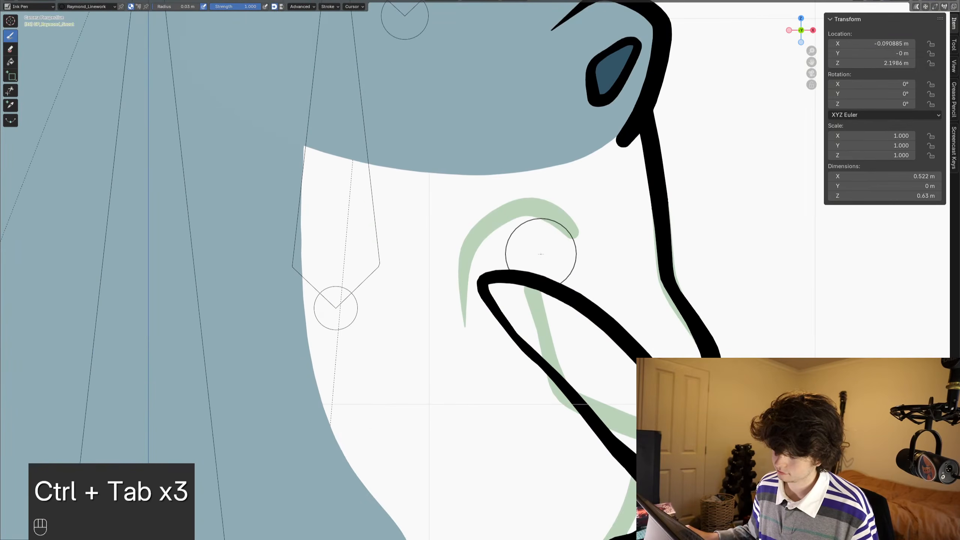
# - Isolate the snout, ink the curved cheek crease behind the frame 36 mouth outline, and save the file
pyautogui.press('/')
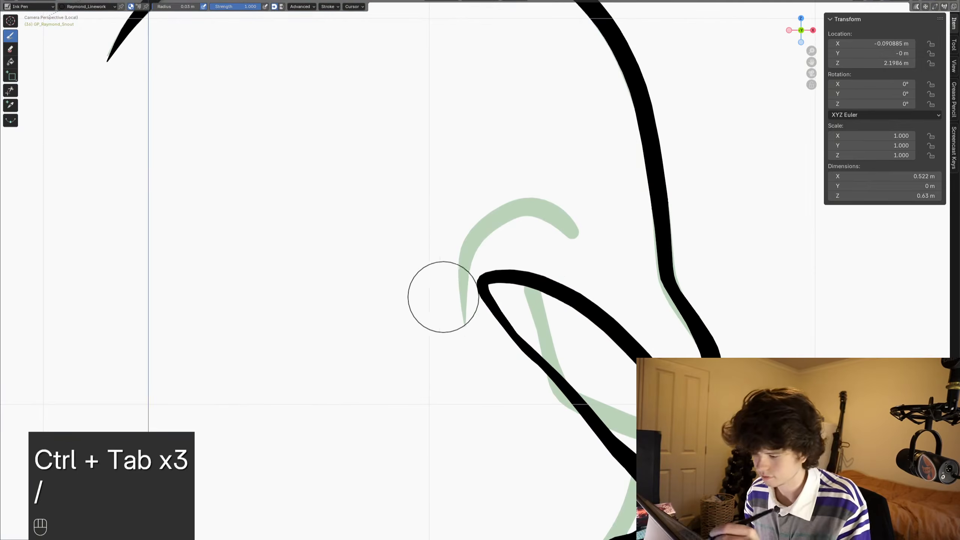
pyautogui.moveTo(440, 334)
pyautogui.keyDown('shift'); pyautogui.mouseDown()
pyautogui.moveTo(425, 227)
pyautogui.moveTo(499, 202)
pyautogui.moveTo(530, 208)
pyautogui.mouseUp(); pyautogui.keyUp('shift')
pyautogui.scroll(-6, 567, 238)
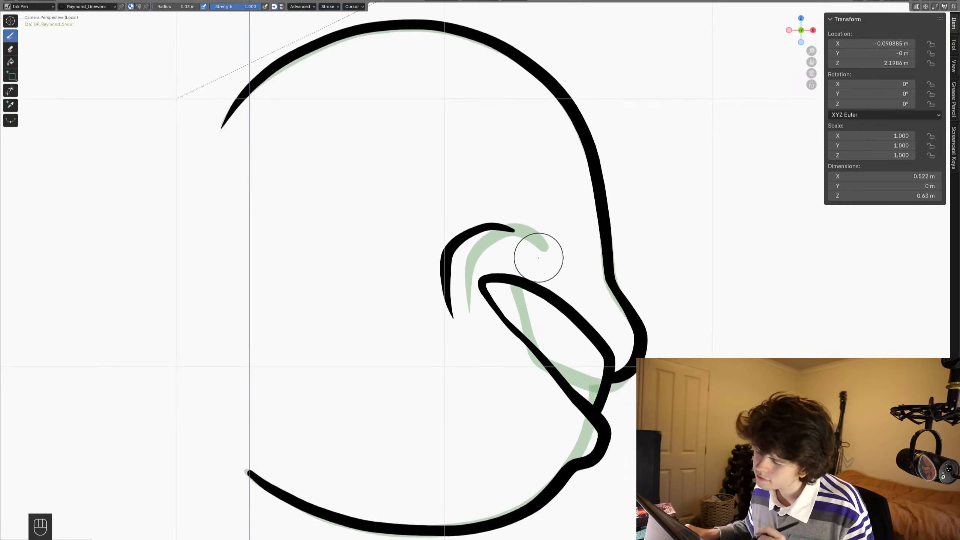
pyautogui.scroll(1, 501, 249)
pyautogui.hotkey('ctrl', 's')
pyautogui.moveTo(501, 249)
pyautogui.keyDown('shift'); pyautogui.mouseDown(button='middle')
pyautogui.moveTo(521, 264)
pyautogui.moveTo(521, 242)
pyautogui.mouseUp(button='middle'); pyautogui.keyUp('shift')
pyautogui.hotkey('ctrl', 's')
pyautogui.keyDown('alt'); pyautogui.scroll(-1, 522, 242); pyautogui.keyUp('alt')
pyautogui.hotkey('ctrl', 'space')
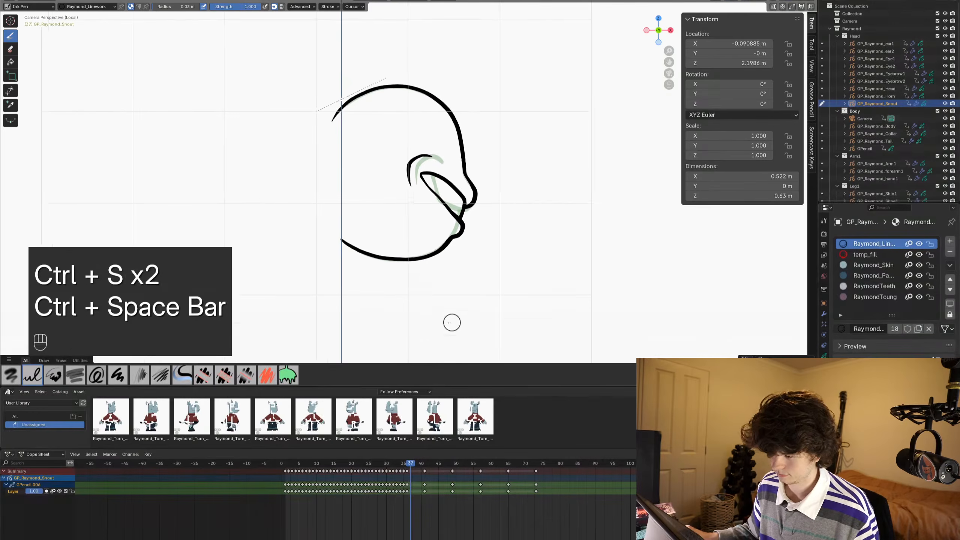
pyautogui.keyDown('shift'); pyautogui.moveTo(410, 195); pyautogui.dragTo(421, 232, button='middle'); pyautogui.keyUp('shift')
pyautogui.hotkey('ctrl', 's')
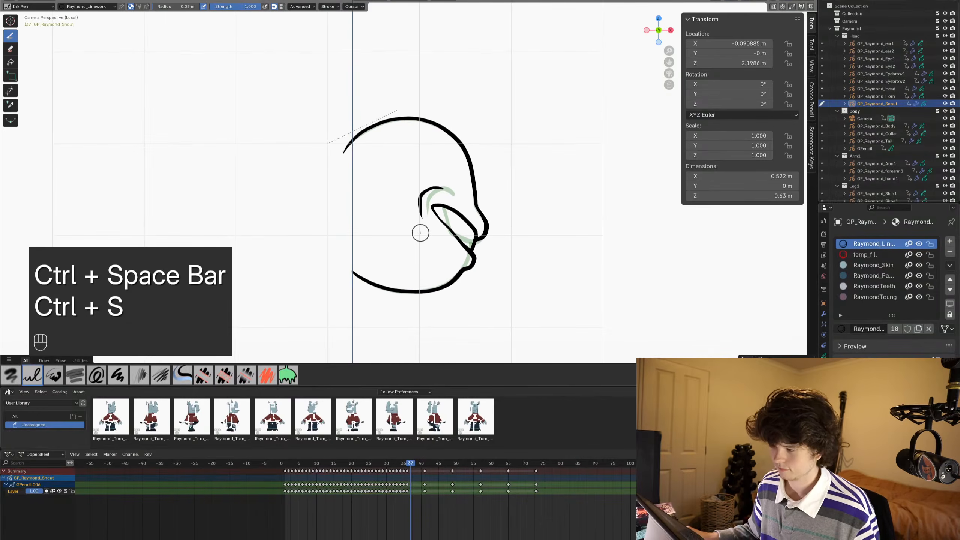
# - Switch the snout to Sculpt Mode, go back to frame 36 and save the file
pyautogui.scroll(3, 420, 232)
pyautogui.hotkey('ctrl', 'Tab')
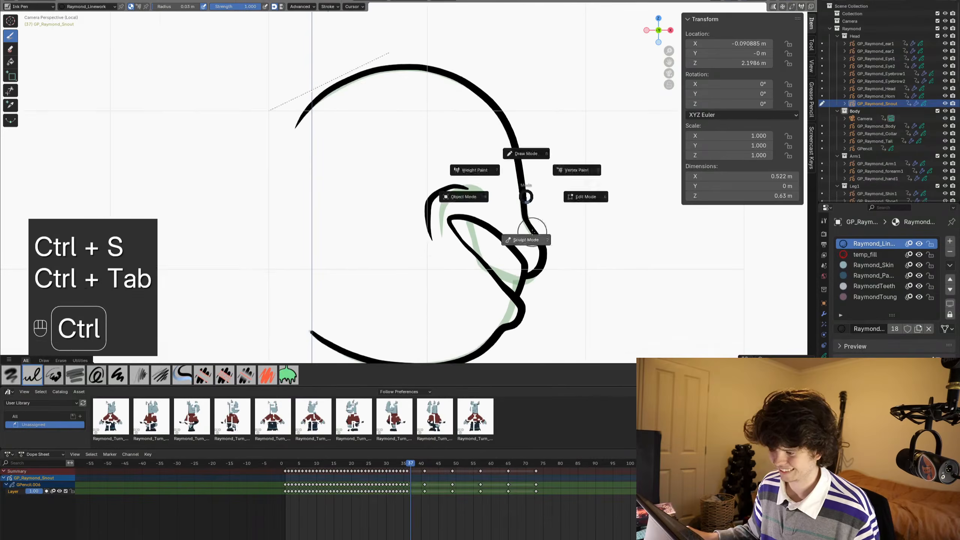
pyautogui.click(539, 245)
pyautogui.keyDown('alt'); pyautogui.scroll(1, 540, 250); pyautogui.keyUp('alt')
pyautogui.moveTo(541, 250)
pyautogui.keyDown('shift'); pyautogui.mouseDown(button='middle')
pyautogui.moveTo(533, 167)
pyautogui.moveTo(535, 218)
pyautogui.moveTo(487, 259)
pyautogui.mouseUp(button='middle'); pyautogui.keyUp('shift')
pyautogui.scroll(4, 563, 195)
pyautogui.scroll(-1, 553, 191)
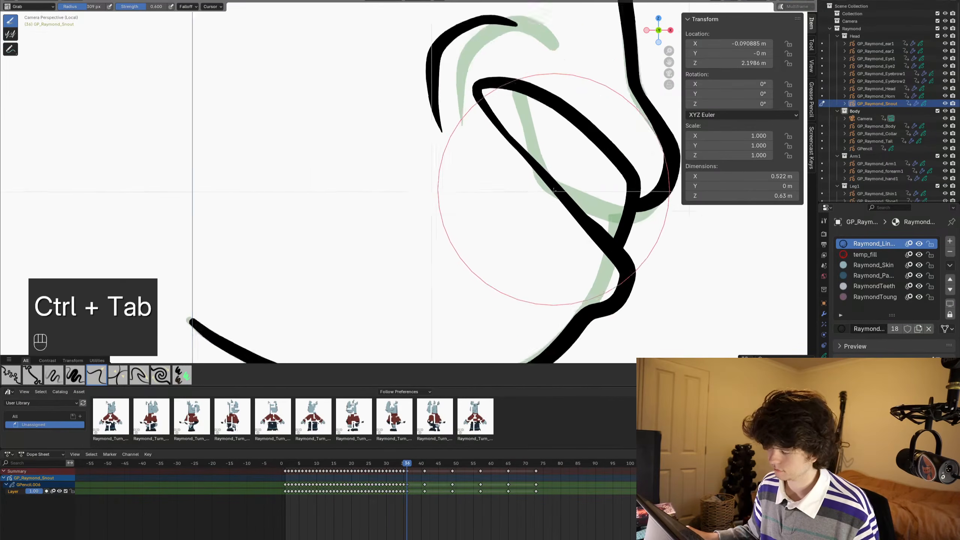
pyautogui.scroll(-1, 493, 212)
pyautogui.hotkey('ctrl', 's')
pyautogui.scroll(-3, 490, 209)
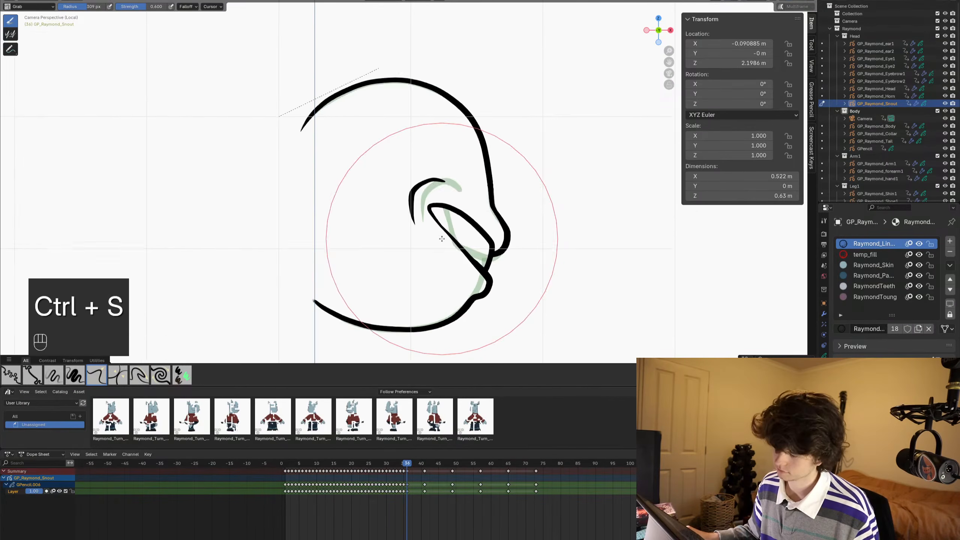
# - Play back the snout drawings to review them and return to frame 37 in Draw Mode
pyautogui.keyDown('alt'); pyautogui.scroll(3, 452, 241); pyautogui.keyUp('alt')
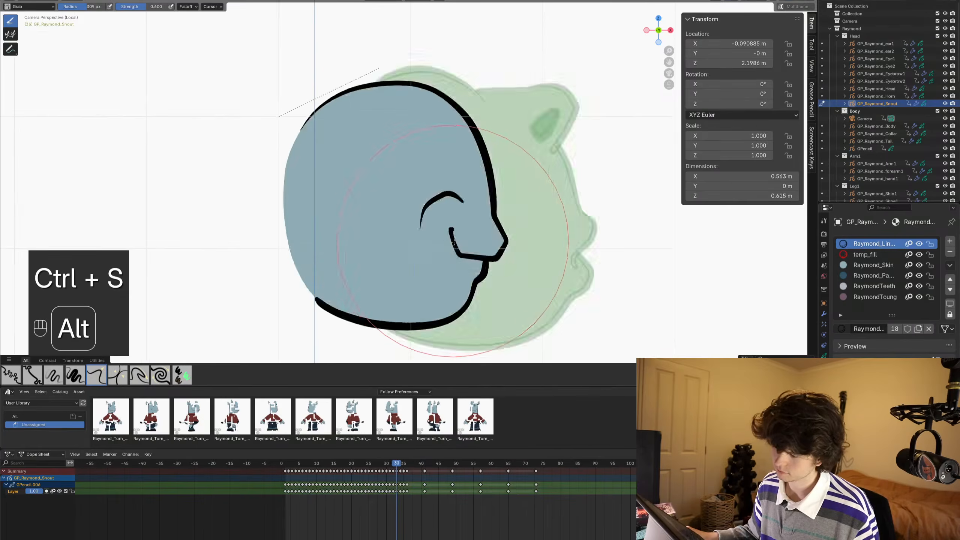
pyautogui.keyDown('alt'); pyautogui.scroll(20, 453, 241); pyautogui.keyUp('alt')
pyautogui.scroll(-1, 384, 238)
pyautogui.press('space')
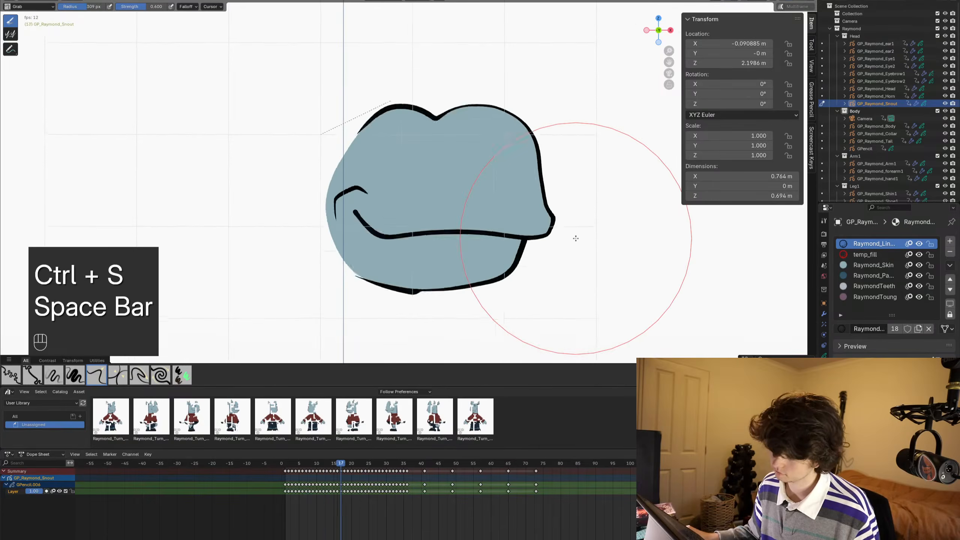
pyautogui.press('space')
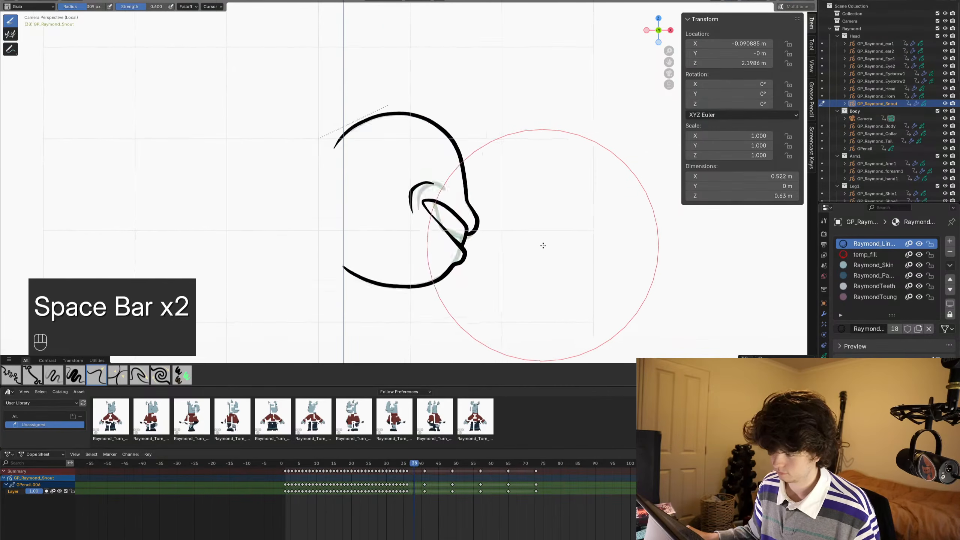
pyautogui.keyDown('alt'); pyautogui.scroll(3, 510, 245); pyautogui.keyUp('alt')
pyautogui.keyDown('alt'); pyautogui.moveTo(510, 246); pyautogui.dragTo(539, 245, button='middle'); pyautogui.keyUp('alt')
pyautogui.scroll(3, 508, 244)
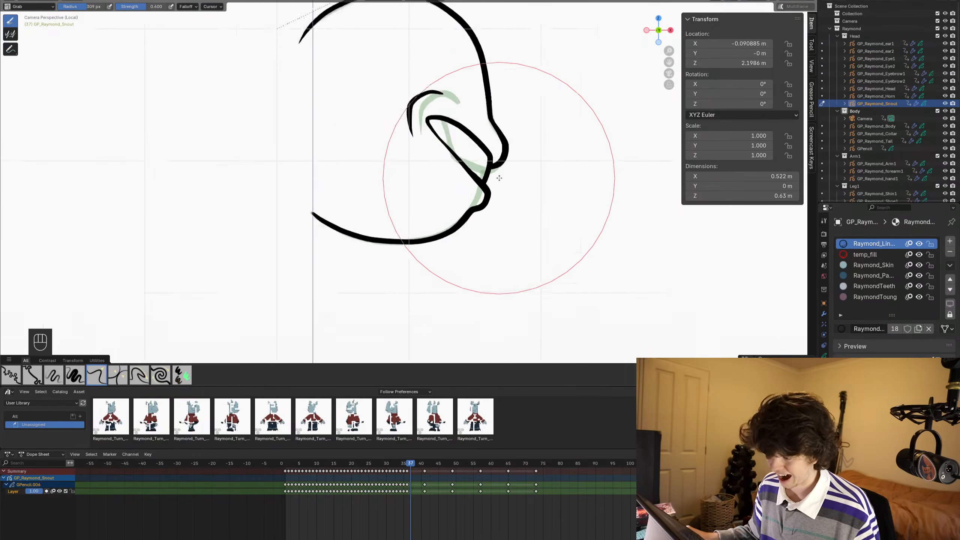
pyautogui.hotkey('ctrl', 'Tab')
pyautogui.scroll(2, 510, 166)
pyautogui.keyDown('shift'); pyautogui.moveTo(511, 180); pyautogui.dragTo(492, 142, button='middle'); pyautogui.keyUp('shift')
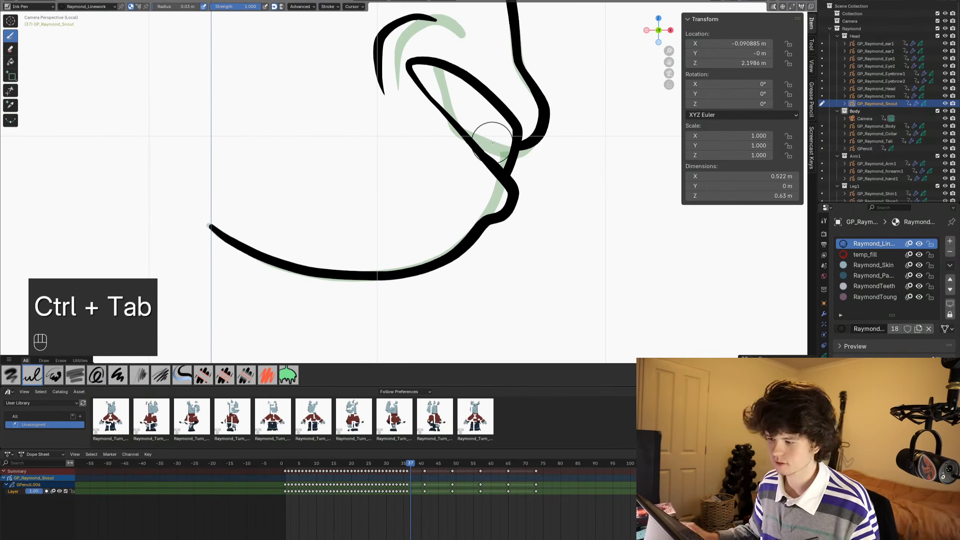
# - Try to ink a large open-mouth loop overlapping the cheek on frame 37, and undo it
pyautogui.press('shift')
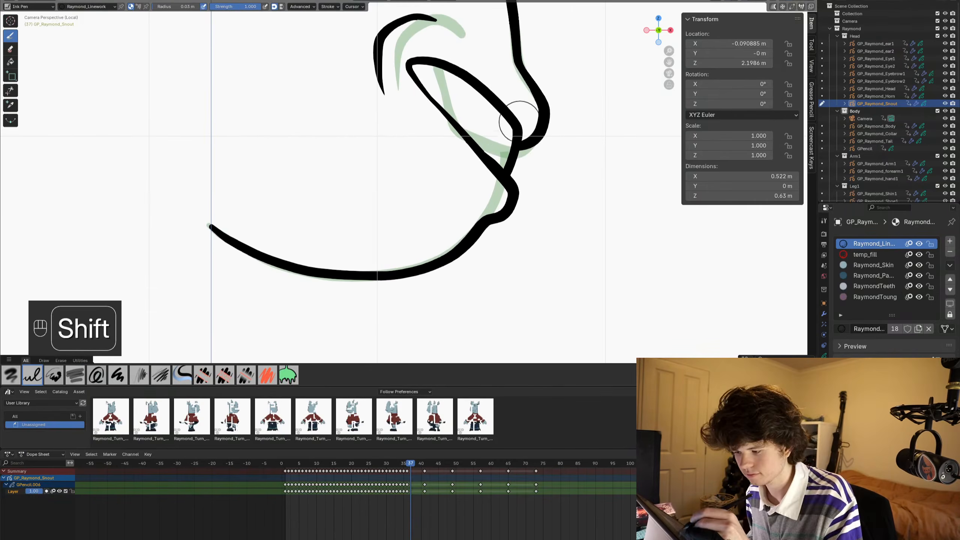
pyautogui.keyDown('shift'); pyautogui.moveTo(519, 127); pyautogui.dragTo(485, 85); pyautogui.keyUp('shift')
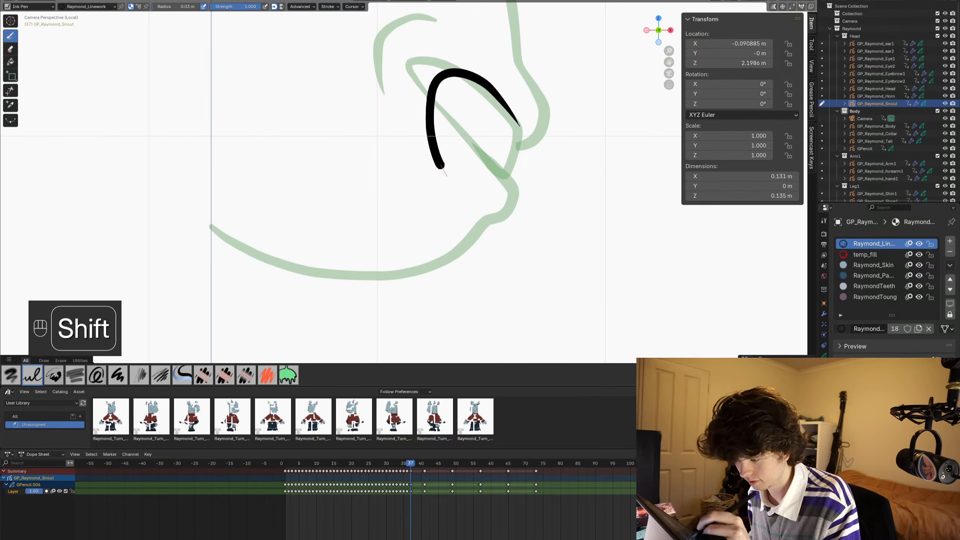
pyautogui.moveTo(438, 223)
pyautogui.keyDown('shift'); pyautogui.mouseDown()
pyautogui.moveTo(313, 130)
pyautogui.moveTo(420, 89)
pyautogui.mouseUp(); pyautogui.keyUp('shift')
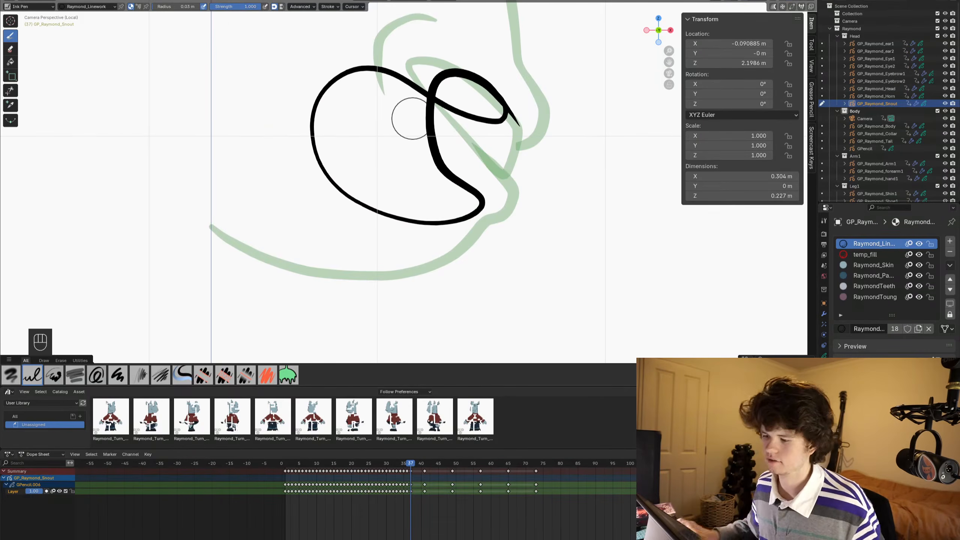
pyautogui.scroll(-2, 412, 119)
pyautogui.moveTo(504, 165)
pyautogui.keyDown('shift'); pyautogui.mouseDown(button='middle')
pyautogui.moveTo(508, 213)
pyautogui.moveTo(488, 188)
pyautogui.moveTo(486, 200)
pyautogui.mouseUp(button='middle'); pyautogui.keyUp('shift')
pyautogui.scroll(1, 502, 210)
pyautogui.scroll(2, 491, 189)
pyautogui.scroll(-1, 488, 189)
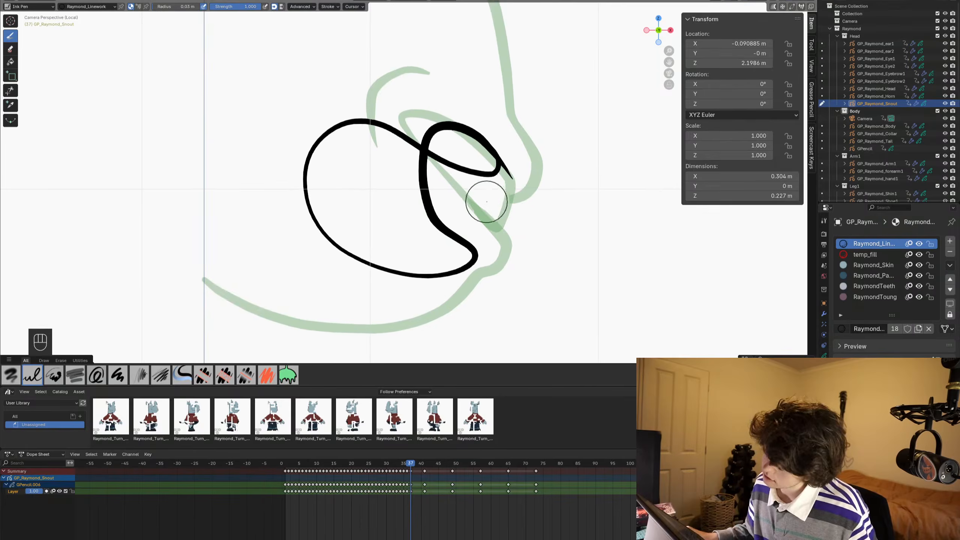
pyautogui.hotkey('ctrl', 'z')
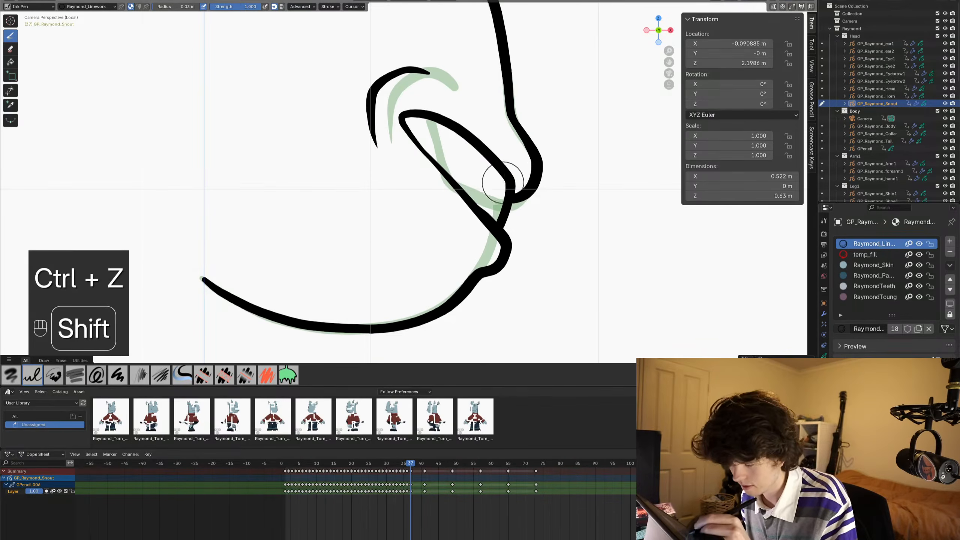
# - Ink a rounded open-mouth outline on frame 37 with an inner arc and a lower lip running into the chin
pyautogui.moveTo(503, 177)
pyautogui.mouseDown()
pyautogui.moveTo(471, 217)
pyautogui.moveTo(430, 188)
pyautogui.moveTo(424, 154)
pyautogui.mouseUp()
pyautogui.keyDown('shift'); pyautogui.moveTo(508, 196); pyautogui.dragTo(502, 169); pyautogui.keyUp('shift')
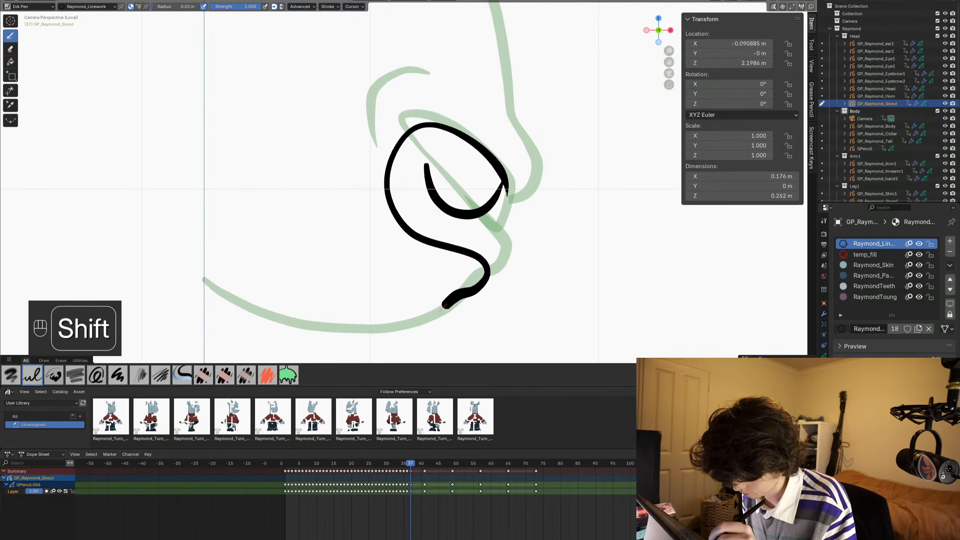
pyautogui.keyDown('shift'); pyautogui.moveTo(256, 317); pyautogui.dragTo(296, 242, button='middle'); pyautogui.keyUp('shift')
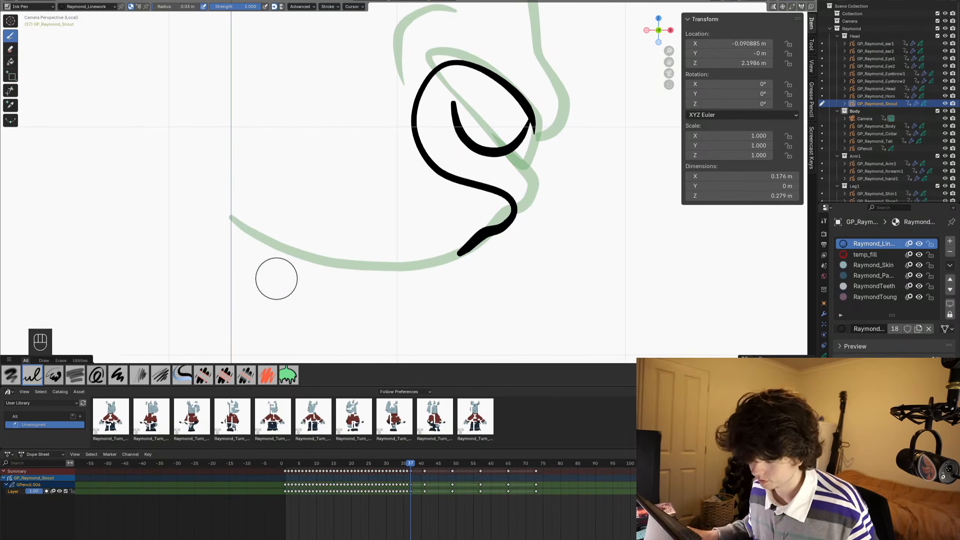
# - Pull the frame 37 lower lip and chin slightly down and inward with the Grab brush, and return to Draw Mode
pyautogui.hotkey('ctrl', 'Tab')
pyautogui.moveTo(525, 235); pyautogui.dragTo(512, 257)
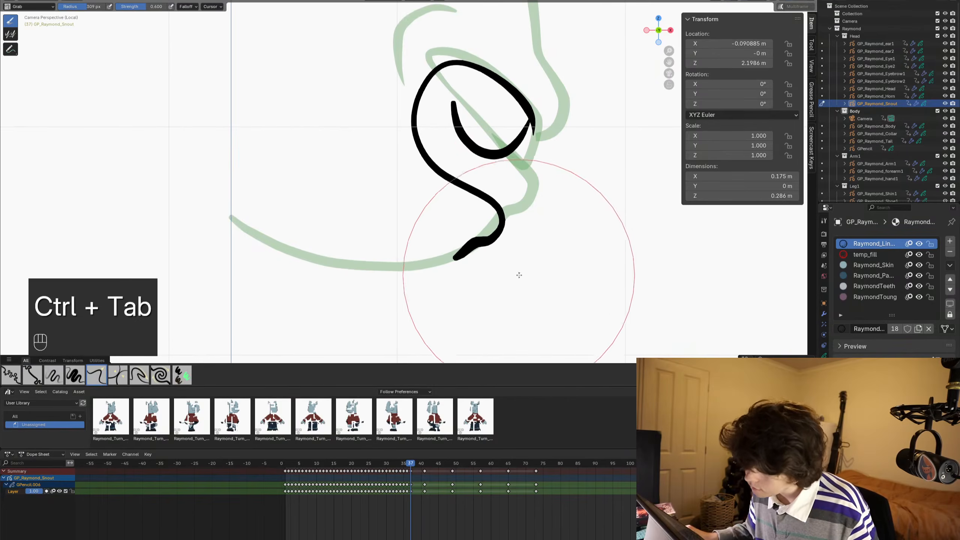
pyautogui.hotkey('ctrl', 'Tab')
pyautogui.moveTo(498, 203)
pyautogui.keyDown('ctrl'); pyautogui.mouseDown(button='middle')
pyautogui.moveTo(497, 138)
pyautogui.moveTo(492, 183)
pyautogui.mouseUp(button='middle'); pyautogui.keyUp('ctrl')
pyautogui.moveTo(492, 227)
pyautogui.keyDown('ctrl'); pyautogui.mouseDown(button='middle')
pyautogui.moveTo(493, 191)
pyautogui.moveTo(516, 157)
pyautogui.mouseUp(button='middle'); pyautogui.keyUp('ctrl')
pyautogui.keyDown('ctrl'); pyautogui.moveTo(516, 148); pyautogui.dragTo(543, 207, button='middle'); pyautogui.keyUp('ctrl')
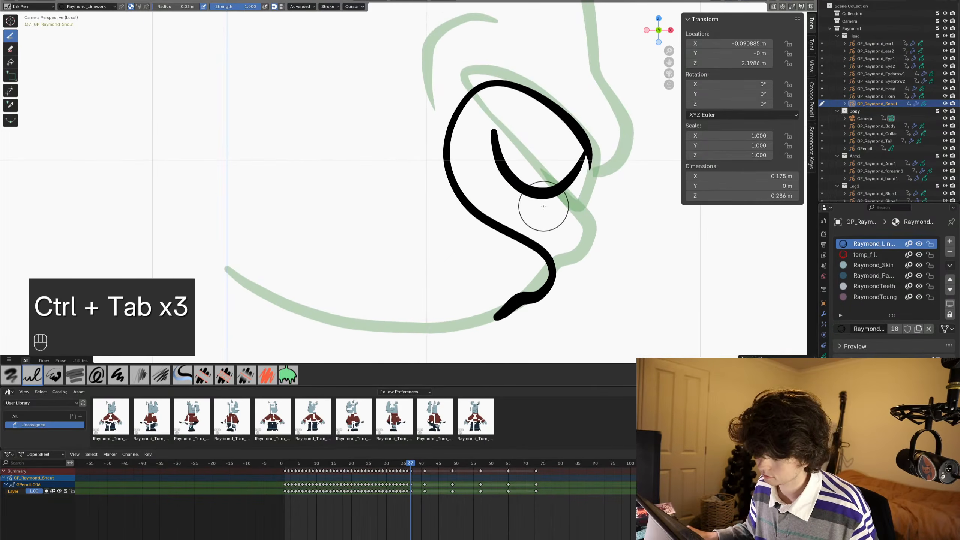
pyautogui.scroll(-3, 541, 205)
pyautogui.scroll(2, 531, 209)
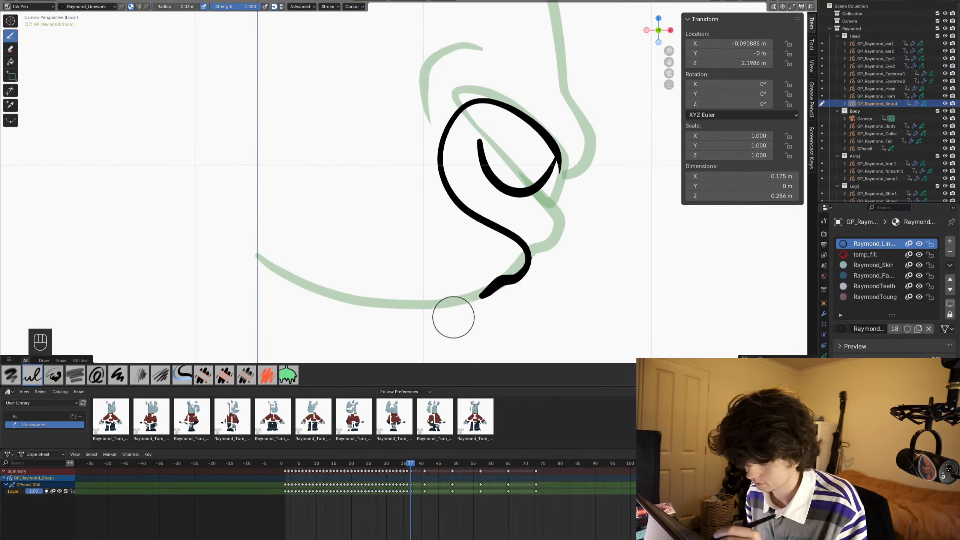
# - Ink the frame 37 jaw line from its rear end and move it in Edit Mode to meet the chin stroke
pyautogui.moveTo(255, 258)
pyautogui.mouseDown()
pyautogui.moveTo(379, 307)
pyautogui.moveTo(447, 306)
pyautogui.mouseUp()
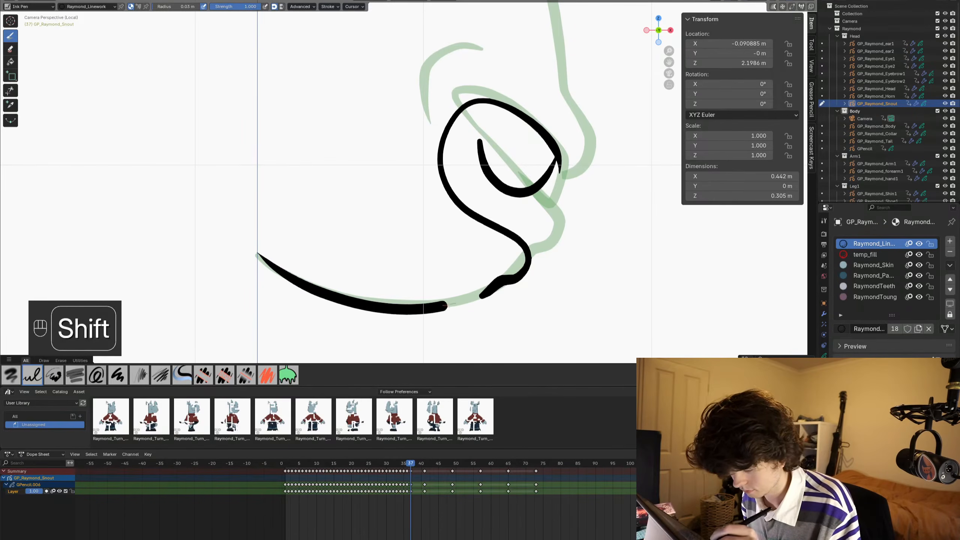
pyautogui.moveTo(268, 258)
pyautogui.keyDown('shift'); pyautogui.mouseDown(button='middle')
pyautogui.moveTo(257, 214)
pyautogui.moveTo(252, 222)
pyautogui.mouseUp(button='middle'); pyautogui.keyUp('shift')
pyautogui.press('Tab')
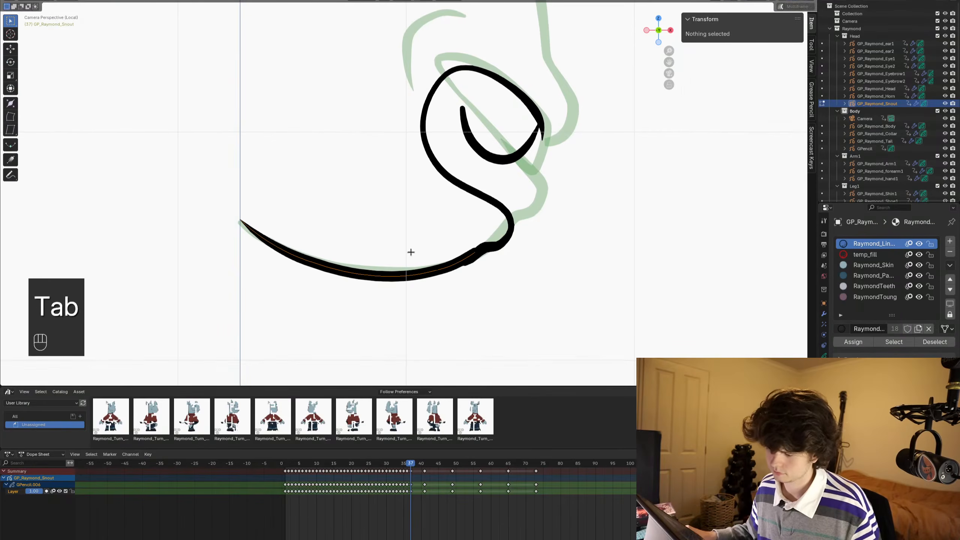
pyautogui.press('g')
pyautogui.click(525, 232)
pyautogui.scroll(-2, 521, 229)
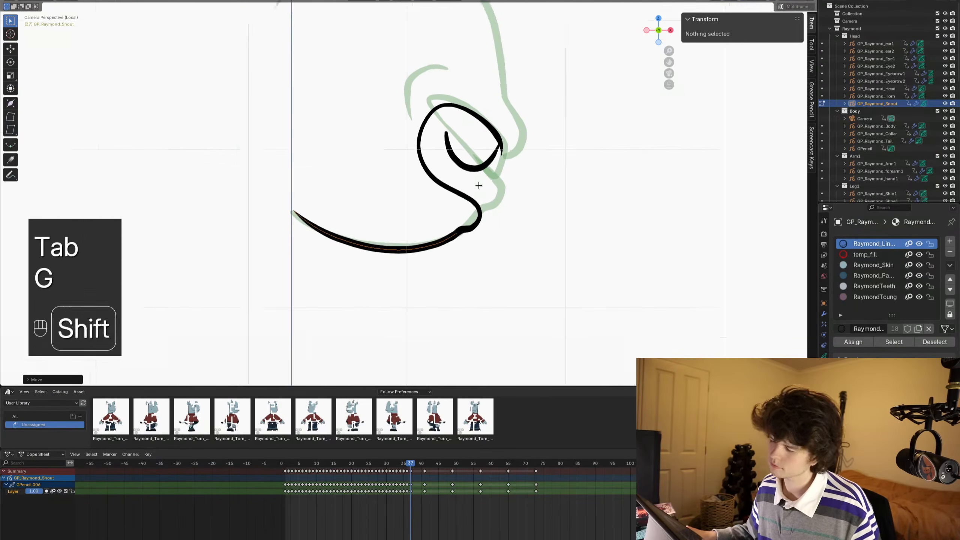
pyautogui.keyDown('shift'); pyautogui.moveTo(478, 184); pyautogui.dragTo(484, 213, button='middle'); pyautogui.keyUp('shift')
pyautogui.hotkey('ctrl', 'Tab')
pyautogui.click(502, 199)
# - Ink the upper lip and snout tip on frame 37 from inside the mouth up to the nose profile, redoing the first stroke
pyautogui.scroll(2, 510, 200)
pyautogui.keyDown('shift'); pyautogui.moveTo(544, 185); pyautogui.dragTo(488, 214, button='middle'); pyautogui.keyUp('shift')
pyautogui.scroll(3, 506, 206)
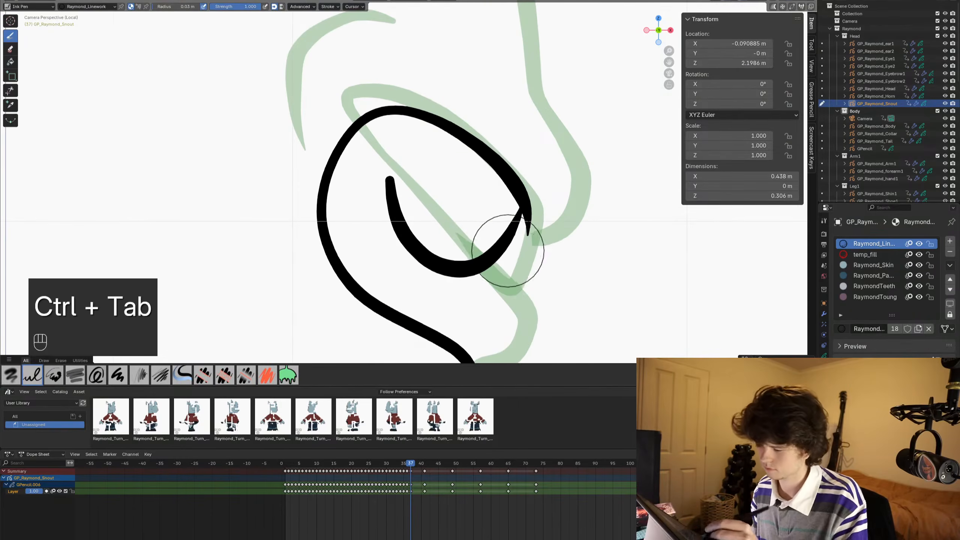
pyautogui.moveTo(483, 238)
pyautogui.mouseDown()
pyautogui.moveTo(544, 263)
pyautogui.moveTo(567, 245)
pyautogui.moveTo(585, 177)
pyautogui.mouseUp()
pyautogui.hotkey('ctrl', 'z')
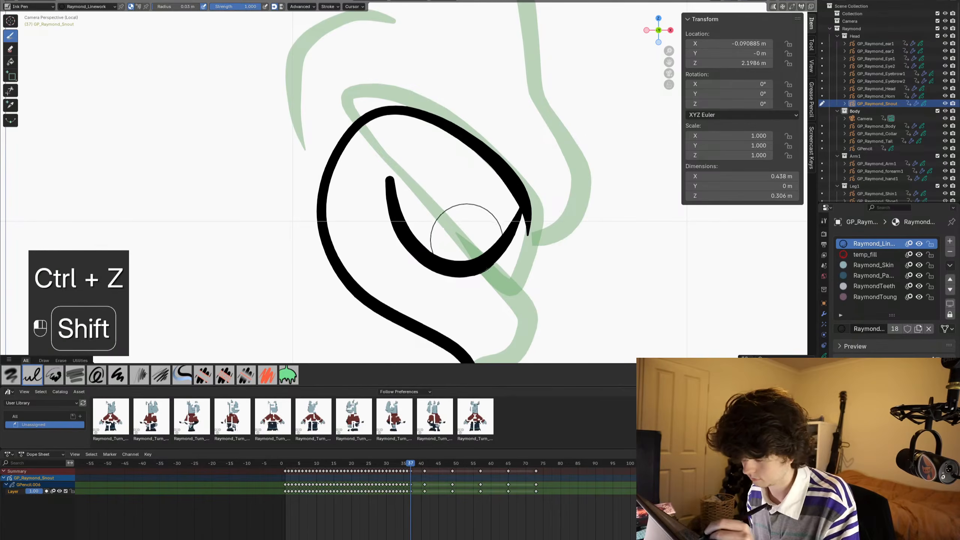
pyautogui.moveTo(467, 240)
pyautogui.keyDown('shift'); pyautogui.mouseDown()
pyautogui.moveTo(546, 245)
pyautogui.moveTo(578, 215)
pyautogui.moveTo(589, 167)
pyautogui.moveTo(534, 77)
pyautogui.mouseUp(); pyautogui.keyUp('shift')
pyautogui.keyDown('shift'); pyautogui.moveTo(488, 101); pyautogui.dragTo(428, 321, button='middle'); pyautogui.keyUp('shift')
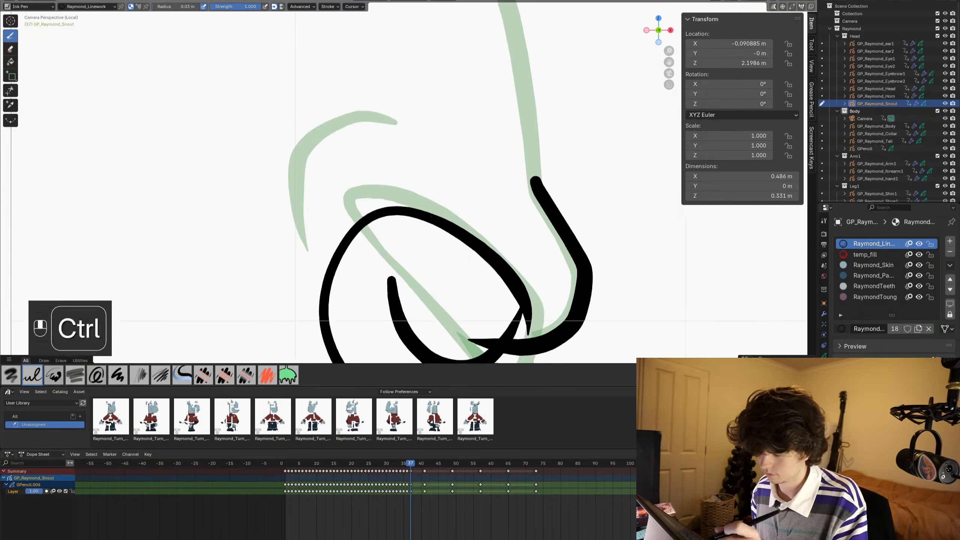
# - Ink the curved cheek crease above the frame 37 mouth outline
pyautogui.keyDown('ctrl'); pyautogui.moveTo(353, 221); pyautogui.dragTo(308, 211, button='middle'); pyautogui.keyUp('ctrl')
pyautogui.keyDown('shift'); pyautogui.moveTo(321, 231); pyautogui.dragTo(334, 203); pyautogui.keyUp('shift')
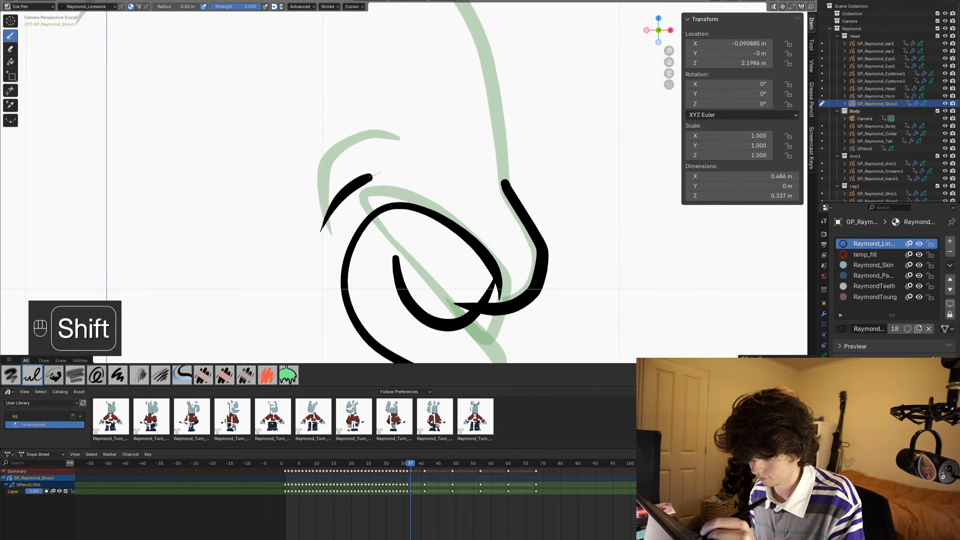
pyautogui.keyDown('shift'); pyautogui.moveTo(381, 173); pyautogui.dragTo(394, 169); pyautogui.keyUp('shift')
pyautogui.moveTo(268, 208)
pyautogui.keyDown('shift'); pyautogui.mouseDown(button='middle')
pyautogui.moveTo(287, 264)
pyautogui.moveTo(282, 351)
pyautogui.mouseUp(button='middle'); pyautogui.keyUp('shift')
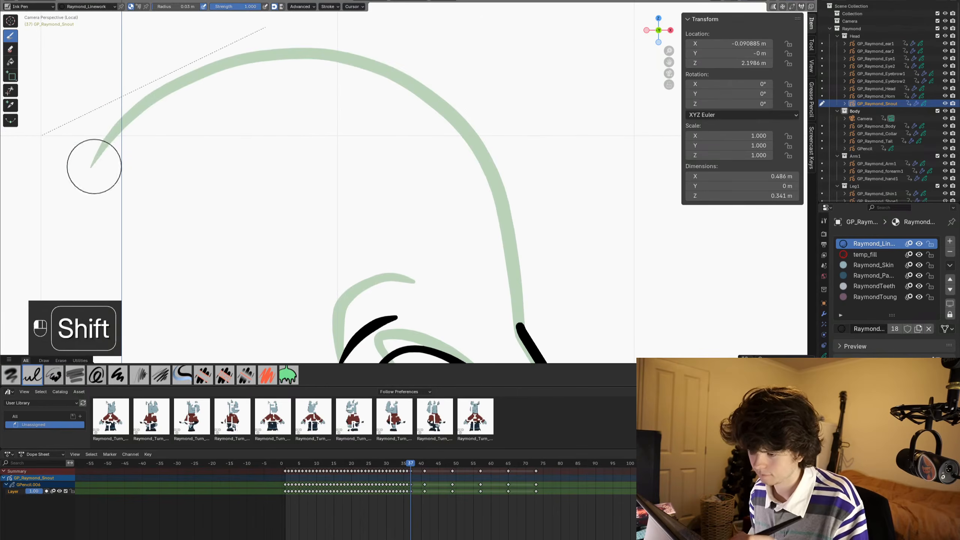
# - Ink the large top arch of the frame 37 snout down to the nose profile and nudge its rear part with the Grab brush
pyautogui.moveTo(94, 167)
pyautogui.keyDown('shift'); pyautogui.mouseDown()
pyautogui.moveTo(212, 69)
pyautogui.moveTo(427, 86)
pyautogui.moveTo(485, 162)
pyautogui.moveTo(520, 309)
pyautogui.mouseUp(); pyautogui.keyUp('shift')
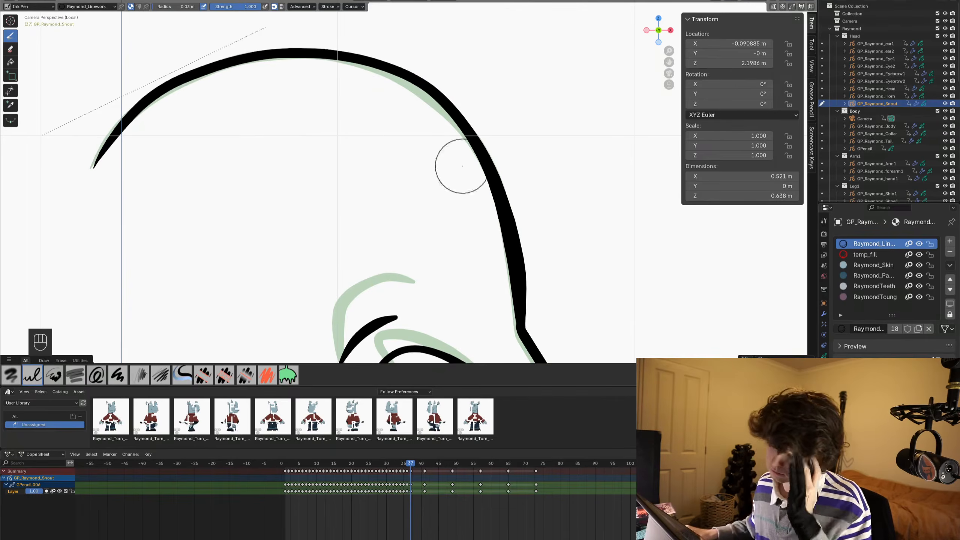
pyautogui.scroll(-4, 461, 166)
pyautogui.hotkey('ctrl', 'Tab')
pyautogui.scroll(2, 428, 145)
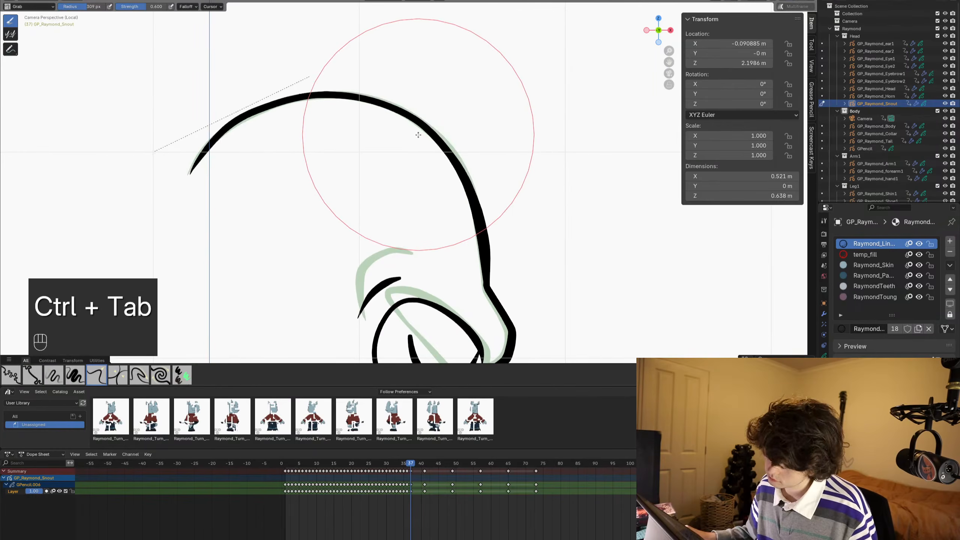
pyautogui.moveTo(244, 138); pyautogui.dragTo(242, 141)
pyautogui.scroll(-3, 319, 192)
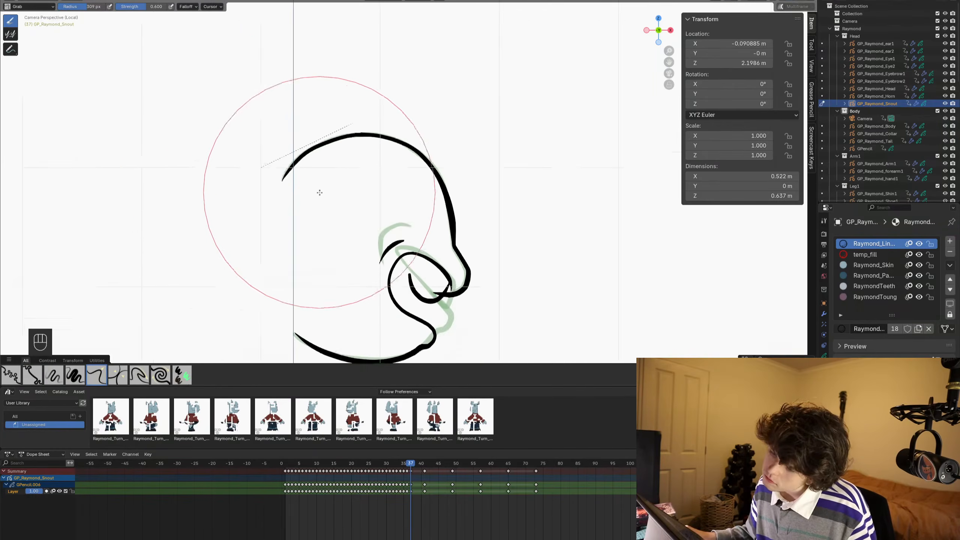
pyautogui.keyDown('shift'); pyautogui.moveTo(319, 193); pyautogui.dragTo(314, 109, button='middle'); pyautogui.keyUp('shift')
pyautogui.hotkey('ctrl', 's')
pyautogui.scroll(6, 429, 182)
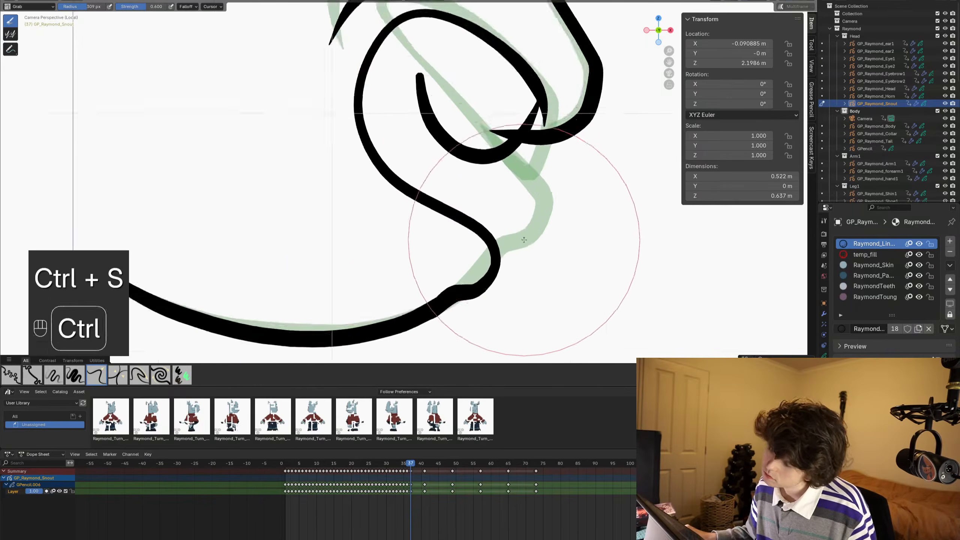
# - Trim the upper lip's overlap inside the front tooth on frame 37 and delete the stray piece at the mouth outline's end, then save
pyautogui.hotkey('ctrl', 'Tab')
pyautogui.click(10, 91)
pyautogui.moveTo(529, 110)
pyautogui.mouseDown()
pyautogui.moveTo(508, 114)
pyautogui.moveTo(525, 131)
pyautogui.mouseUp()
pyautogui.scroll(-3, 529, 129)
pyautogui.scroll(5, 545, 118)
pyautogui.scroll(-2, 546, 115)
pyautogui.press('Tab')
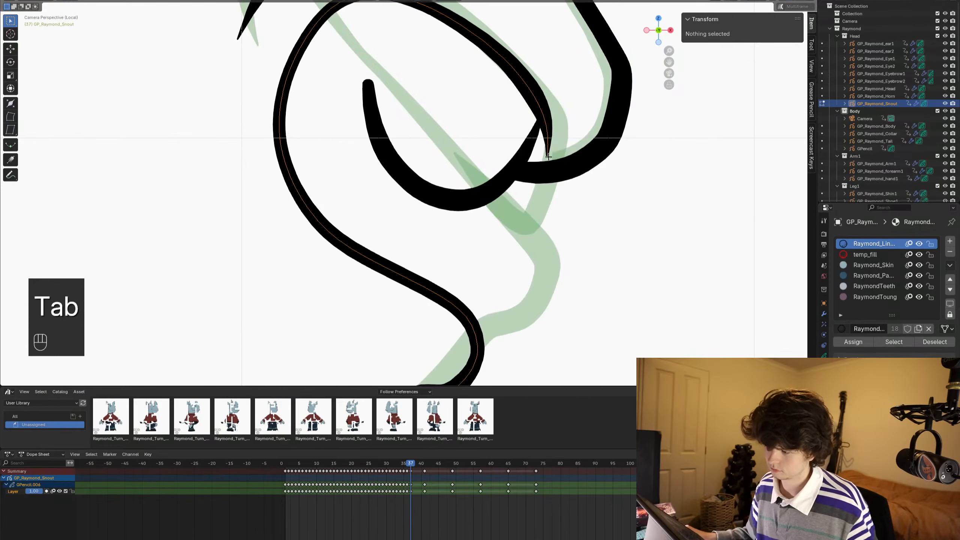
pyautogui.press('1')
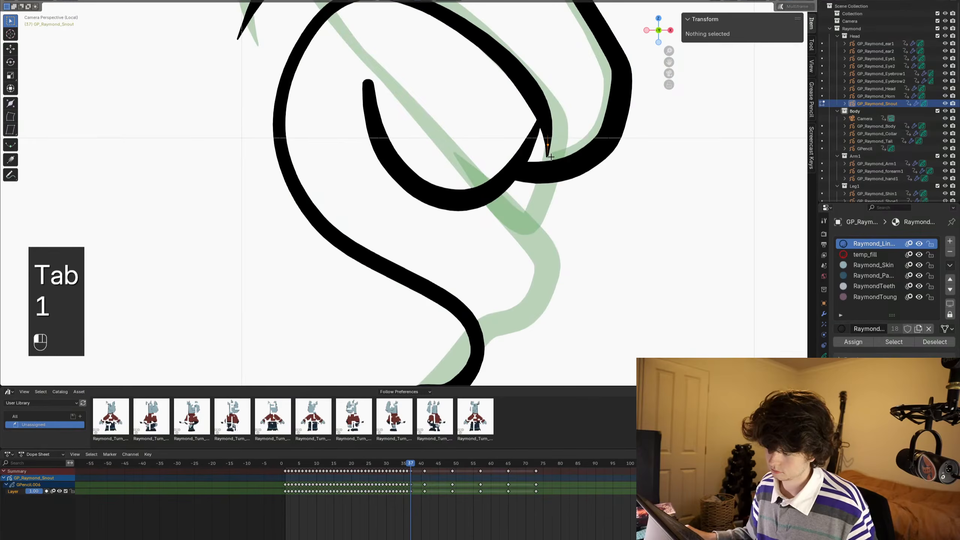
pyautogui.press('x')
pyautogui.click(551, 156)
pyautogui.scroll(-4, 542, 204)
pyautogui.hotkey('ctrl', 'Tab')
pyautogui.scroll(2, 529, 196)
pyautogui.moveTo(475, 206)
pyautogui.keyDown('shift'); pyautogui.mouseDown(button='middle')
pyautogui.moveTo(490, 205)
pyautogui.moveTo(469, 204)
pyautogui.moveTo(481, 213)
pyautogui.mouseUp(button='middle'); pyautogui.keyUp('shift')
pyautogui.scroll(-1, 467, 202)
pyautogui.hotkey('ctrl', 's')
pyautogui.scroll(2, 470, 207)
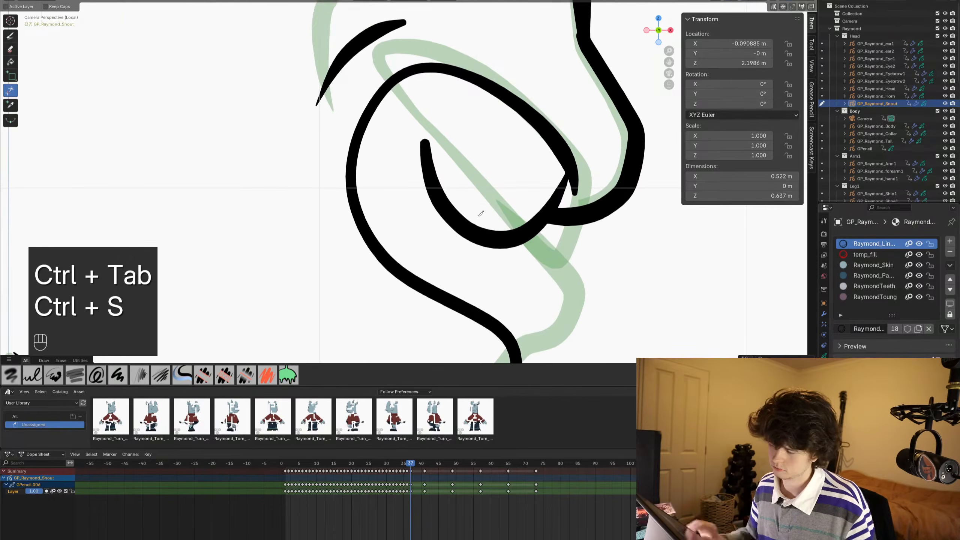
# - Ink the back teeth line between mouth corner and front tooth on frame 37, trimmed at both ends, and add a tooth divider
pyautogui.click(10, 36)
pyautogui.moveTo(503, 209)
pyautogui.keyDown('shift'); pyautogui.mouseDown()
pyautogui.moveTo(420, 196)
pyautogui.moveTo(386, 178)
pyautogui.mouseUp(); pyautogui.keyUp('shift')
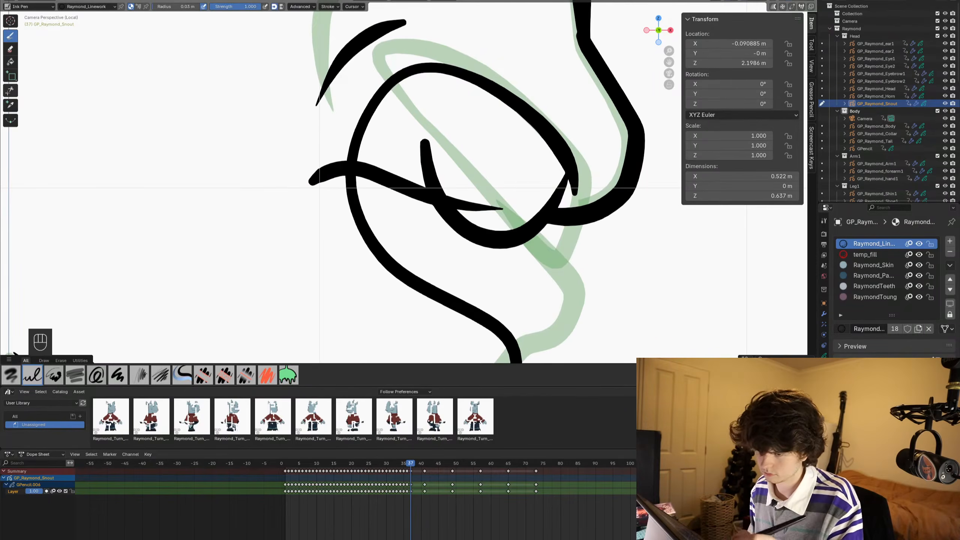
pyautogui.click(10, 90)
pyautogui.moveTo(506, 195); pyautogui.dragTo(499, 216)
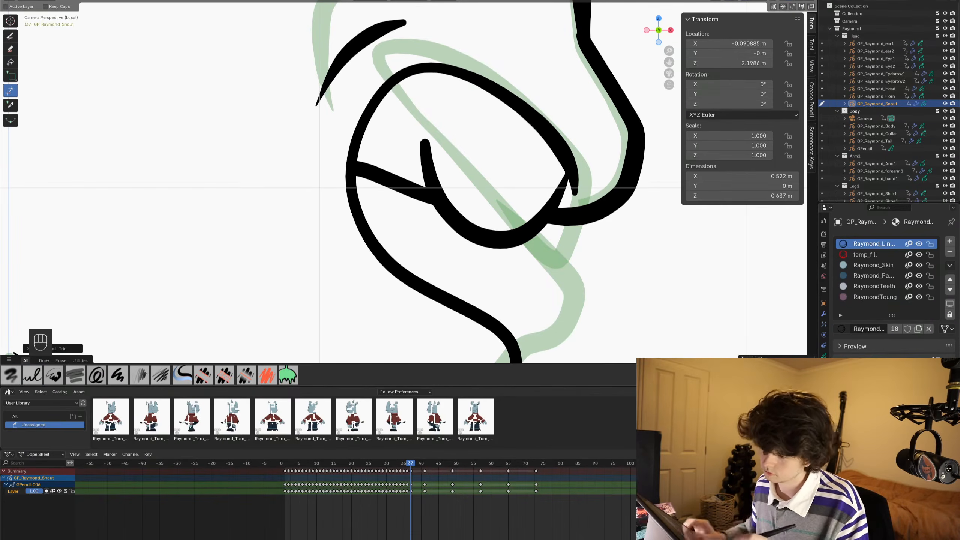
pyautogui.scroll(-4, 465, 185)
pyautogui.scroll(3, 465, 185)
pyautogui.hotkey('ctrl', 's')
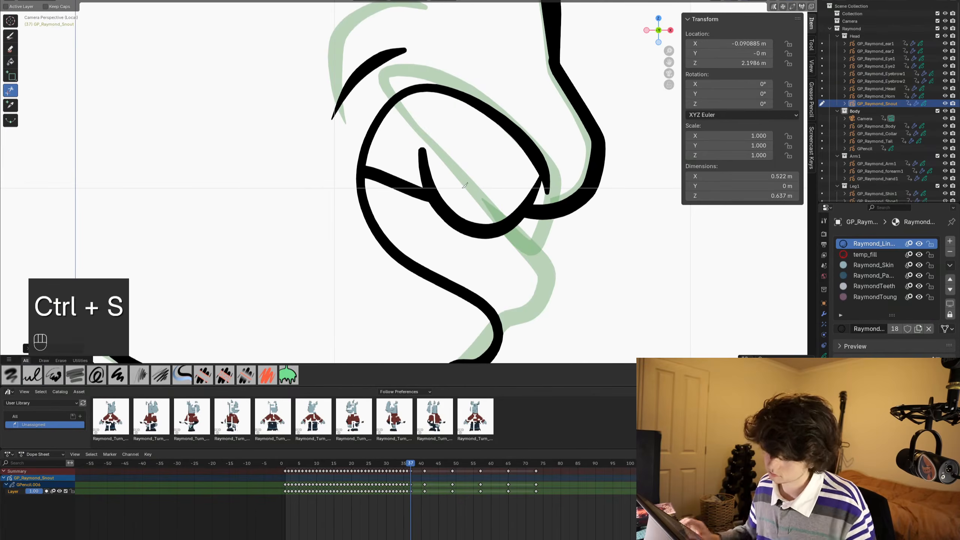
pyautogui.click(11, 36)
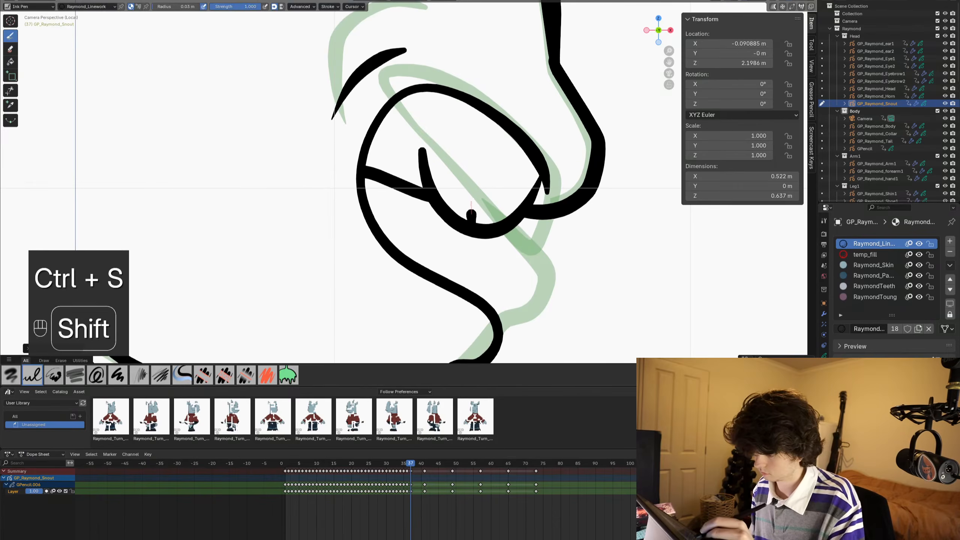
pyautogui.keyDown('shift'); pyautogui.moveTo(479, 170); pyautogui.dragTo(483, 148); pyautogui.keyUp('shift')
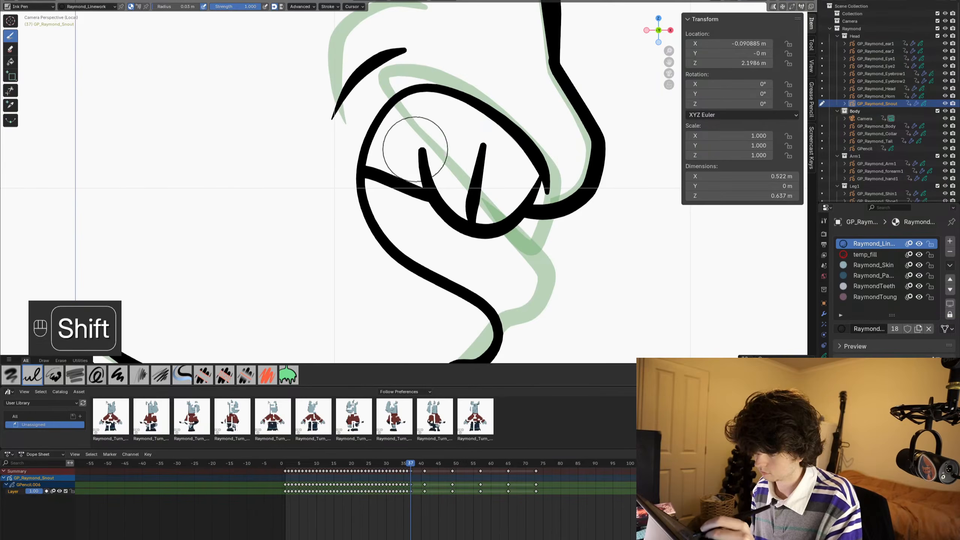
pyautogui.moveTo(429, 132)
pyautogui.keyDown('shift'); pyautogui.mouseDown()
pyautogui.moveTo(417, 151)
pyautogui.moveTo(363, 140)
pyautogui.mouseUp(); pyautogui.keyUp('shift')
pyautogui.scroll(-5, 357, 147)
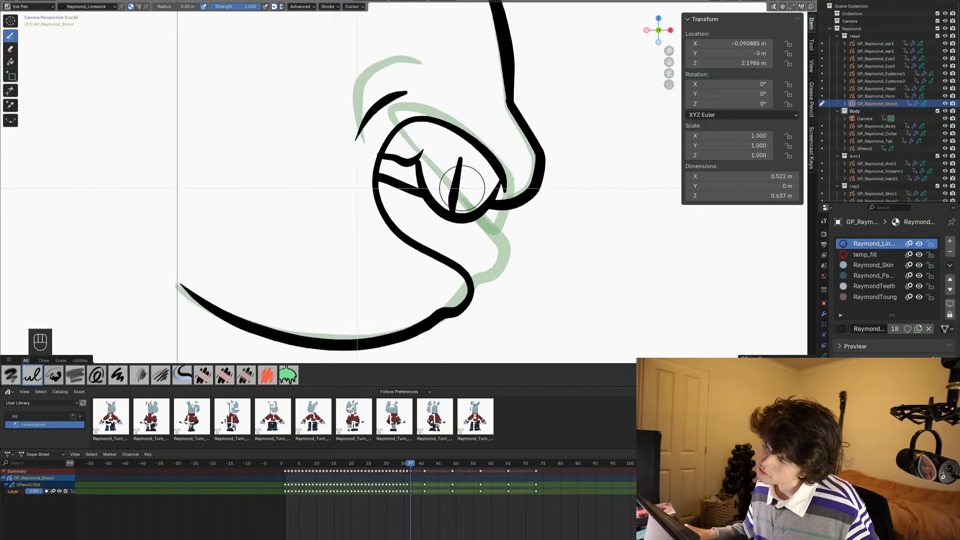
pyautogui.scroll(1, 499, 156)
pyautogui.hotkey('ctrl', 'z')
pyautogui.scroll(-4, 501, 155)
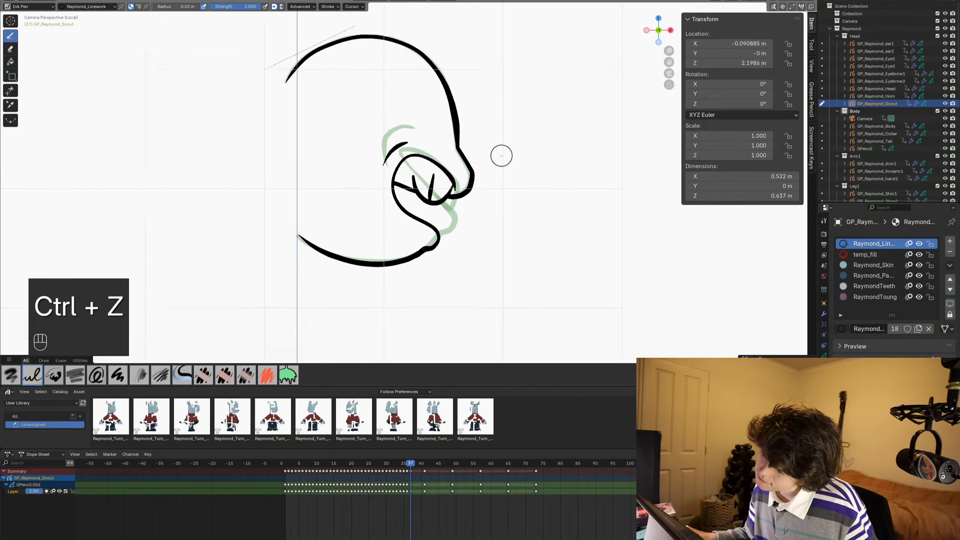
# - Save the file and duplicate the frame 37 snout drawing onto frame 38
pyautogui.hotkey('ctrl', 's')
pyautogui.scroll(4, 486, 187)
pyautogui.hotkey('ctrl', 's')
pyautogui.scroll(-3, 511, 154)
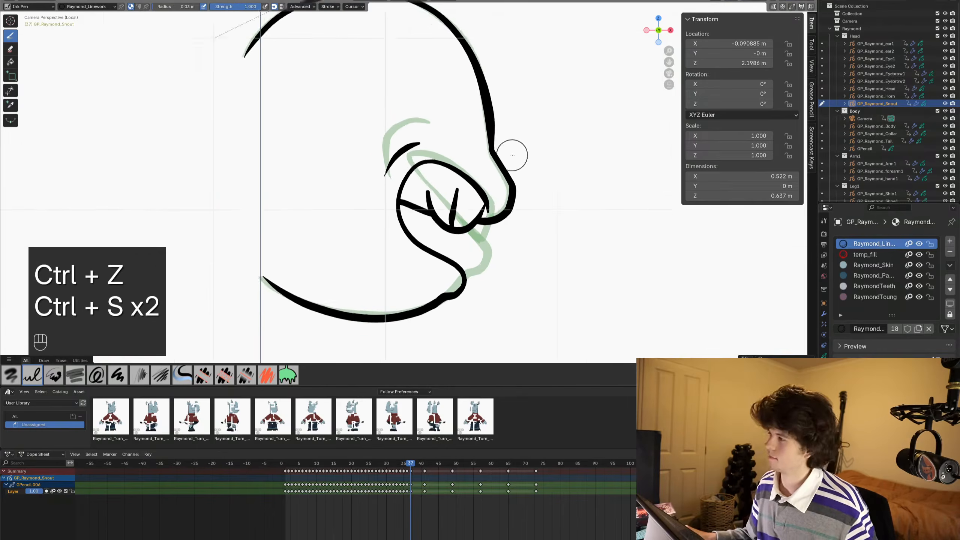
pyautogui.scroll(-3, 450, 131)
pyautogui.hotkey('ctrl', 's')
pyautogui.keyDown('shift'); pyautogui.moveTo(457, 134); pyautogui.dragTo(526, 128, button='middle'); pyautogui.keyUp('shift')
pyautogui.scroll(-1, 451, 133)
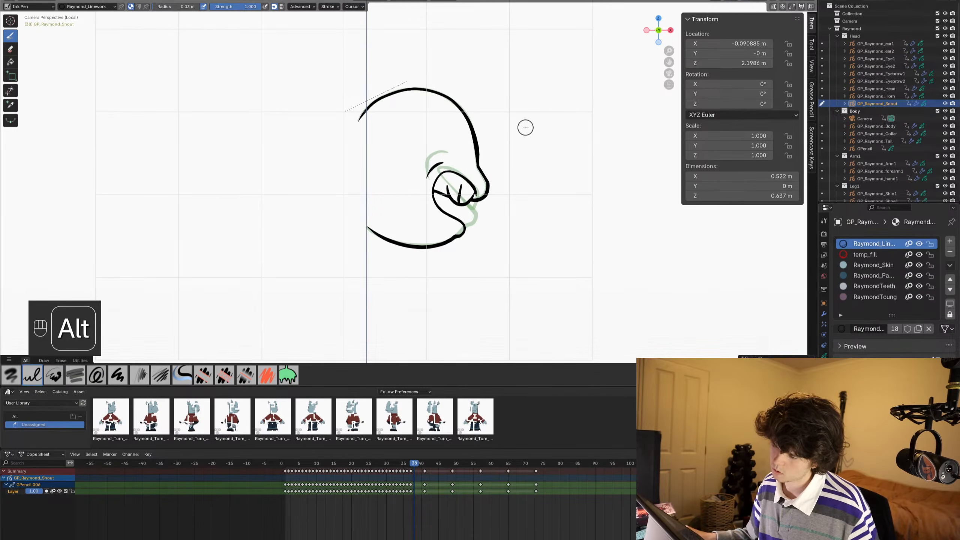
# - Raise the lower jaw and lip slightly on frame 38 with the Grab brush, redoing the first pull
pyautogui.scroll(2, 449, 190)
pyautogui.hotkey('ctrl', 'Tab')
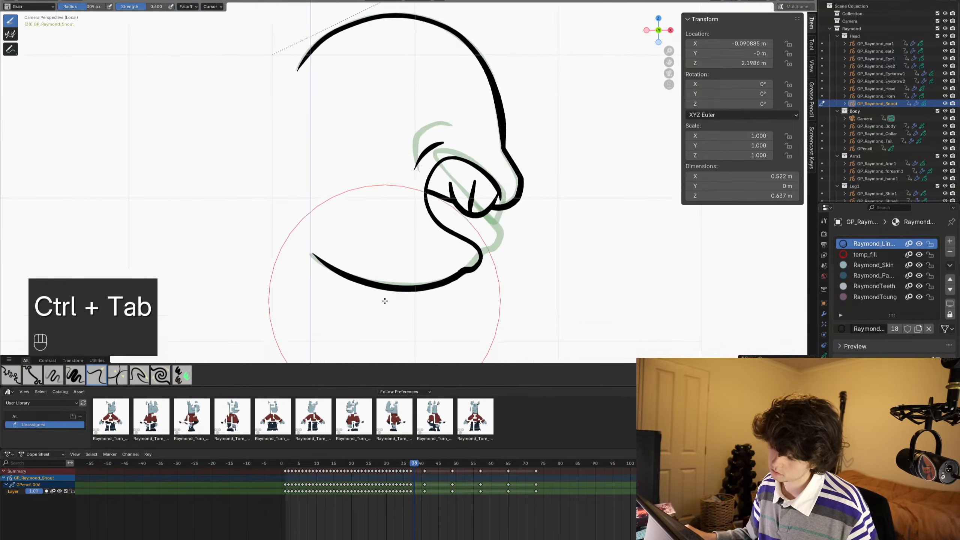
pyautogui.moveTo(366, 287); pyautogui.dragTo(369, 284)
pyautogui.hotkey('ctrl', 'z')
pyautogui.moveTo(464, 282); pyautogui.dragTo(469, 270)
pyautogui.scroll(3, 441, 275)
# - Select the front tooth strokes on frame 38 in Edit Mode with circle select and delete them
pyautogui.press('Tab')
pyautogui.hotkey('alt', 'a')
pyautogui.press('c')
pyautogui.moveTo(465, 177)
pyautogui.mouseDown()
pyautogui.moveTo(521, 182)
pyautogui.moveTo(499, 191)
pyautogui.mouseUp()
pyautogui.press('2')
pyautogui.press('c')
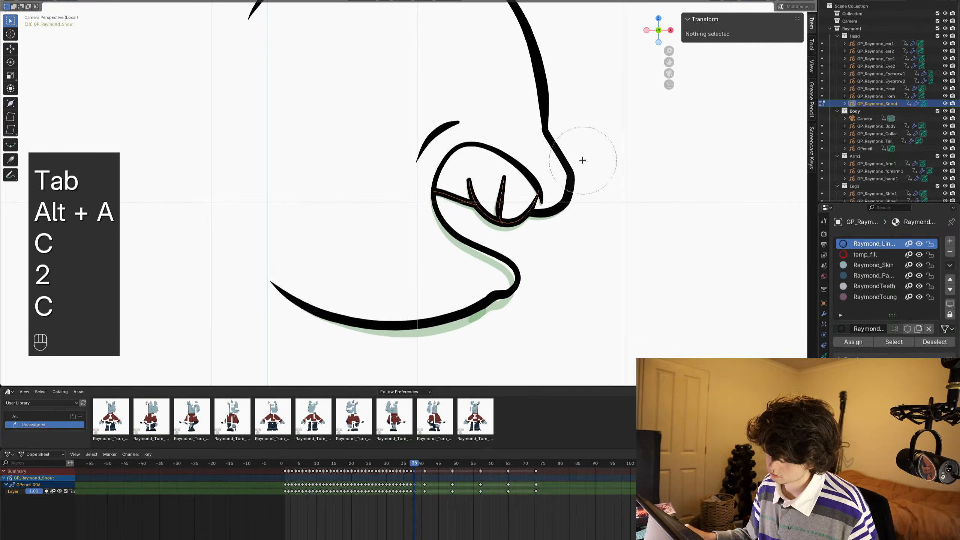
pyautogui.press('c')
pyautogui.middleClick(408, 191)
pyautogui.rightClick(405, 191)
pyautogui.press('x')
pyautogui.click(405, 191)
# - Copy the front tooth outline and divider from frame 37, paste them into frame 38, and return to Draw Mode
pyautogui.keyDown('alt'); pyautogui.scroll(1, 437, 217); pyautogui.keyUp('alt')
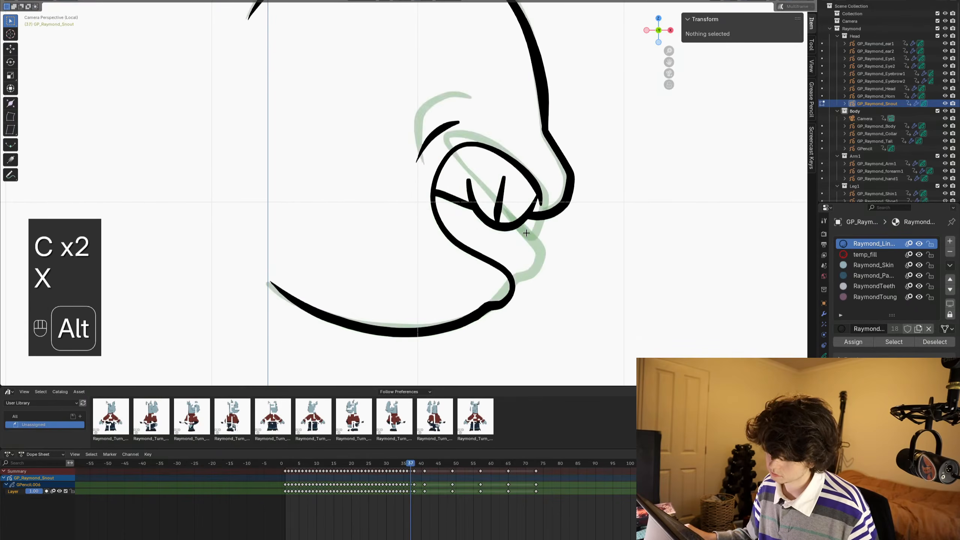
pyautogui.press('c')
pyautogui.moveTo(502, 222); pyautogui.dragTo(499, 222)
pyautogui.hotkey('ctrl', 'c')
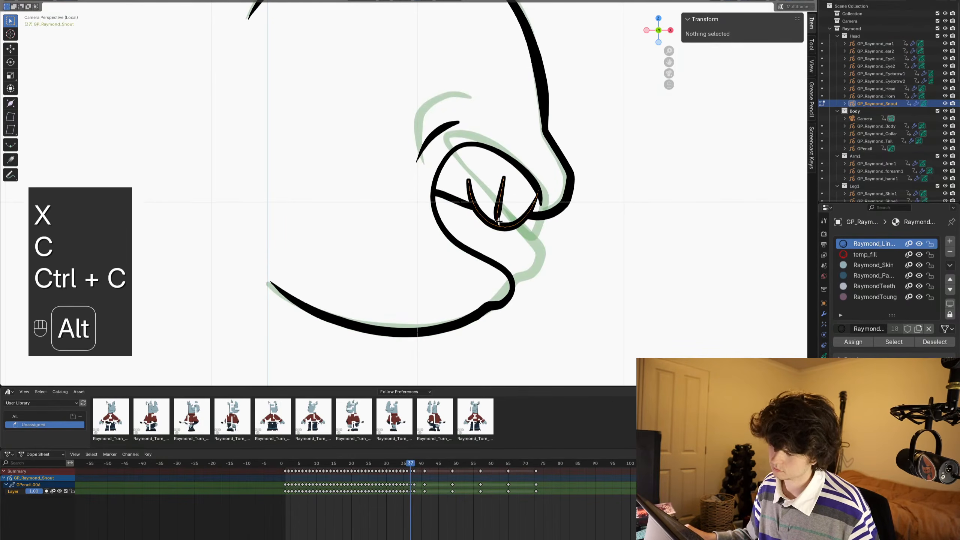
pyautogui.keyDown('alt'); pyautogui.scroll(-1, 498, 221); pyautogui.keyUp('alt')
pyautogui.hotkey('ctrl', 'v')
pyautogui.hotkey('ctrl', 'Tab')
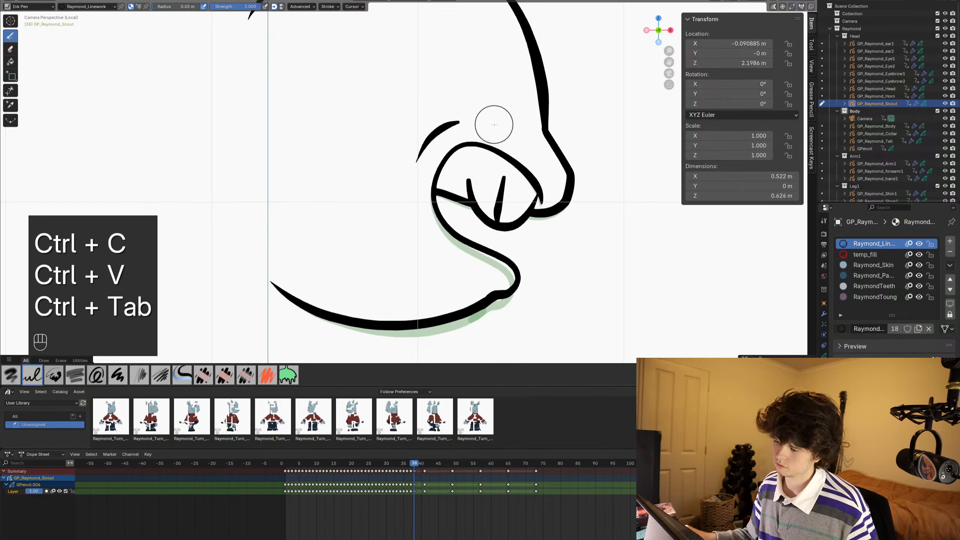
# - Ink a stepped line on frame 38 from below the mouth corner through the teeth up to the upper mouth outline
pyautogui.keyDown('alt'); pyautogui.scroll(1, 494, 125); pyautogui.keyUp('alt')
pyautogui.keyDown('alt'); pyautogui.scroll(-1, 494, 125); pyautogui.keyUp('alt')
pyautogui.scroll(-2, 494, 124)
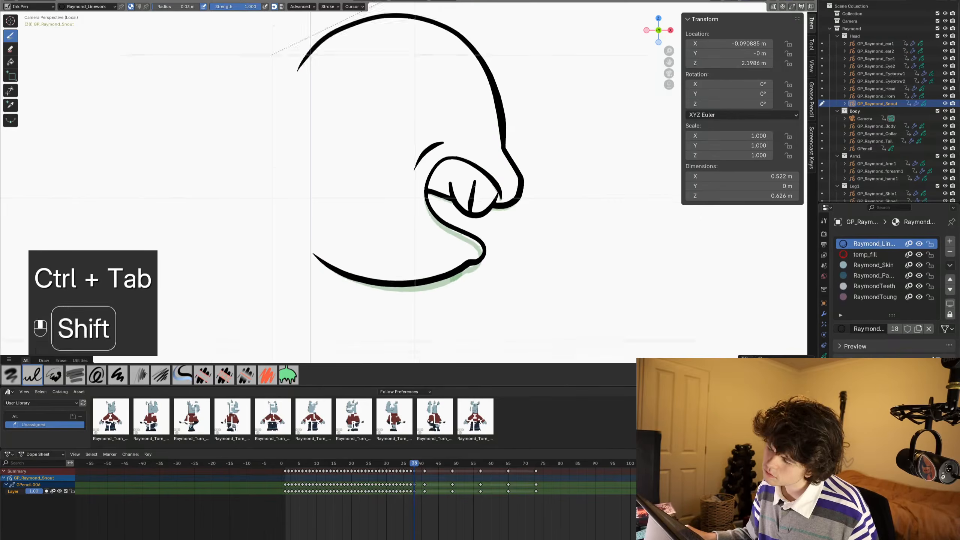
pyautogui.hotkey('ctrl', 'Tab')
pyautogui.keyDown('shift'); pyautogui.moveTo(493, 178); pyautogui.dragTo(418, 161, button='middle'); pyautogui.keyUp('shift')
pyautogui.scroll(2, 416, 160)
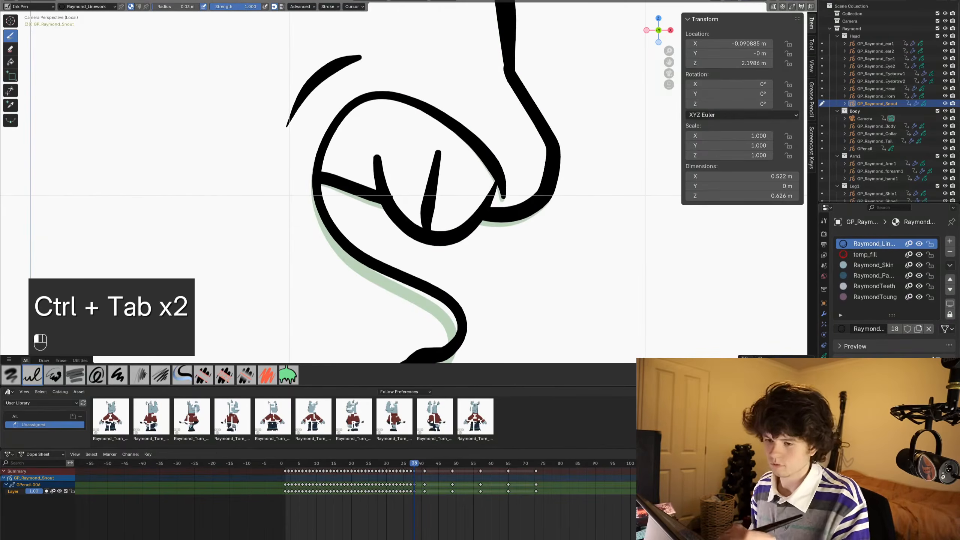
pyautogui.moveTo(321, 290)
pyautogui.mouseDown()
pyautogui.moveTo(397, 219)
pyautogui.moveTo(411, 185)
pyautogui.moveTo(463, 191)
pyautogui.mouseUp()
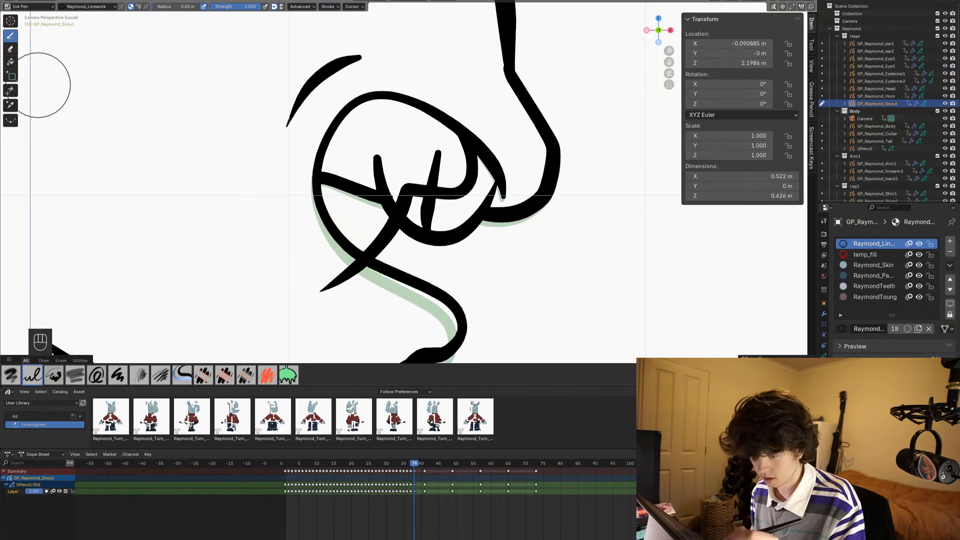
pyautogui.click(10, 90)
pyautogui.moveTo(328, 268); pyautogui.dragTo(346, 291)
pyautogui.moveTo(349, 209); pyautogui.dragTo(329, 200)
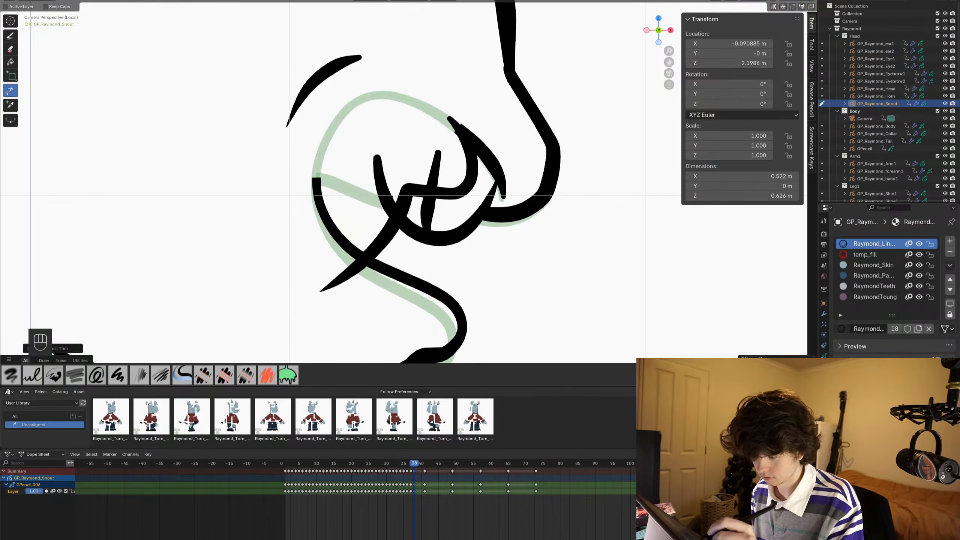
pyautogui.hotkey('ctrl', 'z')
# - Delete the back teeth line from the frame 38 drawing in Edit Mode and return to Draw Mode
pyautogui.press('Tab')
pyautogui.press('x')
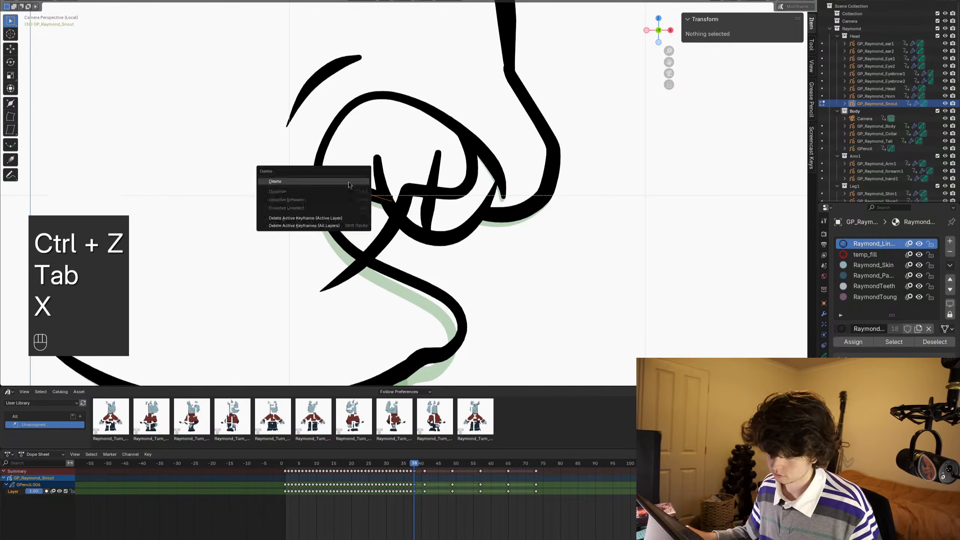
pyautogui.click(332, 193)
pyautogui.hotkey('ctrl', 'Tab')
# - Trim the tooth tips above the stepped line and the line's tail beyond the lower lip on frame 38, and save
pyautogui.moveTo(366, 139); pyautogui.dragTo(389, 181)
pyautogui.moveTo(437, 141); pyautogui.dragTo(419, 167)
pyautogui.scroll(-6, 439, 79)
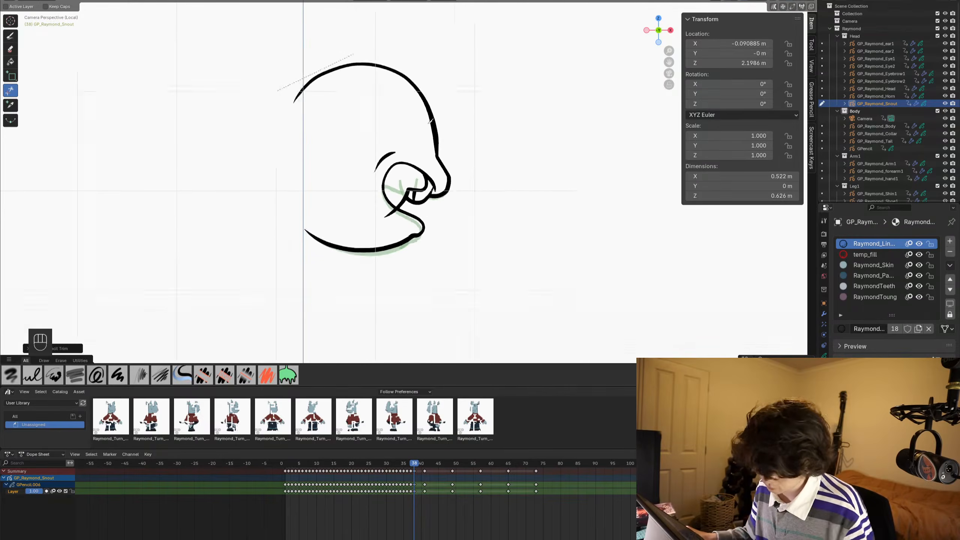
pyautogui.scroll(3, 385, 209)
pyautogui.moveTo(384, 209); pyautogui.dragTo(384, 212)
pyautogui.scroll(-5, 369, 191)
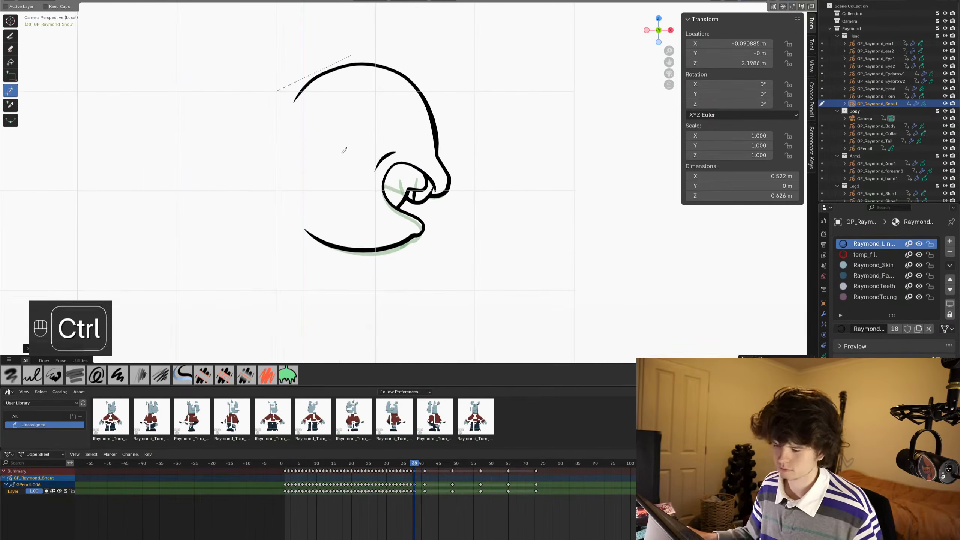
pyautogui.hotkey('ctrl', 's')
# - Switch to Object Mode, deselect the snout, and compare the mouth shapes on frames 37 and 38
pyautogui.hotkey('ctrl', 'Tab')
pyautogui.hotkey('alt', 'a')
pyautogui.keyDown('shift'); pyautogui.moveTo(417, 199); pyautogui.dragTo(455, 188, button='middle'); pyautogui.keyUp('shift')
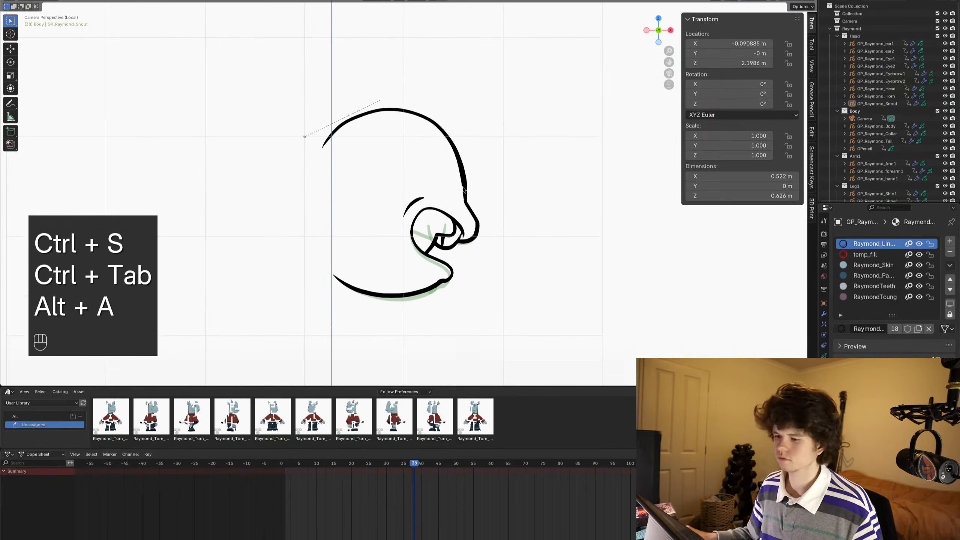
pyautogui.hotkey('ctrl', 's')
pyautogui.keyDown('shift'); pyautogui.moveTo(476, 229); pyautogui.dragTo(484, 207, button='middle'); pyautogui.keyUp('shift')
pyautogui.keyDown('alt'); pyautogui.scroll(1, 485, 207); pyautogui.keyUp('alt')
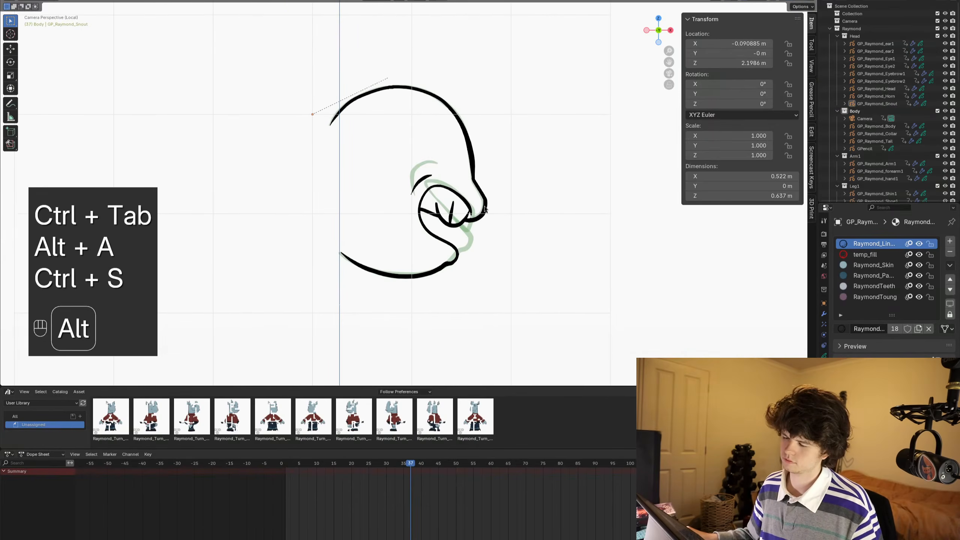
pyautogui.keyDown('alt'); pyautogui.scroll(-2, 484, 207); pyautogui.keyUp('alt')
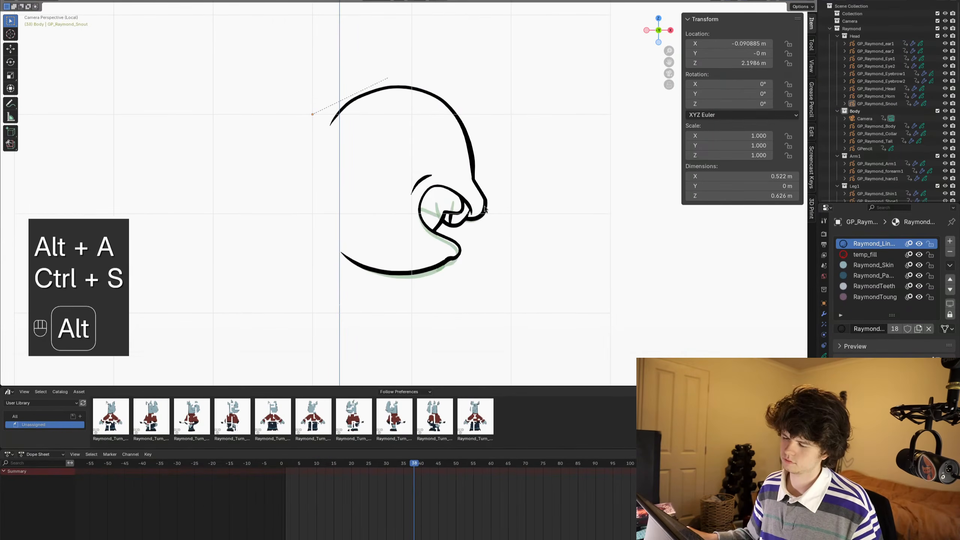
# - Select the snout object on frame 39, save, and return to Draw Mode with the Ink Pen brush
pyautogui.click(408, 278)
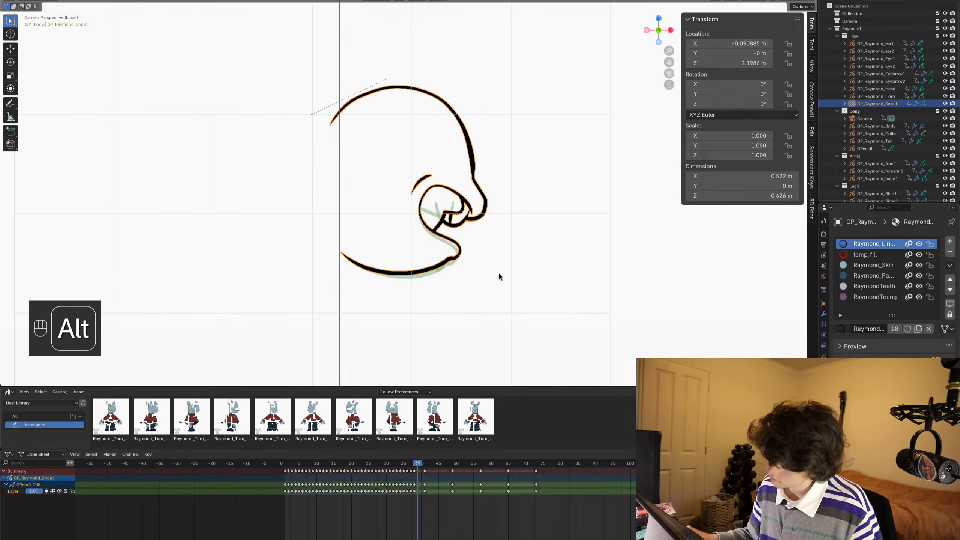
pyautogui.scroll(1, 462, 229)
pyautogui.hotkey('ctrl', 's')
pyautogui.scroll(1, 549, 238)
pyautogui.scroll(1, 536, 208)
pyautogui.hotkey('ctrl', 'Tab')
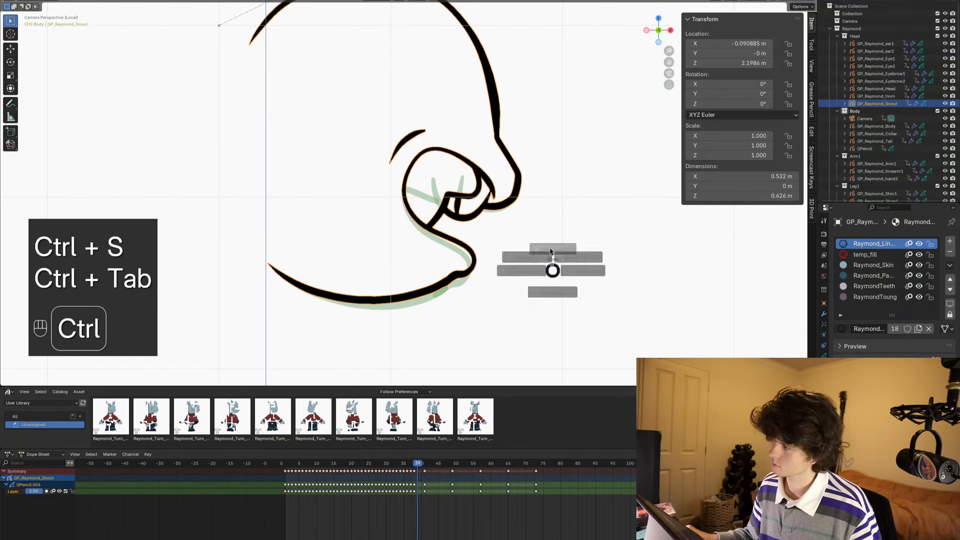
pyautogui.keyDown('shift'); pyautogui.moveTo(542, 171); pyautogui.dragTo(520, 150, button='middle'); pyautogui.keyUp('shift')
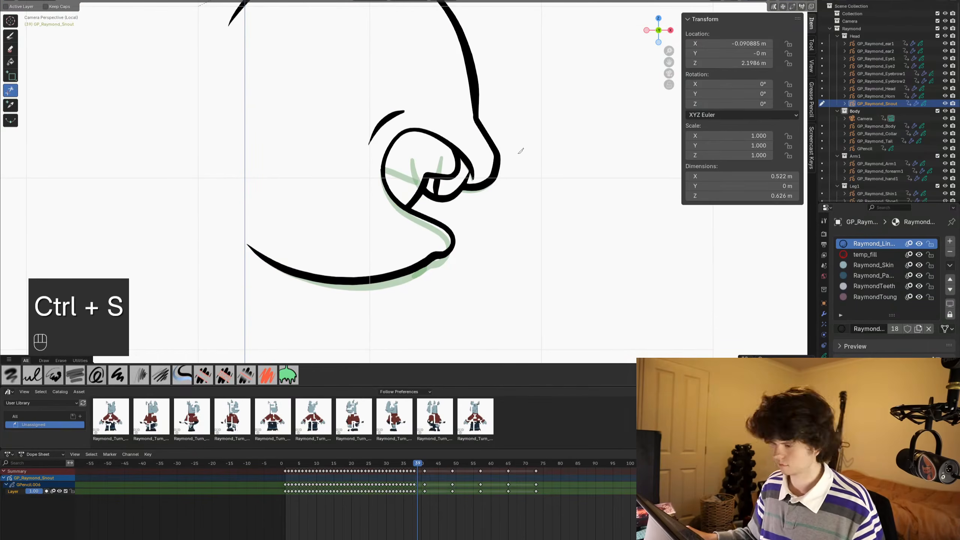
pyautogui.keyDown('shift'); pyautogui.moveTo(521, 151); pyautogui.dragTo(534, 152, button='middle'); pyautogui.keyUp('shift')
pyautogui.click(10, 36)
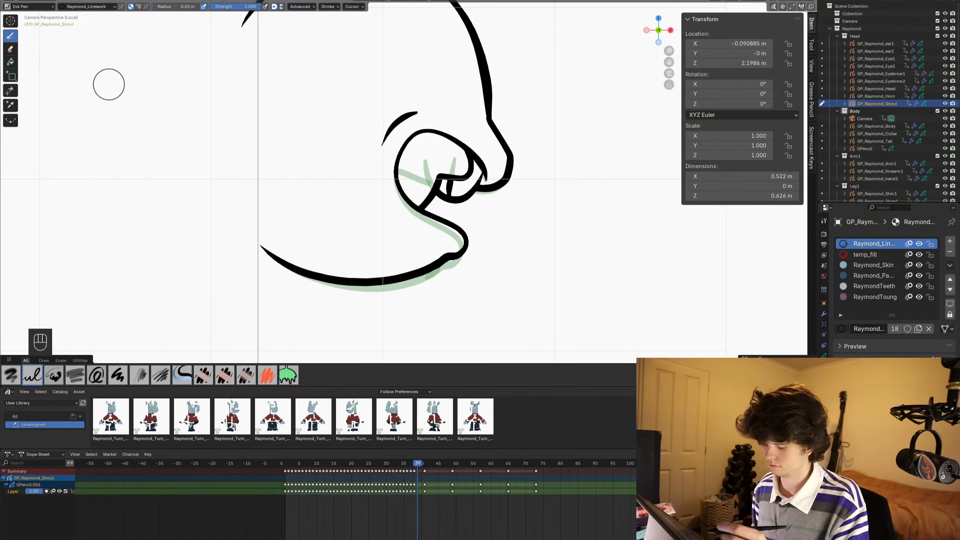
pyautogui.moveTo(488, 172); pyautogui.dragTo(485, 166)
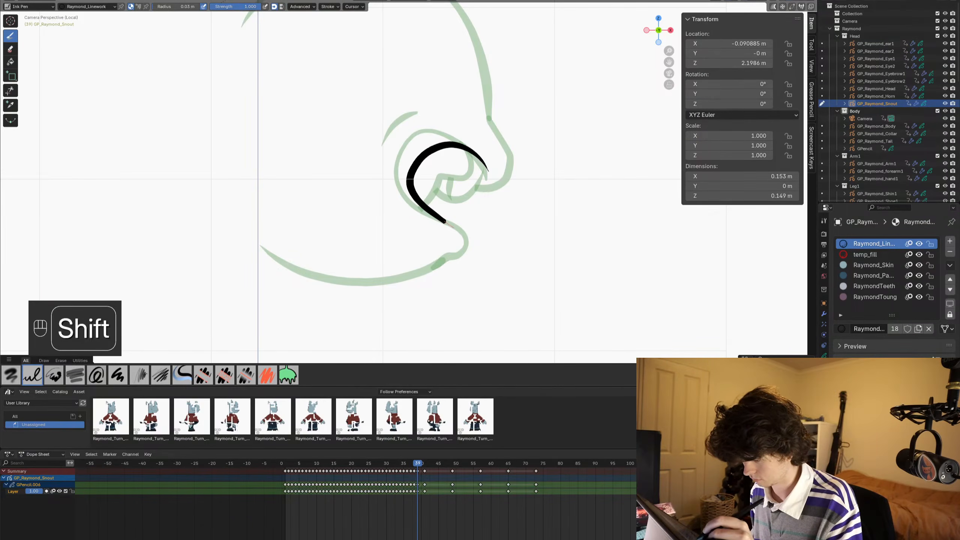
pyautogui.moveTo(456, 240); pyautogui.dragTo(451, 257)
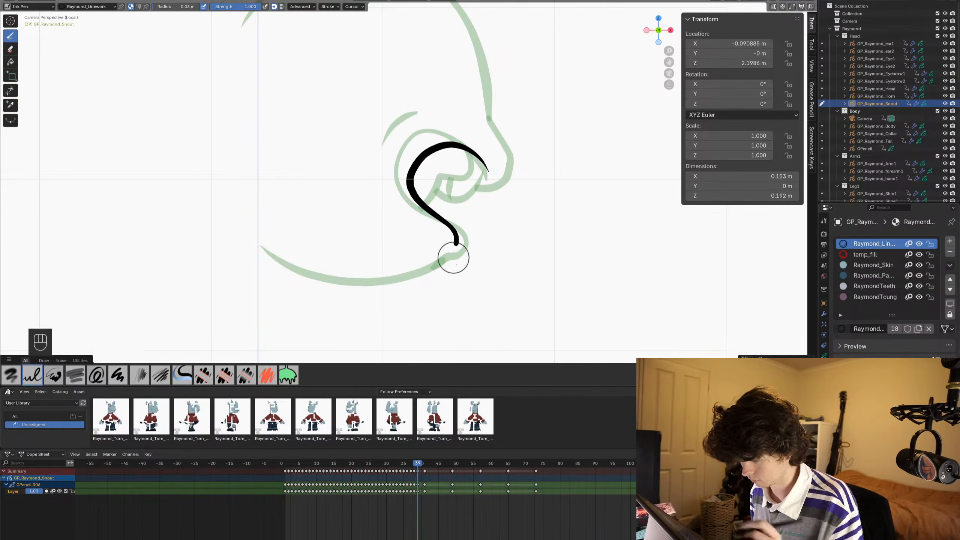
pyautogui.hotkey('ctrl', 'z')
pyautogui.hotkey('ctrl', 'z')
pyautogui.moveTo(486, 172); pyautogui.dragTo(454, 151)
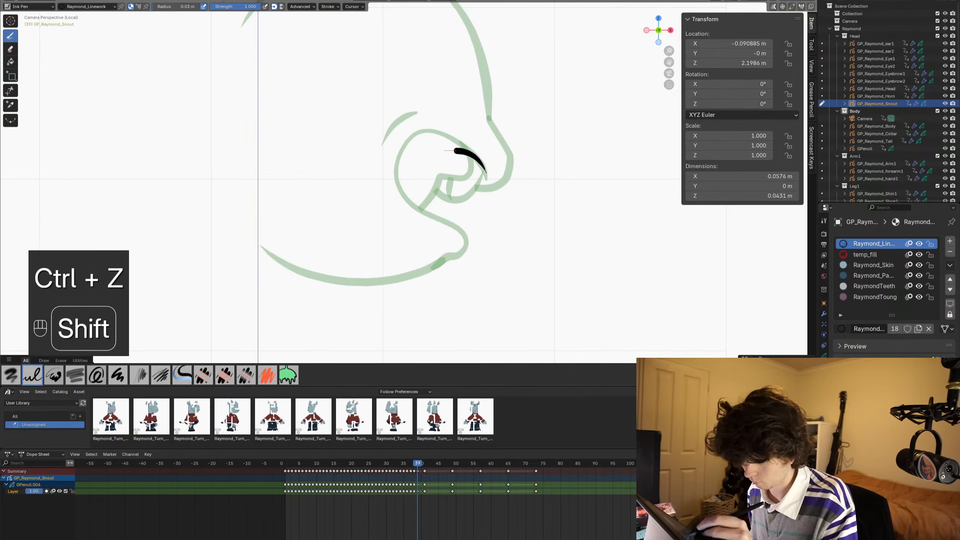
pyautogui.hotkey('ctrl', 'z')
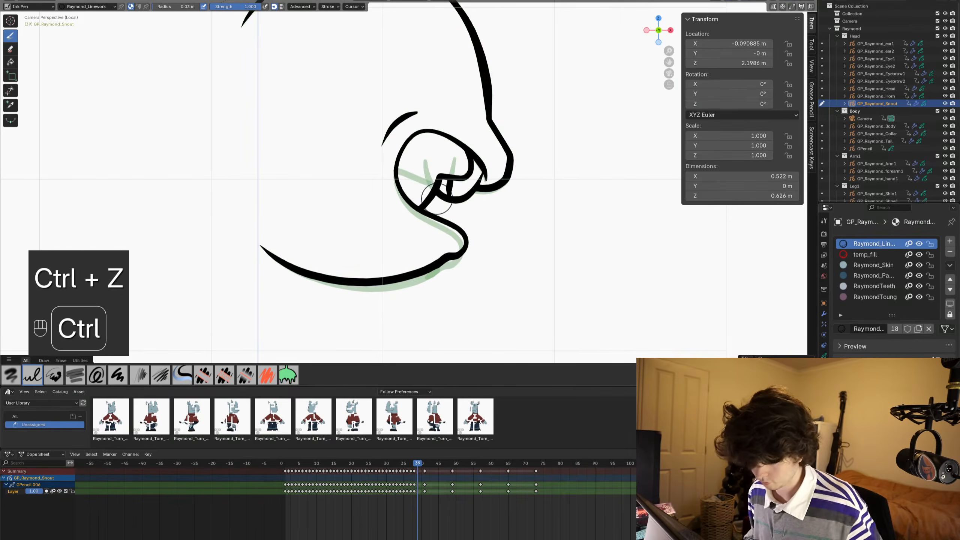
# - Draw the lower lip, chin and jaw line on frame 39, extend its back end with the Grab sculpt brush, and save
pyautogui.keyDown('shift'); pyautogui.moveTo(479, 165); pyautogui.dragTo(486, 171); pyautogui.keyUp('shift')
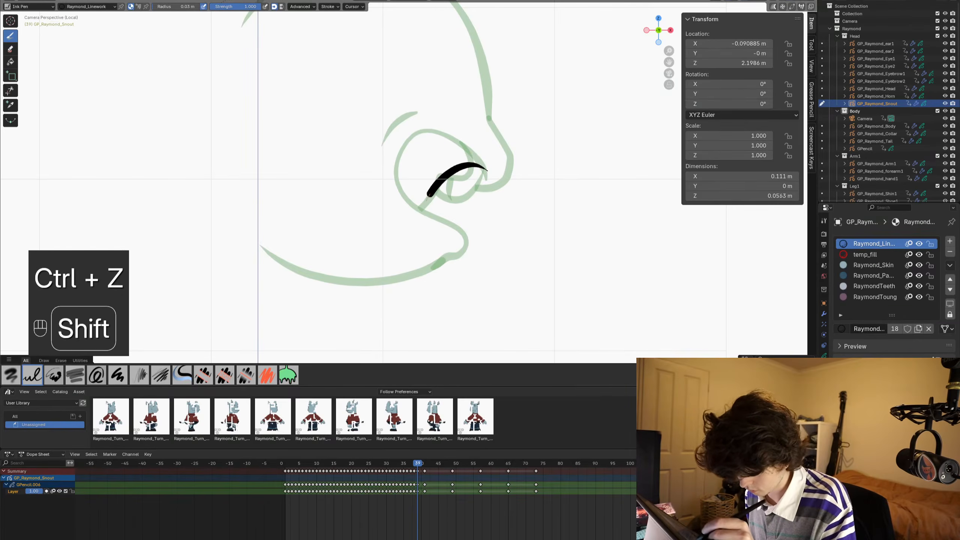
pyautogui.keyDown('shift'); pyautogui.moveTo(429, 209); pyautogui.dragTo(441, 222); pyautogui.keyUp('shift')
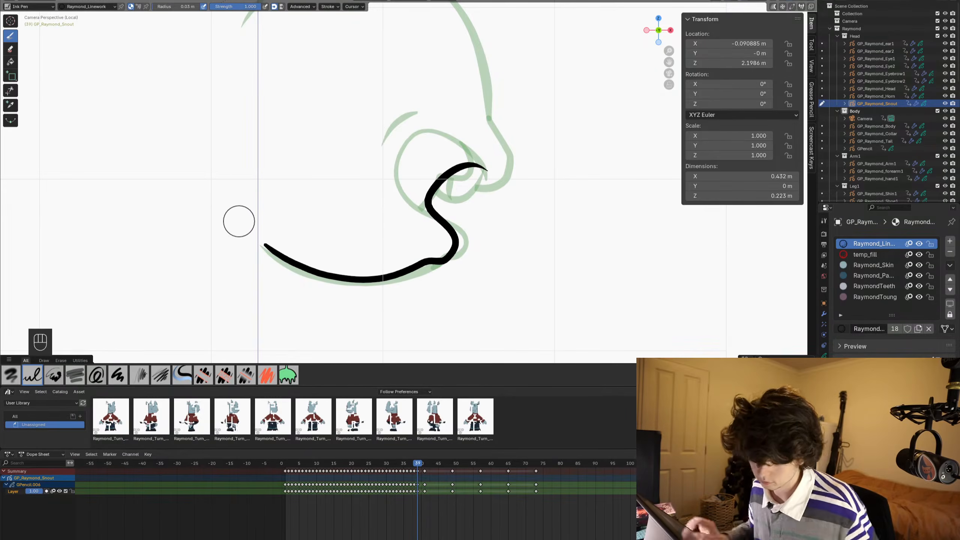
pyautogui.hotkey('ctrl', 'Tab')
pyautogui.click(525, 208)
pyautogui.moveTo(262, 245); pyautogui.dragTo(255, 248)
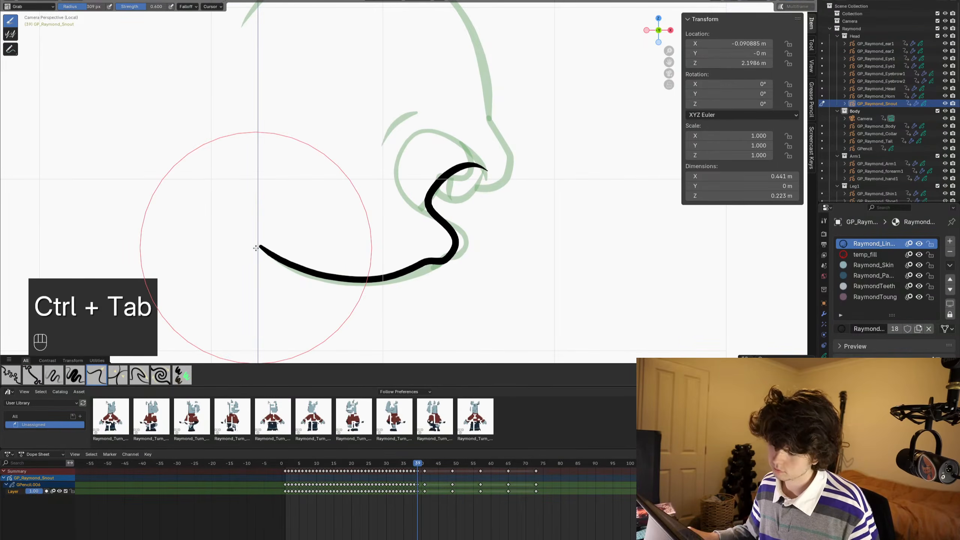
pyautogui.hotkey('ctrl', 'Tab')
pyautogui.moveTo(439, 172)
pyautogui.keyDown('shift'); pyautogui.mouseDown(button='middle')
pyautogui.moveTo(418, 221)
pyautogui.moveTo(456, 199)
pyautogui.mouseUp(button='middle'); pyautogui.keyUp('shift')
pyautogui.hotkey('ctrl', 's')
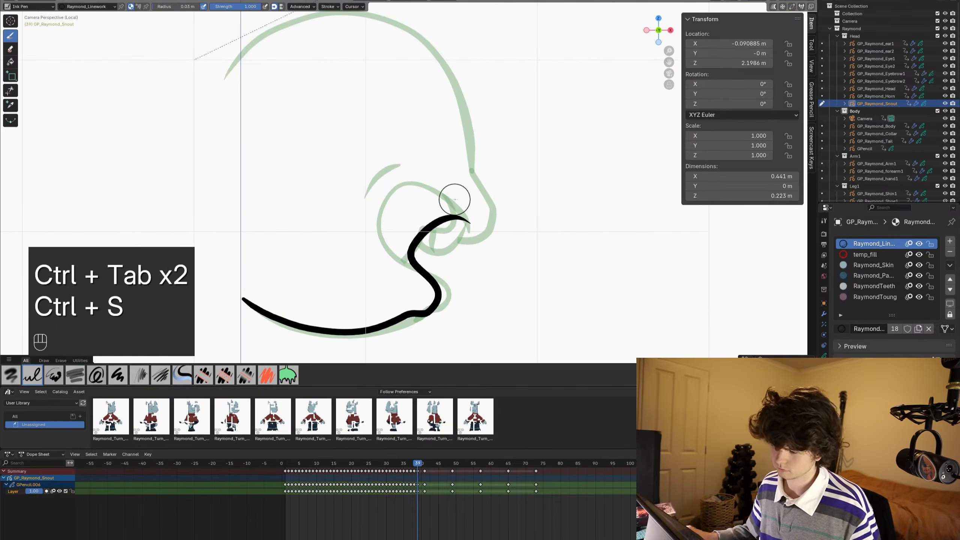
# - Draw the cheek crease and teeth lines on frame 39 and trim the strokes that overshoot the lip line
pyautogui.keyDown('shift'); pyautogui.moveTo(397, 229); pyautogui.dragTo(392, 263); pyautogui.keyUp('shift')
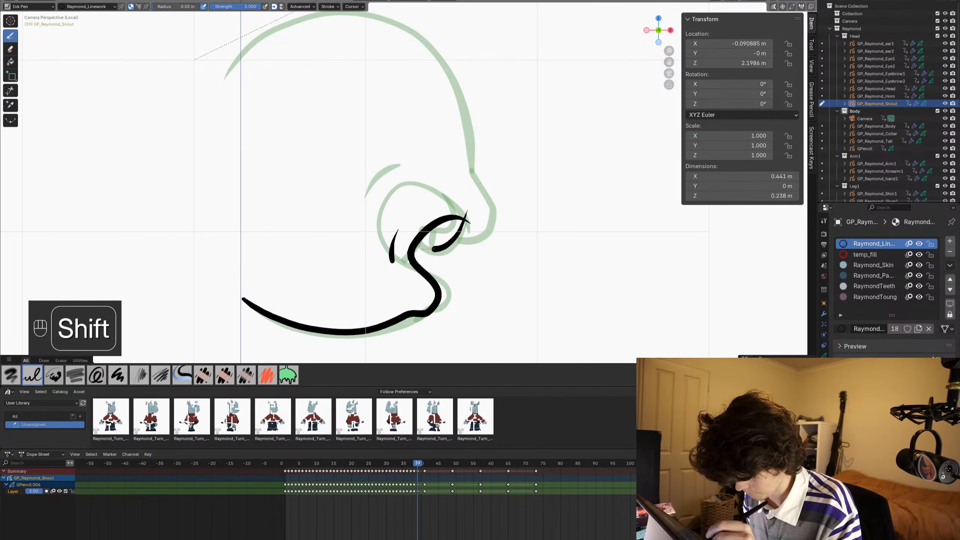
pyautogui.keyDown('shift'); pyautogui.moveTo(410, 232); pyautogui.dragTo(416, 243); pyautogui.keyUp('shift')
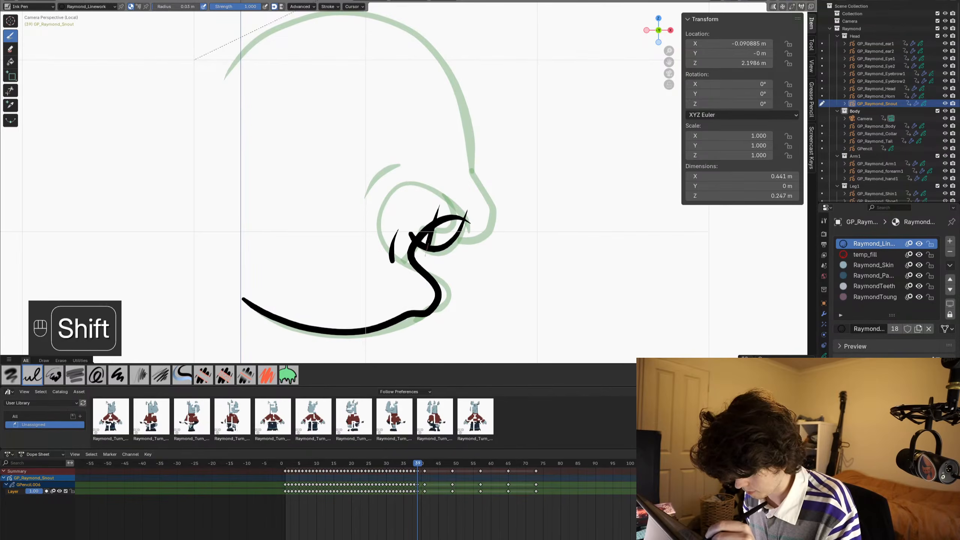
pyautogui.click(9, 91)
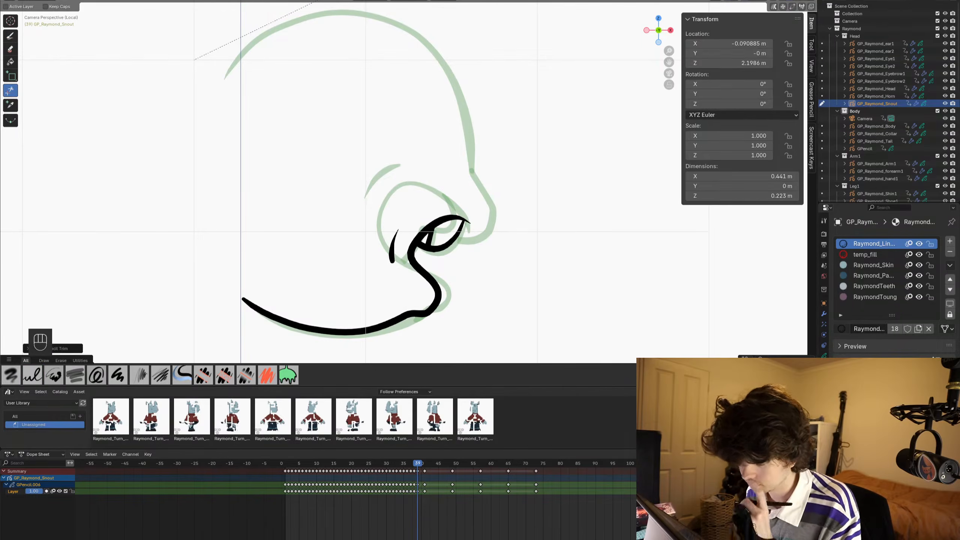
# - Draw the upper snout outline from forehead over the nose to the upper lip on frame 39, trim its excess inside the mouth, and save
pyautogui.click(10, 36)
pyautogui.keyDown('shift'); pyautogui.moveTo(276, 106); pyautogui.dragTo(251, 162, button='middle'); pyautogui.keyUp('shift')
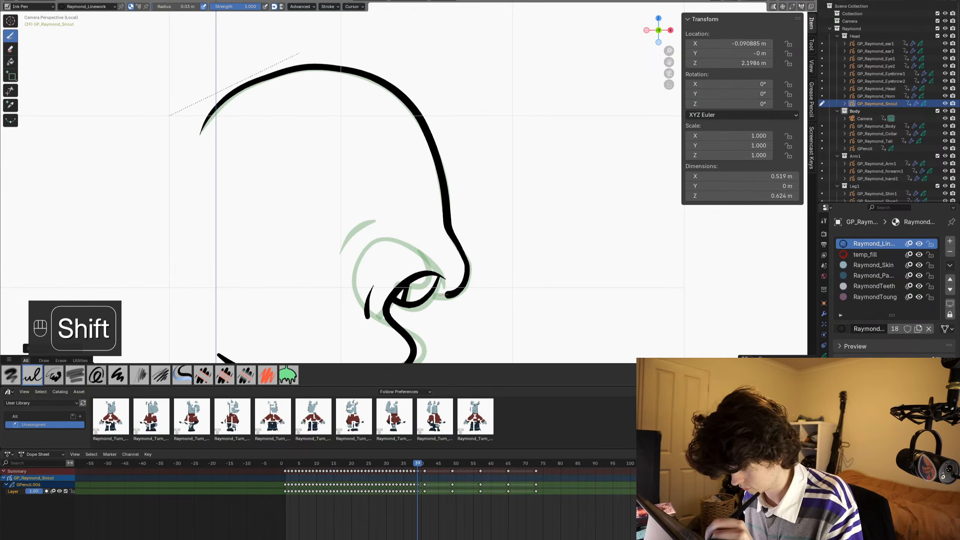
pyautogui.click(10, 91)
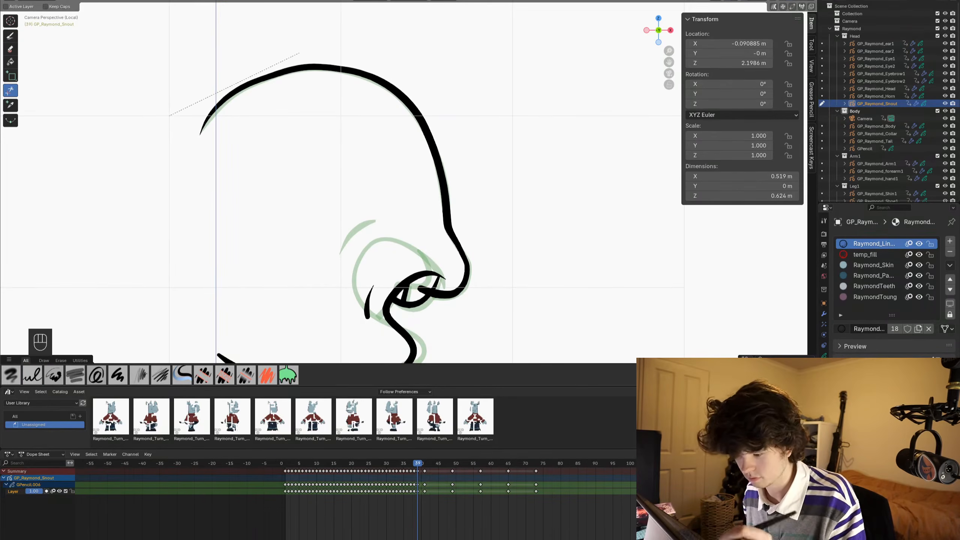
pyautogui.click(423, 289)
pyautogui.scroll(-4, 457, 176)
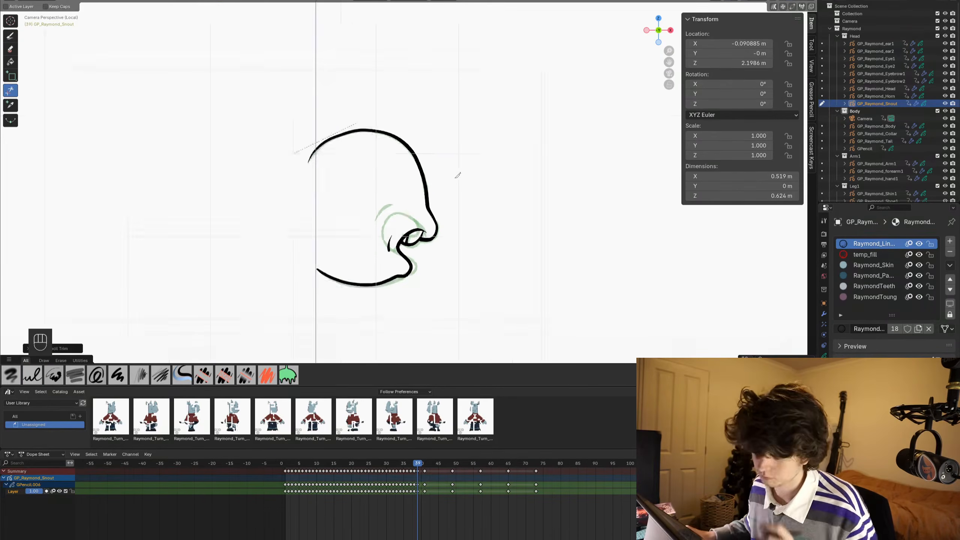
pyautogui.scroll(4, 457, 176)
pyautogui.hotkey('ctrl', 's')
pyautogui.keyDown('shift'); pyautogui.moveTo(433, 231); pyautogui.dragTo(444, 136, button='middle'); pyautogui.keyUp('shift')
pyautogui.keyDown('alt'); pyautogui.scroll(1, 444, 136); pyautogui.keyUp('alt')
pyautogui.keyDown('alt'); pyautogui.scroll(-1, 444, 136); pyautogui.keyUp('alt')
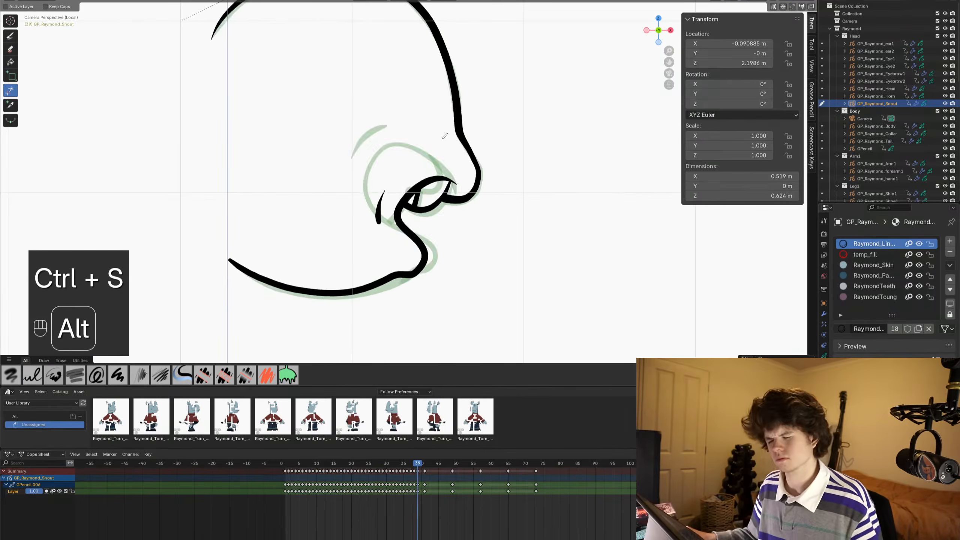
# - On frame 40, ink a new side-view outline from the forehead over a pulled-back nose down to the closed lips
pyautogui.keyDown('alt'); pyautogui.scroll(-1, 444, 136); pyautogui.keyUp('alt')
pyautogui.keyDown('shift'); pyautogui.moveTo(402, 163); pyautogui.dragTo(403, 213, button='middle'); pyautogui.keyUp('shift')
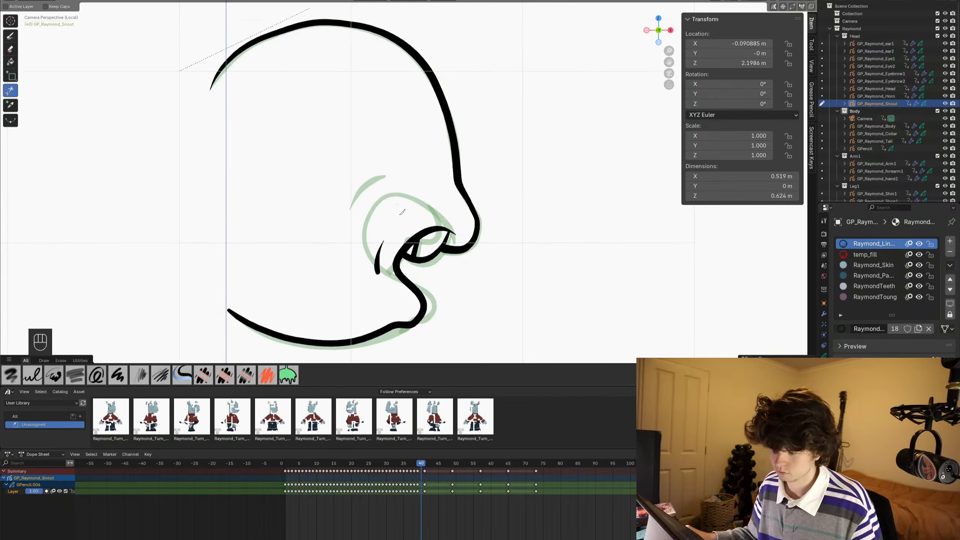
pyautogui.hotkey('ctrl', 's')
pyautogui.hotkey('ctrl', 'Tab')
pyautogui.scroll(3, 491, 202)
pyautogui.moveTo(492, 201)
pyautogui.keyDown('shift'); pyautogui.mouseDown(button='middle')
pyautogui.moveTo(494, 154)
pyautogui.moveTo(488, 192)
pyautogui.mouseUp(button='middle'); pyautogui.keyUp('shift')
pyautogui.scroll(-3, 494, 154)
pyautogui.click(10, 35)
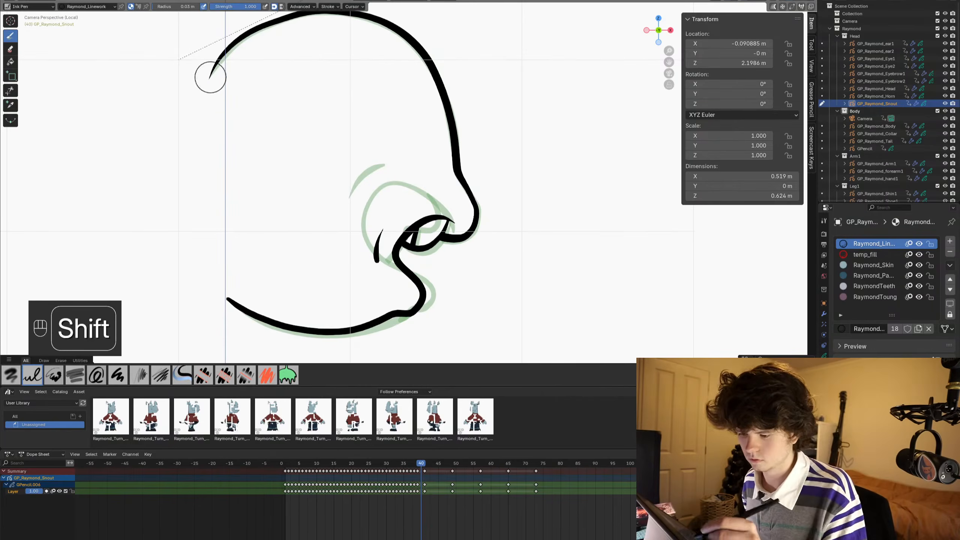
pyautogui.moveTo(209, 78); pyautogui.dragTo(224, 58)
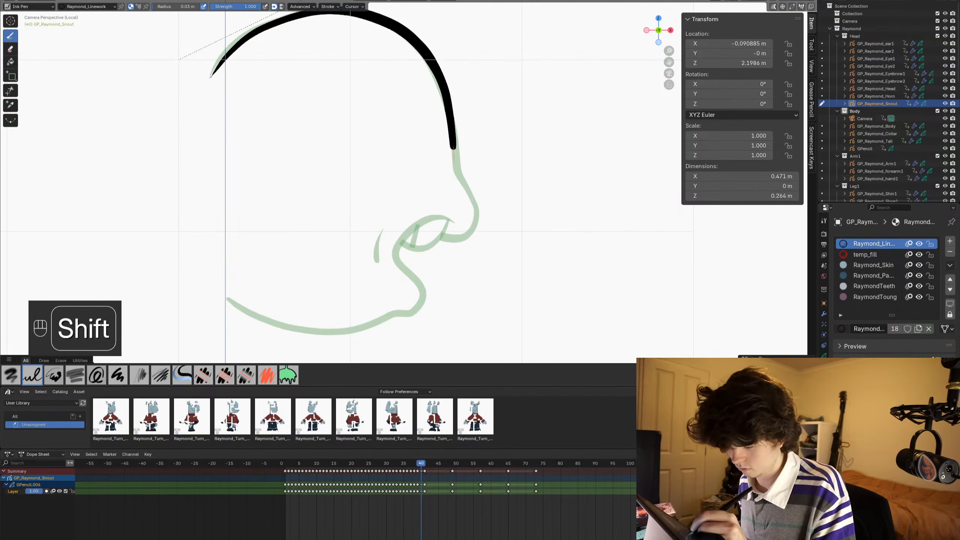
pyautogui.moveTo(453, 174)
pyautogui.mouseDown()
pyautogui.moveTo(466, 214)
pyautogui.moveTo(458, 236)
pyautogui.mouseUp()
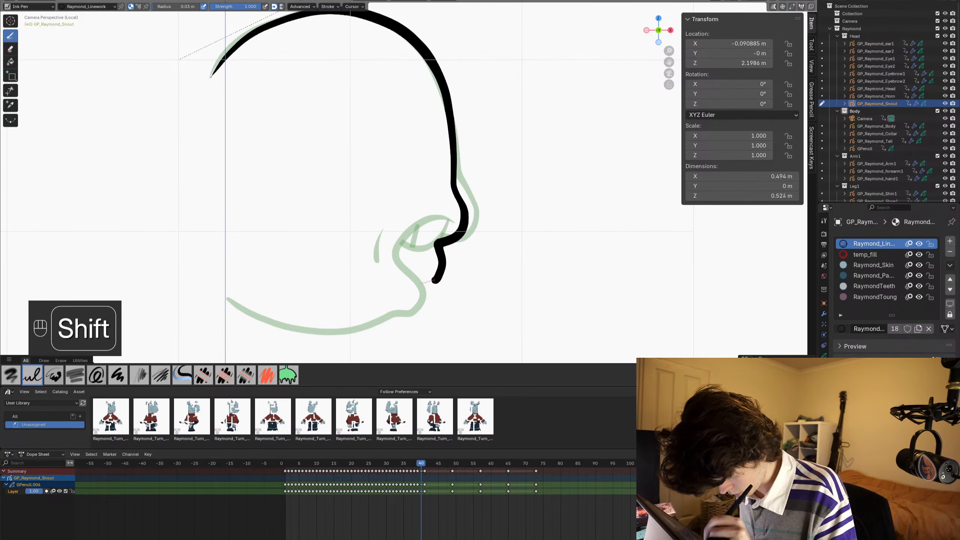
# - Continue the frame 40 outline with the chin and jaw line, and undo the short stroke at the mouth
pyautogui.moveTo(370, 311); pyautogui.dragTo(318, 320)
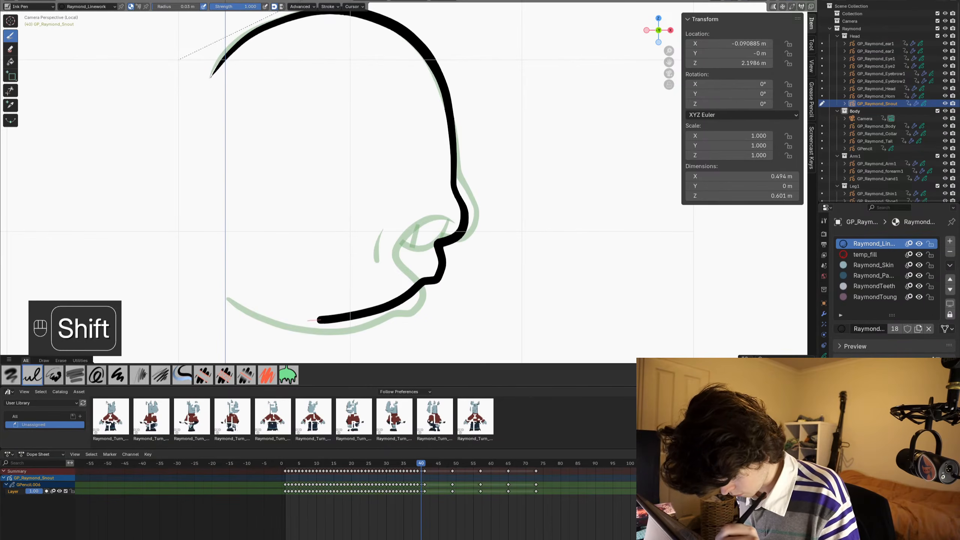
pyautogui.moveTo(239, 302); pyautogui.dragTo(227, 296)
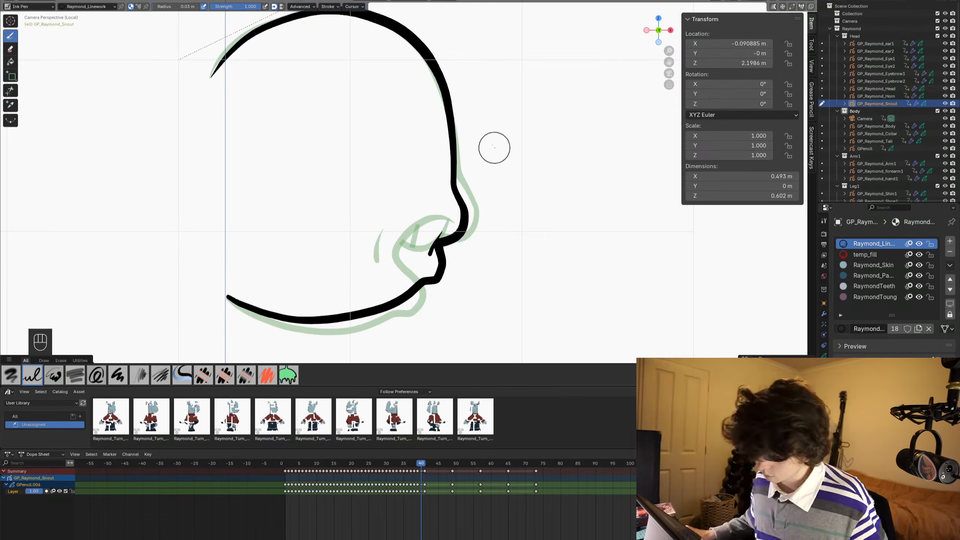
pyautogui.scroll(-3, 499, 182)
pyautogui.hotkey('ctrl', 'z')
# - Step back to frame 34 and play through the side-view snout drawings to review them
pyautogui.keyDown('alt'); pyautogui.scroll(1, 507, 193); pyautogui.keyUp('alt')
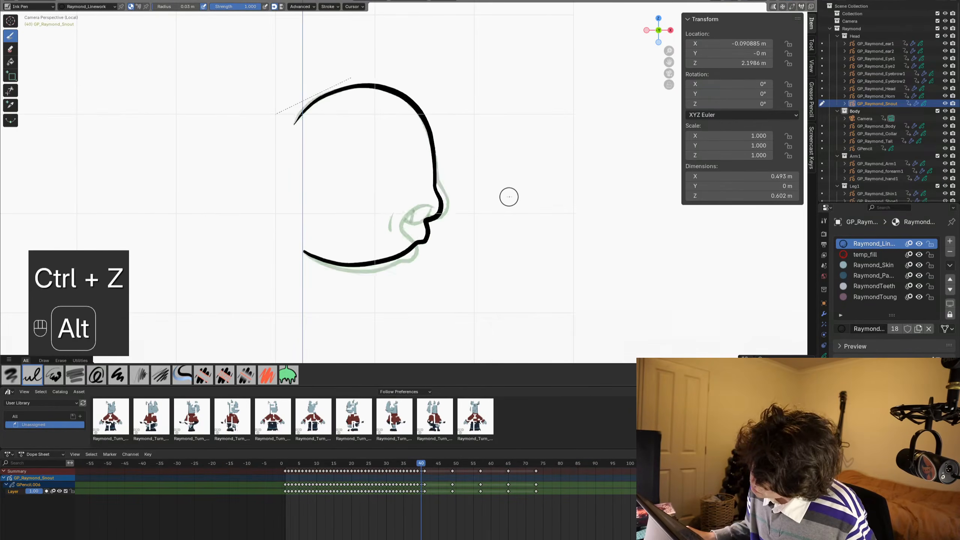
pyautogui.scroll(-2, 508, 195)
pyautogui.keyDown('alt'); pyautogui.scroll(3, 508, 195); pyautogui.keyUp('alt')
pyautogui.keyDown('alt'); pyautogui.scroll(2, 489, 233); pyautogui.keyUp('alt')
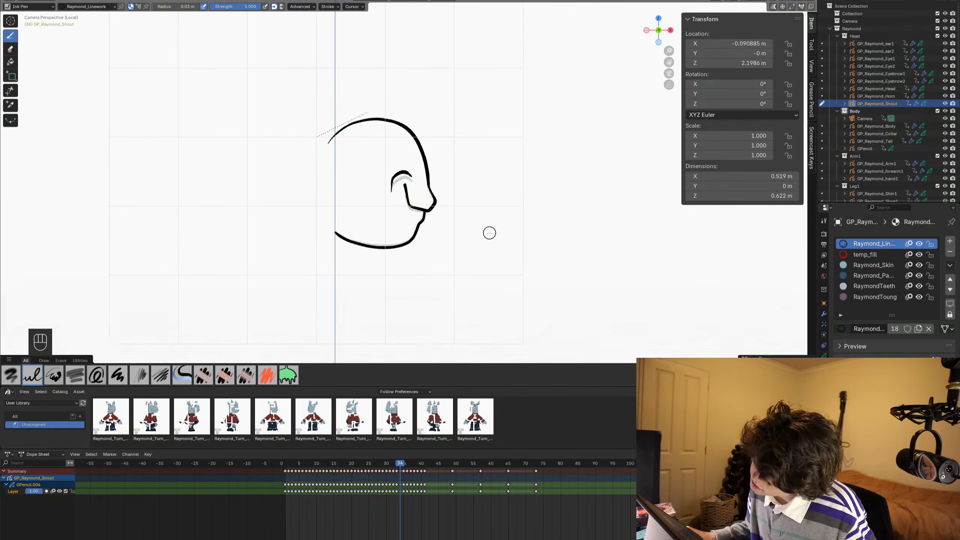
pyautogui.press('space')
pyautogui.press('space')
pyautogui.keyDown('alt'); pyautogui.moveTo(489, 233); pyautogui.dragTo(452, 225, button='middle'); pyautogui.keyUp('alt')
pyautogui.press('space')
pyautogui.press('space')
pyautogui.scroll(6, 389, 190)
# - Draw a temp_fill line closing the back of the snout between forehead and jaw on frame 34, and save
pyautogui.hotkey('ctrl', 's')
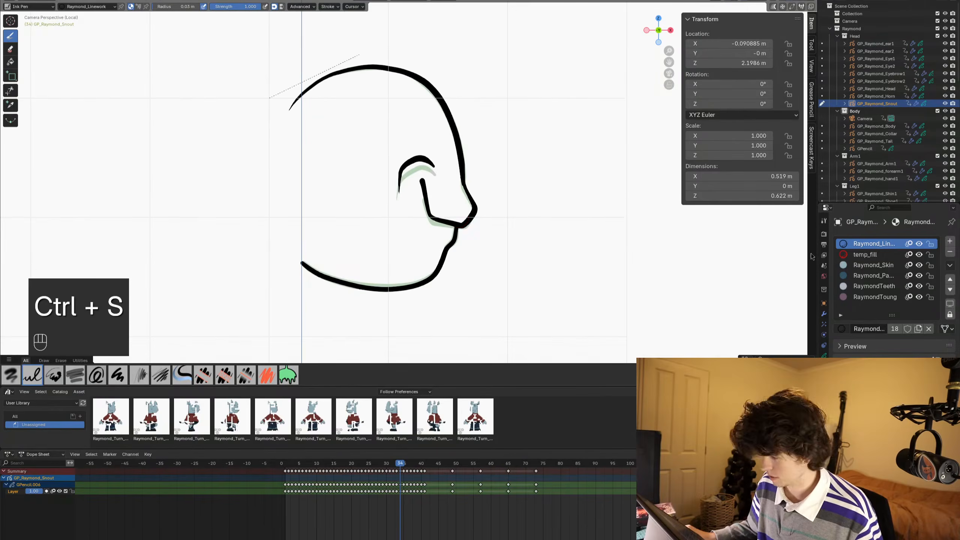
pyautogui.hotkey('ctrl', 's')
pyautogui.scroll(2, 418, 240)
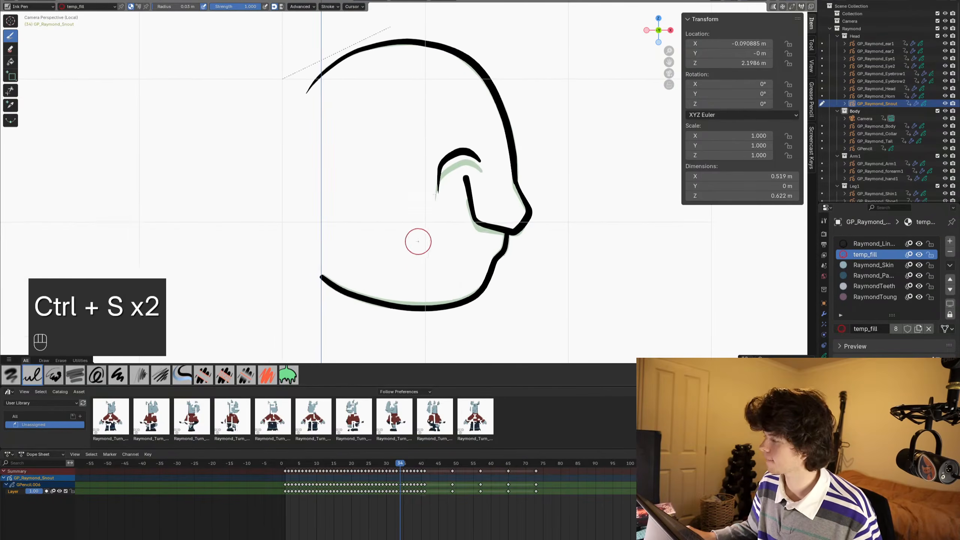
pyautogui.hotkey('ctrl', 'Tab')
pyautogui.scroll(2, 439, 184)
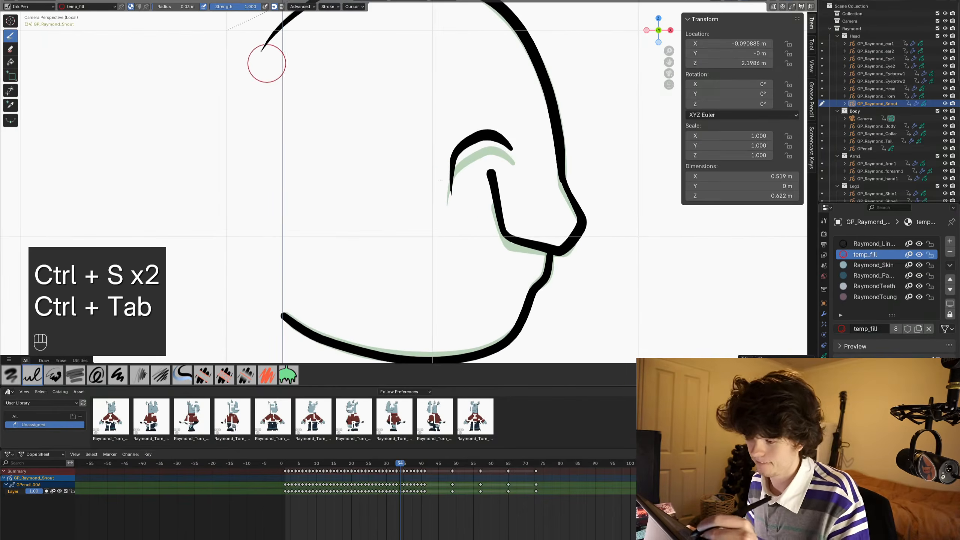
pyautogui.keyDown('shift'); pyautogui.moveTo(274, 36); pyautogui.dragTo(259, 59); pyautogui.keyUp('shift')
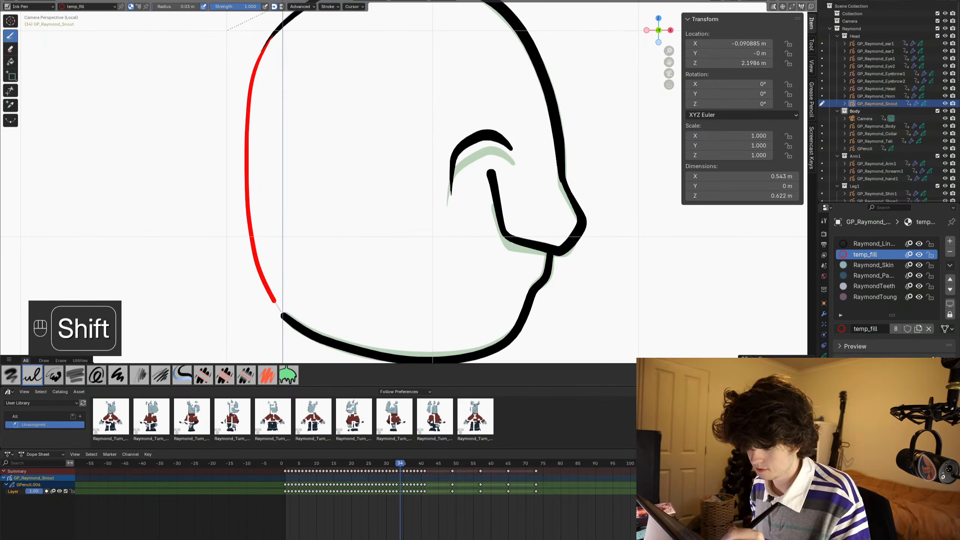
pyautogui.keyDown('shift'); pyautogui.moveTo(293, 323); pyautogui.dragTo(299, 329); pyautogui.keyUp('shift')
pyautogui.scroll(-1, 490, 125)
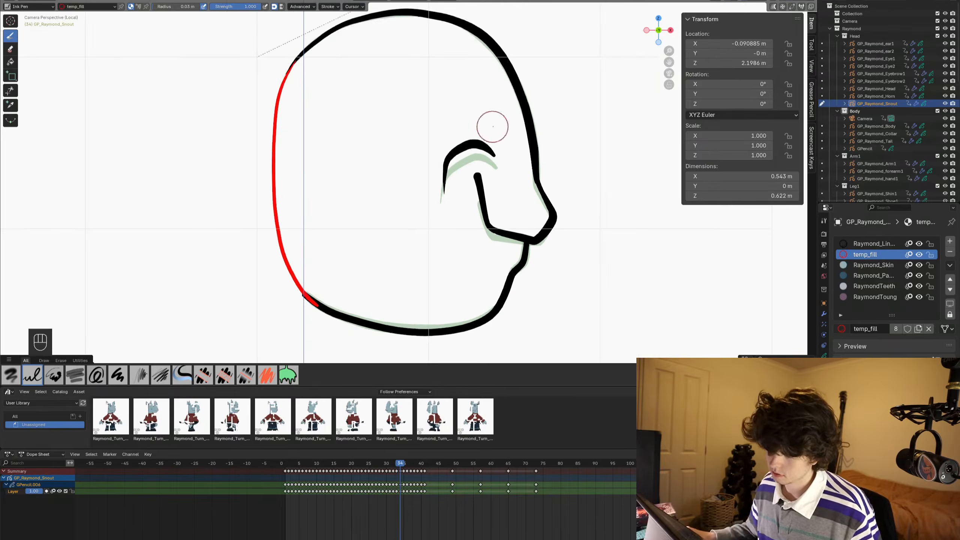
pyautogui.hotkey('ctrl', 's')
# - In Edit Mode, copy the red temp_fill back line from the frame 34 drawing
pyautogui.scroll(-1, 541, 186)
pyautogui.keyDown('alt'); pyautogui.scroll(-1, 490, 172); pyautogui.keyUp('alt')
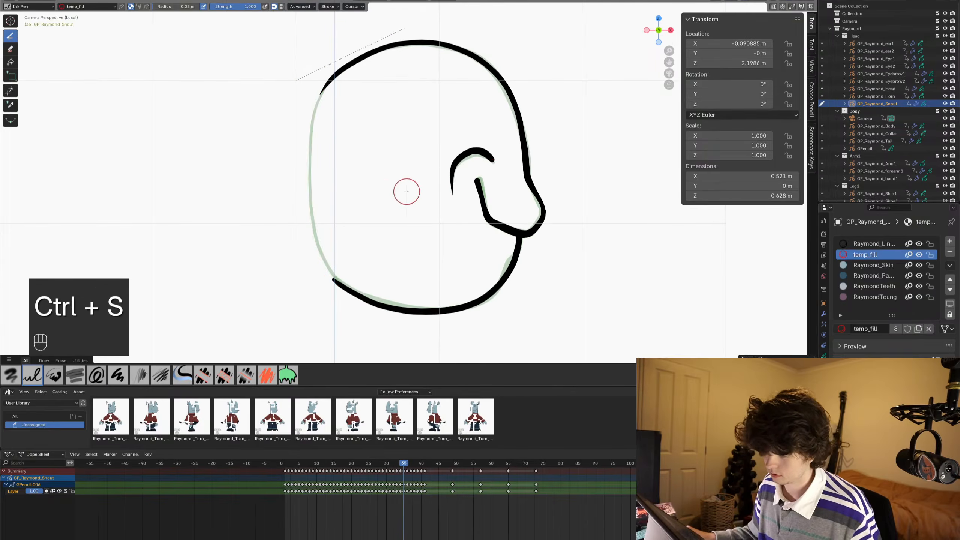
pyautogui.keyDown('shift'); pyautogui.moveTo(373, 192); pyautogui.dragTo(381, 190, button='middle'); pyautogui.keyUp('shift')
pyautogui.press('Tab')
pyautogui.keyDown('alt'); pyautogui.scroll(1, 329, 192); pyautogui.keyUp('alt')
pyautogui.hotkey('ctrl', 'c')
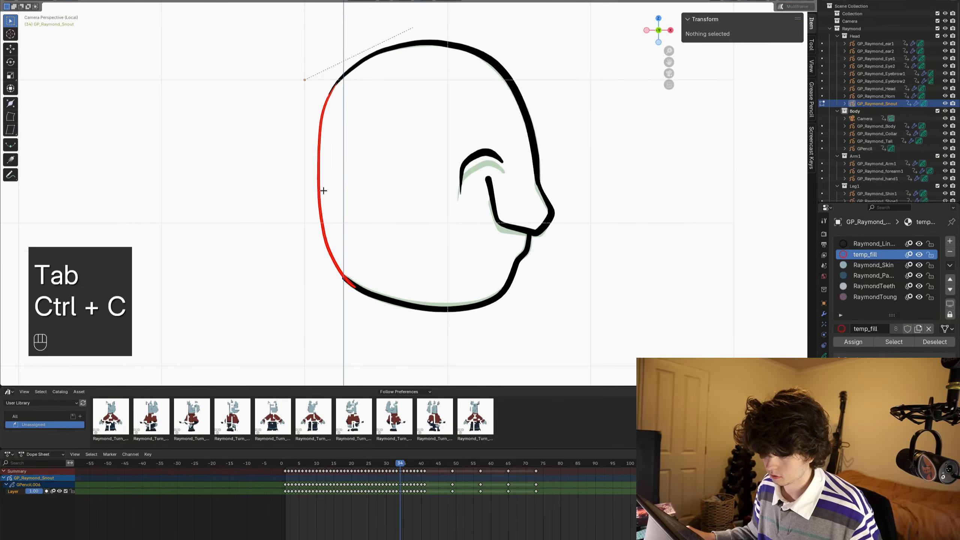
# - Paste the copied temp_fill back line into the snout drawings on frames 35 to 40
pyautogui.keyDown('alt'); pyautogui.scroll(-1, 324, 191); pyautogui.keyUp('alt')
pyautogui.hotkey('ctrl', 'v')
pyautogui.keyDown('alt'); pyautogui.scroll(-1, 324, 190); pyautogui.keyUp('alt')
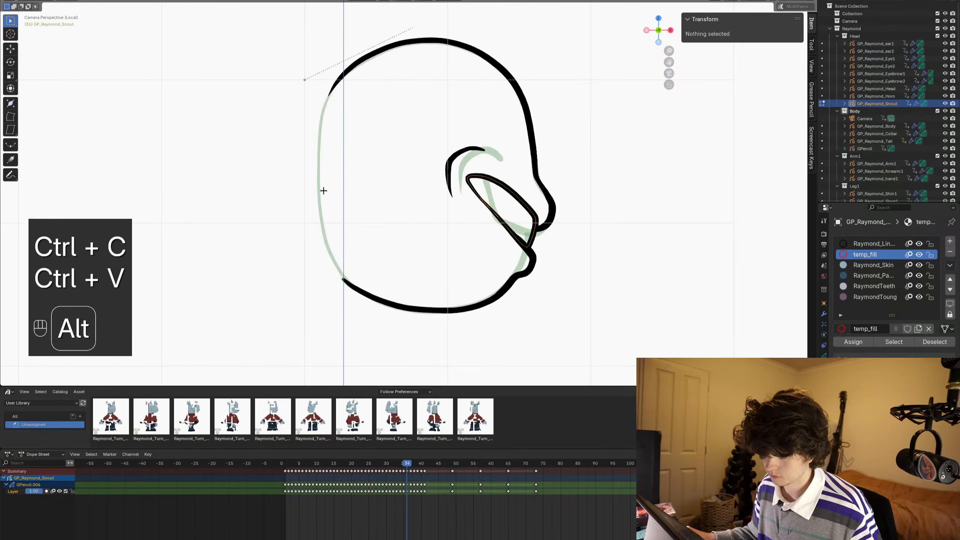
pyautogui.hotkey('ctrl', 'v')
pyautogui.keyDown('alt'); pyautogui.scroll(-1, 324, 191); pyautogui.keyUp('alt')
pyautogui.hotkey('ctrl', 'v')
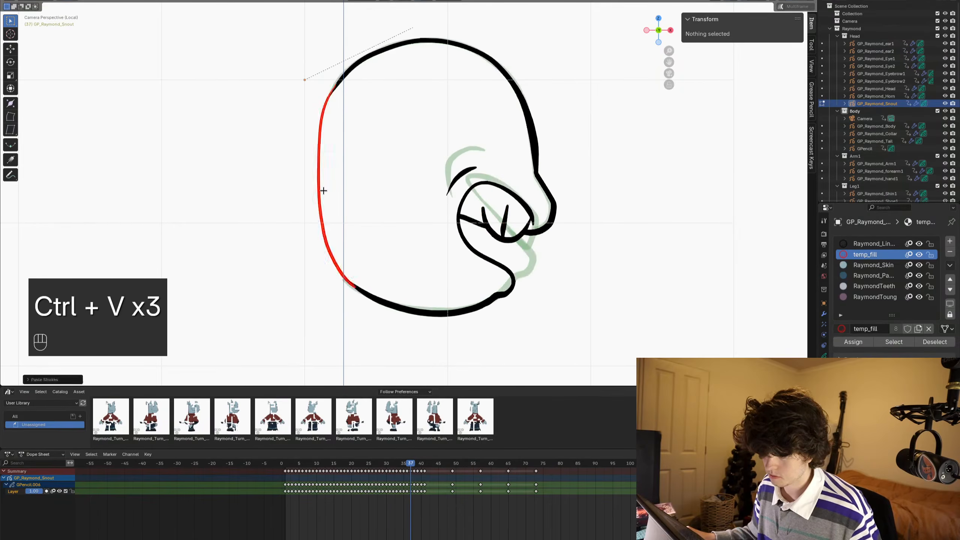
pyautogui.keyDown('alt'); pyautogui.scroll(-1, 324, 191); pyautogui.keyUp('alt')
pyautogui.hotkey('ctrl', 'v')
pyautogui.keyDown('alt'); pyautogui.scroll(-1, 324, 191); pyautogui.keyUp('alt')
pyautogui.hotkey('ctrl', 'v')
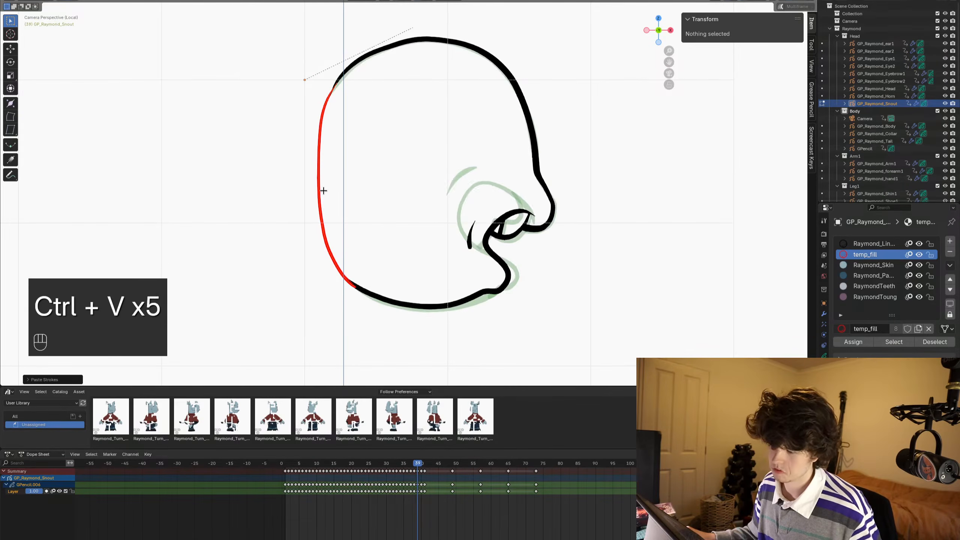
pyautogui.keyDown('alt'); pyautogui.scroll(-1, 324, 191); pyautogui.keyUp('alt')
pyautogui.hotkey('ctrl', 'v')
# - Delete the pasted temp_fill line from the frame 40 drawing and return to Draw Mode
pyautogui.scroll(1, 406, 183)
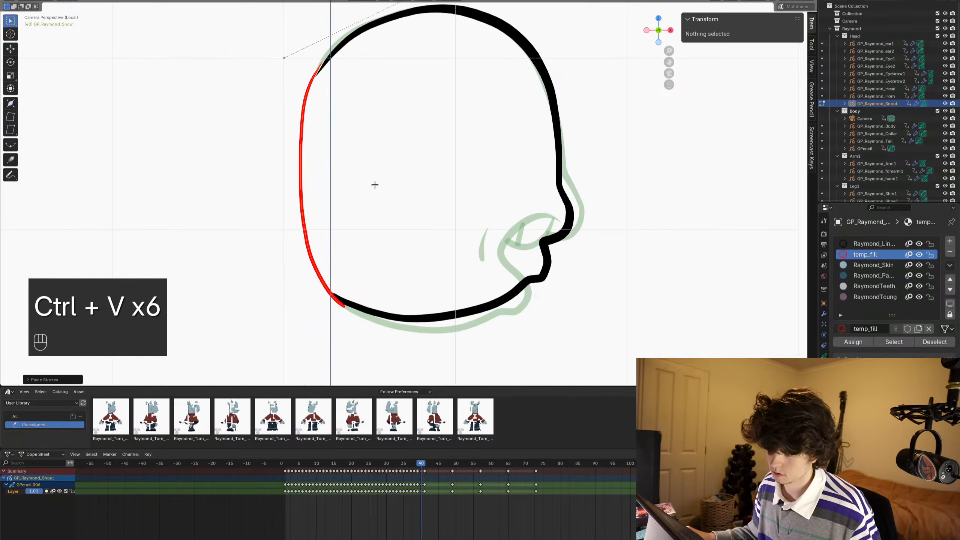
pyautogui.press('x')
pyautogui.hotkey('ctrl', 'Tab')
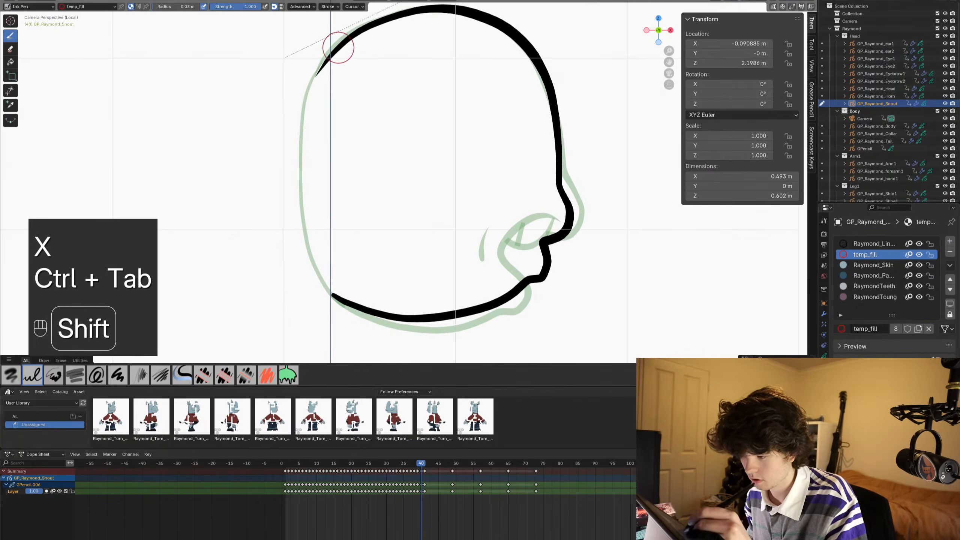
# - Draw a temp_fill line closing the back of the snout between forehead and jaw on frame 40, and save
pyautogui.moveTo(332, 56)
pyautogui.keyDown('shift'); pyautogui.mouseDown()
pyautogui.moveTo(309, 93)
pyautogui.moveTo(299, 143)
pyautogui.moveTo(302, 221)
pyautogui.mouseUp(); pyautogui.keyUp('shift')
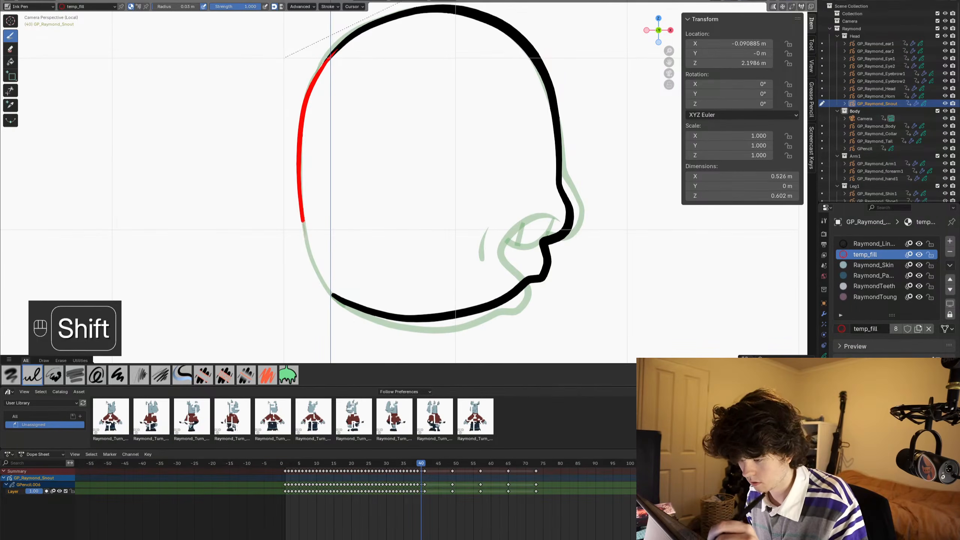
pyautogui.keyDown('shift'); pyautogui.moveTo(331, 292); pyautogui.dragTo(342, 300); pyautogui.keyUp('shift')
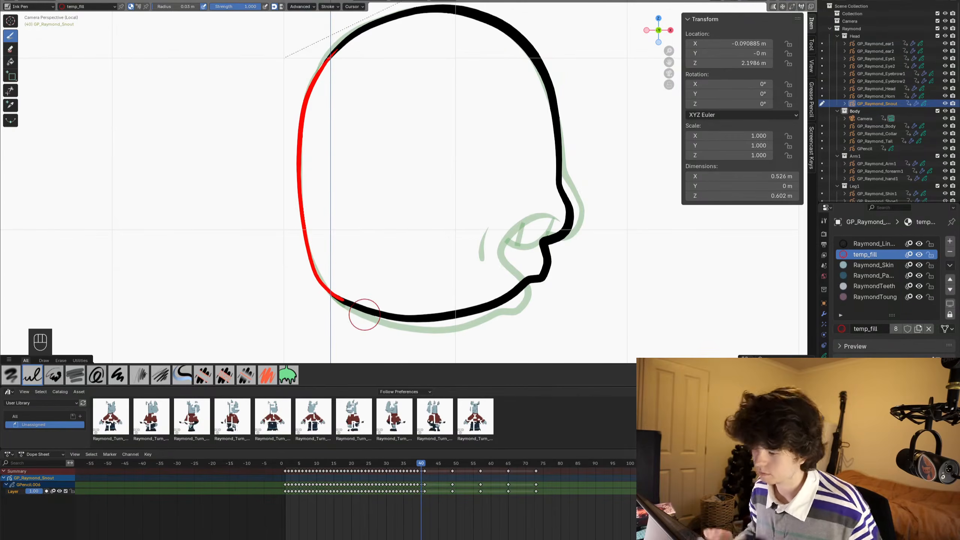
pyautogui.hotkey('ctrl', 's')
# - Play and scrub through the snout drawings to check the back lines, and save
pyautogui.scroll(-4, 439, 184)
pyautogui.keyDown('alt'); pyautogui.scroll(4, 458, 219); pyautogui.keyUp('alt')
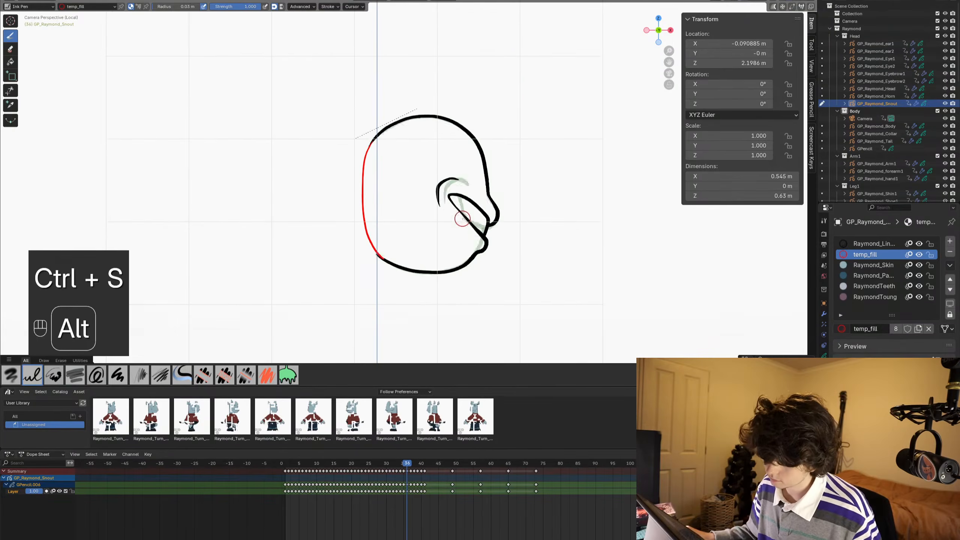
pyautogui.keyDown('alt'); pyautogui.scroll(4, 469, 219); pyautogui.keyUp('alt')
pyautogui.press('space')
pyautogui.press('space')
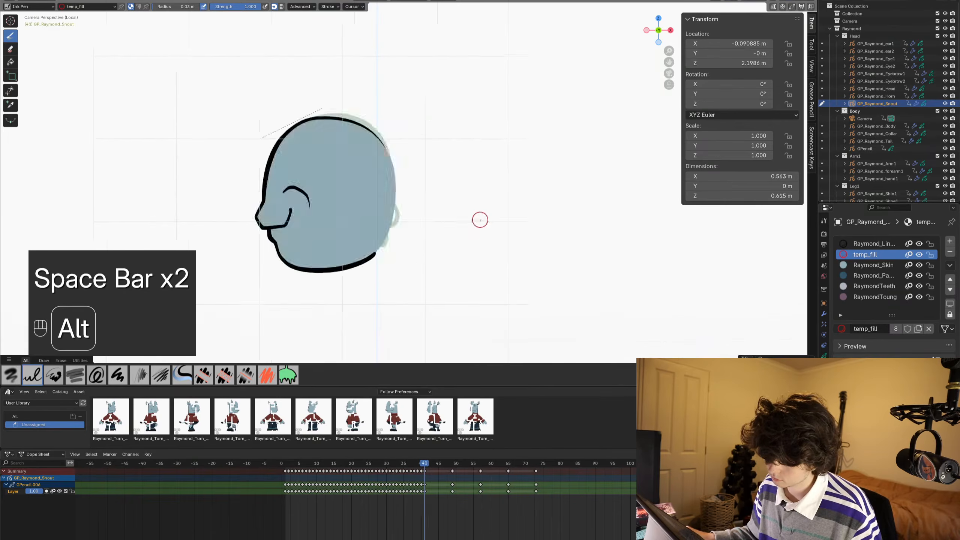
pyautogui.moveTo(494, 220)
pyautogui.keyDown('alt'); pyautogui.mouseDown(button='middle')
pyautogui.moveTo(452, 218)
pyautogui.moveTo(488, 218)
pyautogui.moveTo(469, 215)
pyautogui.mouseUp(button='middle'); pyautogui.keyUp('alt')
pyautogui.hotkey('ctrl', 'Tab')
pyautogui.hotkey('ctrl', 's')
# - Fill the snout shapes on frames 34, 35 and 36 with the Raymond_Skin material
pyautogui.click(876, 265)
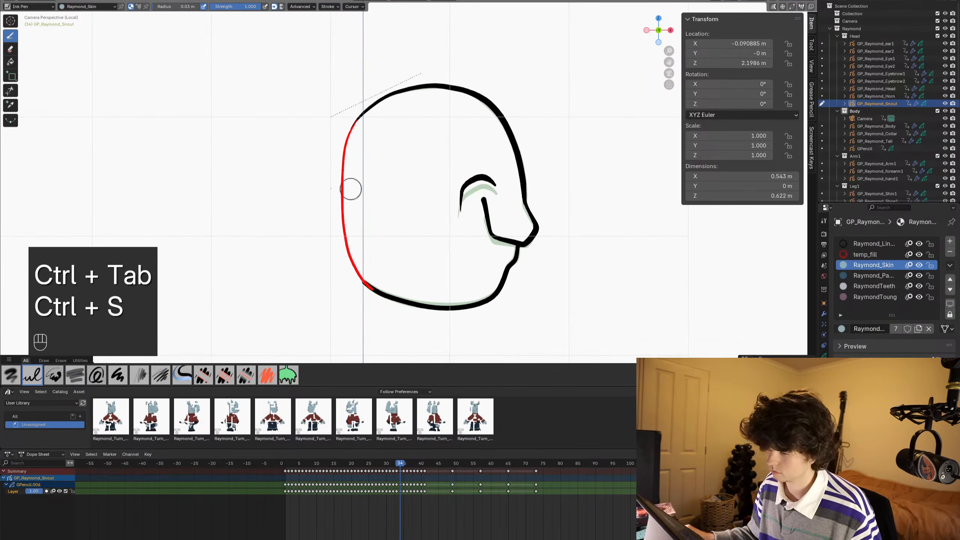
pyautogui.click(11, 61)
pyautogui.keyDown('shift'); pyautogui.moveTo(384, 205); pyautogui.dragTo(369, 202, button='middle'); pyautogui.keyUp('shift')
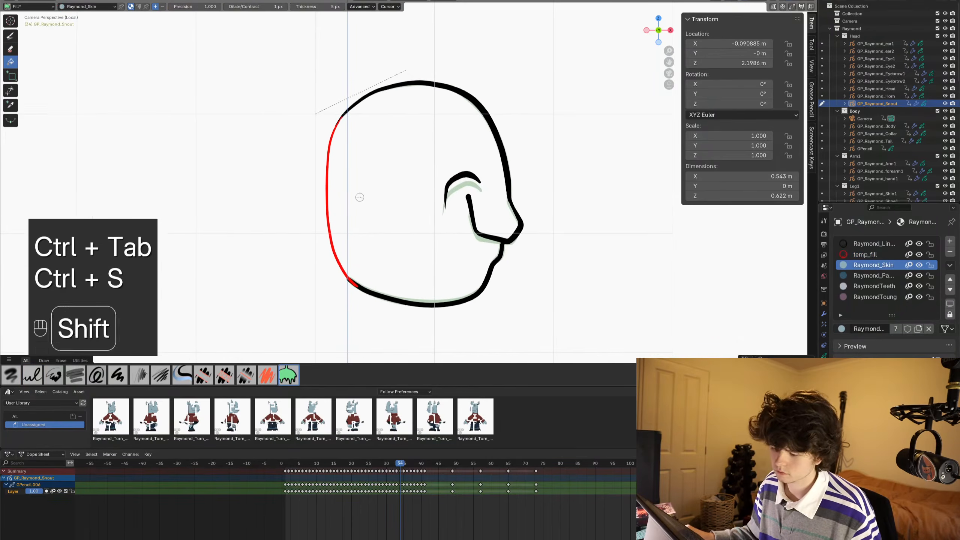
pyautogui.click(389, 171)
pyautogui.keyDown('alt'); pyautogui.scroll(-1, 468, 223); pyautogui.keyUp('alt')
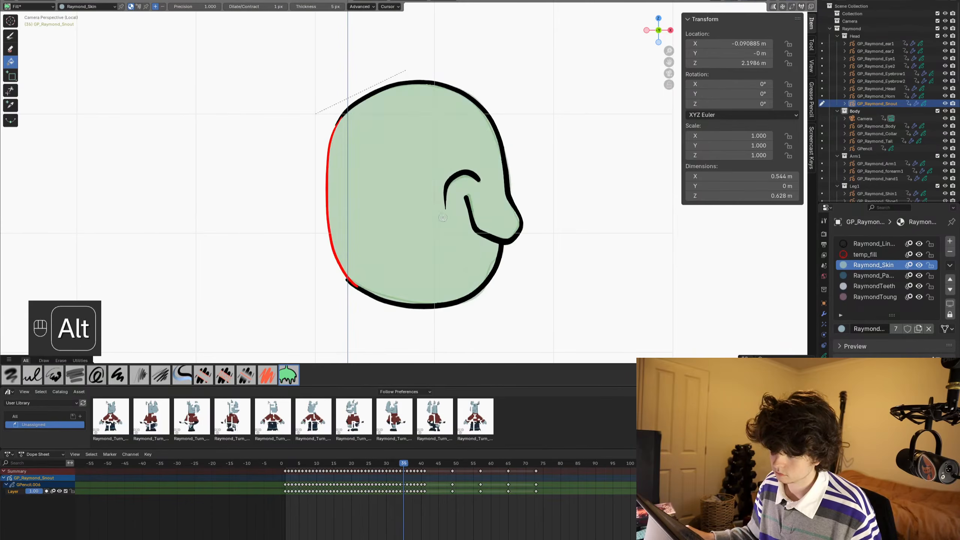
pyautogui.click(377, 194)
pyautogui.keyDown('alt'); pyautogui.scroll(-1, 395, 196); pyautogui.keyUp('alt')
pyautogui.click(389, 194)
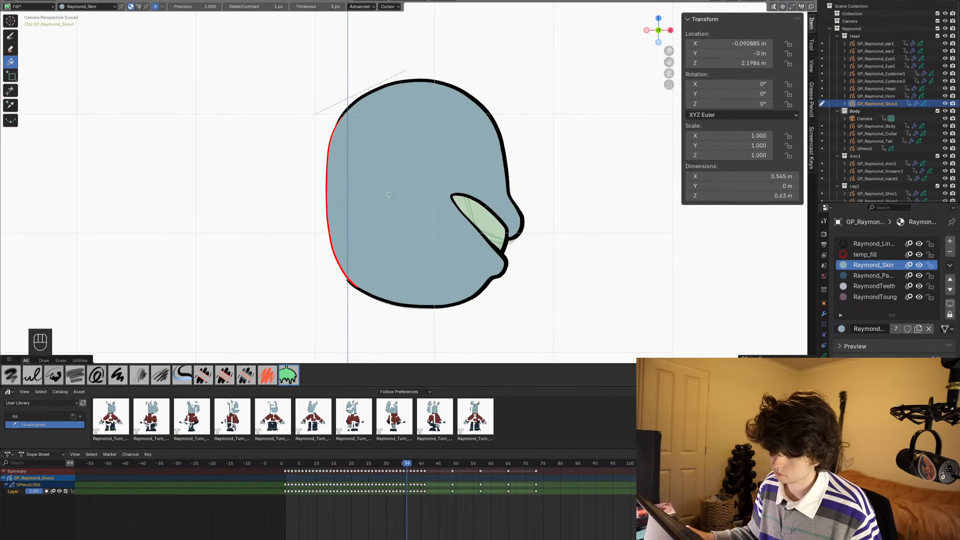
# - Fill the open mouth on frame 36 with the RaymondTeeth material, and save
pyautogui.click(865, 286)
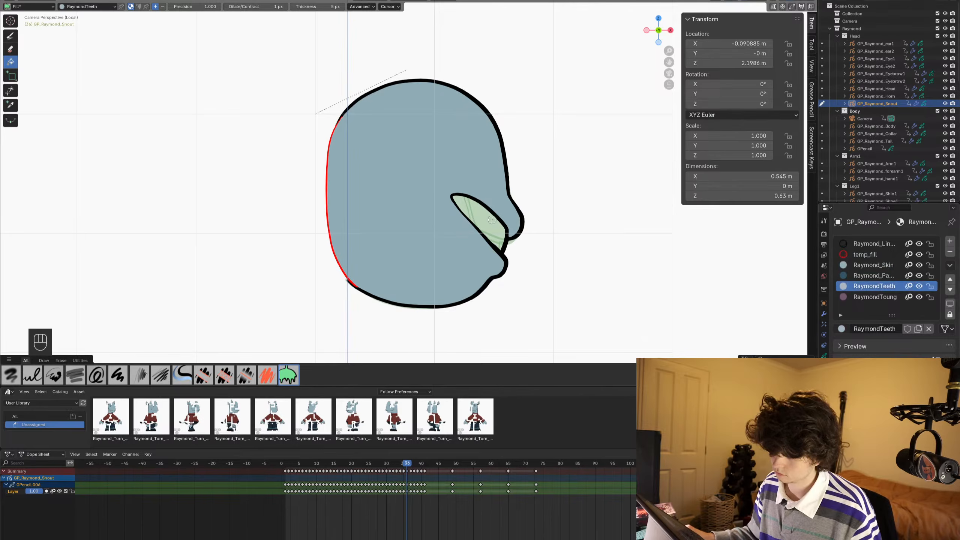
pyautogui.keyDown('alt'); pyautogui.scroll(-1, 491, 219); pyautogui.keyUp('alt')
pyautogui.scroll(4, 474, 222)
pyautogui.keyDown('shift'); pyautogui.moveTo(473, 222); pyautogui.dragTo(497, 207, button='middle'); pyautogui.keyUp('shift')
pyautogui.scroll(5, 287, 141)
pyautogui.scroll(-5, 497, 207)
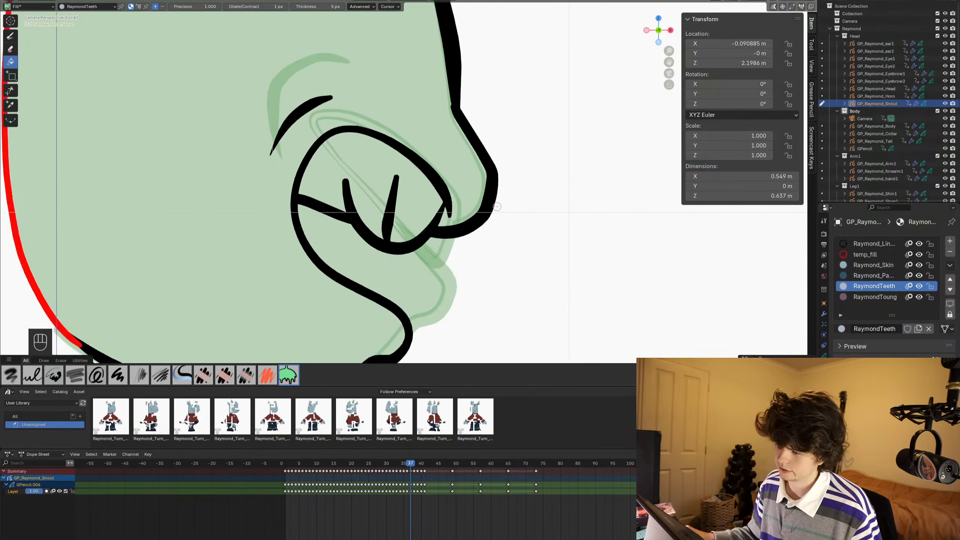
pyautogui.keyDown('shift'); pyautogui.moveTo(435, 176); pyautogui.dragTo(462, 185, button='middle'); pyautogui.keyUp('shift')
pyautogui.scroll(-1, 462, 185)
pyautogui.keyDown('shift'); pyautogui.moveTo(416, 157); pyautogui.dragTo(495, 203, button='middle'); pyautogui.keyUp('shift')
pyautogui.hotkey('ctrl', 's')
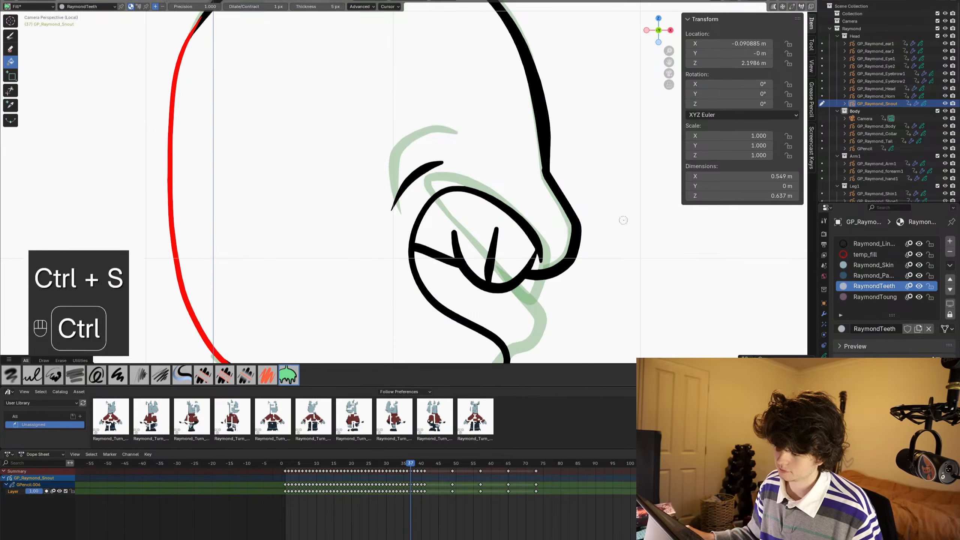
# - Fill the snout on frame 37 with the Raymond_Skin material
pyautogui.scroll(-2, 555, 232)
pyautogui.click(853, 267)
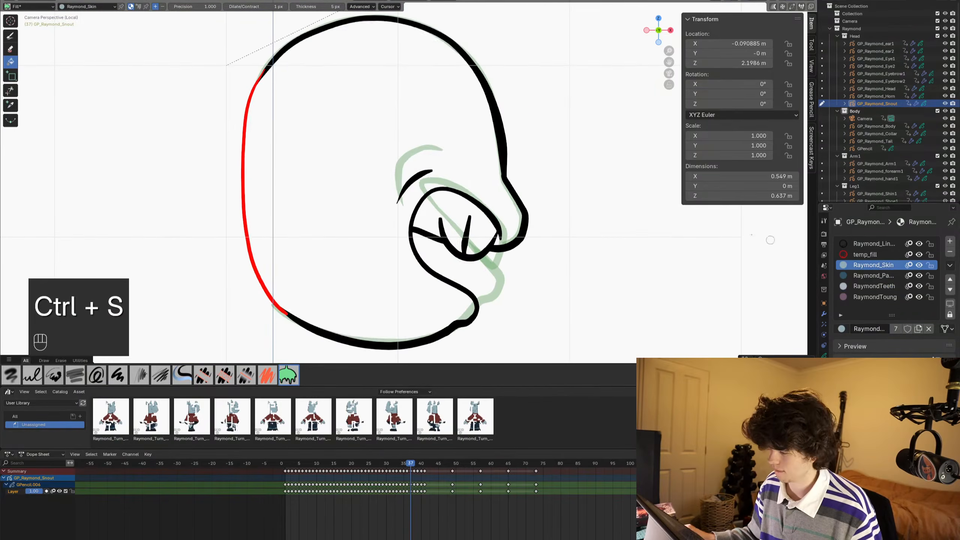
pyautogui.click(409, 150)
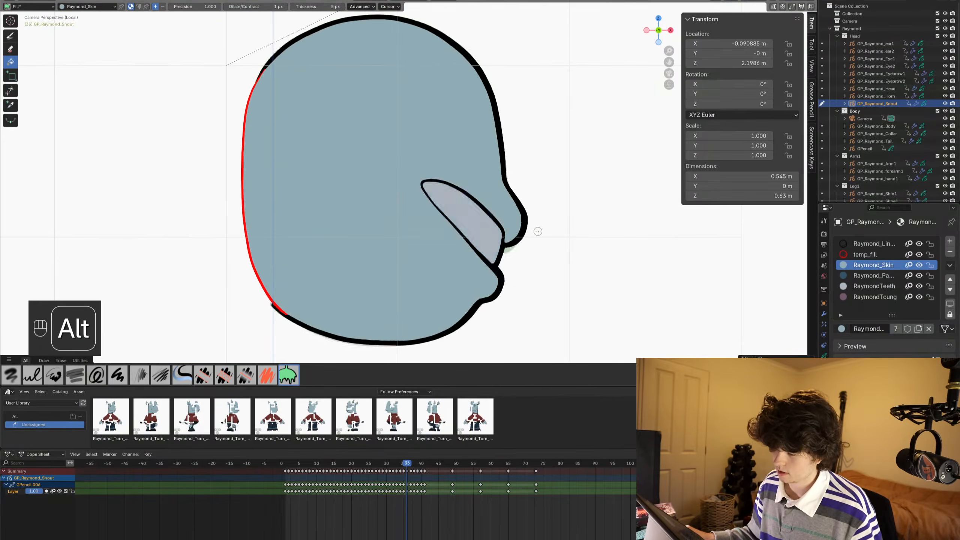
# - Fill the enclosed mouth area around the teeth on frame 37 with the Raymond_PantsCuff material
pyautogui.keyDown('alt'); pyautogui.scroll(1, 537, 231); pyautogui.keyUp('alt')
pyautogui.keyDown('alt'); pyautogui.scroll(-1, 538, 232); pyautogui.keyUp('alt')
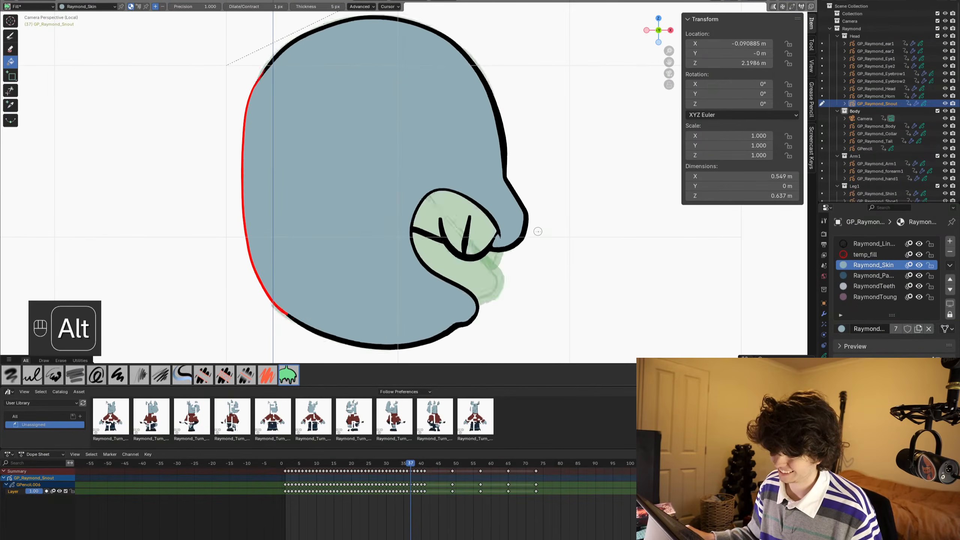
pyautogui.scroll(3, 537, 231)
pyautogui.keyDown('shift'); pyautogui.moveTo(514, 252); pyautogui.dragTo(500, 217, button='middle'); pyautogui.keyUp('shift')
pyautogui.scroll(1, 500, 216)
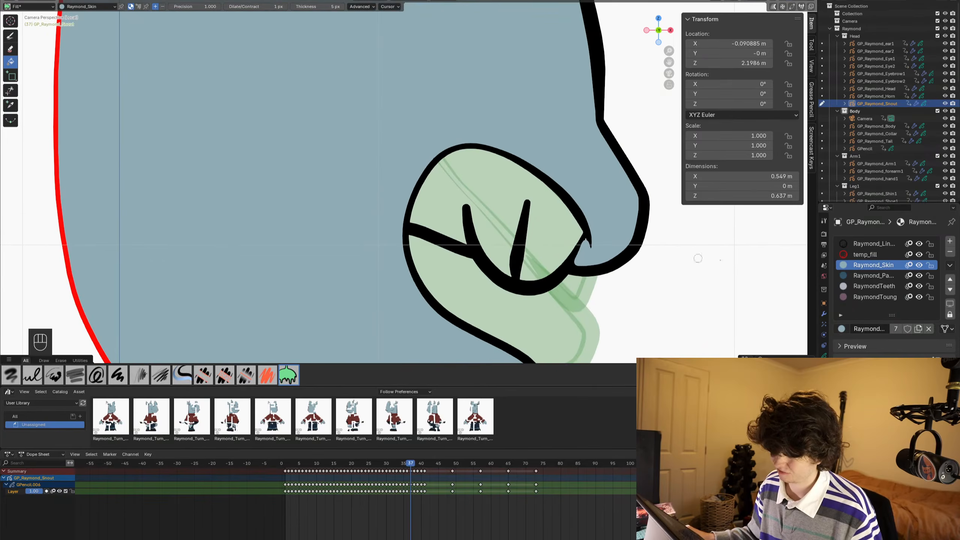
pyautogui.click(890, 279)
pyautogui.click(485, 223)
pyautogui.scroll(-5, 484, 223)
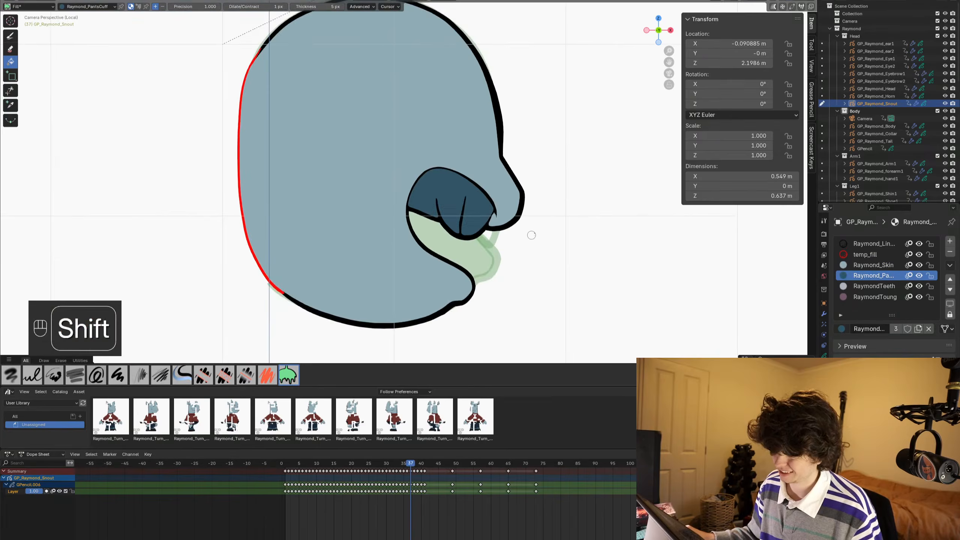
# - Paint RaymondTeeth fill shapes over the teeth inside the frame 37 mouth
pyautogui.scroll(5, 585, 245)
pyautogui.scroll(3, 514, 217)
pyautogui.keyDown('shift'); pyautogui.moveTo(585, 245); pyautogui.dragTo(473, 211, button='middle'); pyautogui.keyUp('shift')
pyautogui.scroll(2, 514, 217)
pyautogui.click(875, 287)
pyautogui.hotkey('ctrl', 'Tab')
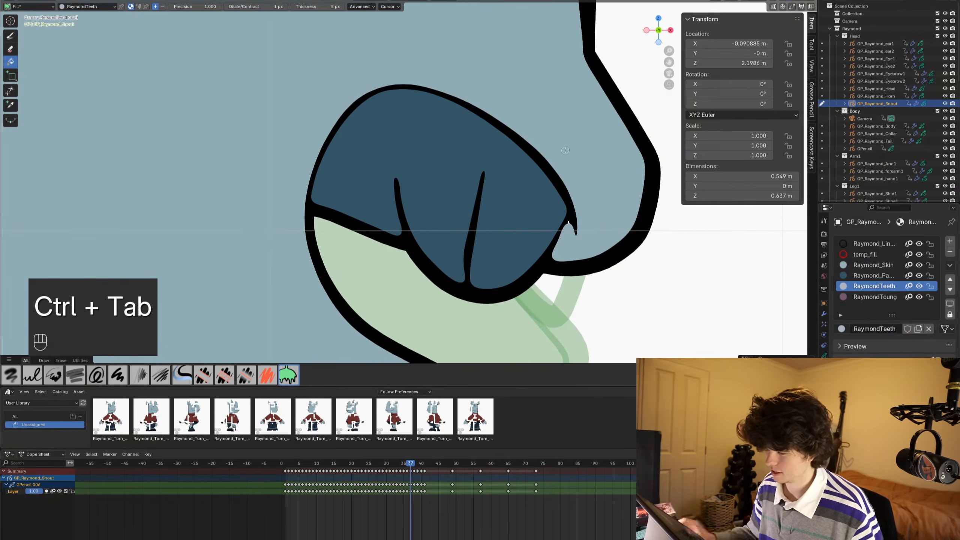
pyautogui.press('shift')
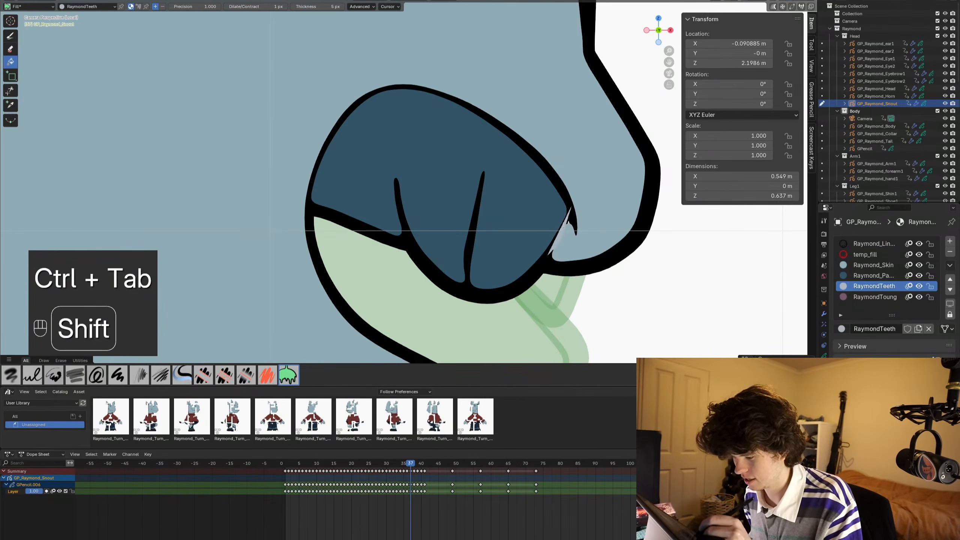
pyautogui.moveTo(527, 279)
pyautogui.keyDown('shift'); pyautogui.mouseDown()
pyautogui.moveTo(483, 293)
pyautogui.moveTo(435, 280)
pyautogui.moveTo(409, 249)
pyautogui.moveTo(397, 172)
pyautogui.mouseUp(); pyautogui.keyUp('shift')
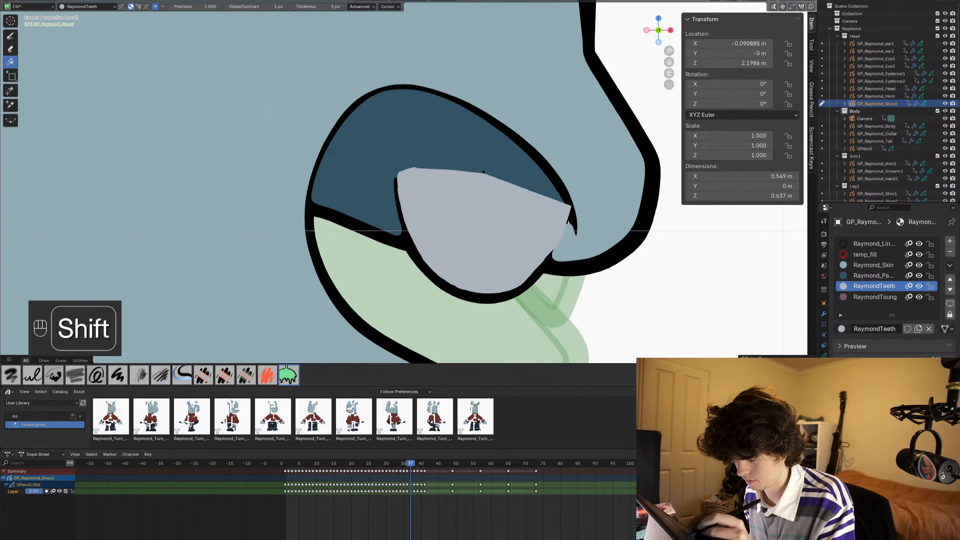
pyautogui.keyDown('shift'); pyautogui.moveTo(483, 172); pyautogui.dragTo(522, 167); pyautogui.keyUp('shift')
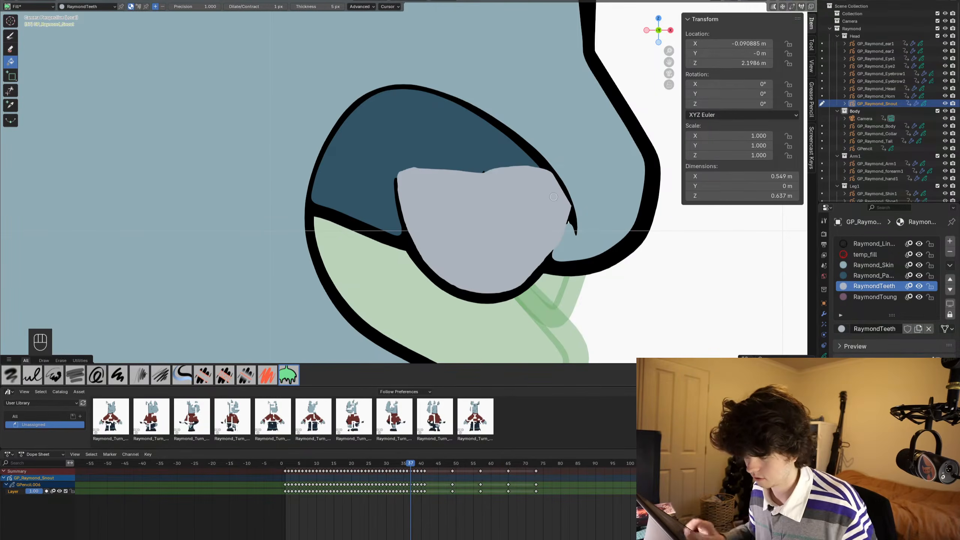
# - In Edit Mode, apply Smooth repeatedly to the teeth fill shapes on frame 37, and return to Draw Mode
pyautogui.press('Tab')
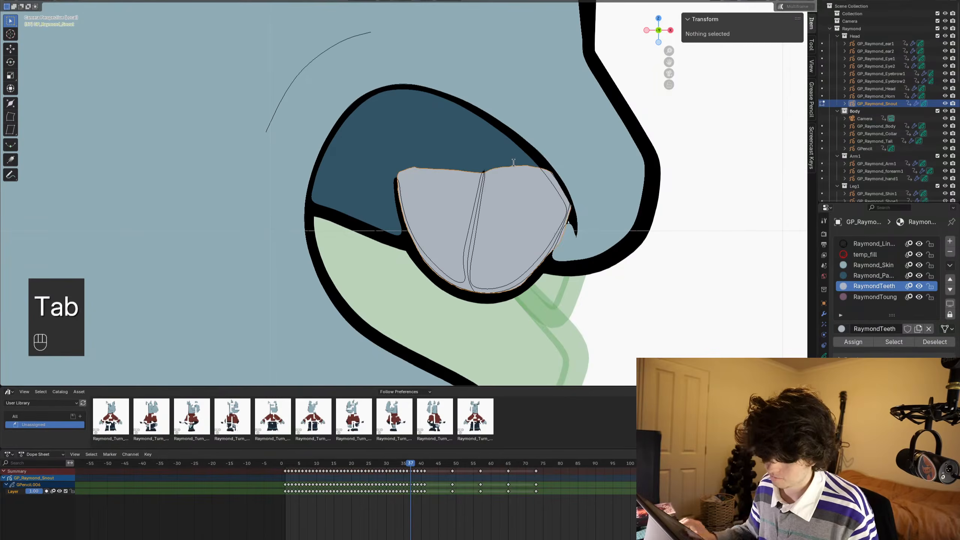
pyautogui.press('F3')
pyautogui.write('smooth')
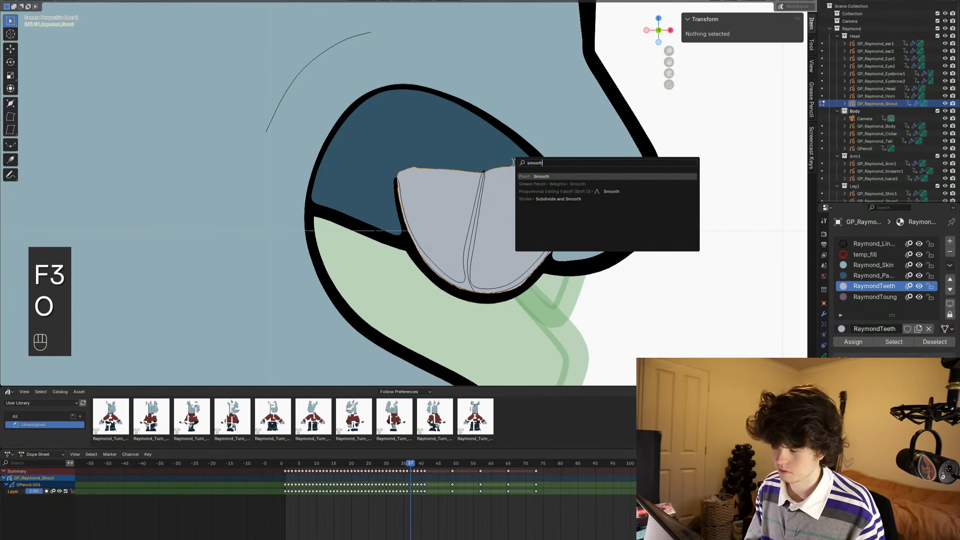
pyautogui.press('Return')
pyautogui.hotkey('shift', 'r')
pyautogui.hotkey('shift', 'r')
pyautogui.hotkey('shift', 'r')
pyautogui.hotkey('shift', 'r')
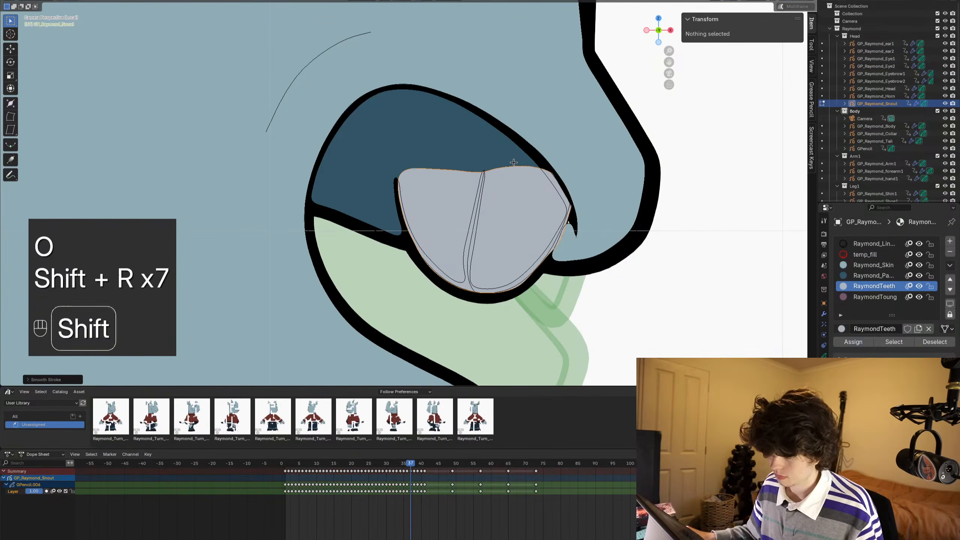
pyautogui.hotkey('ctrl', 'Tab')
# - Paint a small Raymond_Skin patch over the gap at the front corner of the frame 37 mouth, and save
pyautogui.keyDown('shift'); pyautogui.moveTo(513, 162); pyautogui.dragTo(594, 222, button='middle'); pyautogui.keyUp('shift')
pyautogui.scroll(6, 593, 222)
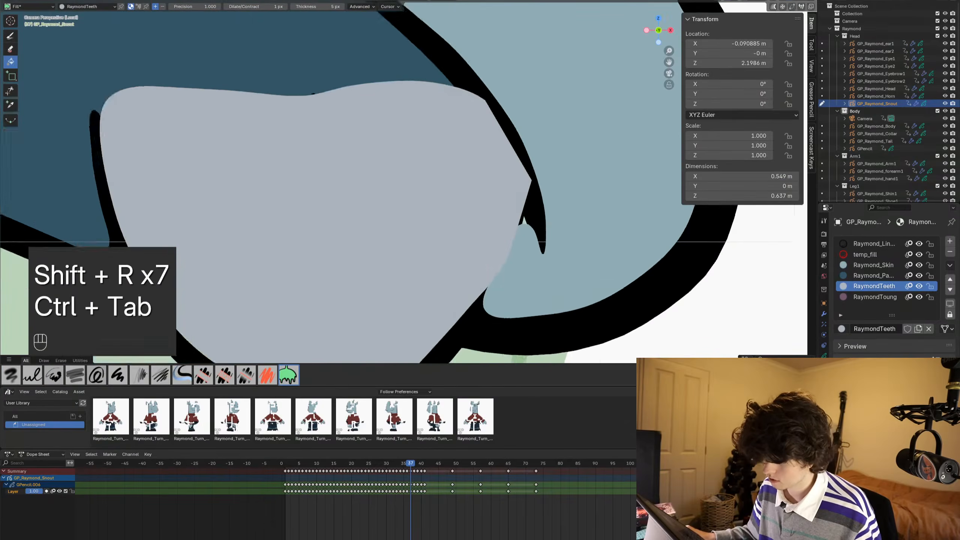
pyautogui.hotkey('ctrl', 'Tab')
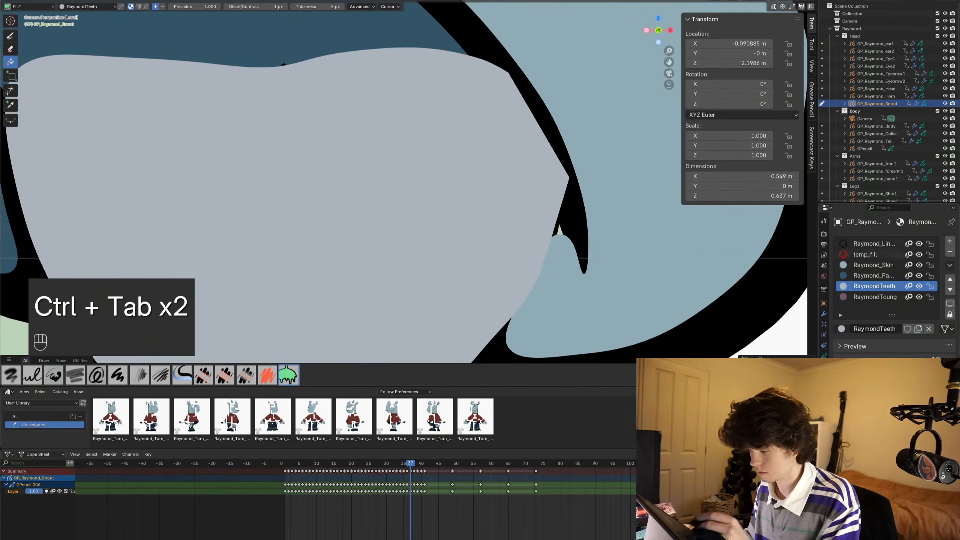
pyautogui.click(873, 265)
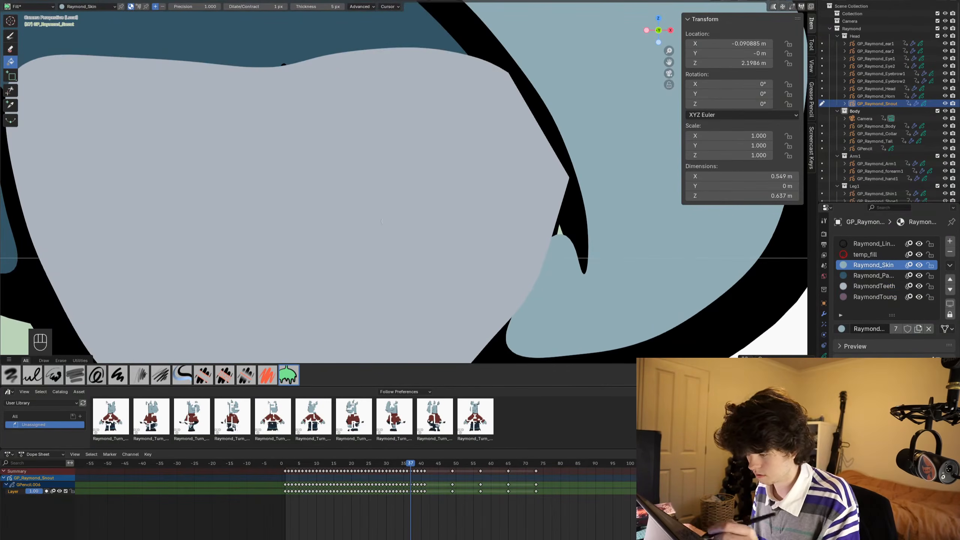
pyautogui.press('Escape')
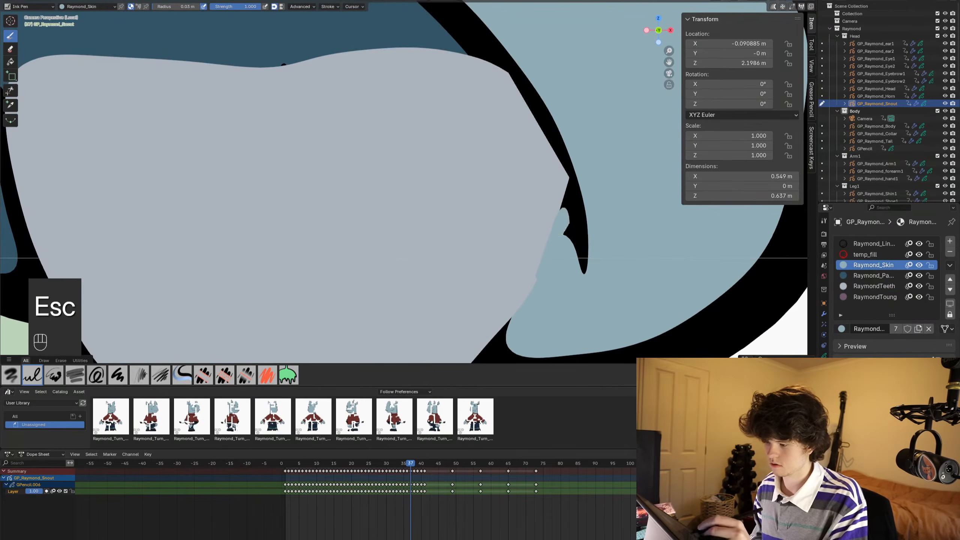
pyautogui.keyDown('ctrl'); pyautogui.moveTo(514, 101); pyautogui.dragTo(535, 229, button='middle'); pyautogui.keyUp('ctrl')
pyautogui.keyDown('ctrl'); pyautogui.moveTo(536, 229); pyautogui.dragTo(533, 267, button='middle'); pyautogui.keyUp('ctrl')
pyautogui.hotkey('ctrl', 's')
pyautogui.keyDown('ctrl'); pyautogui.moveTo(469, 249); pyautogui.dragTo(449, 261, button='middle'); pyautogui.keyUp('ctrl')
pyautogui.keyDown('shift'); pyautogui.moveTo(449, 261); pyautogui.dragTo(476, 259, button='middle'); pyautogui.keyUp('shift')
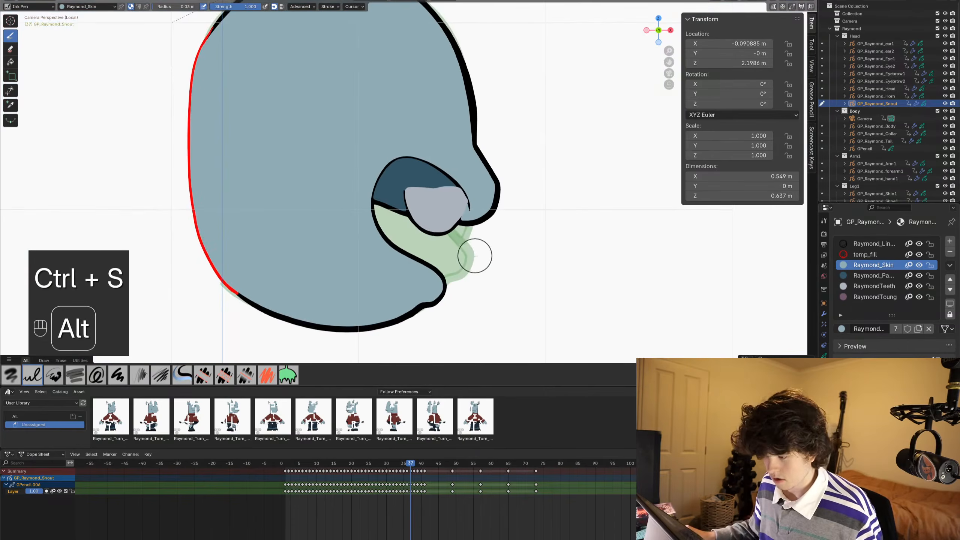
# - Fill the snout on frame 38 with the Raymond_Skin material
pyautogui.keyDown('alt'); pyautogui.scroll(-1, 475, 256); pyautogui.keyUp('alt')
pyautogui.hotkey('ctrl', 'Tab')
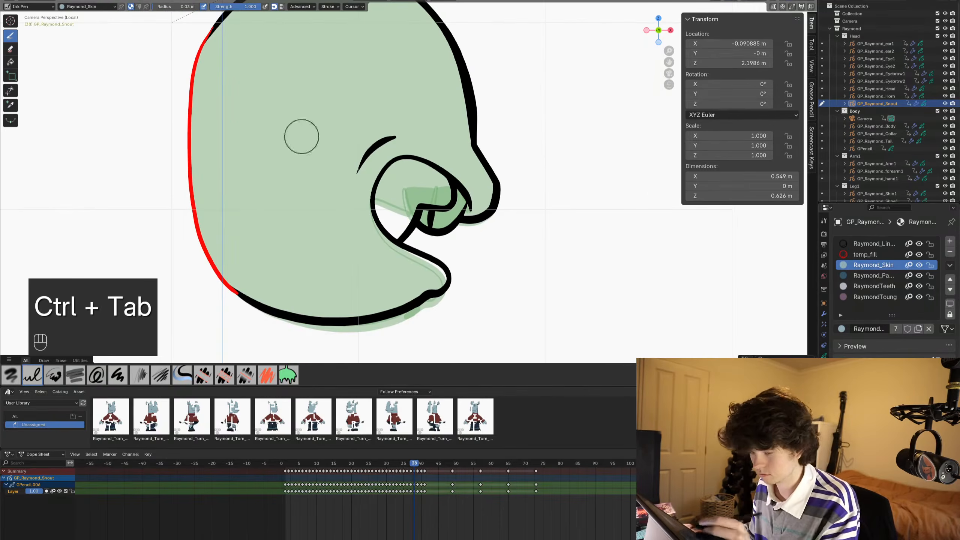
pyautogui.click(11, 62)
pyautogui.click(279, 140)
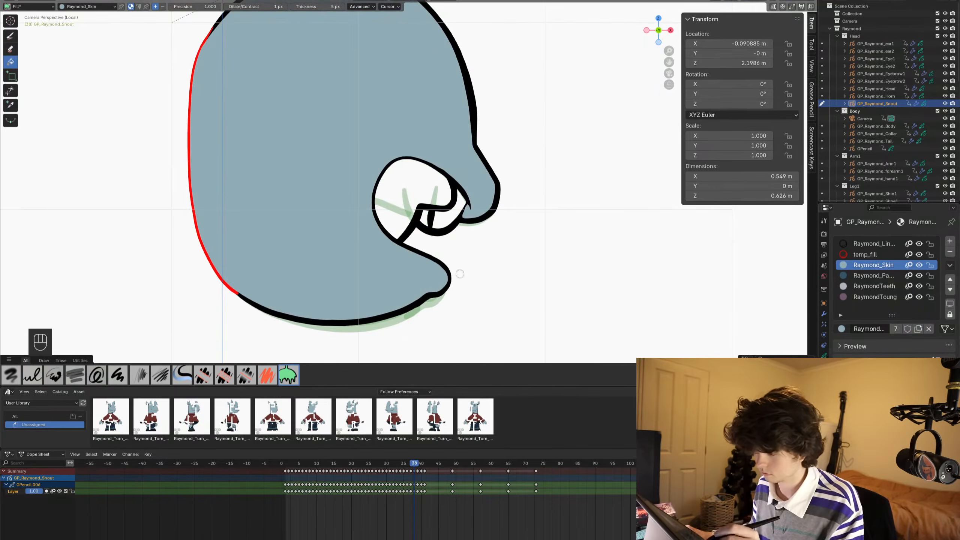
# - On frame 38, fill the teeth with RaymondTeeth and the mouth interior with RaymondToung, and save
pyautogui.click(873, 275)
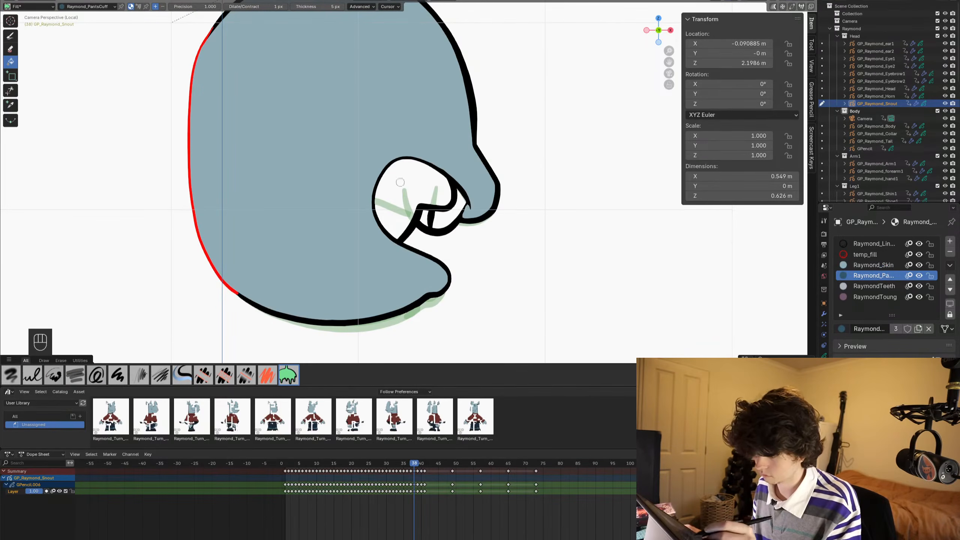
pyautogui.click(873, 286)
pyautogui.click(431, 214)
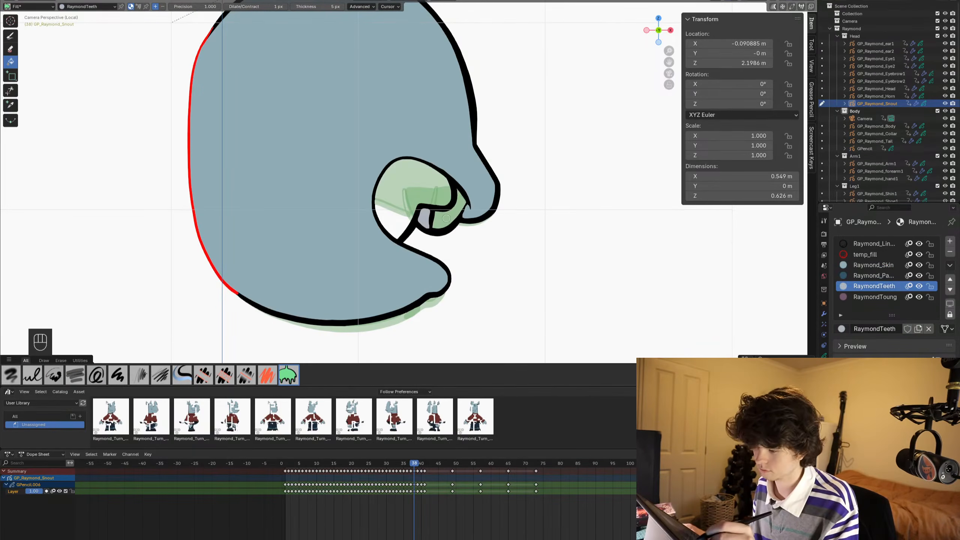
pyautogui.click(873, 297)
pyautogui.click(390, 184)
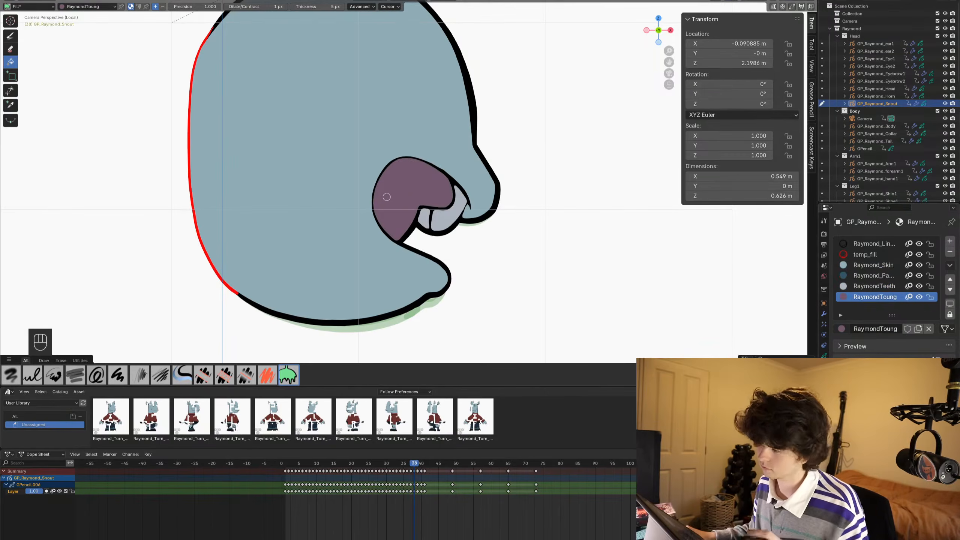
pyautogui.scroll(-1, 468, 246)
pyautogui.hotkey('ctrl', 's')
pyautogui.keyDown('shift'); pyautogui.moveTo(468, 246); pyautogui.dragTo(483, 295, button='middle'); pyautogui.keyUp('shift')
pyautogui.hotkey('ctrl', 's')
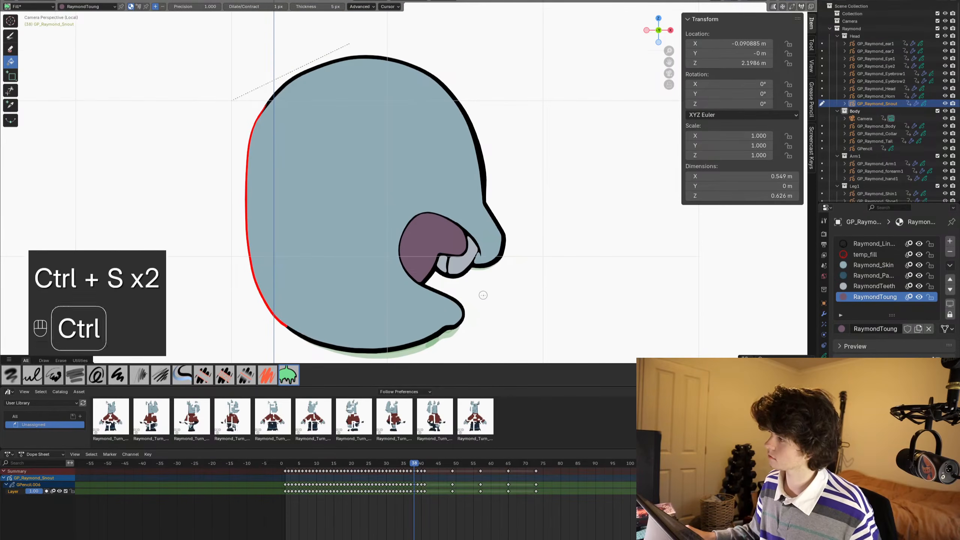
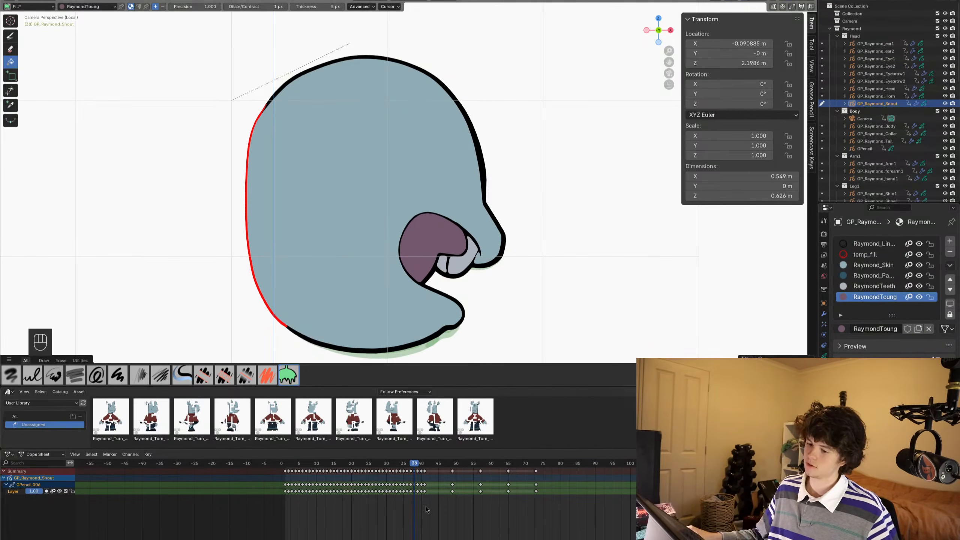
# - Save, advance to frame 39 and fill the snout outline with the Raymond_Skin material
pyautogui.hotkey('ctrl', 's')
pyautogui.scroll(2, 413, 261)
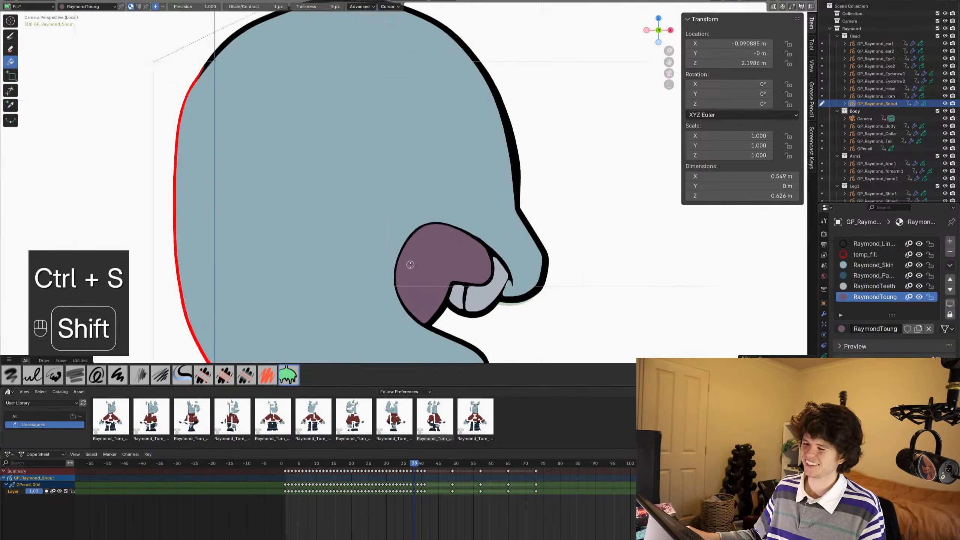
pyautogui.scroll(-2, 415, 233)
pyautogui.moveTo(413, 266)
pyautogui.keyDown('shift'); pyautogui.mouseDown(button='middle')
pyautogui.moveTo(415, 233)
pyautogui.moveTo(451, 247)
pyautogui.mouseUp(button='middle'); pyautogui.keyUp('shift')
pyautogui.keyDown('alt'); pyautogui.scroll(-1, 447, 242); pyautogui.keyUp('alt')
pyautogui.hotkey('ctrl', 's')
pyautogui.click(843, 267)
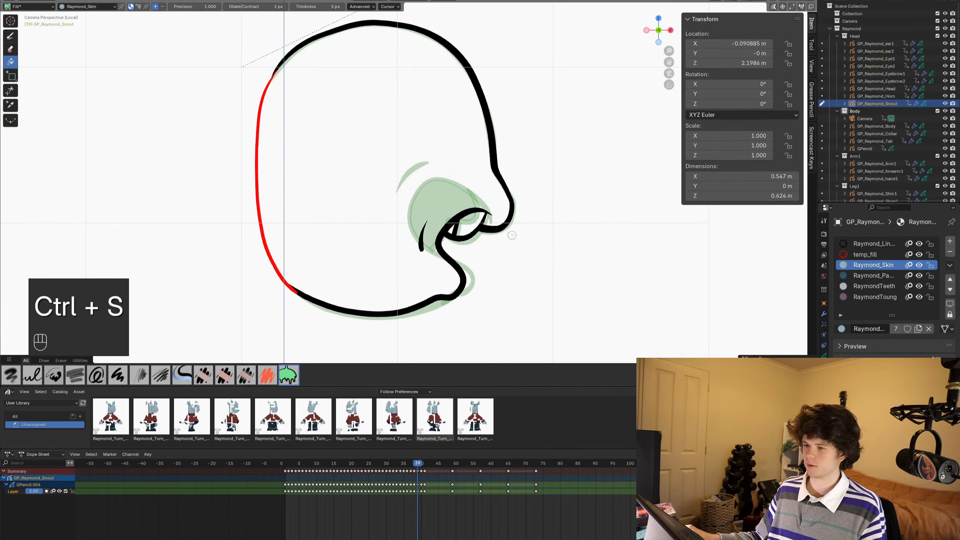
pyautogui.click(290, 158)
pyautogui.scroll(3, 416, 191)
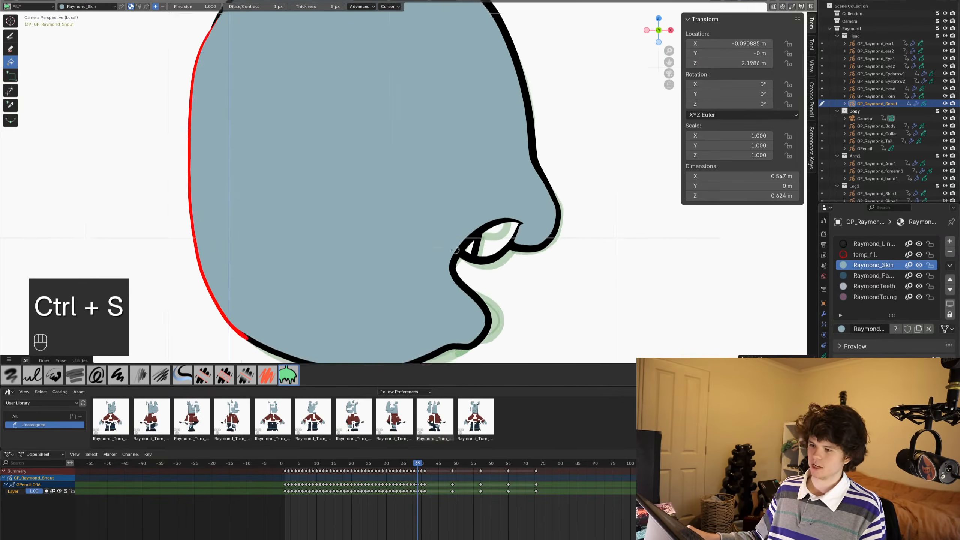
# - Fill both tooth shapes in the mouth on frame 39 with the RaymondTeeth material and save
pyautogui.click(880, 286)
pyautogui.scroll(3, 567, 270)
pyautogui.keyDown('shift'); pyautogui.moveTo(540, 303); pyautogui.dragTo(508, 252, button='middle'); pyautogui.keyUp('shift')
pyautogui.hotkey('ctrl', 's')
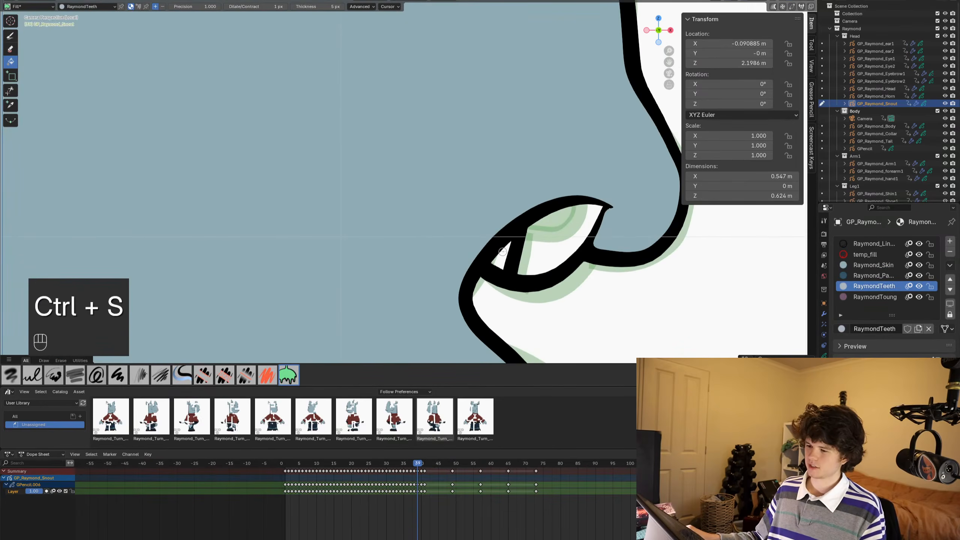
pyautogui.click(508, 252)
pyautogui.click(559, 242)
pyautogui.scroll(-3, 536, 234)
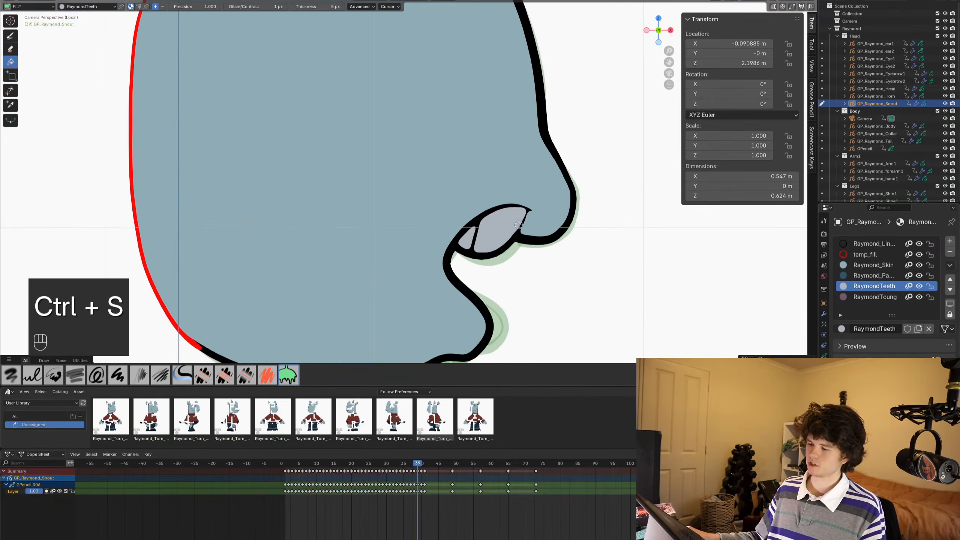
pyautogui.hotkey('ctrl', 's')
# - Fill the snout outline on frame 40 with the Raymond_Skin material and save the file
pyautogui.scroll(-4, 518, 224)
pyautogui.keyDown('shift'); pyautogui.moveTo(476, 202); pyautogui.dragTo(499, 230, button='middle'); pyautogui.keyUp('shift')
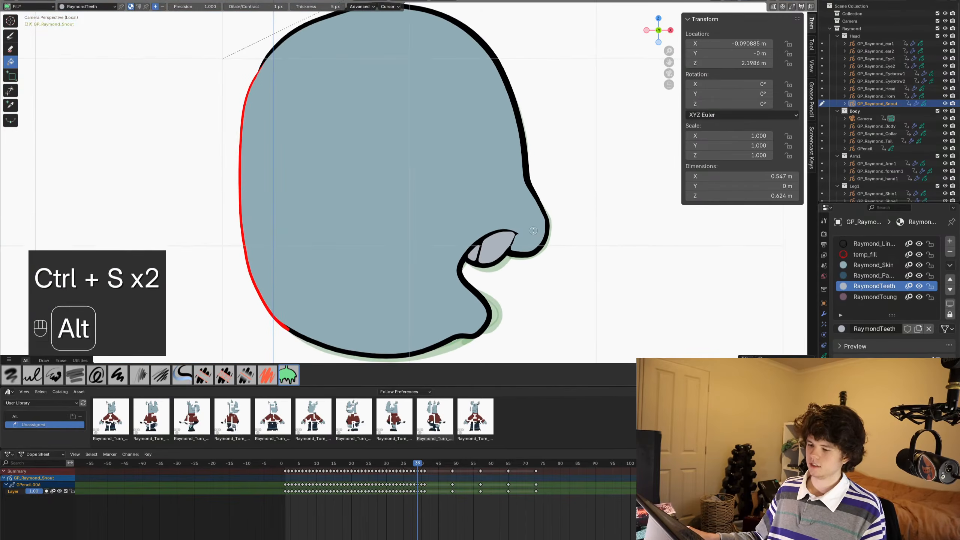
pyautogui.keyDown('alt'); pyautogui.scroll(-1, 500, 230); pyautogui.keyUp('alt')
pyautogui.click(869, 265)
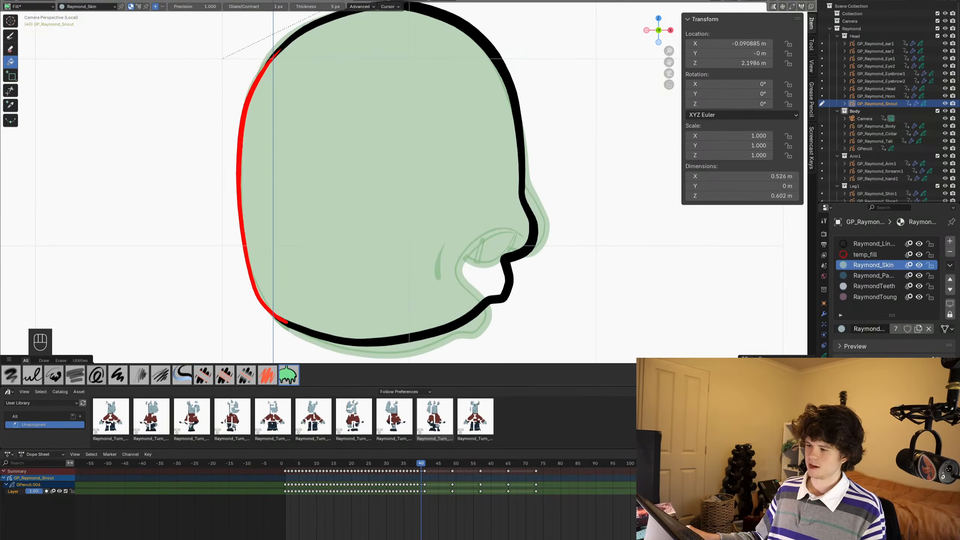
pyautogui.click(428, 195)
pyautogui.scroll(-2, 509, 295)
pyautogui.keyDown('shift'); pyautogui.moveTo(499, 237); pyautogui.dragTo(534, 231, button='middle'); pyautogui.keyUp('shift')
pyautogui.keyDown('alt'); pyautogui.scroll(-1, 510, 262); pyautogui.keyUp('alt')
pyautogui.keyDown('alt'); pyautogui.scroll(8, 534, 230); pyautogui.keyUp('alt')
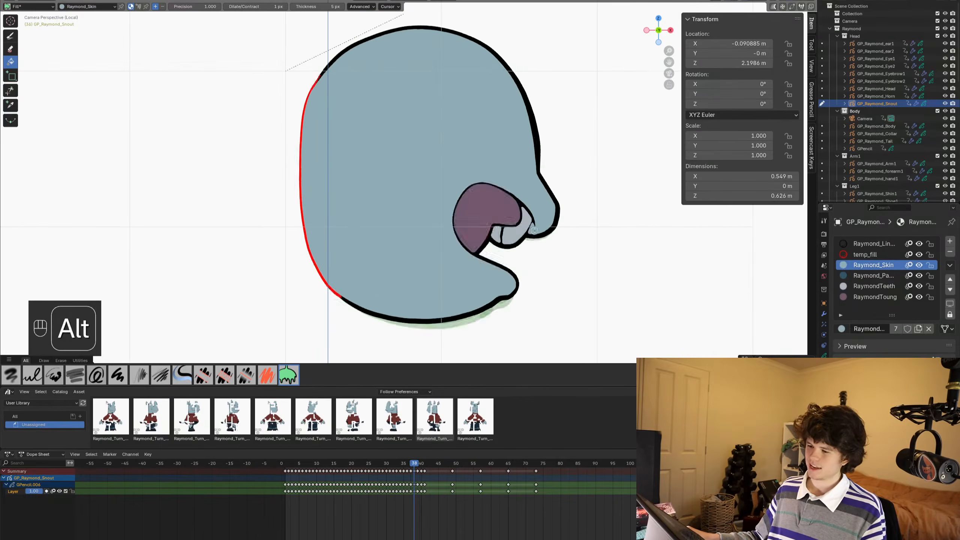
pyautogui.hotkey('ctrl', 's')
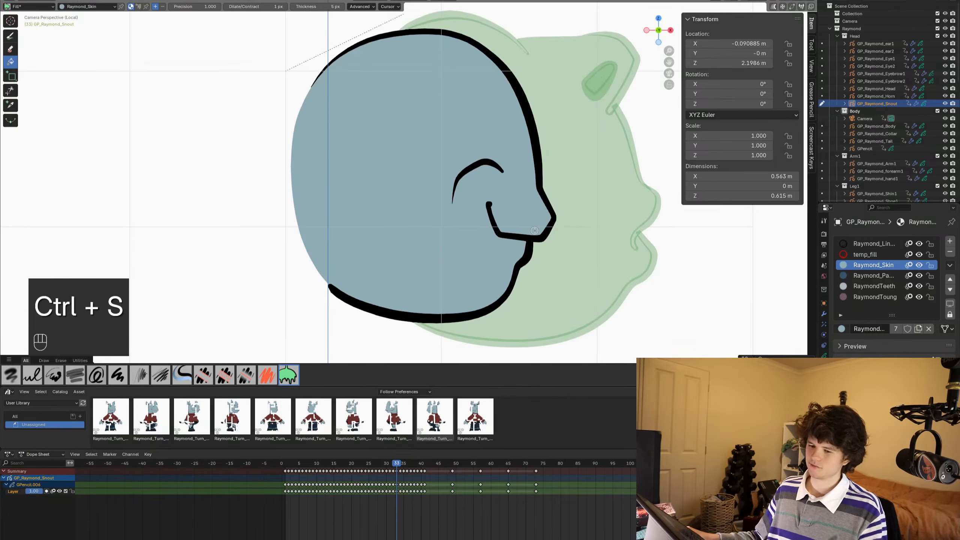
# - On frame 34, enter Edit Mode and select every snout stroke that uses the black line material
pyautogui.scroll(-1, 532, 230)
pyautogui.keyDown('shift'); pyautogui.moveTo(532, 230); pyautogui.dragTo(508, 224, button='middle'); pyautogui.keyUp('shift')
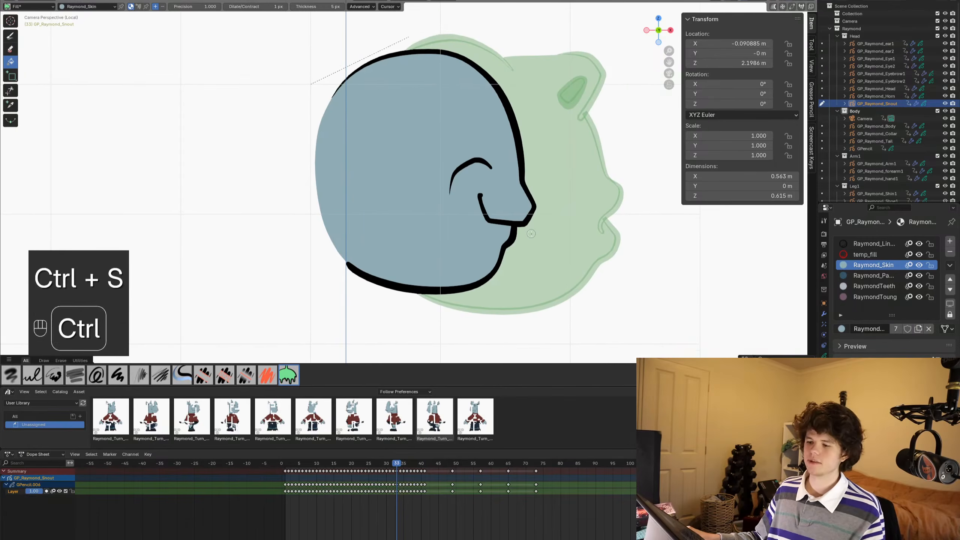
pyautogui.hotkey('ctrl', 's')
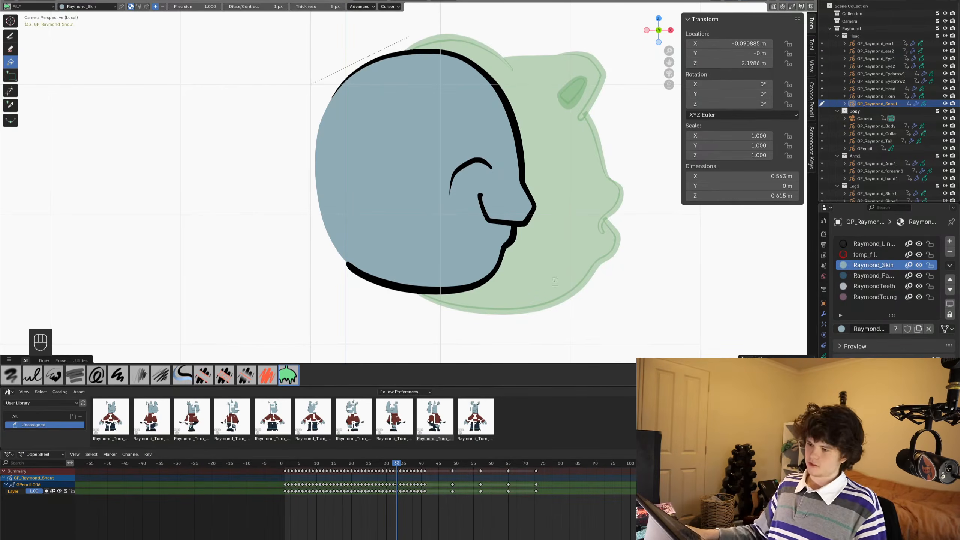
pyautogui.hotkey('ctrl', 's')
pyautogui.scroll(-1, 504, 249)
pyautogui.keyDown('alt'); pyautogui.scroll(-1, 479, 246); pyautogui.keyUp('alt')
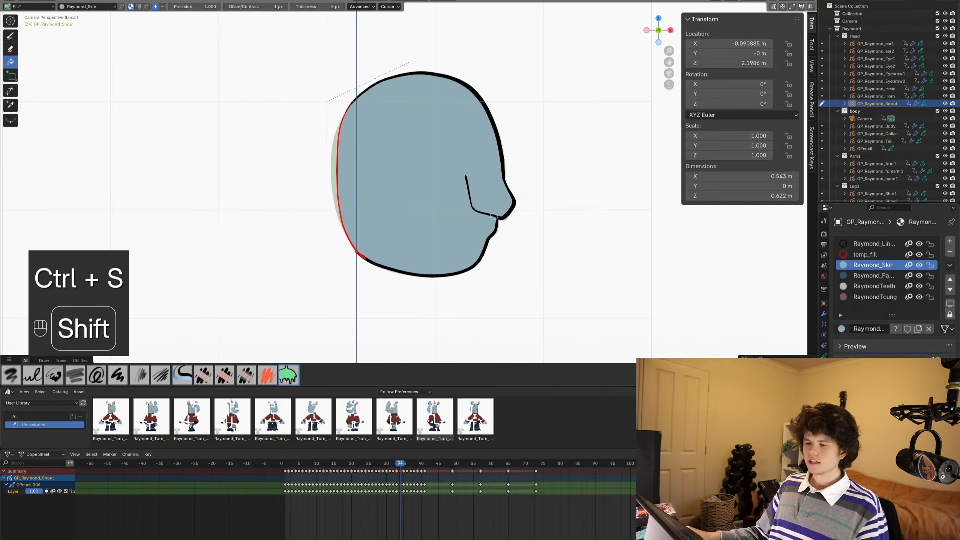
pyautogui.press('Tab')
pyautogui.hotkey('alt', 'a')
pyautogui.scroll(1, 494, 216)
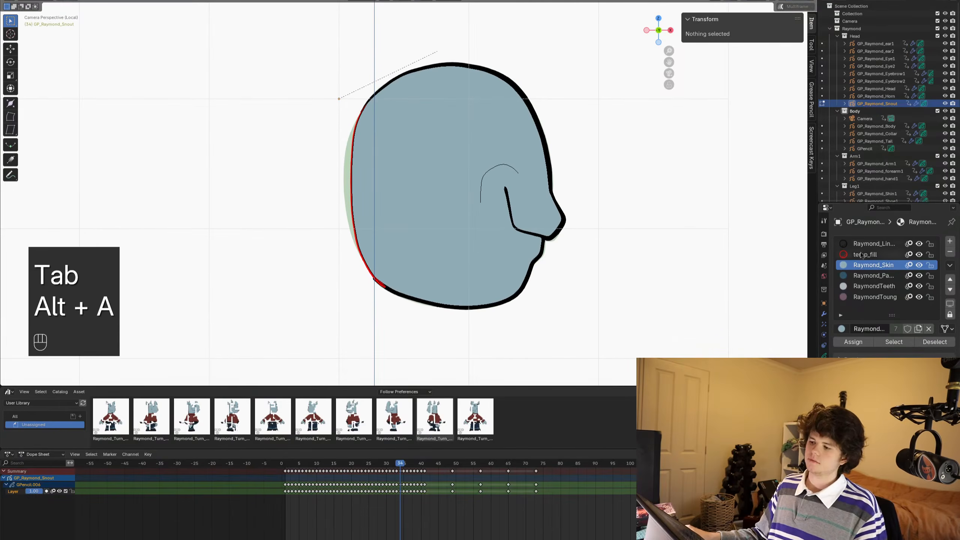
pyautogui.click(864, 244)
pyautogui.click(905, 341)
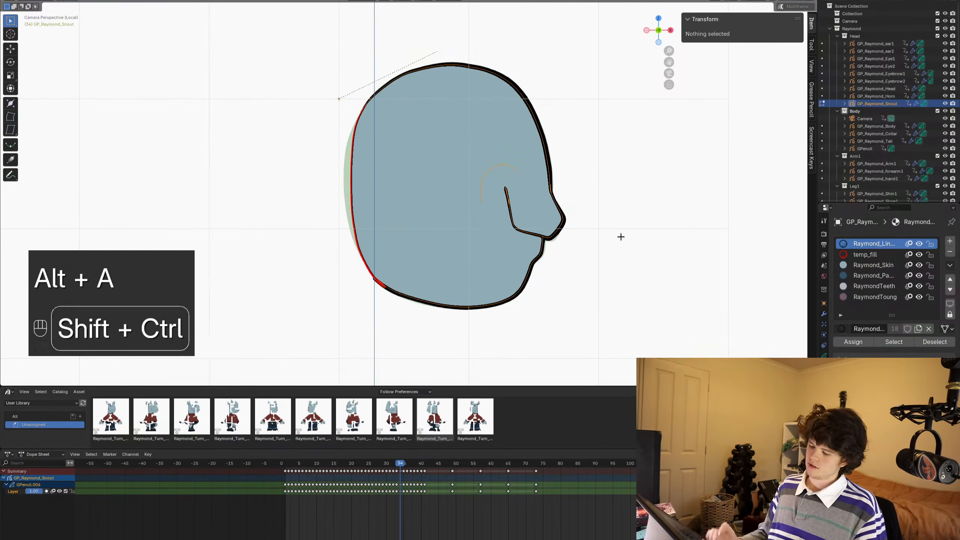
# - Try to bring the selected line strokes to the front on frame 34 only
pyautogui.hotkey('ctrl', 'shift', 'Down')
pyautogui.hotkey('ctrl', 'shift', 'Up')
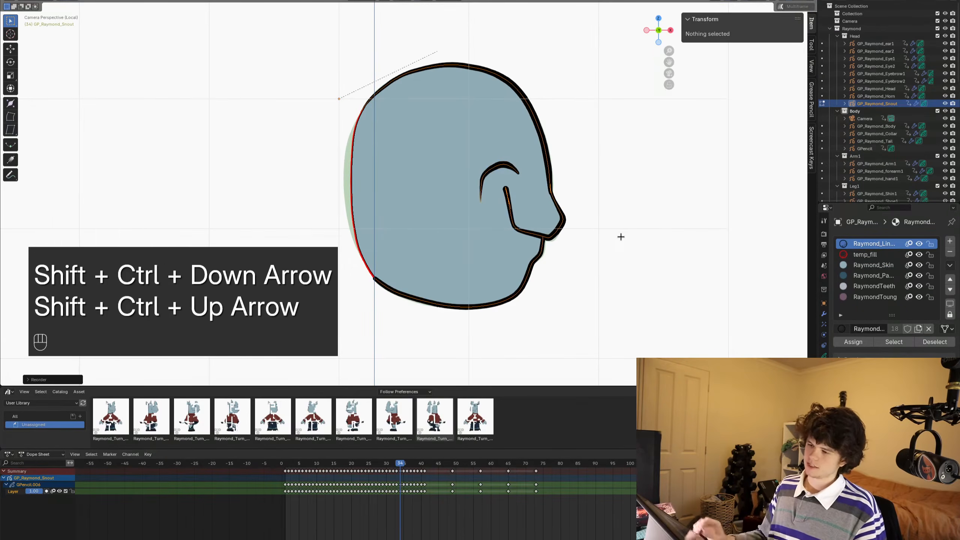
pyautogui.scroll(2, 393, 517)
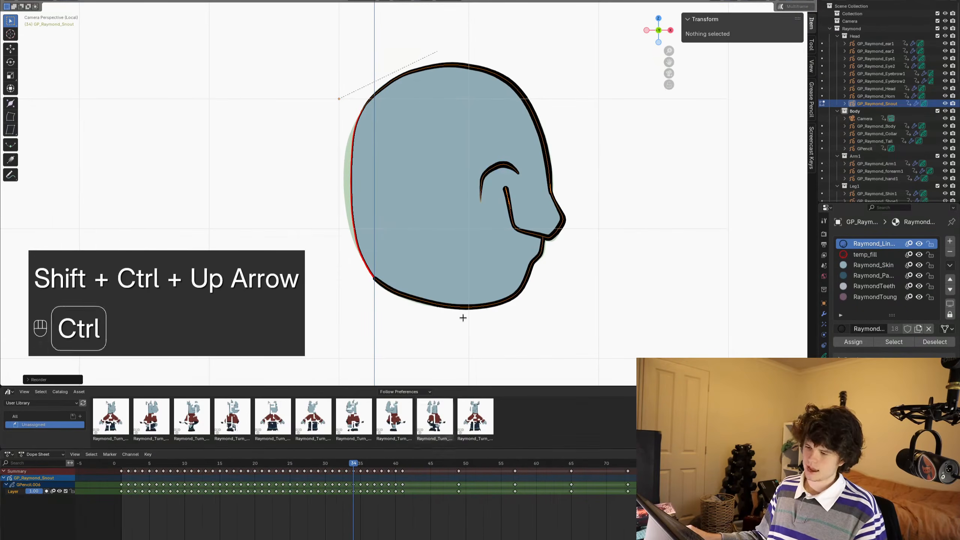
pyautogui.hotkey('ctrl', 'z')
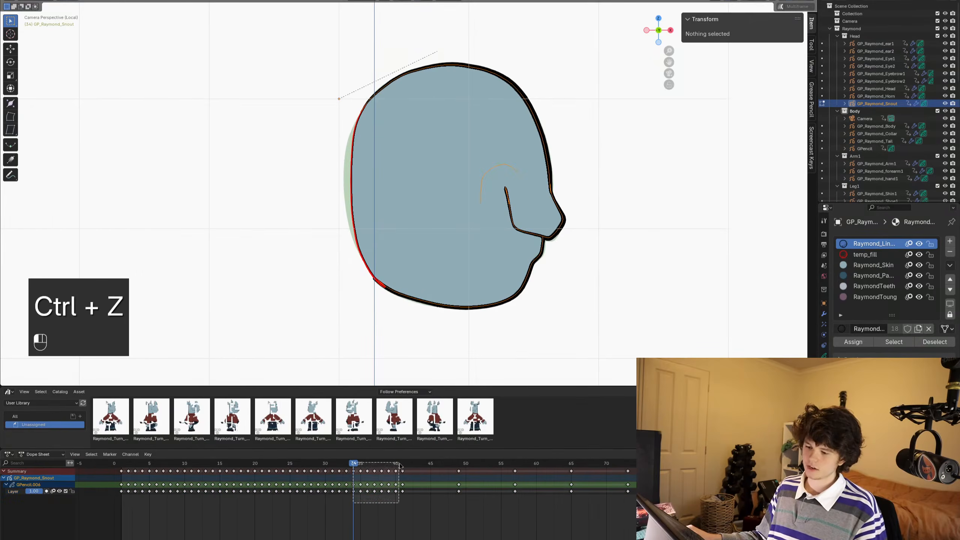
# - Select the keyframes from 34 to 40, enable Multiframe, and bring all line-material strokes to the front
pyautogui.moveTo(399, 464); pyautogui.dragTo(399, 464)
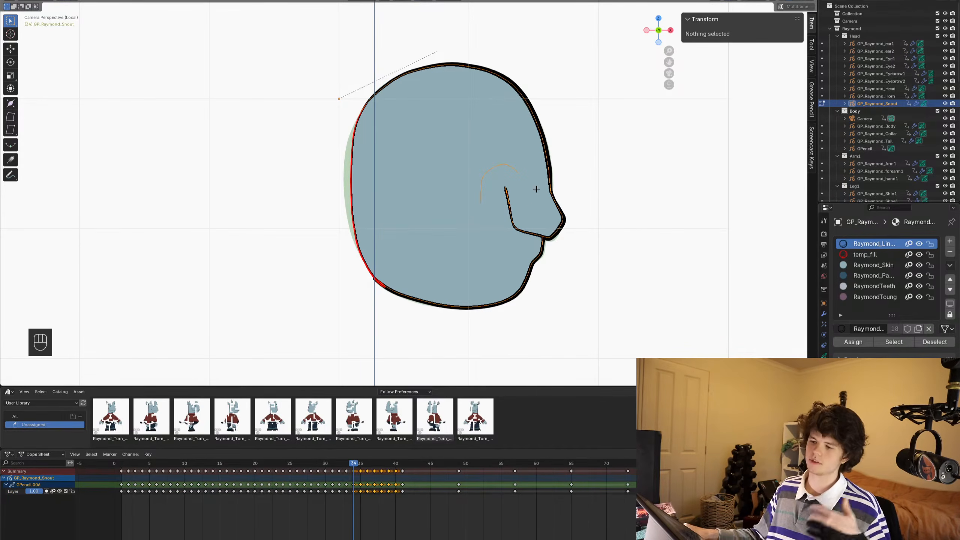
pyautogui.click(780, 7)
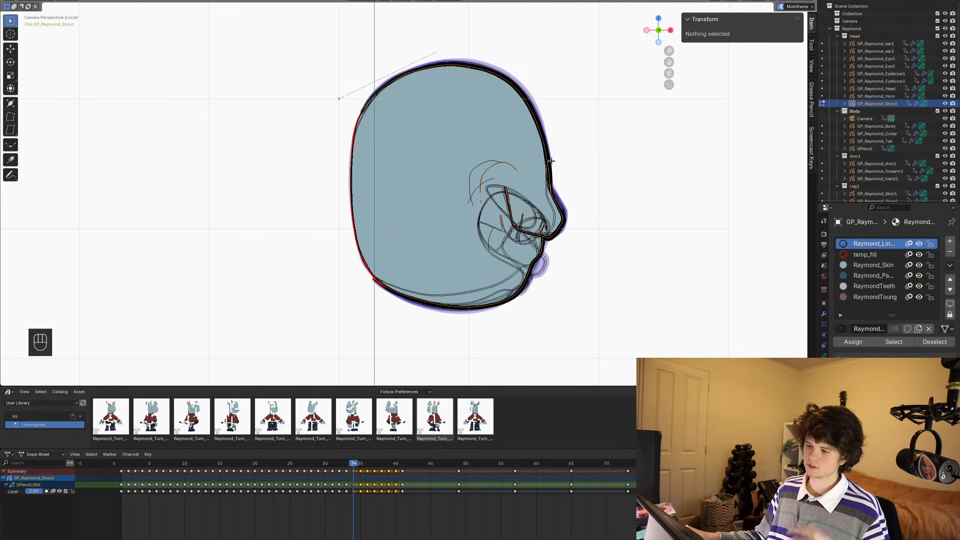
pyautogui.hotkey('alt', 'a')
pyautogui.click(882, 345)
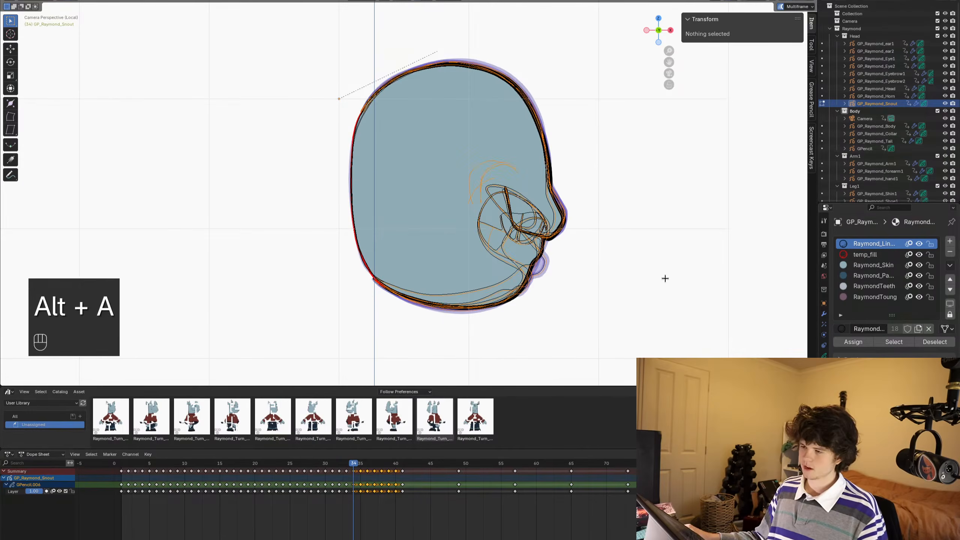
pyautogui.hotkey('ctrl', 'shift', 'Down')
pyautogui.hotkey('ctrl', 'shift', 'Up')
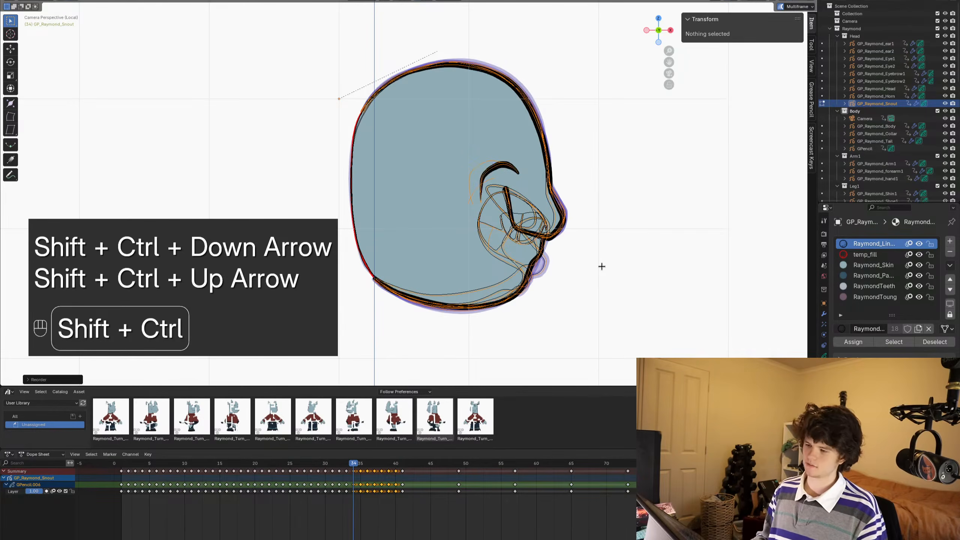
# - Return to Object Mode, deselect the snout and save the file
pyautogui.hotkey('ctrl', 'Tab')
pyautogui.click(508, 262)
pyautogui.hotkey('alt', 'a')
pyautogui.scroll(-3, 508, 262)
pyautogui.keyDown('shift'); pyautogui.moveTo(493, 257); pyautogui.dragTo(490, 256, button='middle'); pyautogui.keyUp('shift')
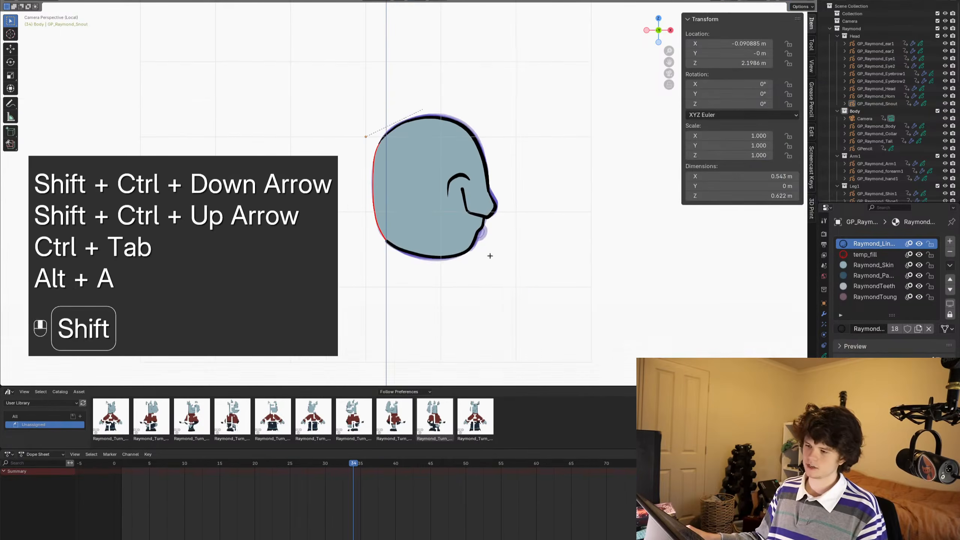
pyautogui.hotkey('ctrl', 's')
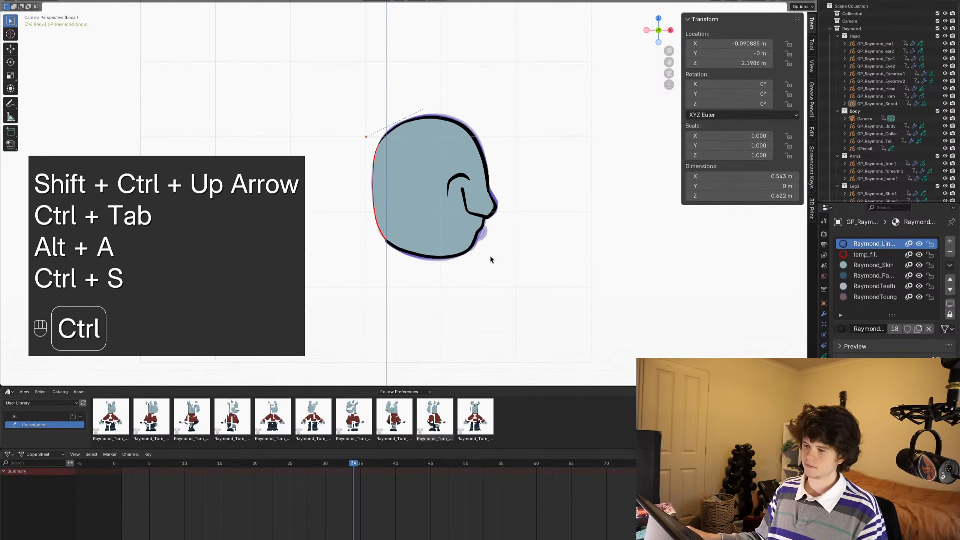
# - Step through the snout frames and play the animation to check the line order and fills, then save
pyautogui.keyDown('alt'); pyautogui.scroll(-3, 490, 256); pyautogui.keyUp('alt')
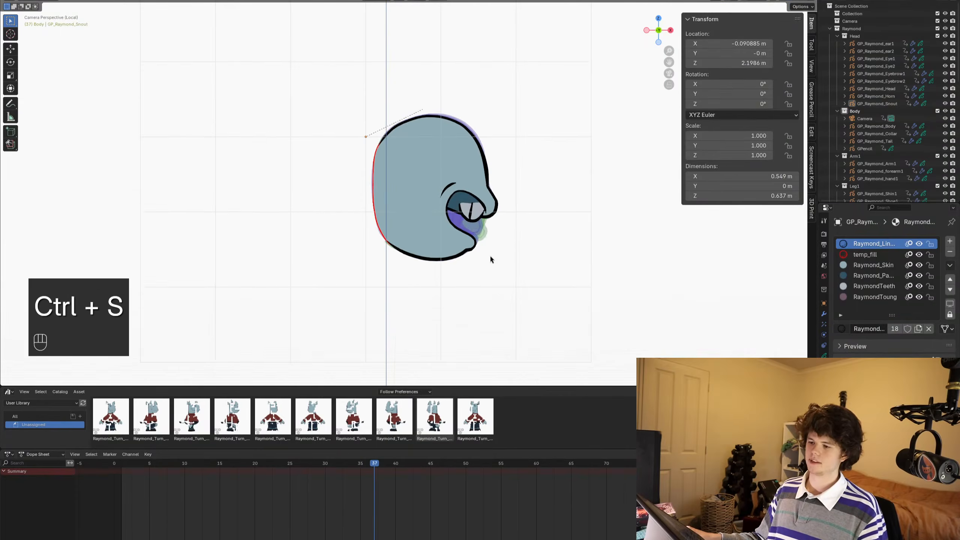
pyautogui.keyDown('ctrl'); pyautogui.moveTo(489, 255); pyautogui.dragTo(485, 278, button='middle'); pyautogui.keyUp('ctrl')
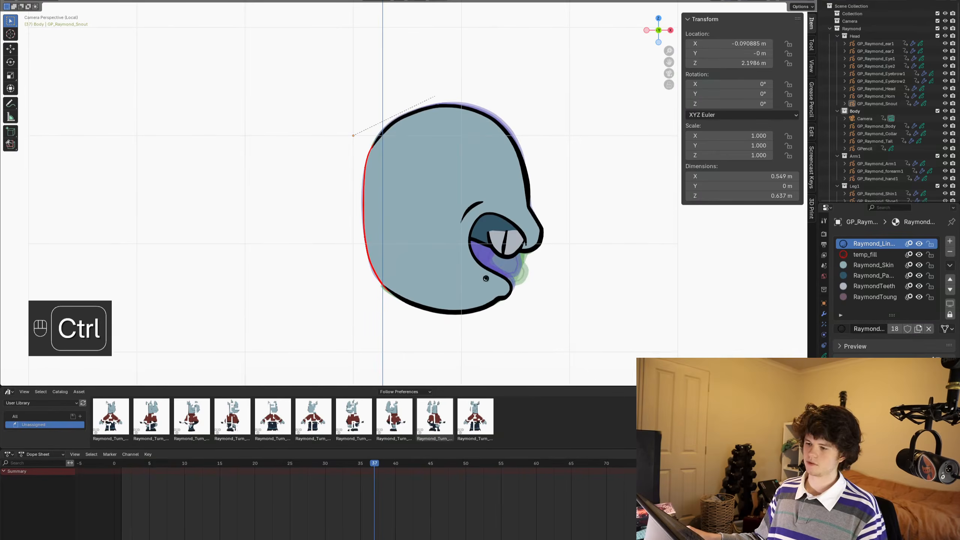
pyautogui.hotkey('ctrl', 's')
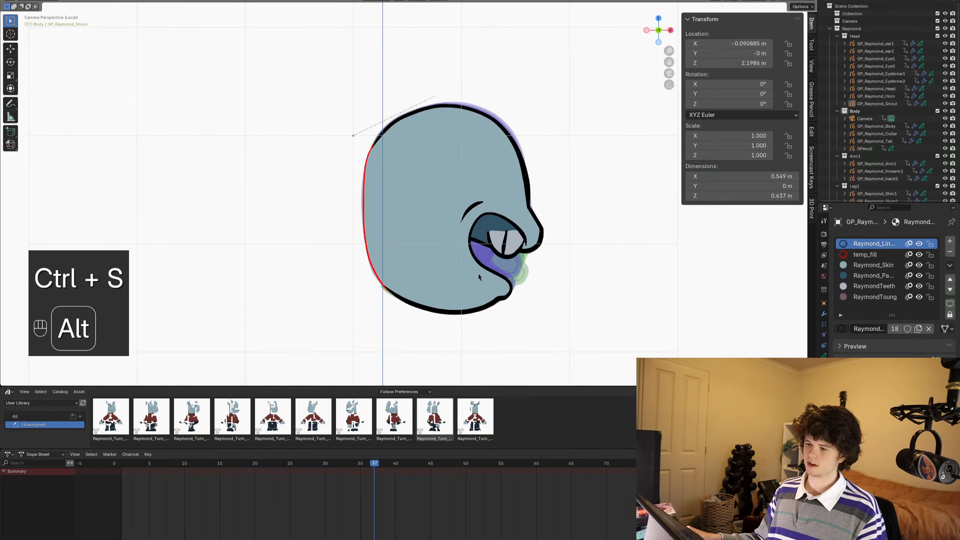
pyautogui.keyDown('alt'); pyautogui.scroll(-1, 479, 277); pyautogui.keyUp('alt')
pyautogui.keyDown('alt'); pyautogui.scroll(-3, 479, 276); pyautogui.keyUp('alt')
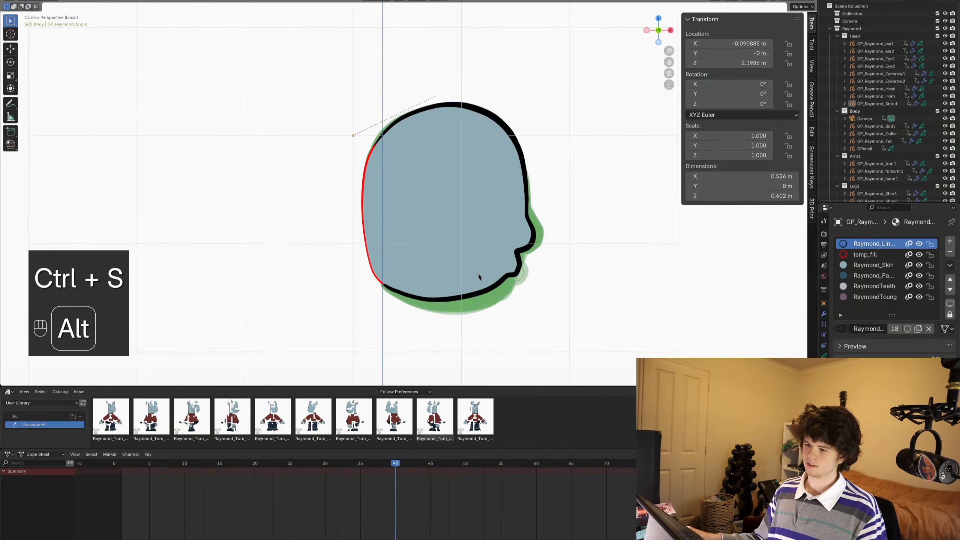
pyautogui.keyDown('alt'); pyautogui.scroll(1, 479, 277); pyautogui.keyUp('alt')
pyautogui.keyDown('alt'); pyautogui.scroll(6, 478, 274); pyautogui.keyUp('alt')
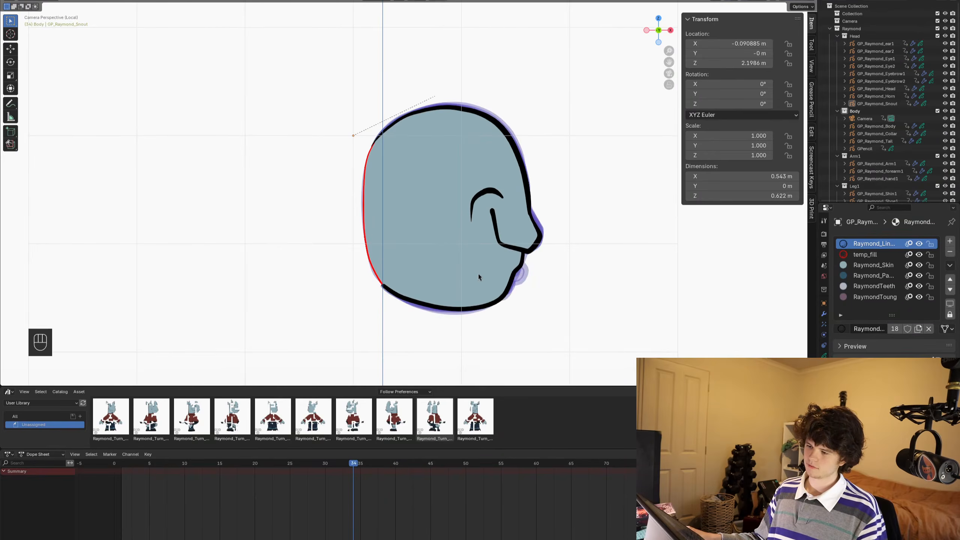
pyautogui.press('space')
pyautogui.press('space')
pyautogui.keyDown('alt'); pyautogui.scroll(9, 589, 264); pyautogui.keyUp('alt')
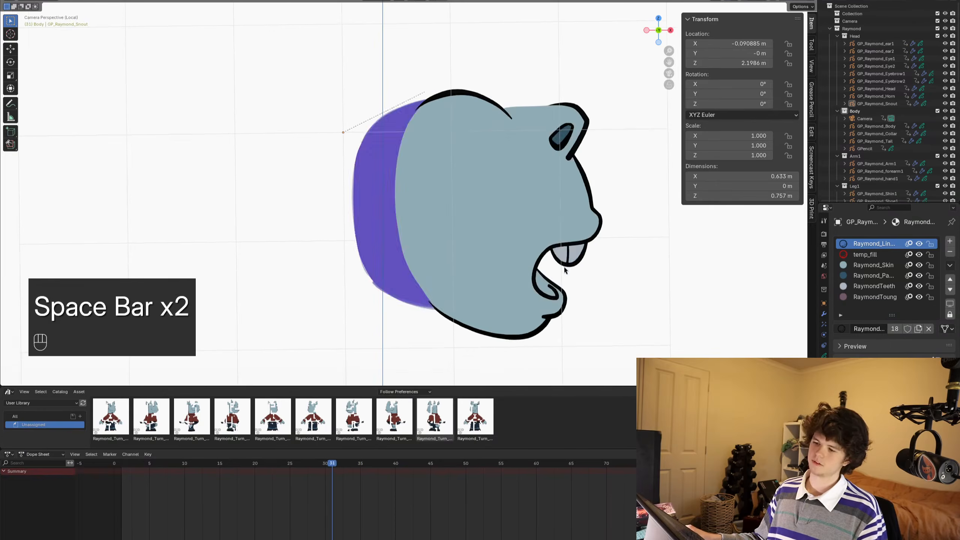
pyautogui.press('space')
pyautogui.press('space')
pyautogui.hotkey('ctrl', 's')
pyautogui.keyDown('alt'); pyautogui.scroll(9, 512, 225); pyautogui.keyUp('alt')
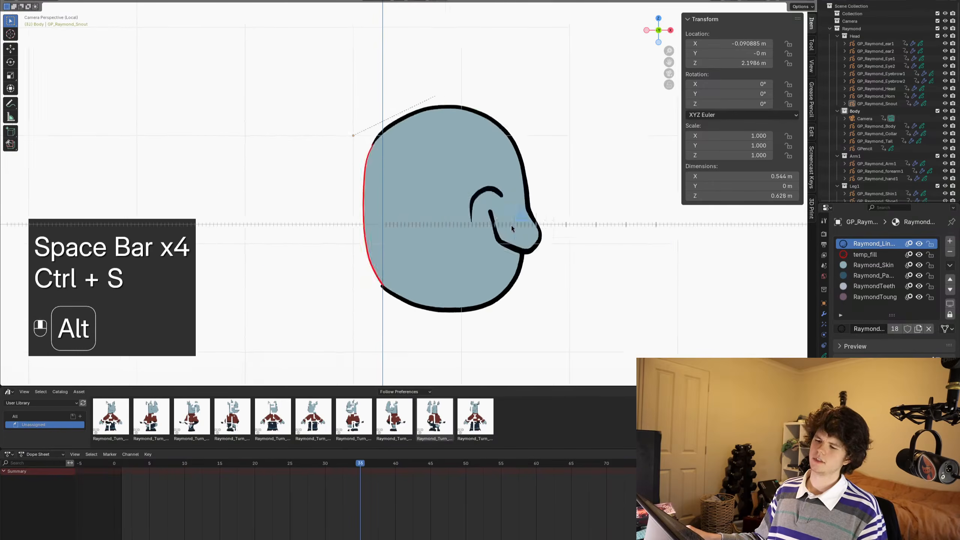
# - Select all temp_fill strokes in Multiframe editing, delete them, return to Object Mode and save
pyautogui.keyDown('alt'); pyautogui.scroll(-1, 502, 226); pyautogui.keyUp('alt')
pyautogui.press('Tab')
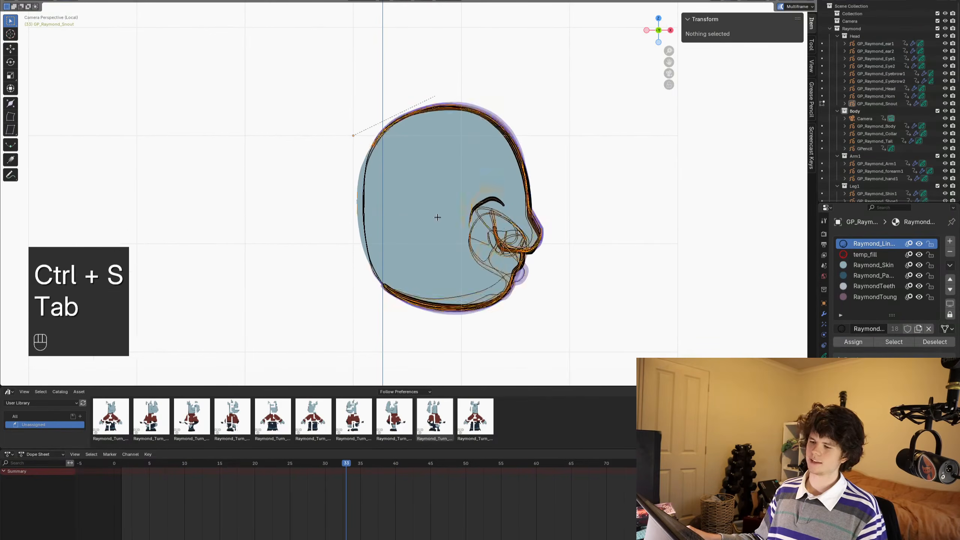
pyautogui.hotkey('alt', 'a')
pyautogui.click(883, 253)
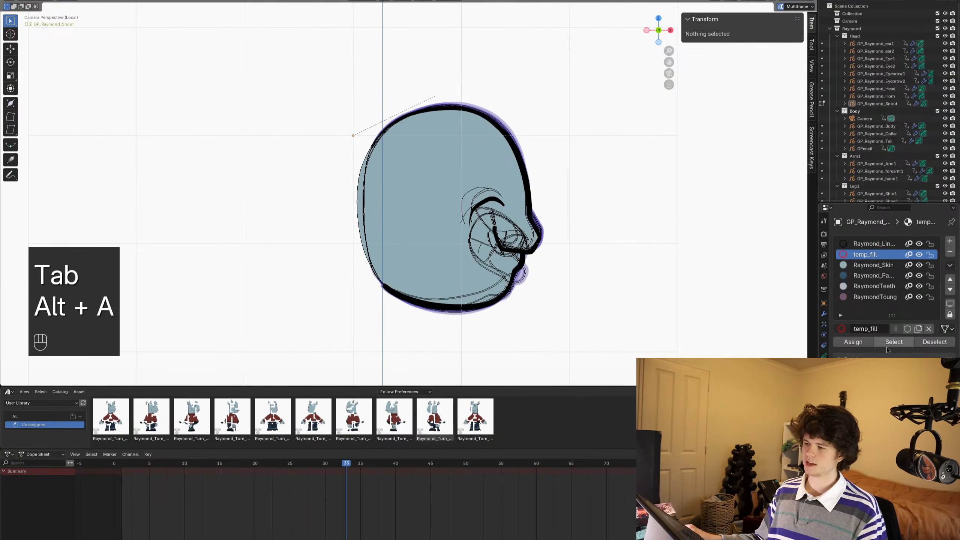
pyautogui.click(897, 341)
pyautogui.press('x')
pyautogui.click(501, 233)
pyautogui.keyDown('alt'); pyautogui.scroll(-5, 553, 229); pyautogui.keyUp('alt')
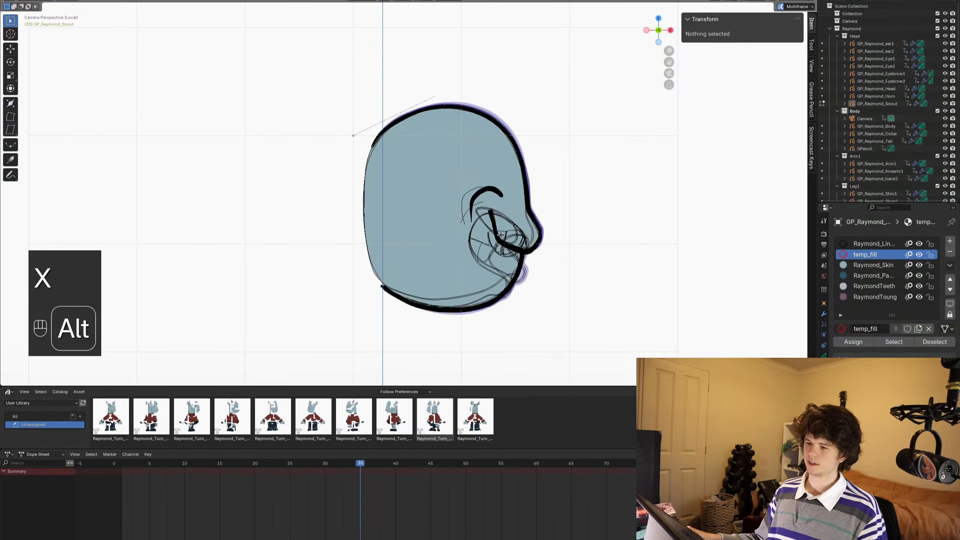
pyautogui.hotkey('ctrl', 'Tab')
pyautogui.scroll(-1, 388, 242)
pyautogui.hotkey('ctrl', 's')
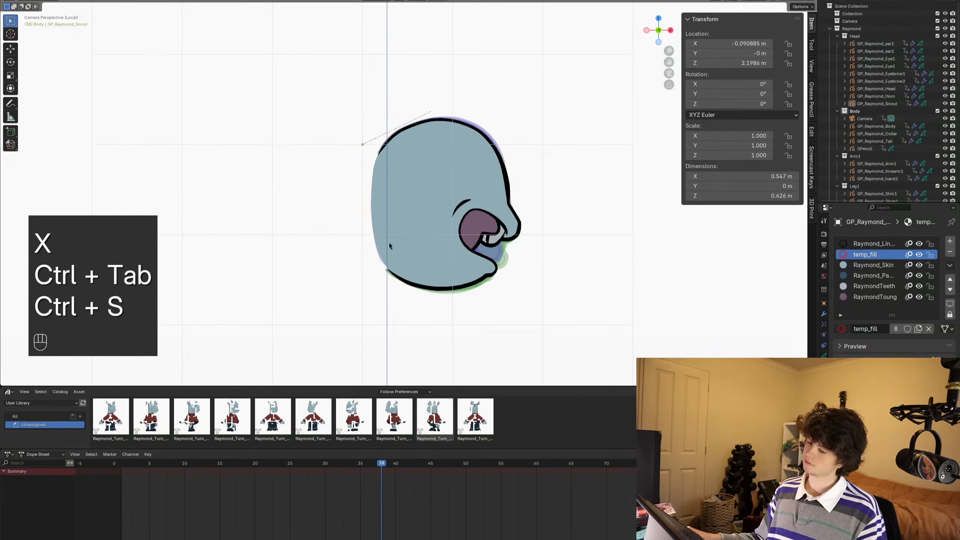
# - Select the snout, clear its keyframe selection, and play back the animation before saving
pyautogui.hotkey('ctrl', 'Tab')
pyautogui.click(434, 215)
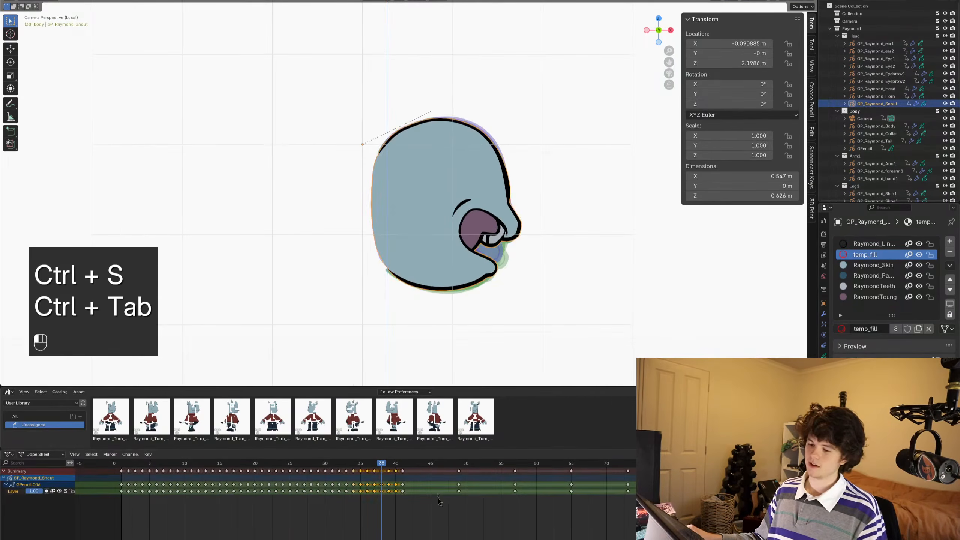
pyautogui.moveTo(399, 465); pyautogui.dragTo(336, 470)
pyautogui.press('space')
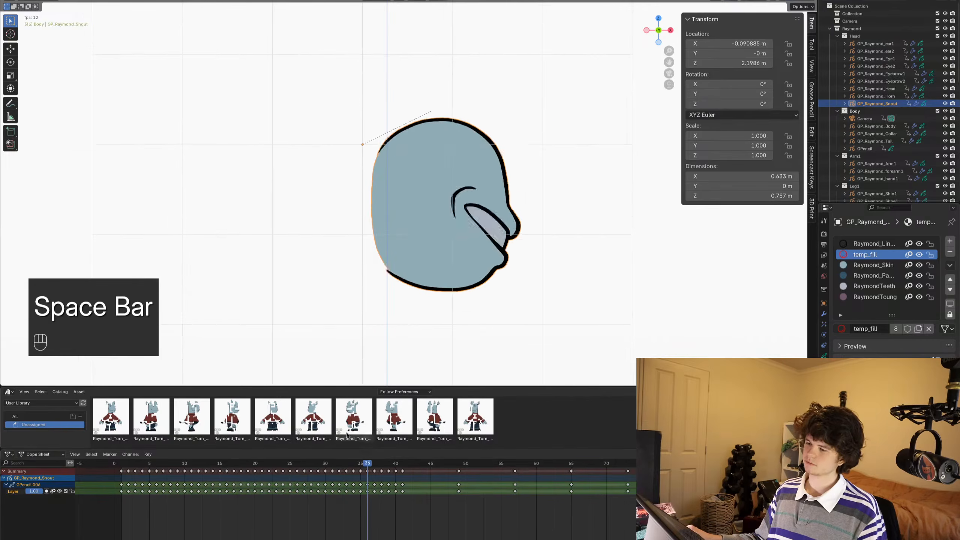
pyautogui.press('space')
pyautogui.hotkey('ctrl', 's')
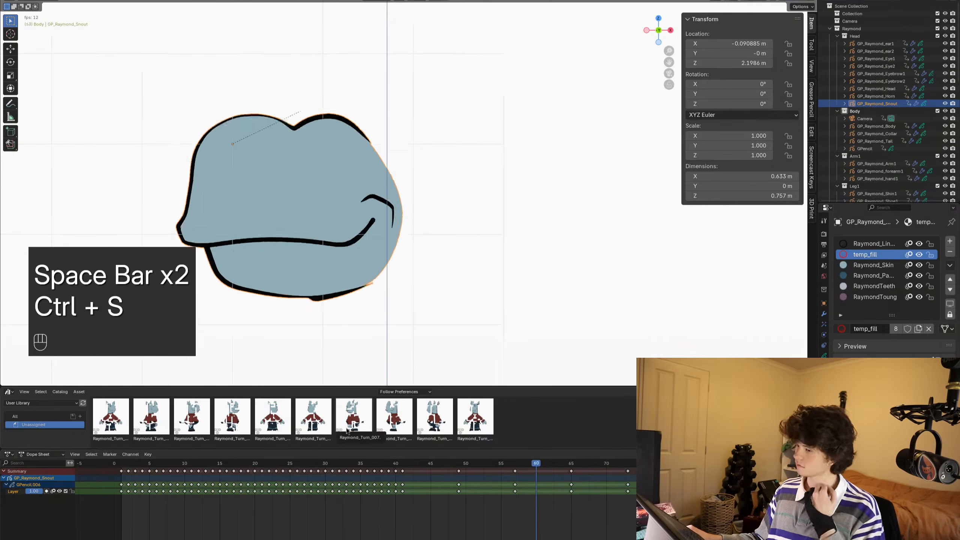
# - Copy the snout keyframes from frame 33 to frame 40 and paste them at frame 42
pyautogui.press('space')
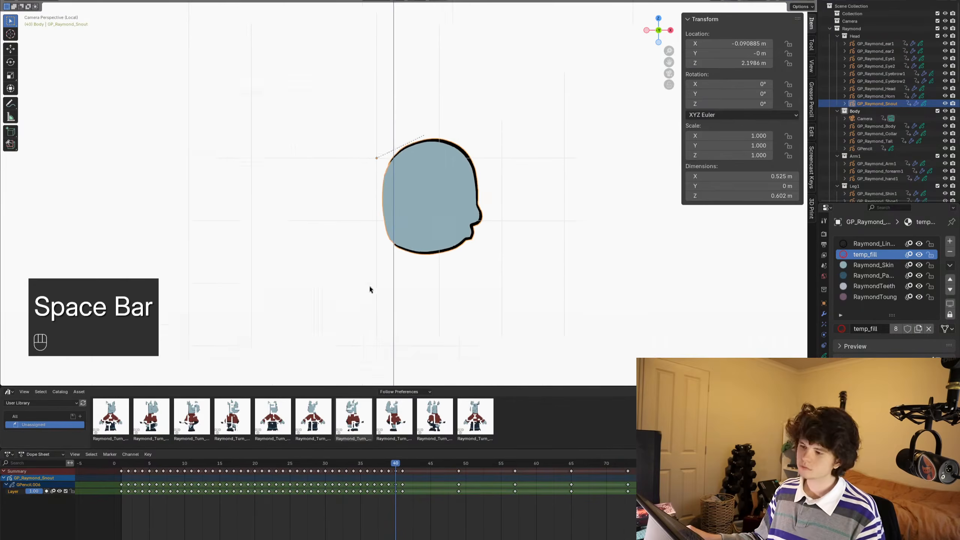
pyautogui.moveTo(393, 464)
pyautogui.mouseDown()
pyautogui.moveTo(336, 466)
pyautogui.moveTo(400, 466)
pyautogui.mouseUp()
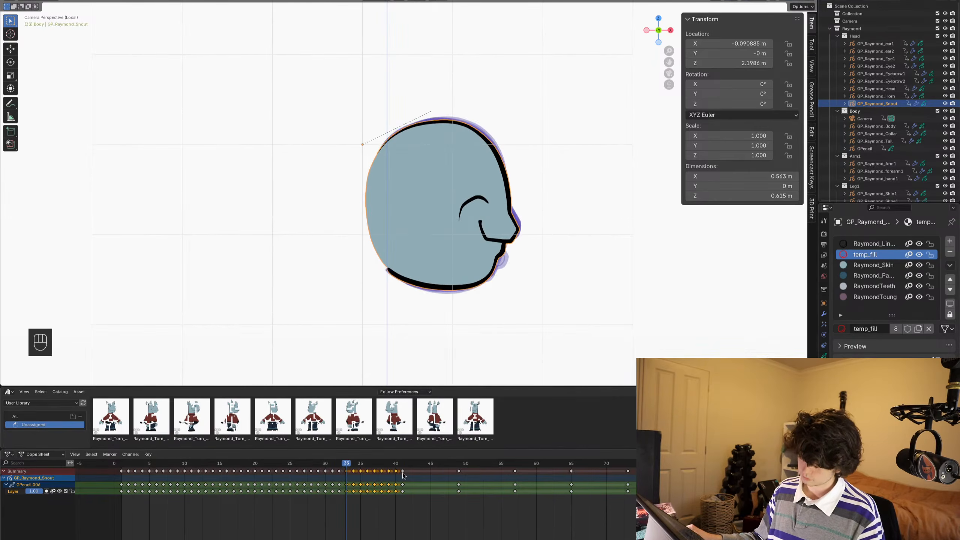
pyautogui.hotkey('ctrl', 'c')
pyautogui.click(402, 462)
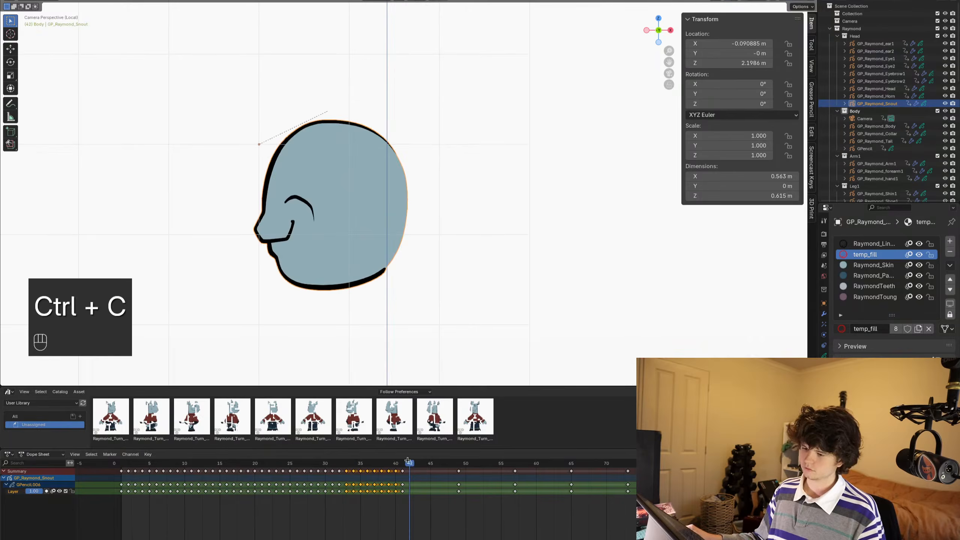
pyautogui.click(424, 499)
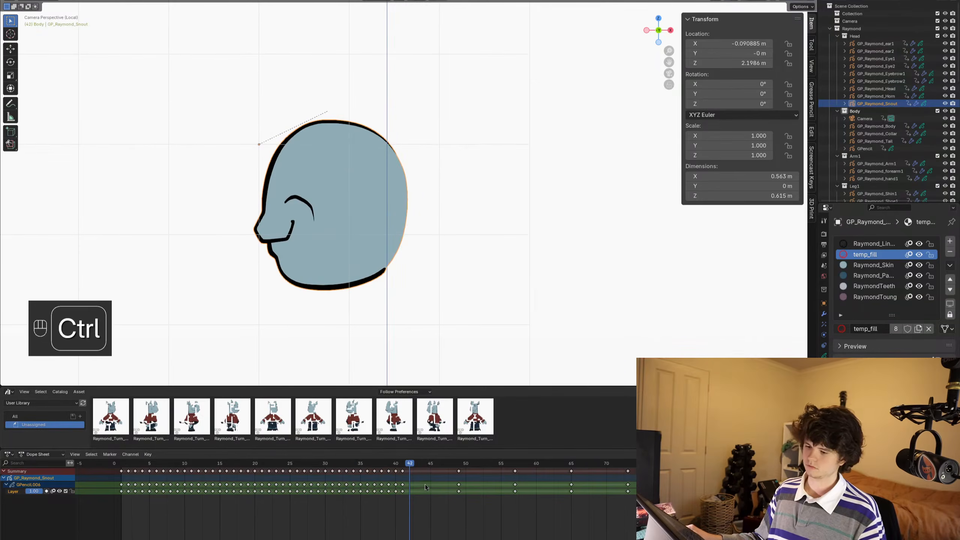
pyautogui.hotkey('ctrl', 'v')
# - Enter Edit Mode on the snout, select the pasted keyframes from frame 42 and select all their strokes with Multiframe editing on
pyautogui.press('Tab')
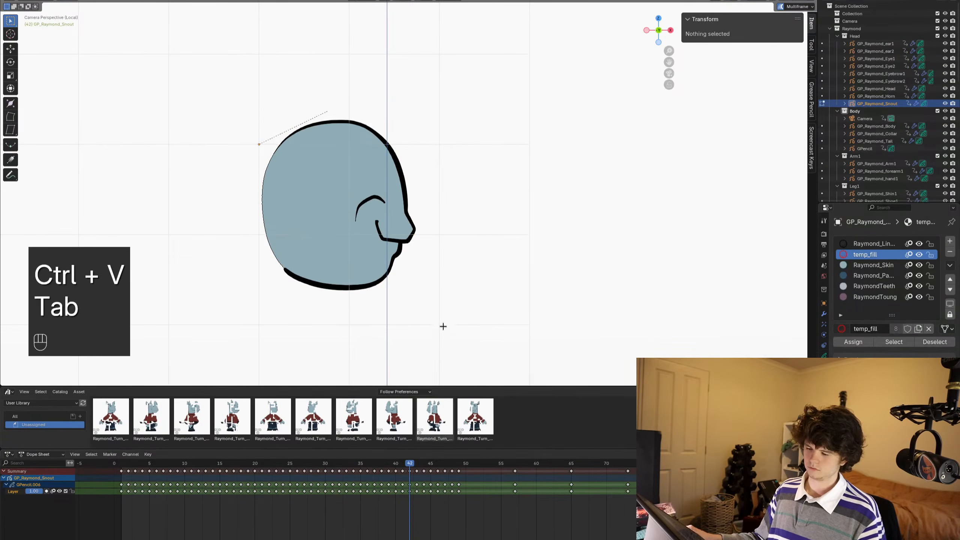
pyautogui.moveTo(421, 489); pyautogui.dragTo(458, 494)
pyautogui.keyDown('shift'); pyautogui.moveTo(442, 266); pyautogui.dragTo(465, 264, button='middle'); pyautogui.keyUp('shift')
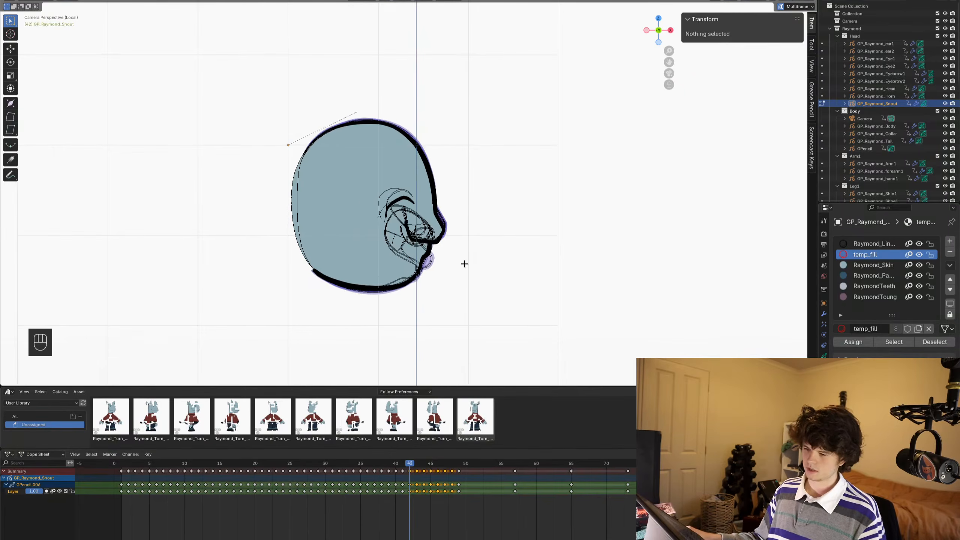
pyautogui.press('a')
pyautogui.scroll(1, 464, 263)
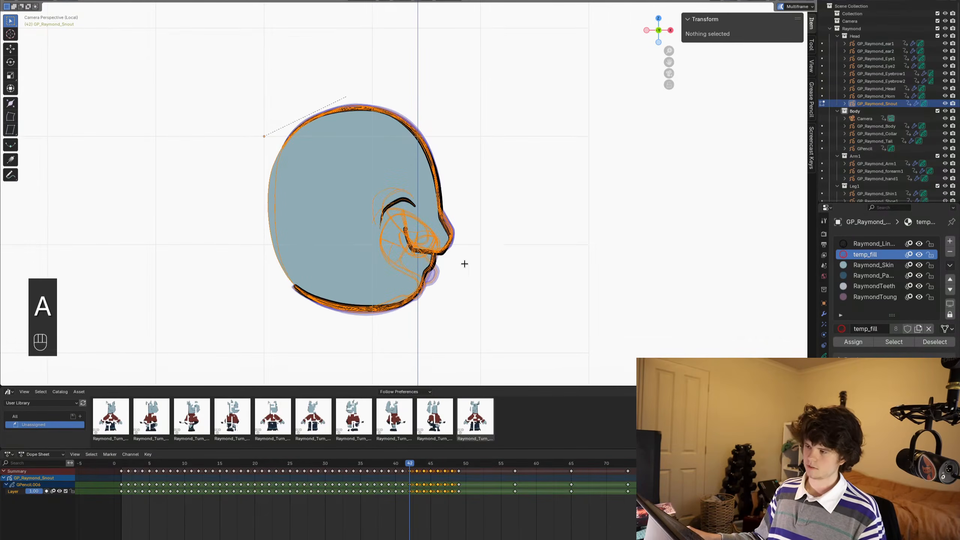
pyautogui.click(779, 7)
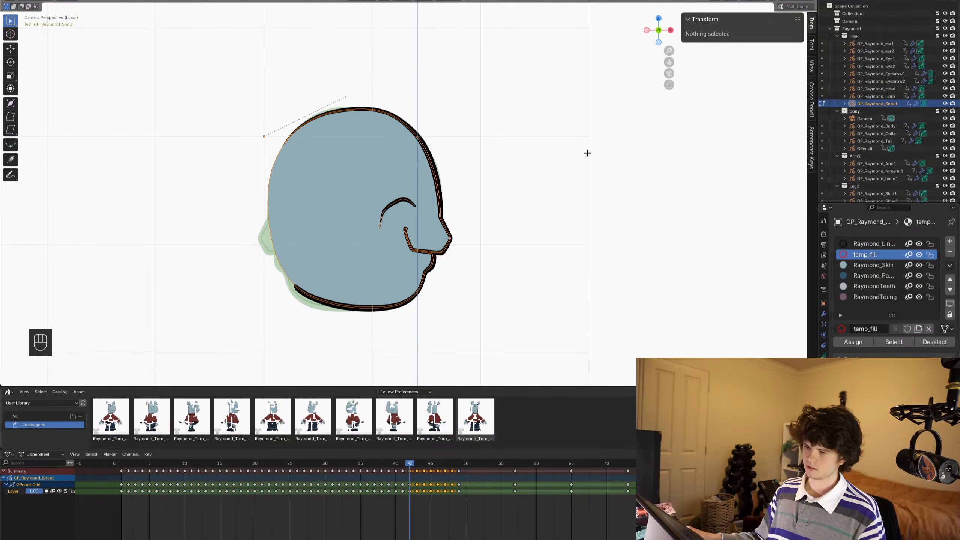
pyautogui.click(780, 6)
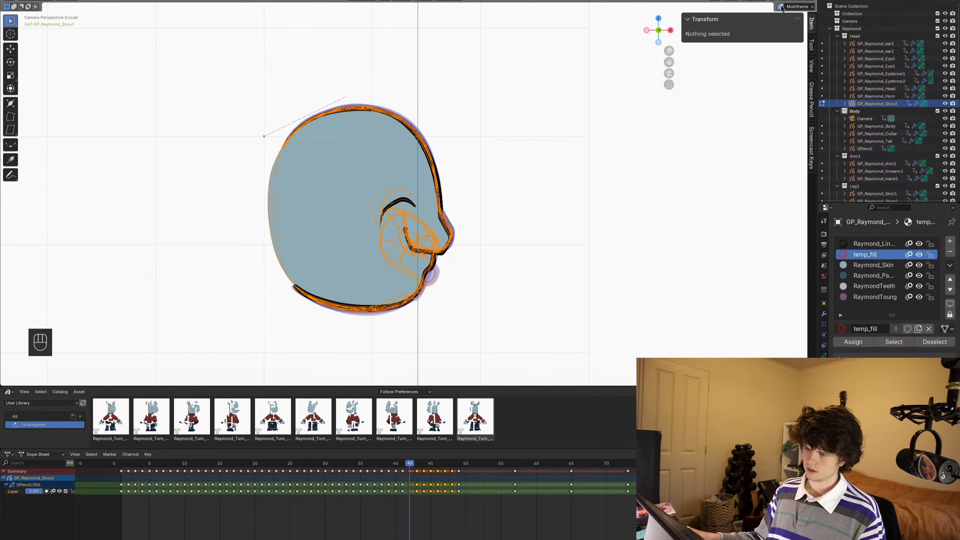
pyautogui.press('a')
pyautogui.press('a')
# - Mirror the selected snout strokes by scaling them -1 along X, and shift them along X toward the face
pyautogui.press('s')
pyautogui.press('x')
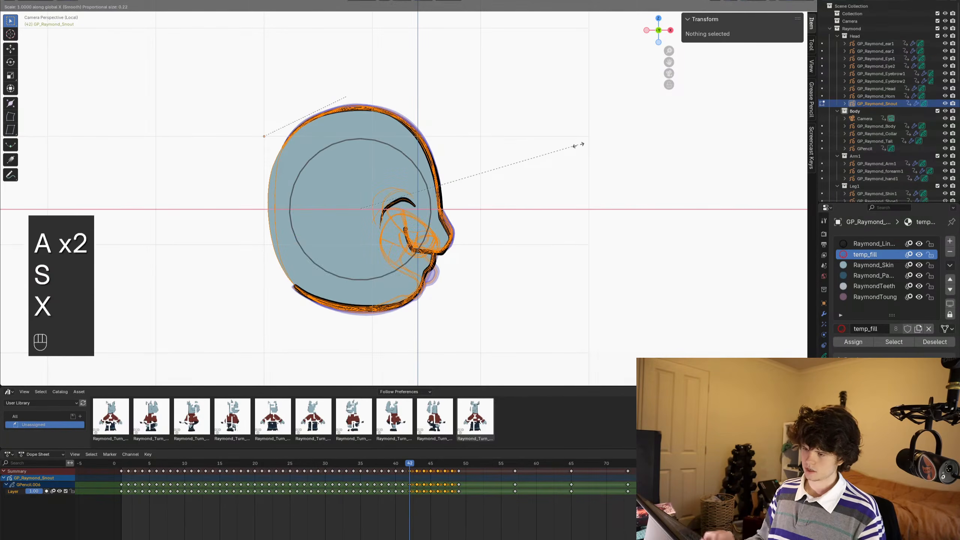
pyautogui.press('-')
pyautogui.press('1')
pyautogui.press('Return')
pyautogui.press('g')
pyautogui.press('x')
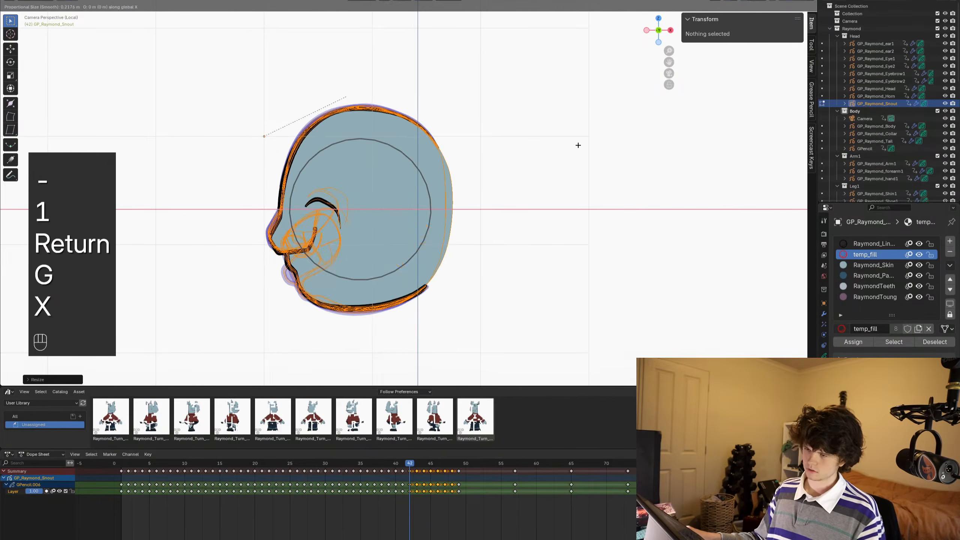
pyautogui.click(570, 145)
# - Leave local view to show the whole character, return to Object Mode and compare the mirrored snout with its neighbouring frames
pyautogui.press('/')
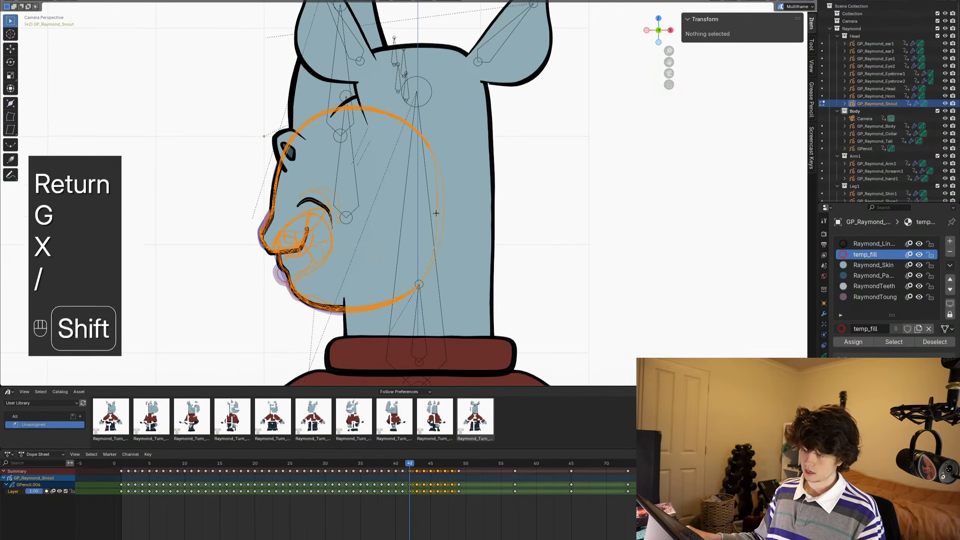
pyautogui.keyDown('shift'); pyautogui.moveTo(542, 169); pyautogui.dragTo(470, 204, button='middle'); pyautogui.keyUp('shift')
pyautogui.hotkey('ctrl', 'Tab')
pyautogui.keyDown('alt'); pyautogui.scroll(1, 419, 206); pyautogui.keyUp('alt')
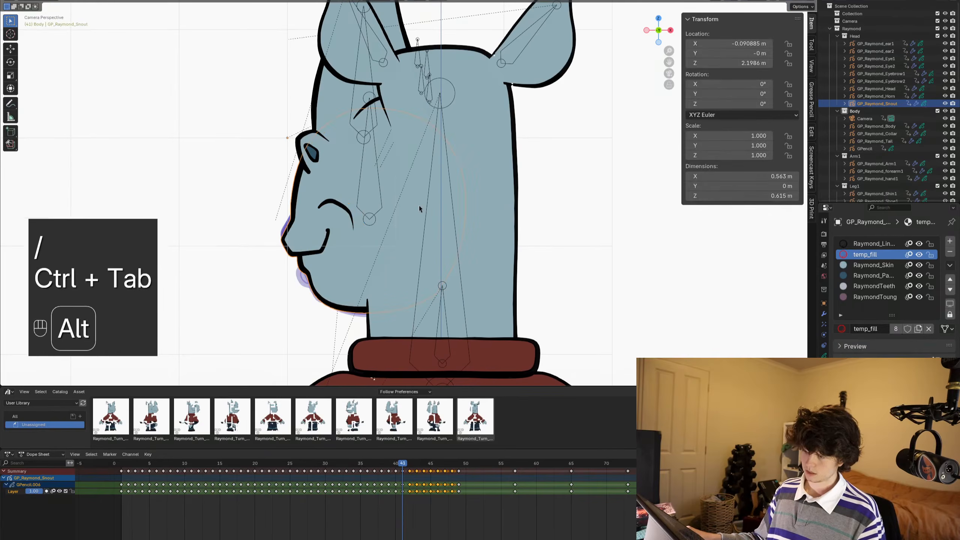
pyautogui.keyDown('alt'); pyautogui.scroll(-1, 419, 206); pyautogui.keyUp('alt')
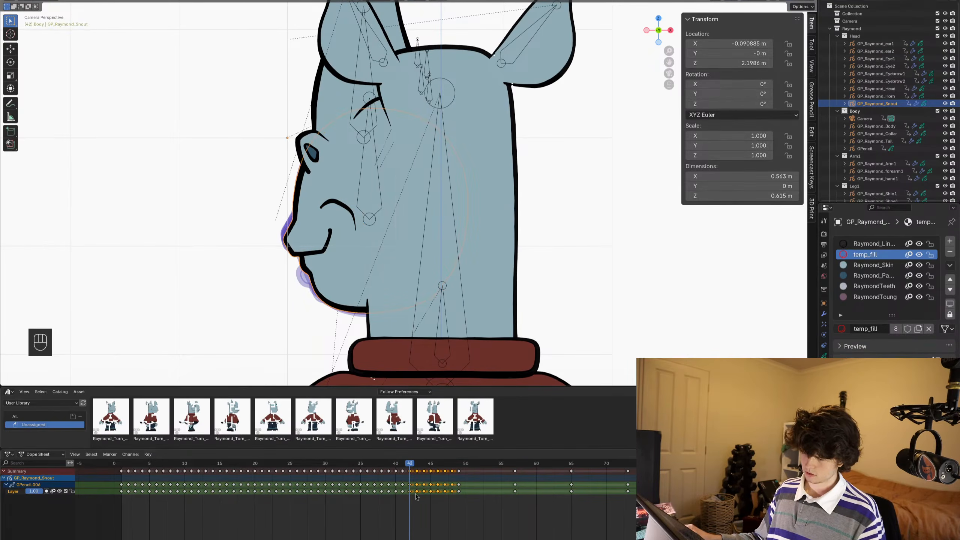
pyautogui.keyDown('alt'); pyautogui.scroll(1, 462, 281); pyautogui.keyUp('alt')
pyautogui.keyDown('alt'); pyautogui.scroll(-1, 462, 281); pyautogui.keyUp('alt')
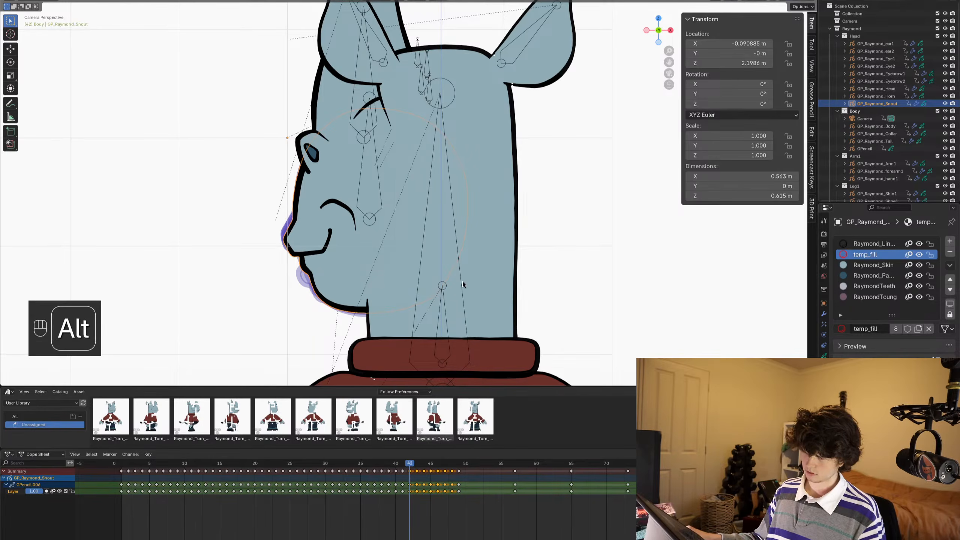
# - Undo the snout mirroring, the shift and the keyframe paste, and return to frame 33
pyautogui.hotkey('ctrl', 'z')
pyautogui.hotkey('ctrl', 'z')
pyautogui.hotkey('ctrl', 'z')
pyautogui.hotkey('ctrl', 'z')
pyautogui.hotkey('ctrl', 'z')
pyautogui.hotkey('ctrl', 'z')
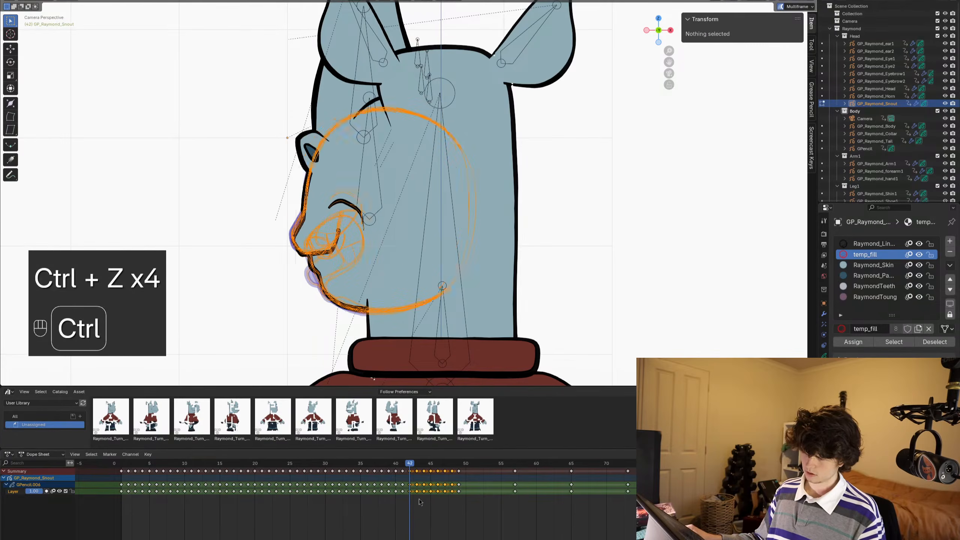
pyautogui.hotkey('ctrl', 'z')
pyautogui.hotkey('ctrl', 'z')
pyautogui.hotkey('ctrl', 'z')
pyautogui.hotkey('ctrl', 'z')
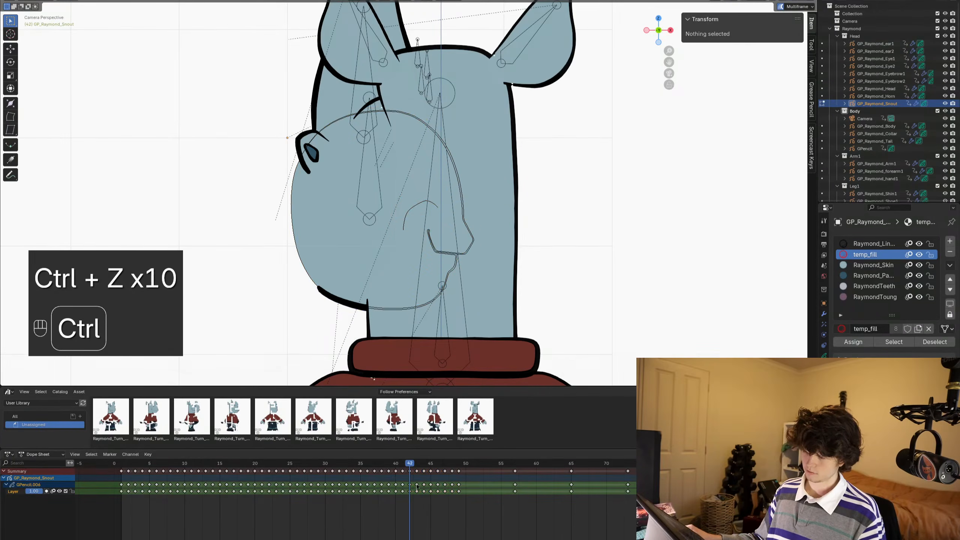
pyautogui.click(403, 463)
pyautogui.moveTo(402, 464)
pyautogui.mouseDown()
pyautogui.moveTo(347, 466)
pyautogui.moveTo(383, 462)
pyautogui.moveTo(343, 457)
pyautogui.mouseUp()
pyautogui.hotkey('ctrl', 'z')
pyautogui.hotkey('ctrl', 'z')
pyautogui.hotkey('ctrl', 'z')
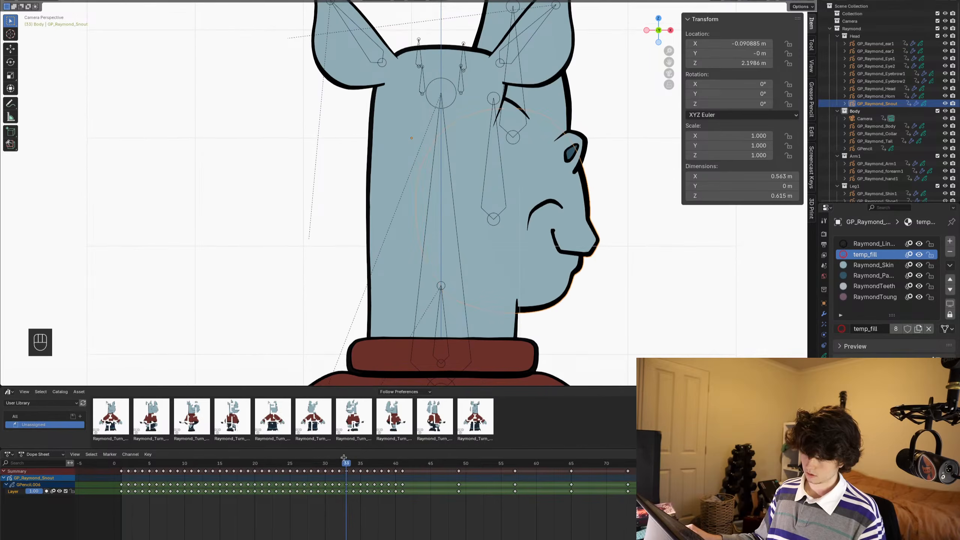
# - Copy the snout keyframes from frame 34 to frame 40, paste them at frame 42 and select the pasted keyframes
pyautogui.click(355, 463)
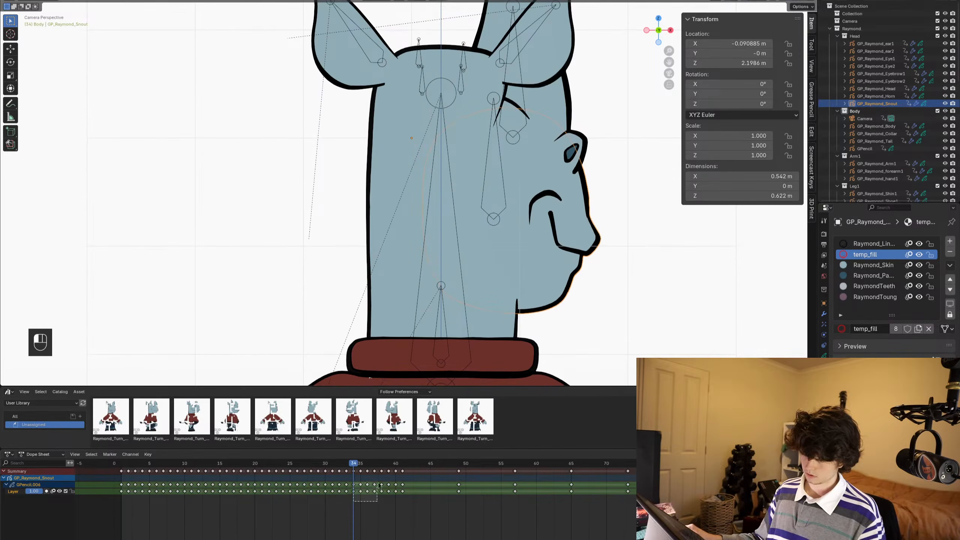
pyautogui.moveTo(379, 486); pyautogui.dragTo(401, 472)
pyautogui.hotkey('ctrl', 'c')
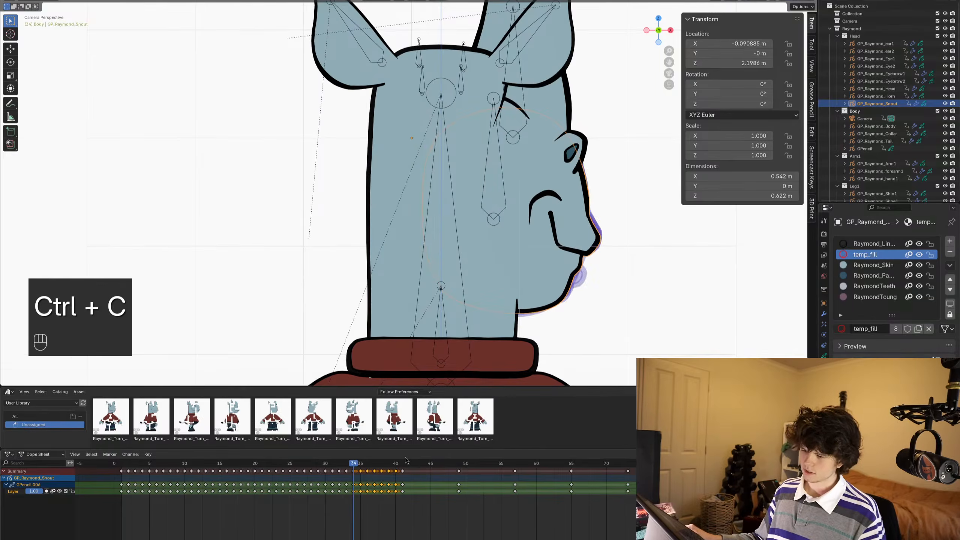
pyautogui.click(409, 464)
pyautogui.hotkey('ctrl', 'v')
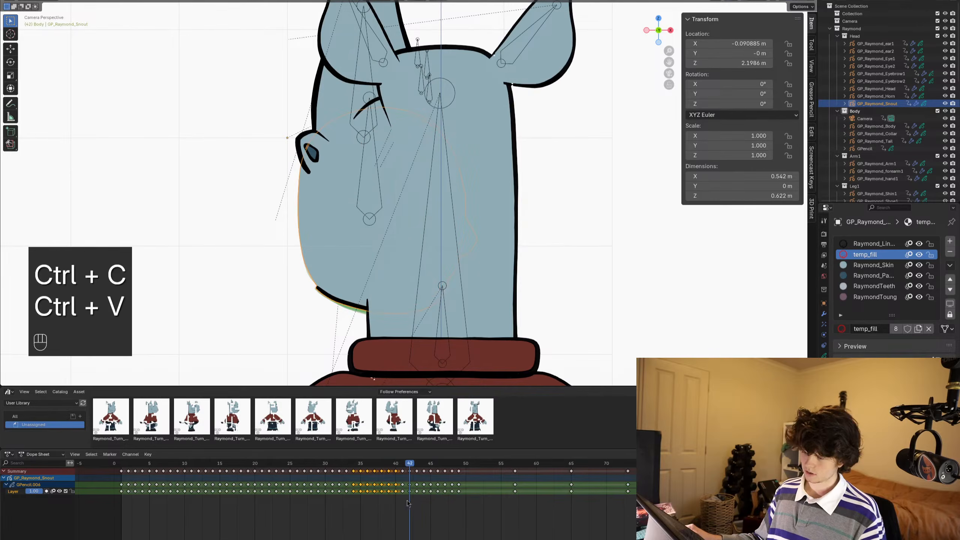
pyautogui.moveTo(407, 500); pyautogui.dragTo(454, 466)
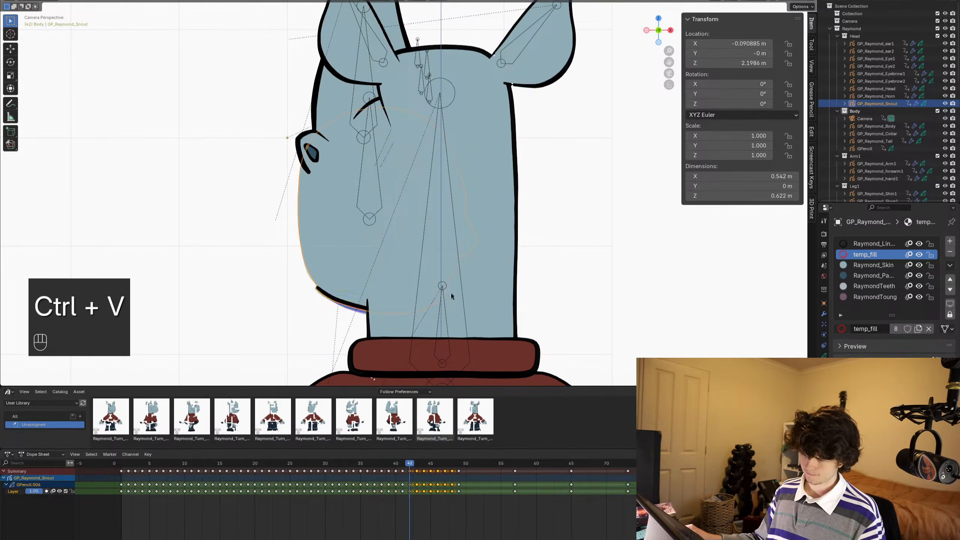
# - In Edit Mode, select all strokes of the pasted keyframes, scale them -1 along X and shift them about -0.04 m along X to fit the face
pyautogui.press('Tab')
pyautogui.press('a')
pyautogui.press('s')
pyautogui.press('x')
pyautogui.press('-')
pyautogui.press('1')
pyautogui.press('Return')
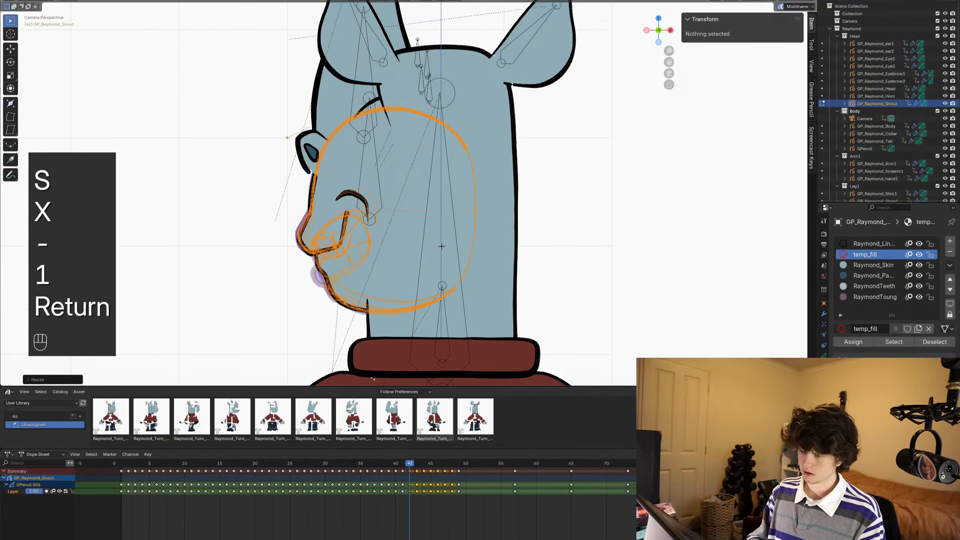
pyautogui.press('g')
pyautogui.press('x')
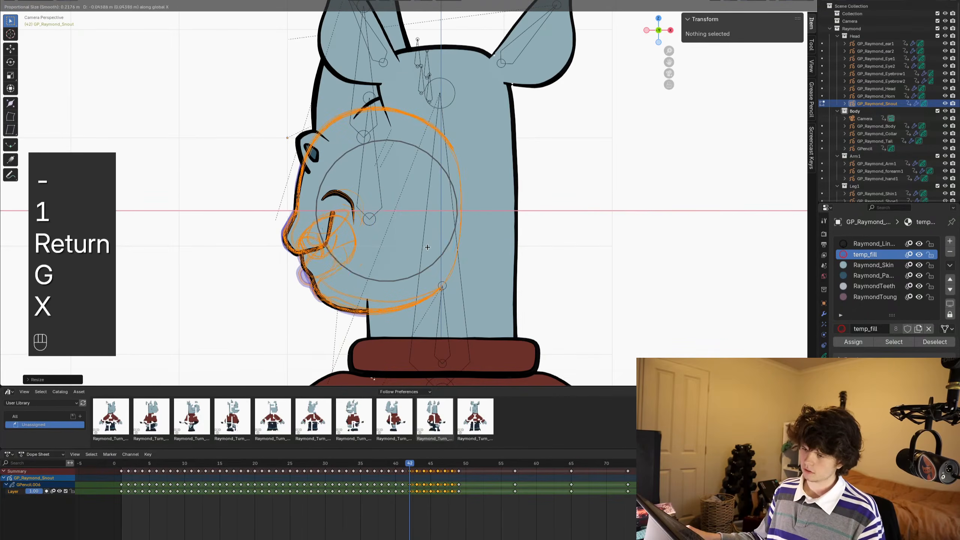
pyautogui.click(426, 246)
# - Step through the frames around the mirrored snout drawings and the earlier right-facing range to check their alignment and mouth shapes
pyautogui.keyDown('alt'); pyautogui.scroll(1, 428, 246); pyautogui.keyUp('alt')
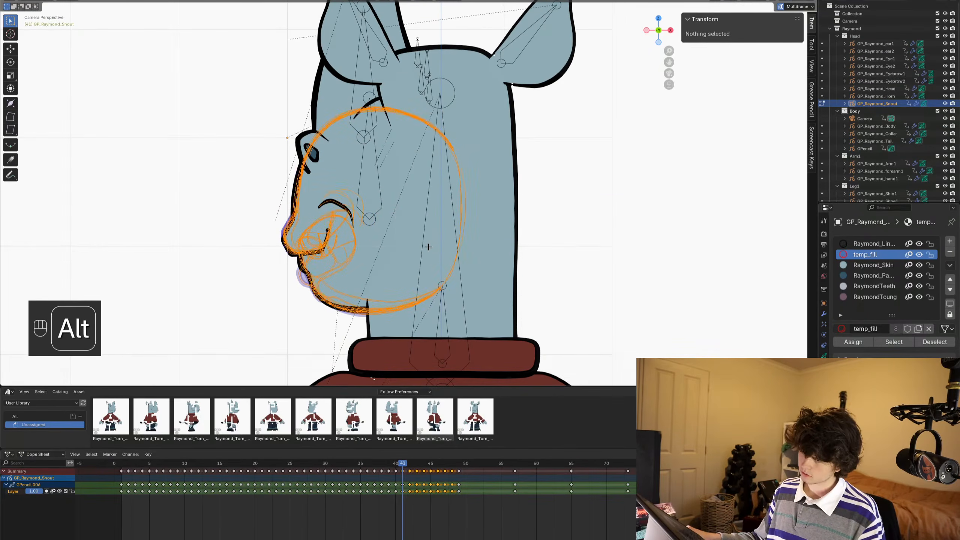
pyautogui.keyDown('alt'); pyautogui.scroll(-5, 430, 246); pyautogui.keyUp('alt')
pyautogui.keyDown('alt'); pyautogui.scroll(-2, 432, 247); pyautogui.keyUp('alt')
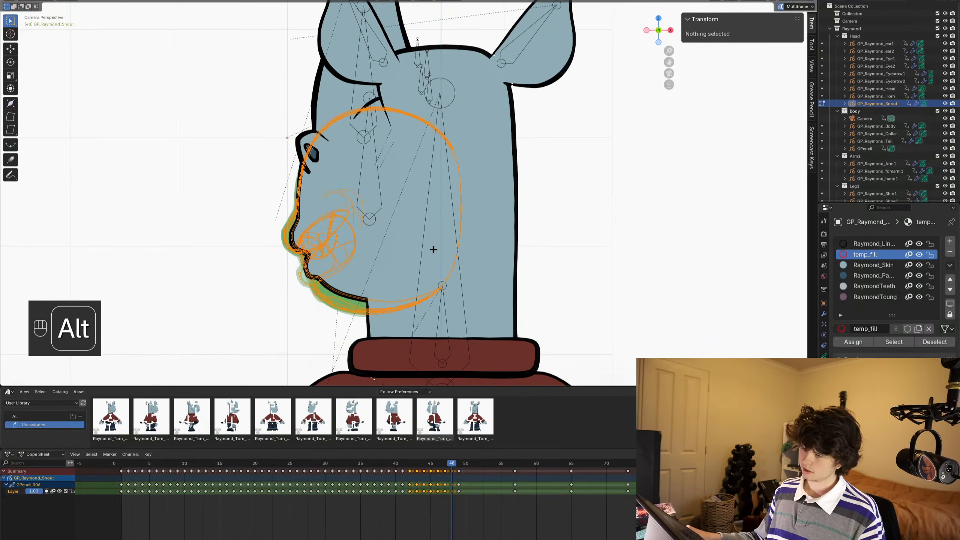
pyautogui.keyDown('alt'); pyautogui.scroll(-1, 455, 263); pyautogui.keyUp('alt')
pyautogui.keyDown('alt'); pyautogui.scroll(19, 457, 264); pyautogui.keyUp('alt')
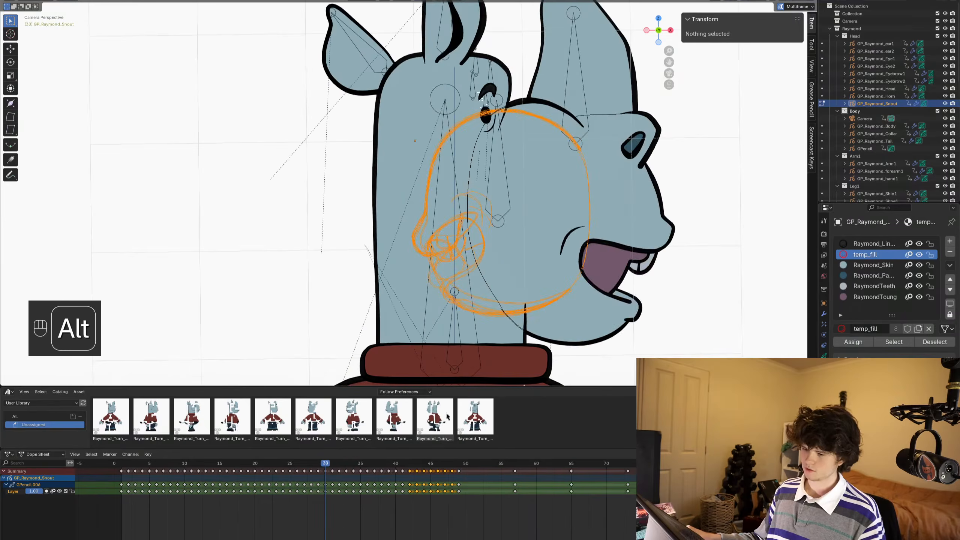
pyautogui.keyDown('alt'); pyautogui.scroll(-3, 492, 279); pyautogui.keyUp('alt')
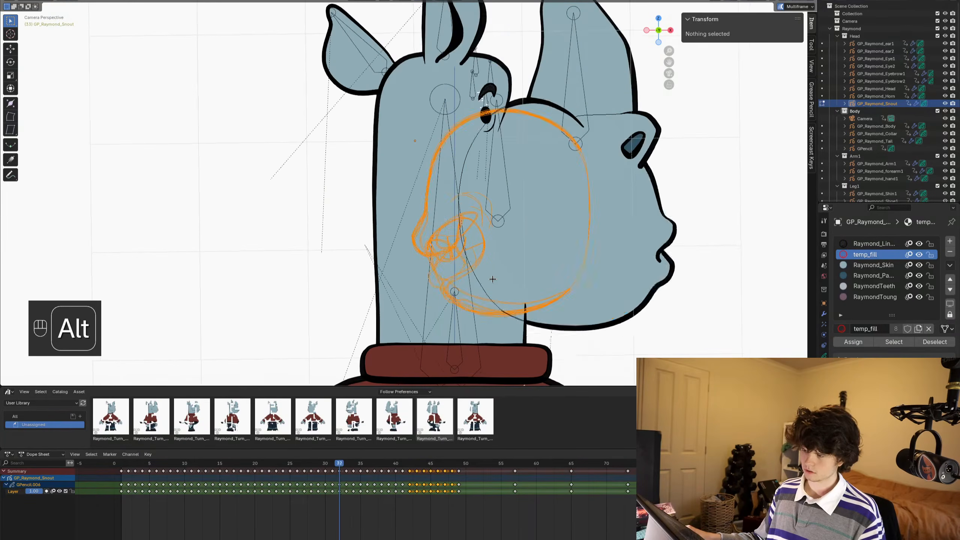
pyautogui.keyDown('alt'); pyautogui.scroll(3, 493, 279); pyautogui.keyUp('alt')
pyautogui.keyDown('alt'); pyautogui.scroll(-4, 492, 279); pyautogui.keyUp('alt')
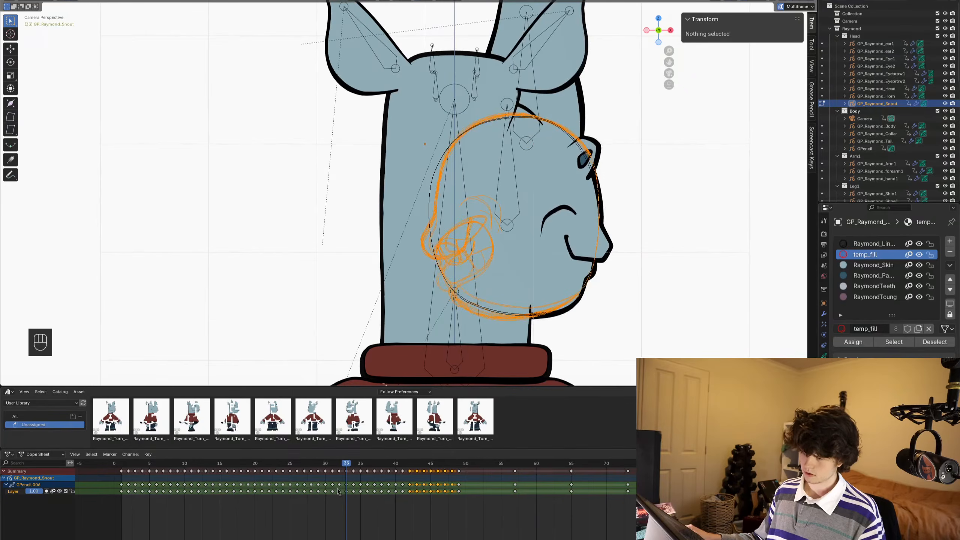
# - Select and copy the snout keyframes from frame 26 to frame 32, and try to paste them at frame 50
pyautogui.click(339, 471)
pyautogui.moveTo(340, 464)
pyautogui.mouseDown()
pyautogui.moveTo(288, 483)
pyautogui.moveTo(300, 493)
pyautogui.moveTo(341, 473)
pyautogui.mouseUp()
pyautogui.hotkey('ctrl', 'c')
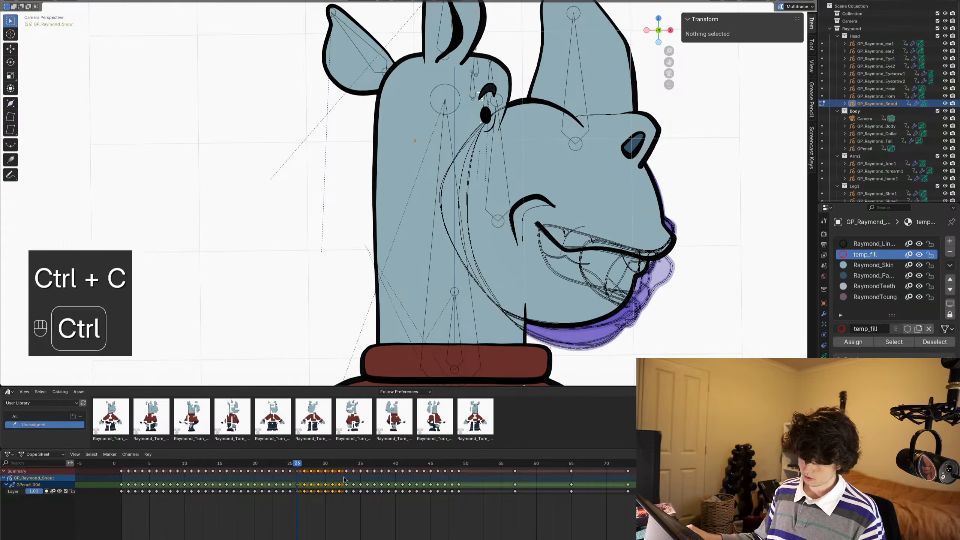
pyautogui.click(466, 465)
pyautogui.hotkey('ctrl', 'v')
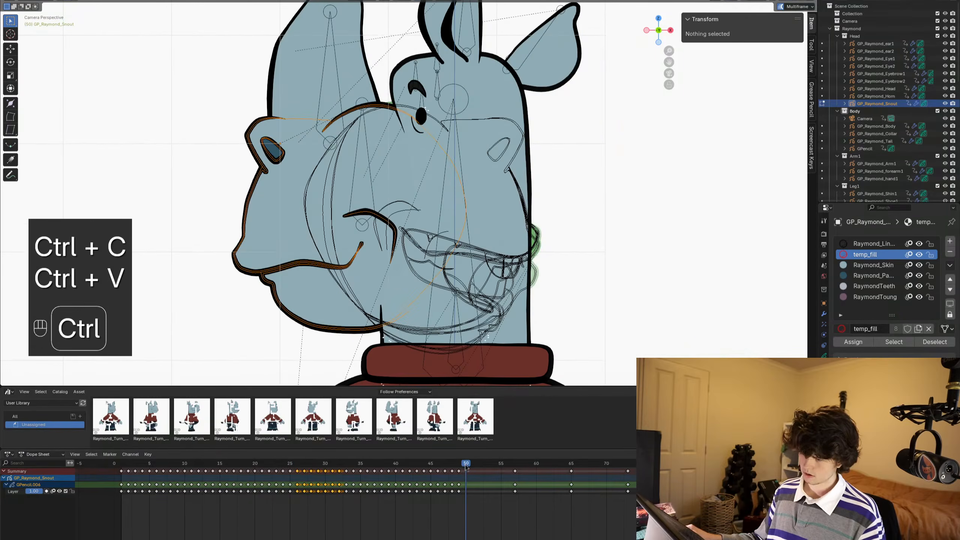
pyautogui.hotkey('ctrl', 'c')
pyautogui.hotkey('ctrl', 'v')
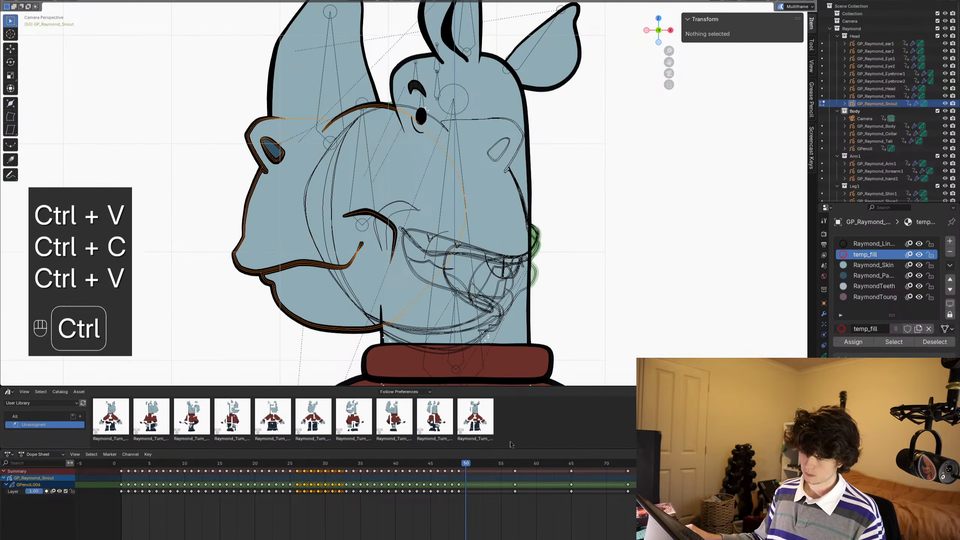
# - Turn off multiframe editing and duplicate the snout keyframes from frame 26 to frame 32, placing the copies from frame 50 onward
pyautogui.click(781, 7)
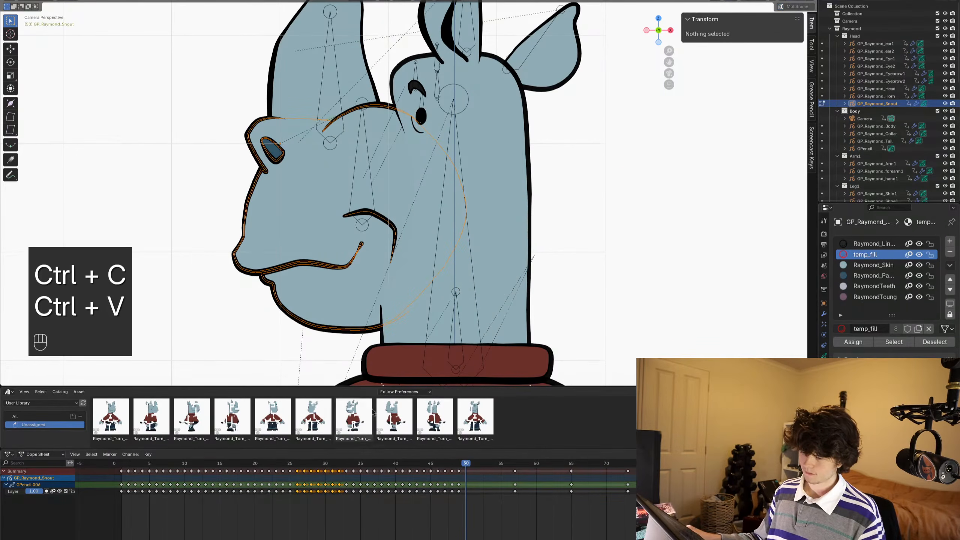
pyautogui.hotkey('ctrl', 'c')
pyautogui.hotkey('ctrl', 'v')
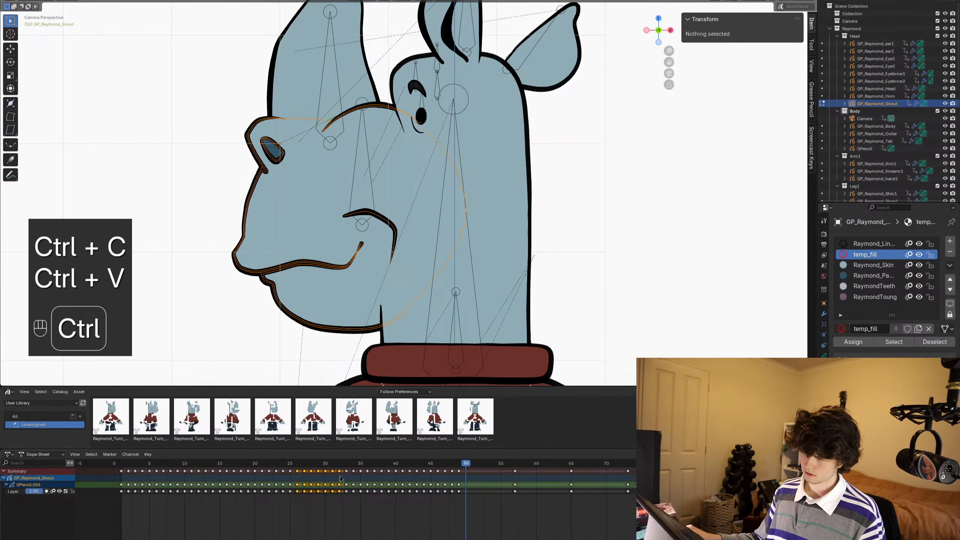
pyautogui.click(442, 463)
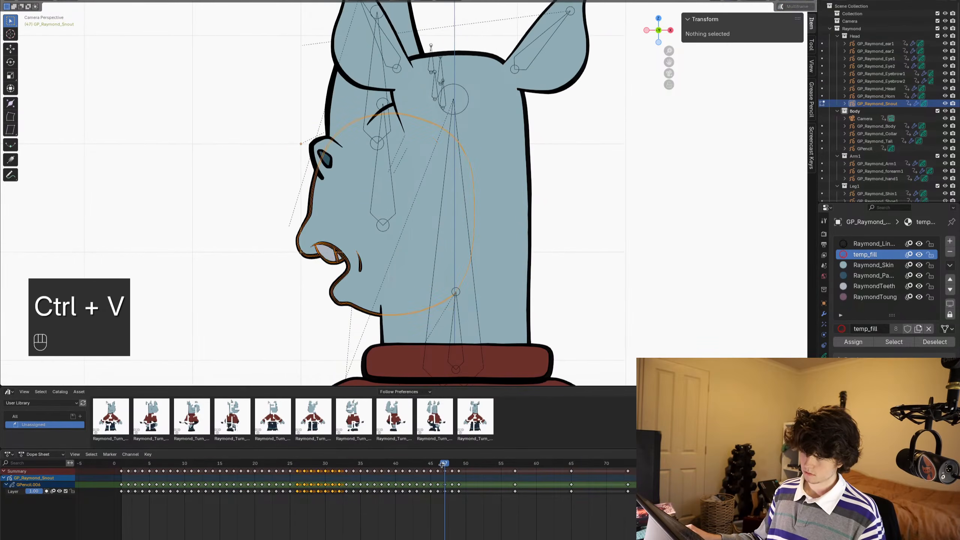
pyautogui.moveTo(442, 465); pyautogui.dragTo(458, 465)
pyautogui.hotkey('shift', 'd')
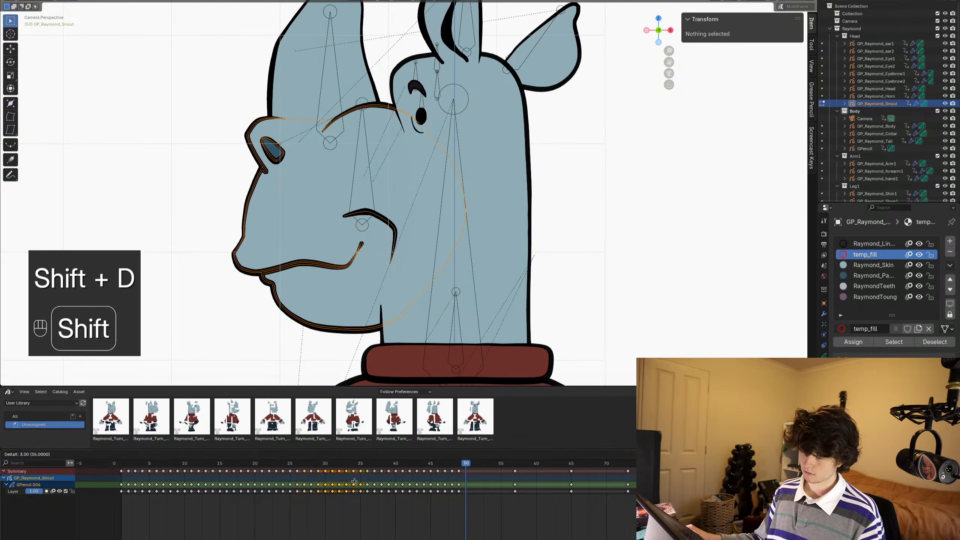
pyautogui.click(503, 487)
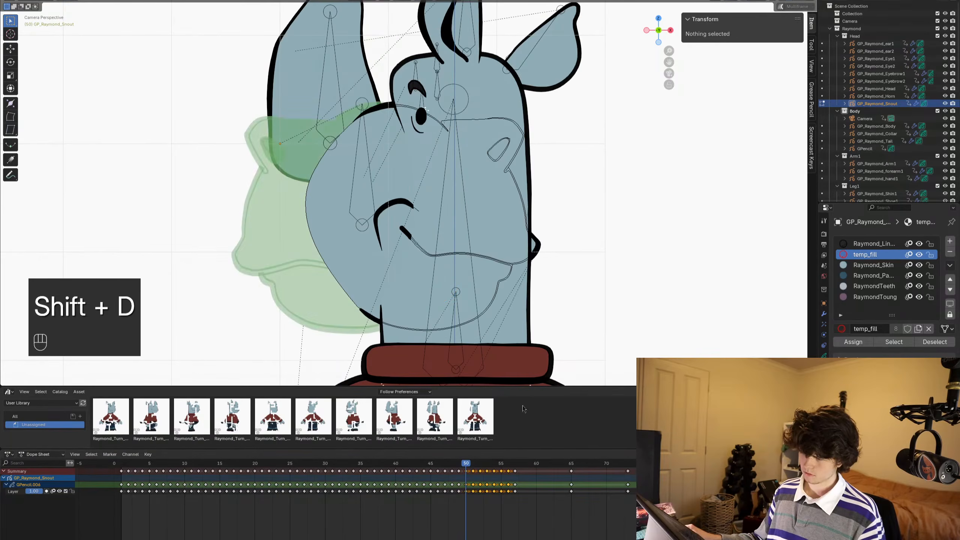
# - With multiframe editing on, select all strokes of the duplicated drawings, scale them -1 along X and shift them along X onto the left-facing head
pyautogui.press('a')
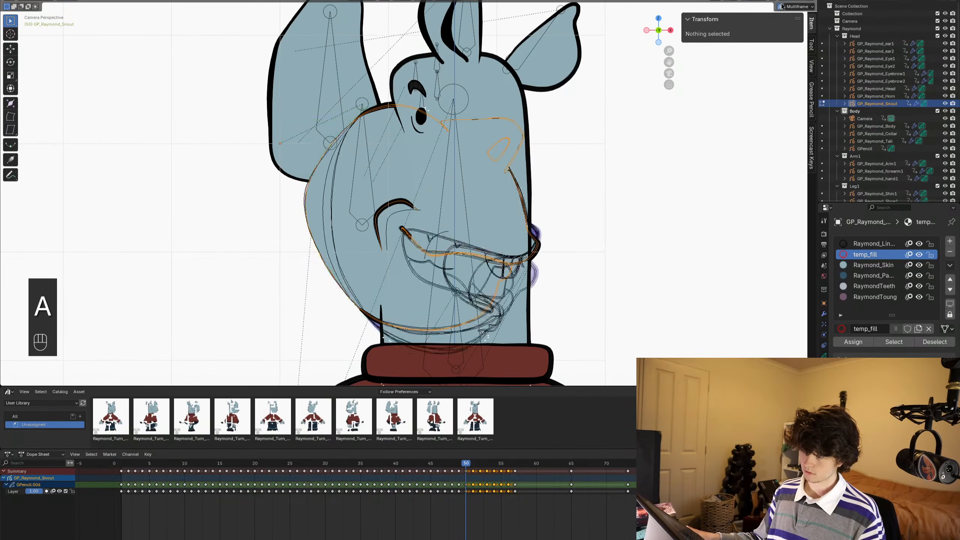
pyautogui.press('a')
pyautogui.press('s')
pyautogui.press('x')
pyautogui.press('-')
pyautogui.press('1')
pyautogui.press('Return')
pyautogui.press('g')
pyautogui.press('x')
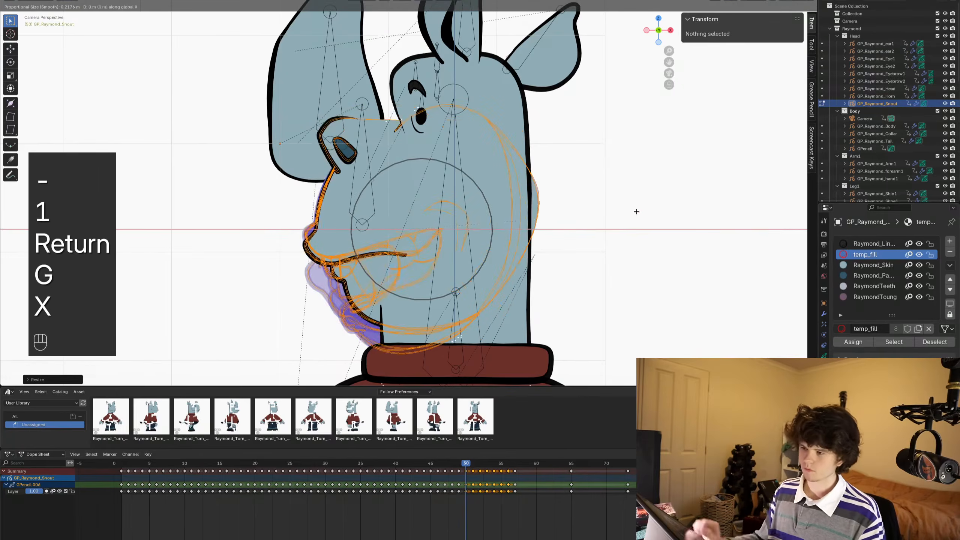
pyautogui.click(575, 244)
# - Compare frame 50 with the drawing on frame 49 and shift the mirrored strokes about -0.014 m along X
pyautogui.keyDown('alt'); pyautogui.scroll(1, 575, 244); pyautogui.keyUp('alt')
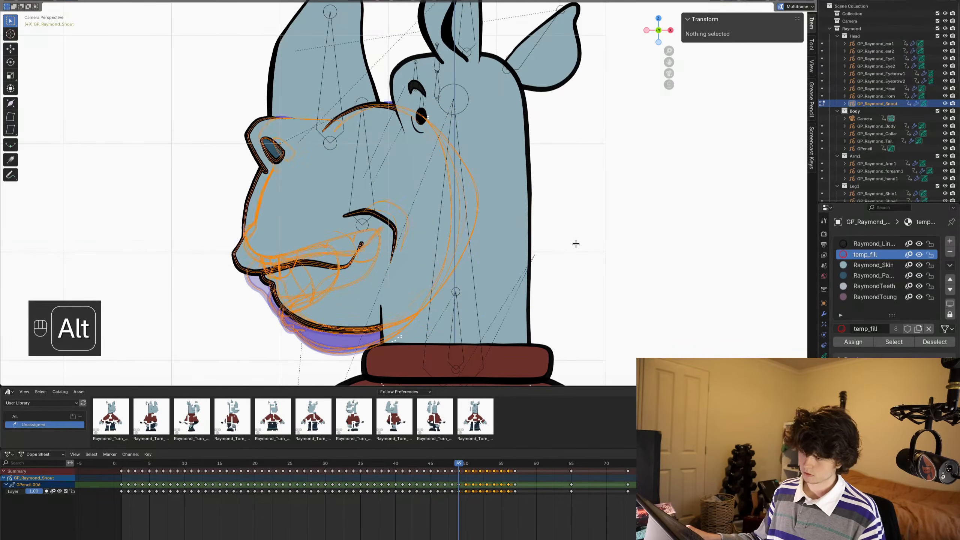
pyautogui.keyDown('alt'); pyautogui.scroll(-1, 574, 241); pyautogui.keyUp('alt')
pyautogui.press('g')
pyautogui.press('x')
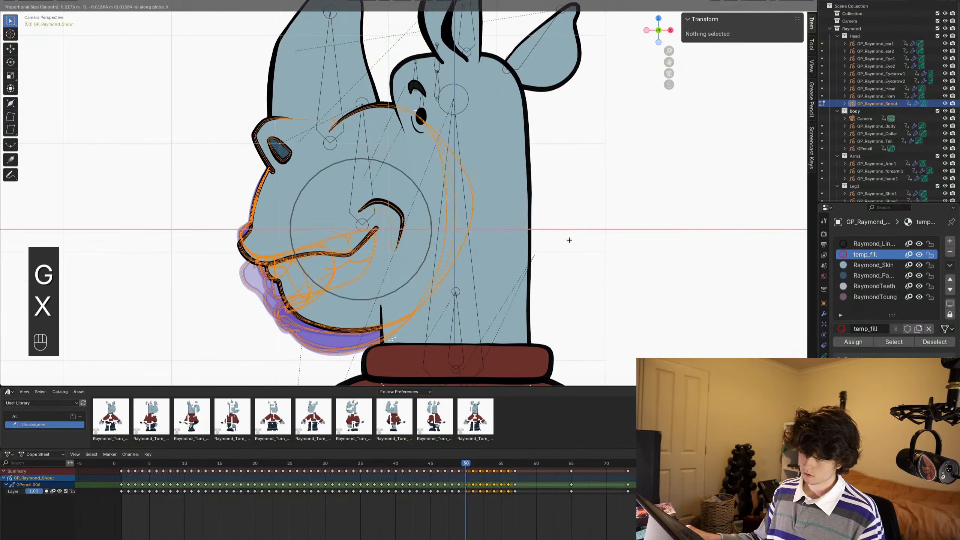
pyautogui.click(569, 239)
pyautogui.keyDown('alt'); pyautogui.scroll(1, 569, 240); pyautogui.keyUp('alt')
pyautogui.keyDown('alt'); pyautogui.scroll(-1, 569, 239); pyautogui.keyUp('alt')
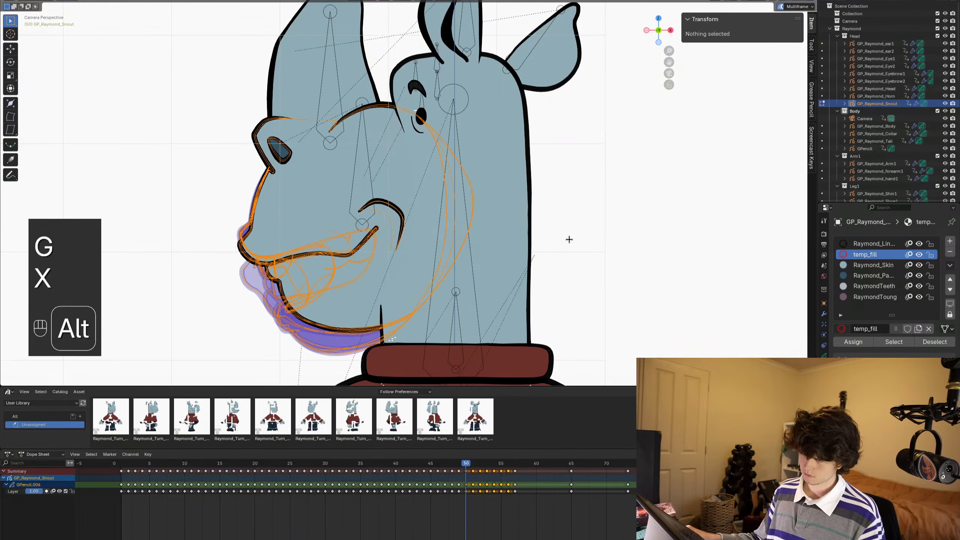
pyautogui.keyDown('alt'); pyautogui.scroll(1, 569, 239); pyautogui.keyUp('alt')
pyautogui.keyDown('alt'); pyautogui.scroll(-1, 569, 239); pyautogui.keyUp('alt')
pyautogui.keyDown('alt'); pyautogui.scroll(1, 569, 239); pyautogui.keyUp('alt')
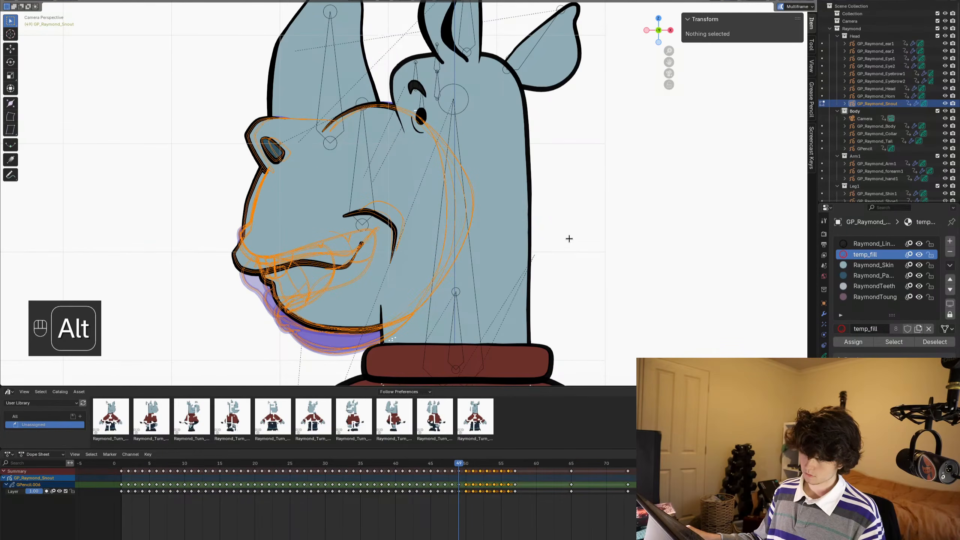
# - Nudge the mirrored strokes further in the negative X direction to line up with the snout on frame 49, and save the file
pyautogui.keyDown('alt'); pyautogui.scroll(-1, 569, 238); pyautogui.keyUp('alt')
pyautogui.press('g')
pyautogui.press('x')
pyautogui.click(564, 238)
pyautogui.keyDown('alt'); pyautogui.scroll(1, 564, 238); pyautogui.keyUp('alt')
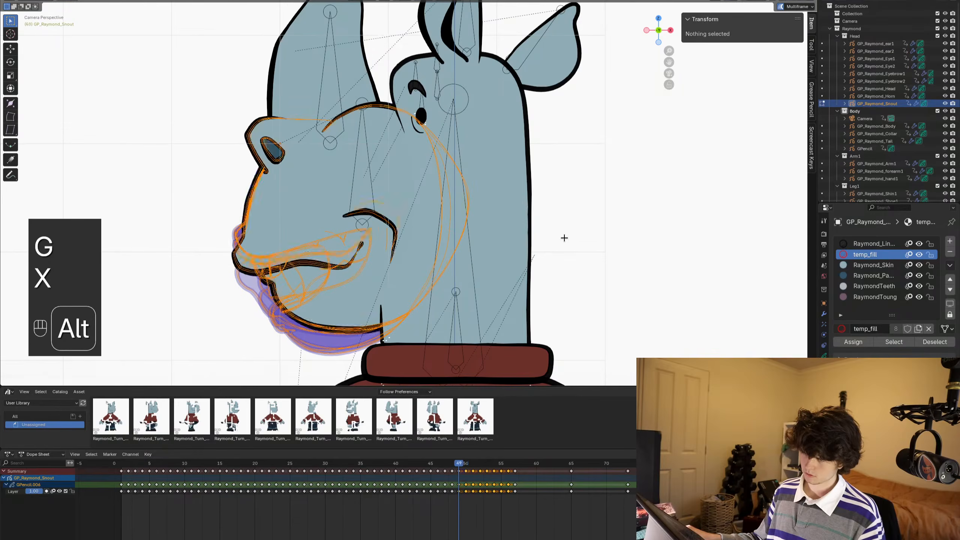
pyautogui.keyDown('alt'); pyautogui.scroll(-1, 564, 237); pyautogui.keyUp('alt')
pyautogui.press('g')
pyautogui.press('x')
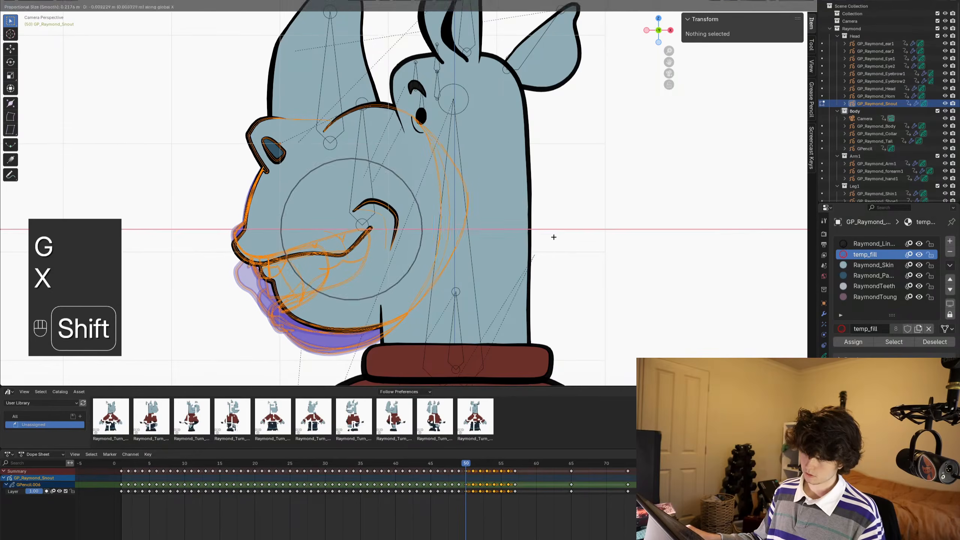
pyautogui.click(547, 236)
pyautogui.keyDown('alt'); pyautogui.scroll(1, 550, 236); pyautogui.keyUp('alt')
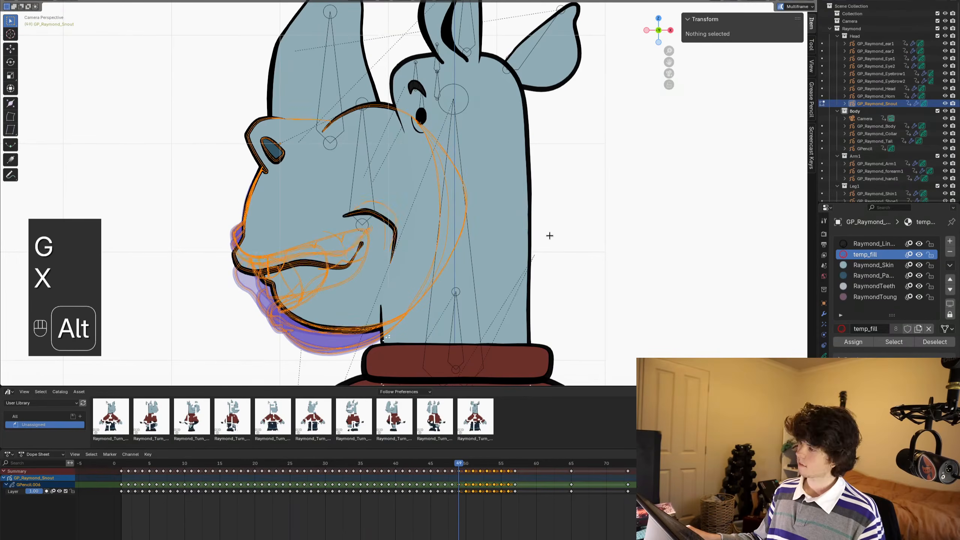
pyautogui.keyDown('alt'); pyautogui.scroll(1, 549, 235); pyautogui.keyUp('alt')
pyautogui.keyDown('alt'); pyautogui.scroll(-1, 548, 234); pyautogui.keyUp('alt')
pyautogui.hotkey('ctrl', 's')
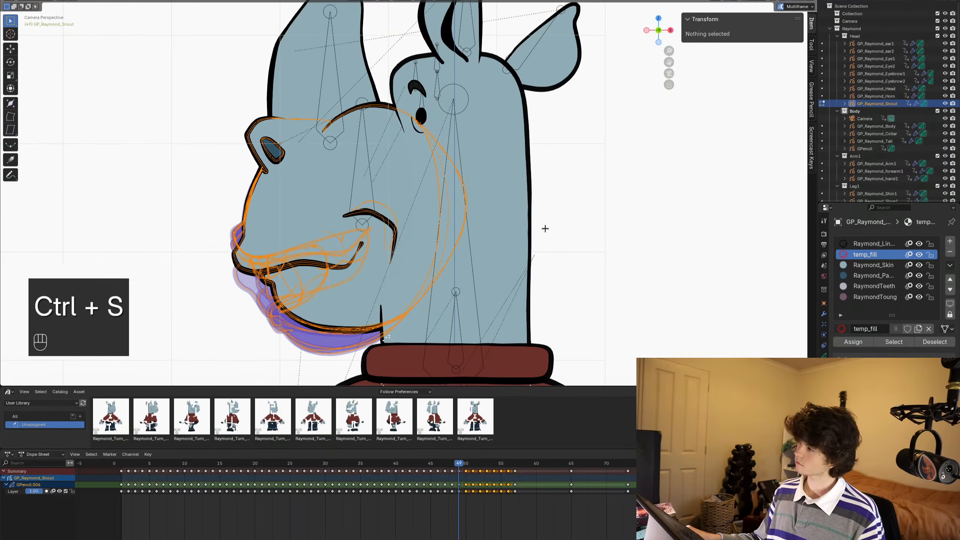
# - Compare the snout outlines on frames 49 and 50, and save the file
pyautogui.moveTo(545, 229)
pyautogui.keyDown('shift'); pyautogui.mouseDown(button='middle')
pyautogui.moveTo(557, 231)
pyautogui.moveTo(542, 259)
pyautogui.mouseUp(button='middle'); pyautogui.keyUp('shift')
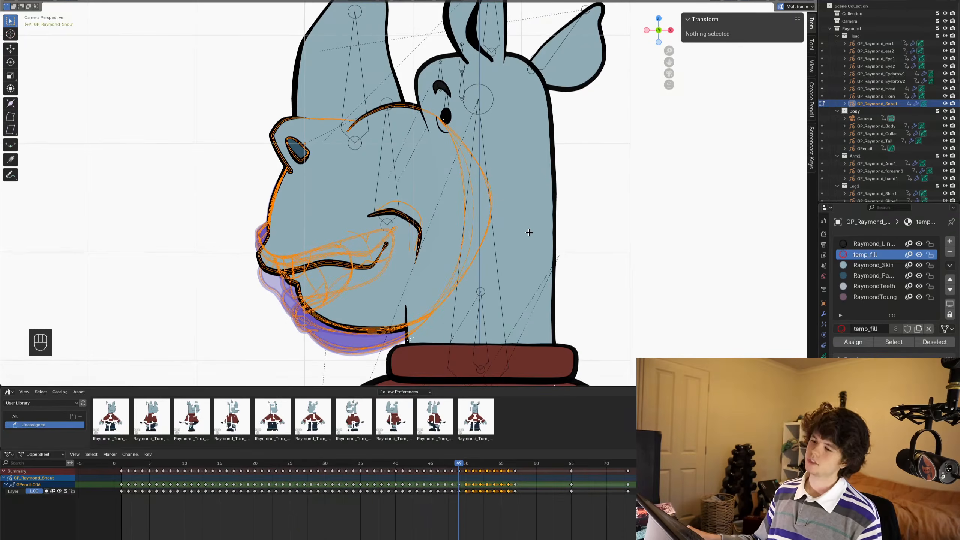
pyautogui.hotkey('ctrl', 's')
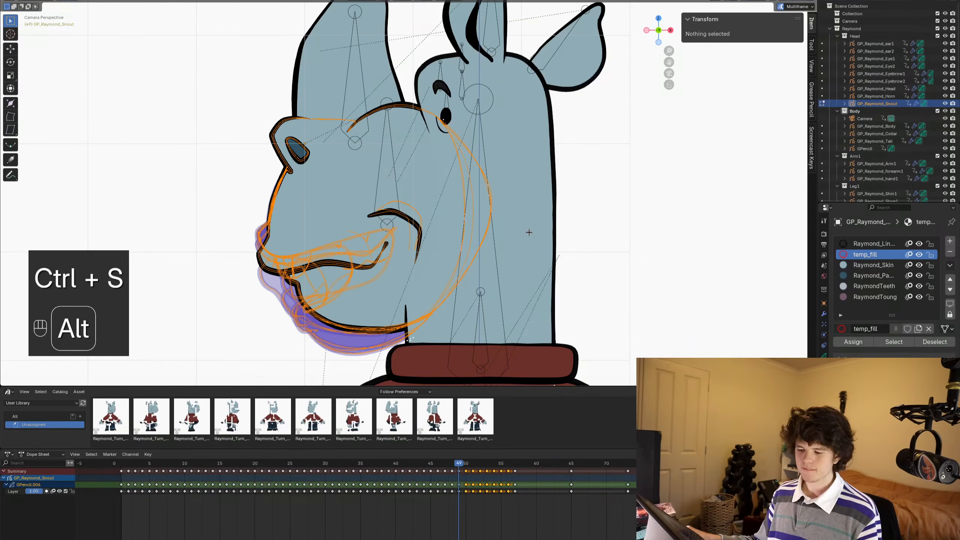
pyautogui.keyDown('alt'); pyautogui.scroll(-1, 529, 231); pyautogui.keyUp('alt')
pyautogui.keyDown('alt'); pyautogui.scroll(1, 529, 232); pyautogui.keyUp('alt')
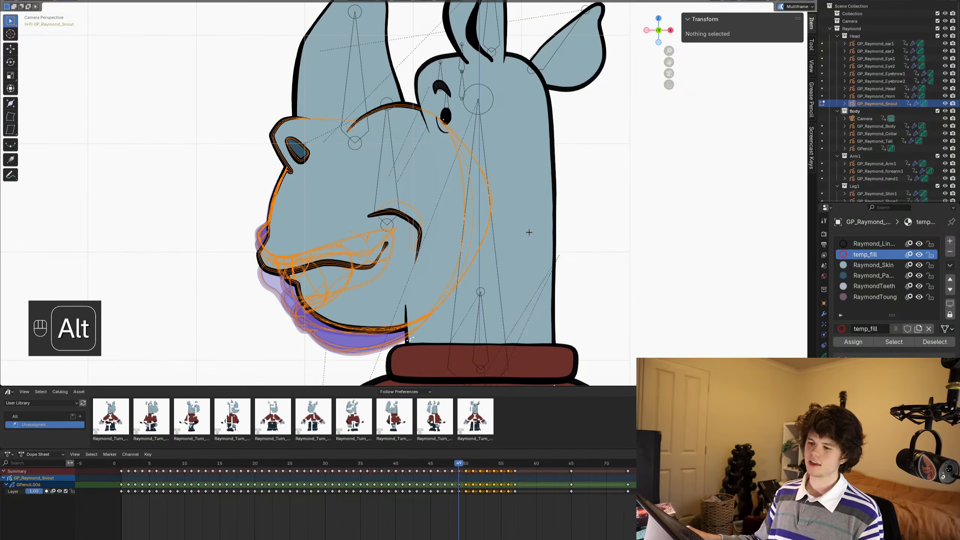
pyautogui.keyDown('alt'); pyautogui.scroll(-1, 528, 232); pyautogui.keyUp('alt')
pyautogui.keyDown('shift'); pyautogui.moveTo(467, 225); pyautogui.dragTo(447, 217, button='middle'); pyautogui.keyUp('shift')
pyautogui.hotkey('ctrl', 's')
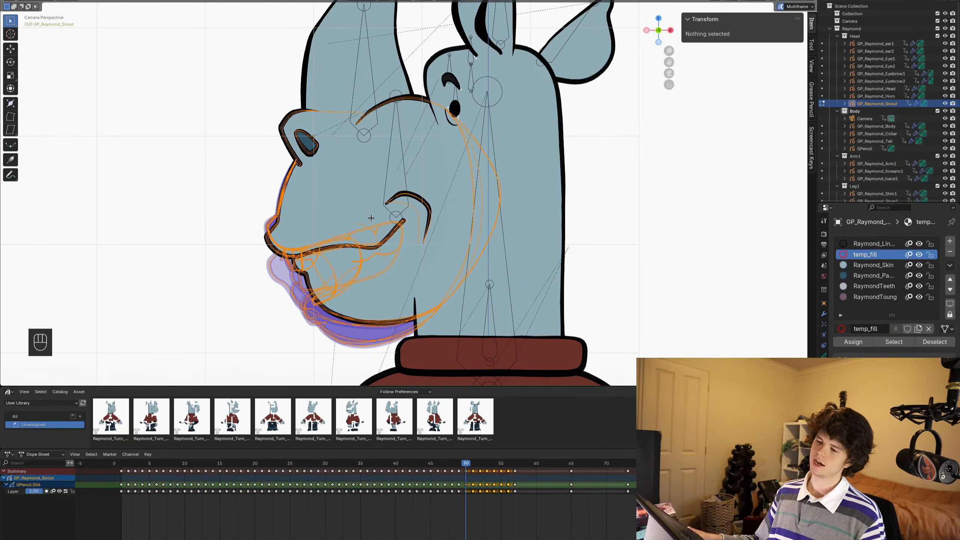
# - Step through frames 50 to 57 to check the mirrored mouth shapes against the head, saving the file along the way
pyautogui.keyDown('alt'); pyautogui.scroll(-2, 371, 218); pyautogui.keyUp('alt')
pyautogui.keyDown('alt'); pyautogui.scroll(1, 371, 217); pyautogui.keyUp('alt')
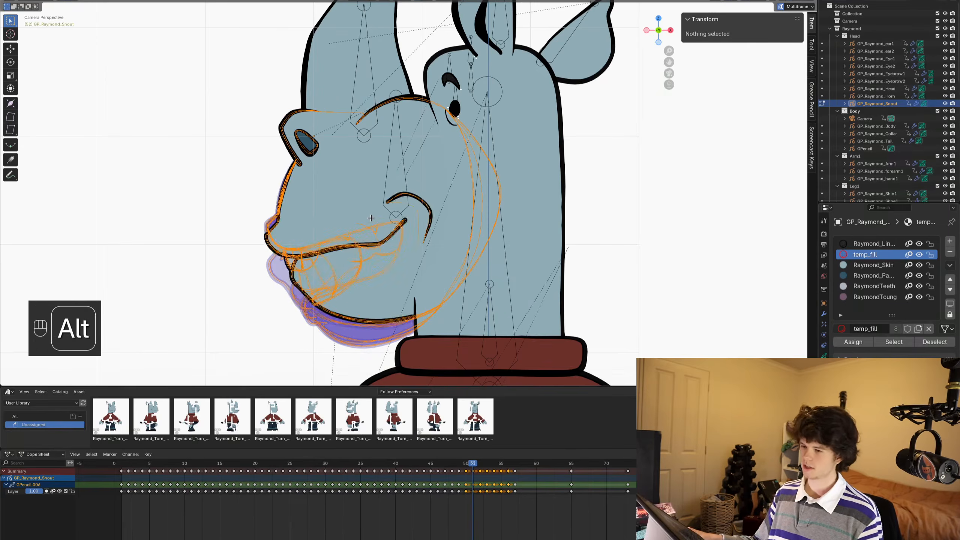
pyautogui.keyDown('alt'); pyautogui.scroll(-2, 371, 217); pyautogui.keyUp('alt')
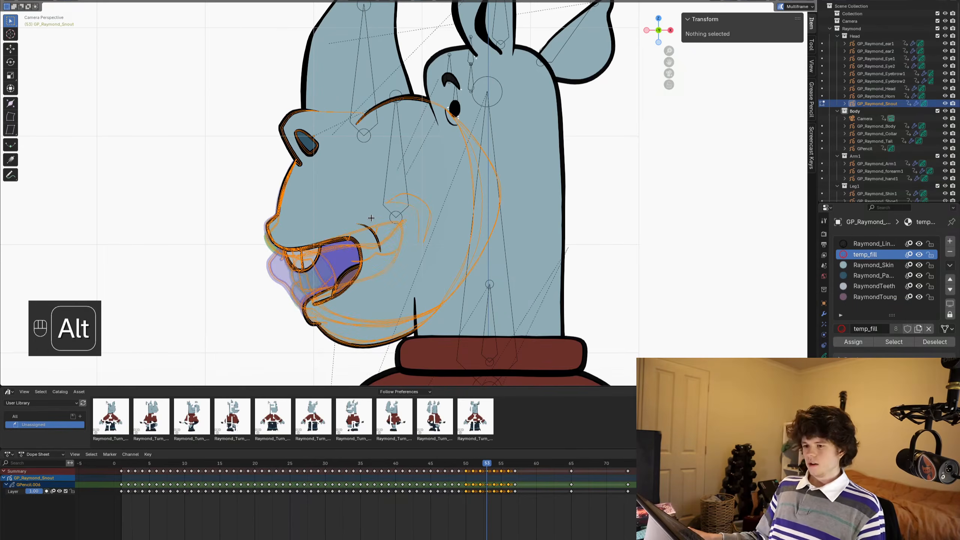
pyautogui.keyDown('alt'); pyautogui.scroll(-1, 378, 242); pyautogui.keyUp('alt')
pyautogui.hotkey('ctrl', 's')
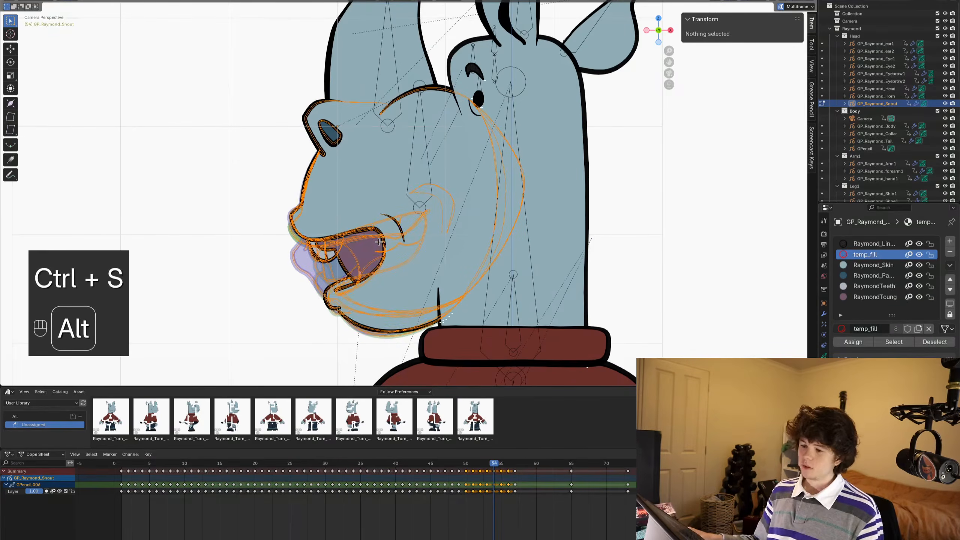
pyautogui.hotkey('ctrl', 's')
pyautogui.keyDown('alt'); pyautogui.scroll(-3, 379, 242); pyautogui.keyUp('alt')
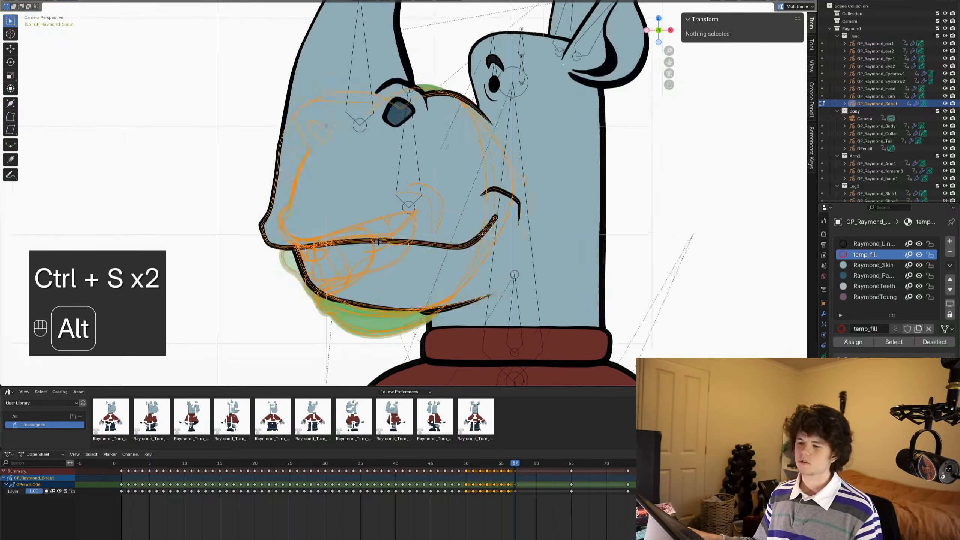
pyautogui.keyDown('alt'); pyautogui.scroll(1, 378, 242); pyautogui.keyUp('alt')
pyautogui.keyDown('alt'); pyautogui.scroll(-1, 379, 241); pyautogui.keyUp('alt')
pyautogui.hotkey('ctrl', 's')
pyautogui.scroll(-2, 381, 249)
pyautogui.keyDown('shift'); pyautogui.moveTo(381, 249); pyautogui.dragTo(389, 256, button='middle'); pyautogui.keyUp('shift')
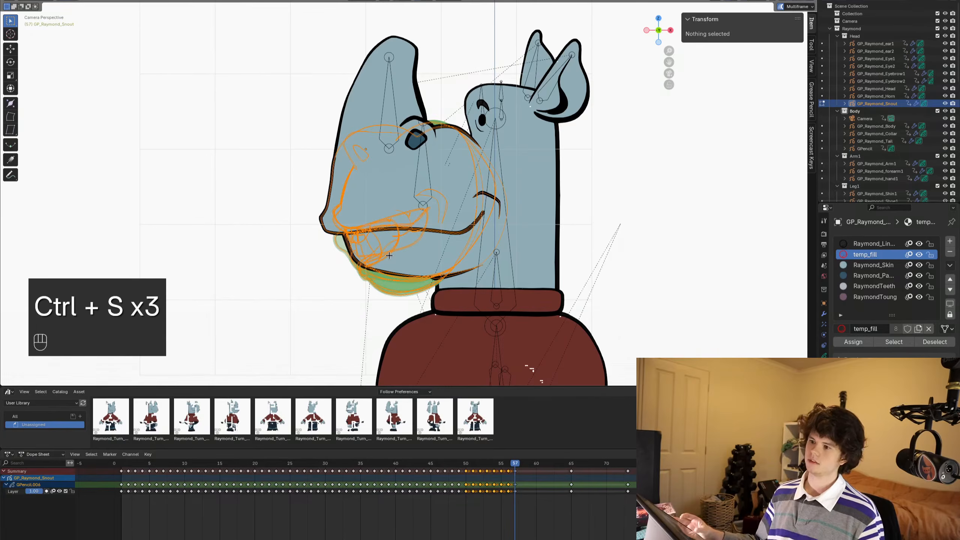
pyautogui.hotkey('ctrl', 's')
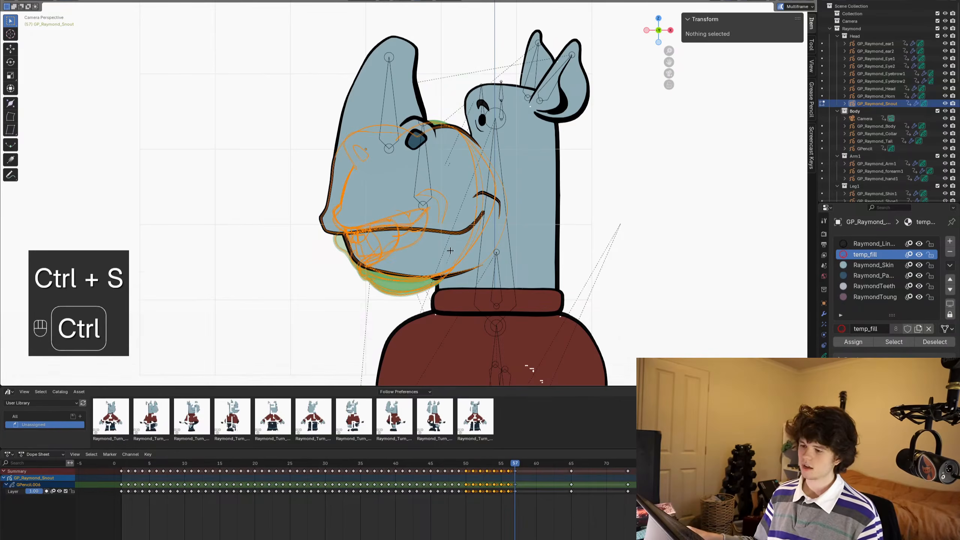
# - Deselect all snout strokes, briefly play the mirrored frames and return to Object Mode
pyautogui.keyDown('alt'); pyautogui.scroll(4, 362, 199); pyautogui.keyUp('alt')
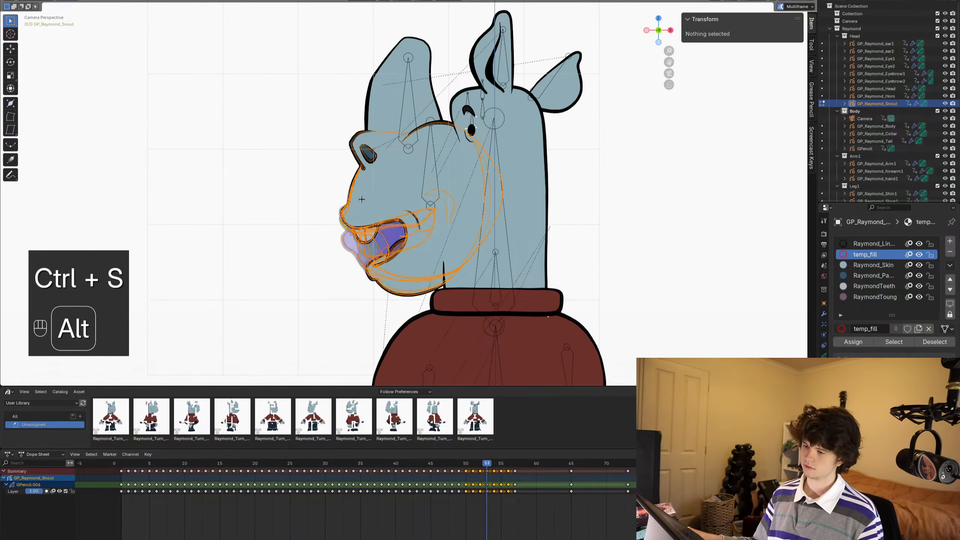
pyautogui.hotkey('alt', 'a')
pyautogui.press('space')
# - Play back the turnaround in Object Mode to review the mirrored snout drawings, and save the file
pyautogui.press('space')
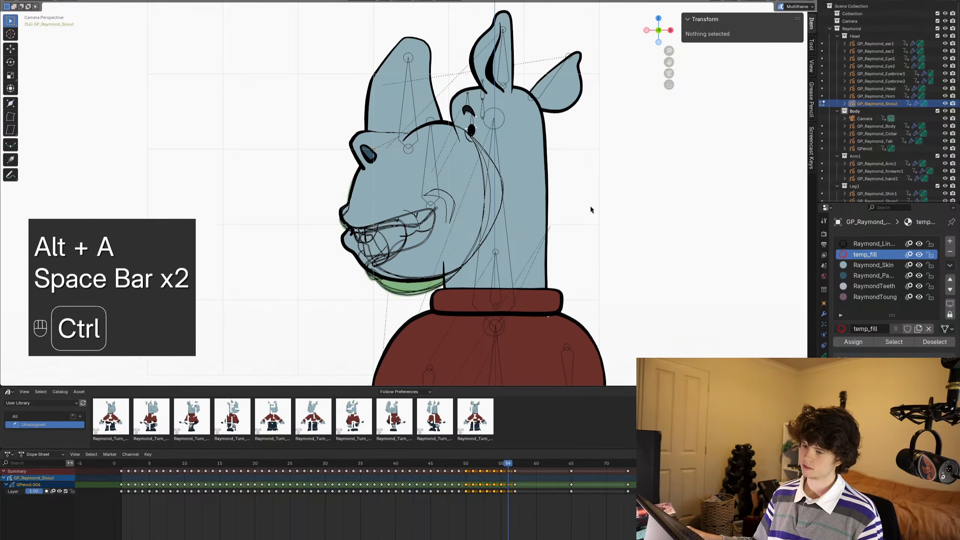
pyautogui.hotkey('ctrl', 'Tab')
pyautogui.press('space')
pyautogui.press('space')
pyautogui.keyDown('alt'); pyautogui.scroll(10, 608, 245); pyautogui.keyUp('alt')
pyautogui.press('space')
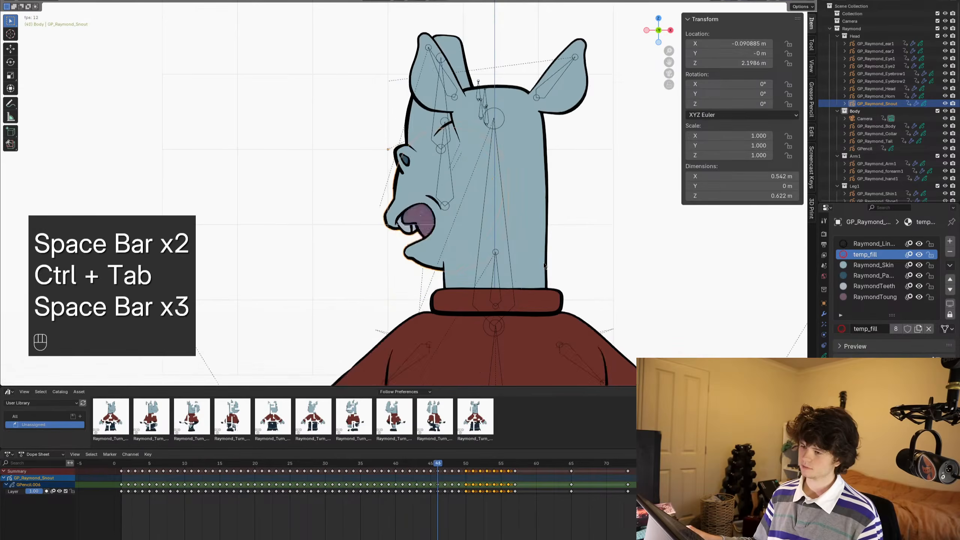
pyautogui.press('space')
pyautogui.hotkey('ctrl', 's')
pyautogui.keyDown('alt'); pyautogui.scroll(2, 522, 265); pyautogui.keyUp('alt')
pyautogui.press('space')
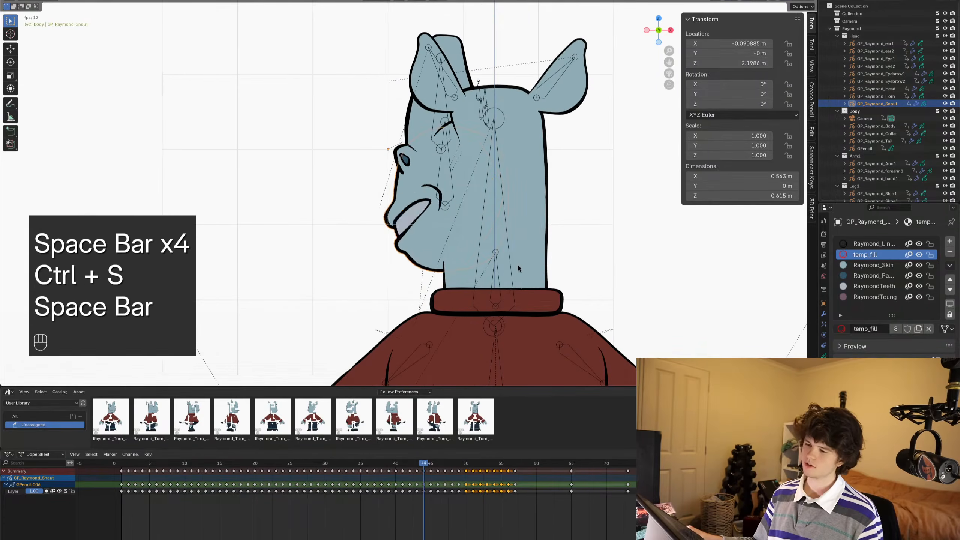
pyautogui.press('space')
# - Save the file and examine the right-facing snout drawings and mouth shapes between frames 17 and 20
pyautogui.keyDown('alt'); pyautogui.moveTo(520, 265); pyautogui.dragTo(391, 325, button='middle'); pyautogui.keyUp('alt')
pyautogui.keyDown('shift'); pyautogui.moveTo(526, 283); pyautogui.dragTo(502, 260, button='middle'); pyautogui.keyUp('shift')
pyautogui.hotkey('ctrl', 's')
pyautogui.hotkey('ctrl', 's')
pyautogui.keyDown('alt'); pyautogui.scroll(-2, 502, 260); pyautogui.keyUp('alt')
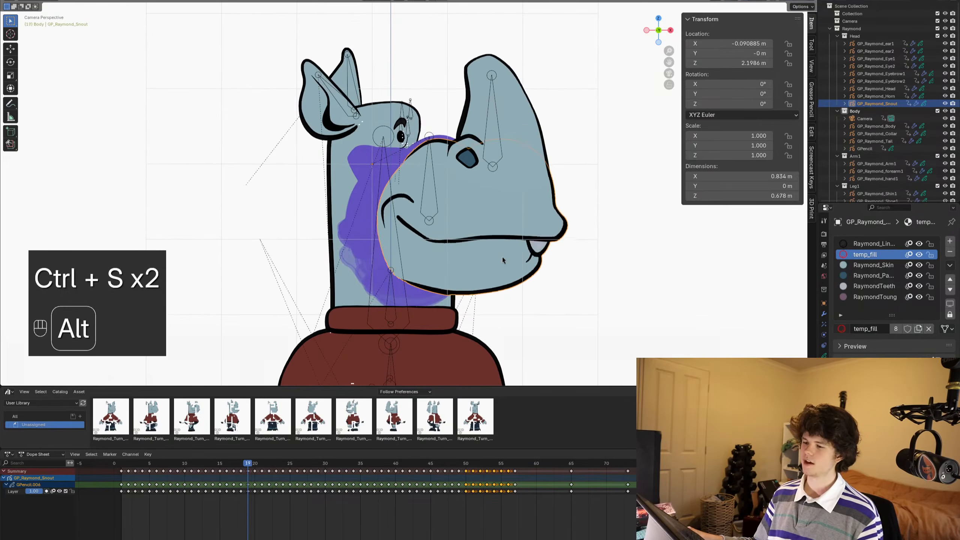
pyautogui.keyDown('alt'); pyautogui.scroll(-2, 502, 257); pyautogui.keyUp('alt')
pyautogui.keyDown('alt'); pyautogui.scroll(6, 502, 257); pyautogui.keyUp('alt')
pyautogui.keyDown('alt'); pyautogui.scroll(-5, 502, 257); pyautogui.keyUp('alt')
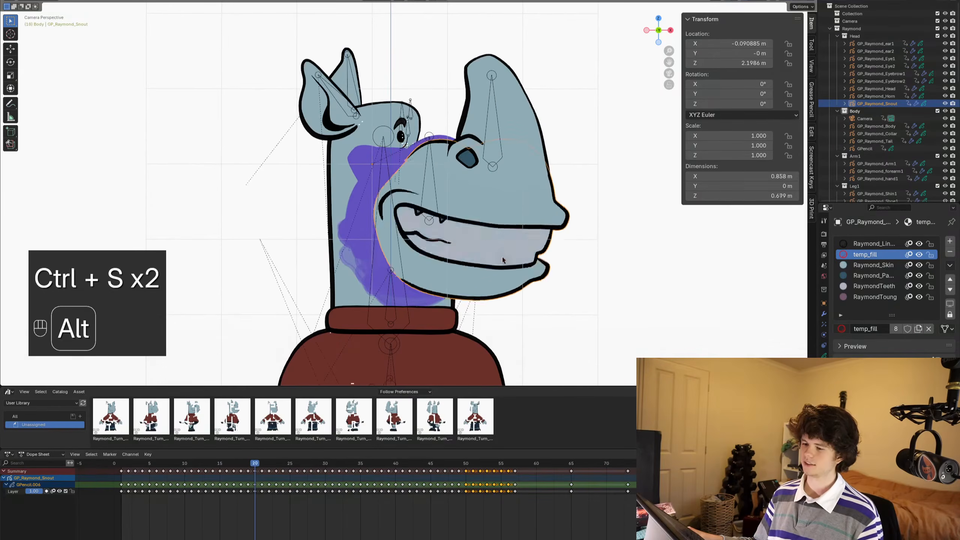
pyautogui.keyDown('alt'); pyautogui.scroll(4, 502, 259); pyautogui.keyUp('alt')
pyautogui.keyDown('alt'); pyautogui.scroll(-1, 501, 259); pyautogui.keyUp('alt')
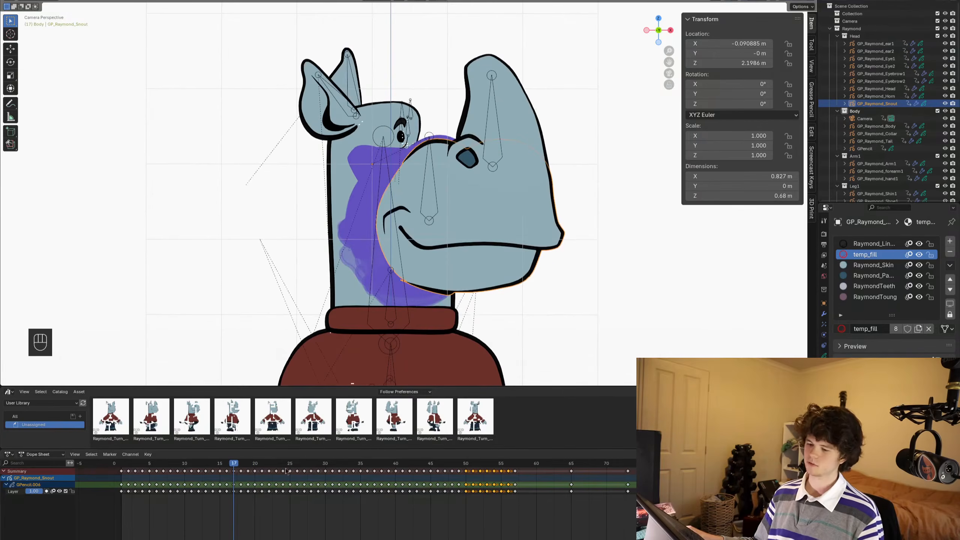
pyautogui.click(234, 490)
pyautogui.moveTo(239, 468)
pyautogui.mouseDown()
pyautogui.moveTo(289, 471)
pyautogui.moveTo(281, 496)
pyautogui.moveTo(228, 471)
pyautogui.mouseUp()
pyautogui.moveTo(510, 469); pyautogui.dragTo(521, 469)
pyautogui.hotkey('shift', 'd')
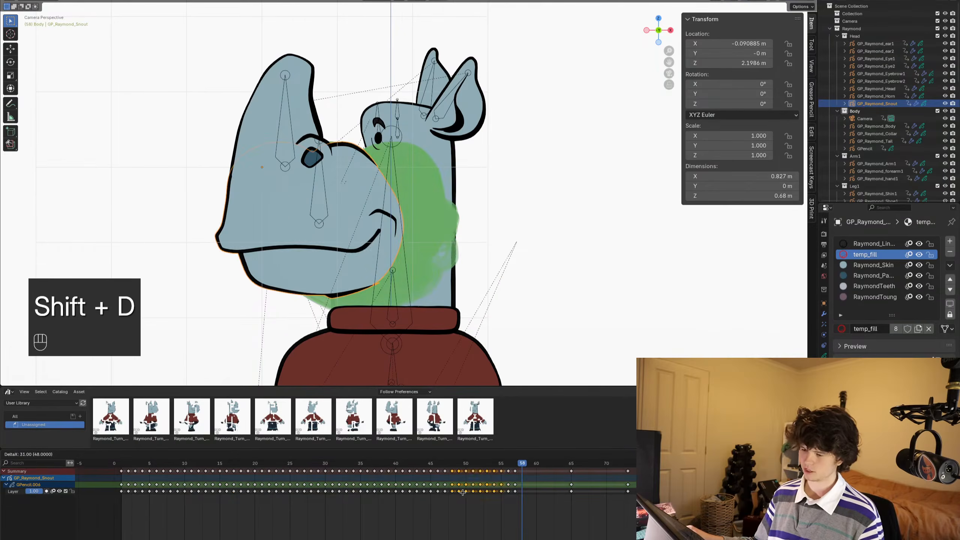
pyautogui.rightClick(524, 502)
# - Duplicate the right-facing profile snout keyframes from 18 to 24 and place the copies 40 frames on, starting at frame 58
pyautogui.click(244, 463)
pyautogui.moveTo(245, 462); pyautogui.dragTo(289, 462)
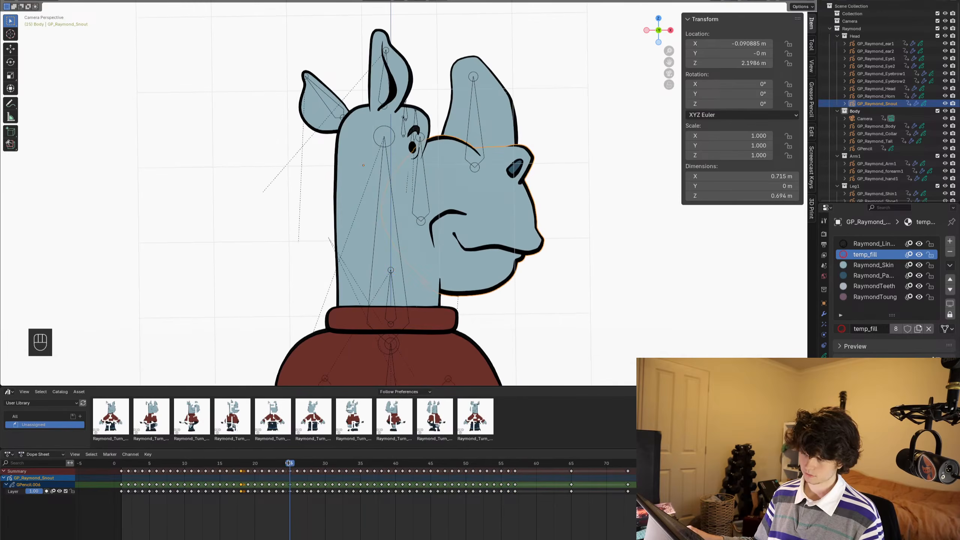
pyautogui.keyDown('shift'); pyautogui.click(283, 473); pyautogui.keyUp('shift')
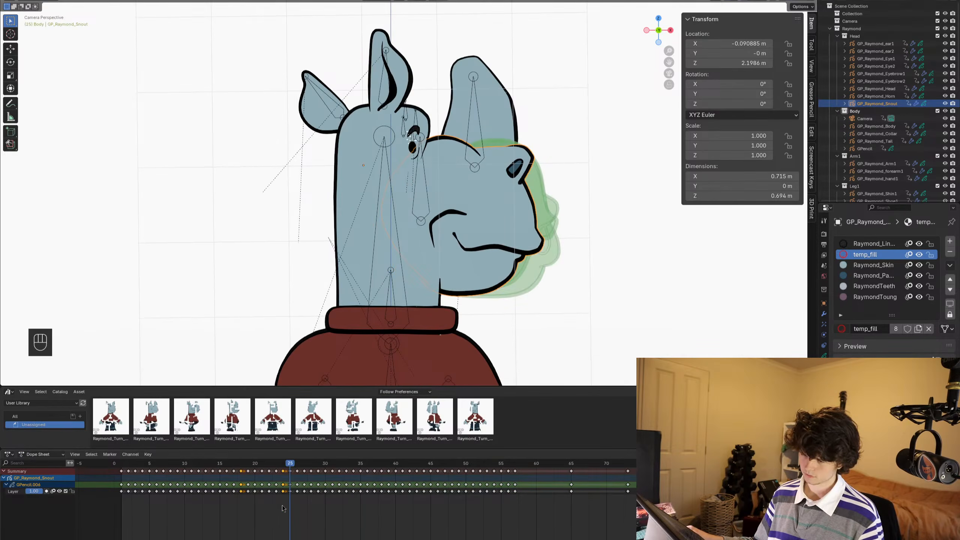
pyautogui.moveTo(287, 500); pyautogui.dragTo(238, 468)
pyautogui.hotkey('shift', 'd')
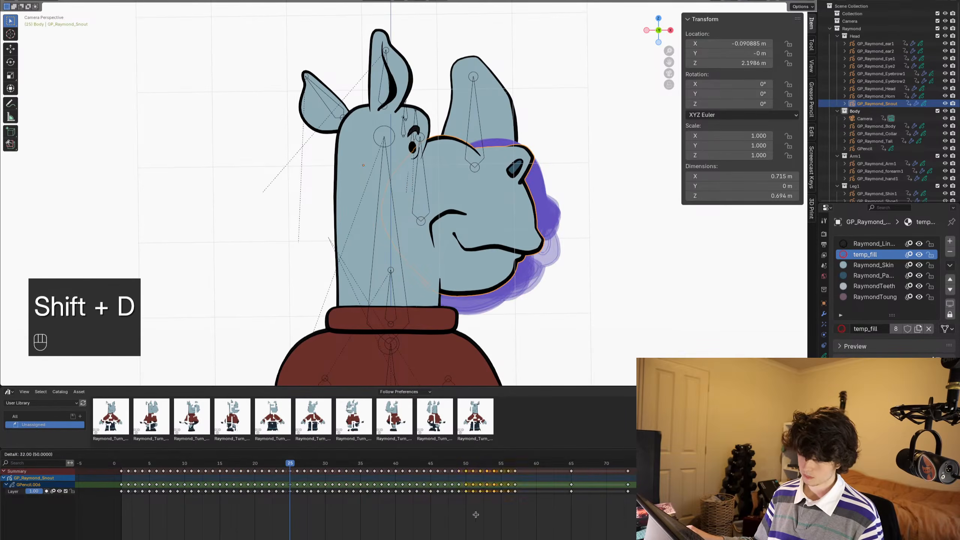
pyautogui.click(537, 520)
# - In Edit Mode at frame 58, select all the duplicated profile snout strokes and mirror them by scaling X by -1
pyautogui.click(521, 463)
pyautogui.press('Tab')
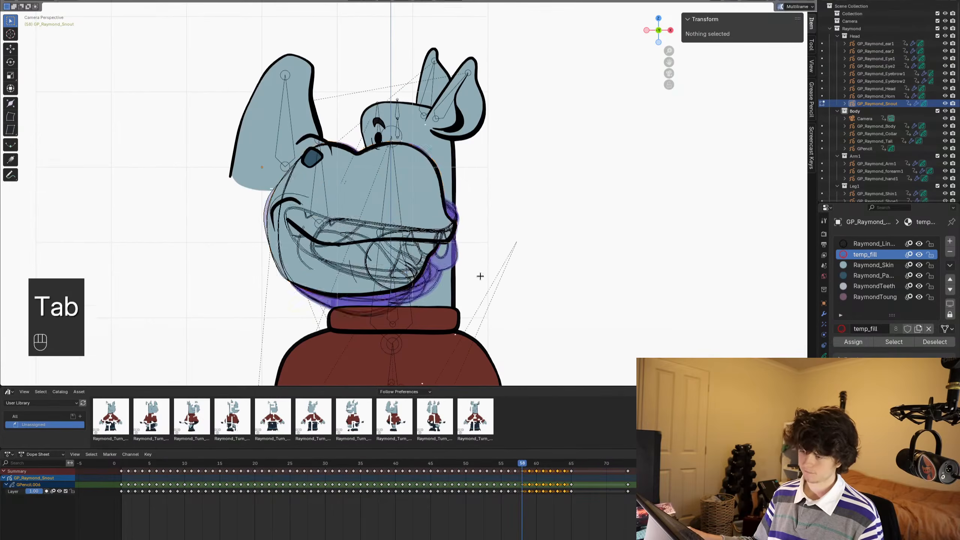
pyautogui.write('asx-1')
pyautogui.press('Return')
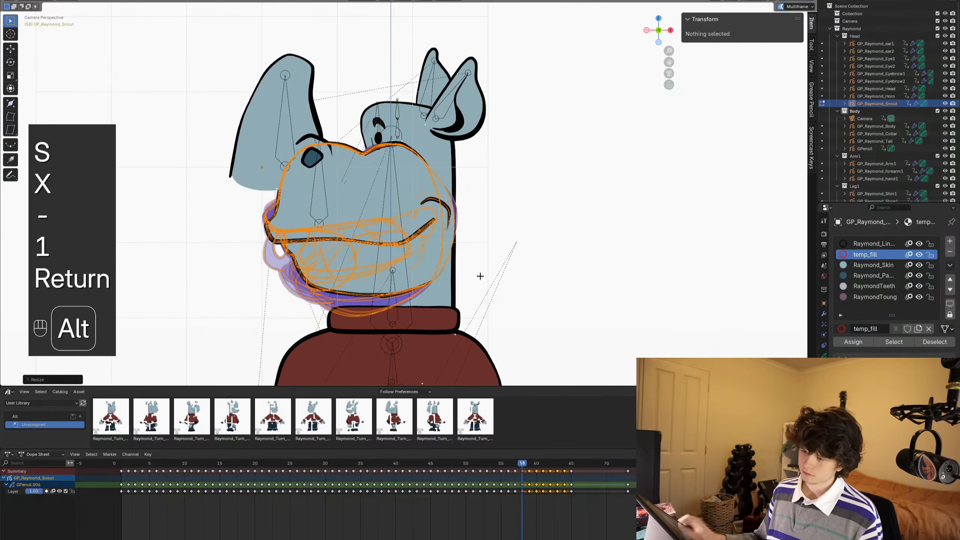
pyautogui.keyDown('alt'); pyautogui.scroll(1, 480, 276); pyautogui.keyUp('alt')
pyautogui.keyDown('alt'); pyautogui.scroll(-1, 480, 276); pyautogui.keyUp('alt')
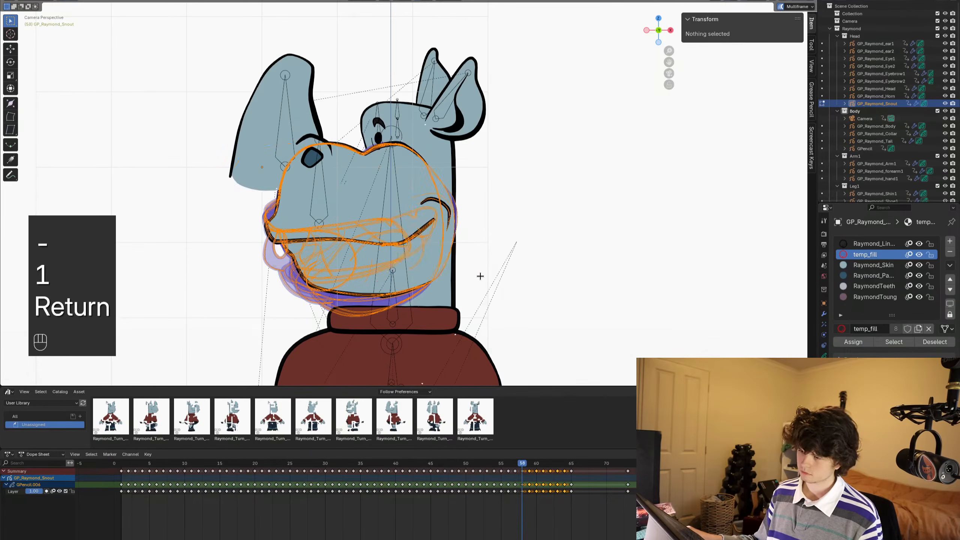
# - Move the mirrored profile snouts along X to fit the left-facing head, checking the frames up to 65, and save the file
pyautogui.press('g')
pyautogui.press('x')
pyautogui.click(428, 283)
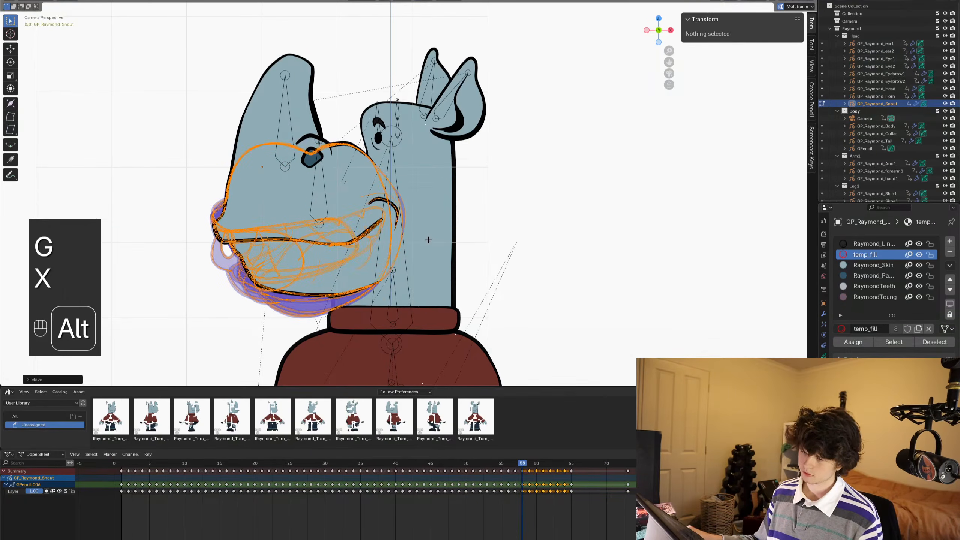
pyautogui.keyDown('alt'); pyautogui.scroll(1, 428, 240); pyautogui.keyUp('alt')
pyautogui.keyDown('alt'); pyautogui.scroll(-1, 428, 239); pyautogui.keyUp('alt')
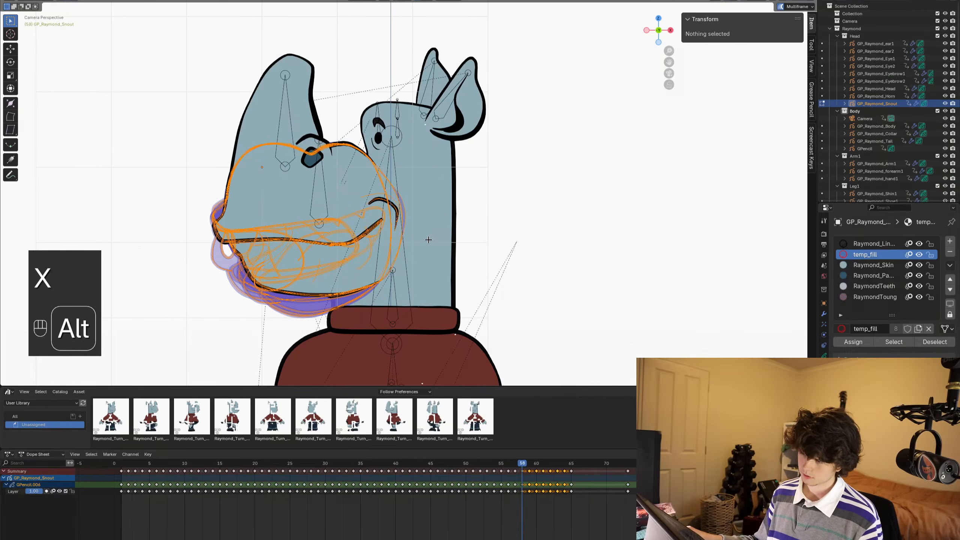
pyautogui.keyDown('alt'); pyautogui.scroll(-3, 428, 239); pyautogui.keyUp('alt')
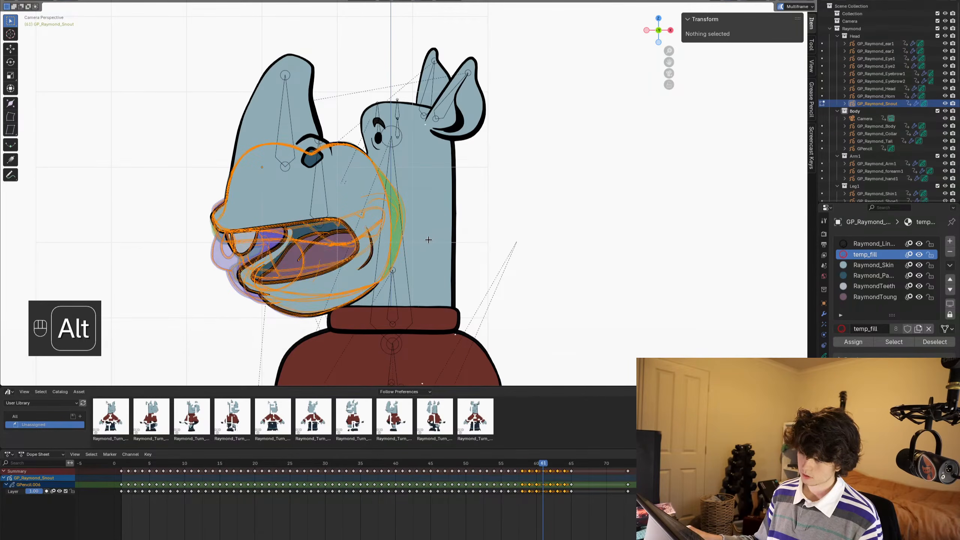
pyautogui.keyDown('alt'); pyautogui.scroll(-4, 428, 239); pyautogui.keyUp('alt')
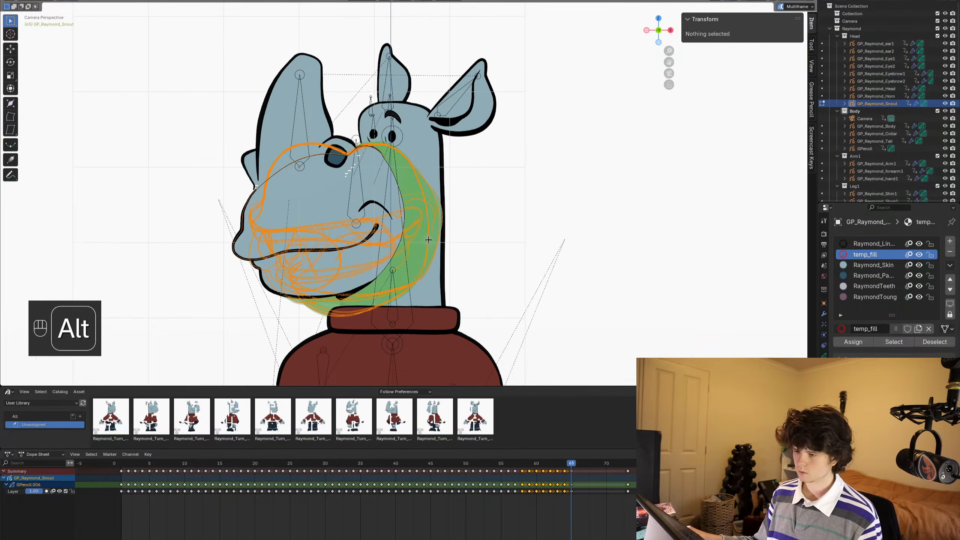
pyautogui.hotkey('ctrl', 's')
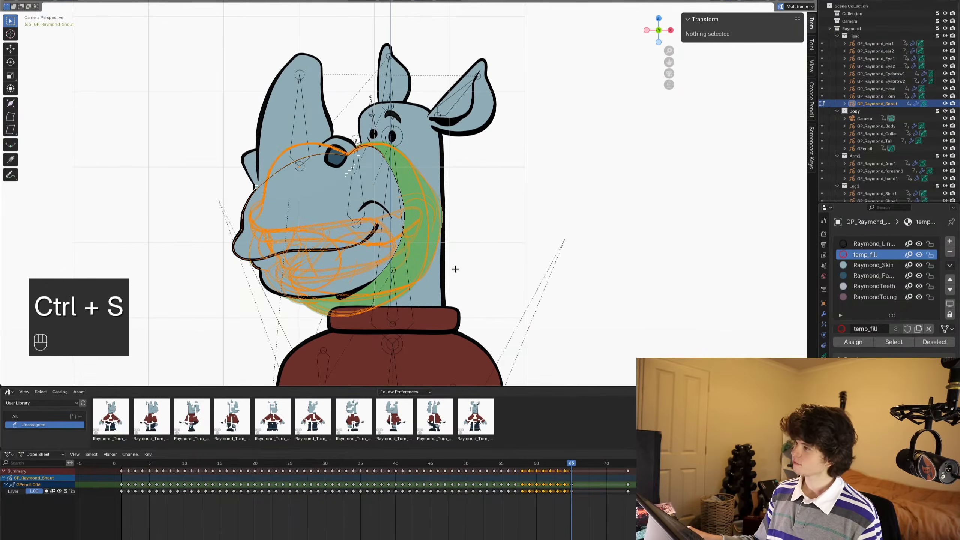
# - Save the file again, return to Blender from the desktop, and examine the snout fit around frame 65
pyautogui.scroll(-1, 403, 258)
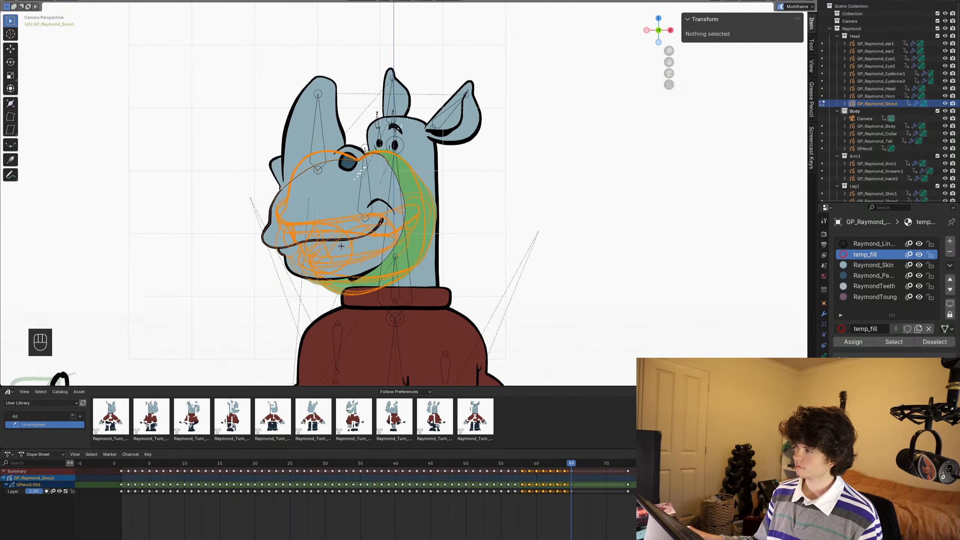
pyautogui.keyDown('shift'); pyautogui.moveTo(341, 246); pyautogui.dragTo(364, 251, button='middle'); pyautogui.keyUp('shift')
pyautogui.hotkey('ctrl', 's')
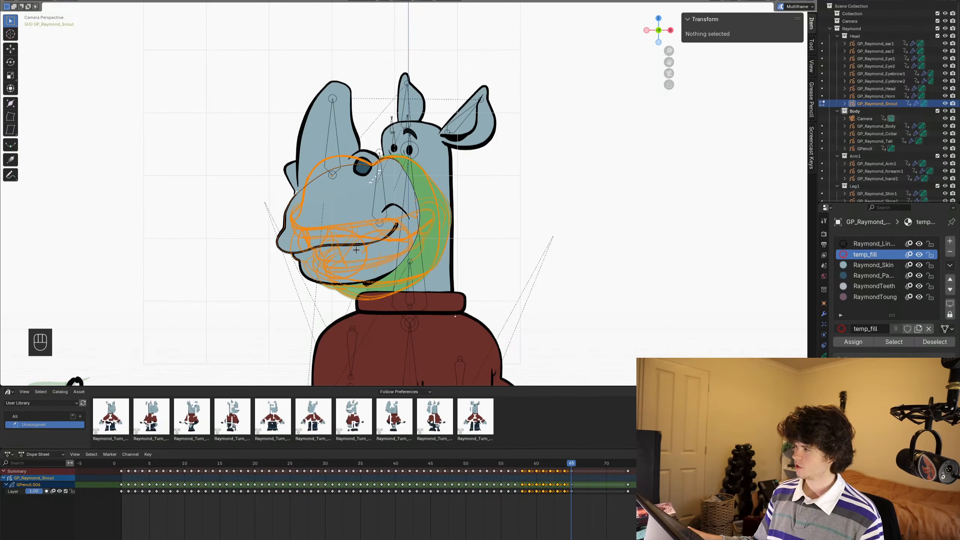
pyautogui.scroll(2, 435, 226)
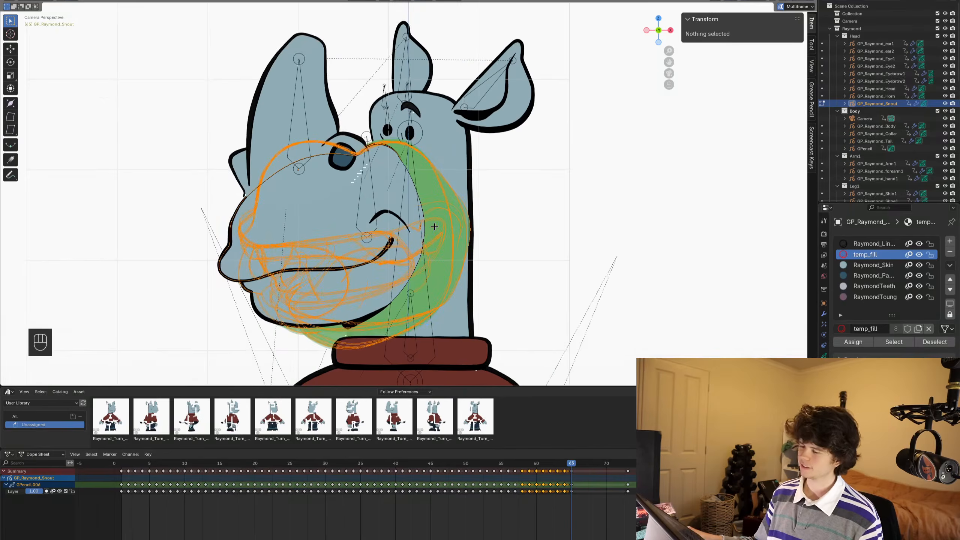
pyautogui.scroll(1, 434, 226)
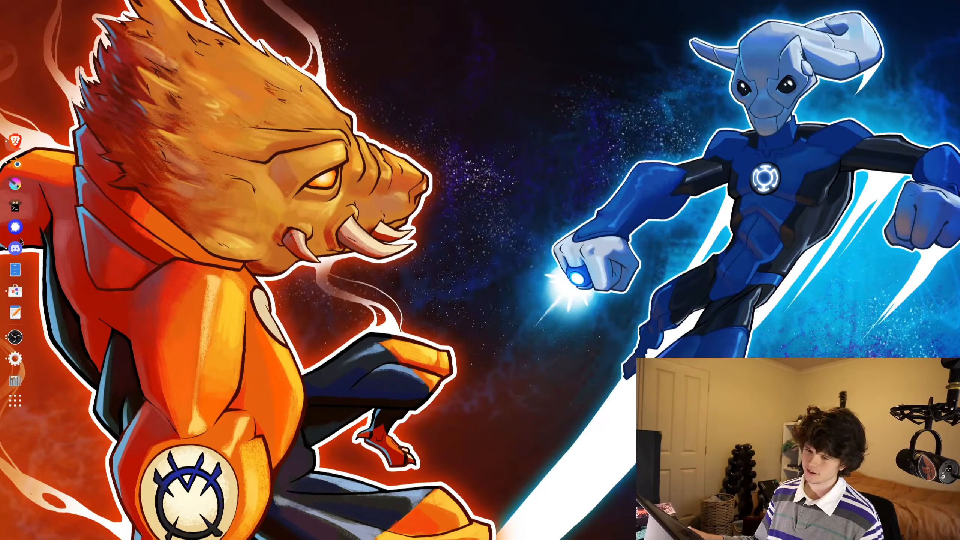
pyautogui.click(13, 170)
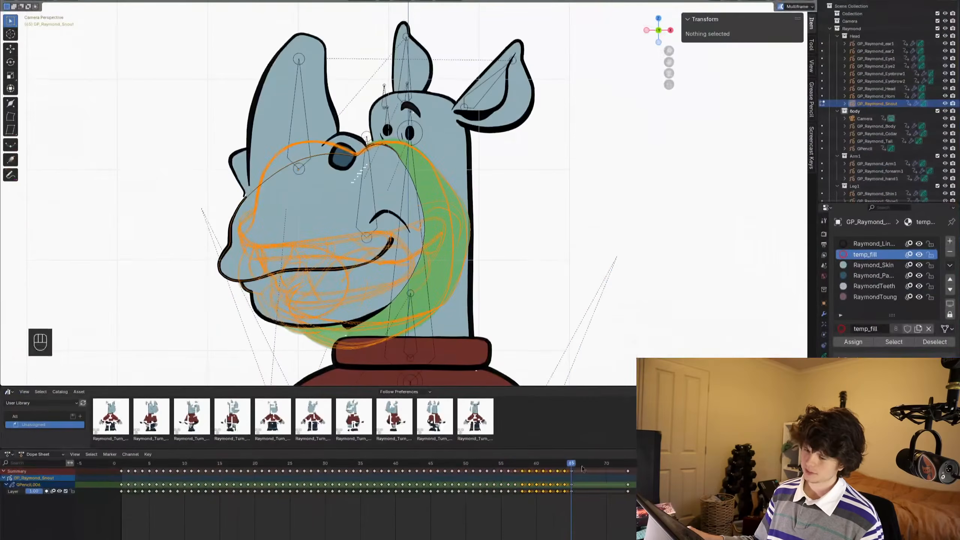
pyautogui.keyDown('alt'); pyautogui.scroll(1, 491, 203); pyautogui.keyUp('alt')
pyautogui.keyDown('alt'); pyautogui.scroll(-1, 491, 203); pyautogui.keyUp('alt')
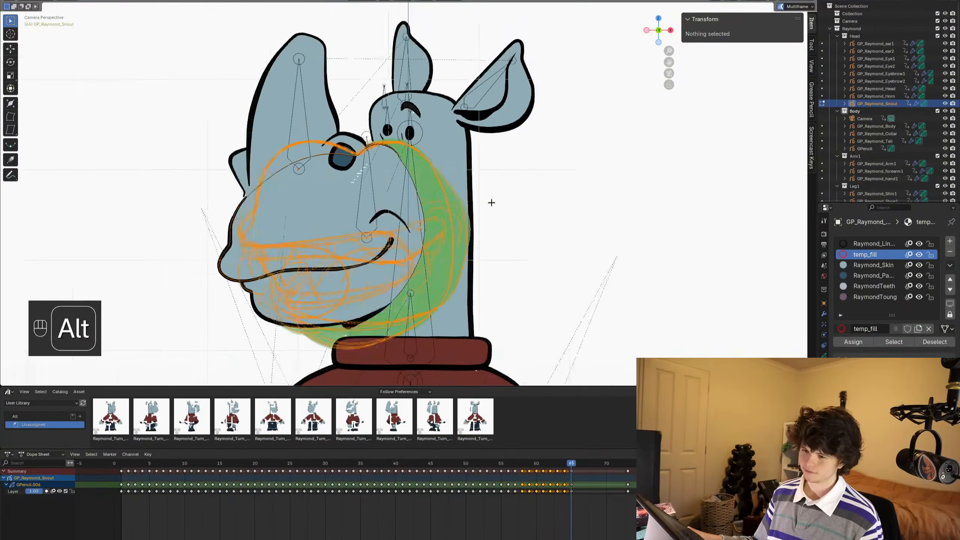
pyautogui.scroll(1, 276, 242)
pyautogui.keyDown('shift'); pyautogui.moveTo(276, 243); pyautogui.dragTo(345, 218, button='middle'); pyautogui.keyUp('shift')
pyautogui.press('g')
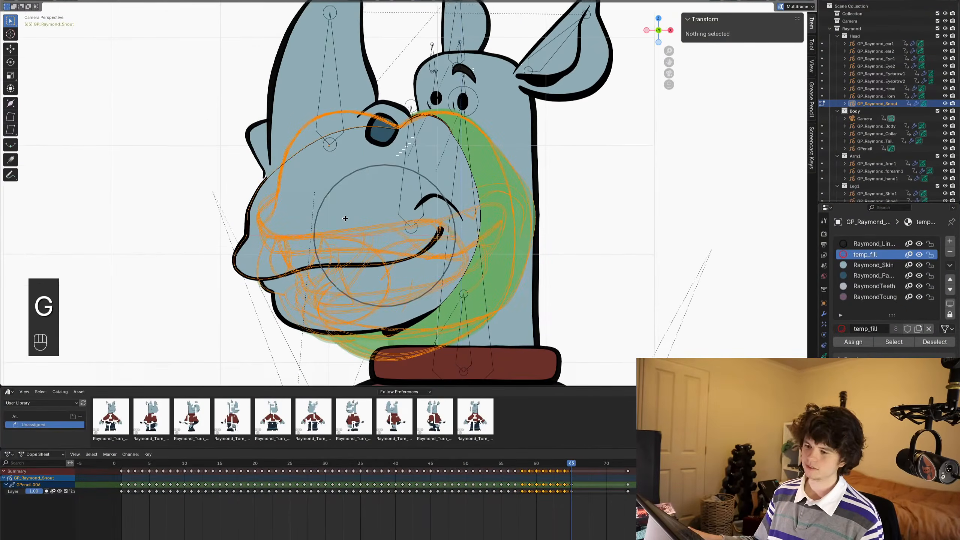
pyautogui.press('x')
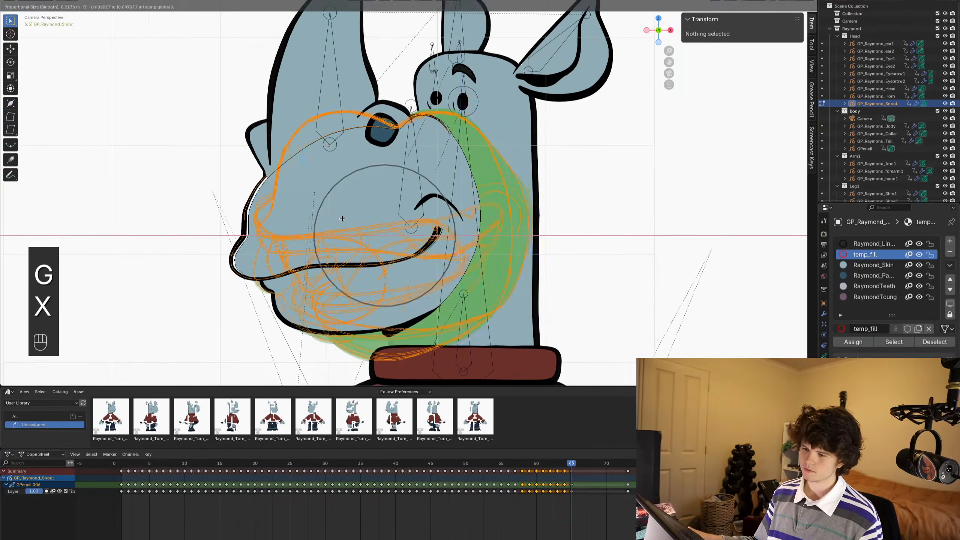
pyautogui.rightClick(355, 219)
# - Nudge the mirrored profile snouts slightly along X at frame 64 to fit the head, and save the file
pyautogui.keyDown('alt'); pyautogui.scroll(1, 473, 278); pyautogui.keyUp('alt')
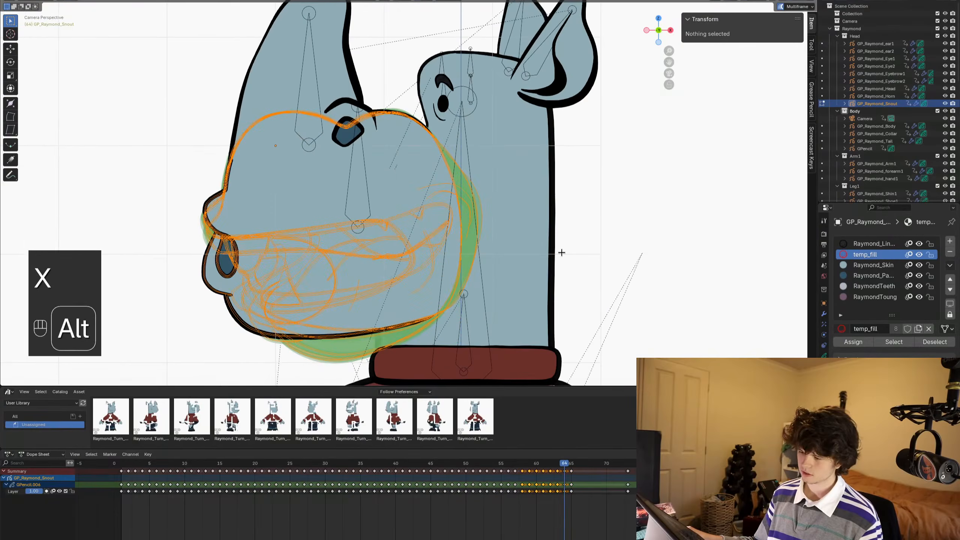
pyautogui.press('g')
pyautogui.press('x')
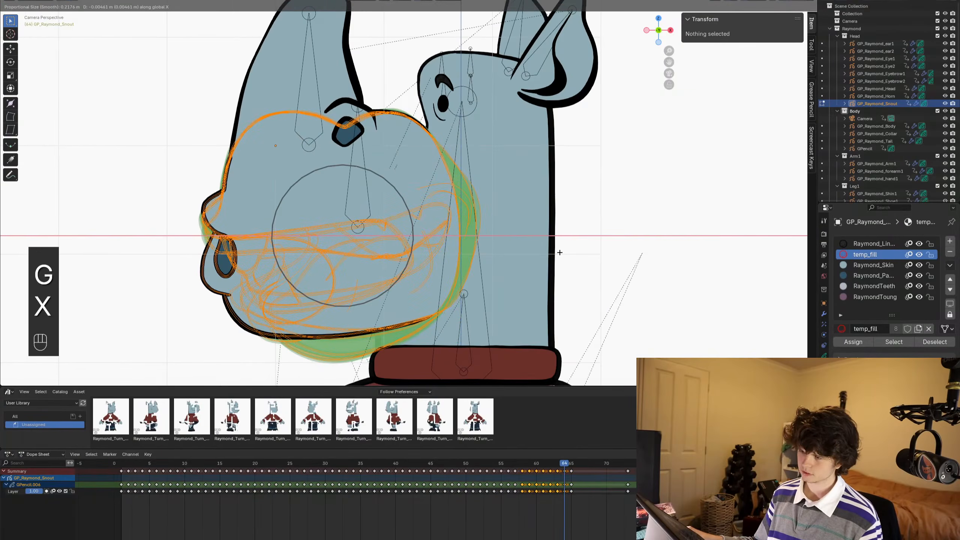
pyautogui.click(563, 252)
pyautogui.keyDown('alt'); pyautogui.scroll(-1, 562, 252); pyautogui.keyUp('alt')
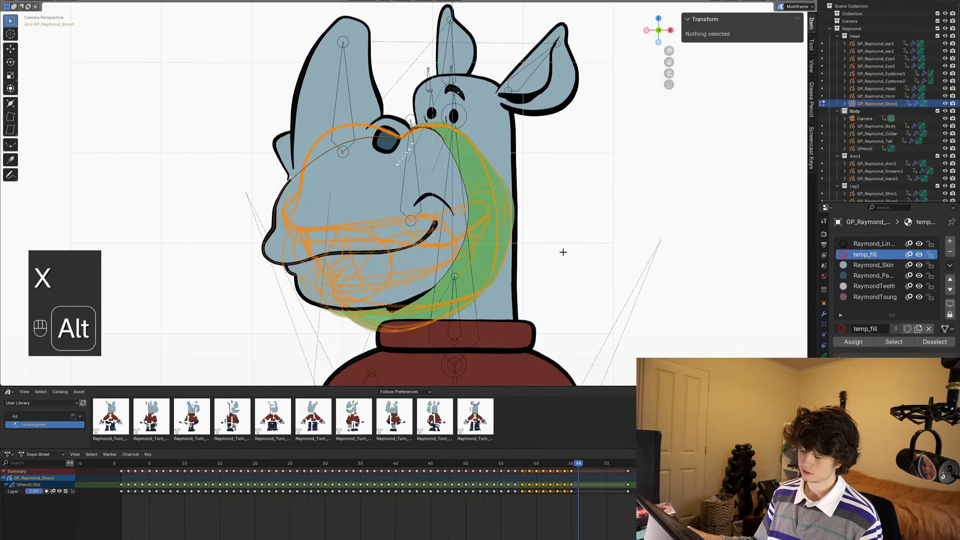
pyautogui.click(547, 525)
pyautogui.hotkey('ctrl', 's')
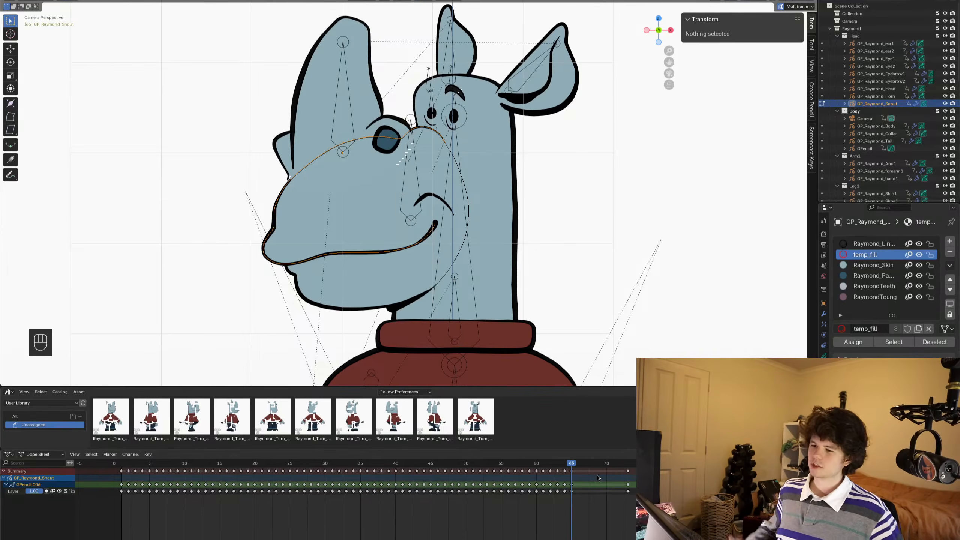
# - Return the snout object to Object Mode and save the file
pyautogui.hotkey('ctrl', 'Tab')
pyautogui.scroll(3, 263, 180)
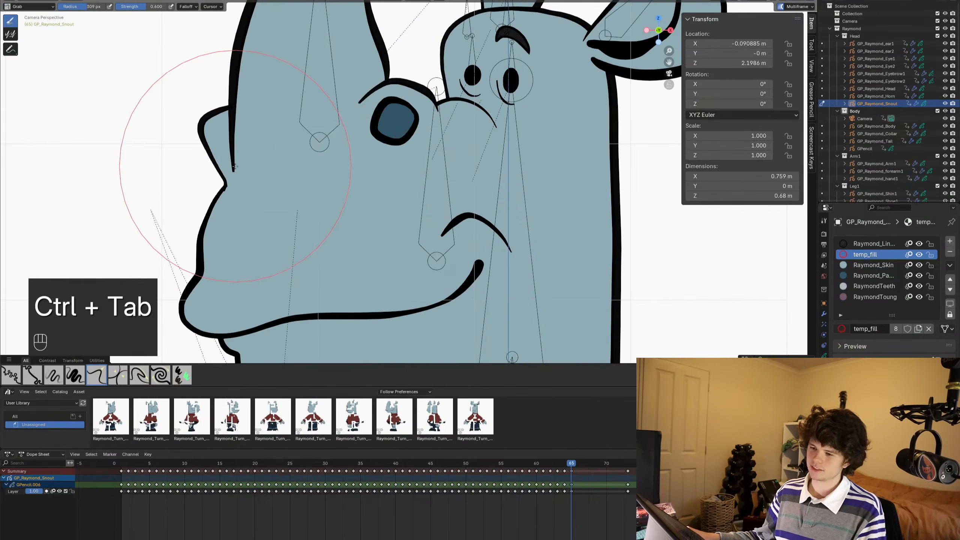
pyautogui.hotkey('ctrl', 'Tab')
pyautogui.click(289, 184)
pyautogui.scroll(-3, 313, 210)
pyautogui.keyDown('shift'); pyautogui.moveTo(313, 210); pyautogui.dragTo(331, 212, button='middle'); pyautogui.keyUp('shift')
pyautogui.hotkey('ctrl', 's')
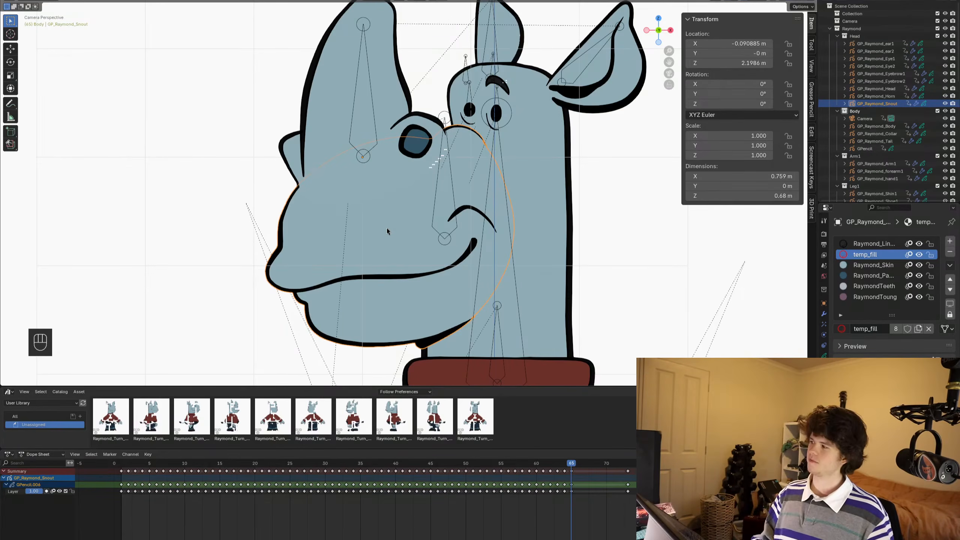
pyautogui.hotkey('ctrl', 's')
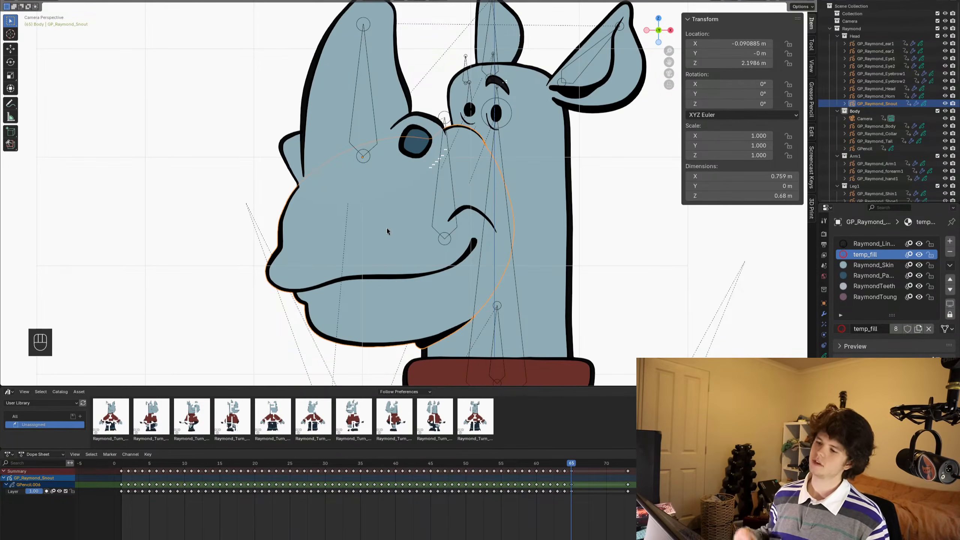
# - Duplicate the right-facing three-quarter snout keyframes starting at frame 10 and place the copies starting at frame 66
pyautogui.scroll(-1, 352, 193)
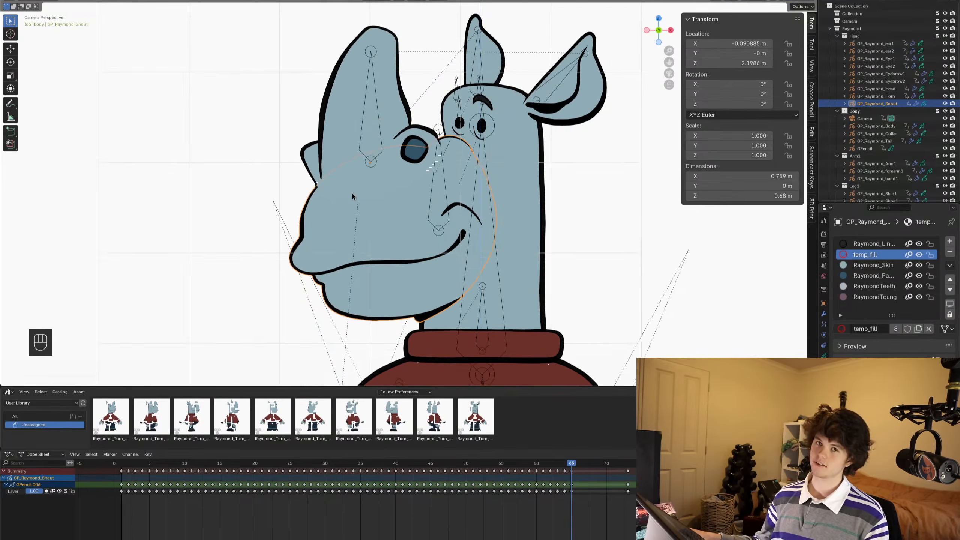
pyautogui.scroll(-1, 352, 196)
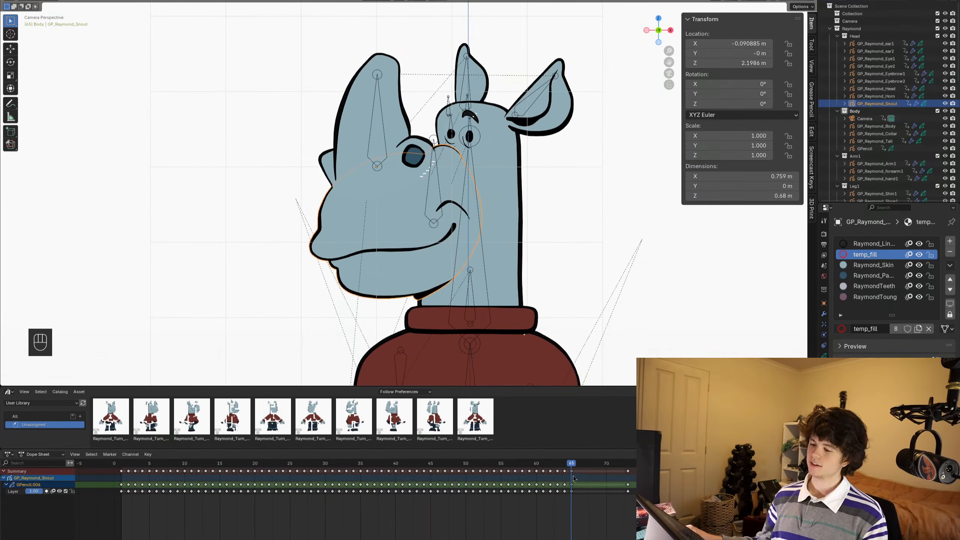
pyautogui.moveTo(571, 464); pyautogui.dragTo(276, 525)
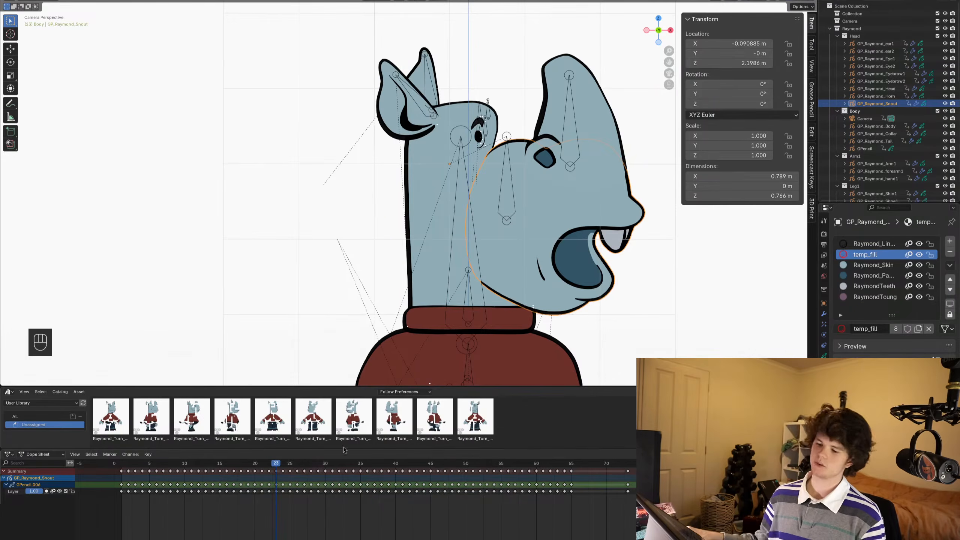
pyautogui.moveTo(275, 464); pyautogui.dragTo(183, 463)
pyautogui.click(229, 475)
pyautogui.keyDown('shift'); pyautogui.click(184, 474); pyautogui.keyUp('shift')
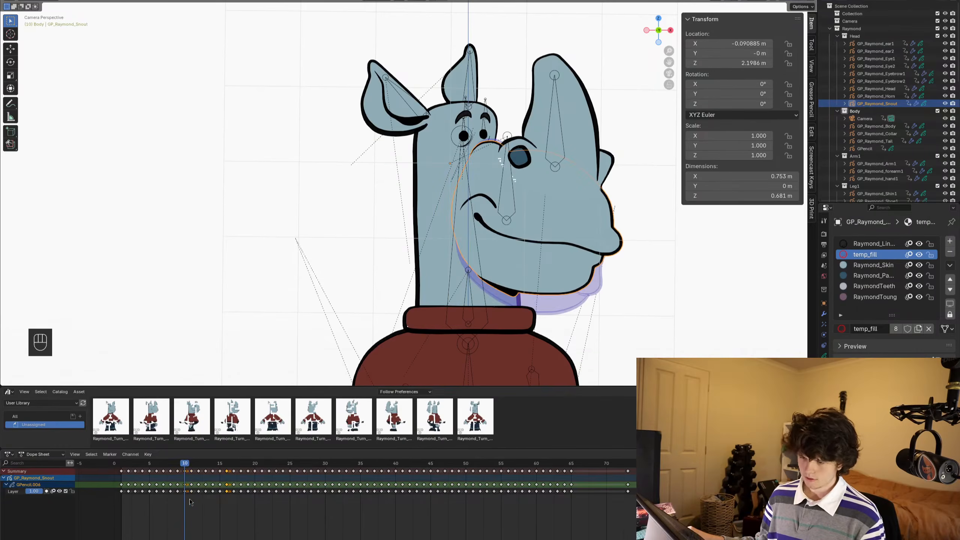
pyautogui.moveTo(192, 498); pyautogui.dragTo(235, 468)
pyautogui.hotkey('shift', 'd')
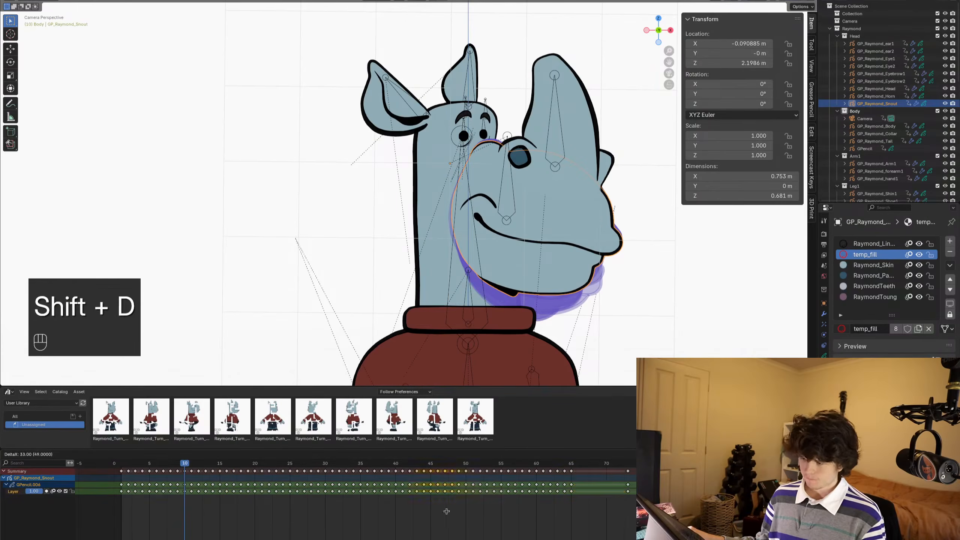
pyautogui.click(601, 511)
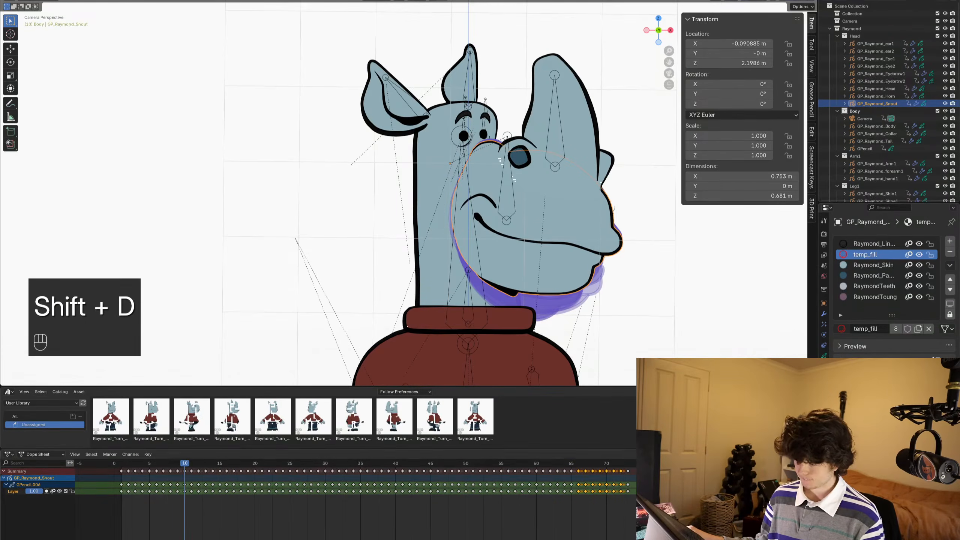
# - In Edit Mode at frame 66, select all the duplicated three-quarter snout strokes and mirror them by scaling X by -1
pyautogui.click(578, 462)
pyautogui.press('Tab')
pyautogui.press('a')
pyautogui.press('s')
pyautogui.press('x')
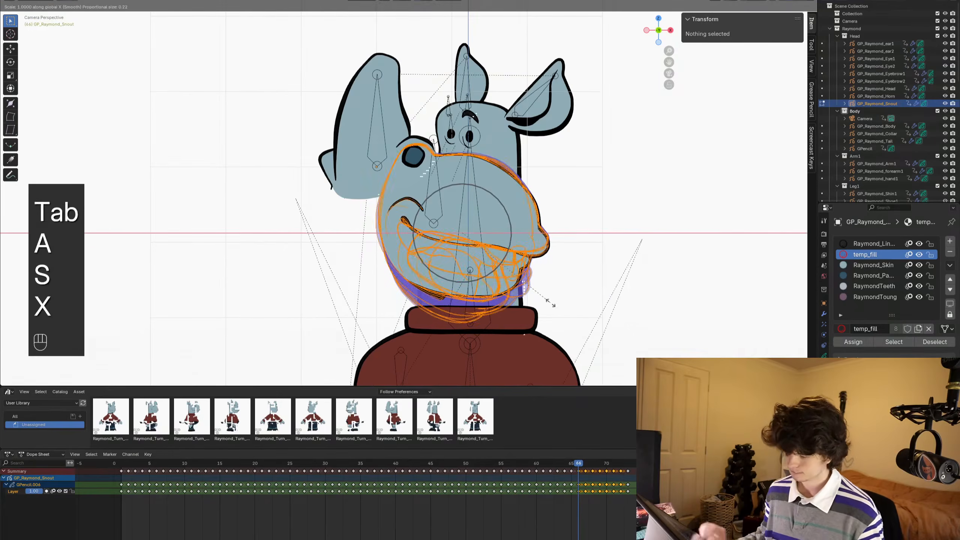
pyautogui.press('-')
pyautogui.press('1')
pyautogui.press('Return')
# - Move the mirrored three-quarter snouts along X to fit the left-facing head, and check them through frame 73
pyautogui.press('g')
pyautogui.press('x')
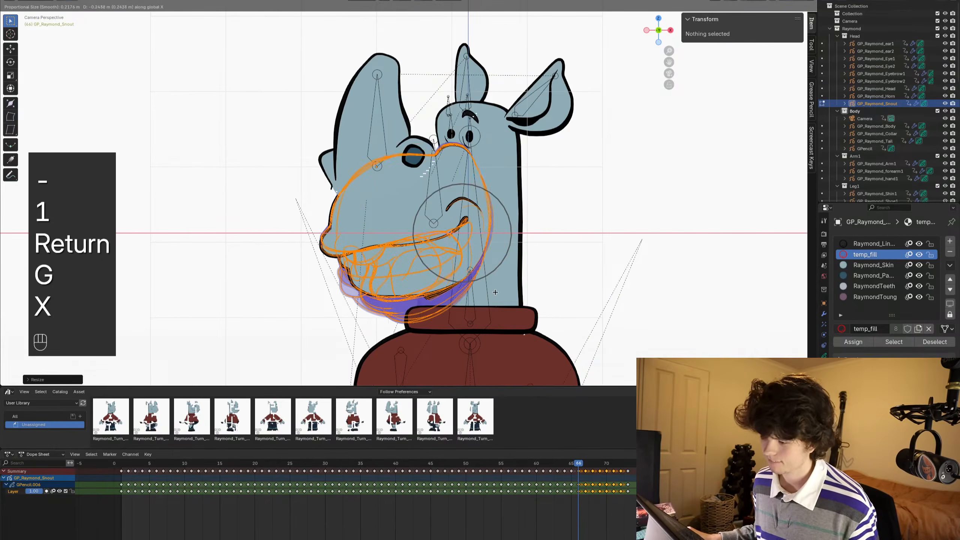
pyautogui.click(483, 293)
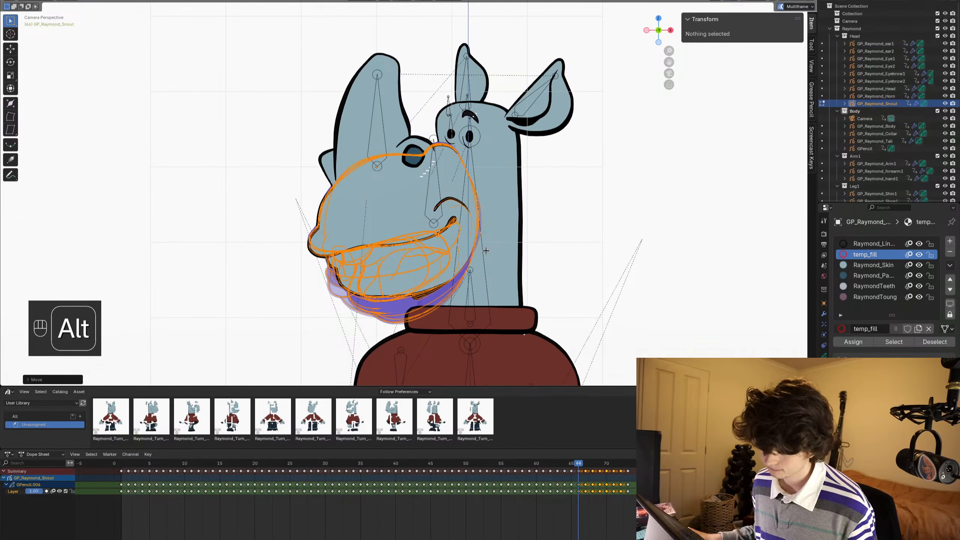
pyautogui.keyDown('alt'); pyautogui.scroll(-1, 485, 257); pyautogui.keyUp('alt')
pyautogui.keyDown('alt'); pyautogui.scroll(-6, 485, 255); pyautogui.keyUp('alt')
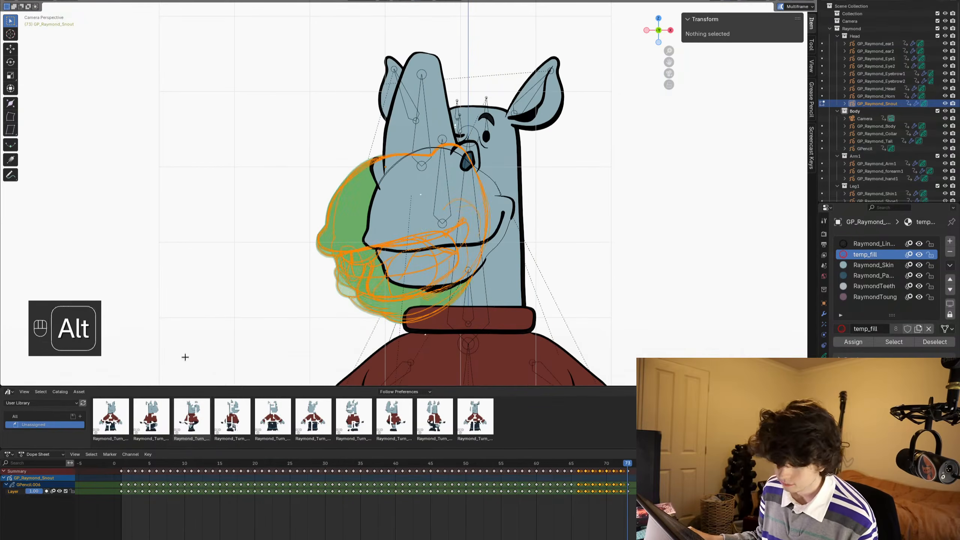
# - In Object Mode, duplicate the right-facing front-view snout keyframes from frames 1 to 8 and place the copies starting at frame 74
pyautogui.hotkey('alt', 'a')
pyautogui.click(129, 462)
pyautogui.moveTo(131, 461); pyautogui.dragTo(150, 462)
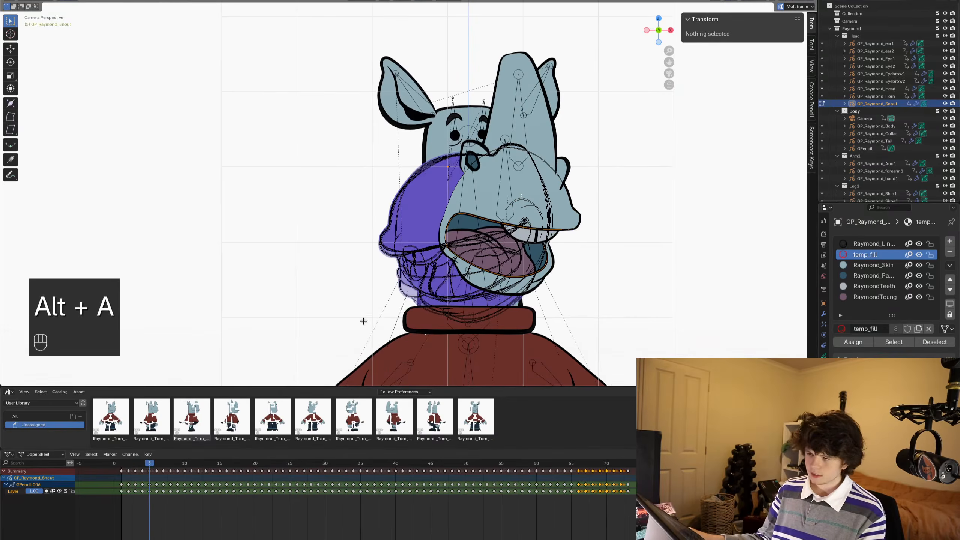
pyautogui.hotkey('ctrl', 'Tab')
pyautogui.keyDown('alt'); pyautogui.scroll(-2, 371, 258); pyautogui.keyUp('alt')
pyautogui.keyDown('alt'); pyautogui.scroll(-1, 370, 258); pyautogui.keyUp('alt')
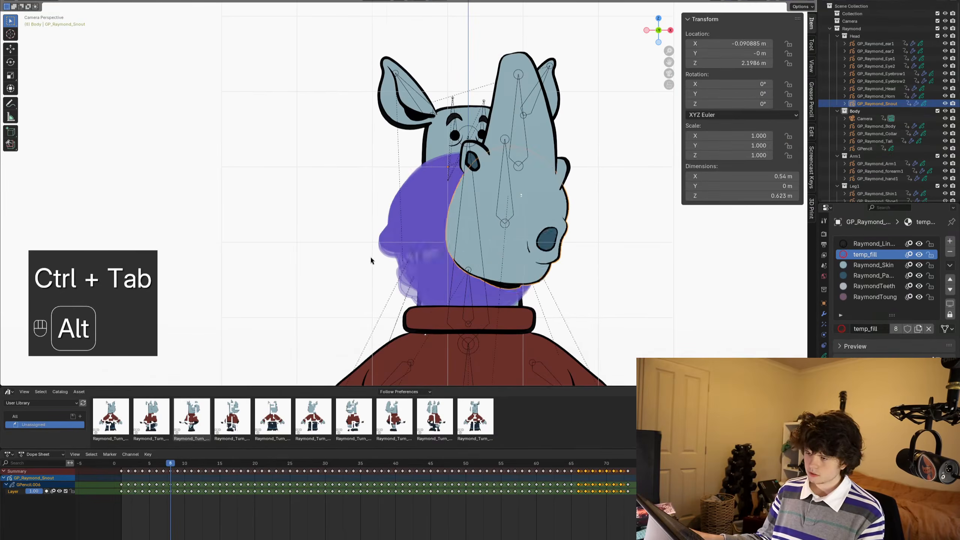
pyautogui.click(171, 478)
pyautogui.moveTo(174, 510); pyautogui.dragTo(124, 467)
pyautogui.hotkey('shift', 'd')
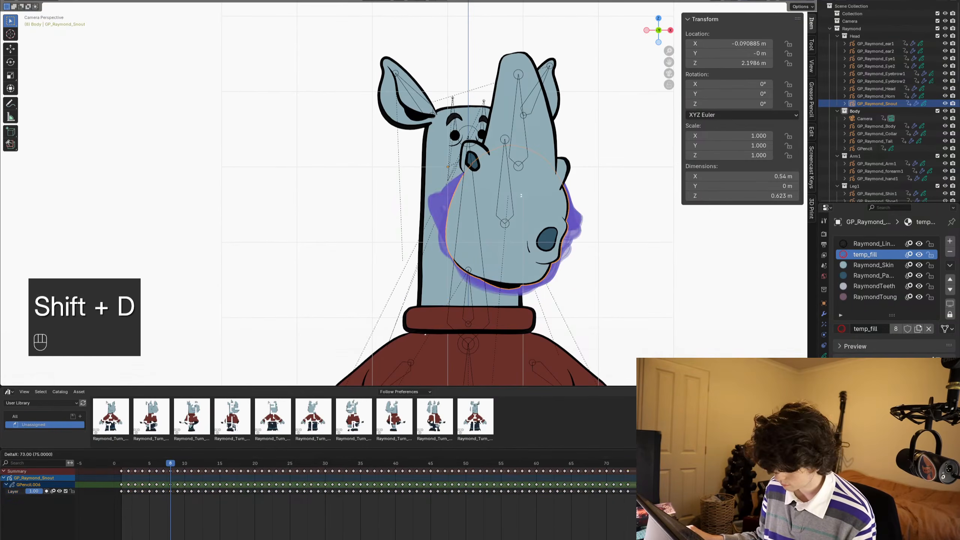
pyautogui.click(631, 468)
# - In Edit Mode at frame 74, select all the duplicated snout strokes and mirror them by scaling X by -1
pyautogui.click(634, 463)
pyautogui.press('Tab')
pyautogui.press('a')
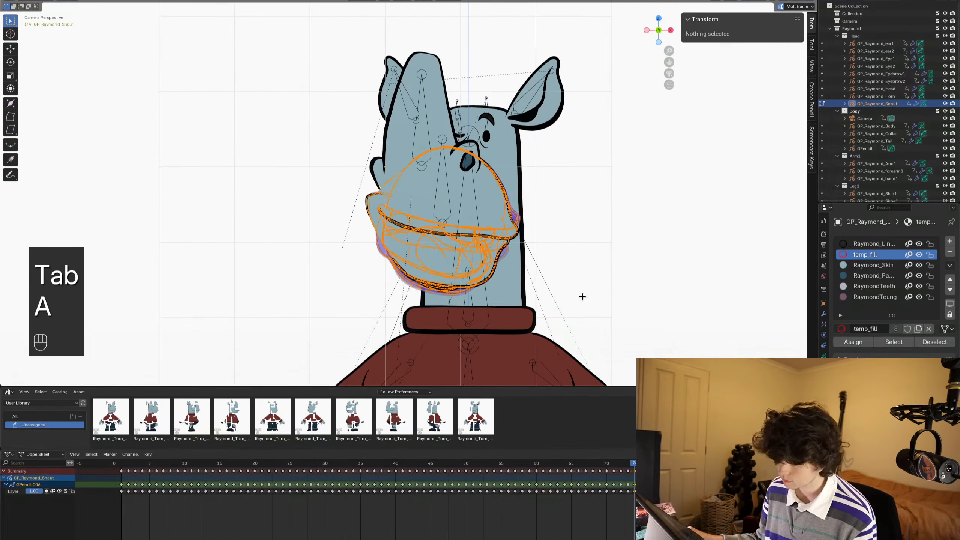
pyautogui.press('x')
pyautogui.press('Escape')
pyautogui.write('sx-1')
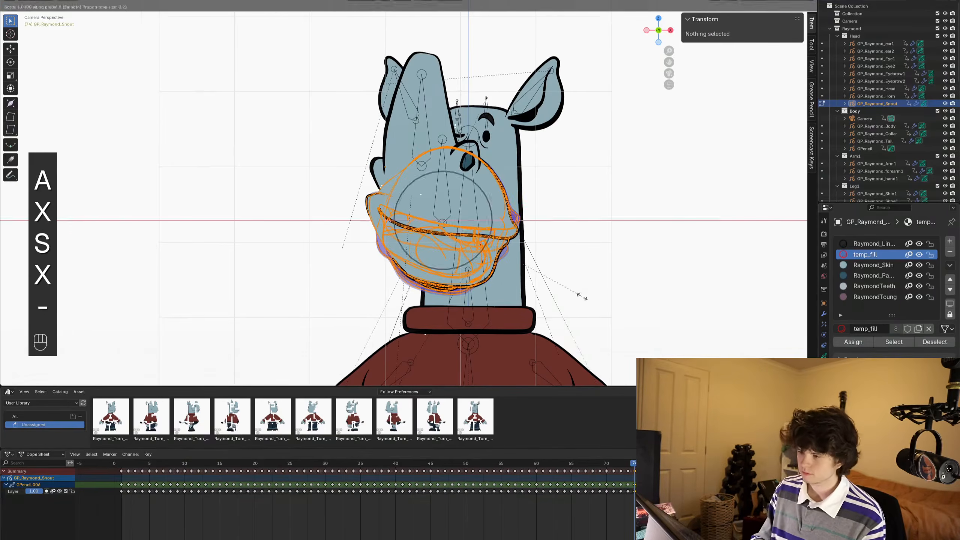
pyautogui.press('Return')
# - Move the mirrored snouts along X to fit the left-facing head and compare their position with frame 73
pyautogui.press('g')
pyautogui.press('x')
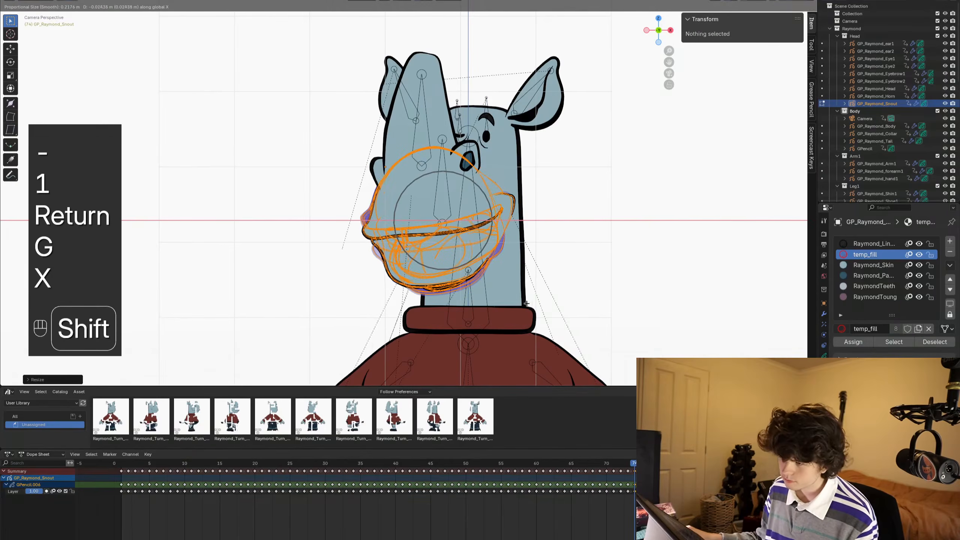
pyautogui.click(561, 257)
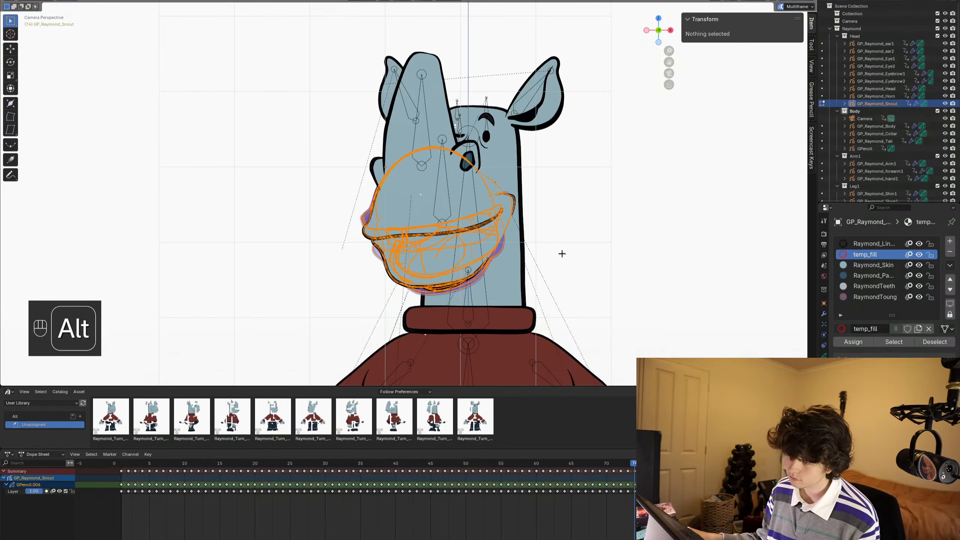
pyautogui.press('g')
pyautogui.press('x')
pyautogui.click(546, 256)
pyautogui.keyDown('alt'); pyautogui.scroll(1, 551, 255); pyautogui.keyUp('alt')
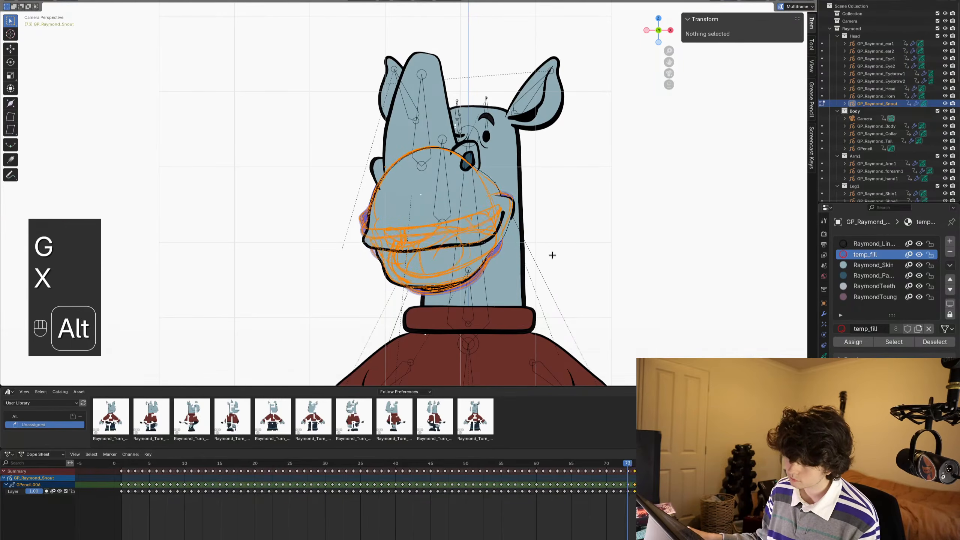
# - Return the snout to Object Mode, deselect it, play back the head turnaround and save the file
pyautogui.hotkey('ctrl', 'Tab')
pyautogui.press('space')
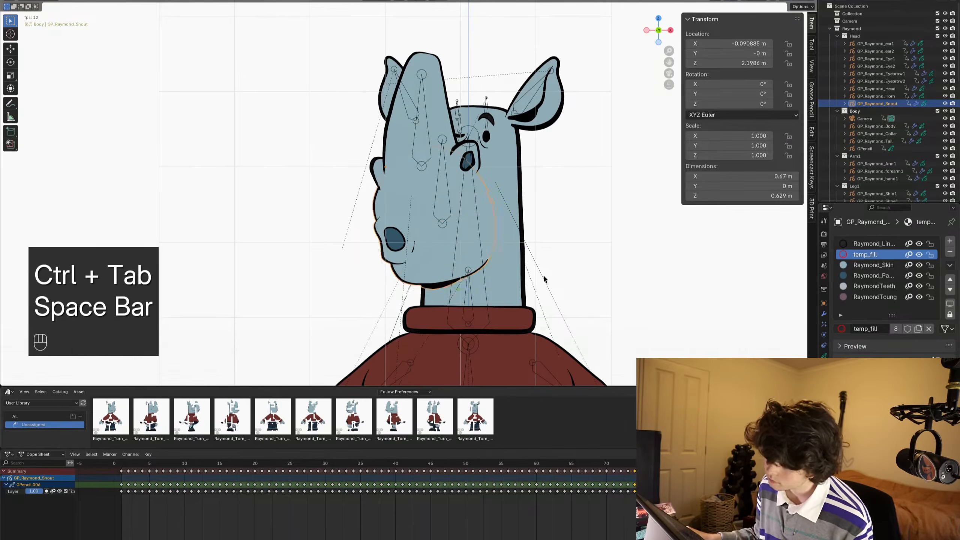
pyautogui.hotkey('alt', 'a')
pyautogui.press('space')
pyautogui.hotkey('ctrl', 's')
pyautogui.keyDown('alt'); pyautogui.scroll(20, 606, 282); pyautogui.keyUp('alt')
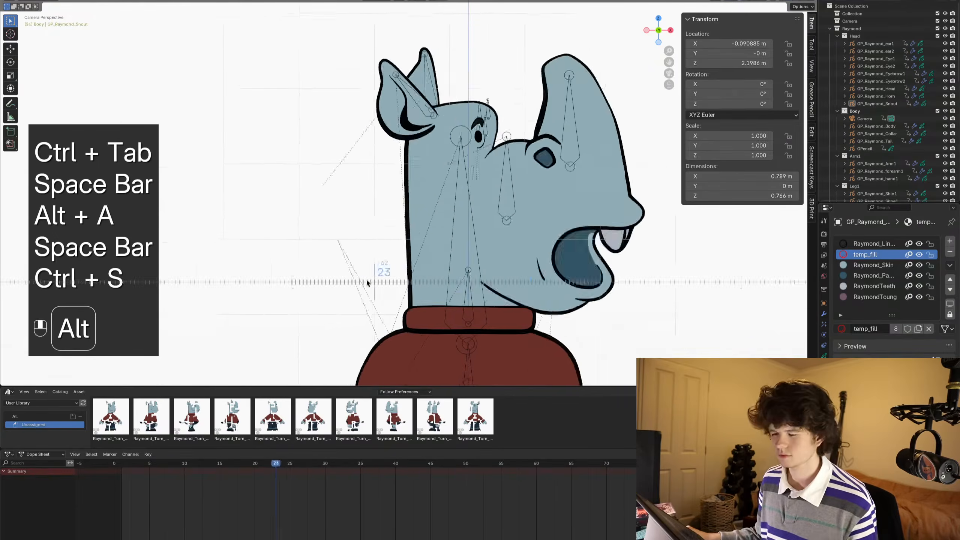
pyautogui.press('space')
pyautogui.press('shift')
pyautogui.hotkey('ctrl', 's')
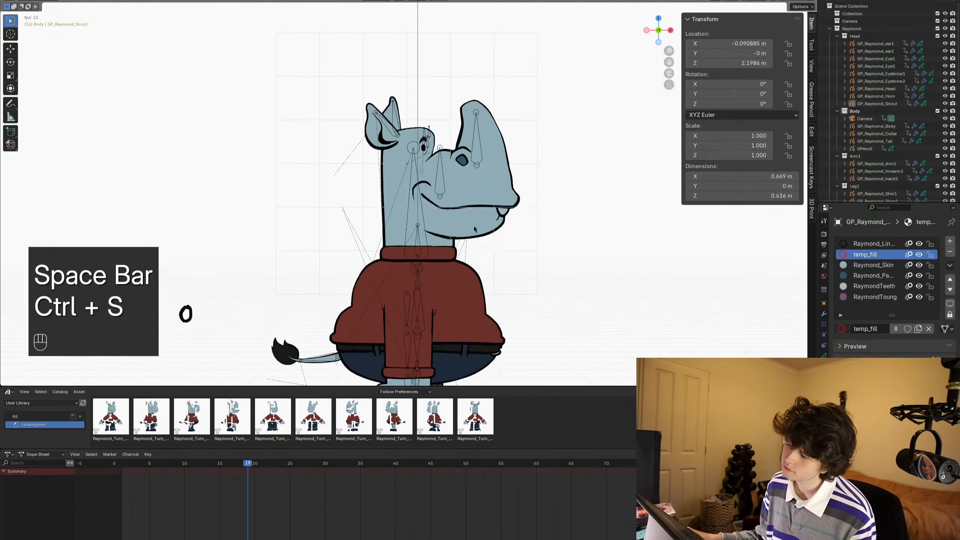
pyautogui.hotkey('ctrl', 'Tab')
pyautogui.hotkey('alt', 'a')
pyautogui.press('space')
pyautogui.hotkey('ctrl', 's')
pyautogui.keyDown('shift'); pyautogui.moveTo(400, 225); pyautogui.dragTo(426, 219, button='middle'); pyautogui.keyUp('shift')
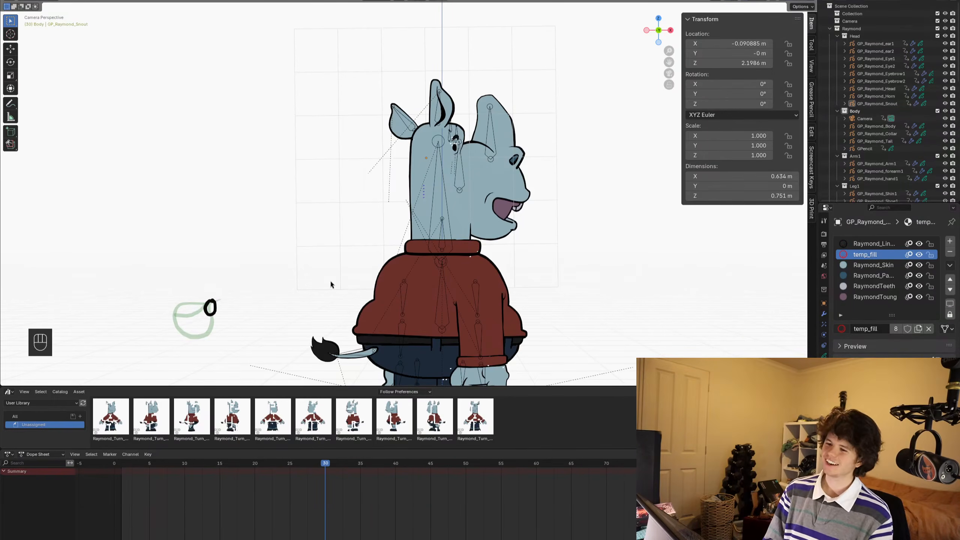
# - Delete the stray GPencil object drawn beside Raymond and save the file
pyautogui.hotkey('ctrl', 'Tab')
pyautogui.hotkey('ctrl', 's')
pyautogui.keyDown('shift'); pyautogui.moveTo(230, 296); pyautogui.dragTo(240, 295, button='middle'); pyautogui.keyUp('shift')
pyautogui.click(220, 299)
pyautogui.press('x')
pyautogui.hotkey('ctrl', 's')
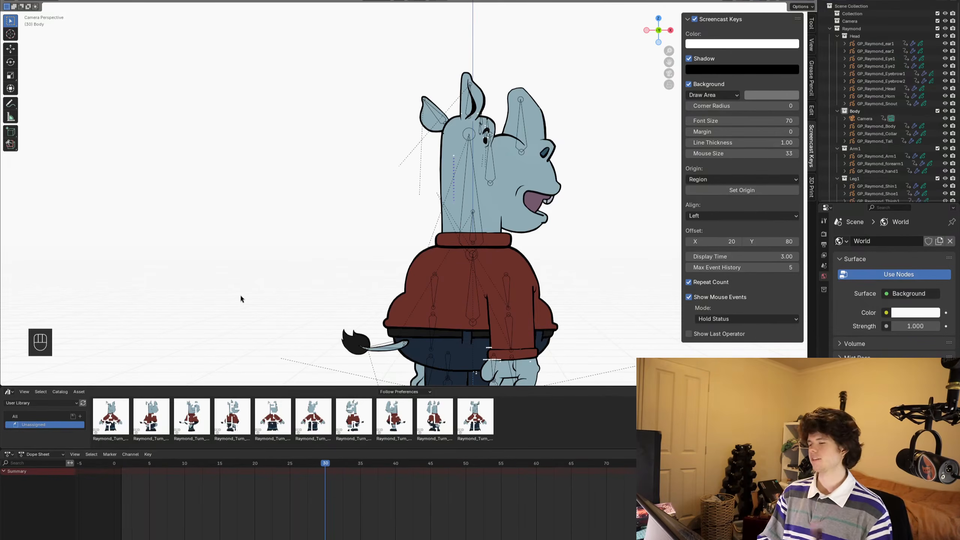
# - Play the turnaround, frame the whole character in the camera view and save the file
pyautogui.press('space')
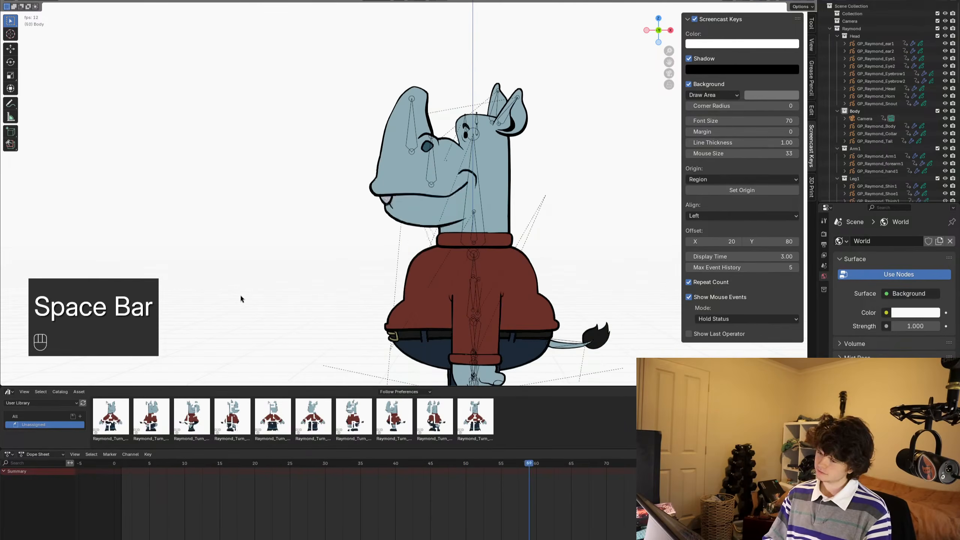
pyautogui.press('space')
pyautogui.keyDown('alt'); pyautogui.moveTo(374, 223); pyautogui.dragTo(306, 219, button='middle'); pyautogui.keyUp('alt')
pyautogui.press('space')
pyautogui.scroll(-2, 305, 218)
pyautogui.keyDown('shift'); pyautogui.moveTo(359, 232); pyautogui.dragTo(324, 192, button='middle'); pyautogui.keyUp('shift')
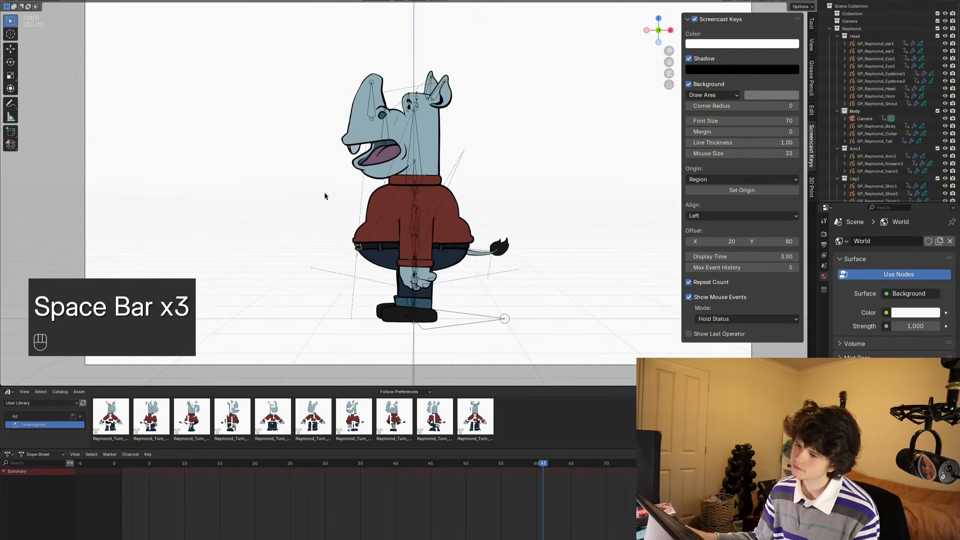
pyautogui.hotkey('ctrl', 's')
pyautogui.scroll(-1, 324, 192)
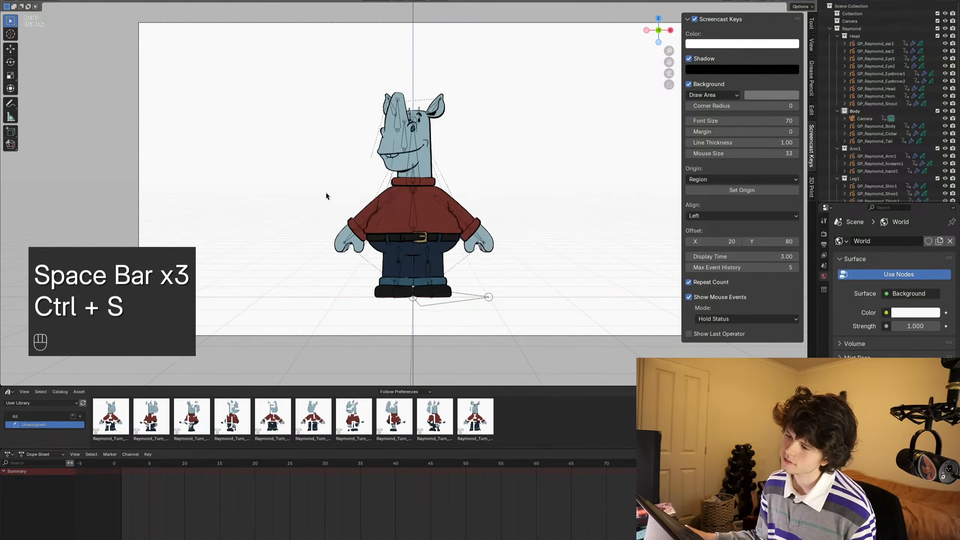
pyautogui.scroll(1, 326, 192)
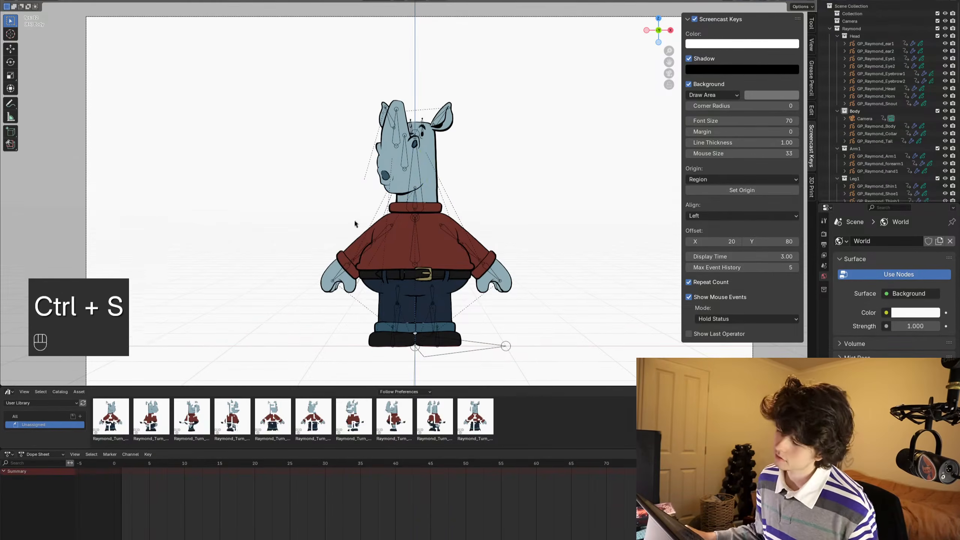
# - Replay the full-body turnaround from the first frame and examine how the snout layers over the face
pyautogui.press('space')
pyautogui.hotkey('shift', 'Left')
pyautogui.press('space')
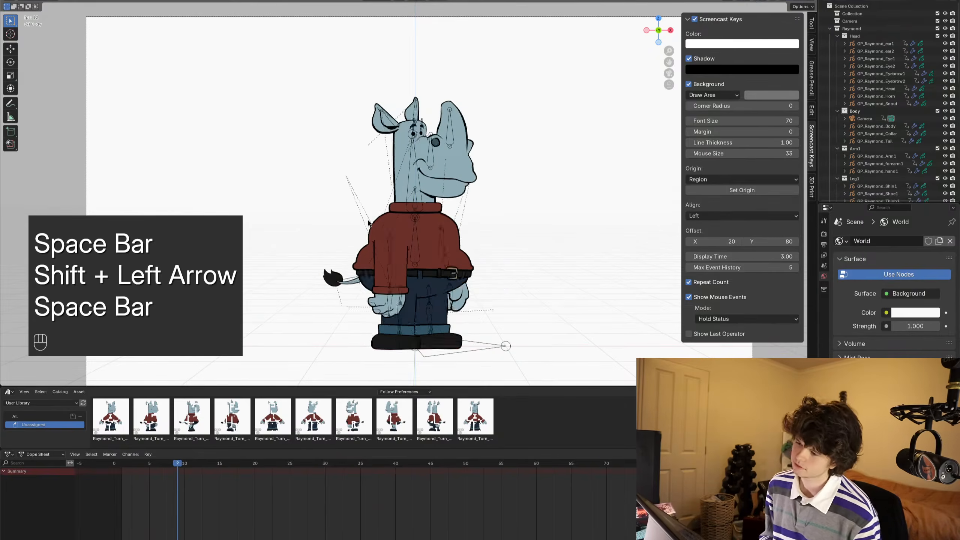
pyautogui.press('space')
pyautogui.hotkey('shift', 'Left')
pyautogui.press('space')
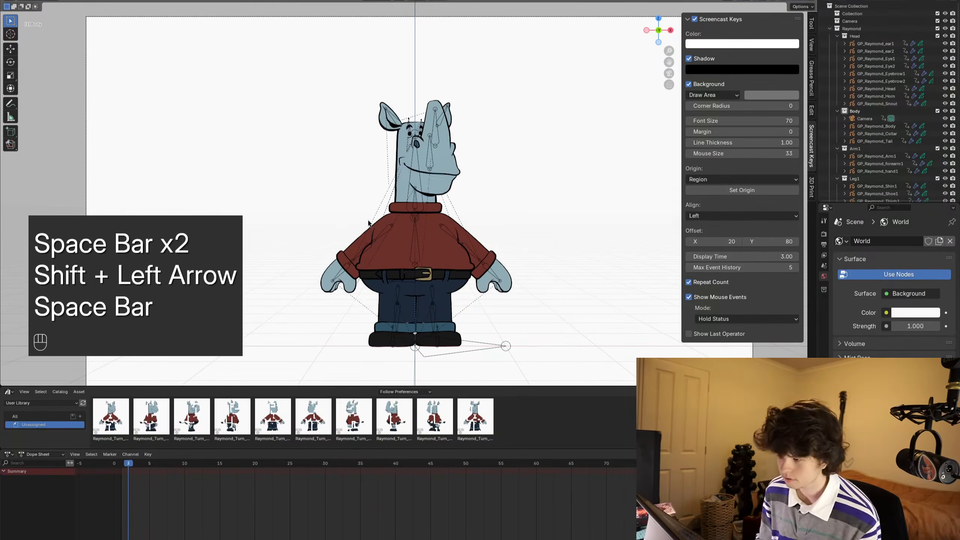
pyautogui.press('space')
pyautogui.hotkey('shift', 'Left')
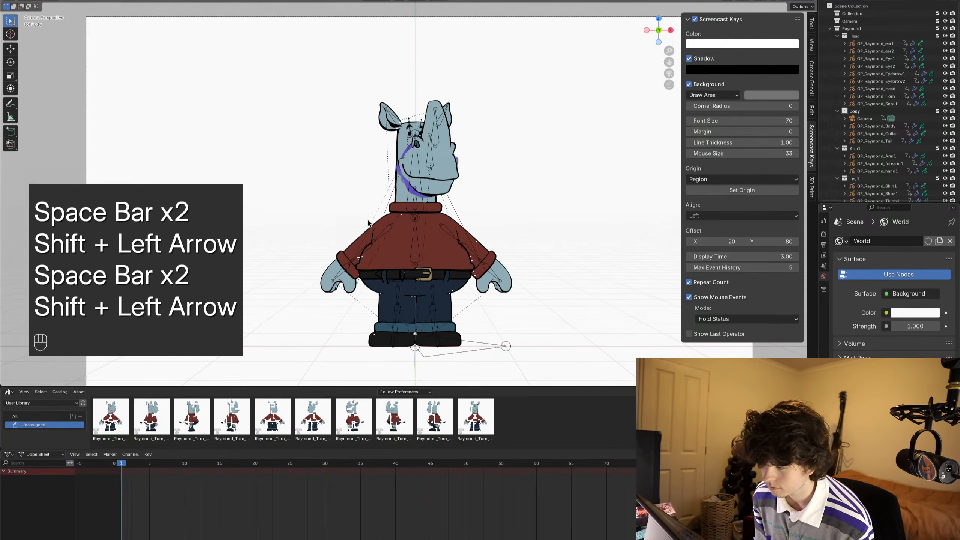
# - Go to frame 9, select Raymond's armature and enter Pose Mode
pyautogui.press('Right')
pyautogui.press('Right')
pyautogui.press('Right')
pyautogui.press('Right')
pyautogui.press('Right')
pyautogui.press('Right')
pyautogui.press('Right')
pyautogui.press('Right')
pyautogui.press('Left')
pyautogui.press('Right')
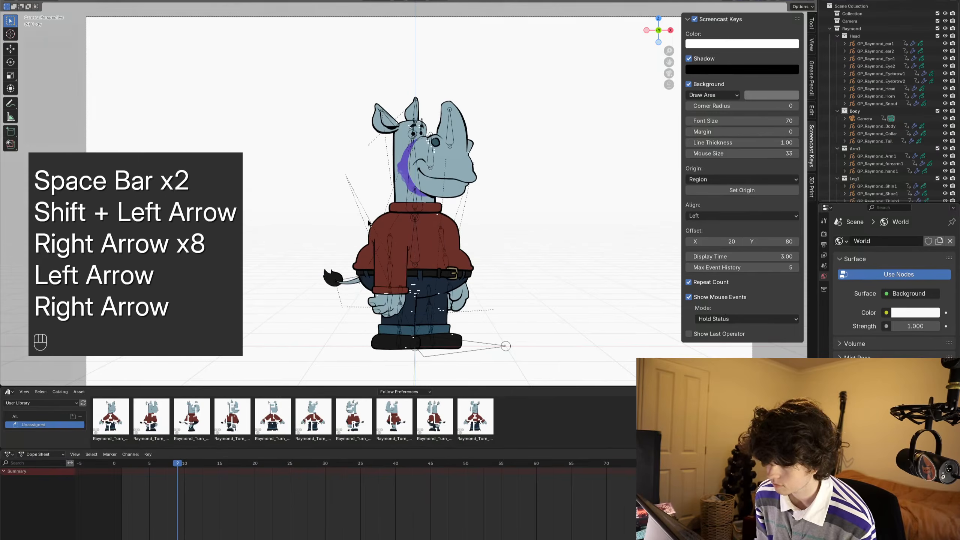
pyautogui.hotkey('ctrl', 'Tab')
pyautogui.click(431, 174)
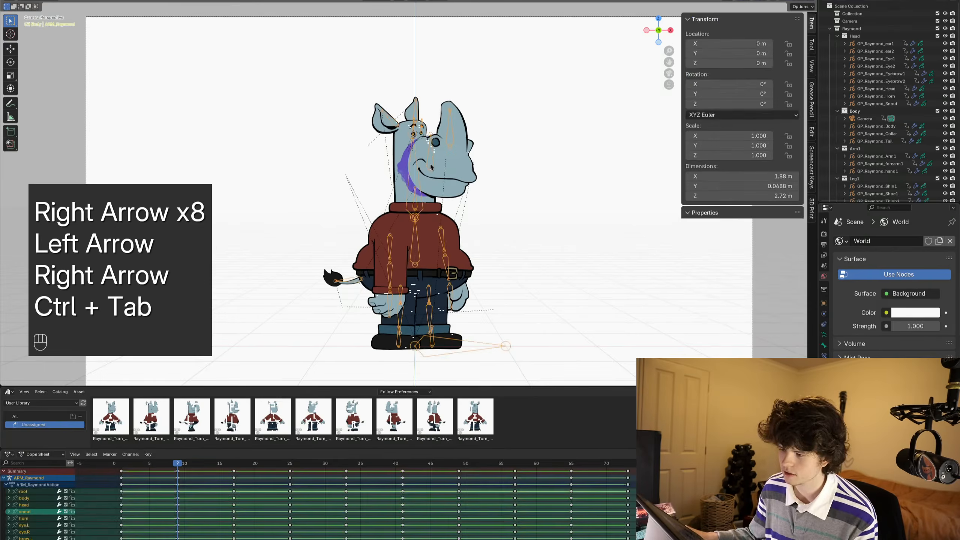
pyautogui.hotkey('ctrl', 'Tab')
pyautogui.click(430, 162)
pyautogui.click(430, 164)
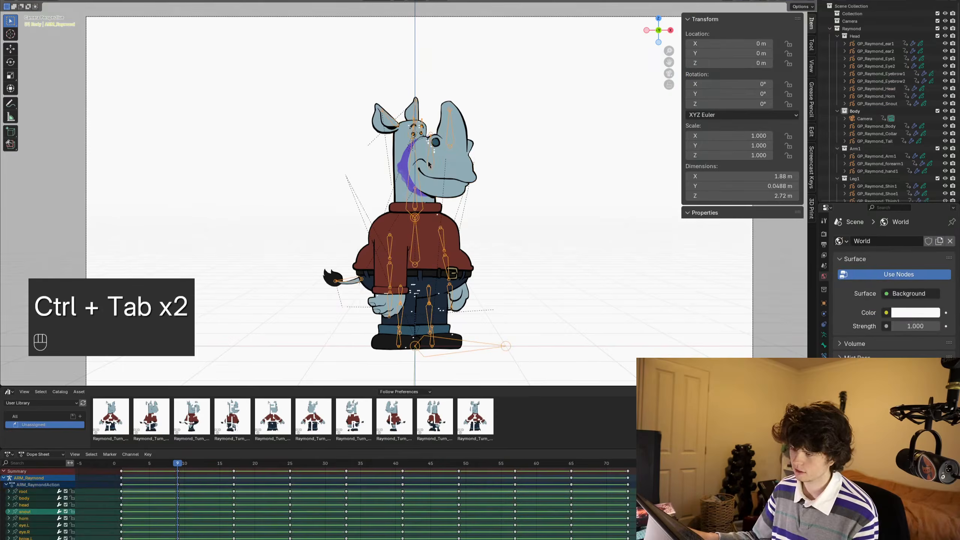
pyautogui.hotkey('ctrl', 'Tab')
# - Move the snout bone along the Y axis at frame 9 to a local Z location of about 0.026 m
pyautogui.scroll(3, 445, 154)
pyautogui.click(446, 151)
pyautogui.moveTo(446, 153); pyautogui.dragTo(457, 170, button='middle')
pyautogui.scroll(4, 467, 184)
pyautogui.press('g')
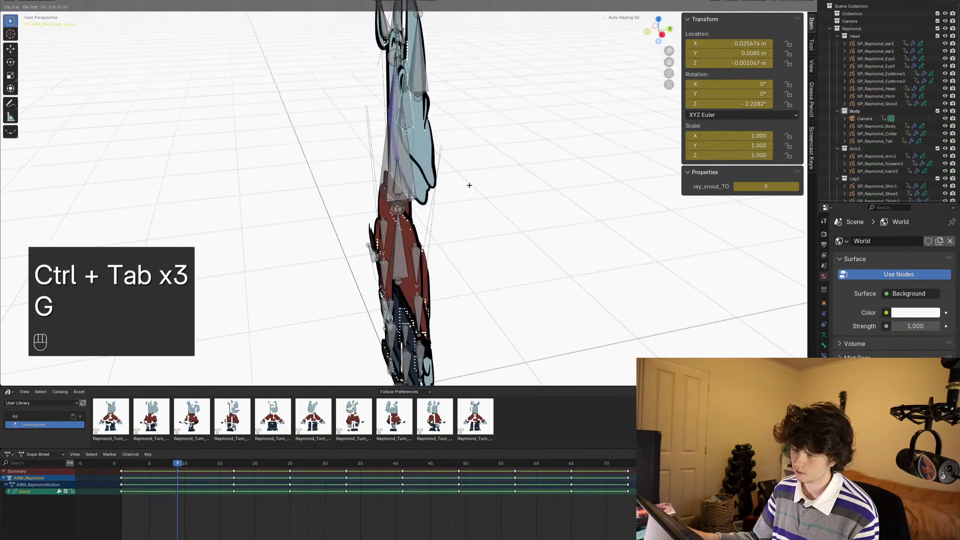
pyautogui.press('y')
pyautogui.keyDown('shift'); pyautogui.click(432, 202); pyautogui.keyUp('shift')
pyautogui.moveTo(432, 203); pyautogui.dragTo(441, 200, button='middle')
pyautogui.press('KP_0')
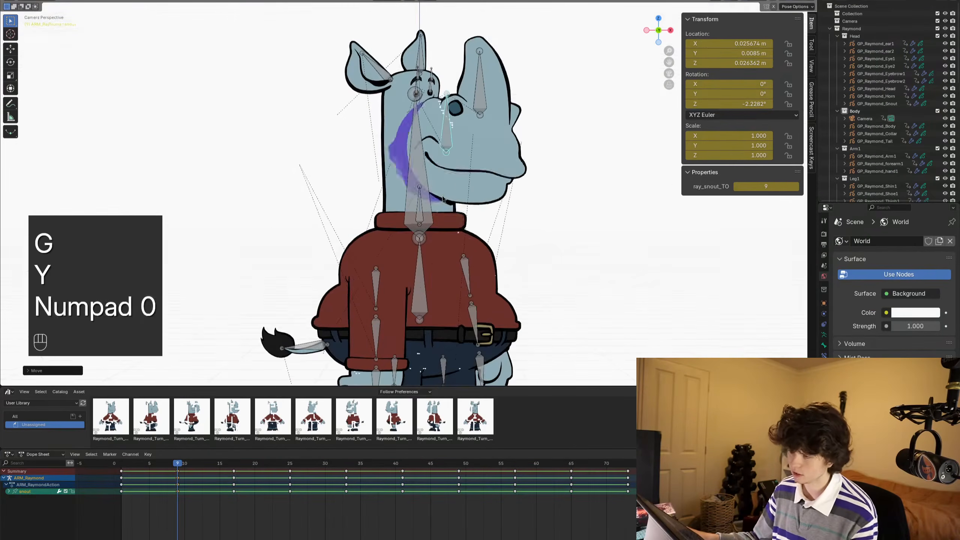
# - Play back the turnaround, return the armature to Object Mode, deselect it and save the file
pyautogui.press('space')
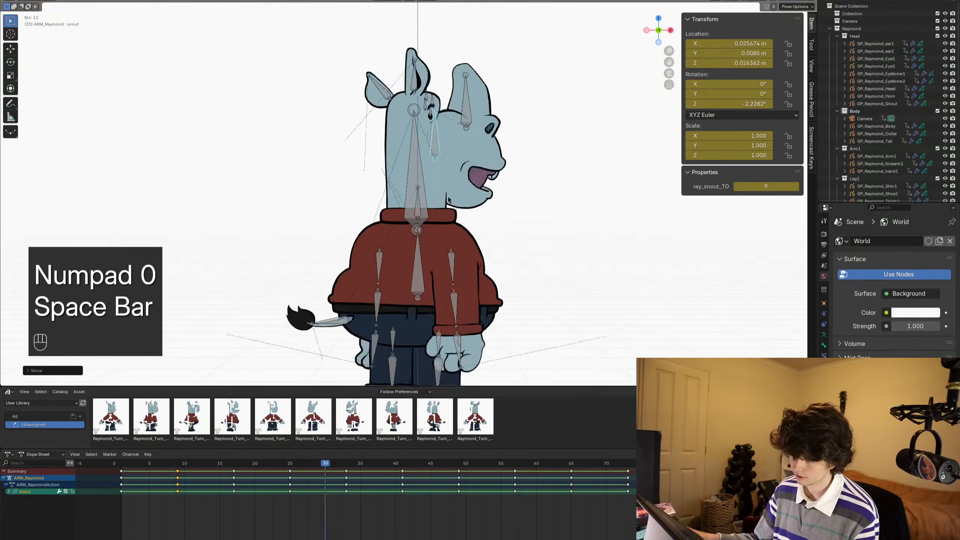
pyautogui.hotkey('ctrl', 's')
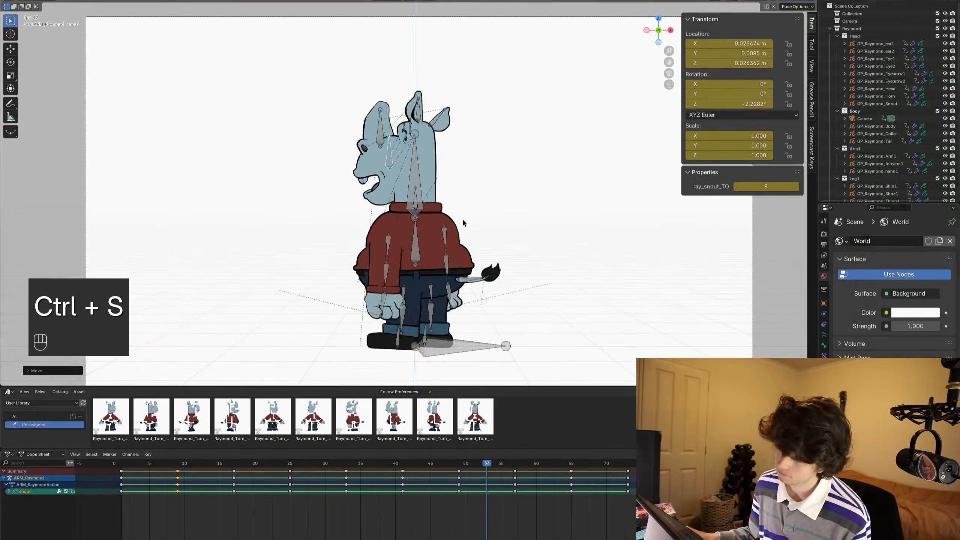
pyautogui.scroll(-1, 463, 210)
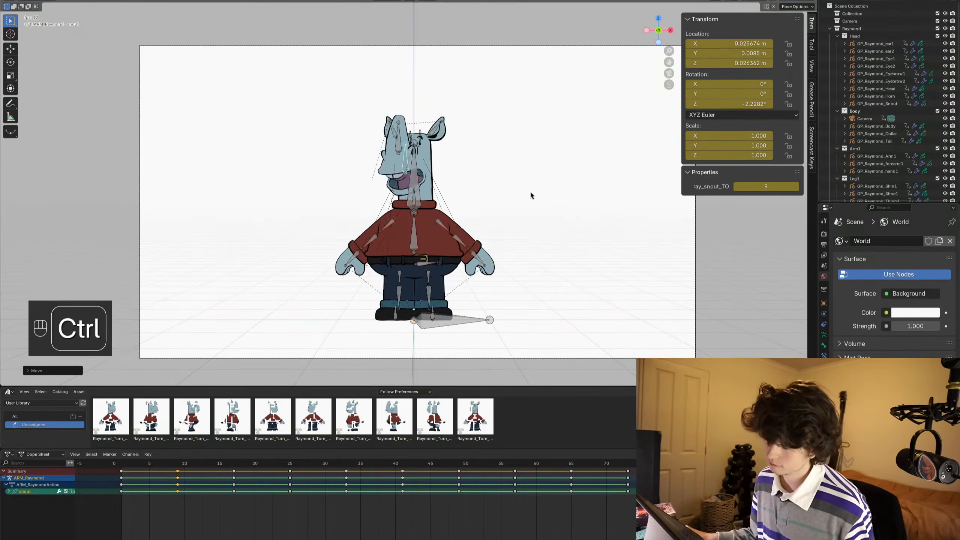
pyautogui.hotkey('ctrl', 'Tab')
pyautogui.hotkey('ctrl', 's')
pyautogui.hotkey('alt', 'a')
pyautogui.press('space')
pyautogui.scroll(-1, 480, 183)
pyautogui.keyDown('alt'); pyautogui.scroll(20, 488, 183); pyautogui.keyUp('alt')
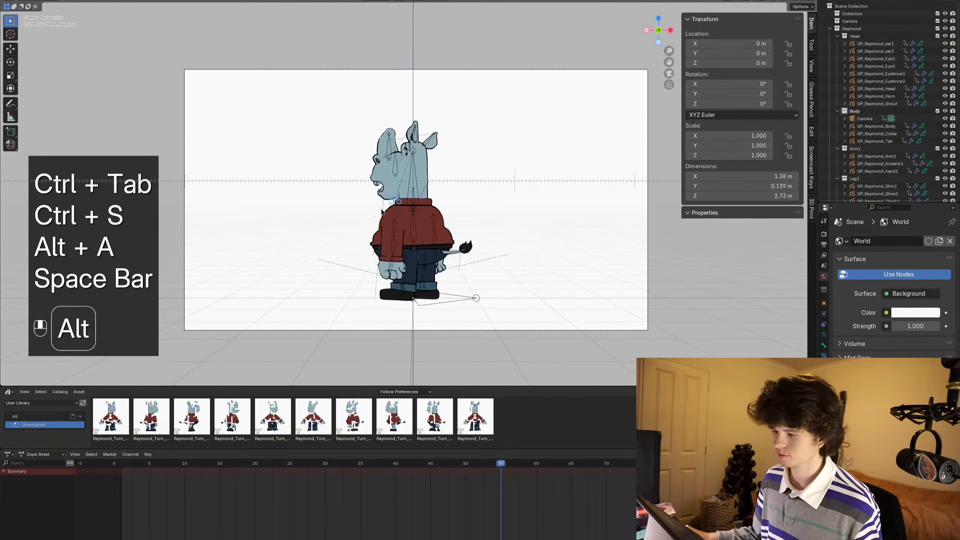
# - Play the turnaround from the first frame and scrub through the left-facing frames to examine the snout drawings
pyautogui.press('space')
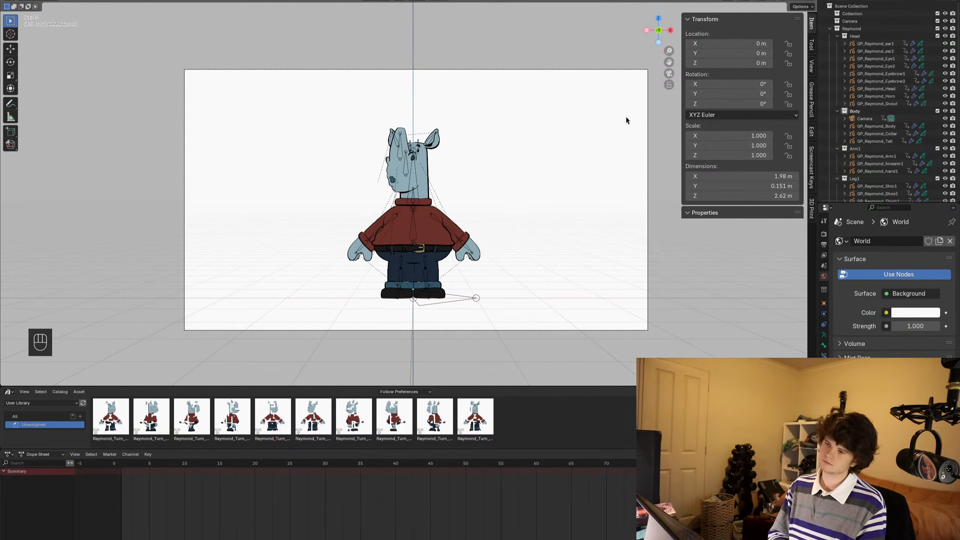
pyautogui.press('space')
pyautogui.hotkey('shift', 'Left')
pyautogui.press('space')
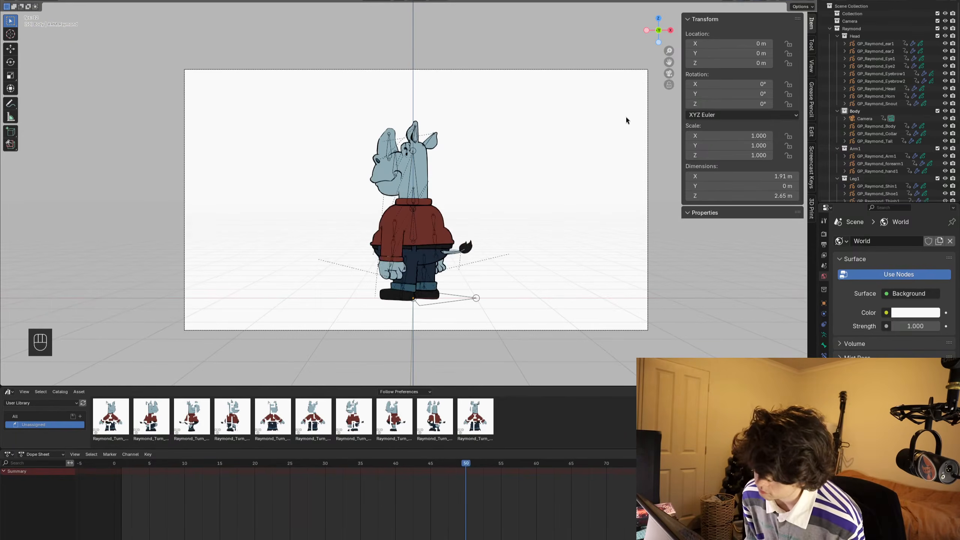
pyautogui.press('space')
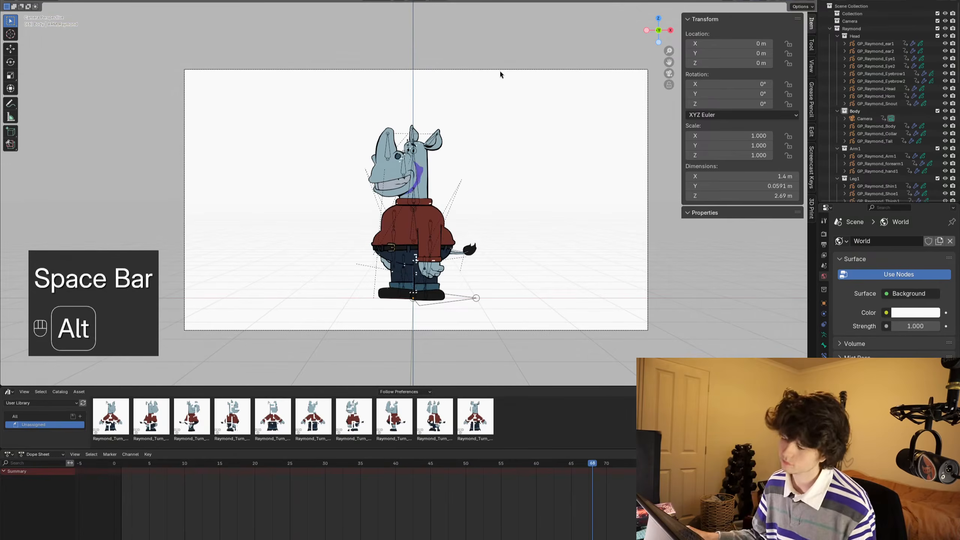
pyautogui.keyDown('alt'); pyautogui.scroll(6, 499, 71); pyautogui.keyUp('alt')
pyautogui.hotkey('ctrl', 'Tab')
pyautogui.hotkey('ctrl', 'Tab')
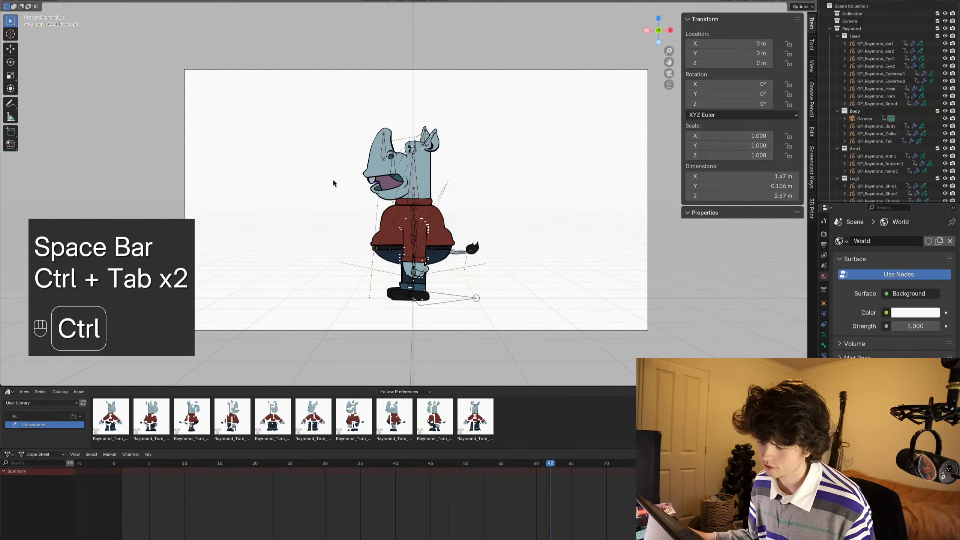
# - Save the file, select the snout object at frame 3 and show its TimeOffset modifier in a widened properties editor
pyautogui.hotkey('ctrl', 's')
pyautogui.click(371, 173)
pyautogui.scroll(4, 371, 173)
pyautogui.keyDown('shift'); pyautogui.moveTo(435, 191); pyautogui.dragTo(460, 193, button='middle'); pyautogui.keyUp('shift')
pyautogui.keyDown('alt'); pyautogui.moveTo(461, 193); pyautogui.dragTo(238, 196, button='middle'); pyautogui.keyUp('alt')
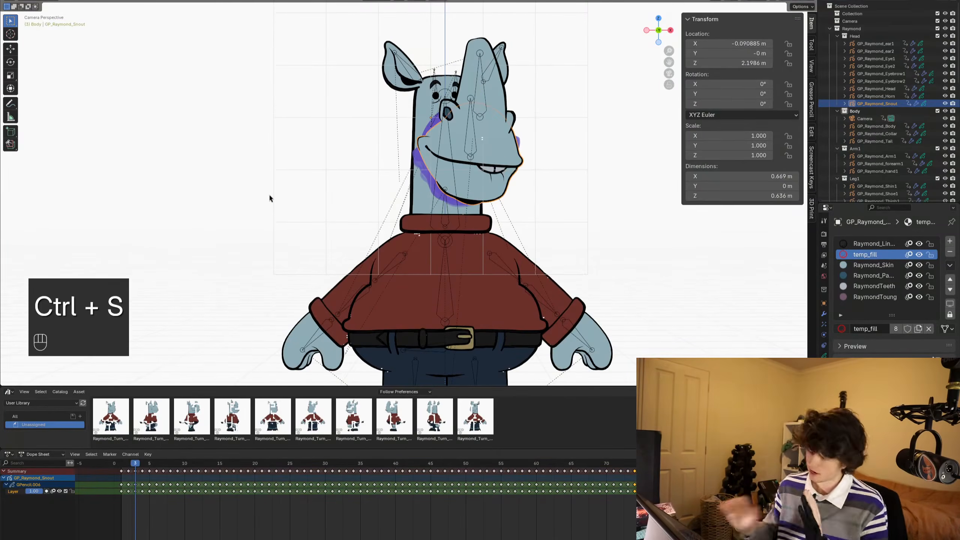
pyautogui.click(822, 317)
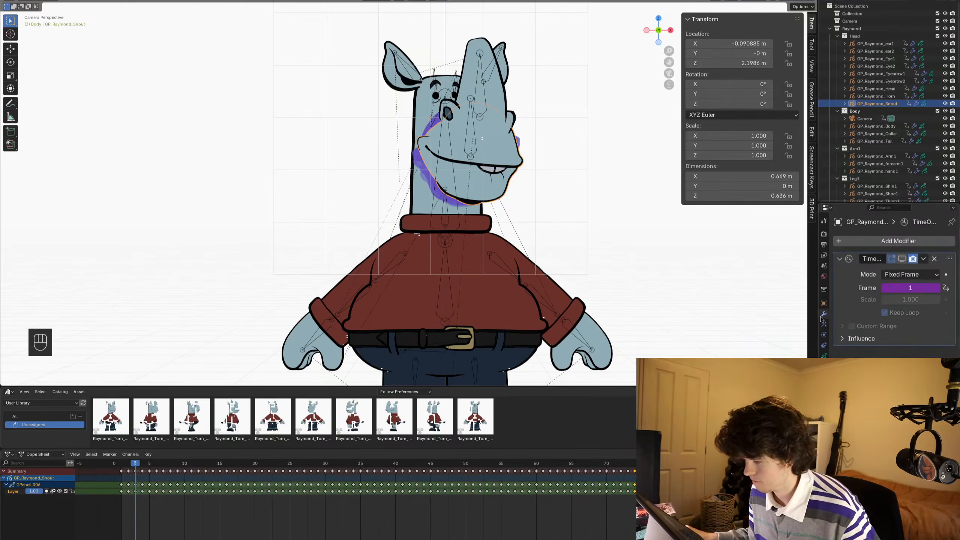
pyautogui.moveTo(813, 317); pyautogui.dragTo(665, 317)
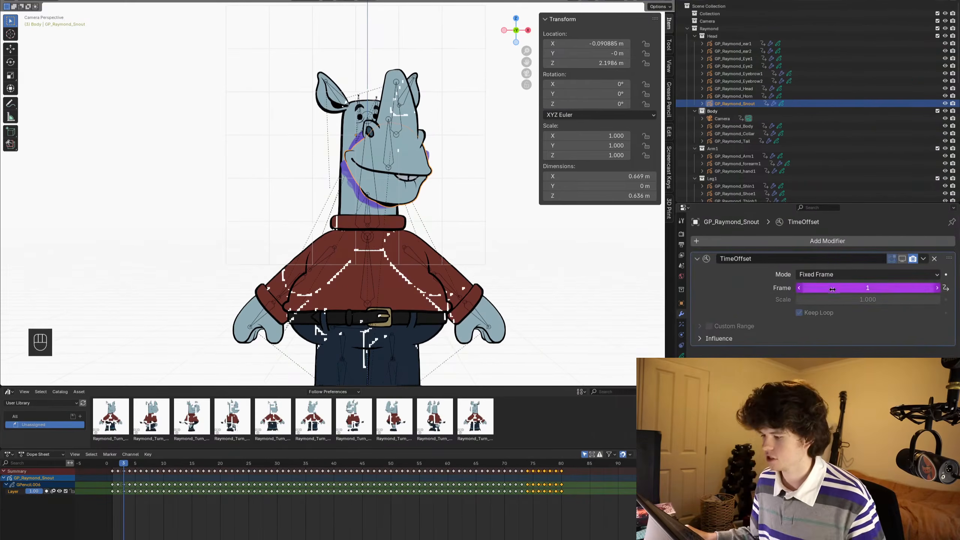
# - Select the snout bone in Pose Mode and add a new custom property to it in the bone properties
pyautogui.rightClick(795, 286)
pyautogui.scroll(3, 380, 136)
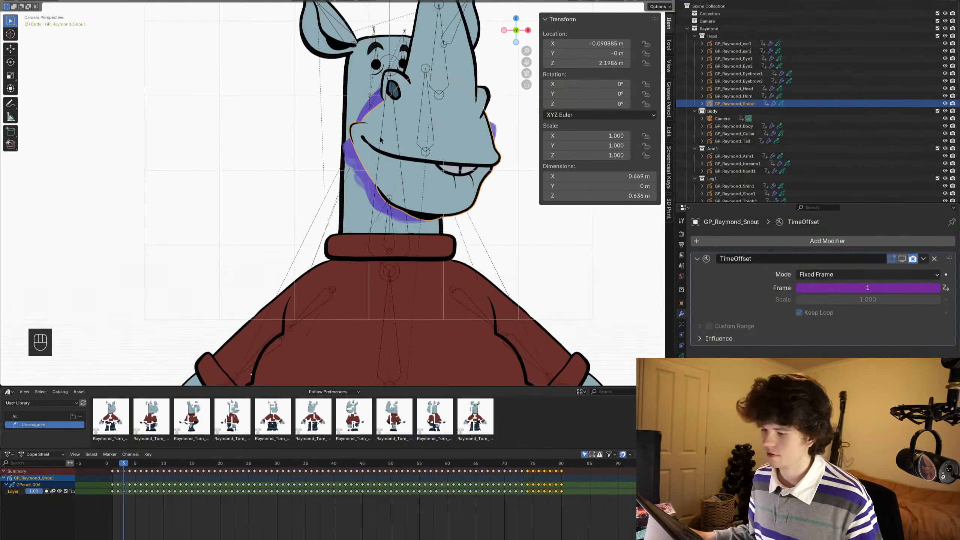
pyautogui.hotkey('ctrl', 'Tab')
pyautogui.click(419, 130)
pyautogui.click(626, 185)
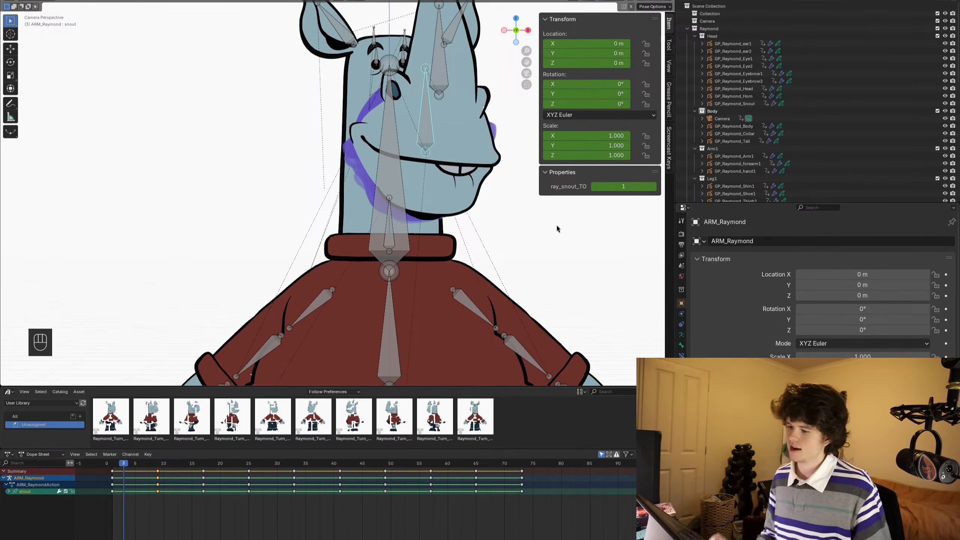
pyautogui.click(681, 346)
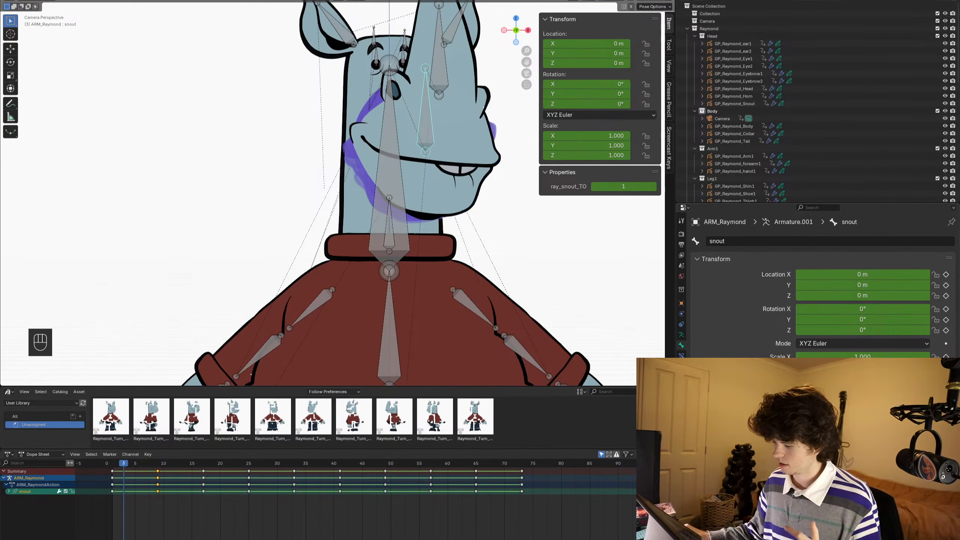
pyautogui.click(823, 485)
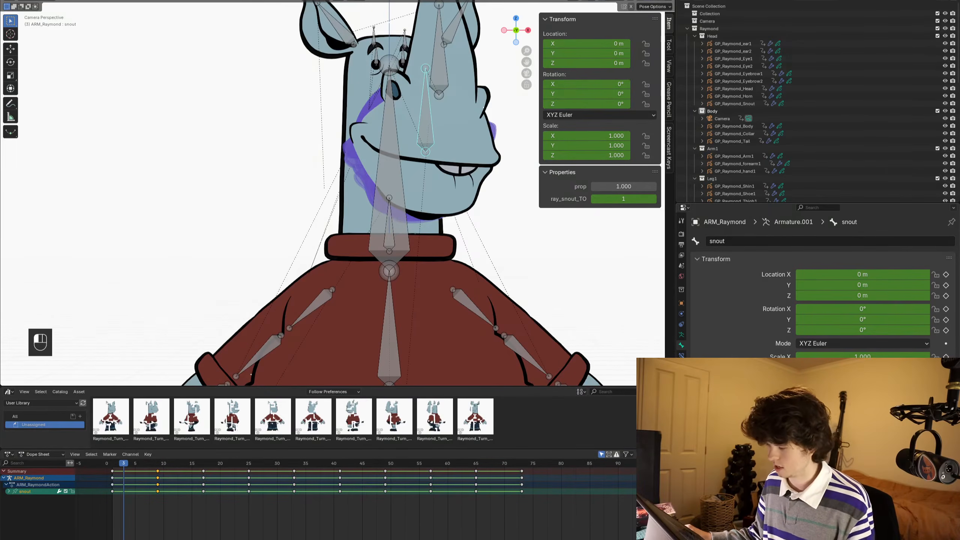
# - Step frame by frame from frame 1 to frame 9 and back to examine the snout's mouth-shape drawings
pyautogui.click(153, 464)
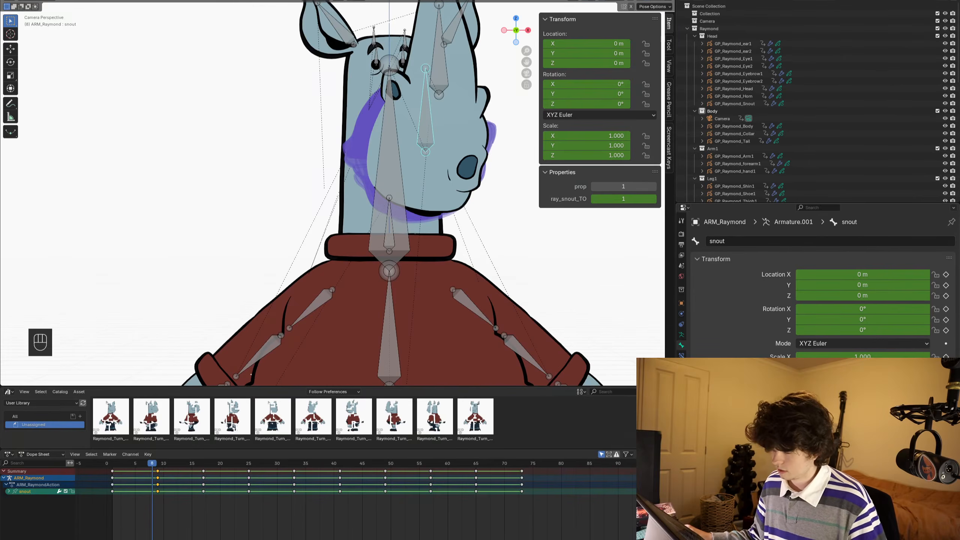
pyautogui.moveTo(110, 462); pyautogui.dragTo(114, 461)
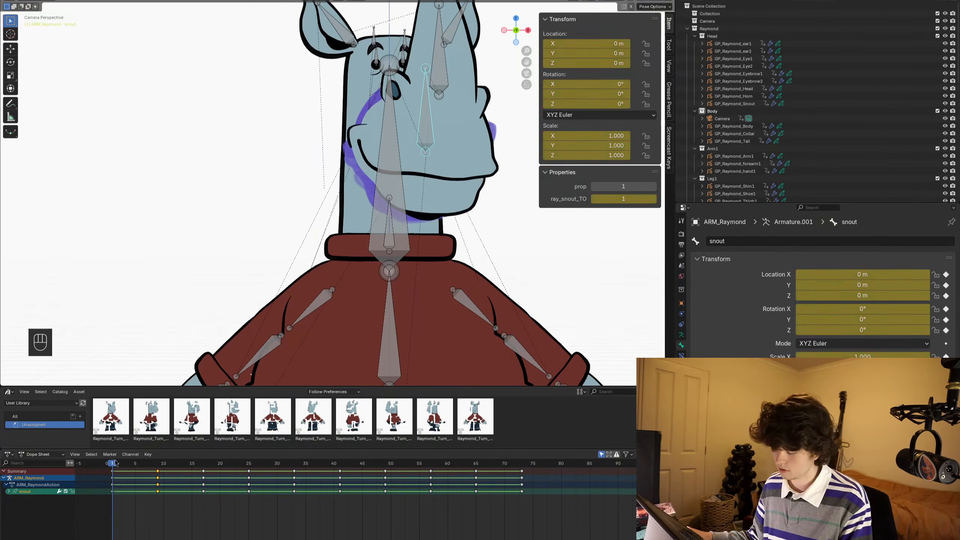
pyautogui.press('Right')
pyautogui.press('Right')
pyautogui.press('Right')
pyautogui.press('Right')
pyautogui.press('Right')
pyautogui.press('Right')
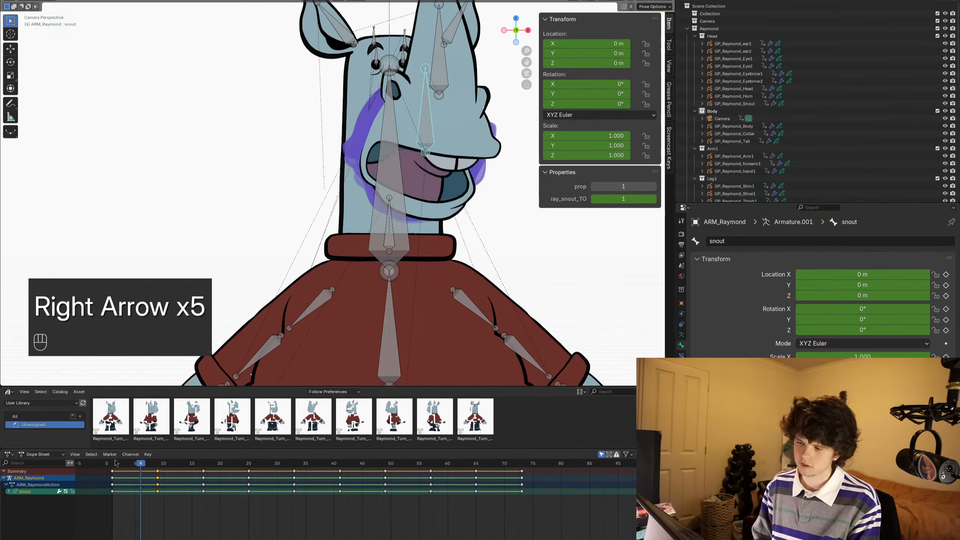
pyautogui.press('Right')
pyautogui.press('Right')
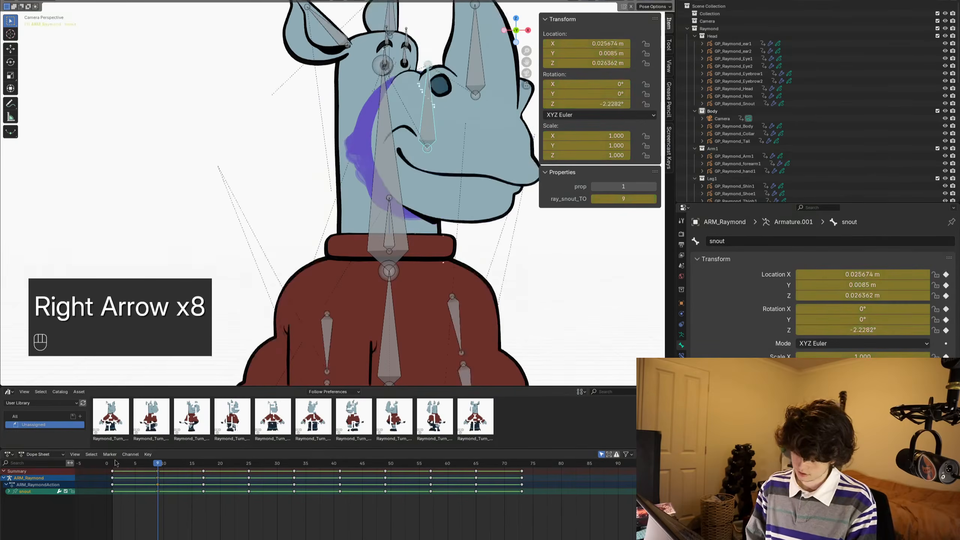
pyautogui.press('Left')
pyautogui.press('Left')
pyautogui.press('Left')
pyautogui.press('Left')
pyautogui.press('Left')
pyautogui.press('Left')
pyautogui.press('Left')
pyautogui.press('Left')
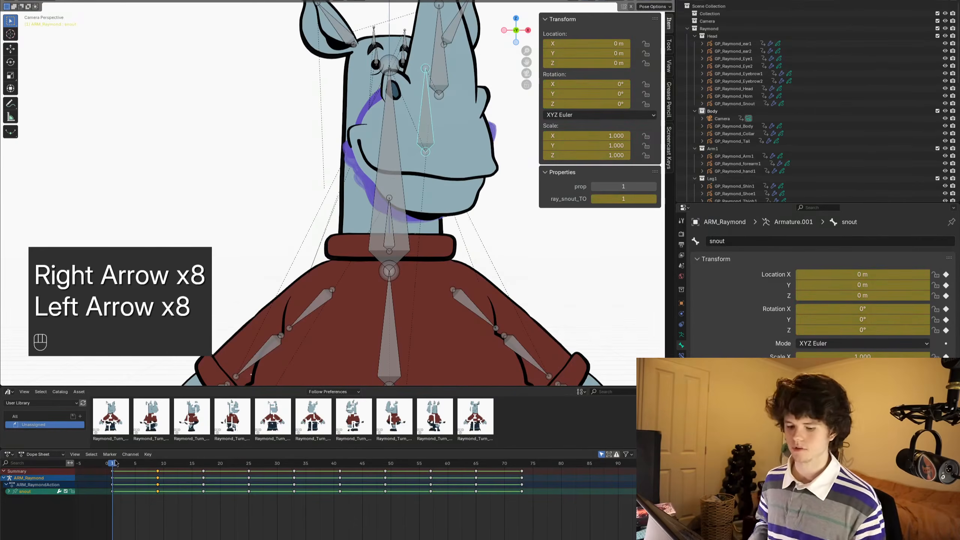
# - Save the file and copy the data path of the snout bone's ray_mouthshape property
pyautogui.hotkey('ctrl', 's')
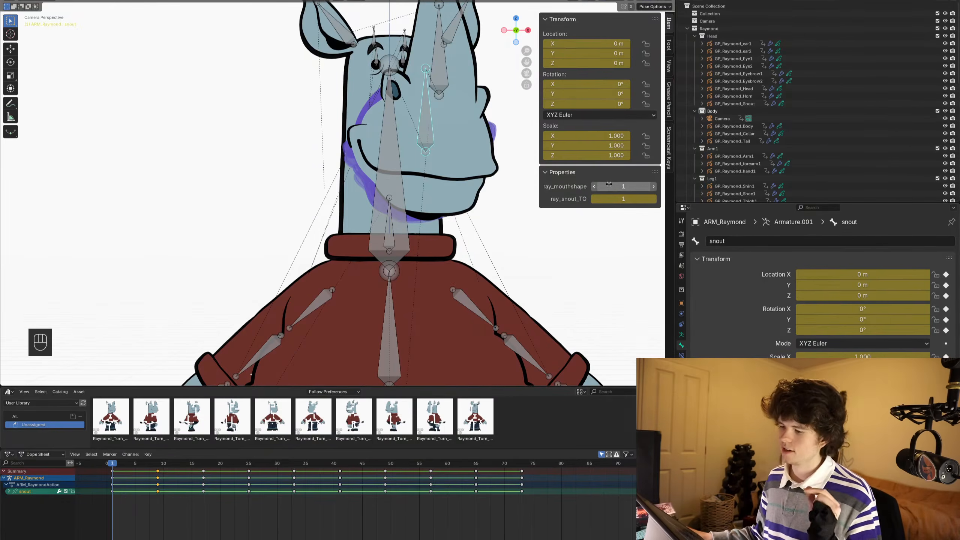
pyautogui.rightClick(608, 184)
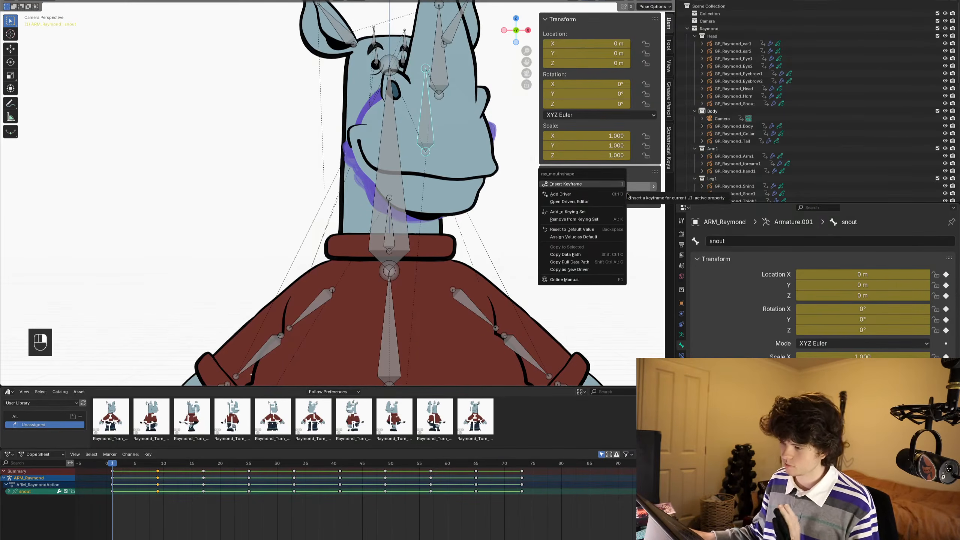
pyautogui.click(576, 256)
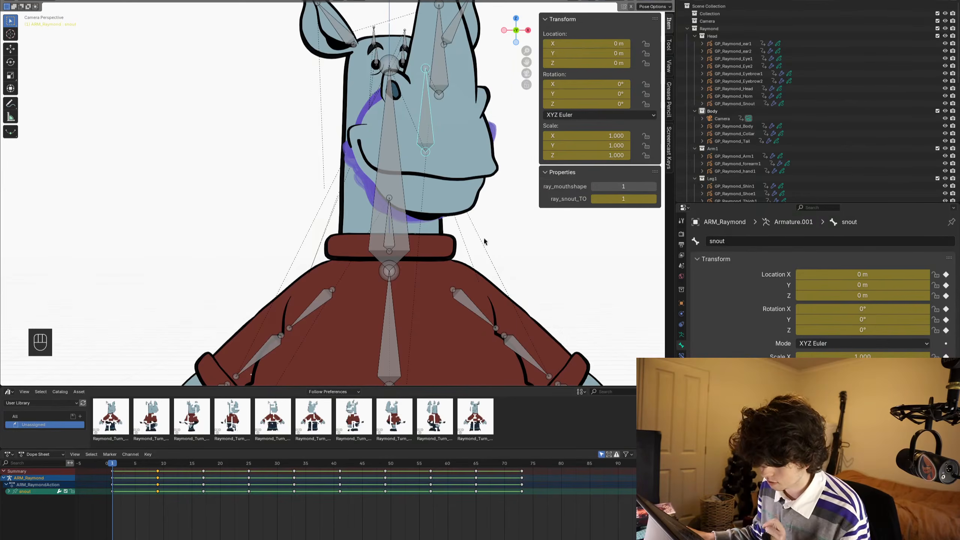
# - Select the snout object in Object Mode and switch its TimeOffset frame driver to the Scripted Expression type
pyautogui.hotkey('ctrl', 'Tab')
pyautogui.click(416, 178)
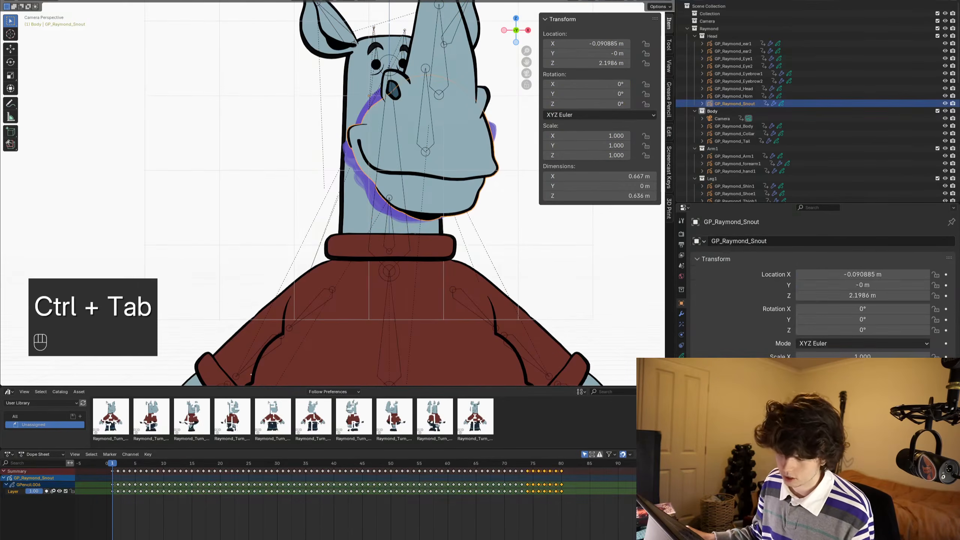
pyautogui.click(681, 313)
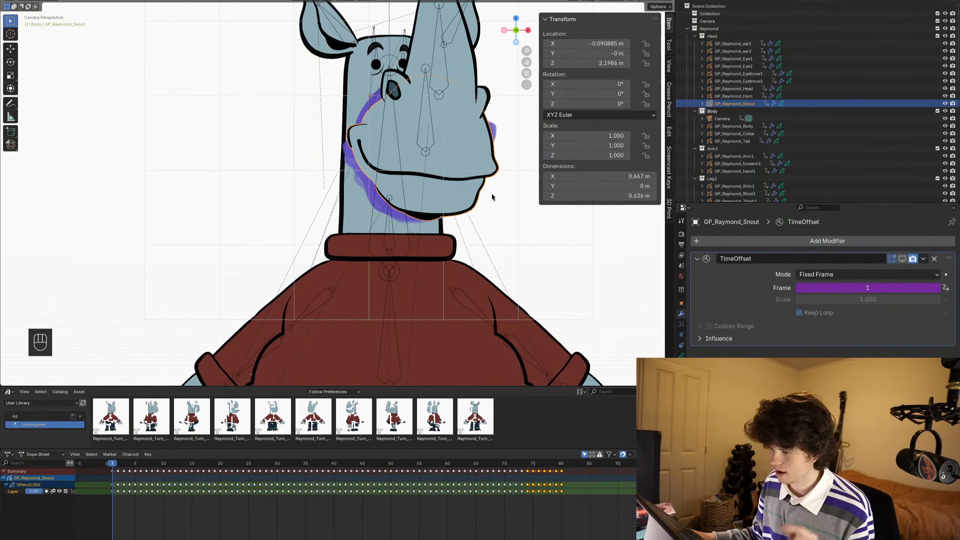
pyautogui.rightClick(863, 287)
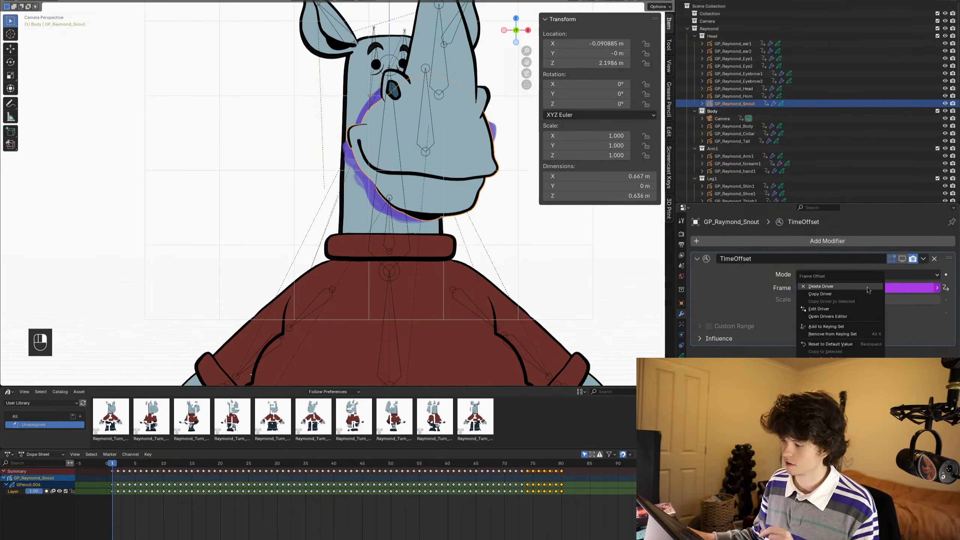
pyautogui.click(832, 308)
pyautogui.click(824, 315)
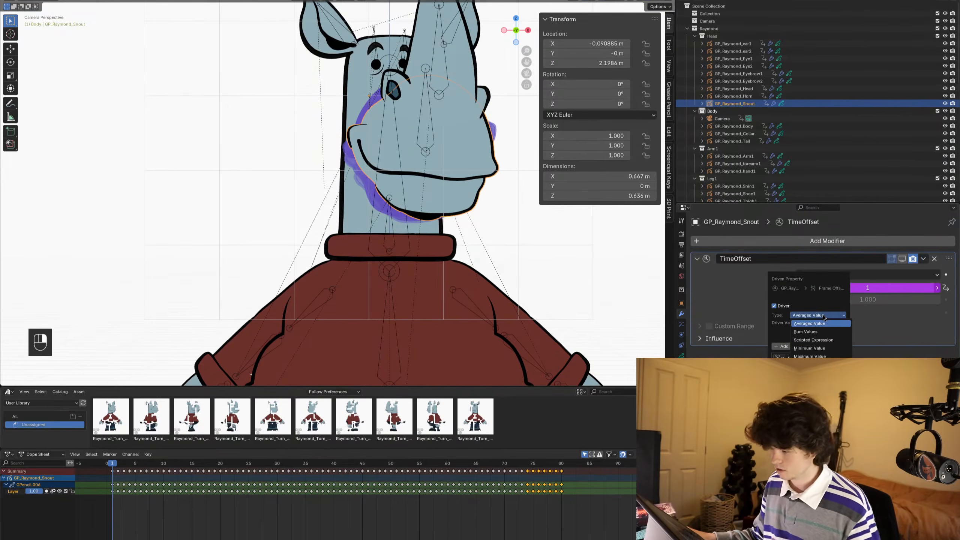
pyautogui.click(825, 340)
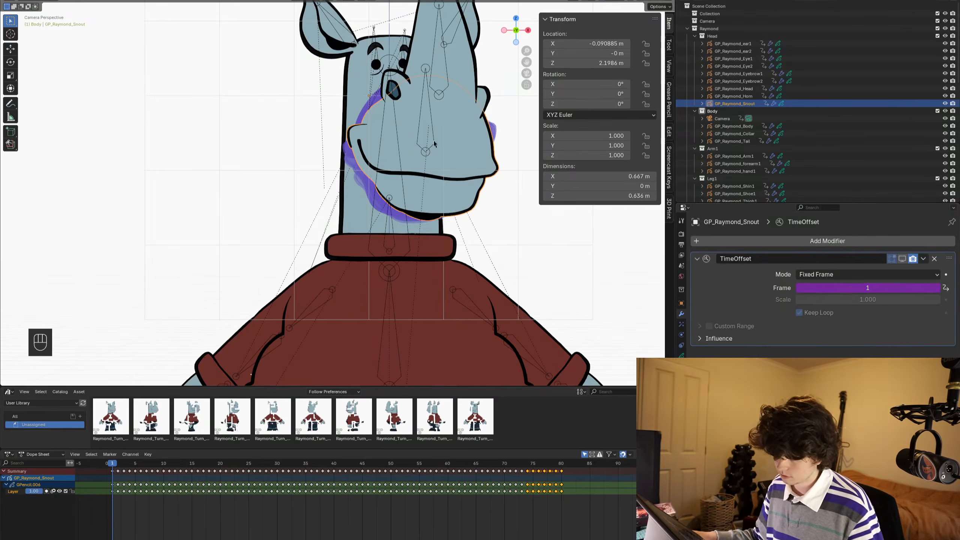
# - Try to edit the scripted expression ray_snout_TO in the snout's TimeOffset frame driver
pyautogui.rightClick(850, 289)
pyautogui.click(851, 295)
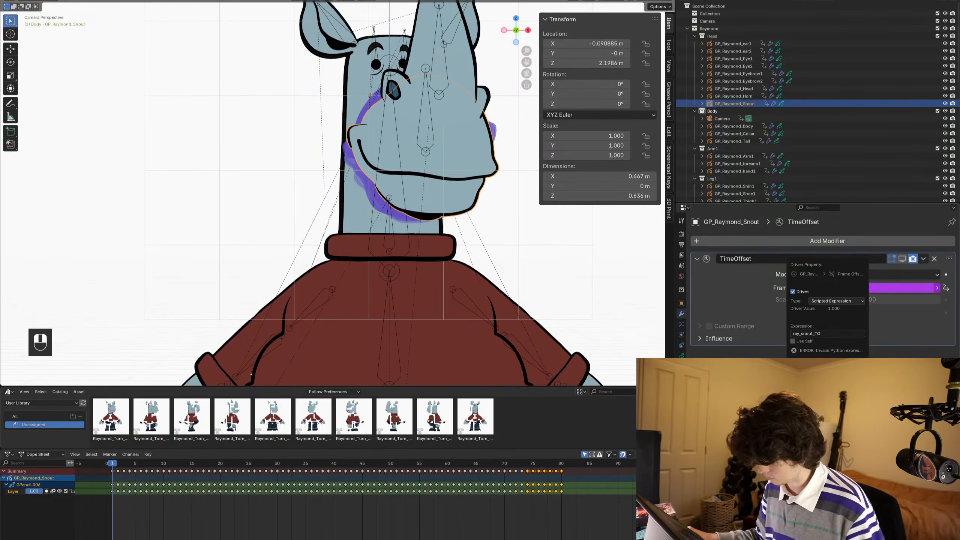
pyautogui.write('ray_snout_TO')
pyautogui.press('Return')
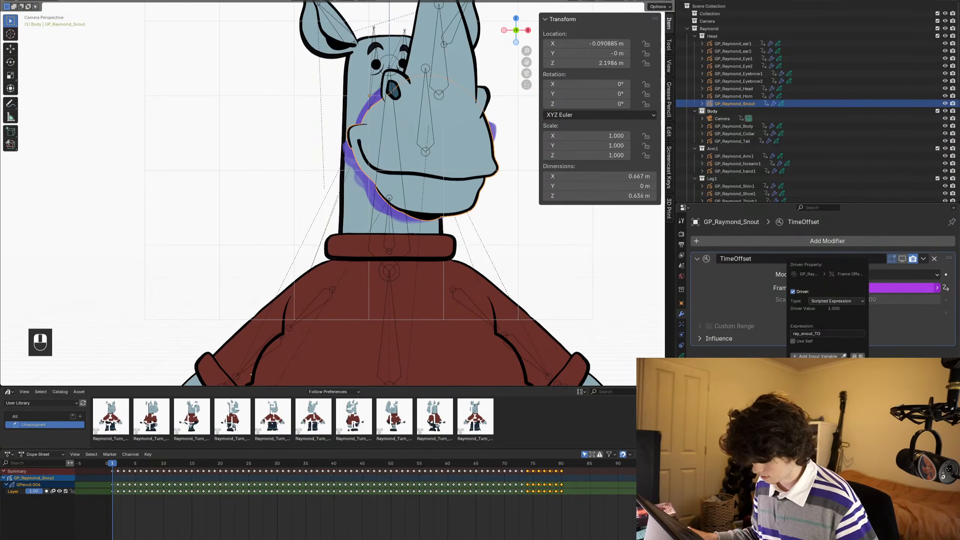
pyautogui.click(834, 331)
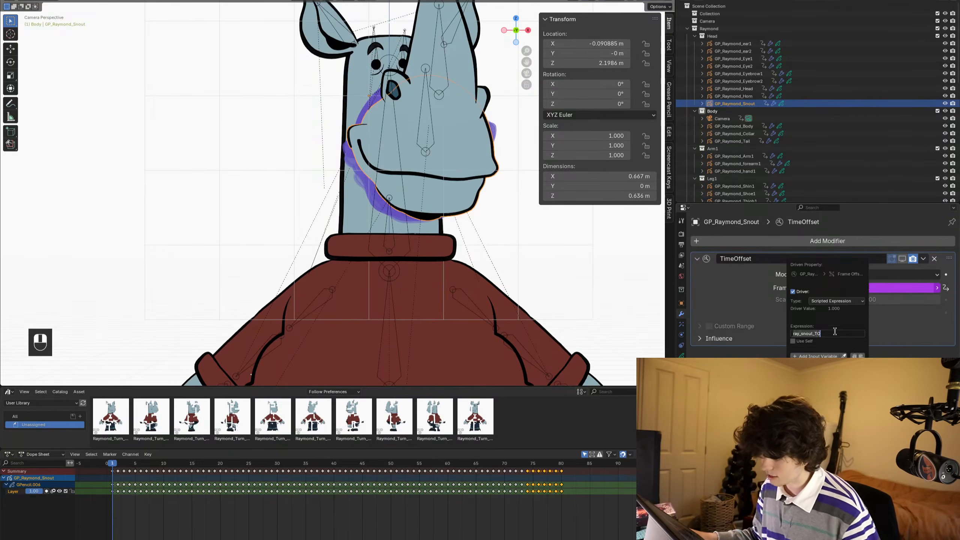
pyautogui.click(834, 331)
pyautogui.moveTo(837, 333); pyautogui.dragTo(774, 332)
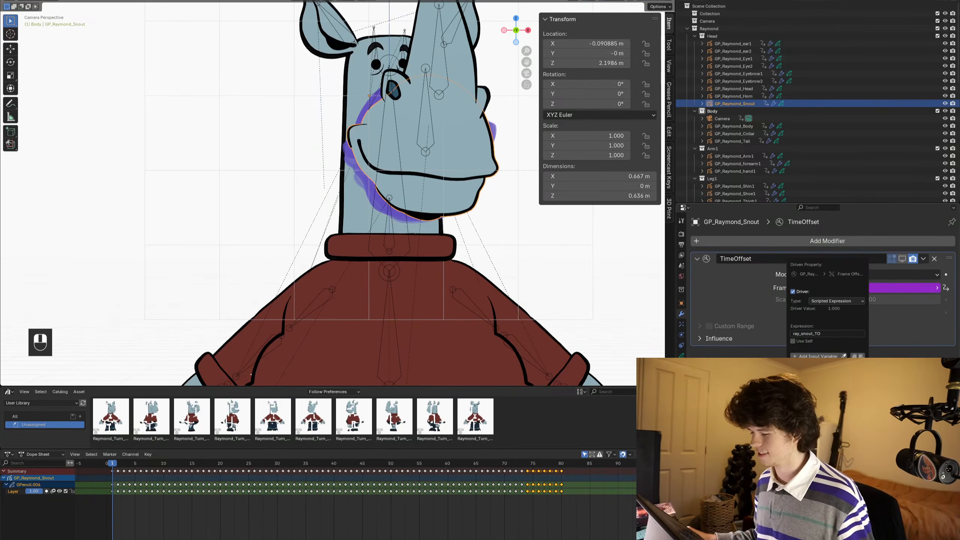
# - Return the type of the snout's TimeOffset frame driver to Averaged Value
pyautogui.rightClick(845, 289)
pyautogui.click(846, 291)
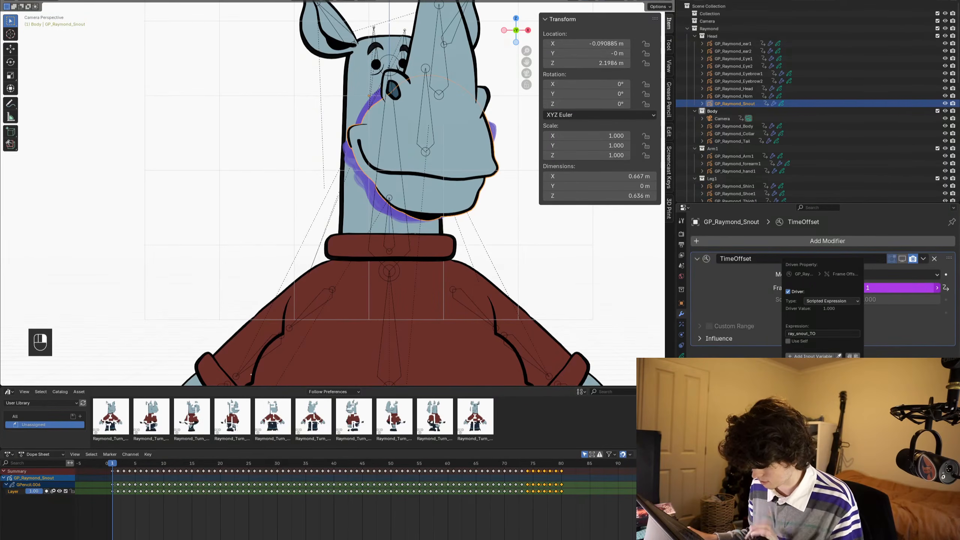
pyautogui.click(831, 300)
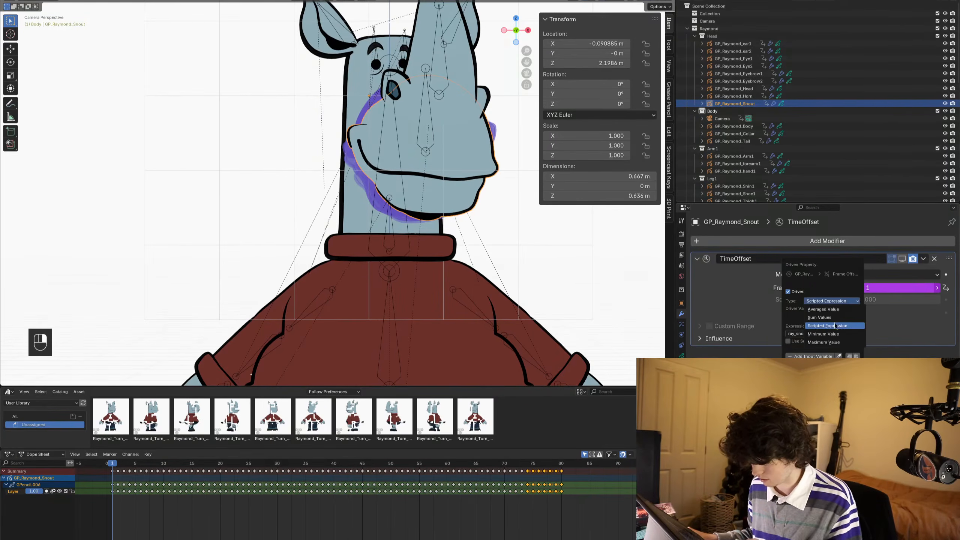
pyautogui.click(832, 310)
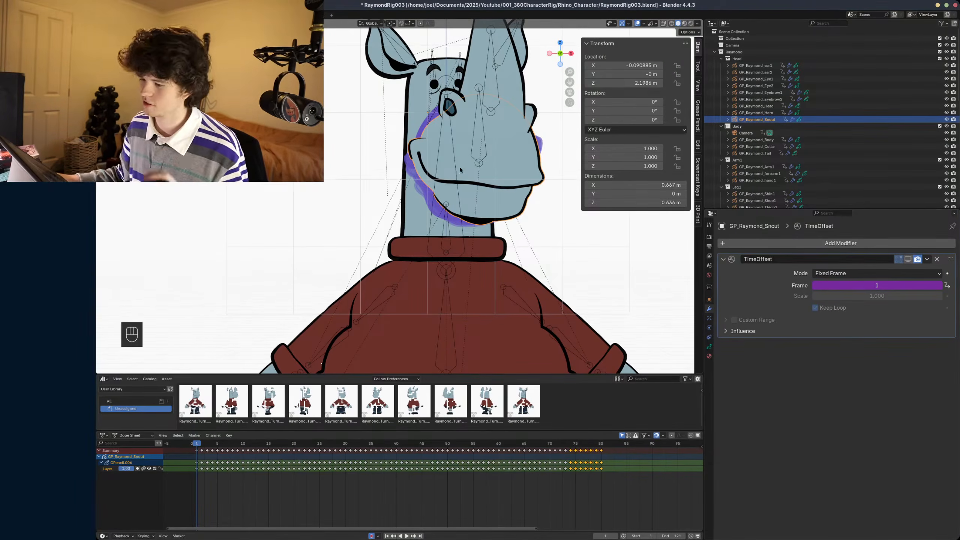
# - Copy the data path of the snout bone's ray_mouthshape property in Pose Mode and reselect the snout object in Object Mode
pyautogui.click(481, 139)
pyautogui.hotkey('ctrl', 'Tab')
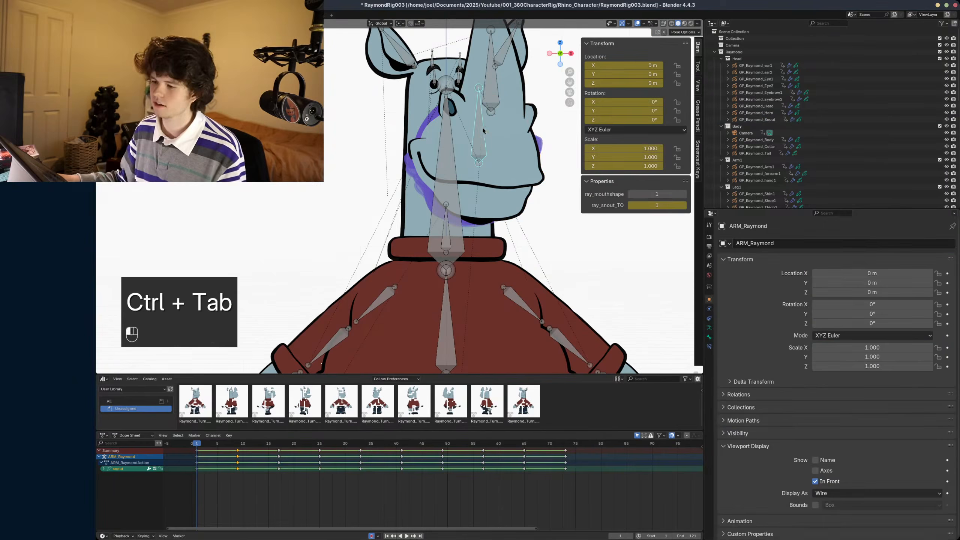
pyautogui.rightClick(656, 192)
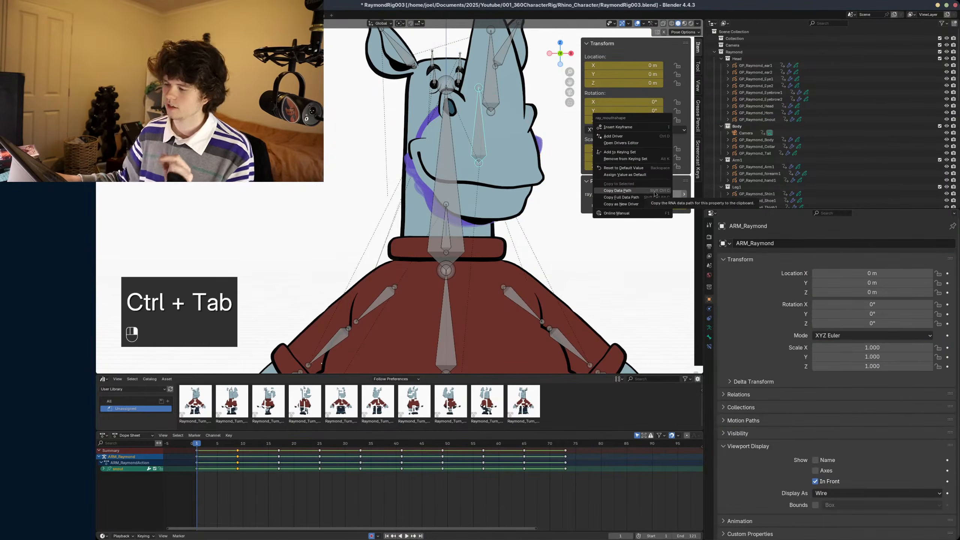
pyautogui.click(655, 191)
pyautogui.hotkey('ctrl', 'Tab')
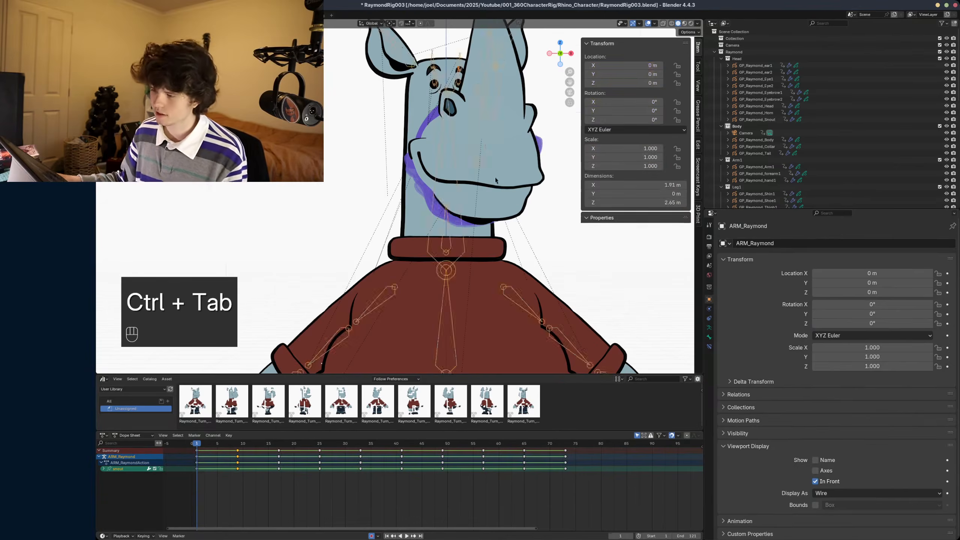
pyautogui.click(495, 180)
pyautogui.hotkey('ctrl', 'Tab')
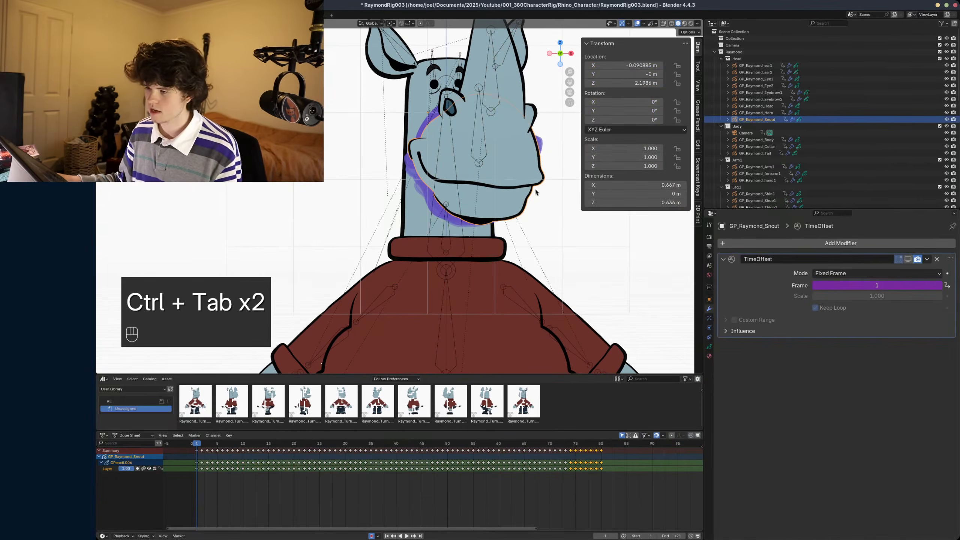
pyautogui.hotkey('alt', 'a')
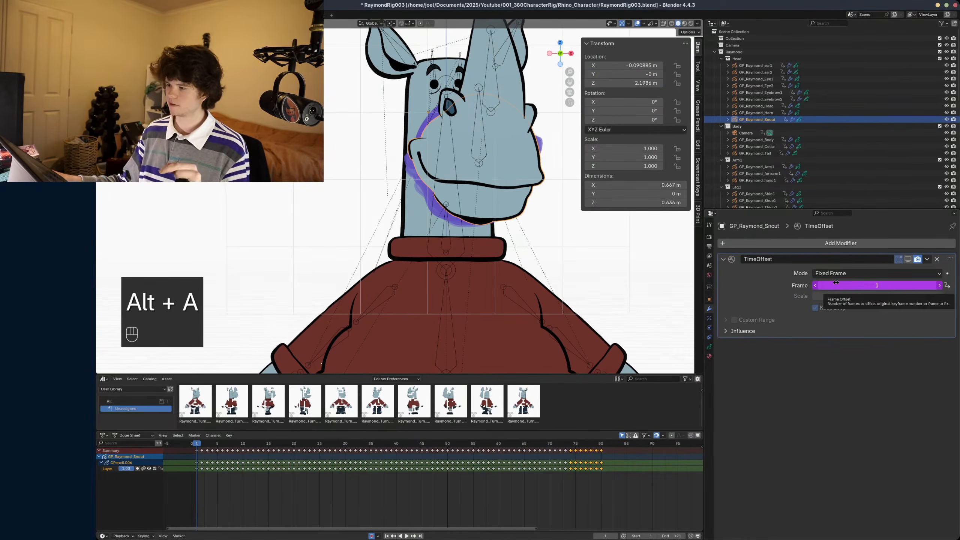
# - Edit the driver on the snout's TimeOffset frame and set its type to Scripted Expression
pyautogui.rightClick(836, 283)
pyautogui.click(831, 284)
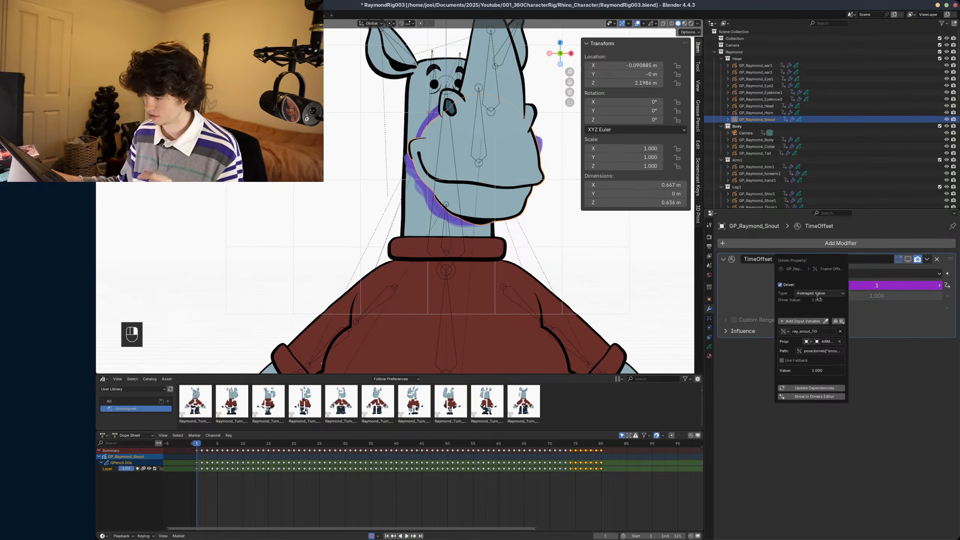
pyautogui.click(817, 294)
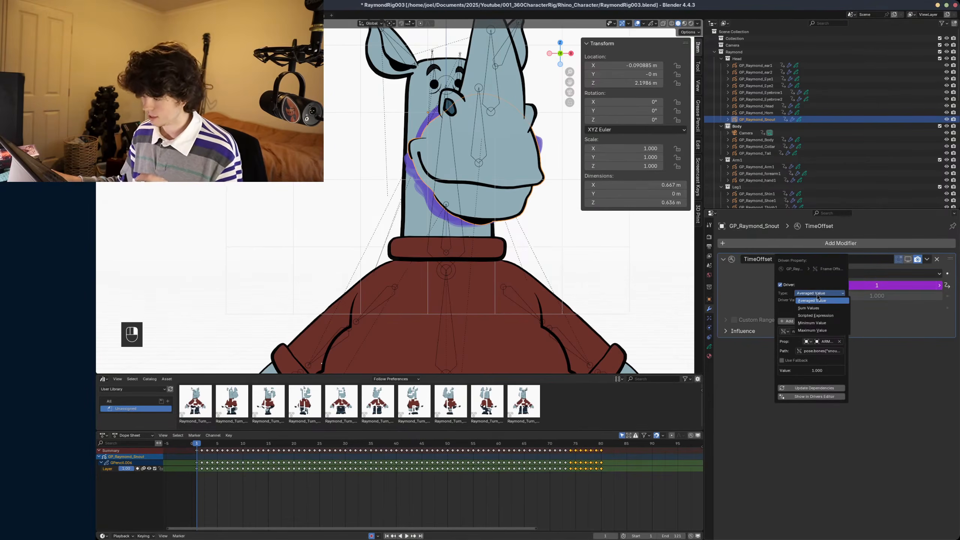
pyautogui.click(820, 316)
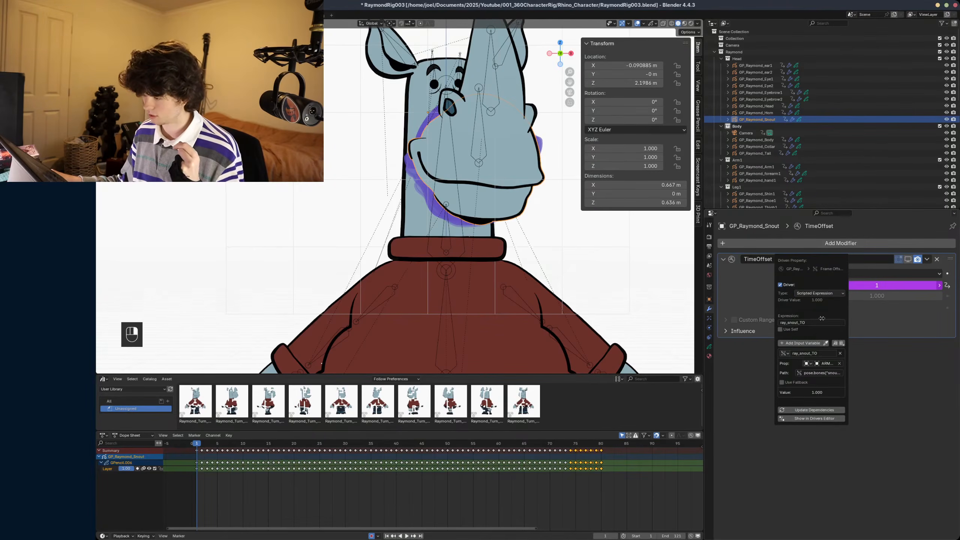
# - Add a driver input variable named mouthshape that targets ARM_Raymond and uses the copied ray_mouthshape data path
pyautogui.click(800, 343)
pyautogui.click(804, 411)
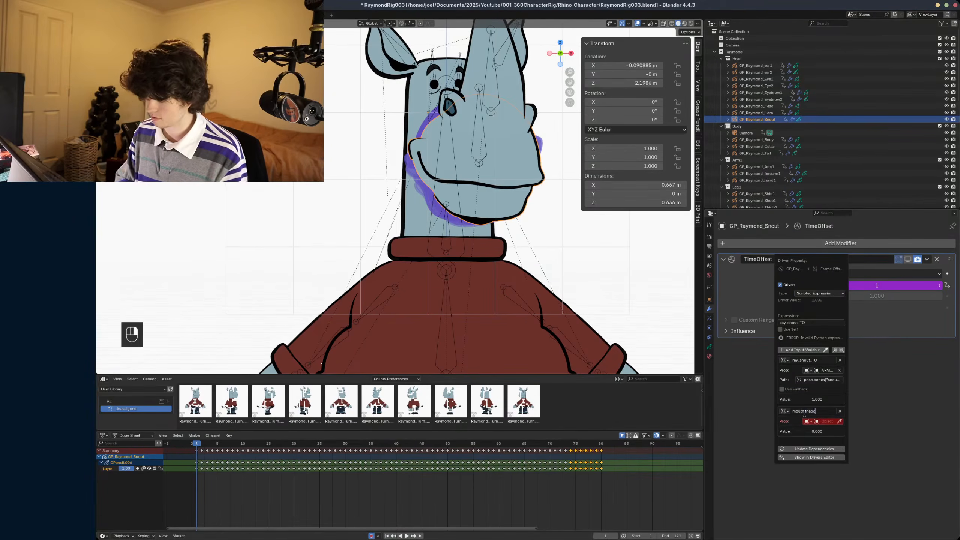
pyautogui.write('mouthshape')
pyautogui.press('Return')
pyautogui.click(820, 421)
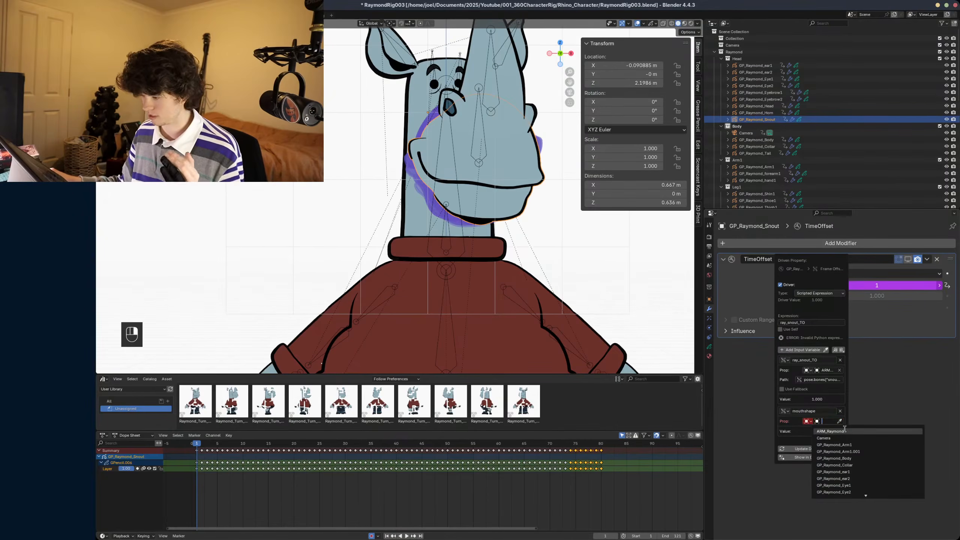
pyautogui.click(833, 431)
pyautogui.click(833, 429)
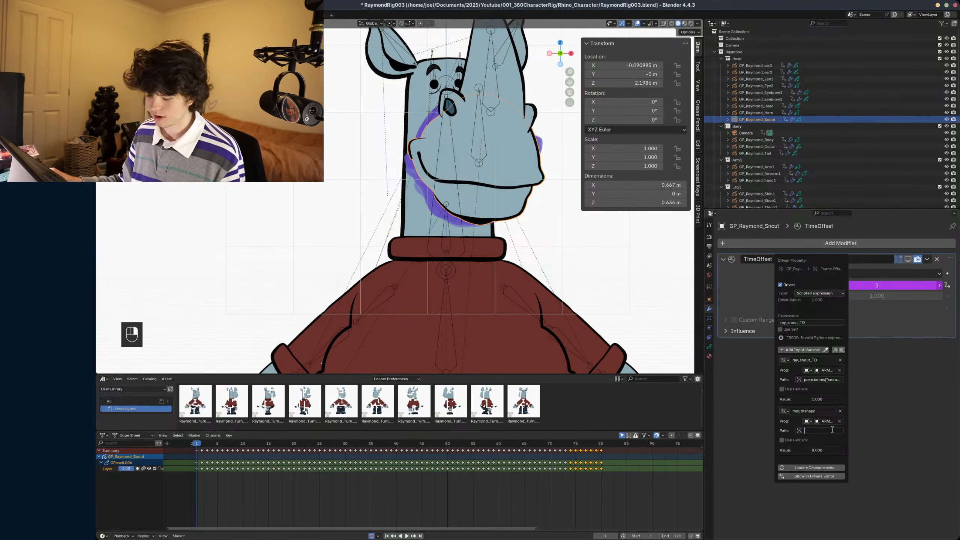
pyautogui.hotkey('ctrl', 'v')
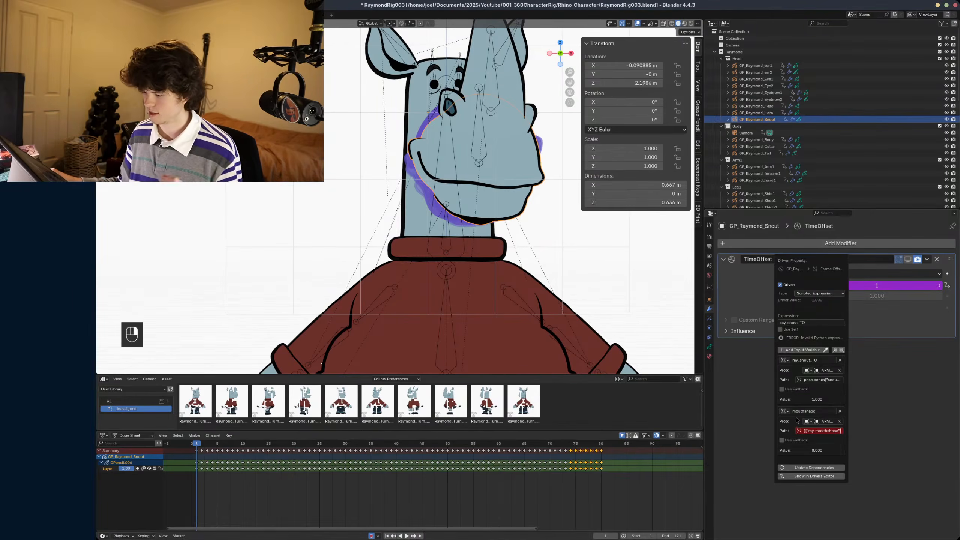
pyautogui.press('Return')
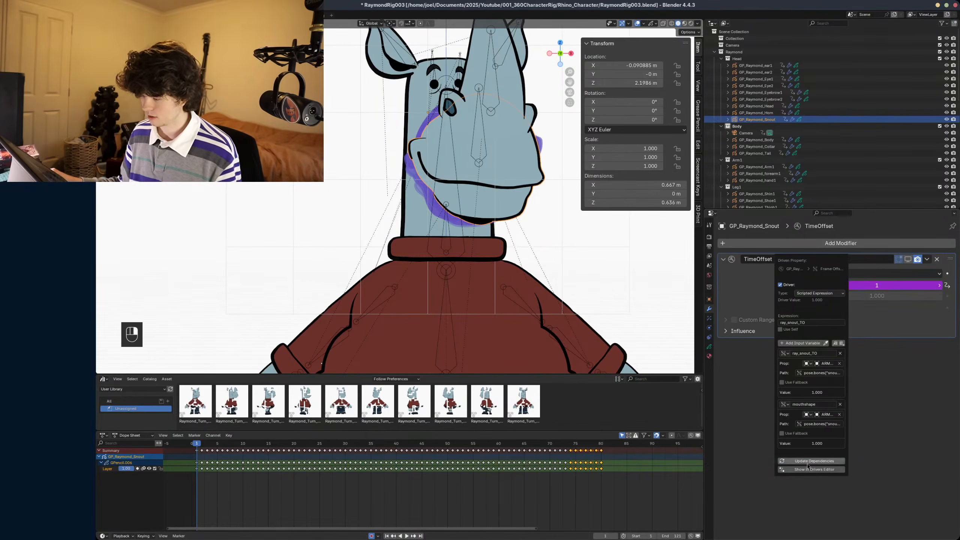
# - Set the snout's TimeOffset driver expression to ray_snout_TO+mouthshape
pyautogui.click(808, 322)
pyautogui.click(809, 321)
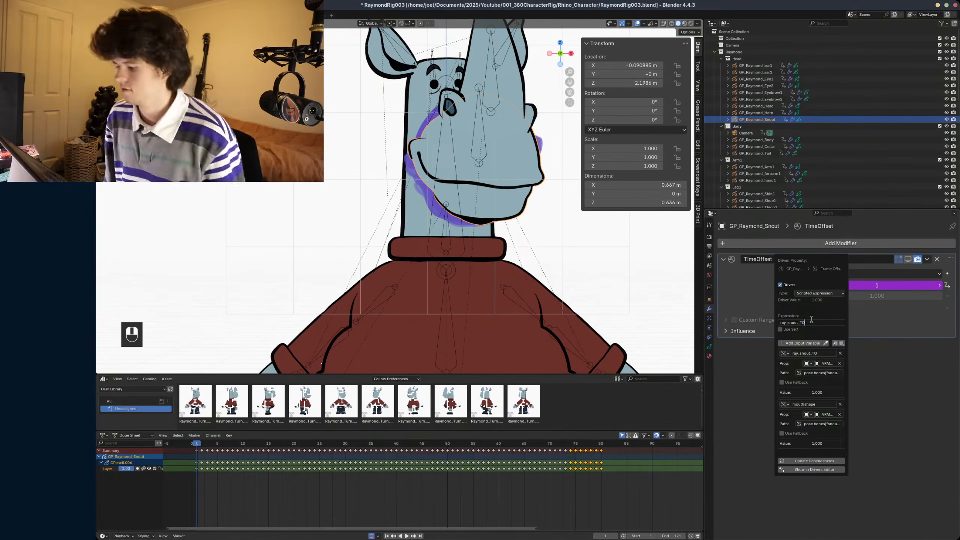
pyautogui.write('+')
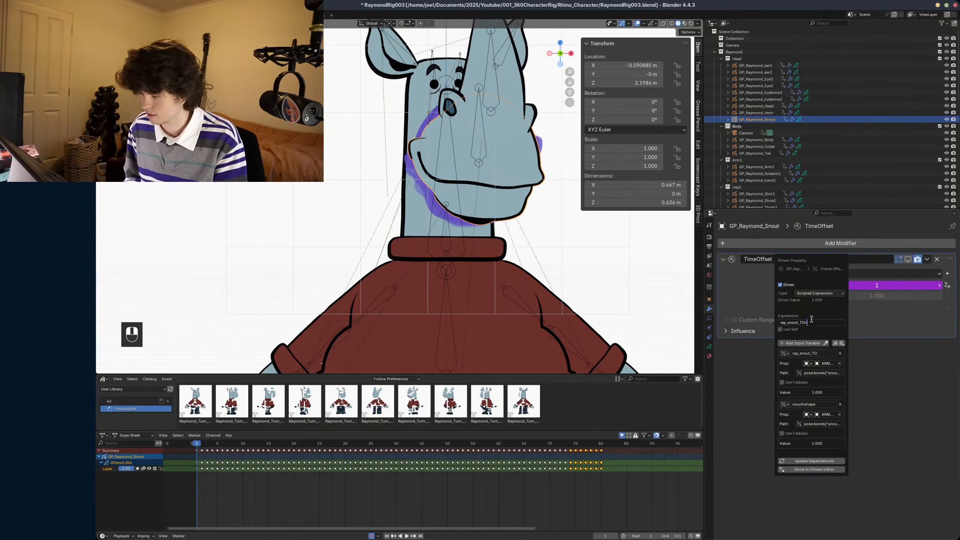
pyautogui.write('mouthshape')
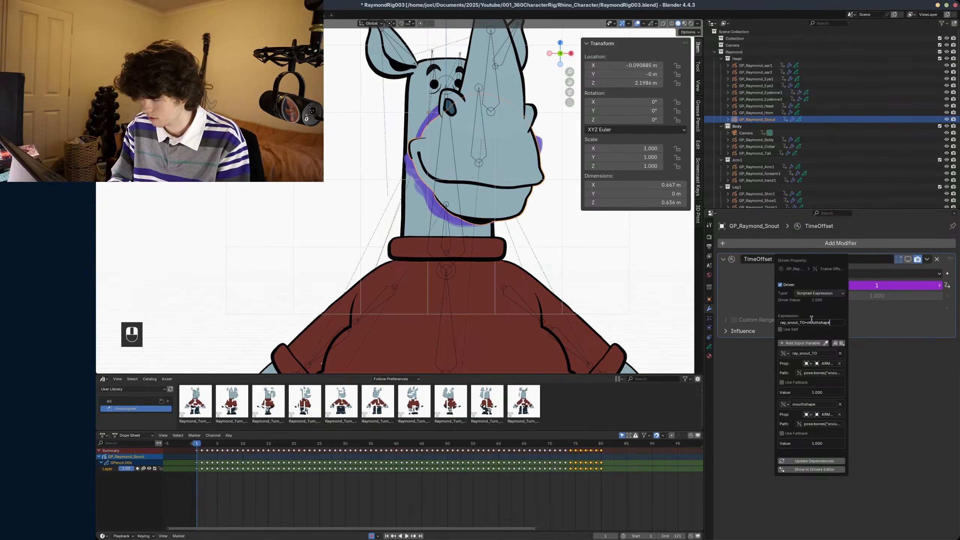
pyautogui.press('Return')
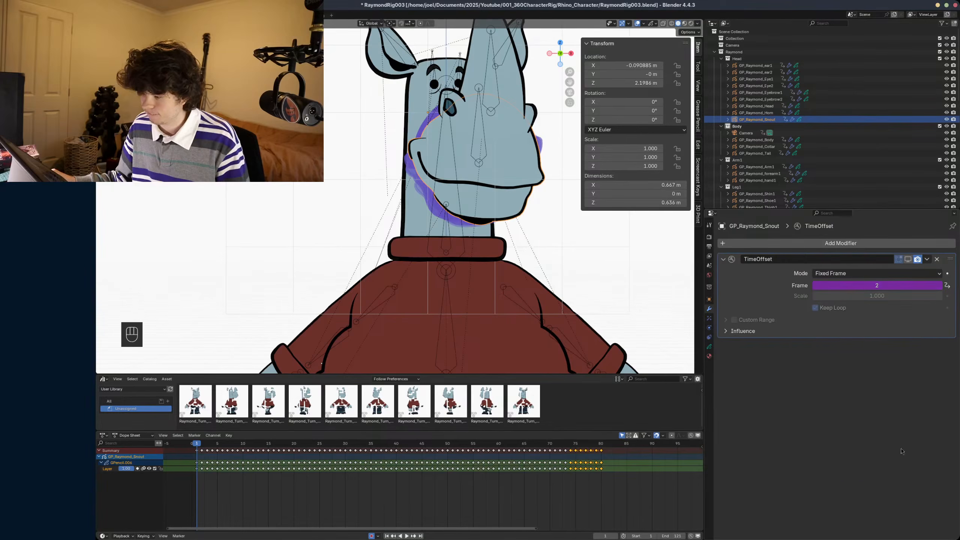
# - Step through Raymond's turnaround frames with the snout object selected to check its drawings, and save the rig file
pyautogui.click(483, 148)
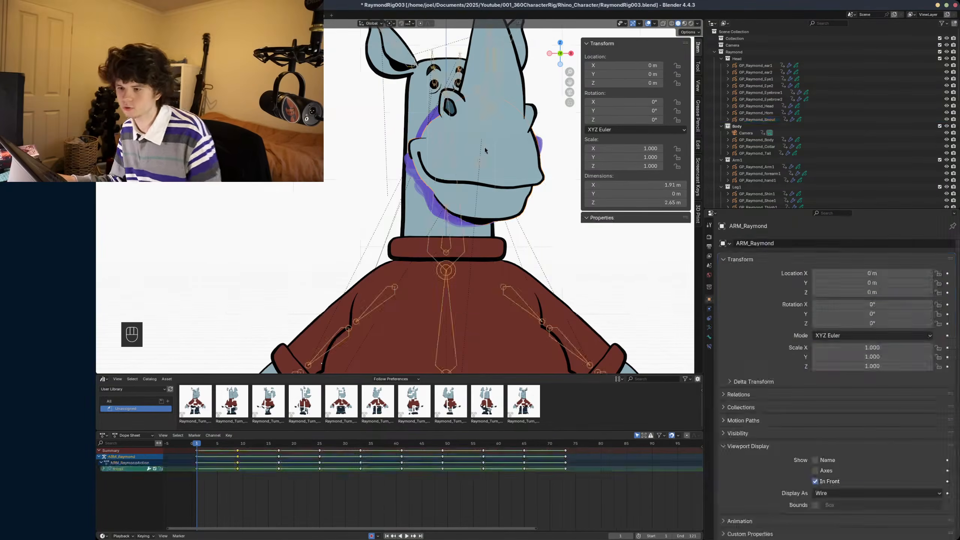
pyautogui.click(484, 147)
pyautogui.scroll(-5, 477, 213)
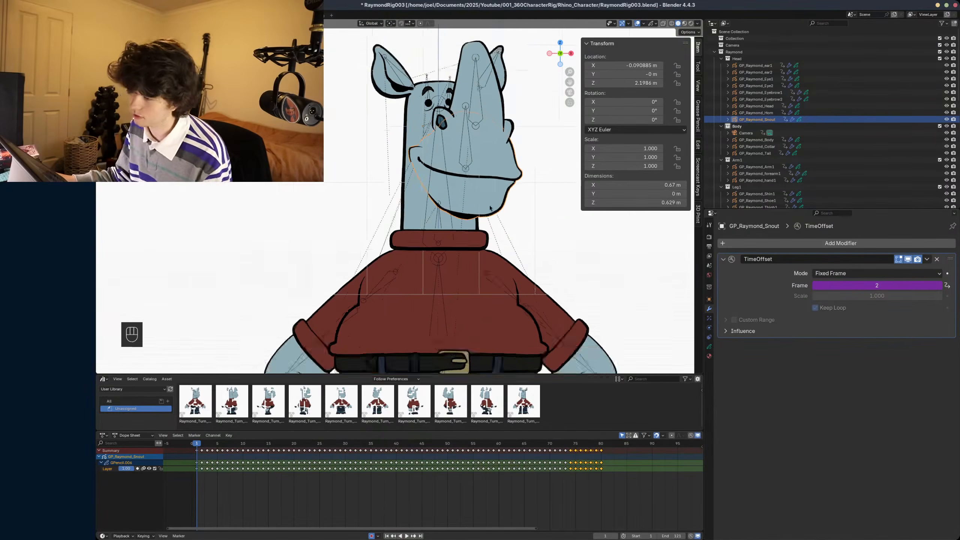
pyautogui.keyDown('alt'); pyautogui.scroll(-20, 477, 214); pyautogui.keyUp('alt')
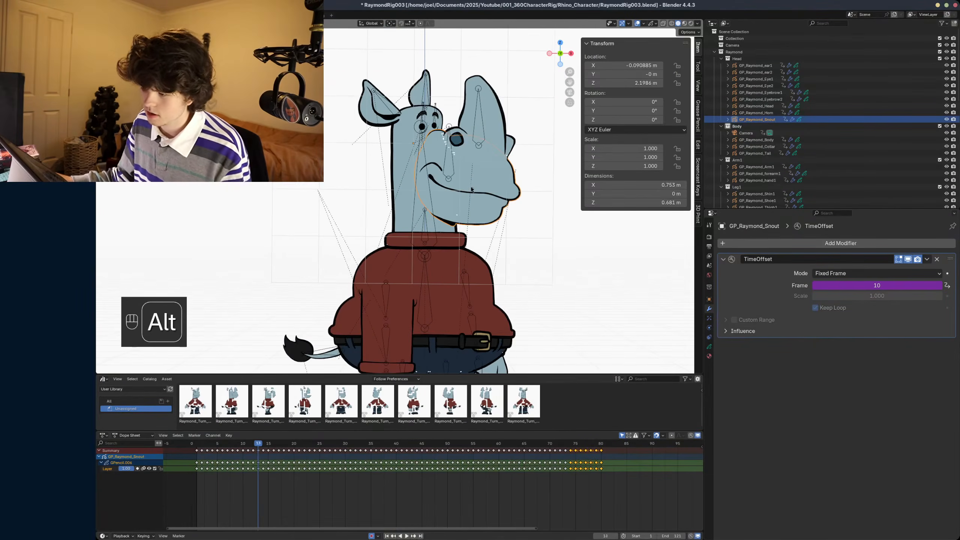
pyautogui.keyDown('alt'); pyautogui.scroll(-16, 496, 178); pyautogui.keyUp('alt')
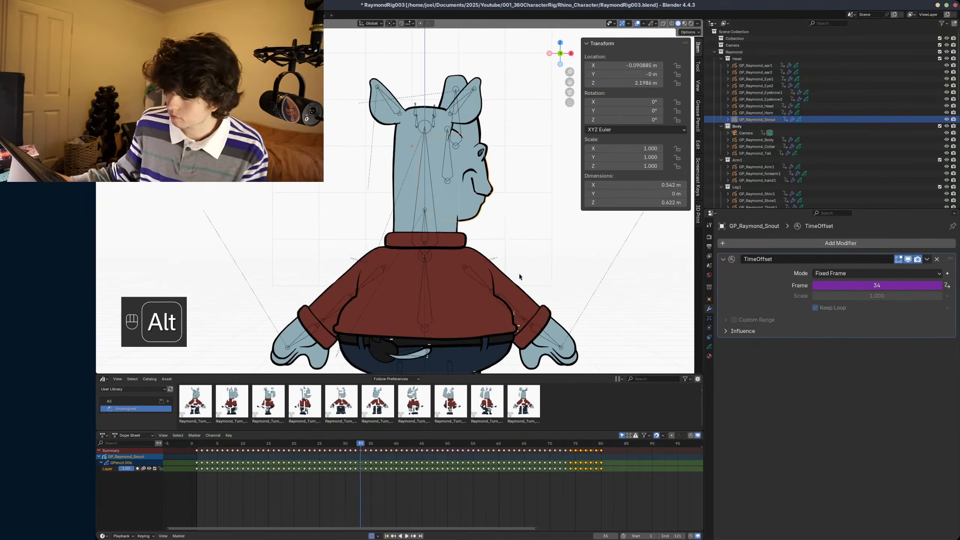
pyautogui.keyDown('alt'); pyautogui.scroll(-18, 503, 185); pyautogui.keyUp('alt')
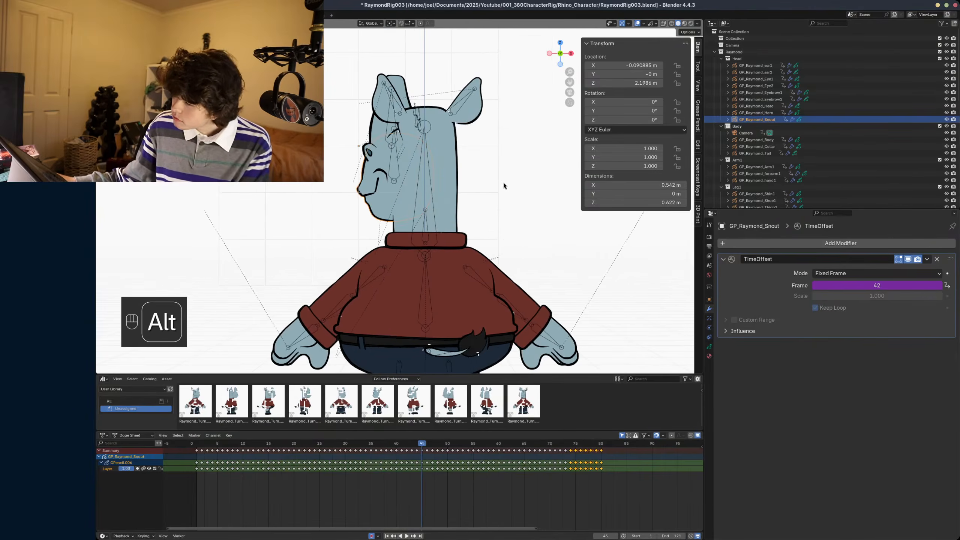
pyautogui.keyDown('alt'); pyautogui.scroll(-5, 504, 185); pyautogui.keyUp('alt')
pyautogui.hotkey('ctrl', 's')
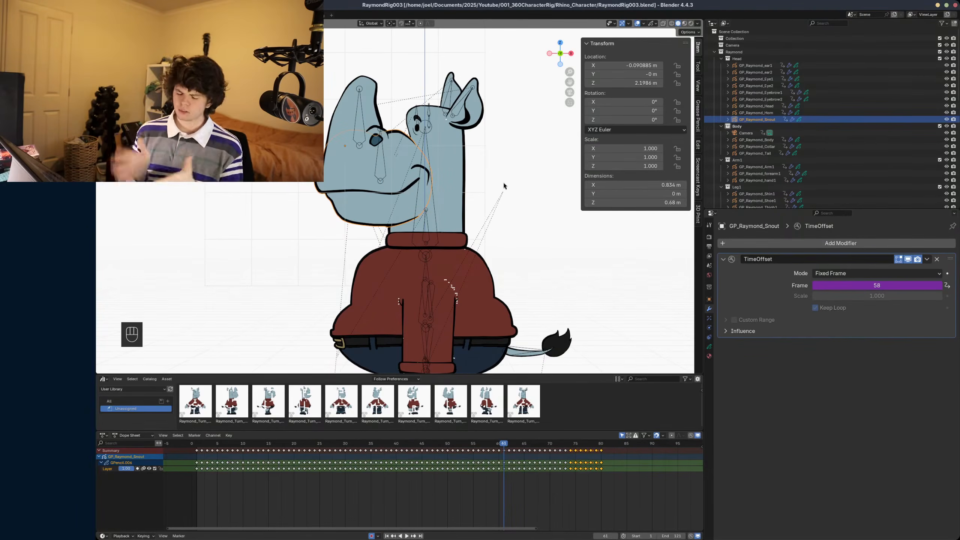
# - Edit the snout's TimeOffset frame driver and change its expression to (ray_snout_TO*7)+mouthshape
pyautogui.rightClick(836, 286)
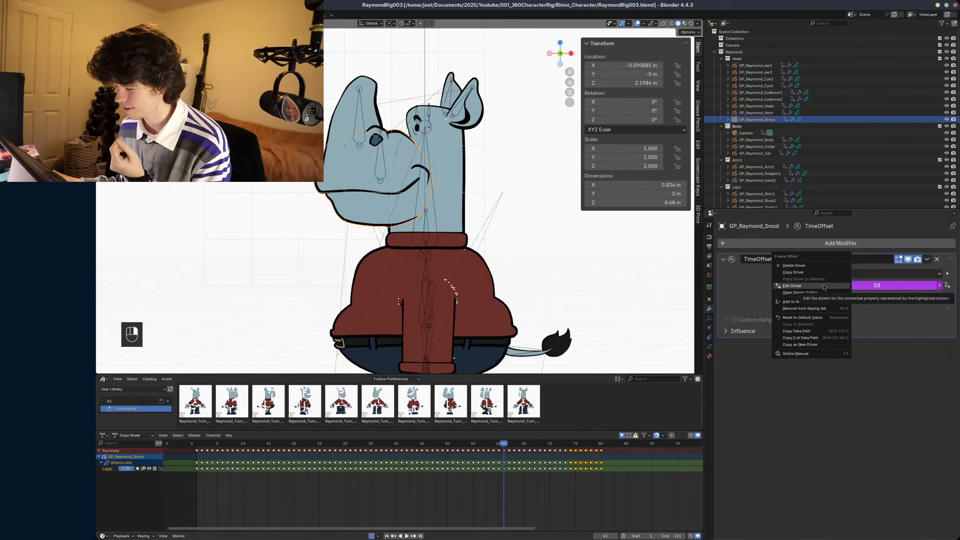
pyautogui.click(823, 286)
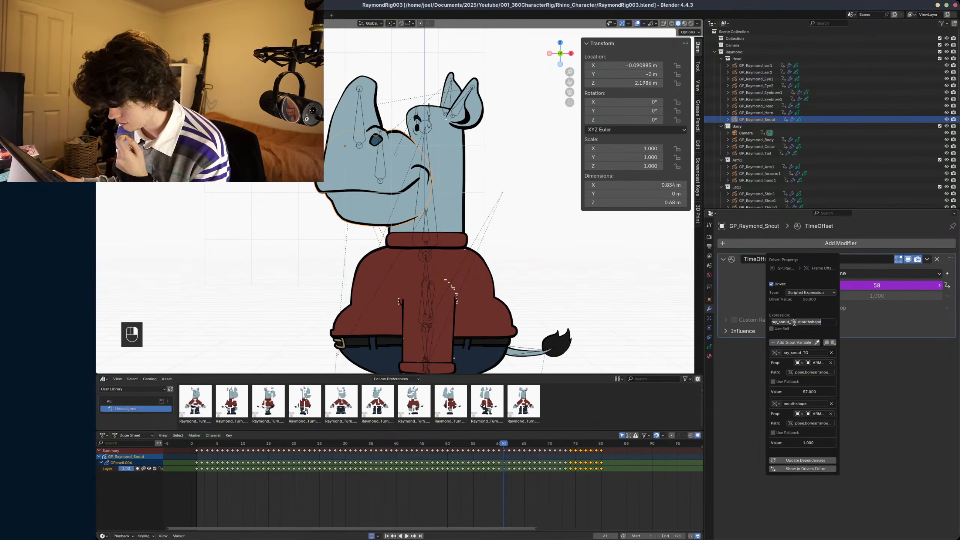
pyautogui.click(796, 322)
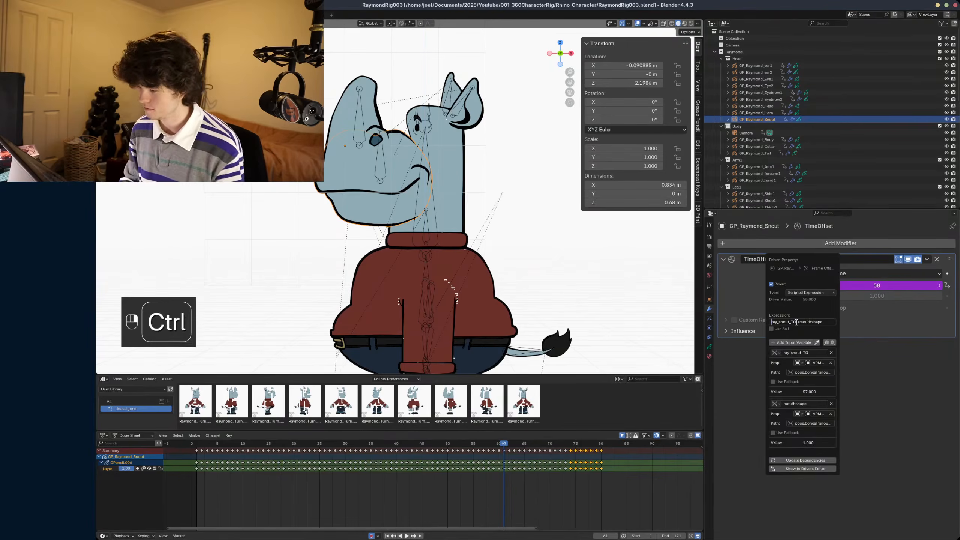
pyautogui.write('(')
pyautogui.hotkey('ctrl', 'Right')
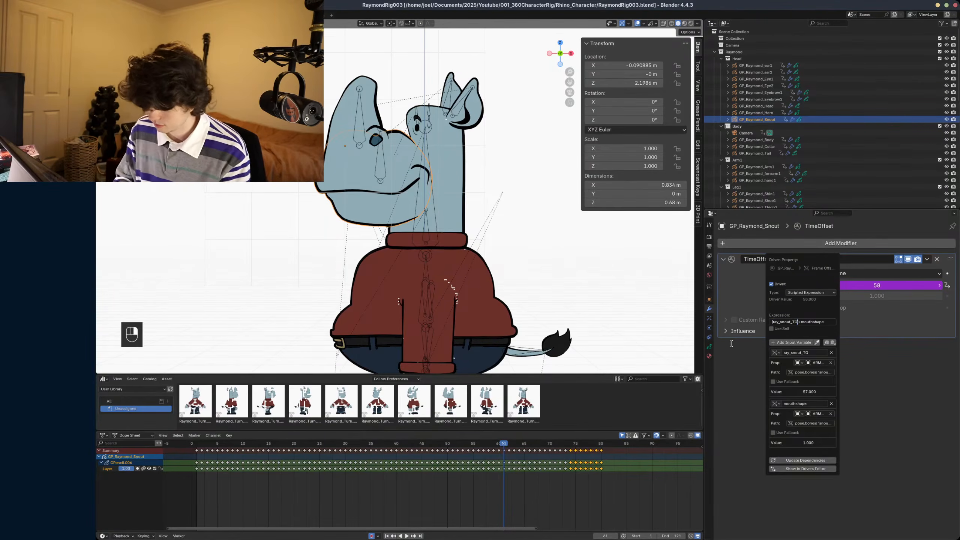
pyautogui.write('*7')
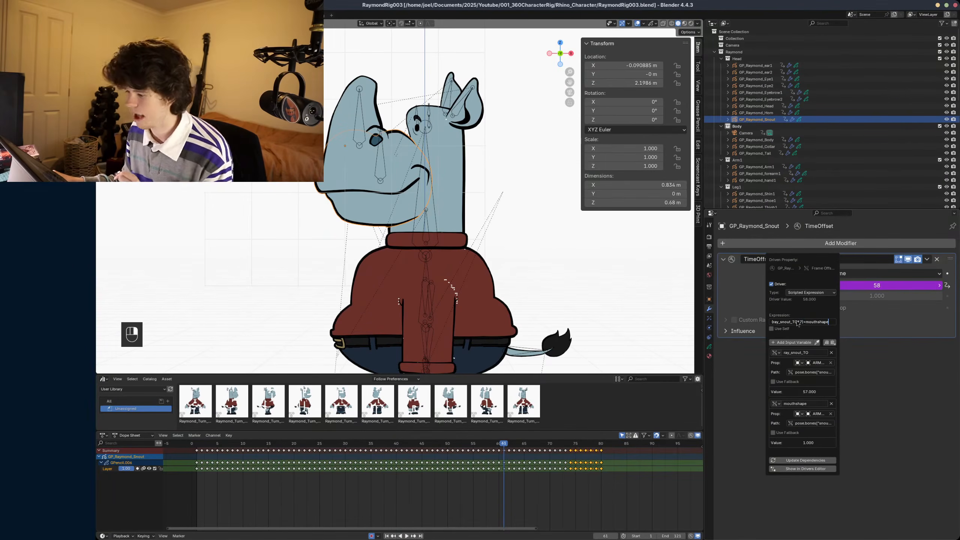
pyautogui.press('Return')
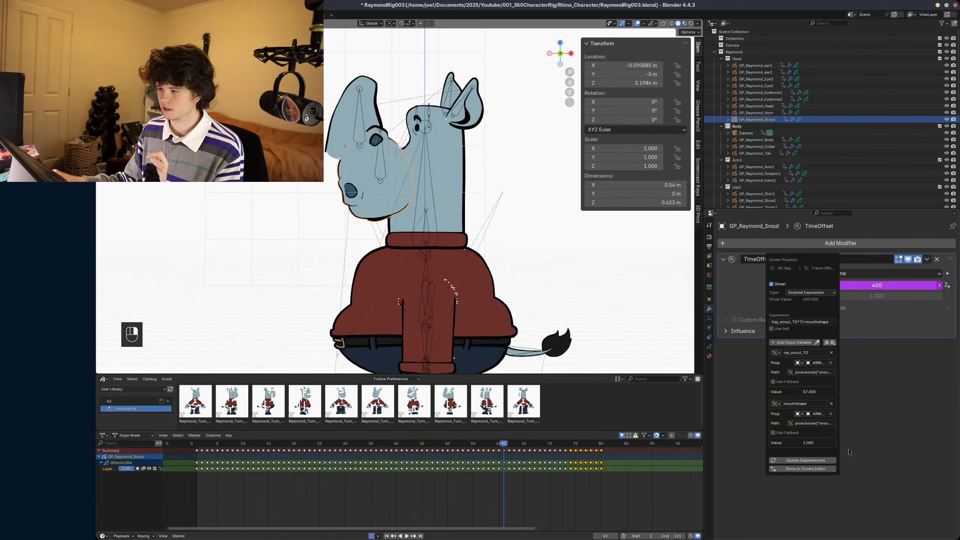
# - Return to frame 1 and switch Raymond's armature to Pose Mode with the snout bone selected
pyautogui.keyDown('alt'); pyautogui.scroll(-3, 490, 316); pyautogui.keyUp('alt')
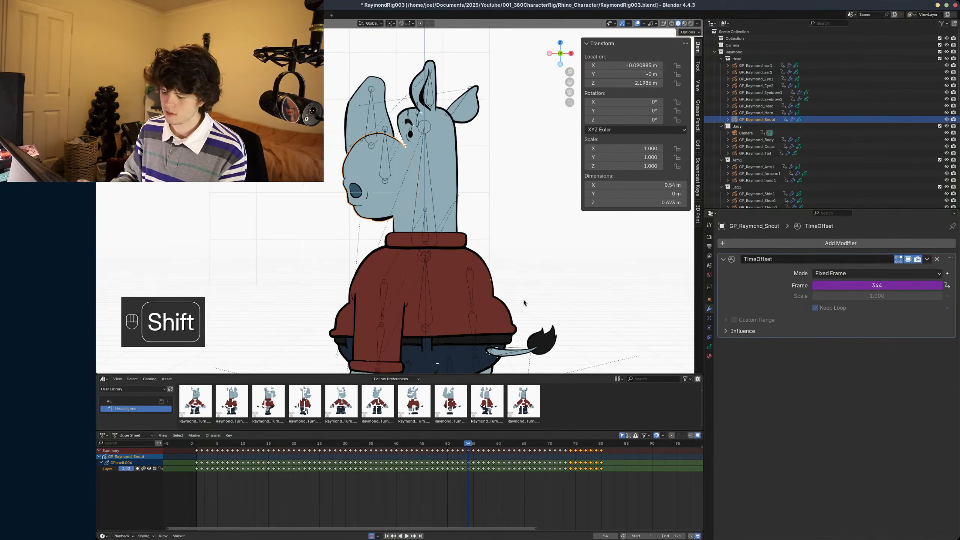
pyautogui.hotkey('shift', 'Left')
pyautogui.click(457, 136)
pyautogui.click(456, 137)
pyautogui.hotkey('ctrl', 'Tab')
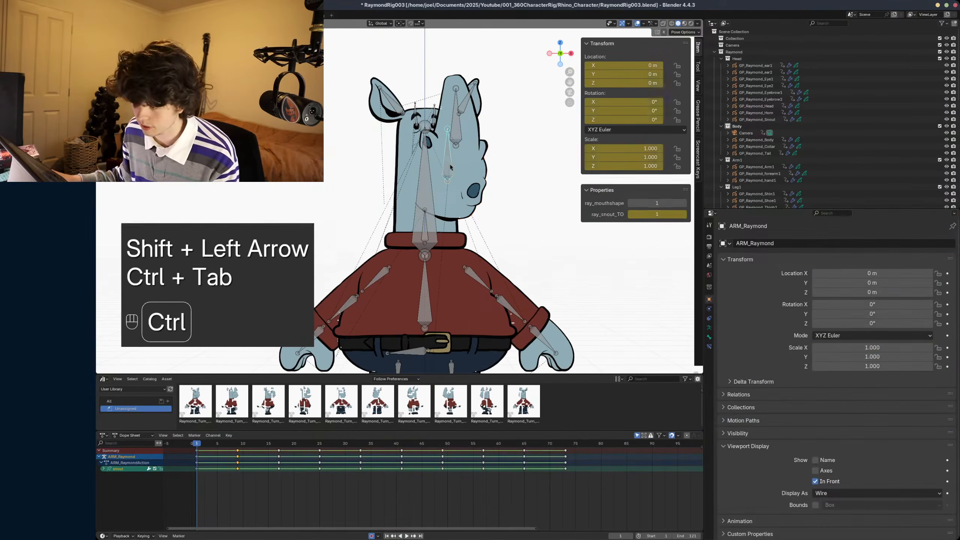
# - Set the snout bone's ray_mouthshape to 0 and try to lower ray_snout_TO below 1
pyautogui.click(630, 194)
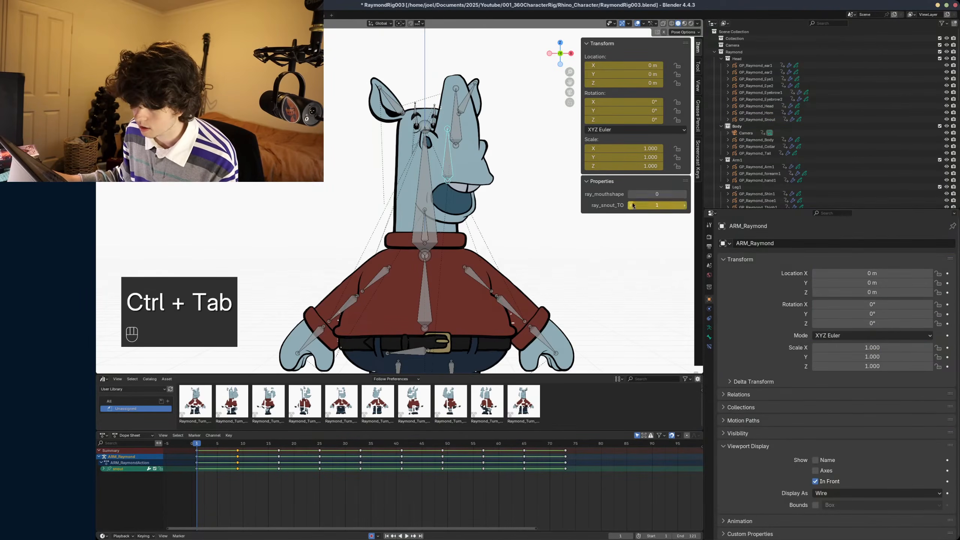
pyautogui.click(632, 205)
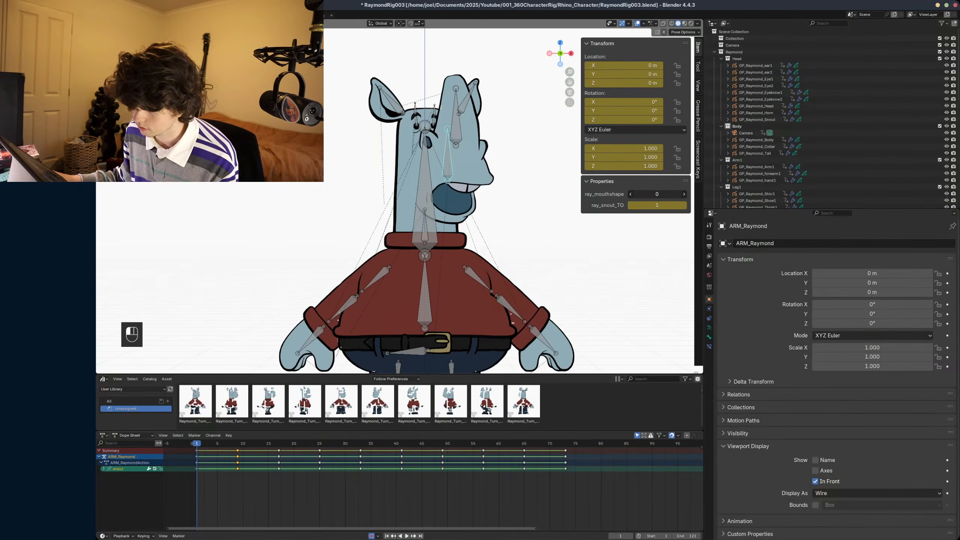
pyautogui.moveTo(657, 193)
pyautogui.mouseDown()
pyautogui.moveTo(668, 194)
pyautogui.moveTo(657, 193)
pyautogui.mouseUp()
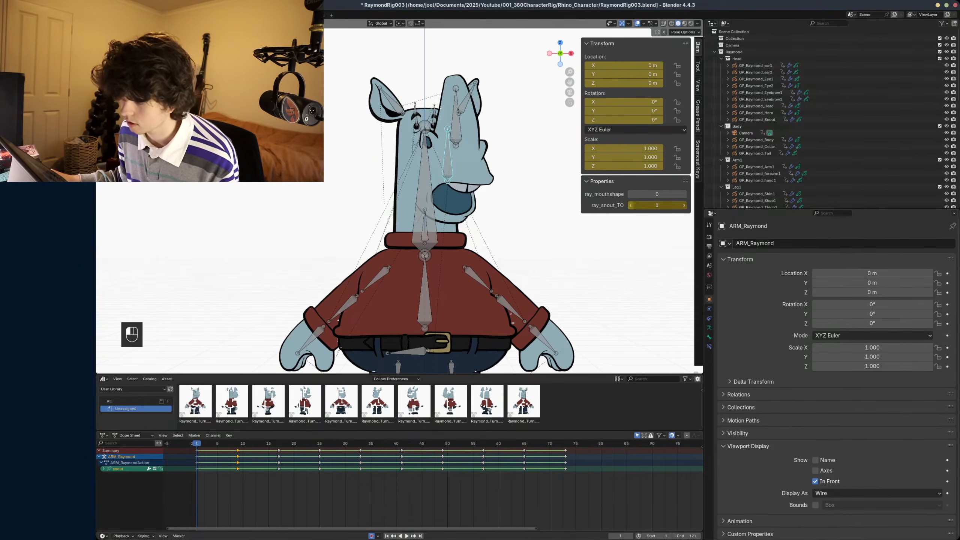
pyautogui.scroll(-1, 467, 183)
pyautogui.keyDown('shift'); pyautogui.moveTo(468, 184); pyautogui.dragTo(483, 196, button='middle'); pyautogui.keyUp('shift')
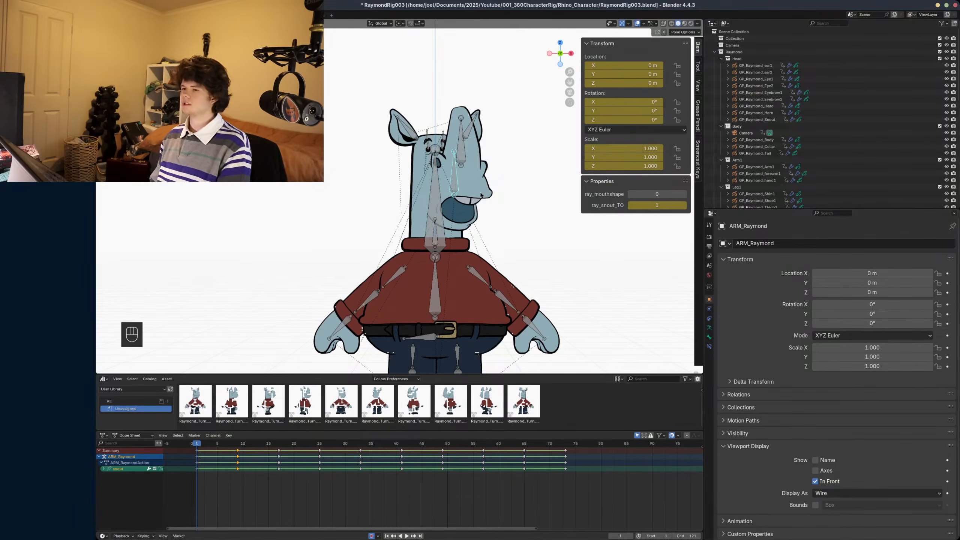
# - Edit the snout bone's ray_snout_TO custom property, setting its minimum to 0 and lowering its default value
pyautogui.click(709, 336)
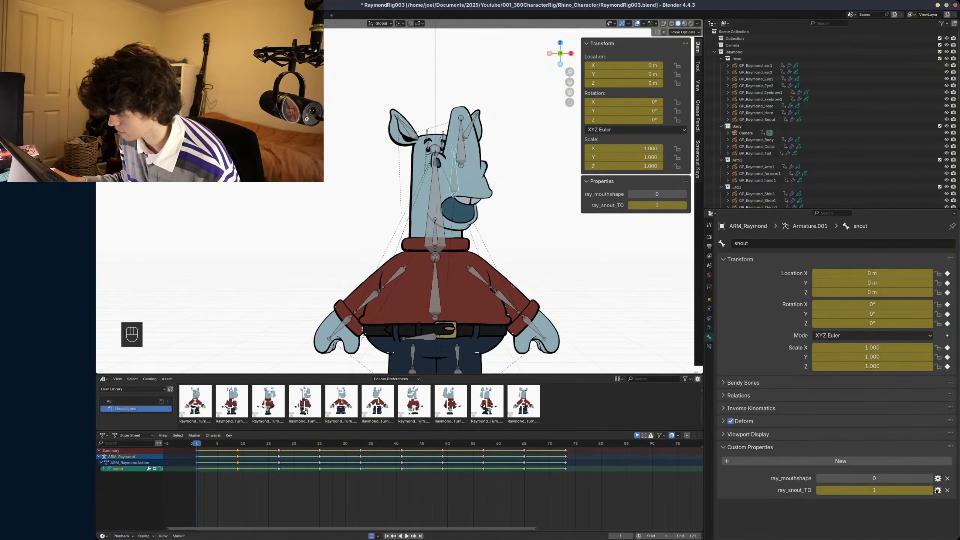
pyautogui.click(937, 490)
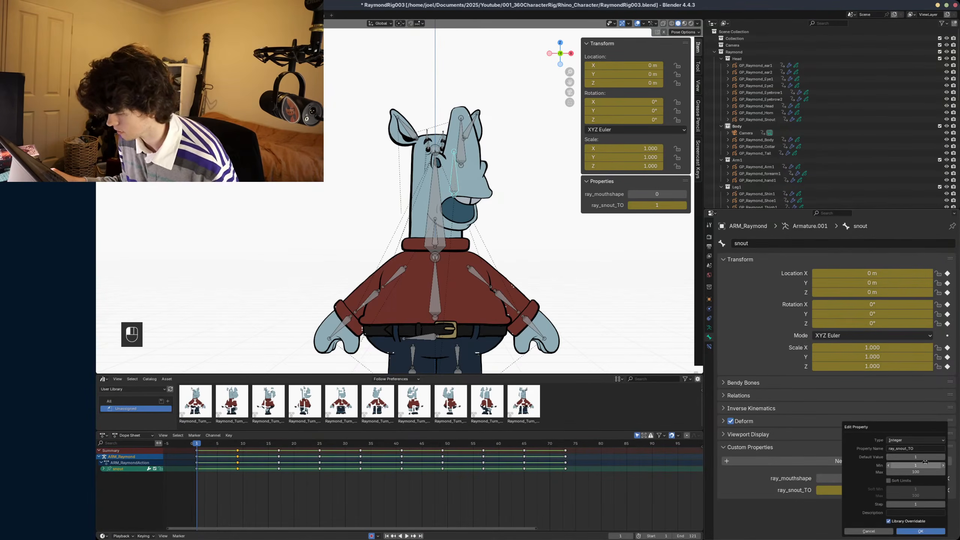
pyautogui.click(890, 465)
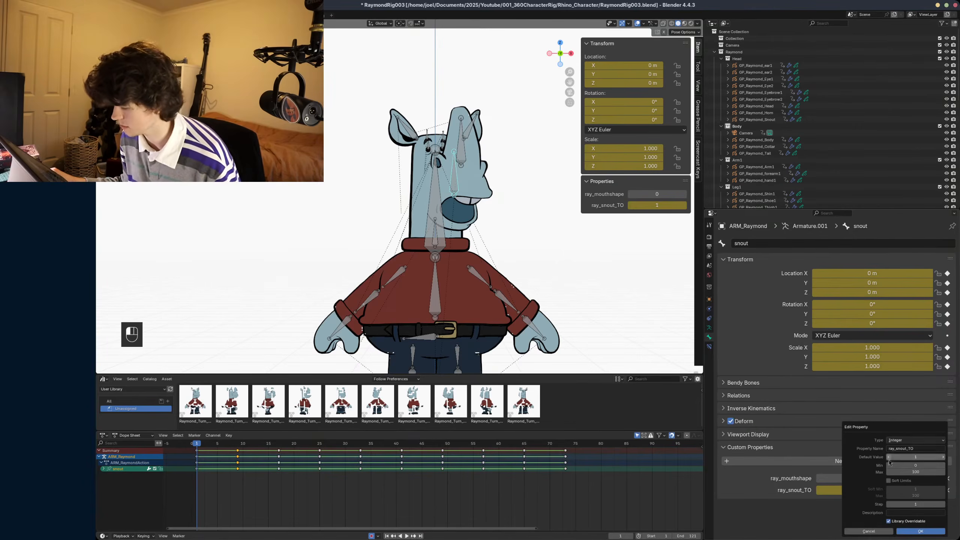
pyautogui.click(889, 457)
pyautogui.click(920, 530)
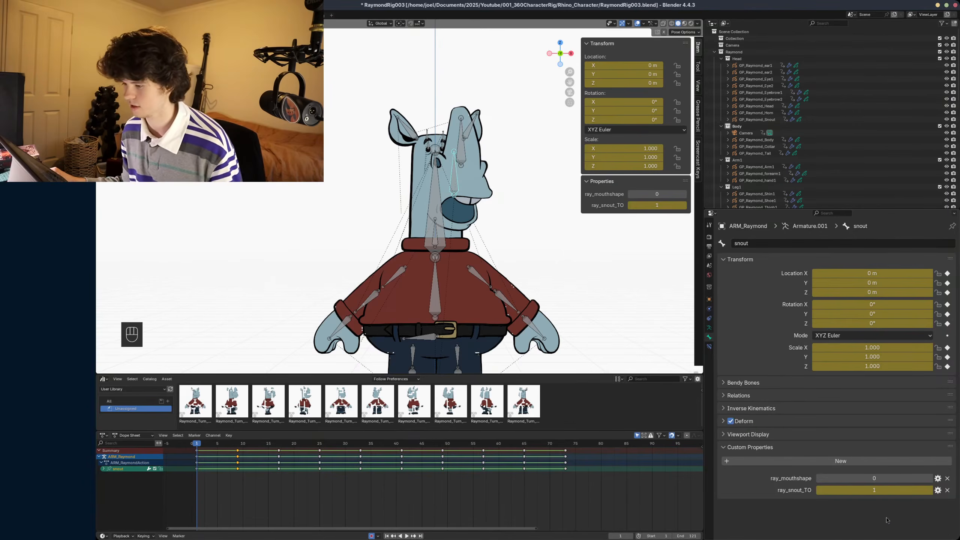
# - Set ray_snout_TO to 0 and ray_mouthshape to 1 on the snout bone, deselect it and save the file
pyautogui.click(630, 206)
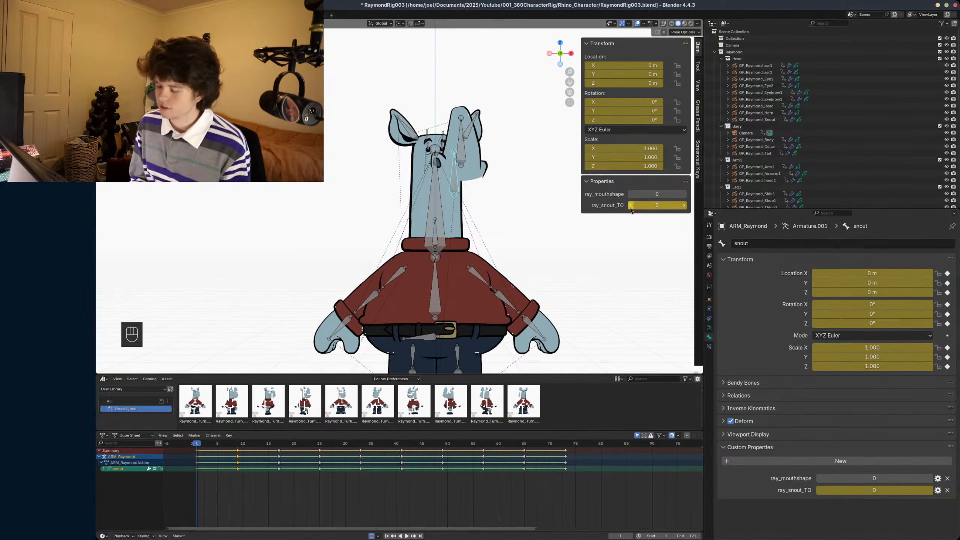
pyautogui.click(685, 194)
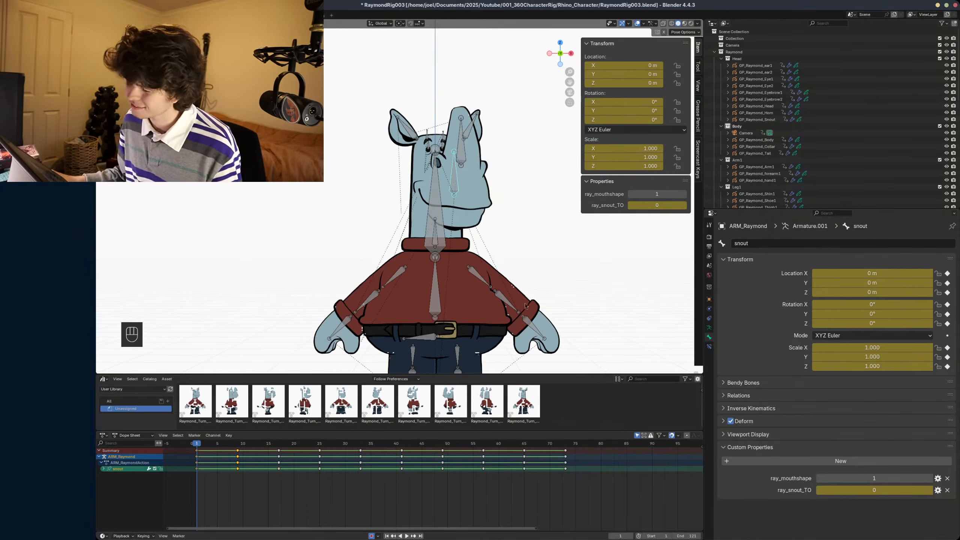
pyautogui.click(480, 204)
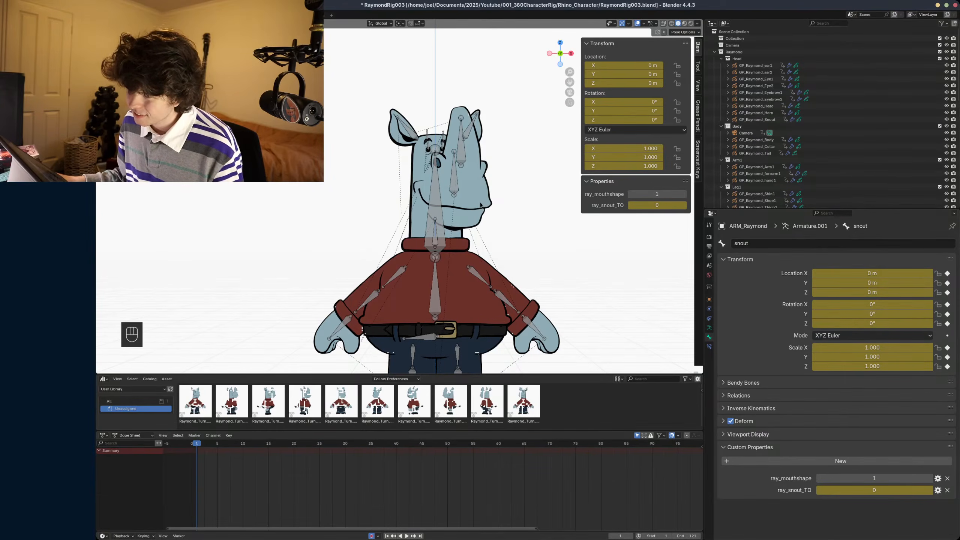
pyautogui.hotkey('ctrl', 's')
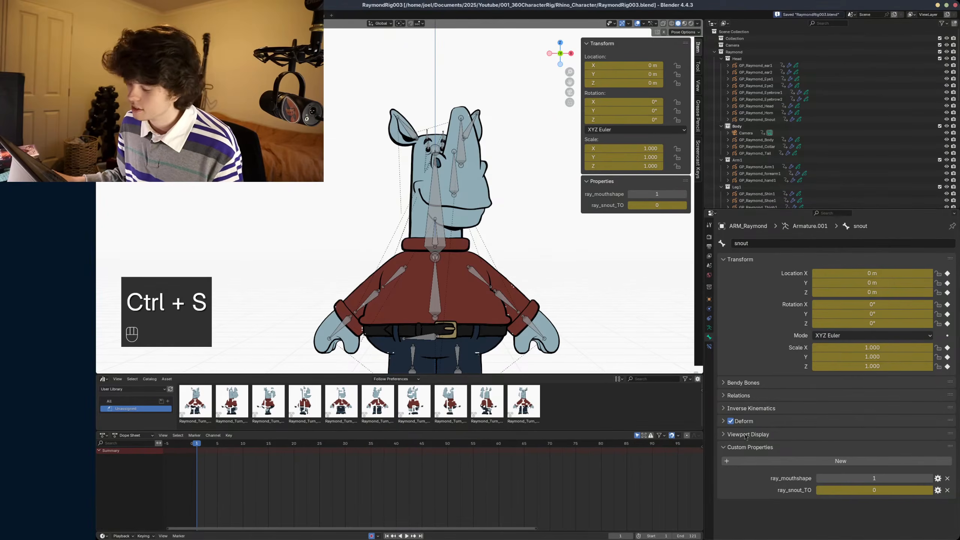
# - Edit the snout bone's ray_mouthshape custom property, setting its minimum to 1 and its maximum to 8
pyautogui.click(938, 478)
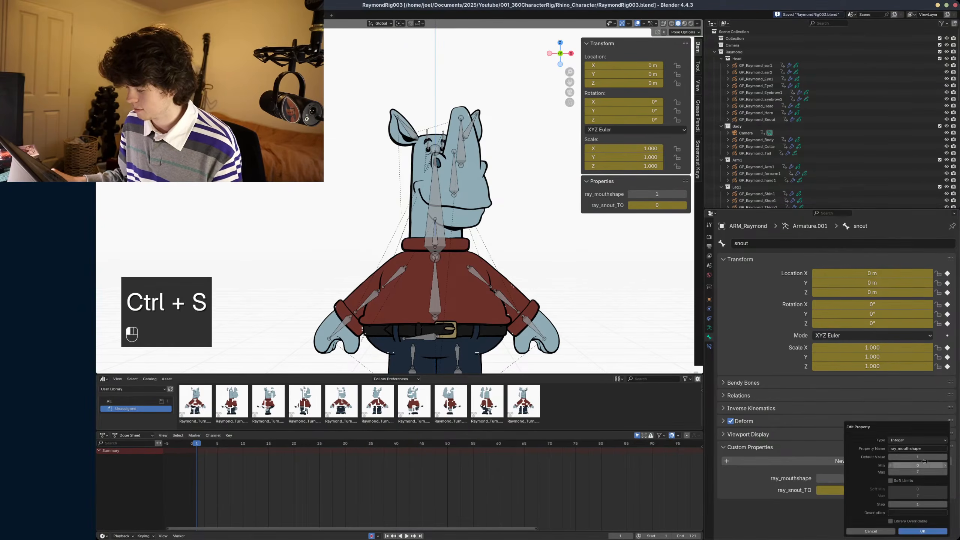
pyautogui.click(917, 465)
pyautogui.write('1')
pyautogui.click(917, 472)
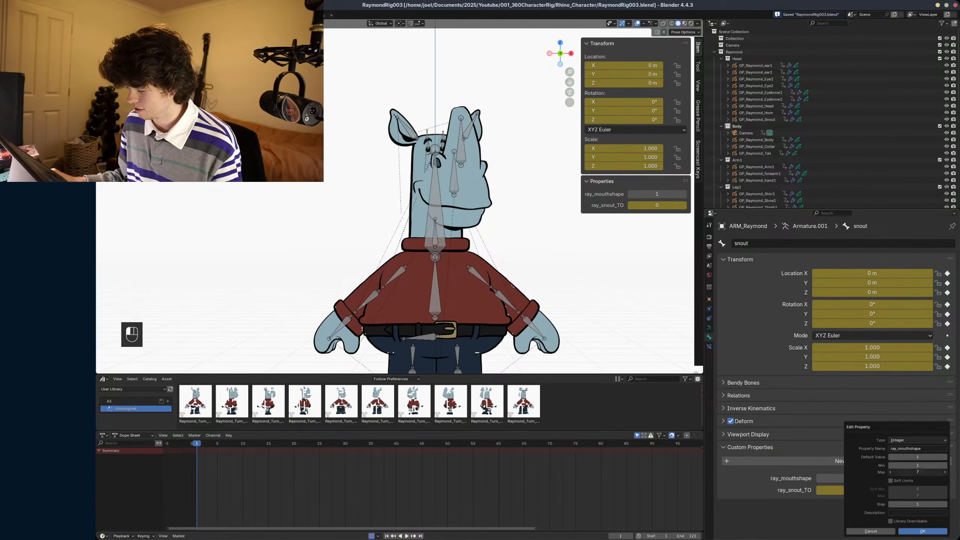
pyautogui.press('Return')
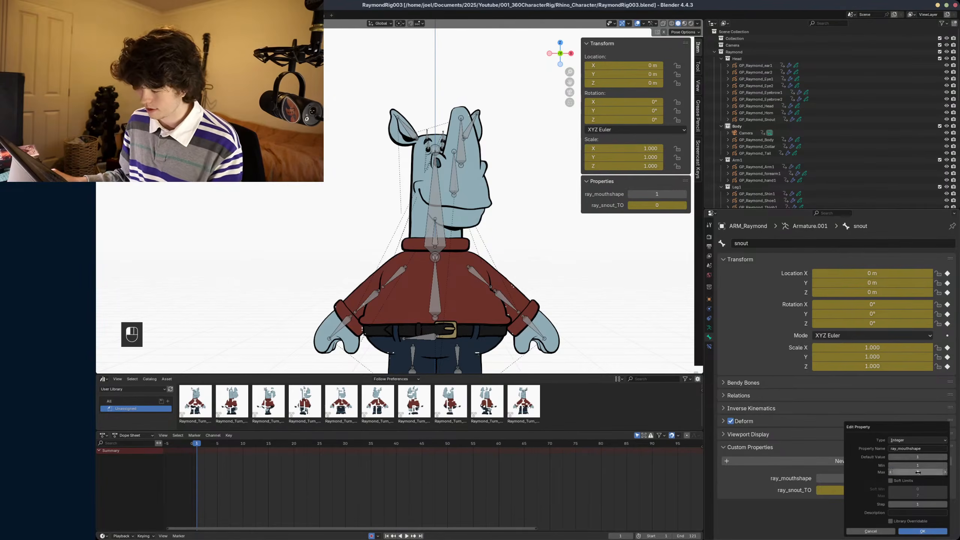
pyautogui.click(919, 531)
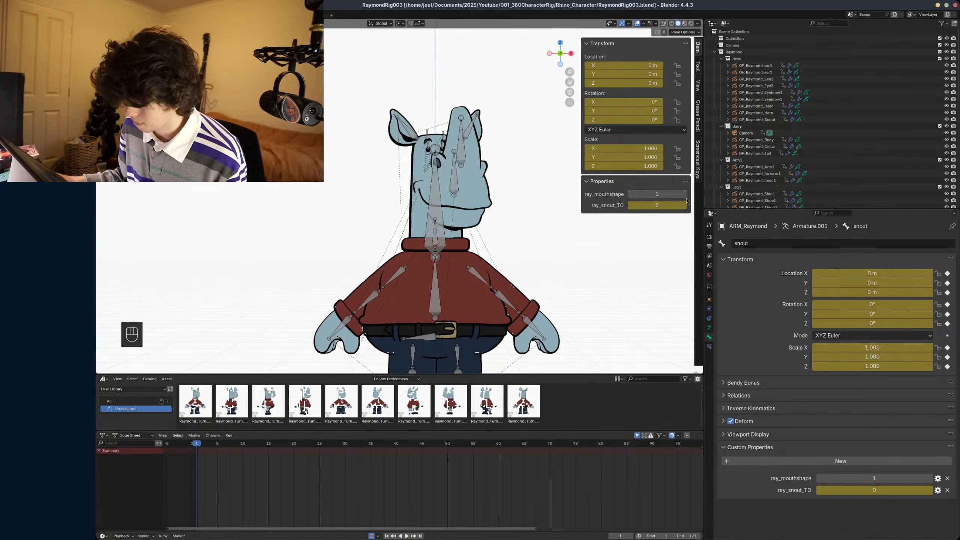
# - Raise ray_mouthshape to 8 on the snout bone to preview the mouth drawings up to the new maximum
pyautogui.click(684, 194)
pyautogui.click(685, 196)
pyautogui.click(686, 196)
pyautogui.click(685, 197)
pyautogui.click(685, 197)
pyautogui.click(686, 197)
pyautogui.click(685, 197)
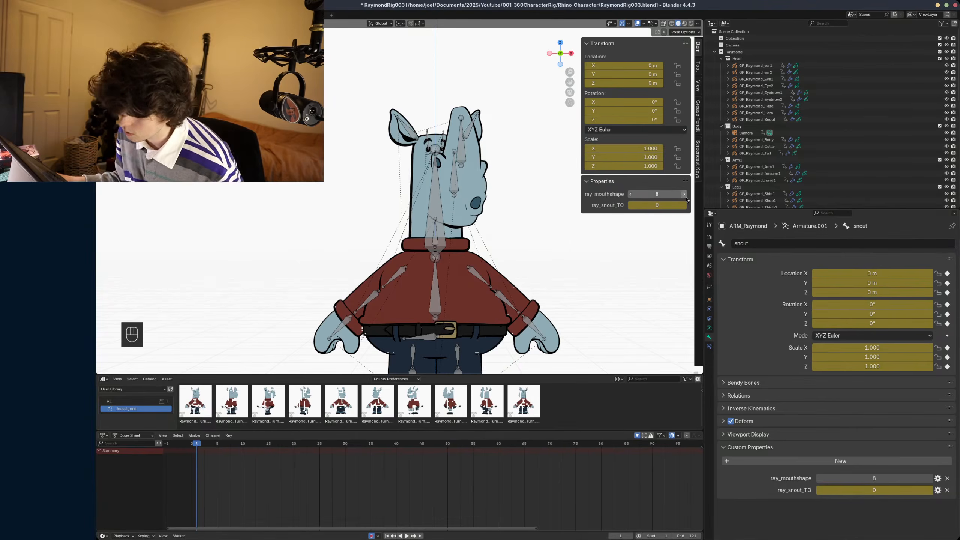
# - Step ray_snout_TO up to 7 and back to 0 to check the last mouth shape across the turnaround angles
pyautogui.click(684, 205)
pyautogui.click(684, 206)
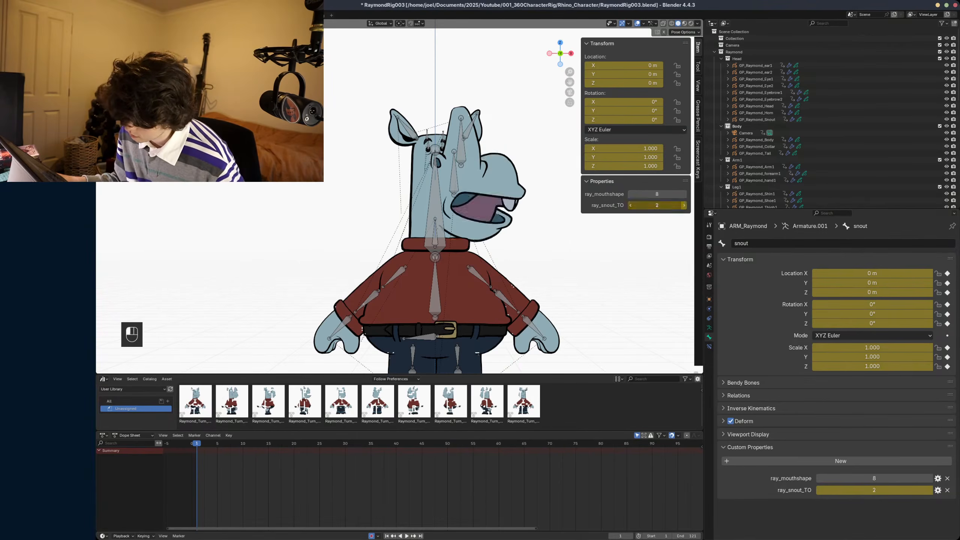
pyautogui.click(684, 205)
pyautogui.click(683, 206)
pyautogui.click(683, 205)
pyautogui.click(684, 206)
pyautogui.click(684, 205)
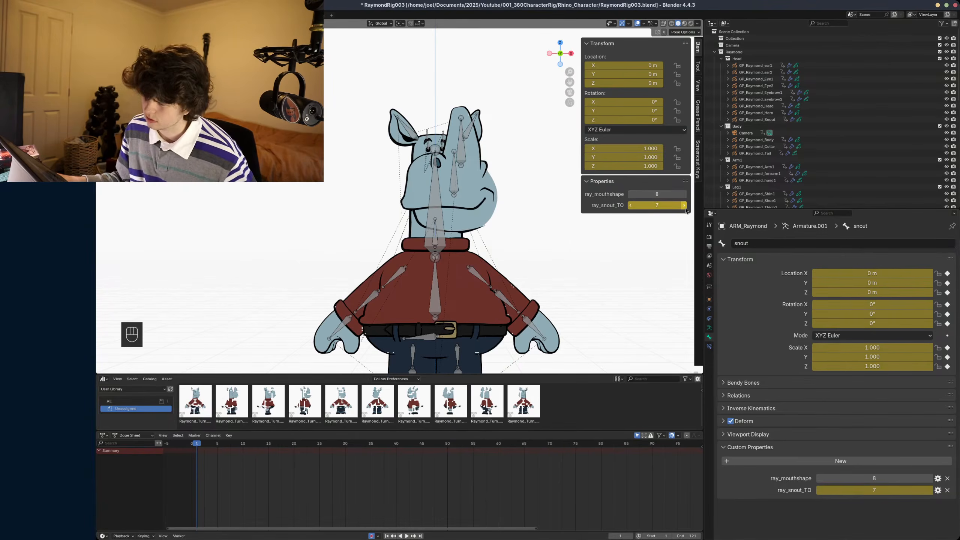
pyautogui.click(631, 206)
pyautogui.click(631, 205)
pyautogui.click(630, 206)
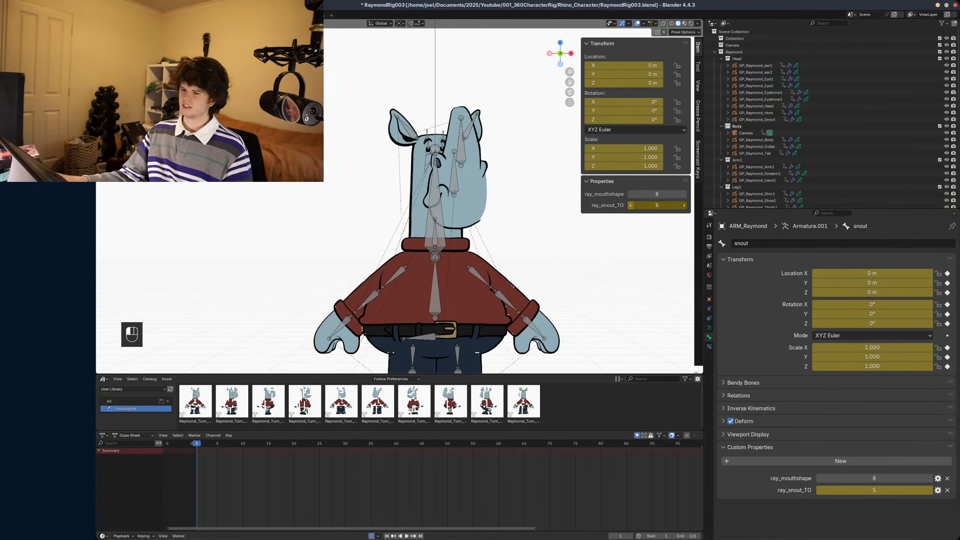
pyautogui.click(630, 206)
pyautogui.click(630, 206)
pyautogui.click(631, 205)
pyautogui.click(630, 205)
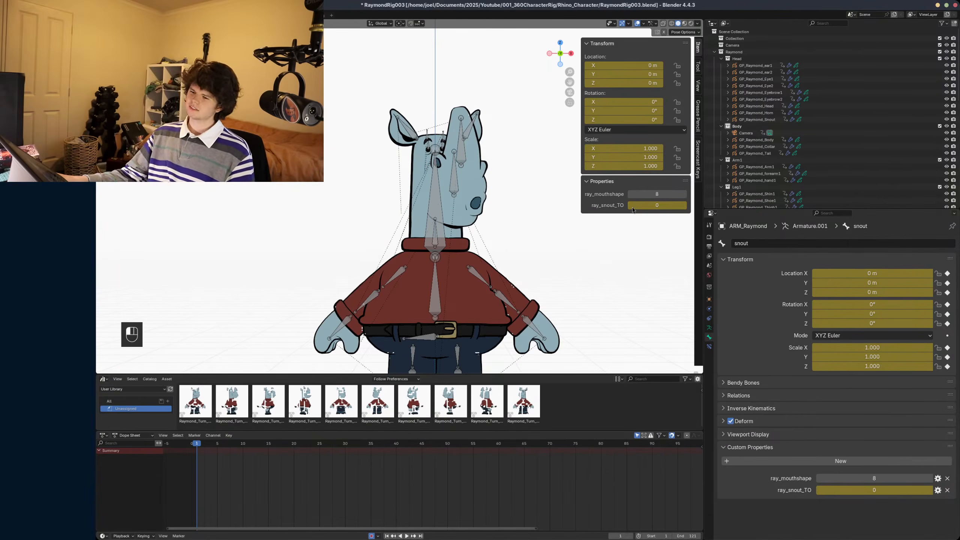
# - Lower ray_mouthshape to 2 on the snout bone, checking the mouth drawings along the way
pyautogui.click(630, 194)
pyautogui.click(631, 195)
pyautogui.click(631, 194)
pyautogui.click(630, 194)
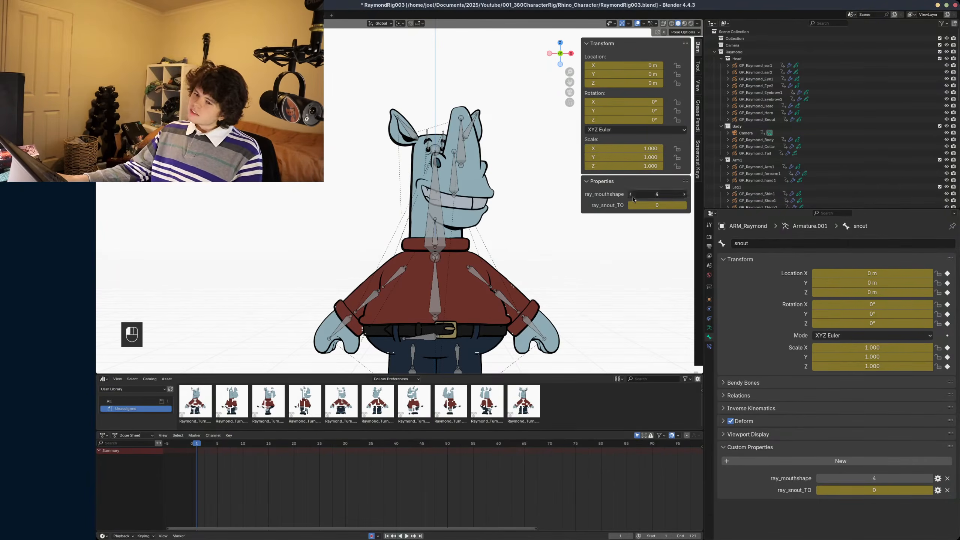
pyautogui.click(632, 197)
pyautogui.click(631, 195)
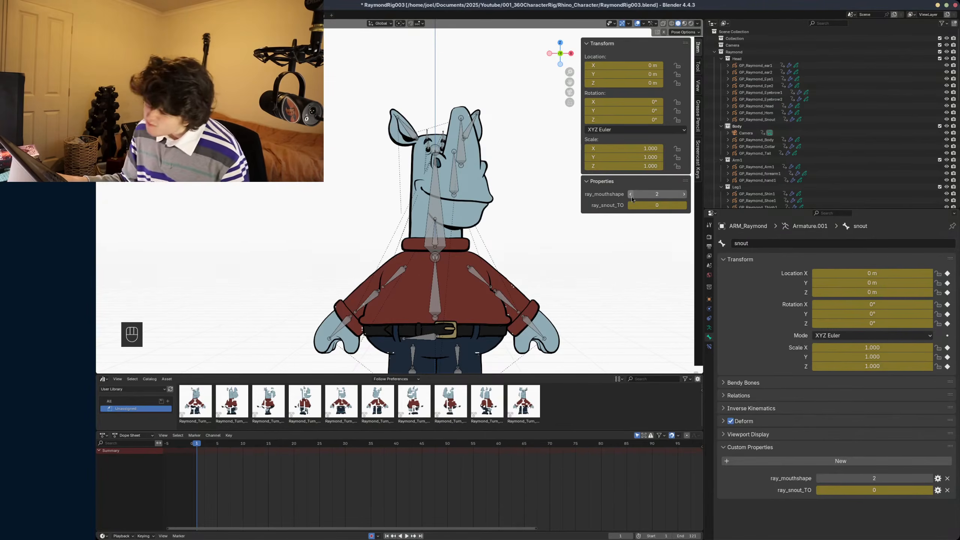
# - Step ray_snout_TO up from 0 and back to 0 to check how mouth shape 2 behaves at other snout angles
pyautogui.click(684, 206)
pyautogui.click(684, 206)
pyautogui.click(684, 205)
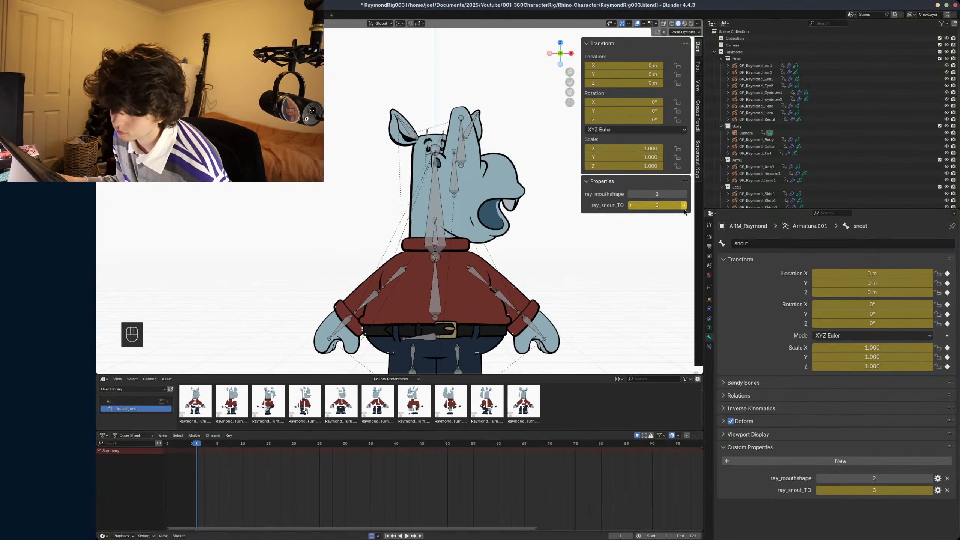
pyautogui.click(683, 208)
pyautogui.click(684, 208)
pyautogui.click(684, 208)
pyautogui.click(632, 207)
pyautogui.click(632, 208)
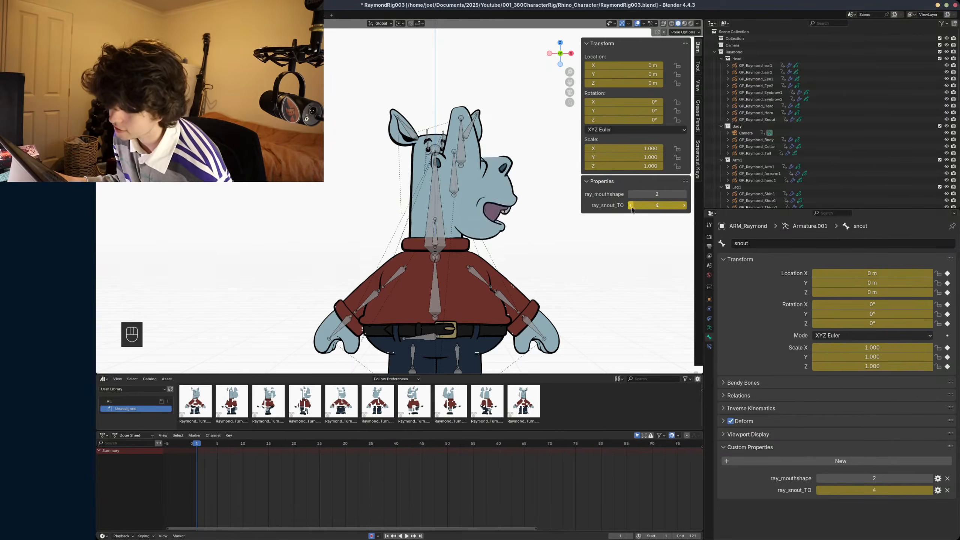
pyautogui.click(631, 205)
pyautogui.click(630, 206)
pyautogui.click(631, 206)
pyautogui.click(631, 206)
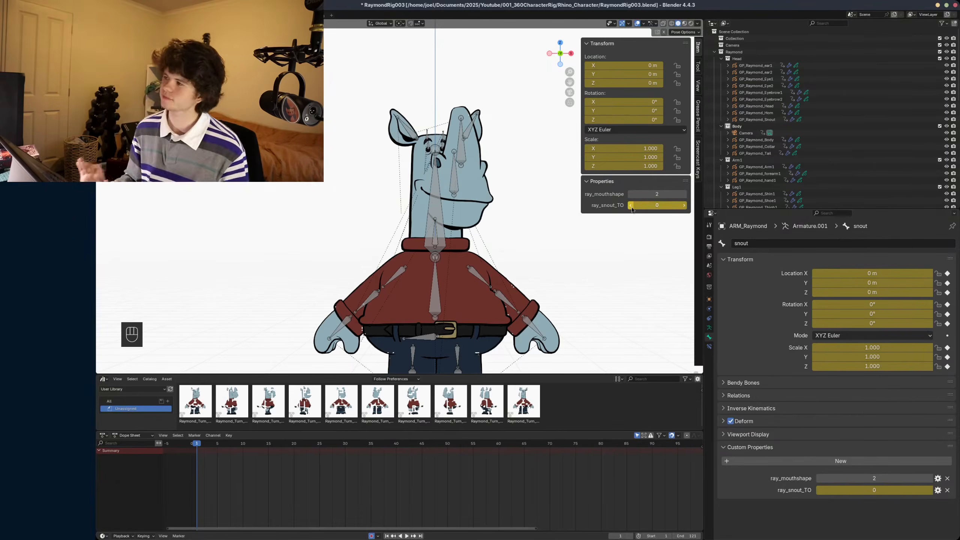
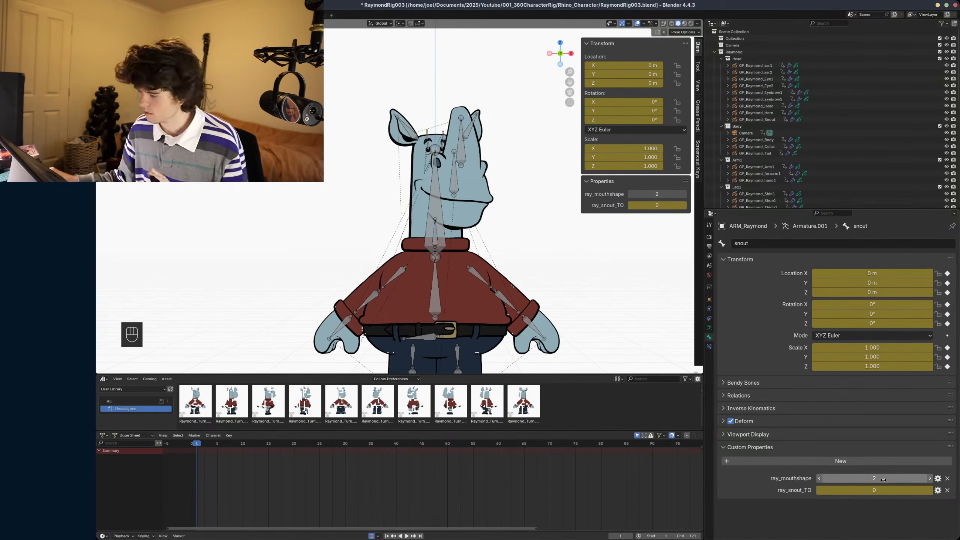
# - Edit the ray_mouthshape custom property so its range runs from a minimum of 0 to a maximum of 7
pyautogui.click(938, 478)
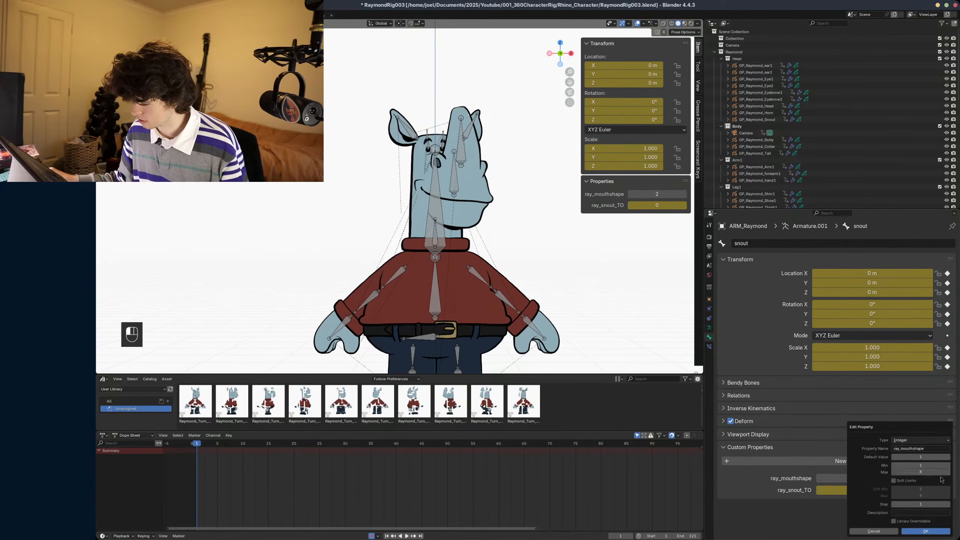
pyautogui.doubleClick(910, 463)
pyautogui.write('0')
pyautogui.press('Tab')
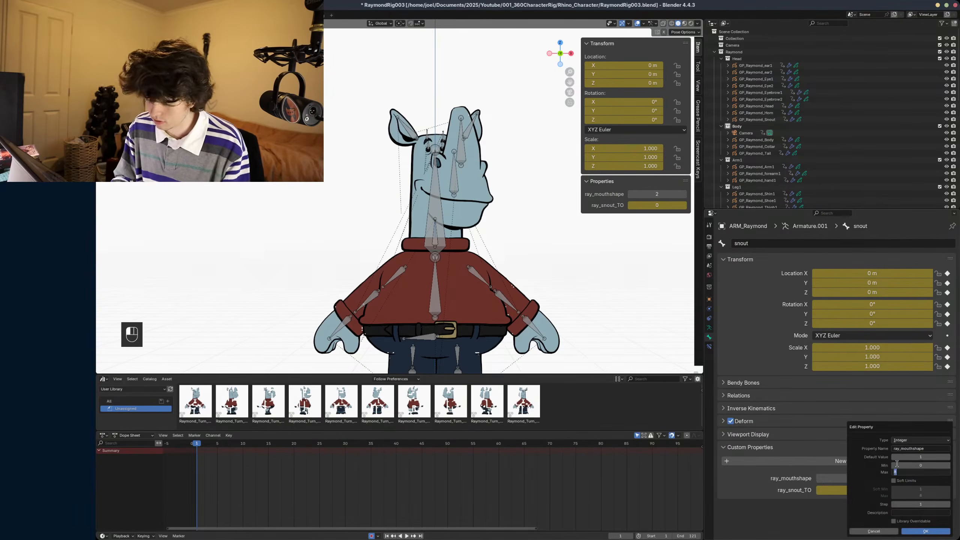
pyautogui.write('7')
pyautogui.press('Return')
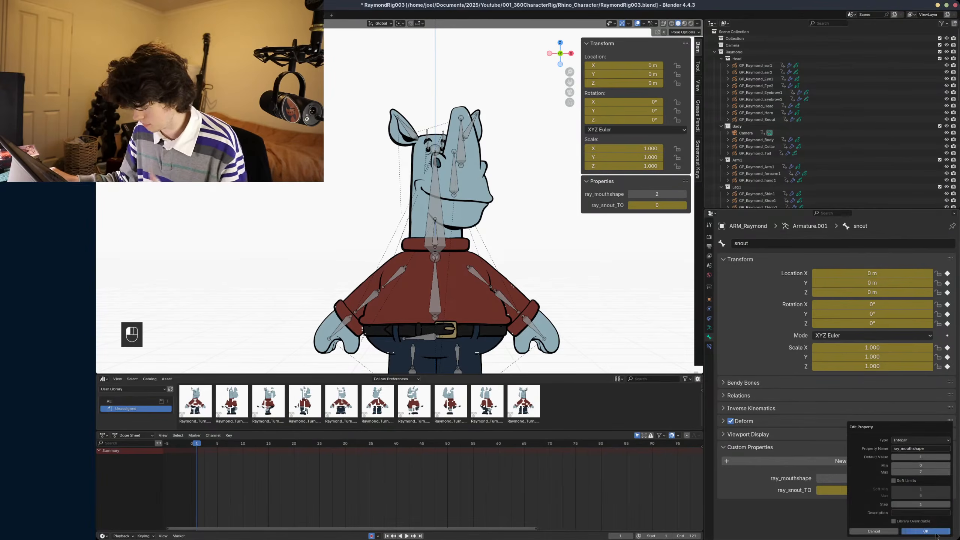
pyautogui.click(926, 531)
# - Set the minimum and default of the ray_snout_TO property to 1, and raise its current value to 1
pyautogui.click(937, 490)
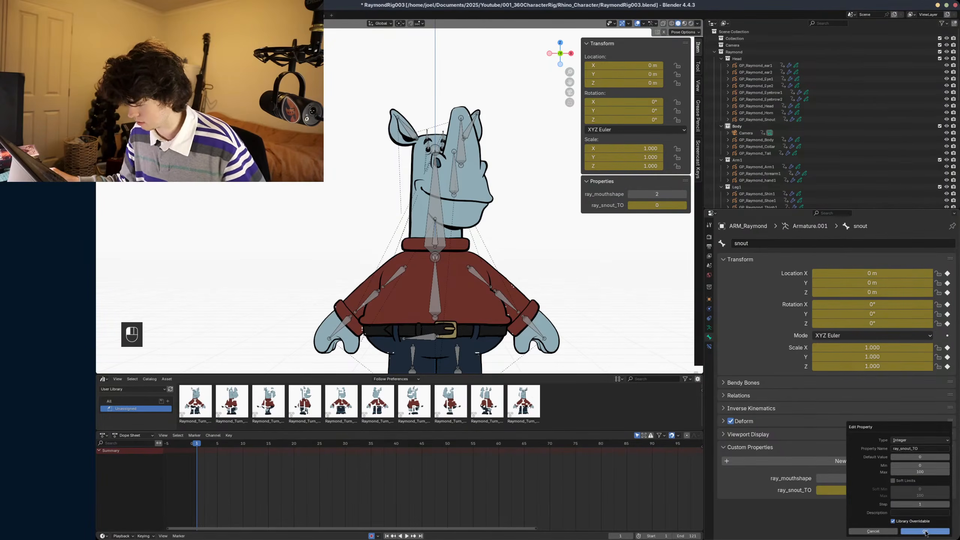
pyautogui.click(948, 465)
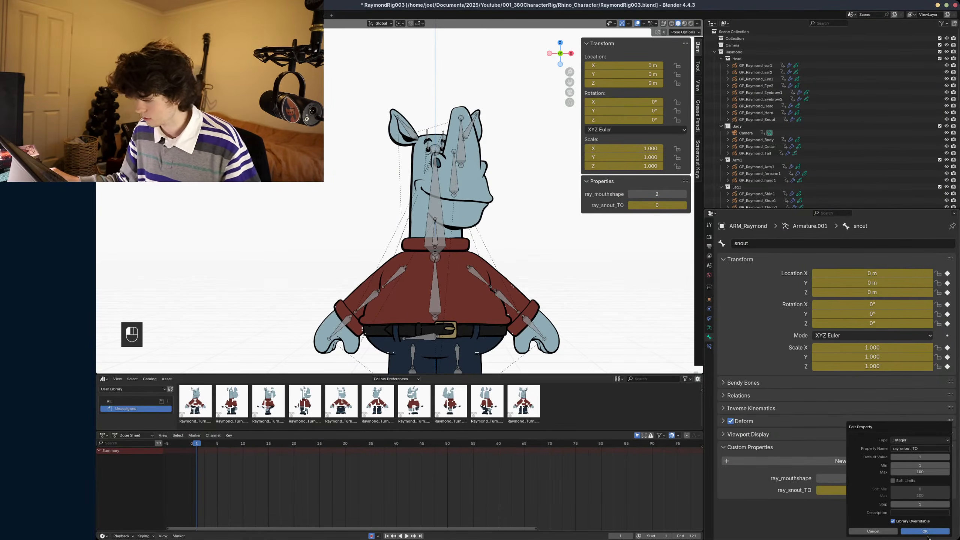
pyautogui.click(928, 531)
pyautogui.click(929, 491)
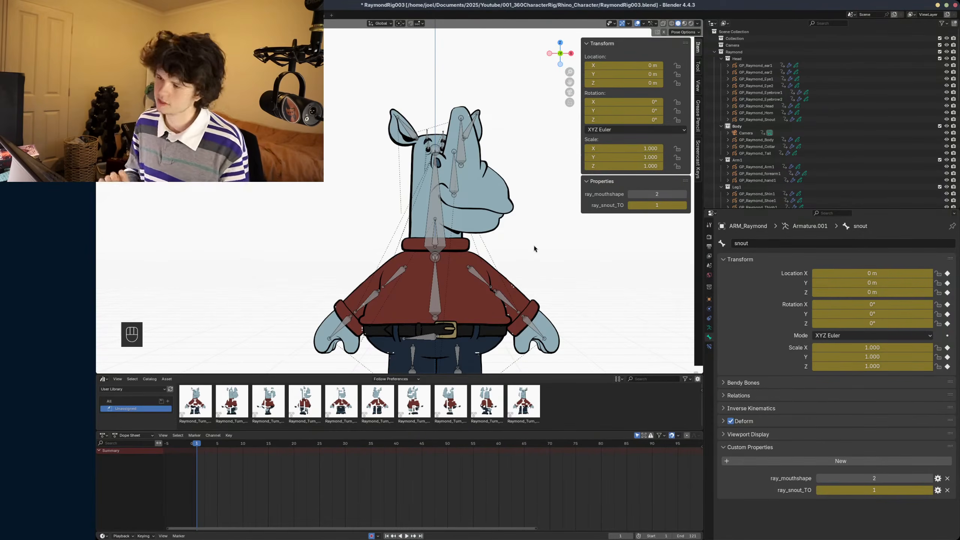
# - Switch to Krita and create a new custom document with the predefined Film 4:3 4K size, 2880 by 2160 pixels
pyautogui.hotkey('alt', 'Tab')
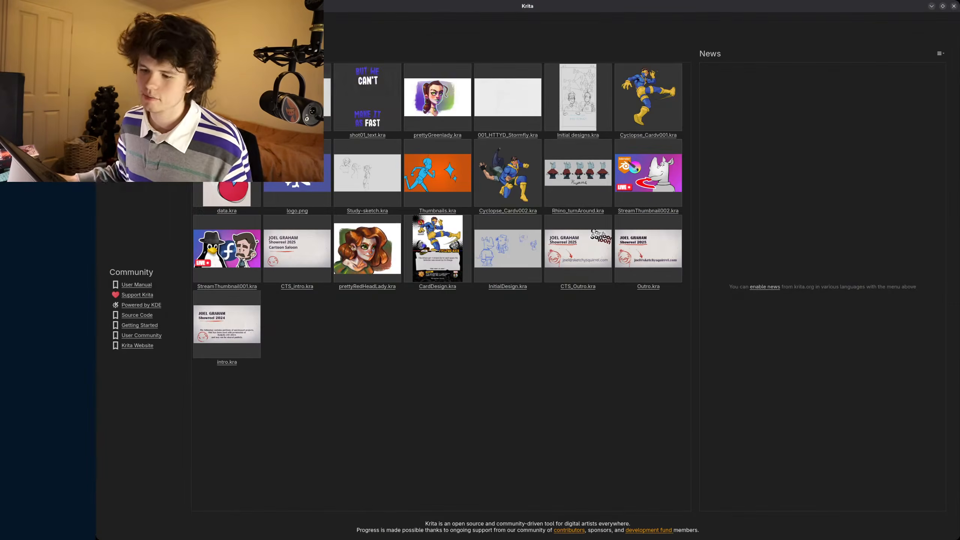
pyautogui.hotkey('ctrl', 'n')
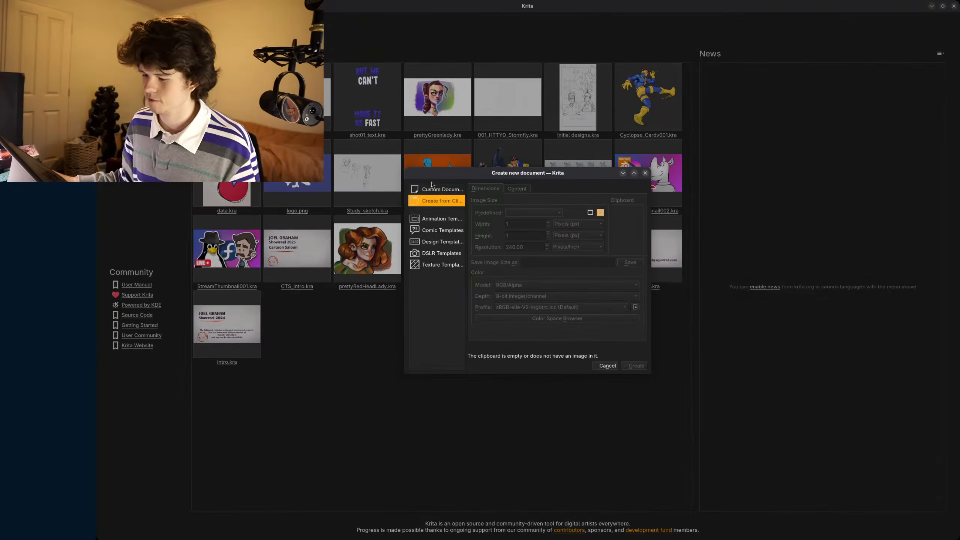
pyautogui.click(434, 188)
pyautogui.click(522, 212)
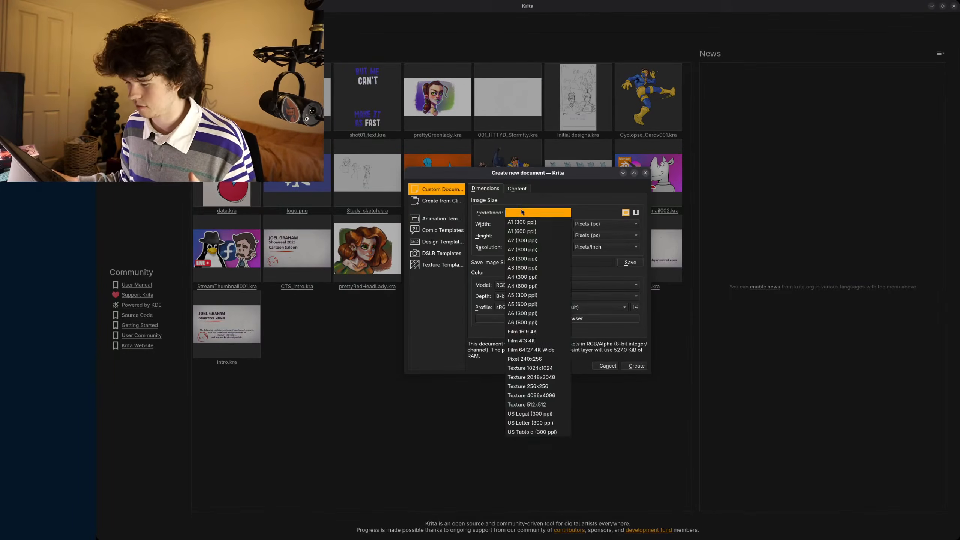
pyautogui.click(527, 343)
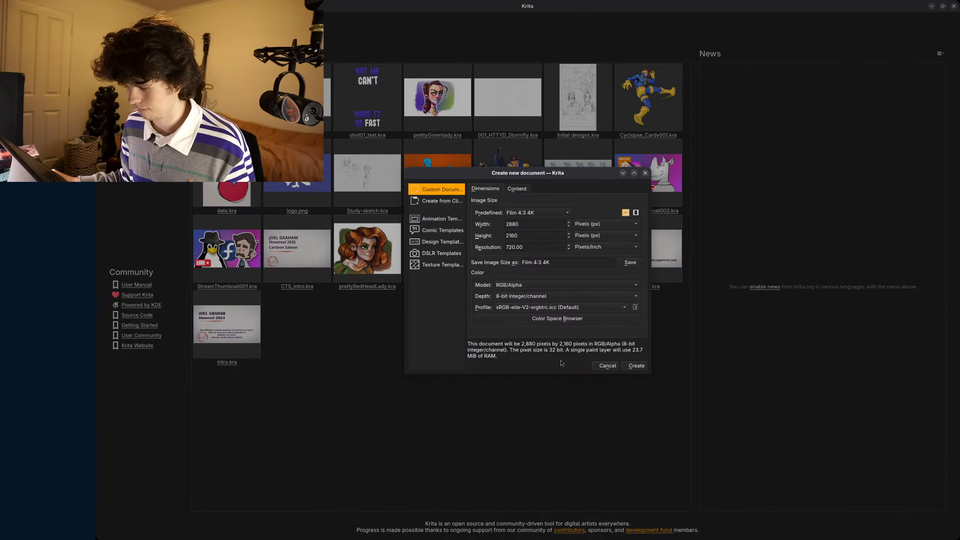
pyautogui.click(637, 365)
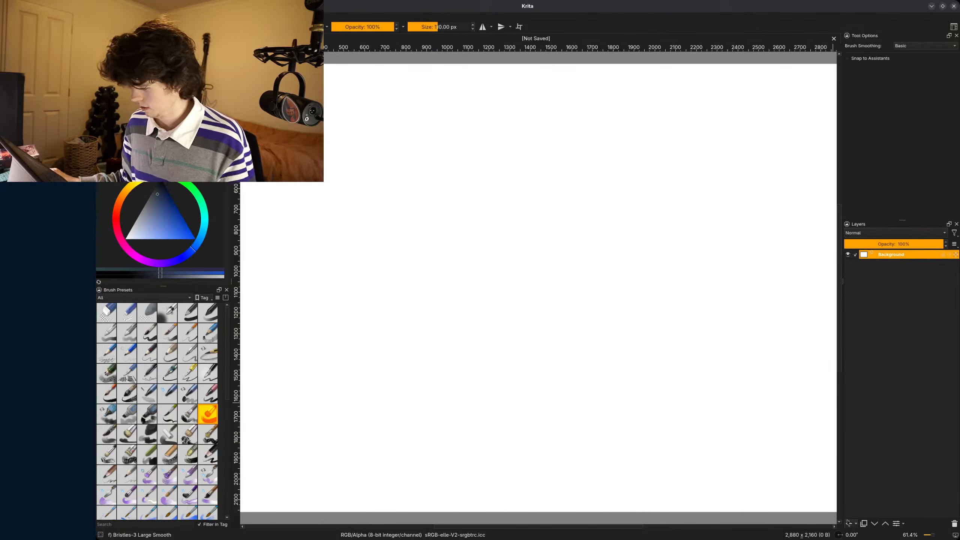
# - Add a new paint layer above the background and fill it with black
pyautogui.click(849, 524)
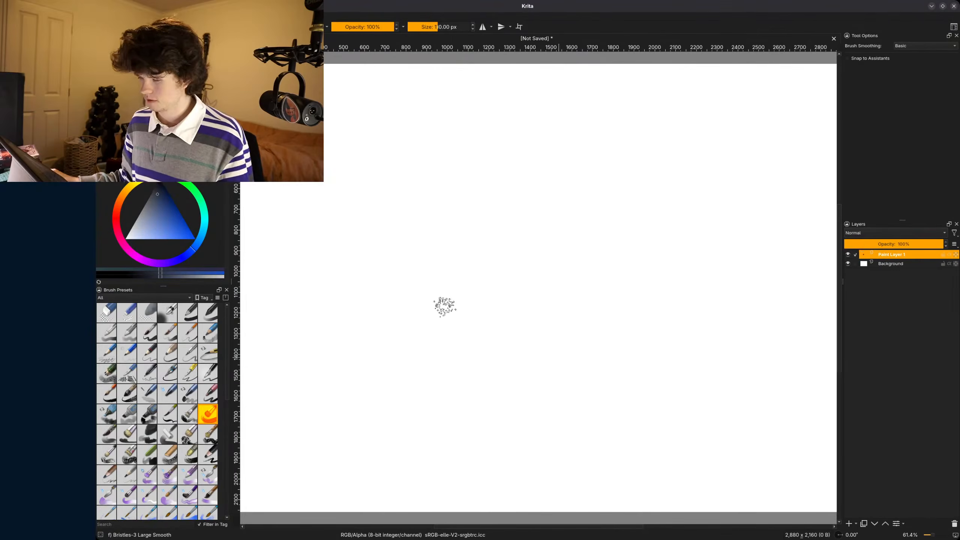
pyautogui.moveTo(168, 191); pyautogui.dragTo(174, 184)
pyautogui.press('f')
pyautogui.click(445, 281)
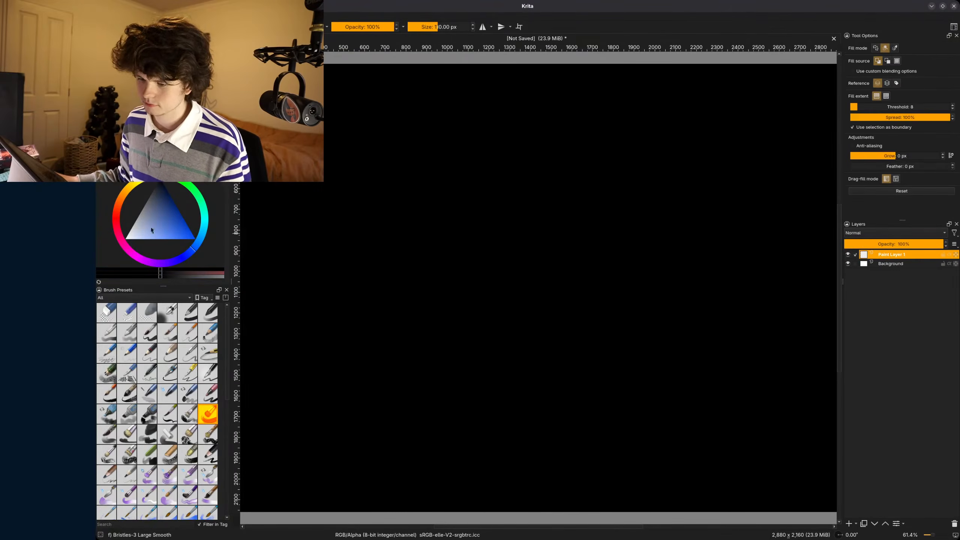
# - Add a second paint layer for drawing and set up the Basic-1 brush in white at a size of 12 px
pyautogui.click(143, 237)
pyautogui.moveTo(144, 237); pyautogui.dragTo(126, 238)
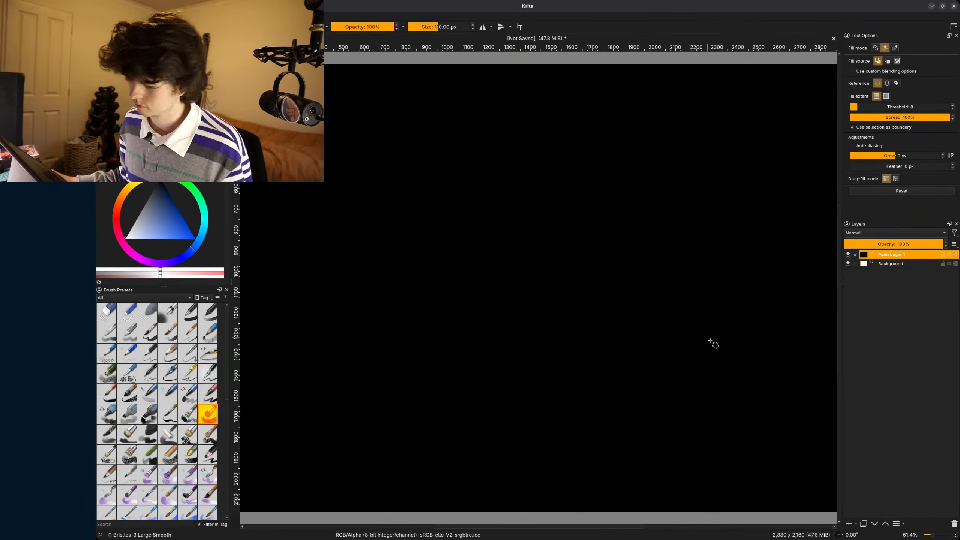
pyautogui.click(849, 523)
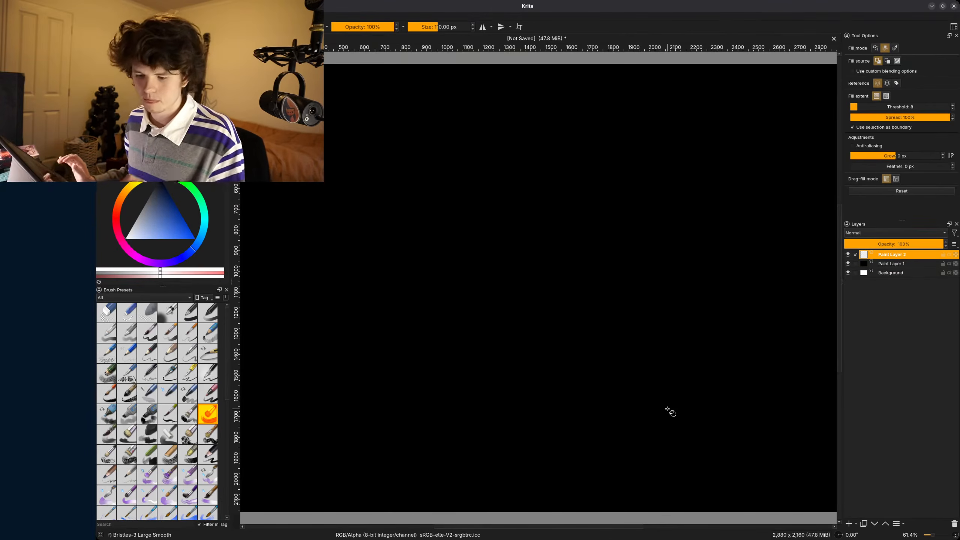
pyautogui.press('b')
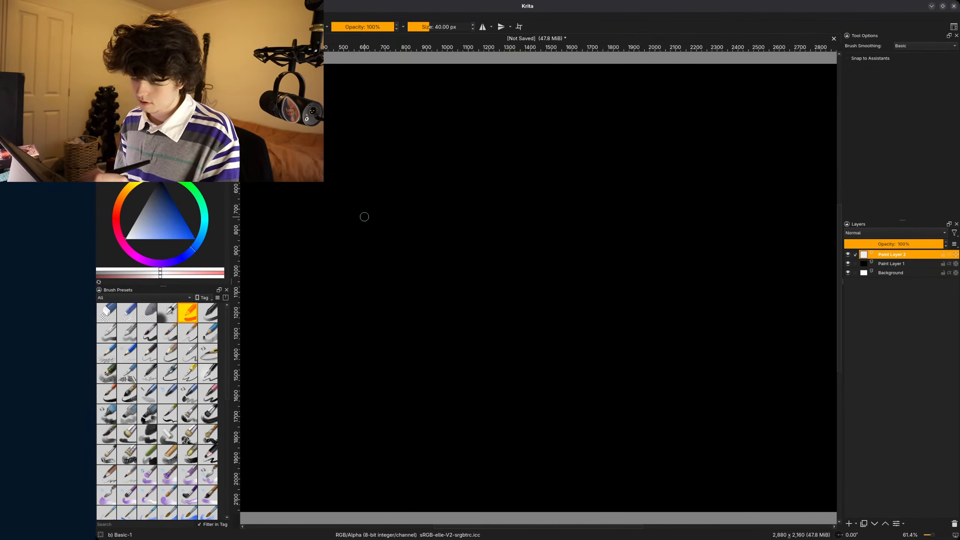
pyautogui.press('[')
pyautogui.press('[')
pyautogui.press('[')
pyautogui.press('[')
pyautogui.press('[')
pyautogui.press('[')
pyautogui.press('[')
pyautogui.press('[')
pyautogui.press('[')
pyautogui.press('[')
pyautogui.press('[')
pyautogui.press('[')
pyautogui.press('[')
pyautogui.press('[')
pyautogui.press('[')
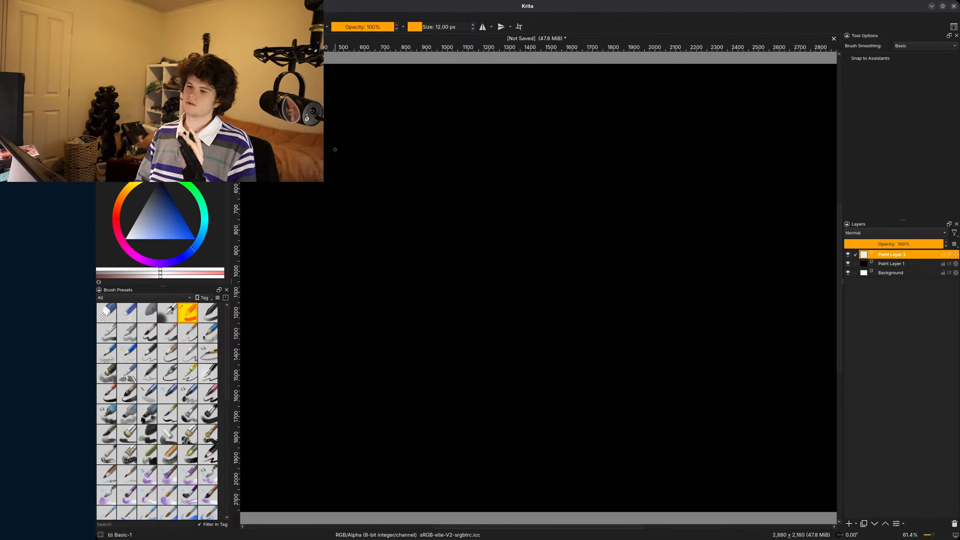
# - Handwrite the two variable definitions x = 1 and y = 0 near the upper edge of the black canvas
pyautogui.moveTo(327, 108)
pyautogui.mouseDown()
pyautogui.moveTo(324, 118)
pyautogui.moveTo(338, 123)
pyautogui.moveTo(325, 167)
pyautogui.mouseUp()
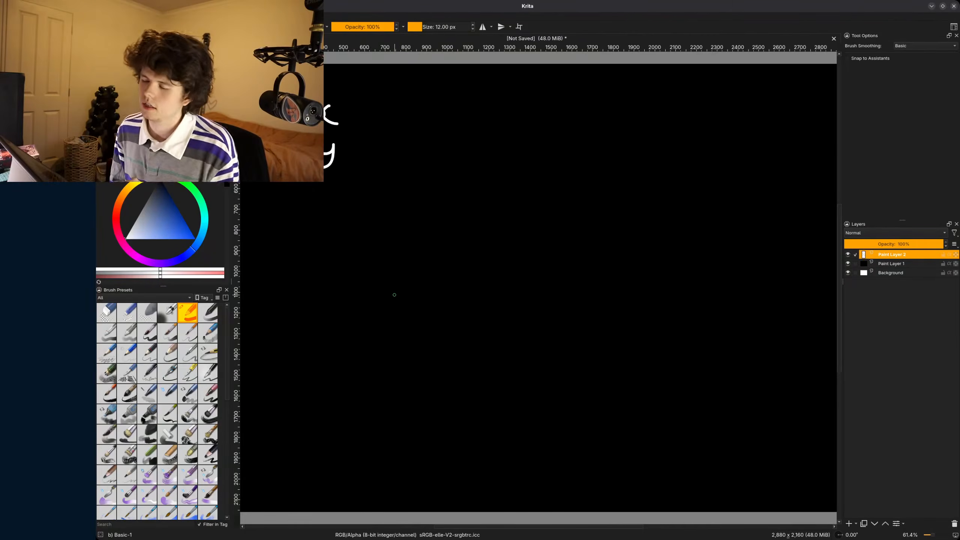
pyautogui.moveTo(376, 113); pyautogui.dragTo(359, 114)
pyautogui.moveTo(374, 119)
pyautogui.mouseDown()
pyautogui.moveTo(361, 119)
pyautogui.moveTo(398, 120)
pyautogui.moveTo(363, 156)
pyautogui.moveTo(403, 151)
pyautogui.mouseUp()
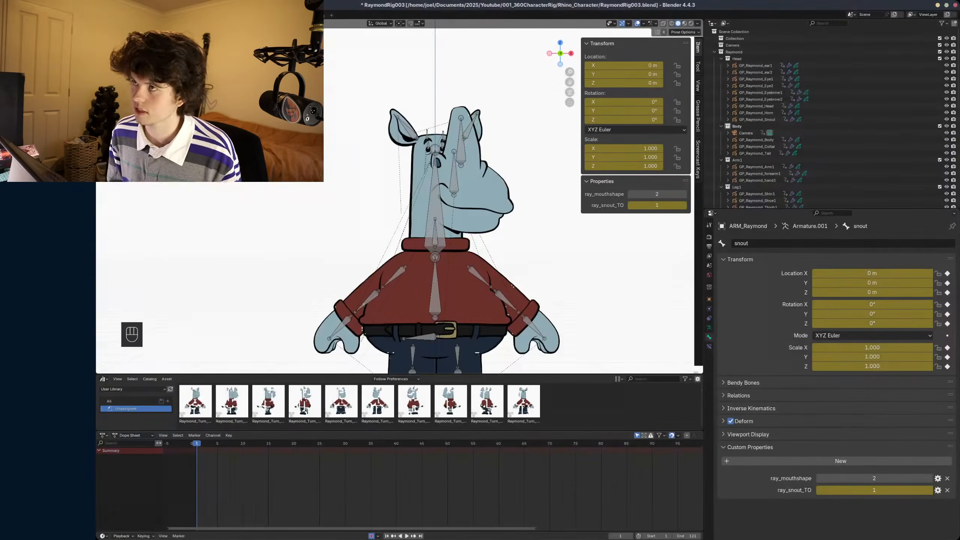
# - Switch to Blender, leave pose mode and select GP_Raymond_Snout to view its drawing keyframes in the Dope Sheet
pyautogui.hotkey('ctrl', 'Tab')
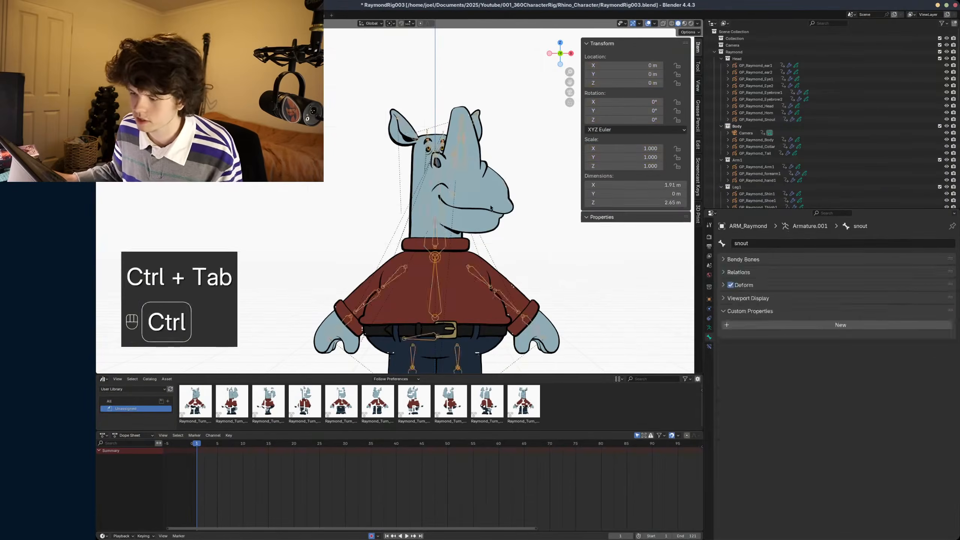
pyautogui.click(488, 210)
pyautogui.scroll(3, 284, 463)
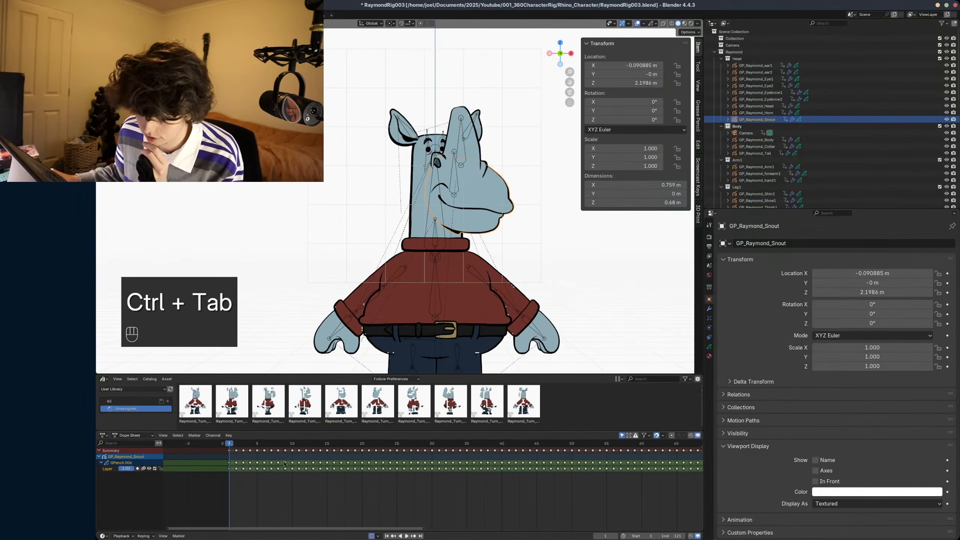
# - Return the ARM_Raymond armature to pose mode with all bones selected, and check the turnaround keys at frames 9, 17 and 25
pyautogui.click(437, 237)
pyautogui.click(437, 237)
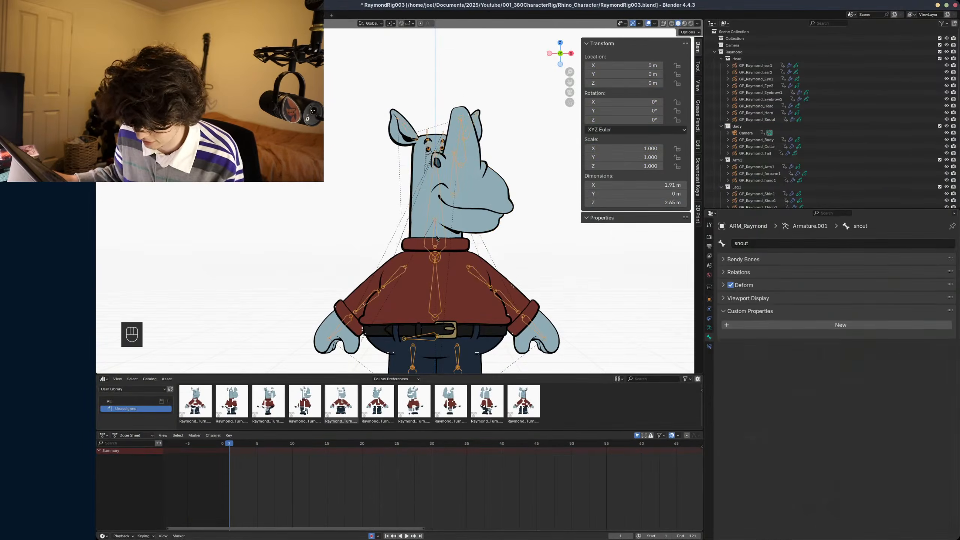
pyautogui.hotkey('ctrl', 'Tab')
pyautogui.press('a')
pyautogui.moveTo(229, 443)
pyautogui.mouseDown()
pyautogui.moveTo(289, 444)
pyautogui.moveTo(230, 445)
pyautogui.mouseUp()
pyautogui.click(285, 444)
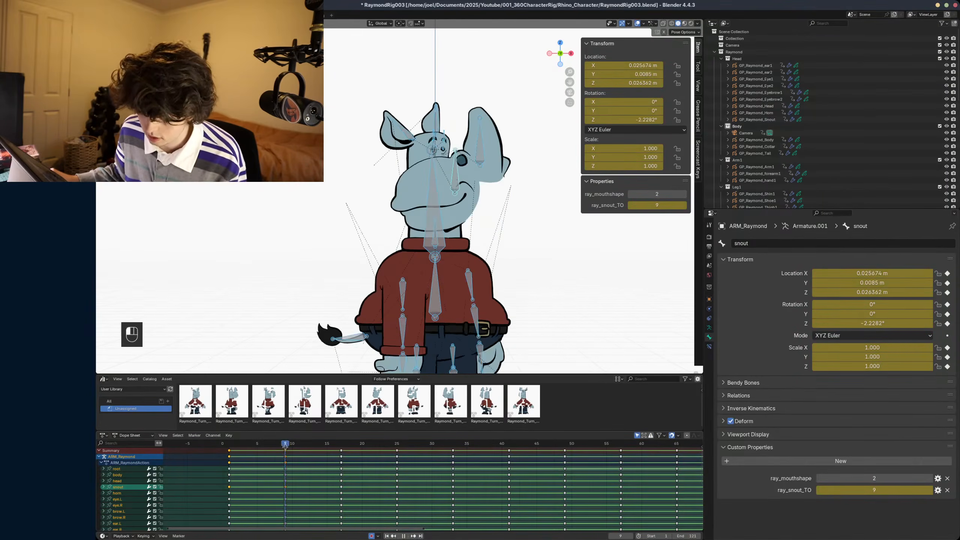
pyautogui.click(342, 445)
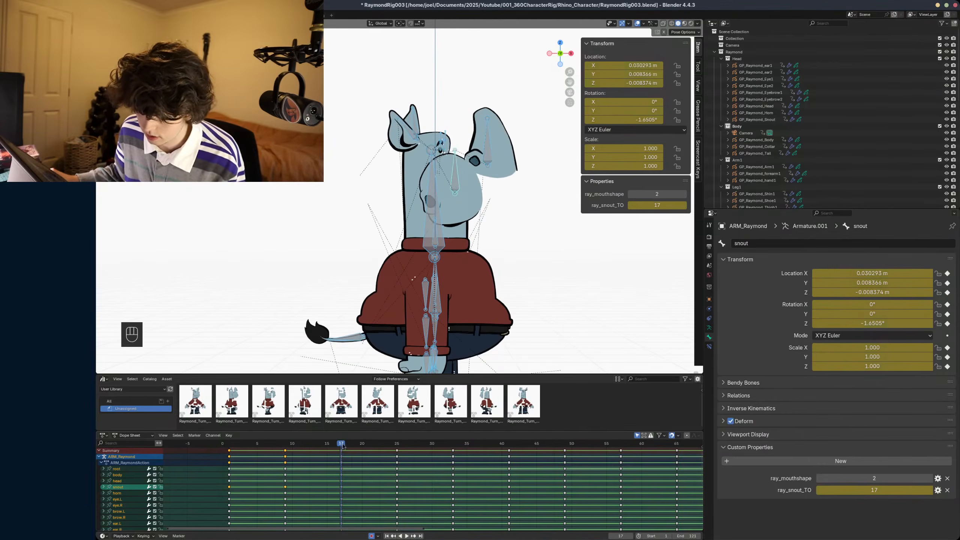
pyautogui.click(396, 444)
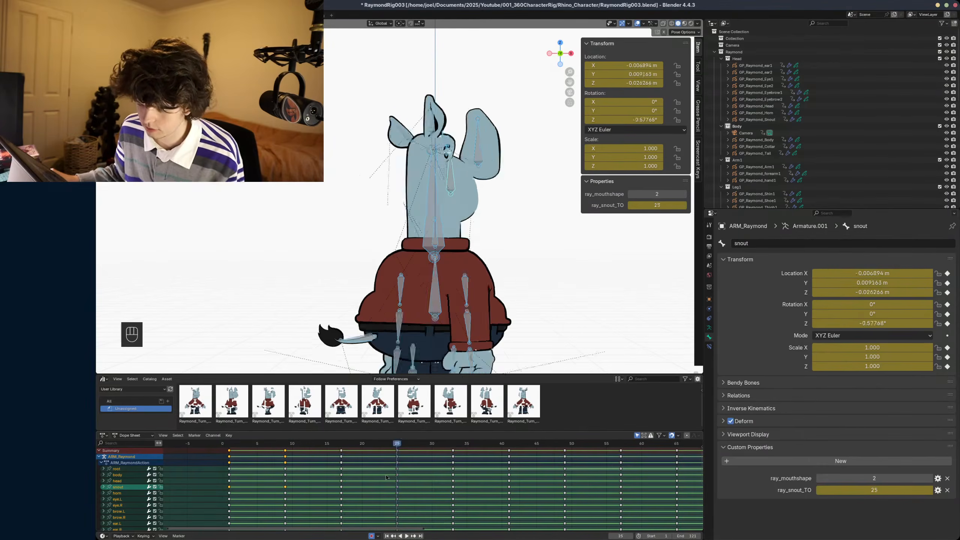
# - Switch to Krita and draw a graph's horizontal and vertical axes below the variables, clearing the trial Z label under them
pyautogui.hotkey('alt', 'Tab')
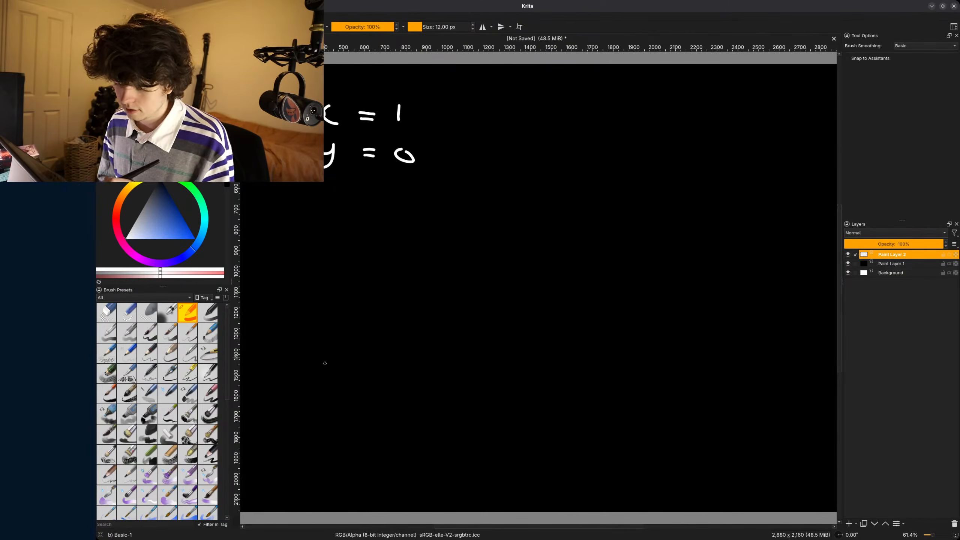
pyautogui.moveTo(320, 431)
pyautogui.mouseDown()
pyautogui.moveTo(342, 430)
pyautogui.moveTo(324, 449)
pyautogui.moveTo(356, 451)
pyautogui.mouseUp()
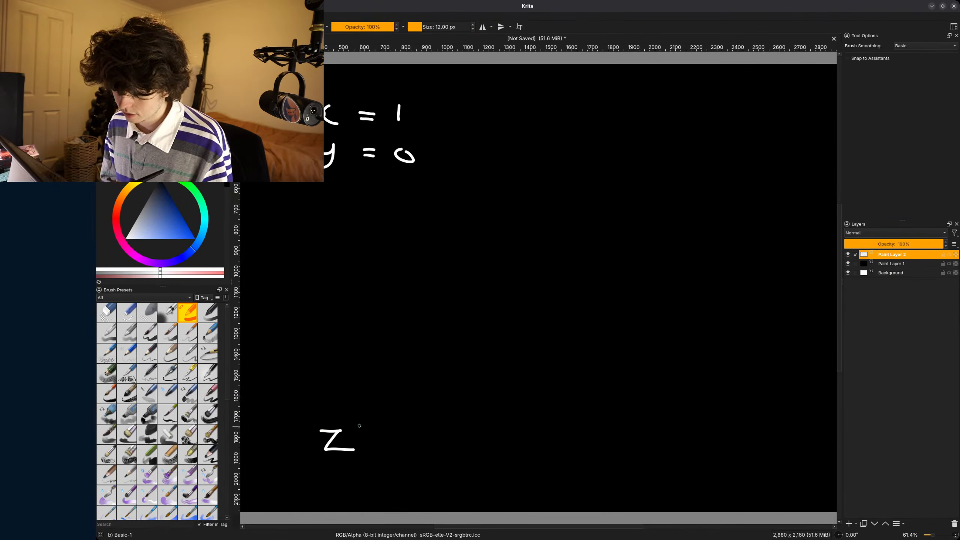
pyautogui.moveTo(288, 413); pyautogui.dragTo(625, 423)
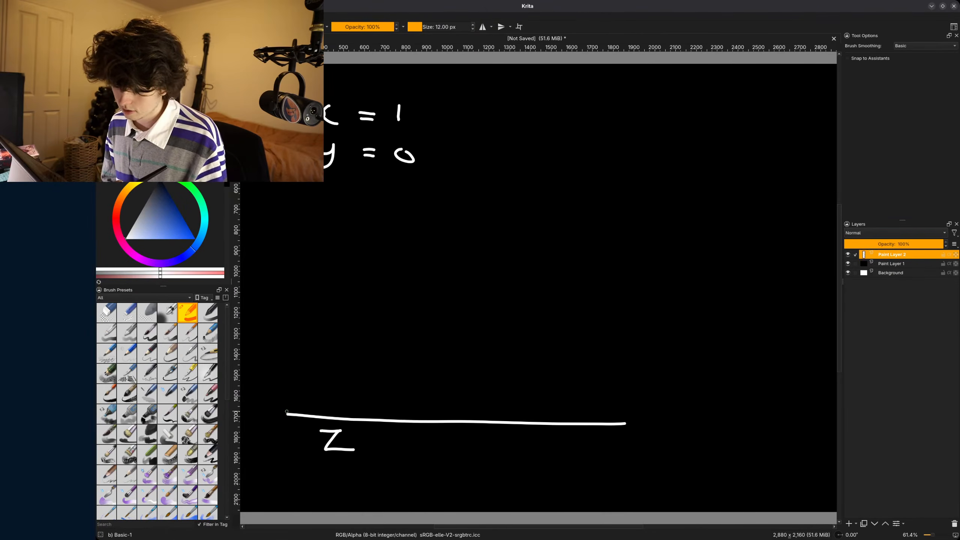
pyautogui.moveTo(287, 412); pyautogui.dragTo(286, 183)
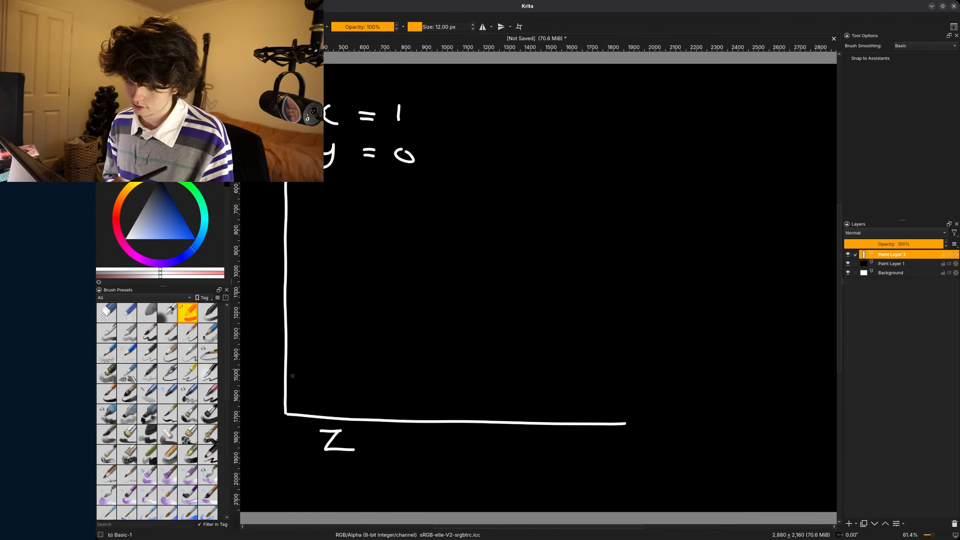
pyautogui.moveTo(341, 430)
pyautogui.mouseDown()
pyautogui.moveTo(321, 432)
pyautogui.moveTo(351, 451)
pyautogui.moveTo(325, 449)
pyautogui.moveTo(344, 436)
pyautogui.mouseUp()
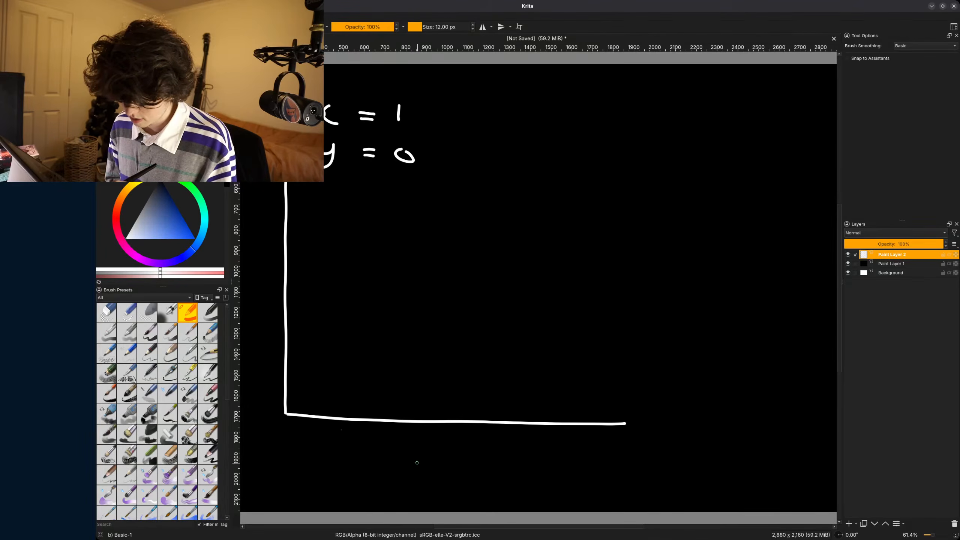
pyautogui.moveTo(419, 452)
pyautogui.mouseDown()
pyautogui.moveTo(440, 456)
pyautogui.moveTo(416, 470)
pyautogui.mouseUp()
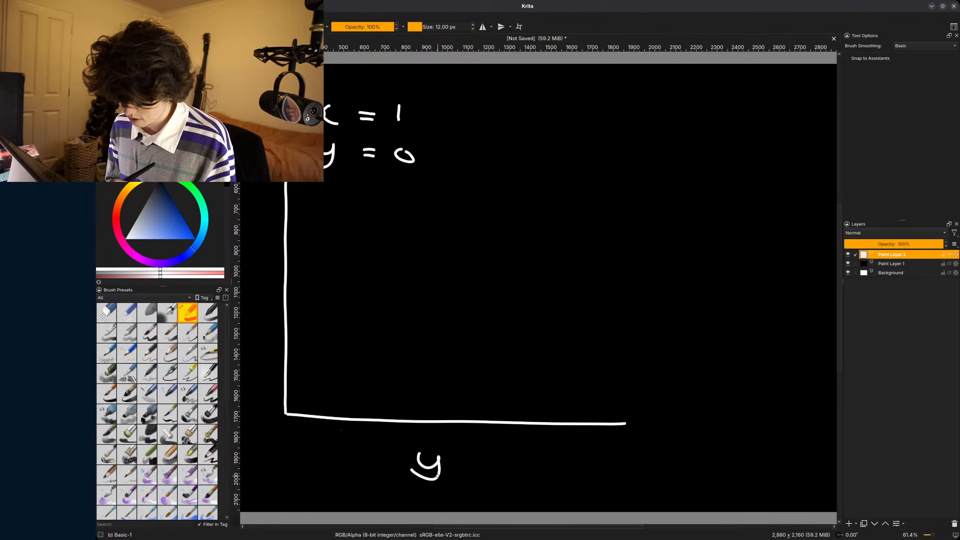
pyautogui.moveTo(286, 433)
pyautogui.mouseDown()
pyautogui.moveTo(280, 439)
pyautogui.moveTo(286, 434)
pyautogui.mouseUp()
pyautogui.moveTo(358, 418); pyautogui.dragTo(358, 437)
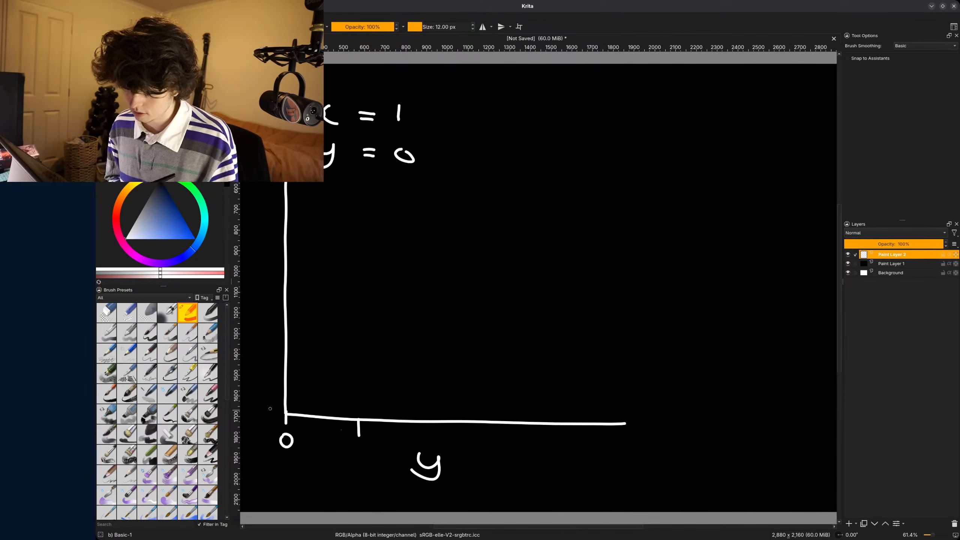
pyautogui.hotkey('ctrl', 'z')
pyautogui.hotkey('ctrl', 'z')
pyautogui.hotkey('ctrl', 'z')
pyautogui.hotkey('ctrl', 'z')
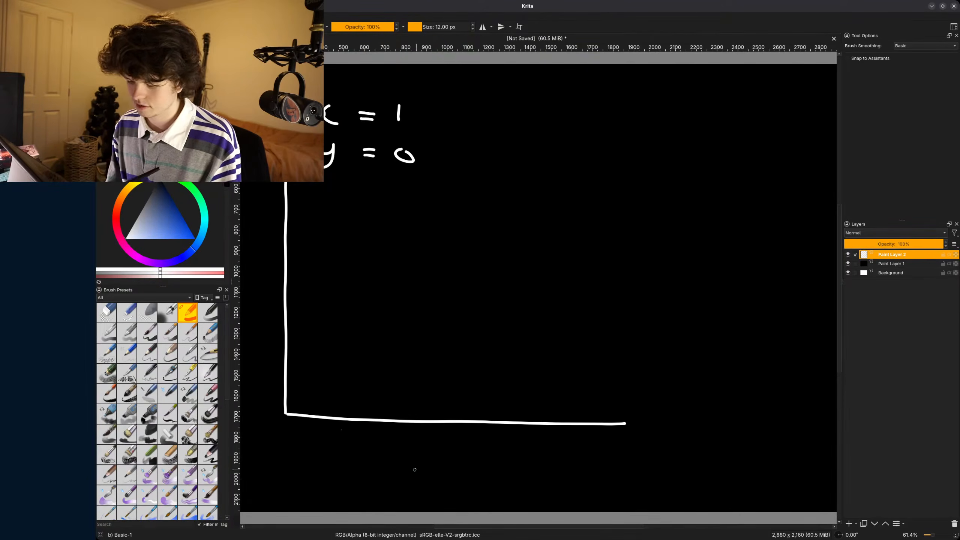
# - Label the graph's horizontal axis x and mark ticks numbered 0, 1, 2 and 3 along it
pyautogui.moveTo(420, 457)
pyautogui.mouseDown()
pyautogui.moveTo(430, 468)
pyautogui.moveTo(418, 477)
pyautogui.mouseUp()
pyautogui.moveTo(443, 456); pyautogui.dragTo(451, 475)
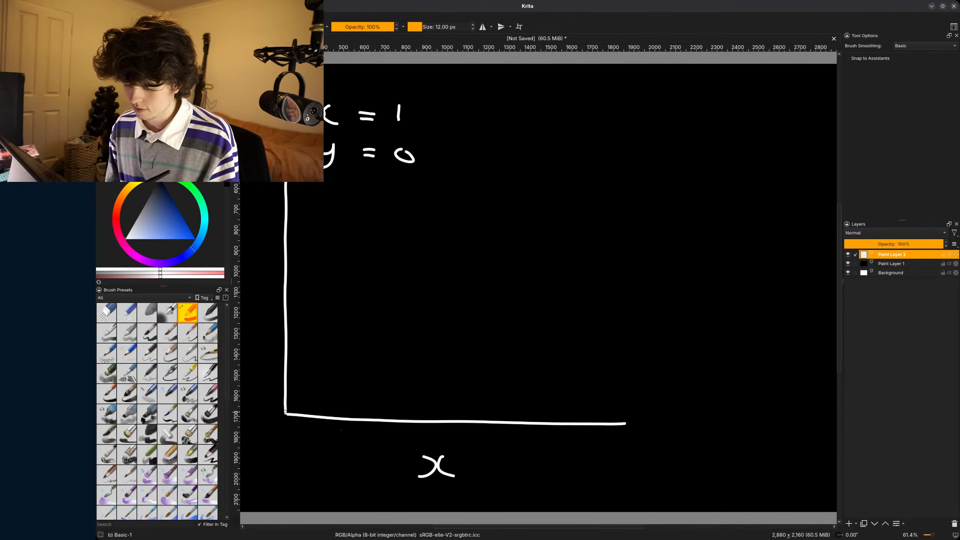
pyautogui.moveTo(285, 412); pyautogui.dragTo(287, 437)
pyautogui.moveTo(374, 421); pyautogui.dragTo(373, 458)
pyautogui.moveTo(464, 422)
pyautogui.mouseDown()
pyautogui.moveTo(465, 460)
pyautogui.moveTo(487, 462)
pyautogui.mouseUp()
pyautogui.moveTo(551, 422); pyautogui.dragTo(546, 463)
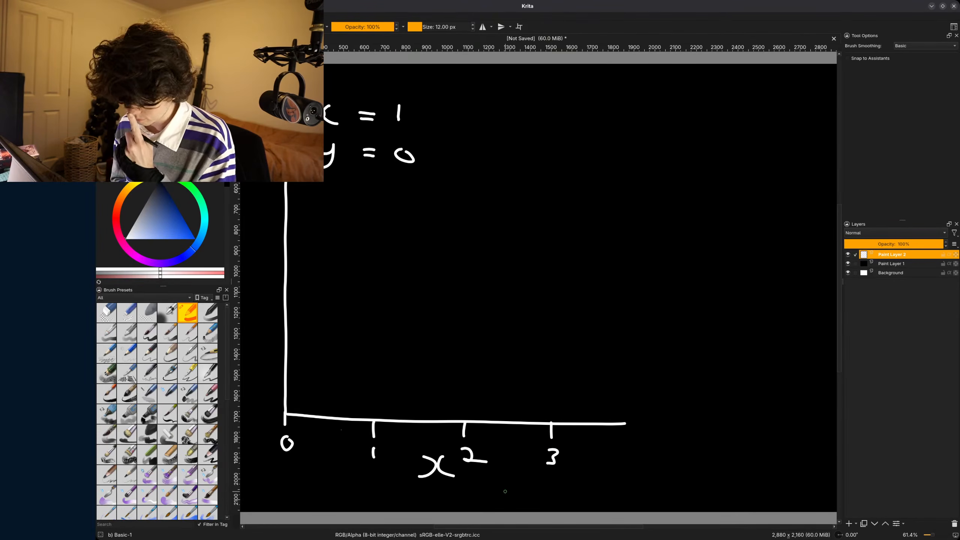
# - Label the graph's vertical axis z and add a short tick where it meets the horizontal axis
pyautogui.moveTo(392, 467); pyautogui.dragTo(480, 469, button='middle')
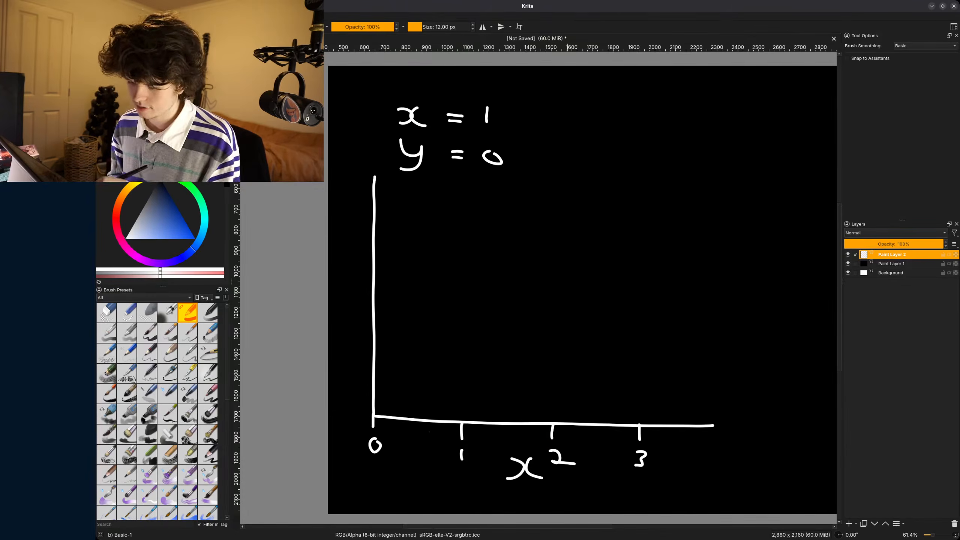
pyautogui.moveTo(334, 299); pyautogui.dragTo(339, 312)
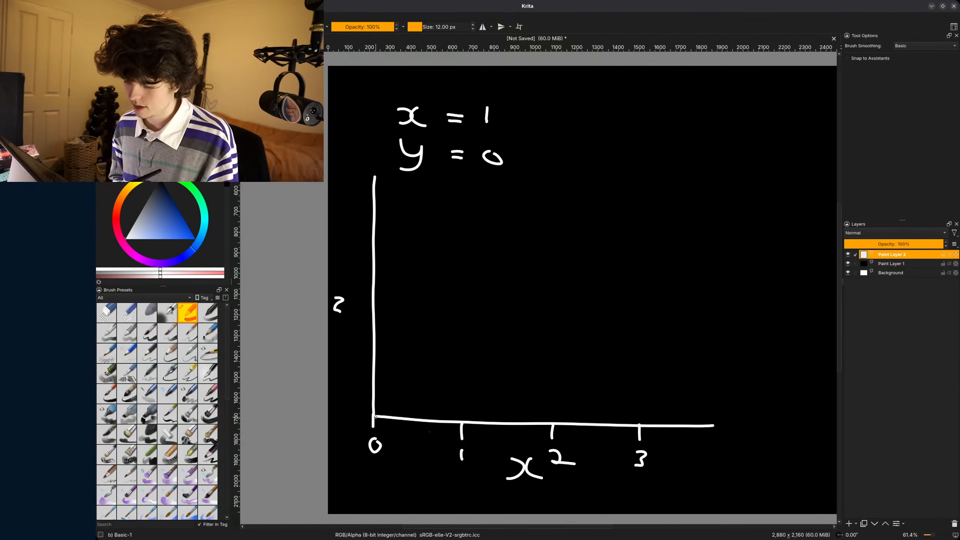
pyautogui.moveTo(375, 416); pyautogui.dragTo(365, 415)
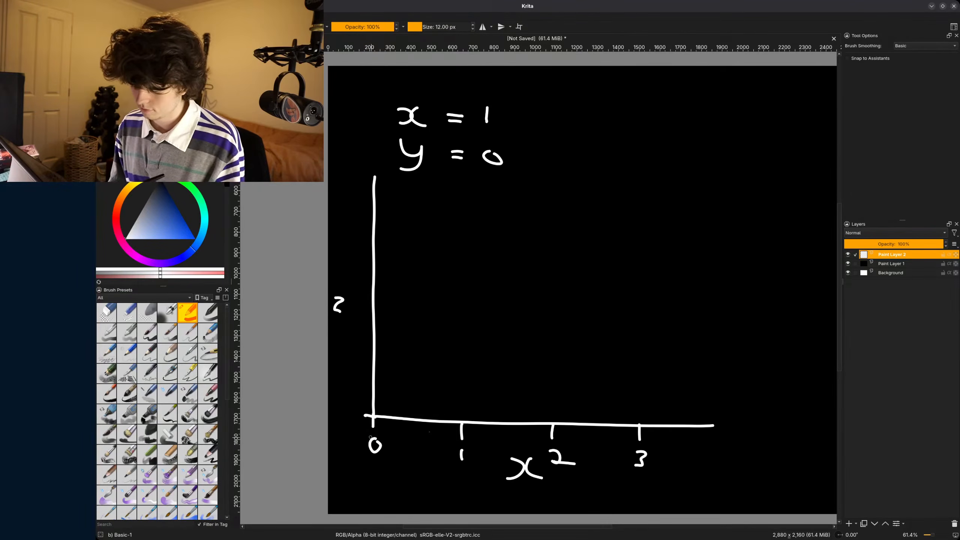
# - Renumber the horizontal axis ticks 1, 2, 3 and 4, crossing out or overwriting the existing numbers
pyautogui.moveTo(378, 438)
pyautogui.mouseDown()
pyautogui.moveTo(372, 455)
pyautogui.moveTo(398, 455)
pyautogui.mouseUp()
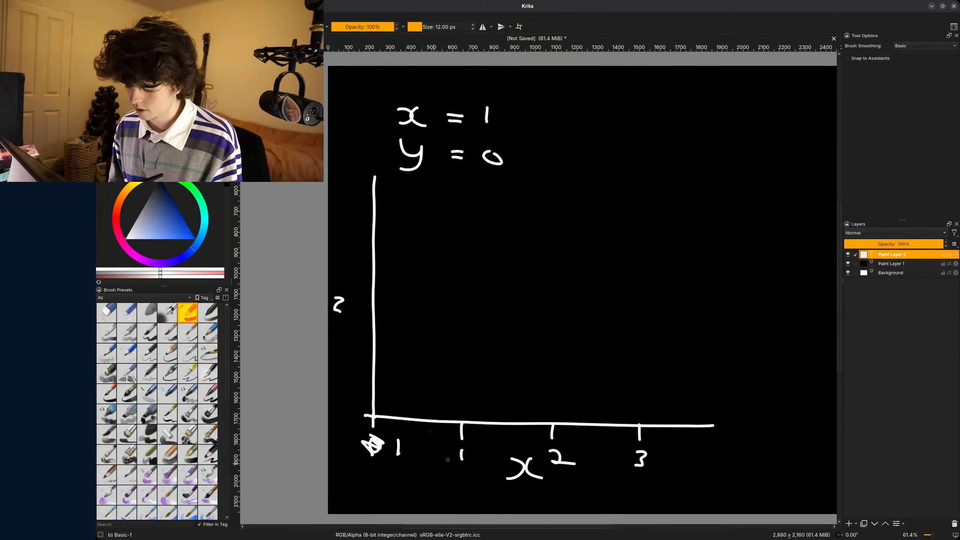
pyautogui.moveTo(455, 451); pyautogui.dragTo(470, 463)
pyautogui.moveTo(558, 461); pyautogui.dragTo(550, 471)
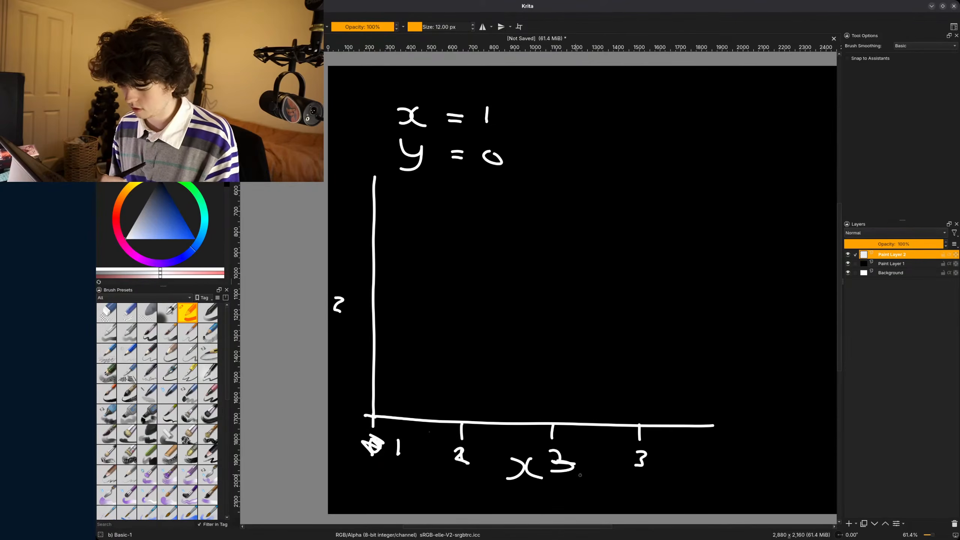
pyautogui.moveTo(630, 447)
pyautogui.mouseDown()
pyautogui.moveTo(651, 457)
pyautogui.moveTo(641, 473)
pyautogui.mouseUp()
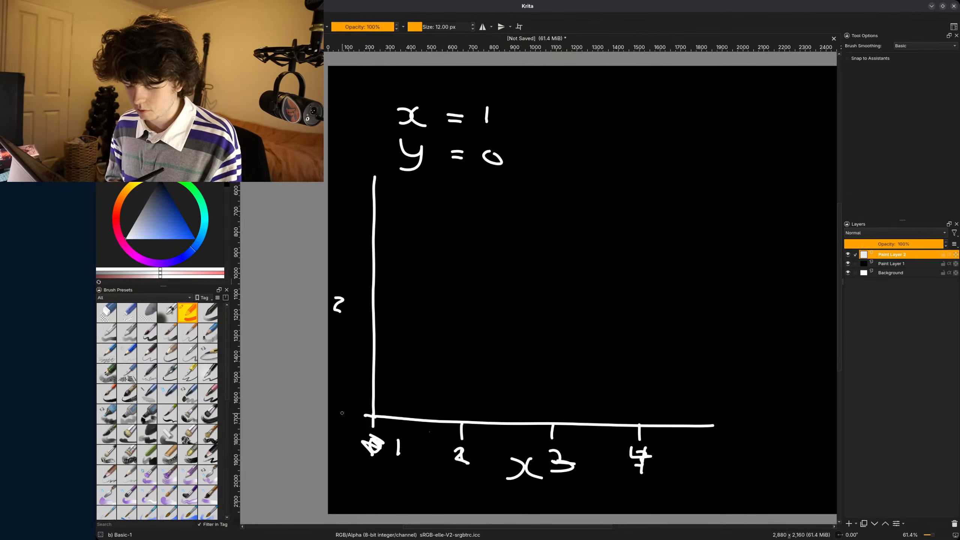
# - Mark and number the vertical axis ticks 1, 9, 17 and 25, checking the turnaround key frames in Blender partway through
pyautogui.moveTo(343, 407); pyautogui.dragTo(343, 417)
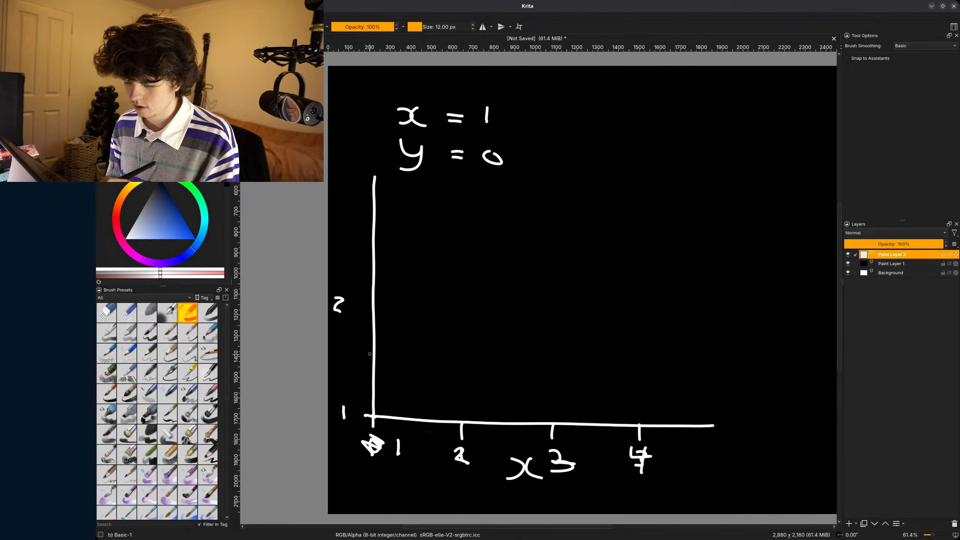
pyautogui.moveTo(374, 342); pyautogui.dragTo(362, 343)
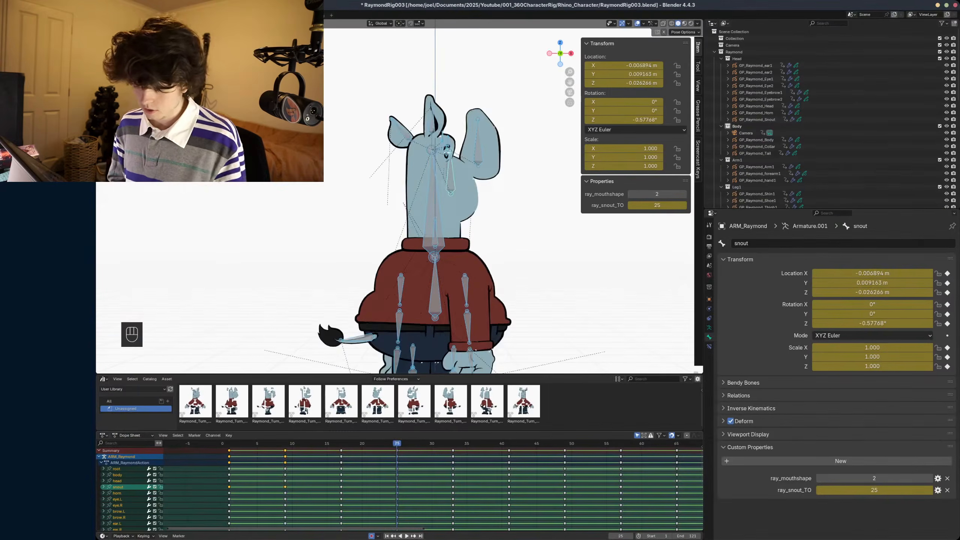
pyautogui.click(285, 443)
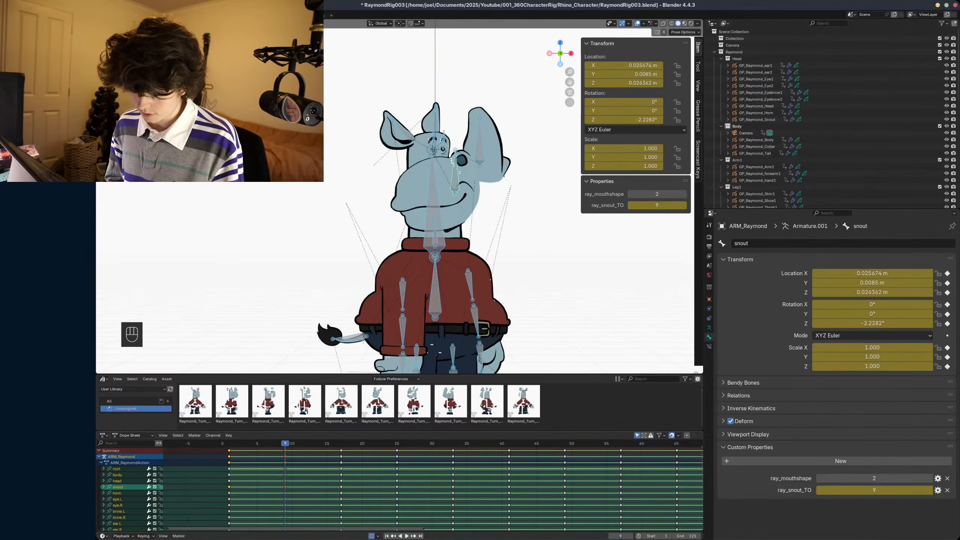
pyautogui.moveTo(340, 443); pyautogui.dragTo(362, 443)
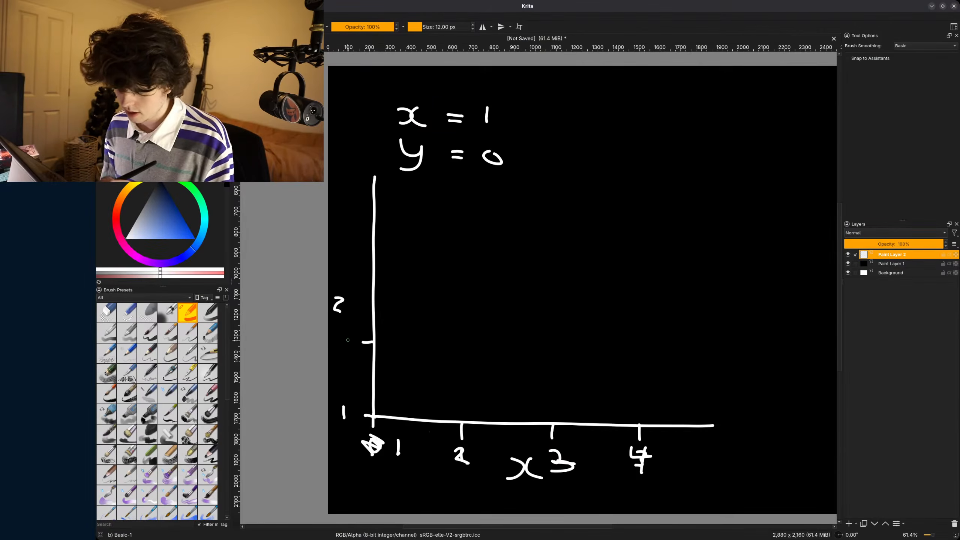
pyautogui.moveTo(350, 337); pyautogui.dragTo(348, 350)
pyautogui.moveTo(372, 271)
pyautogui.mouseDown()
pyautogui.moveTo(343, 280)
pyautogui.moveTo(351, 278)
pyautogui.mouseUp()
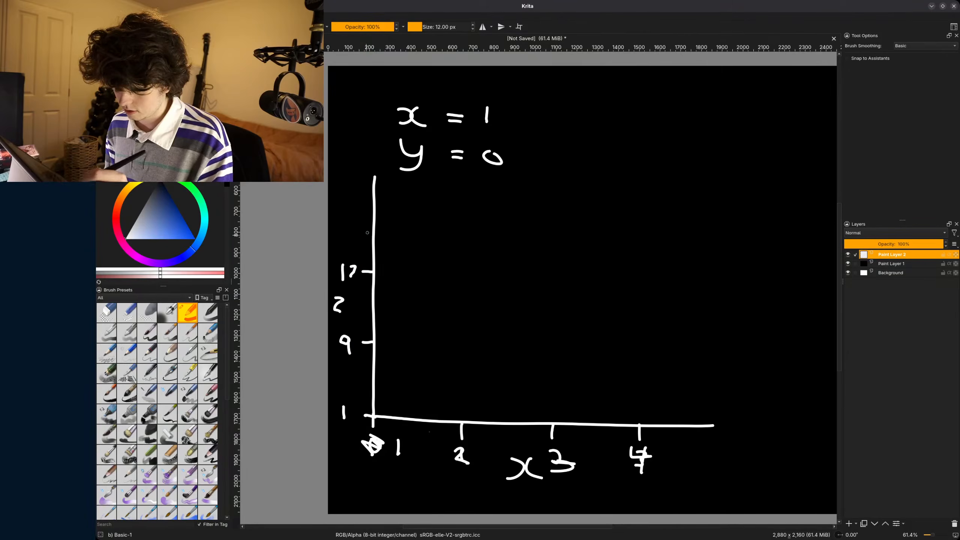
pyautogui.moveTo(373, 199)
pyautogui.mouseDown()
pyautogui.moveTo(342, 206)
pyautogui.moveTo(353, 207)
pyautogui.mouseUp()
# - Draw a straight rising line from the graph's origin, mark its point at 2, 9 and try marking the one above 3
pyautogui.moveTo(373, 417); pyautogui.dragTo(618, 190)
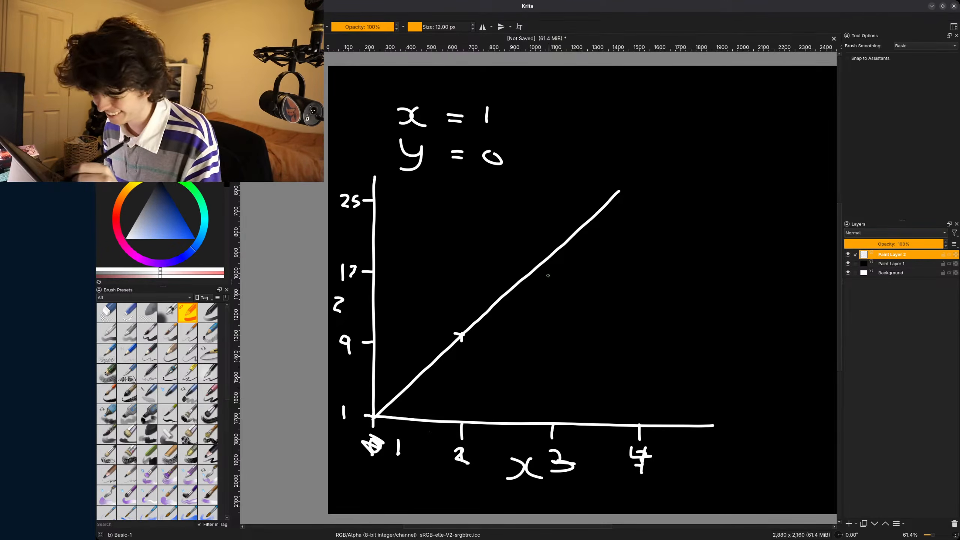
pyautogui.moveTo(547, 258)
pyautogui.mouseDown()
pyautogui.moveTo(547, 268)
pyautogui.moveTo(538, 257)
pyautogui.mouseUp()
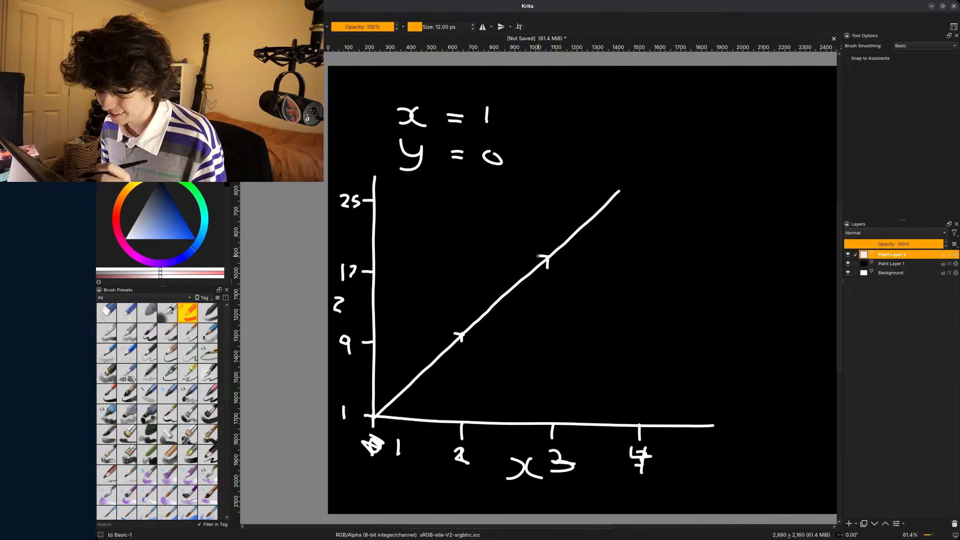
pyautogui.hotkey('ctrl', 'z')
pyautogui.hotkey('ctrl', 'z')
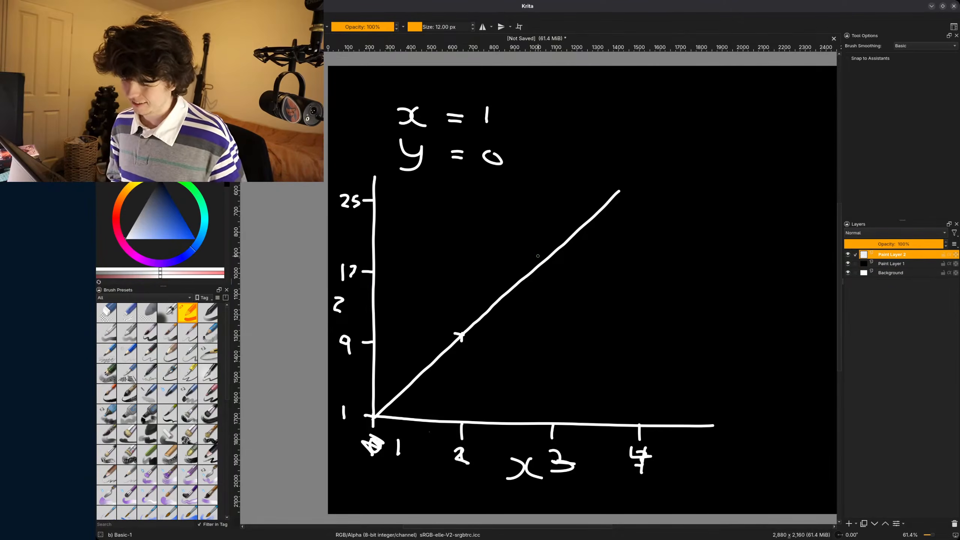
pyautogui.moveTo(534, 265); pyautogui.dragTo(548, 260)
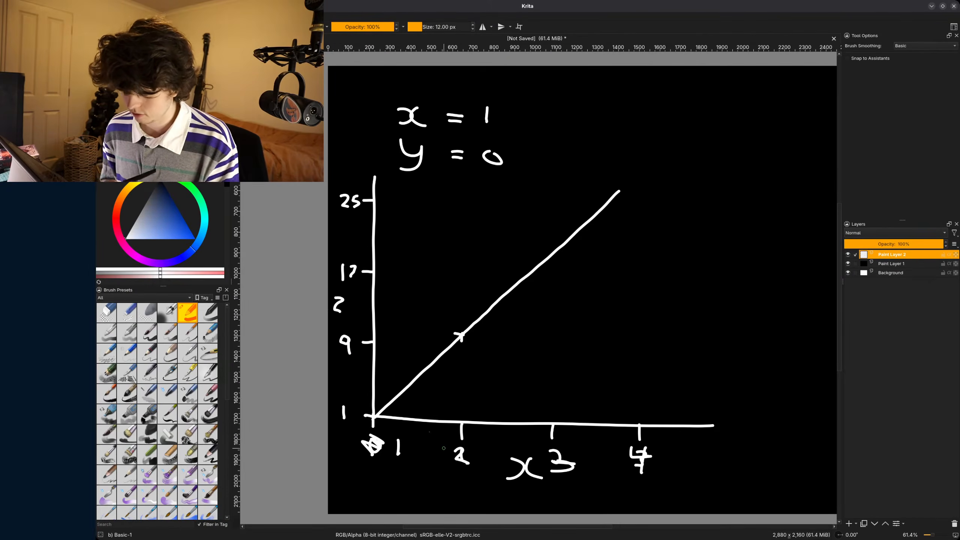
# - Calculate 9/12 and 17/3 in the desktop launcher, then close it
pyautogui.hotkey('alt', 'space')
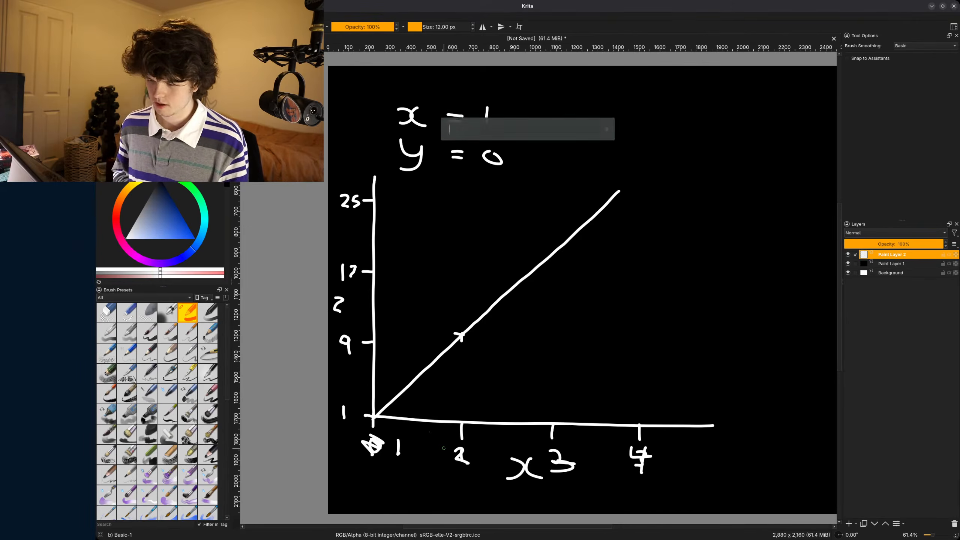
pyautogui.write('9/12')
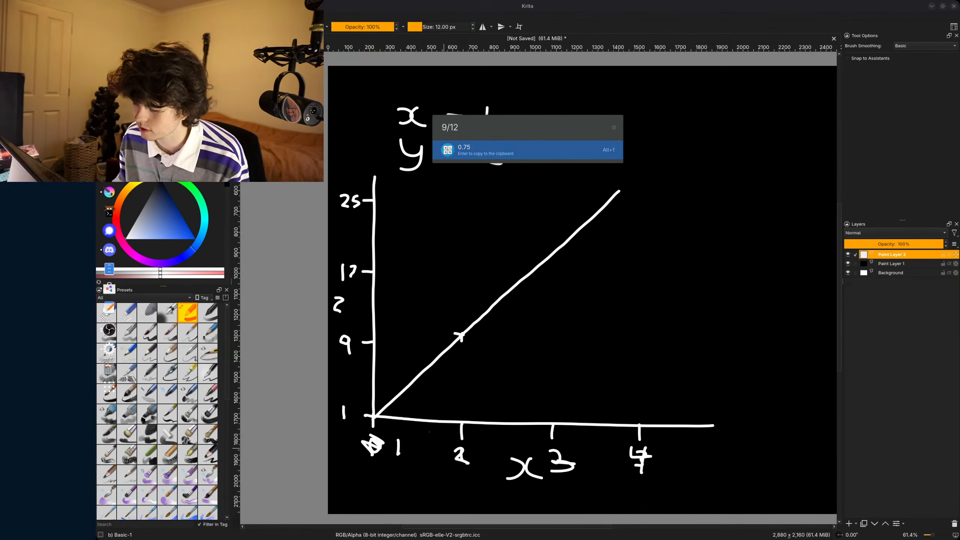
pyautogui.press('BackSpace')
pyautogui.press('BackSpace')
pyautogui.press('BackSpace')
pyautogui.press('BackSpace')
pyautogui.write('17/3')
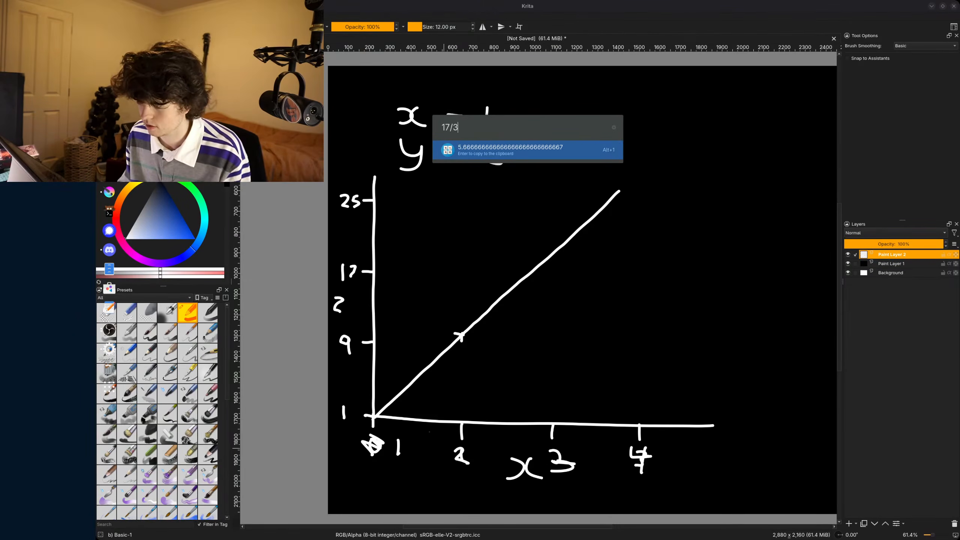
pyautogui.press('Escape')
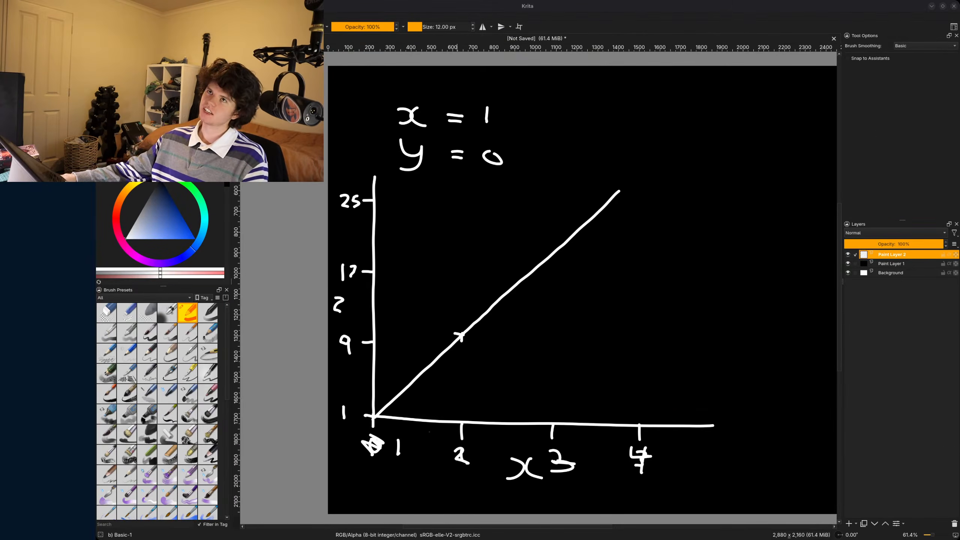
# - Switch to the web browser, search for desmos and open the Desmos Graphing Calculator
pyautogui.hotkey('alt', 'Tab')
pyautogui.write('d')
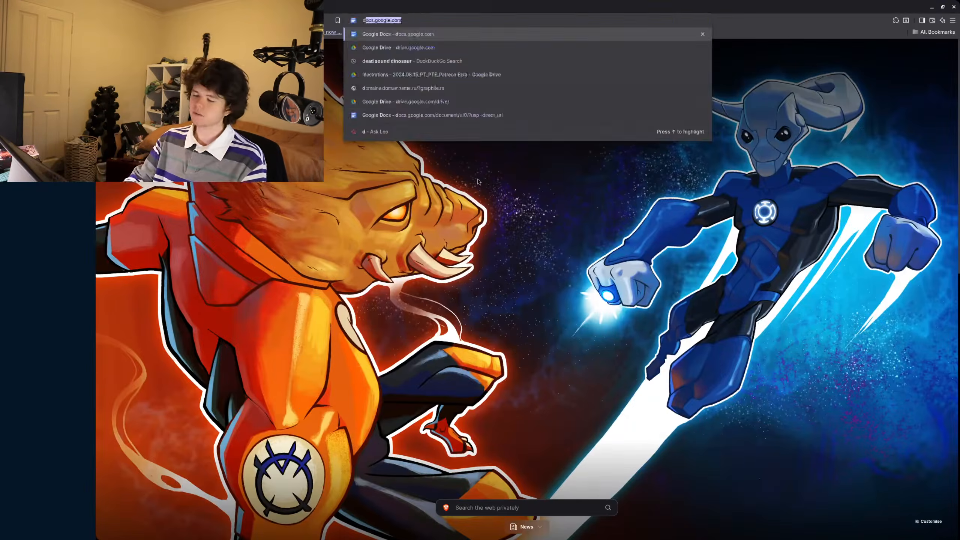
pyautogui.write('emos')
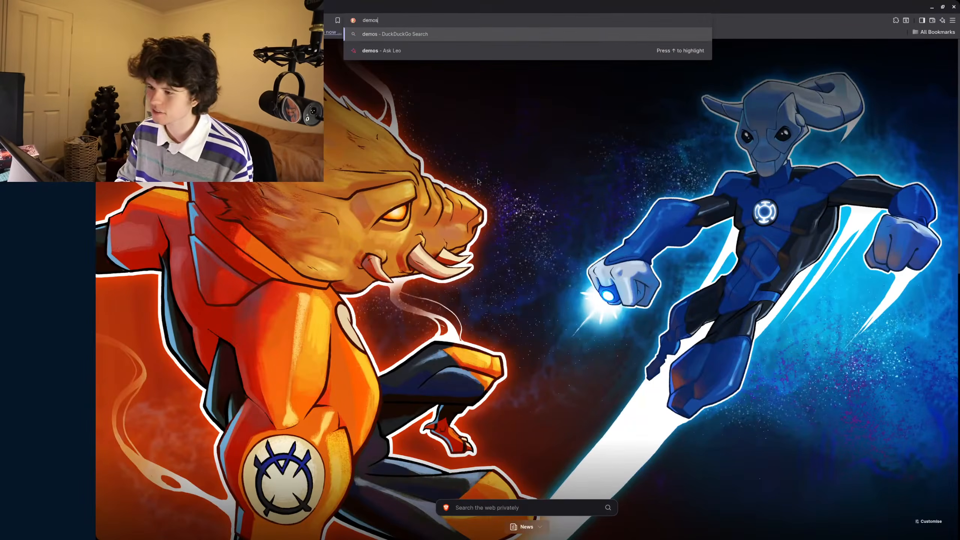
pyautogui.press('BackSpace')
pyautogui.press('BackSpace')
pyautogui.press('BackSpace')
pyautogui.press('BackSpace')
pyautogui.press('BackSpace')
pyautogui.write('desmo')
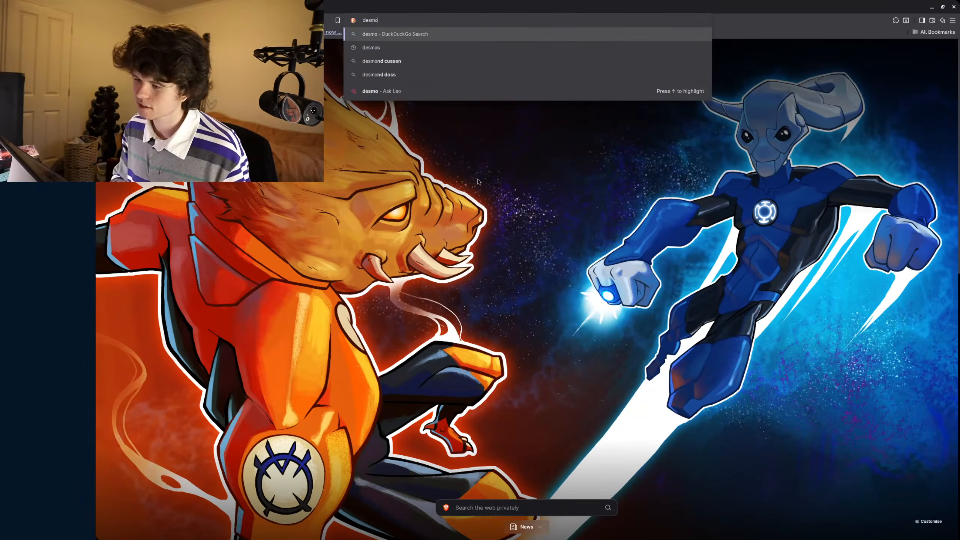
pyautogui.write('s')
pyautogui.press('Return')
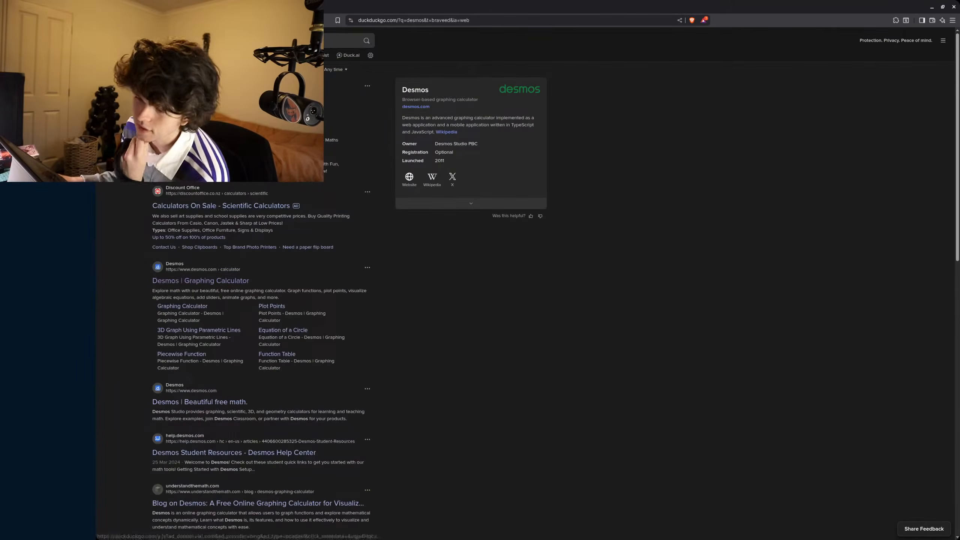
pyautogui.click(200, 281)
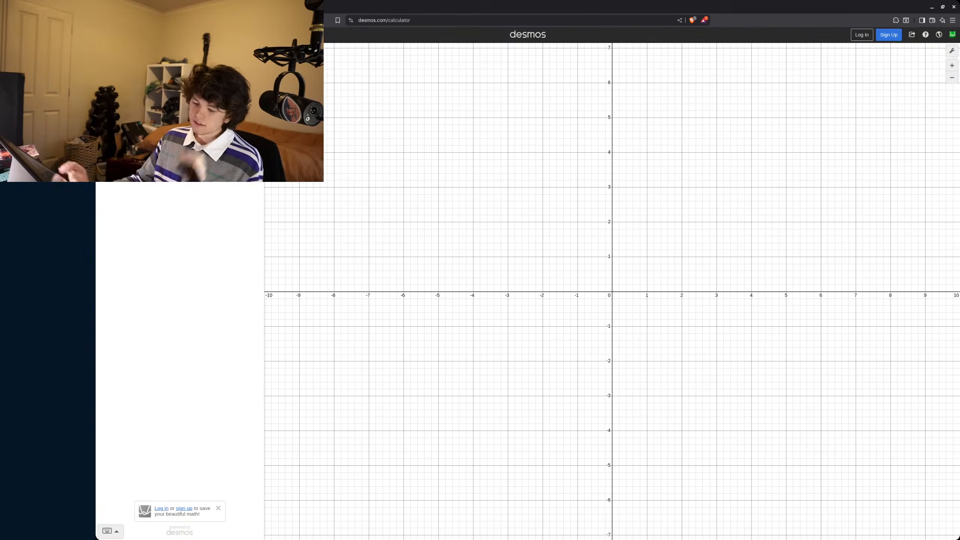
# - Try plotting x and y lines at 0 and a diagonal y = x line in Desmos, then leave the page without saving
pyautogui.write('x')
pyautogui.press('BackSpace')
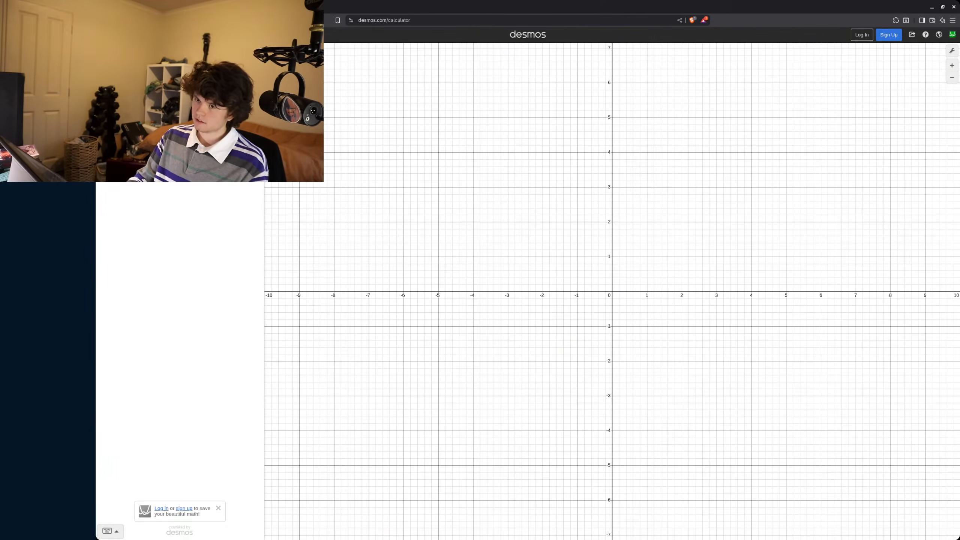
pyautogui.write('0')
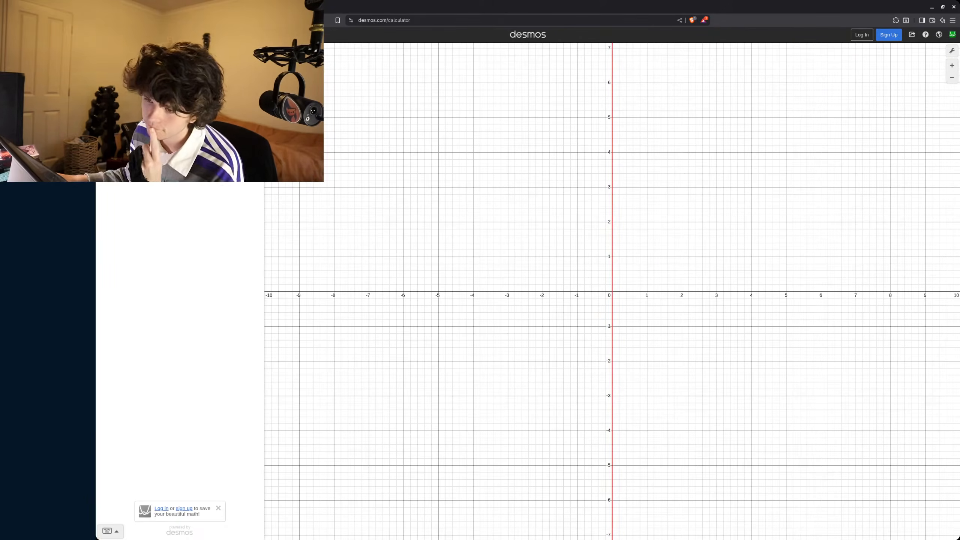
pyautogui.write('0')
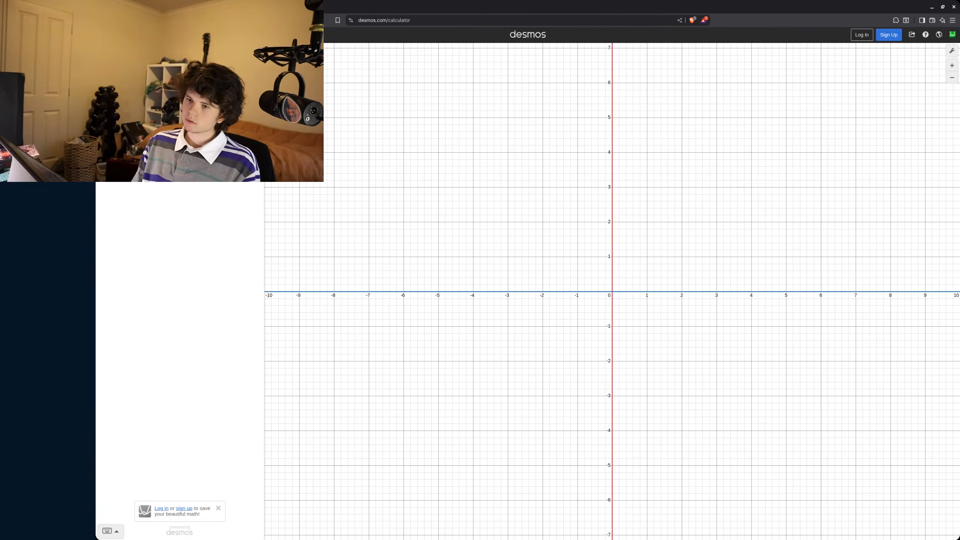
pyautogui.write('x')
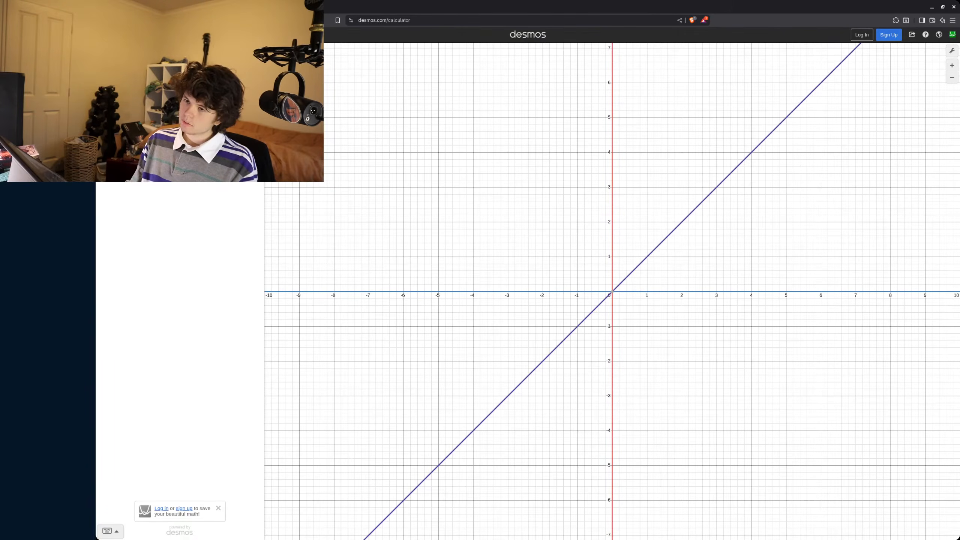
pyautogui.press('BackSpace')
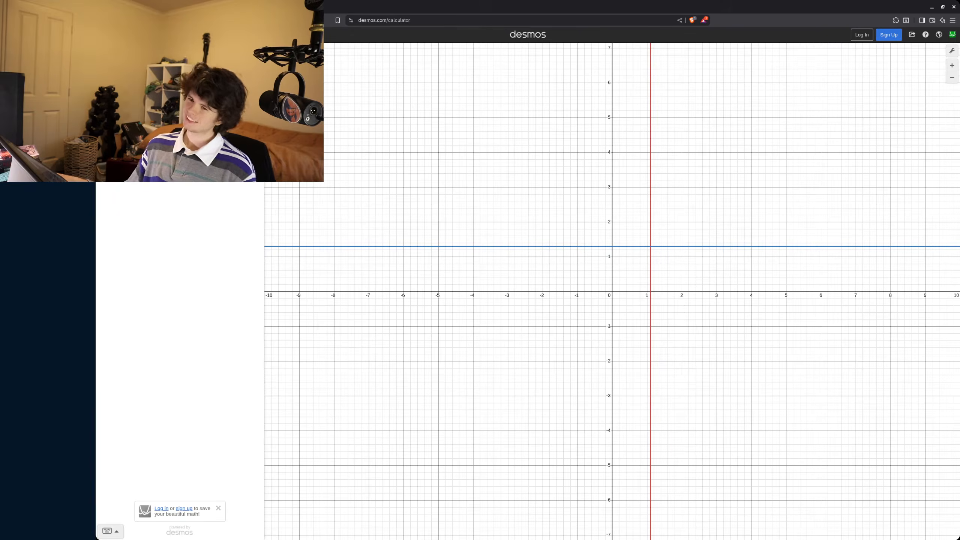
pyautogui.hotkey('ctrl', 'w')
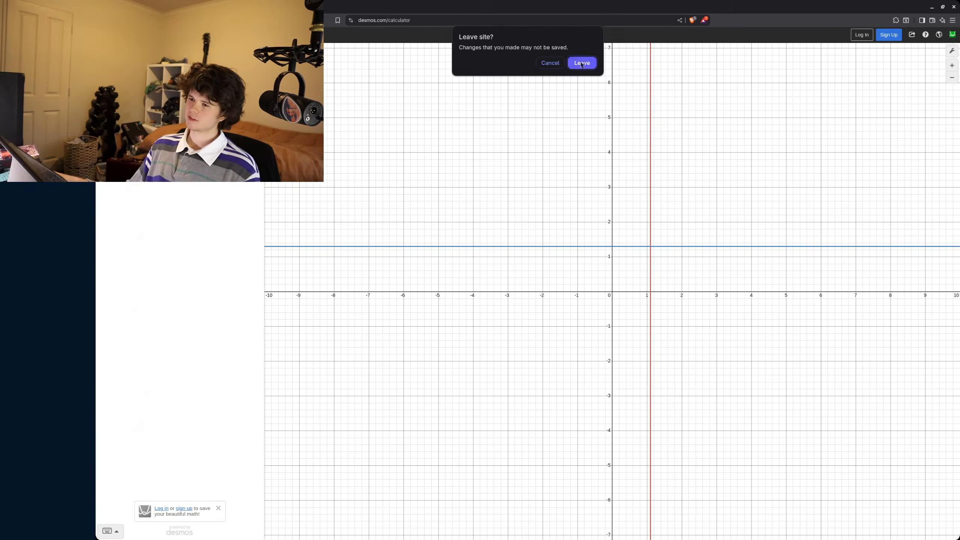
pyautogui.click(581, 63)
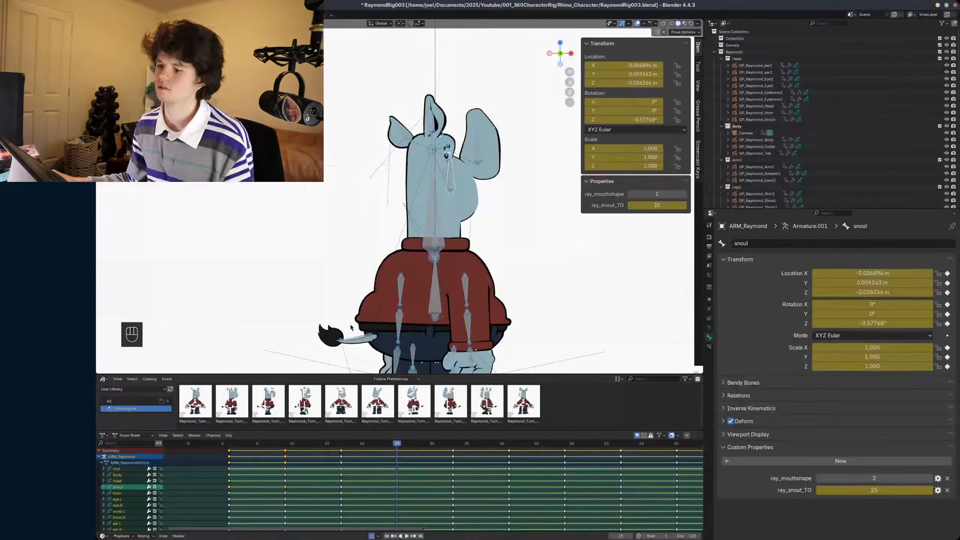
# - Switch to Blender, shift all GP_Raymond_Snout drawing keyframes one frame earlier, and return the ARM_Raymond armature to pose mode
pyautogui.hotkey('ctrl', 'Tab')
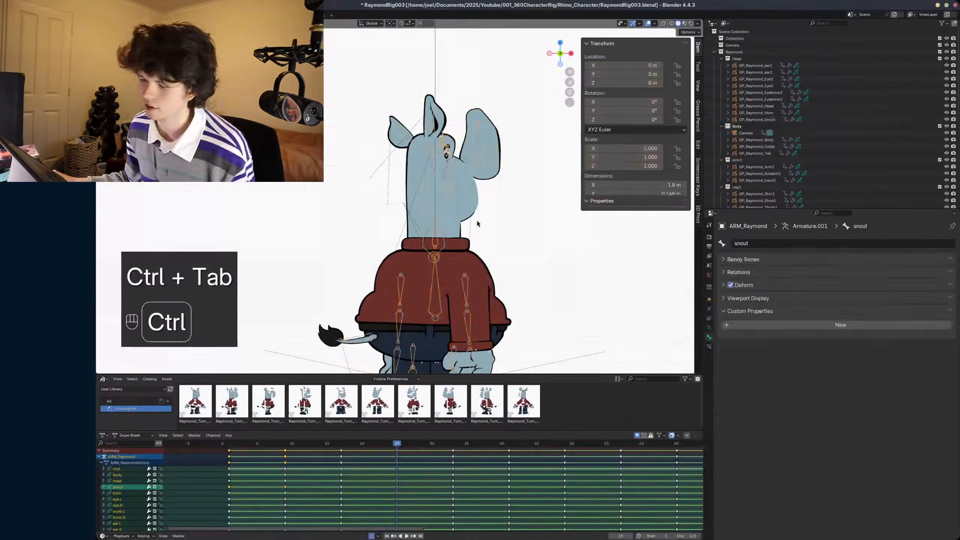
pyautogui.press('a')
pyautogui.press('g')
pyautogui.scroll(-1, 449, 477)
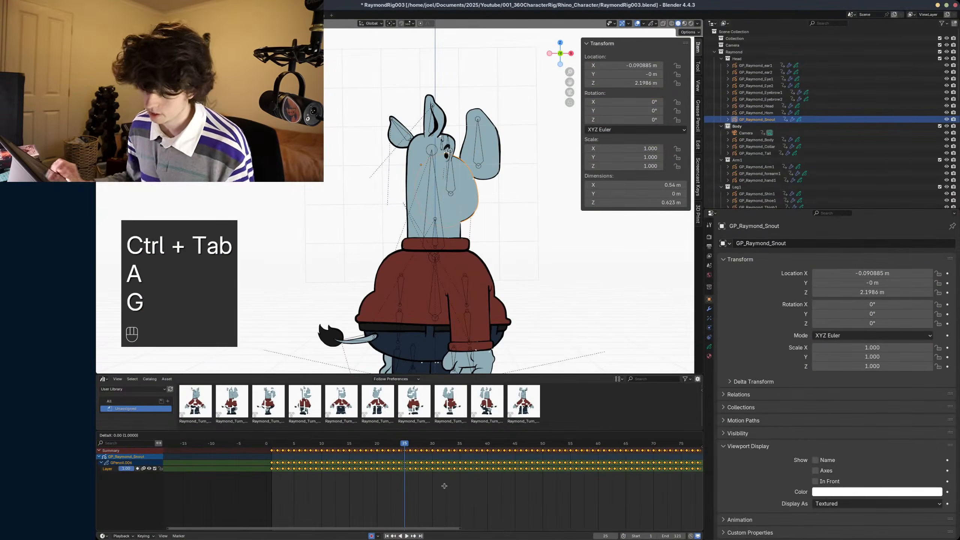
pyautogui.write('x-1')
pyautogui.press('Return')
pyautogui.scroll(-1, 441, 191)
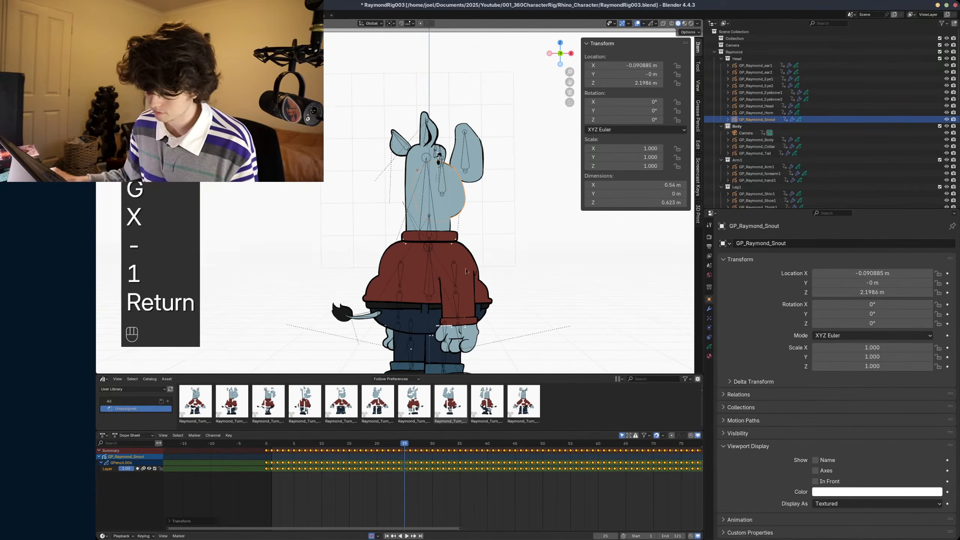
pyautogui.hotkey('ctrl', 'Tab')
# - Select the GP_Raymond_Snout object, return to frame 1 and bring up its TimeOffset modifier settings
pyautogui.hotkey('ctrl', 'Tab')
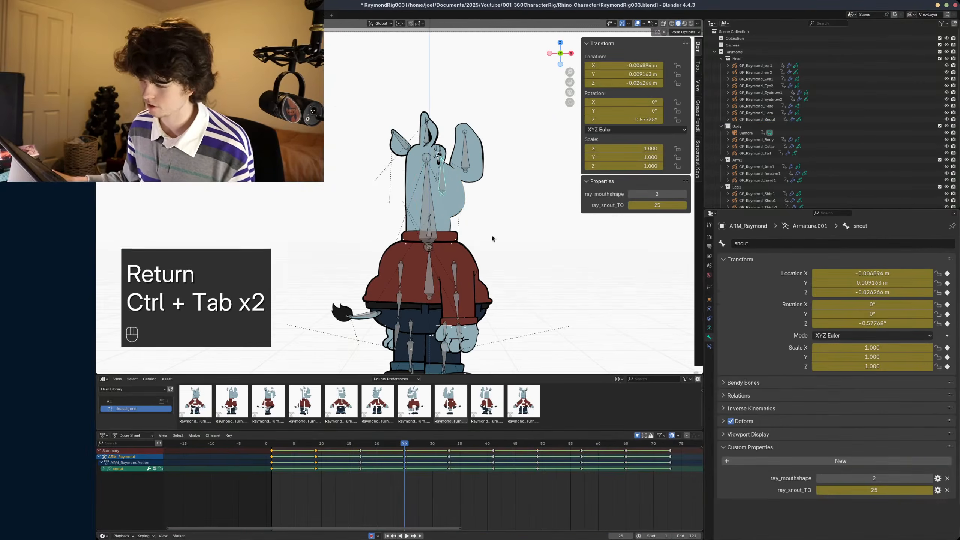
pyautogui.hotkey('ctrl', 'Tab')
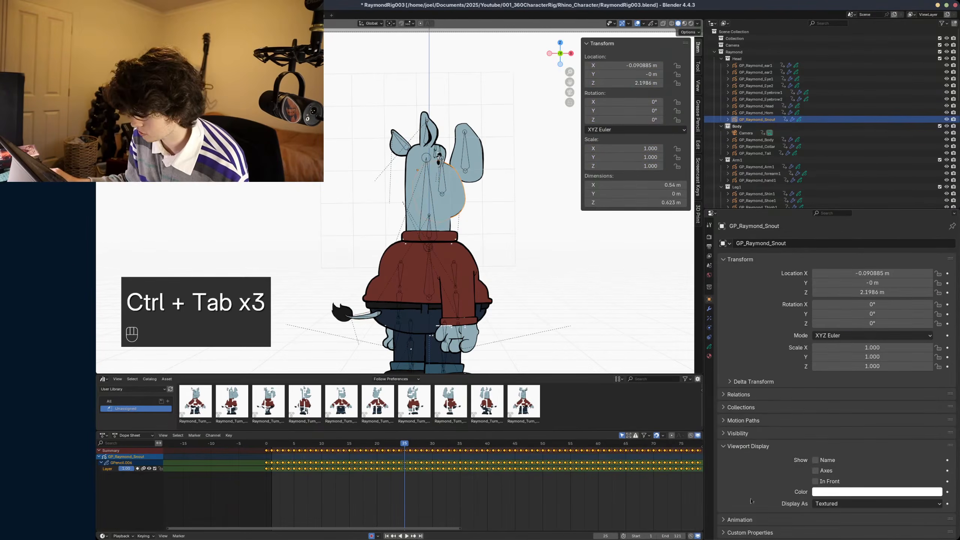
pyautogui.moveTo(278, 441); pyautogui.dragTo(272, 441)
pyautogui.scroll(-1, 510, 269)
pyautogui.keyDown('shift'); pyautogui.moveTo(510, 269); pyautogui.dragTo(490, 280, button='middle'); pyautogui.keyUp('shift')
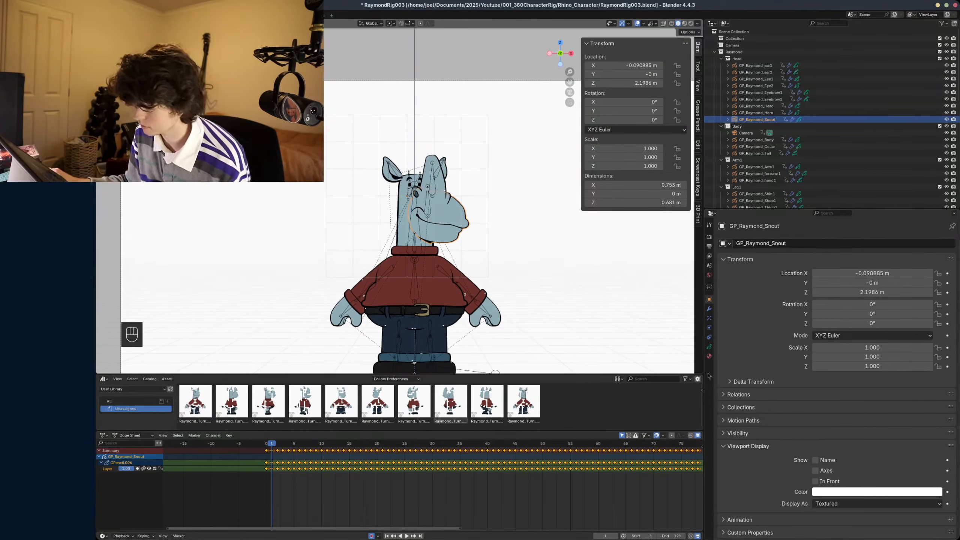
pyautogui.click(709, 346)
pyautogui.scroll(-5, 899, 363)
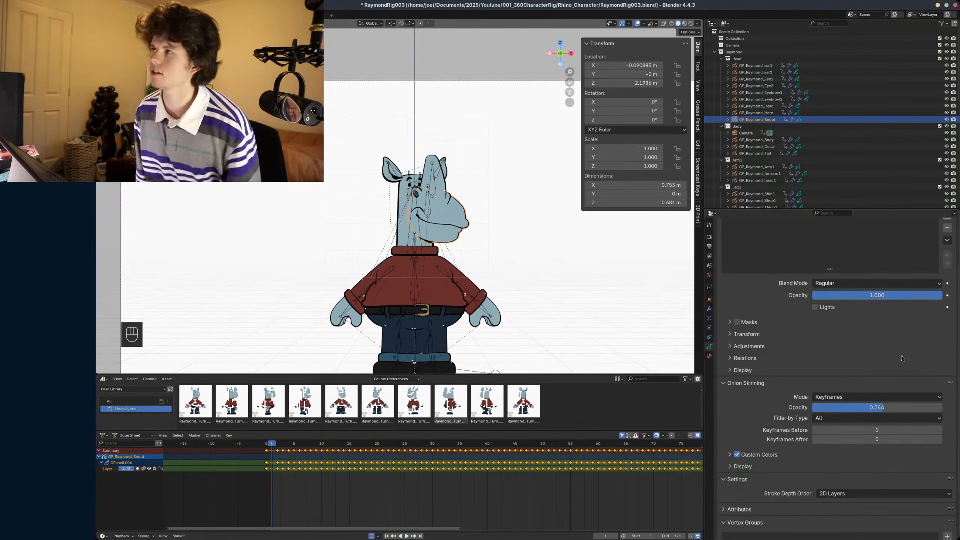
pyautogui.scroll(4, 914, 376)
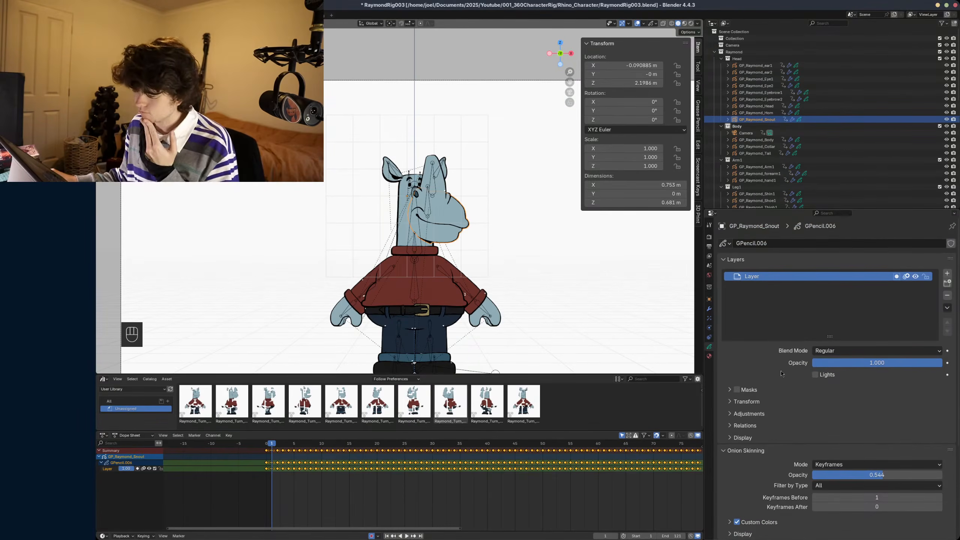
pyautogui.scroll(-2, 770, 363)
pyautogui.click(709, 310)
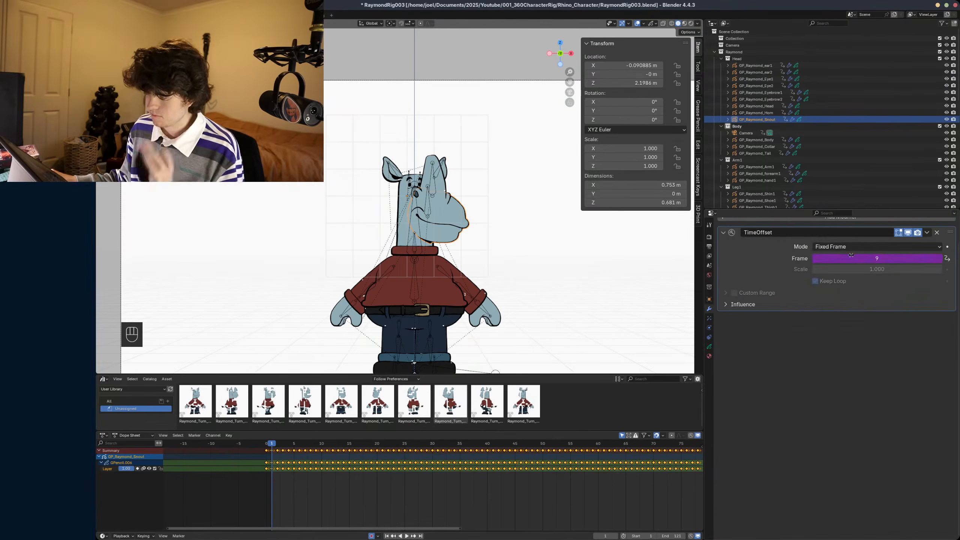
# - Edit the driver expression on the TimeOffset frame so that ray_snout_TO is multiplied by 8 before mouthshape is added
pyautogui.rightClick(831, 258)
pyautogui.click(828, 269)
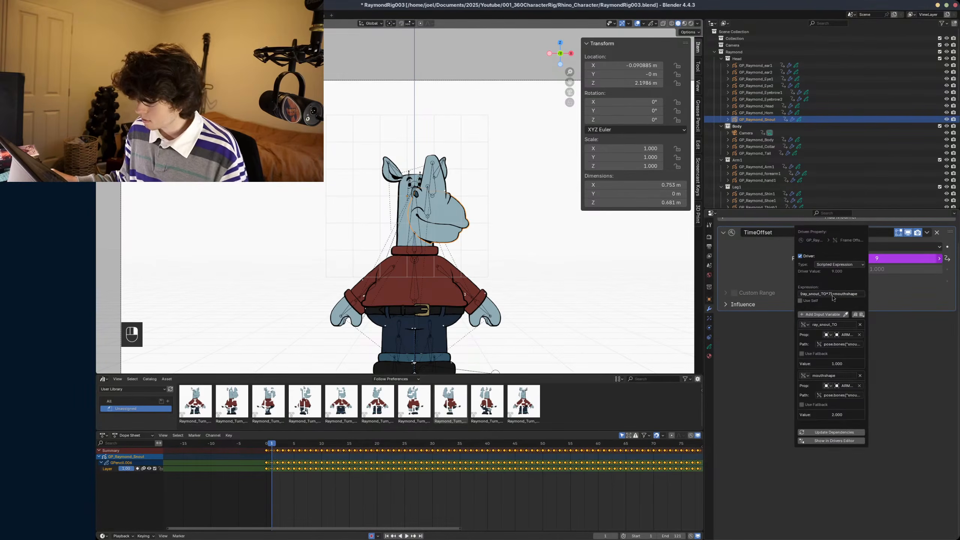
pyautogui.click(827, 293)
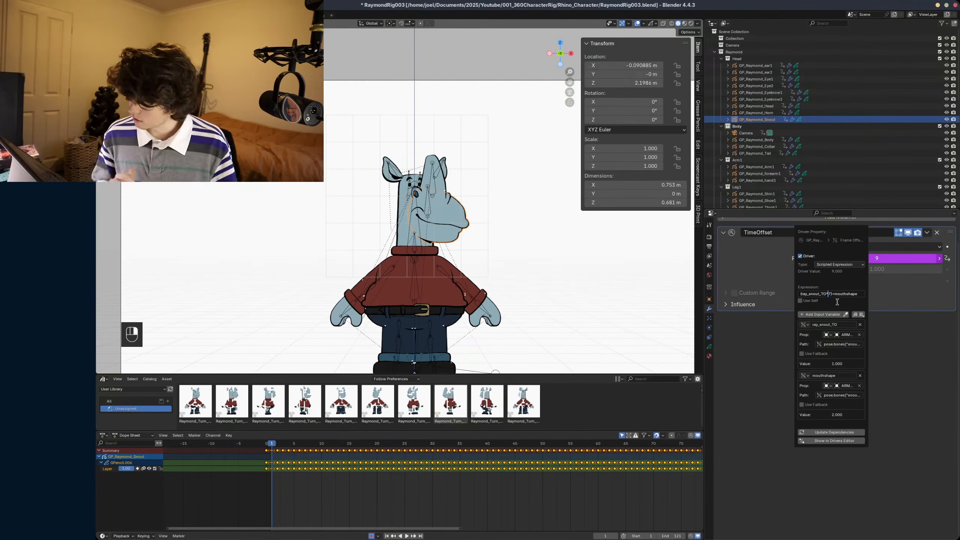
pyautogui.press('BackSpace')
pyautogui.write('8')
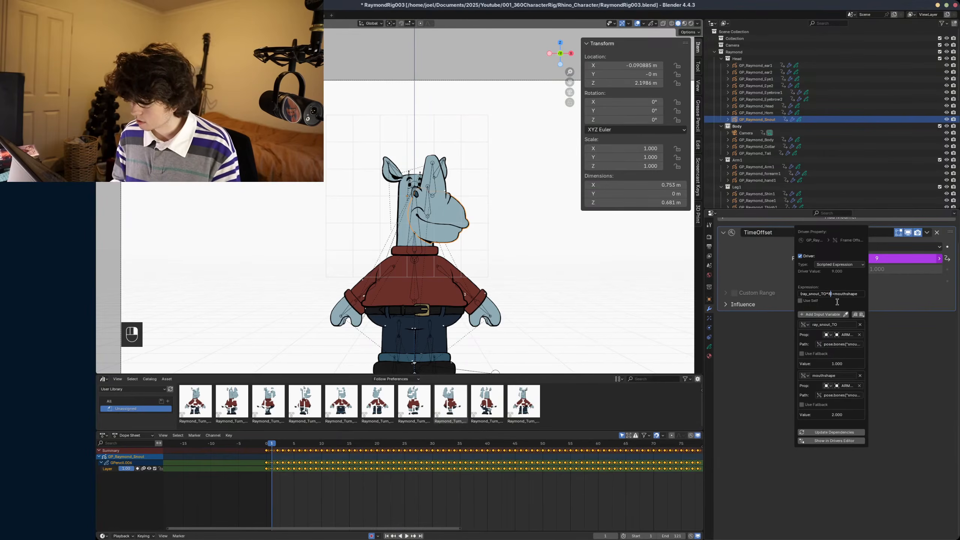
pyautogui.press('Return')
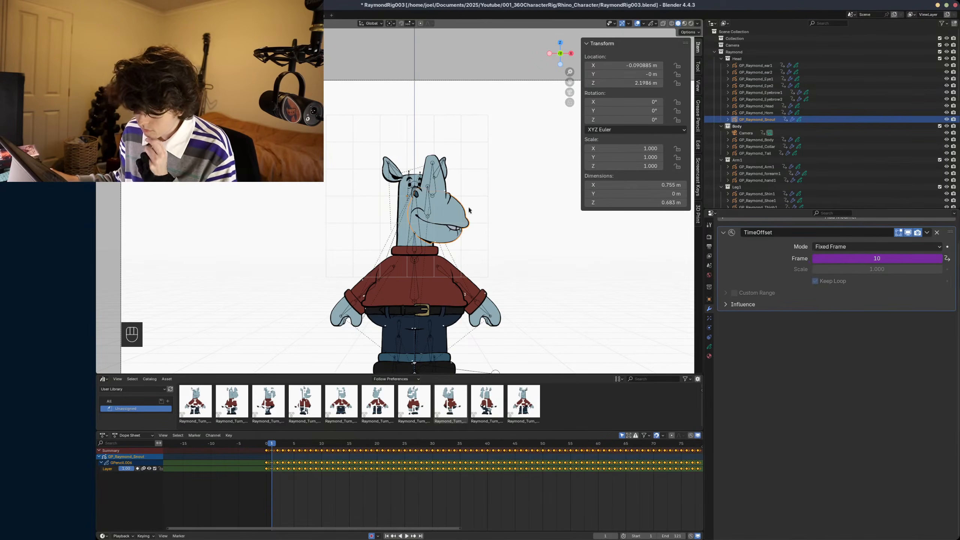
# - Put the ARM_Raymond armature back in pose mode and set the snout bone's ray_mouthshape to 0
pyautogui.click(424, 219)
pyautogui.hotkey('ctrl', 'Tab')
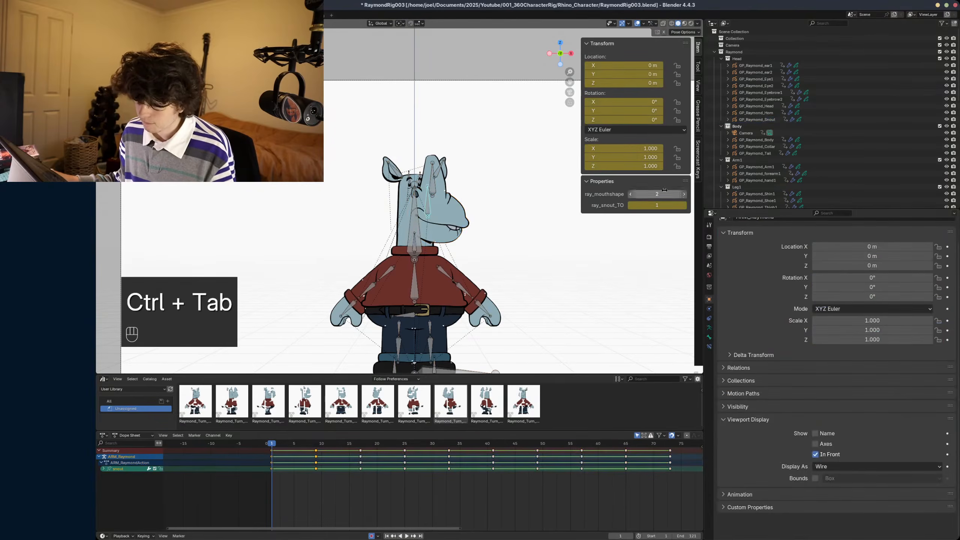
pyautogui.click(631, 194)
pyautogui.click(630, 194)
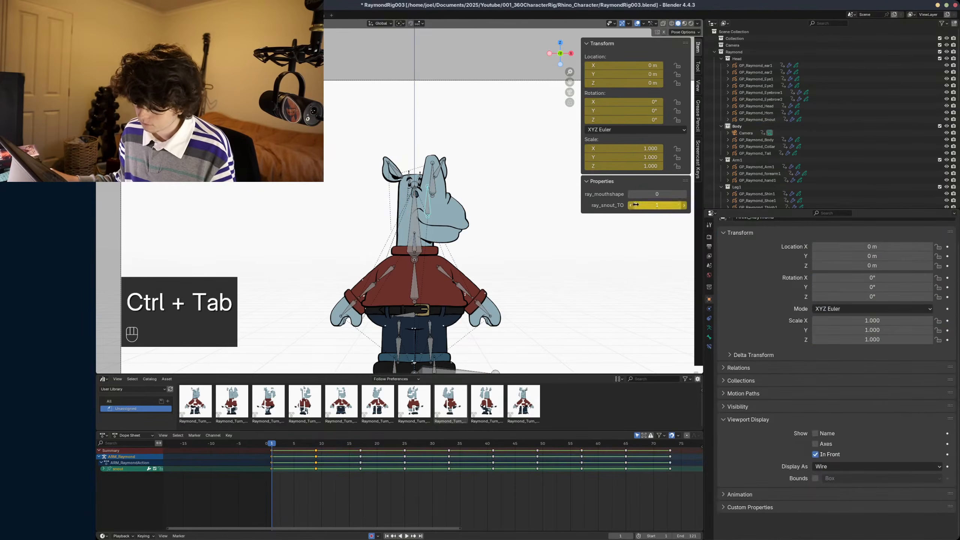
# - Try lowering ray_snout_TO below 1, and test the snout at value 2 before restoring it to 1
pyautogui.click(630, 208)
pyautogui.keyDown('alt'); pyautogui.scroll(-4, 420, 245); pyautogui.keyUp('alt')
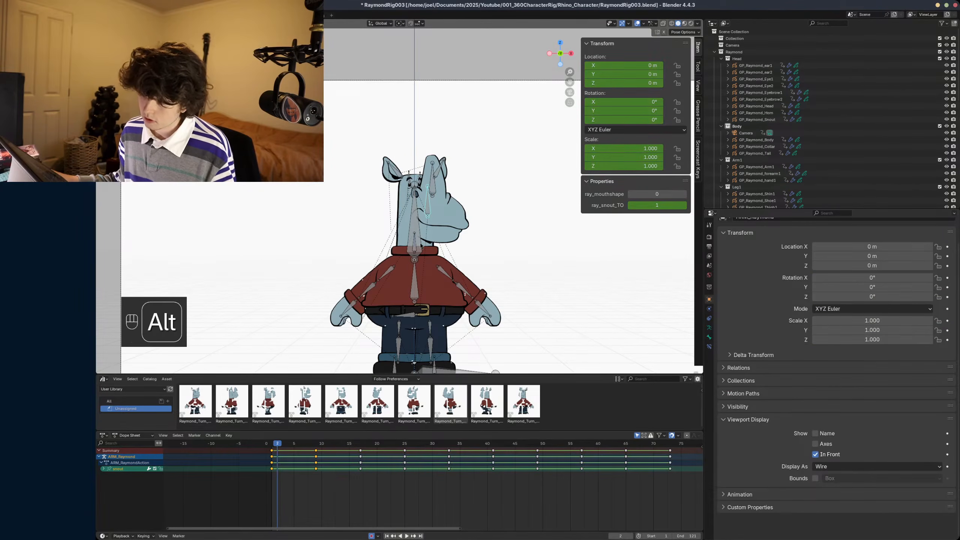
pyautogui.keyDown('alt'); pyautogui.scroll(4, 420, 245); pyautogui.keyUp('alt')
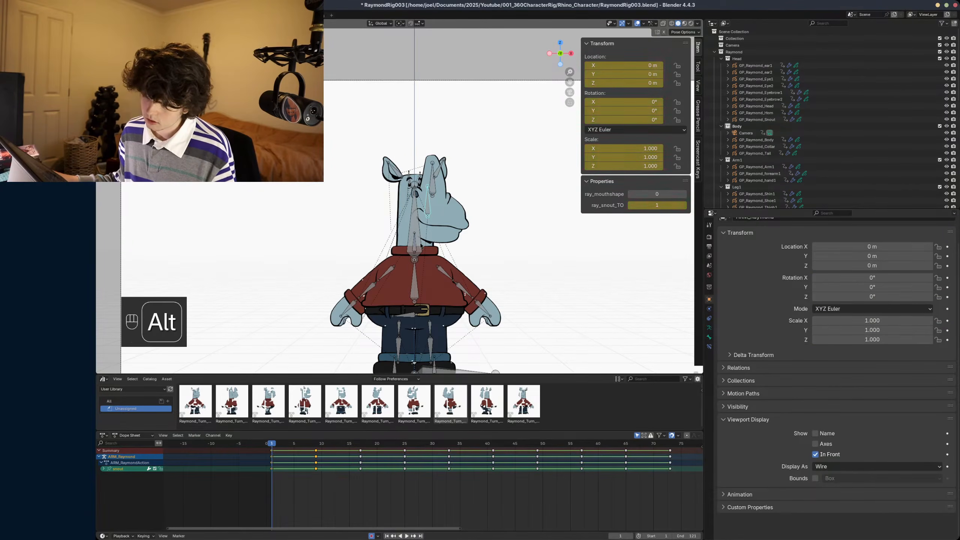
pyautogui.keyDown('alt'); pyautogui.scroll(3, 421, 244); pyautogui.keyUp('alt')
pyautogui.keyDown('alt'); pyautogui.scroll(-3, 421, 245); pyautogui.keyUp('alt')
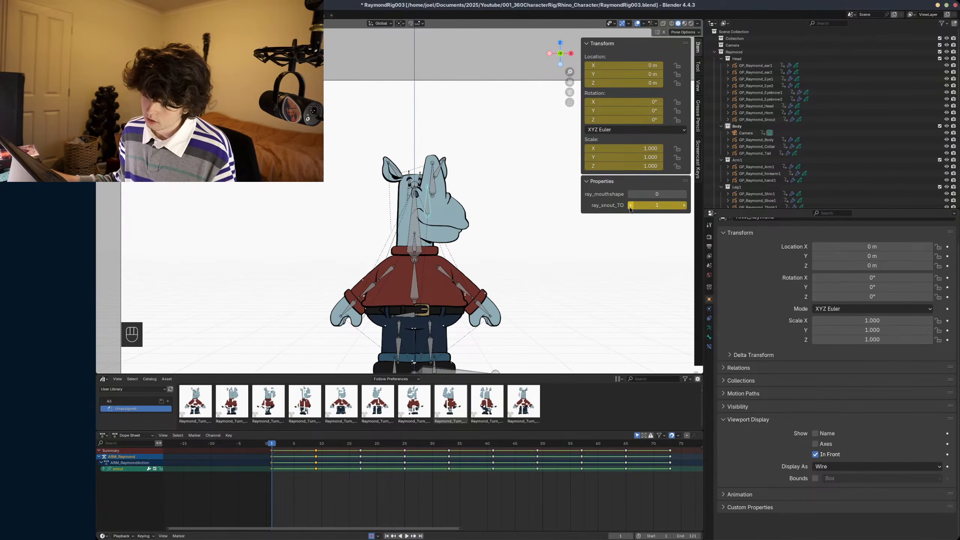
pyautogui.click(630, 209)
pyautogui.moveTo(655, 196)
pyautogui.mouseDown()
pyautogui.moveTo(681, 196)
pyautogui.moveTo(658, 196)
pyautogui.mouseUp()
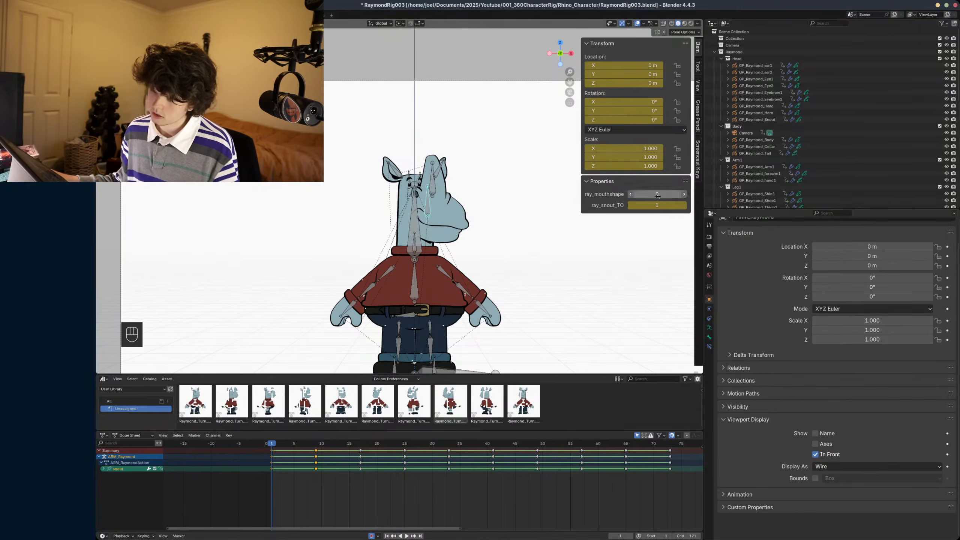
pyautogui.click(684, 207)
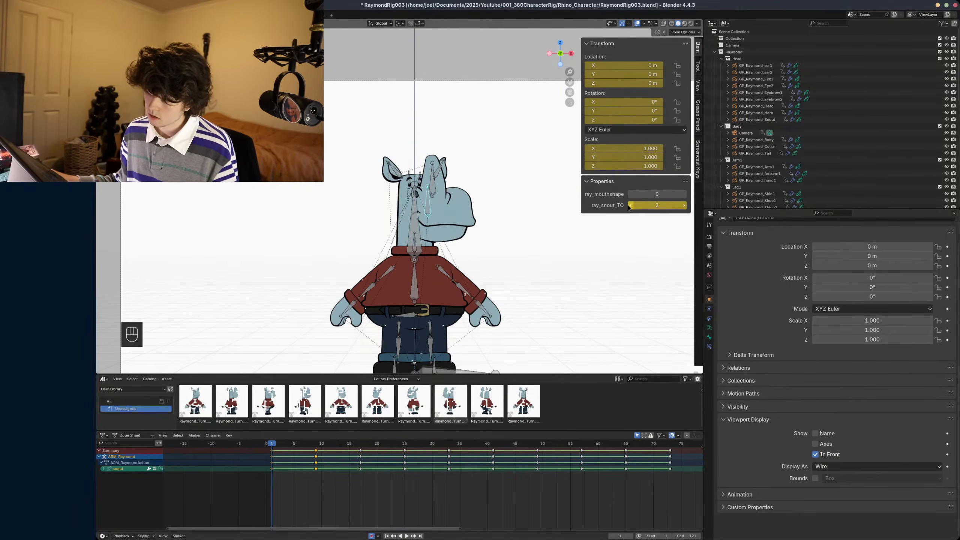
pyautogui.click(630, 206)
# - Return to frame 1 in pose mode and save the rig file
pyautogui.keyDown('alt'); pyautogui.scroll(1, 436, 233); pyautogui.keyUp('alt')
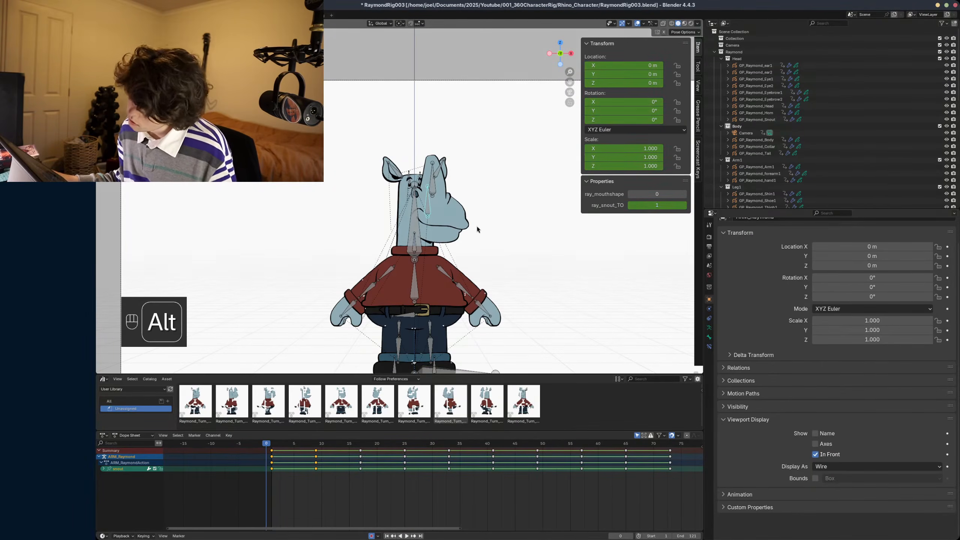
pyautogui.keyDown('alt'); pyautogui.scroll(-1, 477, 229); pyautogui.keyUp('alt')
pyautogui.hotkey('ctrl', 'Tab')
pyautogui.hotkey('ctrl', 's')
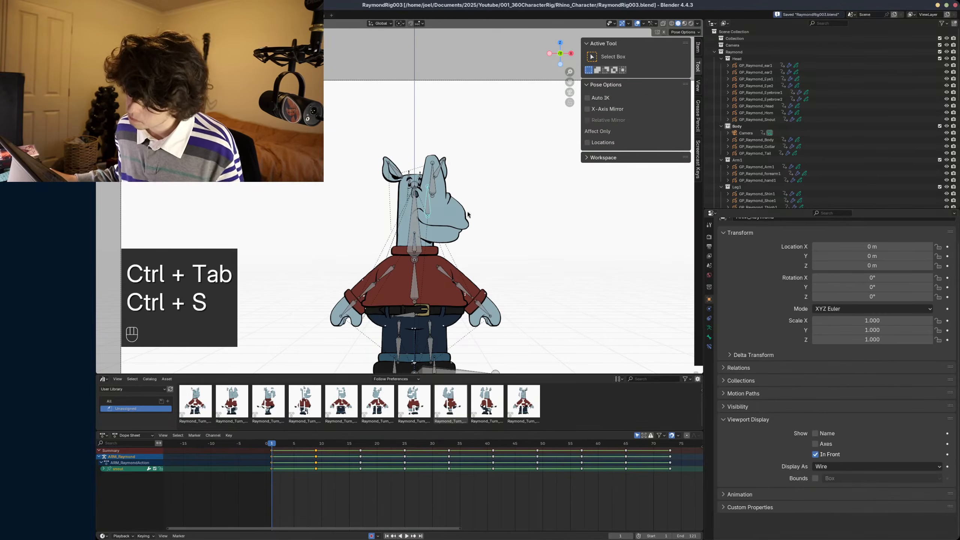
# - Set the minimum of the snout bone's ray_snout_TO custom property to 0, and save the file
pyautogui.keyDown('ctrl'); pyautogui.click(463, 214); pyautogui.keyUp('ctrl')
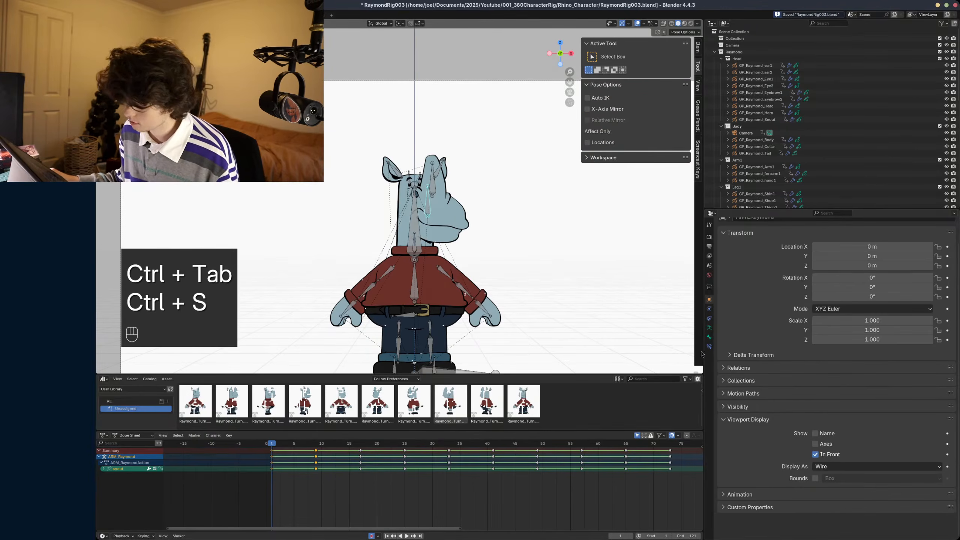
pyautogui.click(709, 339)
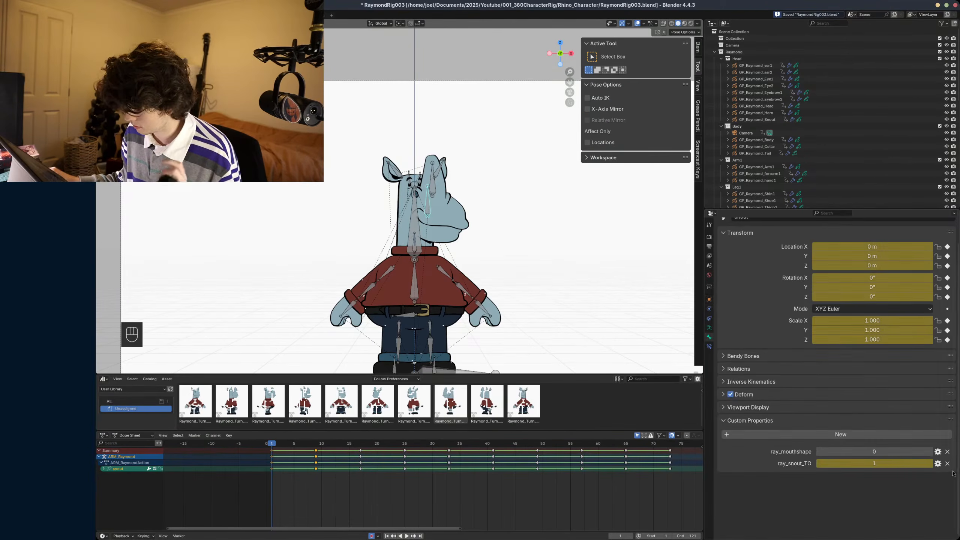
pyautogui.click(939, 463)
pyautogui.click(930, 464)
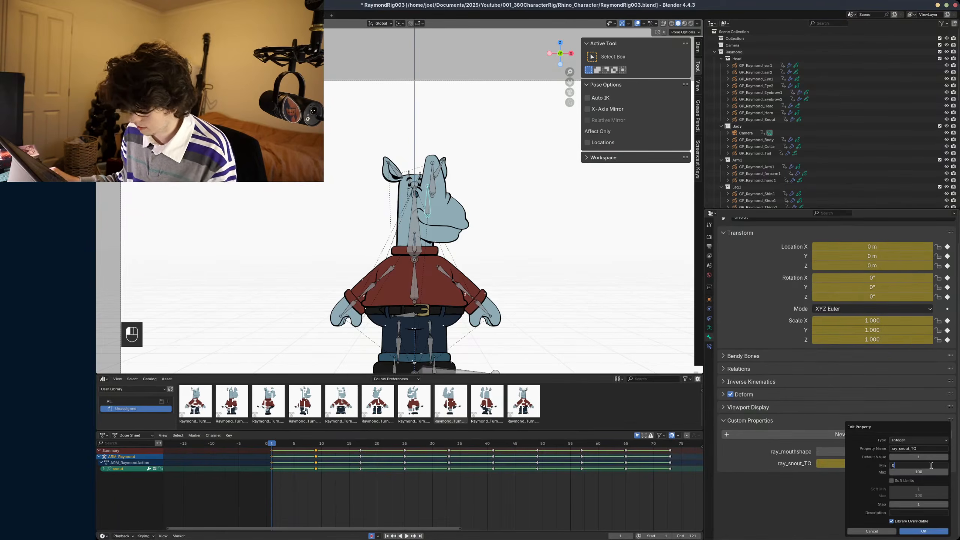
pyautogui.press('Return')
pyautogui.click(923, 531)
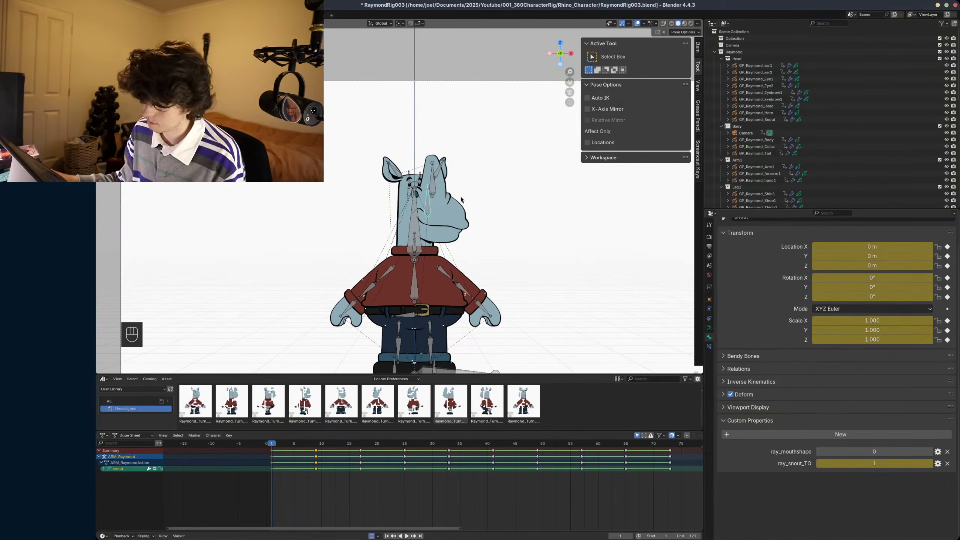
pyautogui.scroll(-1, 461, 199)
pyautogui.hotkey('ctrl', 's')
pyautogui.keyDown('shift'); pyautogui.moveTo(457, 206); pyautogui.dragTo(460, 209, button='middle'); pyautogui.keyUp('shift')
pyautogui.hotkey('ctrl', 's')
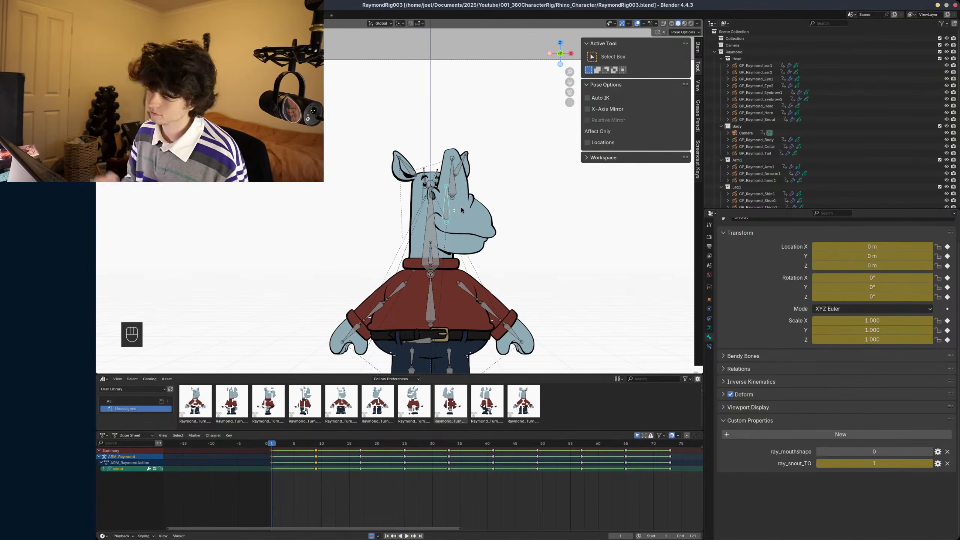
# - Set the snout bone's ray_snout_TO to 0 on frame 1 in pose mode
pyautogui.hotkey('ctrl', 'Tab')
pyautogui.hotkey('ctrl', 'Tab')
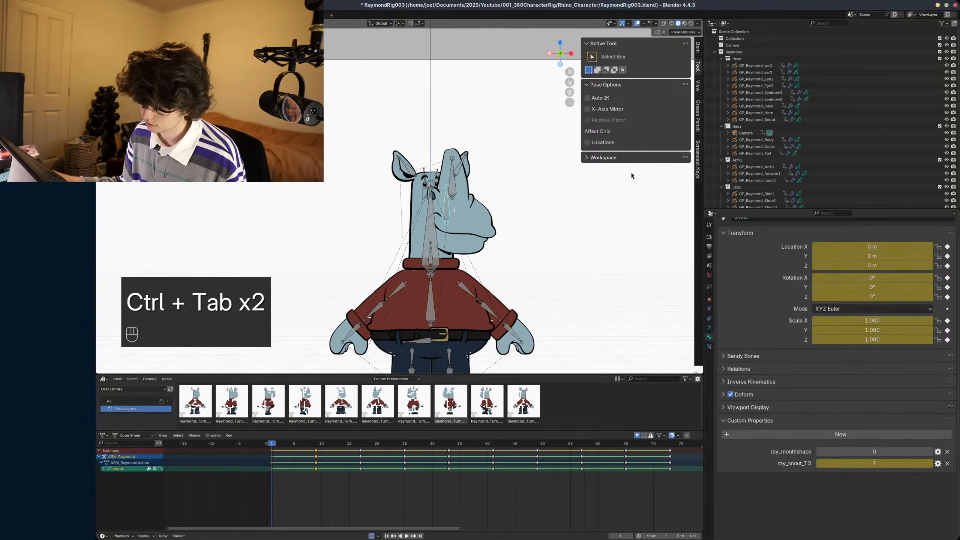
pyautogui.click(697, 49)
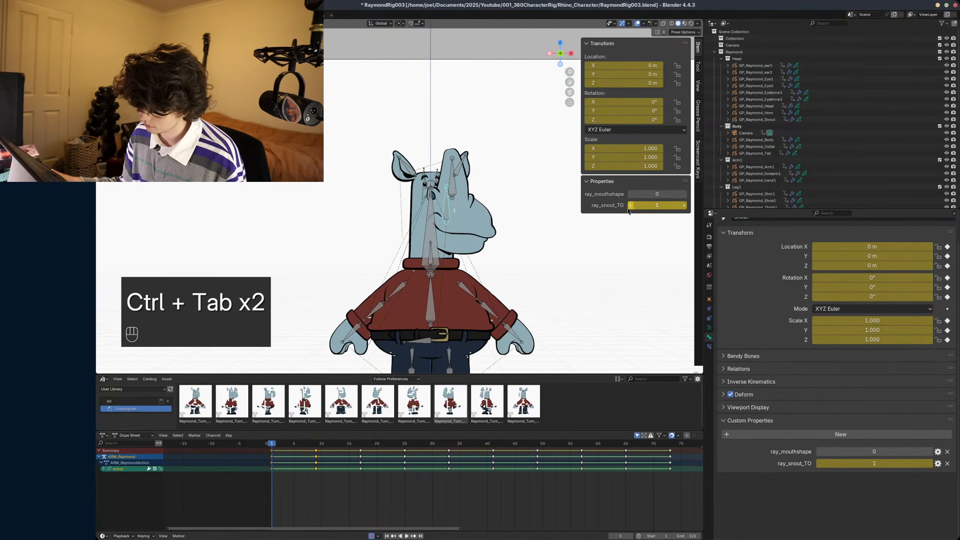
pyautogui.click(630, 207)
pyautogui.keyDown('shift'); pyautogui.moveTo(469, 236); pyautogui.dragTo(471, 236, button='middle'); pyautogui.keyUp('shift')
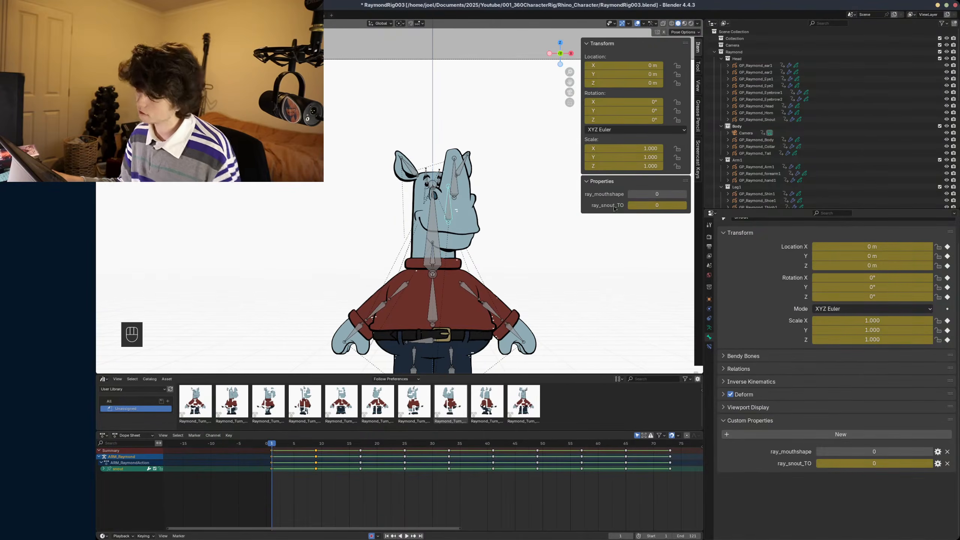
# - Go to the turnaround pose on frame 9 and set ray_snout_TO to 1
pyautogui.press('n')
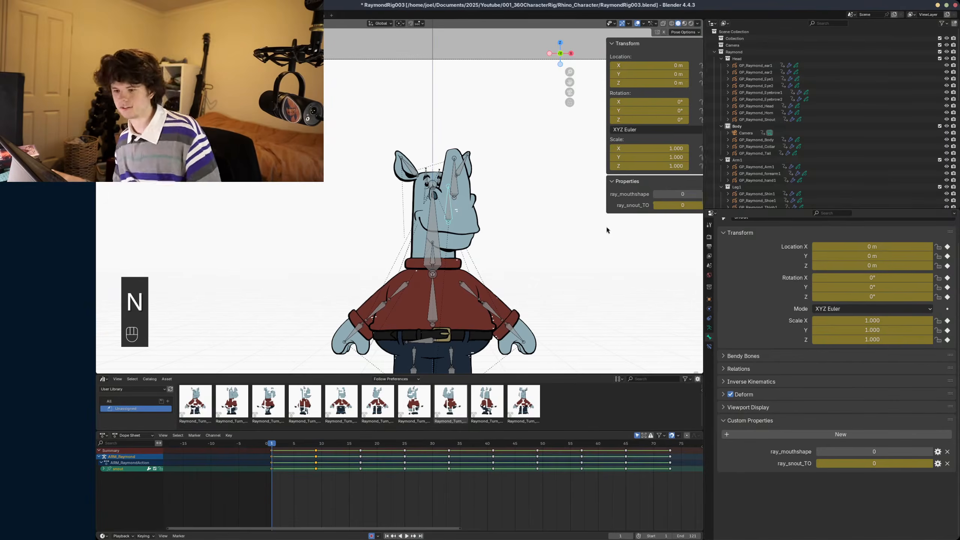
pyautogui.scroll(4, 555, 238)
pyautogui.keyDown('alt'); pyautogui.scroll(-2, 581, 190); pyautogui.keyUp('alt')
pyautogui.keyDown('alt'); pyautogui.scroll(-6, 581, 190); pyautogui.keyUp('alt')
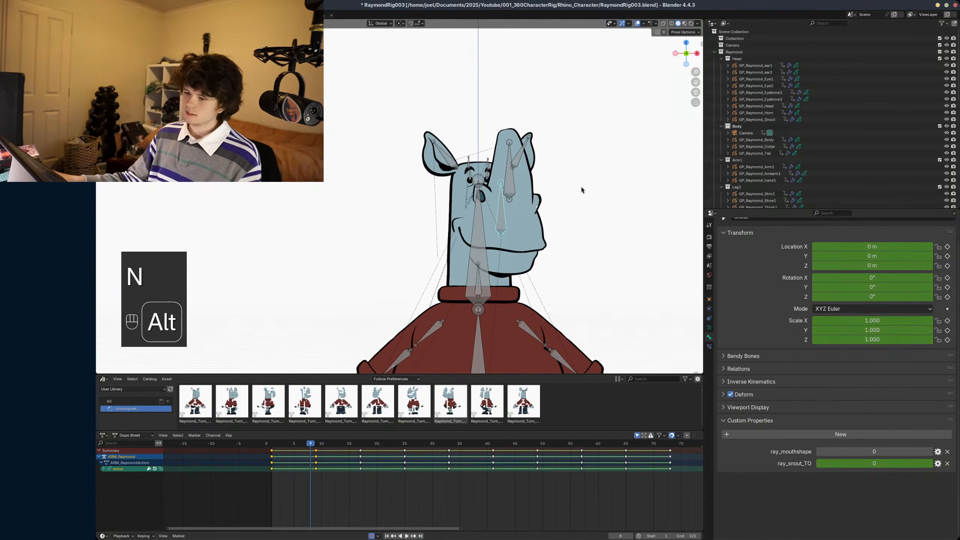
pyautogui.press('n')
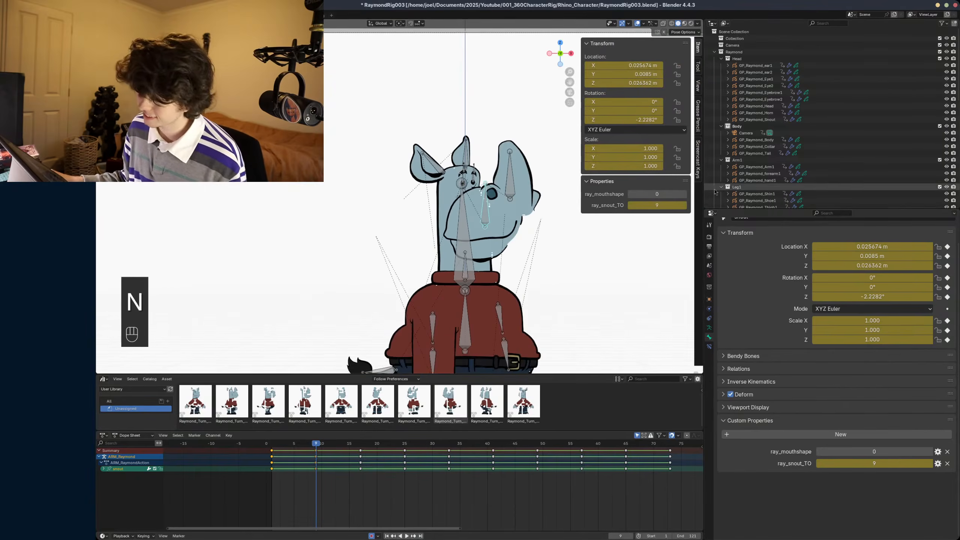
pyautogui.moveTo(656, 207); pyautogui.dragTo(684, 207)
pyautogui.click(654, 208)
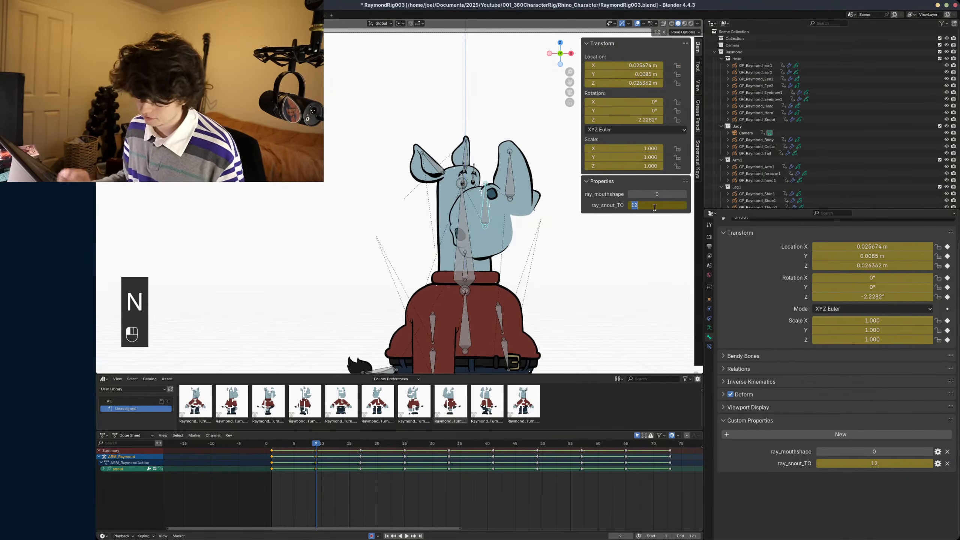
pyautogui.write('1')
pyautogui.press('Return')
# - Go to the turnaround pose on frame 17 and set ray_snout_TO to 2
pyautogui.keyDown('alt'); pyautogui.scroll(-7, 534, 275); pyautogui.keyUp('alt')
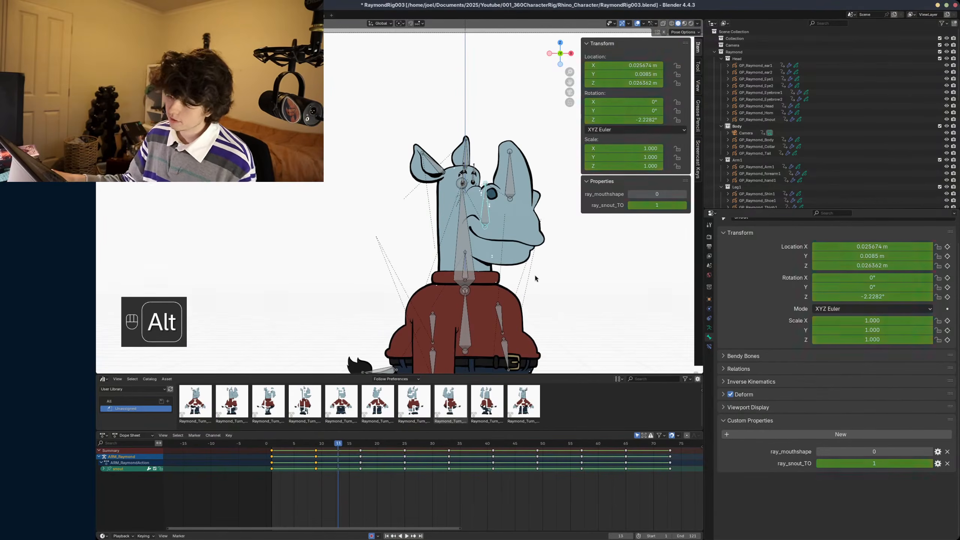
pyautogui.keyDown('alt'); pyautogui.scroll(-1, 534, 276); pyautogui.keyUp('alt')
pyautogui.click(679, 207)
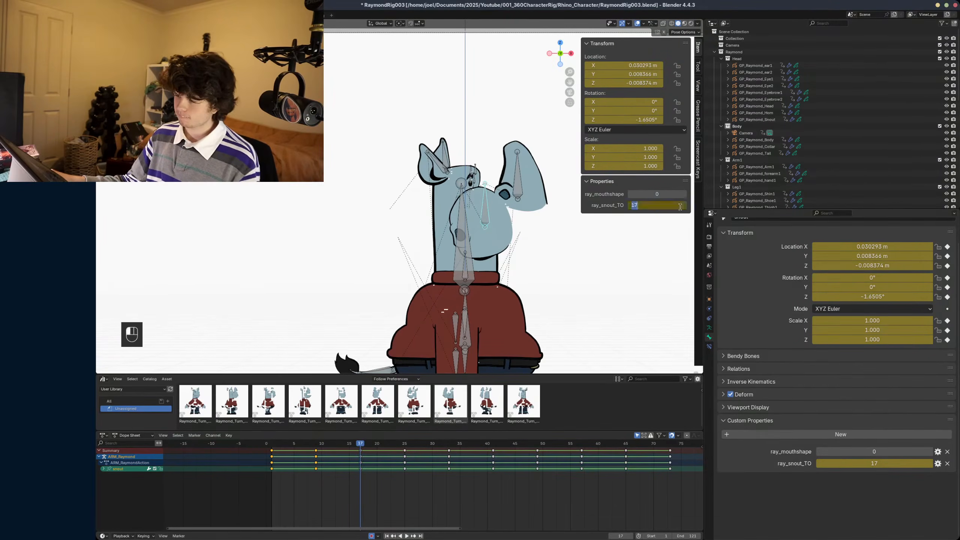
pyautogui.write('2')
pyautogui.press('Return')
# - Delete all of the snout bone's keyframes from frame 25 onward
pyautogui.keyDown('alt'); pyautogui.scroll(-7, 492, 319); pyautogui.keyUp('alt')
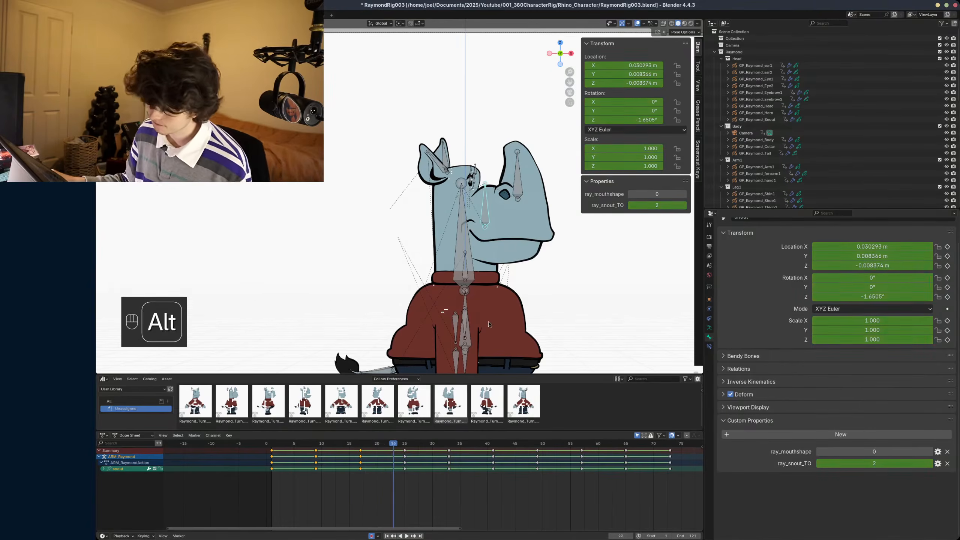
pyautogui.keyDown('alt'); pyautogui.scroll(-2, 492, 319); pyautogui.keyUp('alt')
pyautogui.scroll(-2, 678, 453)
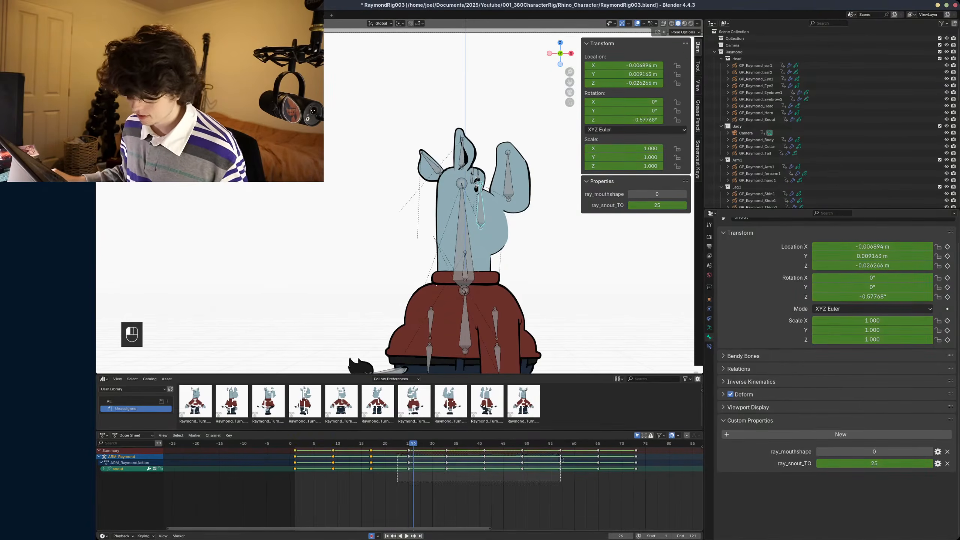
pyautogui.press('x')
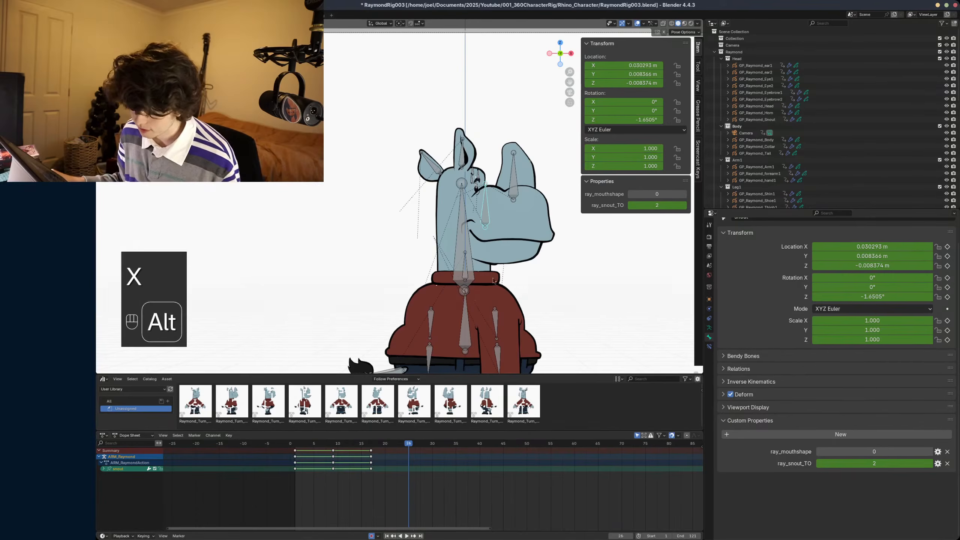
# - Set the snout bone's ray_snout_TO to 3 on frame 25 and to 4 on frame 33
pyautogui.keyDown('alt'); pyautogui.scroll(1, 488, 293); pyautogui.keyUp('alt')
pyautogui.click(657, 209)
pyautogui.write('3')
pyautogui.press('Return')
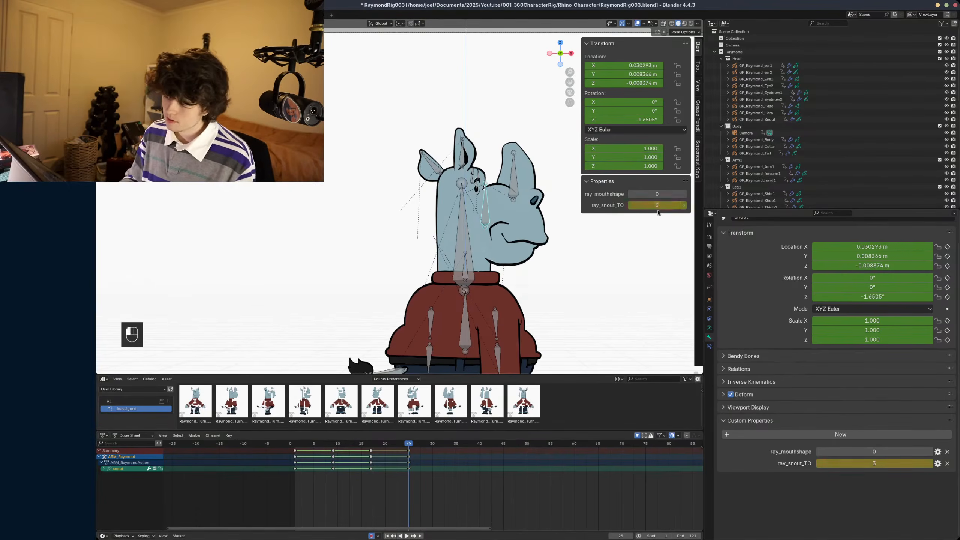
pyautogui.keyDown('alt'); pyautogui.scroll(-8, 497, 269); pyautogui.keyUp('alt')
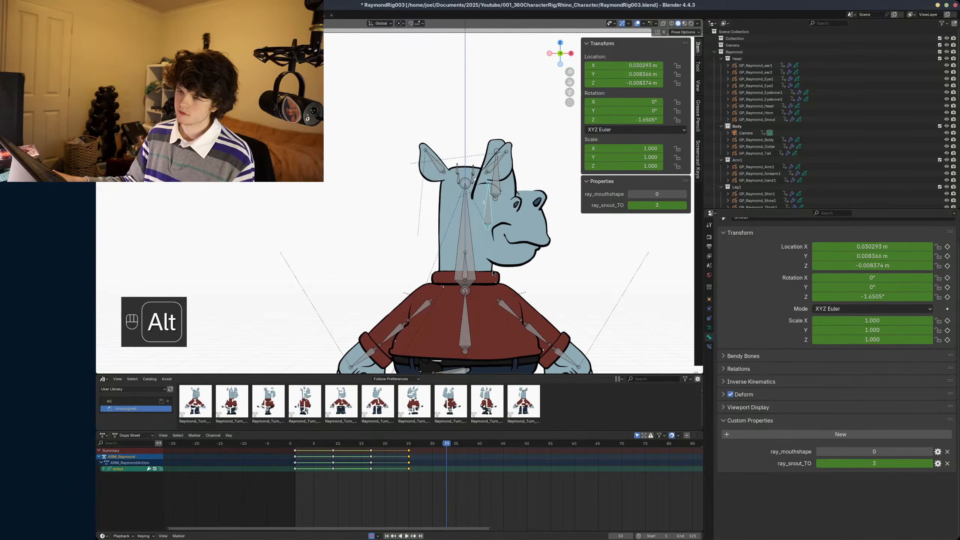
pyautogui.click(684, 207)
pyautogui.keyDown('alt'); pyautogui.scroll(-1, 513, 281); pyautogui.keyUp('alt')
pyautogui.keyDown('alt'); pyautogui.scroll(1, 512, 282); pyautogui.keyUp('alt')
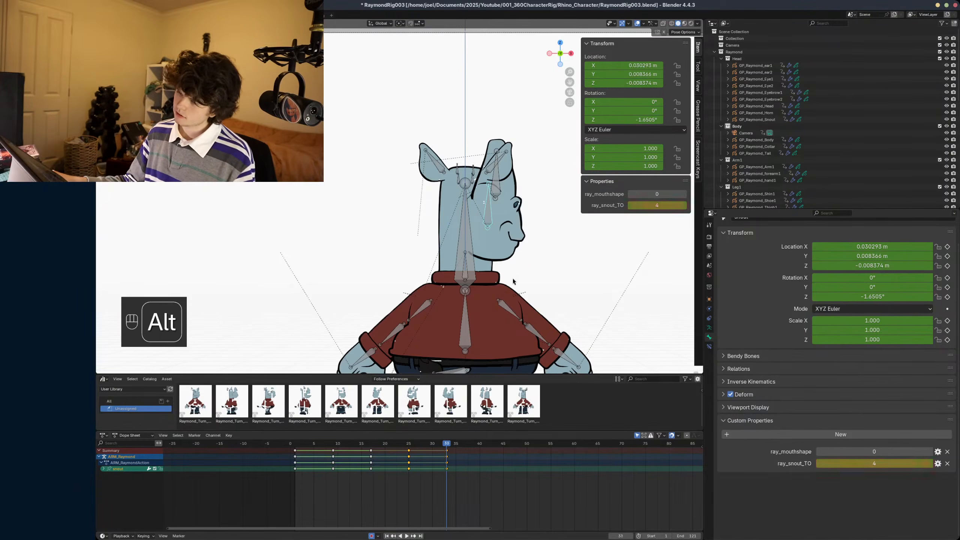
pyautogui.keyDown('alt'); pyautogui.scroll(1, 519, 281); pyautogui.keyUp('alt')
pyautogui.keyDown('alt'); pyautogui.scroll(-1, 520, 282); pyautogui.keyUp('alt')
# - Undo the latest ray_snout_TO values and the deletion of the snout bone's keyframes from frame 25 onward
pyautogui.hotkey('ctrl', 'z')
pyautogui.hotkey('ctrl', 'z')
pyautogui.hotkey('ctrl', 'z')
pyautogui.hotkey('ctrl', 'z')
pyautogui.hotkey('ctrl', 'z')
pyautogui.hotkey('ctrl', 'z')
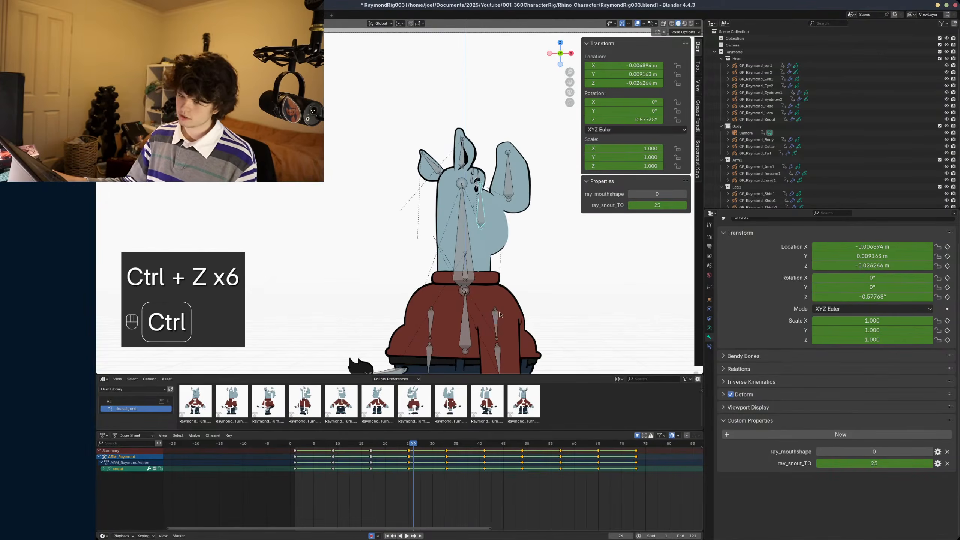
# - Expand the snout bone's channels and delete only the ray_snout_TO keyframes from frame 25 onward
pyautogui.click(104, 469)
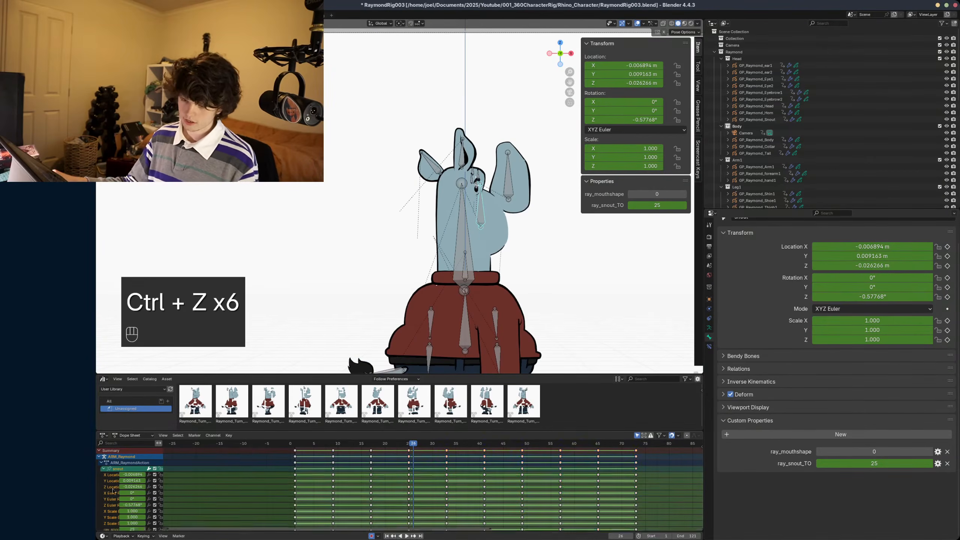
pyautogui.scroll(-2, 110, 521)
pyautogui.click(109, 514)
pyautogui.moveTo(405, 522); pyautogui.dragTo(701, 511)
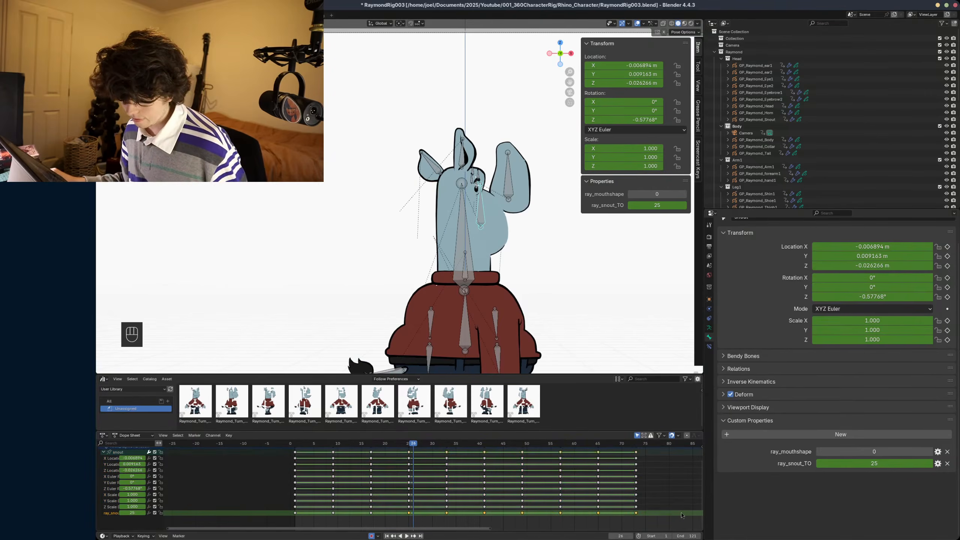
pyautogui.press('x')
pyautogui.click(675, 514)
# - Key ray_snout_TO as 3 on frame 25 and as 4 at the next turnaround pose on frame 33
pyautogui.click(408, 452)
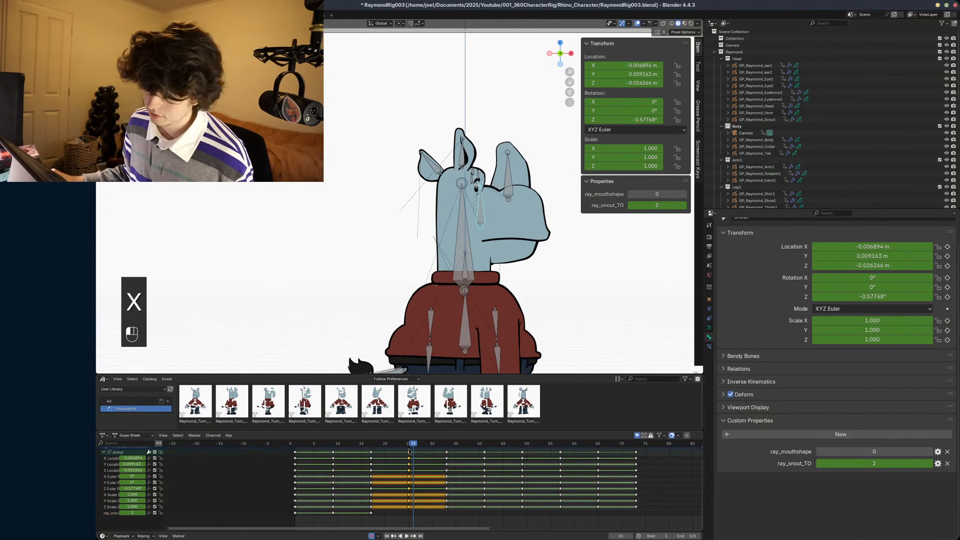
pyautogui.click(408, 444)
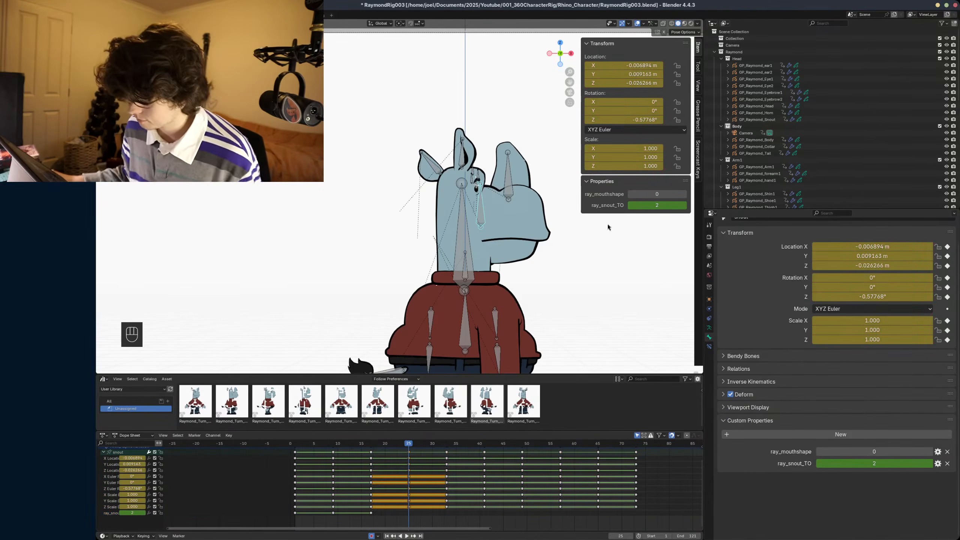
pyautogui.click(684, 206)
pyautogui.keyDown('alt'); pyautogui.scroll(-8, 687, 210); pyautogui.keyUp('alt')
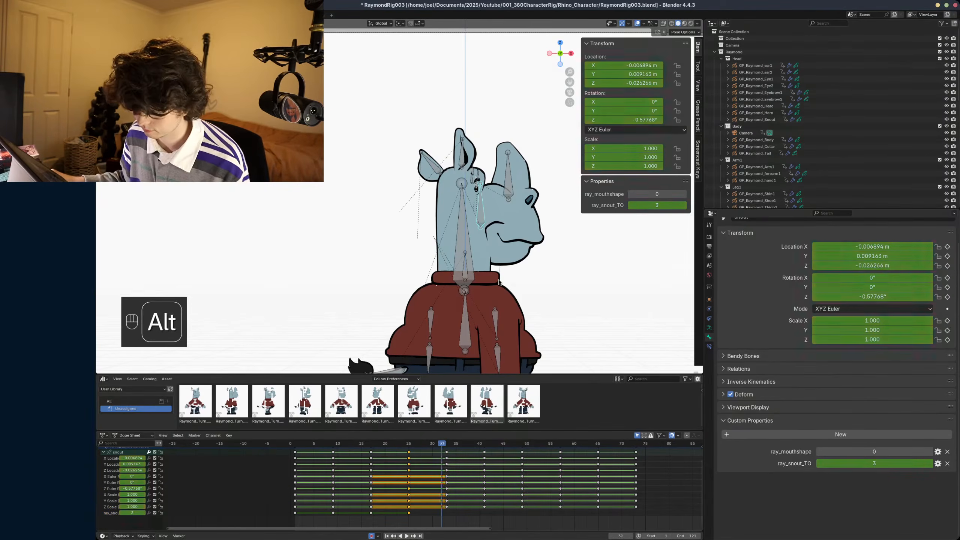
pyautogui.click(685, 208)
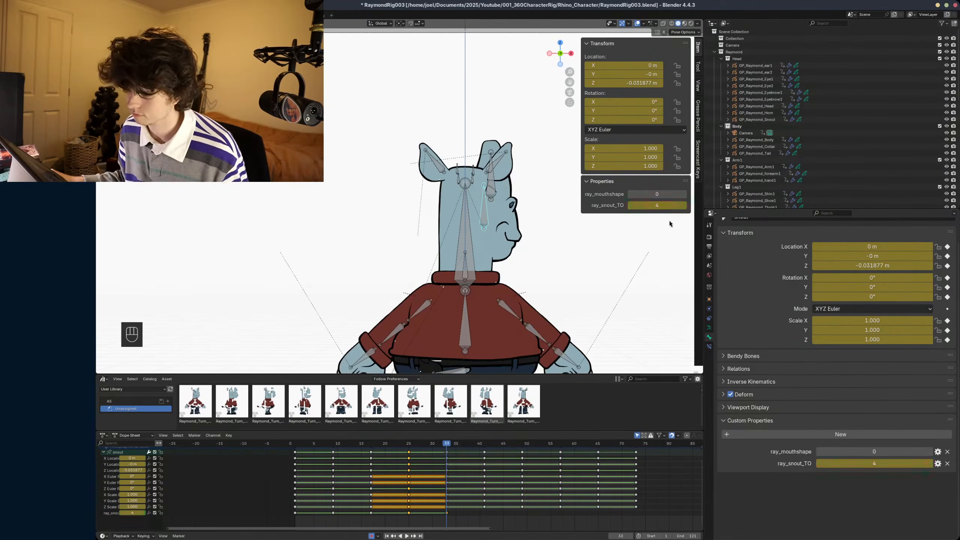
# - Key ray_snout_TO as 5 on frame 41 and as 6 on frame 49
pyautogui.keyDown('alt'); pyautogui.scroll(-7, 542, 291); pyautogui.keyUp('alt')
pyautogui.keyDown('alt'); pyautogui.scroll(-1, 536, 278); pyautogui.keyUp('alt')
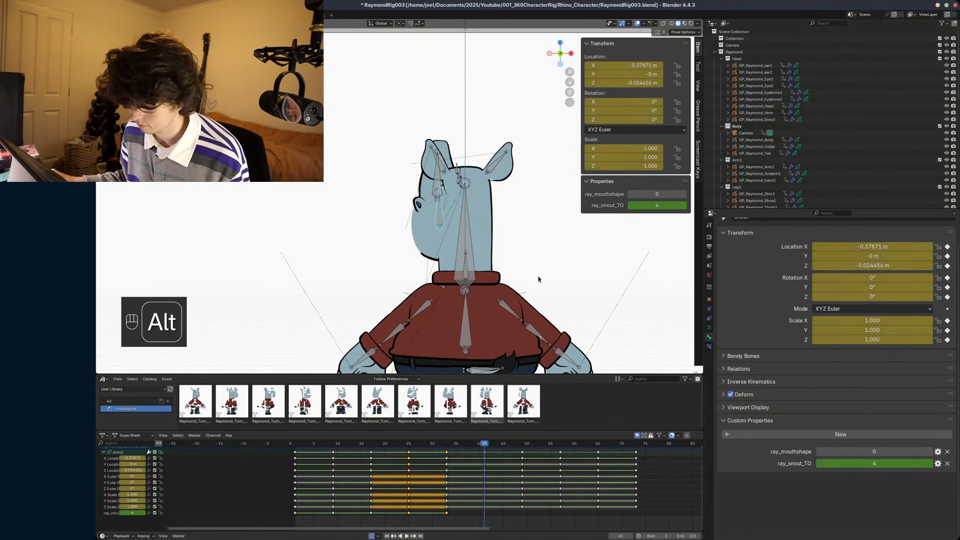
pyautogui.click(684, 207)
pyautogui.keyDown('alt'); pyautogui.scroll(-4, 450, 242); pyautogui.keyUp('alt')
pyautogui.keyDown('alt'); pyautogui.scroll(-4, 446, 242); pyautogui.keyUp('alt')
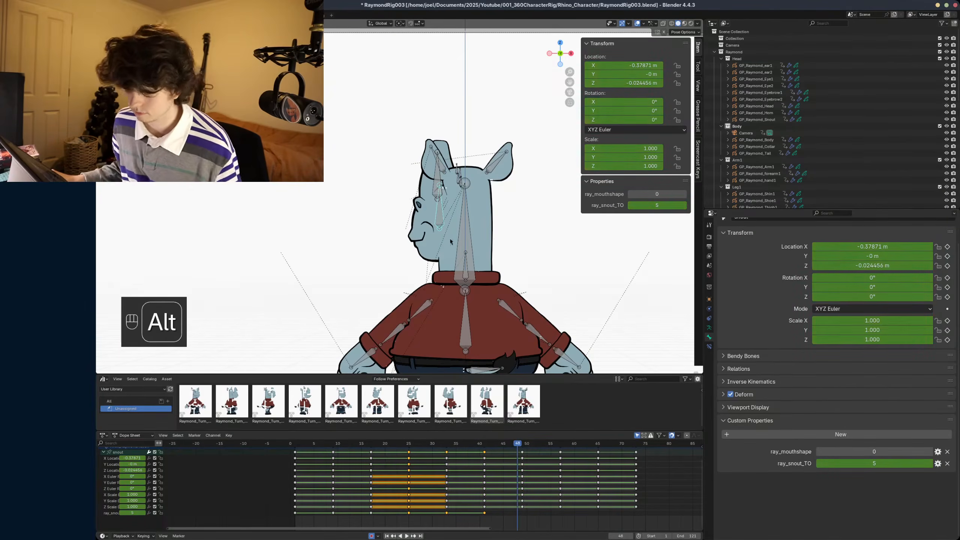
pyautogui.click(684, 206)
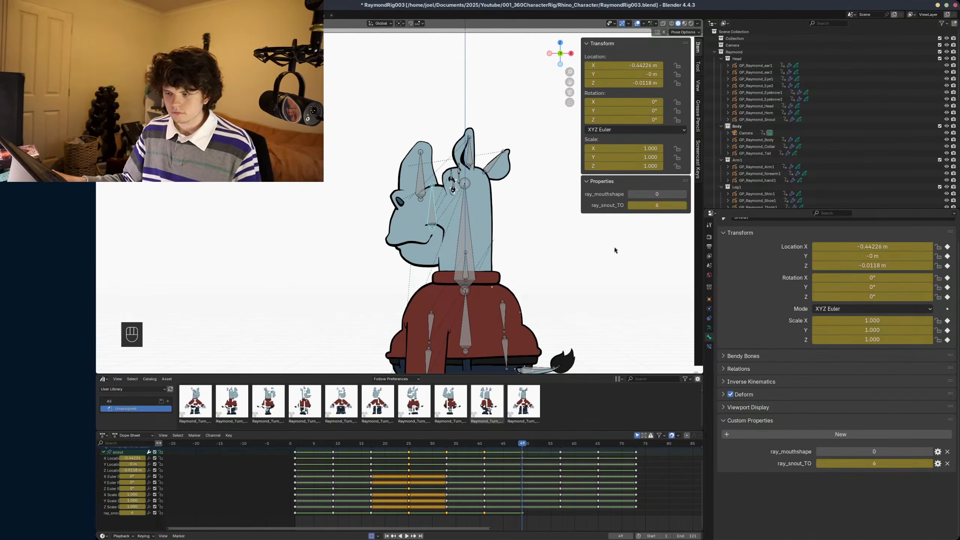
# - Key ray_snout_TO as 7 on frame 57 and as 8 on frame 65
pyautogui.keyDown('alt'); pyautogui.scroll(-8, 550, 276); pyautogui.keyUp('alt')
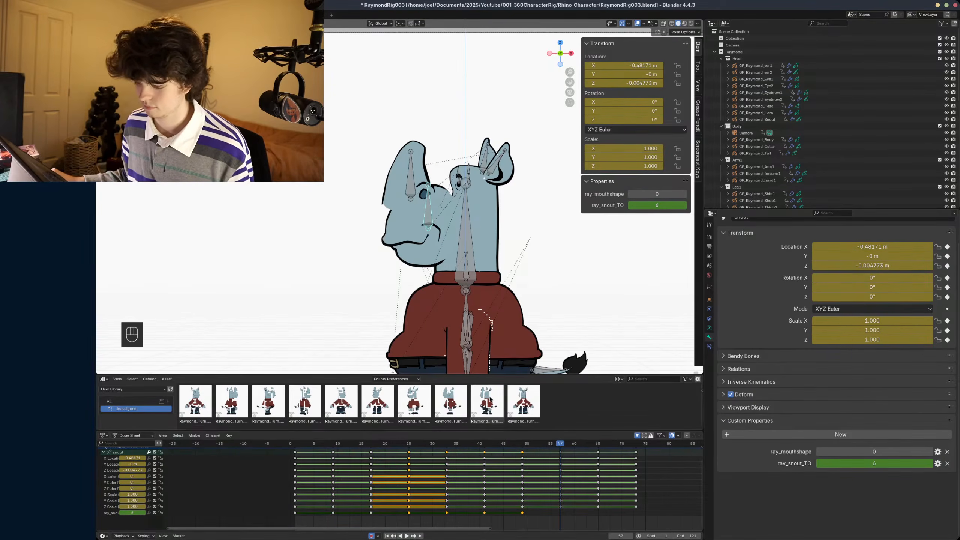
pyautogui.click(684, 206)
pyautogui.keyDown('alt'); pyautogui.scroll(-8, 561, 268); pyautogui.keyUp('alt')
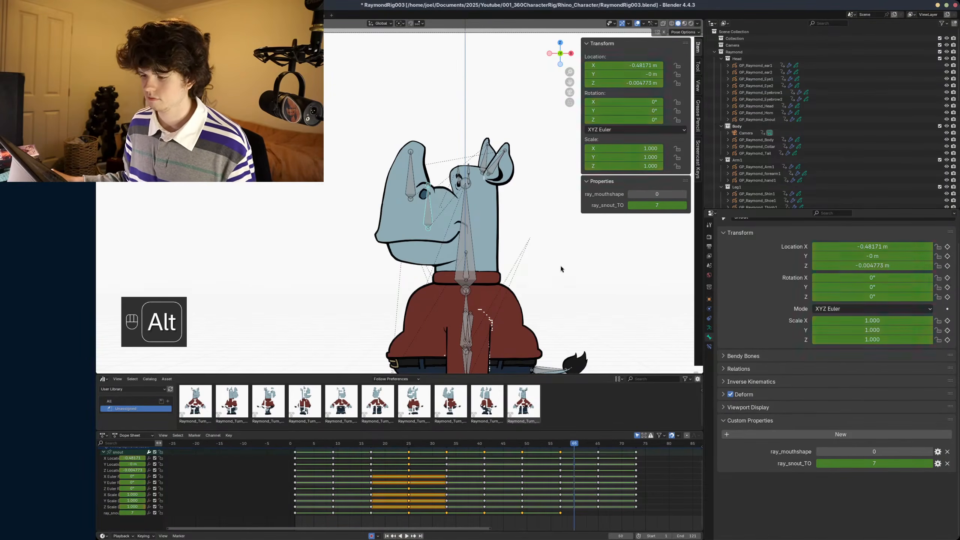
pyautogui.click(684, 205)
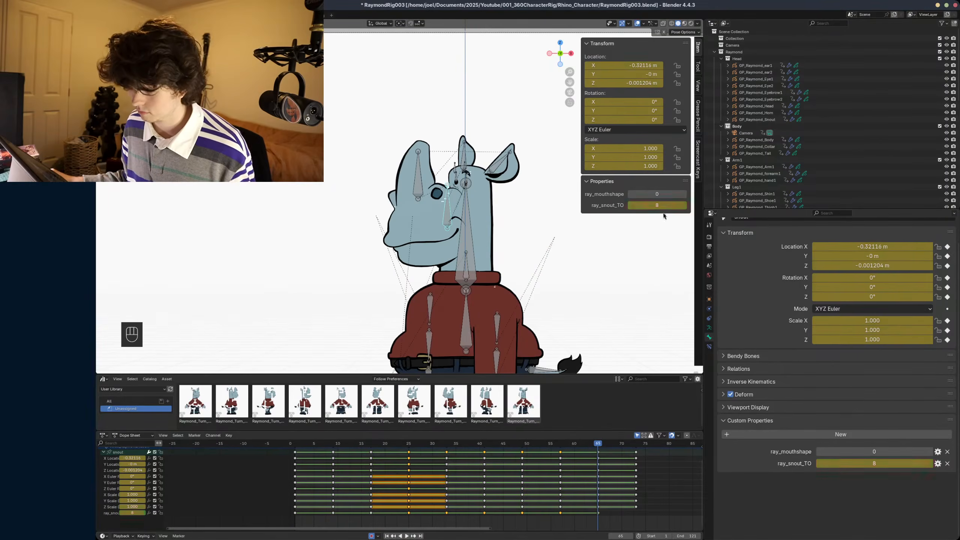
# - Key ray_snout_TO as 9 at the final turnaround pose on frame 73, hide the sidebar and save the file
pyautogui.keyDown('alt'); pyautogui.scroll(-7, 493, 235); pyautogui.keyUp('alt')
pyautogui.keyDown('alt'); pyautogui.scroll(-1, 493, 237); pyautogui.keyUp('alt')
pyautogui.click(684, 205)
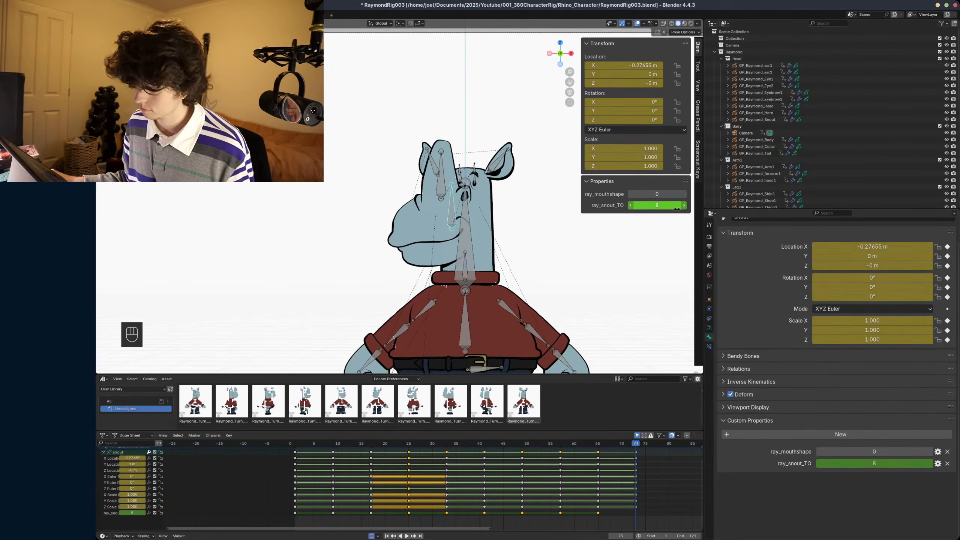
pyautogui.scroll(-2, 490, 264)
pyautogui.keyDown('shift'); pyautogui.moveTo(489, 263); pyautogui.dragTo(505, 244, button='middle'); pyautogui.keyUp('shift')
pyautogui.press('n')
pyautogui.hotkey('ctrl', 's')
# - Deselect all bones and play back the turnaround to check the snout drawing at each angle
pyautogui.keyDown('alt'); pyautogui.scroll(20, 527, 247); pyautogui.keyUp('alt')
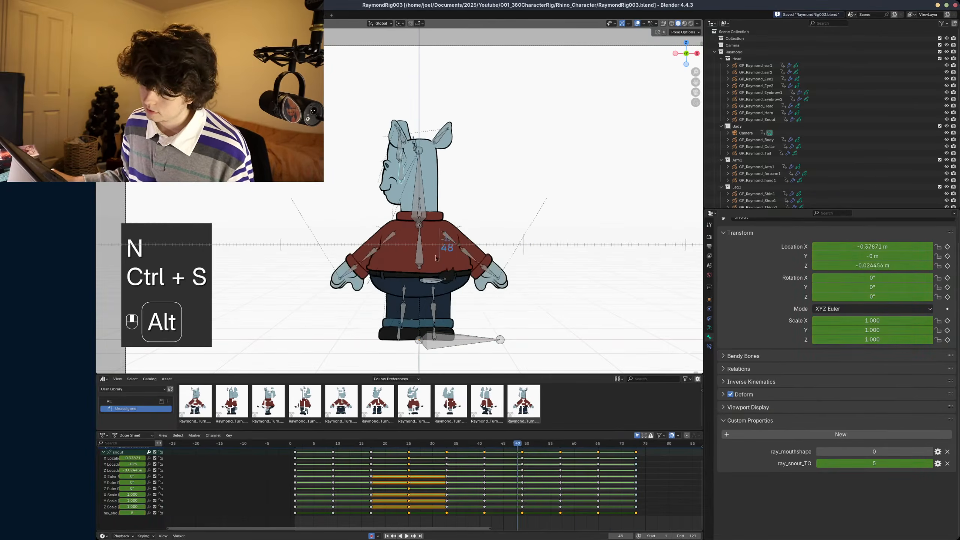
pyautogui.keyDown('alt'); pyautogui.scroll(-20, 291, 268); pyautogui.keyUp('alt')
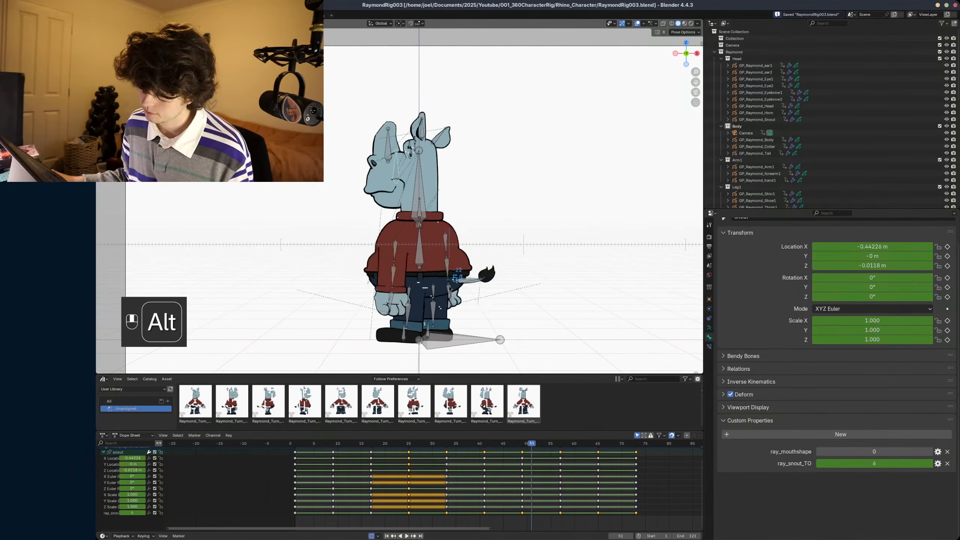
pyautogui.hotkey('alt', 'a')
pyautogui.press('space')
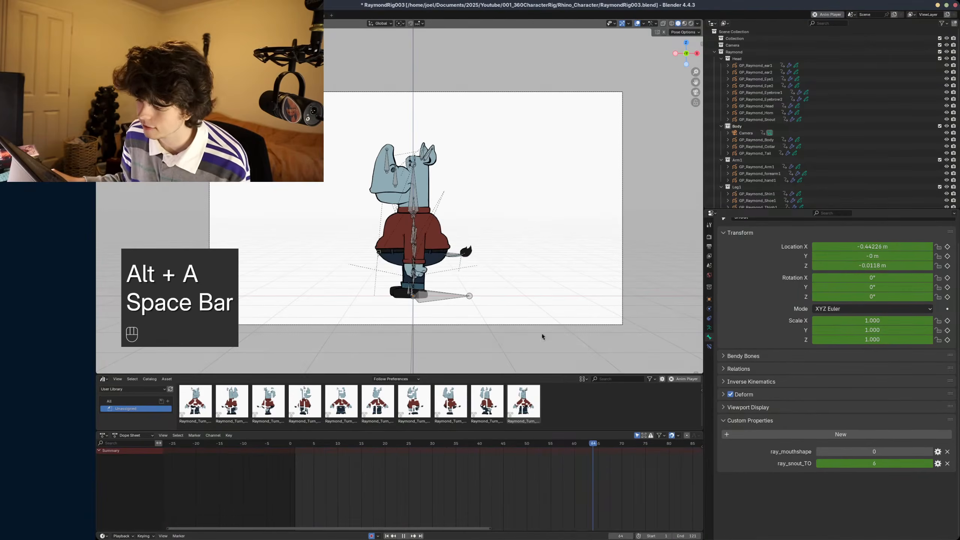
pyautogui.press('space')
# - Try a side-view turnaround pose asset on all bones on frame 135 and undo it
pyautogui.scroll(-3, 622, 508)
pyautogui.moveTo(623, 509); pyautogui.dragTo(547, 506, button='middle')
pyautogui.moveTo(538, 442); pyautogui.dragTo(623, 443)
pyautogui.press('a')
pyautogui.scroll(2, 442, 259)
pyautogui.click(449, 402)
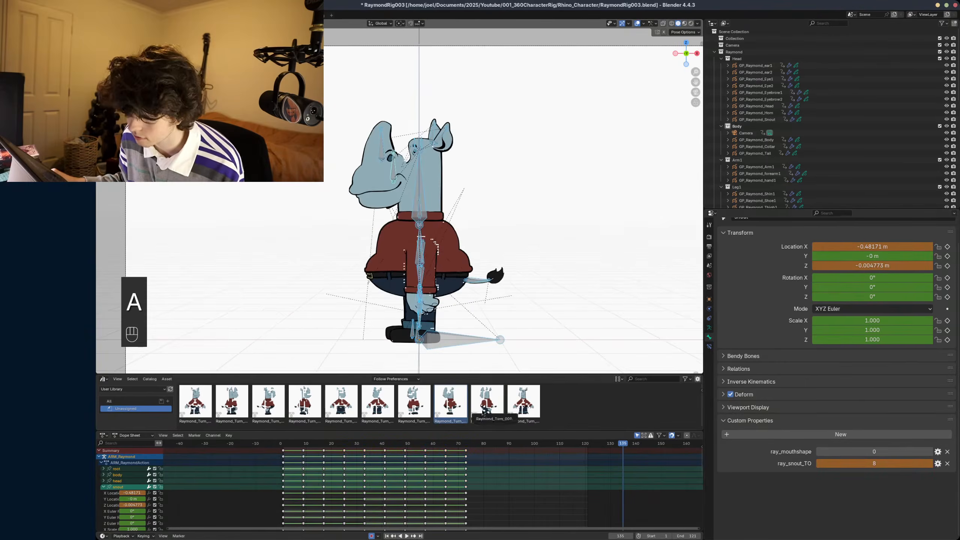
pyautogui.hotkey('ctrl', 'z')
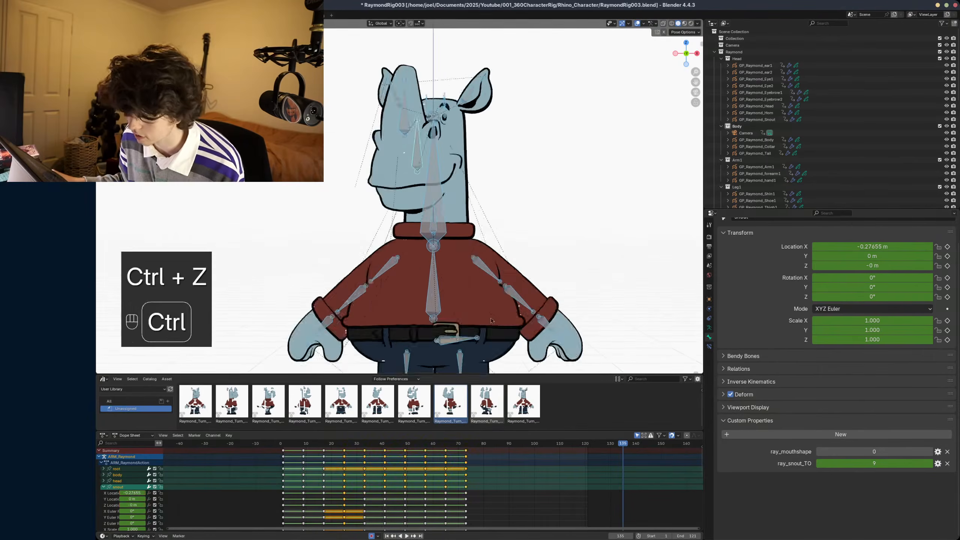
# - Deselect the bones and replay the turnaround with the whole character in view
pyautogui.hotkey('alt', 'a')
pyautogui.keyDown('alt'); pyautogui.moveTo(551, 280); pyautogui.dragTo(166, 262); pyautogui.keyUp('alt')
pyautogui.press('space')
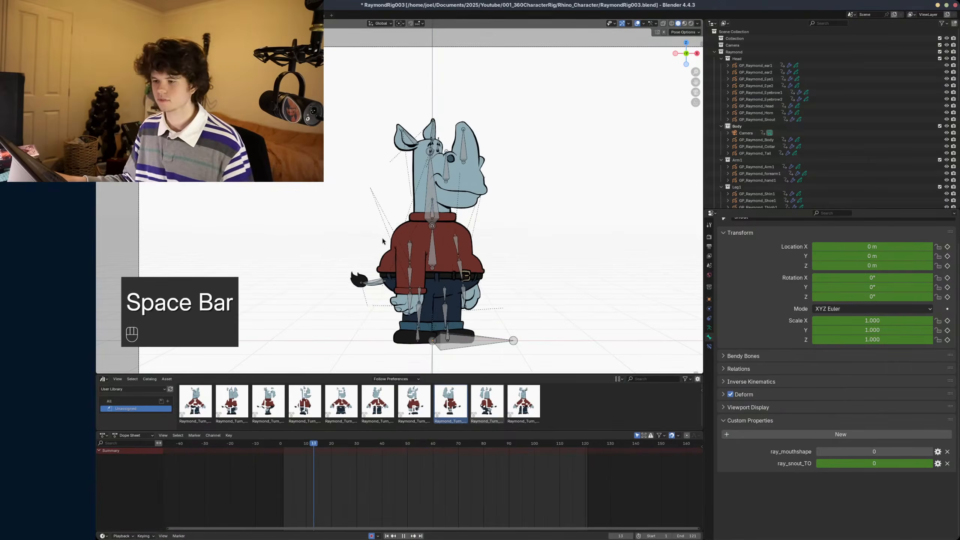
pyautogui.press('space')
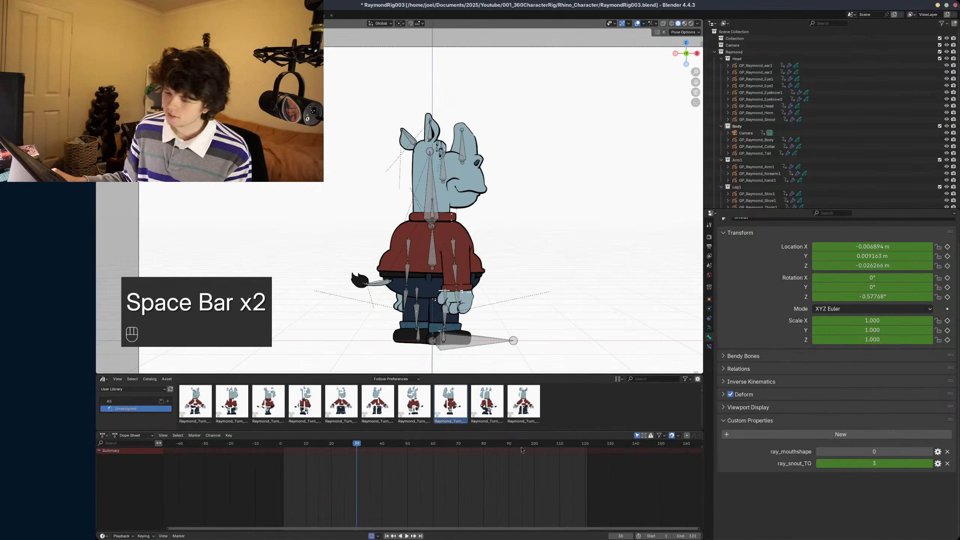
# - Go past the turnaround keys to frame 126, select the snout bone and set its ray_mouthshape to 4
pyautogui.moveTo(542, 443); pyautogui.dragTo(600, 443)
pyautogui.scroll(2, 554, 364)
pyautogui.click(433, 159)
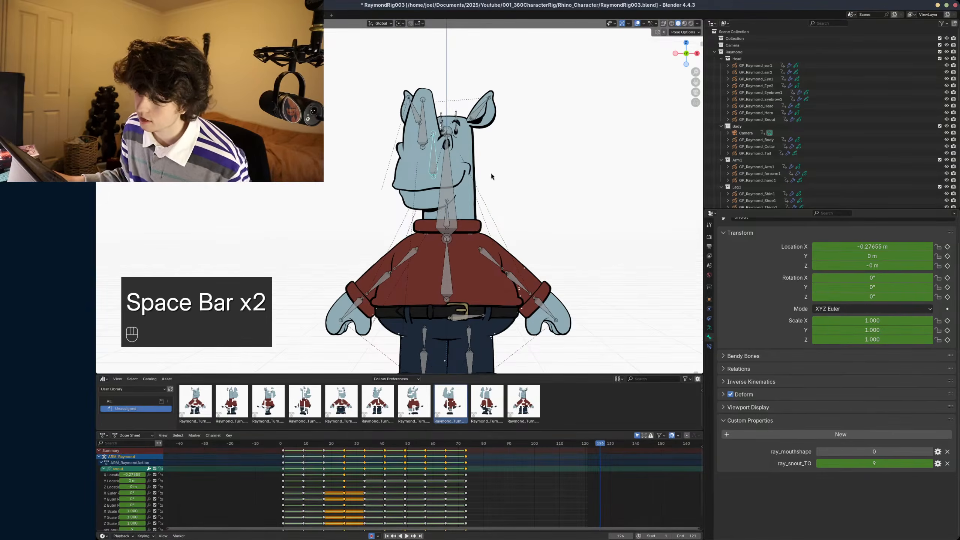
pyautogui.press('n')
pyautogui.keyDown('shift'); pyautogui.moveTo(539, 205); pyautogui.dragTo(515, 210, button='middle'); pyautogui.keyUp('shift')
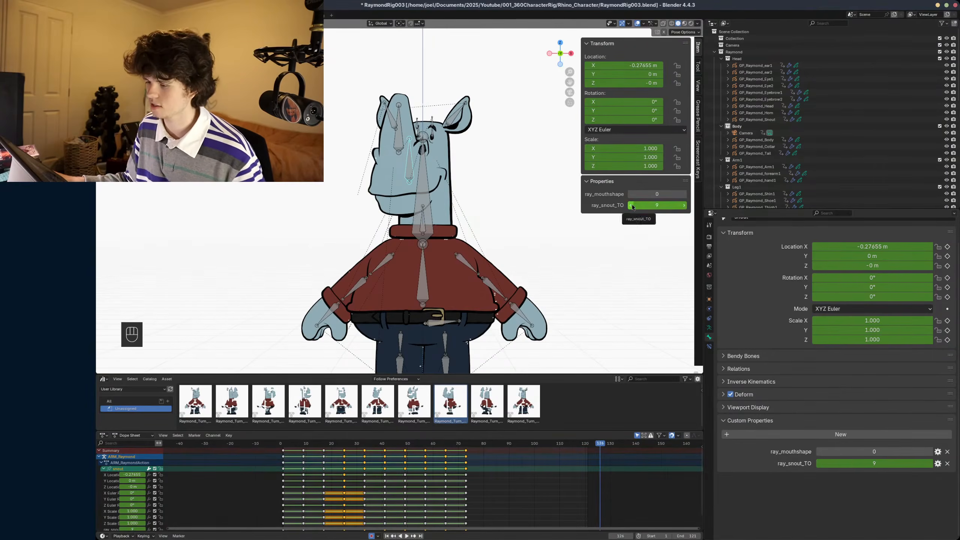
pyautogui.click(630, 205)
pyautogui.click(684, 206)
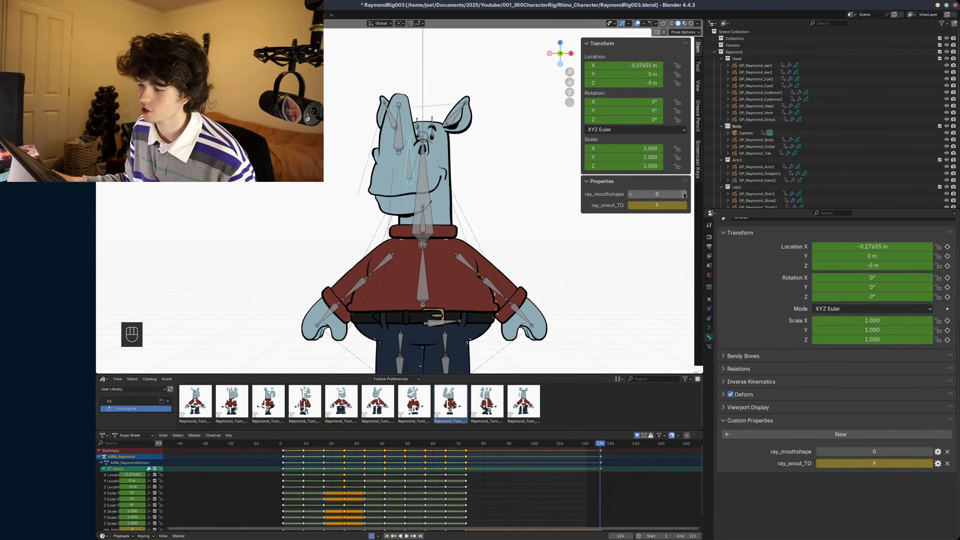
pyautogui.click(684, 194)
pyautogui.click(684, 194)
pyautogui.click(684, 194)
pyautogui.click(684, 194)
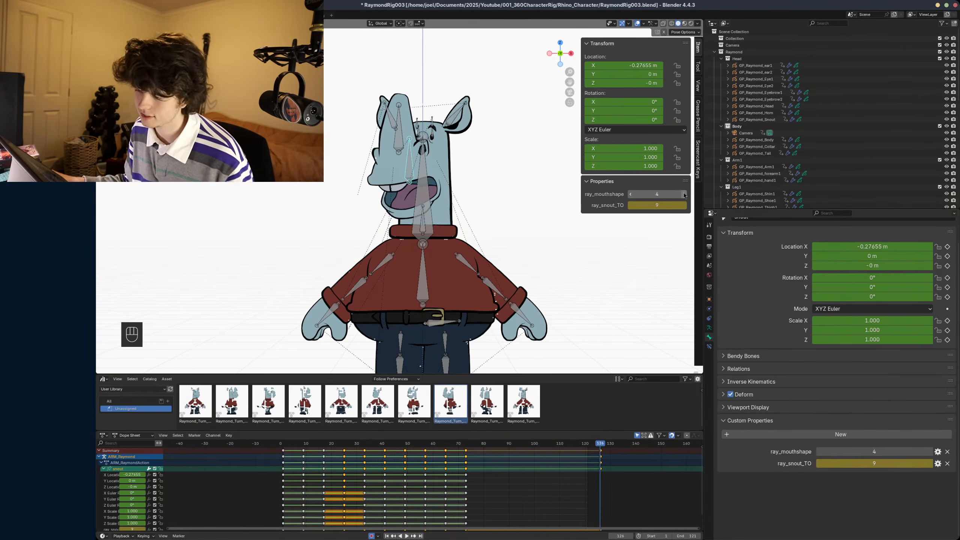
# - Step ray_snout_TO down to 0 to check the mouth shape at every angle, and delete the test keyframe
pyautogui.click(630, 206)
pyautogui.click(630, 205)
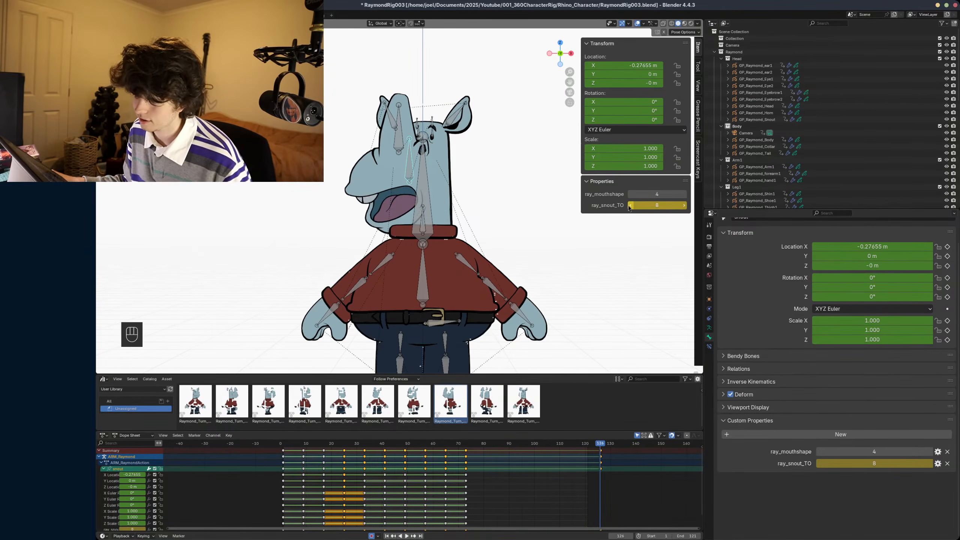
pyautogui.click(630, 205)
pyautogui.click(630, 206)
pyautogui.click(630, 205)
pyautogui.click(630, 205)
pyautogui.click(630, 205)
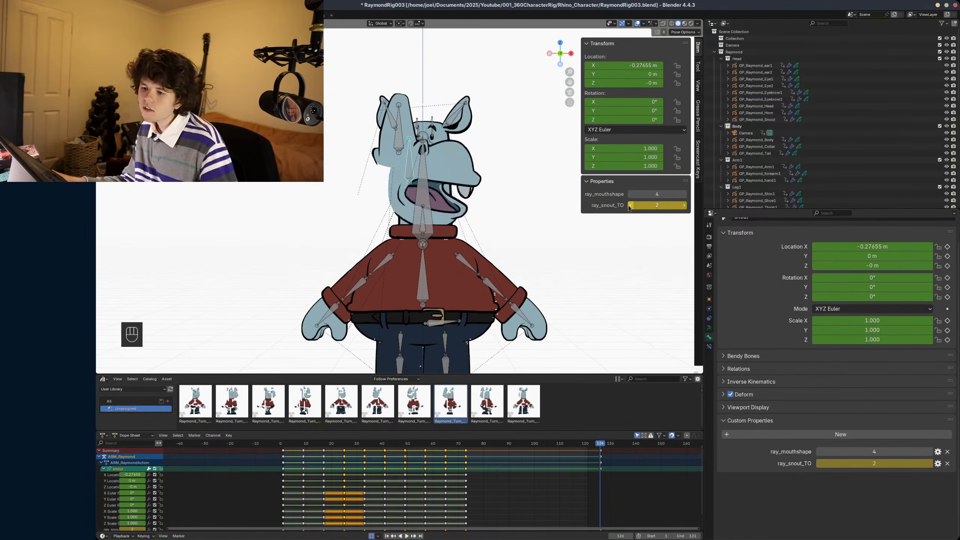
pyautogui.click(629, 206)
pyautogui.click(630, 206)
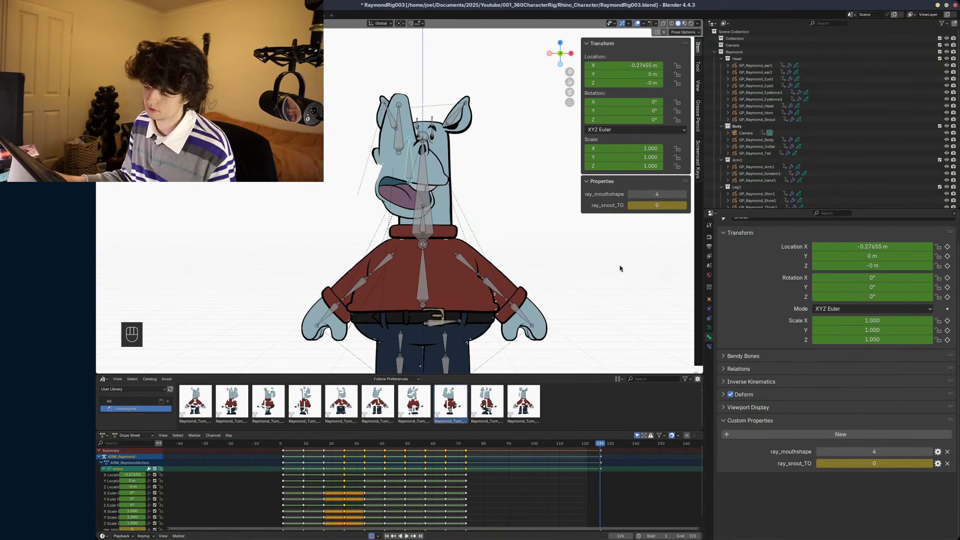
pyautogui.press('x')
# - Play and scrub through the turnaround to check the open mouth at each angle, and save the file
pyautogui.press('space')
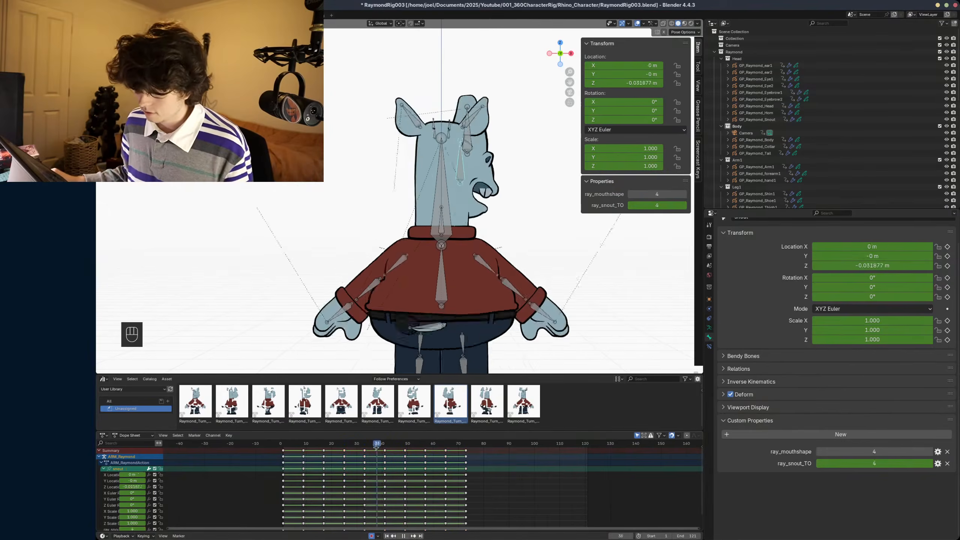
pyautogui.moveTo(374, 452); pyautogui.dragTo(486, 438)
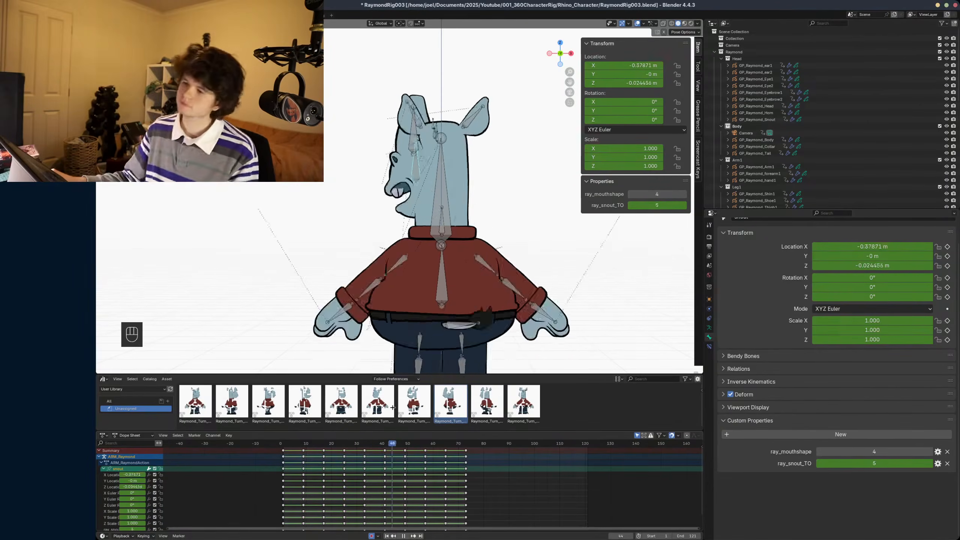
pyautogui.press('space')
pyautogui.hotkey('ctrl', 's')
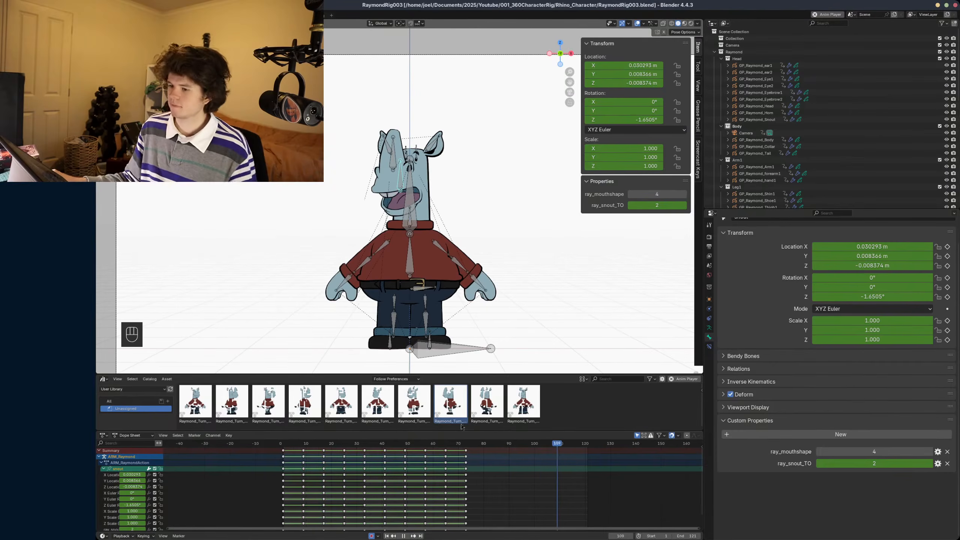
pyautogui.press('space')
pyautogui.hotkey('ctrl', 's')
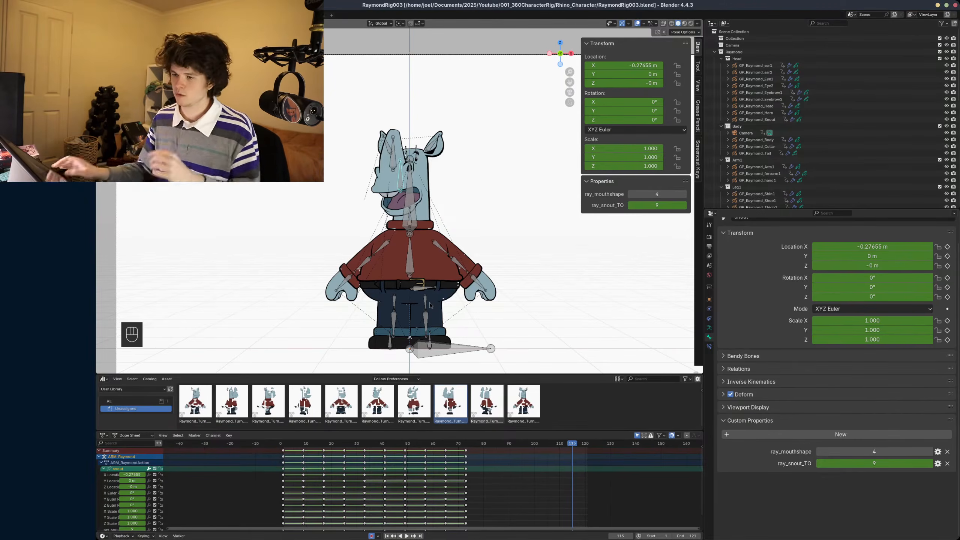
# - Save the file, and assign the ARM_Raymond.001 slot after switching the Dope Sheet to the Action Editor
pyautogui.hotkey('ctrl', 's')
pyautogui.keyDown('ctrl'); pyautogui.moveTo(427, 246); pyautogui.dragTo(450, 230, button='middle'); pyautogui.keyUp('ctrl')
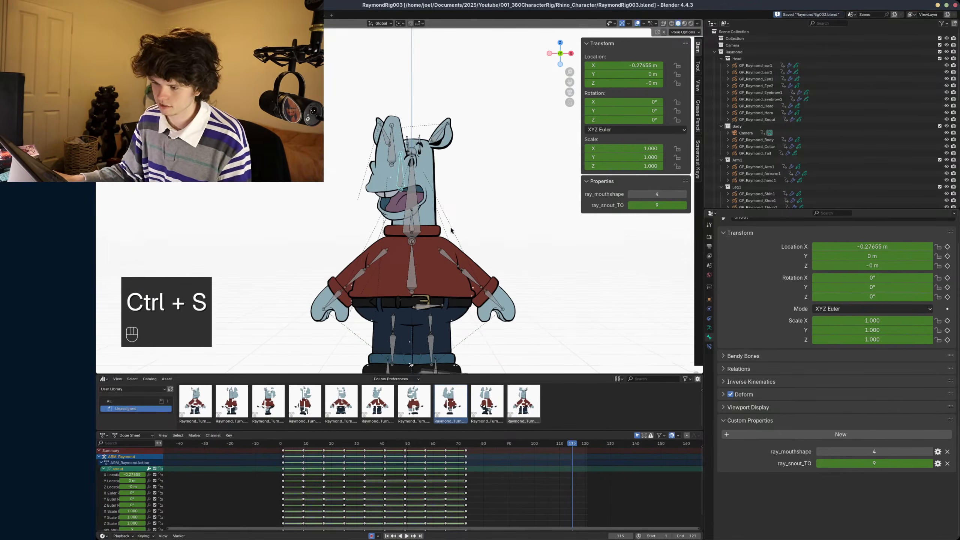
pyautogui.keyDown('shift'); pyautogui.moveTo(428, 302); pyautogui.dragTo(432, 278, button='middle'); pyautogui.keyUp('shift')
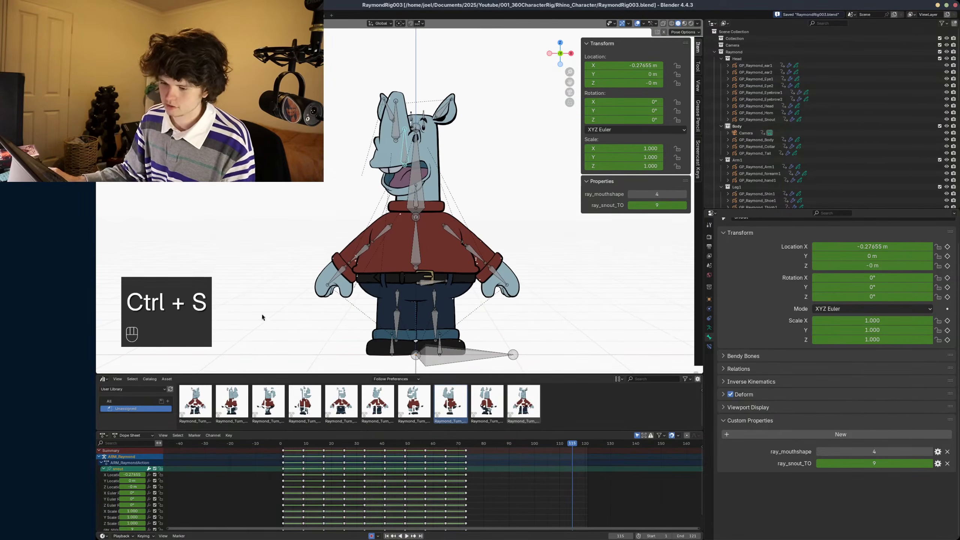
pyautogui.click(133, 435)
pyautogui.click(143, 450)
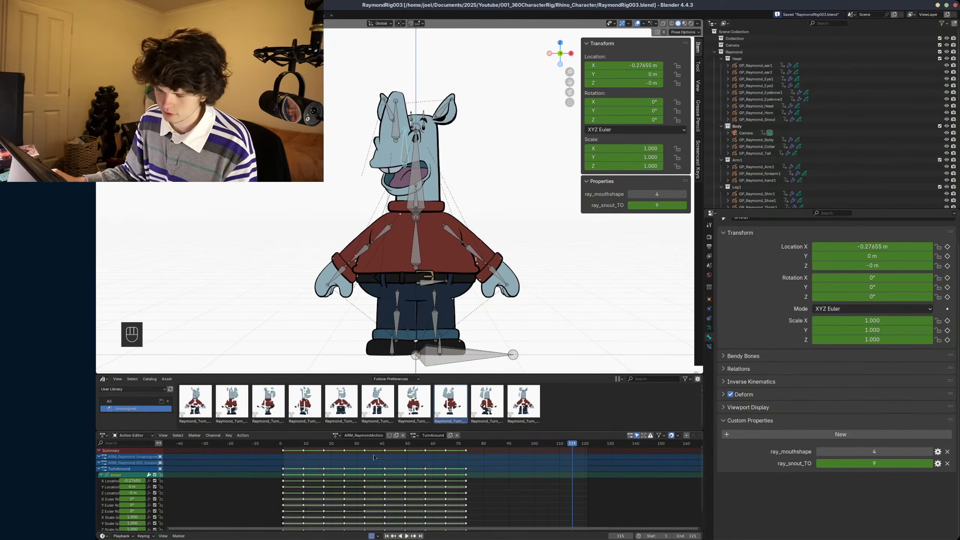
pyautogui.click(415, 435)
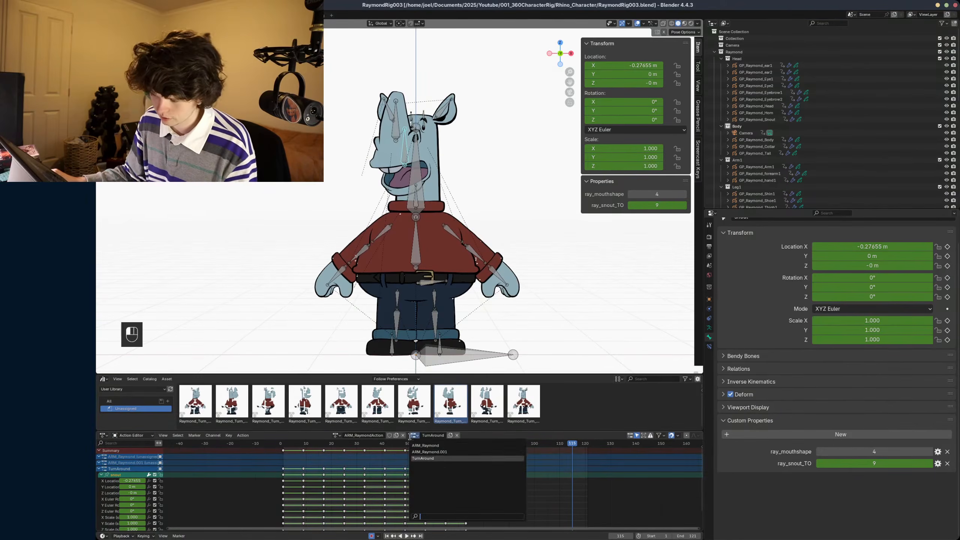
pyautogui.click(430, 452)
# - Scrub the timeline, compare the ARM_Raymond action slot, assign ARM_Raymond.001 again and save the file
pyautogui.moveTo(406, 449); pyautogui.dragTo(249, 459)
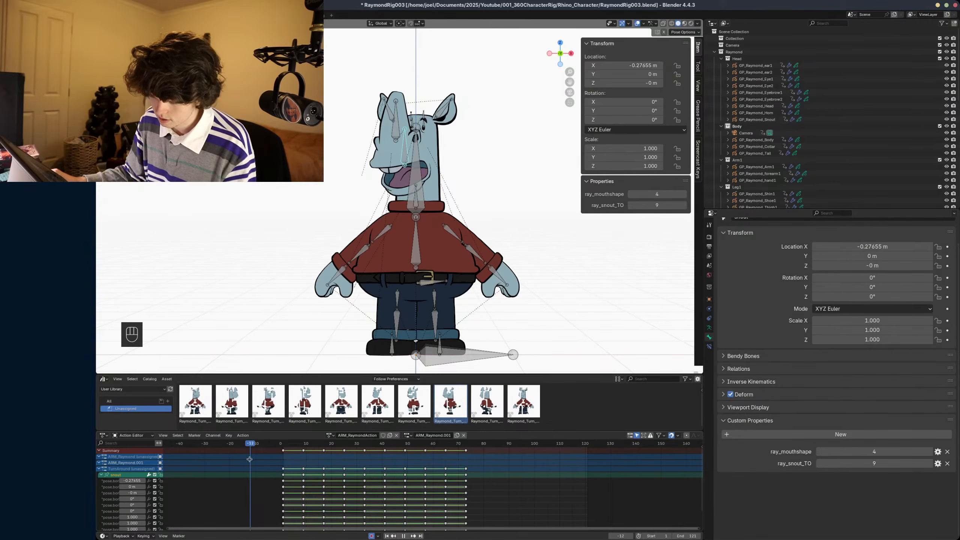
pyautogui.click(416, 435)
pyautogui.click(423, 446)
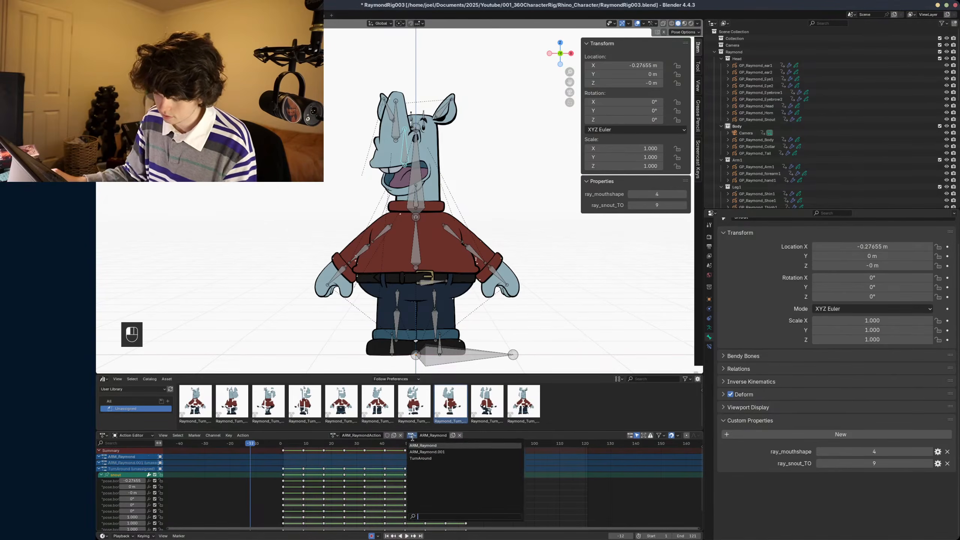
pyautogui.click(413, 436)
pyautogui.click(411, 452)
pyautogui.hotkey('ctrl', 's')
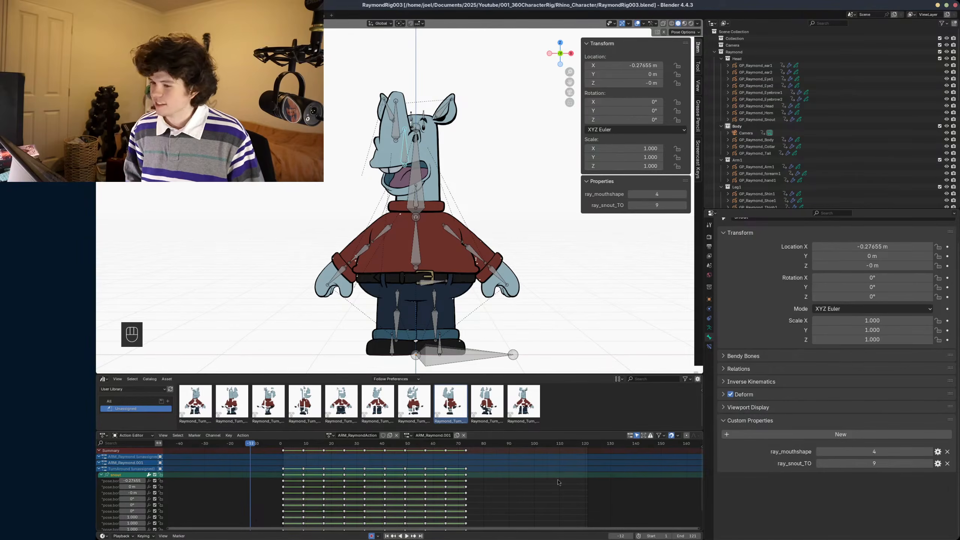
# - Scrub through the turnaround keys, switch the armature to Object Mode, save, and play part of the timeline to check the slot
pyautogui.click(302, 462)
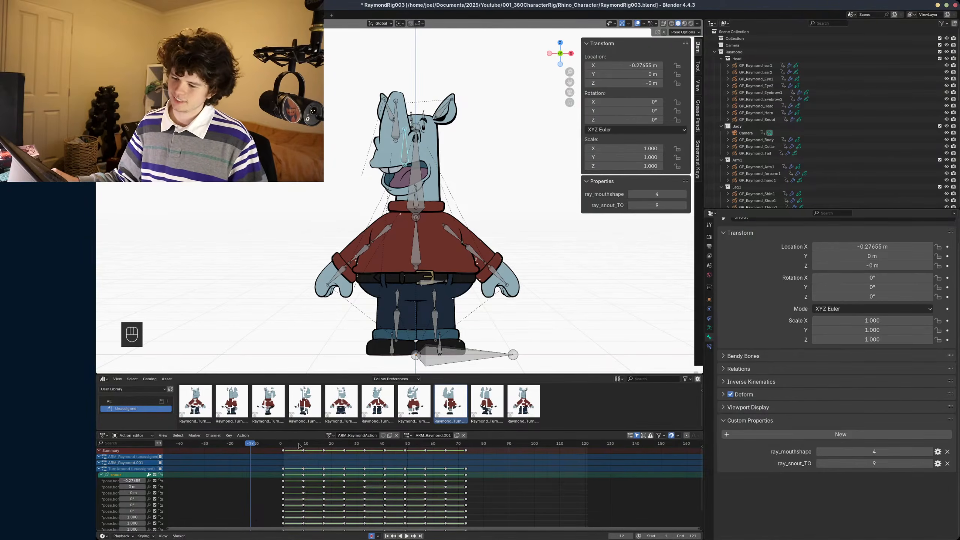
pyautogui.moveTo(298, 445); pyautogui.dragTo(366, 444)
pyautogui.hotkey('ctrl', 'Tab')
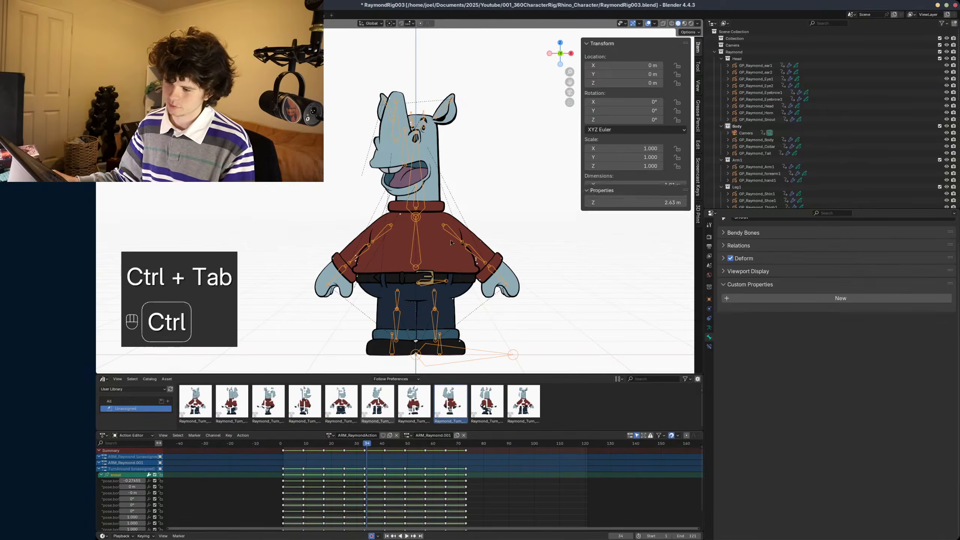
pyautogui.hotkey('ctrl', 's')
pyautogui.press('space')
pyautogui.press('space')
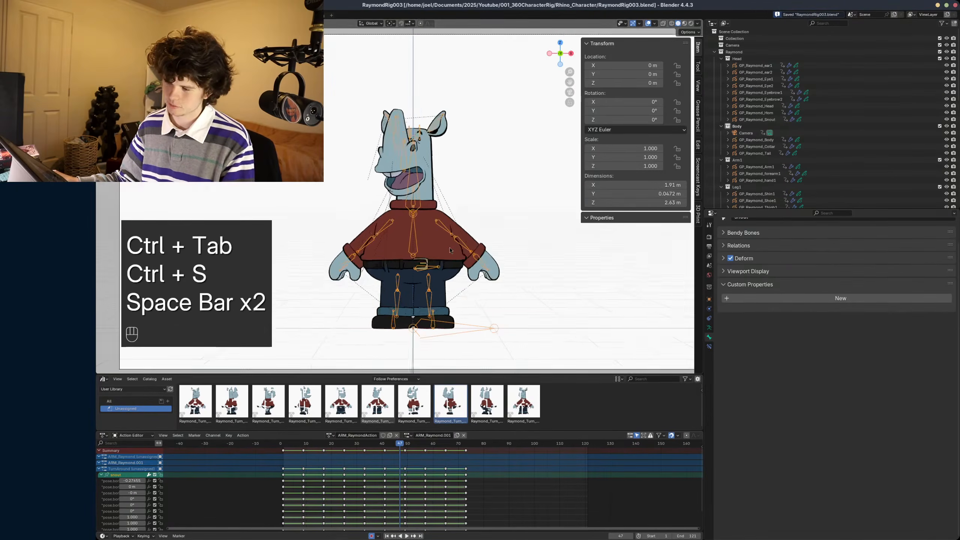
# - Return the armature to Pose Mode, try rotating a left arm bone, and undo the rotation
pyautogui.scroll(1, 450, 251)
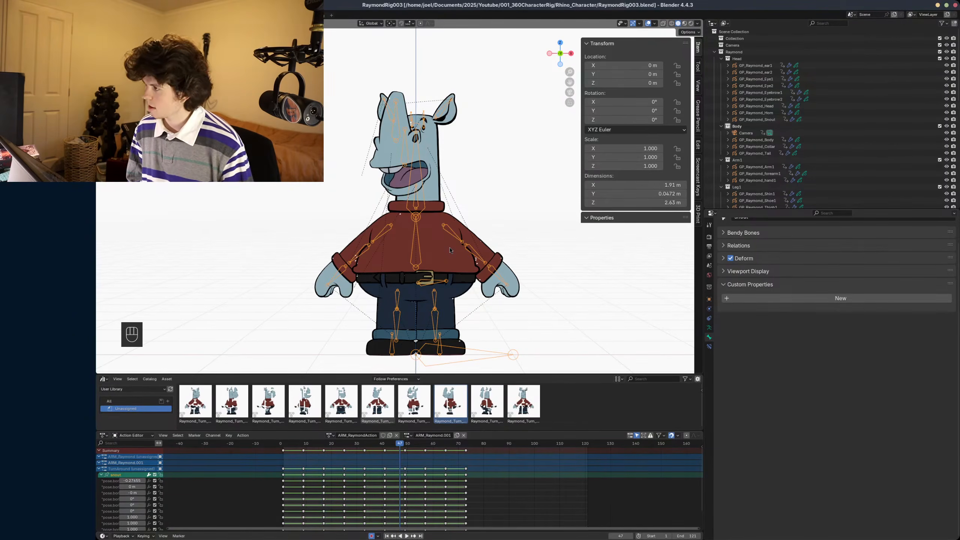
pyautogui.scroll(5, 449, 250)
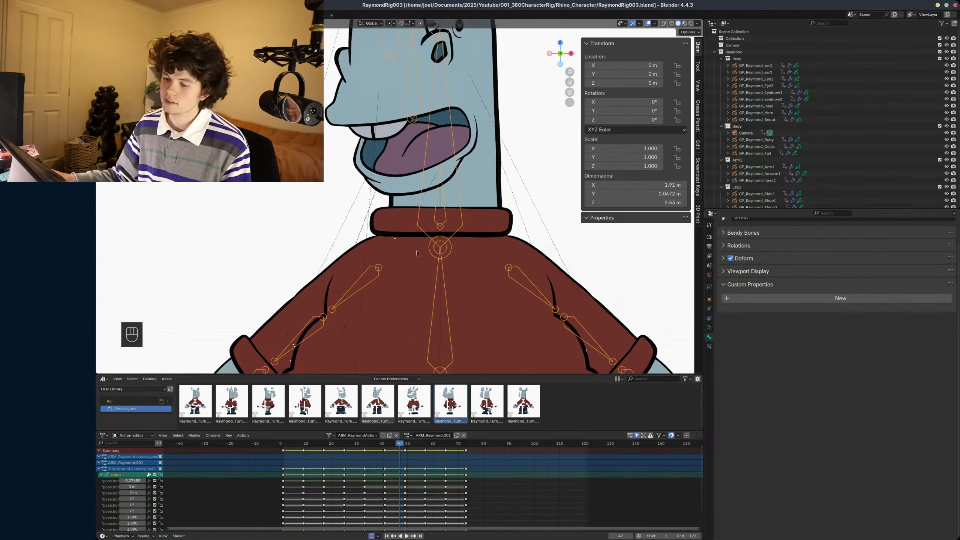
pyautogui.keyDown('shift'); pyautogui.moveTo(450, 250); pyautogui.dragTo(469, 173, button='middle'); pyautogui.keyUp('shift')
pyautogui.click(373, 220)
pyautogui.hotkey('ctrl', 'Tab')
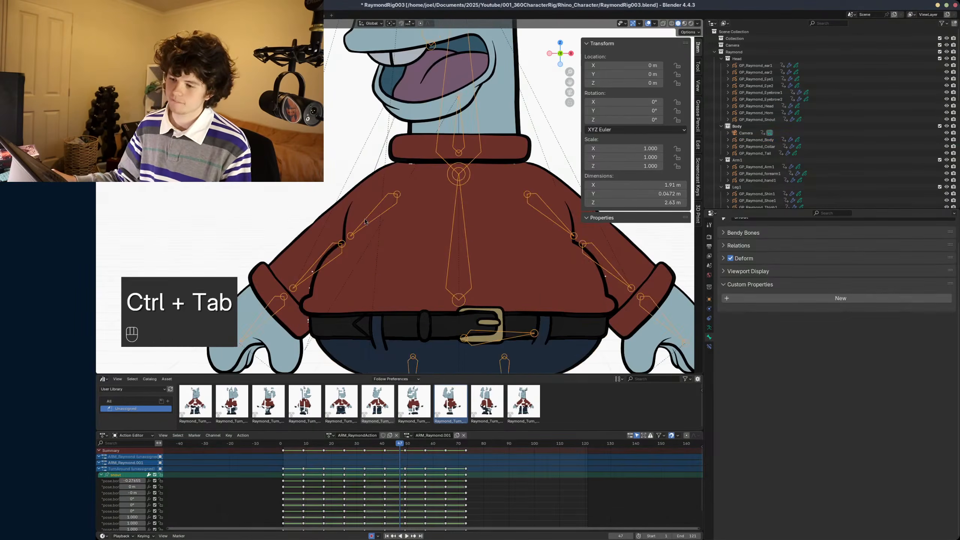
pyautogui.hotkey('ctrl', 'Tab')
pyautogui.press('r')
pyautogui.click(354, 220)
pyautogui.hotkey('ctrl', 'z')
pyautogui.hotkey('ctrl', 'z')
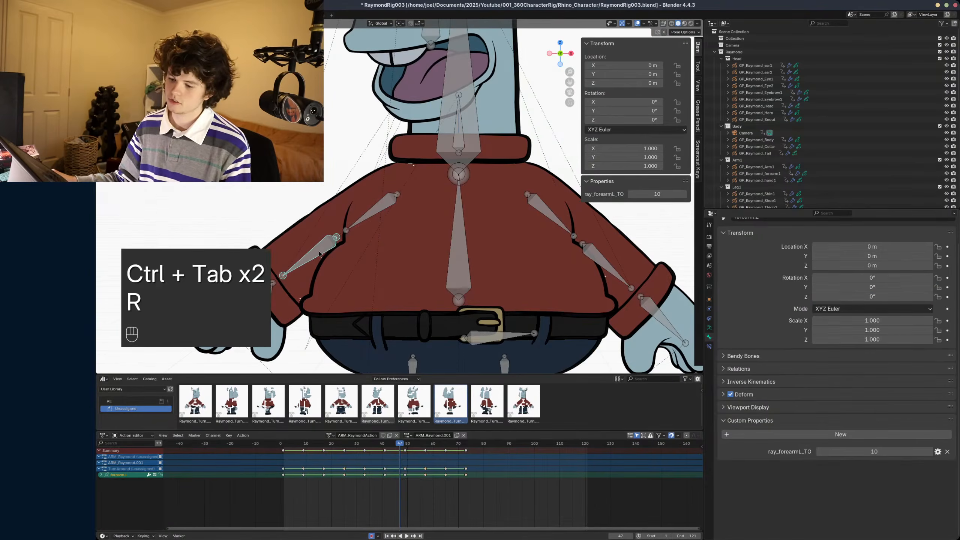
# - Go to frame 95, maximize the viewport in rendered shading and rotate the left upper arm bone
pyautogui.keyDown('shift'); pyautogui.click(522, 450); pyautogui.keyUp('shift')
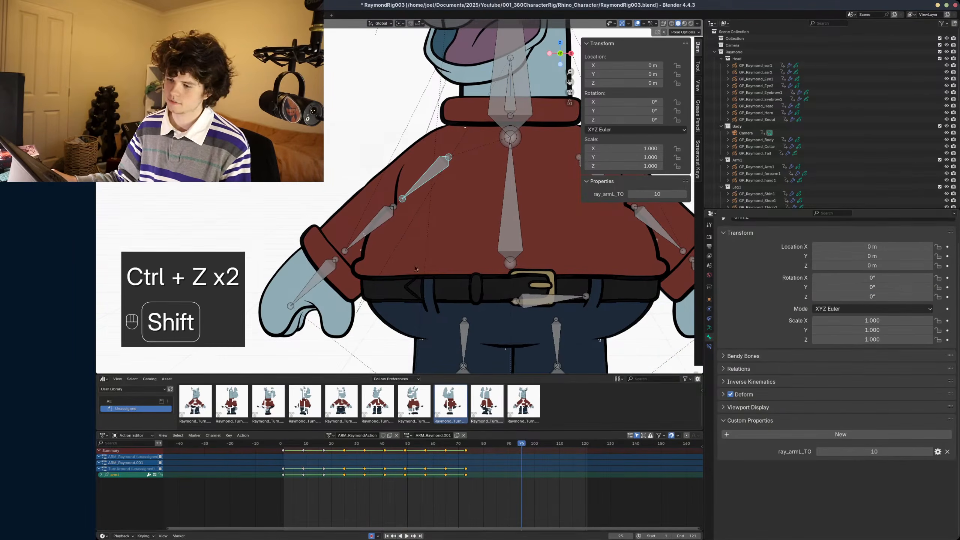
pyautogui.hotkey('ctrl', 'space')
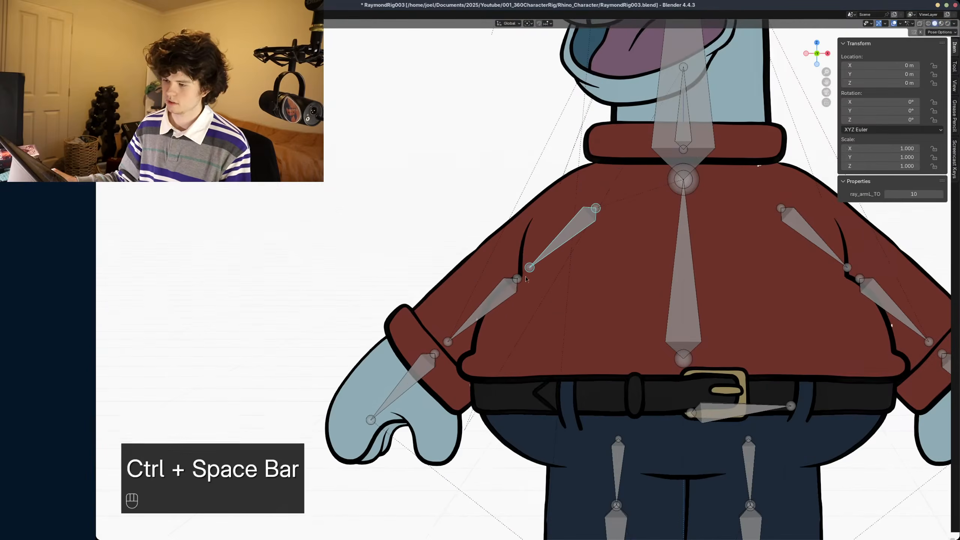
pyautogui.press('z')
pyautogui.press('r')
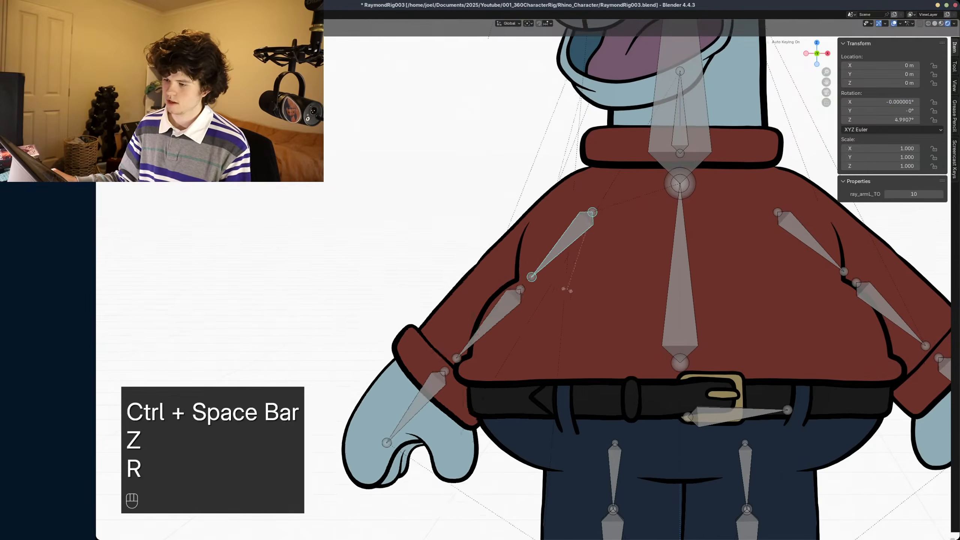
pyautogui.click(536, 289)
# - Bend the left forearm bone to about 103° and nudge it along Y and X to line up at the elbow
pyautogui.click(482, 292)
pyautogui.press('r')
pyautogui.click(593, 321)
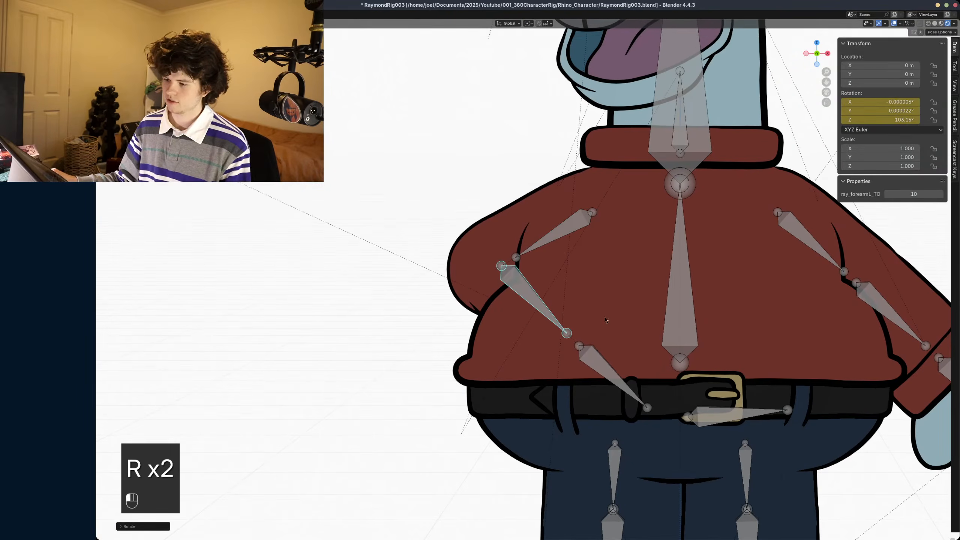
pyautogui.press('g')
pyautogui.press('y')
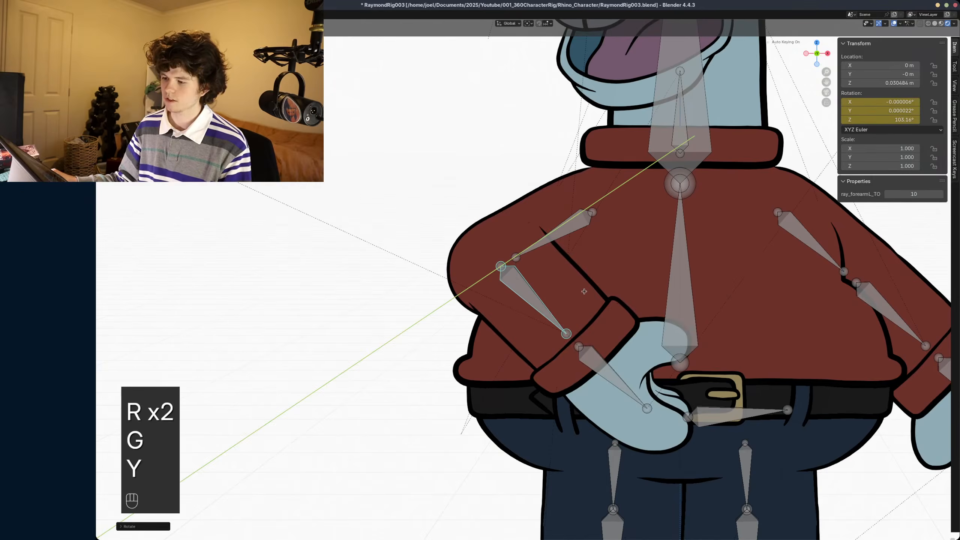
pyautogui.click(591, 319)
pyautogui.press('g')
pyautogui.press('y')
pyautogui.click(589, 317)
pyautogui.press('g')
pyautogui.press('x')
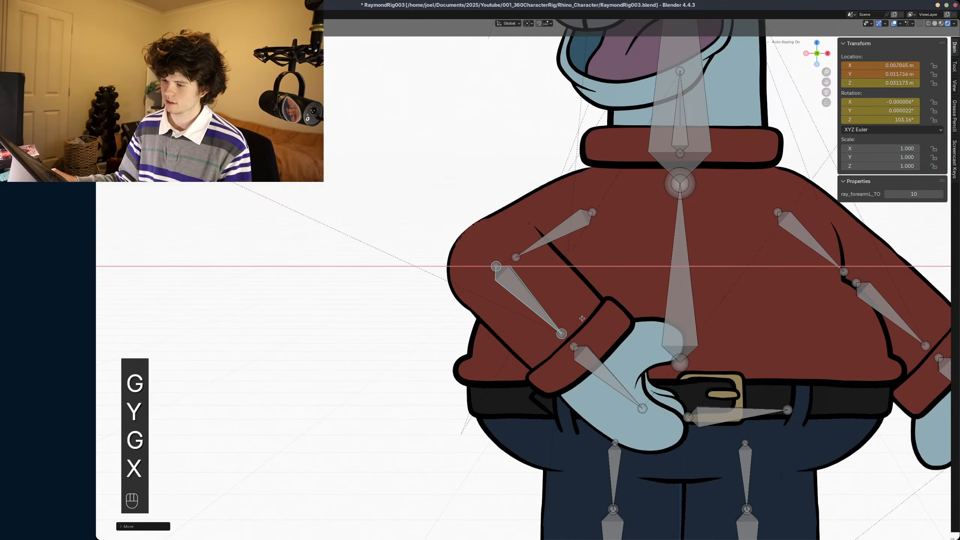
pyautogui.click(584, 316)
# - Inspect the bent arm from an angle, try moving the forearm bone along Y, deselect it and return to the camera view
pyautogui.moveTo(491, 308); pyautogui.dragTo(534, 321, button='middle')
pyautogui.scroll(6, 559, 312)
pyautogui.press('KP_Decimal')
pyautogui.scroll(-4, 554, 299)
pyautogui.scroll(-5, 464, 303)
pyautogui.press('g')
pyautogui.press('y')
pyautogui.hotkey('alt', 'a')
pyautogui.scroll(-3, 534, 321)
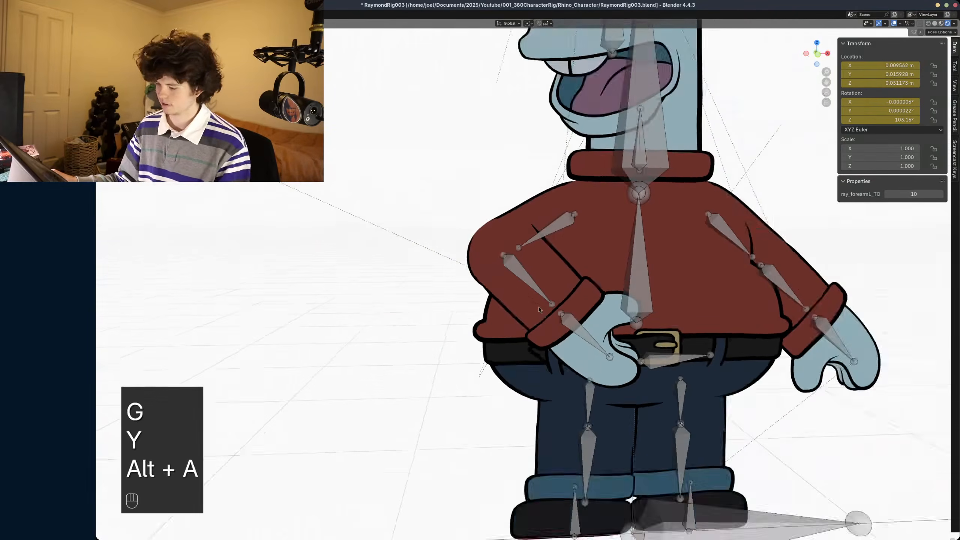
pyautogui.press('KP_0')
# - Refine the left arm pose by rotating the upper arm bone and readjusting the forearm's bend
pyautogui.click(546, 242)
pyautogui.press('r')
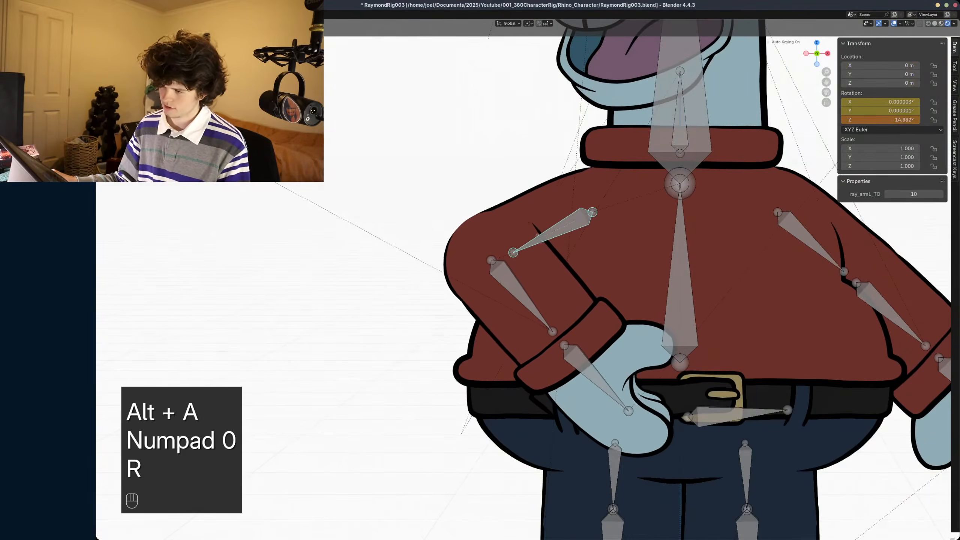
pyautogui.click(545, 239)
pyautogui.click(527, 308)
pyautogui.press('r')
pyautogui.click(536, 303)
# - Select the left hand bone and set its ray_handL_TO to 2
pyautogui.click(609, 359)
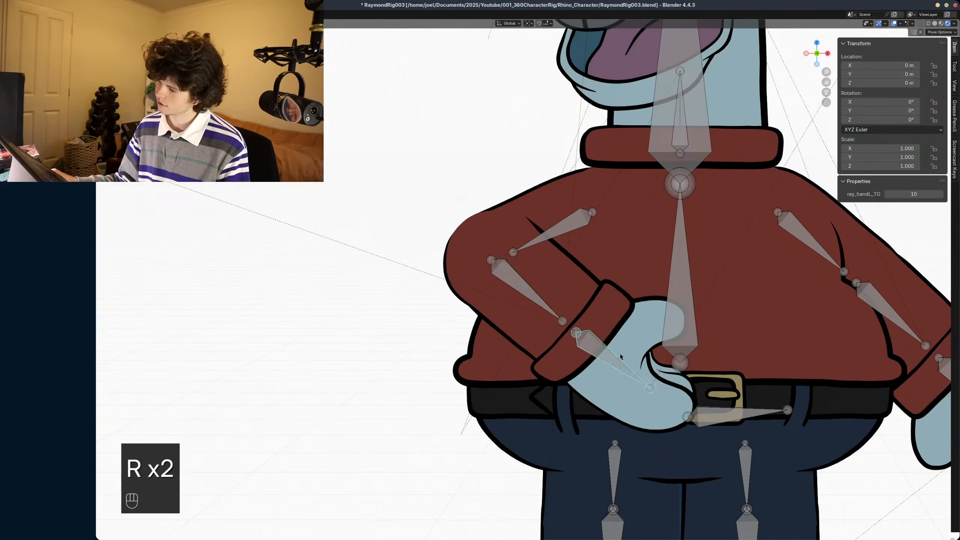
pyautogui.scroll(-4, 617, 365)
pyautogui.scroll(1, 617, 367)
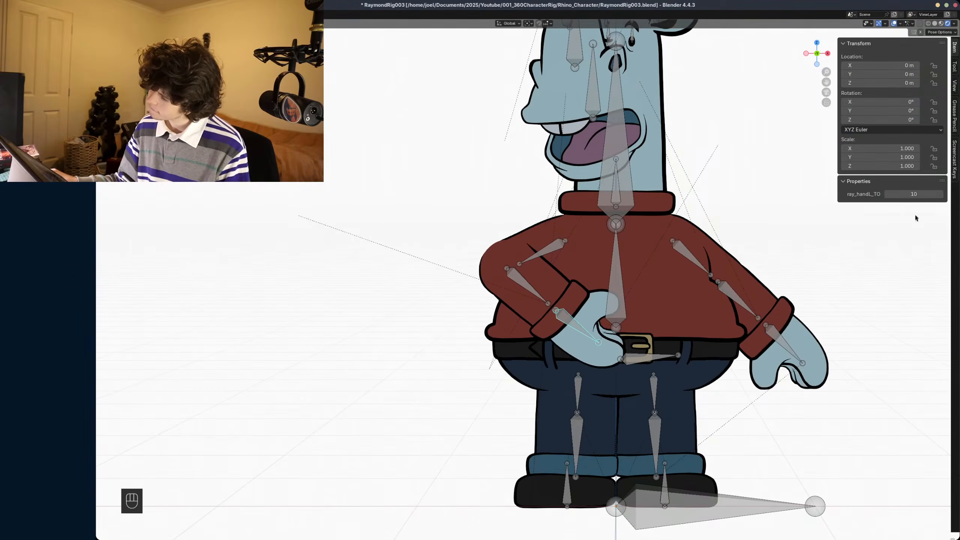
pyautogui.click(887, 194)
pyautogui.click(888, 195)
pyautogui.click(887, 195)
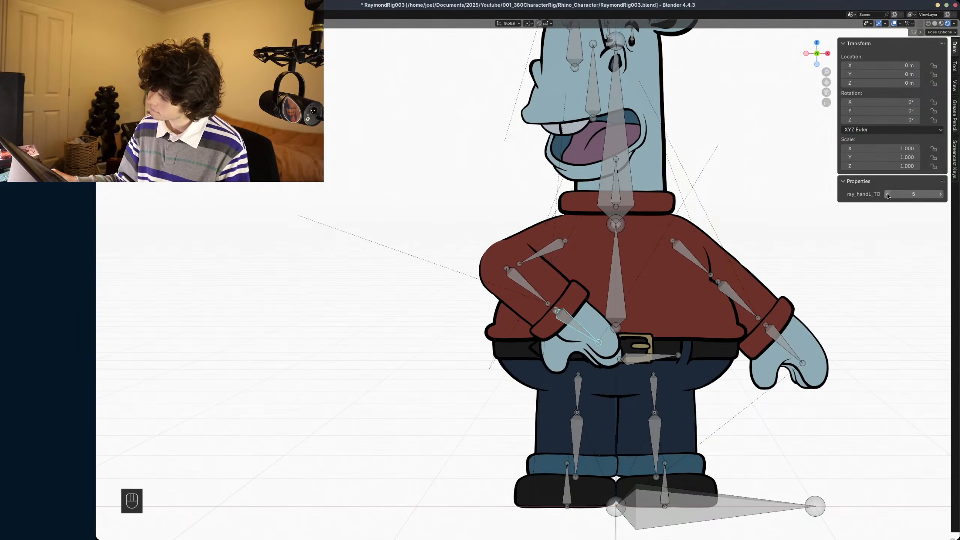
pyautogui.click(887, 195)
pyautogui.click(887, 195)
pyautogui.click(888, 196)
pyautogui.click(888, 195)
pyautogui.click(940, 195)
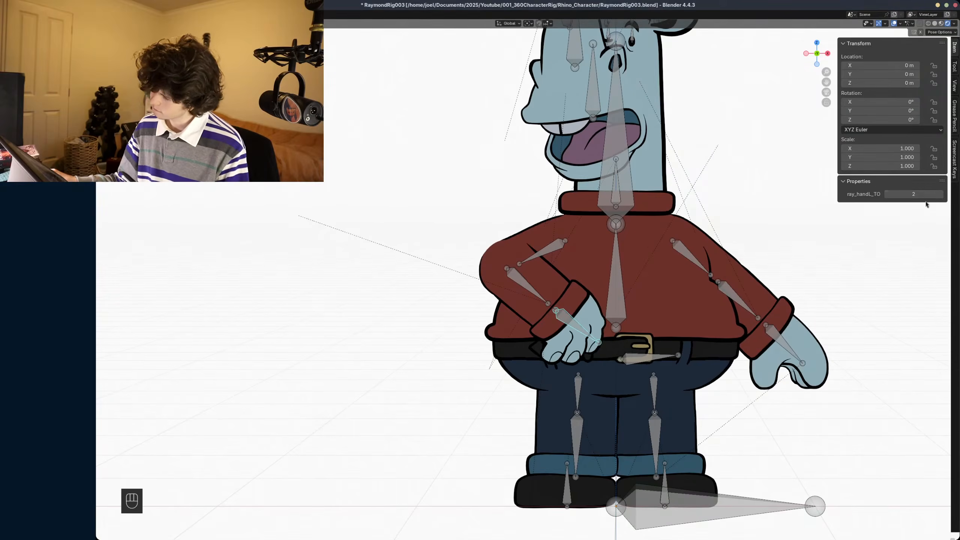
# - Rotate the left hand bone to about 21° and move it into place at the end of the sleeve
pyautogui.keyDown('shift'); pyautogui.moveTo(689, 297); pyautogui.dragTo(677, 312, button='middle'); pyautogui.keyUp('shift')
pyautogui.press('r')
pyautogui.click(675, 299)
pyautogui.press('g')
pyautogui.press('g')
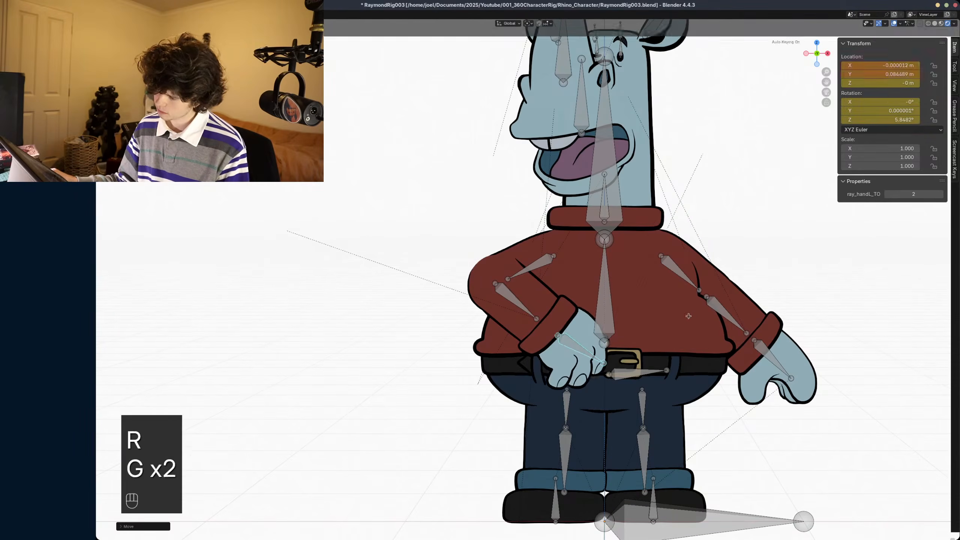
pyautogui.press('r')
pyautogui.press('g')
pyautogui.click(689, 282)
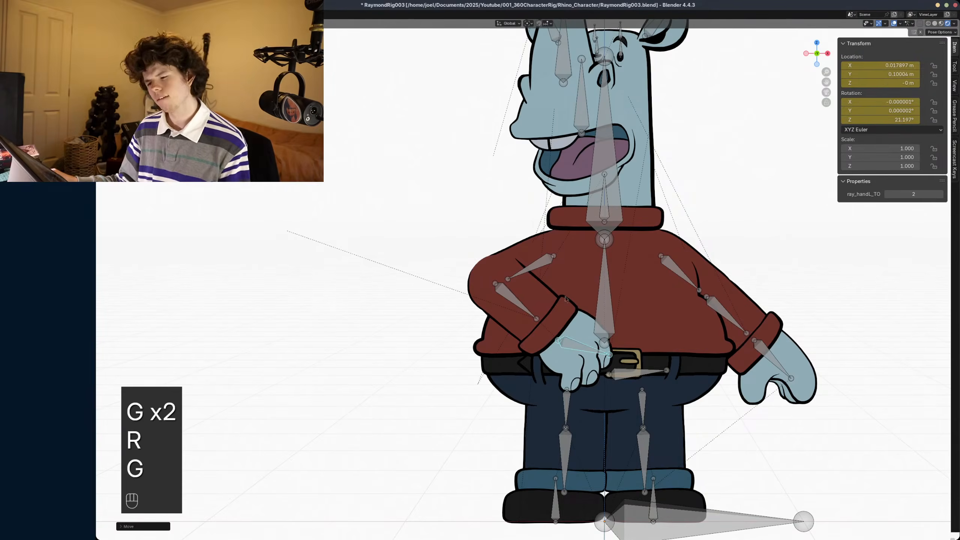
# - Rotate the left forearm bone to about 139° to bring the hand across the chest, and save the file
pyautogui.click(516, 301)
pyautogui.press('r')
pyautogui.click(541, 293)
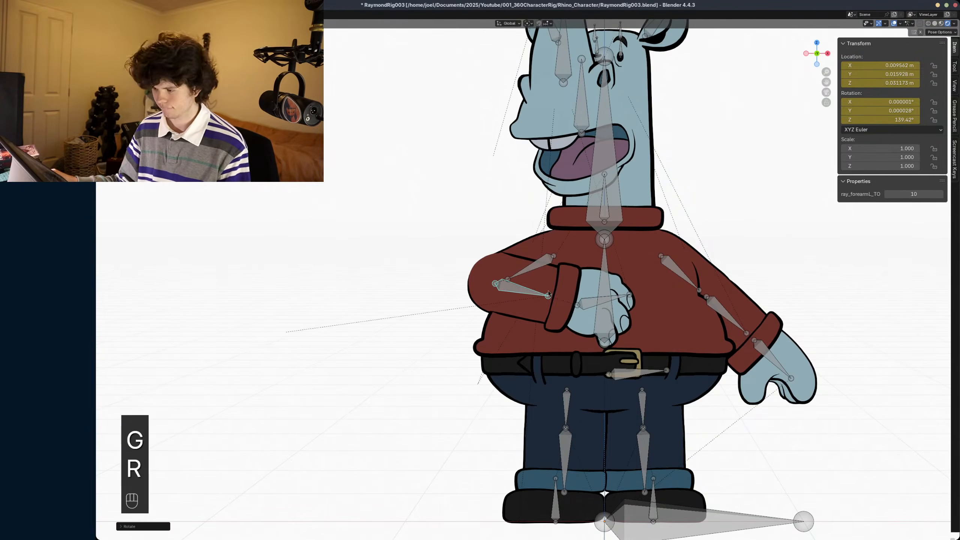
pyautogui.scroll(-2, 594, 262)
pyautogui.keyDown('shift'); pyautogui.moveTo(594, 262); pyautogui.dragTo(591, 291, button='middle'); pyautogui.keyUp('shift')
pyautogui.hotkey('ctrl', 's')
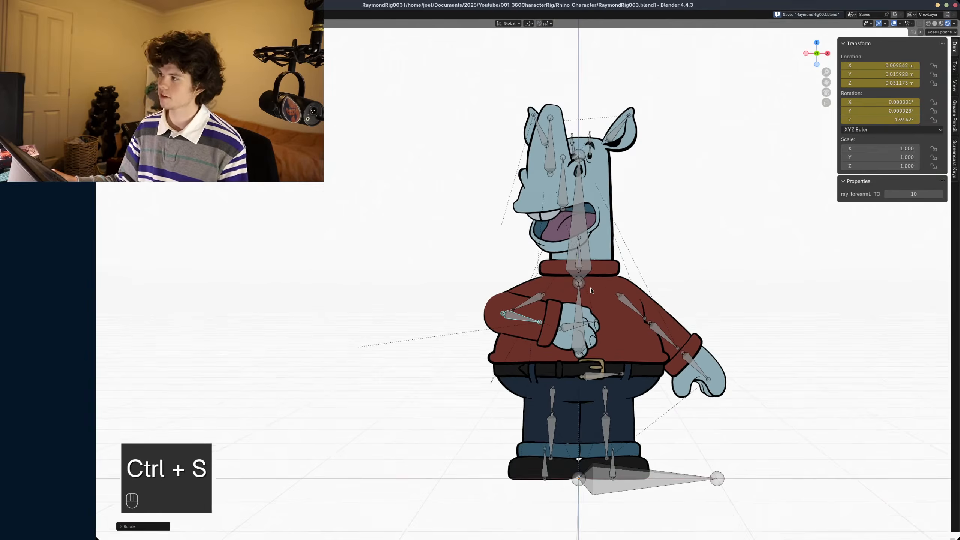
# - Clear the location and rotation of all bones, restore the full layout and delete the test keyframes at frame 95
pyautogui.scroll(-1, 591, 291)
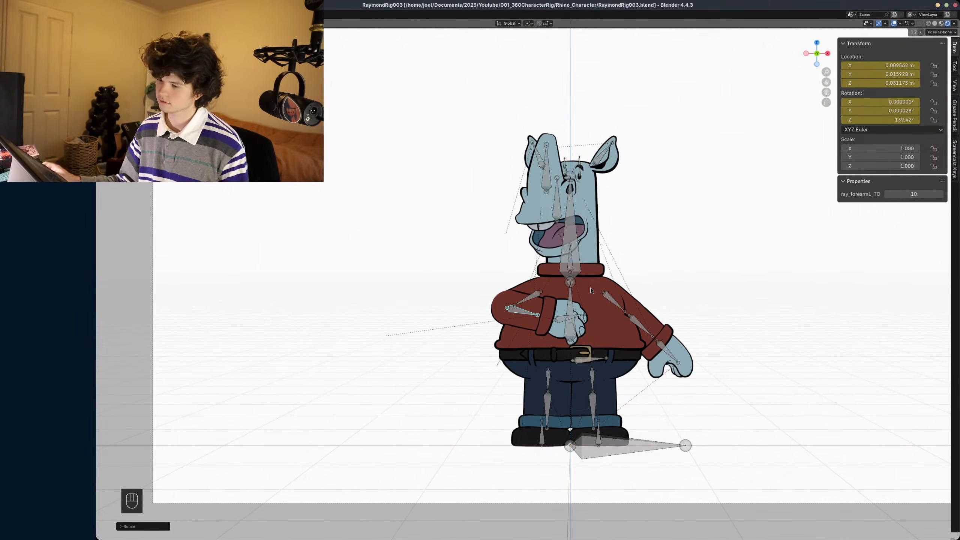
pyautogui.press('a')
pyautogui.hotkey('alt', 'g')
pyautogui.hotkey('alt', 'r')
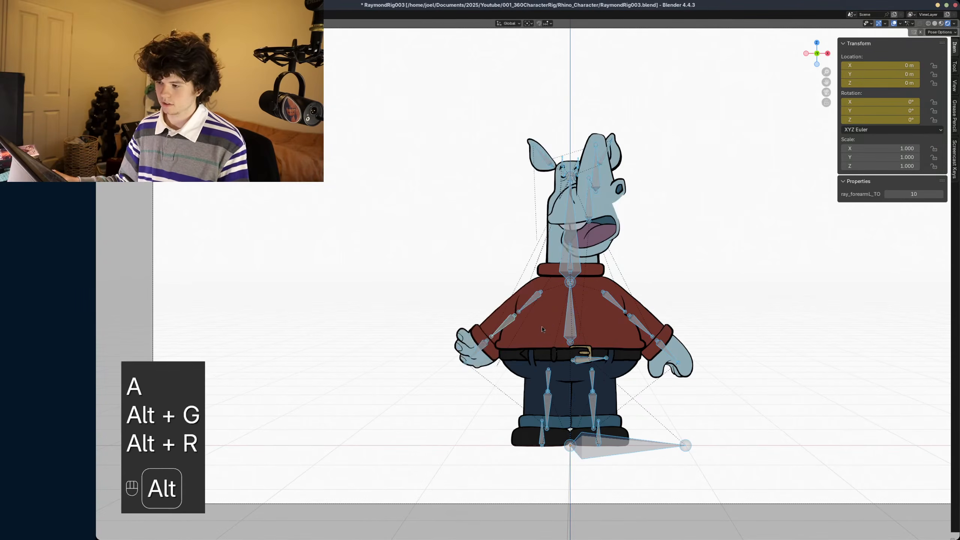
pyautogui.hotkey('ctrl', 'space')
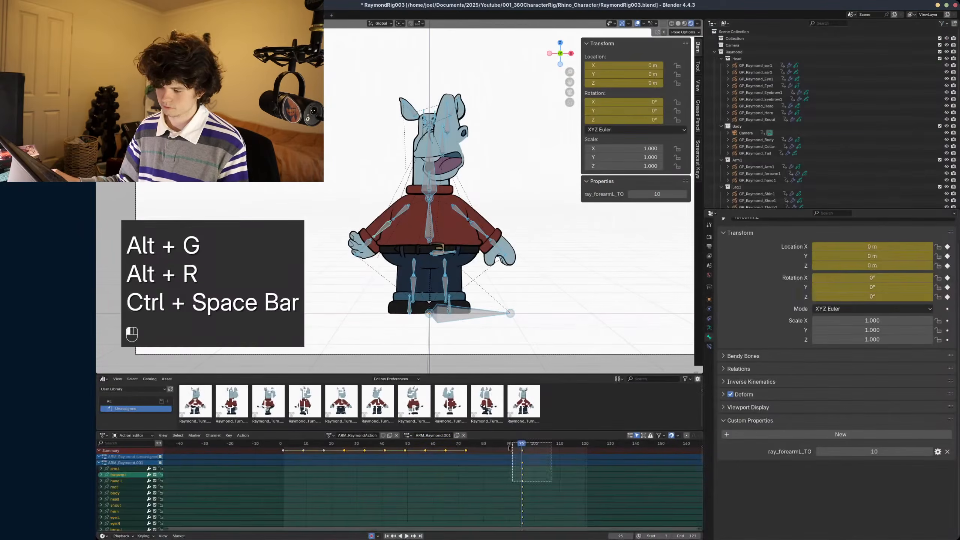
pyautogui.press('x')
# - Scrub back to frame 73, play the timeline briefly and undo the last pose change
pyautogui.click(471, 442)
pyautogui.moveTo(472, 441)
pyautogui.mouseDown()
pyautogui.moveTo(406, 441)
pyautogui.moveTo(466, 441)
pyautogui.mouseUp()
pyautogui.press('space')
pyautogui.press('space')
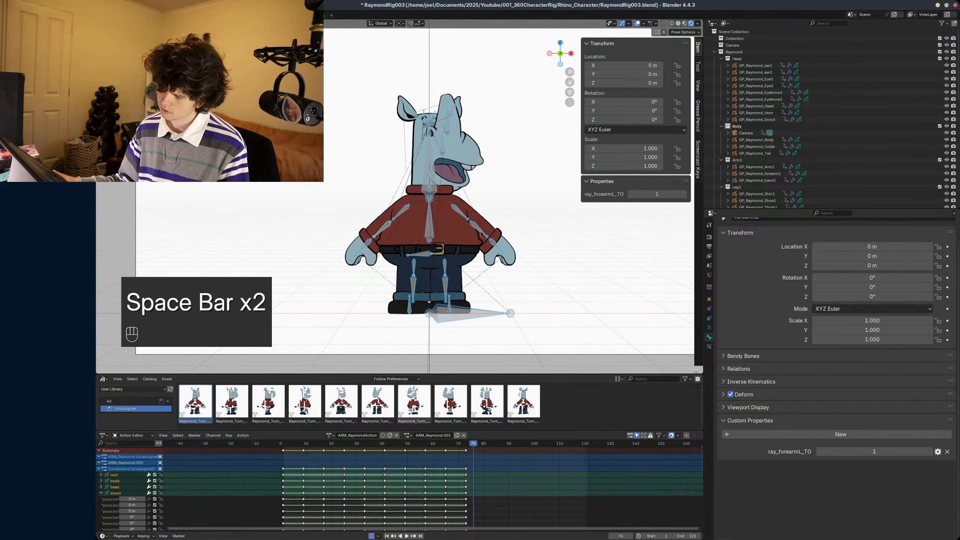
pyautogui.hotkey('ctrl', 'z')
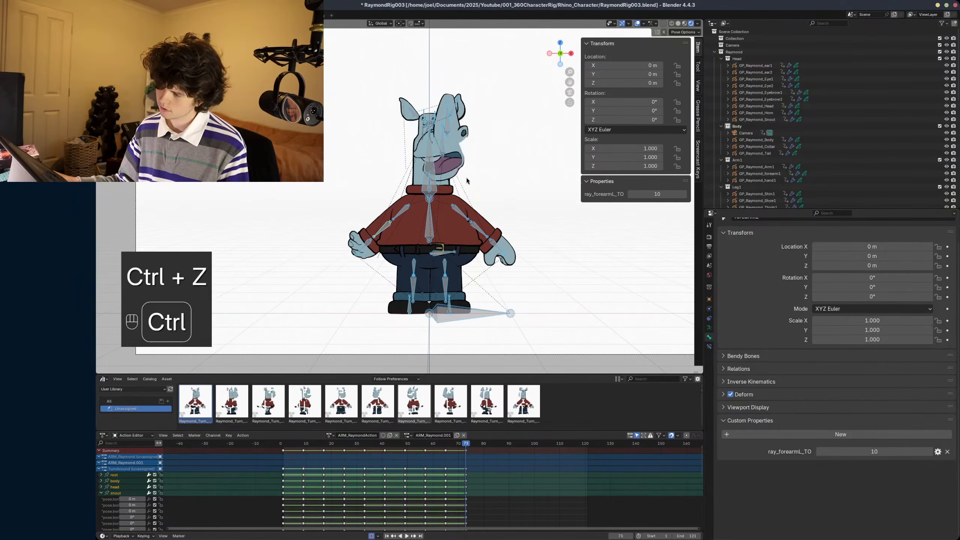
# - Redo the last undone step, set the snout bone's ray_mouthshape property to 0 and save the file
pyautogui.hotkey('ctrl', 'shift', 'z')
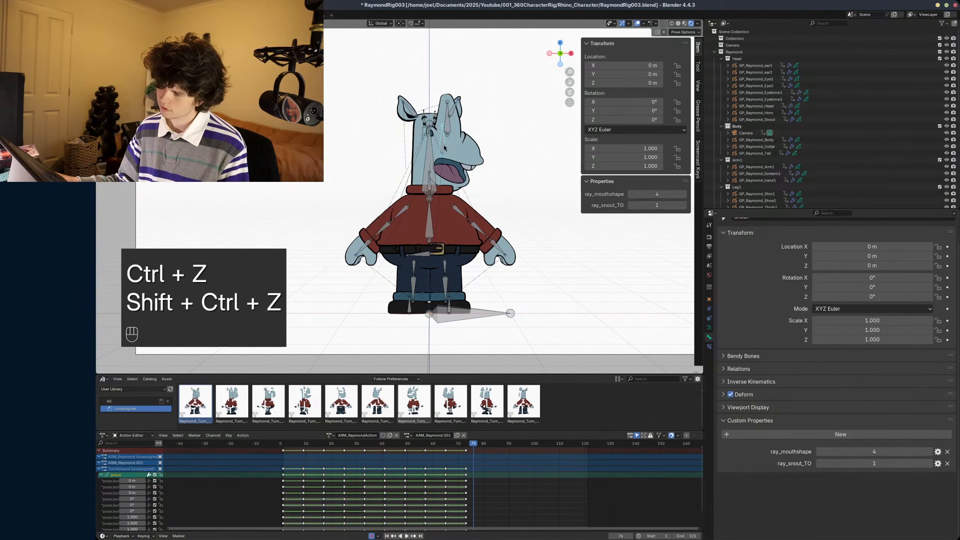
pyautogui.click(631, 195)
pyautogui.click(631, 195)
pyautogui.click(630, 196)
pyautogui.click(631, 194)
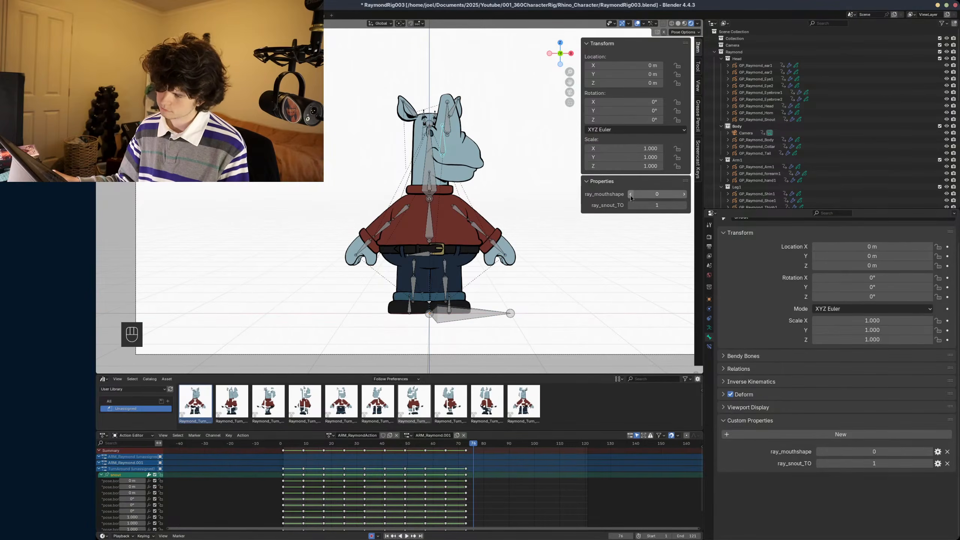
pyautogui.keyDown('shift'); pyautogui.moveTo(451, 288); pyautogui.dragTo(463, 293, button='middle'); pyautogui.keyUp('shift')
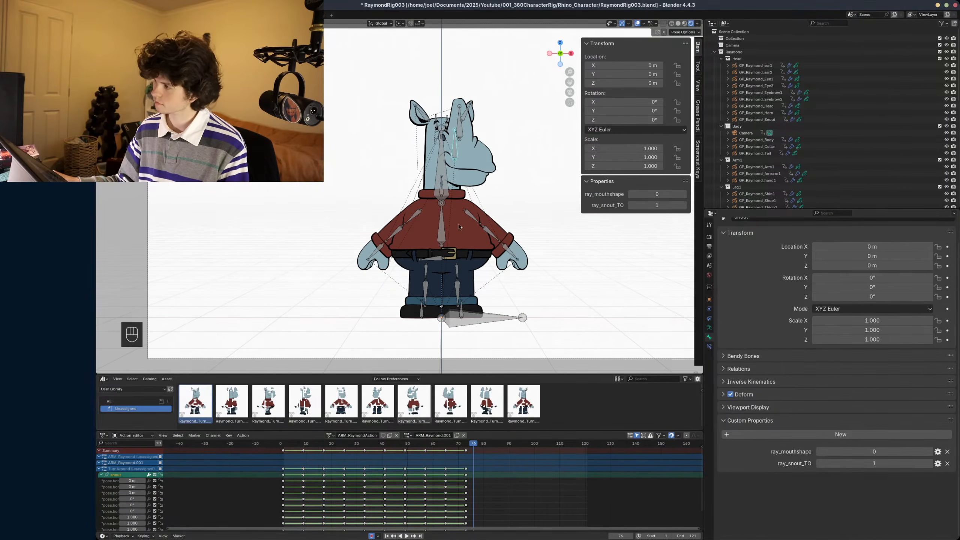
pyautogui.hotkey('ctrl', 's')
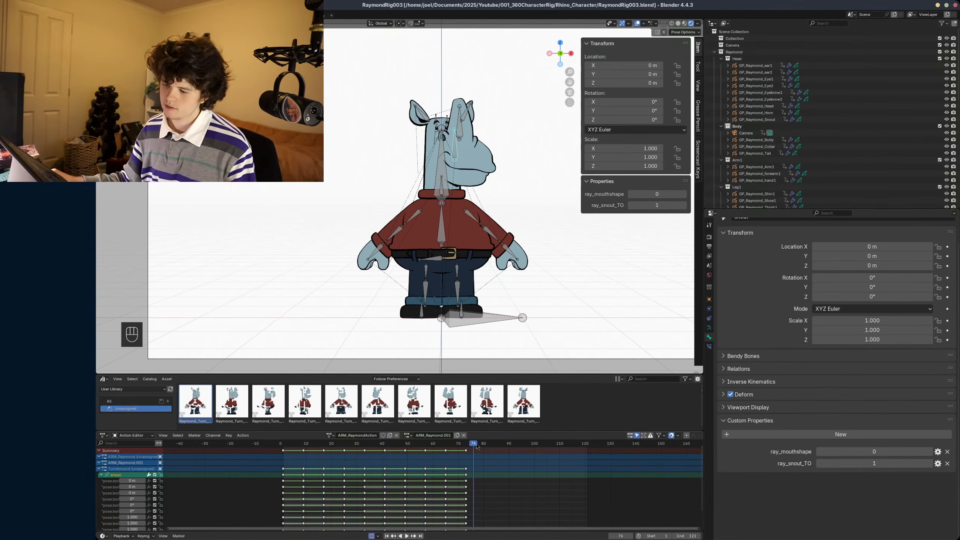
# - Keyframe the snout's ray_snout_TO property at value 1 on frame 1, scrub the nearby frames and save the file
pyautogui.moveTo(466, 443); pyautogui.dragTo(283, 462)
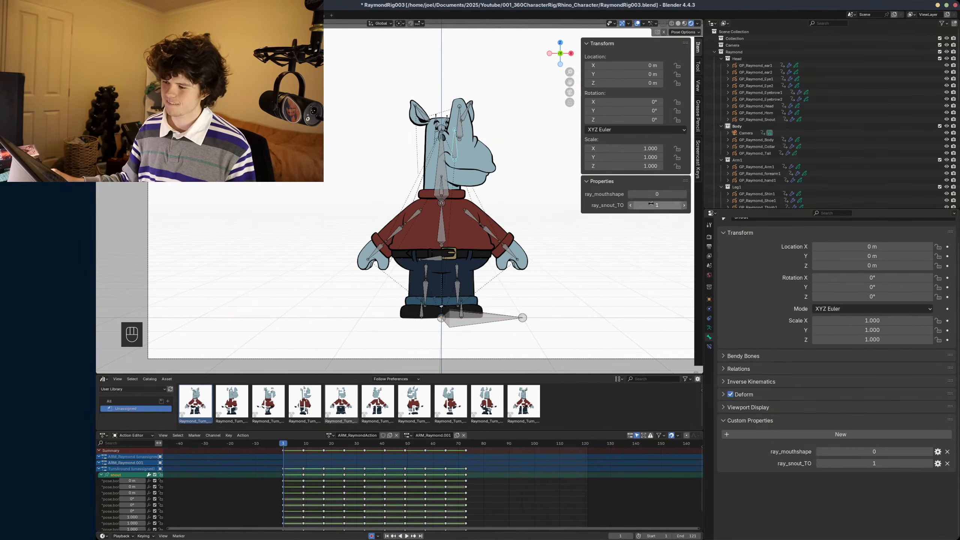
pyautogui.press('i')
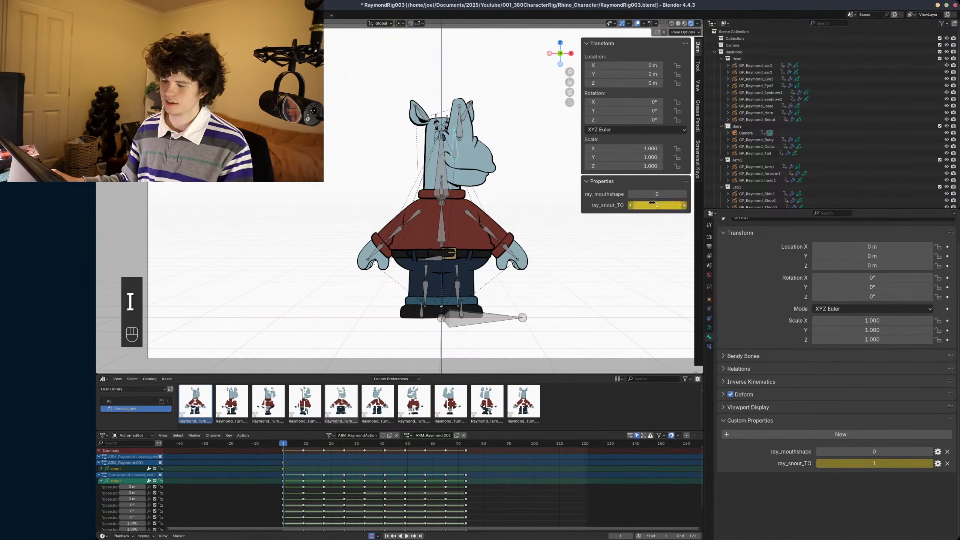
pyautogui.keyDown('alt'); pyautogui.scroll(-8, 368, 310); pyautogui.keyUp('alt')
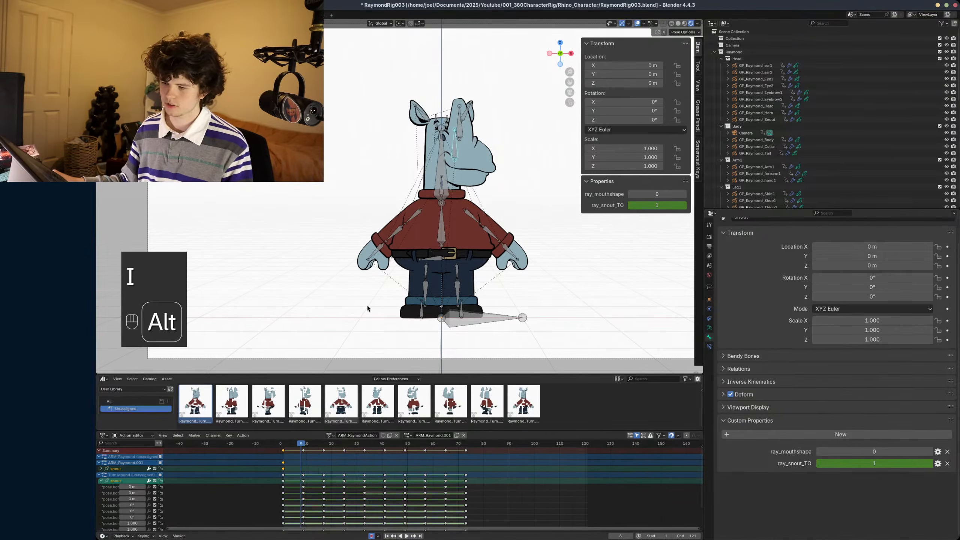
pyautogui.keyDown('alt'); pyautogui.scroll(6, 370, 297); pyautogui.keyUp('alt')
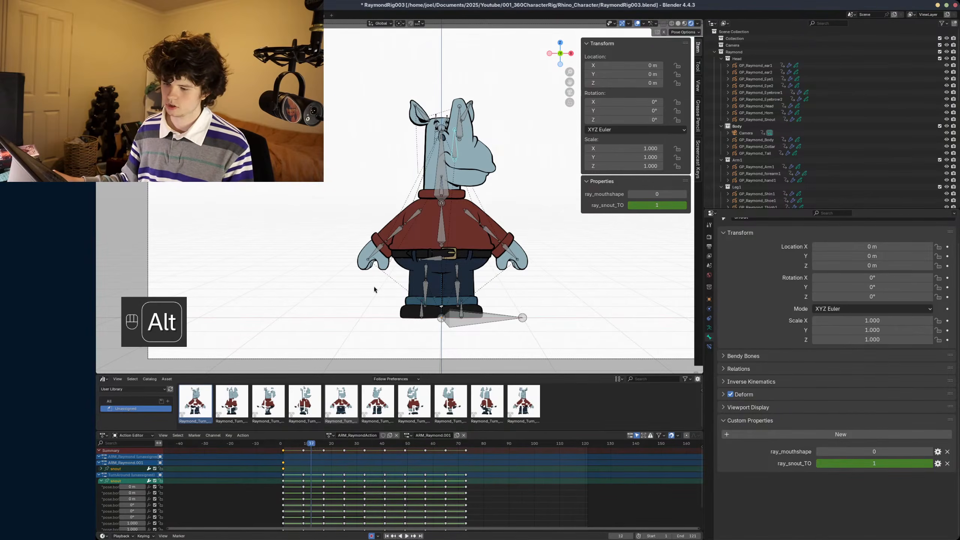
pyautogui.keyDown('alt'); pyautogui.scroll(3, 374, 289); pyautogui.keyUp('alt')
pyautogui.hotkey('ctrl', 's')
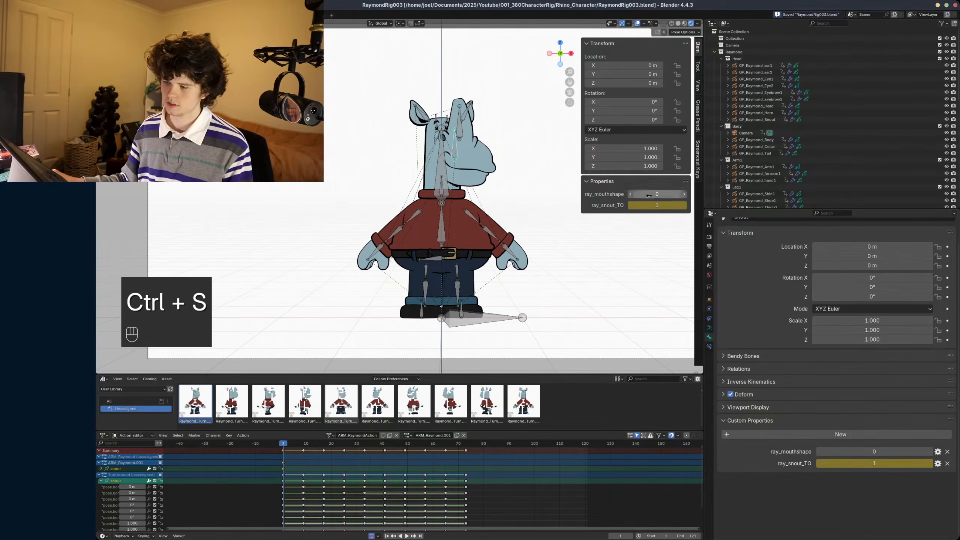
# - Nudge the snout bone along the global Y axis to a local Z location of about 0.0044 m
pyautogui.moveTo(657, 194)
pyautogui.mouseDown()
pyautogui.moveTo(677, 194)
pyautogui.moveTo(657, 194)
pyautogui.mouseUp()
pyautogui.scroll(2, 534, 174)
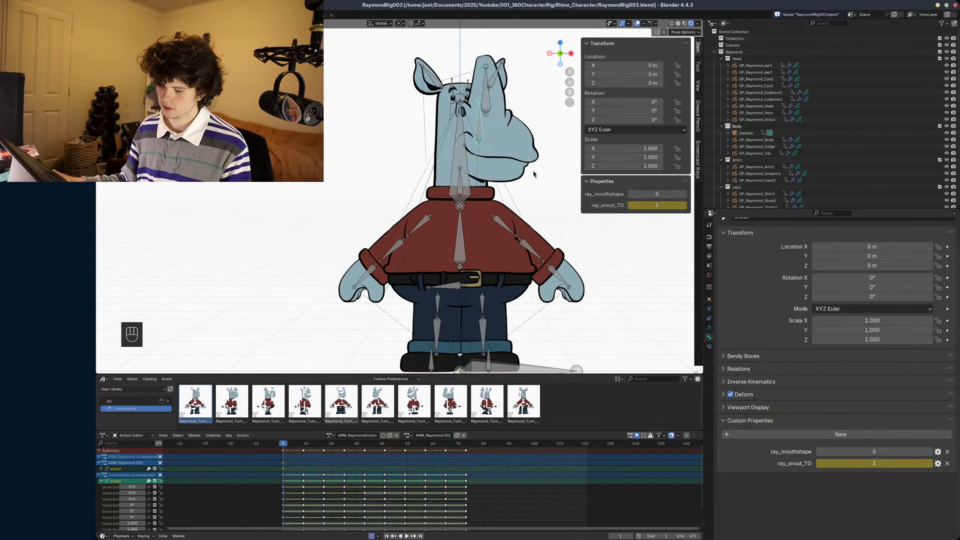
pyautogui.press('g')
pyautogui.press('y')
pyautogui.keyDown('shift'); pyautogui.click(630, 189); pyautogui.keyUp('shift')
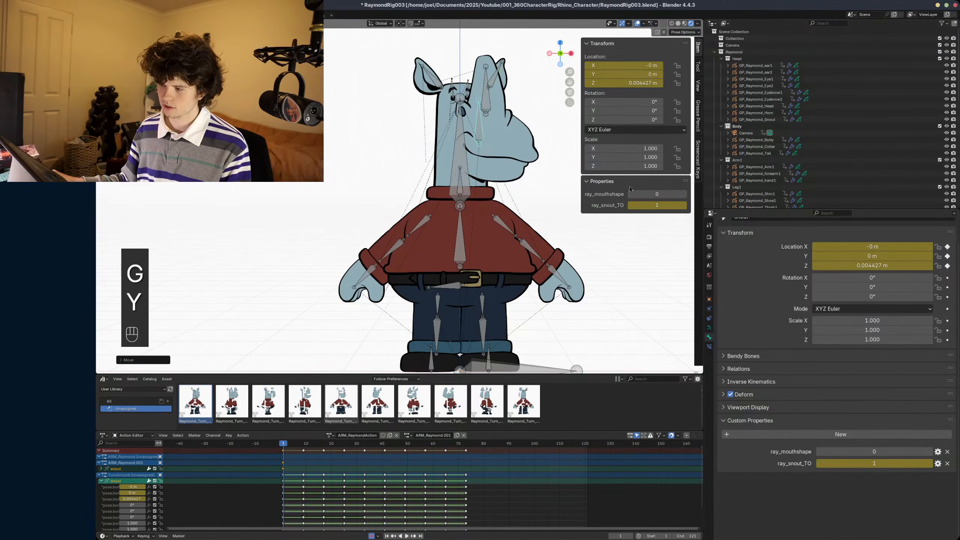
# - Set ray_mouthshape to 5 and move the snout bone along Y to a local Z location of about 0.0177 m
pyautogui.moveTo(645, 194); pyautogui.dragTo(674, 194)
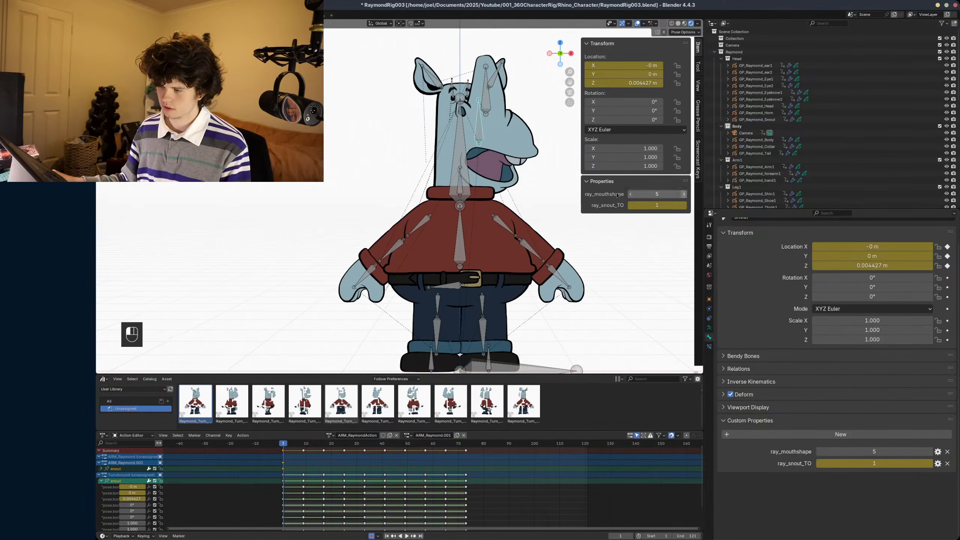
pyautogui.press('g')
pyautogui.press('y')
pyautogui.keyDown('shift'); pyautogui.click(496, 166); pyautogui.keyUp('shift')
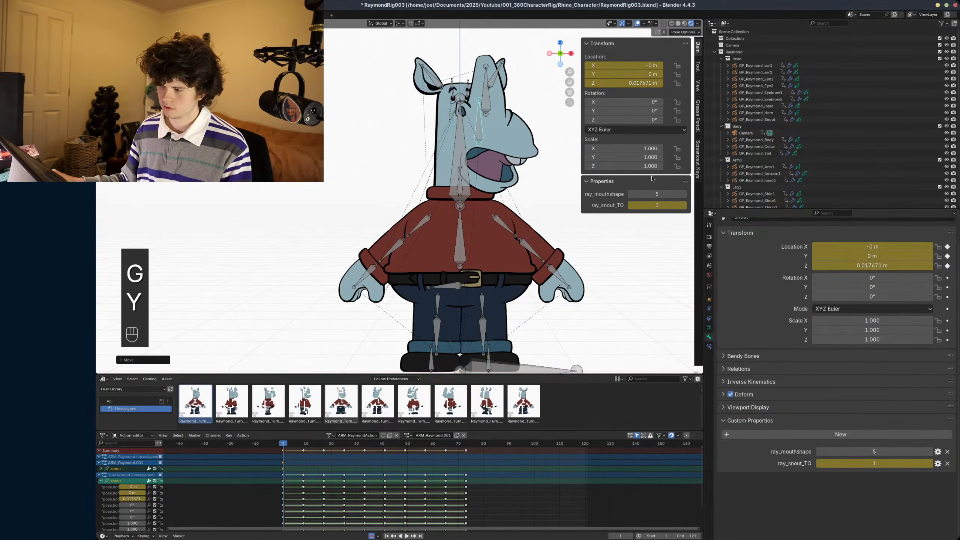
# - Set the snout's ray_mouthshape property to 7 and save the file
pyautogui.moveTo(662, 194); pyautogui.dragTo(661, 193)
pyautogui.keyDown('shift'); pyautogui.moveTo(526, 180); pyautogui.dragTo(492, 196, button='middle'); pyautogui.keyUp('shift')
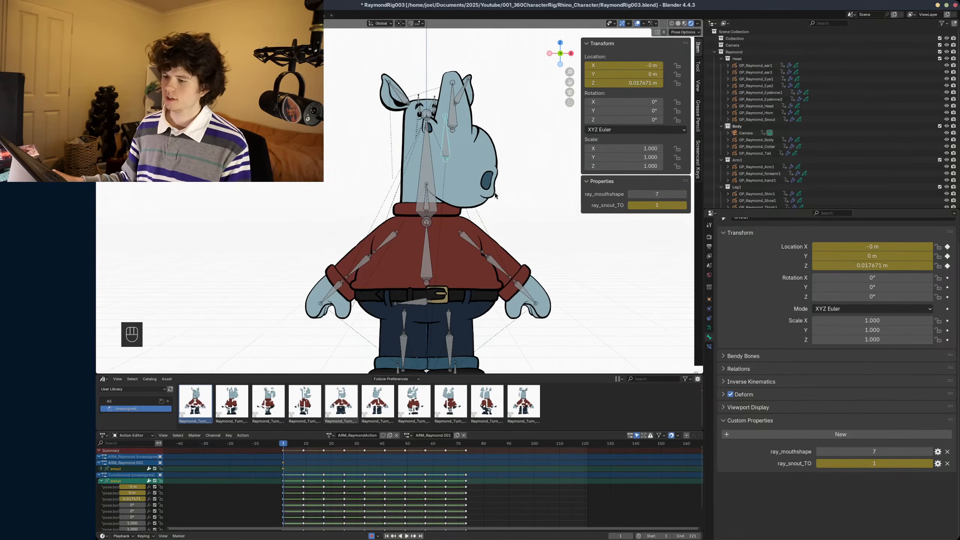
pyautogui.hotkey('ctrl', 's')
pyautogui.scroll(-2, 492, 196)
pyautogui.scroll(3, 484, 203)
pyautogui.hotkey('ctrl', 'a')
pyautogui.hotkey('ctrl', 's')
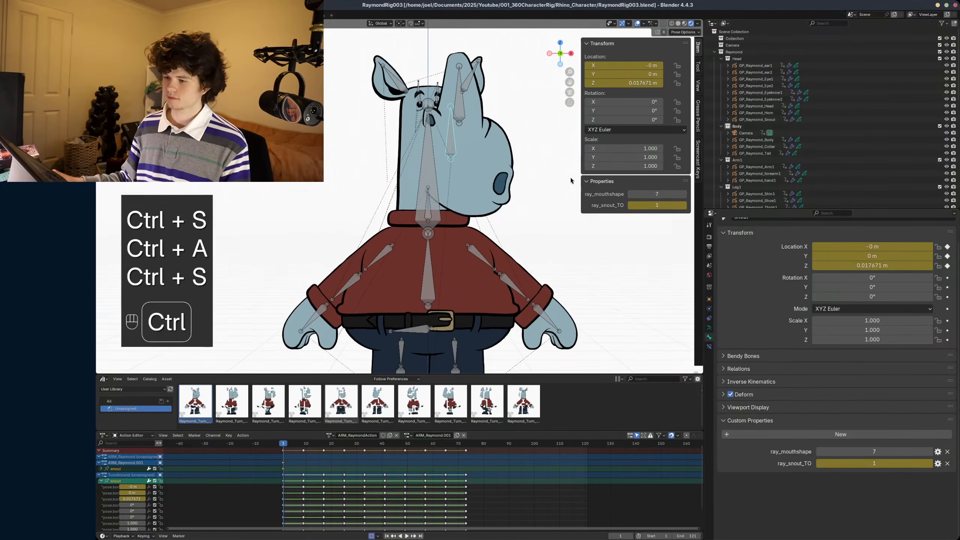
# - Set ray_snout_TO to 0 and ray_mouthshape to 6, and save the file
pyautogui.click(632, 205)
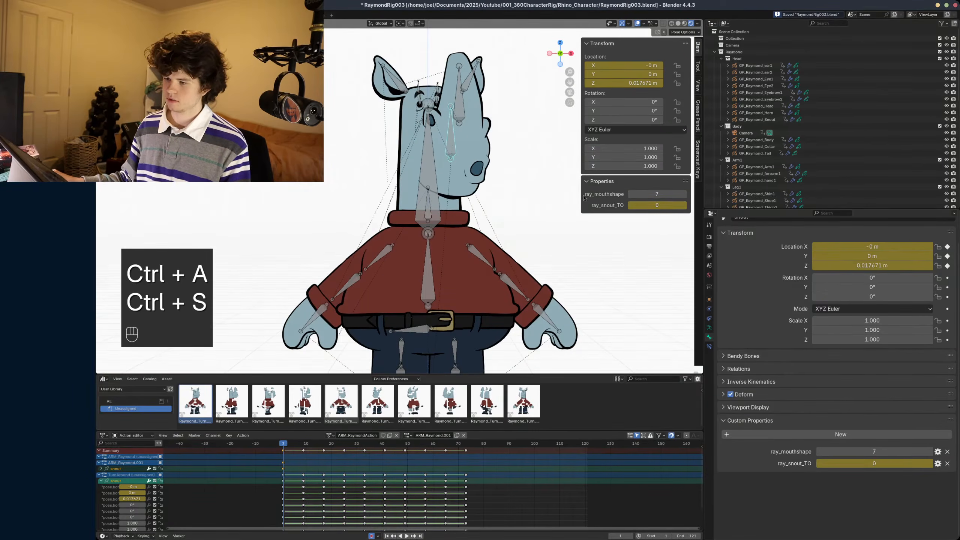
pyautogui.keyDown('shift'); pyautogui.moveTo(461, 176); pyautogui.dragTo(461, 184, button='middle'); pyautogui.keyUp('shift')
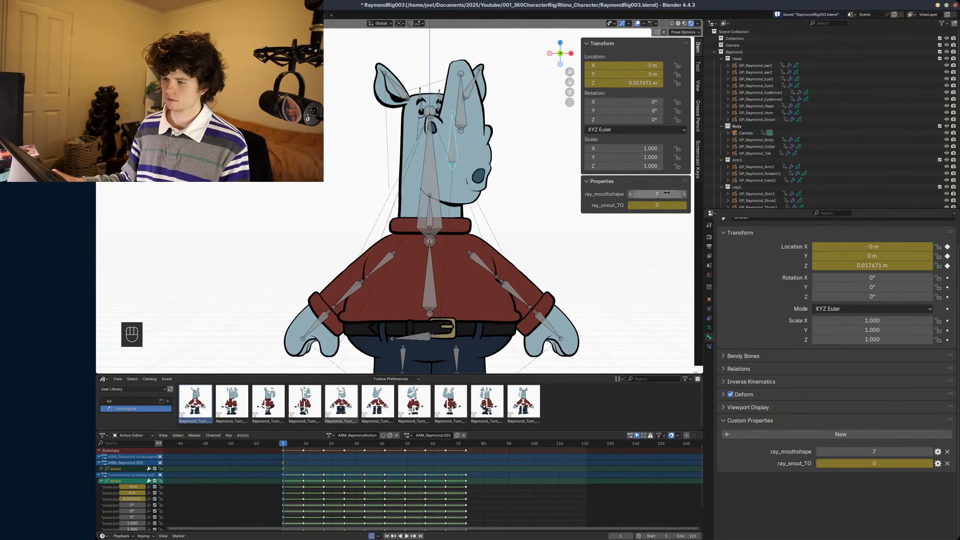
pyautogui.moveTo(658, 194)
pyautogui.mouseDown()
pyautogui.moveTo(641, 194)
pyautogui.moveTo(668, 196)
pyautogui.mouseUp()
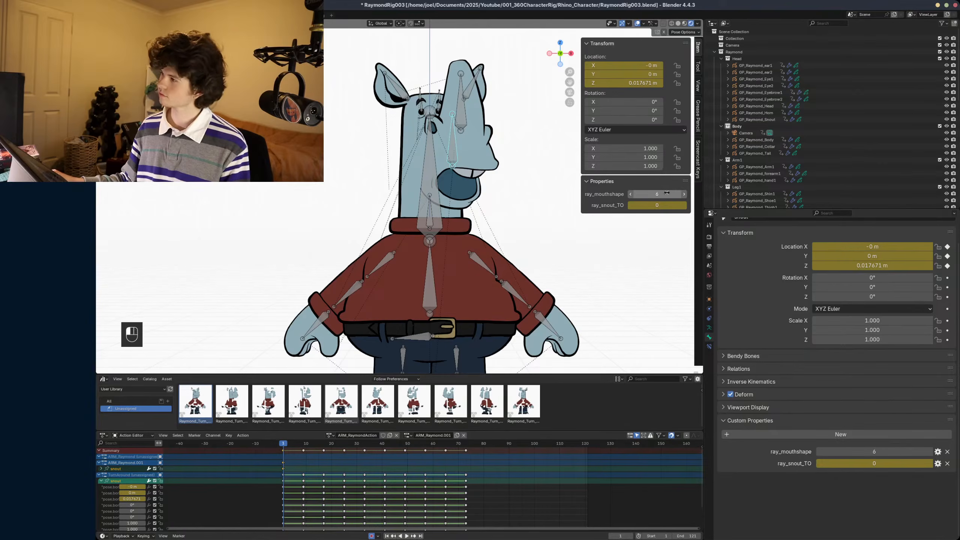
pyautogui.hotkey('ctrl', 's')
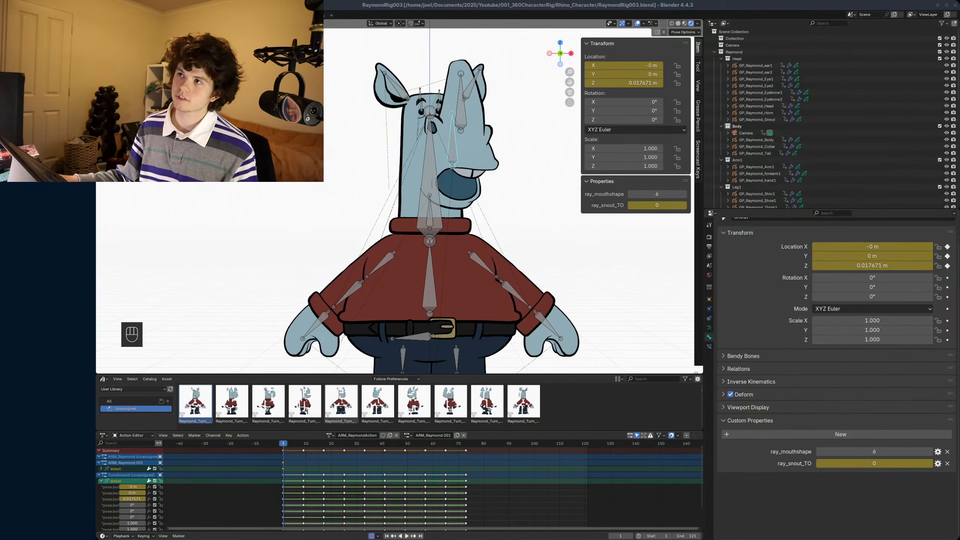
# - Switch to the browser and play the BLOWNAPART 2D Rigging Addon Demo video in theater mode
pyautogui.hotkey('alt', 'Tab')
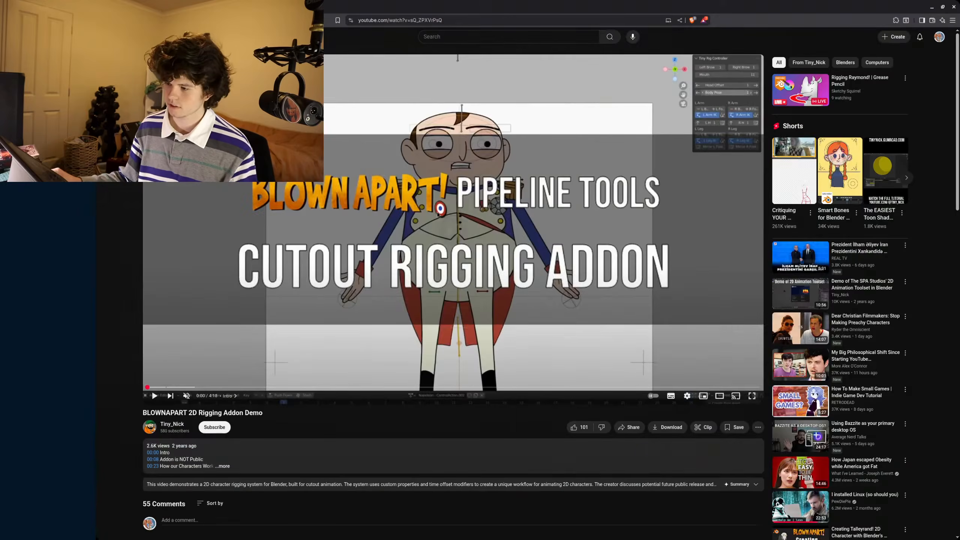
pyautogui.press('t')
pyautogui.click(502, 196)
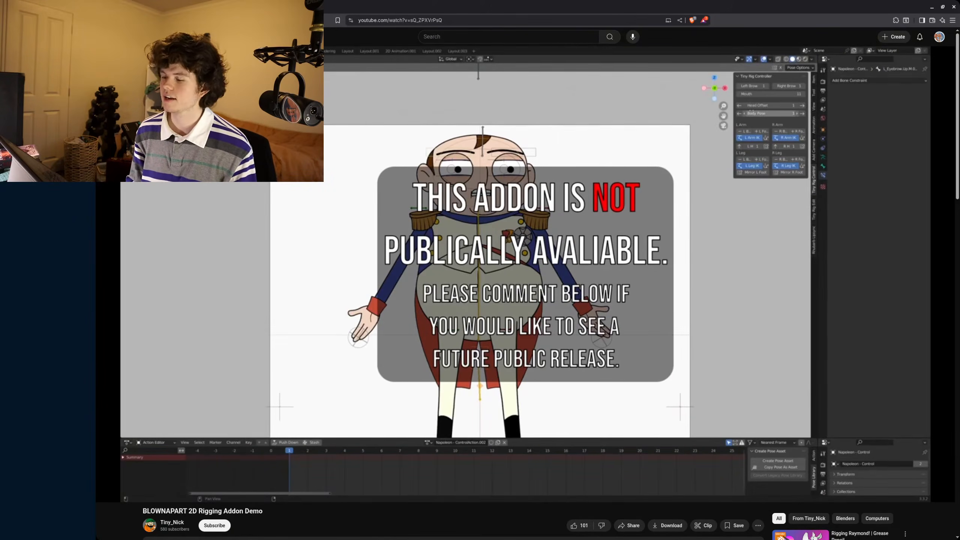
# - Skip forward through the rigging add-on demo to examine its turnaround editing, control bones and rig control panel
pyautogui.press('Right')
pyautogui.press('Right')
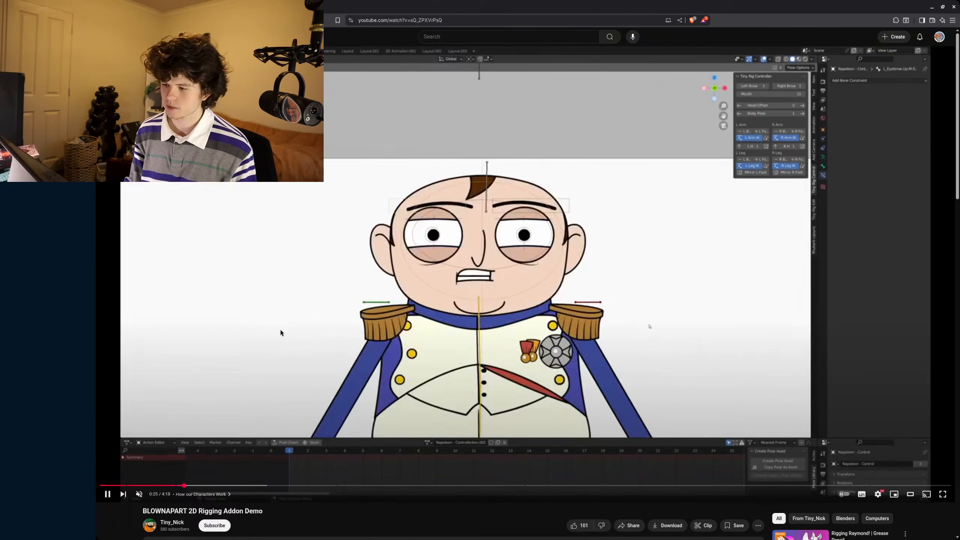
pyautogui.press('Right')
pyautogui.press('Right')
pyautogui.press('Right')
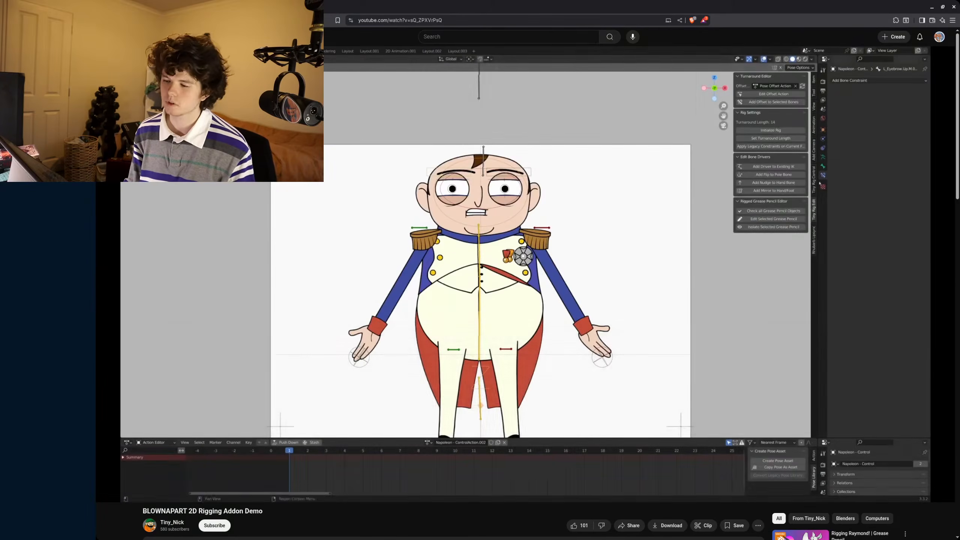
pyautogui.press('Right')
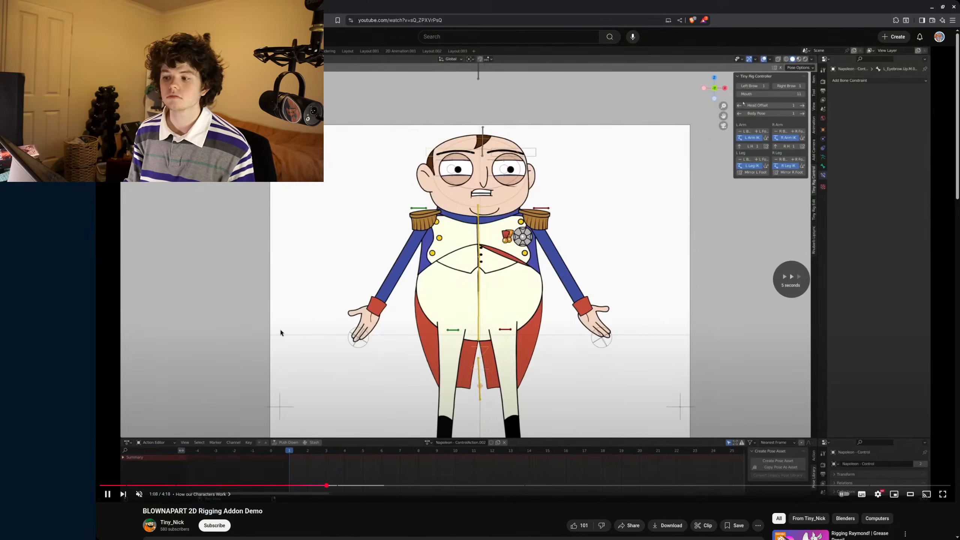
pyautogui.press('Right')
pyautogui.press('Right')
pyautogui.press('Right')
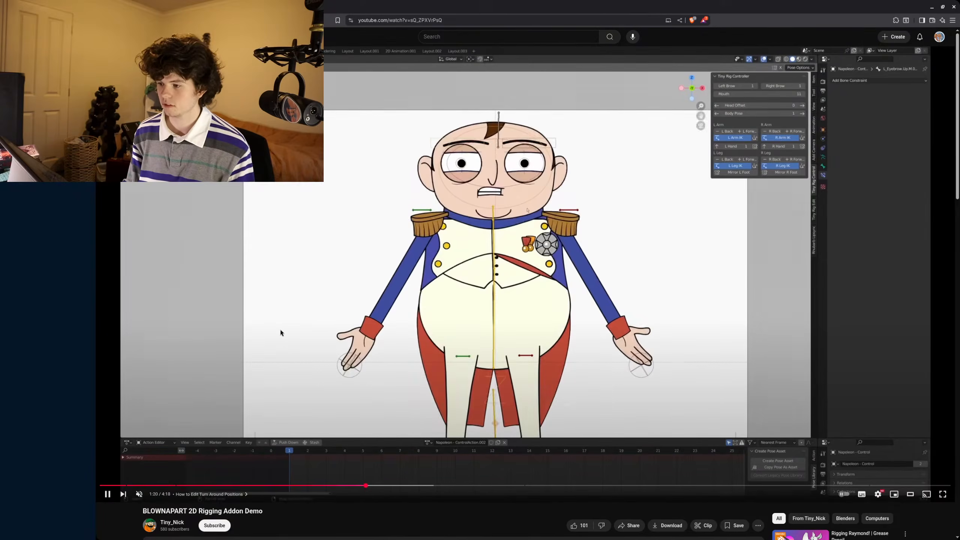
pyautogui.press('Right')
pyautogui.press('Right')
pyautogui.press('Right')
pyautogui.press('Right')
pyautogui.press('Right')
pyautogui.press('Right')
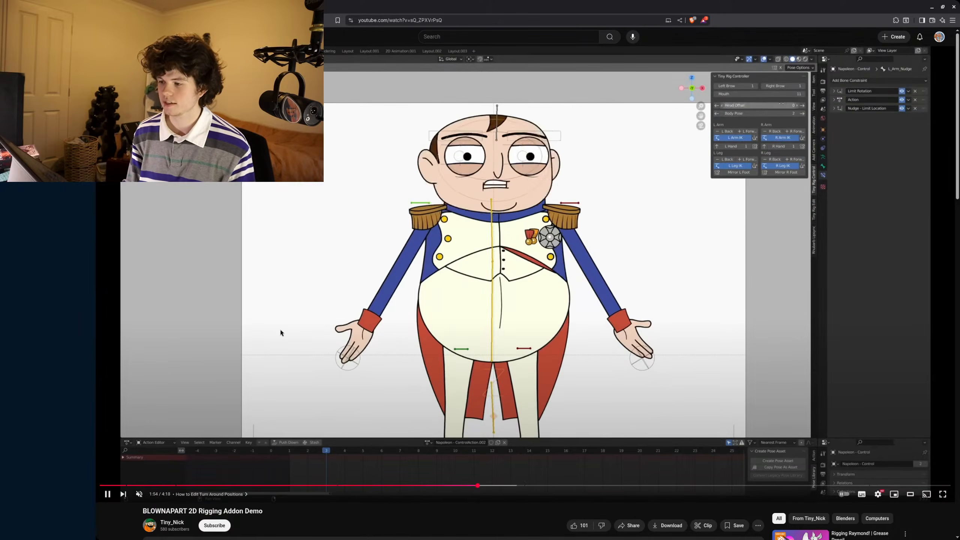
pyautogui.press('Right')
pyautogui.press('Right')
pyautogui.press('Right')
pyautogui.press('Right')
pyautogui.press('Right')
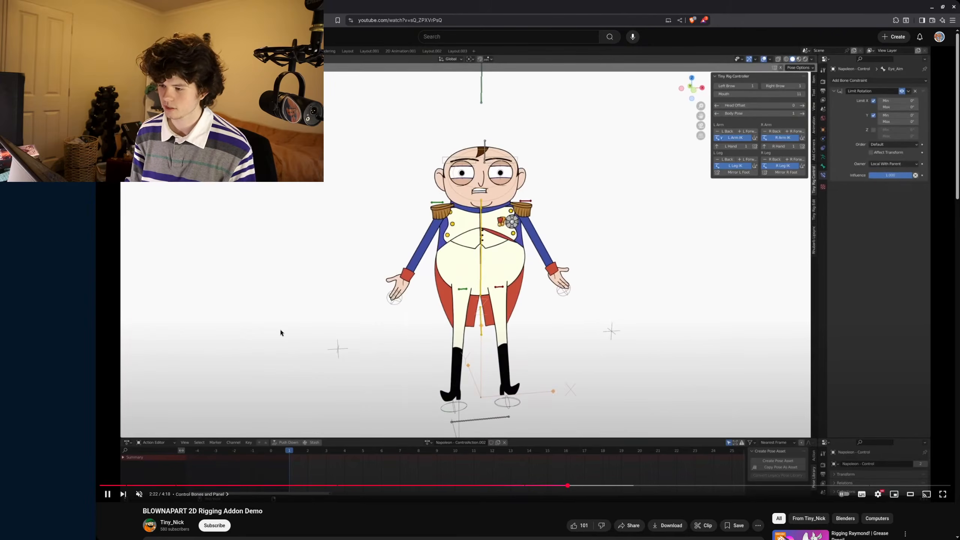
pyautogui.press('Right')
pyautogui.press('Right')
pyautogui.press('Right')
pyautogui.press('Right')
pyautogui.press('Right')
pyautogui.press('Right')
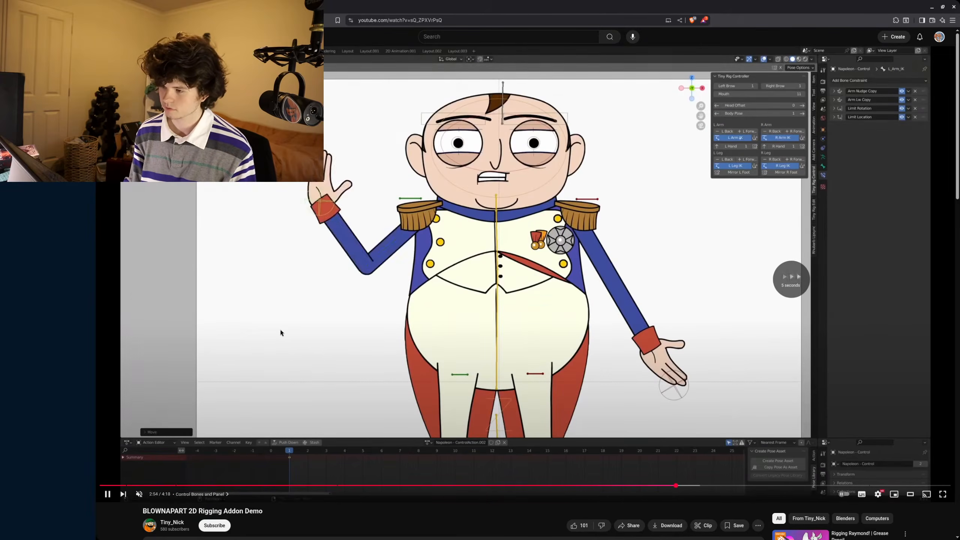
pyautogui.press('Right')
pyautogui.press('Right')
pyautogui.press('Right')
pyautogui.press('Right')
pyautogui.press('Right')
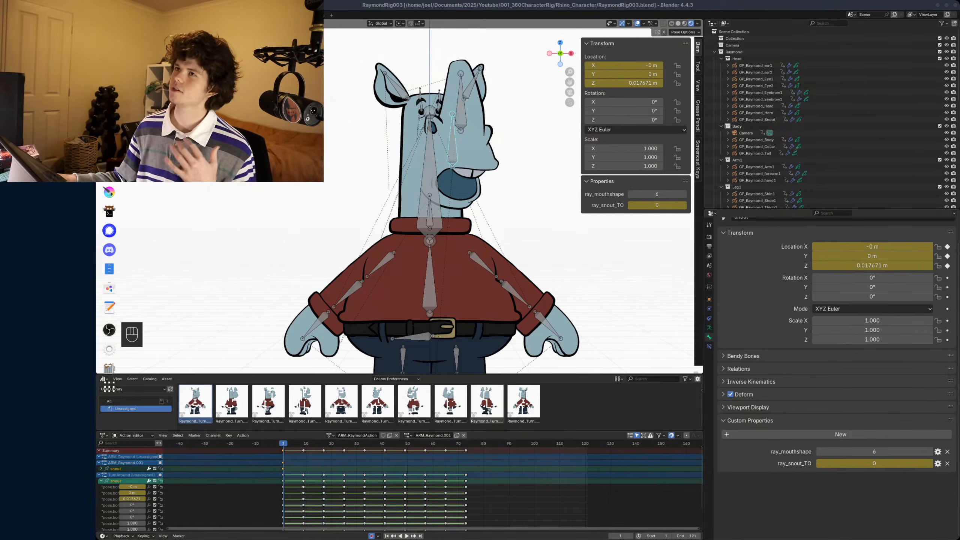
# - Switch back to Blender, put the armature in Object Mode, save the file and deselect everything
pyautogui.scroll(-1, 438, 269)
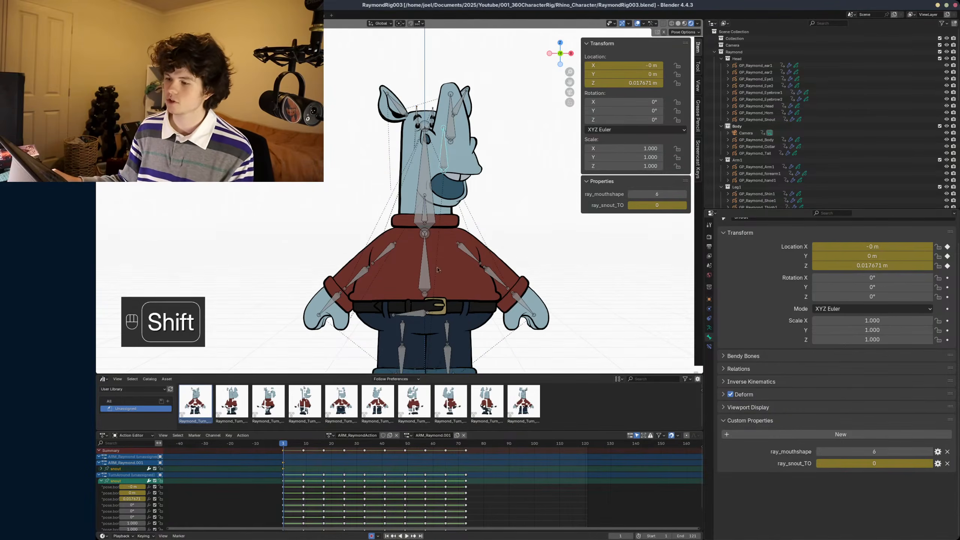
pyautogui.hotkey('ctrl', 'Tab')
pyautogui.hotkey('ctrl', 's')
pyautogui.hotkey('alt', 'a')
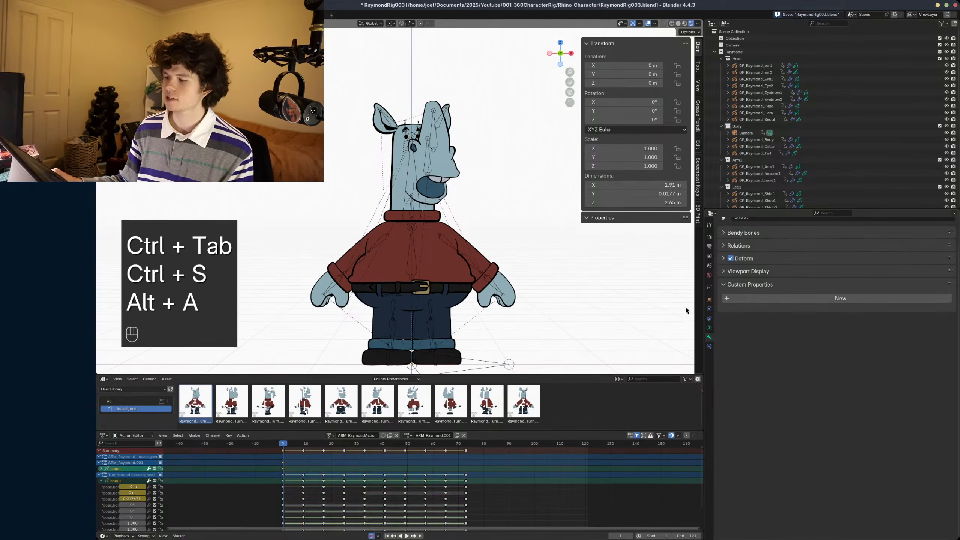
# - Widen the 3D viewport by narrowing the outliner and properties column, and save the file
pyautogui.moveTo(714, 298); pyautogui.dragTo(805, 301)
pyautogui.moveTo(854, 324)
pyautogui.keyDown('ctrl'); pyautogui.mouseDown(button='middle')
pyautogui.moveTo(858, 365)
pyautogui.moveTo(858, 335)
pyautogui.mouseUp(button='middle'); pyautogui.keyUp('ctrl')
pyautogui.hotkey('ctrl', 's')
pyautogui.hotkey('ctrl', 's')
pyautogui.keyDown('ctrl'); pyautogui.moveTo(572, 257); pyautogui.dragTo(568, 279, button='middle'); pyautogui.keyUp('ctrl')
pyautogui.keyDown('shift'); pyautogui.moveTo(568, 279); pyautogui.dragTo(546, 266, button='middle'); pyautogui.keyUp('shift')
pyautogui.press('space')
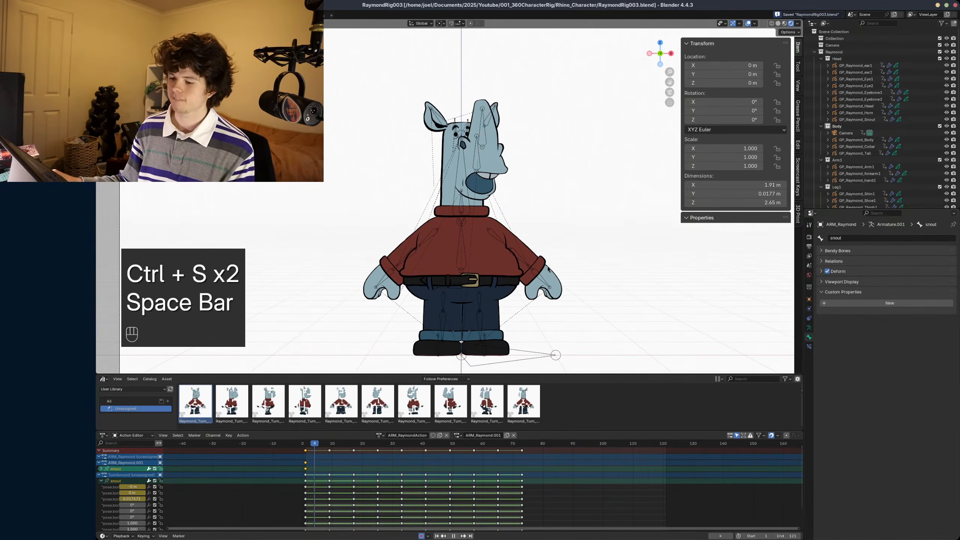
pyautogui.press('space')
pyautogui.press('x')
pyautogui.click(302, 467)
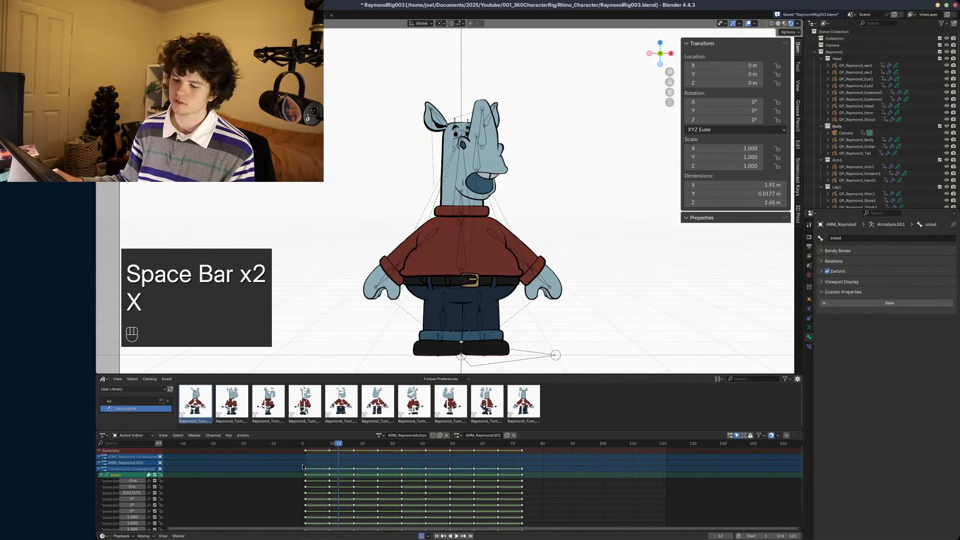
pyautogui.hotkey('ctrl', 'z')
# - Return to frame 1 and delete the snout keyframes from the ARM_Raymond.001 test action
pyautogui.moveTo(312, 447); pyautogui.dragTo(306, 443)
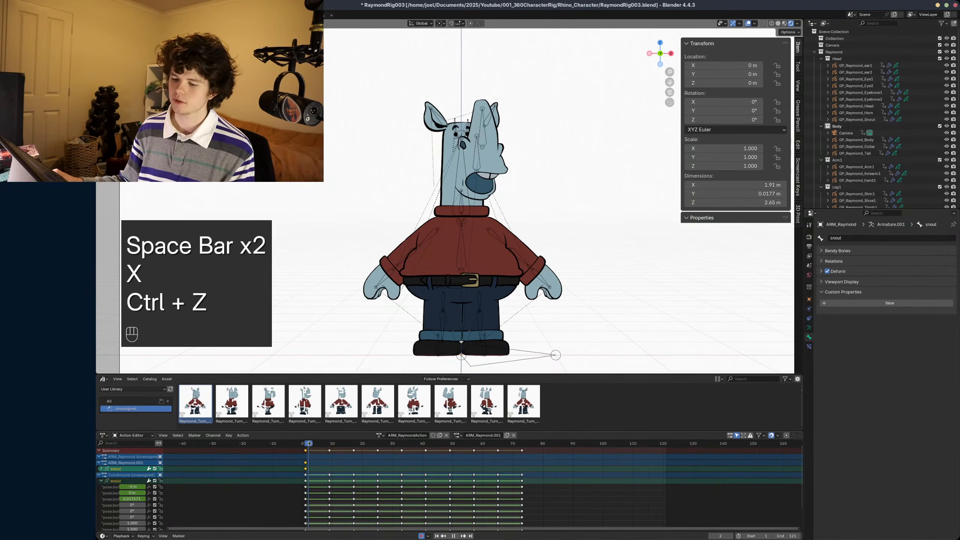
pyautogui.press('x')
pyautogui.click(307, 462)
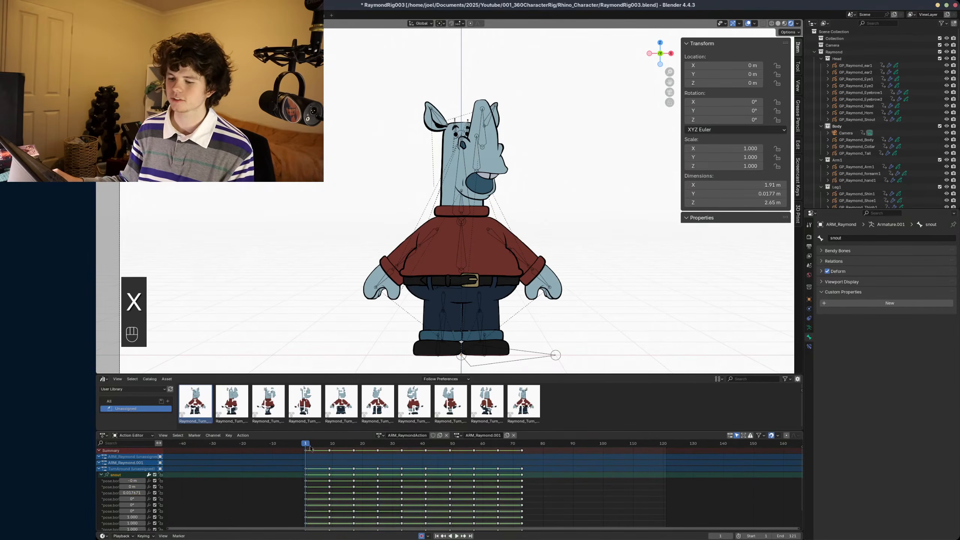
# - Put ARM_Raymond back in Pose Mode on the snout bone and move the playhead to frame 76, past the last turnaround keyframe
pyautogui.moveTo(306, 443); pyautogui.dragTo(395, 443)
pyautogui.hotkey('ctrl', 'Tab')
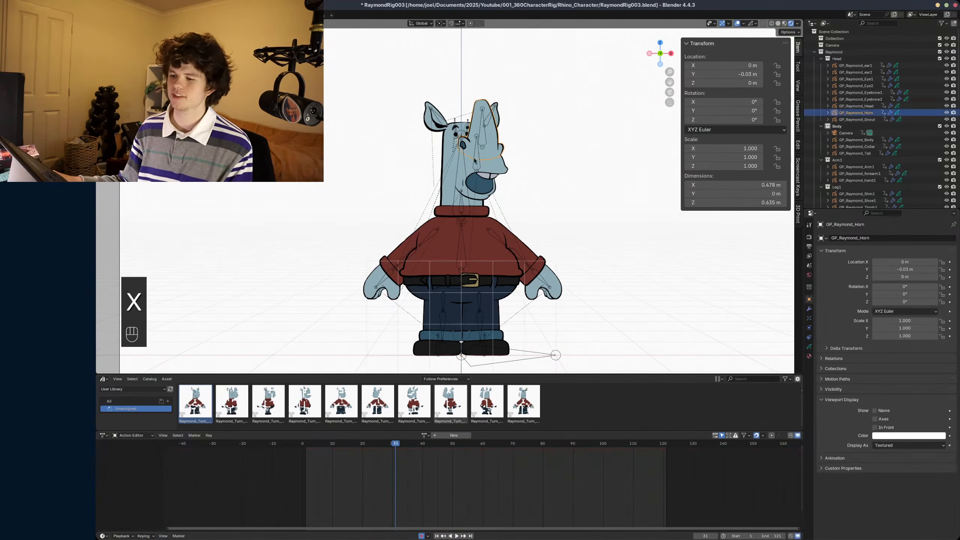
pyautogui.hotkey('ctrl', 'Tab')
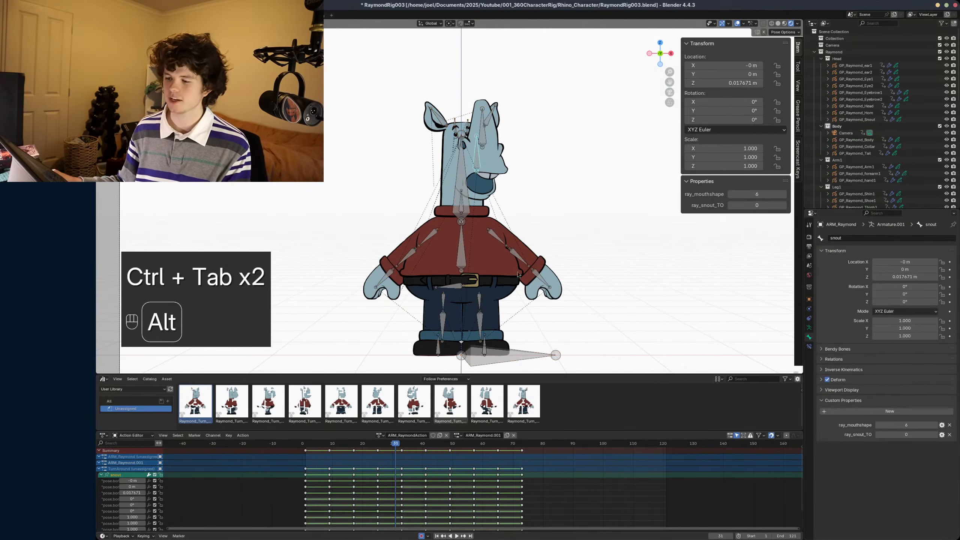
pyautogui.keyDown('alt'); pyautogui.scroll(-20, 520, 271); pyautogui.keyUp('alt')
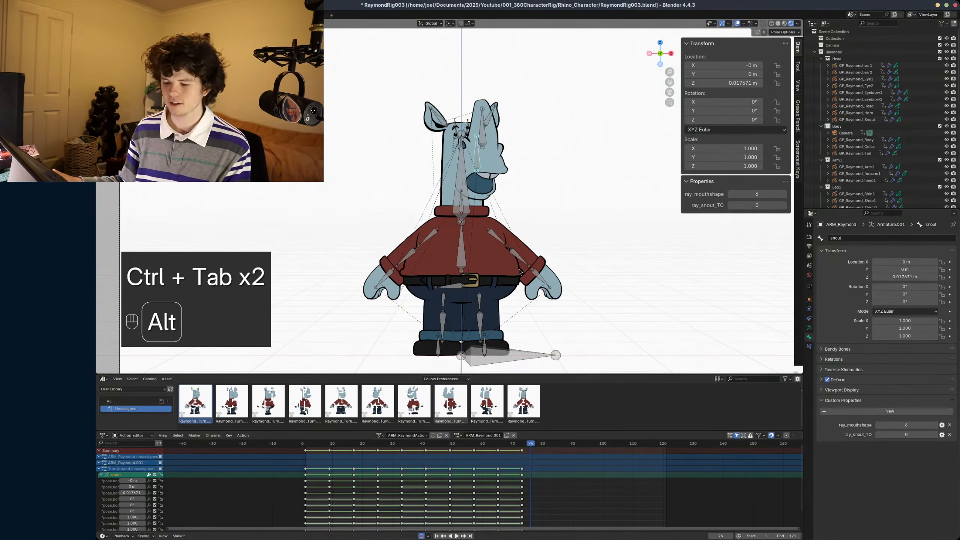
# - Set the snout bone's ray_mouthshape property to 0 and save the rig file
pyautogui.moveTo(756, 194); pyautogui.dragTo(731, 194)
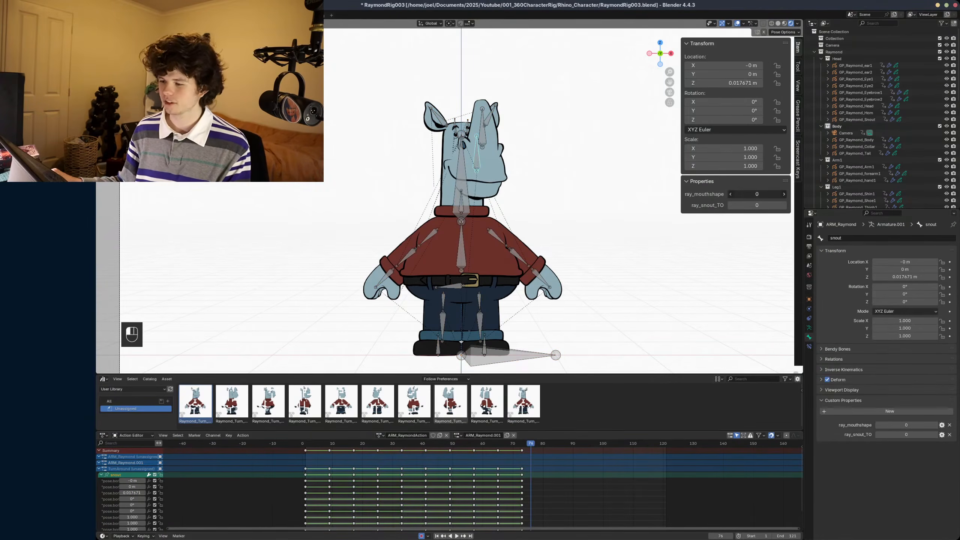
pyautogui.scroll(-1, 546, 210)
pyautogui.scroll(1, 540, 255)
pyautogui.keyDown('shift'); pyautogui.moveTo(533, 233); pyautogui.dragTo(530, 228, button='middle'); pyautogui.keyUp('shift')
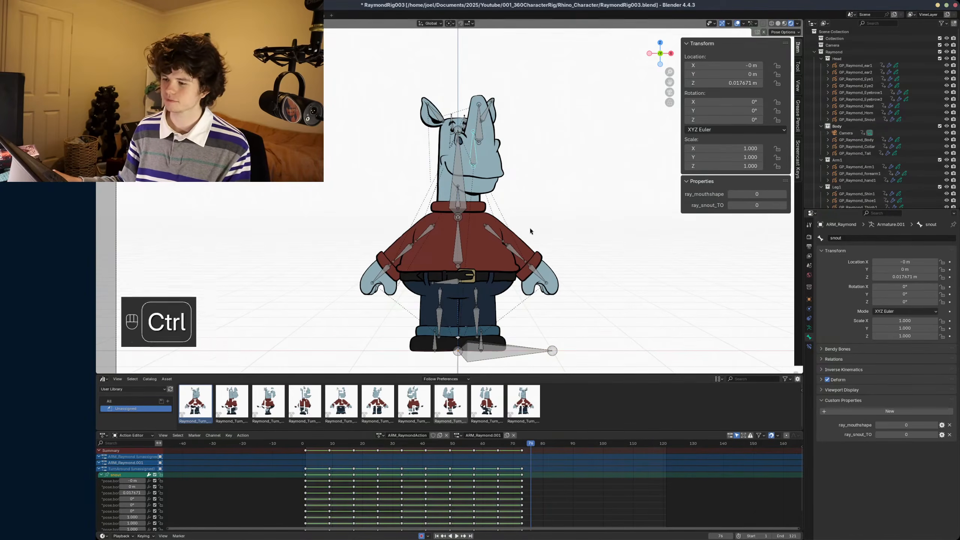
pyautogui.hotkey('ctrl', 's')
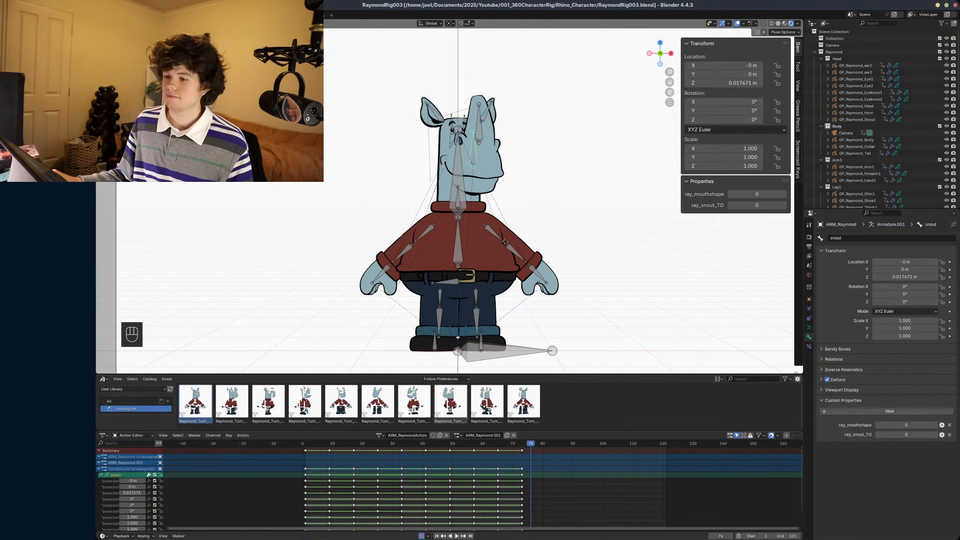
pyautogui.keyDown('shift'); pyautogui.moveTo(505, 238); pyautogui.dragTo(512, 238, button='middle'); pyautogui.keyUp('shift')
pyautogui.press('alt')
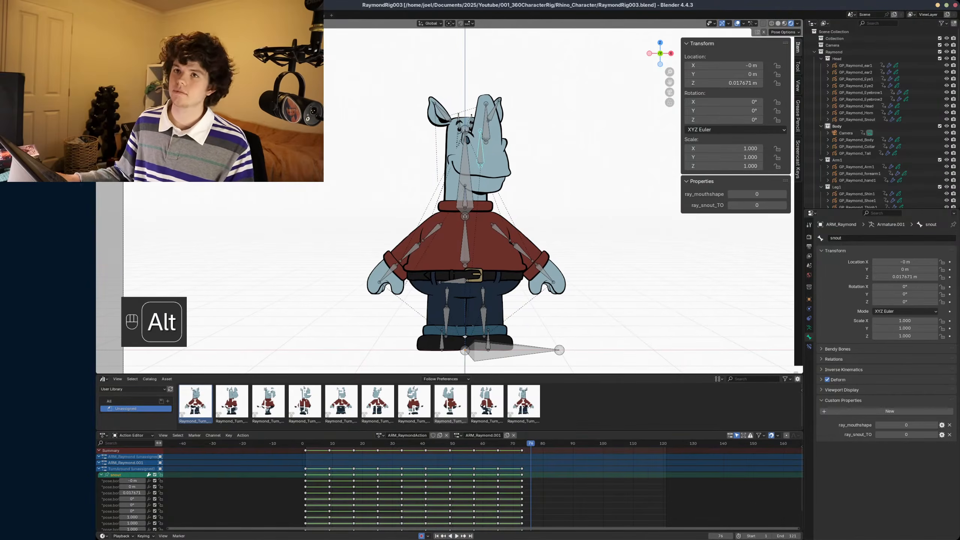
pyautogui.hotkey('alt', 'Tab')
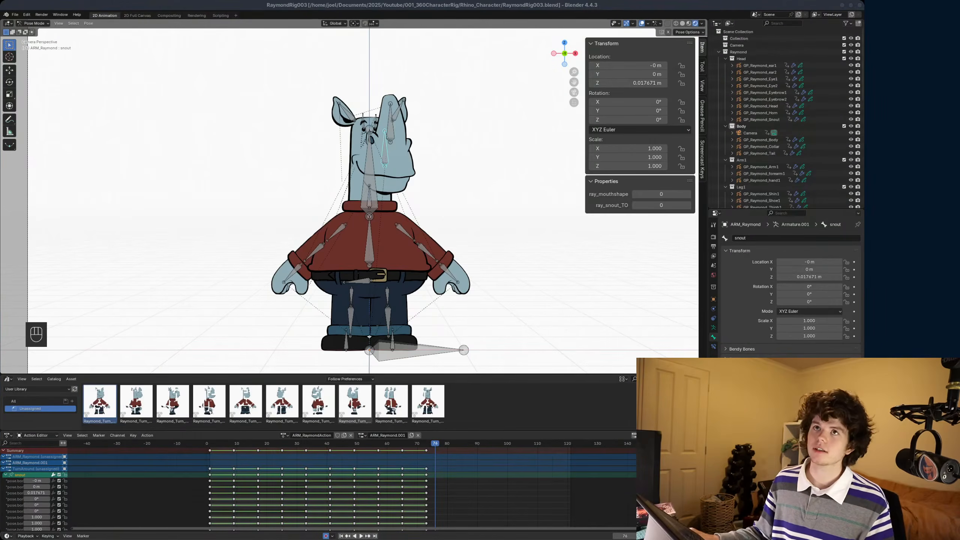
pyautogui.press('super')
pyautogui.press('super')
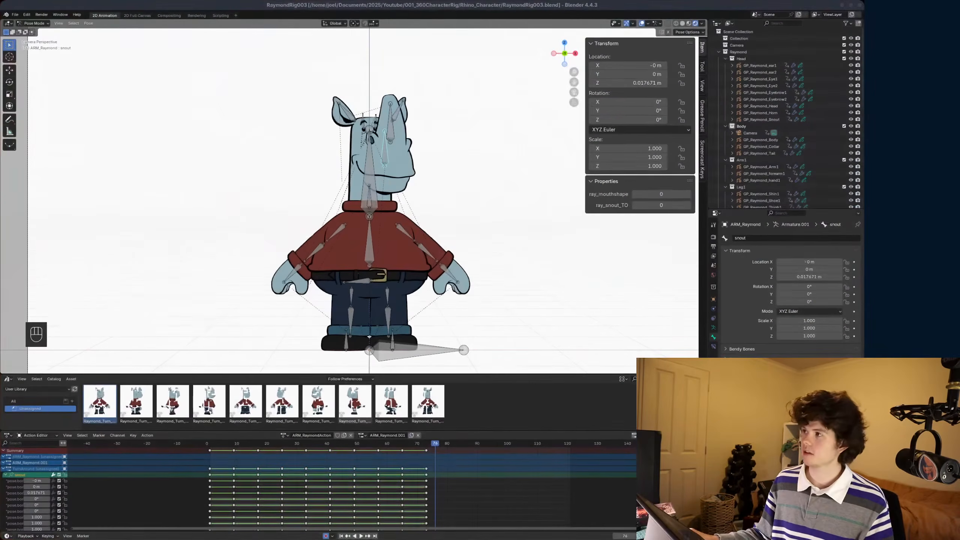